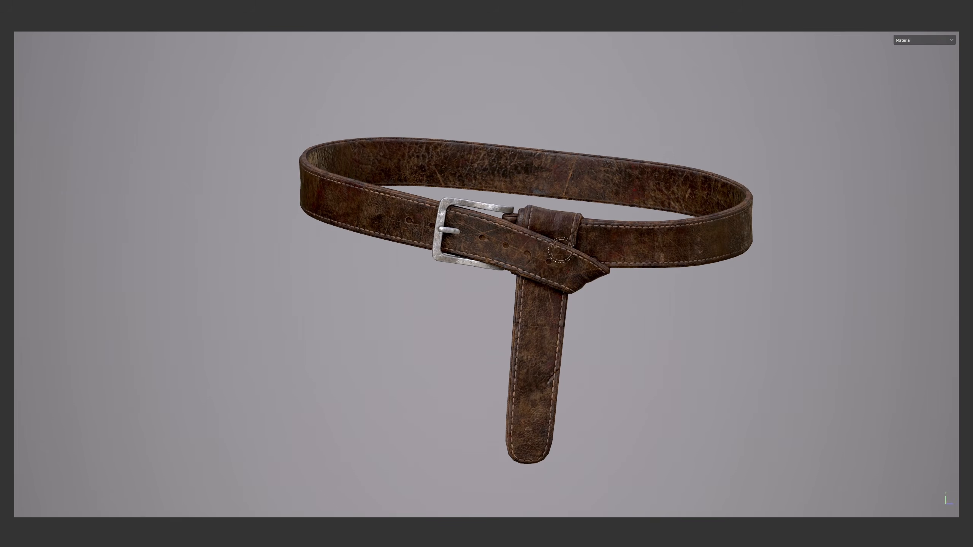
Step: Inspect the finished leather belt and the pilot helmet with goggles and oxygen mask from several angles
alt+drag(571, 237, 606, 242)
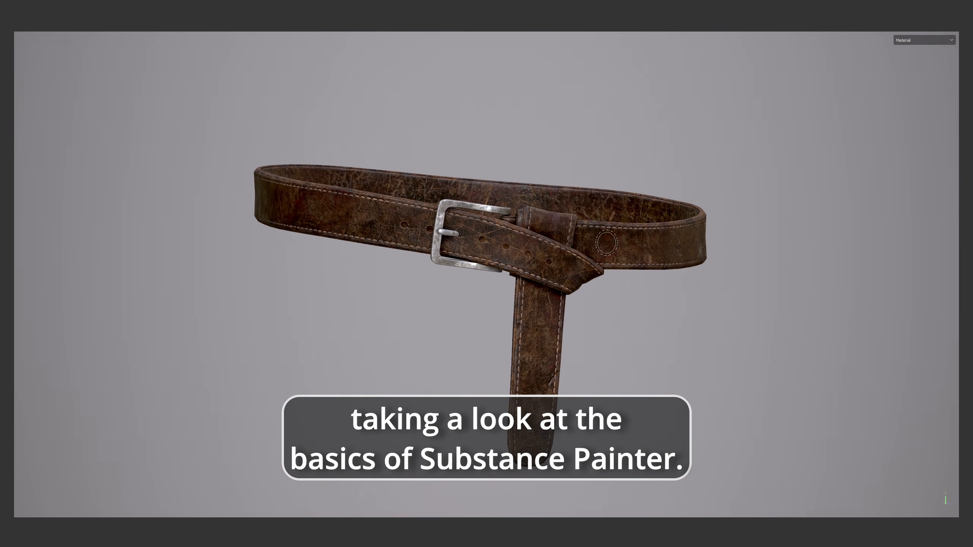
alt+middle_drag(588, 257, 587, 253)
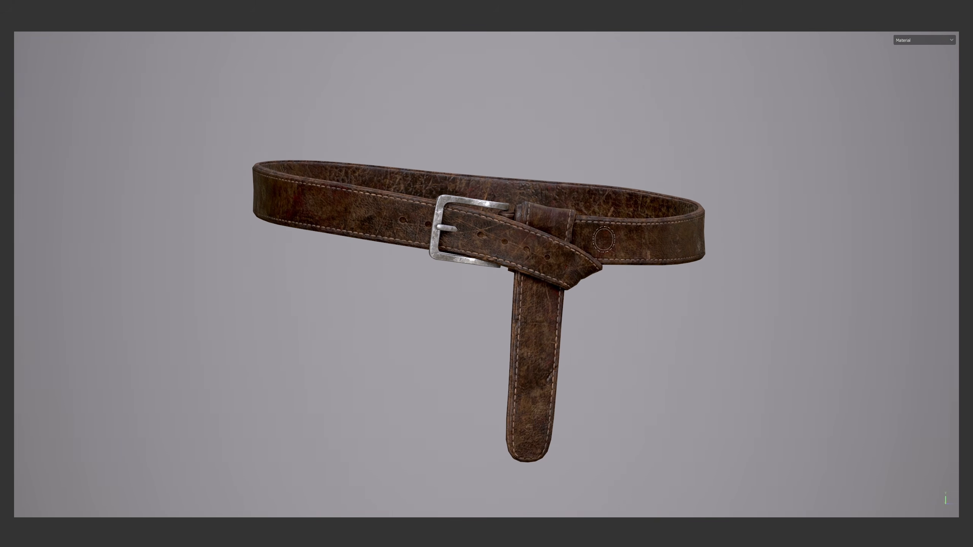
alt+drag(604, 239, 573, 211)
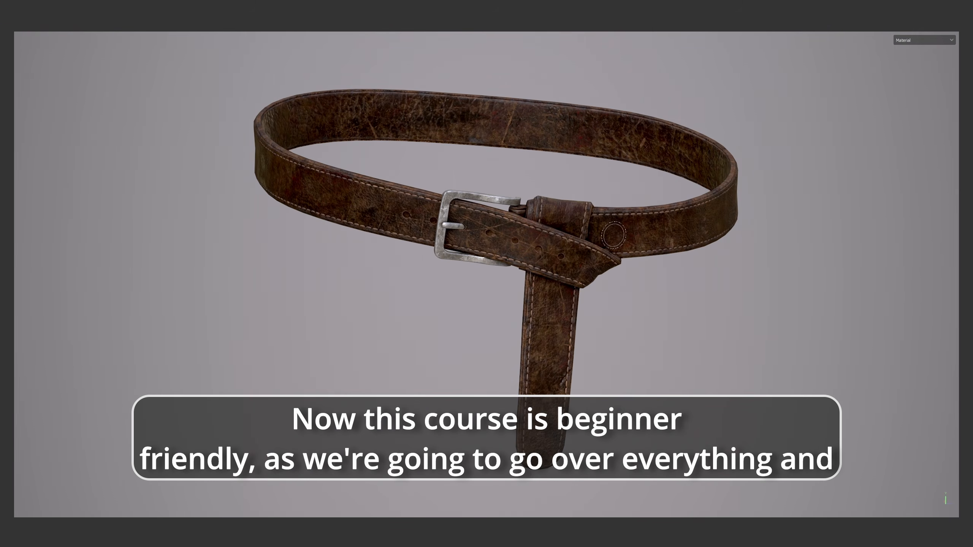
alt+middle_drag(609, 238, 604, 235)
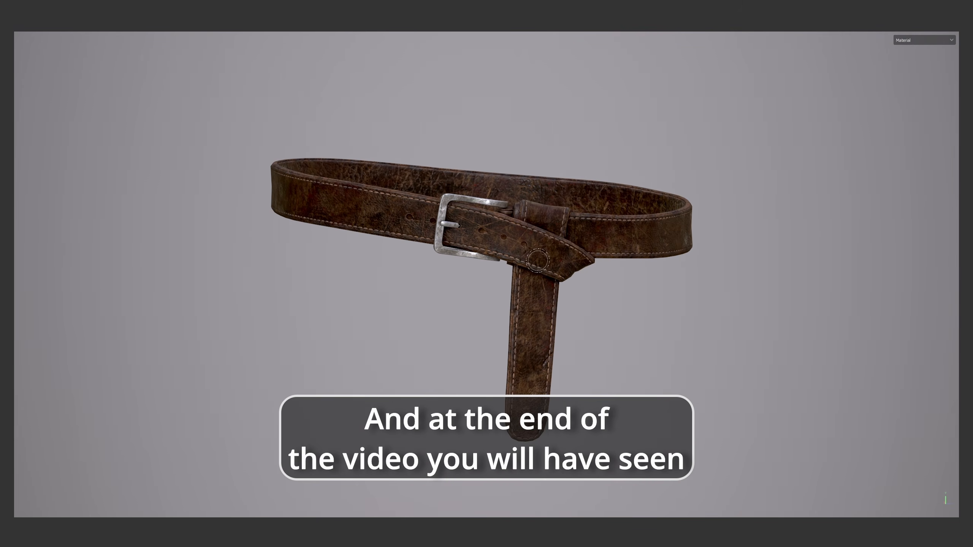
mouse_move(556, 261)
alt+mouse_down()
mouse_move(619, 243)
mouse_move(540, 215)
mouse_move(529, 267)
alt+mouse_up()
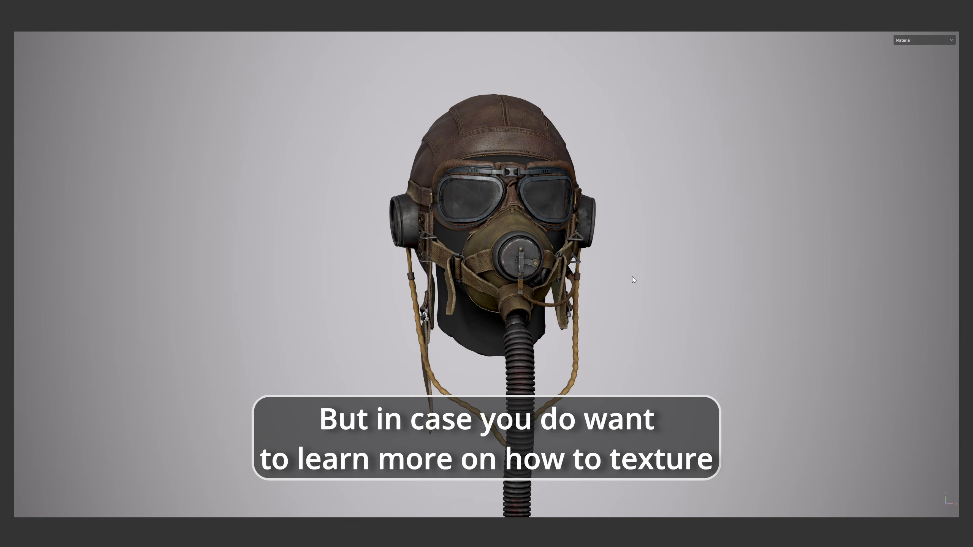
alt+drag(558, 256, 512, 243)
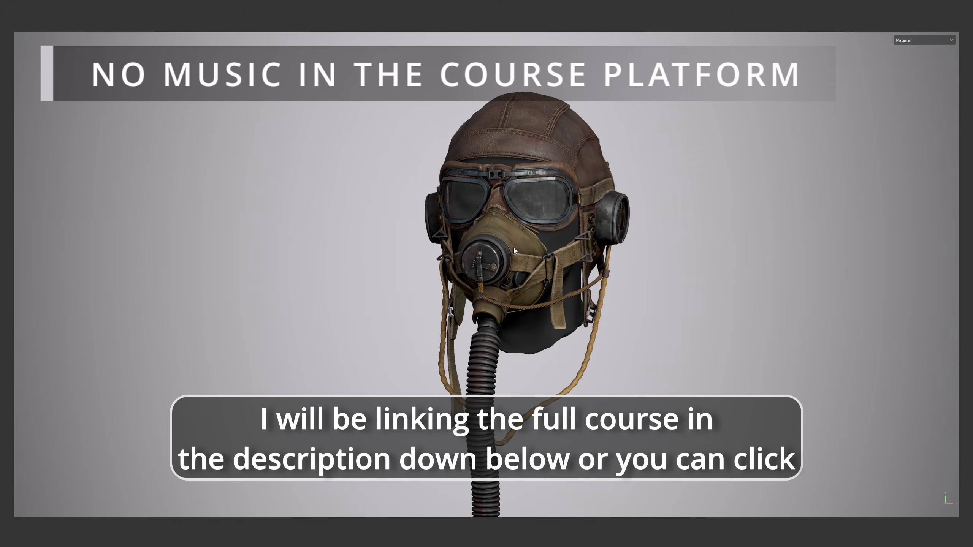
alt+drag(514, 248, 667, 250)
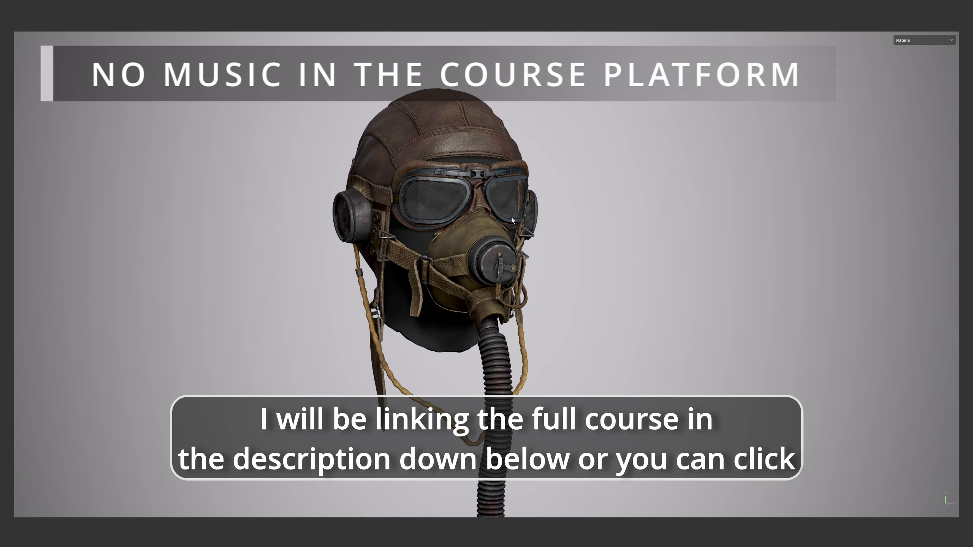
alt+middle_drag(512, 219, 530, 219)
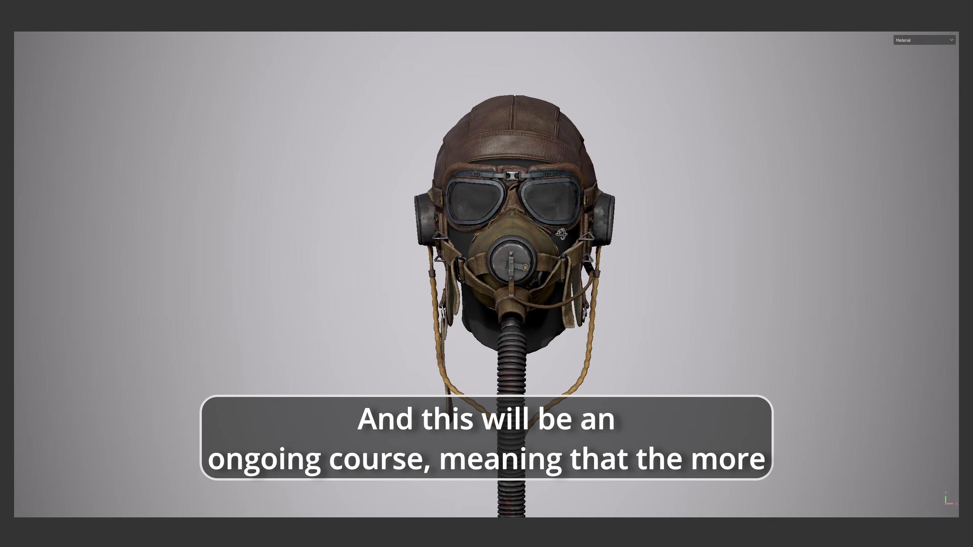
alt+drag(562, 234, 535, 179)
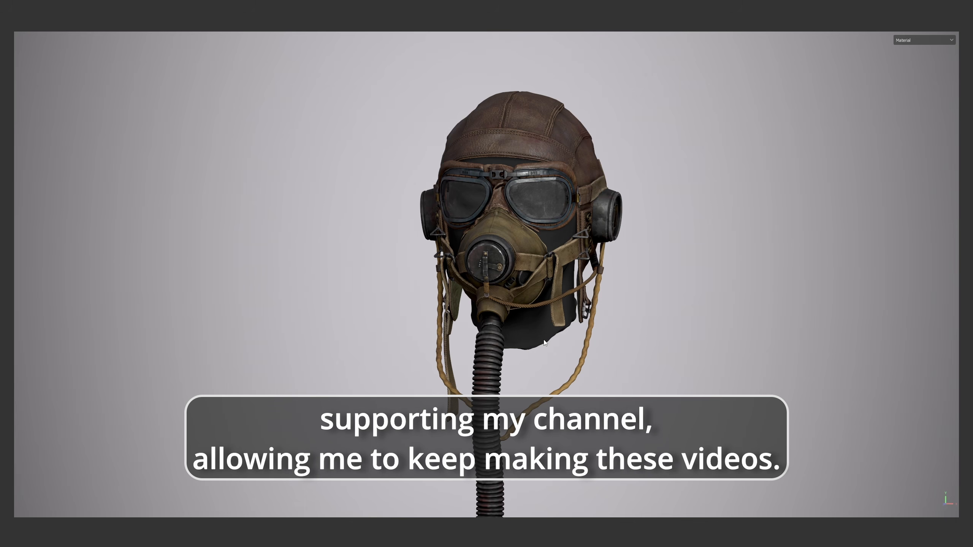
alt+drag(560, 187, 523, 201)
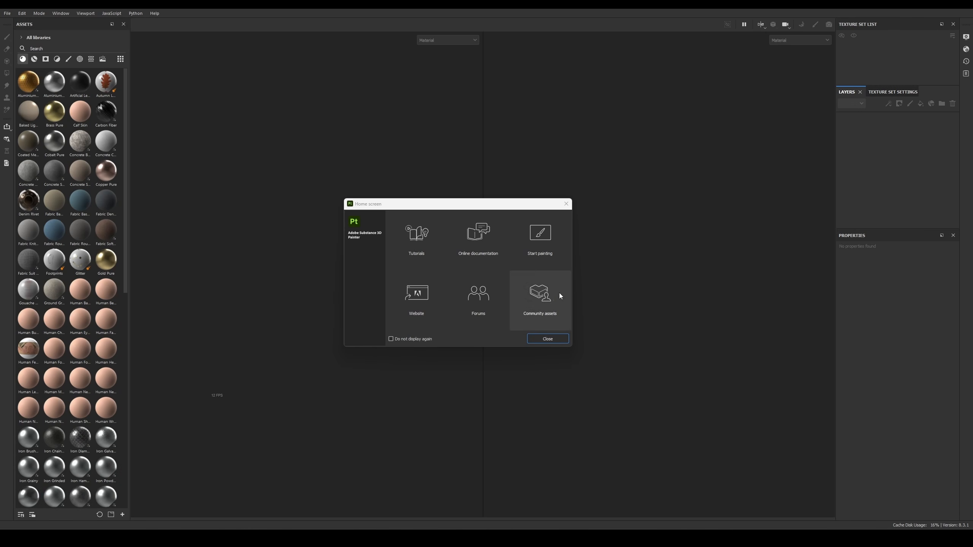
Step: Dismiss the home screen and open the PreviewSphere sample project
click(551, 339)
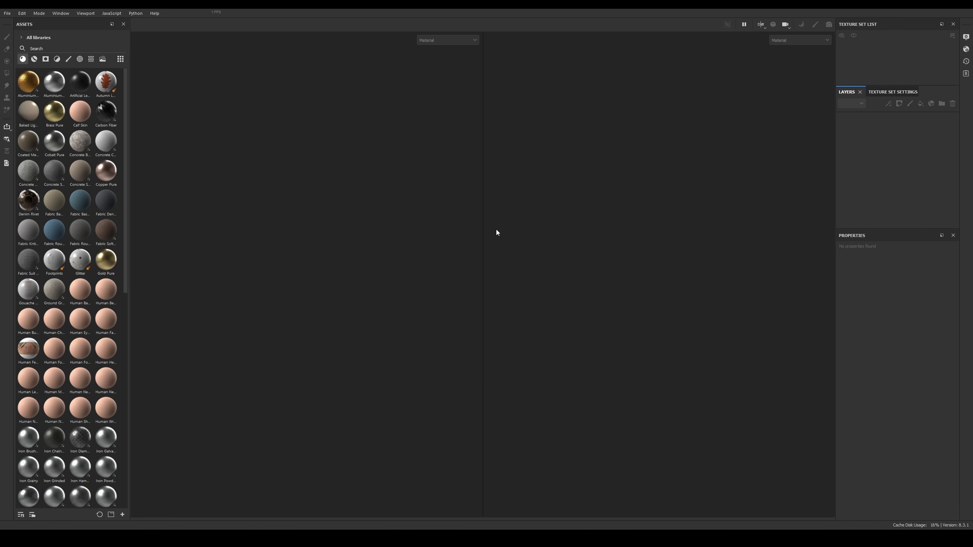
click(7, 13)
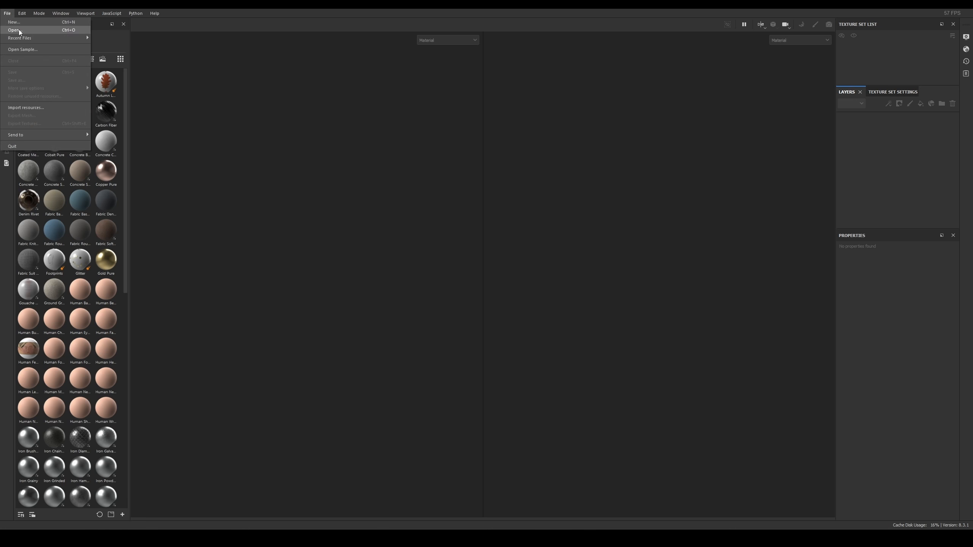
click(51, 49)
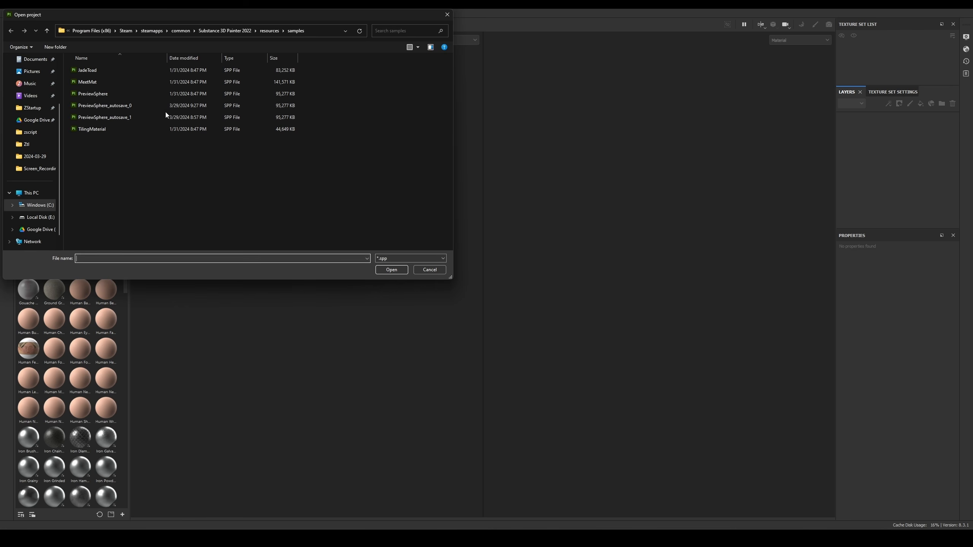
double_click(149, 96)
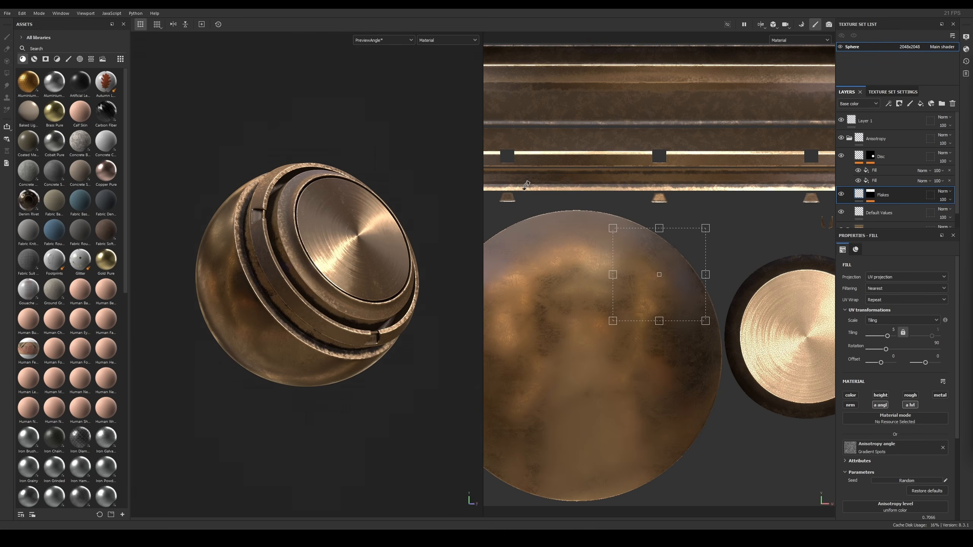
Step: Reset the interface layout to its default arrangement
alt+drag(430, 187, 311, 113)
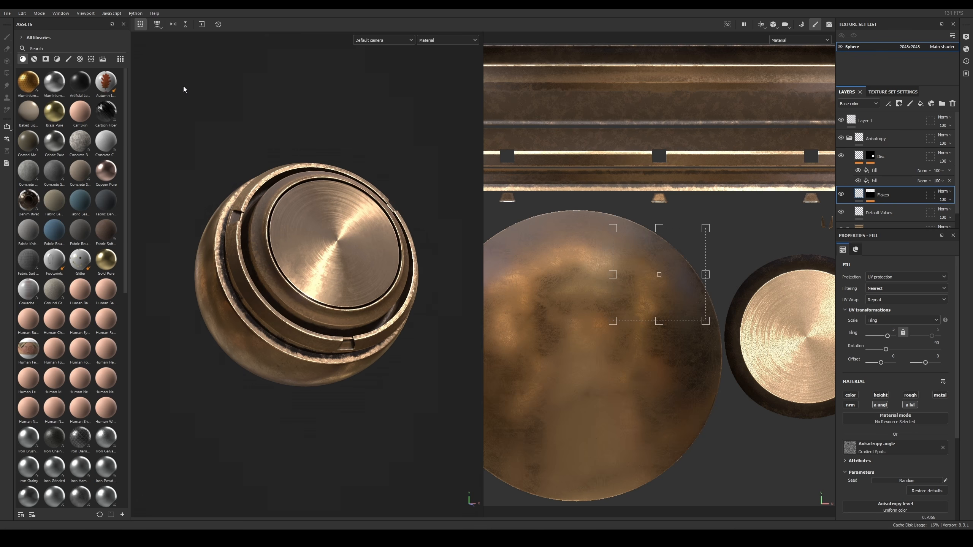
click(60, 13)
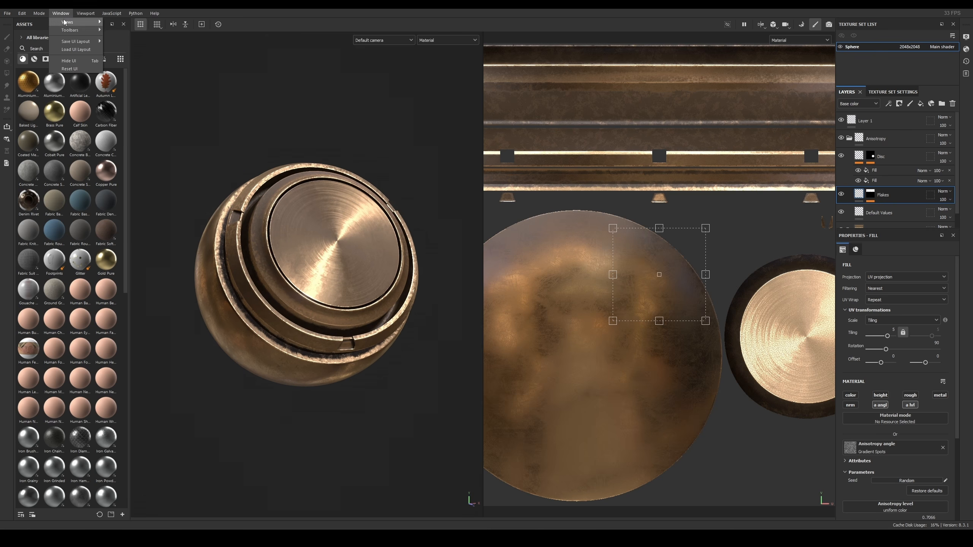
click(69, 69)
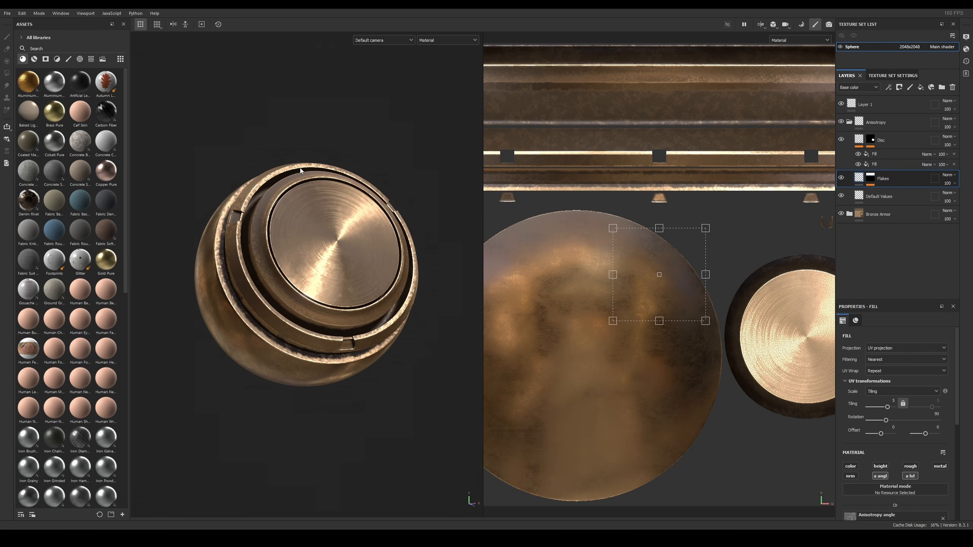
Step: View the preview sphere in the split 3D/2D, 3D-only and 2D-only viewport layouts, checking its UV layout at different zoom levels
alt+drag(367, 195, 395, 126)
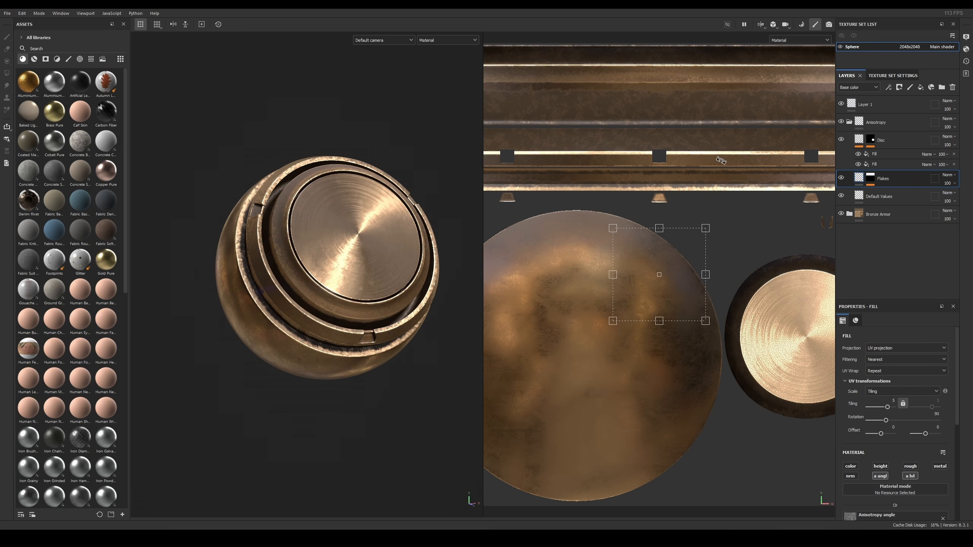
scroll(720, 167, down, 3)
scroll(753, 163, up, 3)
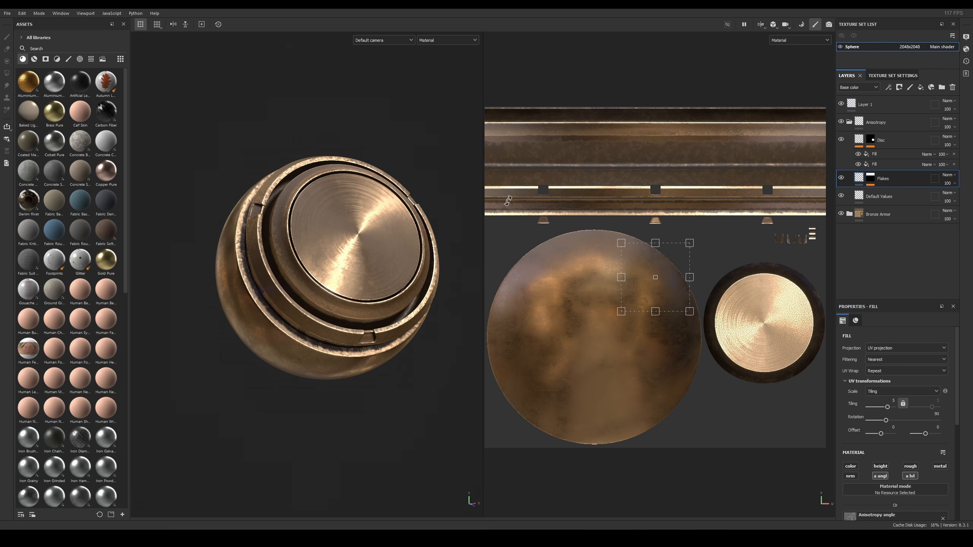
click(448, 203)
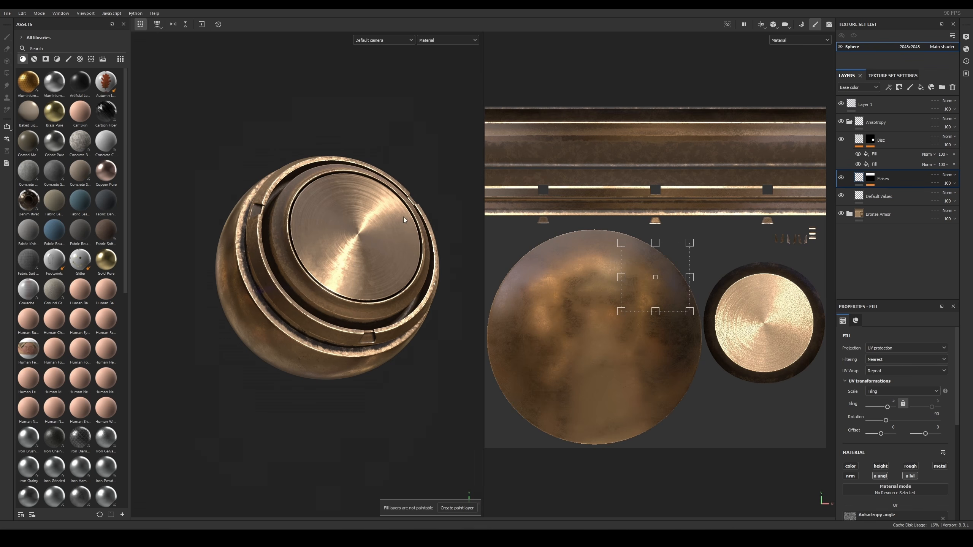
key(F2)
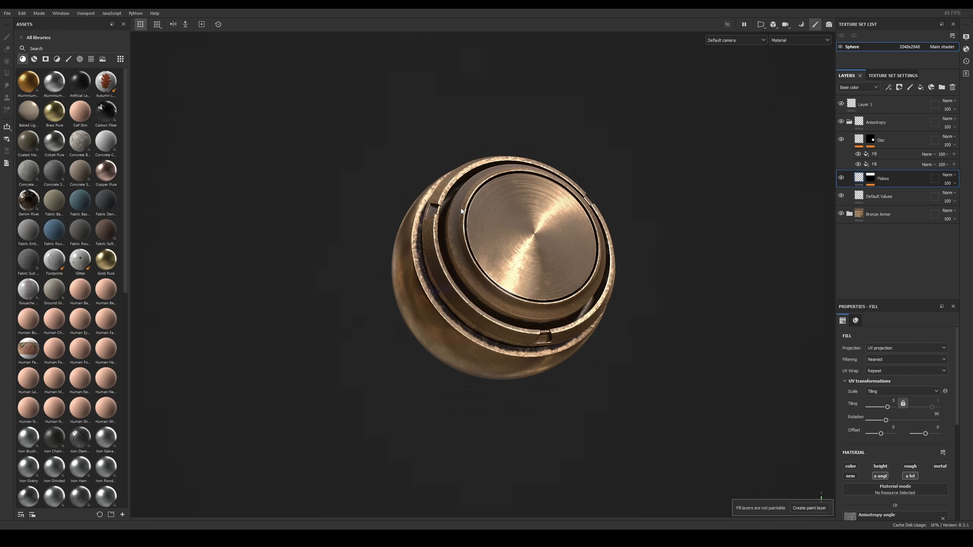
key(F1)
key(F2)
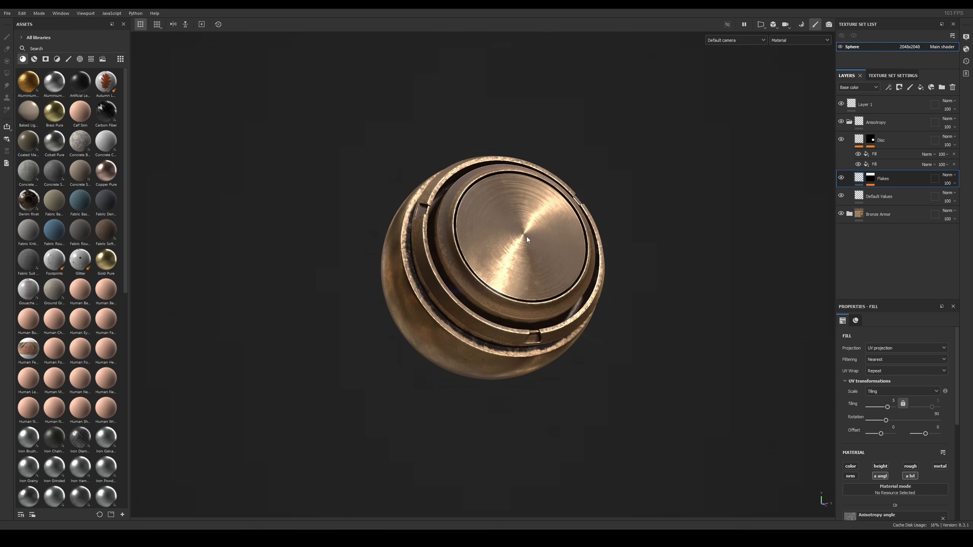
key(F3)
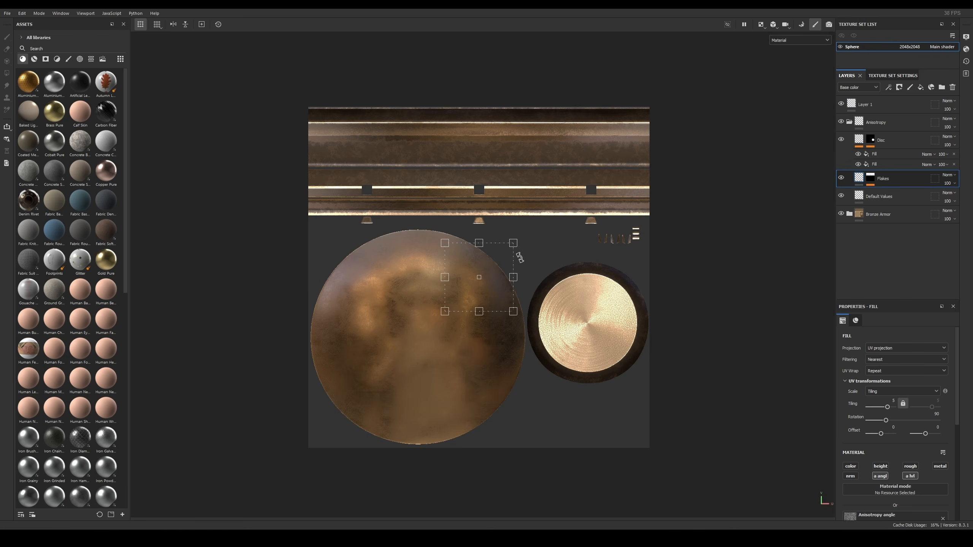
scroll(510, 255, up, 3)
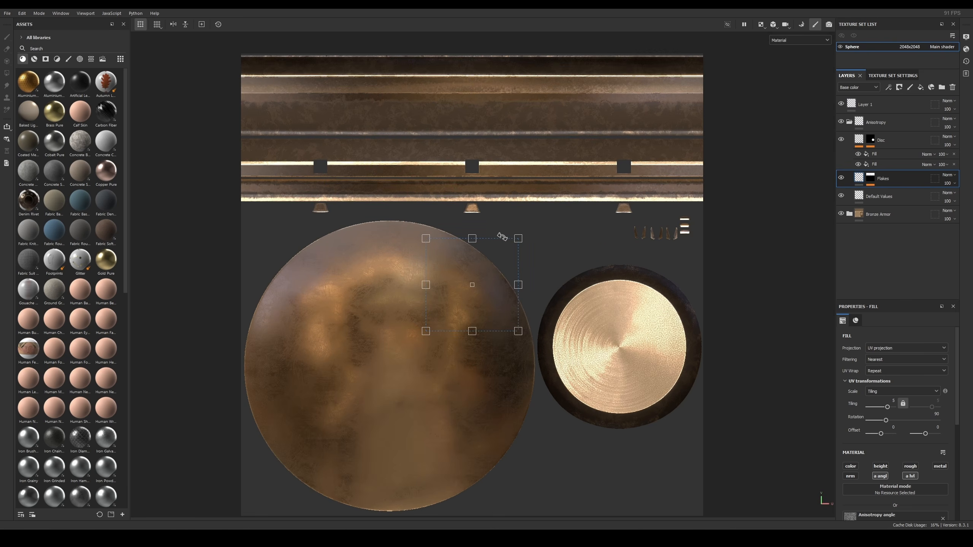
key(F2)
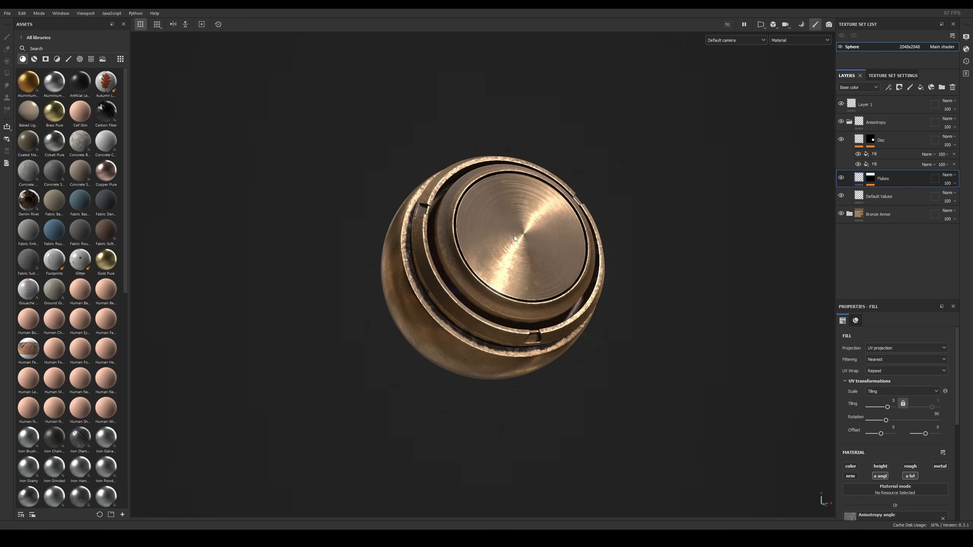
key(F3)
scroll(536, 232, down, 2)
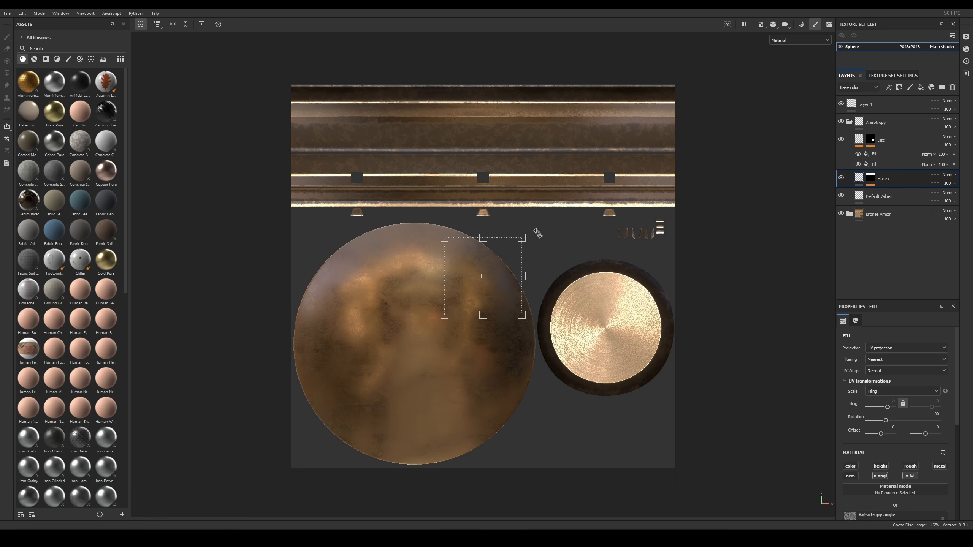
Step: Set the viewport to the 3D view only and face the sphere's brushed disc
key(F1)
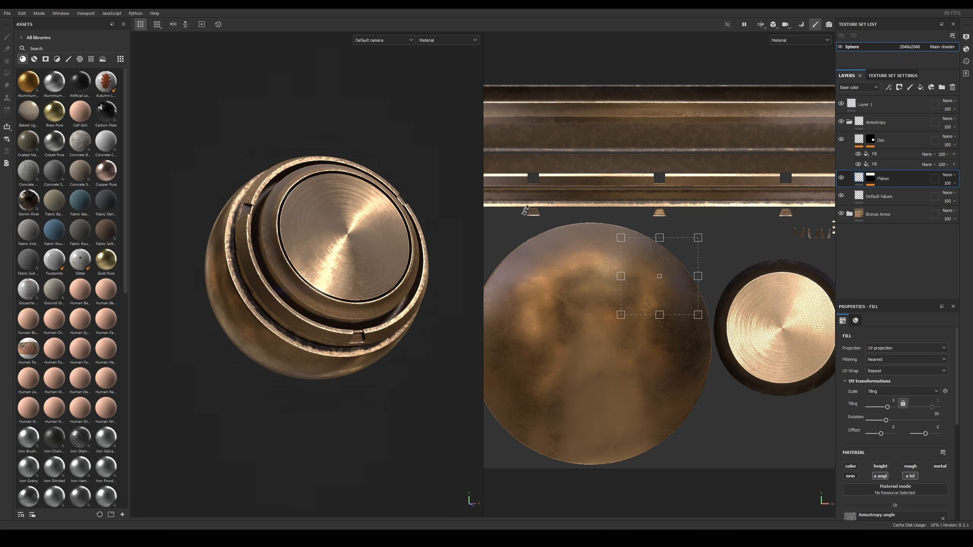
key(F2)
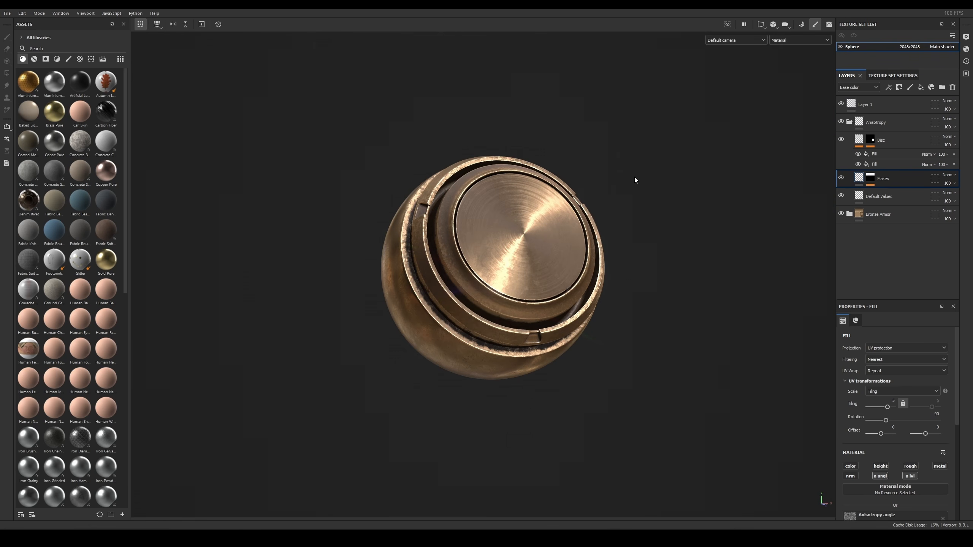
alt+drag(635, 180, 590, 209)
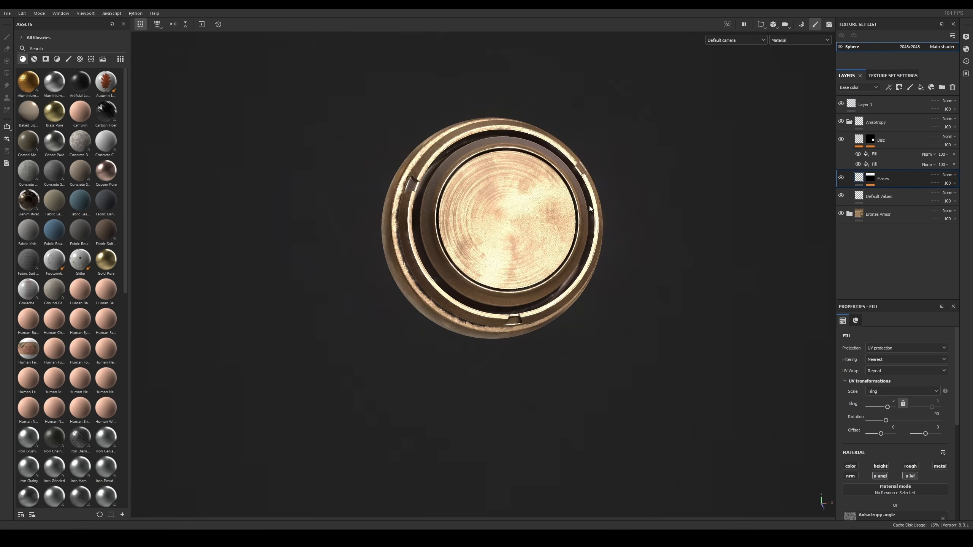
scroll(531, 169, up, 1)
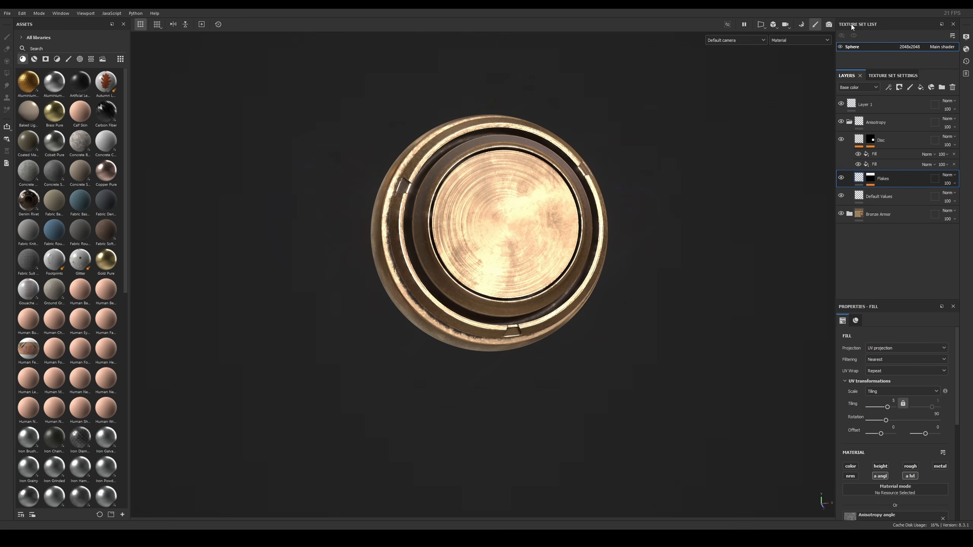
Step: Dock the Texture Set List as a tab alongside Layers, and dock Properties above Assets
drag(852, 25, 875, 105)
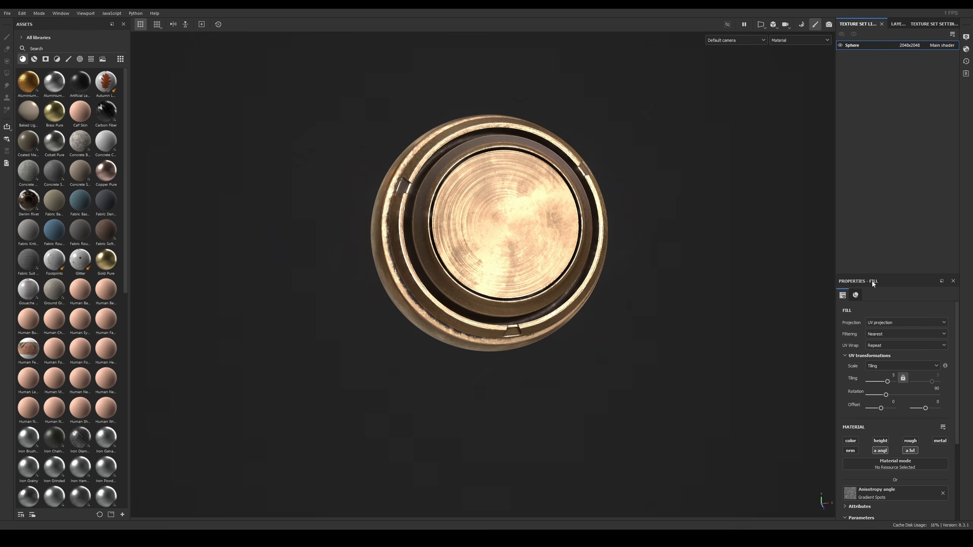
drag(872, 282, 82, 49)
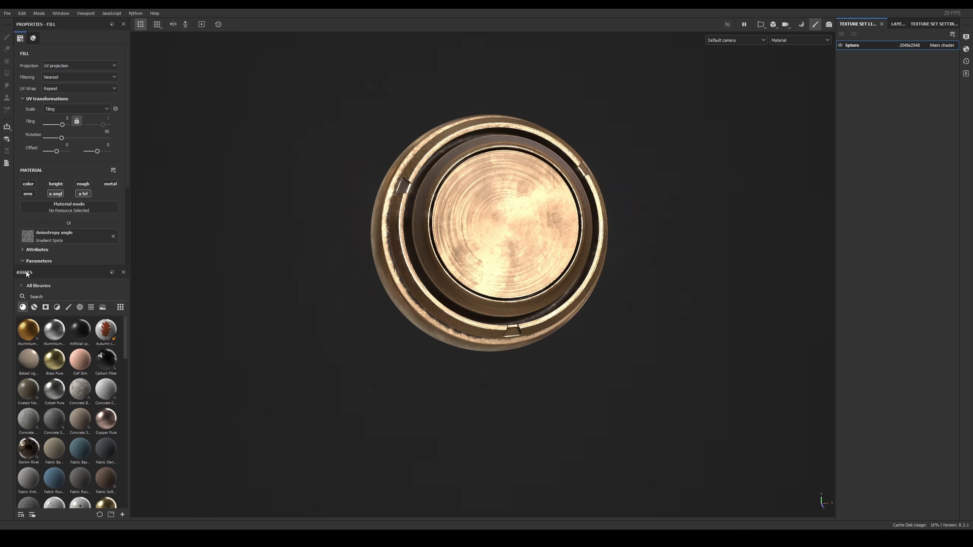
Step: Dock the Assets panel beneath the 3D viewport and make it taller to show more rows of materials
drag(26, 274, 215, 505)
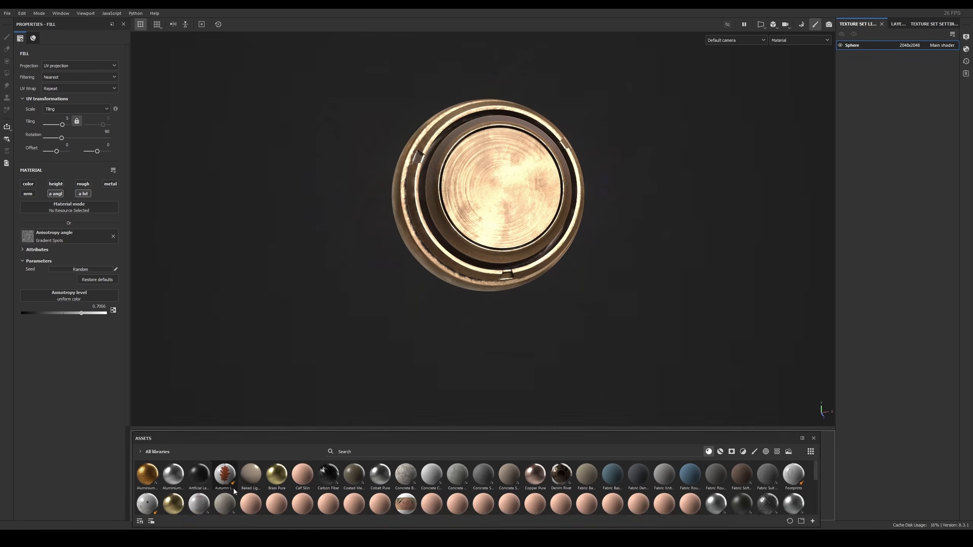
drag(422, 427, 428, 403)
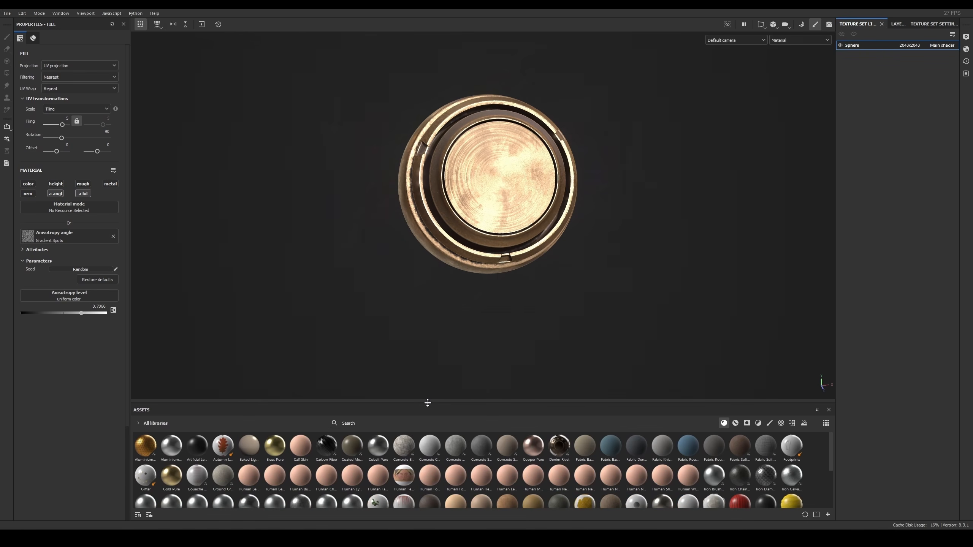
alt+middle_drag(488, 184, 464, 202)
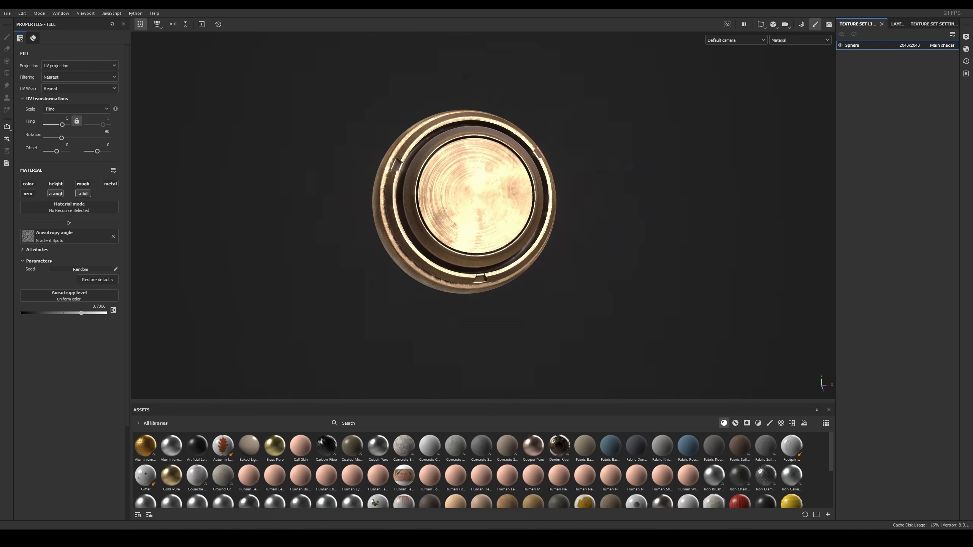
Step: Examine the bronze sphere from different angles and distances, and reframe it to fill the viewport
click(617, 210)
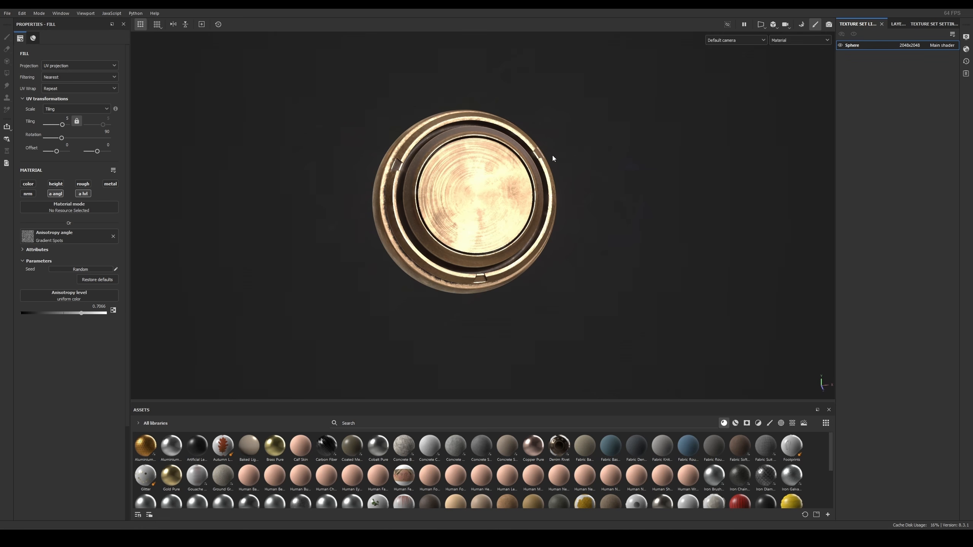
alt+middle_drag(552, 155, 598, 146)
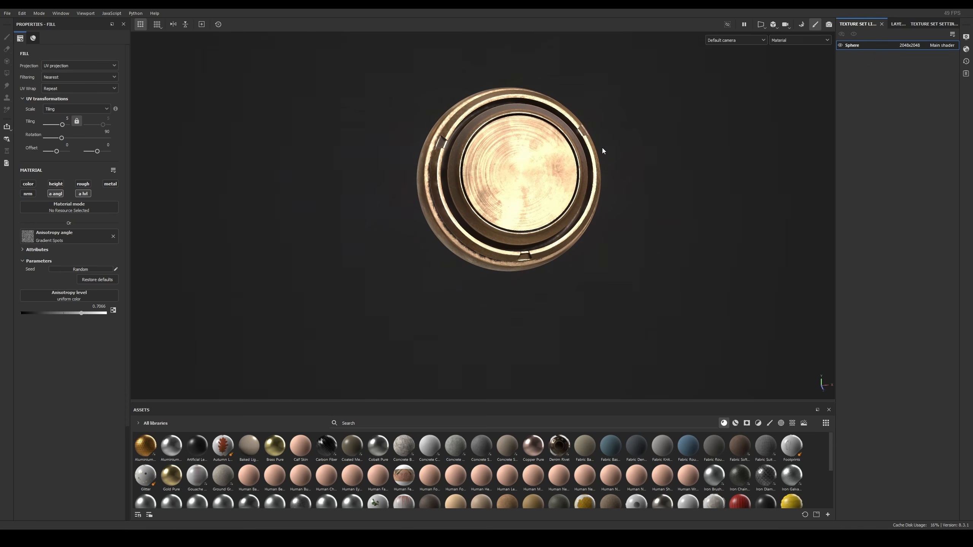
alt+drag(604, 156, 564, 164)
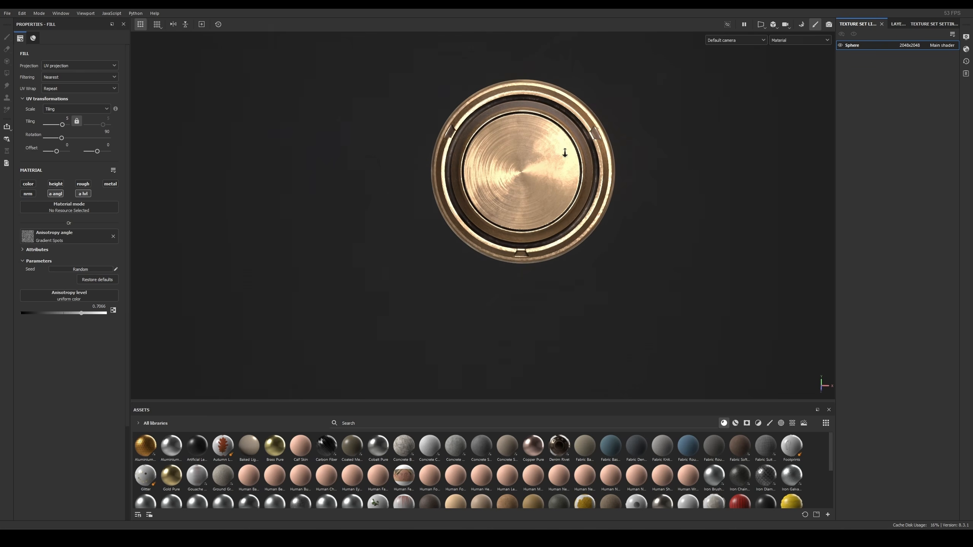
alt+right_drag(565, 151, 501, 171)
alt+middle_drag(558, 210, 512, 208)
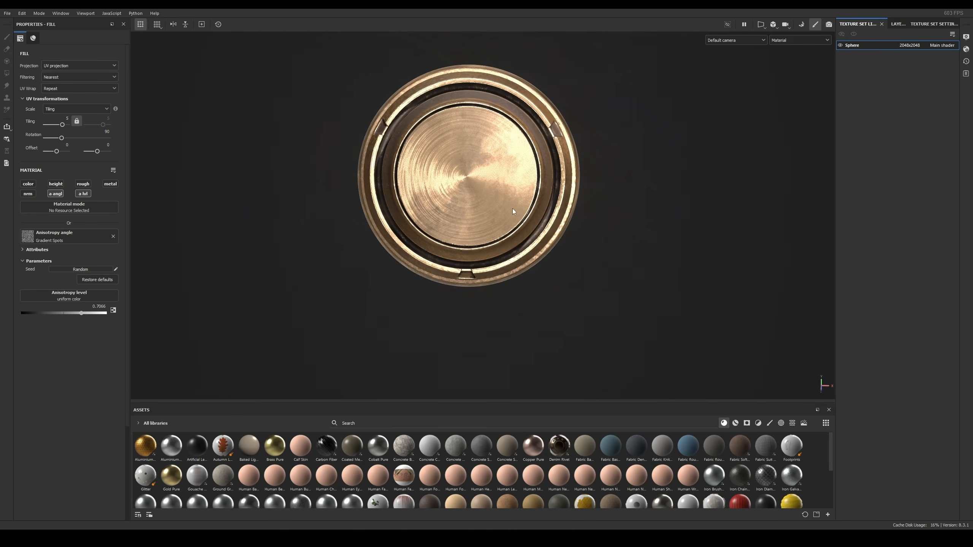
alt+drag(512, 209, 533, 199)
alt+right_drag(510, 208, 469, 200)
alt+middle_drag(470, 199, 514, 171)
mouse_move(514, 171)
alt+mouse_down()
mouse_move(505, 169)
mouse_move(508, 189)
alt+mouse_up()
alt+middle_drag(508, 188, 537, 159)
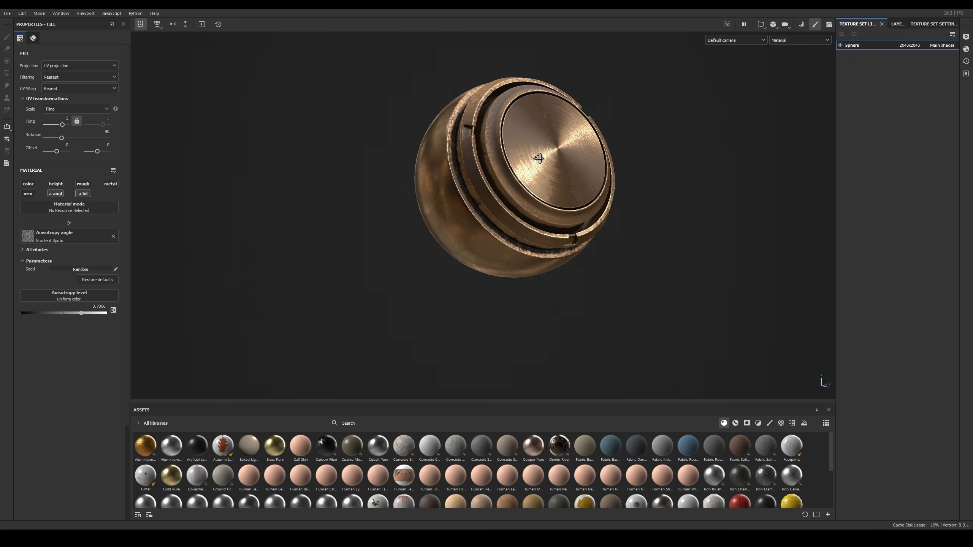
mouse_move(538, 158)
alt+mouse_down()
mouse_move(510, 162)
mouse_move(528, 167)
mouse_move(552, 147)
alt+mouse_up()
alt+middle_drag(552, 146, 520, 158)
alt+right_drag(520, 159, 677, 241)
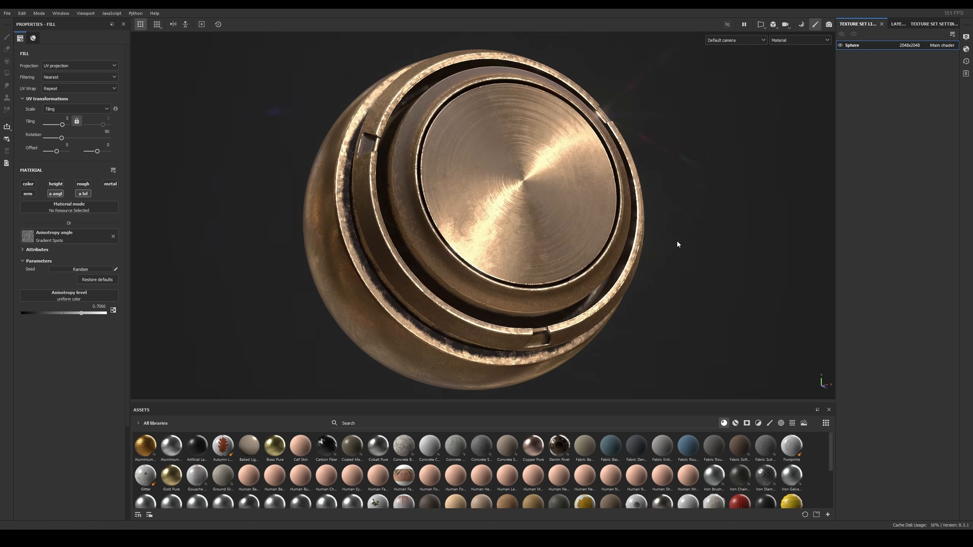
alt+drag(677, 241, 618, 245)
alt+middle_drag(617, 245, 449, 229)
alt+right_drag(449, 229, 426, 163)
alt+drag(426, 164, 487, 192)
alt+right_drag(486, 191, 521, 215)
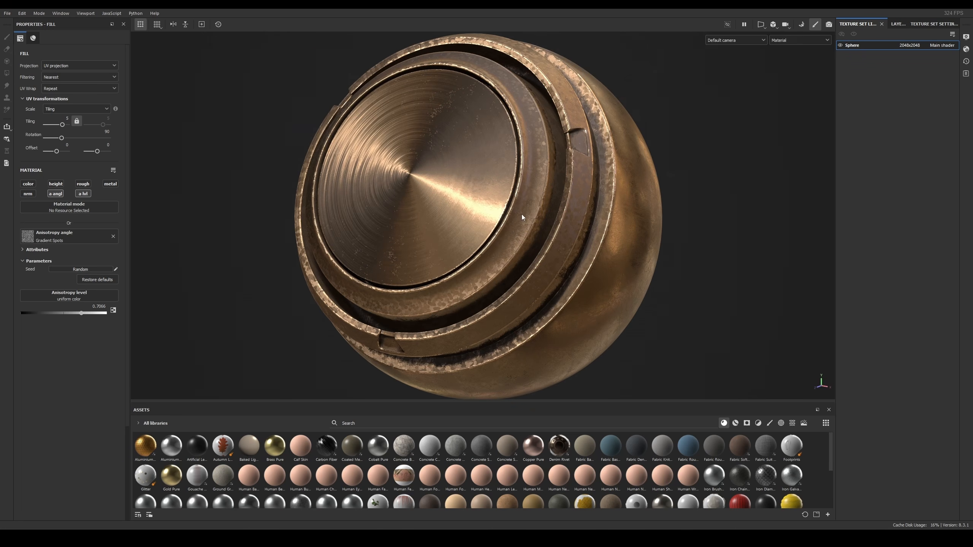
alt+right_drag(555, 259, 383, 157)
alt+middle_drag(383, 157, 556, 109)
alt+drag(556, 109, 559, 135)
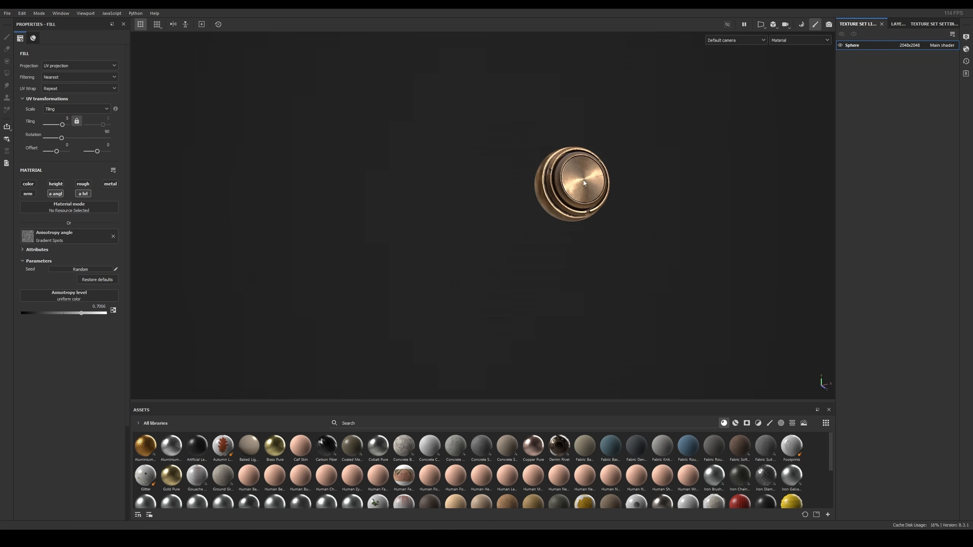
key(f)
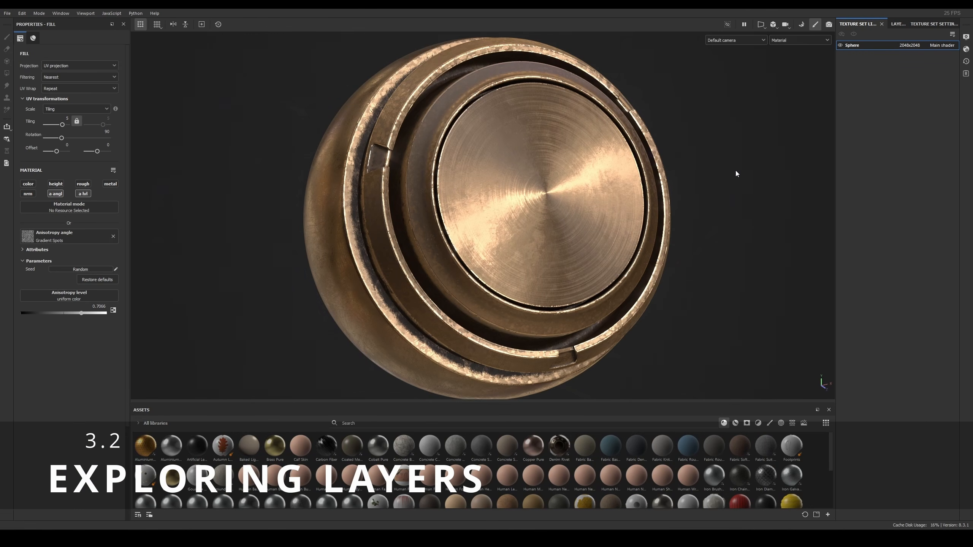
alt+drag(598, 151, 739, 123)
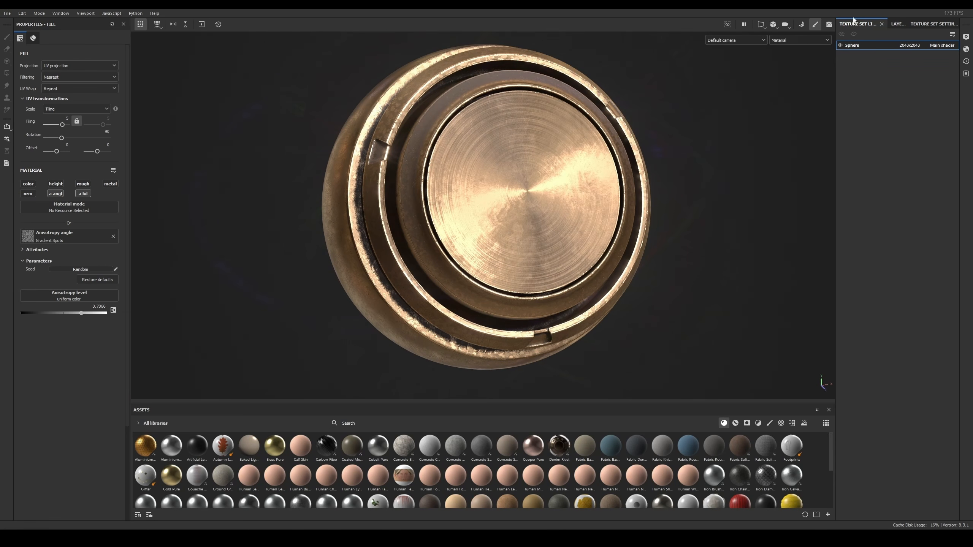
Step: Show the project's layer stack and widen its panel so the tab names are fully readable
click(898, 25)
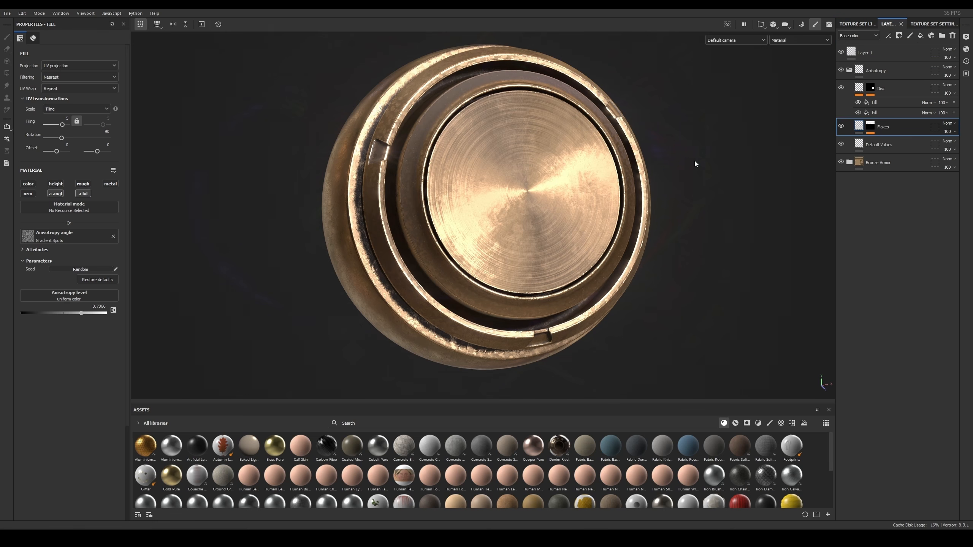
drag(836, 91, 808, 91)
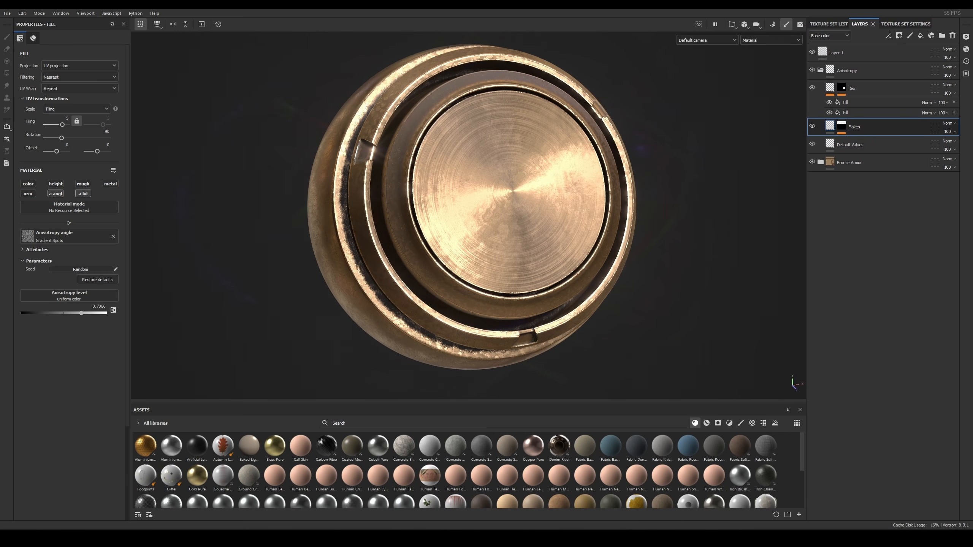
alt+drag(547, 181, 637, 167)
alt+middle_drag(638, 165, 622, 177)
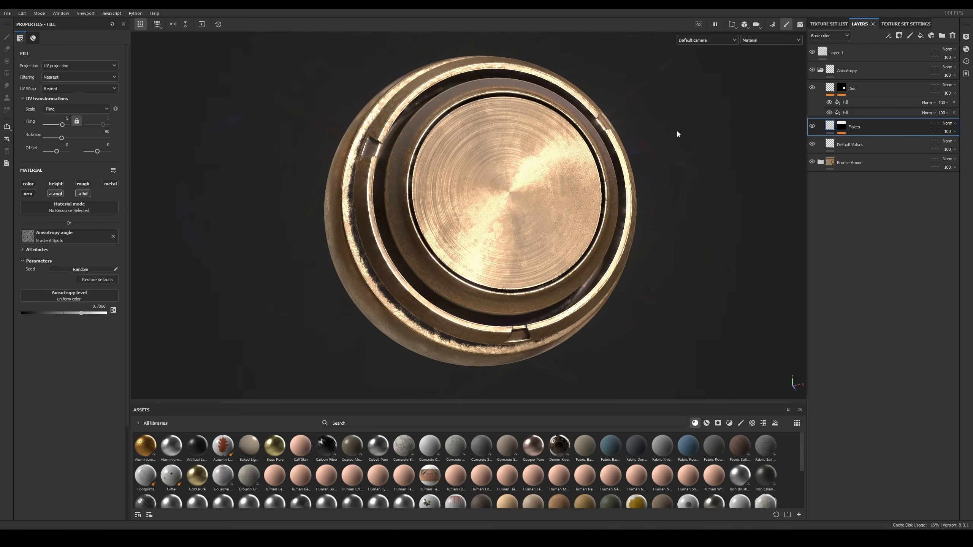
Step: Delete every layer and folder in the stack, starting with Layer 1, to leave the sphere without materials
click(856, 58)
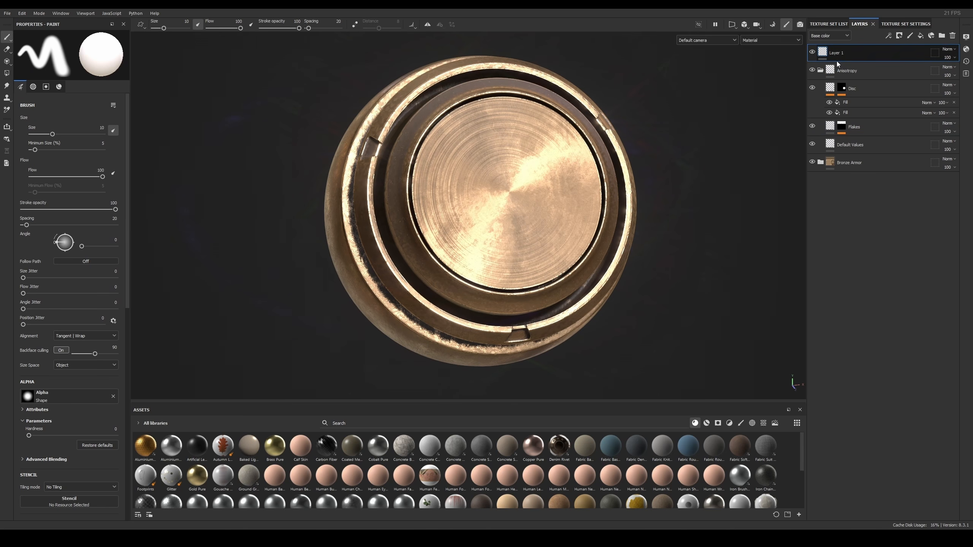
key(Delete)
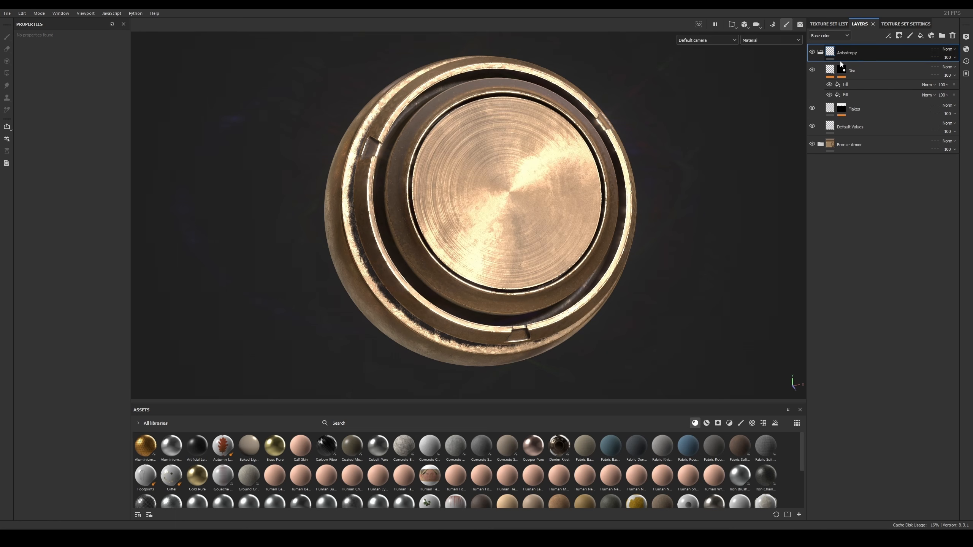
key(Delete)
key(Delete)
key(Delete)
key(Delete)
key(Delete)
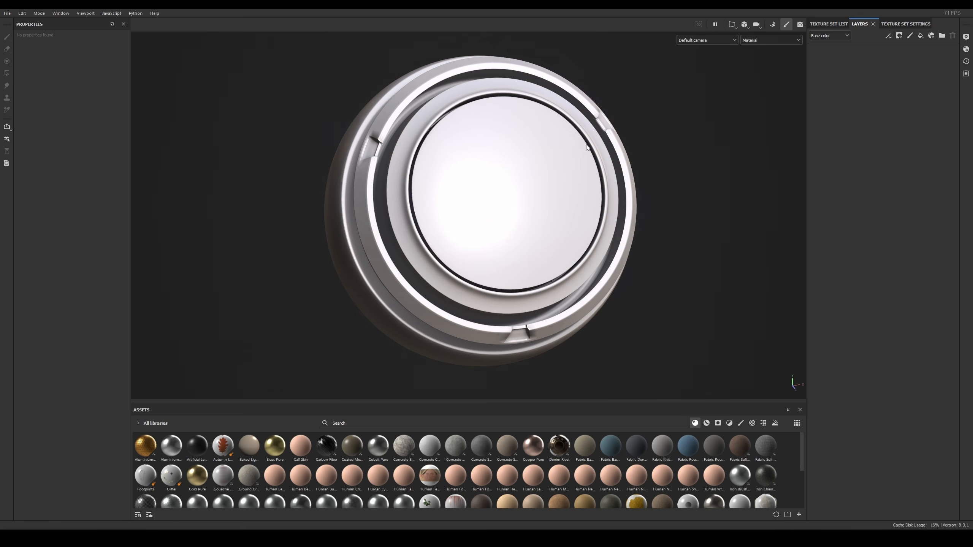
Step: Add a paint layer and paint freehand white strokes on the sphere's disc with a brush size of 12.4
mouse_move(571, 197)
alt+mouse_down()
mouse_move(415, 122)
mouse_move(453, 154)
mouse_move(741, 185)
mouse_move(552, 207)
alt+mouse_up()
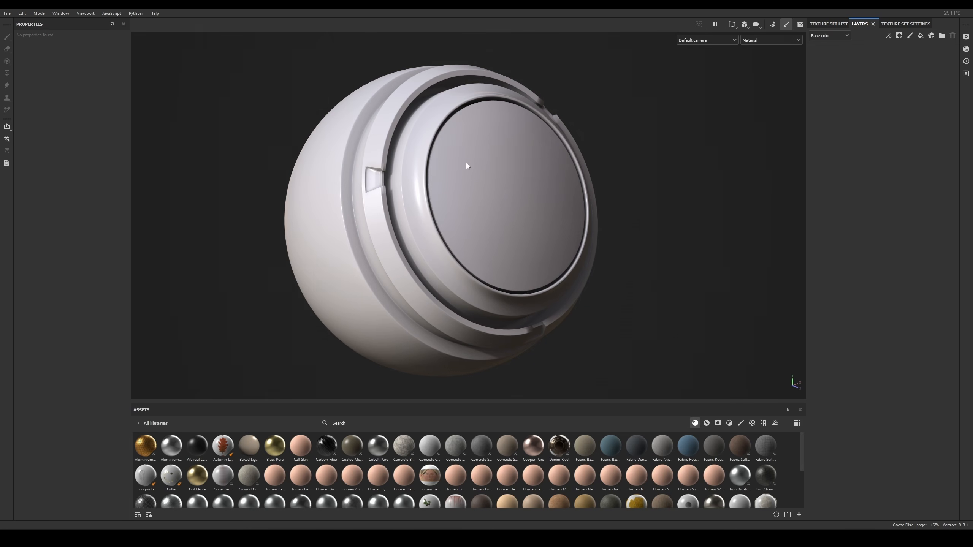
alt+drag(467, 166, 531, 147)
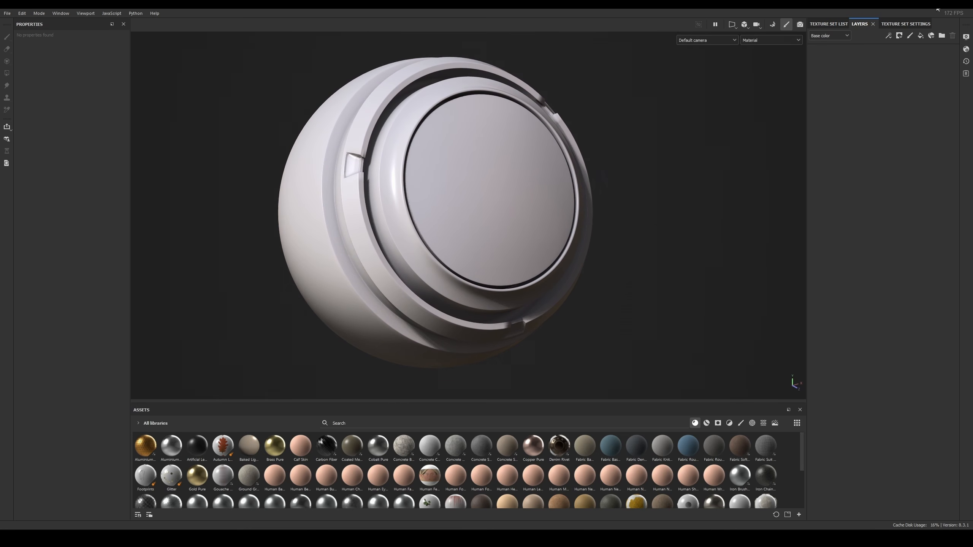
click(911, 35)
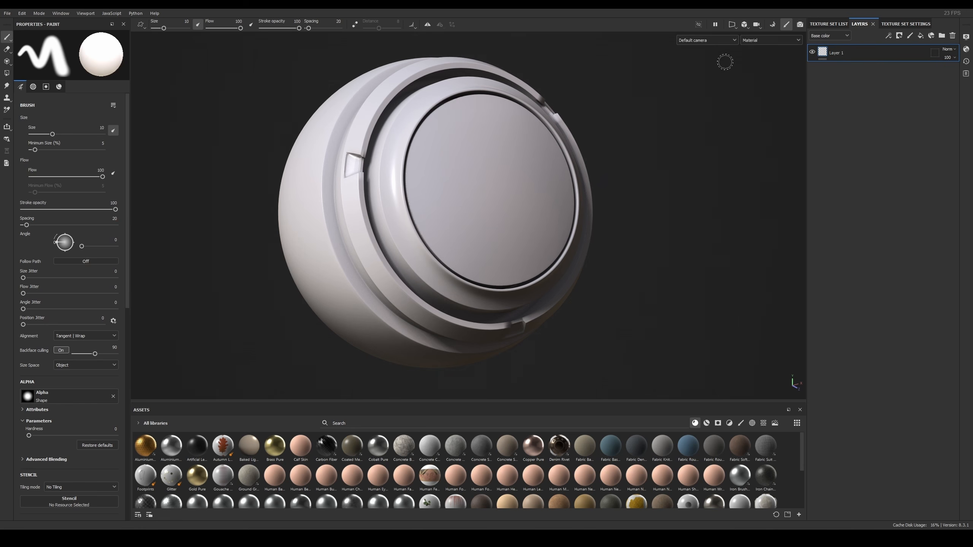
ctrl+right_drag(446, 177, 455, 177)
mouse_move(466, 158)
mouse_down()
mouse_move(448, 184)
mouse_move(508, 200)
mouse_move(525, 133)
mouse_move(449, 130)
mouse_move(421, 195)
mouse_move(468, 221)
mouse_move(432, 215)
mouse_up()
mouse_move(506, 247)
mouse_down()
mouse_move(480, 270)
mouse_move(413, 233)
mouse_move(482, 228)
mouse_up()
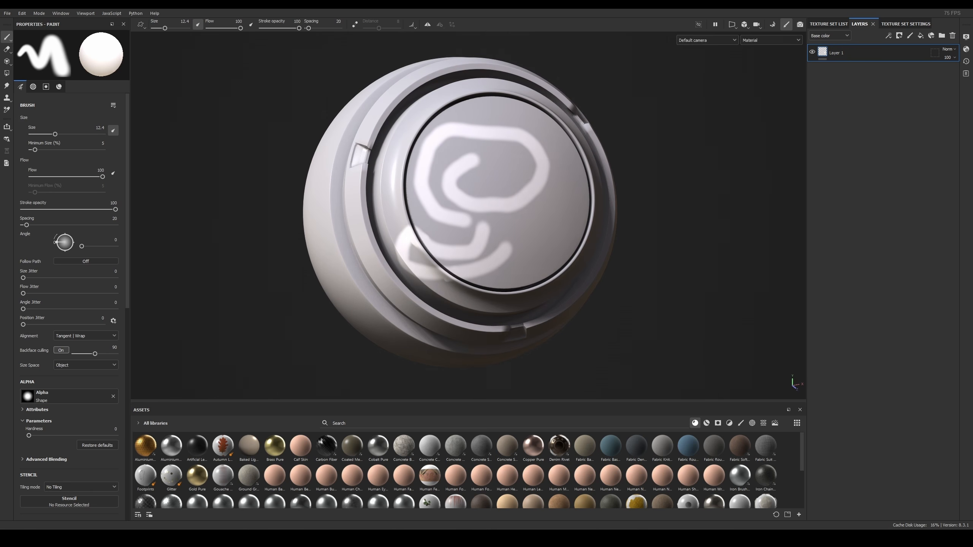
Step: Change the brush's base color to light red and paint freehand strokes across the sphere's disc and rim
scroll(97, 167, down, 4)
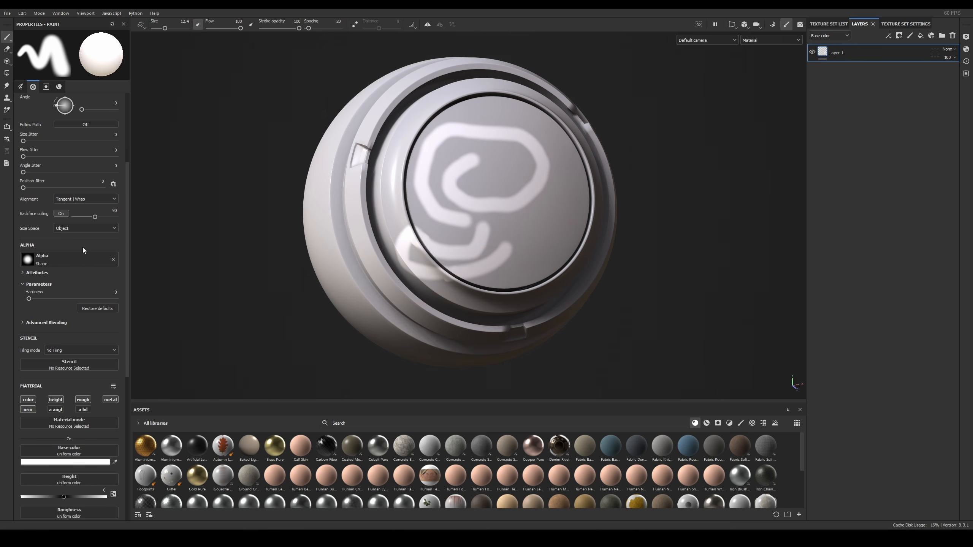
scroll(83, 249, down, 3)
click(76, 370)
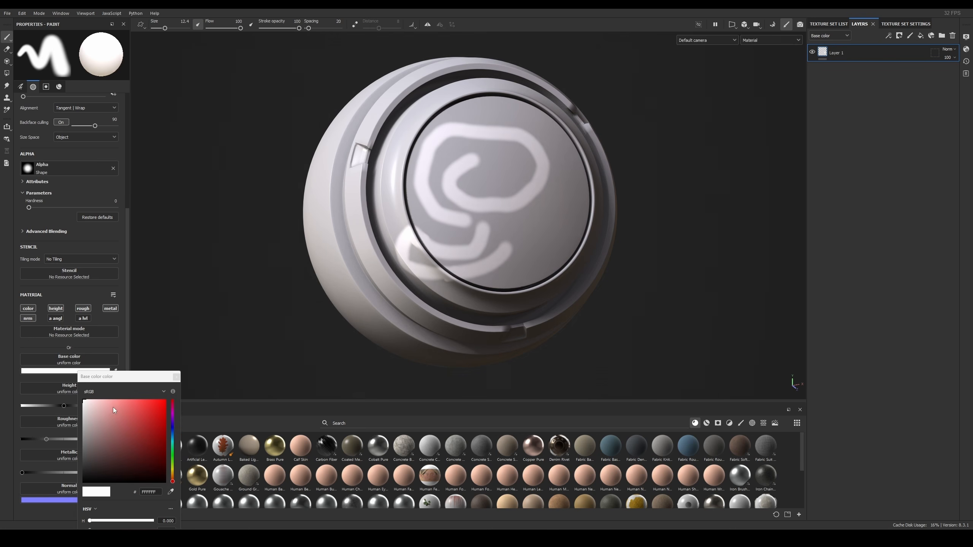
drag(112, 408, 130, 404)
mouse_move(577, 218)
alt+mouse_down()
mouse_move(439, 217)
mouse_move(471, 236)
mouse_move(509, 188)
mouse_move(459, 253)
mouse_move(375, 268)
mouse_move(475, 233)
alt+mouse_up()
mouse_move(475, 232)
shift+right_down()
mouse_move(441, 234)
mouse_move(456, 232)
shift+right_up()
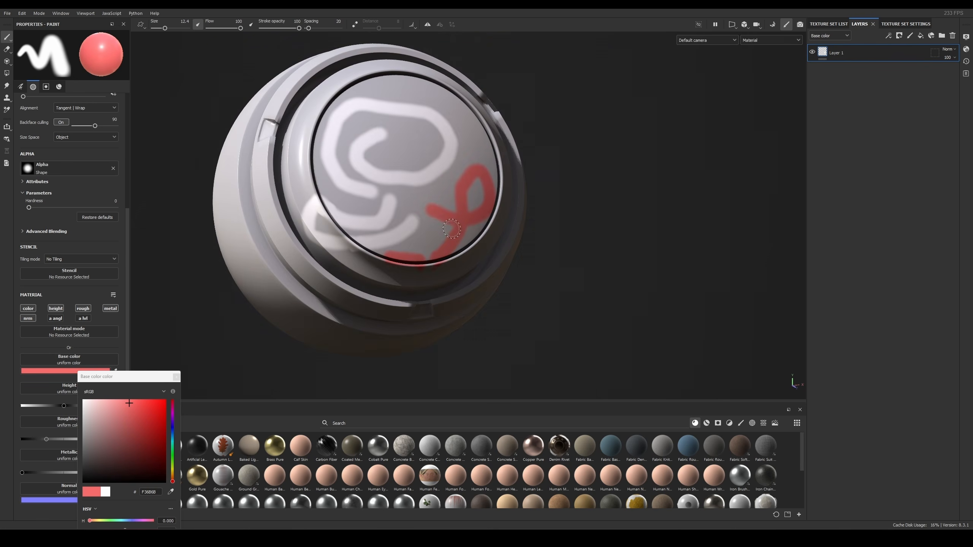
mouse_move(456, 232)
mouse_down()
mouse_move(345, 265)
mouse_move(364, 149)
mouse_move(452, 133)
mouse_move(479, 138)
mouse_up()
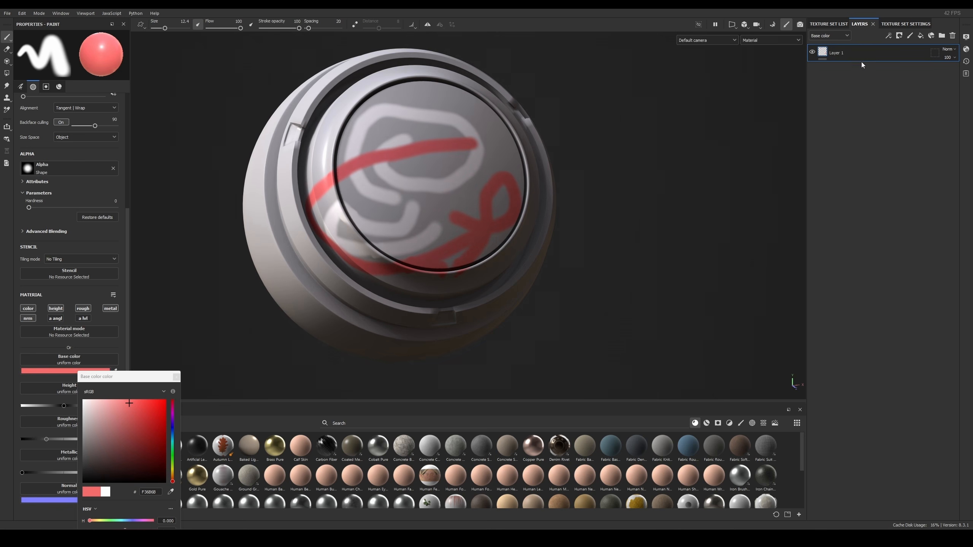
Step: Delete the painted layer and add a fill layer that covers the whole sphere
key(Delete)
alt+drag(400, 175, 395, 164)
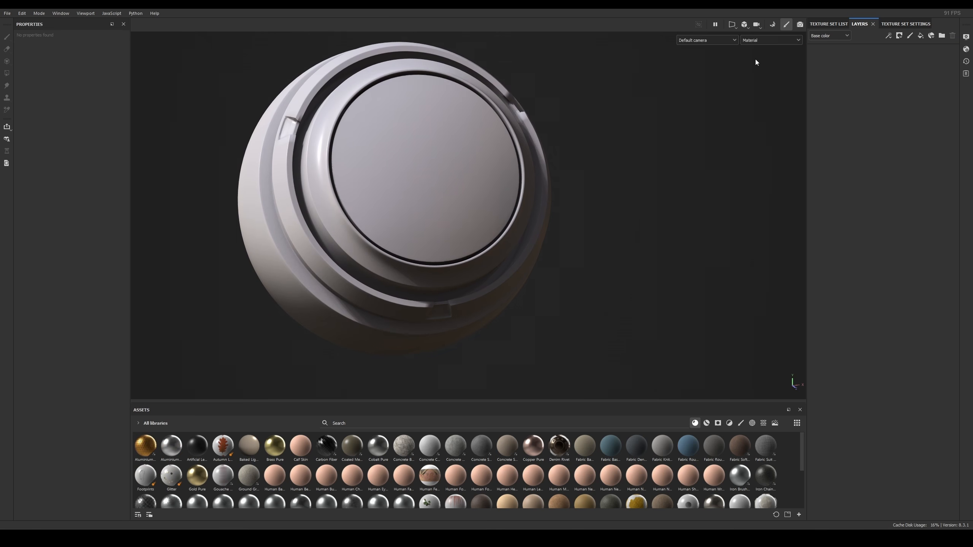
click(921, 36)
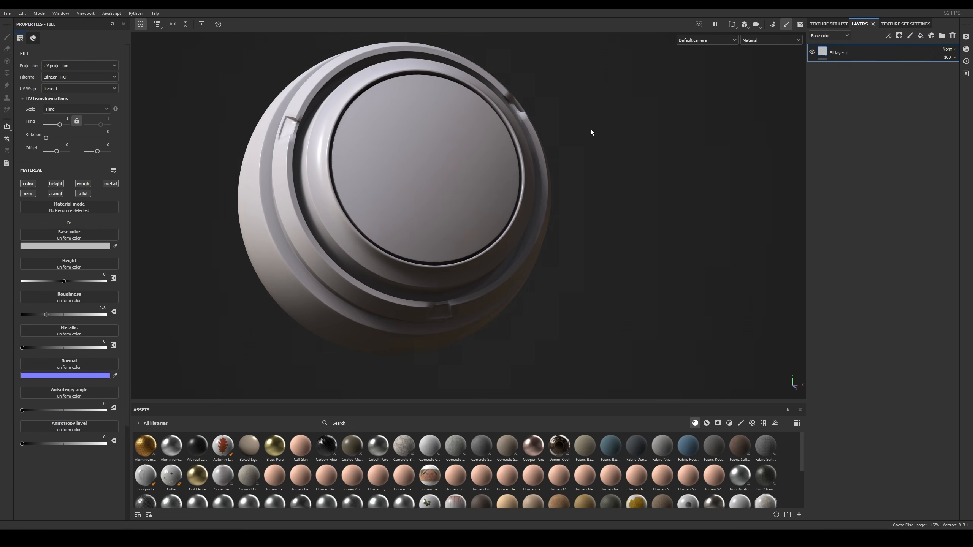
alt+drag(474, 152, 488, 72)
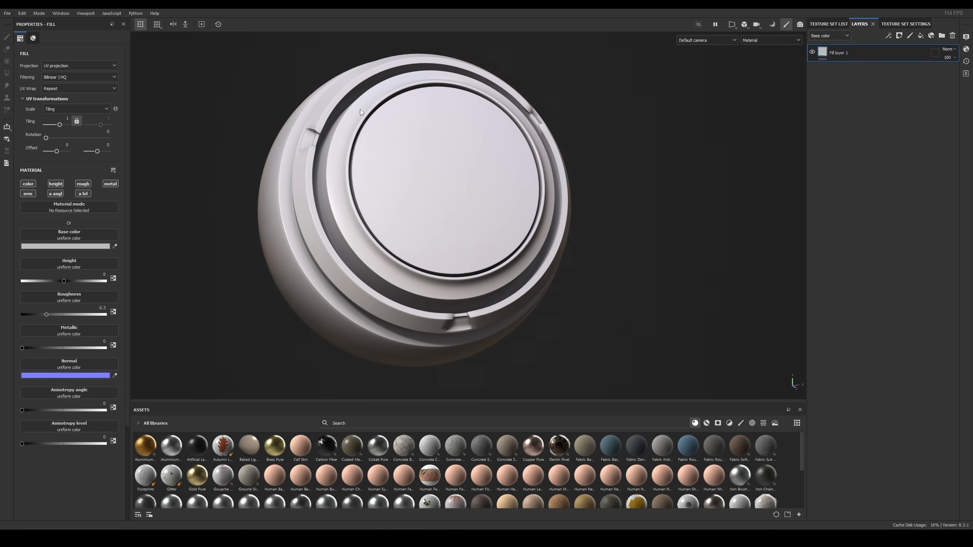
alt+middle_drag(399, 313, 445, 316)
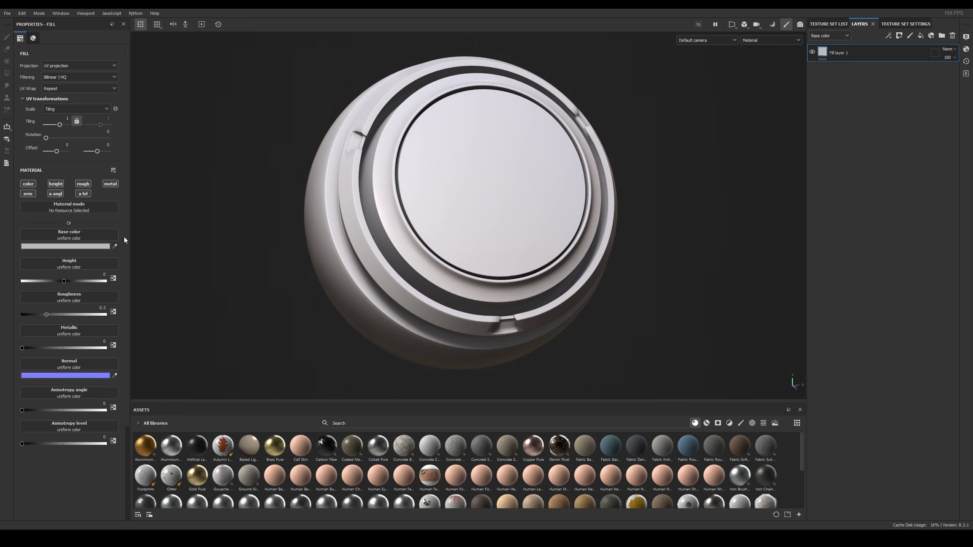
Step: Set the fill layer's base color to the red BD2424
click(74, 246)
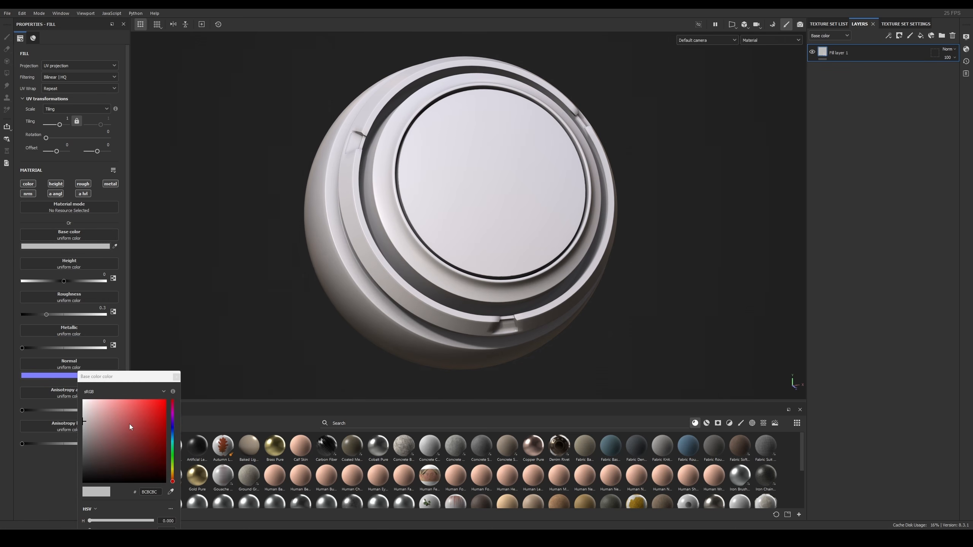
drag(133, 431, 150, 421)
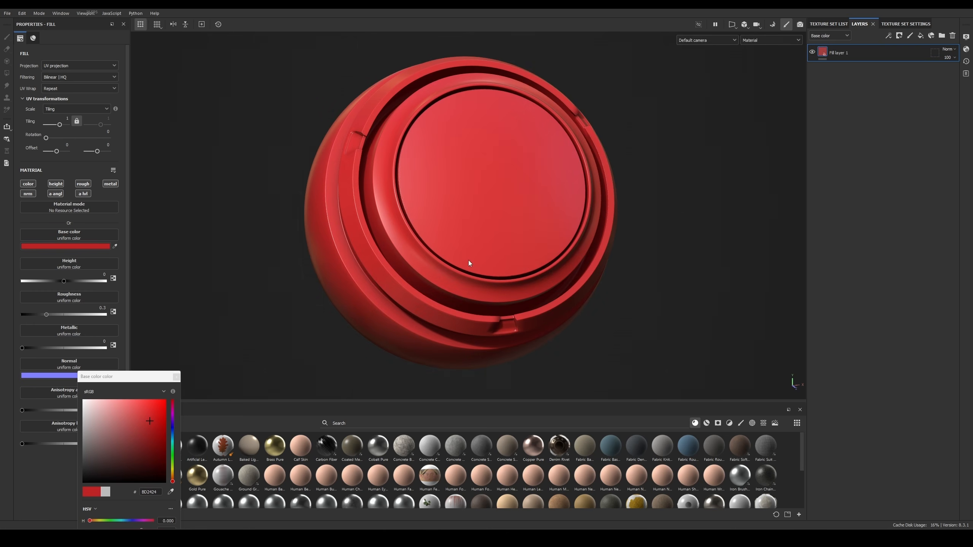
alt+drag(467, 261, 456, 238)
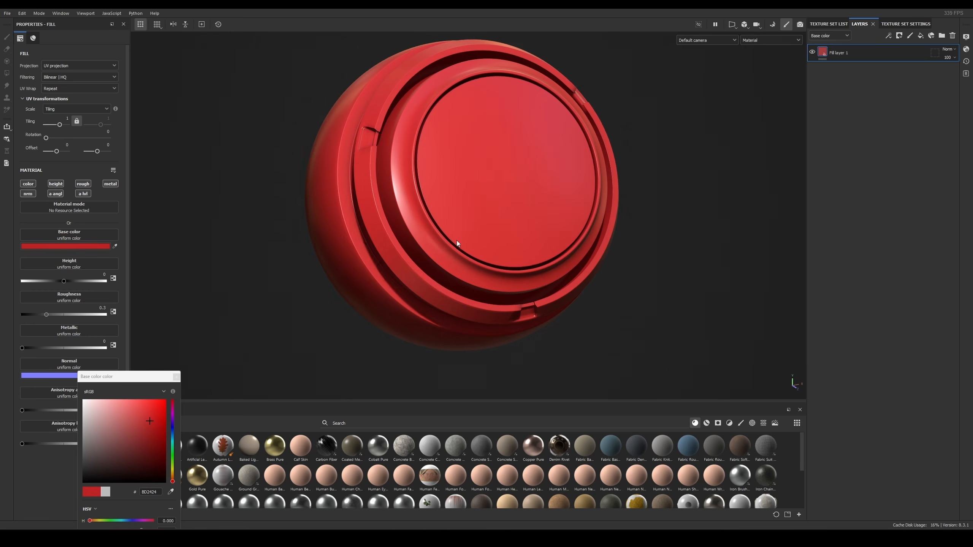
click(176, 377)
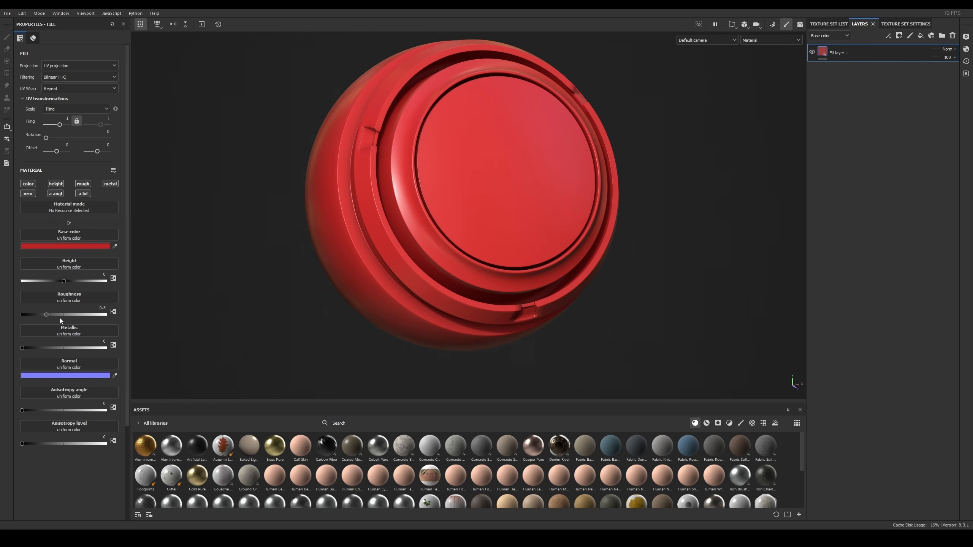
Step: Set the fill layer's metallic to 1, and try its roughness at 1 before lowering it to 0
drag(56, 316, 135, 314)
alt+middle_drag(578, 172, 537, 199)
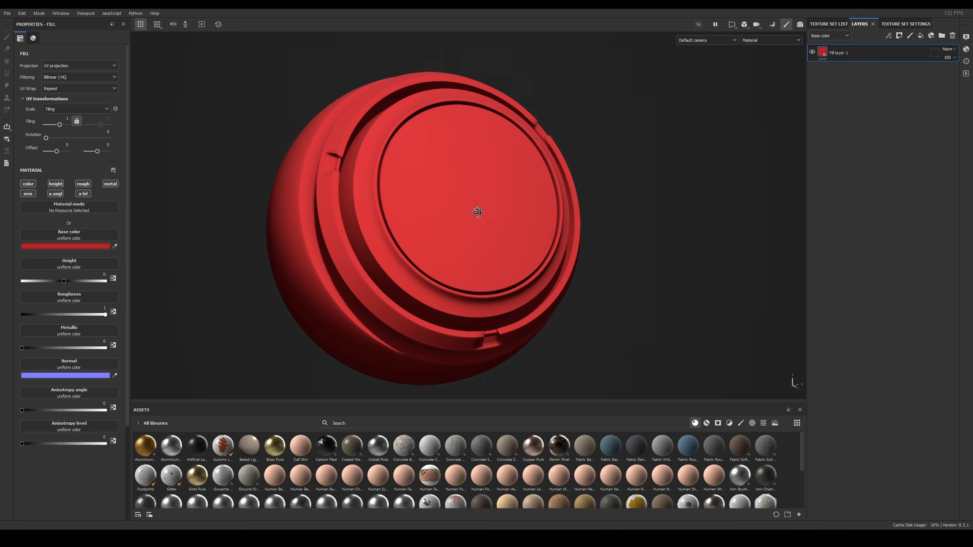
drag(53, 348, 118, 348)
alt+drag(335, 267, 316, 268)
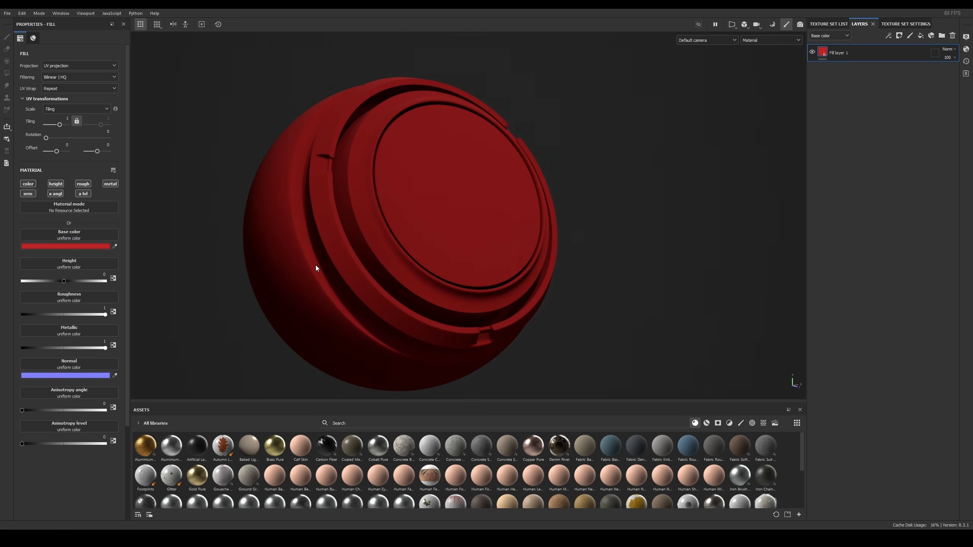
drag(82, 313, 18, 310)
alt+drag(575, 174, 488, 231)
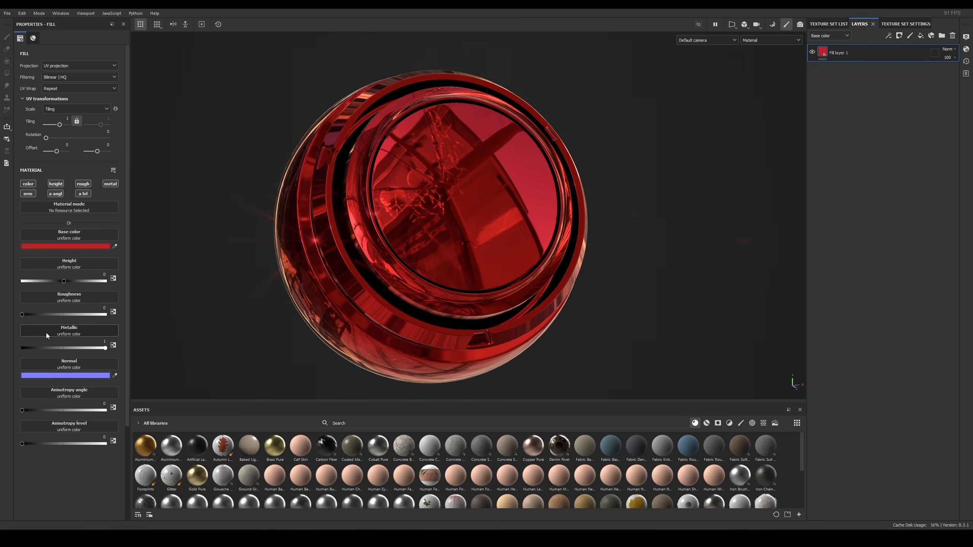
Step: Rename the red fill layer to Red Metal
alt+drag(450, 174, 532, 145)
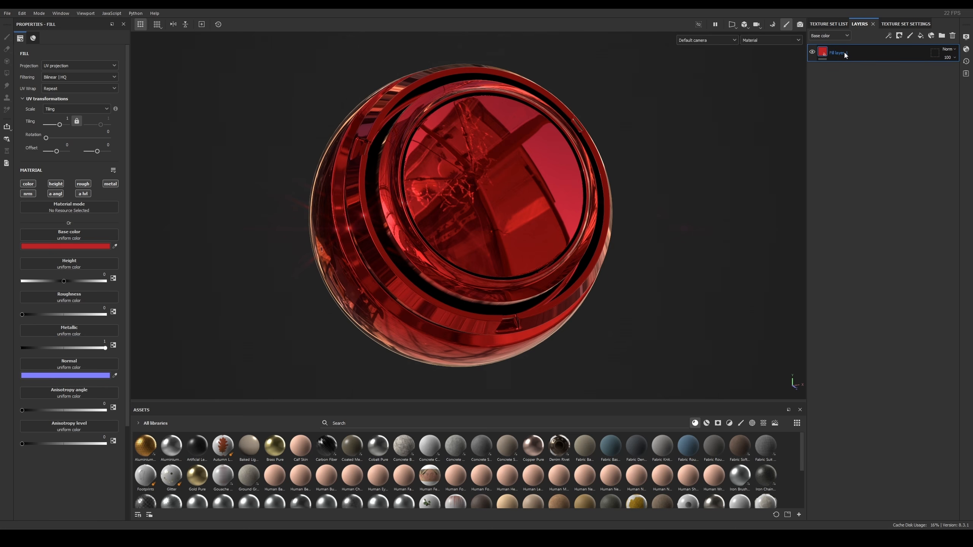
double_click(844, 51)
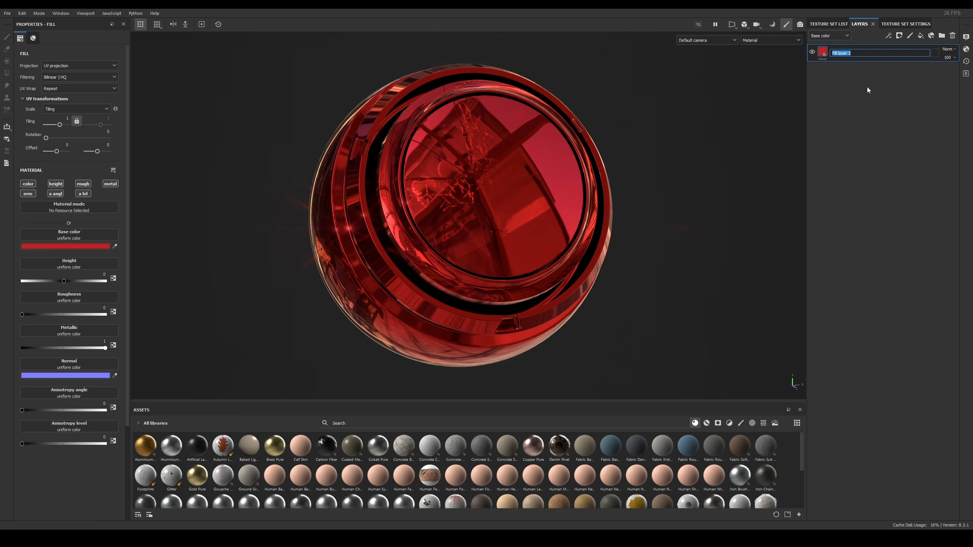
text(r)
text(mETAl)
key(Return)
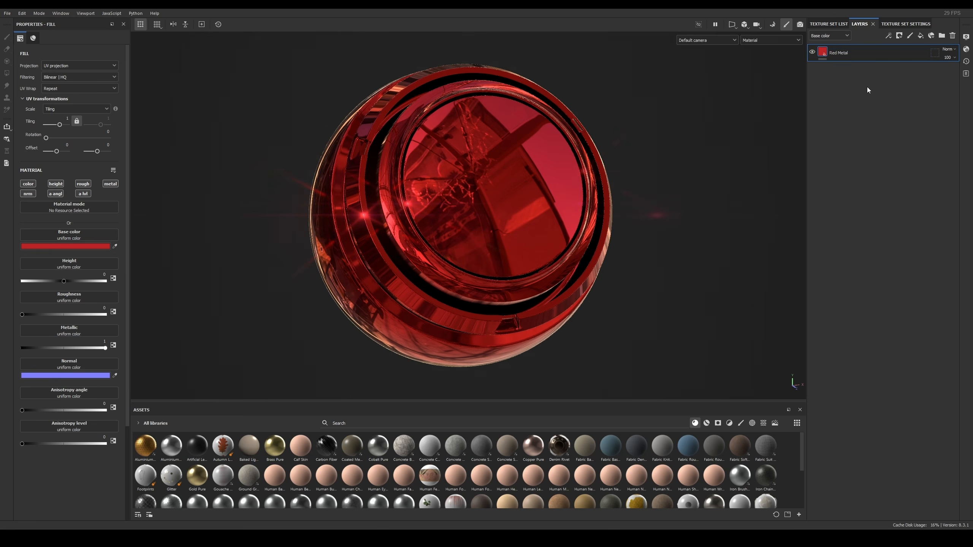
Step: Add a second fill layer above Red Metal and name it BLue
alt+drag(517, 227, 648, 146)
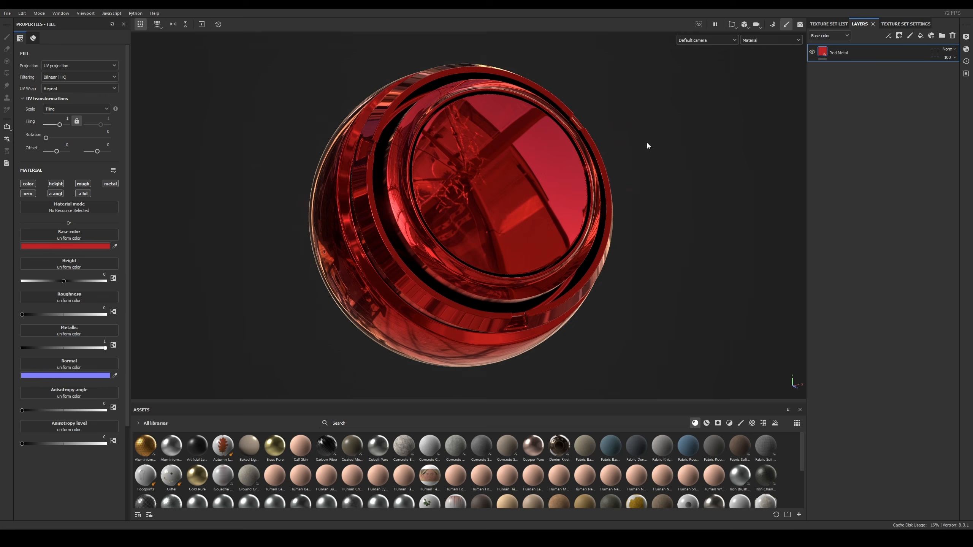
click(921, 36)
double_click(838, 54)
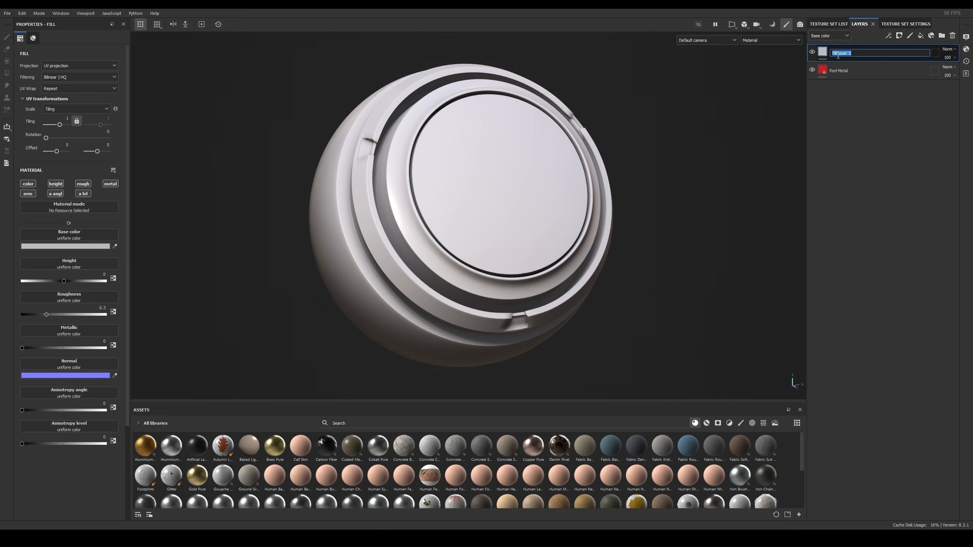
text(BLo)
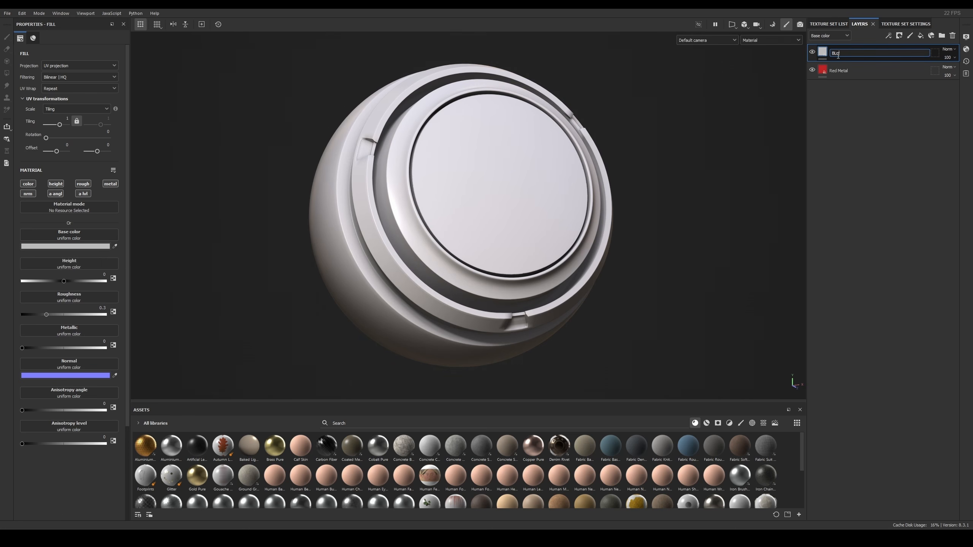
text(e)
key(Return)
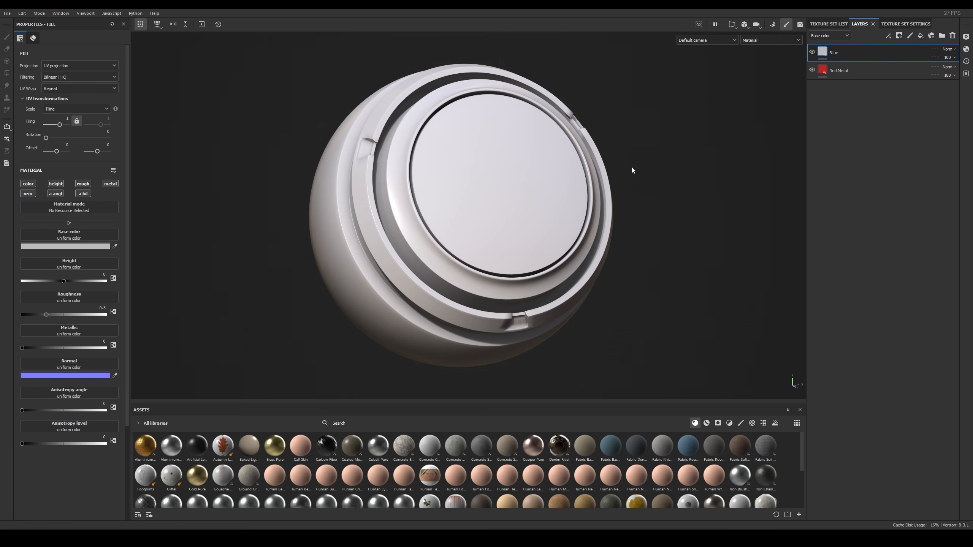
Step: Set the BLue layer's base color to a deep blue with a hue of 0.612
click(98, 247)
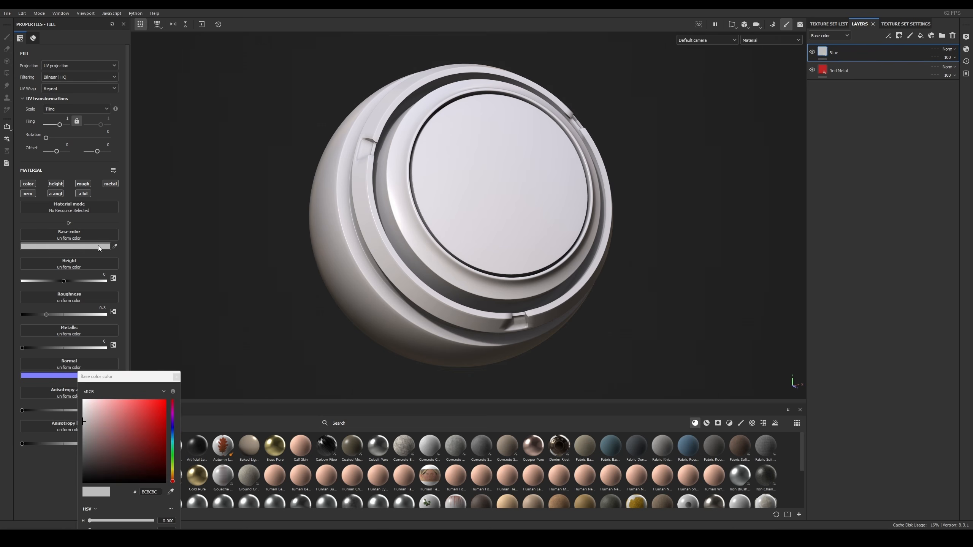
click(172, 431)
drag(145, 432, 148, 435)
alt+drag(527, 192, 508, 198)
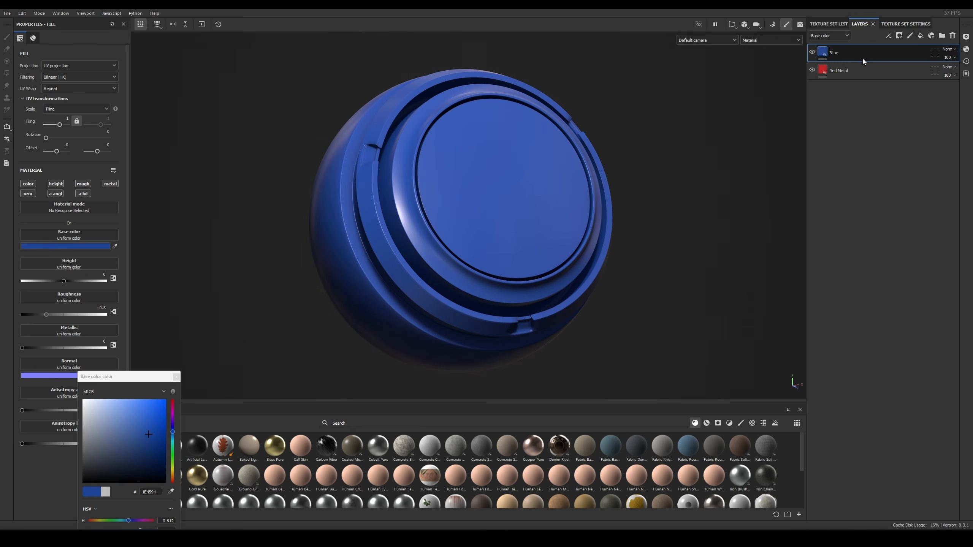
alt+drag(435, 127, 472, 147)
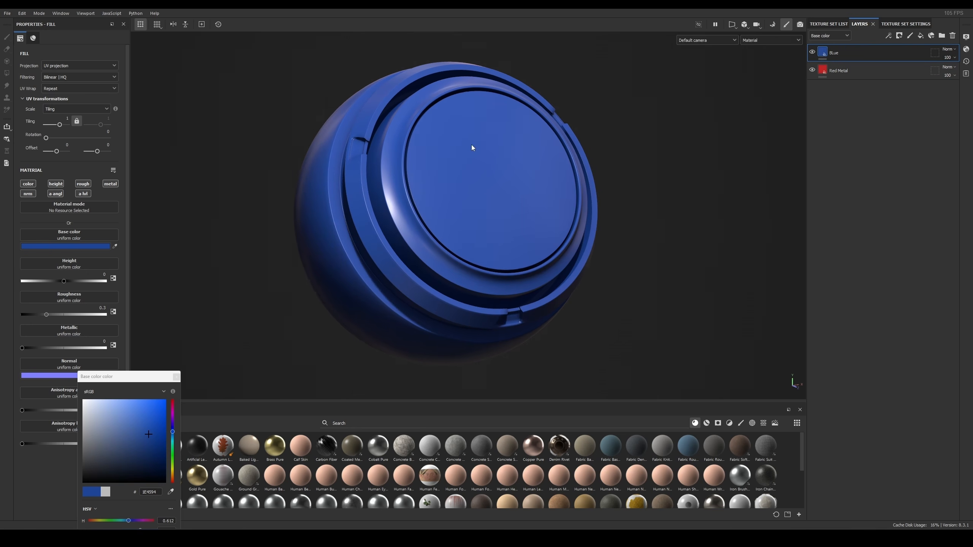
click(177, 377)
alt+drag(356, 174, 495, 170)
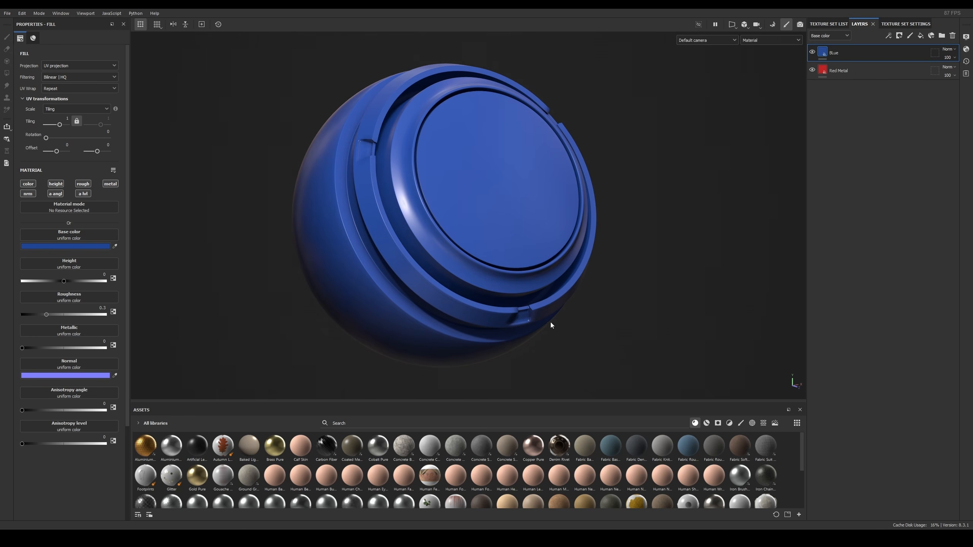
Step: Move the Red Metal layer above the BLue layer in the layer stack
click(852, 74)
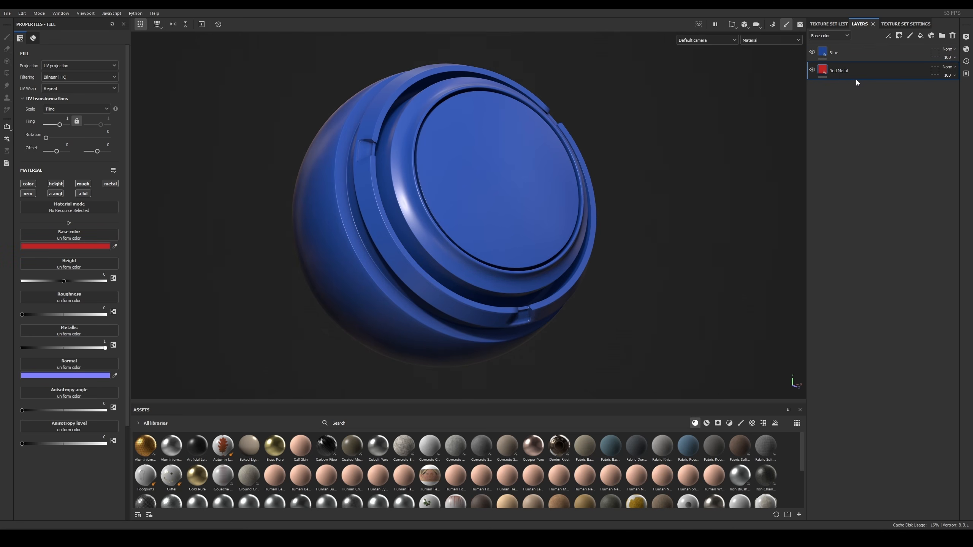
drag(847, 74, 850, 51)
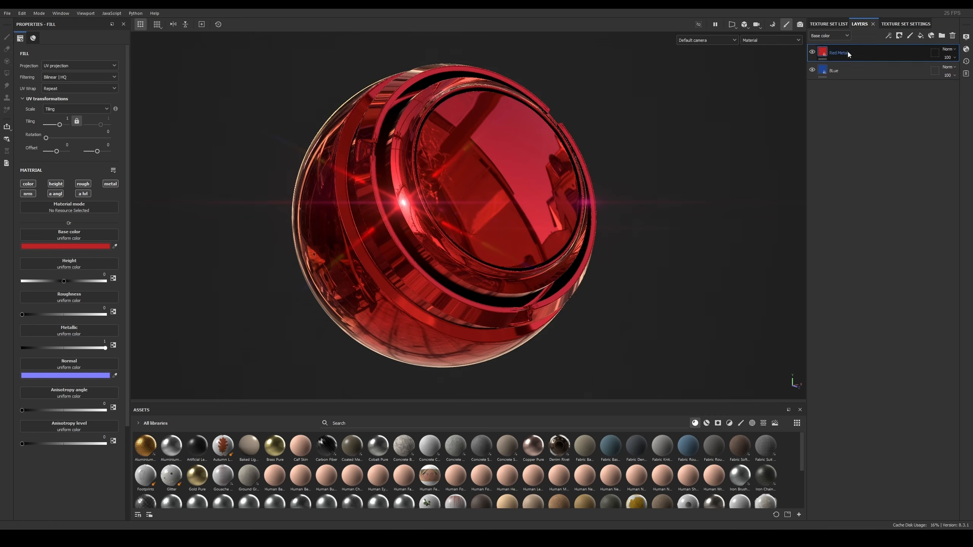
alt+drag(526, 174, 364, 196)
alt+drag(426, 237, 503, 207)
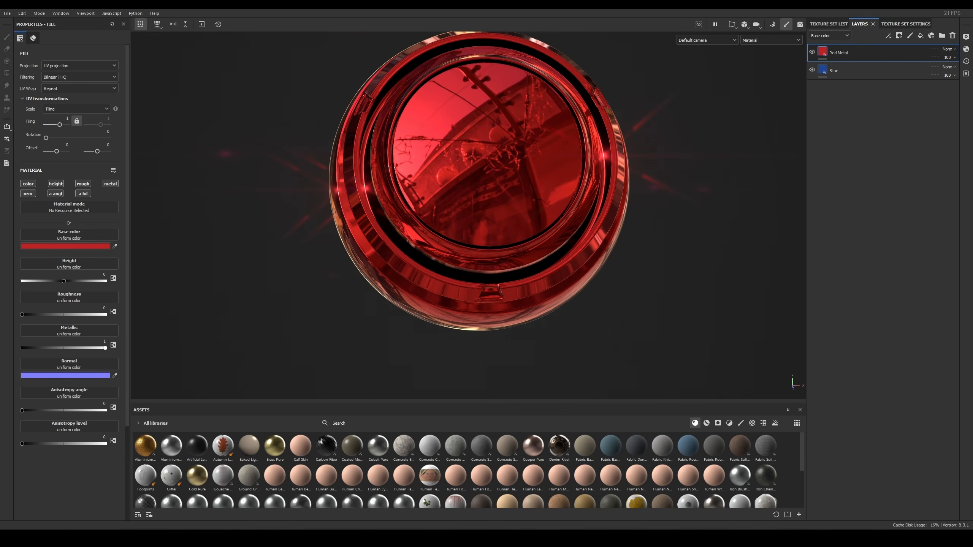
Step: Add six more fill layers, and move Red Metal and BLue above them with BLue topmost
click(920, 36)
click(920, 36)
click(920, 35)
click(920, 35)
click(920, 35)
click(920, 36)
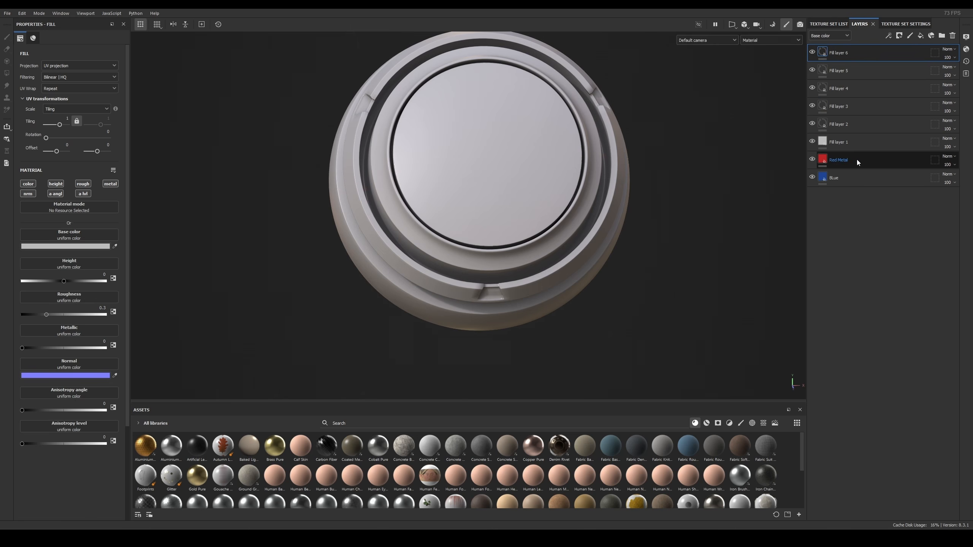
drag(857, 160, 856, 55)
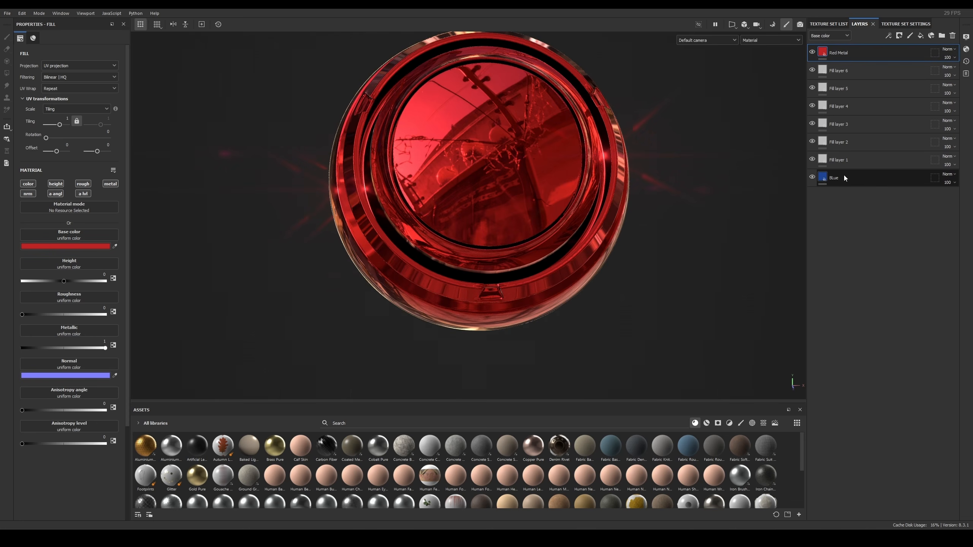
drag(844, 178, 863, 47)
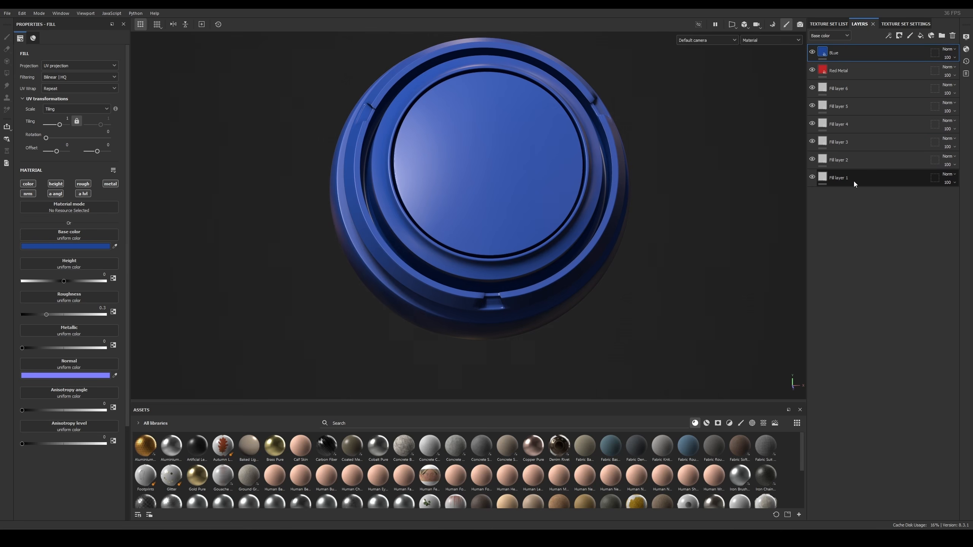
Step: Delete all layers in the stack, from BLue down to Fill layer 1
shift+click(853, 181)
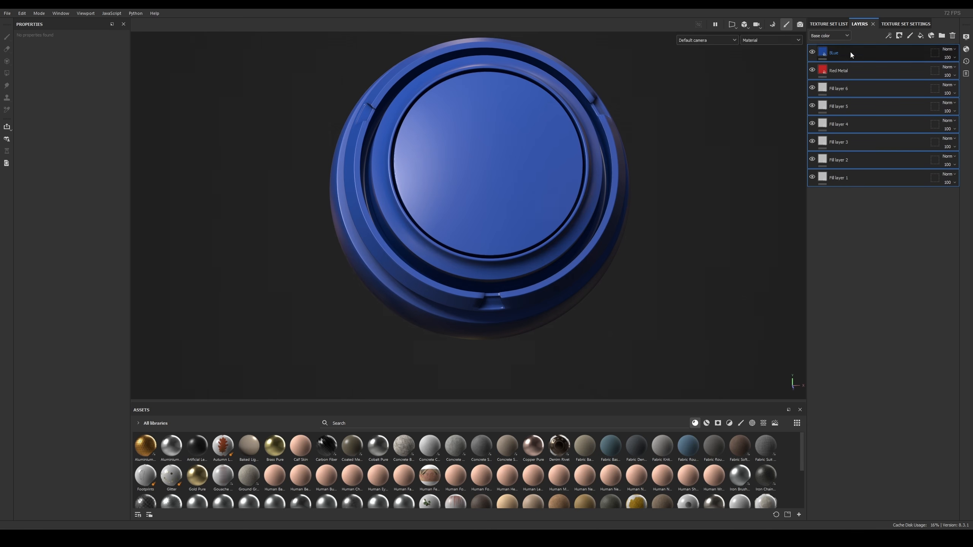
click(850, 93)
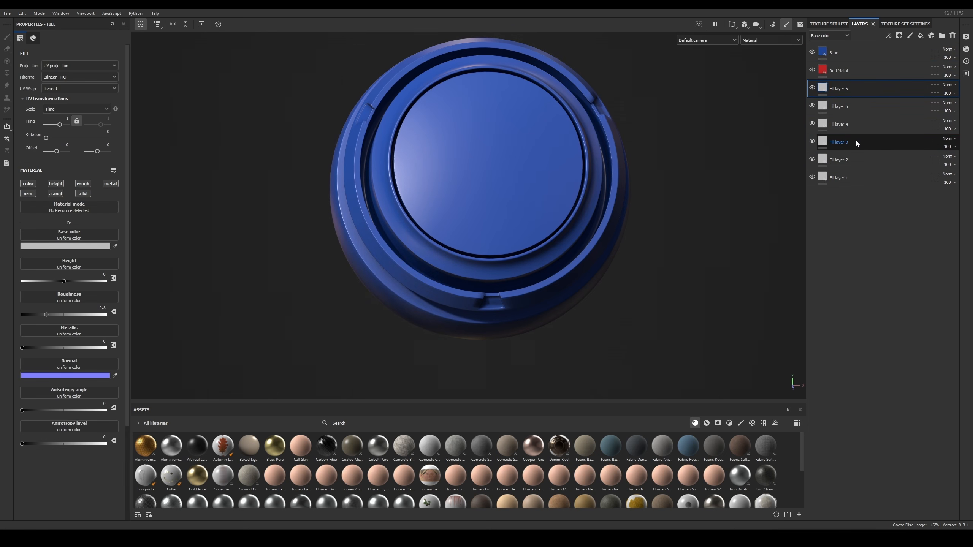
click(856, 178)
shift+click(856, 59)
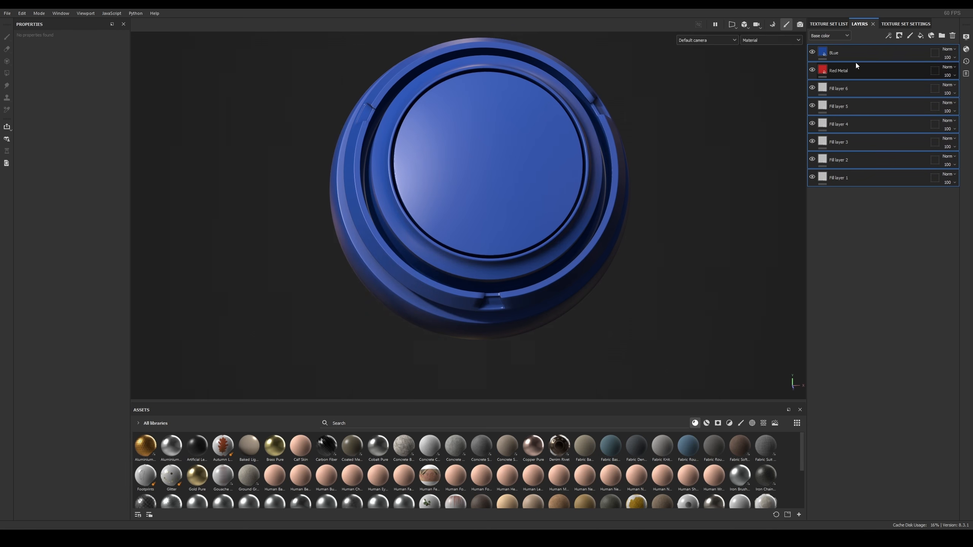
key(Delete)
Step: Add a new fill layer to the empty layer stack
alt+drag(604, 174, 610, 156)
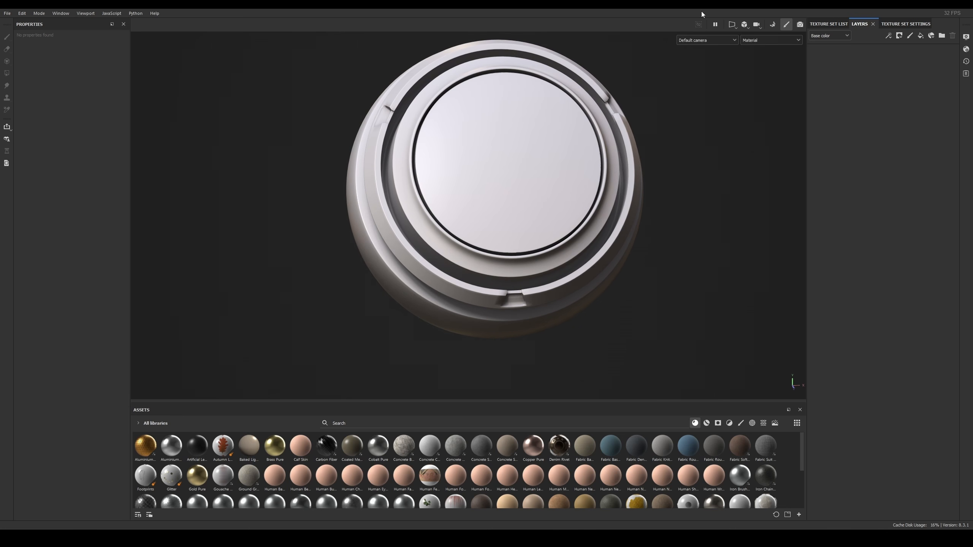
click(921, 36)
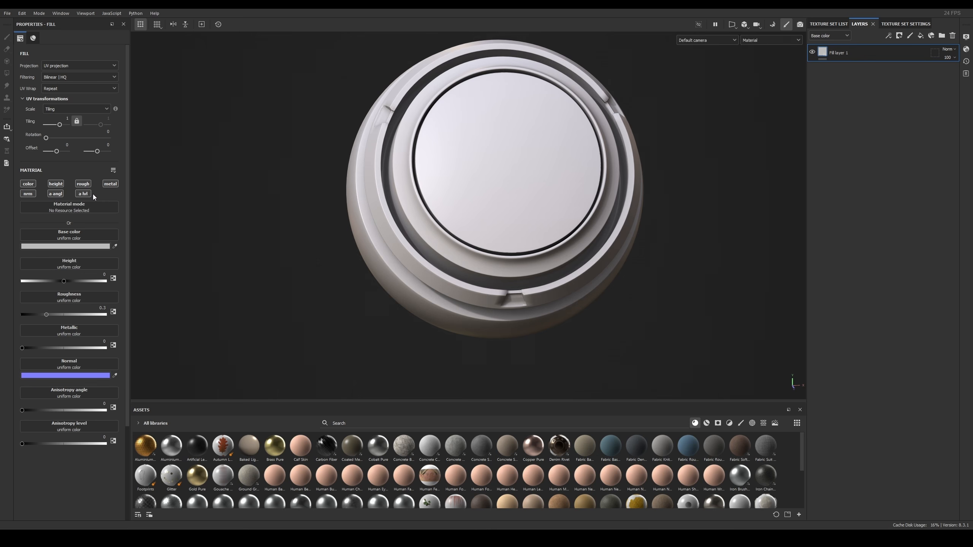
alt+middle_drag(506, 202, 506, 204)
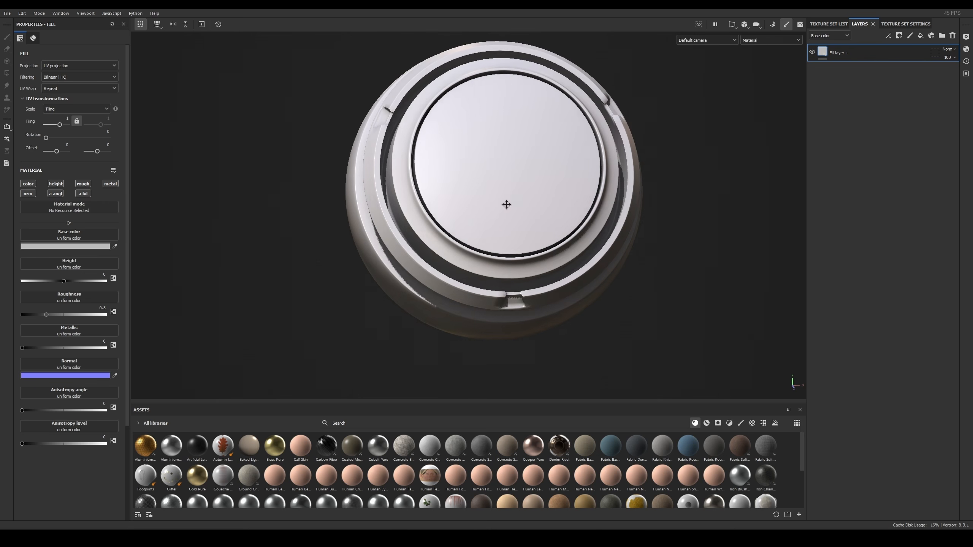
alt+right_drag(506, 204, 501, 195)
alt+middle_drag(510, 166, 507, 171)
alt+drag(507, 172, 514, 171)
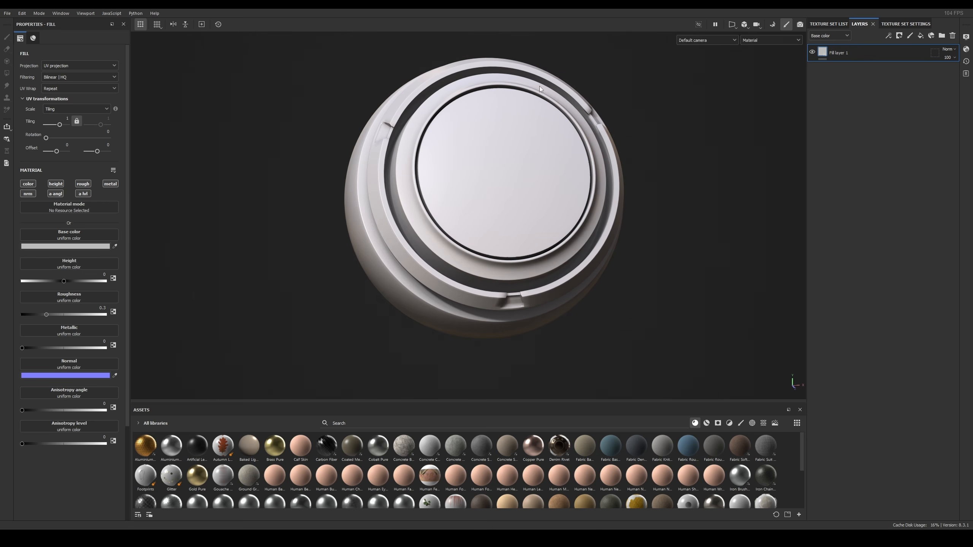
Step: Set the new fill layer's base color to the dark red 872626
click(75, 246)
drag(145, 375, 228, 304)
drag(241, 364, 225, 367)
alt+middle_drag(573, 218, 569, 230)
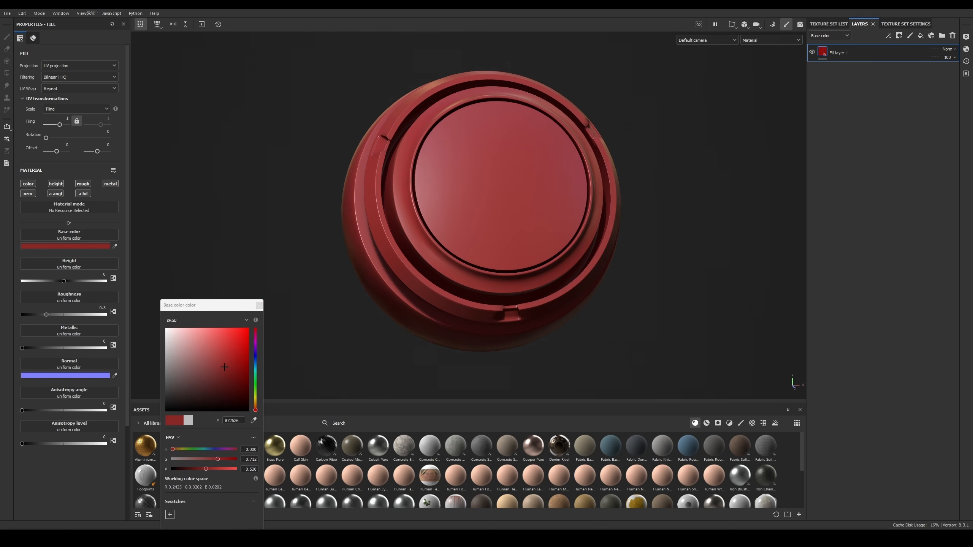
click(260, 305)
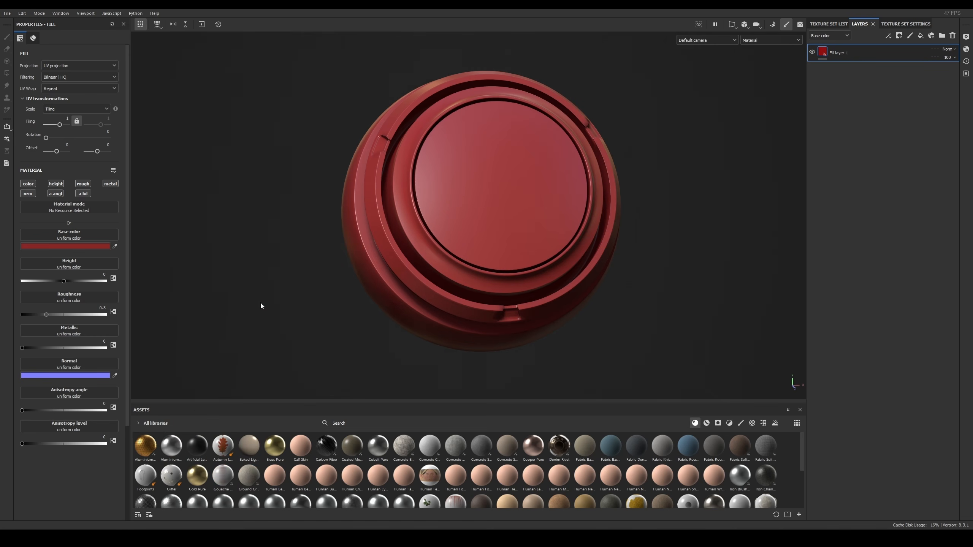
Step: Display only the Base color channel on the sphere in the viewport
alt+drag(489, 176, 499, 179)
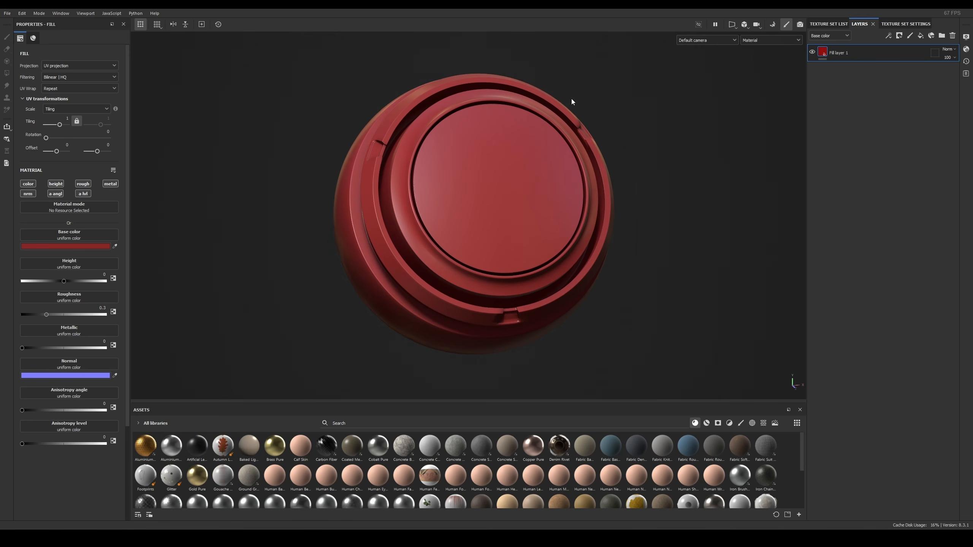
click(756, 40)
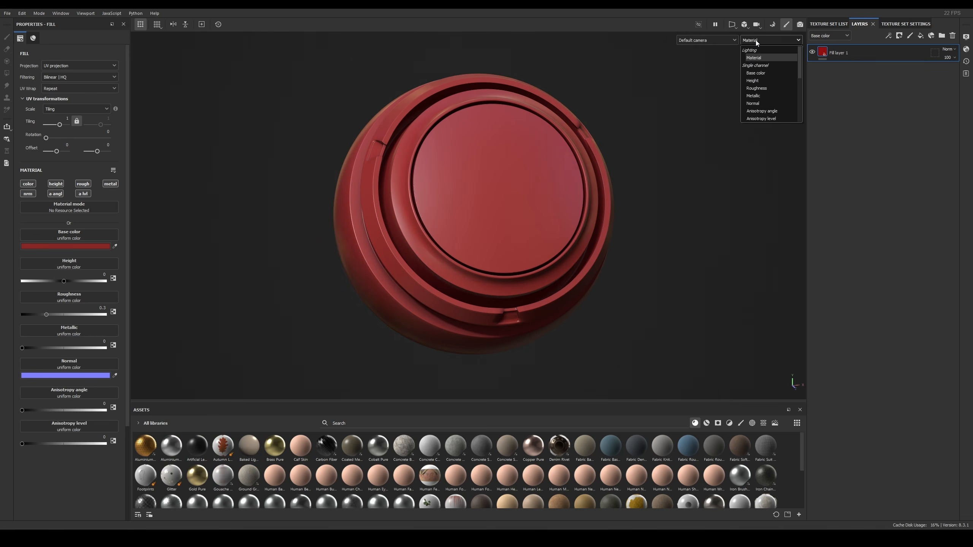
click(764, 73)
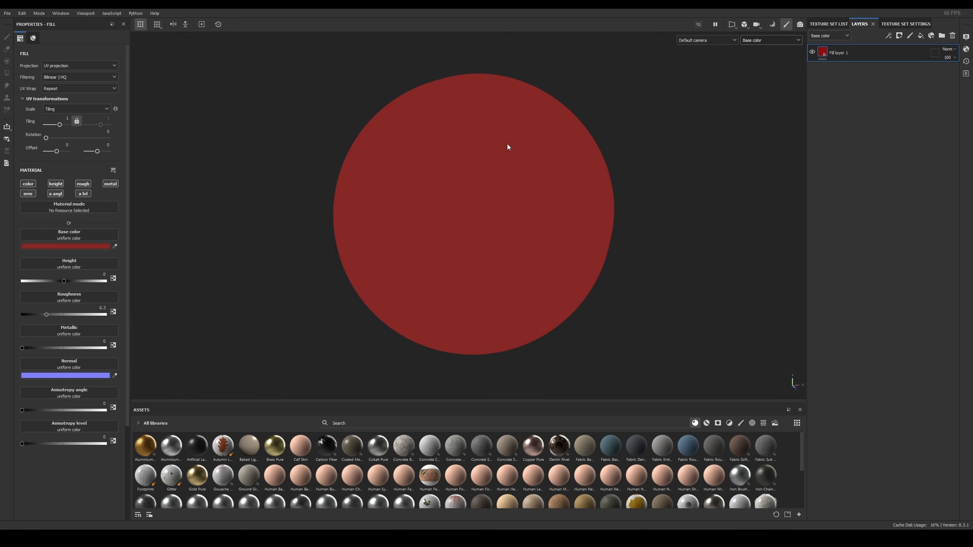
middle_drag(525, 148, 539, 140)
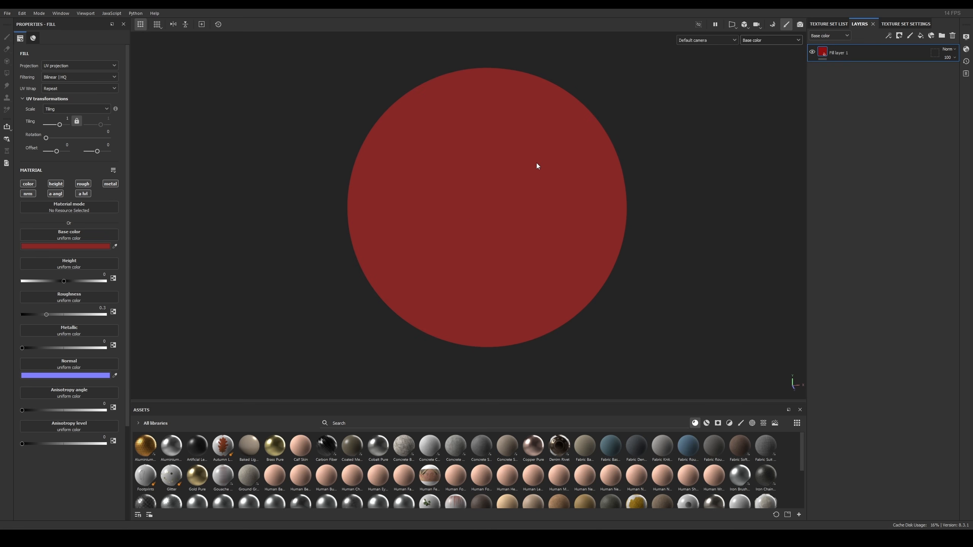
Step: Switch to the 2D view and examine the base color across the sphere's UV islands
key(F3)
scroll(456, 223, up, 2)
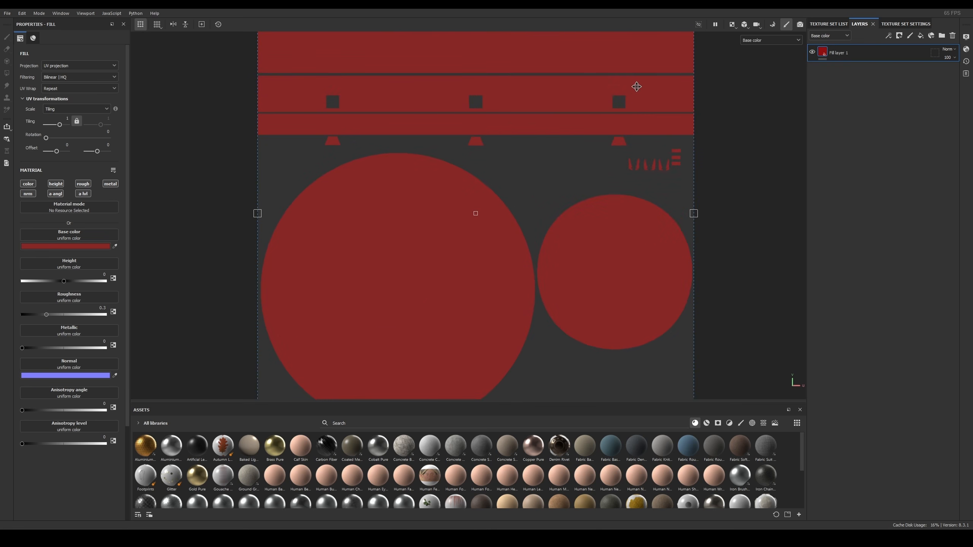
middle_drag(644, 89, 622, 130)
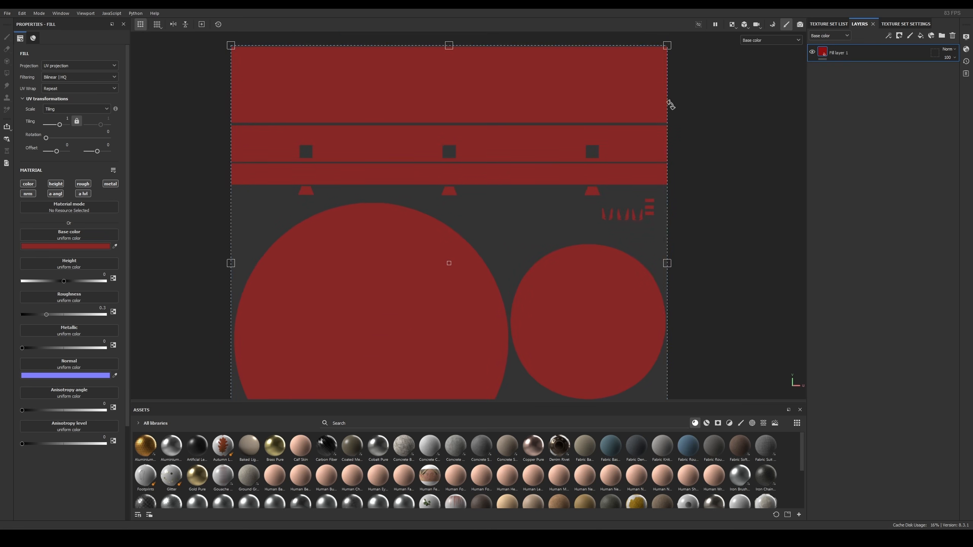
click(76, 246)
click(259, 306)
scroll(565, 255, down, 2)
middle_drag(531, 212, 550, 174)
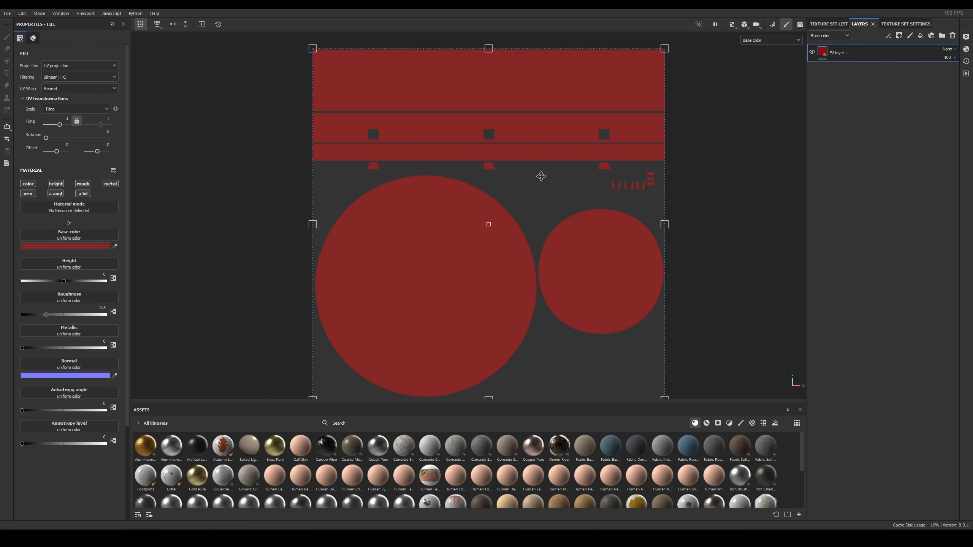
Step: Return to the 3D view and display the full lit material on the sphere
key(F2)
mouse_move(540, 180)
alt+mouse_down()
mouse_move(534, 167)
mouse_move(619, 165)
mouse_move(540, 170)
alt+mouse_up()
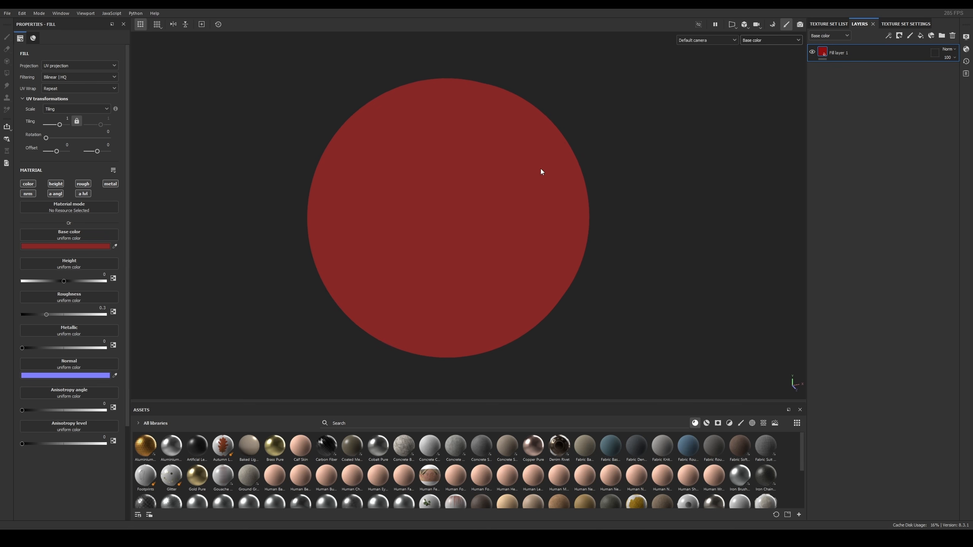
key(m)
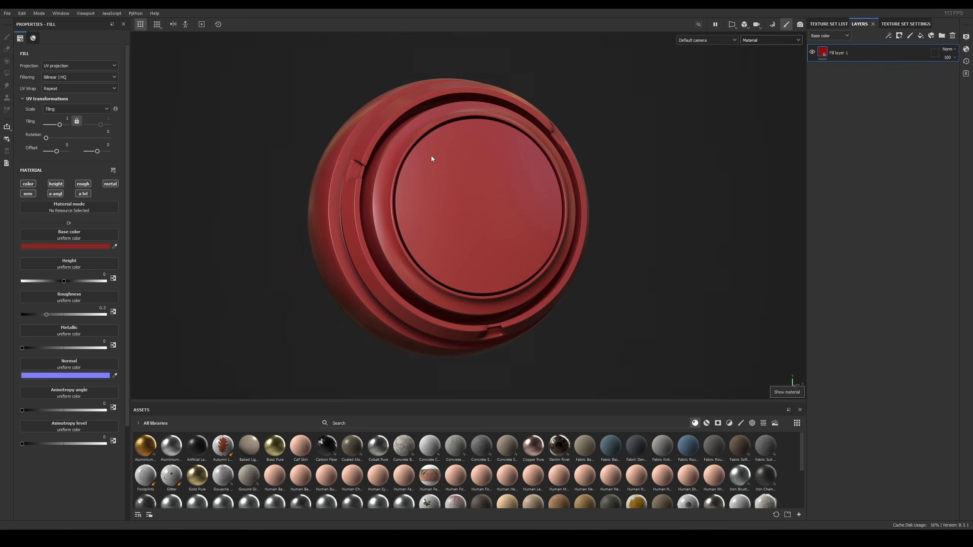
Step: Cycle the viewport through the Base color and Height channels, and return to the full material display
alt+drag(547, 197, 520, 190)
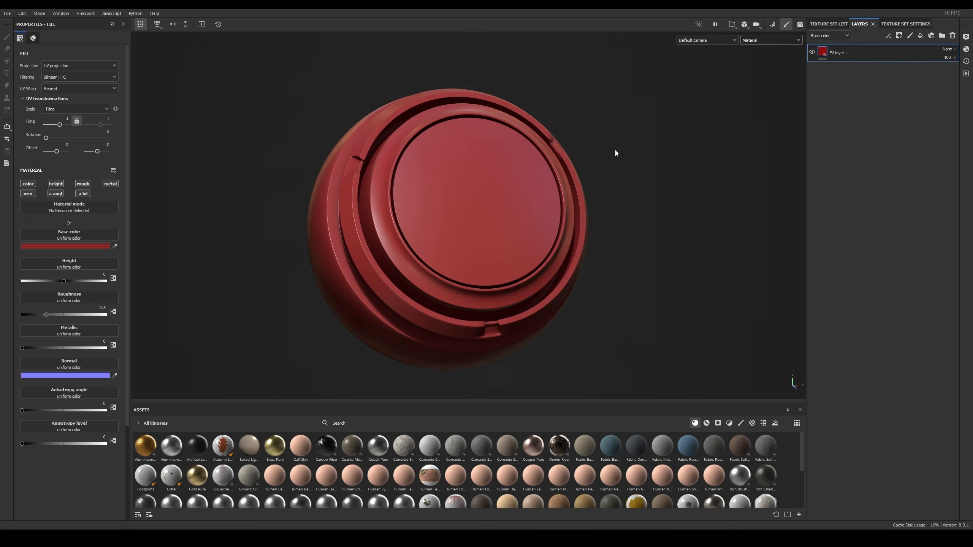
key(c)
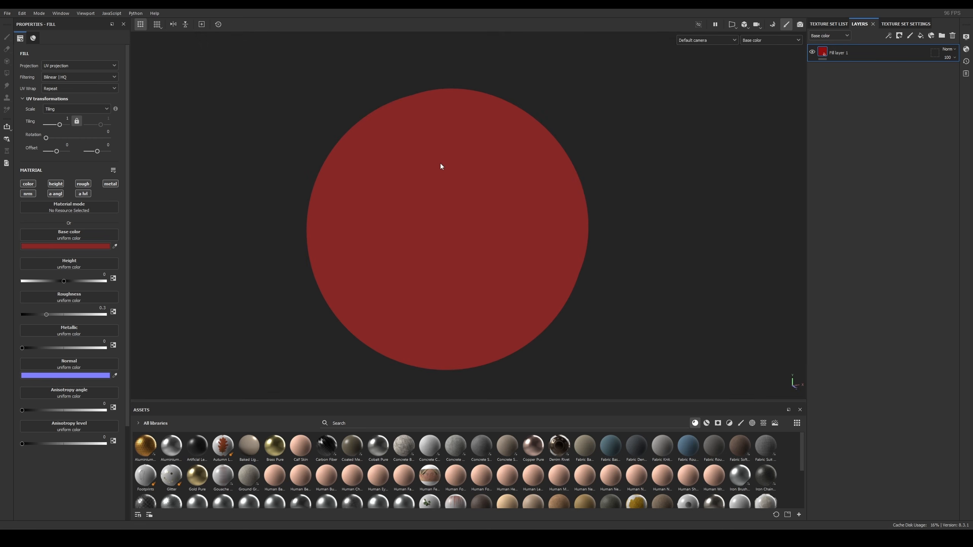
key(c)
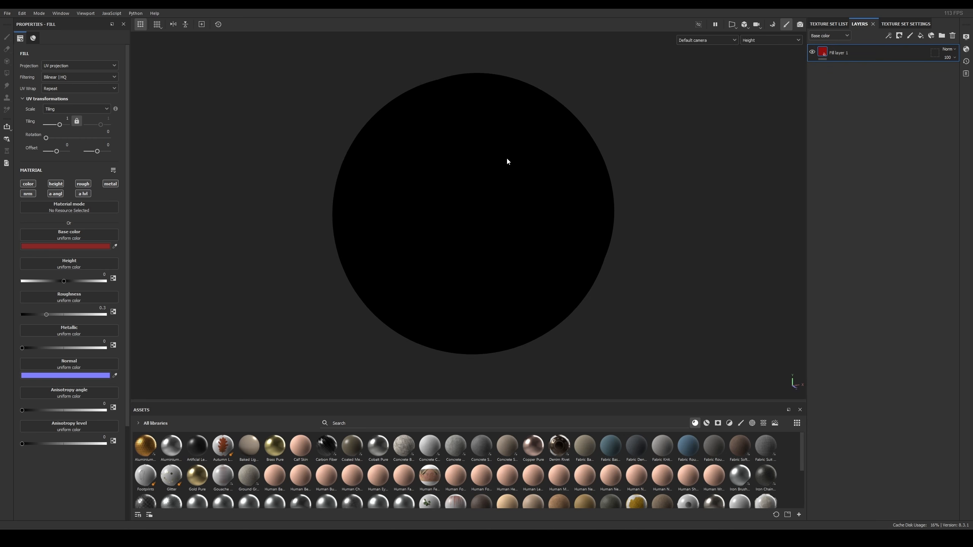
key(m)
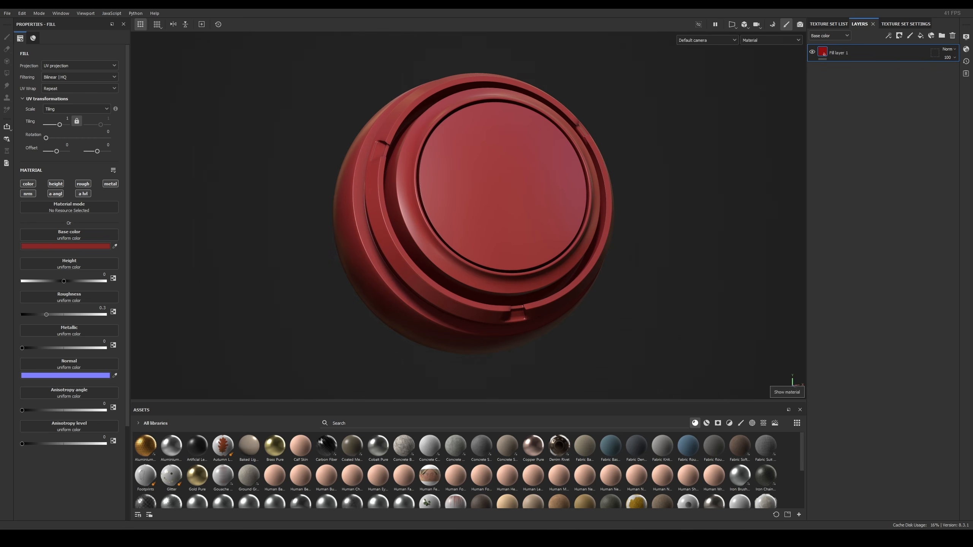
mouse_move(503, 152)
alt+mouse_down()
mouse_move(528, 156)
mouse_move(517, 162)
alt+mouse_up()
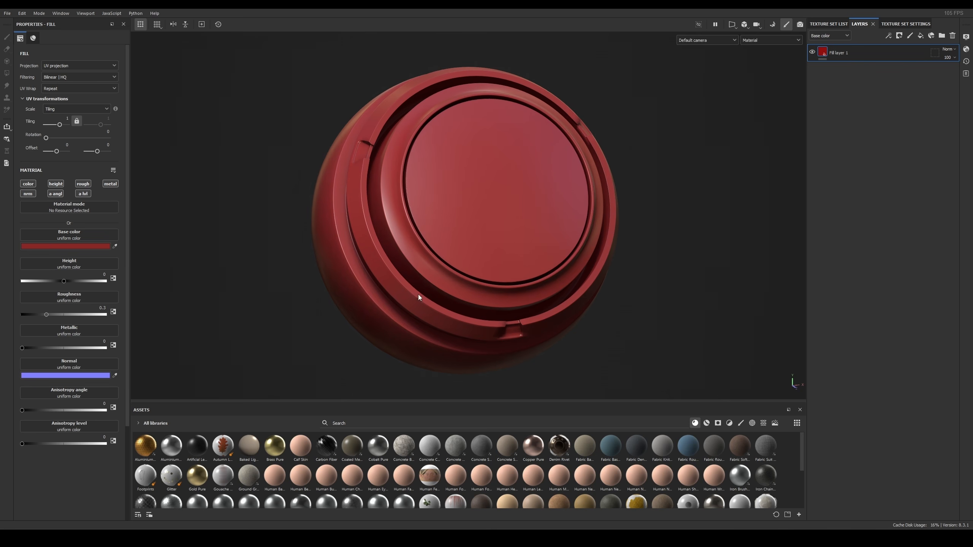
Step: Enlarge the asset library, show its folder tree, and expand the materials folder under Starter assets
drag(359, 402, 374, 358)
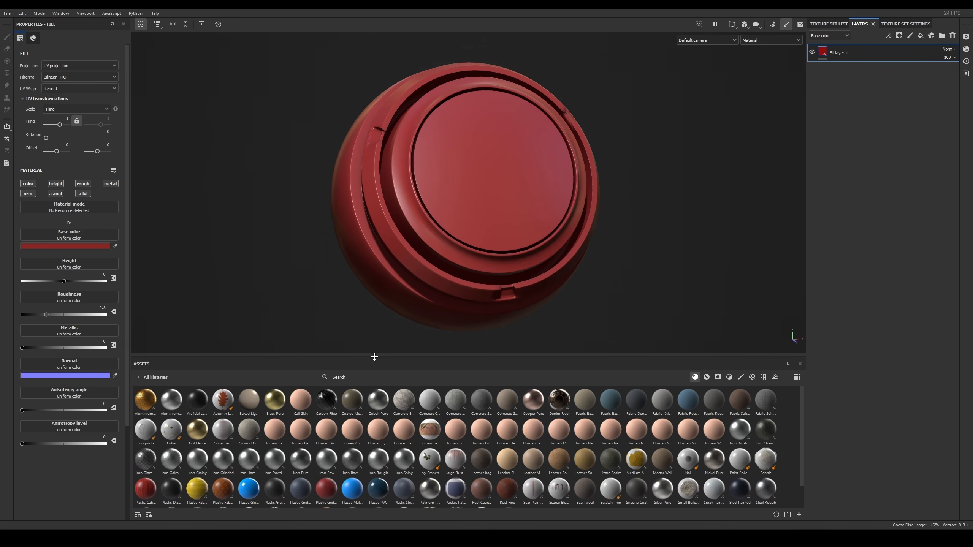
click(149, 515)
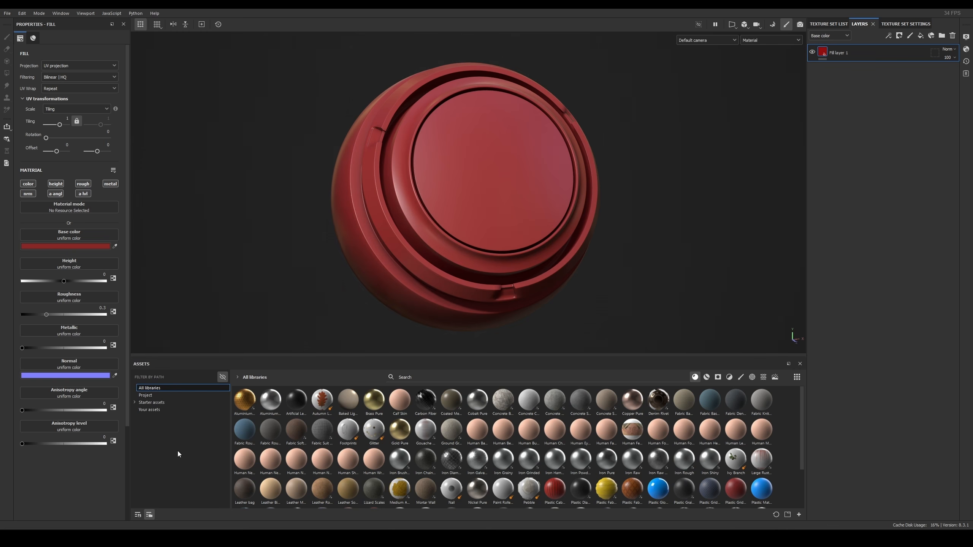
click(135, 402)
click(138, 410)
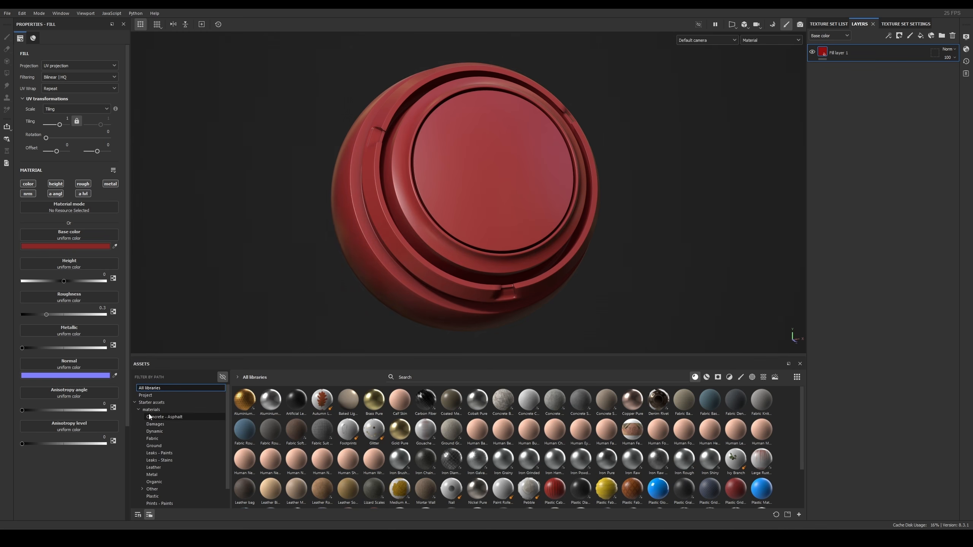
scroll(175, 462, down, 1)
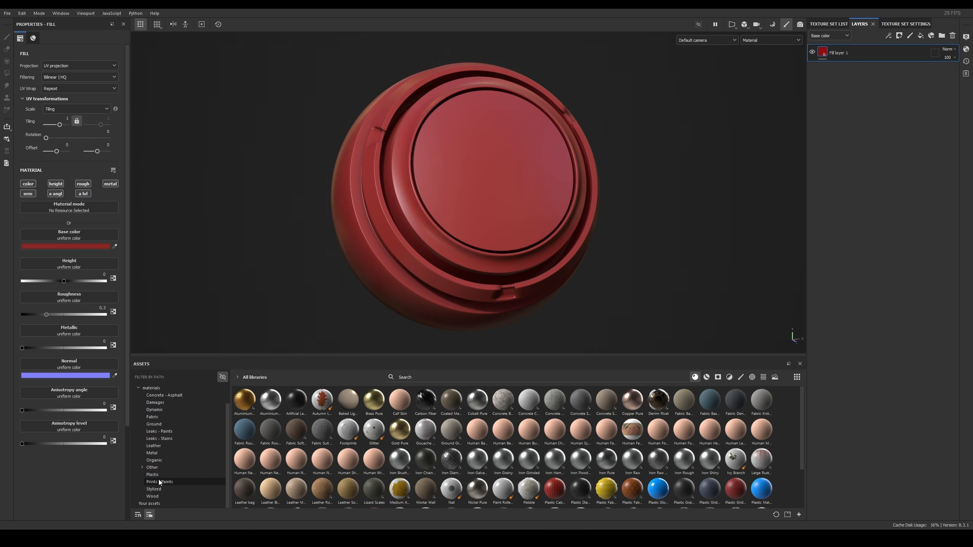
scroll(155, 467, up, 1)
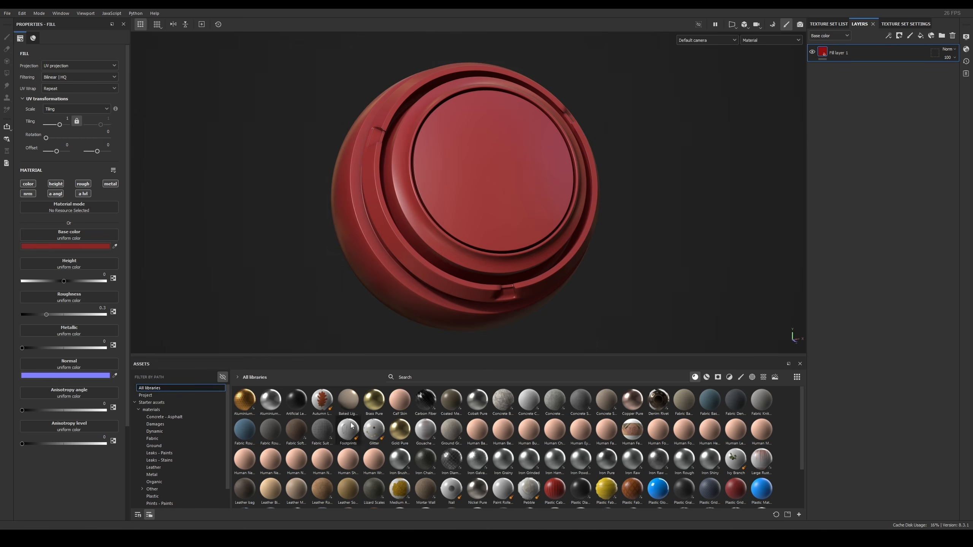
Step: Clear the materials-only asset filter and assign the Anisotropic Radial texture to the fill layer's Height channel
click(695, 378)
click(695, 378)
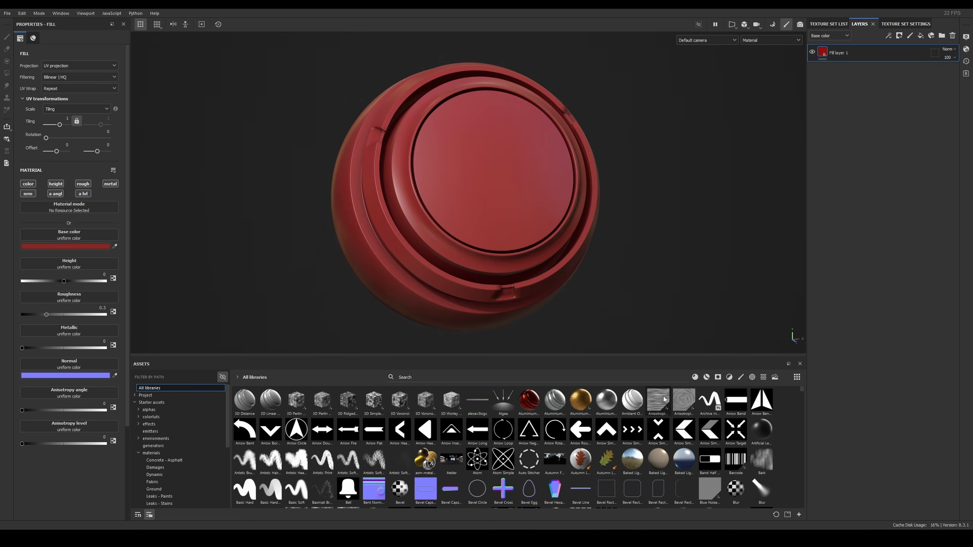
drag(688, 401, 112, 264)
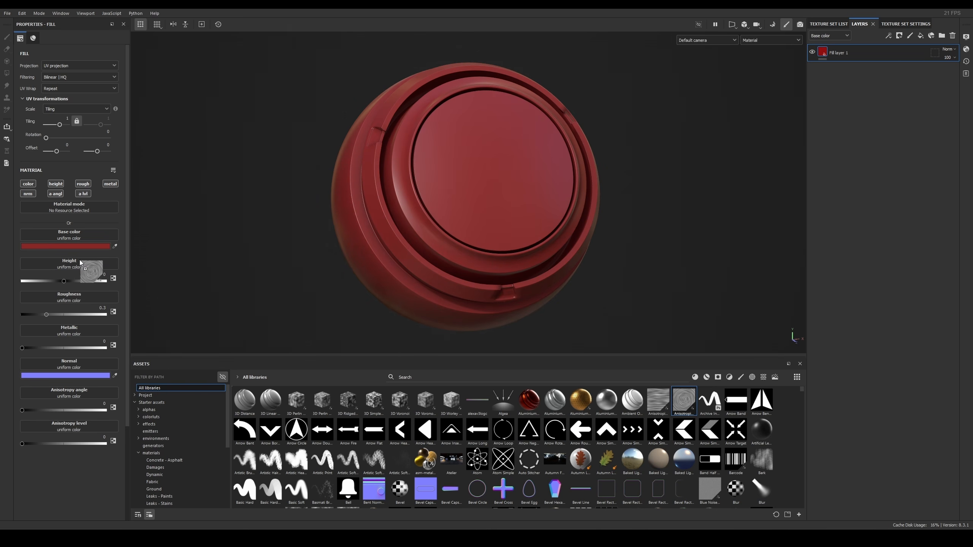
drag(74, 262, 74, 263)
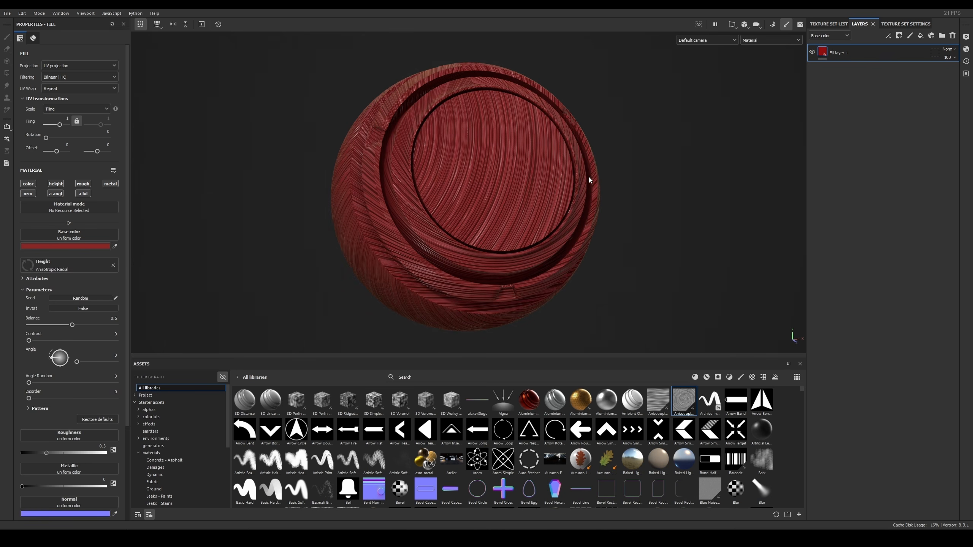
Step: Examine the height texture's surface relief on the sphere from several angles and distances
alt+middle_drag(535, 173, 526, 194)
alt+right_drag(525, 195, 499, 268)
alt+drag(499, 272, 653, 221)
alt+drag(468, 247, 428, 246)
alt+right_drag(428, 246, 412, 170)
alt+middle_drag(443, 205, 449, 183)
mouse_move(450, 182)
alt+mouse_down()
mouse_move(506, 175)
mouse_move(456, 183)
alt+mouse_up()
alt+right_drag(498, 209, 481, 282)
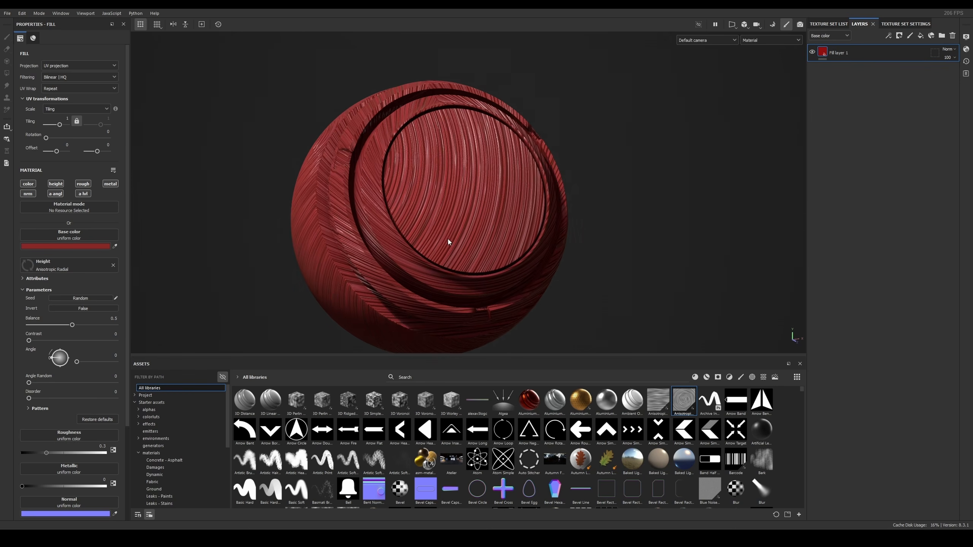
alt+middle_drag(430, 246, 429, 217)
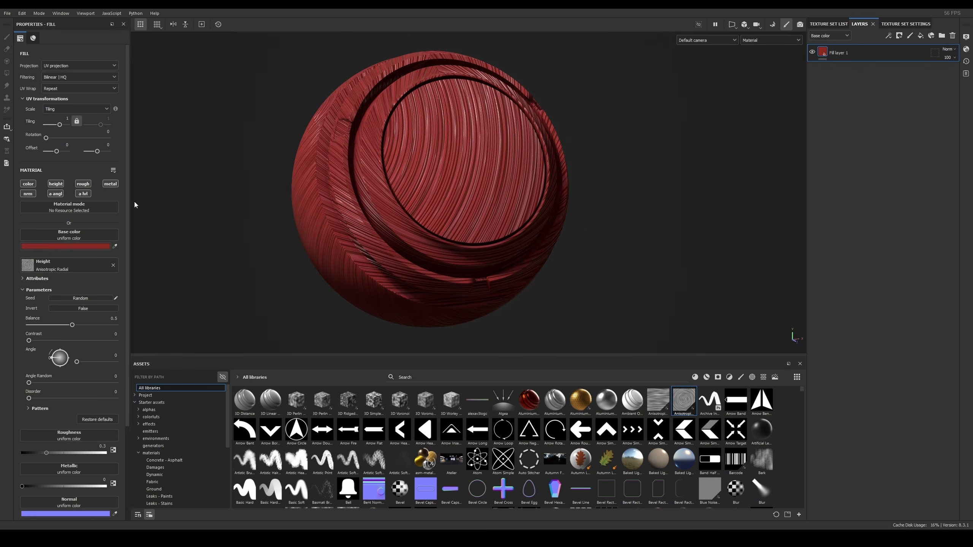
Step: Display only the Height channel and examine its black and white values up close
click(762, 41)
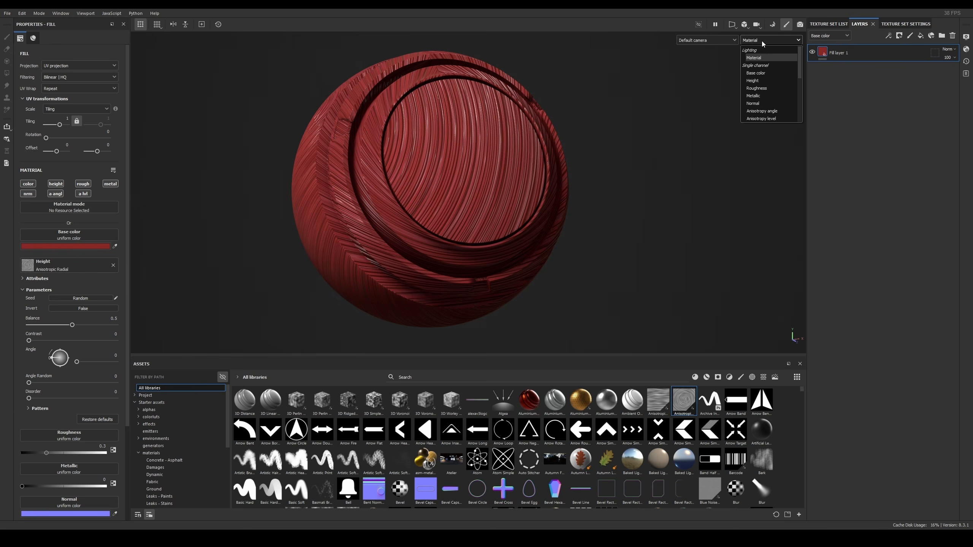
click(753, 81)
alt+drag(491, 196, 441, 175)
alt+right_drag(441, 176, 709, 378)
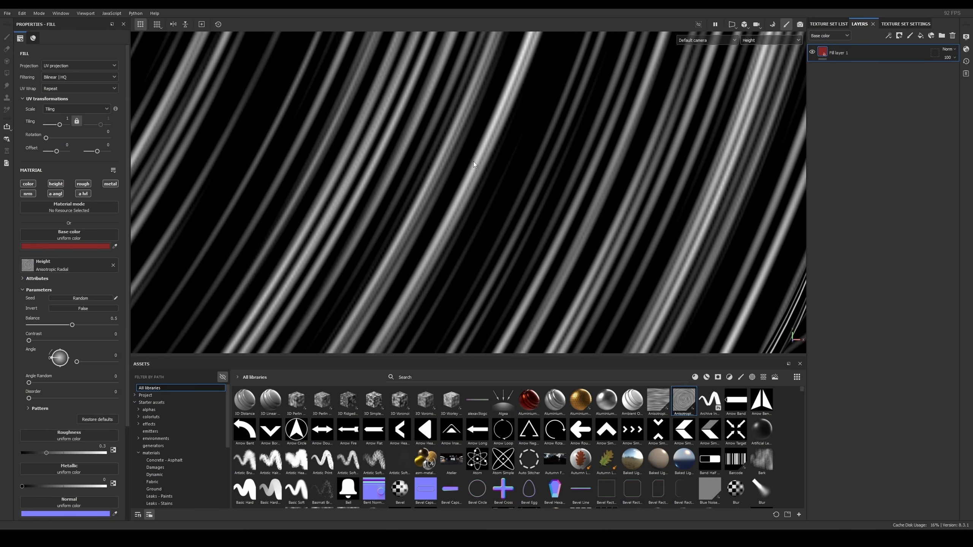
alt+drag(443, 254, 437, 176)
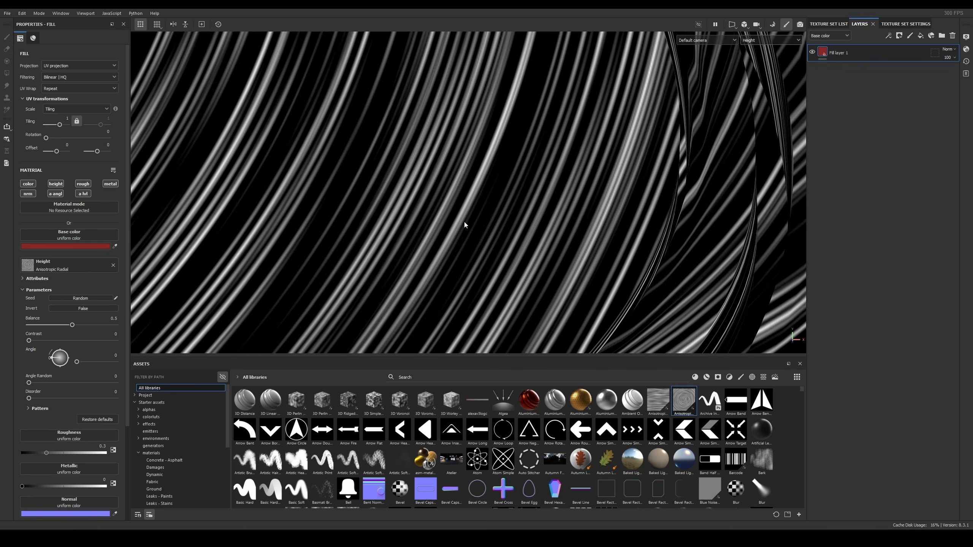
alt+drag(465, 225, 500, 151)
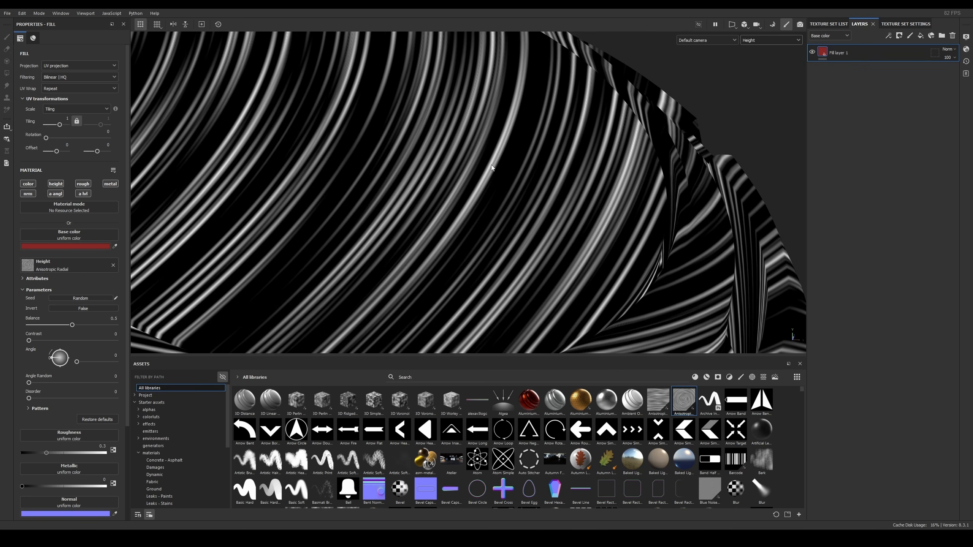
alt+right_drag(491, 166, 487, 225)
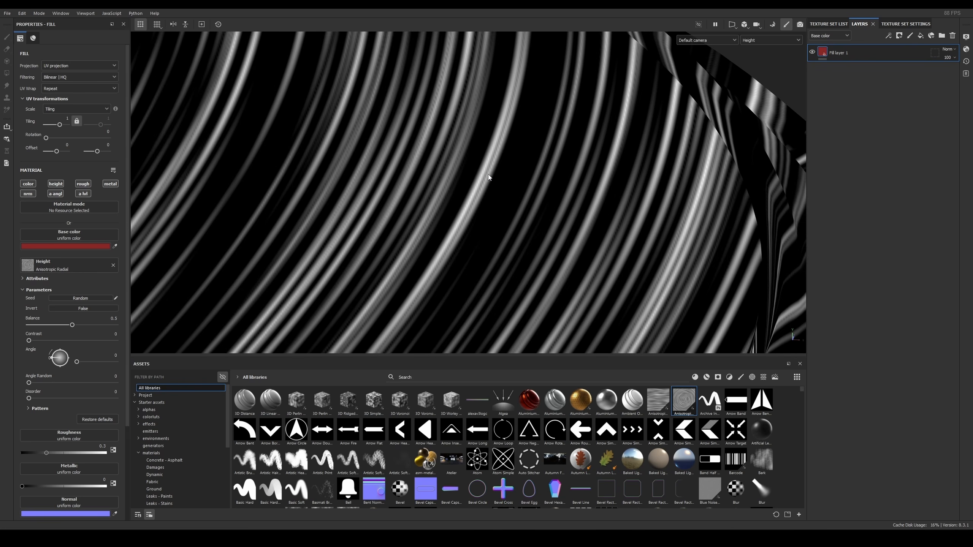
Step: Return to the full material display and examine the height texture under lighting on the whole sphere
key(m)
alt+drag(481, 180, 483, 213)
alt+right_drag(483, 213, 407, 120)
alt+drag(407, 120, 447, 195)
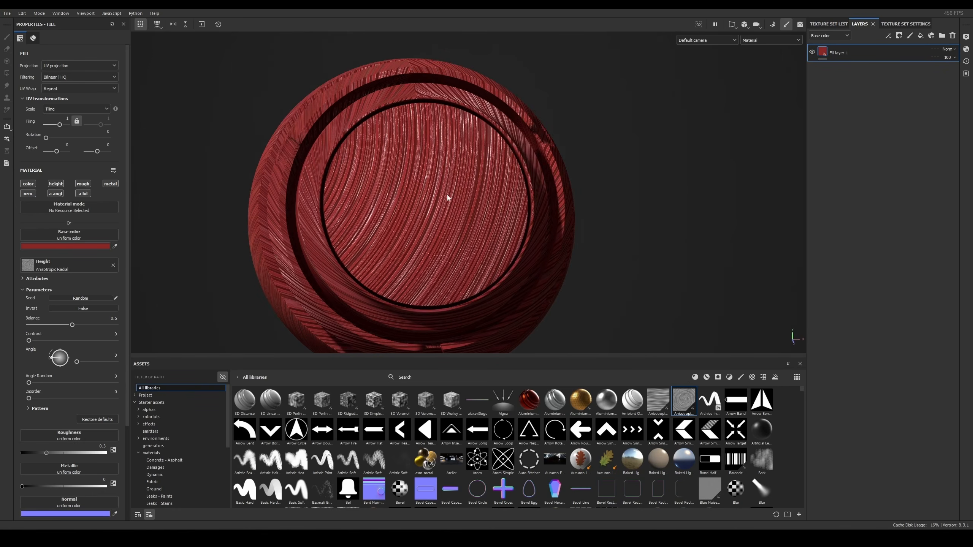
alt+right_drag(539, 194, 326, 207)
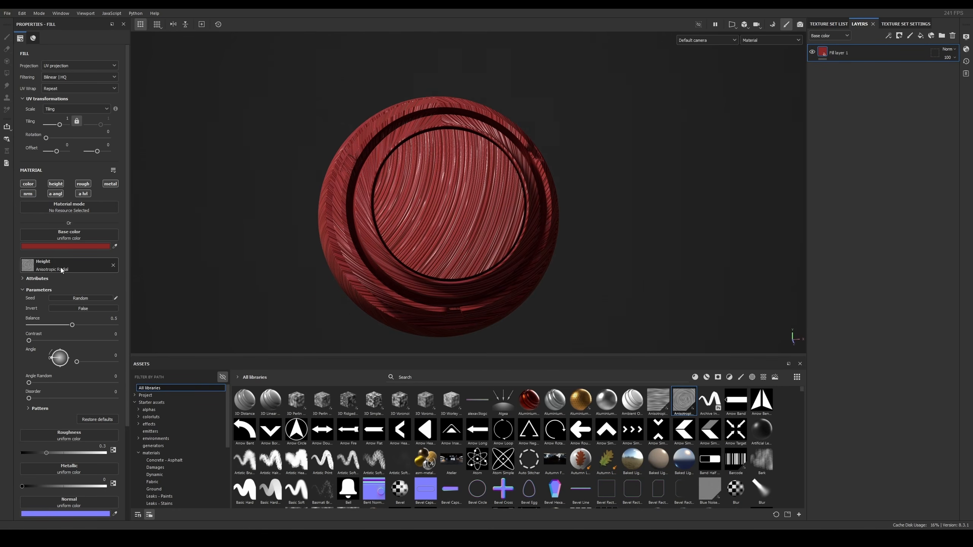
Step: Raise the fill layer's Roughness to 1, compare the surface reflections, and lower it to 0
scroll(79, 265, down, 3)
alt+middle_drag(435, 226, 437, 189)
alt+right_drag(437, 189, 390, 266)
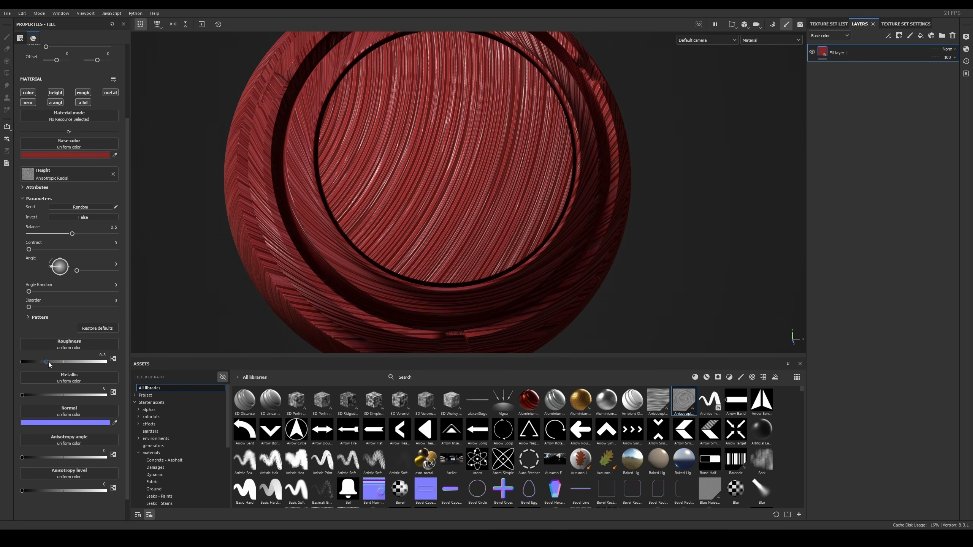
drag(49, 362, 93, 362)
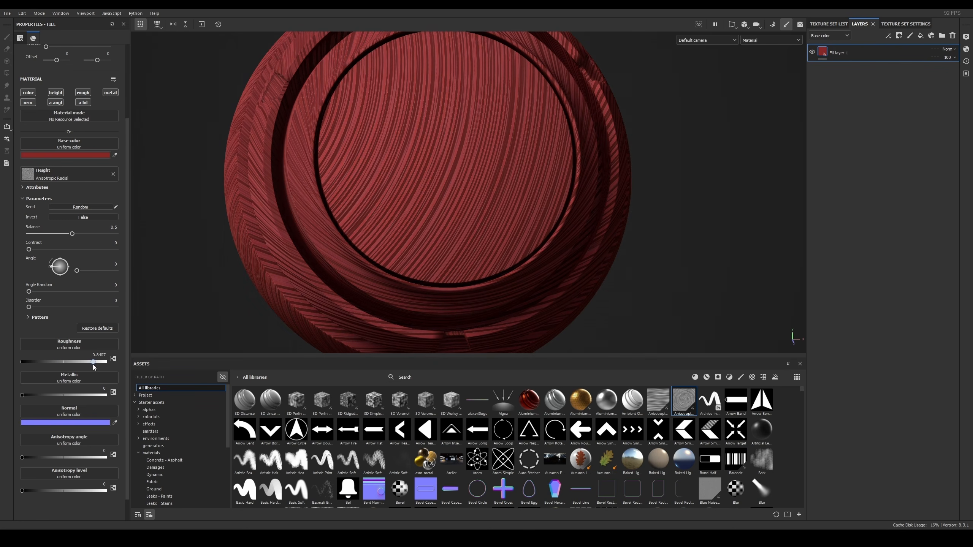
alt+drag(426, 234, 444, 225)
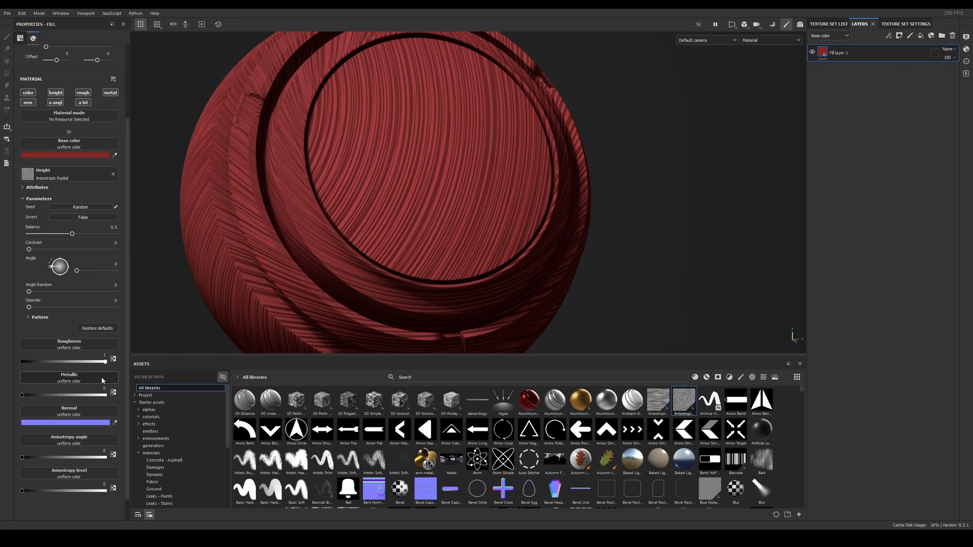
drag(93, 363, 17, 362)
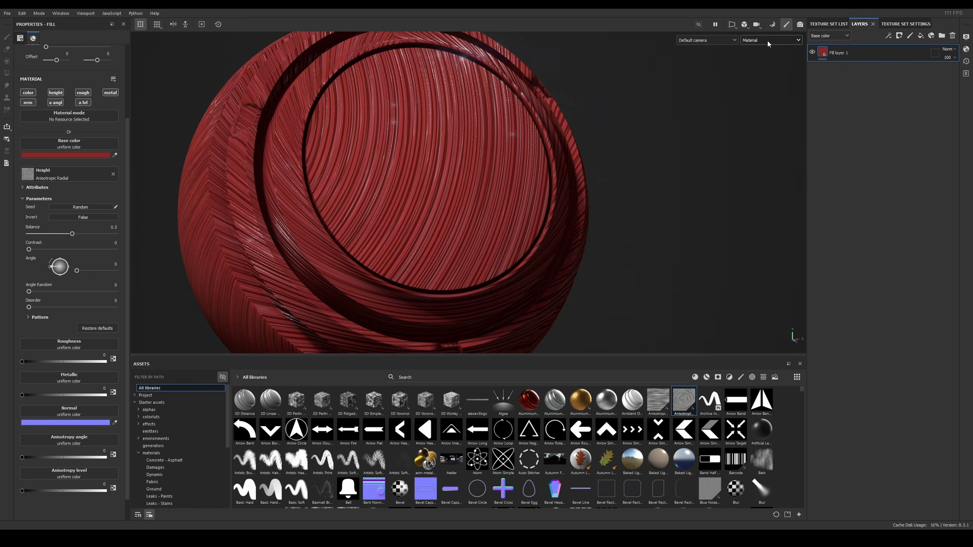
Step: Display only the Roughness channel and set the fill layer's Roughness to 0.5
click(768, 40)
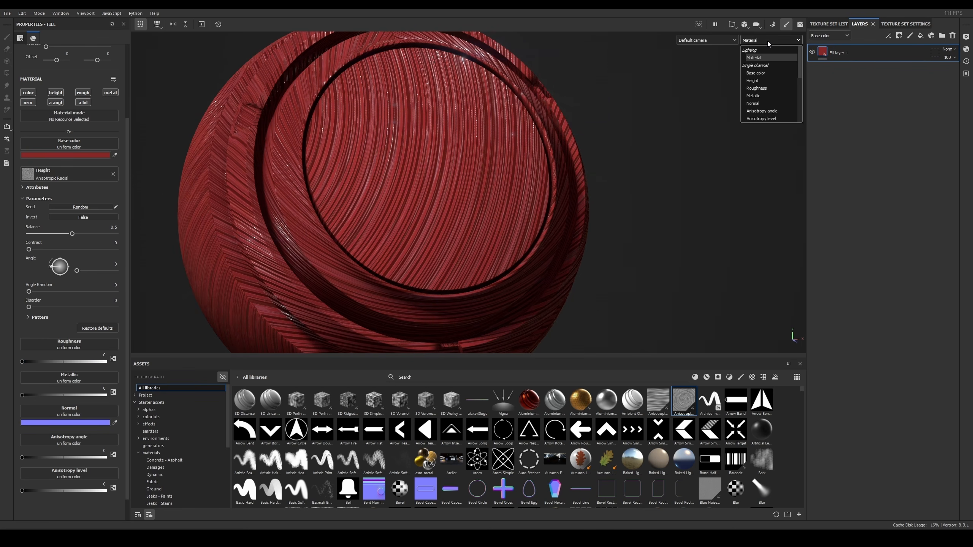
click(775, 88)
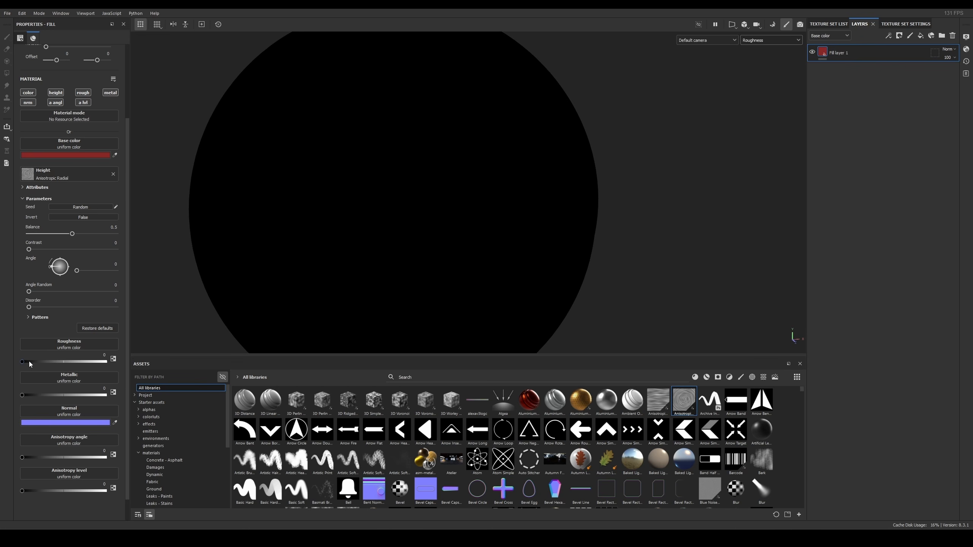
drag(30, 363, 64, 375)
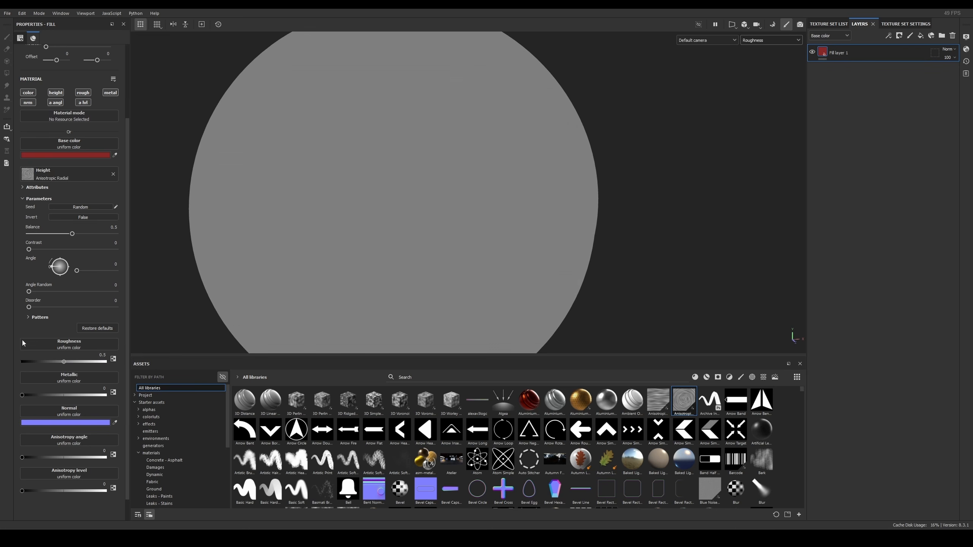
Step: Switch the viewport from the Roughness channel back to the full lit material
scroll(358, 199, down, 2)
key(m)
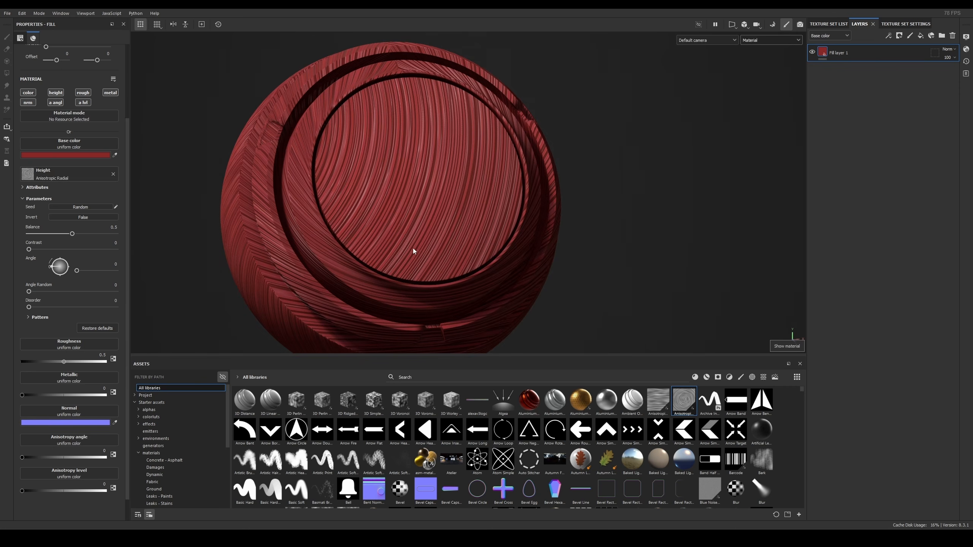
alt+middle_drag(389, 242, 394, 227)
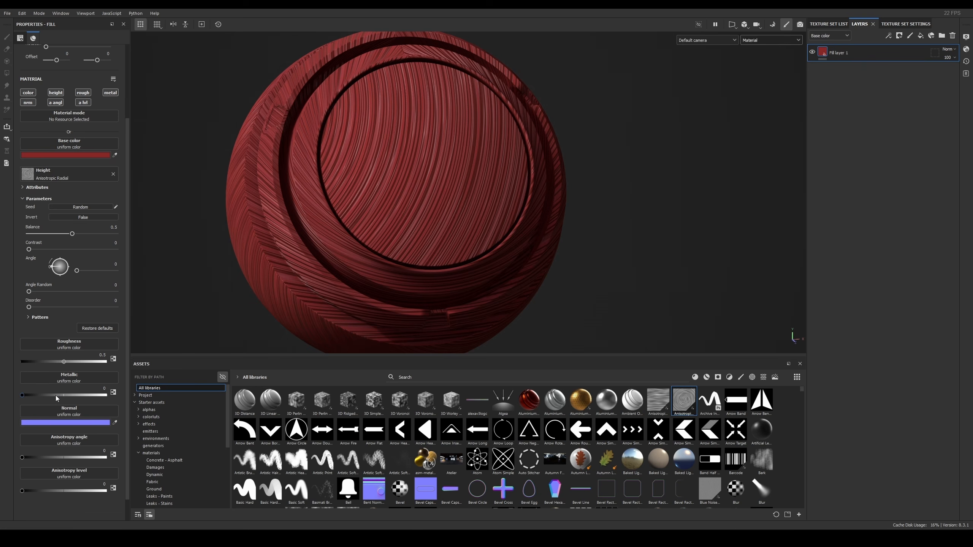
Step: Set the fill layer's Metallic value to 1 and examine the reflections on the sphere
drag(48, 397, 126, 403)
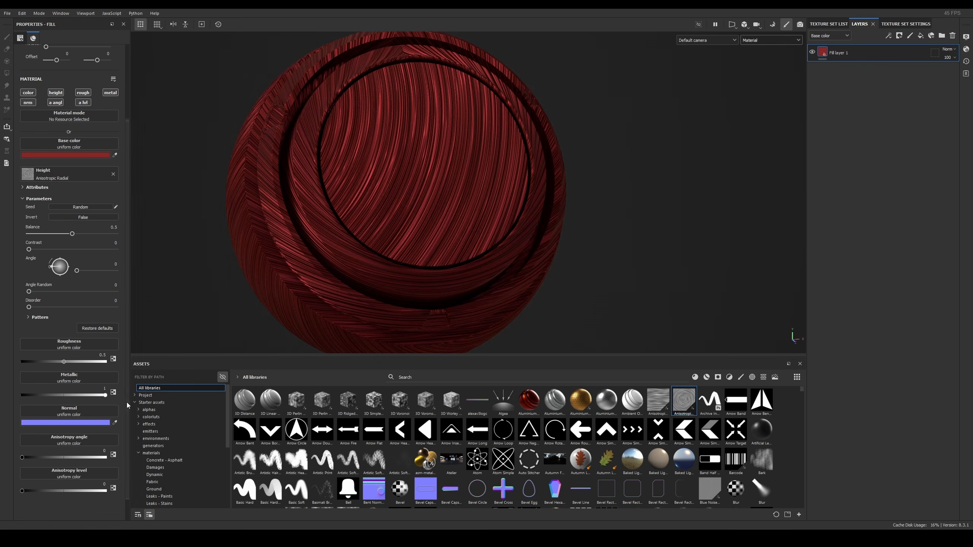
alt+drag(376, 246, 436, 224)
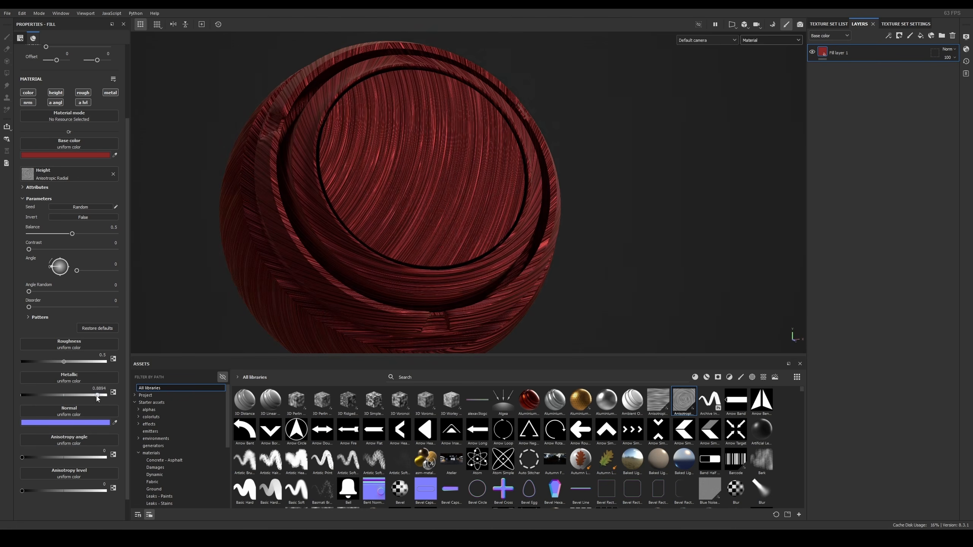
Step: Lower Metallic to 0 to compare the non-metallic surface, and set it back to 1
drag(105, 396, 1, 403)
shift+right_drag(551, 235, 528, 238)
alt+right_drag(440, 220, 455, 259)
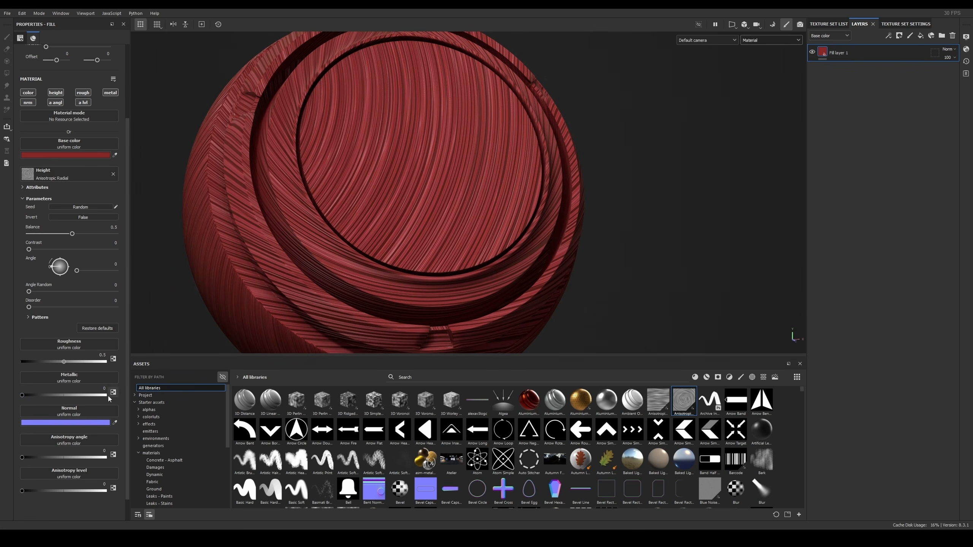
drag(90, 395, 108, 395)
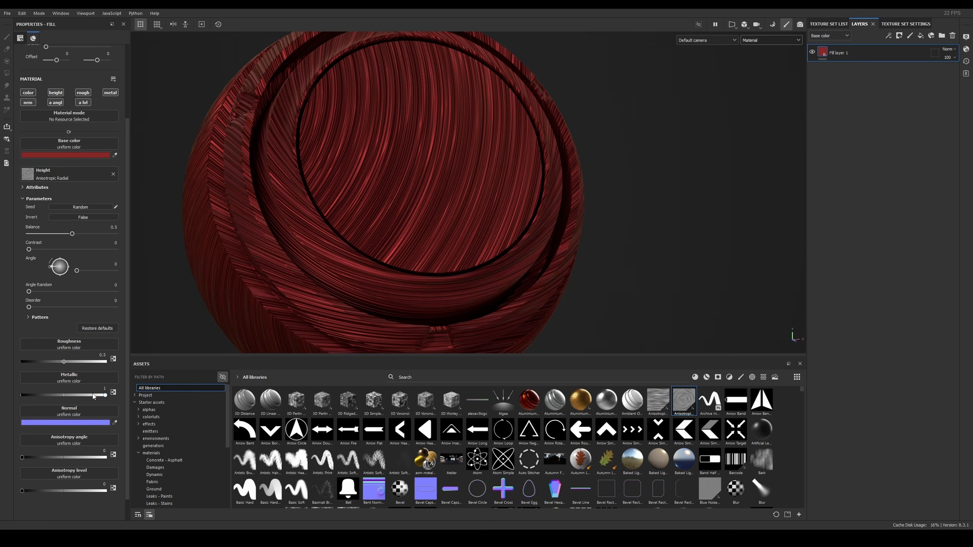
Step: Compare the fill layer's surface with Metallic slightly below 1, at 1, and at 0
drag(95, 397, 87, 396)
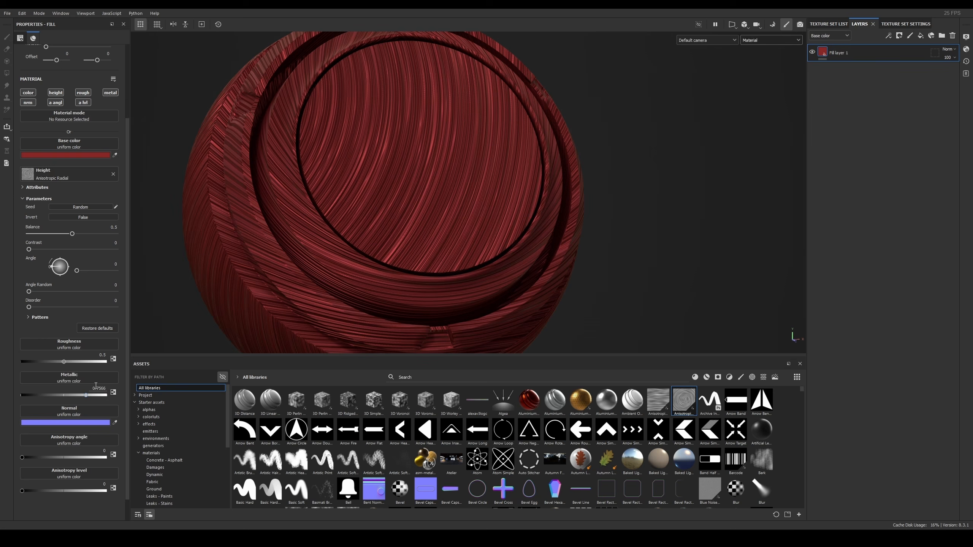
drag(86, 395, 109, 396)
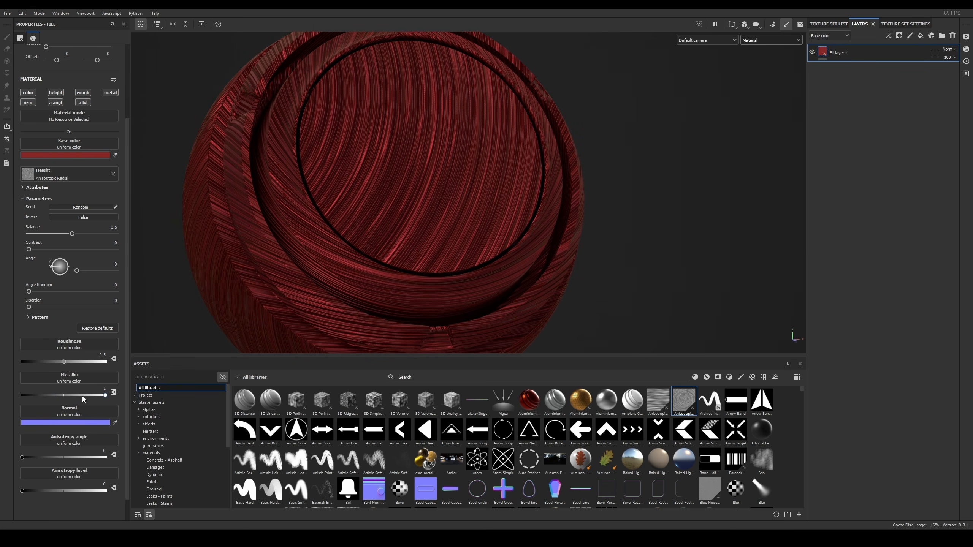
drag(83, 396, 22, 396)
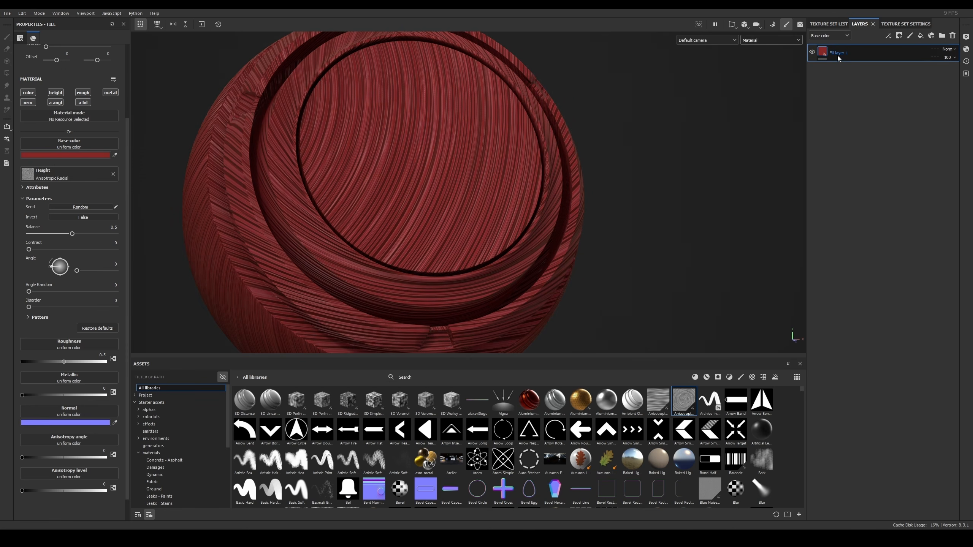
Step: Delete the existing red fill layer and add a new fill layer named Blue
key(Delete)
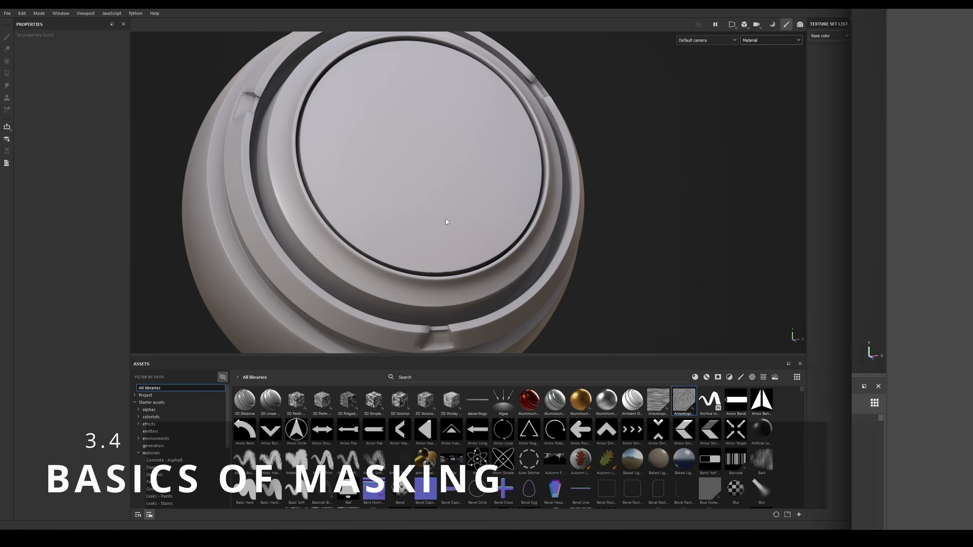
alt+right_drag(446, 219, 381, 210)
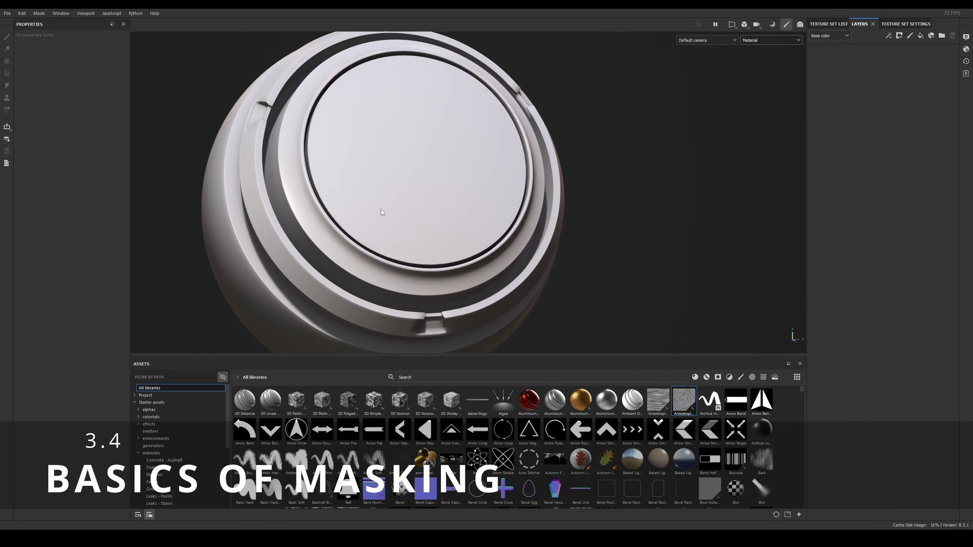
alt+middle_drag(465, 207, 500, 191)
alt+right_drag(500, 191, 538, 184)
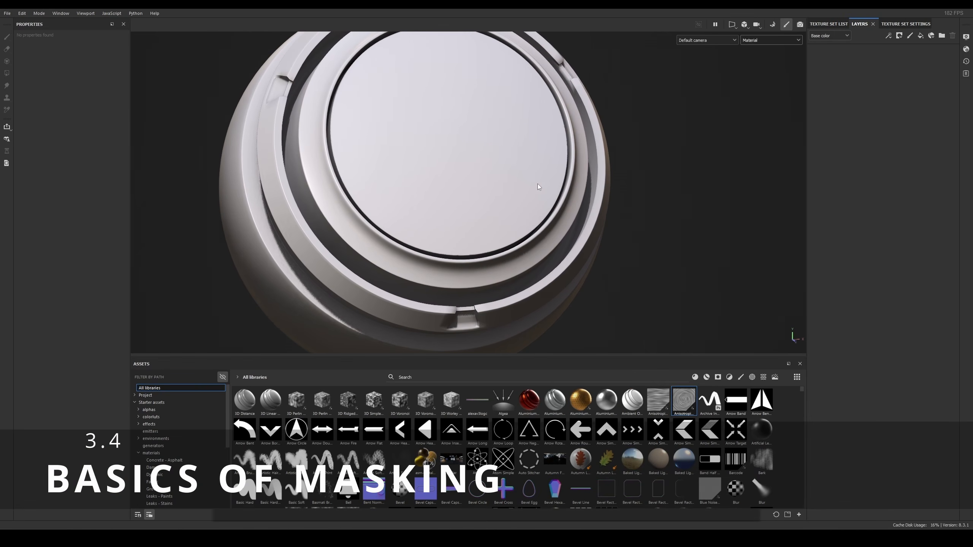
click(932, 36)
double_click(838, 54)
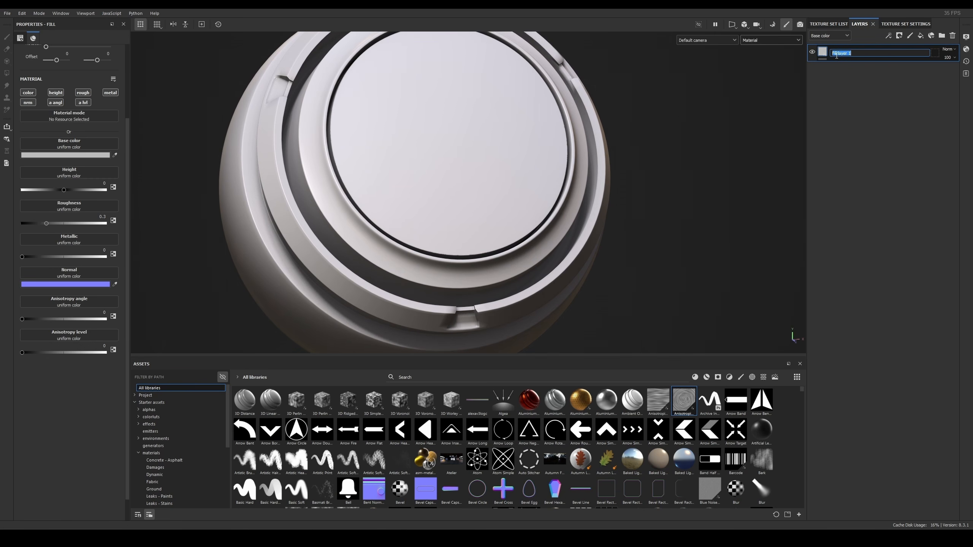
text(Blue)
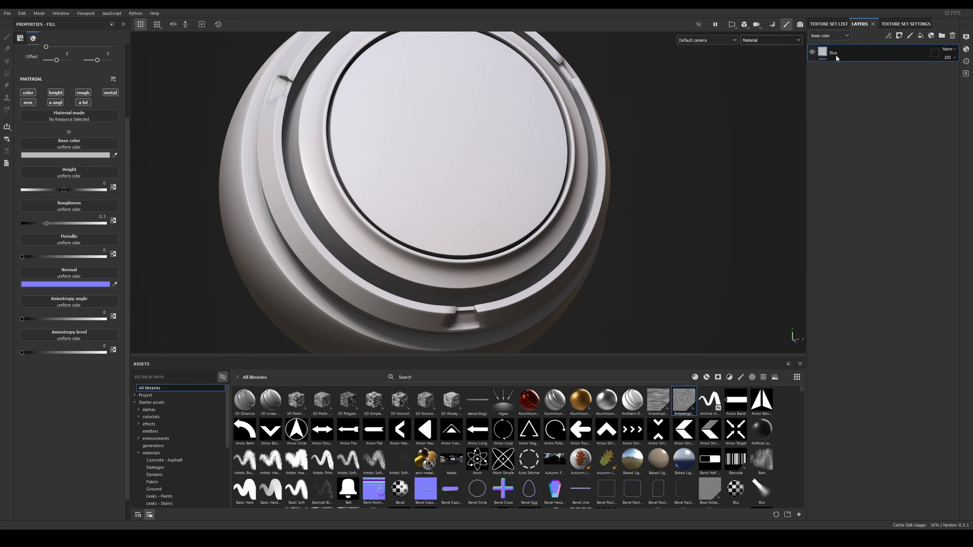
key(Return)
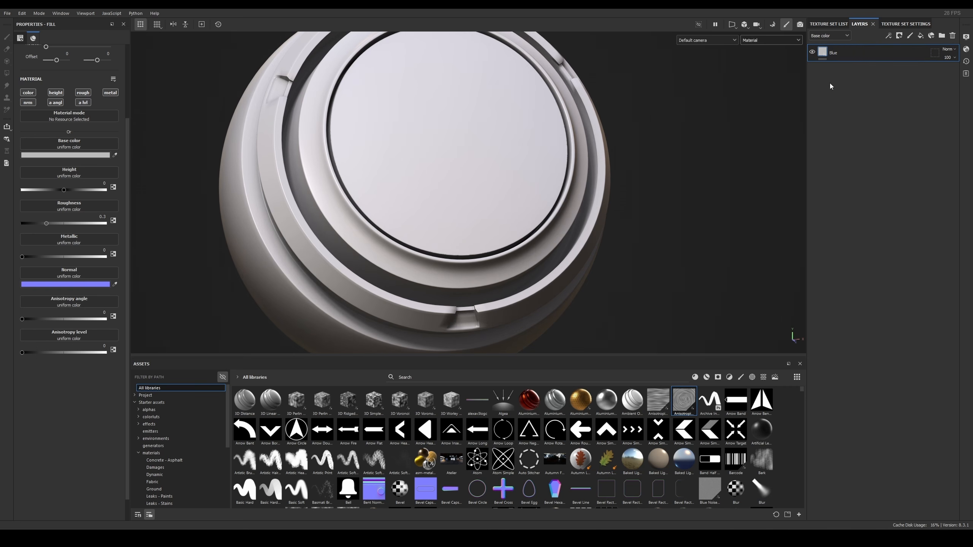
Step: Duplicate the Blue fill layer and rename the copy Red
key(ctrl+d)
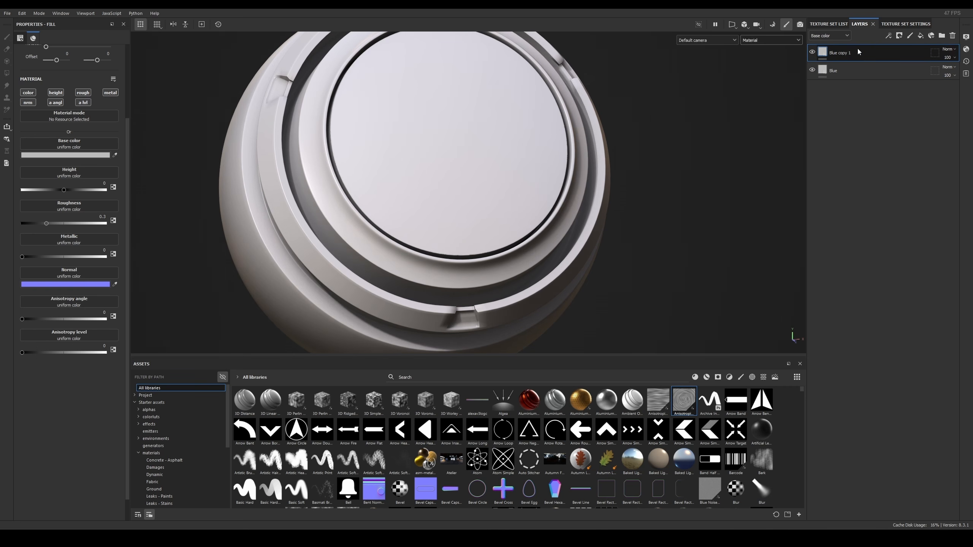
double_click(847, 53)
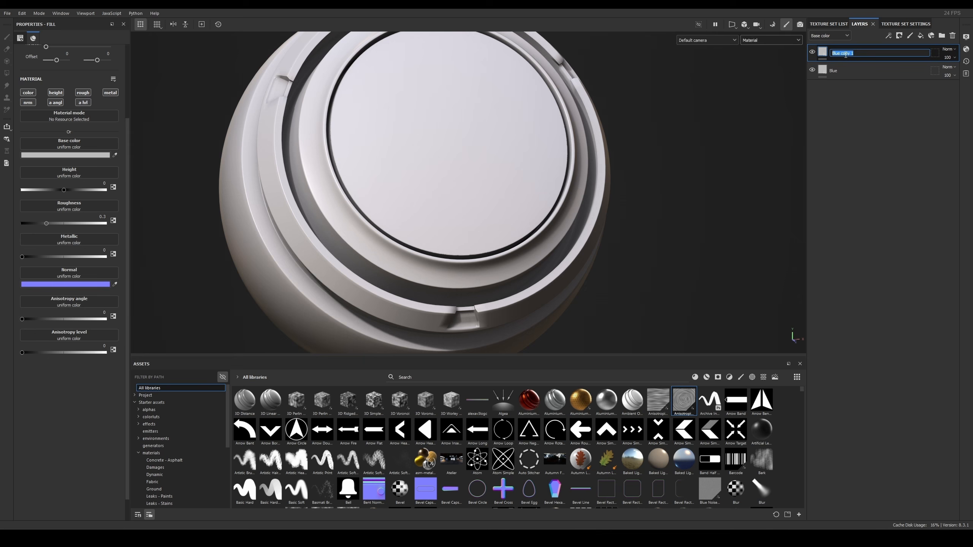
text(Red)
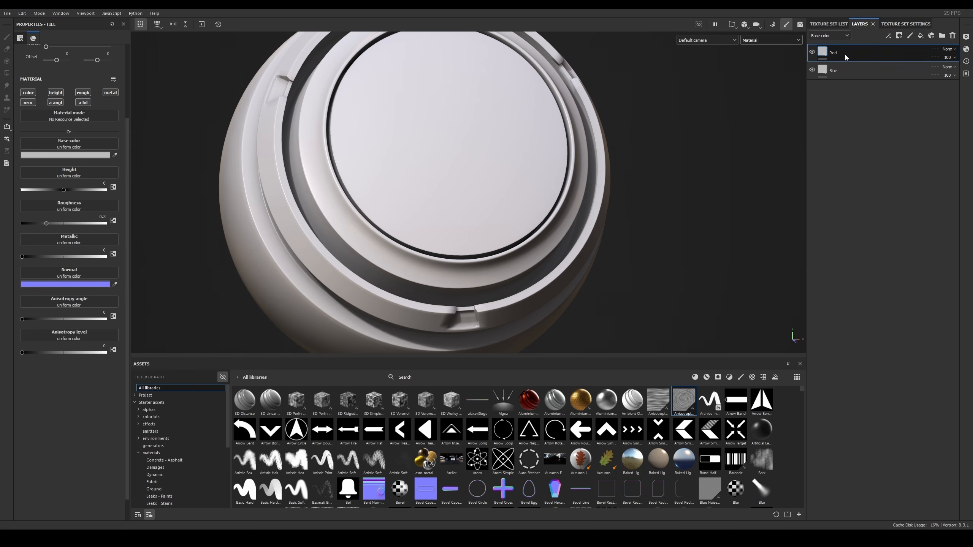
key(Return)
Step: Duplicate the Red fill layer and rename the copy Green
key(ctrl+d)
double_click(838, 54)
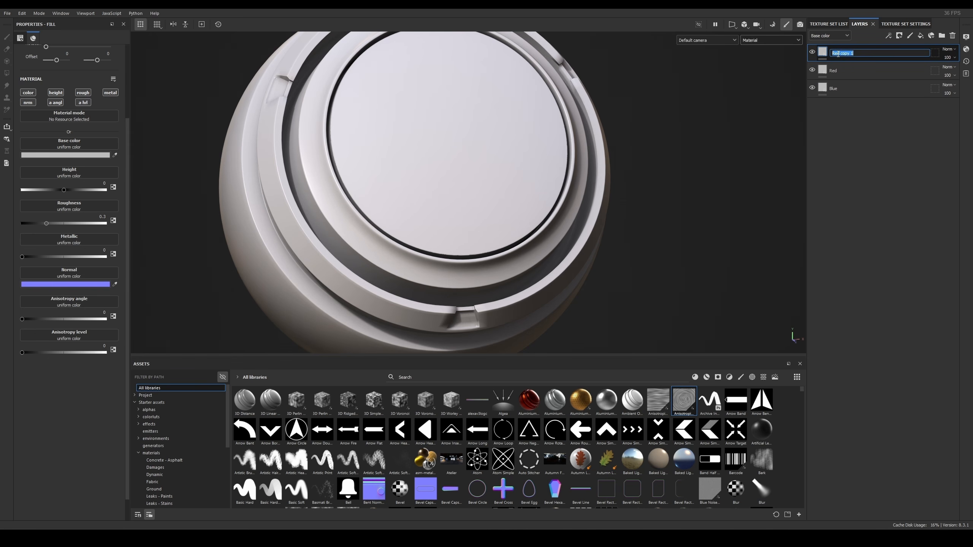
text(Green)
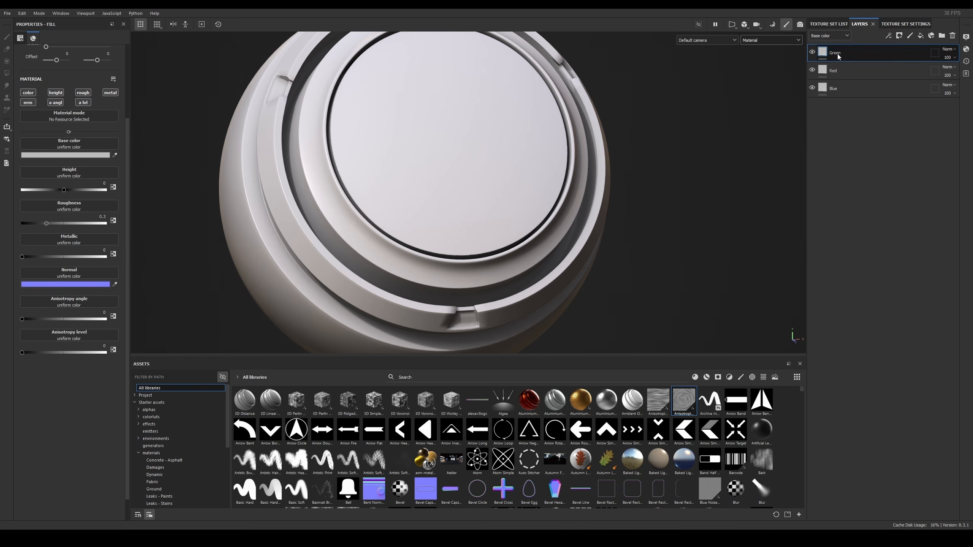
key(Return)
Step: Set the Green layer's base color to a medium green
click(66, 155)
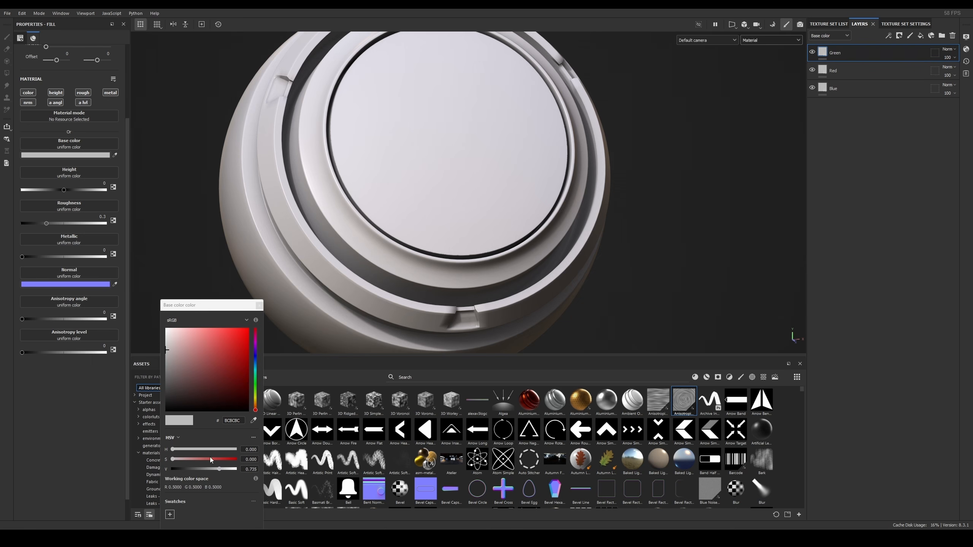
click(255, 382)
click(879, 69)
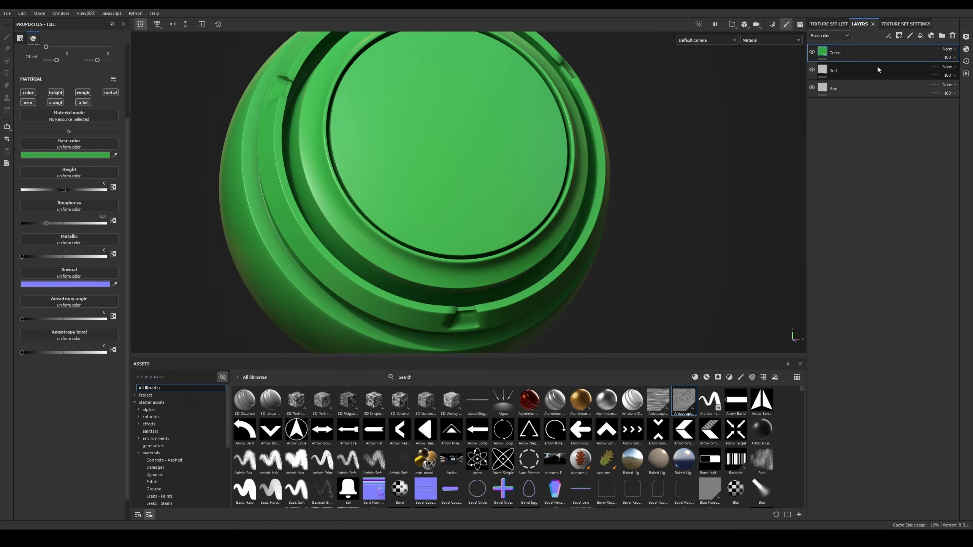
Step: Set the Red layer's base color to pure red (FF0000) and hide the Green layer above it
click(878, 69)
click(49, 154)
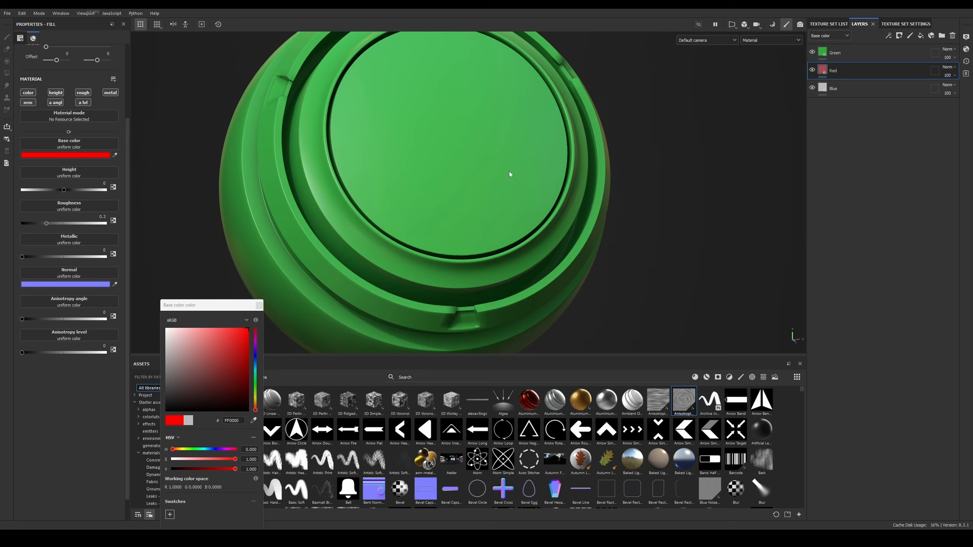
alt+middle_drag(510, 171, 527, 175)
scroll(527, 174, down, 2)
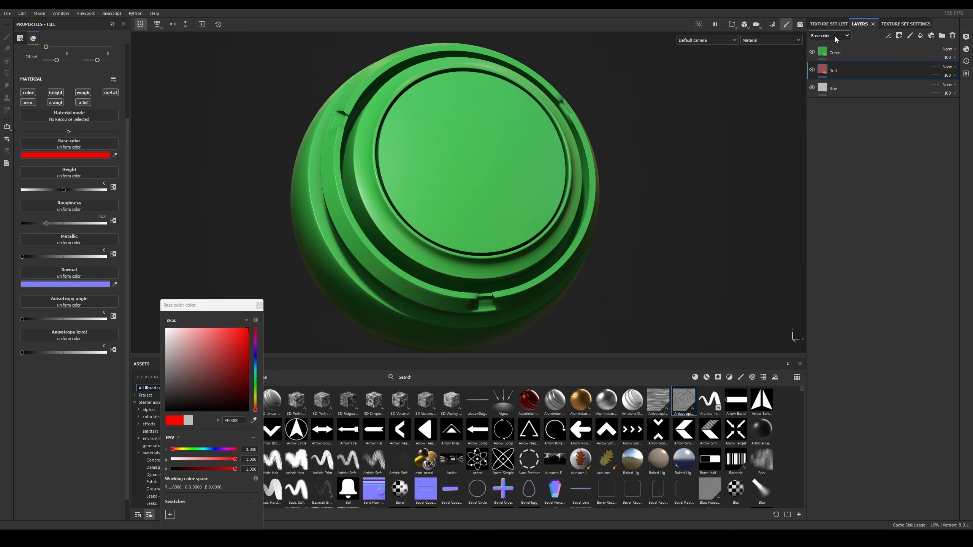
click(813, 52)
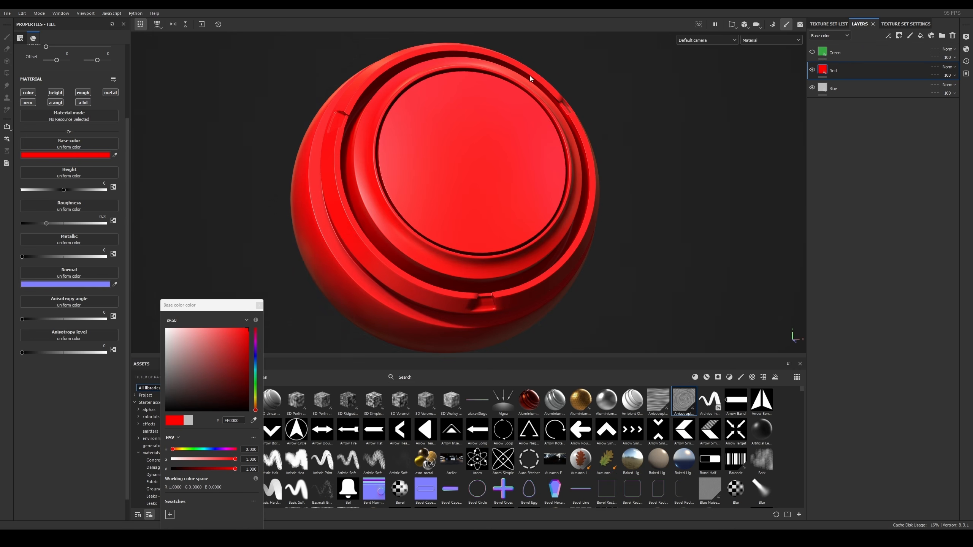
Step: Set the Blue layer's base color to a saturated blue (0849E0)
click(897, 87)
click(89, 155)
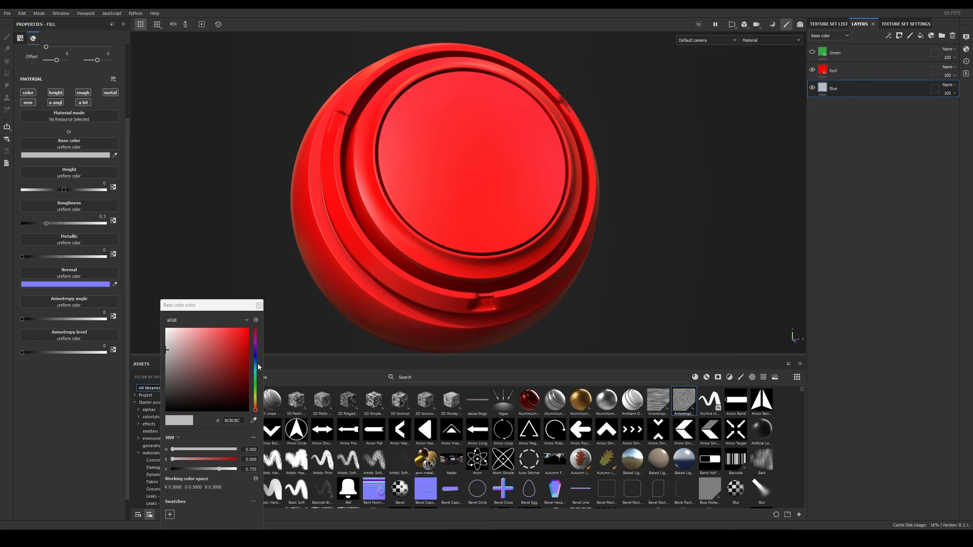
click(255, 361)
drag(232, 362, 245, 338)
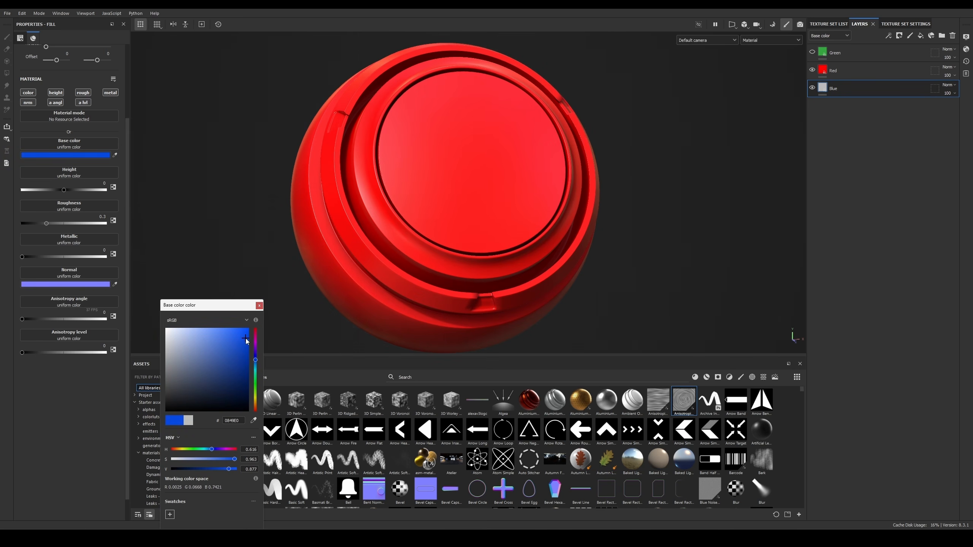
click(259, 306)
Step: Hide the Red layer to inspect the Blue layer on the sphere, and make both Red and Green visible again
click(812, 71)
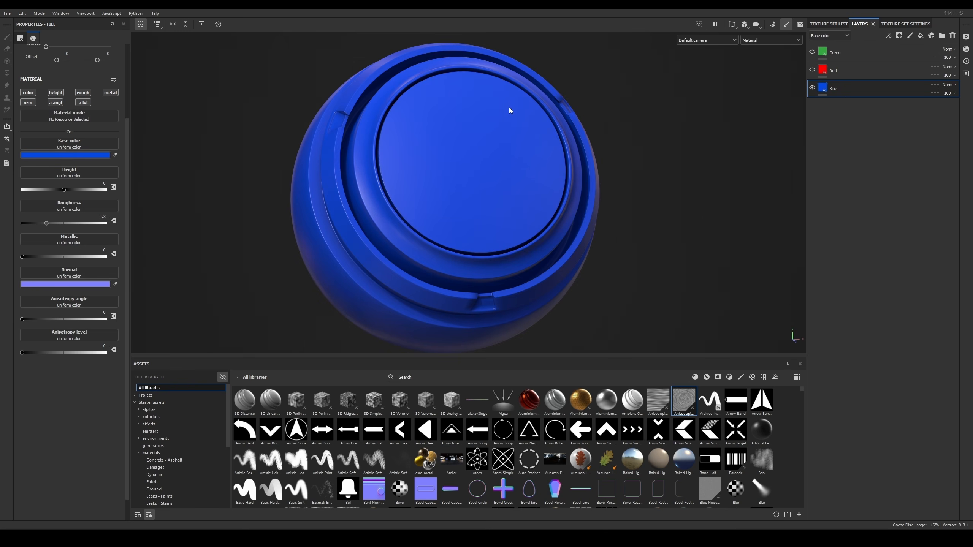
mouse_move(514, 176)
alt+mouse_down()
mouse_move(382, 168)
mouse_move(461, 169)
mouse_move(742, 120)
alt+mouse_up()
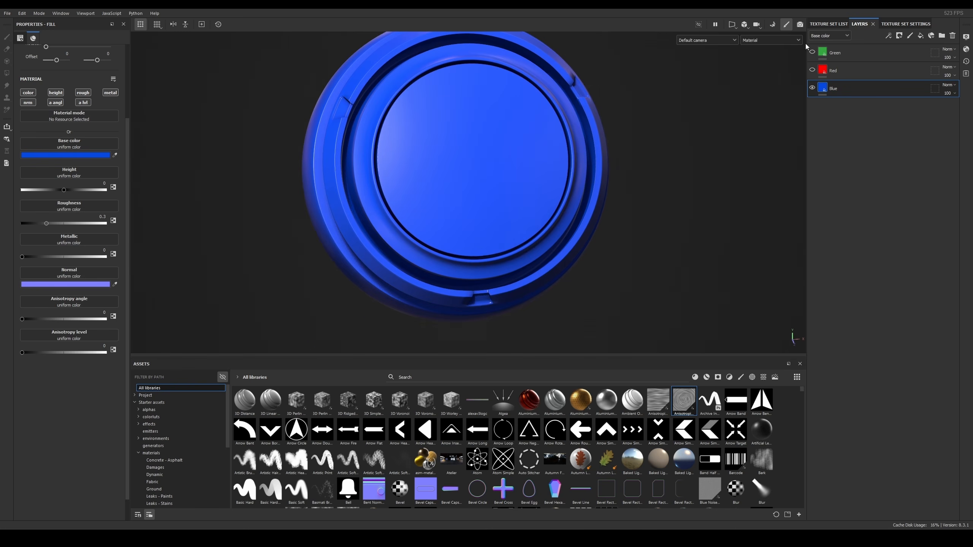
click(812, 70)
click(813, 52)
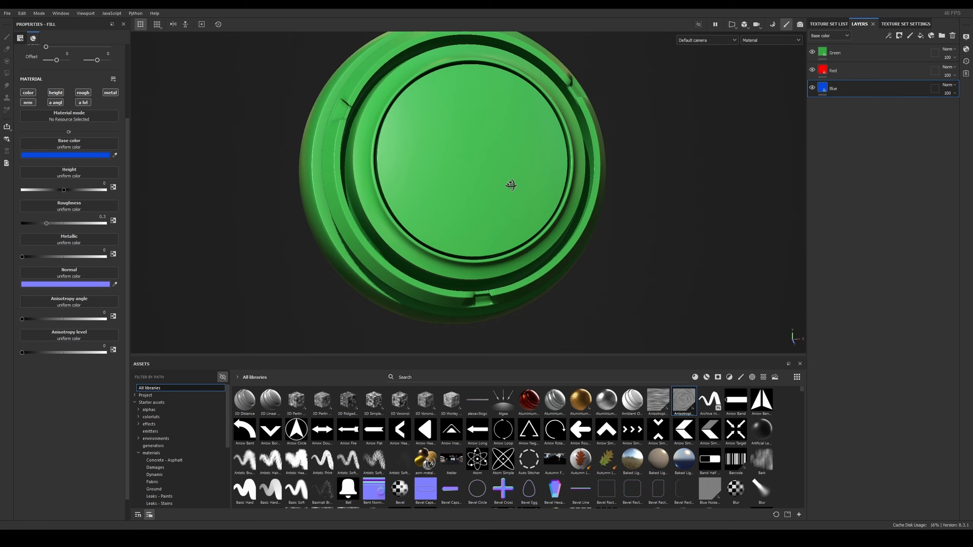
alt+drag(510, 185, 546, 168)
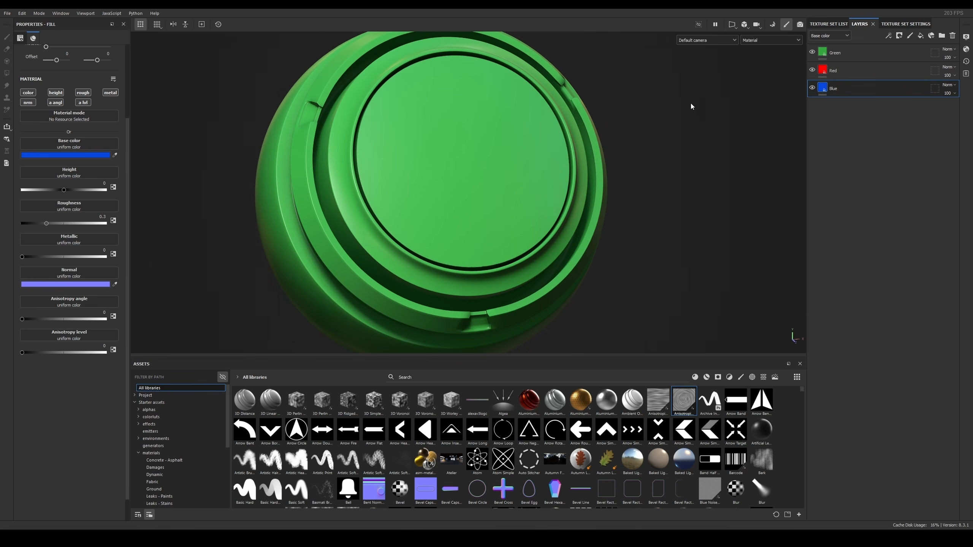
Step: Enlarge the viewport by shrinking the asset library, and add a white mask to the Green layer
click(846, 51)
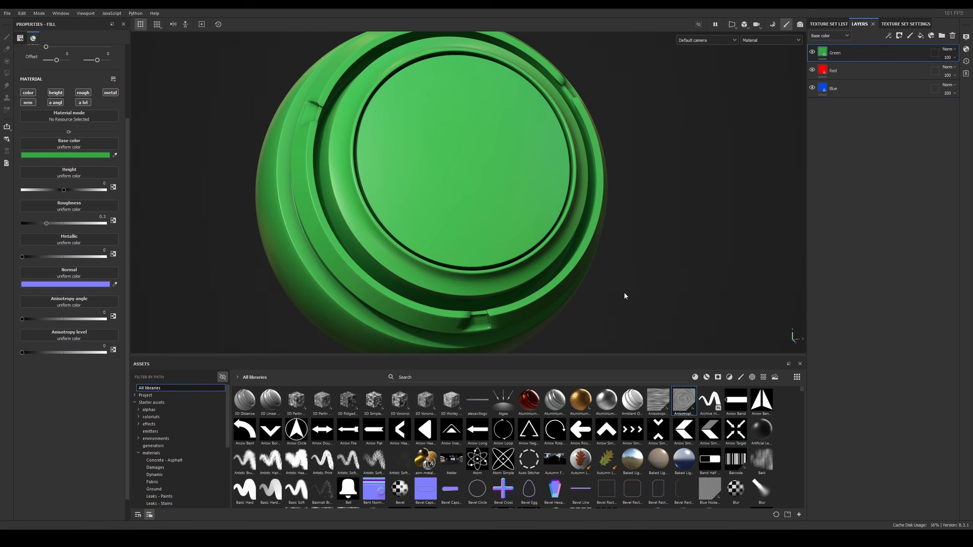
drag(543, 358, 544, 384)
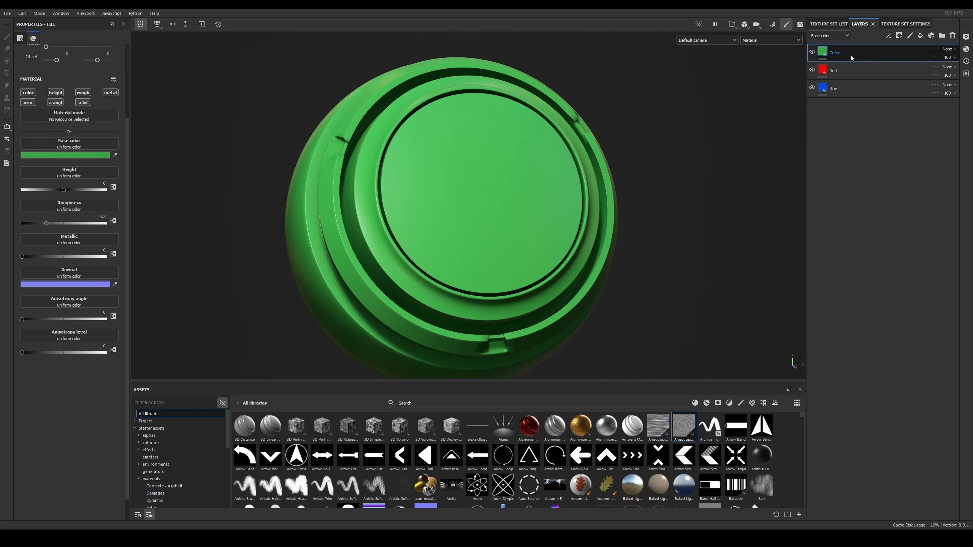
right_click(850, 54)
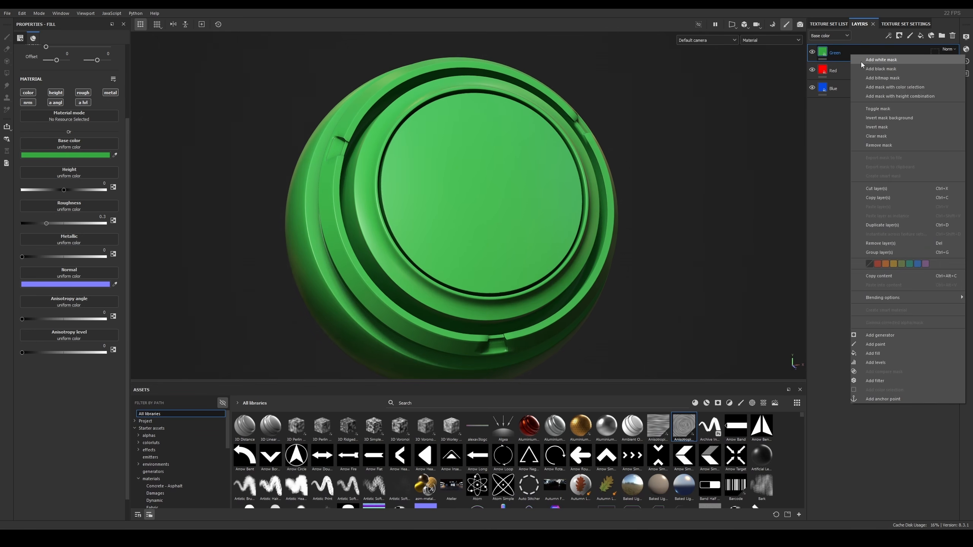
click(881, 59)
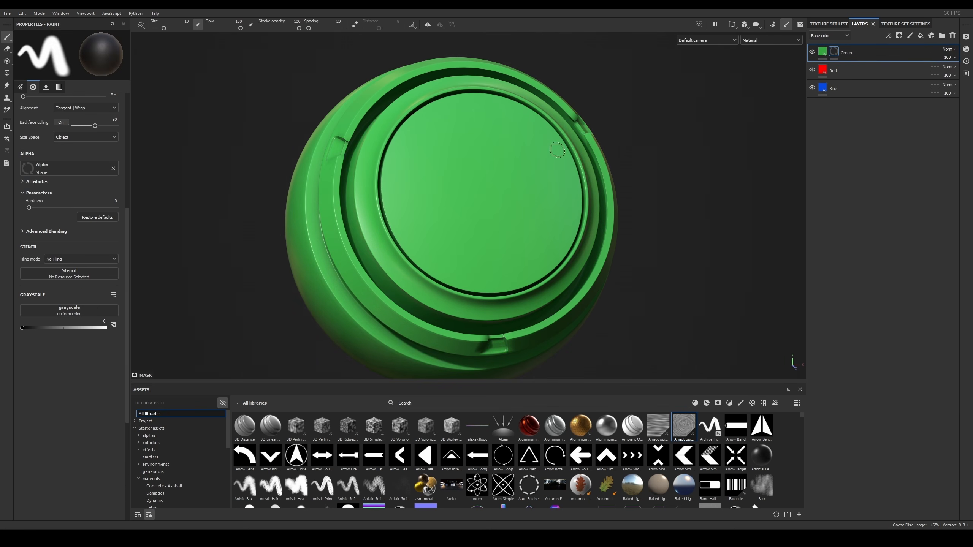
Step: Replace the Green layer's white mask with a black mask to hide the green fill
alt+drag(539, 169, 606, 115)
right_click(868, 53)
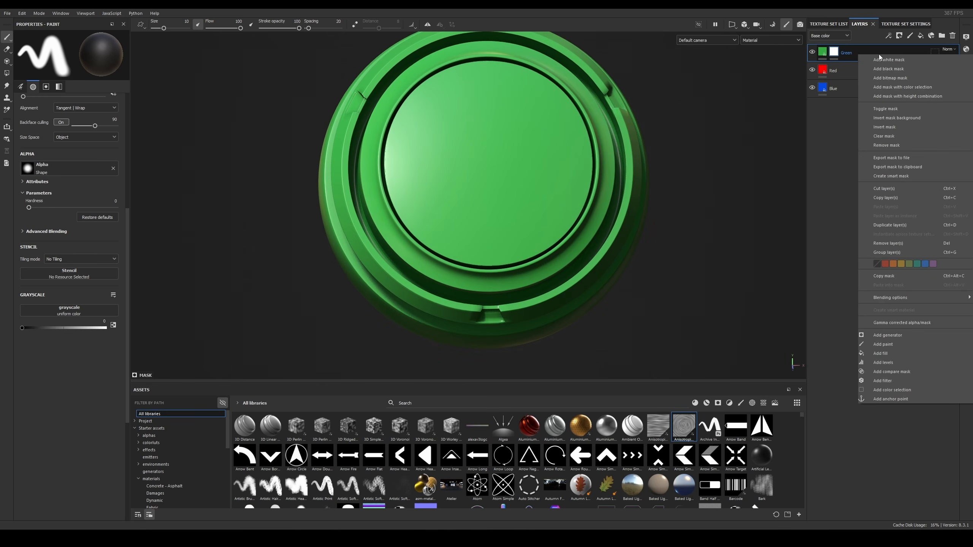
click(888, 69)
alt+drag(483, 157, 529, 138)
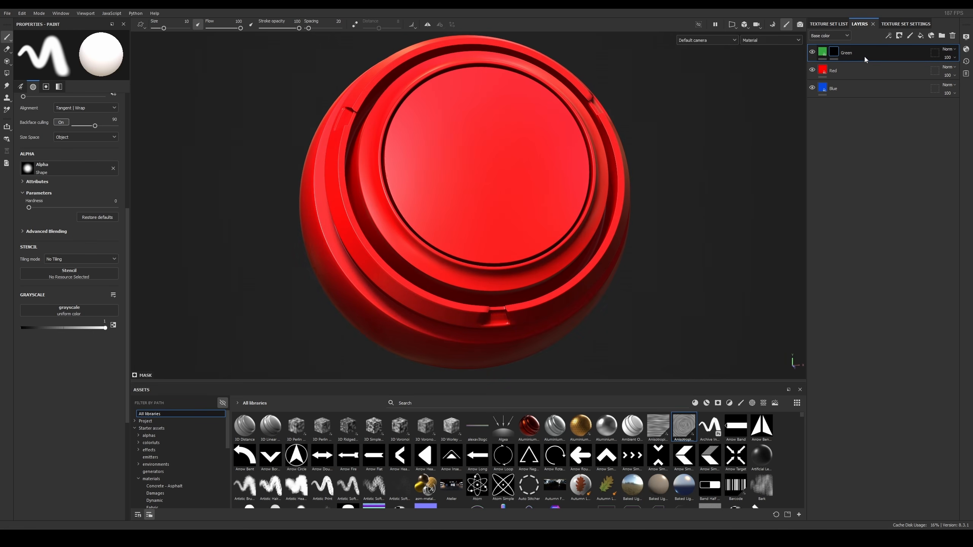
Step: Display only the Green layer's black mask on the sphere and examine it
mouse_move(836, 56)
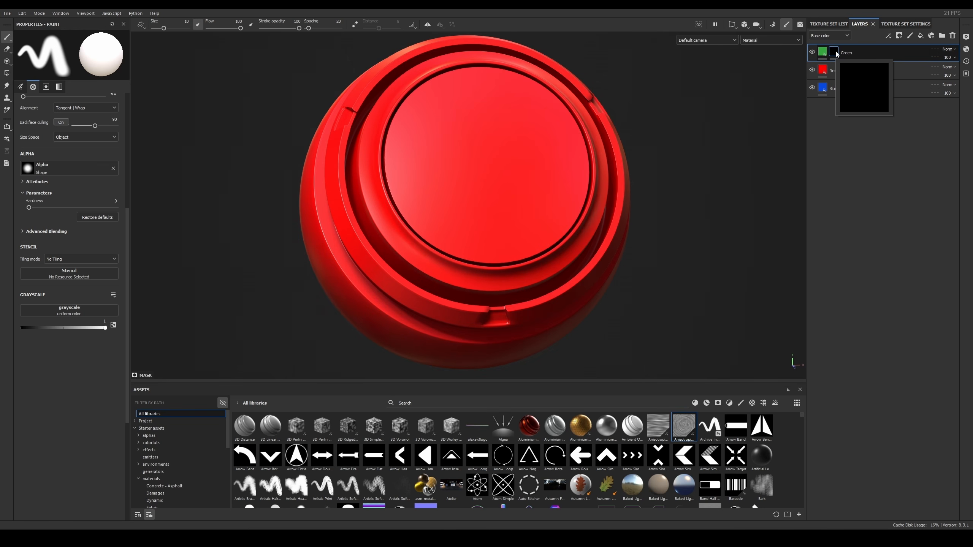
alt+click(837, 53)
alt+drag(497, 145, 541, 142)
Step: Replace the Green layer's black mask with a white mask and examine the mask on the sphere
right_click(891, 50)
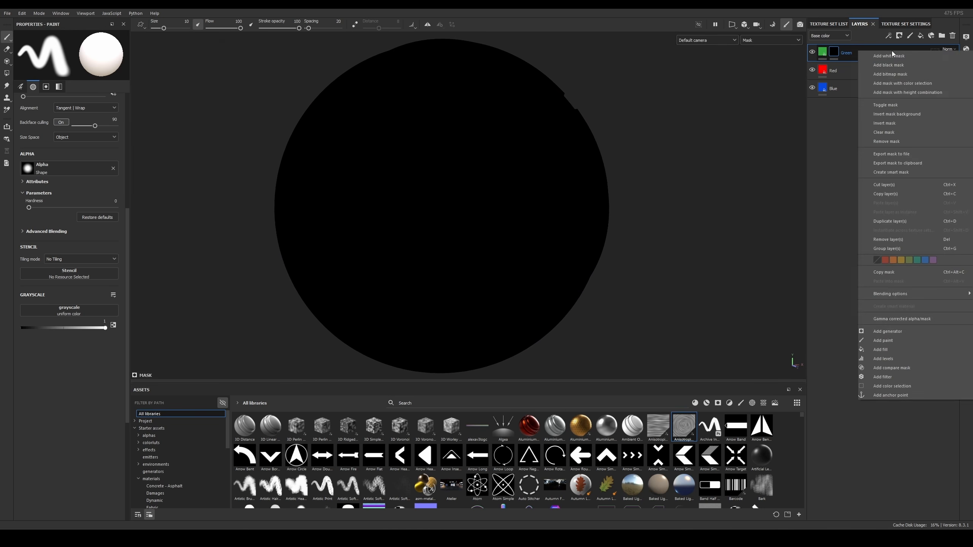
click(902, 55)
alt+click(837, 54)
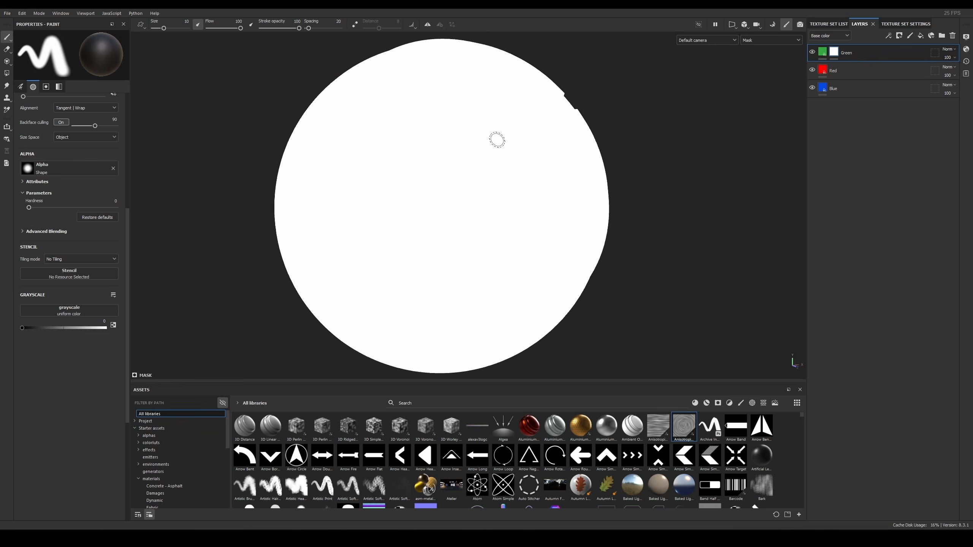
mouse_move(495, 139)
alt+mouse_down()
mouse_move(467, 157)
mouse_move(580, 124)
mouse_move(482, 137)
mouse_move(498, 159)
alt+mouse_up()
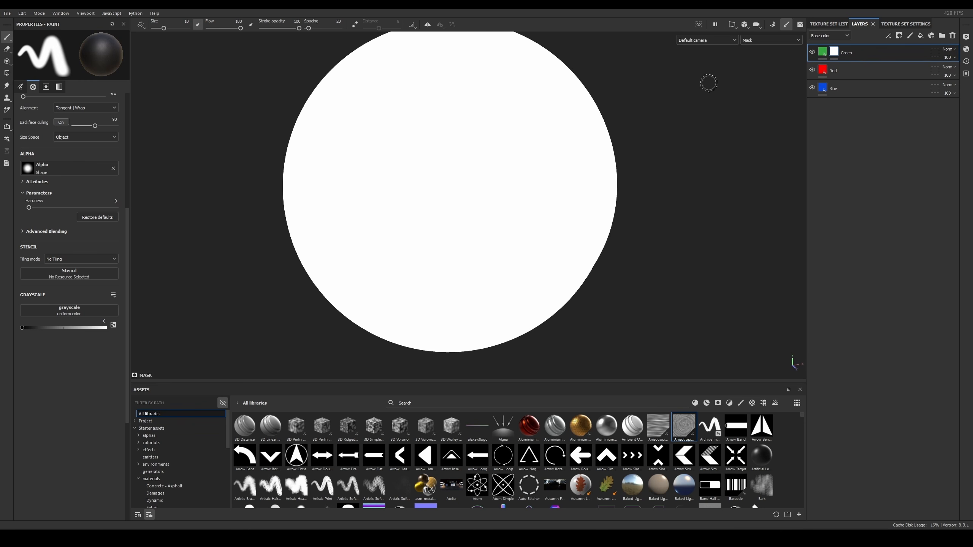
Step: Compare the sphere's material view with the Green layer's white mask view, ending on the material view
key(m)
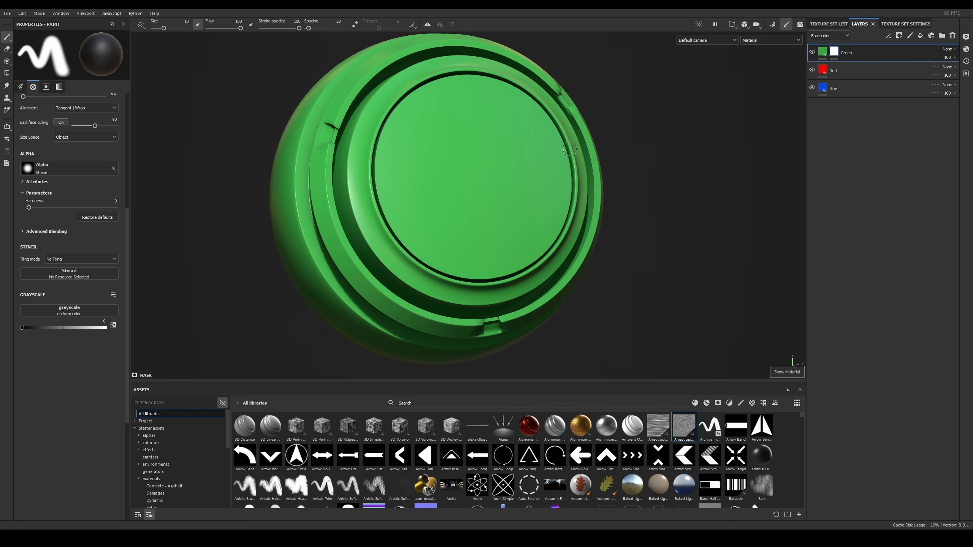
alt+click(834, 52)
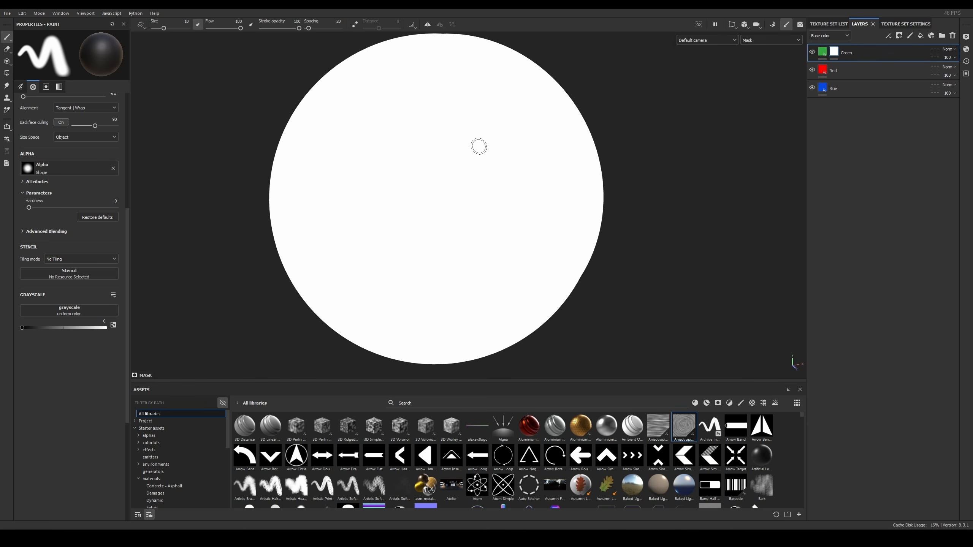
alt+drag(479, 146, 466, 148)
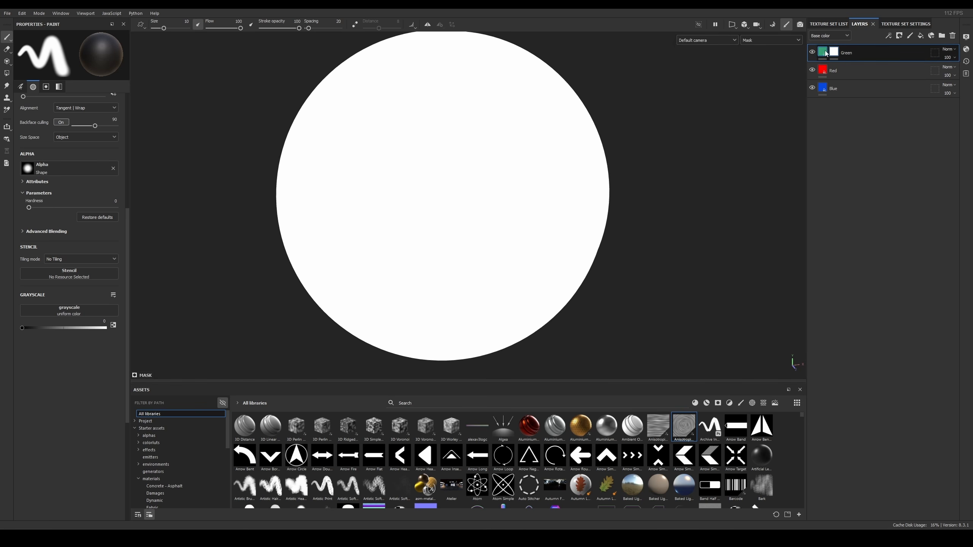
key(m)
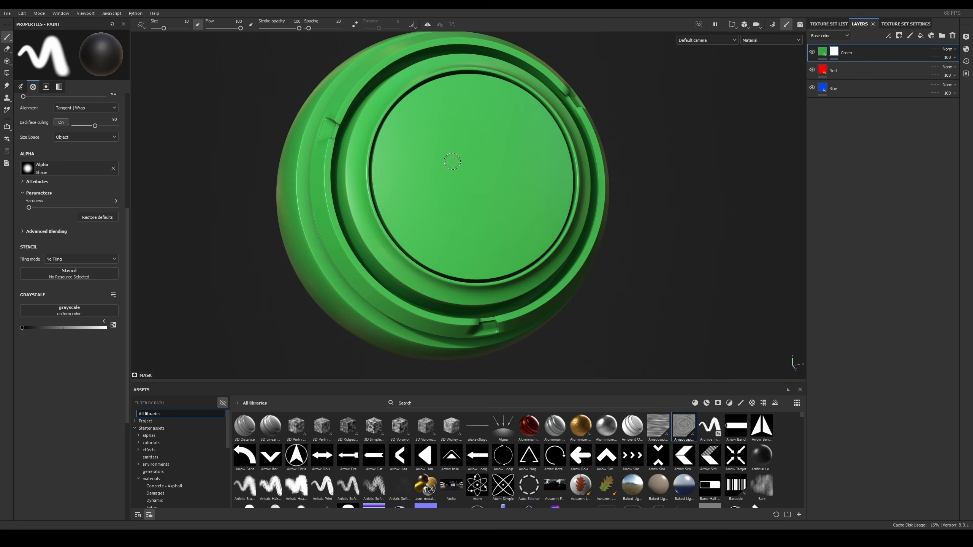
Step: Paint a black rectangular outline into the Green layer's white mask on the sphere's front disc
scroll(452, 162, up, 2)
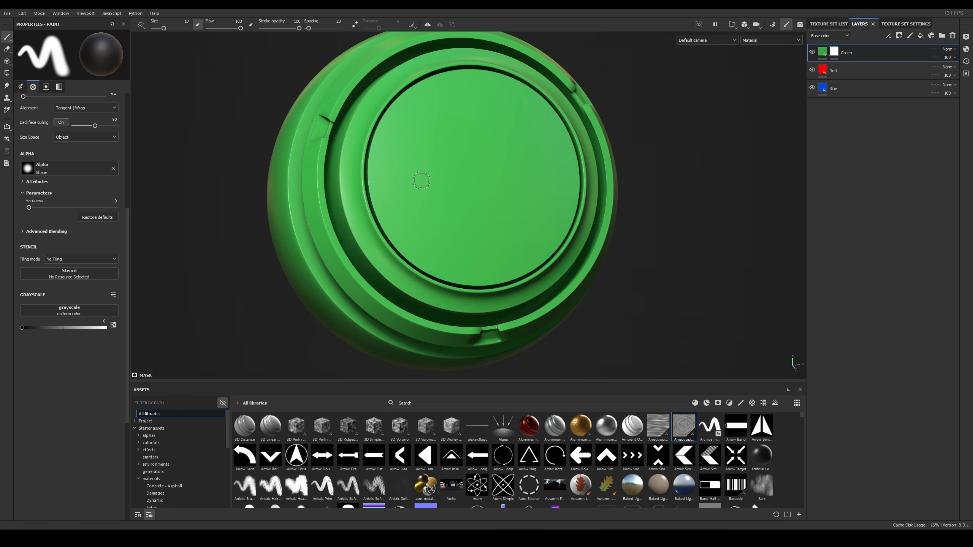
scroll(75, 99, up, 3)
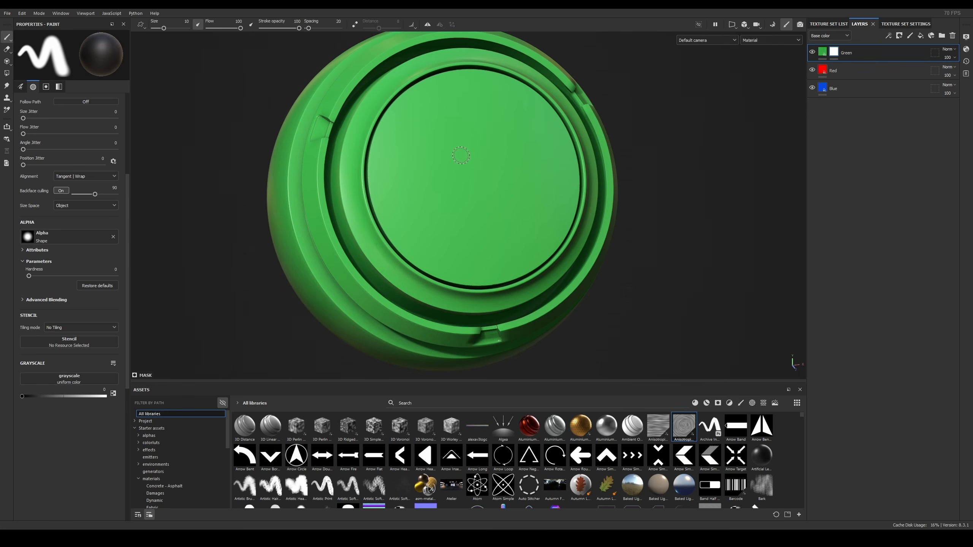
mouse_move(436, 126)
mouse_down()
mouse_move(458, 214)
mouse_move(509, 203)
mouse_move(501, 109)
mouse_move(432, 124)
mouse_up()
scroll(542, 217, down, 5)
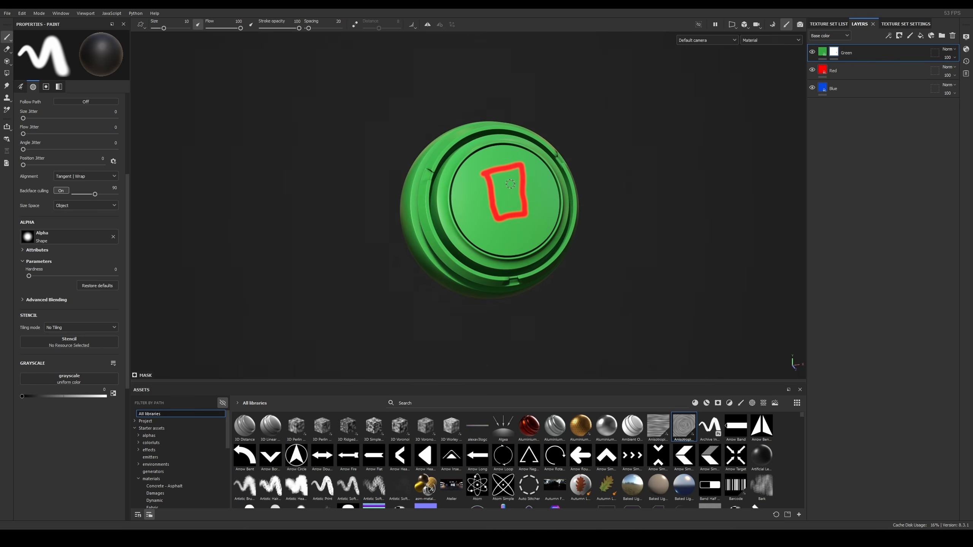
alt+drag(537, 192, 523, 157)
scroll(635, 282, up, 2)
scroll(635, 283, up, 2)
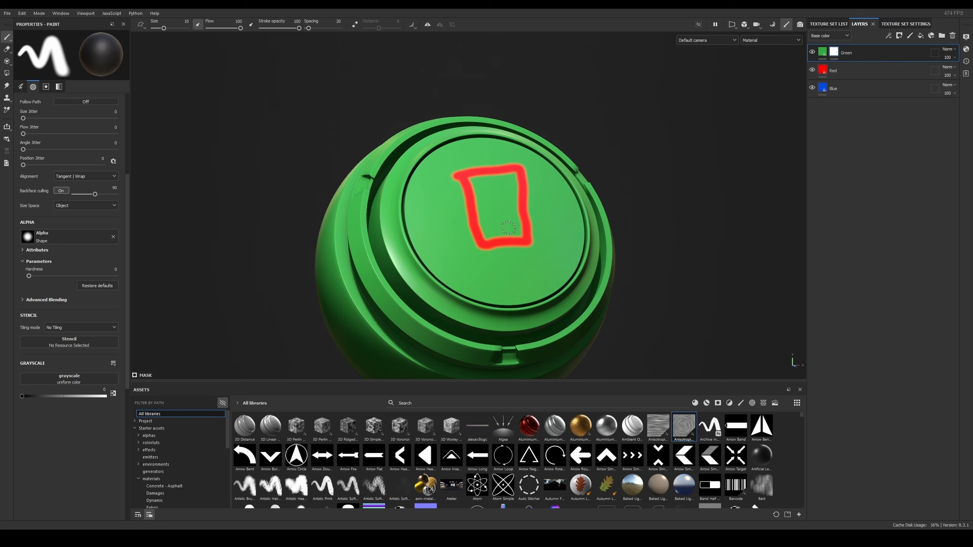
alt+drag(635, 282, 684, 98)
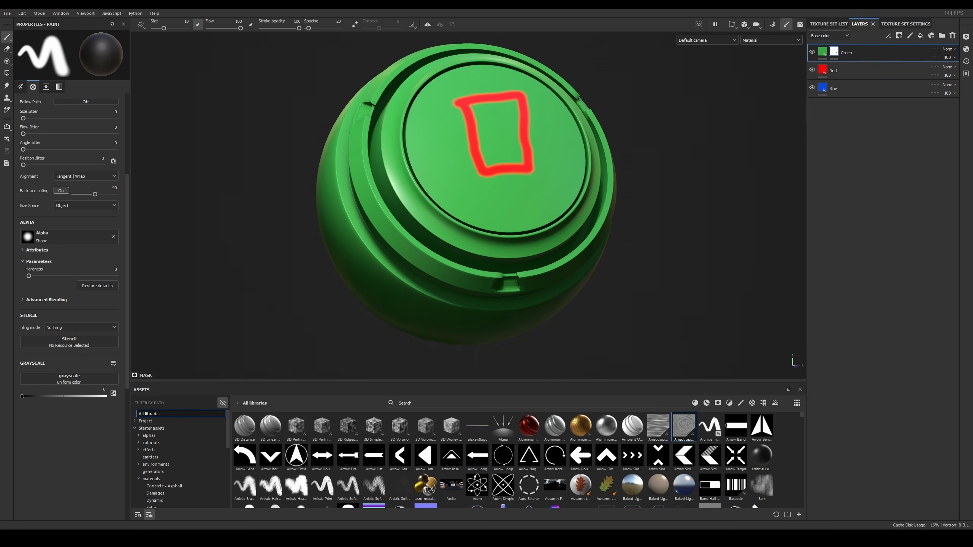
alt+drag(403, 203, 475, 153)
scroll(475, 153, up, 2)
Step: Display the Green layer's mask, paint a black rounded loop around the rectangle's lower part, and return to the material view
alt+click(838, 54)
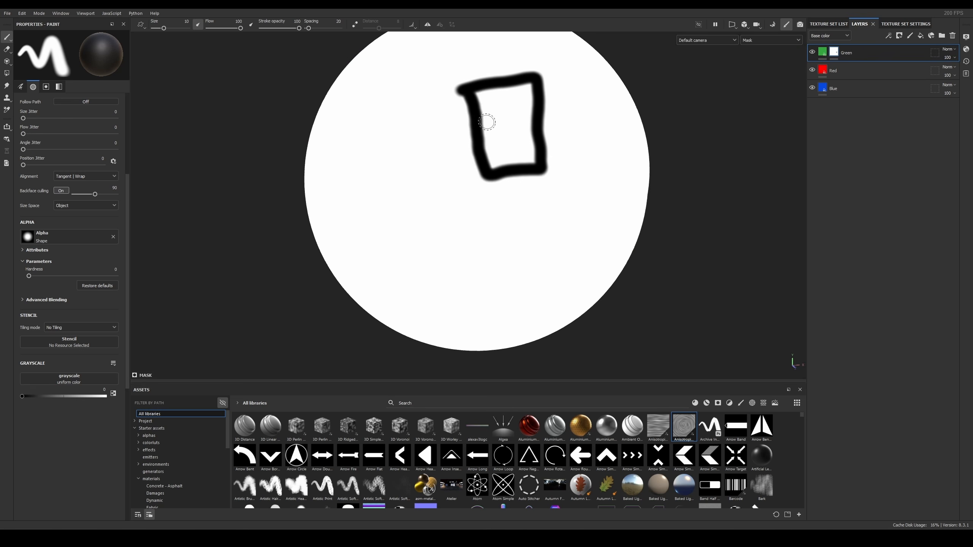
alt+drag(486, 119, 521, 133)
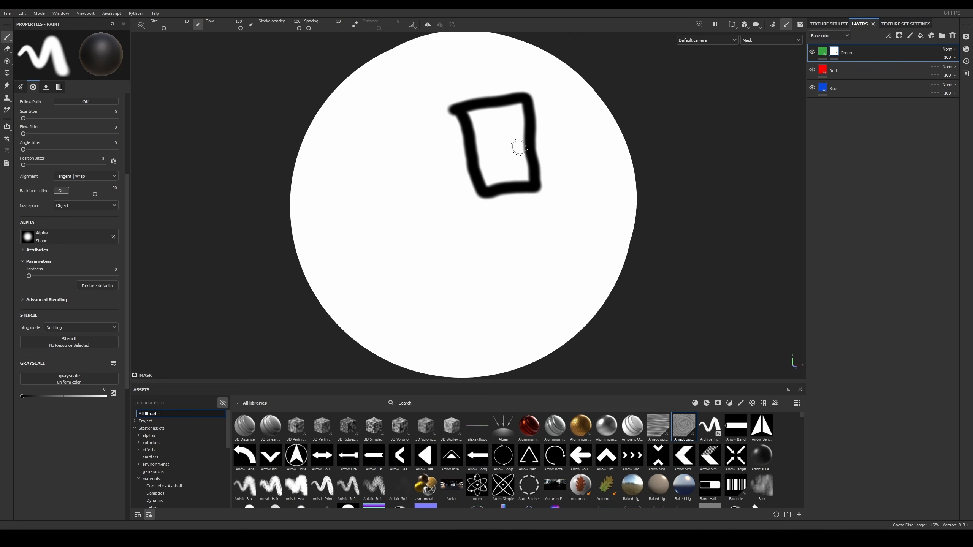
mouse_move(470, 153)
mouse_down()
mouse_move(447, 157)
mouse_move(426, 203)
mouse_move(462, 252)
mouse_move(575, 201)
mouse_move(533, 147)
mouse_up()
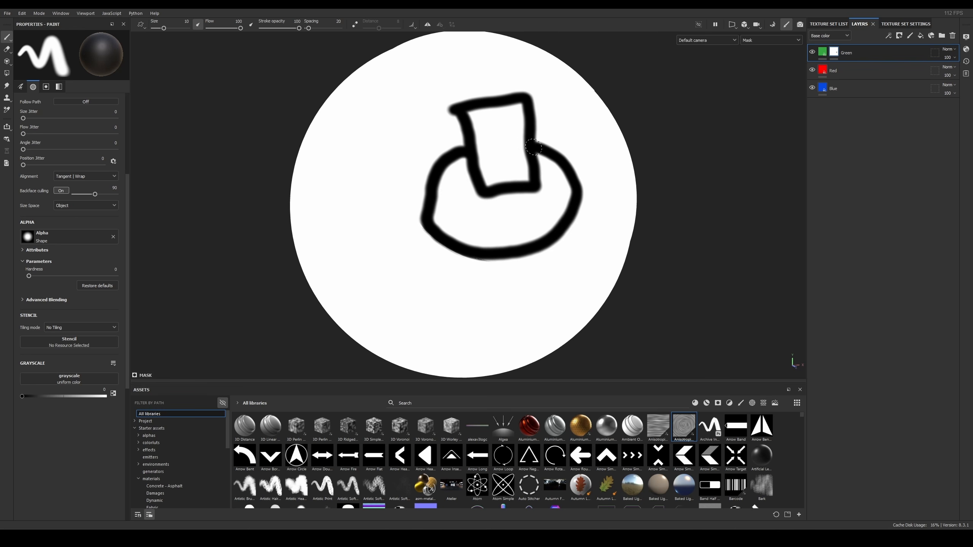
key(m)
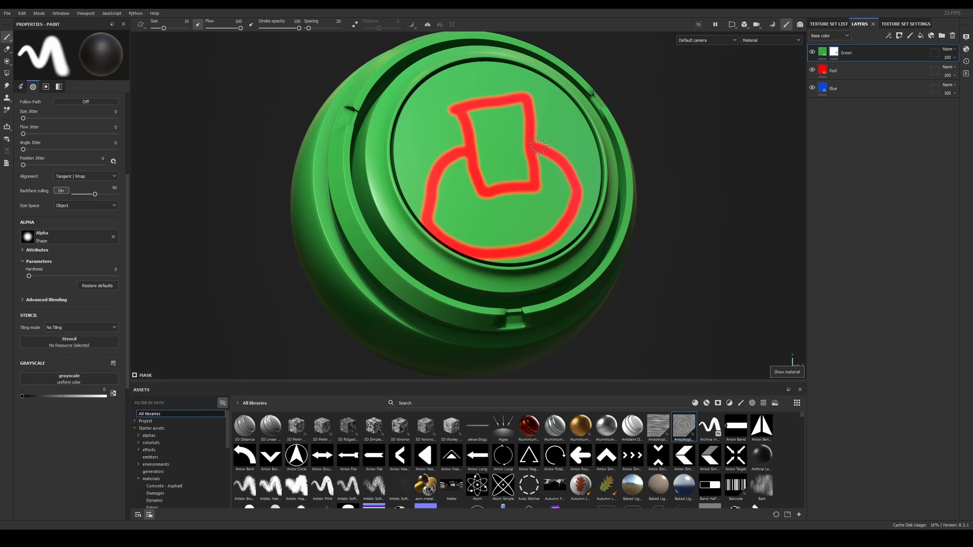
Step: Hide the Red layer to examine the fill beneath the masked strokes, and show it again
click(813, 72)
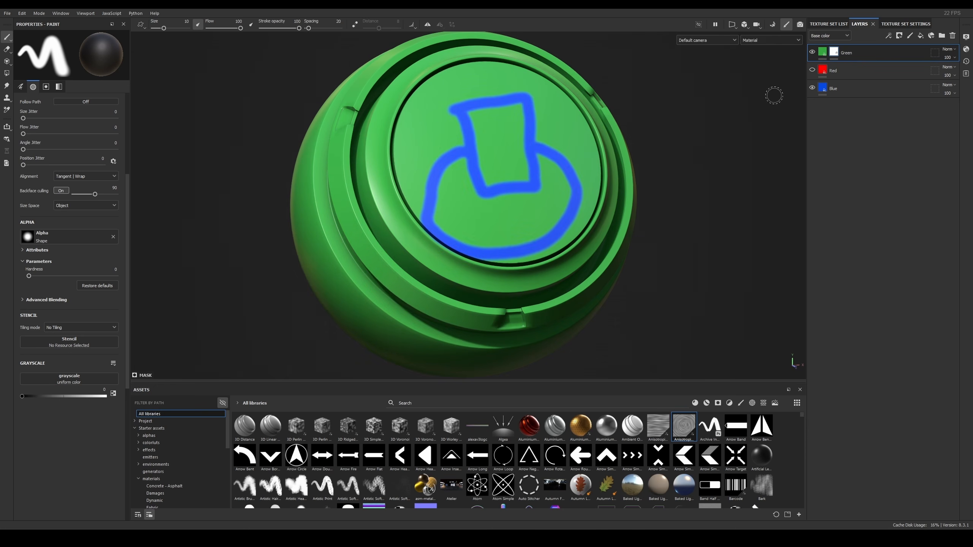
alt+drag(557, 140, 502, 182)
mouse_move(503, 182)
alt+right_down()
mouse_move(549, 146)
mouse_move(435, 60)
alt+right_up()
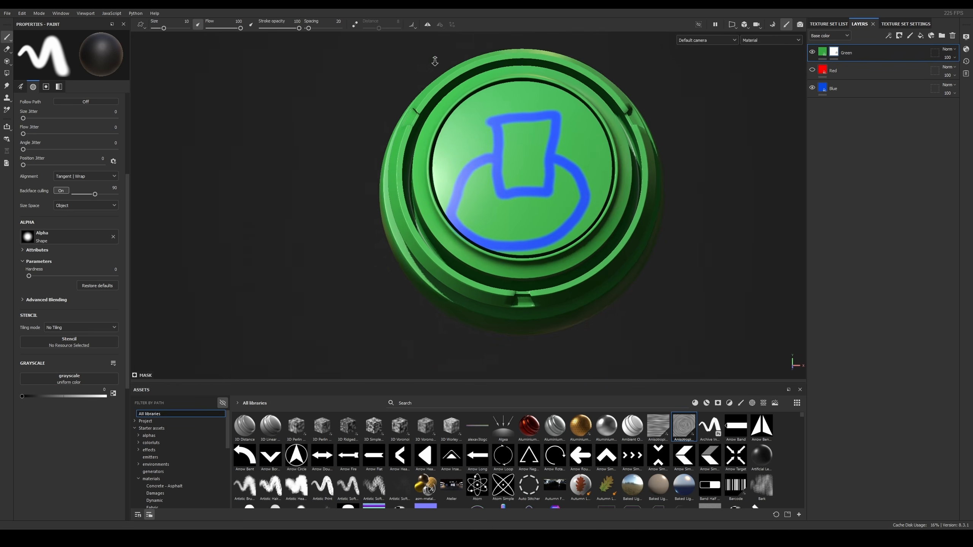
alt+drag(435, 61, 456, 67)
click(814, 72)
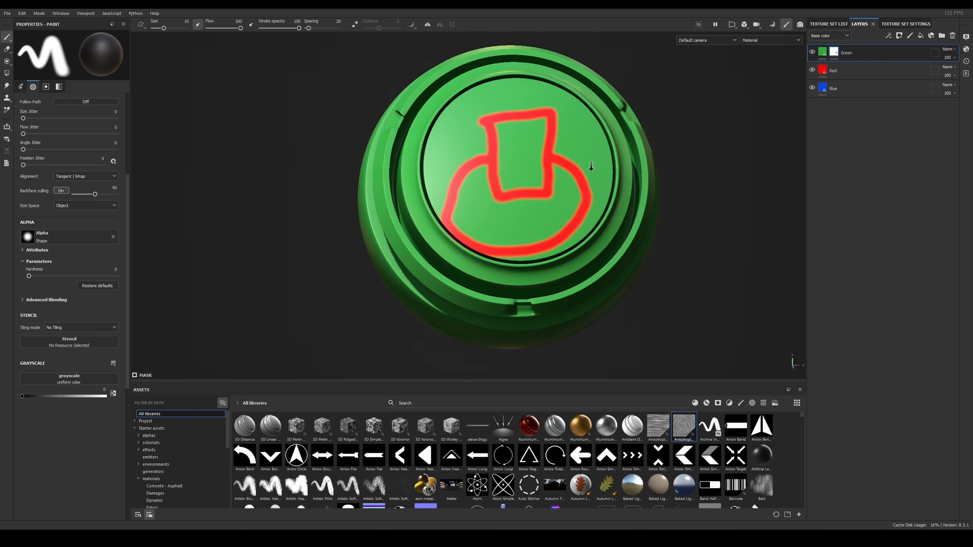
Step: Replace the Green layer's painted white mask with a black mask
right_click(836, 53)
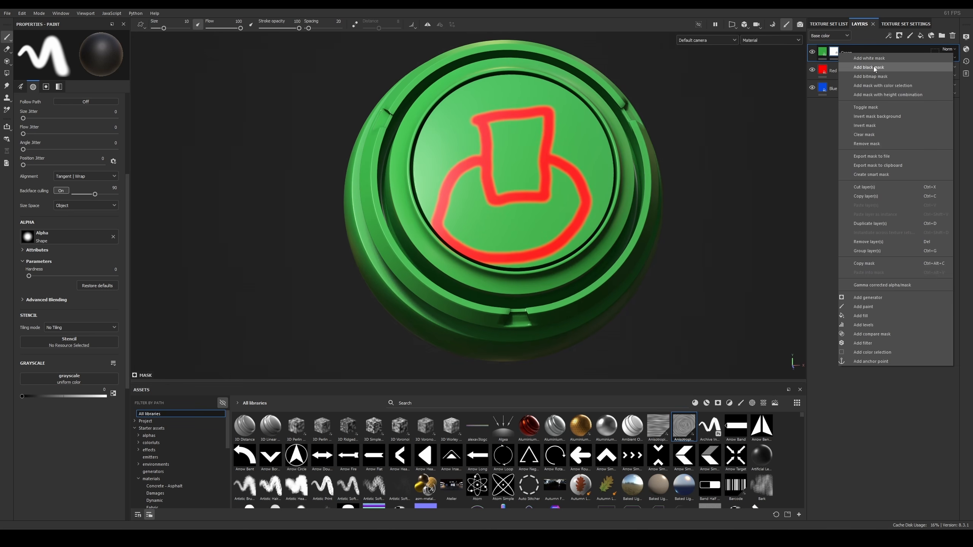
click(875, 68)
mouse_move(441, 174)
alt+mouse_down()
mouse_move(669, 140)
mouse_move(471, 150)
mouse_move(586, 150)
mouse_move(482, 227)
mouse_move(493, 163)
alt+mouse_up()
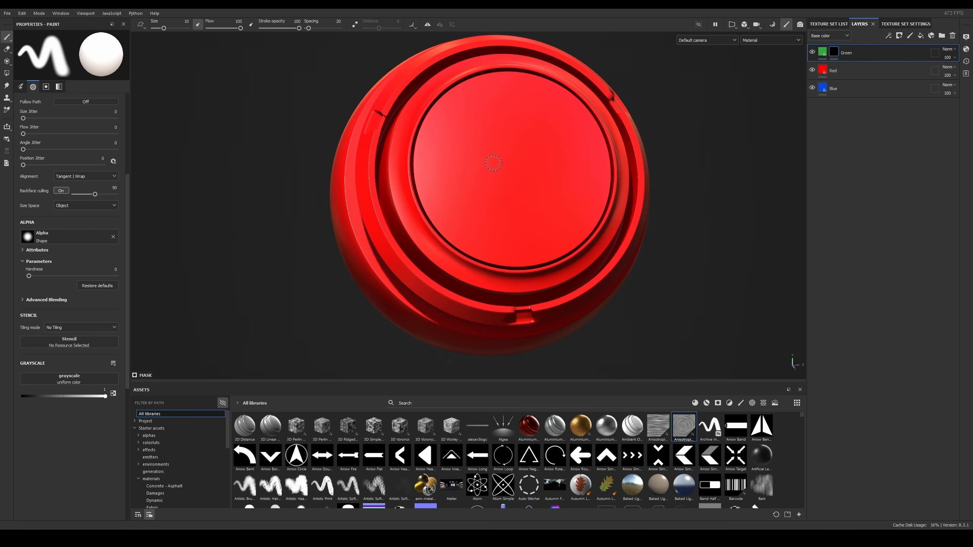
Step: Swap the mask brush's grayscale value back and forth between black and white
key(x)
key(x)
scroll(429, 203, down, 2)
mouse_move(454, 181)
alt+middle_down()
mouse_move(430, 204)
mouse_move(429, 195)
alt+middle_up()
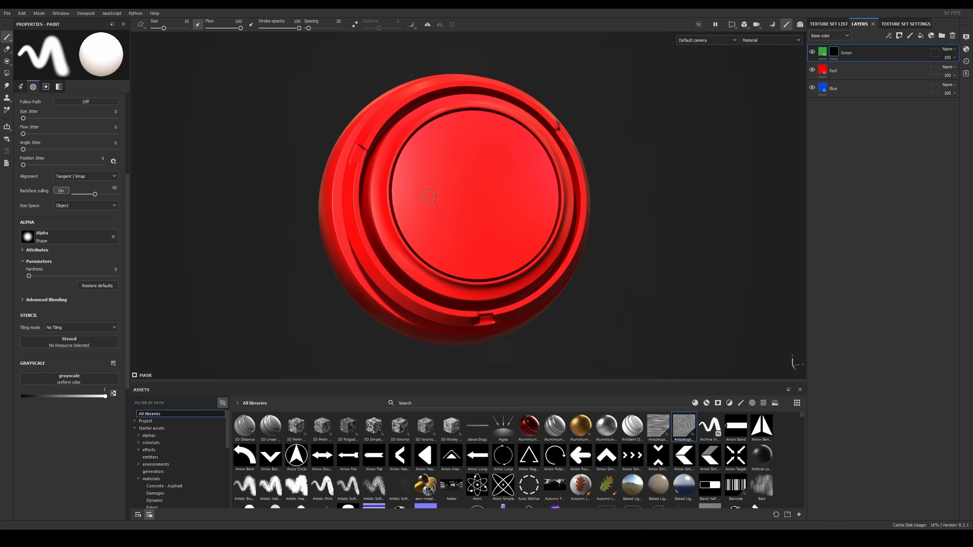
key(x)
key(x)
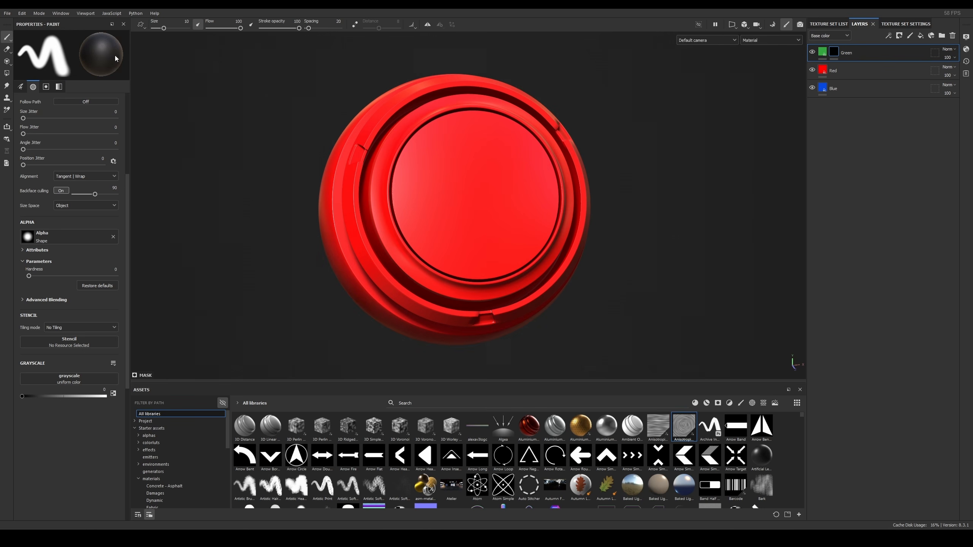
key(x)
key(x)
key(x)
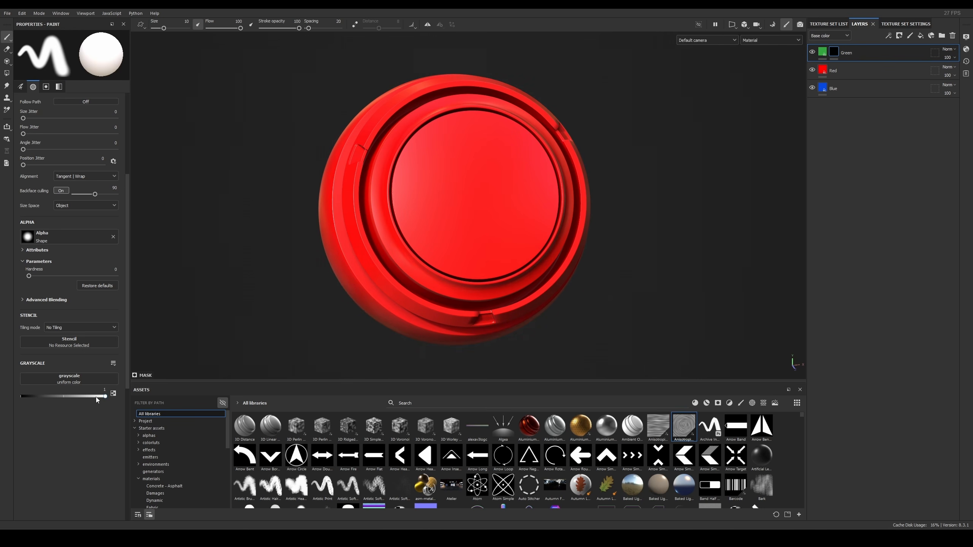
Step: Lower the brush's grayscale value to near black, and swap it between black and white, ending on white
drag(96, 397, 27, 396)
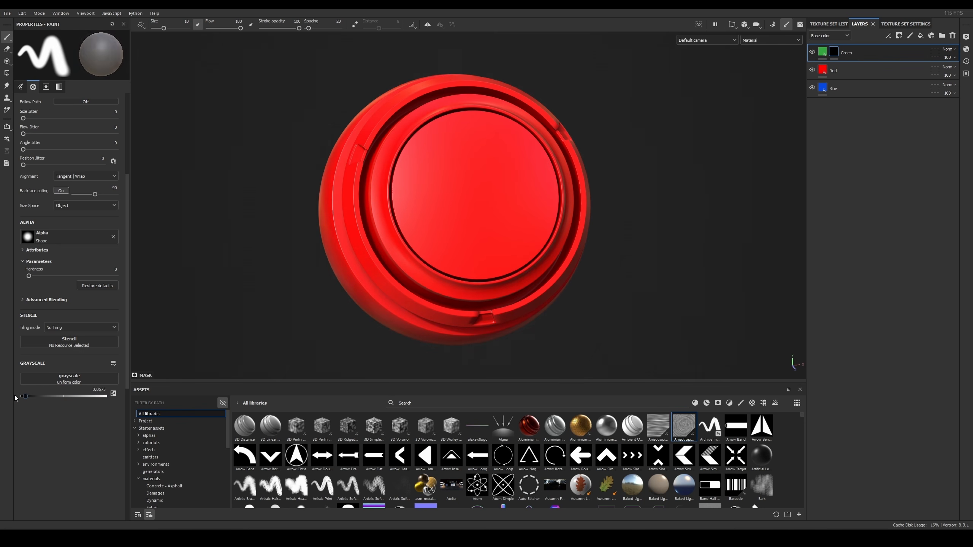
key(x)
key(x)
key(x)
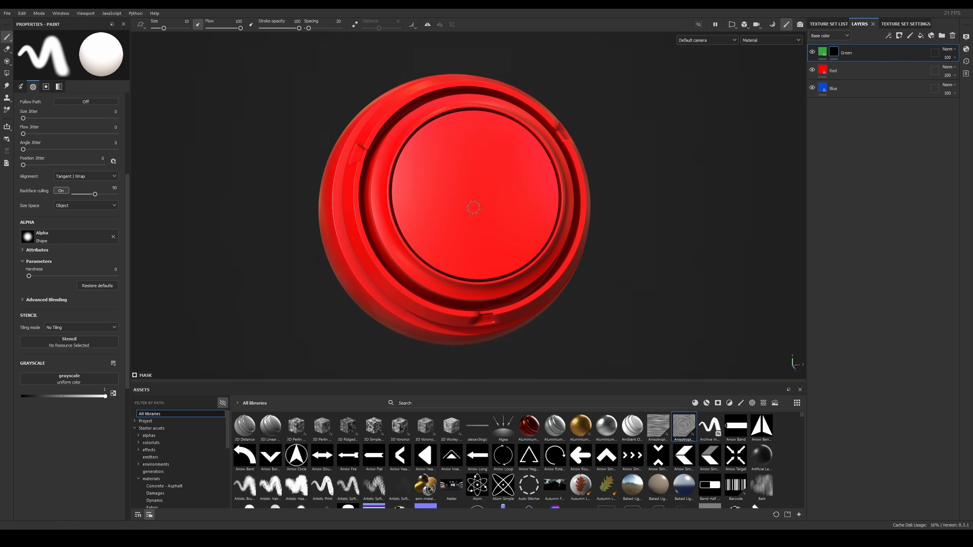
key(x)
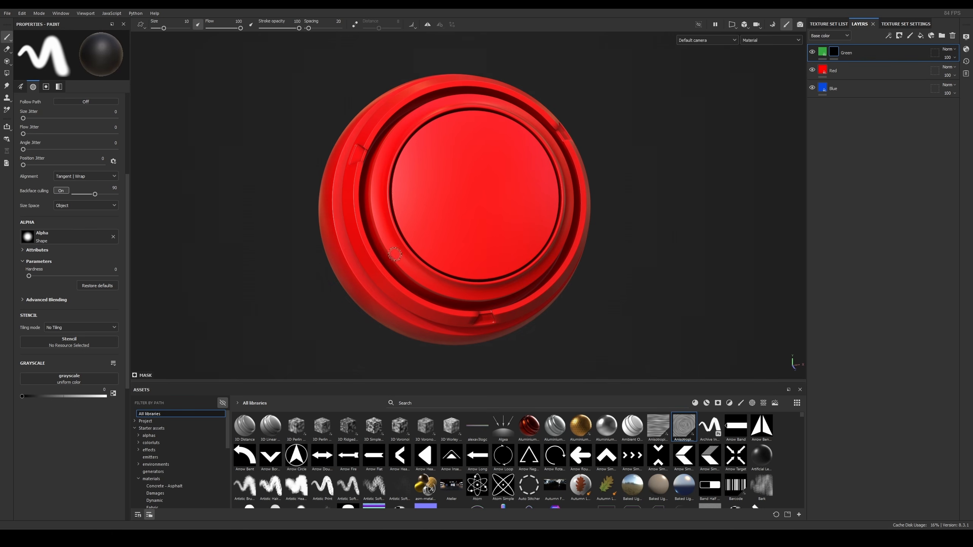
key(x)
key(x)
key(x)
key(x)
key(x)
Step: Paint white into the Green layer's black mask along the ring around the front disc, with brush size about 22
alt+right_drag(477, 185, 518, 273)
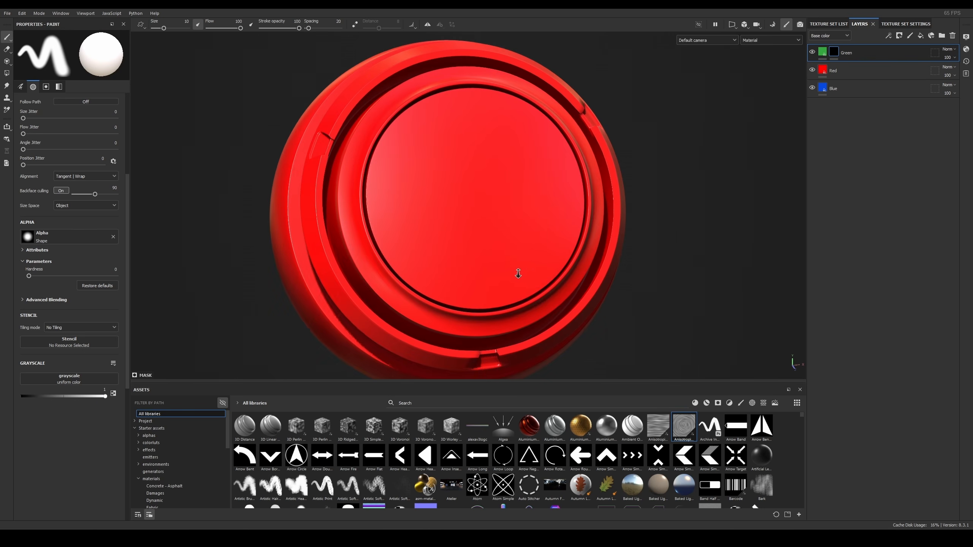
mouse_move(464, 207)
alt+right_down()
mouse_move(454, 215)
mouse_move(472, 217)
mouse_move(416, 186)
mouse_move(378, 222)
alt+right_up()
mouse_move(379, 224)
mouse_down()
mouse_move(386, 155)
mouse_move(429, 127)
mouse_move(473, 121)
mouse_move(505, 134)
mouse_move(530, 163)
mouse_move(538, 240)
mouse_move(506, 265)
mouse_move(422, 283)
mouse_move(366, 228)
mouse_up()
drag(446, 282, 504, 272)
Step: Paint black over the green spill on the front disc's edge, and touch up the green ring in white
key(x)
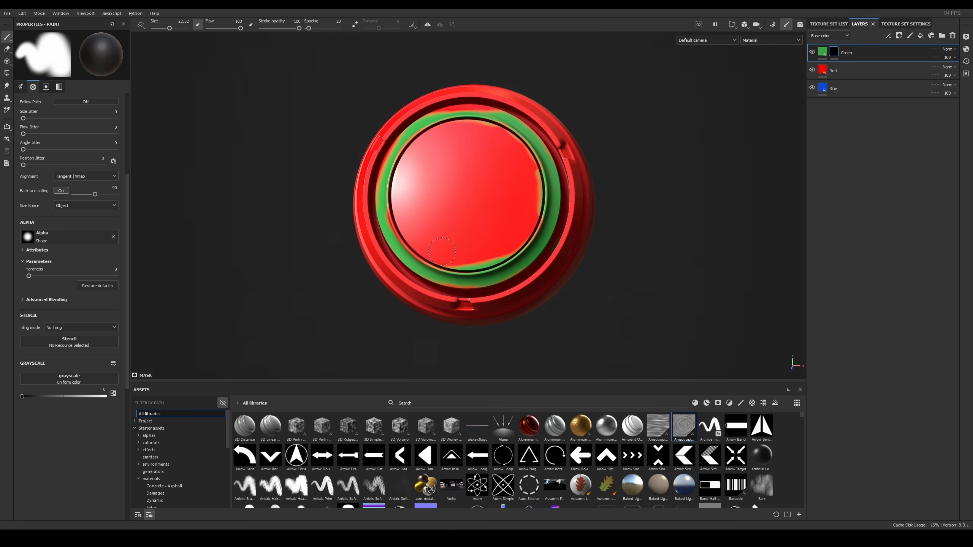
drag(442, 251, 484, 261)
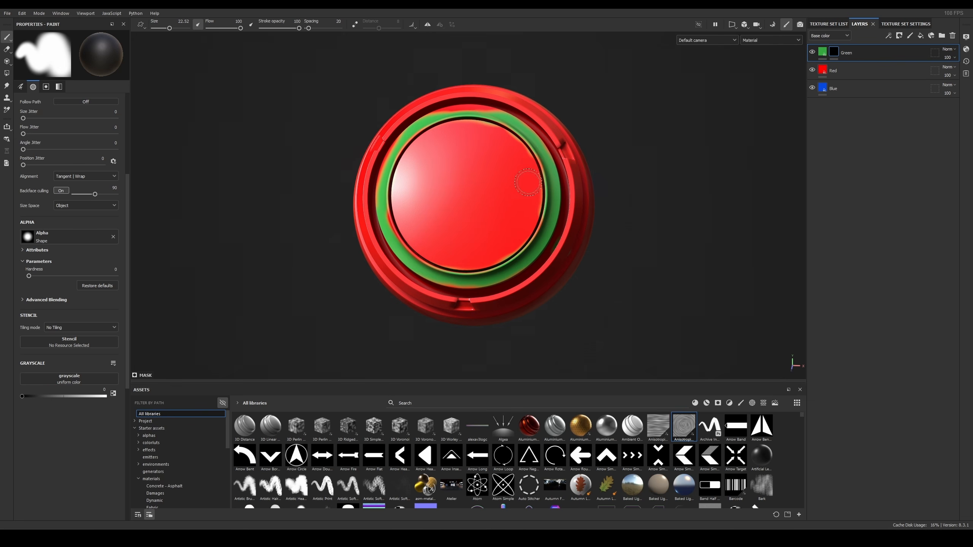
alt+right_drag(528, 183, 413, 72)
alt+drag(510, 188, 597, 194)
key(x)
drag(496, 147, 489, 146)
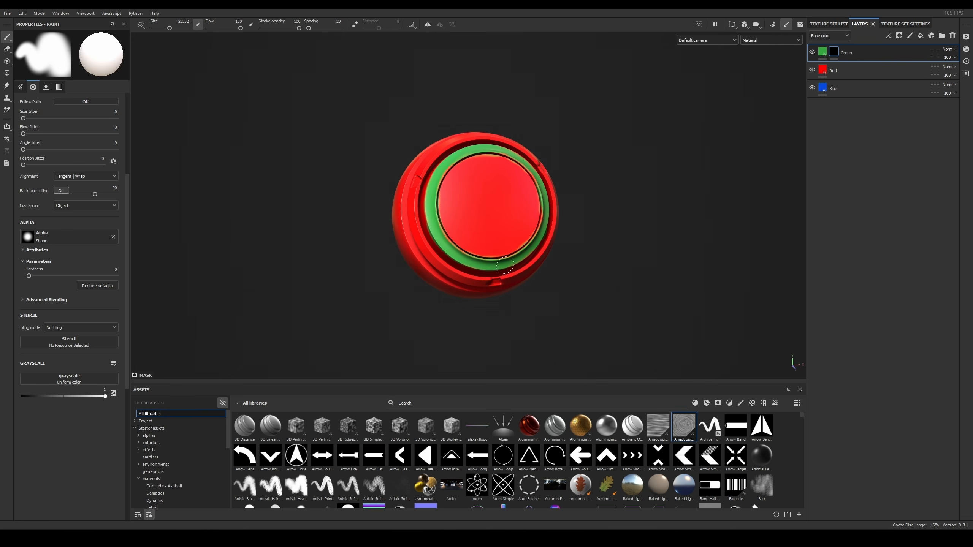
Step: Add a white mask to the Red layer
click(849, 71)
scroll(481, 166, up, 3)
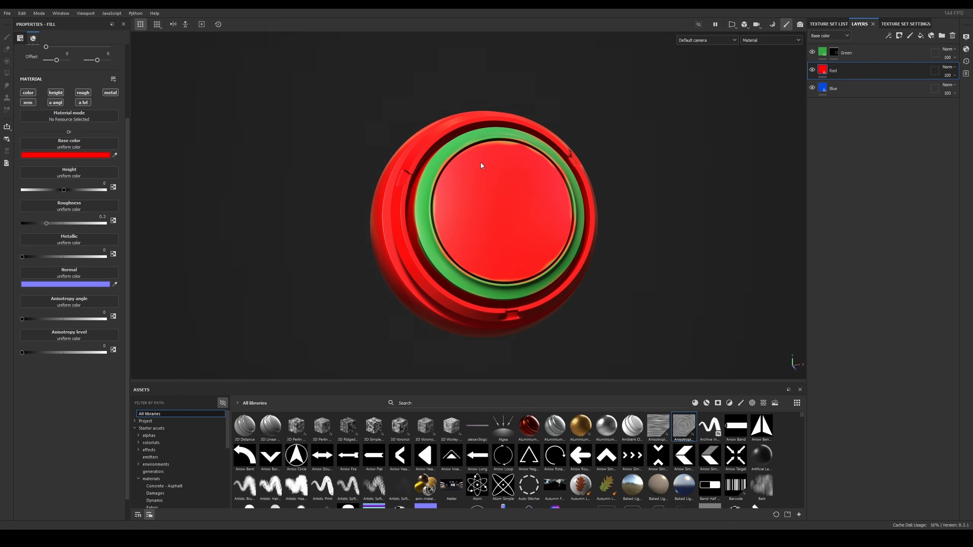
alt+drag(482, 166, 396, 194)
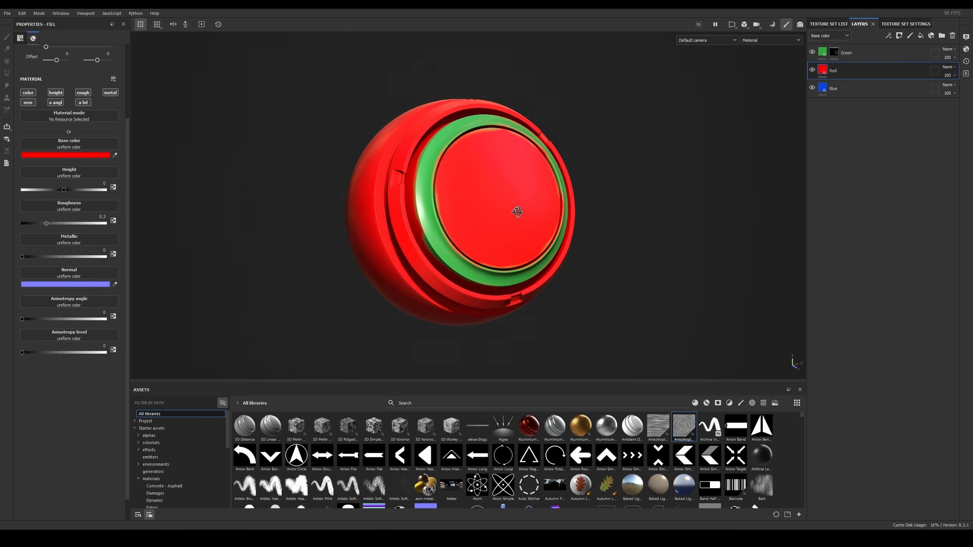
right_click(879, 71)
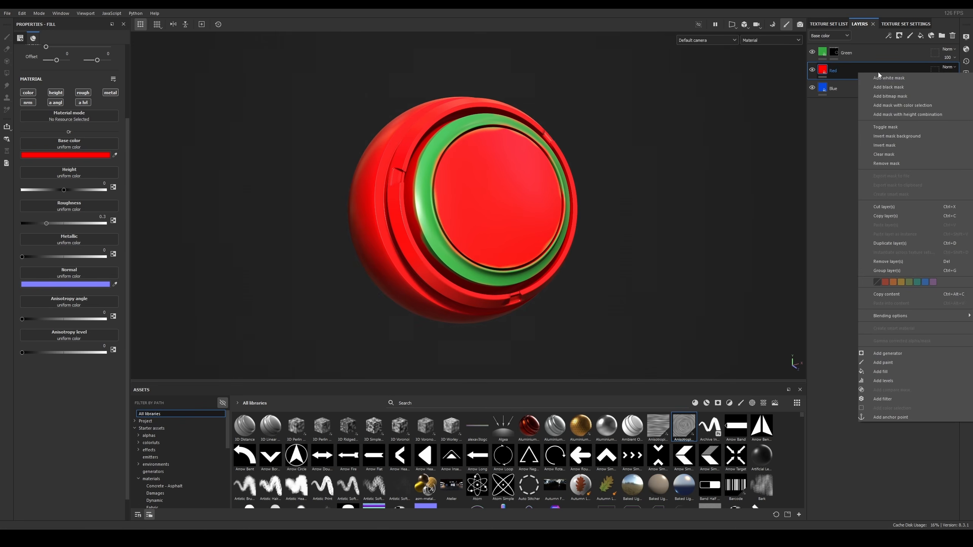
click(917, 77)
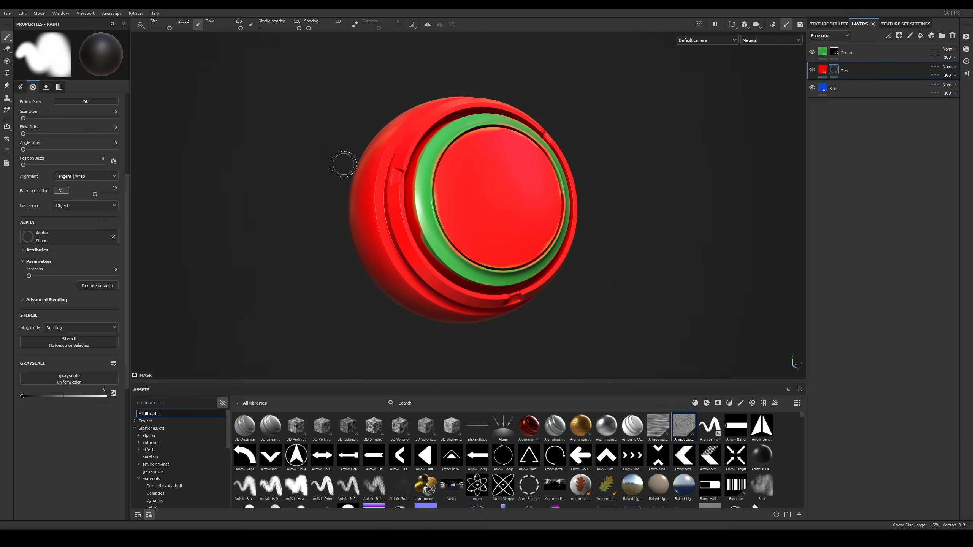
Step: Paint black into the Red layer's mask along the outer ring to reveal blue, and paint white over the spill beside it
mouse_move(485, 245)
alt+mouse_down()
mouse_move(421, 266)
mouse_move(394, 191)
mouse_move(402, 143)
mouse_move(450, 99)
mouse_move(541, 84)
mouse_move(482, 76)
alt+mouse_up()
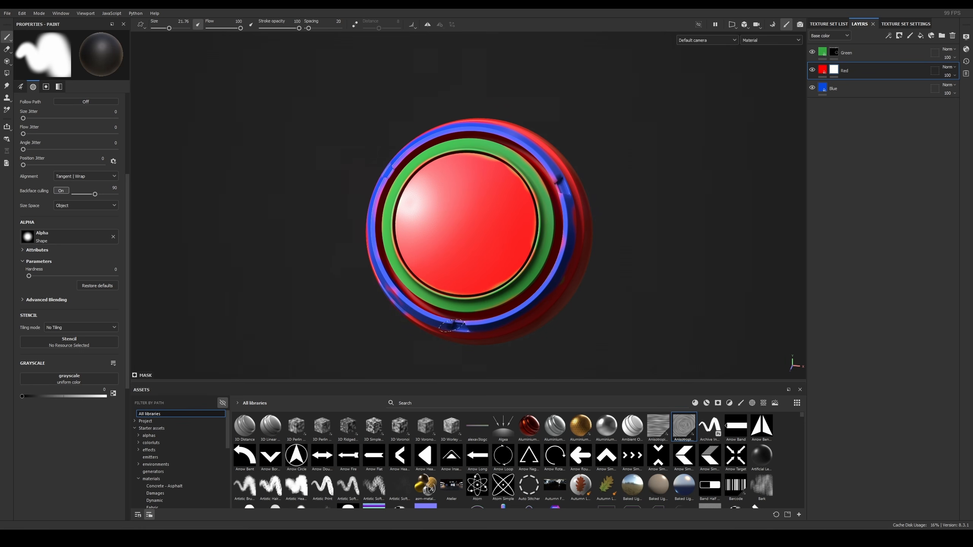
alt+drag(406, 234, 425, 280)
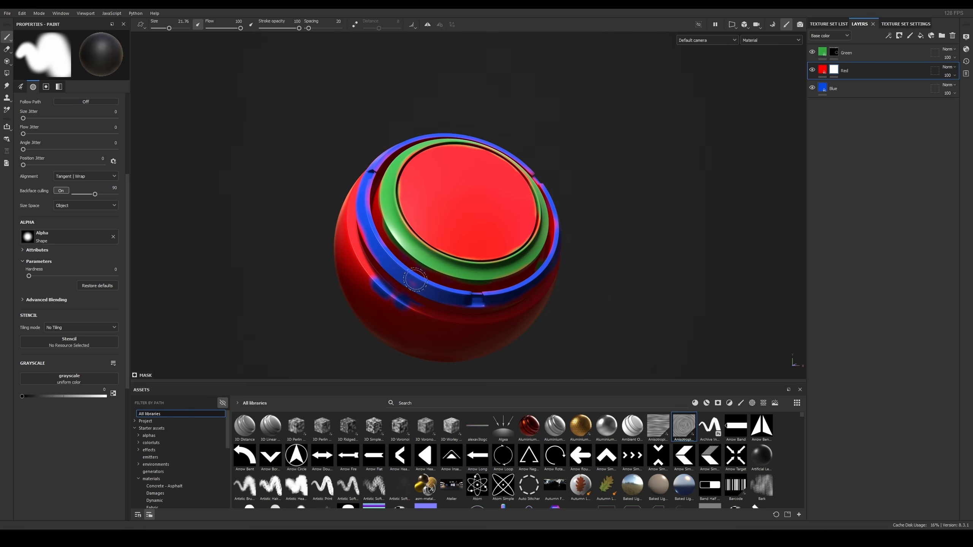
key(x)
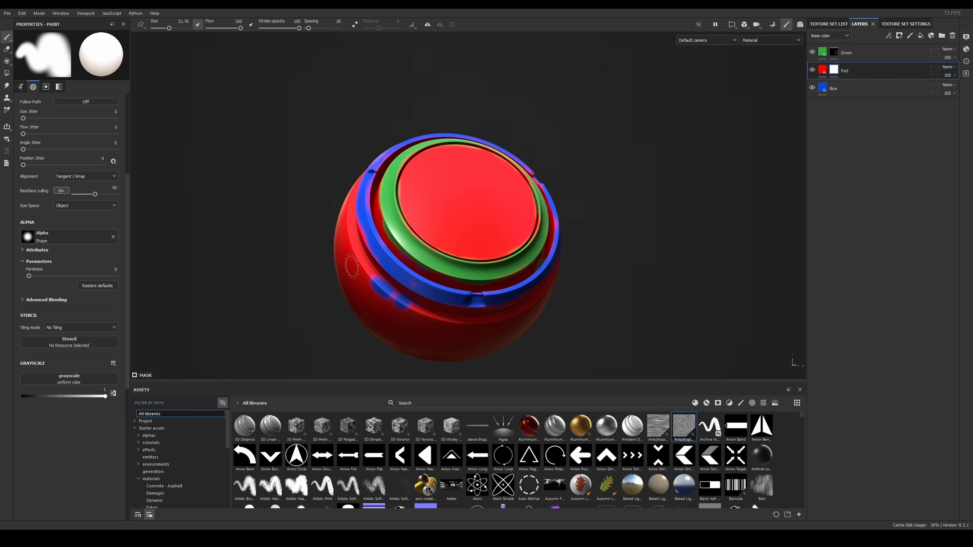
drag(378, 286, 372, 280)
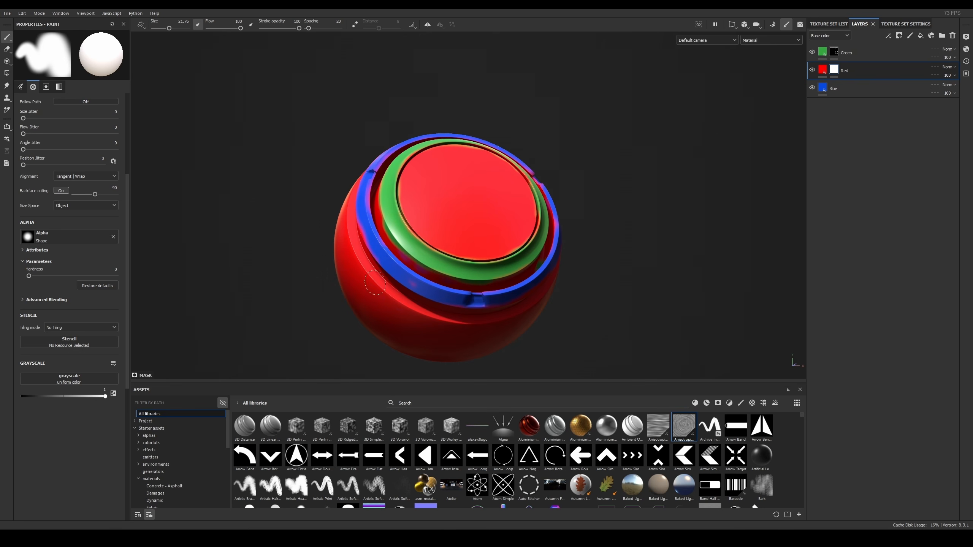
mouse_move(429, 271)
ctrl+right_down()
mouse_move(417, 269)
mouse_move(421, 25)
ctrl+right_up()
alt+drag(420, 26, 515, 170)
alt+right_drag(514, 170, 511, 265)
alt+drag(512, 265, 567, 137)
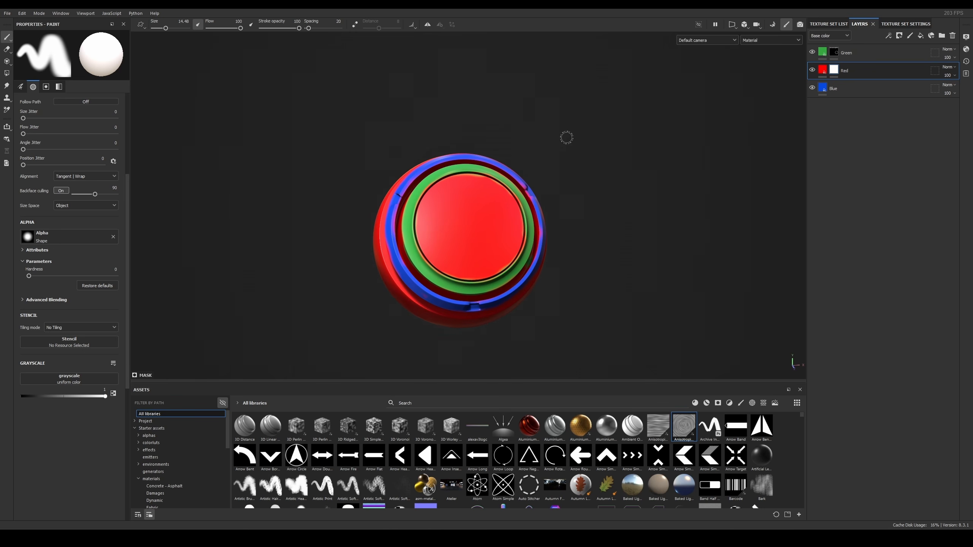
Step: Rename the Blue layer as pink and set its base color to hot pink EC21DE
click(845, 85)
double_click(848, 85)
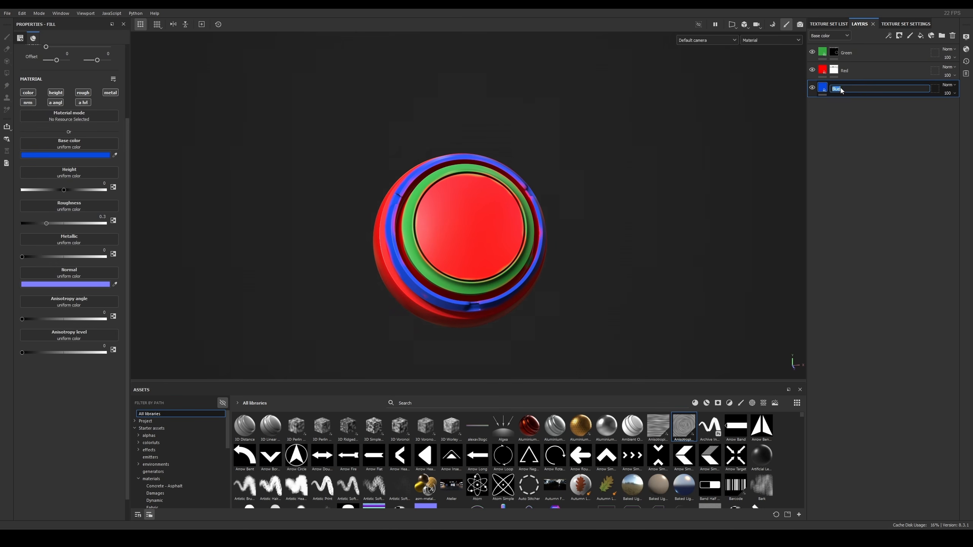
text(pink)
key(Return)
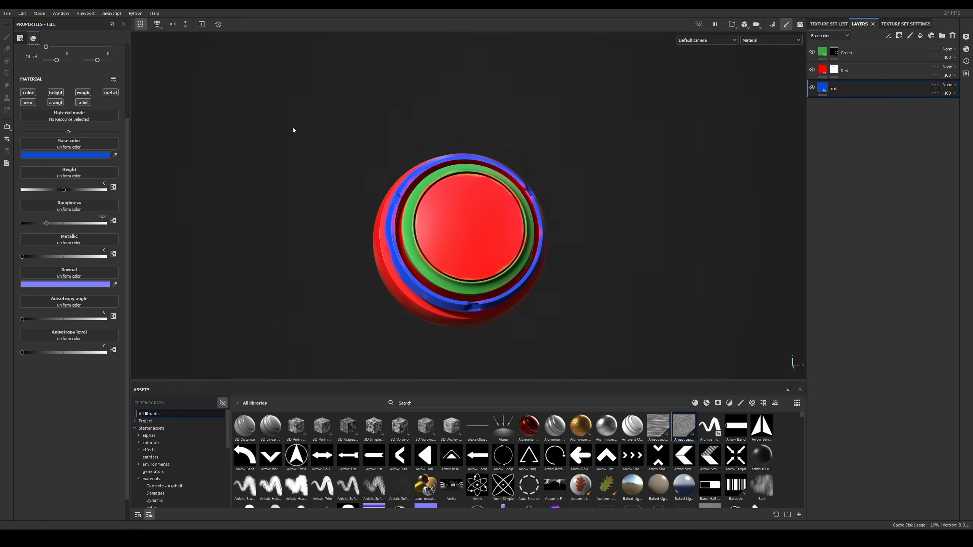
click(89, 154)
drag(255, 349, 256, 341)
click(236, 334)
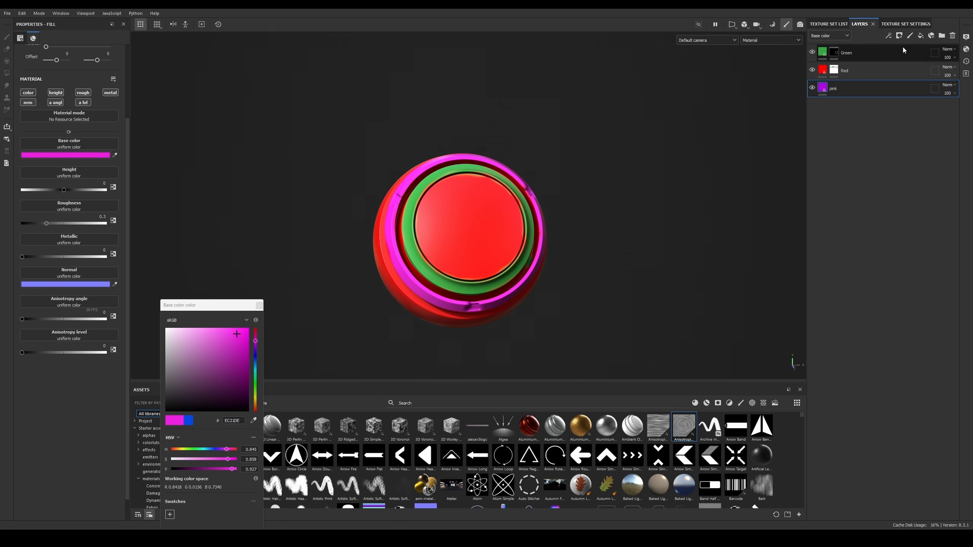
Step: Change the Red layer's base color to violet-blue 3F00FF
click(855, 70)
click(81, 156)
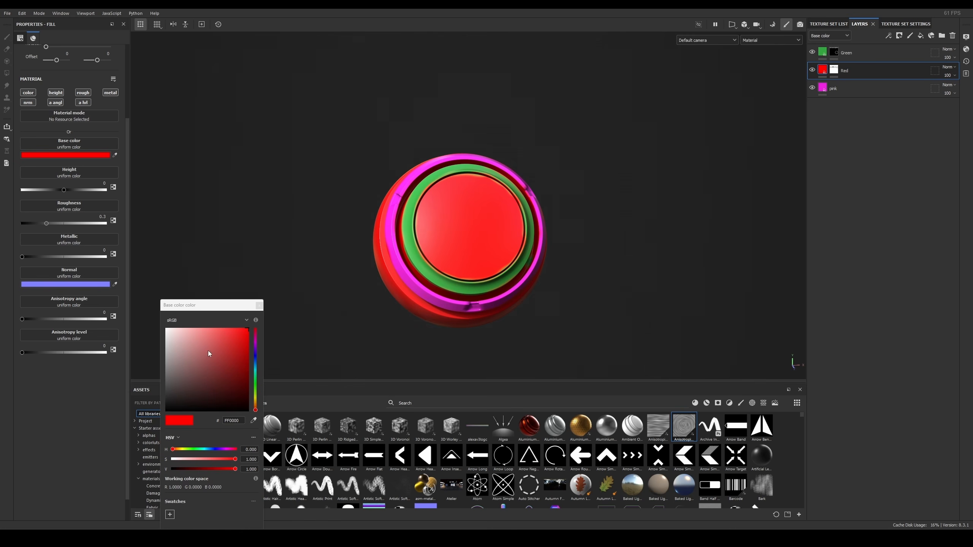
drag(255, 371, 255, 352)
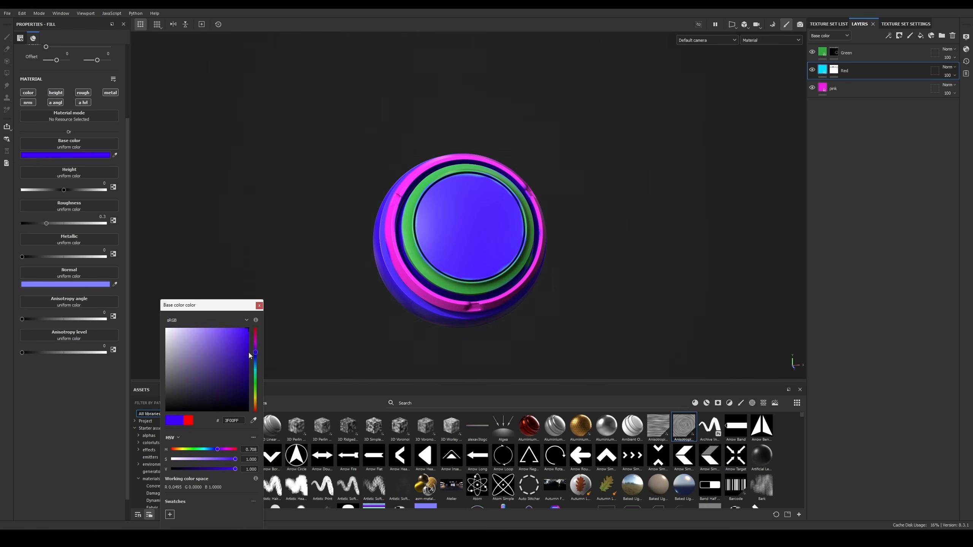
click(259, 306)
Step: Set the Red layer's Metallic to 1 and Roughness to 0, and inspect the reflections on the ball
drag(60, 257, 334, 248)
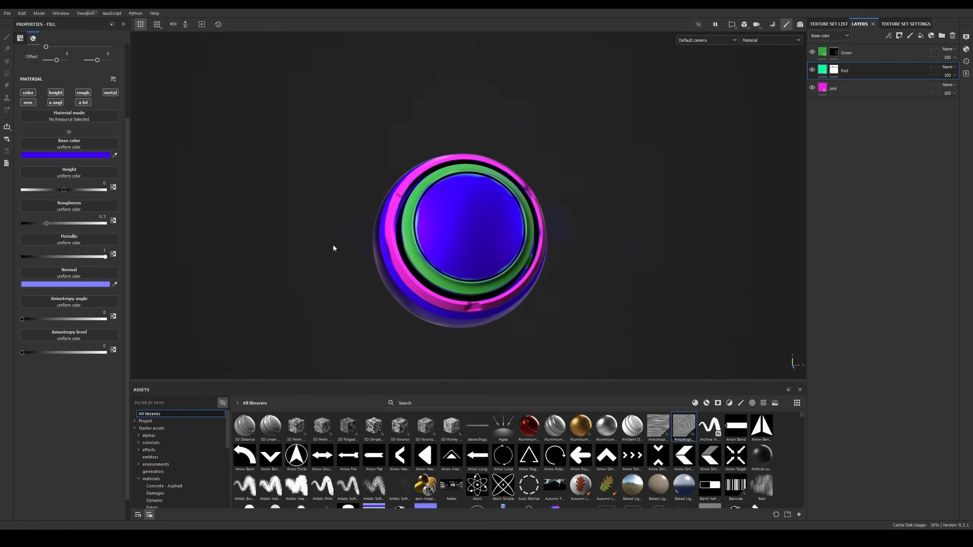
drag(47, 223, 1, 227)
alt+drag(456, 237, 504, 207)
alt+right_drag(504, 206, 569, 211)
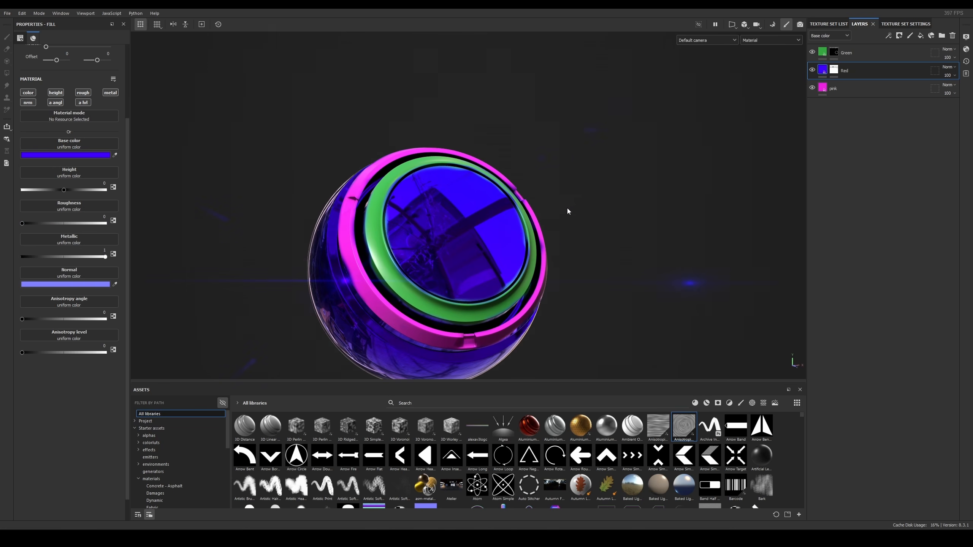
alt+middle_drag(428, 261, 483, 197)
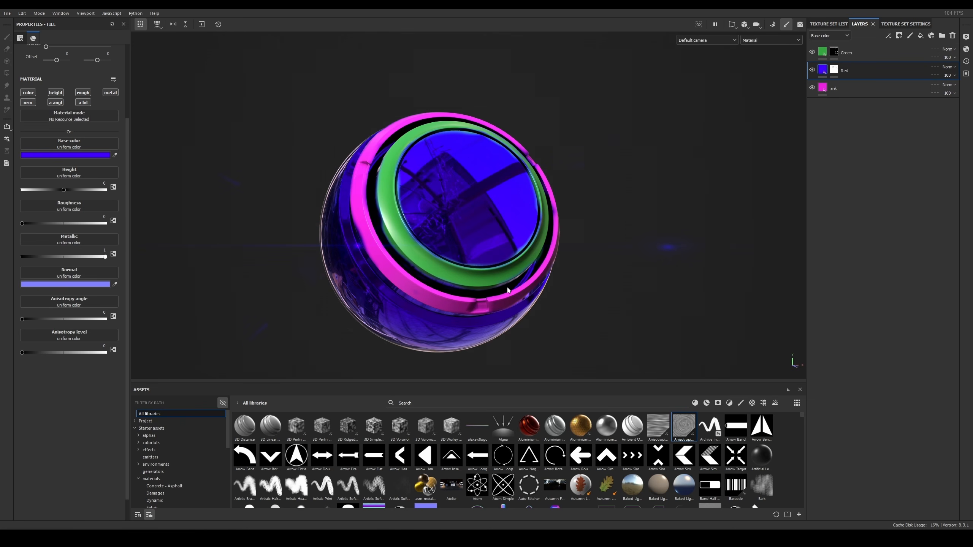
alt+drag(564, 274, 511, 214)
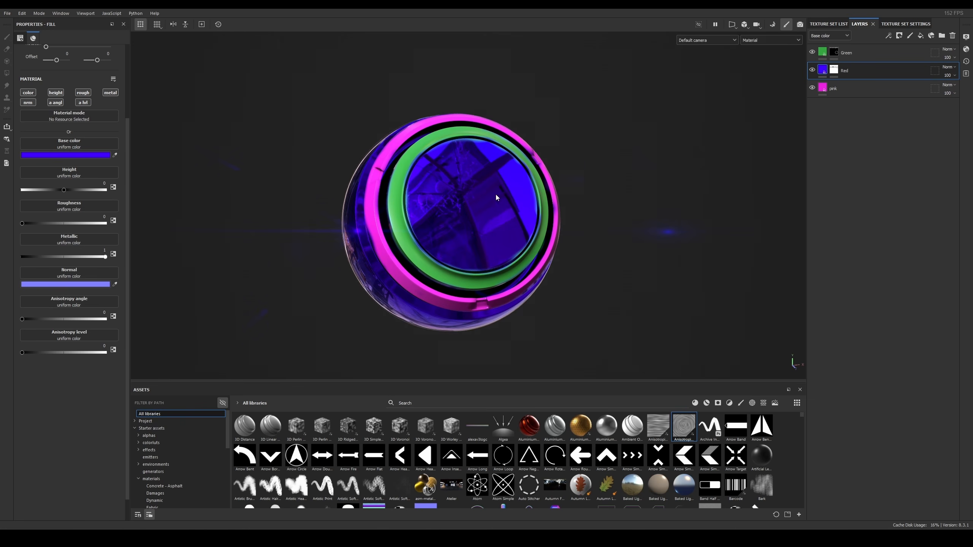
alt+drag(443, 160, 456, 149)
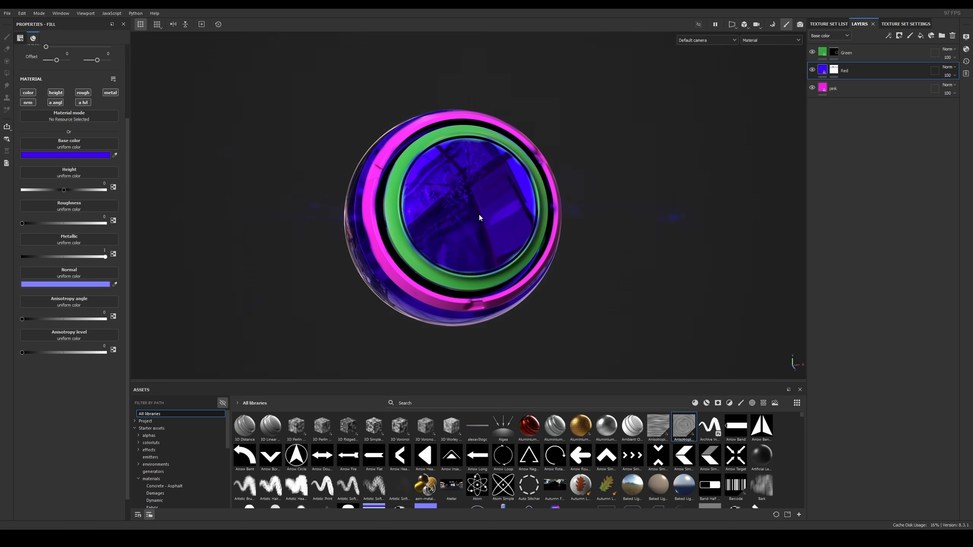
alt+drag(440, 210, 475, 206)
alt+right_drag(469, 211, 532, 273)
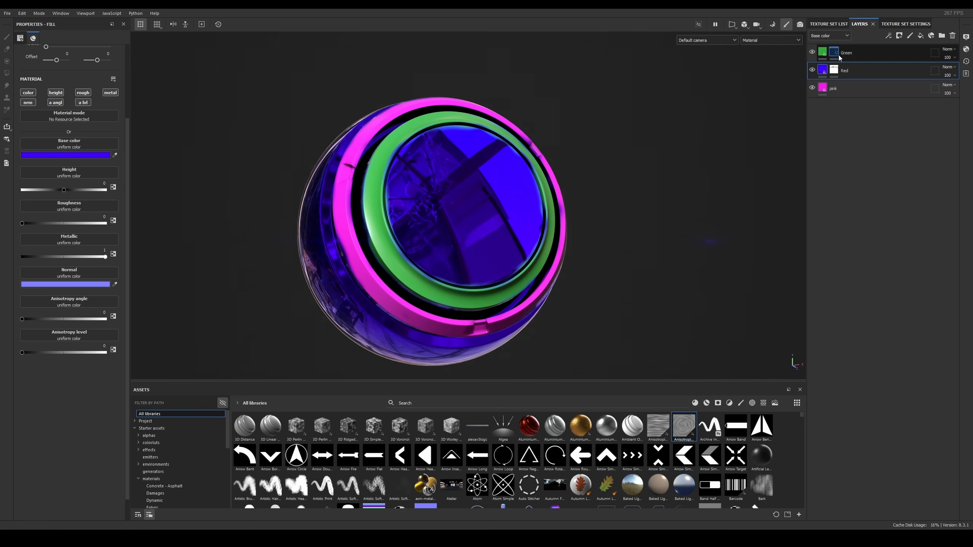
Step: Delete the Red layer and replace the Green layer's painted mask with a plain white mask
key(Delete)
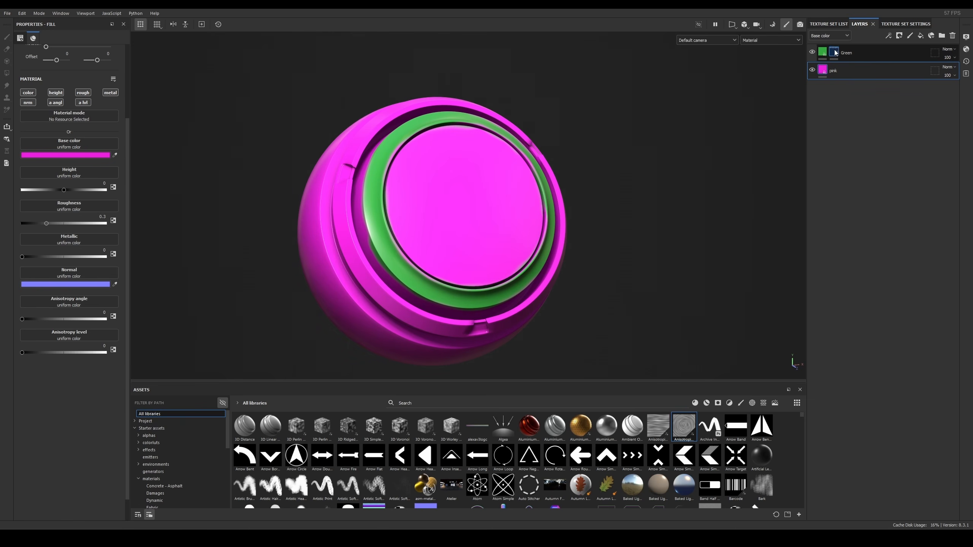
right_click(853, 53)
click(867, 58)
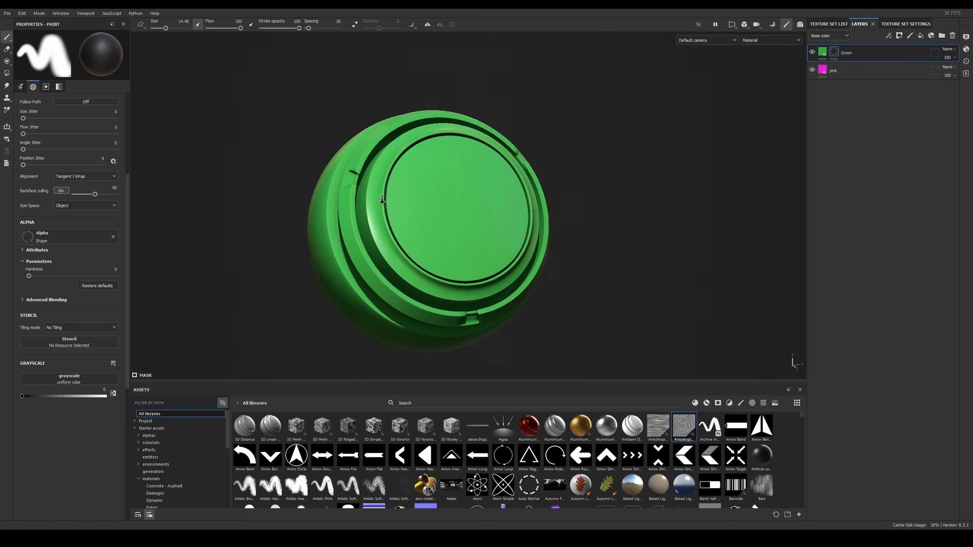
Step: Set the brush's grayscale to 0.5 and paint a triangle outline on the front disc in the Green layer's mask
scroll(392, 232, up, 2)
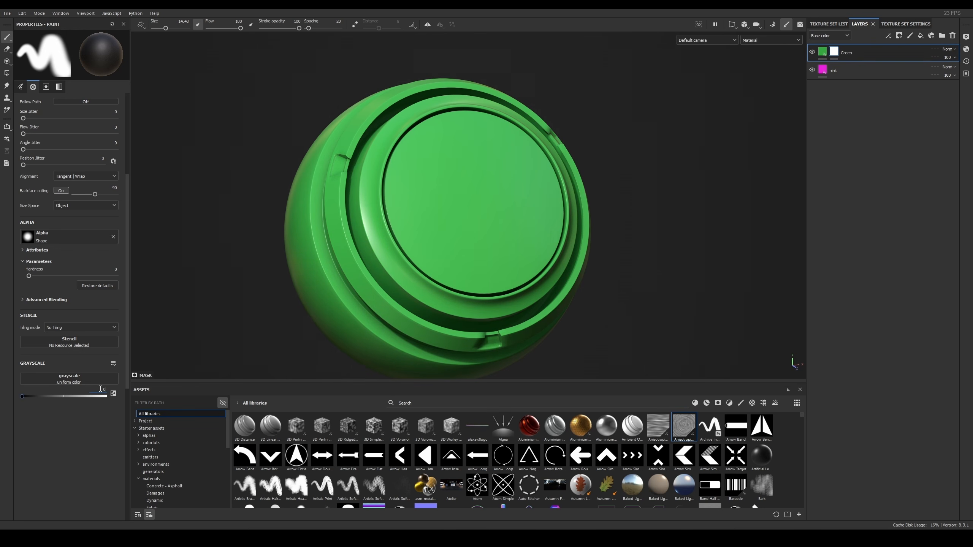
text(5)
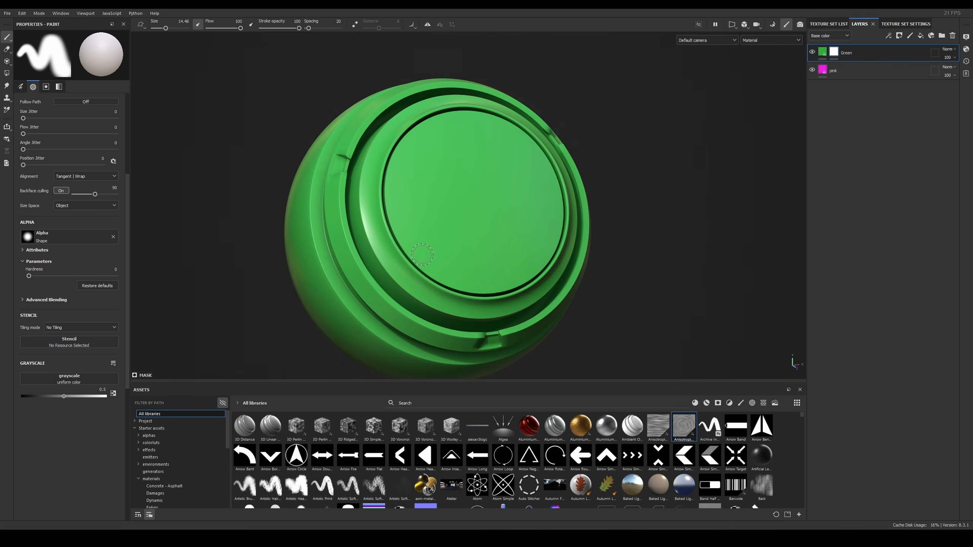
alt+drag(475, 164, 469, 195)
click(468, 196)
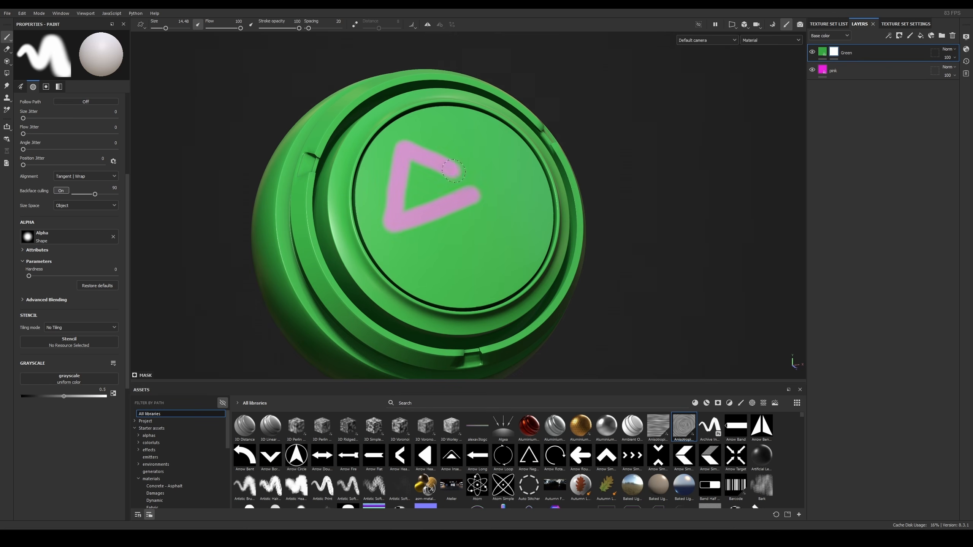
Step: Set the brush's grayscale to 0 and paint a second triangle outline below the first one on the front disc
drag(65, 395, 106, 396)
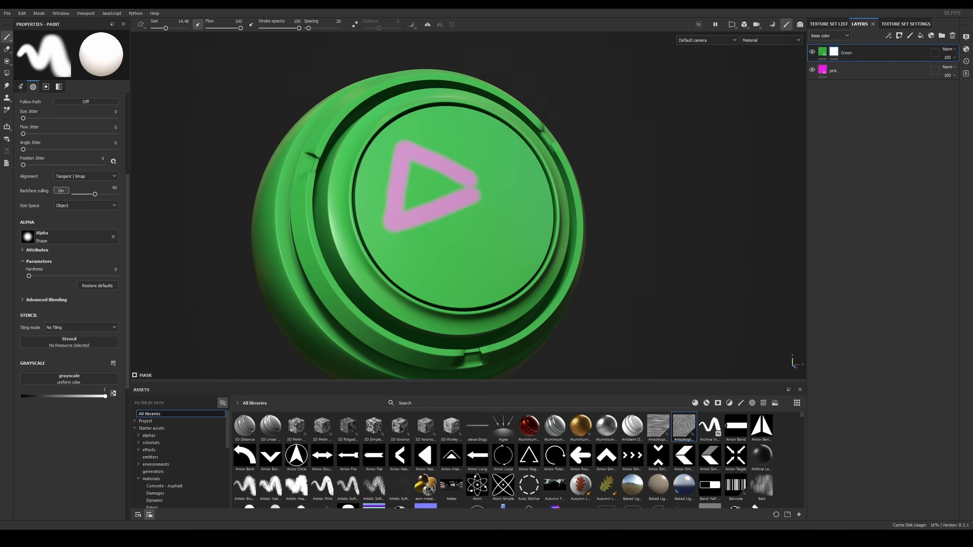
alt+middle_drag(356, 351, 336, 322)
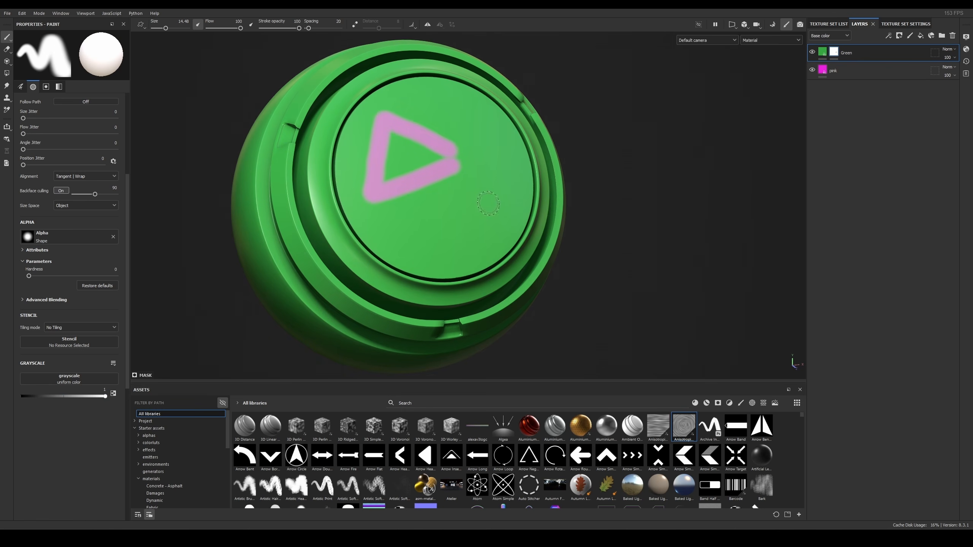
drag(100, 397, 22, 396)
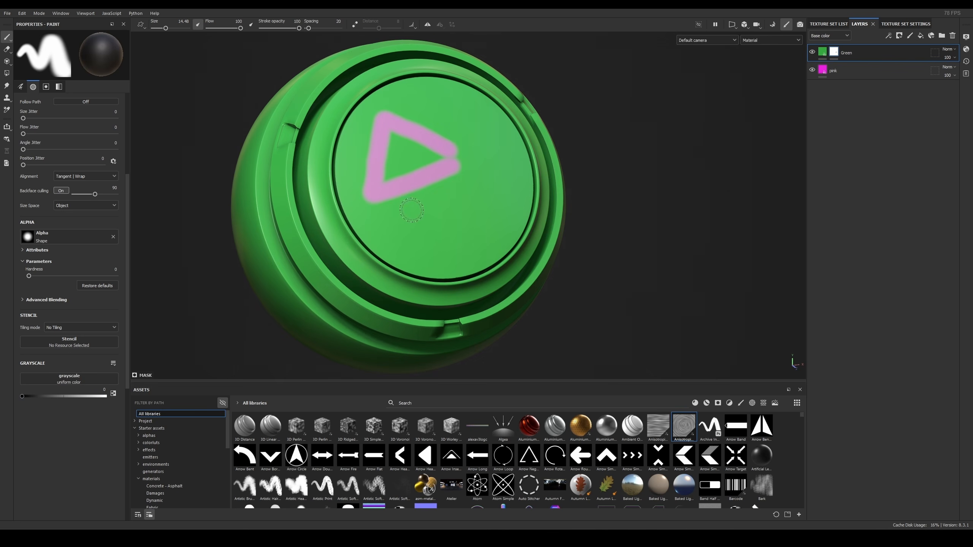
mouse_move(441, 207)
mouse_down()
mouse_move(428, 276)
mouse_move(496, 233)
mouse_move(442, 207)
mouse_move(430, 227)
mouse_up()
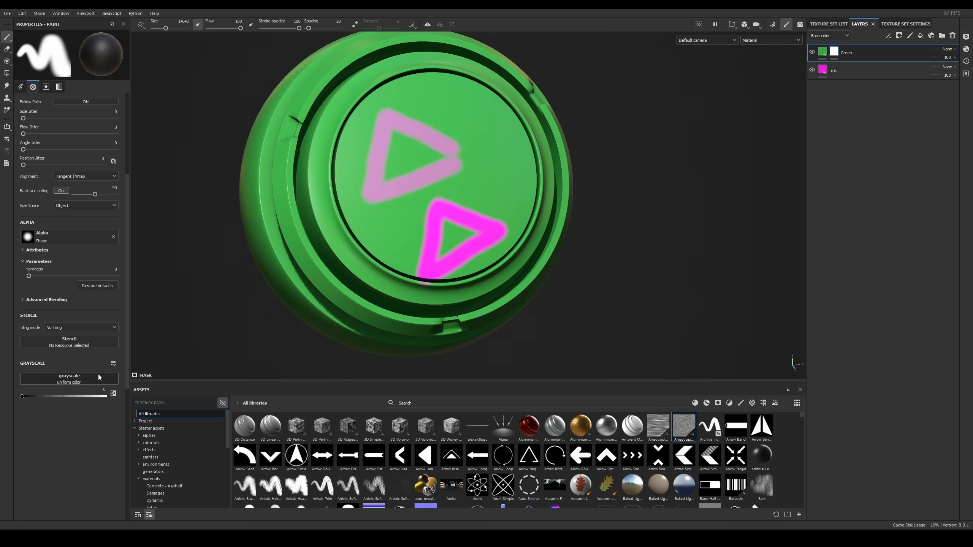
Step: Set the brush's grayscale to about 0.81 and paint a third triangle outline to the right of the first one
drag(42, 397, 89, 397)
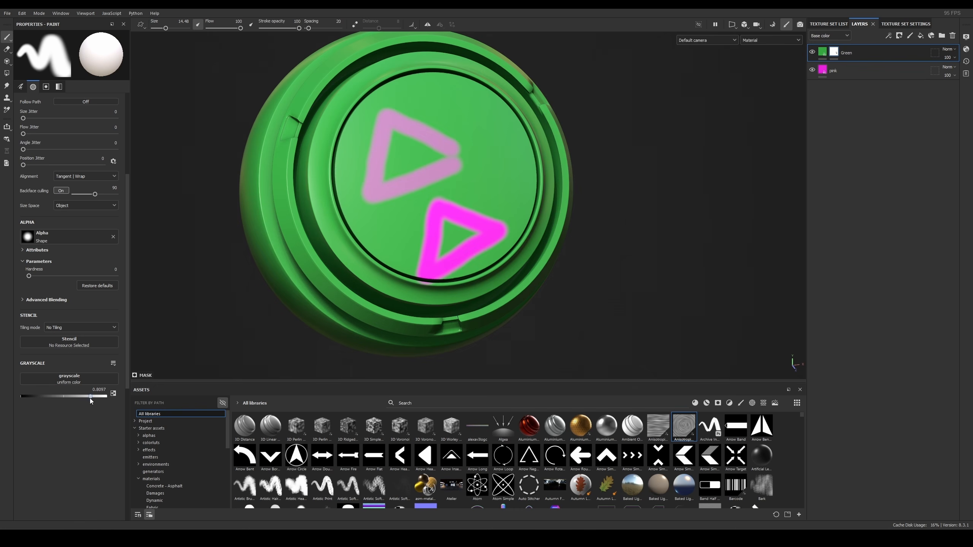
alt+middle_drag(458, 154, 431, 181)
drag(466, 140, 463, 155)
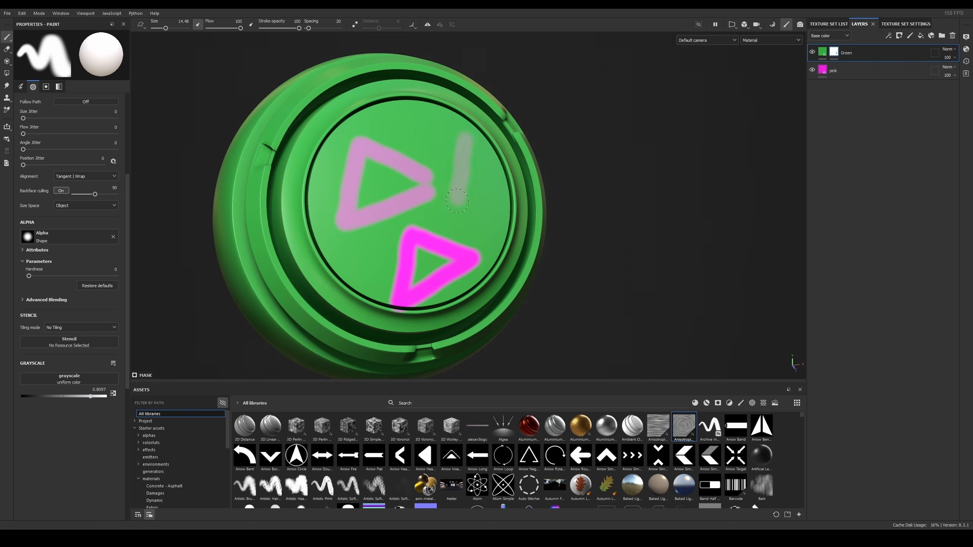
scroll(476, 143, up, 4)
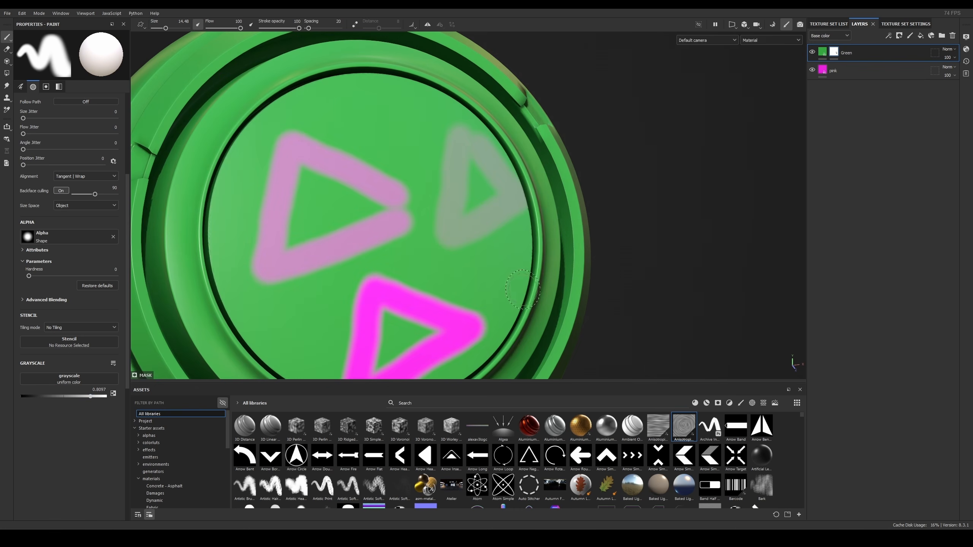
Step: Display the Green layer's mask alone to compare the gray levels of the three triangles, and return to the material view
alt+click(834, 53)
scroll(496, 163, down, 2)
alt+drag(497, 184, 512, 164)
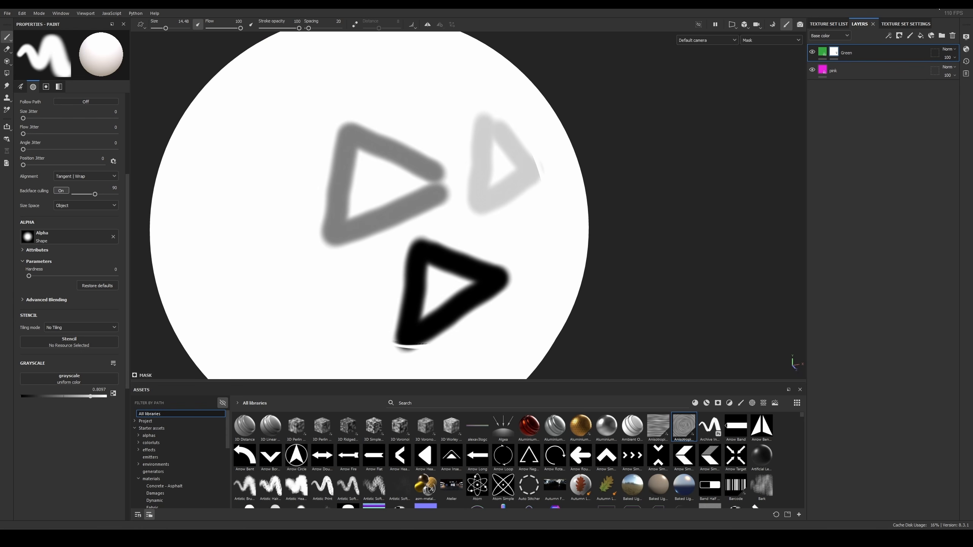
alt+right_drag(438, 177, 521, 288)
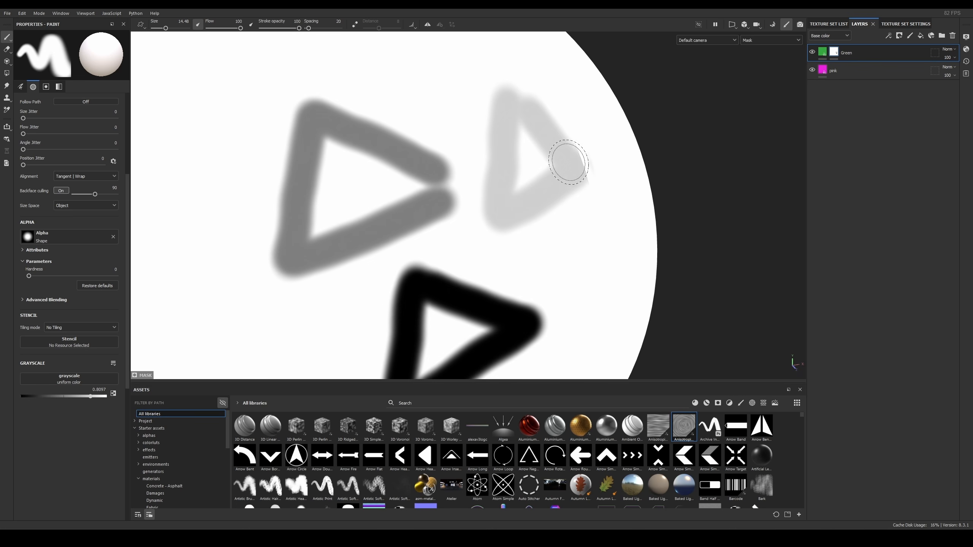
key(m)
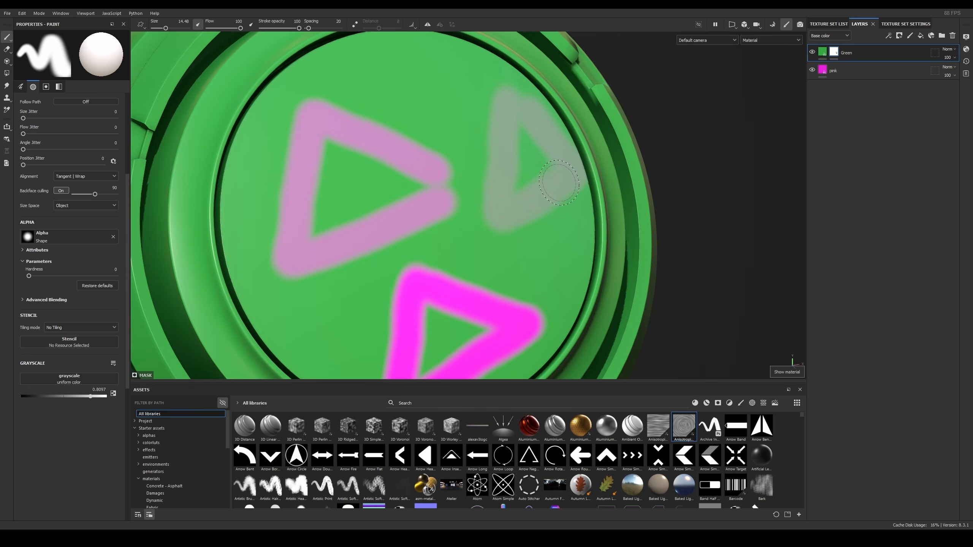
Step: Paint broad strokes across the upper triangles in the Green layer's mask, swapping between grayscale 0.81 and its inverse
alt+drag(506, 176, 489, 167)
drag(410, 170, 498, 162)
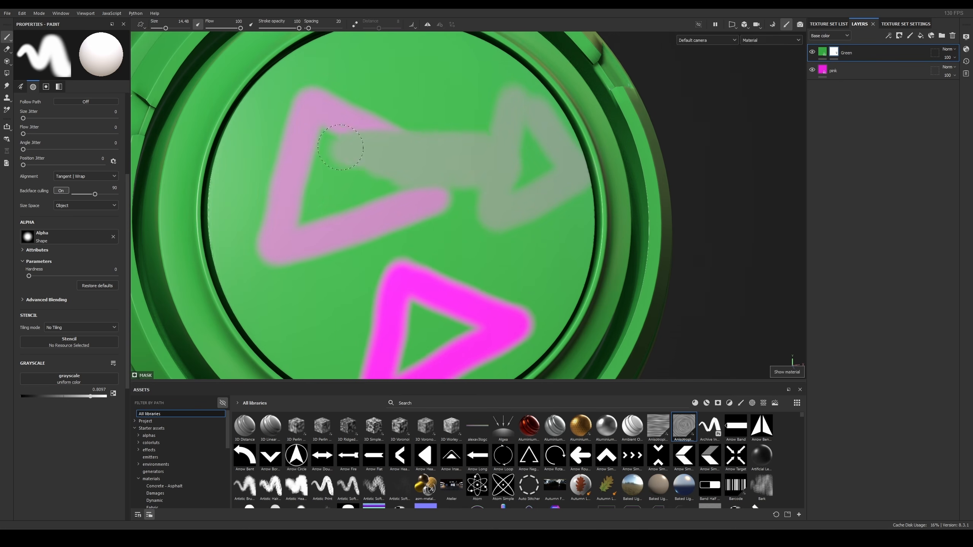
key(x)
mouse_move(340, 147)
mouse_down()
mouse_move(459, 169)
mouse_move(360, 188)
mouse_move(471, 188)
mouse_up()
key(x)
mouse_move(452, 138)
mouse_down()
mouse_move(383, 155)
mouse_move(436, 187)
mouse_up()
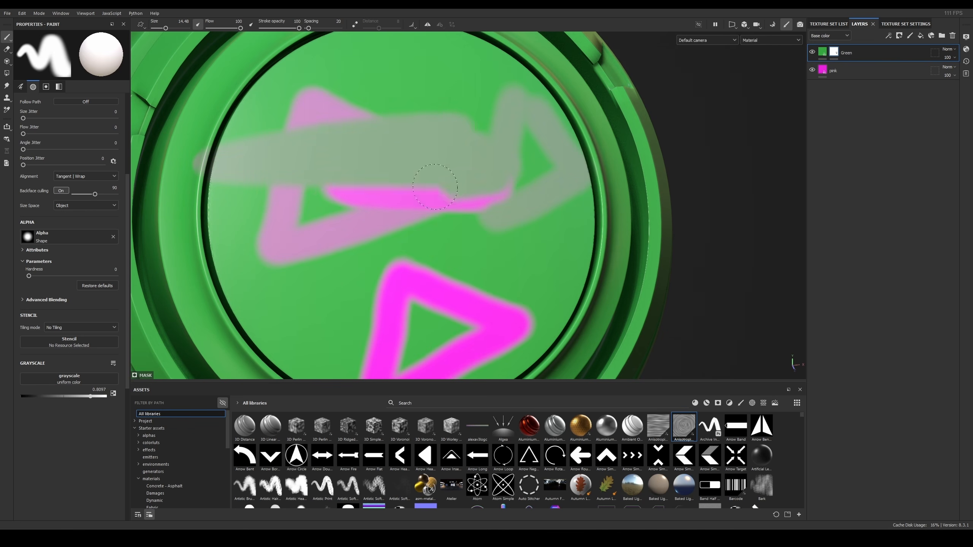
Step: Delete the Green and pink layers, leaving the layer stack empty
scroll(435, 187, down, 10)
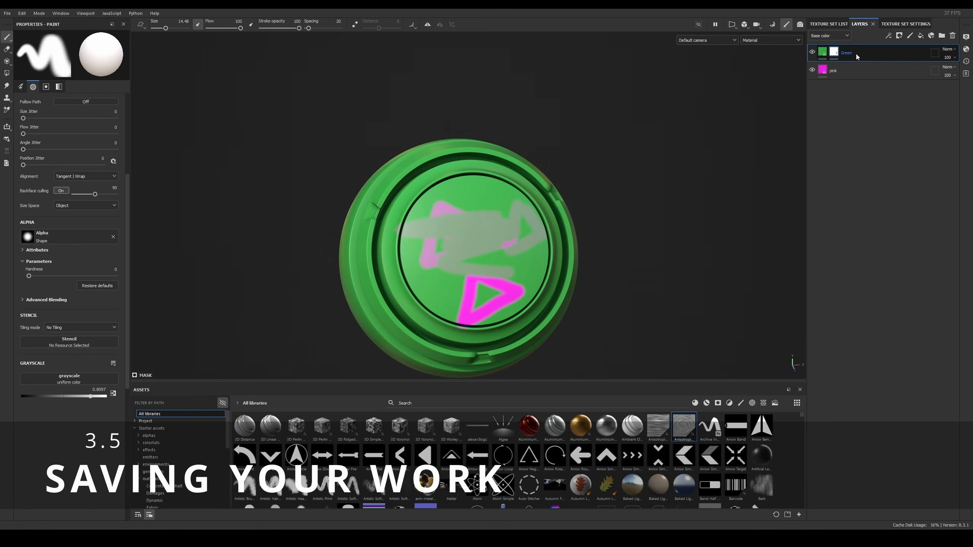
key(Delete)
key(Delete)
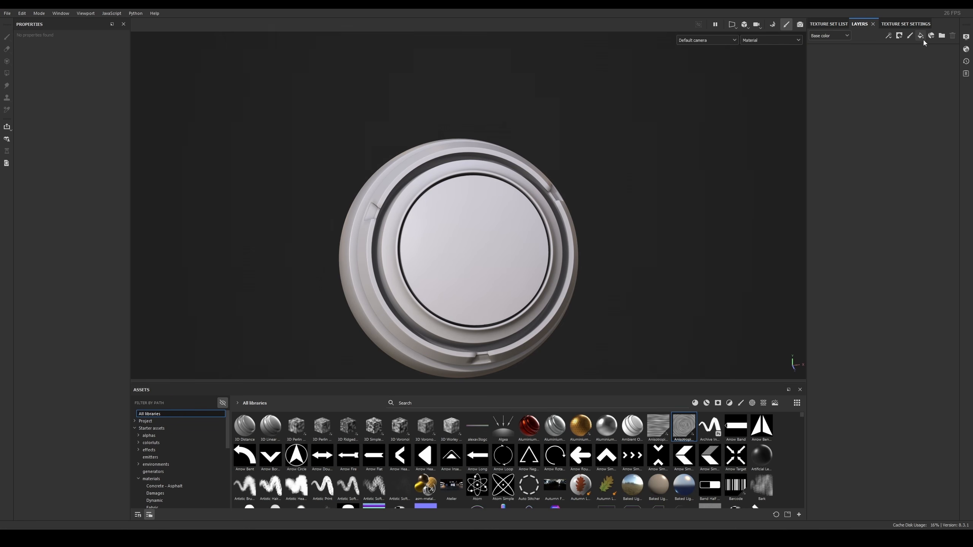
Step: Add a fill layer to the empty stack and set its base color to yellow, BDB114
click(921, 36)
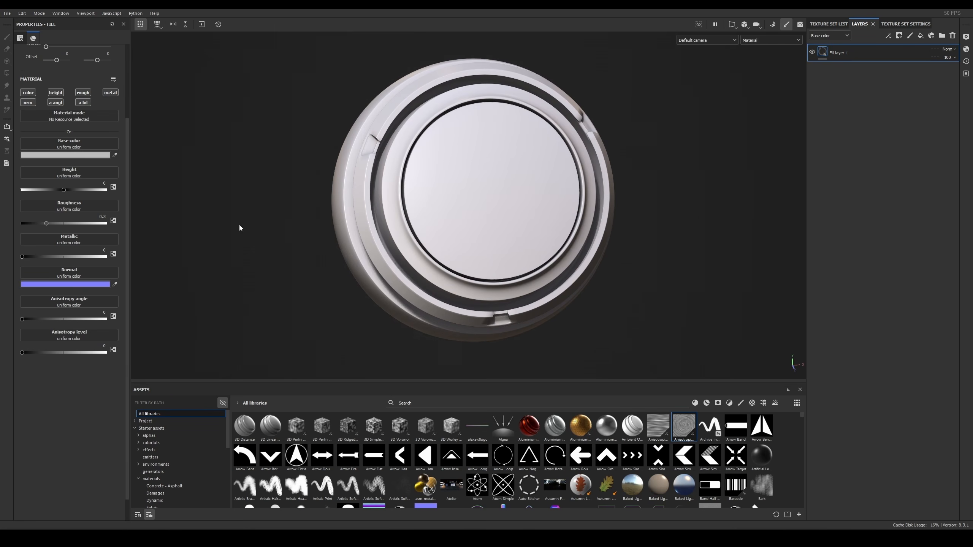
click(46, 154)
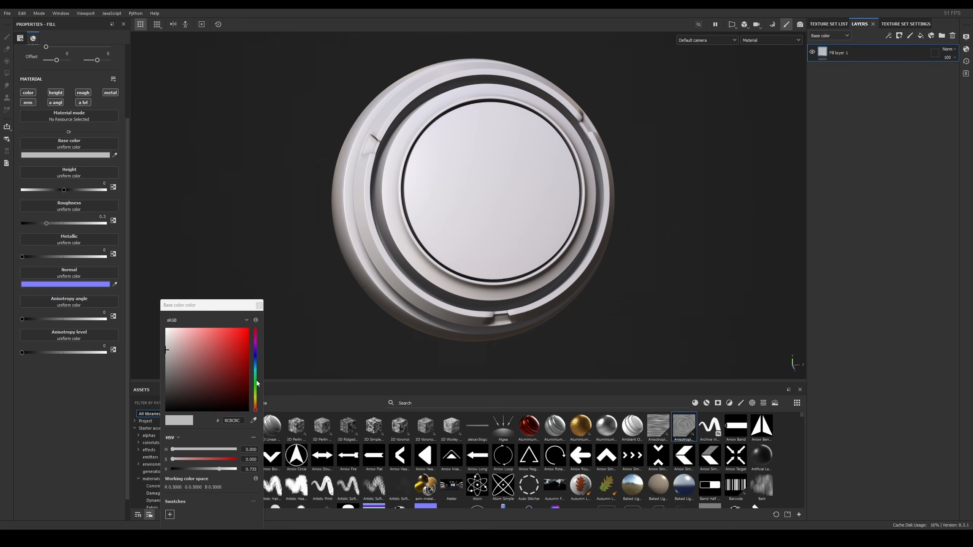
drag(256, 383, 240, 350)
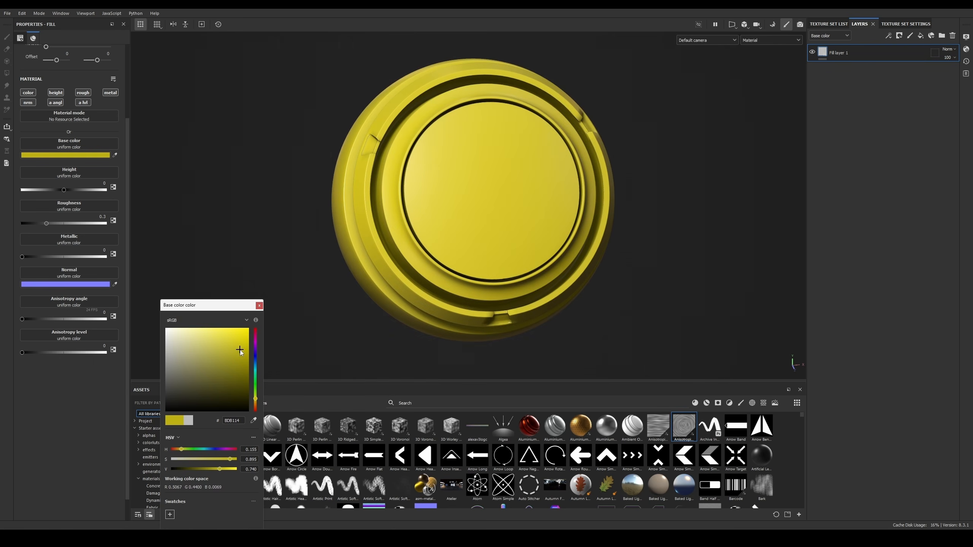
click(260, 306)
alt+middle_drag(358, 208, 318, 224)
alt+drag(318, 224, 323, 226)
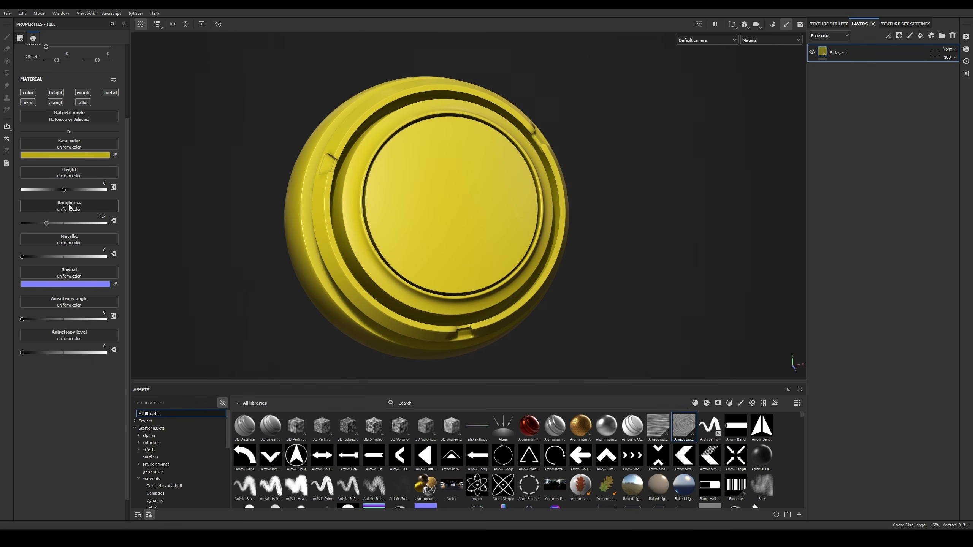
Step: Set the yellow fill layer's roughness to about 0.72
drag(45, 225, 85, 229)
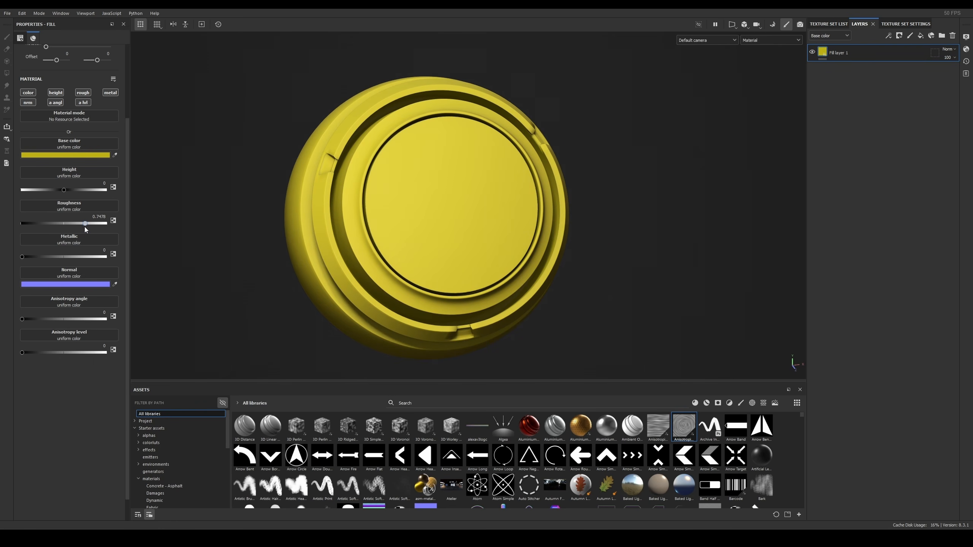
scroll(379, 233, down, 1)
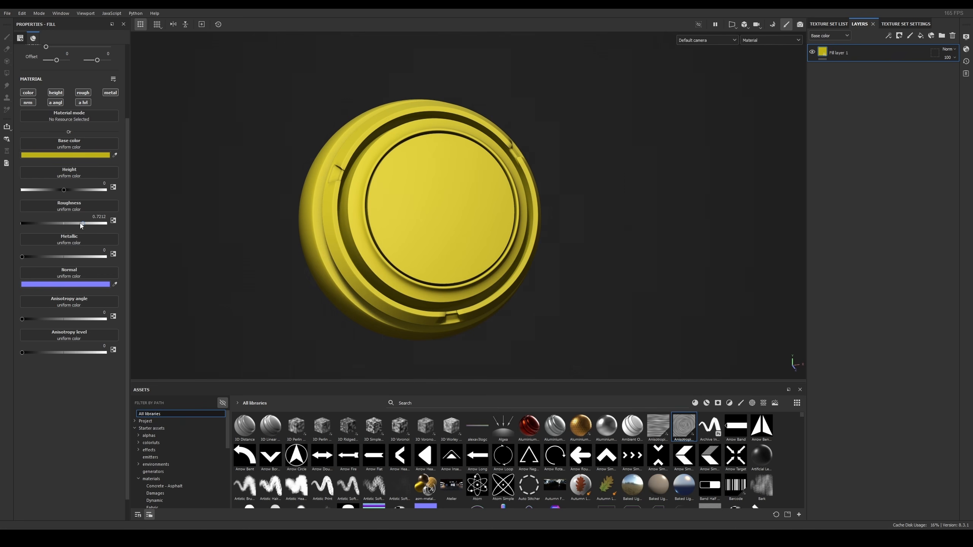
alt+middle_drag(355, 292, 349, 293)
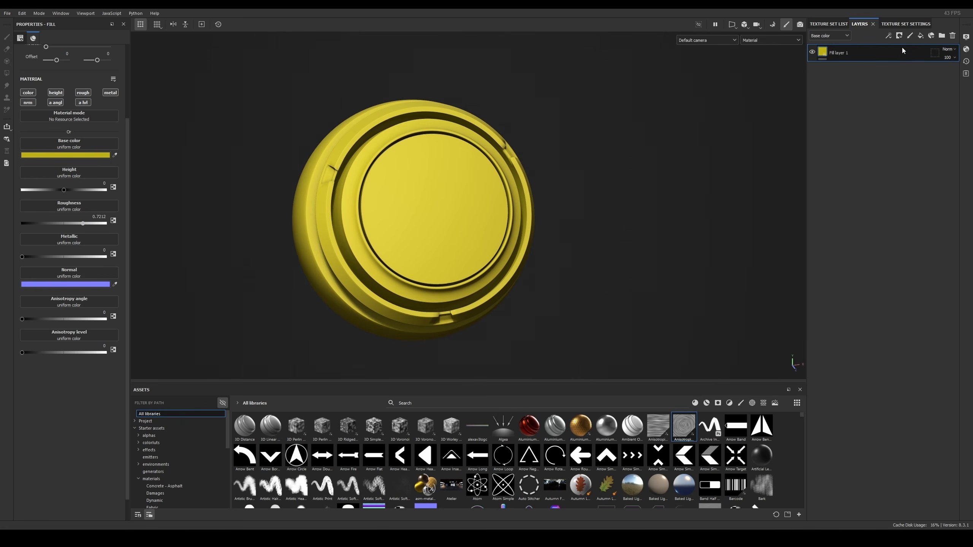
Step: Add a second fill layer above the yellow one, set its base color to black (000000), and give it a black mask
click(921, 37)
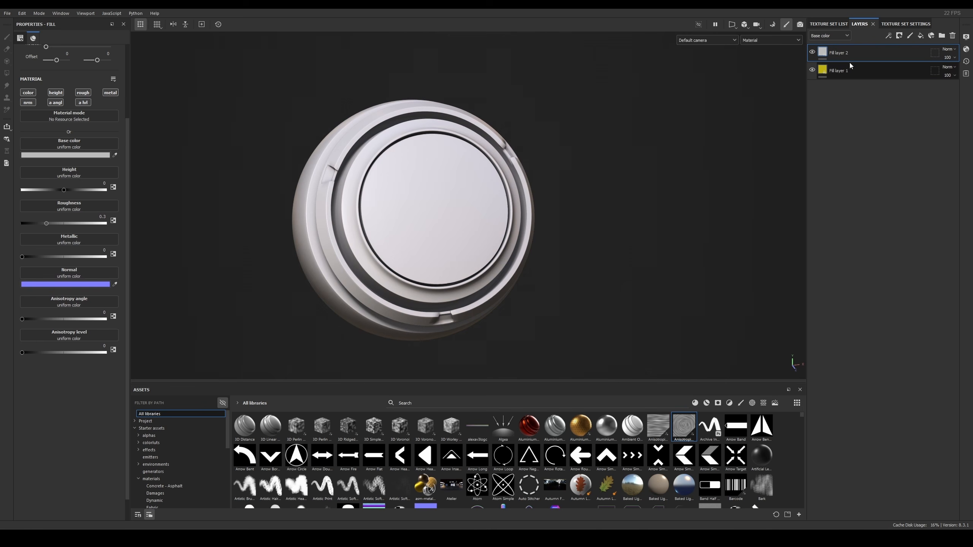
click(80, 154)
drag(208, 387, 158, 415)
right_click(848, 53)
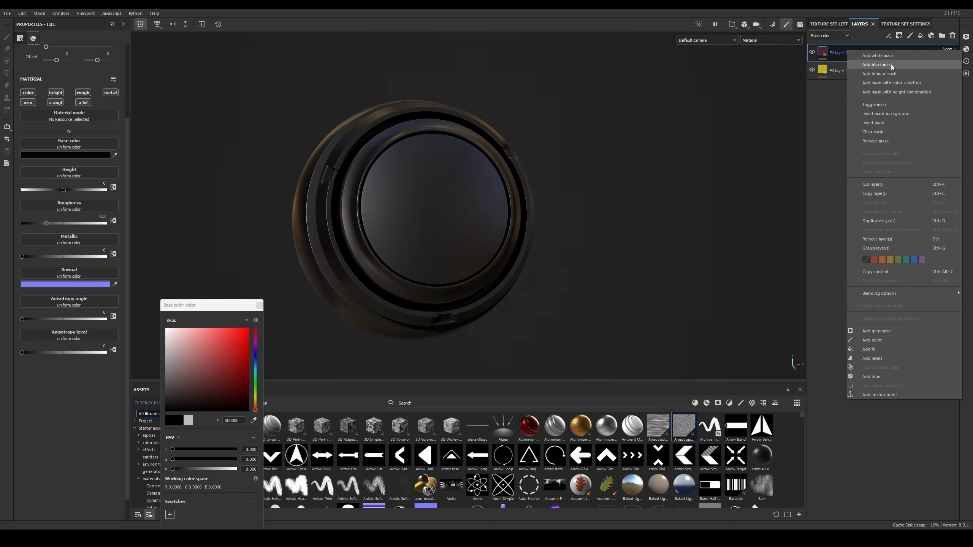
click(892, 65)
Step: Paint two eyes and a curved smile in white on the black layer's mask, with a brush size of about 21.8
mouse_move(462, 181)
alt+mouse_down()
mouse_move(420, 159)
mouse_move(398, 215)
alt+mouse_up()
ctrl+right_drag(396, 191, 409, 191)
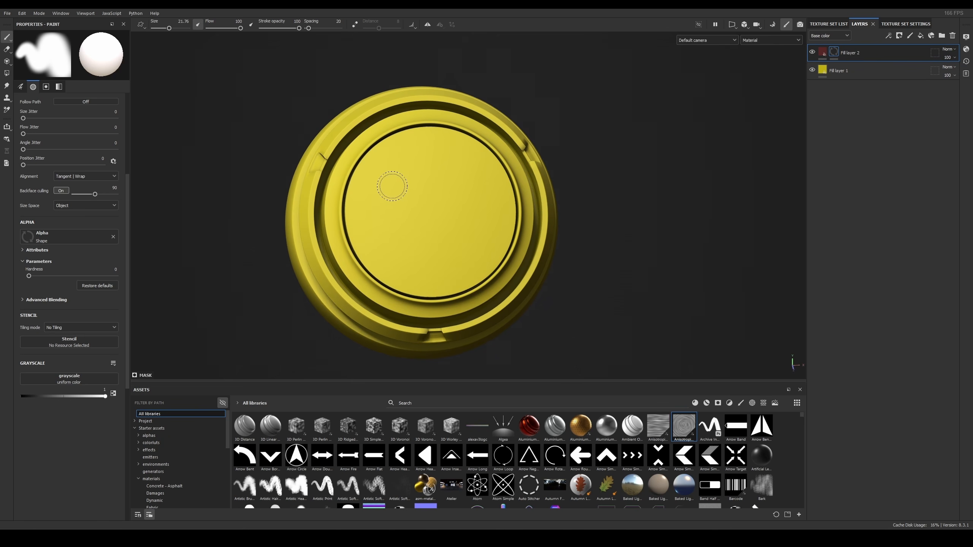
click(397, 187)
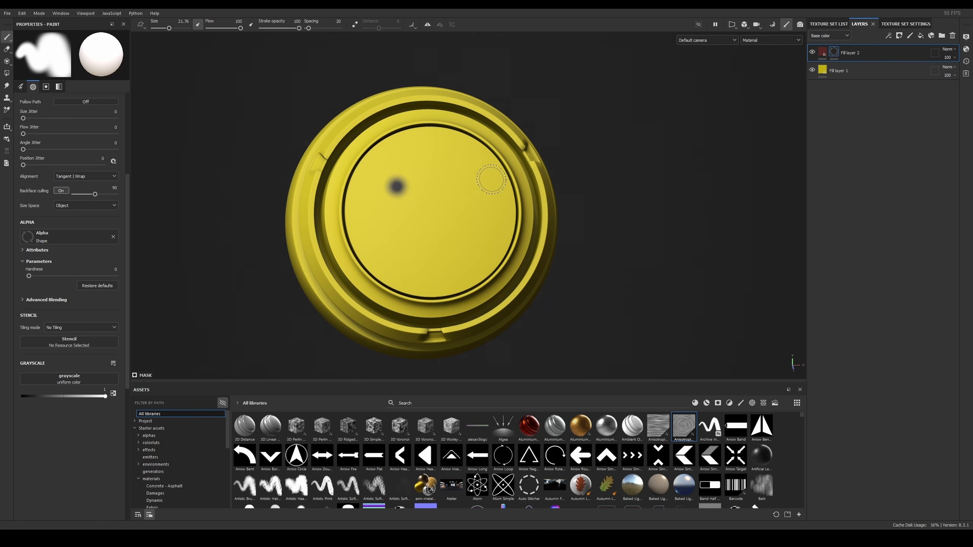
click(462, 184)
mouse_move(379, 223)
mouse_down()
mouse_move(396, 254)
mouse_move(447, 264)
mouse_move(508, 200)
mouse_move(471, 189)
mouse_move(530, 188)
mouse_move(488, 176)
mouse_move(534, 153)
mouse_move(511, 170)
mouse_move(444, 136)
mouse_up()
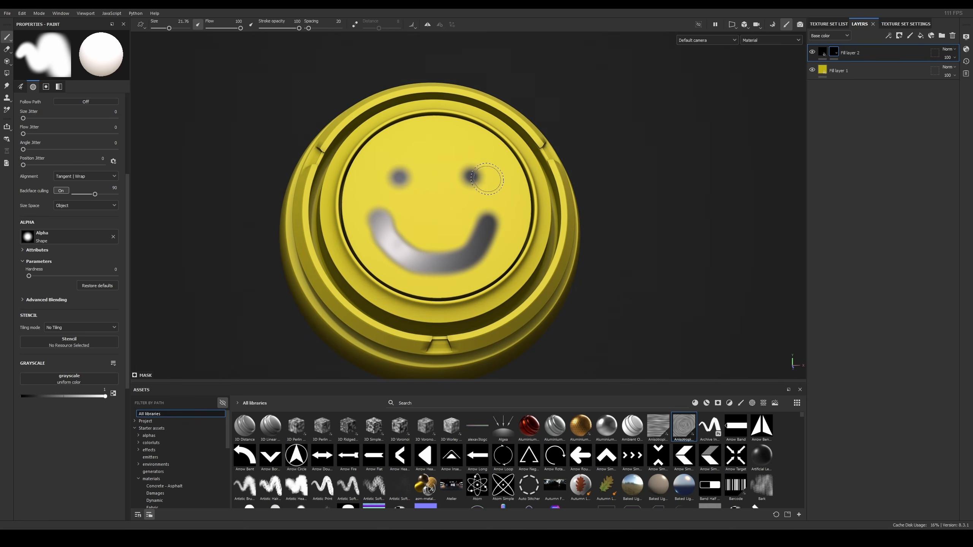
Step: Save the project to the Desktop under the name smile
mouse_move(521, 217)
alt+mouse_down()
mouse_move(495, 191)
mouse_move(509, 157)
alt+mouse_up()
click(7, 13)
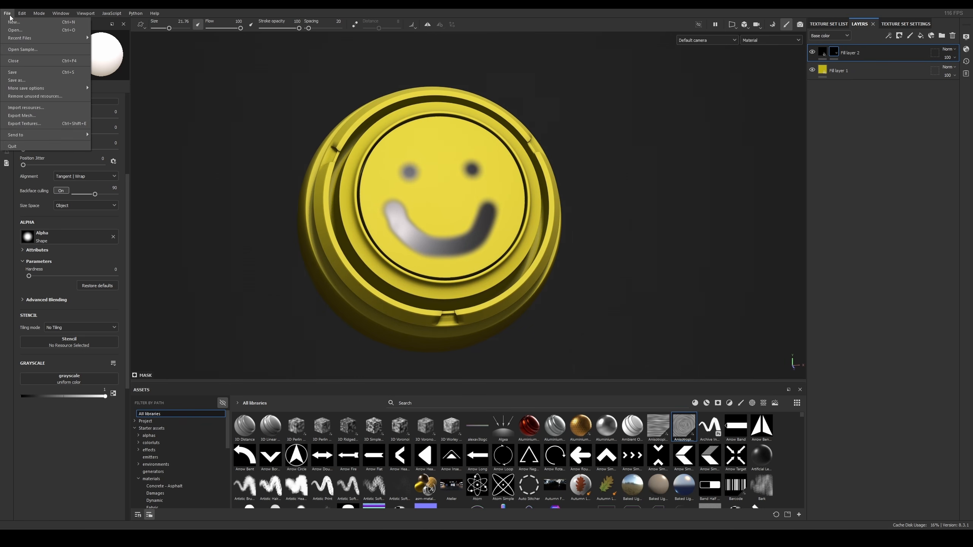
click(31, 80)
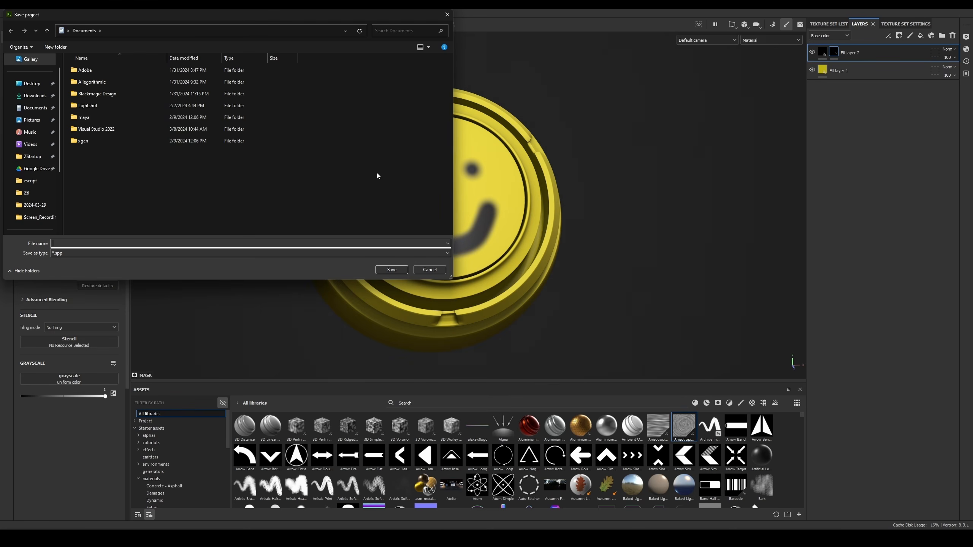
click(32, 84)
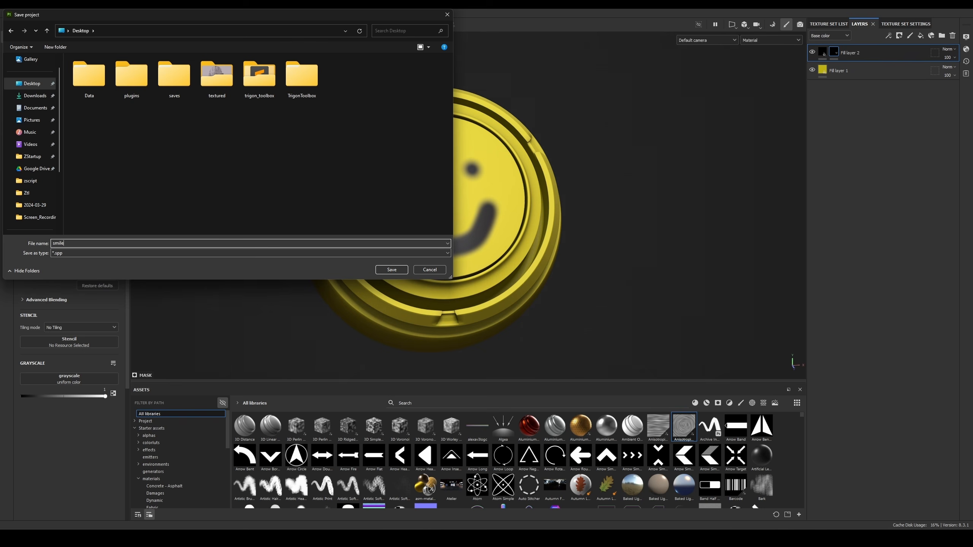
key(Return)
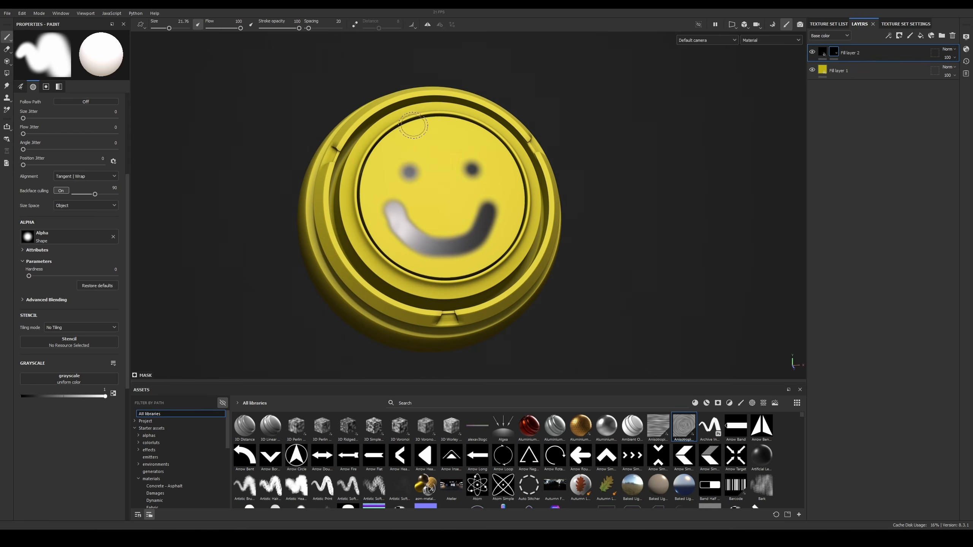
Step: Scribble rough strokes over the smiley face and the surrounding rings in the black layer's mask
mouse_move(460, 197)
alt+mouse_down()
mouse_move(462, 210)
mouse_move(292, 199)
mouse_move(229, 264)
mouse_move(421, 230)
mouse_move(172, 261)
mouse_move(217, 100)
mouse_move(521, 249)
alt+mouse_up()
scroll(531, 249, down, 4)
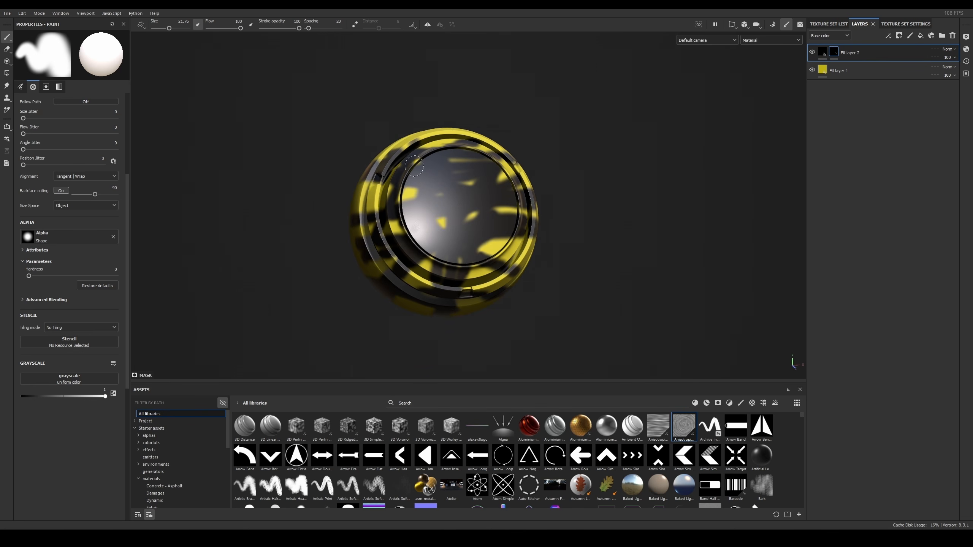
alt+drag(441, 215, 421, 207)
Step: Reopen the saved smile project from the recent files, discarding the unsaved changes
click(7, 13)
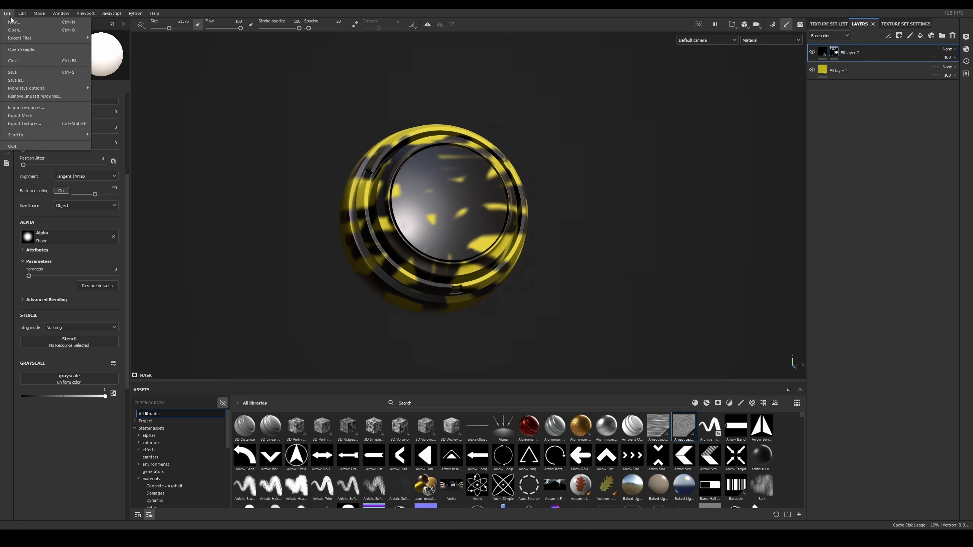
mouse_move(57, 38)
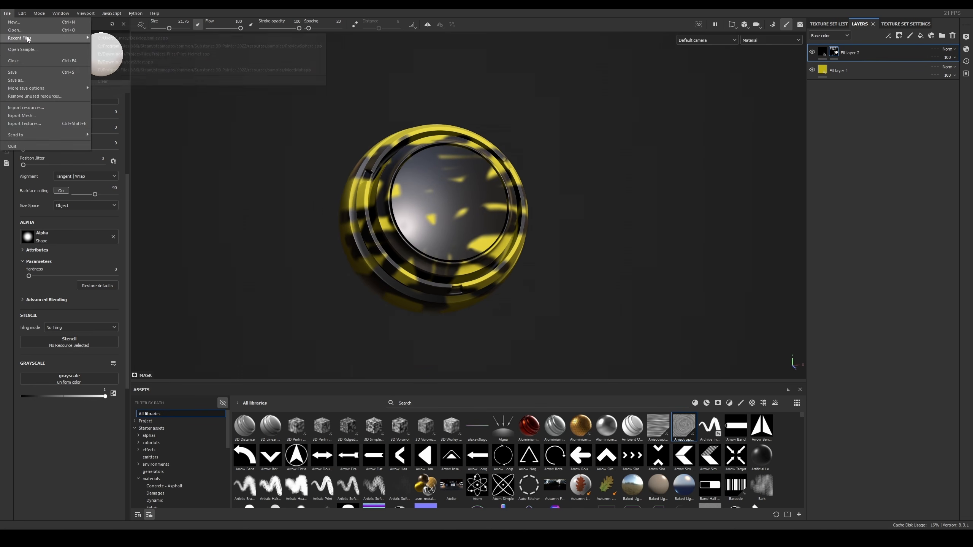
click(116, 40)
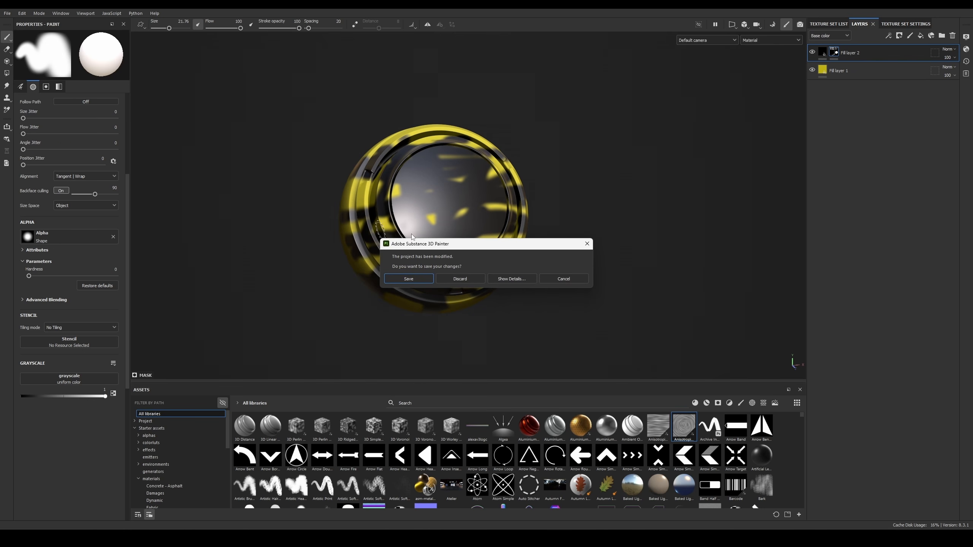
click(461, 279)
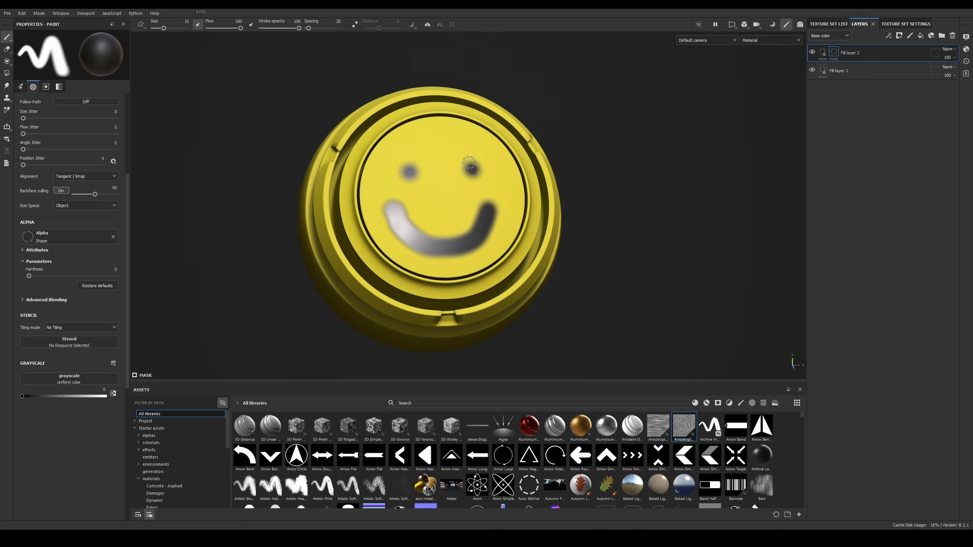
alt+drag(470, 163, 448, 215)
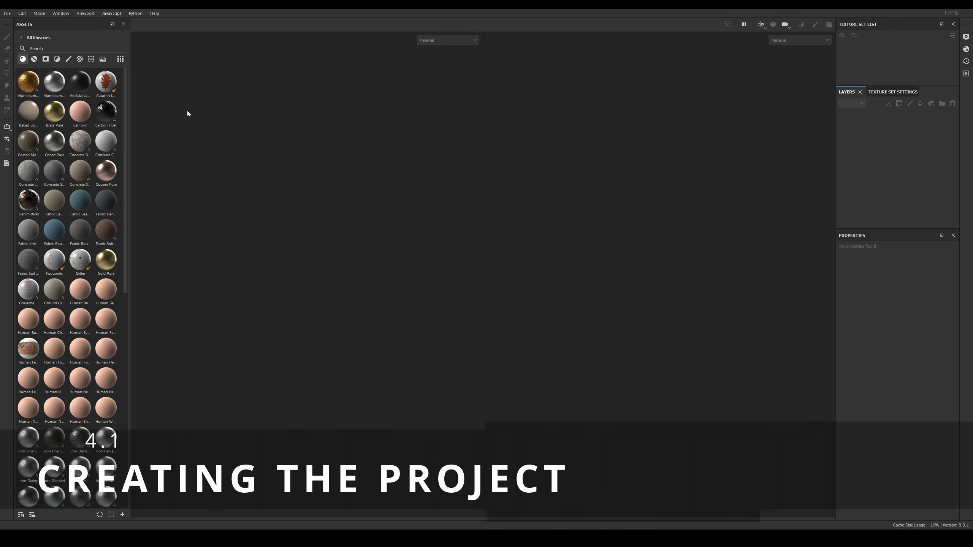
Step: Start a new project with the ASM - PBR Metallic Roughness (starter_assets) template, looking through the other available templates
click(7, 14)
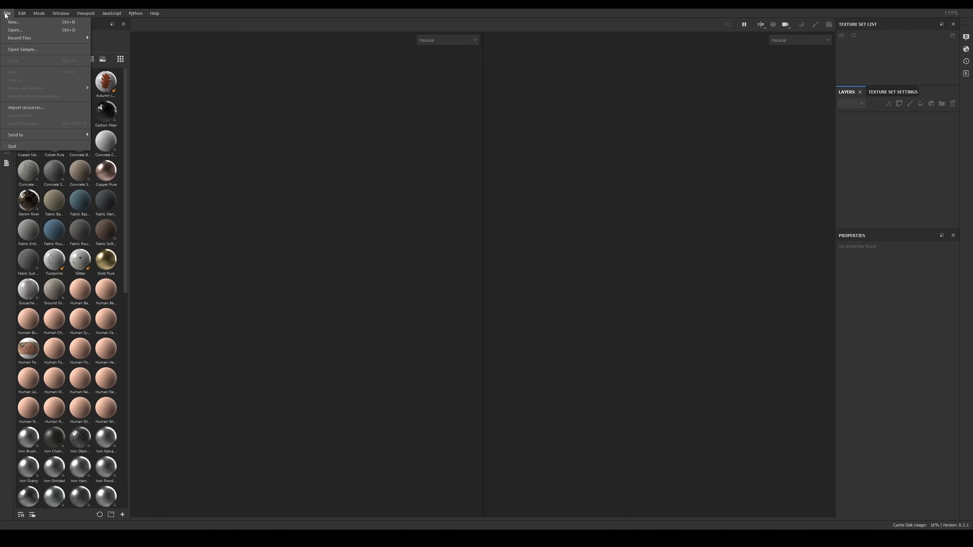
click(13, 22)
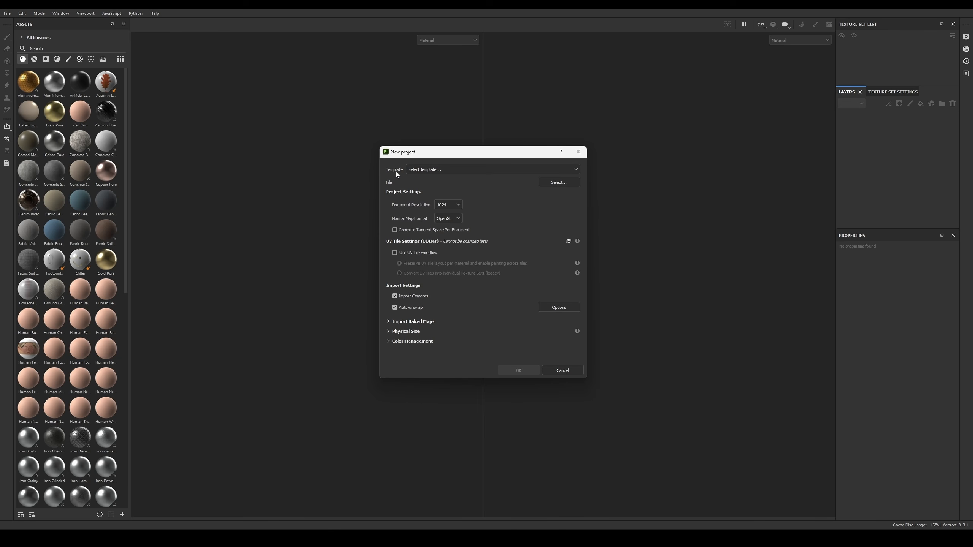
click(423, 169)
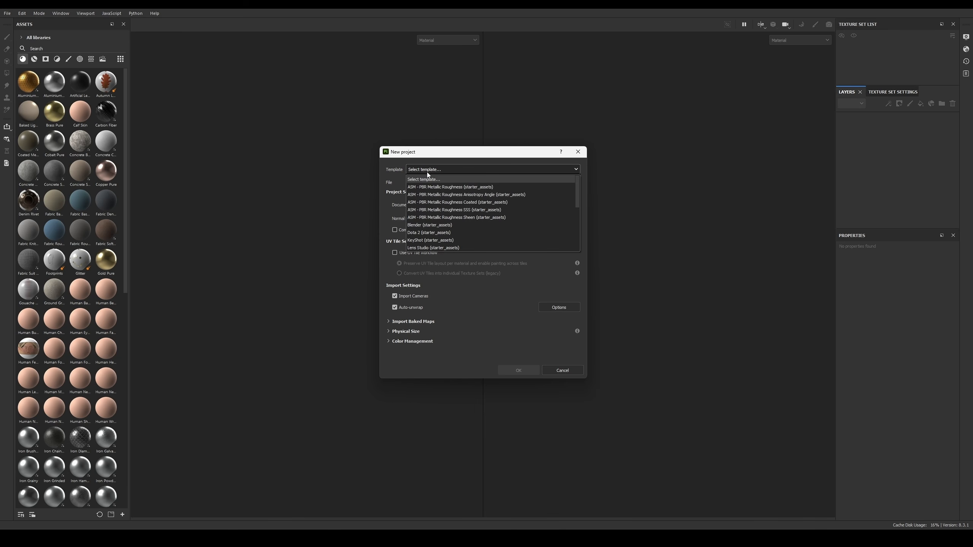
mouse_move(579, 192)
mouse_down()
mouse_move(580, 232)
mouse_move(582, 187)
mouse_up()
click(473, 187)
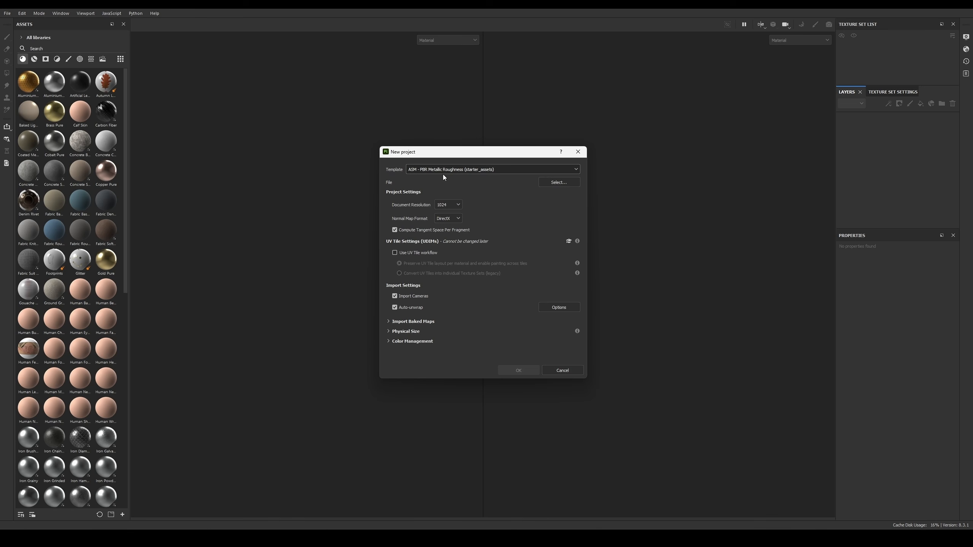
click(464, 174)
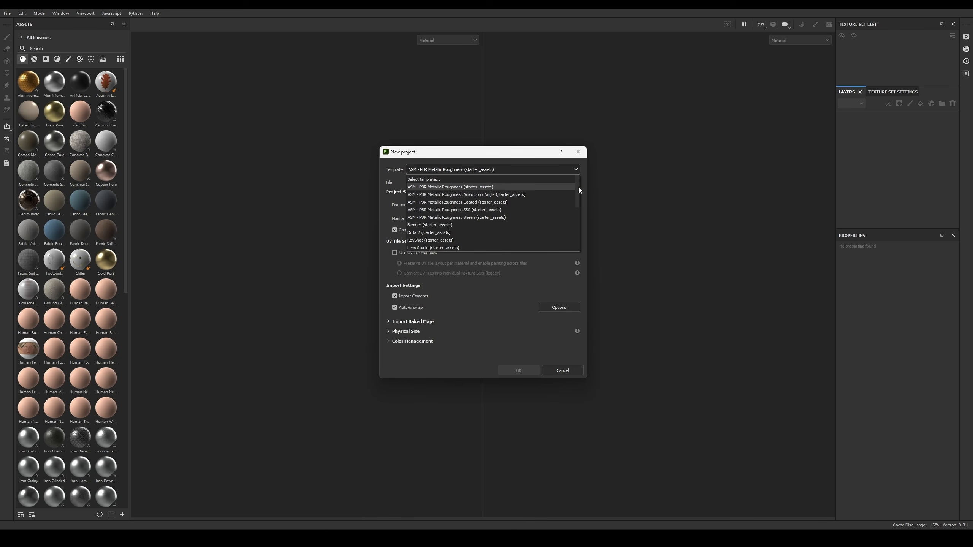
drag(579, 190, 579, 225)
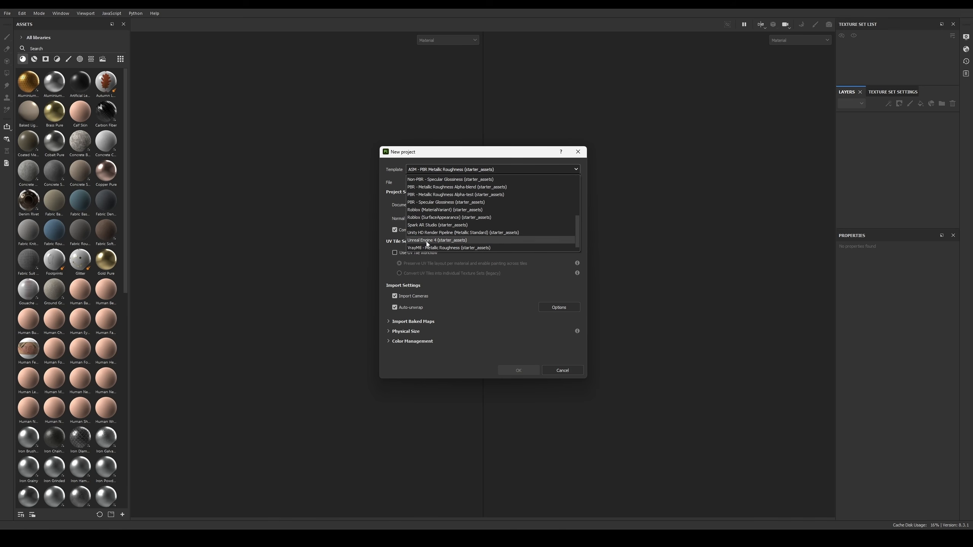
scroll(438, 235, up, 4)
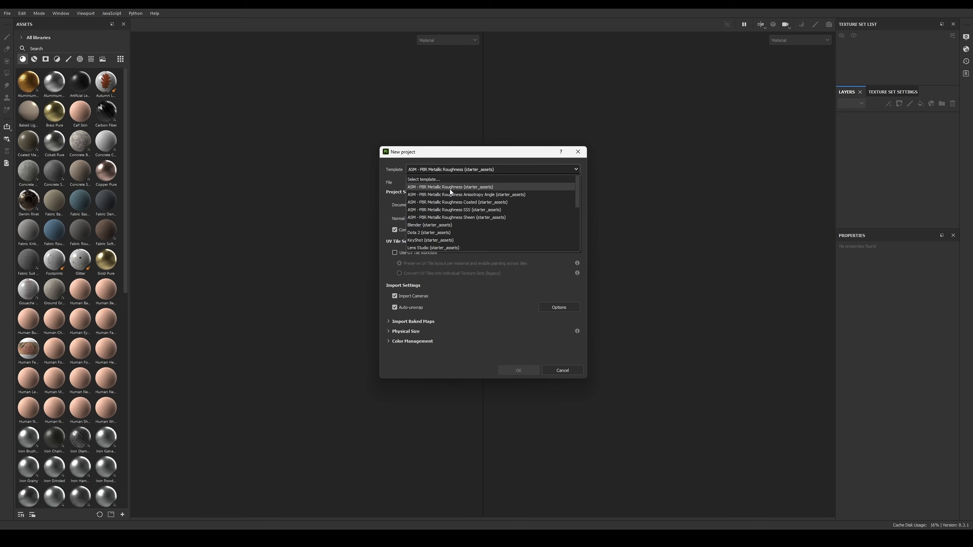
click(450, 187)
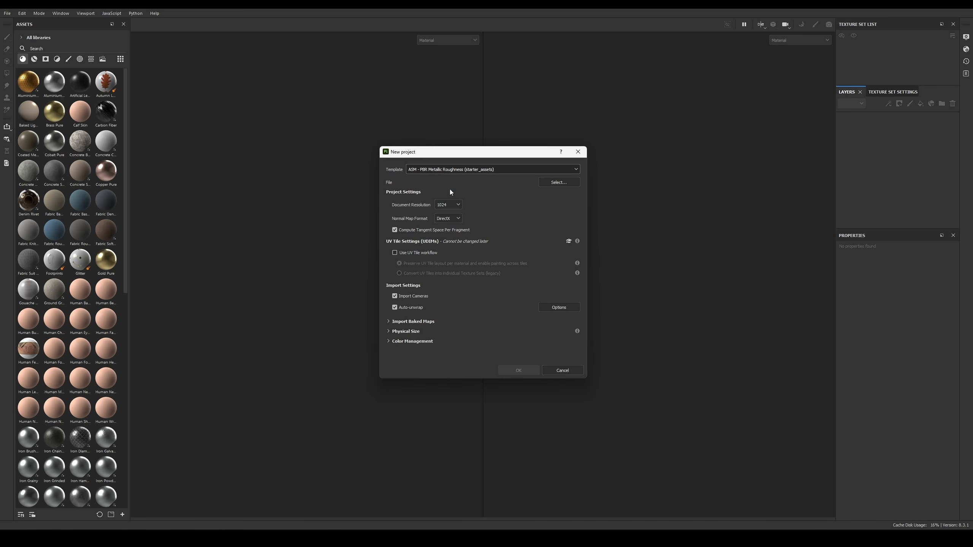
Step: Choose Cylinder.obj from E:\Trigon Versity\Courses\Substane Painter\Begginer To Pro\Material\chapter4 as the new project's mesh
click(559, 183)
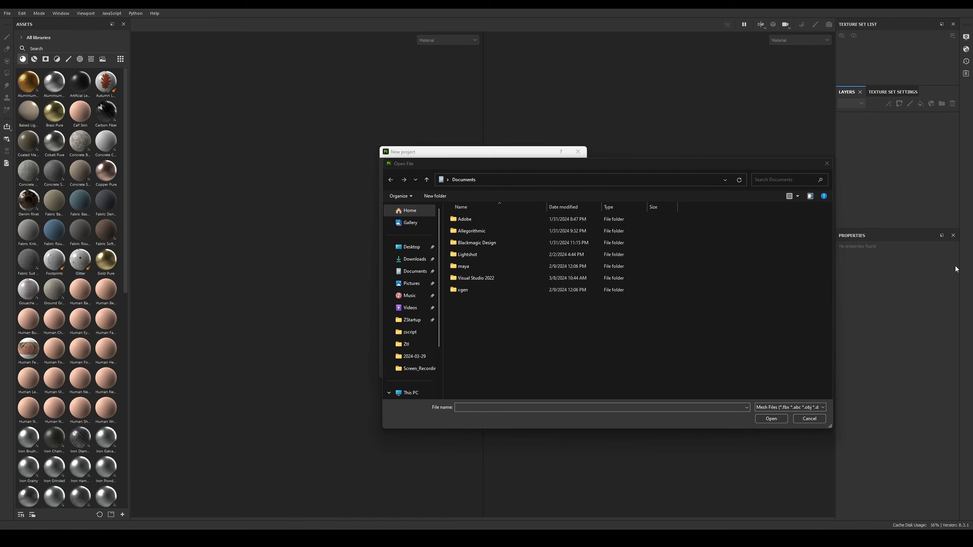
click(491, 407)
text(E:\Trigon Versity\Courses\Substane Painter\Begginer To Pro\Material\chapter4)
key(Return)
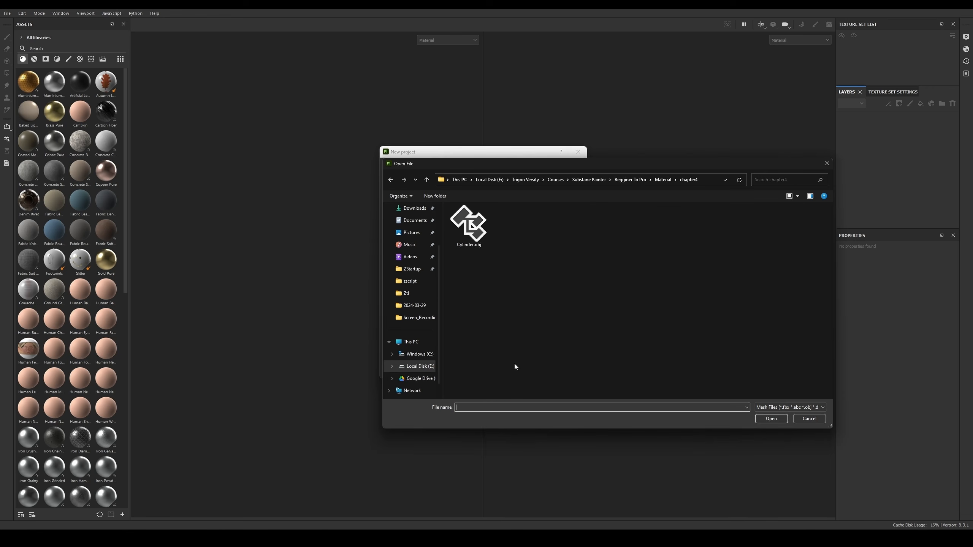
click(476, 234)
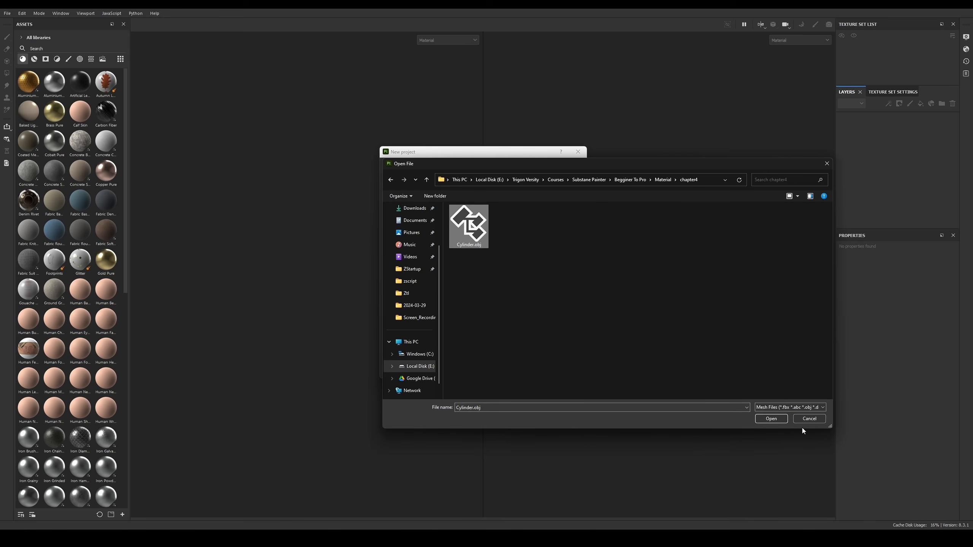
double_click(467, 229)
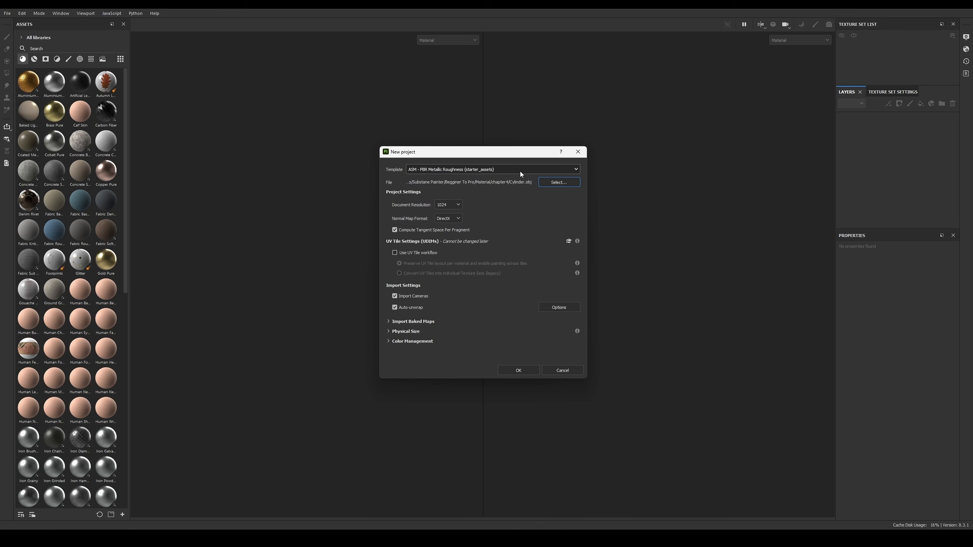
drag(483, 158, 468, 142)
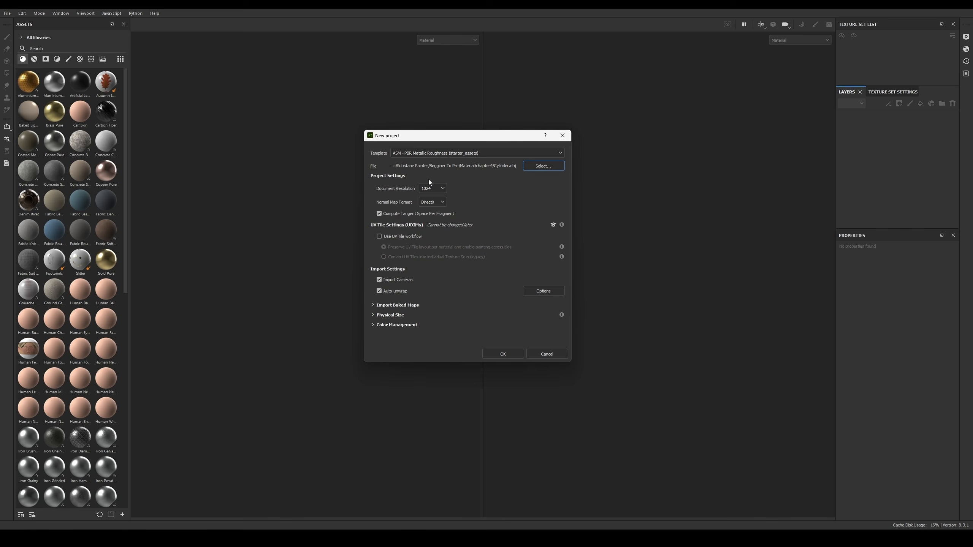
Step: Create the project with 2048 document resolution and OpenGL normal map format, with Import Cameras and Auto-unwrap turned off
click(435, 188)
click(444, 189)
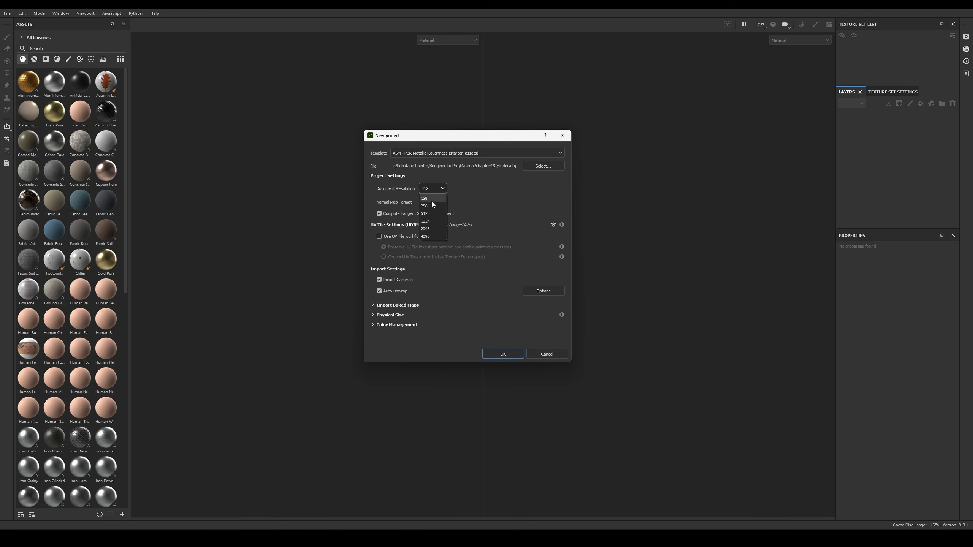
click(427, 230)
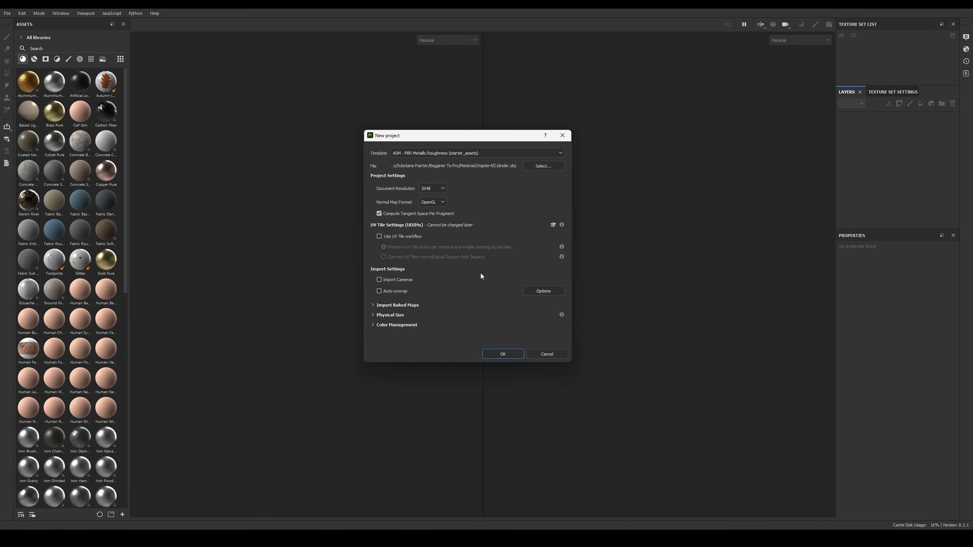
click(497, 354)
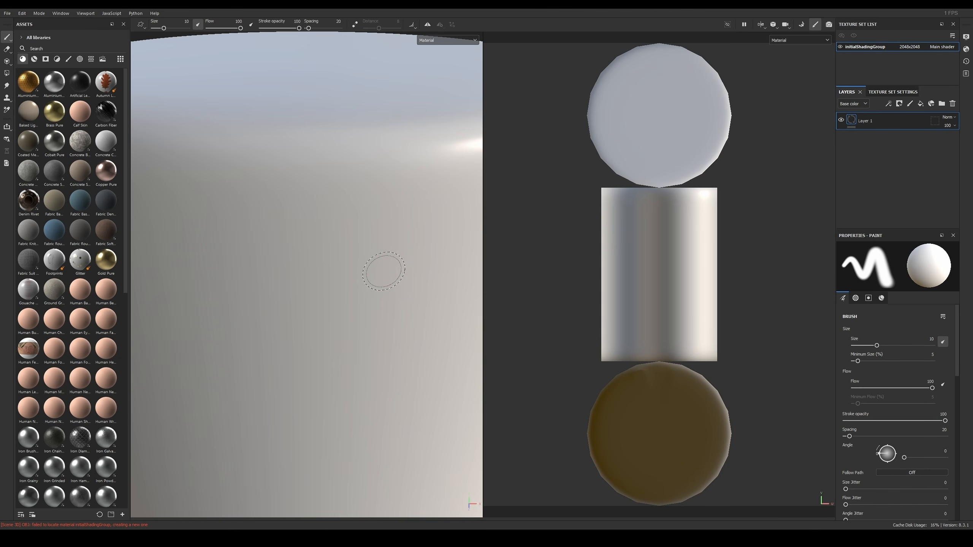
Step: Rearrange the workspace: group Texture Set List with Layers, dock Properties on the opposite side, and dock Assets beneath the viewports
scroll(381, 268, down, 6)
alt+middle_drag(411, 266, 406, 276)
alt+right_drag(406, 276, 410, 285)
alt+middle_drag(402, 273, 393, 268)
scroll(393, 263, down, 1)
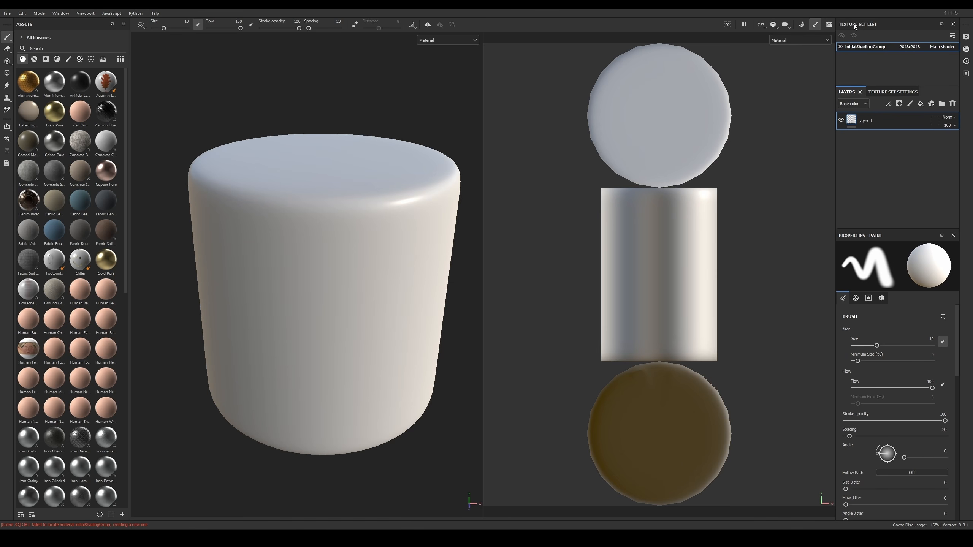
drag(854, 24, 904, 87)
mouse_move(871, 191)
mouse_down()
mouse_move(153, 179)
mouse_move(58, 153)
mouse_move(76, 48)
mouse_move(79, 92)
mouse_up()
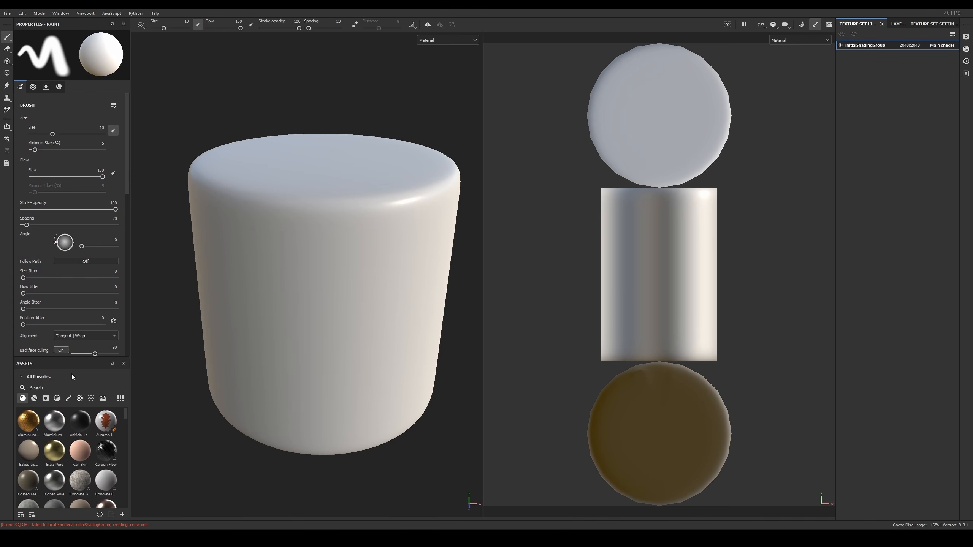
drag(23, 364, 309, 483)
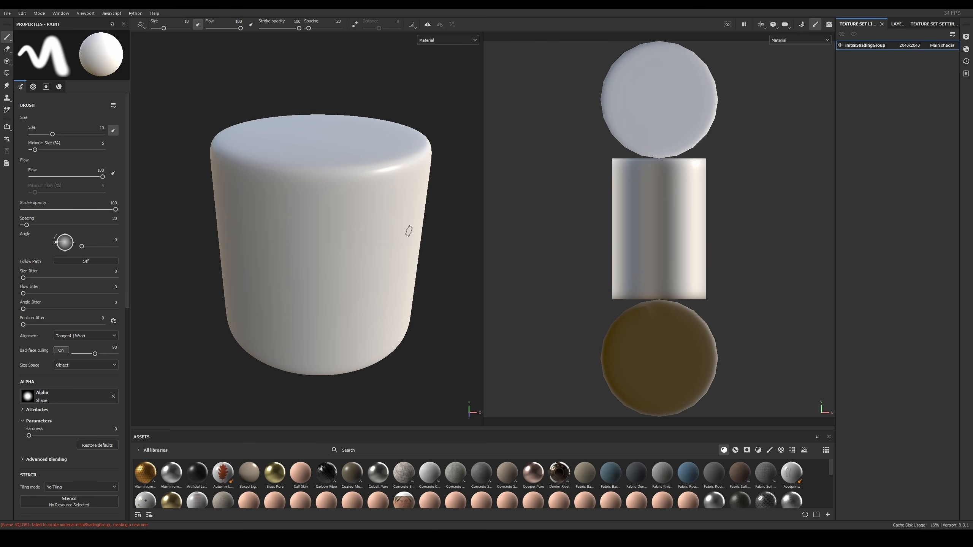
Step: Show only the 3D view of the cylinder and widen the docked panel group containing the Texture Set List and Layers
key(F2)
alt+drag(504, 167, 751, 148)
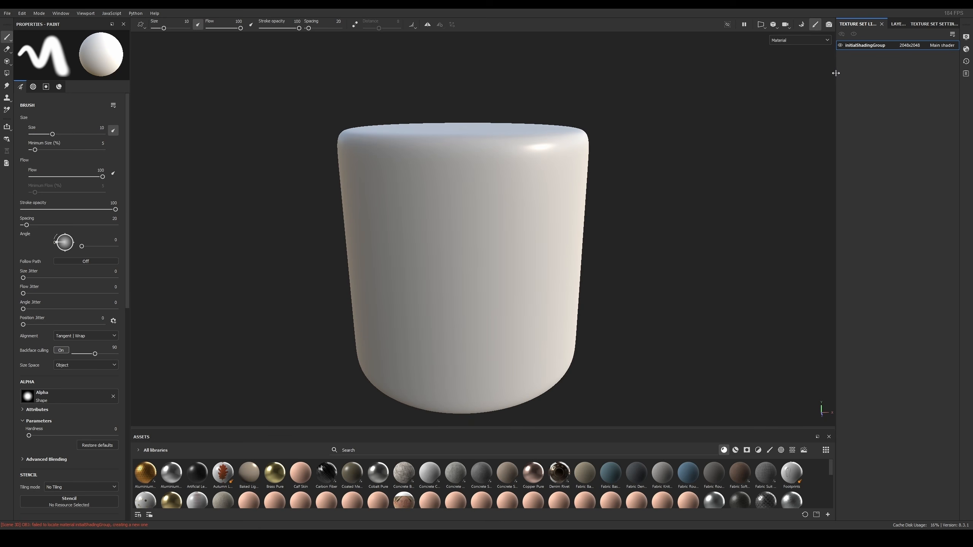
drag(837, 75, 783, 78)
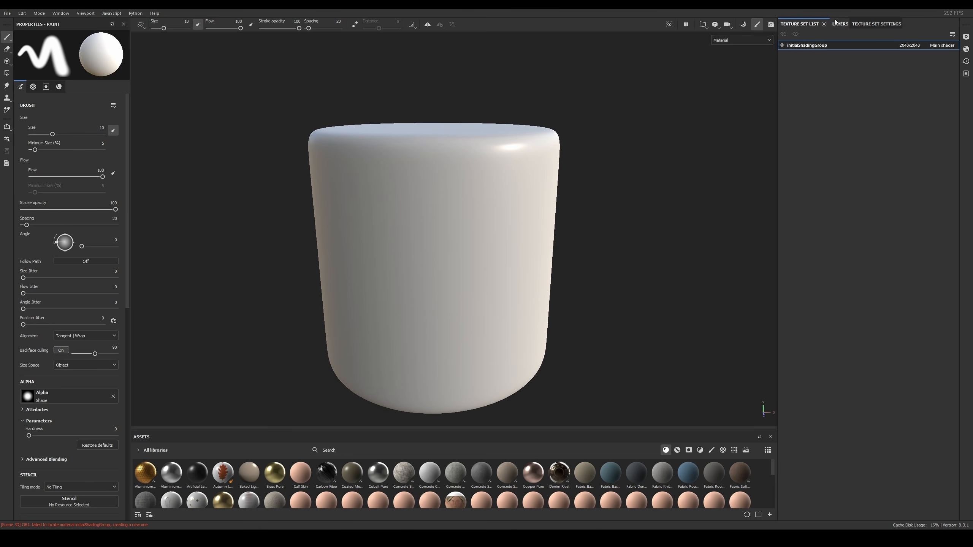
Step: Rename the initialShadingGroup texture set to Cylinder and check which texture resolutions it offers
alt+middle_drag(522, 180, 544, 172)
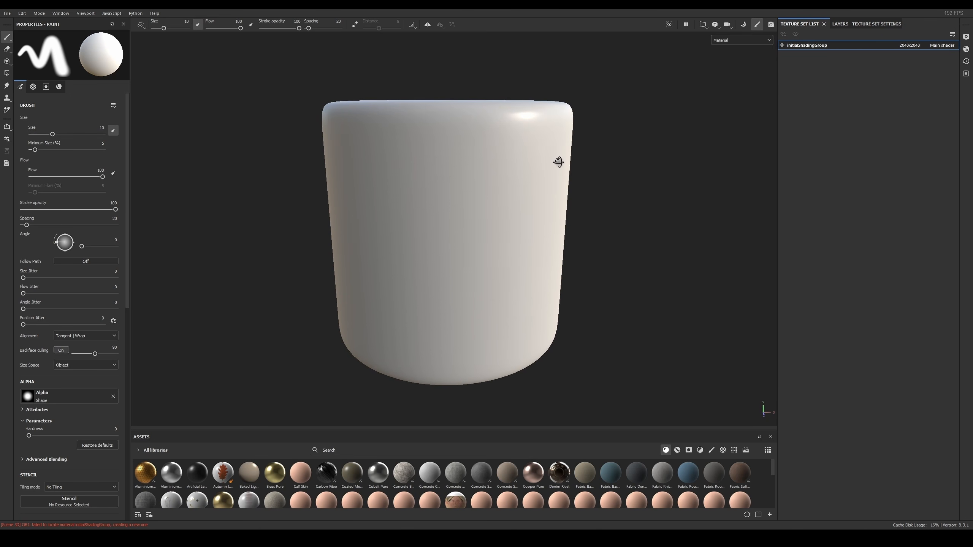
alt+drag(558, 163, 567, 158)
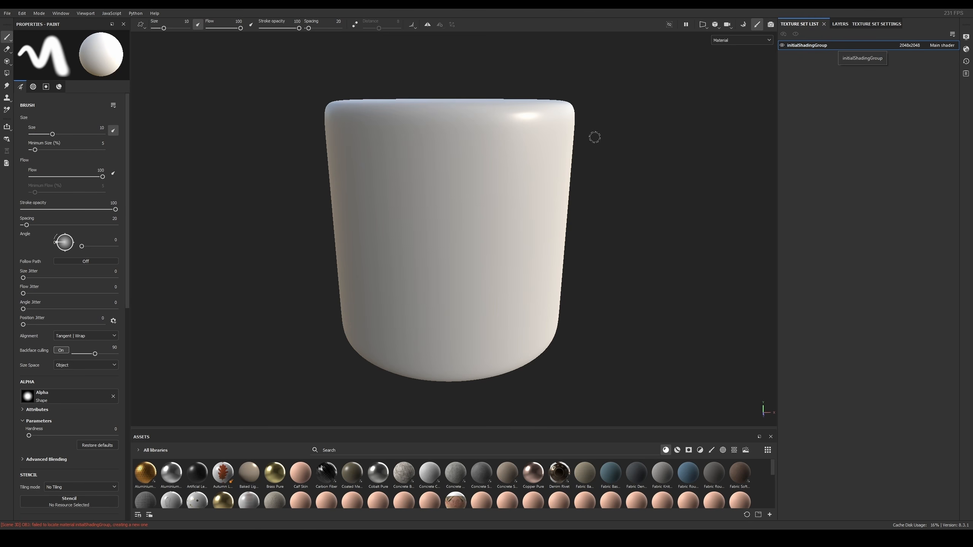
mouse_move(501, 137)
alt+mouse_down()
mouse_move(495, 152)
mouse_move(506, 128)
mouse_move(520, 136)
mouse_move(526, 113)
alt+mouse_up()
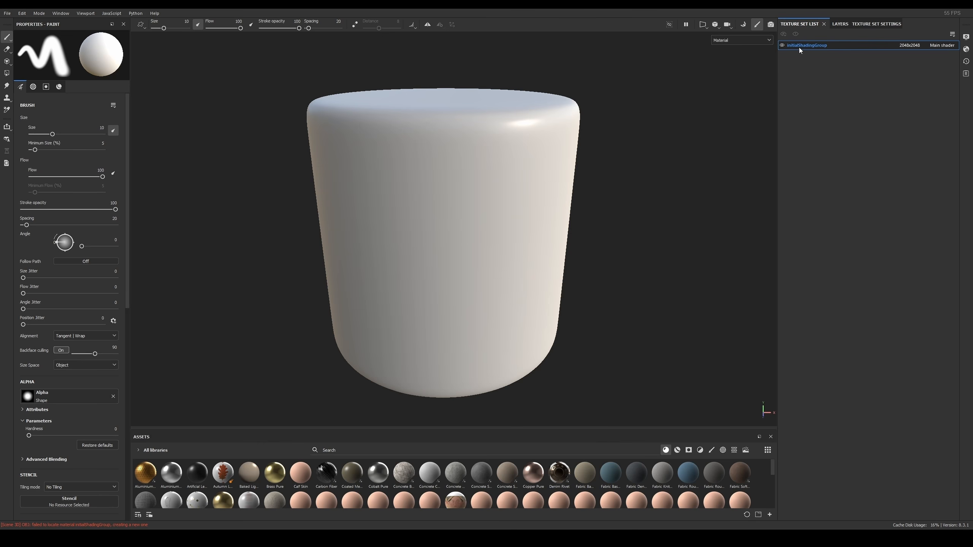
alt+middle_drag(513, 211, 535, 201)
alt+right_drag(535, 201, 575, 200)
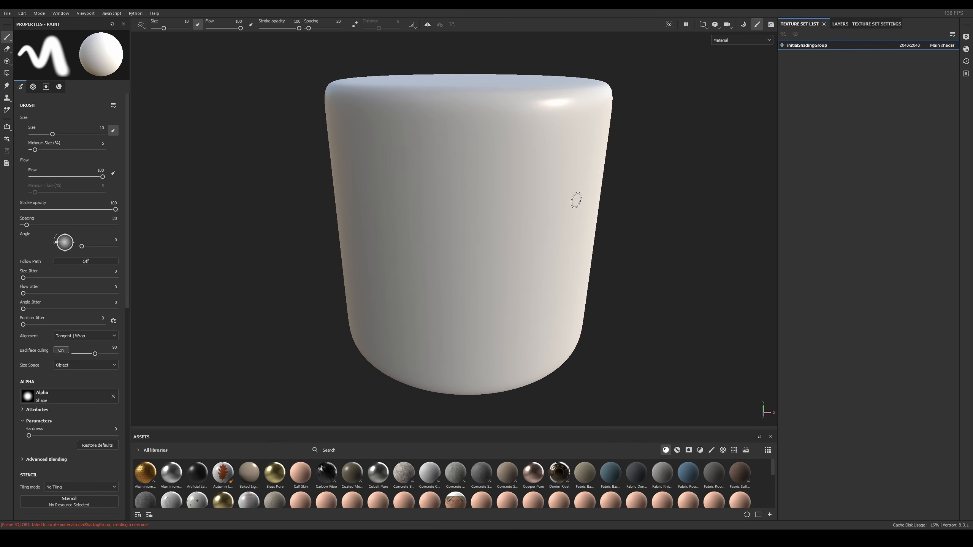
double_click(823, 45)
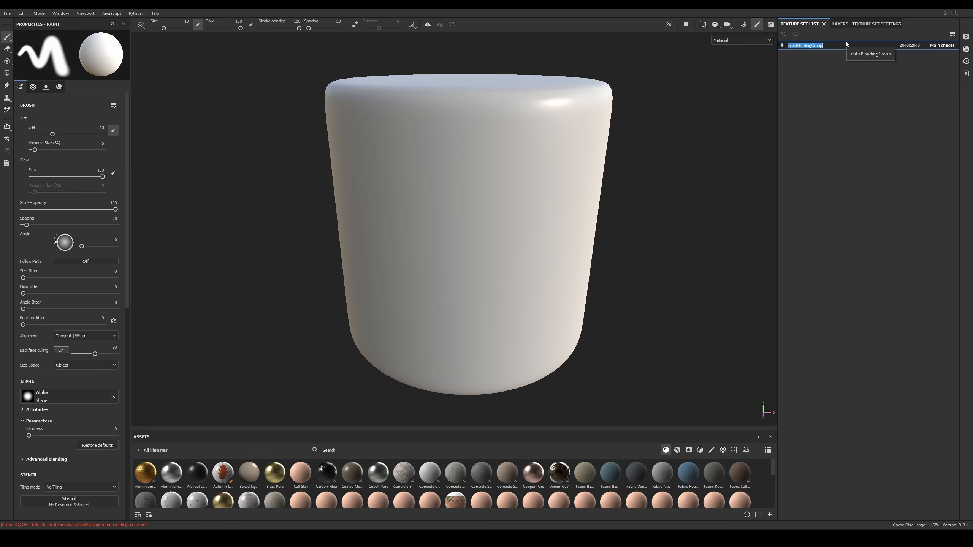
text(Cylinder)
key(Return)
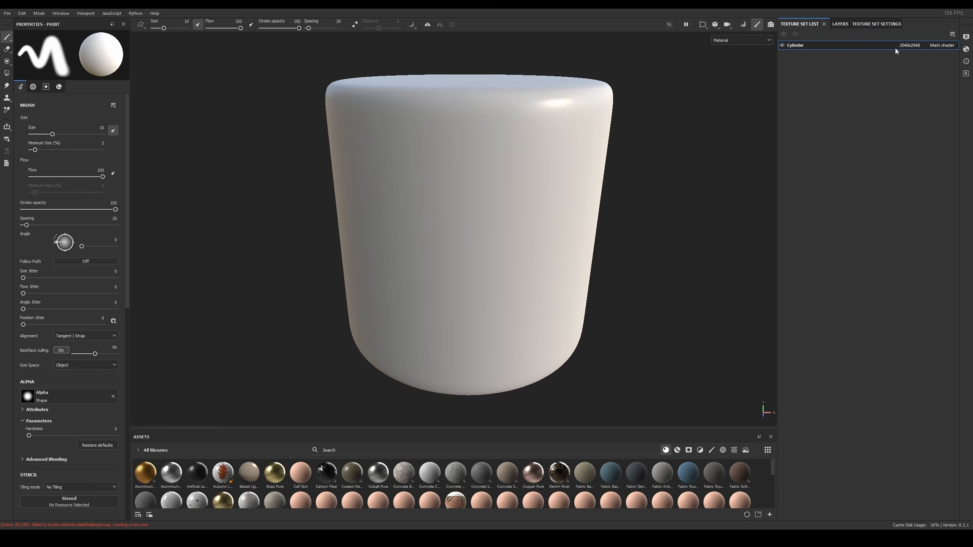
click(915, 46)
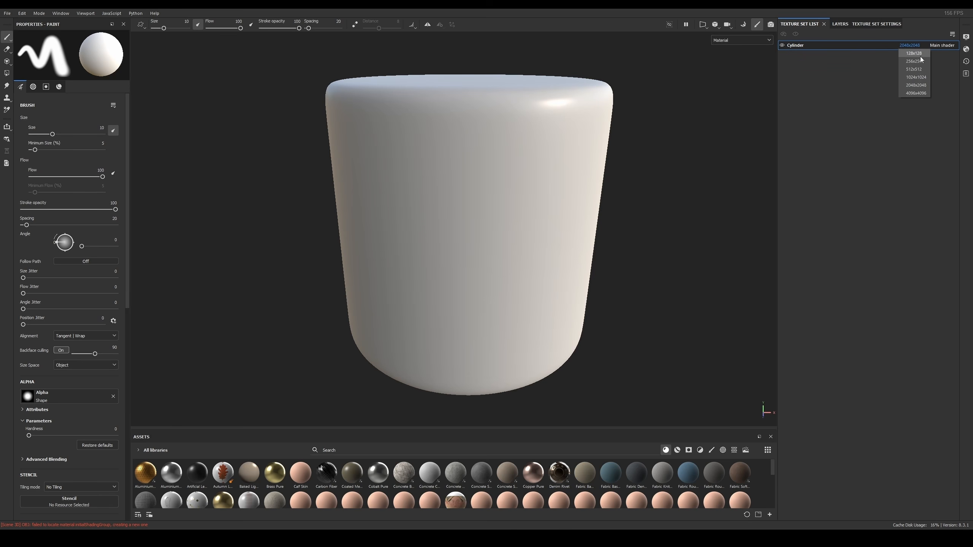
click(841, 124)
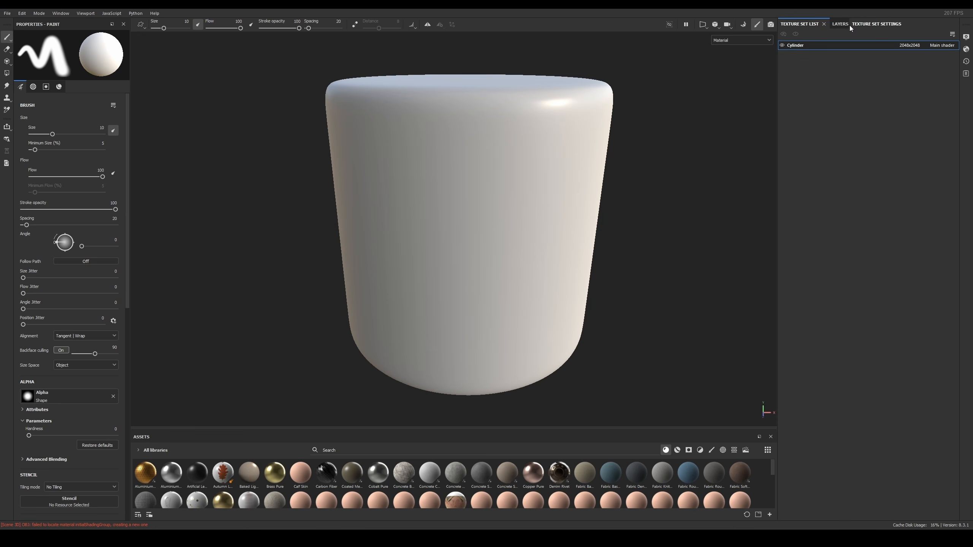
Step: Put Layers ahead of Texture Set List in the panel group and delete Layer 1
drag(844, 29, 801, 27)
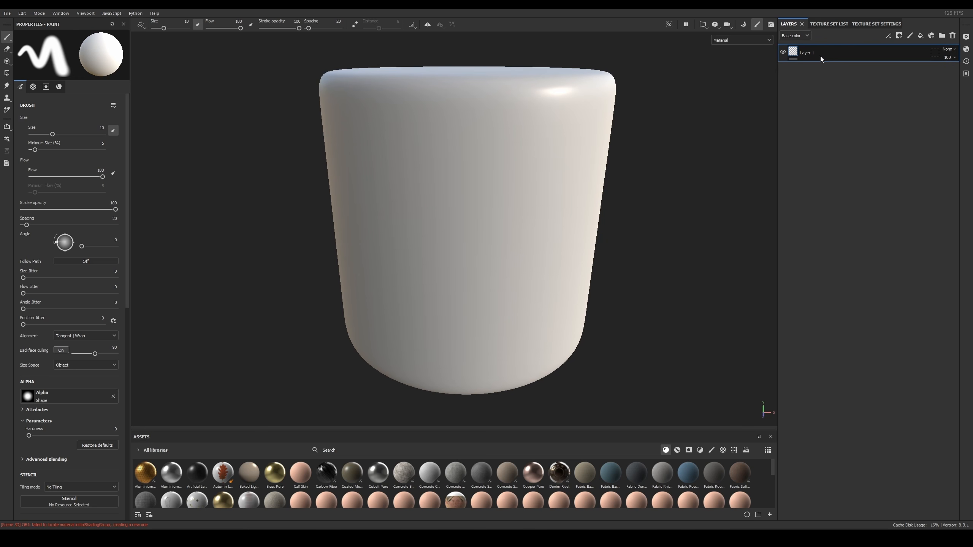
key(Delete)
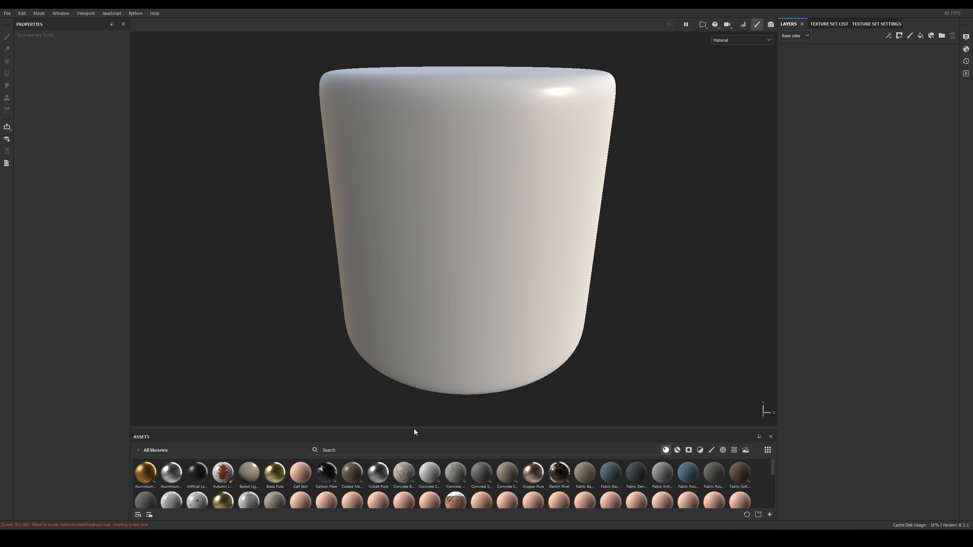
Step: Enlarge the Assets panel and show its filter by path, with the materials listed
drag(415, 429, 427, 347)
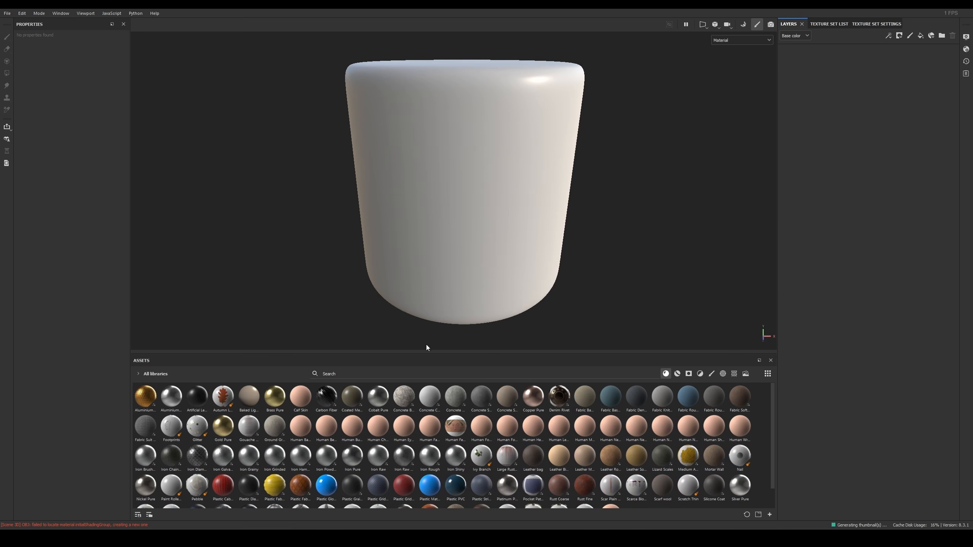
click(149, 514)
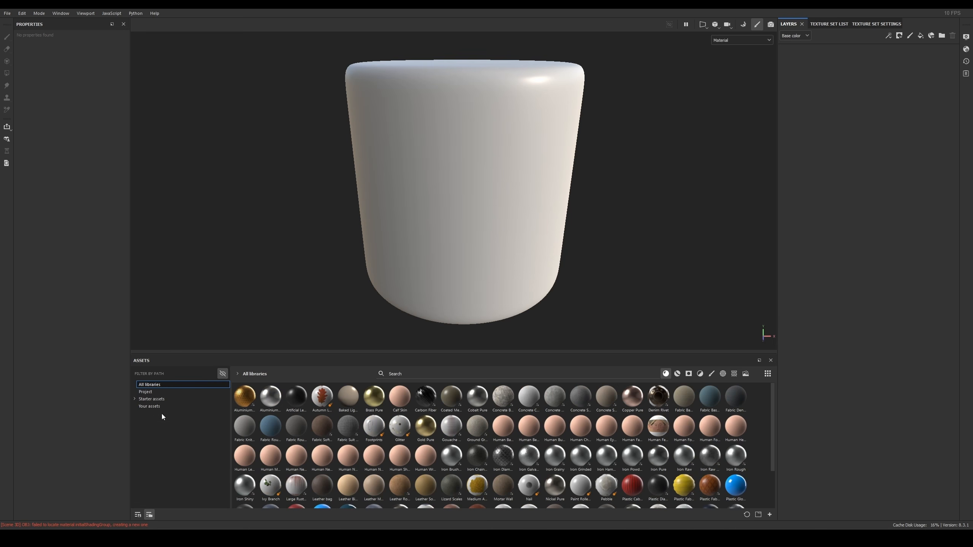
click(666, 374)
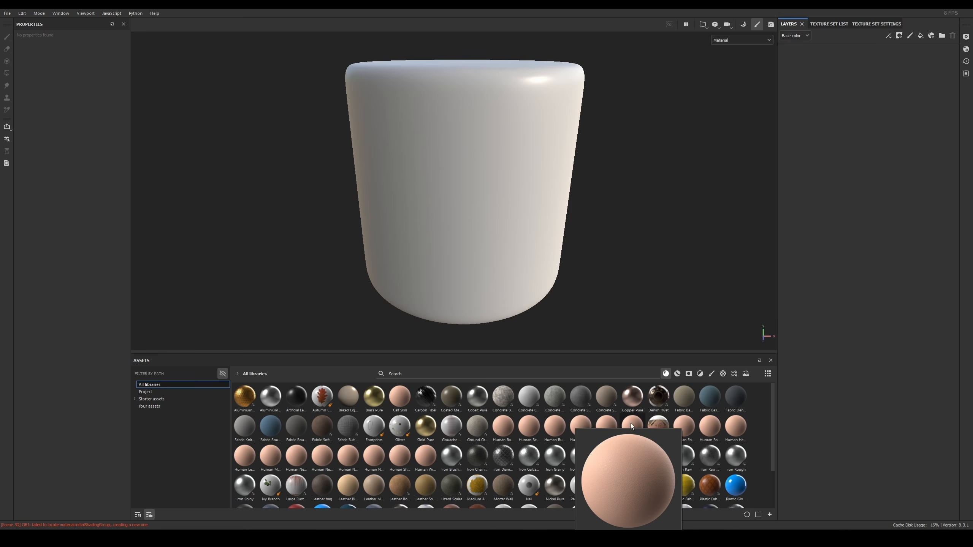
Step: Look through the smart masks in the asset library and leave the smart materials listed
mouse_move(640, 394)
click(676, 374)
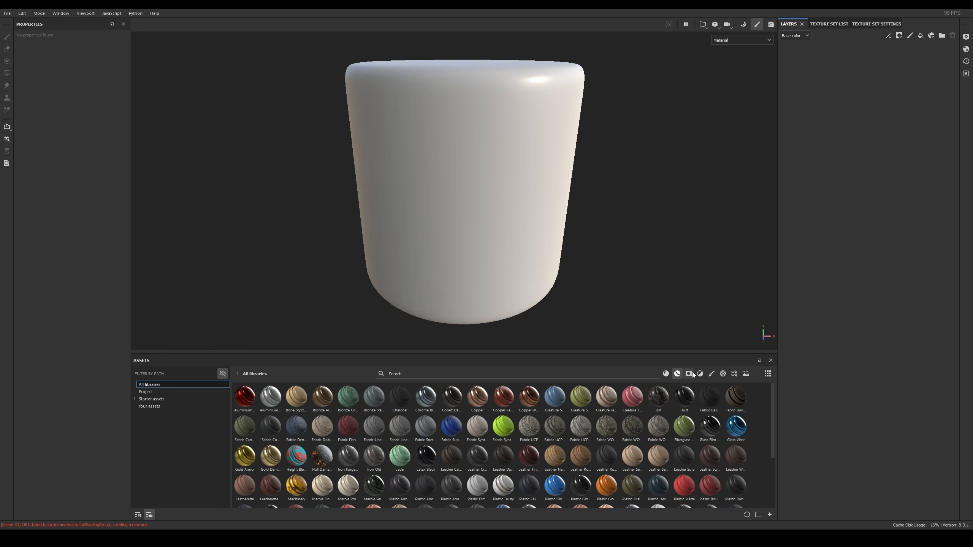
click(691, 373)
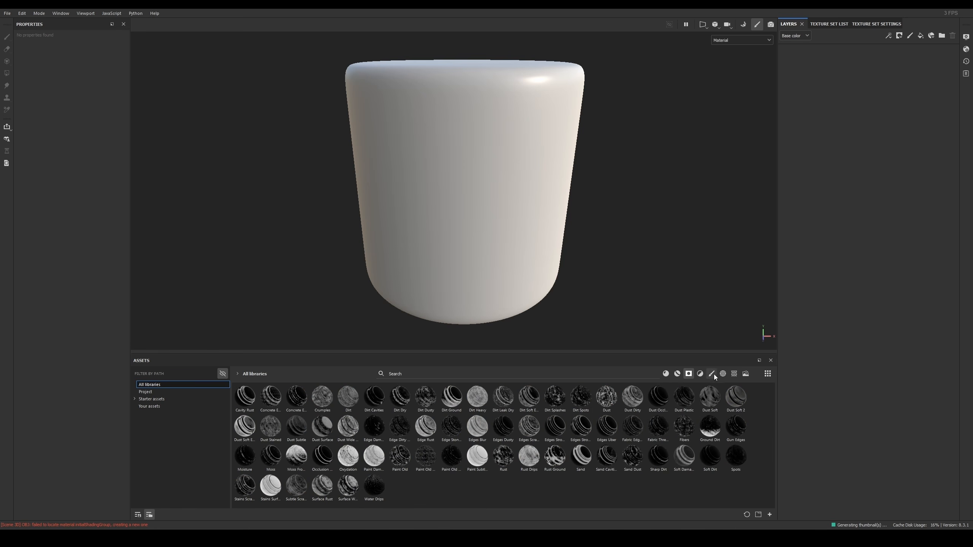
click(677, 375)
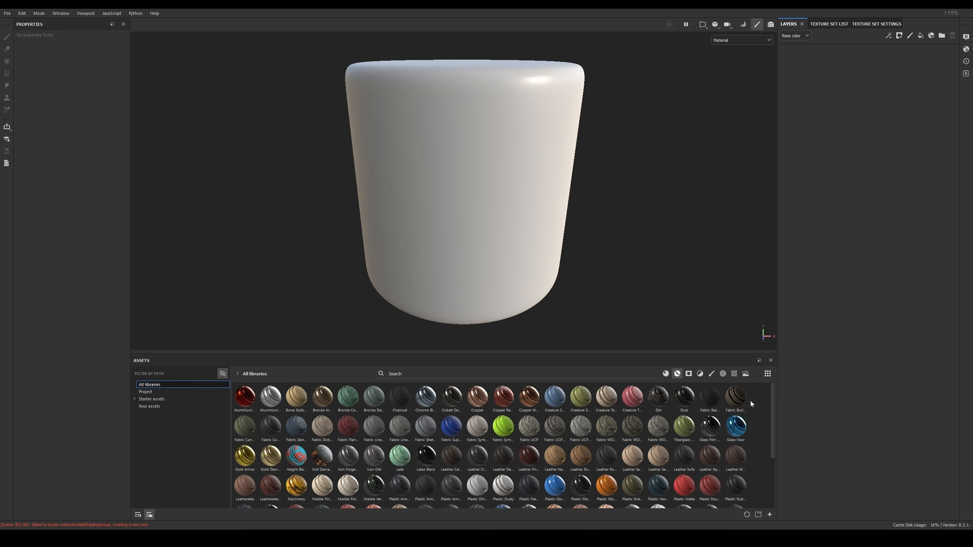
mouse_move(771, 396)
mouse_down()
mouse_move(775, 448)
mouse_move(777, 403)
mouse_up()
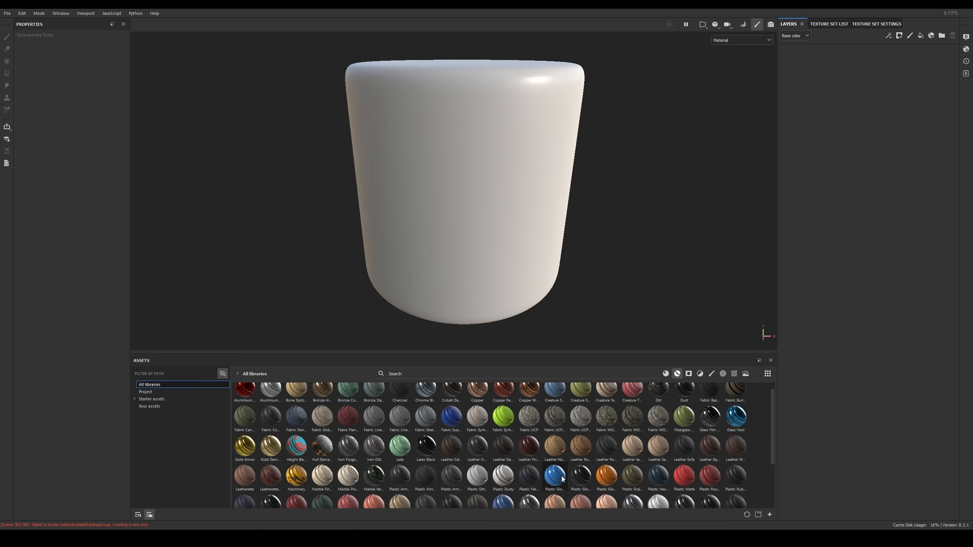
scroll(577, 442, up, 1)
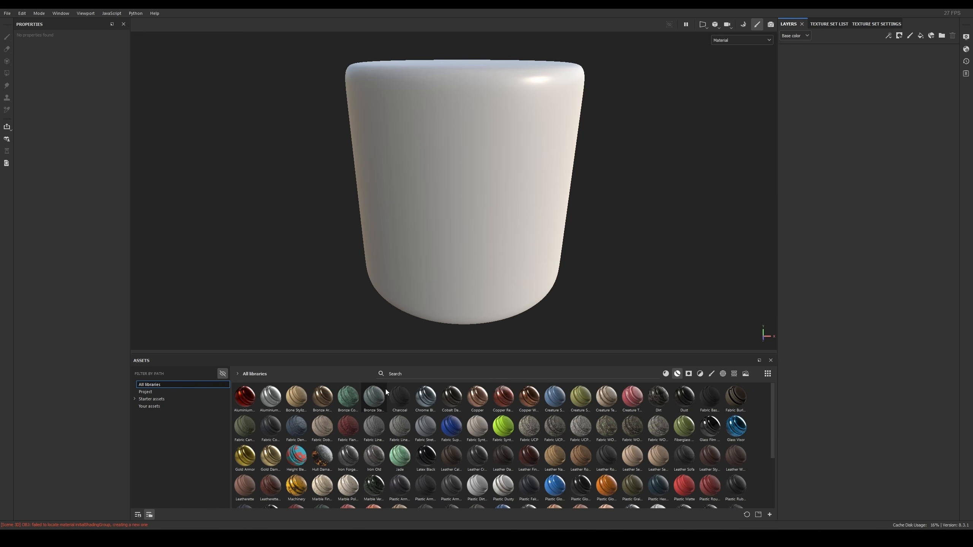
mouse_move(380, 391)
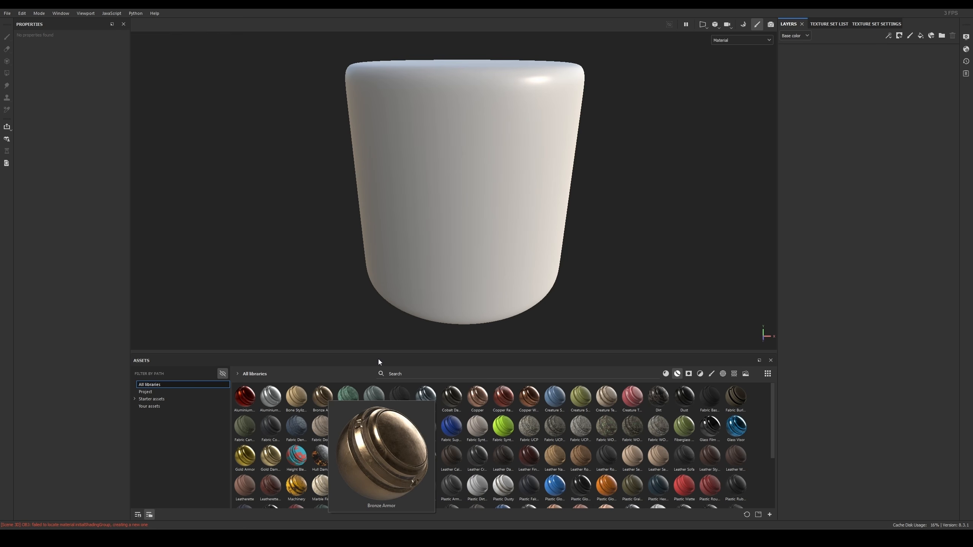
Step: Add the Bronze Armor smart material to the empty layer stack and inspect it on the cylinder
alt+drag(485, 170, 454, 196)
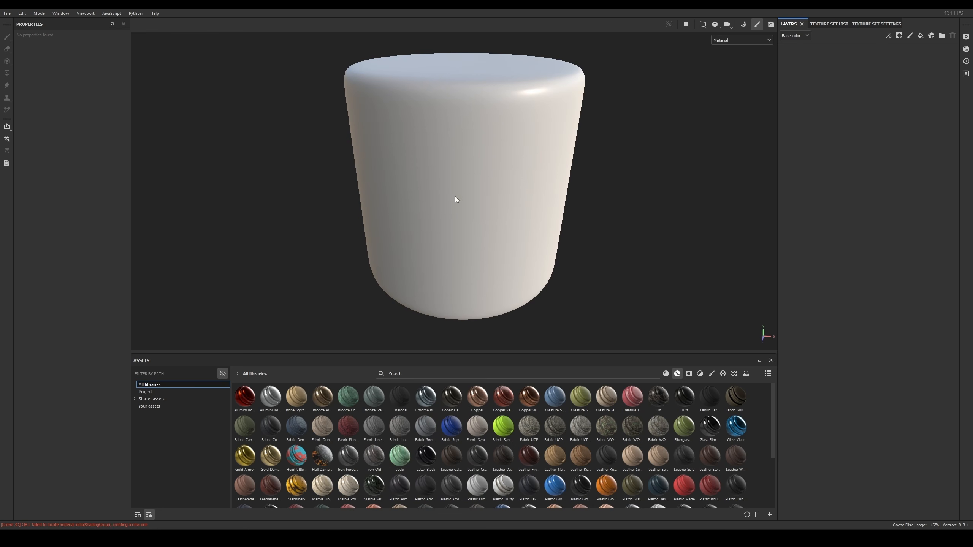
click(321, 400)
drag(321, 398, 824, 116)
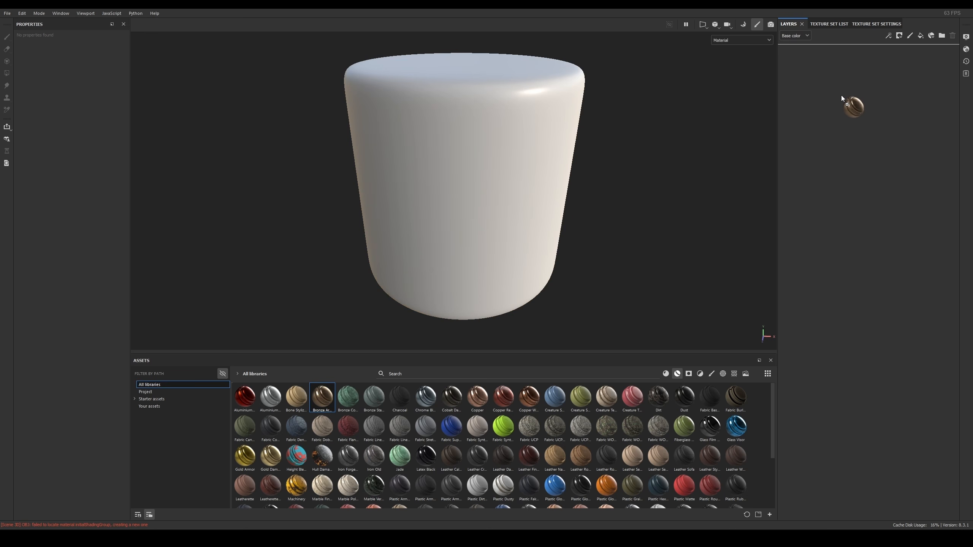
drag(830, 62, 874, 324)
drag(890, 71, 463, 140)
alt+drag(491, 191, 617, 183)
alt+right_drag(531, 218, 462, 153)
alt+middle_drag(462, 152, 513, 167)
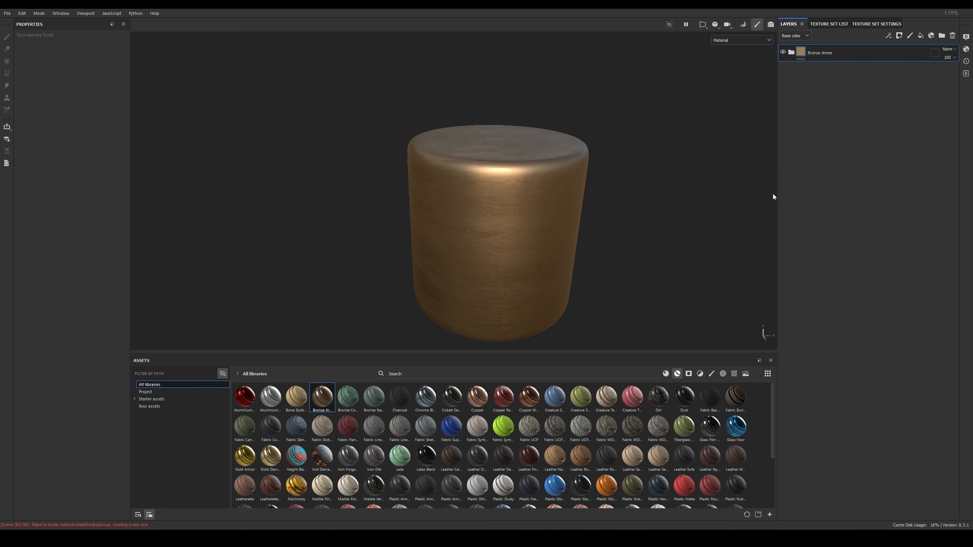
alt+middle_drag(554, 151, 548, 148)
alt+right_drag(548, 148, 575, 190)
alt+middle_drag(575, 190, 568, 151)
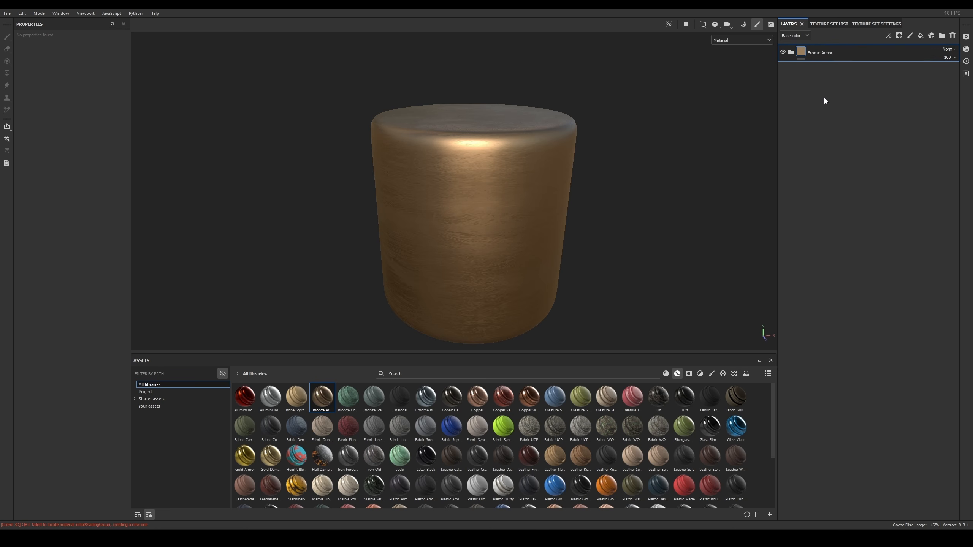
Step: Add two fill layers above Bronze Armor, then select both and check the available layer commands, including Group layer(s)
click(920, 36)
click(922, 36)
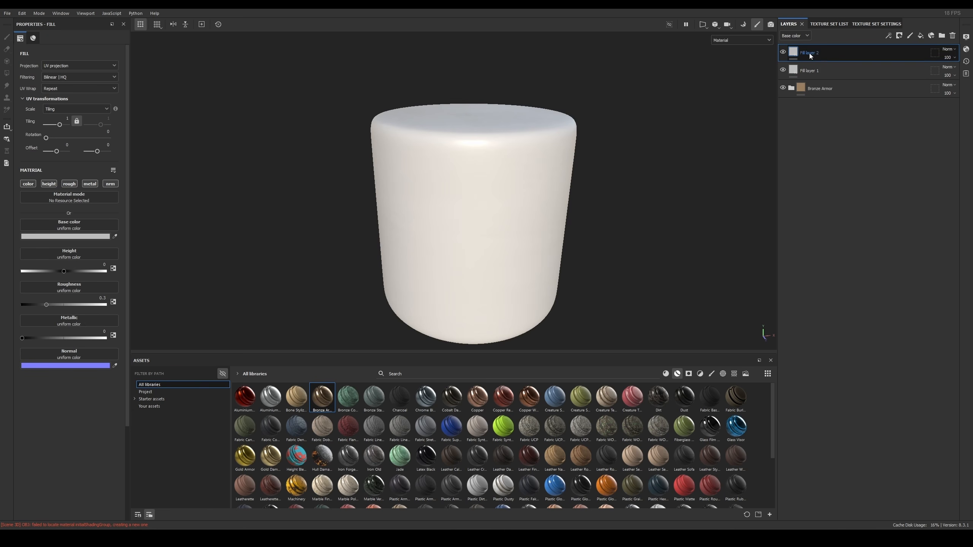
ctrl+click(821, 72)
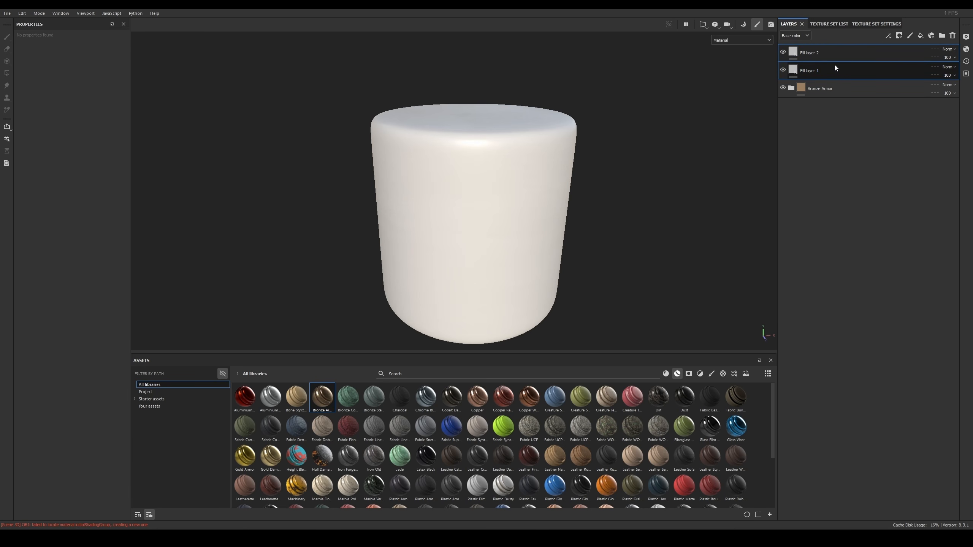
right_click(835, 67)
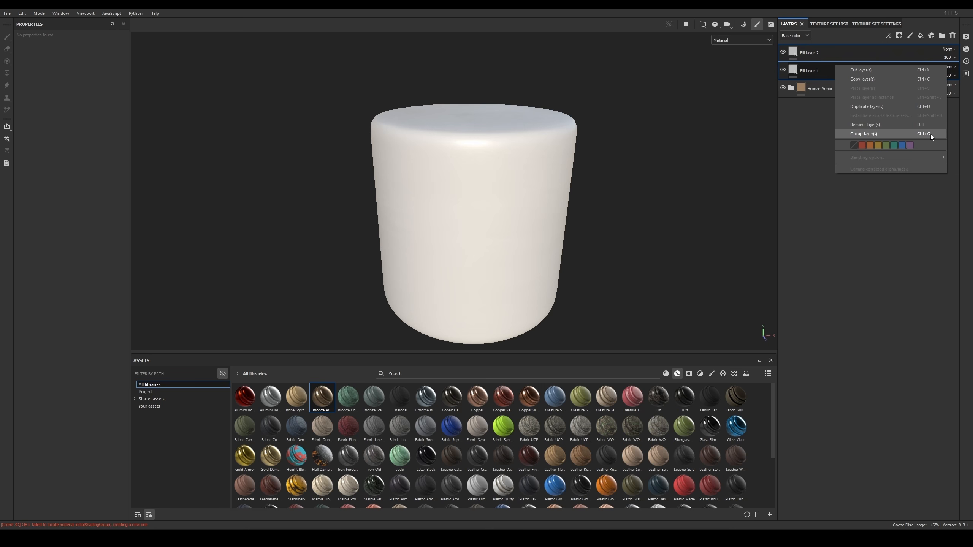
click(817, 112)
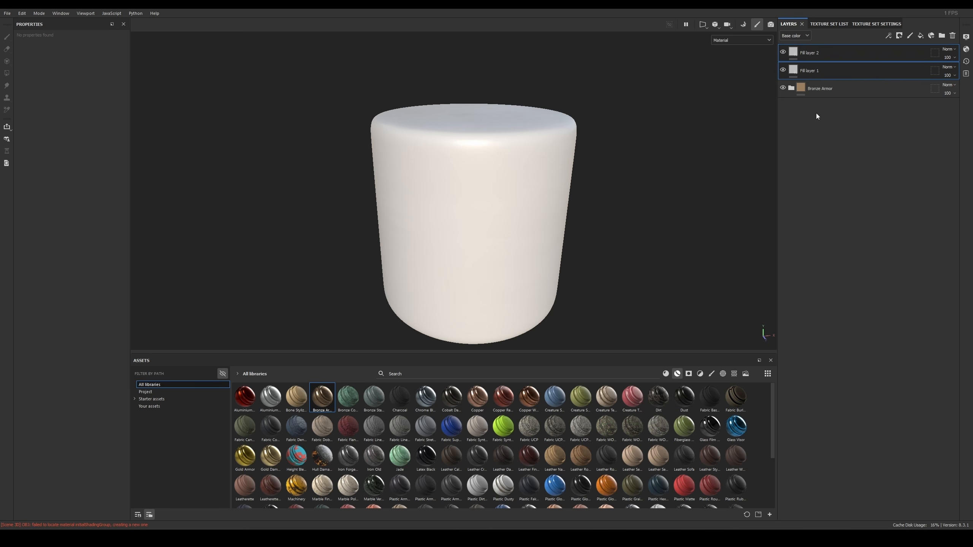
Step: Group the two fill layers into a folder named My Folder and try collapsing and expanding it
alt+middle_drag(595, 165, 588, 149)
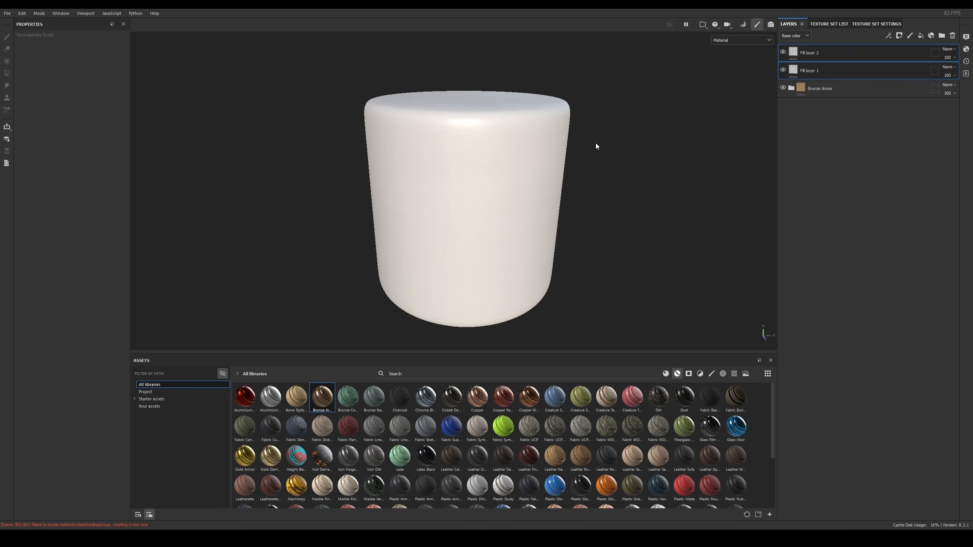
key(ctrl)
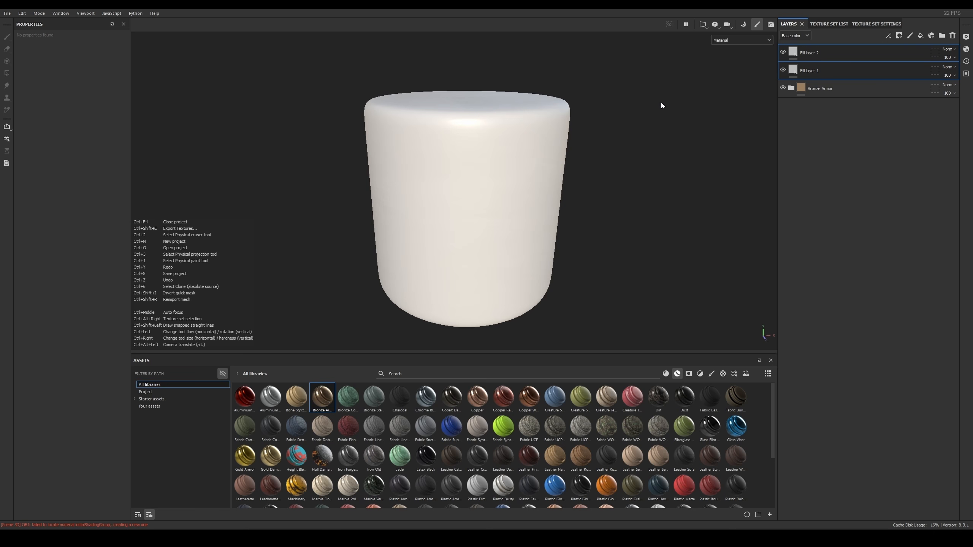
click(818, 57)
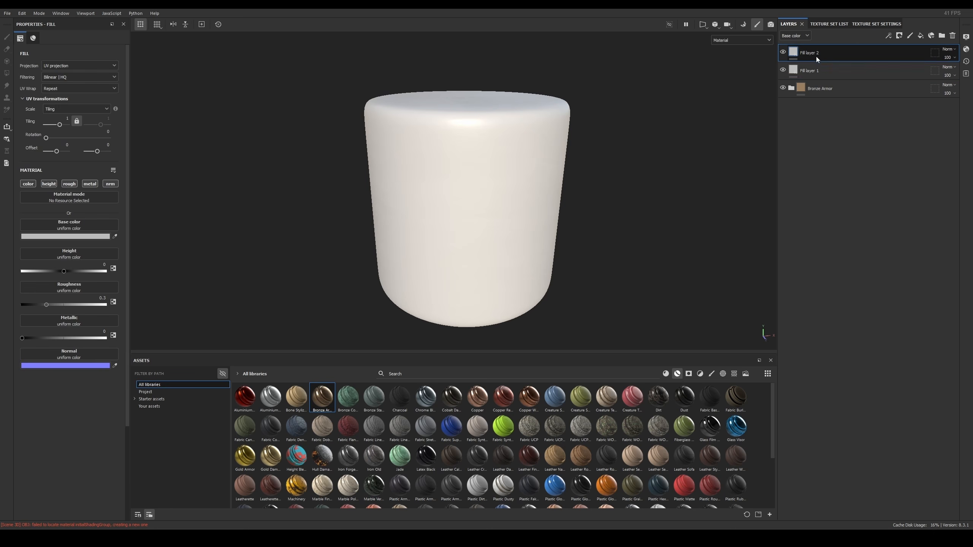
ctrl+click(821, 70)
key(ctrl+g)
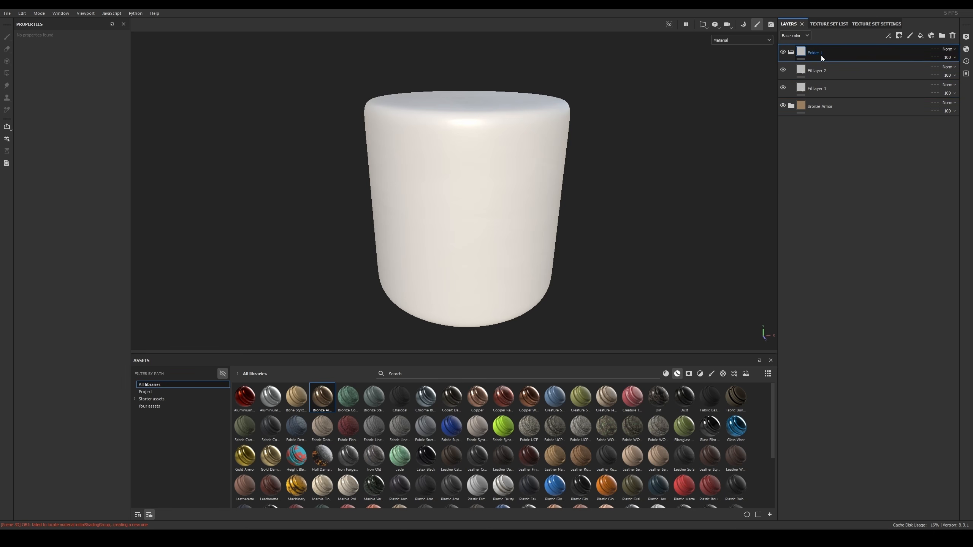
double_click(822, 53)
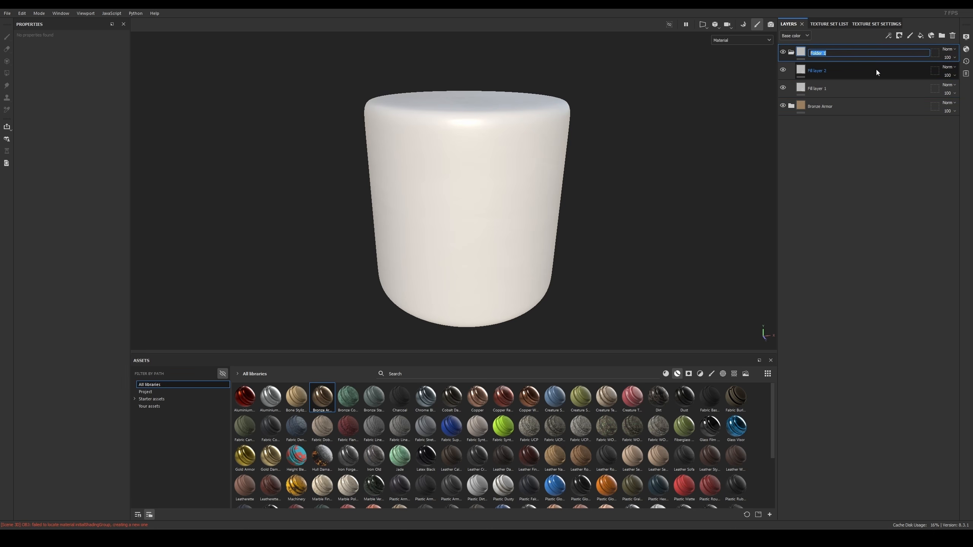
text(My Folder)
key(Return)
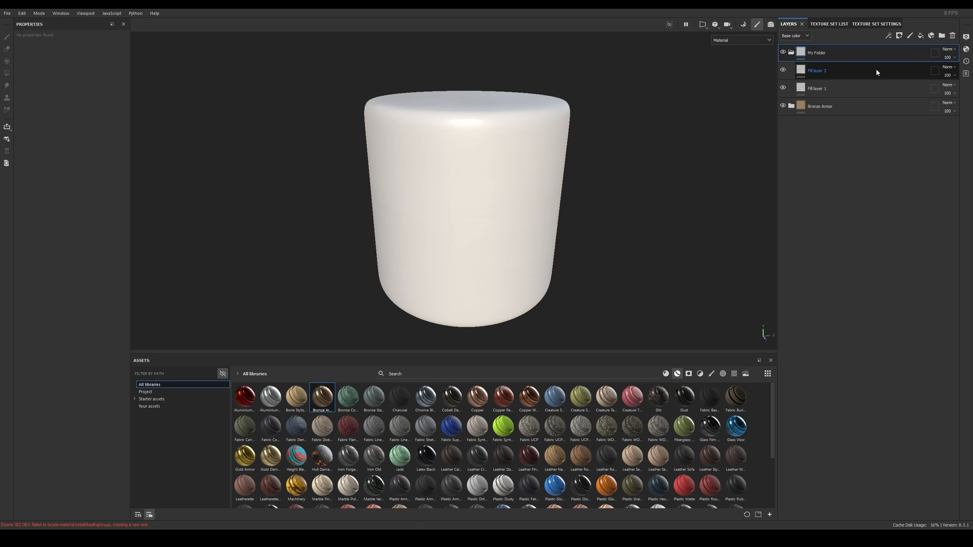
click(791, 52)
click(791, 52)
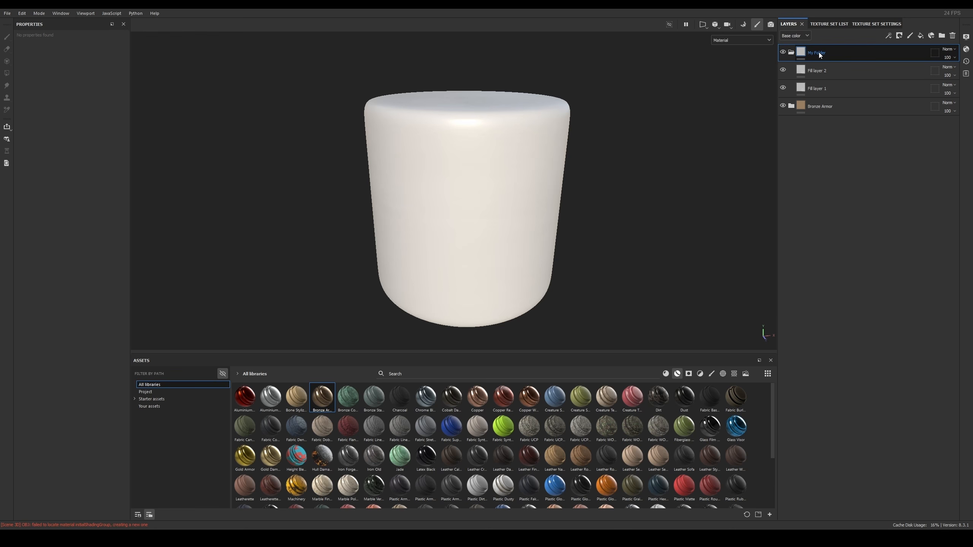
Step: Expand the Bronze Armor folder's layers and delete My Folder along with its two fill layers
click(791, 106)
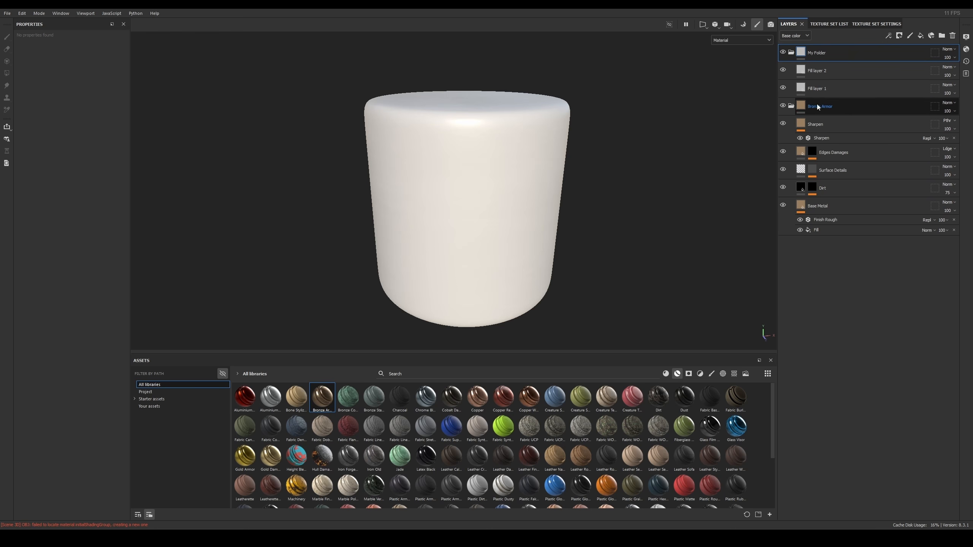
click(827, 83)
shift+click(821, 53)
key(Delete)
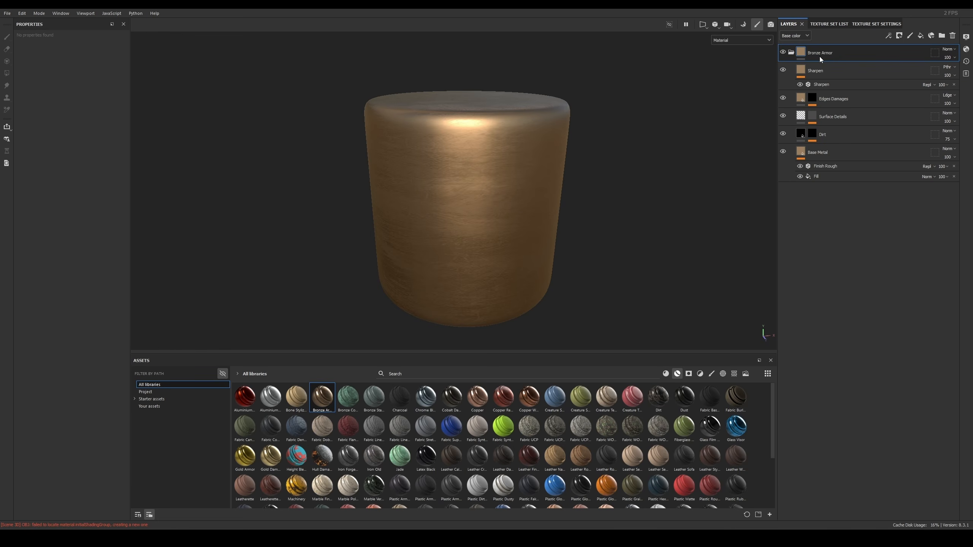
Step: Change the base color of Bronze Armor's Base Metal layer to the light gray A4A4A4
alt+right_drag(518, 138, 531, 170)
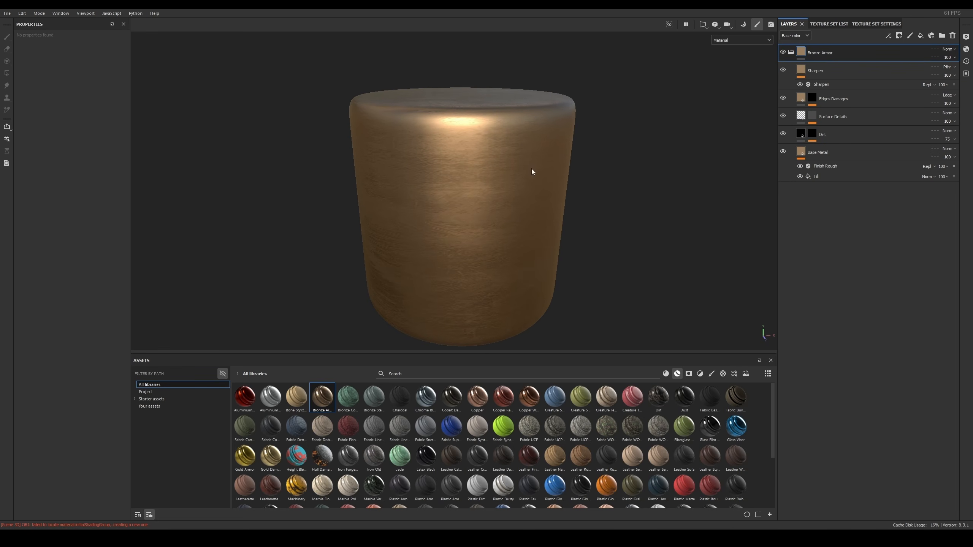
alt+drag(531, 169, 517, 168)
shift+right_drag(517, 168, 524, 165)
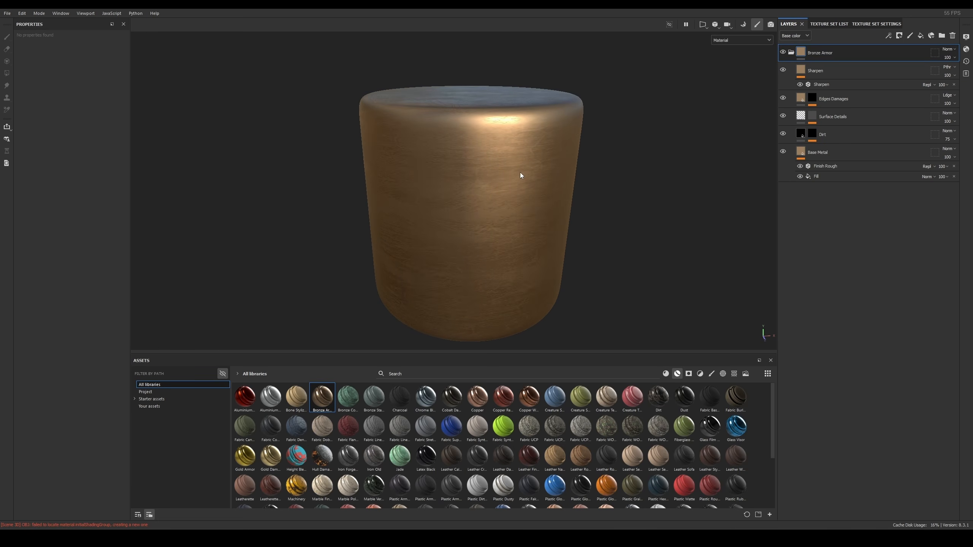
alt+middle_drag(520, 172, 530, 162)
alt+right_drag(529, 162, 543, 149)
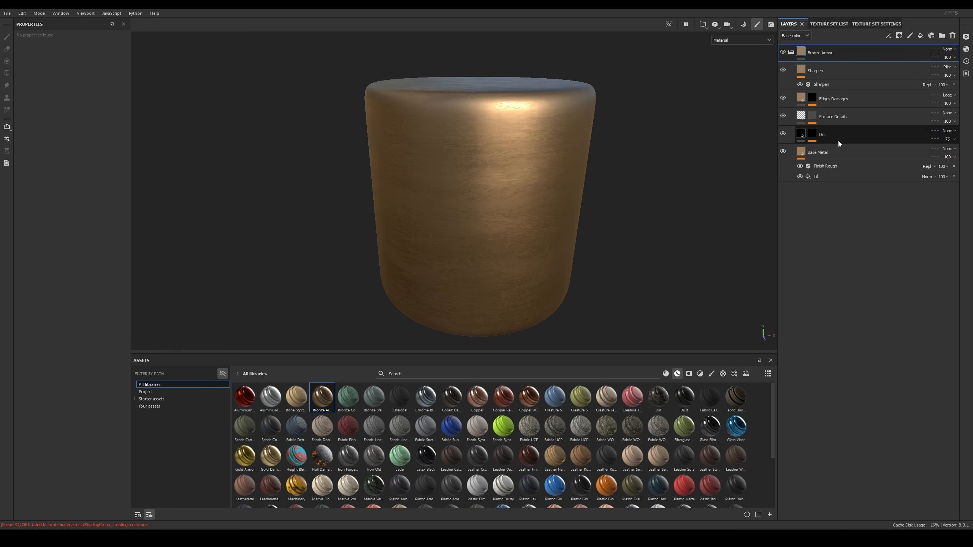
alt+middle_drag(590, 152, 592, 142)
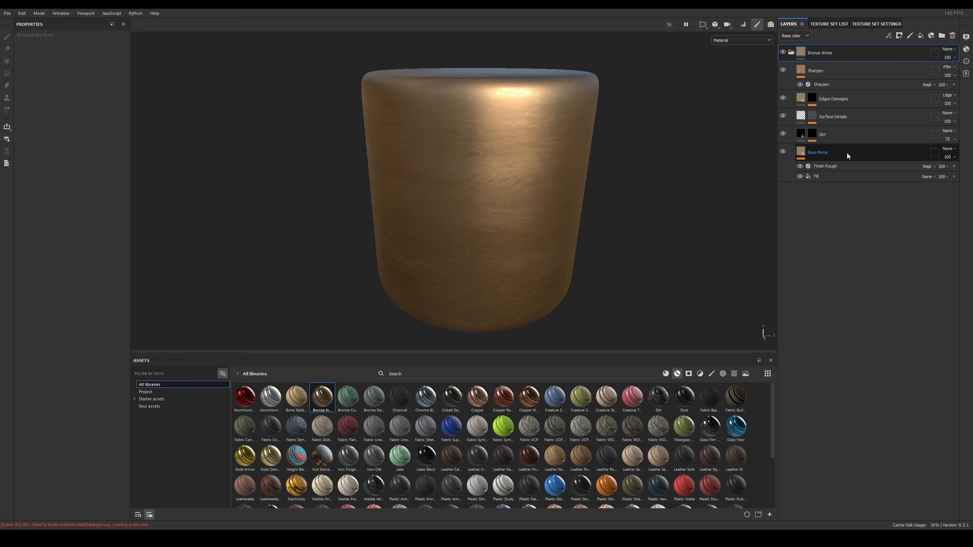
click(802, 152)
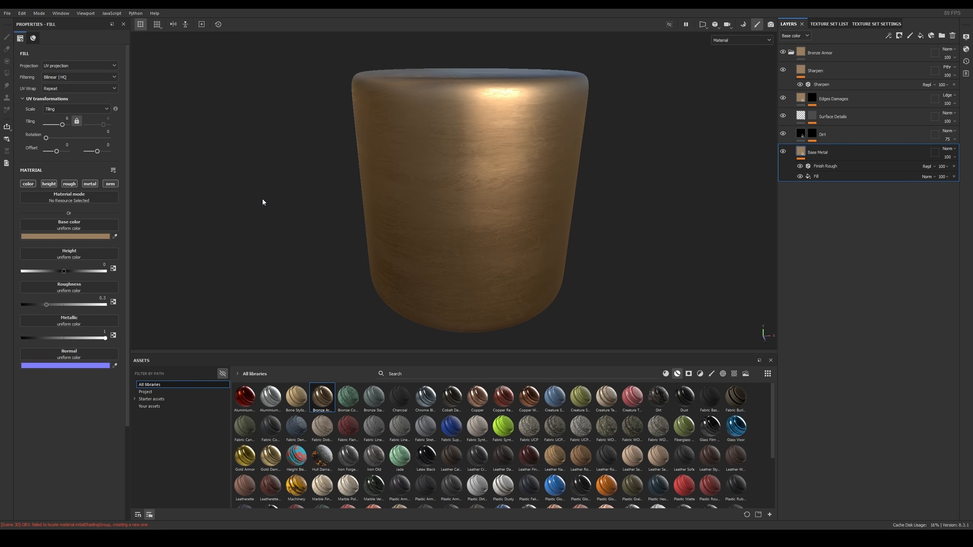
click(101, 236)
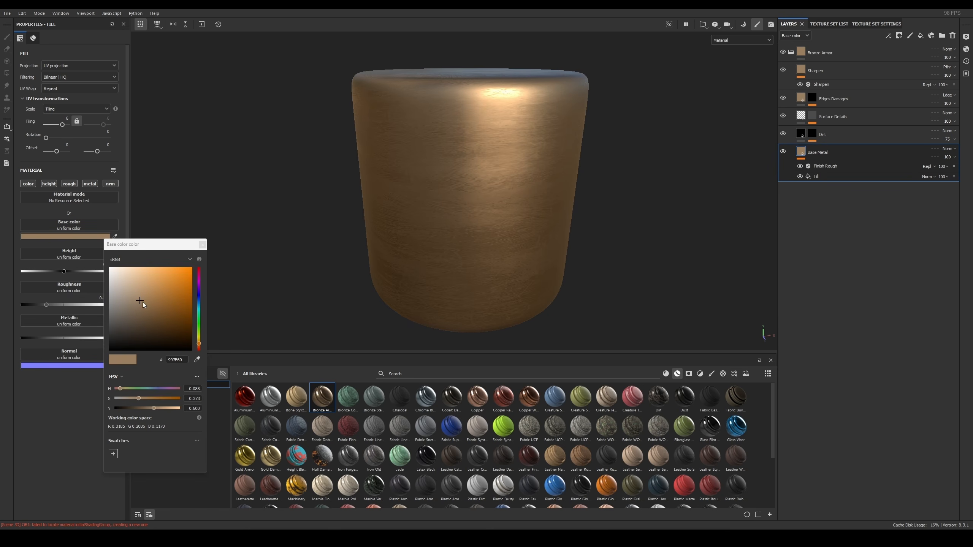
drag(143, 302, 102, 297)
alt+drag(339, 203, 449, 200)
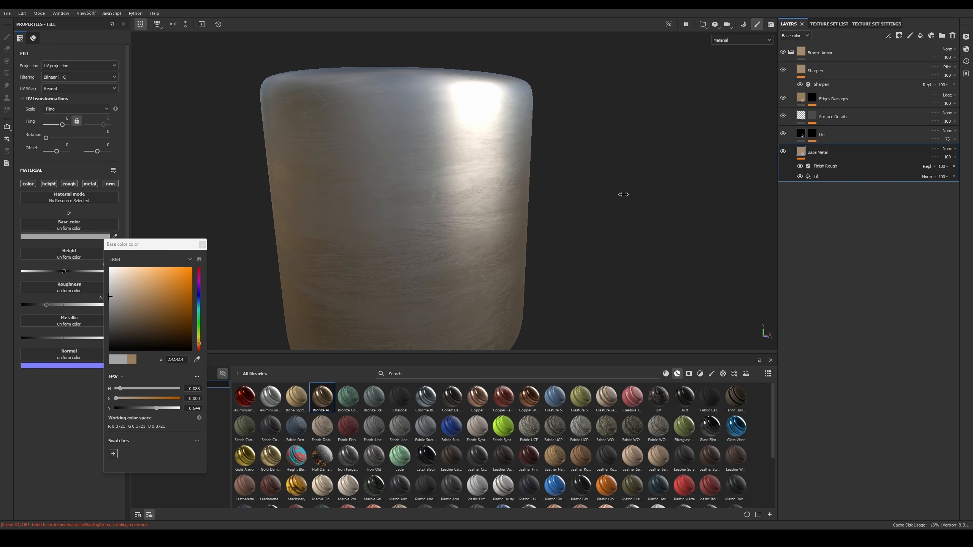
shift+right_drag(623, 195, 610, 197)
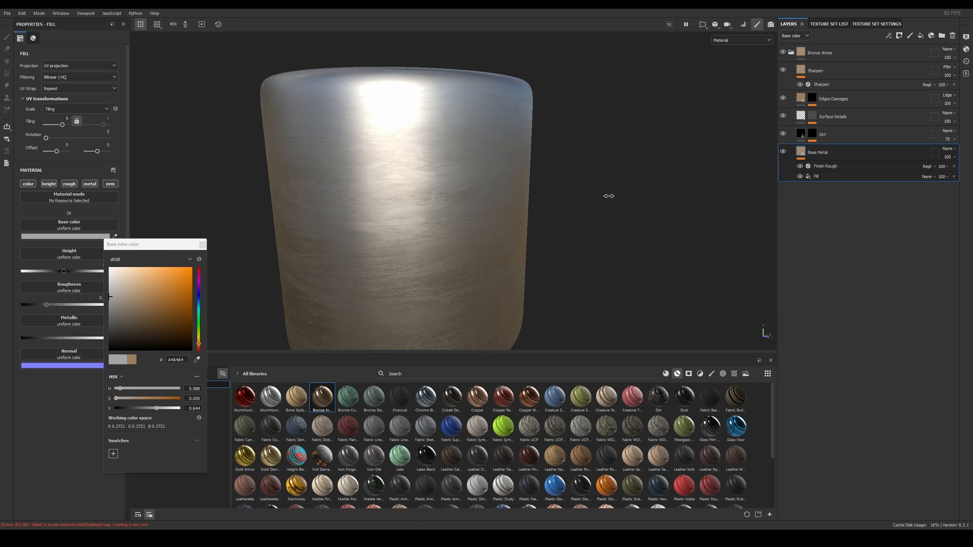
click(202, 245)
Step: Lower the Base Metal layer's roughness to about 0.146 and inspect the shinier cylinder
scroll(278, 226, up, 2)
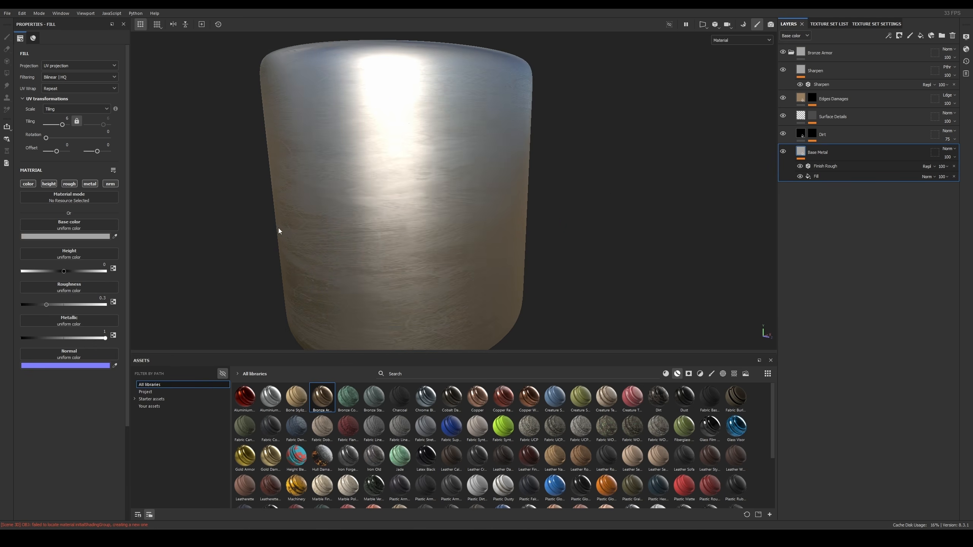
click(45, 305)
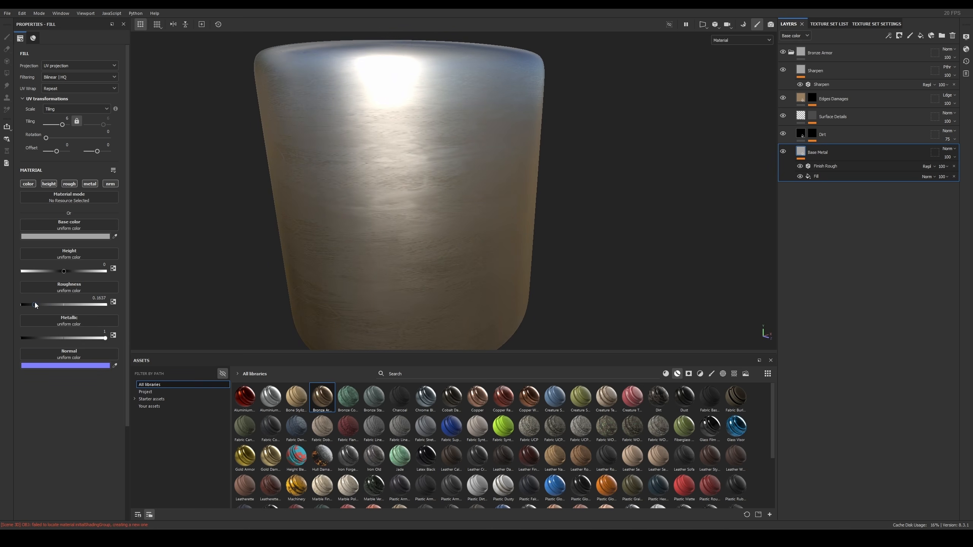
scroll(431, 141, down, 4)
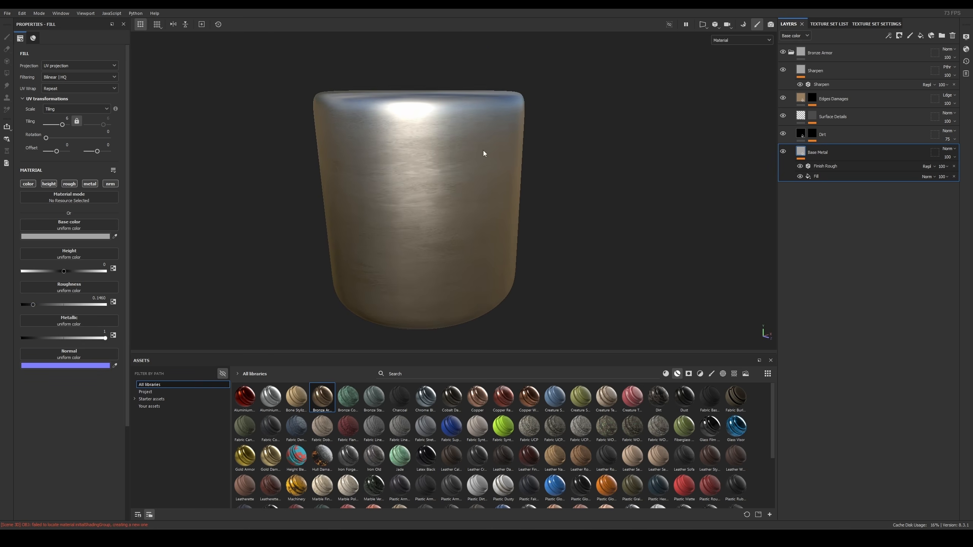
alt+drag(485, 154, 369, 146)
scroll(429, 148, up, 2)
alt+drag(512, 144, 525, 181)
alt+middle_drag(573, 114, 583, 139)
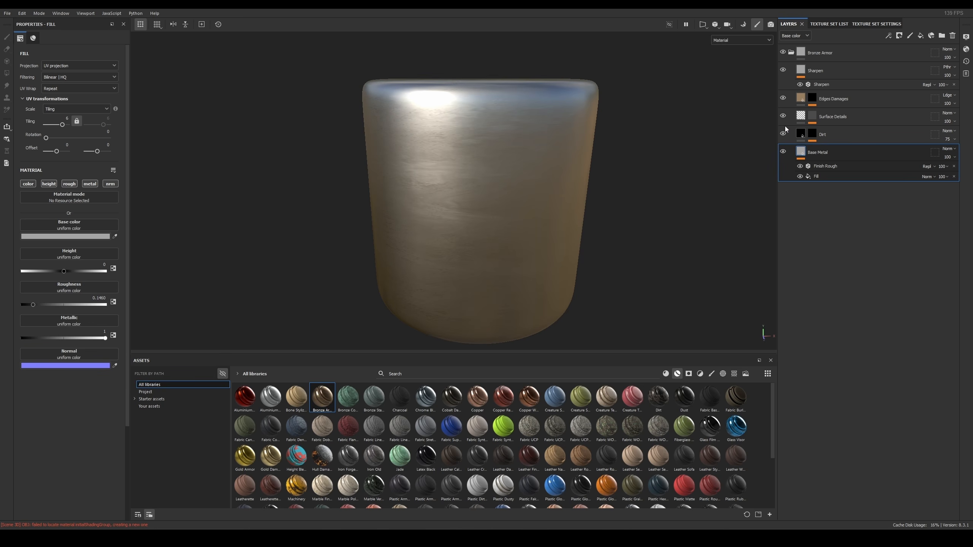
Step: Hide the Sharpen, Edges Damages, Surface Details and Dirt layers and inspect Base Metal alone on the cylinder
click(783, 70)
click(783, 98)
click(784, 116)
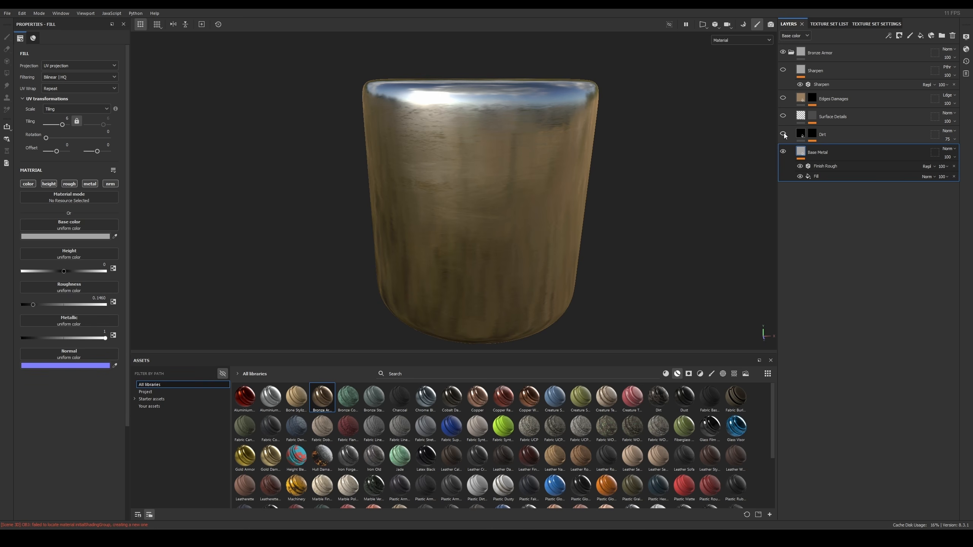
alt+drag(580, 161, 611, 149)
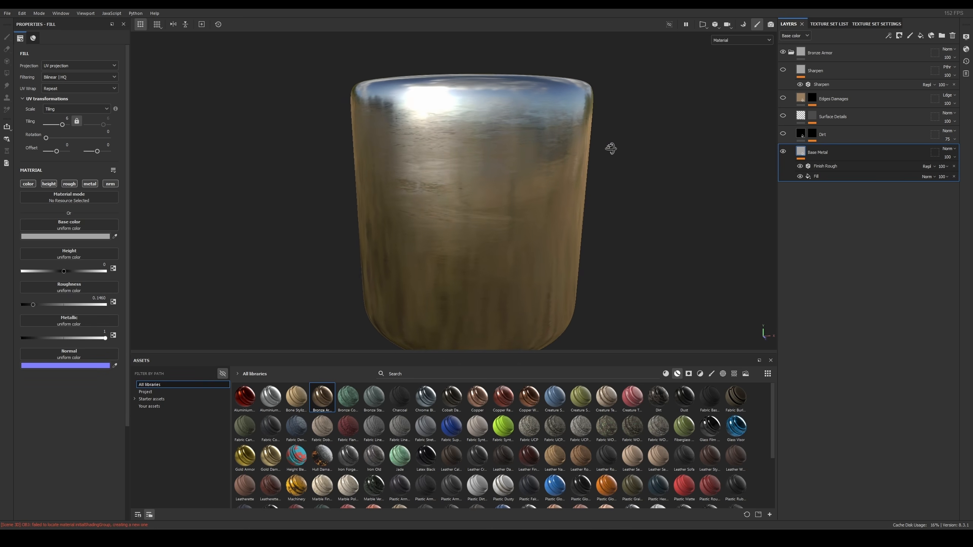
alt+right_drag(611, 149, 612, 166)
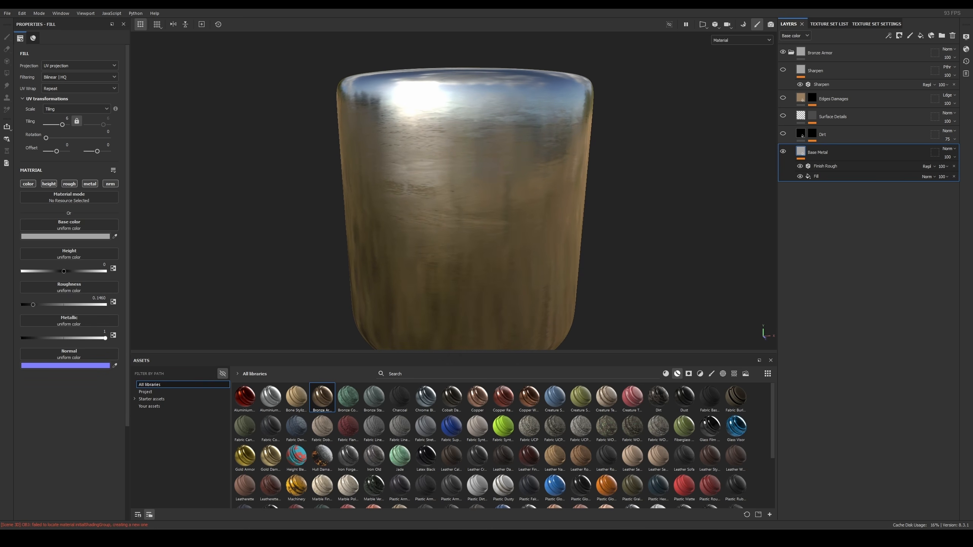
alt+middle_drag(612, 166, 614, 142)
alt+middle_drag(642, 176, 656, 172)
alt+drag(656, 171, 676, 170)
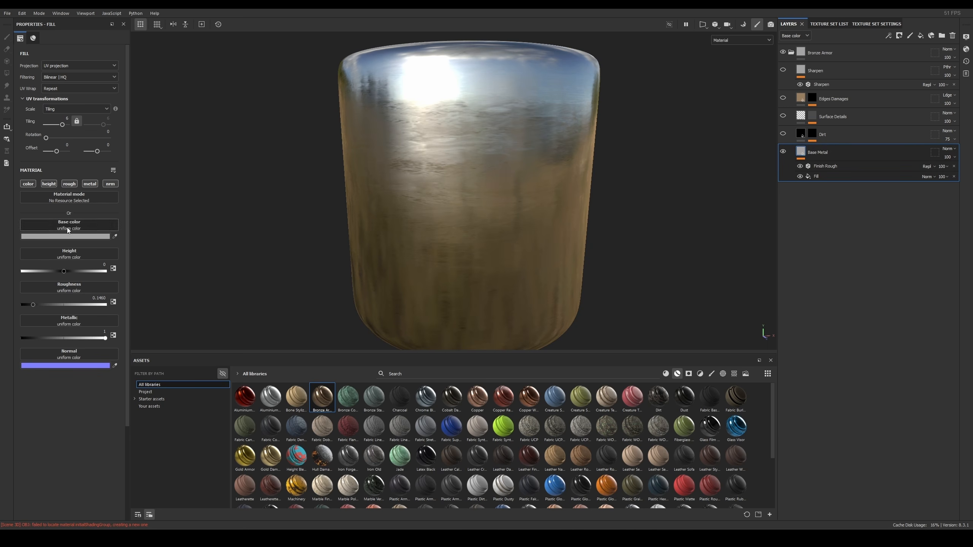
alt+drag(554, 153, 549, 131)
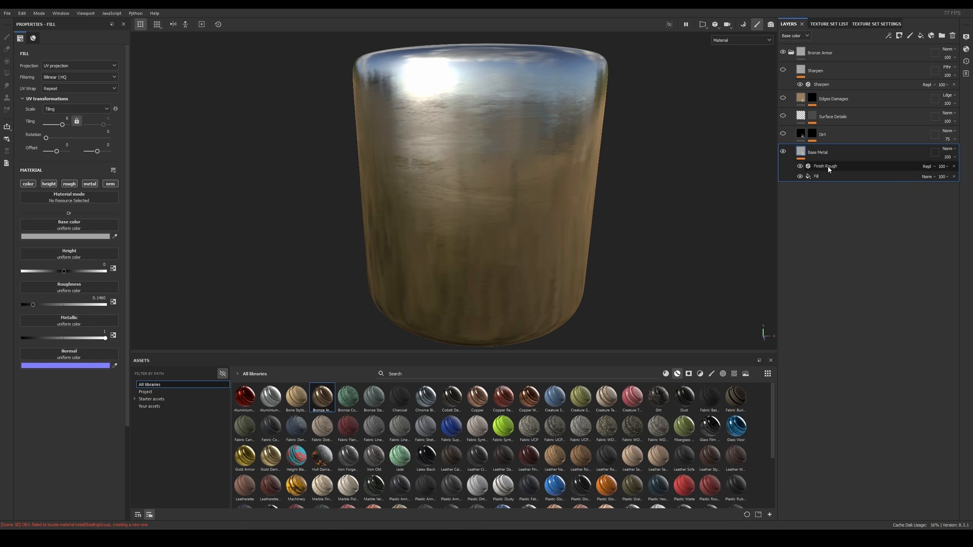
Step: Hide the Finish Rough filter and the Fill effect on the Base Metal layer, checking the cylinder's surface after each
click(800, 166)
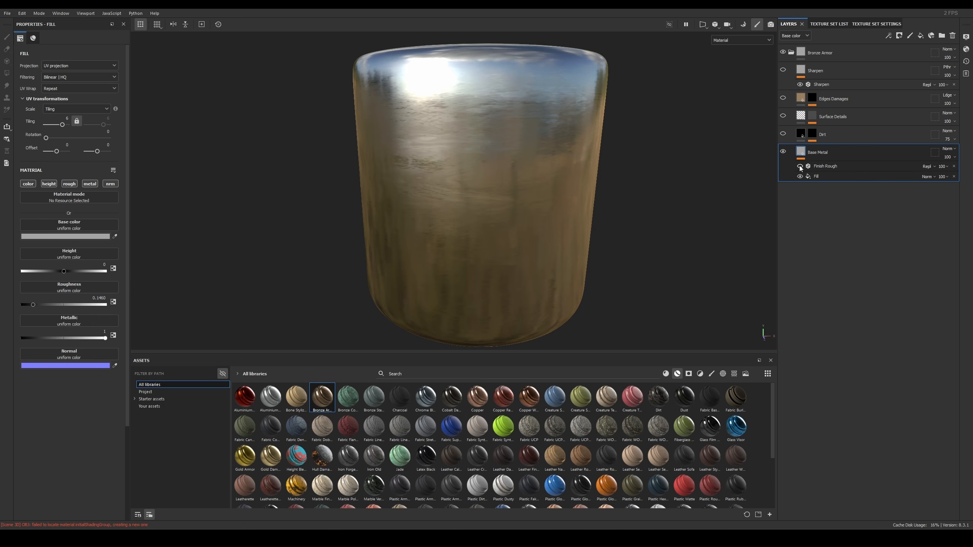
alt+drag(674, 172, 625, 157)
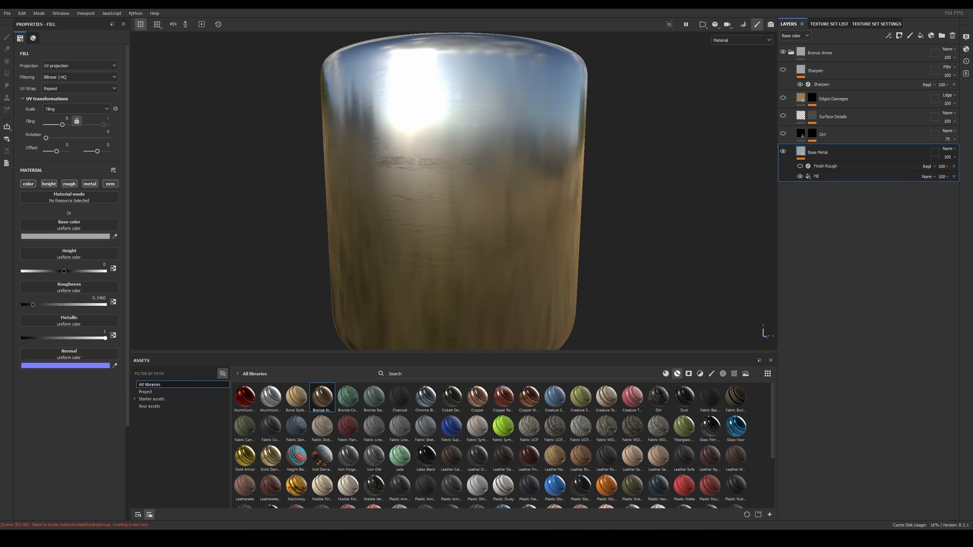
key(m)
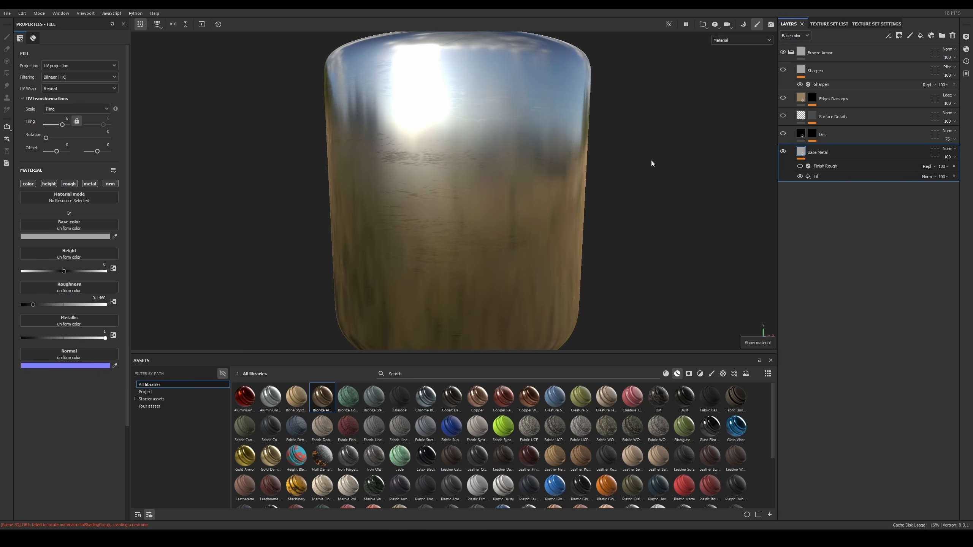
click(801, 176)
alt+right_drag(552, 238, 497, 121)
alt+drag(498, 122, 582, 123)
alt+drag(645, 110, 675, 128)
alt+drag(554, 132, 568, 116)
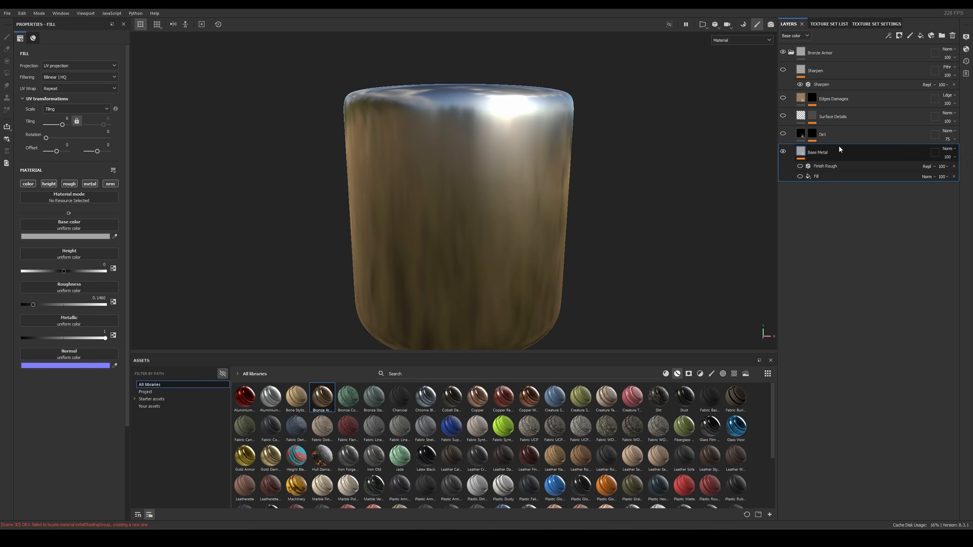
Step: Show Base Metal's Fill effect and Finish Rough filter again and inspect the reflections on the cylinder
click(800, 166)
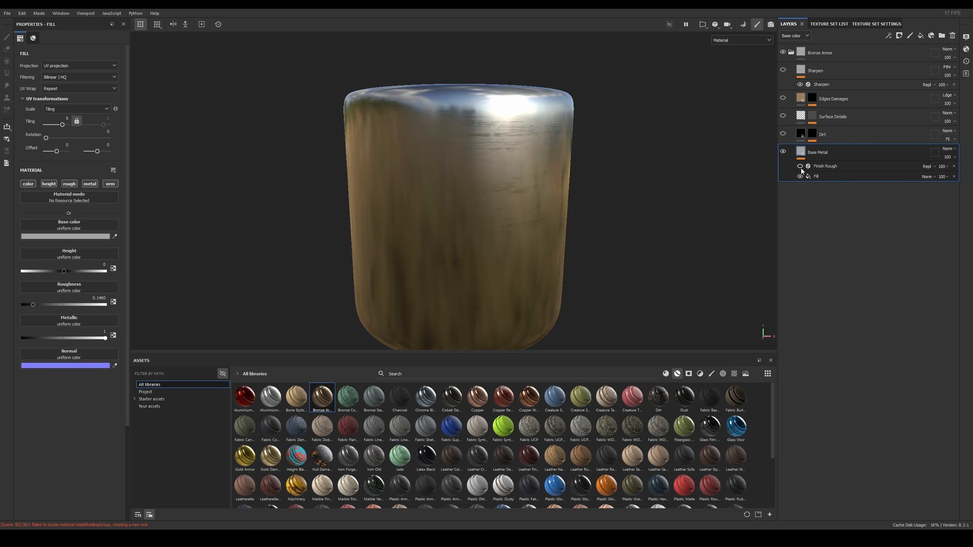
alt+drag(524, 196, 540, 151)
alt+middle_drag(541, 238, 545, 204)
alt+right_drag(545, 203, 562, 222)
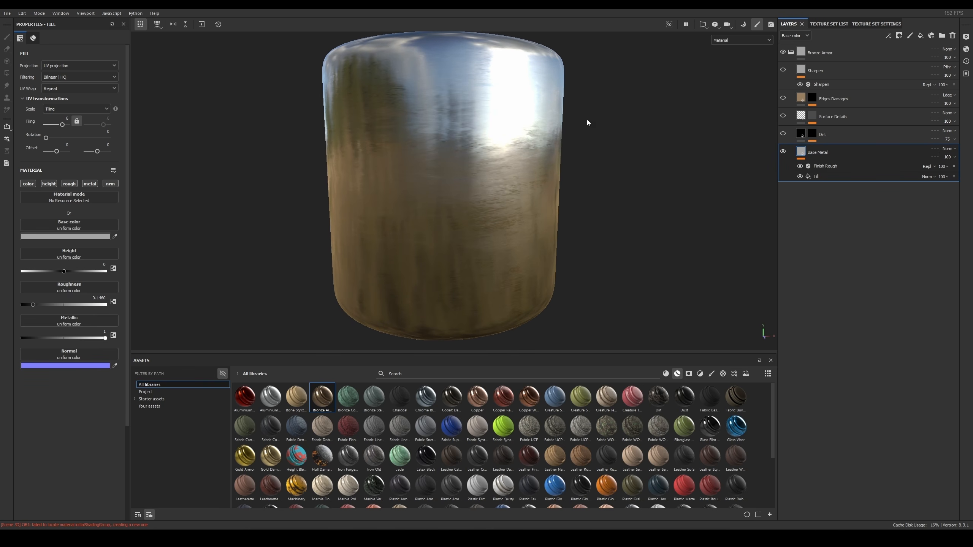
shift+right_drag(593, 162, 575, 124)
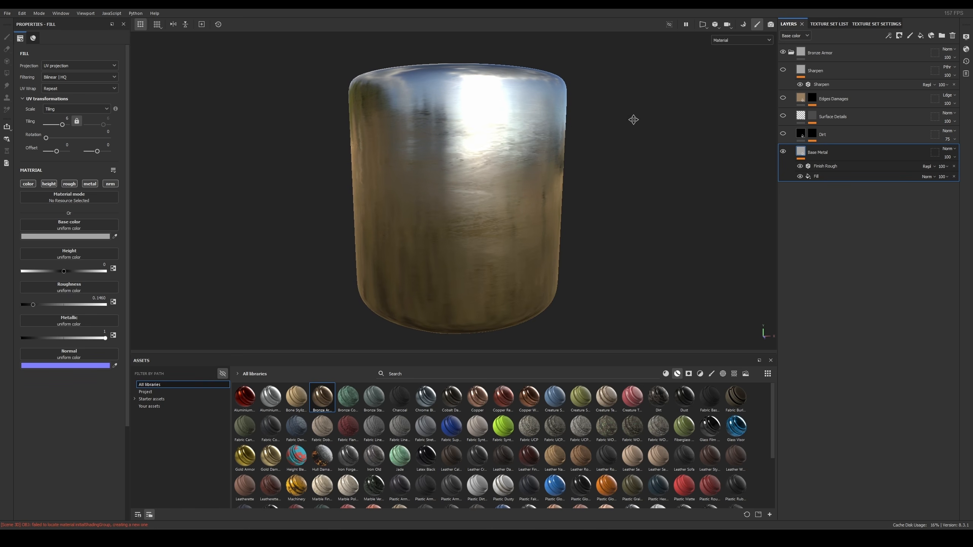
alt+middle_drag(633, 120, 635, 122)
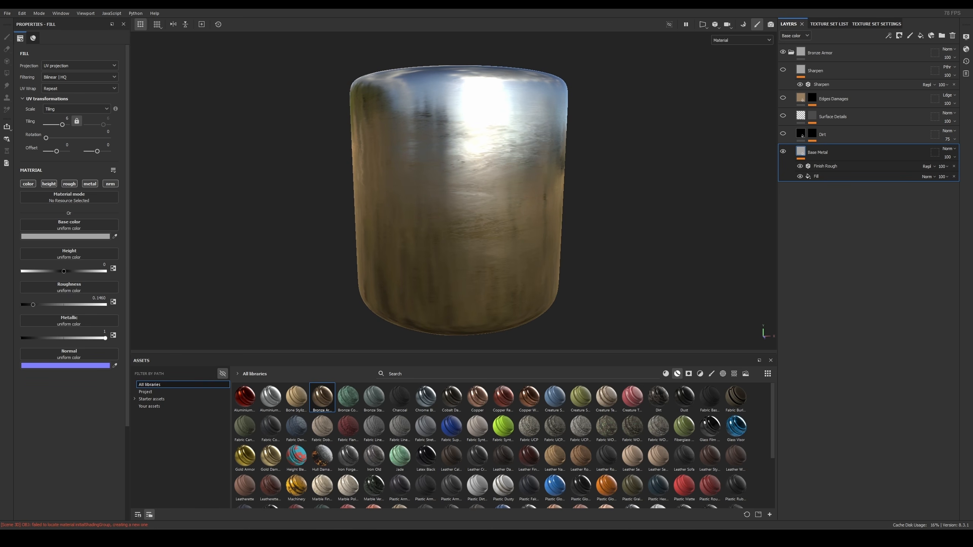
alt+middle_drag(580, 152, 590, 151)
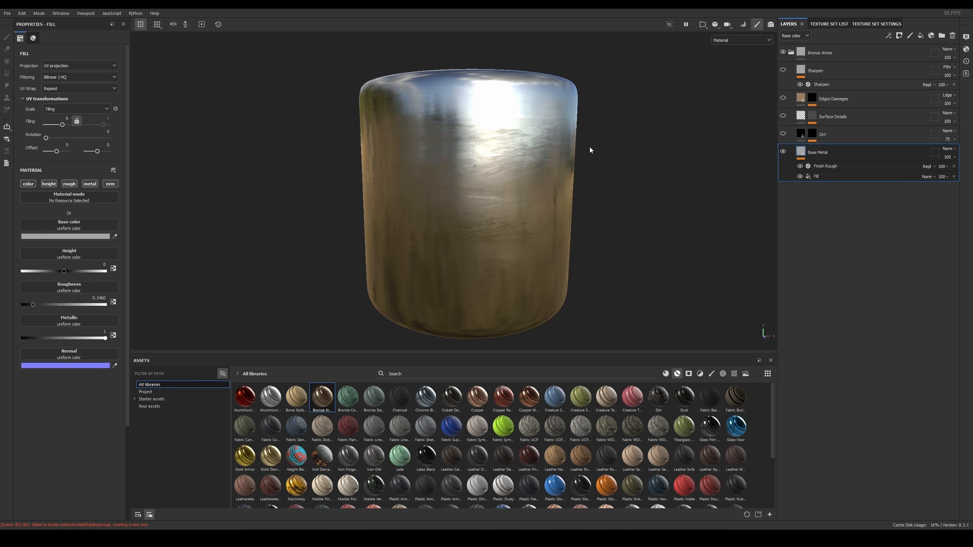
Step: Show the Dirt layer again and display its mask alone in the viewport to inspect it around the cylinder
alt+drag(590, 147, 593, 151)
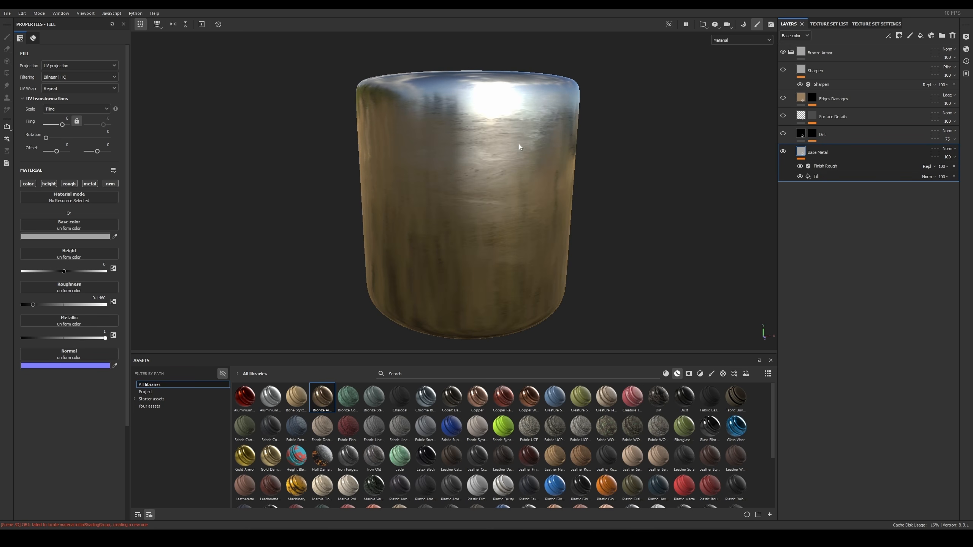
alt+drag(520, 147, 581, 108)
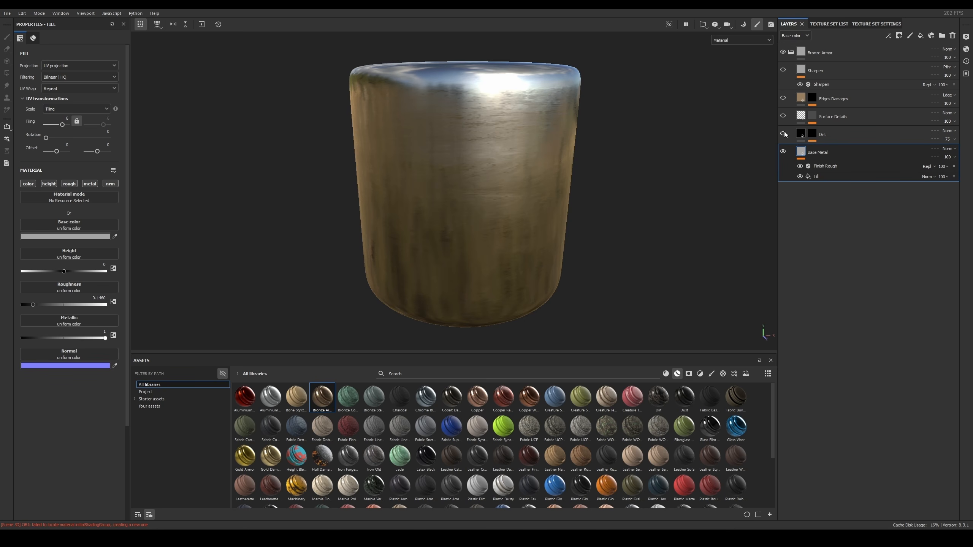
alt+drag(564, 188, 568, 168)
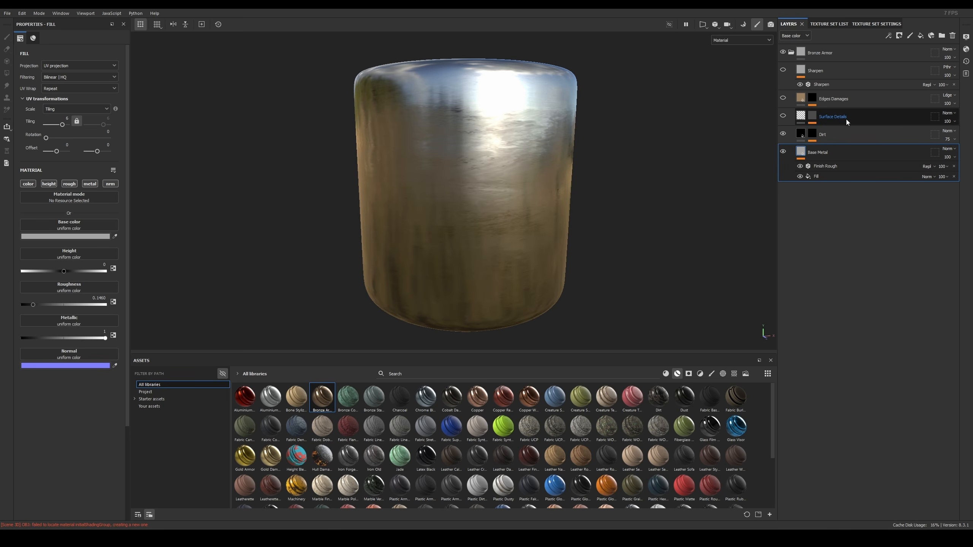
click(784, 134)
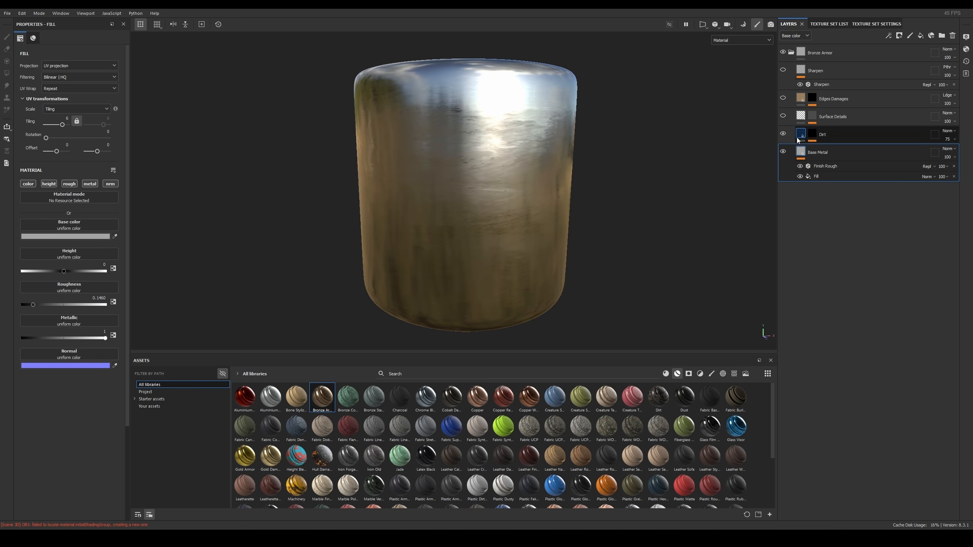
alt+drag(617, 169, 578, 201)
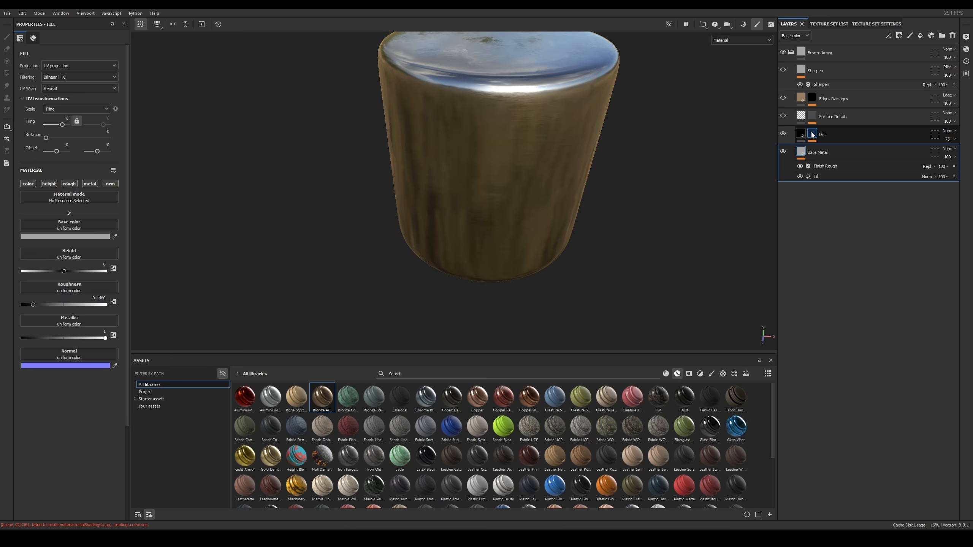
alt+click(812, 134)
mouse_move(441, 148)
alt+mouse_down()
mouse_move(504, 143)
mouse_move(444, 174)
mouse_move(494, 106)
mouse_move(520, 207)
mouse_move(445, 222)
mouse_move(495, 161)
mouse_move(498, 173)
mouse_move(552, 169)
alt+mouse_up()
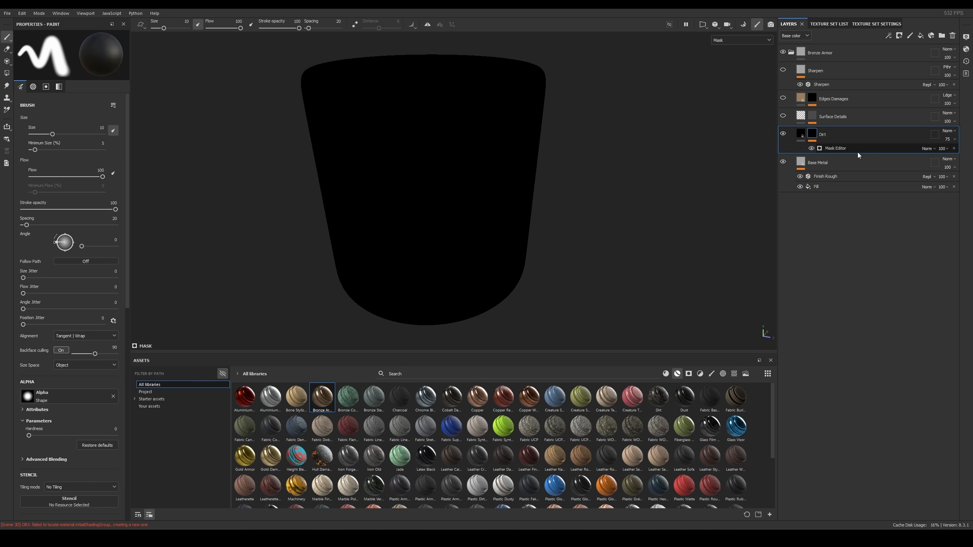
Step: Check the image inputs of the Dirt layer's Mask Editor generator and remove the generator from the mask
click(843, 149)
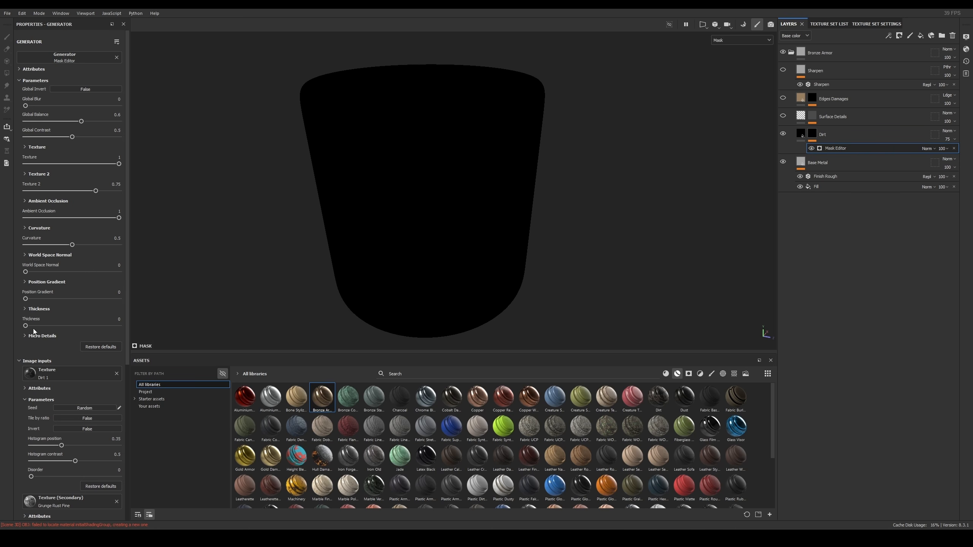
scroll(66, 327, down, 5)
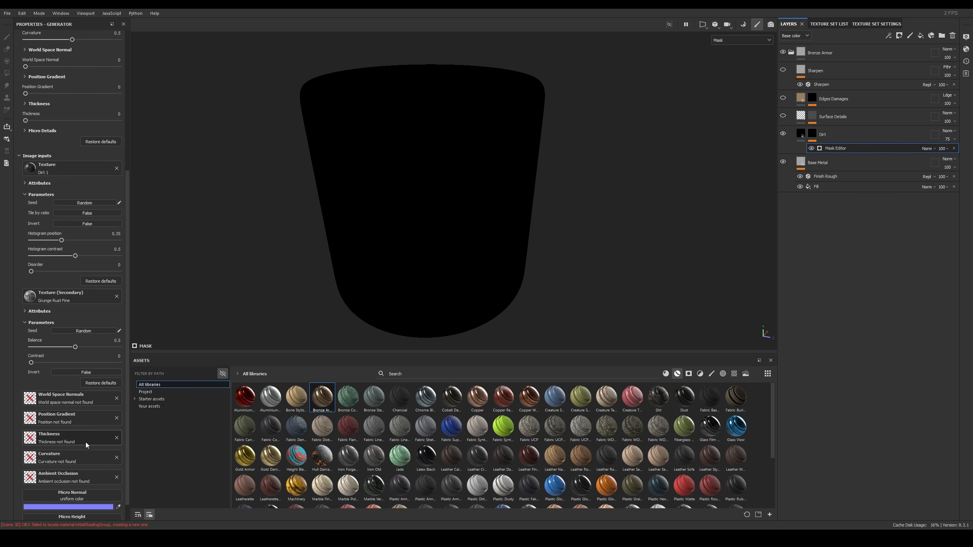
scroll(540, 218, down, 1)
alt+drag(540, 218, 515, 205)
scroll(547, 237, up, 1)
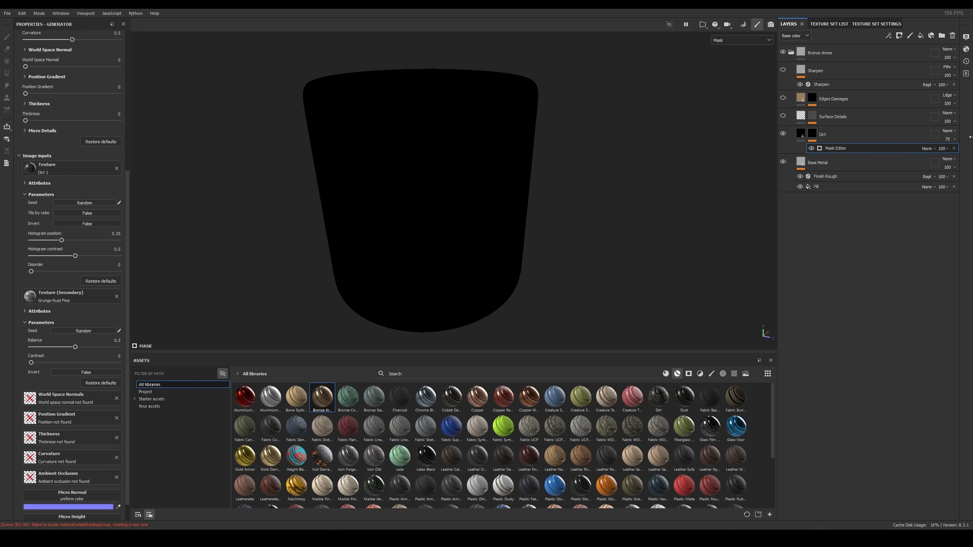
click(954, 149)
mouse_move(604, 170)
alt+mouse_down()
mouse_move(541, 145)
mouse_move(536, 153)
alt+mouse_up()
Step: Select the Dirt layer's mask for painting and switch the viewport from mask to material display
click(827, 135)
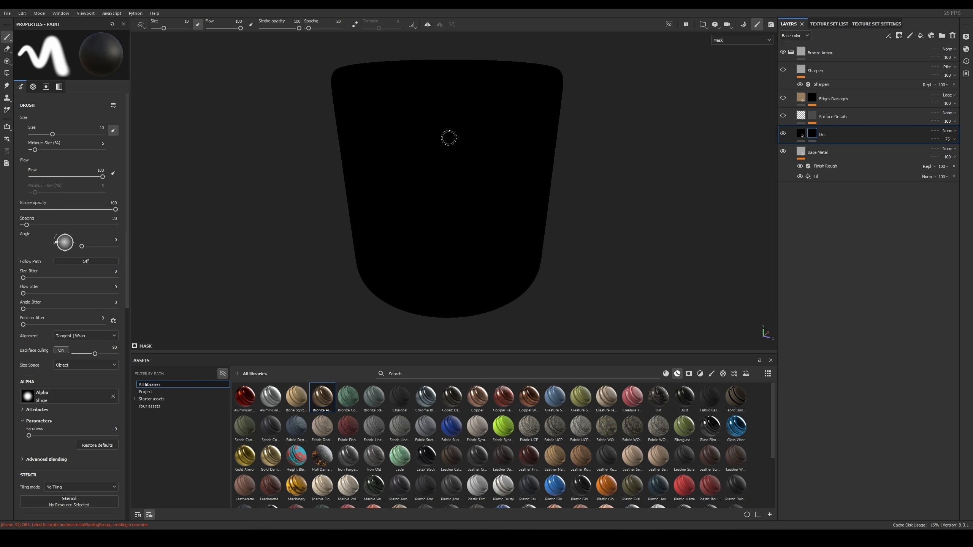
alt+middle_drag(450, 138, 451, 162)
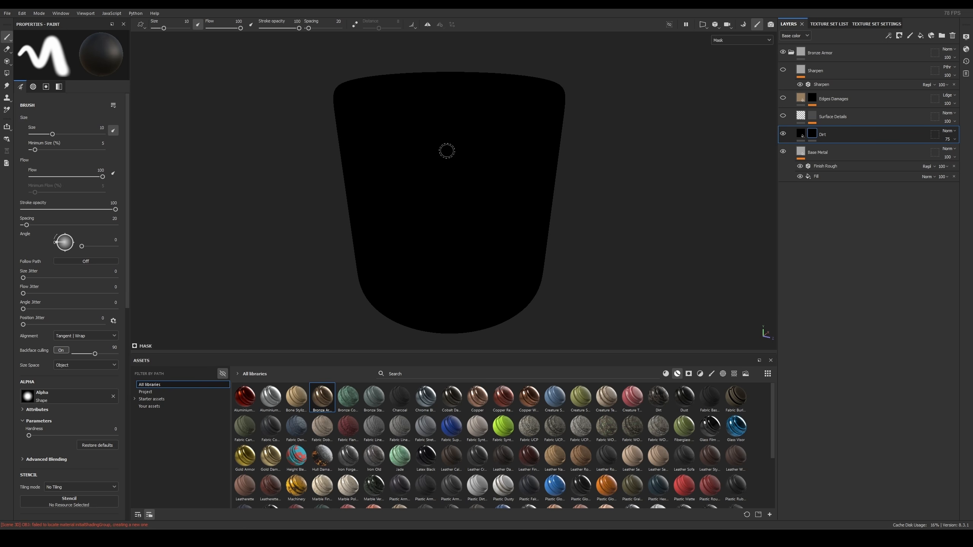
key(m)
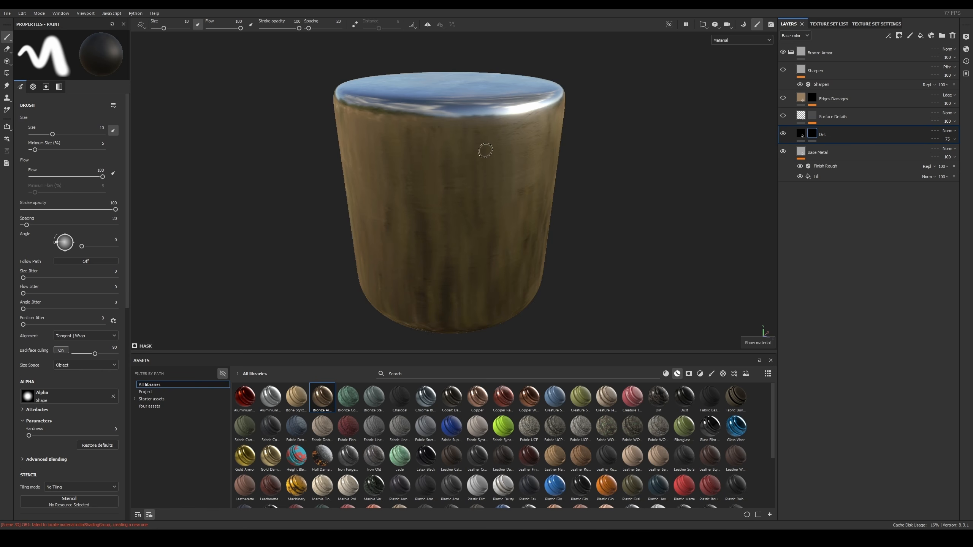
alt+drag(469, 156, 471, 148)
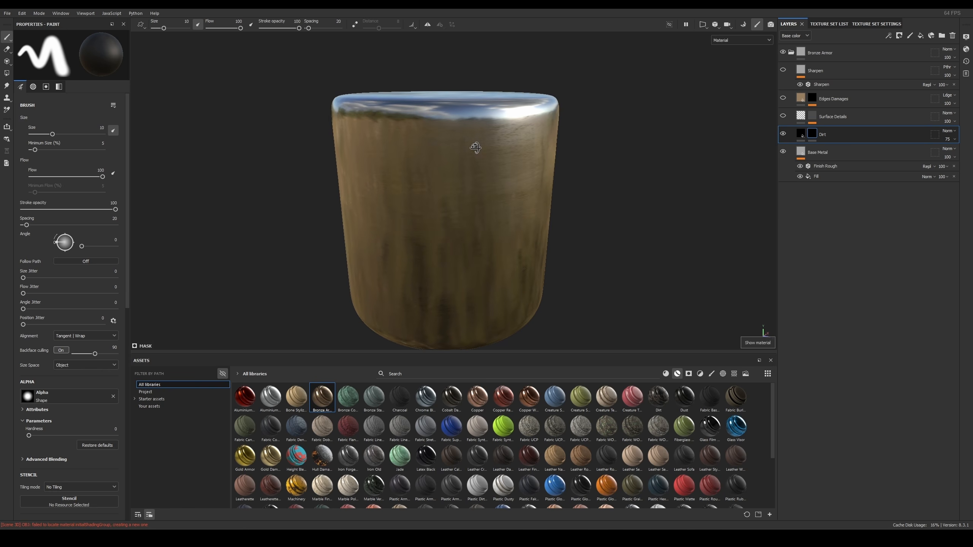
Step: Search the brush library for "dirt" and choose the Dirt 1 brush
click(677, 374)
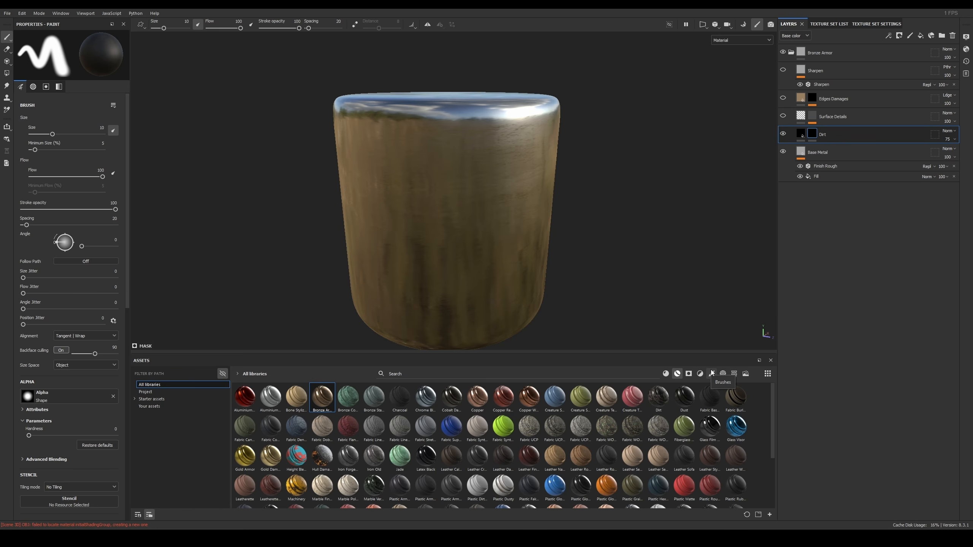
click(712, 373)
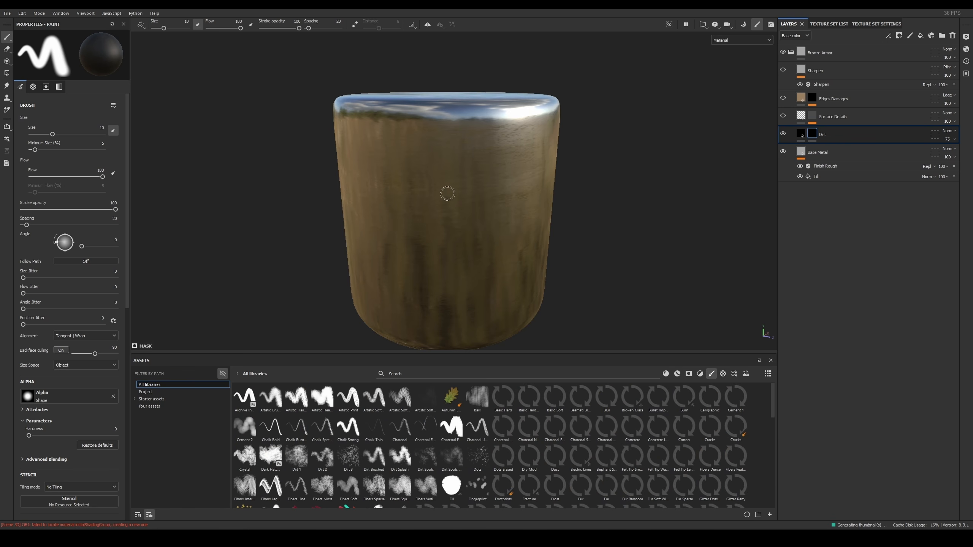
click(441, 371)
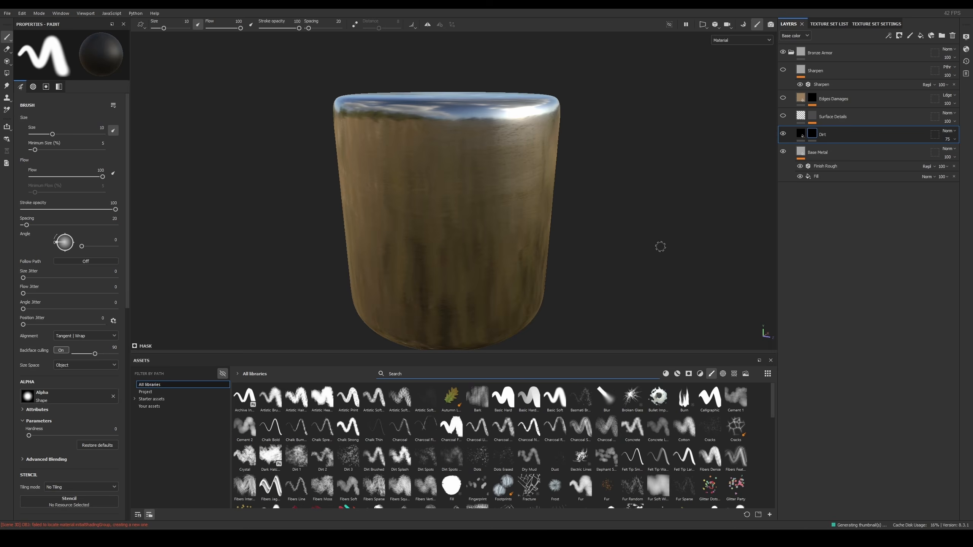
text(dirt)
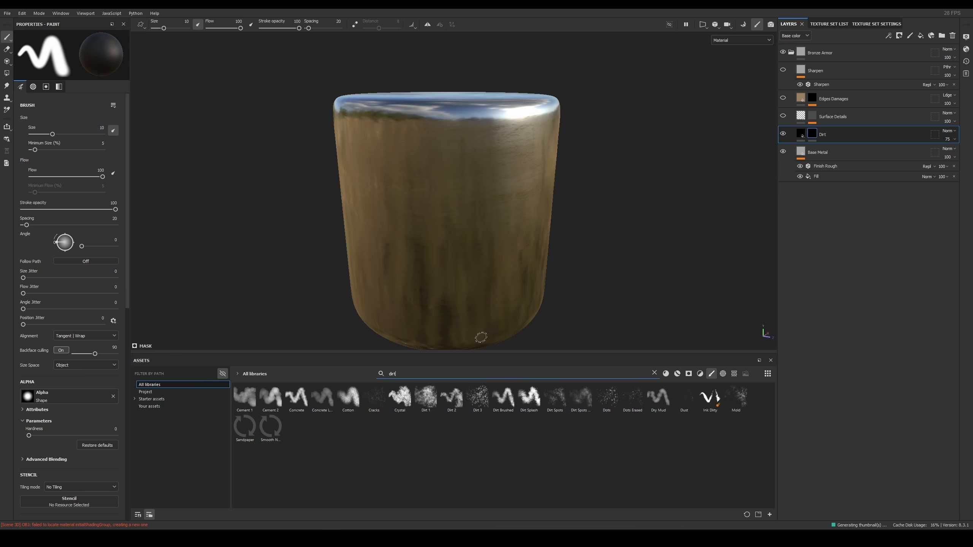
click(428, 395)
alt+drag(465, 197, 461, 189)
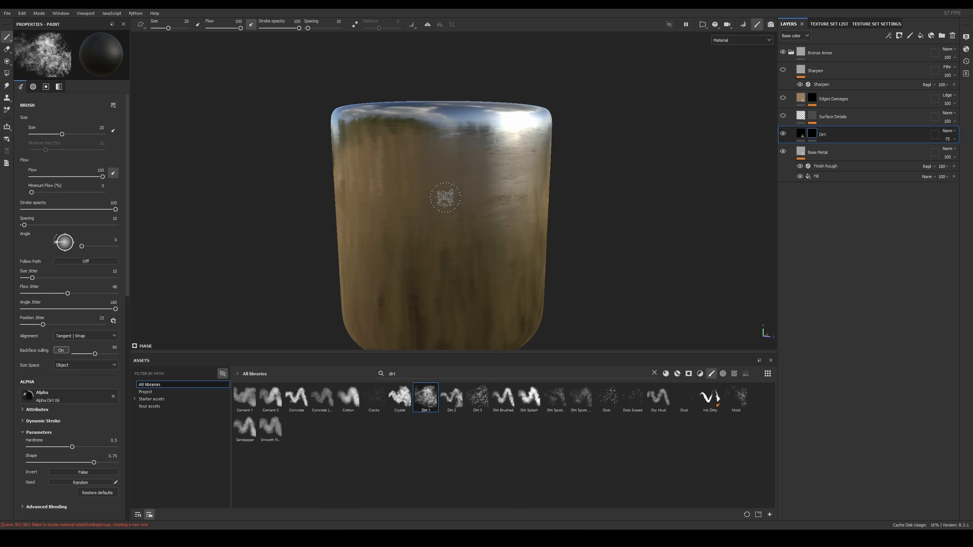
Step: Enlarge the brush to about 45.61 and set its grayscale value to 1
ctrl+right_drag(445, 197, 479, 197)
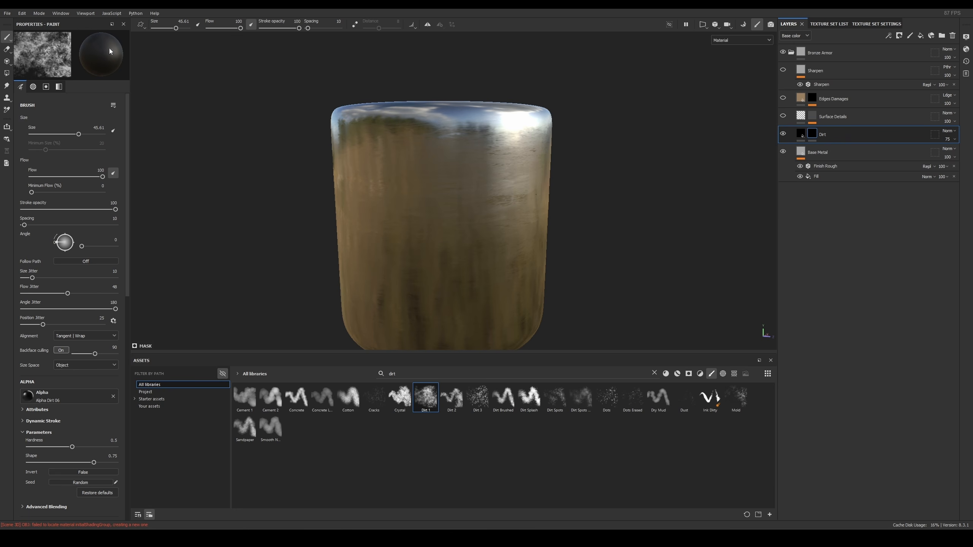
drag(126, 116, 127, 227)
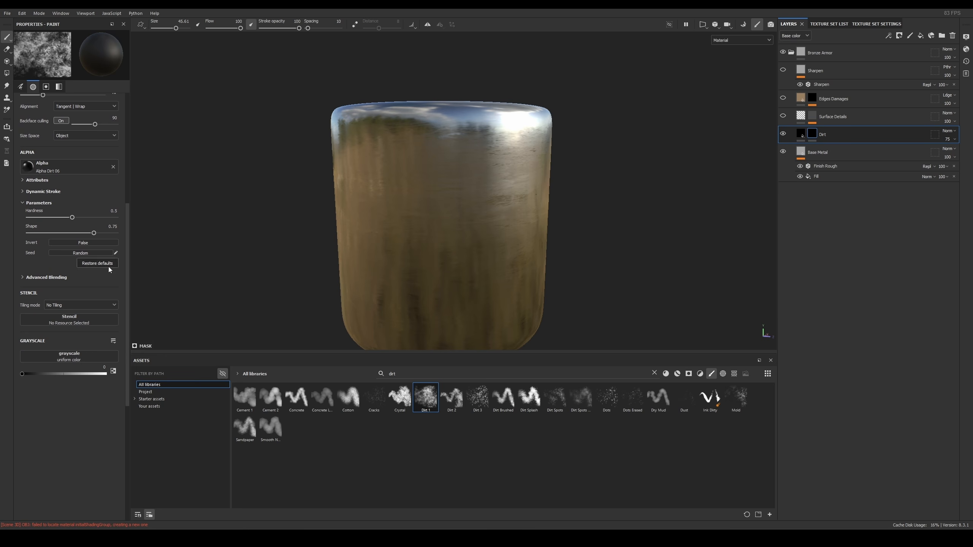
drag(48, 371, 101, 376)
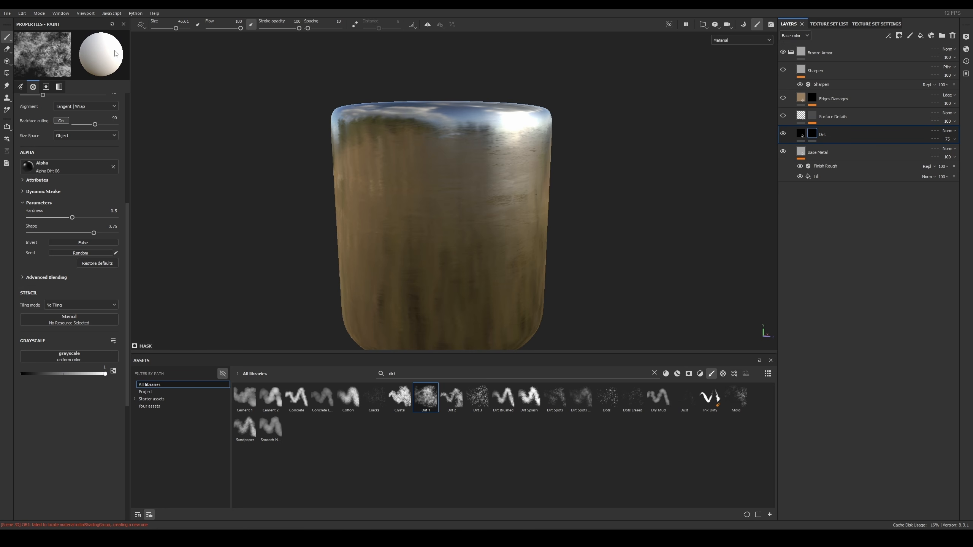
Step: Reduce the brush to about 38.62 and paint full-strength dirt patches on the object's upper and lower side
alt+middle_drag(480, 228, 488, 217)
alt+right_drag(474, 210, 454, 202)
alt+drag(458, 202, 449, 209)
mouse_move(451, 161)
mouse_down()
mouse_move(406, 169)
mouse_move(448, 196)
mouse_up()
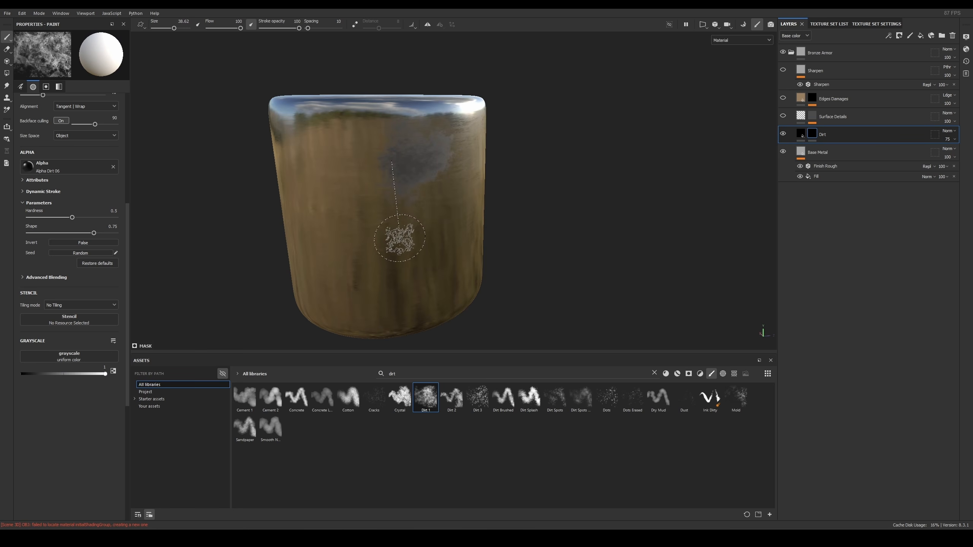
shift+right_drag(400, 239, 391, 239)
mouse_move(346, 312)
mouse_down()
mouse_move(380, 321)
mouse_move(441, 299)
mouse_up()
mouse_move(440, 299)
alt+mouse_down()
mouse_move(410, 273)
mouse_move(383, 271)
alt+mouse_up()
alt+middle_drag(384, 271, 348, 256)
alt+drag(441, 230, 378, 234)
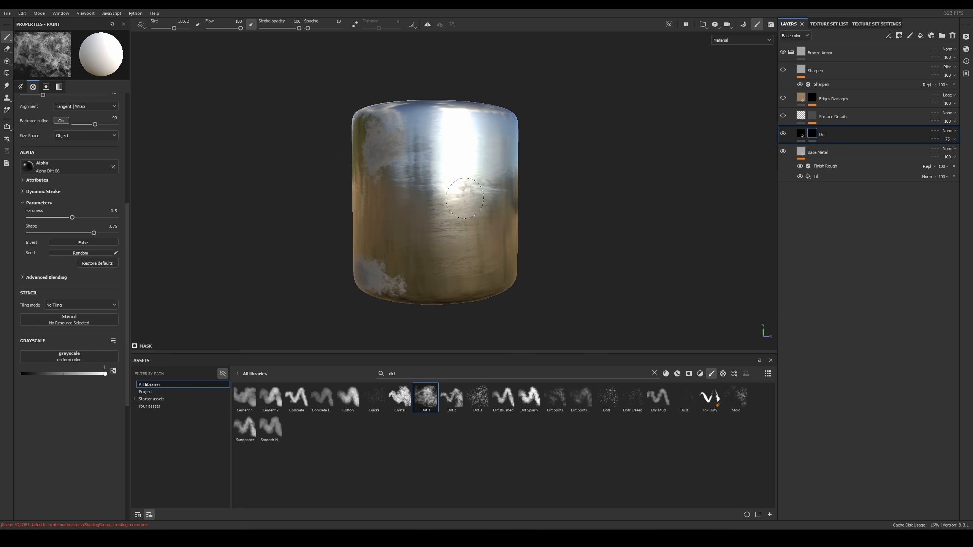
Step: Rotate around the object and paint more full-strength dirt along its side, top rim and lower edge
drag(465, 197, 457, 208)
alt+drag(397, 215, 428, 217)
alt+middle_drag(380, 220, 439, 224)
alt+drag(559, 218, 592, 217)
shift+right_drag(456, 165, 446, 165)
drag(435, 124, 393, 119)
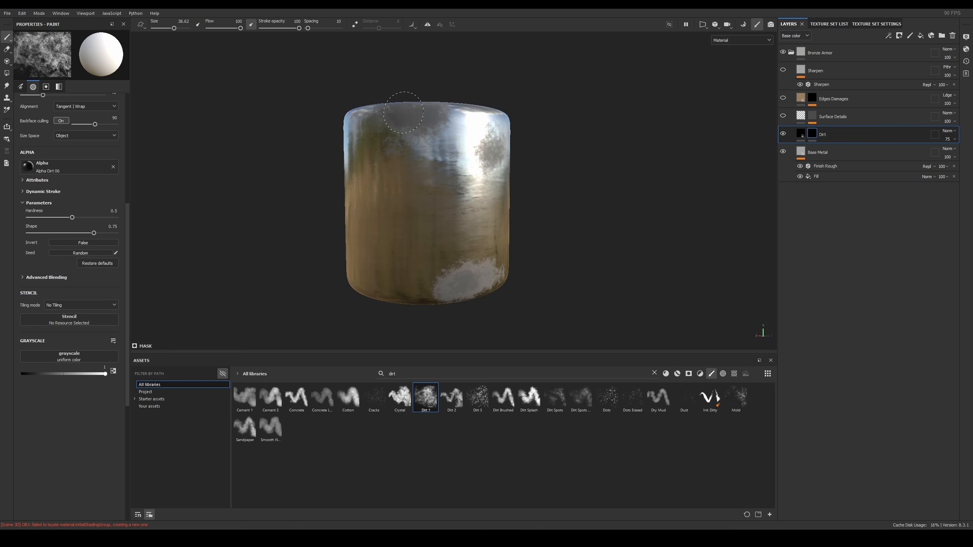
alt+drag(383, 249, 399, 228)
drag(393, 303, 420, 286)
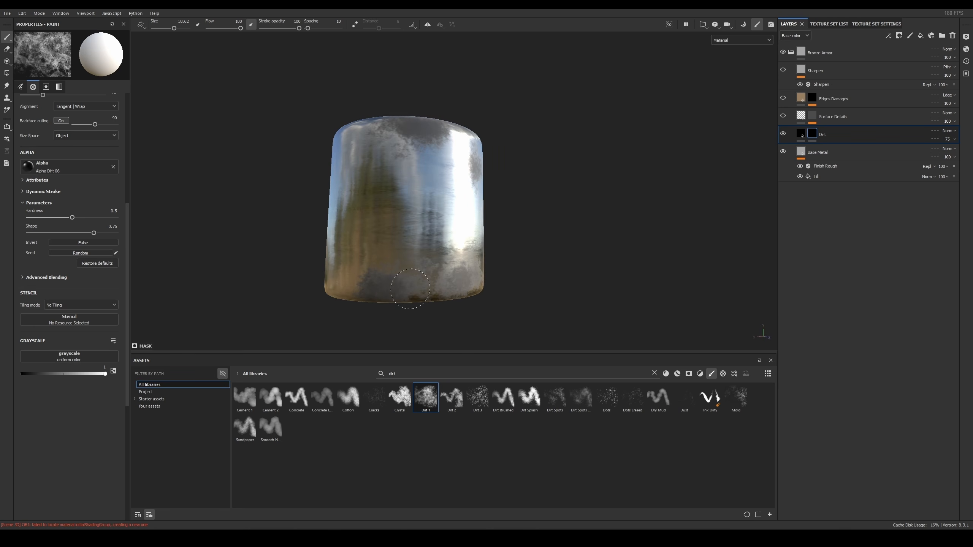
Step: Paint another full-strength dirt patch across the middle of the object's side
alt+drag(492, 231, 420, 234)
alt+right_drag(441, 230, 483, 229)
alt+middle_drag(485, 229, 429, 244)
alt+drag(428, 244, 395, 237)
mouse_move(443, 201)
mouse_down()
mouse_move(452, 212)
mouse_move(428, 248)
mouse_up()
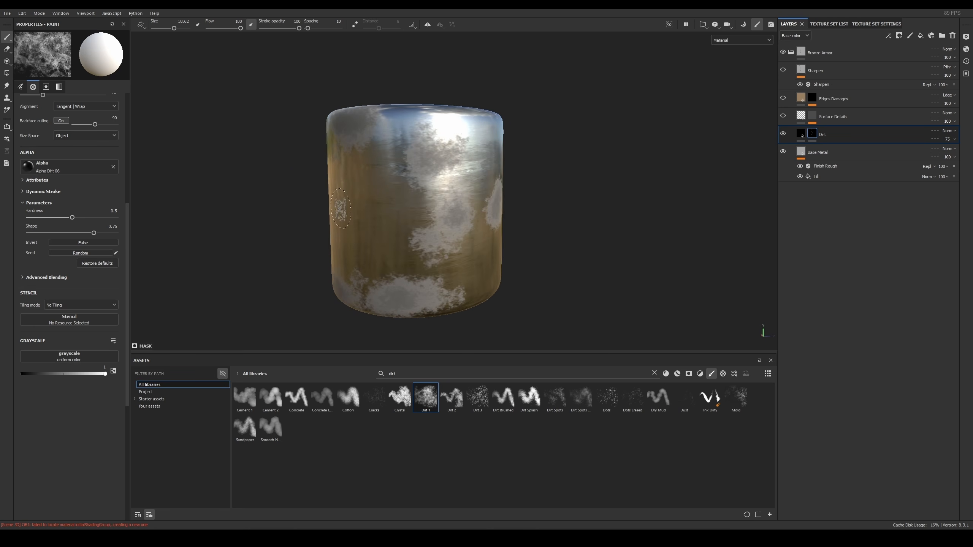
alt+drag(341, 211, 523, 167)
alt+middle_drag(523, 166, 487, 171)
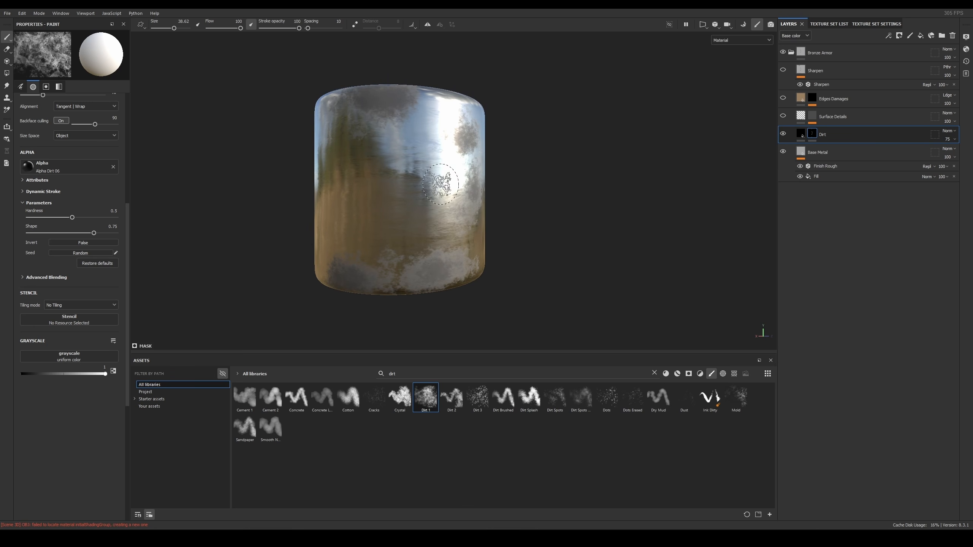
Step: Set the brush grayscale to about 0.4027 and paint fainter dirt above the object's lower edge
drag(96, 374, 63, 374)
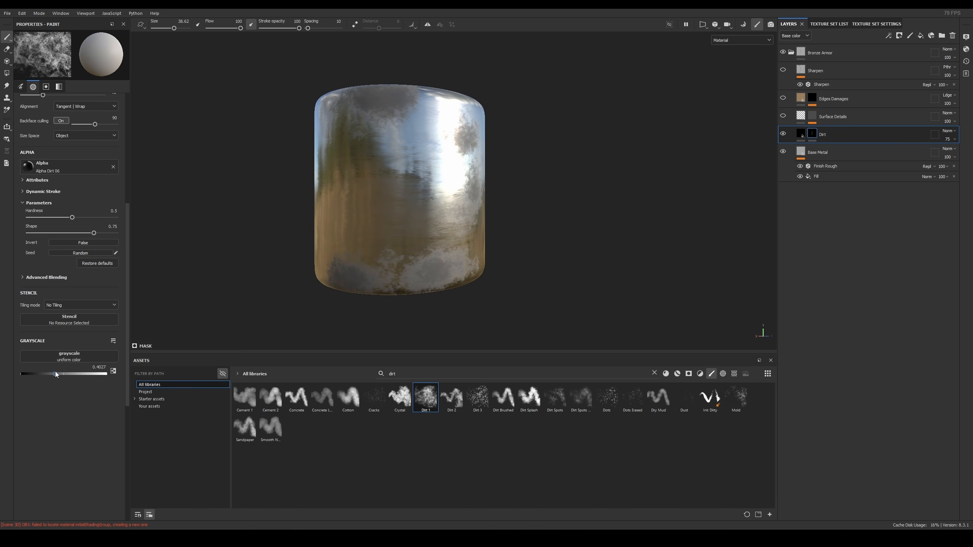
alt+middle_drag(446, 267, 430, 223)
scroll(431, 223, up, 5)
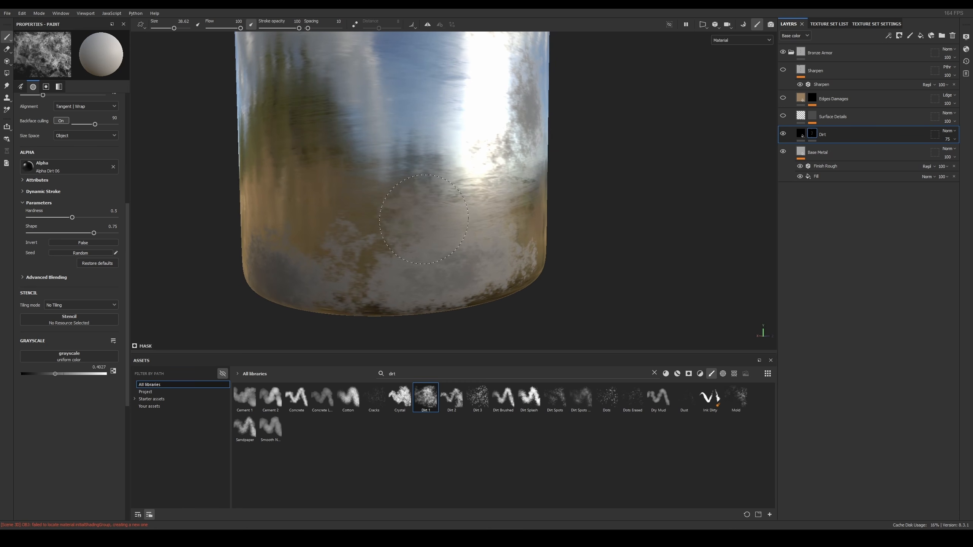
alt+drag(377, 201, 407, 193)
scroll(334, 180, down, 5)
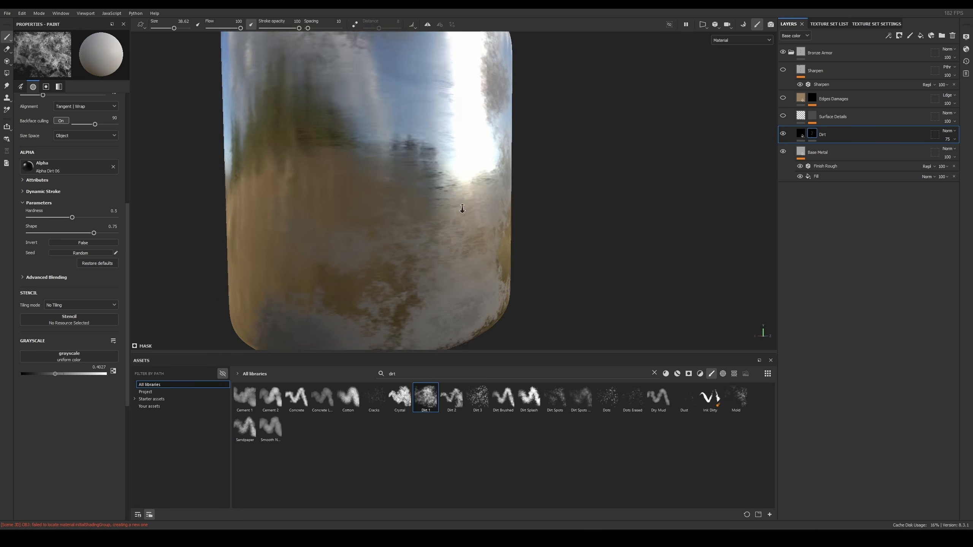
Step: Display the Dirt layer's mask in the viewport and paint more mid-gray dirt between the lower white patches
click(802, 134)
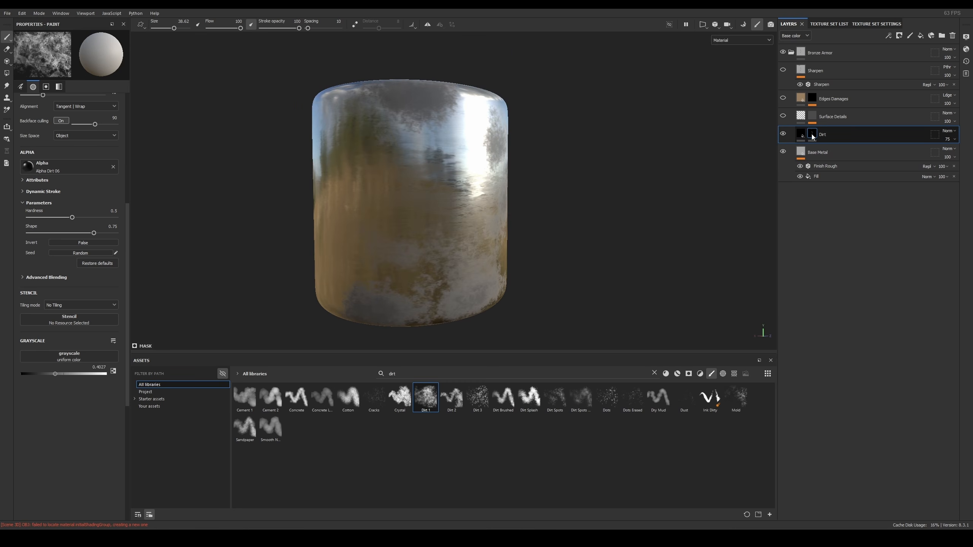
alt+click(813, 134)
alt+drag(427, 260, 460, 233)
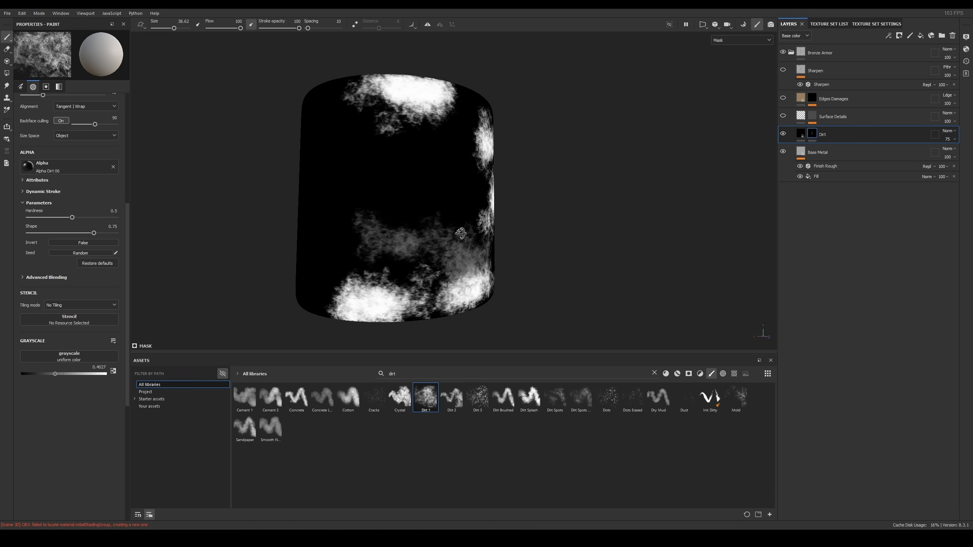
mouse_move(406, 269)
mouse_down()
mouse_move(341, 272)
mouse_move(414, 282)
mouse_up()
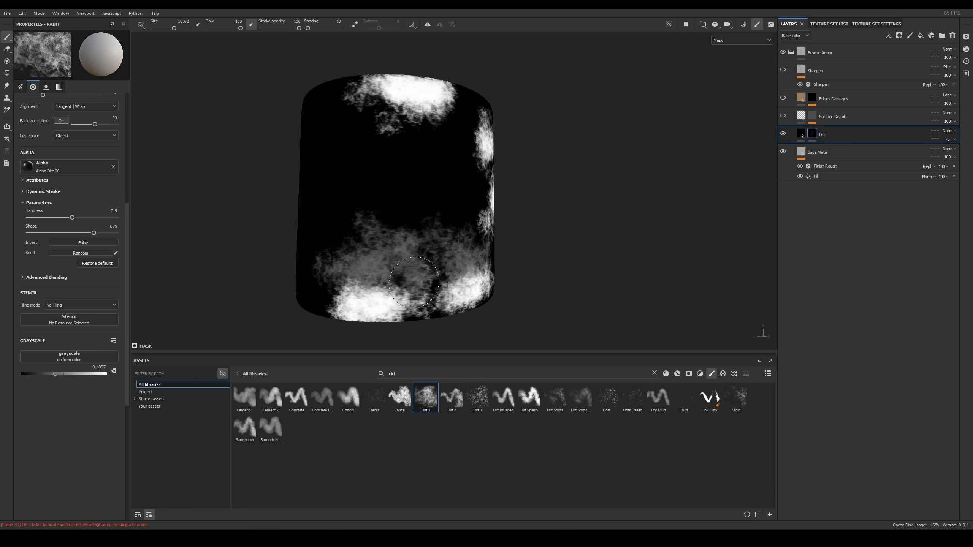
Step: Set the brush grayscale to about 0.0973 and paint very faint dirt over the black middle area of the mask
drag(45, 377, 29, 378)
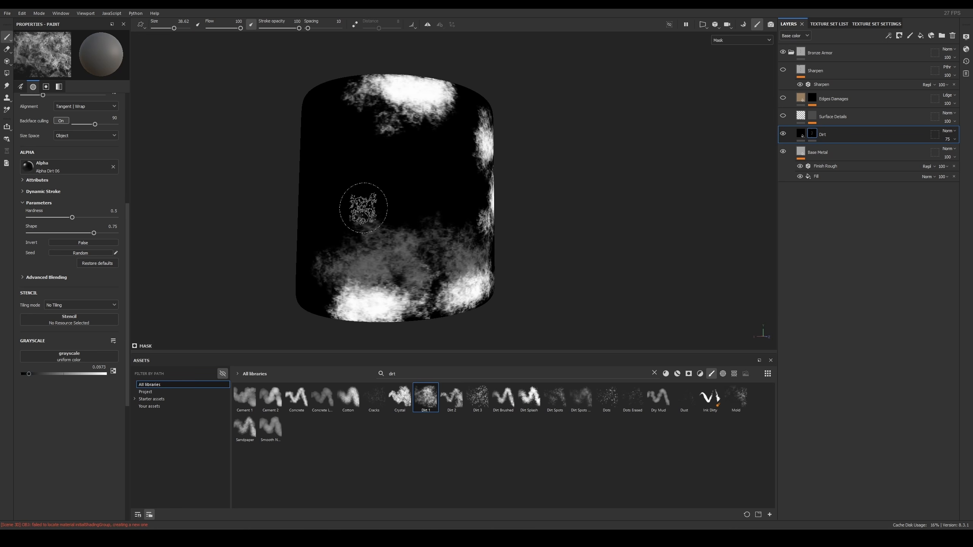
mouse_move(344, 210)
mouse_down()
mouse_move(406, 202)
mouse_move(423, 174)
mouse_move(341, 163)
mouse_up()
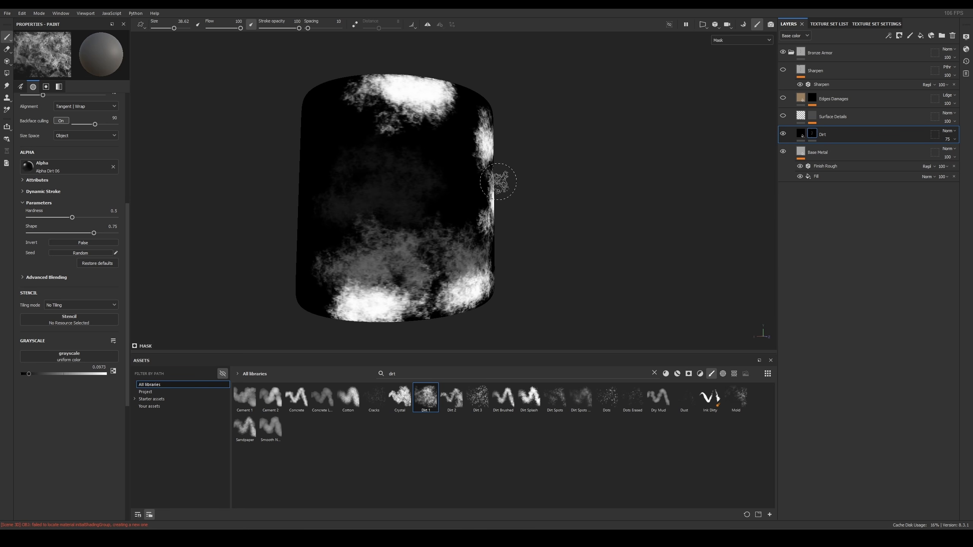
Step: Return the viewport to material display and examine the painted dirt from several angles
key(m)
alt+drag(449, 171, 406, 211)
mouse_move(481, 218)
alt+right_down()
mouse_move(482, 156)
mouse_move(496, 174)
alt+right_up()
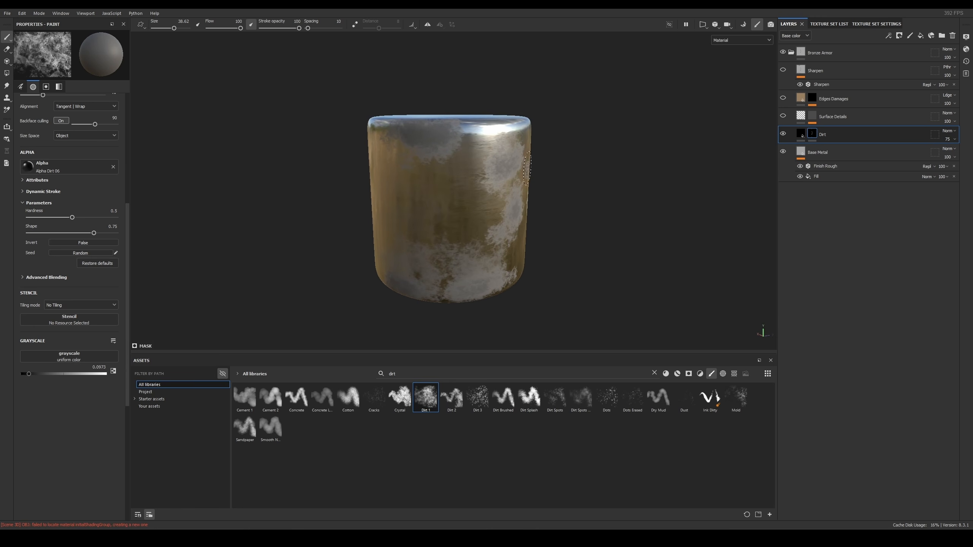
alt+drag(506, 152, 554, 160)
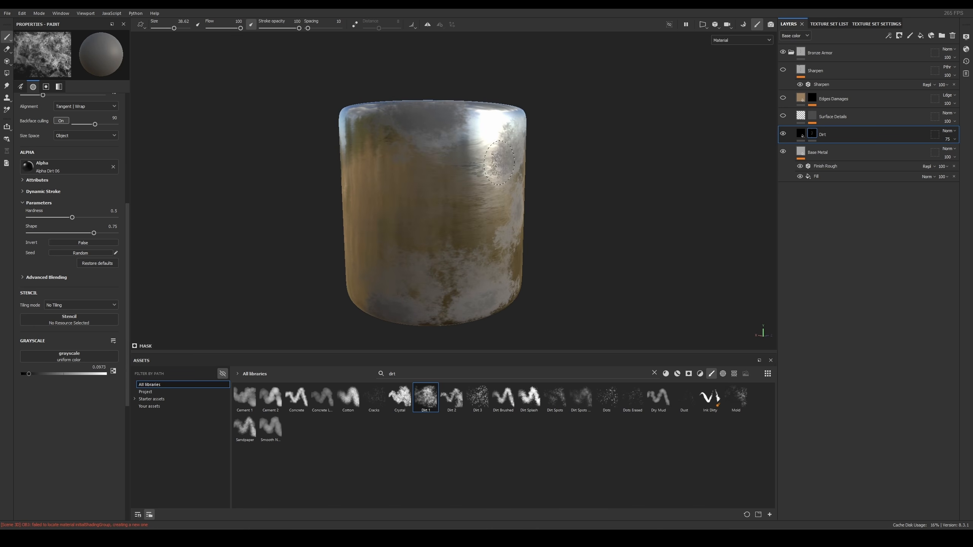
mouse_move(466, 128)
alt+mouse_down()
mouse_move(459, 116)
mouse_move(454, 146)
alt+mouse_up()
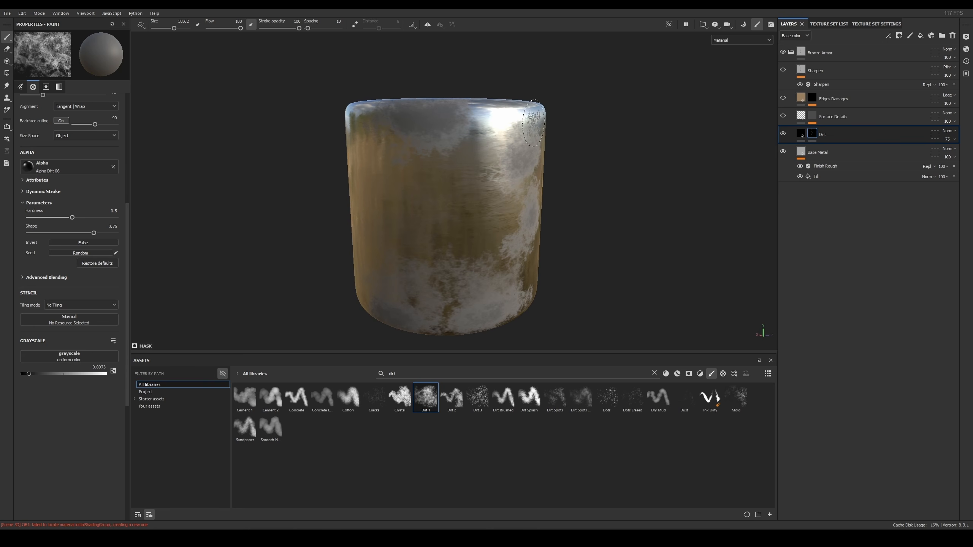
Step: Select the Dirt layer's fill and set its base color to a dark orange-brown, about 583713
click(801, 133)
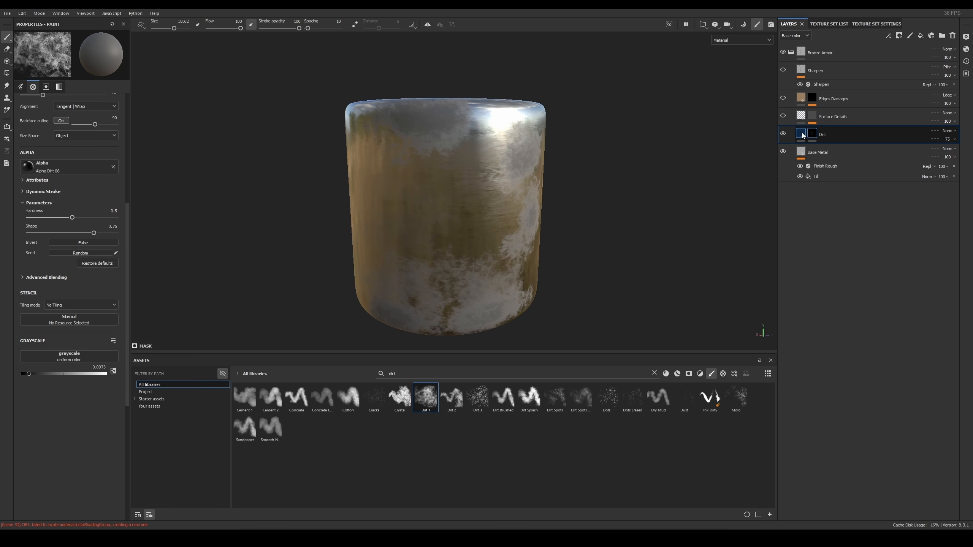
click(801, 134)
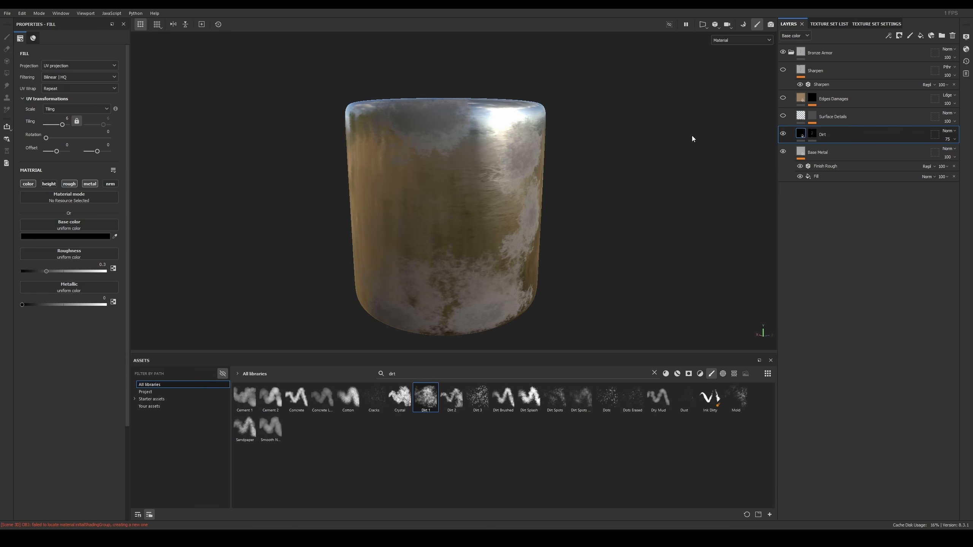
click(78, 236)
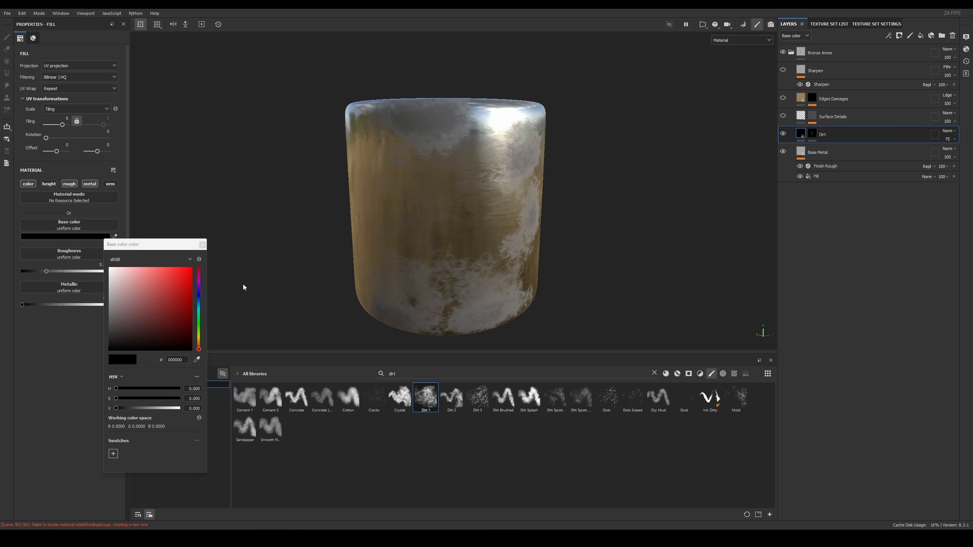
drag(196, 325, 148, 309)
click(167, 317)
click(175, 321)
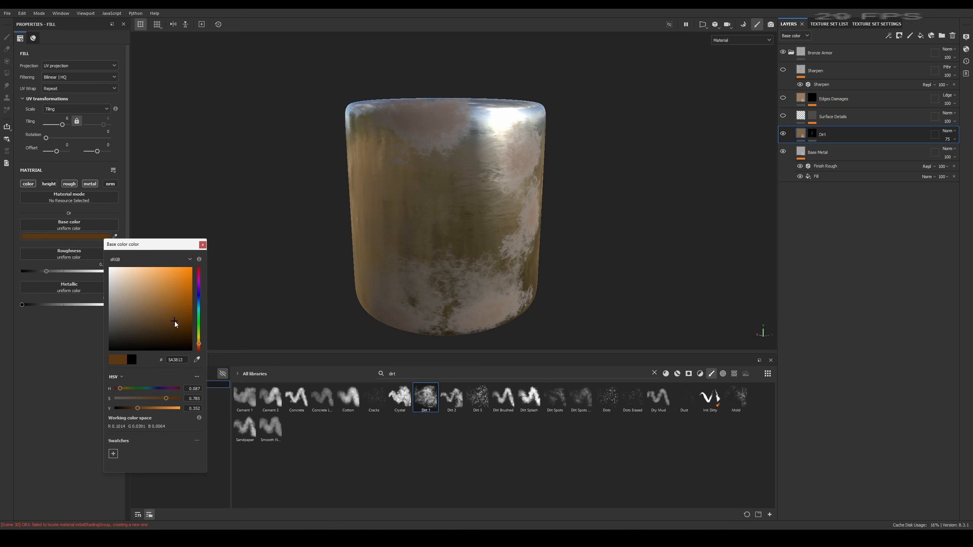
click(202, 246)
Step: Set the Dirt fill's roughness to about 0.7788
alt+drag(477, 259, 430, 259)
click(74, 272)
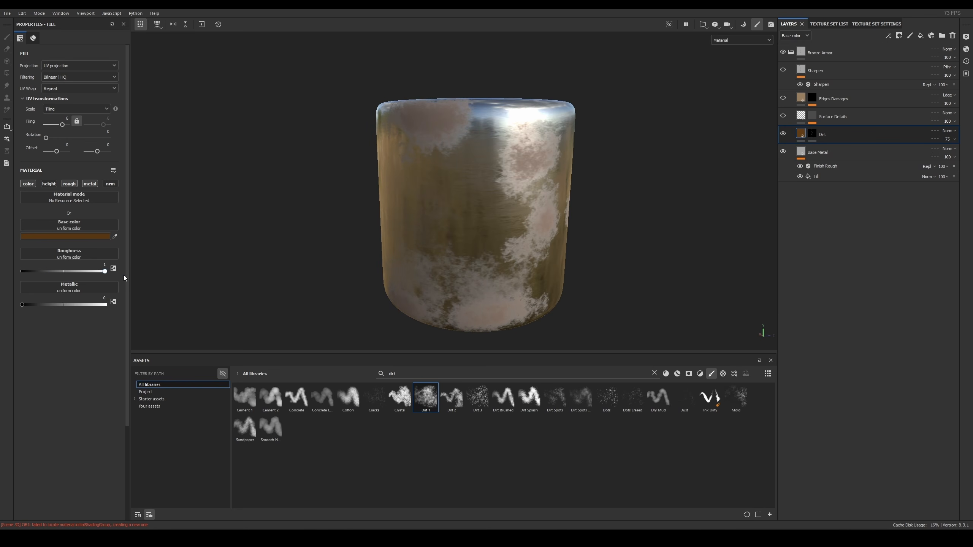
mouse_move(124, 276)
mouse_down()
mouse_move(25, 274)
mouse_move(83, 276)
mouse_up()
Step: Display the base color channel in the viewport and change the Dirt fill's base color to brown 6A3D0D
key(c)
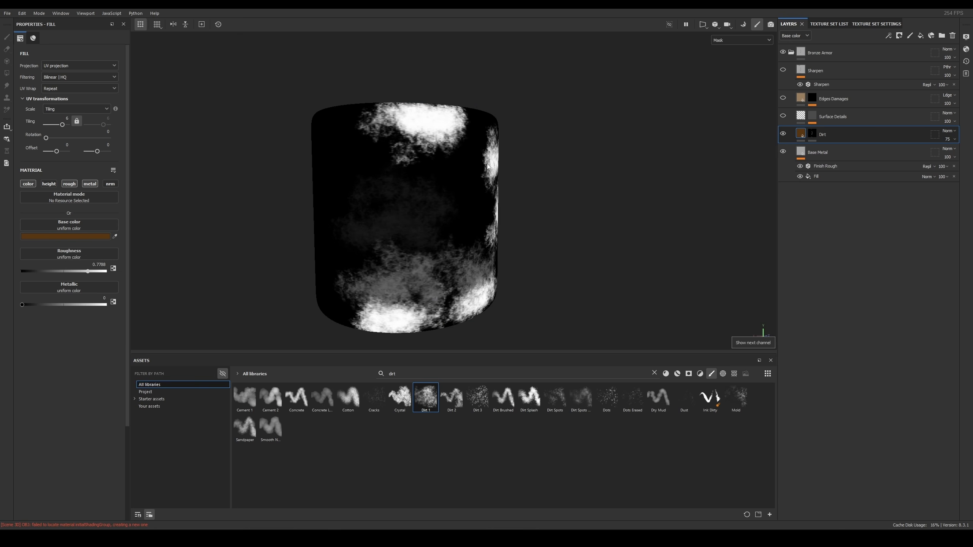
key(c)
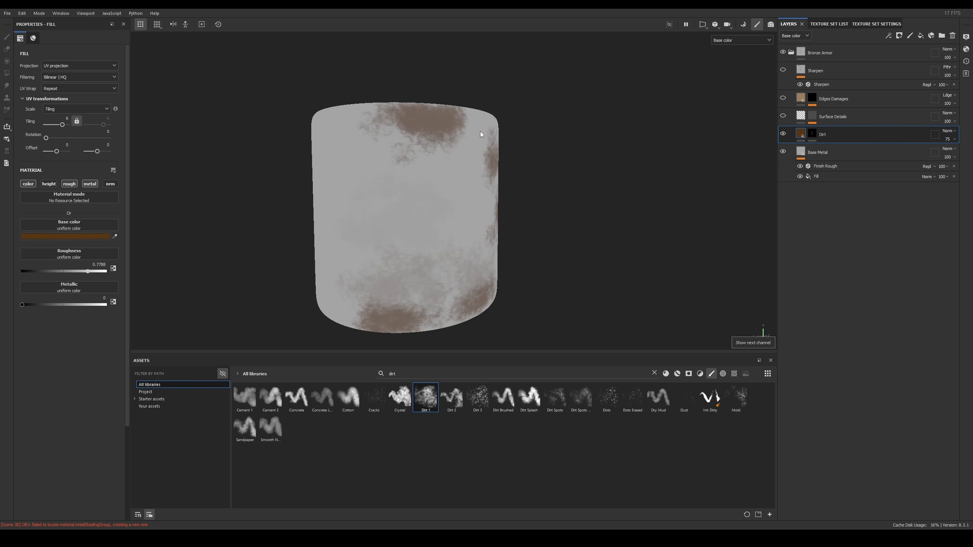
scroll(479, 145, up, 3)
alt+drag(478, 158, 442, 181)
click(90, 237)
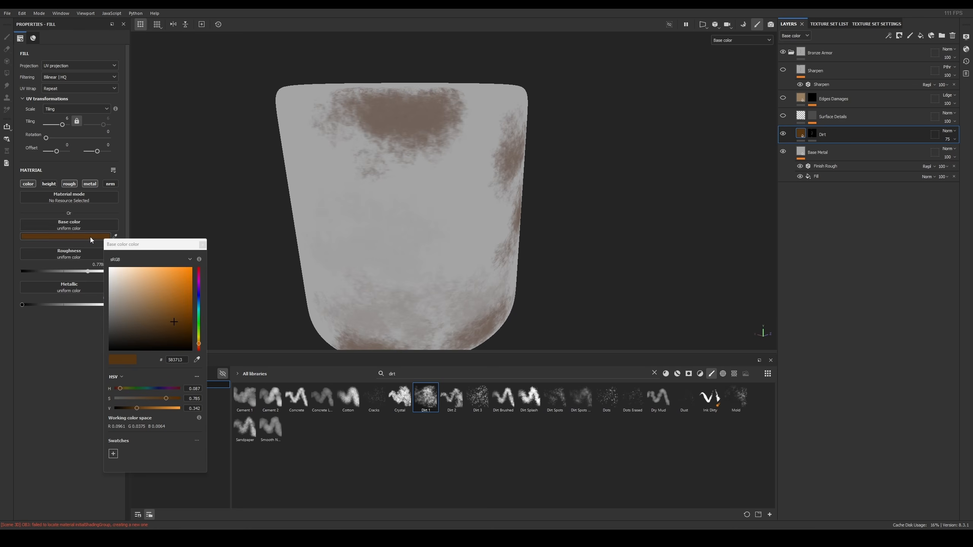
mouse_move(184, 334)
mouse_down()
mouse_move(180, 345)
mouse_move(183, 329)
mouse_up()
click(153, 408)
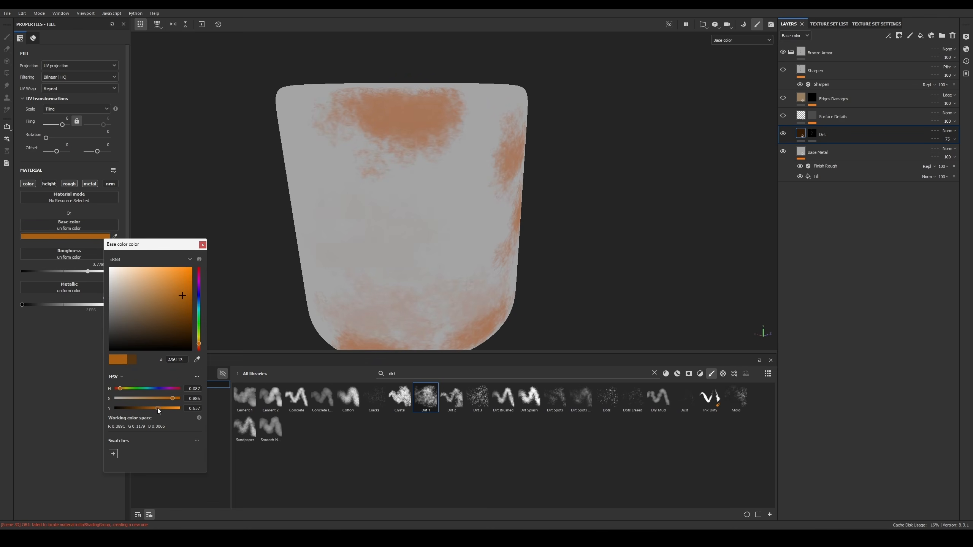
click(179, 319)
drag(179, 320, 182, 315)
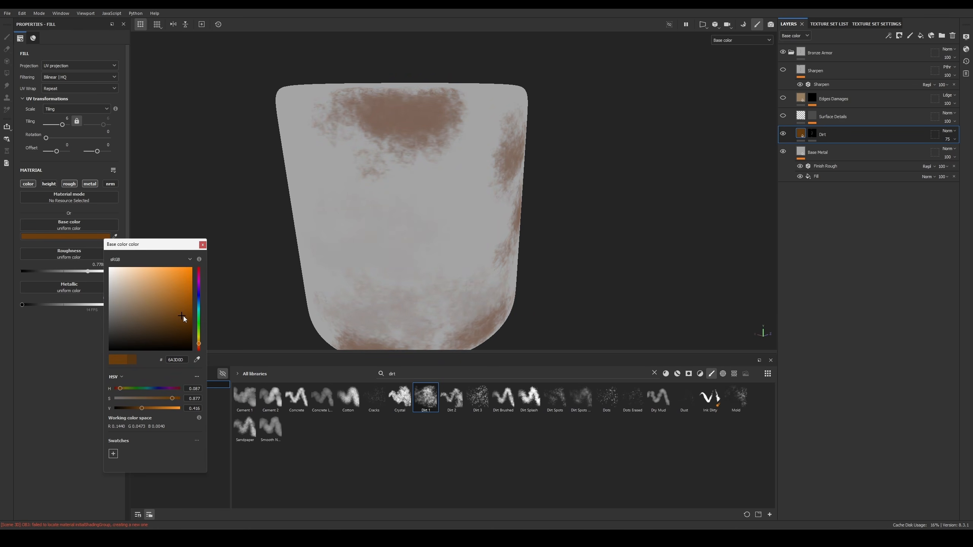
Step: Switch the viewport back to material display, close the color picker and examine the brown dirt on the object
scroll(459, 171, down, 5)
scroll(443, 234, up, 4)
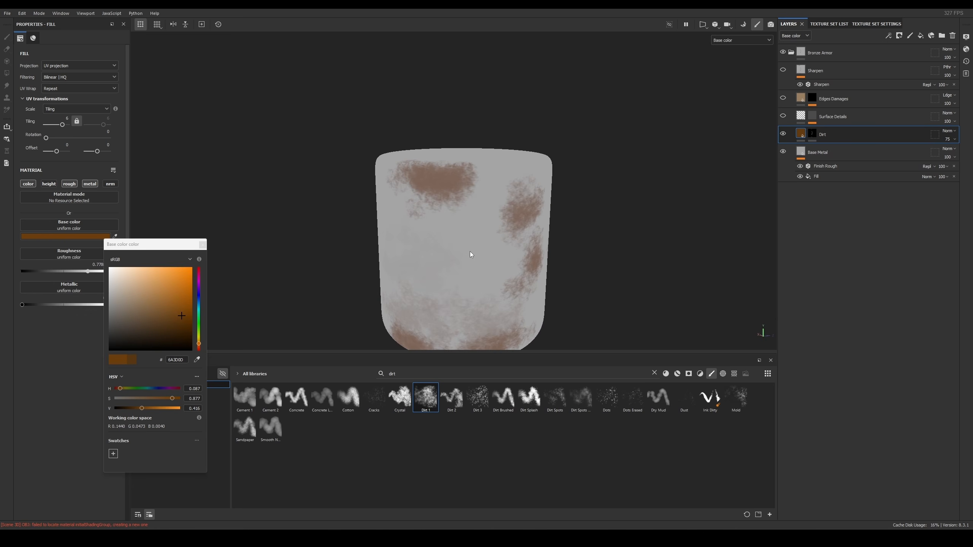
key(m)
mouse_move(484, 220)
alt+mouse_down()
mouse_move(480, 191)
mouse_move(421, 191)
mouse_move(402, 157)
mouse_move(556, 172)
mouse_move(449, 260)
mouse_move(493, 228)
alt+mouse_up()
alt+right_drag(493, 228, 386, 90)
alt+drag(459, 168, 468, 138)
alt+right_drag(450, 200, 498, 287)
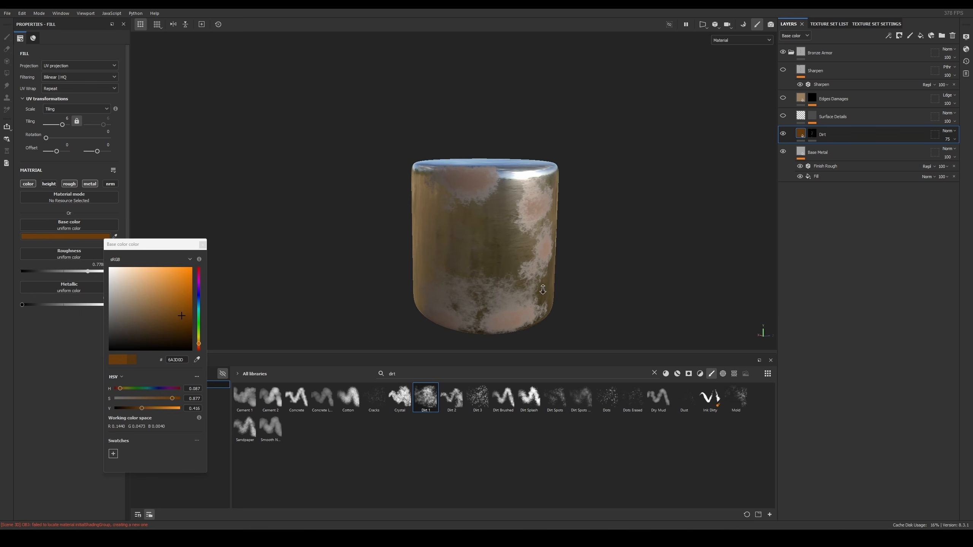
click(202, 245)
alt+middle_drag(475, 218, 453, 196)
alt+right_drag(453, 196, 486, 203)
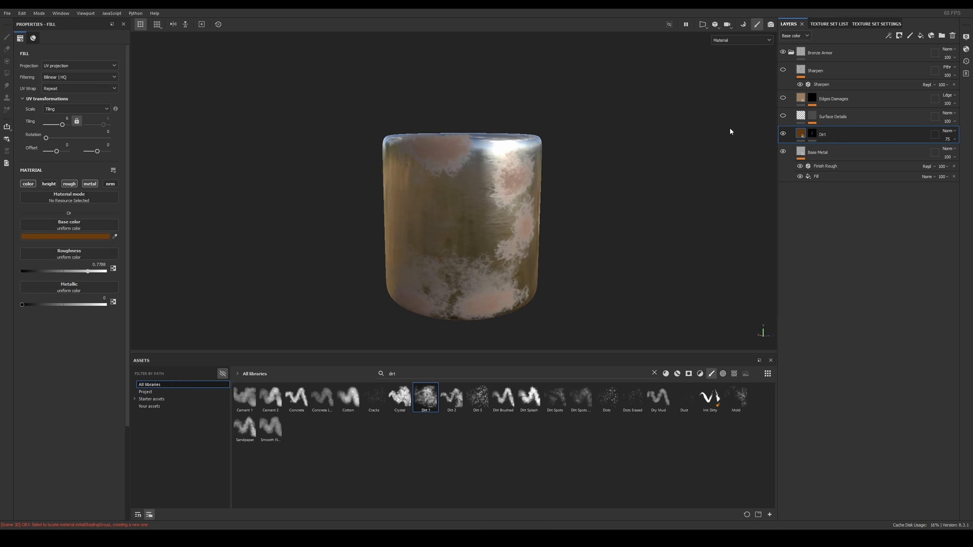
Step: Show the Surface Details layer, inspect its mask, and compare the material with the layer off and on
click(784, 116)
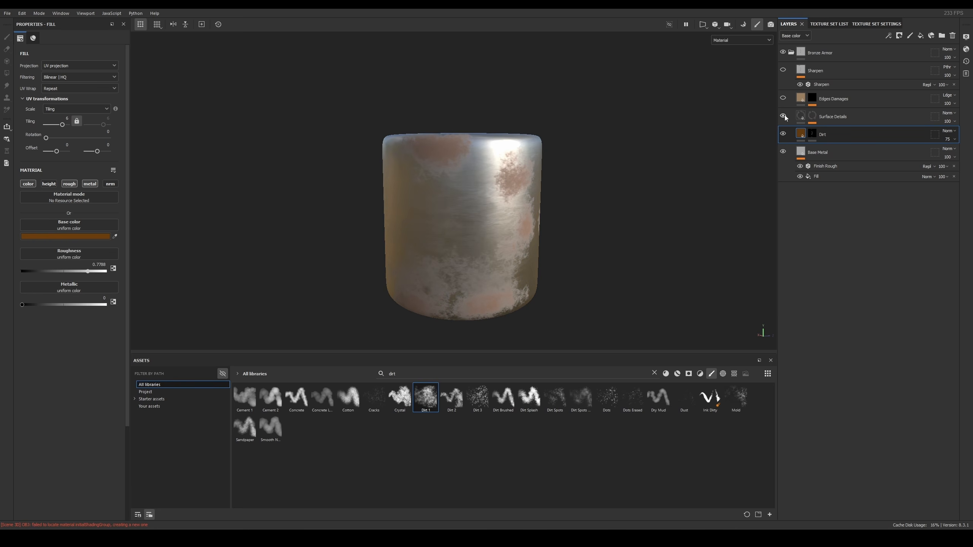
click(812, 116)
mouse_move(575, 207)
alt+mouse_down()
mouse_move(547, 191)
mouse_move(682, 182)
mouse_move(623, 194)
alt+mouse_up()
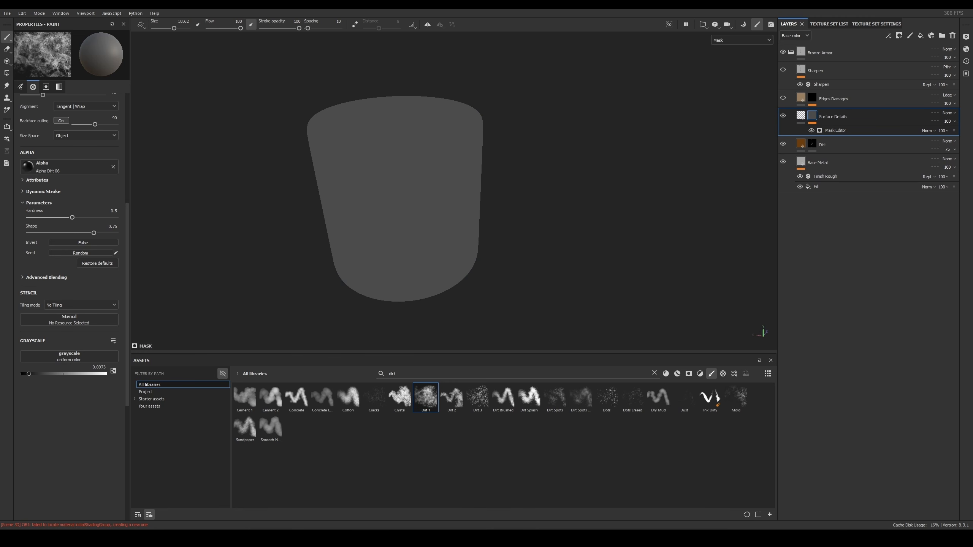
key(m)
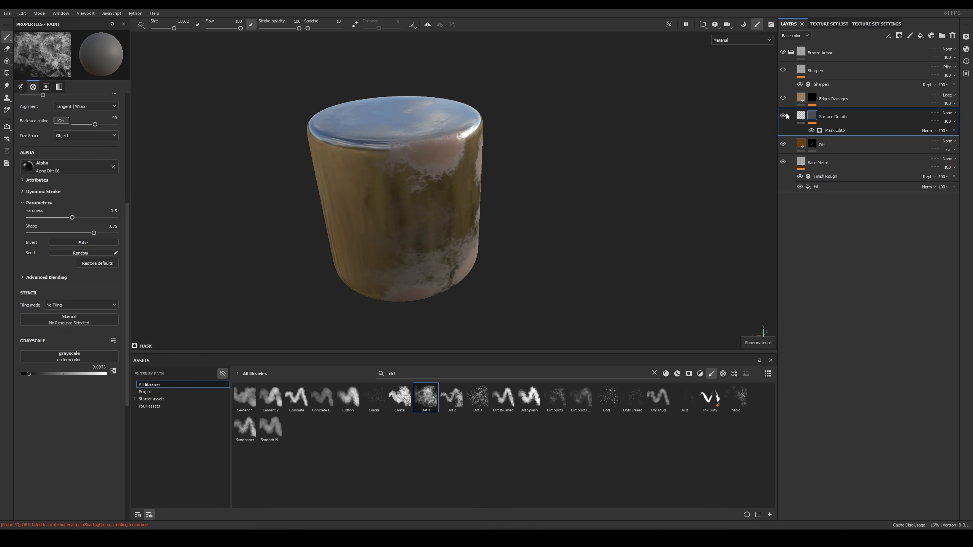
click(786, 115)
click(786, 115)
alt+drag(502, 192, 662, 142)
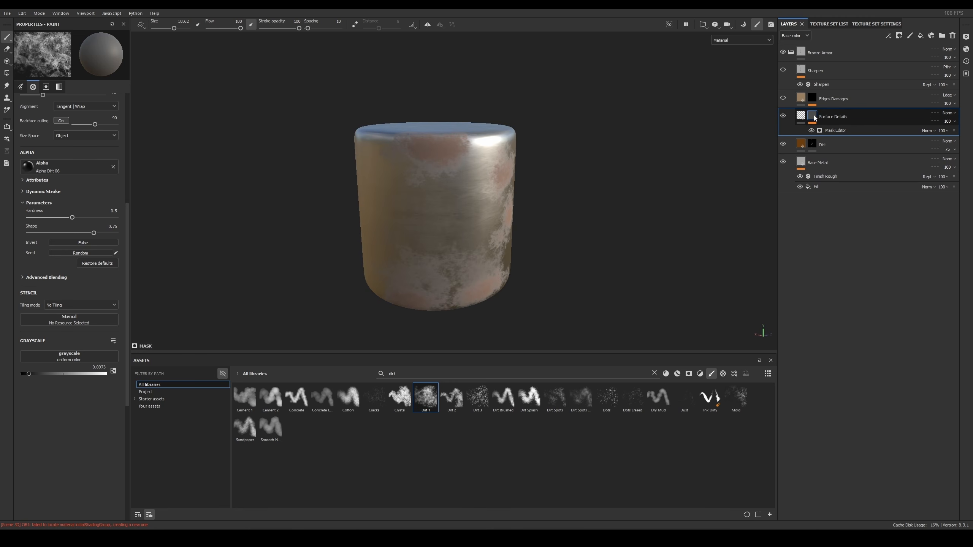
Step: Delete the Surface Details and Edges Damages layers and make the Sharpen layer visible
key(alt)
click(860, 119)
key(Delete)
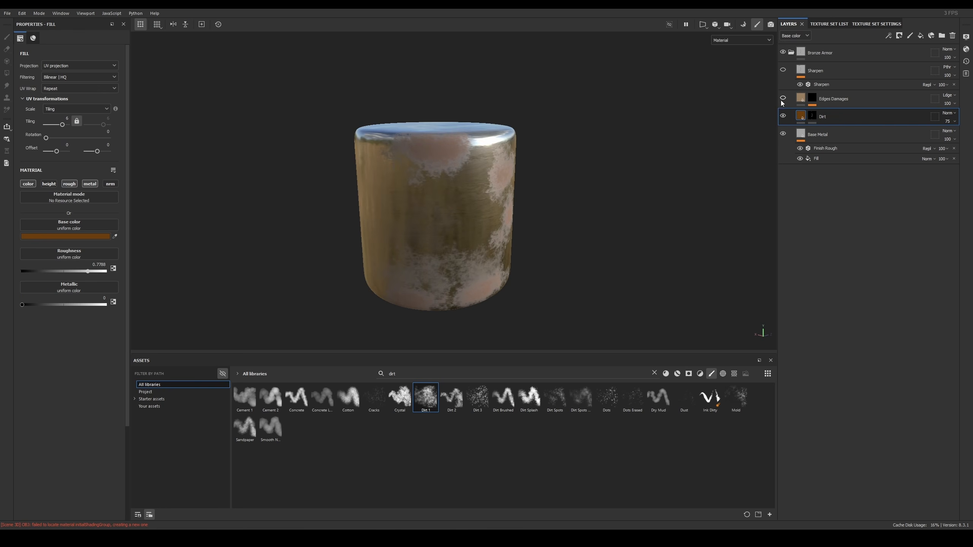
click(842, 106)
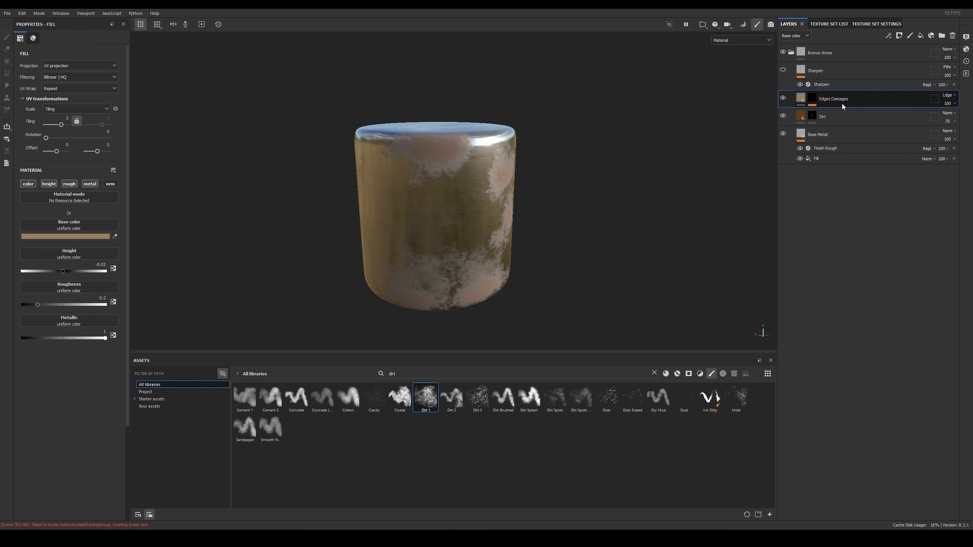
key(Delete)
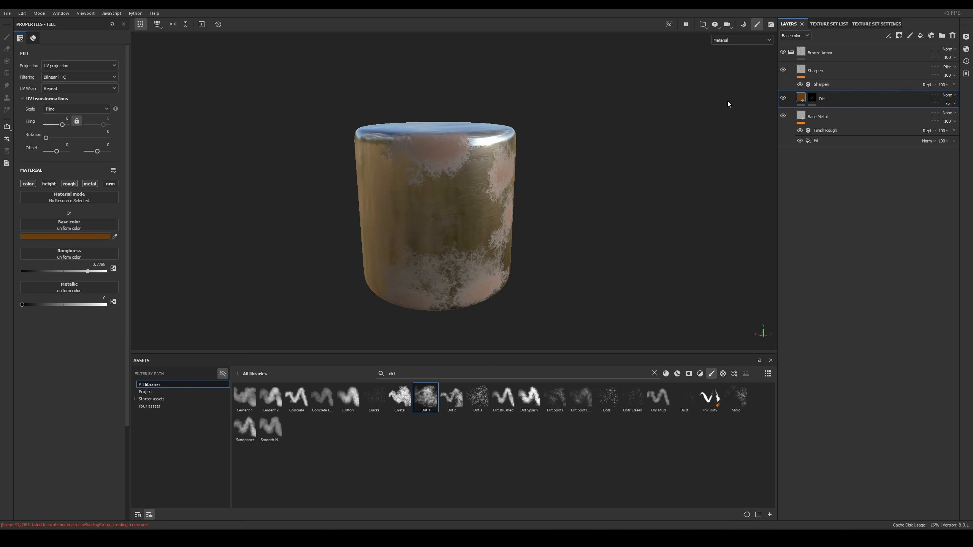
Step: Examine the sharpened dirt from several angles and under rotated environment lighting
alt+drag(495, 186, 424, 184)
mouse_move(603, 168)
shift+right_down()
mouse_move(582, 168)
mouse_move(592, 169)
shift+right_up()
mouse_move(477, 187)
alt+mouse_down()
mouse_move(596, 174)
mouse_move(539, 153)
mouse_move(480, 191)
alt+mouse_up()
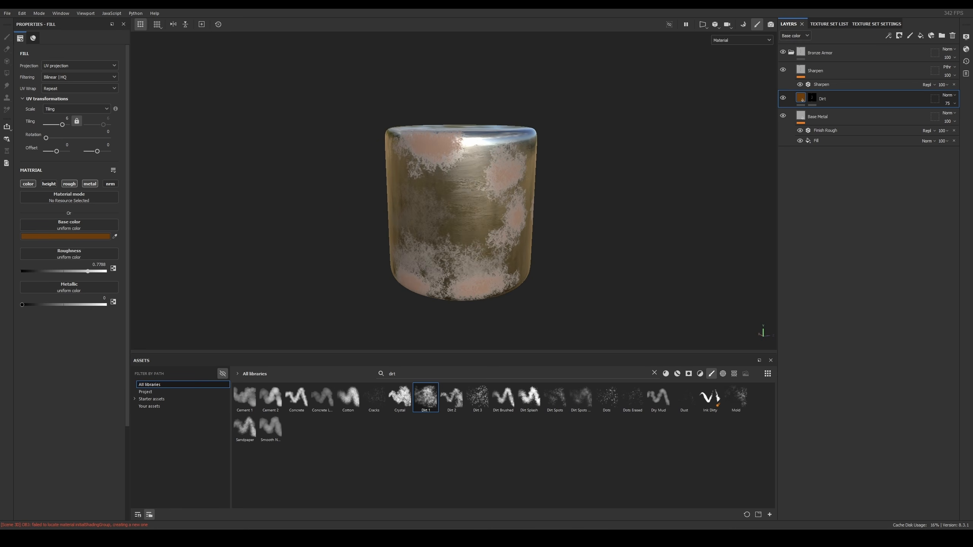
alt+drag(514, 198, 580, 143)
alt+drag(582, 184, 552, 178)
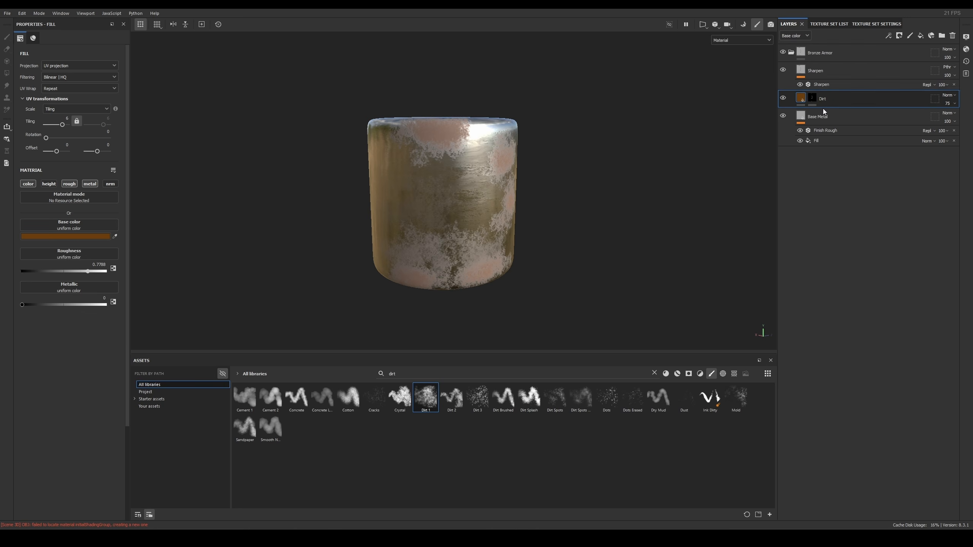
Step: Change the Base Metal layer's base color to a medium blue and check the material on the object
click(804, 110)
click(88, 237)
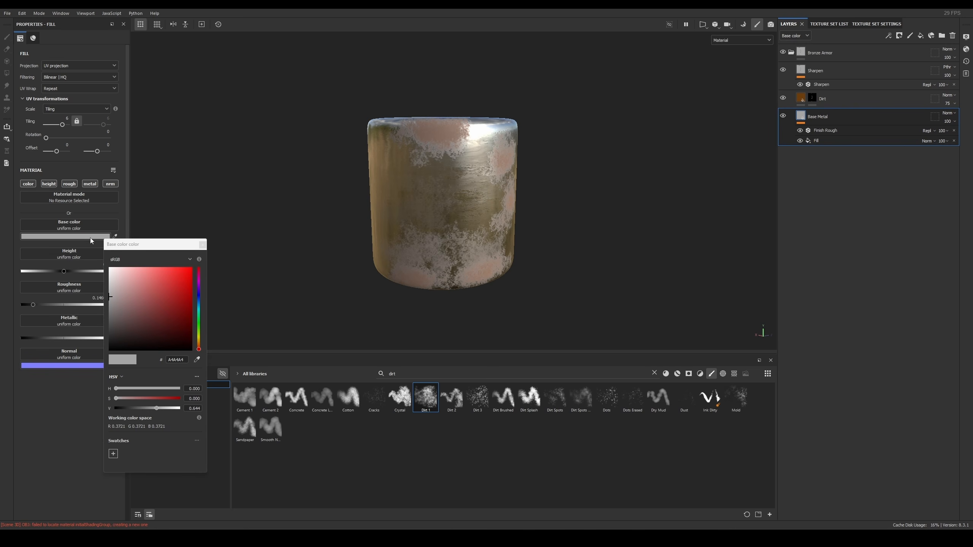
click(199, 302)
mouse_move(173, 297)
mouse_down()
mouse_move(147, 317)
mouse_move(136, 307)
mouse_move(170, 289)
mouse_up()
click(203, 245)
alt+drag(587, 226, 554, 194)
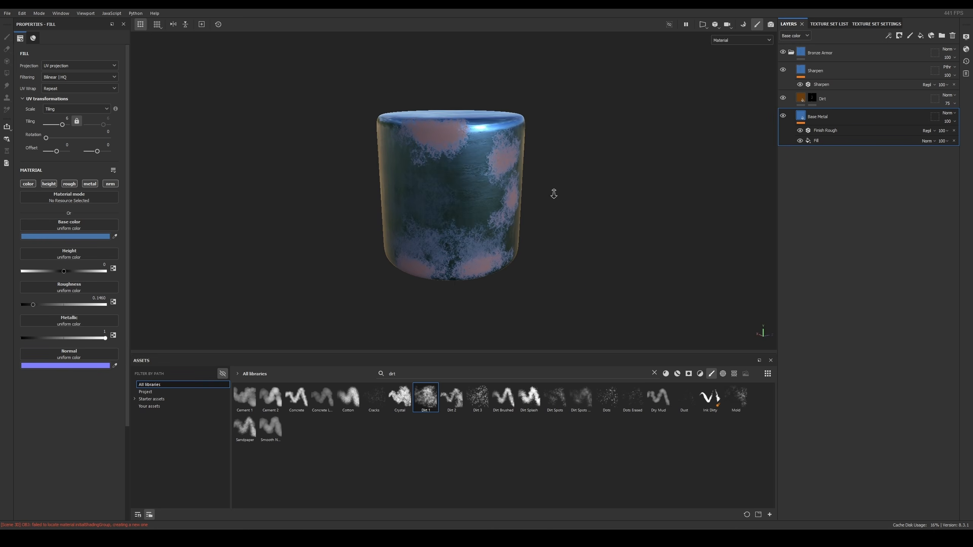
alt+right_drag(553, 193, 551, 203)
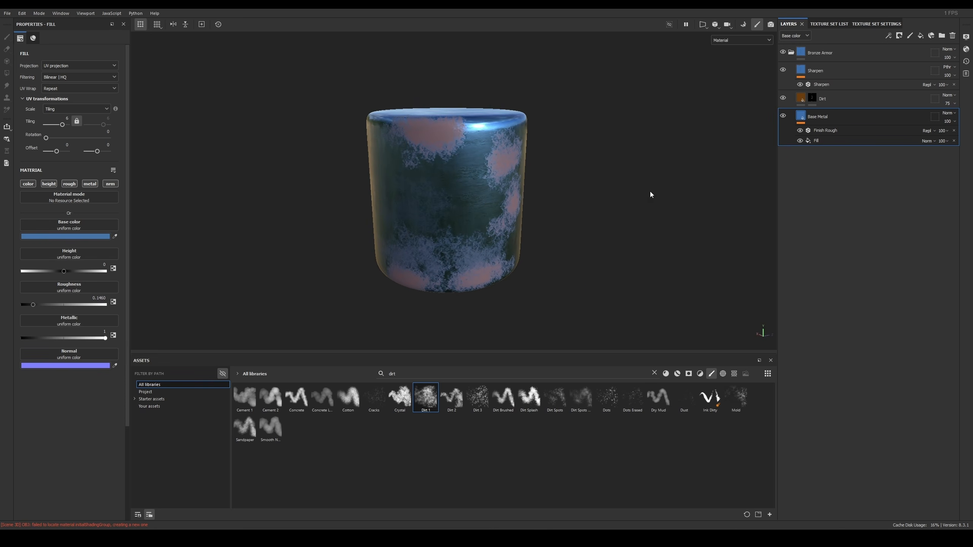
alt+middle_drag(560, 211, 580, 201)
Step: Delete the Bronze Armor folder and list all smart materials with the dirt search cleared
click(862, 60)
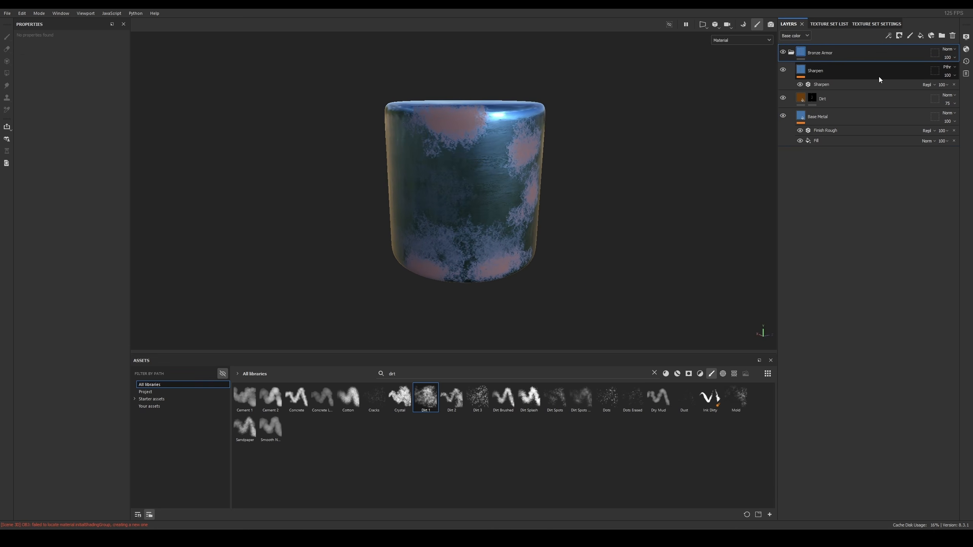
key(Delete)
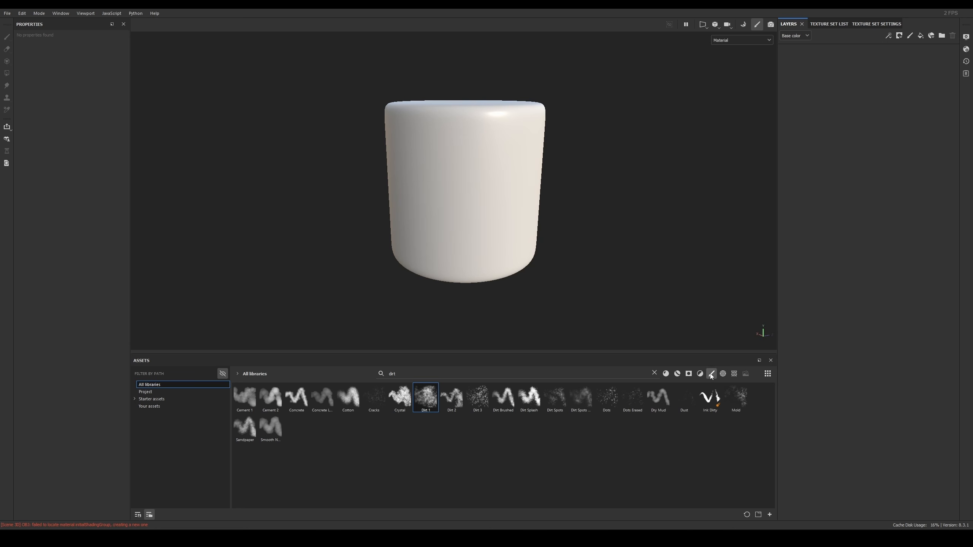
click(678, 375)
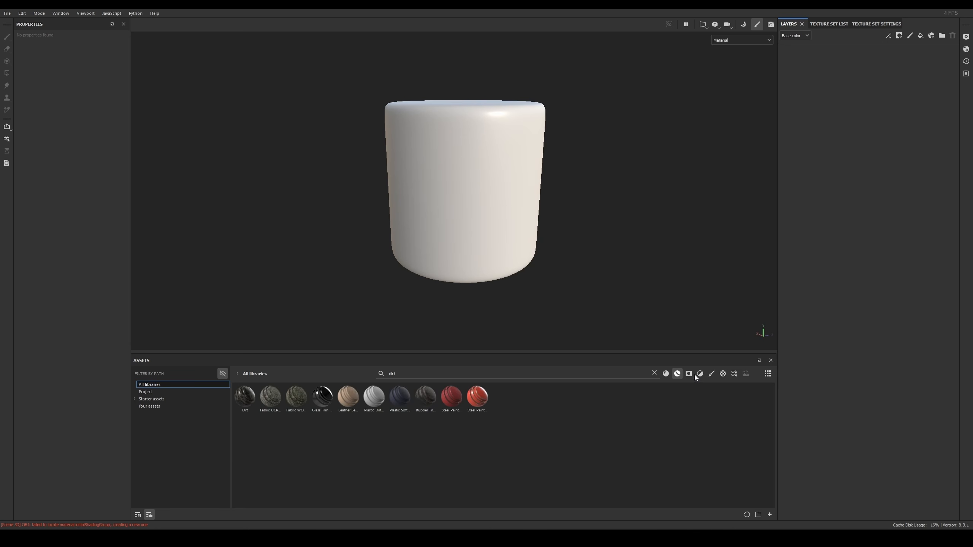
click(655, 374)
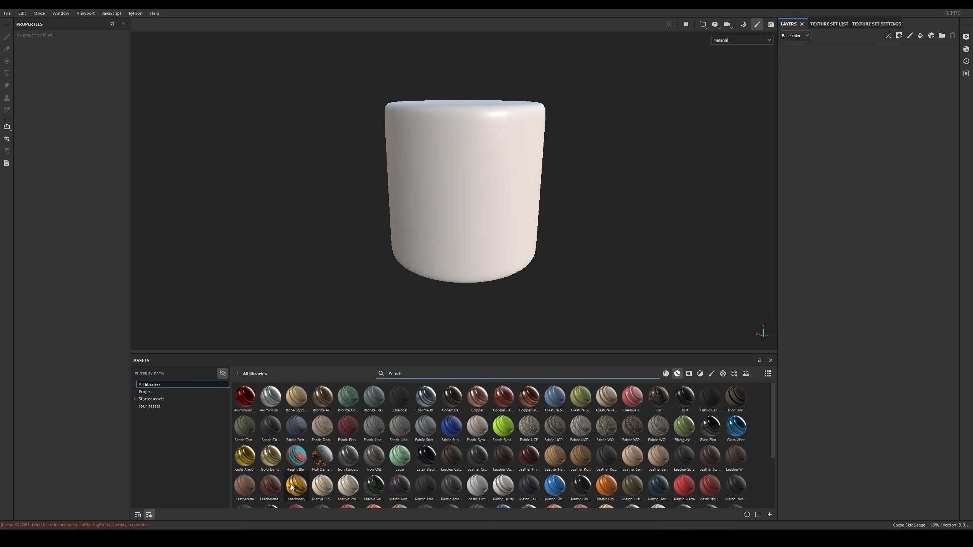
Step: Try the Machinery smart material on the object, and replace it with the Jade smart material
drag(292, 488, 575, 186)
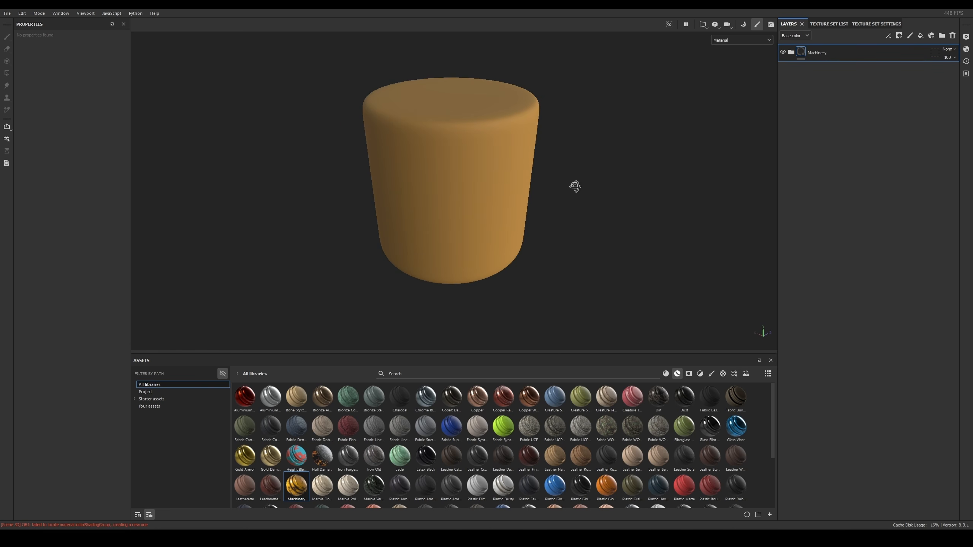
key(Delete)
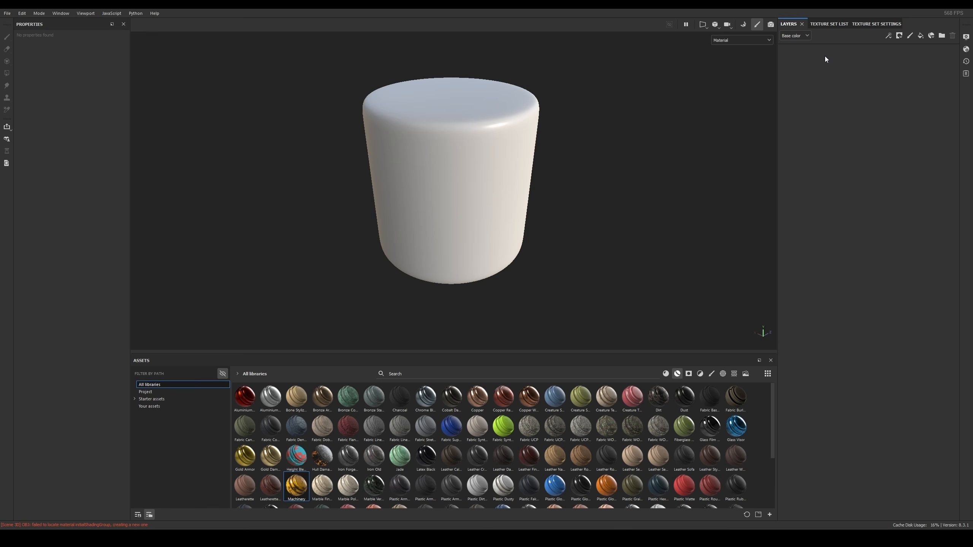
drag(401, 465, 455, 179)
alt+drag(516, 152, 560, 188)
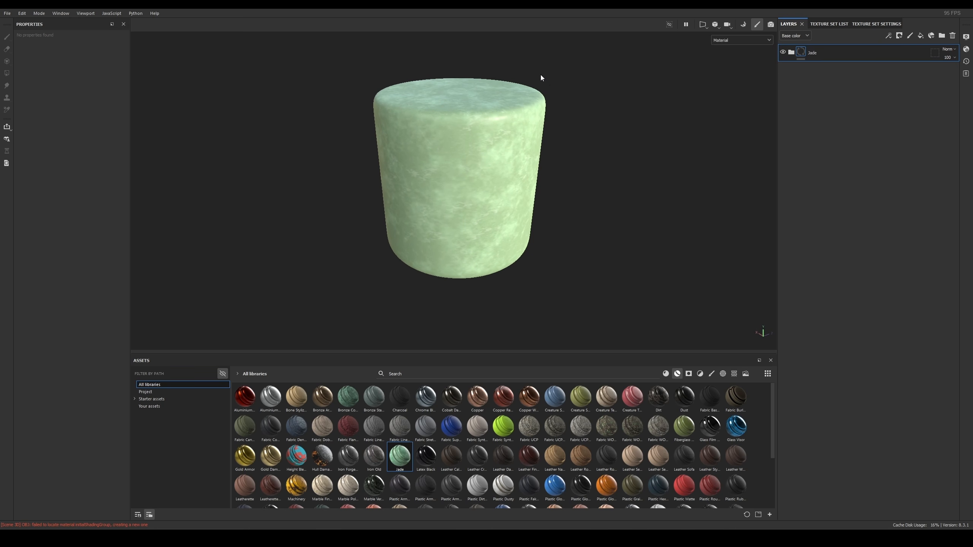
alt+drag(521, 147, 588, 142)
shift+right_drag(588, 143, 607, 149)
alt+drag(532, 208, 532, 188)
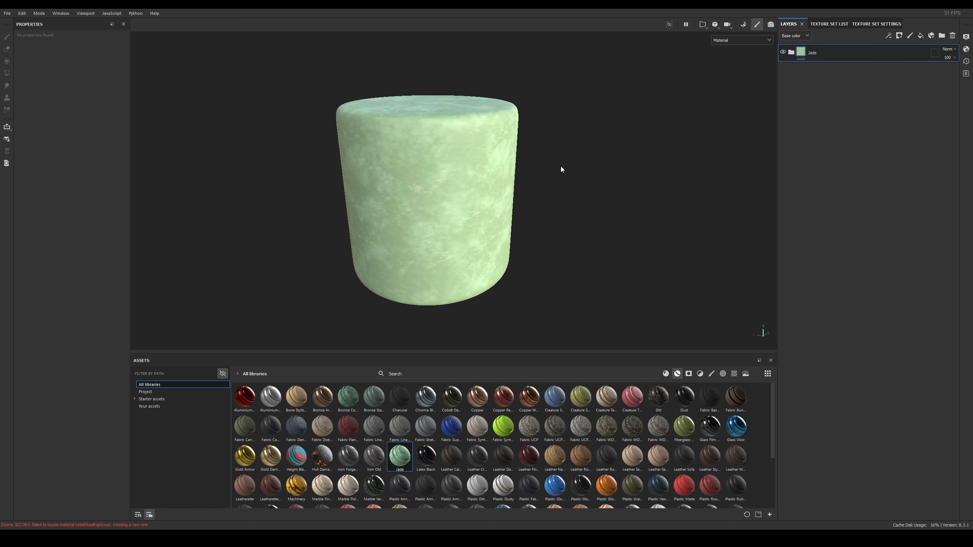
Step: Expand the Jade folder and set its Base layer's base color to a neutral medium gray, #888888
click(791, 52)
alt+middle_drag(398, 175, 416, 169)
scroll(417, 169, up, 1)
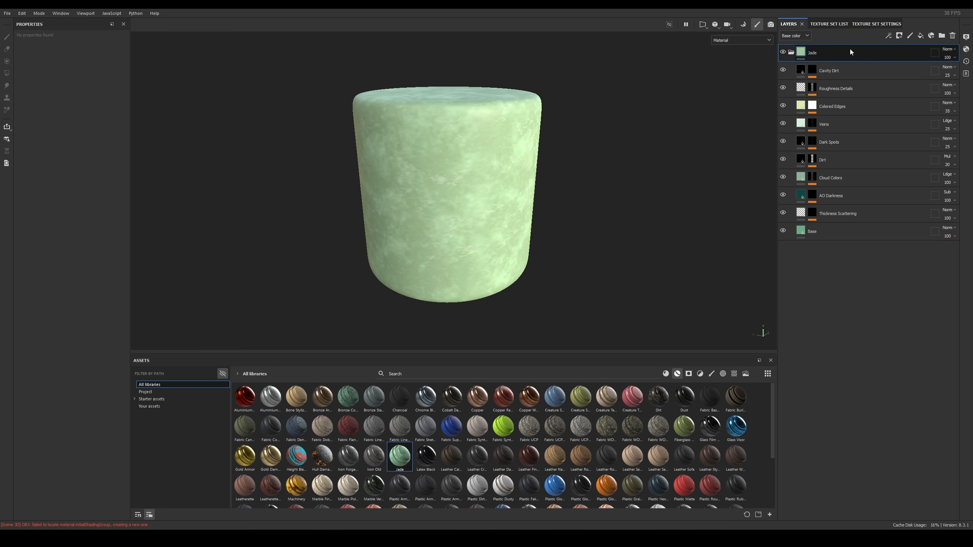
click(821, 230)
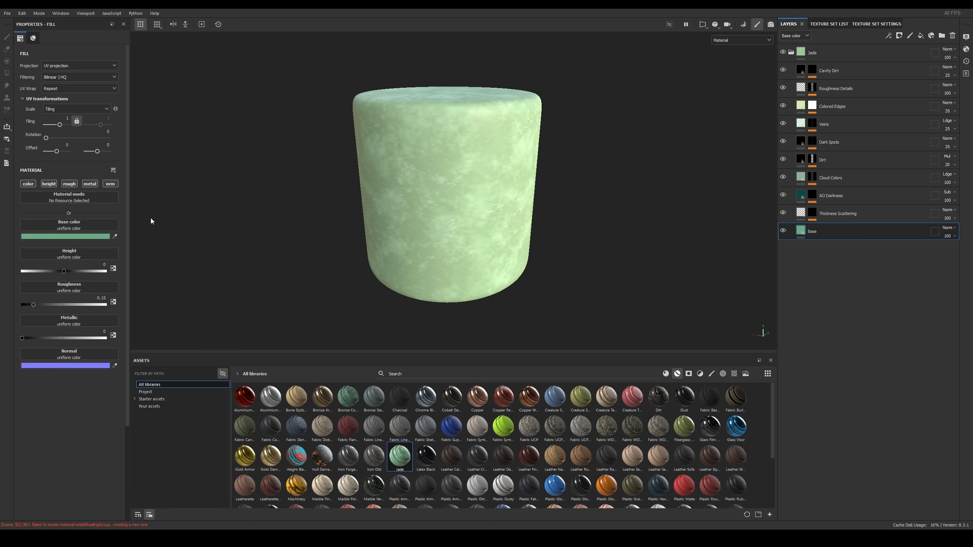
click(82, 237)
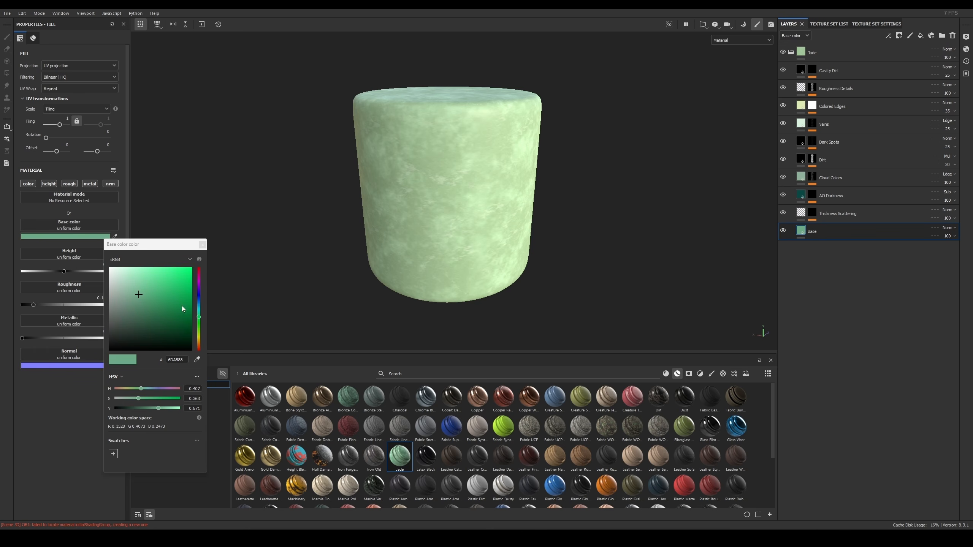
drag(132, 293, 99, 309)
alt+drag(544, 199, 436, 221)
scroll(437, 223, up, 2)
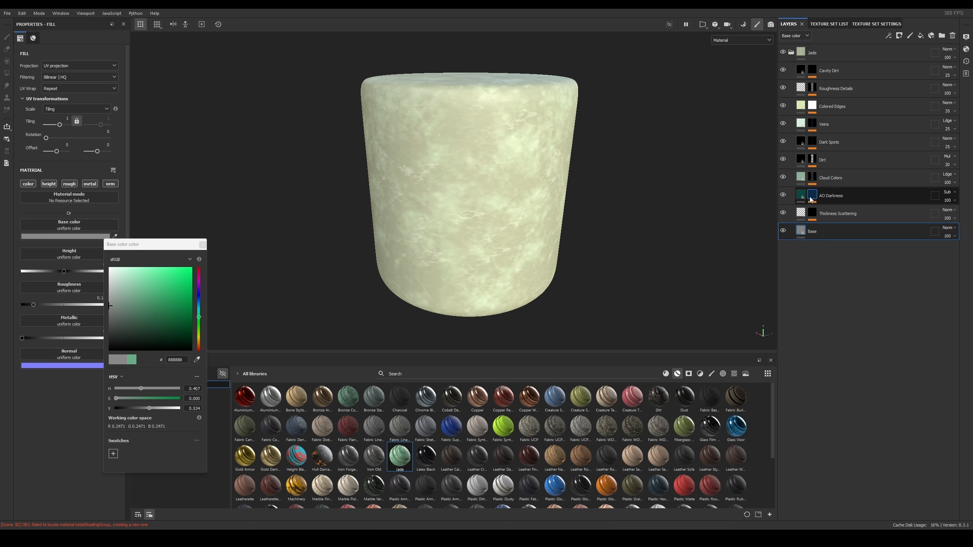
Step: Desaturate the base colors of the AO Darkness and Cloud Colors layers to grays with brightness values 0.379 and 0.562
click(819, 197)
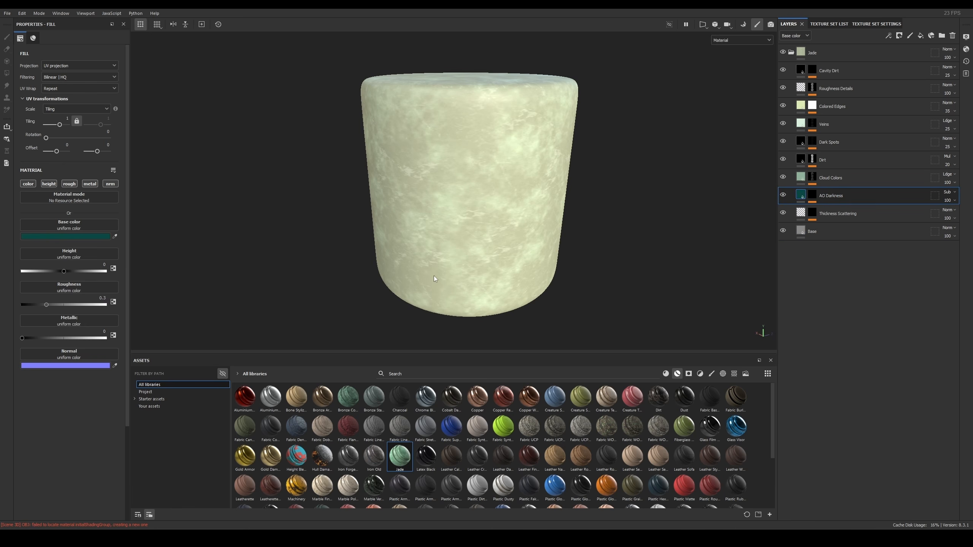
click(95, 238)
drag(146, 323, 109, 319)
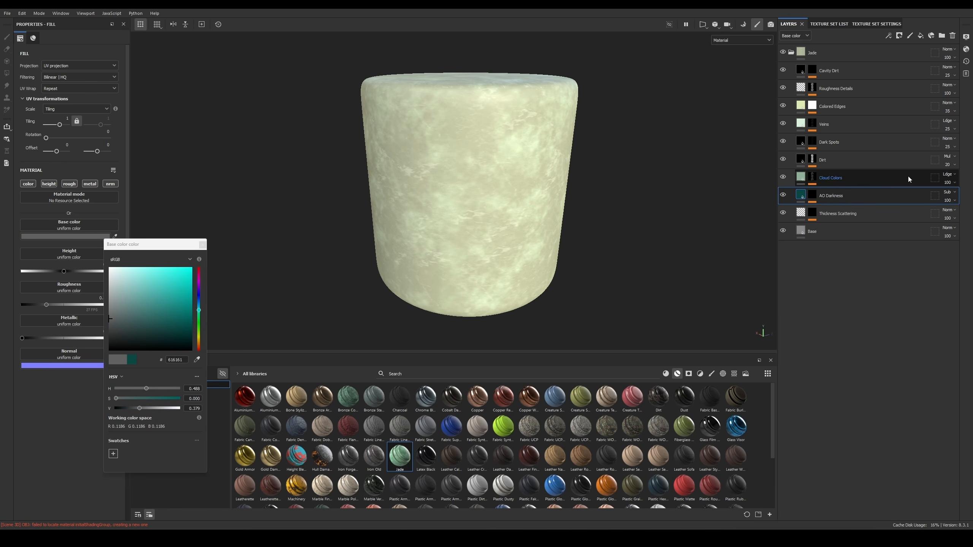
click(801, 180)
click(91, 236)
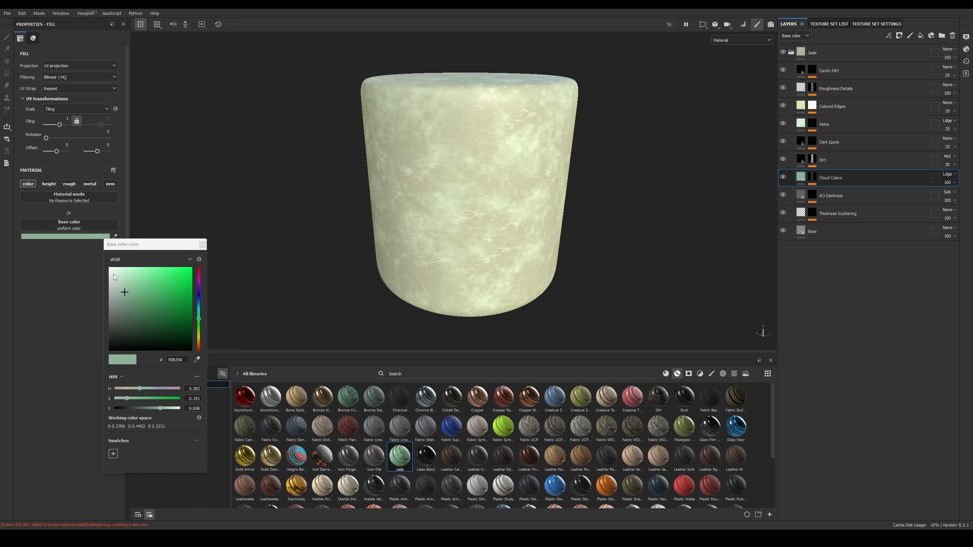
drag(113, 274, 81, 304)
alt+drag(631, 147, 640, 143)
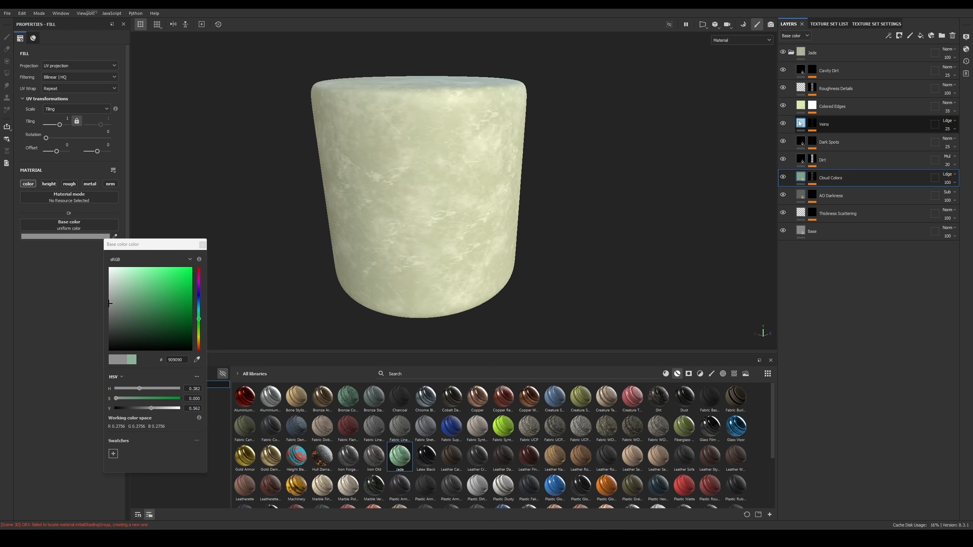
Step: Set the Veins layer's base color to a near-white neutral and the Colored Edges layer's to dark gray with brightness 0.342
click(828, 124)
click(53, 239)
drag(123, 292, 89, 273)
drag(70, 236, 60, 278)
click(800, 111)
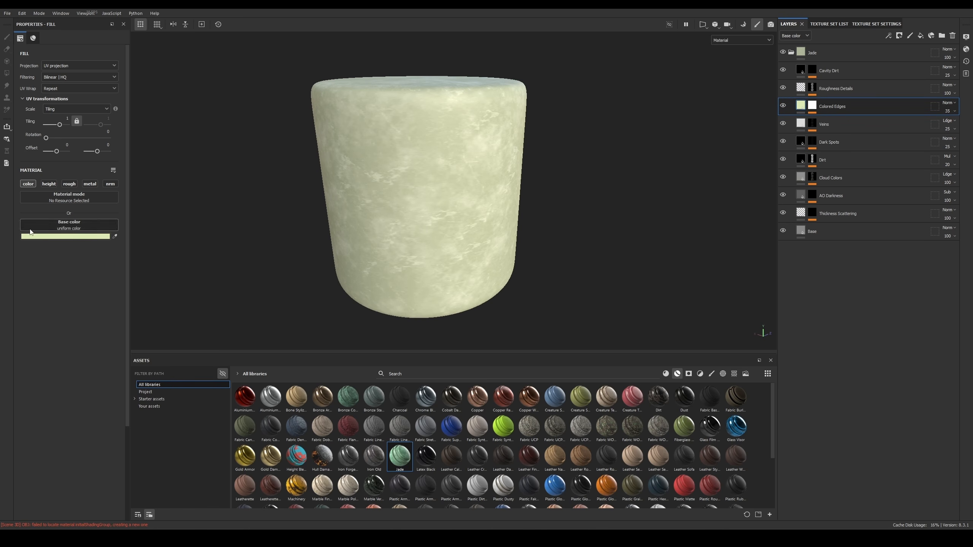
click(48, 237)
drag(136, 299, 69, 325)
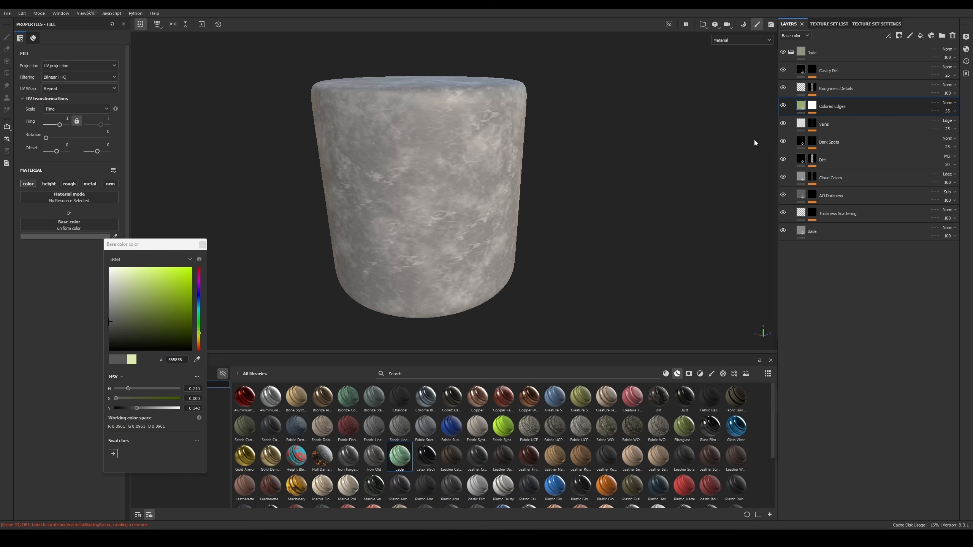
click(800, 69)
alt+drag(456, 262, 542, 204)
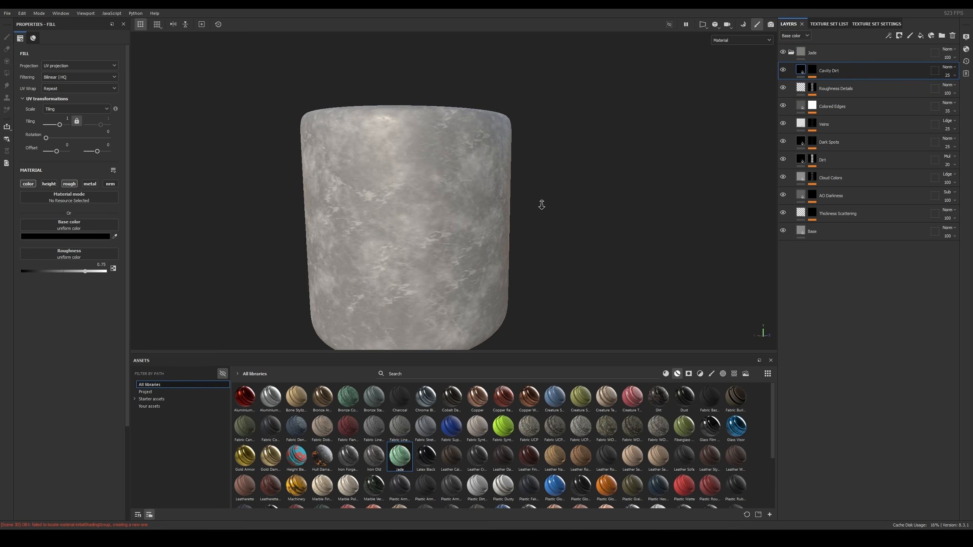
Step: Lower the Base layer's roughness to about 0.09, check the surface, and collapse the Jade folder
click(795, 231)
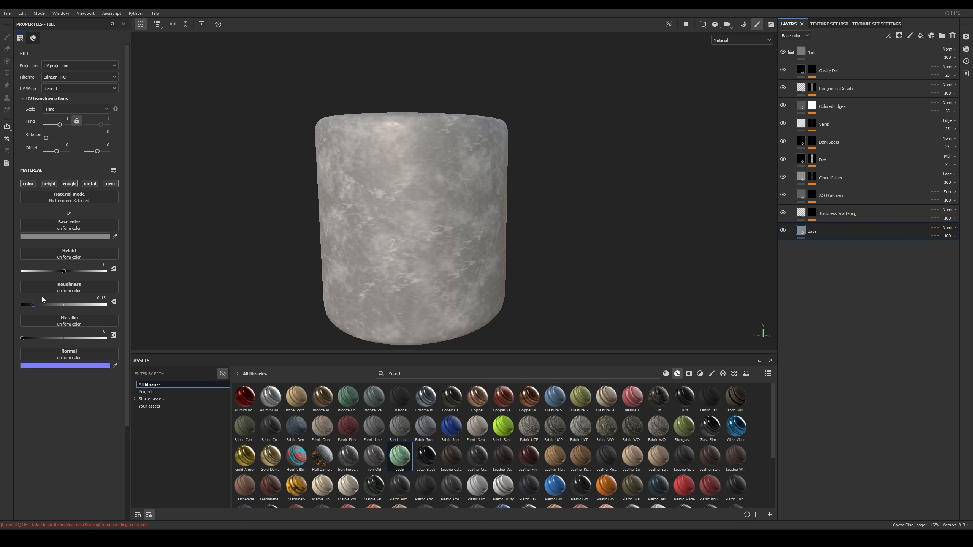
mouse_move(43, 305)
mouse_down()
mouse_move(24, 306)
mouse_move(36, 300)
mouse_move(28, 299)
mouse_up()
alt+drag(333, 254, 459, 158)
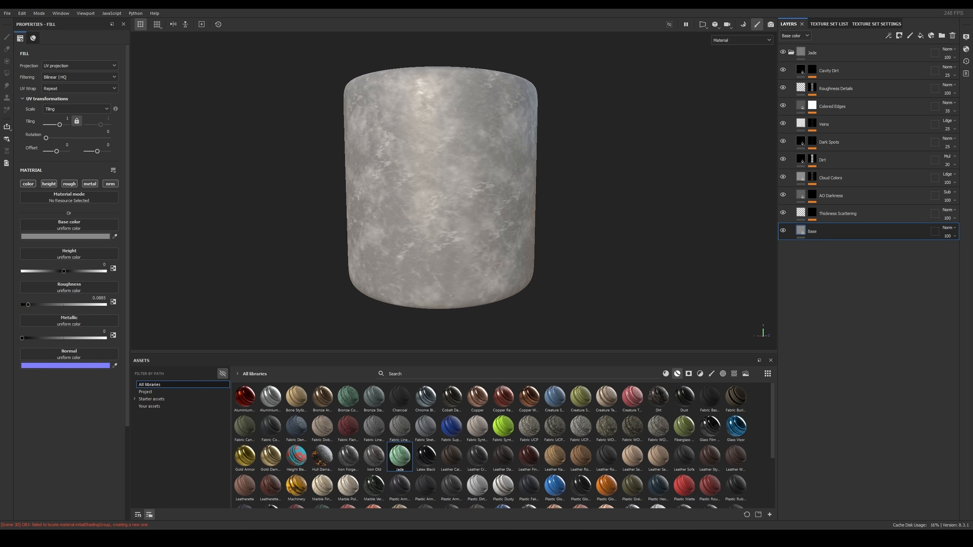
scroll(582, 194, down, 2)
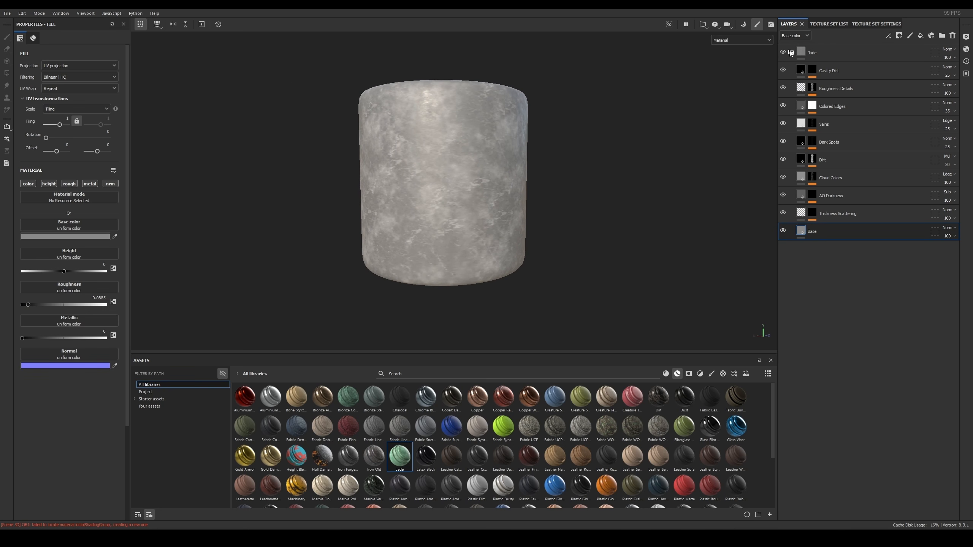
click(791, 52)
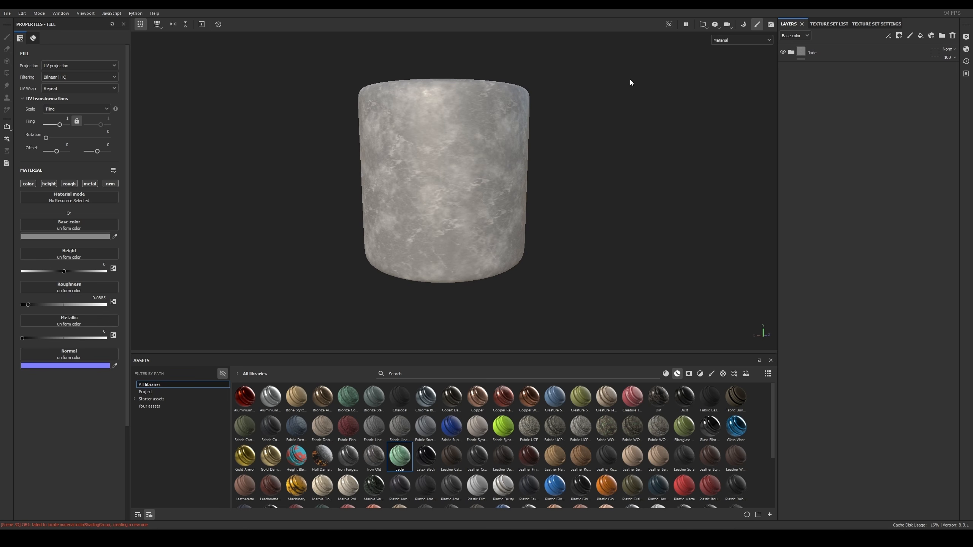
alt+middle_drag(571, 111, 572, 140)
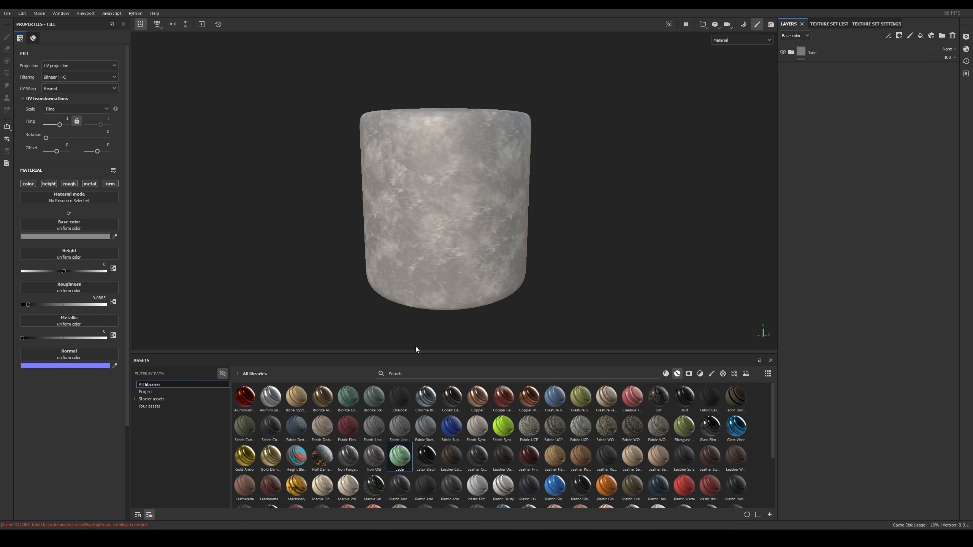
Step: Search the smart materials for leather and place Leather Calf Grain above the Jade folder in the layer stack
click(402, 374)
text(leather)
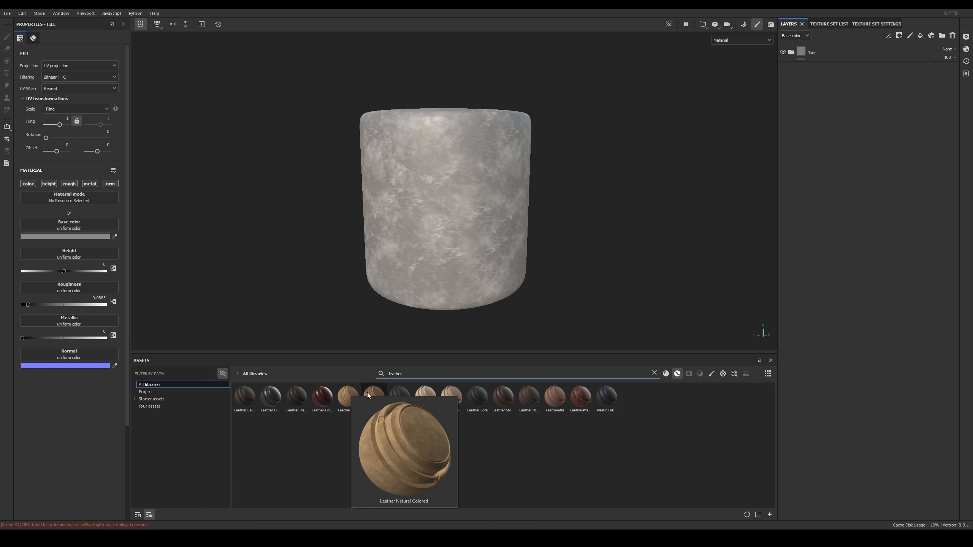
mouse_move(527, 399)
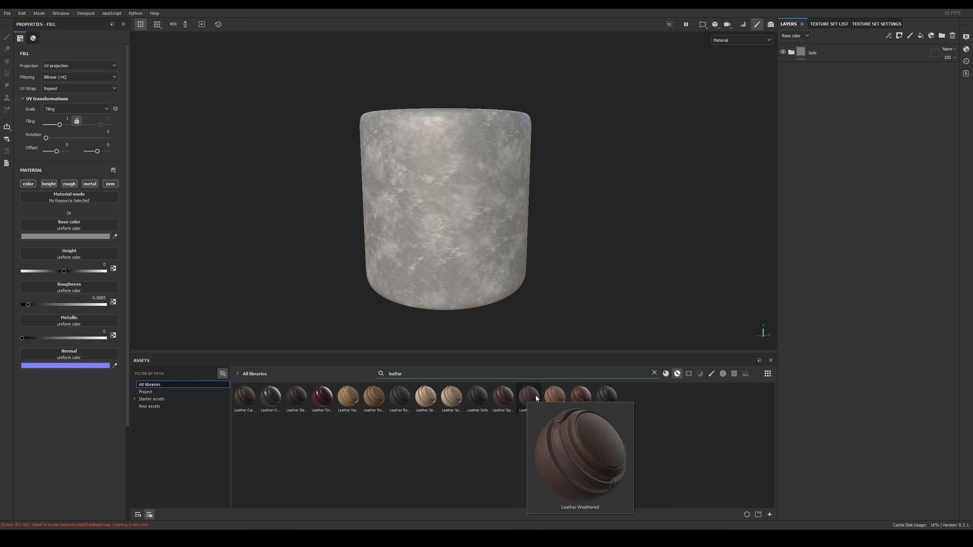
mouse_move(574, 395)
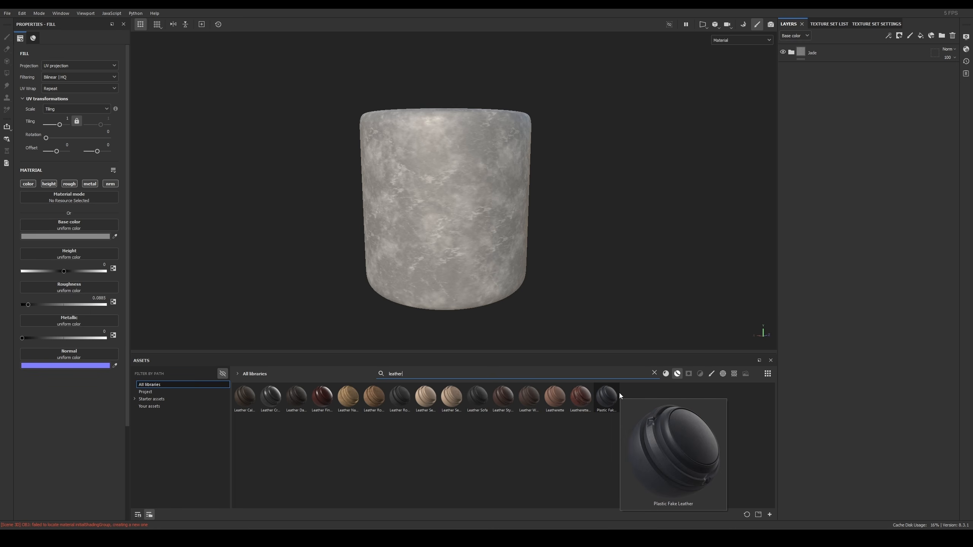
mouse_move(262, 401)
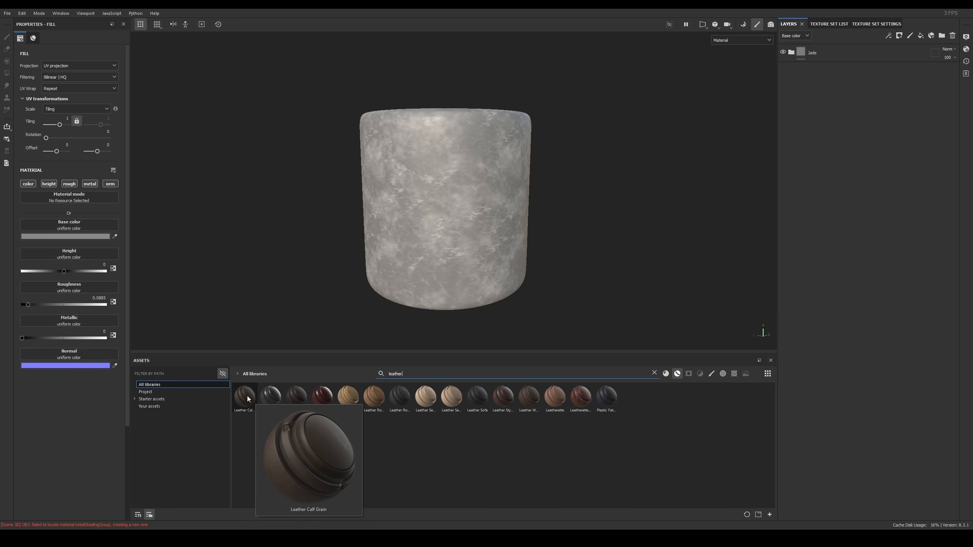
drag(248, 399, 859, 68)
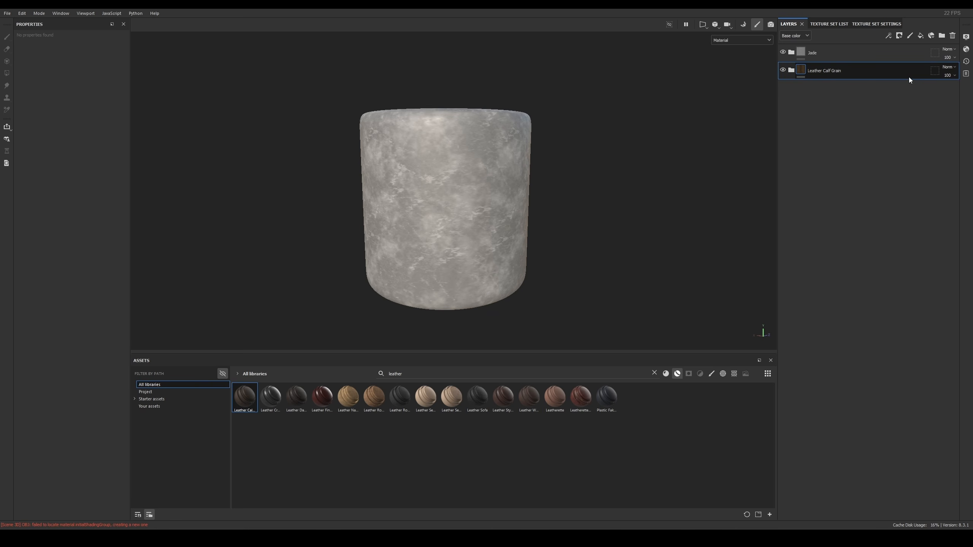
key(Delete)
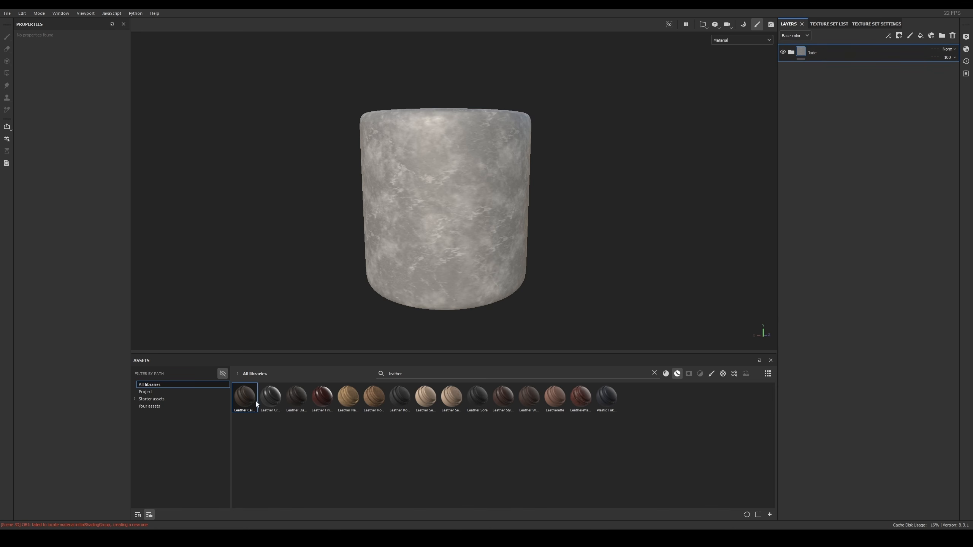
drag(247, 403, 839, 44)
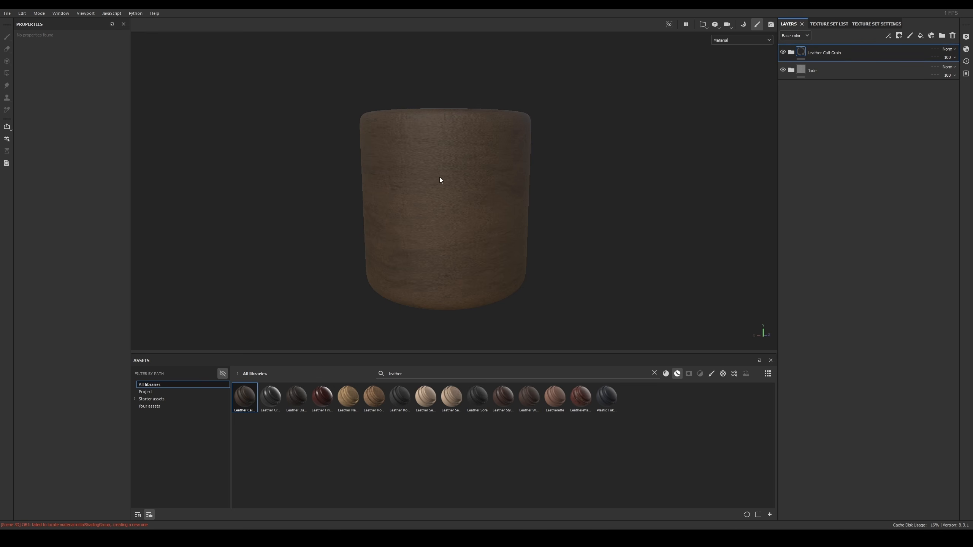
Step: Check the leather on the object from several angles and add a black mask to the Leather Calf Grain folder
alt+drag(484, 187, 664, 176)
shift+right_drag(663, 175, 645, 174)
alt+right_drag(579, 115, 529, 50)
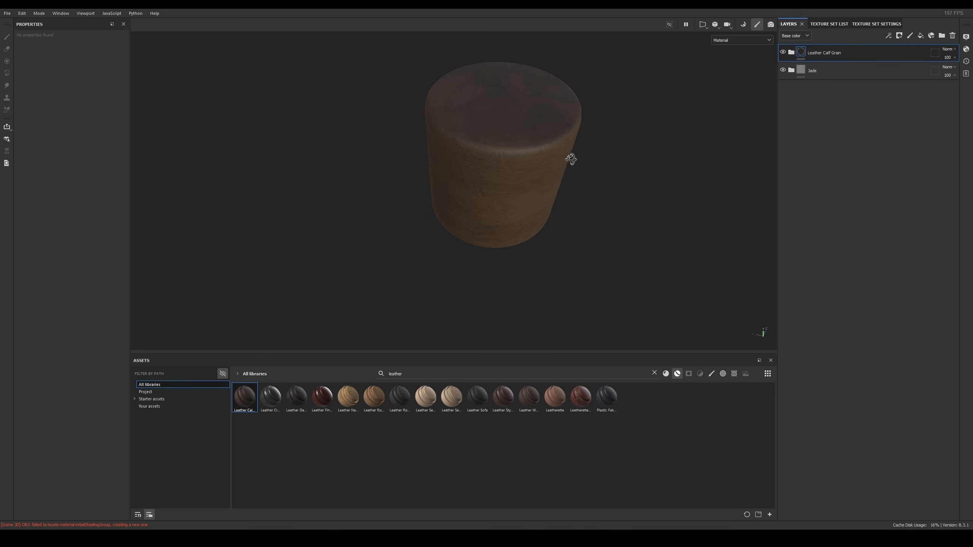
alt+drag(571, 157, 547, 111)
alt+right_drag(547, 115, 566, 144)
alt+middle_drag(653, 148, 634, 145)
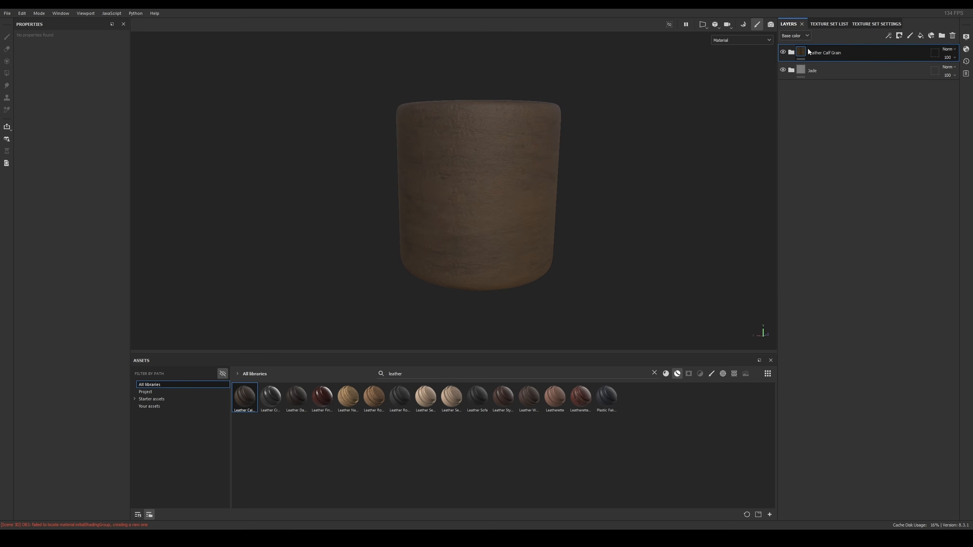
right_click(831, 55)
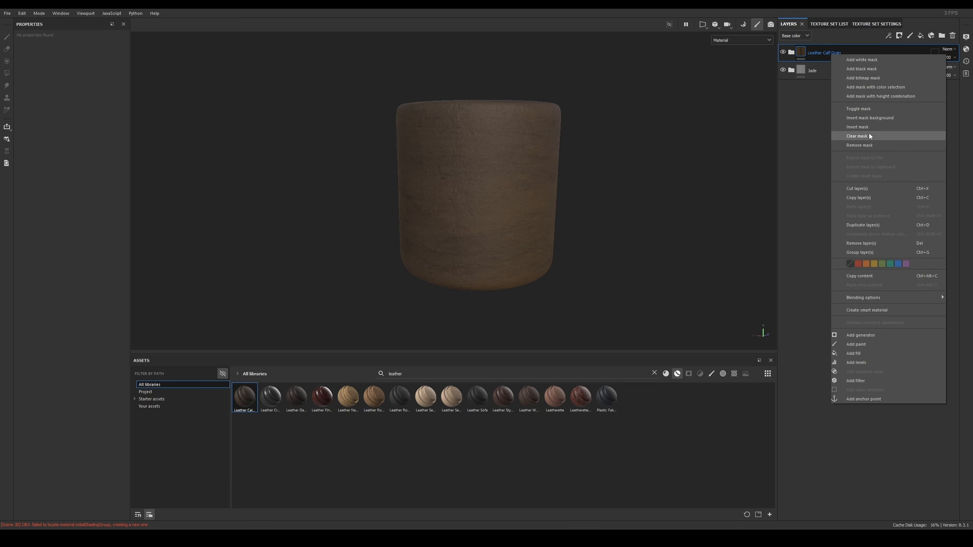
click(873, 69)
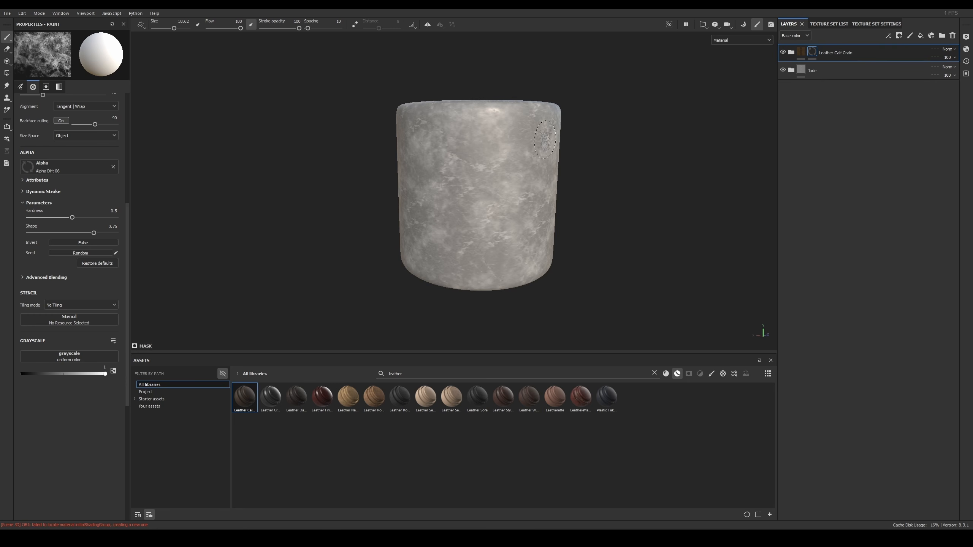
mouse_move(544, 142)
alt+mouse_down()
mouse_move(510, 137)
mouse_move(444, 178)
mouse_move(497, 152)
mouse_move(493, 142)
alt+mouse_up()
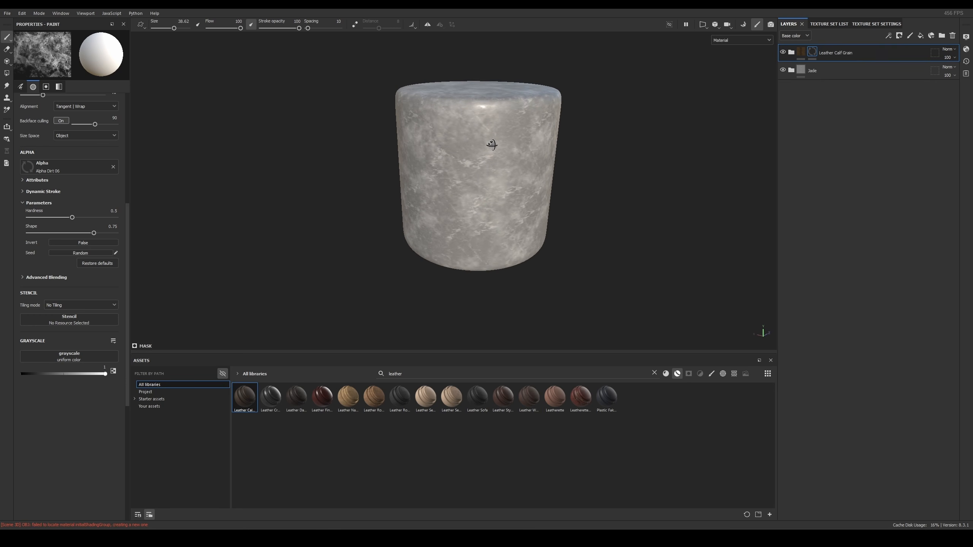
alt+middle_drag(485, 135, 418, 142)
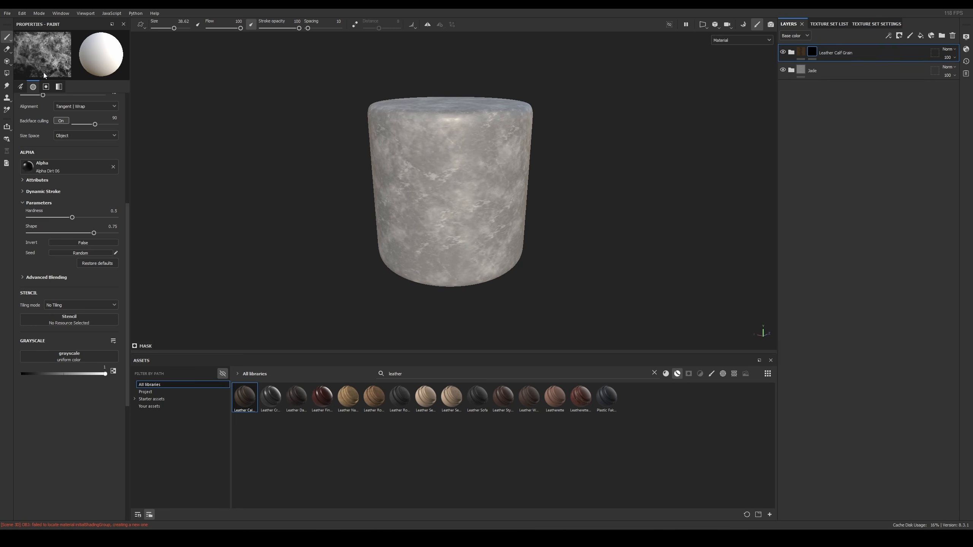
Step: Reveal the leather on one quad of the cylinder's side with Polygon Fill and display only the mask in the viewport
click(6, 73)
scroll(549, 176, down, 1)
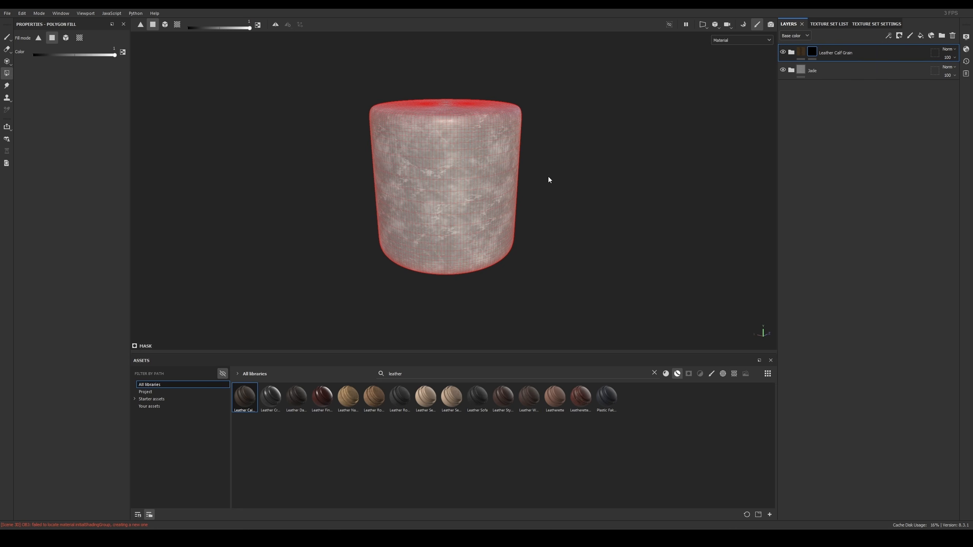
alt+right_drag(470, 146, 522, 224)
alt+drag(522, 224, 530, 183)
alt+right_drag(466, 118, 866, 470)
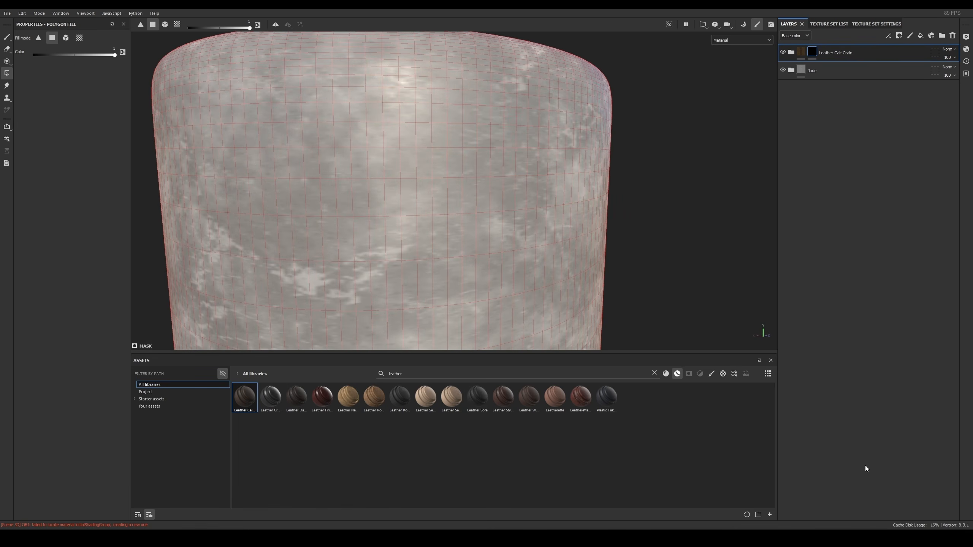
alt+right_drag(430, 175, 634, 339)
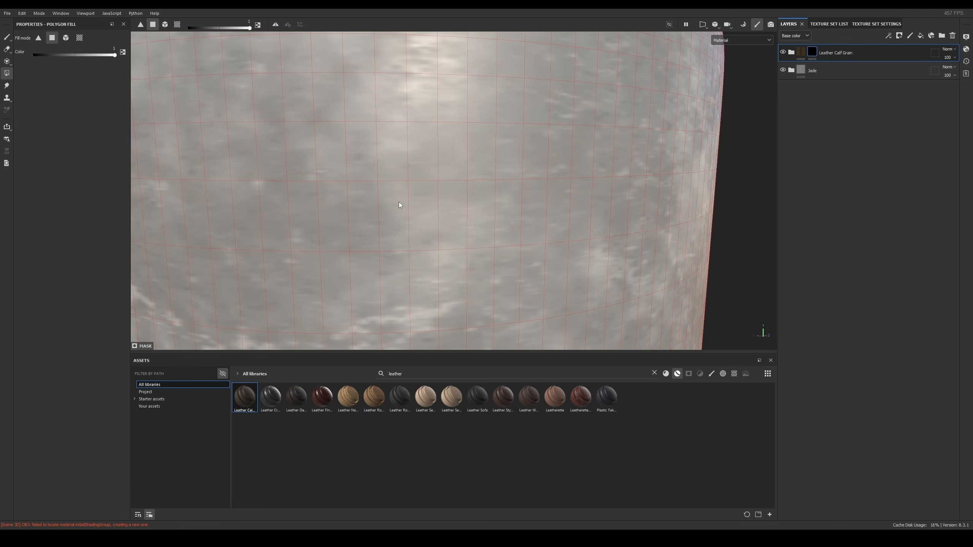
click(389, 209)
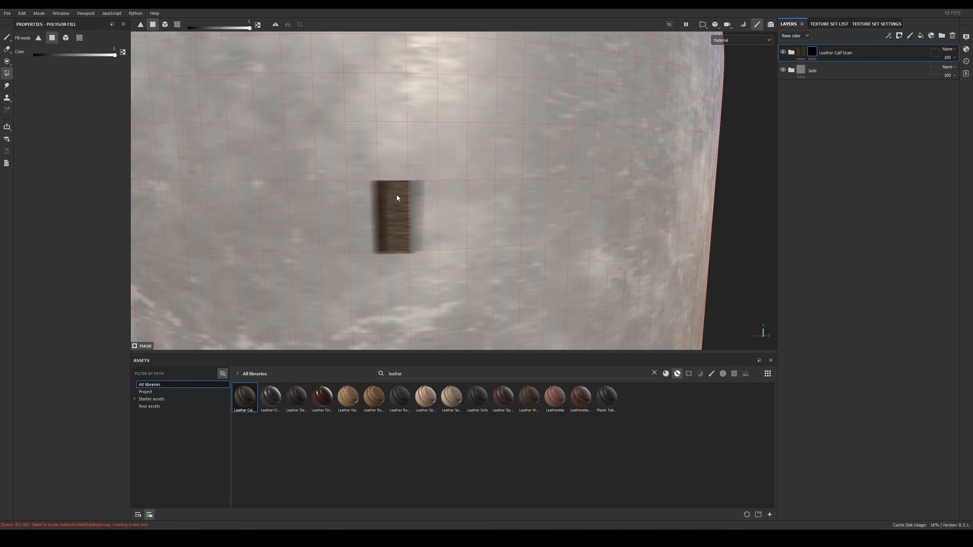
alt+click(813, 52)
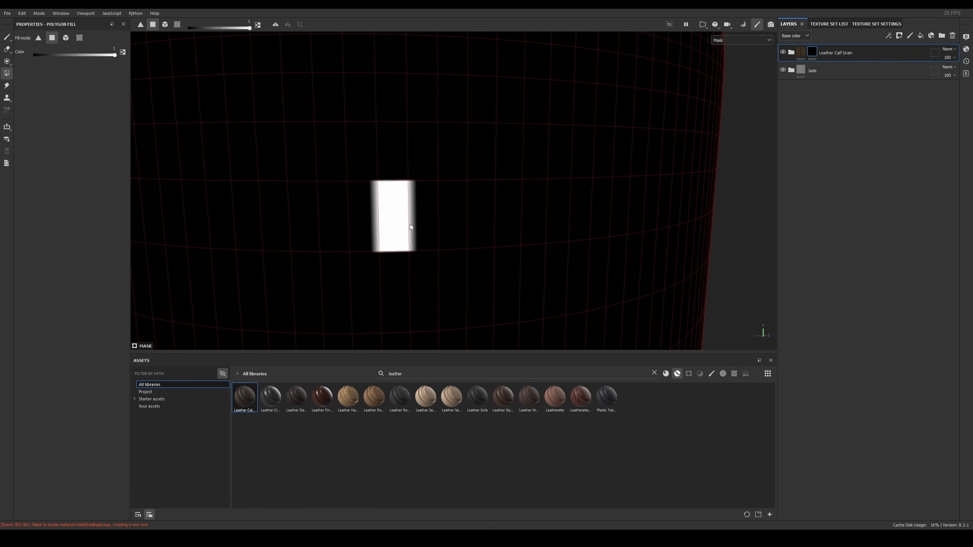
alt+right_drag(409, 224, 389, 113)
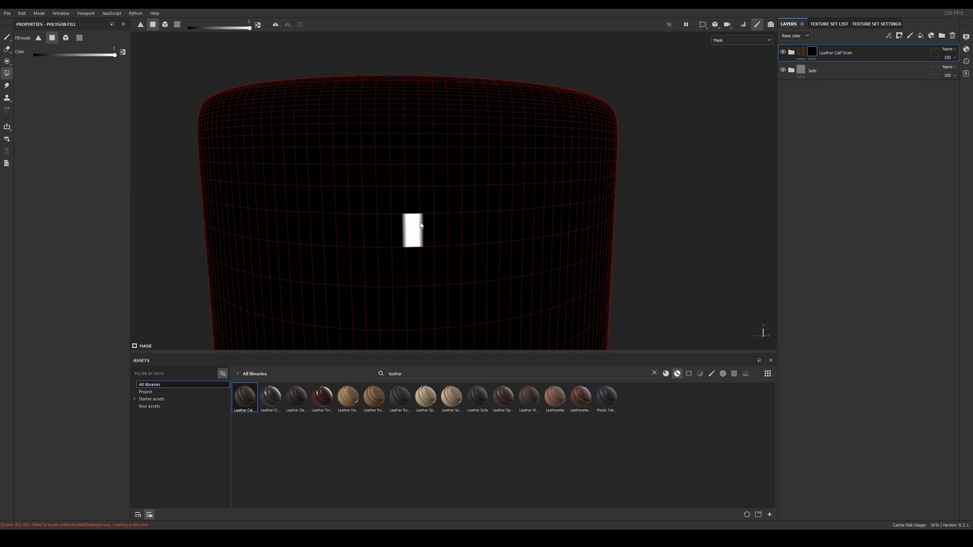
Step: Return the viewport to the material display and reveal the leather across the cylinder's upper band with Polygon Fill on the mask
alt+right_drag(420, 223, 442, 258)
key(m)
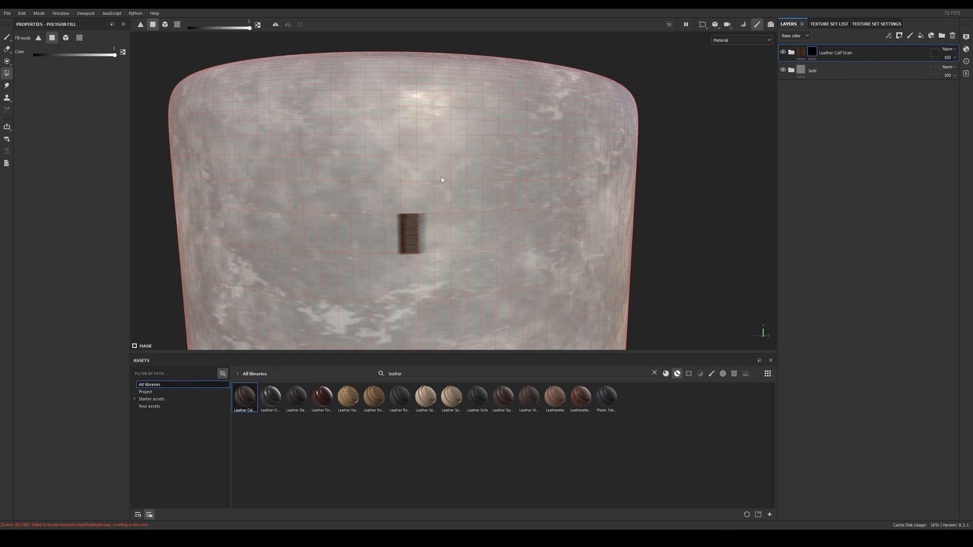
alt+right_drag(494, 244, 333, 98)
alt+right_drag(448, 171, 411, 133)
alt+drag(412, 133, 464, 105)
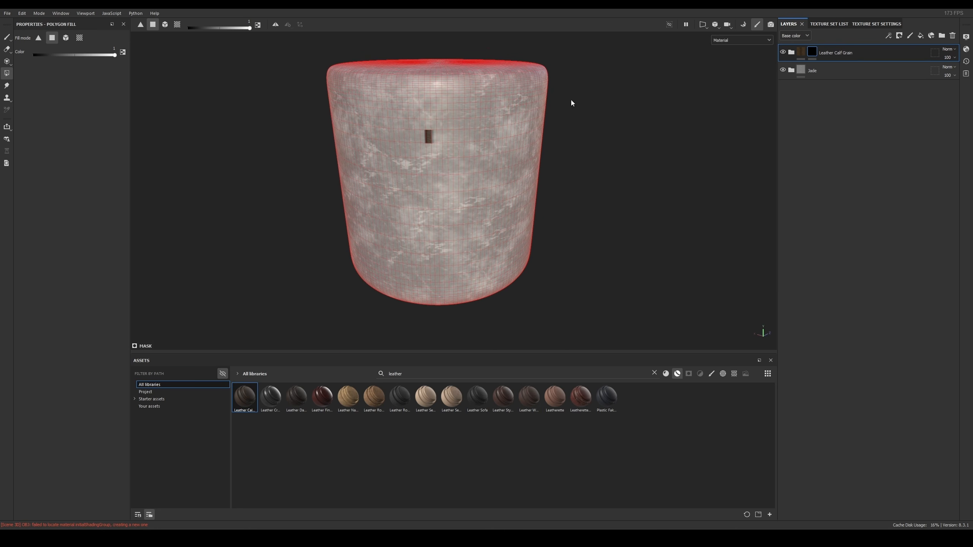
key(ctrl)
alt+drag(470, 124, 480, 65)
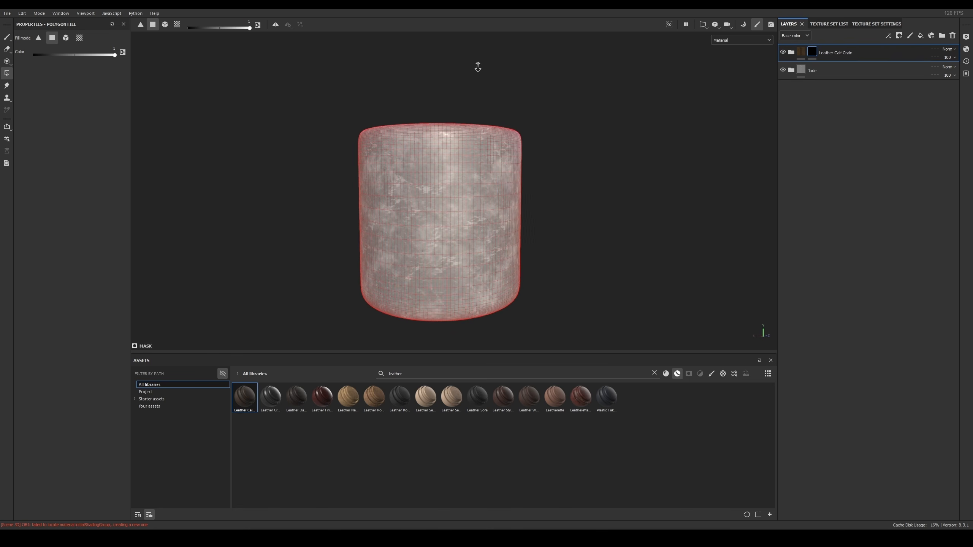
drag(606, 84, 311, 186)
alt+drag(312, 187, 417, 191)
key(m)
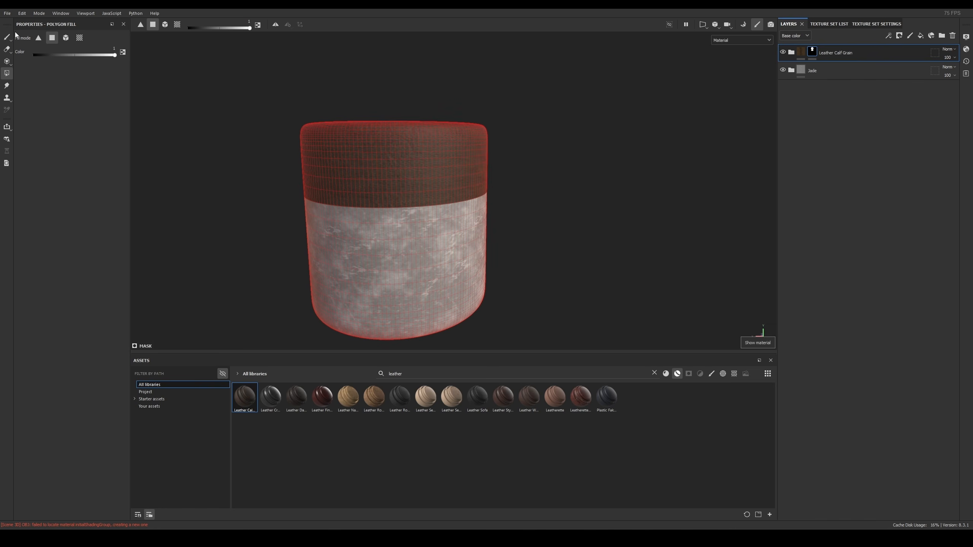
Step: Switch to the Paint tool and look over the border between leather and stone without the wireframe
click(8, 39)
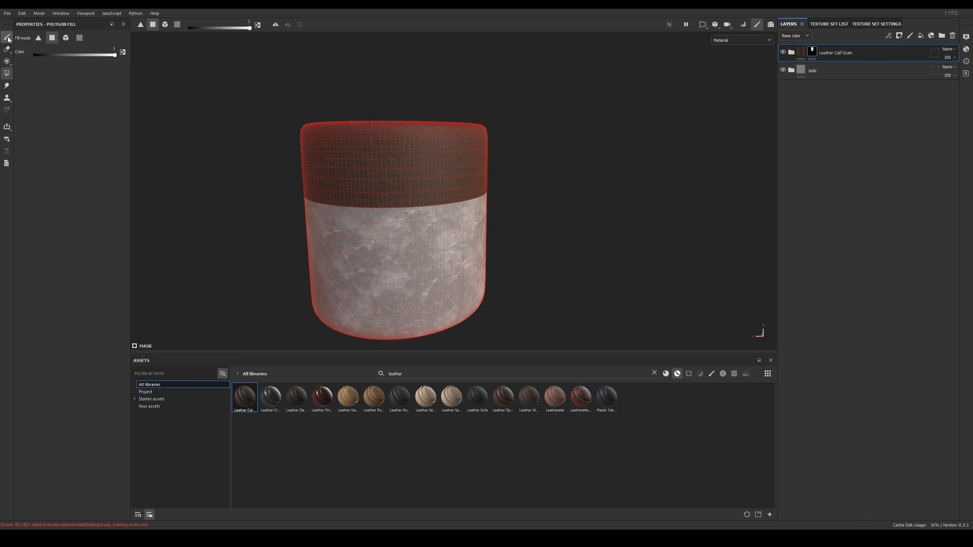
mouse_move(433, 199)
alt+mouse_down()
mouse_move(463, 141)
mouse_move(391, 125)
mouse_move(343, 130)
mouse_move(588, 139)
mouse_move(615, 172)
mouse_move(457, 195)
mouse_move(468, 178)
alt+mouse_up()
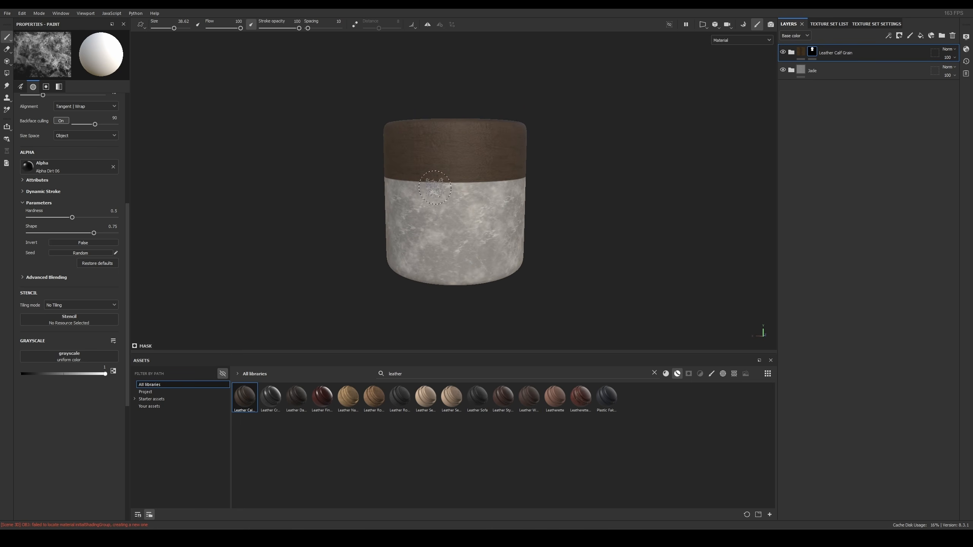
mouse_move(495, 162)
alt+middle_down()
mouse_move(558, 156)
mouse_move(531, 152)
alt+middle_up()
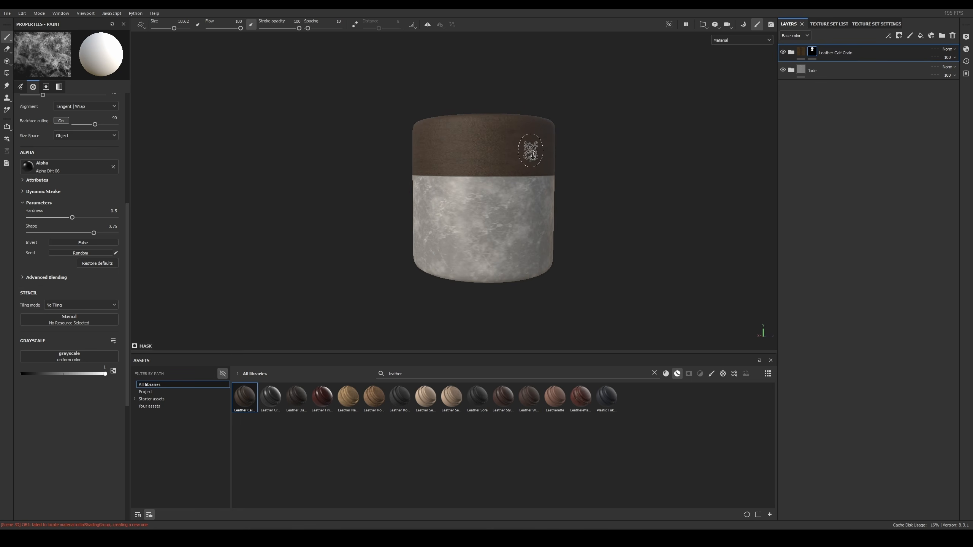
scroll(531, 151, up, 3)
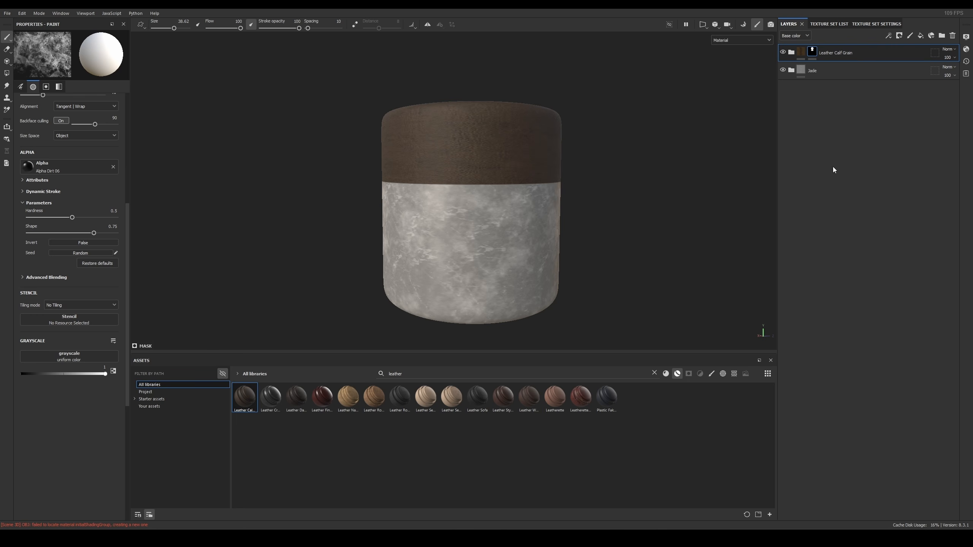
Step: Expand the Leather Calf Grain folder and change its Base layer's base color to dark gray (343434)
click(791, 53)
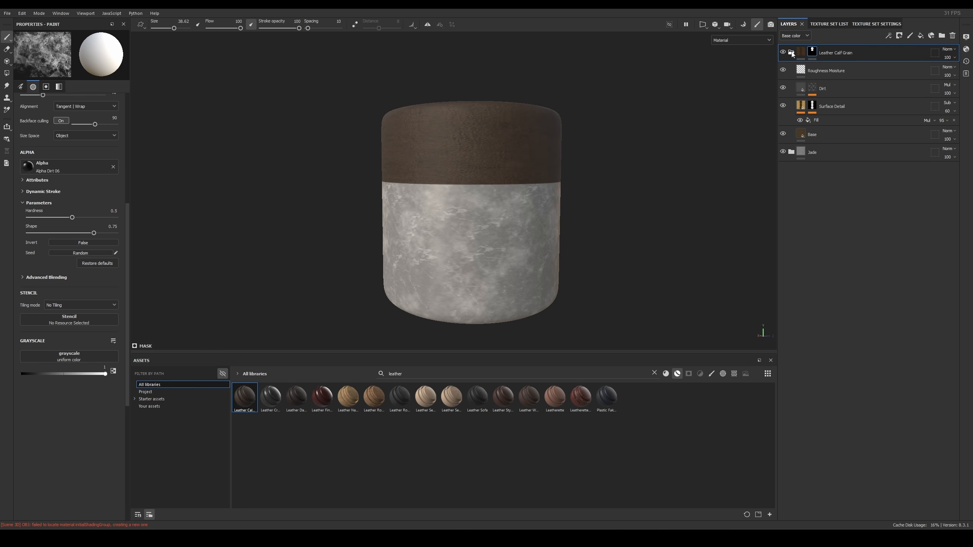
click(835, 134)
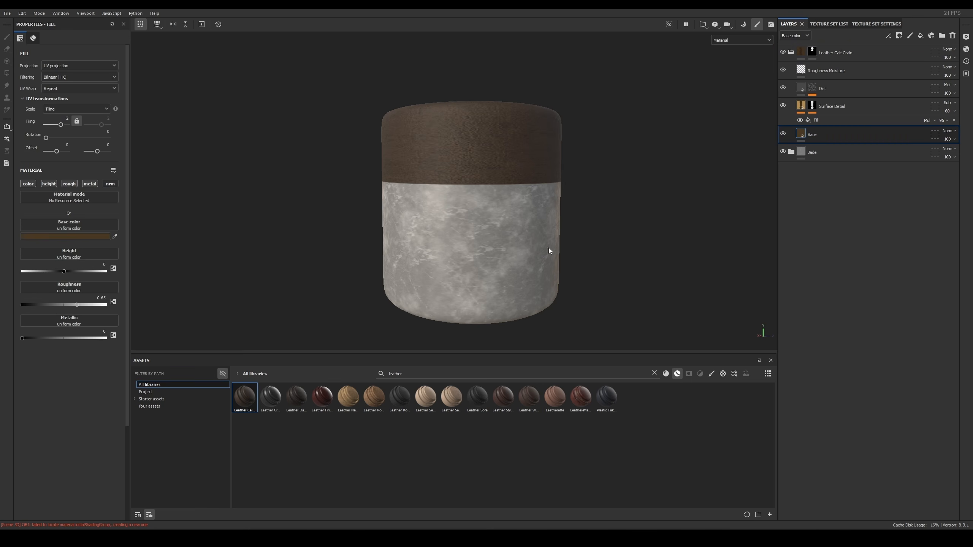
click(75, 237)
drag(159, 321, 98, 337)
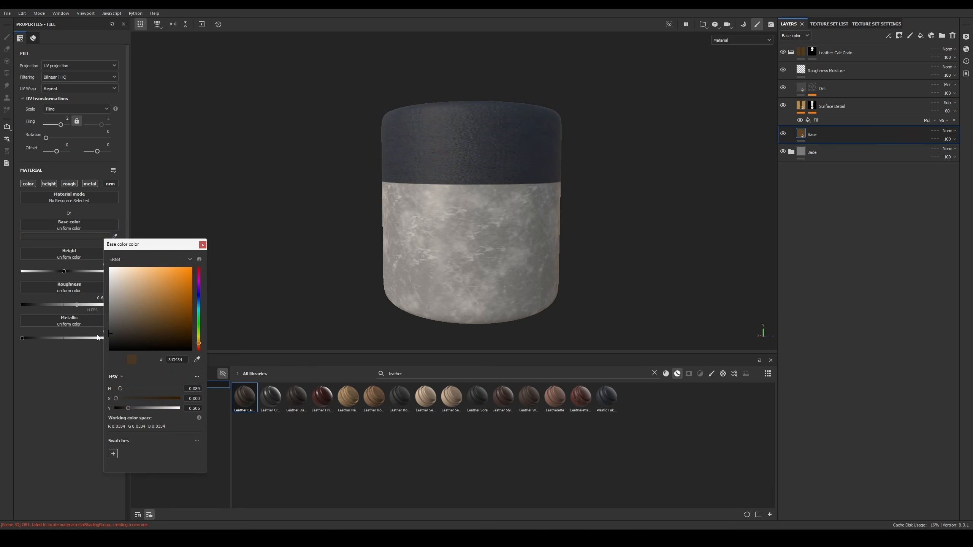
click(202, 244)
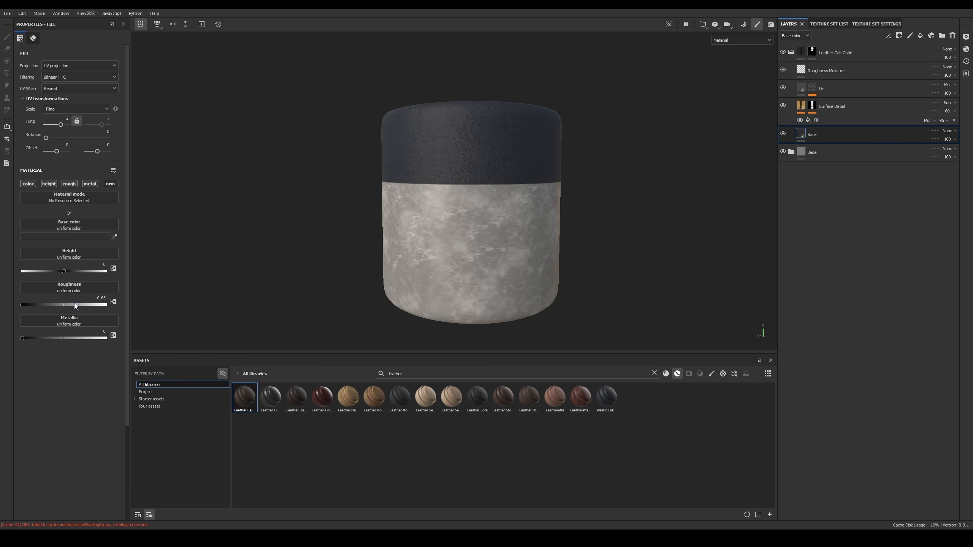
Step: Raise the leather Base layer's roughness to about 0.90 and check the surface
drag(77, 305, 197, 305)
alt+drag(475, 180, 674, 199)
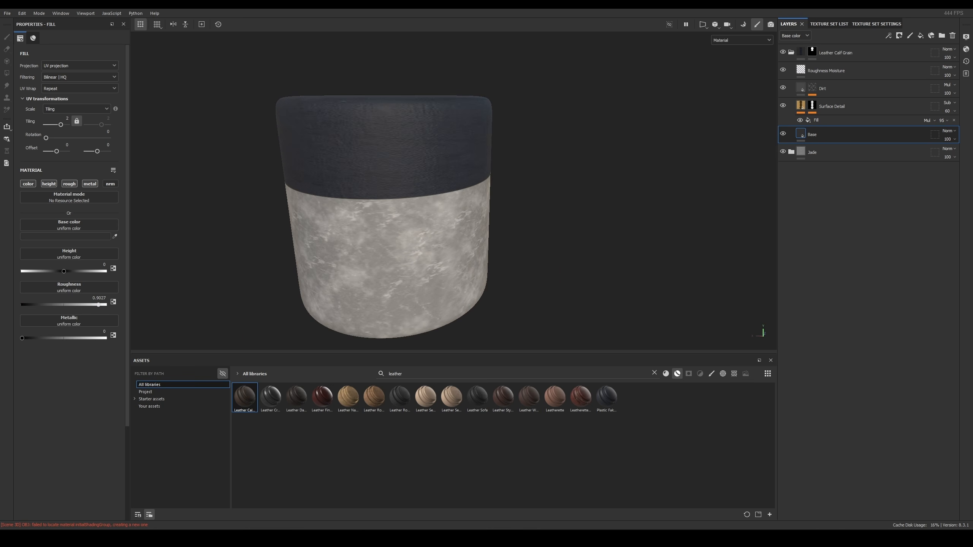
scroll(493, 231, down, 2)
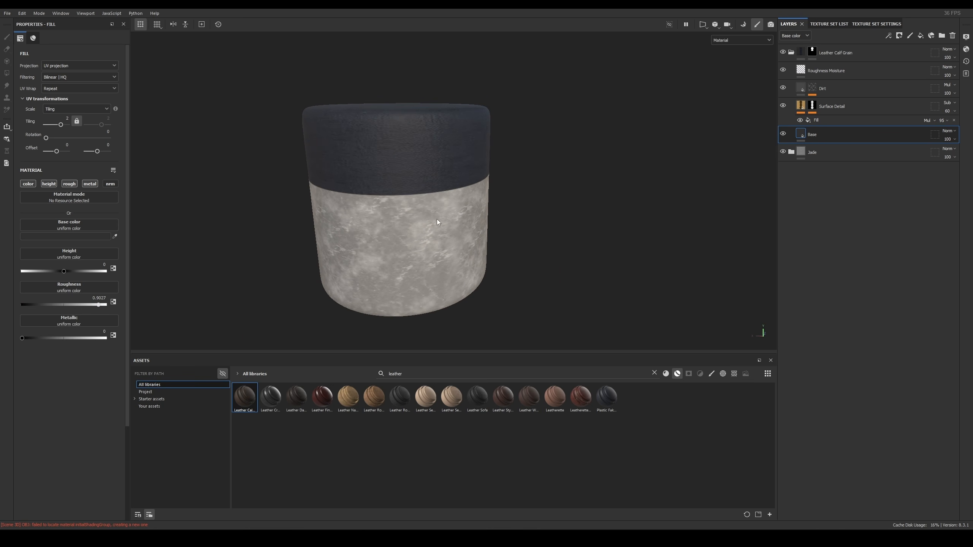
alt+middle_drag(427, 214, 471, 206)
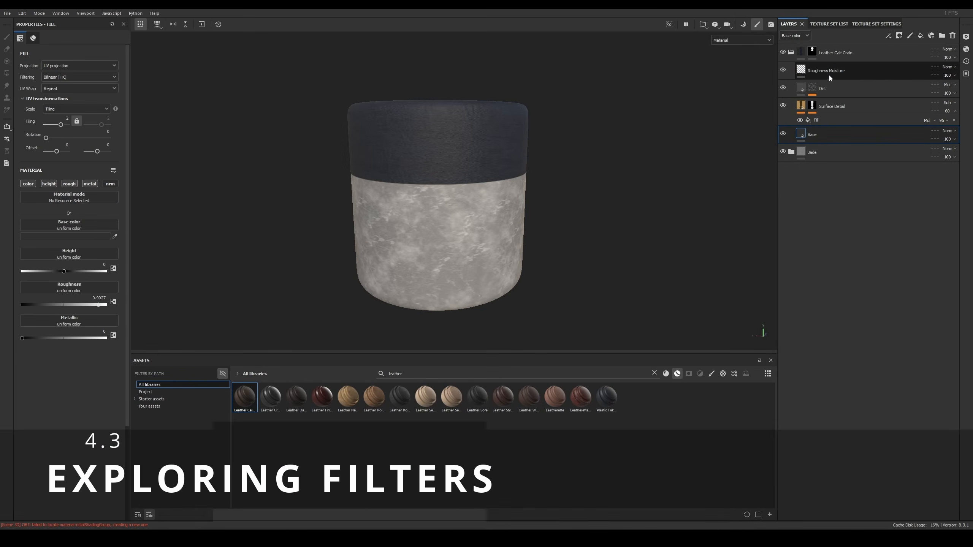
Step: Delete the Leather Calf Grain and Jade folders from the layer stack
click(835, 57)
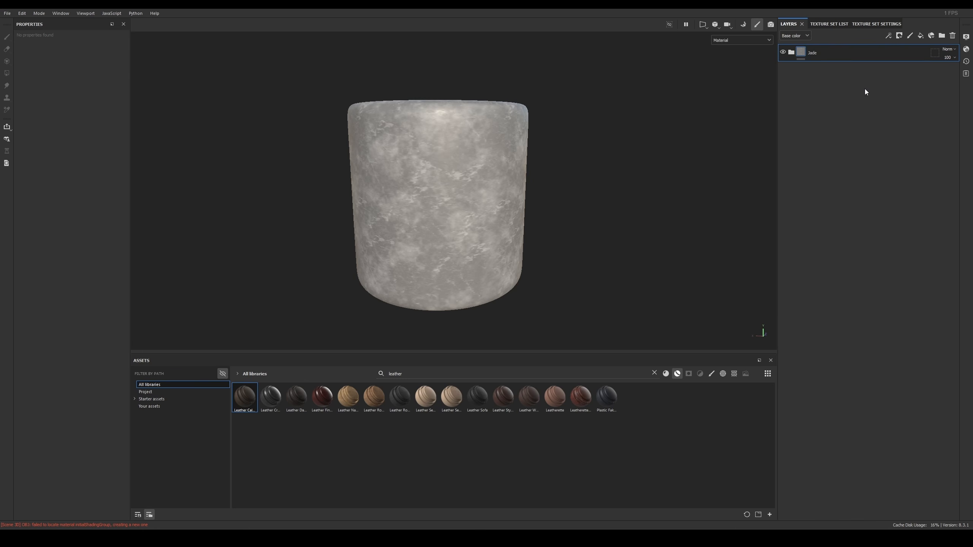
click(845, 58)
key(Delete)
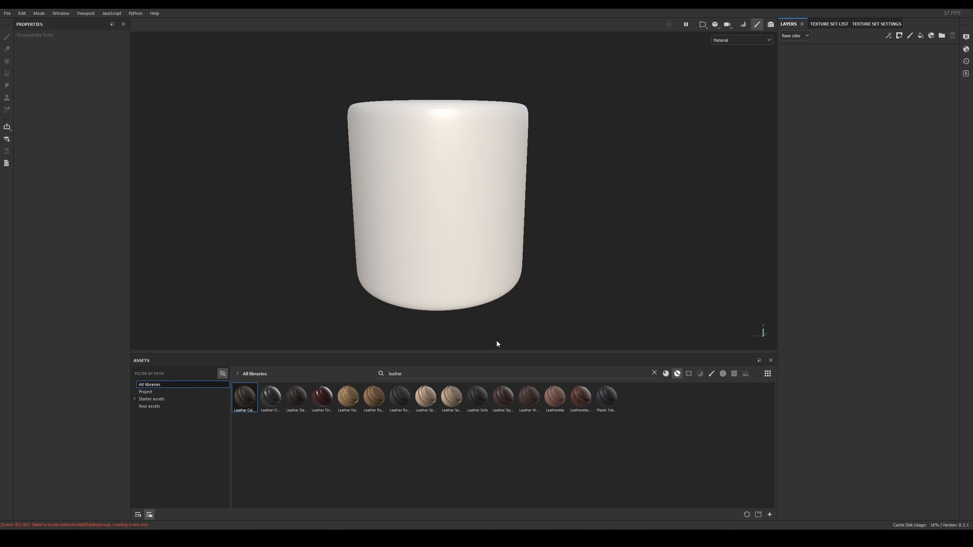
Step: Apply the Leather Fine Aged smart material to the cylinder and inspect its surface from several angles
mouse_move(313, 396)
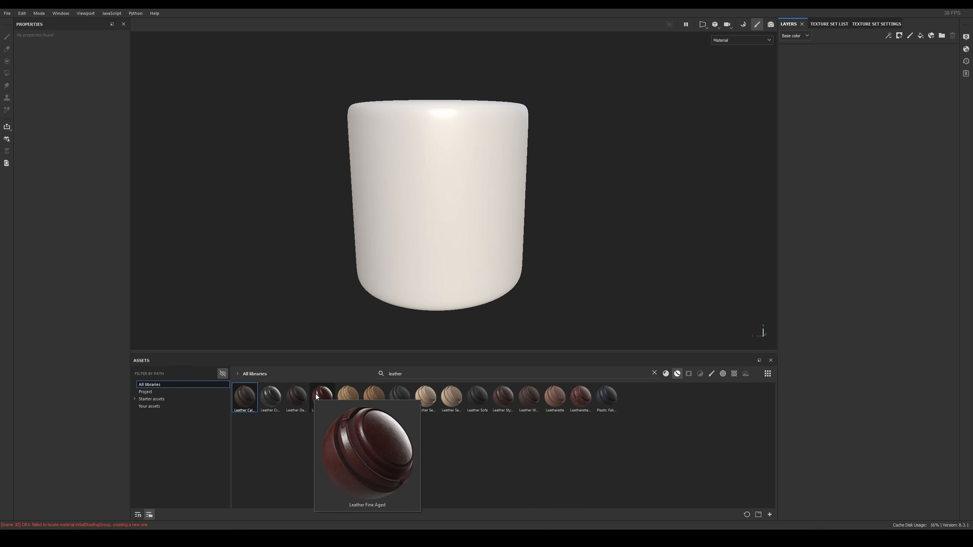
drag(317, 397, 426, 188)
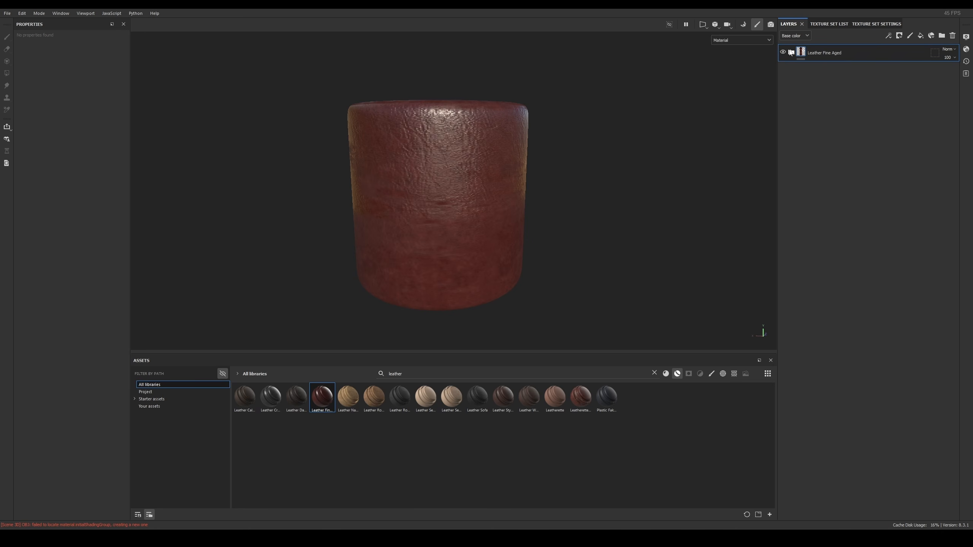
alt+middle_drag(467, 175, 512, 157)
alt+right_drag(512, 156, 596, 221)
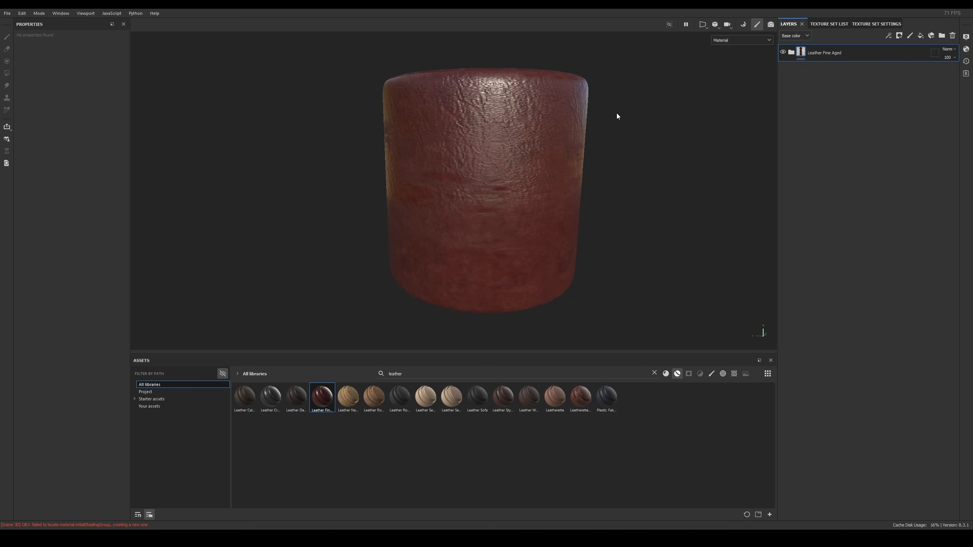
mouse_move(617, 116)
alt+mouse_down()
mouse_move(544, 131)
mouse_move(476, 95)
alt+mouse_up()
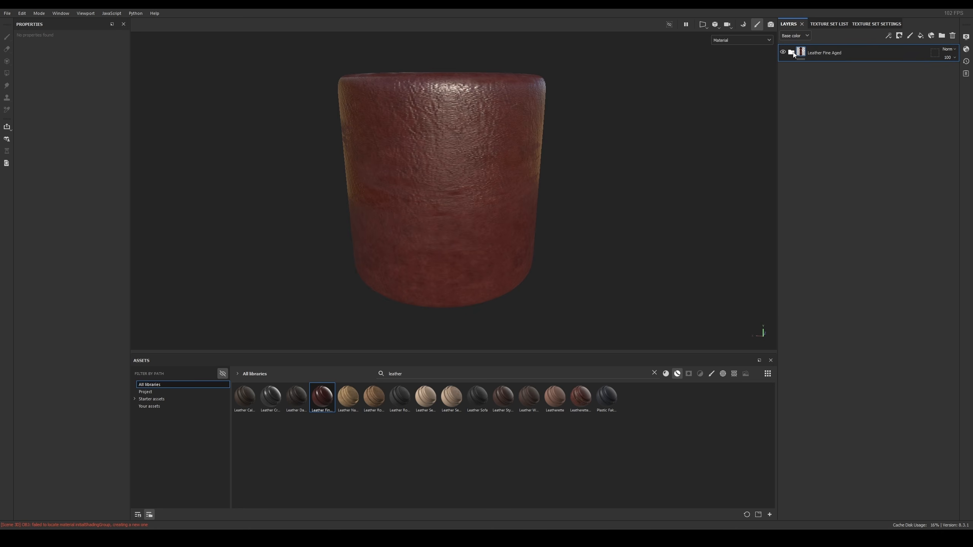
alt+drag(418, 141, 598, 92)
mouse_move(574, 143)
shift+right_down()
mouse_move(594, 146)
mouse_move(584, 148)
shift+right_up()
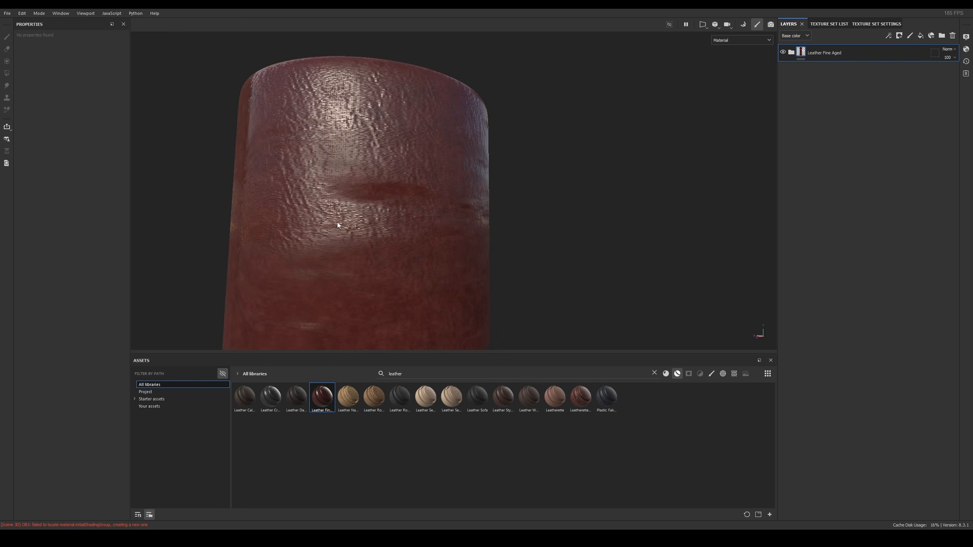
alt+drag(414, 169, 369, 191)
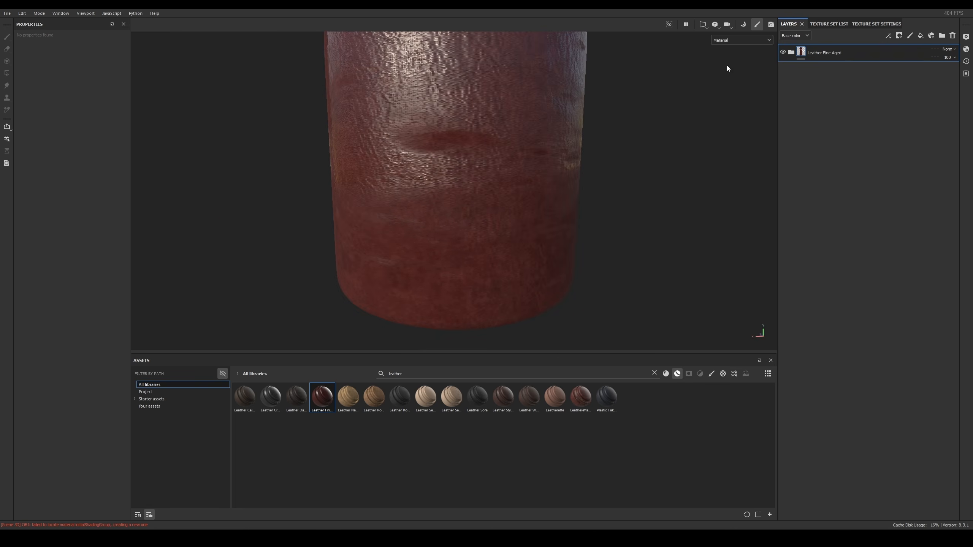
key(f)
Step: Expand the Leather Fine Aged folder and try a brighter red (711911) as the Leather Color layer's color
click(791, 53)
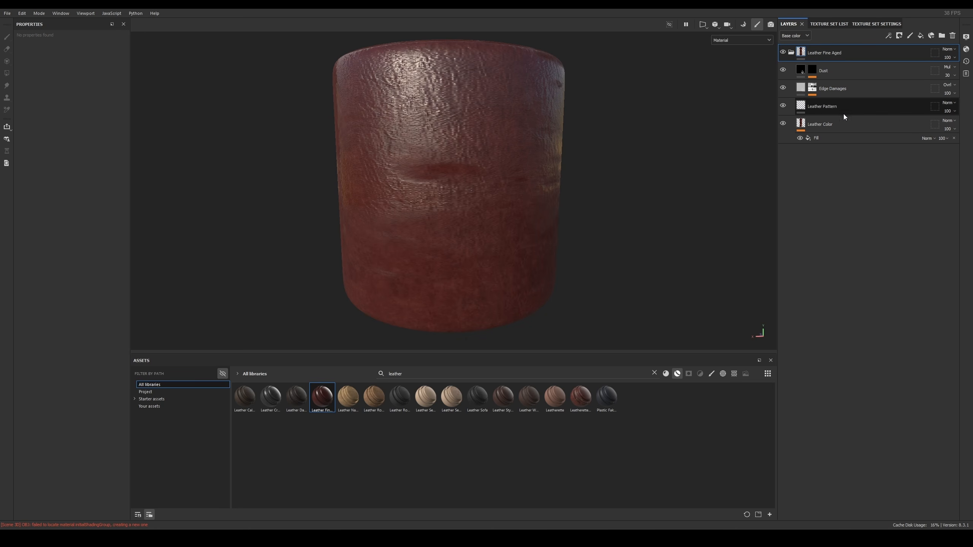
click(851, 124)
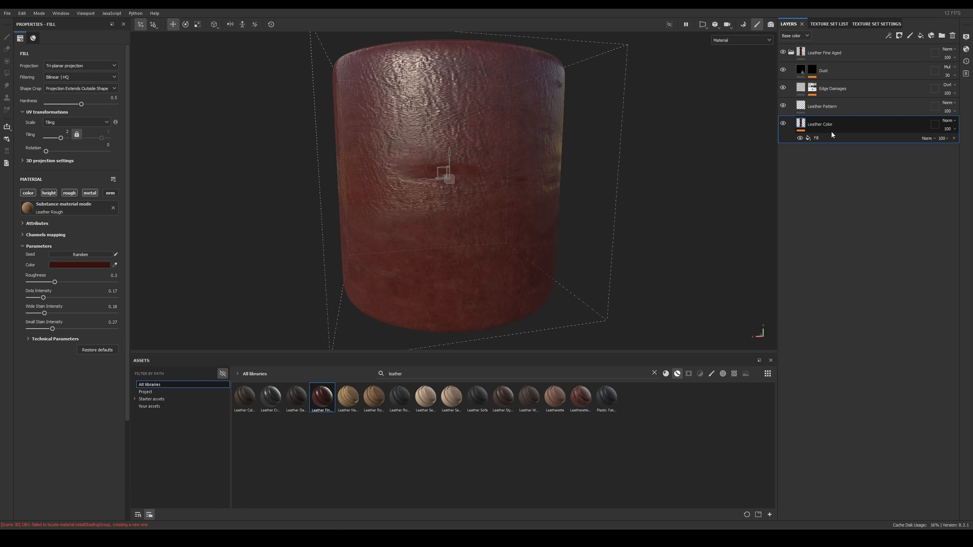
click(92, 265)
click(150, 289)
drag(149, 289, 173, 331)
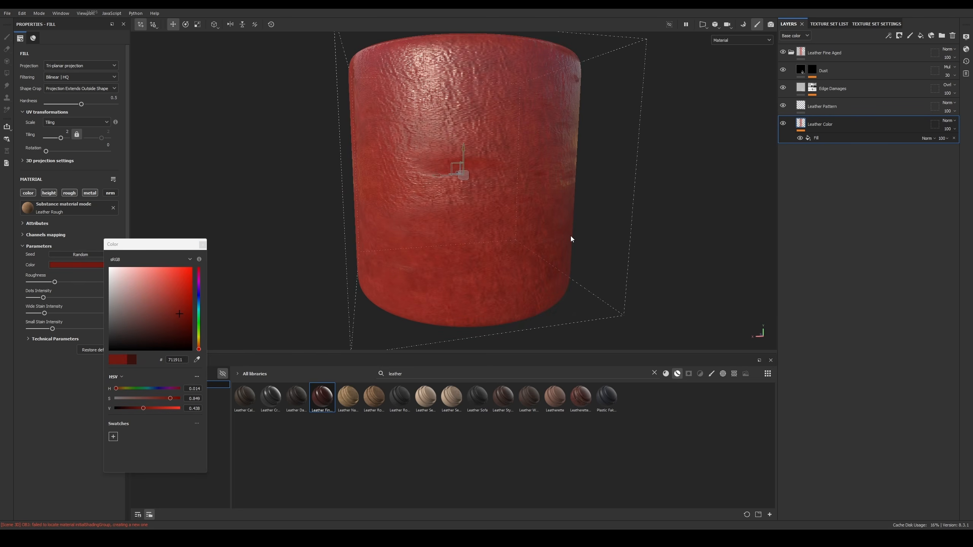
click(202, 245)
scroll(403, 201, up, 3)
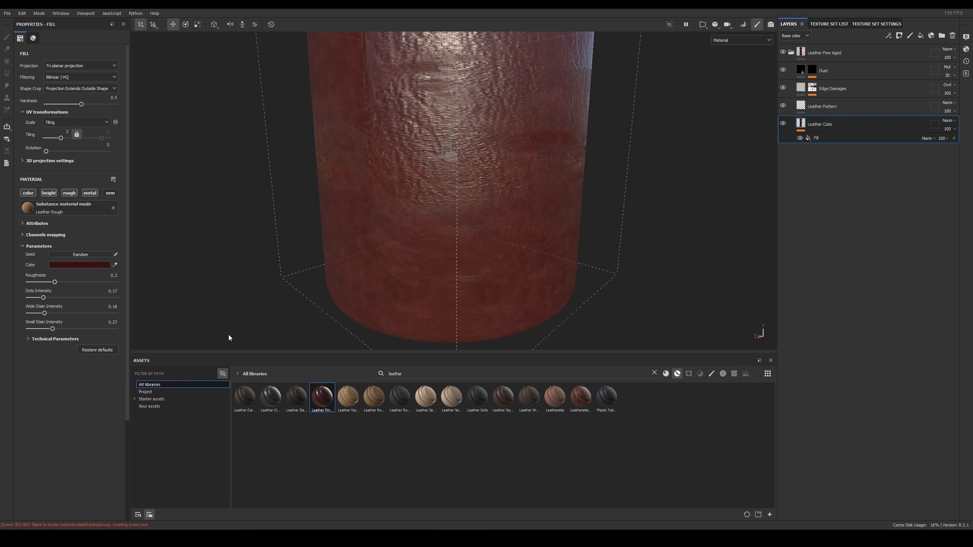
Step: Clear the asset search, show only filters, and add HSL Perceptive above the Dust layer in the Leather Fine Aged folder
click(655, 372)
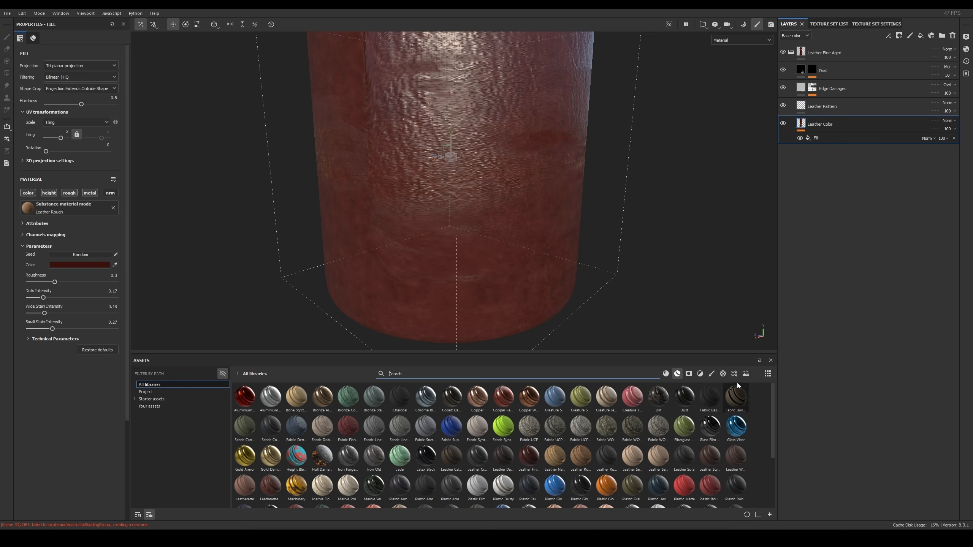
click(700, 374)
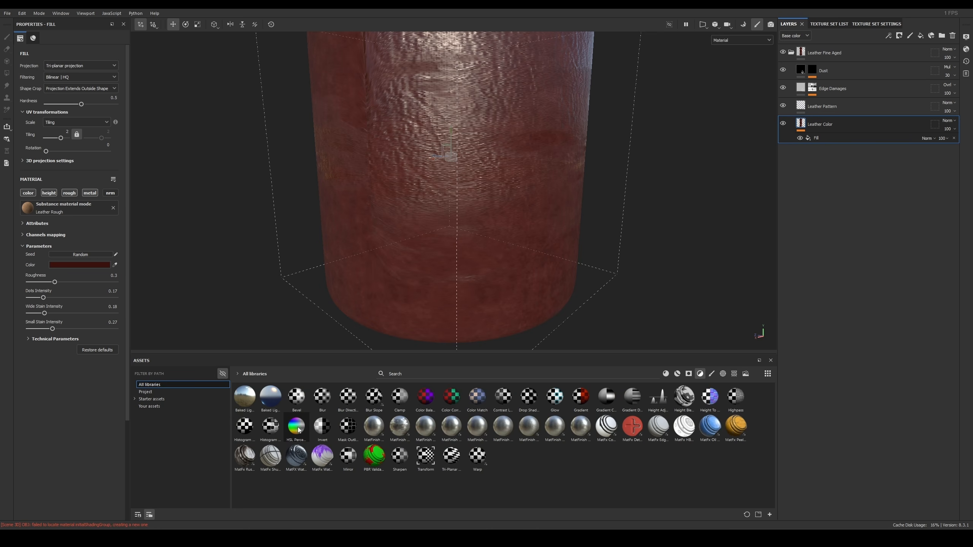
mouse_move(302, 431)
drag(299, 430, 842, 61)
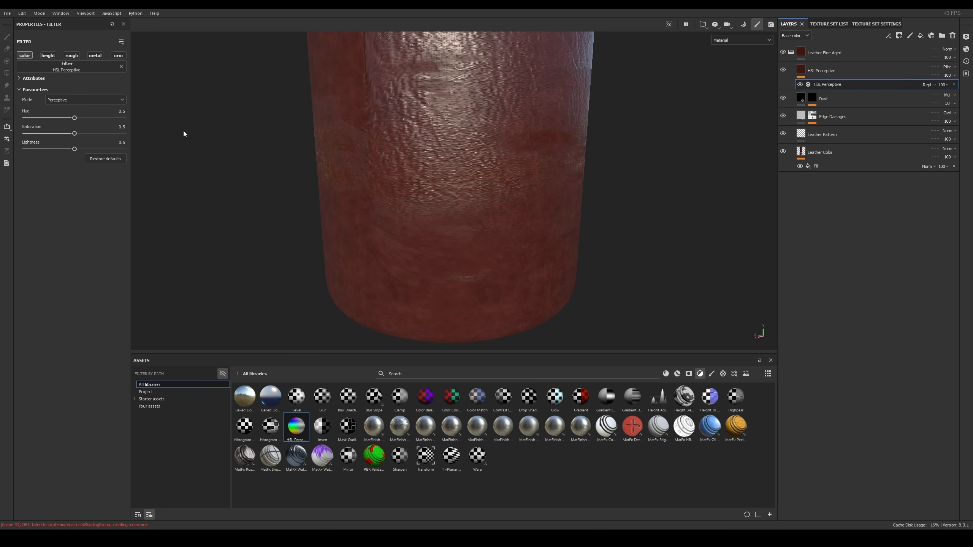
Step: Set the HSL Perceptive filter's hue to 0.543 and saturation to 0.225, and check the recolored leather around the cylinder
alt+drag(518, 164, 414, 114)
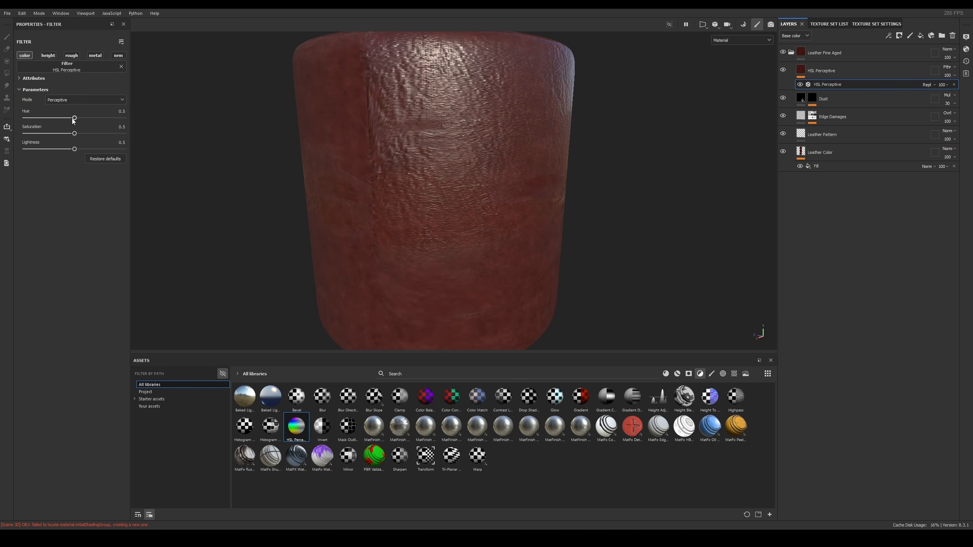
mouse_move(73, 119)
mouse_down()
mouse_move(43, 119)
mouse_move(116, 130)
mouse_move(49, 135)
mouse_move(79, 119)
mouse_up()
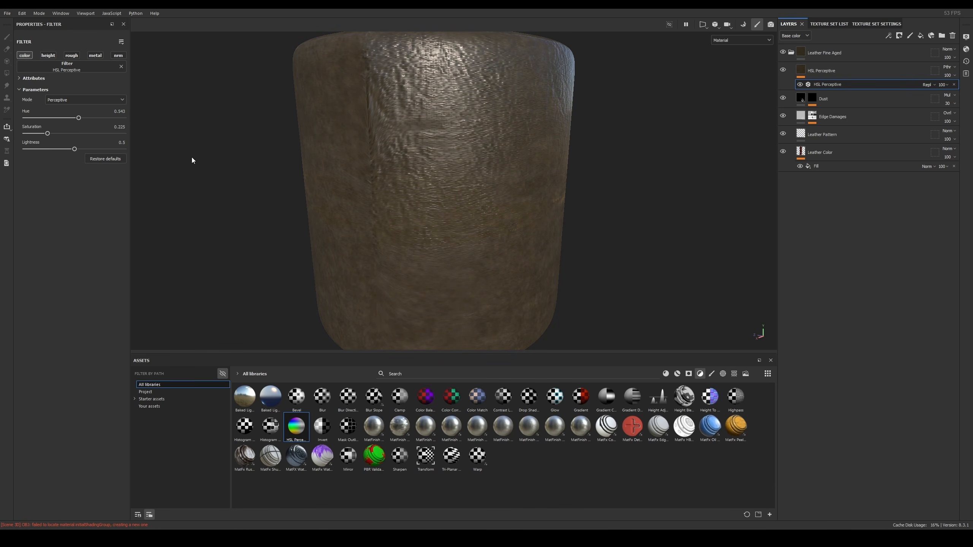
alt+right_drag(406, 130, 408, 52)
alt+drag(408, 52, 601, 119)
shift+right_drag(601, 120, 589, 128)
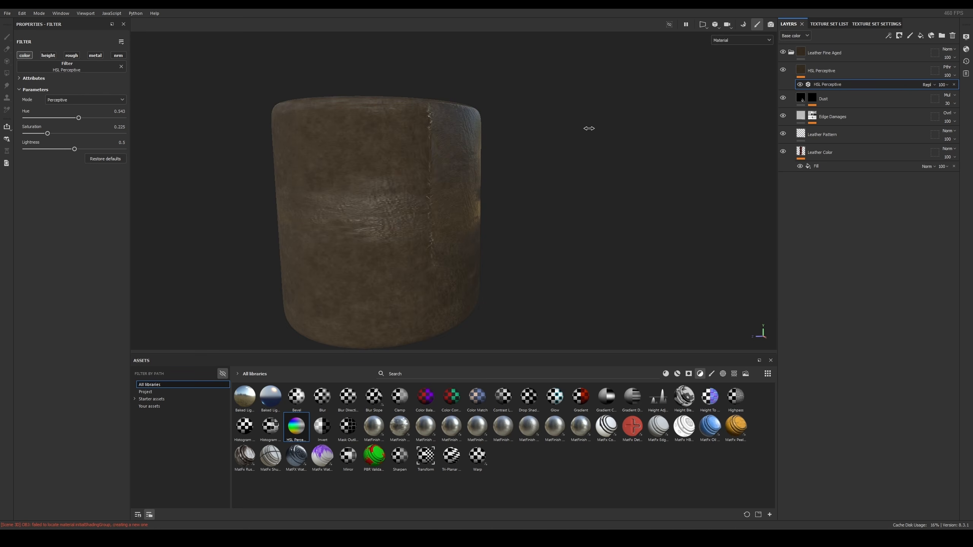
alt+middle_drag(502, 143, 520, 138)
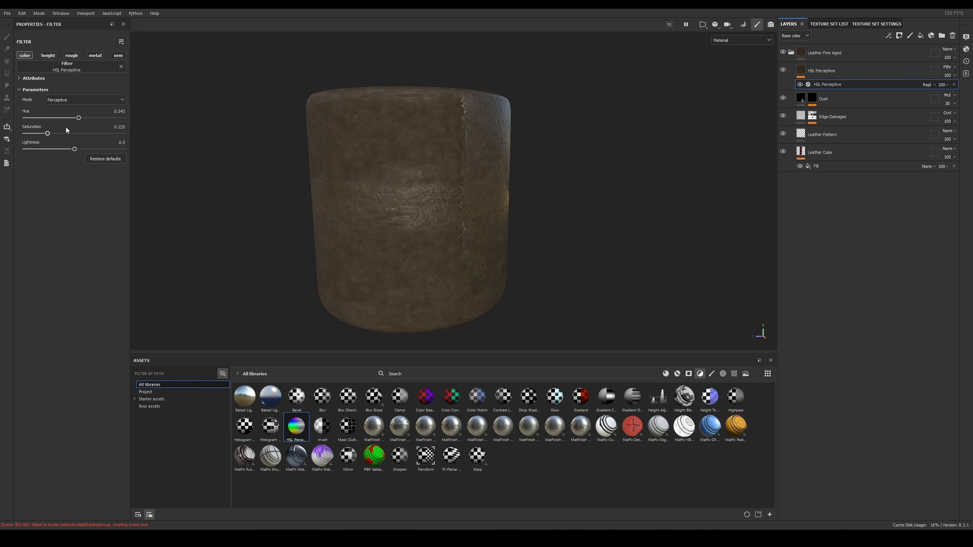
Step: Lower the HSL Perceptive filter's lightness to 0.38 and check the darkened leather
drag(70, 150, 62, 149)
alt+drag(552, 92, 294, 96)
alt+middle_drag(546, 146, 529, 142)
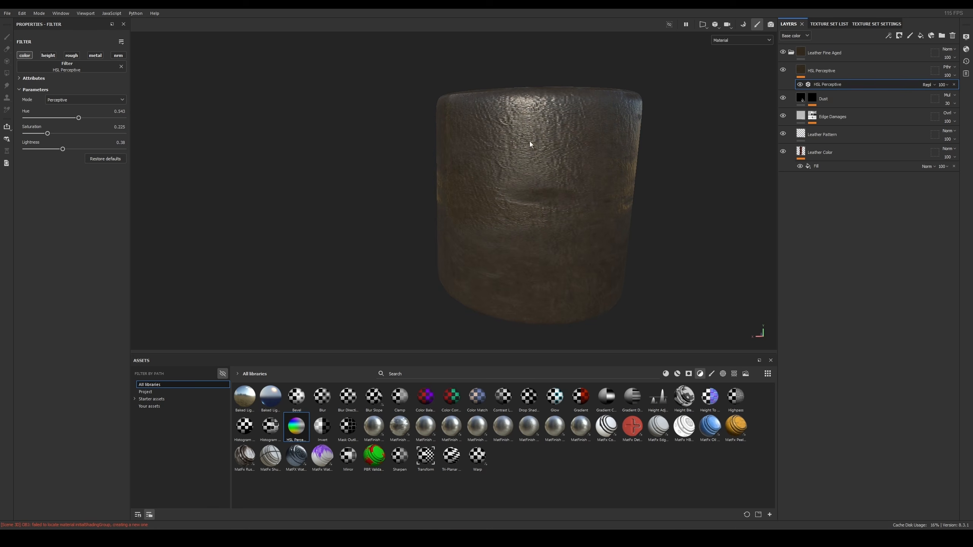
Step: Compare the leather cylinder with the HSL Perceptive layer hidden and shown against the Leather Color layer's original red
alt+middle_drag(625, 143, 524, 135)
alt+drag(524, 134, 376, 146)
shift+right_drag(376, 146, 569, 174)
scroll(605, 163, up, 2)
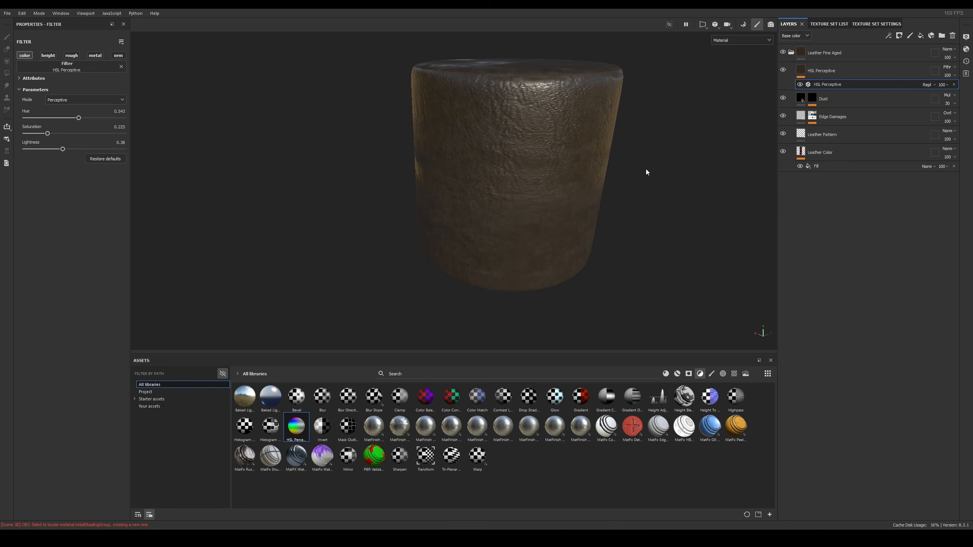
click(783, 71)
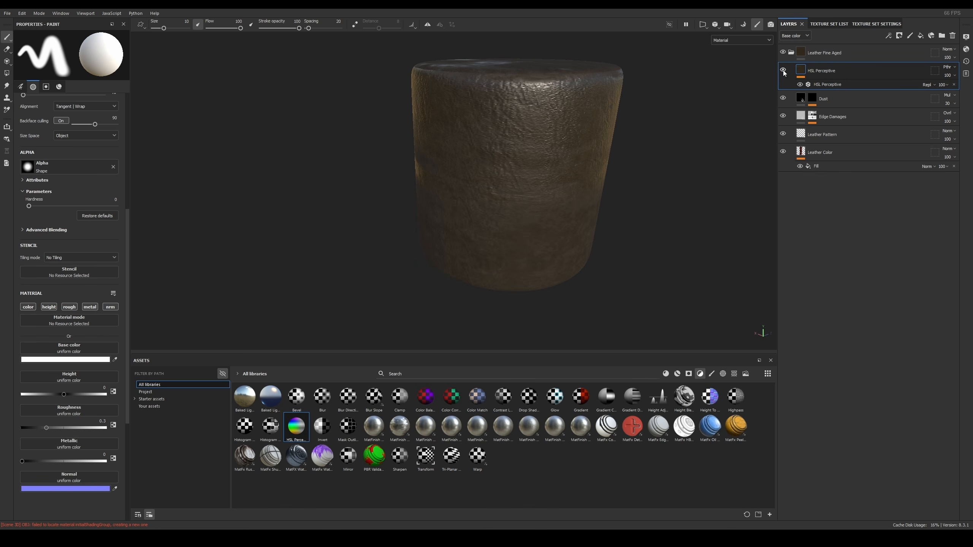
click(824, 167)
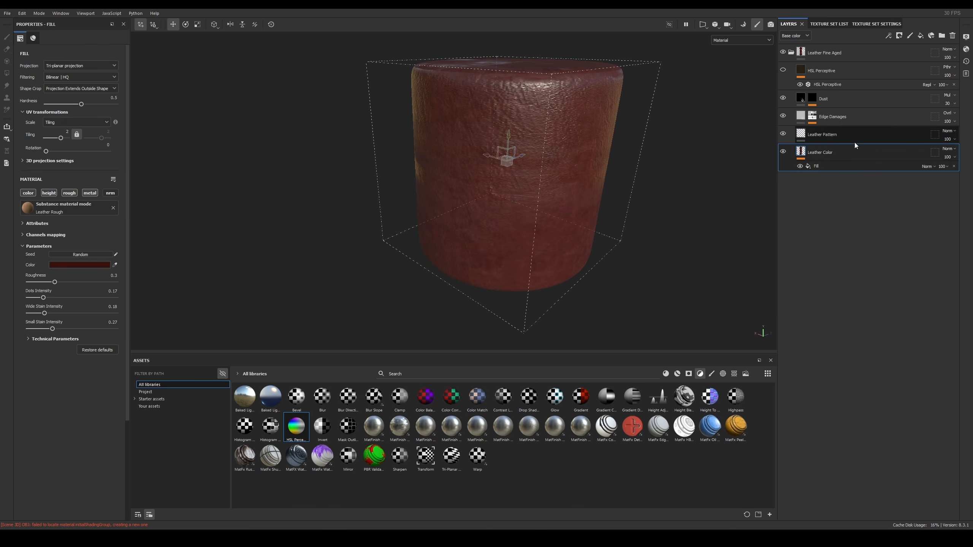
click(783, 71)
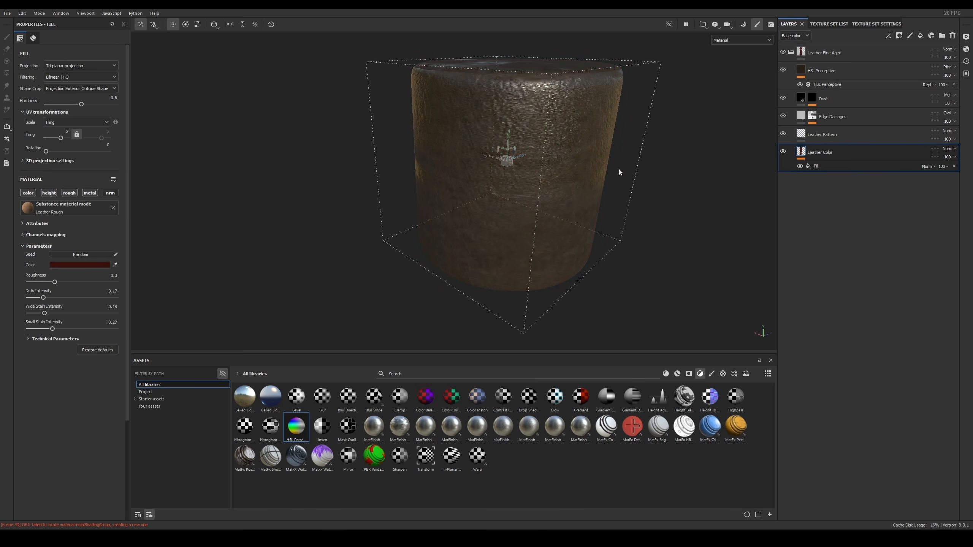
click(865, 69)
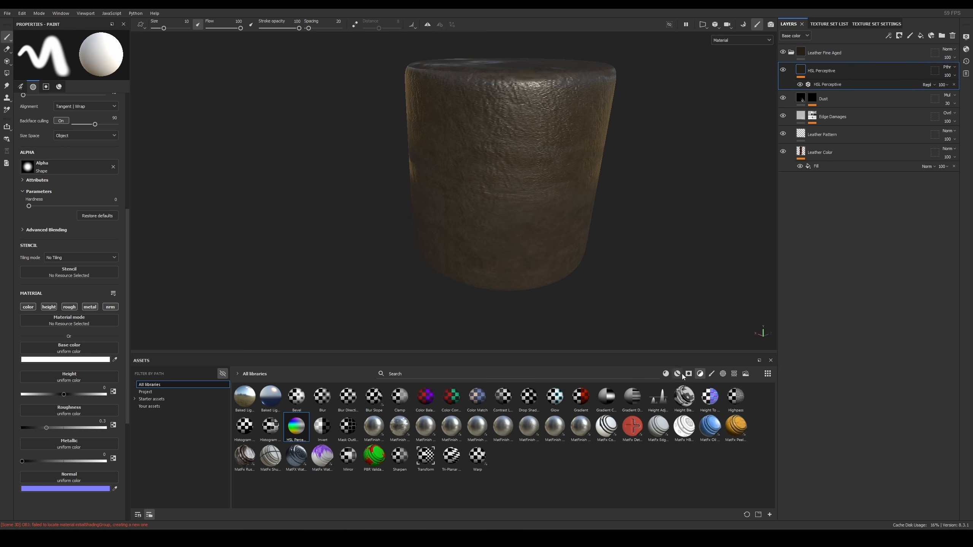
Step: Show only smart materials, search for "jade", and add the Jade smart material above the Leather Fine Aged folder
click(701, 375)
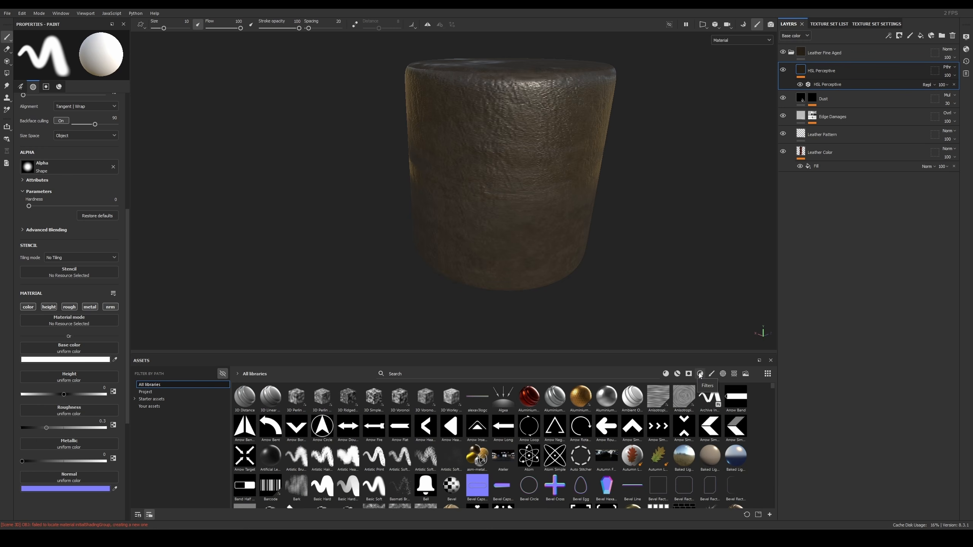
click(678, 374)
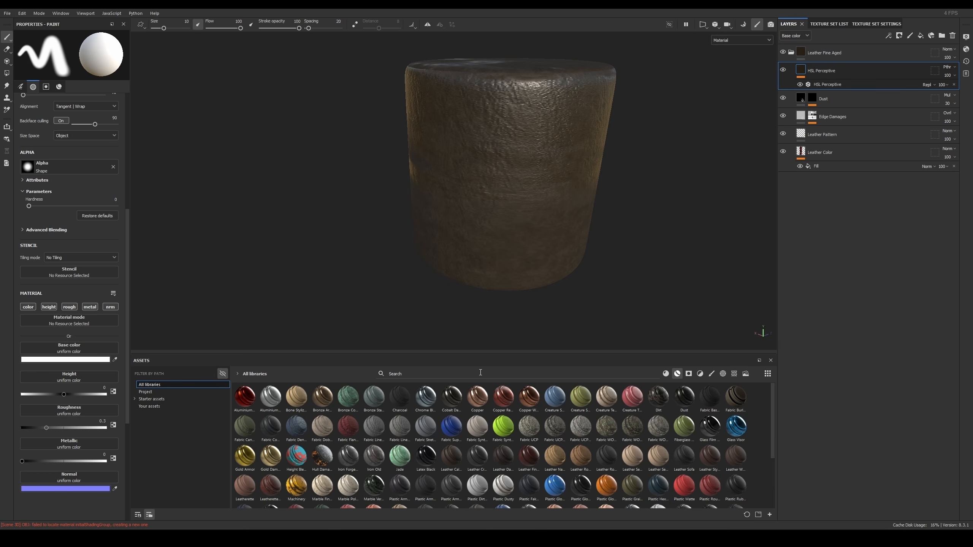
click(481, 373)
text(jade)
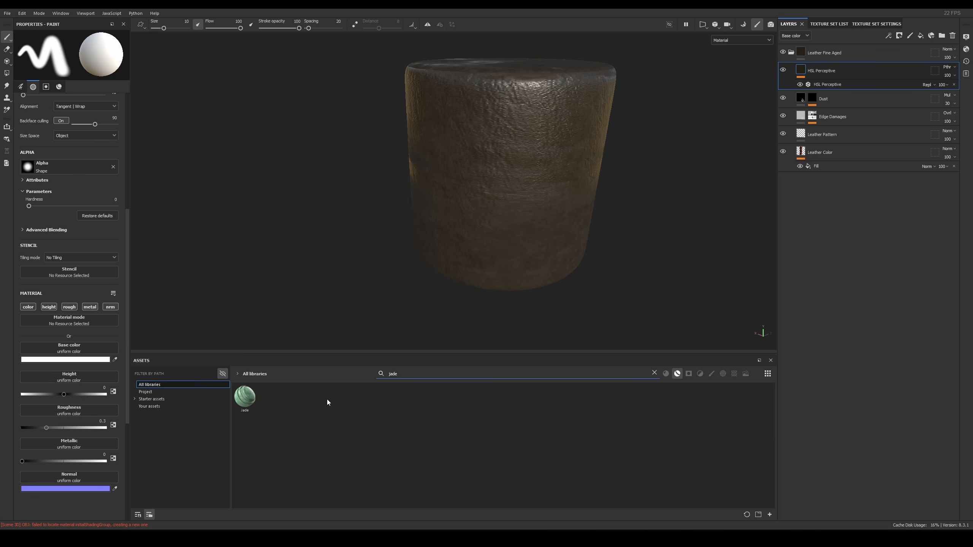
drag(245, 397, 821, 47)
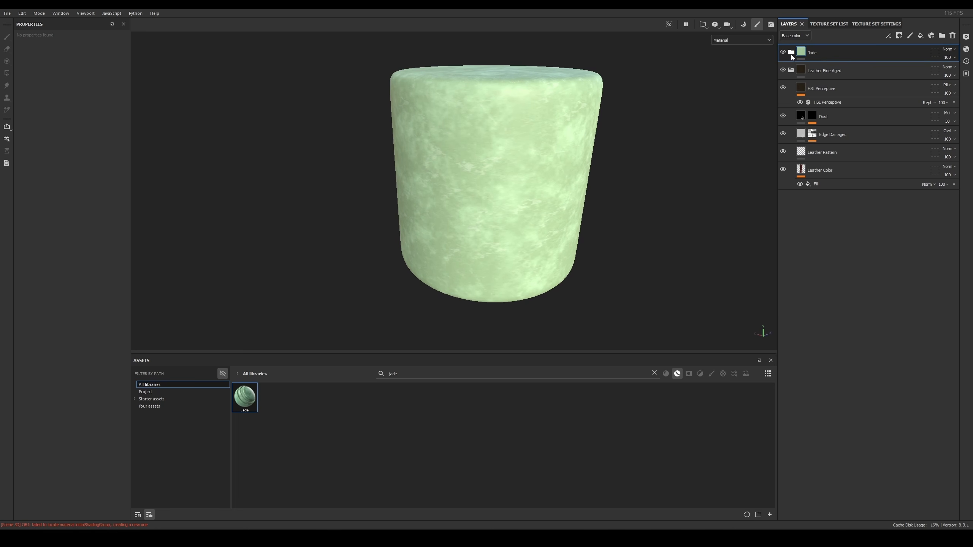
Step: Expand the Jade folder and try crimson (9C0F2E) as the Base layer's base color
click(792, 50)
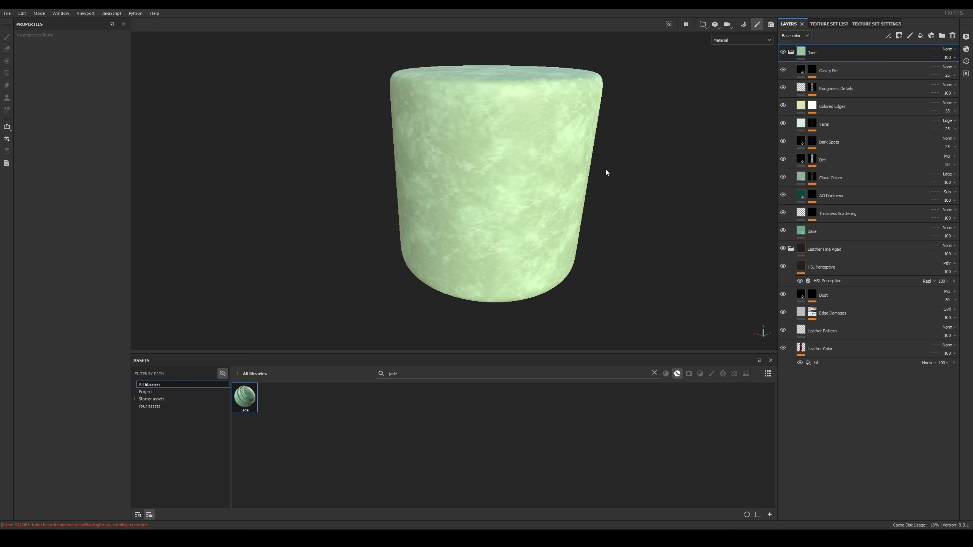
click(822, 230)
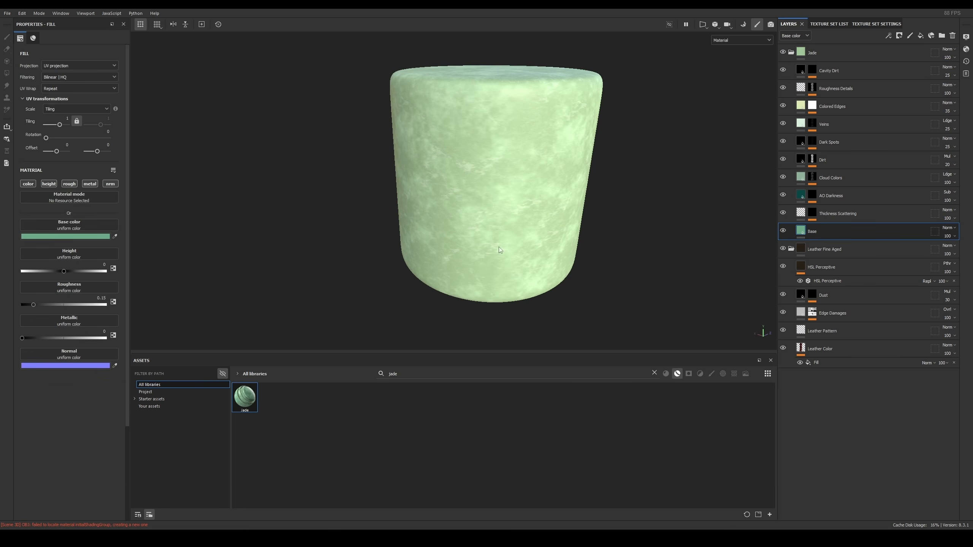
click(74, 237)
mouse_move(198, 291)
mouse_down()
mouse_move(199, 266)
mouse_move(184, 300)
mouse_up()
scroll(621, 196, up, 3)
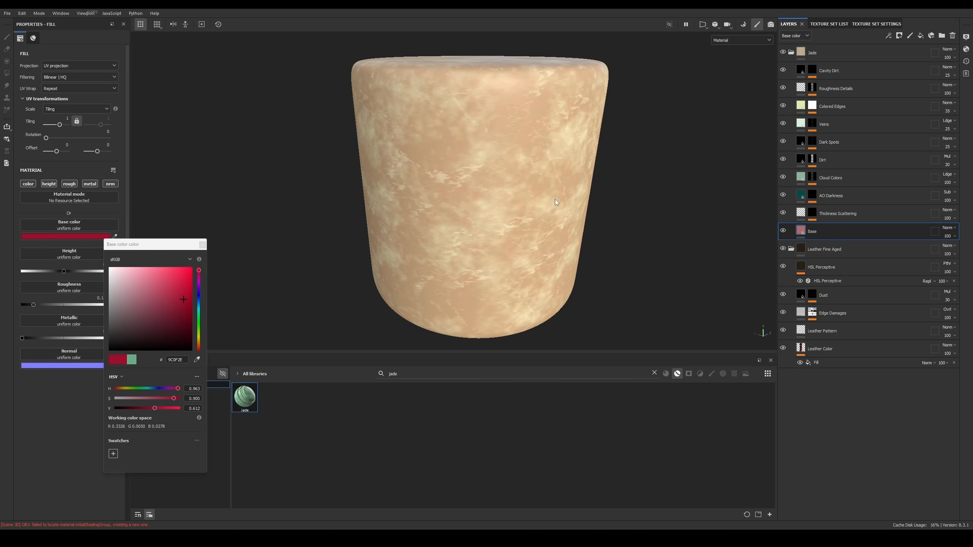
Step: View the base color channel and toggle the Cloud Colors, AO Darkness and Colored Edges layers to compare their effect on the jade
key(c)
alt+drag(550, 199, 519, 207)
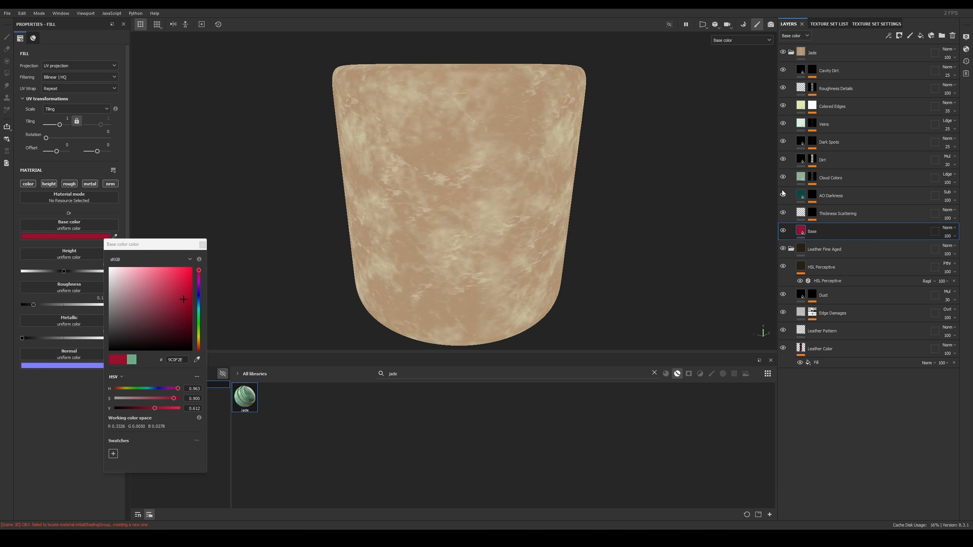
click(783, 177)
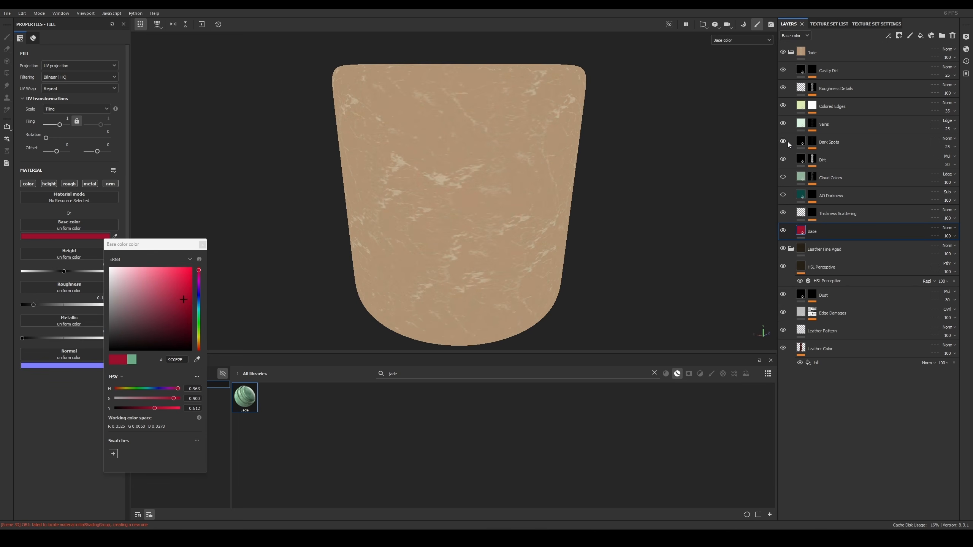
click(784, 105)
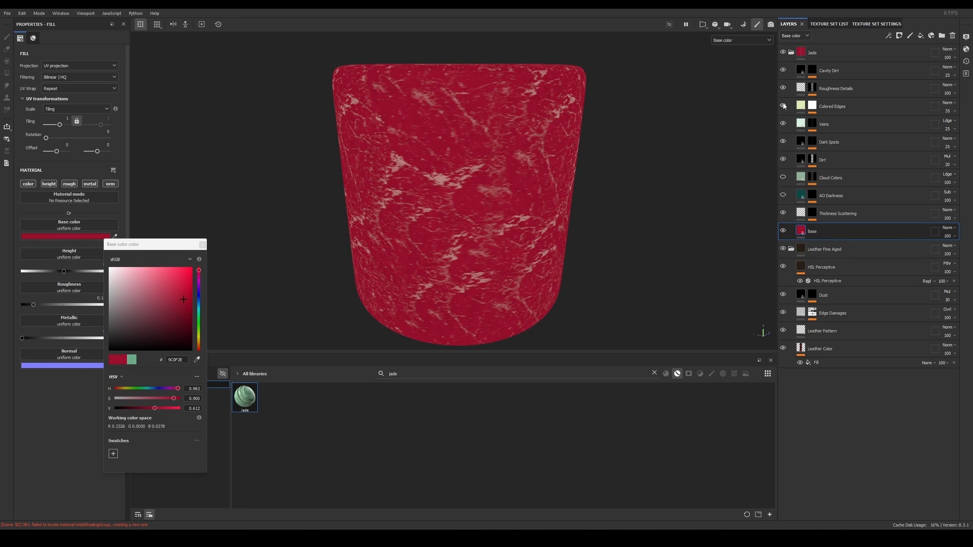
click(784, 106)
click(783, 177)
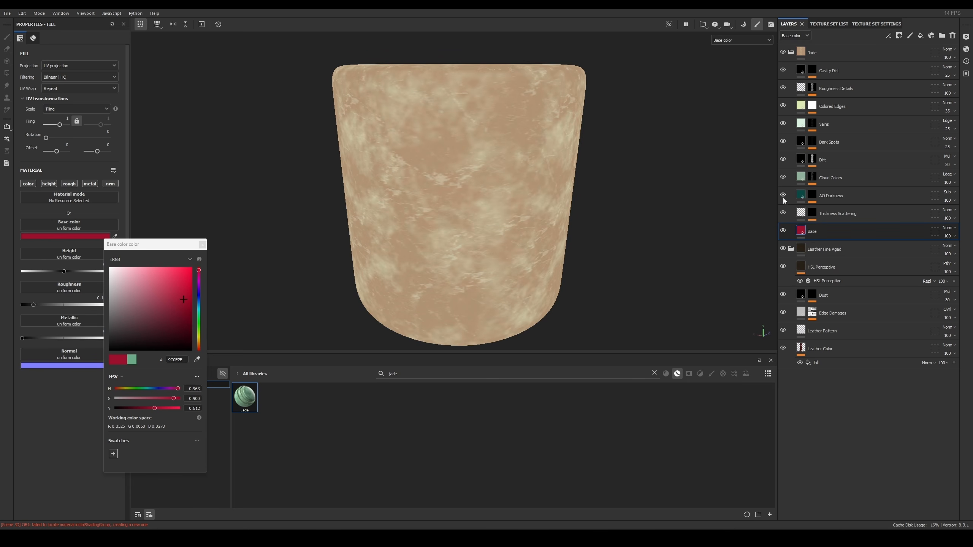
click(824, 195)
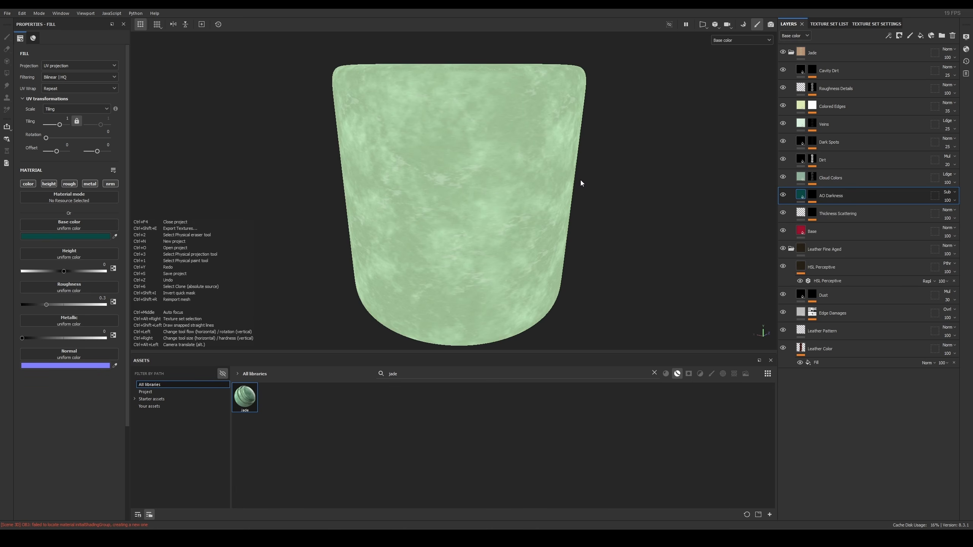
Step: Add a fresh Jade smart material at the top of the layer stack and delete the previous Jade folder
drag(245, 398, 841, 49)
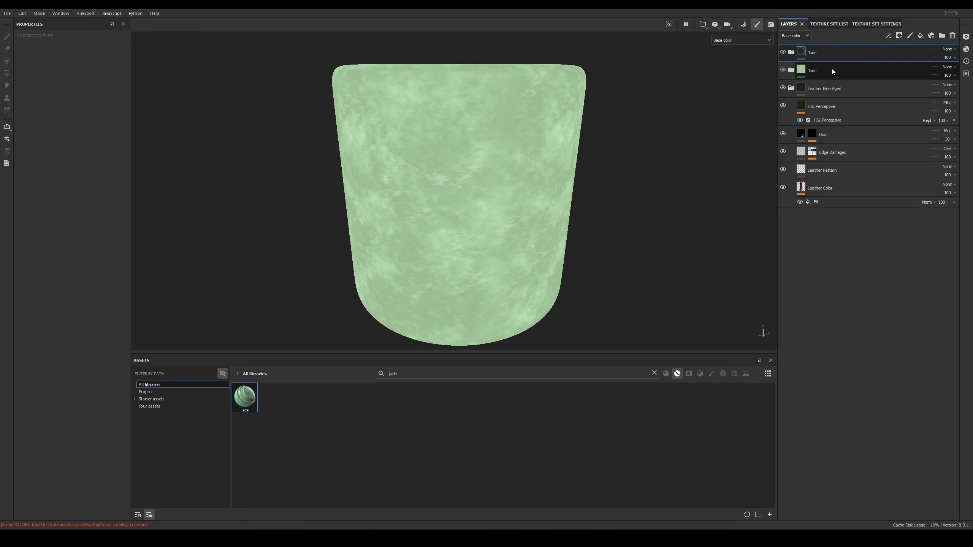
click(825, 71)
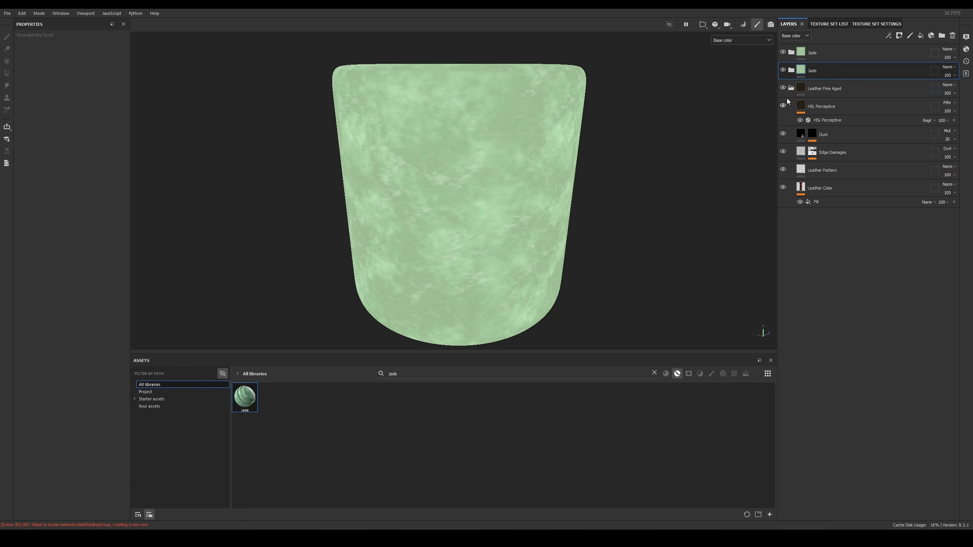
key(Delete)
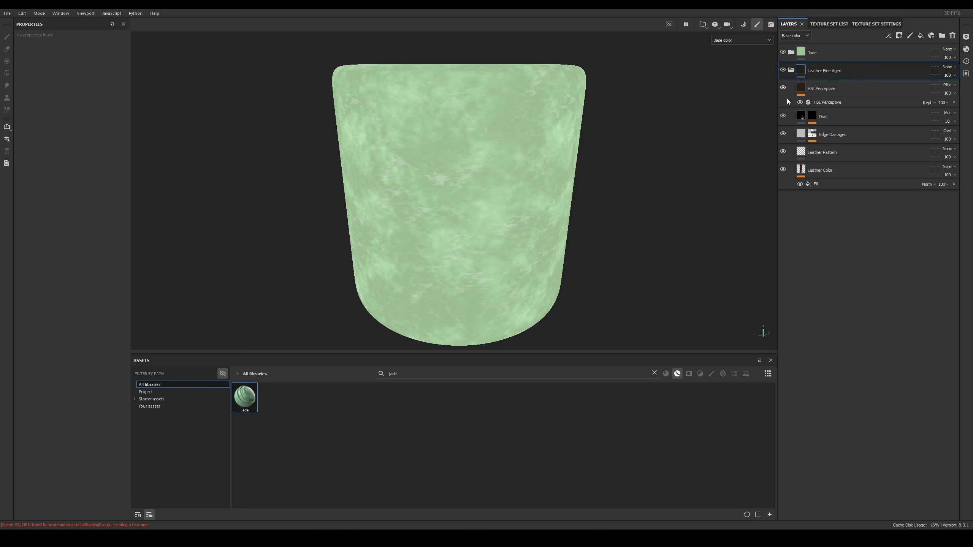
Step: Expand the new Jade folder and inspect the colors of its Base, AO Darkness, Cloud Colors, Veins and Colored Edges layers
click(791, 53)
click(804, 230)
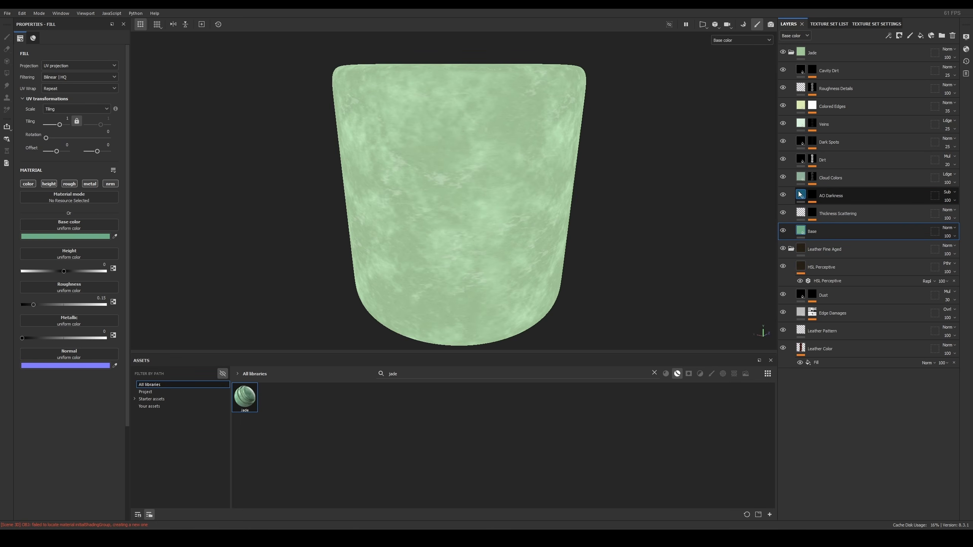
click(800, 193)
click(800, 177)
click(802, 124)
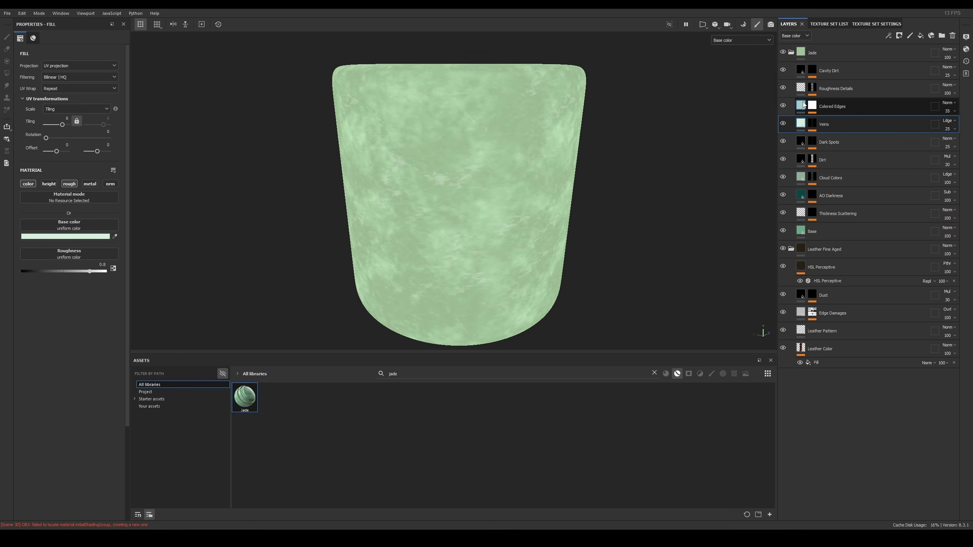
click(803, 104)
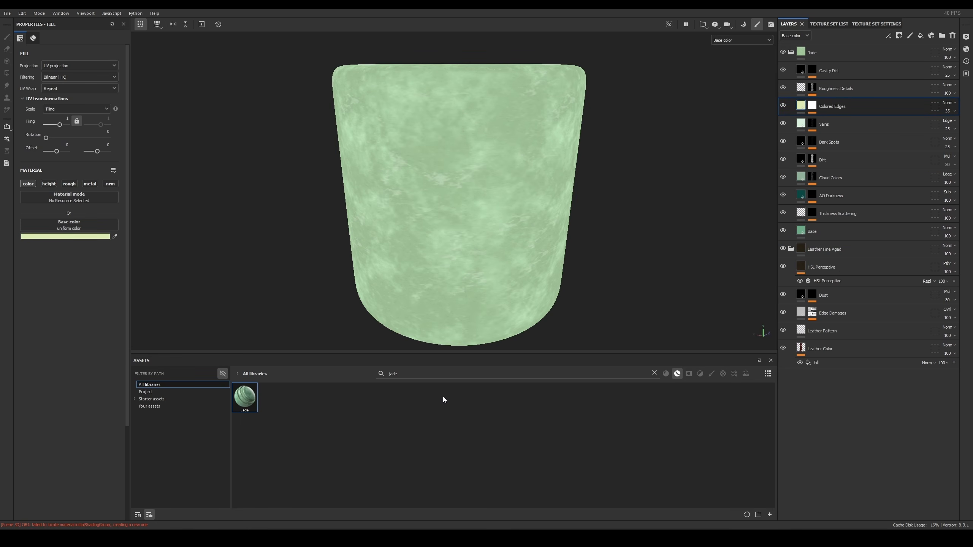
Step: Clear the jade search, show only filters, and add HSL Perceptive above the Cavity Dirt layer in the Jade folder
click(678, 374)
click(654, 373)
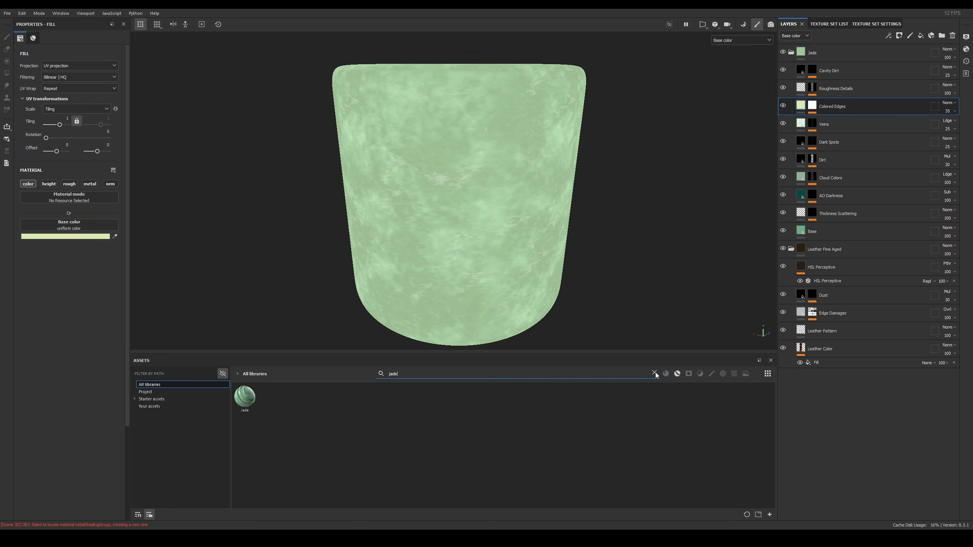
click(700, 374)
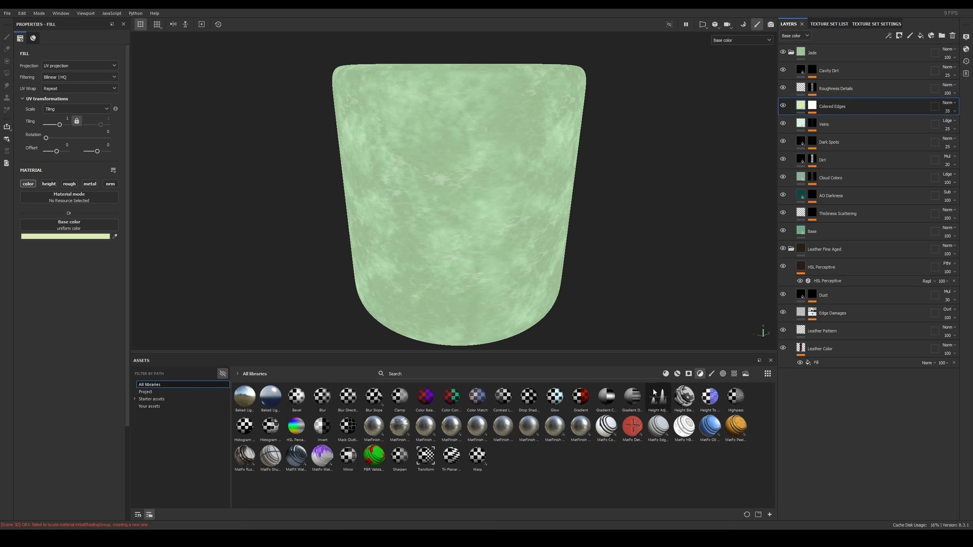
drag(300, 437, 859, 65)
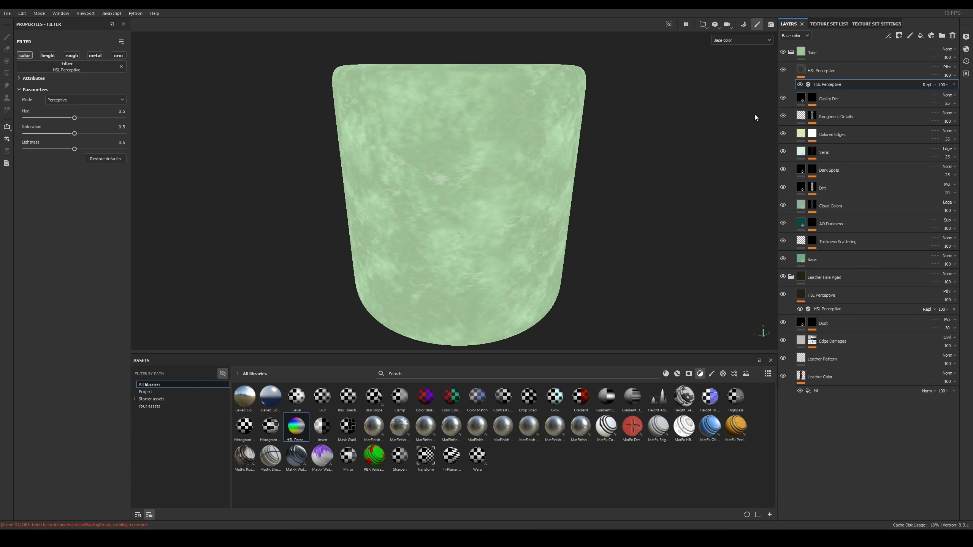
Step: Set the Jade folder's HSL Perceptive hue to about 0.35, saturation to 0.713 and lightness to 0.403, and check the result in Material view
drag(75, 119, 61, 133)
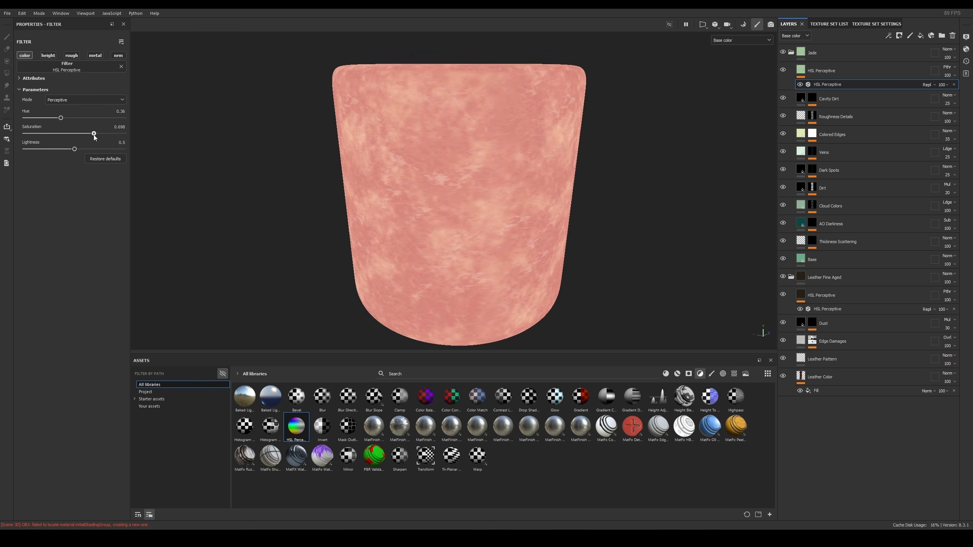
drag(93, 135, 58, 120)
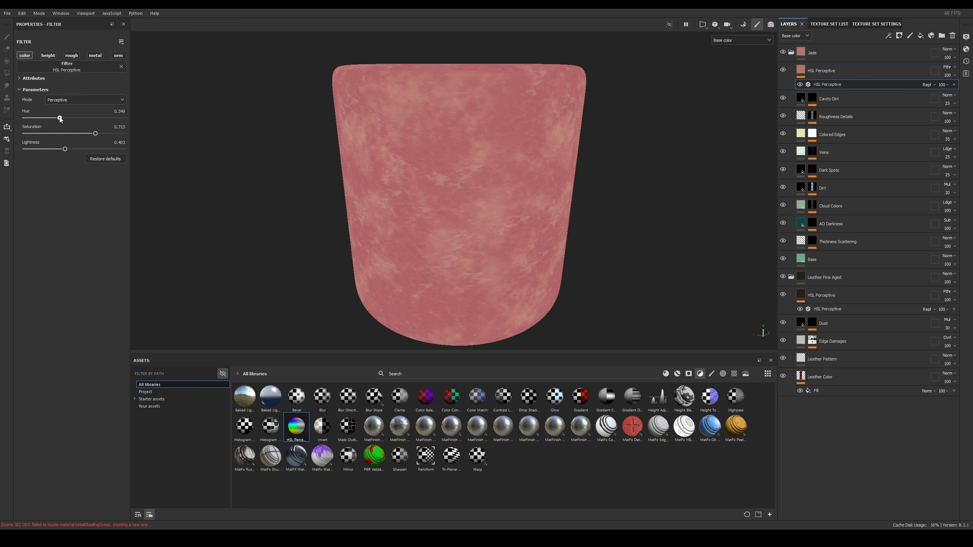
scroll(511, 180, down, 3)
alt+drag(480, 97, 465, 142)
key(m)
alt+right_drag(465, 142, 561, 141)
Step: Try the HSL Perceptive layer directly above the Jade folder's Base layer, and move it back above Cavity Dirt
click(835, 67)
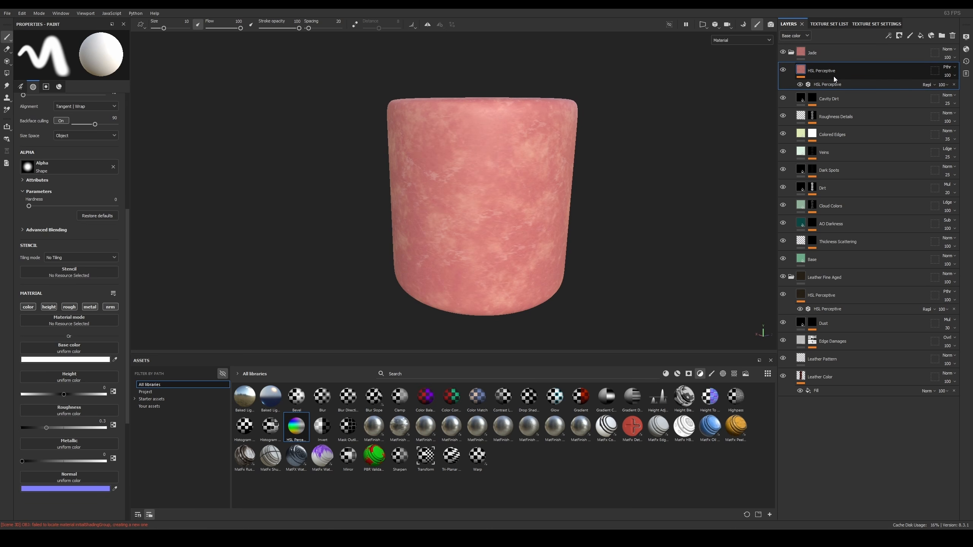
drag(834, 71, 850, 248)
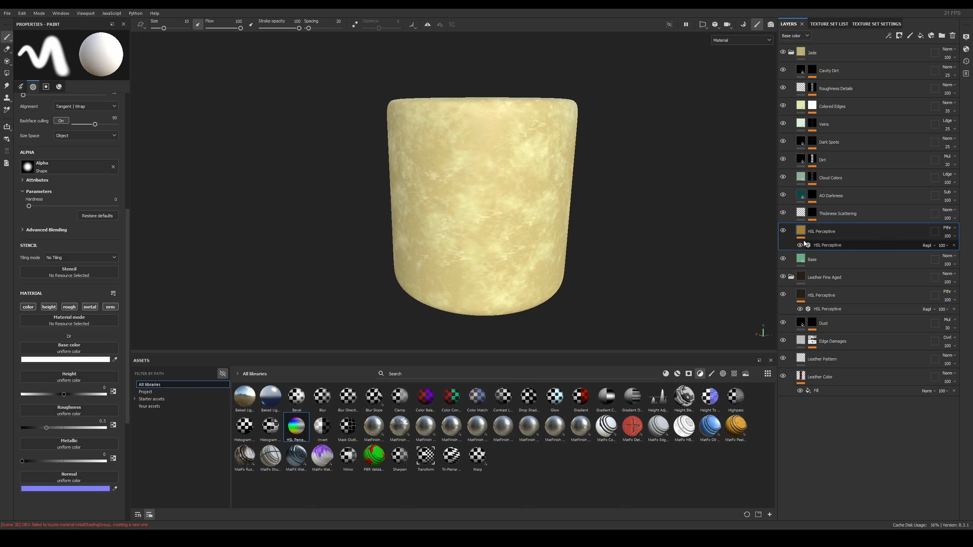
click(783, 231)
click(783, 232)
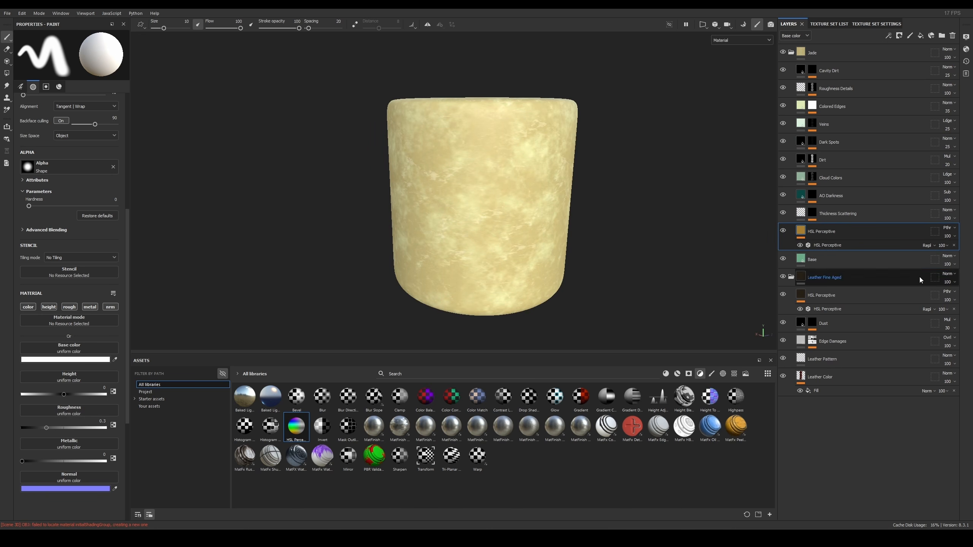
drag(823, 232, 836, 69)
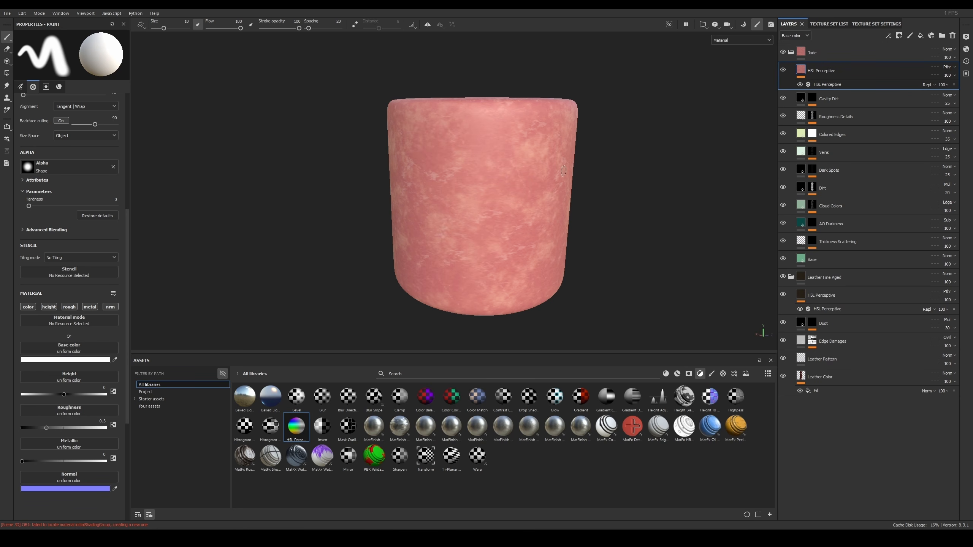
Step: Inspect the recolored jade cylinder from a higher angle and select the Jade folder
scroll(613, 149, up, 2)
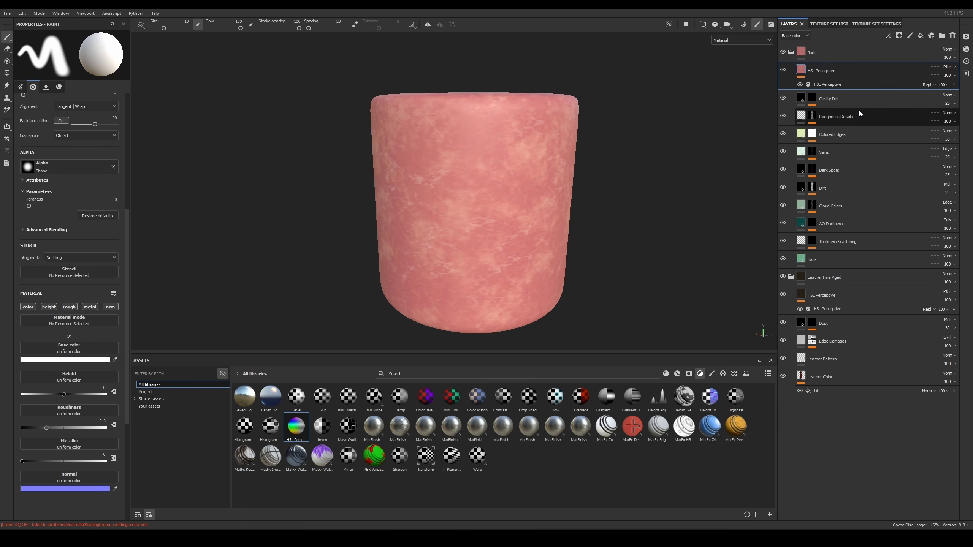
alt+drag(575, 116, 600, 145)
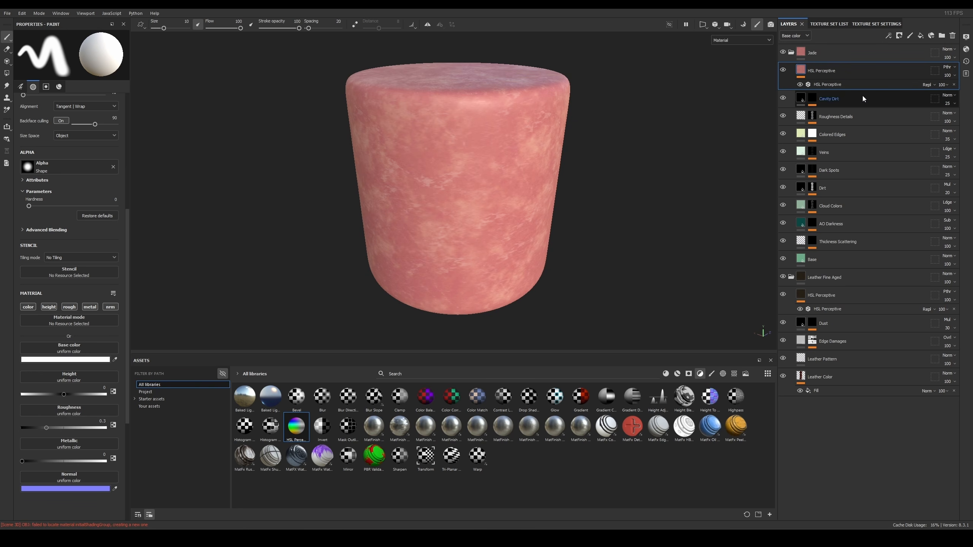
click(832, 59)
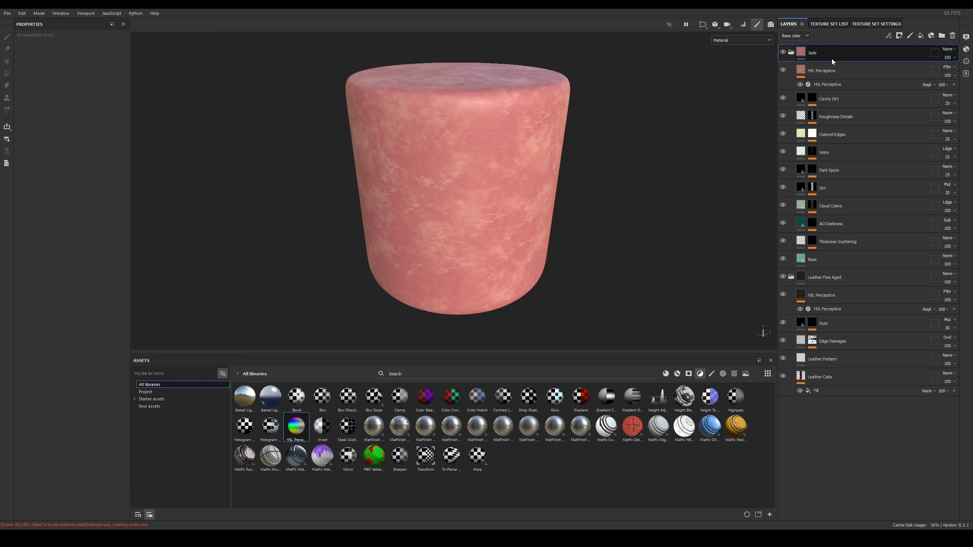
Step: Delete the Jade folder and inspect the remaining Leather Fine Aged material on the cylinder
key(Delete)
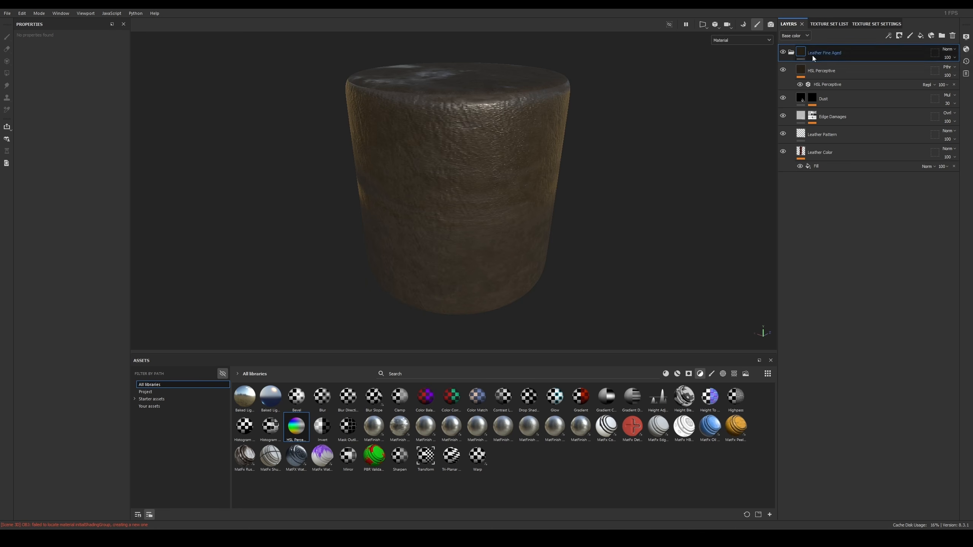
alt+drag(513, 164, 583, 145)
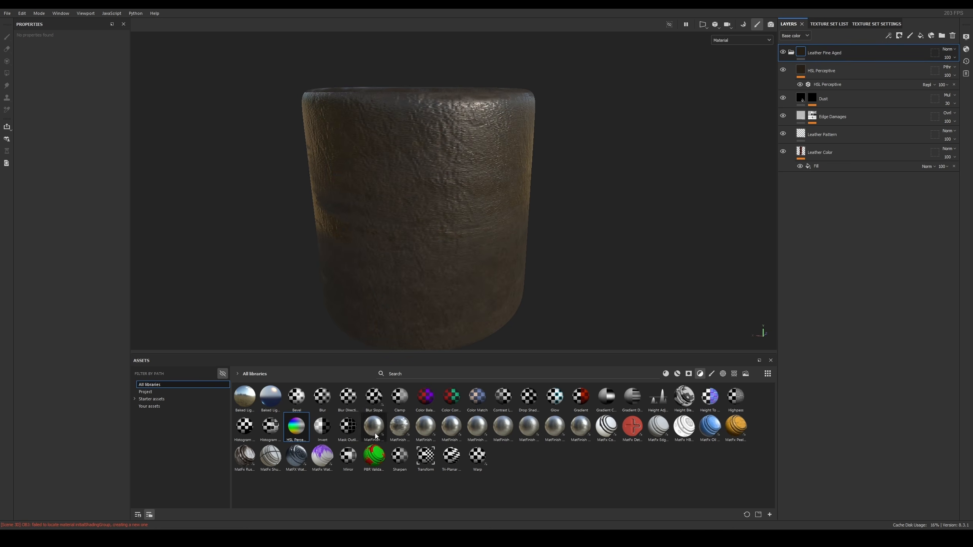
alt+middle_drag(471, 227, 484, 225)
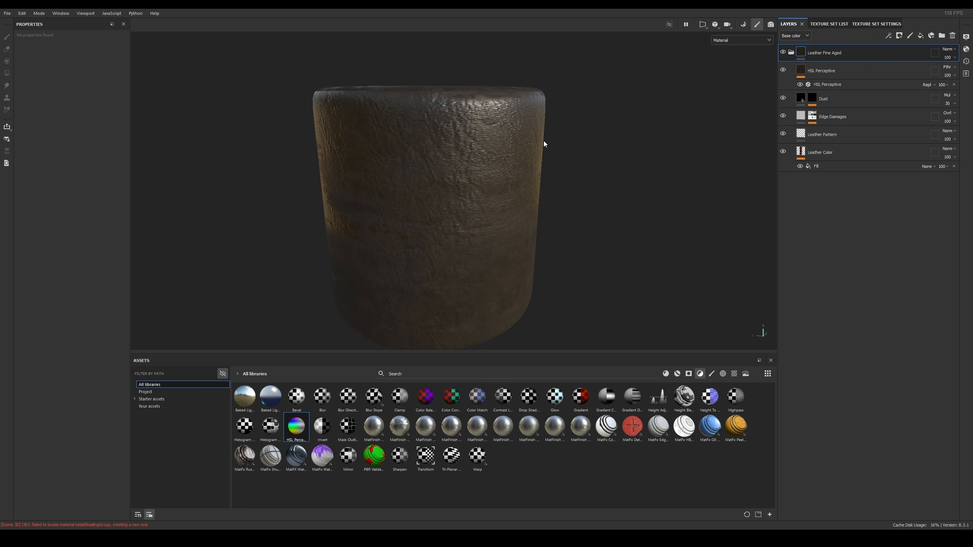
Step: Examine the leather's roughness channel on the cylinder, and return to the Material view to compare its shine
click(731, 41)
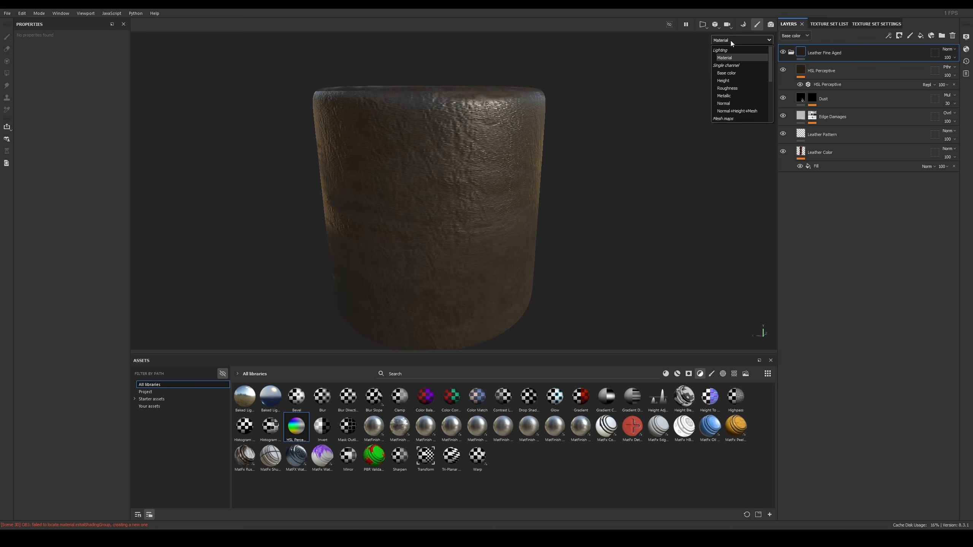
click(728, 88)
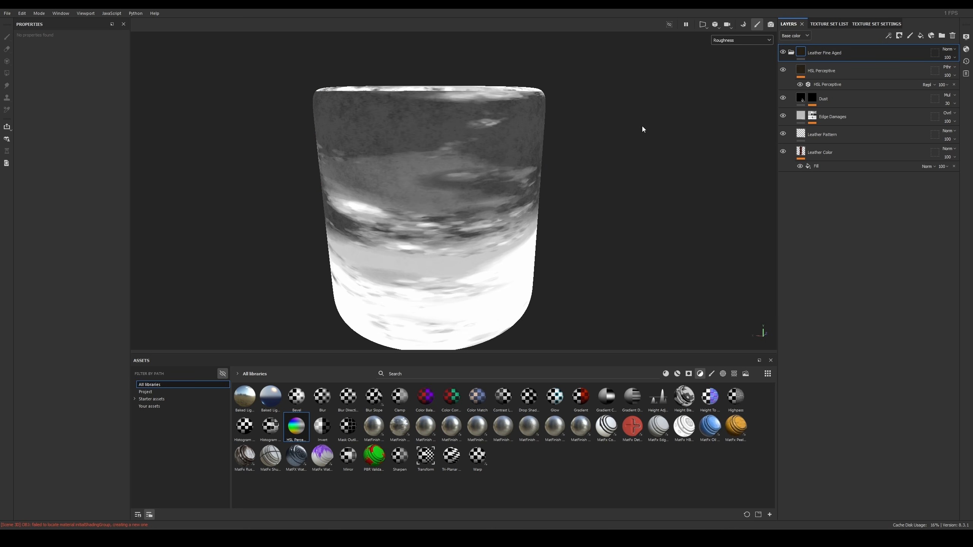
alt+drag(482, 168, 550, 159)
scroll(526, 150, up, 3)
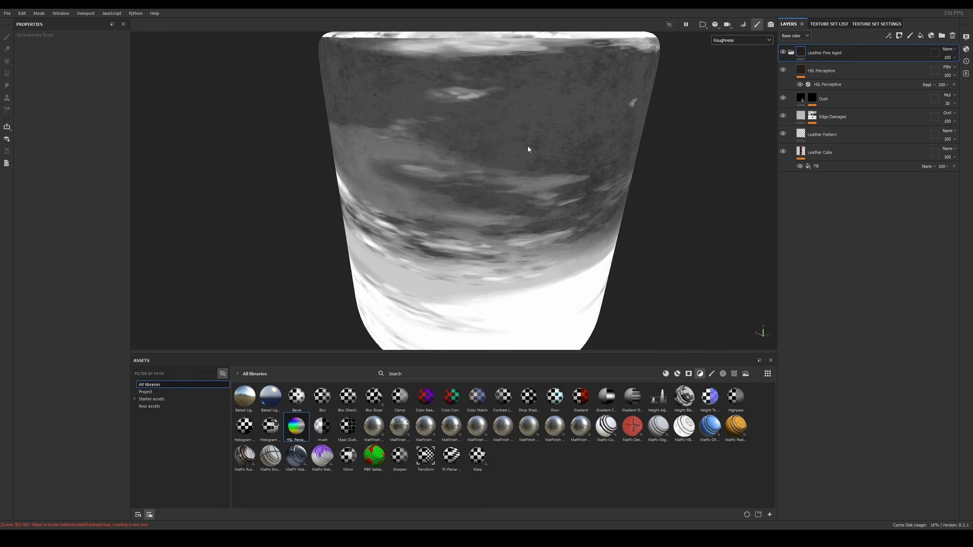
key(m)
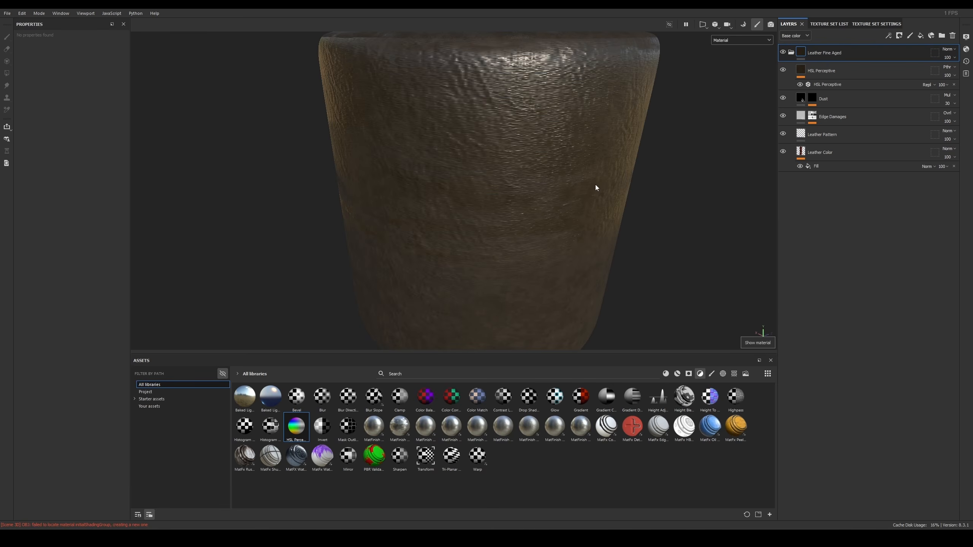
shift+right_drag(596, 184, 556, 152)
alt+drag(556, 152, 571, 193)
alt+right_drag(571, 193, 549, 124)
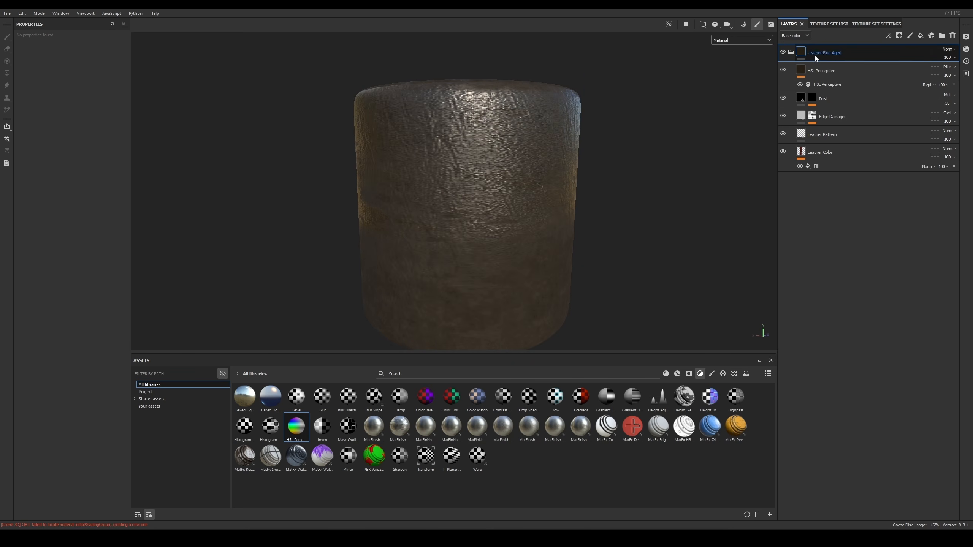
Step: Try adjusting the roughness of the Leather Color layer's material, and undo the change
click(841, 154)
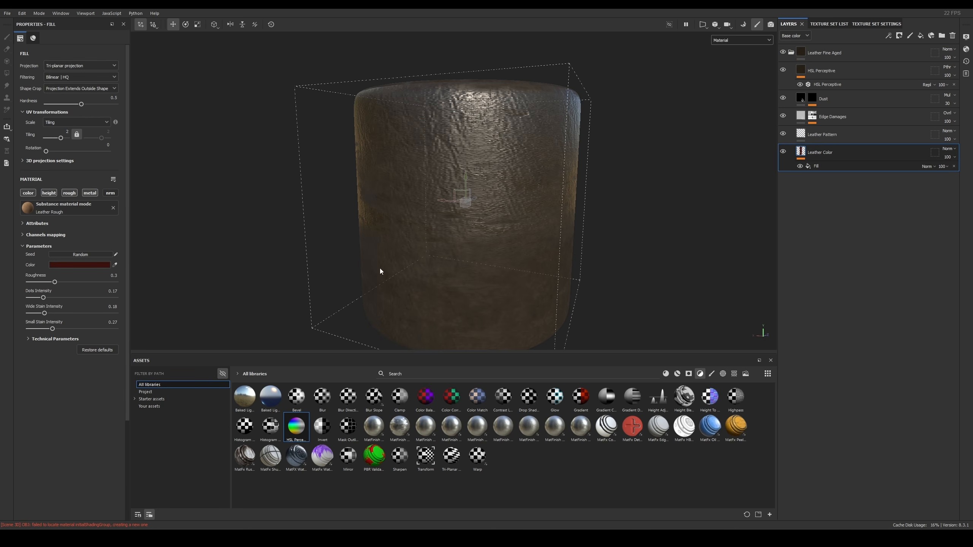
drag(75, 282, 81, 282)
key(ctrl+z)
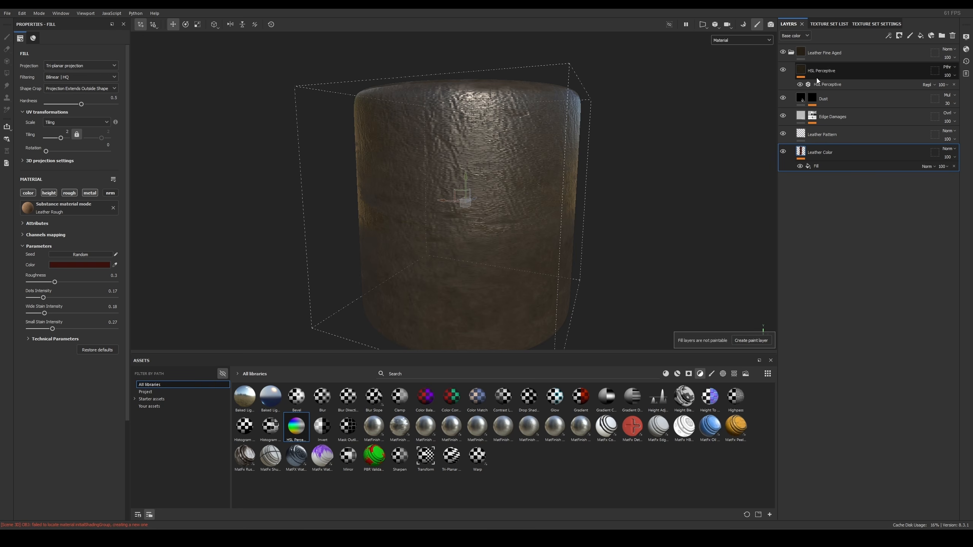
Step: Add a second HSL Perceptive filter as the uppermost layer inside the Leather Fine Aged folder
click(418, 372)
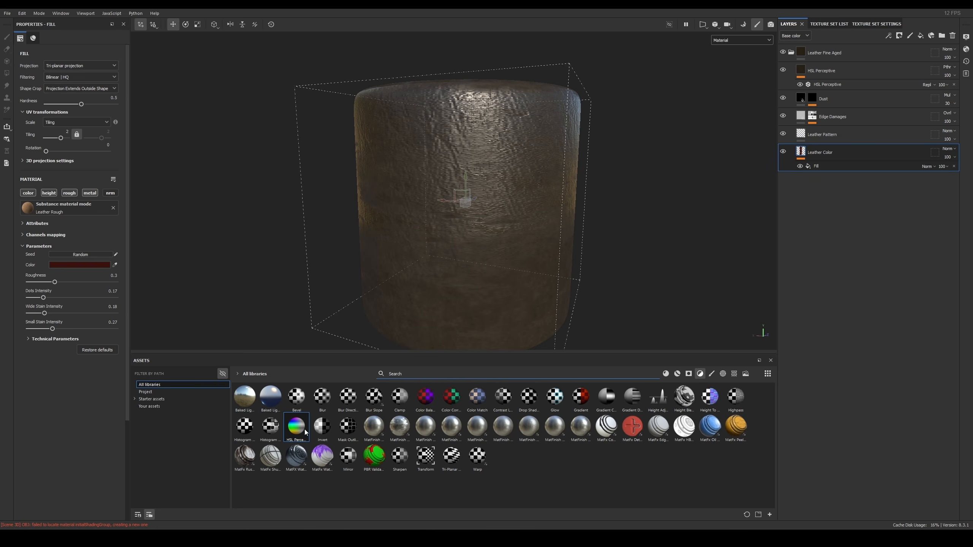
mouse_move(302, 432)
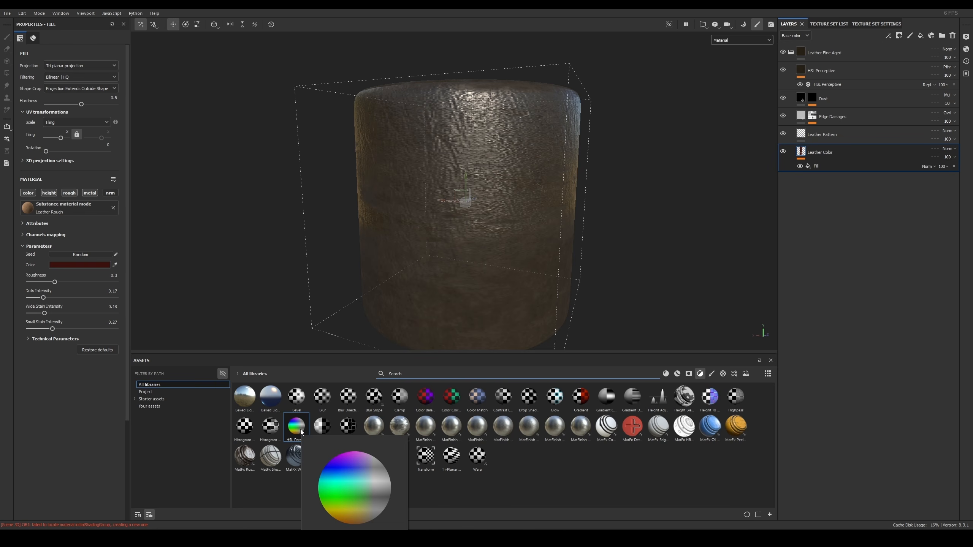
drag(301, 432, 830, 61)
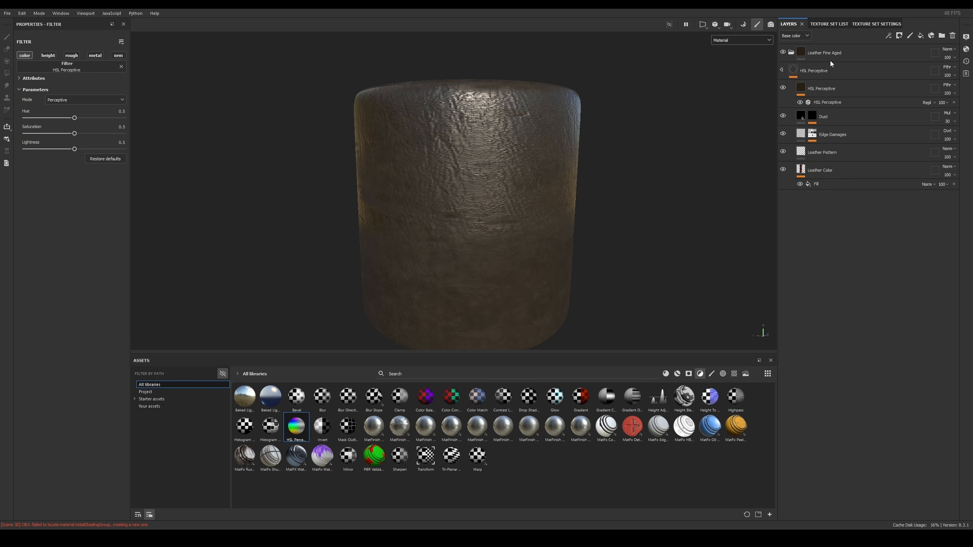
alt+drag(458, 97, 468, 107)
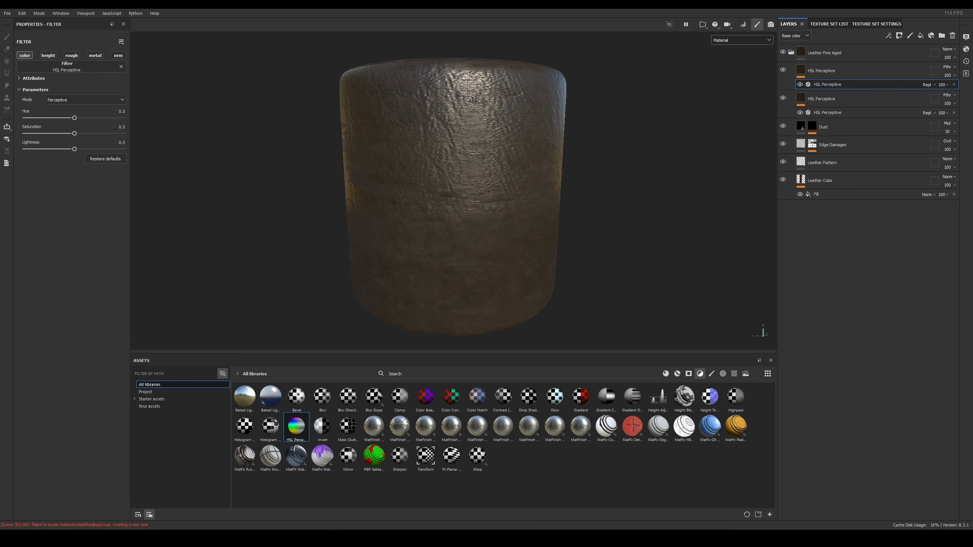
alt+right_drag(468, 107, 475, 131)
alt+drag(457, 156, 464, 137)
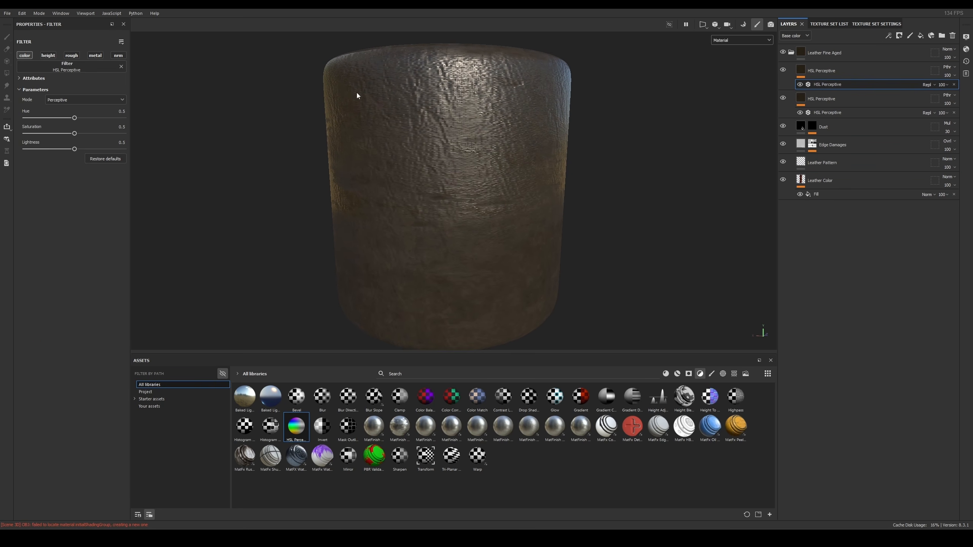
alt+right_drag(533, 122, 537, 143)
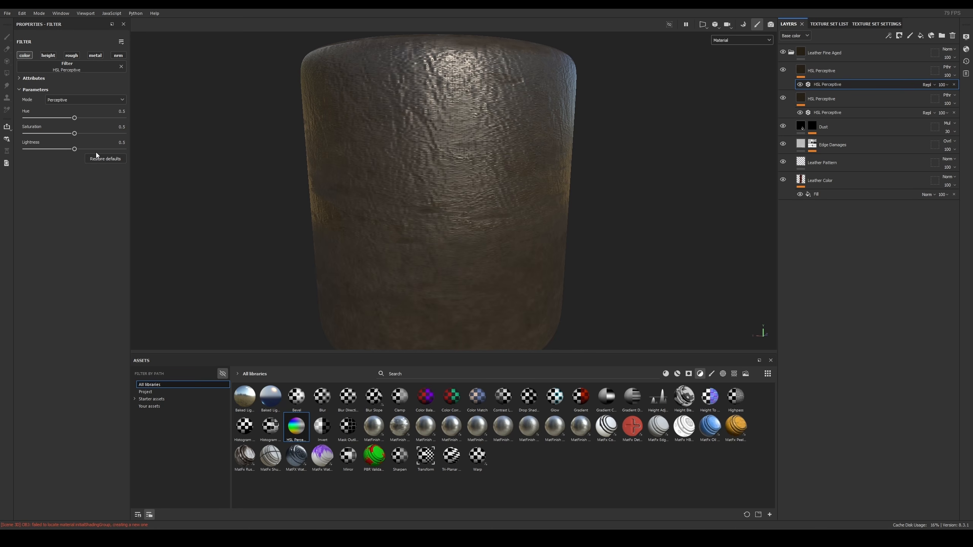
Step: Set the new HSL Perceptive filter's lightness to 0.752 and check the leather on the cylinder
drag(89, 150, 99, 153)
scroll(422, 108, down, 3)
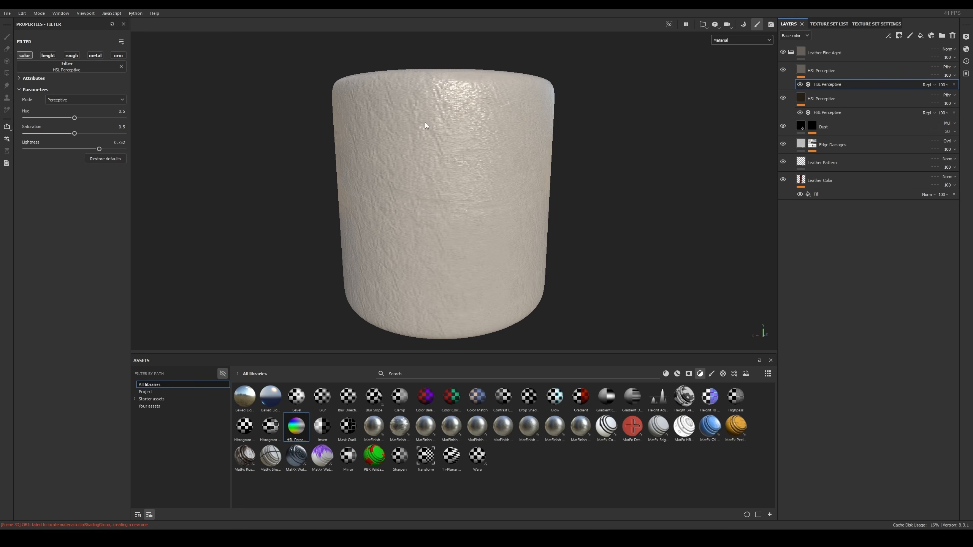
alt+drag(425, 122, 511, 104)
alt+middle_drag(422, 124, 418, 114)
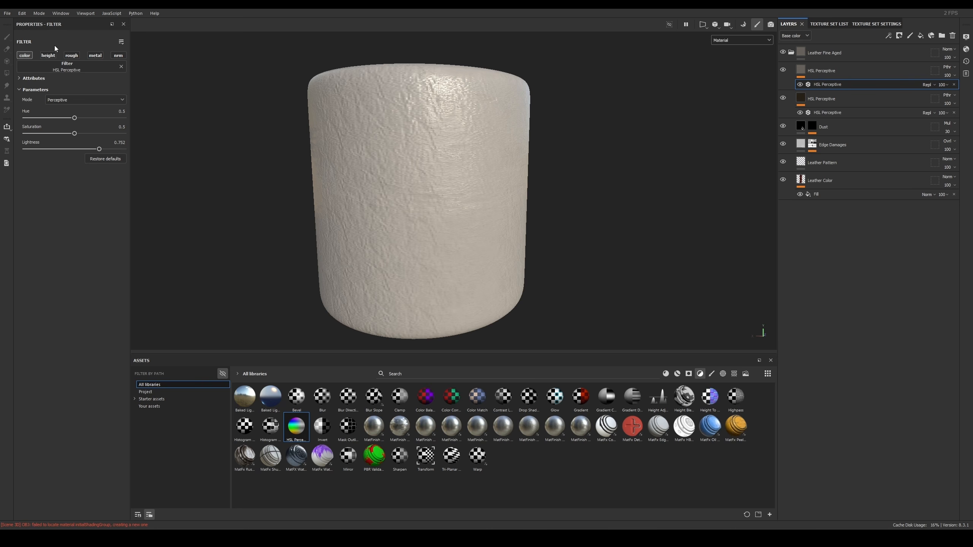
Step: Enable the height and roughness channels on the upper HSL Perceptive filter, and inspect their effect on the leather
click(48, 55)
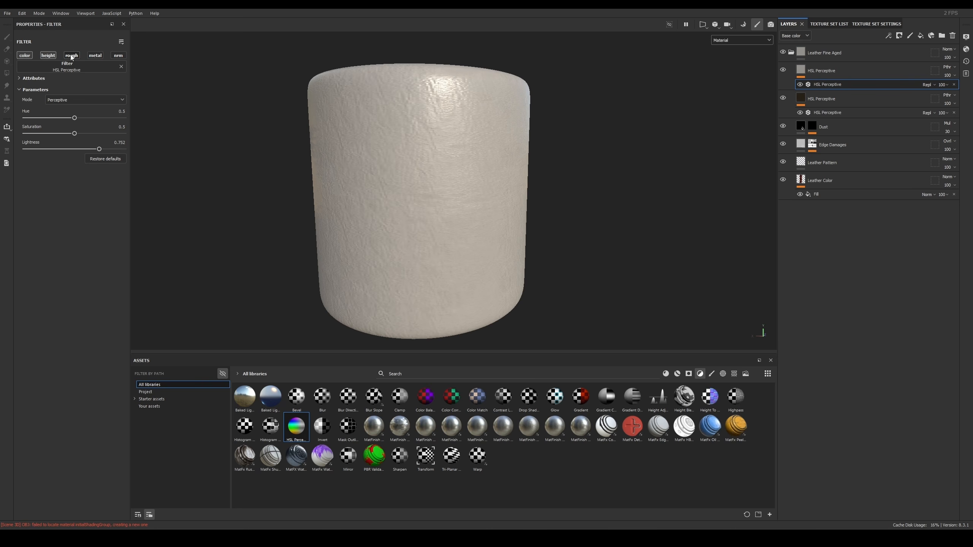
click(71, 55)
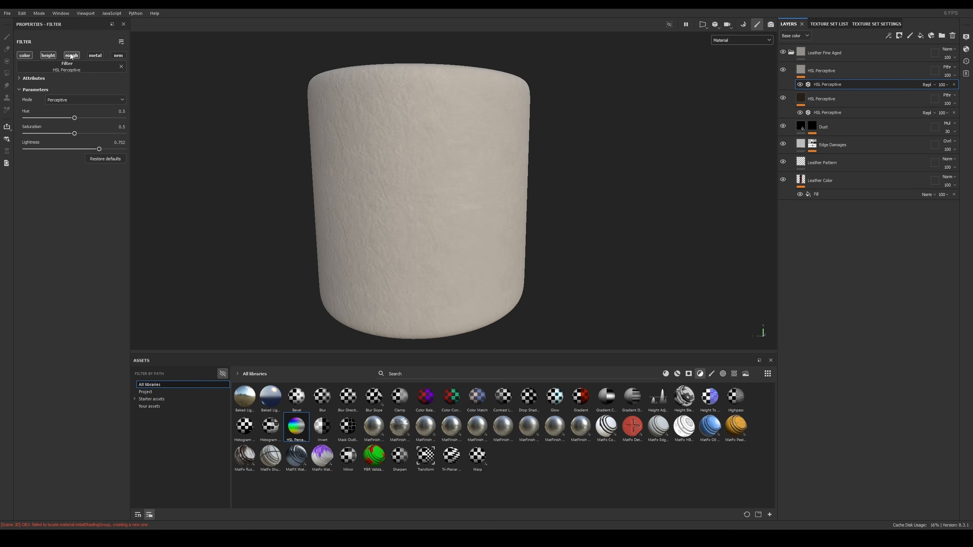
alt+drag(489, 137, 435, 123)
alt+right_drag(473, 182, 339, 169)
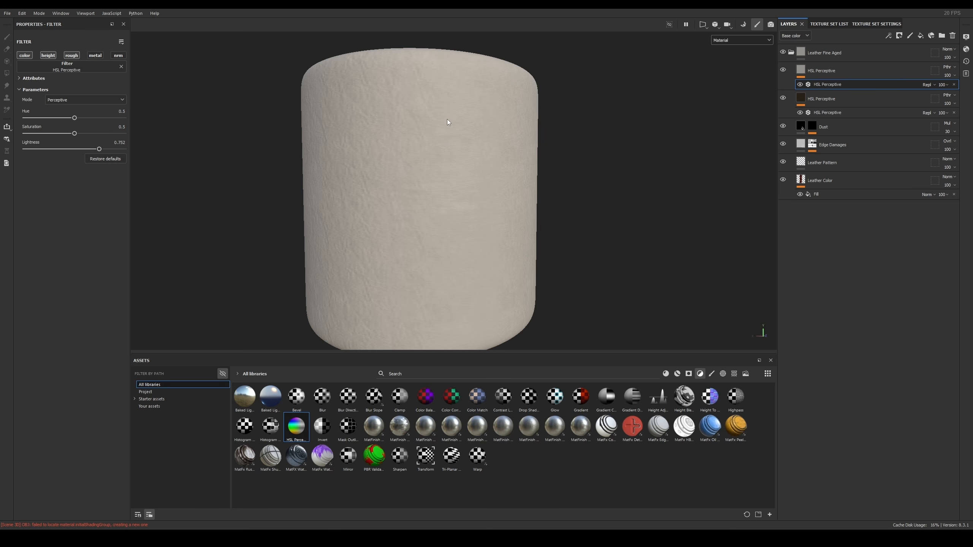
Step: Limit the upper HSL Perceptive filter to the roughness channel only, comparing it with the color channel alone
key(alt)
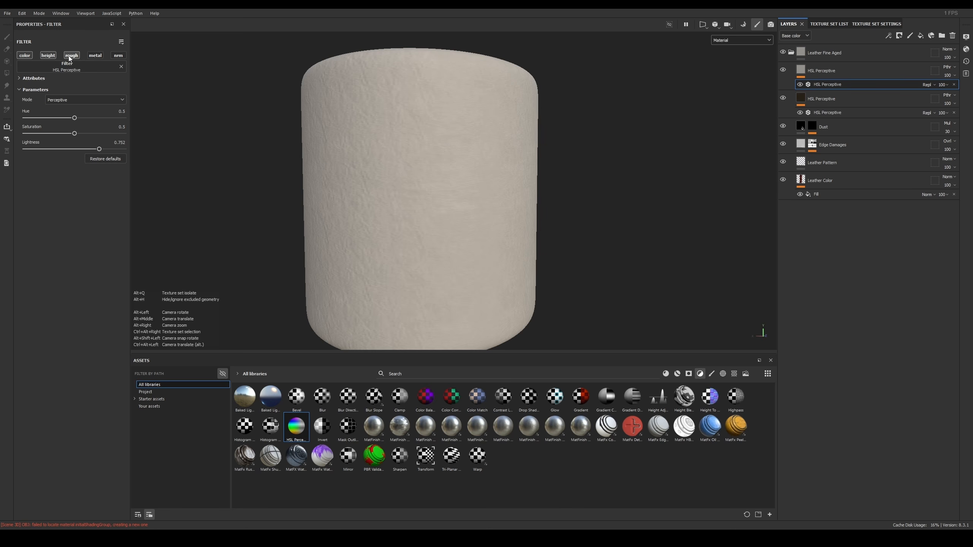
click(69, 56)
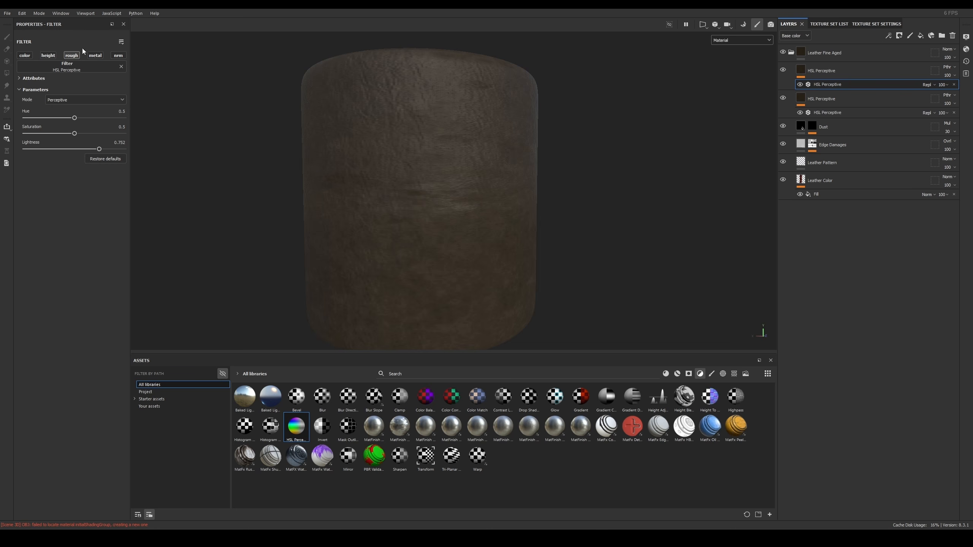
click(25, 55)
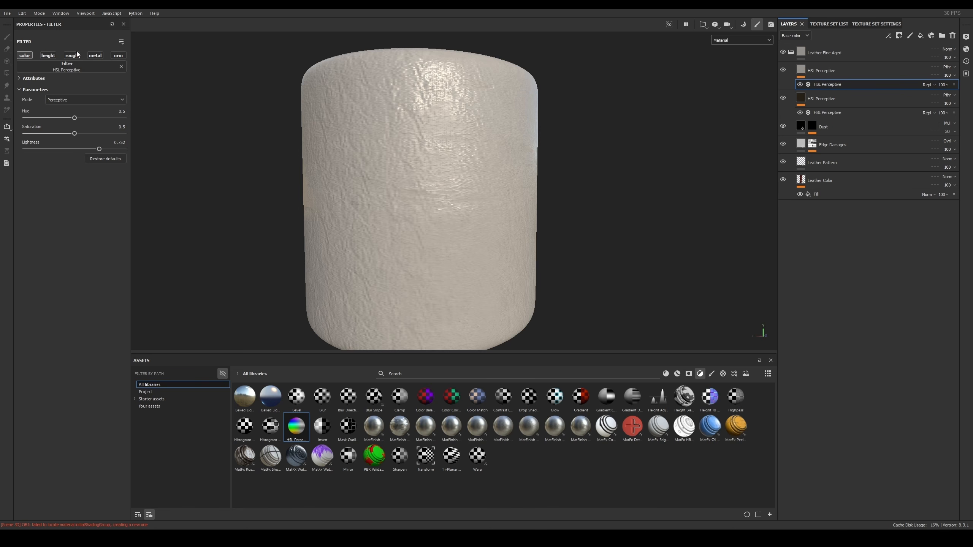
click(66, 56)
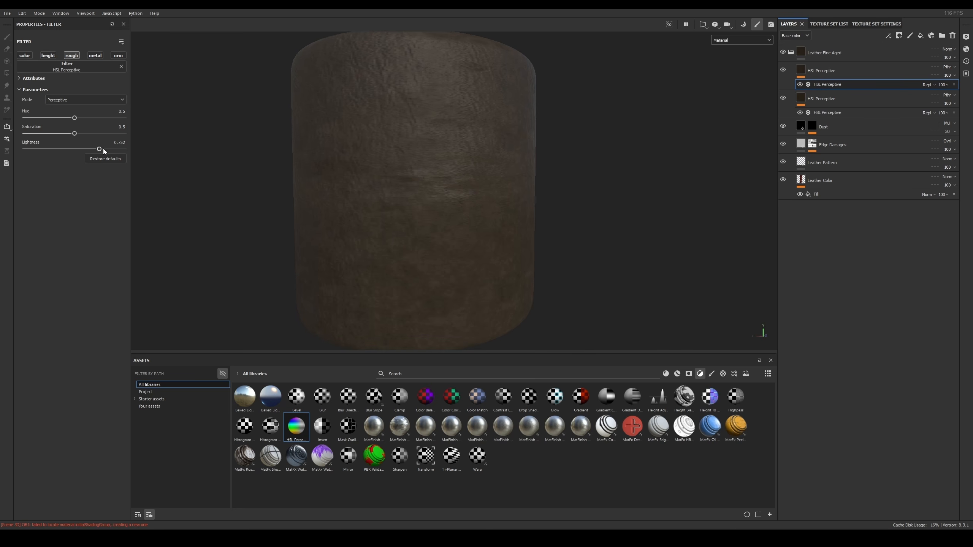
Step: Set the roughness-only filter's lightness to 0.872 and inspect the leather from other angles
mouse_move(99, 149)
mouse_down()
mouse_move(20, 148)
mouse_move(128, 164)
mouse_move(90, 157)
mouse_move(108, 155)
mouse_up()
alt+drag(299, 161, 337, 168)
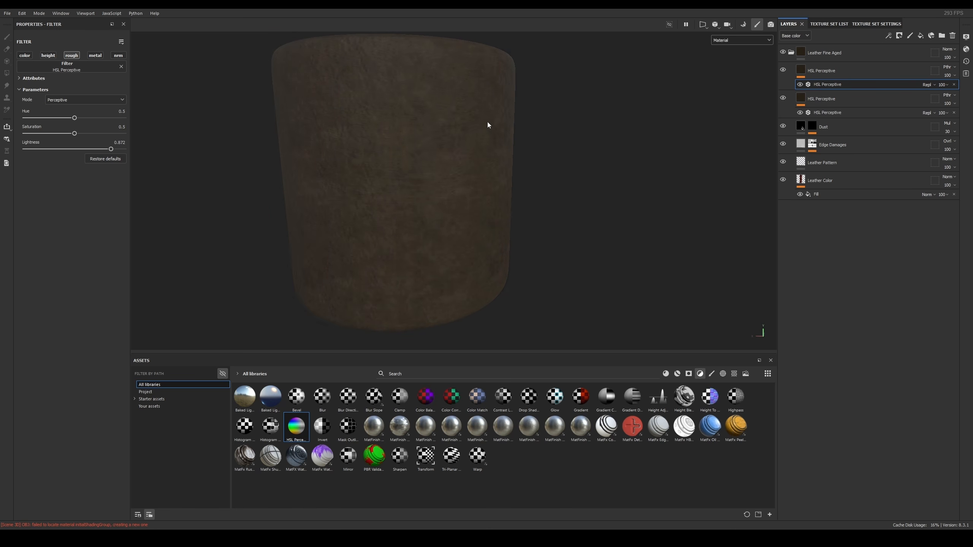
alt+drag(460, 123, 473, 111)
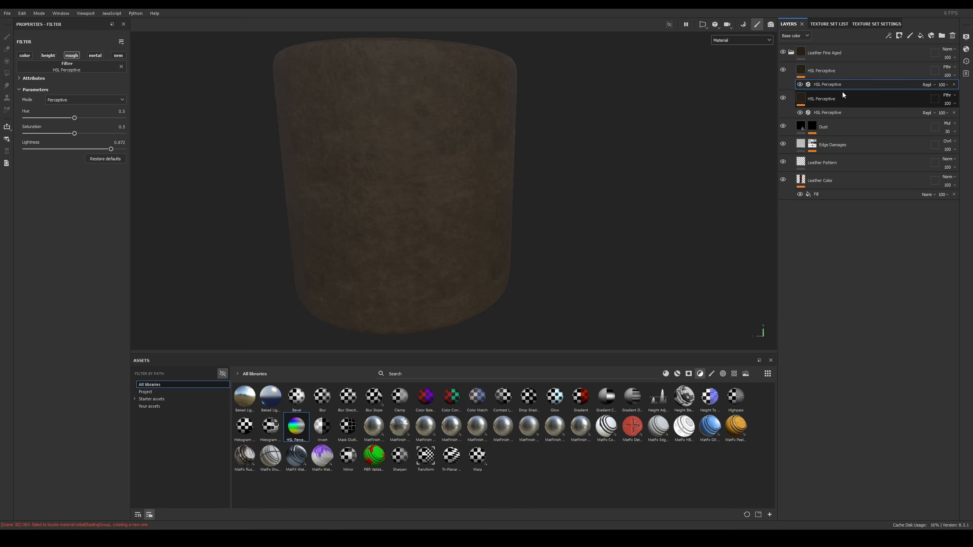
Step: Rename the lower HSL Perceptive layer as Color Adjustment and the upper one as Roughness Adjustment
click(831, 76)
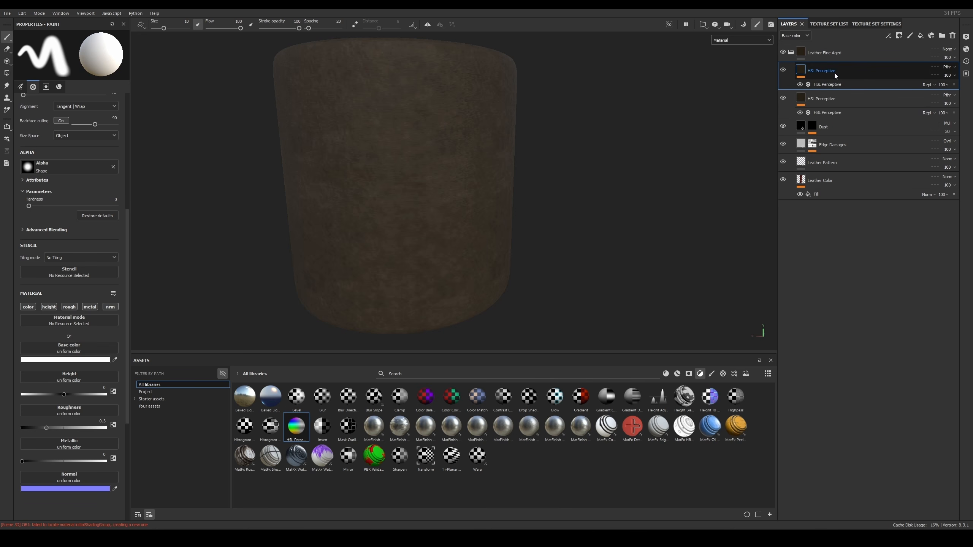
double_click(840, 98)
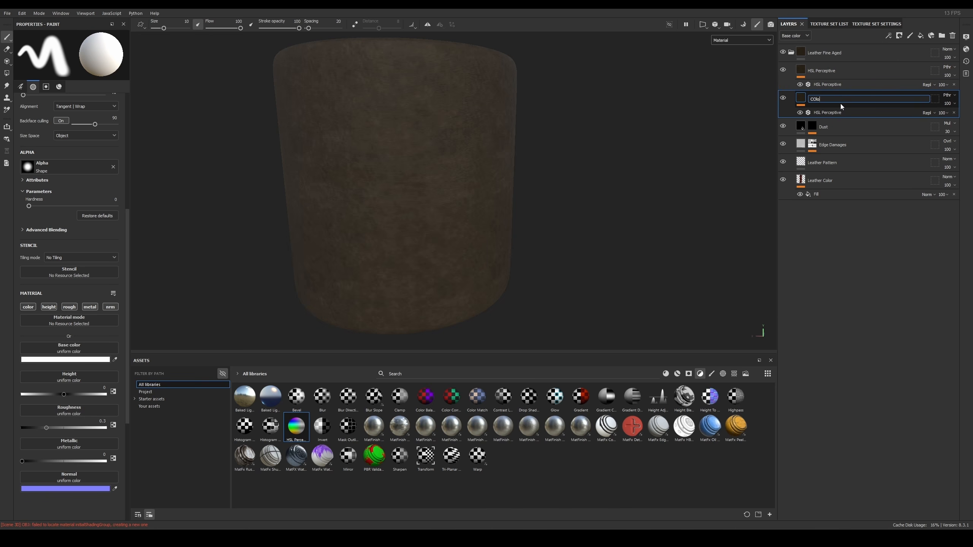
text(Color Adjustment)
key(Return)
double_click(827, 71)
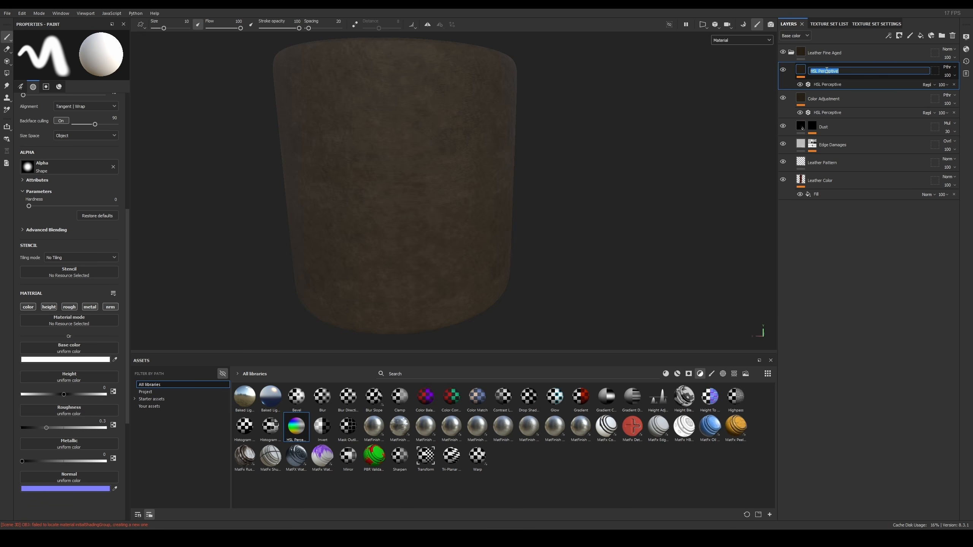
text(R)
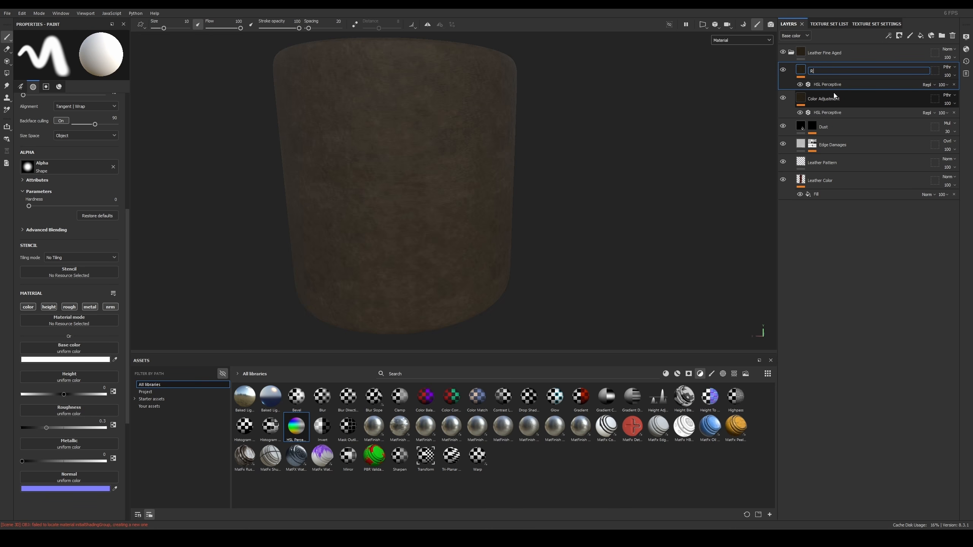
text(Ougnesss Adjustment)
key(Return)
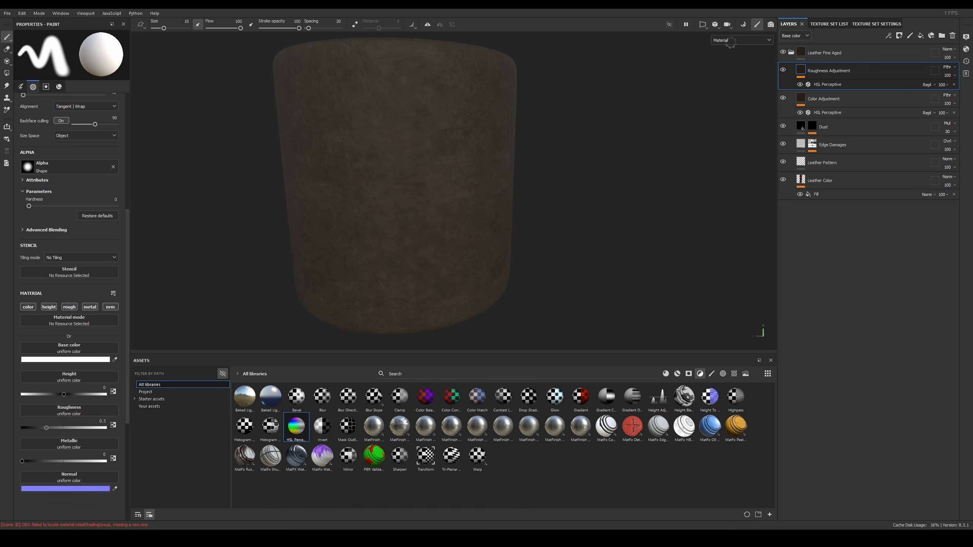
Step: Compare the leather with the Roughness Adjustment layer hidden and shown, leaving the layer visible
alt+drag(614, 150, 539, 152)
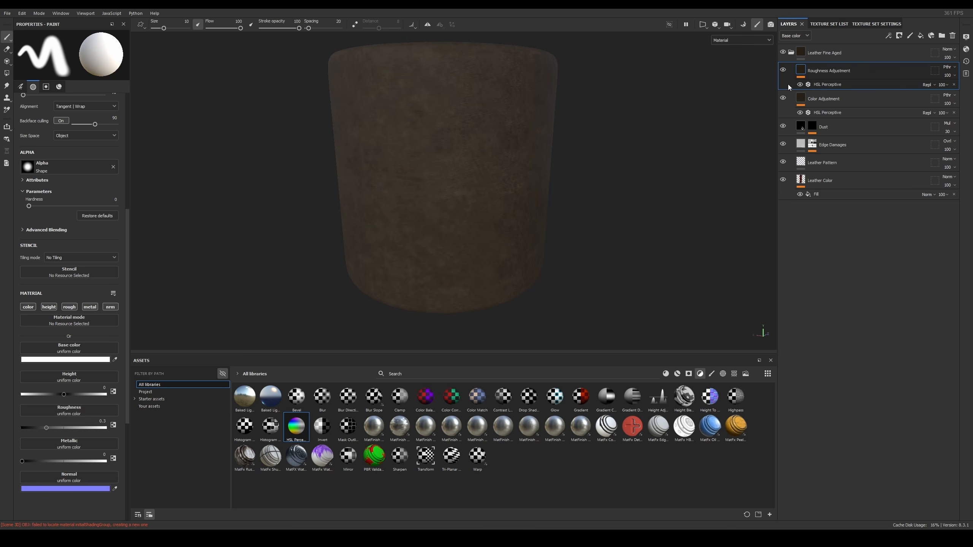
click(783, 71)
click(783, 70)
click(784, 70)
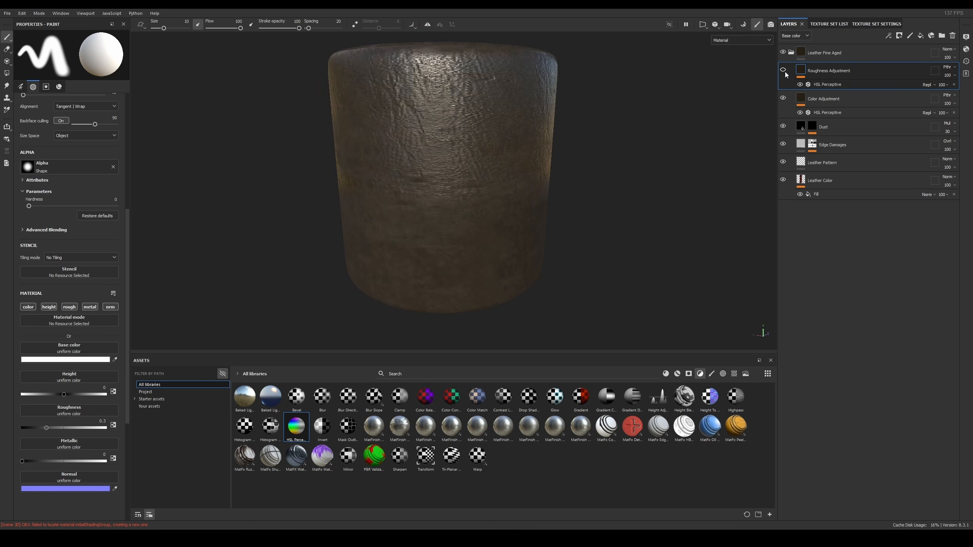
click(784, 71)
mouse_move(676, 120)
alt+mouse_down()
mouse_move(638, 145)
mouse_move(691, 131)
alt+mouse_up()
alt+drag(560, 184, 682, 169)
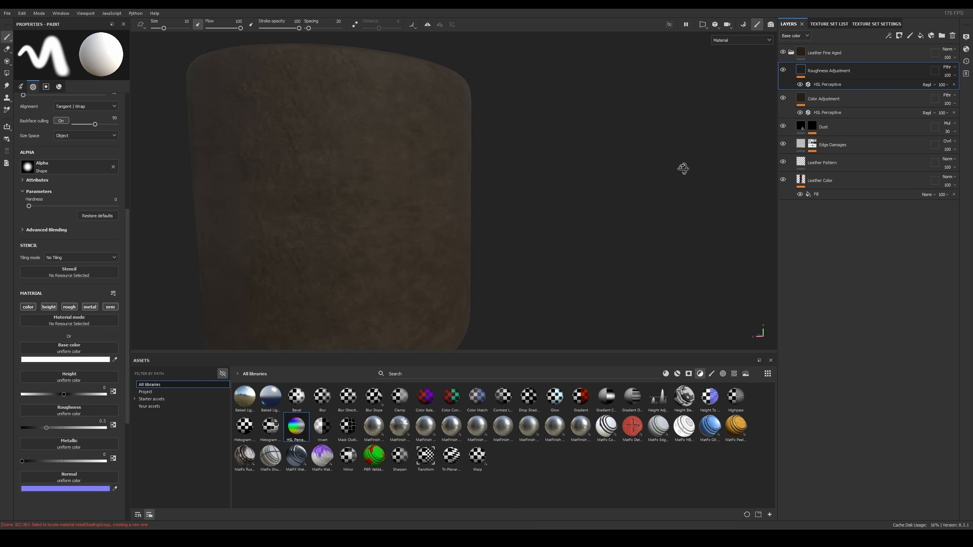
Step: Set the lightness of the Roughness Adjustment layer's HSL Perceptive filter to 0.562 and inspect the leather's shine
scroll(543, 89, down, 5)
alt+drag(544, 90, 530, 169)
alt+right_drag(531, 169, 557, 128)
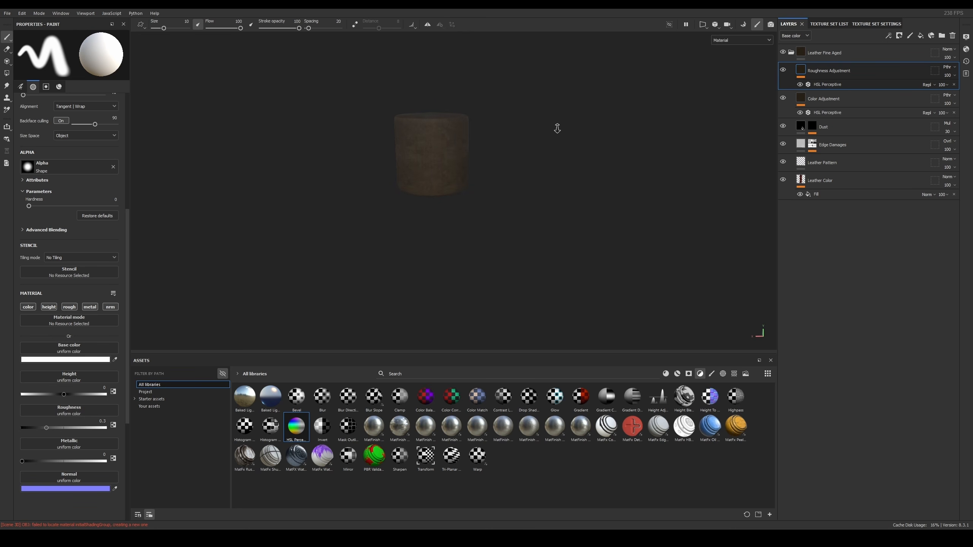
click(791, 52)
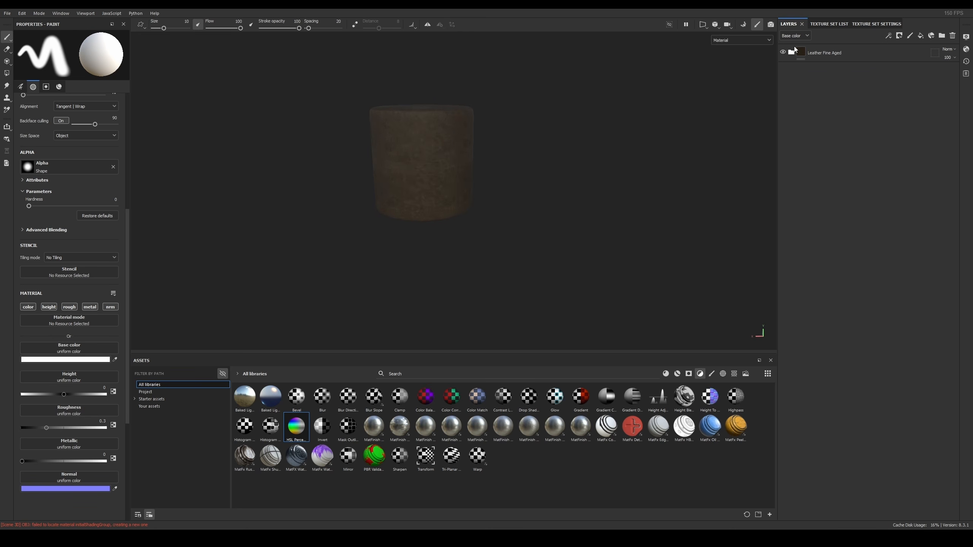
click(792, 52)
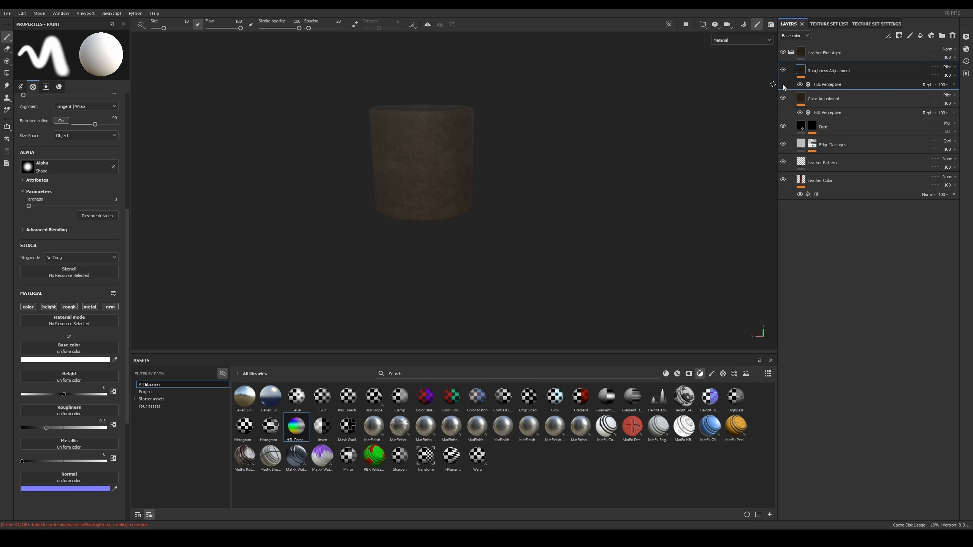
click(817, 85)
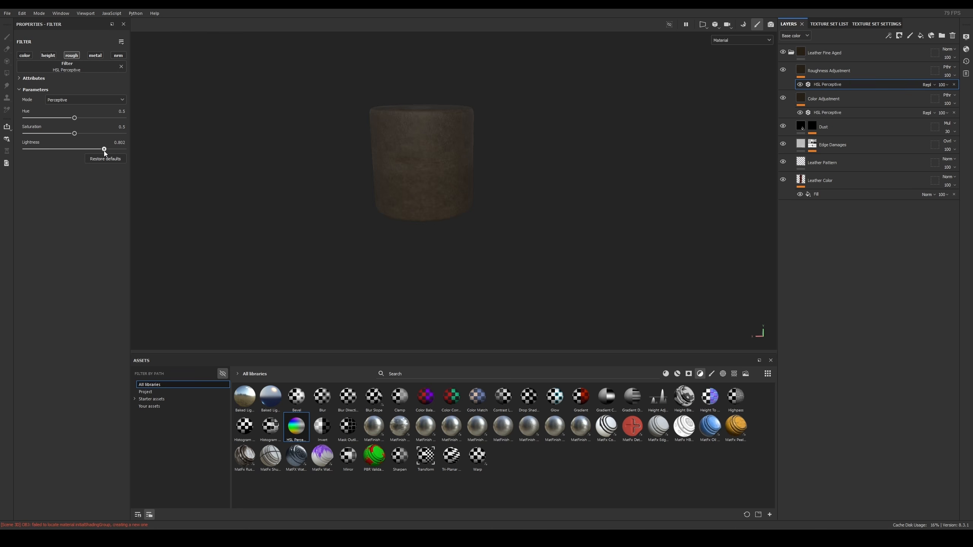
drag(103, 150, 80, 149)
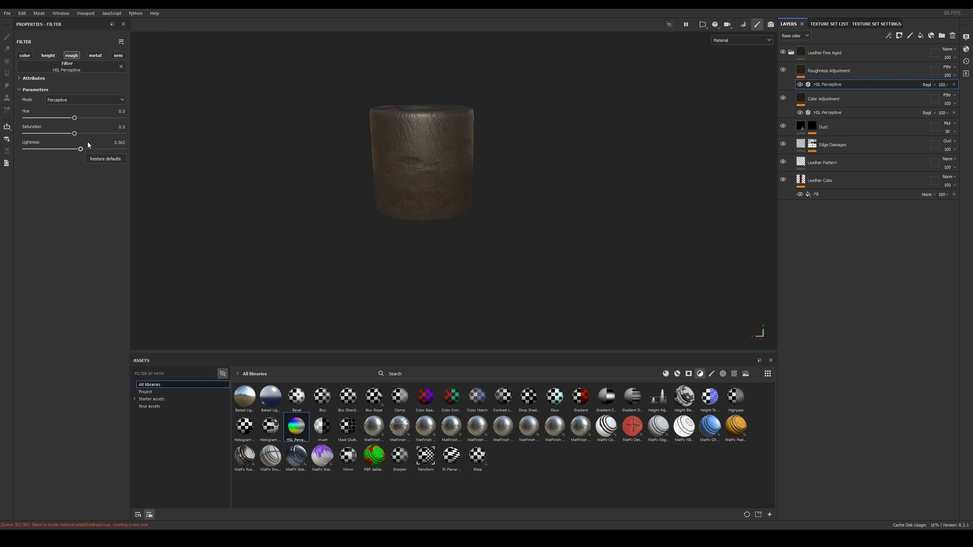
alt+drag(547, 134, 638, 189)
alt+right_drag(639, 189, 659, 201)
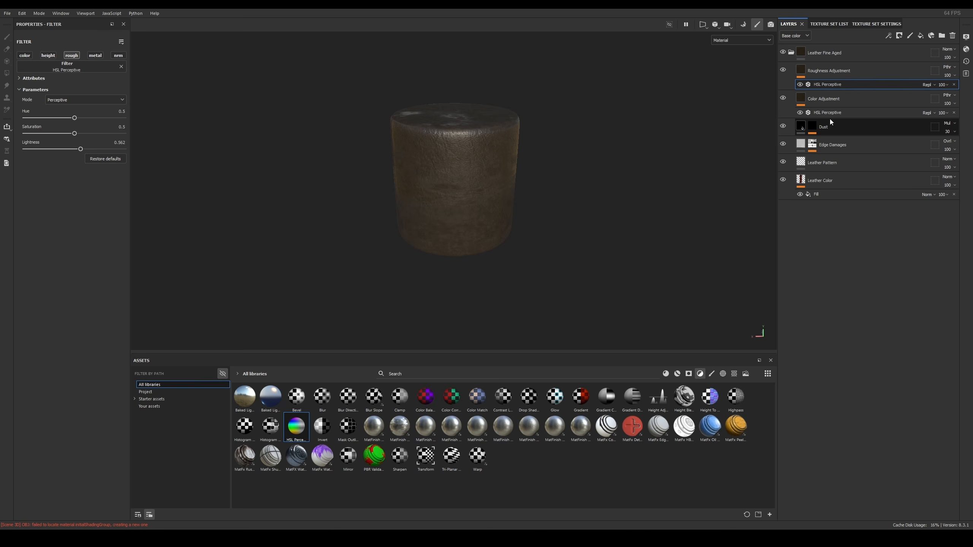
scroll(458, 186, up, 4)
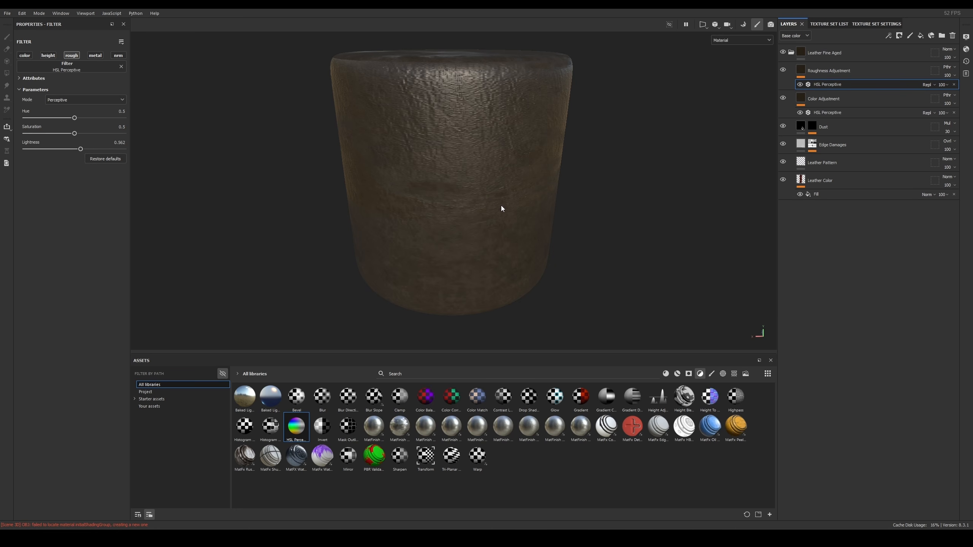
middle_drag(501, 206, 501, 230)
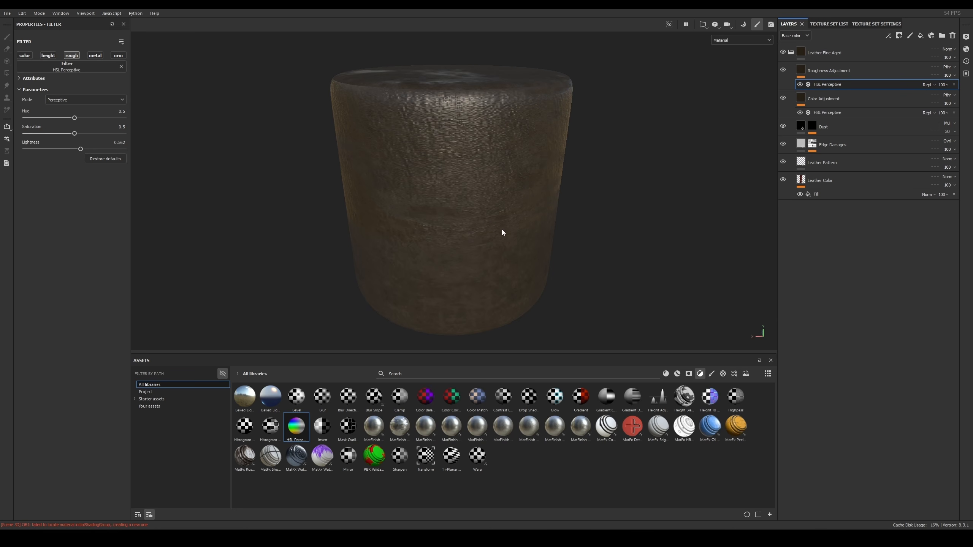
Step: Search the filters for "sha" and add the Sharpen filter above Roughness Adjustment inside the Leather Fine Aged folder
click(413, 375)
text(sha)
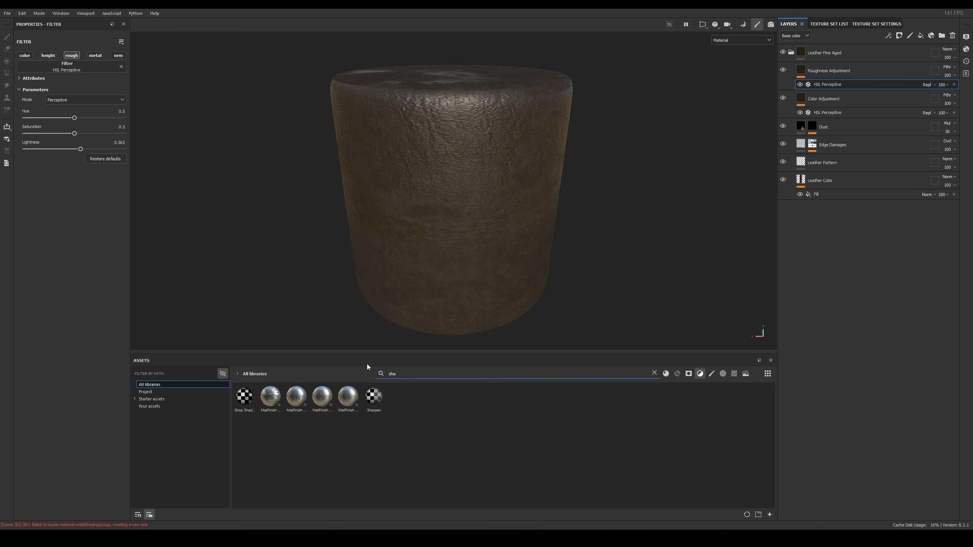
alt+drag(473, 187, 499, 164)
alt+right_drag(499, 164, 427, 189)
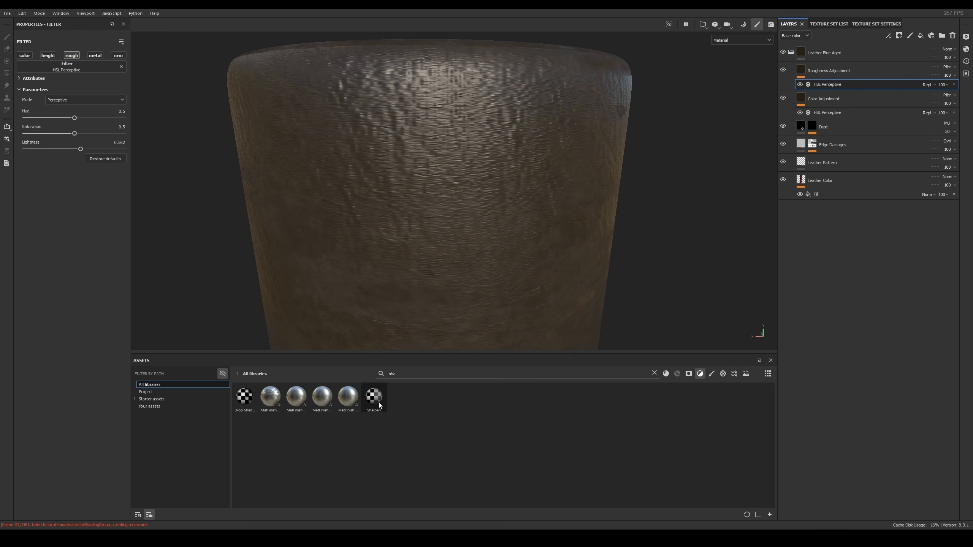
drag(376, 407, 855, 69)
drag(842, 57, 843, 57)
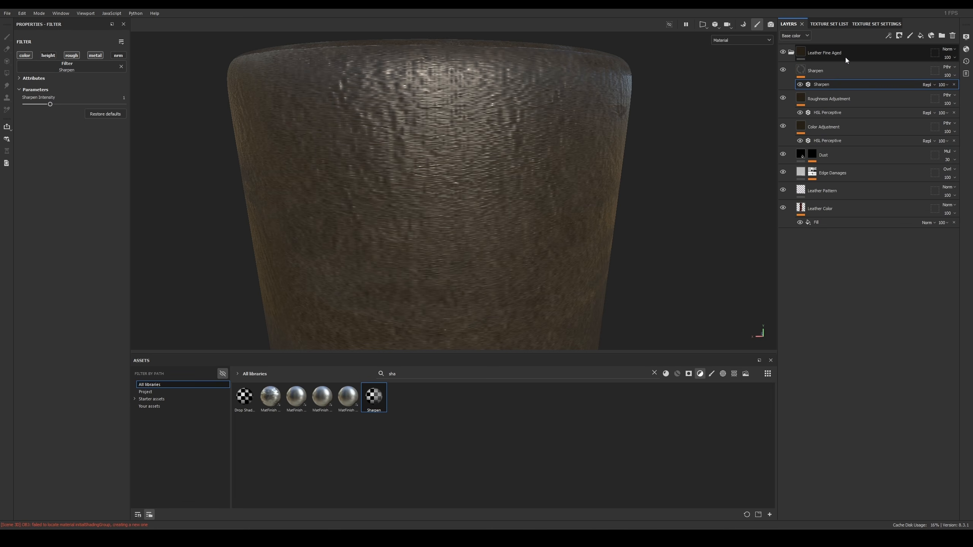
Step: Examine the Sharpen filter's effect on the individual channels, including roughness and base color
scroll(437, 120, up, 3)
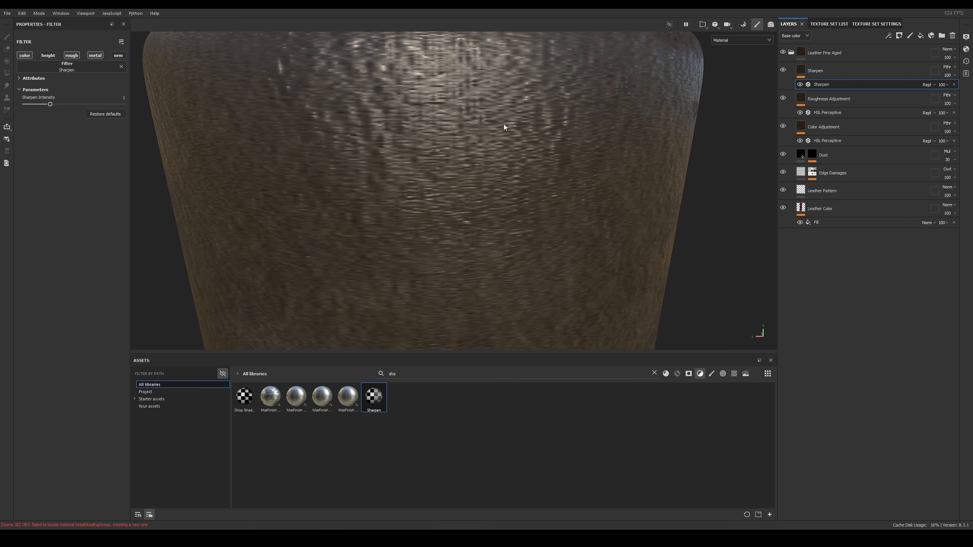
key(c)
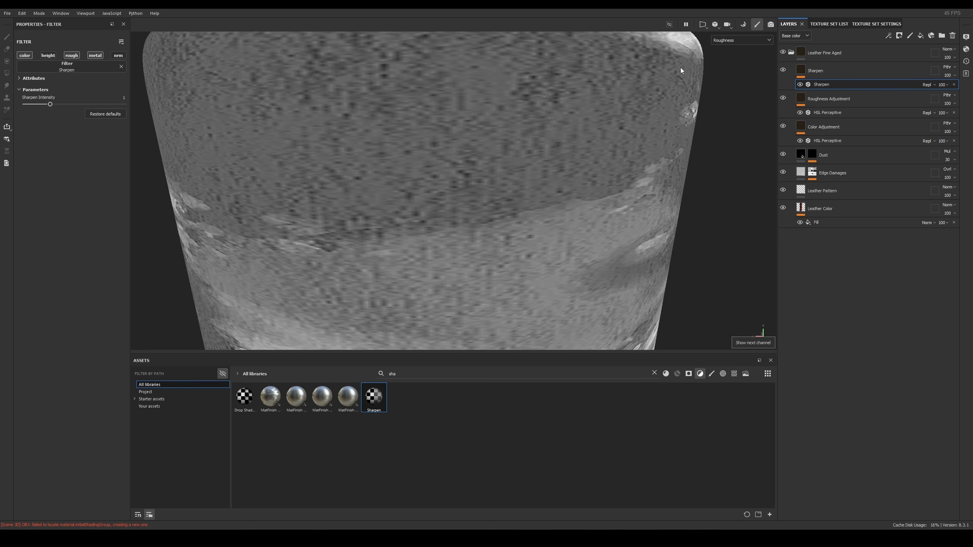
key(c)
key(c)
key(c)
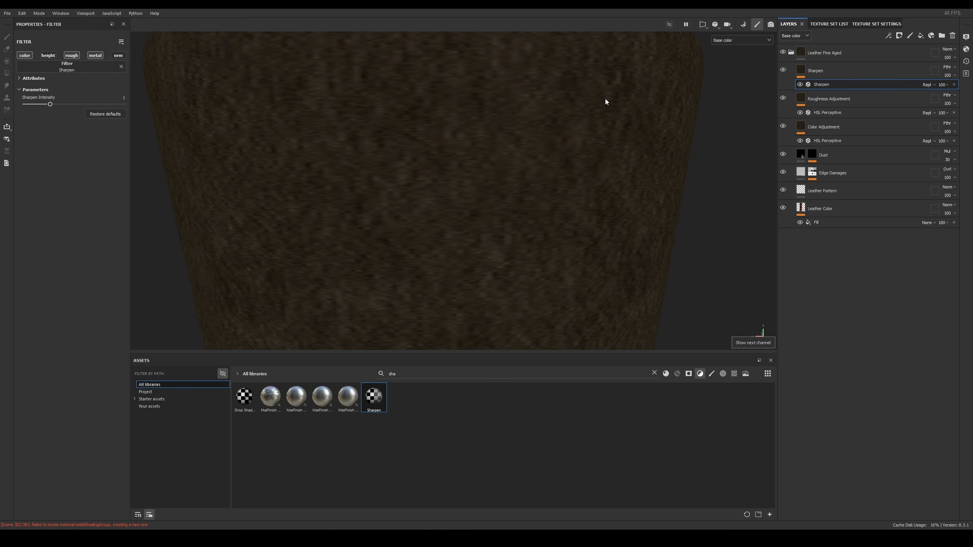
Step: Try several Sharpen intensities up to 4 on the base color, and return to the full material view
alt+drag(401, 192, 483, 126)
drag(63, 104, 45, 124)
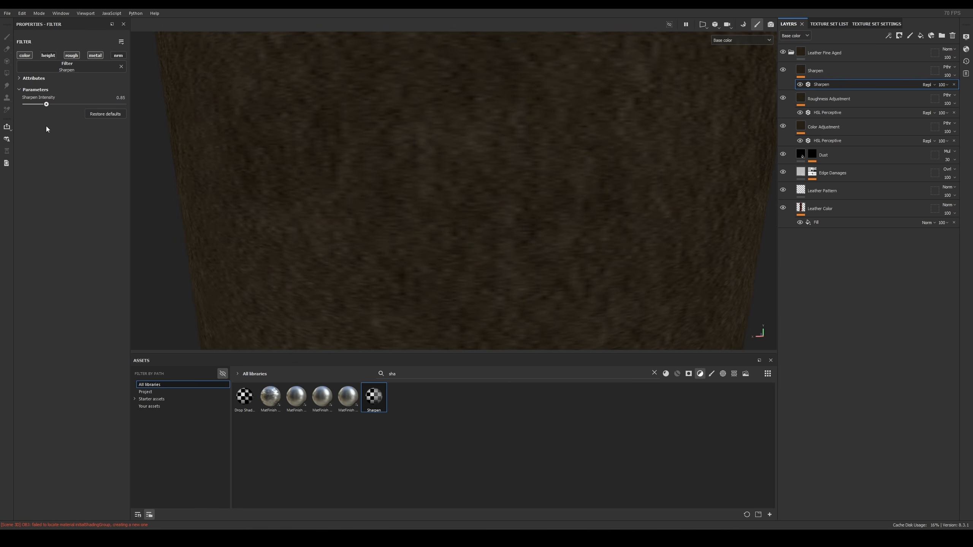
alt+drag(467, 186, 330, 186)
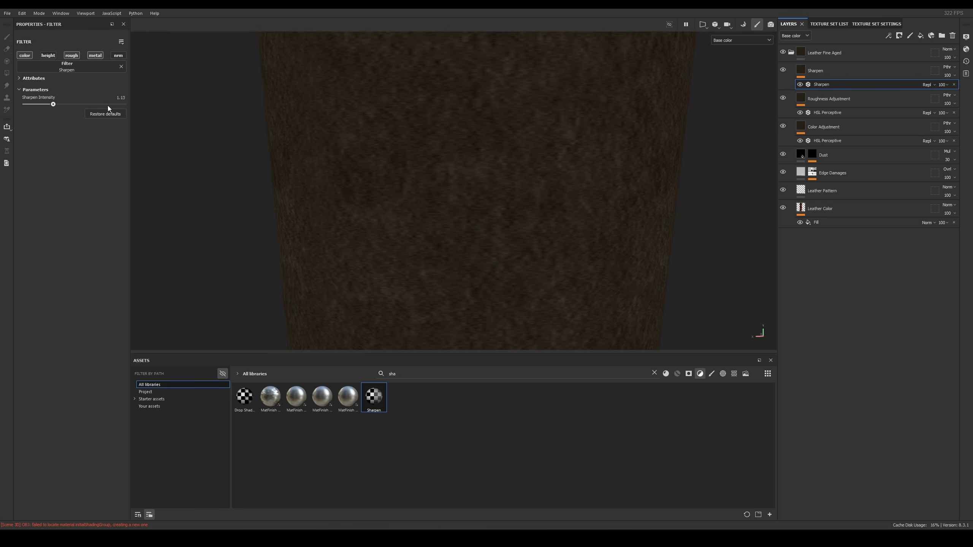
drag(108, 104, 153, 112)
alt+drag(326, 147, 470, 118)
key(m)
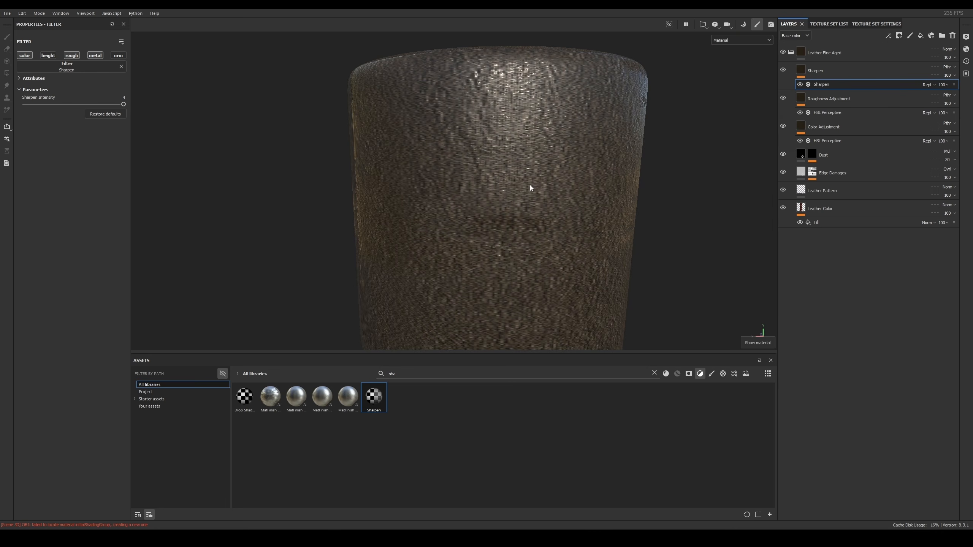
alt+drag(530, 185, 221, 157)
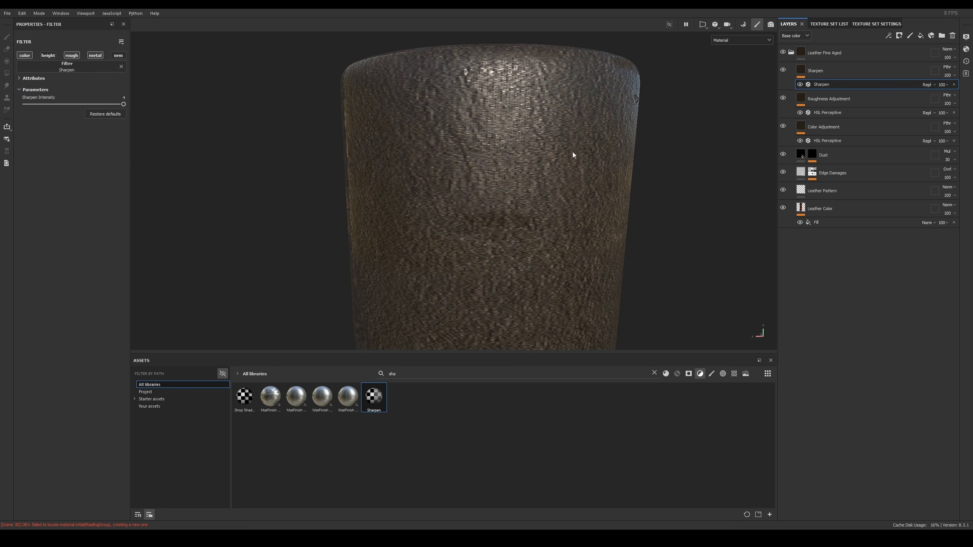
Step: Set the Sharpen intensity to 1.27 and inspect the leather cylinder up close and from a distance
alt+drag(567, 180, 567, 142)
shift+right_drag(567, 142, 572, 142)
alt+drag(478, 161, 485, 173)
alt+right_drag(485, 173, 552, 237)
drag(104, 105, 56, 111)
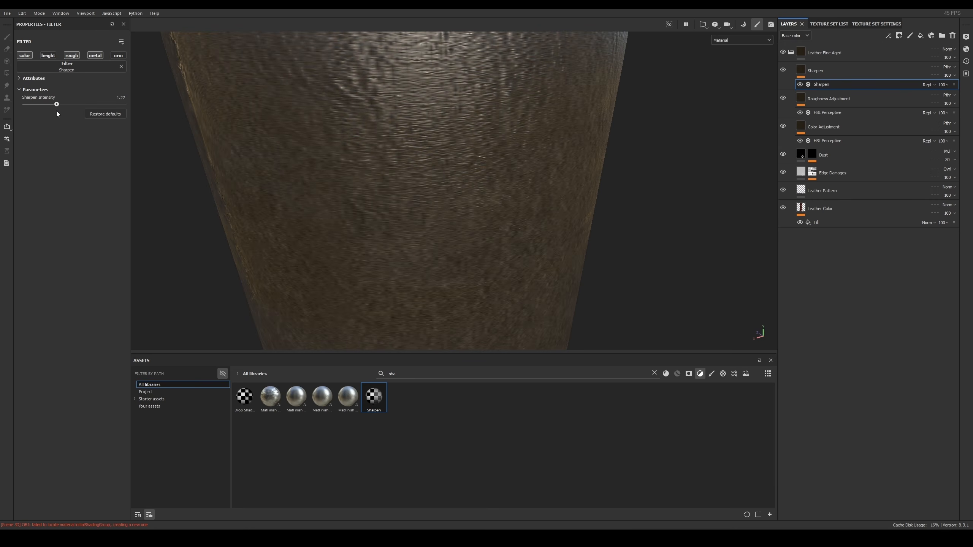
alt+right_drag(538, 175, 480, 125)
alt+drag(480, 126, 442, 107)
alt+right_drag(442, 107, 655, 208)
alt+drag(654, 208, 458, 152)
mouse_move(458, 152)
alt+right_down()
mouse_move(517, 201)
mouse_move(460, 188)
mouse_move(530, 164)
mouse_move(637, 172)
alt+right_up()
alt+drag(638, 173, 570, 174)
alt+drag(570, 174, 552, 174)
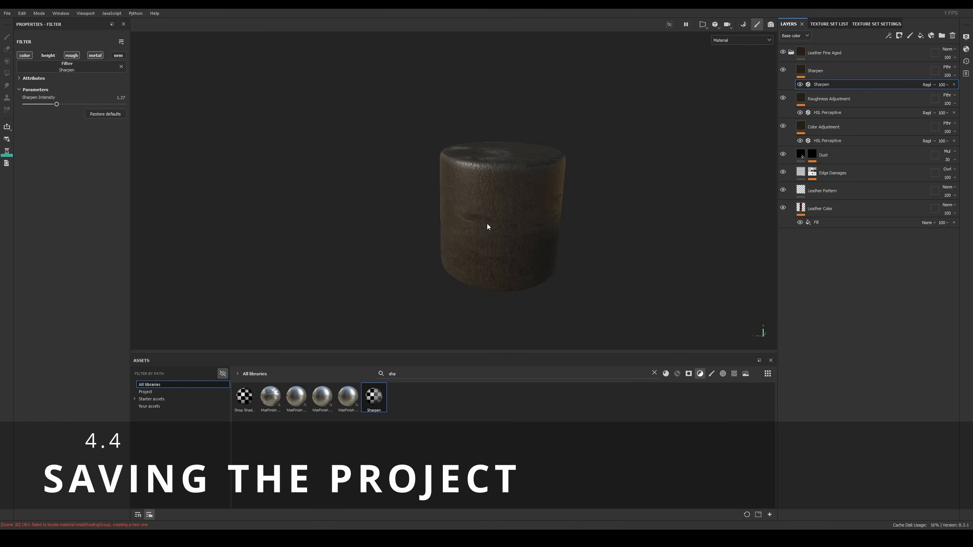
Step: Start saving the project as a new file and choose the chapter4 folder as its location
alt+middle_drag(532, 183, 509, 175)
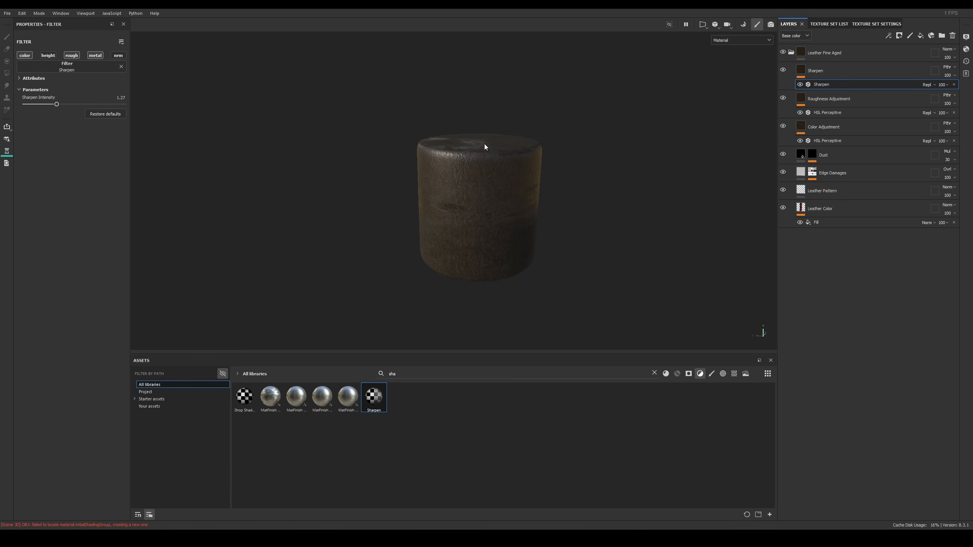
alt+right_drag(484, 144, 525, 198)
alt+middle_drag(525, 197, 495, 176)
key(ctrl+s)
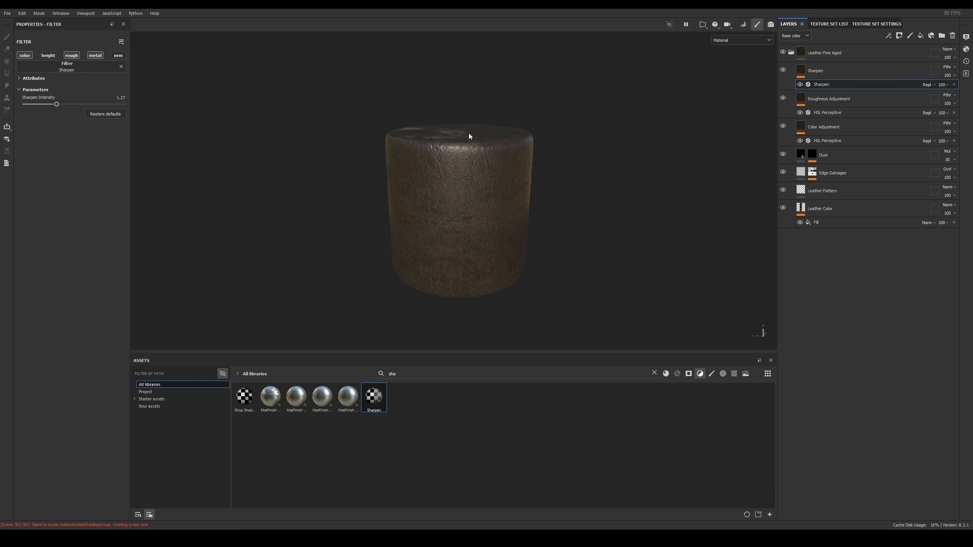
alt+drag(511, 148, 502, 177)
click(6, 13)
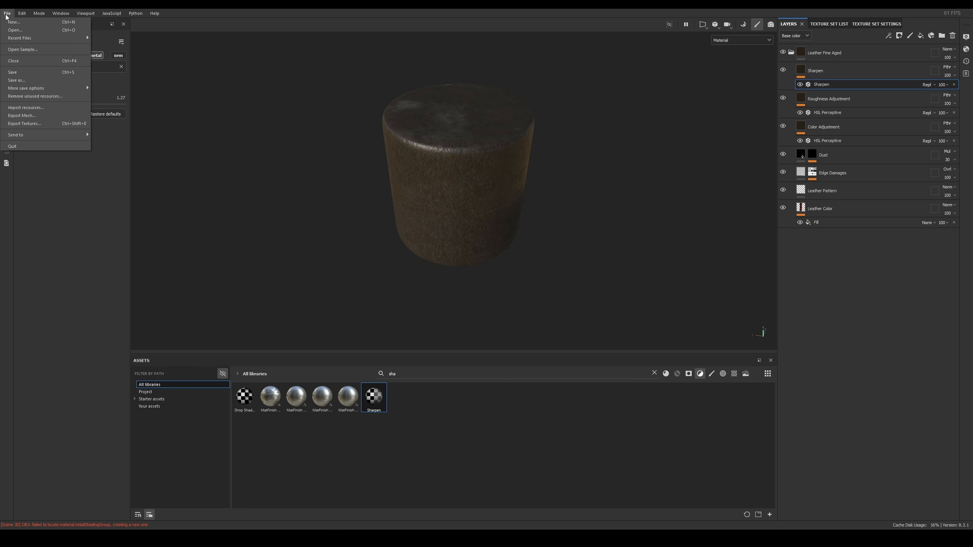
click(35, 81)
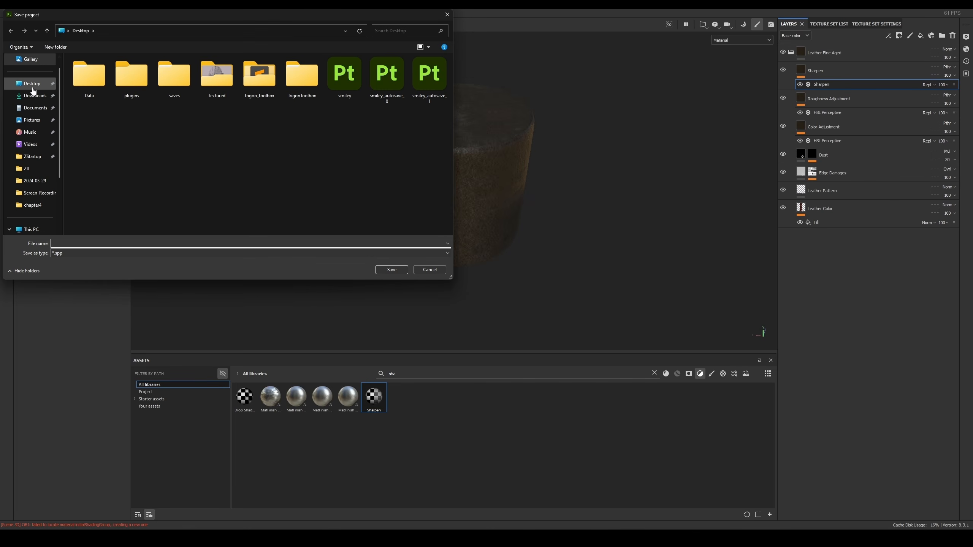
click(33, 87)
drag(299, 11, 486, 35)
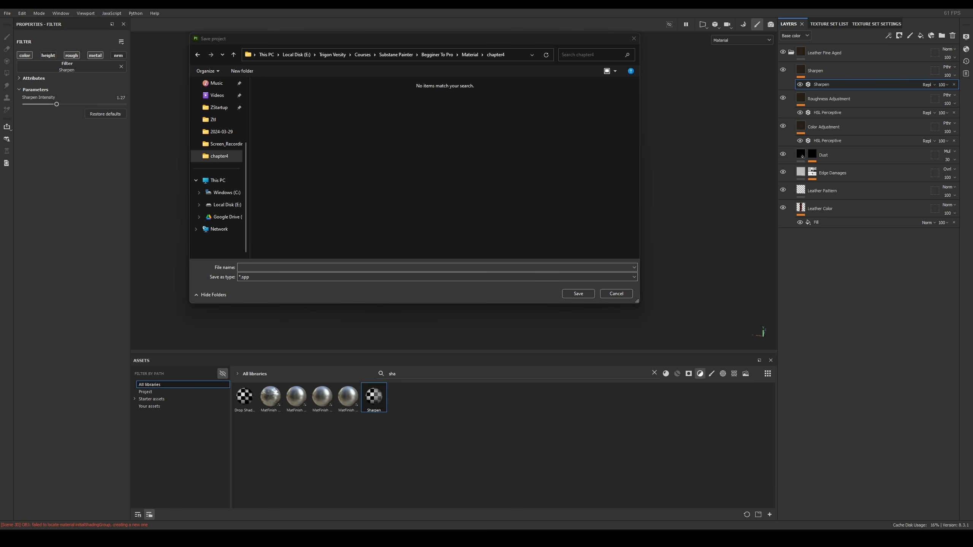
click(409, 266)
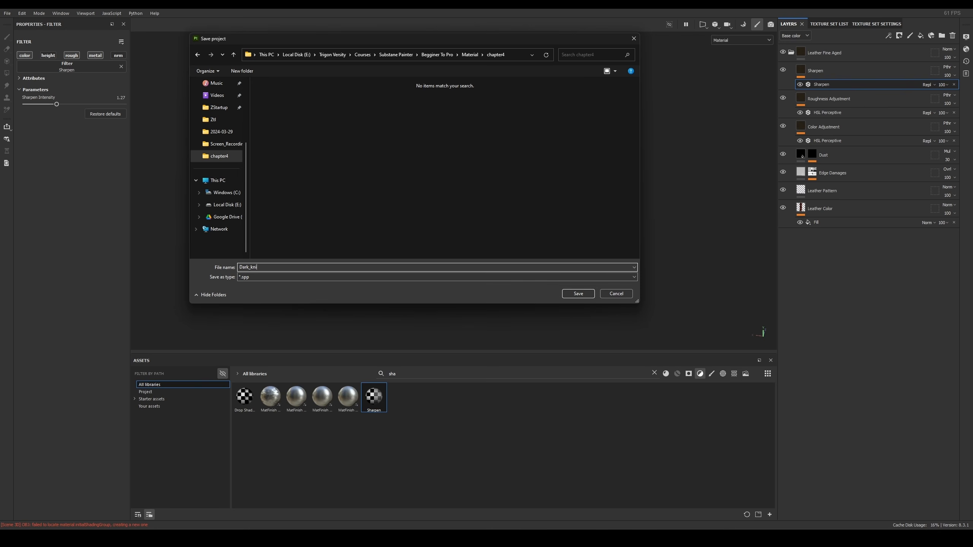
text(ght)
key(BackSpace)
key(BackSpace)
key(BackSpace)
key(BackSpace)
key(BackSpace)
key(BackSpace)
key(BackSpace)
key(BackSpace)
key(BackSpace)
key(BackSpace)
Step: Name the project file Cylinder and save it in the chapter4 folder
text(Cyli)
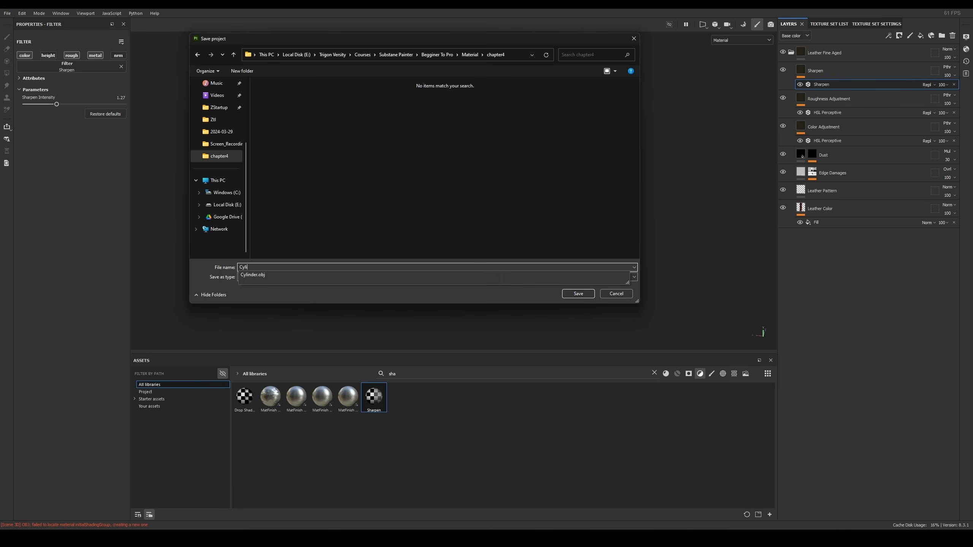
text(nder)
click(461, 167)
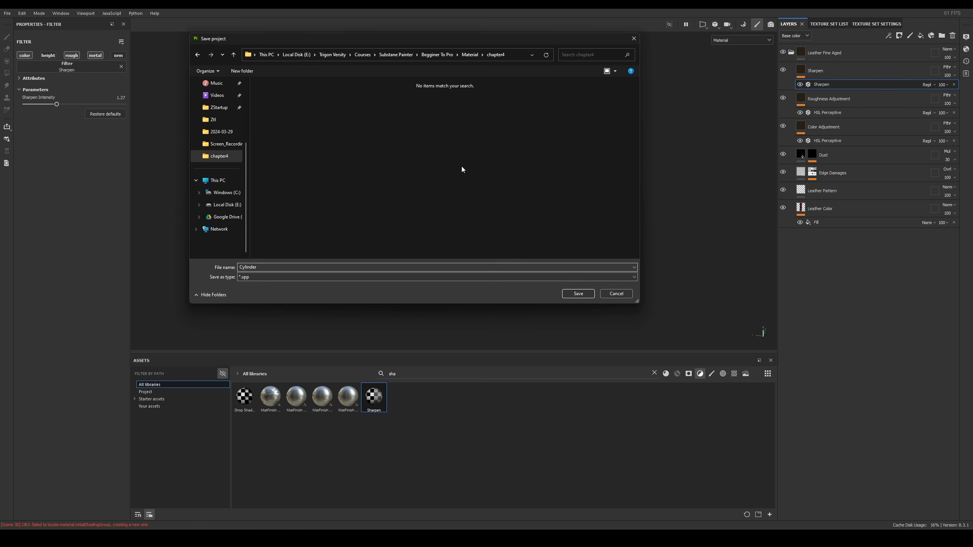
click(579, 294)
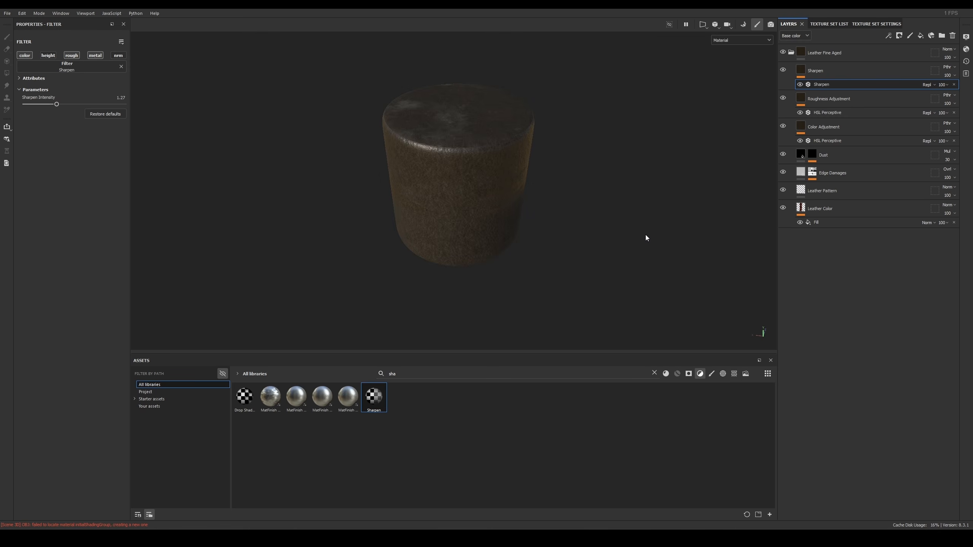
Step: Reopen the Cylinder project from the chapter4 folder, discarding the unsaved changes
alt+drag(461, 148, 452, 192)
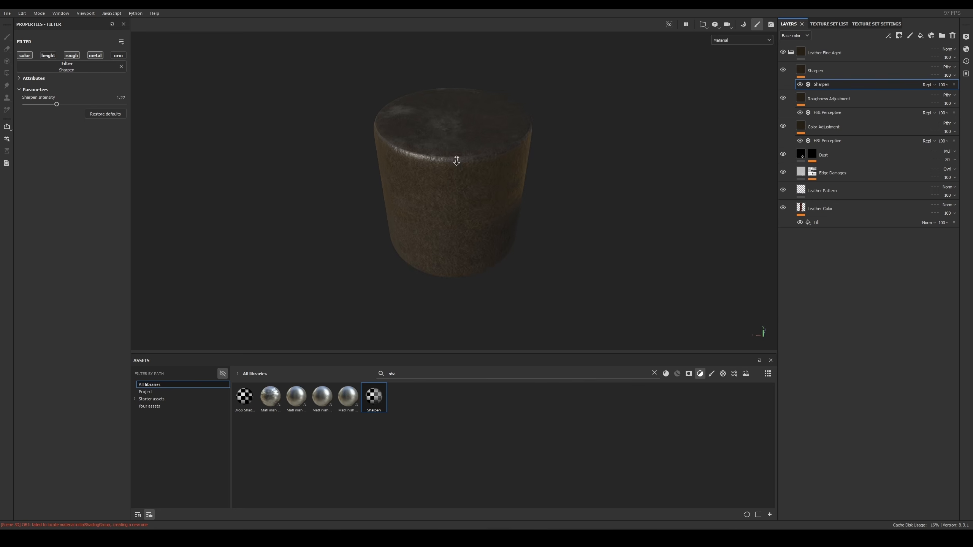
scroll(449, 230, up, 3)
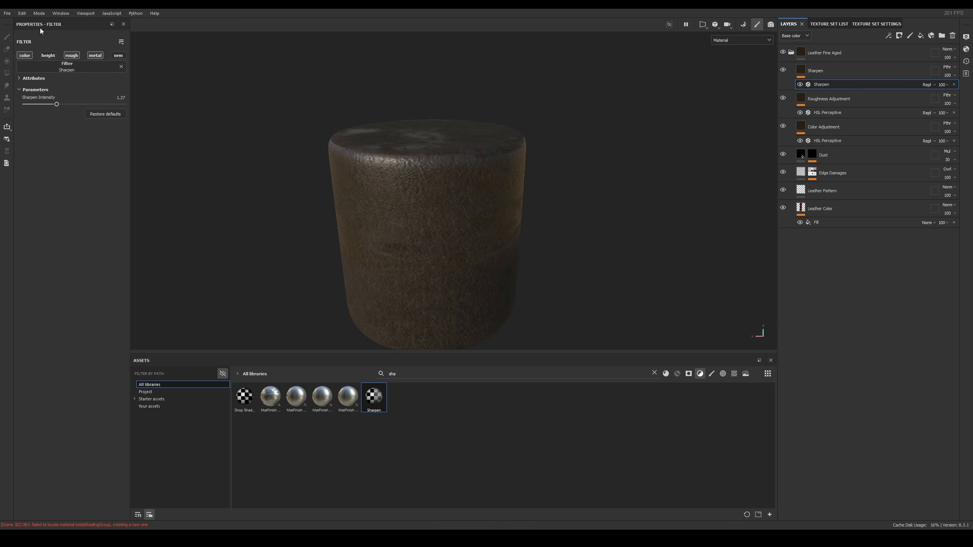
click(7, 13)
click(15, 30)
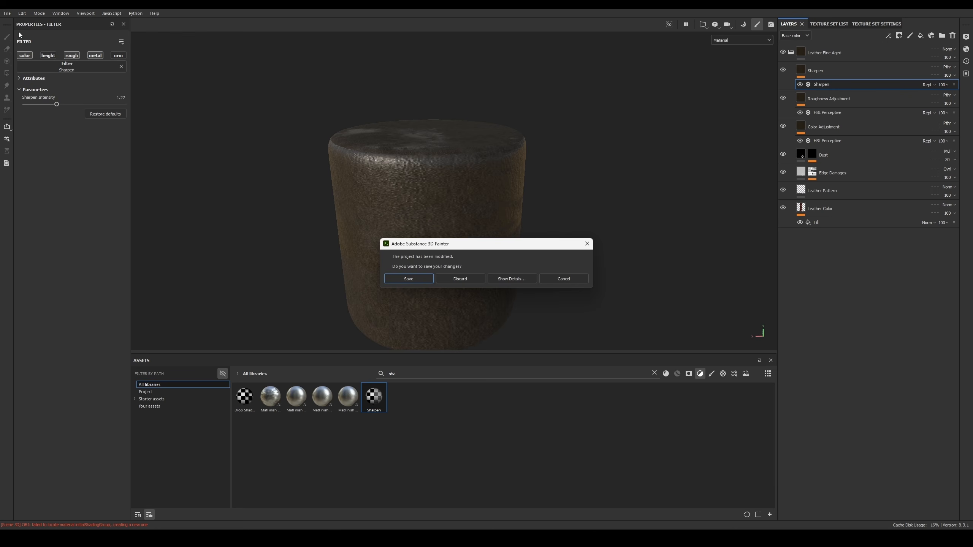
click(456, 283)
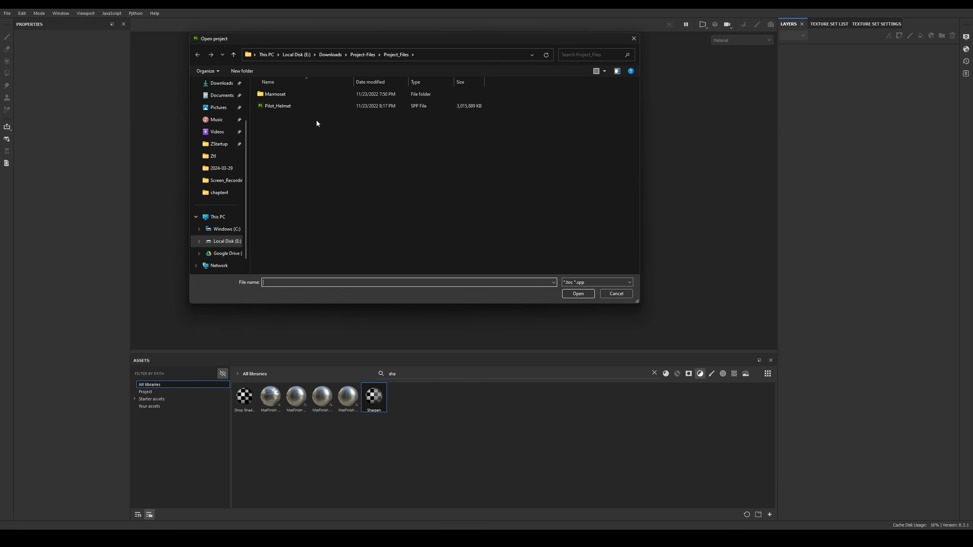
click(220, 192)
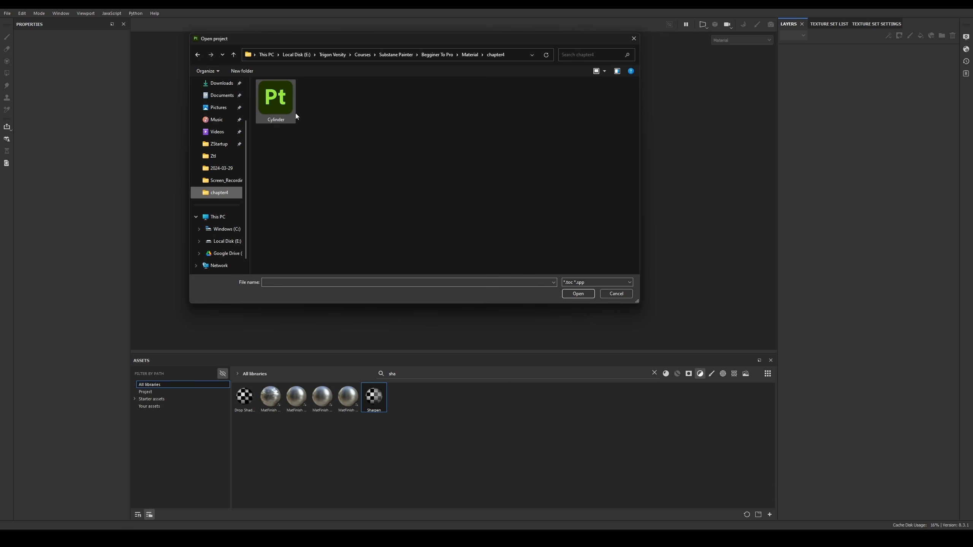
double_click(281, 101)
alt+drag(496, 191, 487, 180)
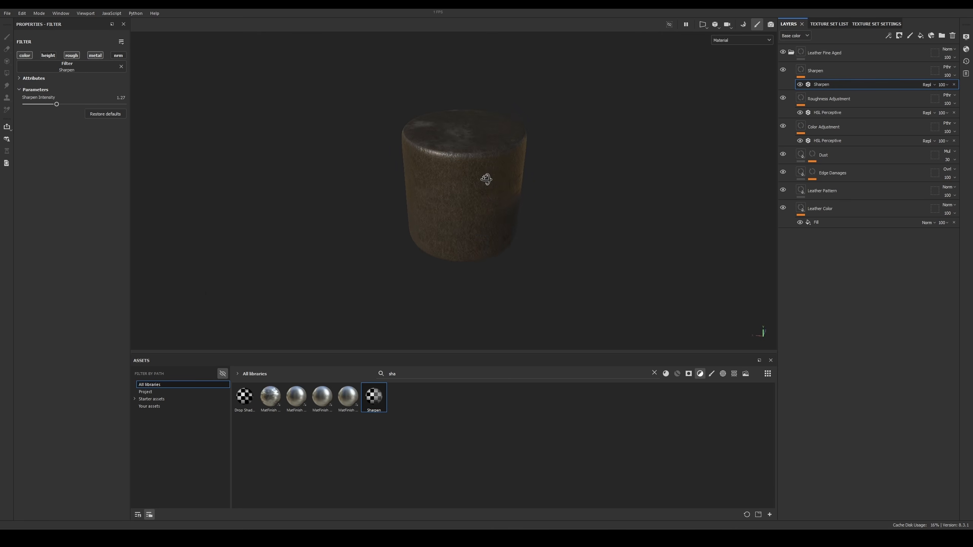
Step: Inspect the Leather Fine Aged material on the cylinder from closer and from different angles
alt+right_drag(486, 180, 641, 278)
alt+drag(531, 210, 540, 204)
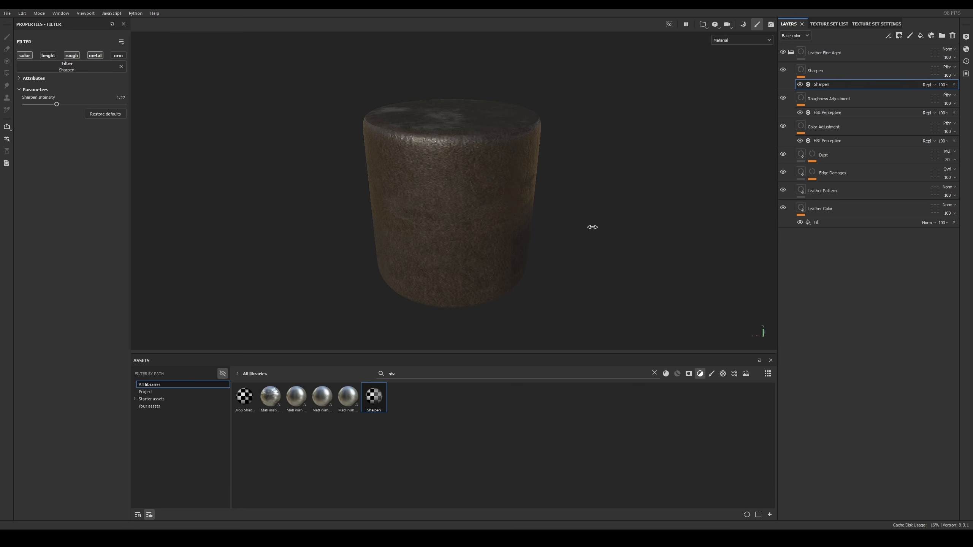
alt+drag(496, 132, 478, 207)
alt+middle_drag(478, 206, 502, 181)
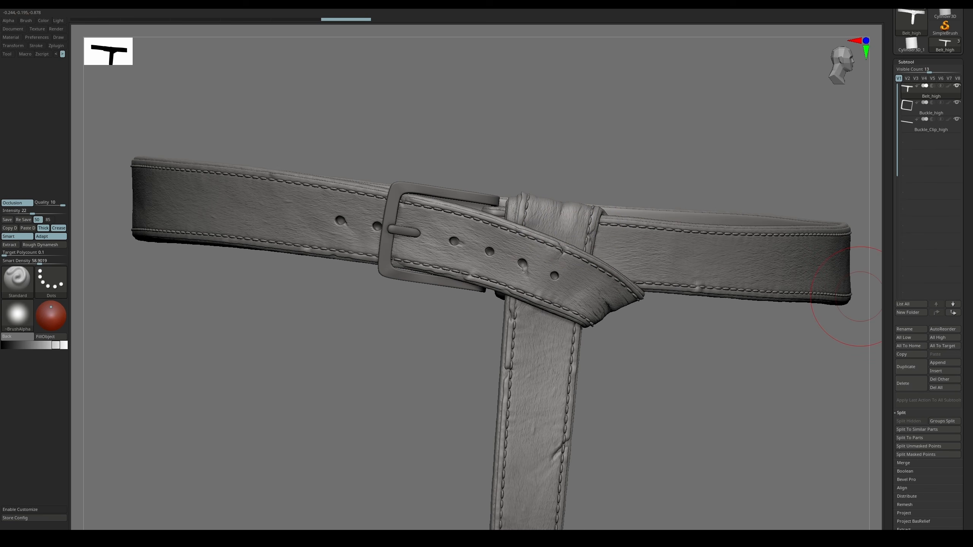
Step: Switch to ZBrush and examine the high-poly belt sculpt, showing its polyframe briefly around the strap holes
mouse_move(470, 274)
right_down()
mouse_move(531, 221)
mouse_move(500, 257)
mouse_move(526, 251)
right_up()
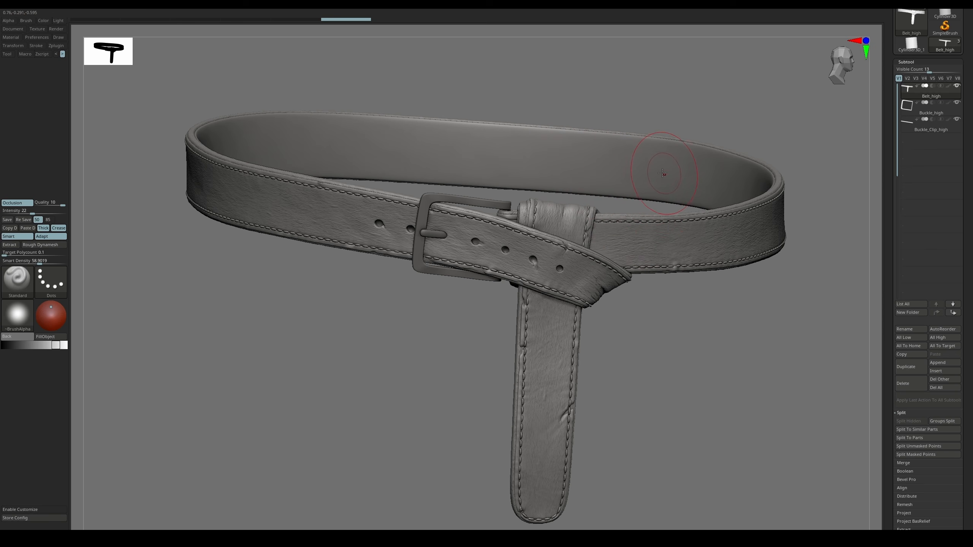
alt+drag(664, 207, 649, 200)
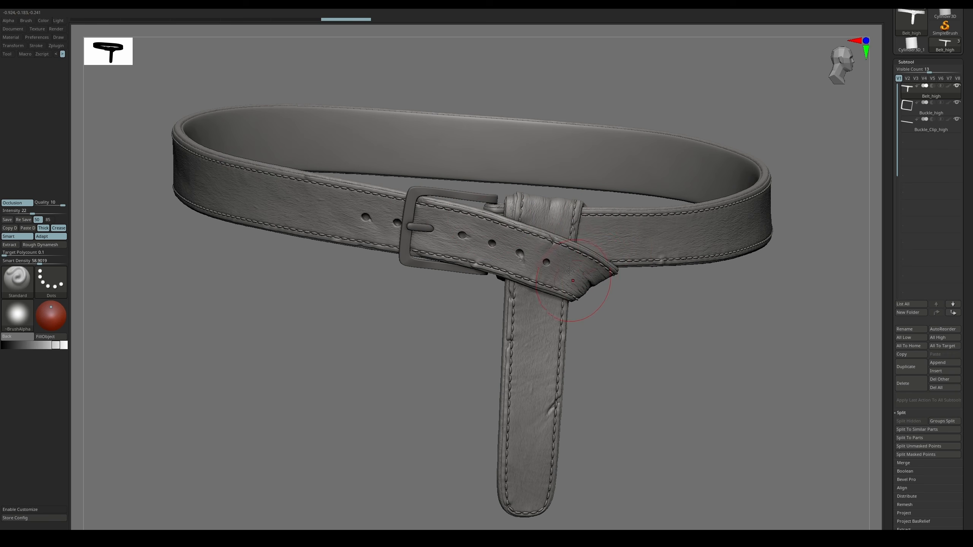
key(shift+f)
ctrl+right_drag(544, 251, 684, 527)
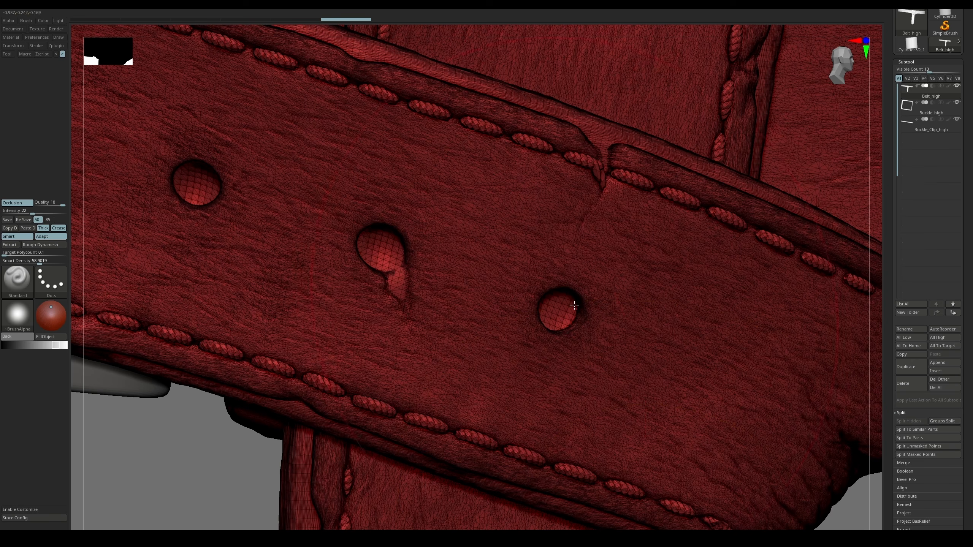
key(shift+f)
ctrl+right_drag(507, 273, 479, 226)
right_drag(303, 217, 521, 229)
ctrl+right_drag(661, 281, 609, 246)
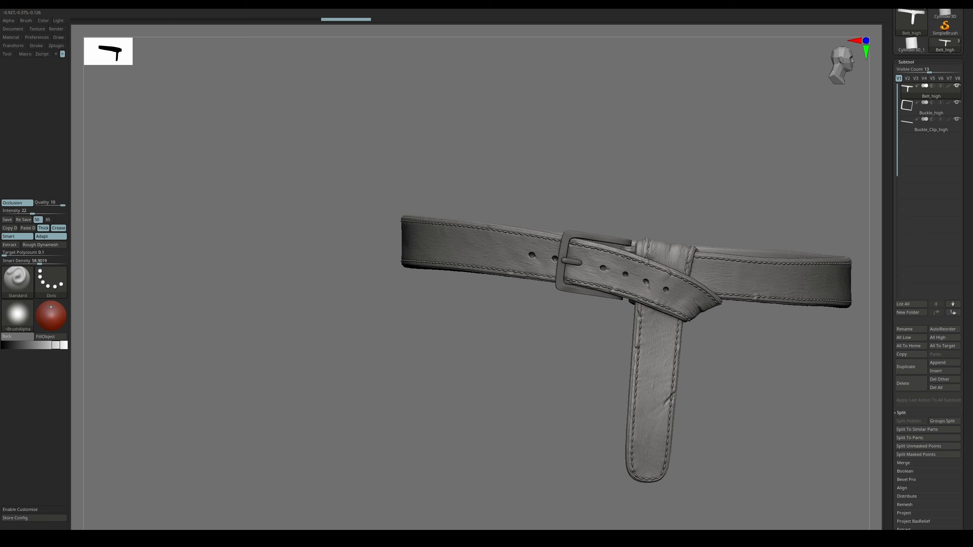
mouse_move(707, 268)
alt+right_down()
mouse_move(658, 254)
mouse_move(682, 286)
mouse_move(636, 247)
mouse_move(844, 236)
alt+right_up()
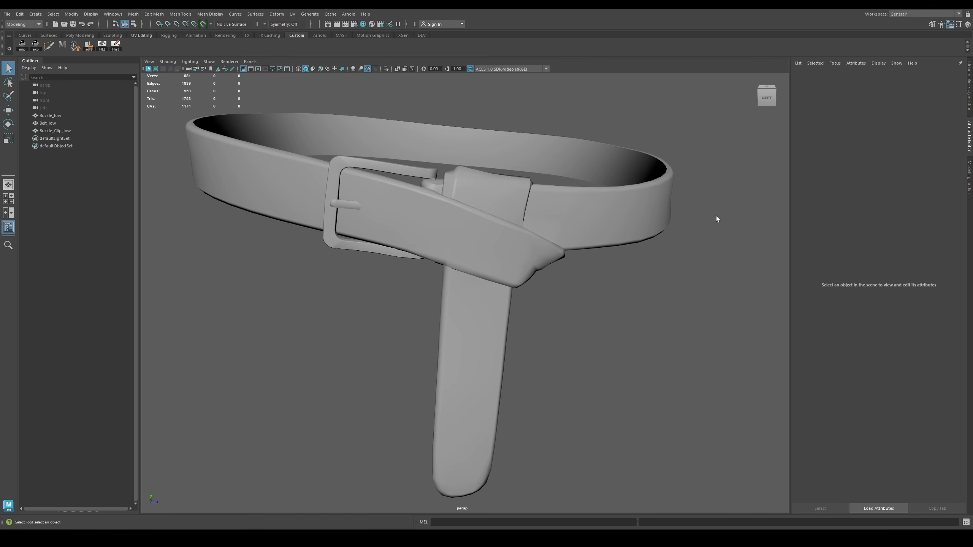
Step: Switch to Maya and display the wireframe over the shaded low-poly belt to examine its topology
alt+middle_drag(652, 210, 658, 215)
alt+drag(518, 232, 528, 233)
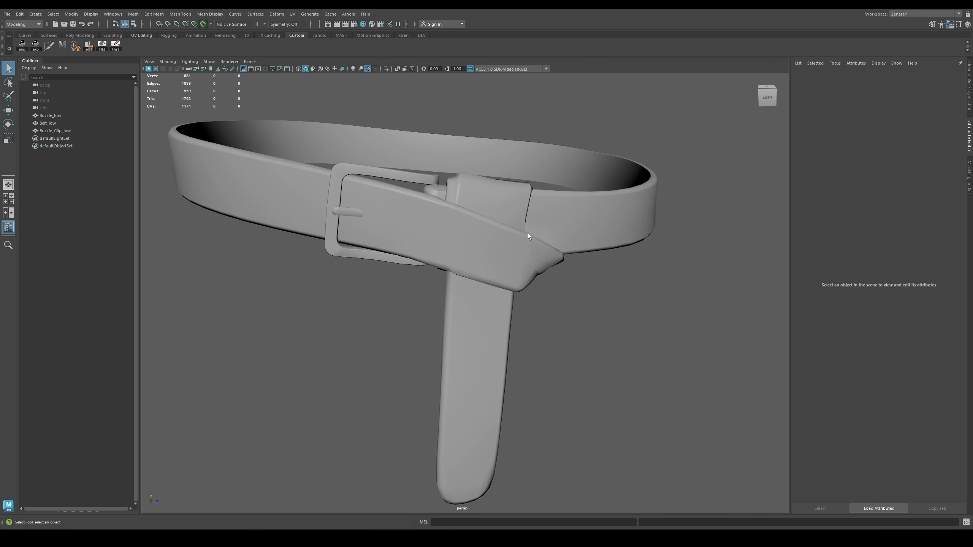
click(321, 69)
mouse_move(577, 203)
alt+mouse_down()
mouse_move(532, 211)
mouse_move(546, 193)
mouse_move(585, 196)
mouse_move(561, 199)
alt+mouse_up()
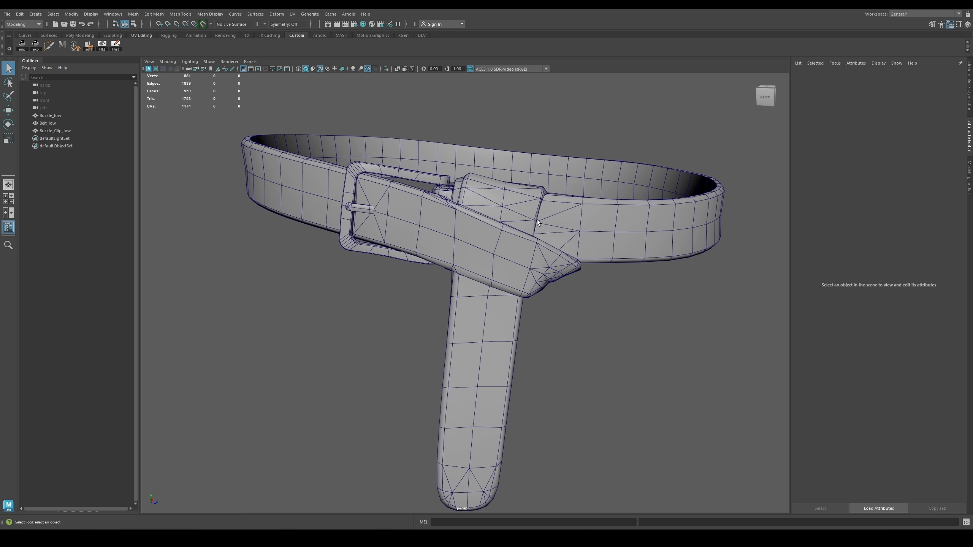
alt+drag(537, 219, 493, 219)
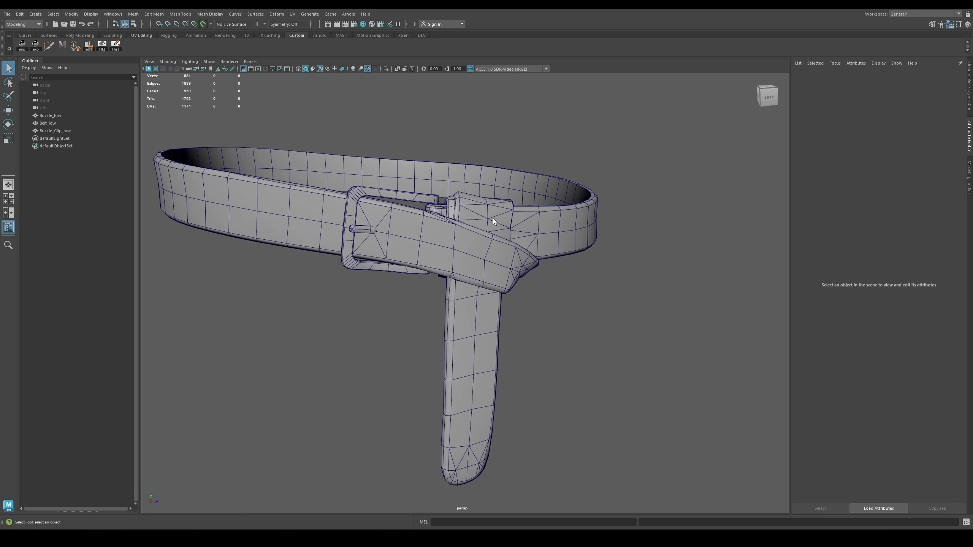
Step: Open the UV Editor for the Belt_low mesh, examine its UV shells, and close the editor
click(493, 219)
click(292, 13)
click(307, 29)
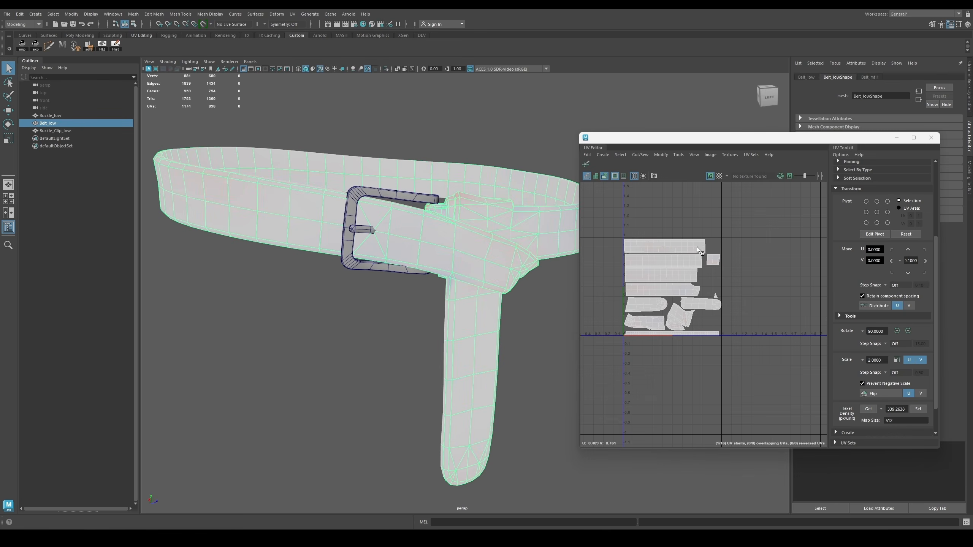
scroll(696, 246, up, 2)
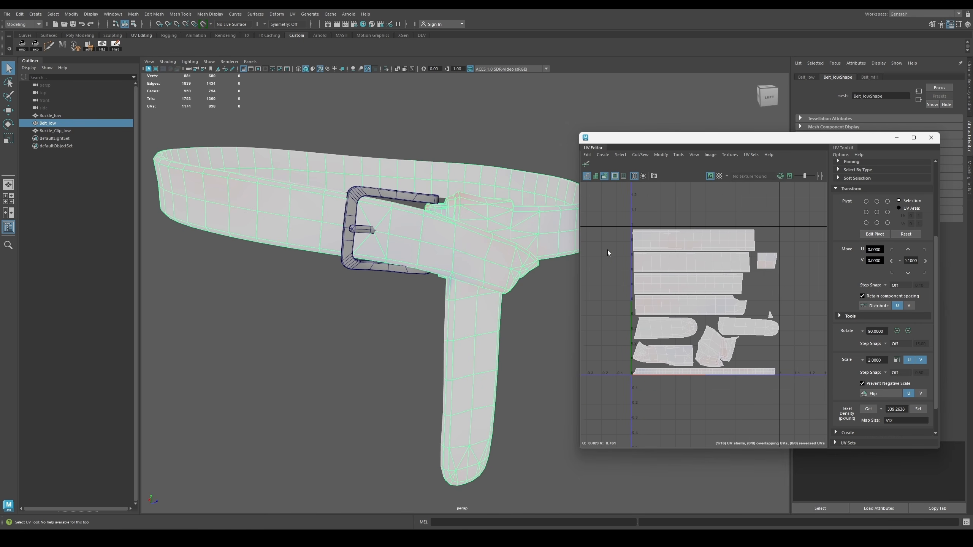
click(931, 138)
click(695, 268)
mouse_move(695, 268)
alt+mouse_down()
mouse_move(544, 268)
mouse_move(575, 261)
alt+mouse_up()
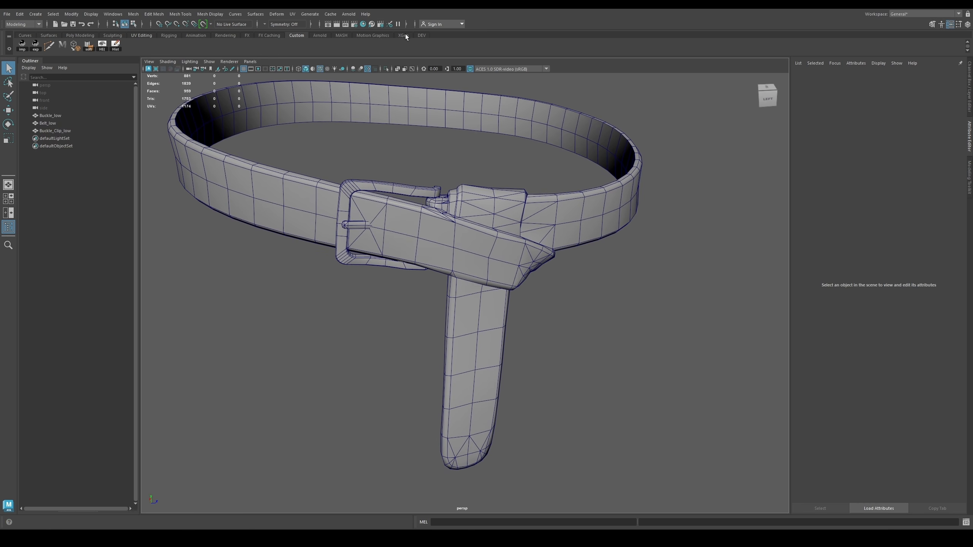
Step: Turn off the wireframe over the shaded low-poly belt and view its plain surface
click(320, 70)
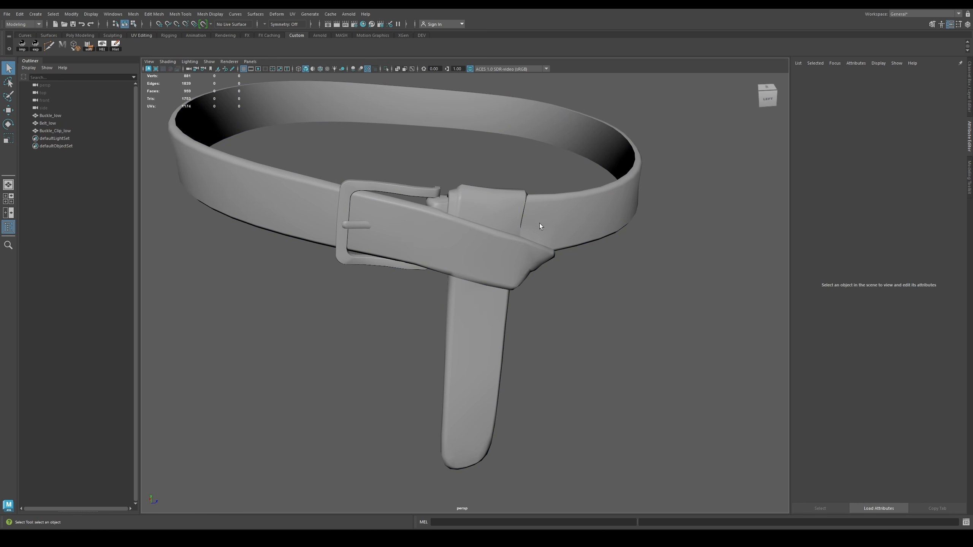
alt+drag(539, 224, 531, 214)
alt+middle_drag(483, 228, 516, 234)
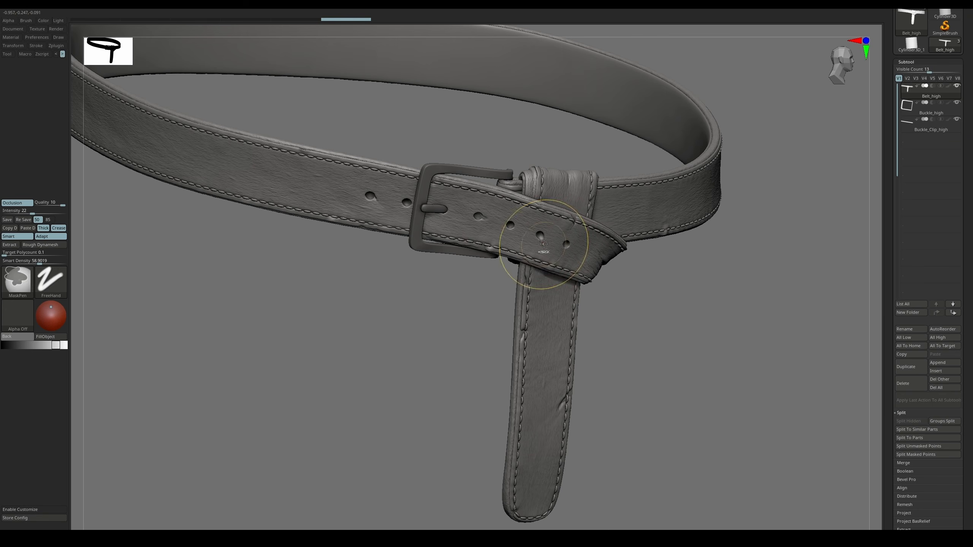
Step: Switch to ZBrush and examine the high-poly belt's stitching, holes and buckle from several angles
drag(483, 265, 547, 257)
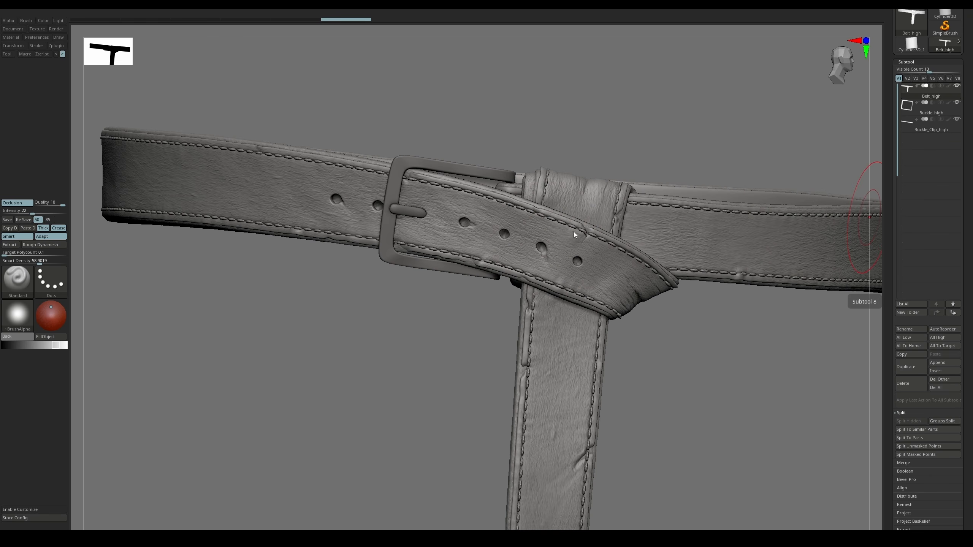
mouse_move(538, 220)
right_down()
mouse_move(556, 230)
mouse_move(544, 230)
right_up()
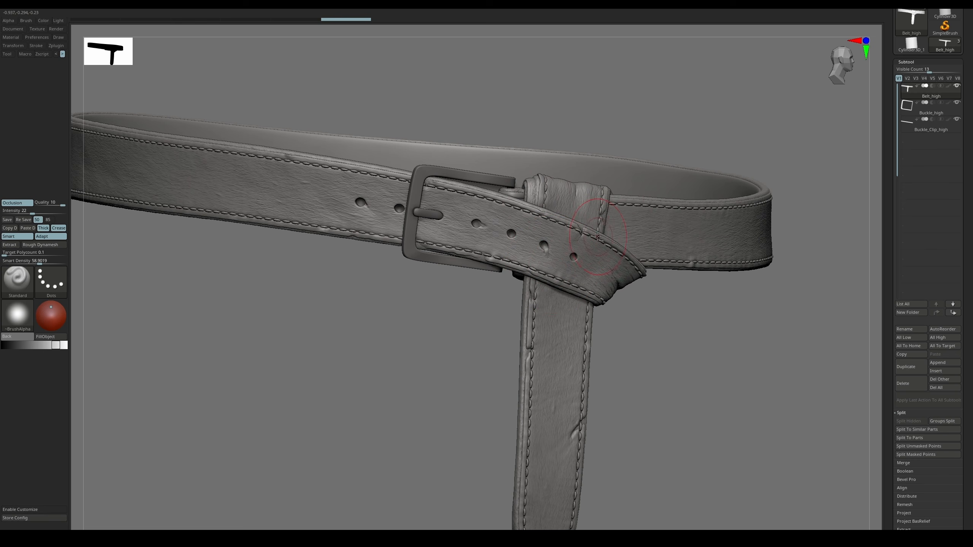
mouse_move(598, 237)
alt+right_down()
mouse_move(610, 278)
mouse_move(601, 230)
alt+right_up()
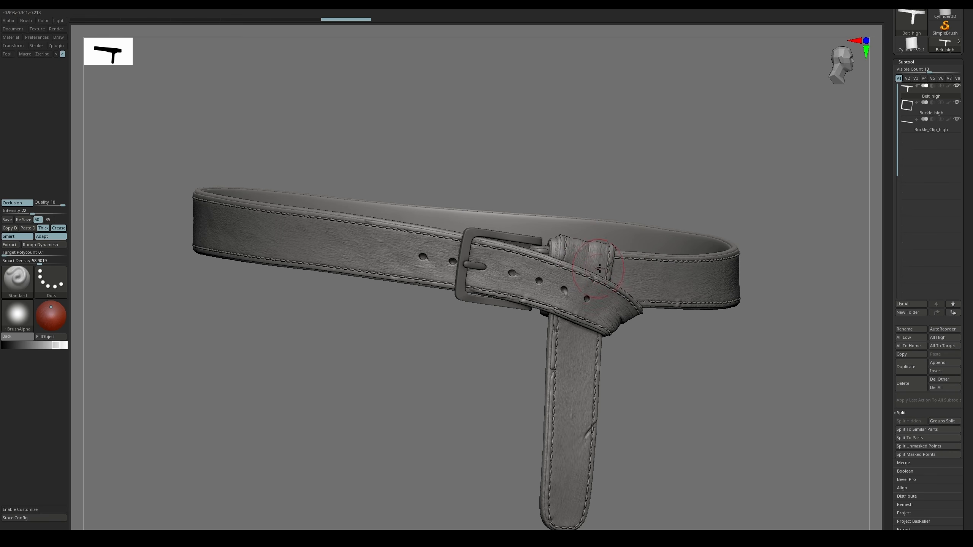
ctrl+right_drag(598, 267, 547, 263)
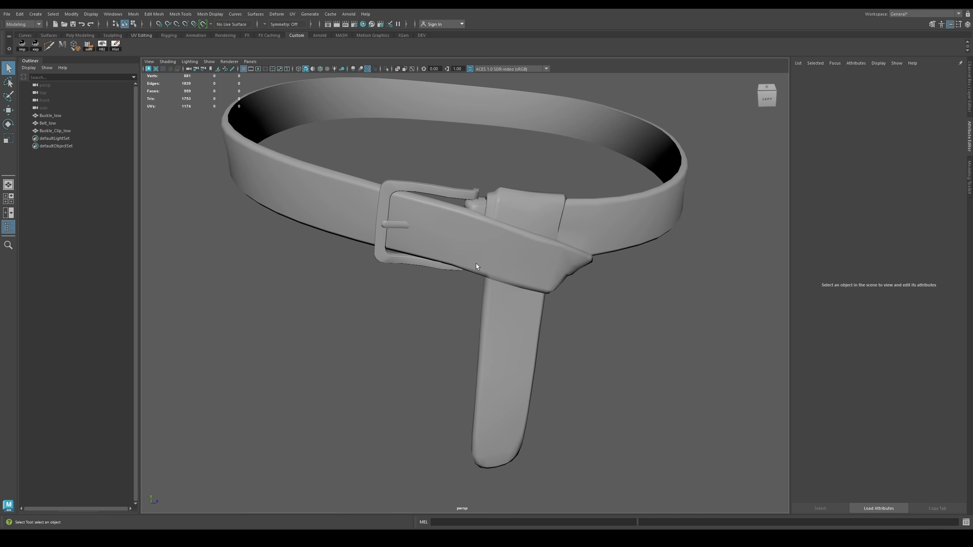
Step: Return to Maya, select a face on Belt_low's front strap to examine the geometry, and return to object mode with nothing selected
click(476, 267)
scroll(497, 174, up, 5)
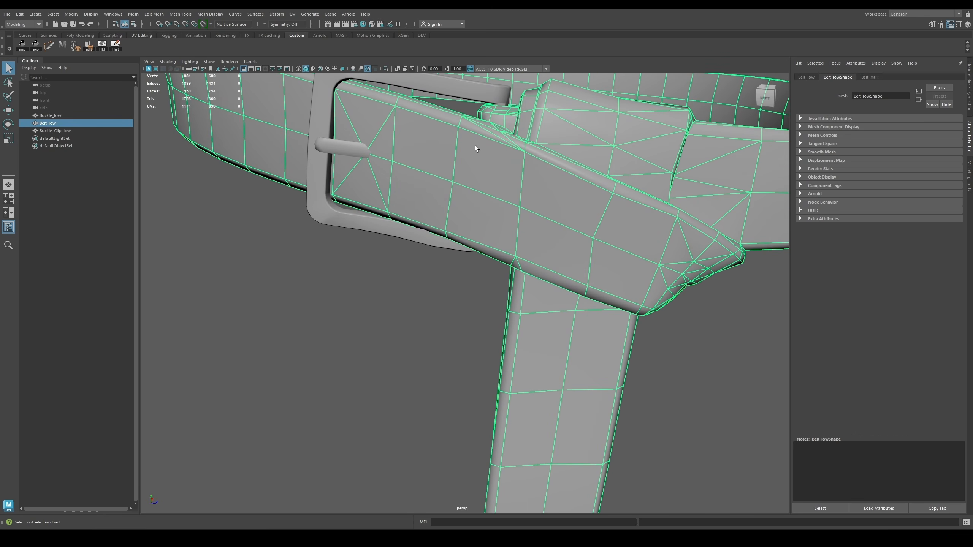
right_drag(477, 149, 479, 165)
click(488, 165)
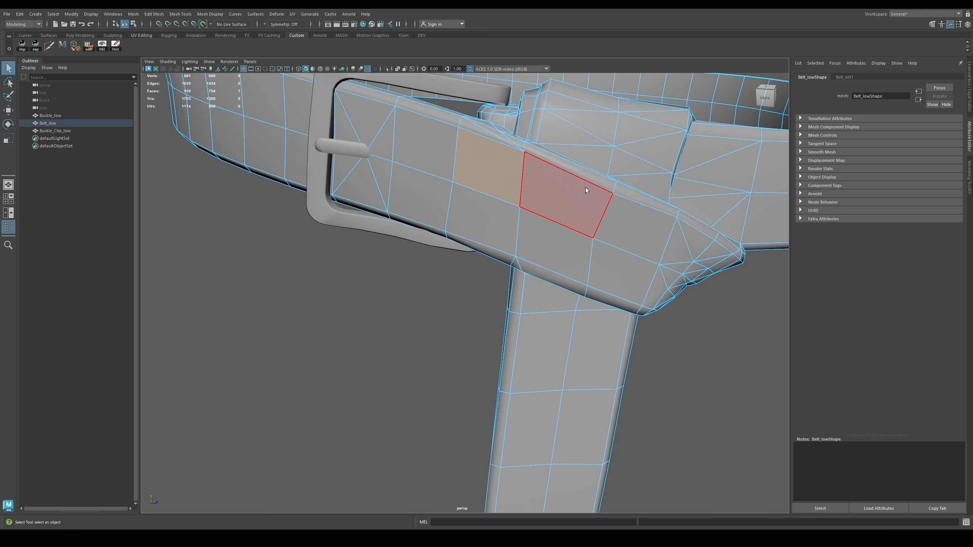
alt+drag(625, 218, 544, 182)
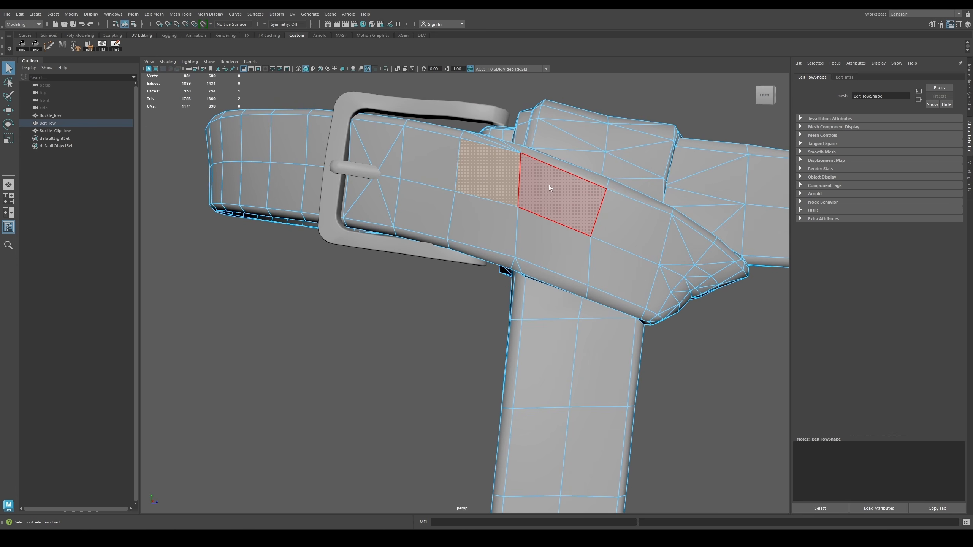
alt+drag(425, 218, 470, 201)
right_drag(472, 201, 513, 172)
click(721, 96)
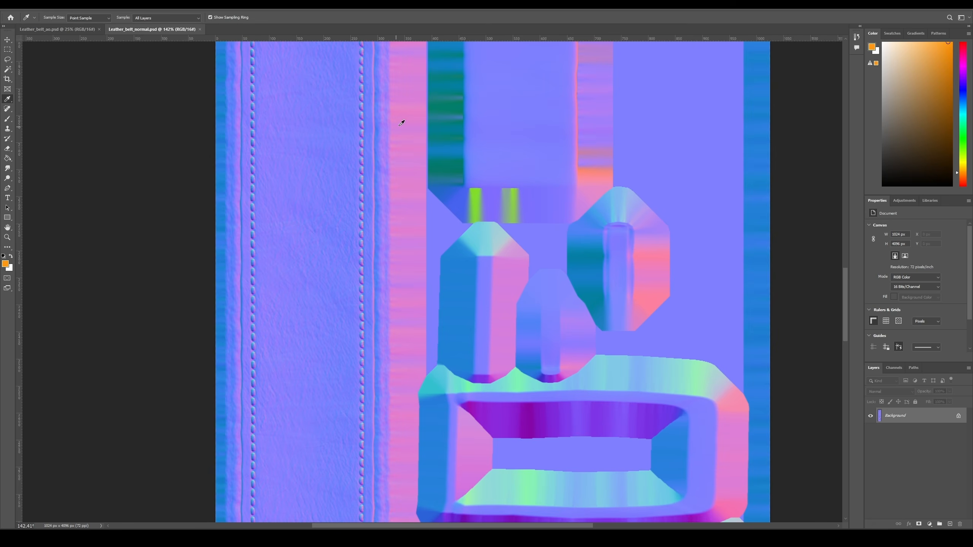
Step: Switch to Photoshop and examine the baked normal map Leather_belt_normal.psd along the strap, buckle and belt-end shells
drag(402, 123, 442, 164)
drag(445, 116, 436, 372)
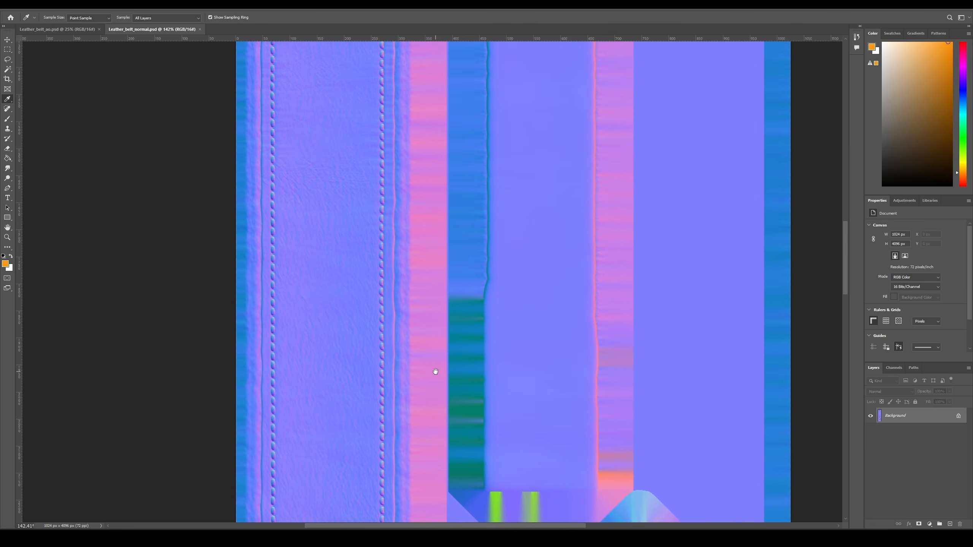
drag(444, 146, 430, 376)
drag(431, 116, 430, 167)
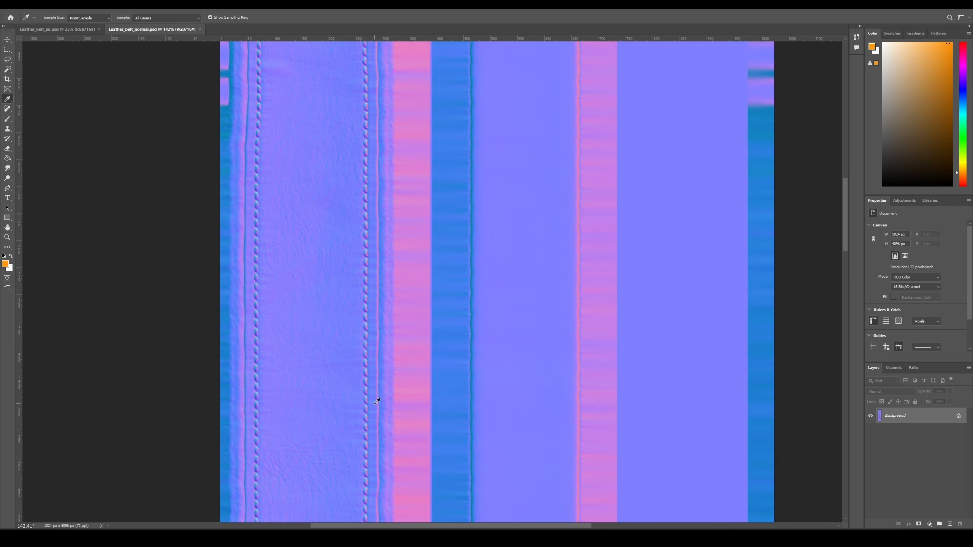
alt+scroll(377, 401, up, 6)
drag(411, 372, 466, 111)
drag(447, 368, 475, 100)
drag(437, 426, 472, 163)
alt+scroll(447, 364, down, 4)
scroll(473, 163, down, 10)
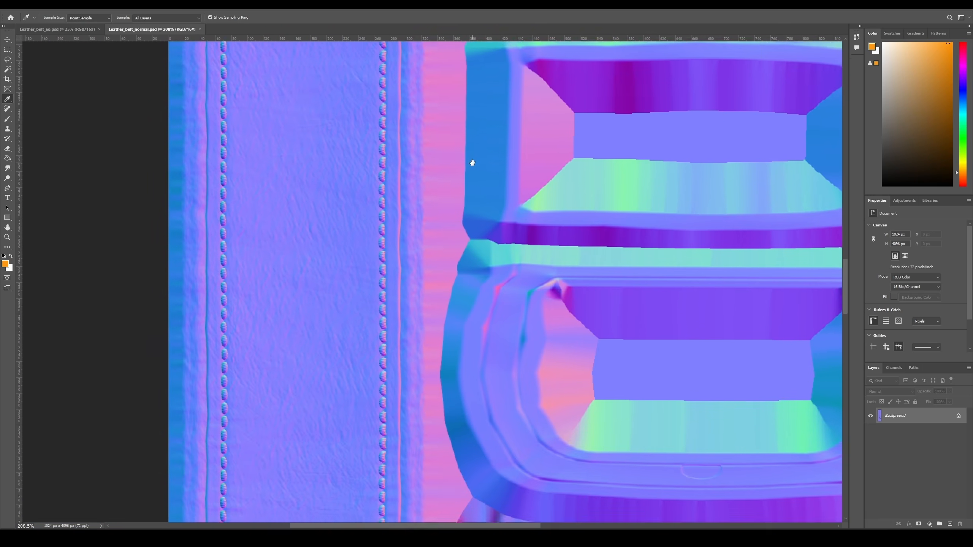
alt+scroll(431, 159, down, 4)
drag(520, 244, 454, 133)
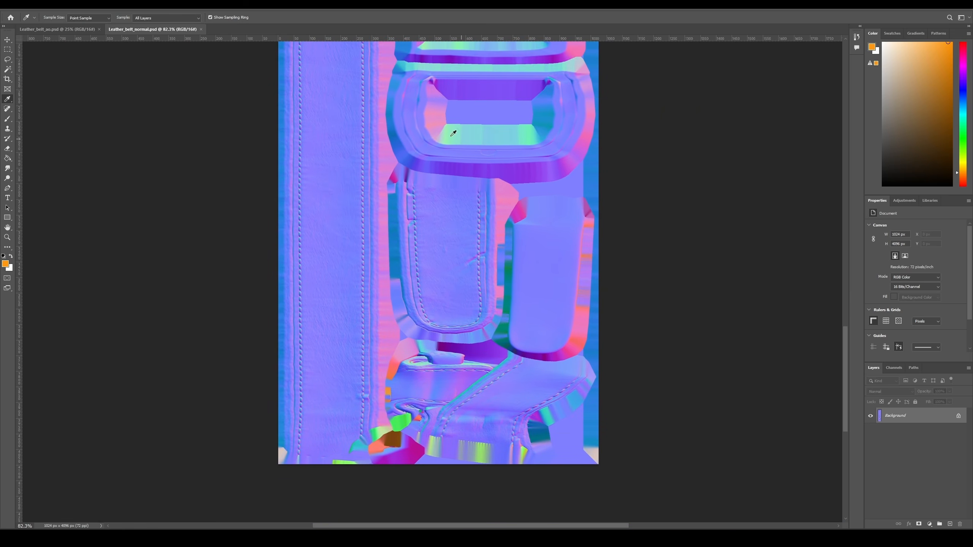
Step: Bring up Leather_belt_ao.psd and examine the ambient occlusion around the belt holes, stitching and strap edges
click(54, 29)
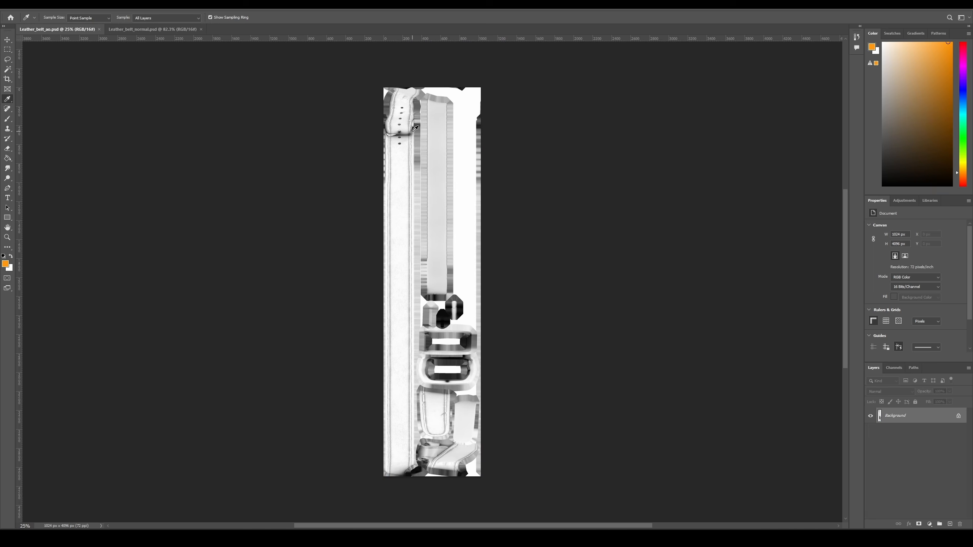
alt+scroll(429, 211, up, 6)
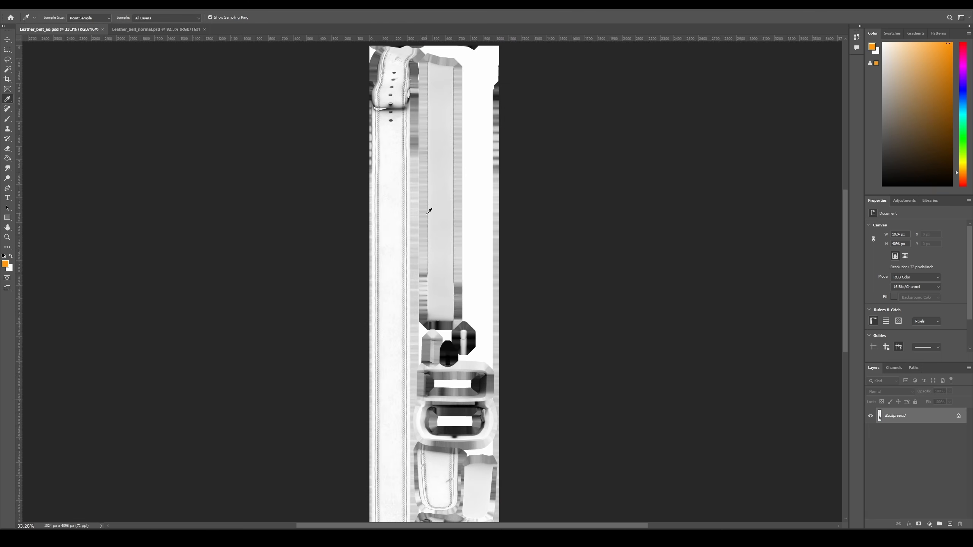
scroll(422, 146, up, 5)
alt+scroll(408, 263, up, 3)
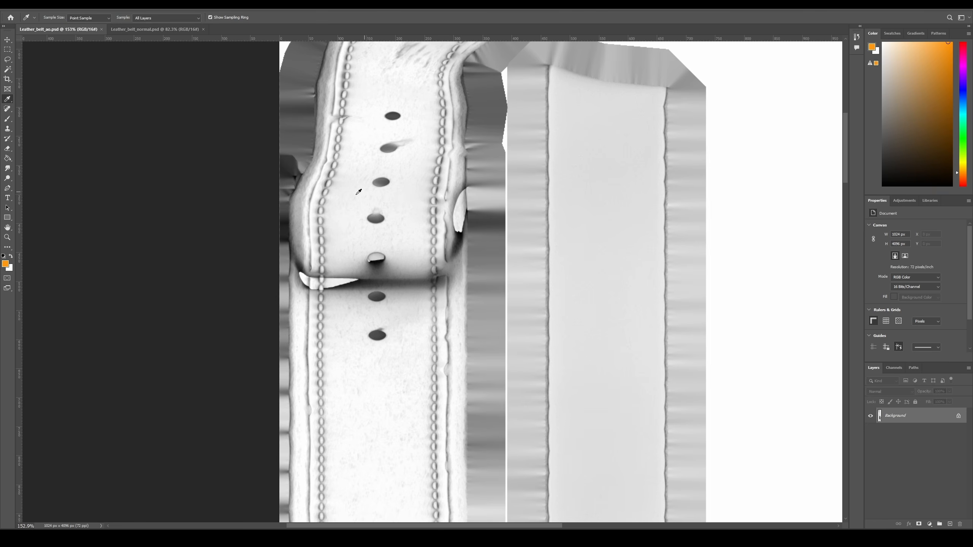
drag(391, 320, 374, 247)
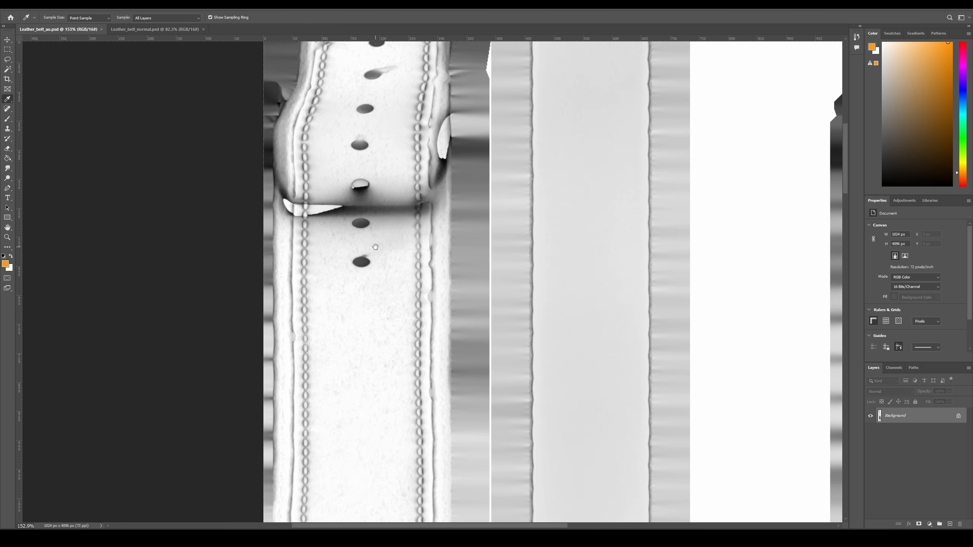
alt+scroll(427, 342, up, 4)
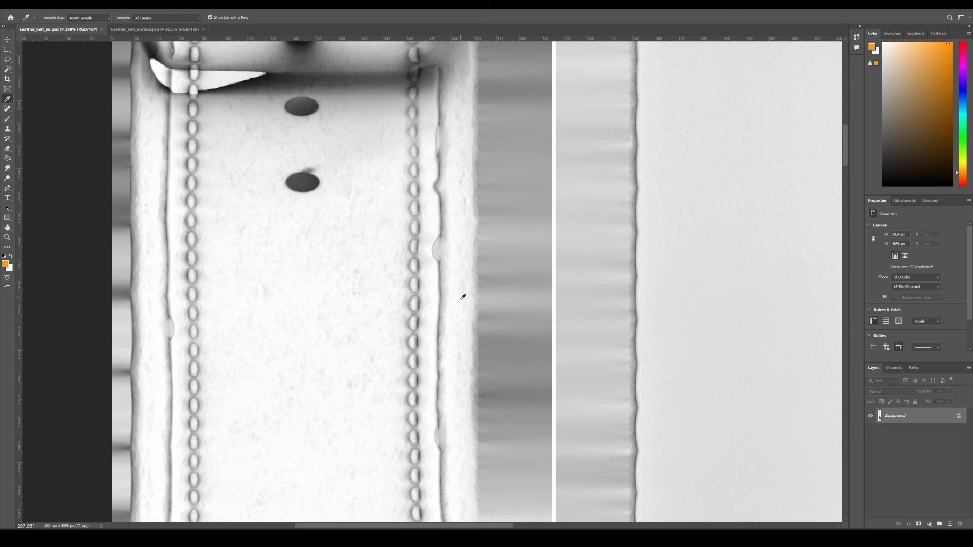
drag(419, 391, 448, 236)
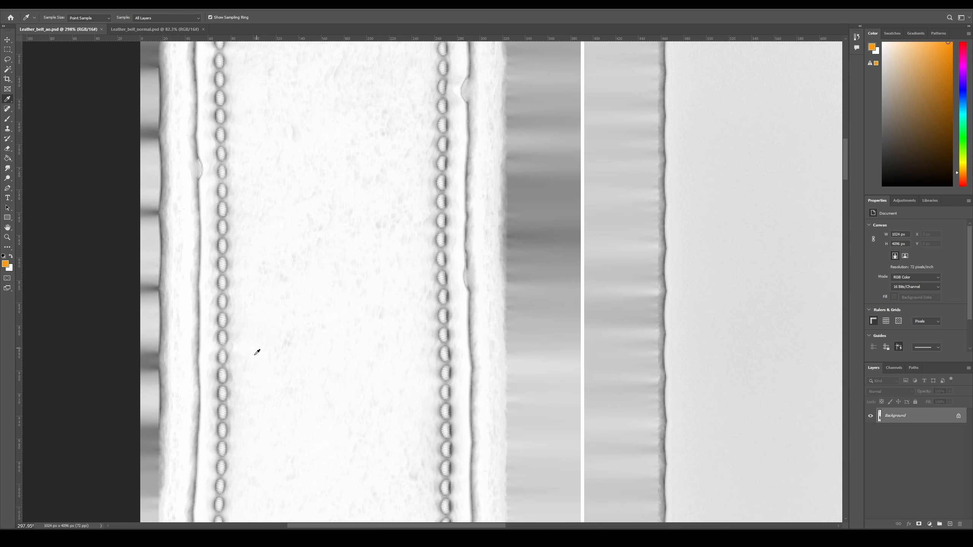
drag(238, 416, 254, 363)
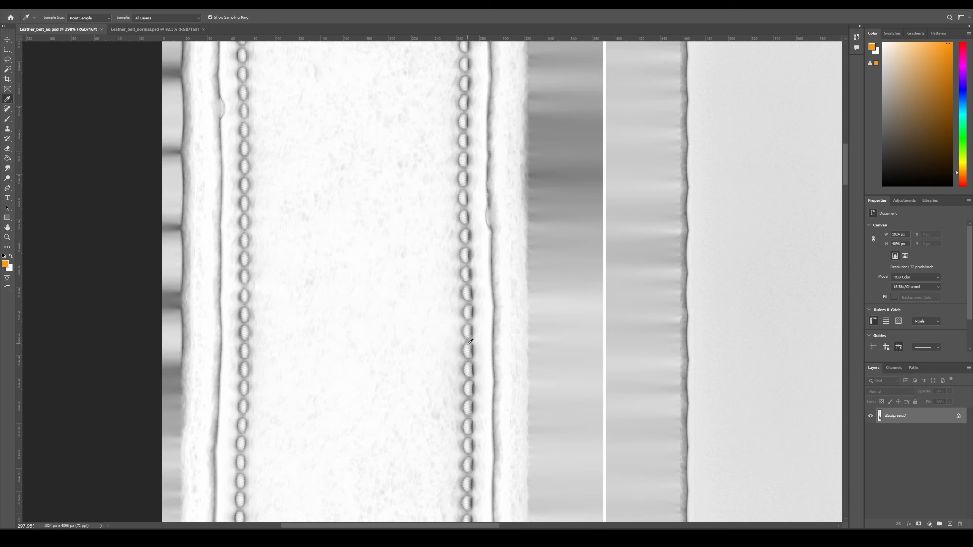
alt+scroll(461, 340, down, 8)
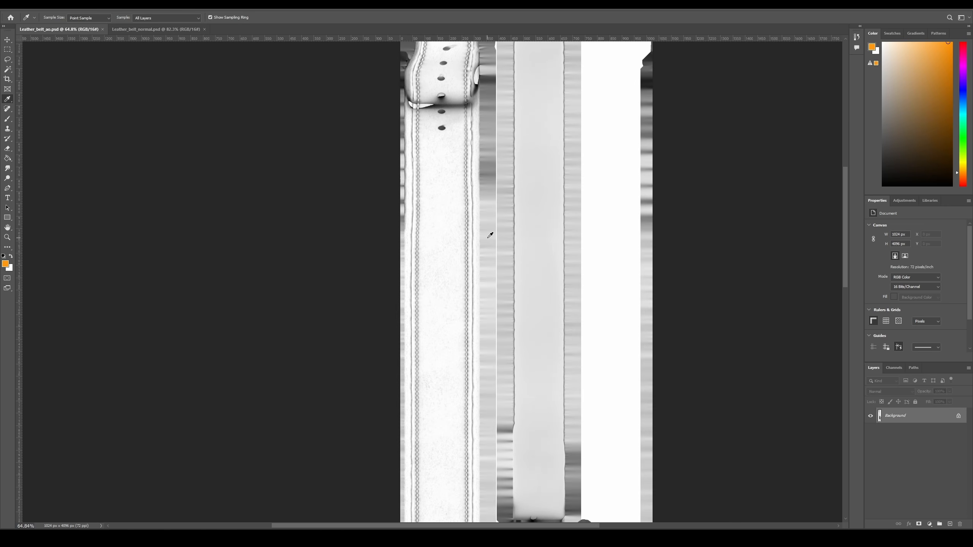
Step: Examine the rest of the belt's ambient occlusion map, from the strap holes down to the buckle and belt-end shells
drag(506, 168, 488, 248)
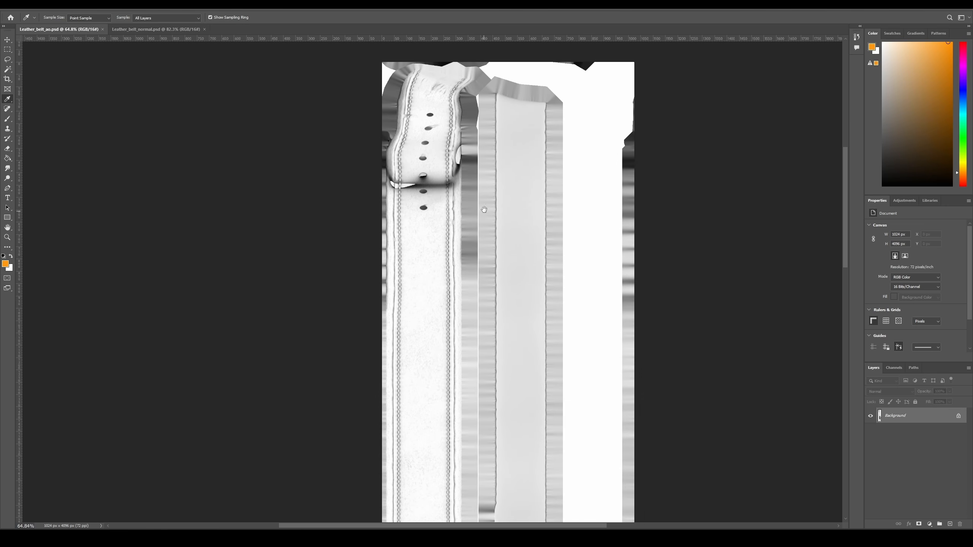
drag(448, 332, 412, 62)
drag(487, 432, 497, 222)
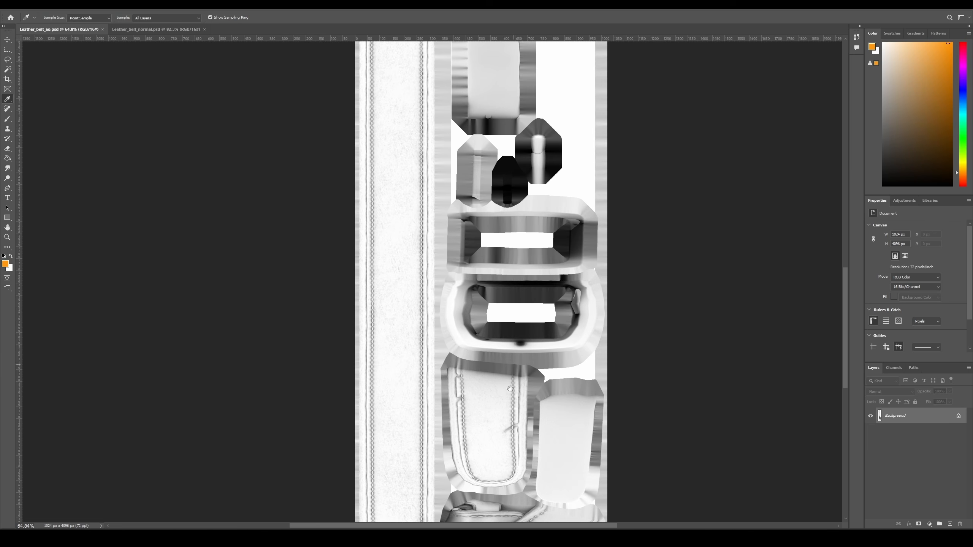
drag(505, 418, 480, 286)
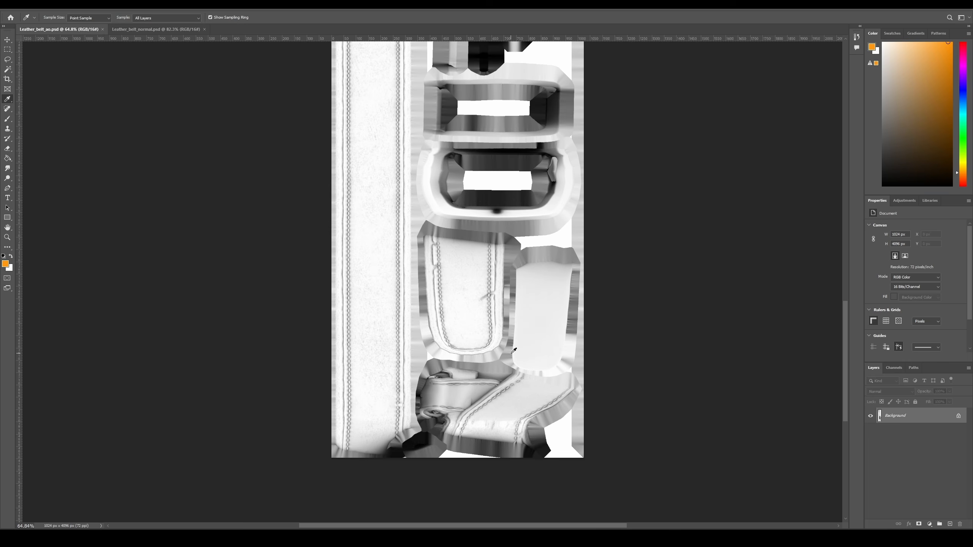
drag(467, 174, 438, 412)
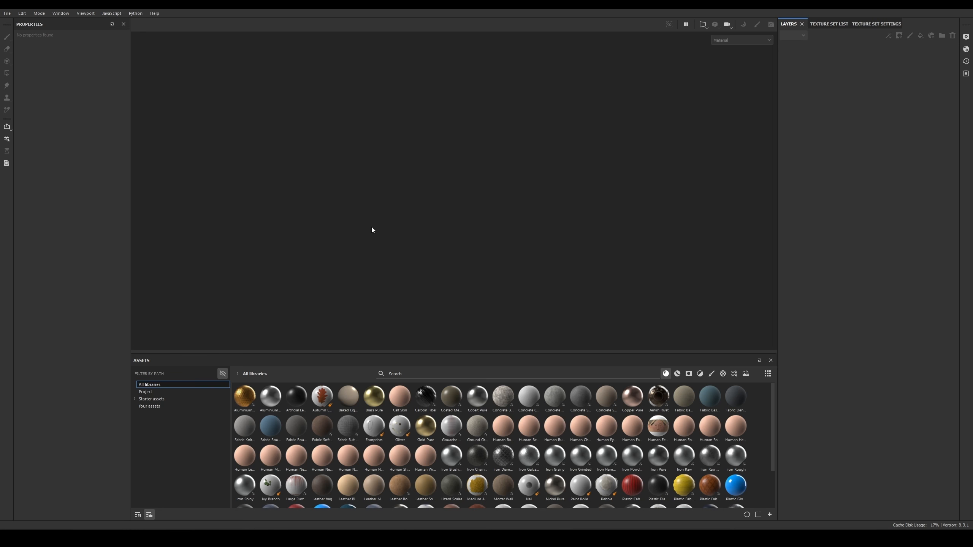
Step: Switch to Substance Painter and set up a new project with the ASM - PBR Metallic Roughness template and the Belt_low.fbx mesh
click(8, 14)
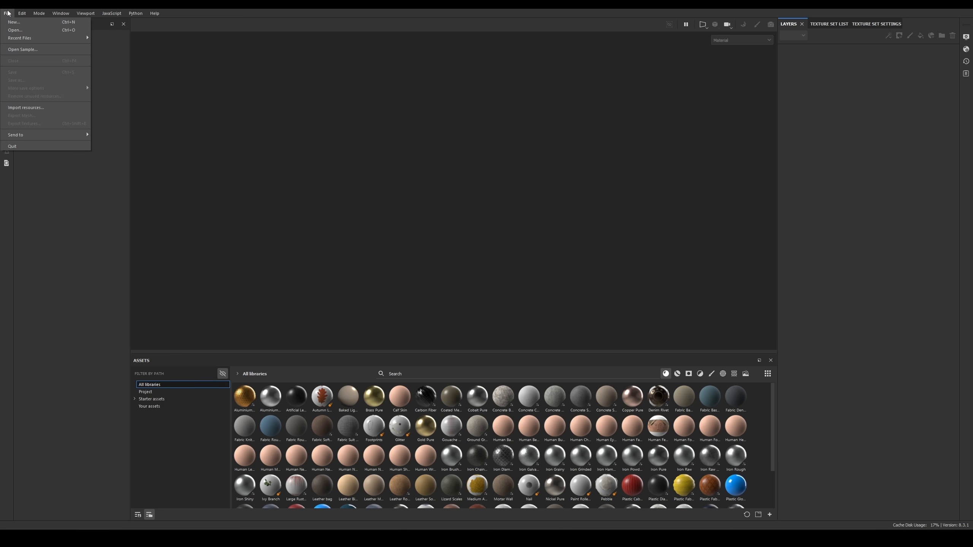
click(7, 14)
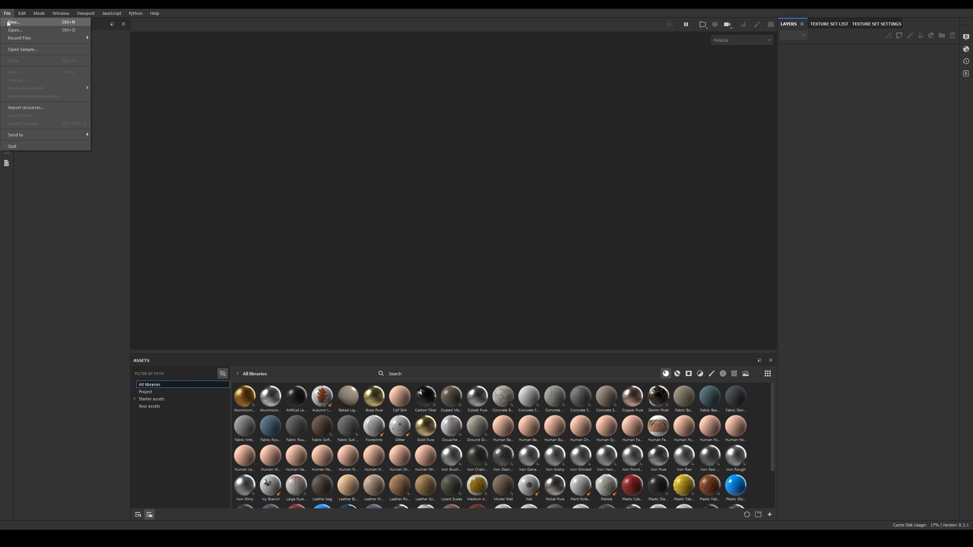
click(13, 22)
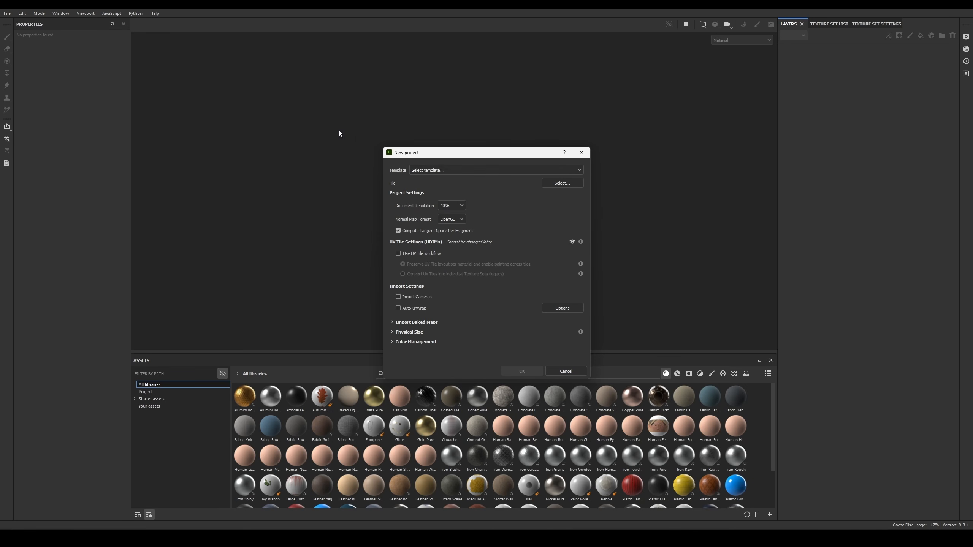
click(464, 171)
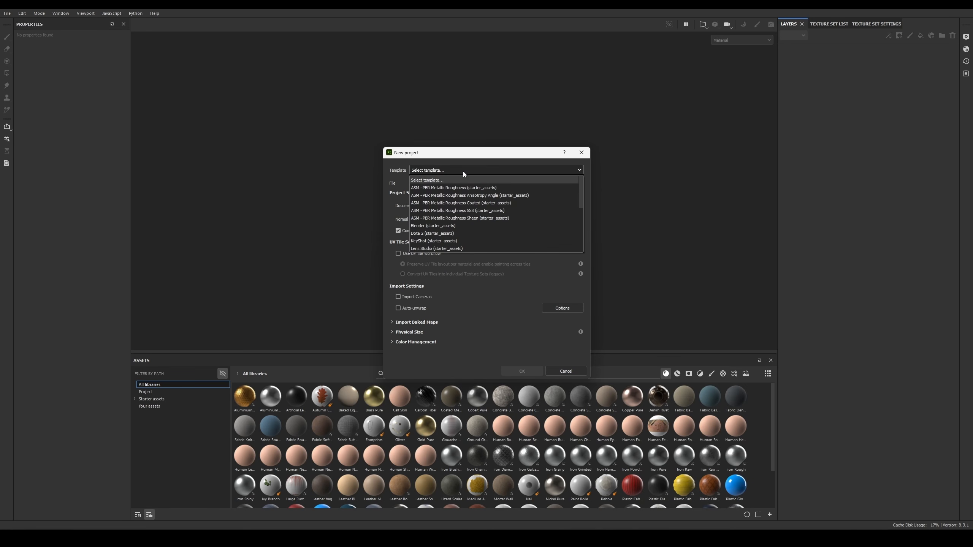
click(444, 188)
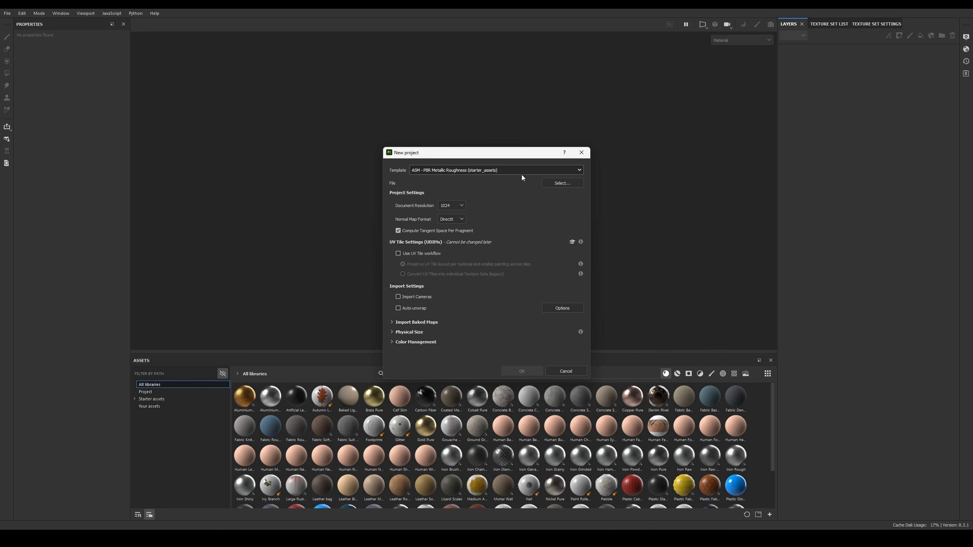
click(563, 183)
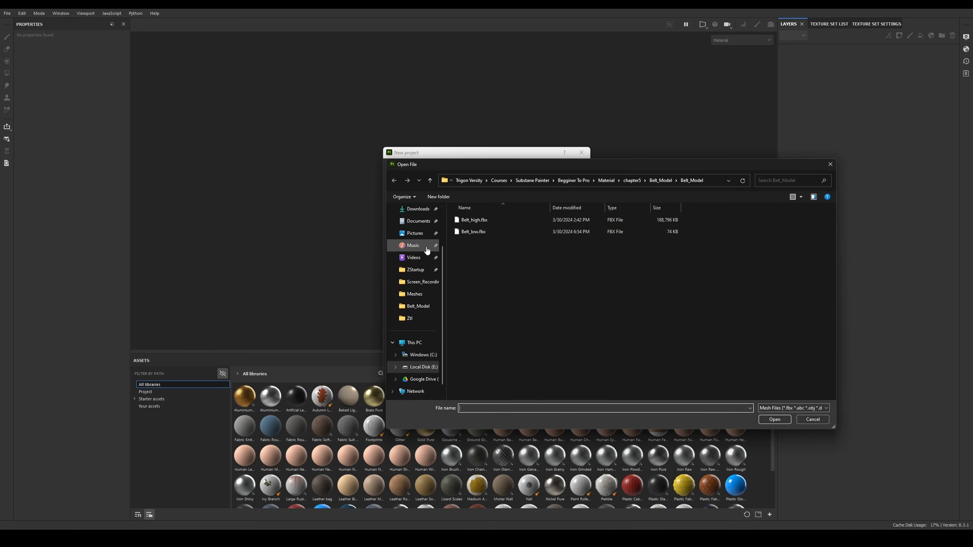
click(491, 231)
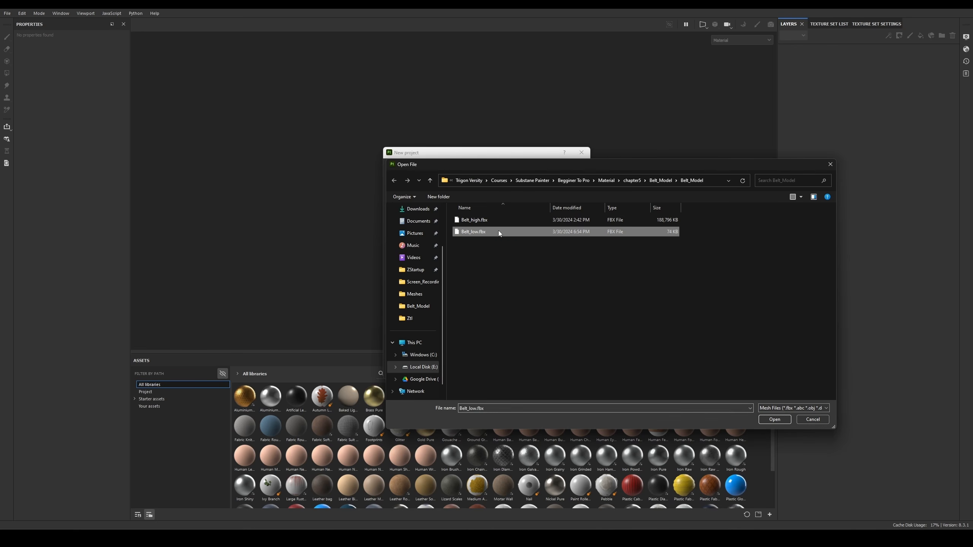
click(778, 420)
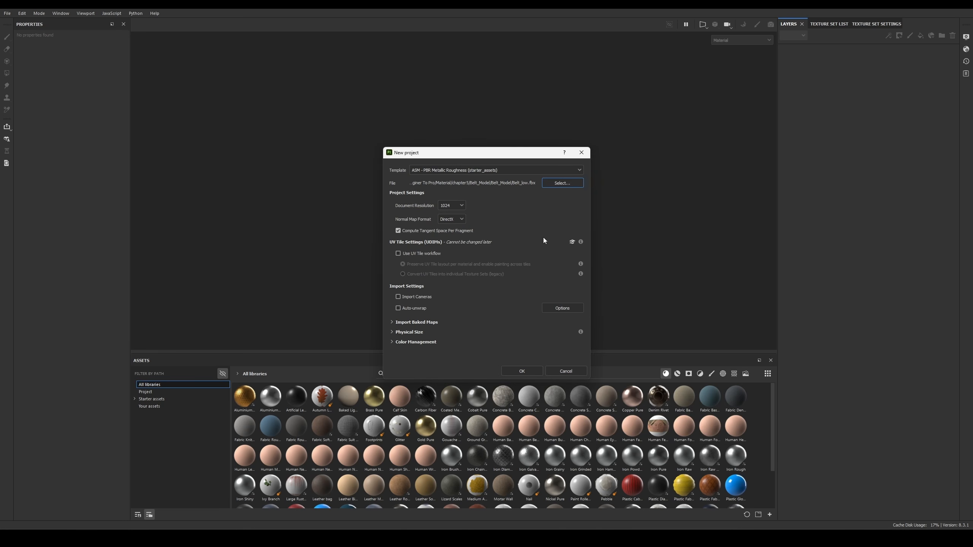
Step: Set the document resolution to 4096 and the normal map format to OpenGL, and create the project
click(456, 206)
click(452, 254)
click(463, 206)
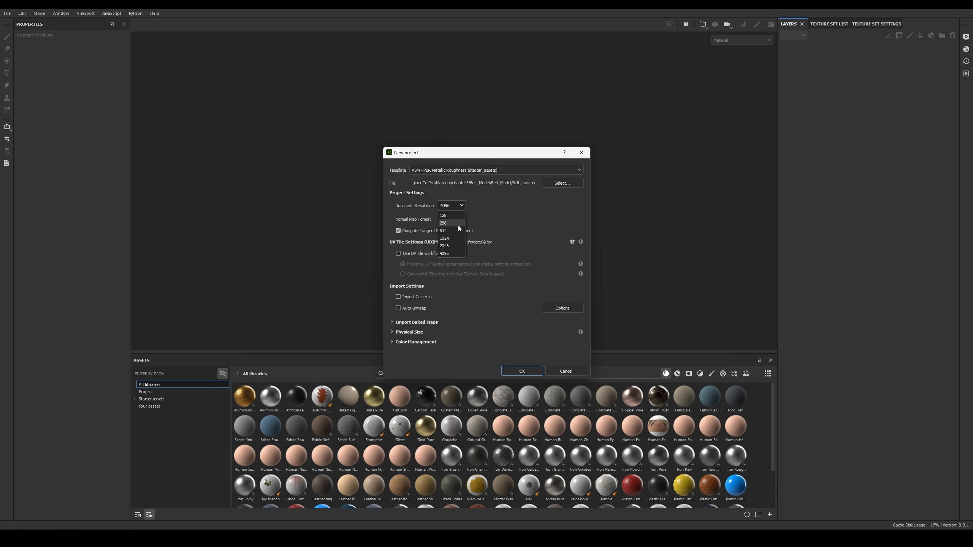
click(453, 246)
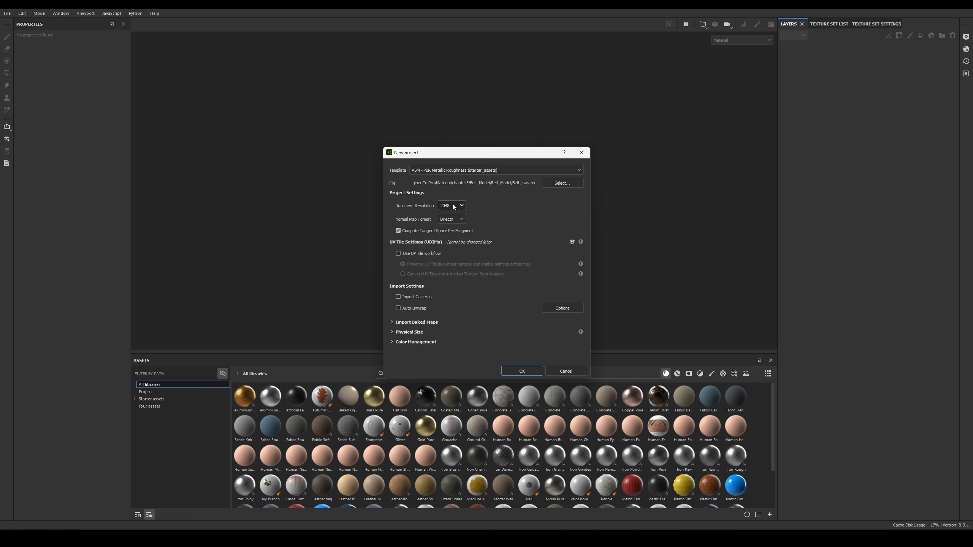
click(460, 211)
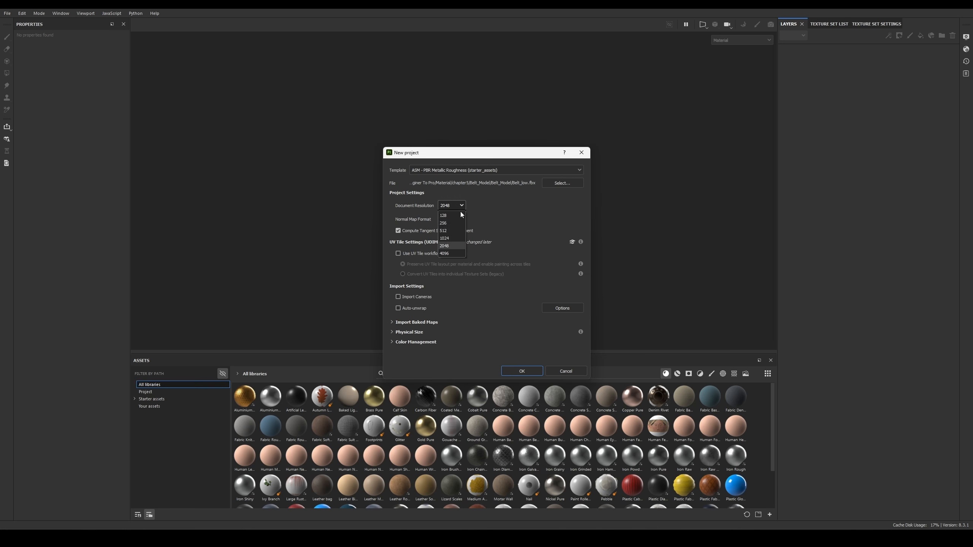
click(454, 254)
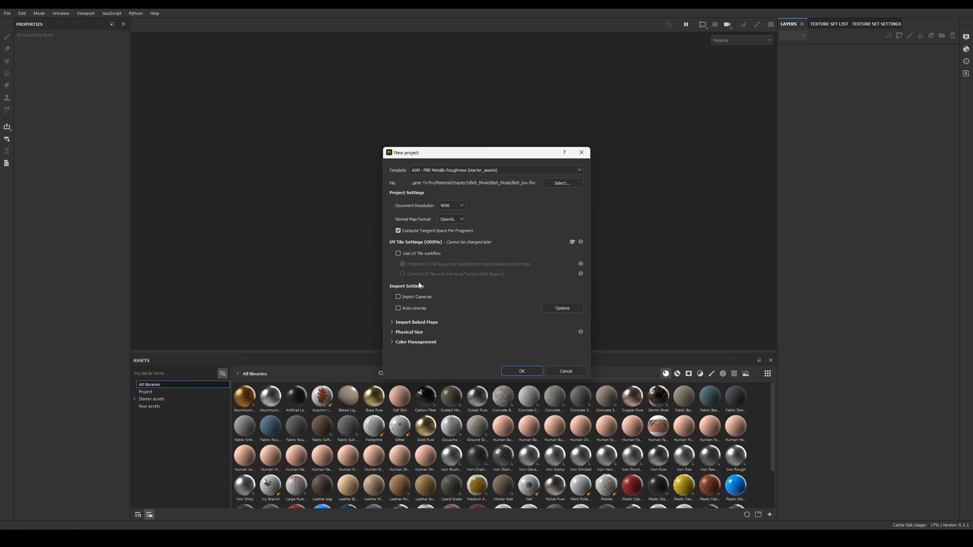
click(522, 371)
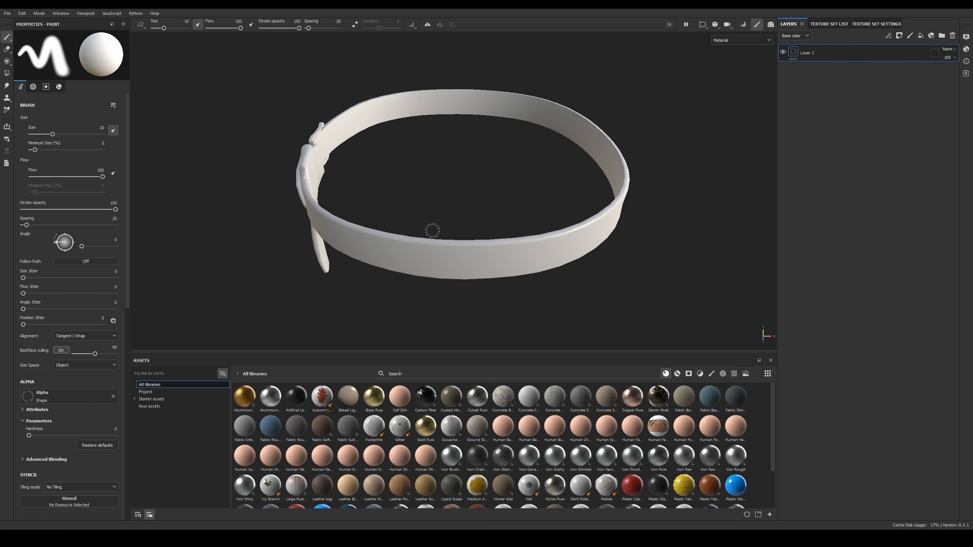
Step: Save the new belt project as Leather_Belt in the chapter5 folder
mouse_move(438, 199)
alt+mouse_down()
mouse_move(473, 216)
mouse_move(424, 202)
mouse_move(562, 167)
alt+mouse_up()
alt+middle_drag(563, 166, 523, 177)
alt+right_drag(523, 178, 533, 184)
alt+drag(532, 184, 515, 155)
mouse_move(516, 155)
shift+right_down()
mouse_move(490, 155)
mouse_move(503, 158)
shift+right_up()
alt+middle_drag(491, 184, 476, 178)
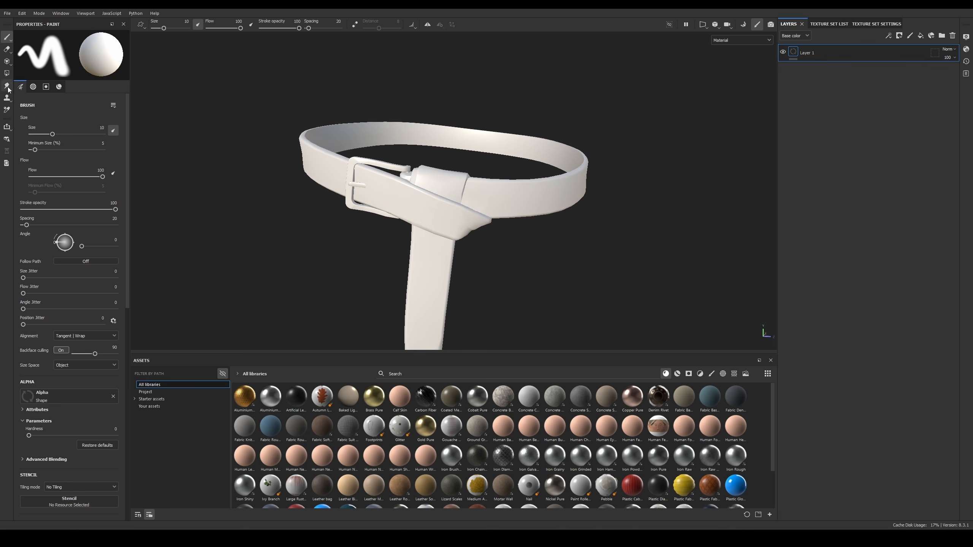
click(7, 12)
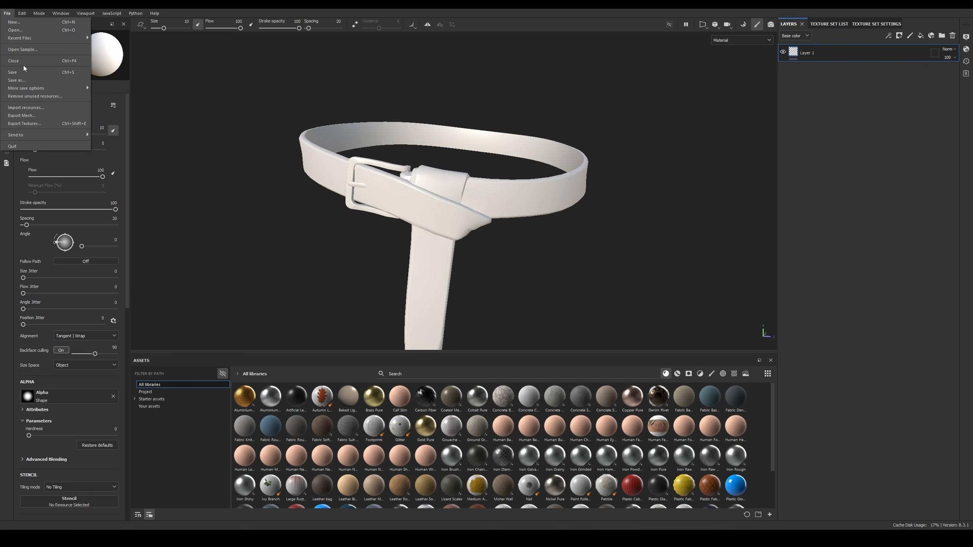
click(27, 80)
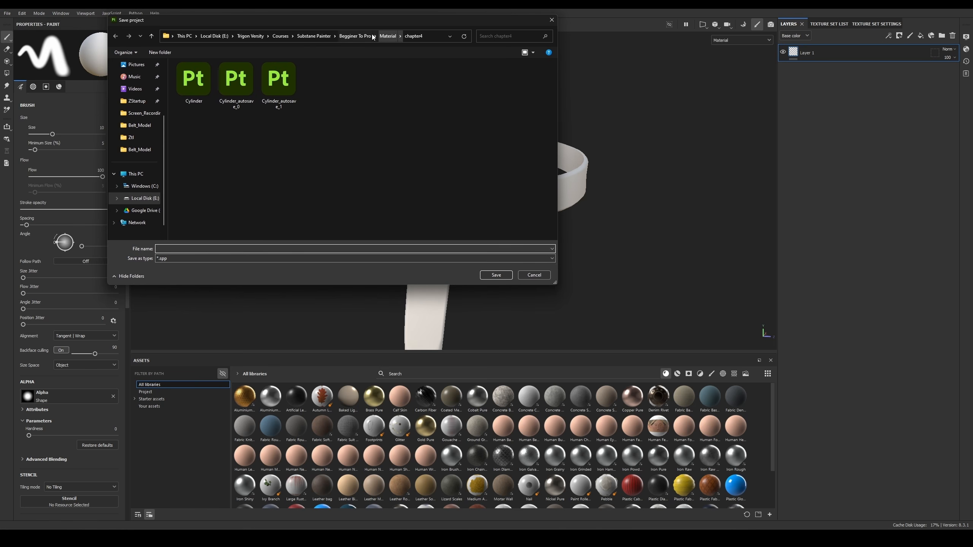
click(387, 36)
double_click(234, 92)
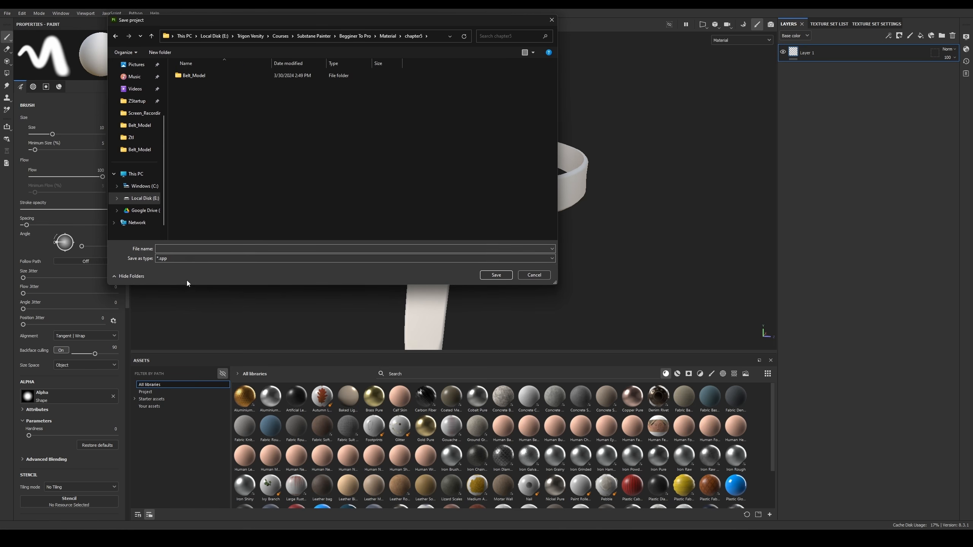
click(221, 247)
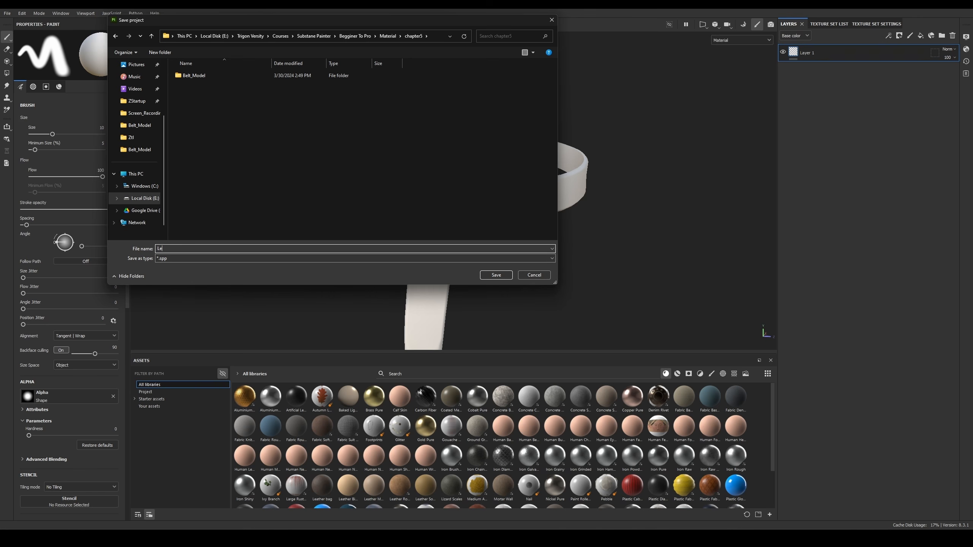
text(ather_Belt)
click(496, 275)
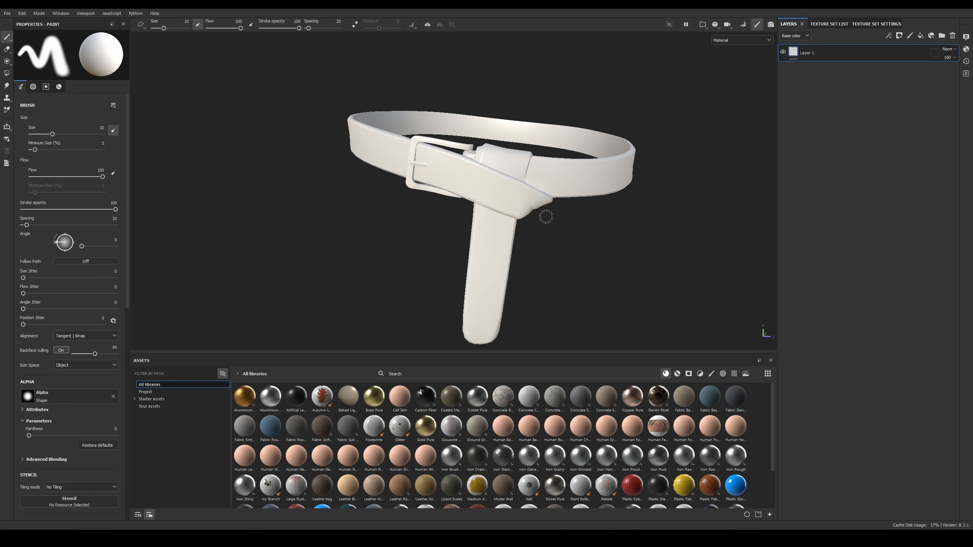
Step: Reduce the height of the Assets area to enlarge the viewport, and switch to mesh map baking mode
alt+middle_drag(526, 163, 519, 163)
scroll(519, 163, up, 2)
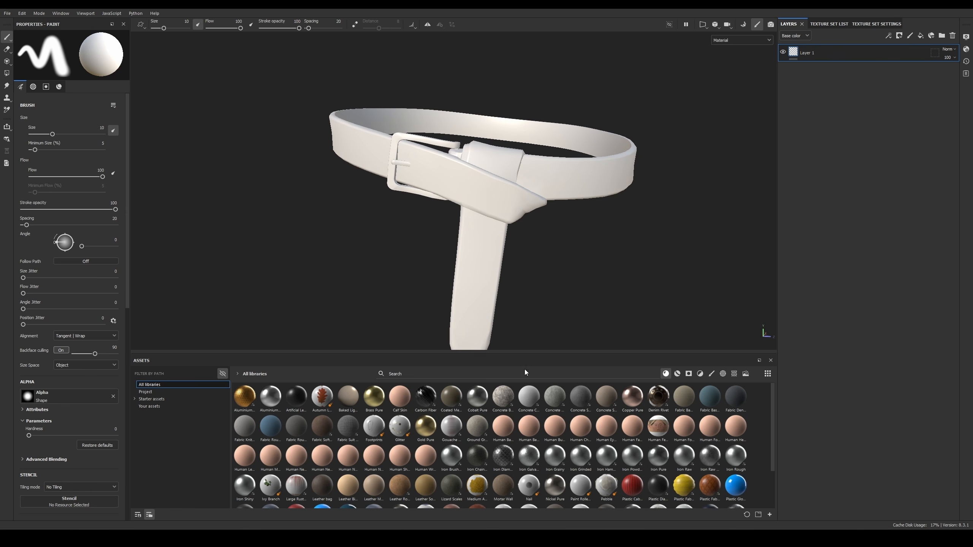
drag(516, 353, 520, 386)
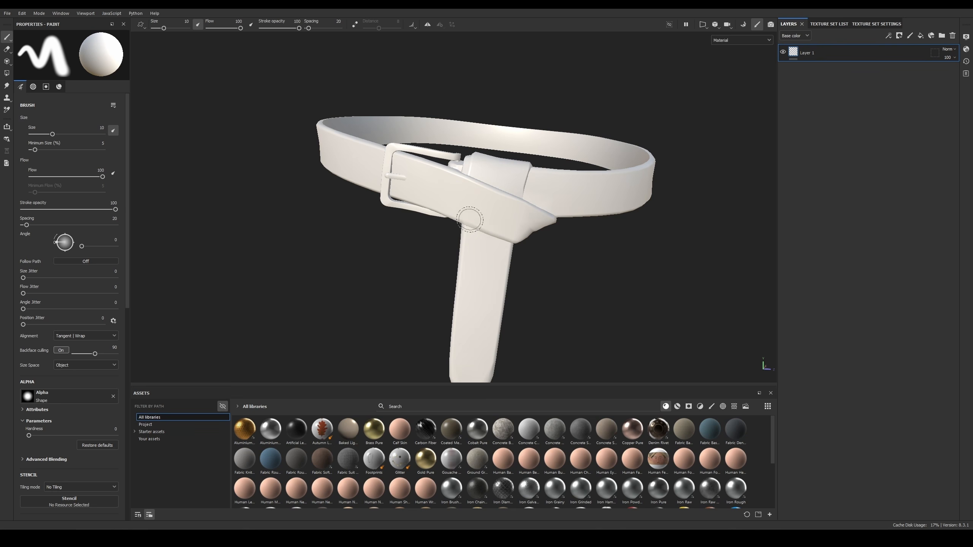
alt+middle_drag(534, 196, 518, 186)
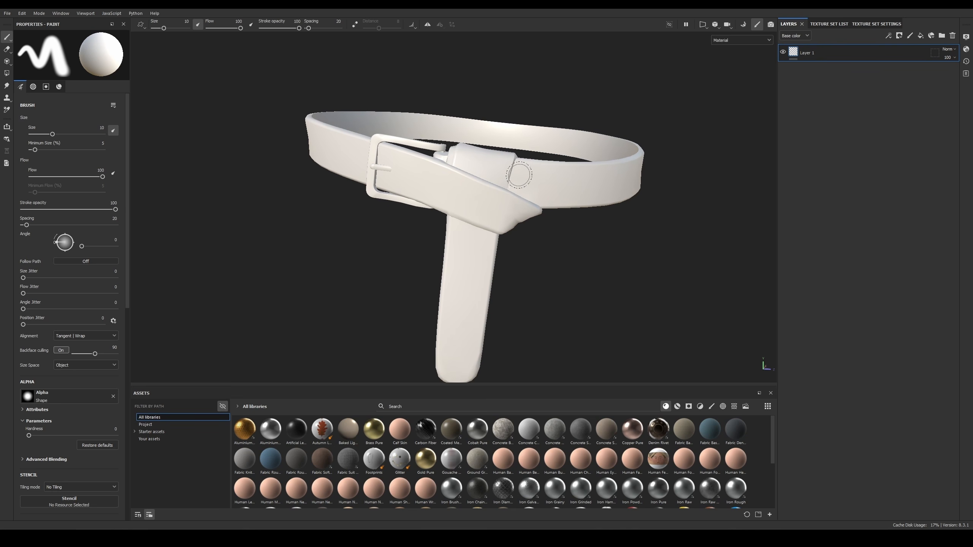
click(746, 25)
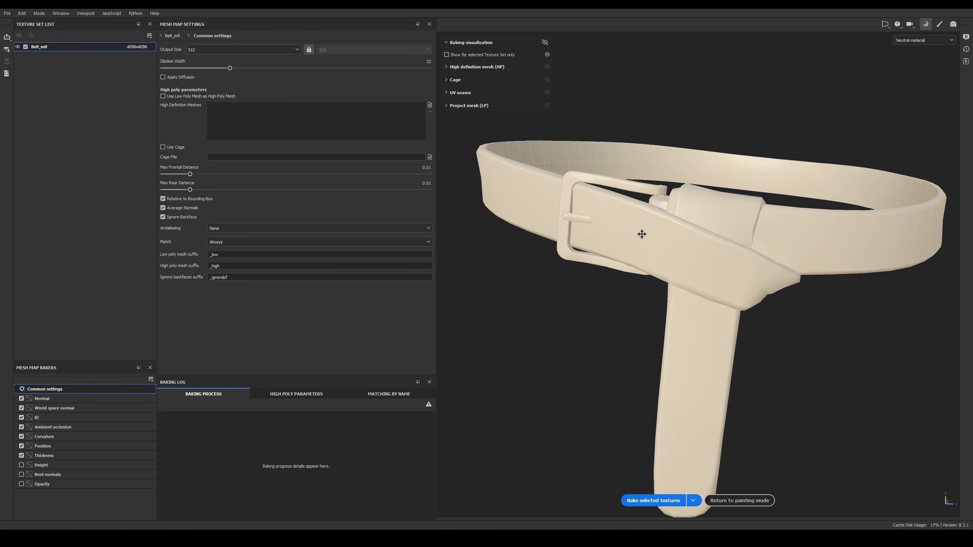
Step: Narrow the mesh map settings area and dock the Baking Log on the other side of the viewport
alt+right_drag(628, 237, 641, 265)
alt+middle_drag(640, 265, 599, 258)
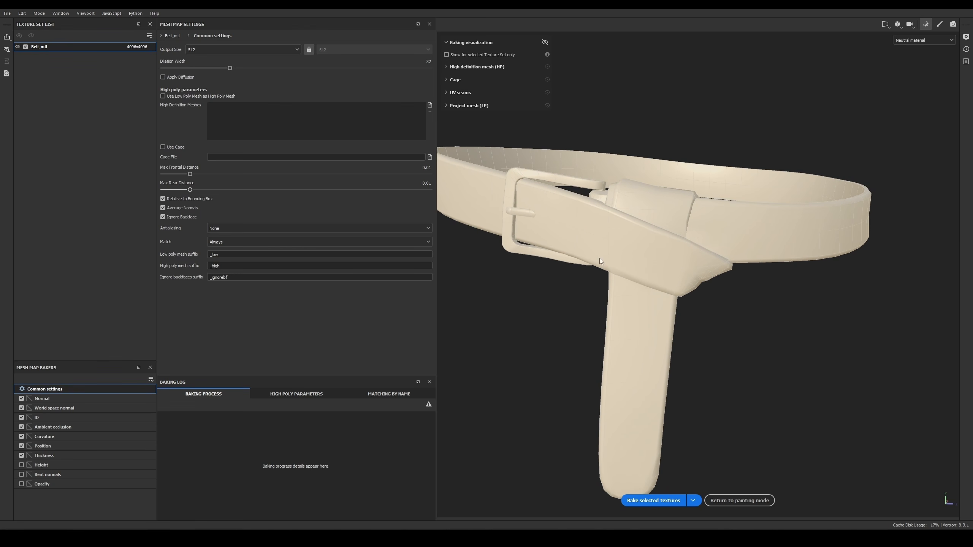
drag(436, 147, 348, 149)
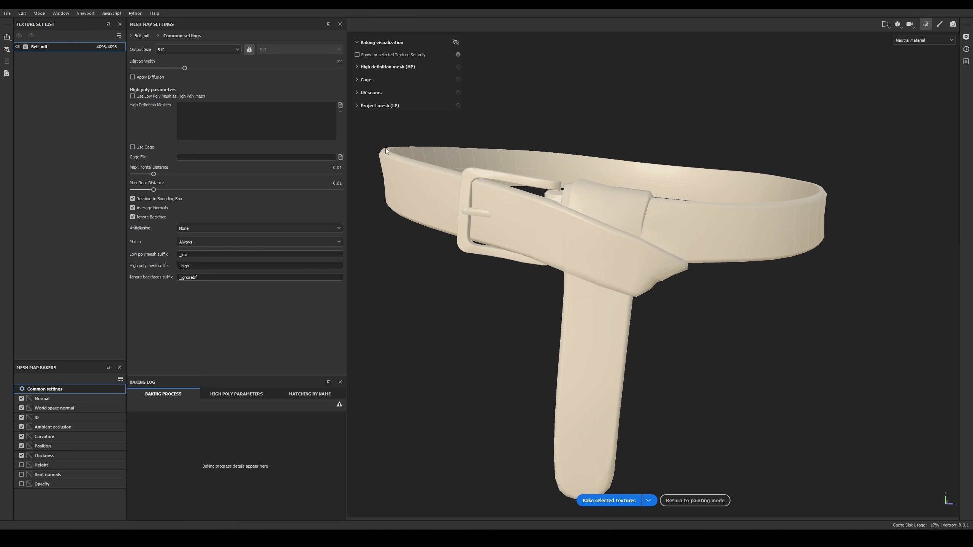
alt+middle_drag(529, 230, 515, 230)
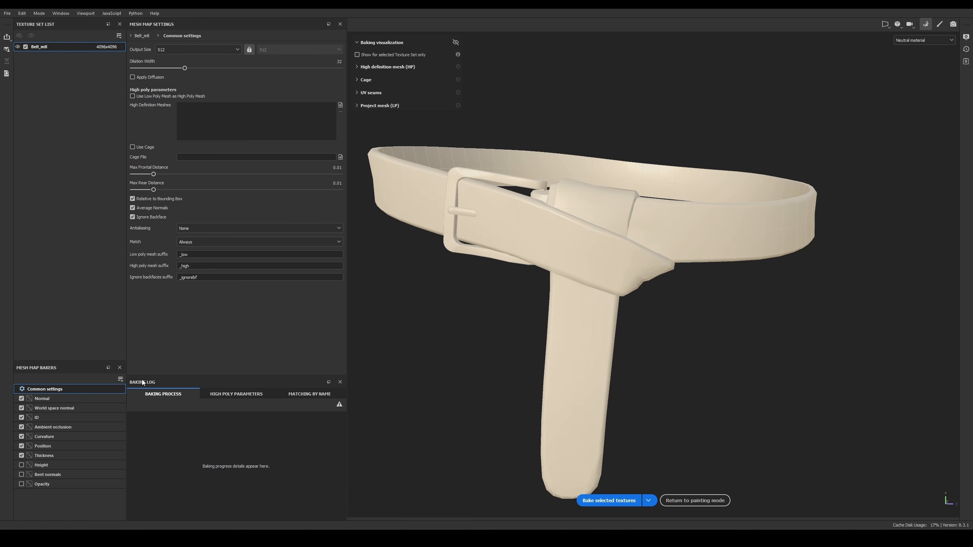
drag(142, 382, 929, 230)
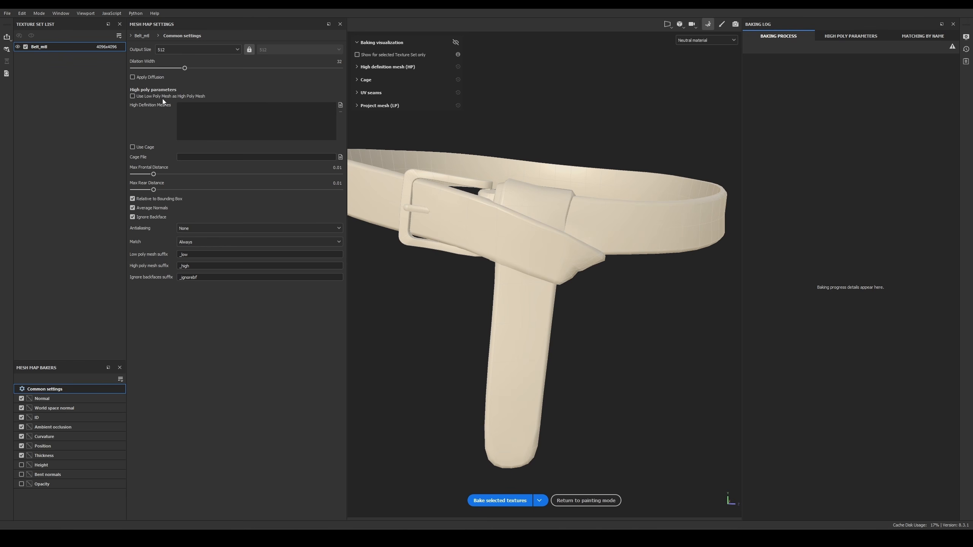
Step: Load Belt_high.fbx as the high definition mesh and examine its overlap with the low-poly belt and cage around the buckle
click(340, 105)
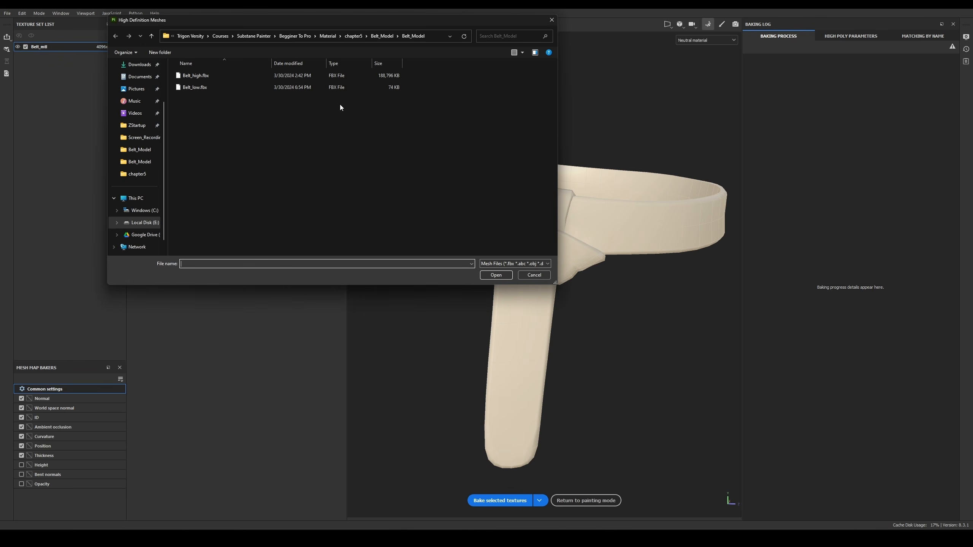
click(231, 78)
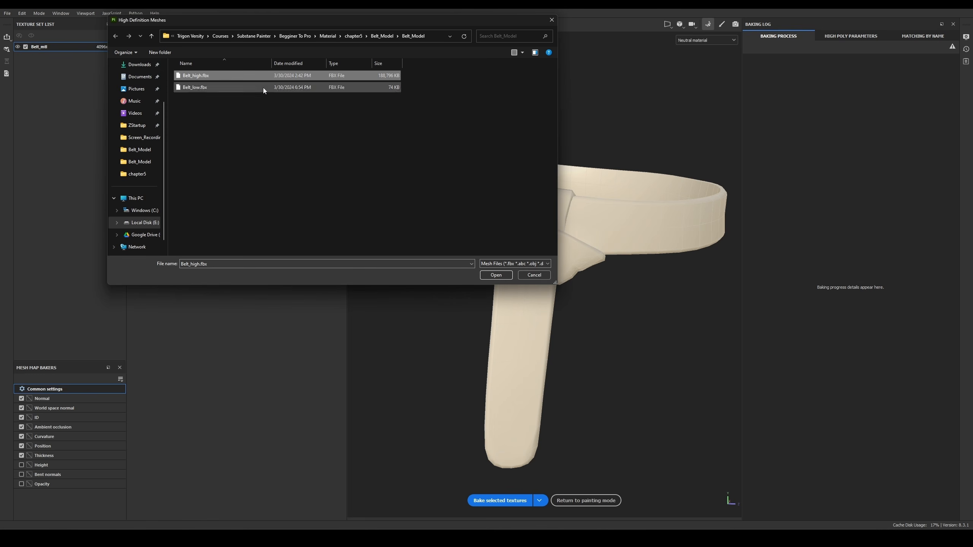
click(496, 276)
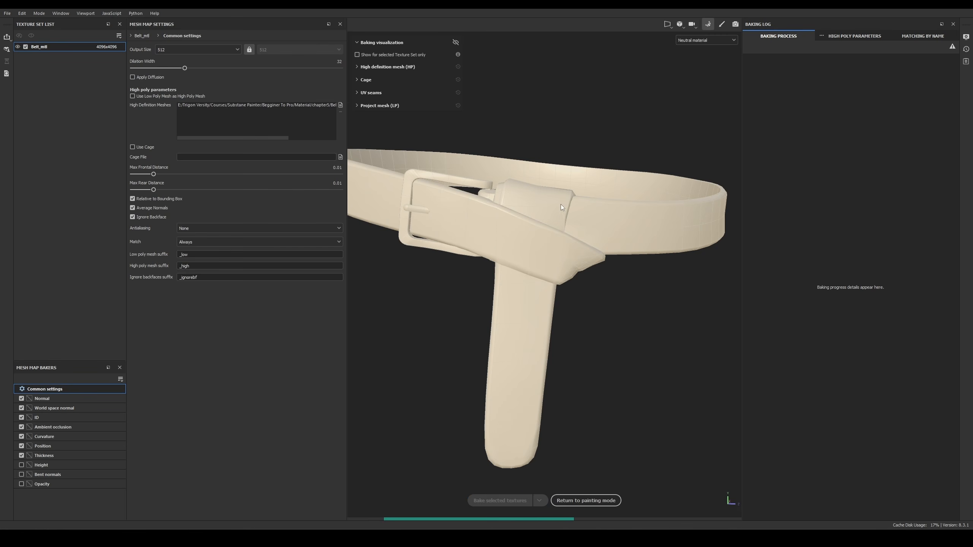
scroll(513, 219, up, 1)
alt+drag(512, 219, 460, 230)
alt+drag(449, 146, 499, 159)
scroll(485, 177, up, 1)
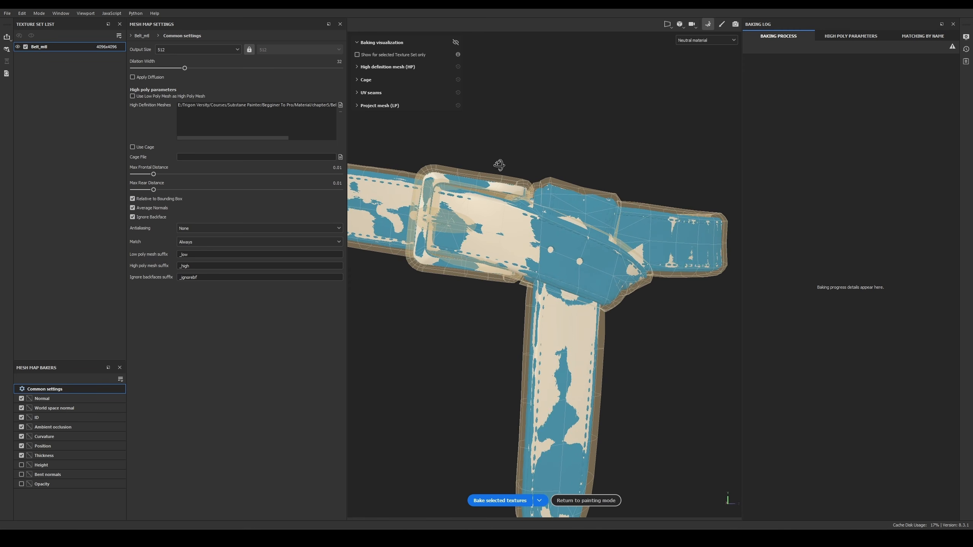
Step: Hide the high definition mesh, the cage surface and the cage wireframe so only the low-poly belt is displayed
click(364, 67)
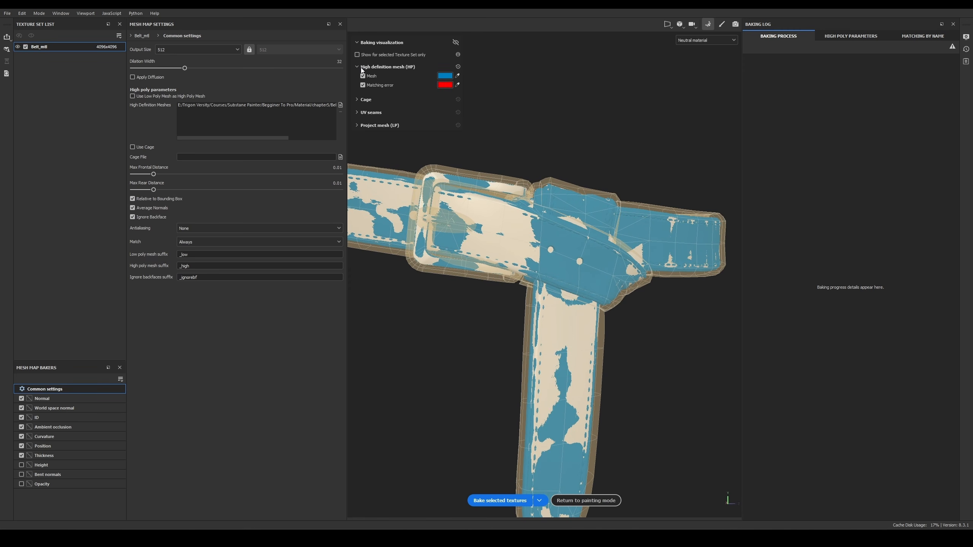
click(363, 76)
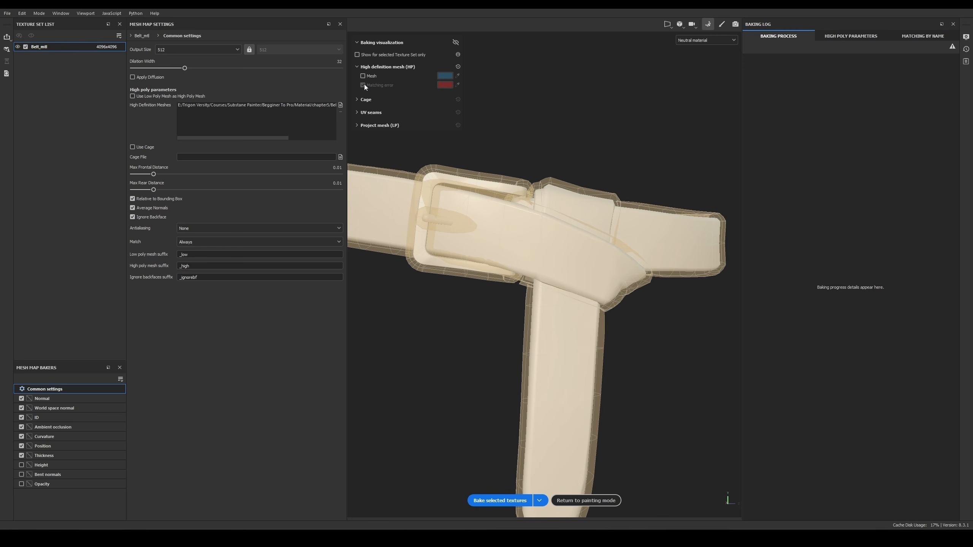
click(366, 100)
click(363, 109)
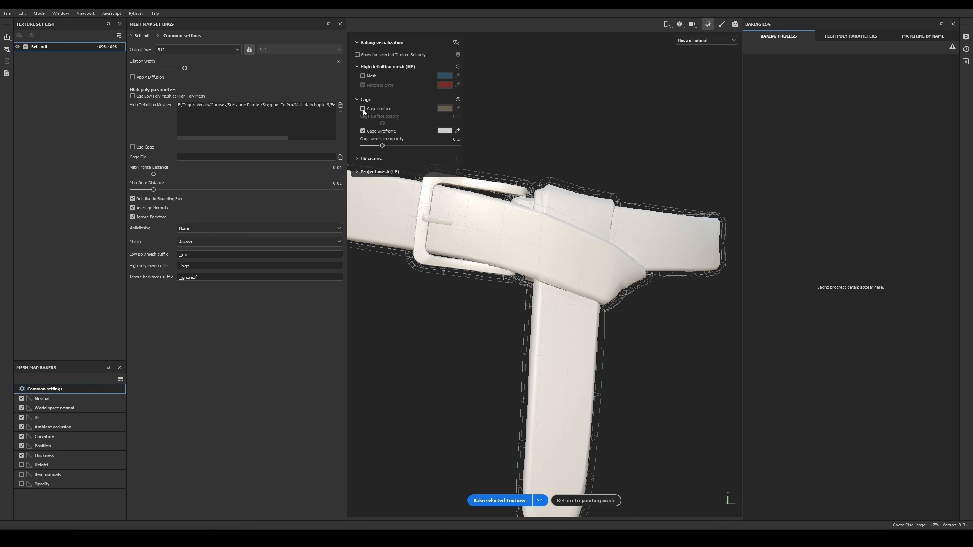
click(363, 131)
alt+drag(486, 232, 631, 201)
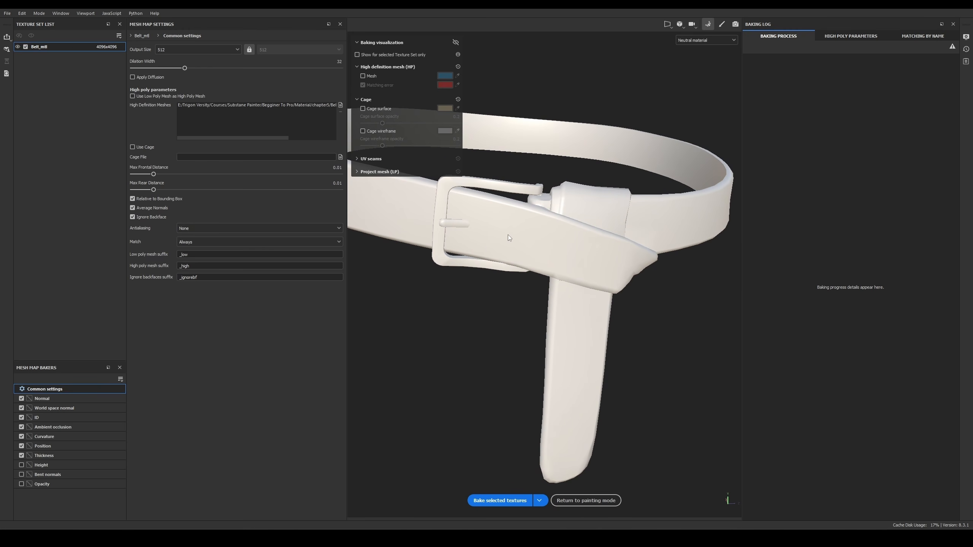
alt+middle_drag(508, 235, 514, 205)
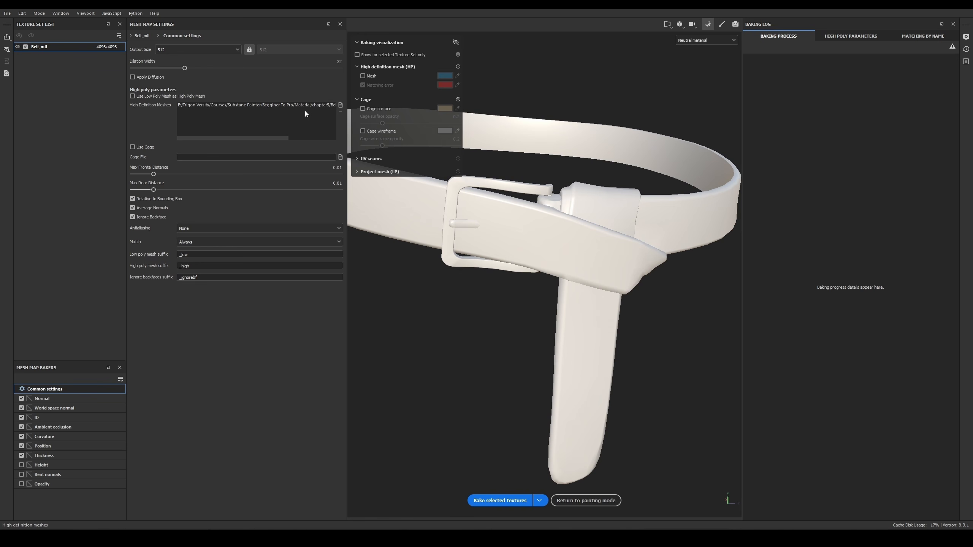
scroll(499, 212, up, 2)
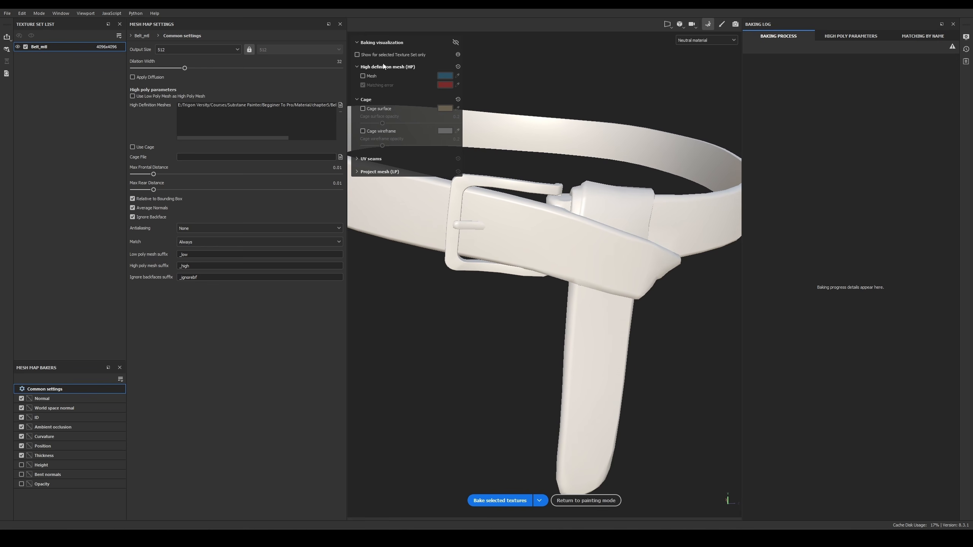
scroll(510, 213, up, 1)
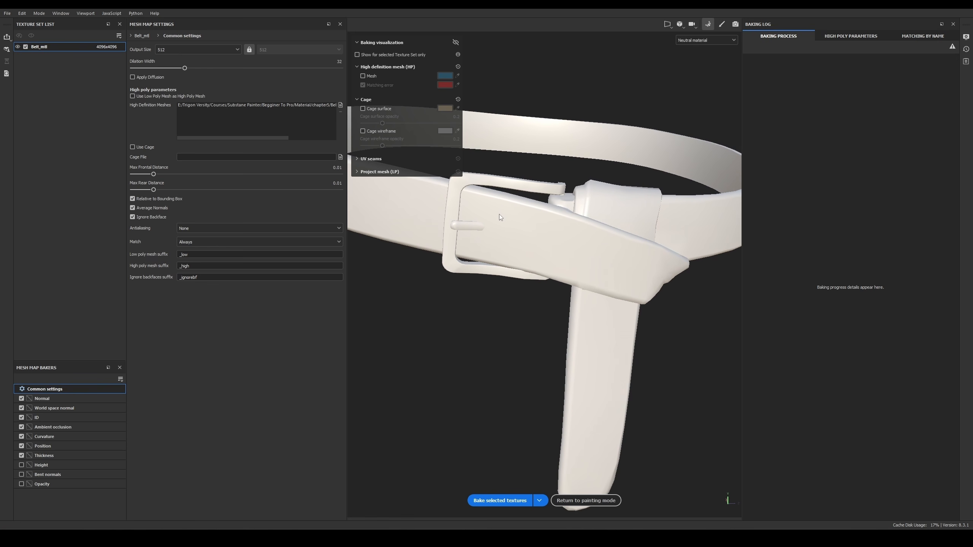
Step: Review the available settings of each mesh map baker, from Normal through to Opacity and Height
click(47, 400)
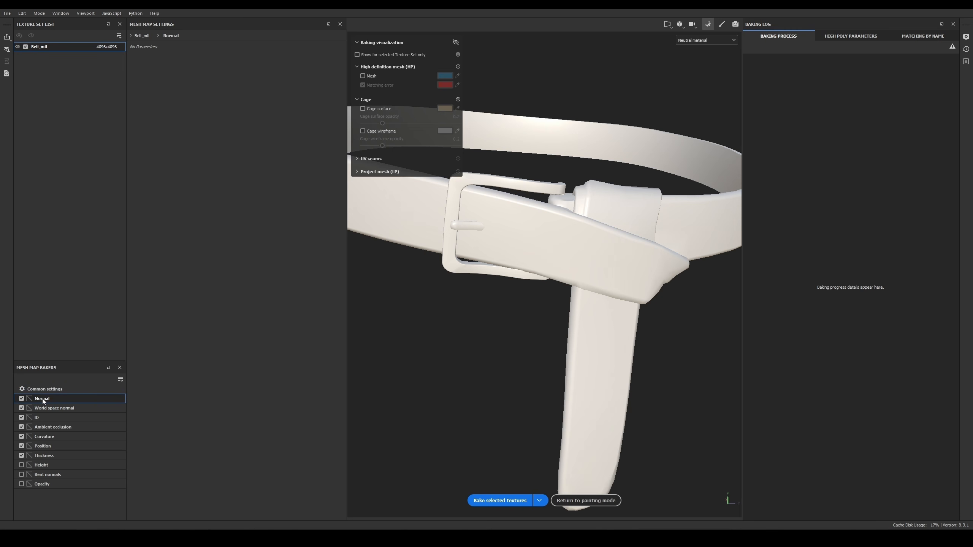
click(60, 428)
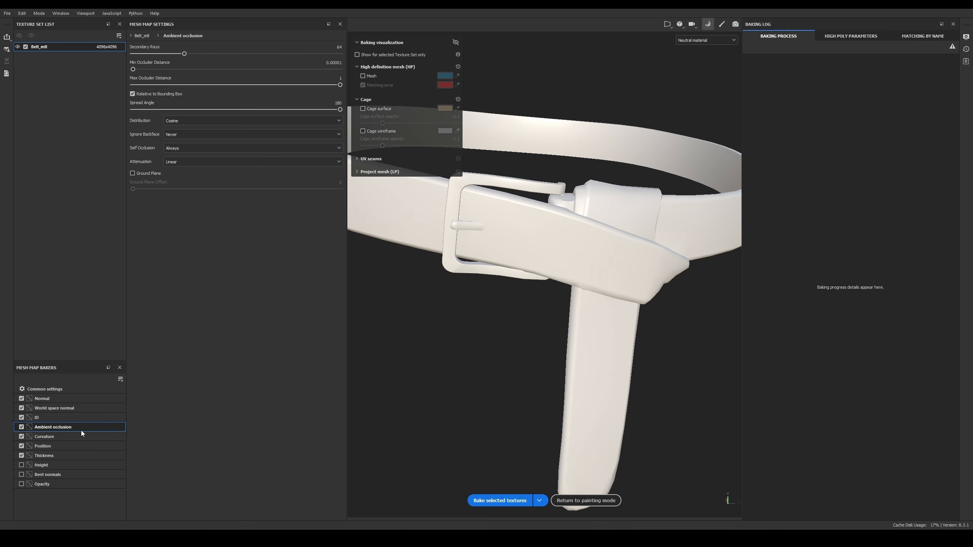
click(58, 402)
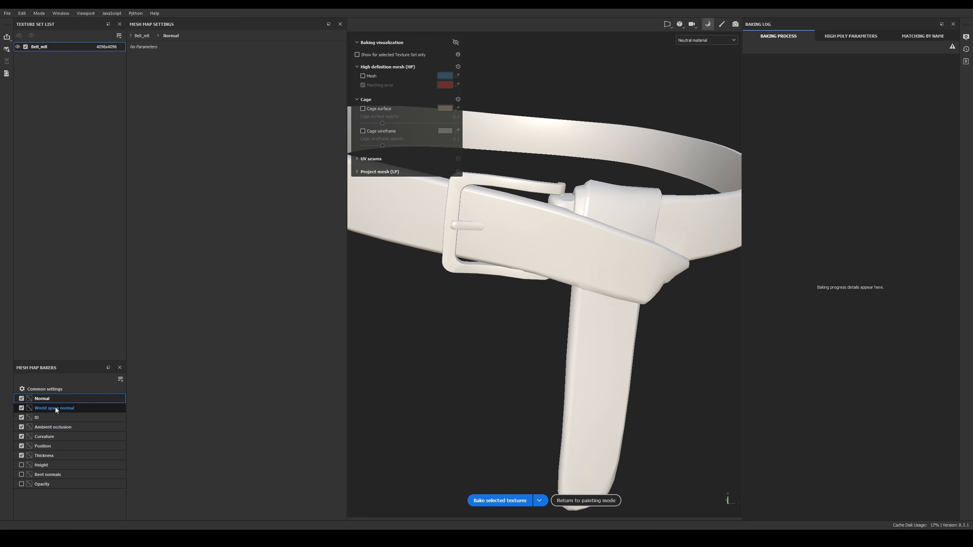
click(59, 408)
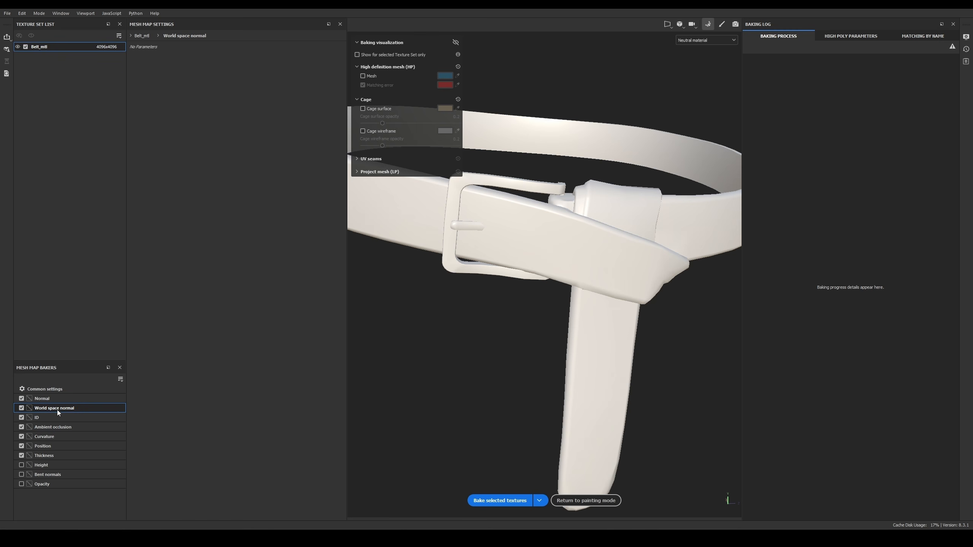
click(53, 416)
click(45, 437)
click(50, 446)
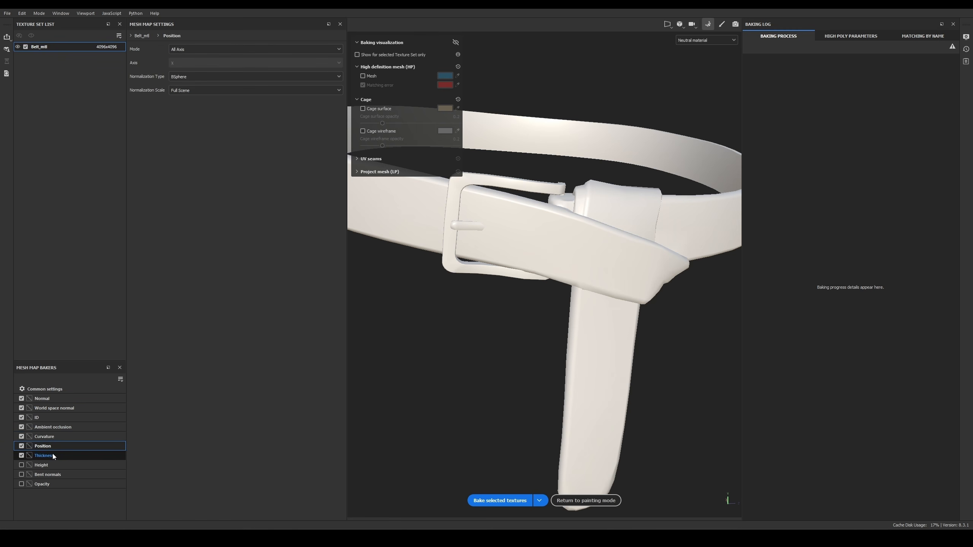
click(51, 457)
click(49, 467)
click(54, 475)
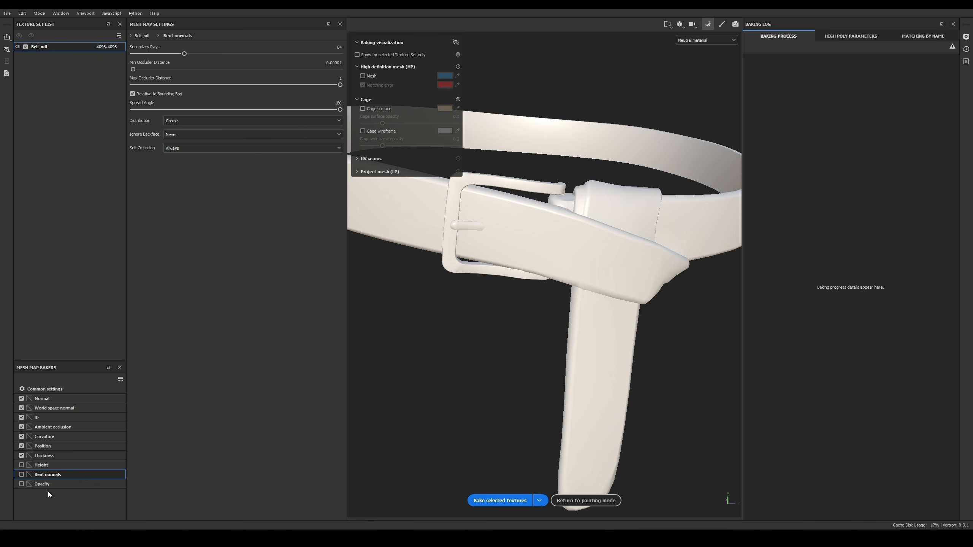
click(52, 485)
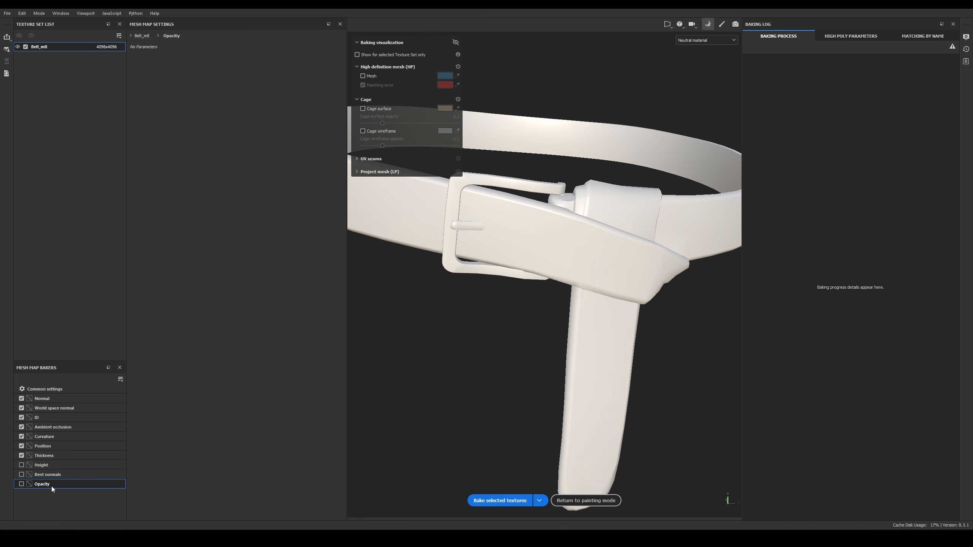
click(57, 465)
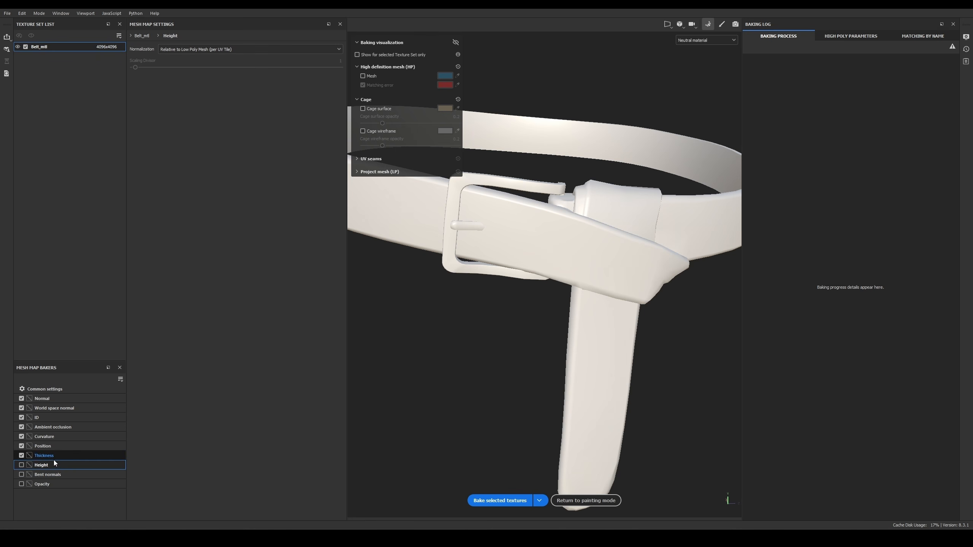
Step: Examine the enabled bakers individually again, comparing the Normal, World space normal, ID, Ambient occlusion, Curvature, Position and Thickness parameters
click(50, 401)
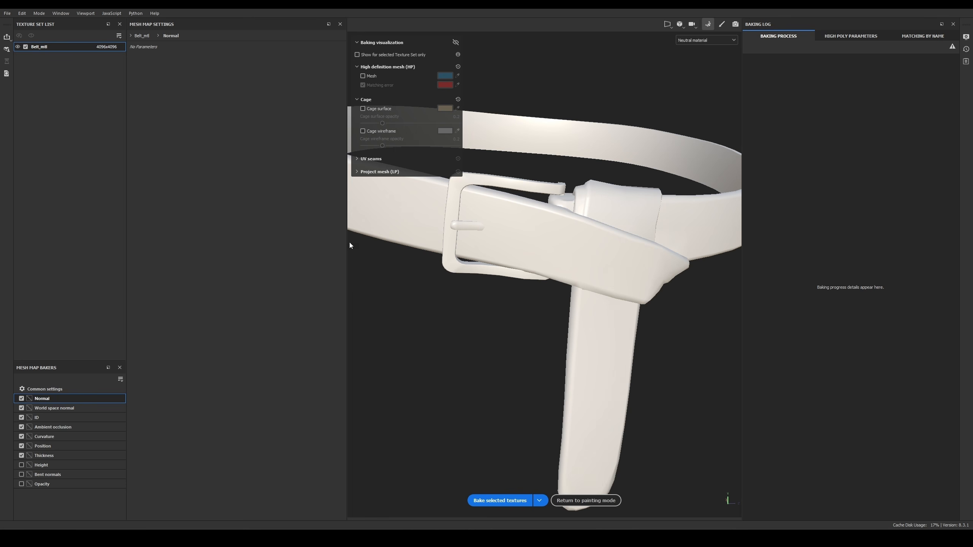
click(81, 409)
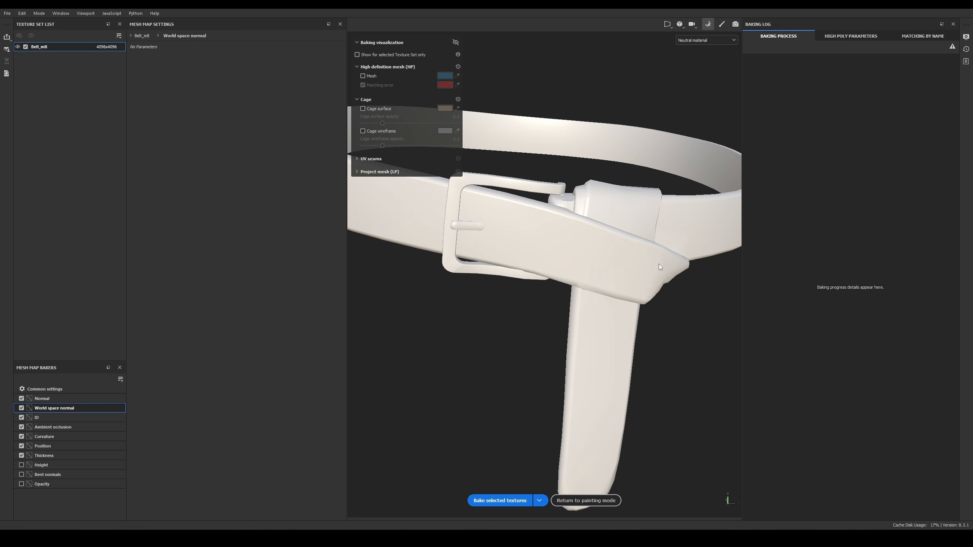
click(59, 418)
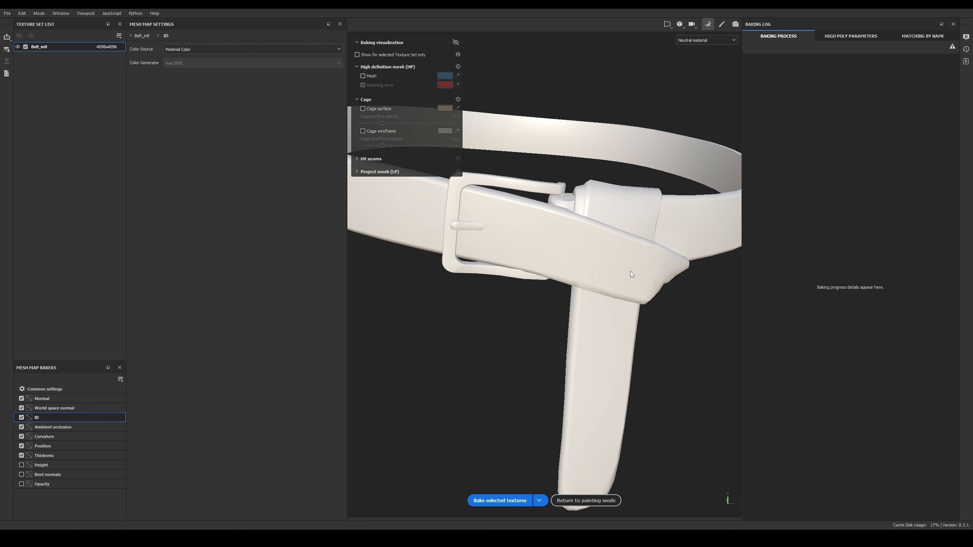
click(64, 427)
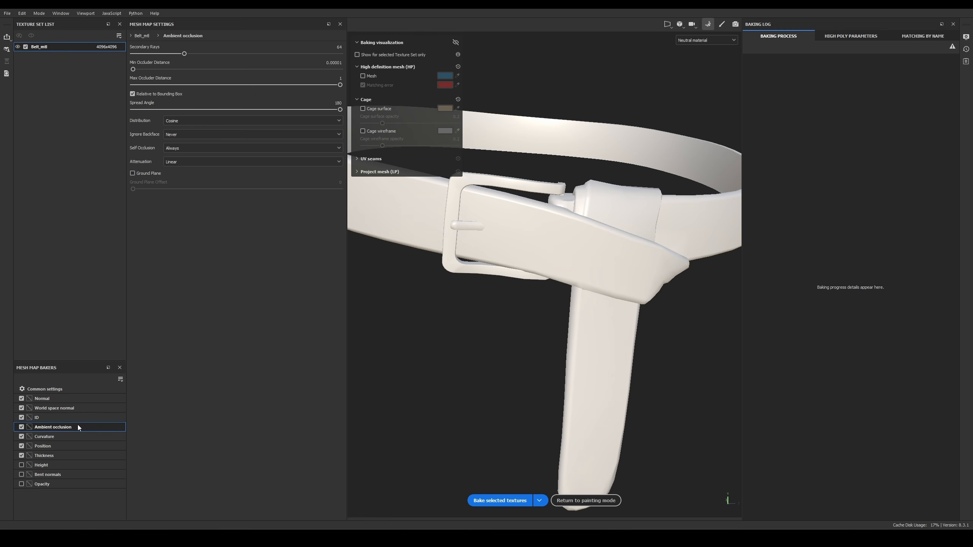
click(67, 436)
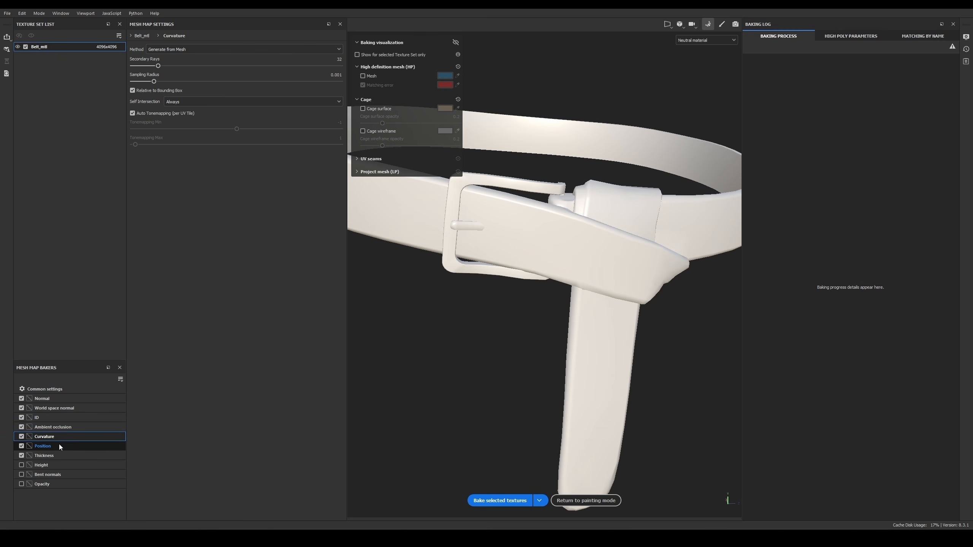
click(60, 446)
click(63, 455)
click(61, 439)
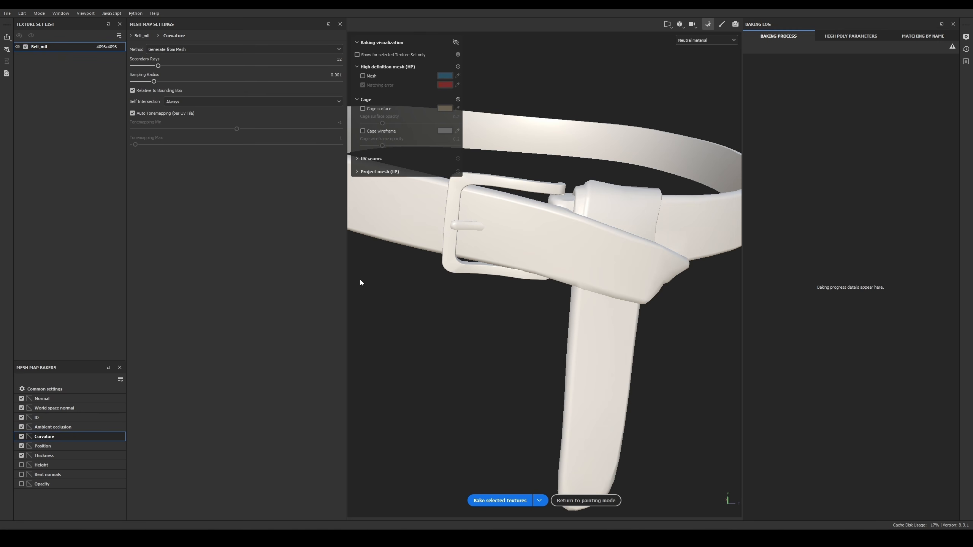
click(57, 447)
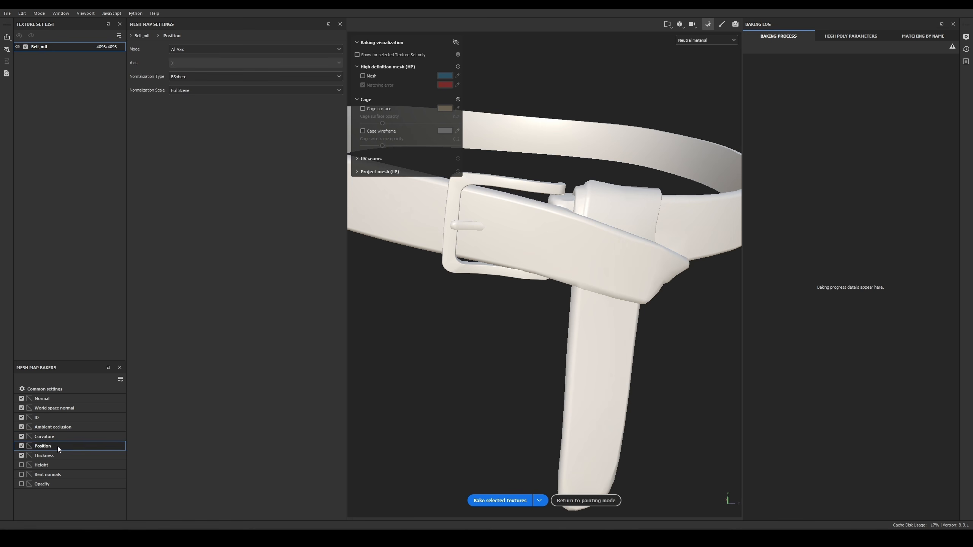
click(62, 428)
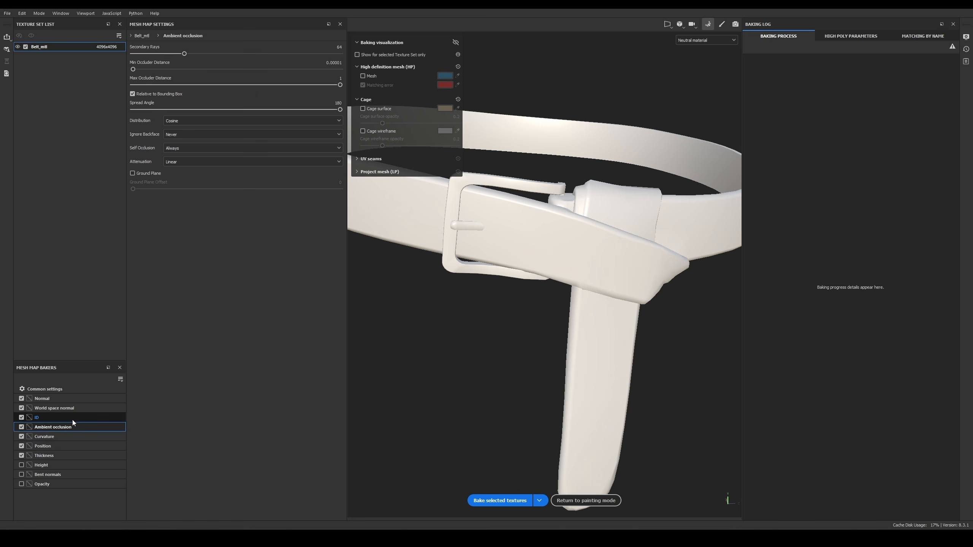
click(68, 400)
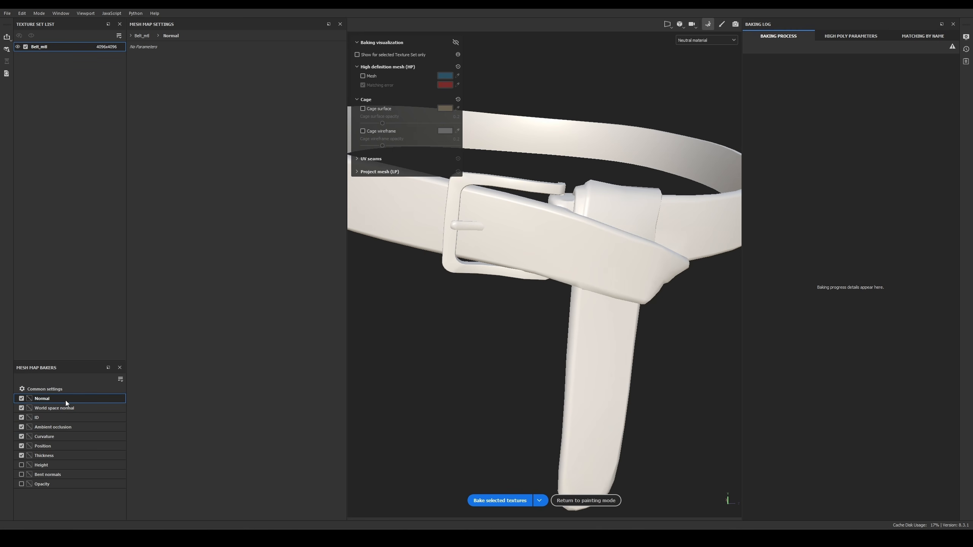
click(54, 417)
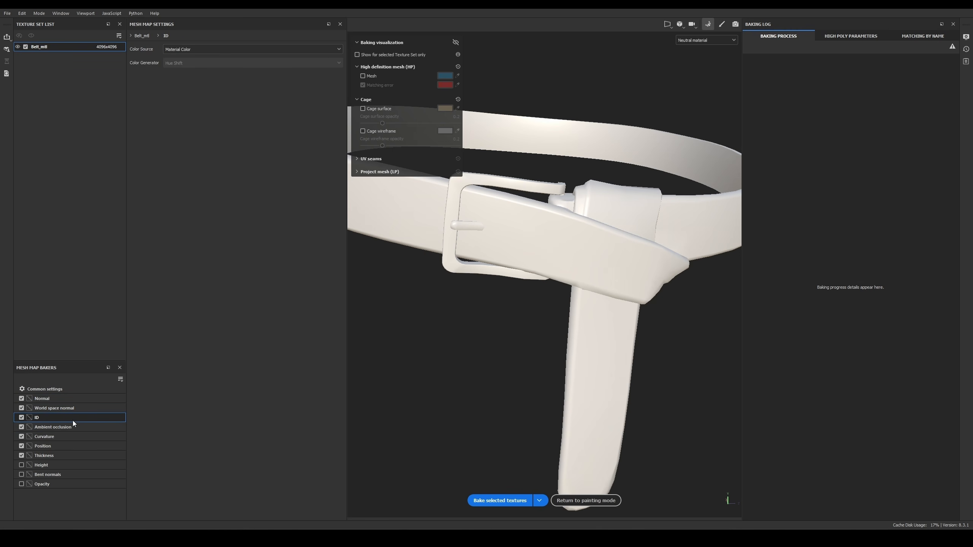
click(72, 425)
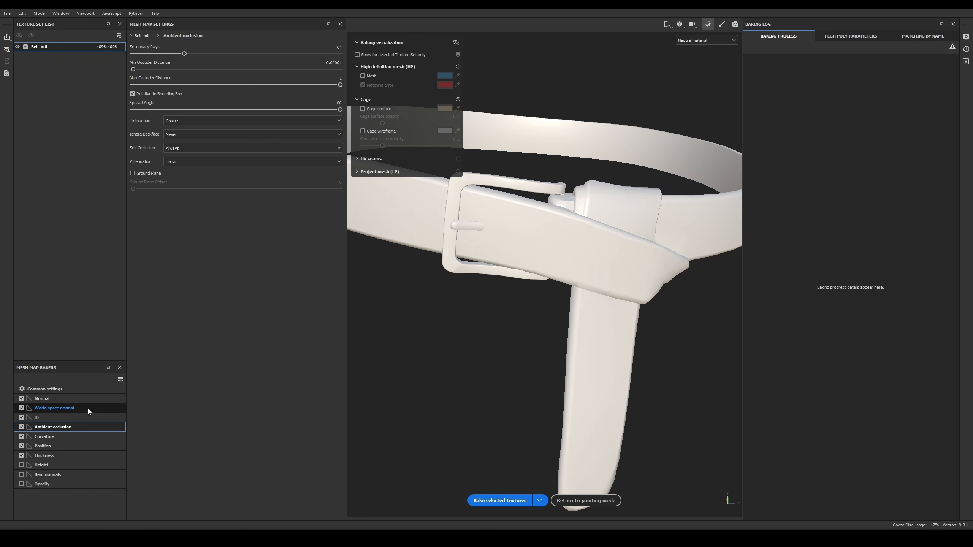
Step: Inspect the Color Source options of the ID map baker
click(79, 416)
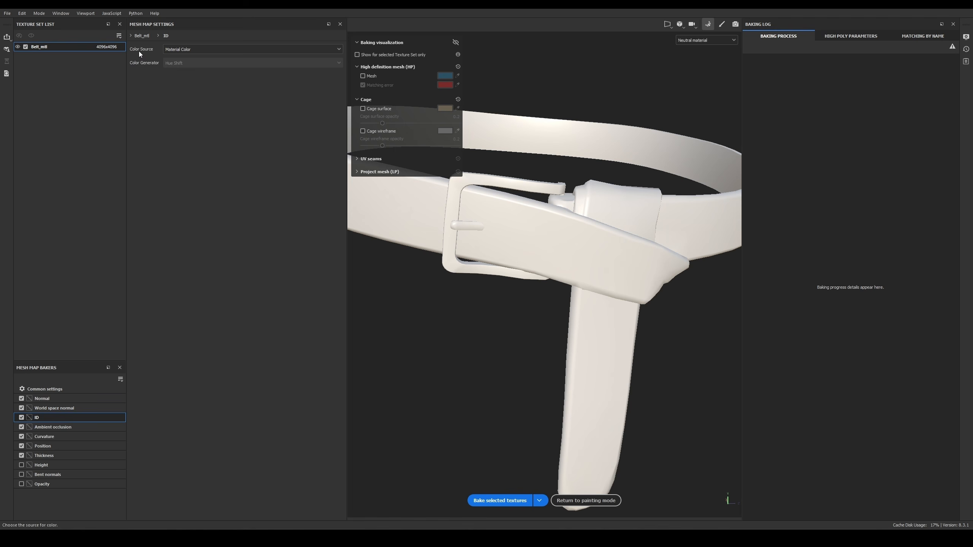
click(187, 50)
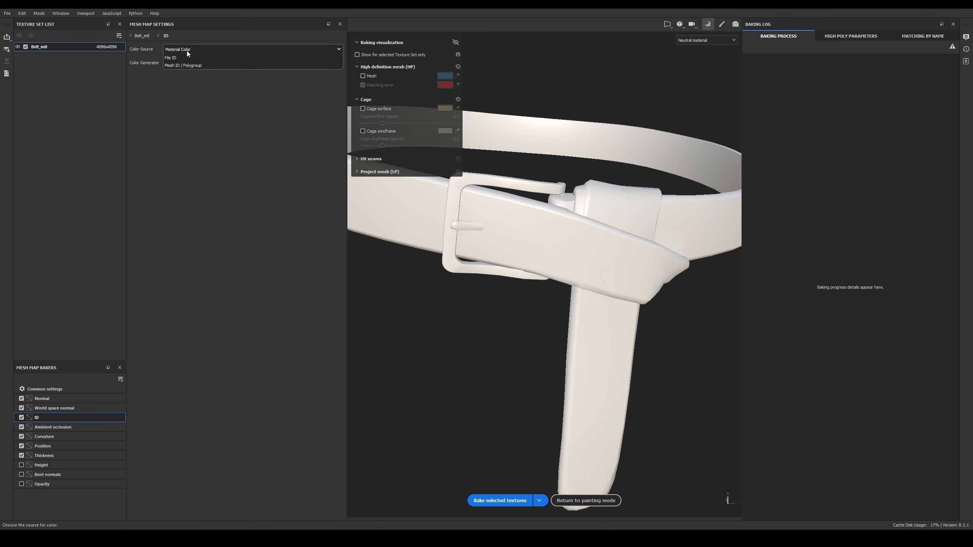
click(185, 61)
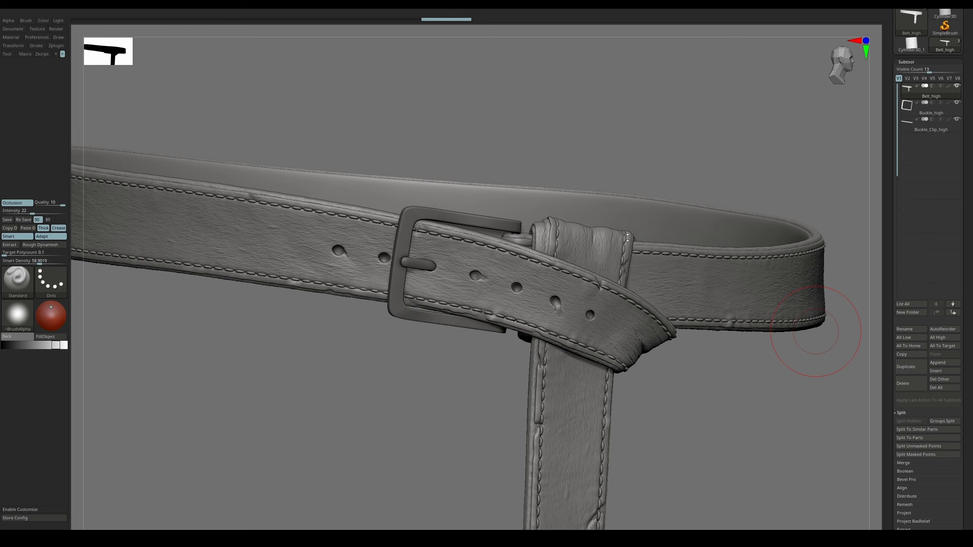
Step: Switch to ZBrush, turn on the polypaint colors for all high-poly belt subtools, and examine the color regions around the buckle
mouse_move(628, 237)
right_down()
mouse_move(674, 251)
mouse_move(626, 253)
right_up()
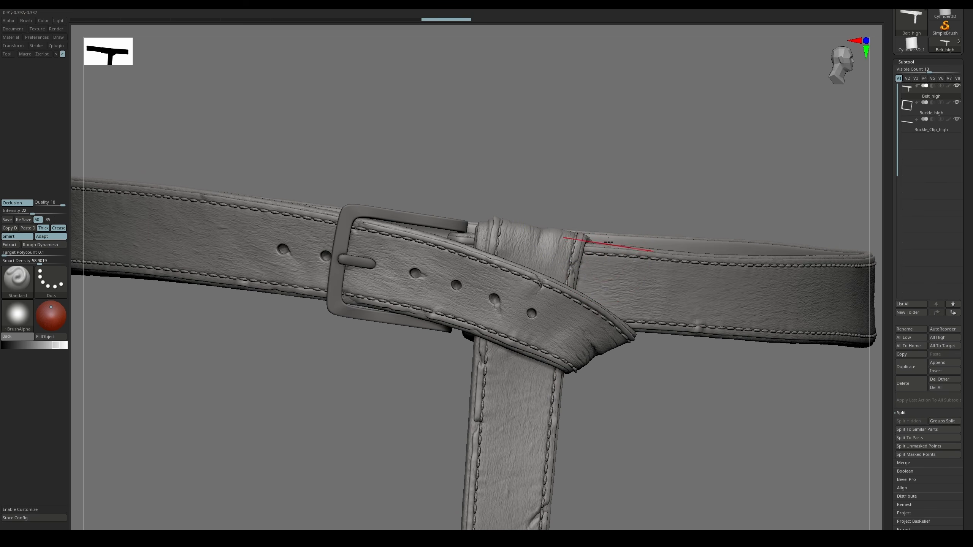
mouse_move(950, 92)
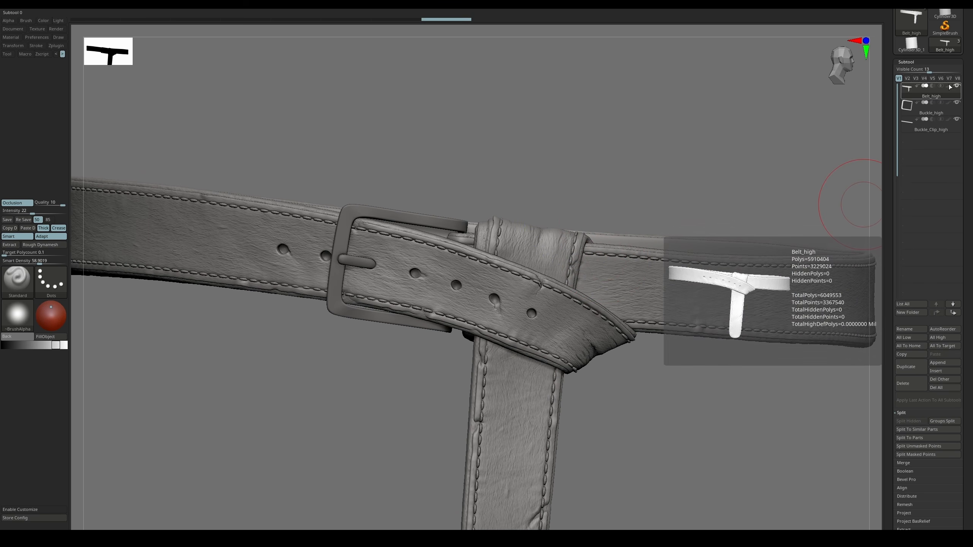
shift+click(949, 86)
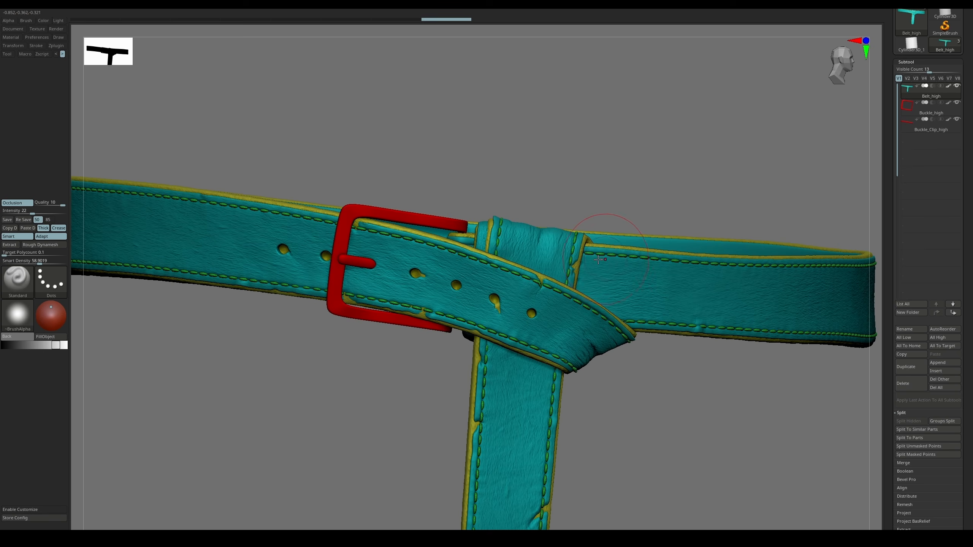
mouse_move(551, 258)
right_down()
mouse_move(570, 260)
mouse_move(544, 303)
mouse_move(490, 341)
right_up()
right_drag(491, 341, 454, 308)
ctrl+right_drag(510, 297, 440, 236)
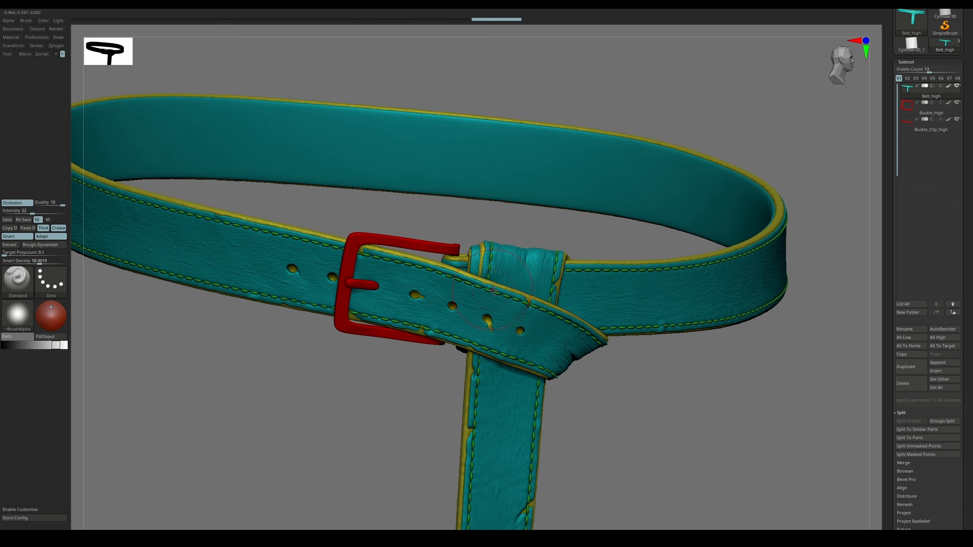
ctrl+right_drag(470, 281, 503, 320)
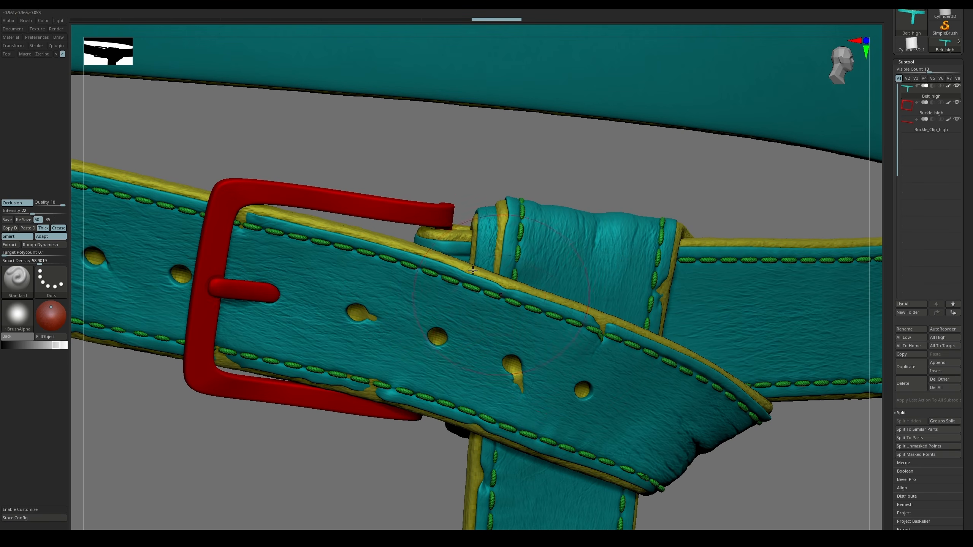
ctrl+right_drag(381, 319, 341, 268)
alt+right_drag(523, 379, 507, 314)
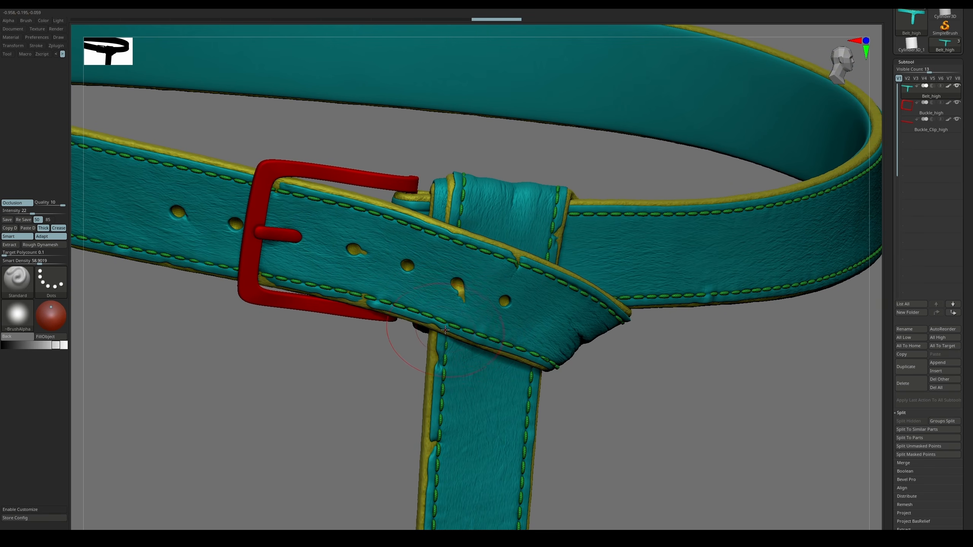
Step: Choose a display material for the high-poly belt in ZBrush and examine its polypaint color regions from different views
key(space)
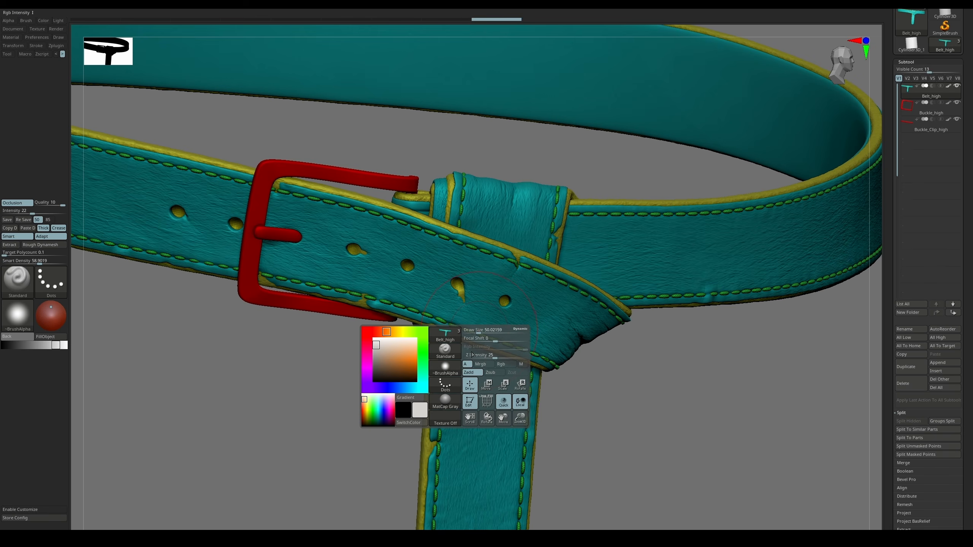
click(446, 399)
click(450, 398)
mouse_move(533, 343)
ctrl+right_down()
mouse_move(513, 227)
mouse_move(529, 393)
ctrl+right_up()
alt+right_drag(529, 393, 507, 282)
ctrl+right_drag(508, 281, 499, 345)
right_drag(494, 132, 512, 154)
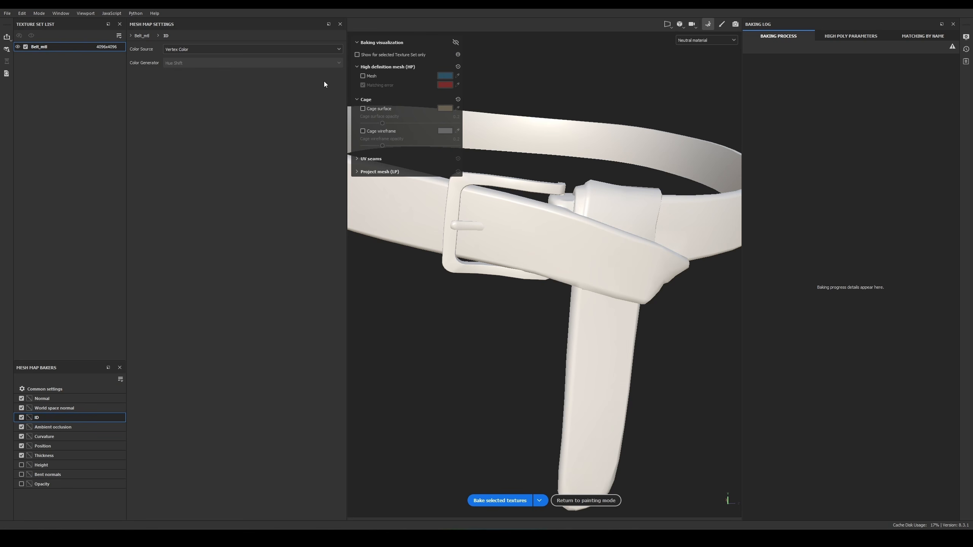
Step: Switch to Substance Painter and check the ID baker's Color Source choices, keeping Vertex Color as the source
click(184, 49)
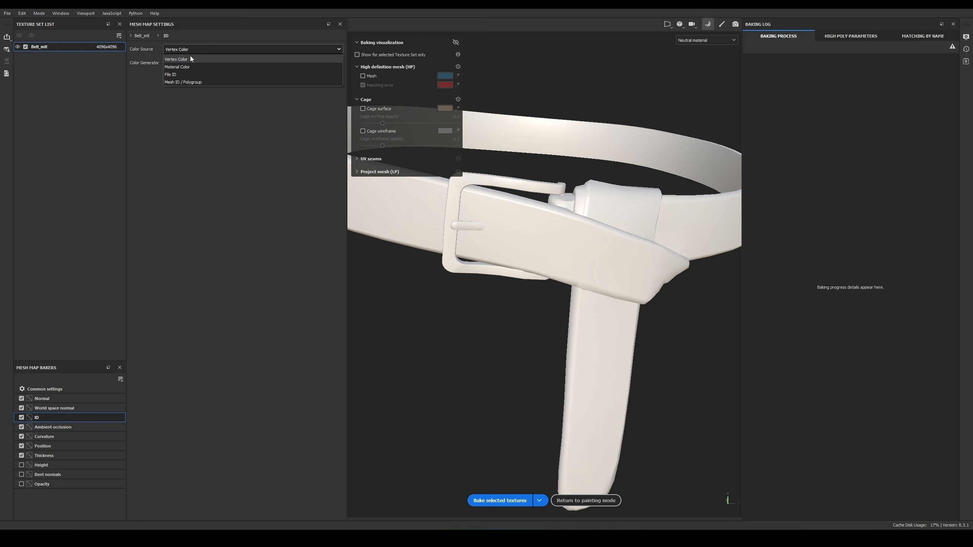
click(209, 258)
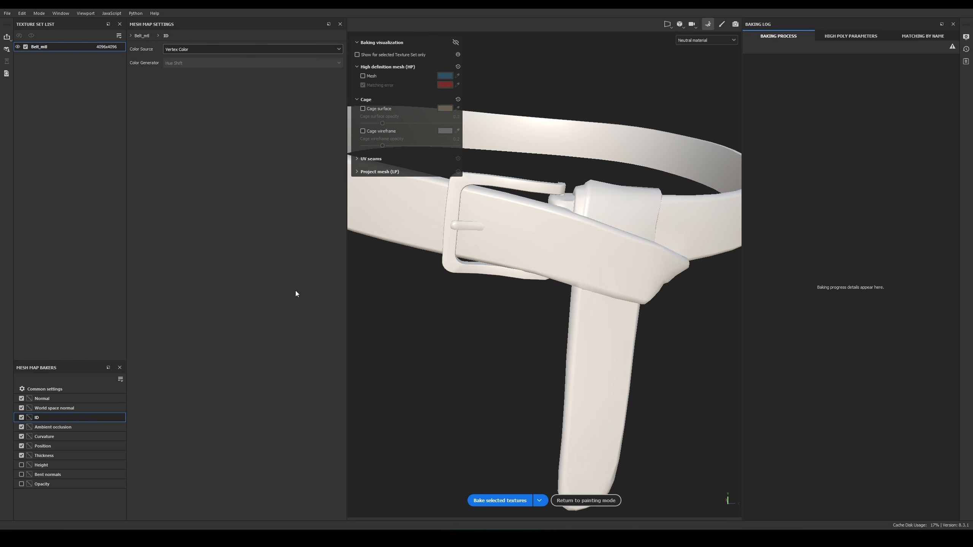
Step: Try Supersampling 64x antialiasing in the common bake settings and return the antialiasing to None
click(71, 389)
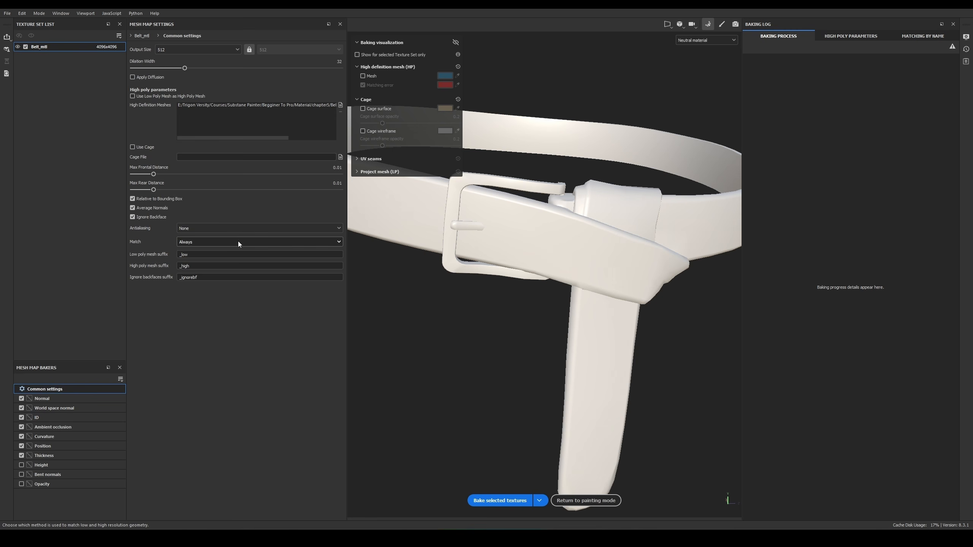
click(202, 228)
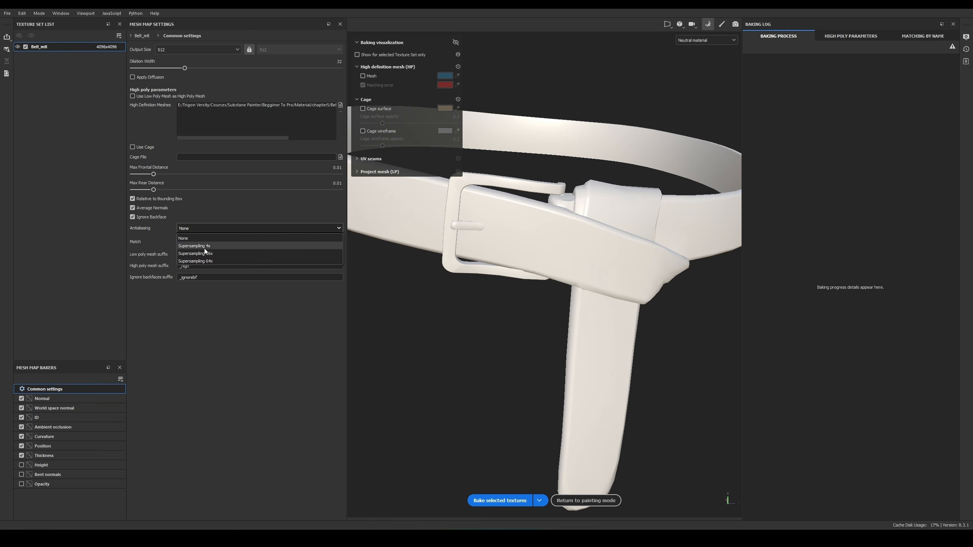
click(216, 261)
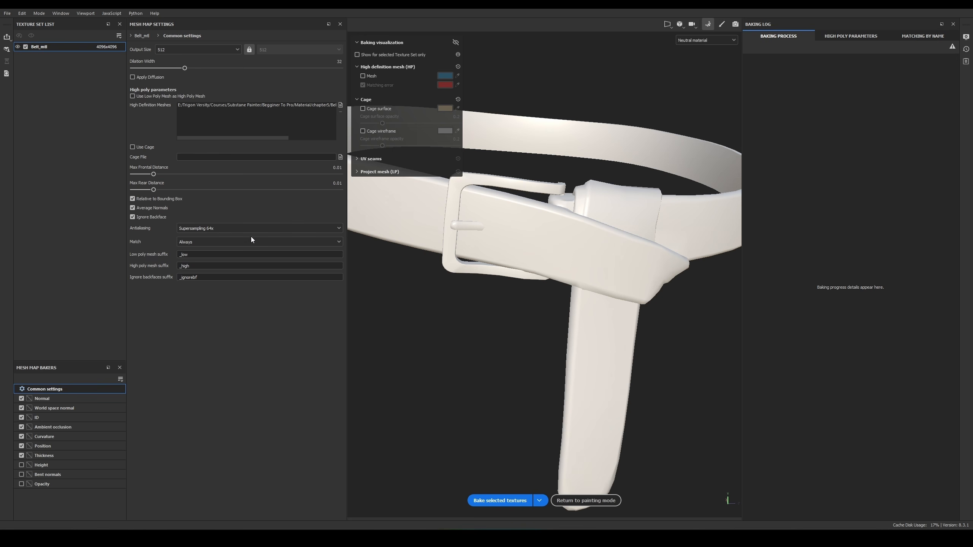
click(216, 232)
click(210, 237)
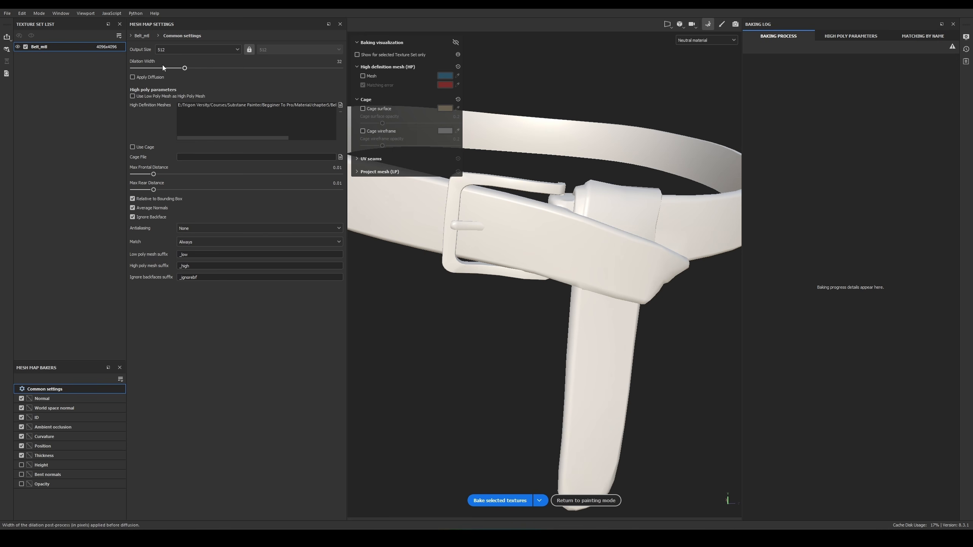
Step: Open the Output Size choices in the common bake settings
click(184, 50)
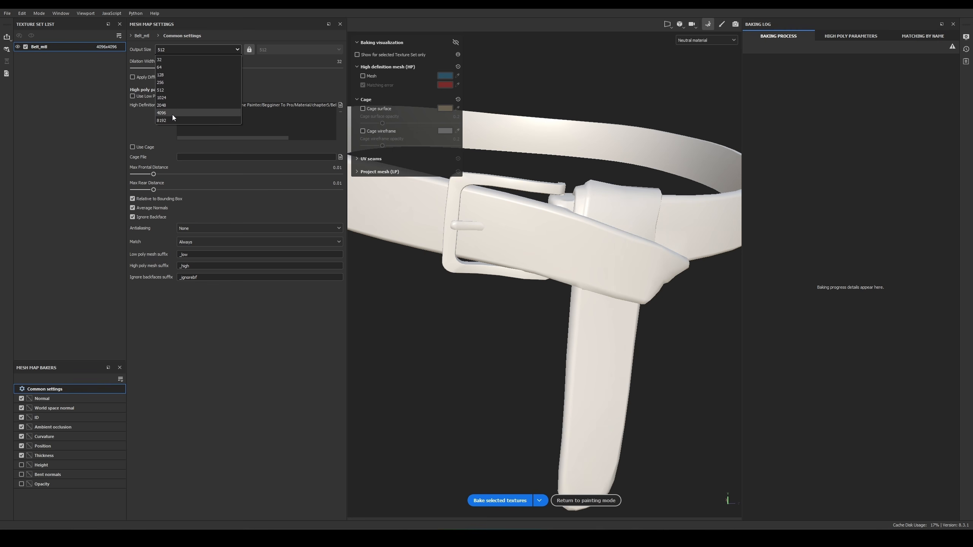
Step: Set the bake output size to 4096 and bake the selected mesh maps for the belt
click(171, 114)
alt+middle_drag(620, 234, 597, 247)
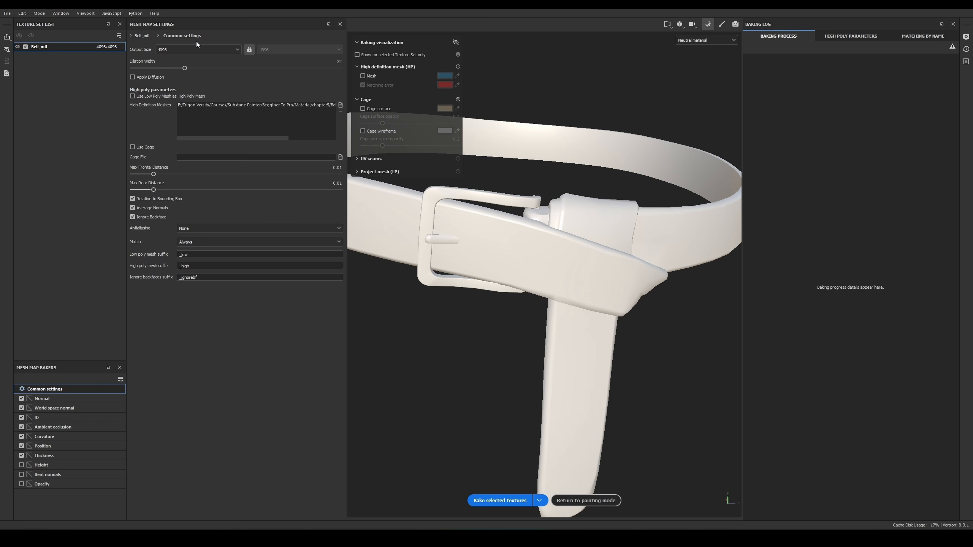
click(204, 48)
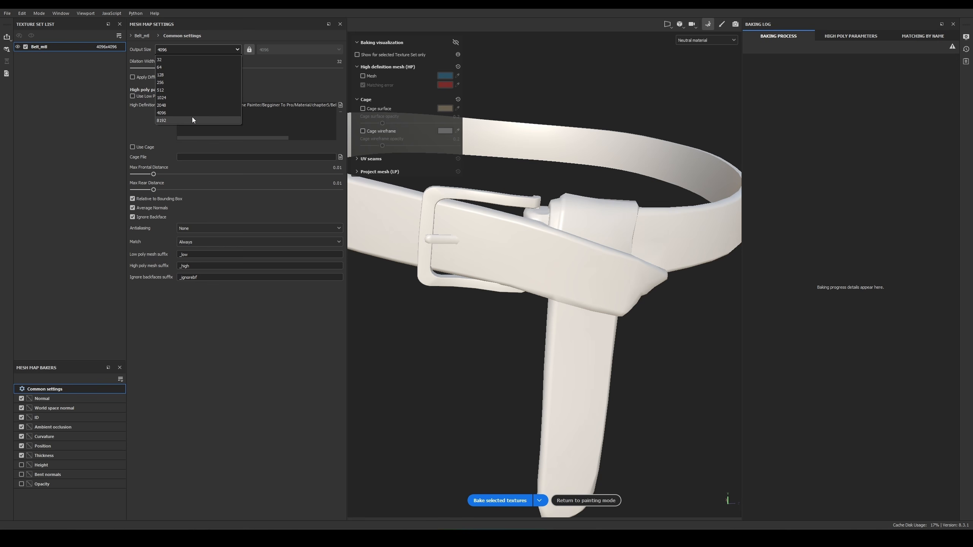
click(183, 112)
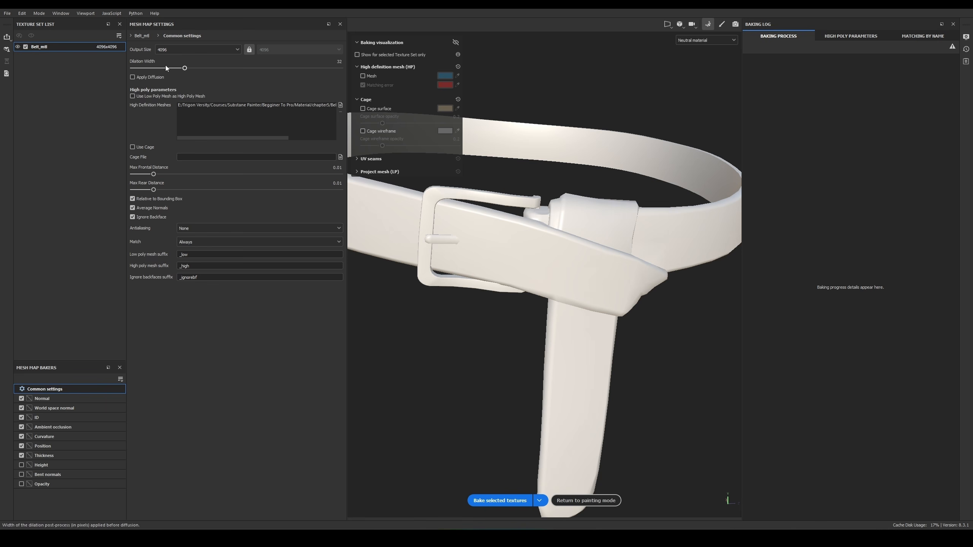
click(508, 502)
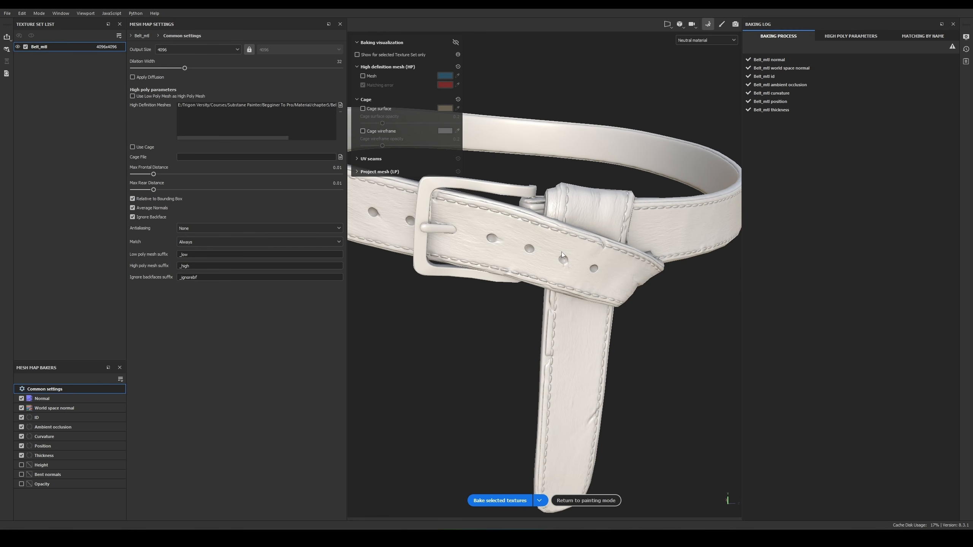
Step: Examine the baked stitching, holes and leather detail along the belt strap up close
alt+drag(562, 256, 538, 239)
alt+right_drag(538, 239, 590, 345)
alt+drag(597, 226, 680, 242)
alt+right_drag(680, 242, 687, 484)
alt+drag(604, 284, 592, 285)
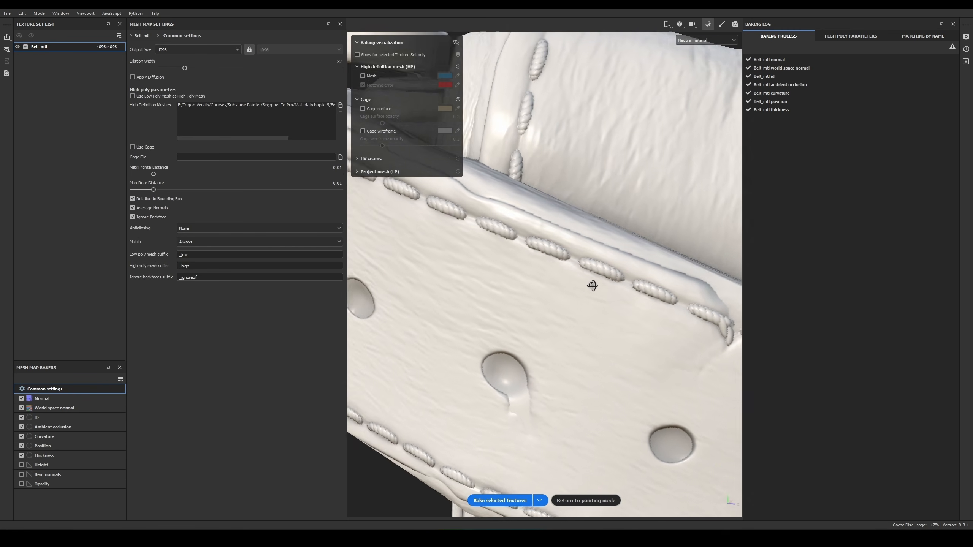
alt+right_drag(592, 286, 682, 329)
alt+drag(682, 330, 563, 283)
alt+right_drag(562, 282, 503, 266)
alt+drag(502, 267, 557, 259)
alt+right_drag(556, 259, 559, 291)
alt+drag(560, 291, 540, 261)
alt+right_drag(540, 261, 605, 264)
alt+drag(605, 265, 668, 276)
alt+right_drag(668, 276, 636, 291)
alt+drag(636, 291, 601, 293)
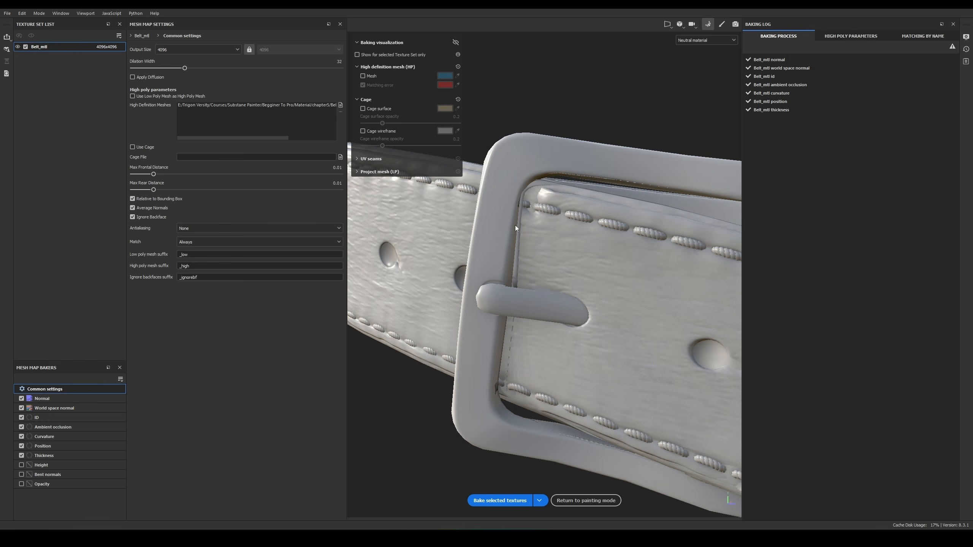
Step: Examine the bake around the buckle frame and clip for projection errors where the parts meet
alt+right_drag(516, 226, 497, 326)
alt+drag(497, 326, 478, 342)
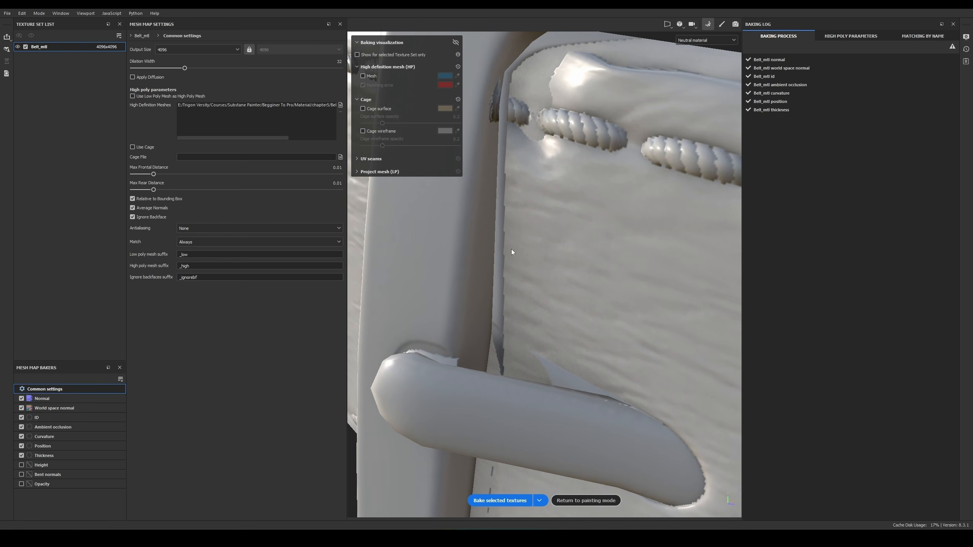
alt+drag(512, 250, 515, 265)
alt+right_drag(515, 265, 536, 293)
alt+drag(536, 293, 568, 325)
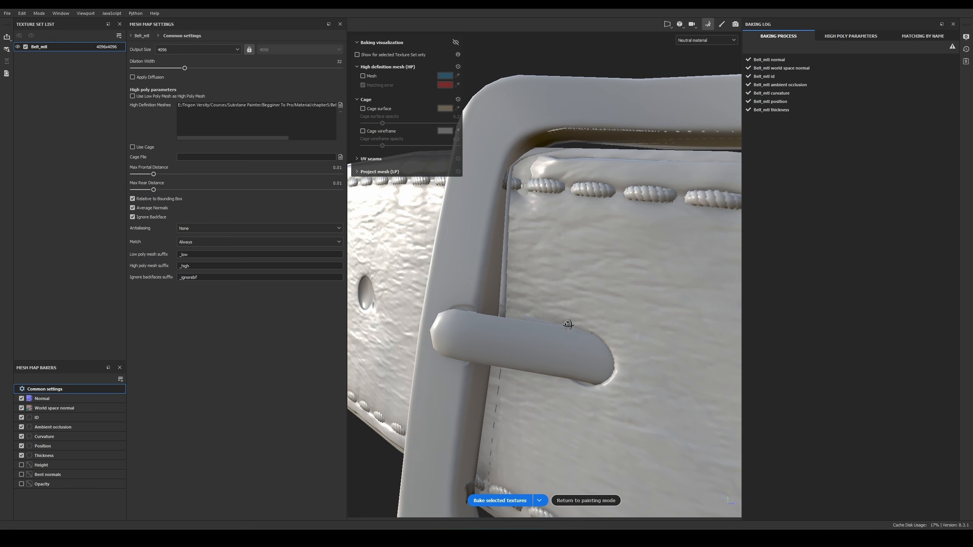
alt+right_drag(491, 246, 578, 291)
alt+drag(578, 291, 530, 303)
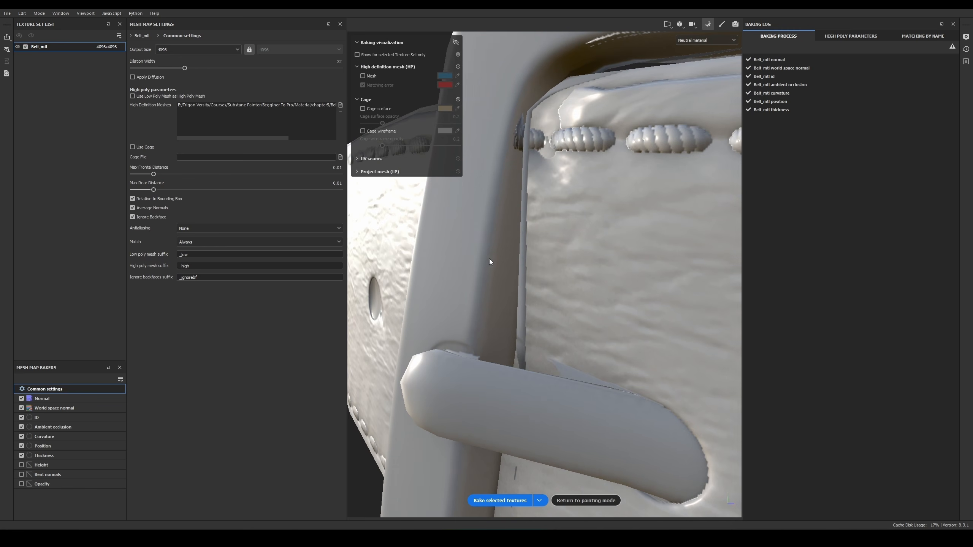
alt+right_drag(596, 315, 537, 202)
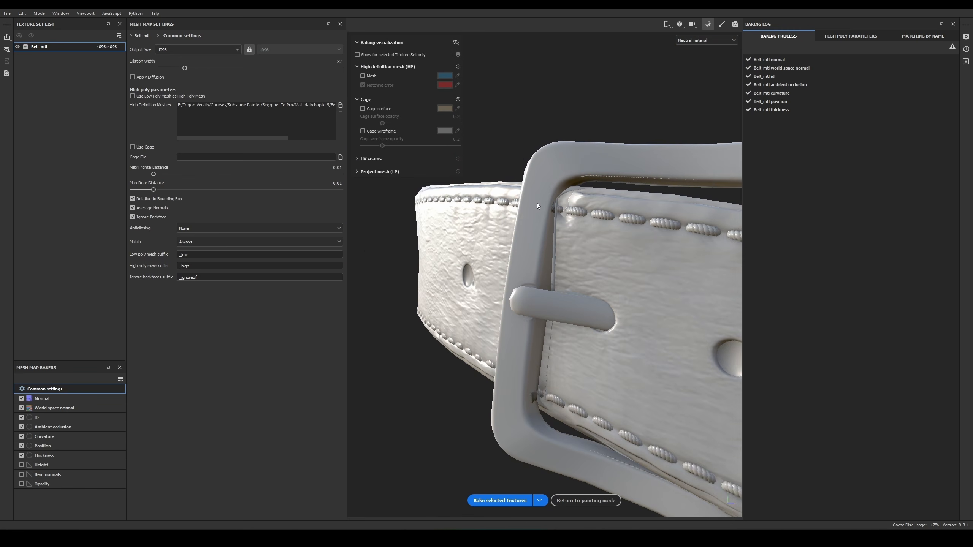
alt+drag(537, 203, 579, 307)
alt+right_drag(579, 308, 408, 181)
alt+drag(408, 180, 426, 199)
alt+middle_drag(607, 252, 562, 249)
scroll(609, 318, down, 2)
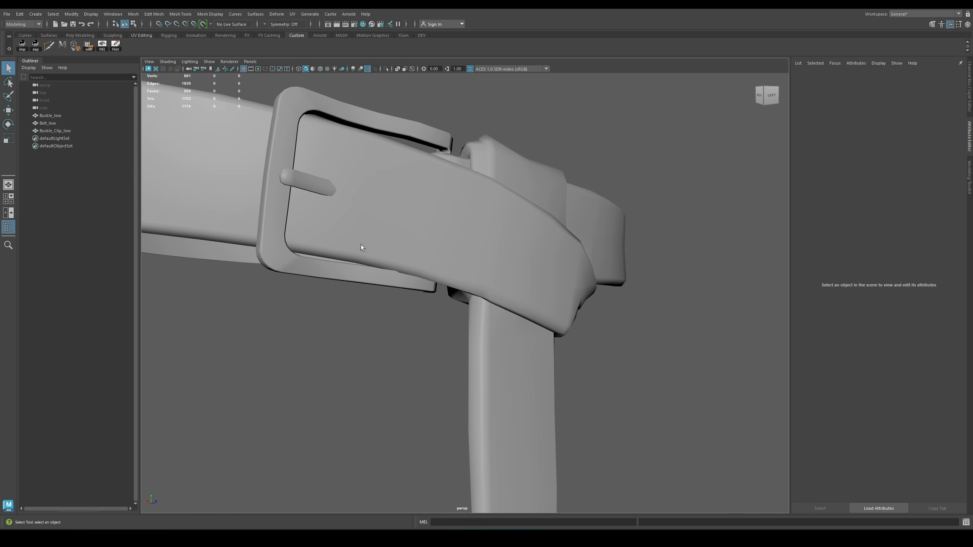
Step: Switch to Maya and check the low-poly mesh names by selecting Buckle_low, Belt_low and Buckle_Clip_low in turn
mouse_move(423, 165)
alt+mouse_down()
mouse_move(436, 190)
mouse_move(399, 199)
alt+mouse_up()
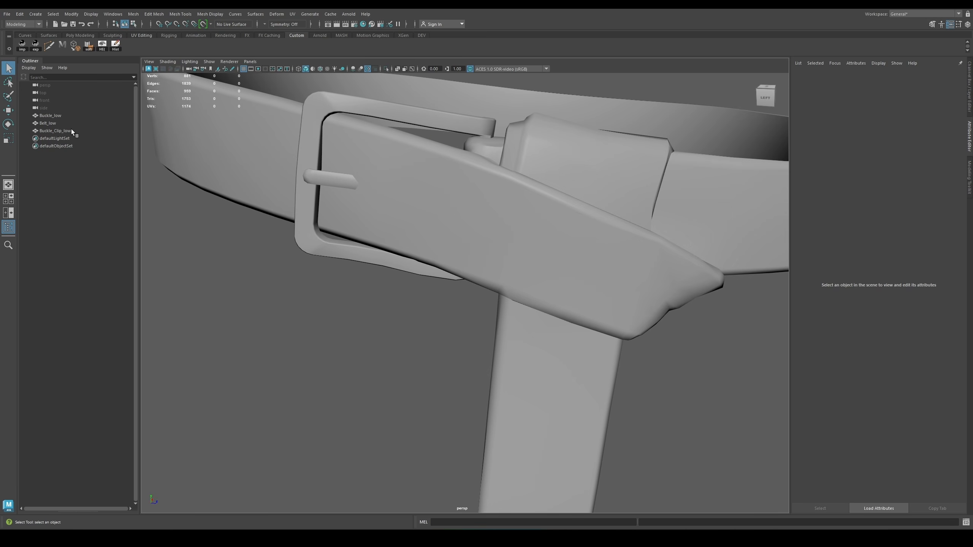
click(54, 115)
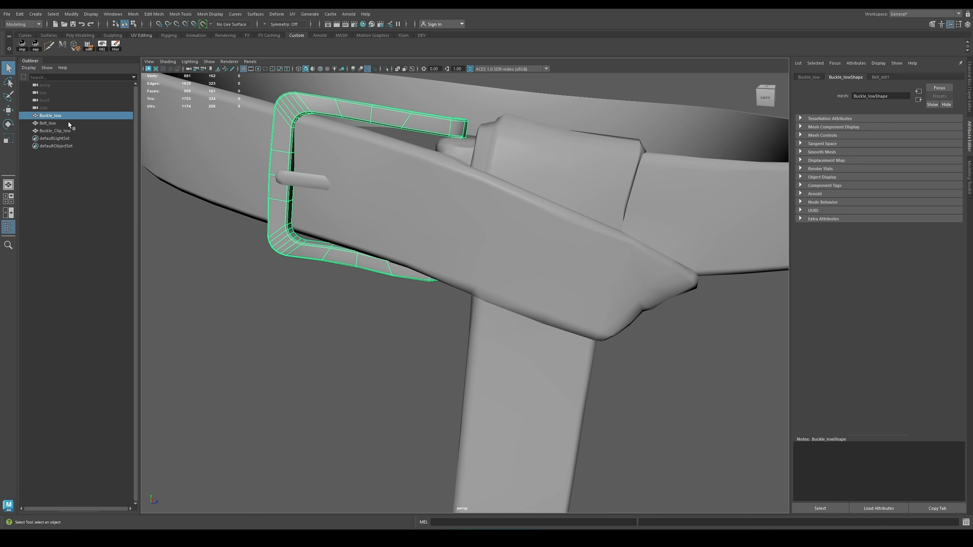
alt+drag(284, 145, 195, 165)
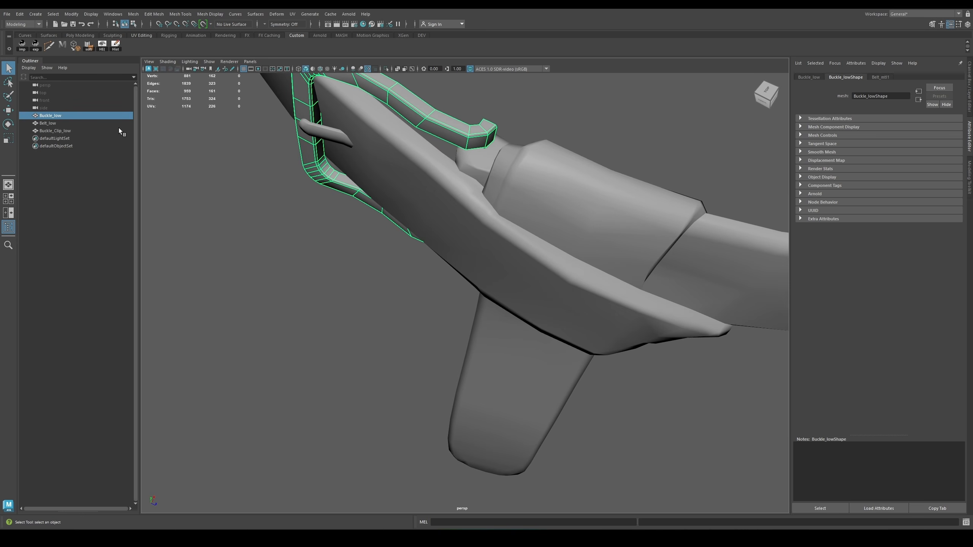
click(53, 124)
mouse_move(437, 191)
alt+mouse_down()
mouse_move(561, 190)
mouse_move(312, 187)
mouse_move(438, 197)
alt+mouse_up()
click(54, 130)
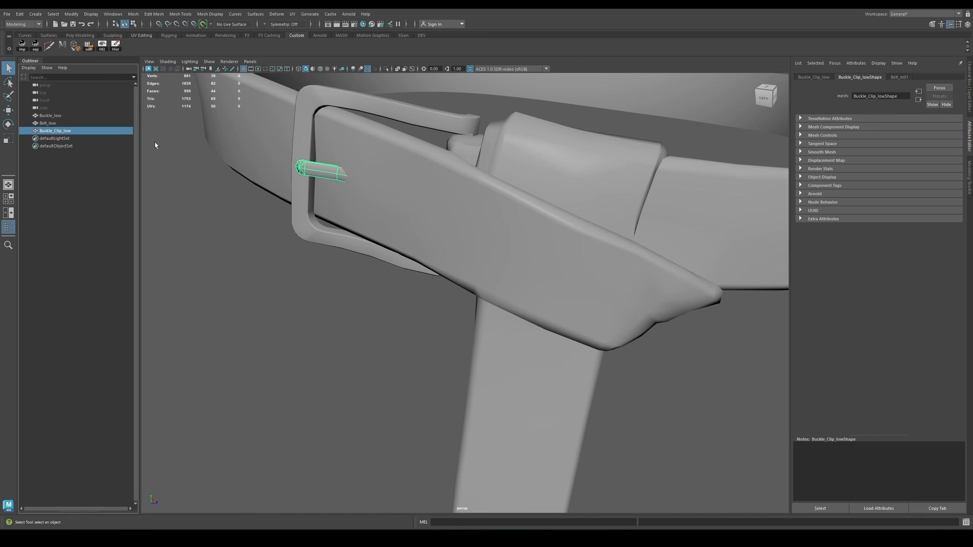
Step: Select the buckle frame together with the clip and inspect how closely the two low-poly meshes sit to each other
alt+middle_drag(326, 167, 505, 216)
scroll(547, 241, up, 8)
scroll(547, 241, down, 6)
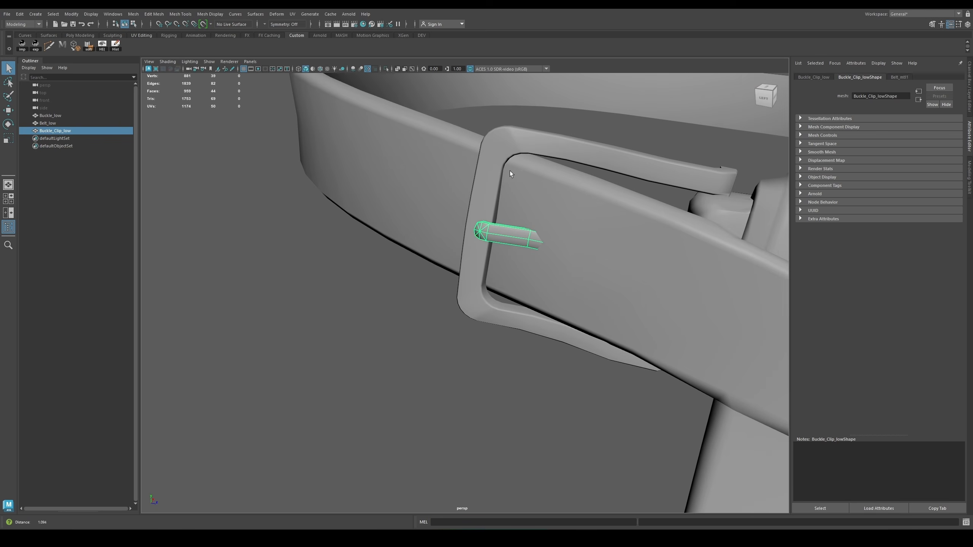
alt+middle_drag(512, 171, 463, 215)
alt+drag(463, 215, 450, 218)
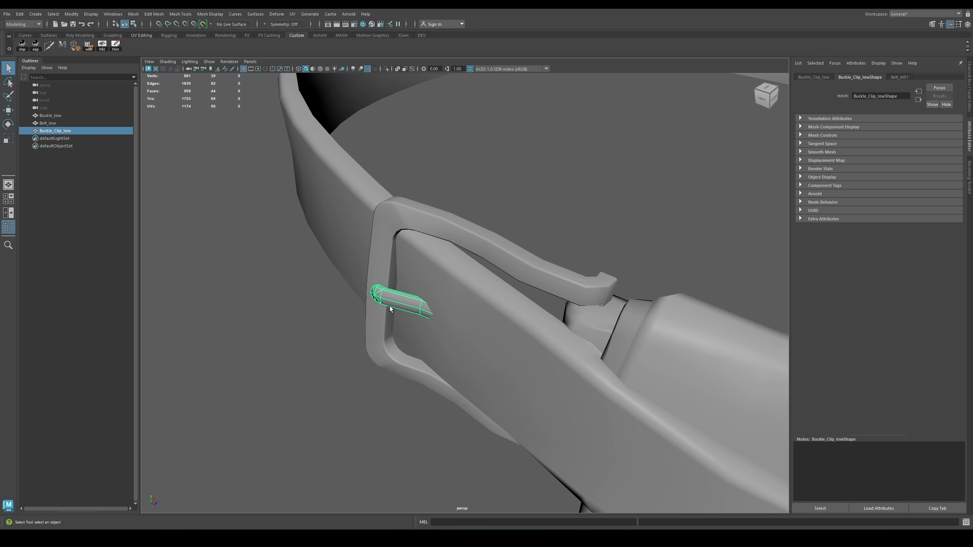
shift+click(386, 258)
alt+drag(392, 271, 378, 263)
alt+right_drag(367, 300, 402, 359)
alt+middle_drag(268, 326, 387, 307)
alt+right_drag(341, 294, 397, 320)
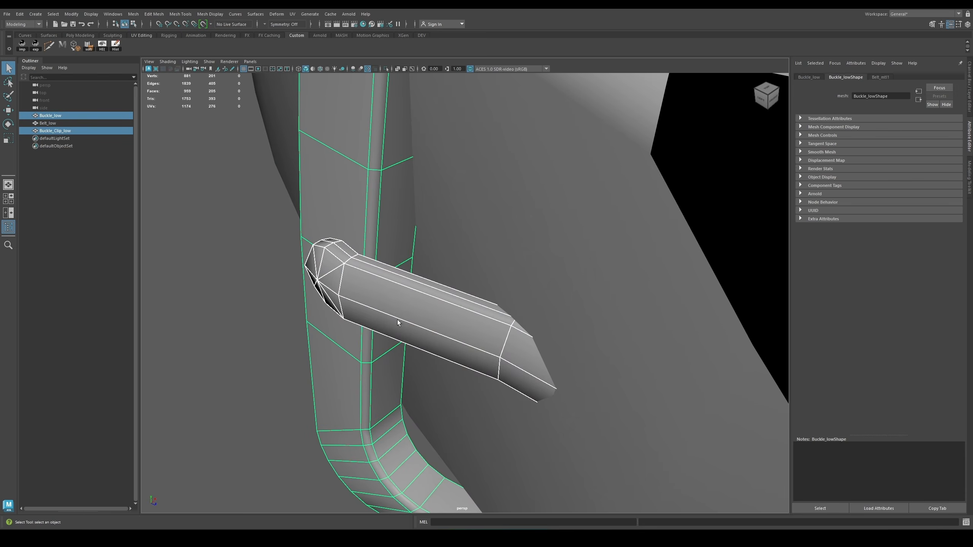
alt+middle_drag(433, 219, 391, 315)
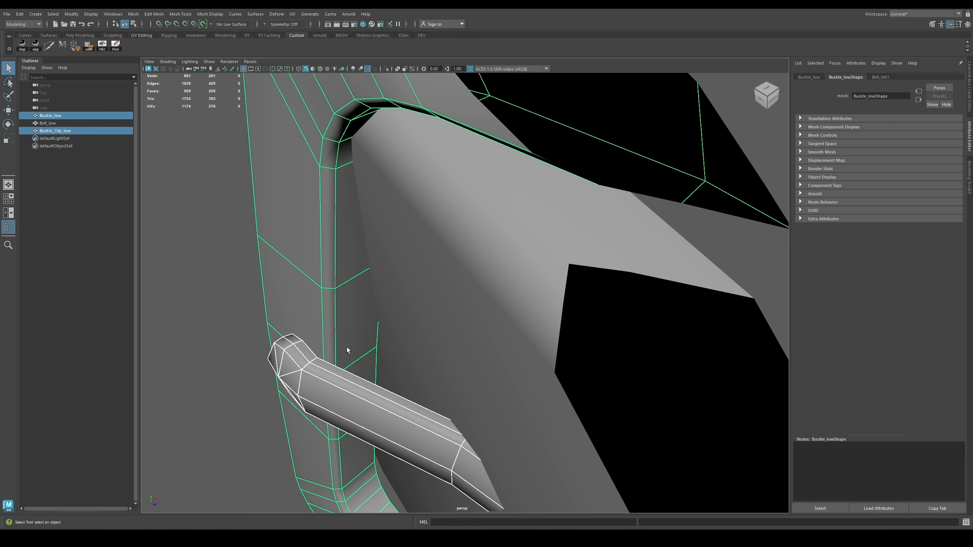
alt+drag(358, 359, 472, 223)
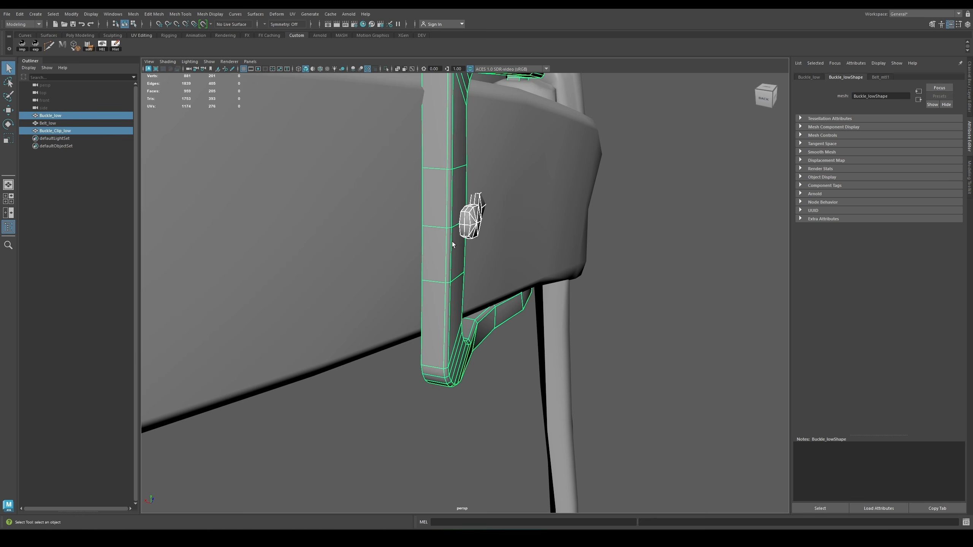
alt+right_drag(460, 214, 478, 216)
alt+right_drag(508, 246, 460, 194)
alt+drag(544, 273, 488, 272)
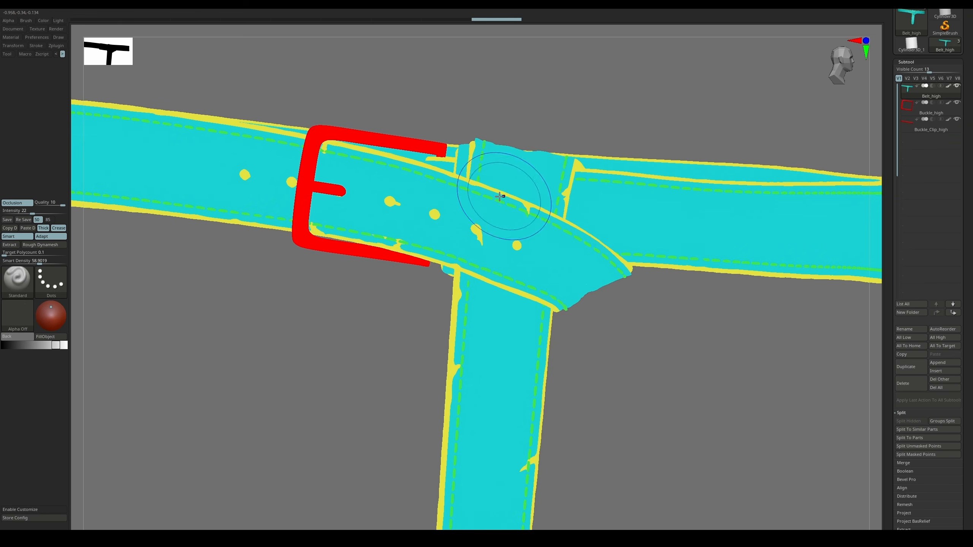
Step: Switch to ZBrush, replace the Flat Color material with a shaded one, and check the names of the high-poly subtools
key(space)
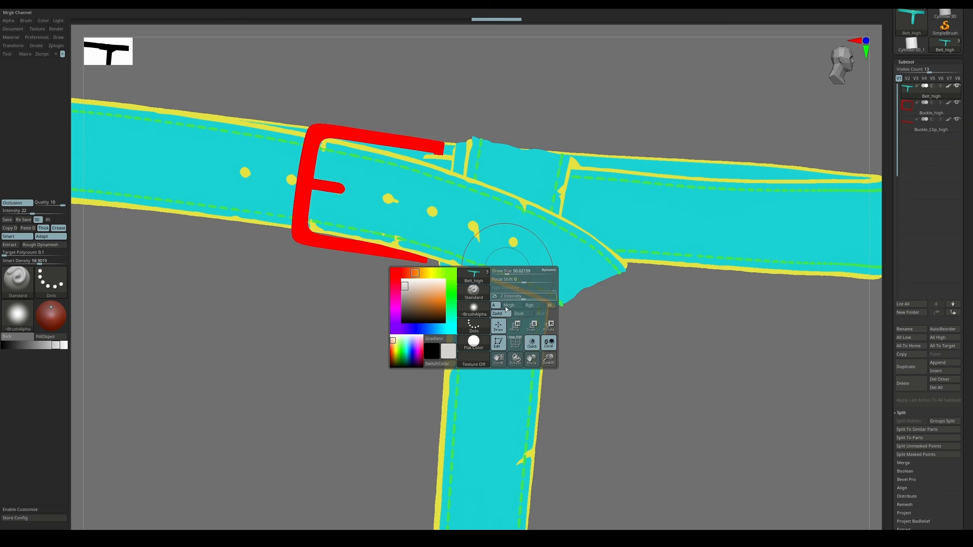
click(474, 342)
click(477, 395)
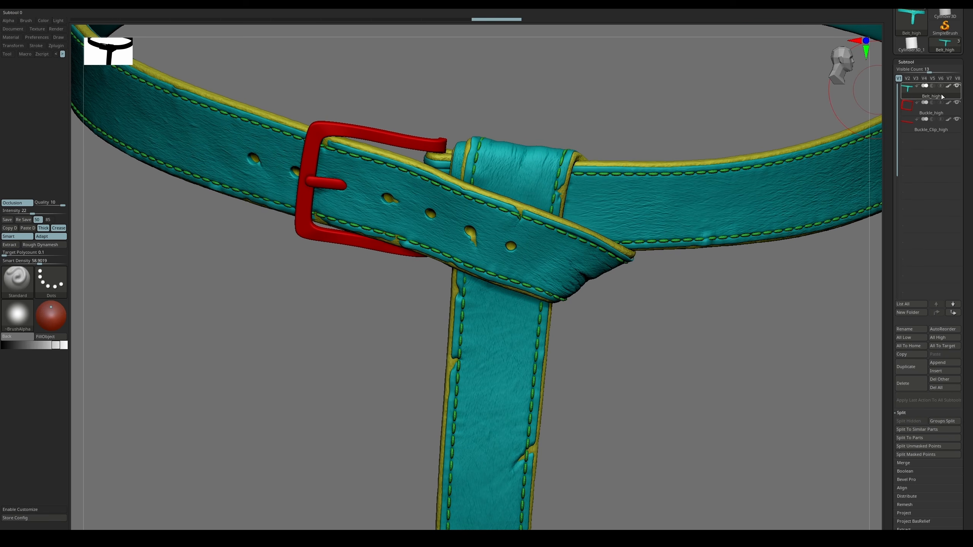
mouse_move(929, 110)
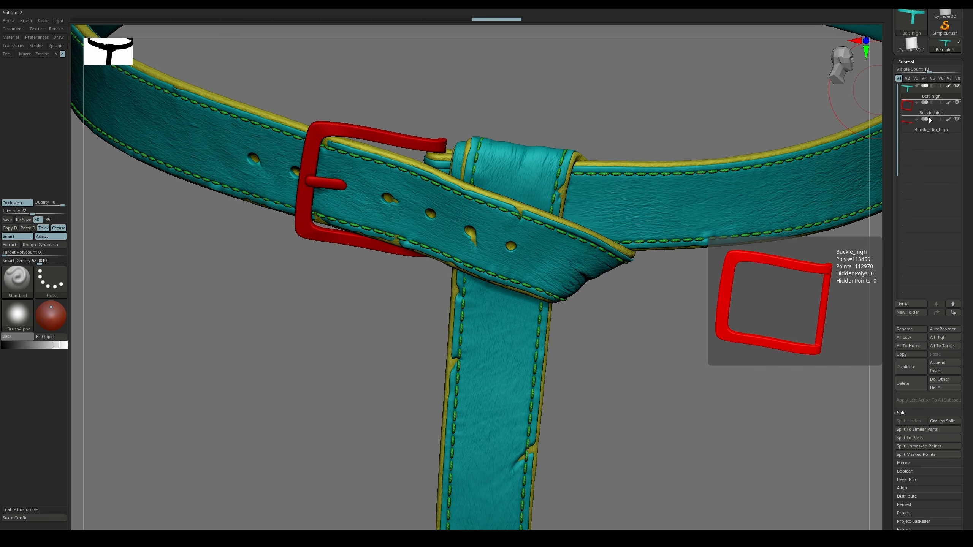
mouse_move(934, 130)
click(931, 108)
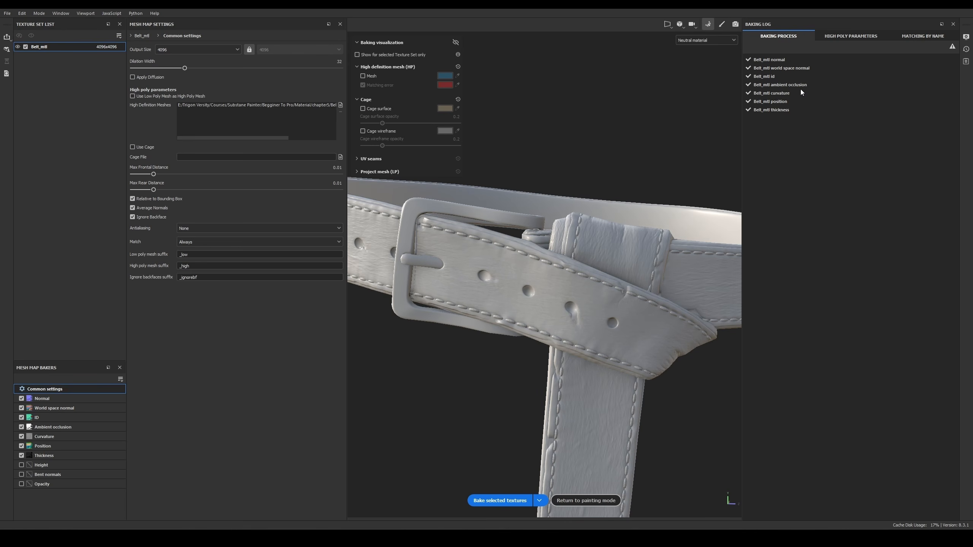
Step: Switch to Substance 3D Painter and set the common bake settings' Match option to By Mesh Name
click(210, 241)
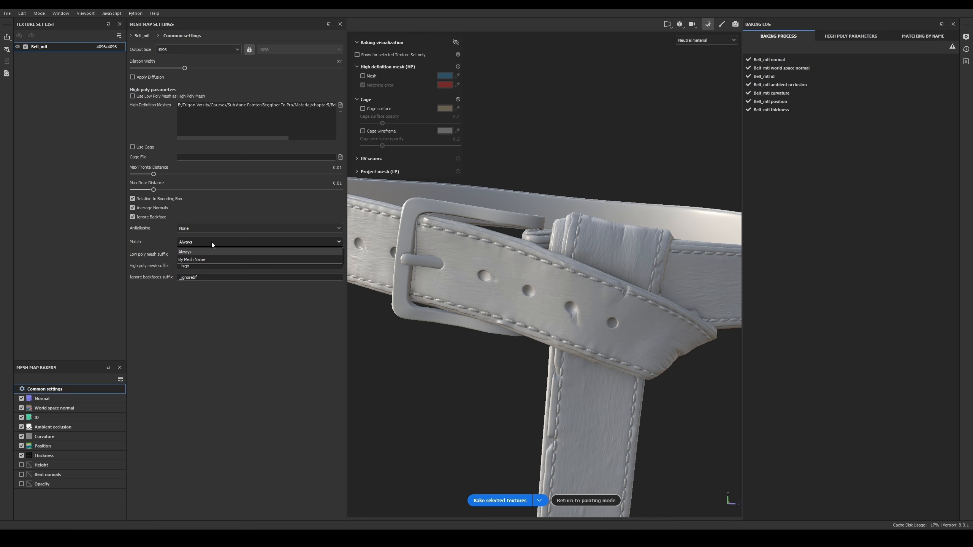
click(200, 261)
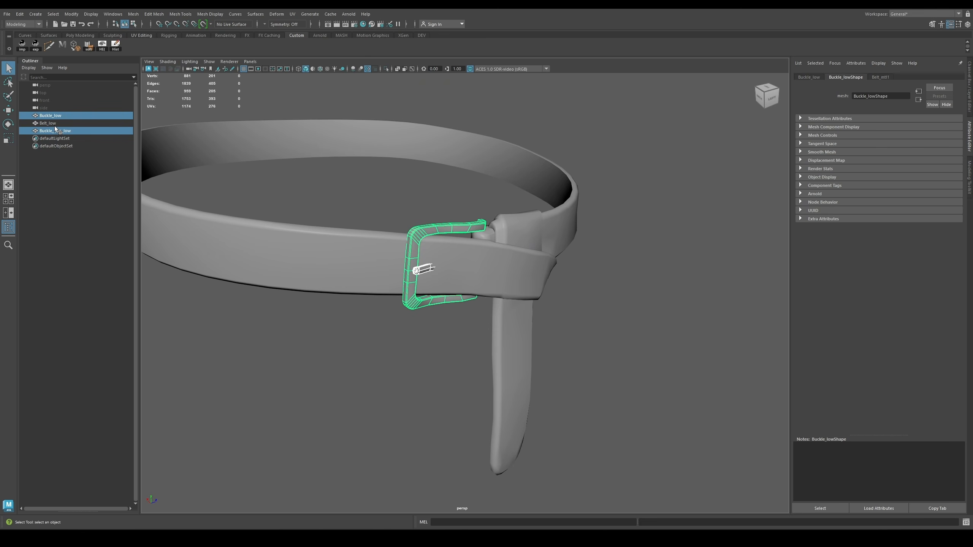
Step: Compare Belt_low in Maya with Belt_high in ZBrush, and show the low-to-high name matching list in Substance 3D Painter
click(71, 124)
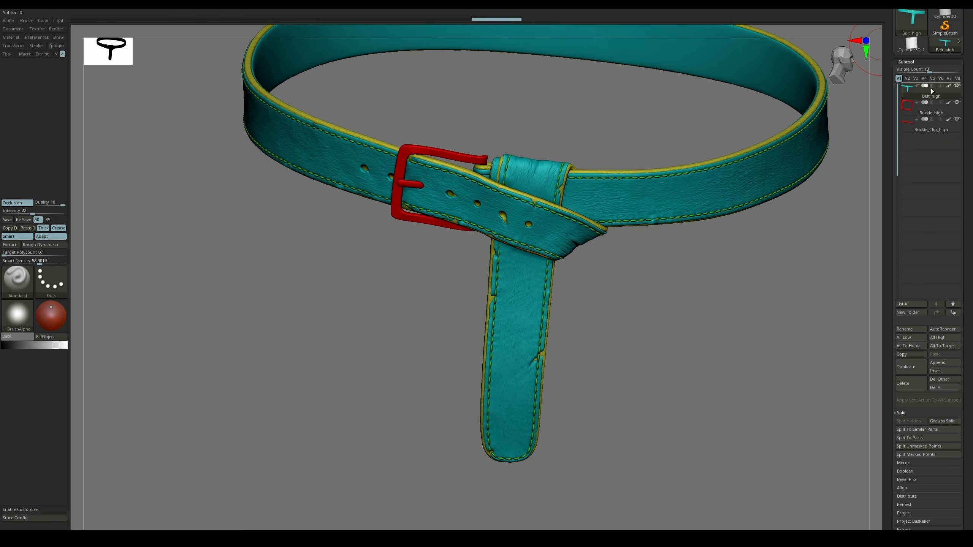
mouse_move(932, 98)
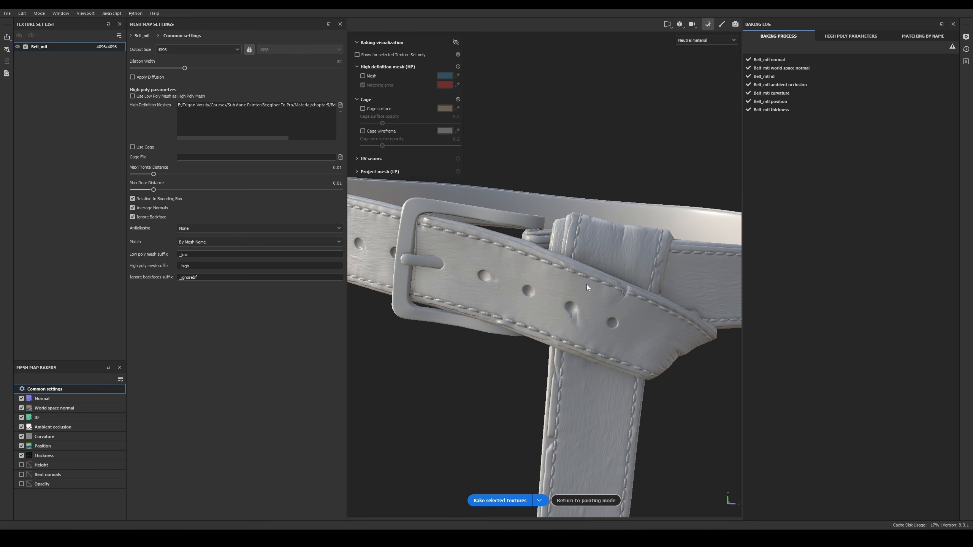
click(917, 38)
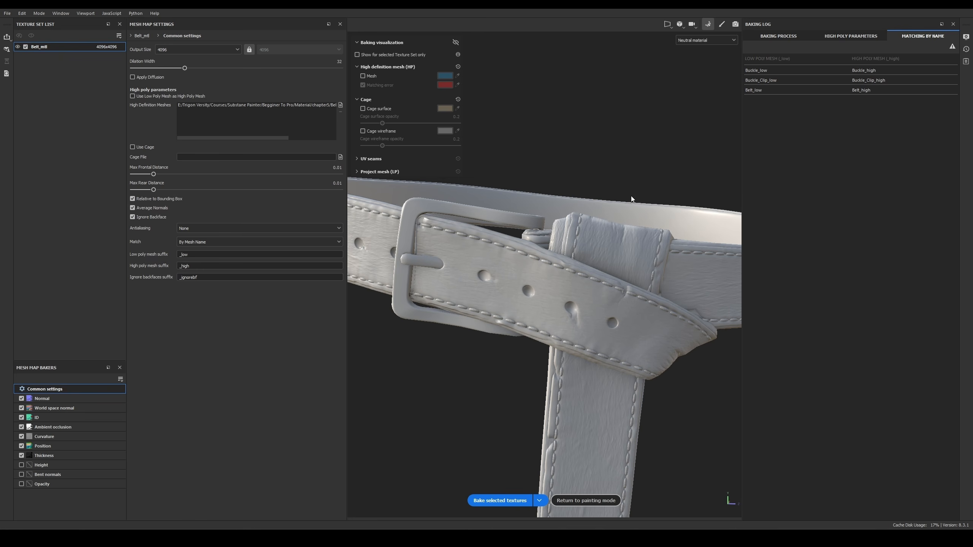
Step: Frame the buckle and clip closely and rebake the selected textures with matching by mesh name
alt+middle_drag(478, 216, 579, 197)
alt+right_drag(579, 196, 488, 282)
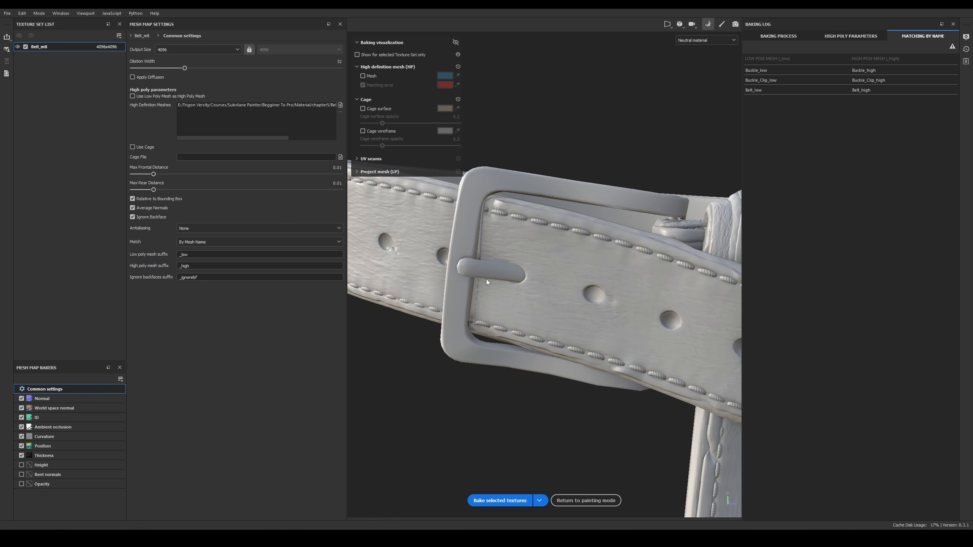
alt+drag(488, 282, 524, 243)
alt+right_drag(524, 243, 482, 257)
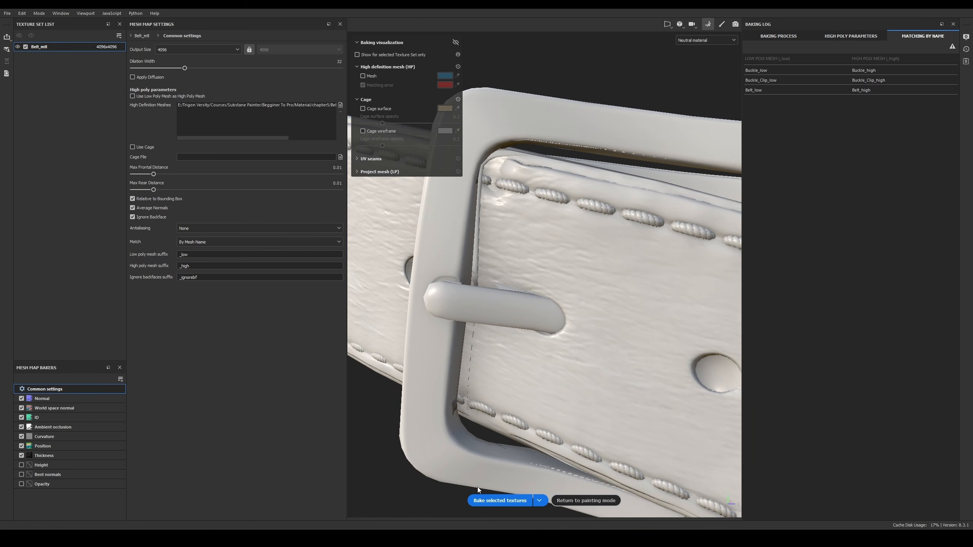
click(495, 504)
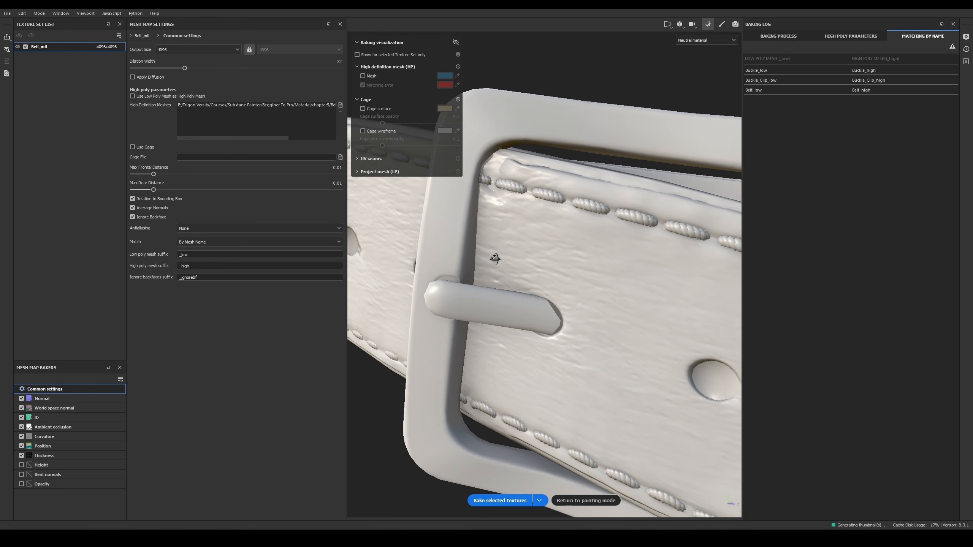
Step: Inspect the rebaked buckle, clip and surrounding strap from several angles
alt+drag(494, 259, 627, 167)
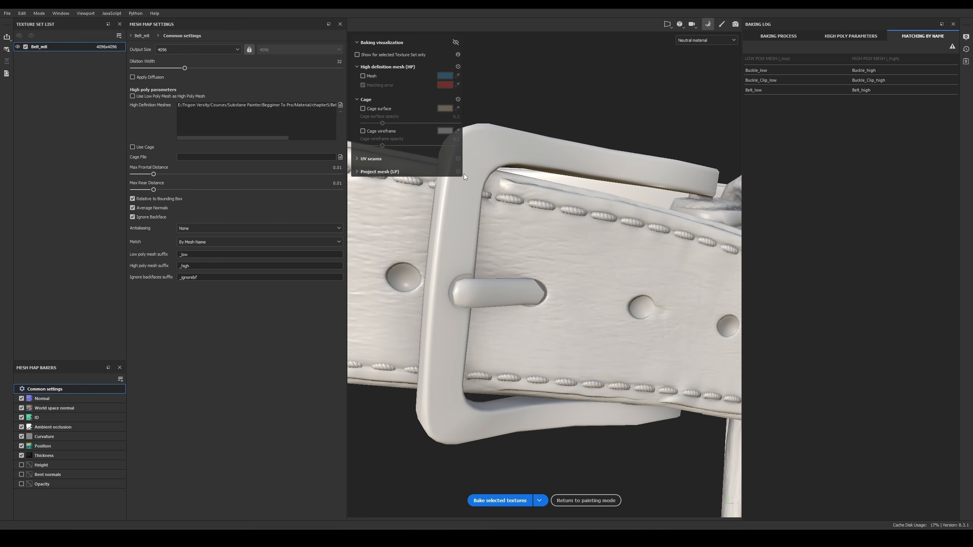
alt+drag(424, 250, 481, 267)
alt+right_drag(481, 267, 552, 214)
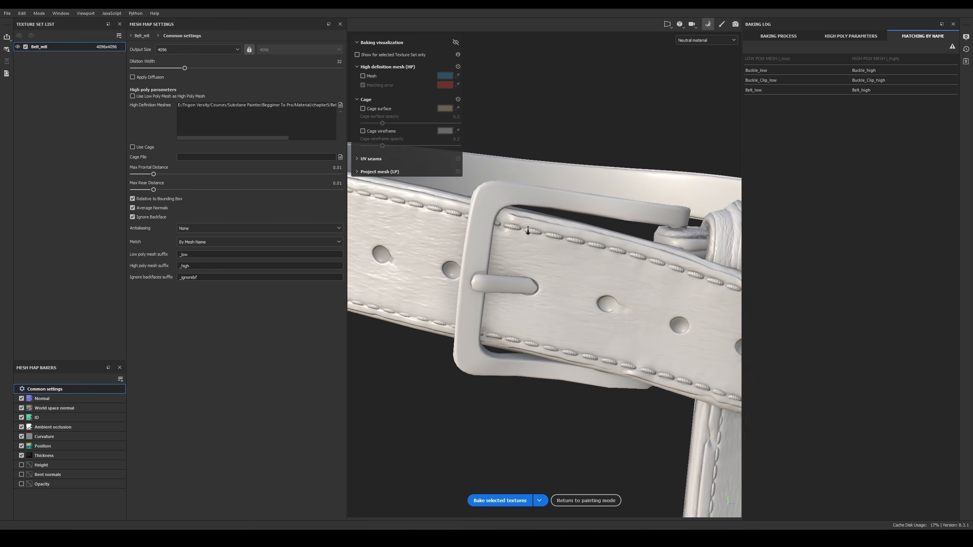
Step: Inspect the baked belt from the buckle to the strap fold, closing in on the overlapping stitched edges
alt+drag(552, 215, 625, 243)
alt+right_drag(625, 244, 481, 242)
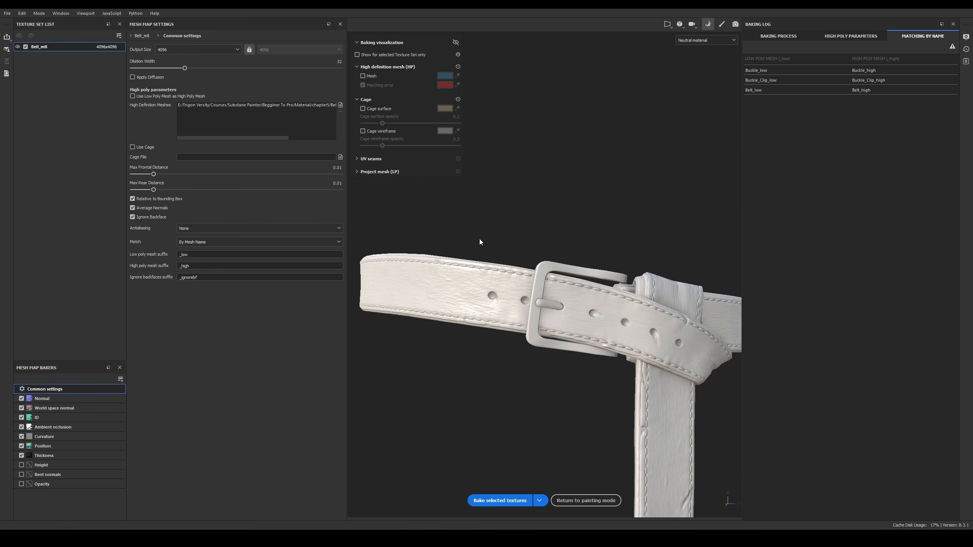
alt+drag(480, 242, 610, 278)
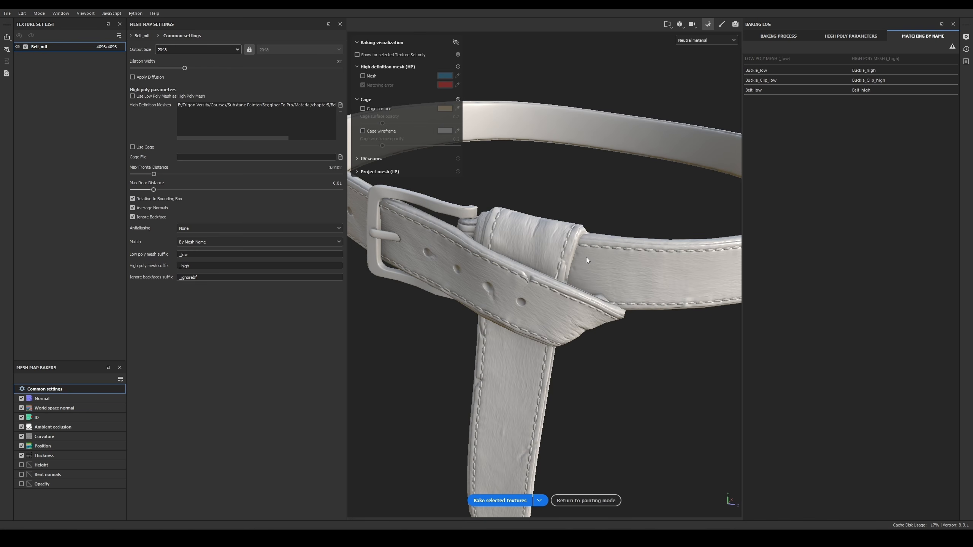
alt+drag(587, 257, 616, 241)
shift+right_drag(616, 241, 597, 243)
alt+middle_drag(546, 337, 561, 209)
alt+drag(570, 255, 437, 239)
alt+middle_drag(658, 202, 475, 256)
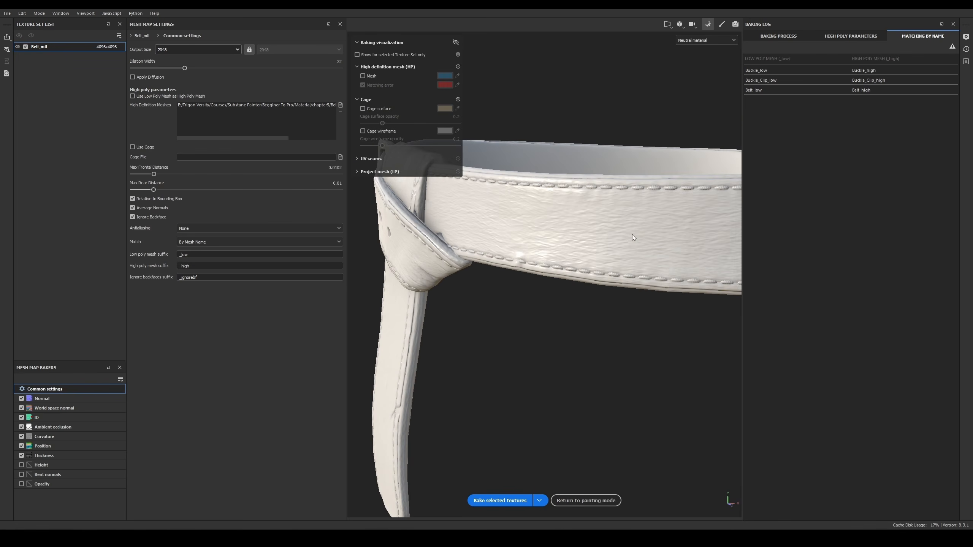
alt+drag(633, 235, 584, 270)
alt+right_drag(584, 269, 597, 373)
alt+drag(598, 371, 610, 354)
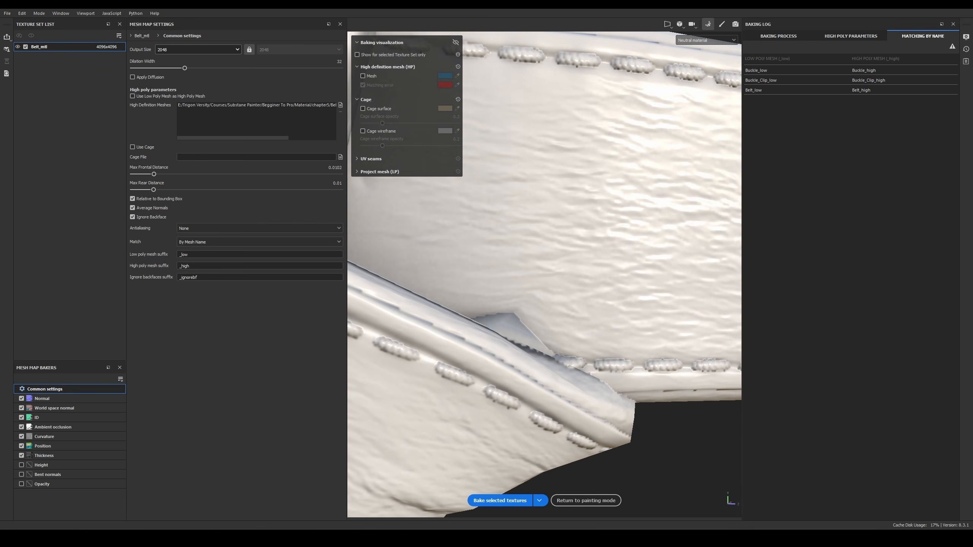
mouse_move(551, 295)
alt+mouse_down()
mouse_move(528, 285)
mouse_move(536, 298)
alt+mouse_up()
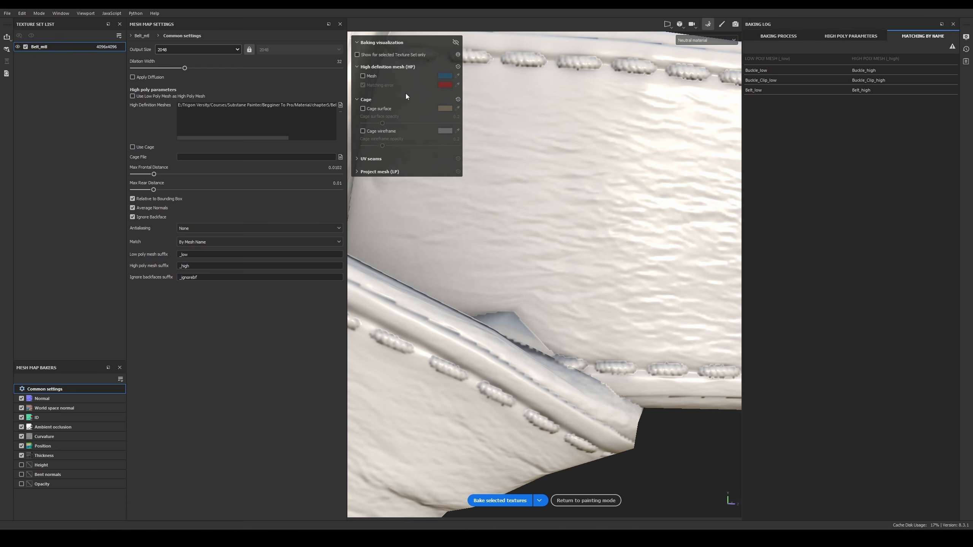
Step: Show the cage surface, cage wireframe and high definition mesh over the strap fold
click(364, 109)
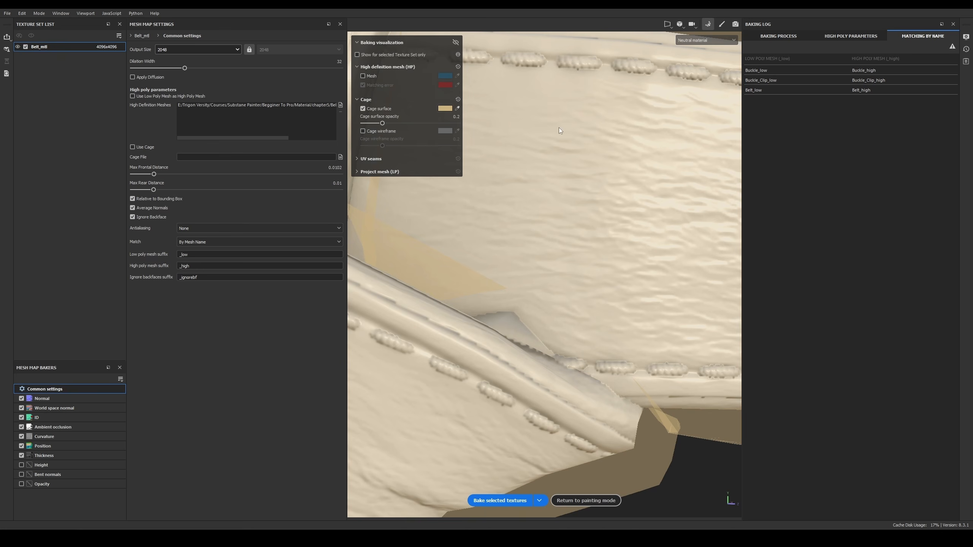
alt+right_drag(591, 268, 498, 131)
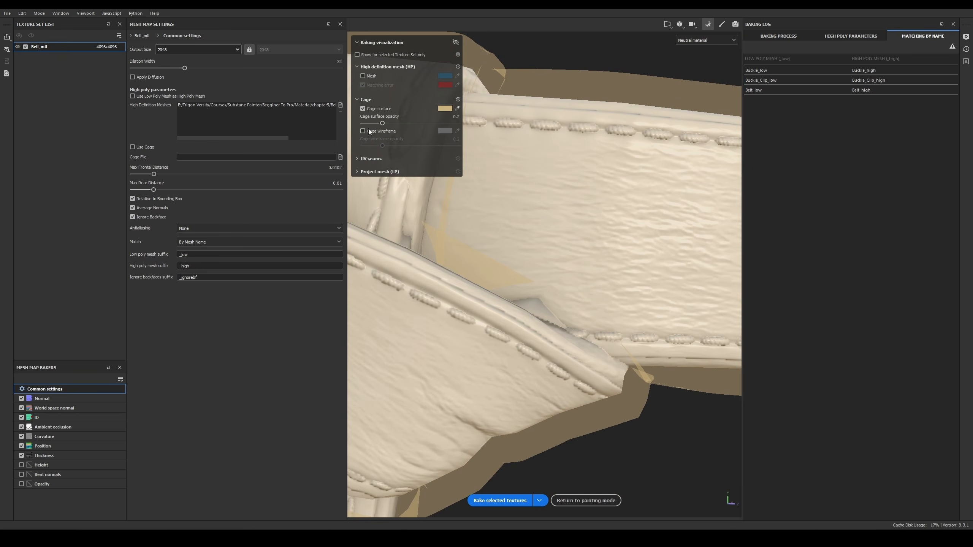
click(373, 132)
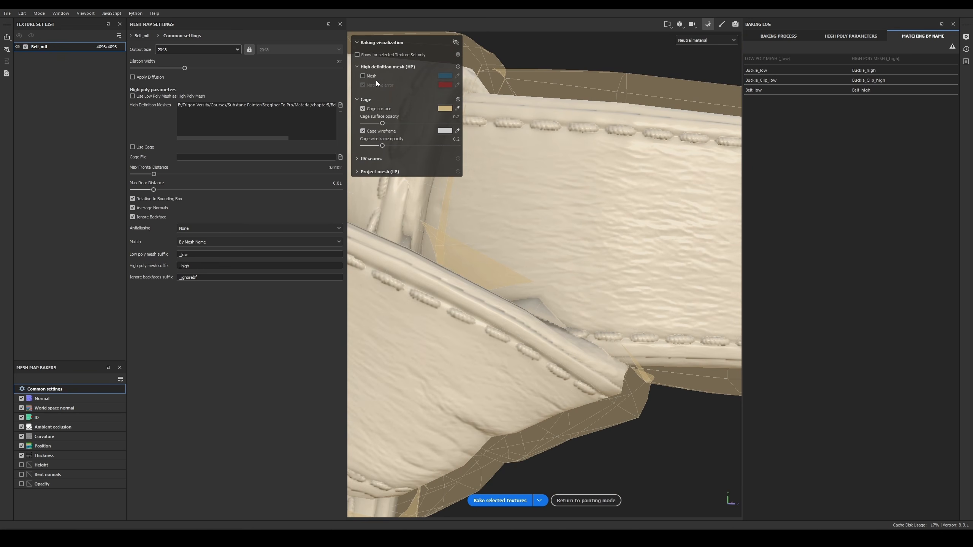
click(363, 76)
alt+drag(504, 176, 505, 199)
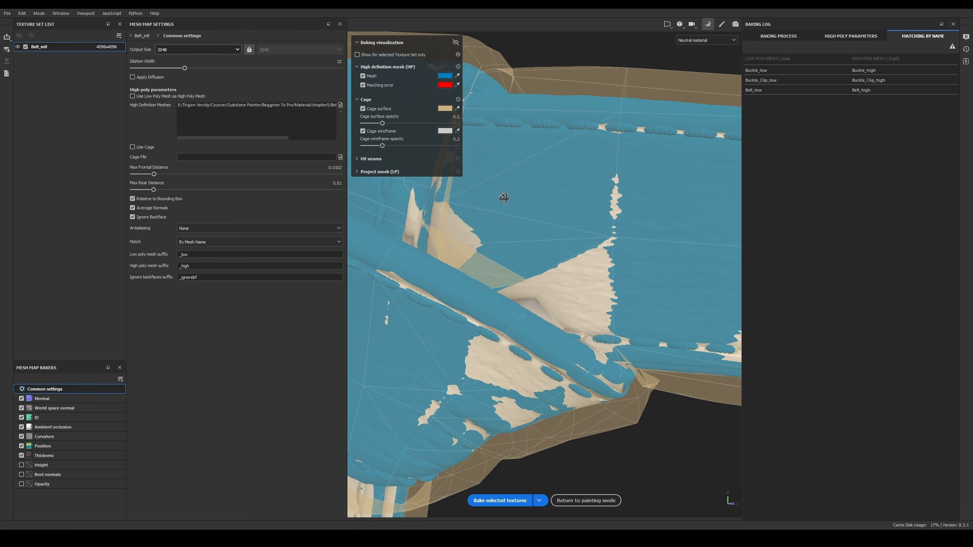
Step: Hide the low-poly project mesh and raise the cage surface opacity to 0.55
click(380, 172)
mouse_move(536, 250)
alt+mouse_down()
mouse_move(491, 251)
mouse_move(467, 230)
alt+mouse_up()
click(363, 108)
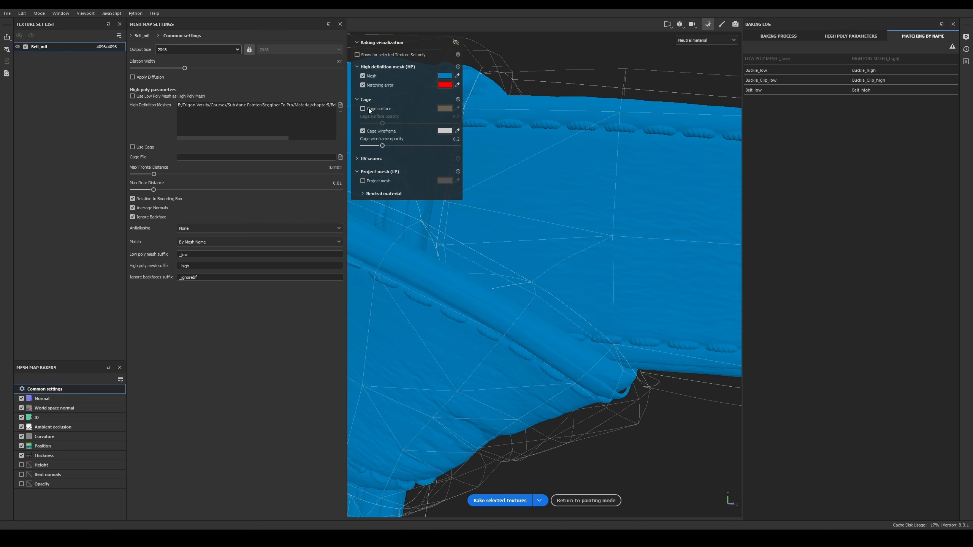
click(363, 109)
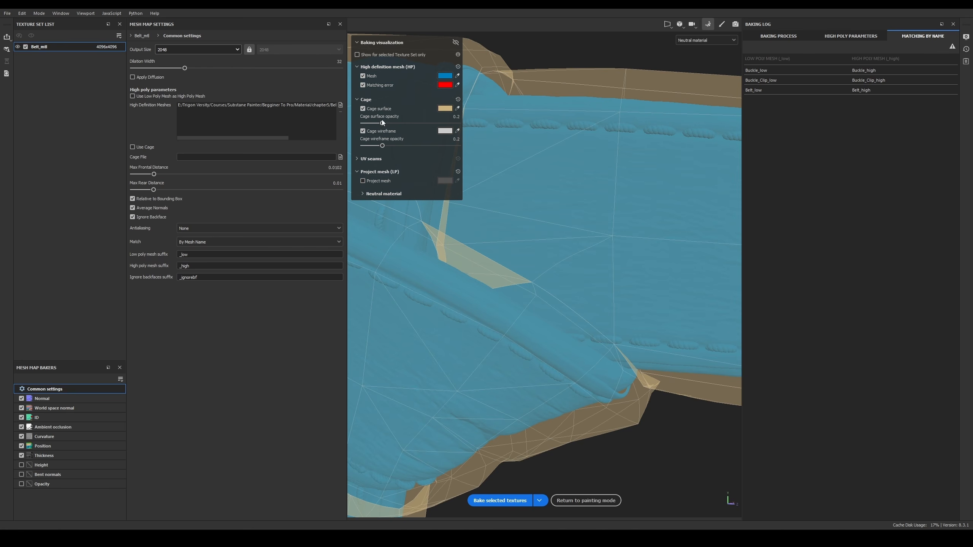
drag(382, 123, 416, 126)
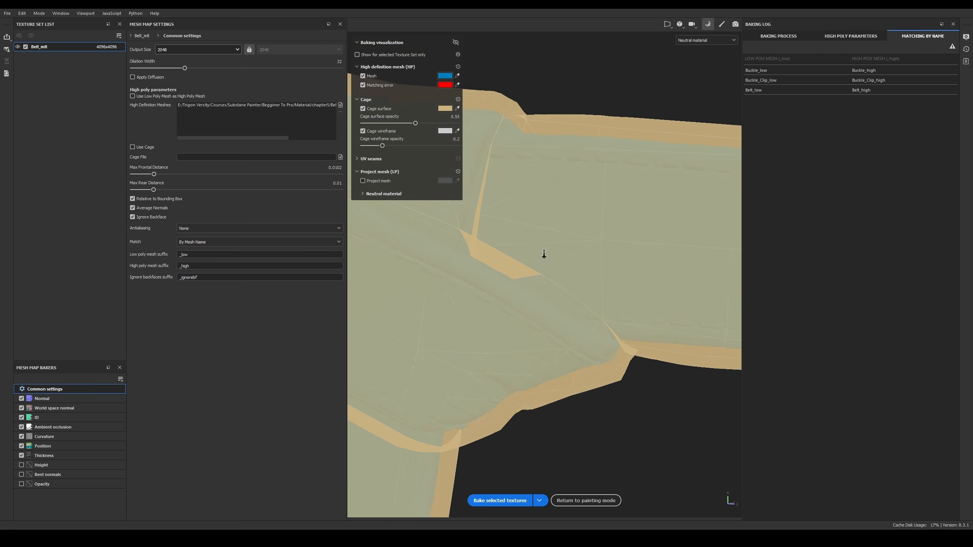
Step: Recolor the cage surface dark green with HSV 0.315, 0.384, 0.347
click(443, 108)
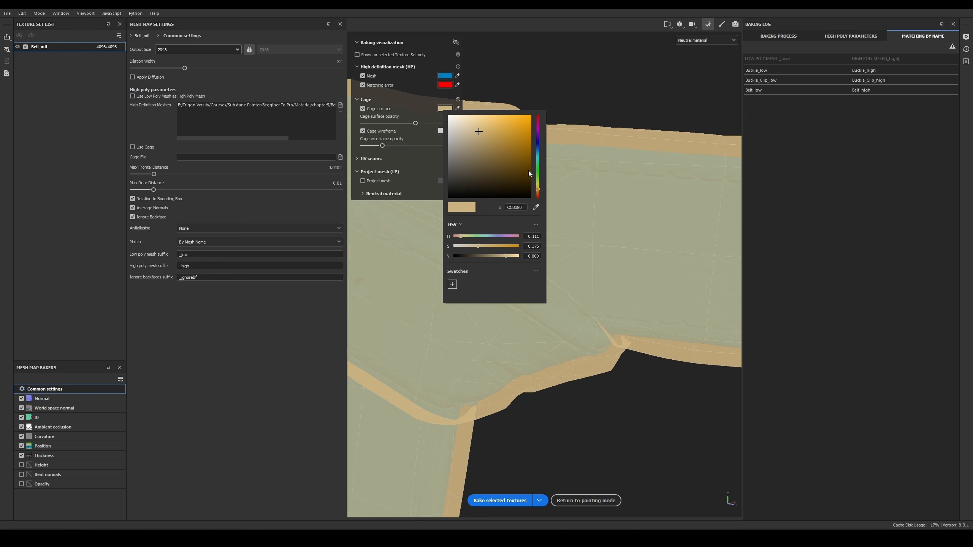
drag(539, 145, 480, 170)
click(538, 173)
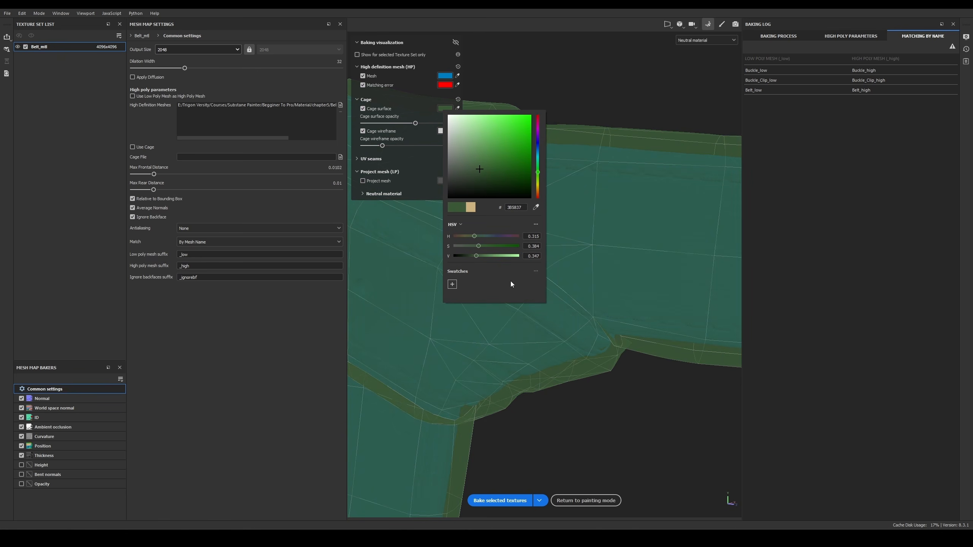
click(578, 436)
alt+middle_drag(559, 308, 575, 323)
alt+right_drag(541, 282, 535, 281)
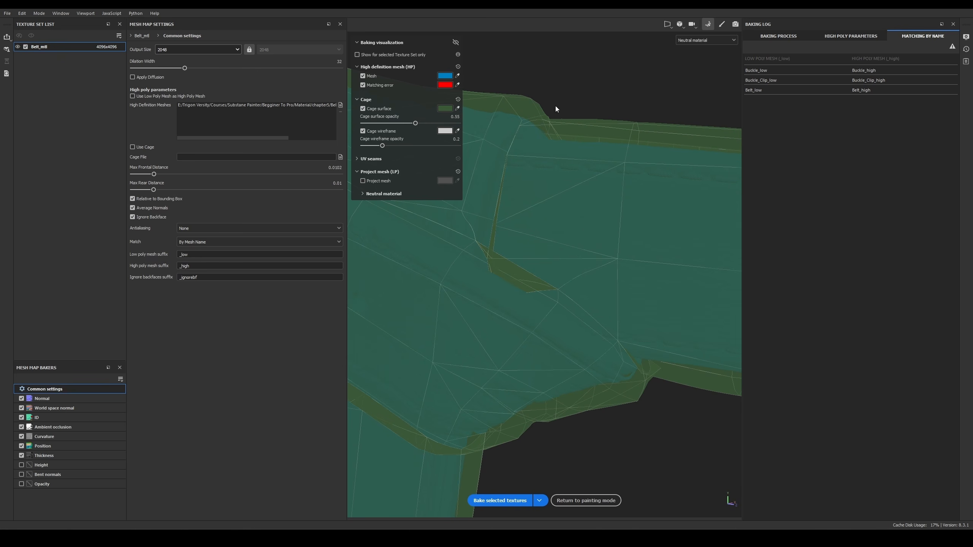
Step: Show the low-poly project mesh without the high definition mesh and inspect it inside the cage at the strap fold
click(363, 181)
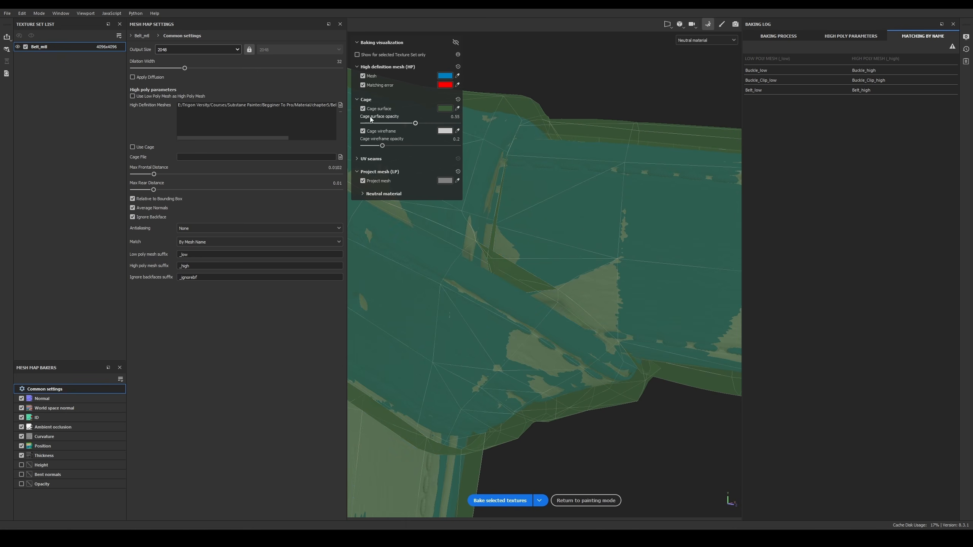
click(364, 76)
alt+middle_drag(573, 305, 610, 249)
alt+drag(611, 249, 587, 279)
alt+right_drag(587, 279, 646, 361)
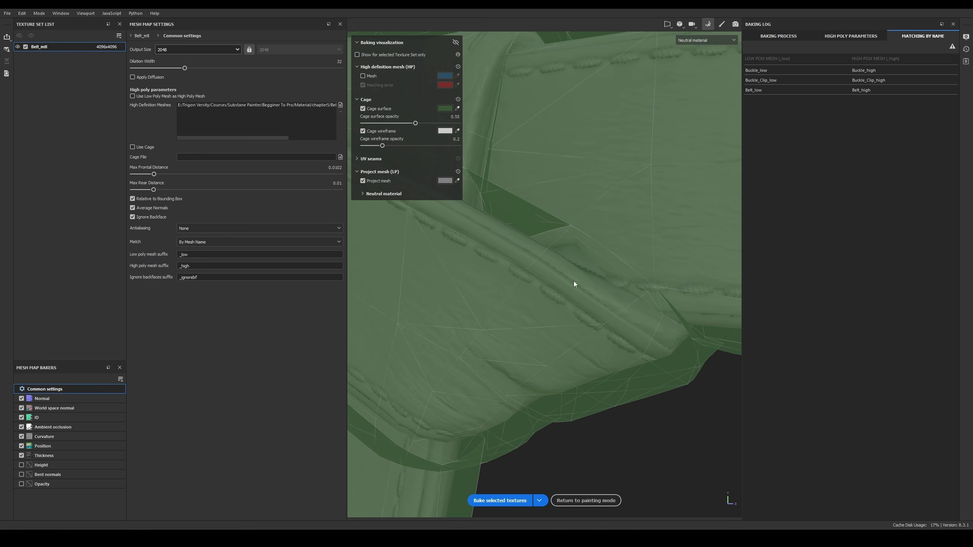
mouse_move(574, 283)
alt+mouse_down()
mouse_move(538, 256)
mouse_move(581, 298)
alt+mouse_up()
alt+right_drag(581, 297, 472, 163)
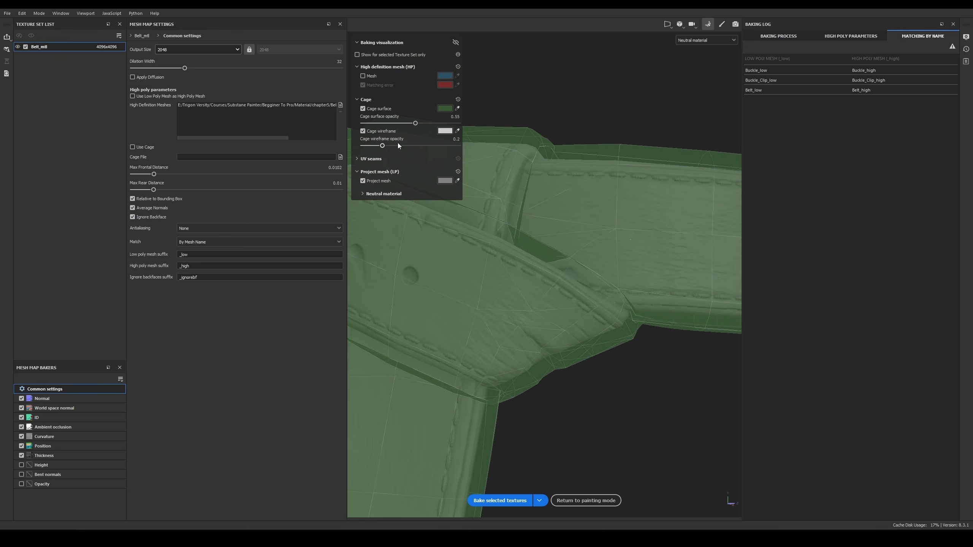
Step: Set the cage wireframe opacity to 1 and the cage surface opacity to 0.35
drag(398, 146, 491, 153)
mouse_move(416, 123)
mouse_down()
mouse_move(458, 124)
mouse_move(343, 126)
mouse_move(396, 128)
mouse_up()
alt+middle_drag(723, 174, 569, 184)
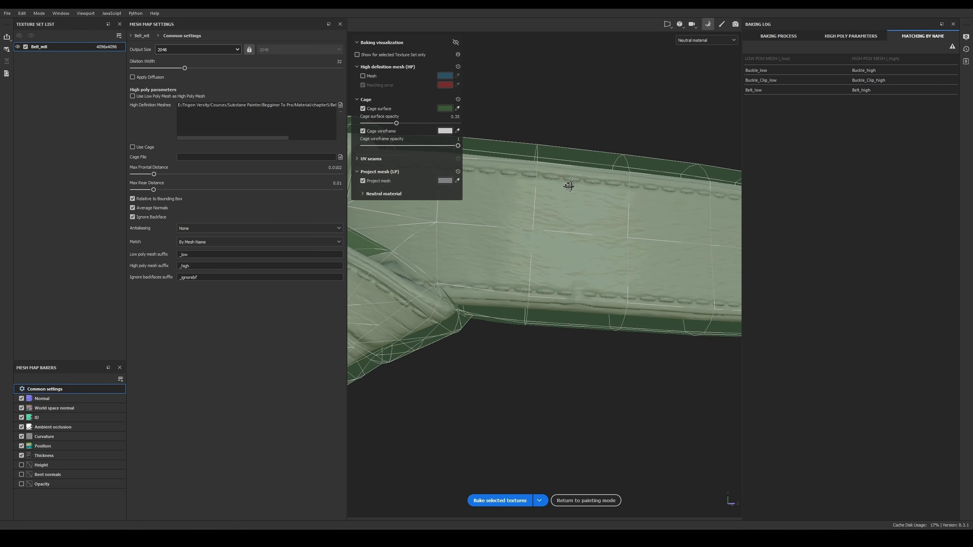
alt+drag(569, 184, 579, 245)
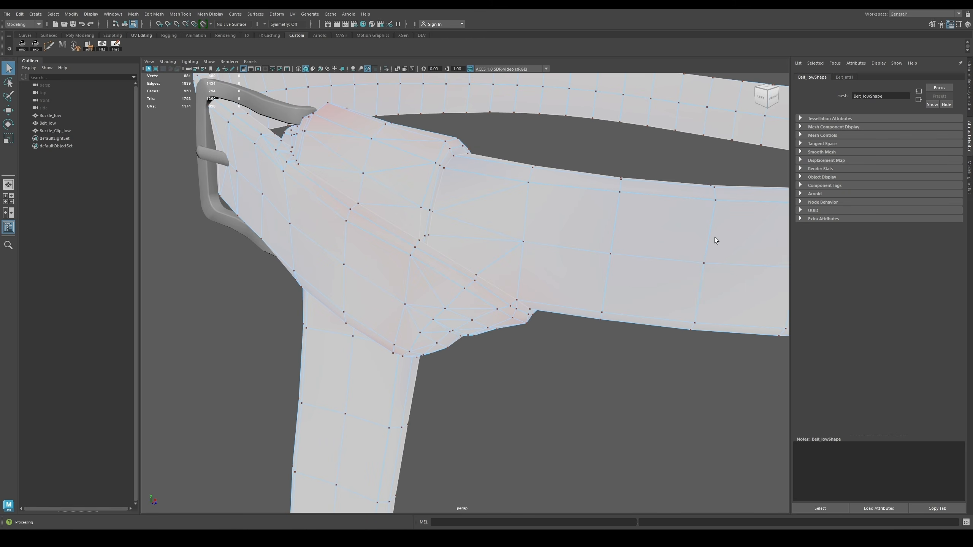
Step: Switch to Maya, select all vertices of Belt_low and activate the Move tool
mouse_move(505, 291)
alt+mouse_down()
mouse_move(510, 276)
mouse_move(501, 300)
alt+mouse_up()
alt+right_drag(501, 299, 725, 102)
click(705, 119)
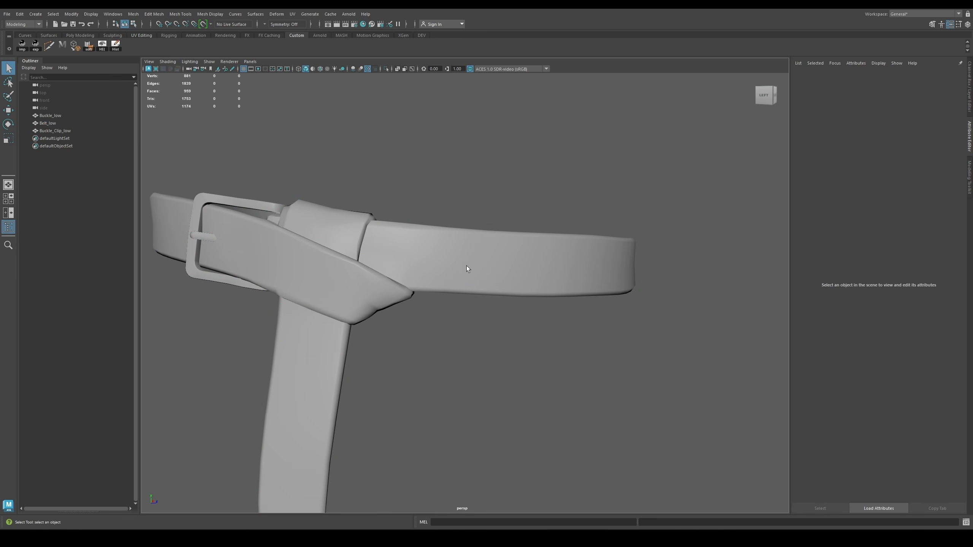
click(468, 268)
right_click(474, 256)
right_drag(475, 256, 438, 257)
scroll(444, 228, down, 4)
drag(635, 156, 192, 474)
key(w)
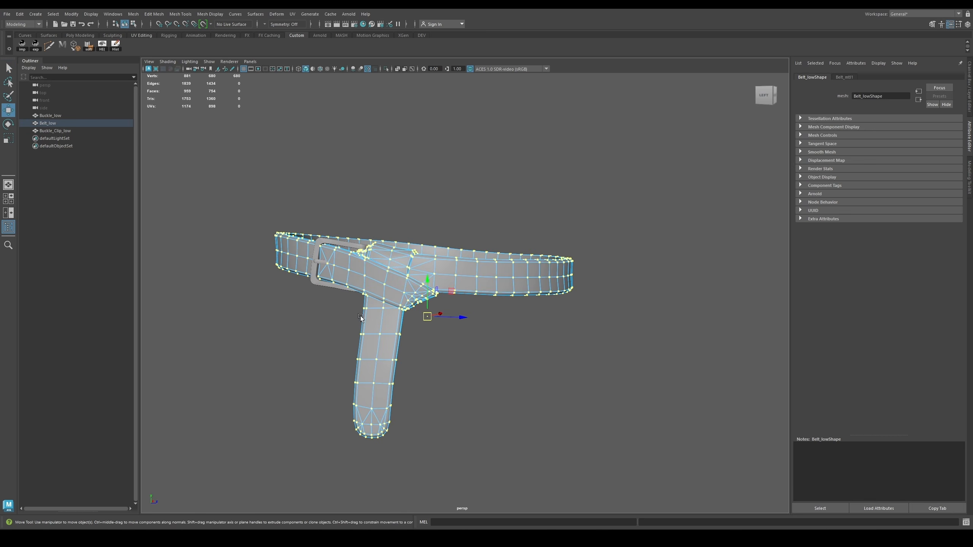
Step: Push the selected Belt_low vertices outward along their normals and inspect the inflated belt
click(404, 256)
drag(404, 256, 331, 266)
alt+drag(498, 303, 463, 347)
scroll(463, 347, up, 1)
drag(450, 279, 440, 289)
right_drag(444, 284, 569, 115)
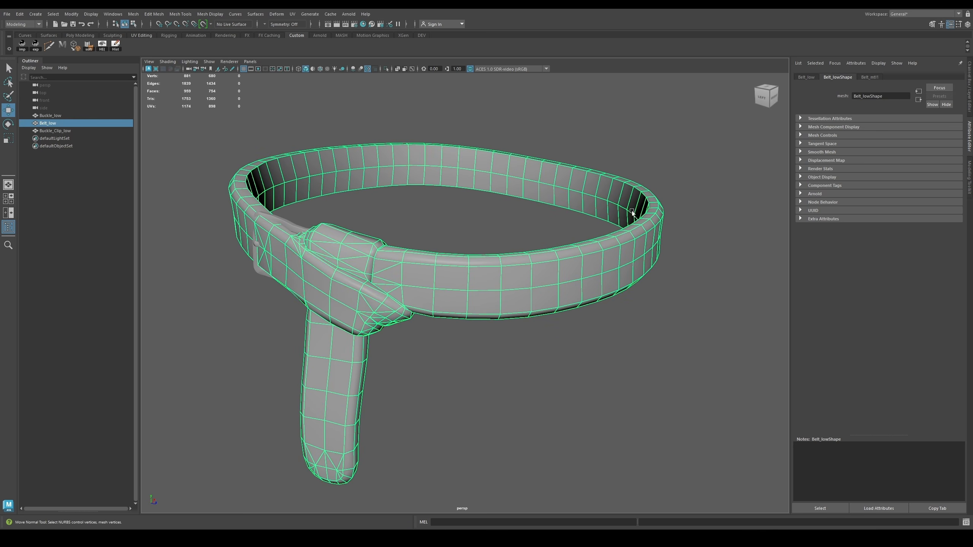
key(F9)
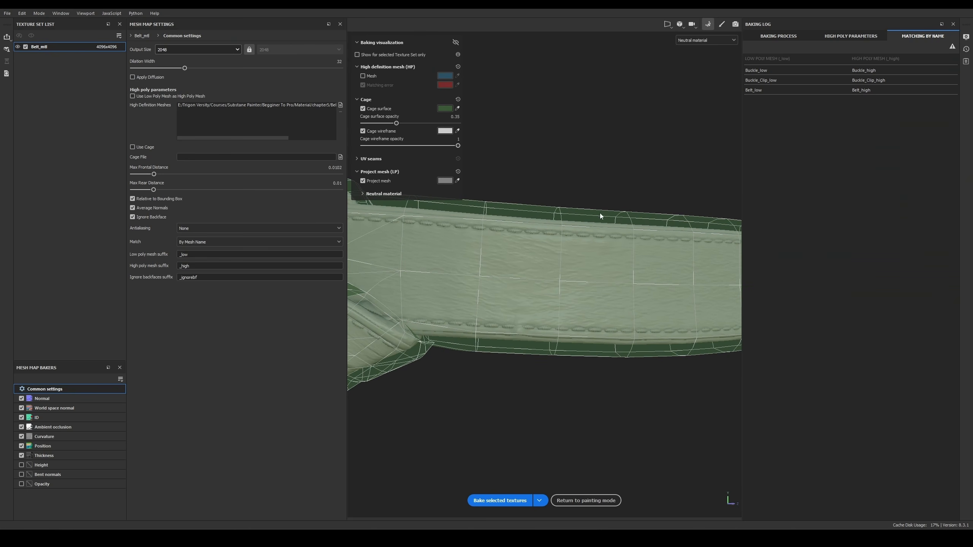
Step: Return to Substance 3D Painter, mark the belt-to-cage offset with an arrow on a screen capture, and discard the capture
key(Print)
drag(673, 160, 409, 352)
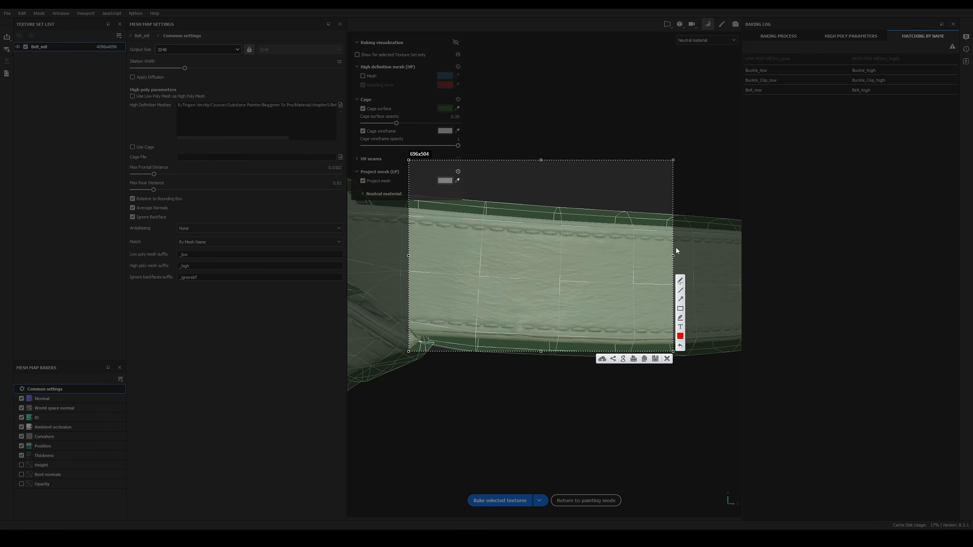
click(682, 299)
drag(560, 220, 561, 199)
click(667, 359)
Step: Display the high definition mesh instead of the low-poly project mesh and set the cage surface opacity to 0.63
alt+drag(664, 358, 528, 195)
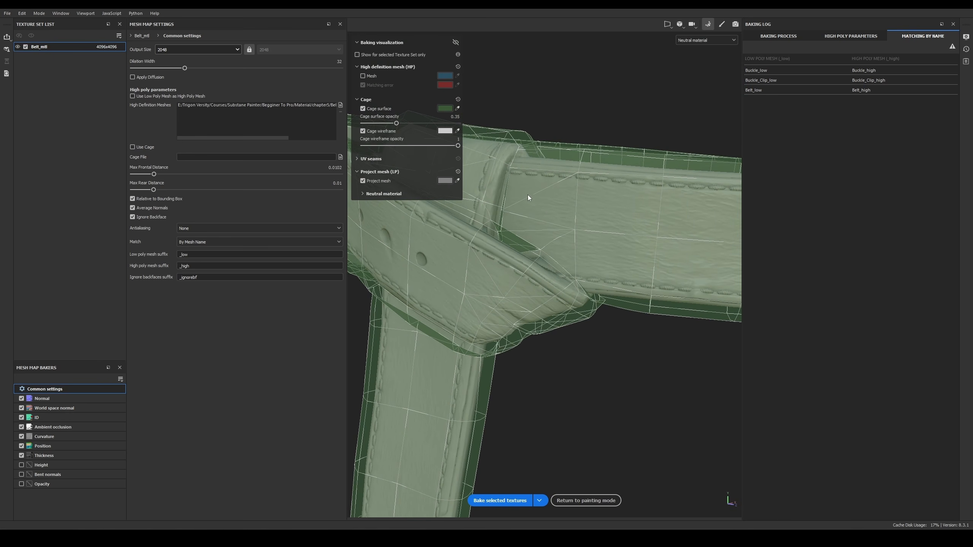
click(369, 76)
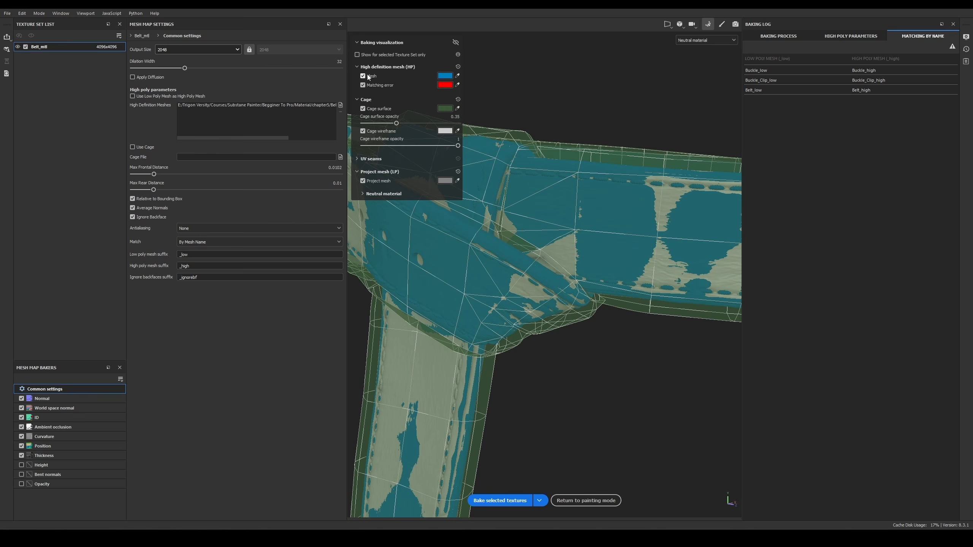
click(380, 180)
scroll(576, 268, up, 3)
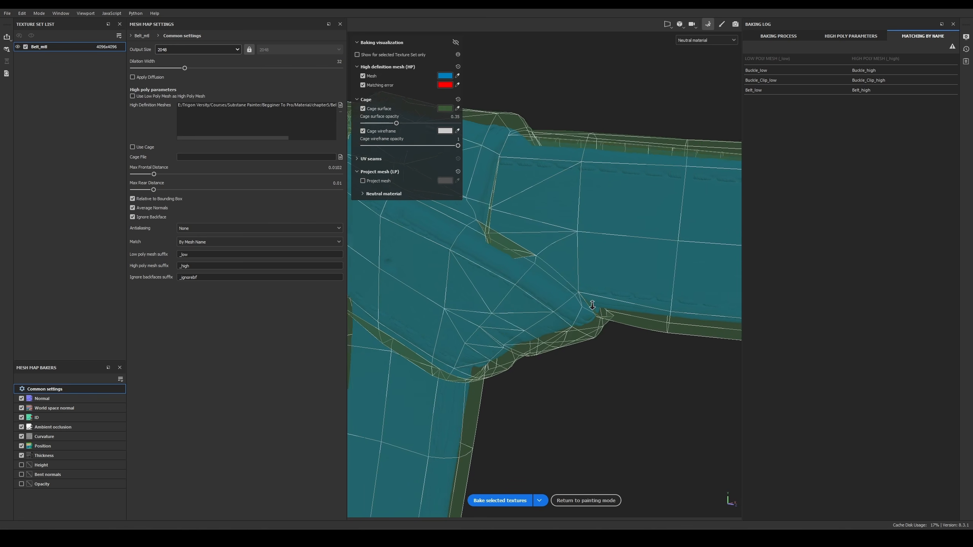
drag(397, 123, 423, 124)
alt+drag(535, 253, 581, 181)
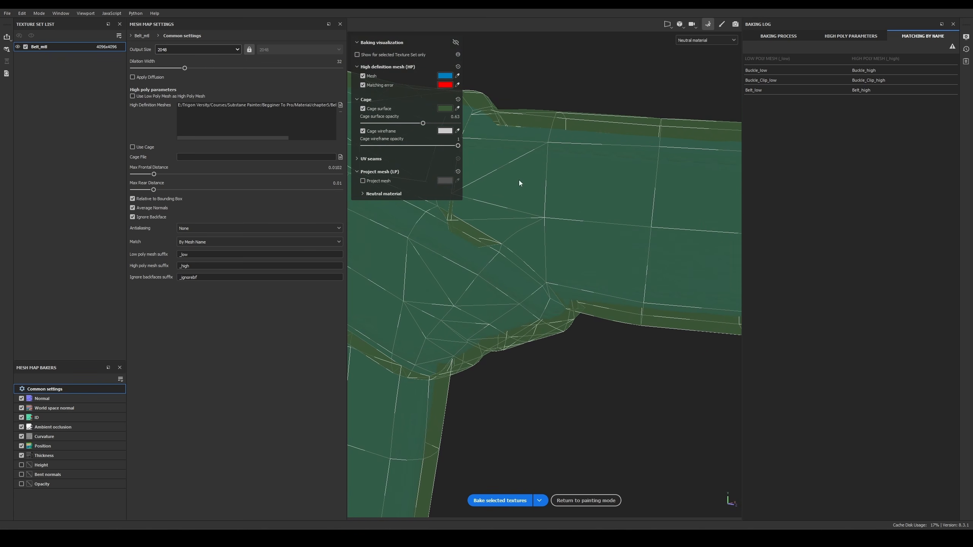
Step: Reduce Max Frontal Distance to 0.0009 and examine the matching errors around the strap fold
drag(154, 175, 140, 173)
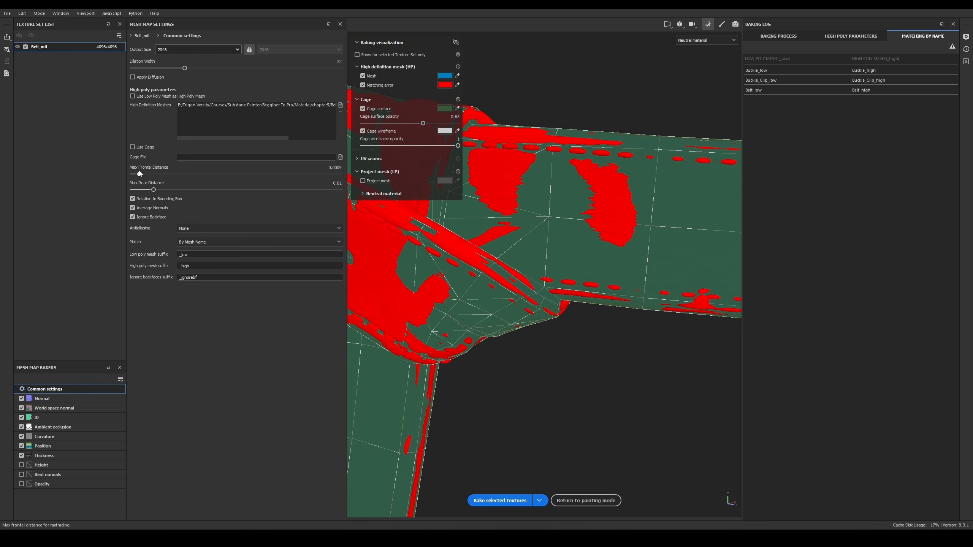
alt+middle_drag(439, 258, 556, 293)
scroll(499, 276, up, 1)
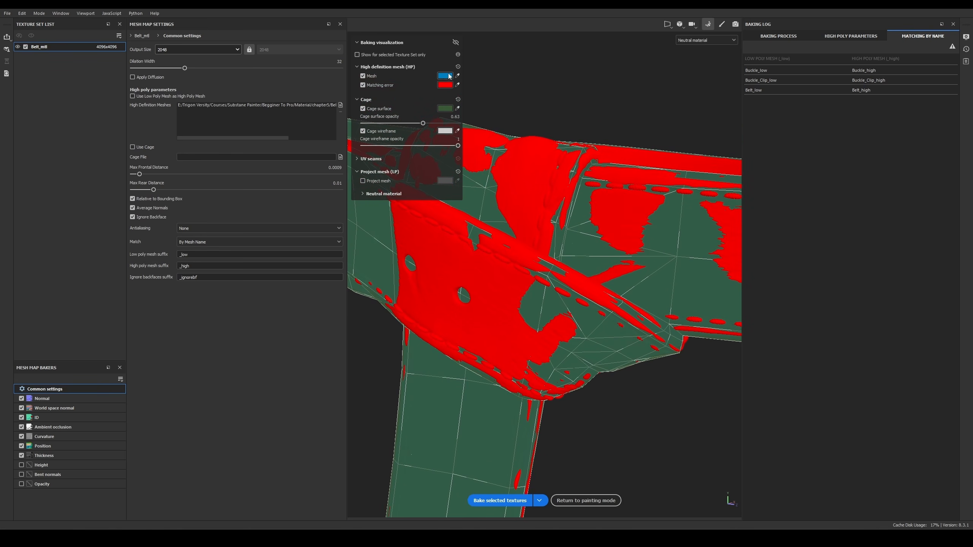
Step: Set Max Frontal Distance to 0.0078 and check the cage coverage around the strap fold
drag(139, 174, 151, 175)
alt+drag(606, 320, 581, 232)
alt+right_drag(581, 231, 598, 332)
alt+middle_drag(485, 221, 525, 209)
alt+right_drag(526, 209, 531, 214)
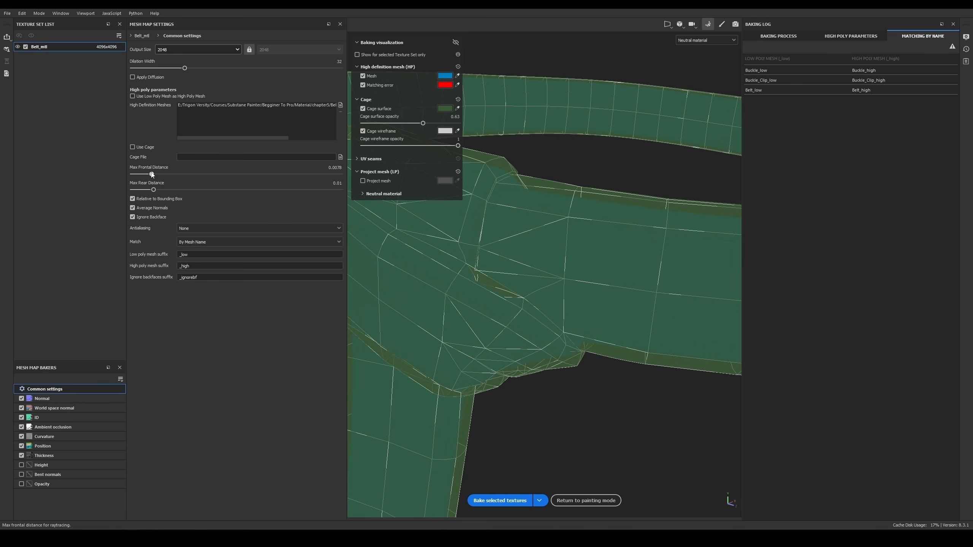
alt+drag(479, 307, 544, 279)
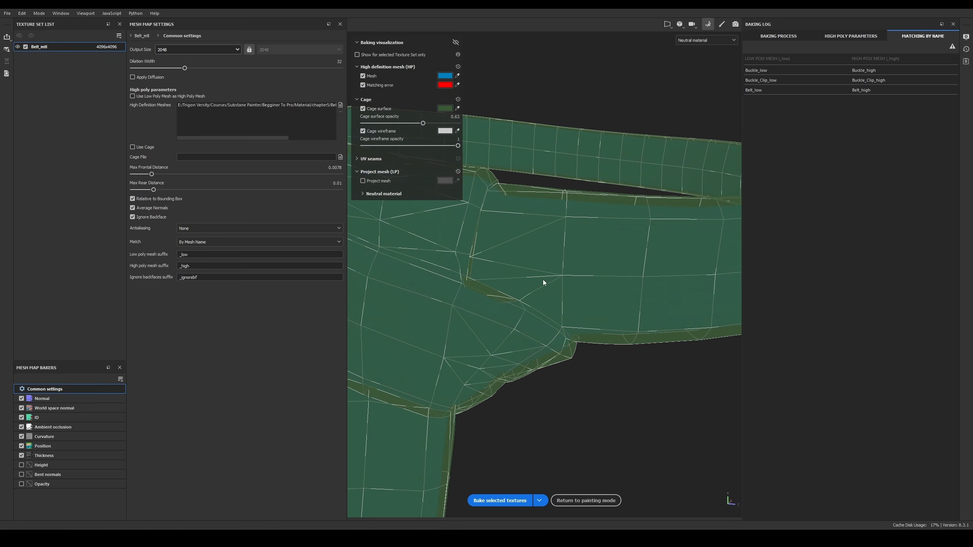
Step: Hide the cage surface, cage wireframe and high definition mesh
click(363, 108)
click(369, 131)
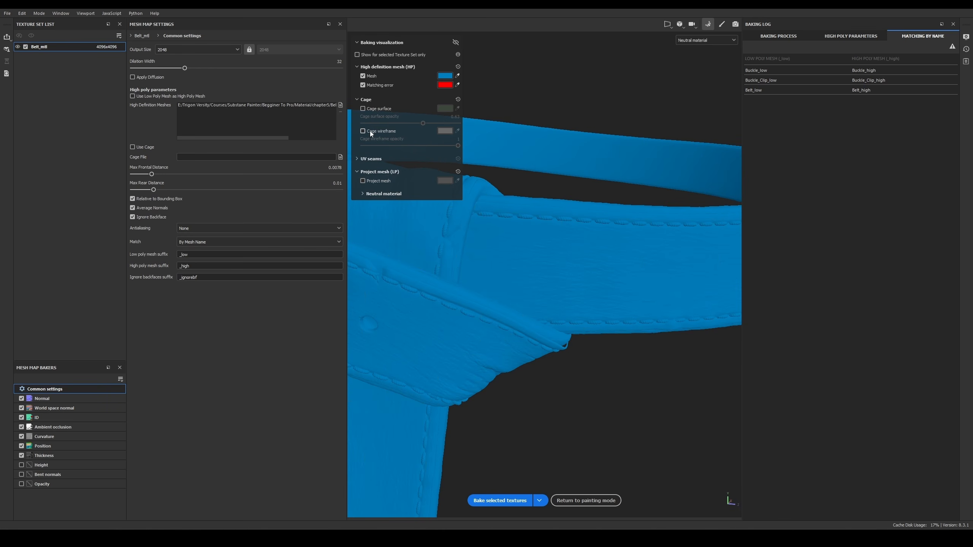
click(368, 76)
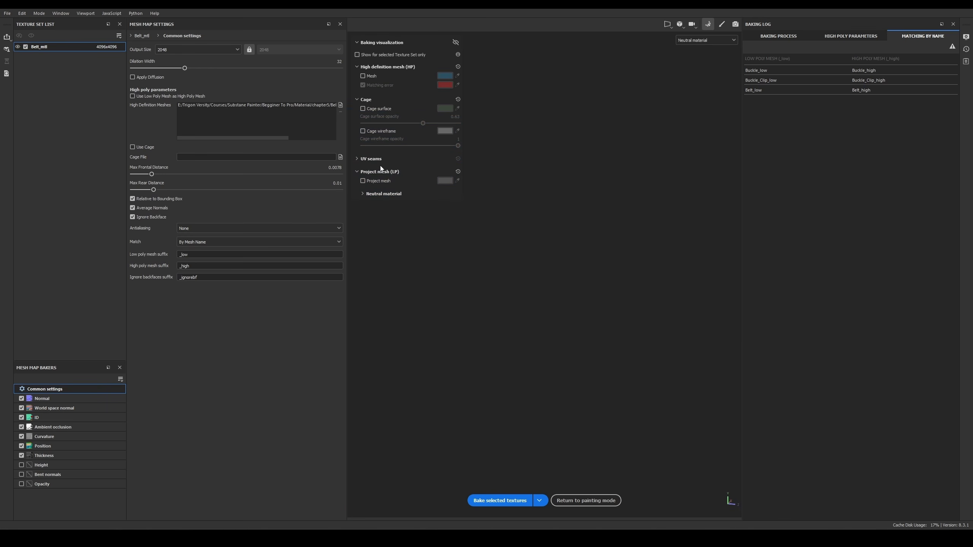
Step: Display the low-poly project mesh and bake the selected textures
click(365, 180)
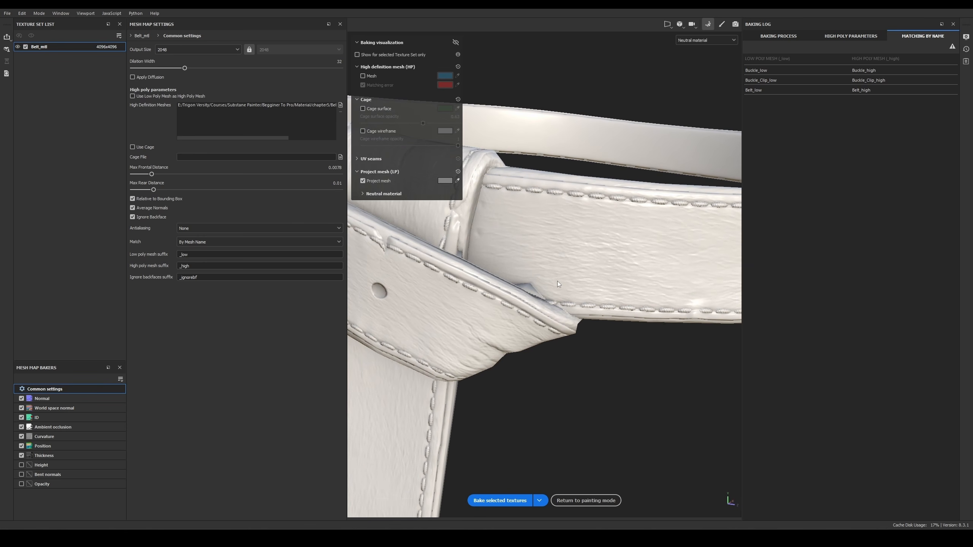
click(503, 502)
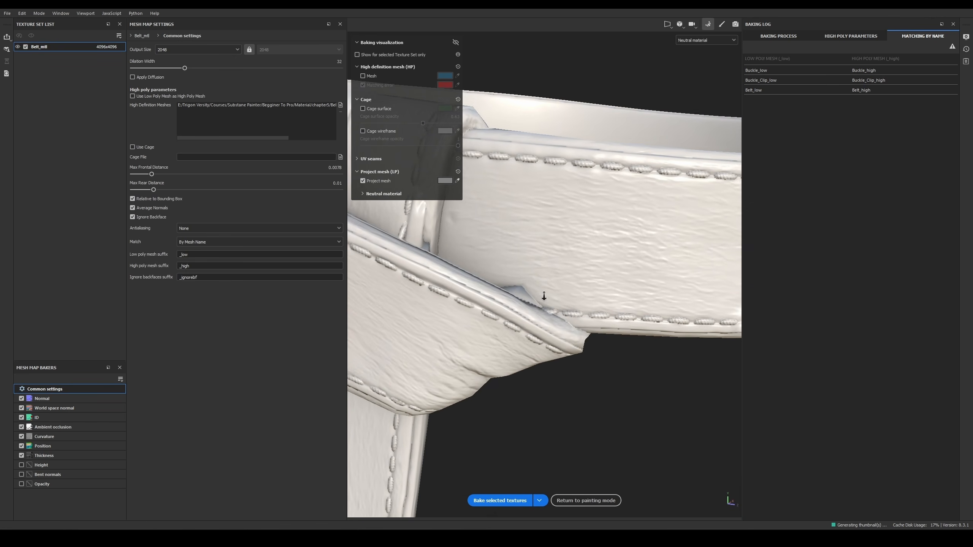
alt+drag(545, 297, 582, 263)
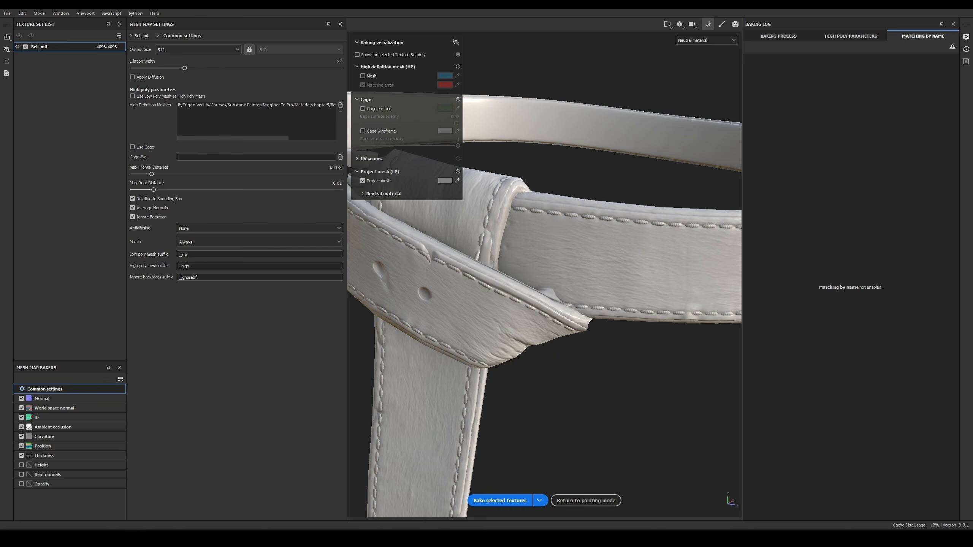
Step: Inspect the baked strap fold and compare it with the belt render scene in Marmoset Toolbag
scroll(585, 291, up, 3)
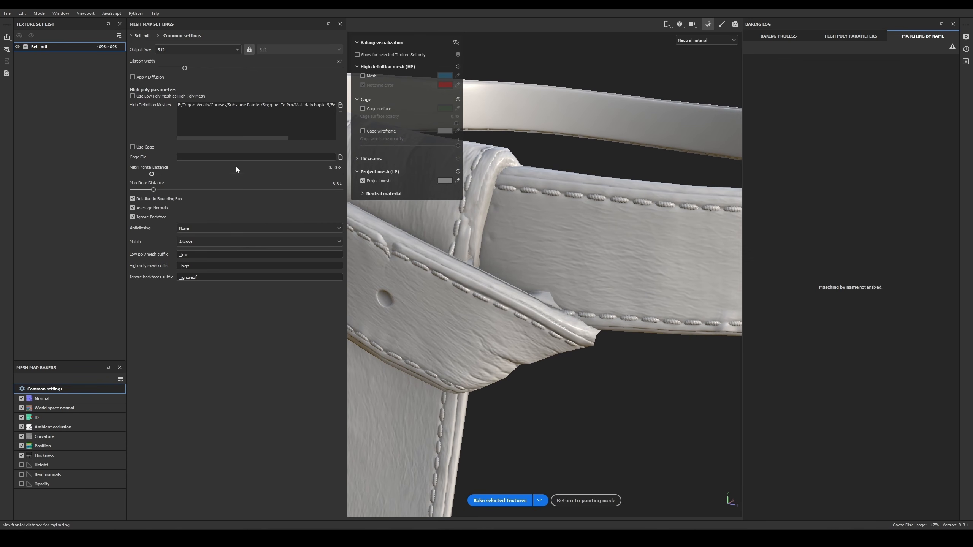
alt+drag(545, 277, 568, 303)
alt+right_drag(568, 303, 686, 414)
alt+drag(626, 316, 555, 284)
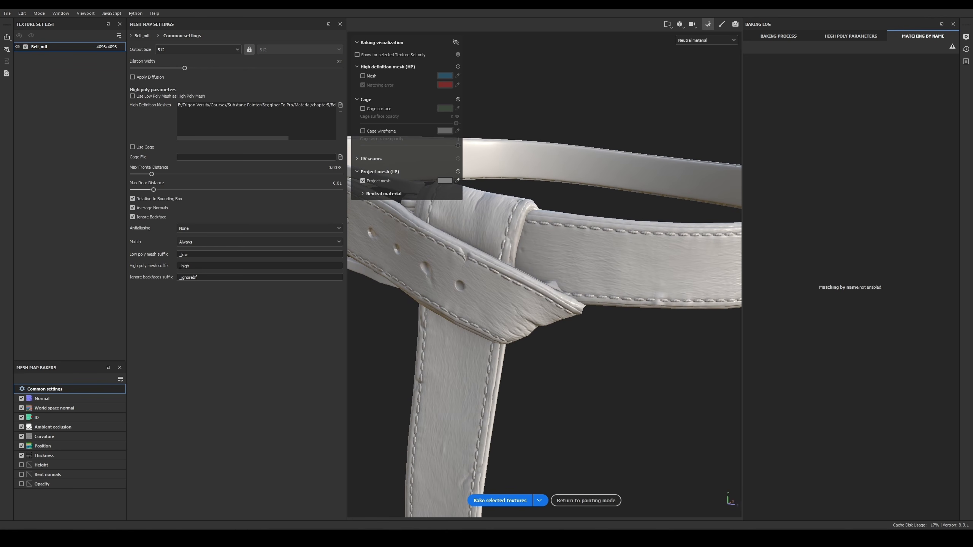
alt+middle_drag(557, 282, 548, 281)
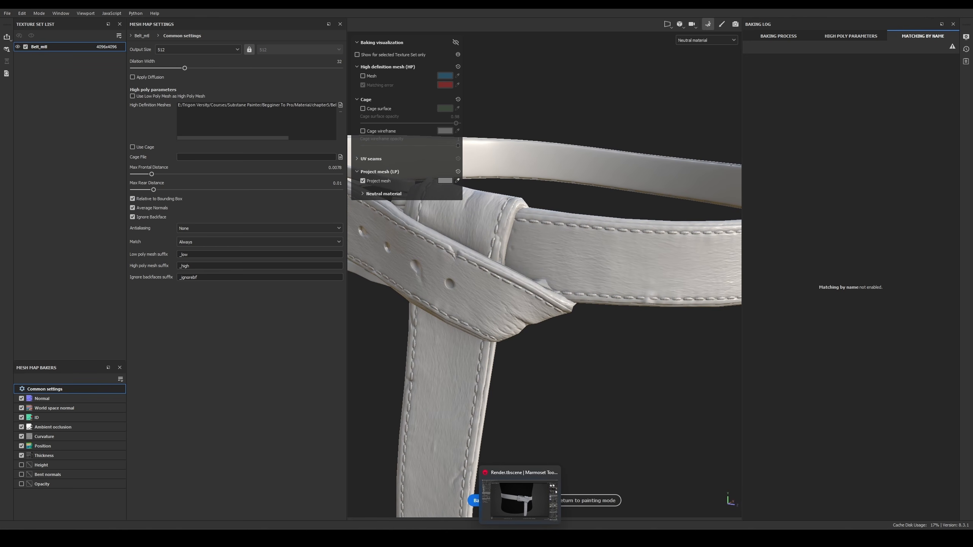
click(520, 538)
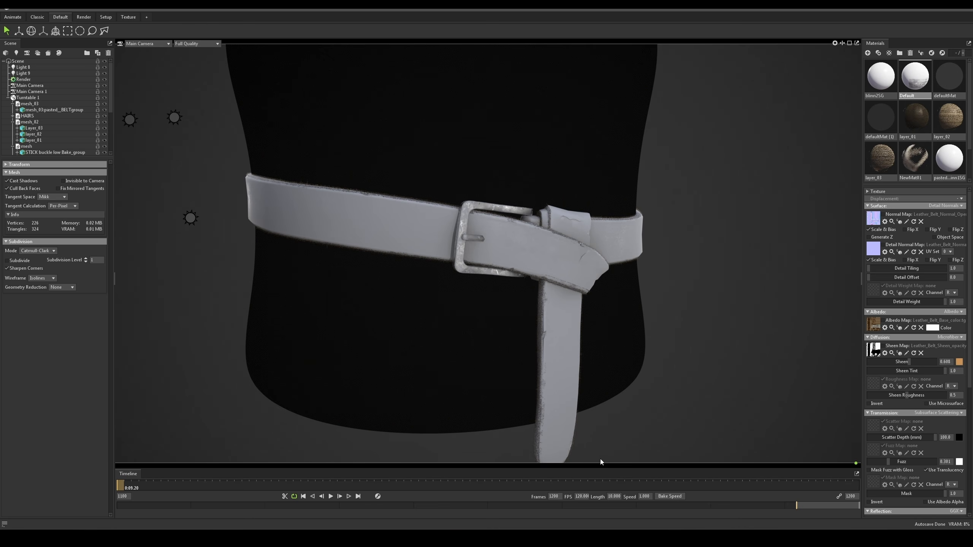
click(571, 538)
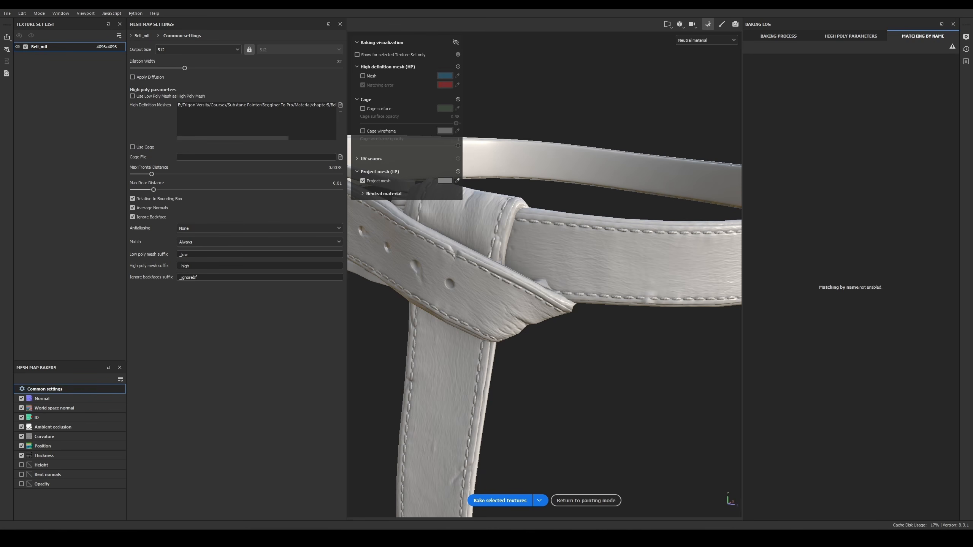
Step: Examine the baked belt from several angles, checking the strap fold, loop, holes and stitching for projection errors
alt+drag(698, 265, 550, 290)
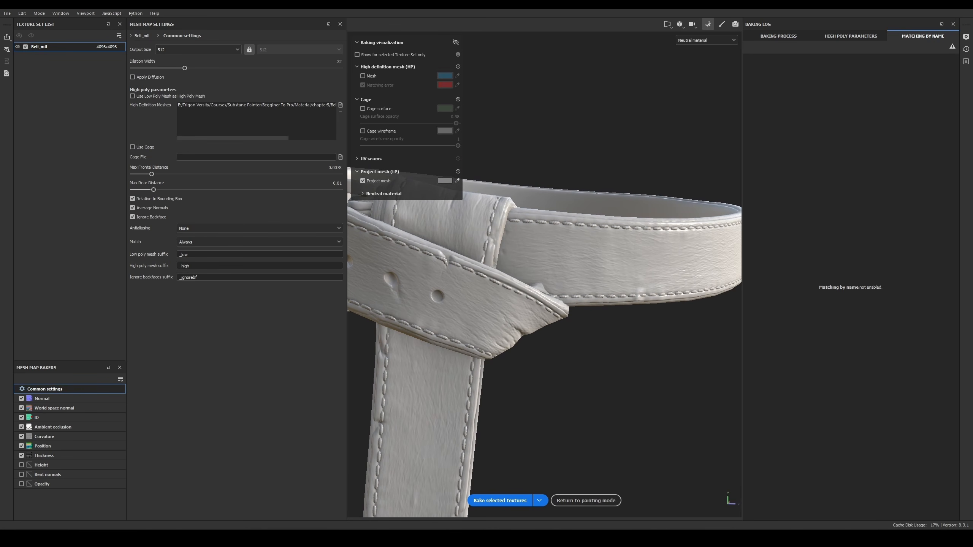
alt+drag(560, 259, 513, 264)
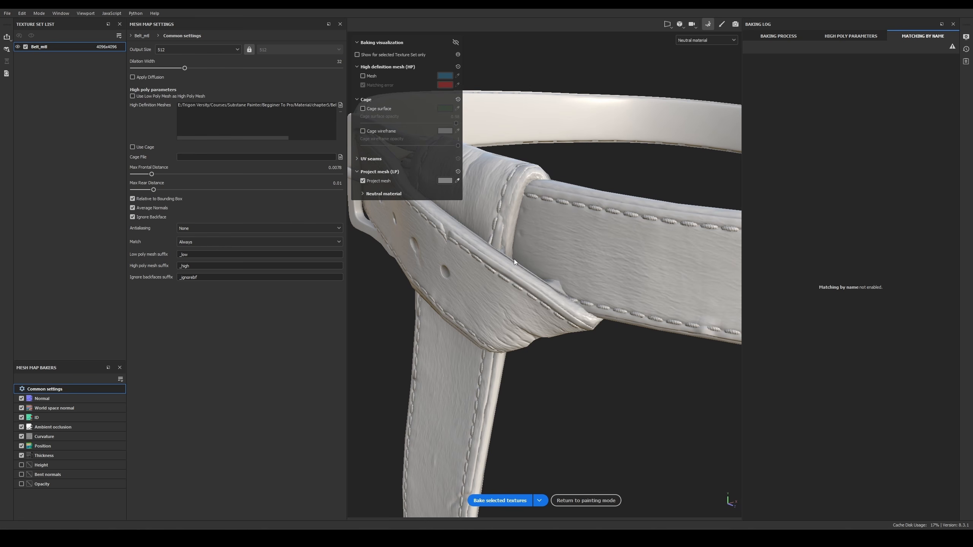
alt+drag(649, 301, 618, 265)
scroll(630, 294, down, 5)
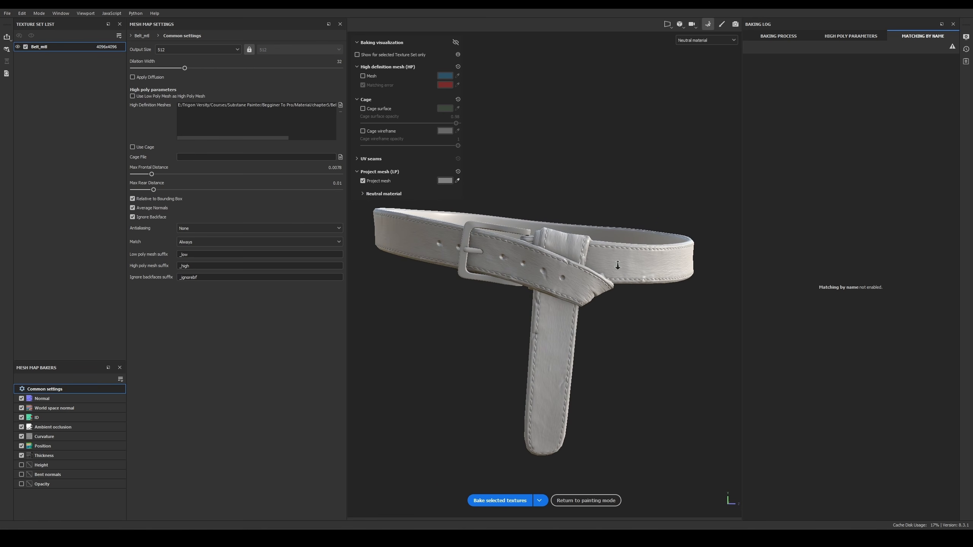
scroll(616, 249, up, 3)
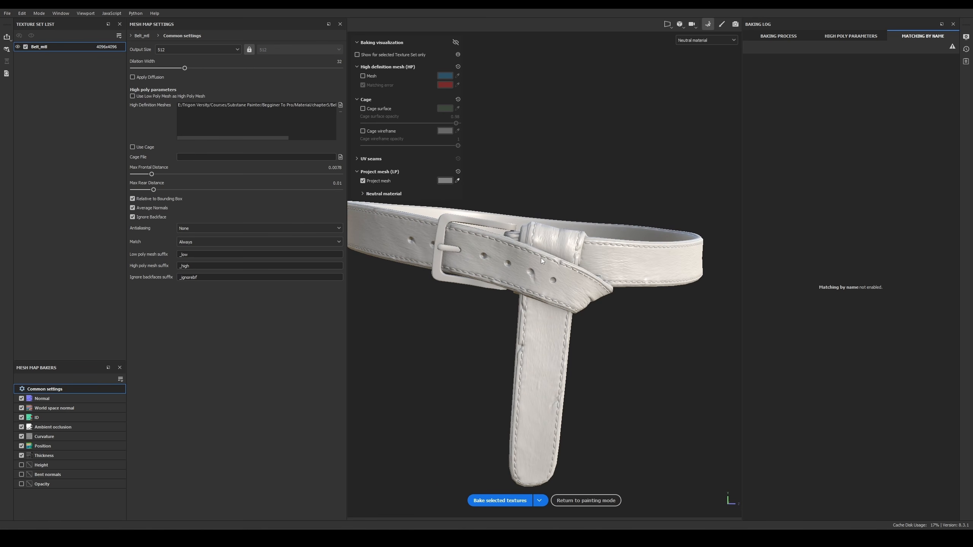
scroll(541, 246, up, 5)
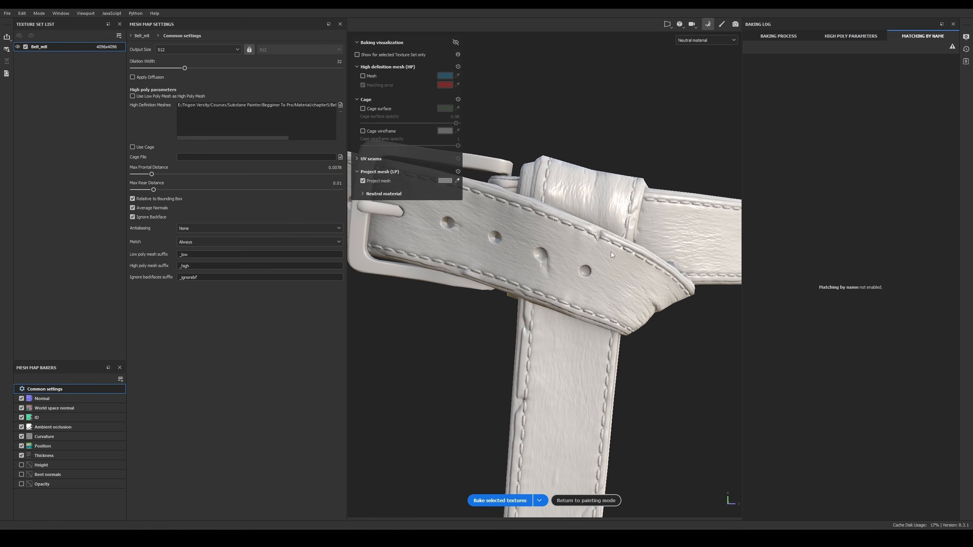
scroll(590, 321, up, 3)
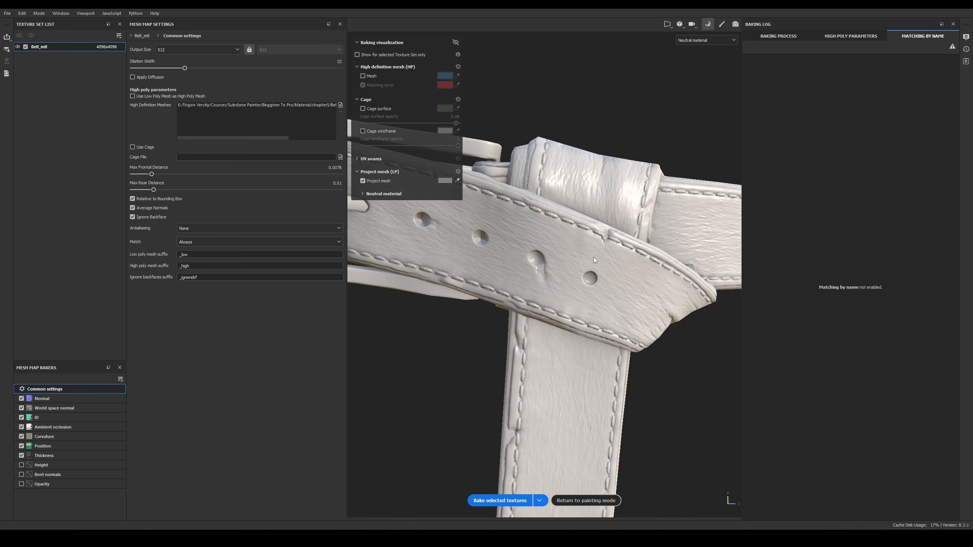
scroll(594, 260, up, 4)
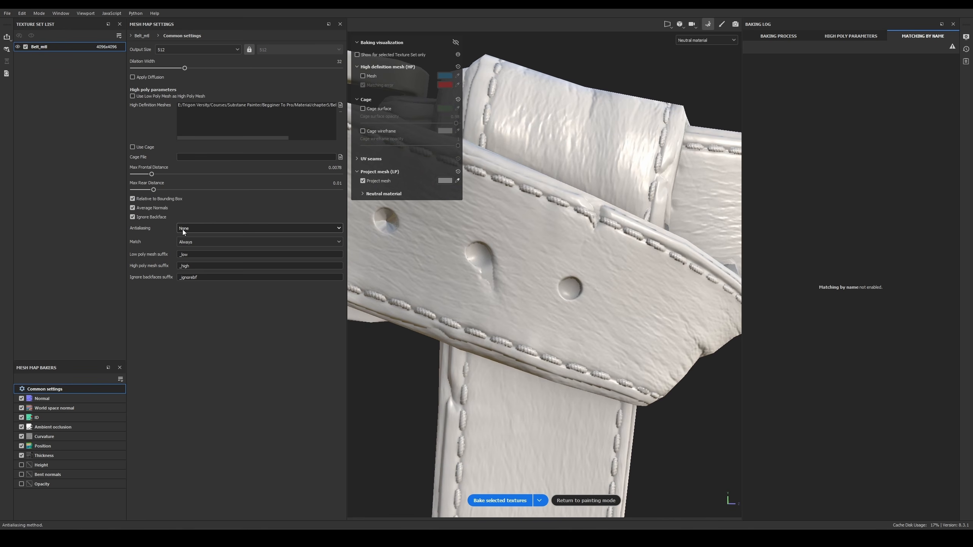
Step: Set the bake antialiasing to Supersampling 64x and check the jagged stitching near the belt holes up close
click(182, 230)
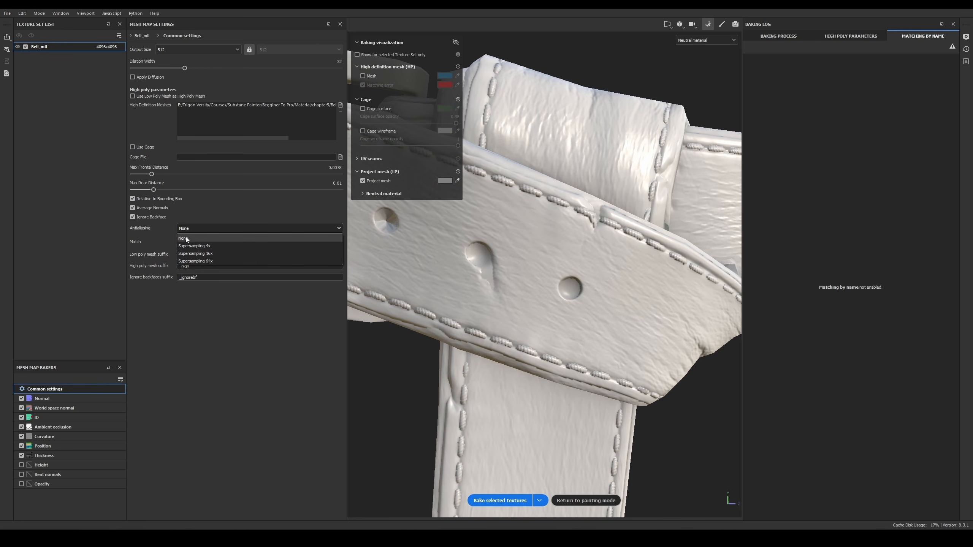
click(200, 260)
alt+drag(446, 244, 492, 324)
alt+right_drag(493, 324, 634, 402)
alt+right_drag(502, 246, 531, 234)
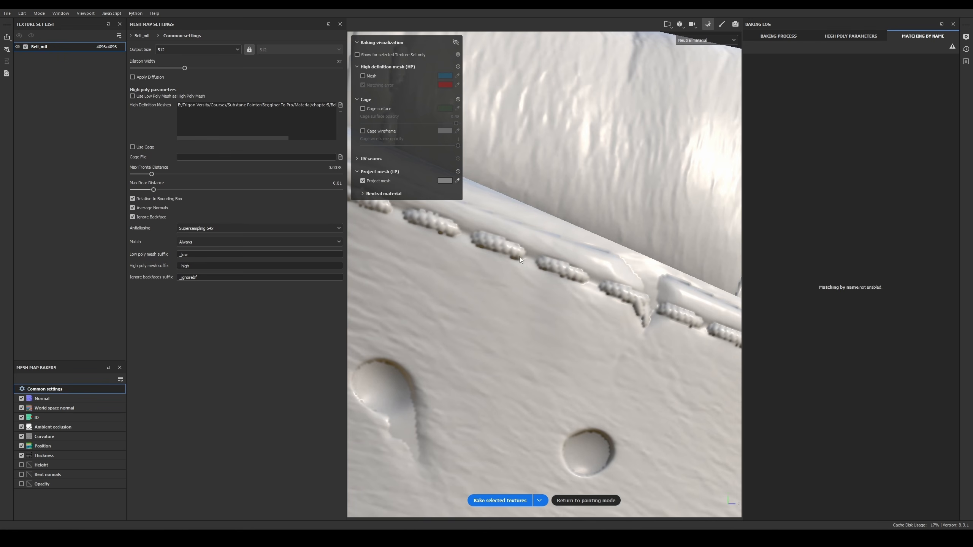
Step: Set the bake output size to 4096 and bake the selected textures
click(192, 50)
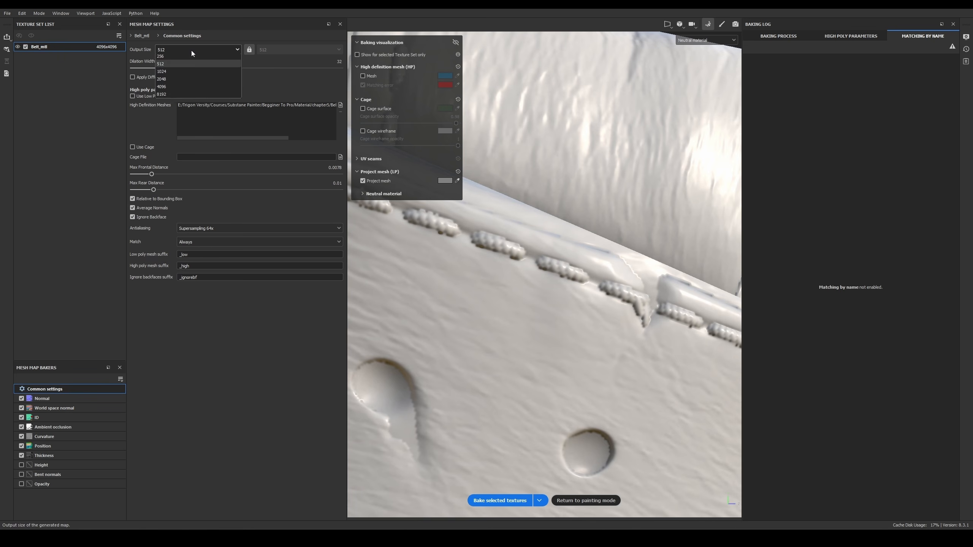
click(173, 111)
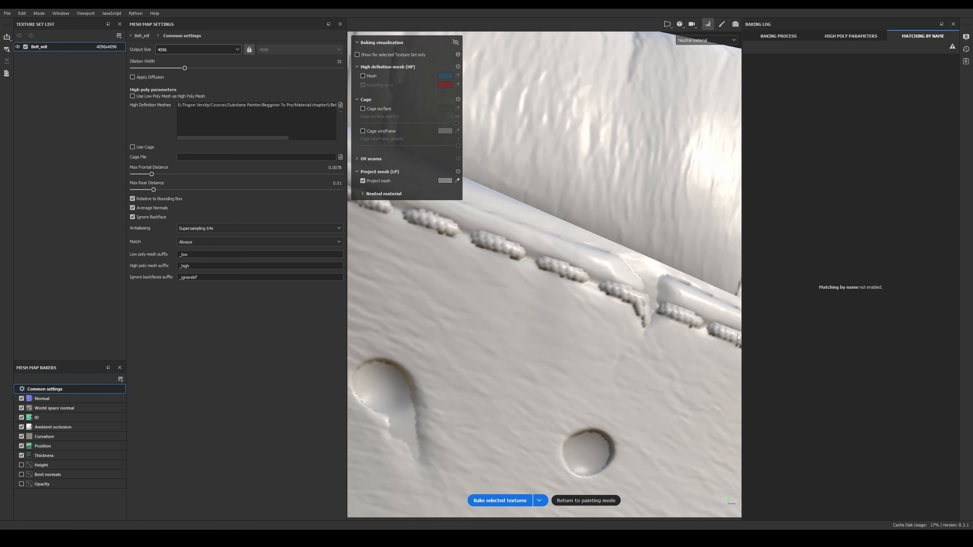
alt+right_drag(639, 338, 579, 284)
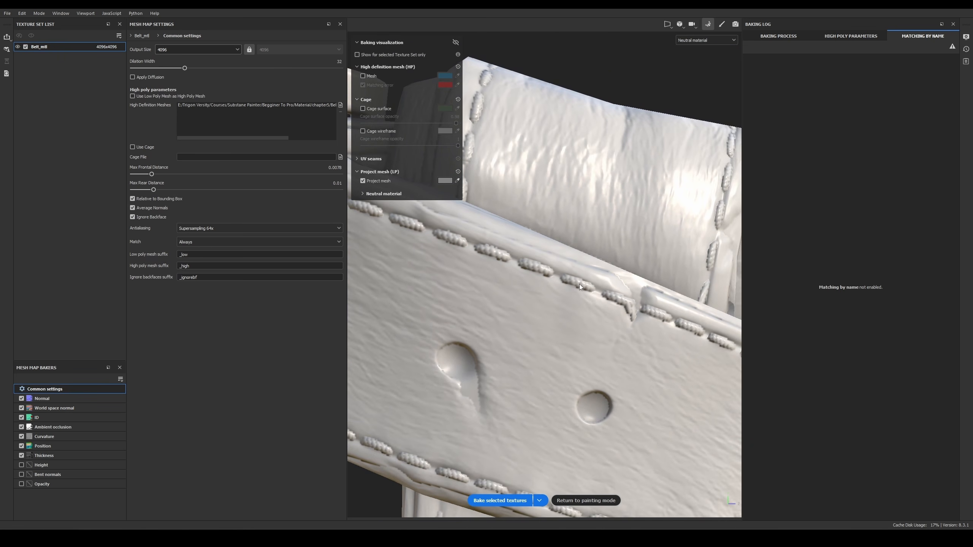
click(193, 50)
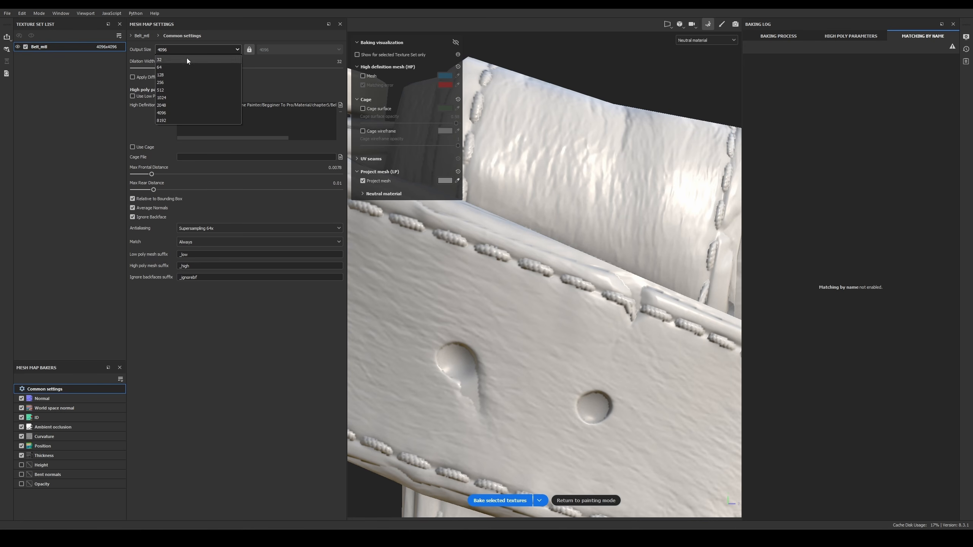
click(170, 106)
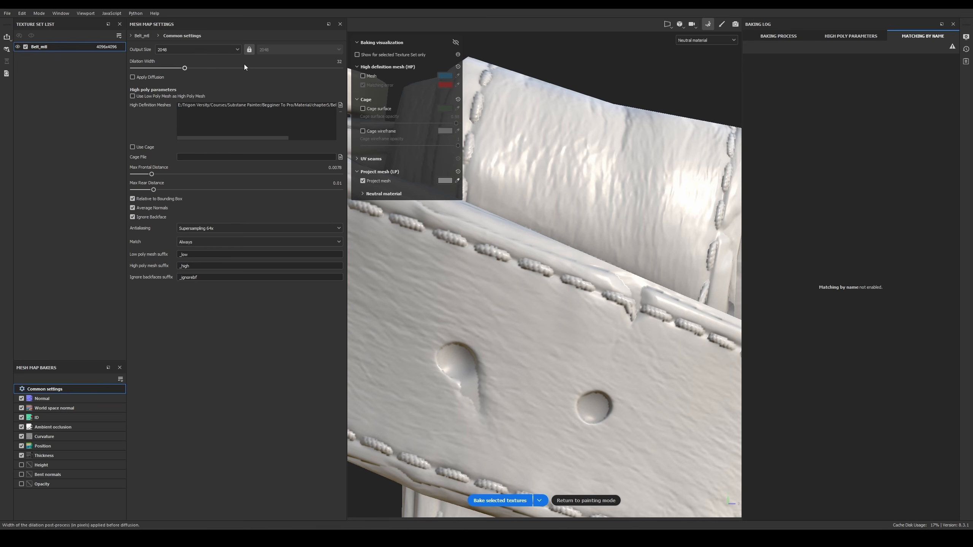
click(197, 49)
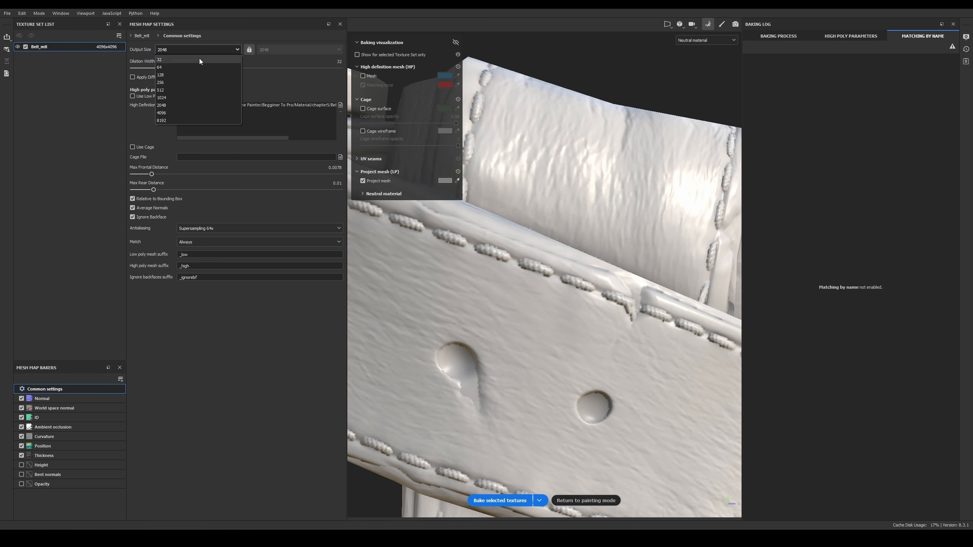
click(198, 114)
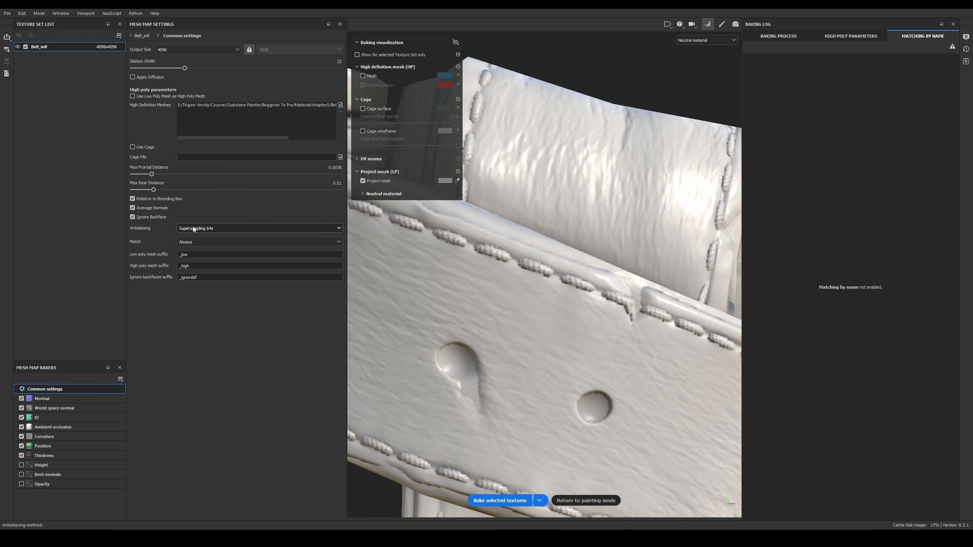
click(508, 501)
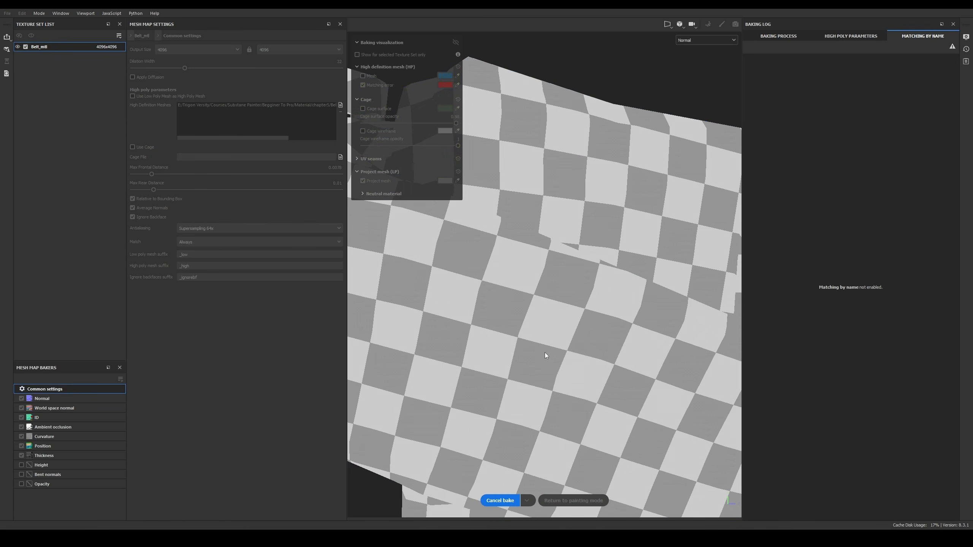
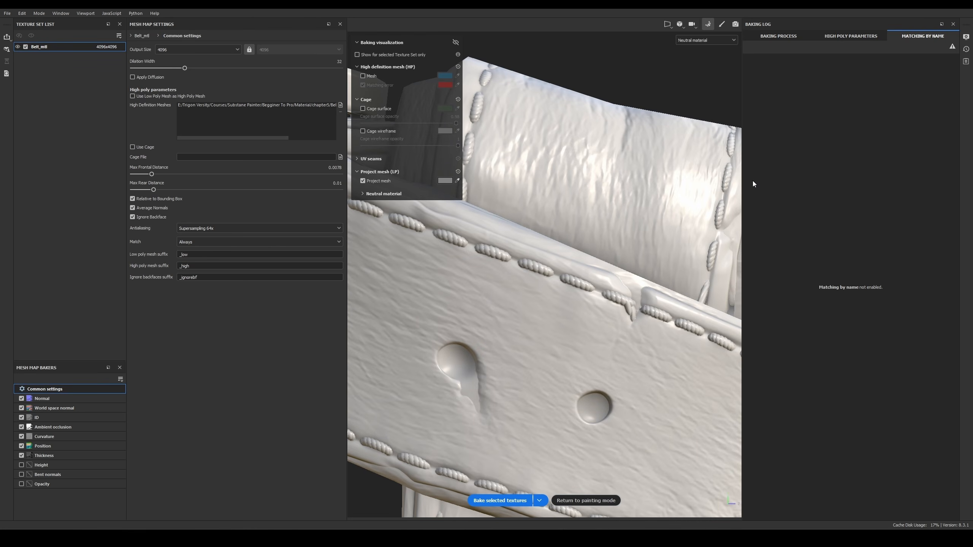
Step: Examine the stitching, holes and leather detail of the new bake near the belt loop
scroll(561, 272, up, 6)
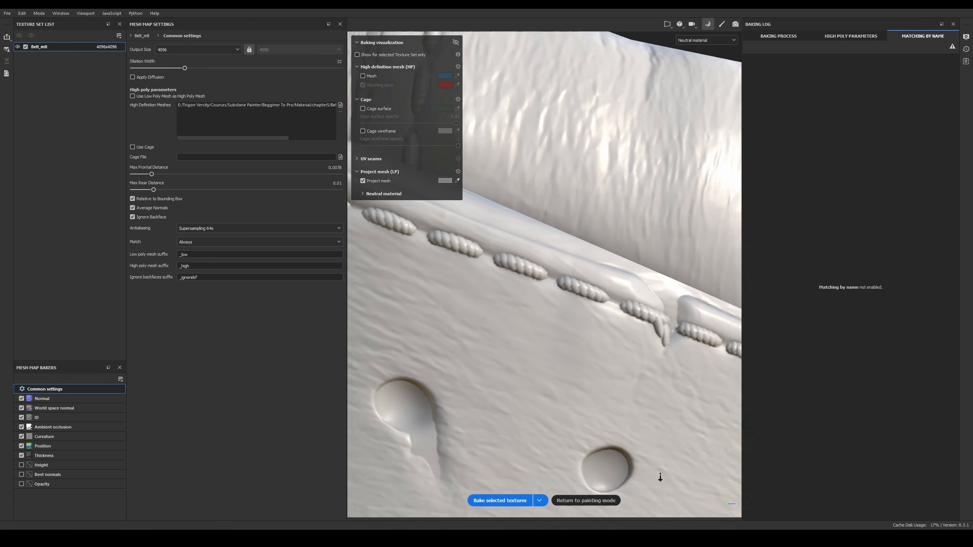
scroll(578, 280, down, 5)
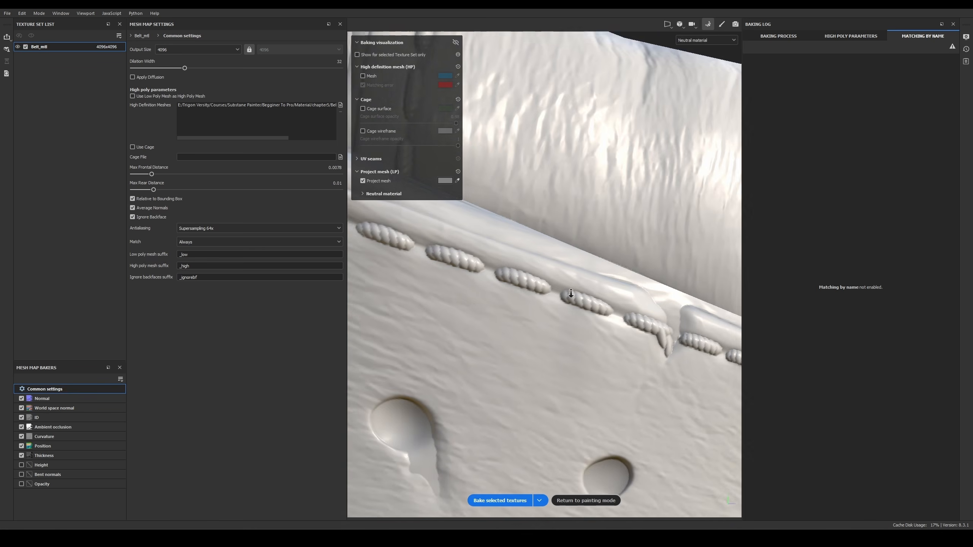
alt+middle_drag(567, 347, 552, 301)
scroll(575, 307, down, 2)
alt+drag(590, 310, 576, 307)
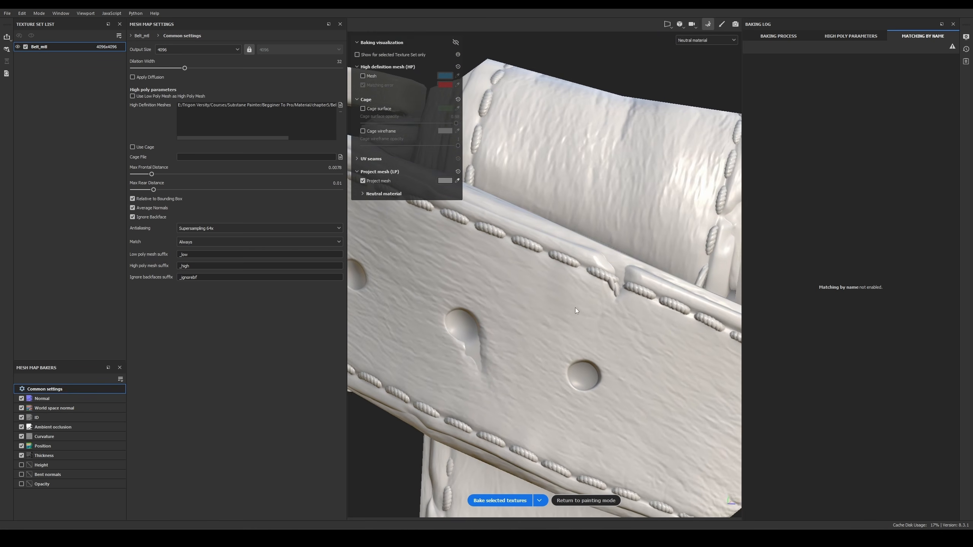
alt+right_drag(576, 308, 632, 263)
alt+drag(632, 263, 571, 303)
alt+right_drag(571, 303, 563, 348)
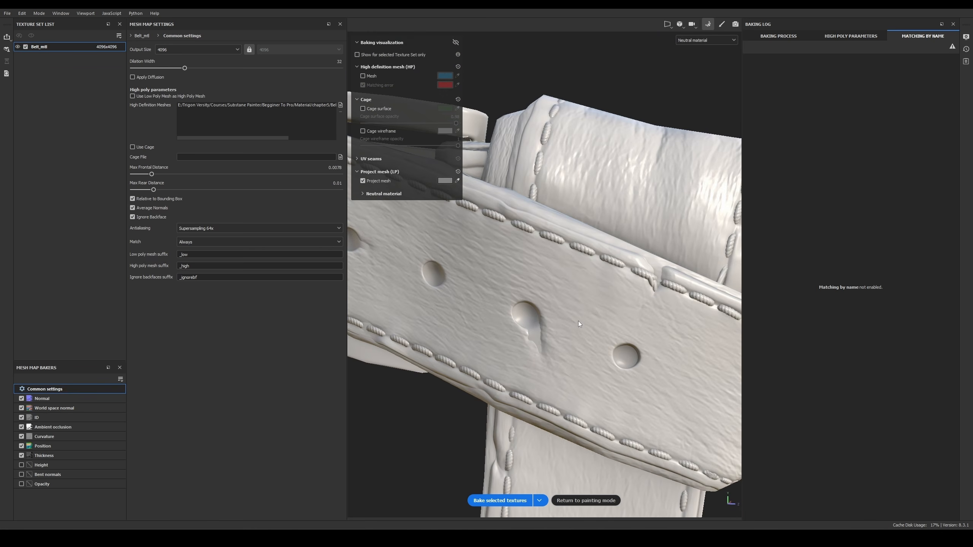
Step: Cycle through the baked mesh maps on the belt, including ambient occlusion, thickness and world space normal
key(b)
key(b)
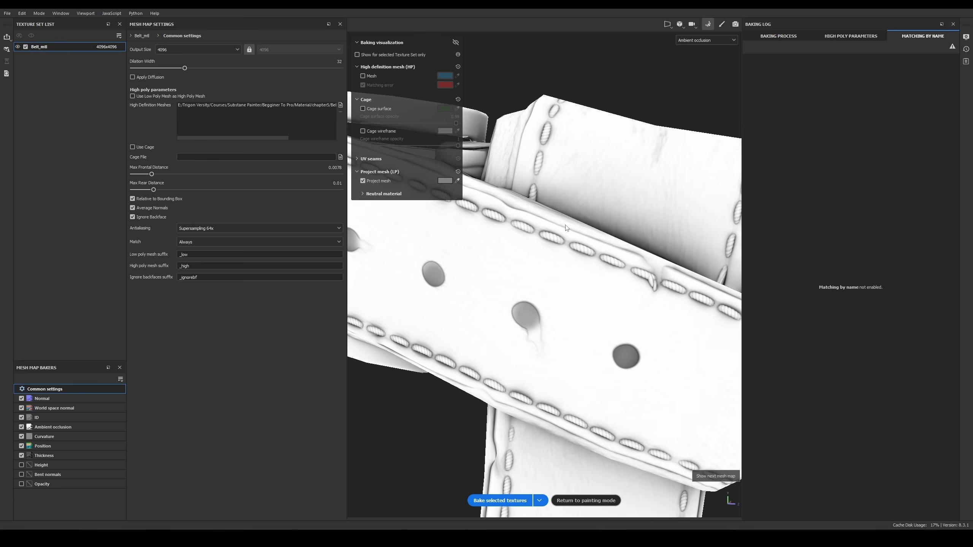
scroll(565, 225, up, 3)
key(b)
key(b)
key(b)
key(b)
key(b)
key(b)
key(b)
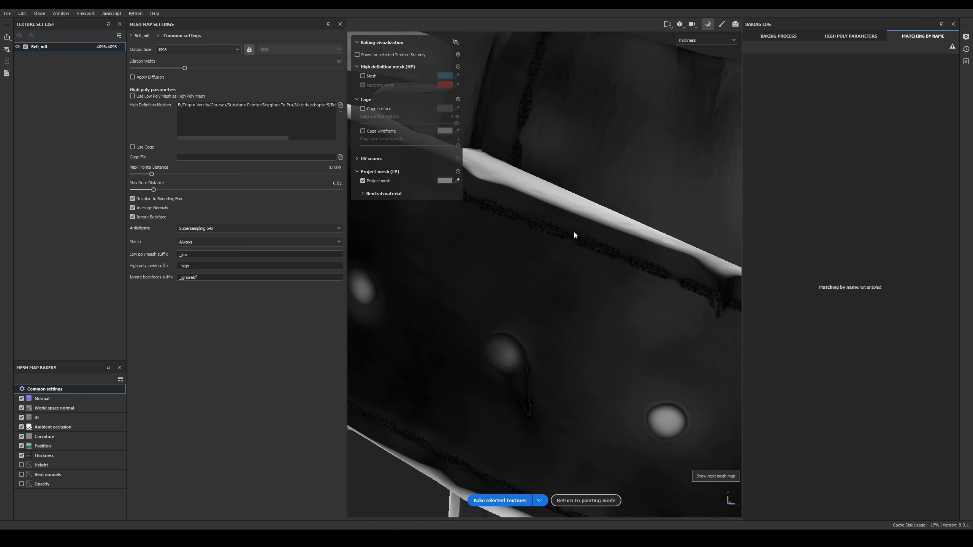
key(b)
key(b)
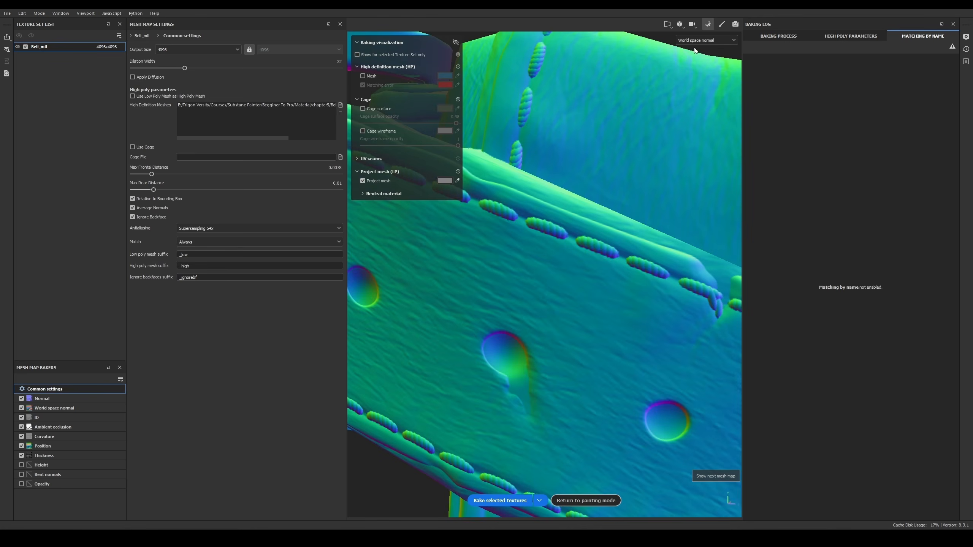
Step: Set the ID map baker's color source to Vertex Color
click(48, 418)
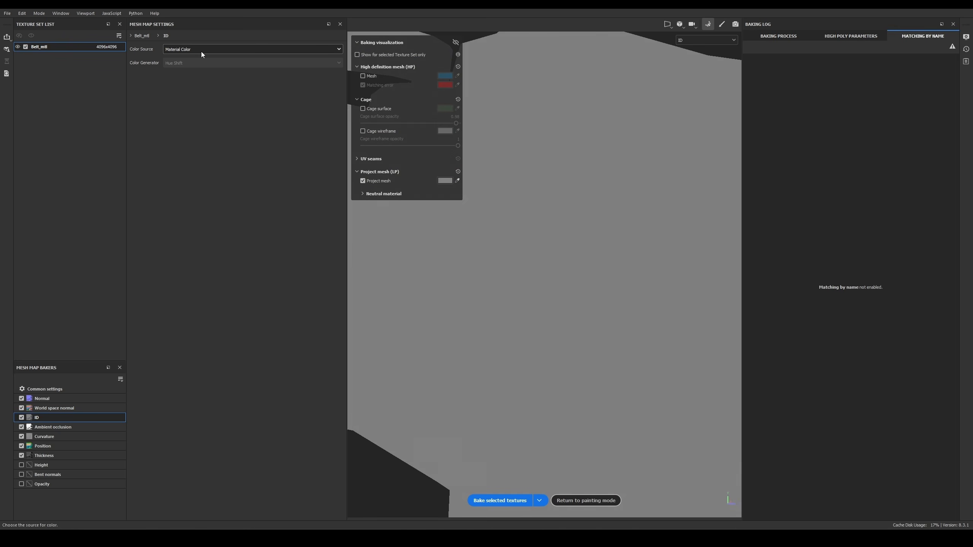
click(200, 51)
click(190, 59)
alt+drag(482, 306, 520, 272)
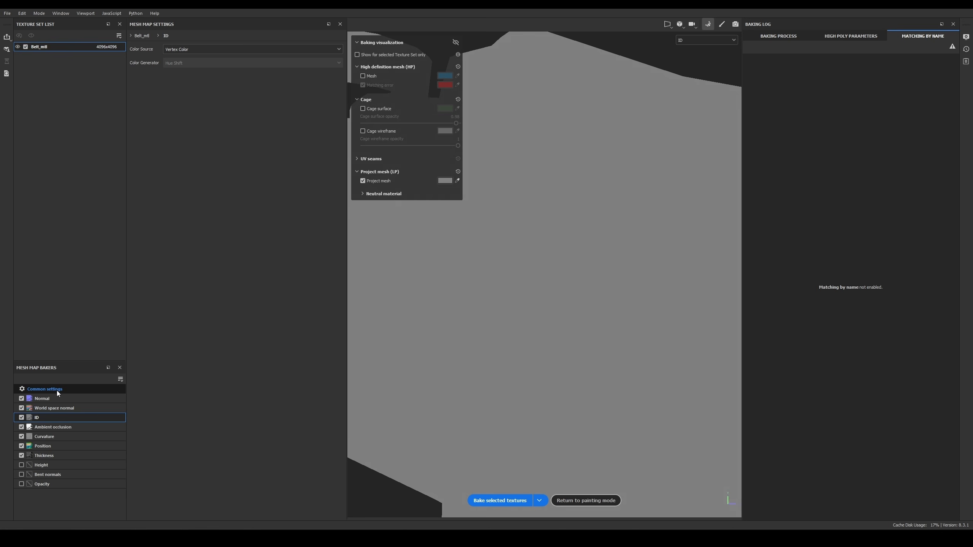
Step: Deselect the normal, world space normal, ambient occlusion, curvature, position and thickness bakers, leaving only the ID map selected
click(22, 408)
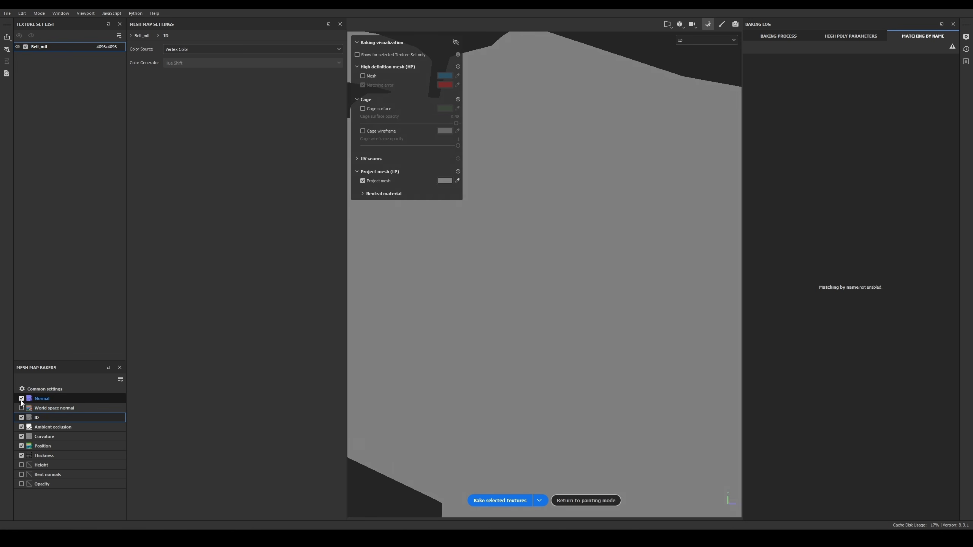
click(21, 399)
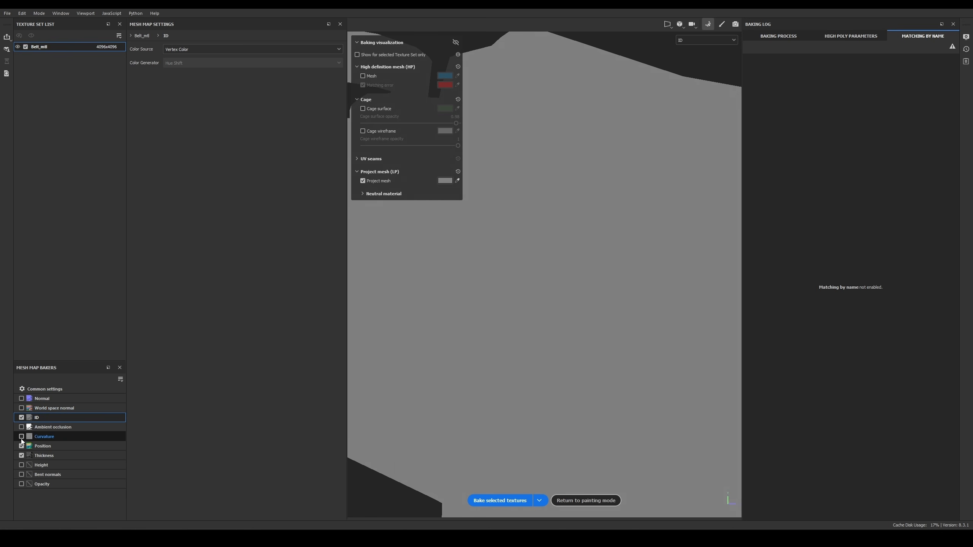
click(21, 446)
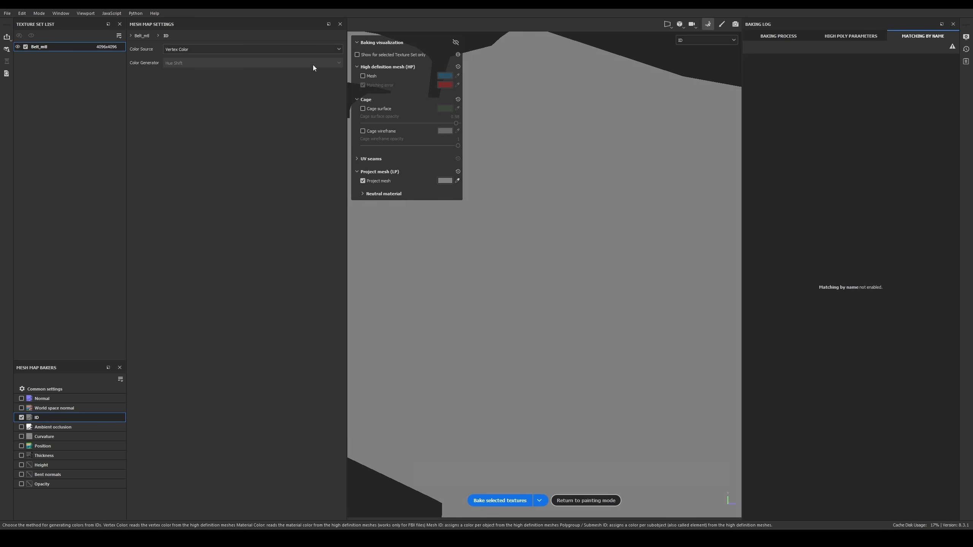
Step: Set antialiasing to None in the common bake settings and bake the ID map
click(67, 390)
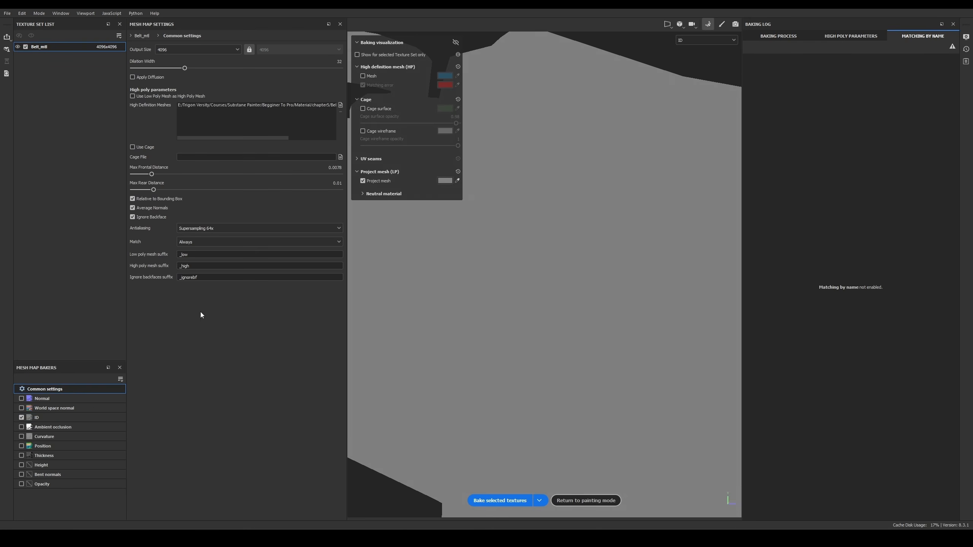
click(213, 229)
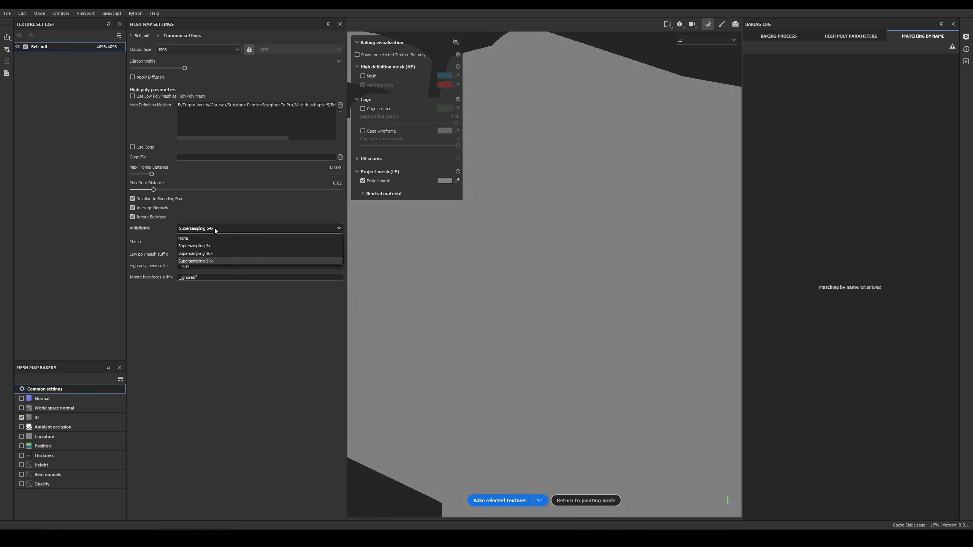
click(196, 238)
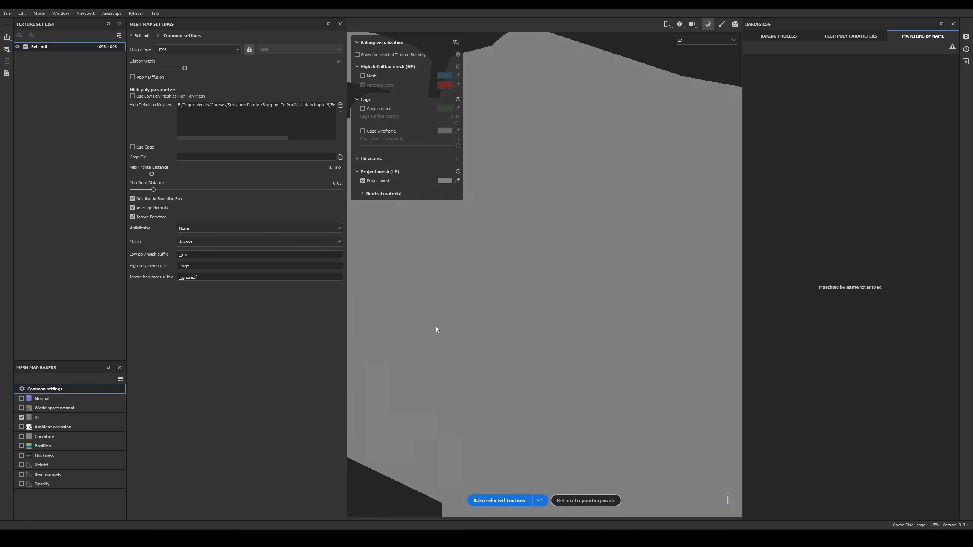
click(506, 501)
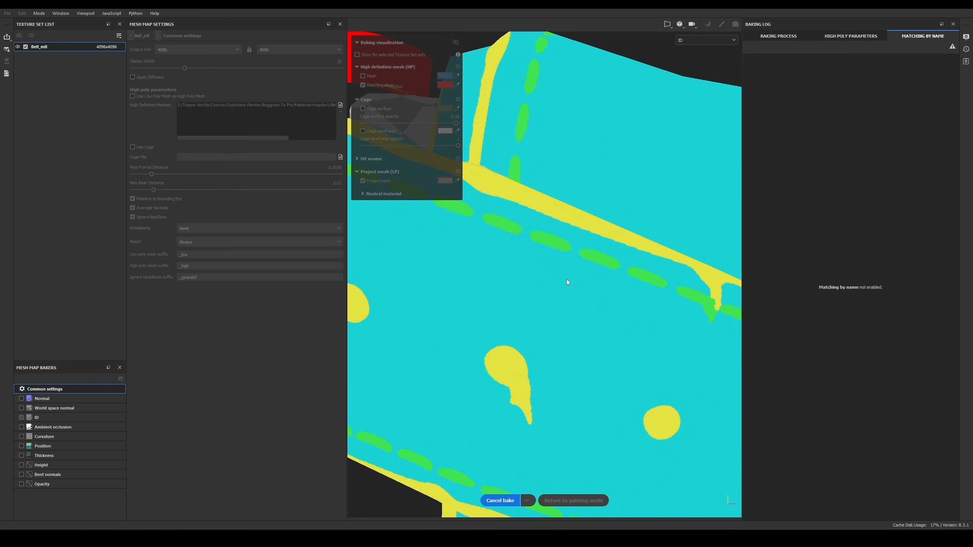
Step: Examine the baked ID colors on the belt's stitching, holes and edges, and switch back to the material view
scroll(605, 264, down, 5)
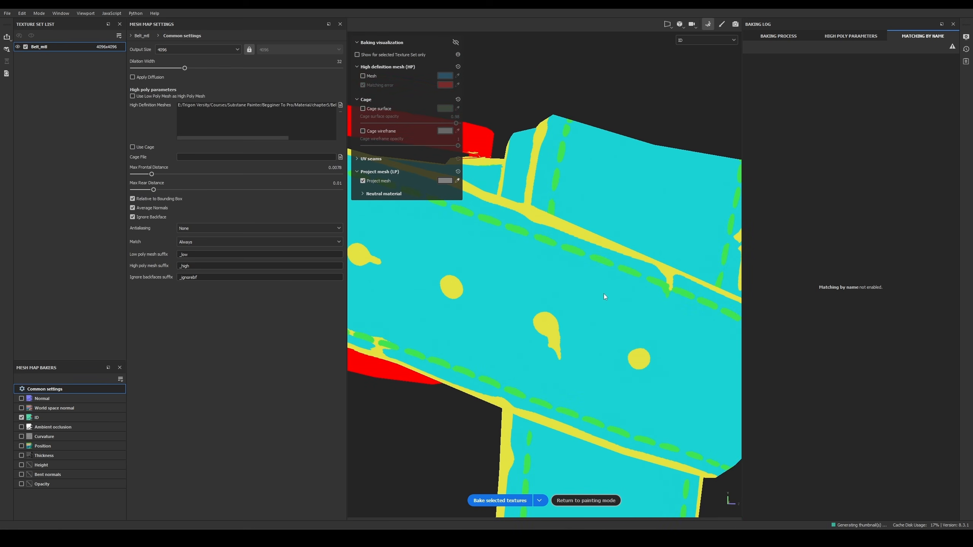
scroll(602, 292, down, 6)
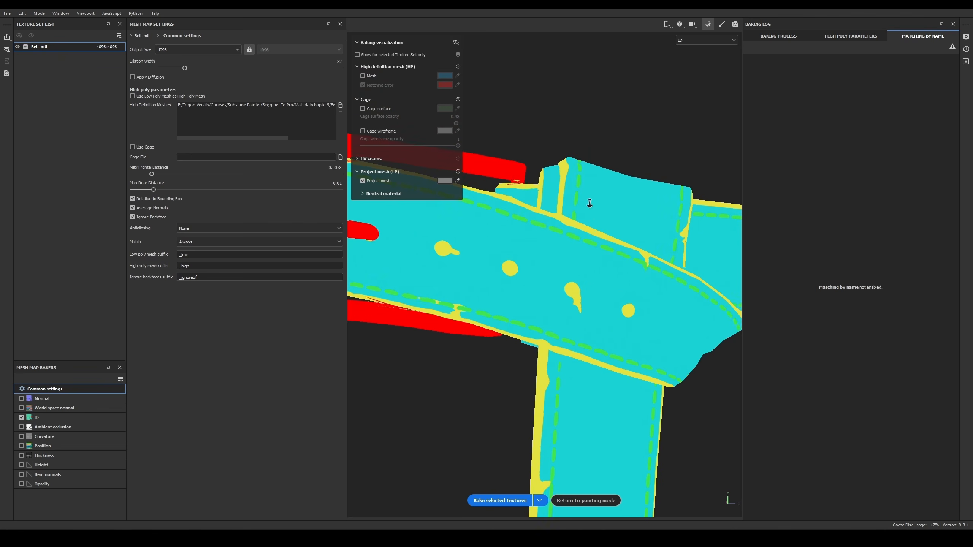
alt+drag(643, 218, 628, 262)
key(m)
scroll(627, 262, down, 6)
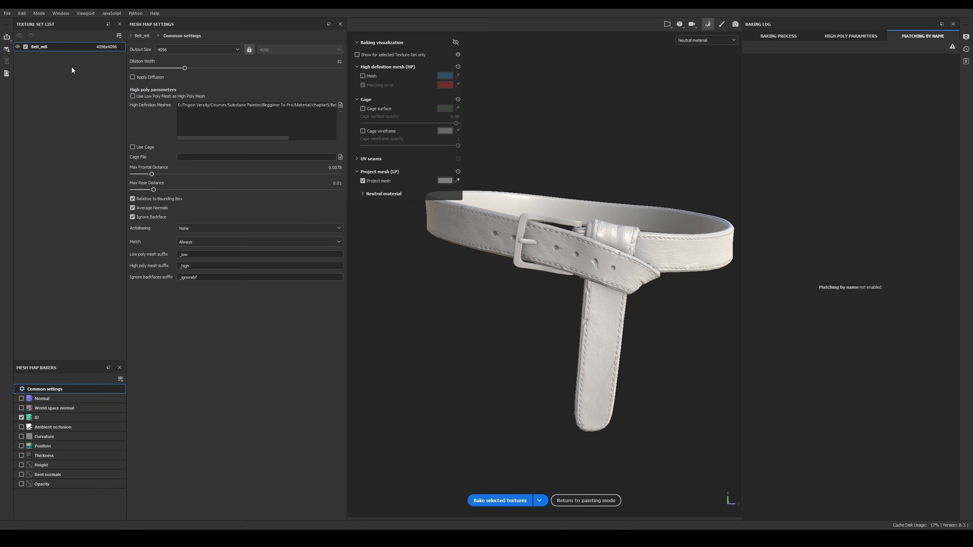
Step: Save the project and frame the whole belt
click(7, 13)
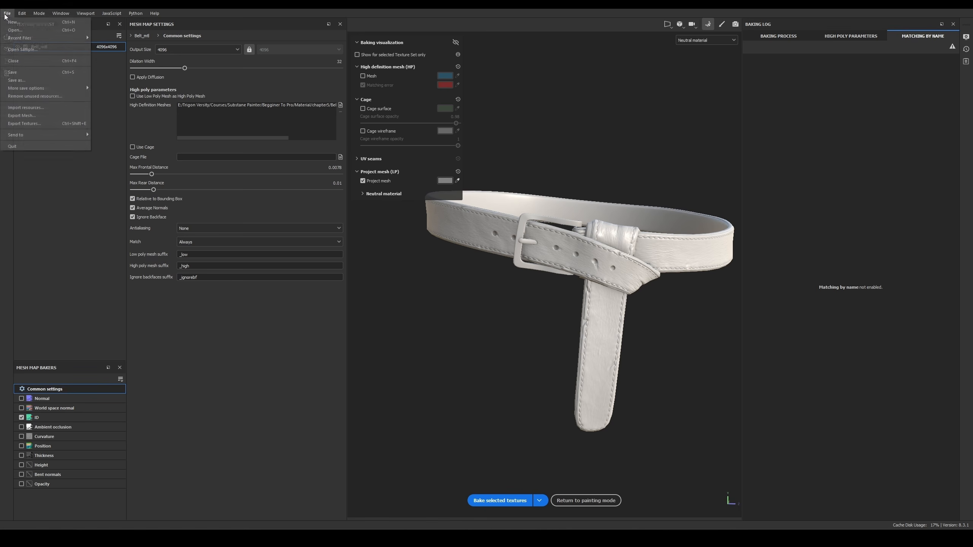
click(31, 73)
alt+right_drag(654, 250, 689, 211)
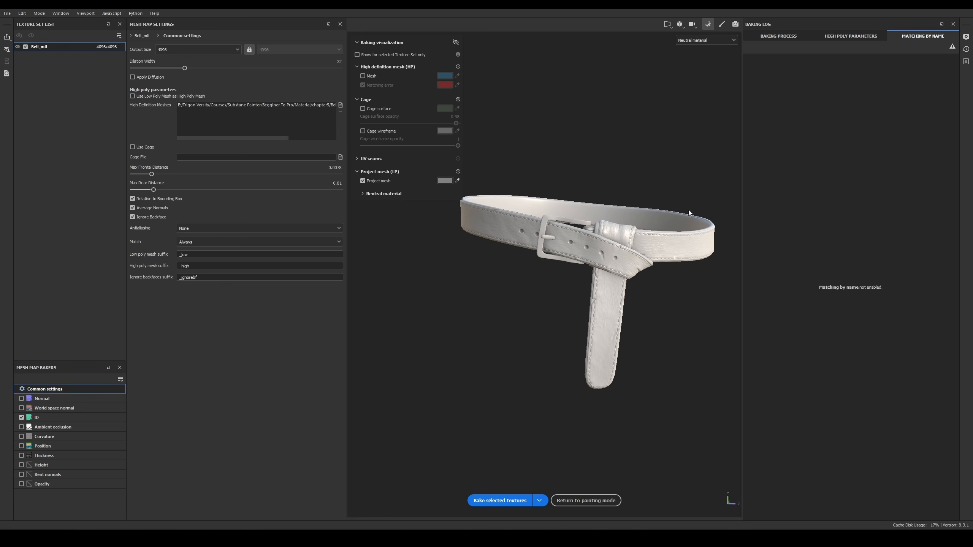
alt+drag(572, 317, 615, 322)
alt+right_drag(616, 261, 654, 266)
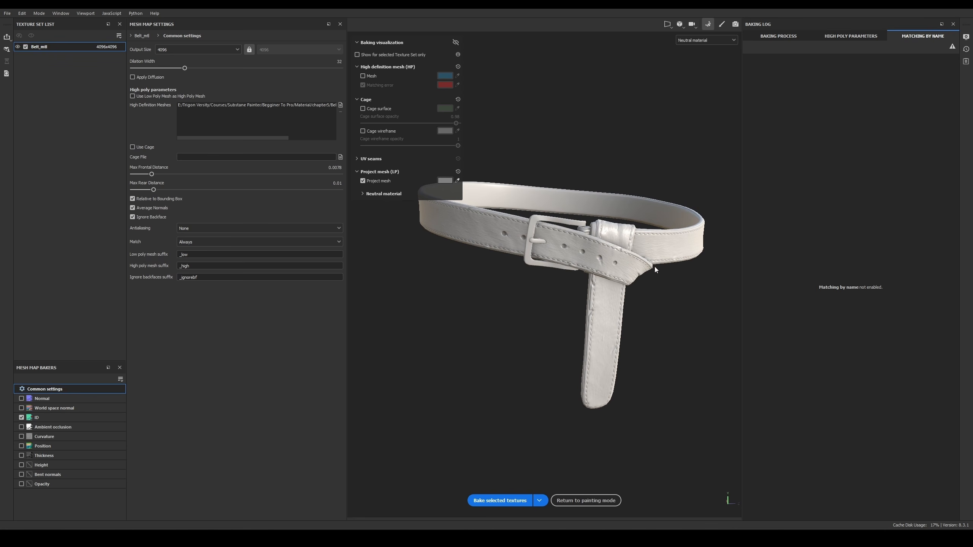
alt+drag(589, 214, 590, 219)
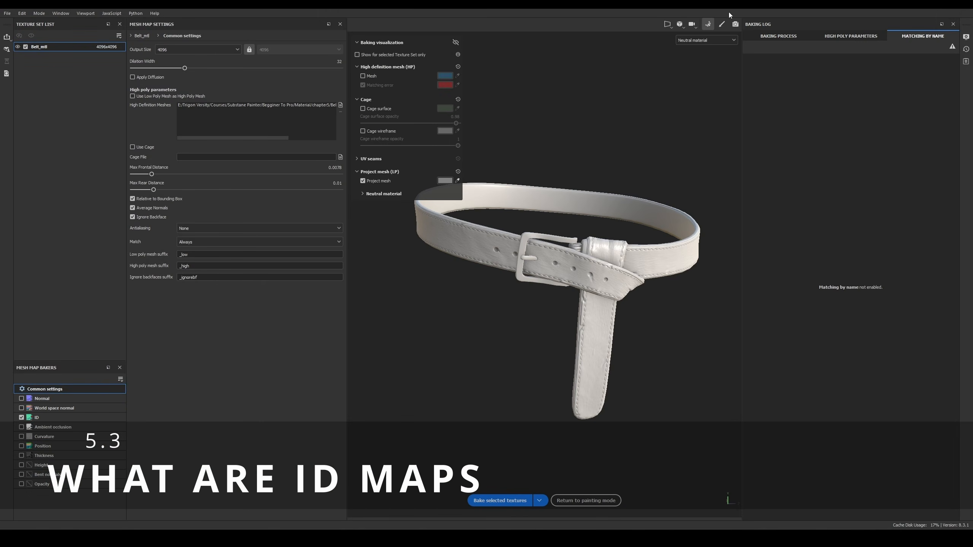
Step: Return to painting mode and frame the belt around its buckle and loop
click(722, 24)
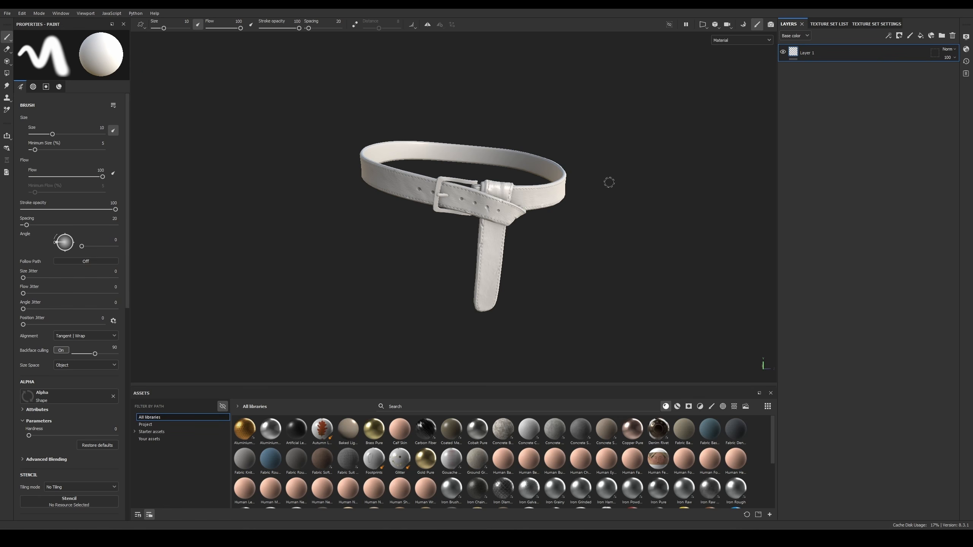
scroll(483, 184, up, 5)
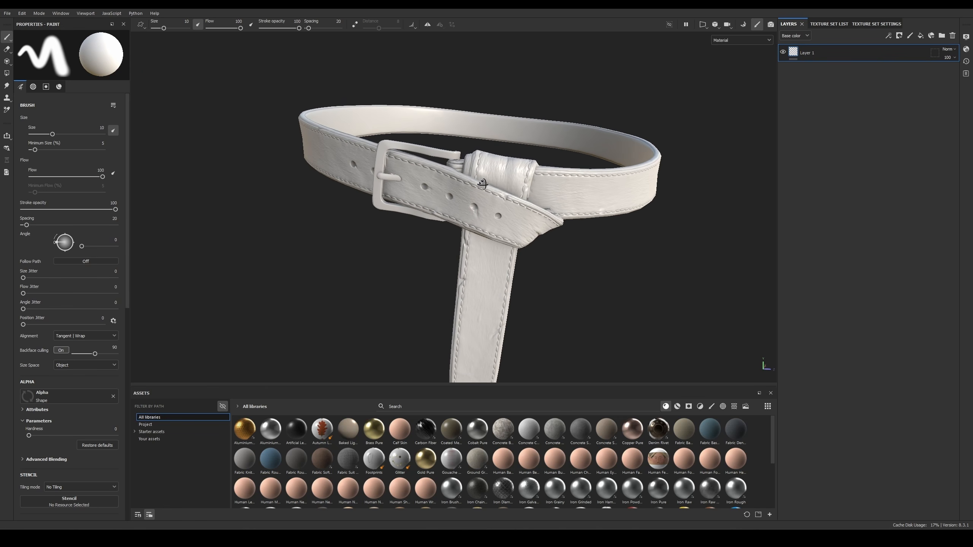
alt+drag(483, 184, 508, 158)
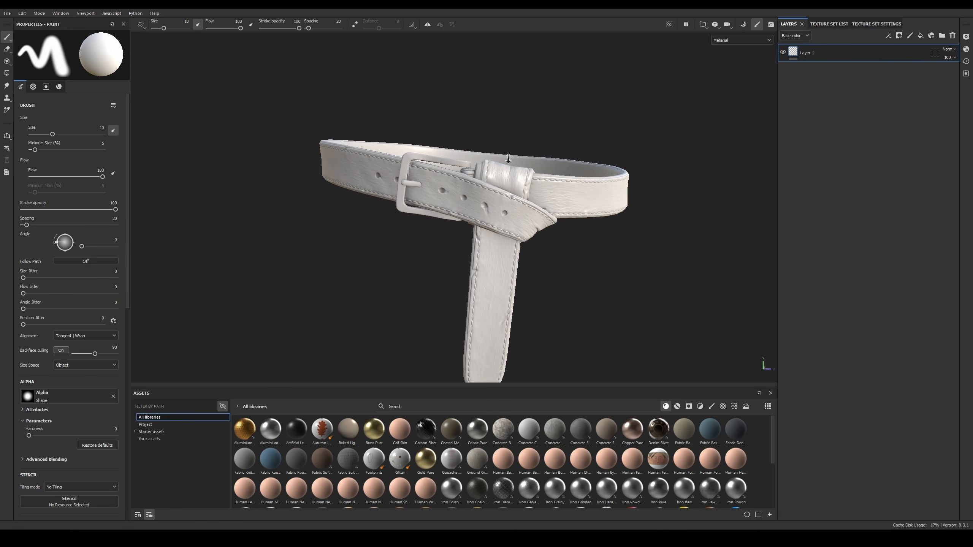
alt+right_drag(509, 158, 505, 152)
alt+drag(505, 152, 525, 190)
alt+right_drag(526, 189, 554, 242)
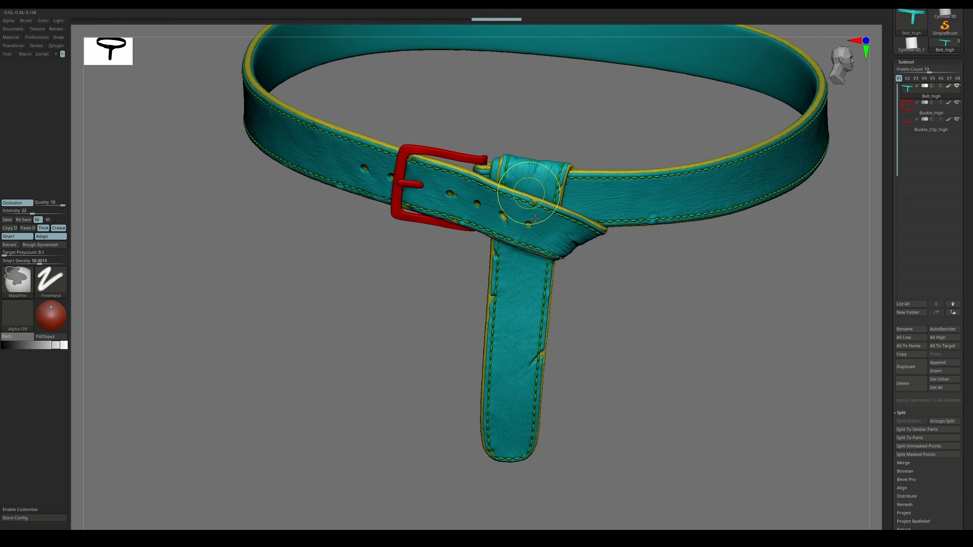
Step: Switch to ZBrush and examine the vertex colors painted on the high-poly belt, stitching and buckle
alt+drag(614, 457, 541, 260)
ctrl+right_drag(541, 260, 488, 188)
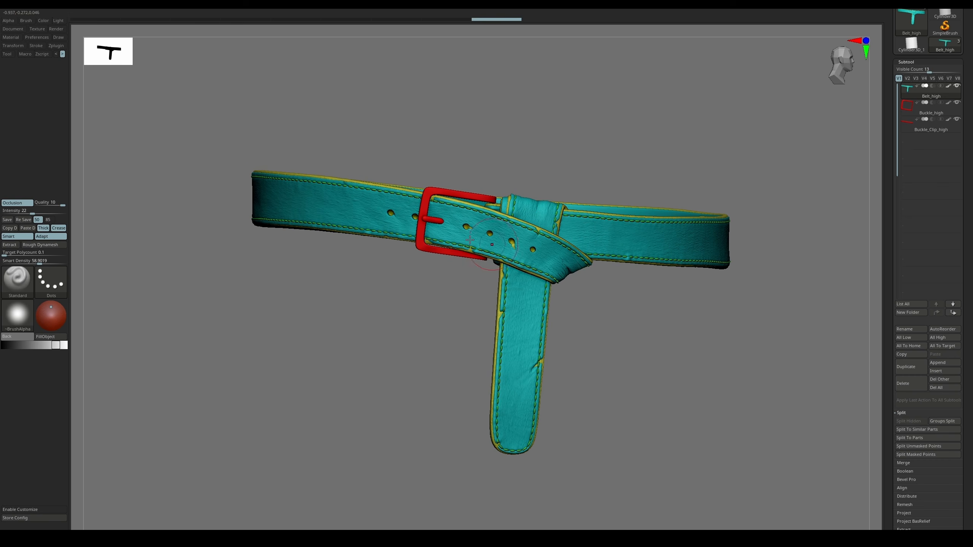
right_drag(319, 209, 408, 214)
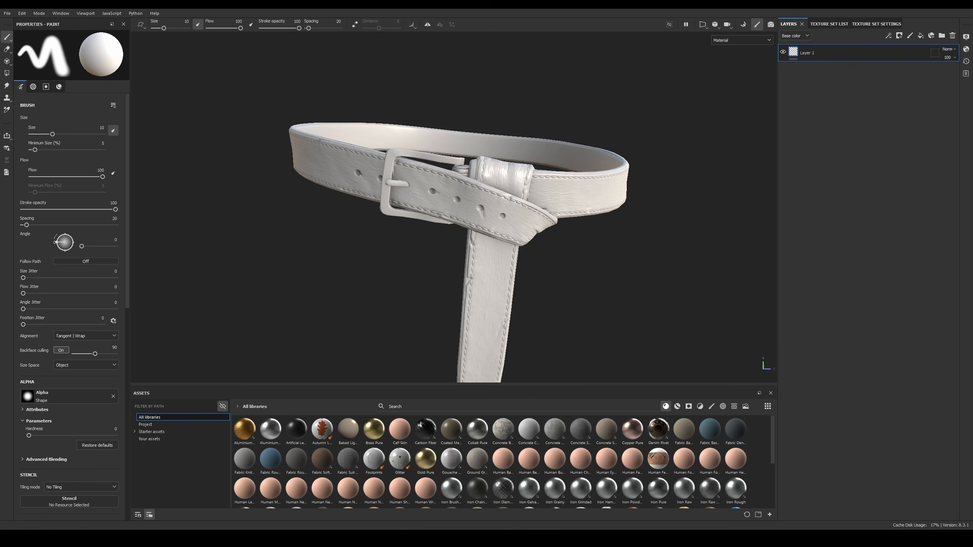
Step: Switch back to Substance 3D Painter, display the ID mesh map on the belt and examine its colors around the buckle
alt+drag(498, 268, 523, 279)
click(723, 40)
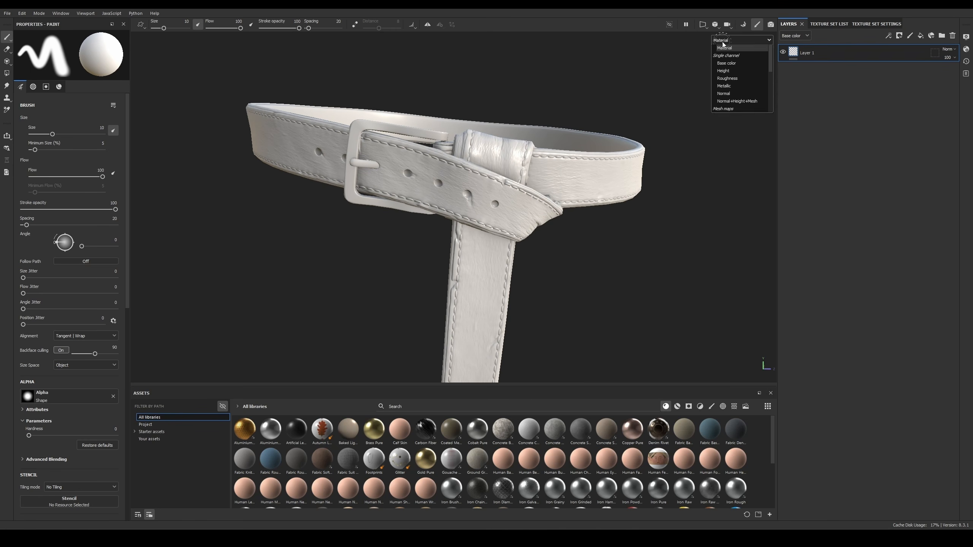
scroll(736, 87, down, 1)
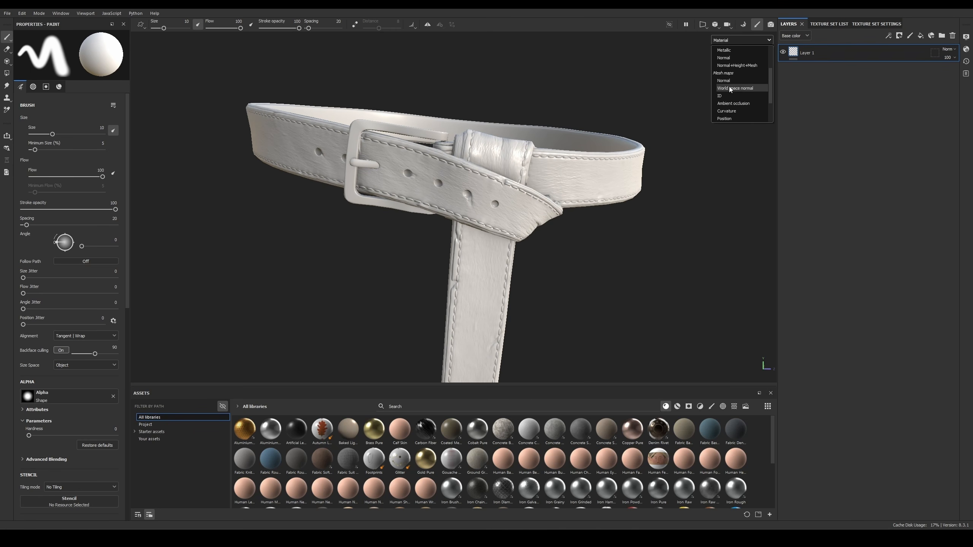
click(729, 97)
alt+drag(415, 211, 475, 203)
alt+right_drag(475, 203, 496, 273)
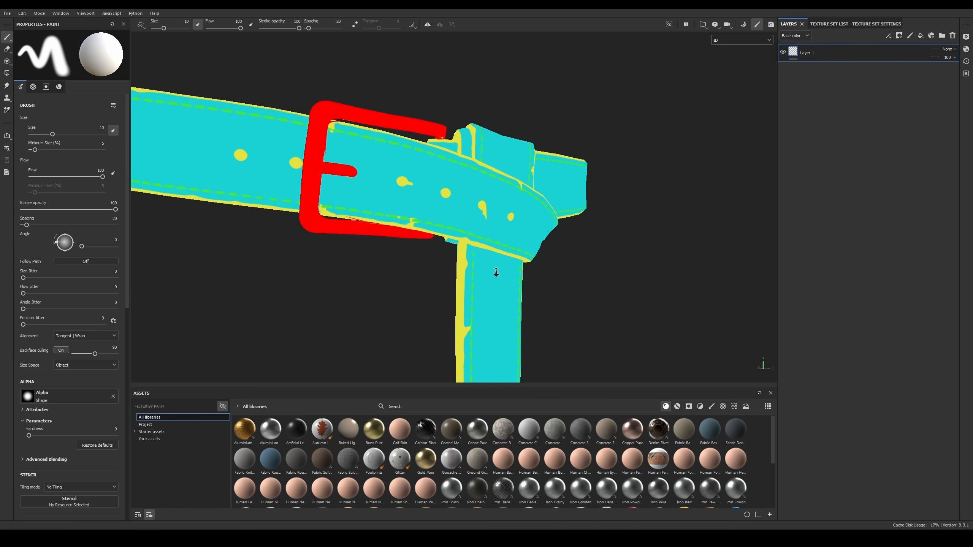
alt+drag(410, 161, 355, 152)
alt+right_drag(355, 152, 550, 382)
alt+drag(373, 207, 445, 211)
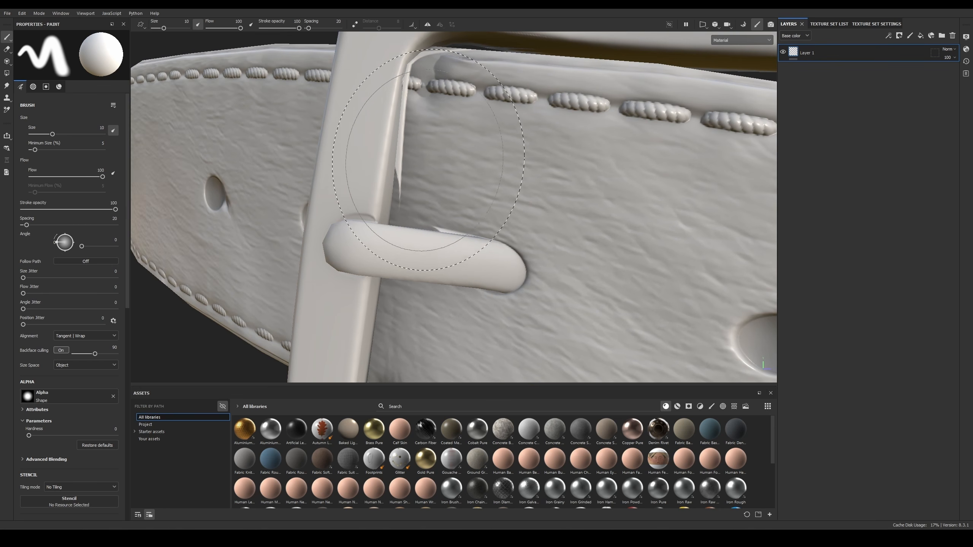
Step: Reopen baking mode and set the common bake settings' Match option to By Mesh Name
click(743, 24)
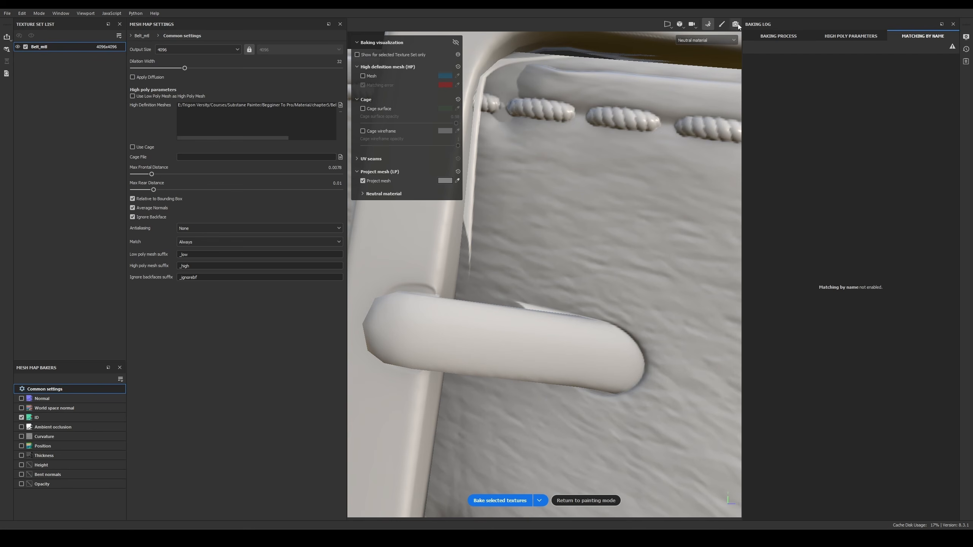
click(199, 241)
click(200, 261)
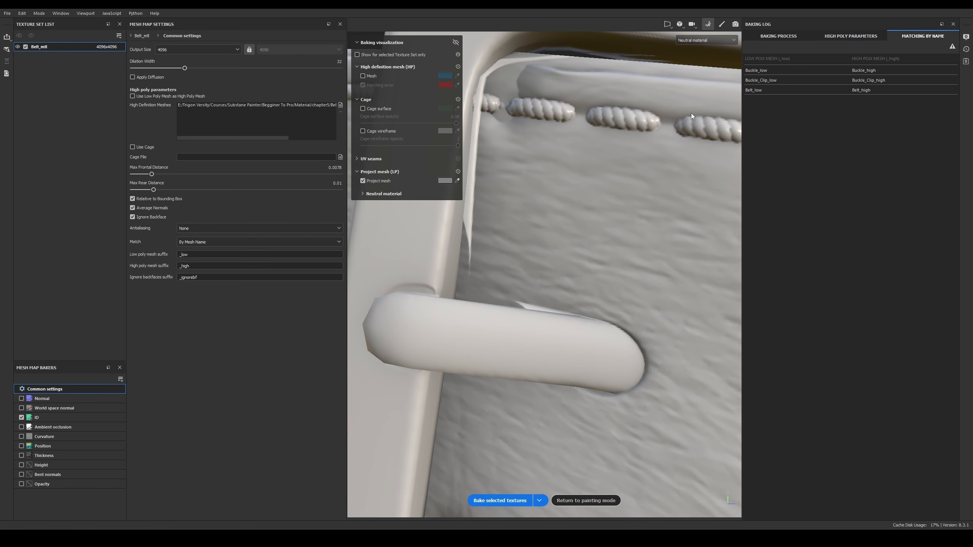
alt+right_drag(668, 181, 611, 200)
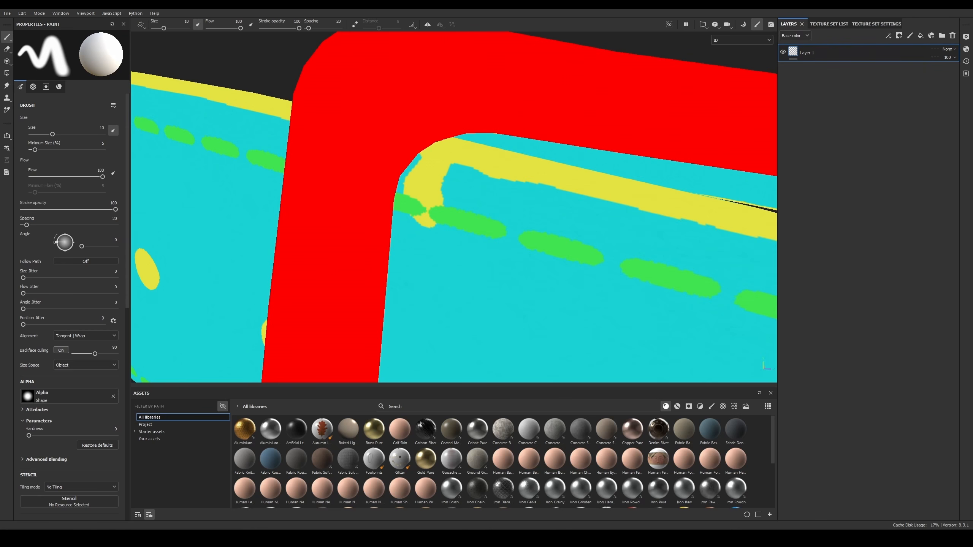
Step: Examine the ID map's separation between the buckle, leather, edges and stitching, up close and on the whole belt
mouse_move(582, 323)
alt+mouse_down()
mouse_move(450, 183)
mouse_move(454, 232)
mouse_move(430, 261)
mouse_move(388, 264)
mouse_move(451, 167)
mouse_move(463, 100)
mouse_move(447, 197)
mouse_move(398, 228)
mouse_move(425, 148)
alt+mouse_up()
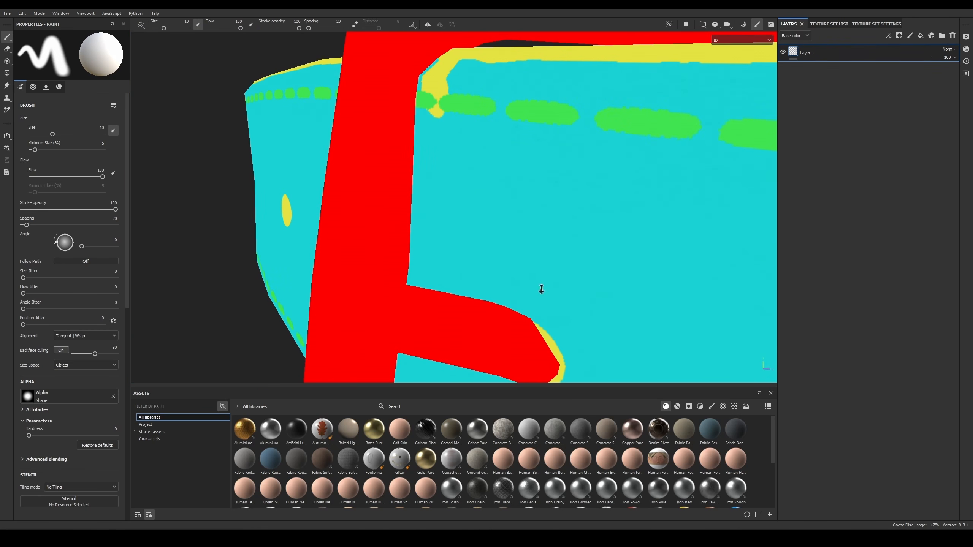
alt+right_drag(542, 289, 645, 279)
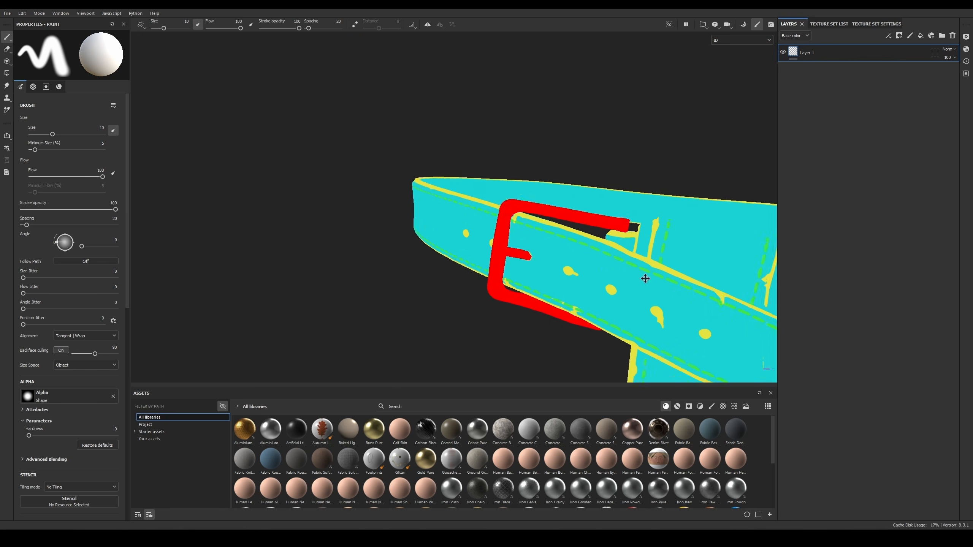
alt+middle_drag(645, 279, 468, 236)
alt+right_drag(469, 234, 474, 94)
alt+drag(638, 247, 645, 270)
alt+right_drag(645, 269, 621, 339)
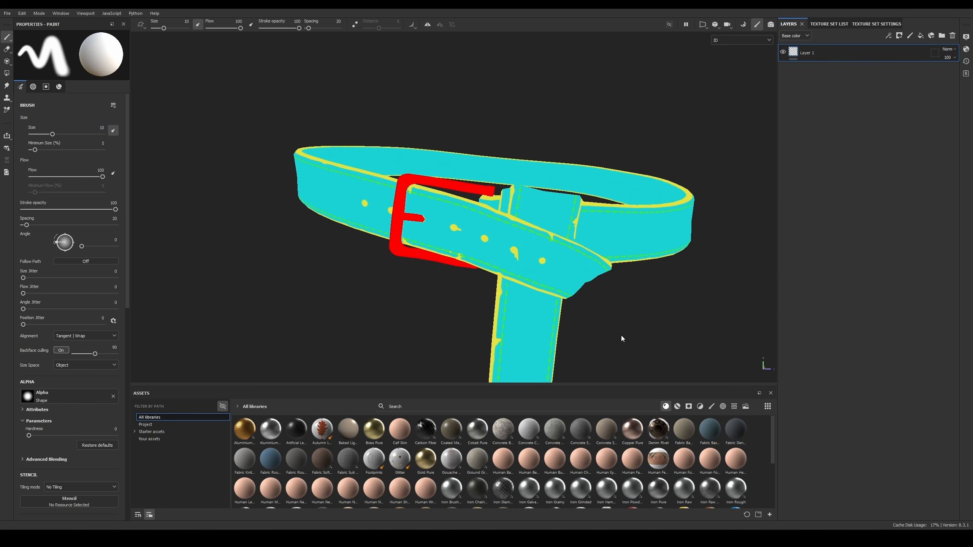
alt+middle_drag(546, 266, 536, 219)
alt+right_drag(535, 219, 450, 193)
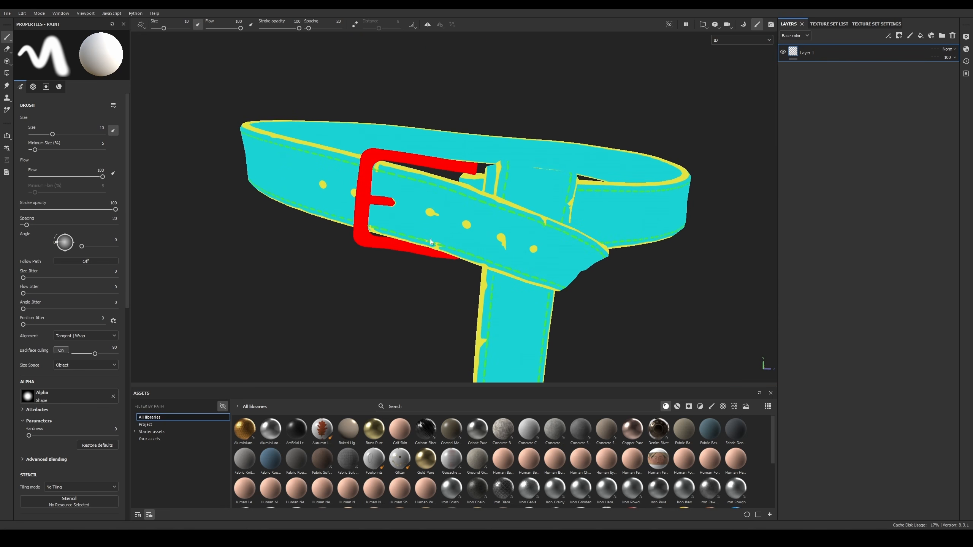
Step: Return to the material view and add a fill layer with a color selection mask
key(m)
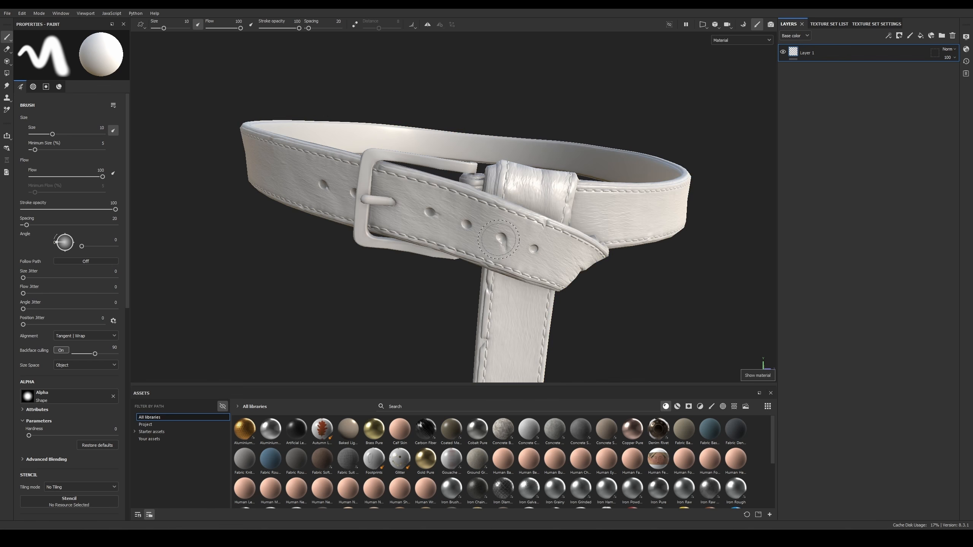
click(921, 36)
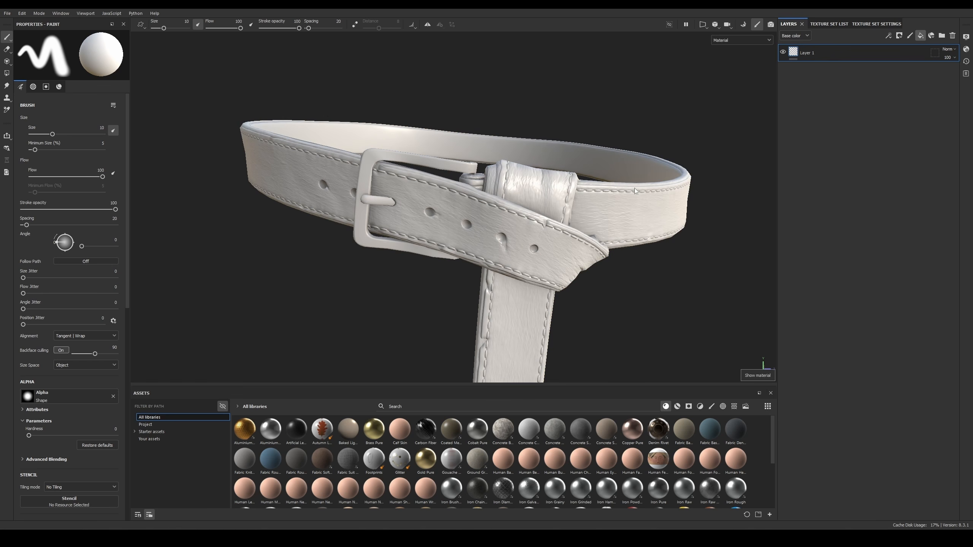
right_click(814, 55)
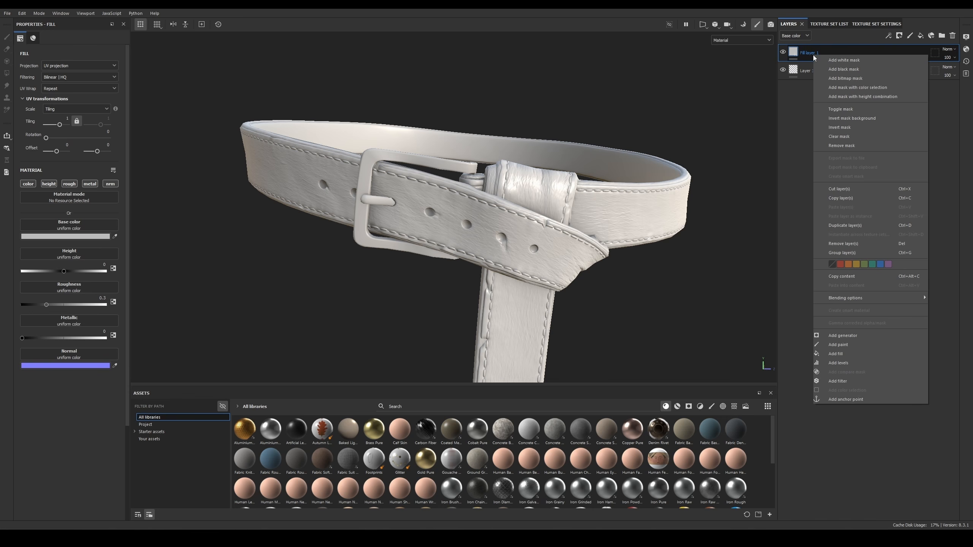
click(858, 87)
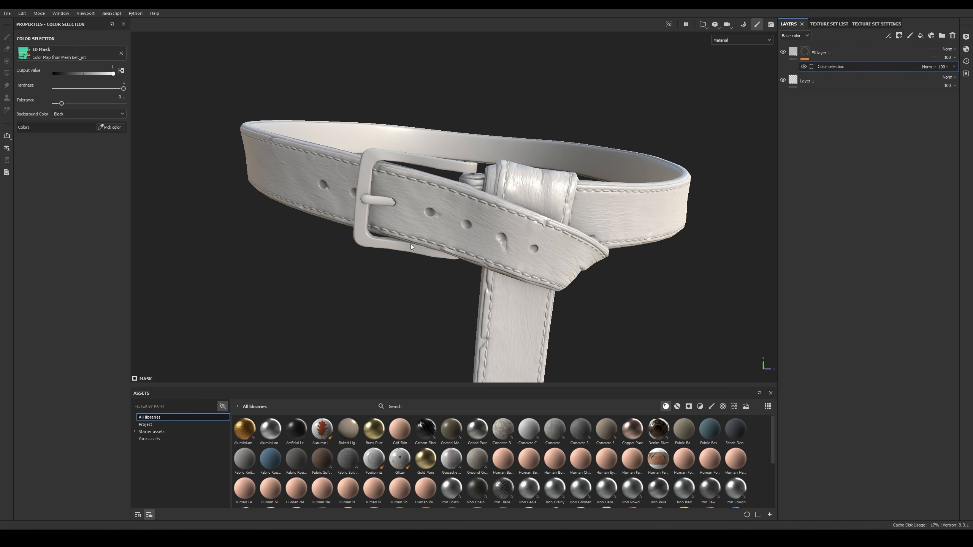
Step: Pick the cyan leather color from the ID map for the fill layer's color selection mask
alt+drag(498, 180, 203, 171)
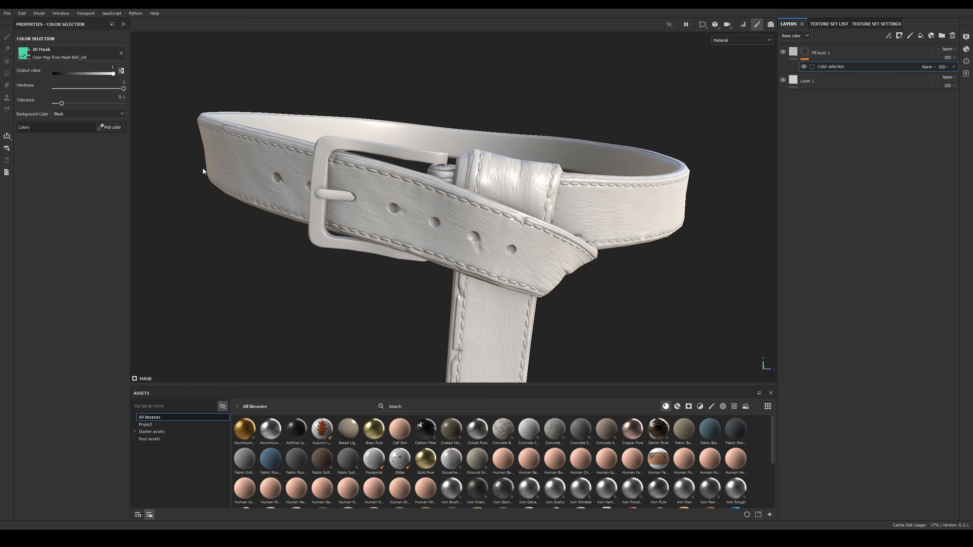
click(109, 128)
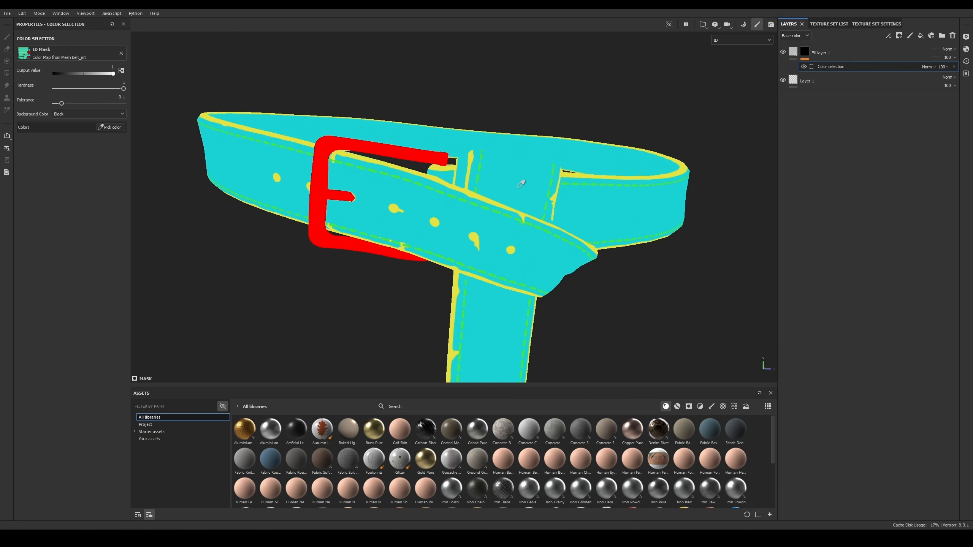
click(468, 212)
Step: Set the leather fill layer's base color to a blue with hue 0.566, saturation 0.790 and value 0.725
click(792, 51)
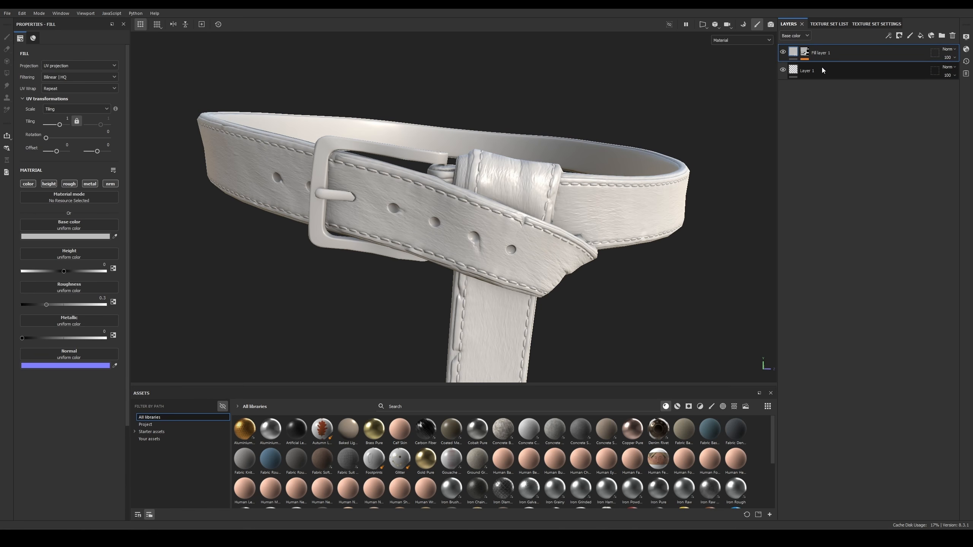
click(92, 237)
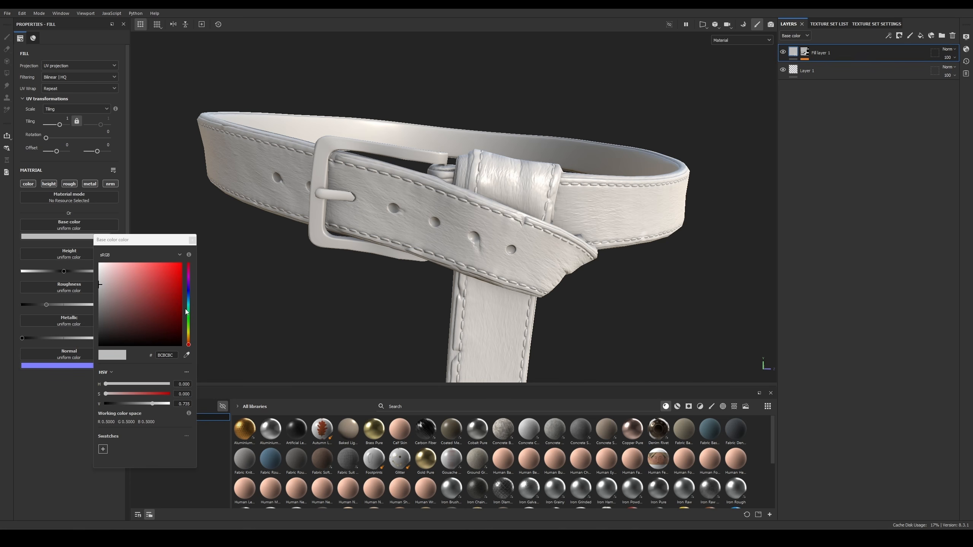
drag(185, 312, 162, 281)
click(152, 293)
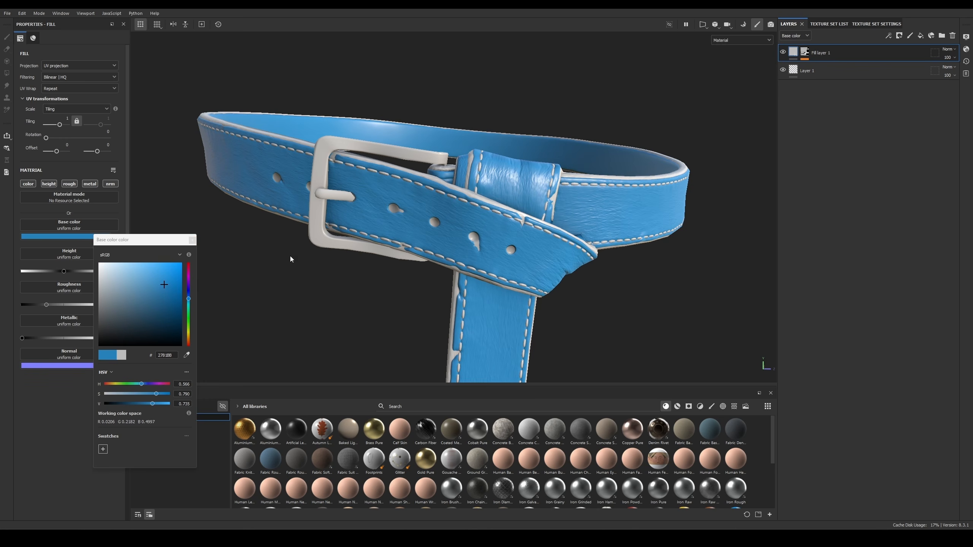
Step: Add a second fill layer with a color selection mask and pick the yellow edge color from the ID map
alt+drag(290, 256, 330, 215)
alt+right_drag(330, 215, 610, 293)
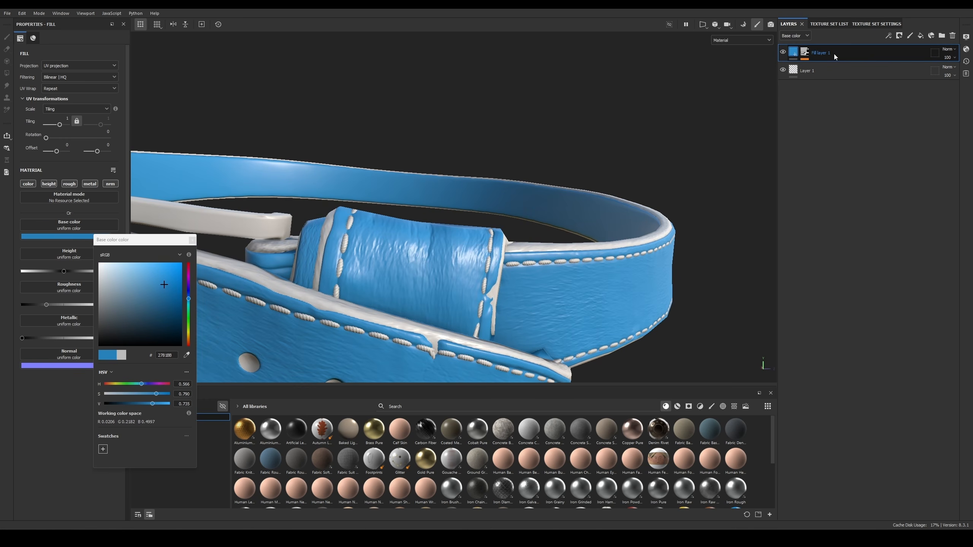
click(921, 36)
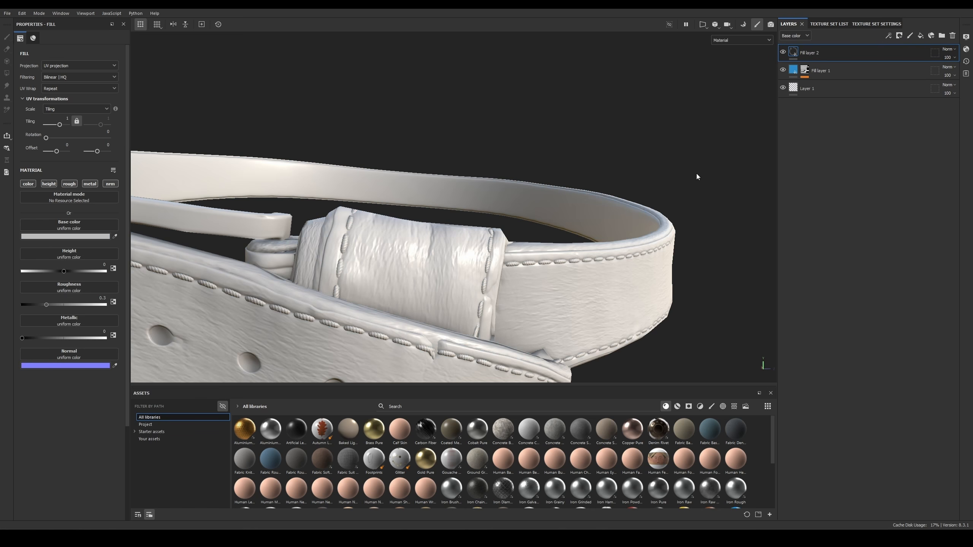
right_click(815, 52)
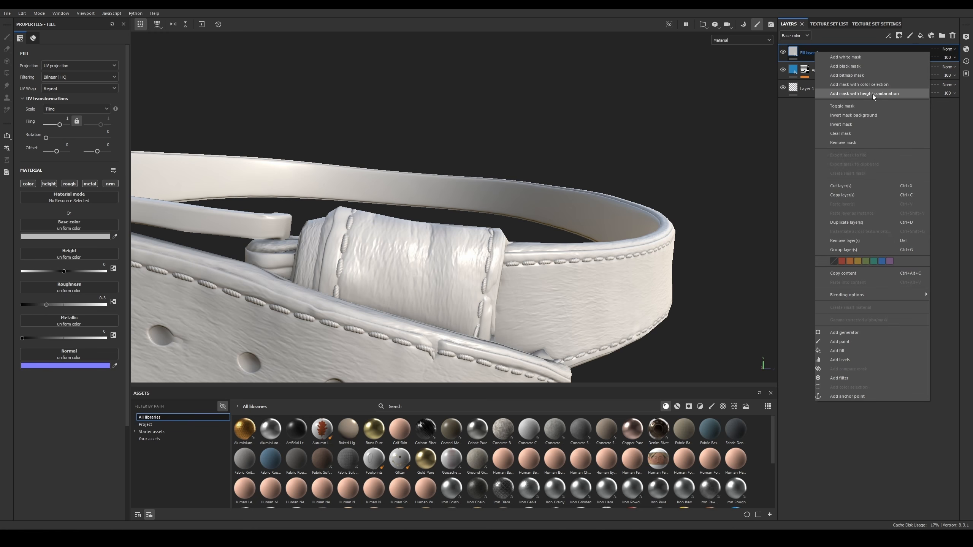
click(867, 84)
click(108, 127)
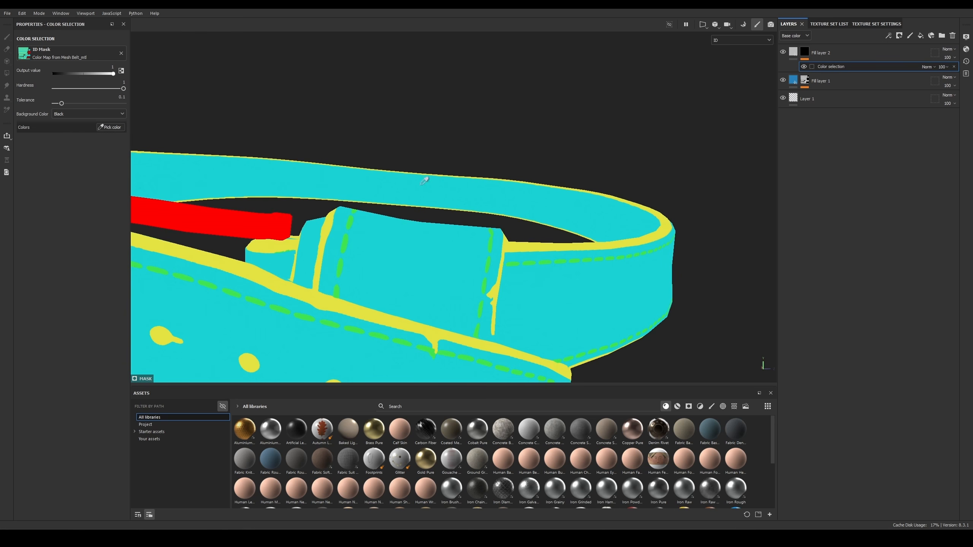
click(536, 247)
Step: Set Fill layer 2's base color to yellow E7D639 and check the belt's edges and holes
alt+drag(536, 247, 558, 209)
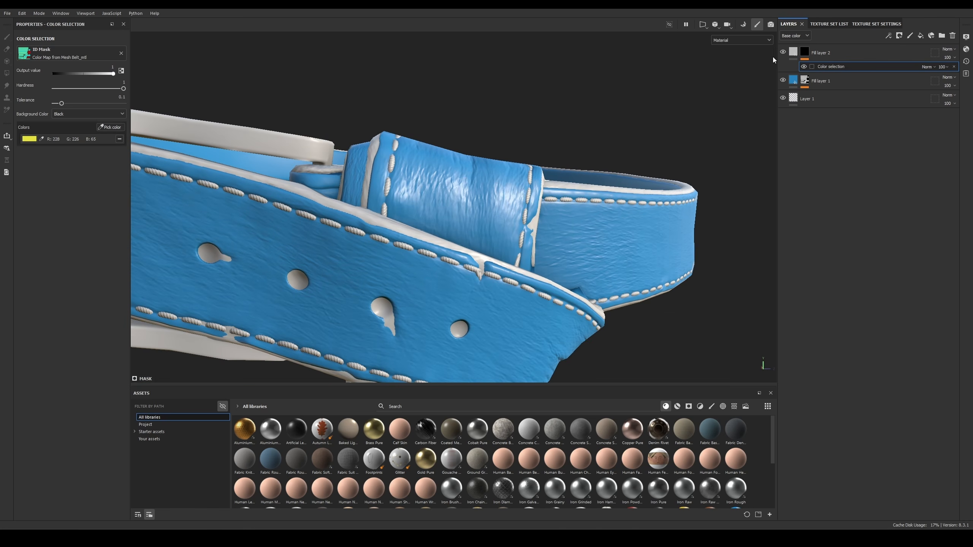
click(793, 55)
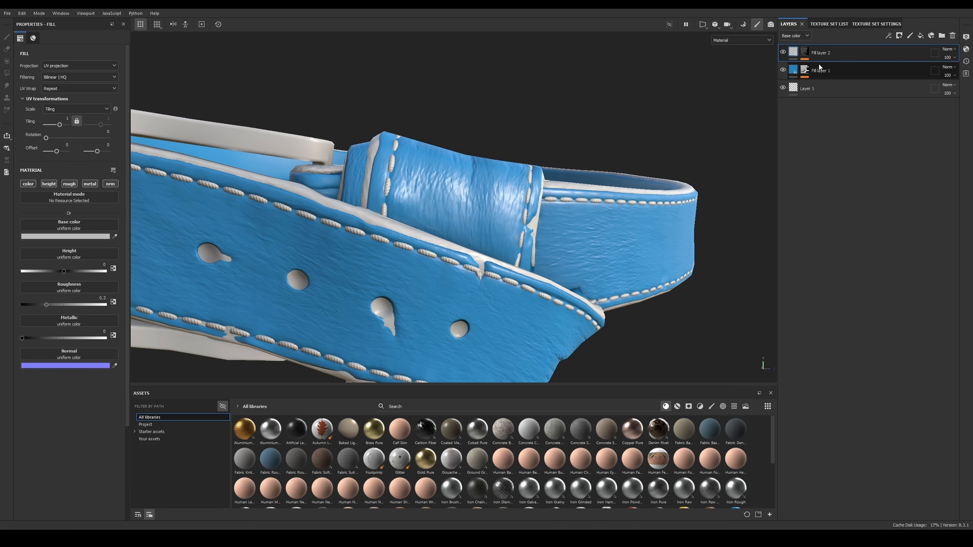
click(102, 237)
click(188, 334)
drag(163, 289, 160, 271)
alt+right_drag(376, 168, 360, 136)
alt+right_drag(448, 241, 440, 252)
alt+middle_drag(439, 252, 457, 203)
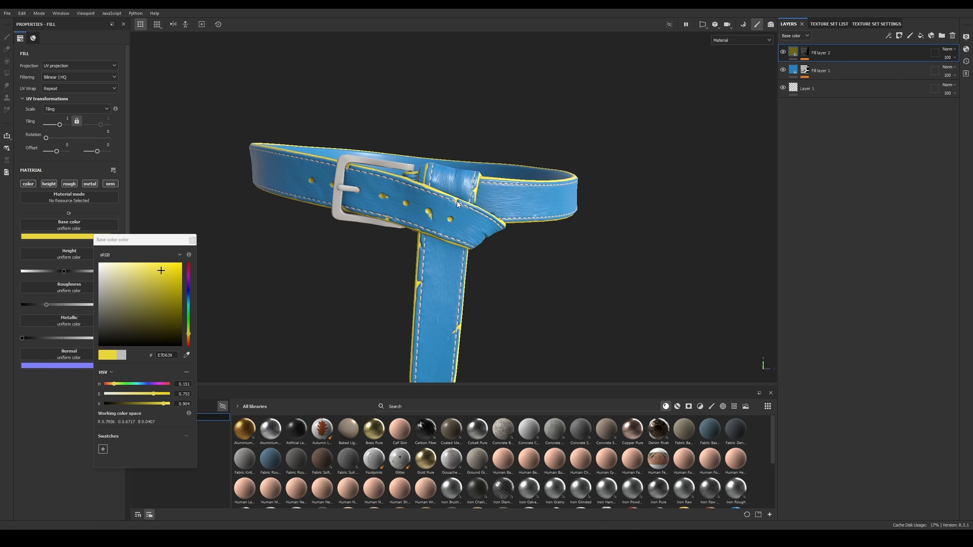
scroll(483, 167, up, 5)
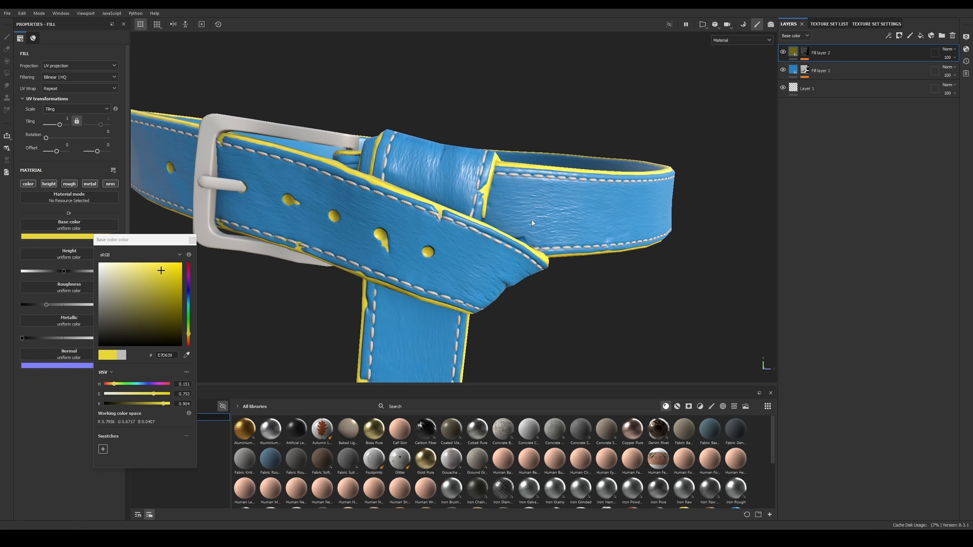
alt+middle_drag(532, 222, 577, 194)
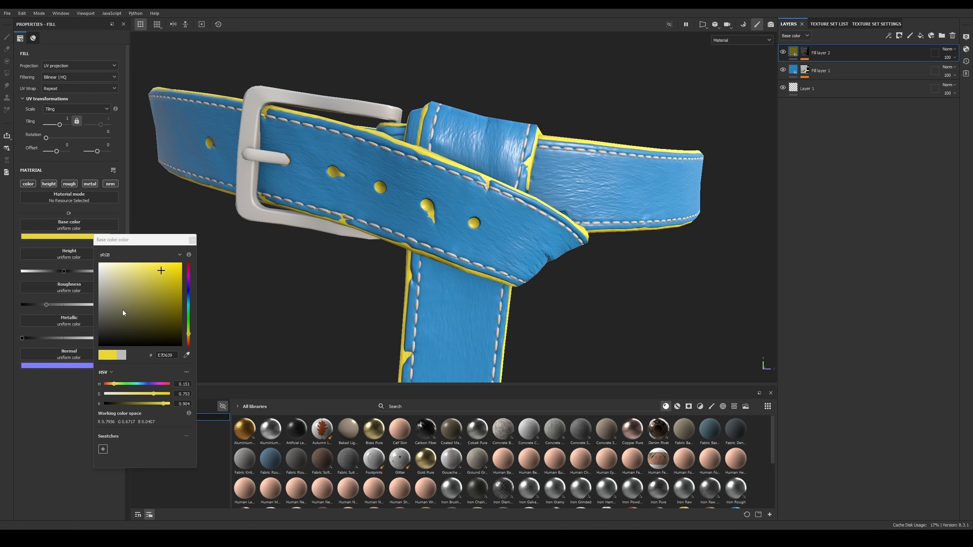
click(192, 241)
Step: Add a third fill layer with a color selection mask and pick the green stitching color from the ID map
alt+drag(563, 175, 520, 178)
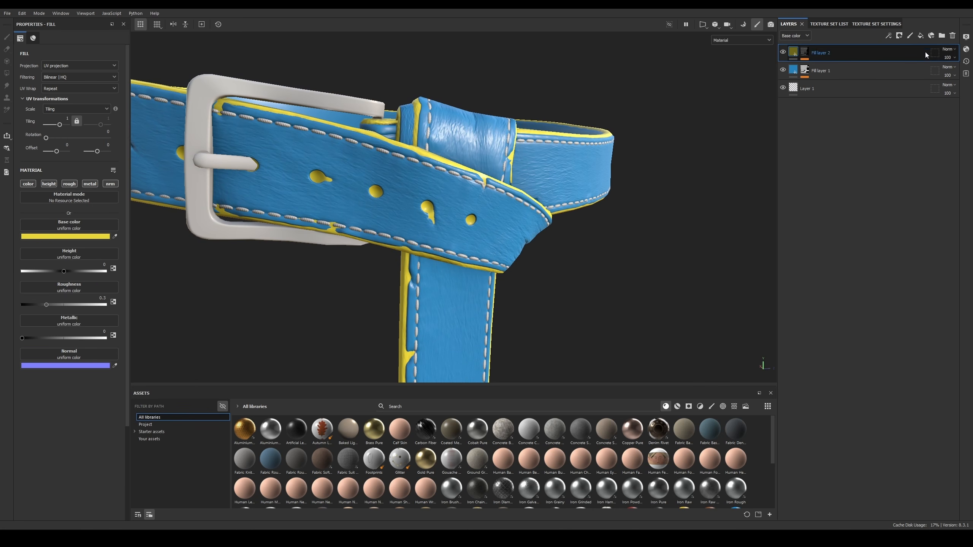
click(921, 35)
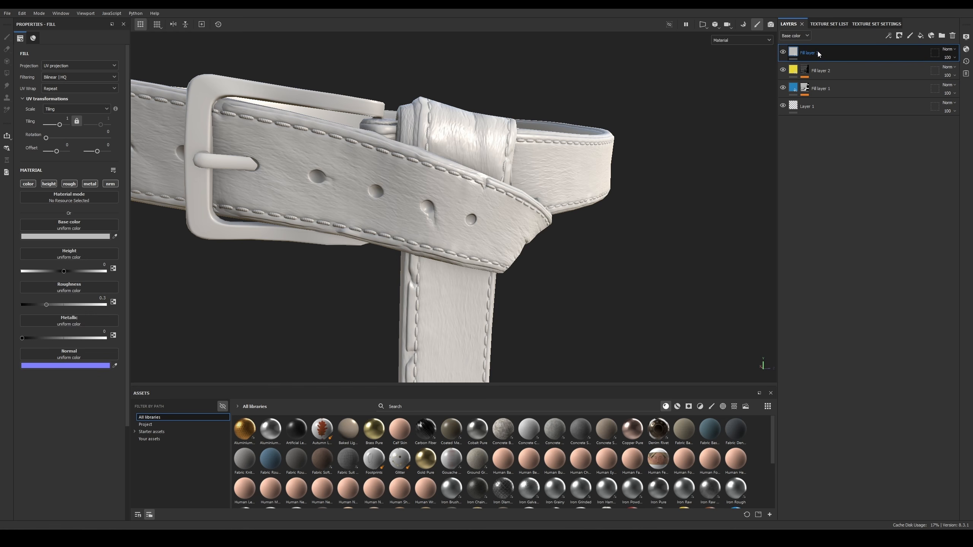
right_click(821, 52)
click(903, 81)
scroll(498, 134, up, 5)
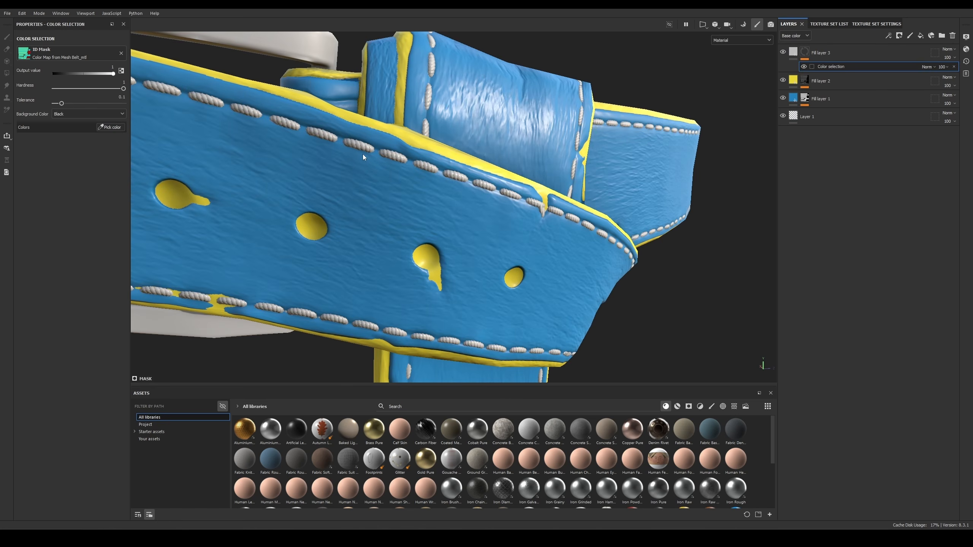
click(122, 127)
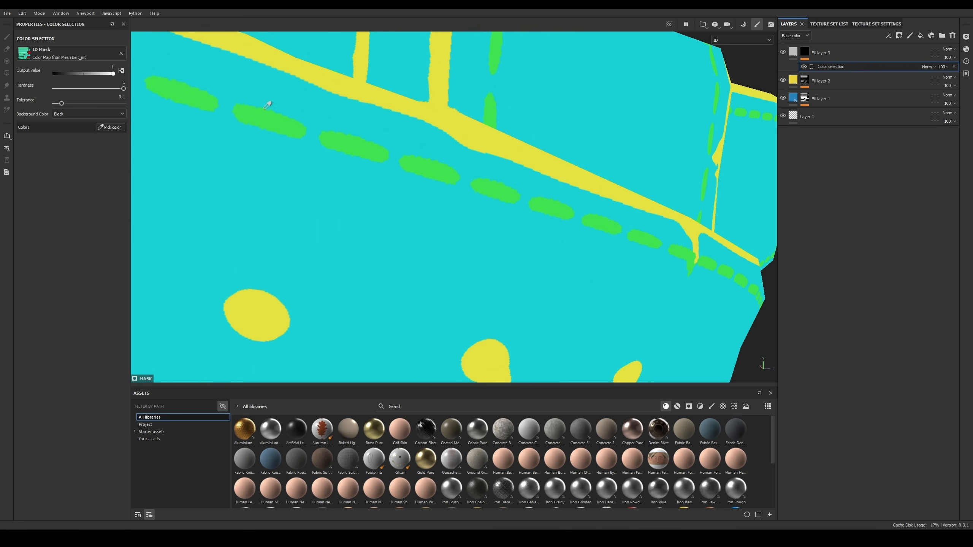
click(267, 115)
Step: Set Fill layer 3's base color to red DB2121 for the stitching
click(789, 52)
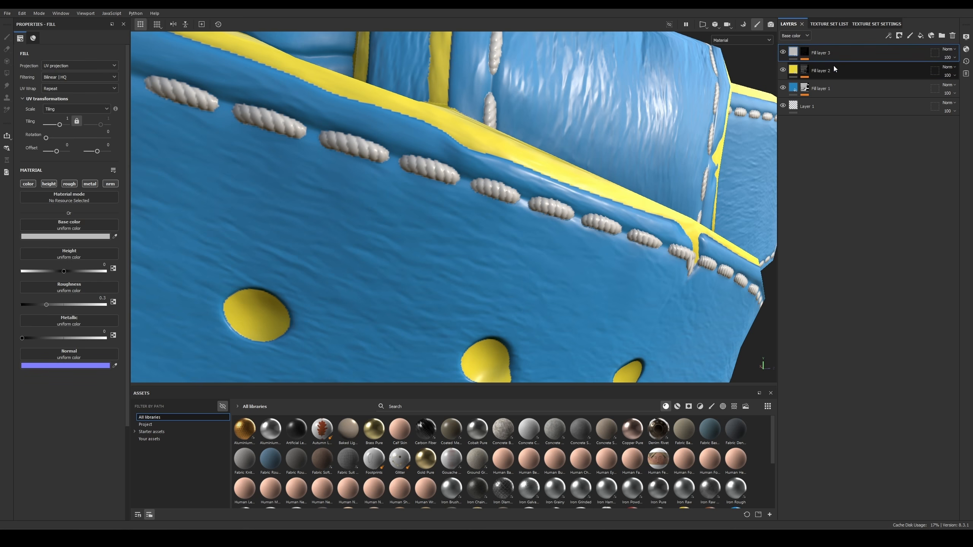
click(76, 237)
click(168, 274)
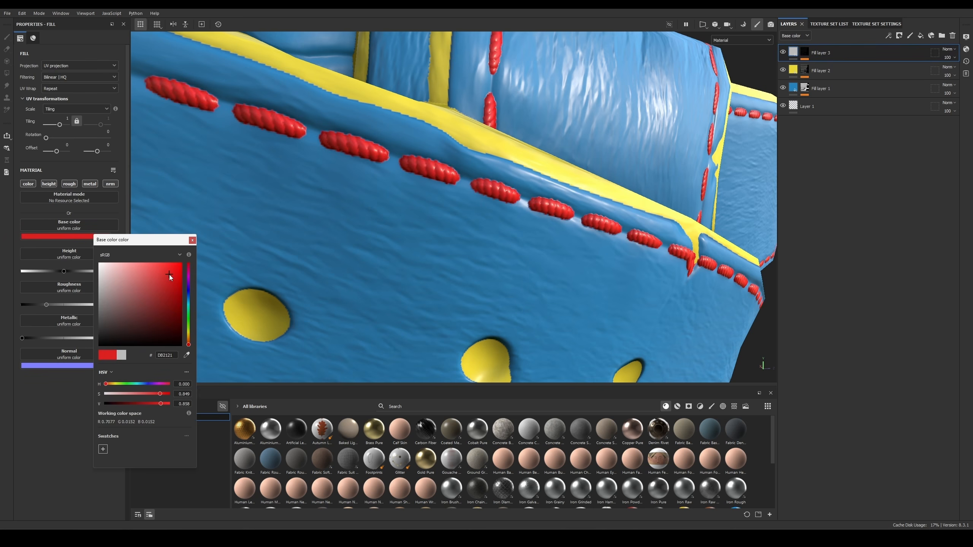
alt+drag(274, 274, 497, 210)
alt+right_drag(497, 211, 286, 257)
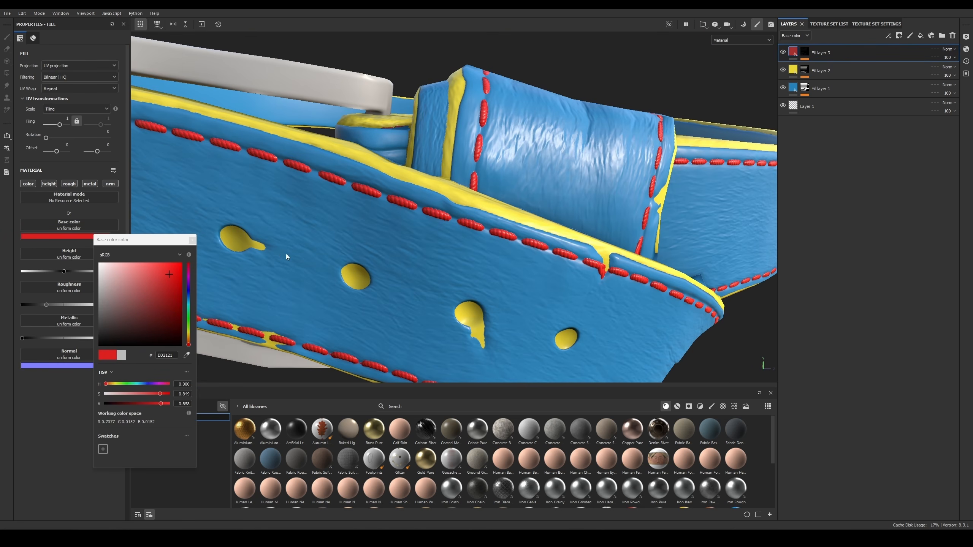
click(193, 240)
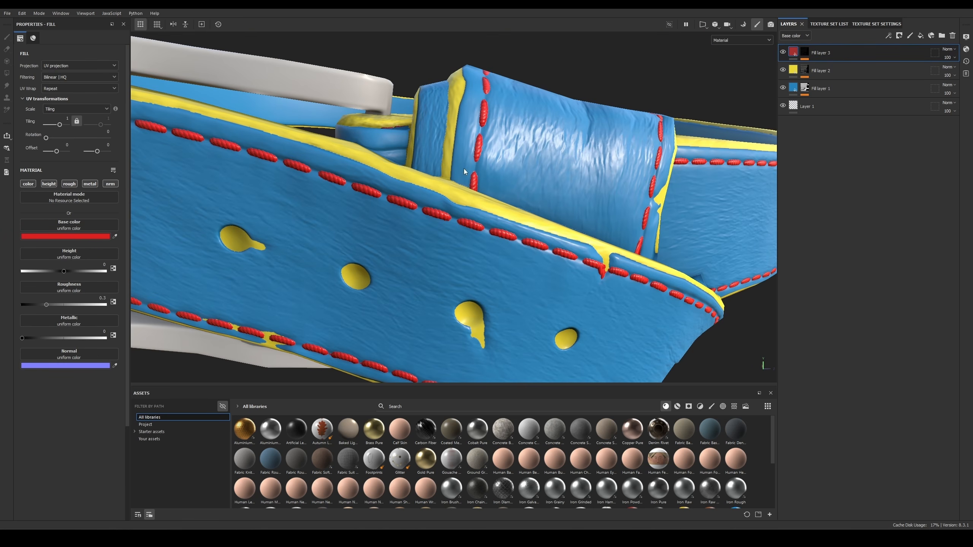
Step: Open Fill layer 3's color selection and hide the yellow and blue fill layers
scroll(466, 160, up, 2)
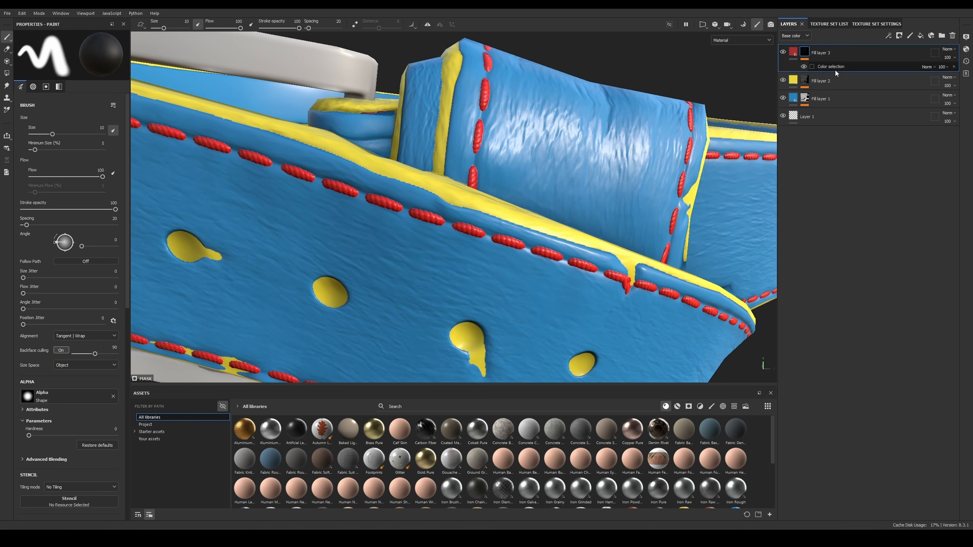
click(506, 207)
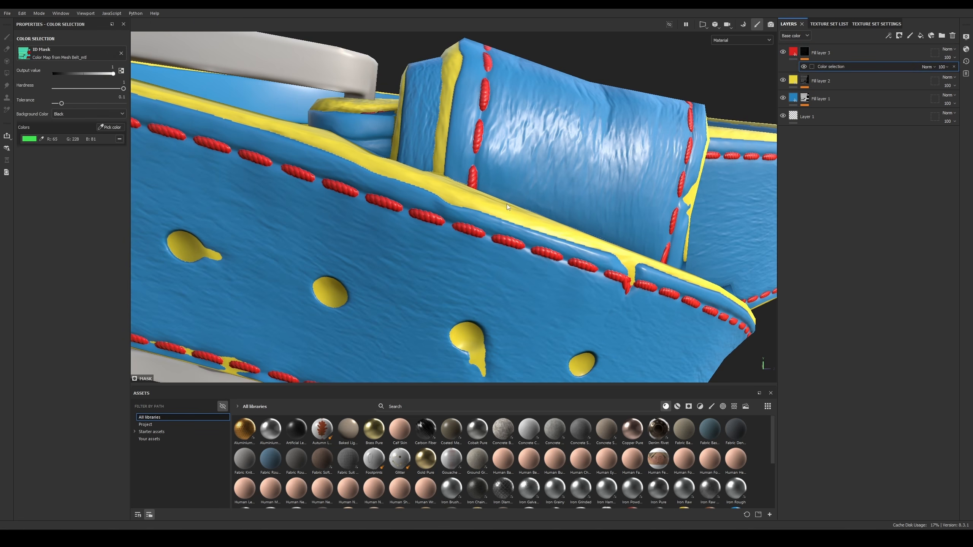
alt+middle_drag(364, 209, 423, 146)
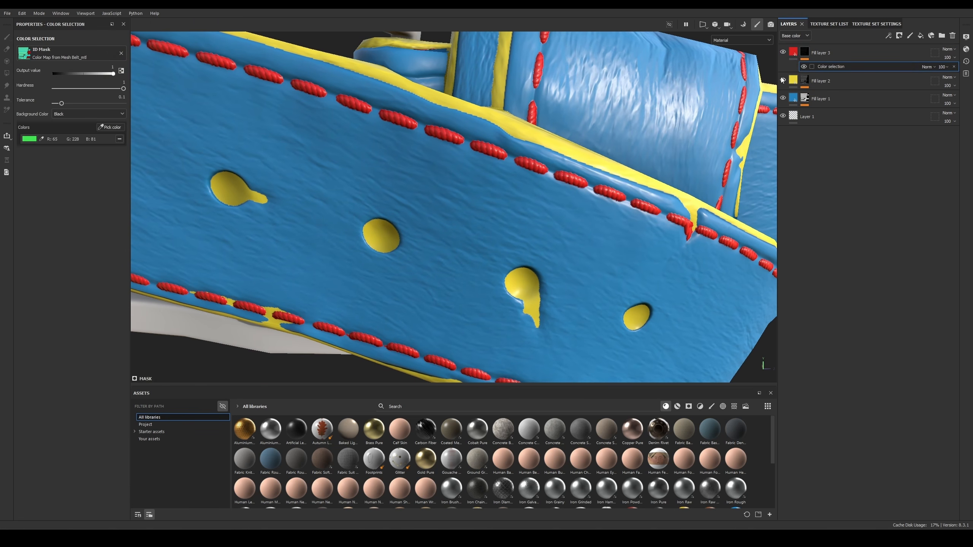
click(783, 80)
click(783, 98)
scroll(738, 144, down, 3)
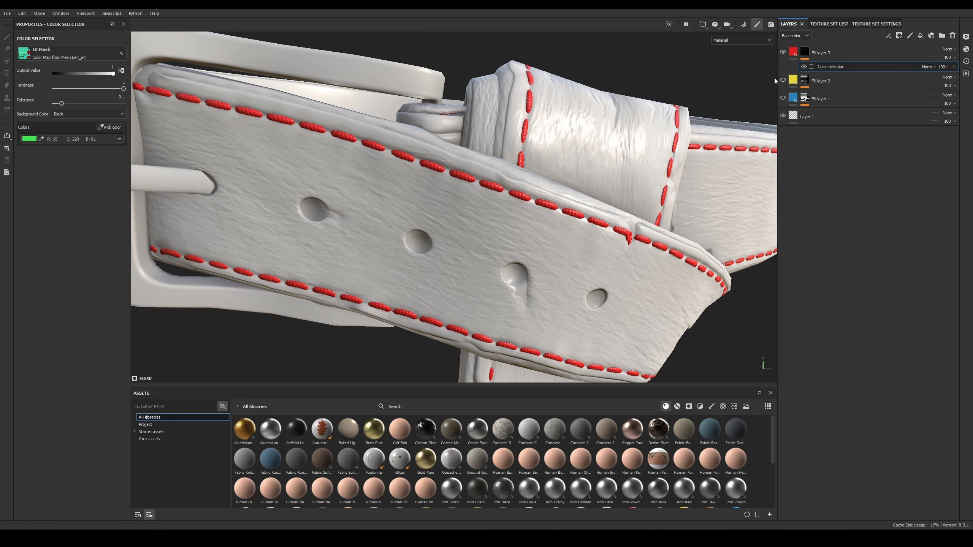
Step: Add the cyan leather color to Fill layer 3's color selection alongside the green
click(794, 53)
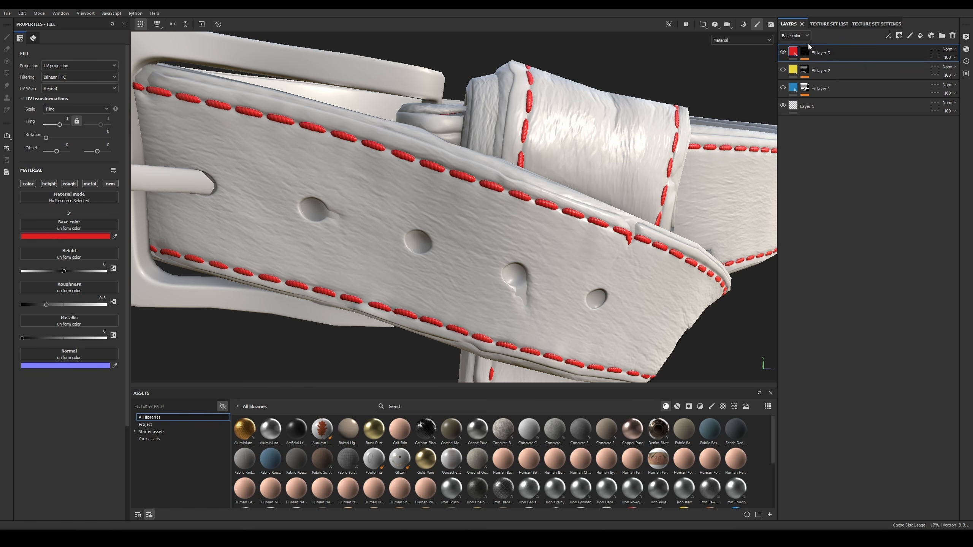
click(805, 52)
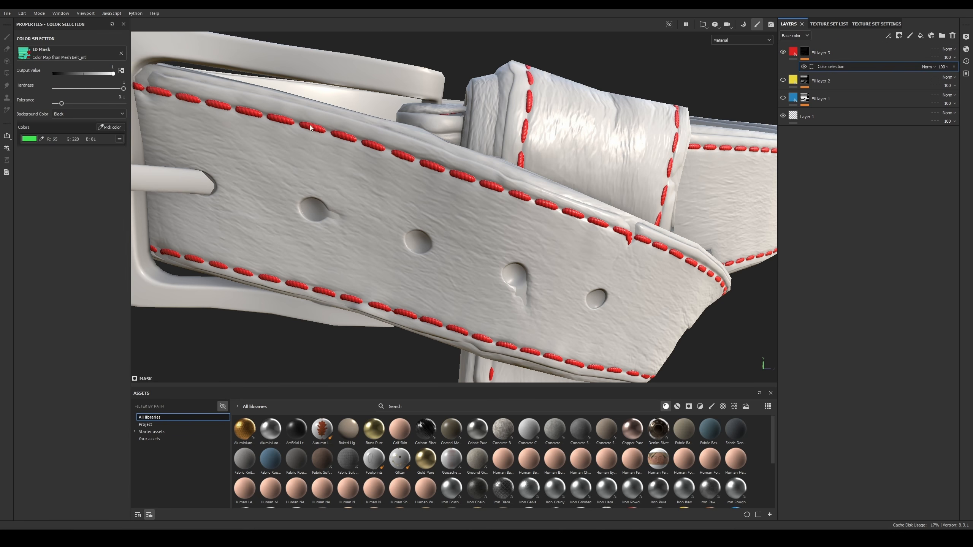
click(111, 127)
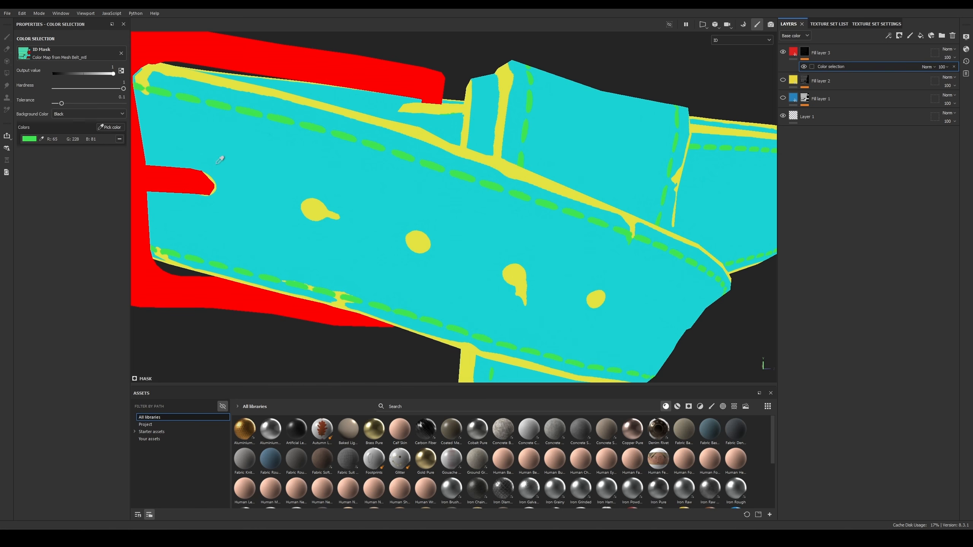
click(376, 195)
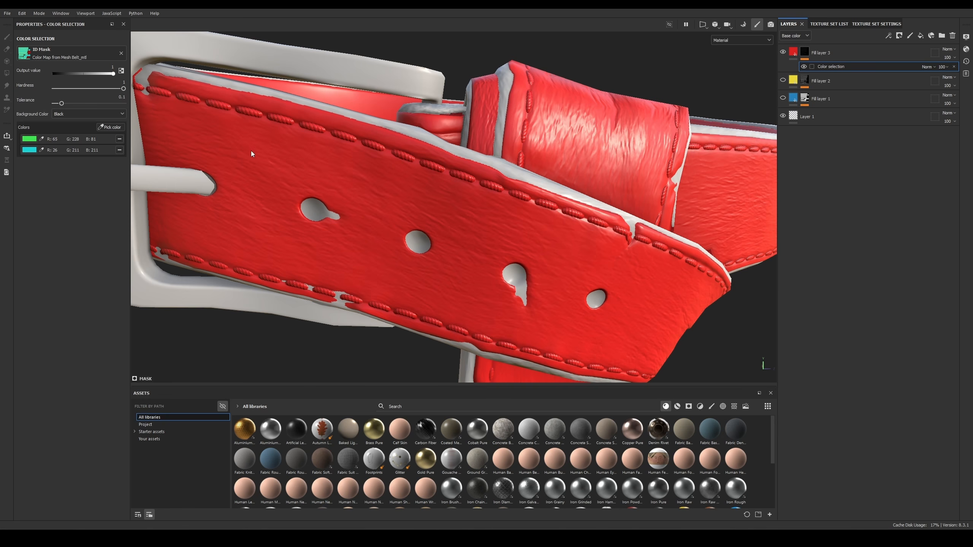
Step: Lower the color selection's hardness to 0.27 and, after trying a tolerance of 0.35, reduce it to 0.08
scroll(410, 155, up, 2)
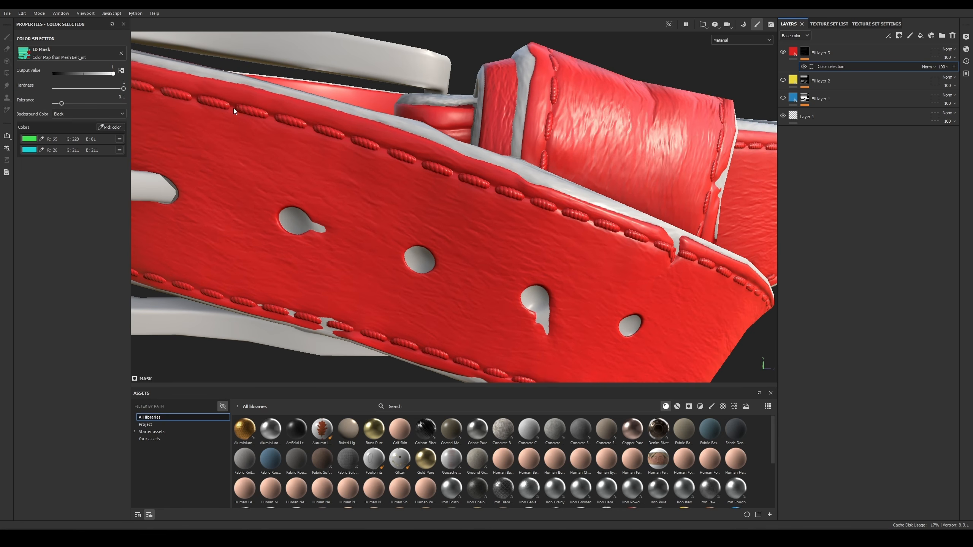
mouse_move(123, 88)
mouse_down()
mouse_move(38, 88)
mouse_move(134, 110)
mouse_move(45, 106)
mouse_move(74, 104)
mouse_up()
scroll(519, 183, up, 10)
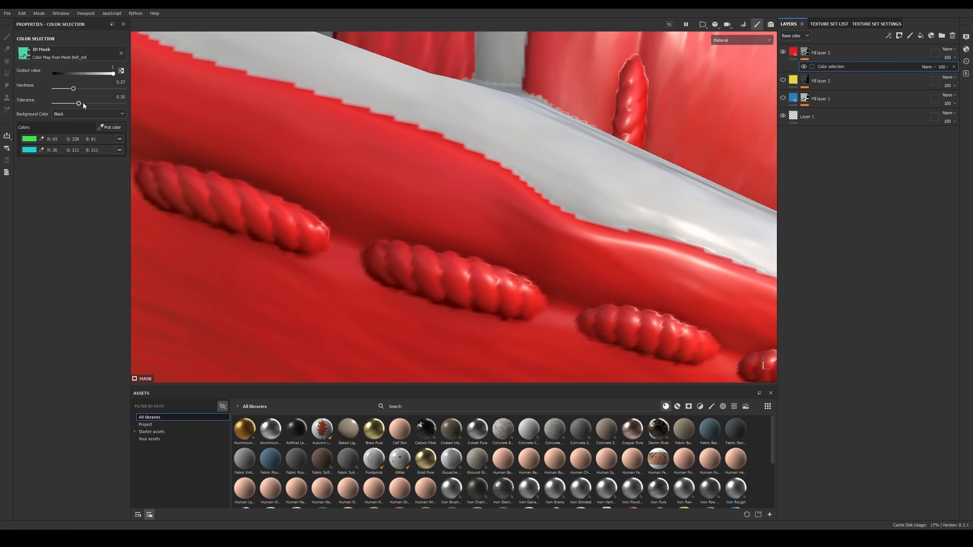
drag(83, 103, 60, 105)
Step: Remove both picked colors from Fill layer 3's color selection and pick only the green stitching color again
click(119, 150)
click(120, 139)
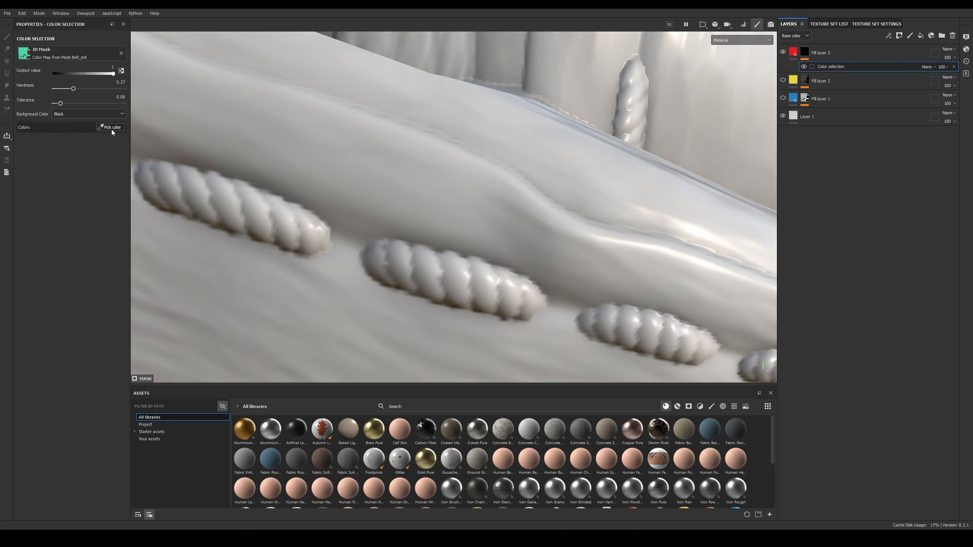
click(111, 127)
click(417, 261)
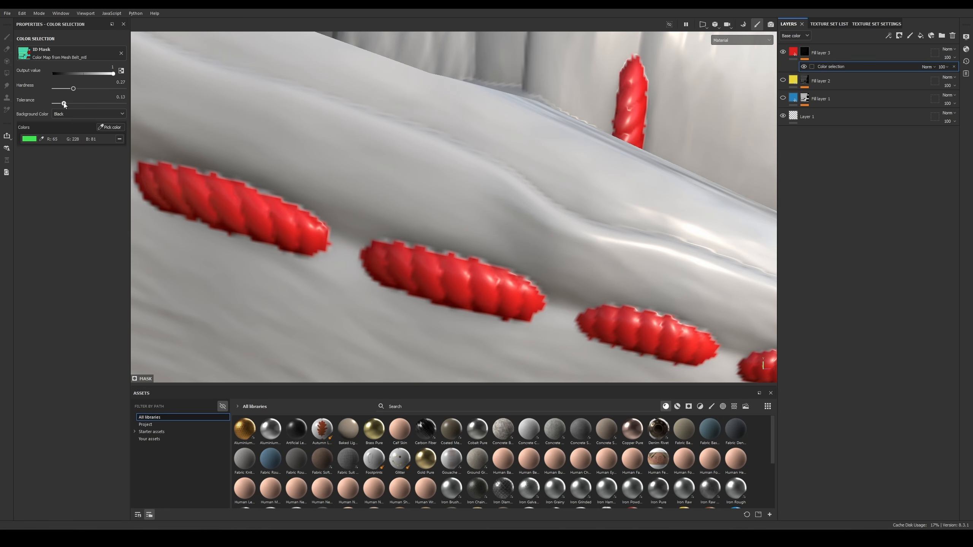
Step: Raise the color selection's tolerance to 0.54 and check the stitching mask across the belt
drag(62, 103, 94, 103)
scroll(426, 151, down, 6)
scroll(397, 149, down, 8)
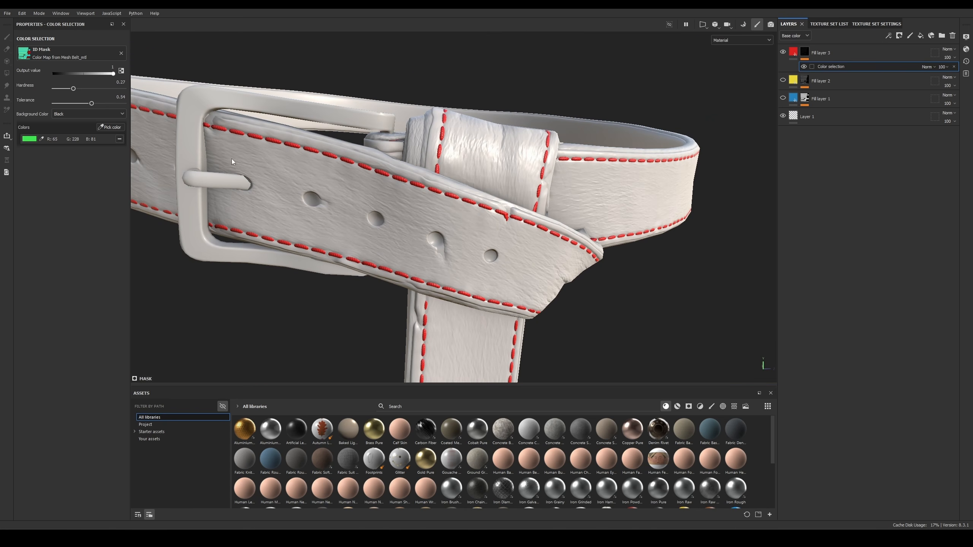
Step: Delete Fill layer 3 and Fill layer 2 from the layer stack
scroll(494, 178, down, 6)
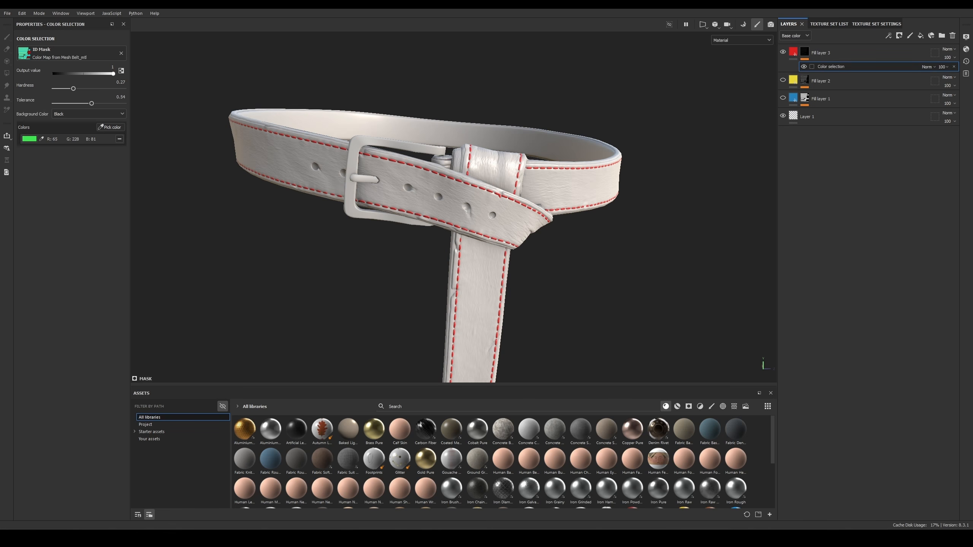
scroll(470, 176, up, 6)
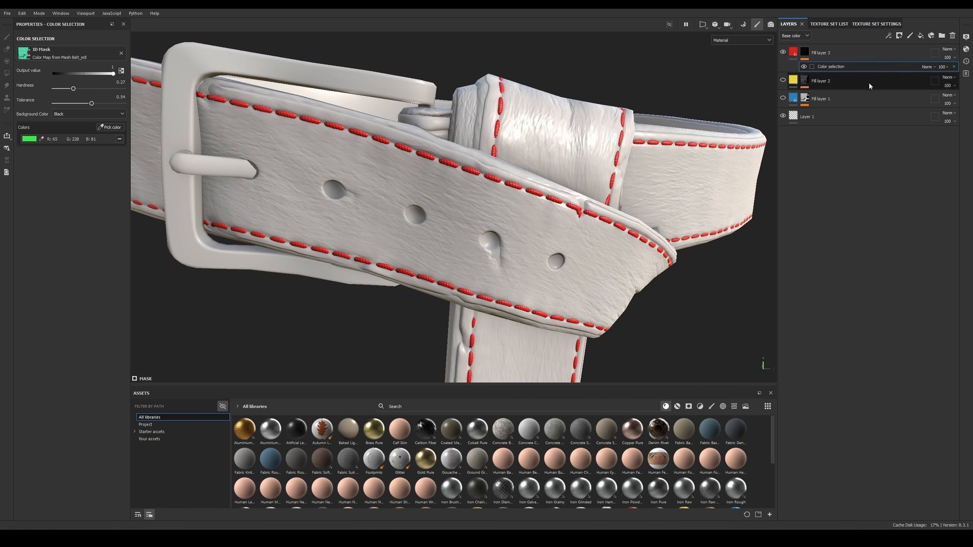
click(824, 57)
key(Delete)
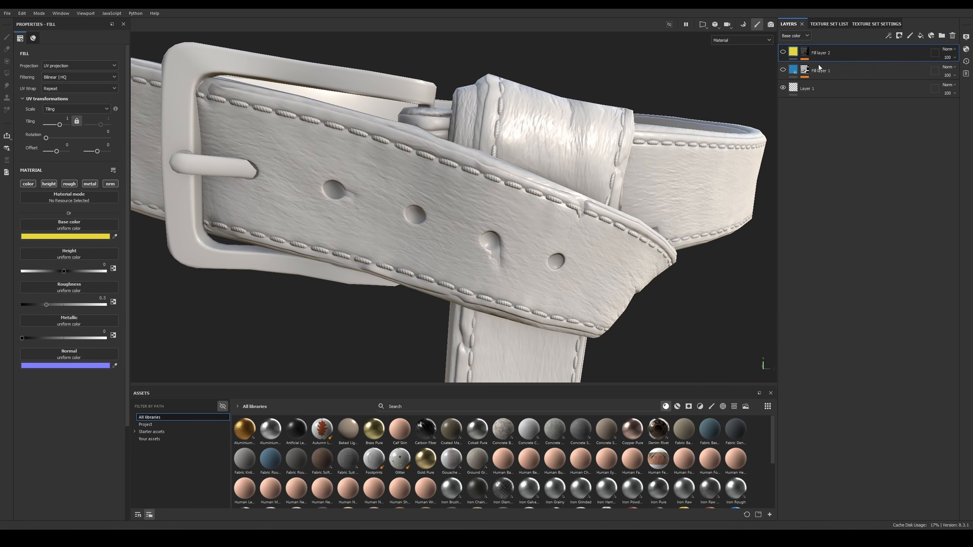
key(Delete)
Step: Replace Fill layer 1's mask with a white mask and reduce the brush size to 0.56
right_click(816, 54)
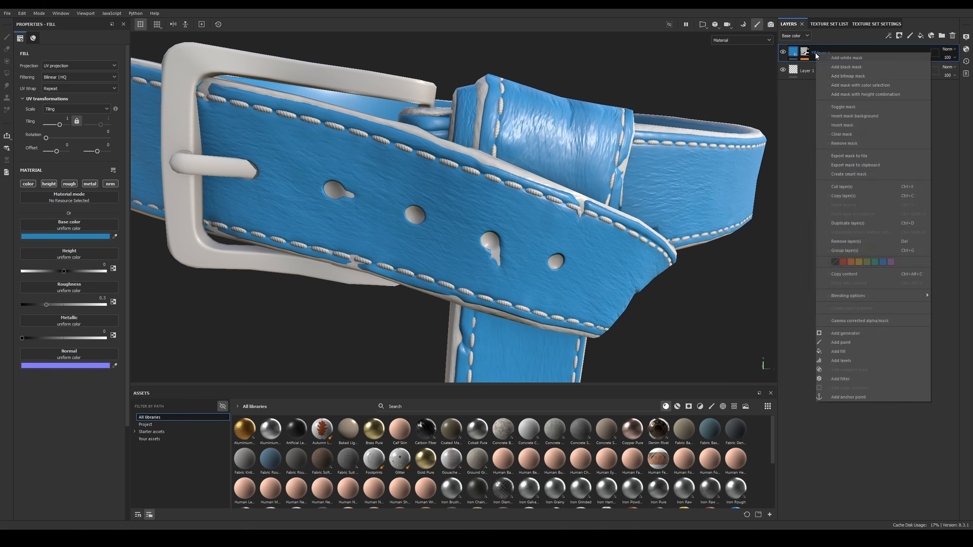
click(846, 58)
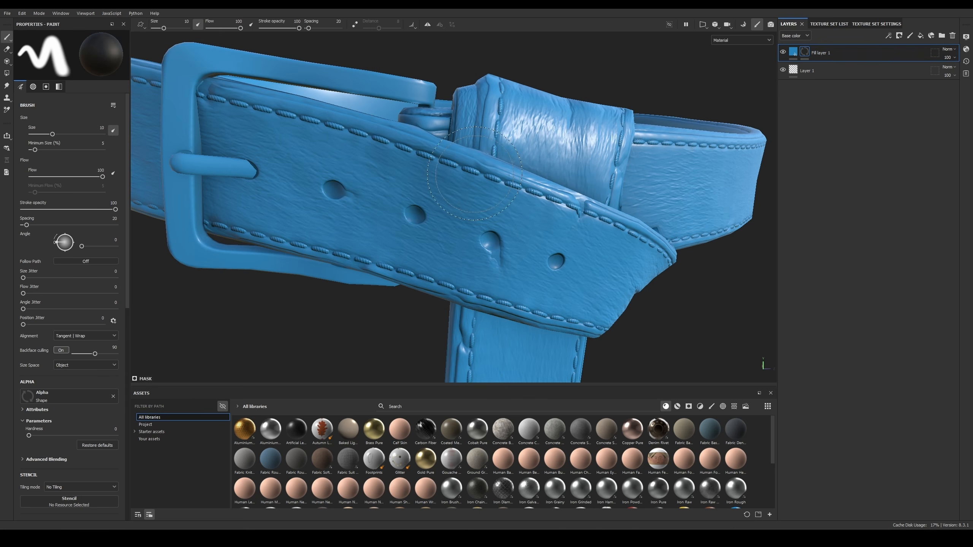
scroll(475, 173, up, 3)
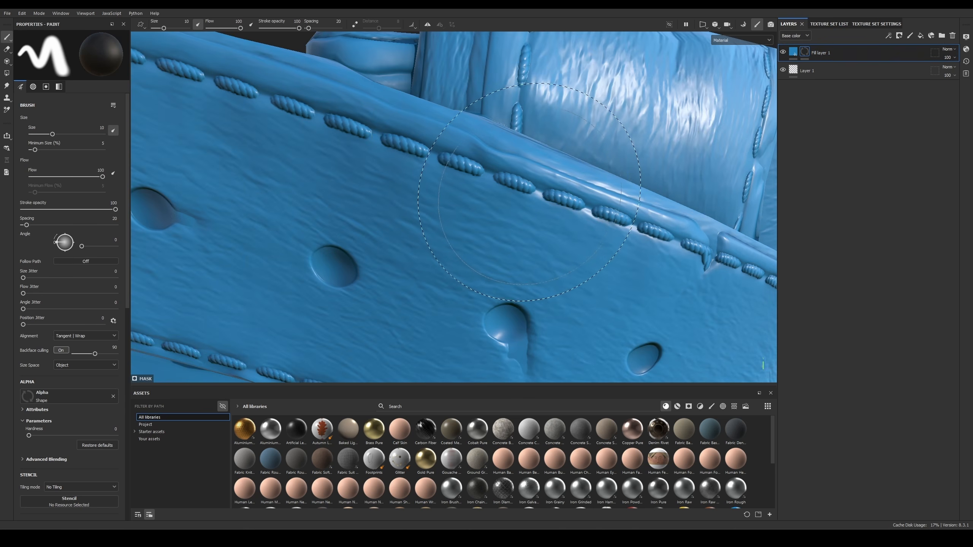
mouse_move(530, 192)
ctrl+right_down()
mouse_move(499, 191)
mouse_move(493, 174)
ctrl+right_up()
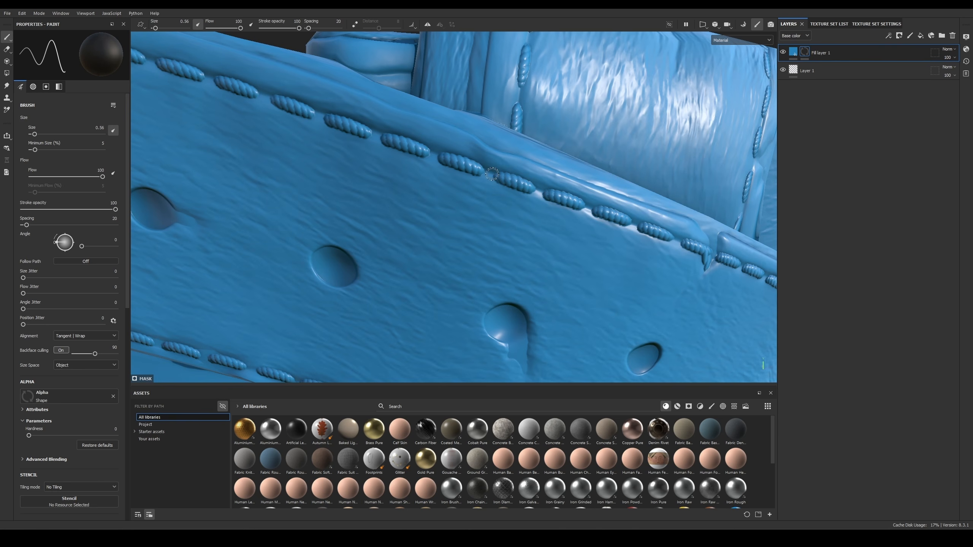
scroll(497, 164, down, 3)
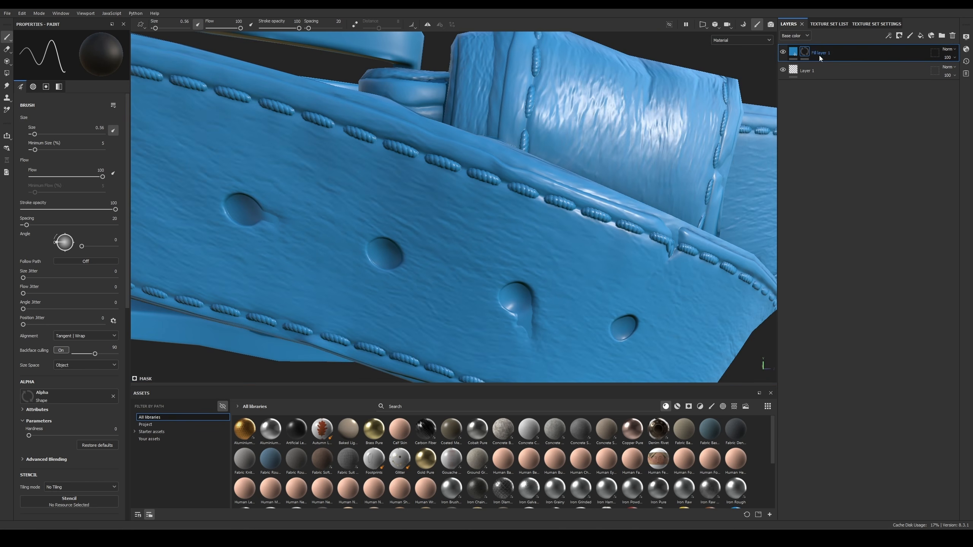
Step: Add a color selection to Fill layer 1's mask and set its background color to White
click(888, 36)
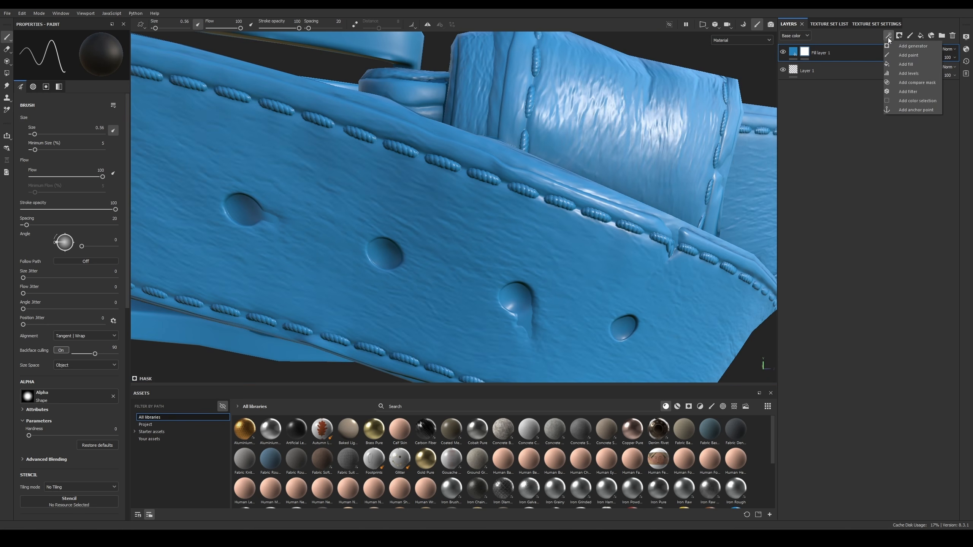
click(912, 99)
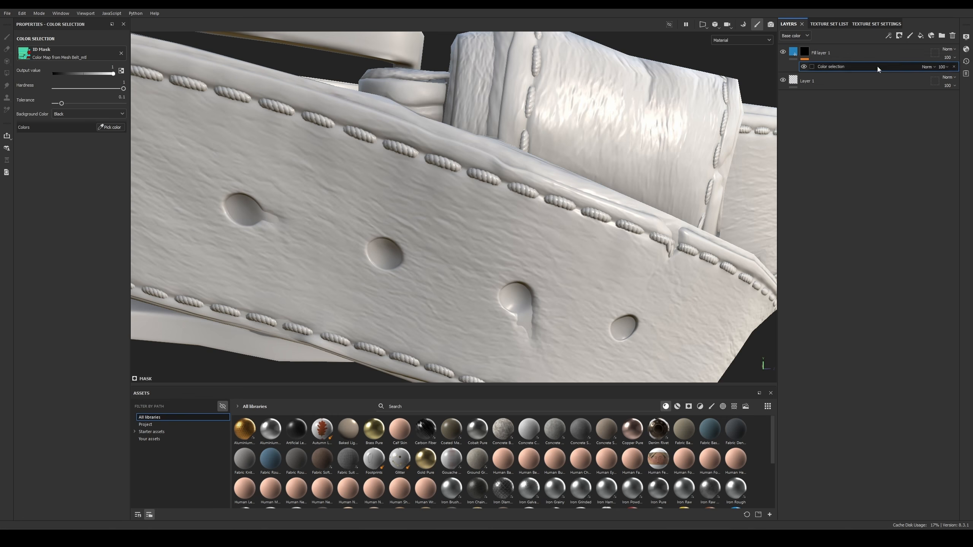
click(78, 113)
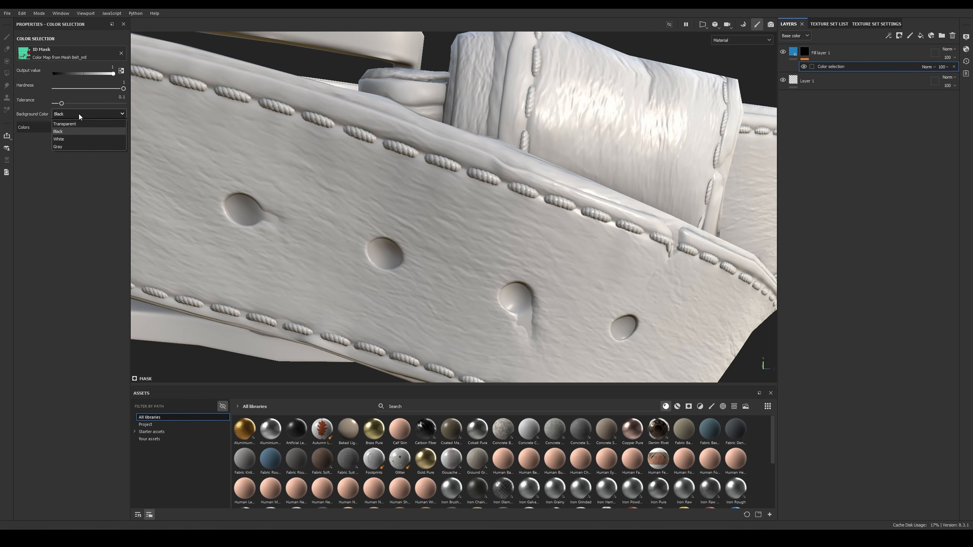
click(64, 142)
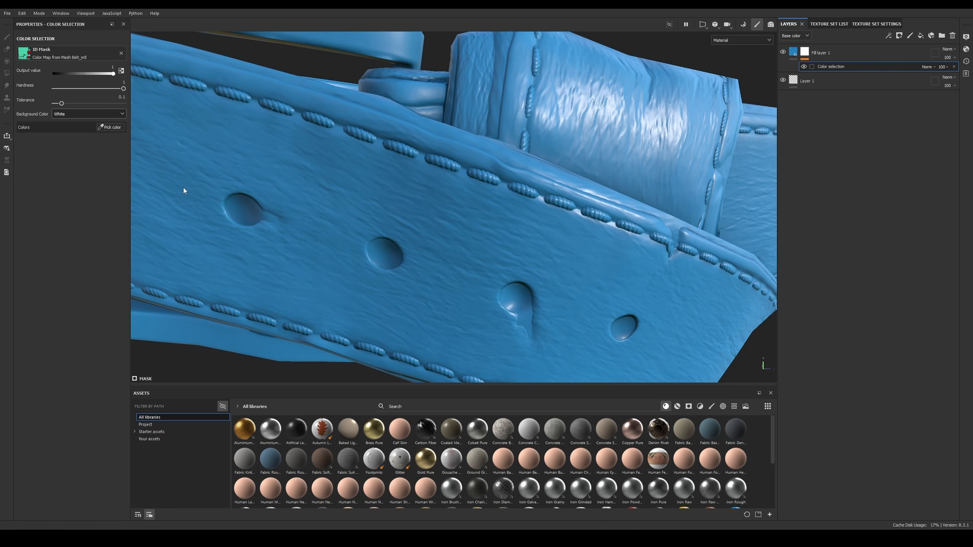
scroll(169, 156, up, 2)
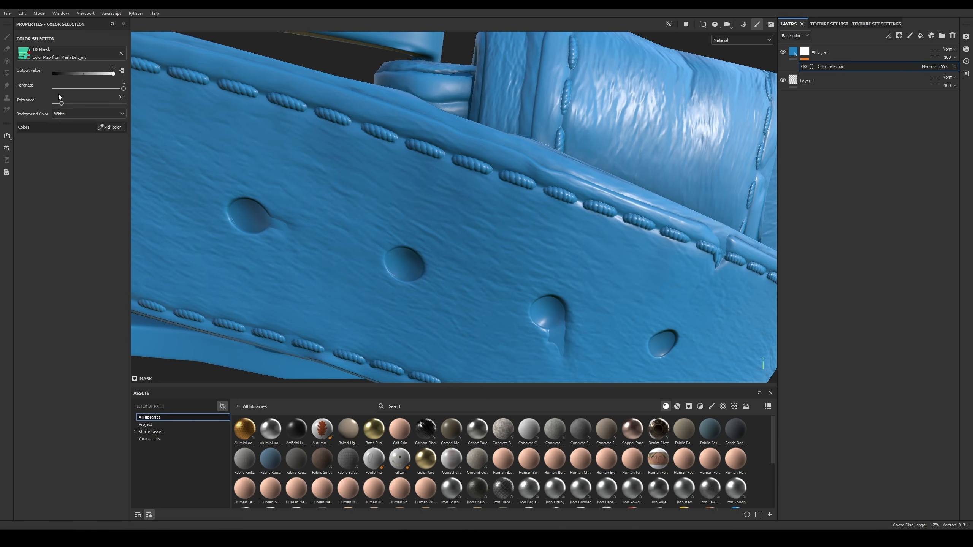
Step: Set the color selection's output value to 0 and pick the green stitching color from the ID map
drag(110, 74, 46, 76)
click(110, 127)
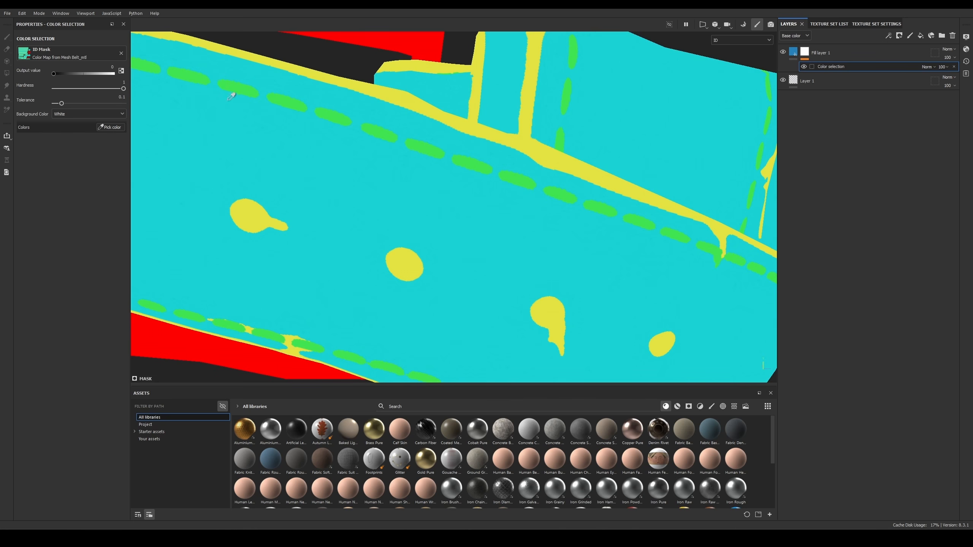
click(339, 119)
alt+middle_drag(346, 123, 358, 149)
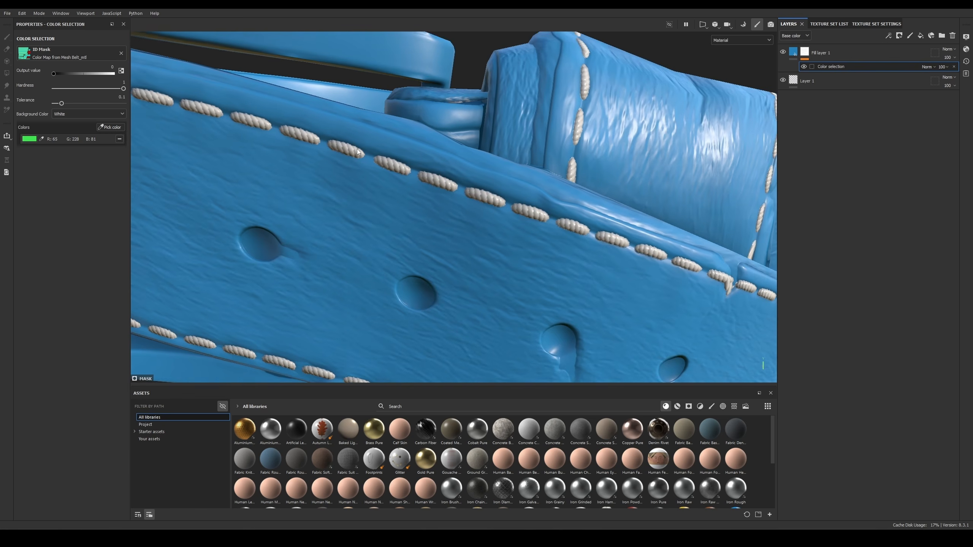
alt+right_drag(357, 149, 445, 240)
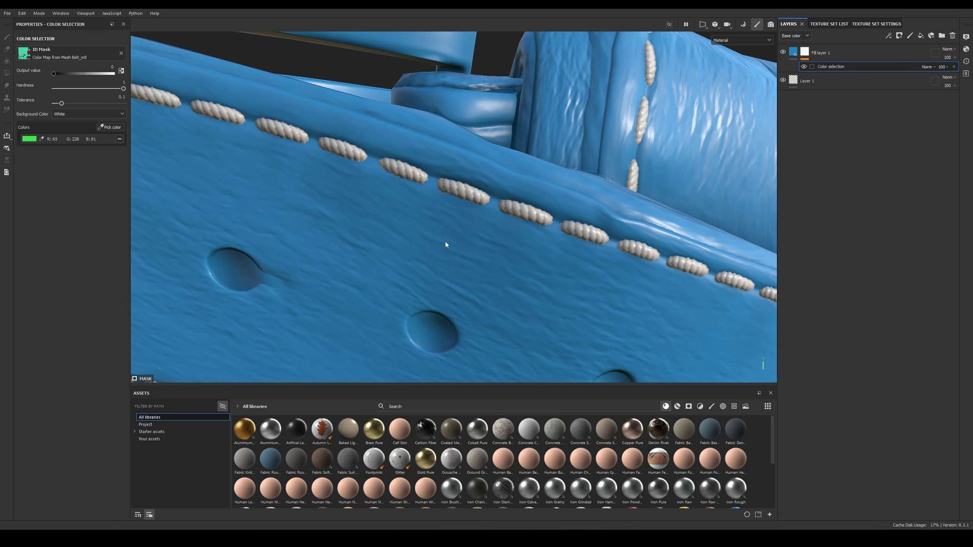
Step: Display Fill layer 1's mask on its own, return to the material view, and inspect the stitching across the whole belt
alt+click(805, 51)
alt+right_drag(597, 345, 593, 277)
key(m)
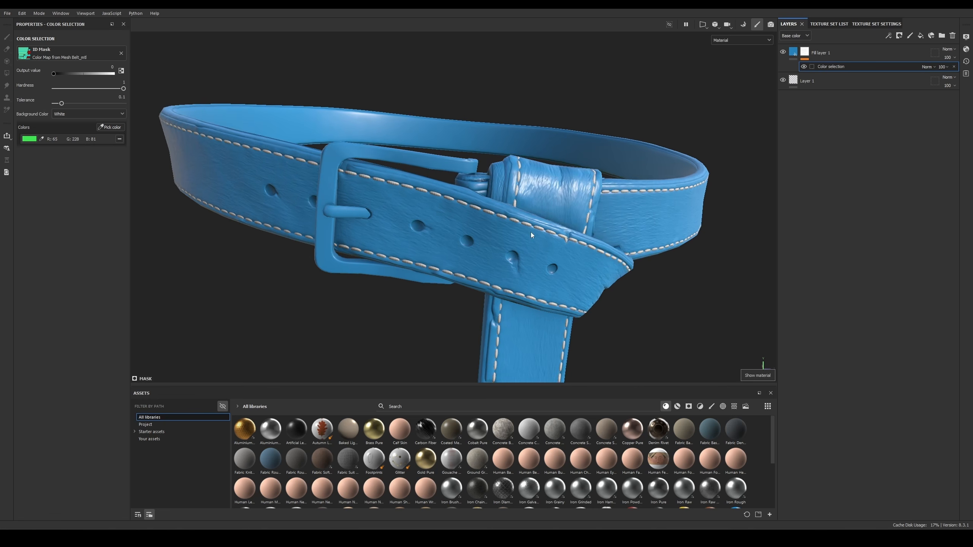
alt+right_drag(531, 232, 460, 134)
alt+drag(461, 135, 468, 193)
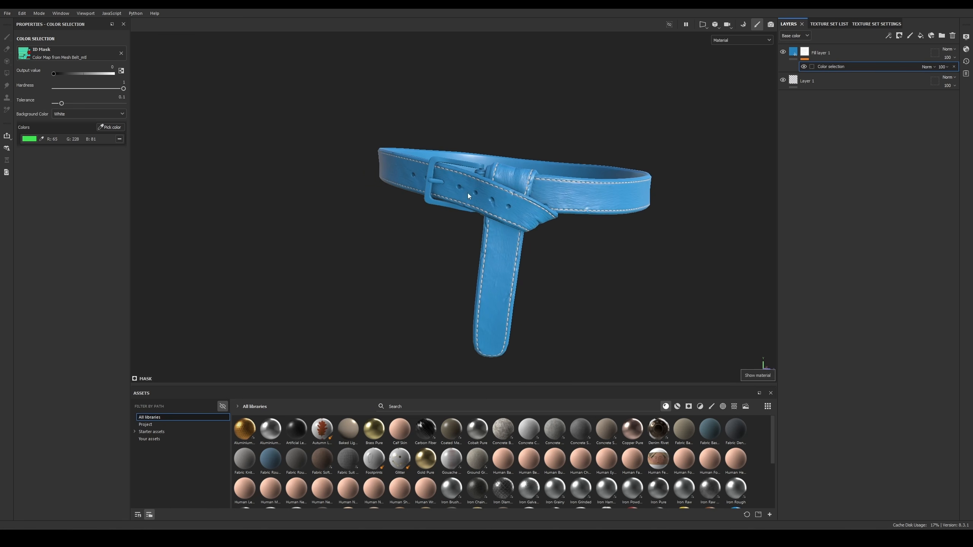
alt+right_drag(467, 193, 467, 169)
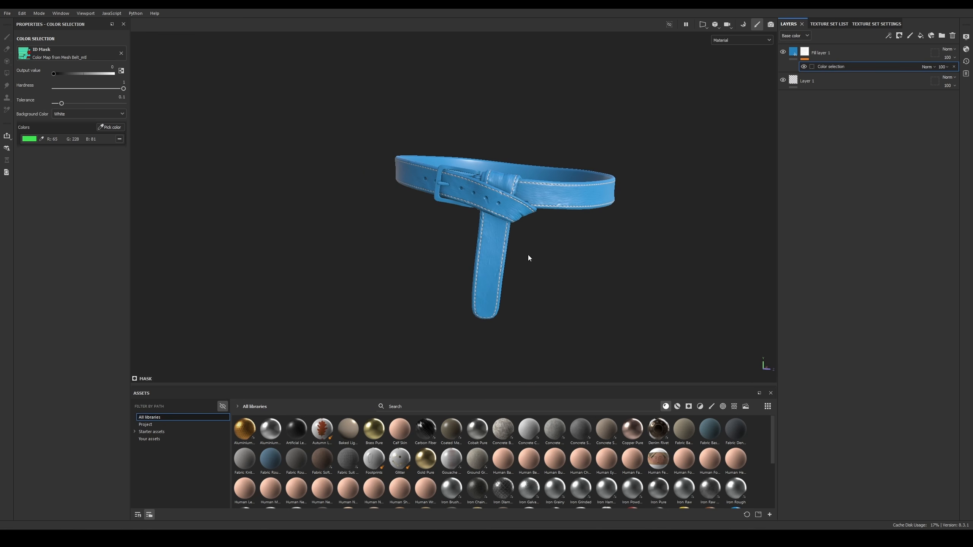
scroll(501, 222, up, 5)
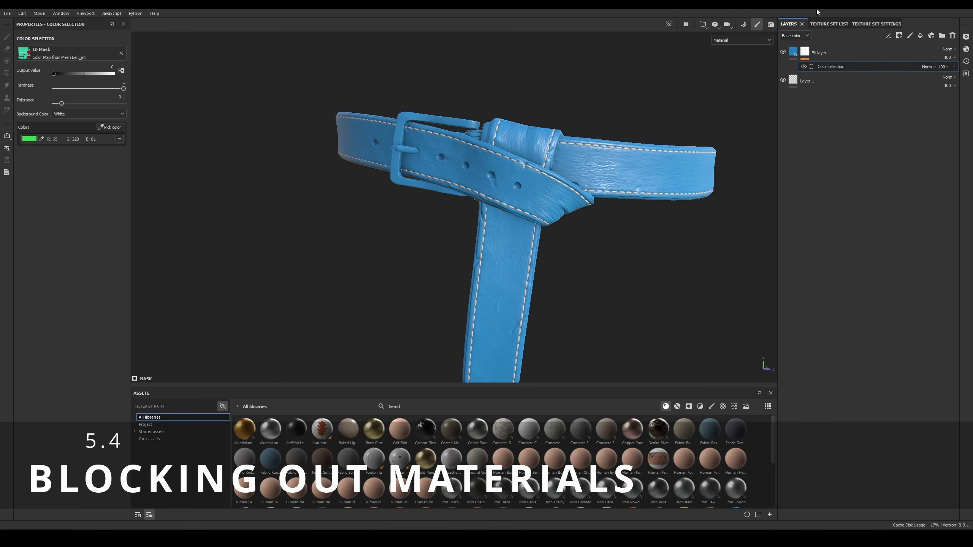
Step: Delete Fill layer 1 and Layer 1 so that the layer stack is empty
click(828, 52)
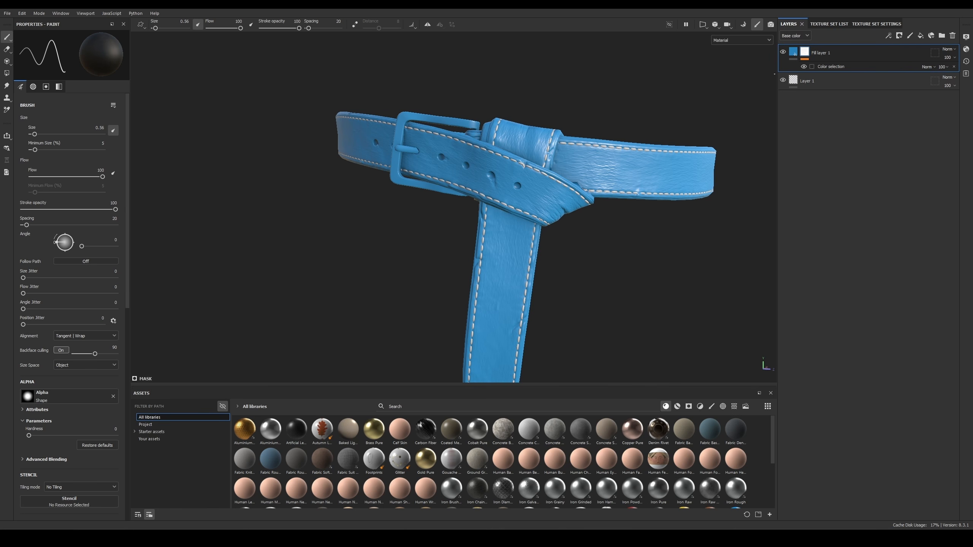
alt+drag(643, 215, 590, 238)
scroll(590, 237, up, 1)
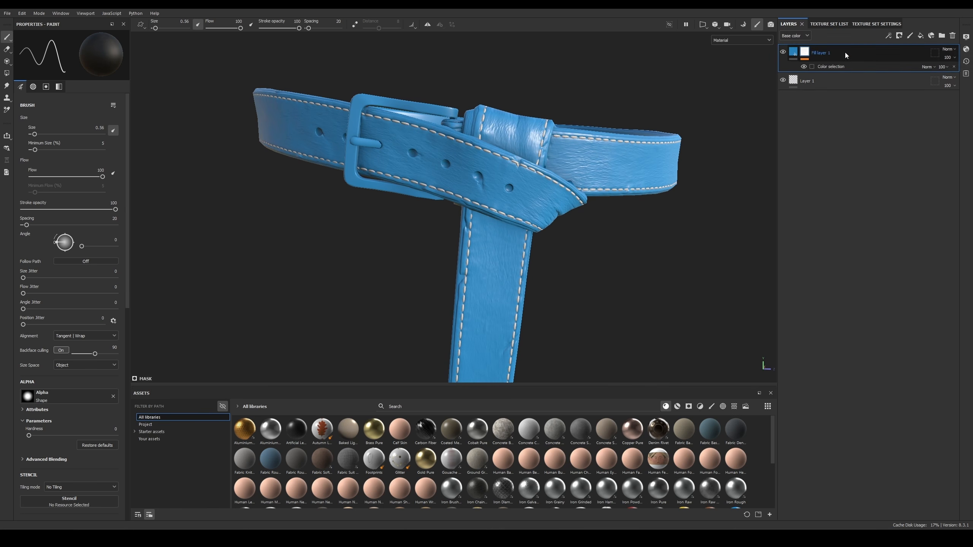
key(Delete)
key(Delete)
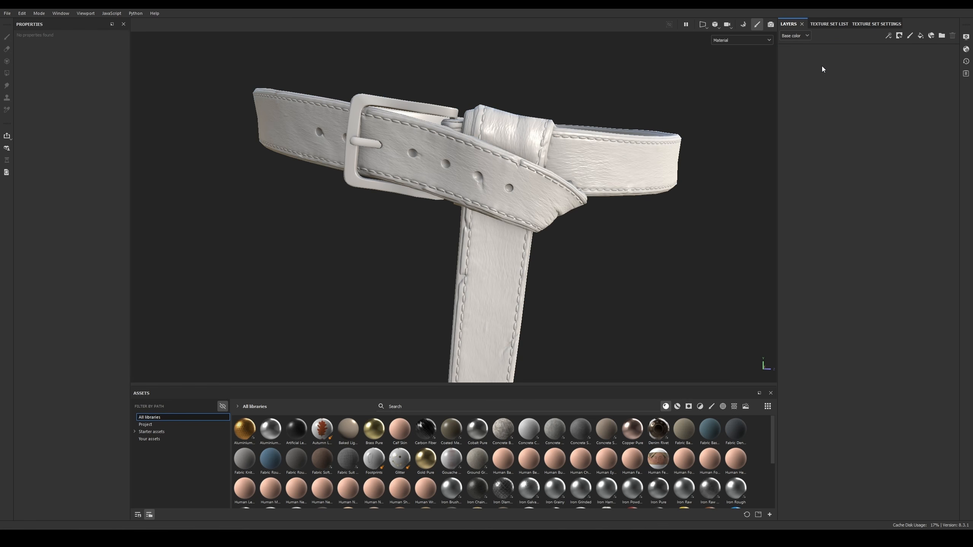
Step: Add a new fill layer and name it "Leathers"
alt+drag(521, 119, 495, 154)
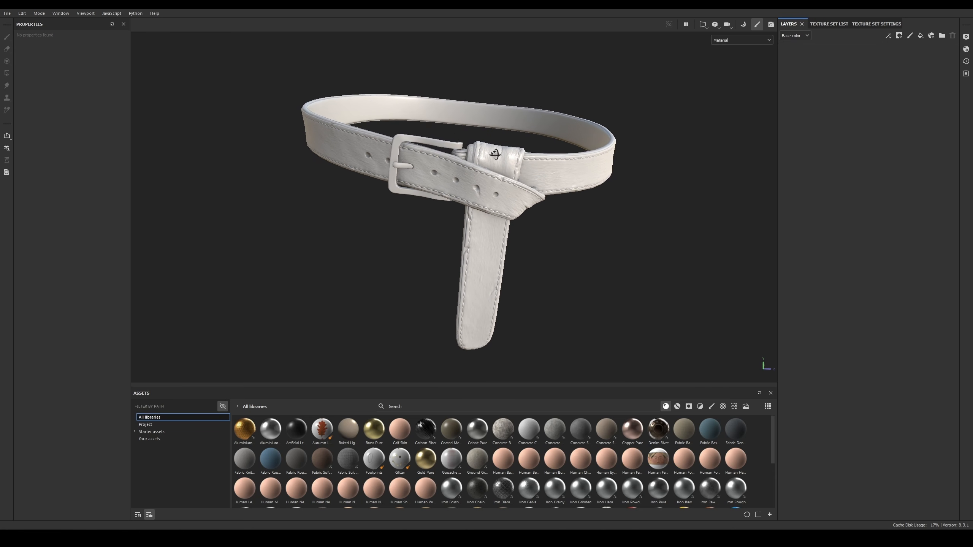
alt+right_drag(494, 154, 537, 244)
alt+drag(537, 243, 520, 193)
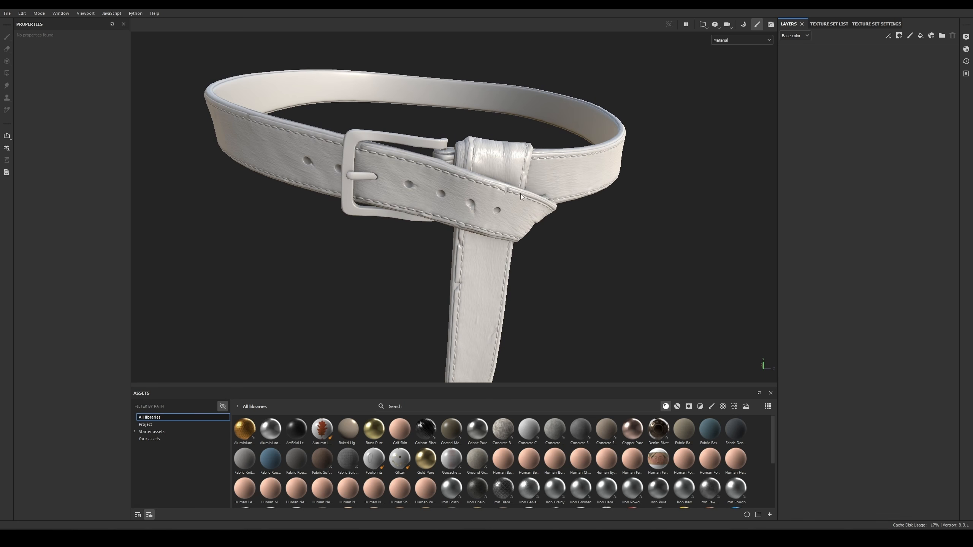
alt+right_drag(520, 193, 483, 256)
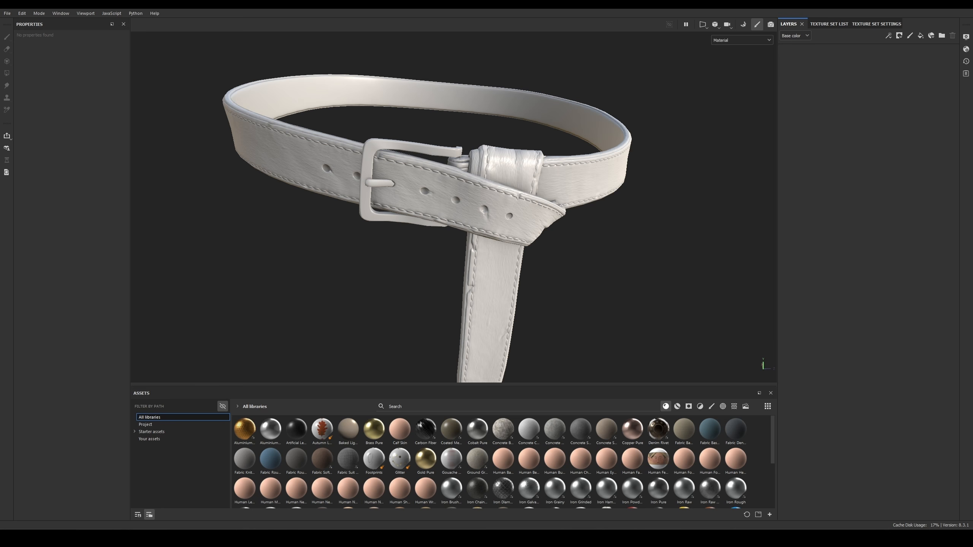
click(920, 35)
double_click(812, 55)
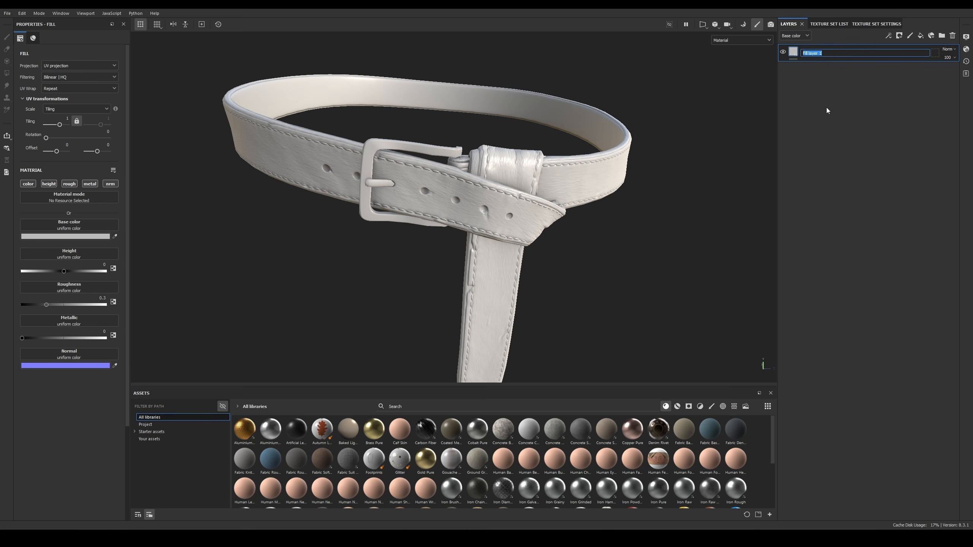
text(Leathers)
key(Return)
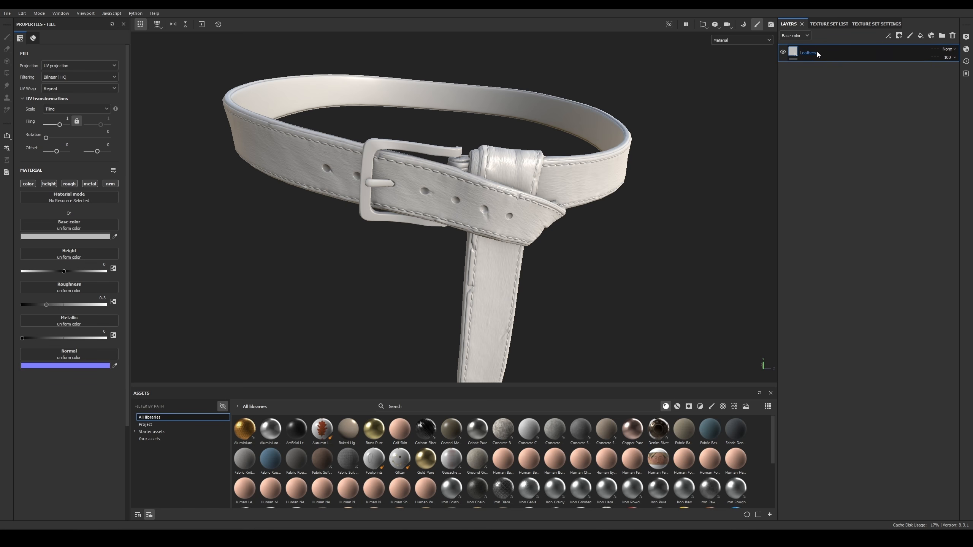
Step: Group the fill layer into a folder and name both the fill layer and the folder "Leather"
key(ctrl+g)
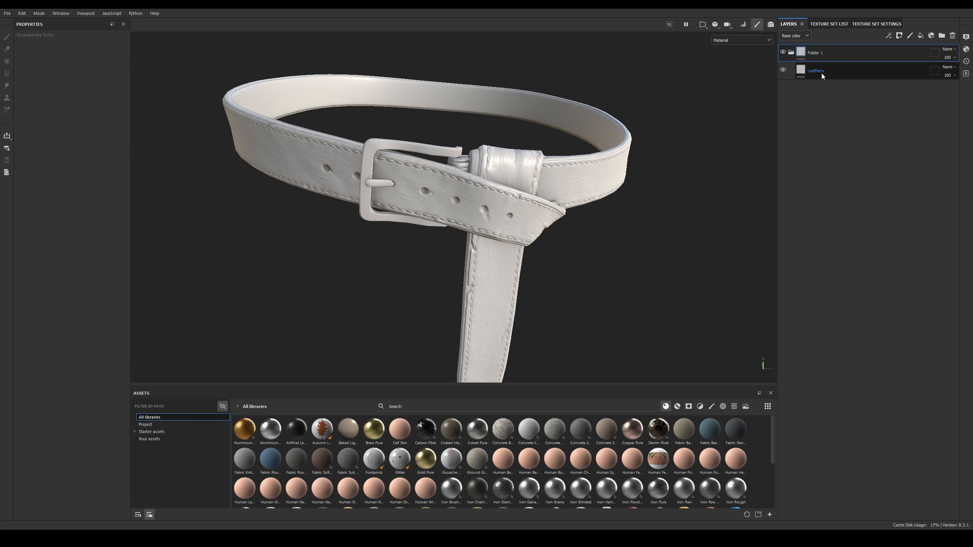
double_click(823, 72)
key(BackSpace)
key(Return)
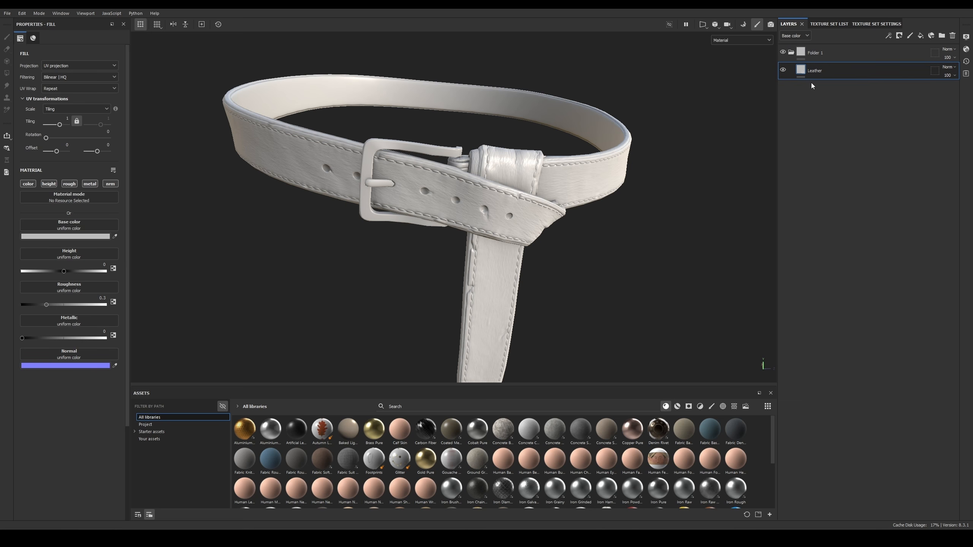
double_click(818, 53)
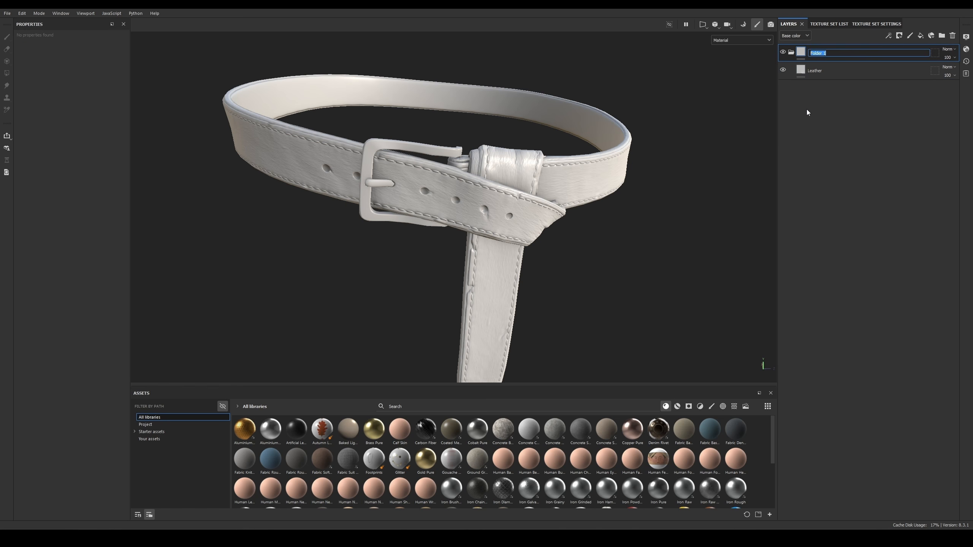
text(Leather)
key(Return)
Step: Duplicate the Leather folder together with its fill layer
key(ctrl+d)
double_click(818, 54)
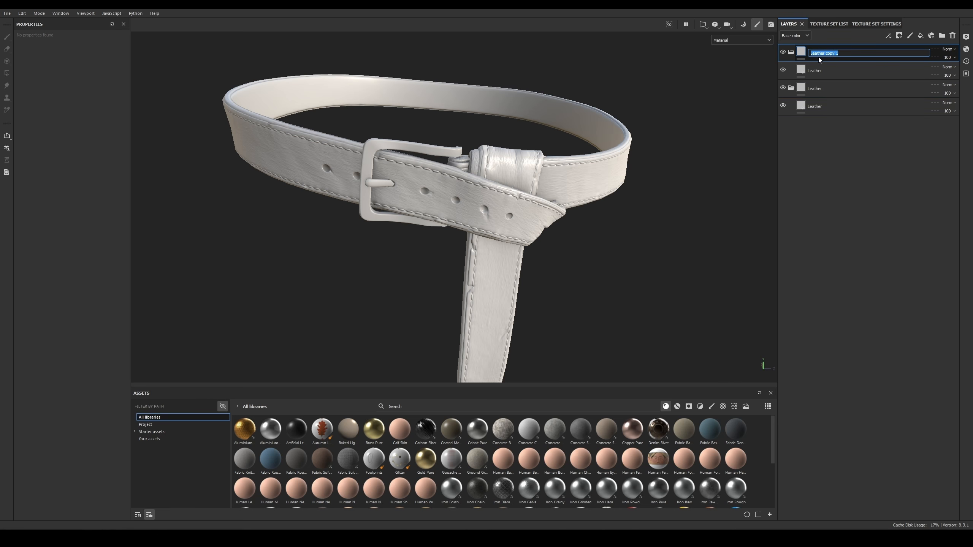
key(Return)
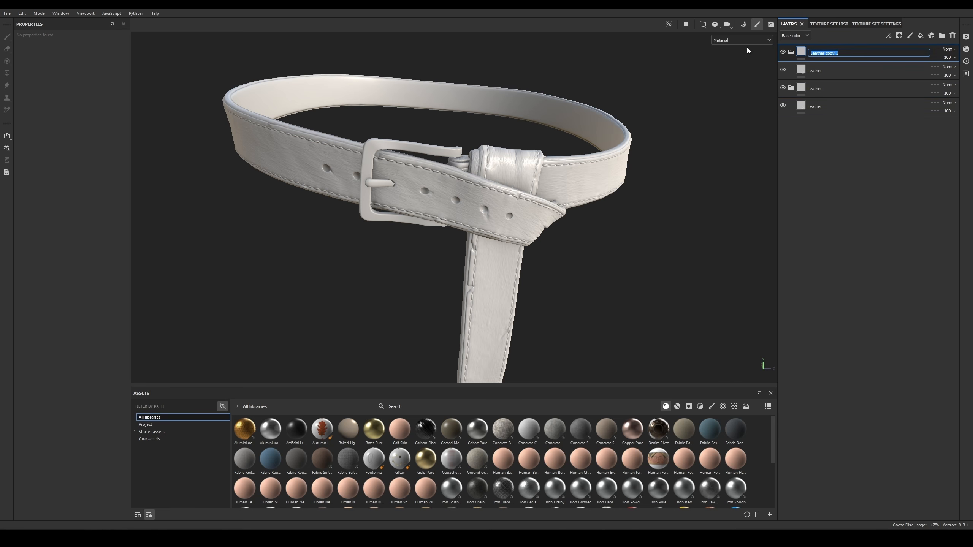
right_click(841, 88)
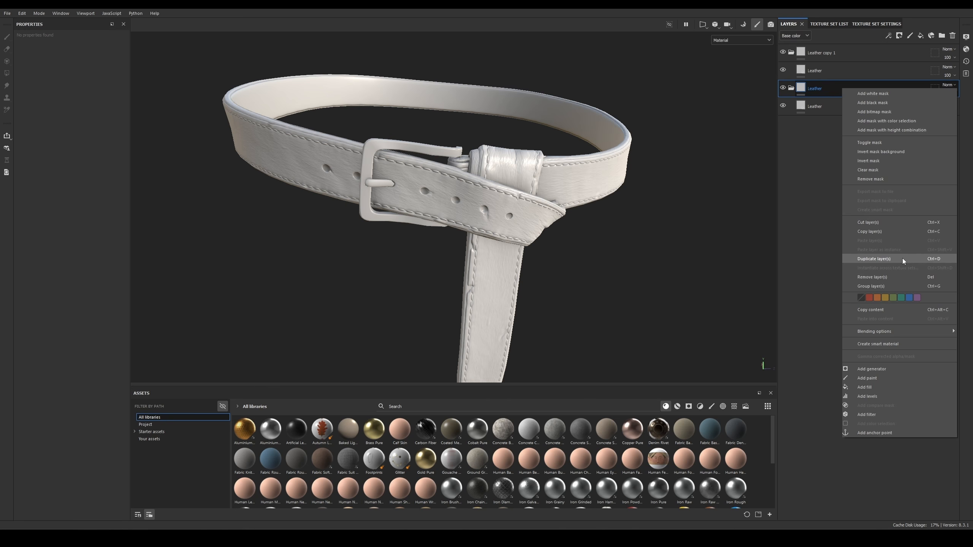
click(802, 176)
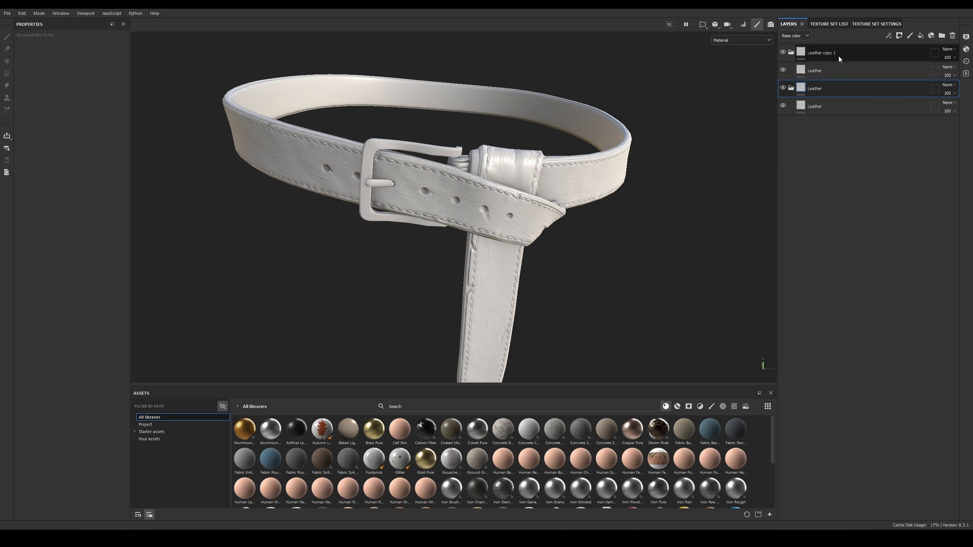
Step: Rename the duplicated folder, Leather copy 1, as "Metal"
double_click(834, 53)
text(Me)
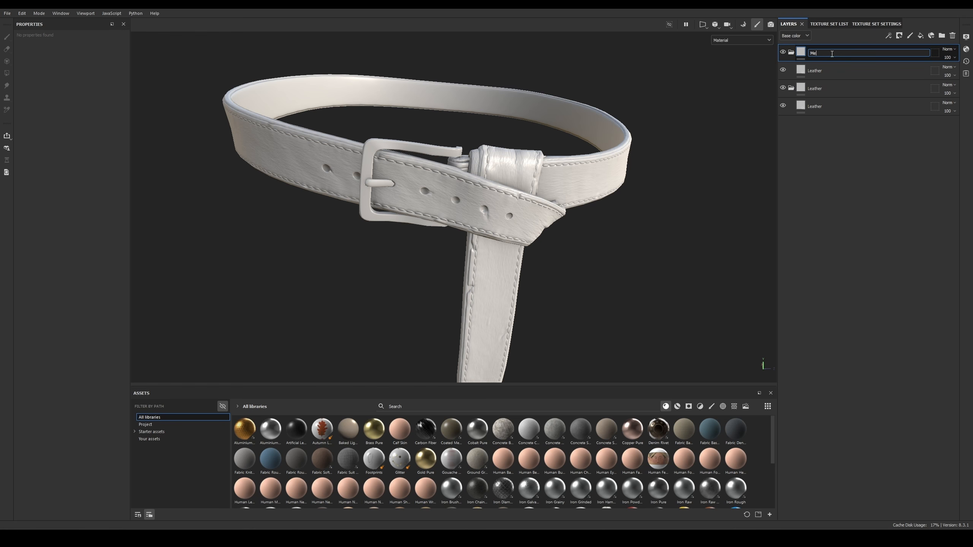
text(tal)
key(Return)
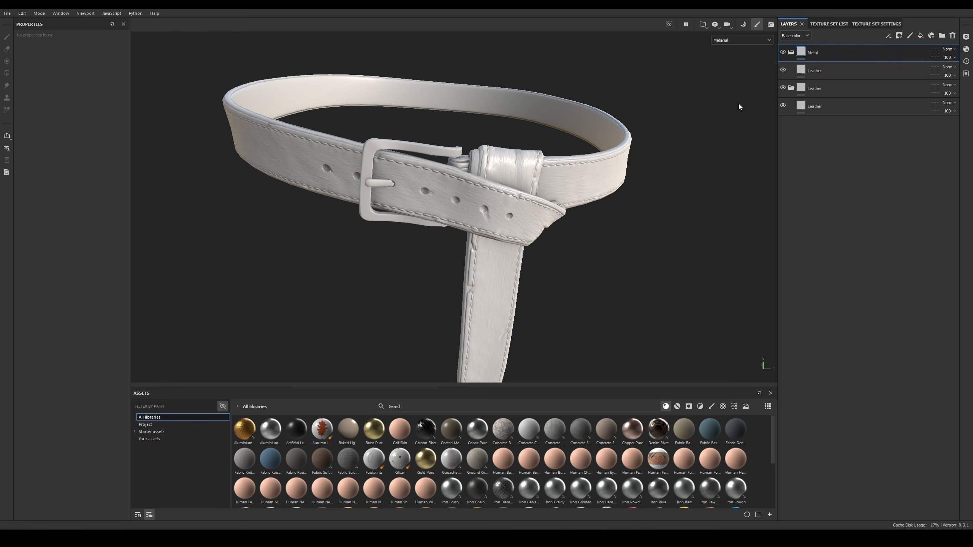
Step: Rename the fill layer inside the Leather folder as "Leather Base Values"
alt+right_drag(536, 88, 582, 165)
alt+middle_drag(583, 165, 606, 102)
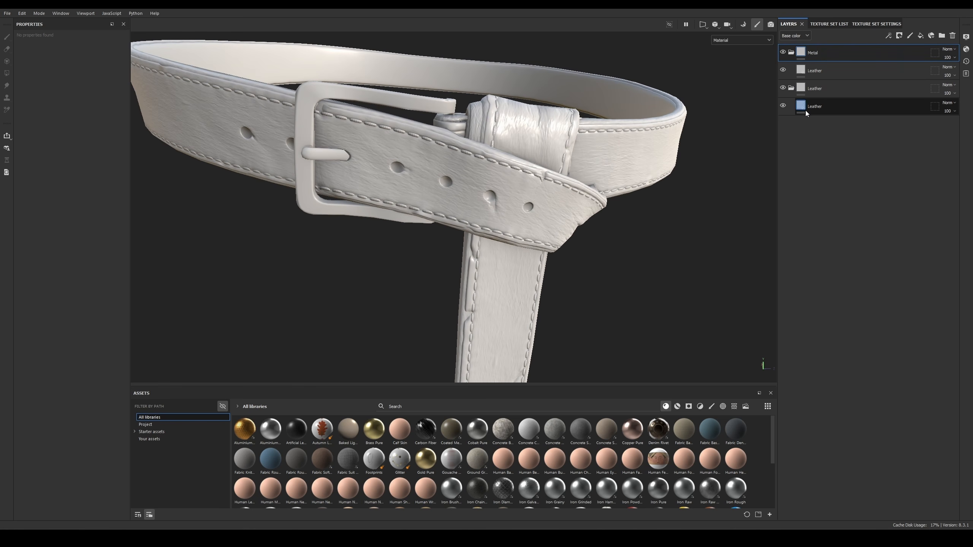
click(825, 103)
double_click(823, 107)
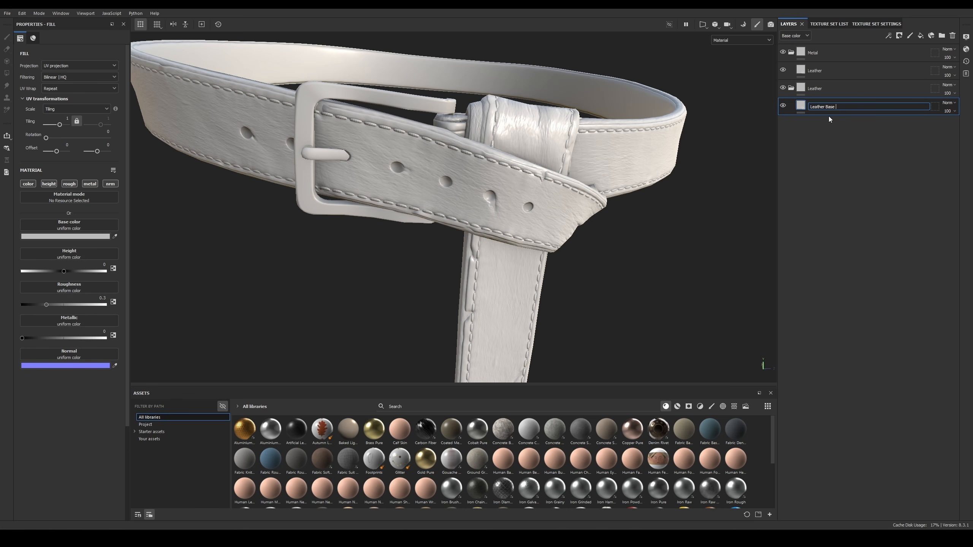
text(Base Values)
key(Return)
Step: Rename the fill layer inside the Metal folder as "Metal Base Values"
click(813, 71)
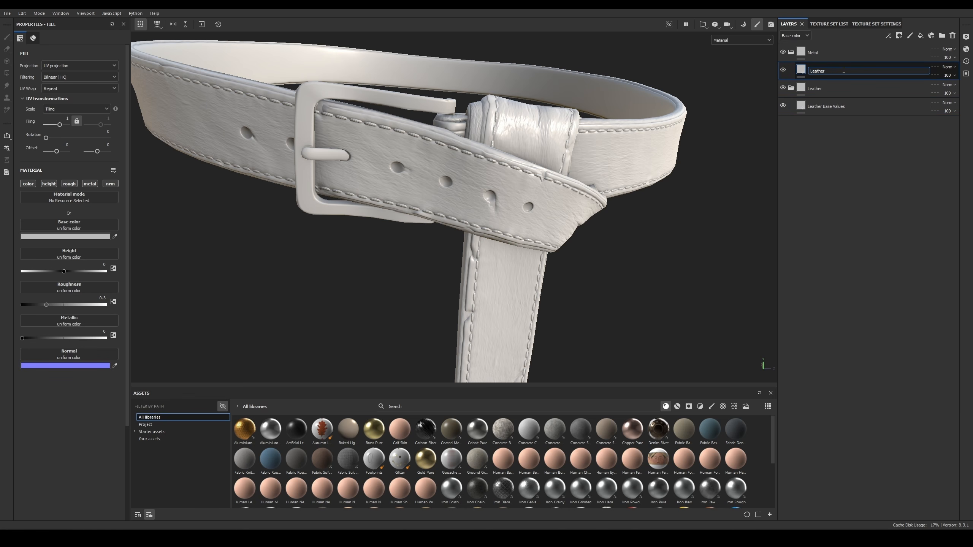
double_click(814, 71)
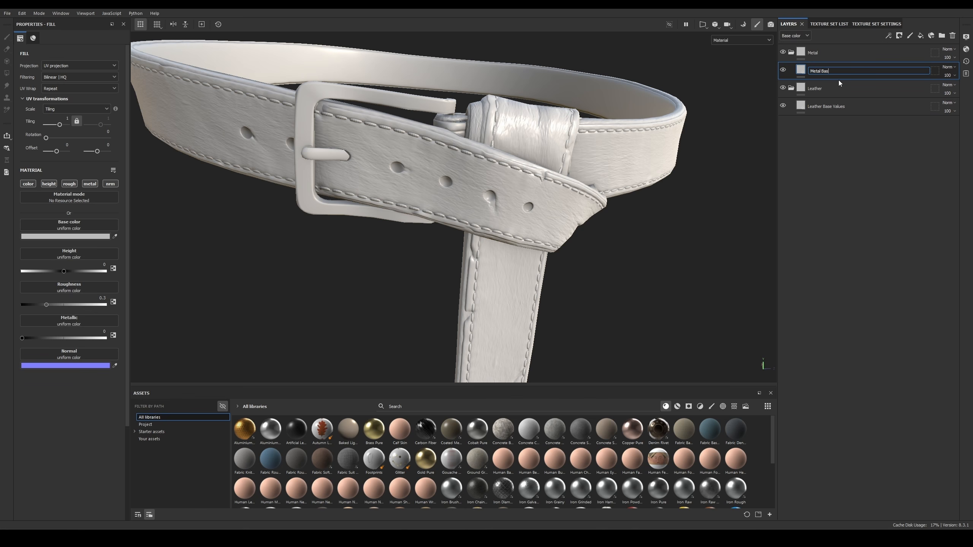
text(ues)
key(Return)
Step: Set the base color of the Leather Base Values layer to the dark brown 583A19
alt+drag(452, 115, 486, 112)
alt+right_drag(486, 112, 484, 112)
click(841, 104)
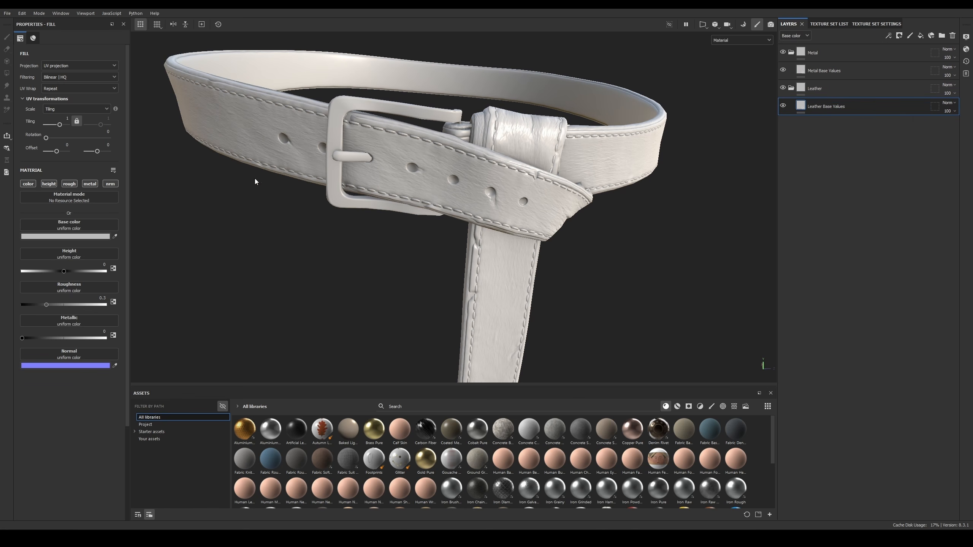
alt+middle_drag(437, 209, 423, 203)
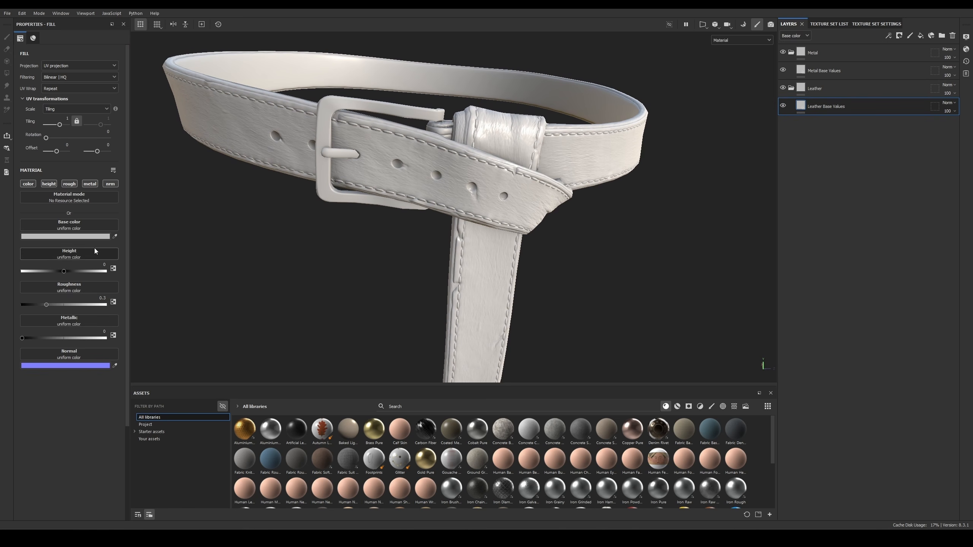
click(84, 237)
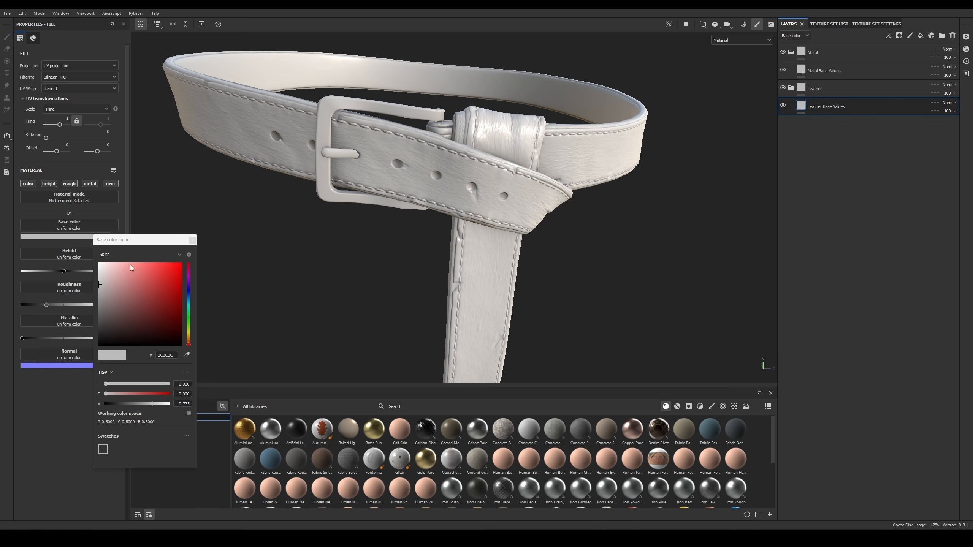
click(188, 339)
click(159, 306)
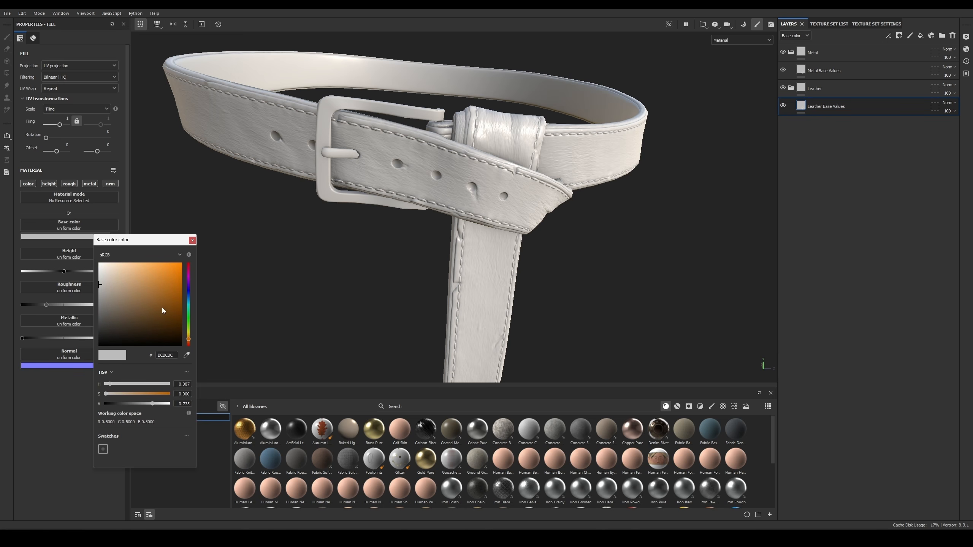
drag(160, 306, 158, 317)
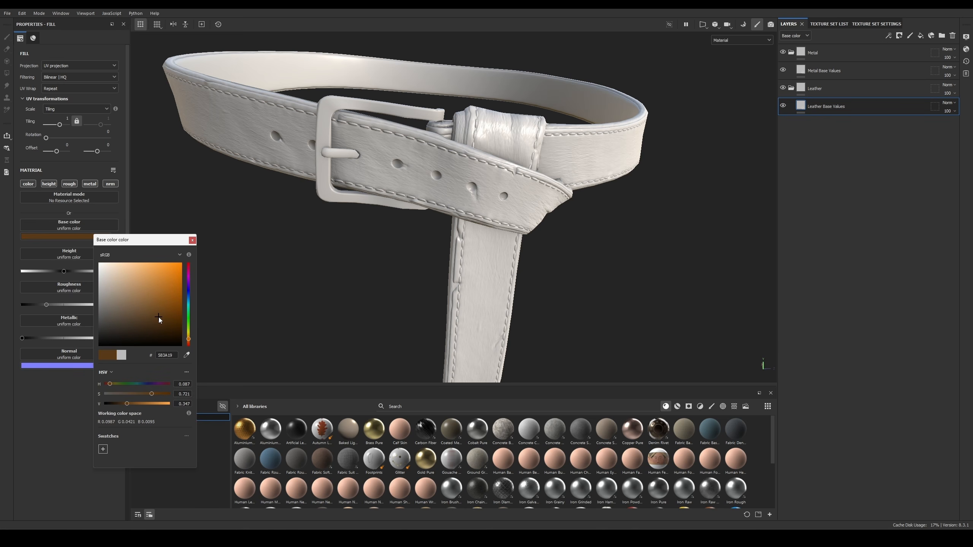
click(192, 240)
Step: Hide the Metal folder and set the roughness of the Leather Base Values layer to about 0.345
click(783, 51)
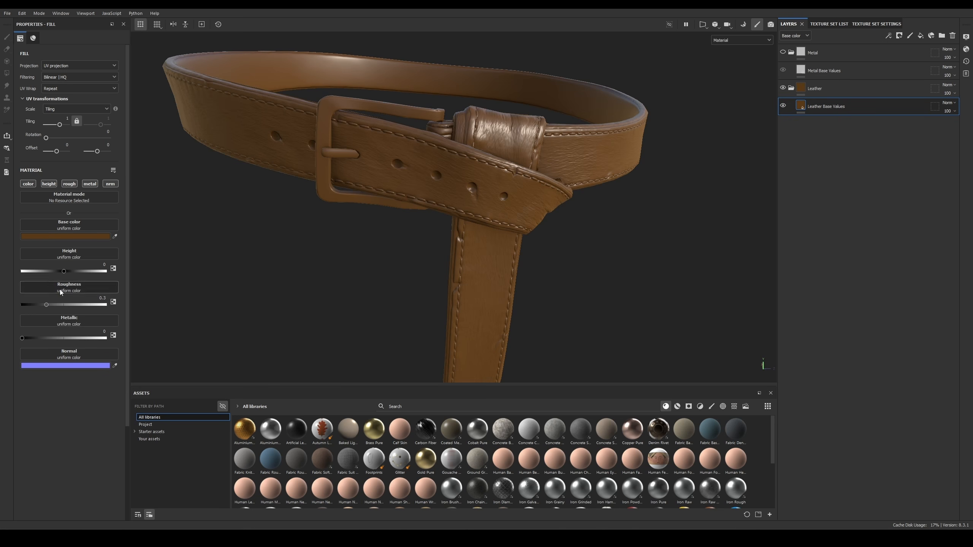
mouse_move(56, 304)
mouse_down()
mouse_move(68, 306)
mouse_move(50, 306)
mouse_up()
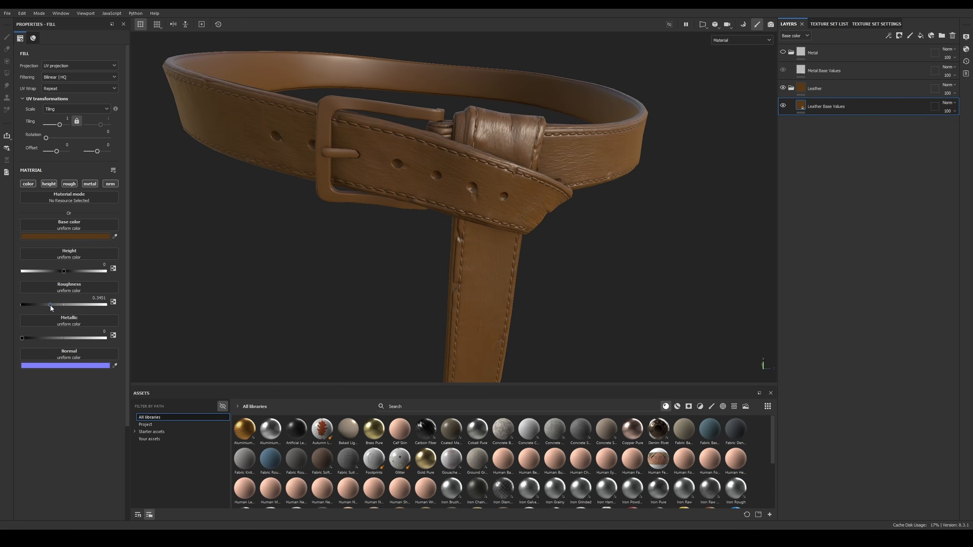
alt+drag(401, 276, 403, 256)
scroll(403, 255, up, 1)
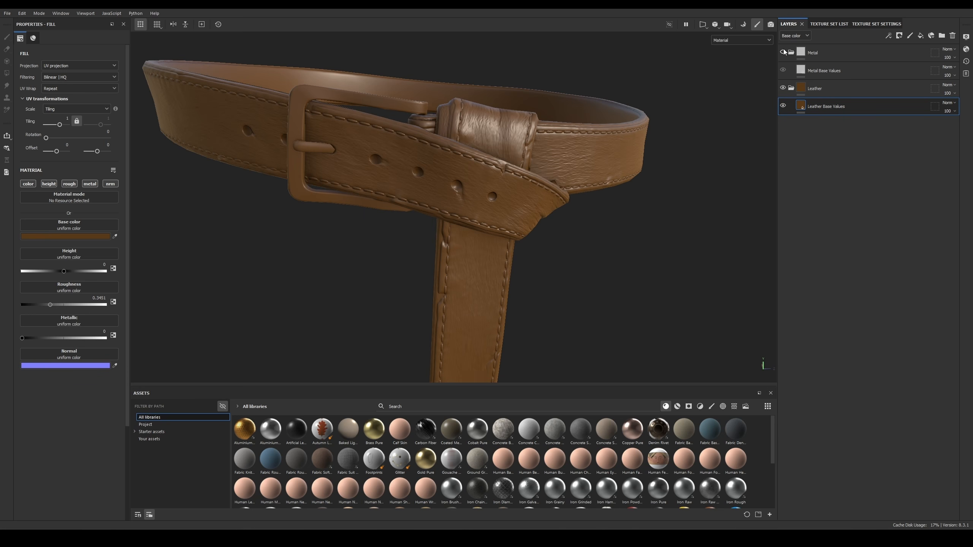
Step: Show the Metal folder again and give its Metal Base Values layer metallic 1 and roughness about 0.345
click(783, 70)
click(862, 73)
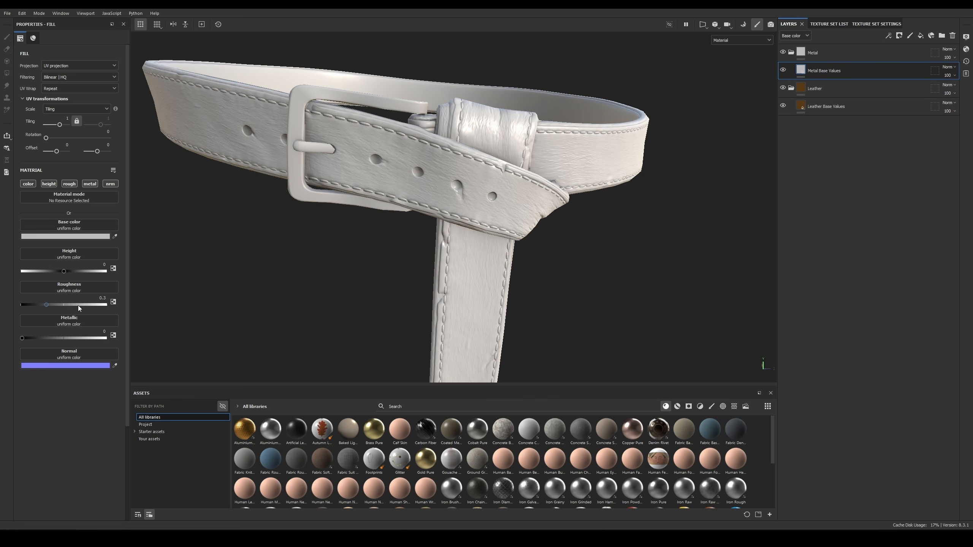
drag(65, 338, 127, 343)
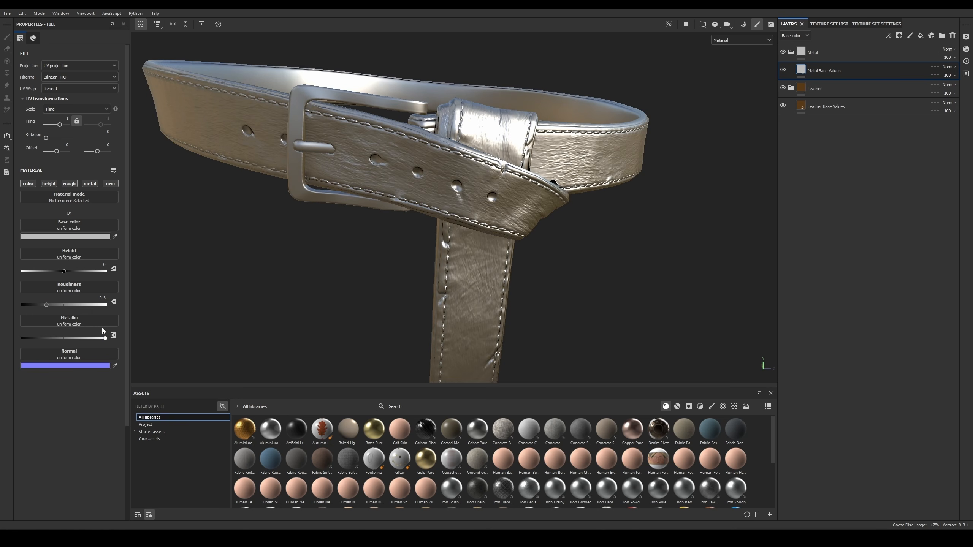
mouse_move(58, 305)
mouse_down()
mouse_move(28, 302)
mouse_move(52, 302)
mouse_up()
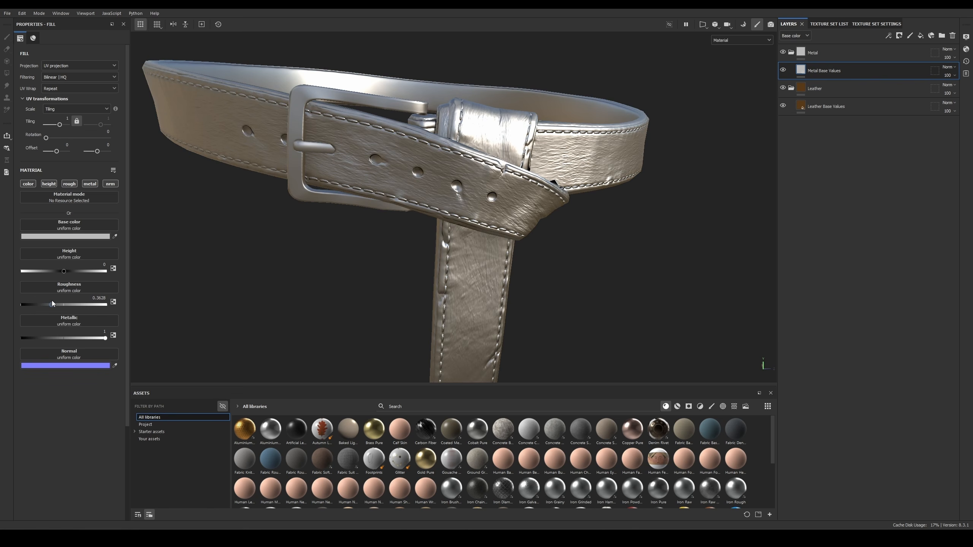
Step: Lighten the base color of the Metal Base Values layer to the light grey D2D2D2
click(94, 236)
drag(118, 279, 87, 281)
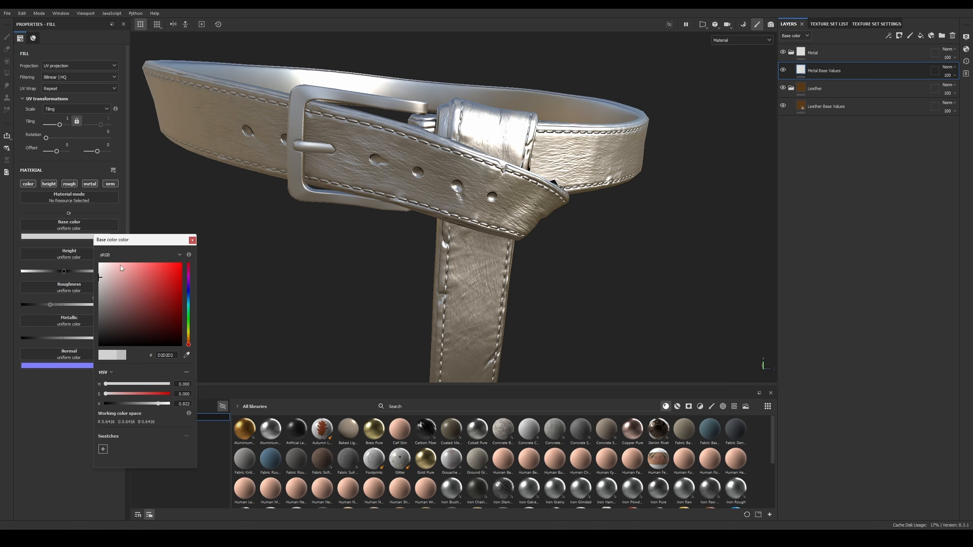
click(192, 240)
Step: Mask the Metal folder by color selection, picking the buckle's red ID color so the metal covers only the buckle
alt+right_drag(510, 175, 548, 133)
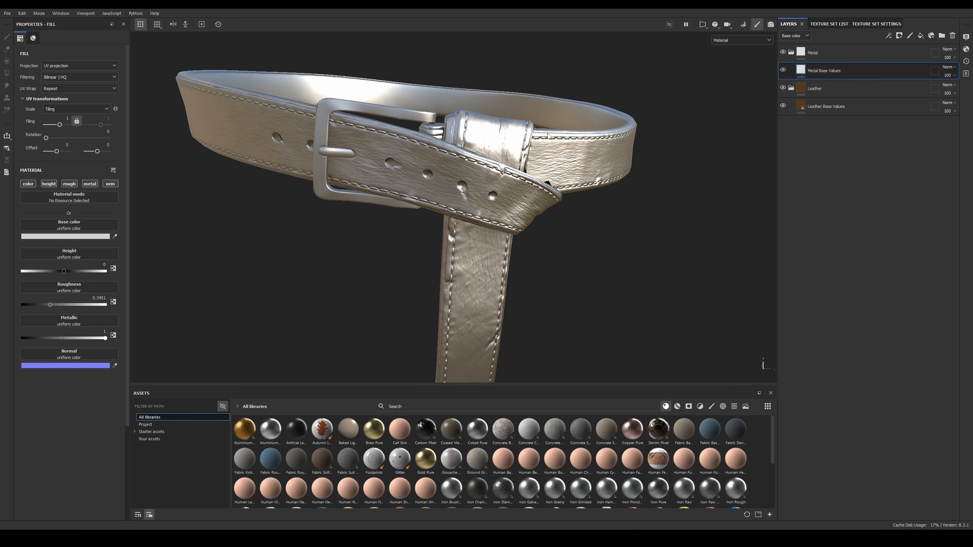
mouse_move(498, 147)
alt+mouse_down()
mouse_move(531, 141)
mouse_move(565, 107)
mouse_move(491, 135)
alt+mouse_up()
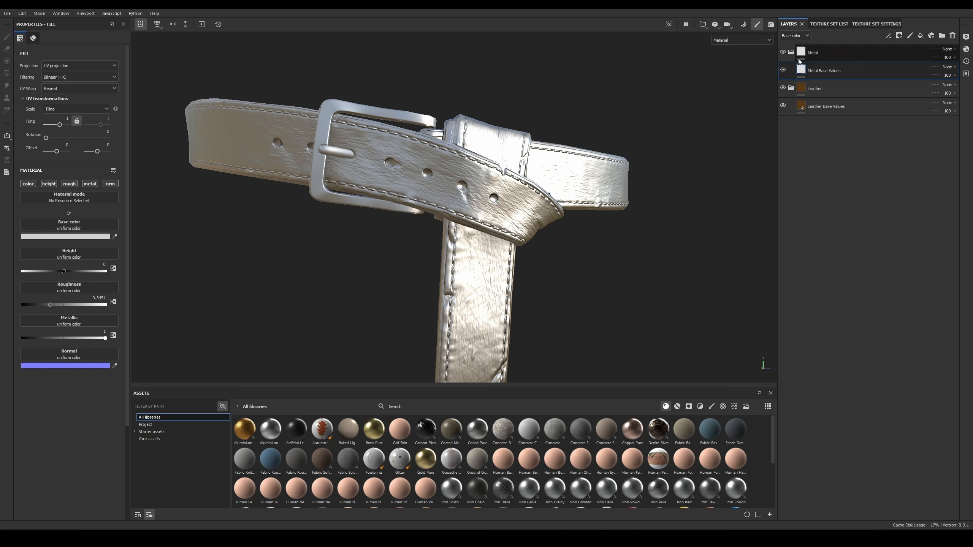
click(827, 55)
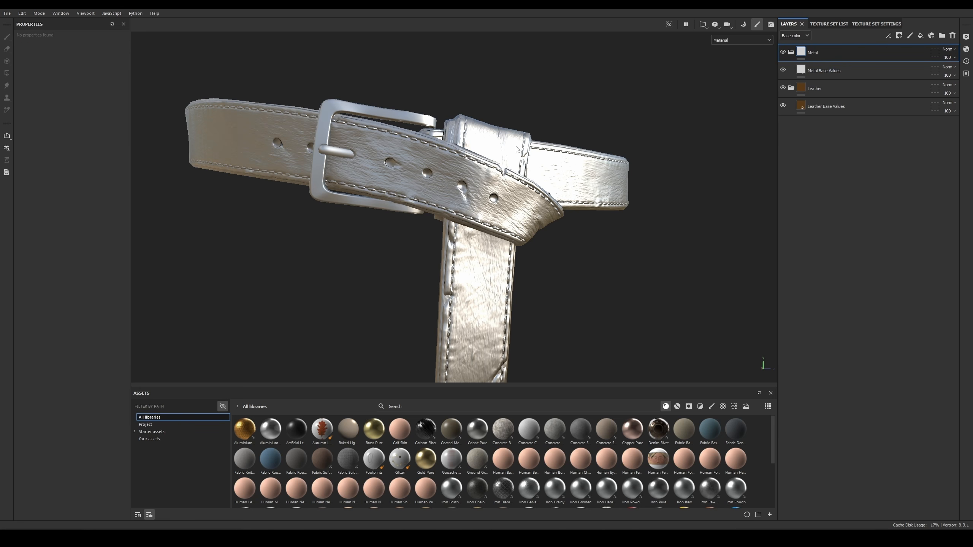
right_click(824, 52)
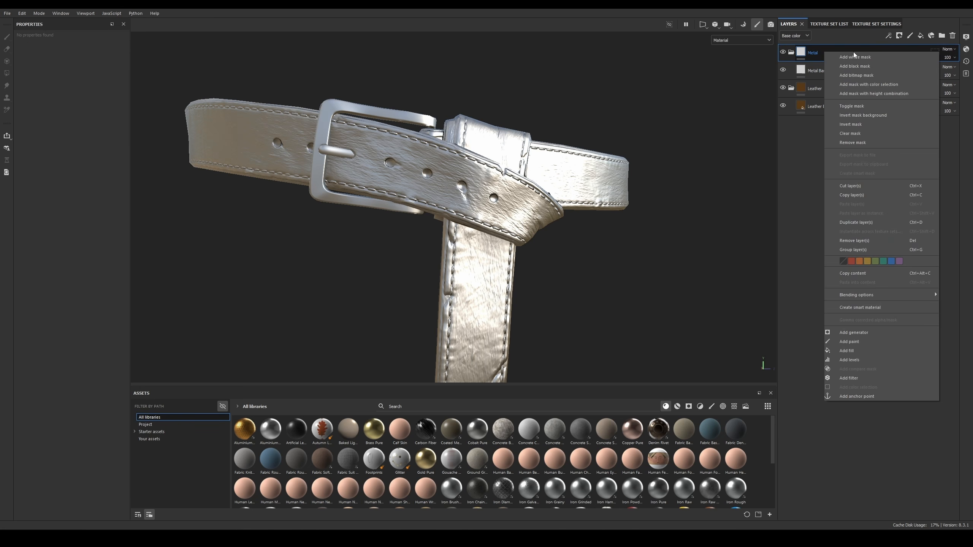
click(881, 85)
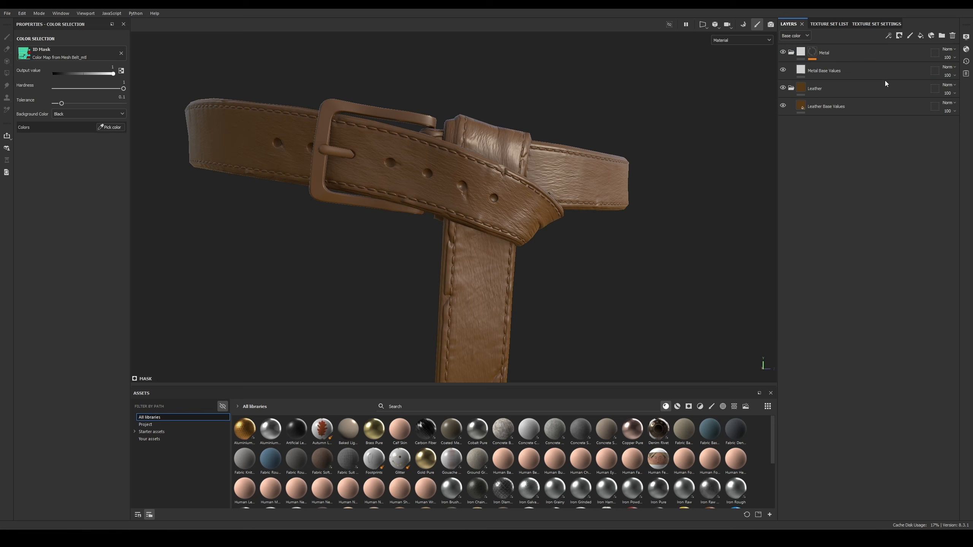
click(120, 128)
click(346, 105)
alt+drag(349, 107, 475, 186)
alt+right_drag(474, 186, 477, 203)
alt+drag(478, 203, 477, 158)
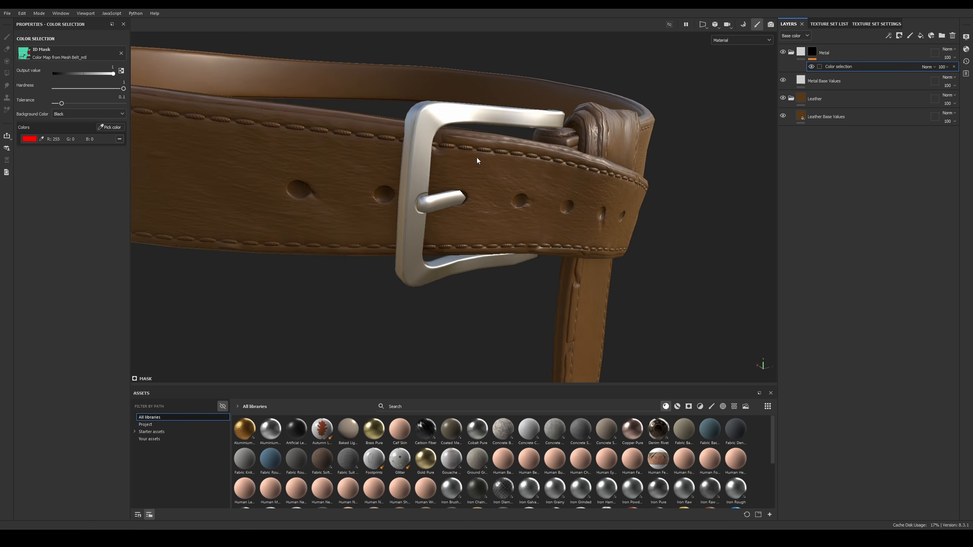
alt+right_drag(477, 158, 479, 178)
Step: Delete the color selection from the Metal folder's mask and give the folder a plain black mask
click(954, 67)
alt+drag(467, 174, 441, 146)
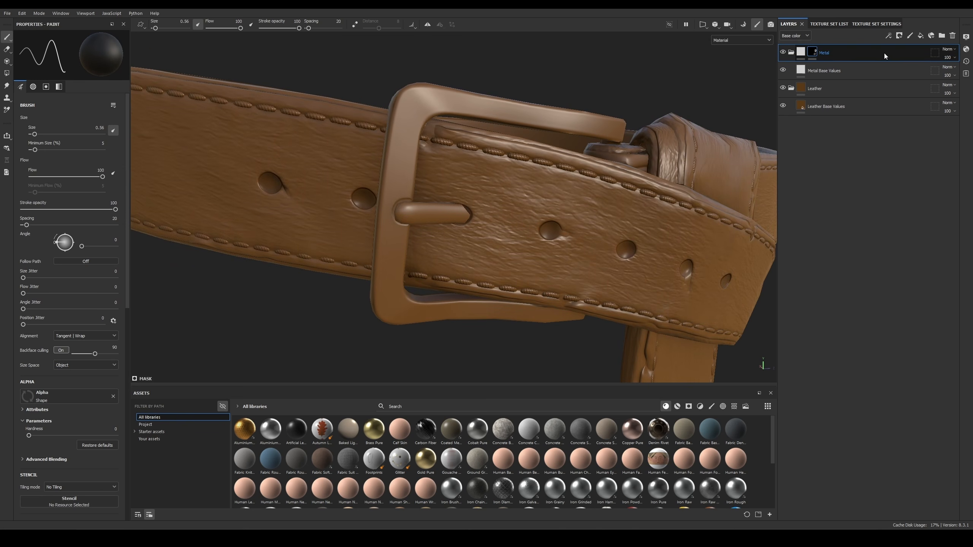
right_click(829, 52)
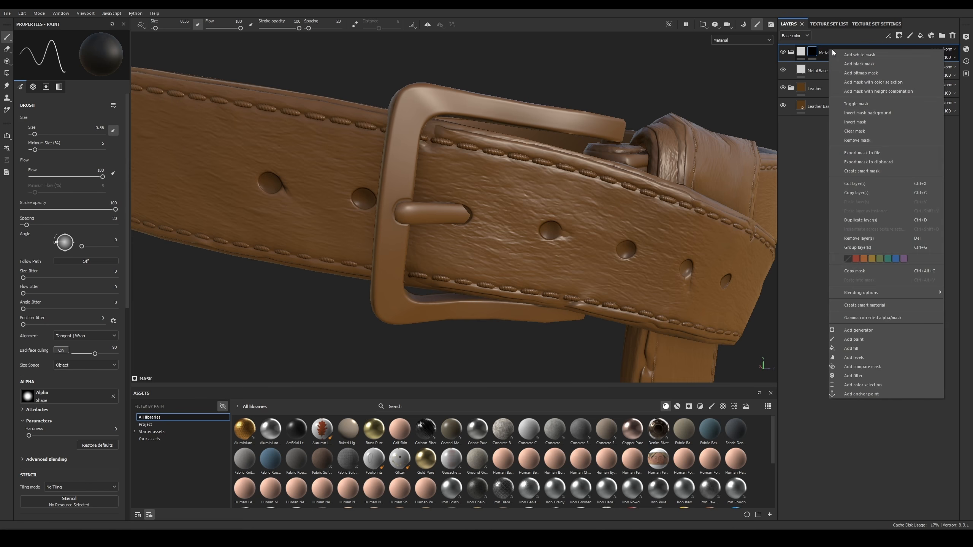
click(868, 64)
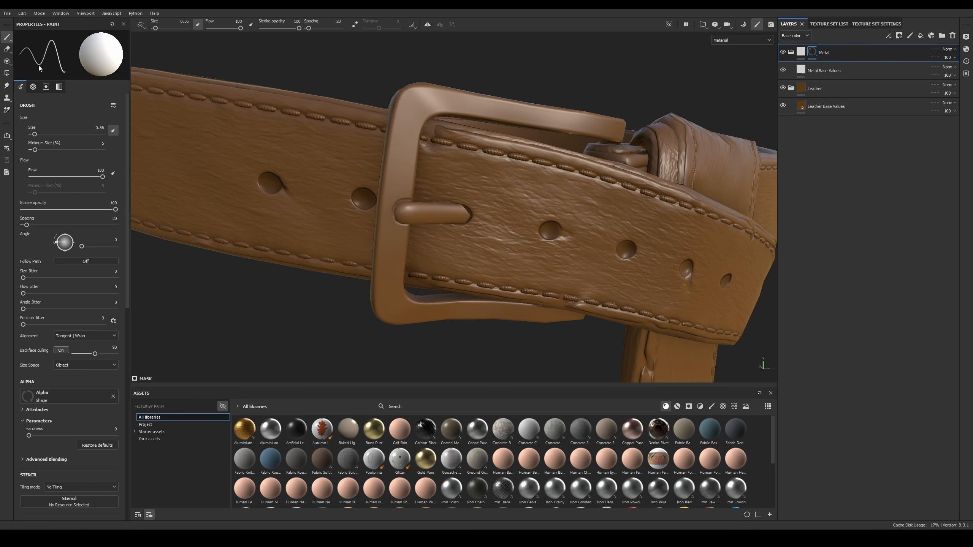
Step: Reveal the metal on the buckle frame and prong in the mask using Polygon Fill in mesh mode, and return to the Paint tool
click(7, 73)
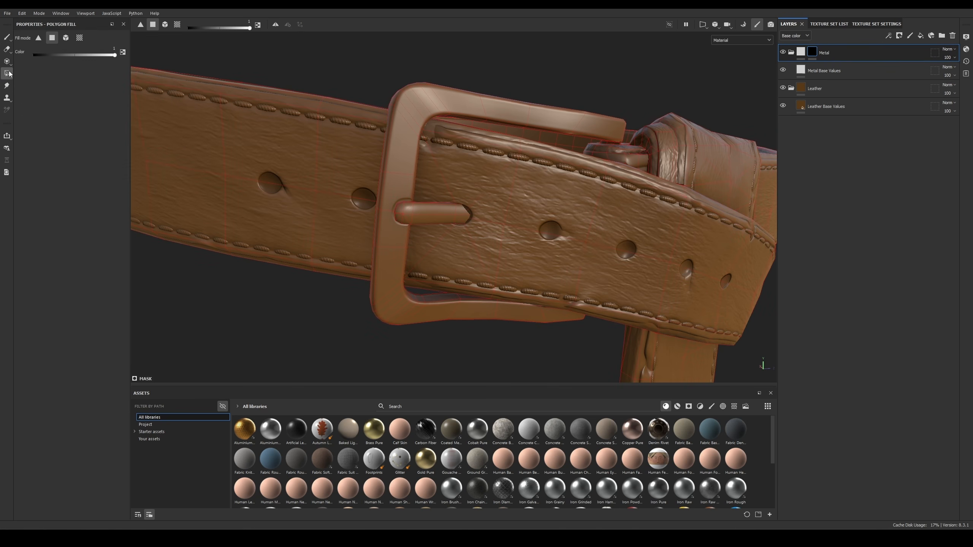
click(66, 38)
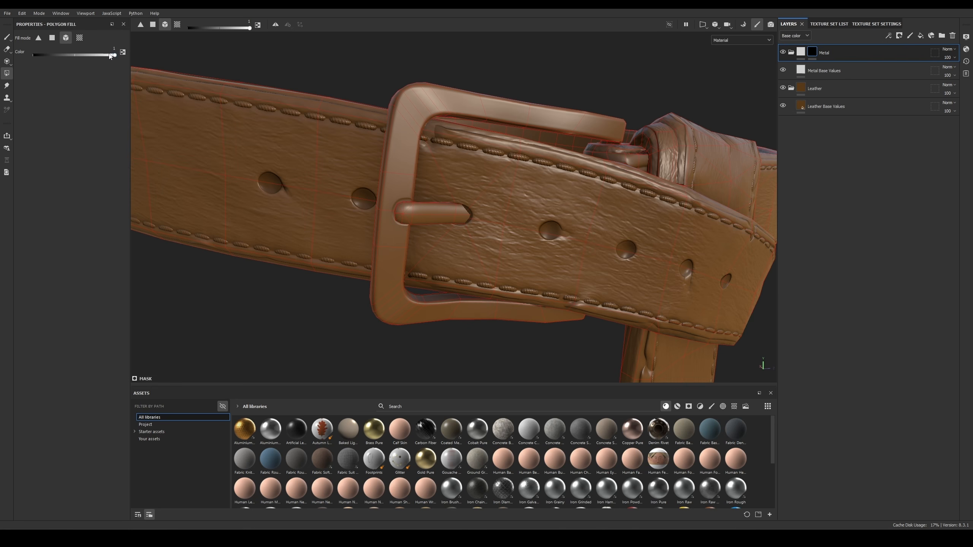
click(415, 117)
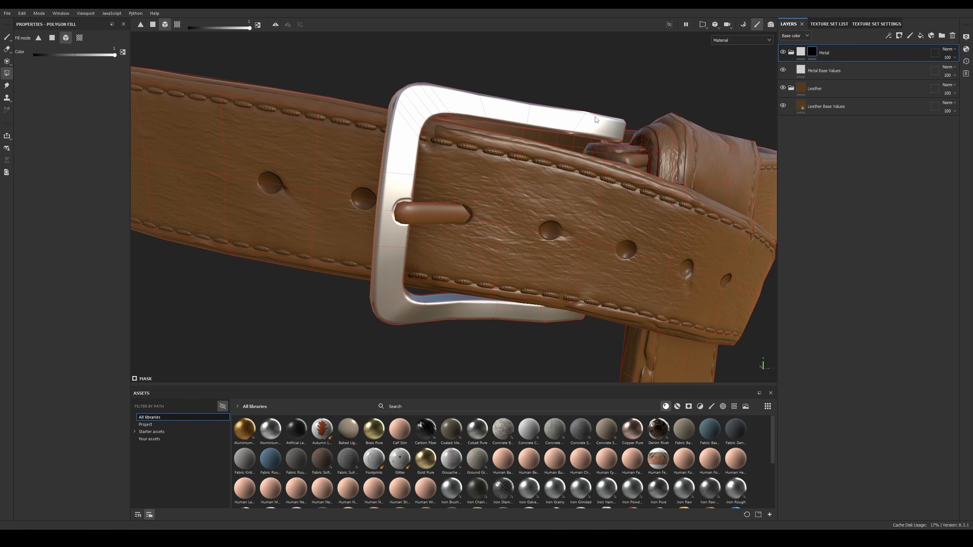
click(407, 211)
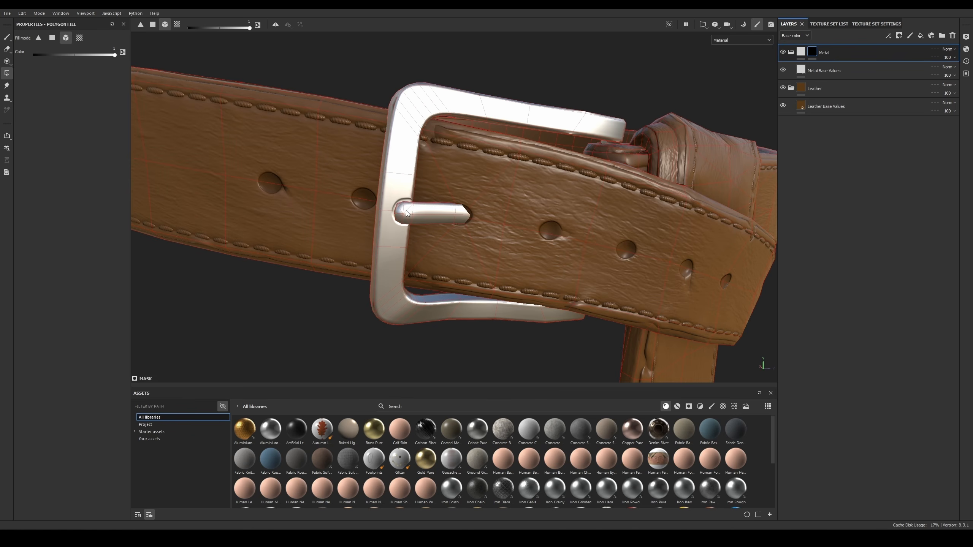
alt+right_drag(406, 212, 625, 395)
alt+right_drag(433, 231, 1, 38)
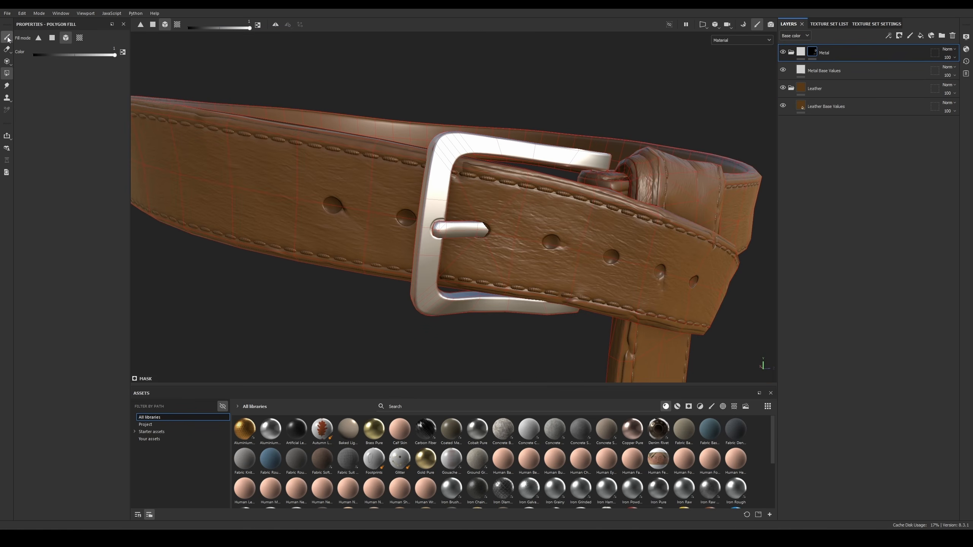
click(7, 37)
key(f)
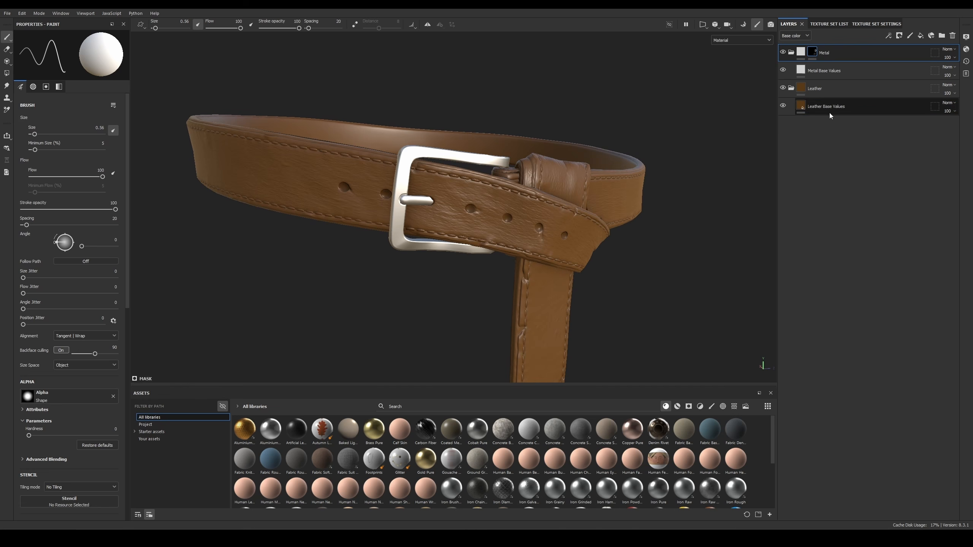
Step: Select the Leather folder and examine the belt's leather and the metal buckle from different angles
click(827, 91)
alt+right_drag(507, 253, 690, 355)
alt+drag(555, 187, 578, 182)
alt+right_drag(579, 182, 495, 193)
mouse_move(531, 206)
alt+middle_down()
mouse_move(547, 208)
mouse_move(534, 191)
alt+middle_up()
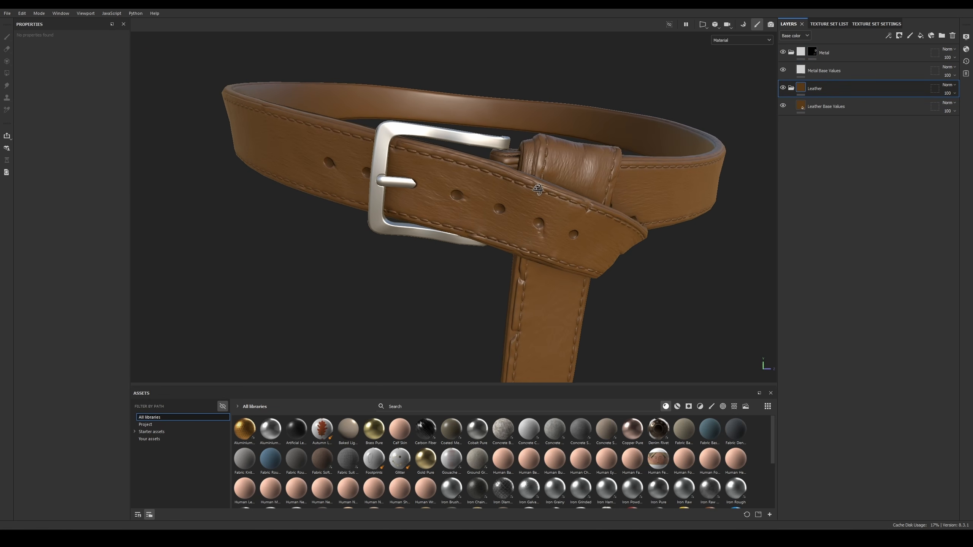
alt+right_drag(533, 192, 552, 197)
alt+drag(527, 176, 686, 189)
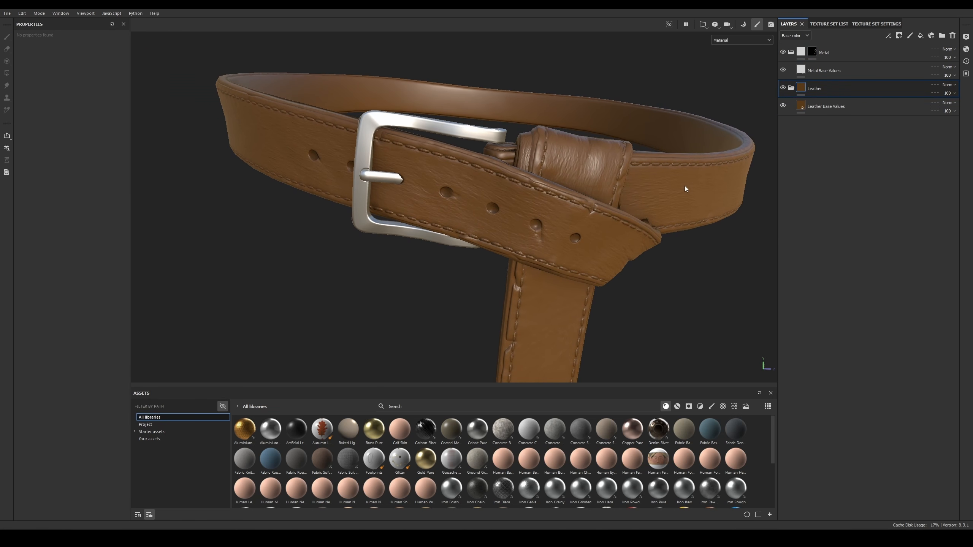
Step: Give the Leather folder a black mask, reveal the leather belt mesh in it with Polygon Fill, and check the mask
alt+drag(518, 177, 495, 175)
right_click(823, 93)
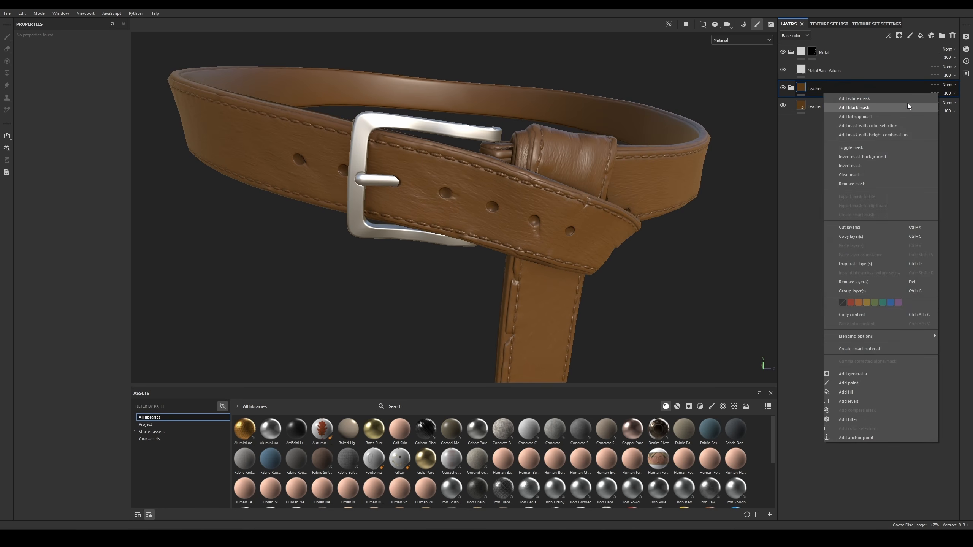
click(872, 107)
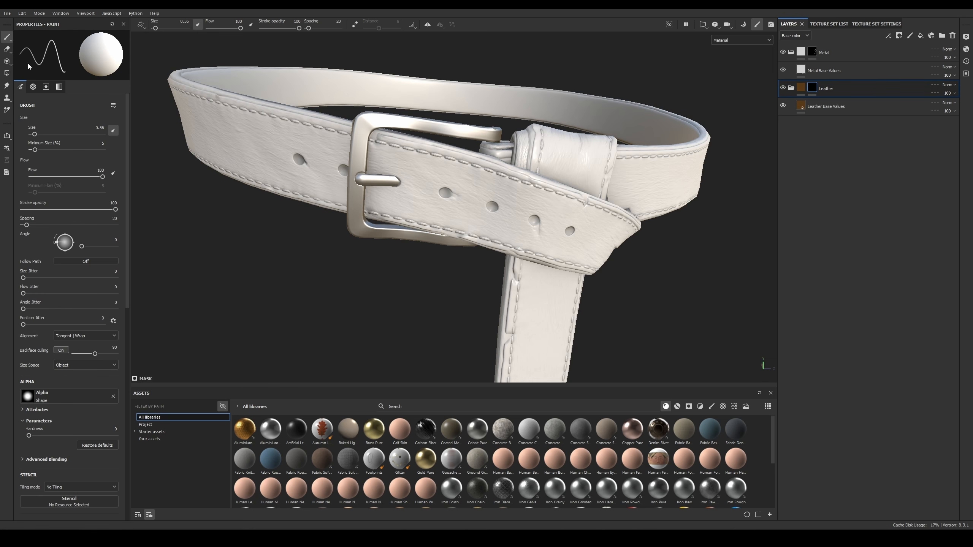
click(6, 73)
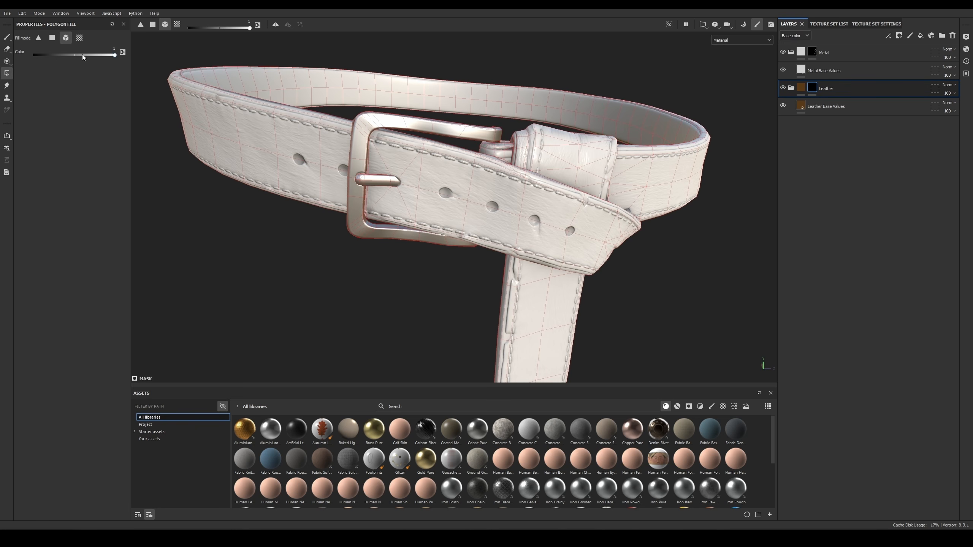
click(436, 172)
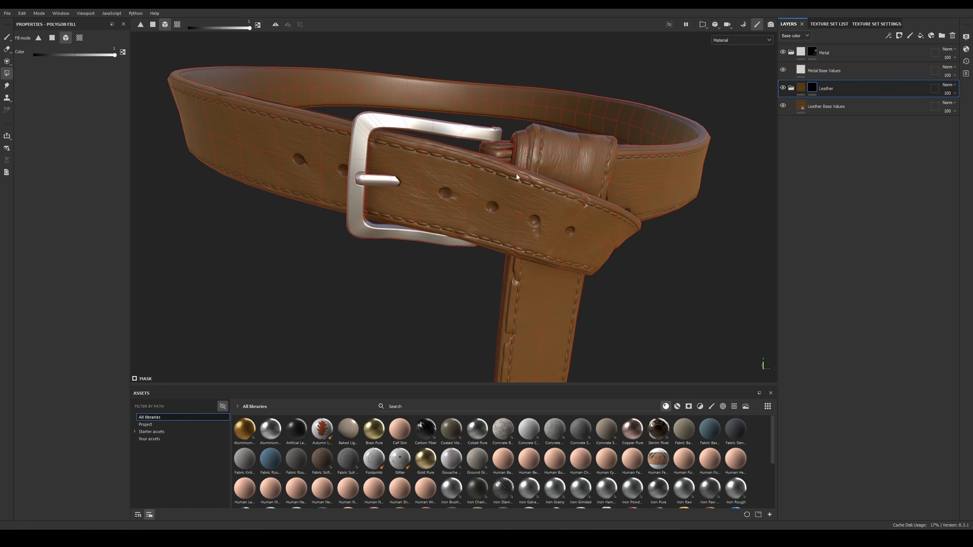
alt+click(812, 88)
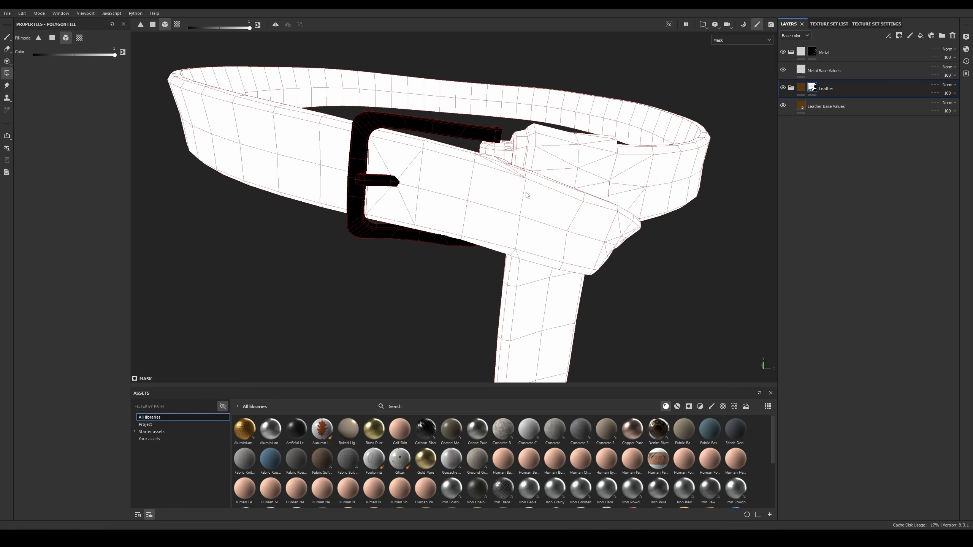
alt+drag(526, 195, 593, 193)
key(m)
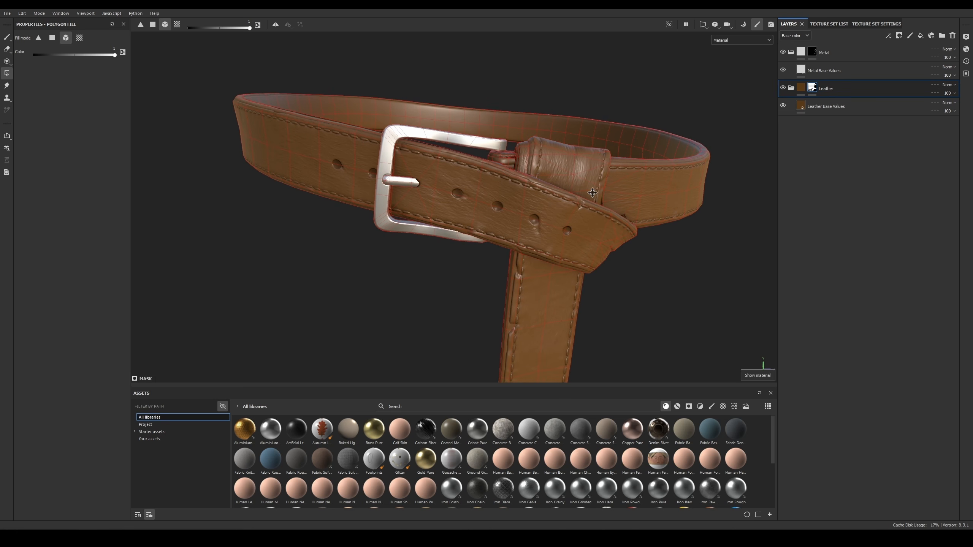
alt+middle_drag(593, 193, 572, 167)
Step: Group the Leather Base Values layer into a new folder named Top inside the Leather folder
click(842, 110)
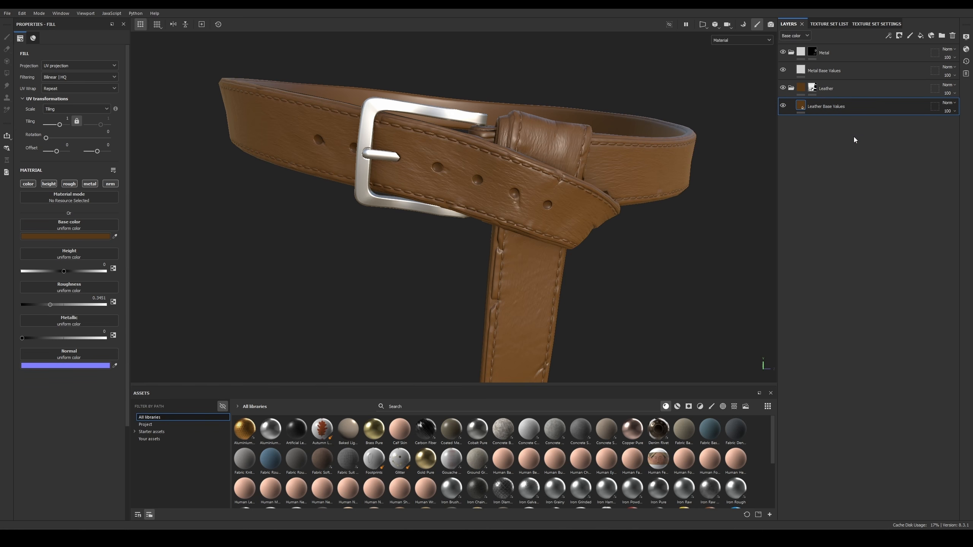
key(ctrl+g)
double_click(833, 109)
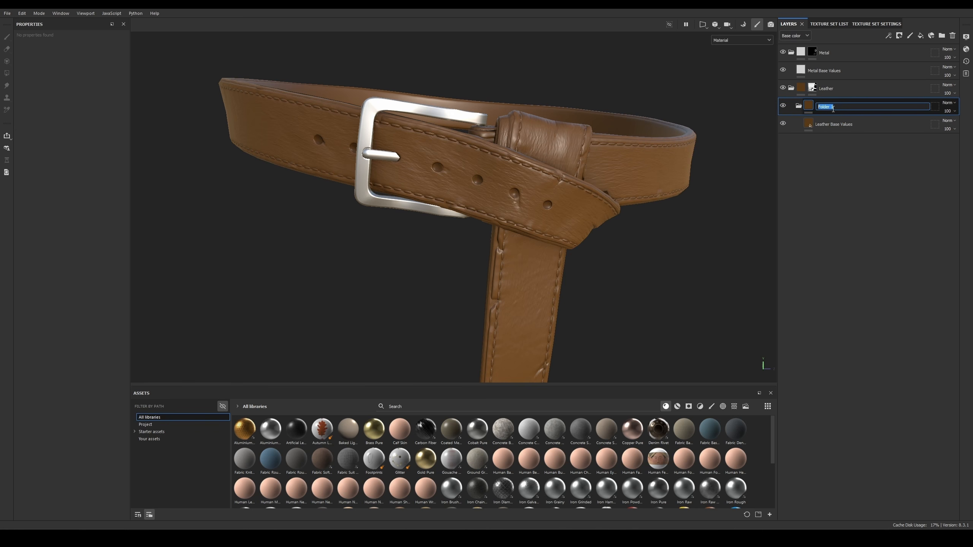
text(Top)
key(Return)
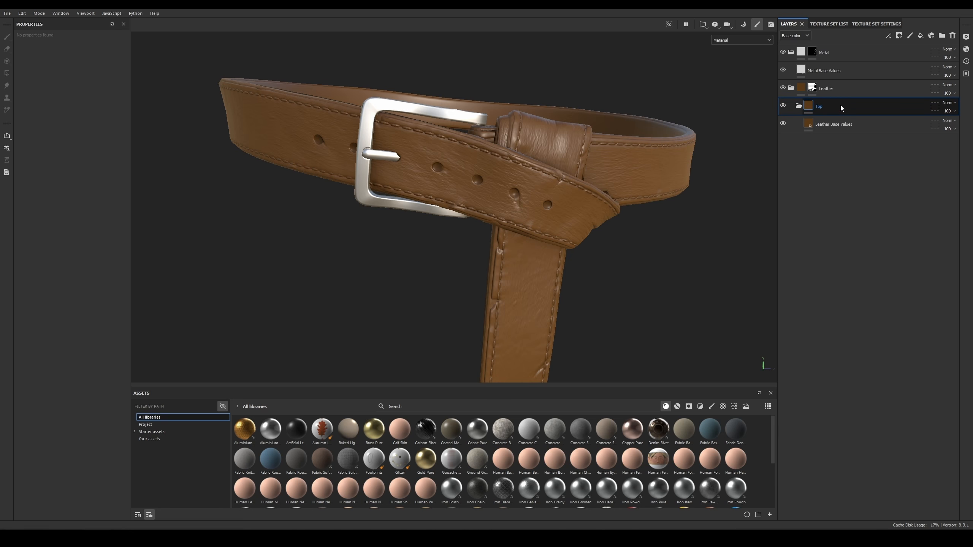
Step: Duplicate the Top folder and rename the copy Bottom
key(ctrl+d)
double_click(830, 108)
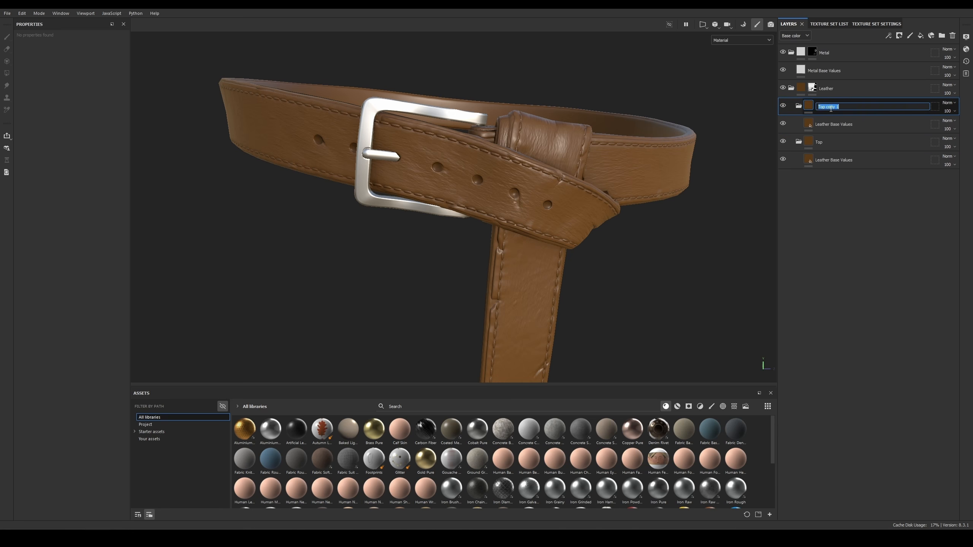
text(Bottom)
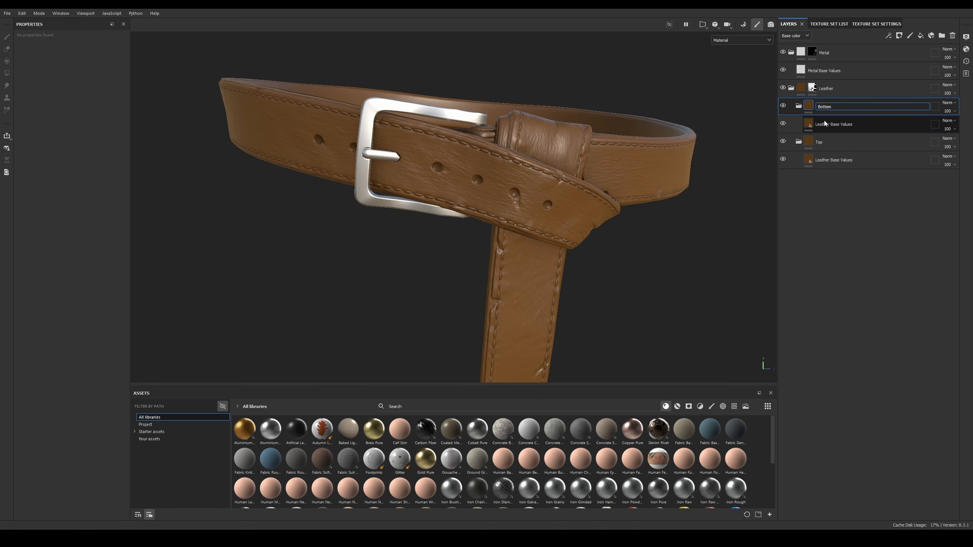
key(Return)
Step: Move the Top folder above the Bottom folder and rename it Top Layer
click(829, 142)
drag(829, 142, 834, 100)
double_click(830, 105)
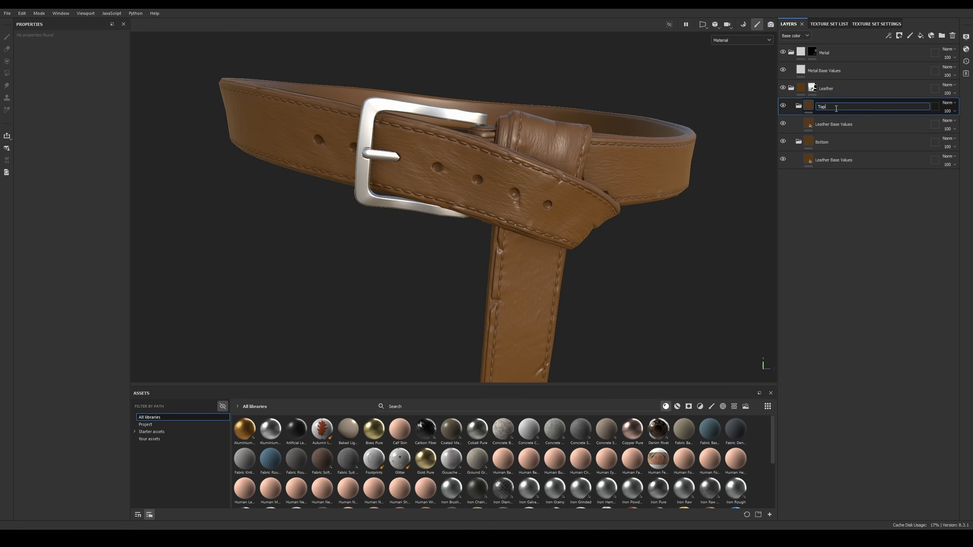
text(Layer)
key(Return)
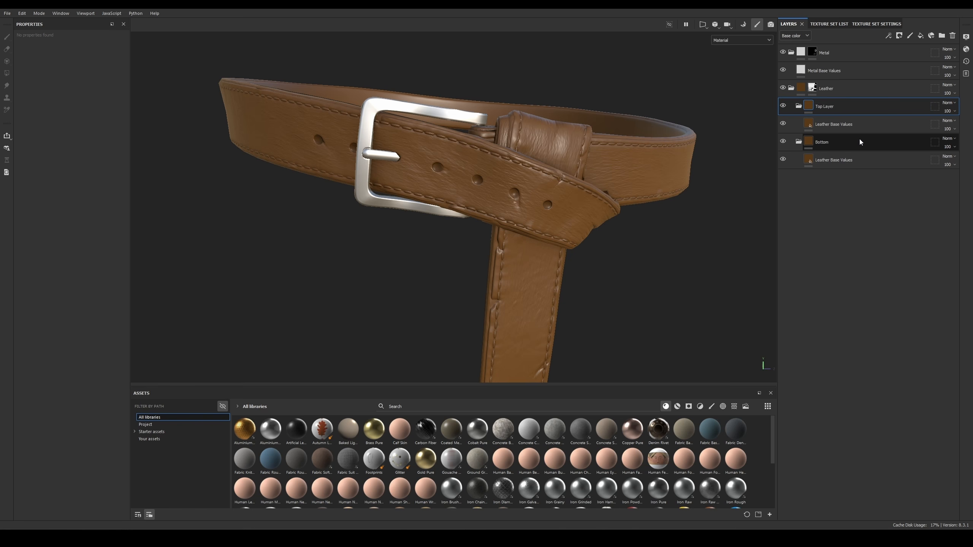
Step: Hide the Top Layer folder and set the roughness of the Bottom folder's Leather Base Values layer to about 0.96
click(783, 105)
scroll(500, 211, up, 2)
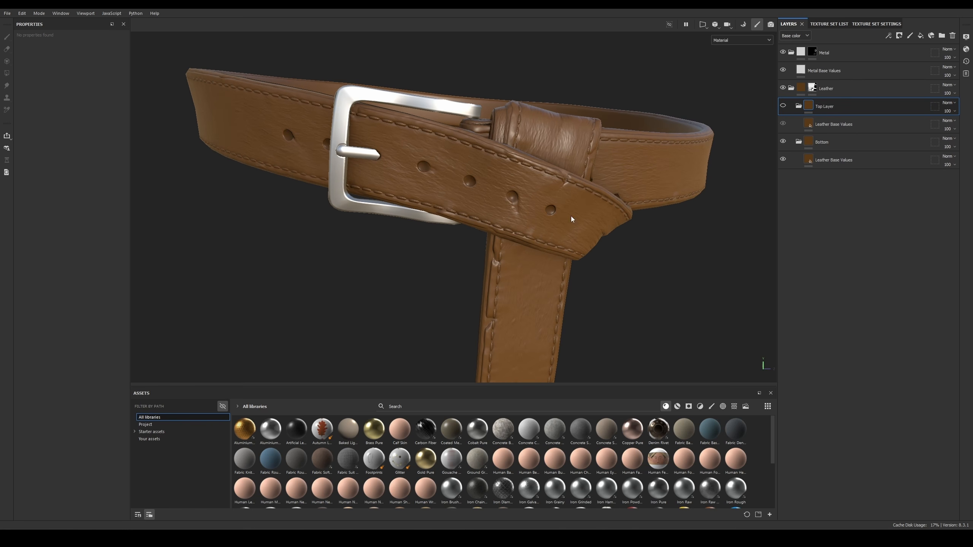
click(835, 144)
scroll(648, 175, up, 1)
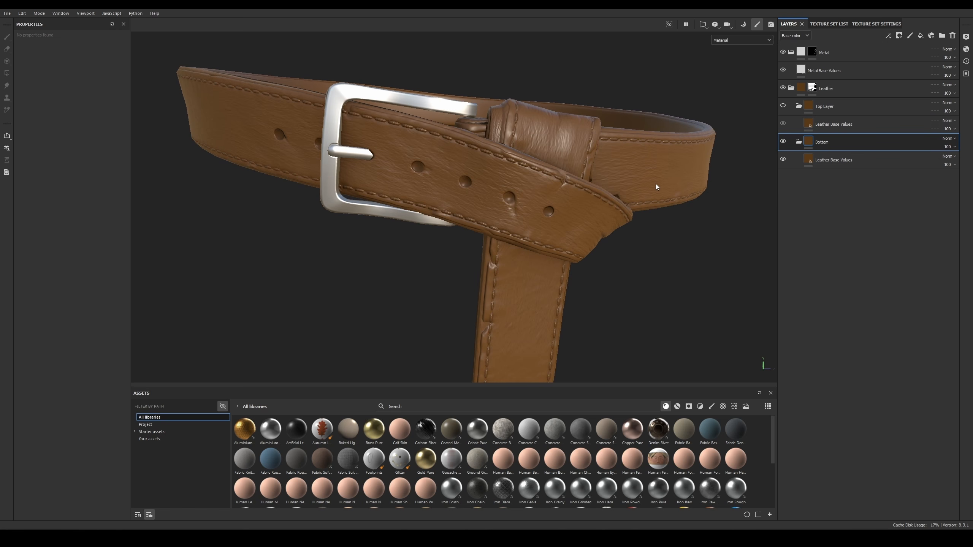
scroll(510, 119, up, 1)
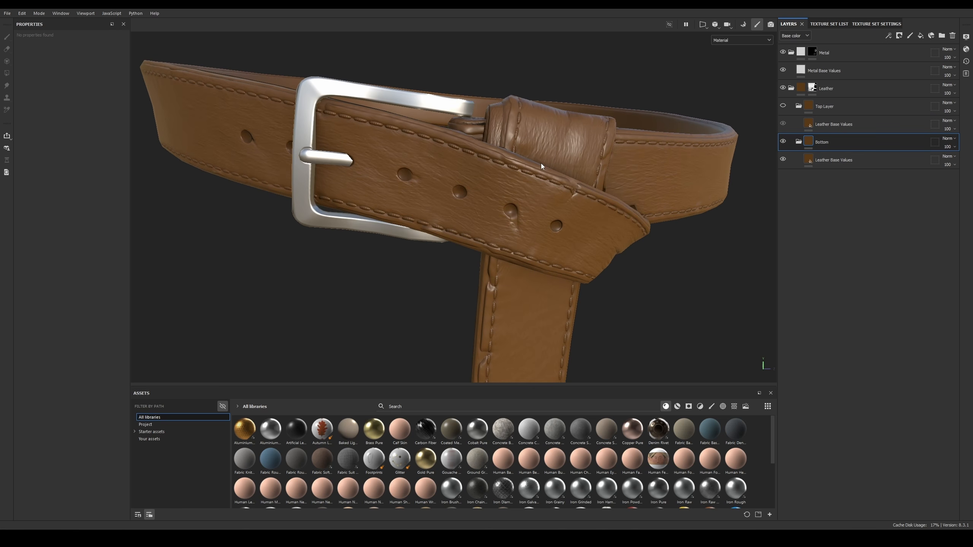
alt+right_drag(482, 147, 616, 249)
alt+drag(616, 250, 556, 211)
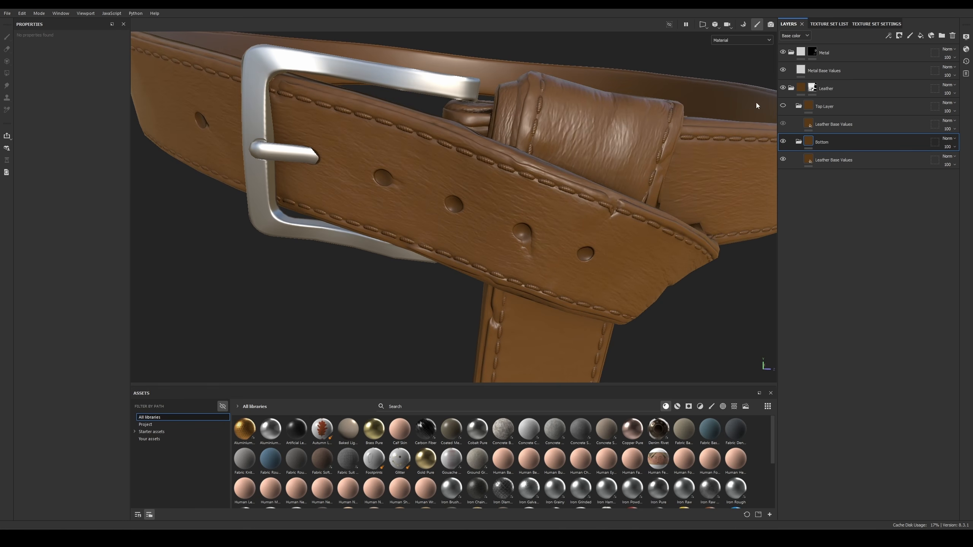
click(849, 162)
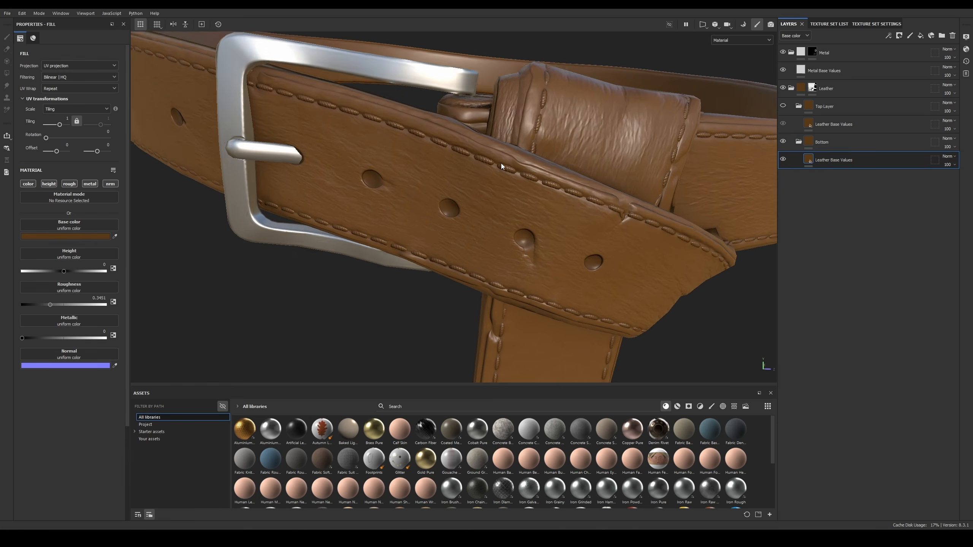
scroll(503, 160, up, 5)
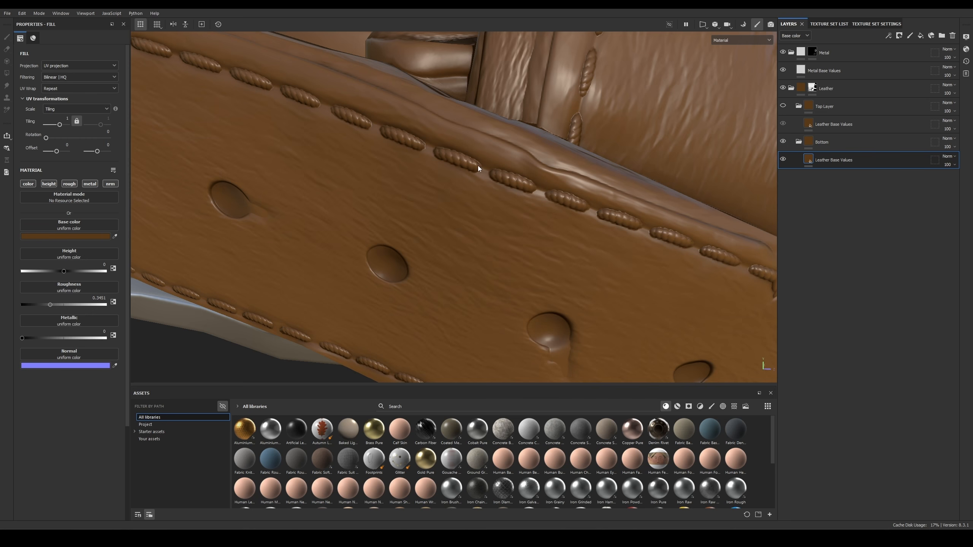
scroll(572, 192, down, 5)
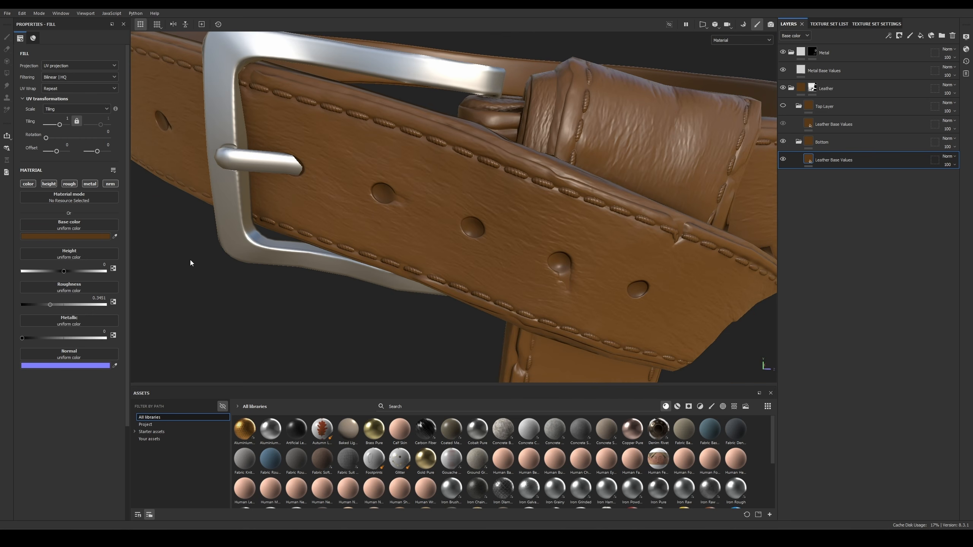
drag(80, 306, 104, 303)
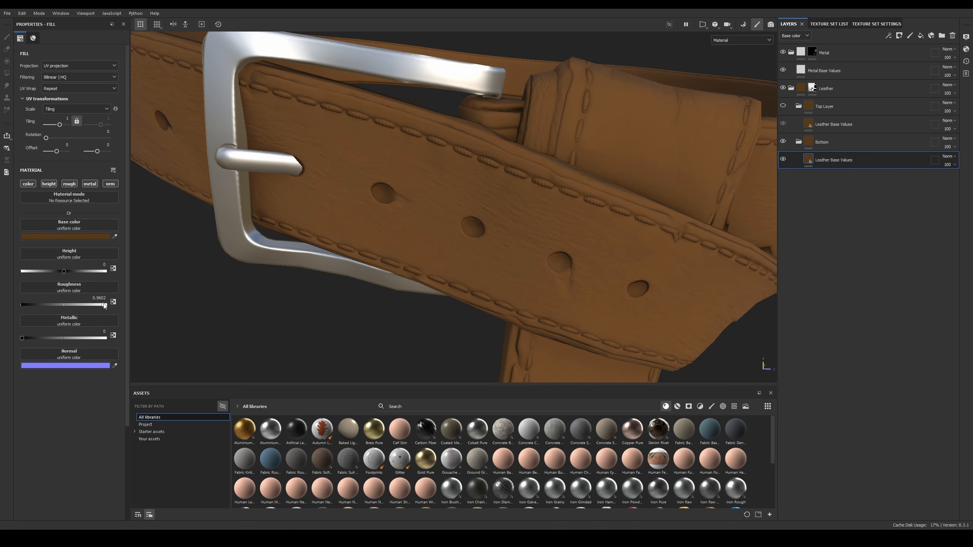
alt+right_drag(620, 219, 579, 127)
alt+middle_drag(579, 127, 512, 109)
alt+right_drag(512, 109, 525, 138)
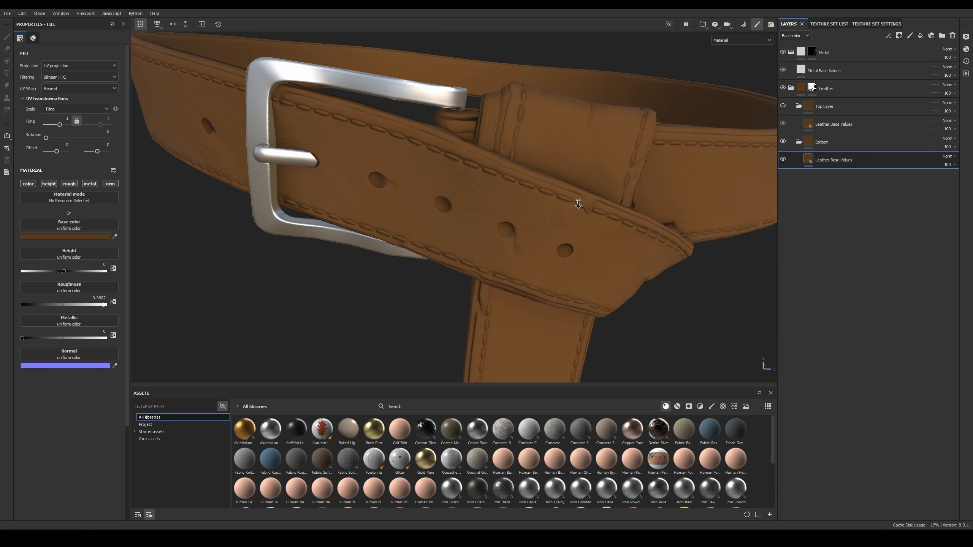
Step: Show the Top Layer folder again and mask it by color selection, picking the cyan ID color of the leather surface
click(783, 106)
alt+drag(550, 191, 565, 146)
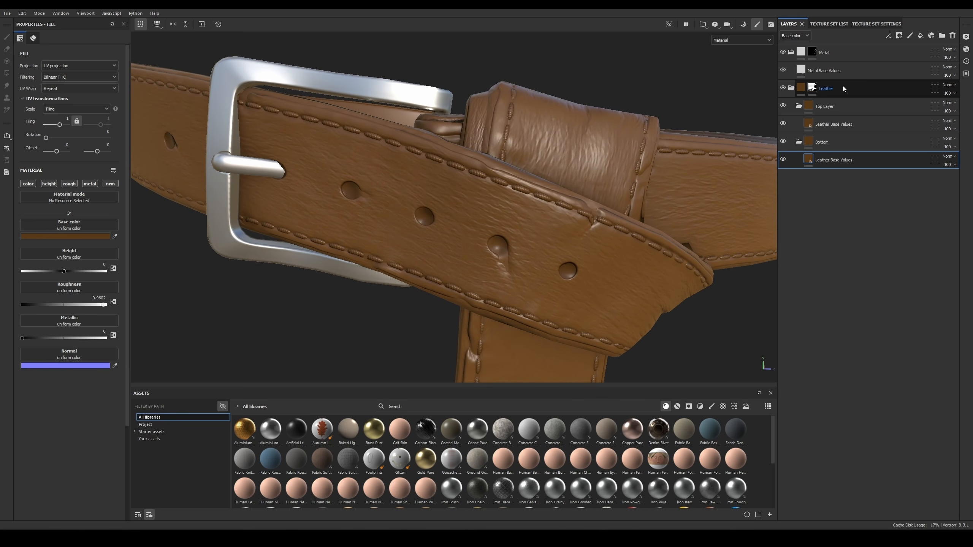
click(838, 108)
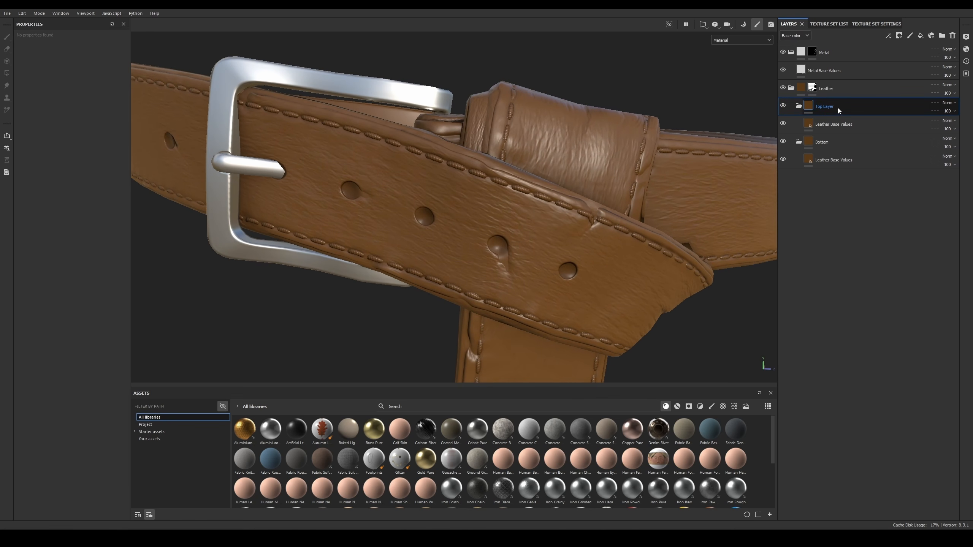
right_click(838, 108)
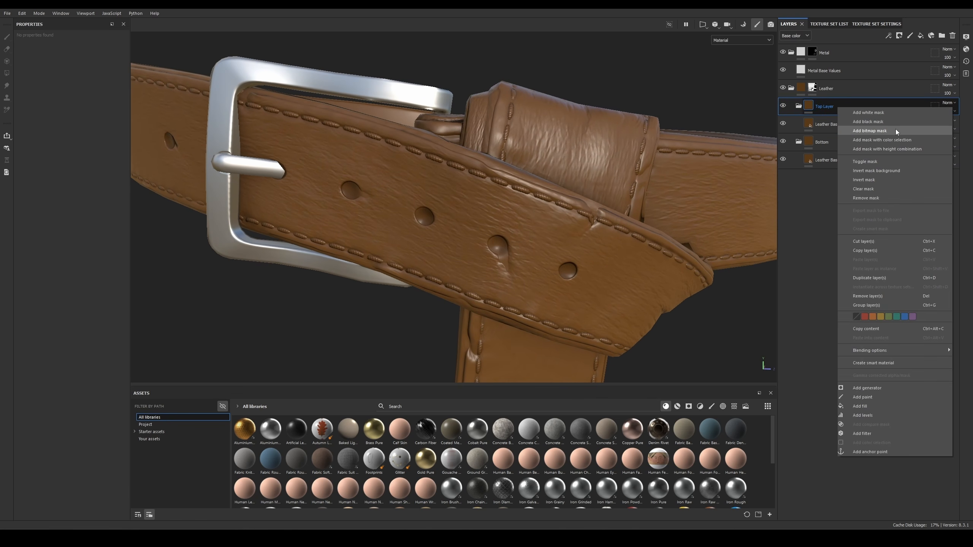
click(893, 140)
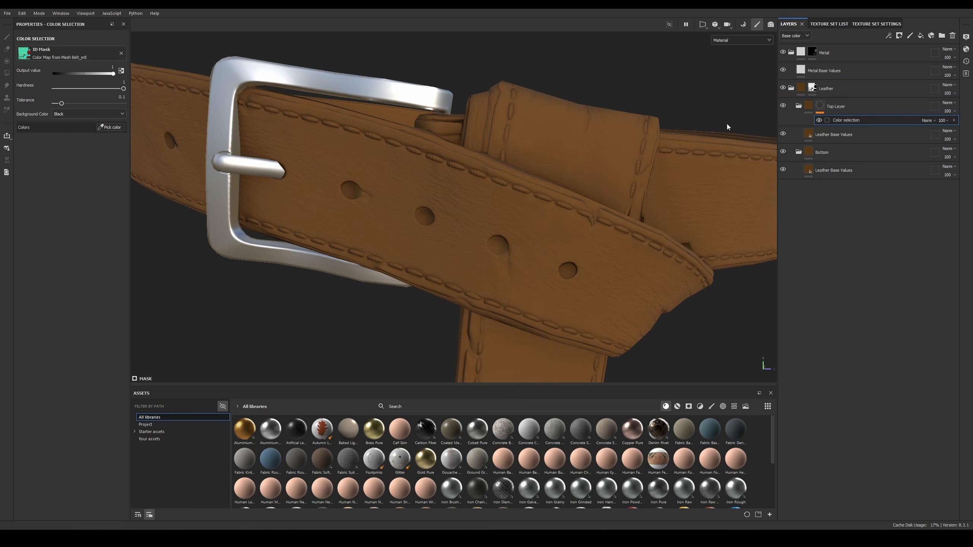
click(111, 128)
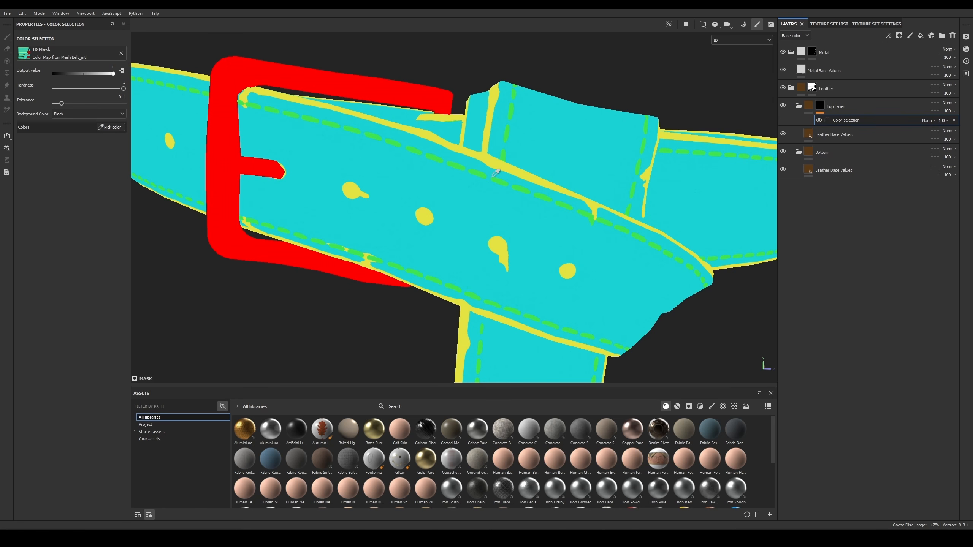
click(477, 198)
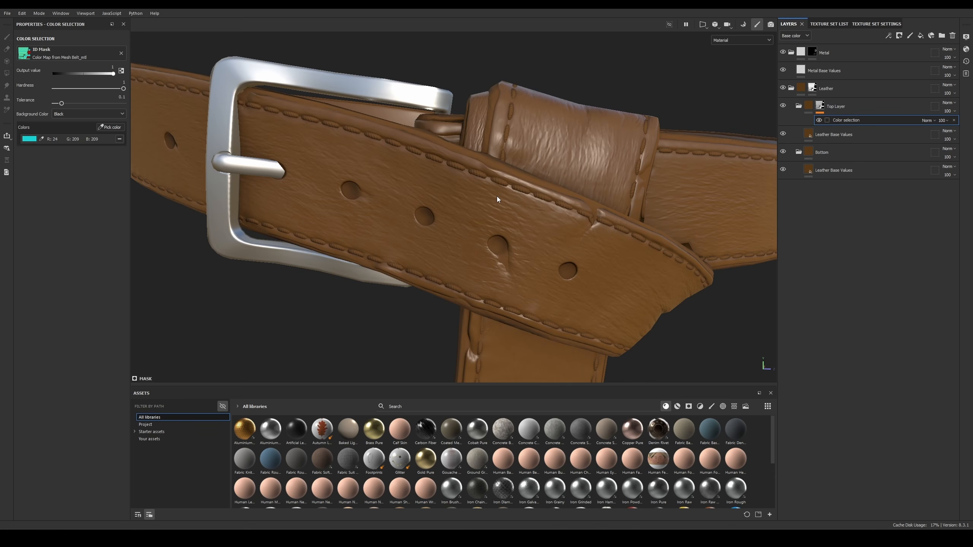
Step: Test the mask's coverage by setting the base color of the Bottom folder's Leather Base Values layer to bright magenta
alt+drag(497, 196, 527, 188)
scroll(479, 153, down, 5)
alt+right_drag(528, 187, 606, 318)
alt+drag(575, 238, 544, 216)
click(834, 172)
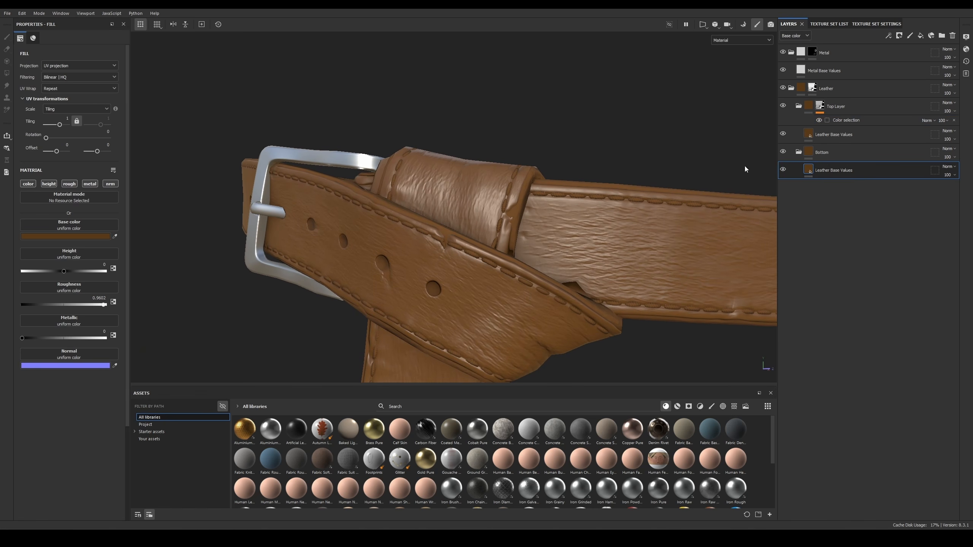
click(108, 237)
click(188, 277)
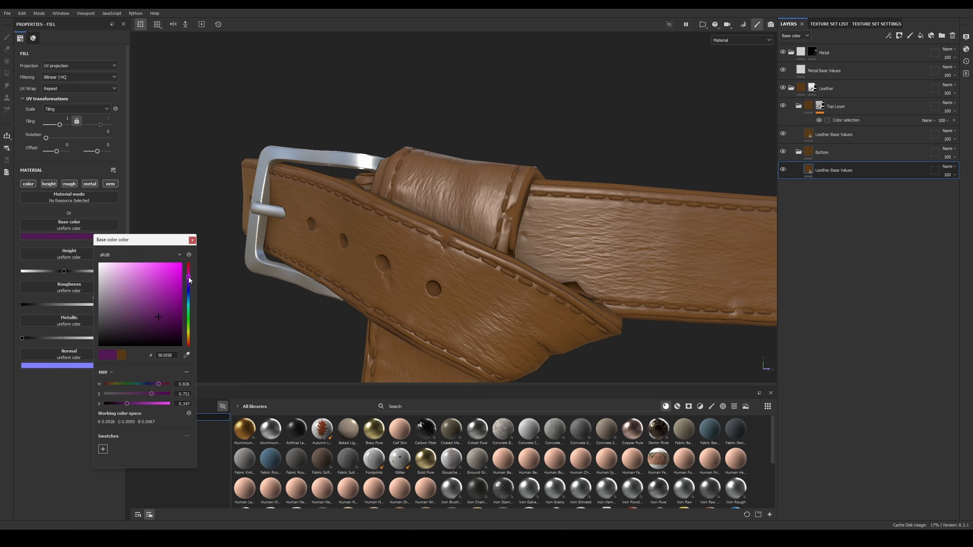
drag(149, 305, 153, 263)
alt+right_drag(418, 180, 380, 138)
alt+drag(460, 254, 548, 219)
alt+right_drag(547, 220, 717, 417)
alt+right_drag(440, 222, 516, 281)
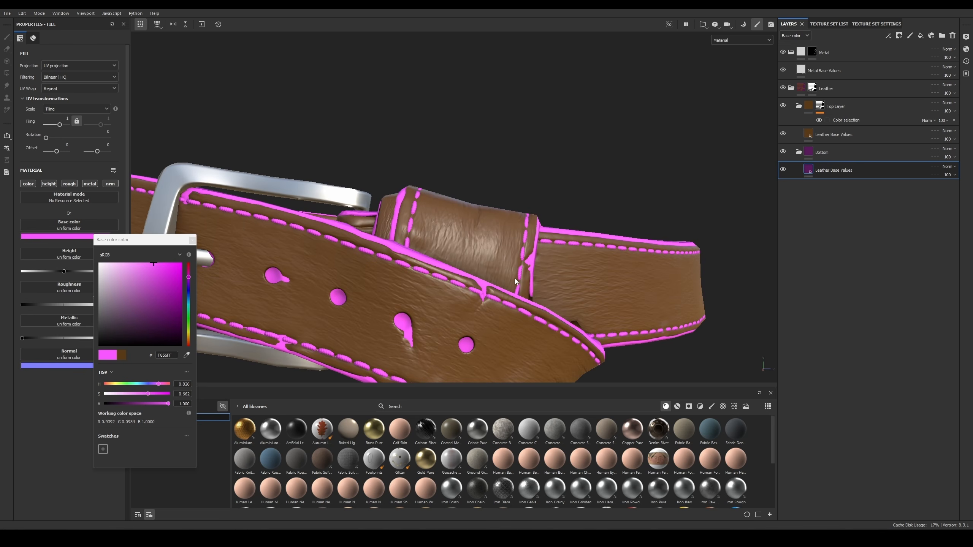
Step: Undo the magenta base color change on the Bottom folder's Leather Base Values layer and close the color picker
key(ctrl+z)
alt+drag(441, 279, 477, 184)
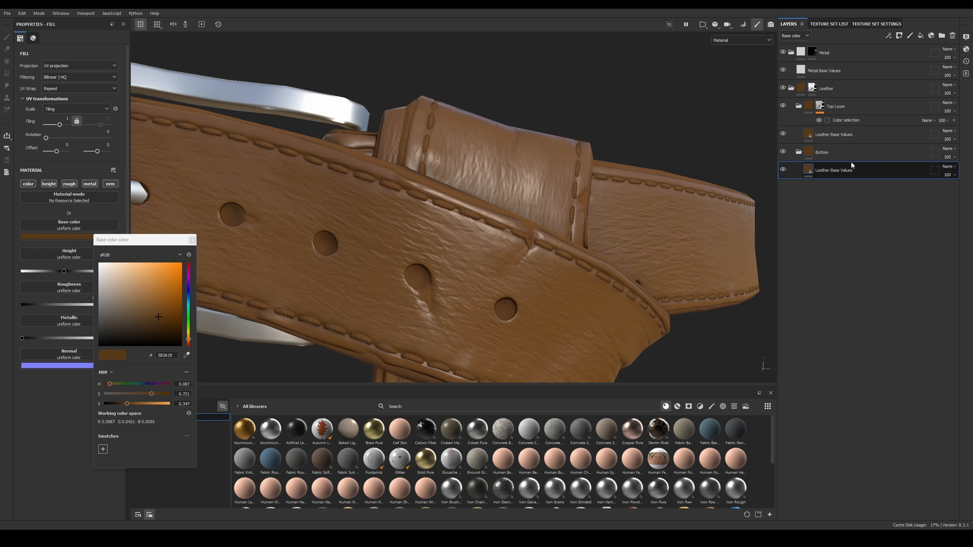
click(192, 241)
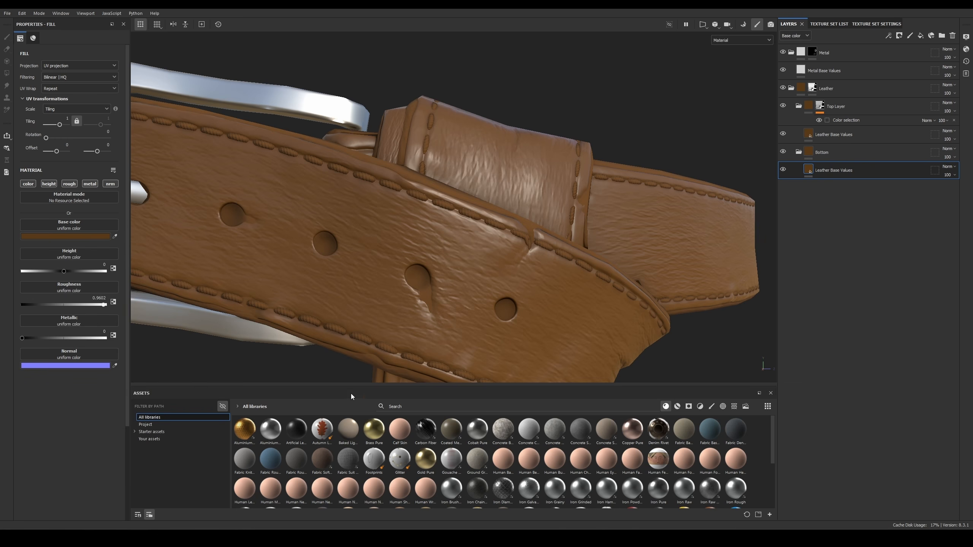
Step: Add a fill layer above the Top Layer folder and group it in a new folder named Stitches
alt+drag(539, 198, 517, 199)
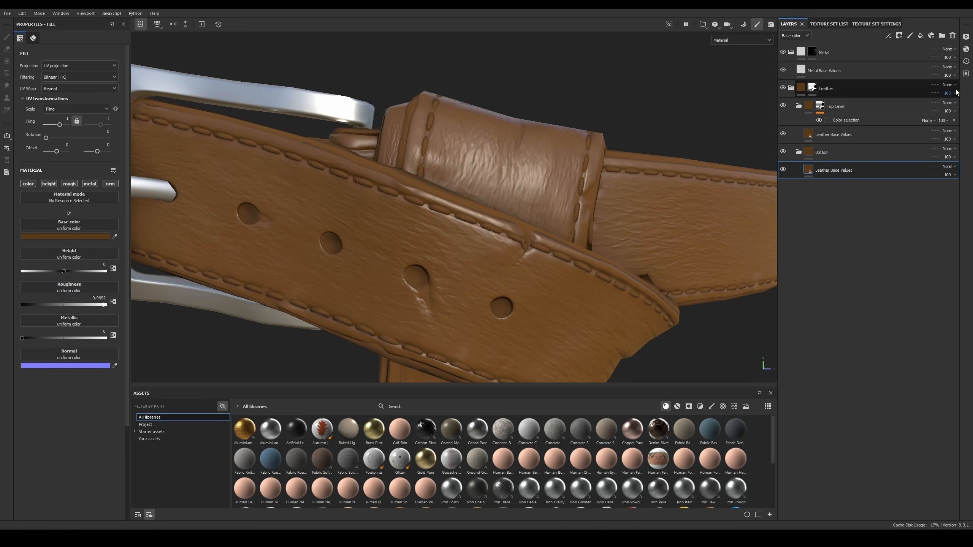
click(884, 106)
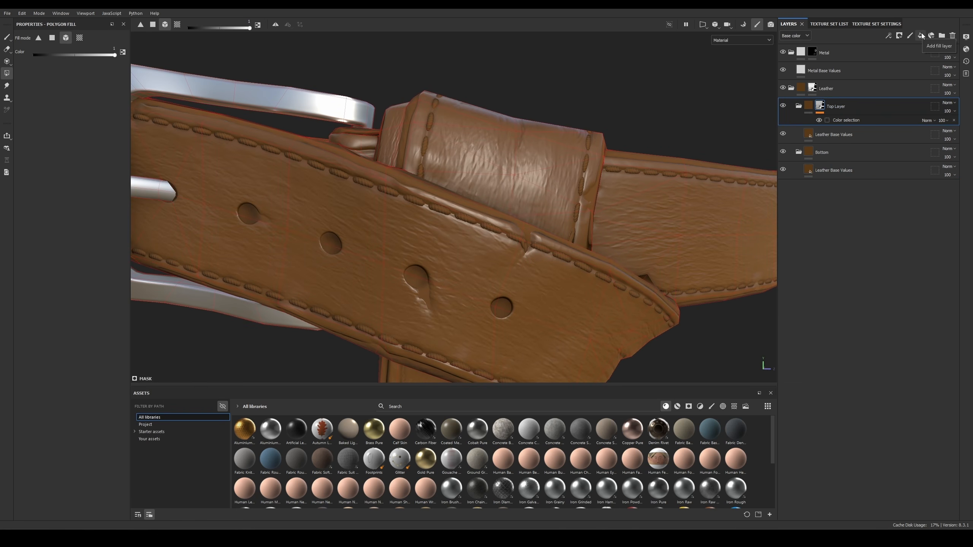
click(921, 36)
key(ctrl+g)
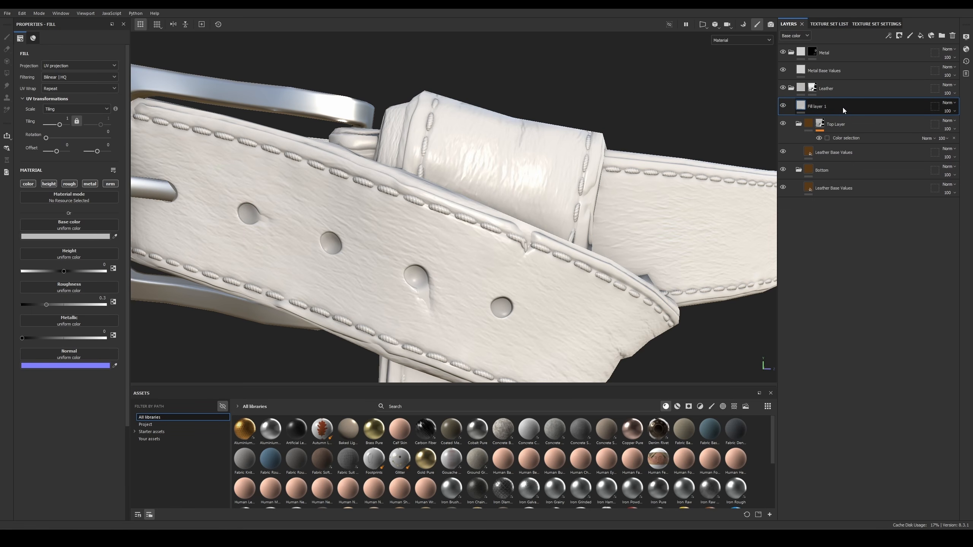
double_click(830, 106)
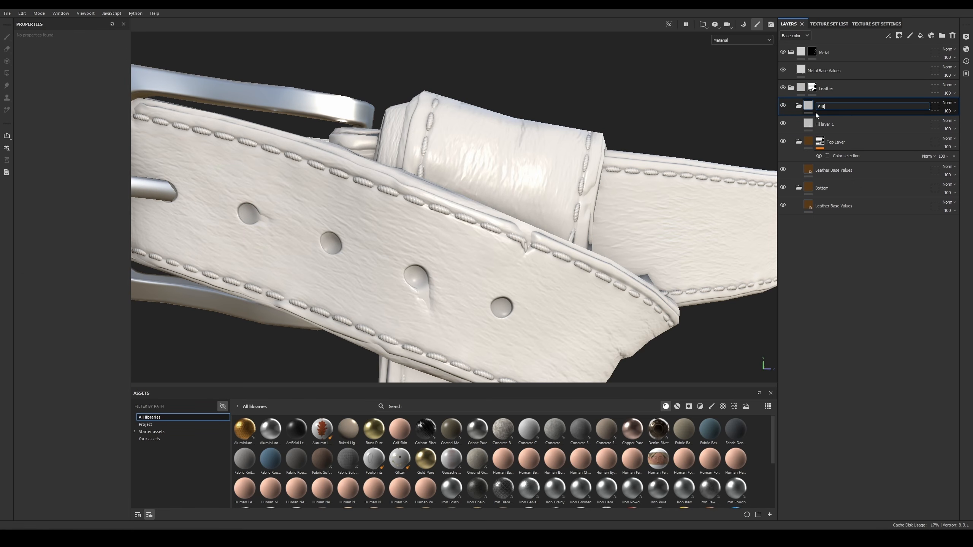
text(Stitches)
key(Return)
Step: Mask the Stitches folder by color selection, picking the green ID color of the belt's stitches
click(851, 125)
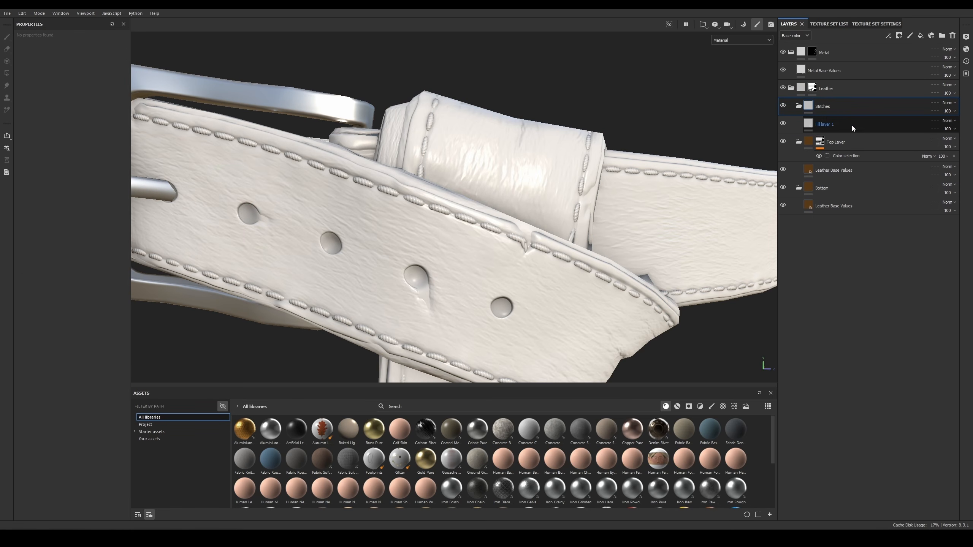
right_click(835, 103)
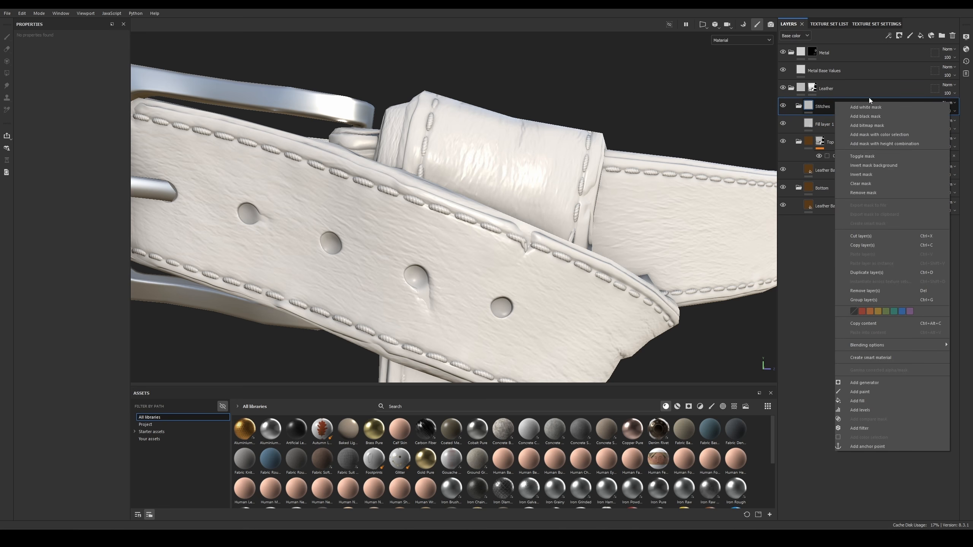
click(877, 135)
click(111, 127)
click(422, 199)
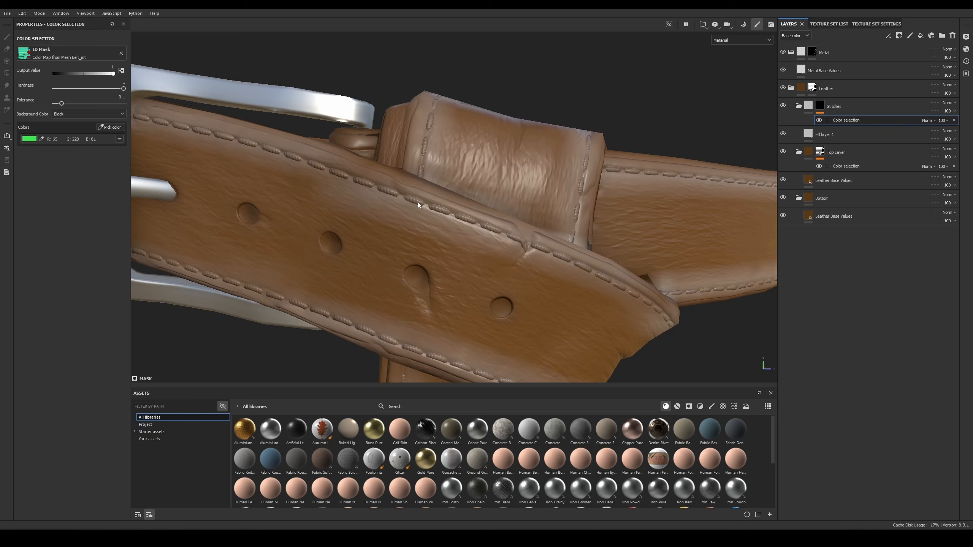
Step: Sample the leather brown as the stitch fill layer's base color, lighten it to tan #9F7344, and set its roughness to 1
click(859, 136)
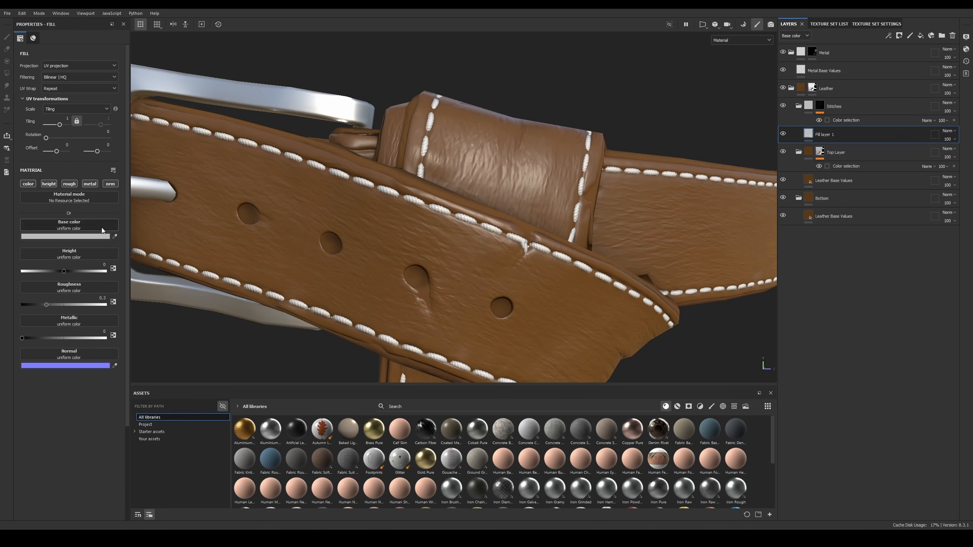
click(80, 237)
click(114, 236)
click(406, 234)
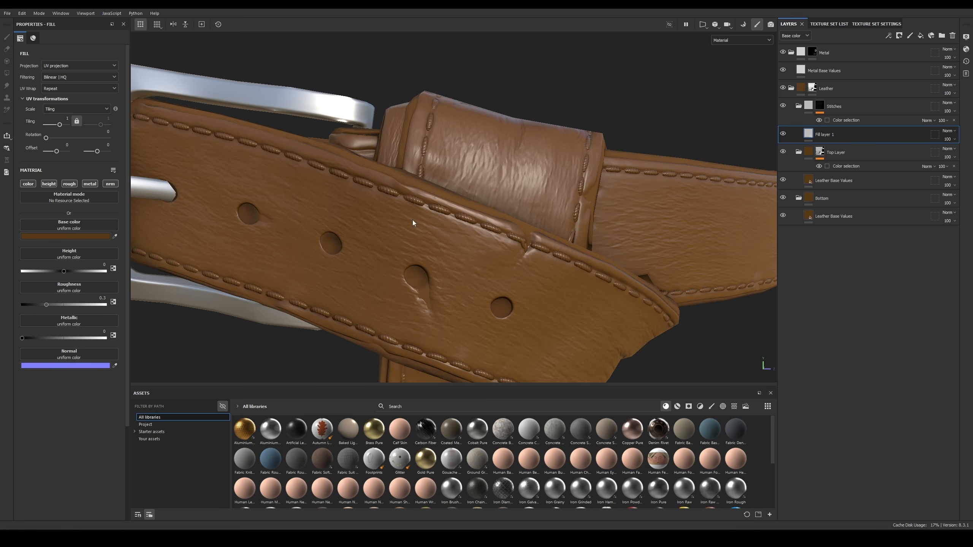
click(87, 237)
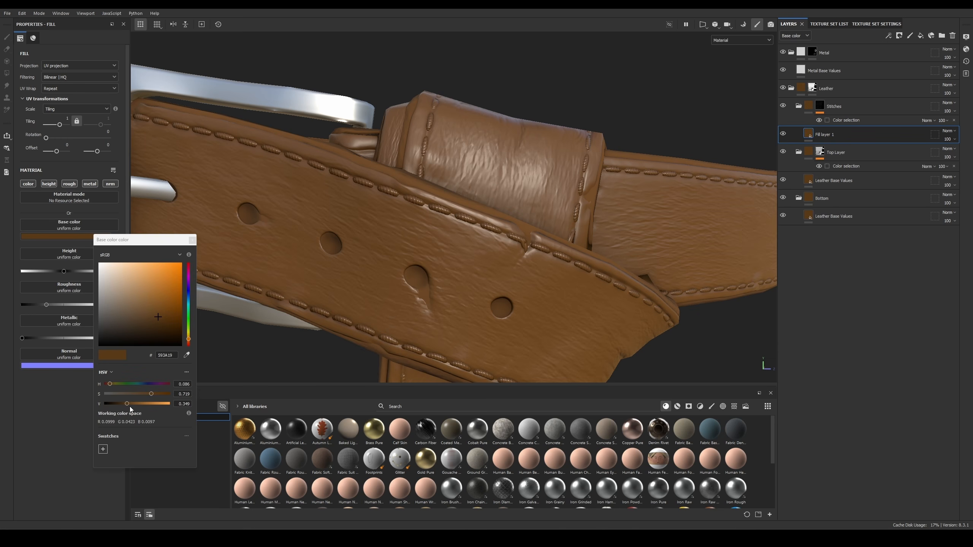
mouse_move(133, 404)
mouse_down()
mouse_move(161, 391)
mouse_move(145, 403)
mouse_move(143, 392)
mouse_up()
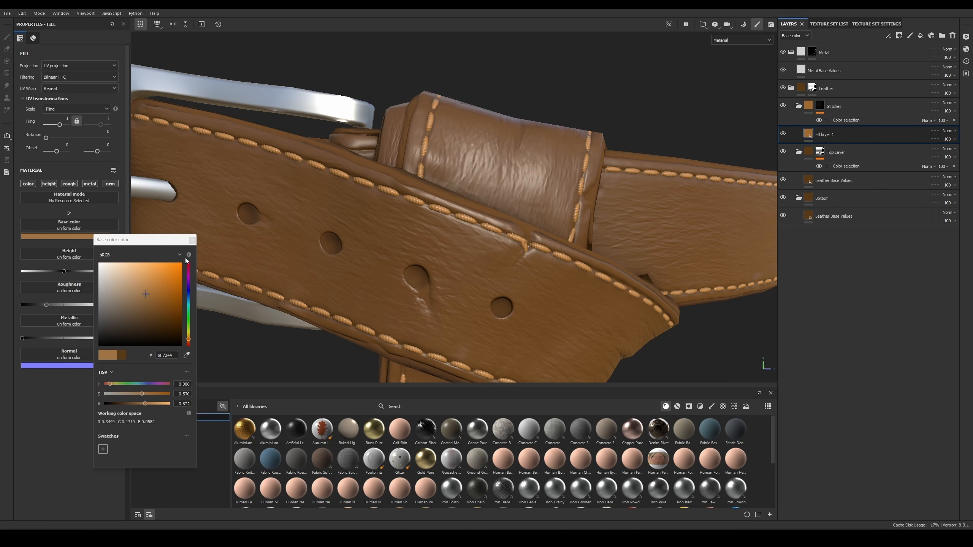
click(192, 240)
drag(96, 305, 112, 305)
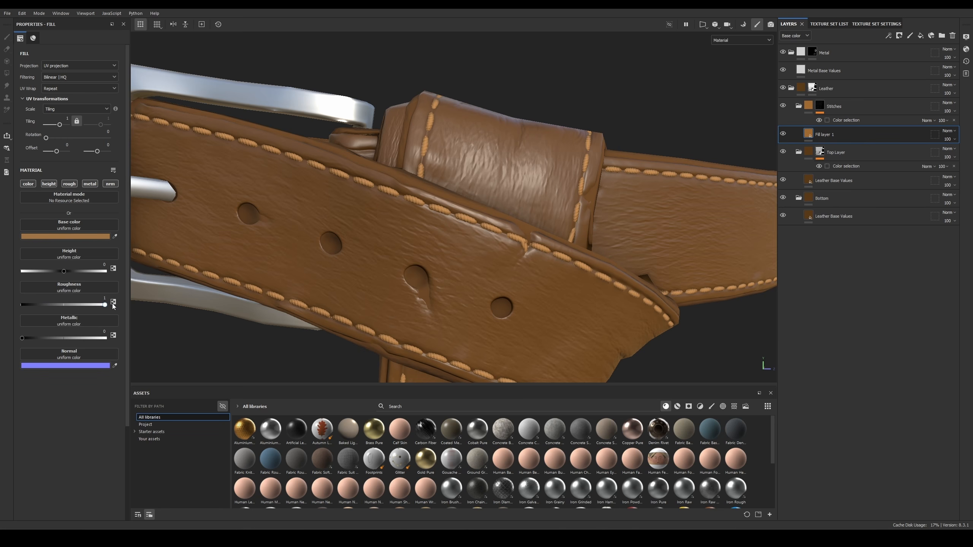
Step: Inspect the stitching, leather and buckle of the whole belt from several angles and distances
alt+right_drag(308, 106, 345, 130)
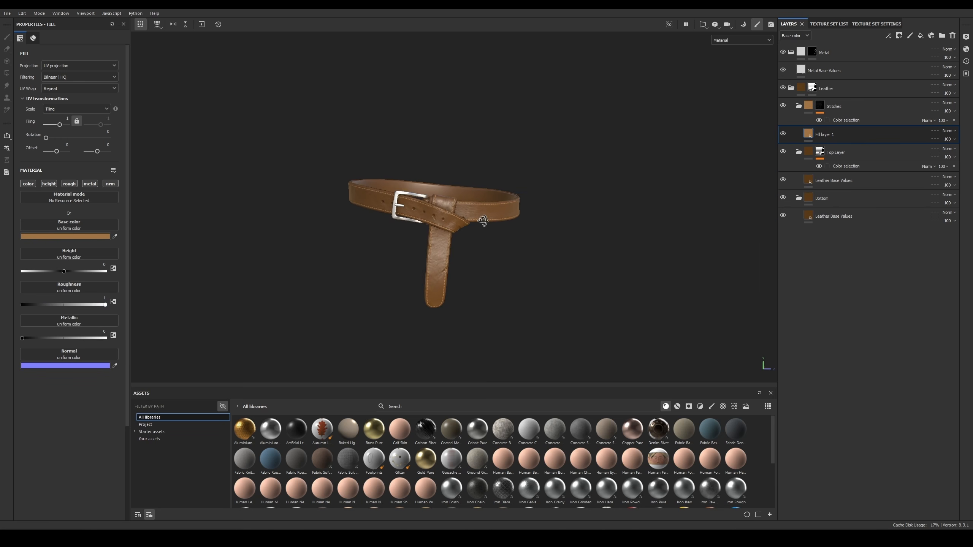
alt+drag(484, 220, 505, 230)
alt+right_drag(505, 230, 671, 399)
alt+drag(446, 236, 557, 162)
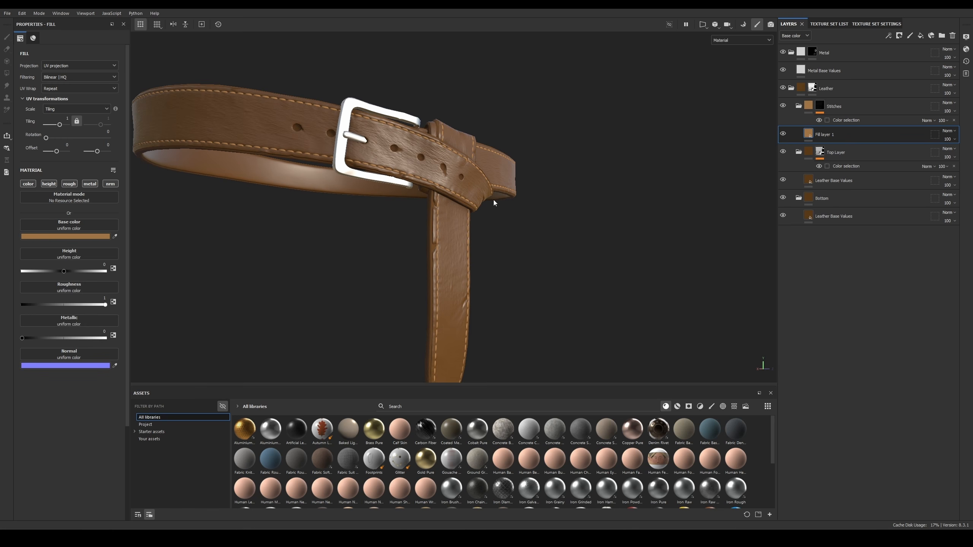
mouse_move(494, 199)
alt+mouse_down()
mouse_move(507, 192)
mouse_move(485, 199)
alt+mouse_up()
alt+right_drag(484, 198, 498, 201)
alt+drag(499, 200, 453, 200)
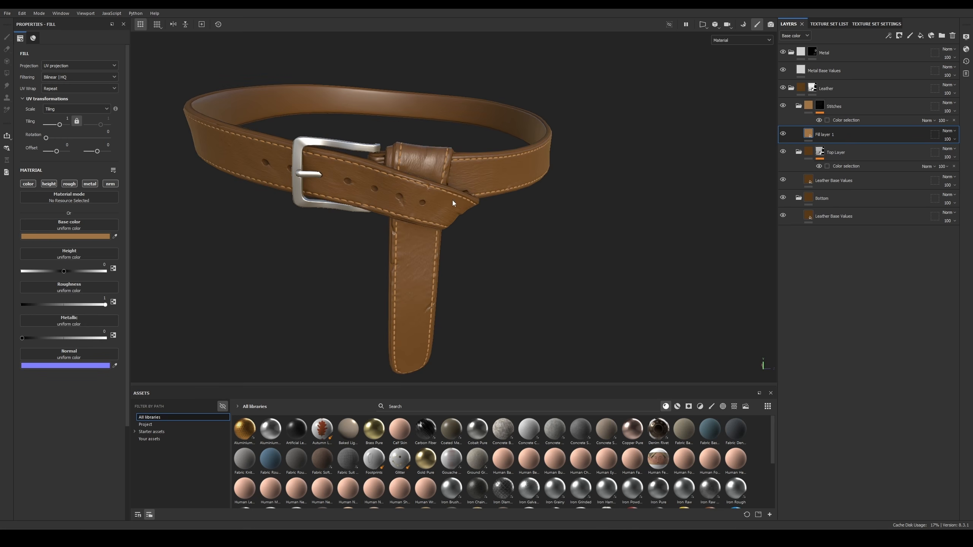
alt+middle_drag(453, 200, 494, 193)
alt+drag(495, 193, 514, 176)
alt+right_drag(492, 325, 461, 142)
alt+drag(462, 142, 466, 156)
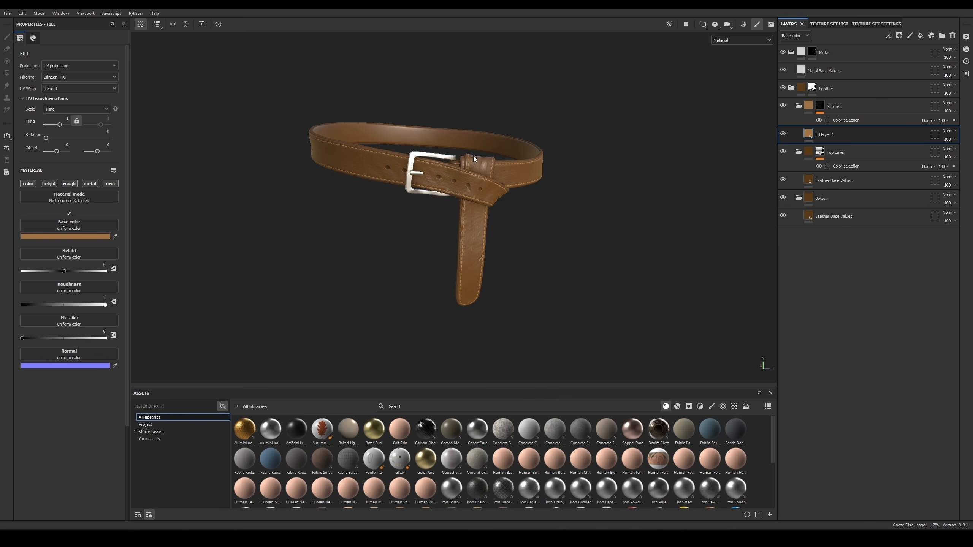
alt+drag(482, 187, 656, 135)
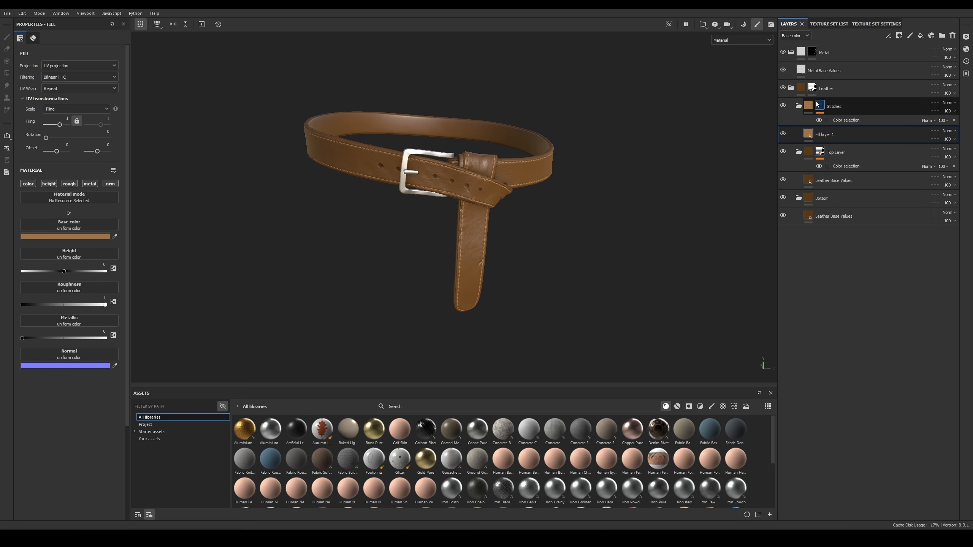
scroll(508, 165, up, 4)
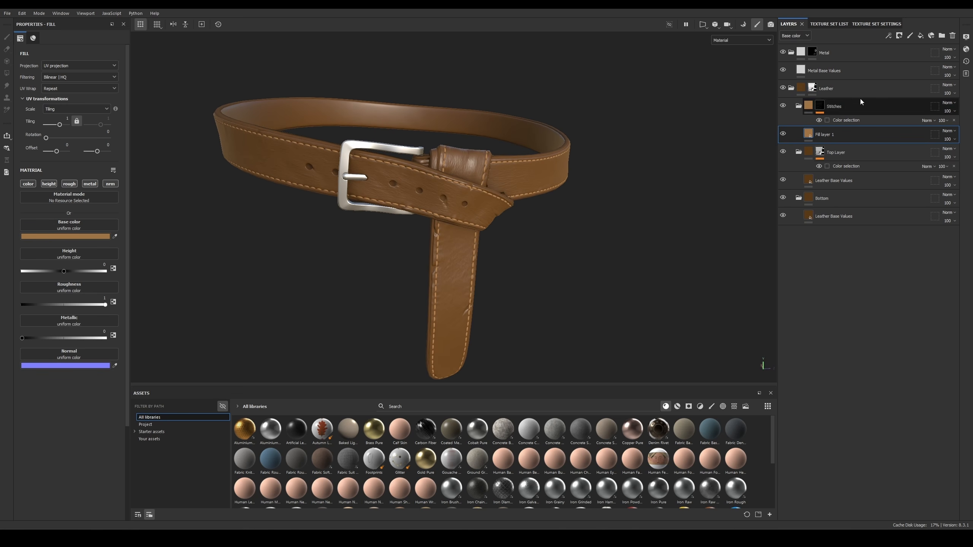
alt+middle_drag(617, 179, 727, 161)
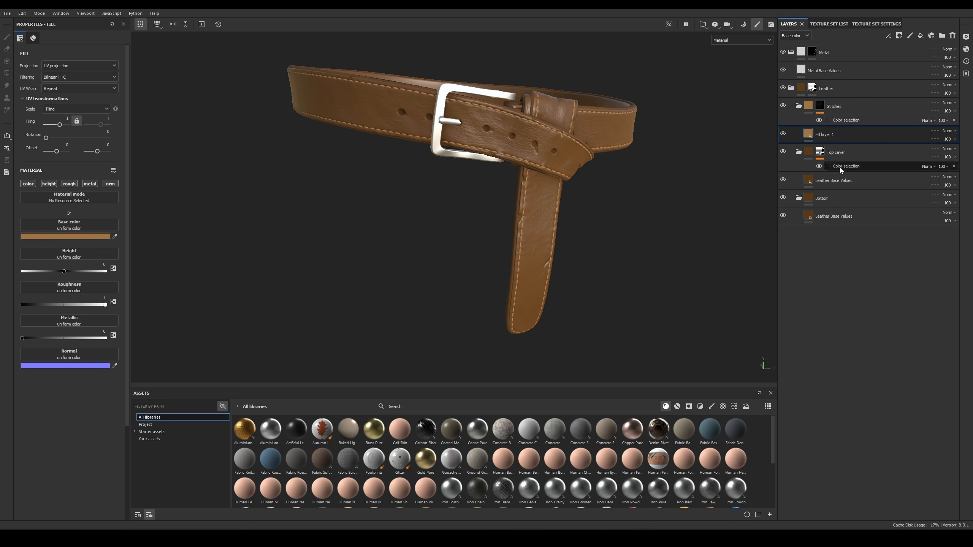
Step: Select the Top Layer folder's Leather Base Values layer and examine the leather surface around the buckle and strap
click(858, 179)
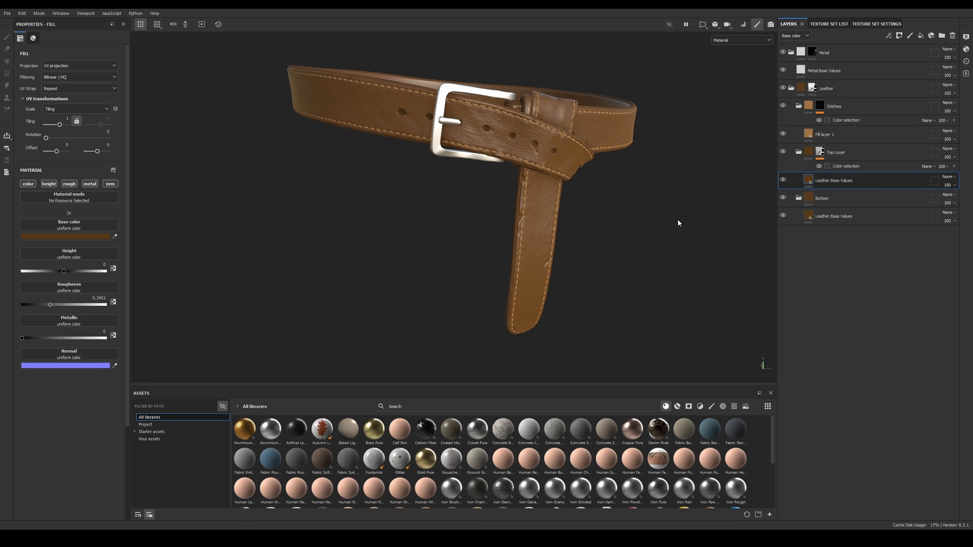
alt+middle_drag(467, 178, 457, 166)
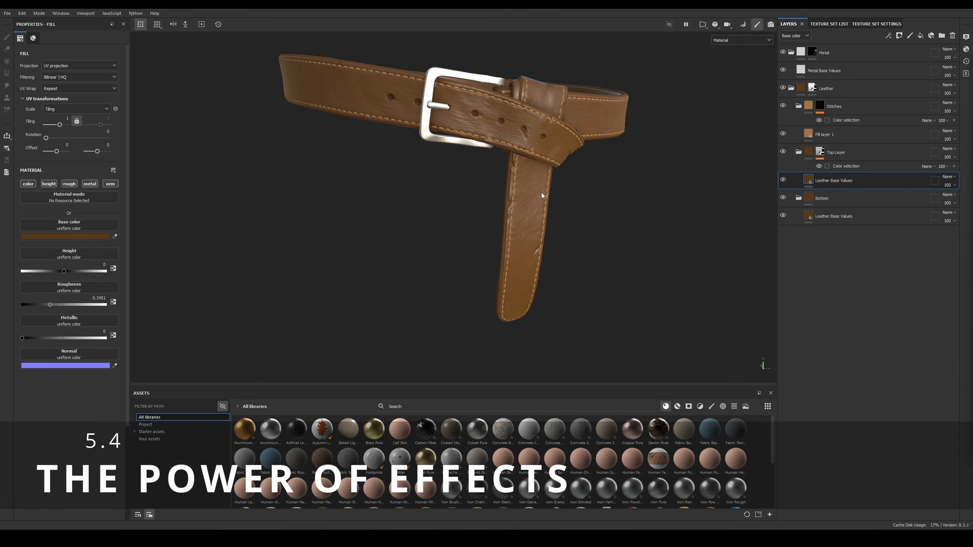
alt+middle_drag(541, 193, 538, 213)
alt+drag(537, 212, 512, 211)
alt+right_drag(512, 211, 546, 156)
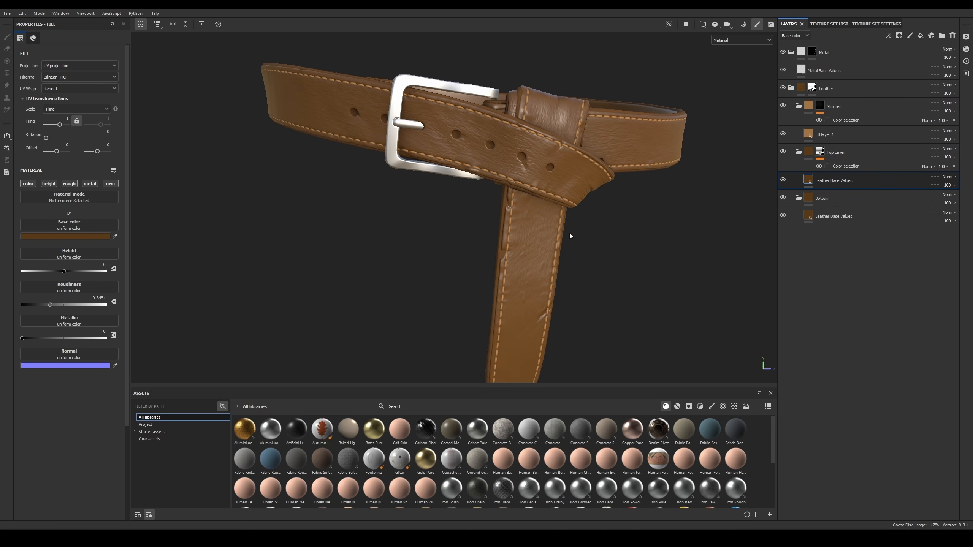
alt+drag(613, 183, 587, 200)
alt+right_drag(566, 168, 595, 230)
alt+drag(552, 170, 530, 186)
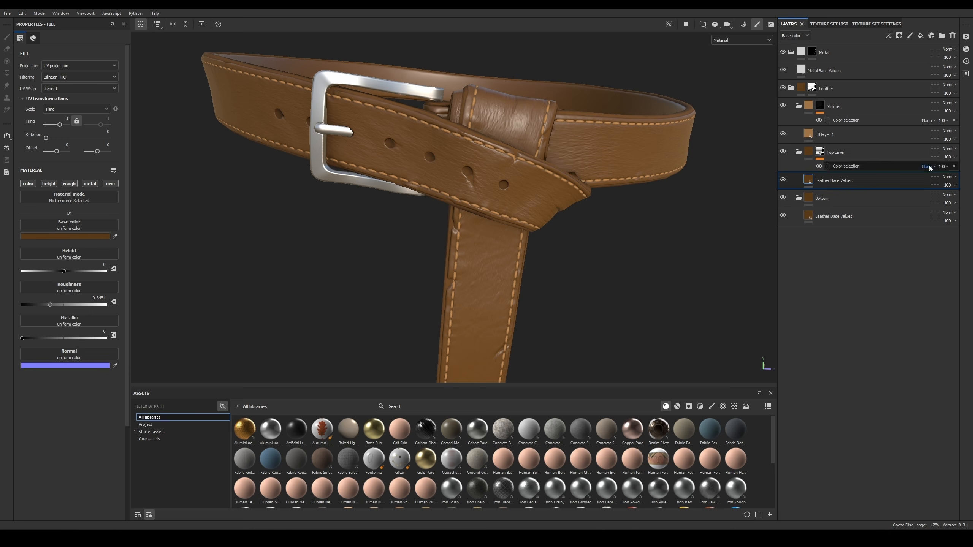
alt+right_drag(553, 149, 560, 178)
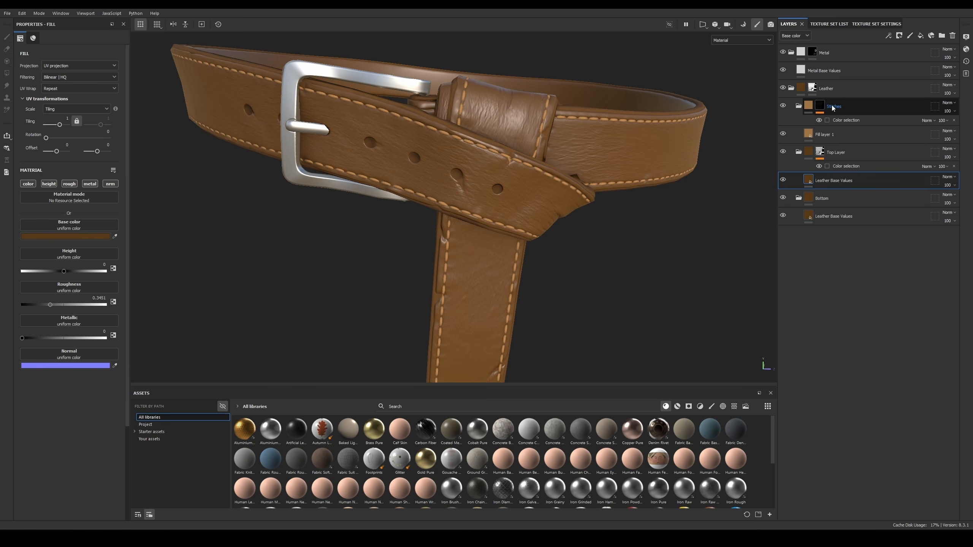
Step: Select the stitch fill layer and examine the stitches up close and from a distance
click(837, 133)
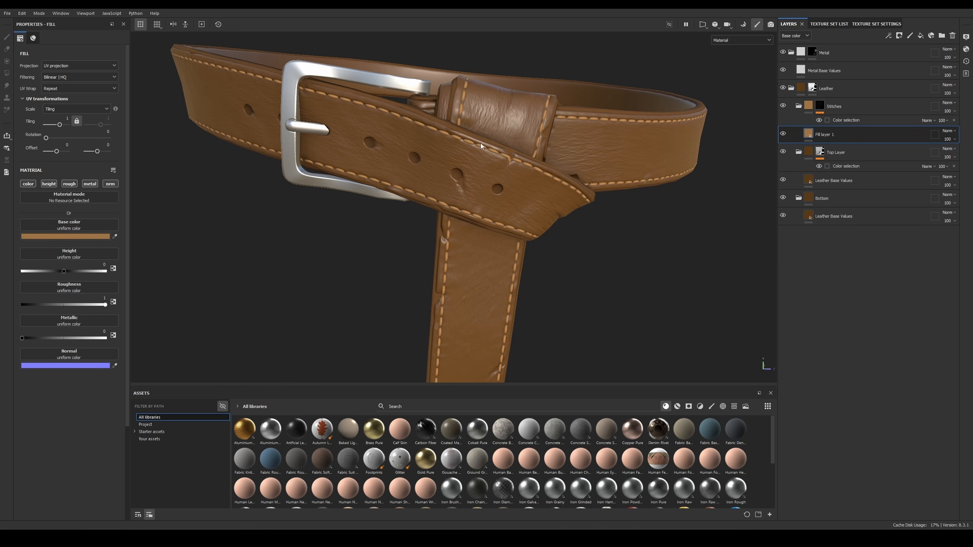
scroll(486, 143, up, 5)
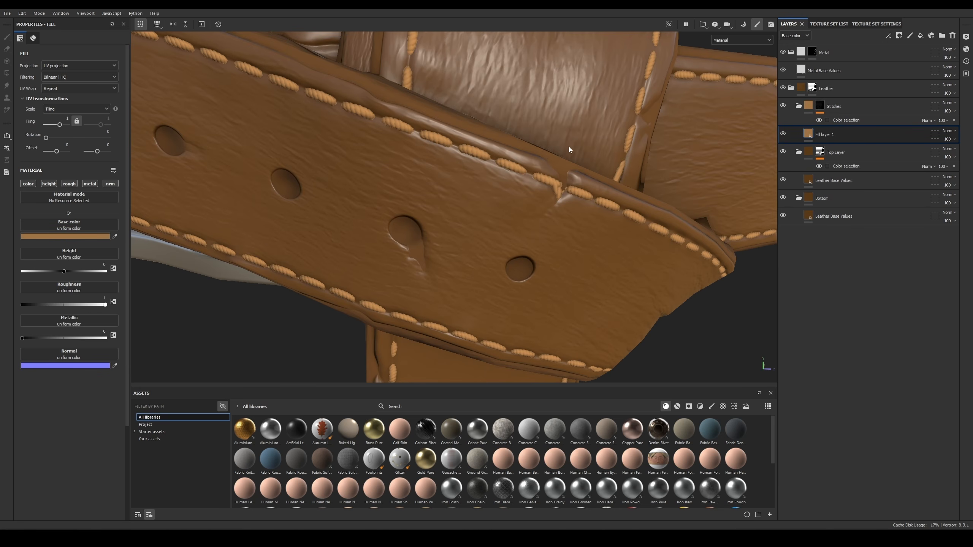
scroll(569, 150, down, 5)
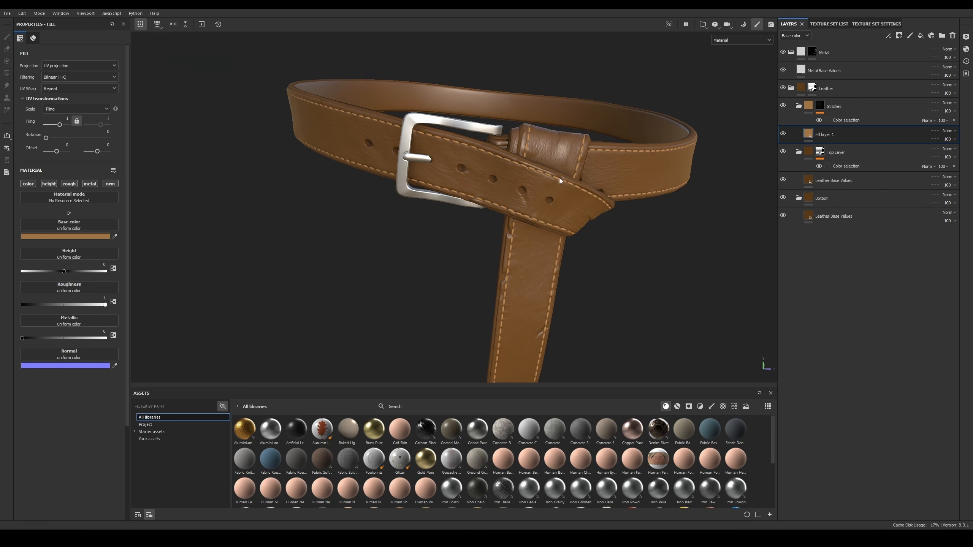
scroll(555, 179, down, 3)
scroll(541, 182, up, 2)
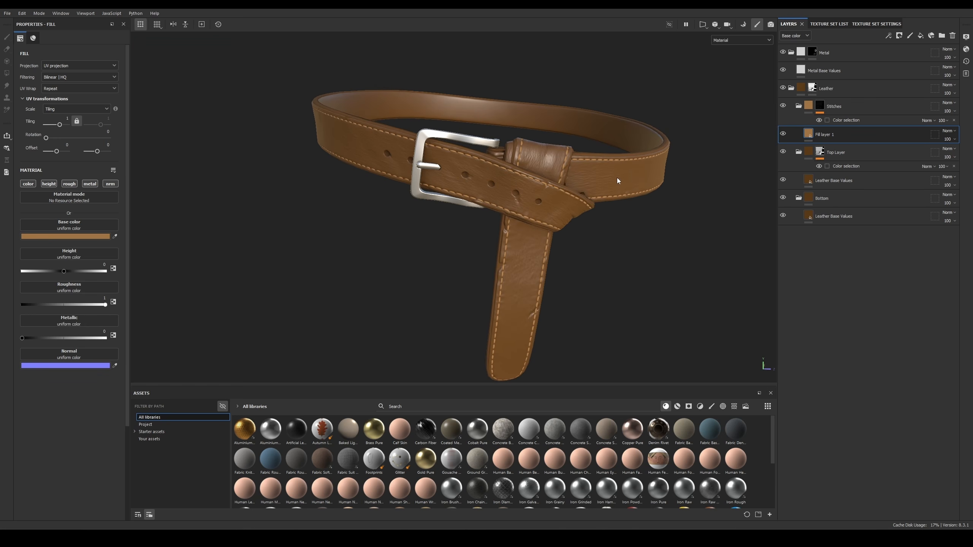
scroll(579, 152, up, 2)
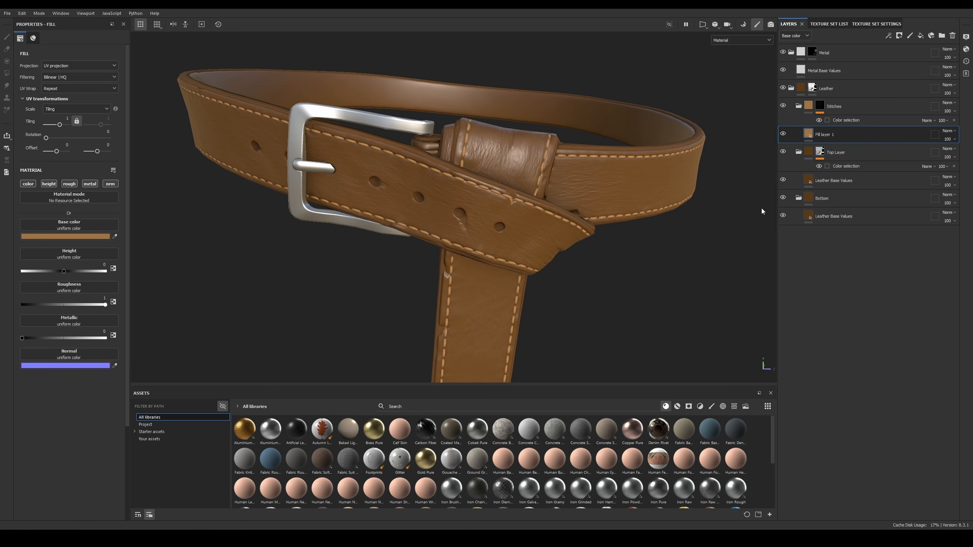
Step: Set the base color of the Bottom folder's Leather Base Values layer to dark teal blue #1B4A5D
click(873, 214)
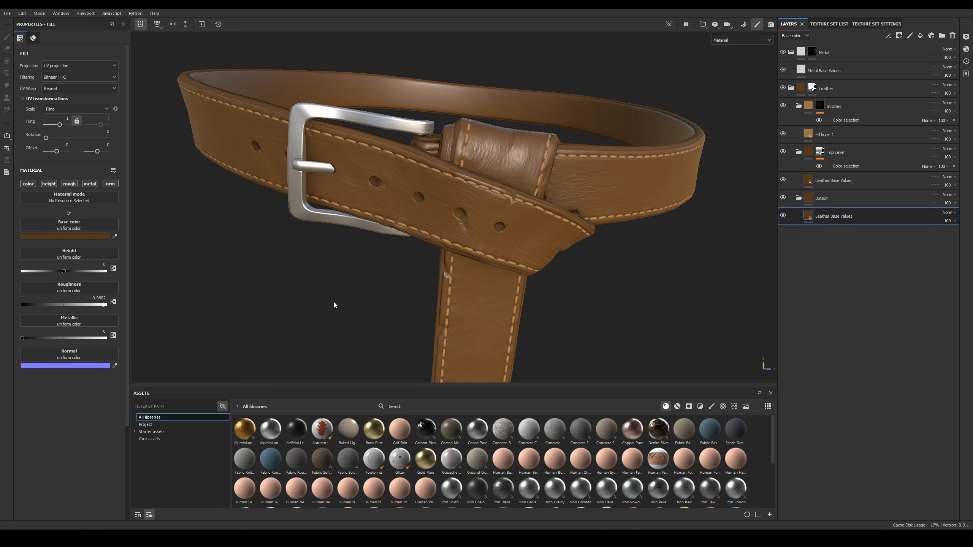
click(90, 237)
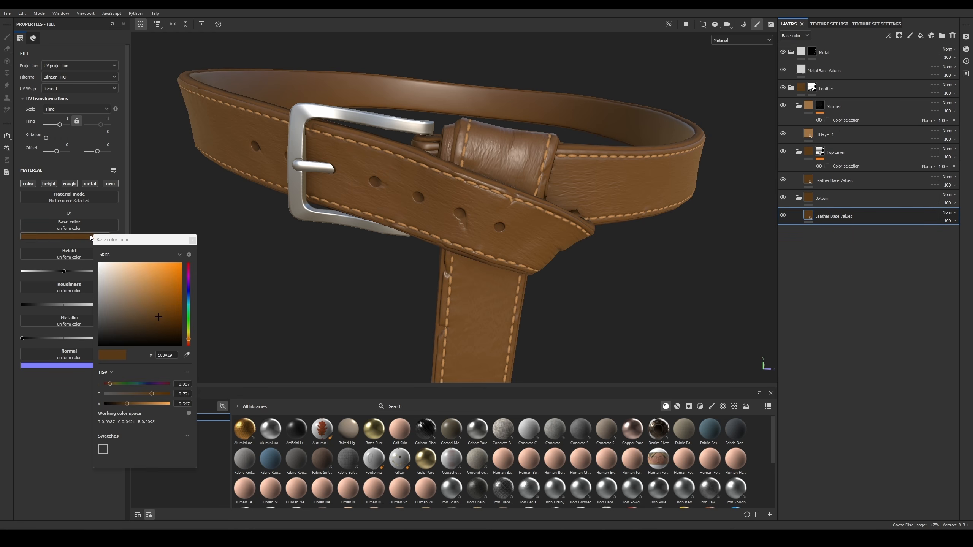
click(189, 302)
drag(156, 316, 156, 318)
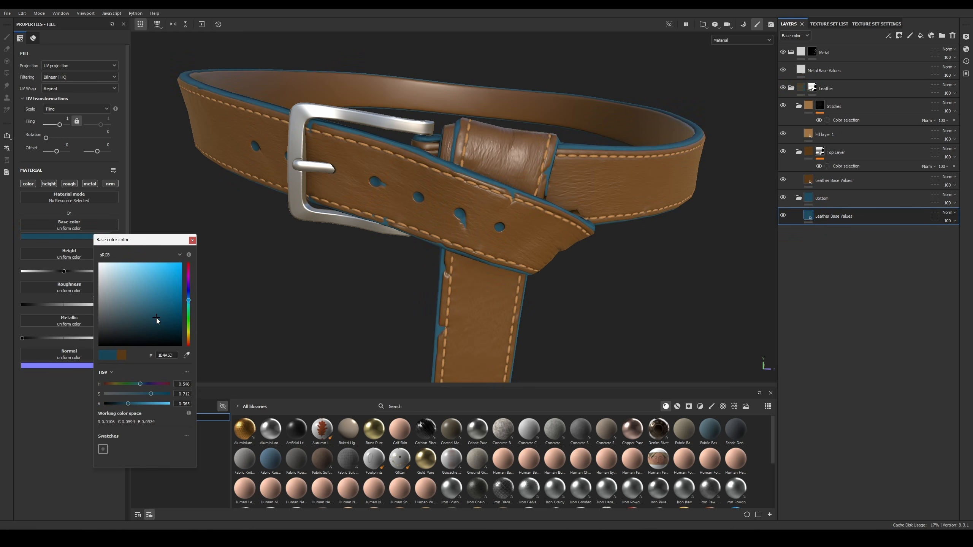
click(193, 239)
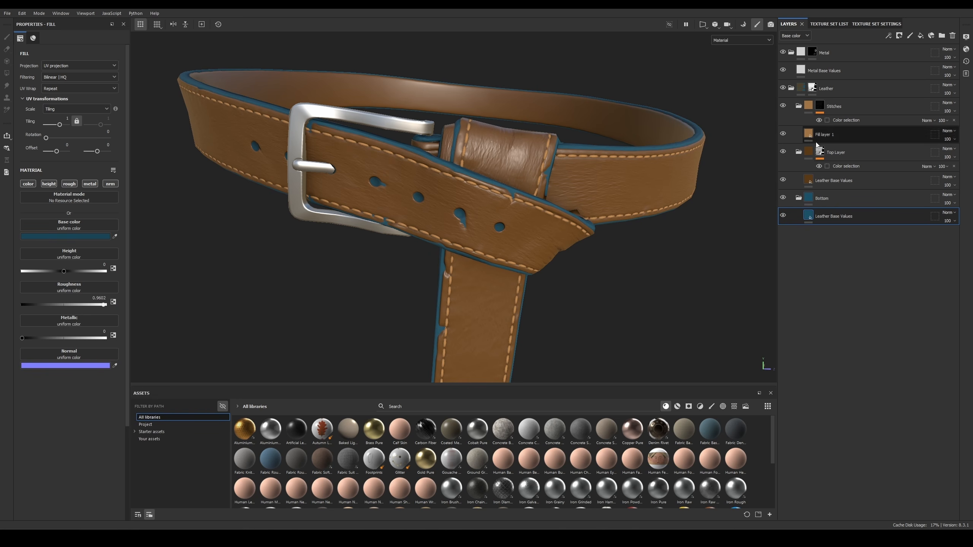
Step: Set the base color of the Top Layer folder's Leather Base Values layer to muted blue #304176
click(813, 179)
click(86, 236)
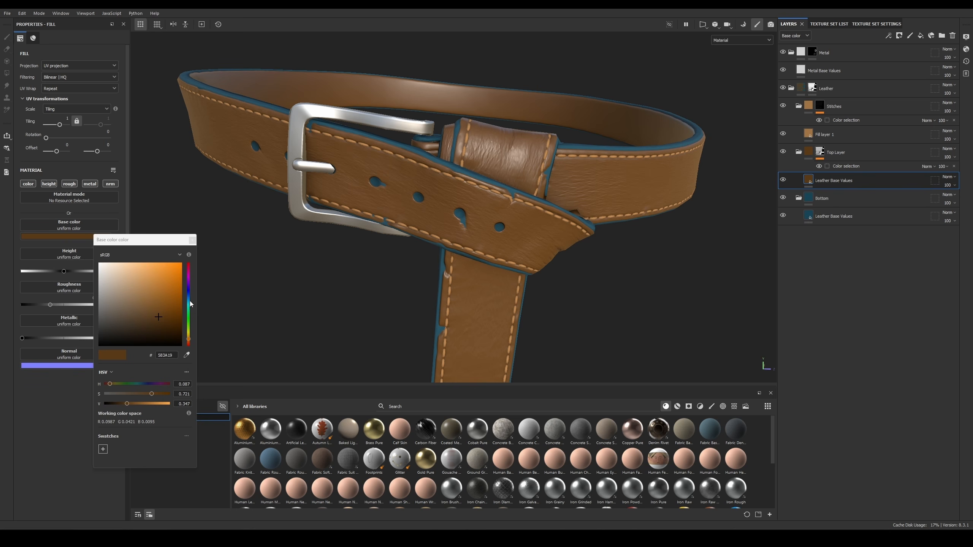
drag(191, 324, 188, 294)
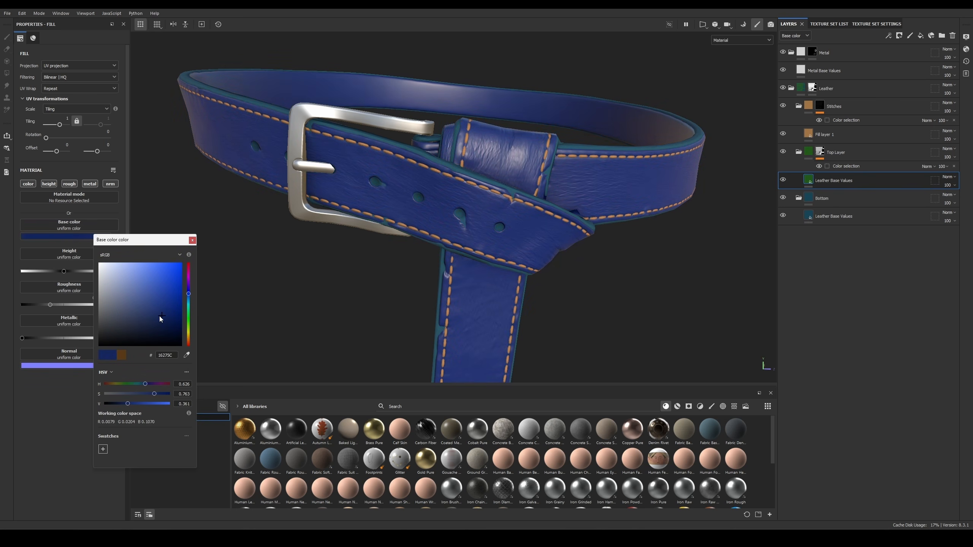
click(149, 306)
scroll(479, 184, down, 3)
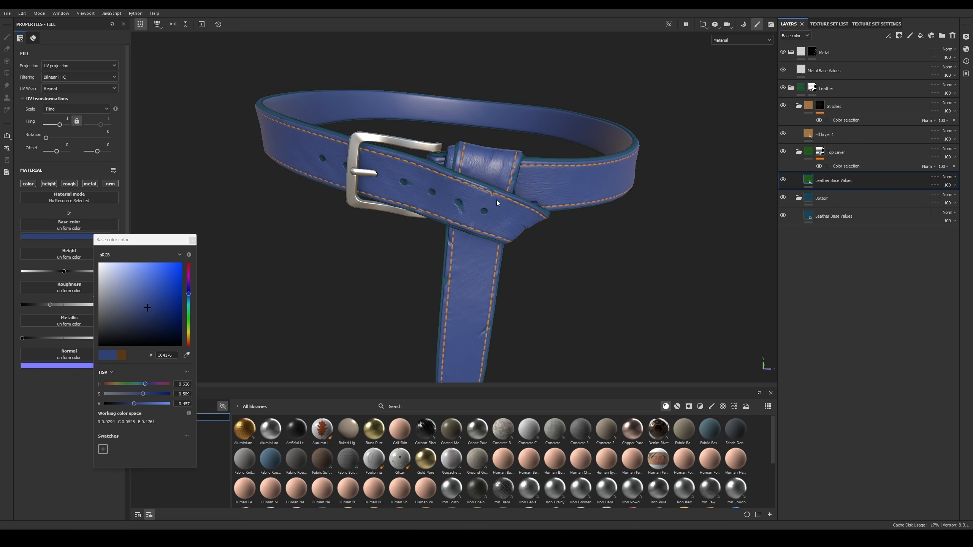
scroll(507, 195, up, 2)
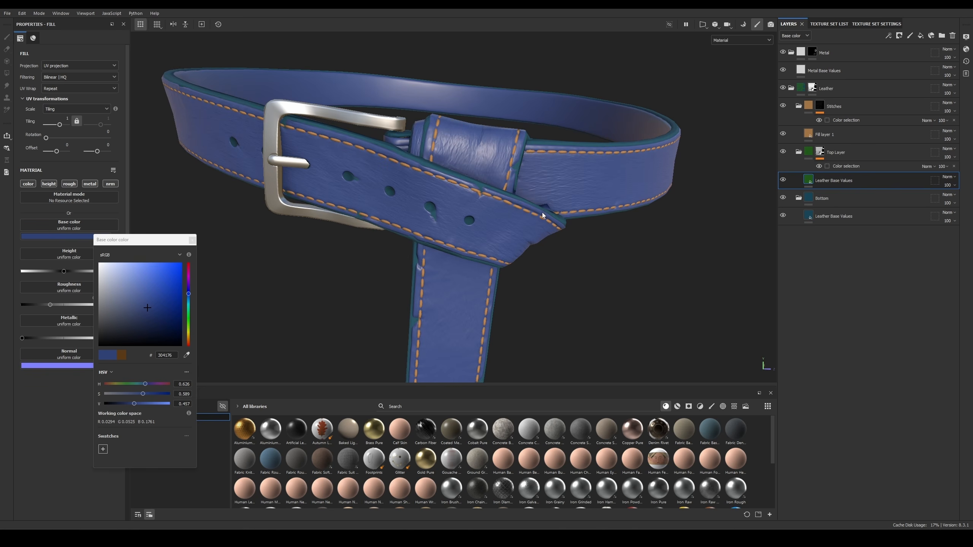
Step: Undo the blue base color changes on both Leather Base Values layers and select the one in the Bottom folder
click(192, 240)
click(834, 216)
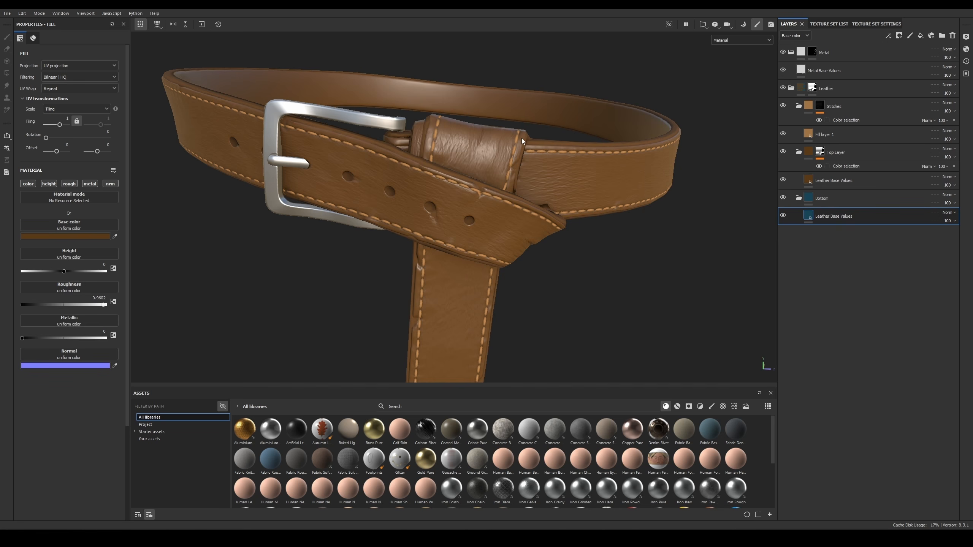
scroll(531, 181, up, 2)
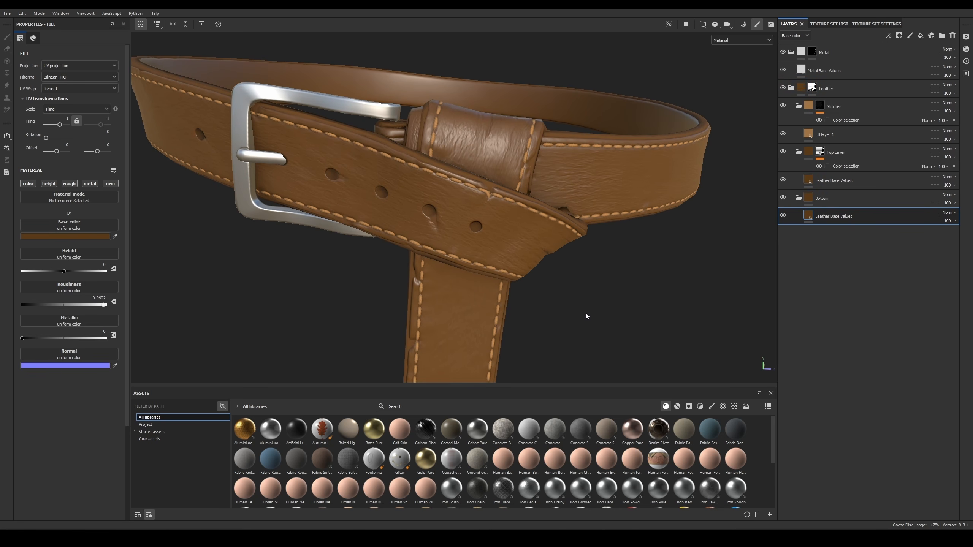
Step: Add an HSL Perceptive filter layer at the top of the Leather folder and rename it Stitches
click(699, 408)
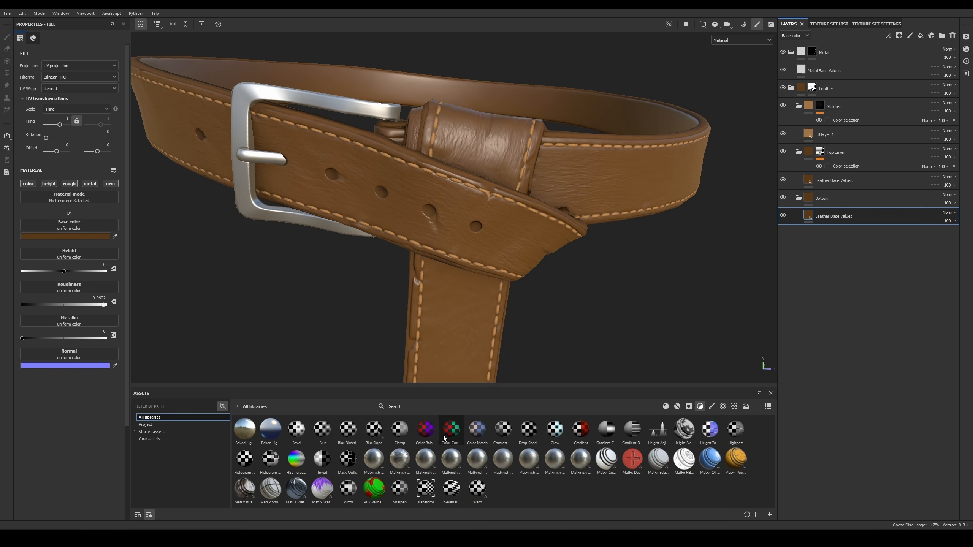
drag(296, 459, 847, 95)
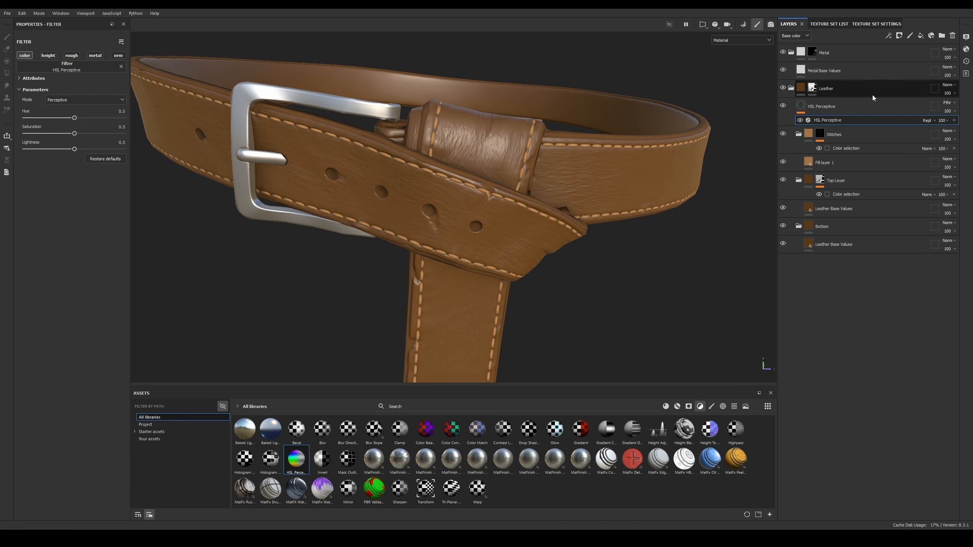
double_click(823, 107)
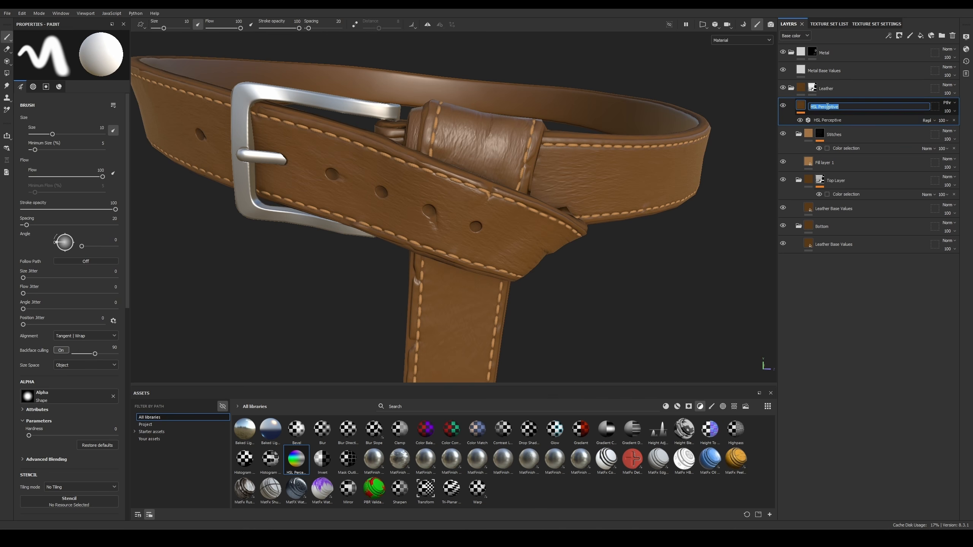
text(Stit)
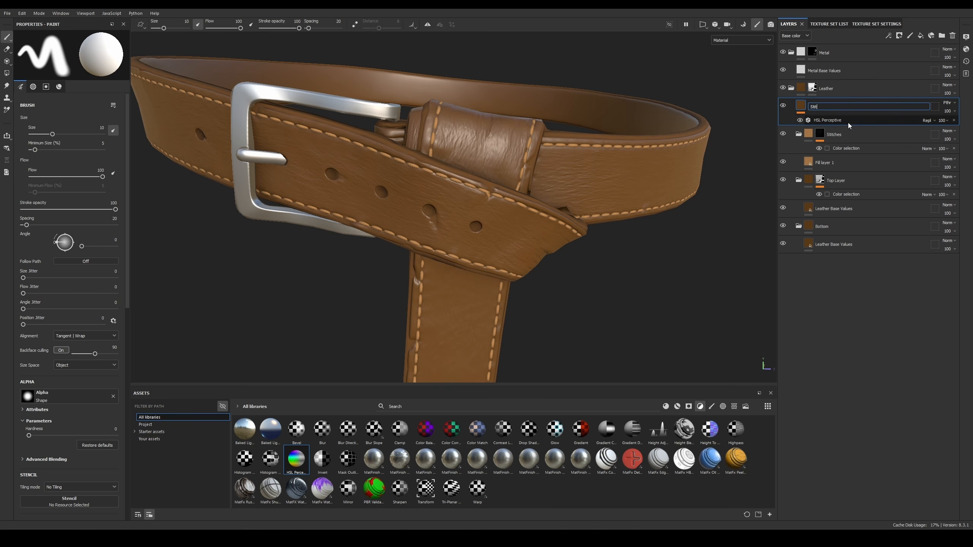
text(ches)
key(Return)
Step: Copy the Stitches folder's mask and paste it into the mask of the Stitches HSL filter layer
right_click(820, 136)
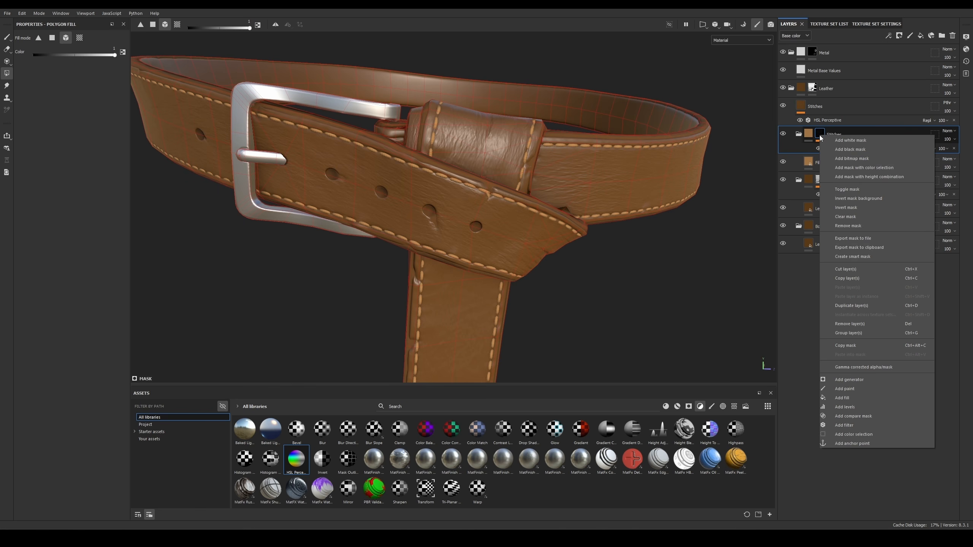
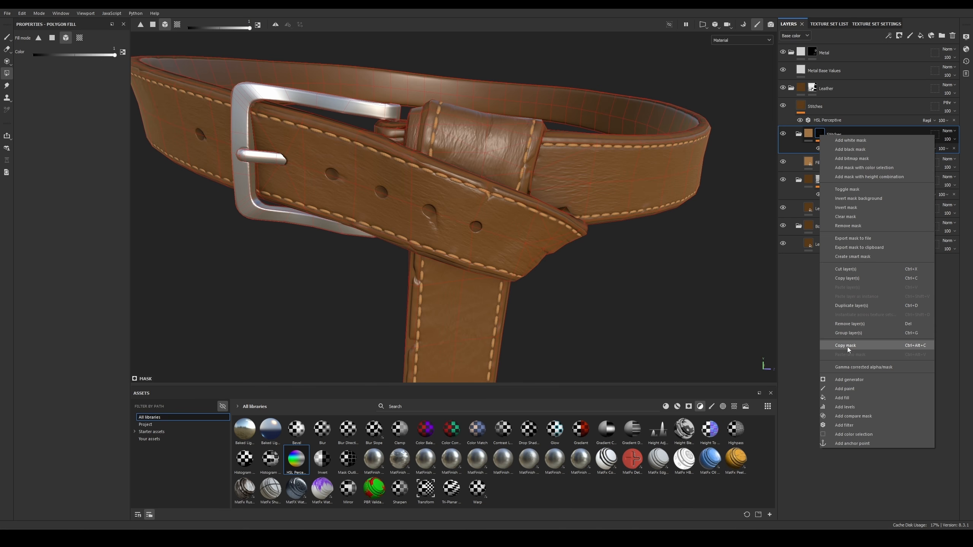
click(916, 346)
click(817, 107)
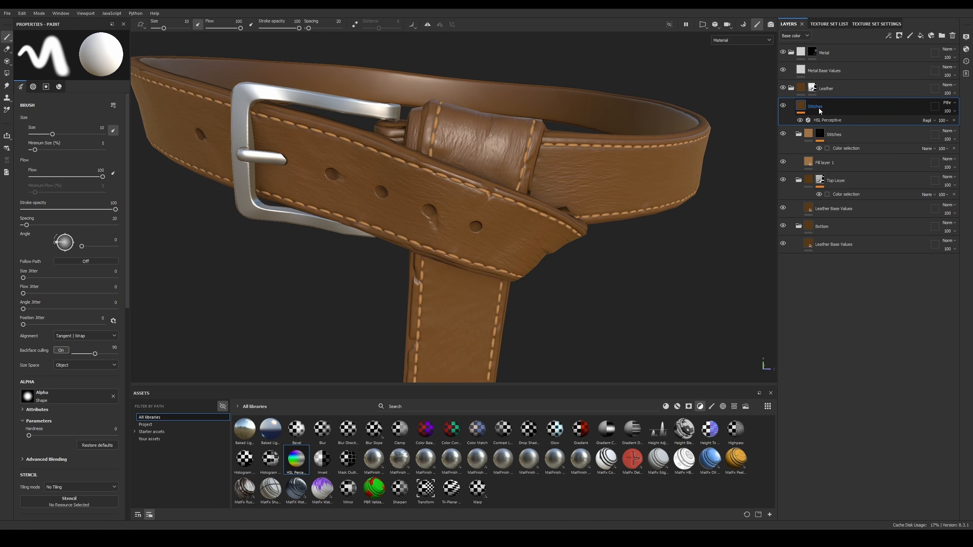
right_click(819, 108)
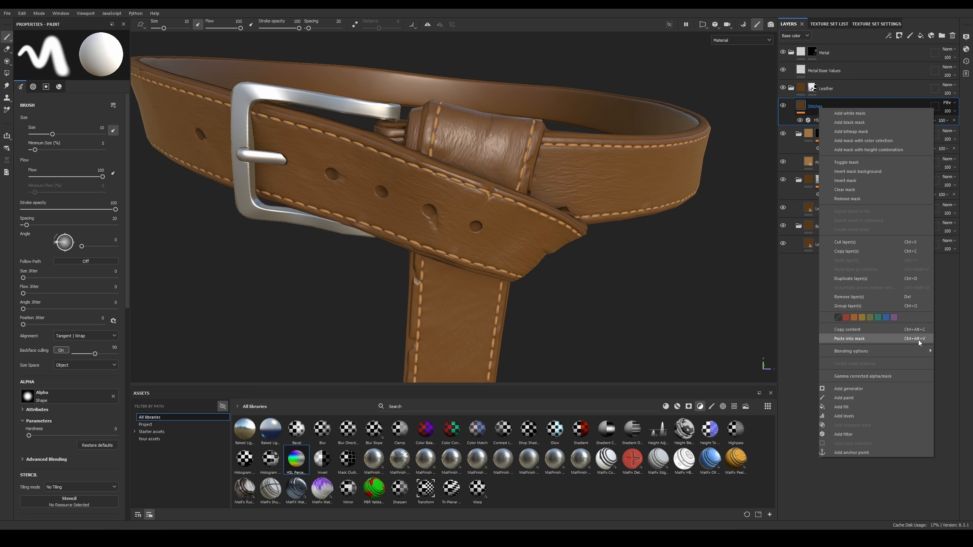
click(814, 107)
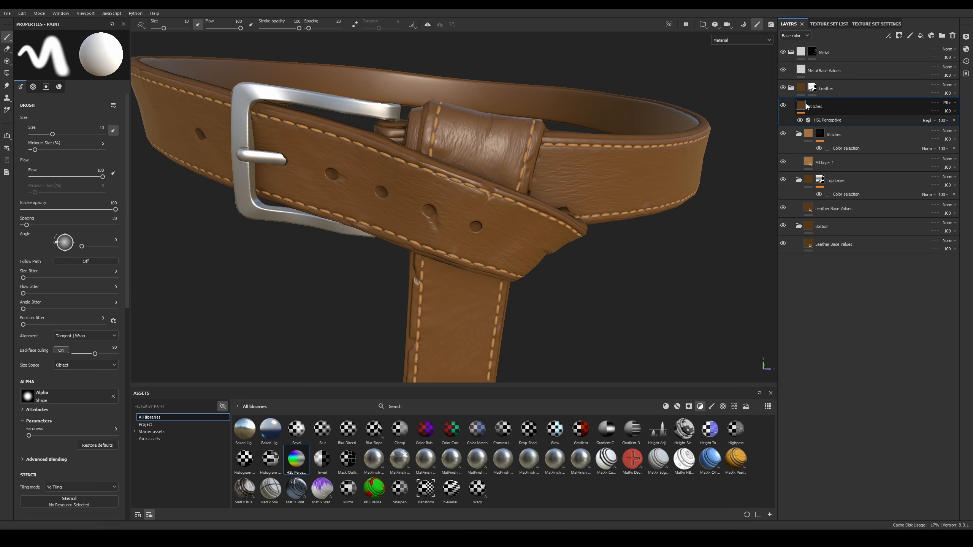
Step: Delete the old Stitches folder together with its fill layer, keeping the Stitches filter layer
alt+right_drag(522, 151, 537, 179)
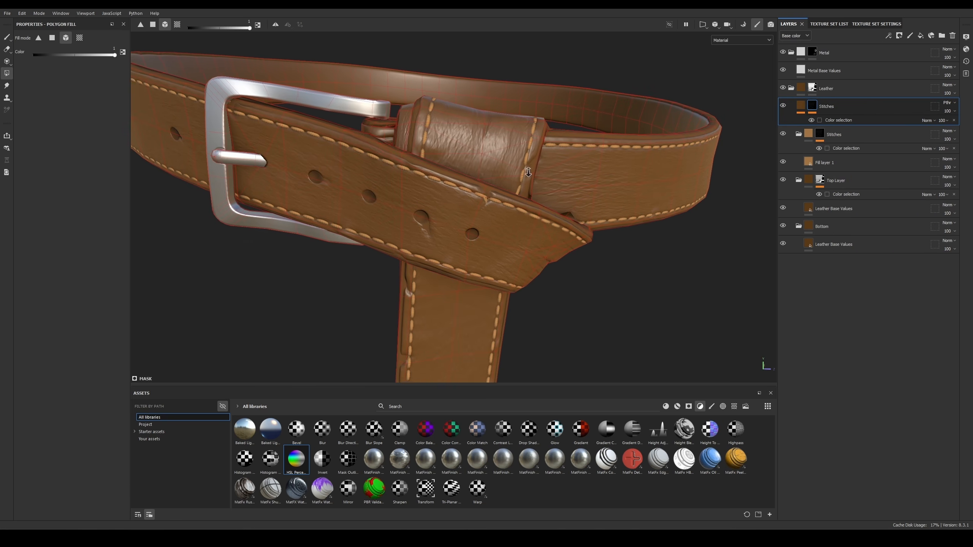
right_click(538, 181)
drag(804, 157, 829, 134)
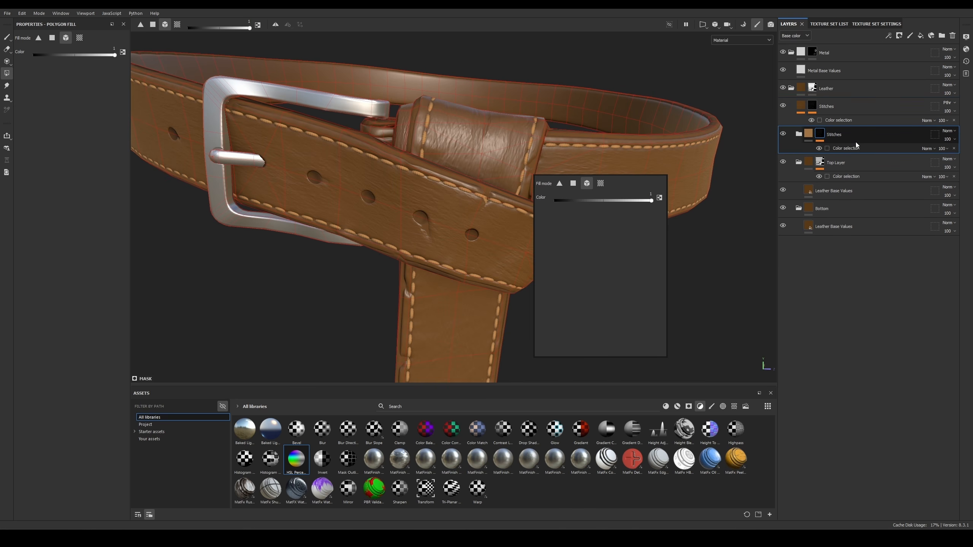
key(Delete)
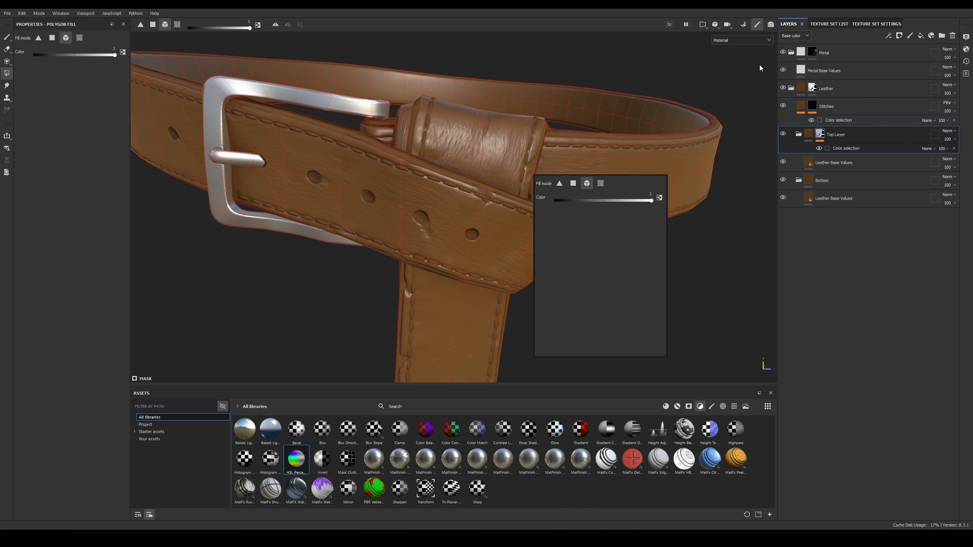
Step: Raise the lightness of the Stitches layer's HSL Perceptive filter to about 0.609
alt+middle_drag(690, 220, 705, 207)
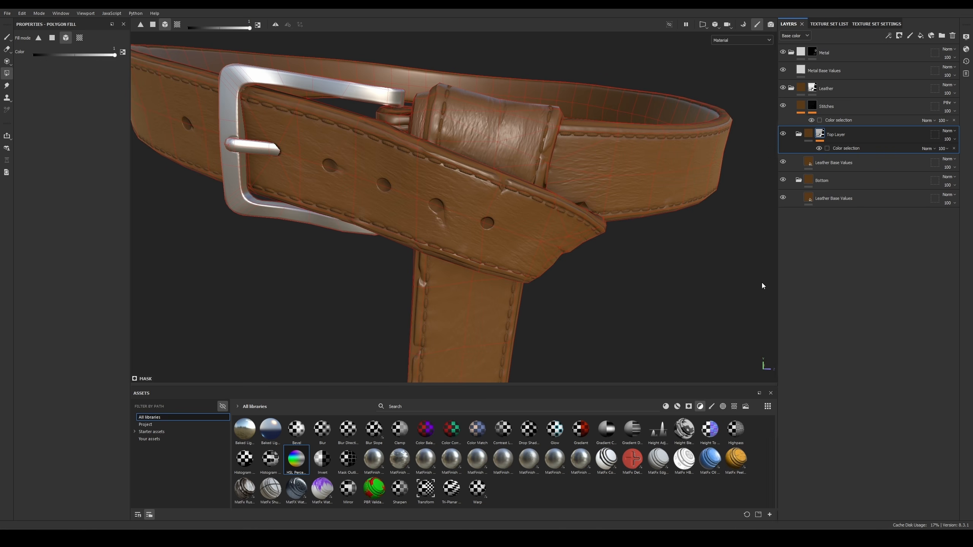
scroll(498, 165, up, 2)
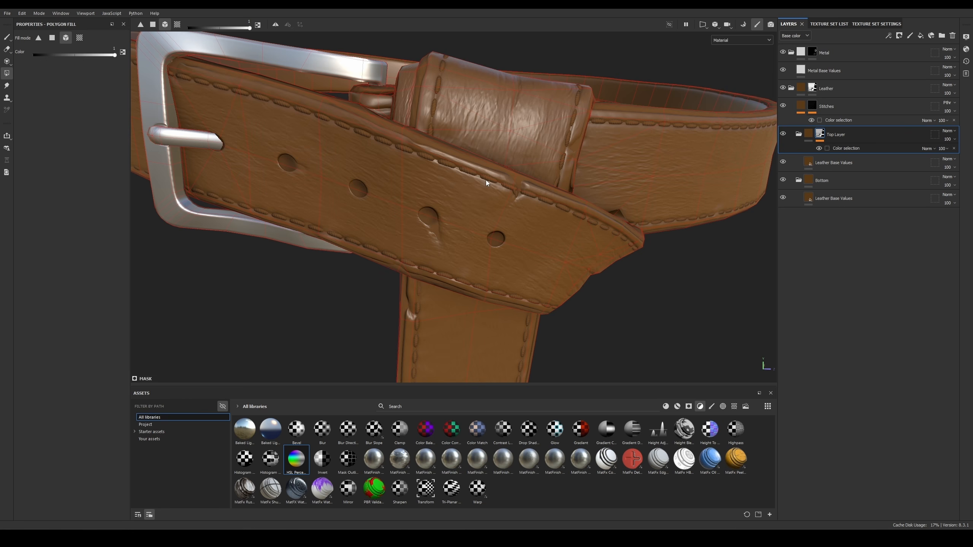
click(801, 105)
click(821, 122)
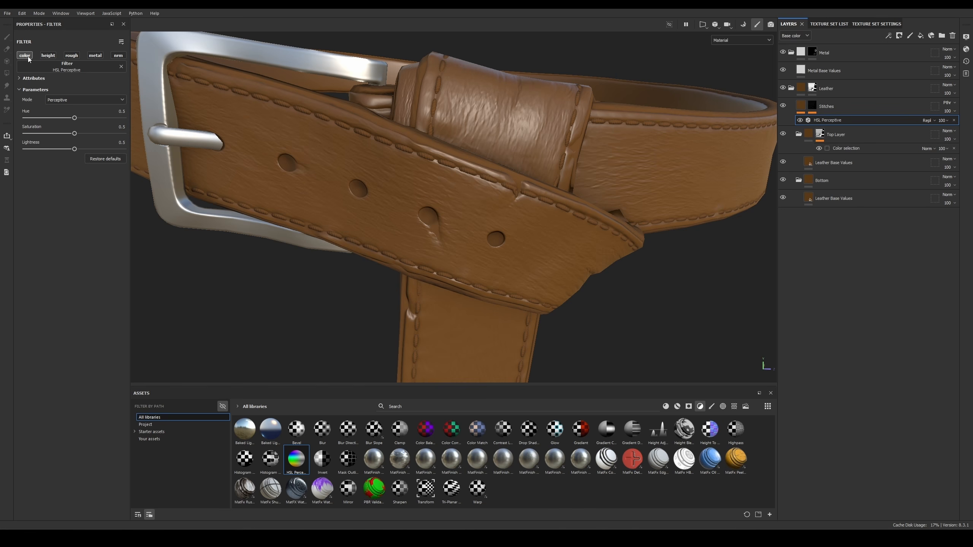
scroll(414, 147, up, 2)
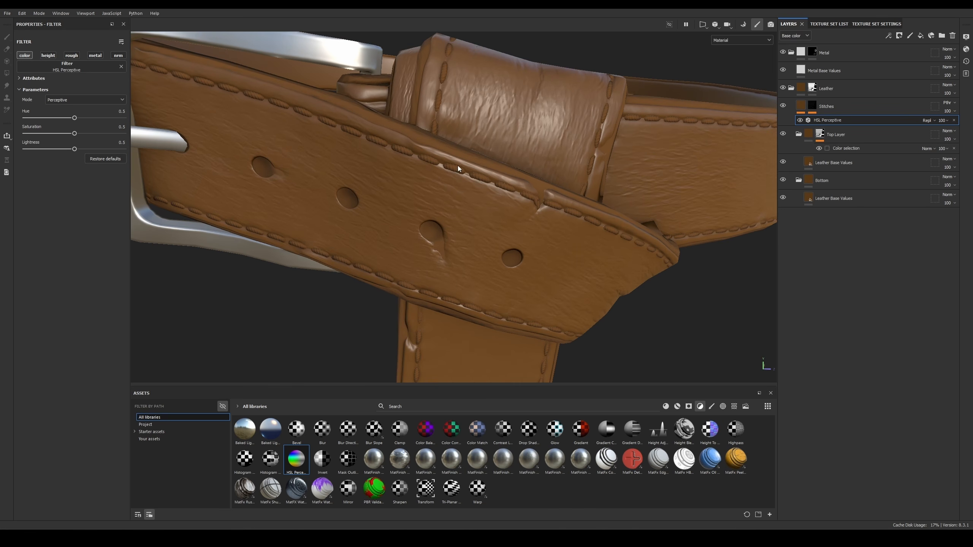
drag(75, 149, 85, 149)
scroll(409, 157, down, 6)
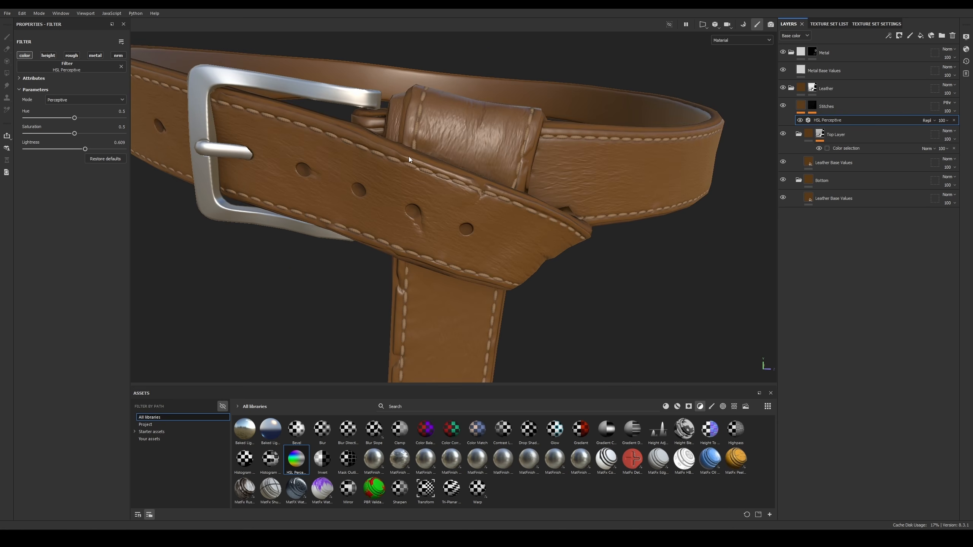
scroll(508, 188, down, 4)
scroll(492, 190, up, 5)
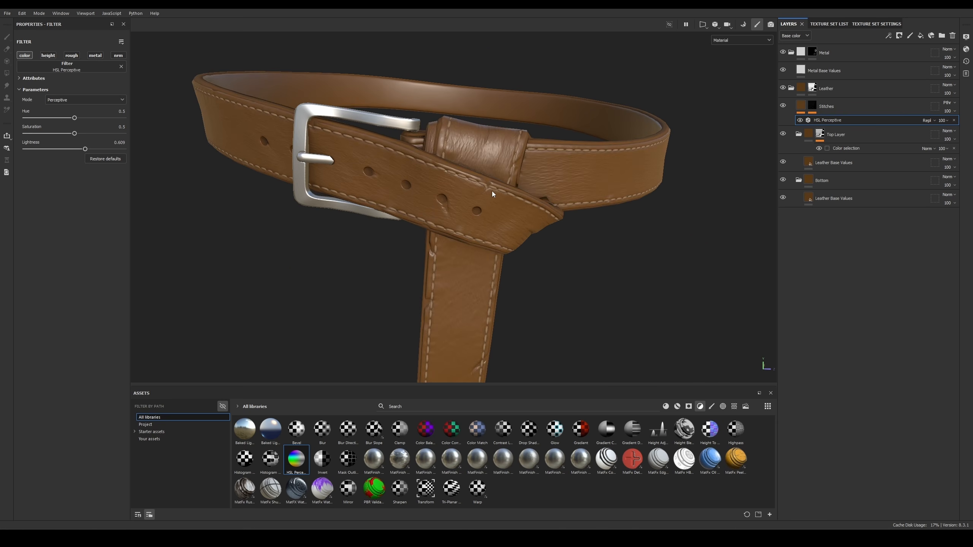
Step: Set the stitch filter's saturation to about 0.62 and its lightness to about 0.632
drag(85, 149, 86, 134)
scroll(622, 188, down, 3)
scroll(555, 162, down, 2)
scroll(552, 182, up, 4)
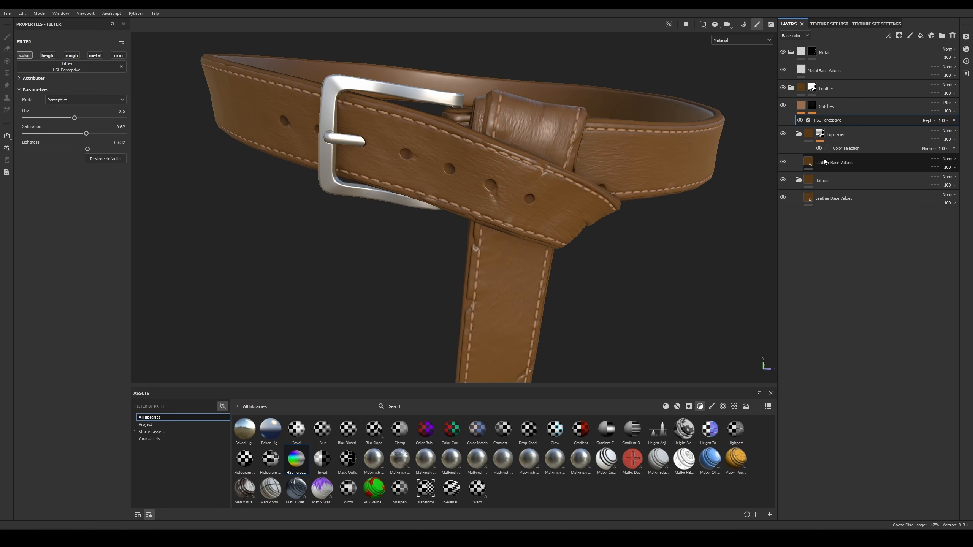
Step: Set the base color of the Bottom folder's Leather Base Values layer to dark blue #193658
click(831, 197)
click(74, 237)
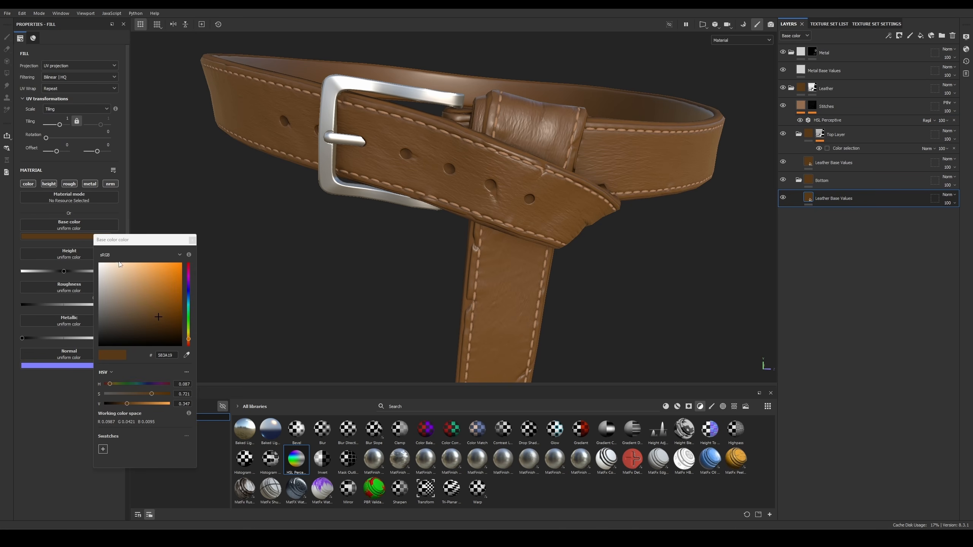
drag(192, 327, 189, 297)
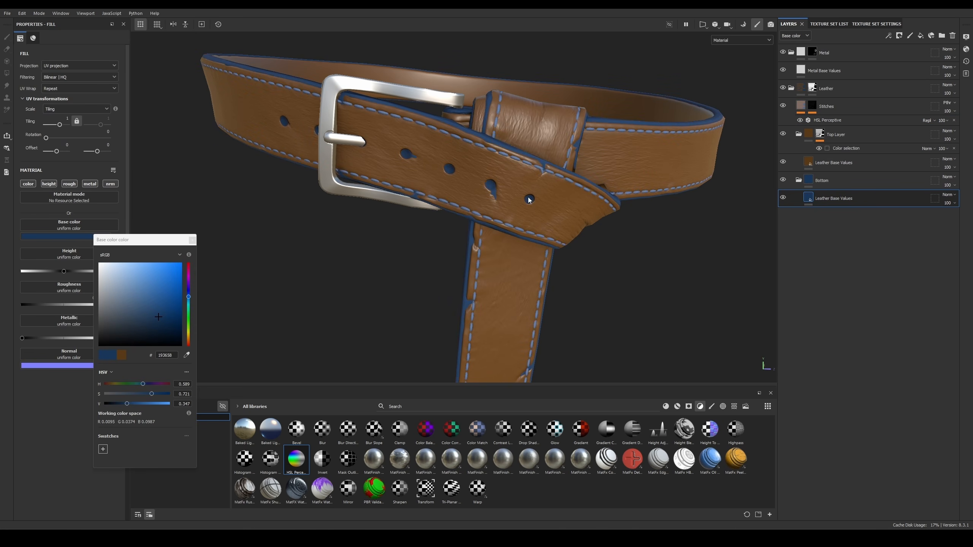
scroll(526, 166, down, 2)
scroll(545, 167, down, 2)
scroll(529, 162, up, 4)
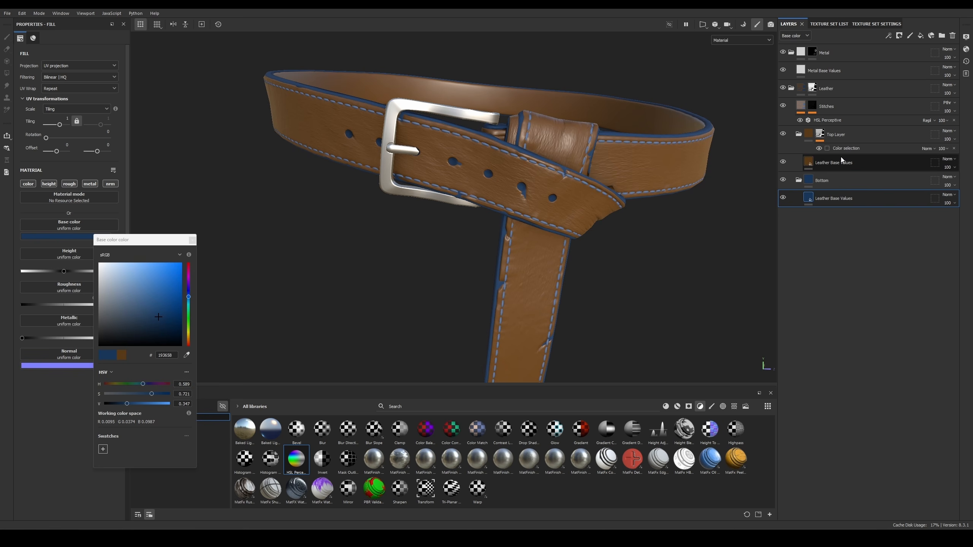
Step: Set the base color of the Top Layer folder's Leather Base Values layer to dark blue #193A58
click(855, 162)
click(87, 237)
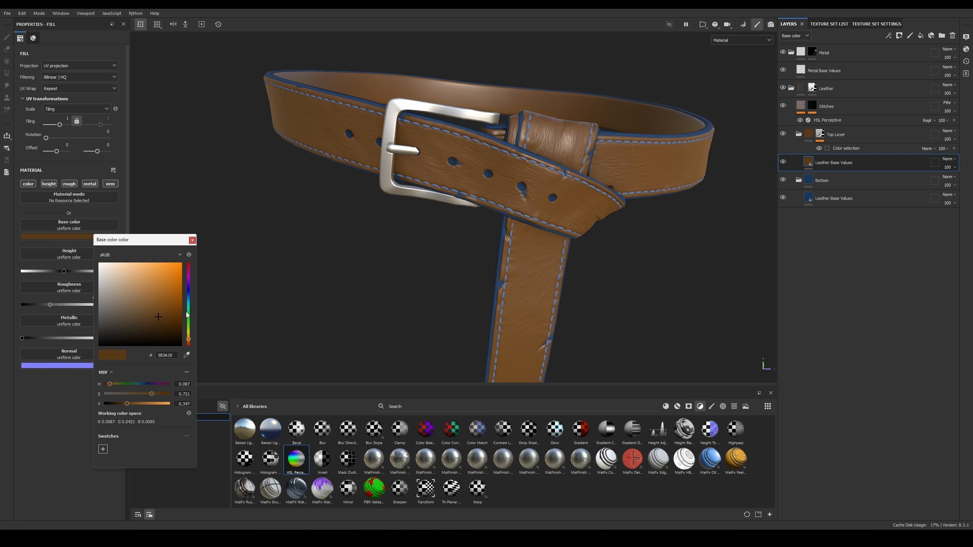
drag(189, 339, 189, 297)
scroll(614, 161, up, 2)
scroll(563, 181, up, 3)
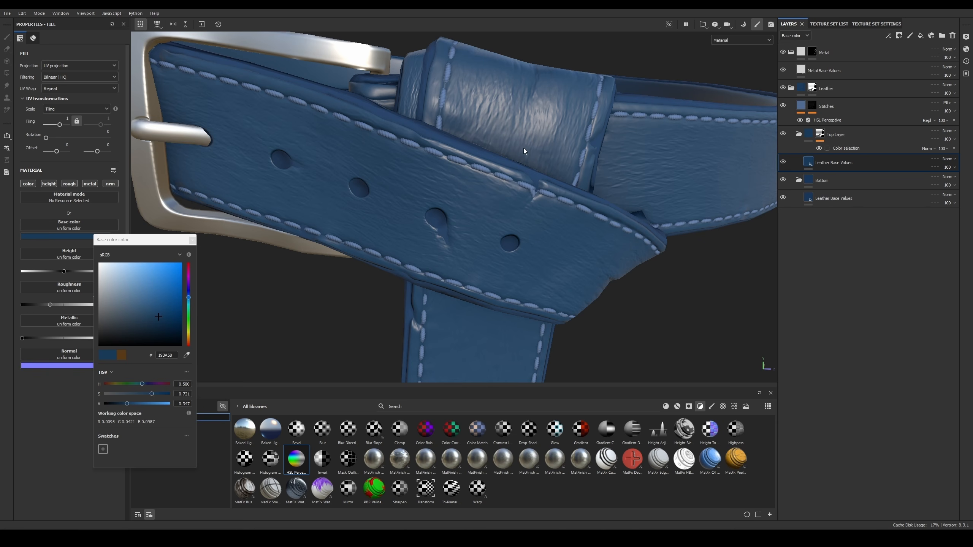
scroll(524, 156, down, 5)
Step: Undo the dark blue base colors of the Top Layer and Bottom leather layers
key(ctrl+z)
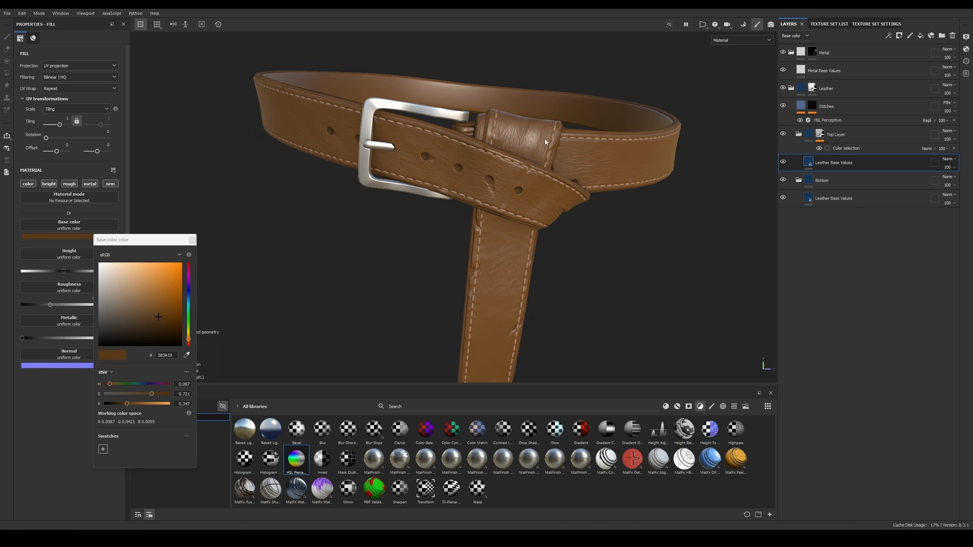
alt+right_drag(546, 139, 602, 141)
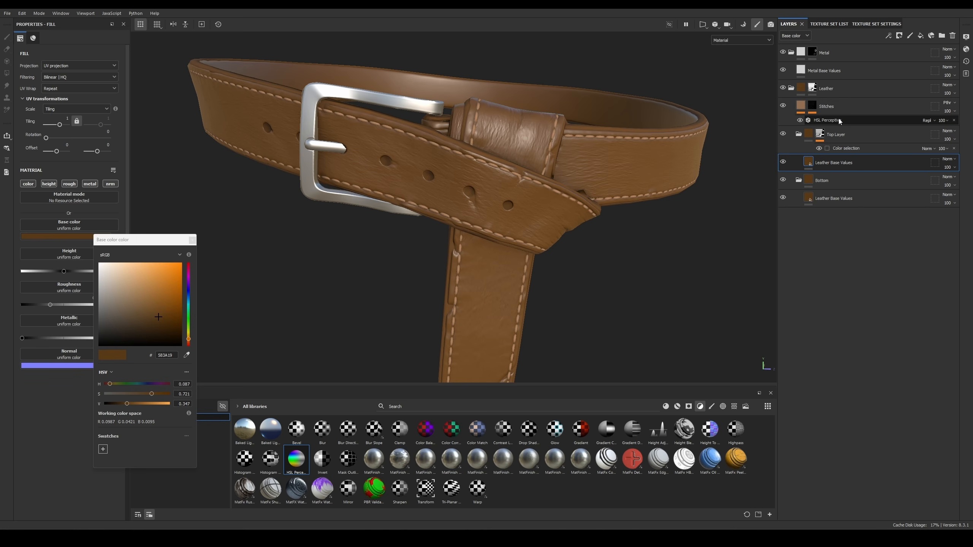
Step: Check the HSL Perceptive filter settings of the Stitches layer and reselect that layer
click(798, 110)
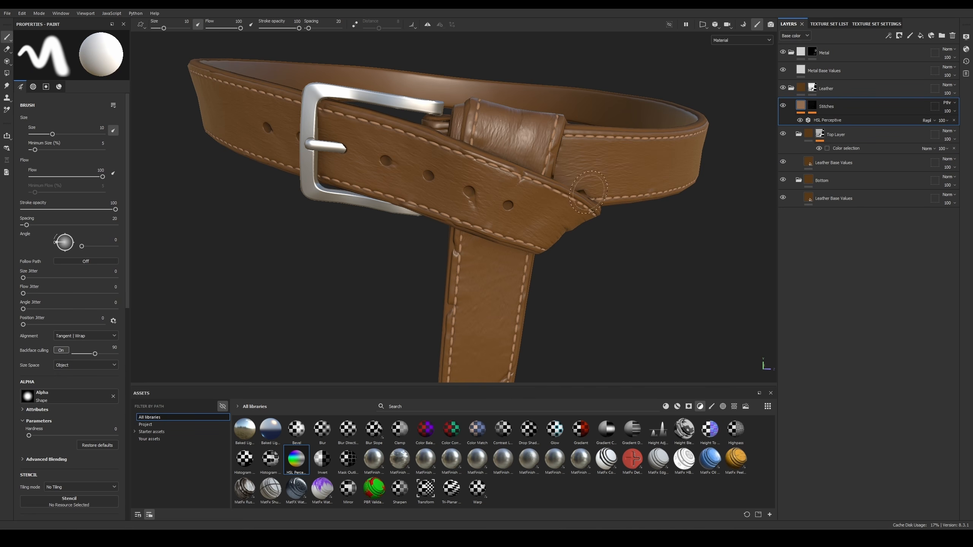
click(820, 120)
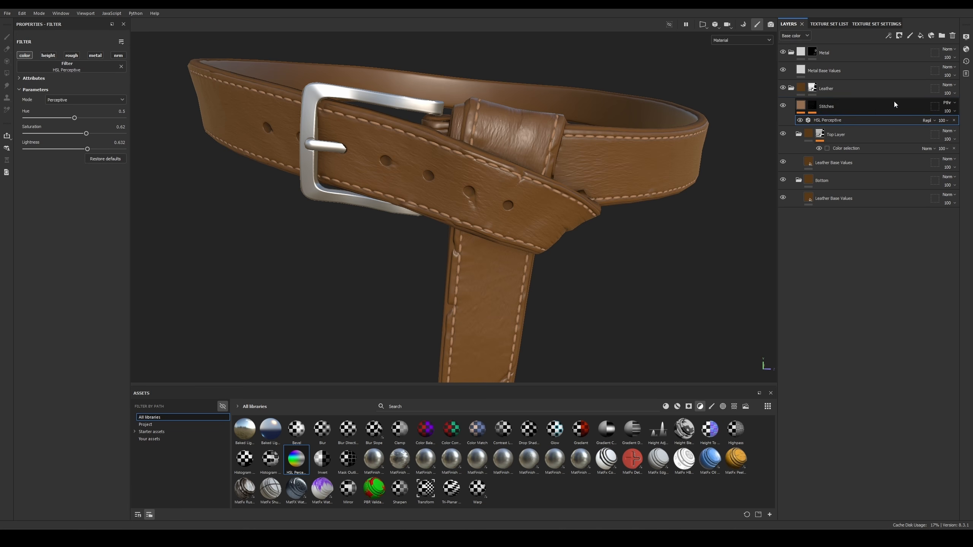
click(848, 112)
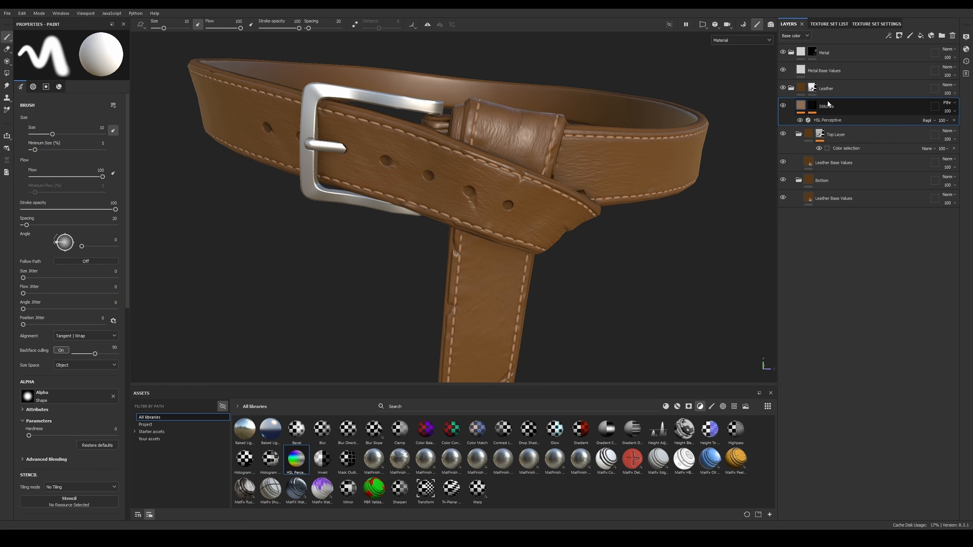
Step: Add a new paint layer above the Stitches layer and give it two empty filter effects
click(909, 36)
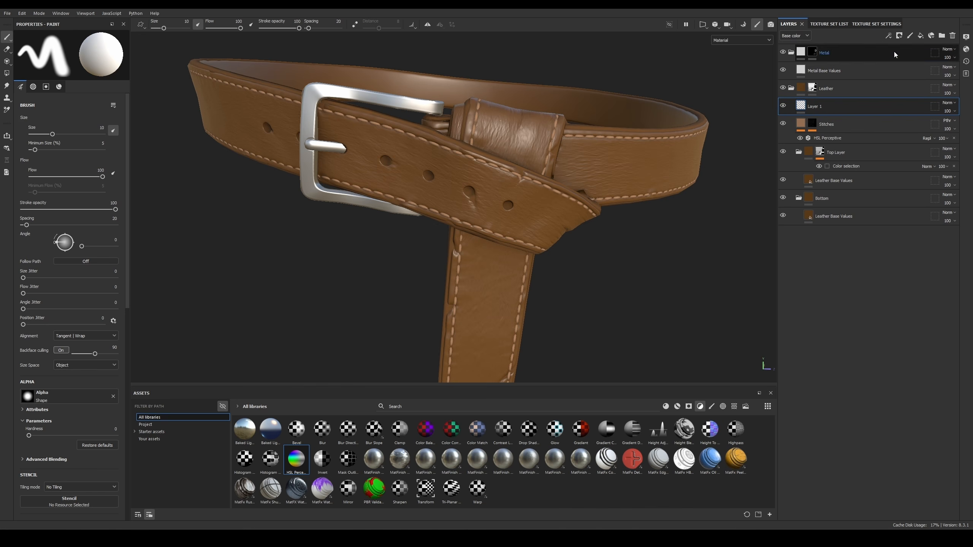
click(888, 36)
click(908, 91)
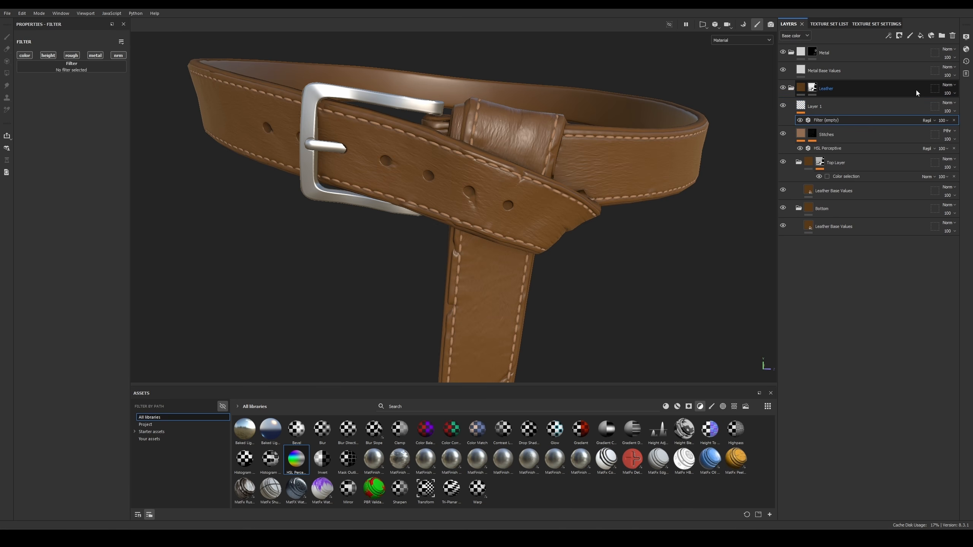
click(820, 109)
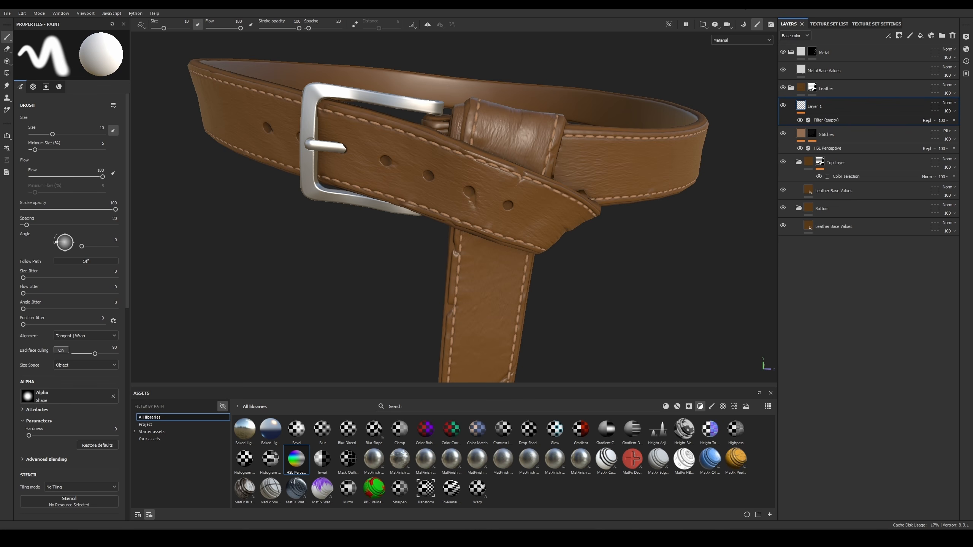
click(888, 35)
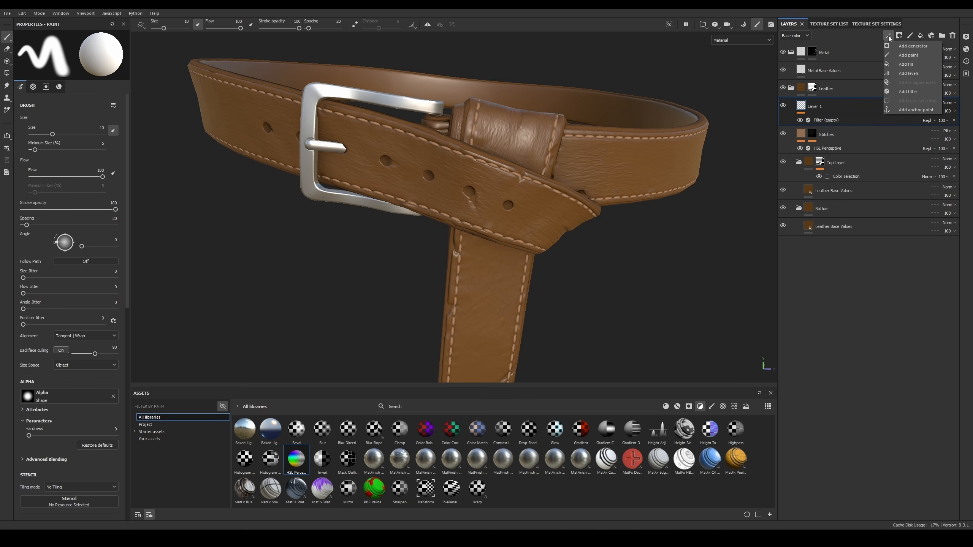
click(908, 90)
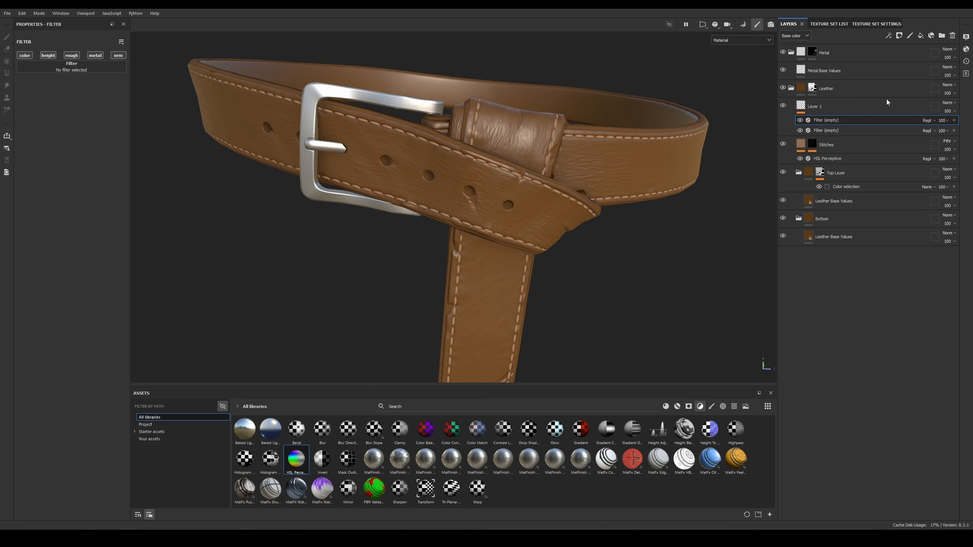
Step: Delete the paint layer with the two empty filters above the Stitches layer
click(834, 111)
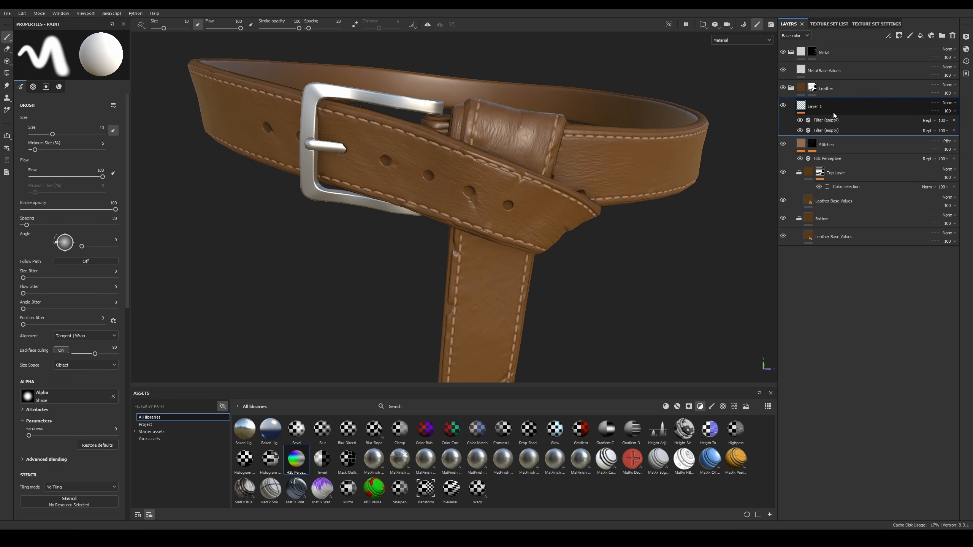
key(Delete)
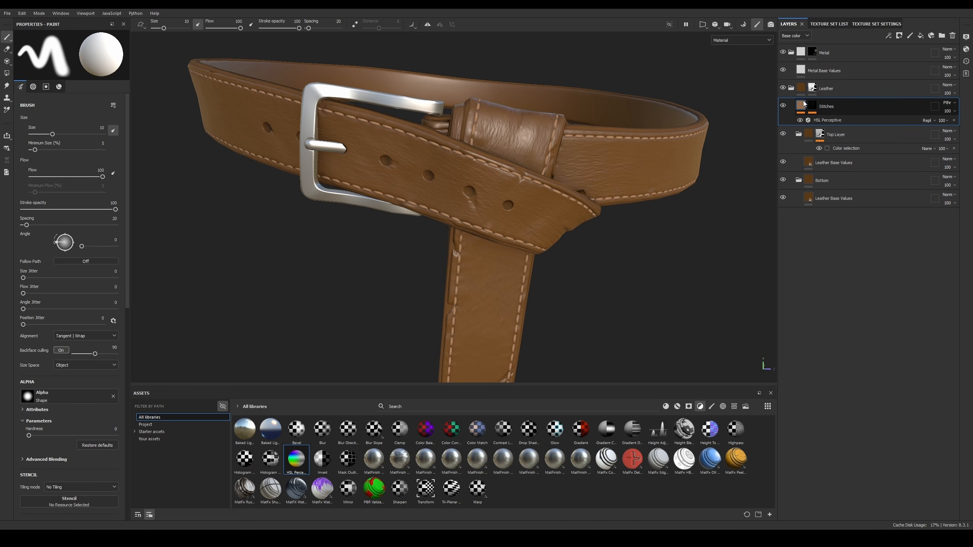
Step: Add a filter to the Stitches layer and assign the Contrast Luminosity filter to it
click(889, 36)
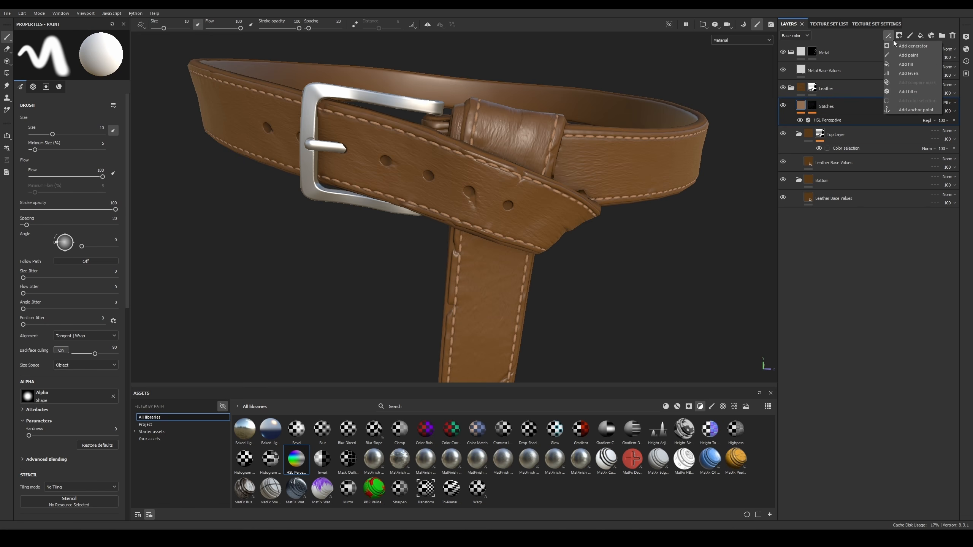
click(909, 91)
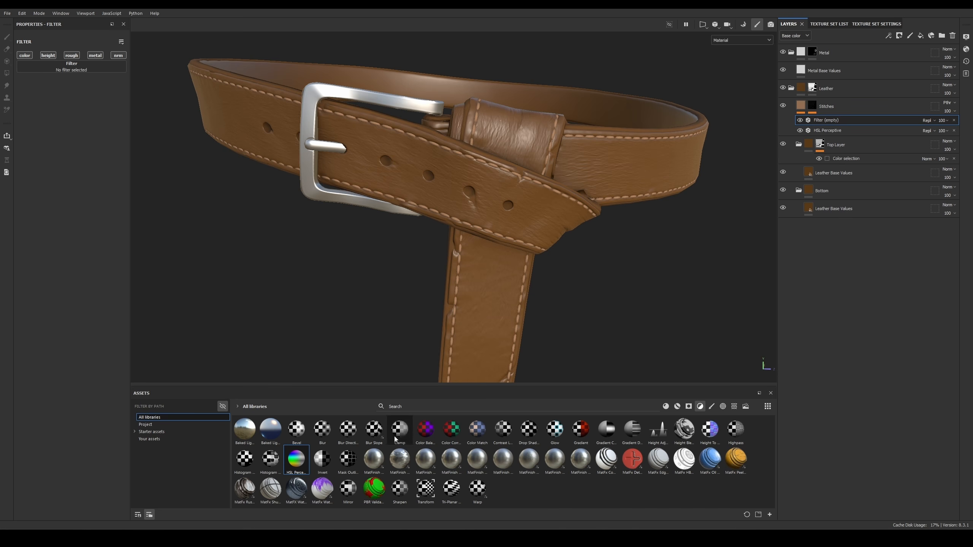
click(413, 405)
mouse_move(422, 426)
text(co)
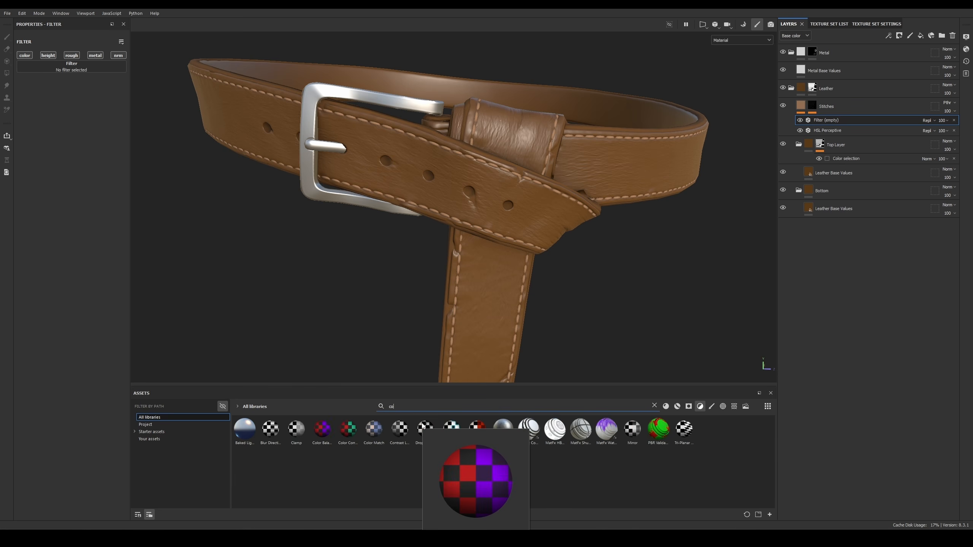
text(ntrast)
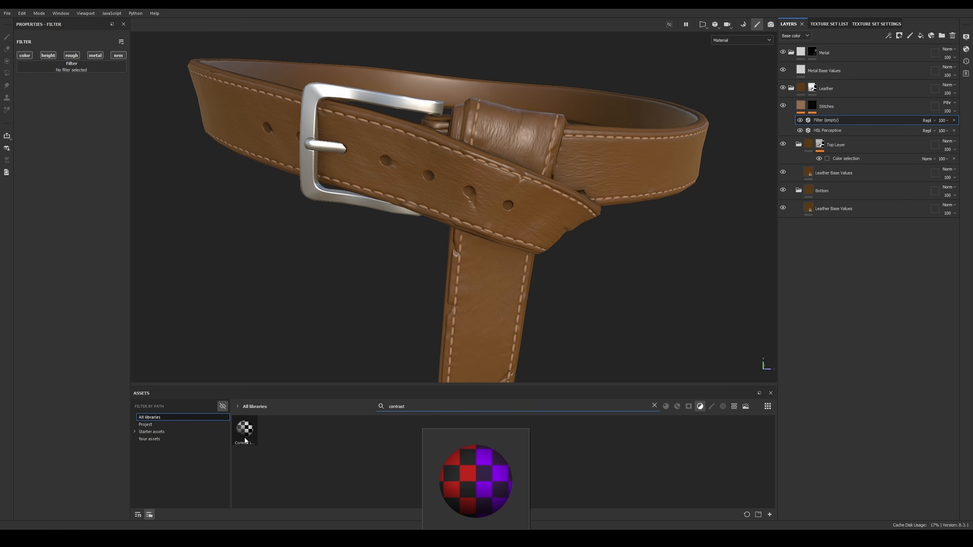
drag(245, 441, 94, 63)
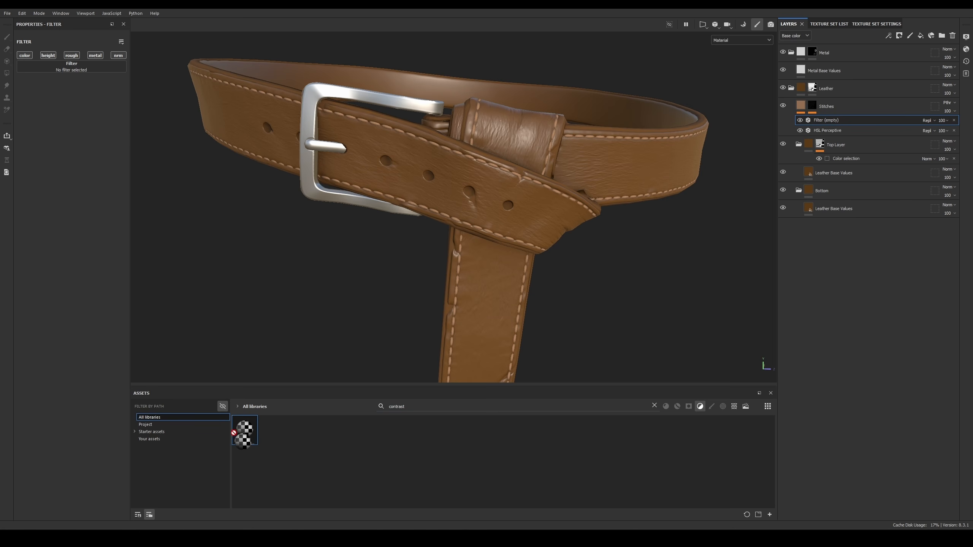
click(66, 68)
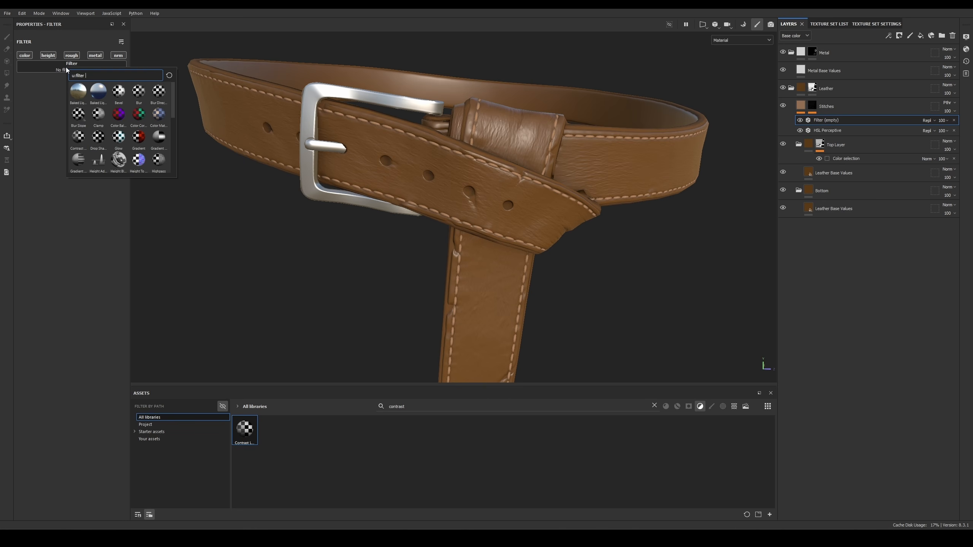
text(contr)
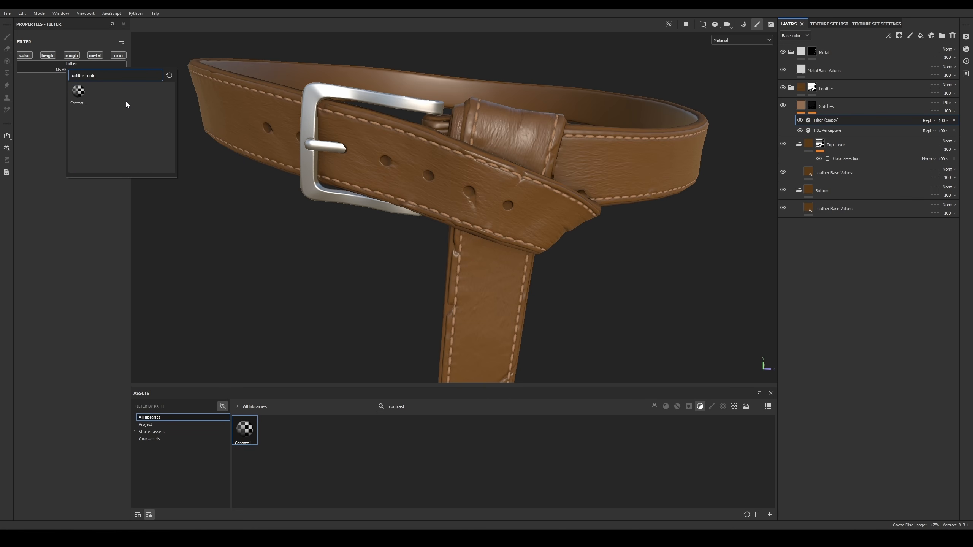
click(78, 91)
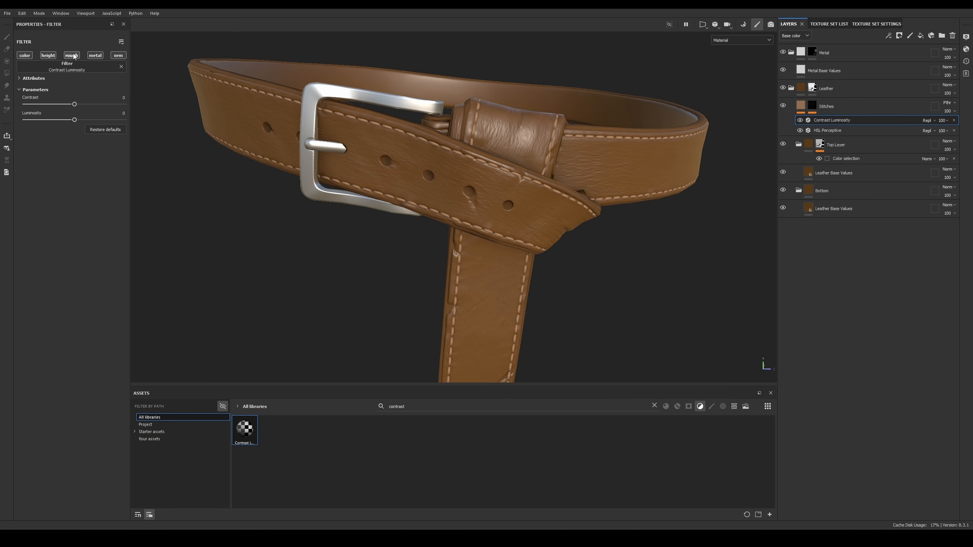
Step: Restrict the Contrast Luminosity filter to the roughness channel and display the belt's roughness channel in the viewport
key(c)
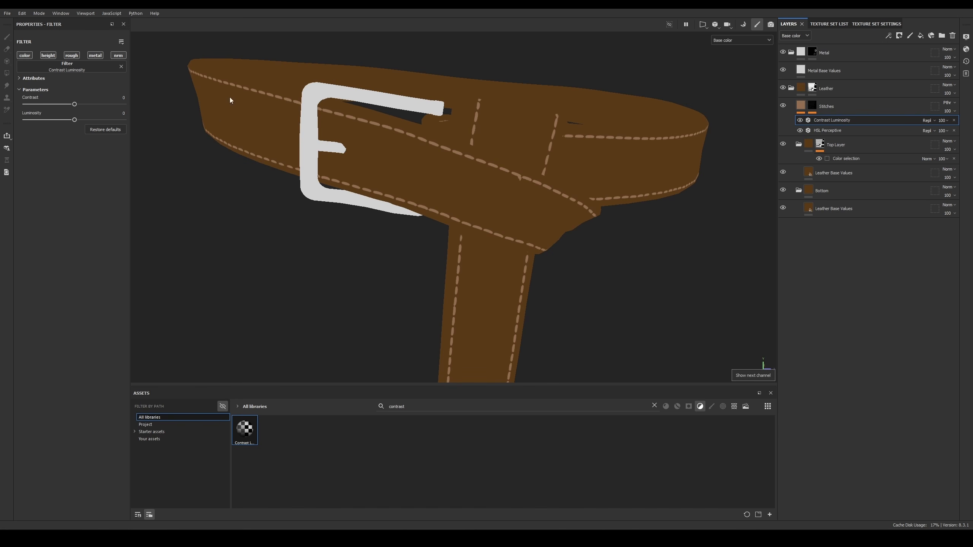
alt+click(75, 57)
alt+right_drag(264, 115, 432, 215)
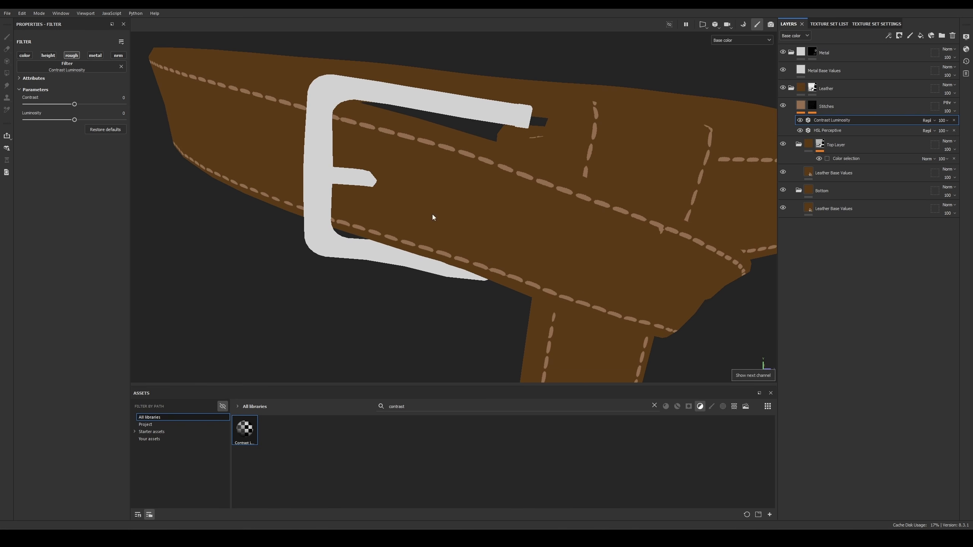
alt+middle_drag(433, 215, 406, 206)
key(c)
key(c)
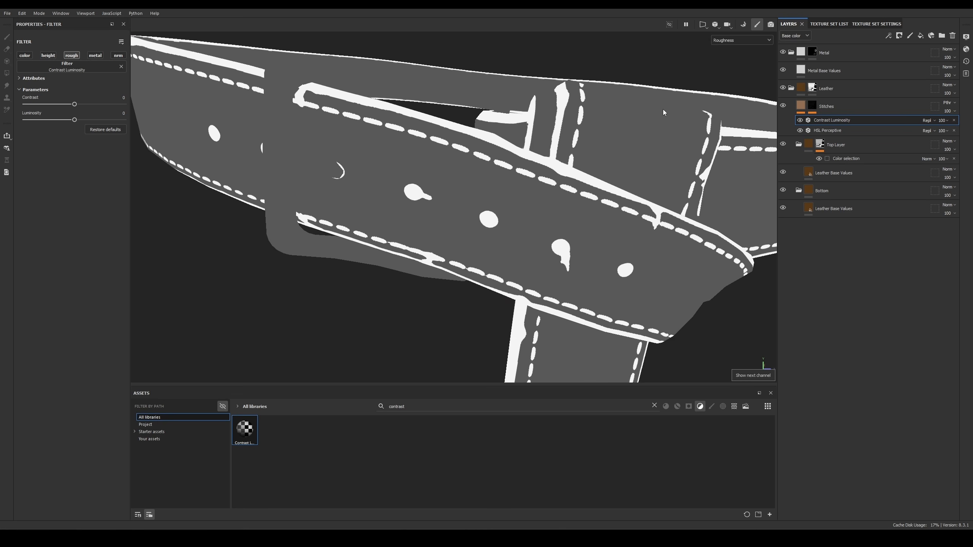
alt+drag(573, 134, 537, 163)
alt+right_drag(536, 163, 557, 250)
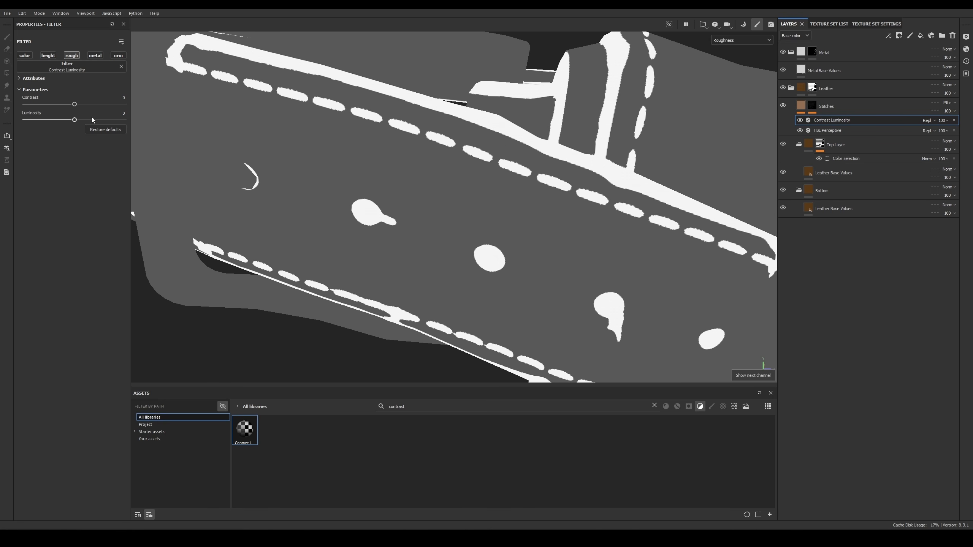
Step: Set the Contrast Luminosity filter's luminosity to 1 and check the stitches' roughness up close
drag(84, 120, 144, 125)
alt+right_drag(387, 169, 453, 230)
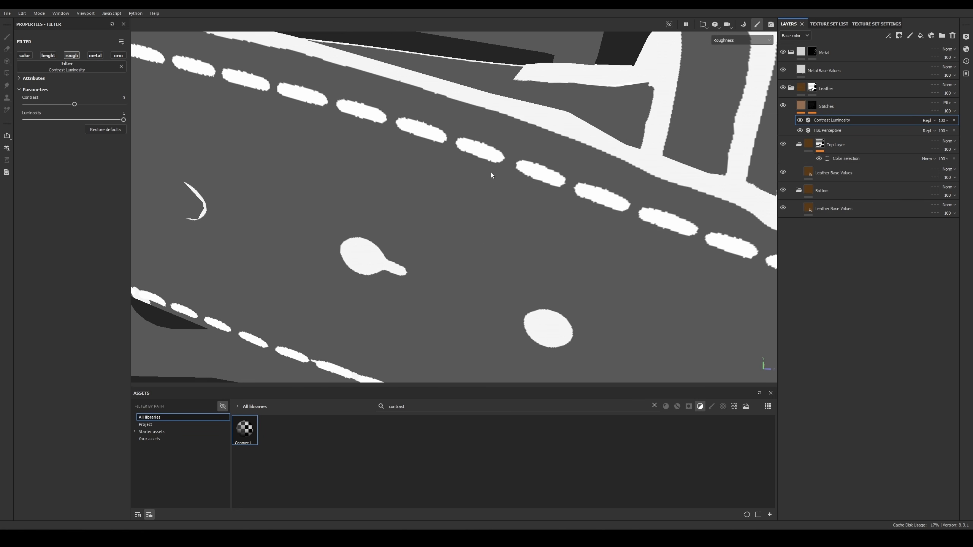
alt+right_drag(491, 172, 502, 176)
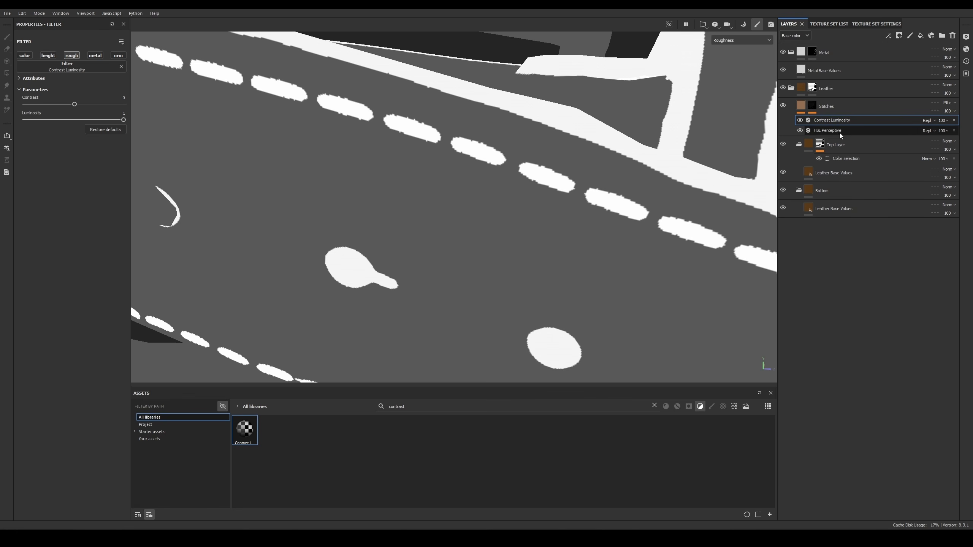
Step: Set the roughness of the Leather Base Values layer in the Bottom folder to about 0.84 and view the belt in material mode
click(828, 213)
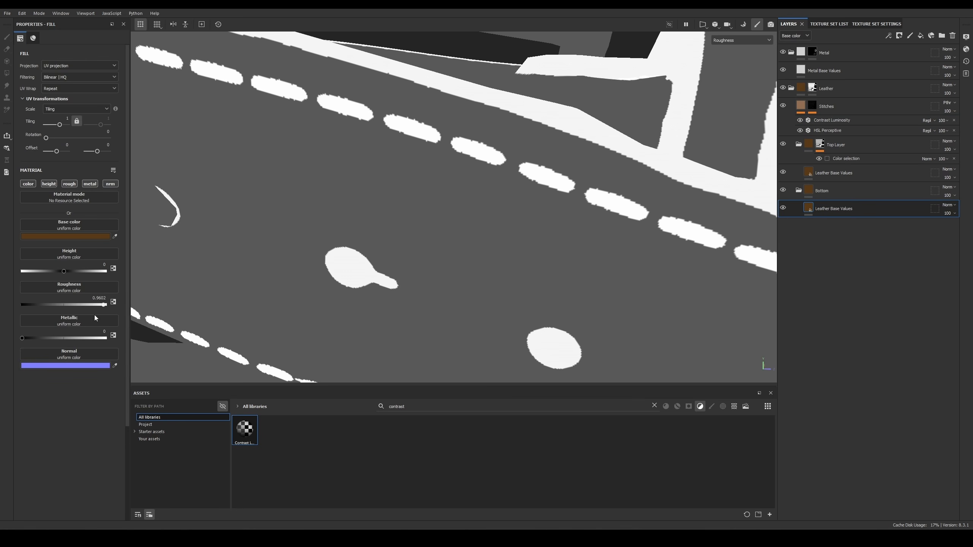
drag(84, 306, 61, 304)
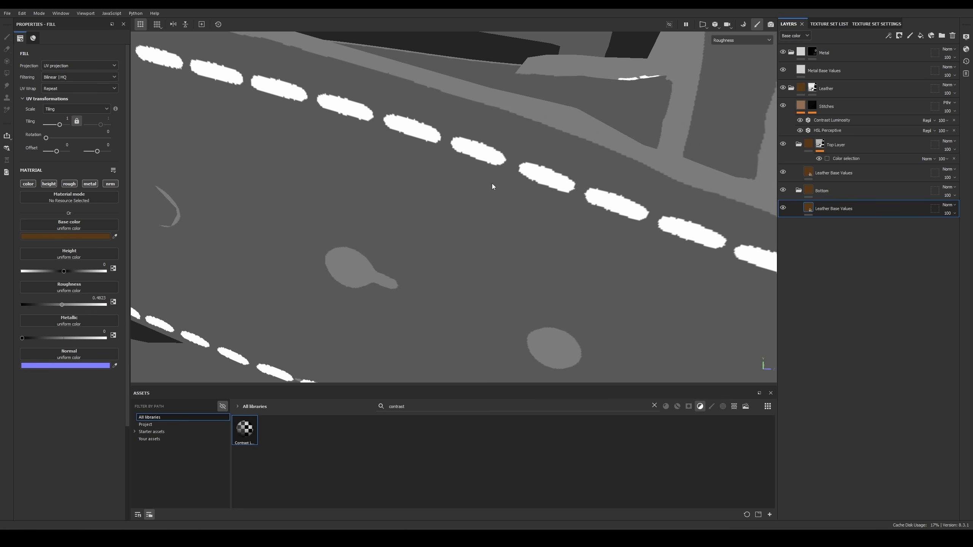
alt+right_drag(567, 300, 484, 180)
key(m)
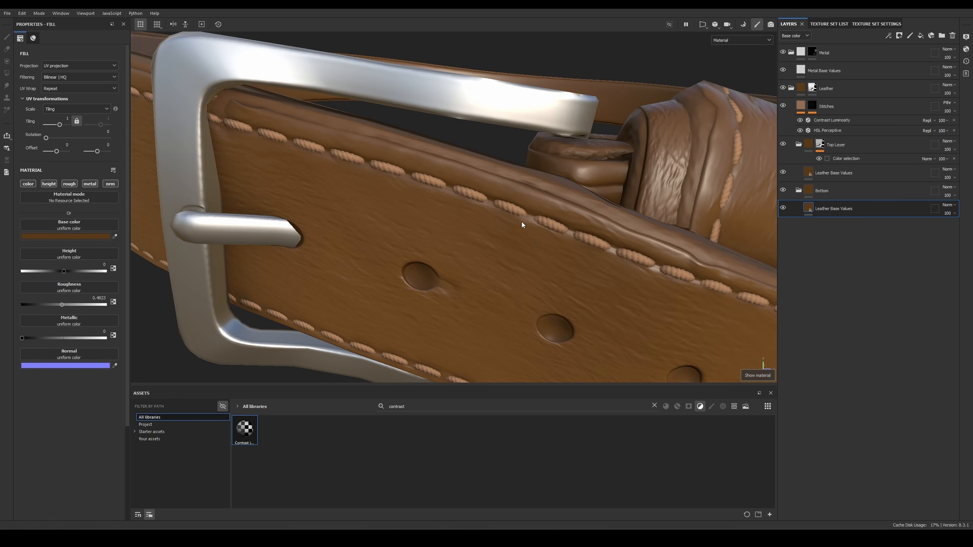
alt+drag(522, 225, 246, 305)
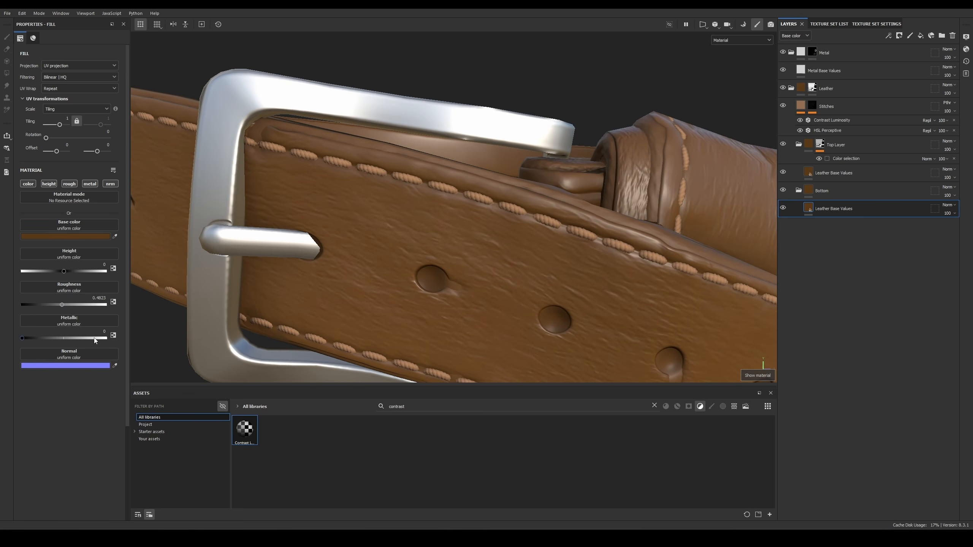
key(c)
mouse_move(85, 305)
mouse_down()
mouse_move(119, 304)
mouse_move(95, 304)
mouse_up()
alt+right_drag(509, 285, 527, 234)
alt+drag(527, 234, 515, 188)
key(m)
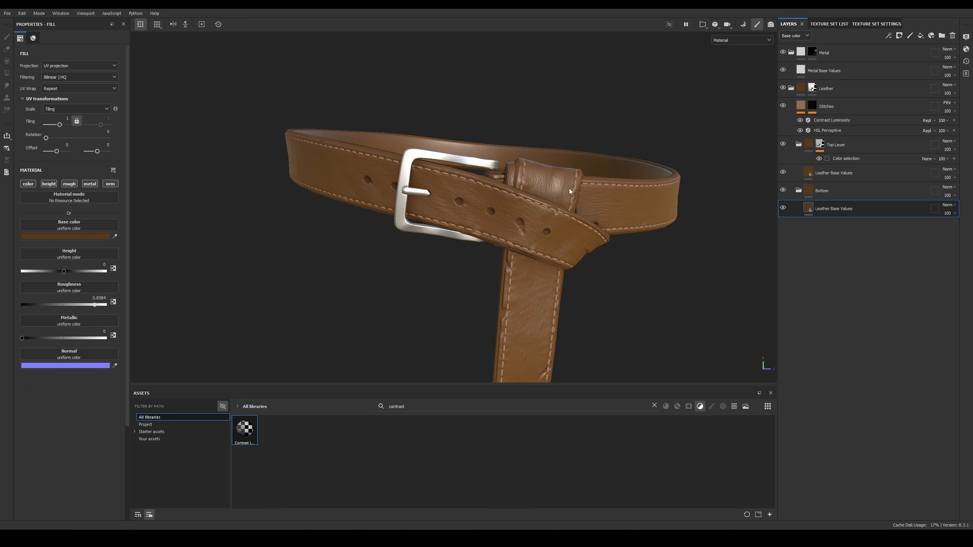
scroll(570, 196, down, 3)
scroll(547, 195, down, 2)
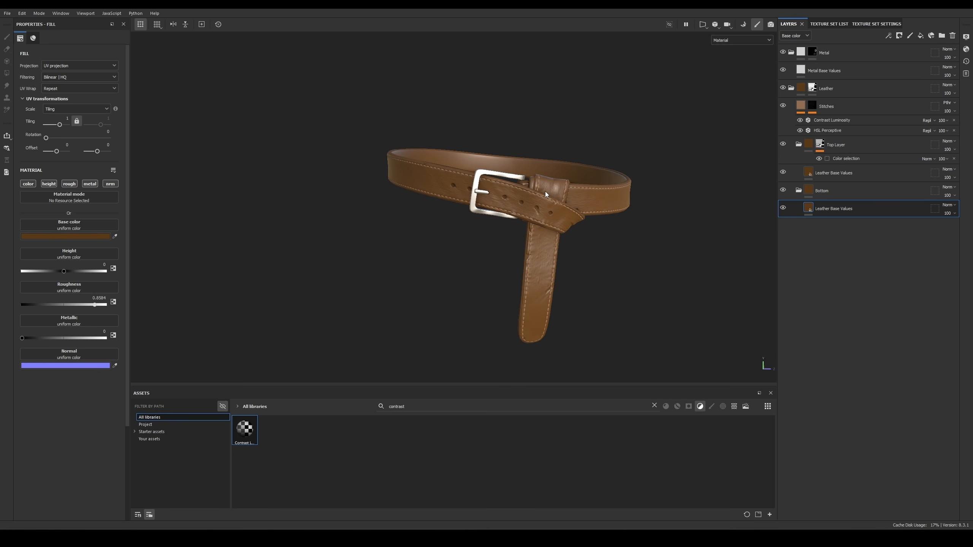
scroll(554, 212, up, 2)
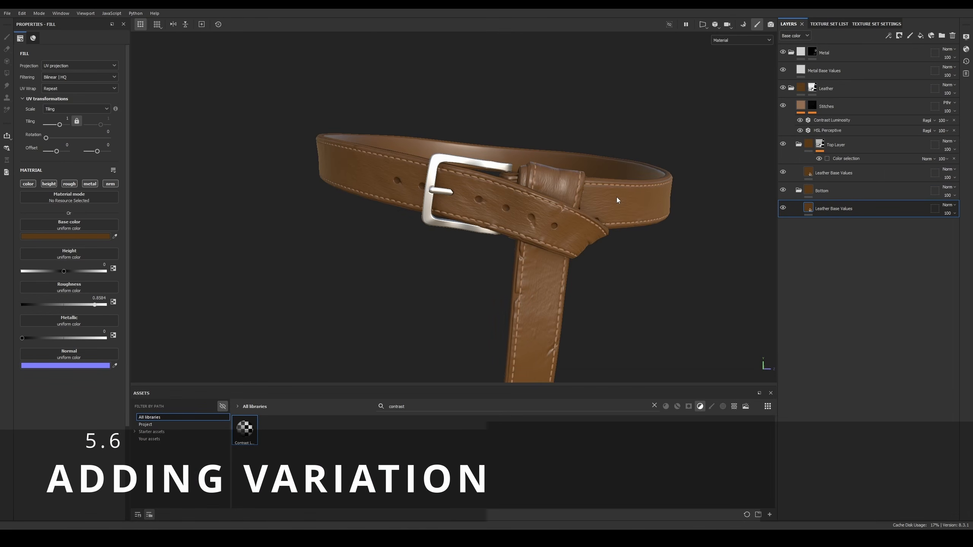
Step: Collapse the Bottom folder in the layer stack
scroll(569, 209, up, 6)
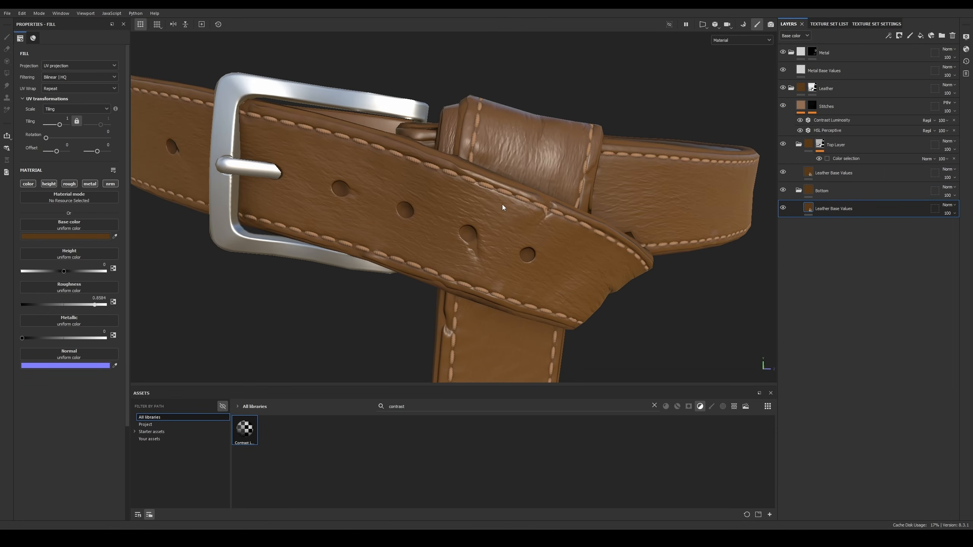
alt+drag(567, 210, 522, 134)
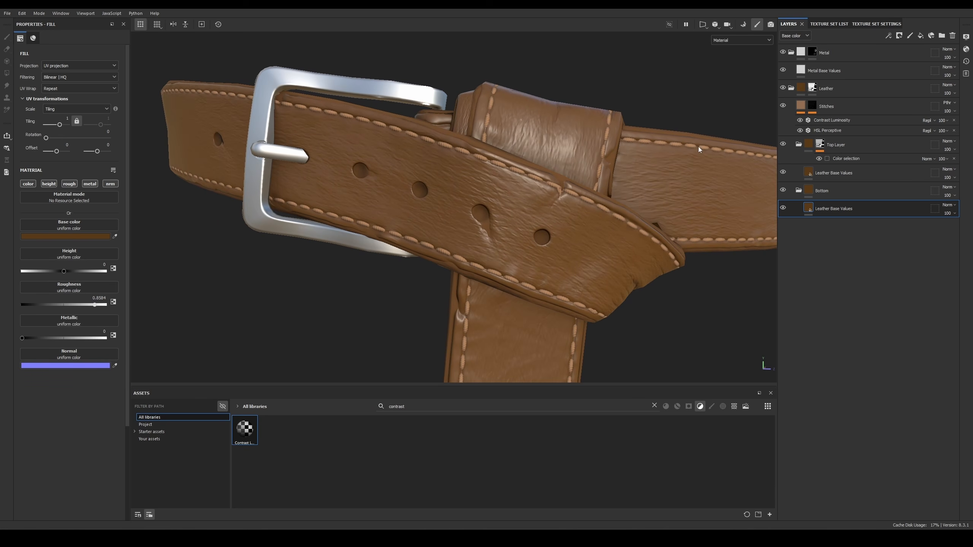
click(799, 191)
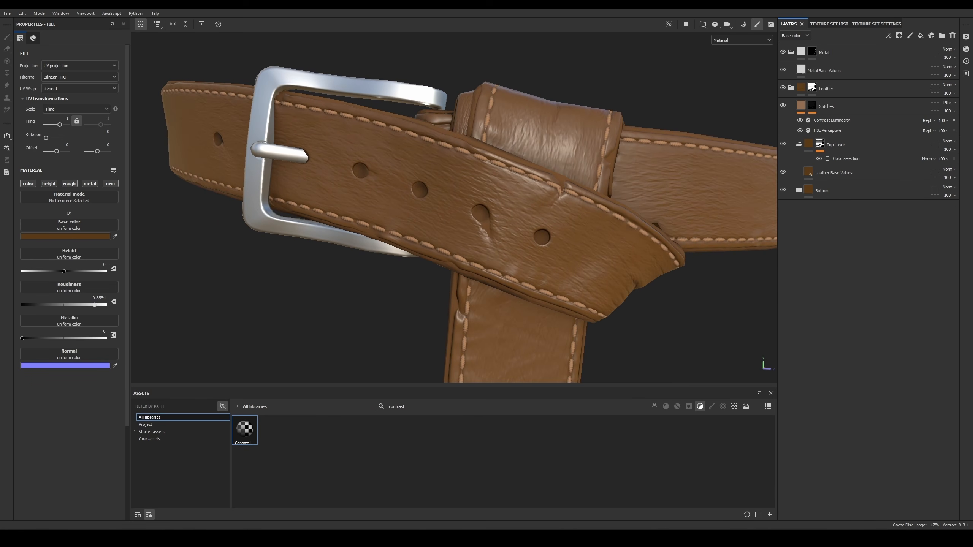
alt+right_drag(670, 269, 586, 245)
alt+drag(586, 246, 565, 211)
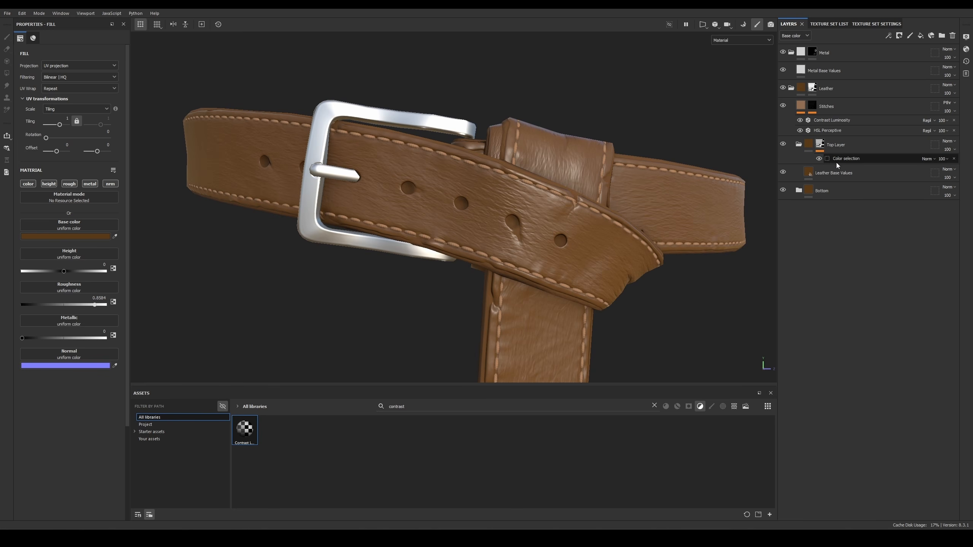
Step: Group the Leather Base Values layer of the Top Layer folder and name the new folder "Base Values"
click(849, 173)
alt+middle_drag(729, 202, 715, 200)
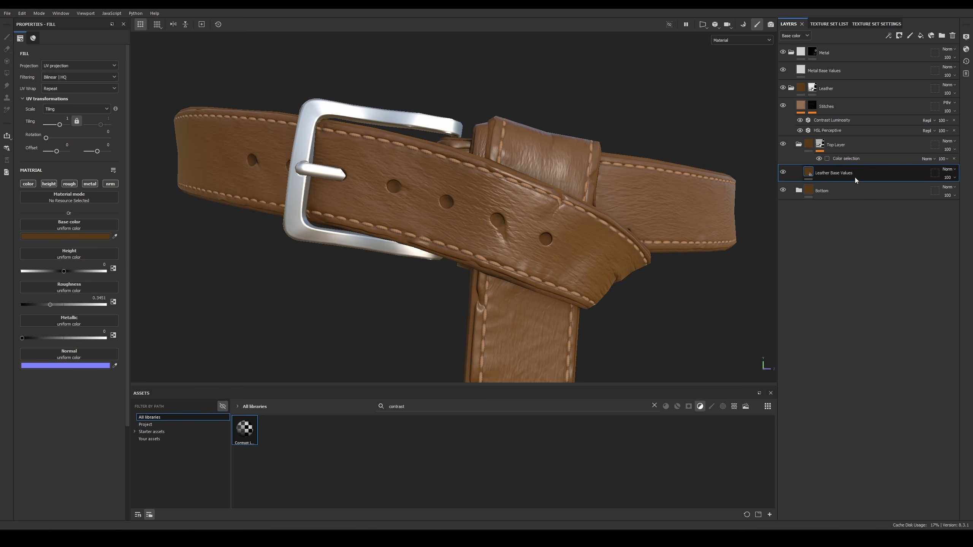
key(ctrl+g)
double_click(834, 175)
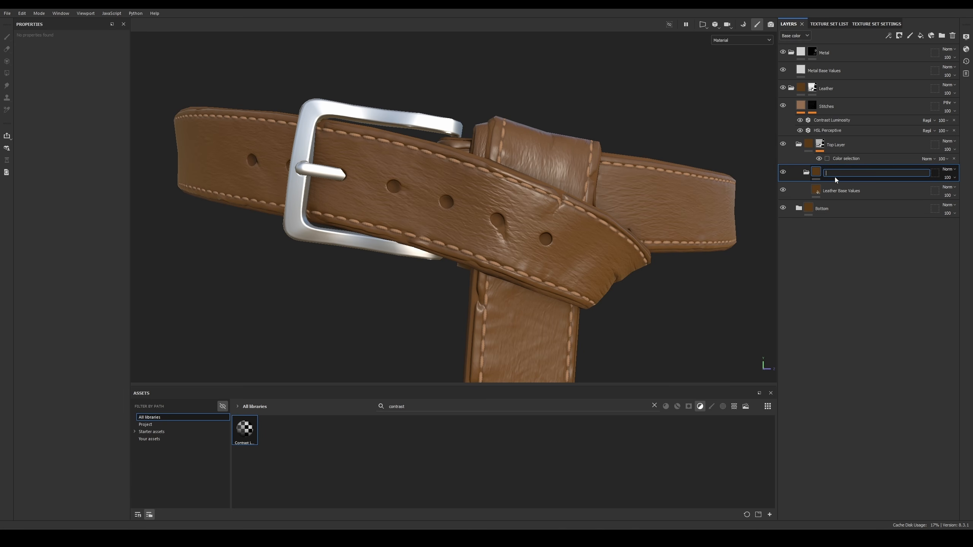
text(Base Values)
key(Return)
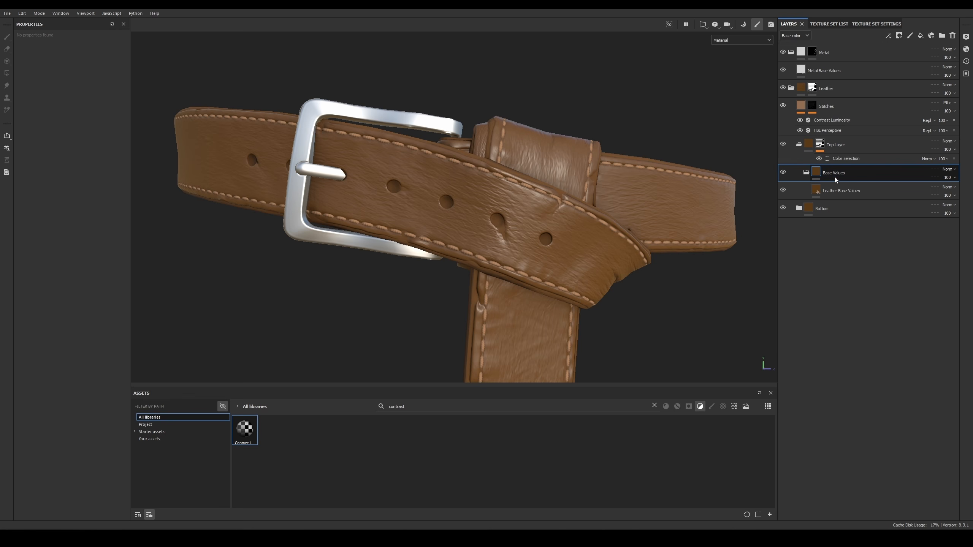
Step: Select Leather Base Values in the Base Values folder, show only the base color channel, and clear the asset search
click(845, 191)
scroll(573, 274, up, 3)
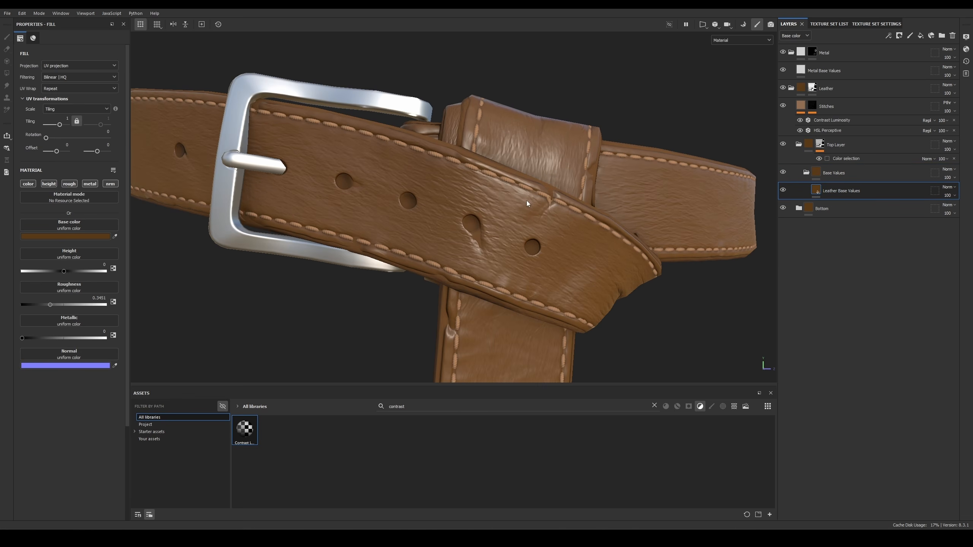
key(c)
key(c)
key(c)
key(c)
key(c)
key(c)
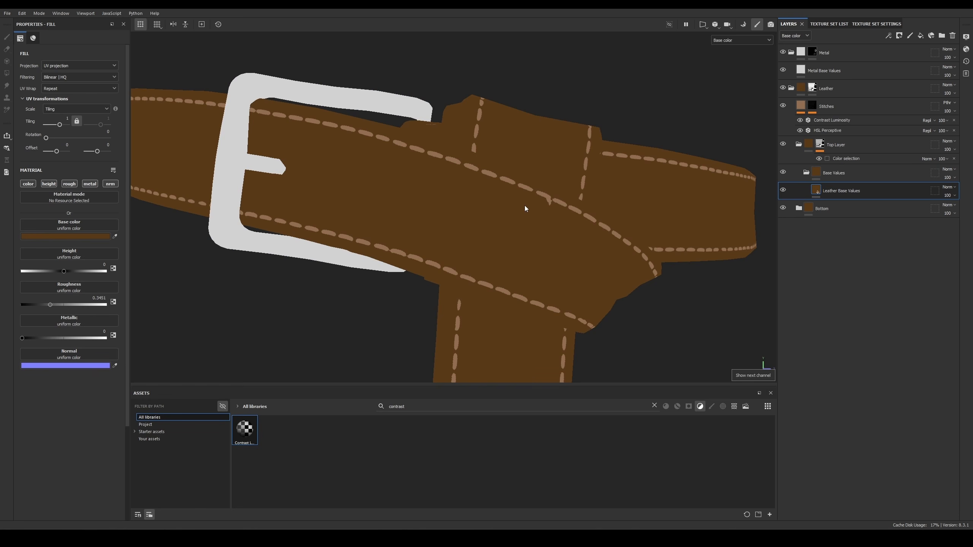
alt+middle_drag(513, 214, 514, 210)
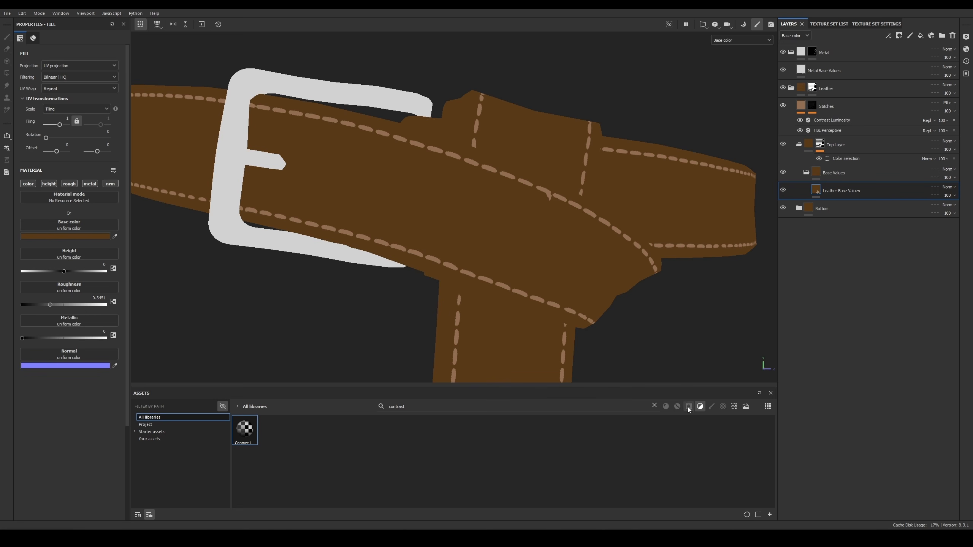
click(655, 405)
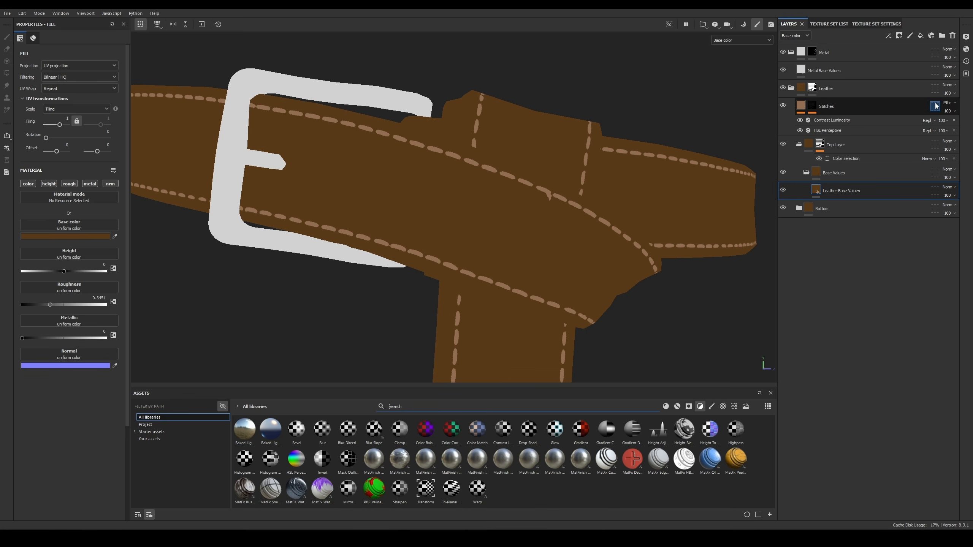
Step: Add a fill layer above Leather Base Values and sample the belt's brown leather as its base color, hiding the layer while sampling
click(921, 35)
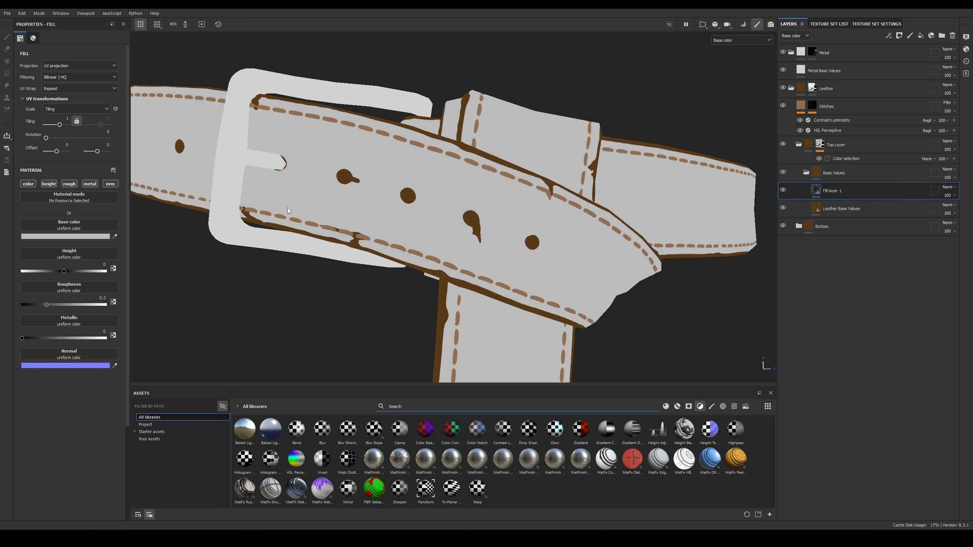
click(783, 190)
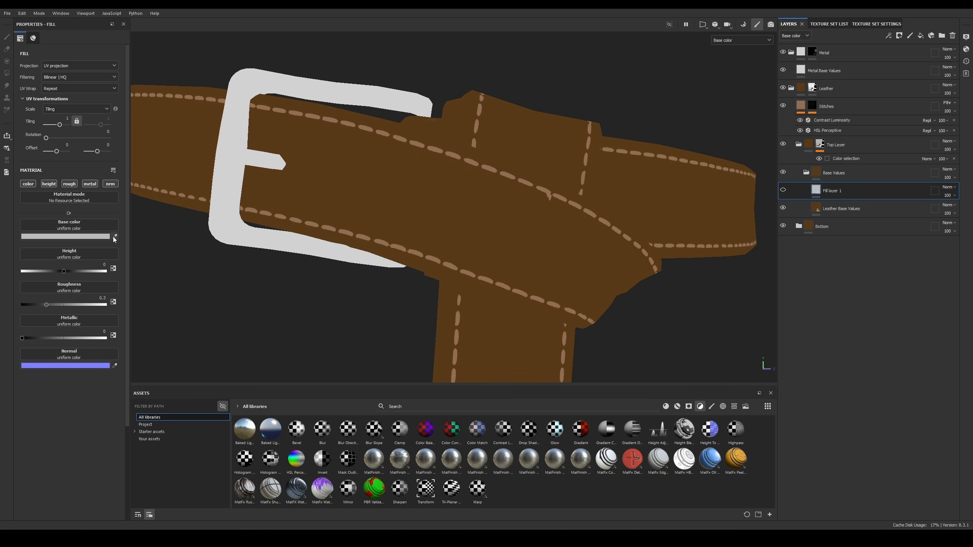
click(115, 236)
click(418, 230)
click(783, 190)
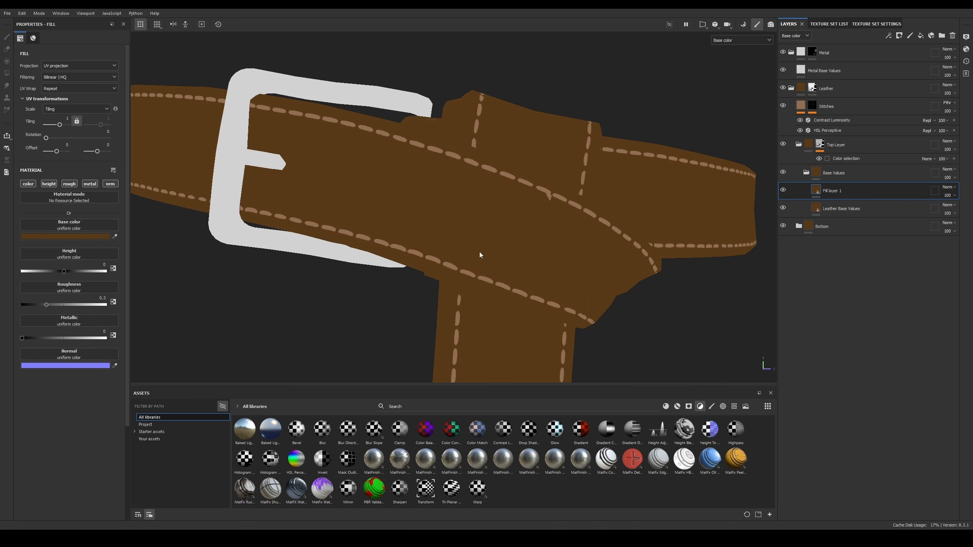
Step: Try a lighter brown base color, 6A4620, on the fill layer above Leather Base Values
click(93, 235)
drag(160, 315, 156, 311)
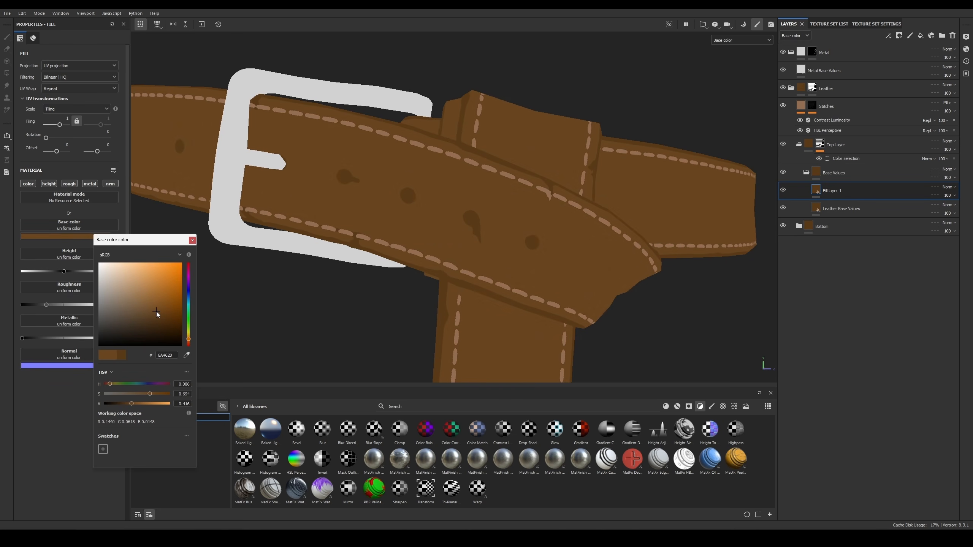
scroll(524, 214, up, 1)
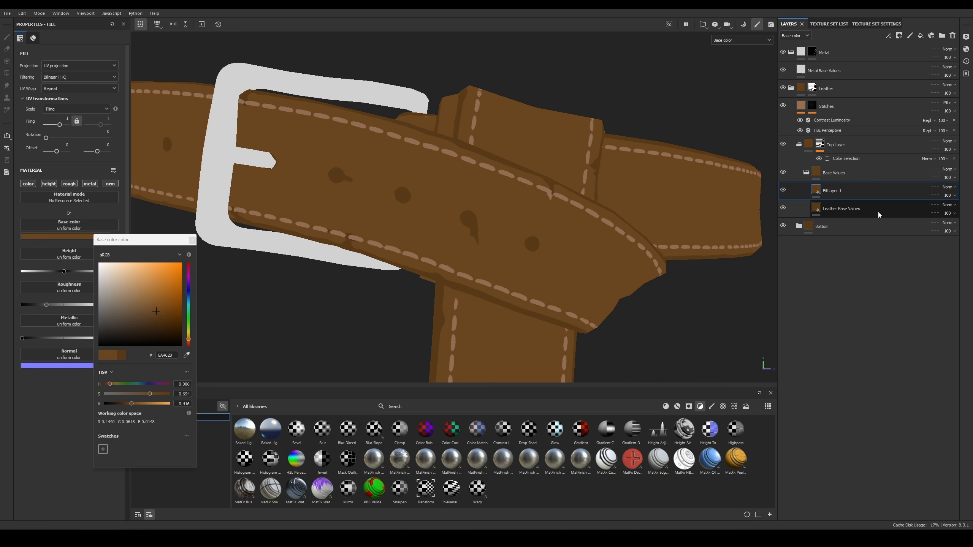
Step: Delete Fill layer 1 from the Base Values folder
click(865, 209)
click(860, 194)
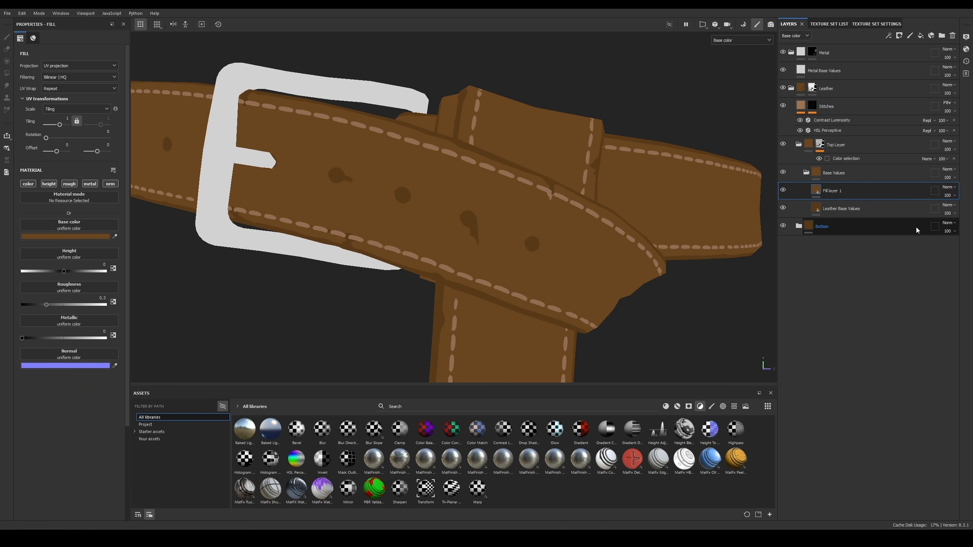
key(Delete)
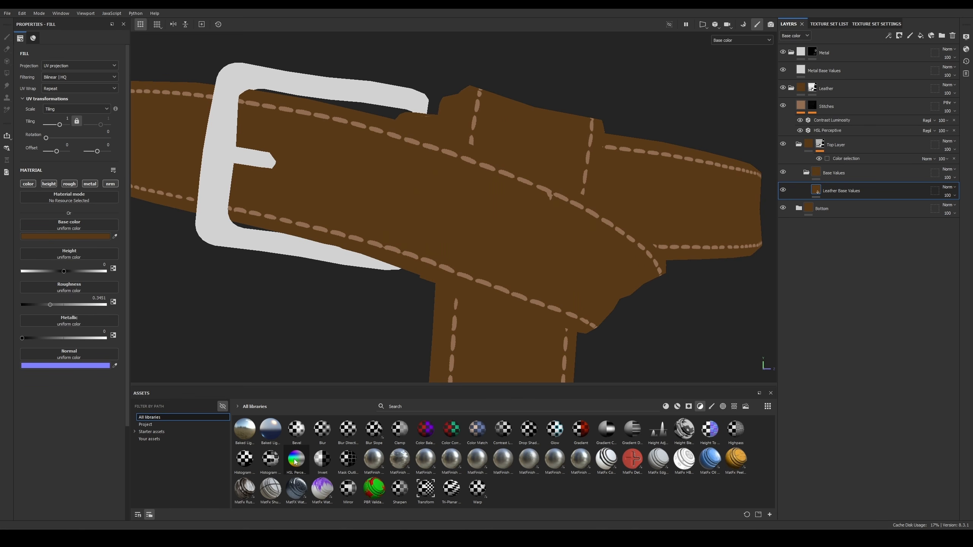
Step: Add an HSL Perceptive filter above Leather Base Values, with lightness about 0.54 and saturation about 0.53
drag(295, 462, 829, 180)
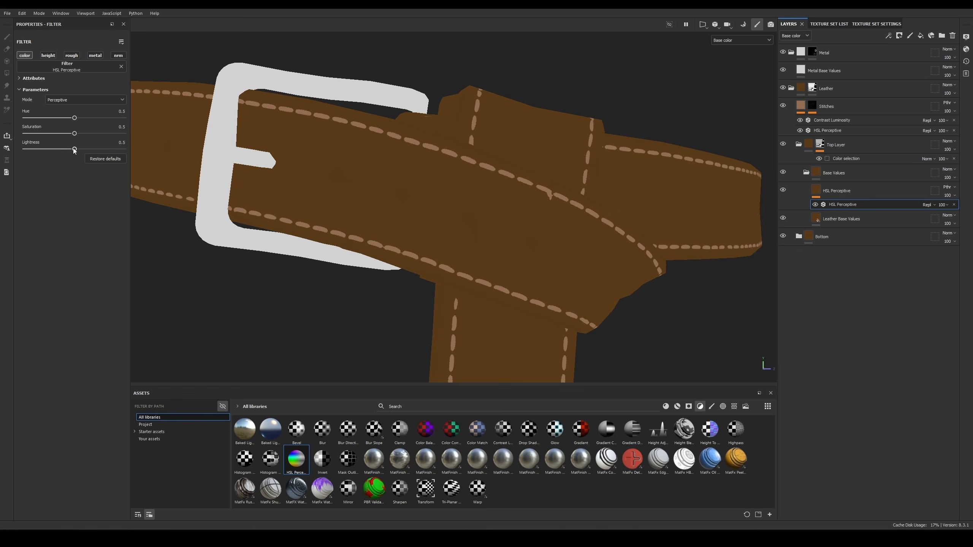
drag(74, 149, 78, 134)
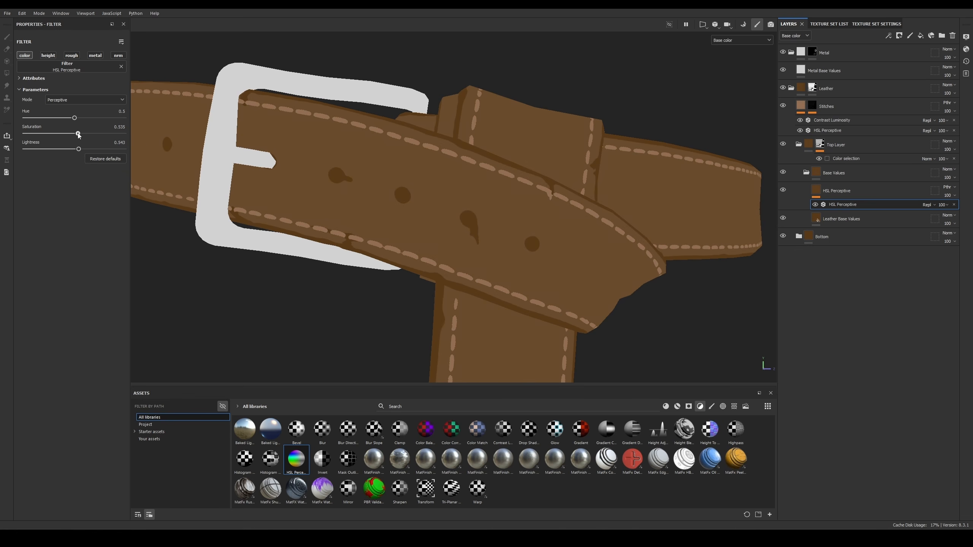
Step: Rename the HSL Perceptive layer in the Base Values folder to "Lighten"
click(849, 195)
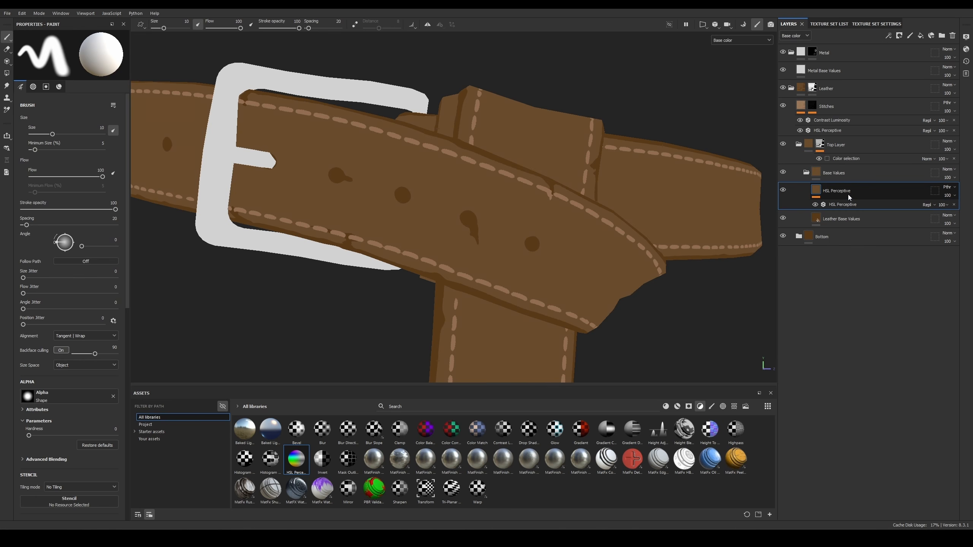
double_click(846, 194)
text(Ligh)
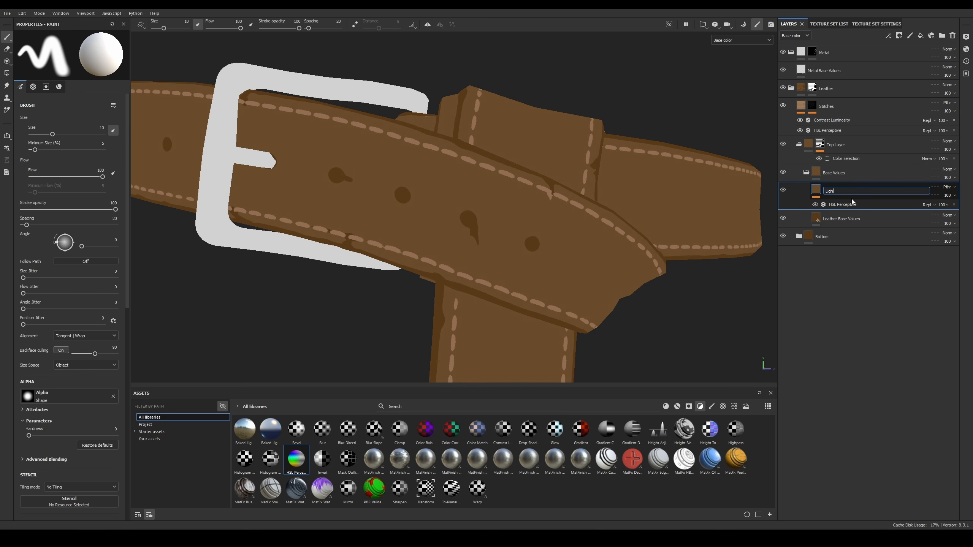
text(ten)
key(Return)
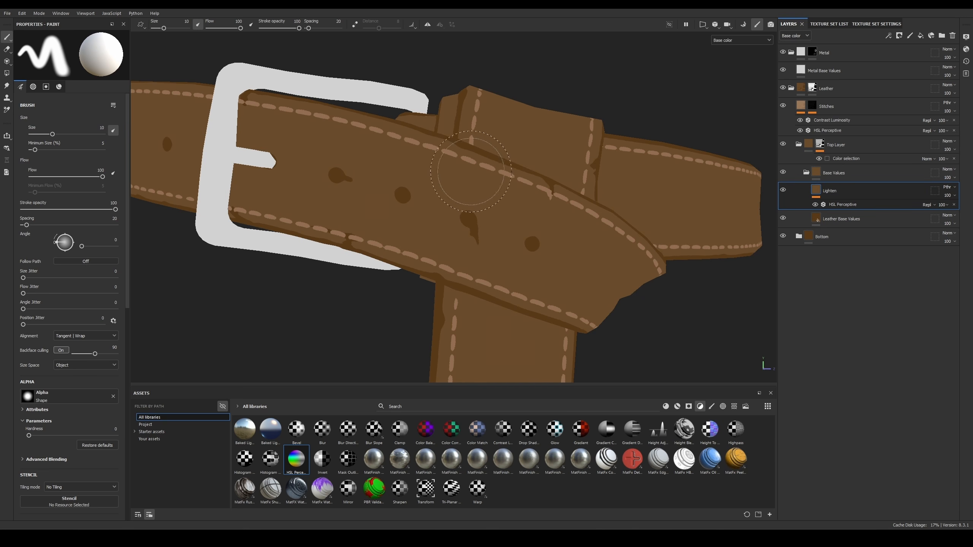
Step: Add a Contrast Luminosity filter to the Lighten layer and restrict it to the roughness channel
click(888, 35)
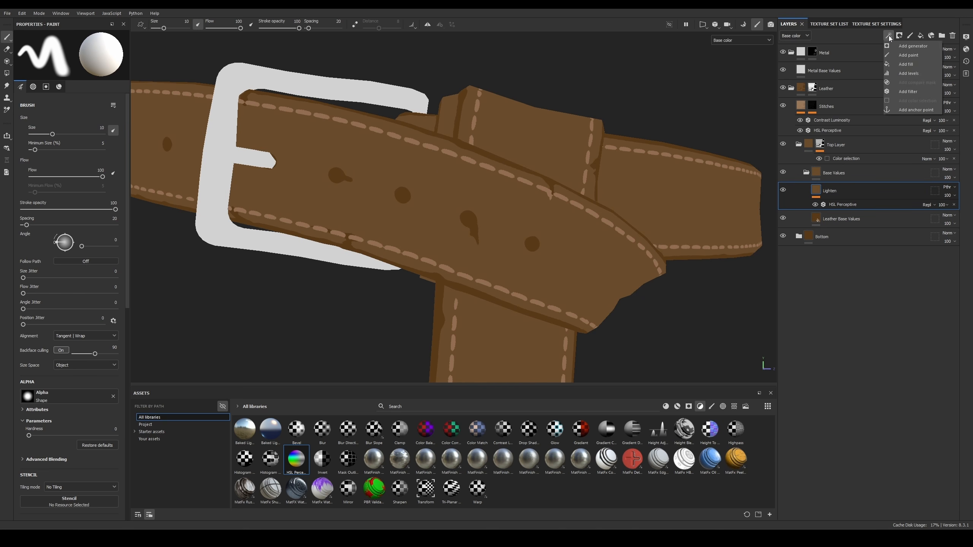
click(910, 92)
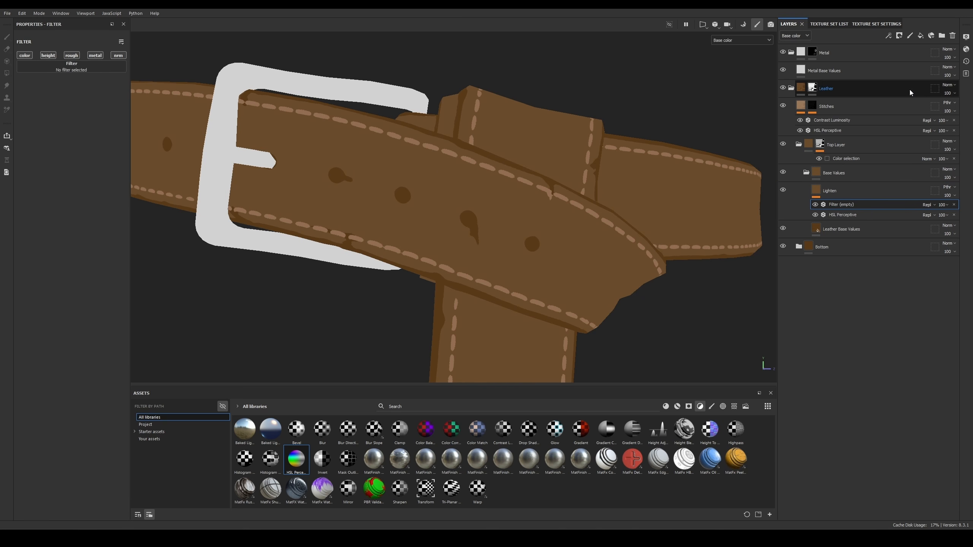
click(399, 405)
text(contr)
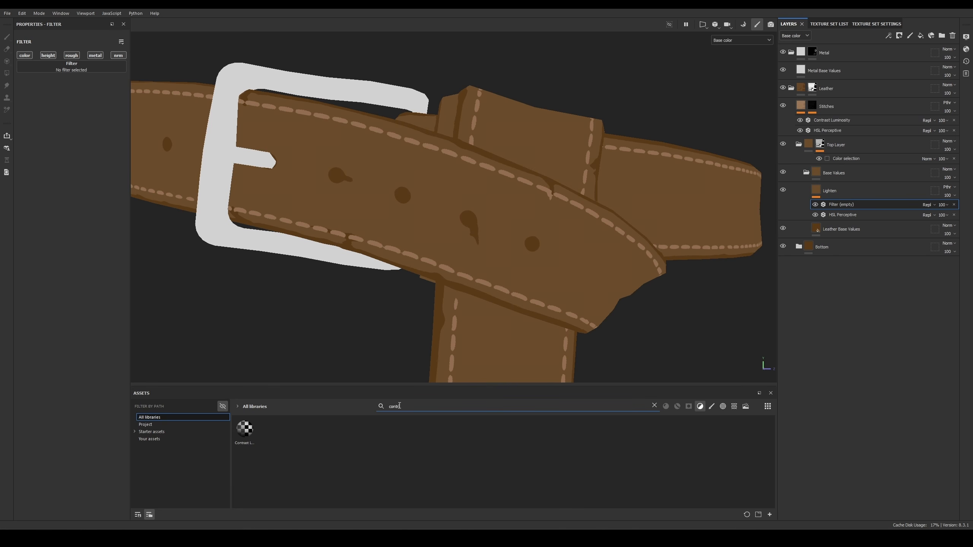
drag(244, 430, 74, 65)
click(72, 55)
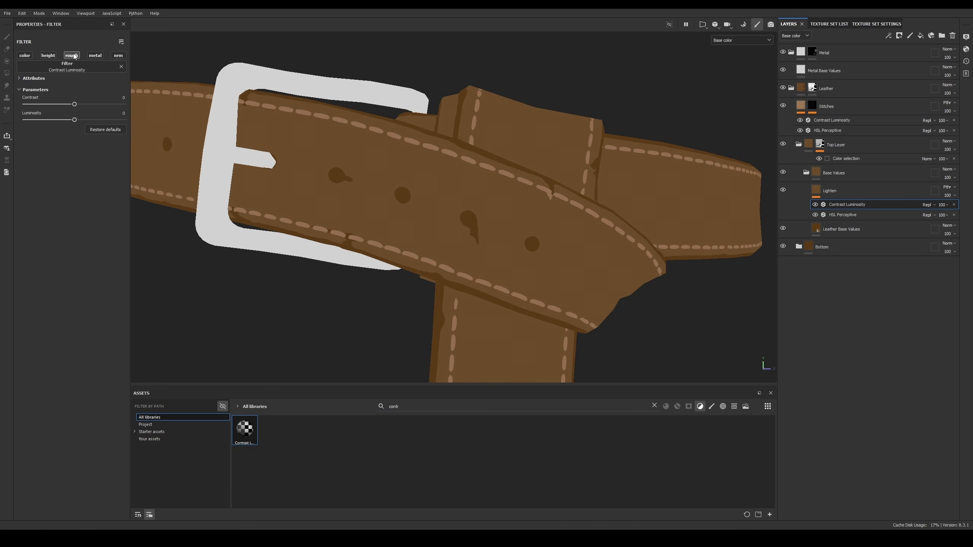
Step: Display the roughness channel on the model and raise the Contrast Luminosity filter's luminosity to about 0.22
drag(81, 121, 82, 121)
alt+middle_drag(522, 211, 528, 202)
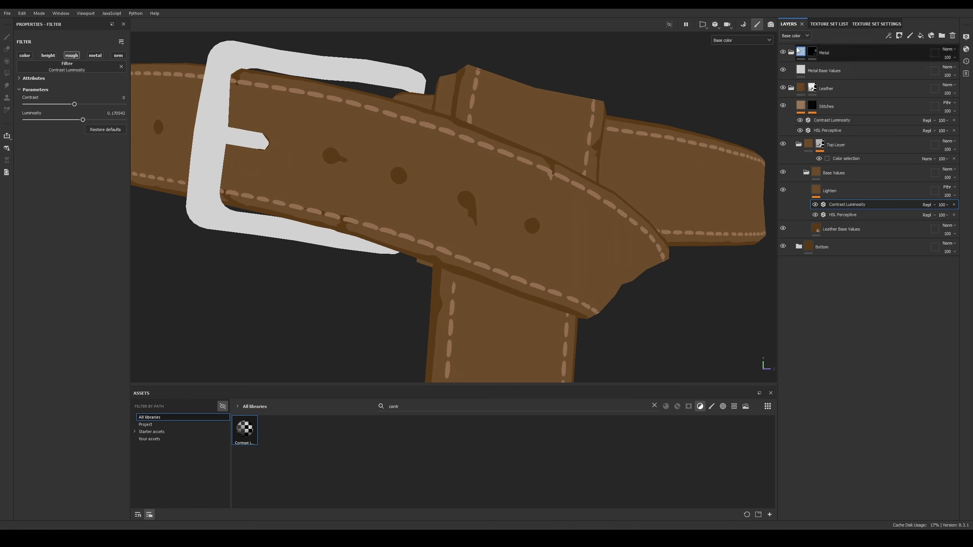
click(795, 36)
click(791, 61)
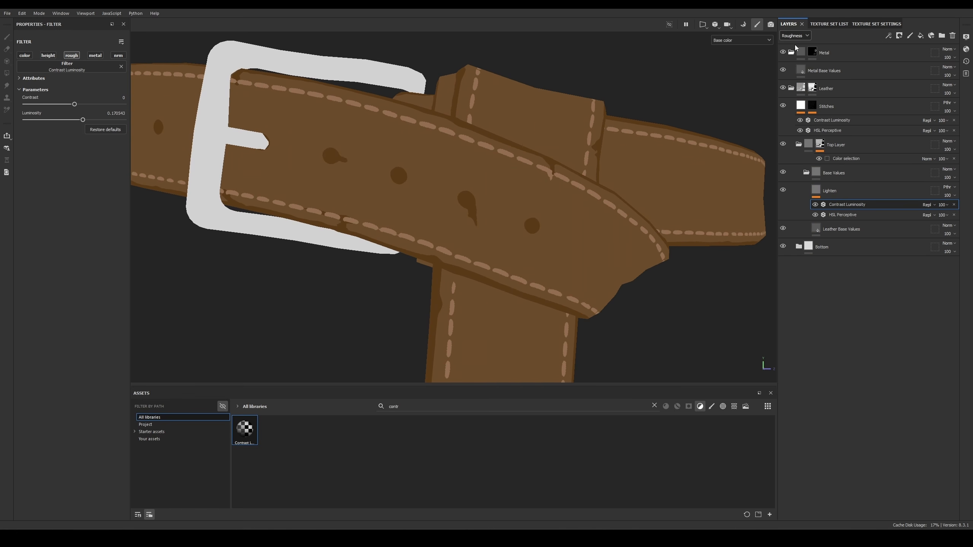
click(793, 35)
click(792, 45)
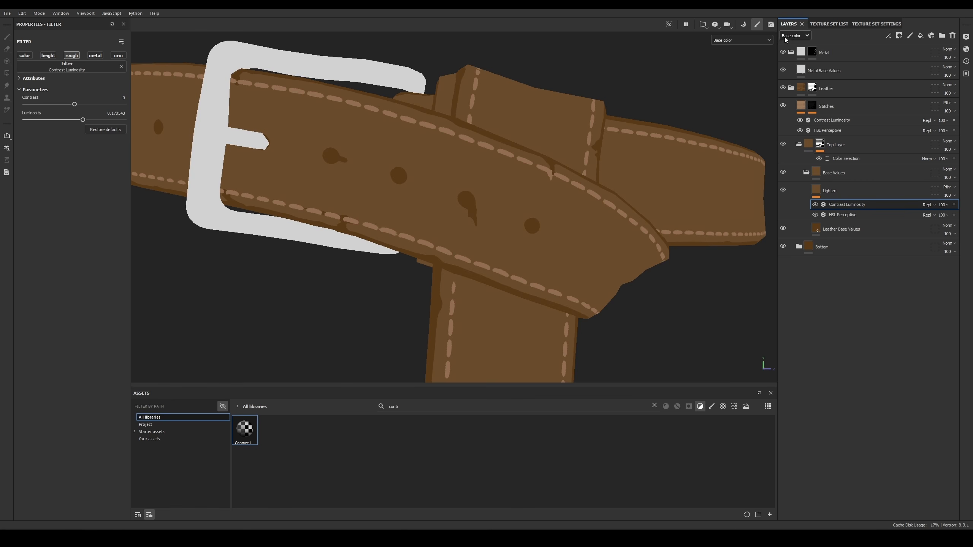
click(742, 40)
click(730, 84)
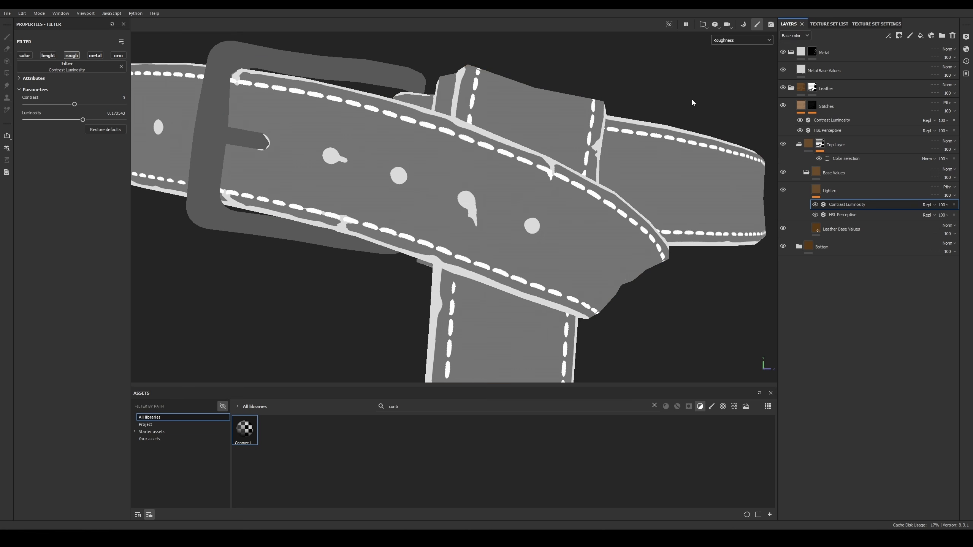
drag(82, 120, 86, 120)
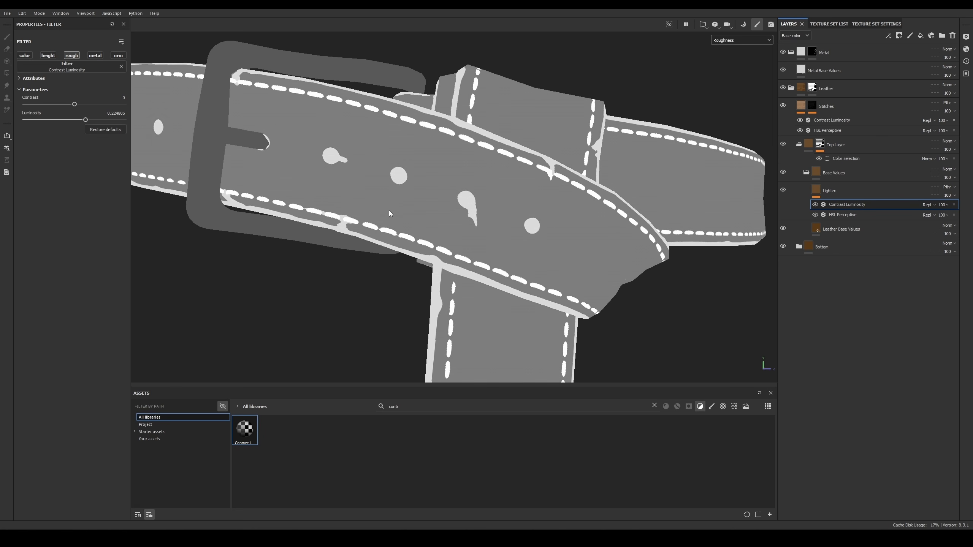
Step: Return to the material view and compare the belt with the Lighten layer hidden and shown
key(m)
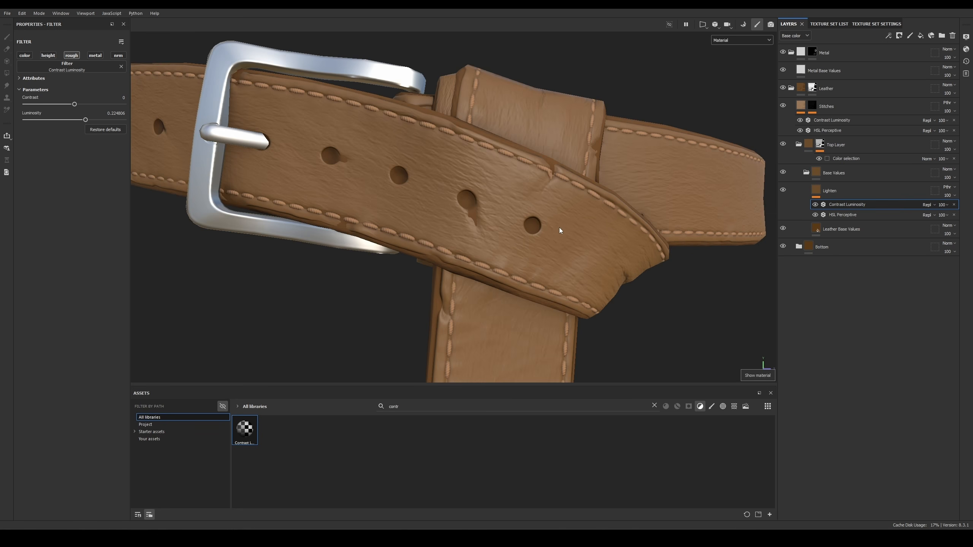
alt+right_drag(583, 211, 439, 44)
click(783, 190)
click(783, 190)
click(782, 190)
click(782, 191)
alt+right_drag(509, 150, 548, 293)
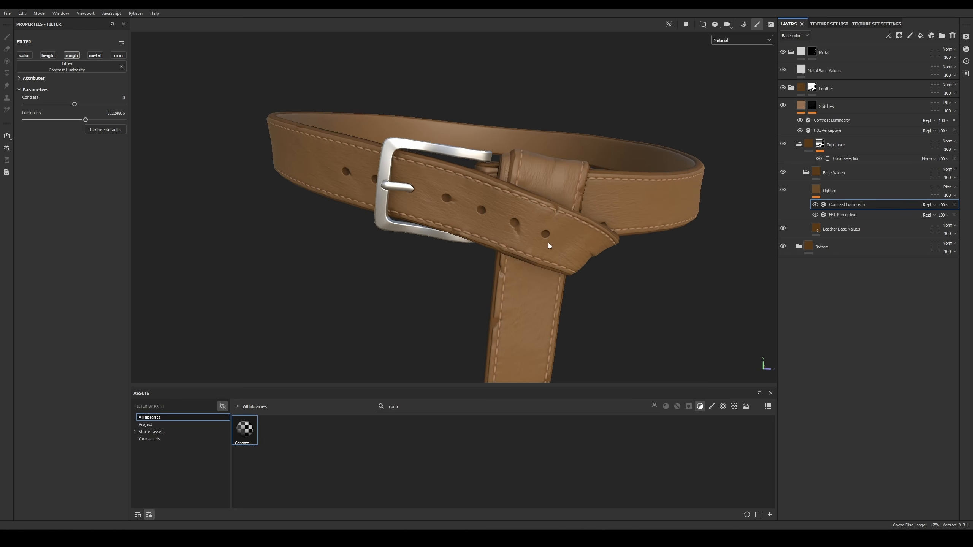
alt+right_drag(549, 246, 590, 277)
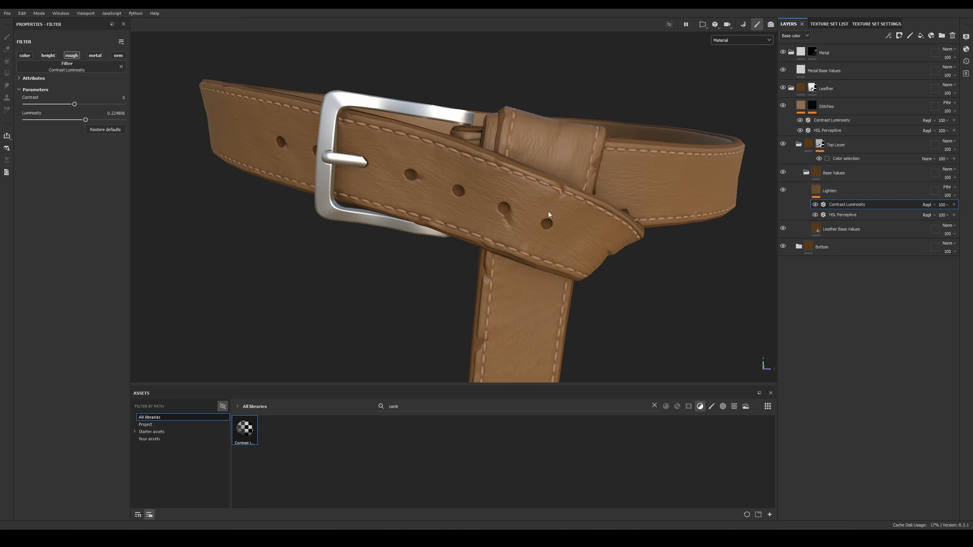
Step: Add a black mask to the Lighten layer and a fill effect inside that mask
right_click(842, 193)
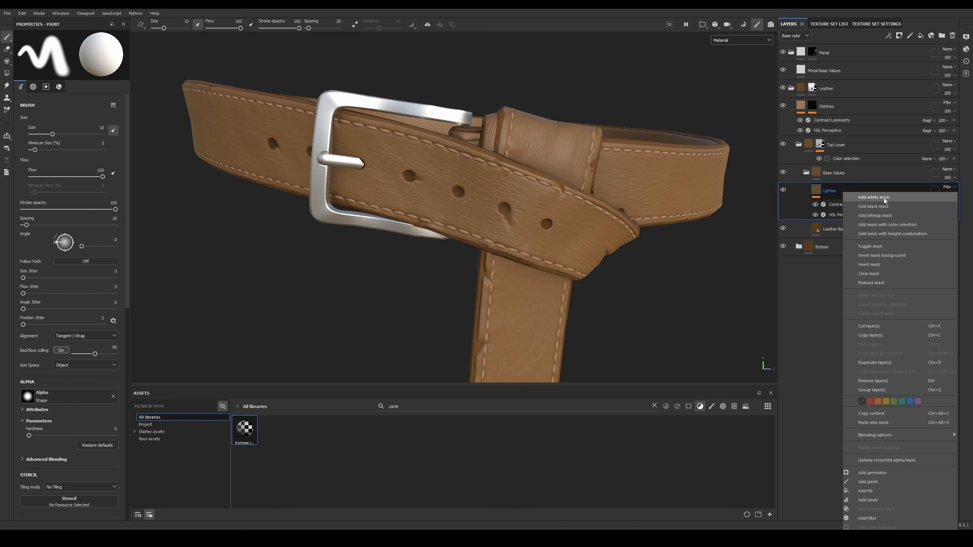
click(874, 206)
scroll(603, 169, up, 3)
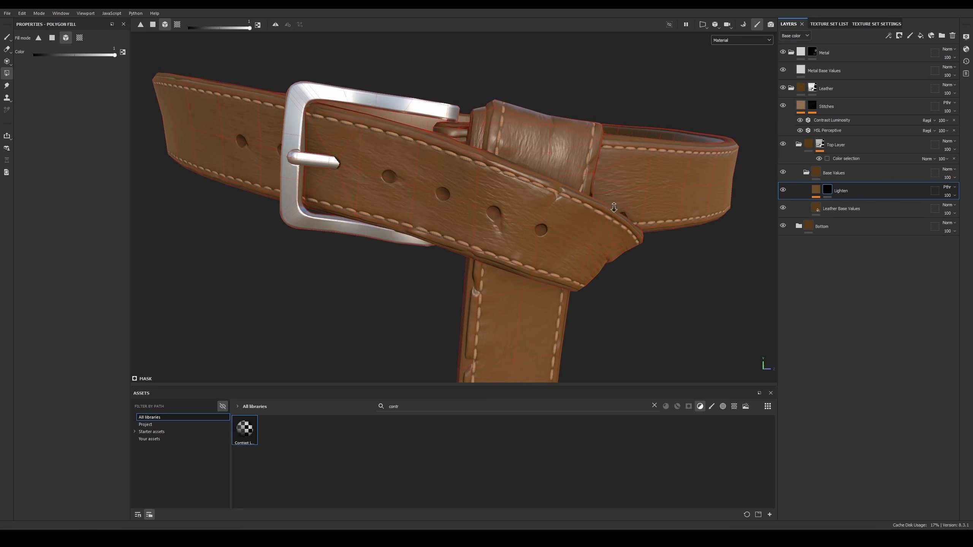
click(888, 36)
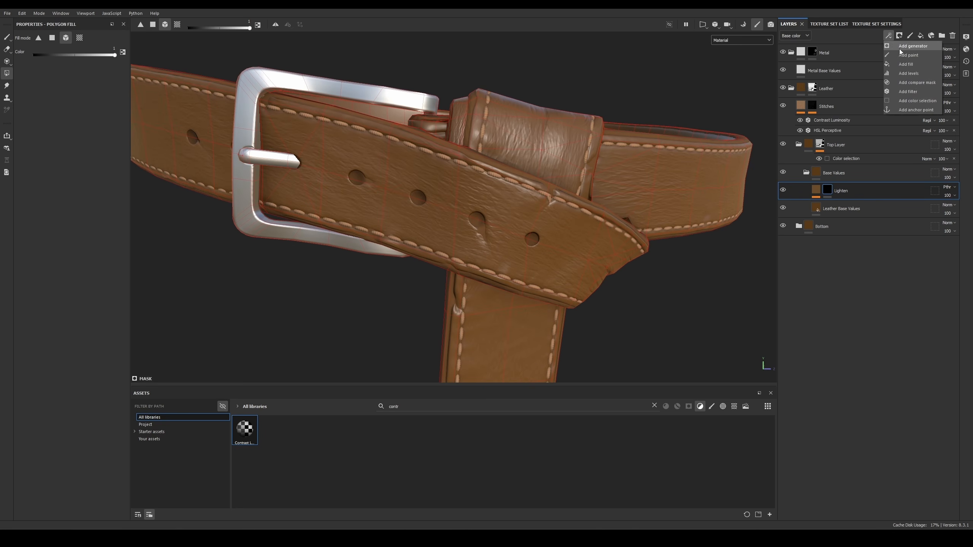
click(913, 64)
Step: Test the mask fill's grayscale value at 0, ending with a value of 1
mouse_move(827, 186)
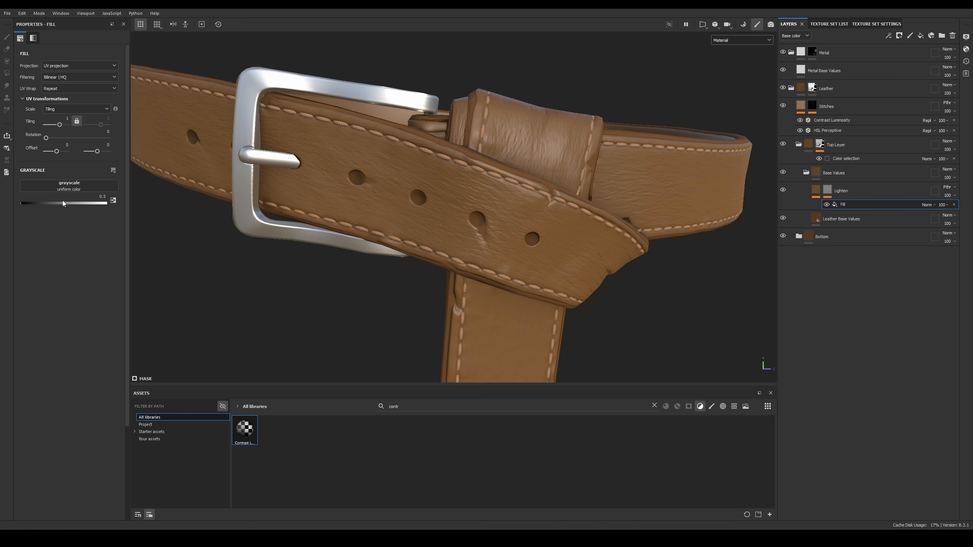
drag(63, 203, 18, 203)
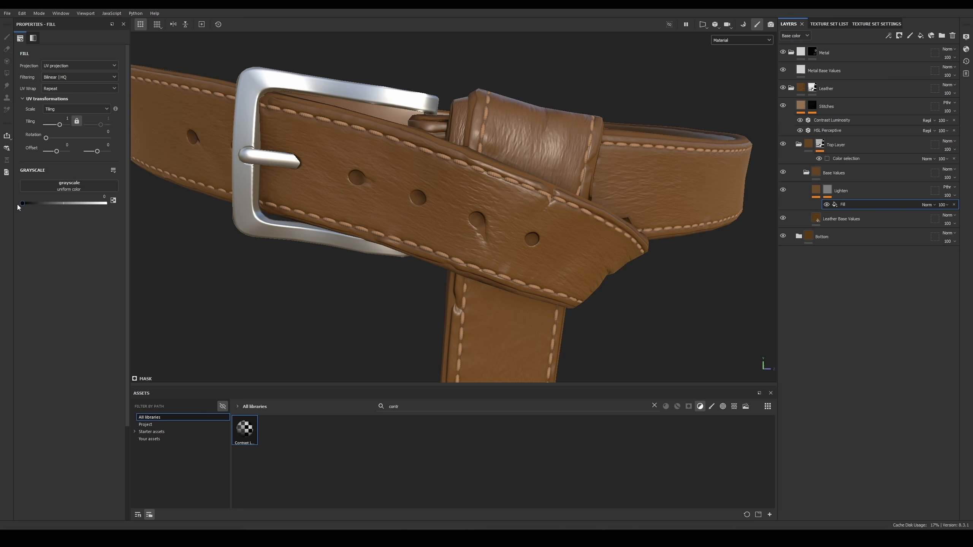
drag(18, 206, 476, 255)
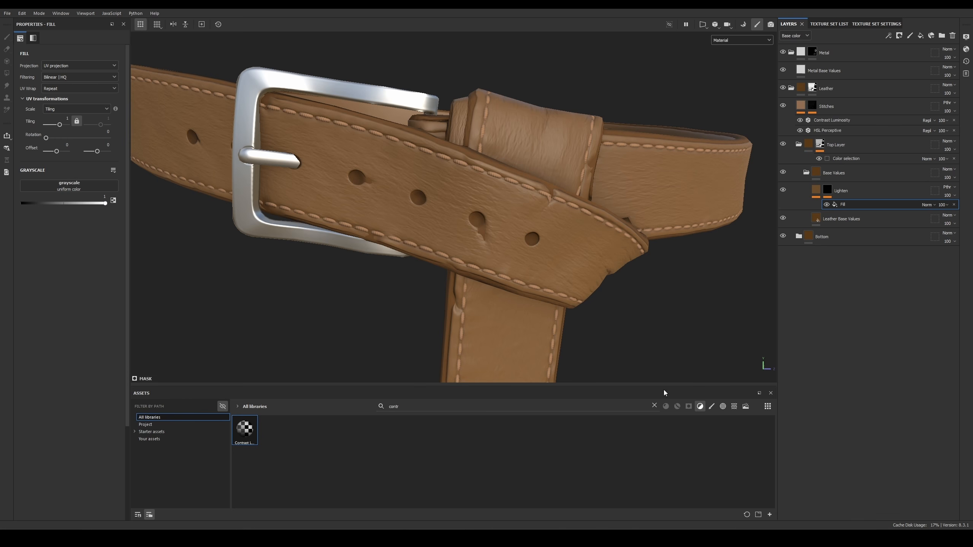
Step: Clear the asset type filter and search term, enlarge the asset library, and browse the procedural Grunges category
click(700, 407)
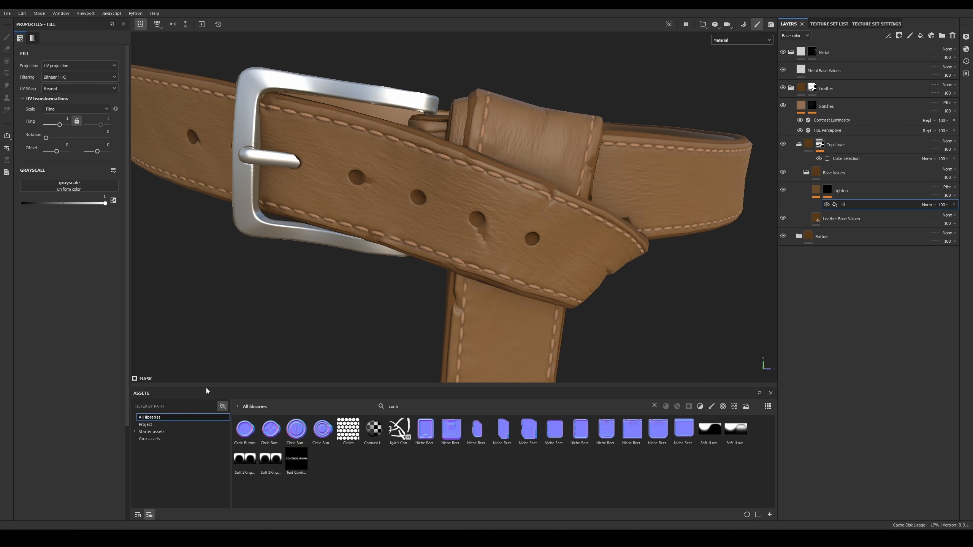
drag(209, 385, 217, 343)
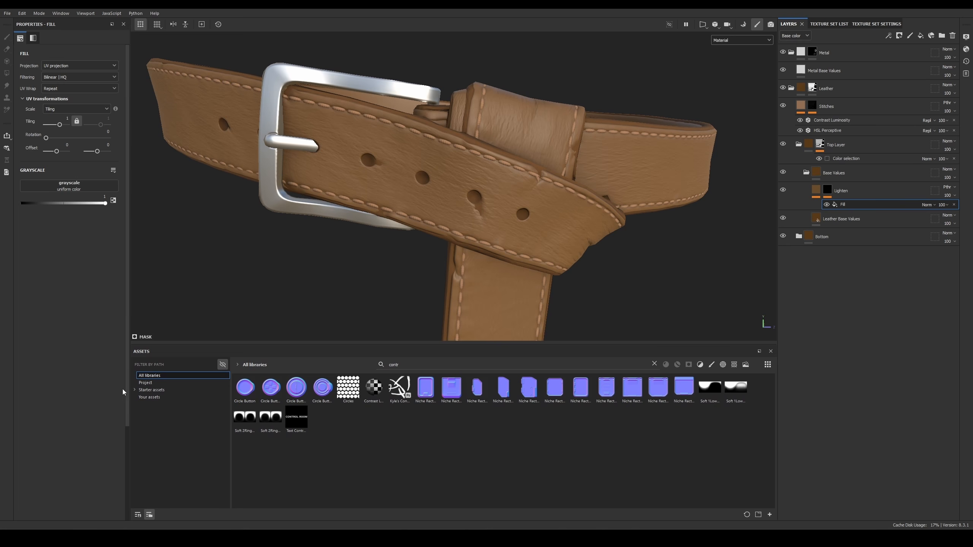
click(142, 390)
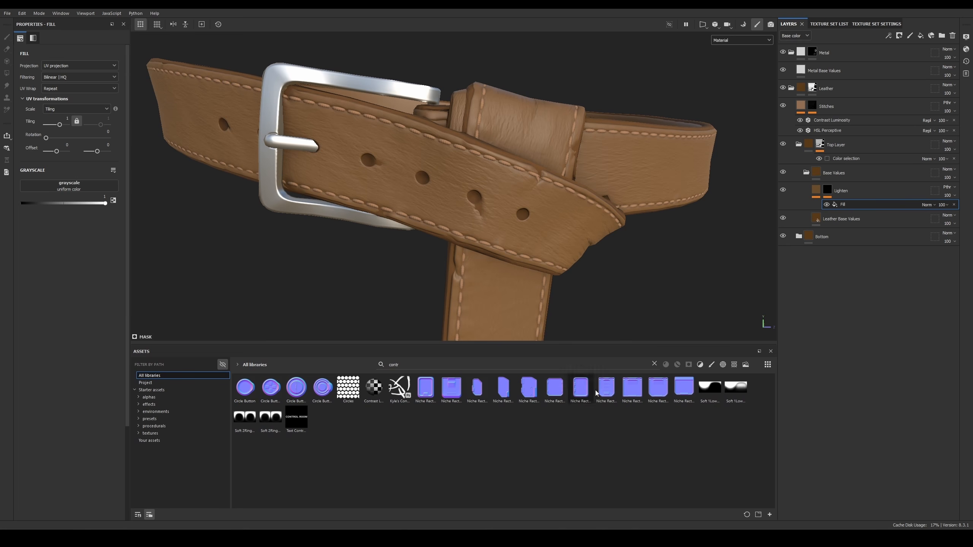
click(654, 364)
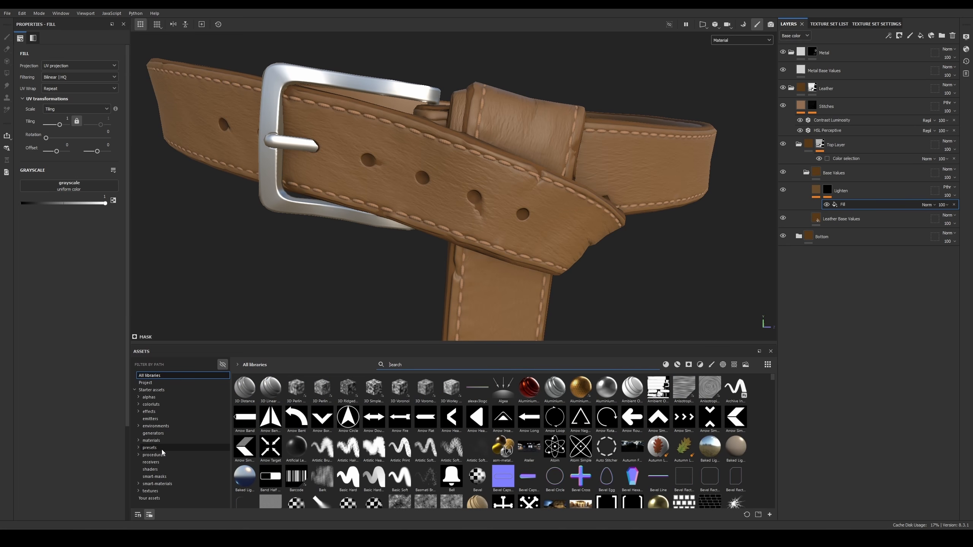
click(138, 455)
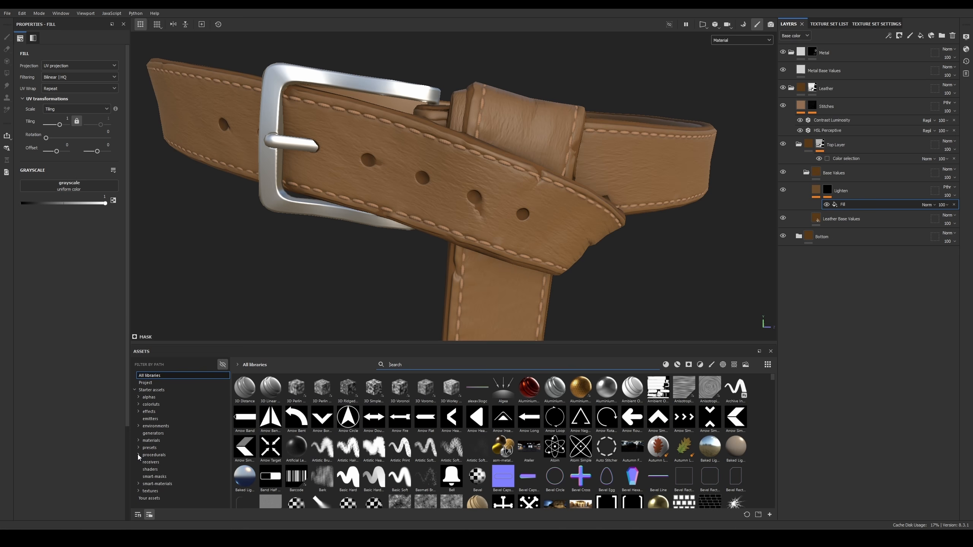
scroll(160, 449, down, 3)
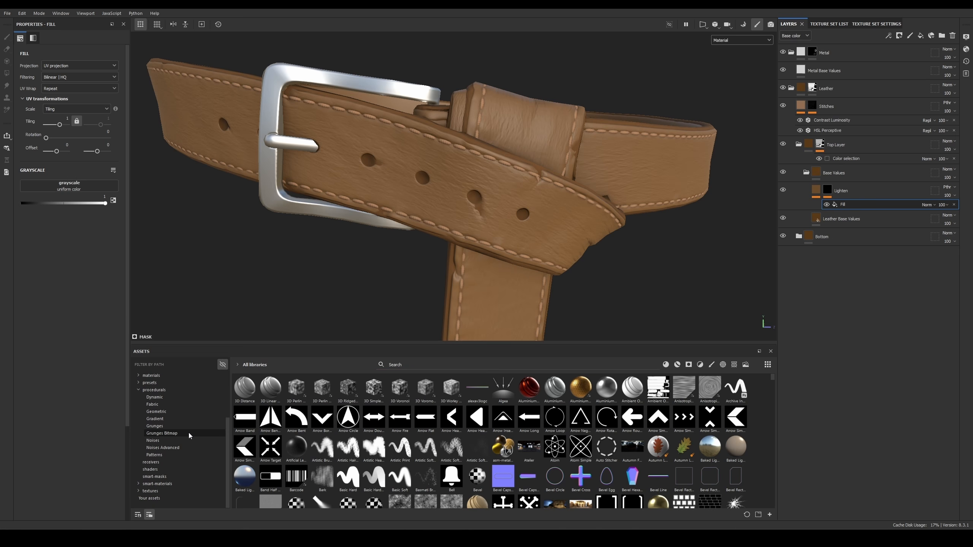
click(178, 427)
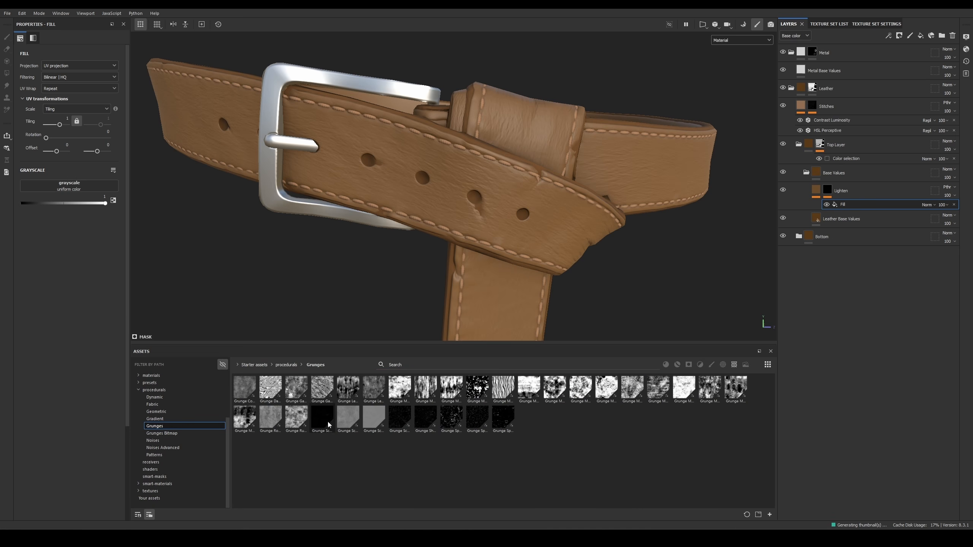
mouse_move(353, 410)
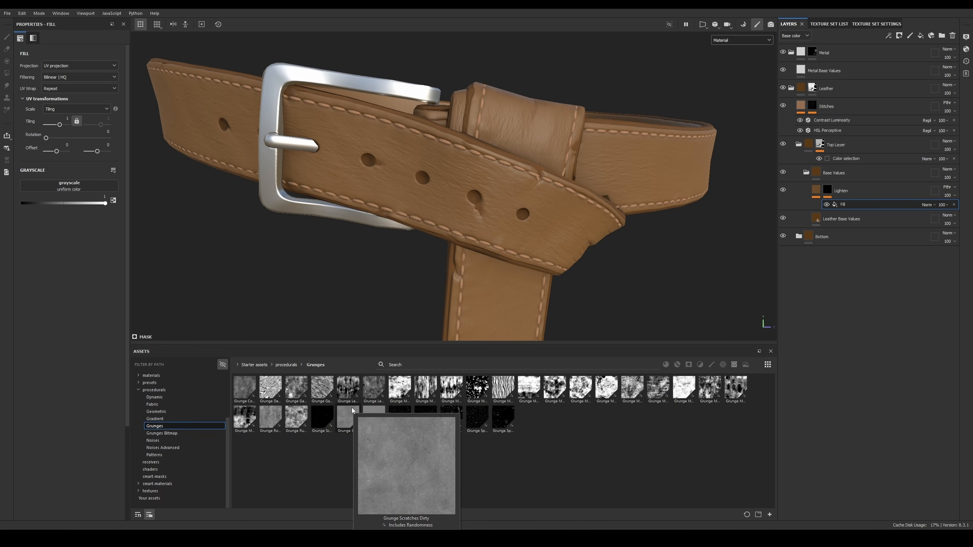
Step: Browse the procedural noises and assign Clouds 3 as the grayscale of the Lighten mask's fill
click(153, 440)
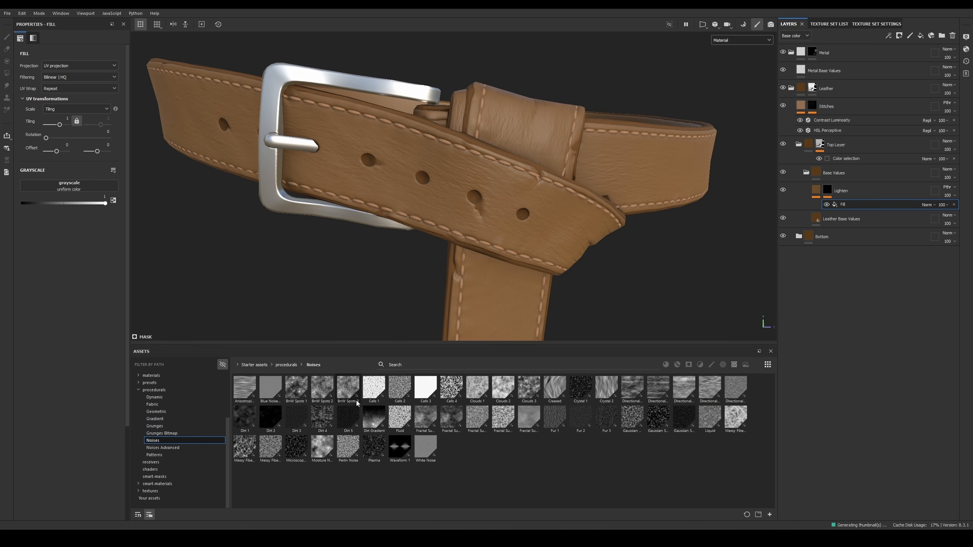
mouse_move(356, 387)
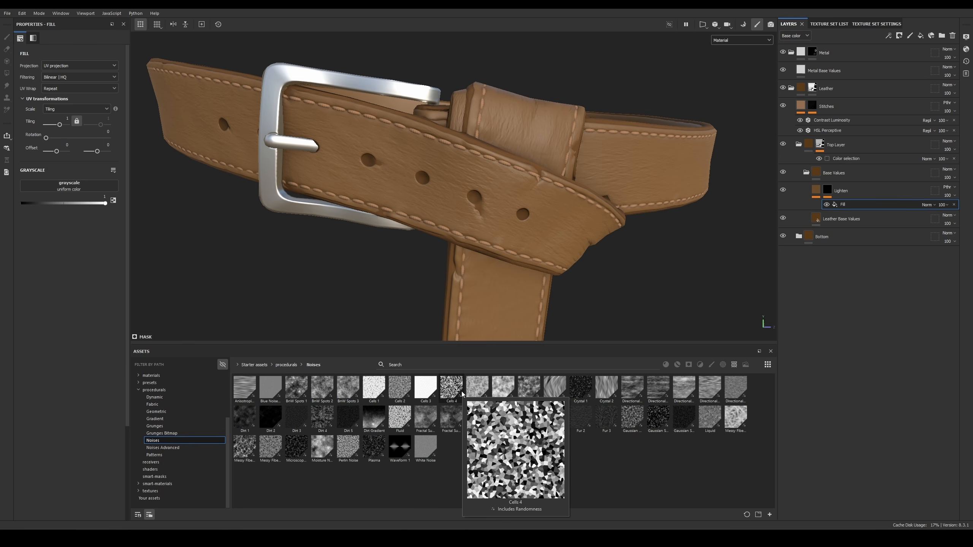
mouse_move(478, 389)
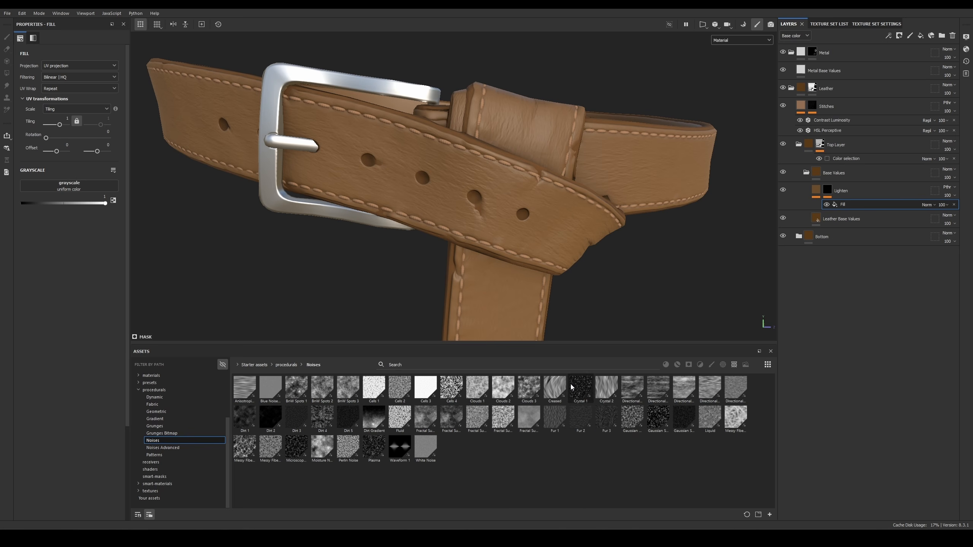
mouse_move(567, 388)
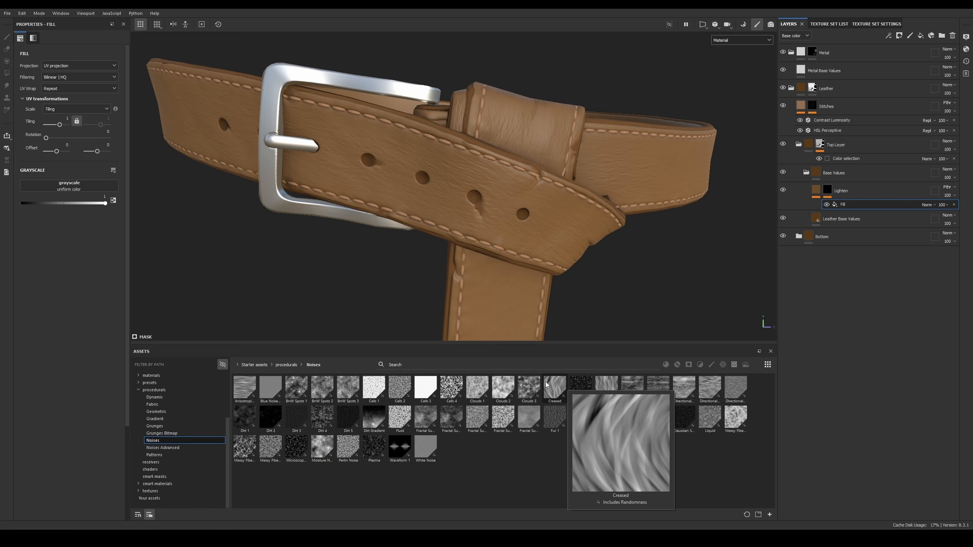
mouse_move(534, 382)
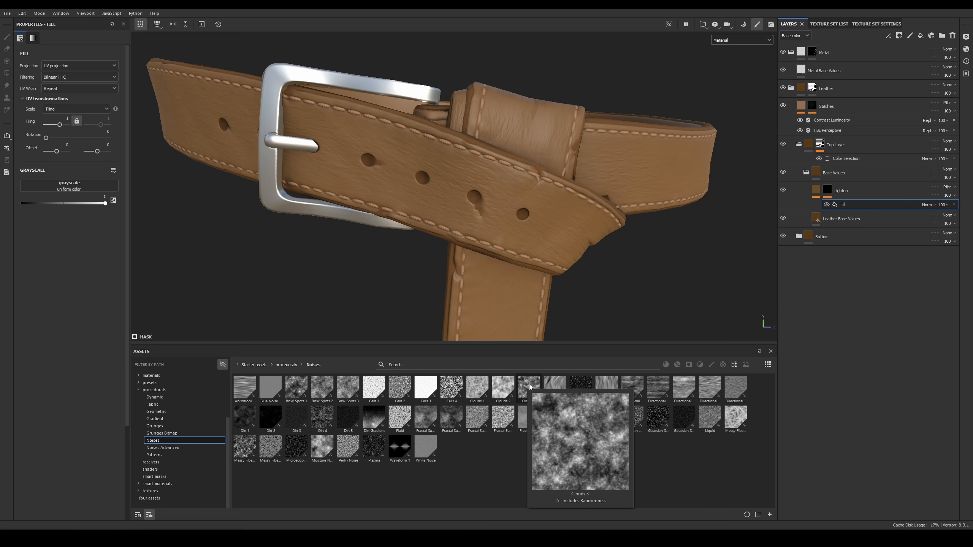
drag(530, 385, 93, 186)
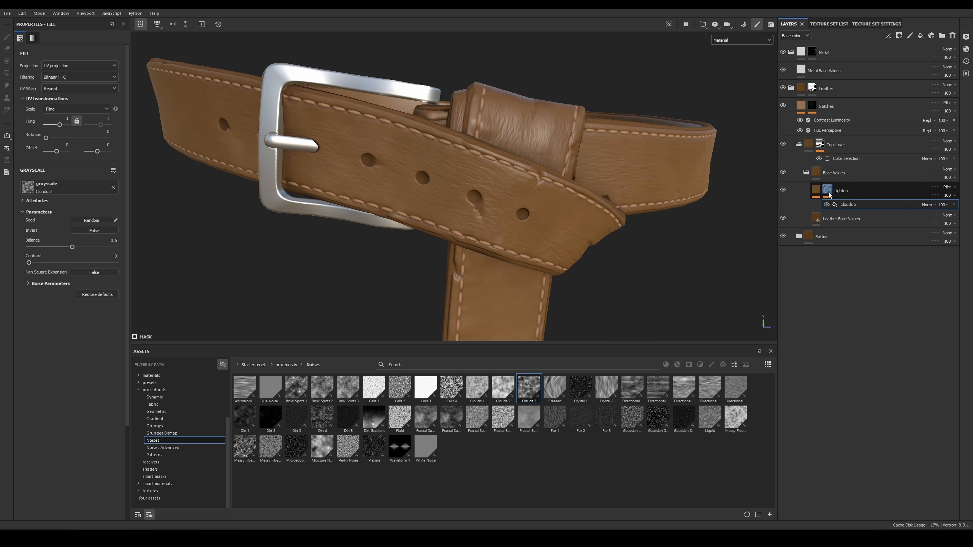
Step: Display the Lighten layer's mask on the model and set its Clouds 3 fill to tri-planar projection
alt+click(827, 191)
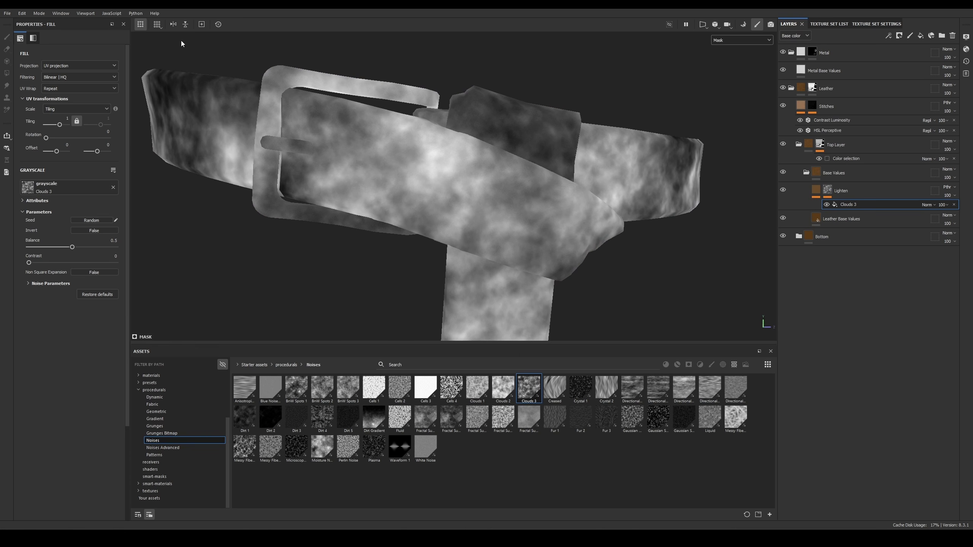
click(74, 67)
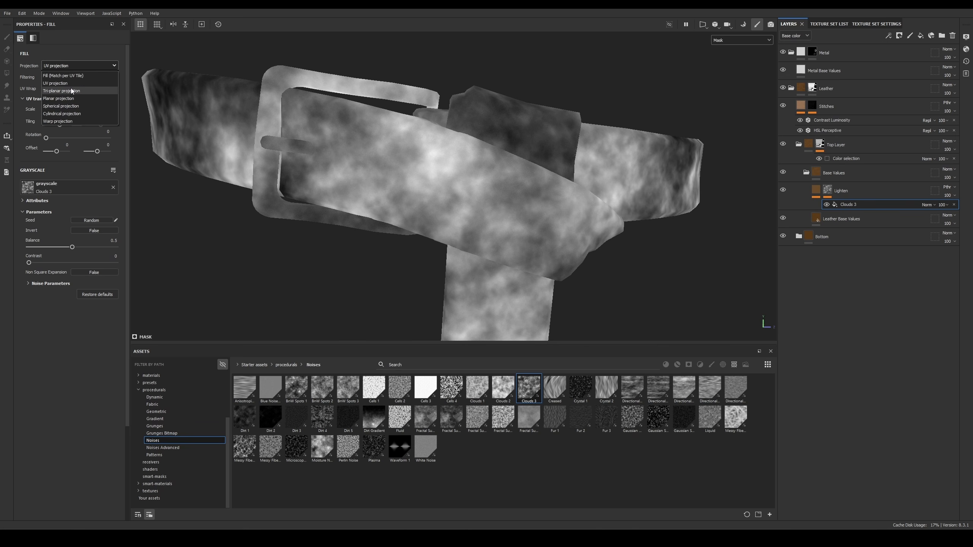
click(72, 82)
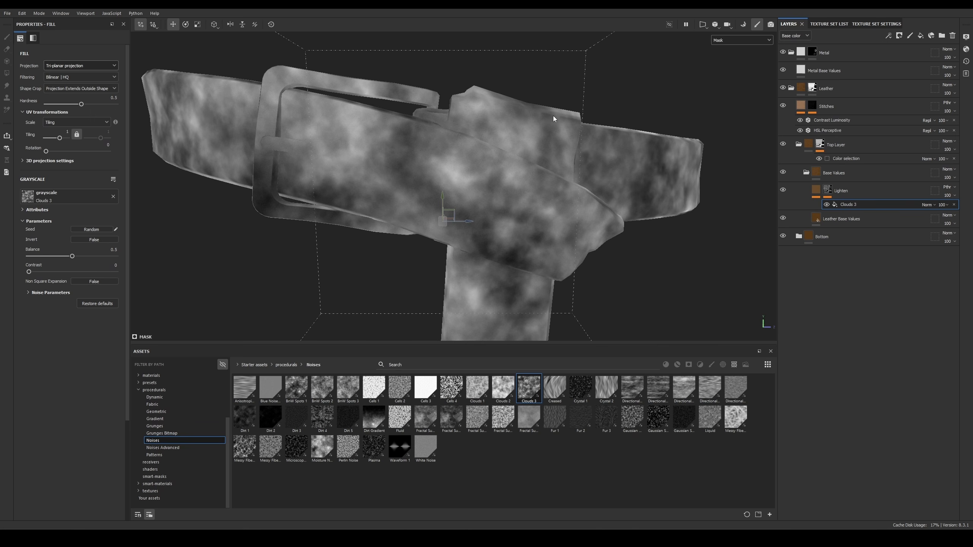
scroll(339, 139, down, 3)
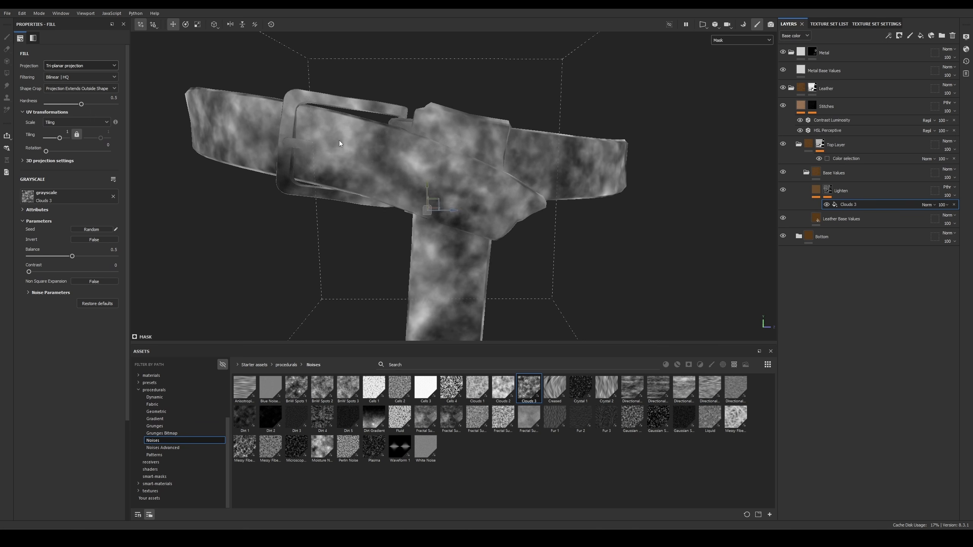
alt+drag(336, 138, 540, 122)
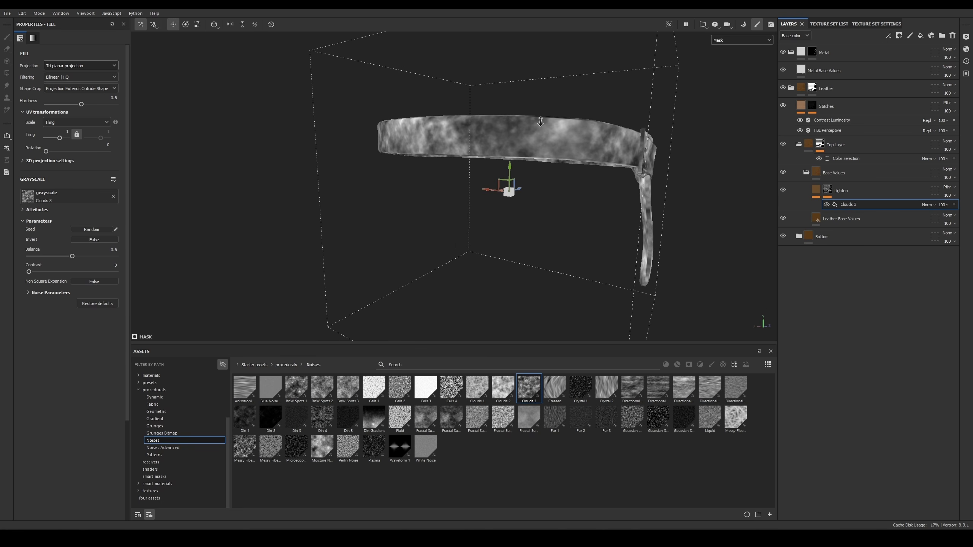
alt+right_drag(541, 122, 536, 252)
Step: Compare UV projection with tri-planar projection at the seam on the back of the belt, ending on tri-planar
click(69, 67)
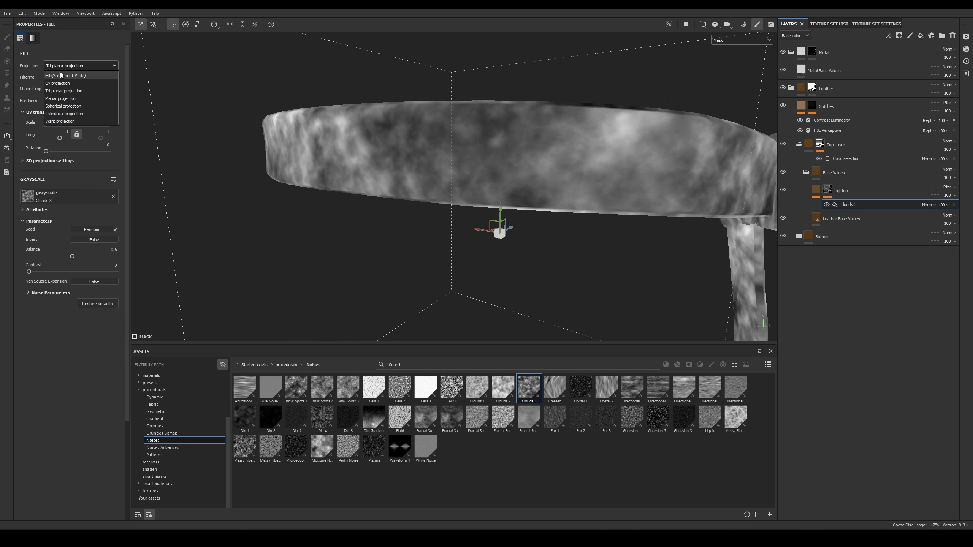
click(67, 82)
alt+drag(452, 132, 494, 163)
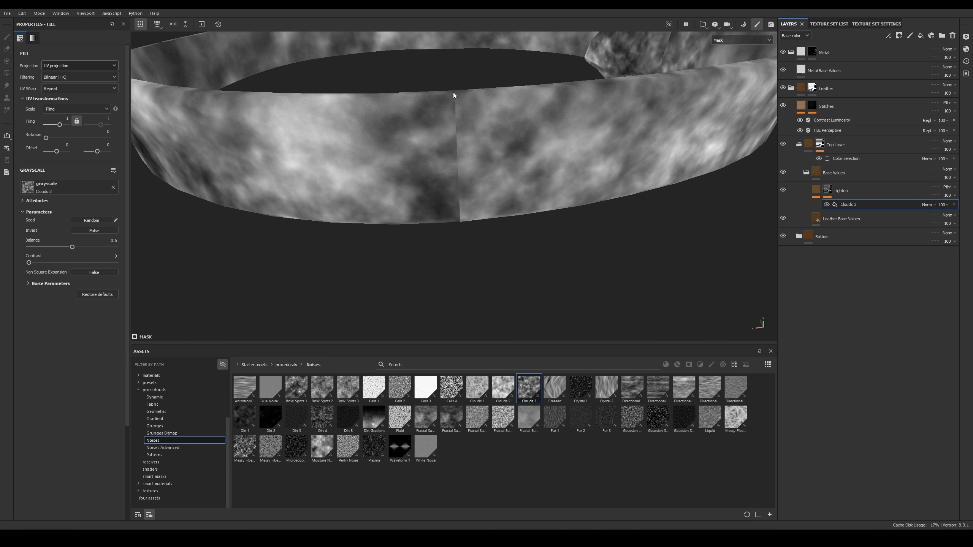
alt+drag(464, 208, 459, 133)
click(79, 66)
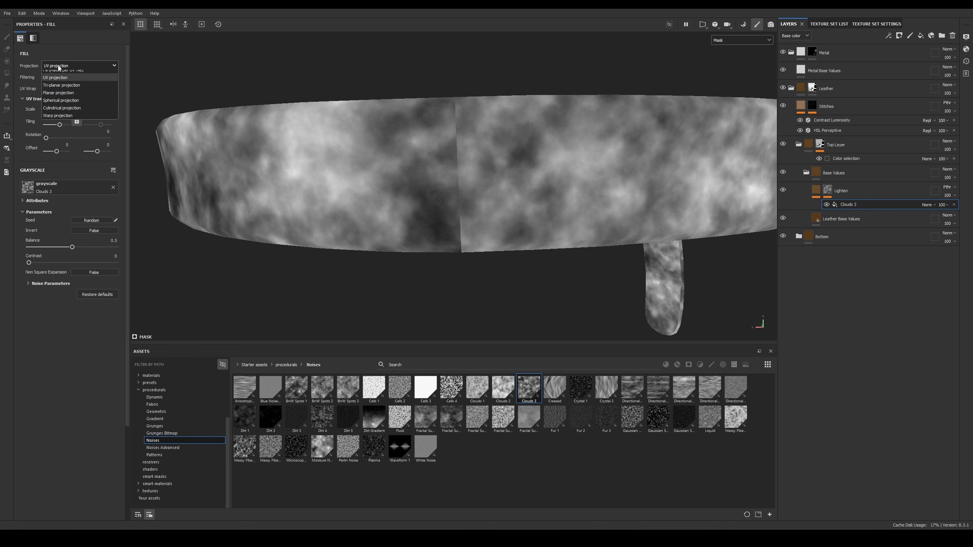
click(72, 93)
Step: Set the Clouds 3 fill's tiling to 6.91, its balance to 0.54 and its contrast to 0.24
alt+right_drag(490, 150, 326, 39)
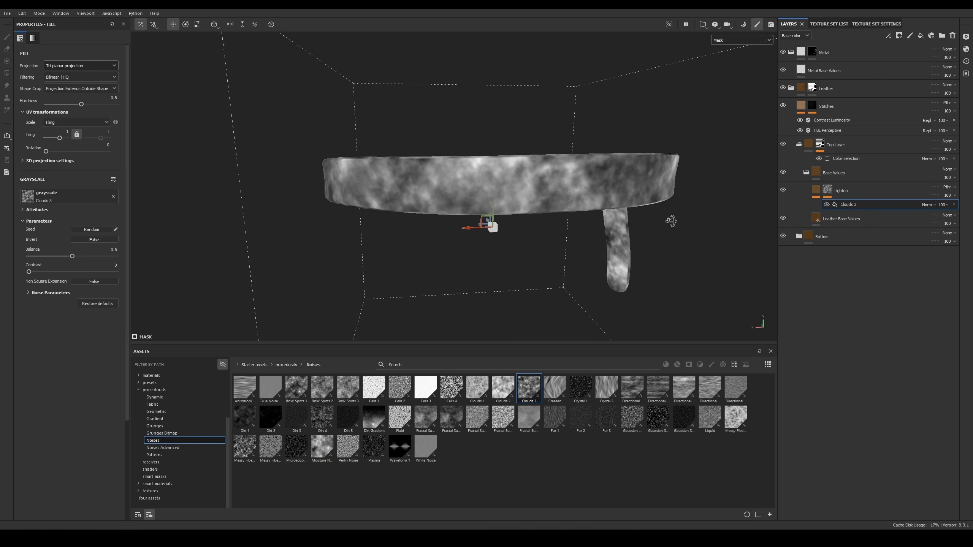
alt+drag(671, 220, 526, 189)
alt+right_drag(526, 190, 556, 183)
alt+middle_drag(556, 182, 425, 121)
alt+drag(426, 121, 487, 163)
alt+middle_drag(487, 163, 473, 160)
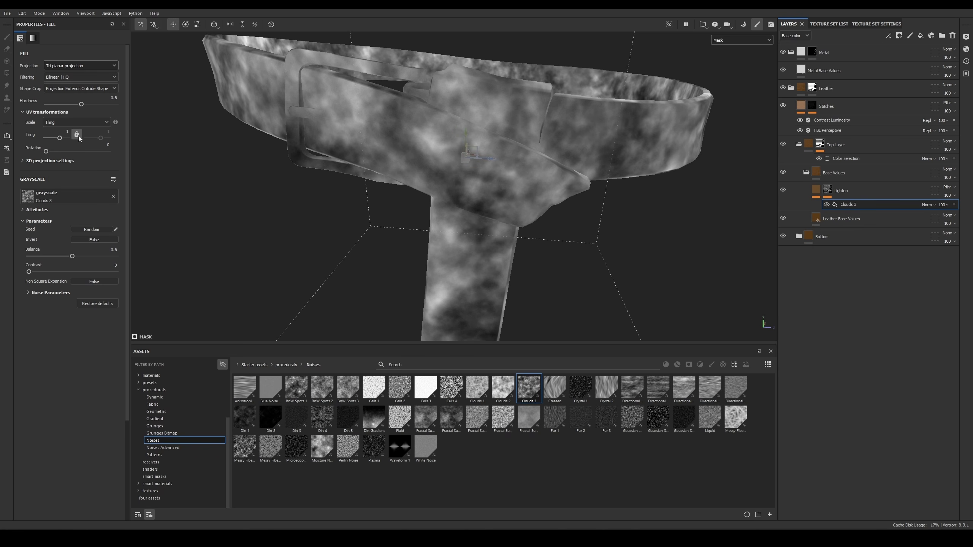
drag(59, 141, 63, 141)
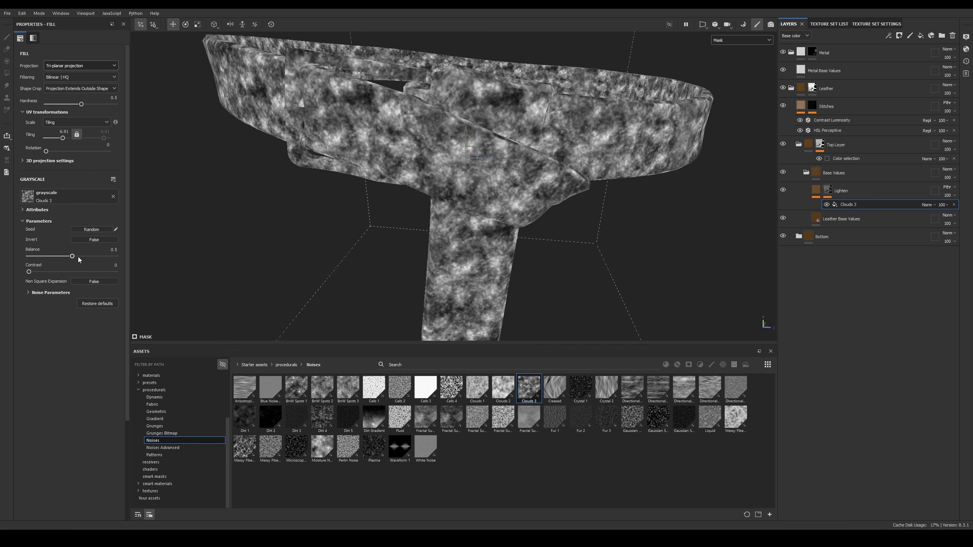
drag(73, 254, 93, 254)
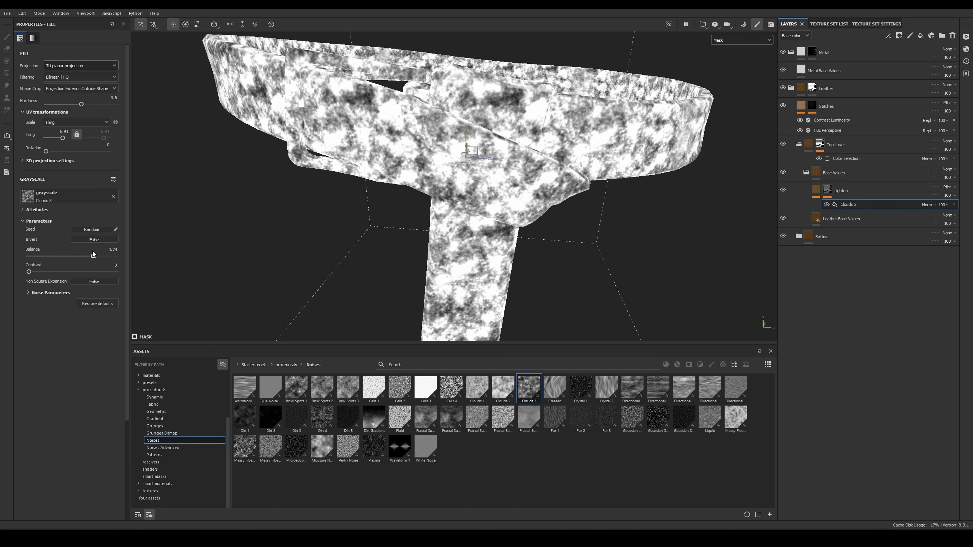
drag(29, 271, 75, 256)
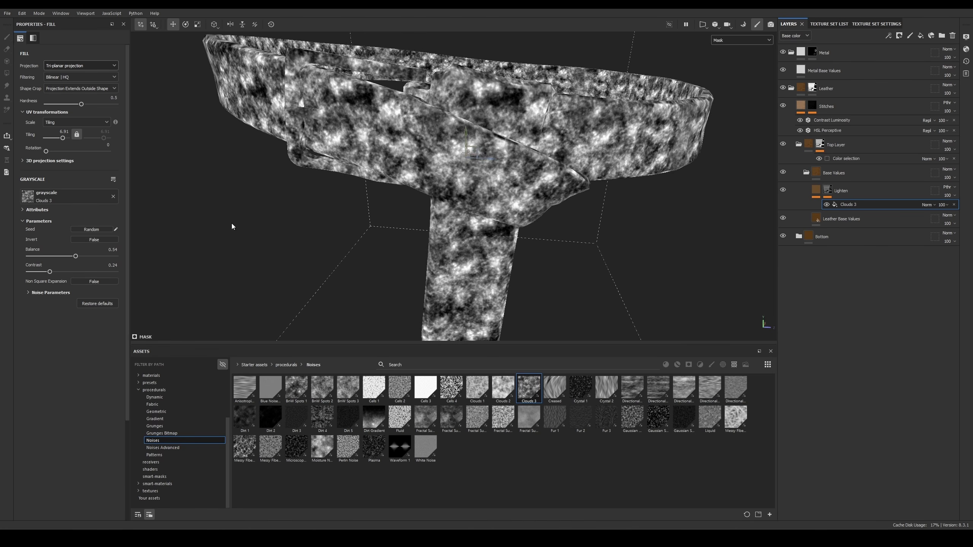
alt+middle_drag(560, 189, 558, 200)
alt+right_drag(558, 200, 551, 193)
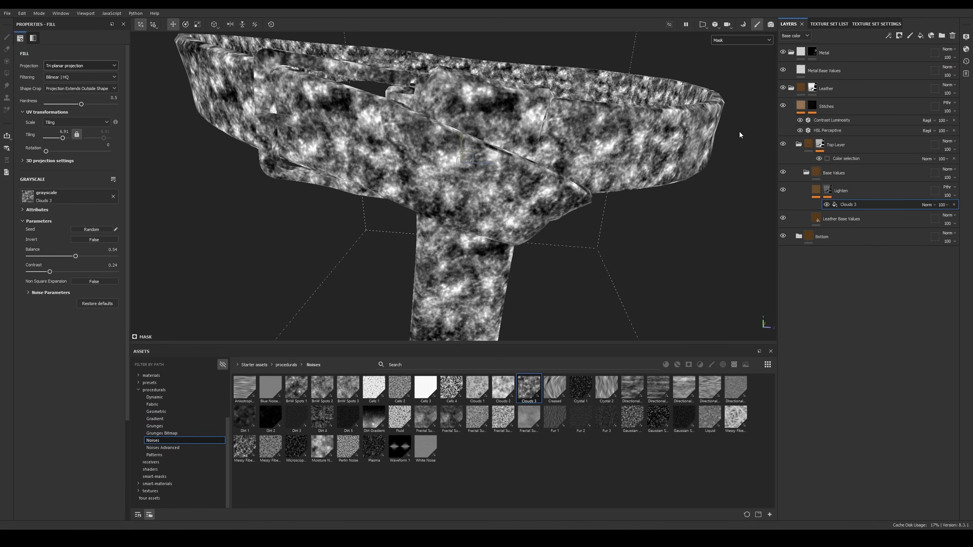
Step: Display the base color channel on the model and raise the Clouds 3 contrast to 0.57
key(c)
alt+right_drag(525, 172, 568, 218)
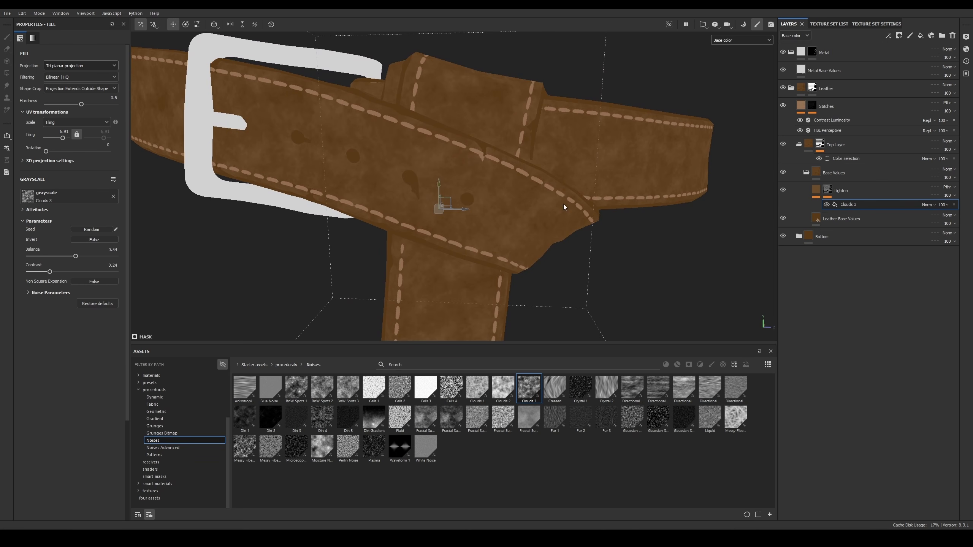
alt+drag(529, 175, 537, 177)
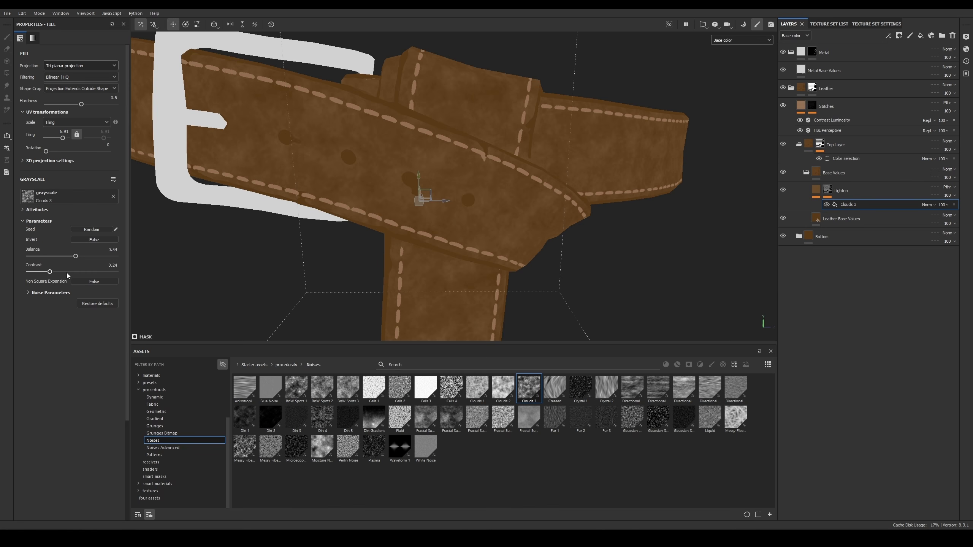
mouse_move(92, 272)
mouse_down()
mouse_move(57, 272)
mouse_move(77, 272)
mouse_up()
scroll(437, 115, down, 4)
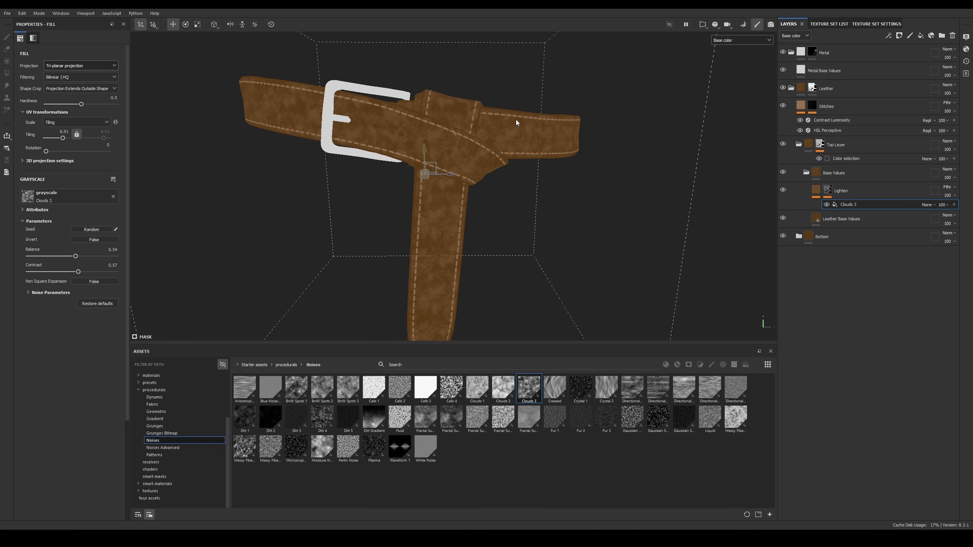
scroll(437, 132, up, 8)
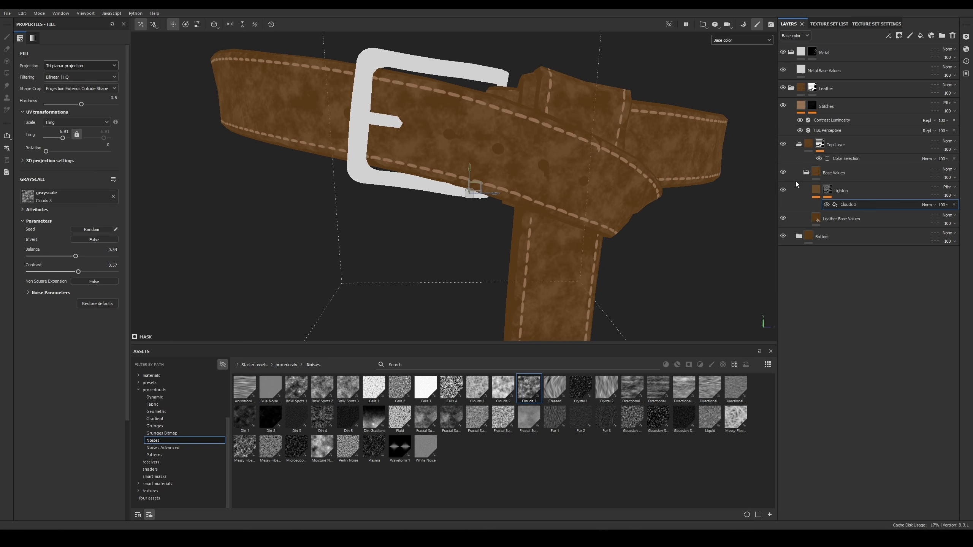
Step: Display the Lighten layer's mask on the model
alt+click(828, 190)
scroll(523, 84, down, 2)
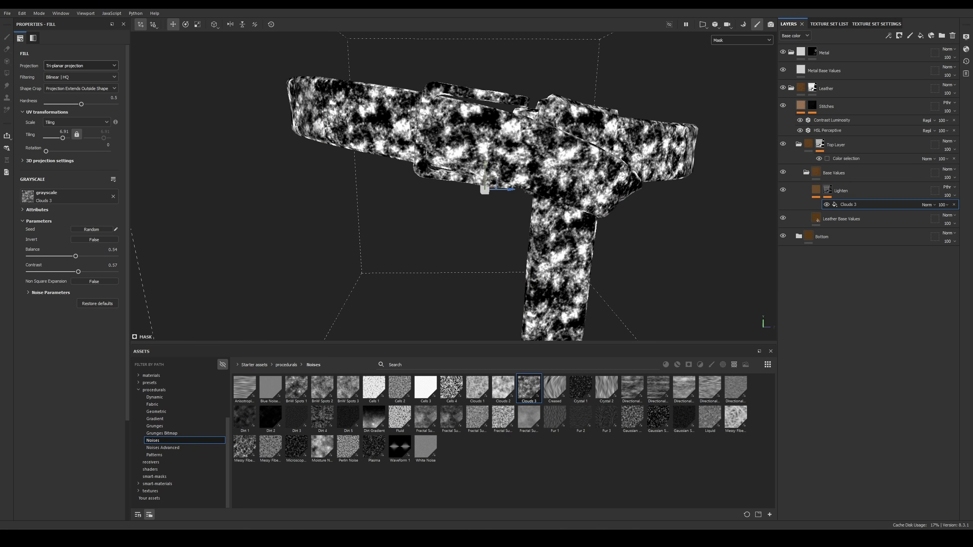
alt+right_drag(622, 174, 551, 52)
alt+drag(551, 52, 653, 154)
alt+right_drag(594, 168, 955, 122)
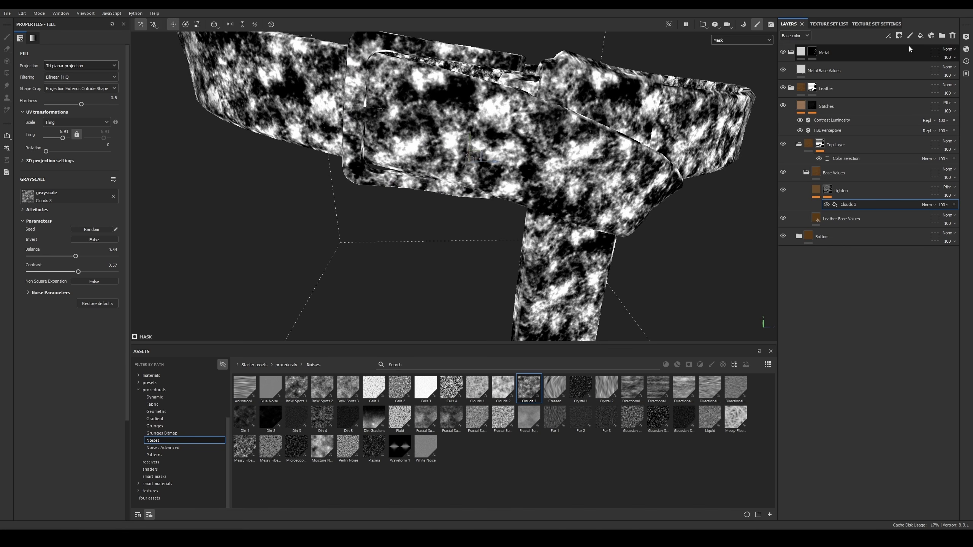
Step: Add a second fill above Clouds 3 in the Lighten mask and assign it the Grunge Map 002 texture
click(888, 36)
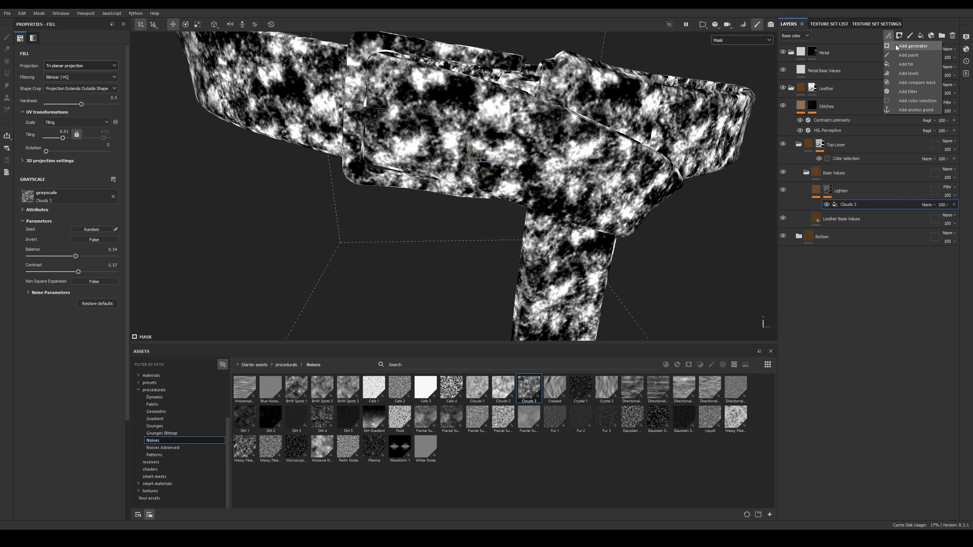
click(910, 63)
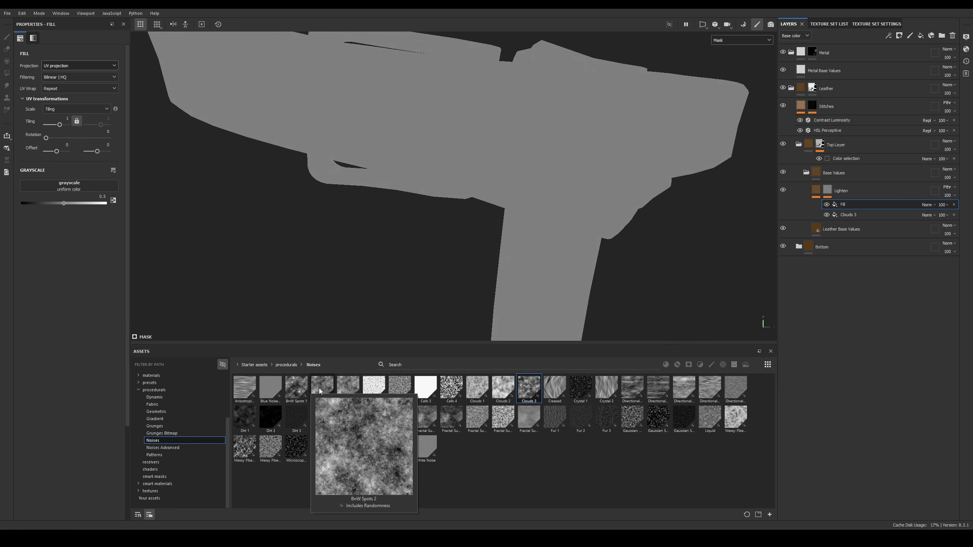
click(155, 426)
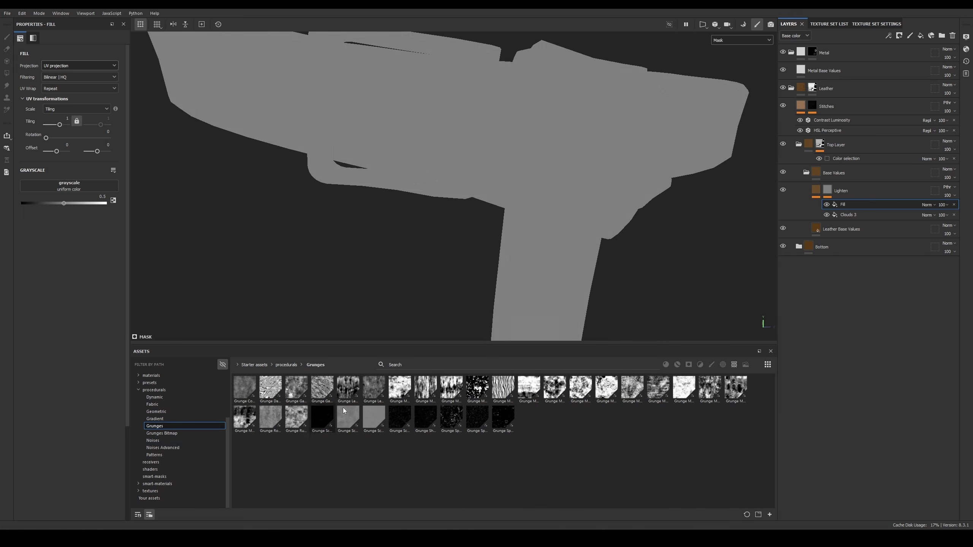
mouse_move(343, 394)
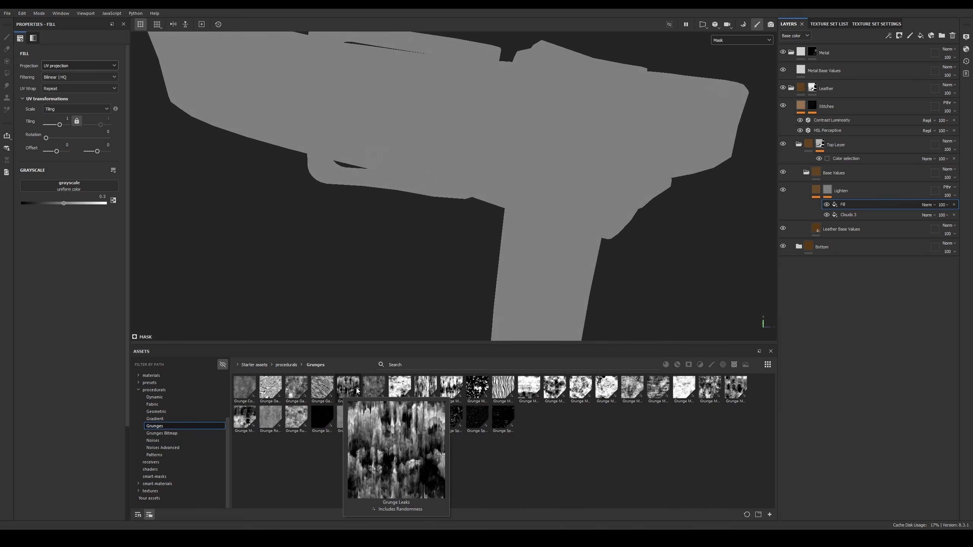
mouse_move(403, 386)
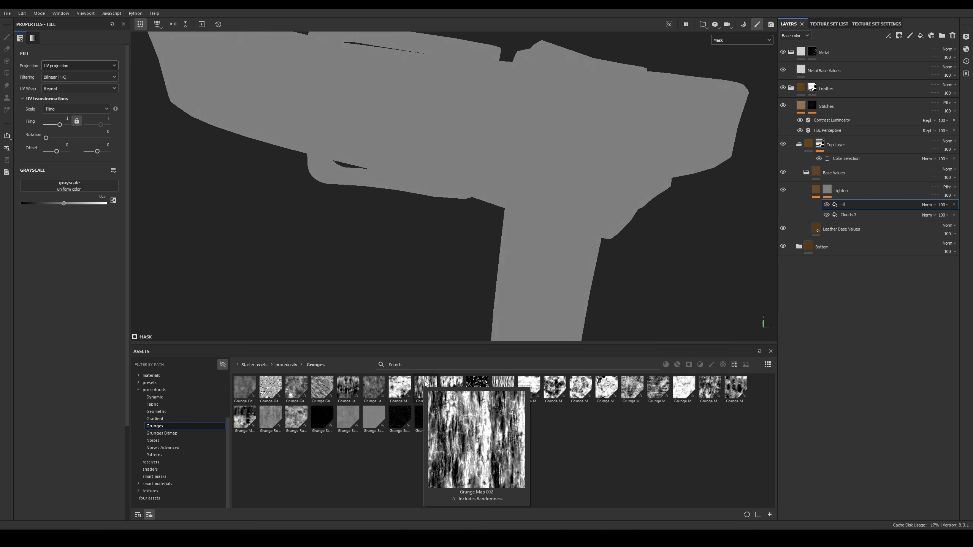
drag(426, 384, 79, 184)
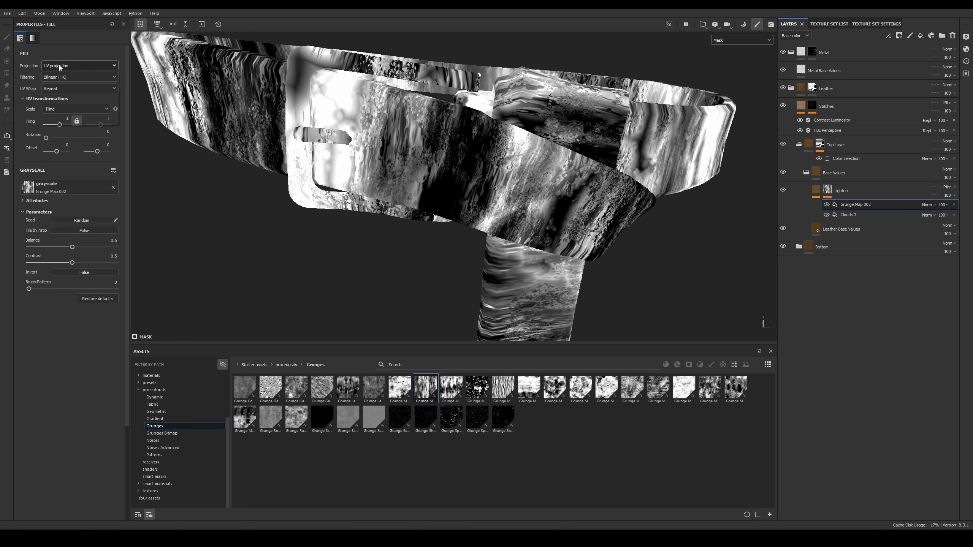
Step: Set the Grunge Map 002 fill to tri-planar projection with a tiling of 9.74 and a rotation of about 174 degrees
click(80, 65)
click(64, 89)
scroll(418, 156, down, 2)
alt+drag(426, 159, 452, 143)
drag(61, 140, 64, 141)
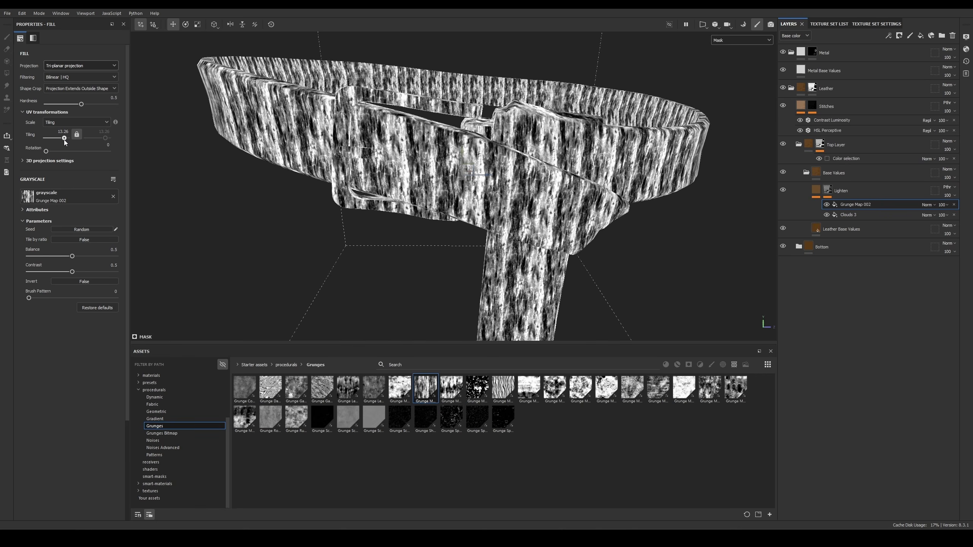
drag(64, 140, 64, 141)
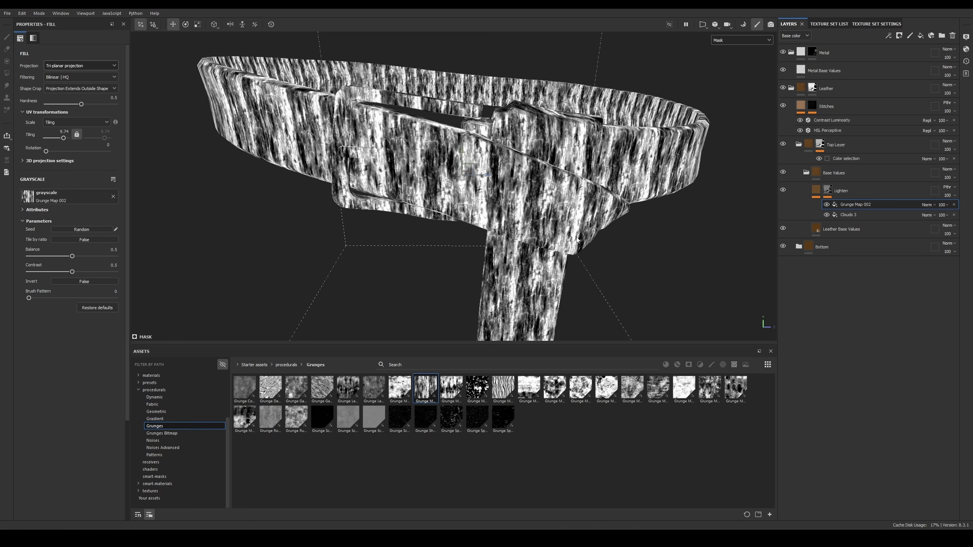
alt+drag(577, 240, 567, 215)
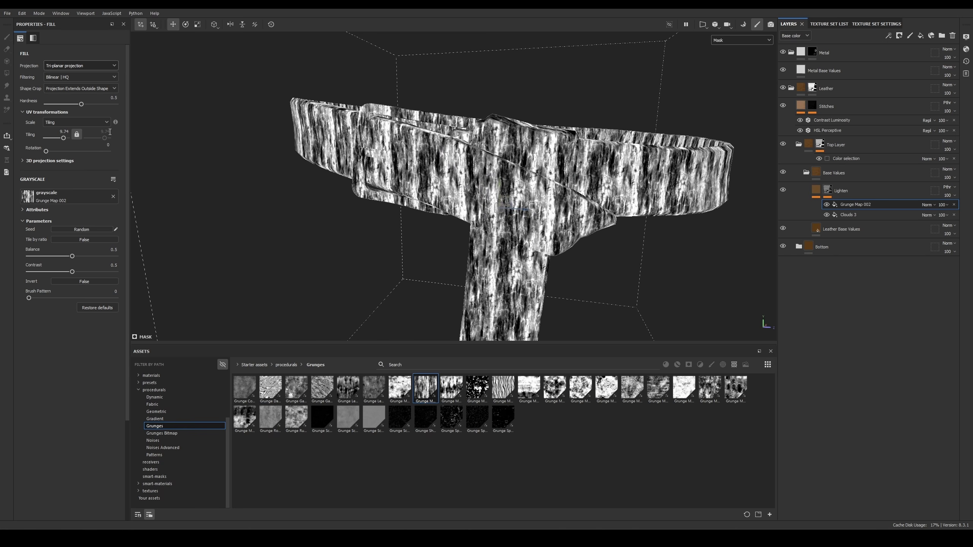
drag(51, 154, 76, 147)
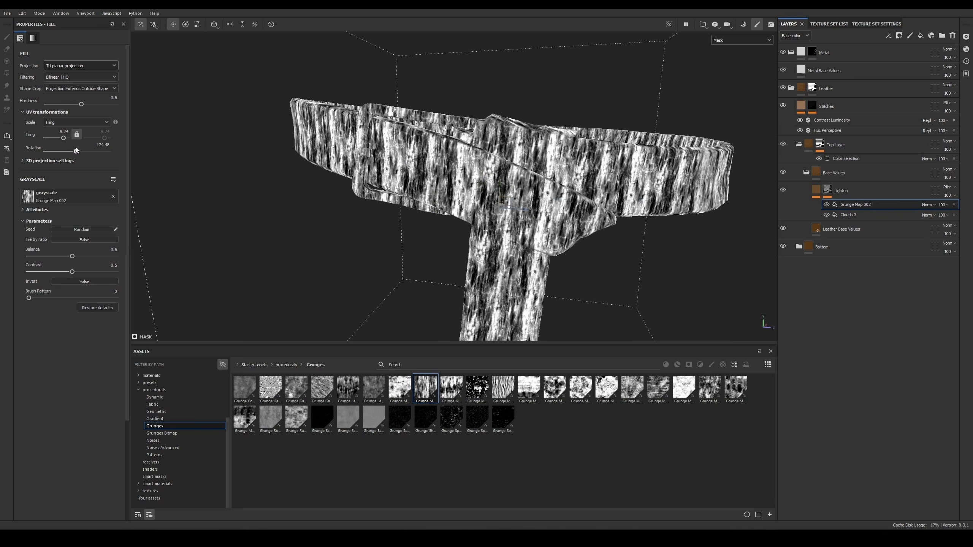
alt+drag(654, 215, 592, 174)
alt+right_drag(592, 173, 602, 184)
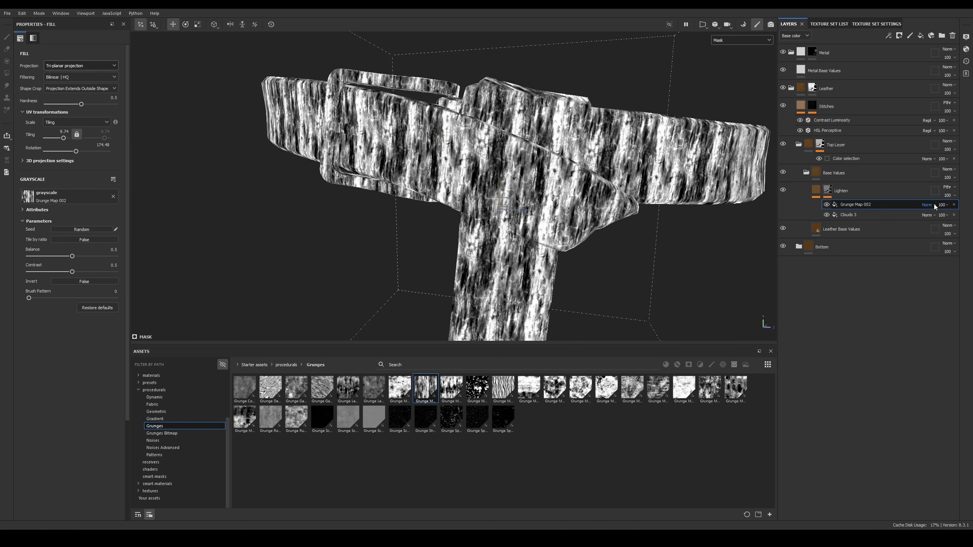
Step: Set the Grunge Map 002 fill's blending mode to Multiply, comparing it up close with Normal
click(929, 206)
click(939, 241)
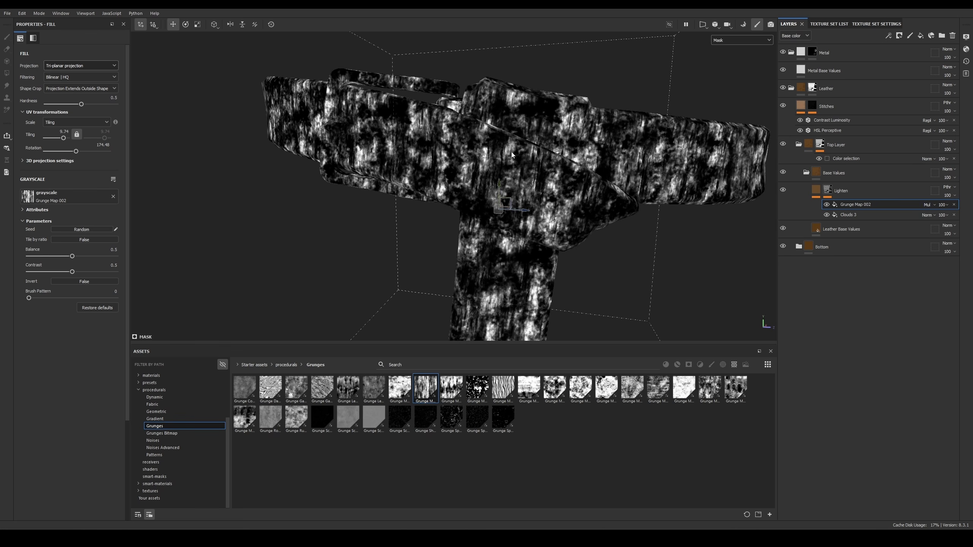
alt+right_drag(511, 152, 508, 173)
click(927, 205)
click(926, 212)
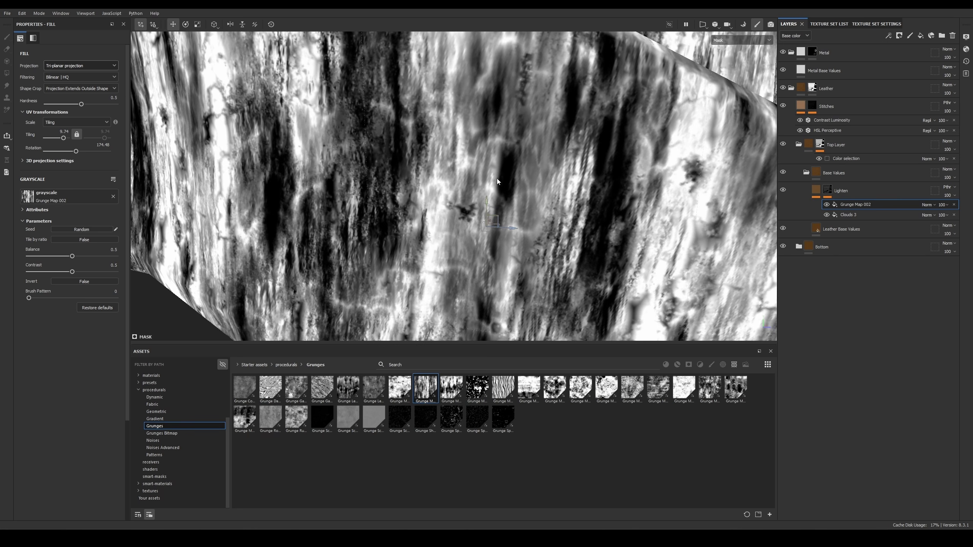
click(927, 206)
click(928, 242)
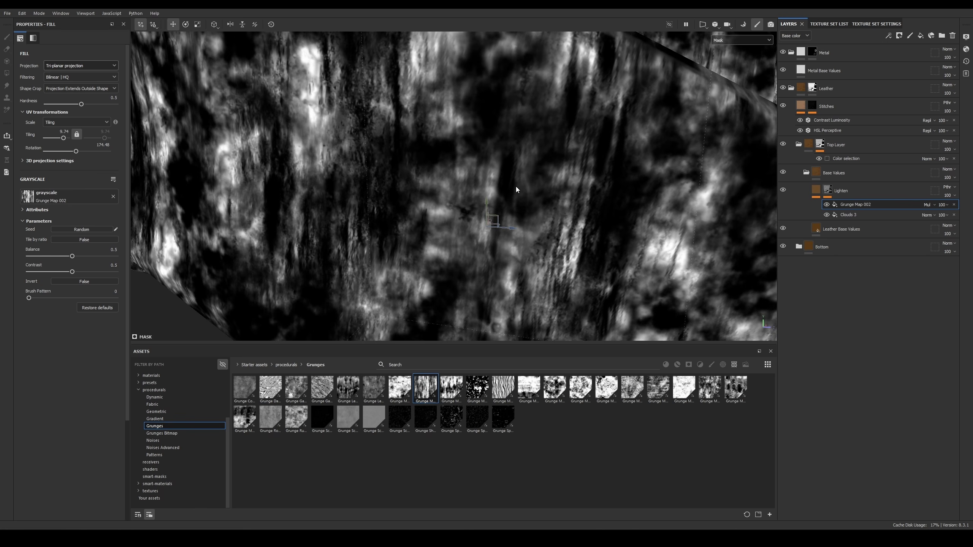
Step: Compare the Lighten mask with the Grunge Map 002 fill hidden and shown, up close and from farther away
click(827, 204)
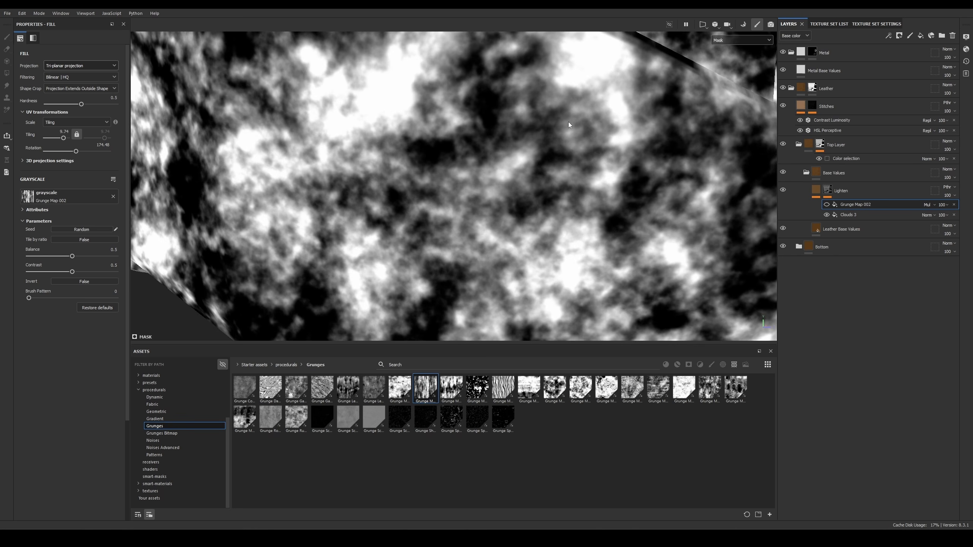
click(827, 204)
alt+right_drag(514, 165, 622, 177)
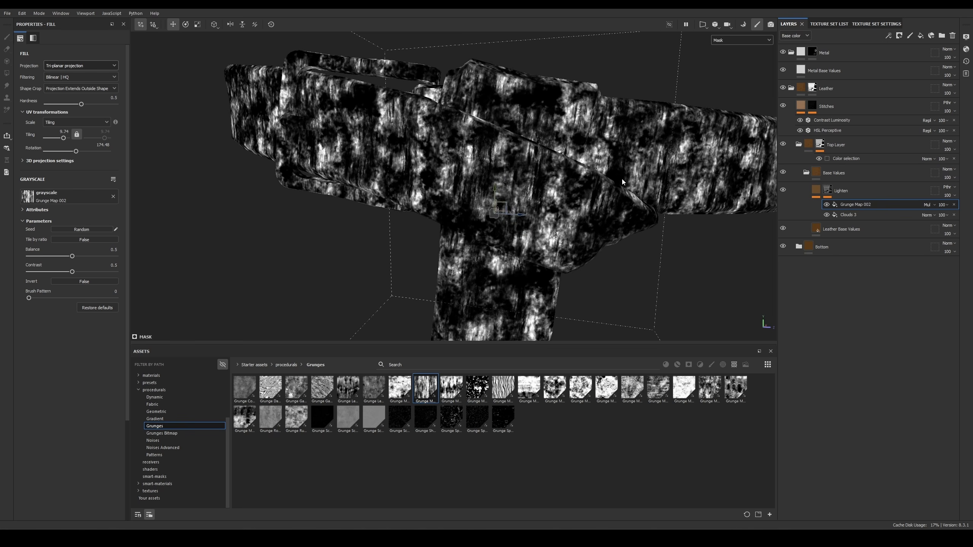
click(827, 204)
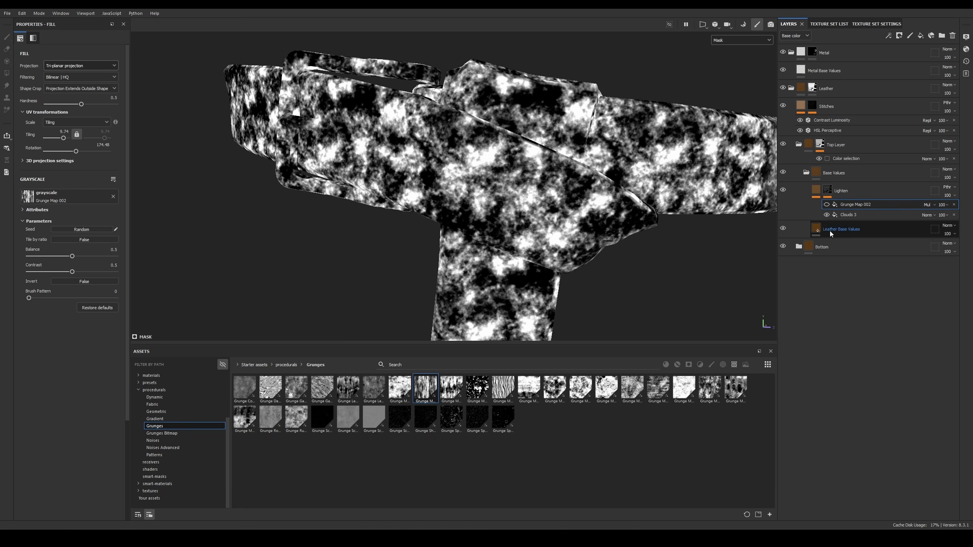
click(827, 205)
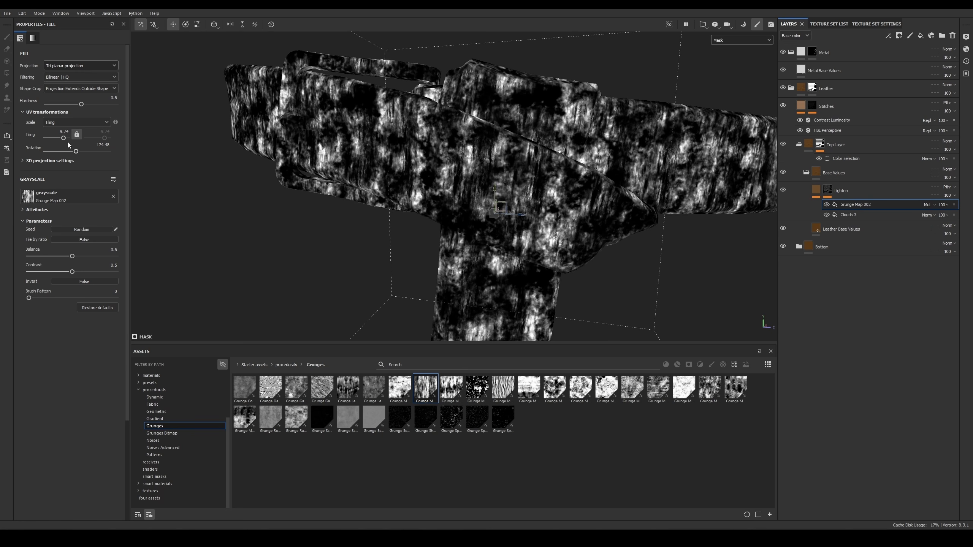
Step: Set the Grunge Map 002 fill's tiling to 6.91 and compare the whole mask with the fill hidden and shown
drag(64, 138, 63, 140)
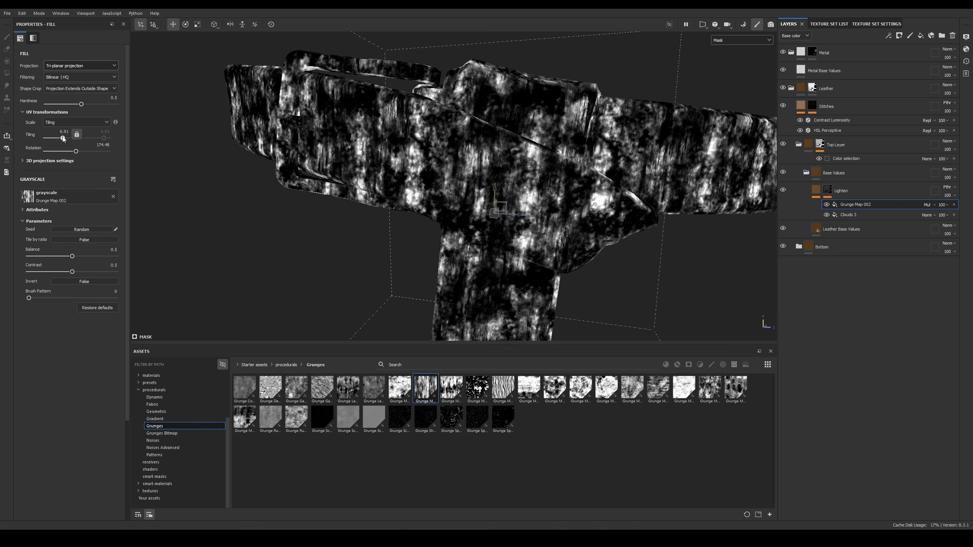
scroll(535, 174, down, 5)
alt+drag(535, 174, 542, 112)
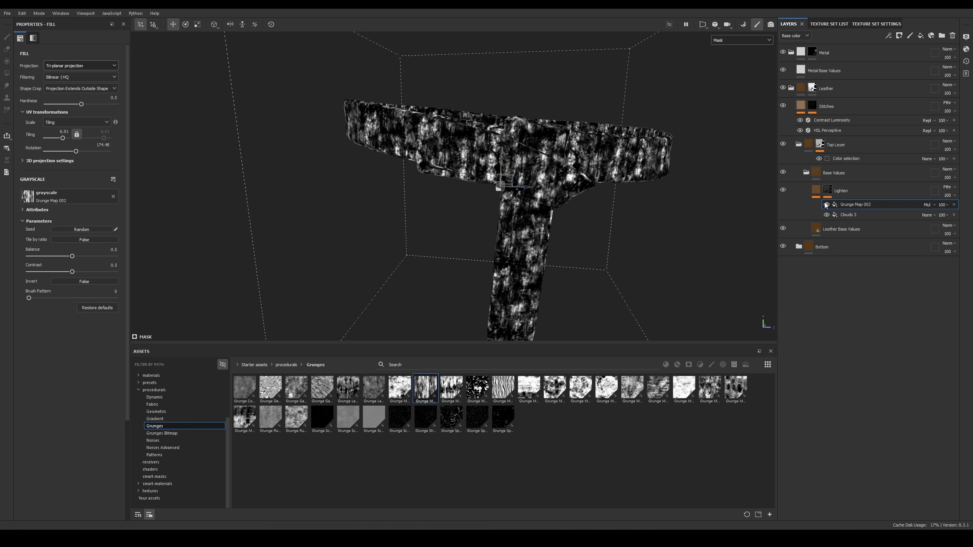
click(825, 208)
click(825, 207)
click(825, 207)
mouse_move(576, 140)
alt+mouse_down()
mouse_move(562, 154)
mouse_move(582, 157)
alt+mouse_up()
scroll(567, 153, up, 2)
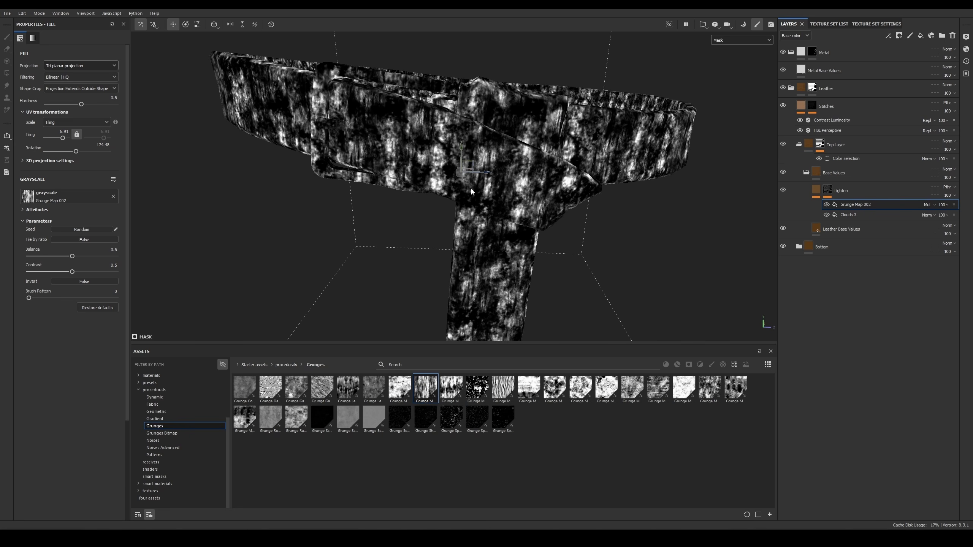
Step: Display the full material and compare the belt with the Grunge Map 002 fill turned off and on
key(m)
alt+drag(568, 153, 547, 165)
alt+right_drag(547, 165, 565, 166)
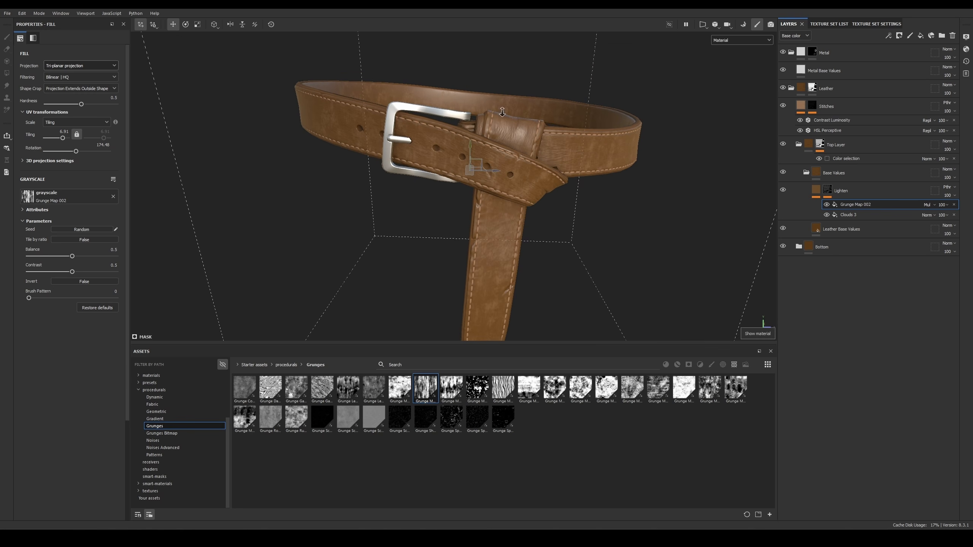
alt+drag(565, 167, 605, 187)
click(828, 203)
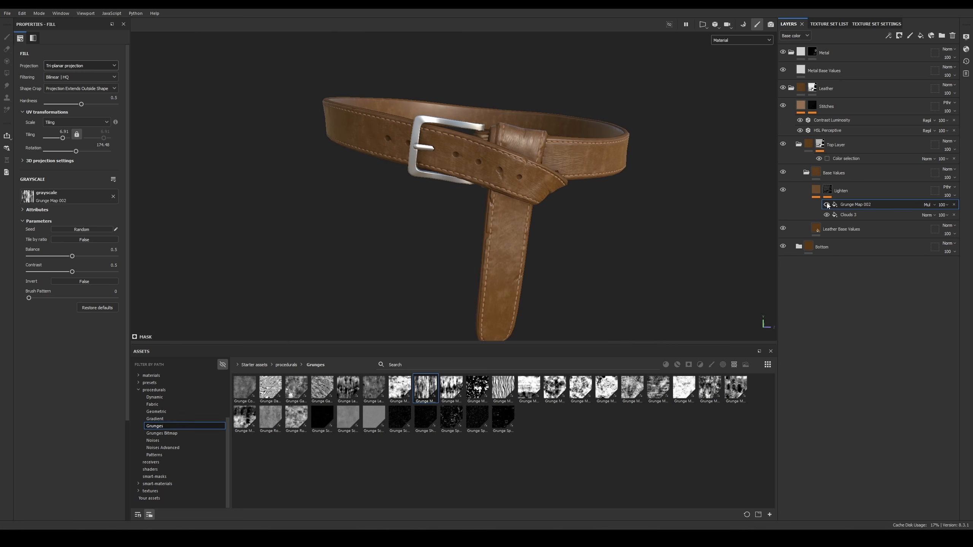
click(827, 203)
click(827, 203)
click(827, 203)
Step: Duplicate the Lighten layer with its mask and rename the copy as Darken
alt+right_drag(587, 161, 542, 276)
alt+drag(551, 200, 553, 154)
key(c)
scroll(554, 154, up, 1)
click(858, 186)
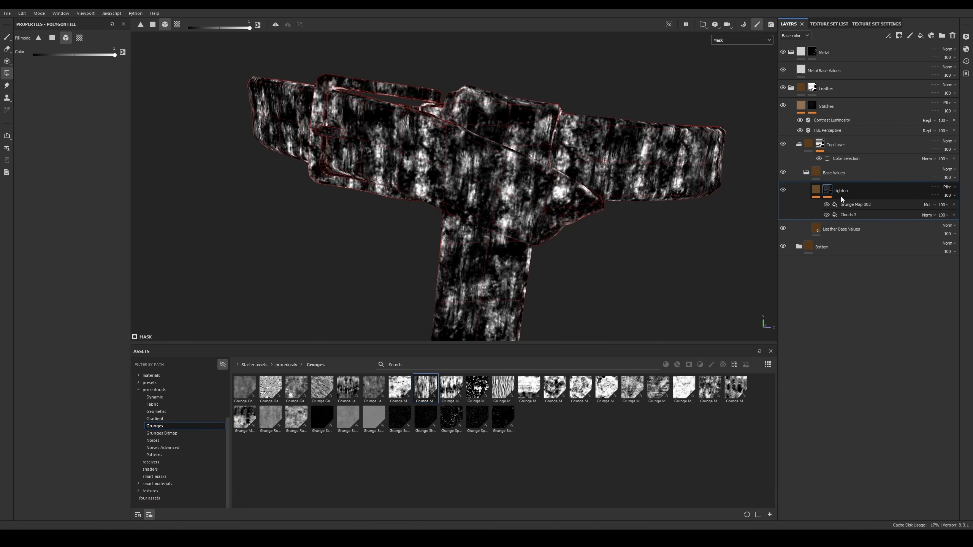
key(ctrl+d)
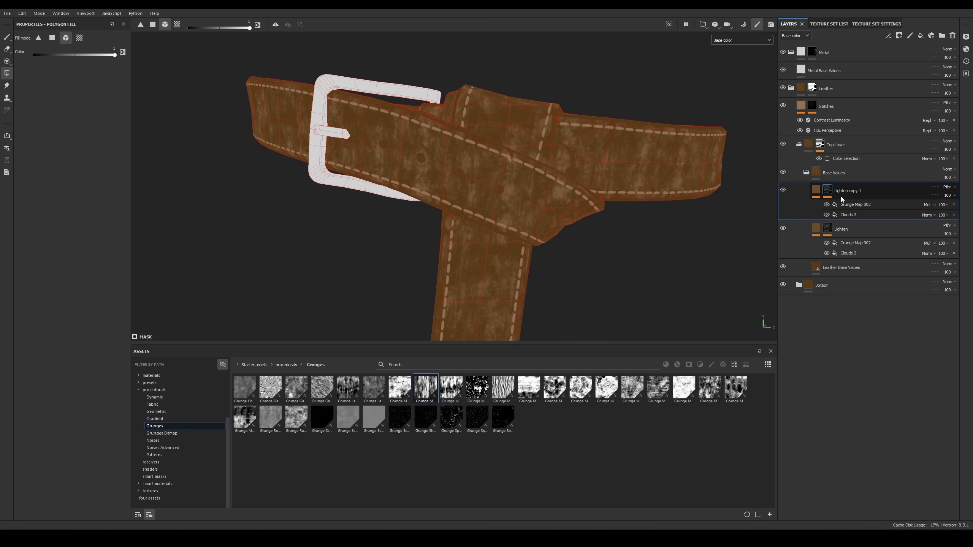
double_click(850, 193)
text(D)
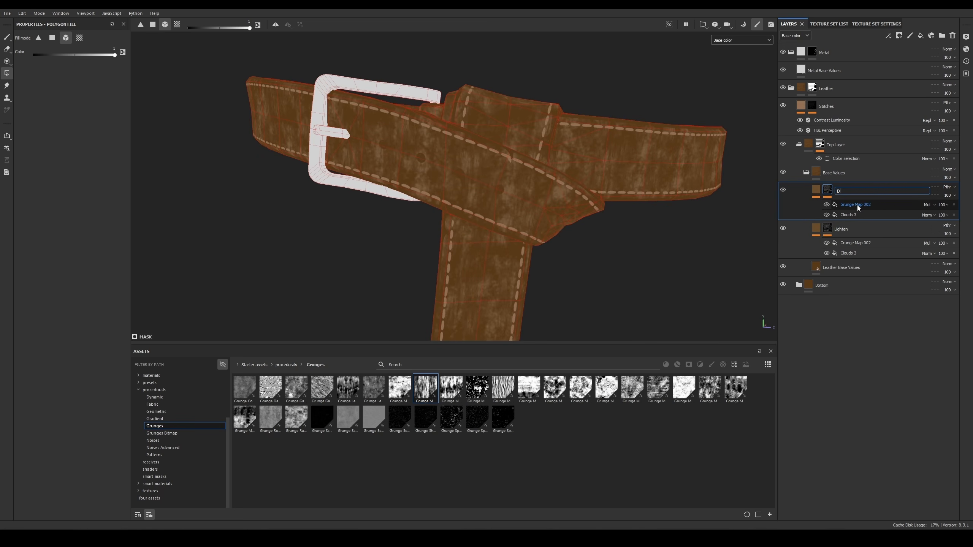
text(arken)
key(Return)
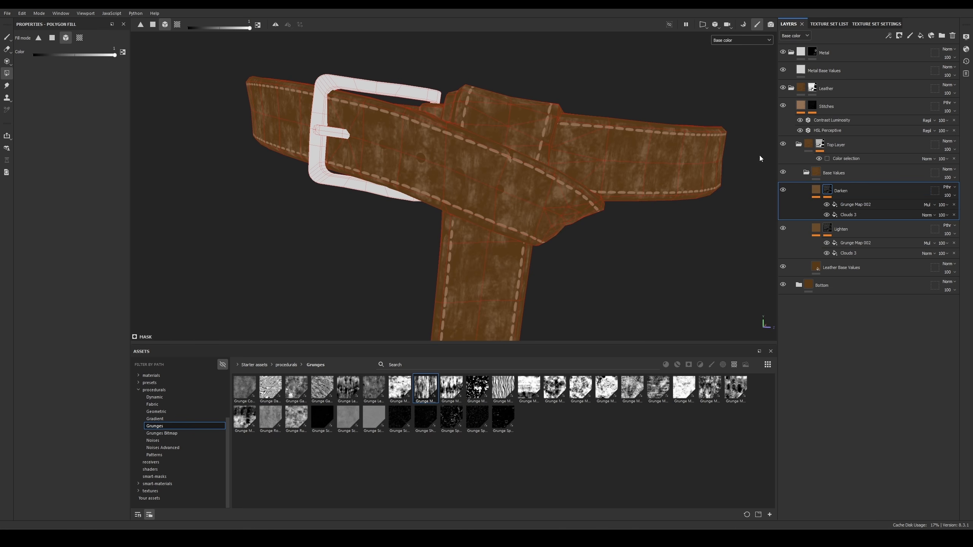
Step: Select the Darken layer's content, display the base color channel on the model and hide the Lighten layer
click(817, 190)
key(c)
key(c)
key(c)
key(c)
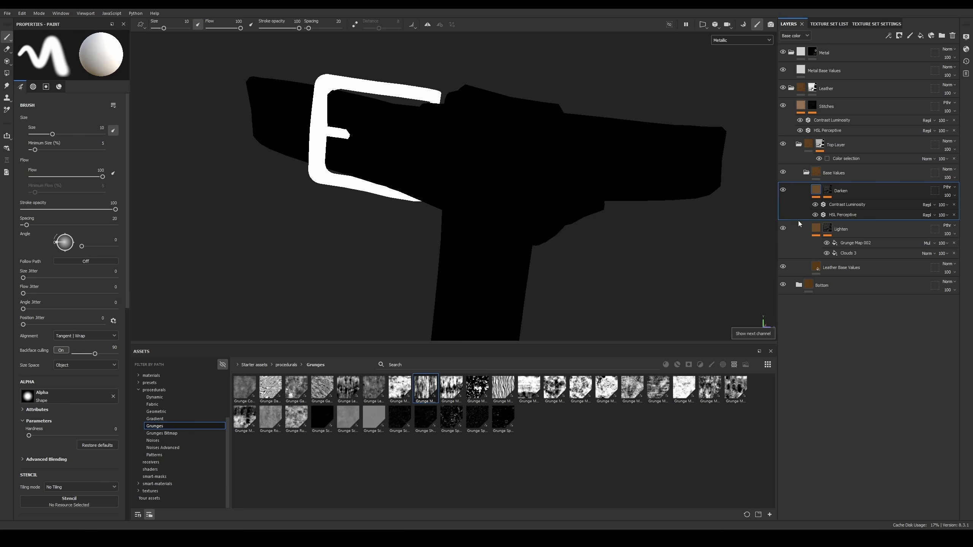
key(c)
key(c)
key(c)
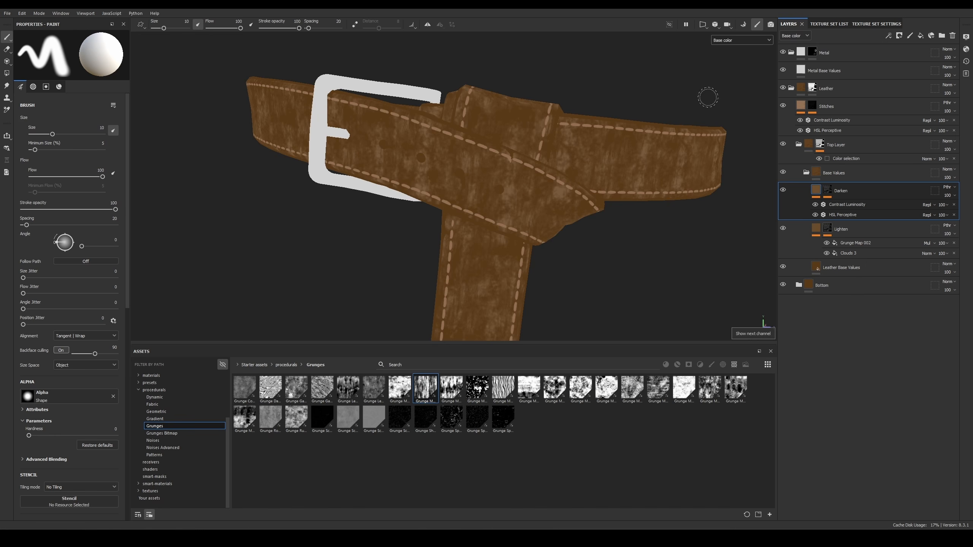
scroll(570, 159, up, 3)
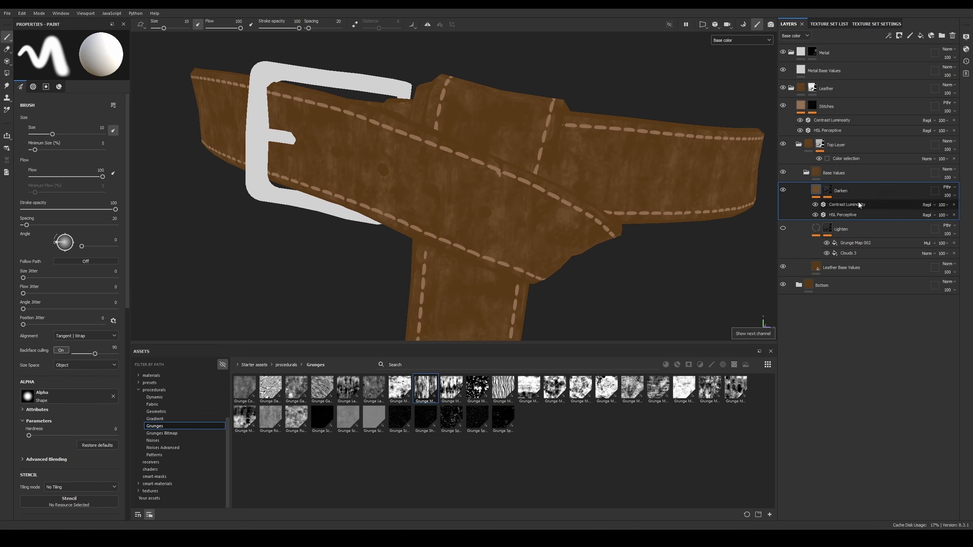
Step: Set the Darken layer's HSL Perceptive filter to lightness 0.298 and saturation 0.597, and select the layer's mask
click(842, 215)
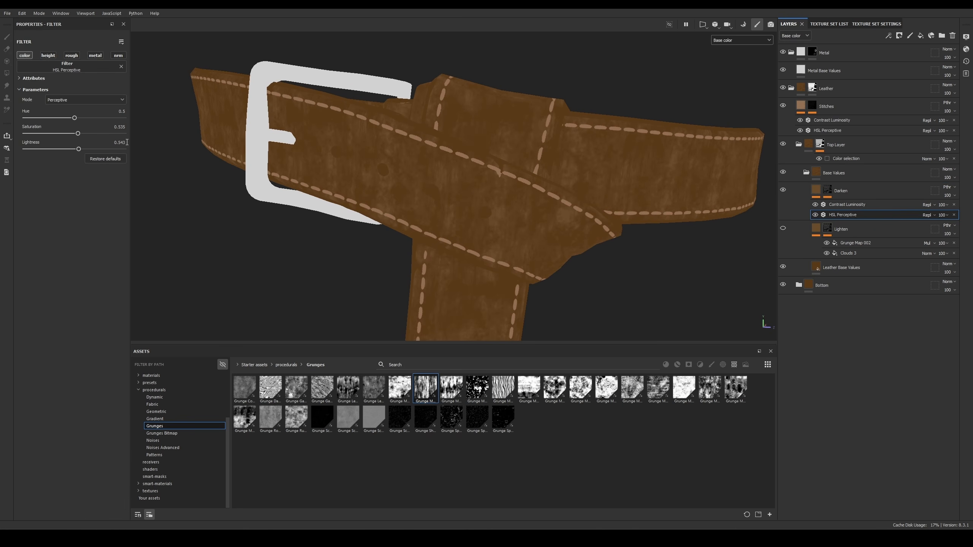
drag(79, 149, 55, 150)
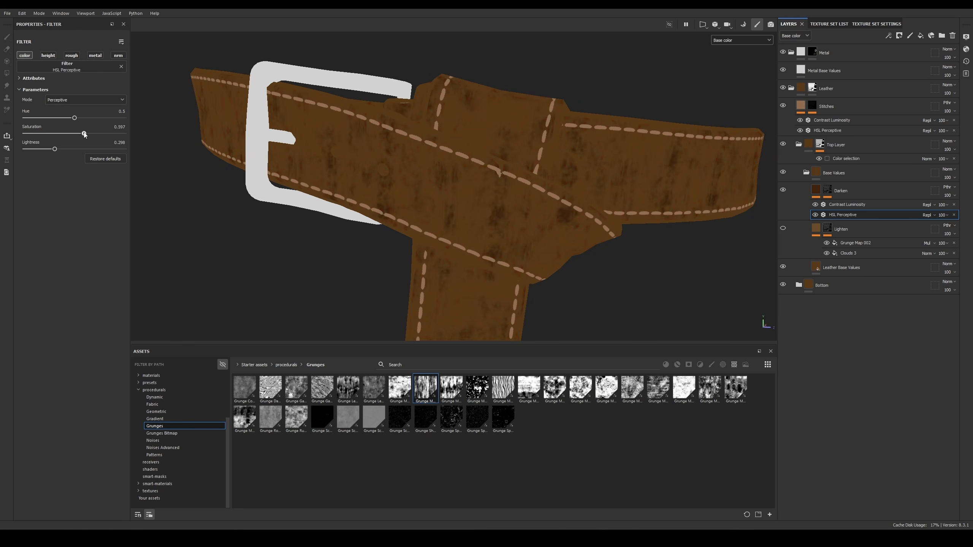
click(828, 190)
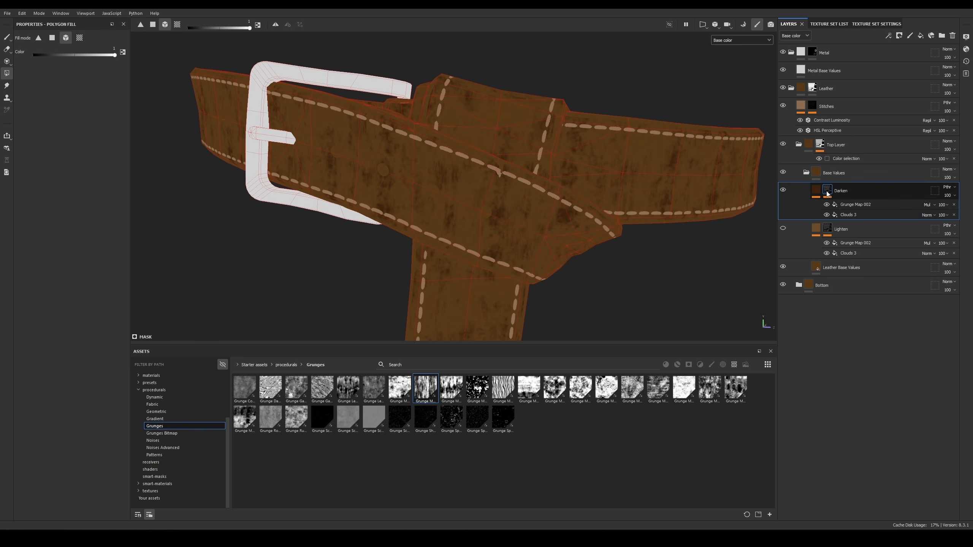
Step: Hide the Darken mask's Grunge Map 002 fill and replace its Clouds 3 fill with Grunge Map 007
click(851, 205)
click(853, 214)
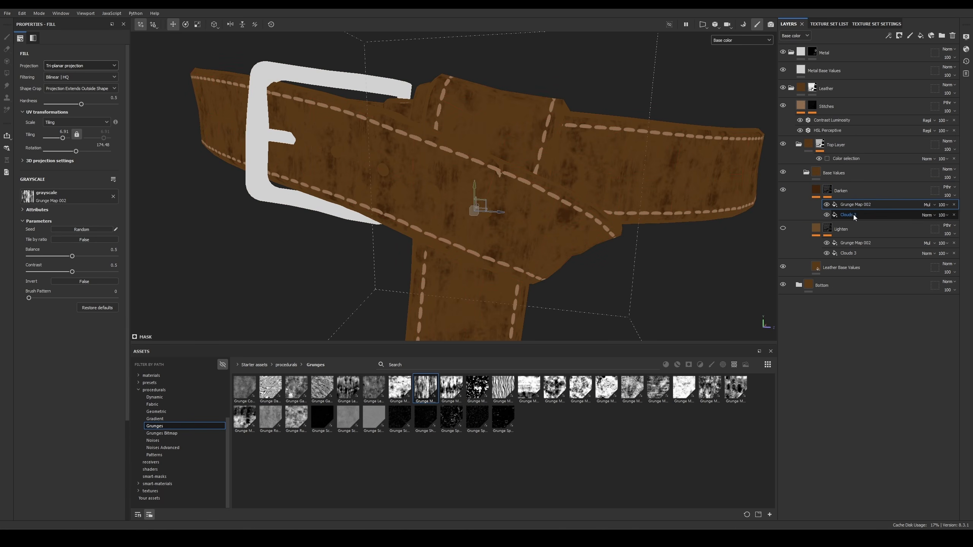
click(828, 205)
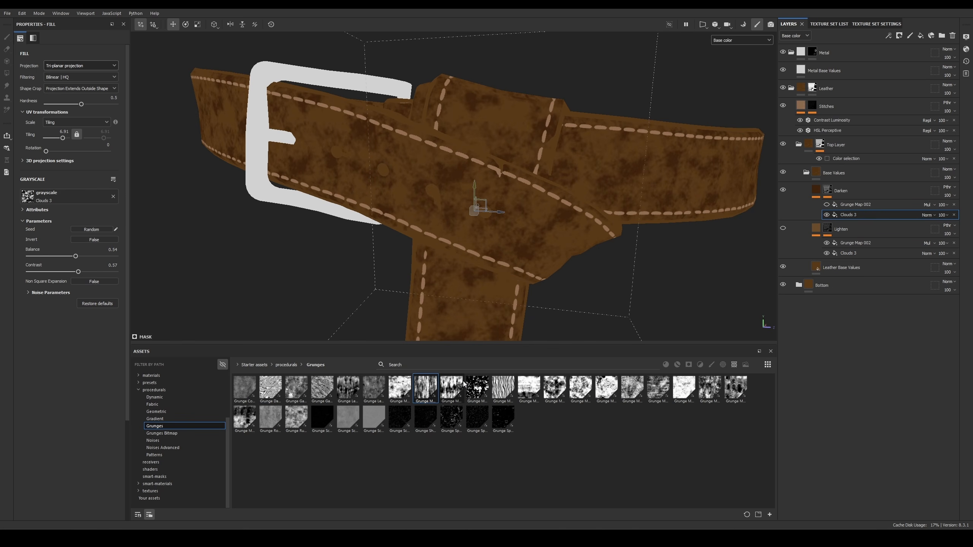
mouse_move(555, 393)
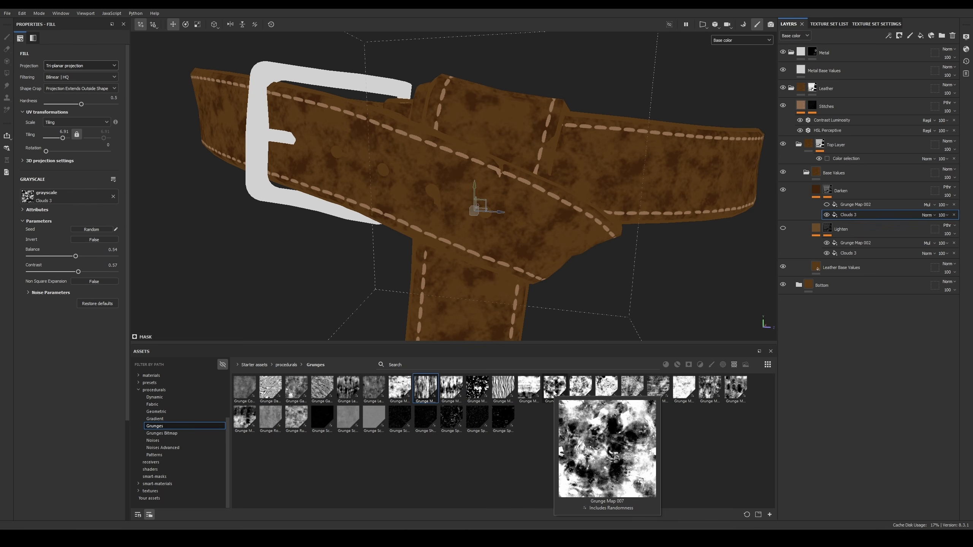
drag(556, 392, 66, 199)
alt+drag(439, 169, 413, 186)
alt+drag(516, 181, 468, 180)
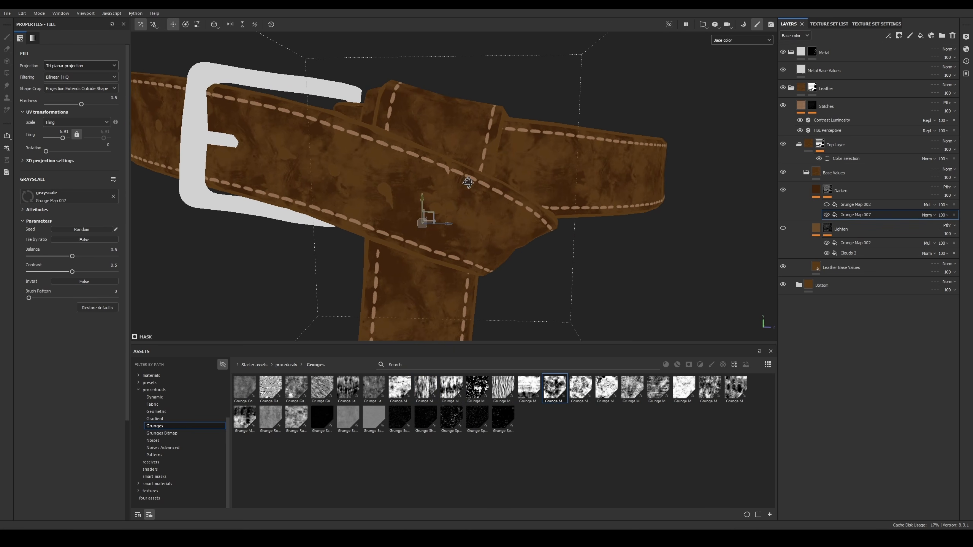
alt+right_drag(468, 184, 472, 193)
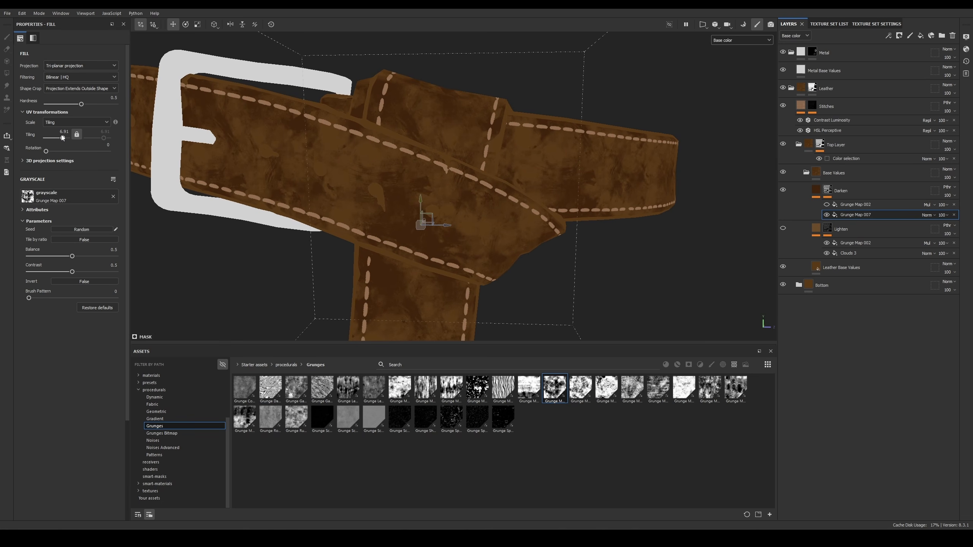
Step: Set the Grunge Map 007 fill's tiling to 3.01, balance to 0.52 and contrast to 0.61
drag(62, 137, 62, 137)
scroll(409, 168, down, 5)
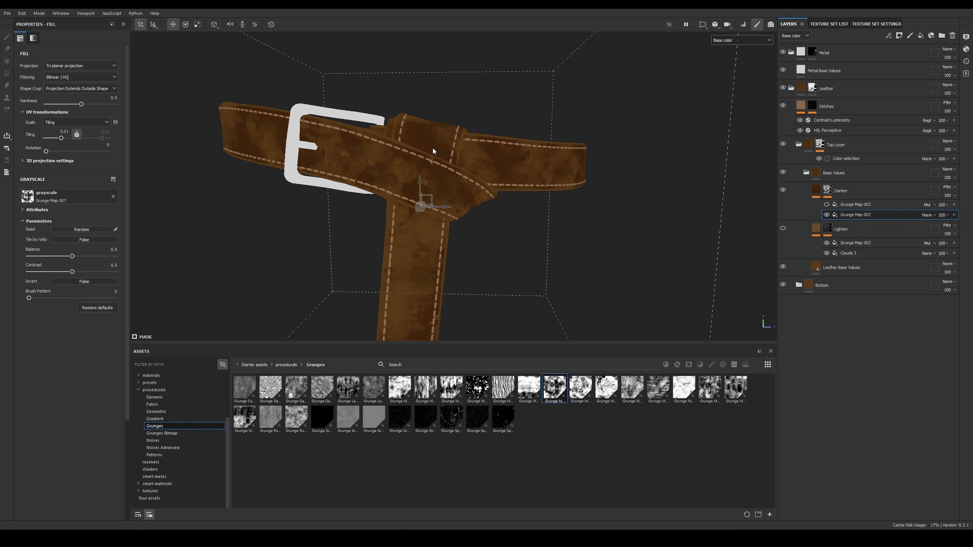
scroll(452, 157, up, 3)
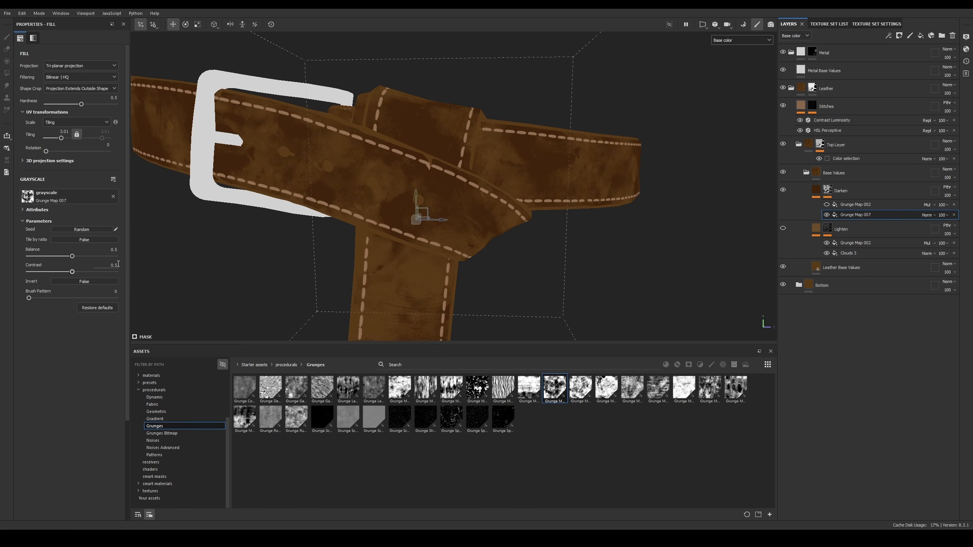
mouse_move(72, 257)
mouse_down()
mouse_move(42, 256)
mouse_move(119, 253)
mouse_move(72, 257)
mouse_move(107, 272)
mouse_move(74, 257)
mouse_up()
scroll(521, 163, down, 3)
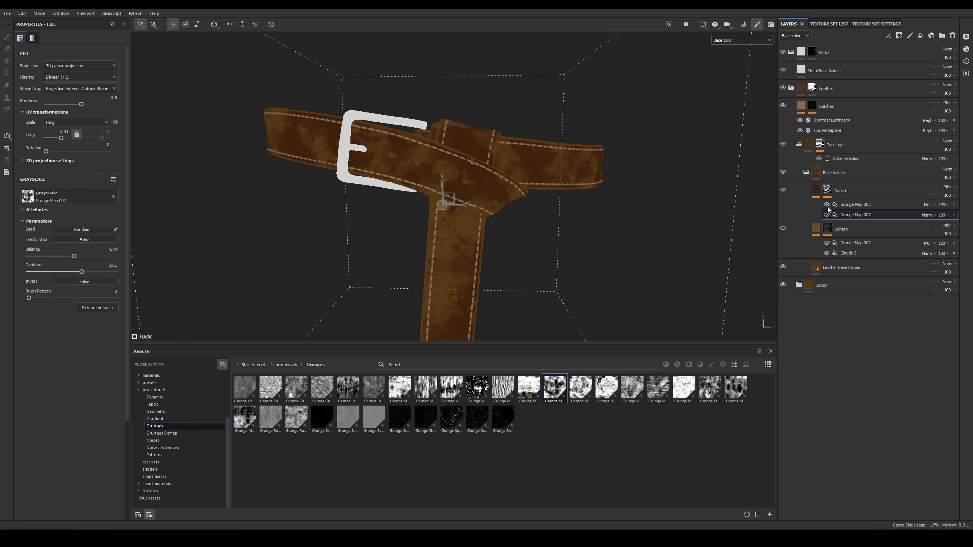
Step: With the Darken mask's Grunge Map 002 fill shown again, replace its grayscale texture with Grunge Map 013
scroll(517, 176, up, 4)
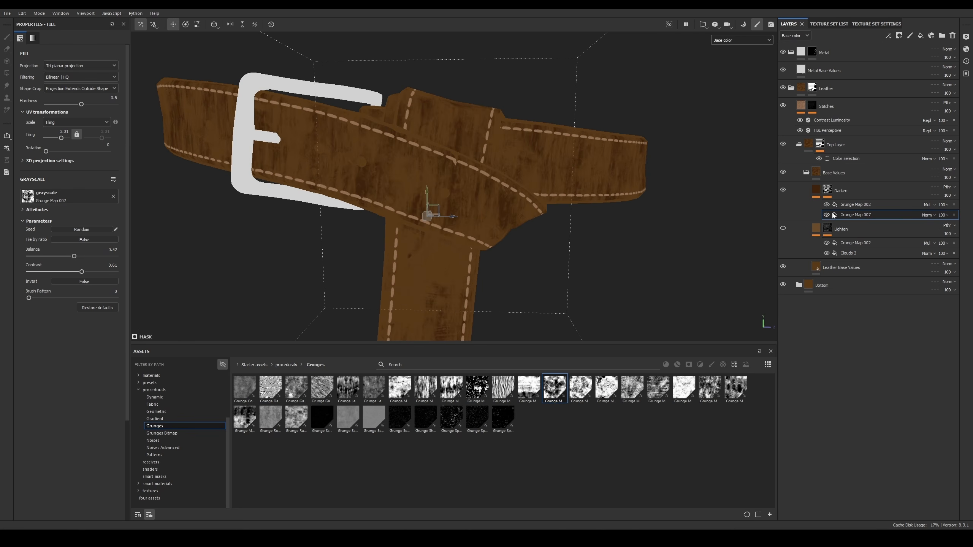
click(859, 205)
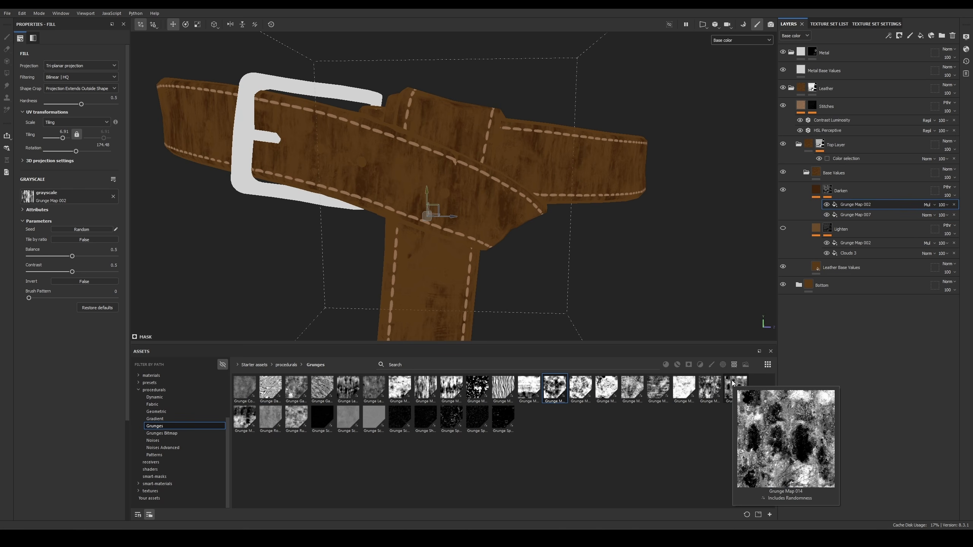
mouse_move(707, 387)
drag(709, 385, 60, 192)
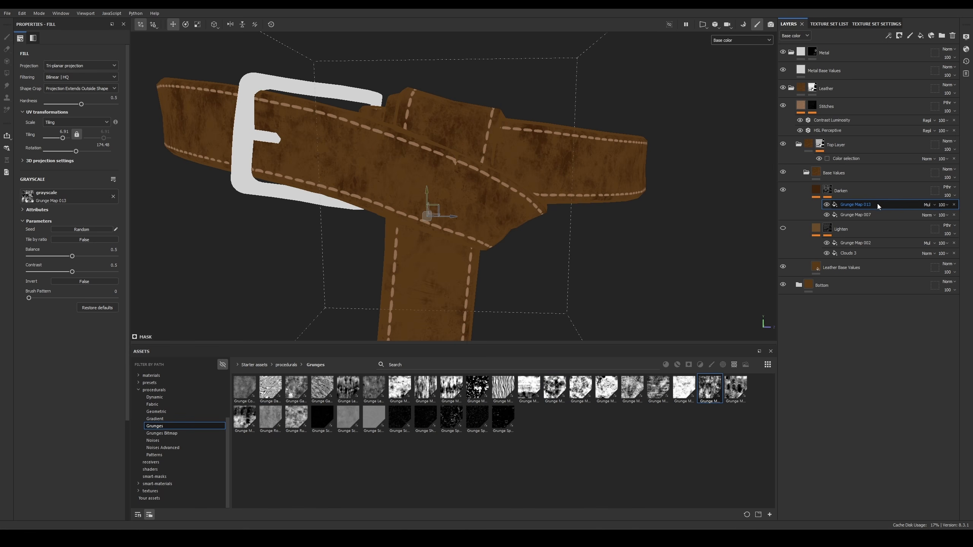
Step: Display the Darken layer's mask on the model and set the Grunge Map 013 fill's blending mode to Normal
click(928, 204)
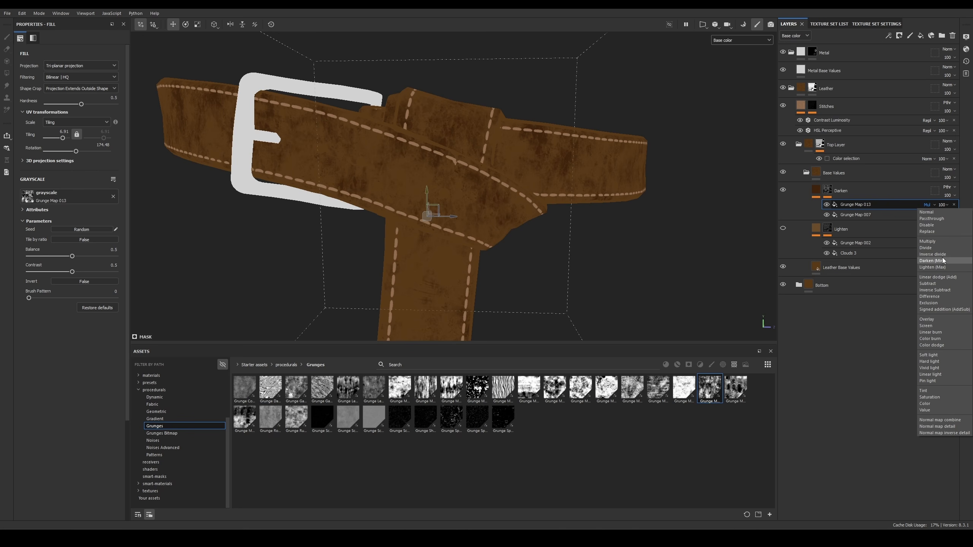
click(854, 349)
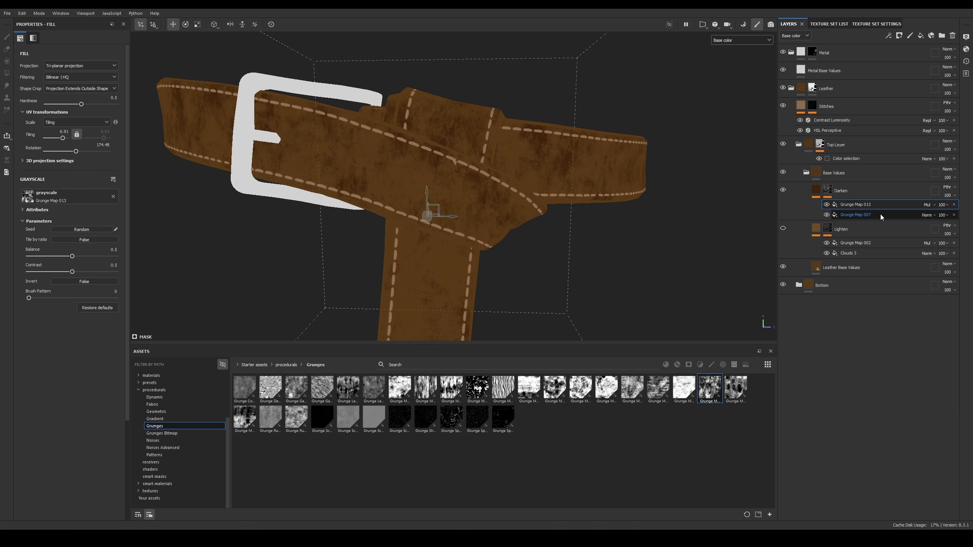
alt+click(827, 190)
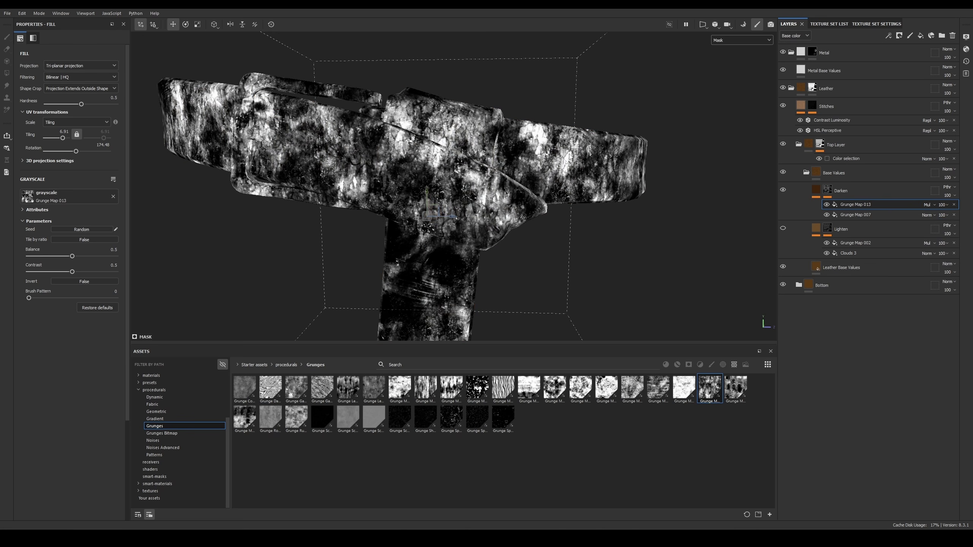
click(928, 204)
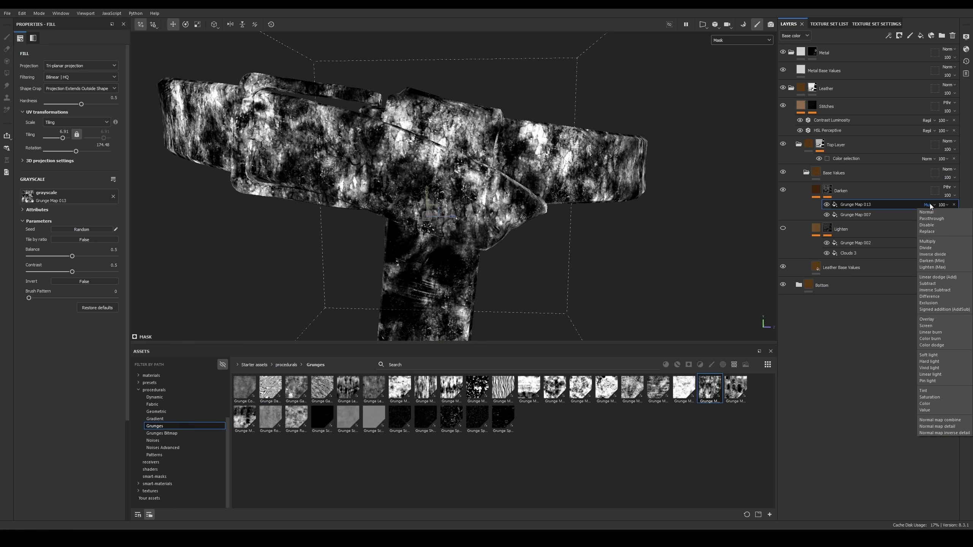
click(936, 212)
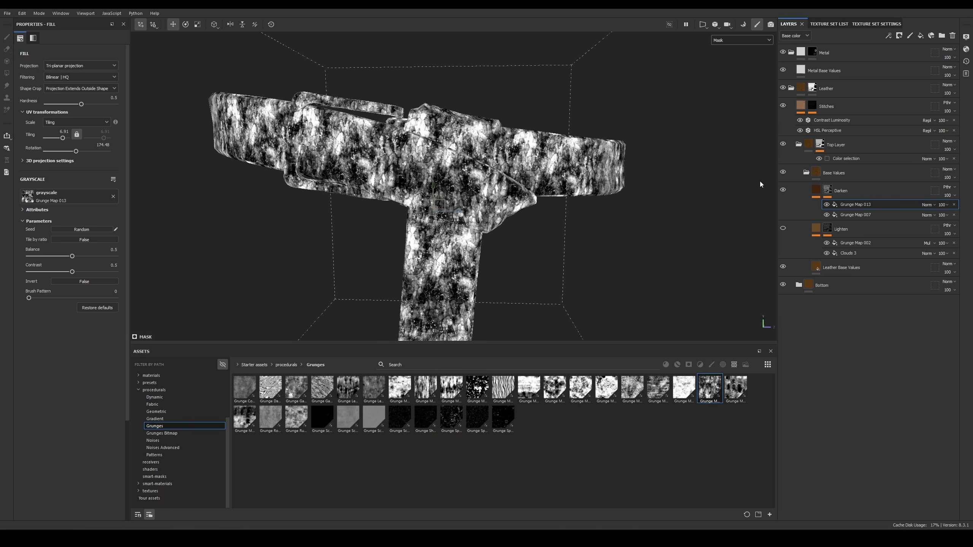
Step: Cycle through blending modes for the Grunge Map 013 fill and settle on Hard light
click(926, 206)
click(926, 206)
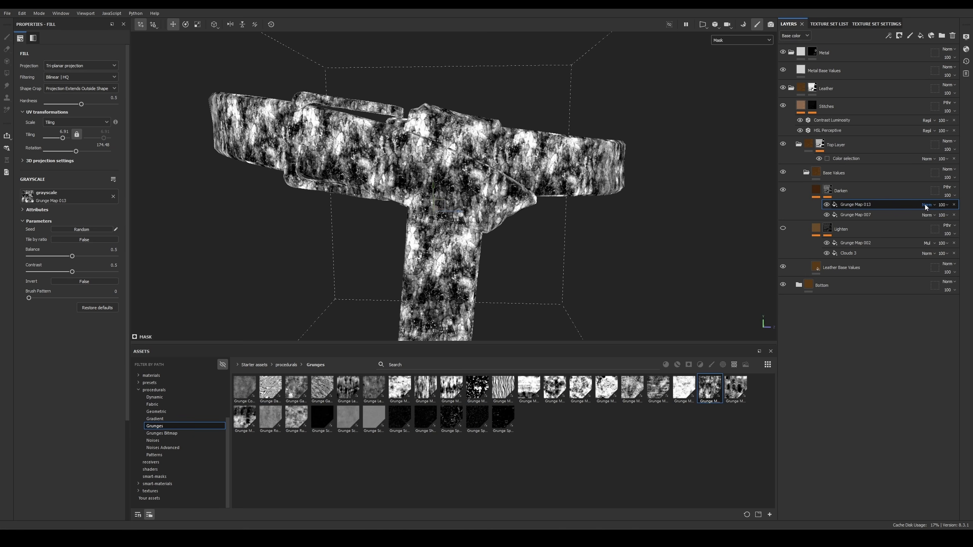
scroll(923, 209, down, 4)
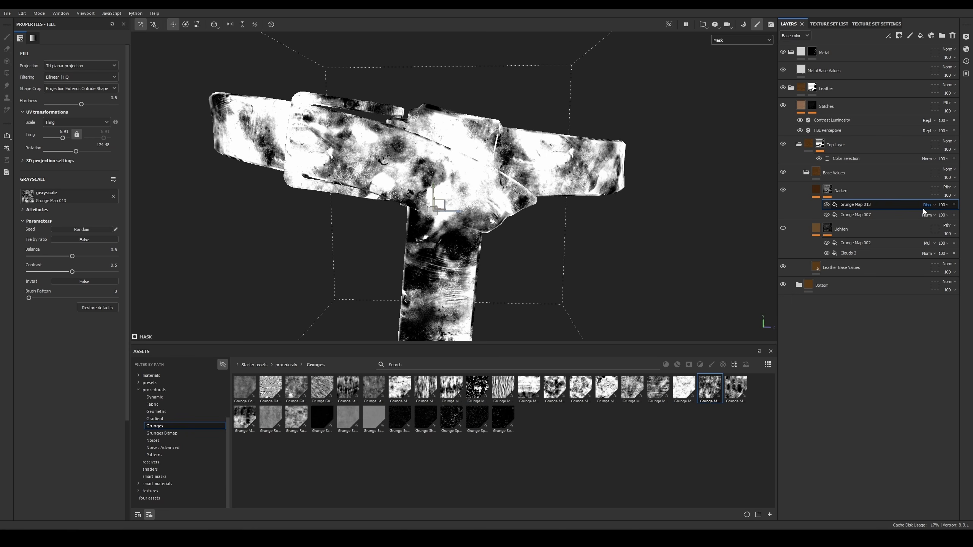
scroll(923, 209, down, 4)
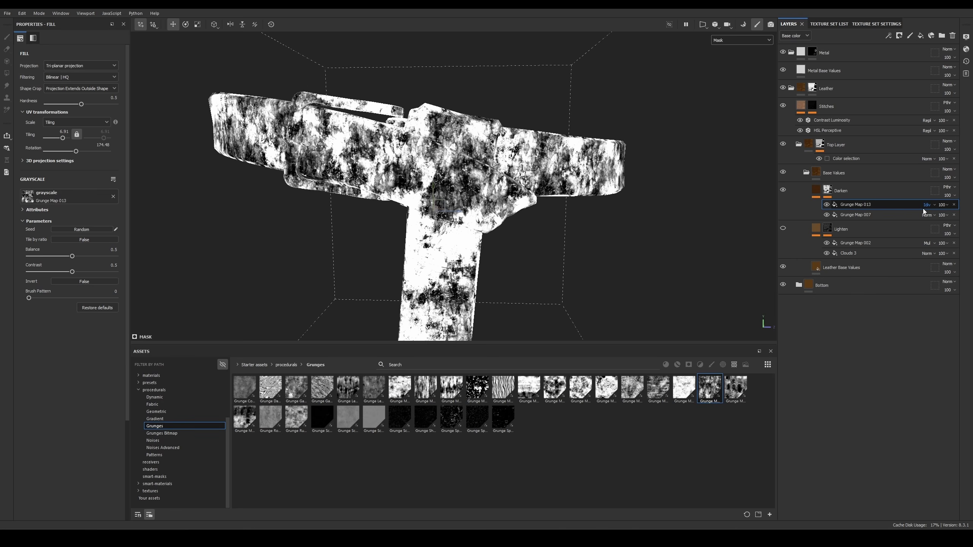
scroll(923, 209, down, 5)
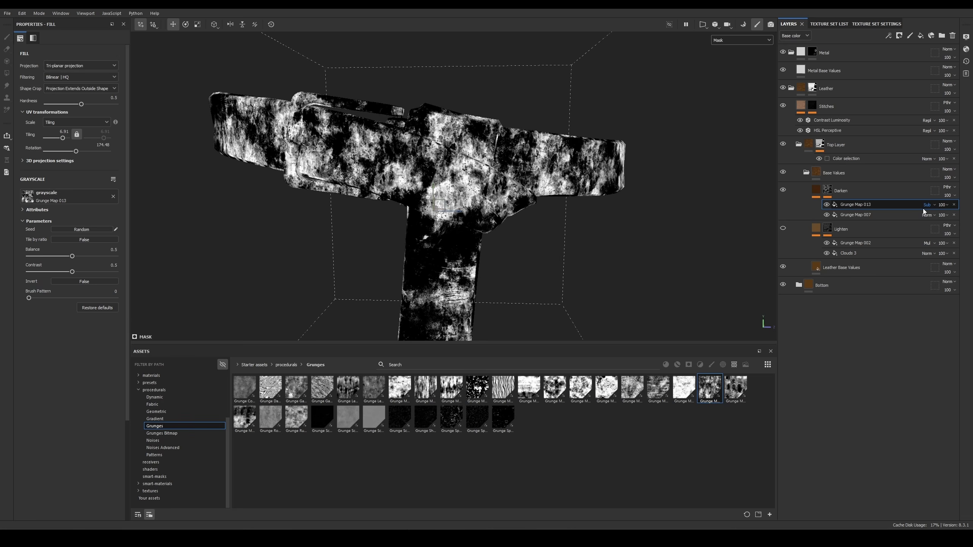
scroll(924, 209, down, 4)
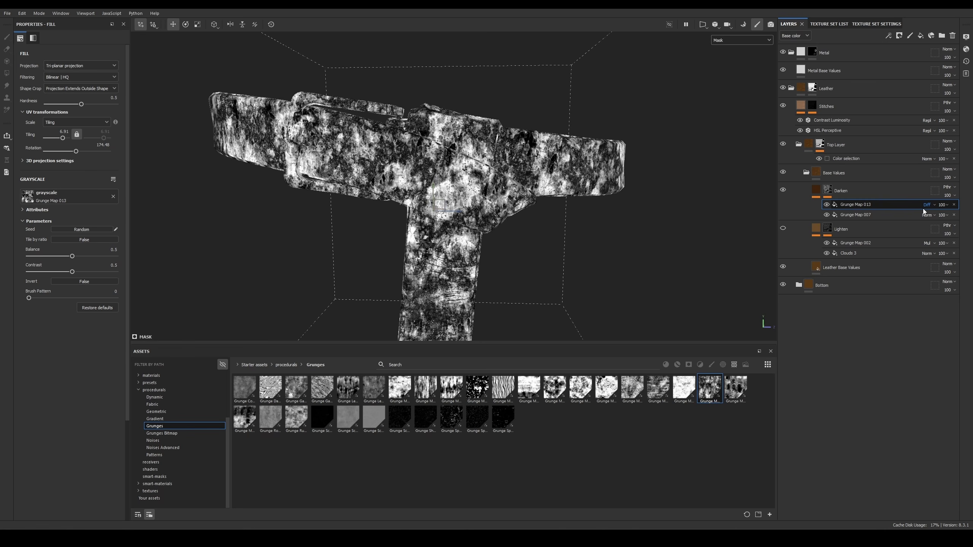
scroll(924, 209, down, 4)
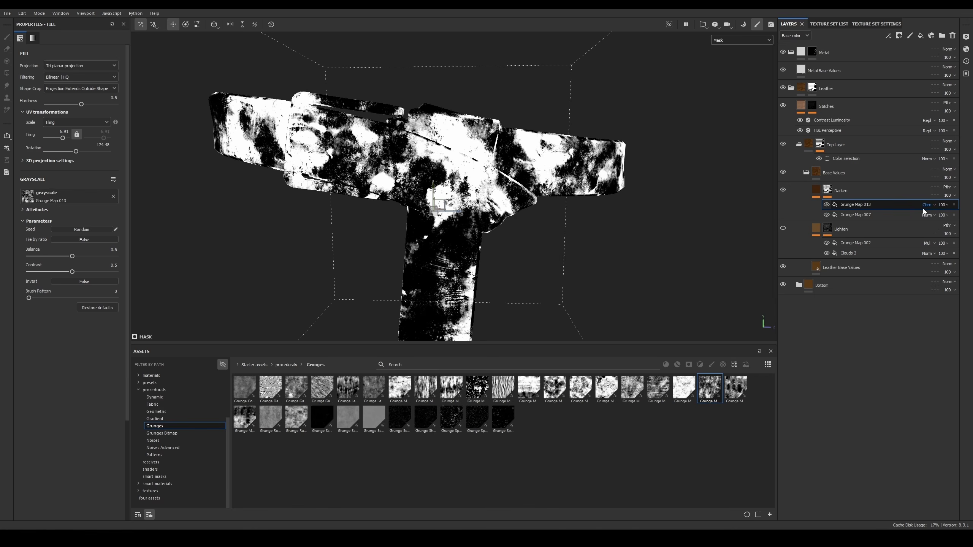
scroll(923, 209, down, 1)
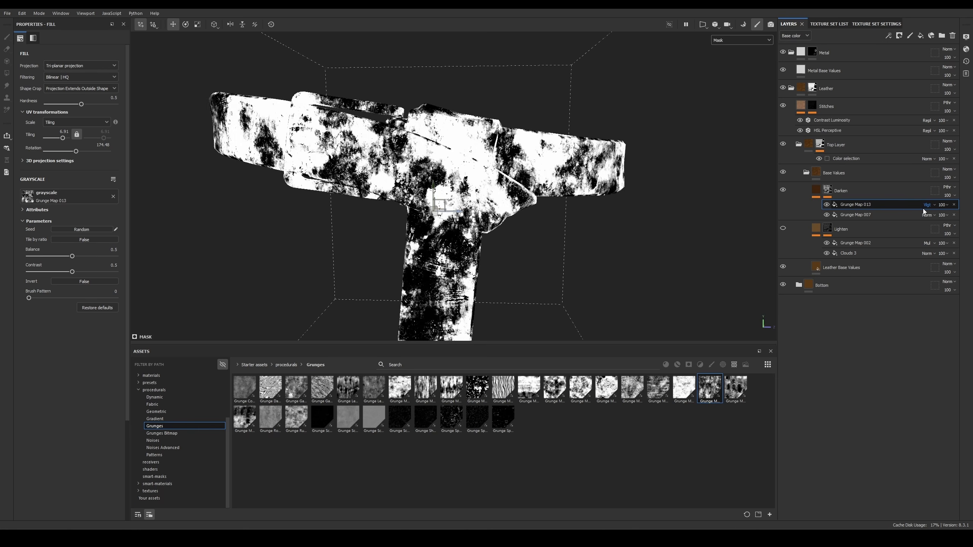
scroll(923, 209, up, 1)
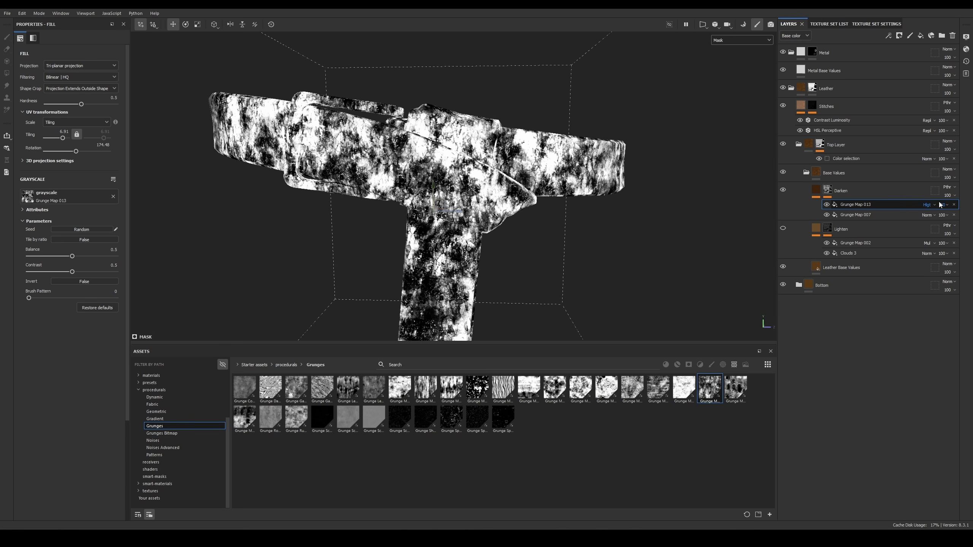
Step: Compare the Darken mask on the belt with the Grunge Map 013 fill turned off and on
click(827, 205)
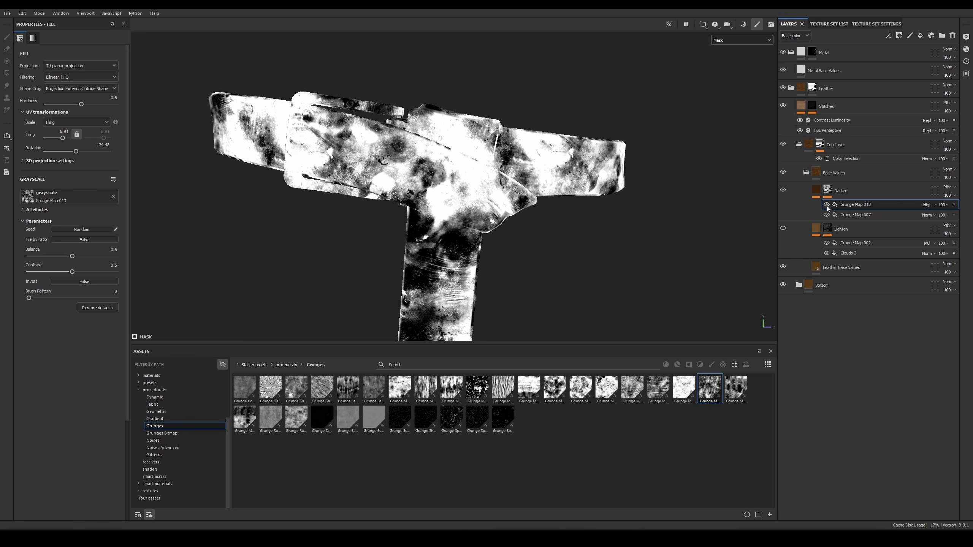
click(827, 204)
click(826, 204)
click(827, 204)
scroll(421, 208, up, 4)
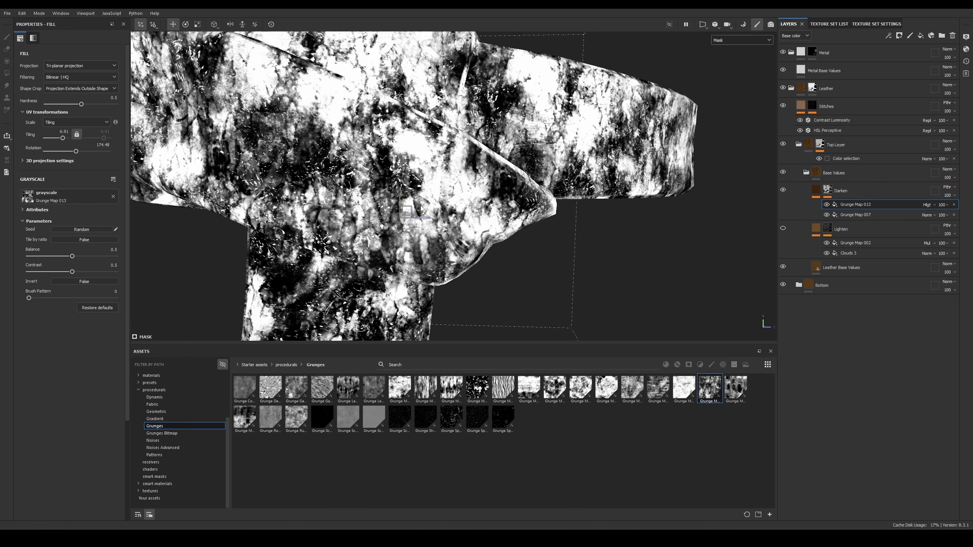
scroll(421, 208, up, 1)
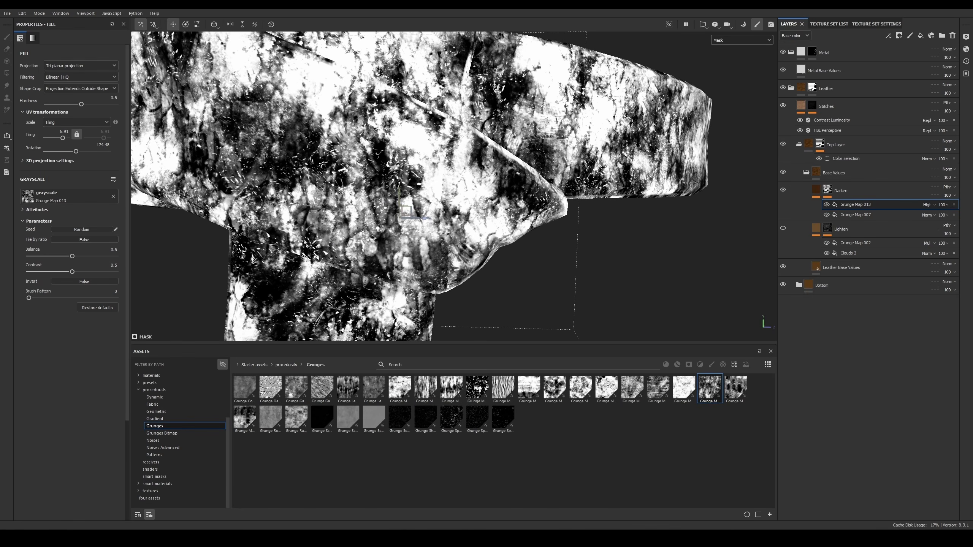
Step: Reduce the Grunge Map 013 fill's opacity to 70 and inspect the mask across the belt
click(945, 205)
mouse_move(962, 219)
mouse_down()
mouse_move(935, 219)
mouse_move(969, 219)
mouse_move(948, 219)
mouse_move(962, 219)
mouse_up()
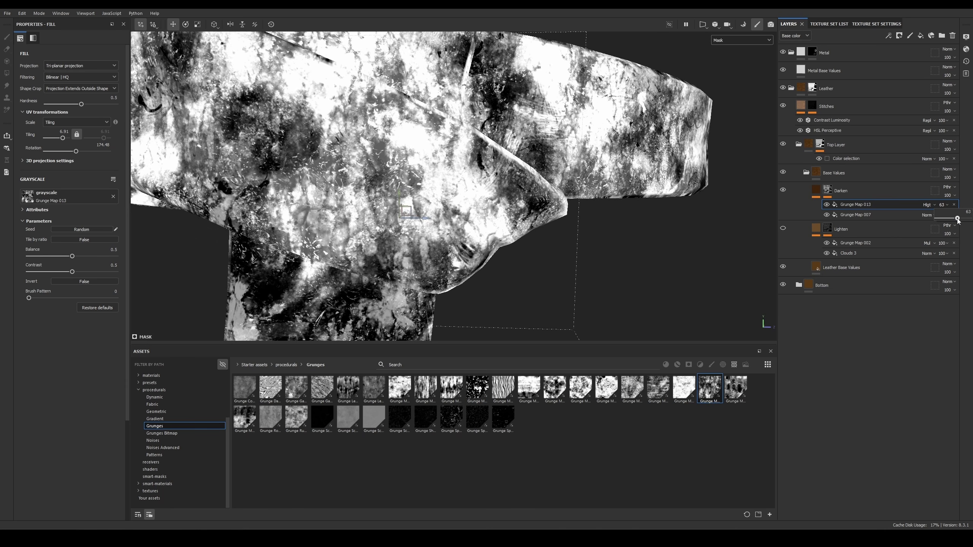
alt+right_drag(186, 157, 406, 184)
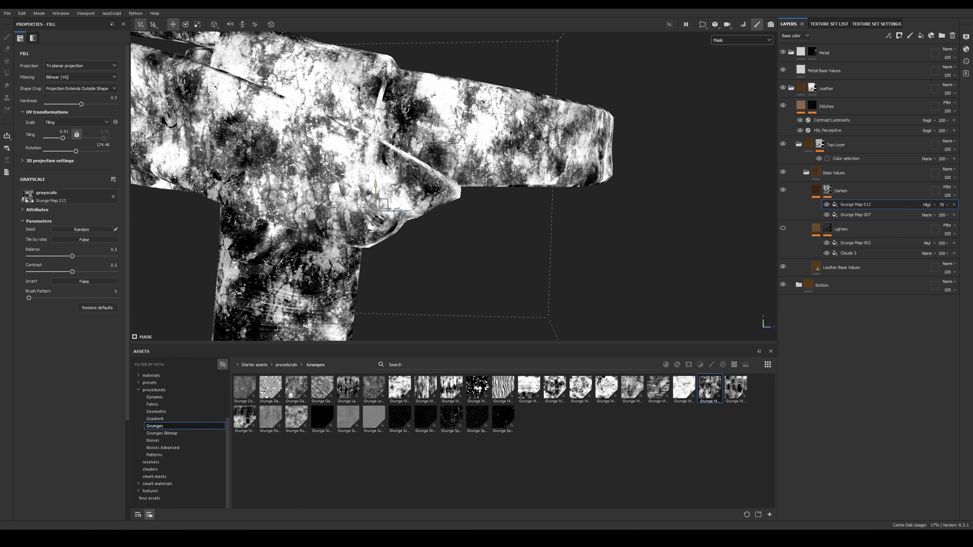
alt+middle_drag(406, 184, 482, 173)
alt+right_drag(536, 215, 498, 221)
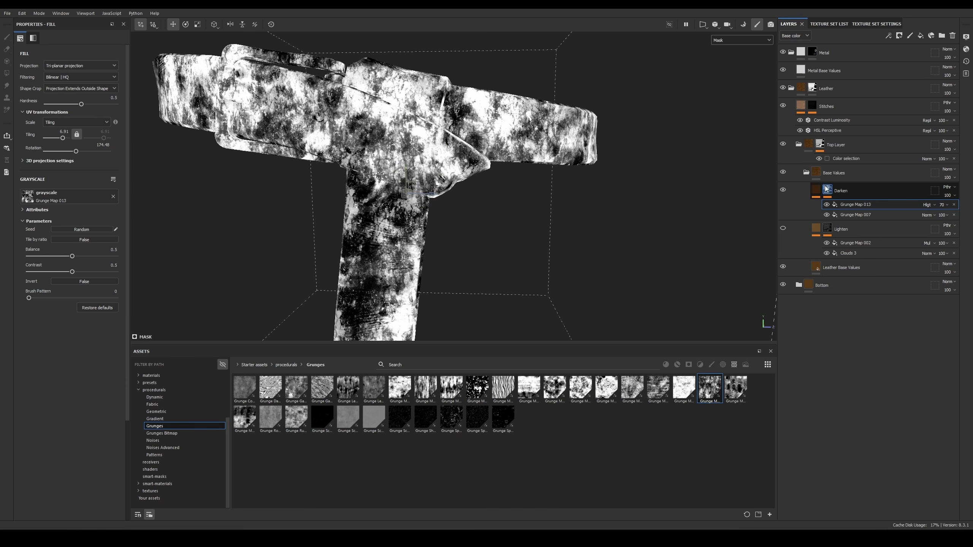
Step: Add a Levels adjustment to the Darken layer's mask, shifting the midtones and setting the input white point to 0.883
click(827, 189)
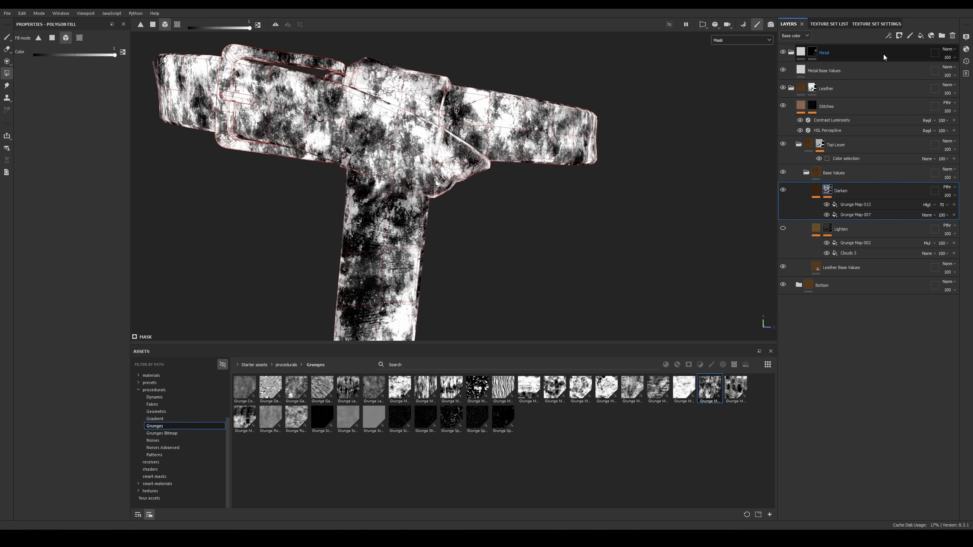
click(889, 35)
click(904, 73)
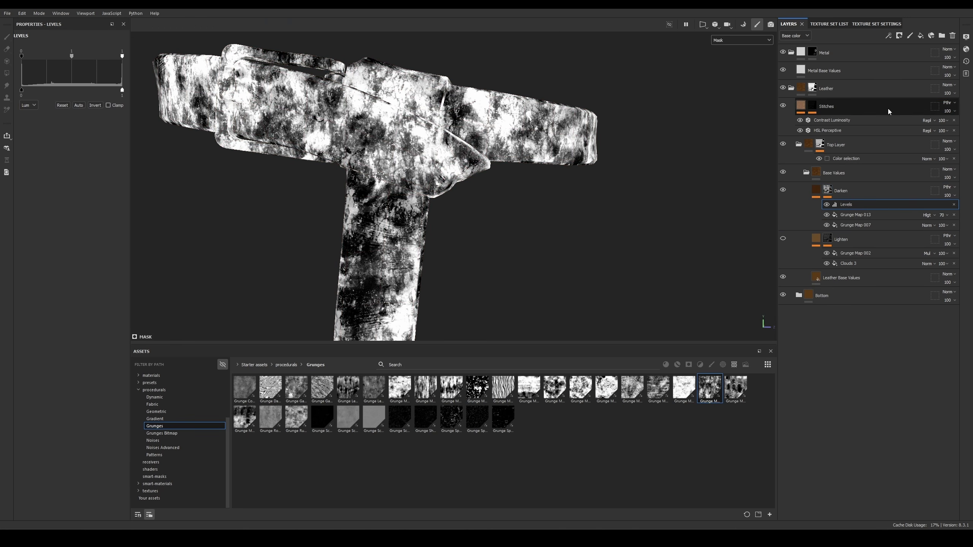
mouse_move(72, 56)
mouse_down()
mouse_move(112, 56)
mouse_move(58, 58)
mouse_move(65, 61)
mouse_up()
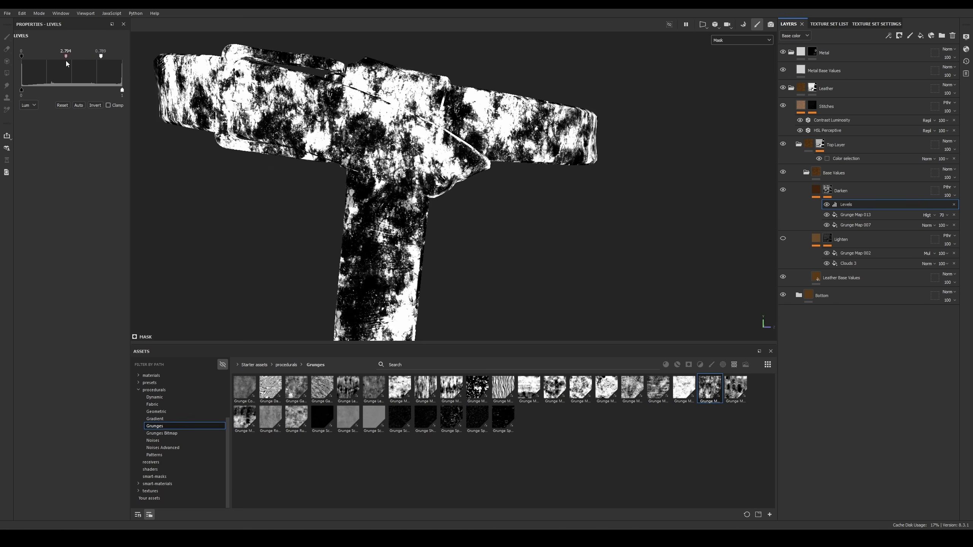
double_click(100, 55)
mouse_move(101, 56)
mouse_down()
mouse_move(85, 58)
mouse_move(111, 58)
mouse_up()
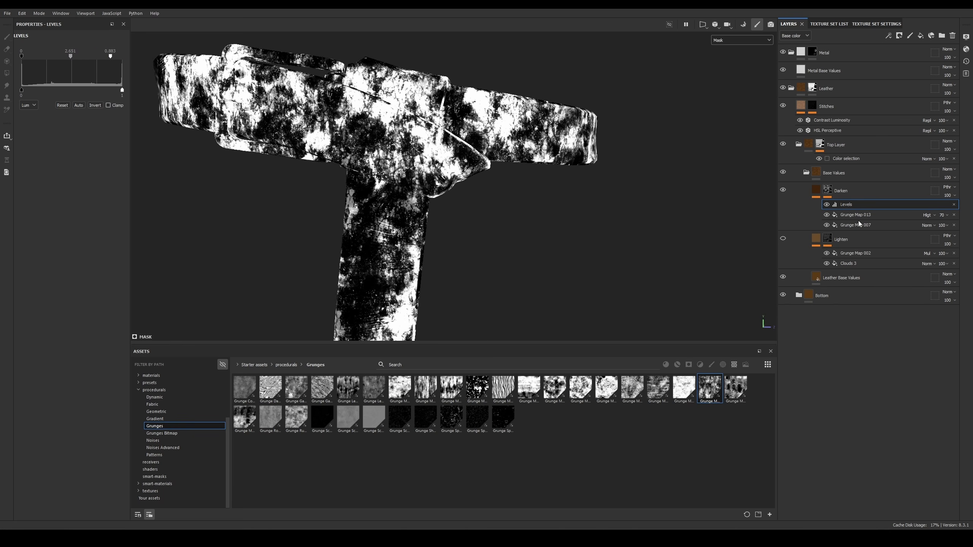
Step: Compare the Darken mask with its Levels and Grunge Map 013 effects off and on, and inspect the belt in the material view
click(827, 215)
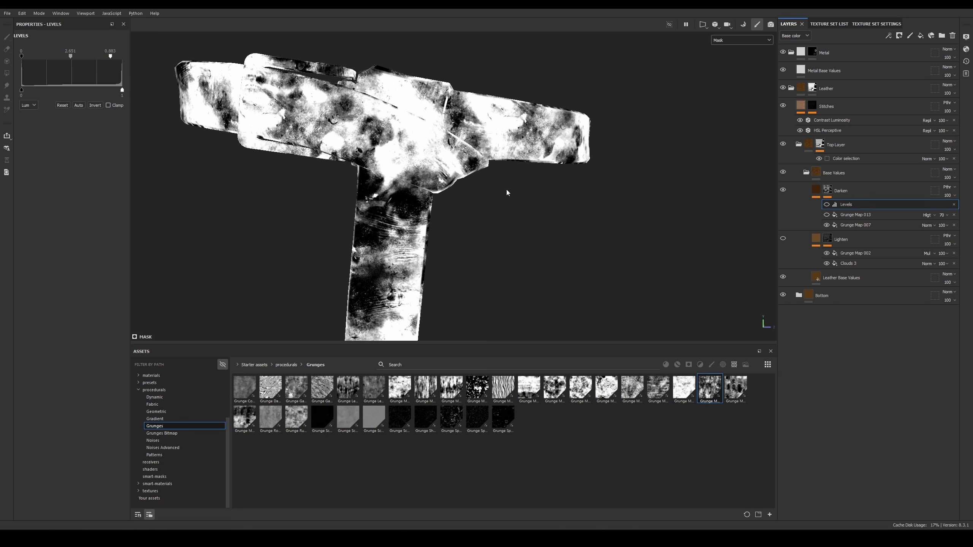
alt+drag(476, 152, 503, 159)
click(827, 215)
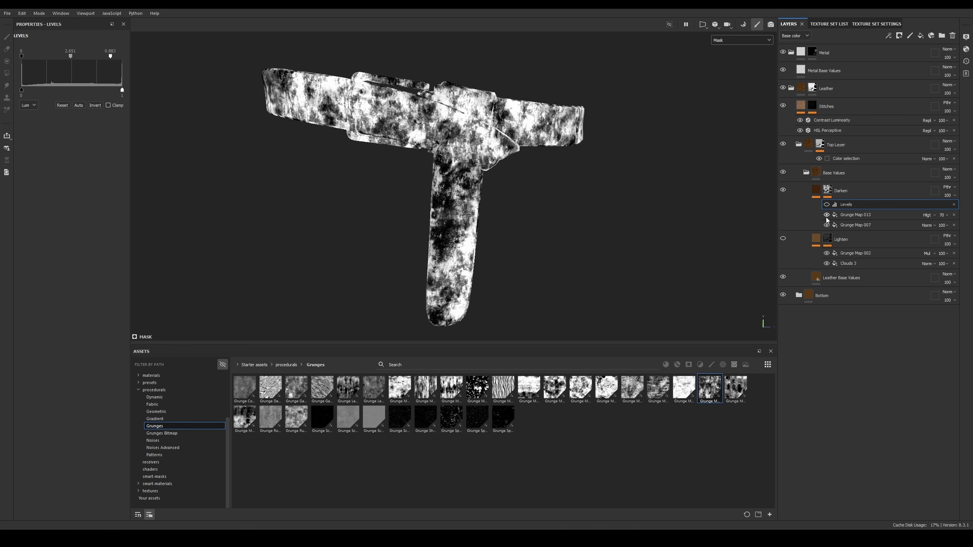
click(827, 204)
alt+drag(505, 140, 579, 140)
key(m)
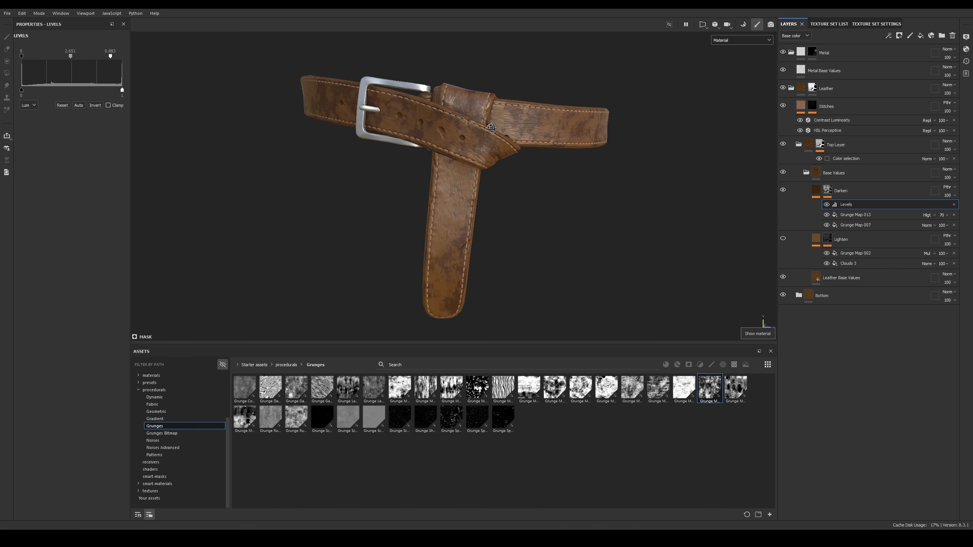
alt+right_drag(580, 140, 537, 147)
alt+drag(536, 147, 484, 150)
shift+right_drag(483, 150, 516, 142)
Step: Set the Darken mask's Grunge Map 007 fill to a balance of 1 and a contrast of 0.7
click(854, 225)
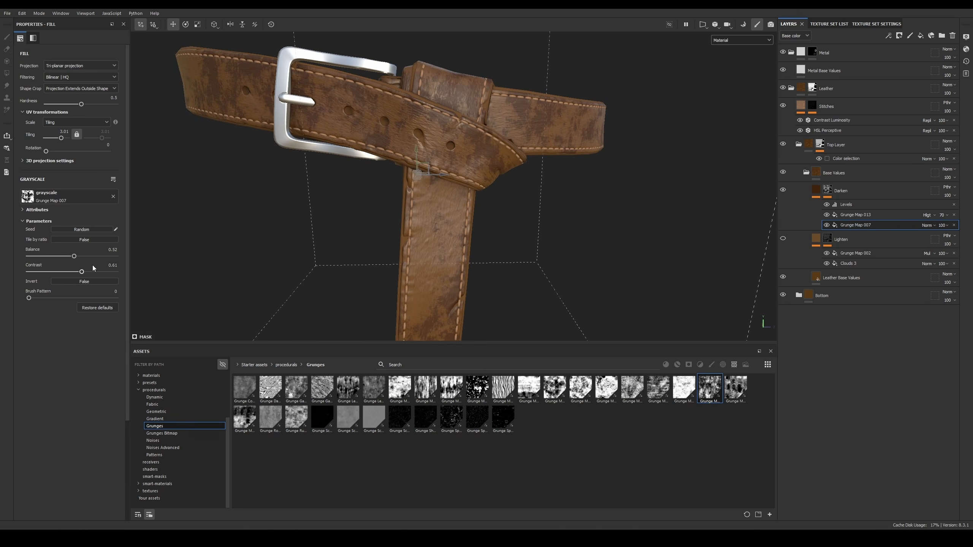
alt+drag(496, 123, 525, 142)
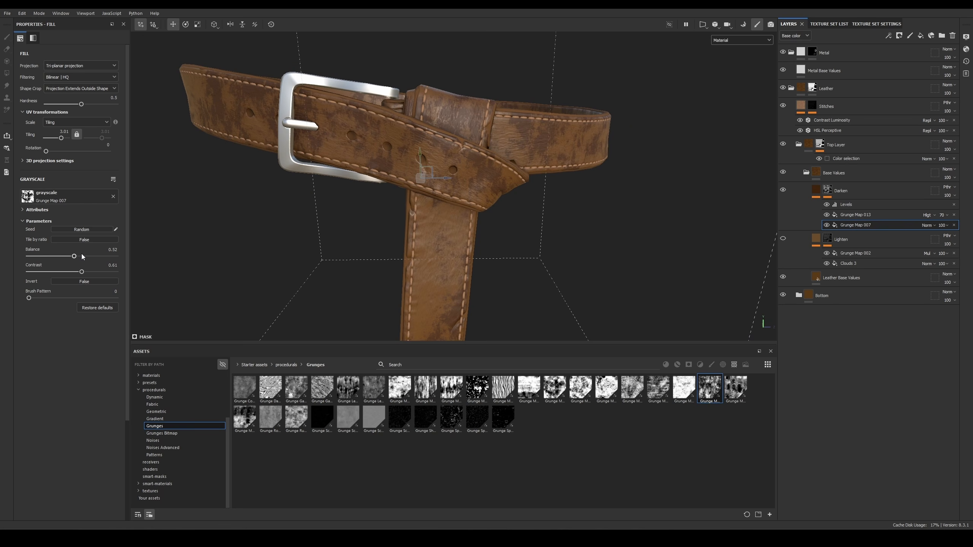
drag(83, 257, 129, 259)
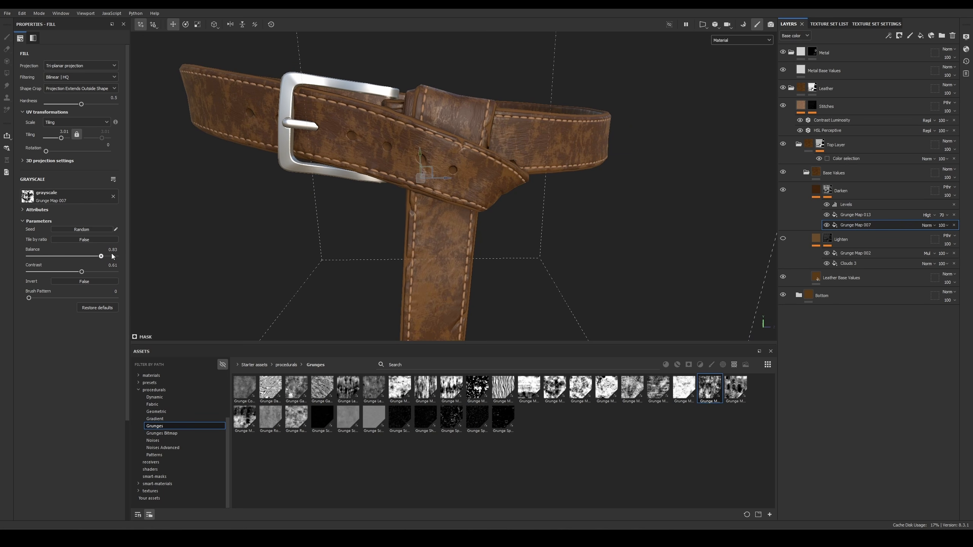
alt+right_drag(583, 223, 502, 200)
drag(101, 272, 66, 272)
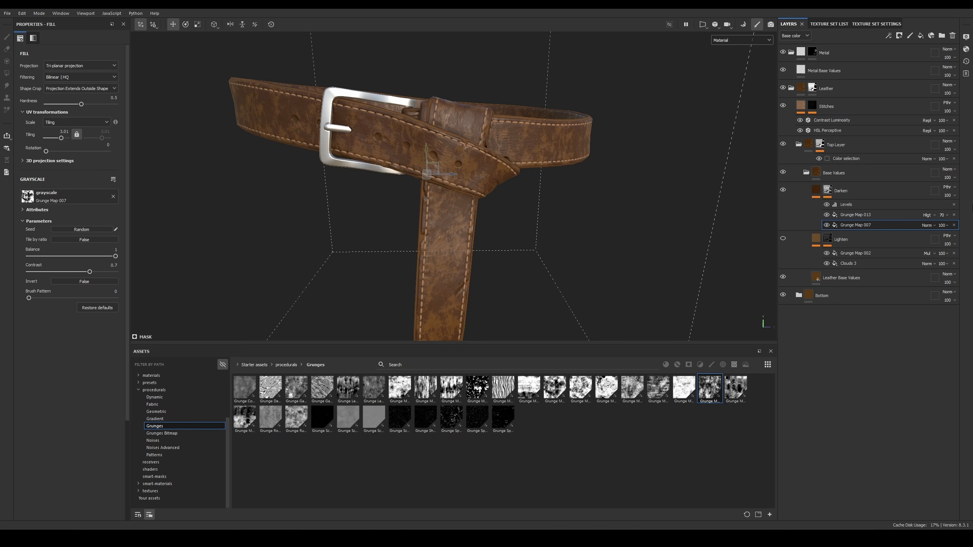
Step: Lower the balance of the Darken mask's Grunge Map 013 fill to 0.59
click(856, 216)
scroll(481, 216, up, 3)
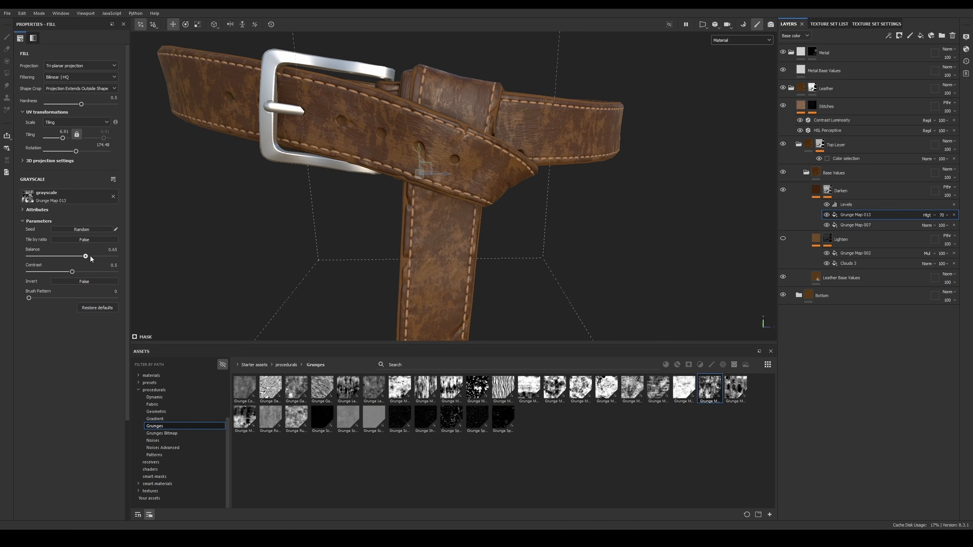
drag(92, 259, 80, 260)
scroll(480, 129, down, 3)
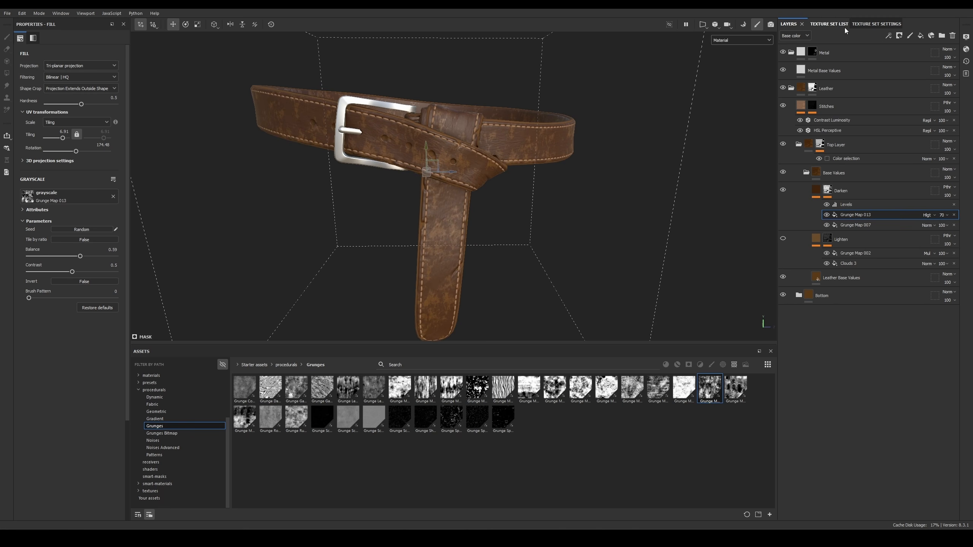
Step: Check the belt's texture set size and inspect the darkened leather around the buckle and strap
click(868, 25)
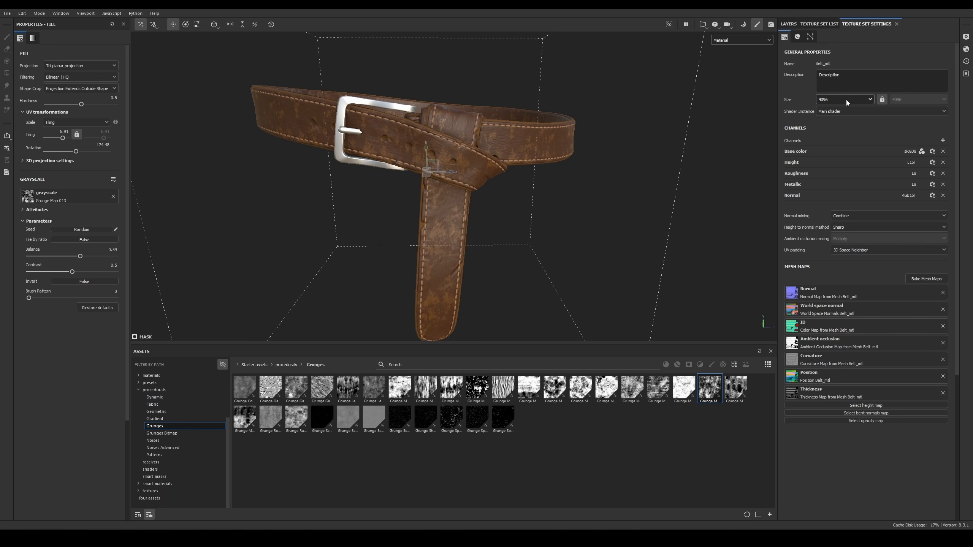
click(789, 24)
alt+drag(485, 145, 522, 123)
scroll(502, 175, up, 3)
alt+drag(502, 175, 412, 131)
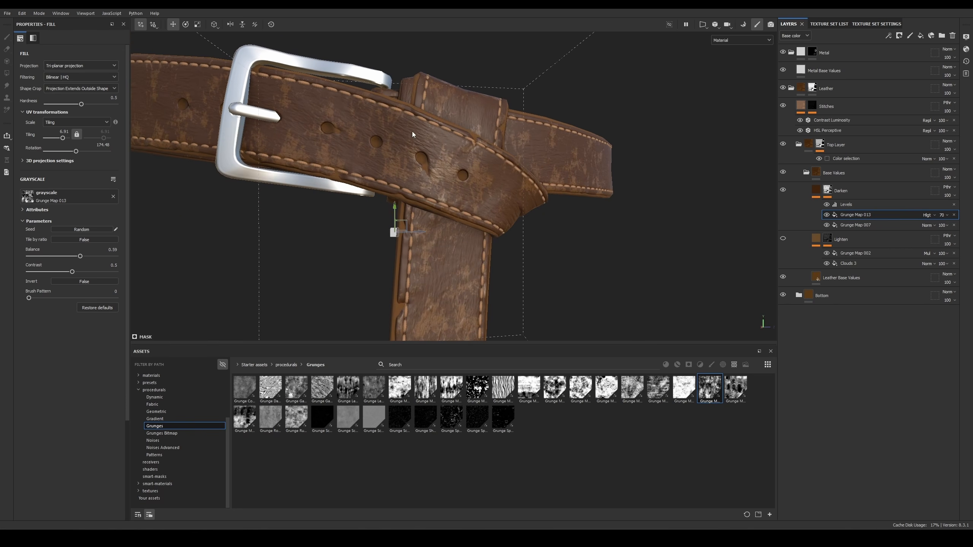
mouse_move(412, 131)
shift+right_down()
mouse_move(491, 131)
mouse_move(413, 131)
shift+right_up()
scroll(482, 158, down, 3)
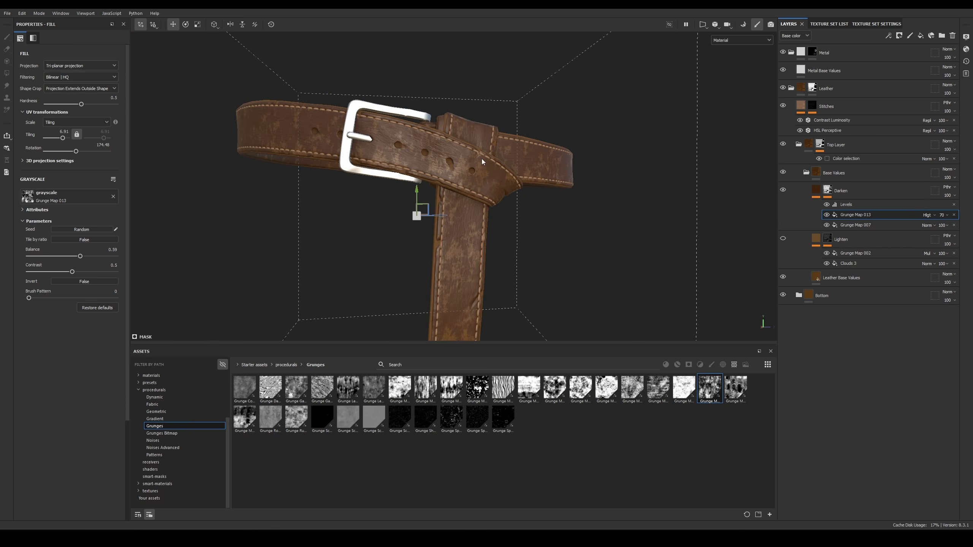
scroll(482, 158, down, 2)
alt+drag(482, 159, 473, 184)
scroll(281, 319, up, 3)
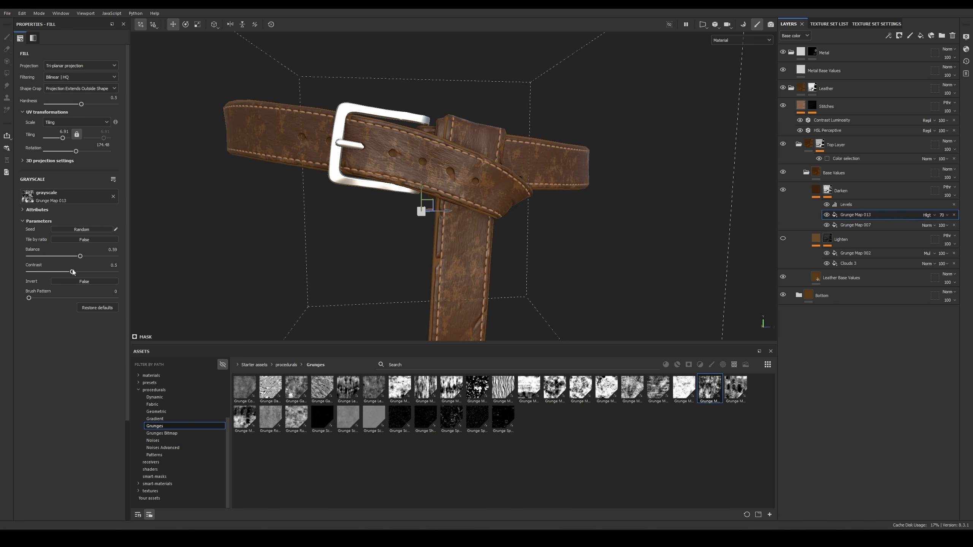
Step: Set the Grunge Map 013 fill's contrast to 0.4 and balance to 0.48, checking the belt from near and far
mouse_move(73, 272)
mouse_down()
mouse_move(61, 271)
mouse_move(68, 257)
mouse_up()
alt+drag(498, 197, 530, 215)
alt+right_drag(530, 215, 489, 57)
alt+drag(489, 56, 492, 129)
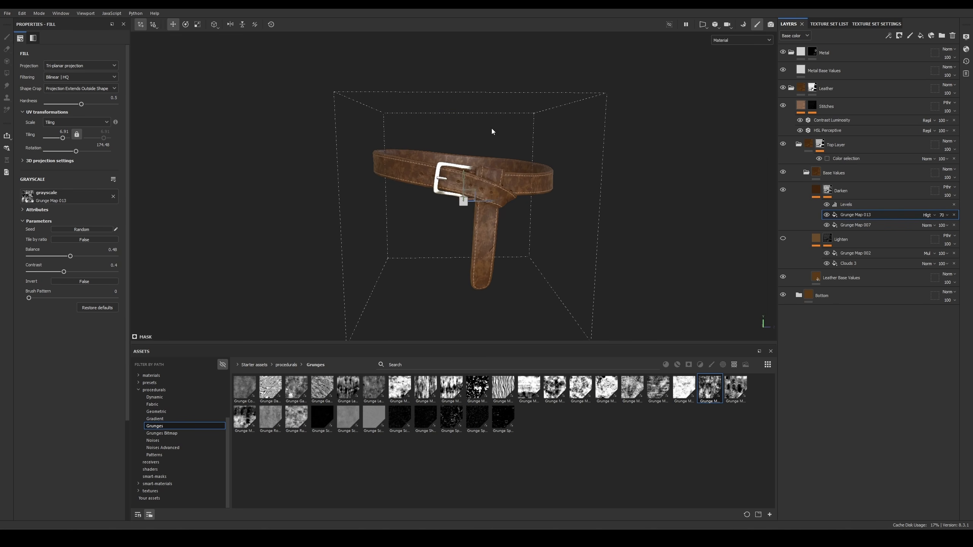
alt+right_drag(493, 129, 550, 263)
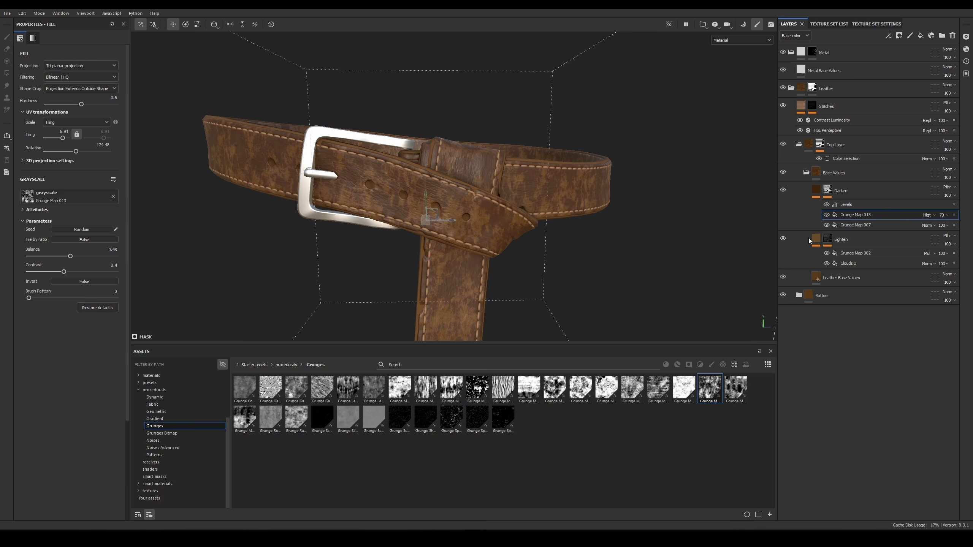
Step: Move the Lighten layer above Darken in the Base Values folder and inspect the combined color variation on the belt
drag(850, 240, 856, 191)
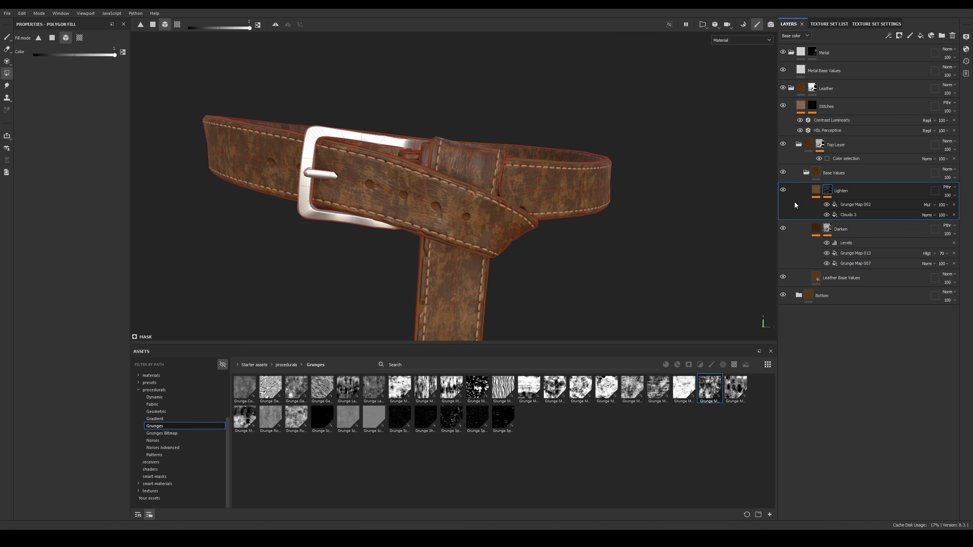
key(1)
alt+drag(491, 199, 529, 195)
scroll(529, 195, down, 5)
scroll(569, 217, up, 5)
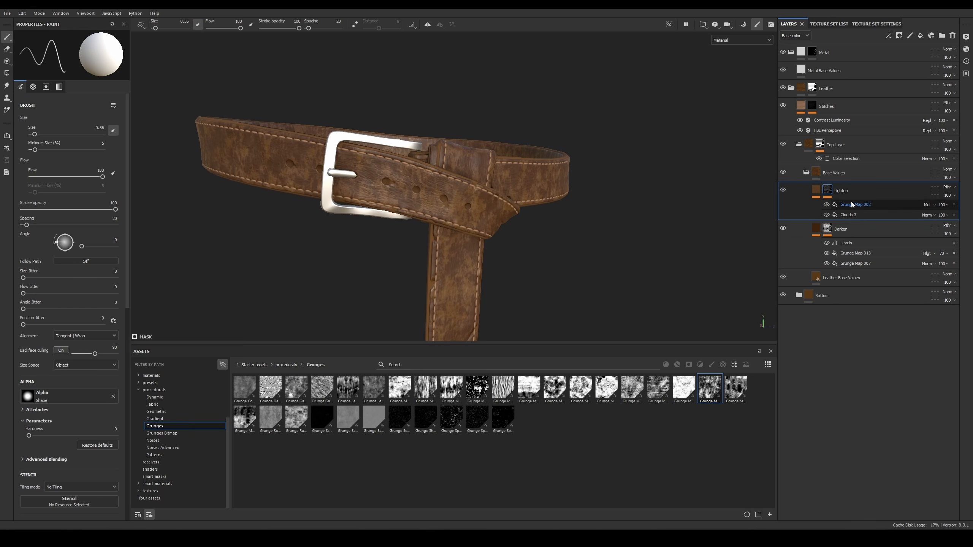
alt+middle_drag(537, 242, 559, 192)
scroll(560, 191, up, 2)
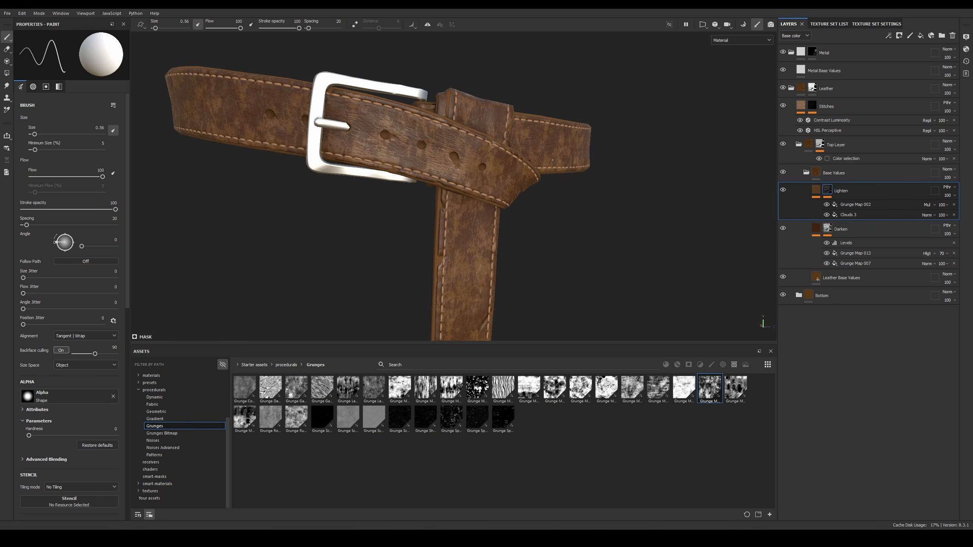
Step: Lower the luminosity of the Darken layer's Contrast Luminosity filter, which affects its roughness
click(815, 233)
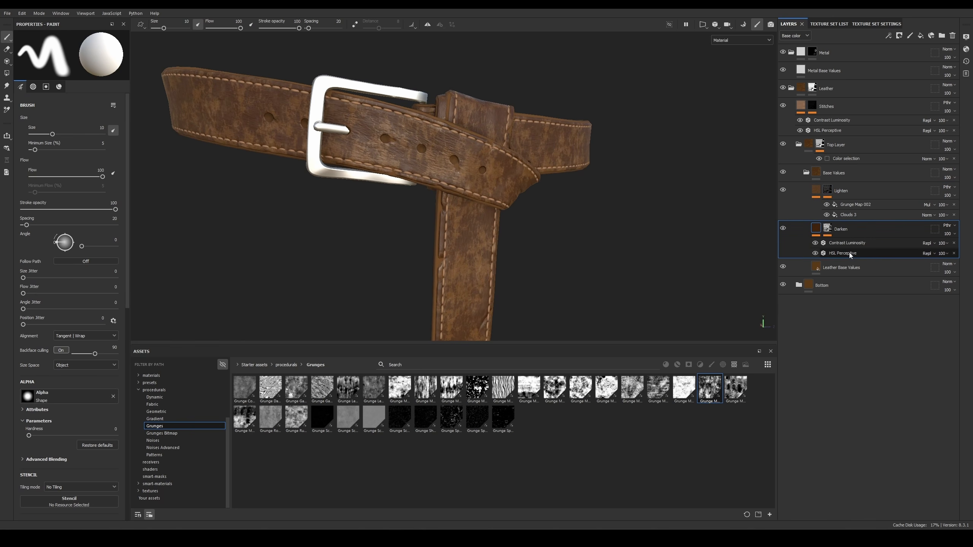
click(849, 254)
alt+drag(490, 193, 482, 196)
click(839, 243)
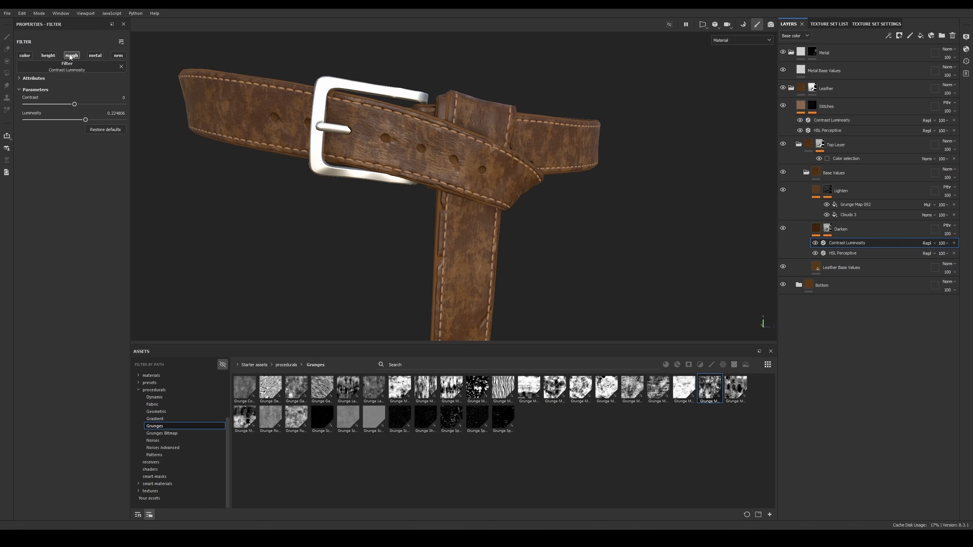
drag(86, 120, 69, 120)
Step: Set the Darken layer's HSL Perceptive filter to a lightness of 0.357 and a saturation of 0.55
click(919, 253)
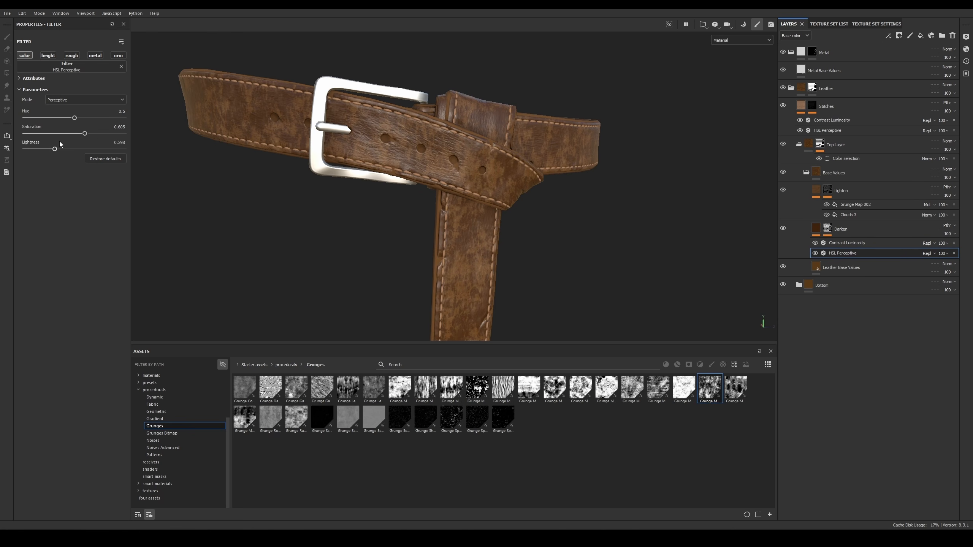
drag(55, 148, 80, 133)
scroll(534, 219, down, 3)
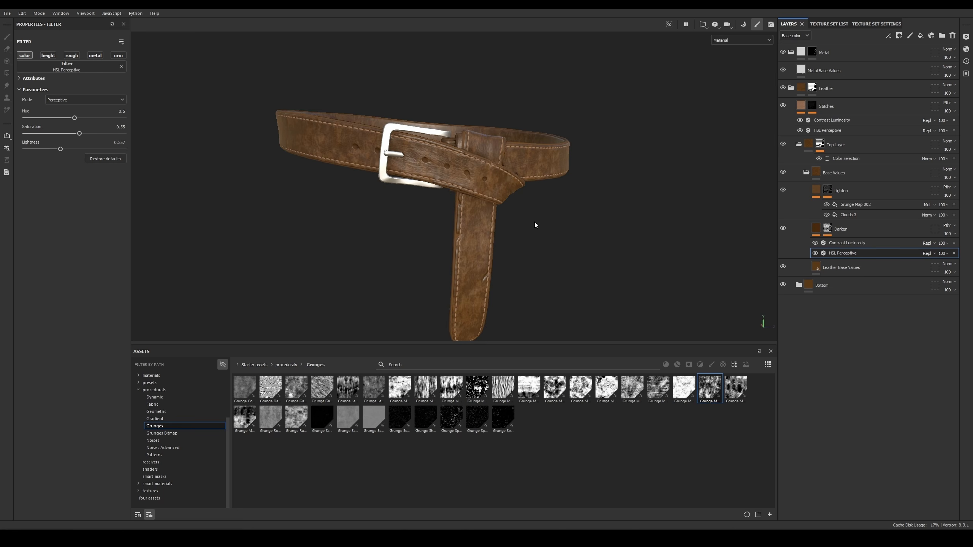
alt+drag(535, 220, 625, 209)
scroll(548, 203, up, 3)
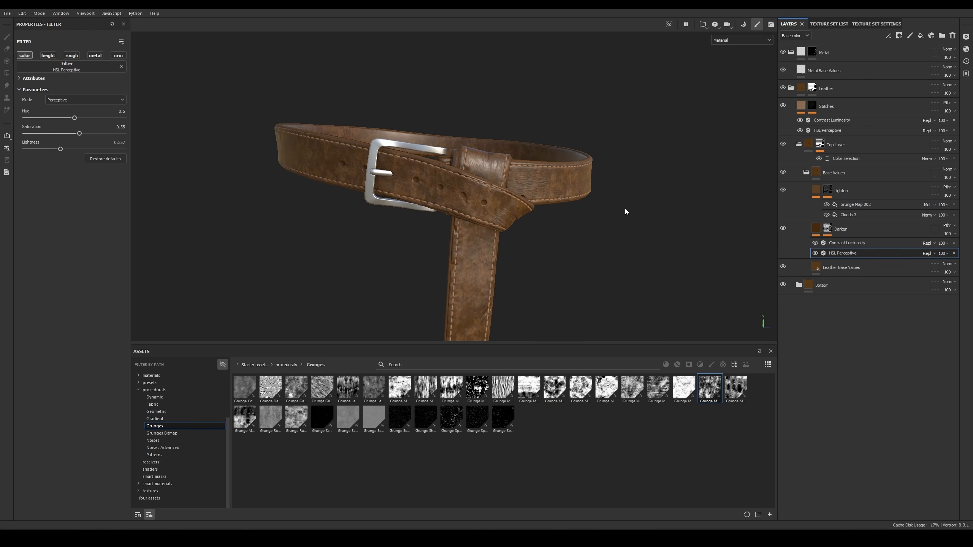
Step: Raise the roughness of the Leather Base Values layer to 0.4115
click(850, 268)
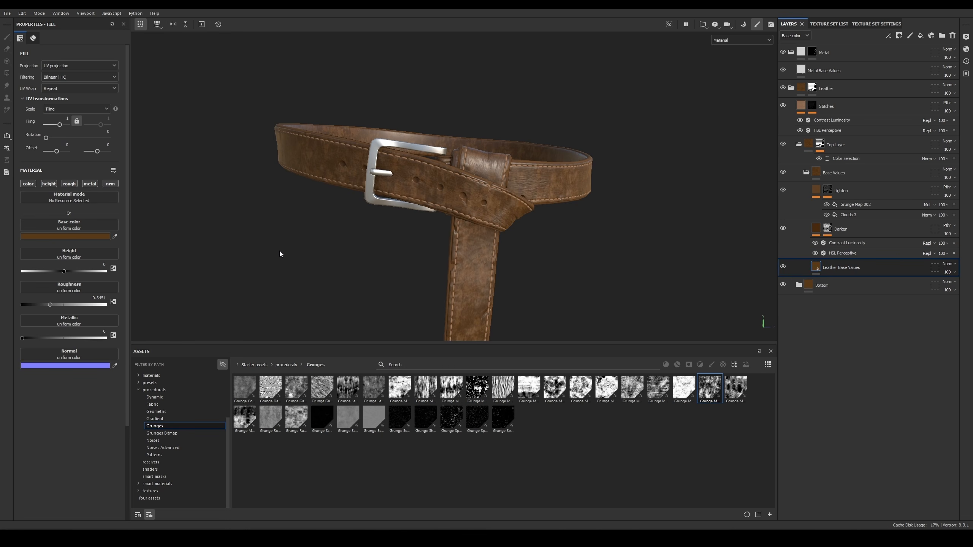
drag(56, 304, 62, 304)
alt+drag(454, 205, 492, 195)
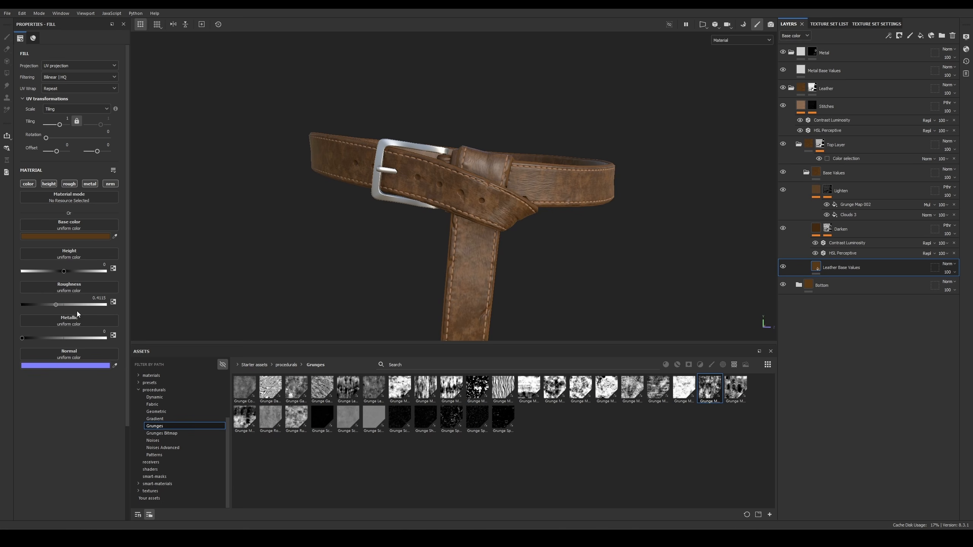
Step: Try a roughness of 0.8009 on Leather Base Values, checking it in the roughness channel and the material view
key(c)
key(c)
key(c)
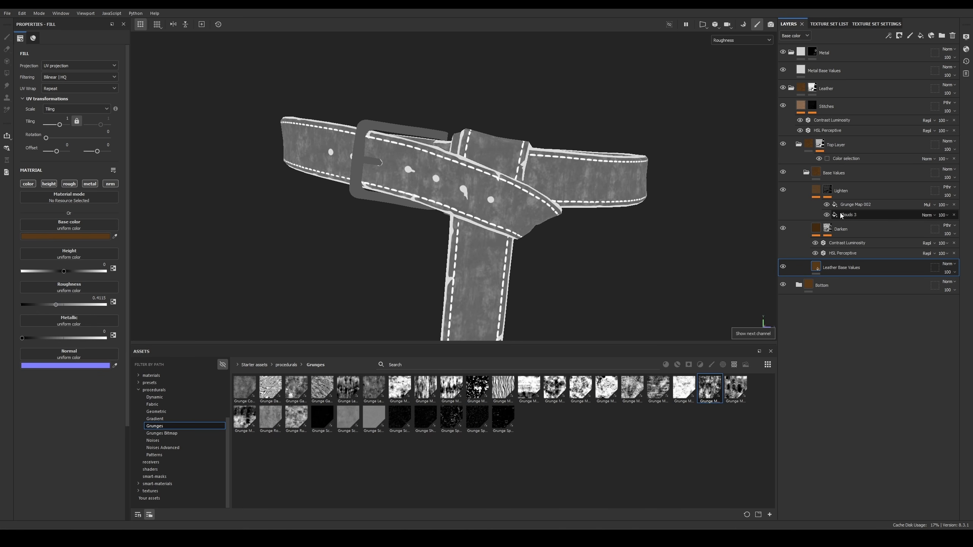
drag(64, 304, 90, 304)
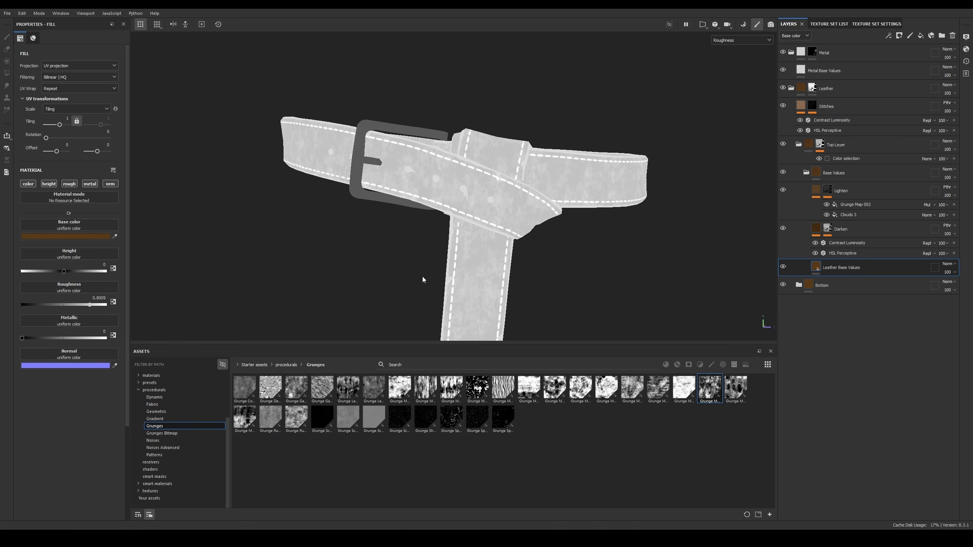
key(m)
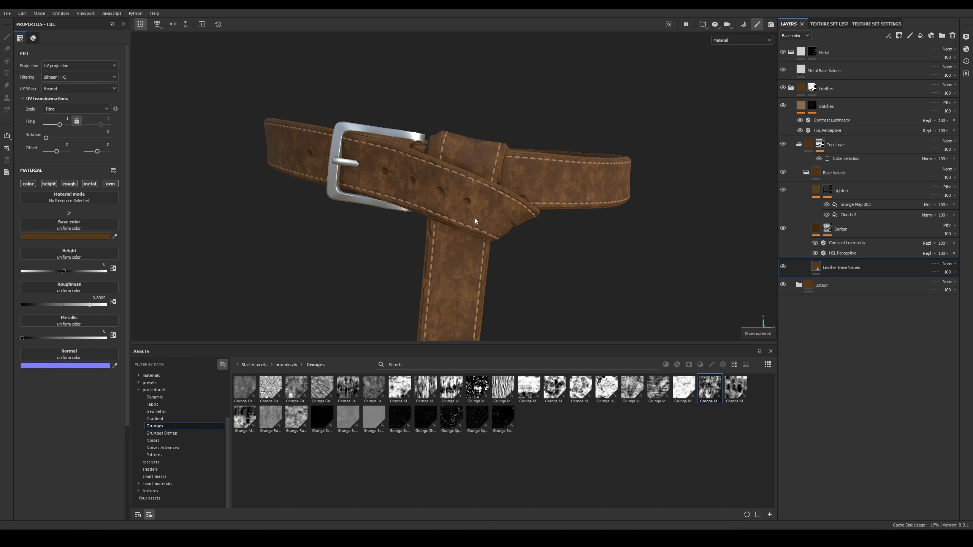
key(alt+space)
click(250, 183)
alt+drag(406, 204, 430, 206)
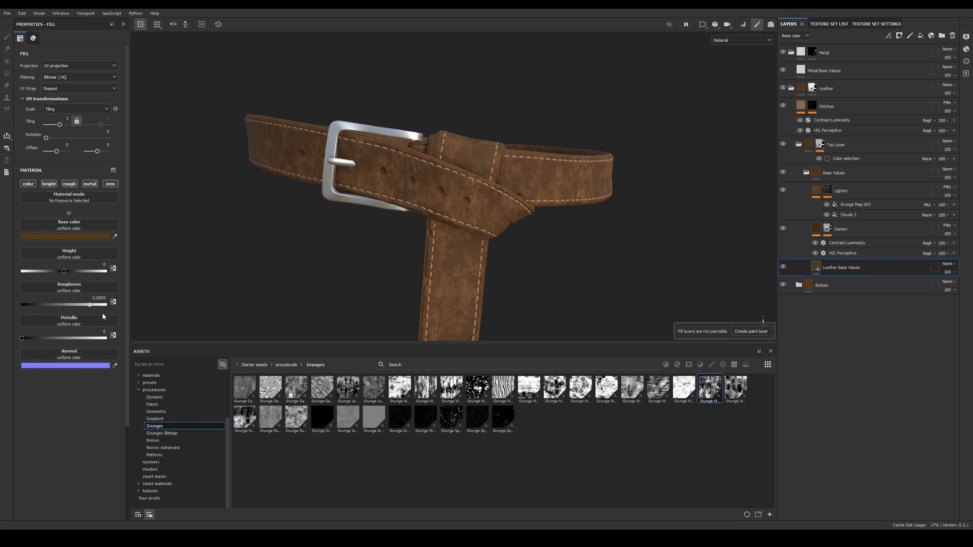
Step: Bring the Leather Base Values roughness down to 0.4469 while checking the reflections under different angles and lighting
drag(76, 304, 62, 303)
alt+drag(452, 205, 496, 204)
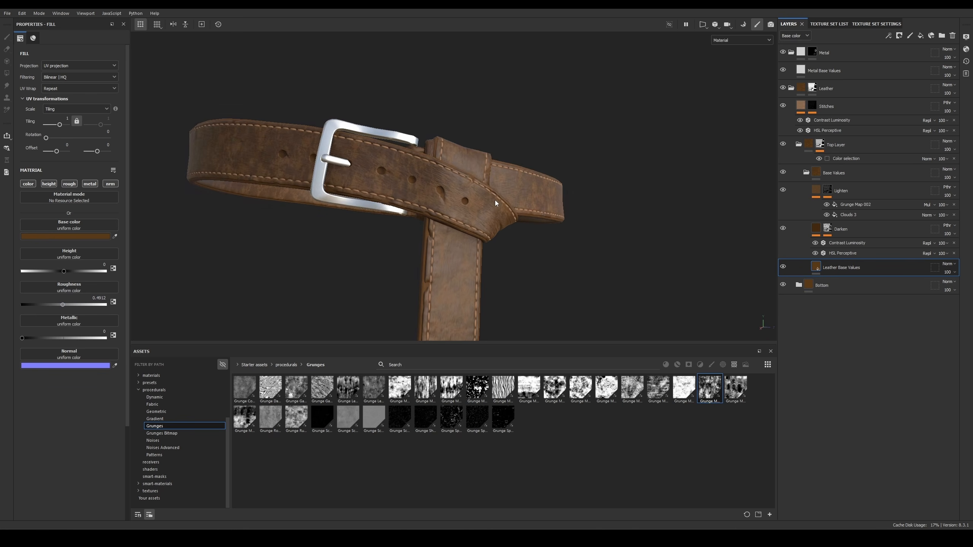
shift+right_drag(495, 204, 477, 193)
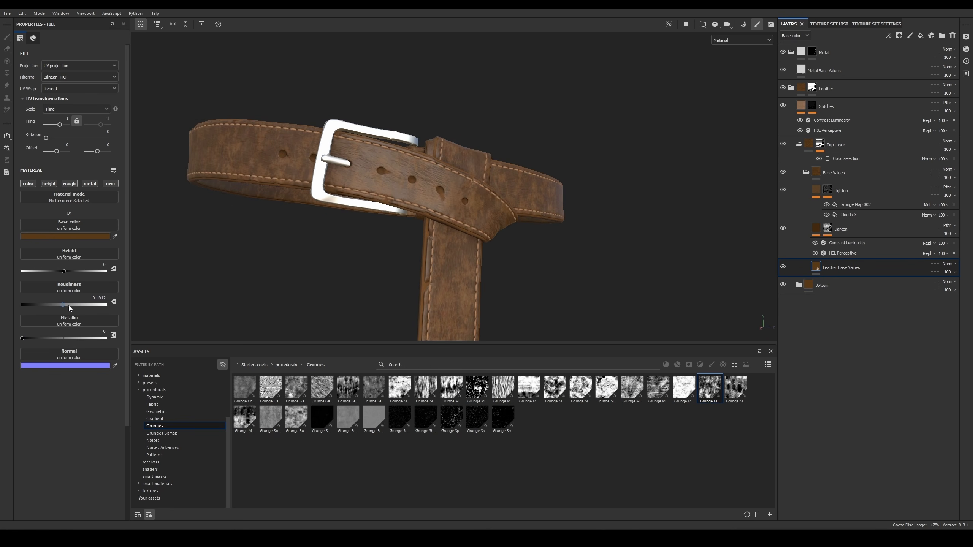
drag(61, 305, 64, 306)
alt+drag(492, 165, 406, 162)
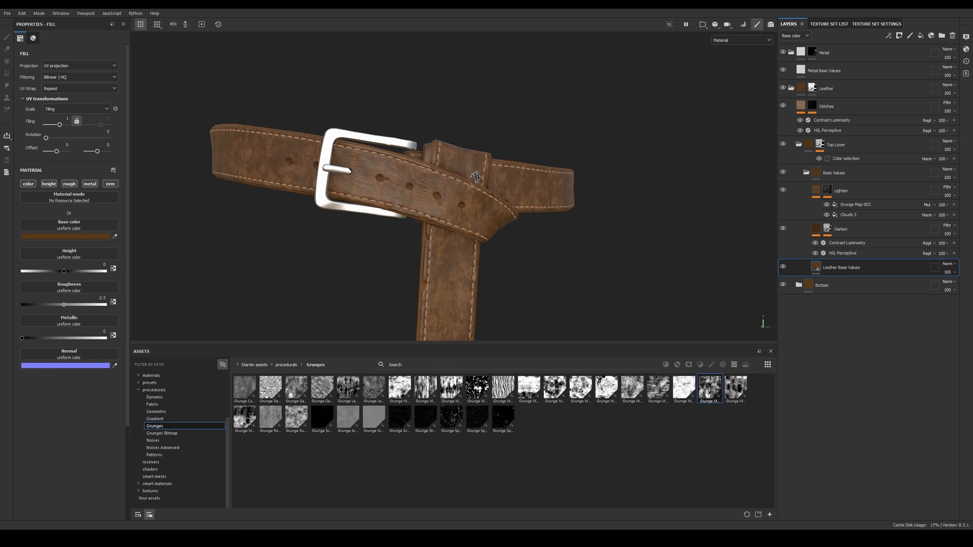
drag(63, 304, 63, 304)
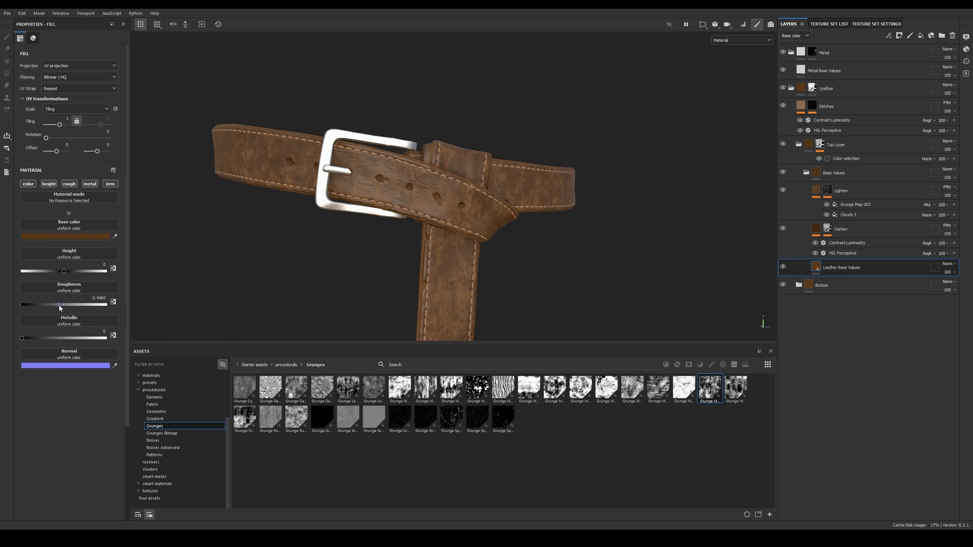
Step: Set the luminosity of the Lighten layer's roughness Contrast Luminosity filter to 0.372093, comparing the roughness channel and material view
key(c)
alt+drag(536, 163, 513, 216)
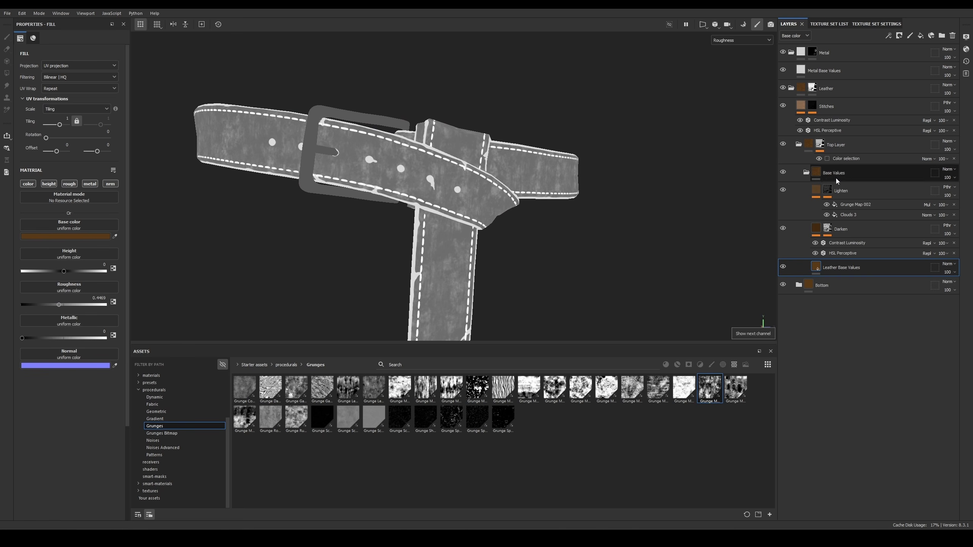
click(827, 192)
click(816, 191)
click(845, 205)
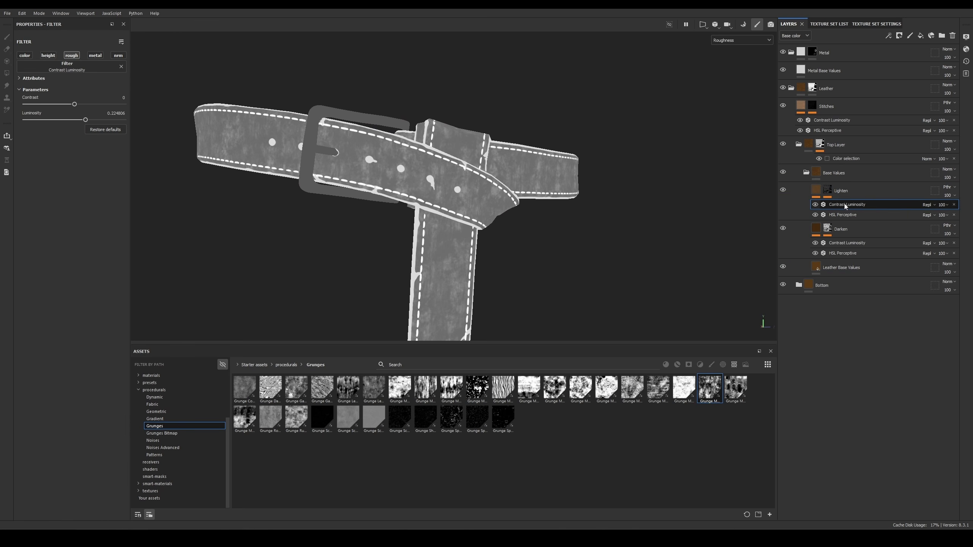
drag(86, 120, 107, 120)
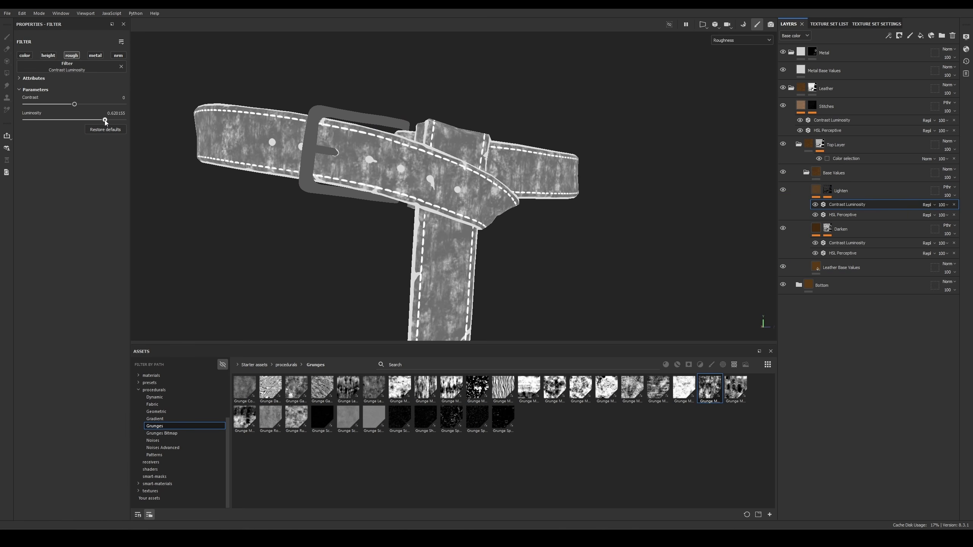
key(m)
alt+drag(521, 173, 421, 147)
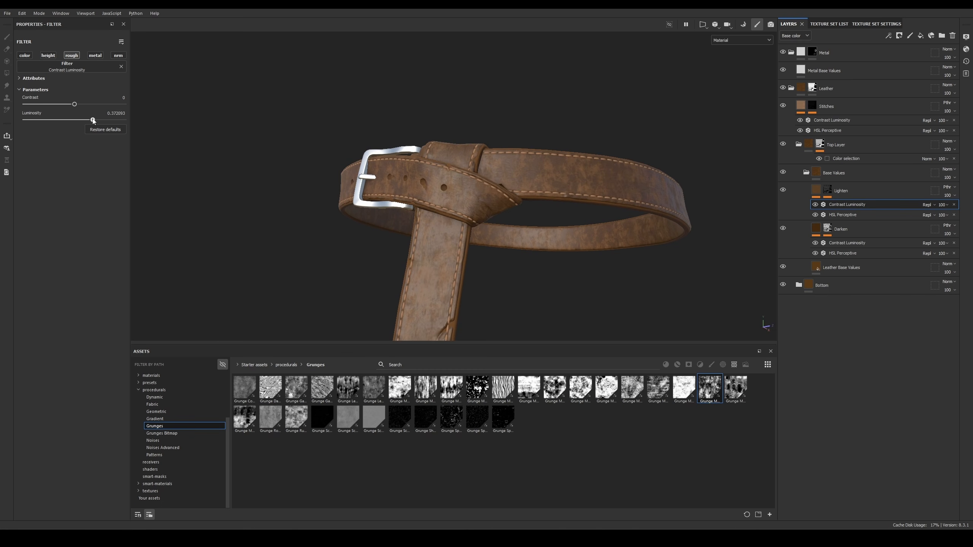
drag(105, 120, 93, 120)
alt+drag(460, 165, 512, 196)
alt+right_drag(512, 196, 507, 151)
alt+drag(507, 151, 491, 170)
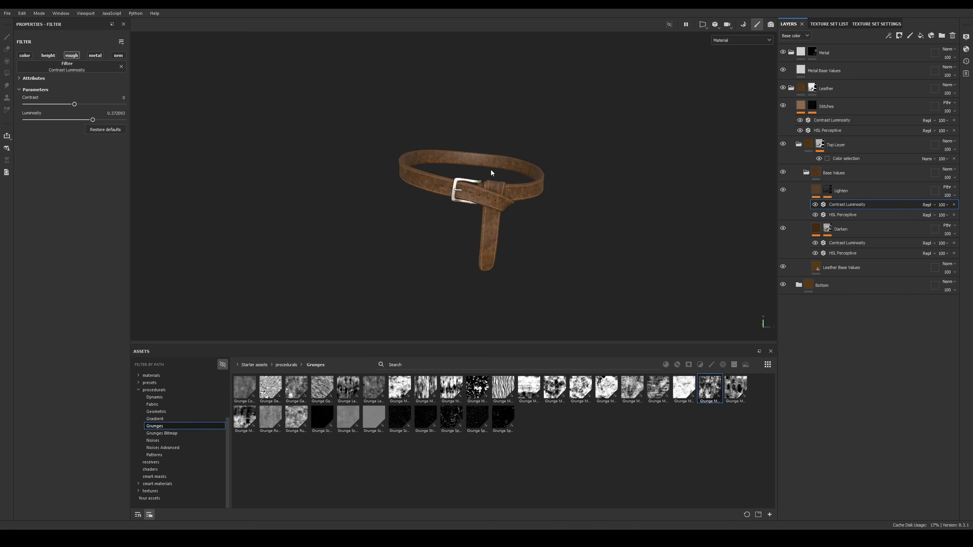
alt+right_drag(491, 170, 541, 253)
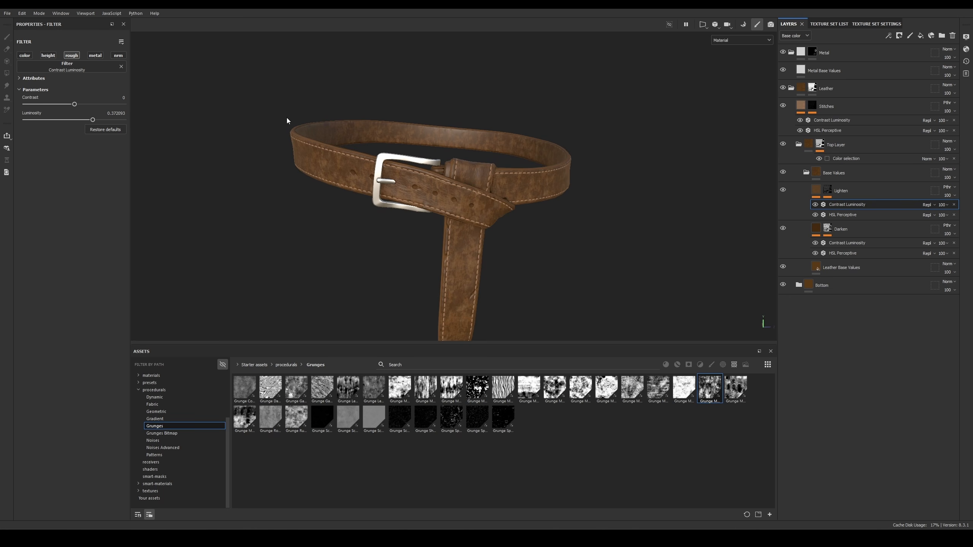
Step: Duplicate the Lighten layer and rename the copy Saturation
alt+right_drag(564, 174, 565, 215)
alt+middle_drag(565, 215, 597, 185)
click(851, 191)
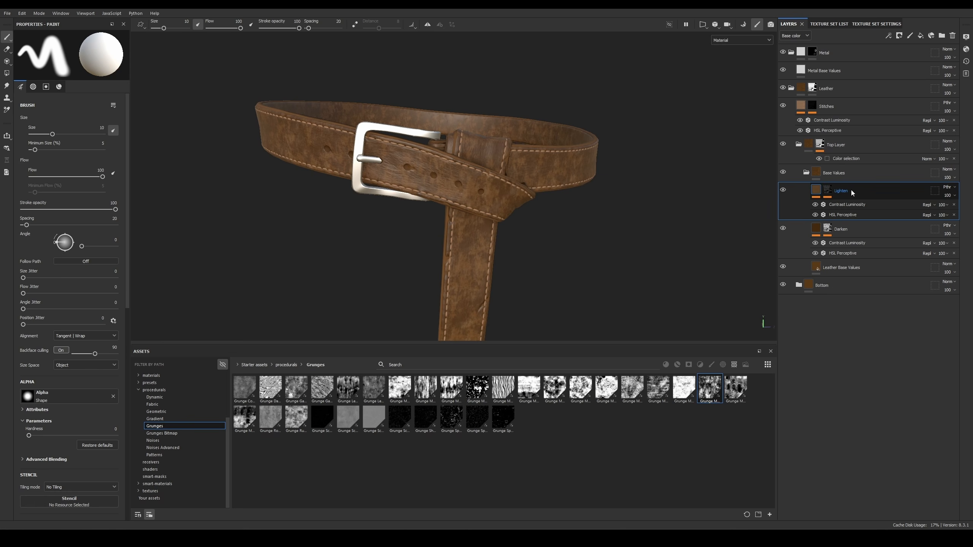
key(ctrl+d)
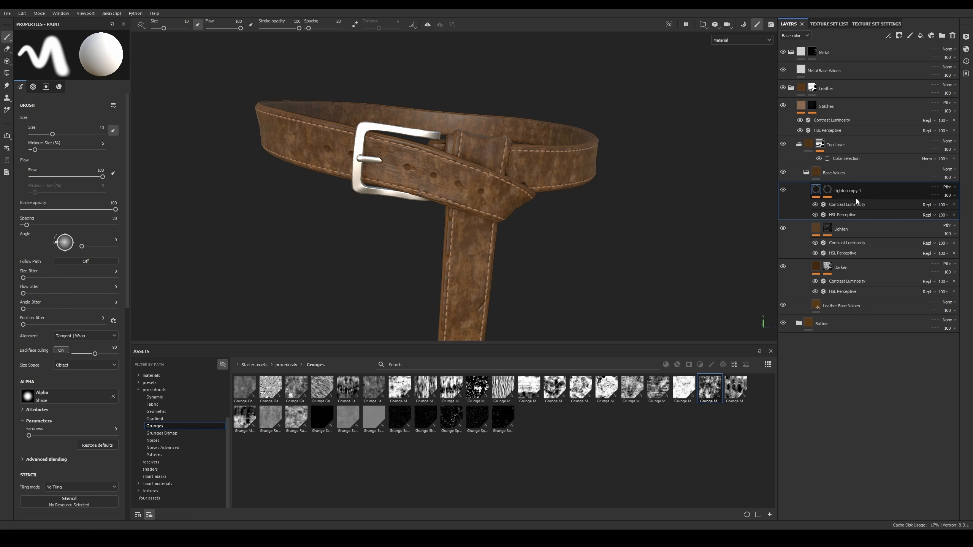
double_click(849, 192)
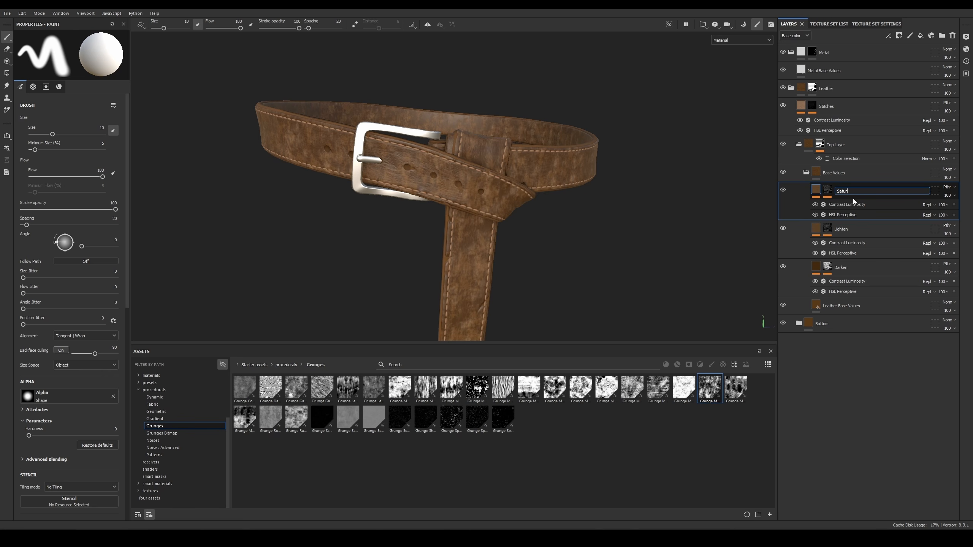
text(Saturation)
key(Return)
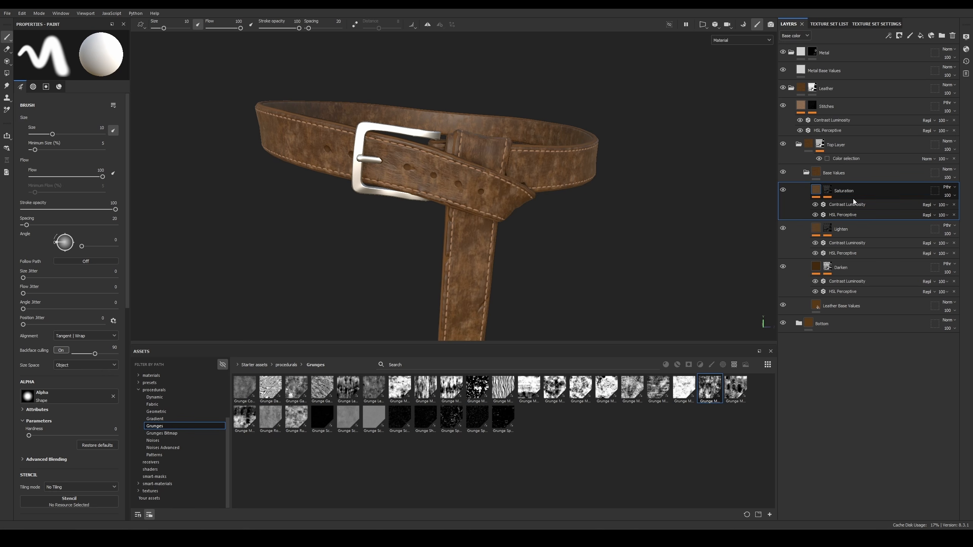
Step: In the Saturation layer's mask, delete the Grunge Map 002 fill and replace Clouds 3 with Grunge Splashes Dusty
click(827, 190)
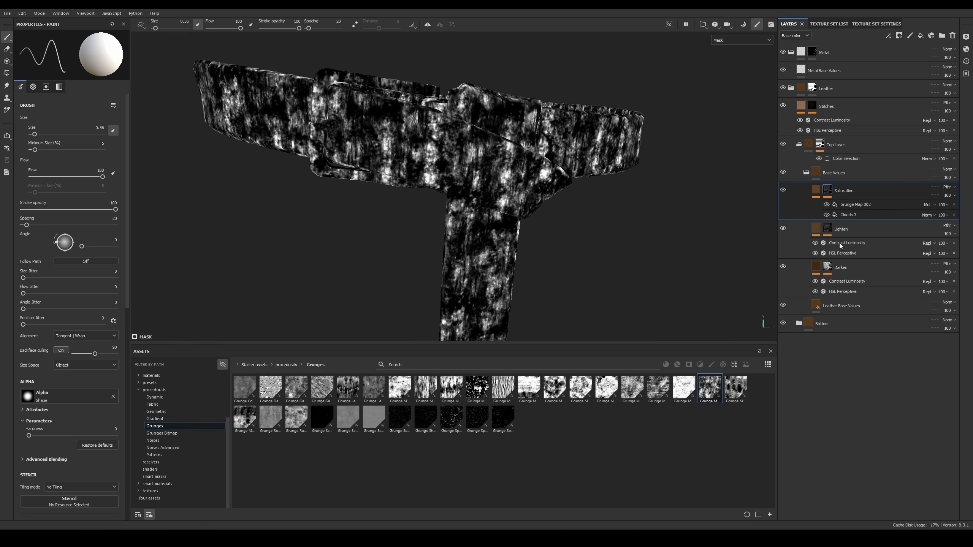
click(948, 206)
click(954, 204)
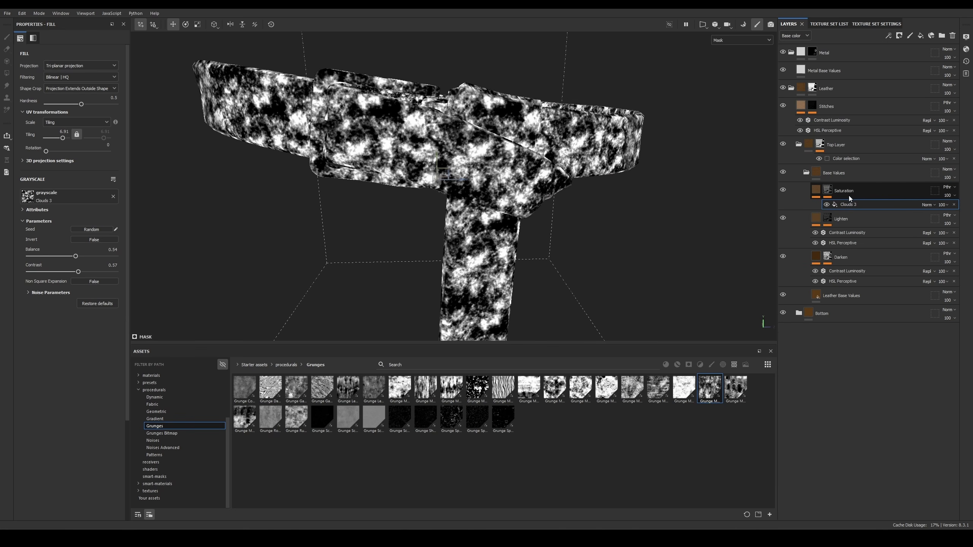
mouse_move(442, 419)
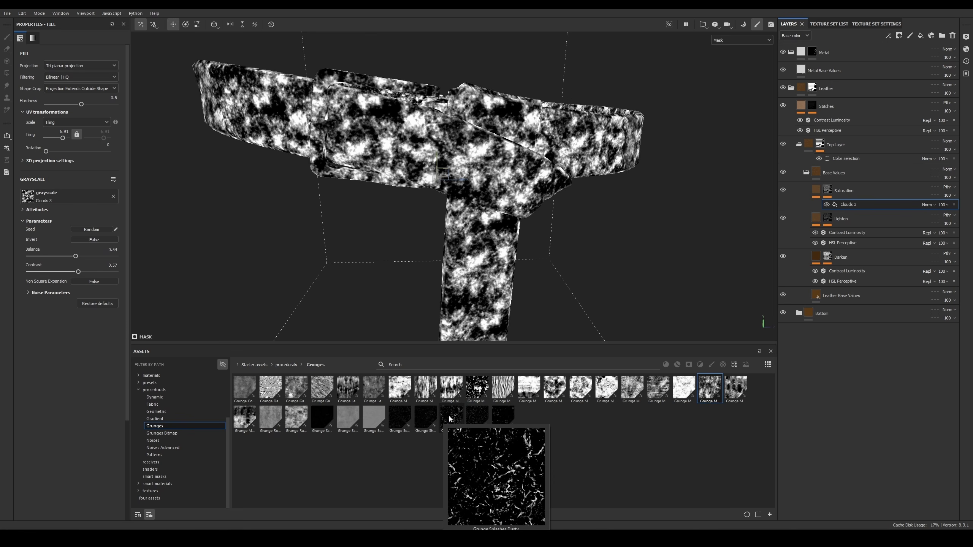
drag(450, 418, 77, 197)
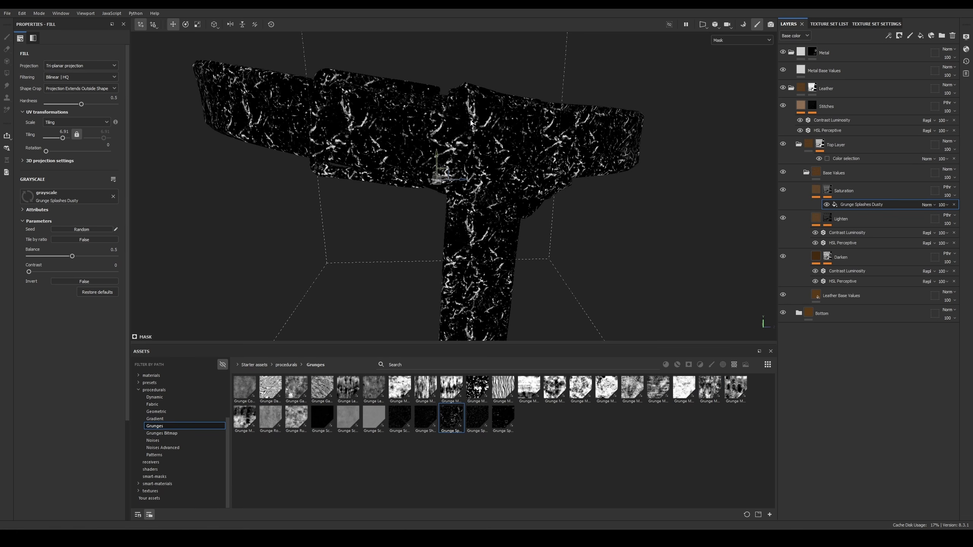
Step: Set the Grunge Splashes Dusty mask fill to a tiling of 13.26 and a balance of 0.27
scroll(471, 124, up, 1)
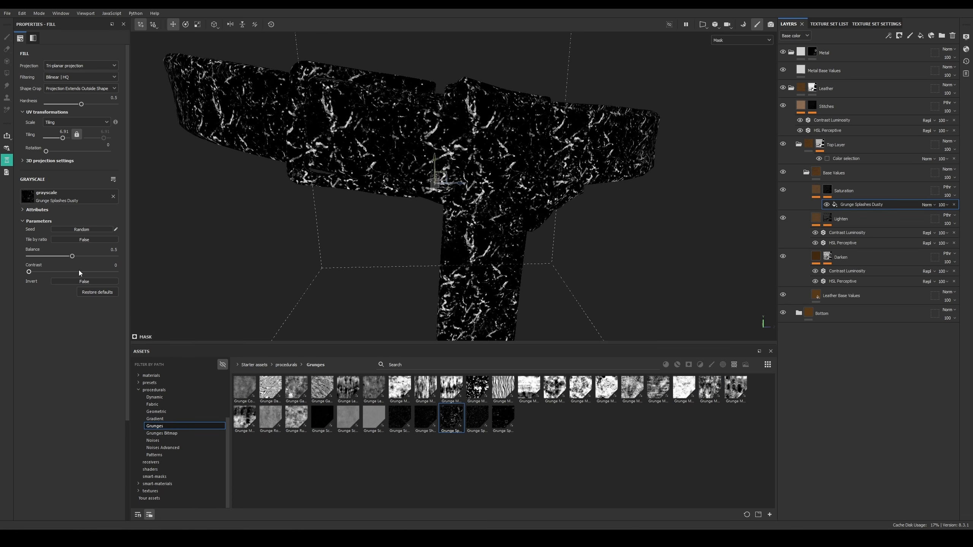
mouse_move(72, 256)
mouse_down()
mouse_move(57, 255)
mouse_move(73, 254)
mouse_up()
mouse_move(64, 140)
mouse_down()
mouse_move(50, 138)
mouse_move(64, 139)
mouse_up()
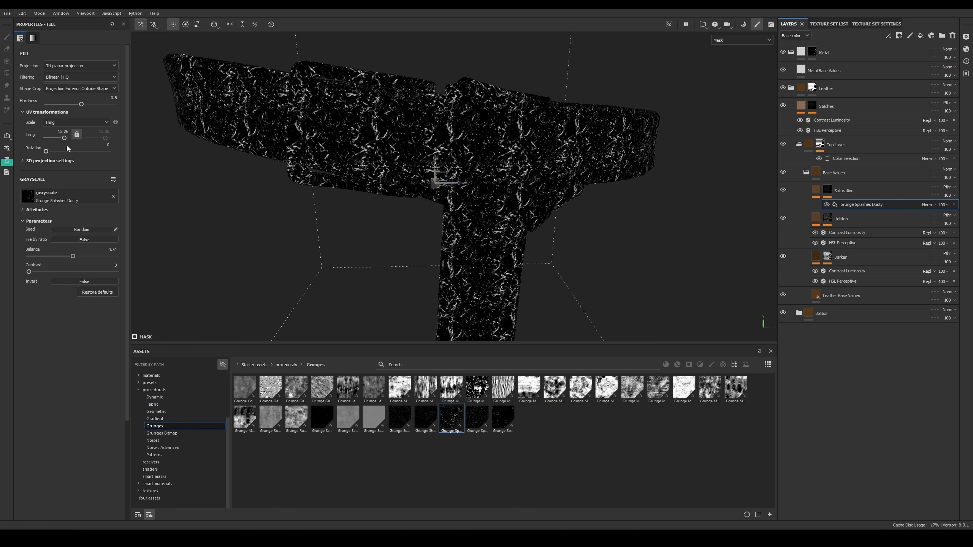
mouse_move(54, 253)
mouse_down()
mouse_move(38, 253)
mouse_move(52, 255)
mouse_up()
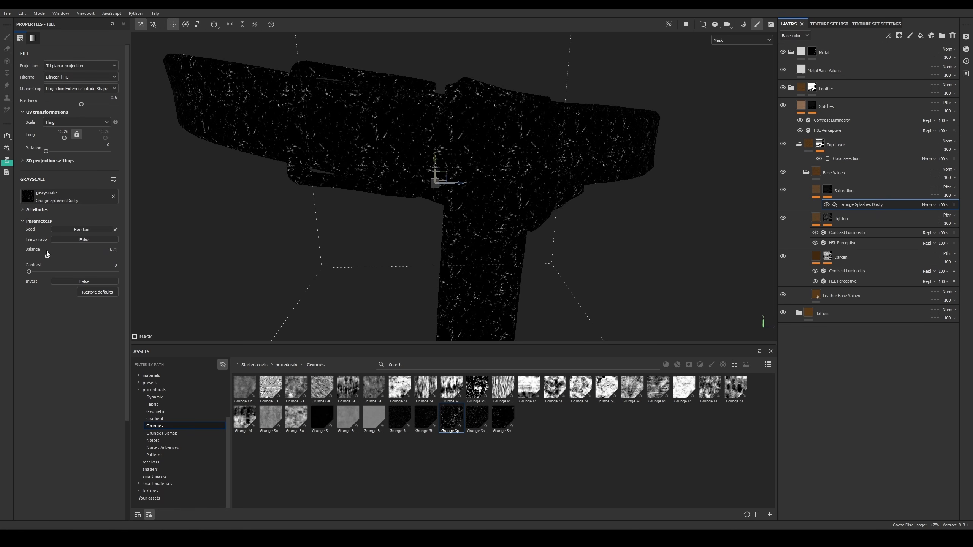
Step: Remove the Contrast Luminosity filter from the Saturation layer and save the project
key(c)
scroll(460, 133, up, 3)
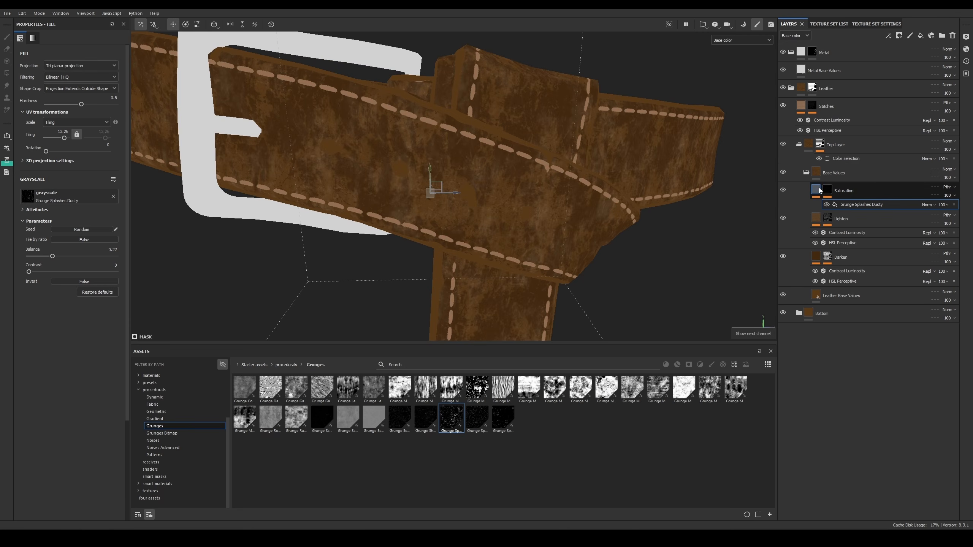
click(848, 190)
click(851, 215)
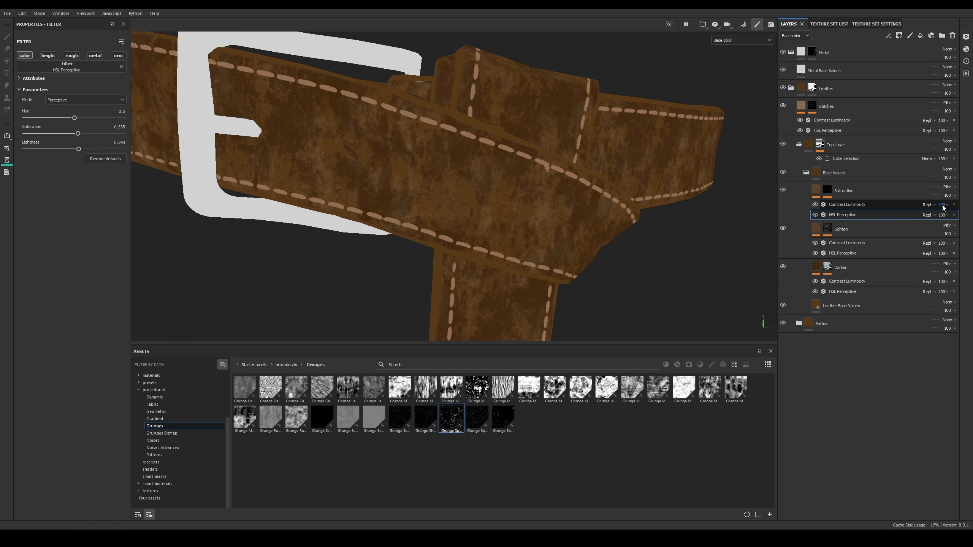
click(954, 204)
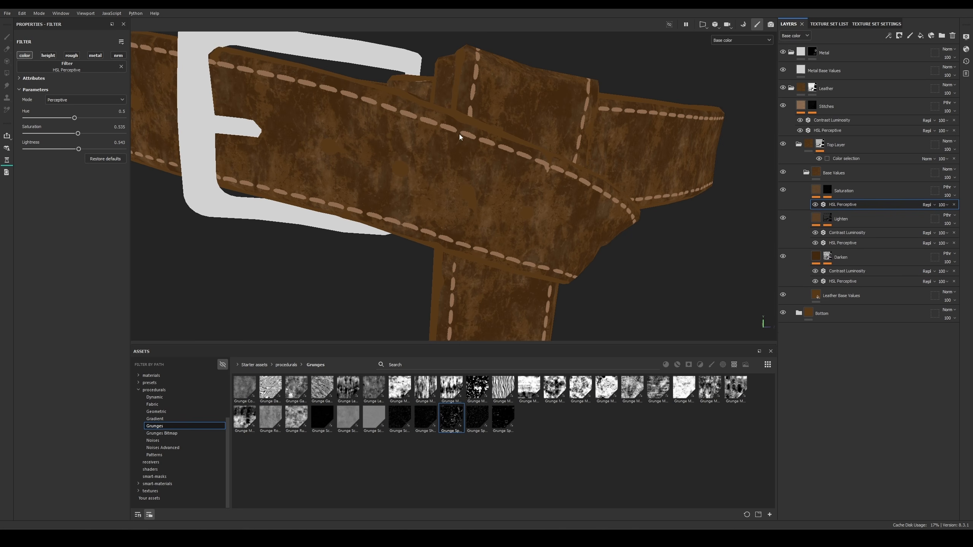
key(ctrl+s)
Step: Set the Saturation layer's HSL Perceptive filter to a saturation of 0.655 and a lightness of 0.581
drag(117, 133, 100, 133)
drag(81, 146, 85, 149)
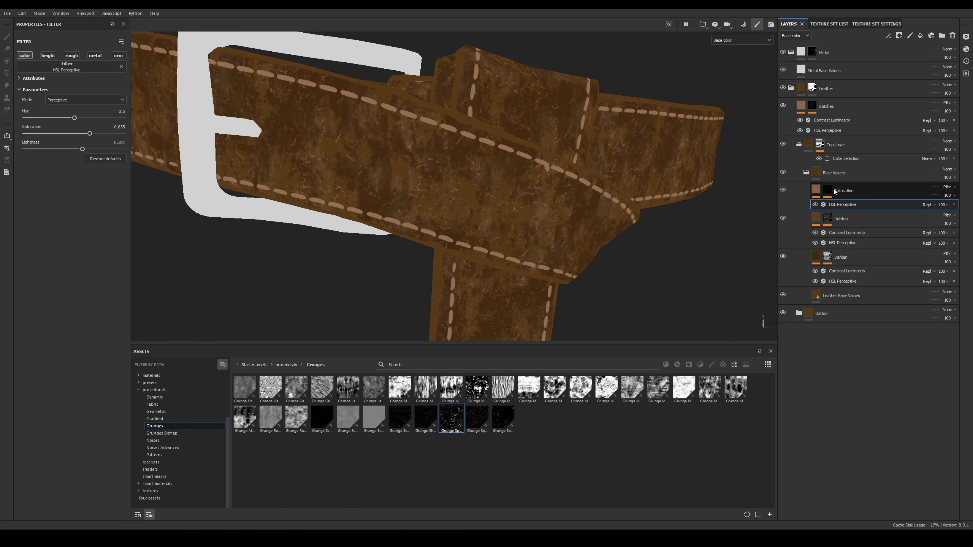
click(816, 190)
scroll(578, 142, down, 4)
scroll(570, 141, up, 2)
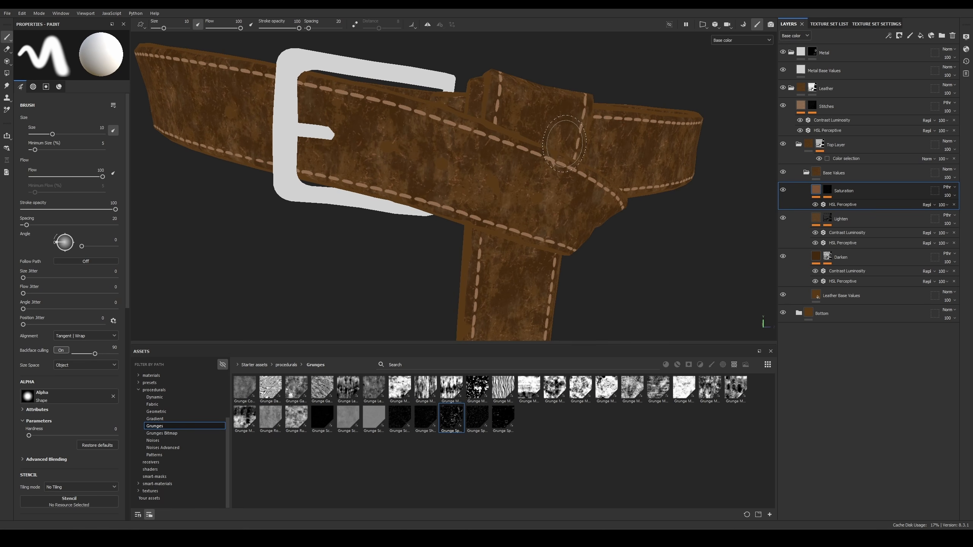
Step: Set the tiling of the Saturation mask's Grunge Splashes Dusty fill to 17.53 and check the leather in the material view
click(828, 190)
click(861, 205)
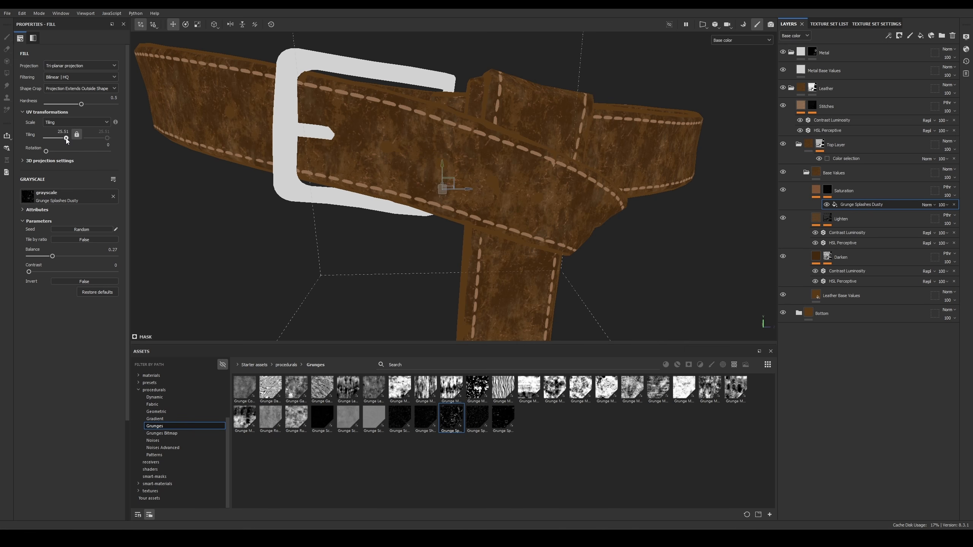
drag(64, 139, 66, 139)
scroll(464, 142, down, 4)
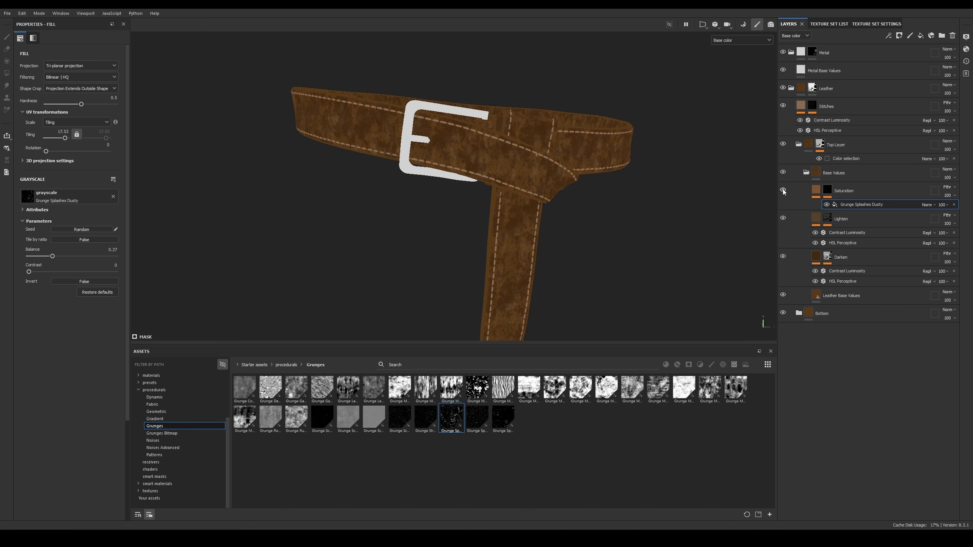
key(m)
scroll(597, 239, up, 5)
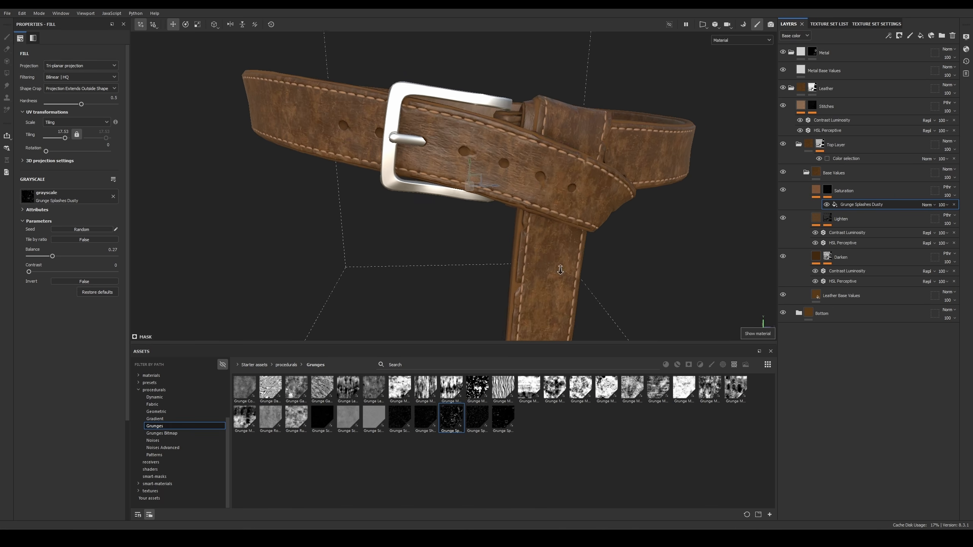
scroll(596, 238, up, 3)
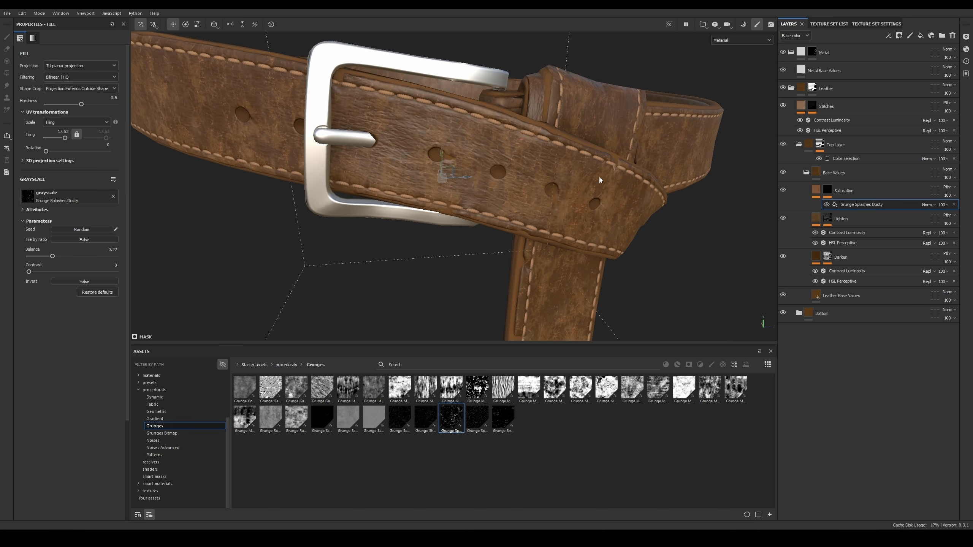
Step: Add a fill above Grunge Splashes Dusty in the Saturation layer's mask and set its blending mode to Multiply
key(c)
click(834, 193)
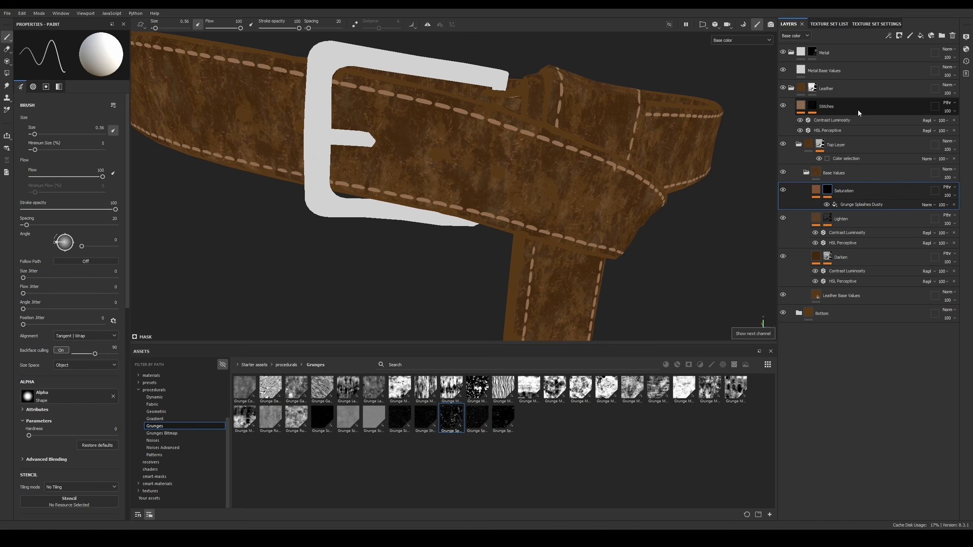
click(890, 36)
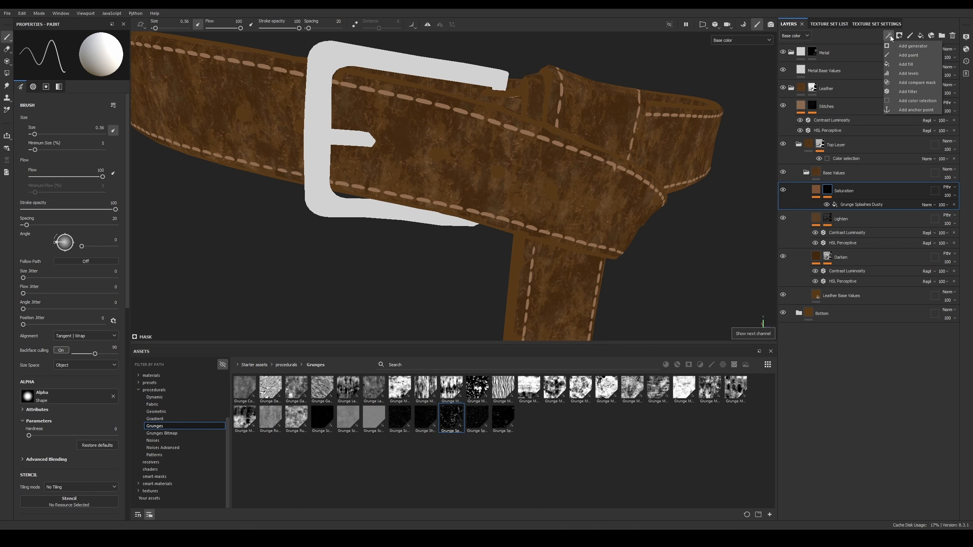
click(910, 67)
click(925, 205)
click(936, 239)
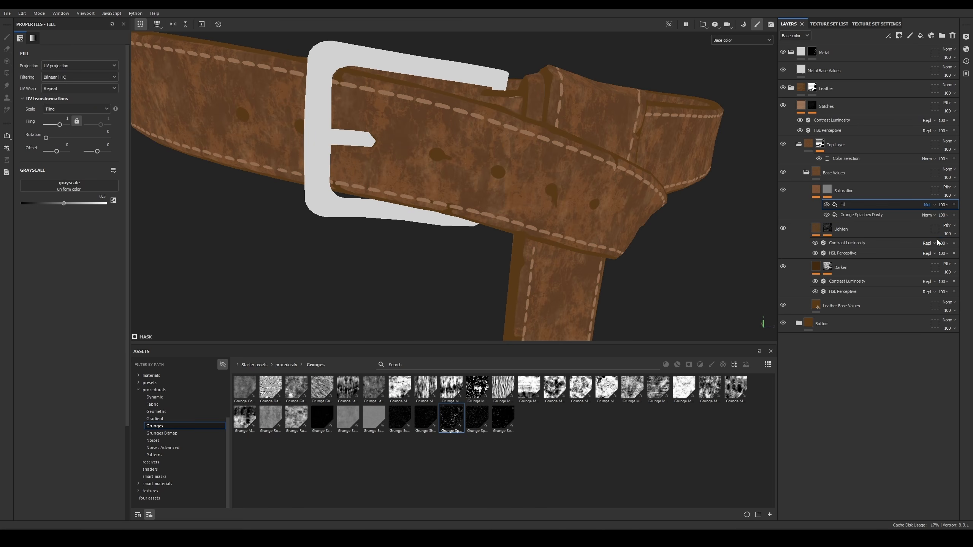
Step: Assign the Clouds 3 texture to the new mask fill and switch it to tri-planar projection
click(68, 185)
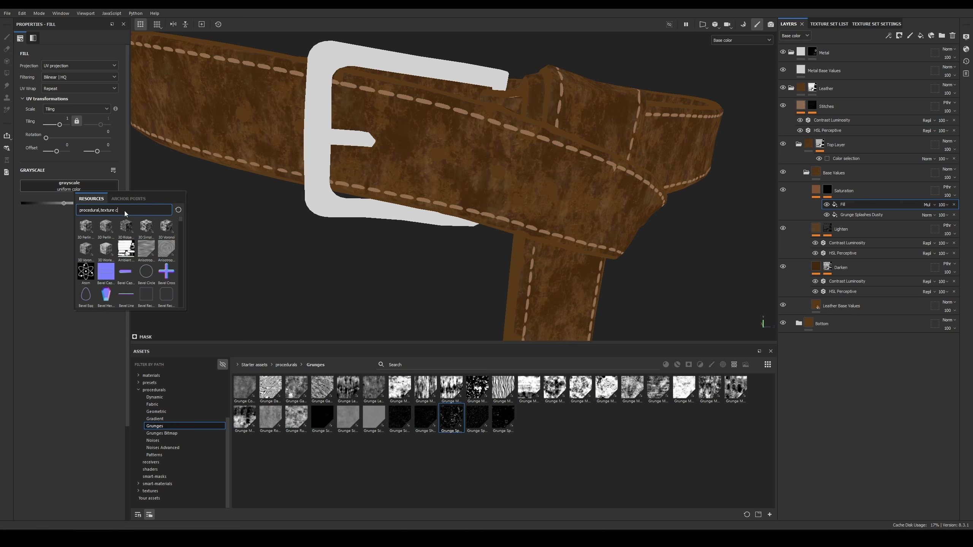
text(clouds)
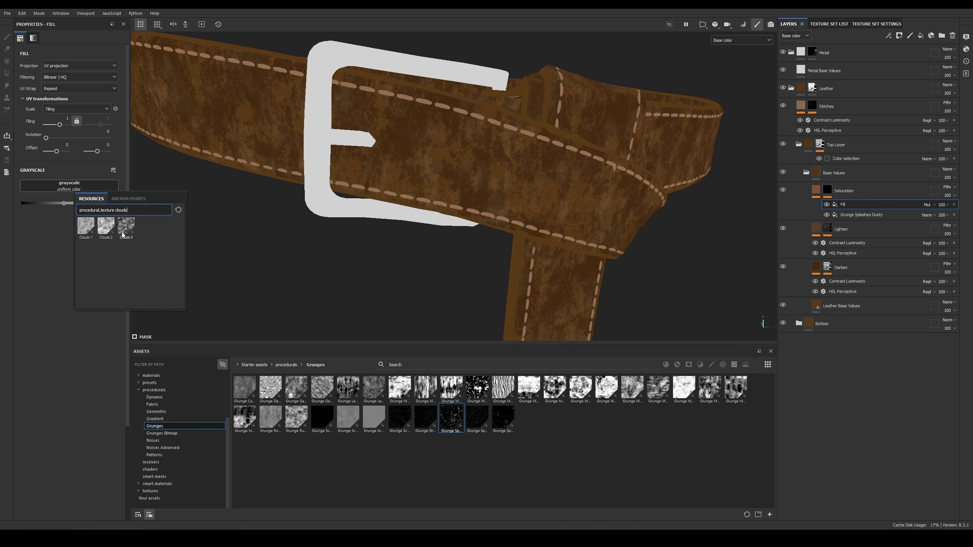
click(122, 233)
click(79, 66)
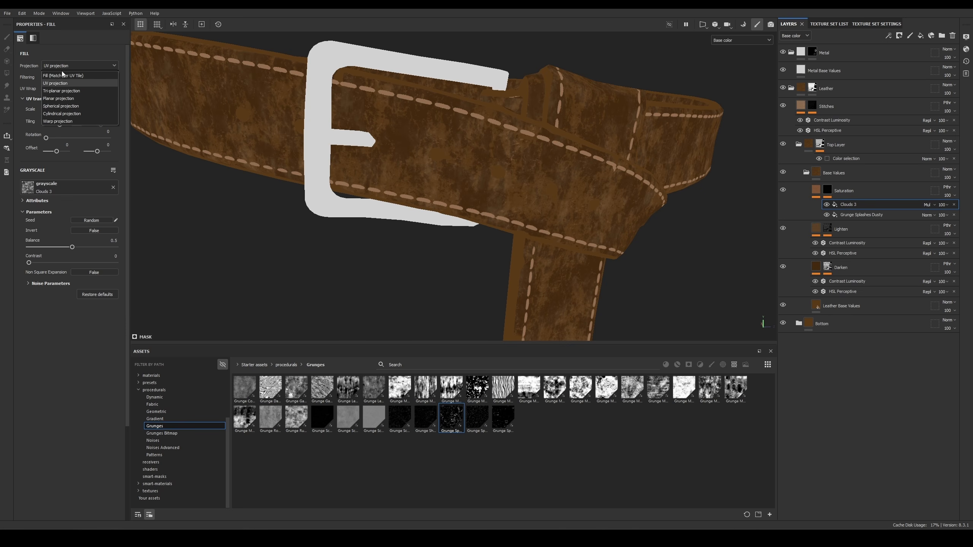
click(77, 88)
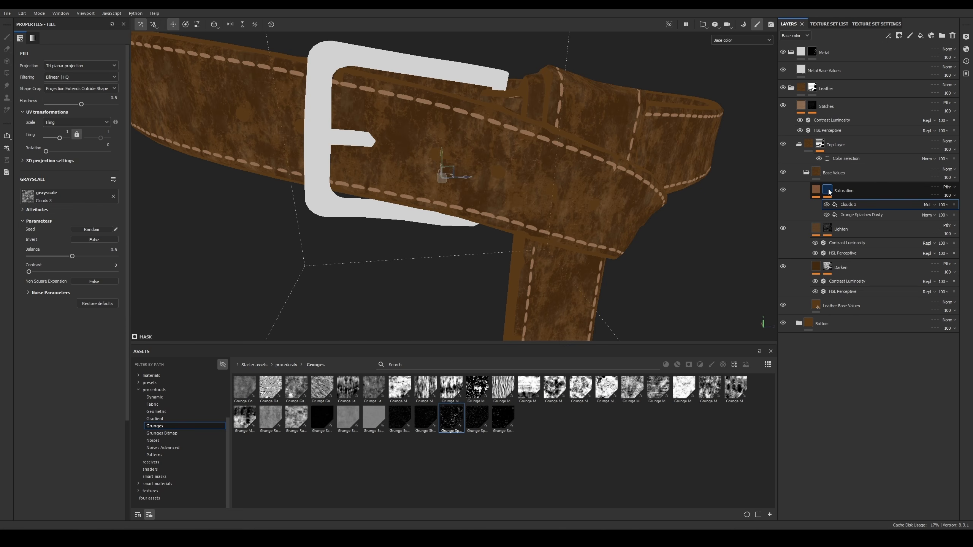
Step: Set the Clouds 3 fill's contrast to 1 and its tiling to 13.26 while viewing the Saturation mask
alt+click(828, 189)
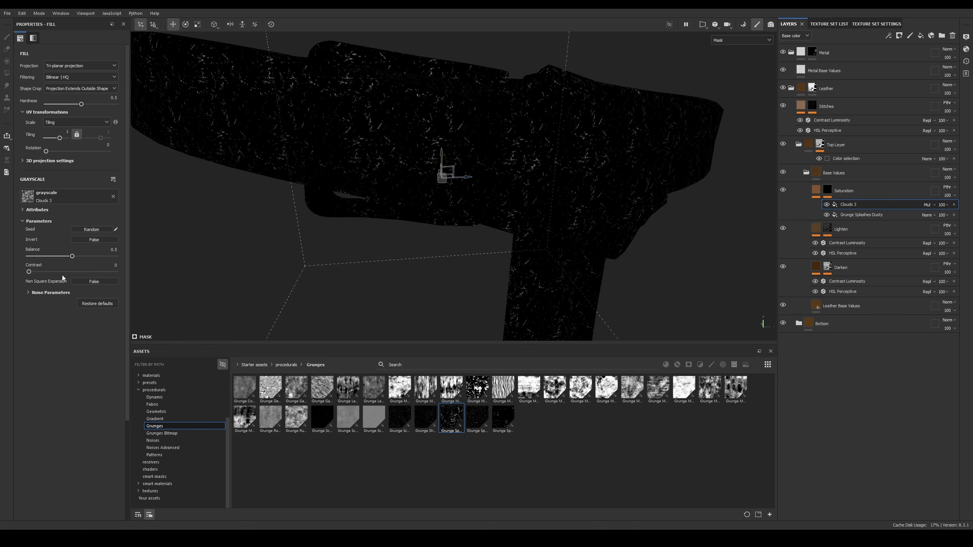
drag(89, 257, 147, 282)
mouse_move(238, 170)
alt+mouse_down()
mouse_move(333, 15)
mouse_move(326, 88)
mouse_move(236, 164)
alt+mouse_up()
drag(59, 138, 65, 140)
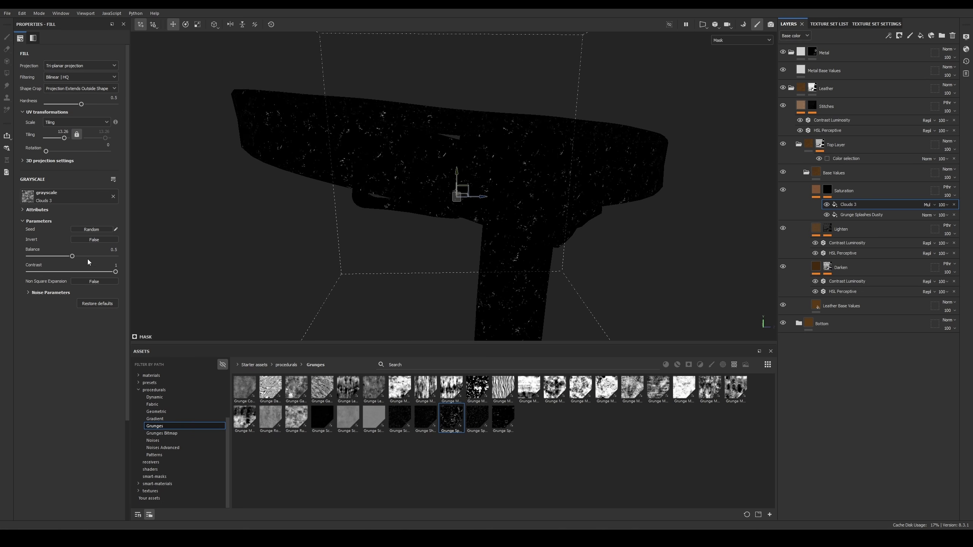
Step: Set the Clouds 3 fill's balance to 0.45 and contrast to 0.58, returning the viewport to the material view
mouse_move(93, 271)
mouse_down()
mouse_move(43, 271)
mouse_move(114, 271)
mouse_move(80, 257)
mouse_move(123, 266)
mouse_move(113, 256)
mouse_move(27, 255)
mouse_move(68, 255)
mouse_move(79, 272)
mouse_up()
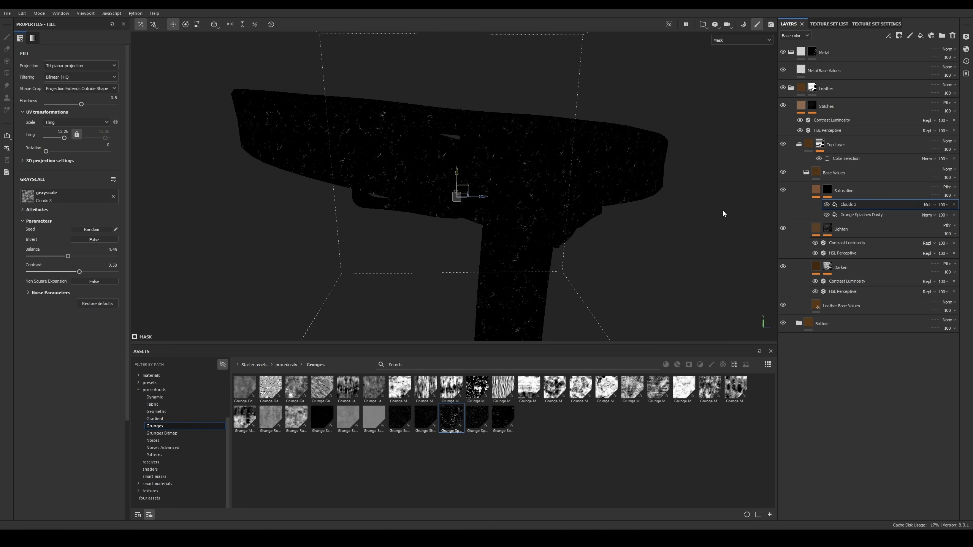
click(828, 206)
click(828, 206)
key(m)
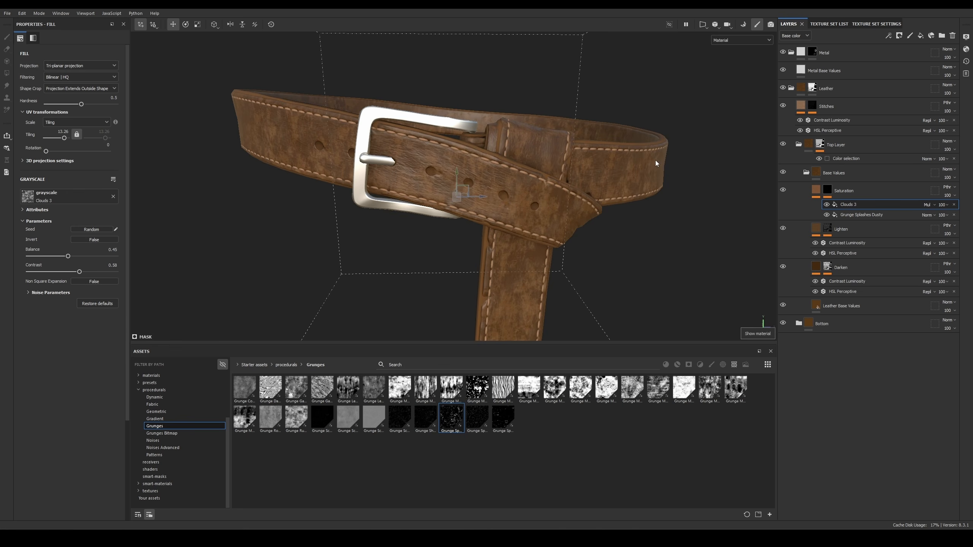
Step: Compare the leather up close with the Clouds 3 mask fill hidden and shown, checking the whole belt as well
scroll(651, 173, up, 5)
click(825, 204)
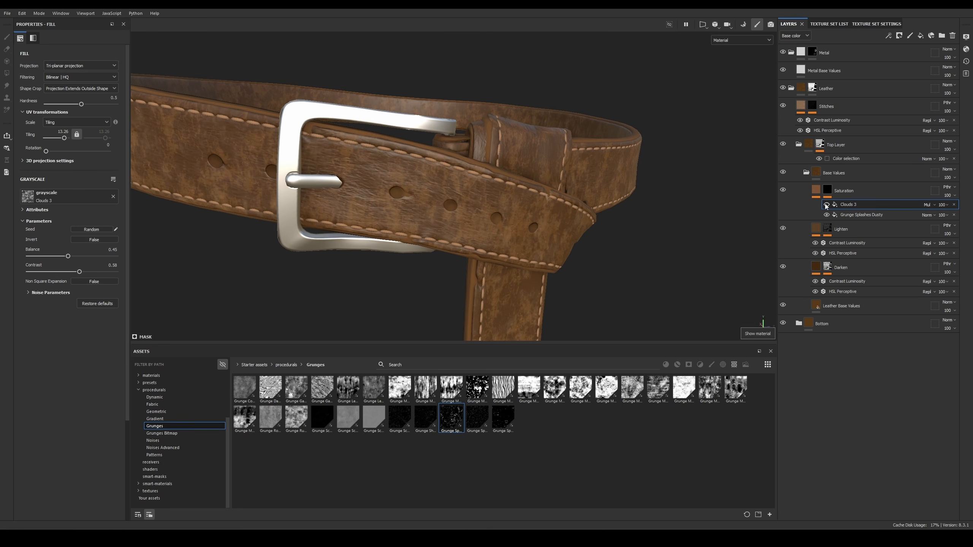
click(826, 204)
click(826, 205)
click(826, 204)
middle_drag(544, 196, 584, 190)
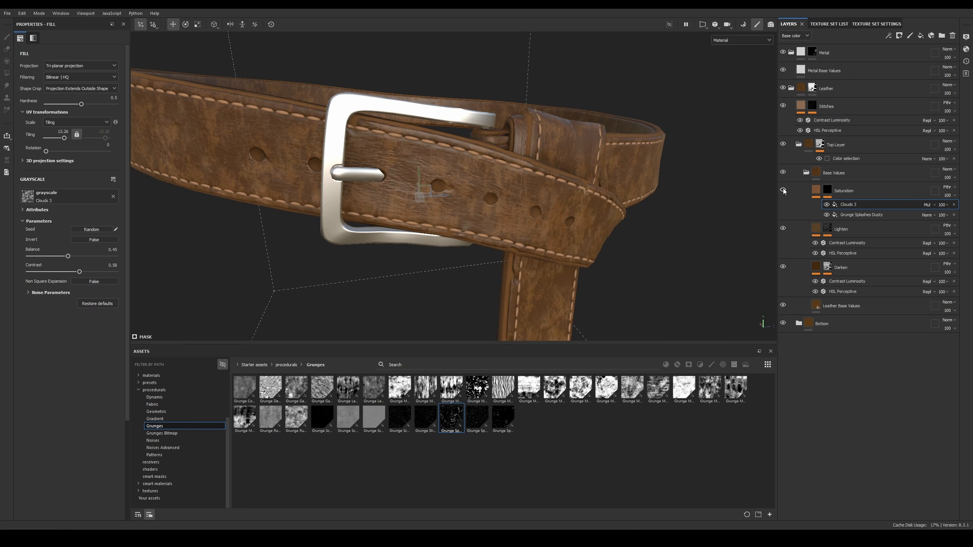
alt+right_drag(696, 219, 578, 181)
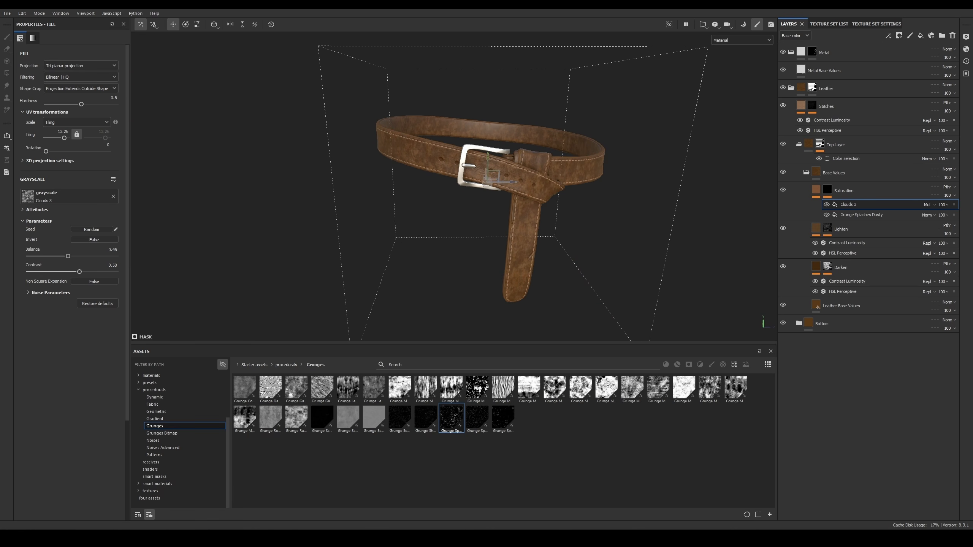
Step: Group the Saturation, Lighten and Darken layers into a folder named Breakup
click(853, 188)
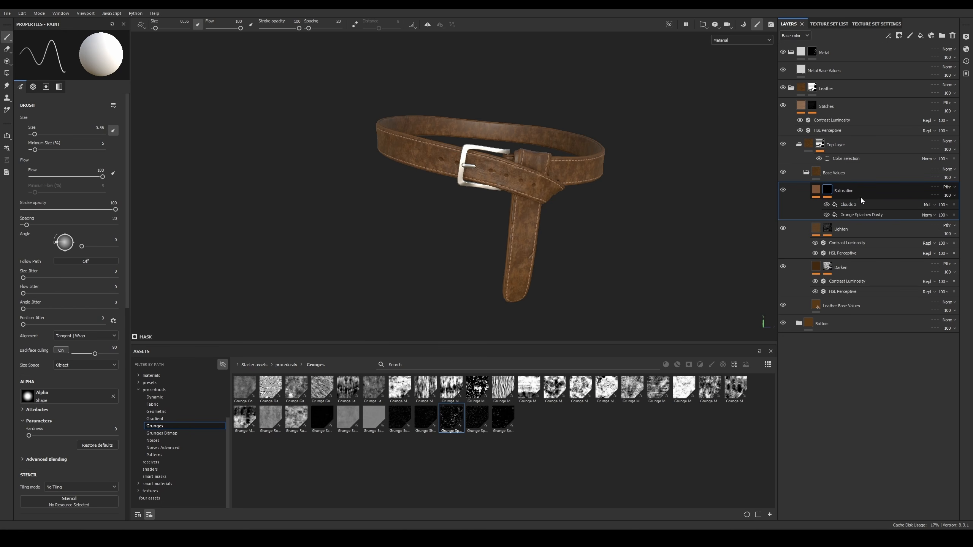
ctrl+click(853, 230)
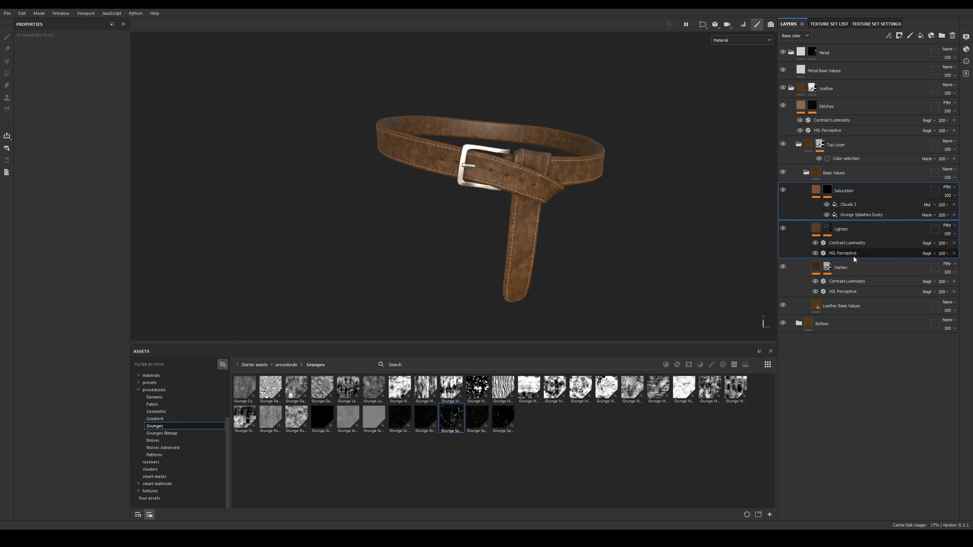
ctrl+click(848, 270)
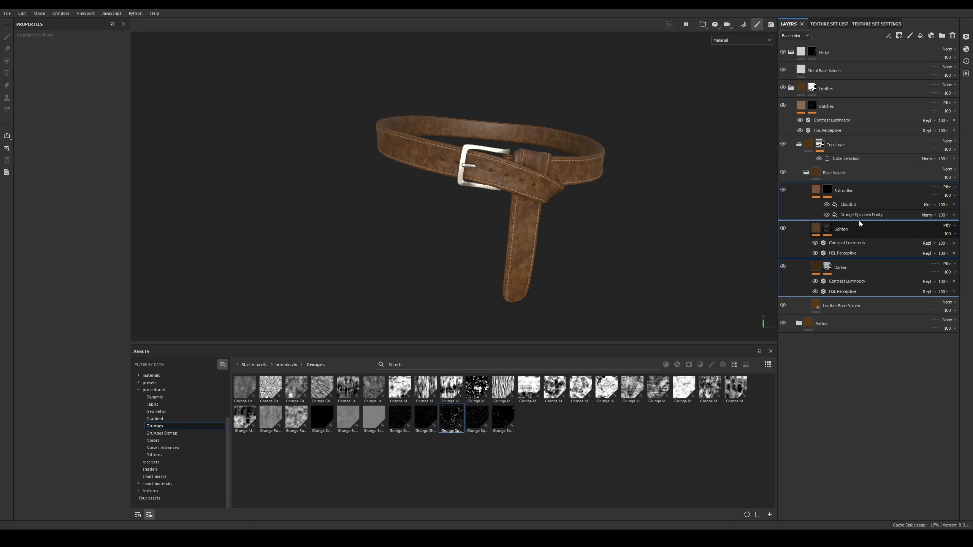
key(ctrl+g)
double_click(839, 190)
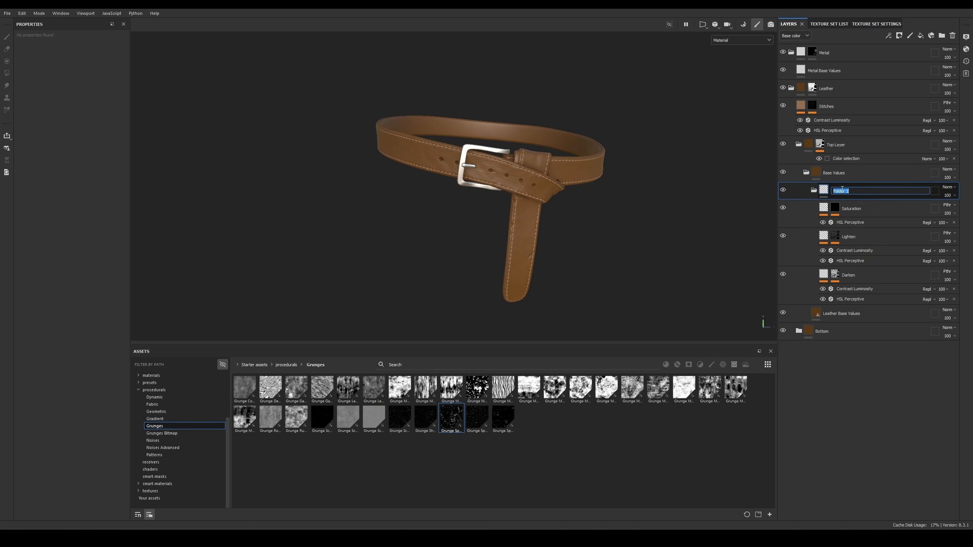
text(V)
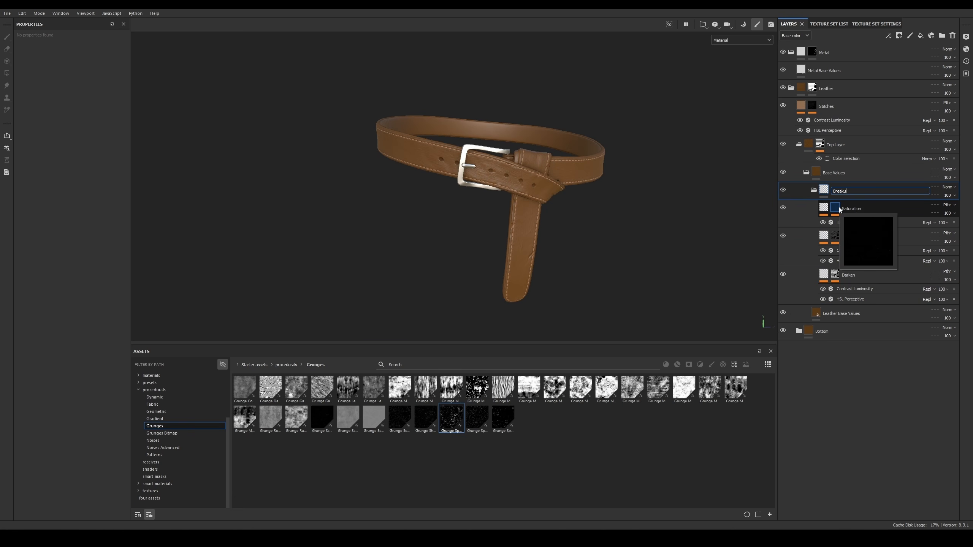
key(Return)
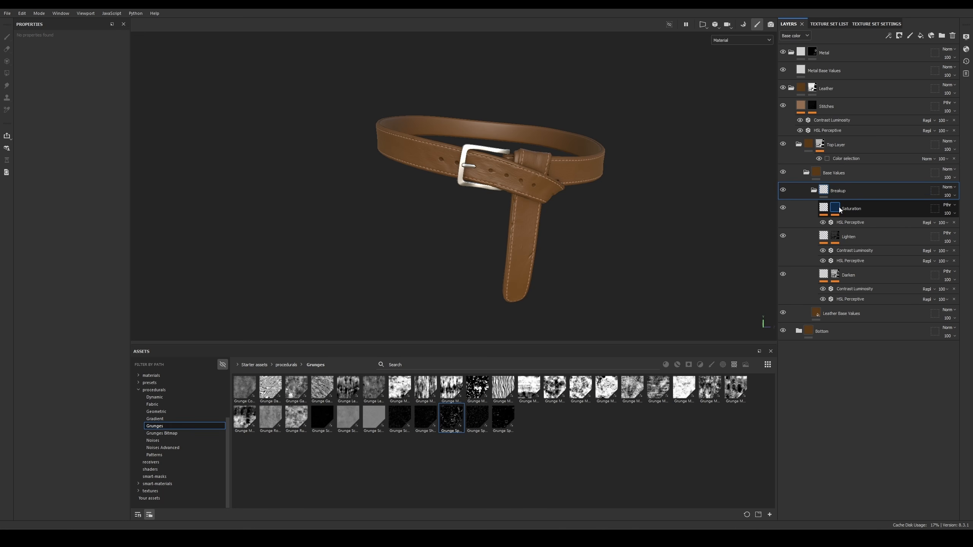
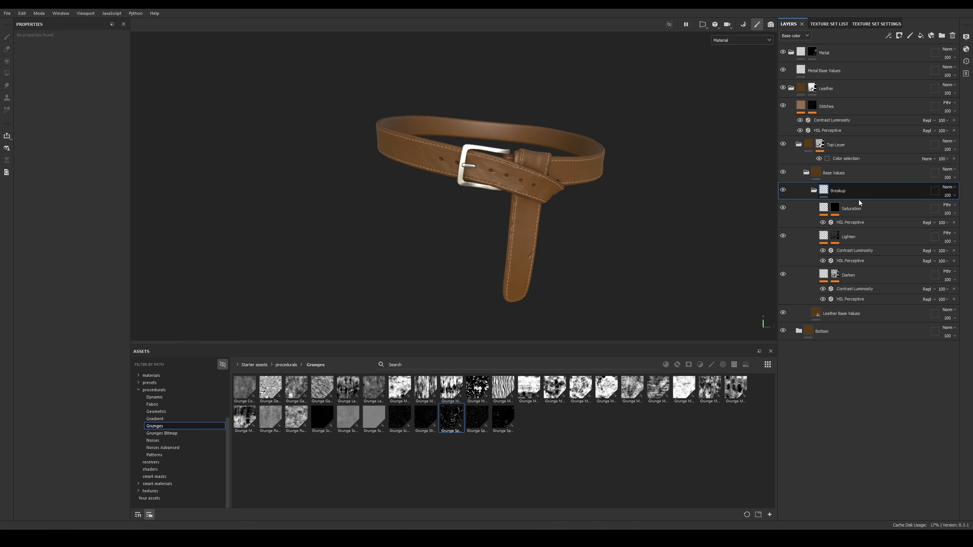
Step: Set the Breakup folder's base color blending mode to Passthrough and inspect the belt around the buckle
click(944, 190)
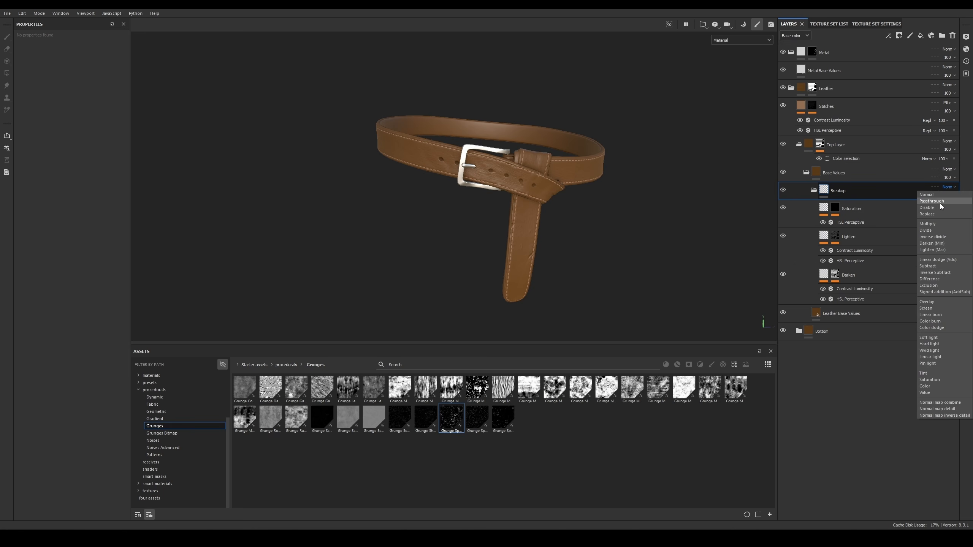
click(937, 202)
scroll(537, 169, up, 5)
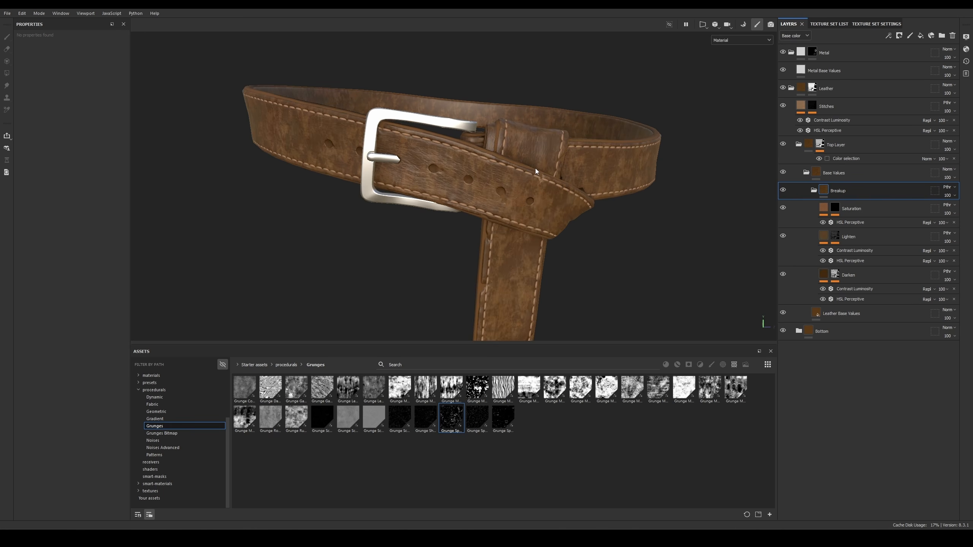
alt+middle_drag(531, 154, 504, 154)
alt+drag(518, 166, 537, 150)
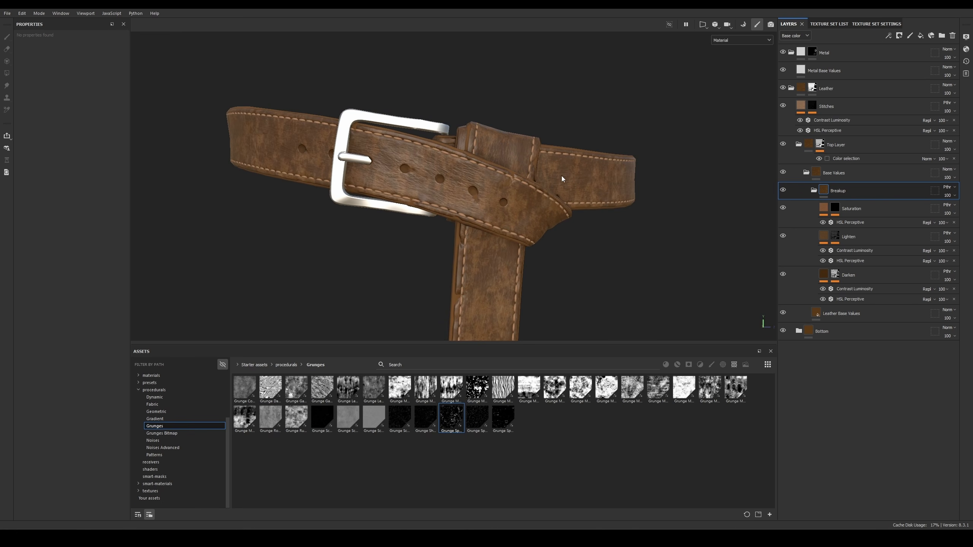
alt+drag(519, 141, 506, 162)
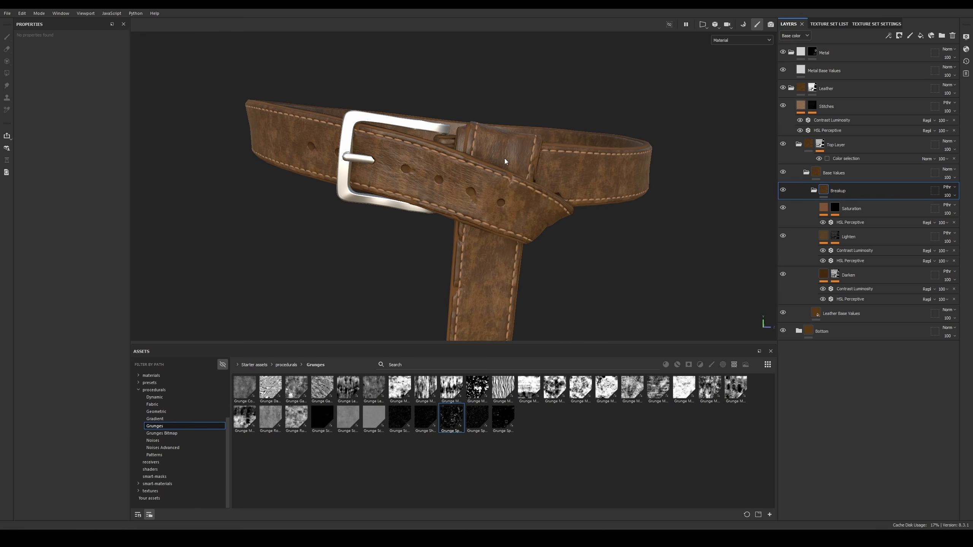
Step: Show the Roughness channel in the viewport and layer stack, and set the Breakup folder's roughness blending mode to Passthrough
click(740, 40)
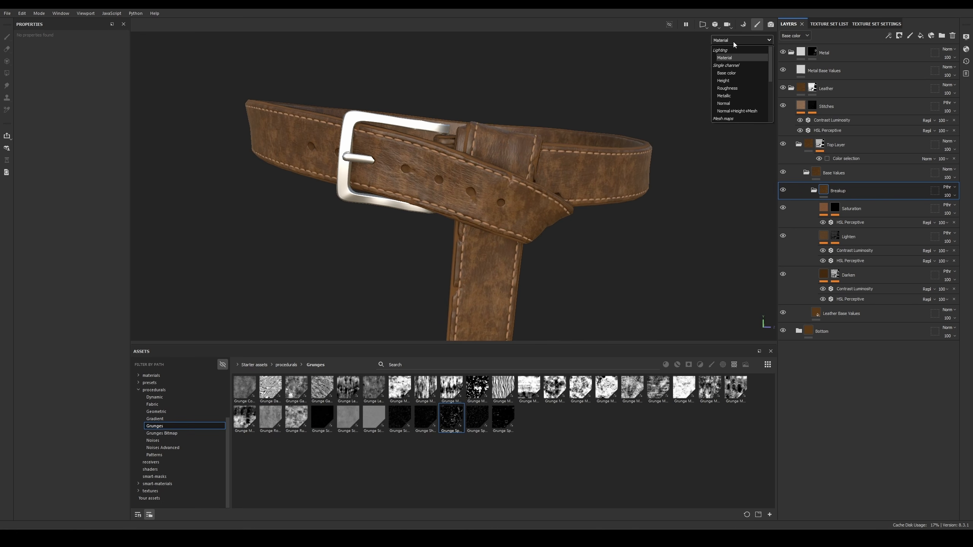
click(741, 88)
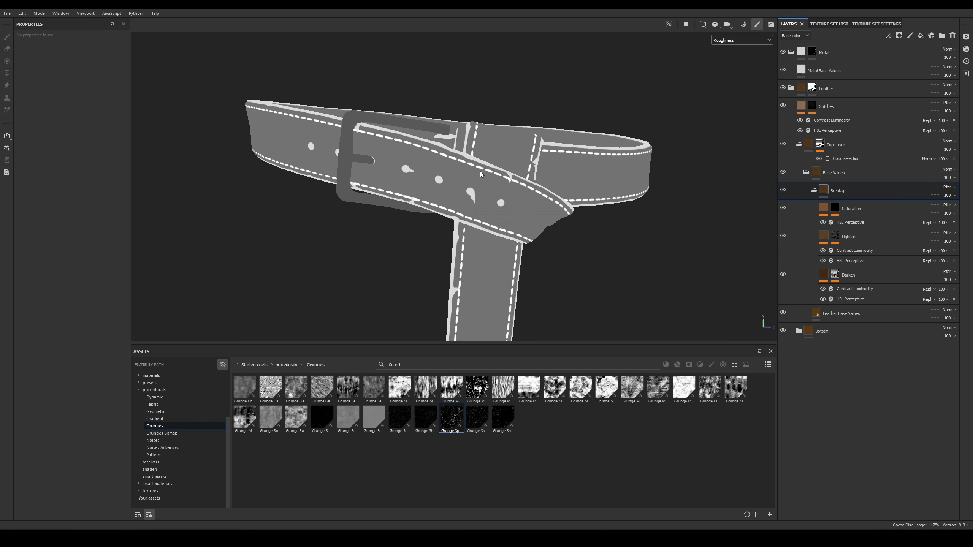
click(793, 37)
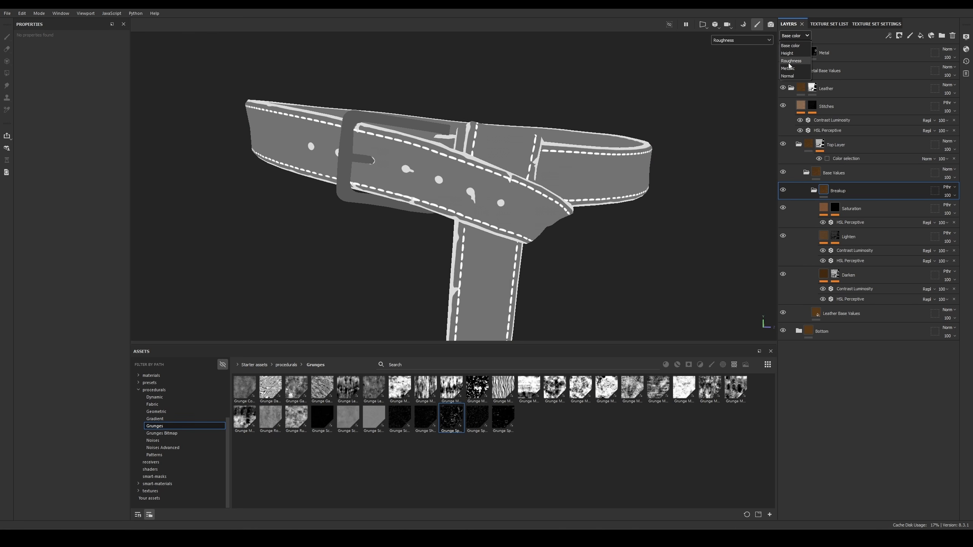
click(789, 63)
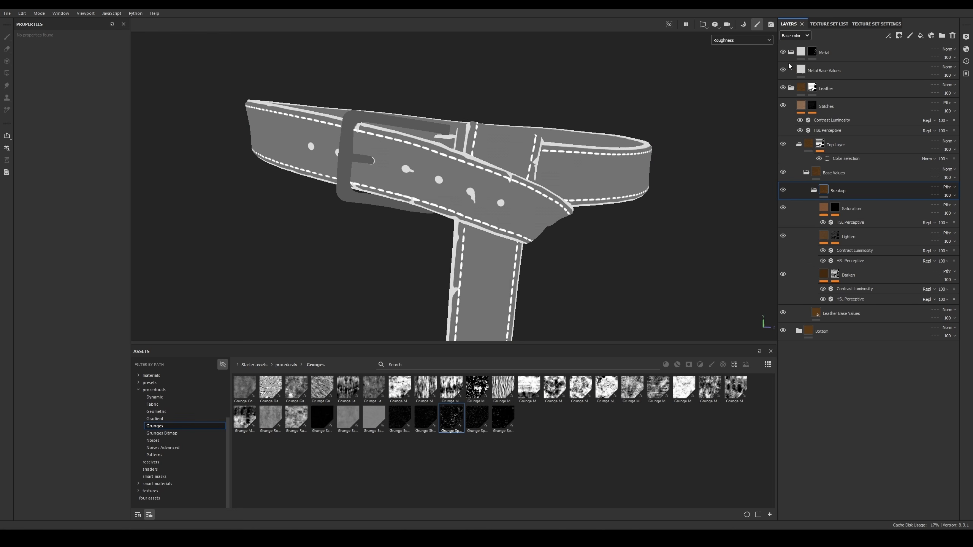
click(948, 187)
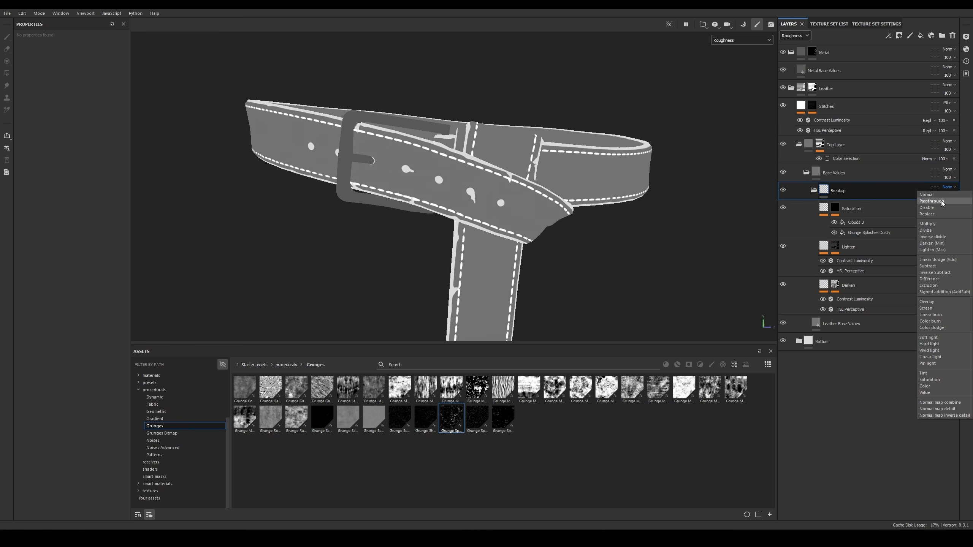
click(945, 200)
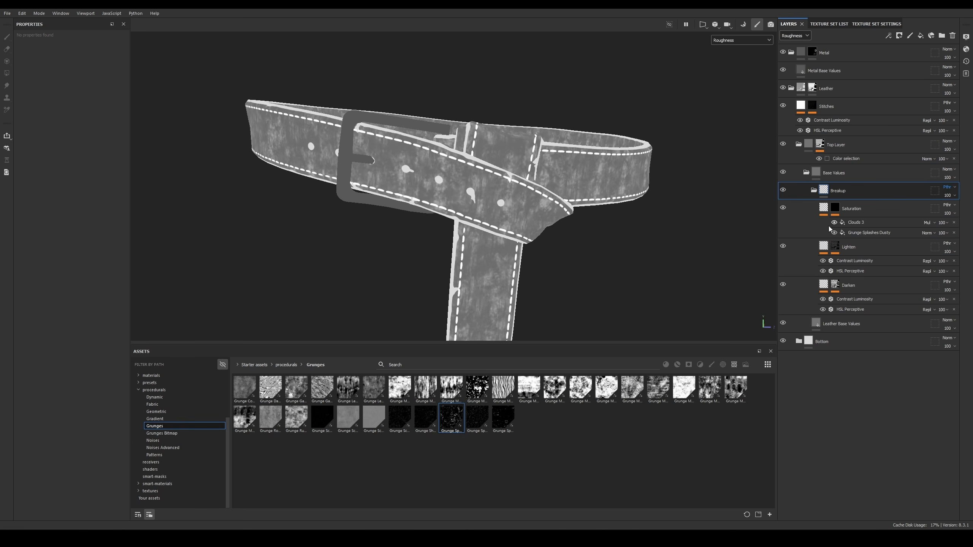
Step: Set the Breakup folder's roughness blending mode back to Normal
click(948, 188)
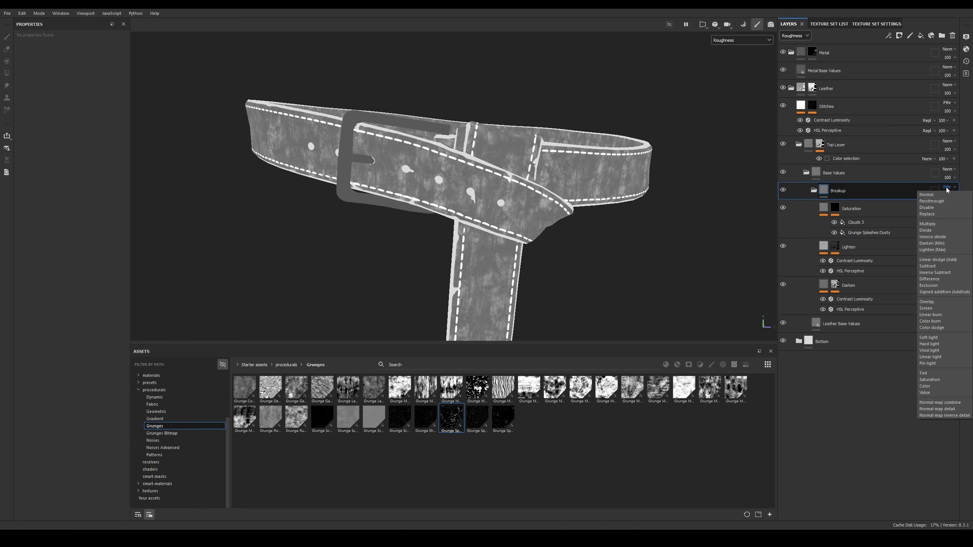
click(937, 195)
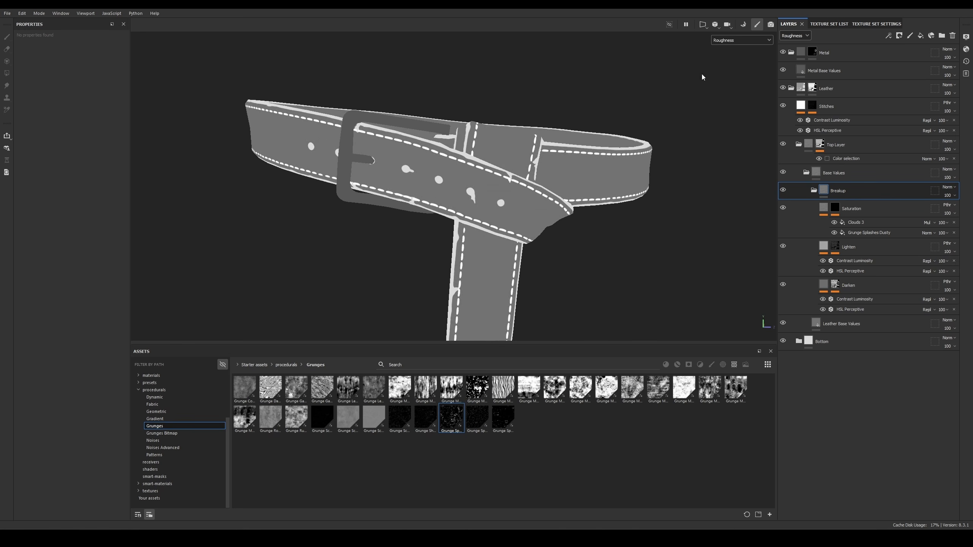
Step: Show the Base color channel in the layer stack and compare the belt's material with the Breakup folder hidden and shown
click(795, 35)
click(791, 45)
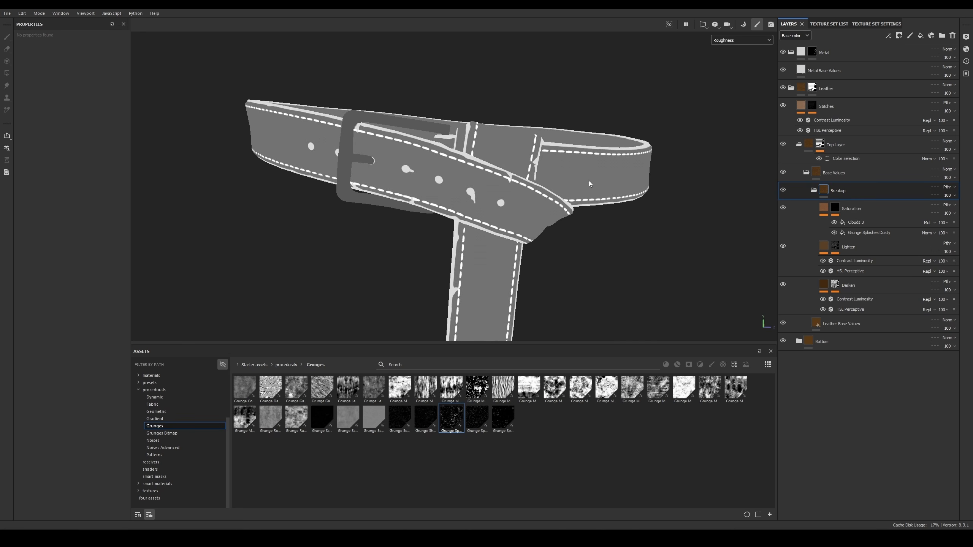
click(951, 195)
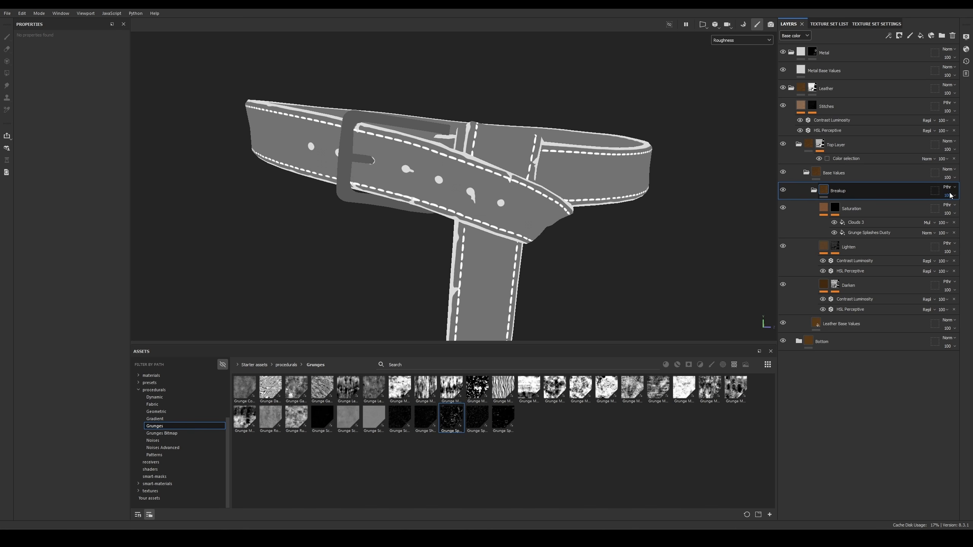
alt+drag(510, 191, 531, 183)
key(m)
alt+right_drag(531, 182, 529, 129)
mouse_move(550, 172)
alt+mouse_down()
mouse_move(546, 213)
mouse_move(552, 163)
alt+mouse_up()
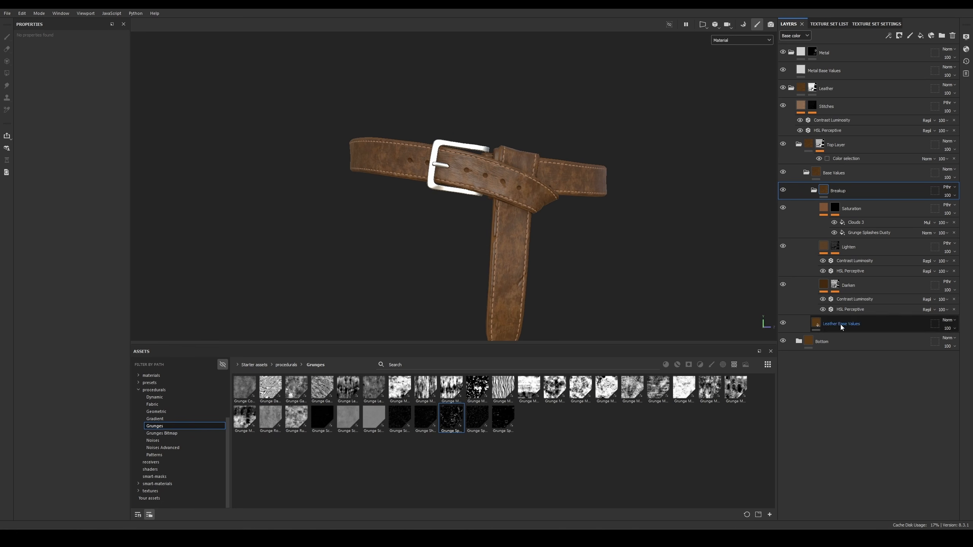
click(783, 191)
click(783, 190)
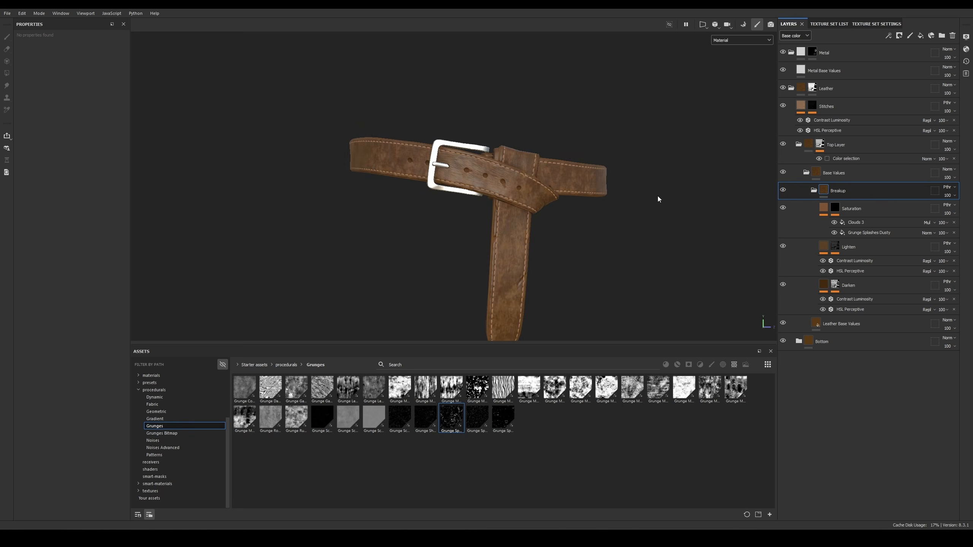
alt+drag(658, 198, 535, 154)
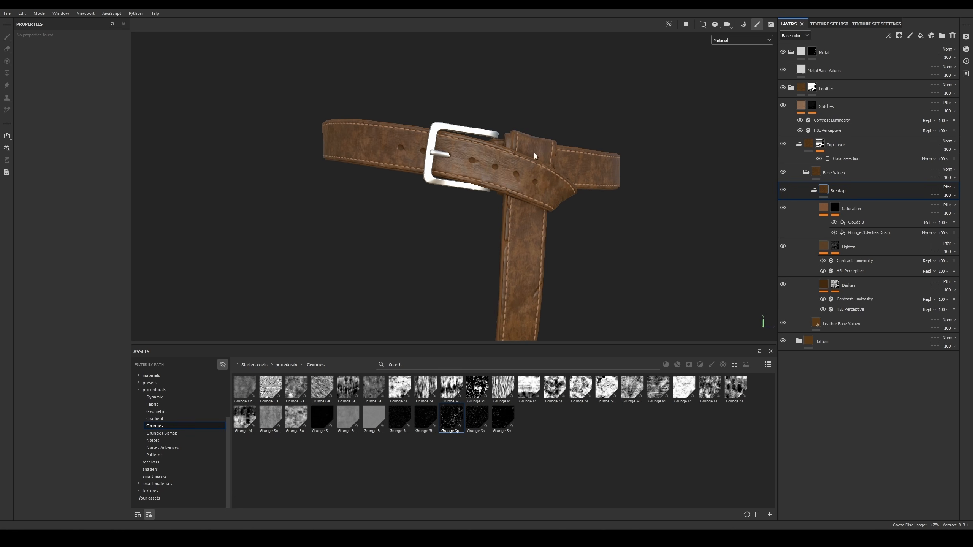
Step: Display the belt's Roughness channel, search the filter assets for "cont" and add the Contrast Luminosity filter above Saturation in the Breakup folder
key(b)
key(b)
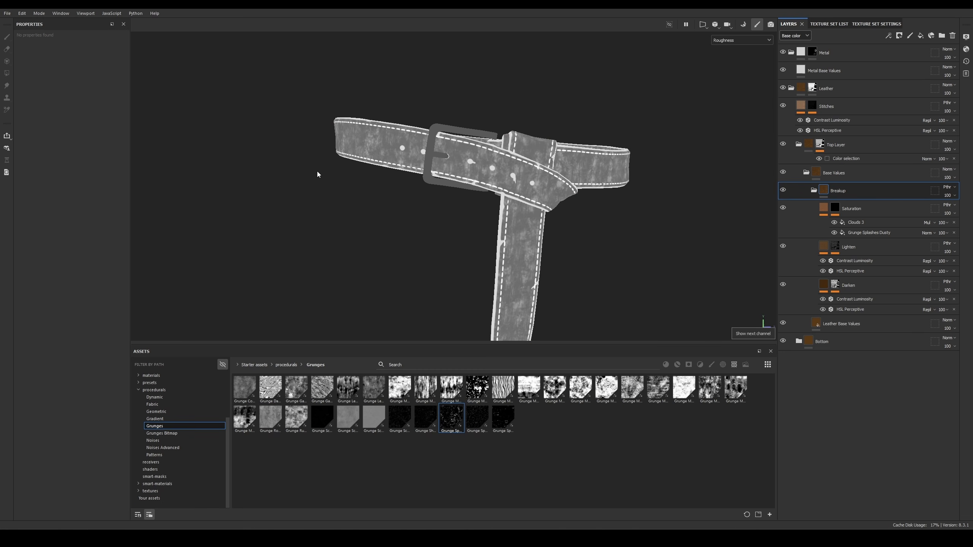
click(855, 209)
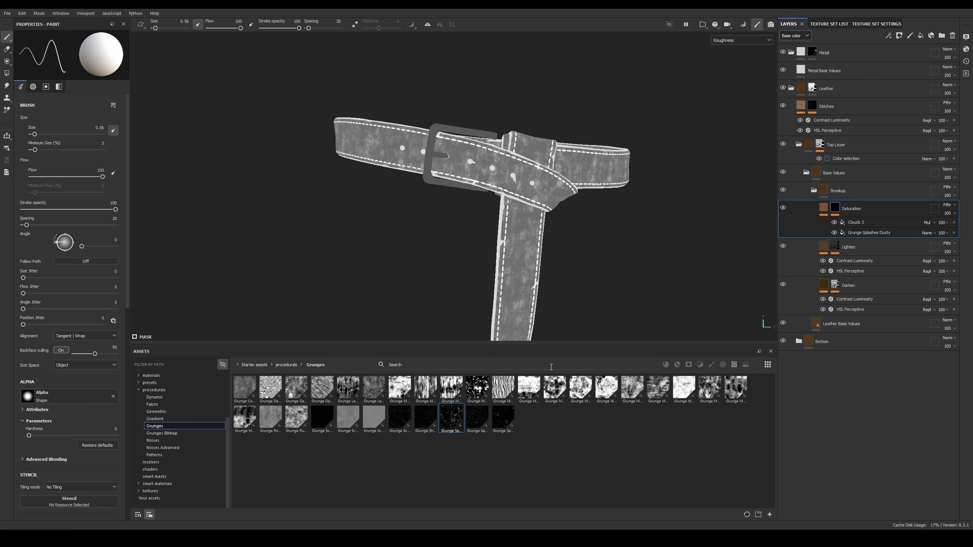
click(551, 367)
click(700, 365)
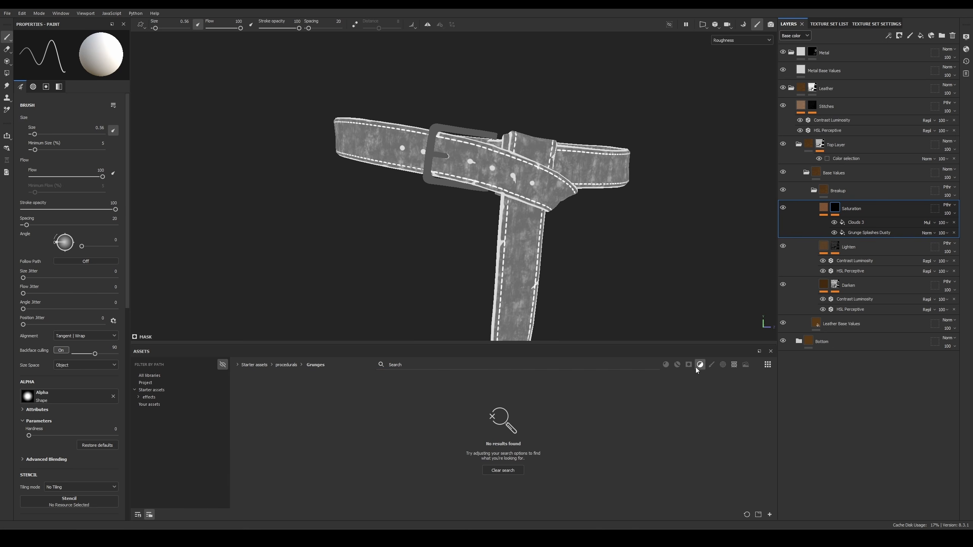
click(502, 470)
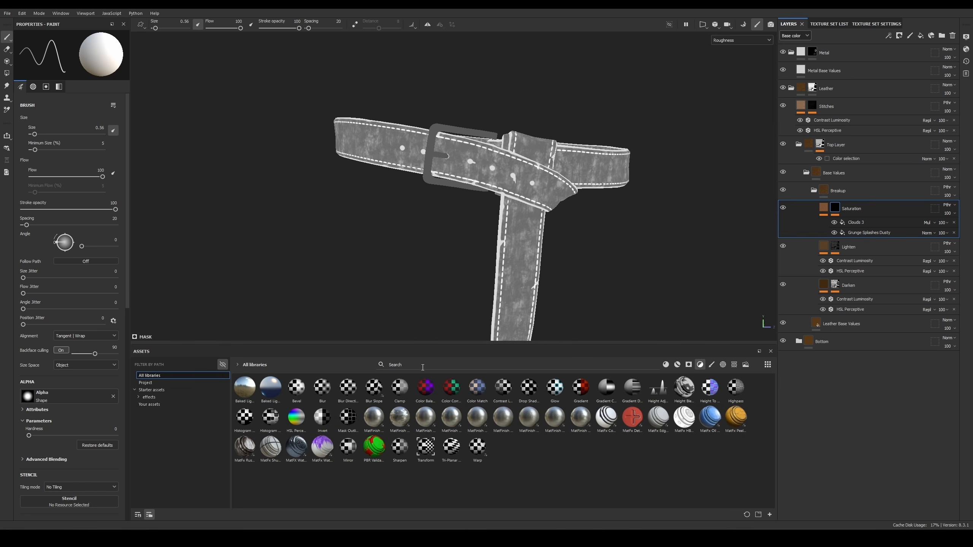
click(414, 366)
text(cont)
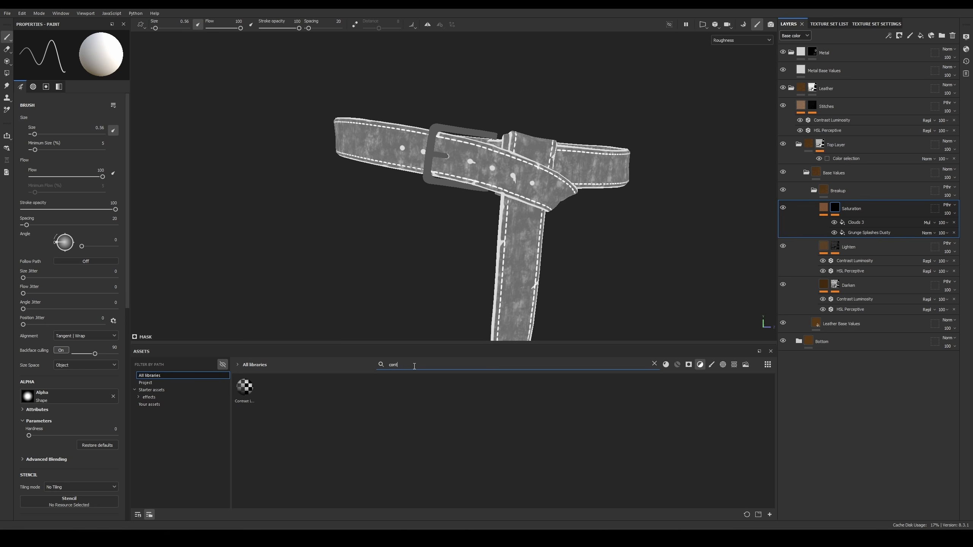
drag(241, 388, 853, 195)
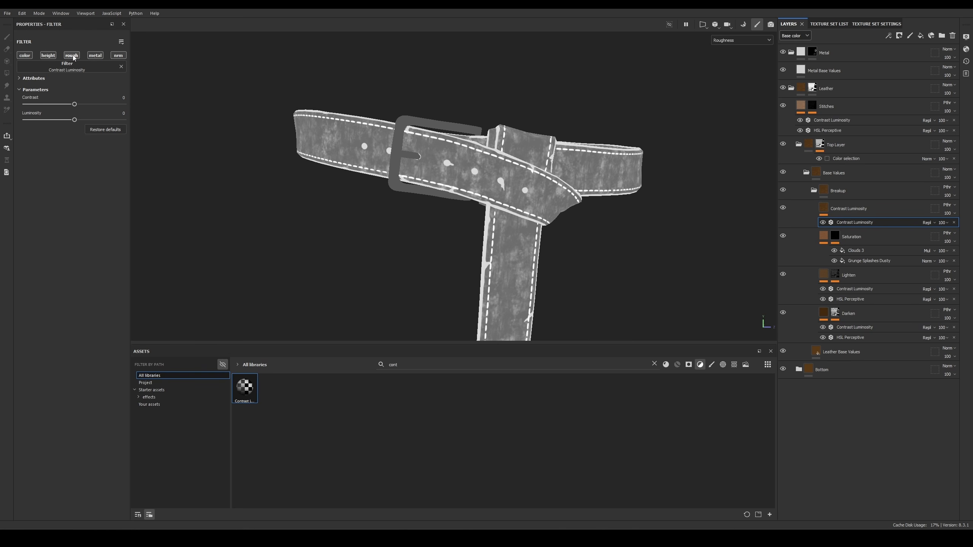
Step: Set the roughness filter's luminosity to about -0.33 and add a black mask to the Contrast Luminosity layer
drag(74, 119, 59, 120)
scroll(447, 154, up, 2)
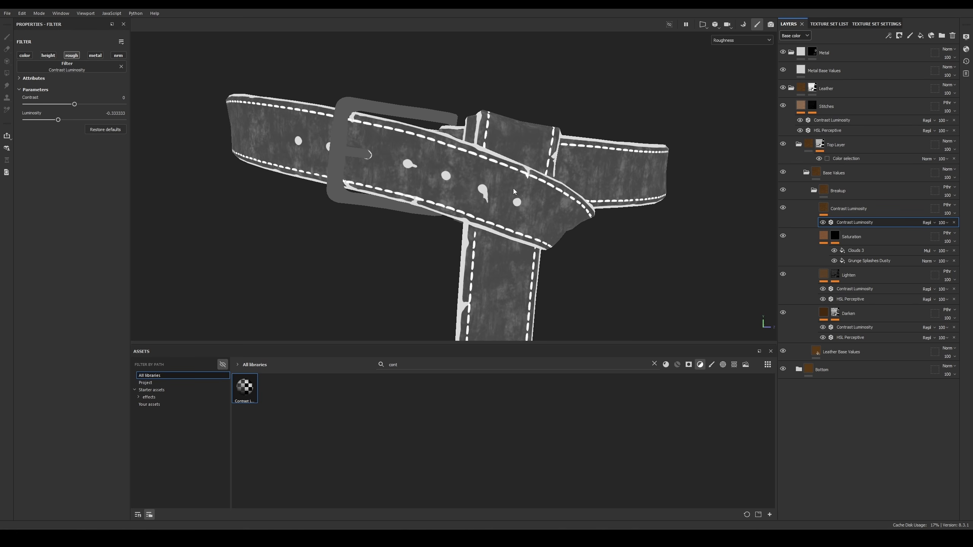
right_click(878, 209)
click(903, 14)
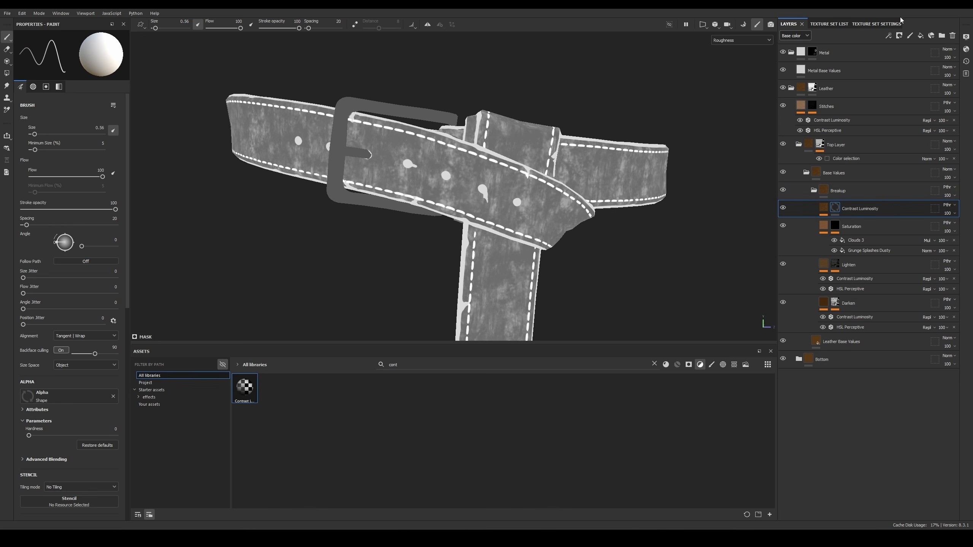
Step: Add a fill to the Contrast Luminosity layer's mask and assign the Grunge Map 011 procedural to its grayscale
click(888, 36)
click(910, 65)
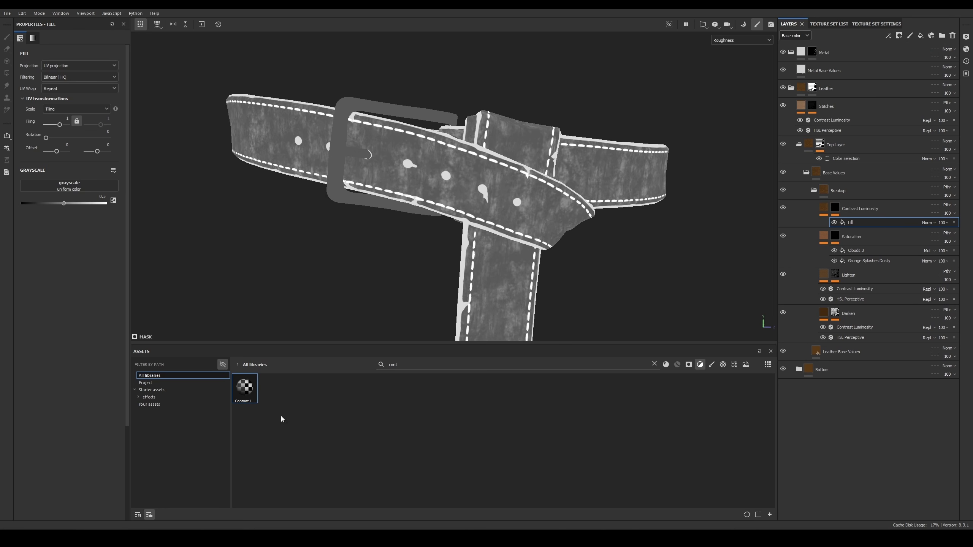
click(654, 365)
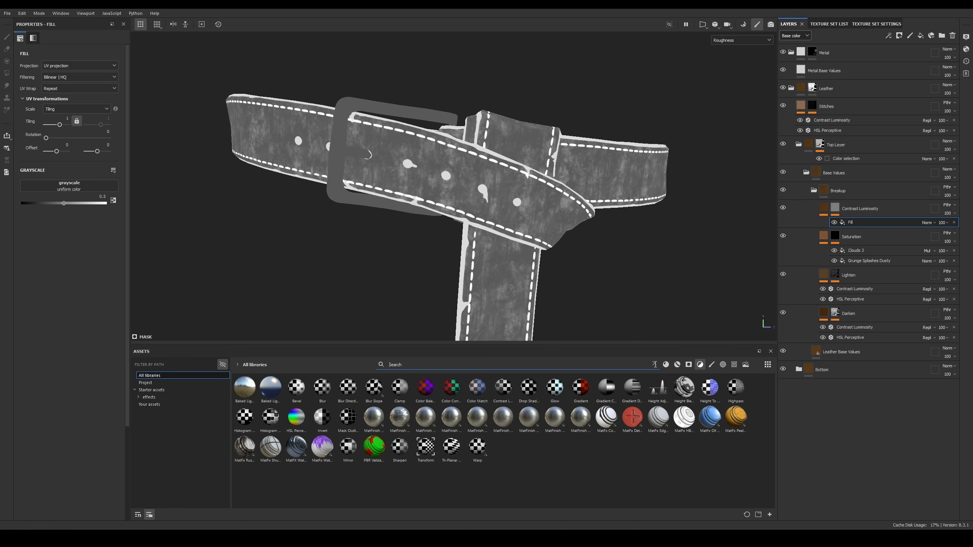
click(733, 366)
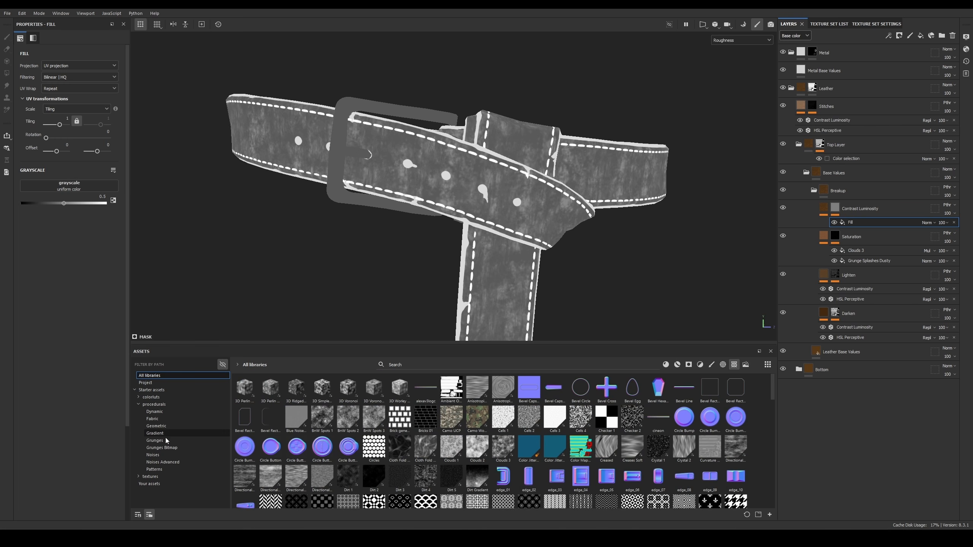
click(155, 441)
mouse_move(360, 387)
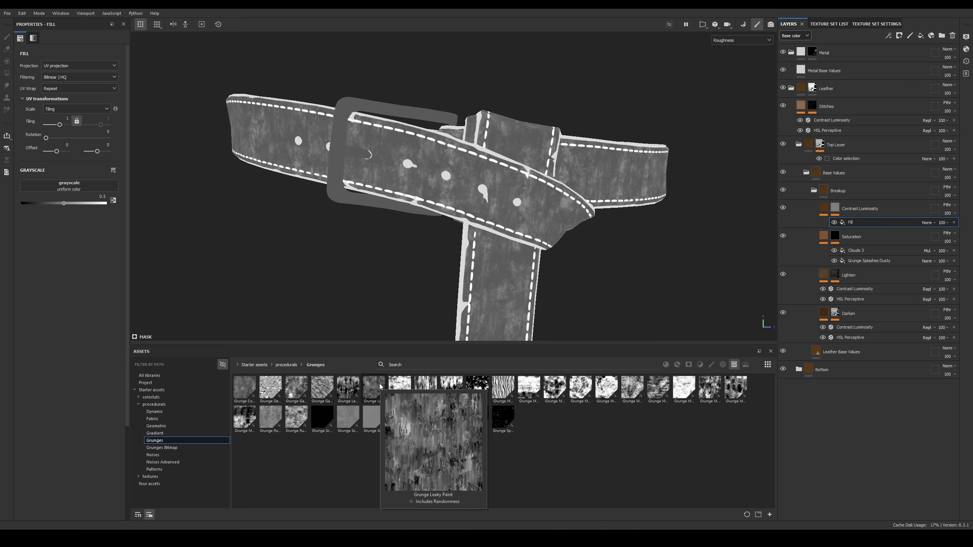
mouse_move(591, 396)
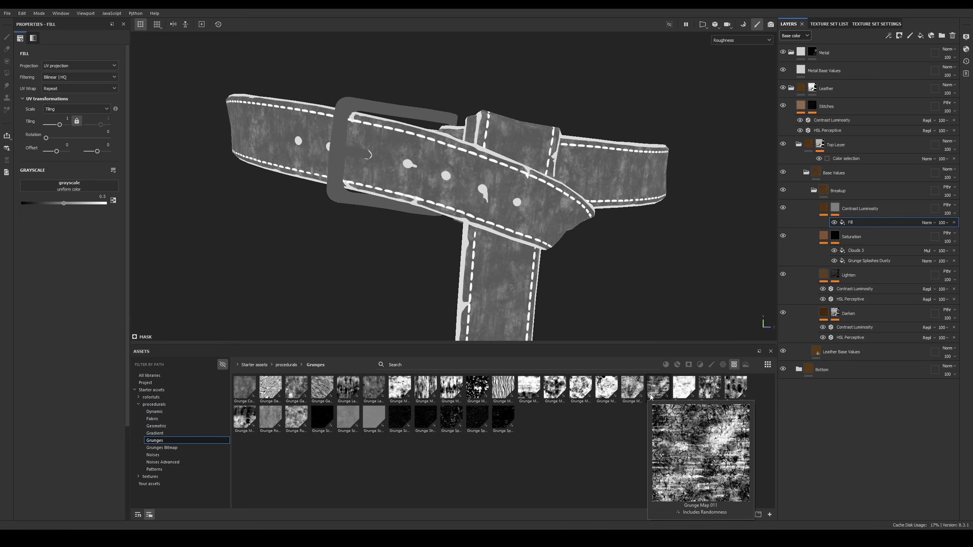
mouse_move(664, 393)
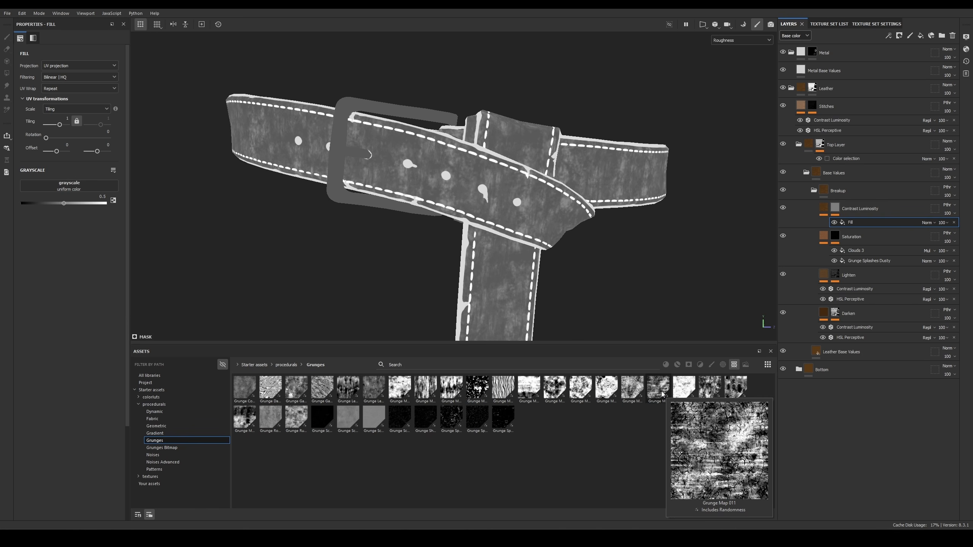
drag(663, 394, 48, 192)
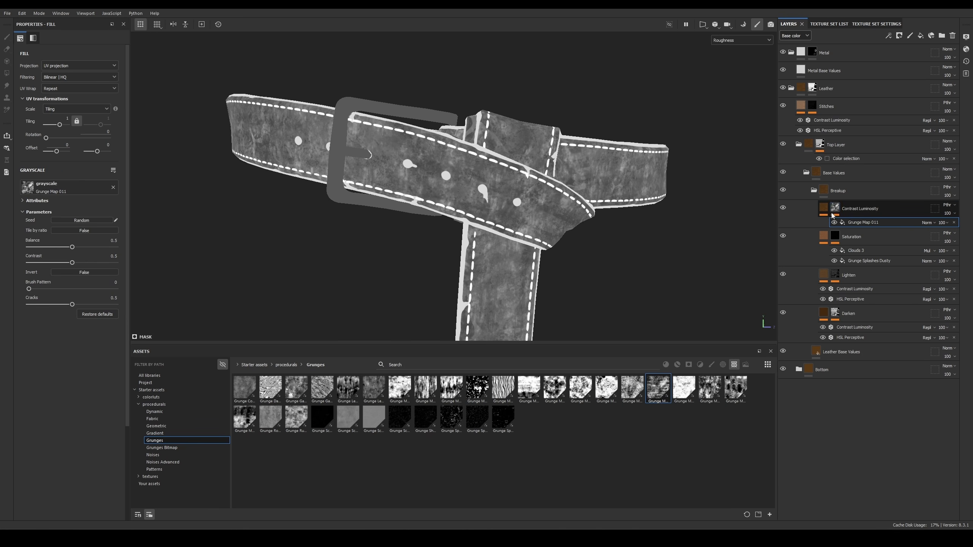
Step: Display the mask and set Grunge Map 011 to tri-planar projection with balance 0.26 and tiling 1.32
key(m)
click(56, 66)
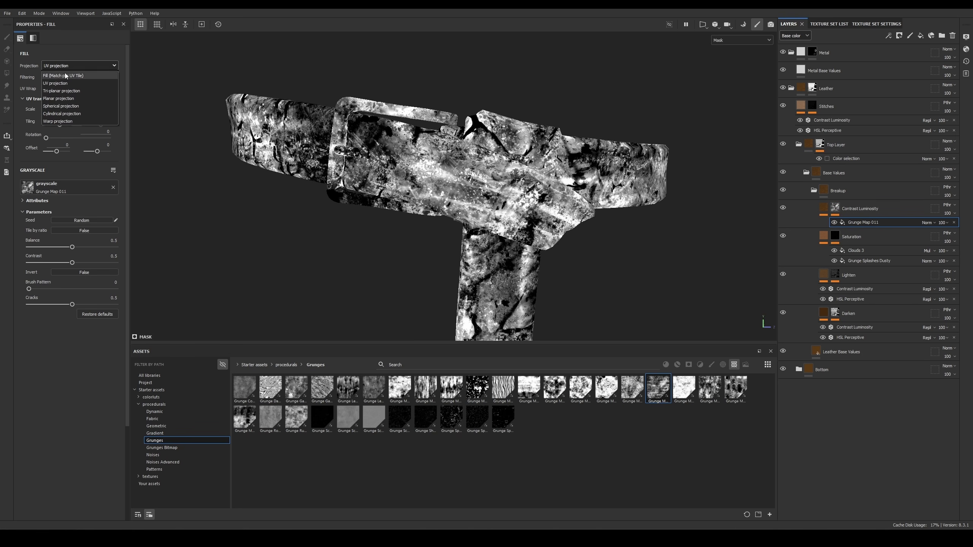
click(68, 88)
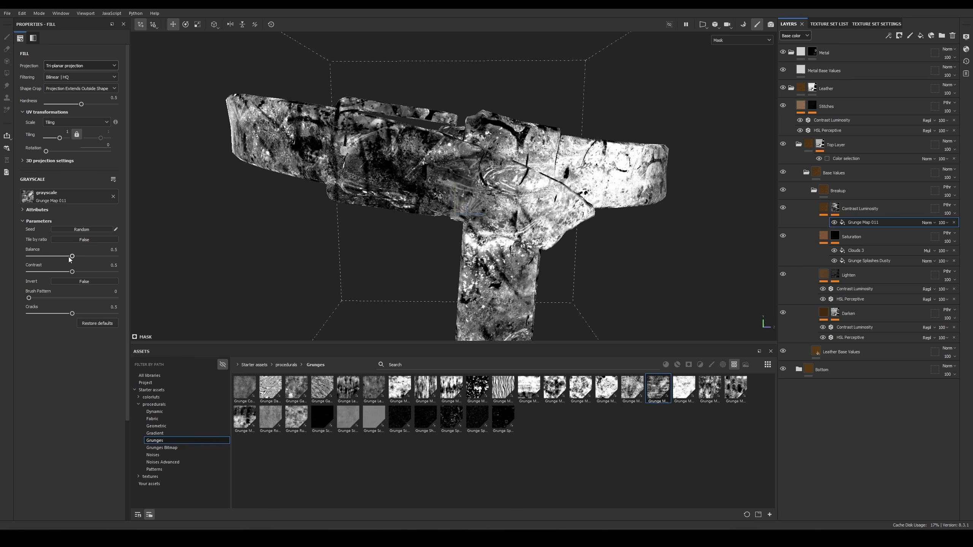
mouse_move(68, 258)
mouse_down()
mouse_move(32, 259)
mouse_move(52, 258)
mouse_up()
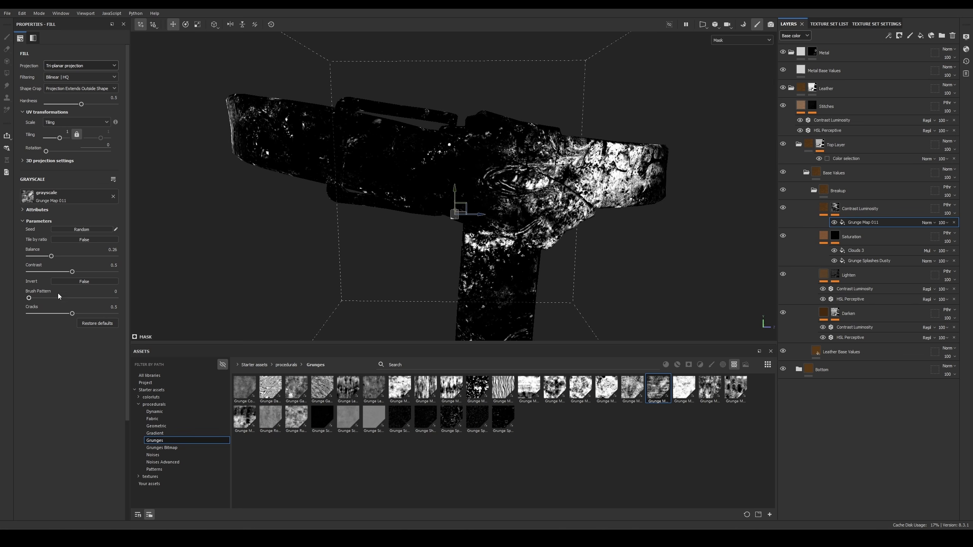
drag(59, 138, 60, 139)
alt+drag(422, 173, 398, 171)
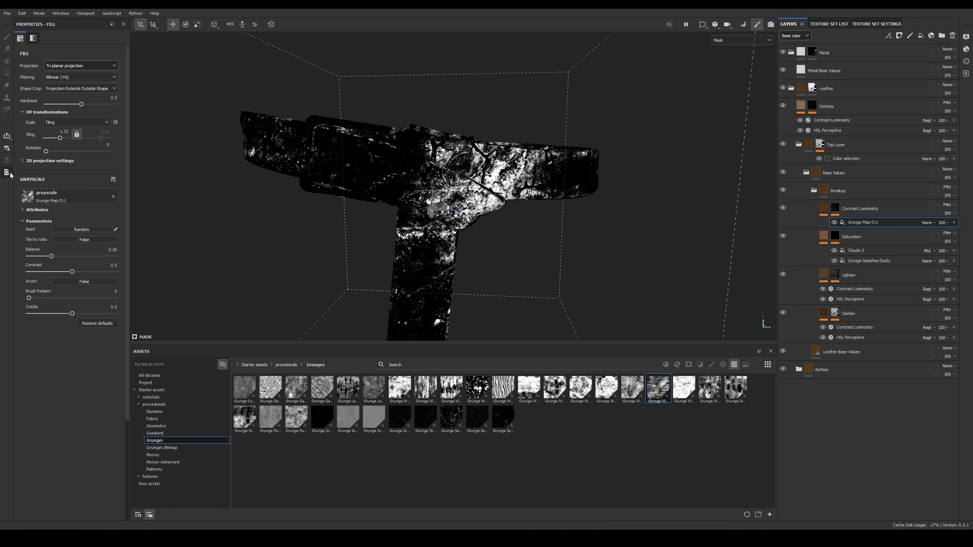
Step: Offset the mask grunge's 3D projection to -0.31 in X and 0.73 in Y
click(41, 161)
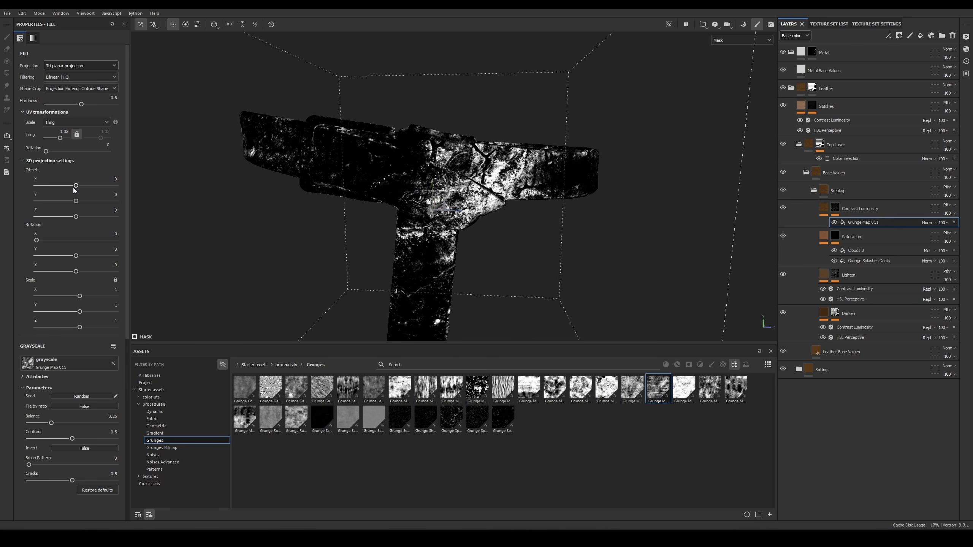
drag(74, 188, 91, 202)
alt+drag(460, 181, 435, 111)
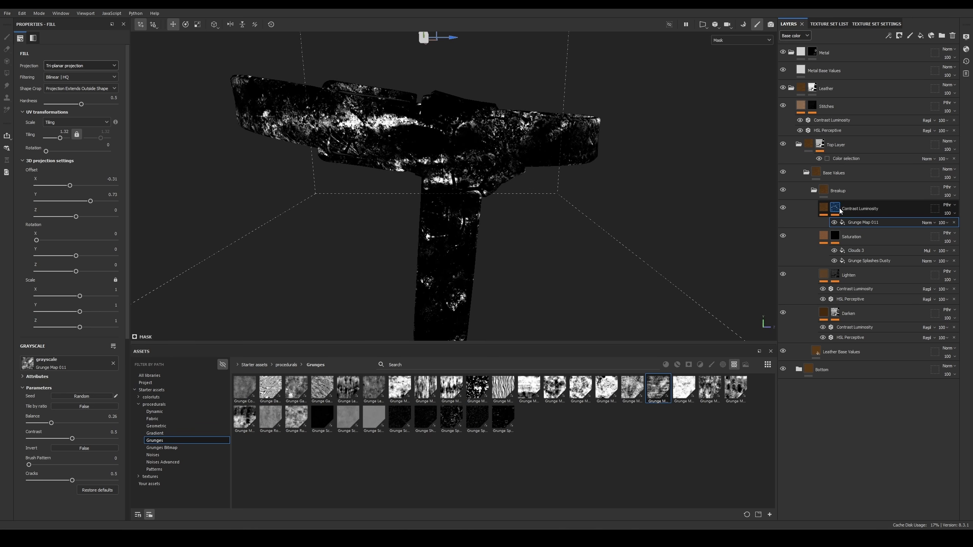
Step: Show the belt's Roughness channel and set the mask grunge's balance to 0.46
key(c)
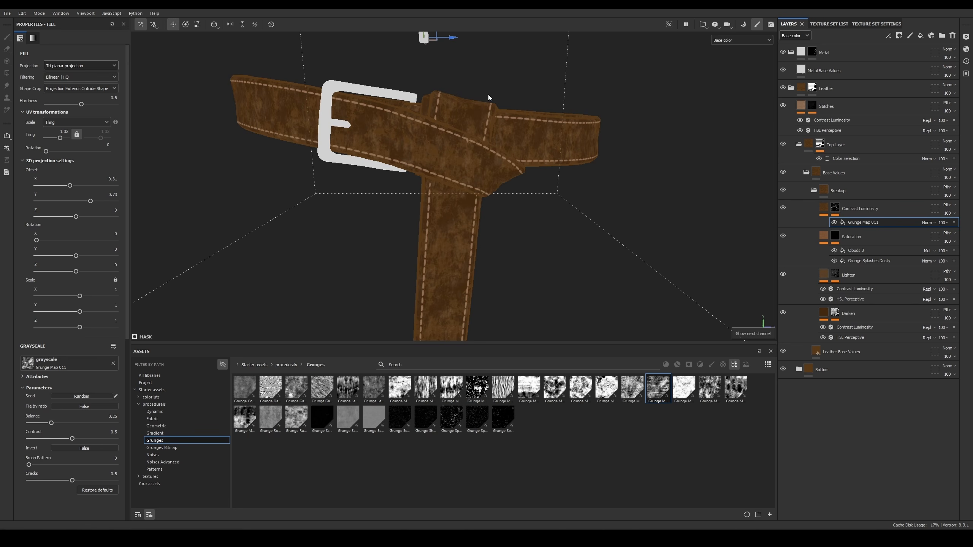
key(c)
key(c)
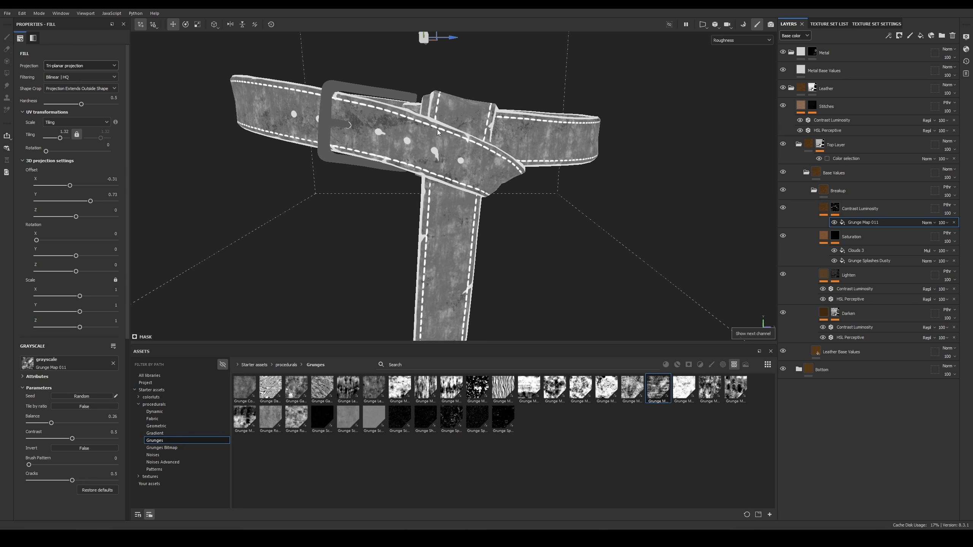
alt+drag(495, 99, 423, 128)
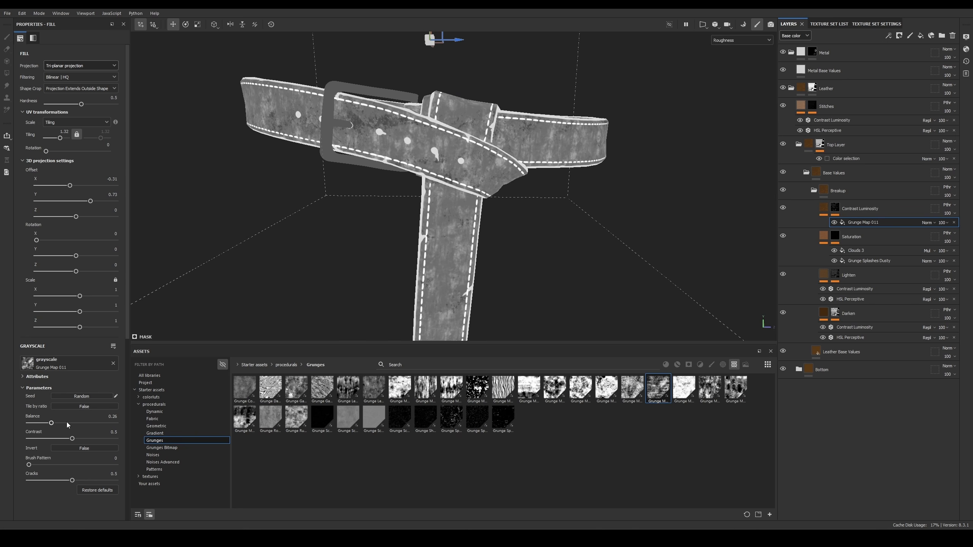
drag(67, 423, 70, 429)
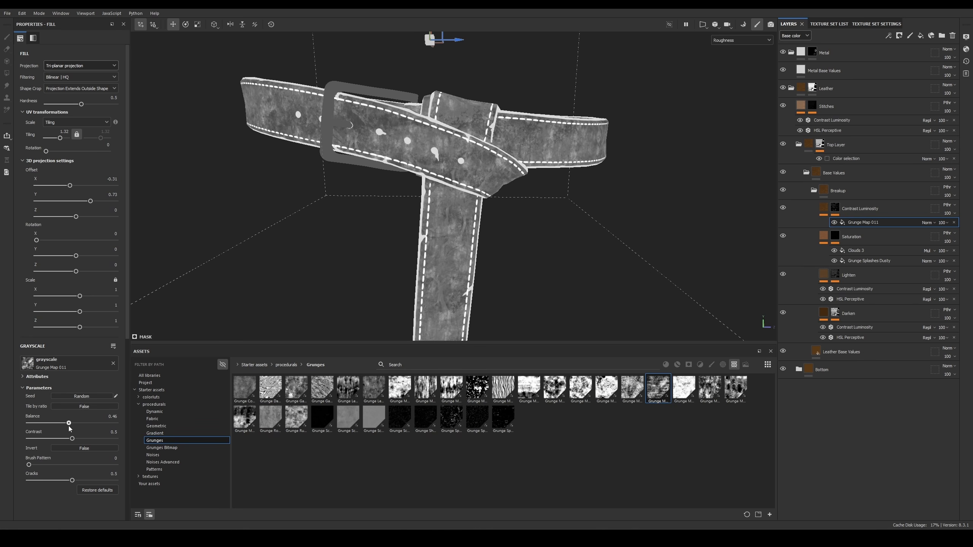
alt+right_drag(534, 254, 519, 61)
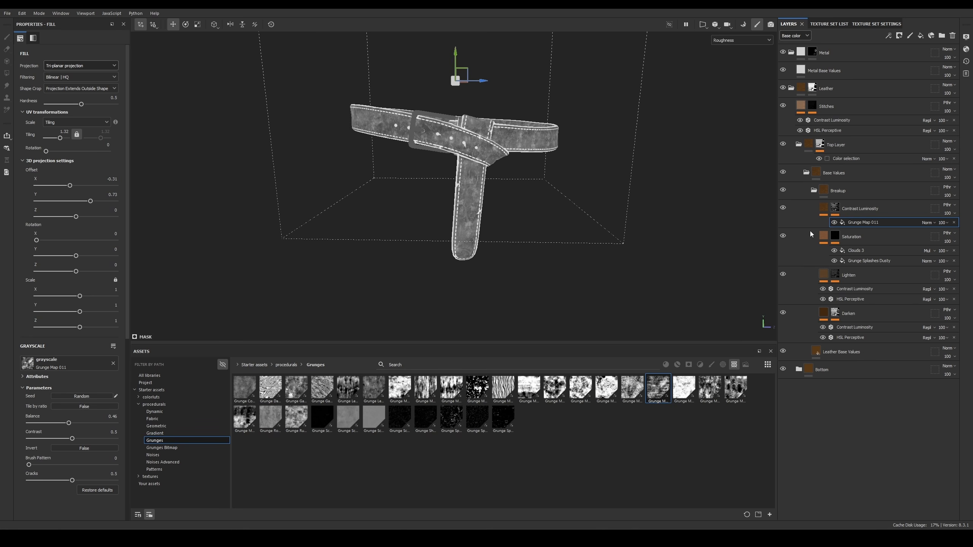
Step: Compare the belt's roughness with the Contrast Luminosity layer hidden and shown, and display the full material
click(782, 210)
click(782, 210)
click(782, 210)
alt+right_drag(538, 140, 475, 165)
key(m)
mouse_move(493, 146)
alt+mouse_down()
mouse_move(537, 124)
mouse_move(551, 128)
mouse_move(419, 135)
mouse_move(510, 146)
alt+mouse_up()
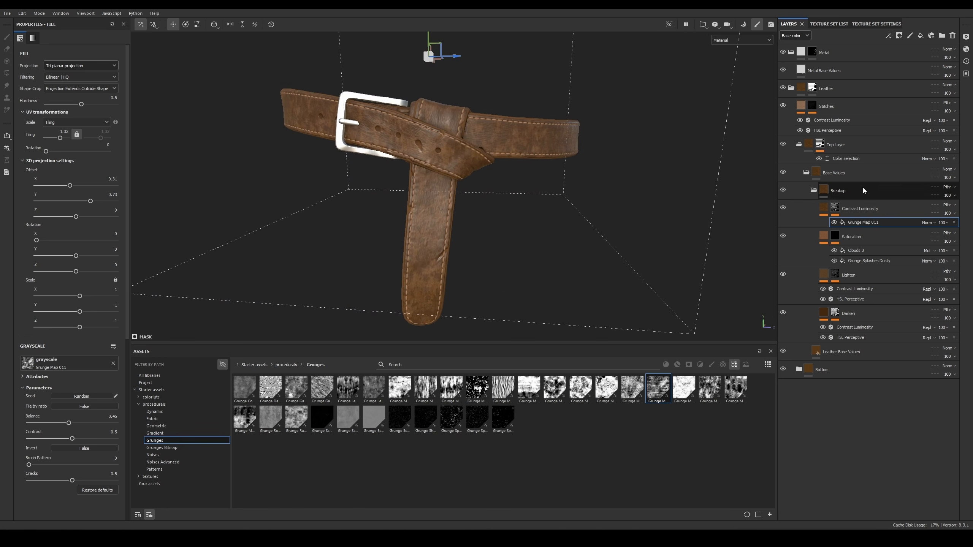
Step: Rename the Contrast Luminosity layer in the Breakup folder as Big Breakup
click(877, 209)
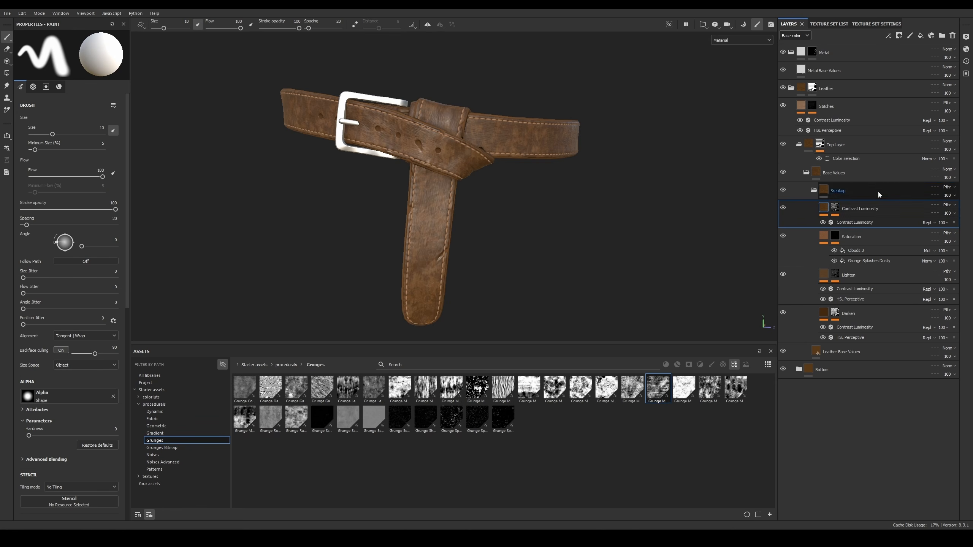
double_click(865, 211)
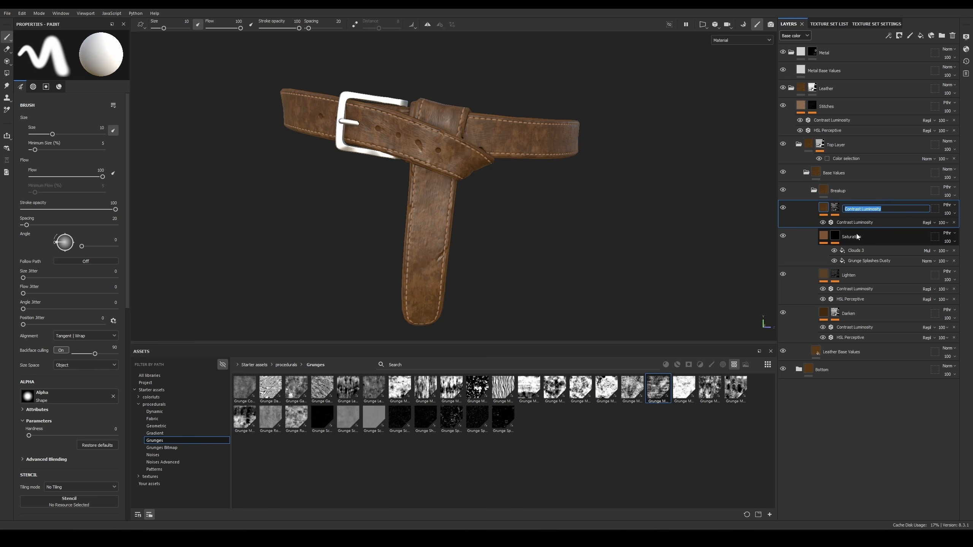
text(Big Breakup)
key(Return)
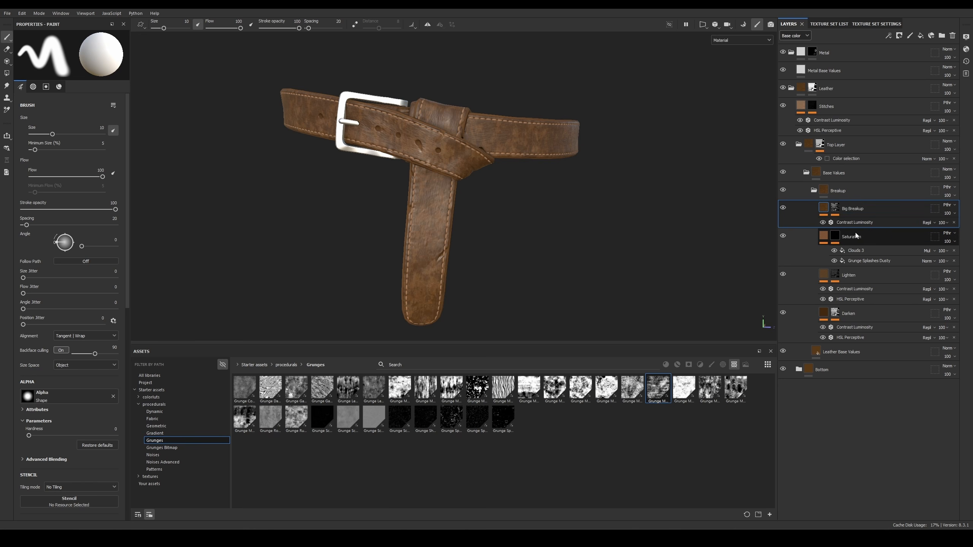
Step: Add an HSL Perceptive filter to the Big Breakup layer's content
click(888, 37)
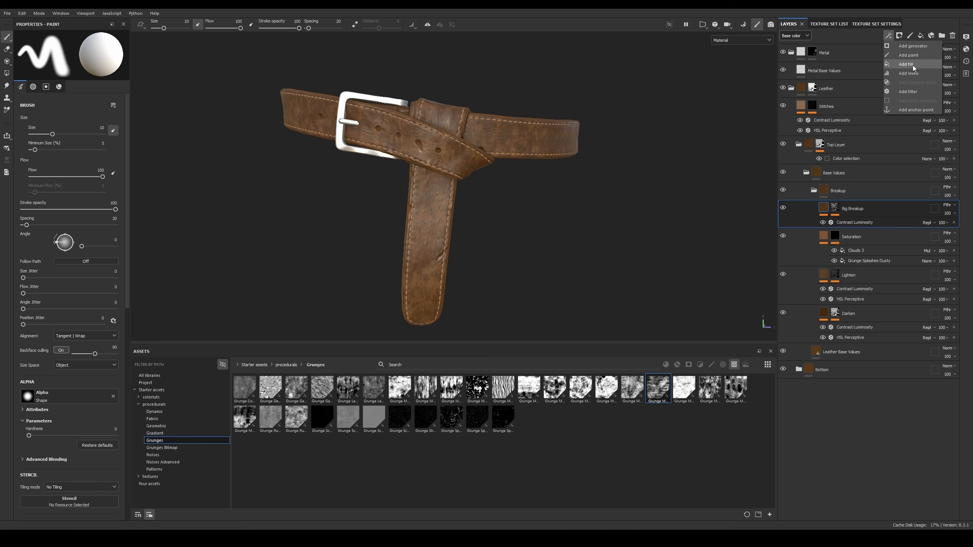
click(911, 92)
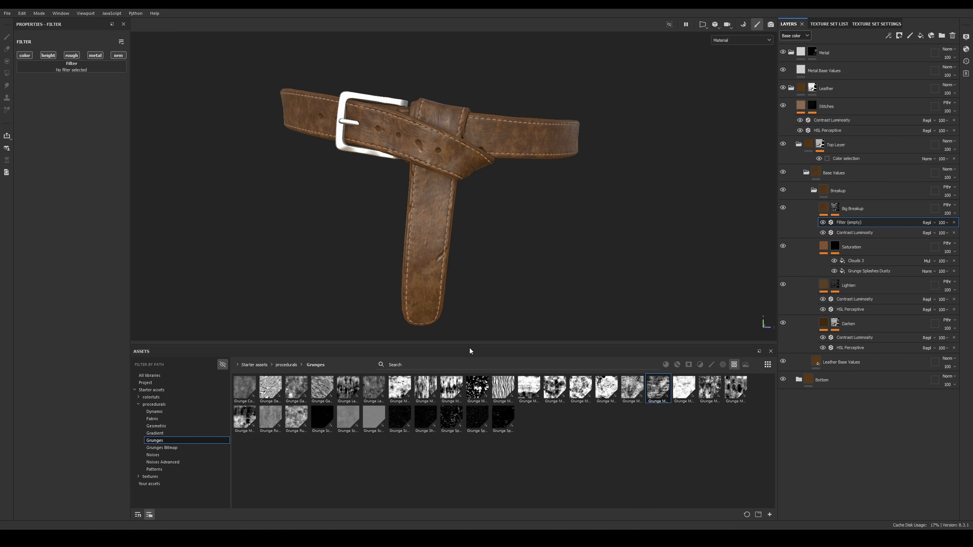
click(72, 66)
double_click(110, 81)
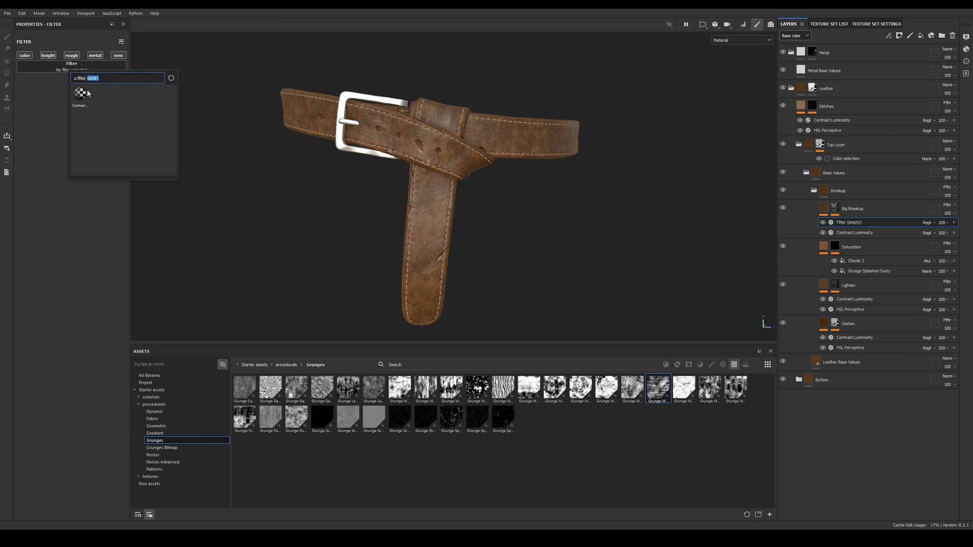
text(hsl)
click(80, 94)
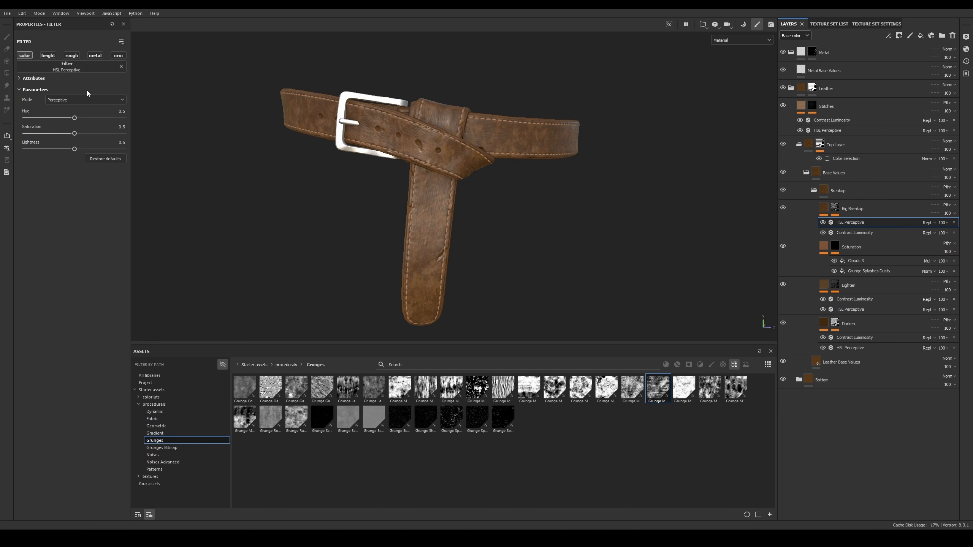
Step: Set the Big Breakup layer's HSL Perceptive saturation to 0.554 and lightness to 0.298
drag(75, 149, 50, 150)
alt+drag(367, 202, 432, 201)
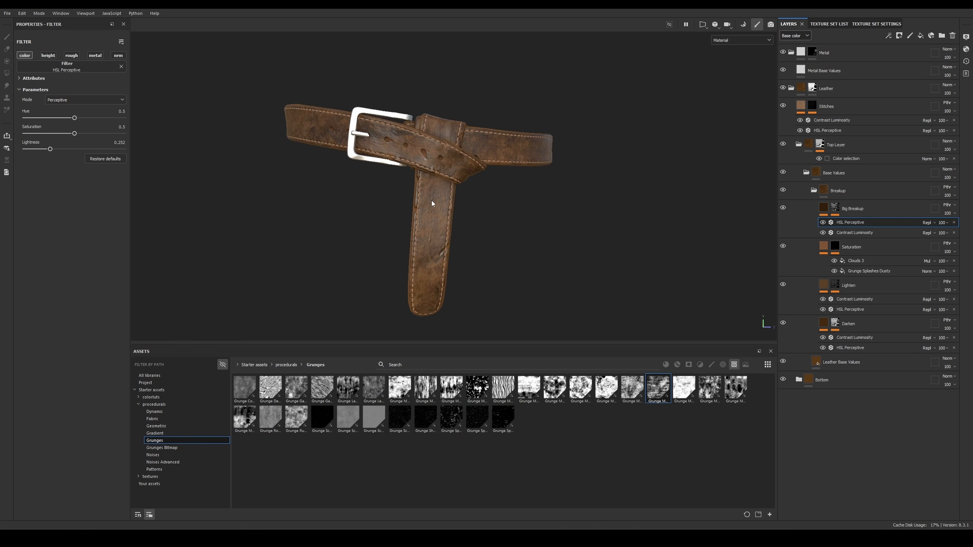
drag(86, 133, 103, 132)
drag(87, 135, 81, 134)
alt+right_drag(356, 115, 569, 485)
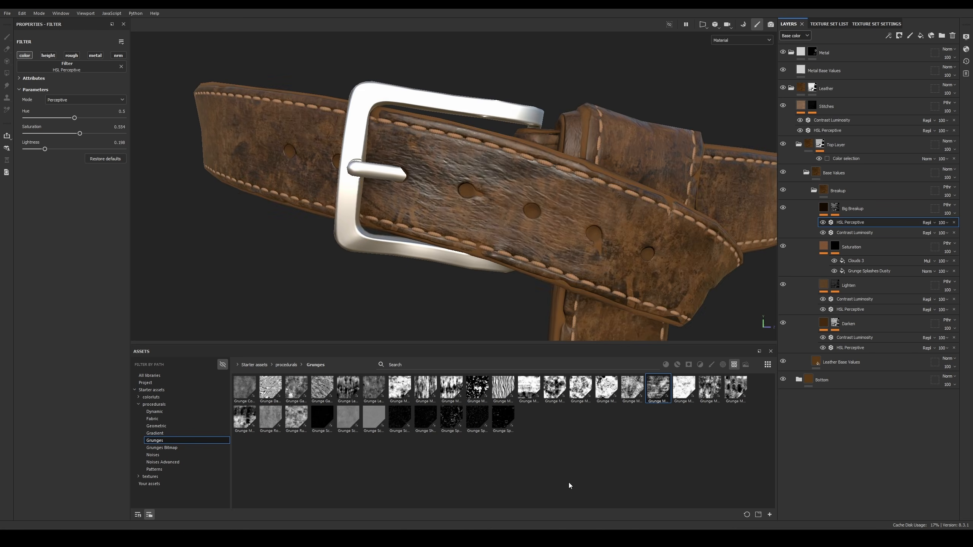
alt+drag(383, 161, 459, 146)
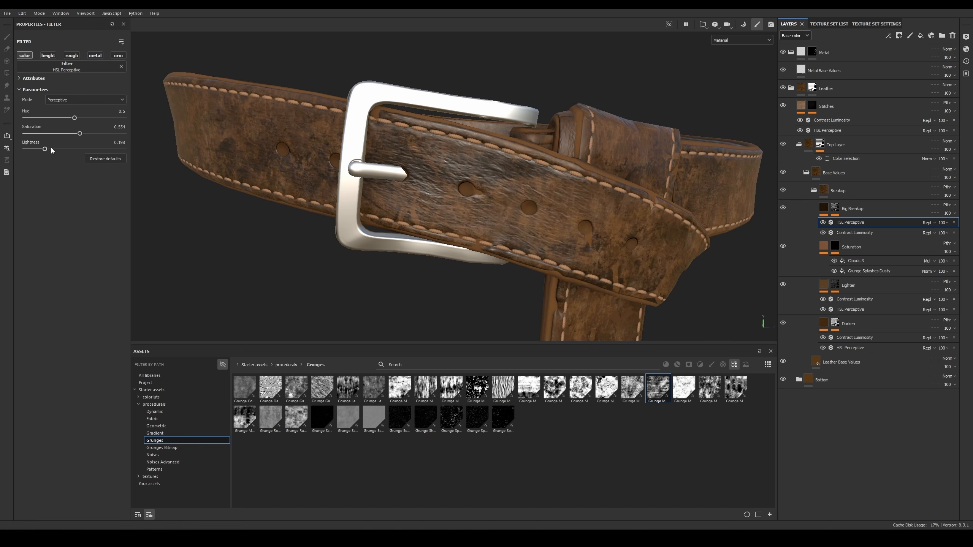
drag(45, 149, 54, 149)
Step: Compare the whole belt's material with the Big Breakup layer hidden and shown
alt+right_drag(495, 230, 395, 180)
alt+middle_drag(395, 180, 361, 142)
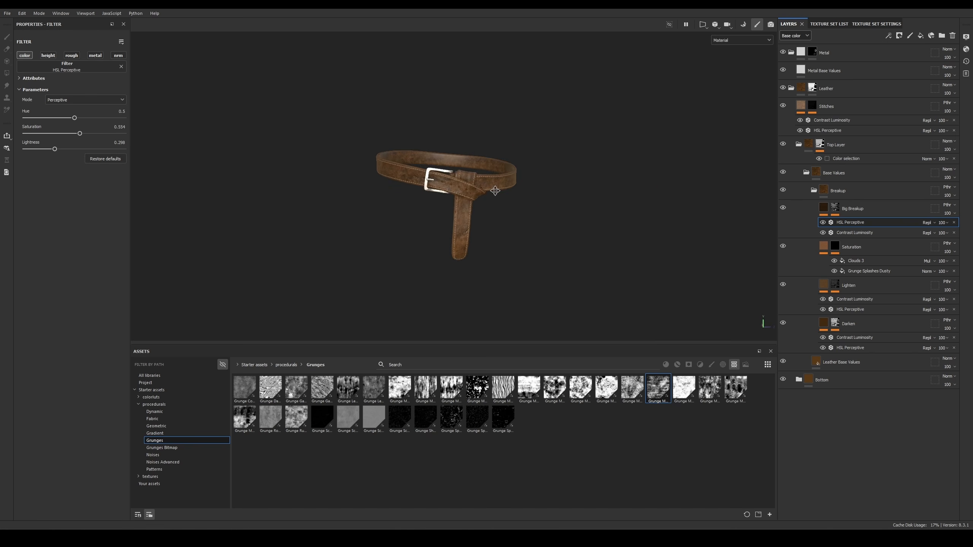
alt+right_drag(361, 142, 414, 169)
click(783, 208)
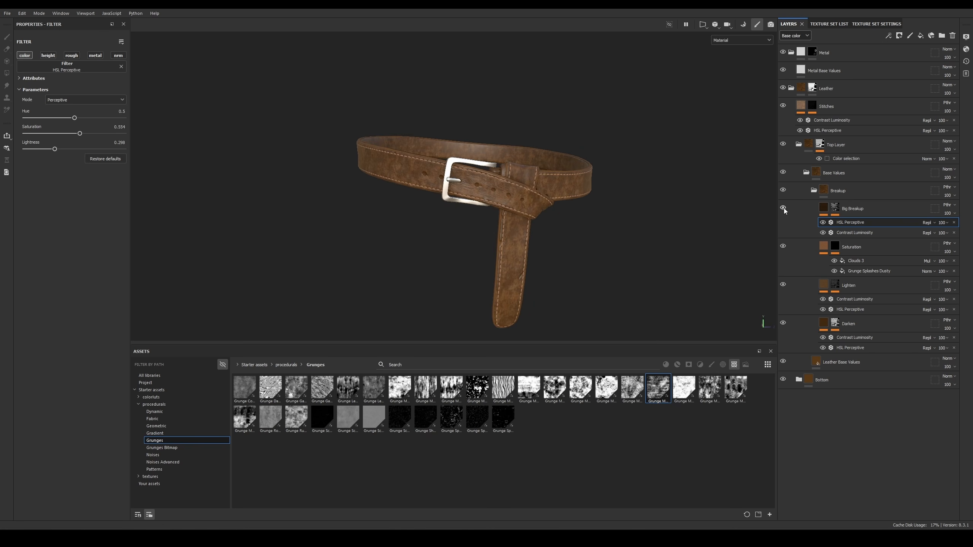
click(783, 208)
click(783, 208)
alt+right_drag(525, 209, 482, 149)
alt+drag(481, 146, 475, 128)
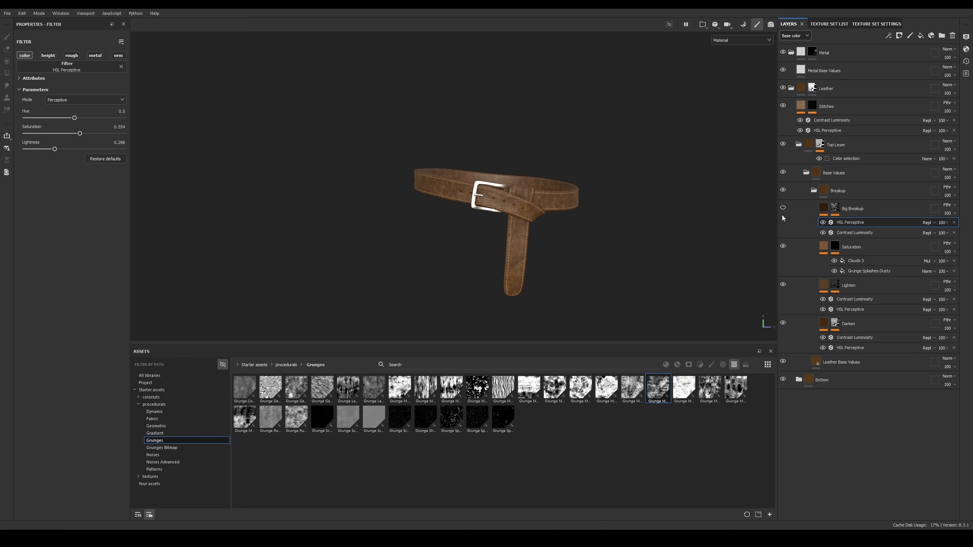
alt+middle_drag(487, 169, 450, 156)
alt+right_drag(450, 157, 478, 169)
alt+drag(478, 170, 510, 174)
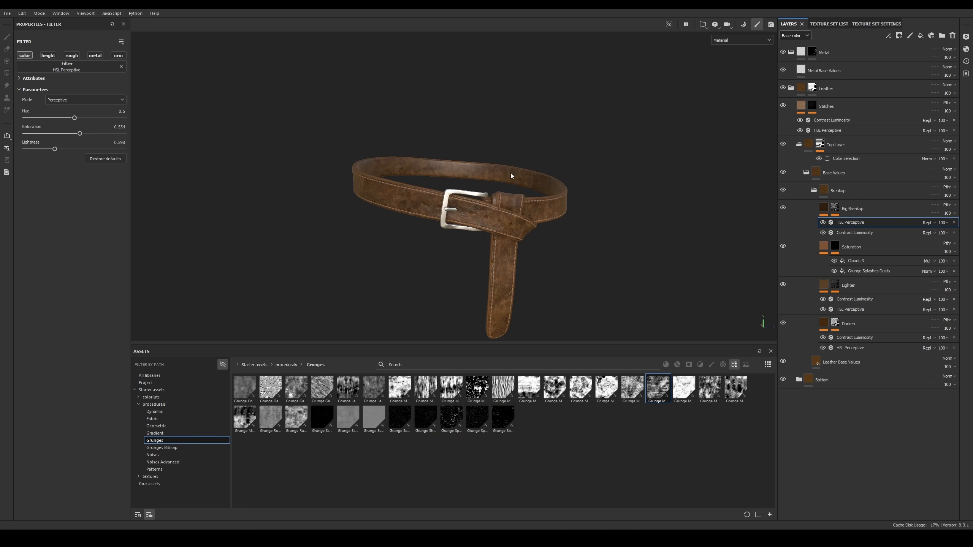
Step: Compare the belt's material with the whole Breakup folder hidden and shown
shift+right_drag(511, 174, 567, 174)
alt+middle_drag(539, 241, 503, 216)
alt+right_drag(503, 217, 504, 232)
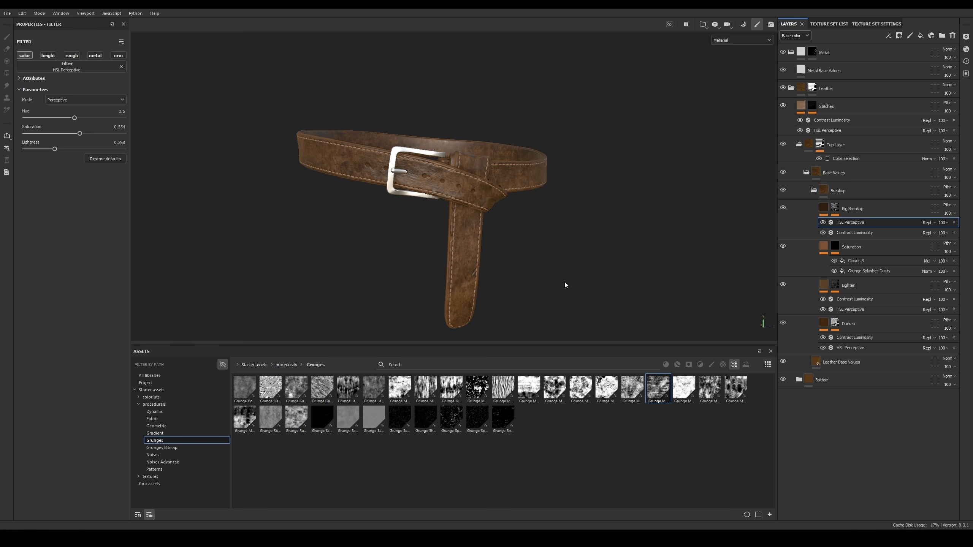
click(783, 190)
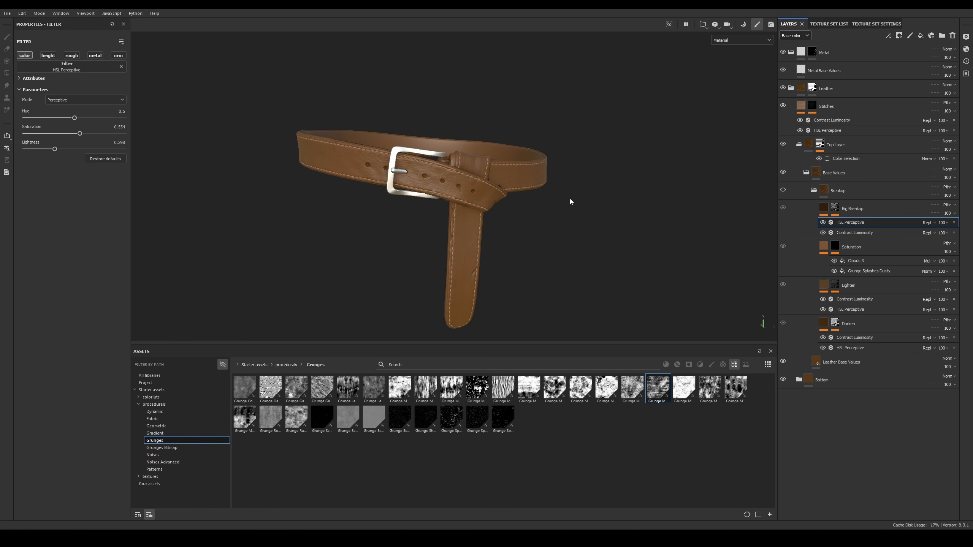
alt+drag(551, 199, 488, 160)
mouse_move(487, 161)
shift+right_down()
mouse_move(514, 163)
mouse_move(488, 165)
shift+right_up()
alt+drag(489, 166, 519, 166)
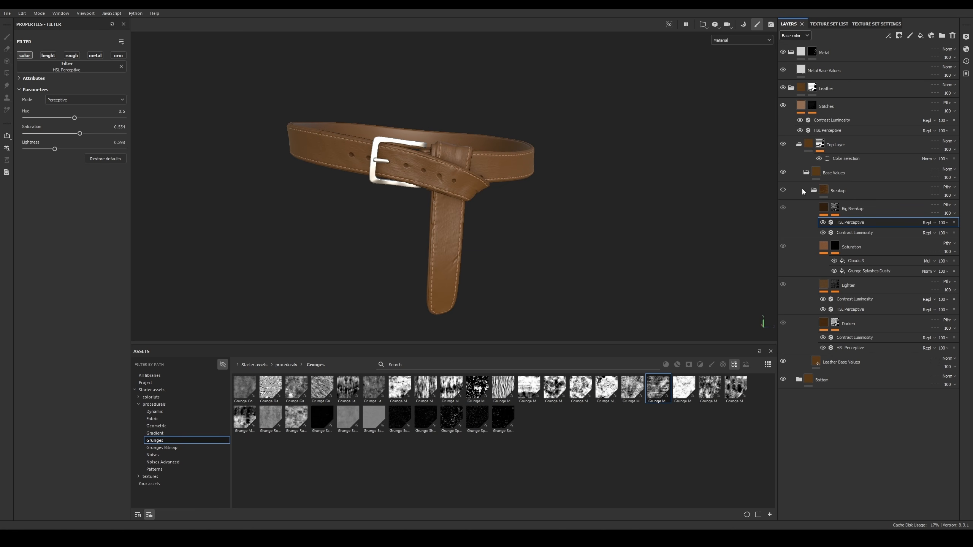
click(783, 190)
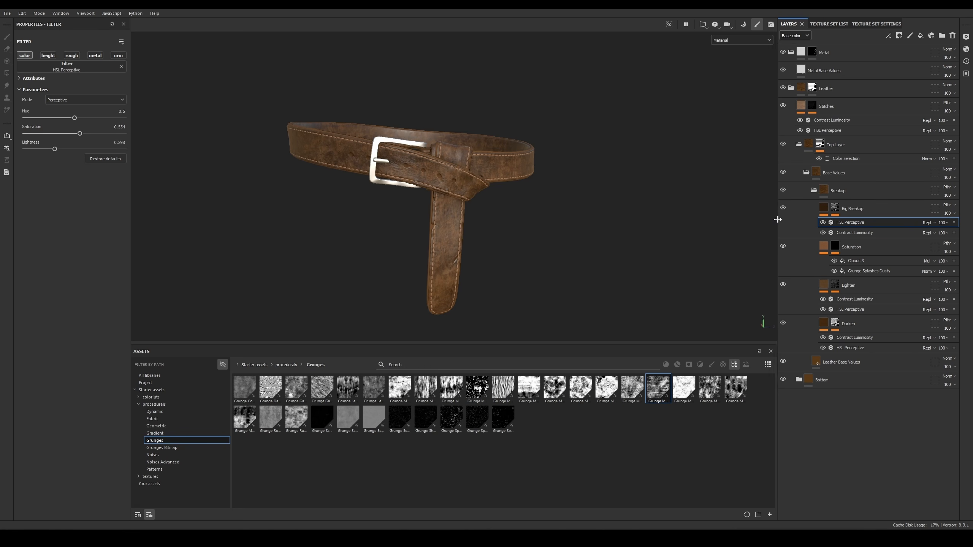
Step: Compare the belt with the Big Breakup, Saturation, Lighten and Darken layers hidden and shown again
click(783, 207)
click(783, 245)
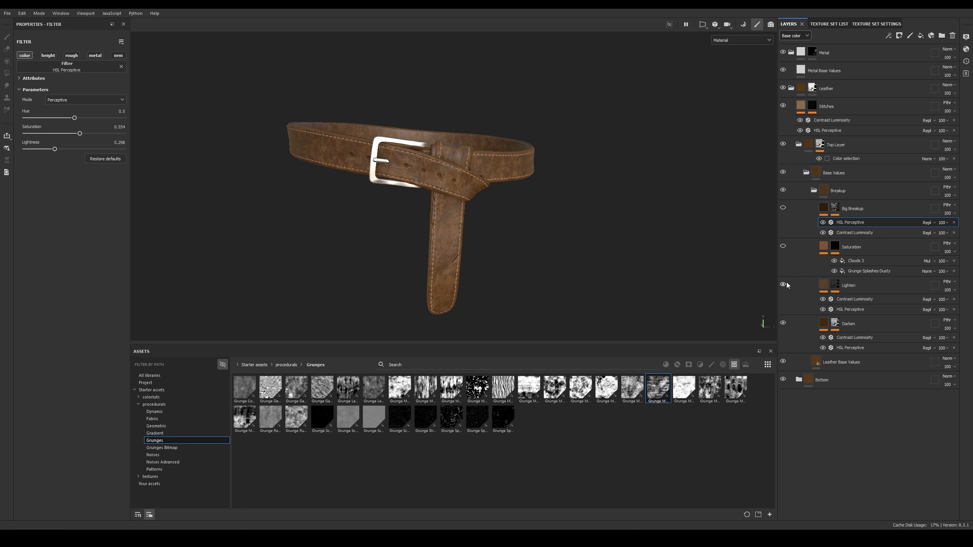
click(783, 284)
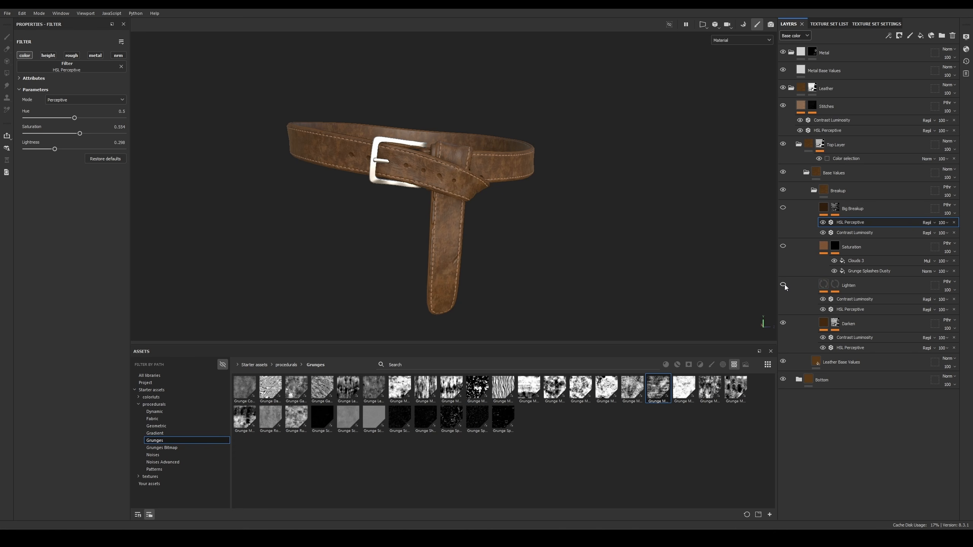
click(783, 323)
click(782, 209)
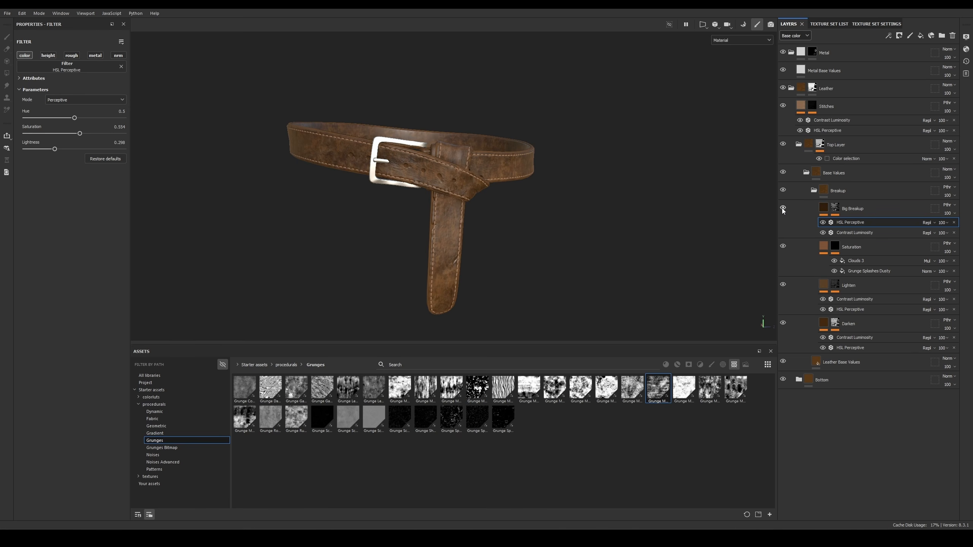
Step: Inspect the leather near the buckle up close with only the Big Breakup layer hidden and shown
scroll(444, 153, up, 5)
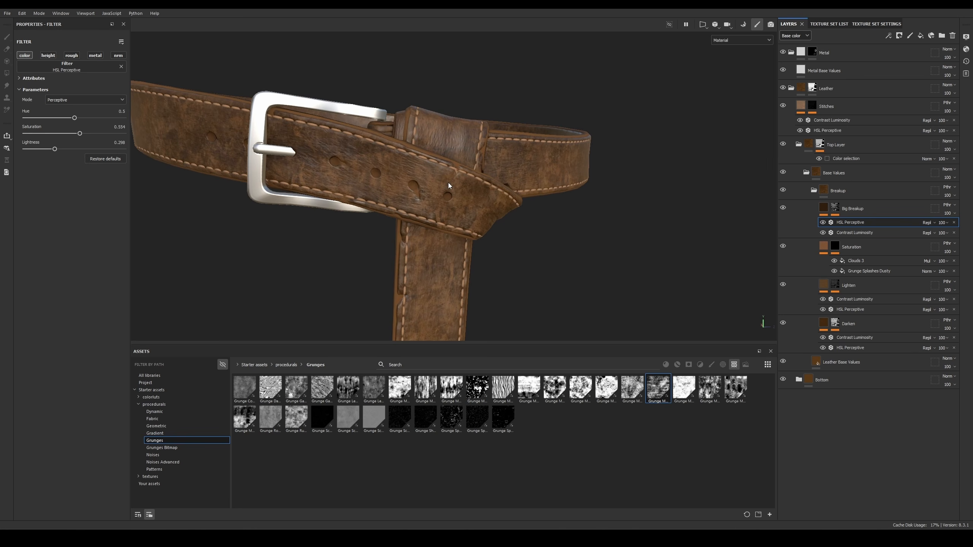
click(783, 207)
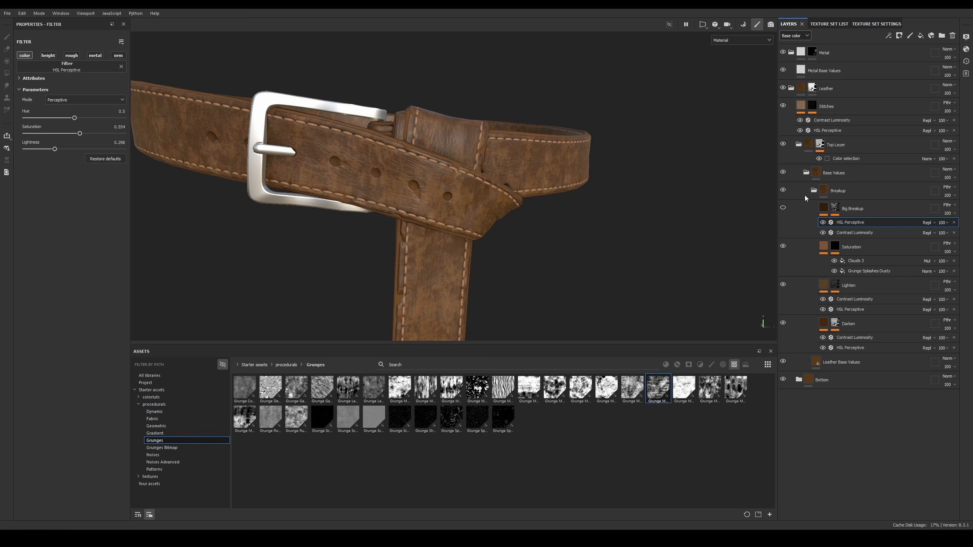
click(782, 208)
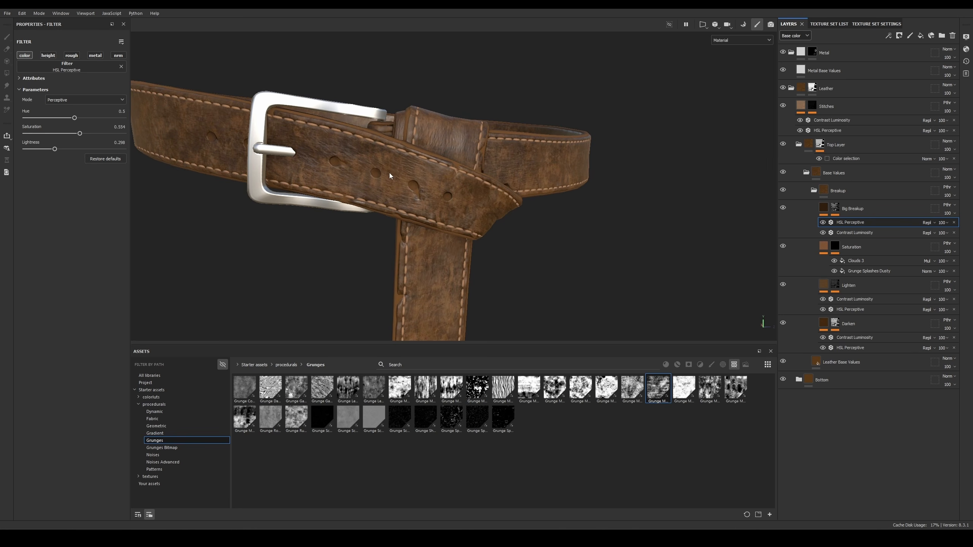
scroll(379, 134, down, 3)
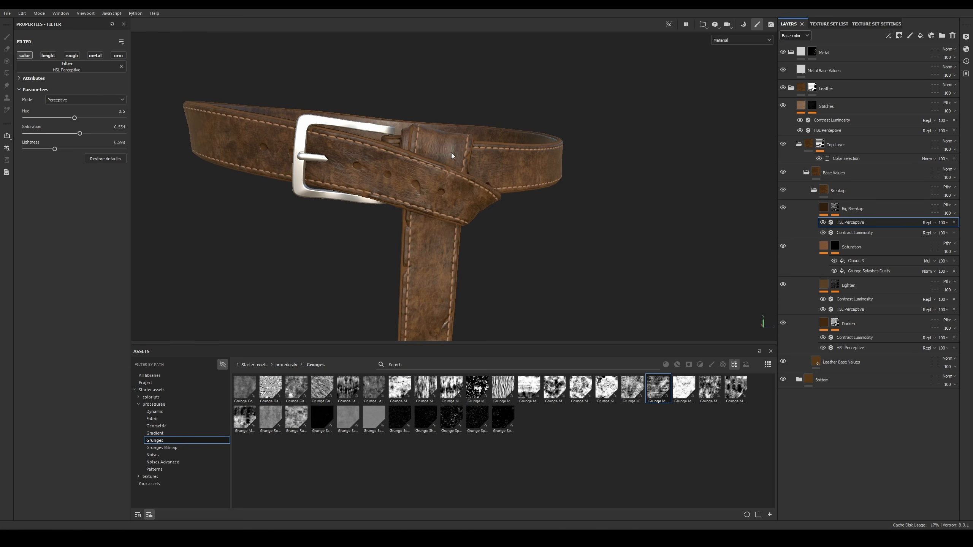
Step: Start a 779x565 screen capture beside the buckle and draw small, medium and large red squares in it
key(Print)
drag(759, 111, 462, 325)
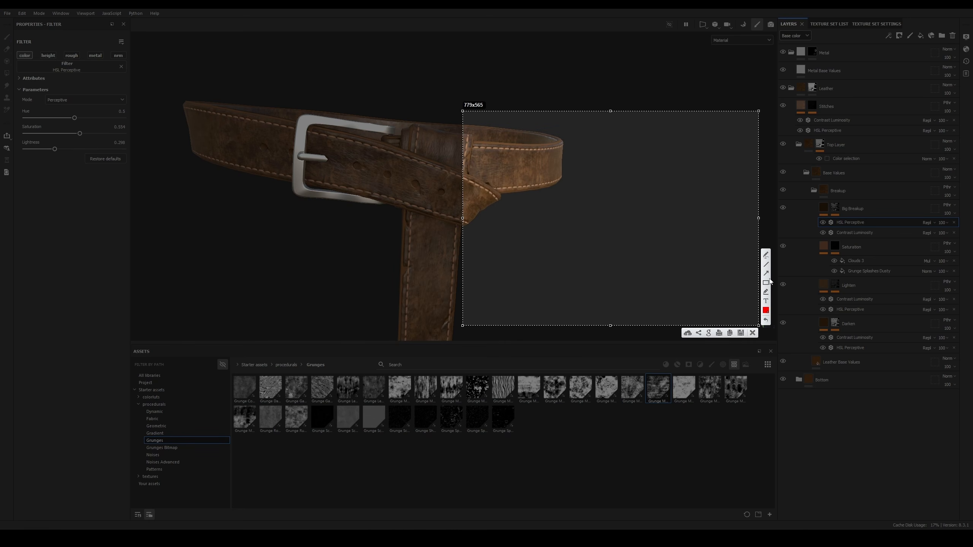
click(767, 282)
mouse_move(515, 256)
mouse_down()
mouse_move(518, 283)
mouse_move(534, 274)
mouse_up()
mouse_move(557, 218)
mouse_down()
mouse_move(596, 275)
mouse_move(619, 277)
mouse_move(717, 206)
mouse_move(761, 154)
mouse_up()
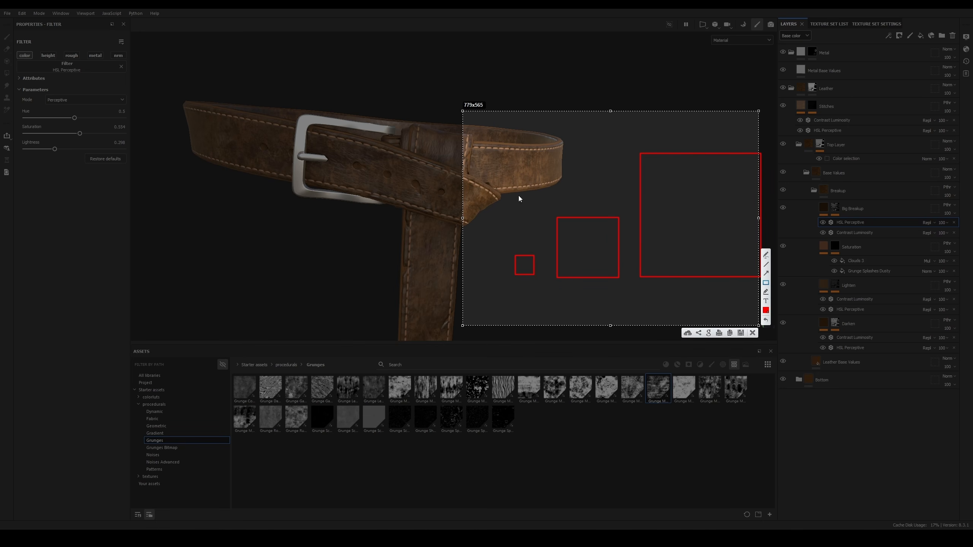
Step: Draw arrows linking the squares to the belt and the Saturation, Lighten, Darken and Big Breakup layers, and discard the capture
click(766, 273)
drag(689, 189, 376, 158)
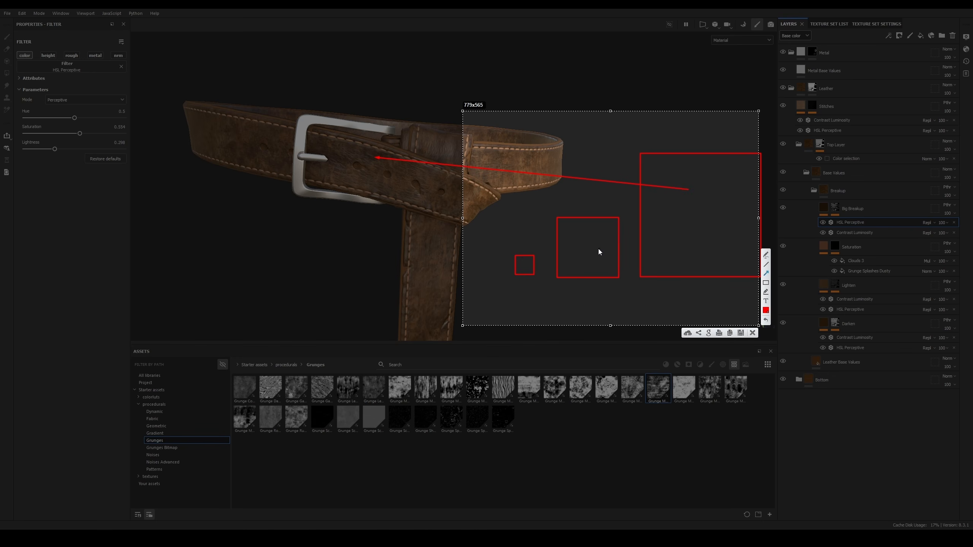
mouse_move(587, 246)
mouse_down()
mouse_move(818, 280)
mouse_move(591, 245)
mouse_move(835, 326)
mouse_up()
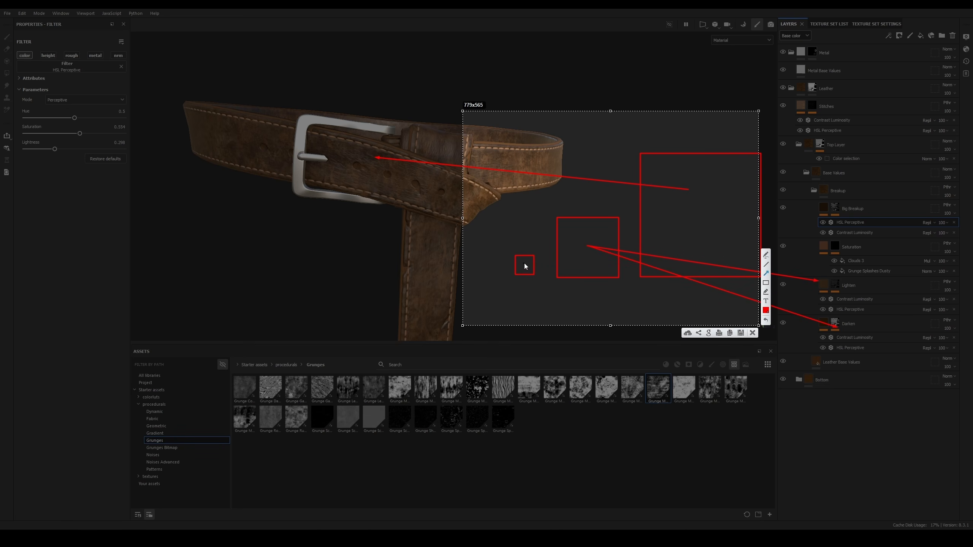
mouse_move(525, 264)
mouse_down()
mouse_move(873, 254)
mouse_move(851, 247)
mouse_up()
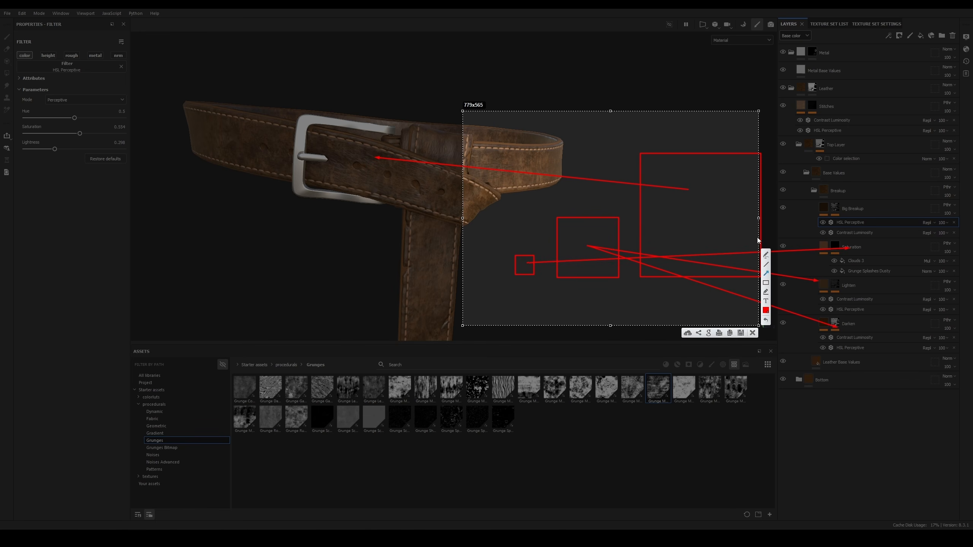
drag(726, 199, 865, 208)
click(753, 332)
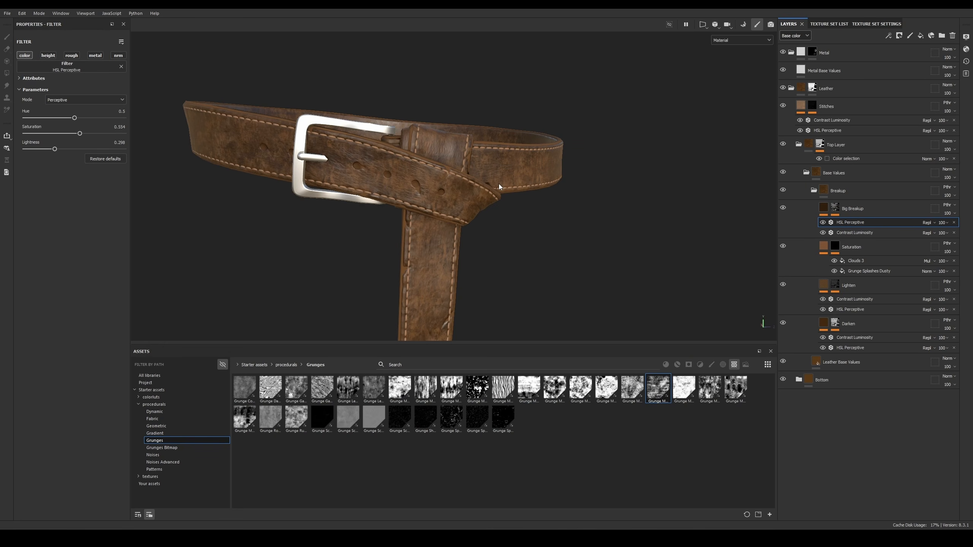
Step: Collapse the Base Values folder and add a fill layer named Details directly above it in the Top Layer folder
scroll(473, 156, down, 2)
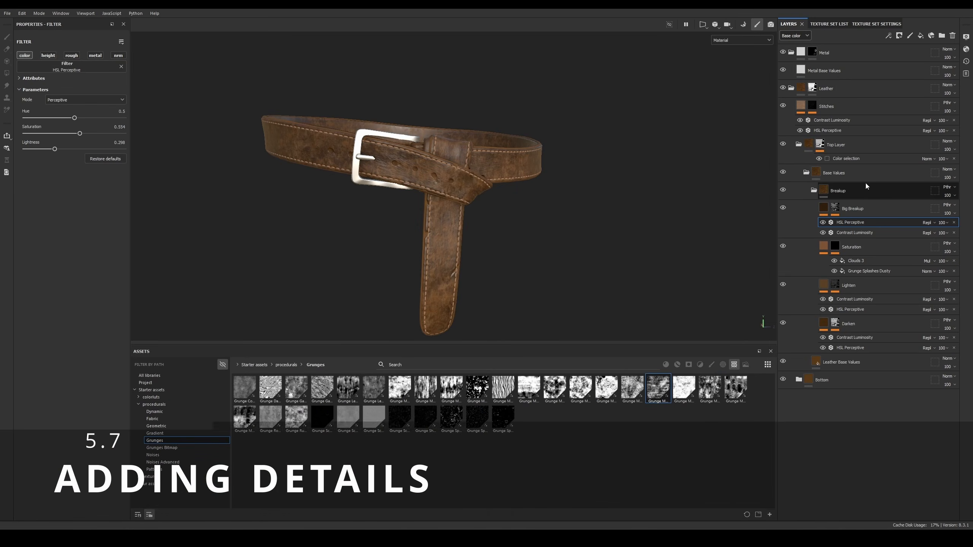
click(806, 173)
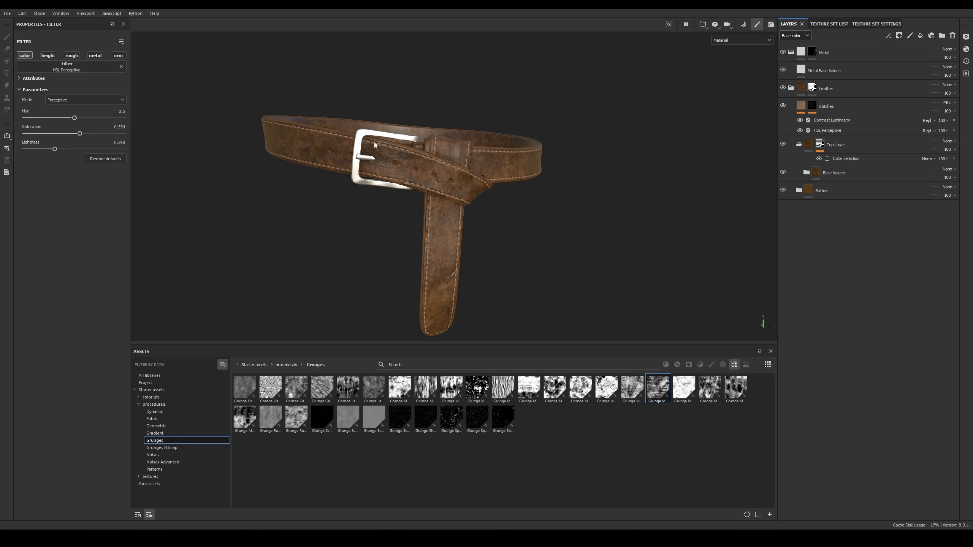
scroll(452, 174, up, 5)
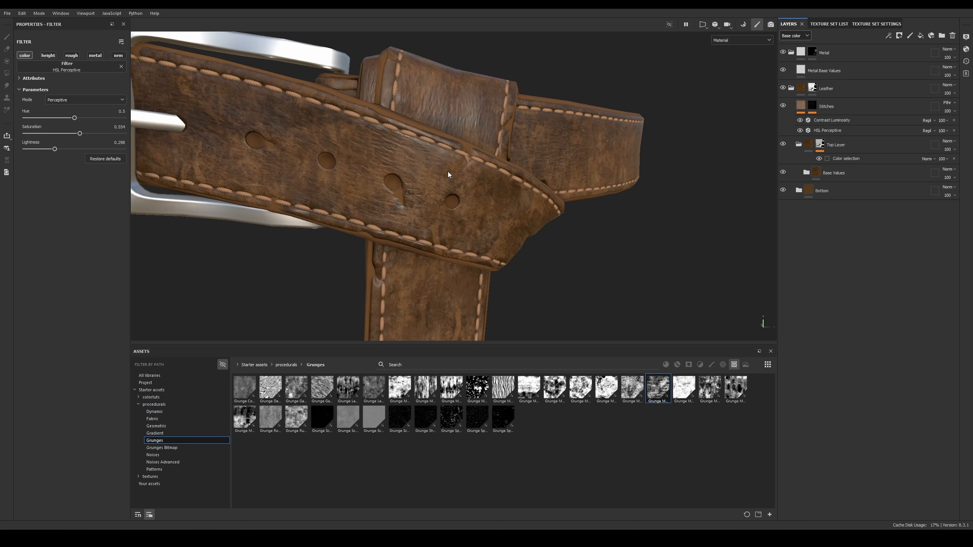
alt+drag(467, 154, 497, 148)
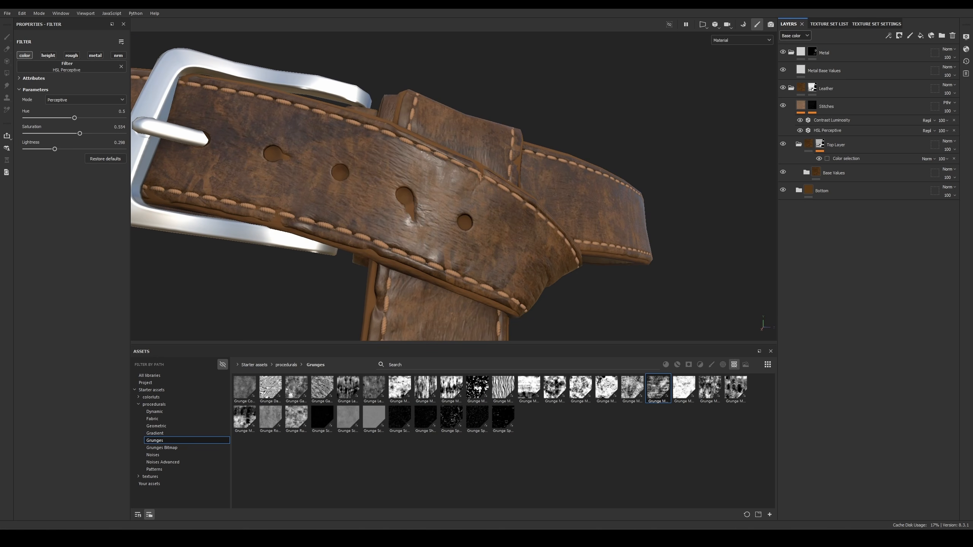
click(814, 172)
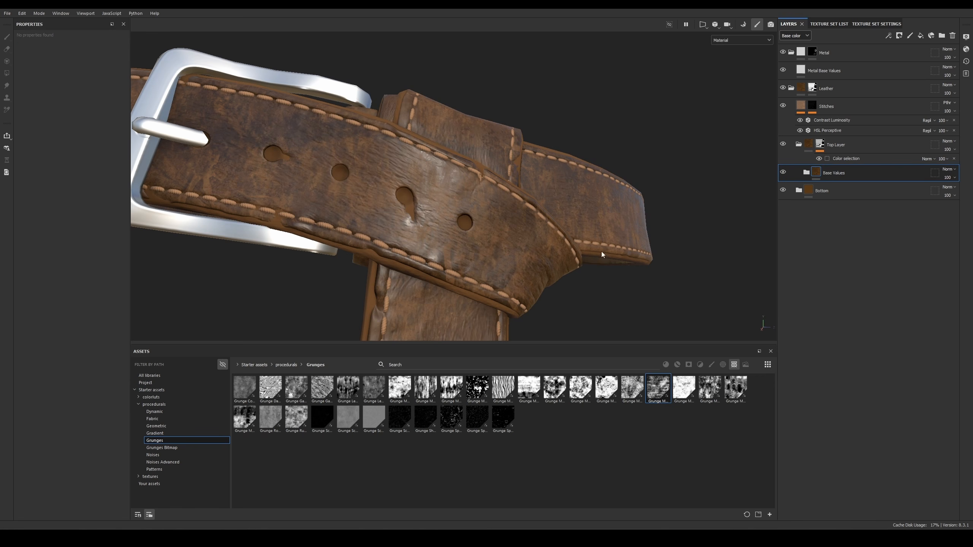
alt+drag(498, 226, 469, 195)
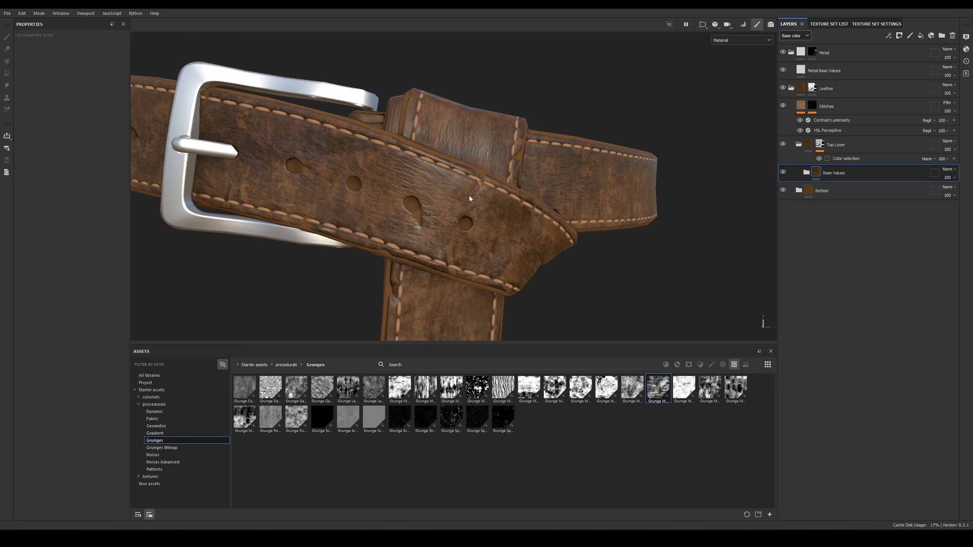
click(920, 37)
double_click(828, 173)
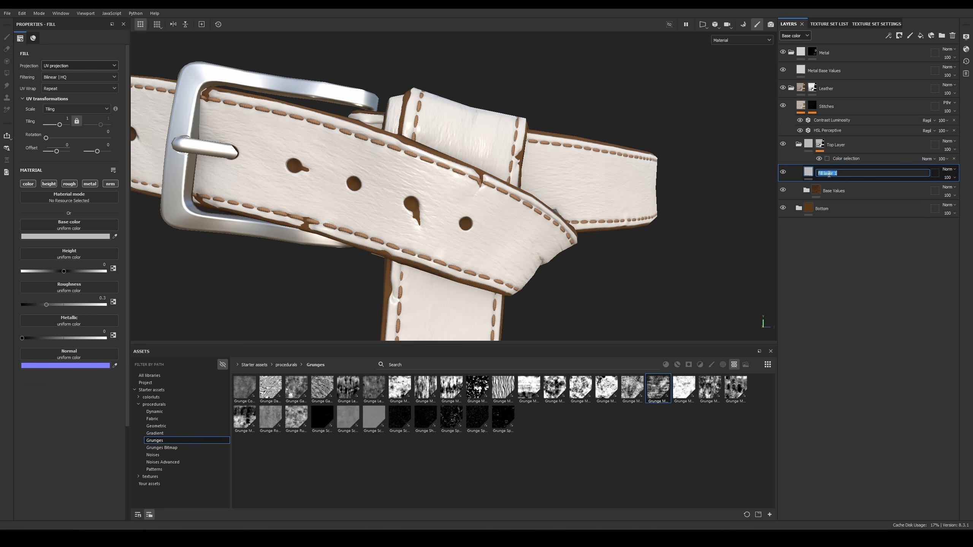
text(Details)
key(Return)
Step: Add a black mask to the Details layer
alt+drag(387, 163, 432, 156)
scroll(486, 191, up, 5)
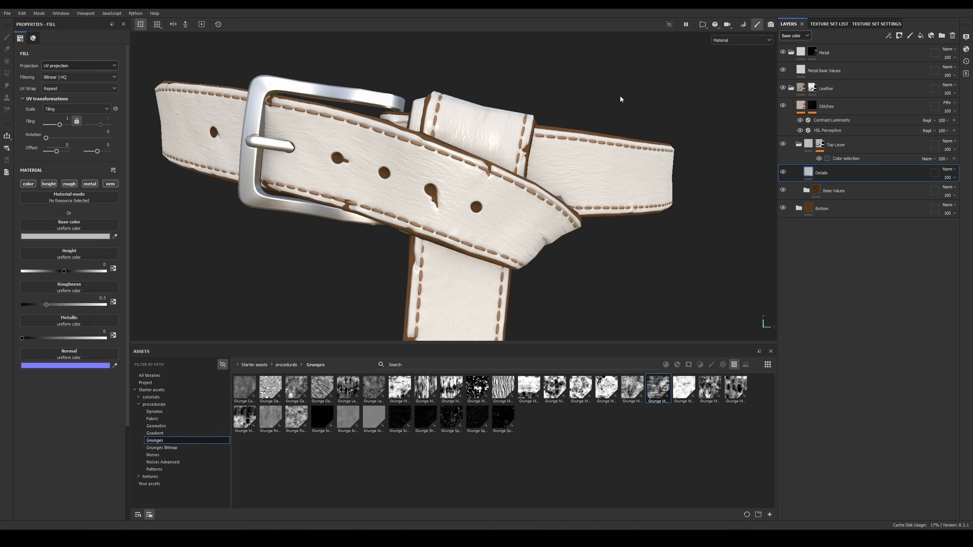
right_click(830, 174)
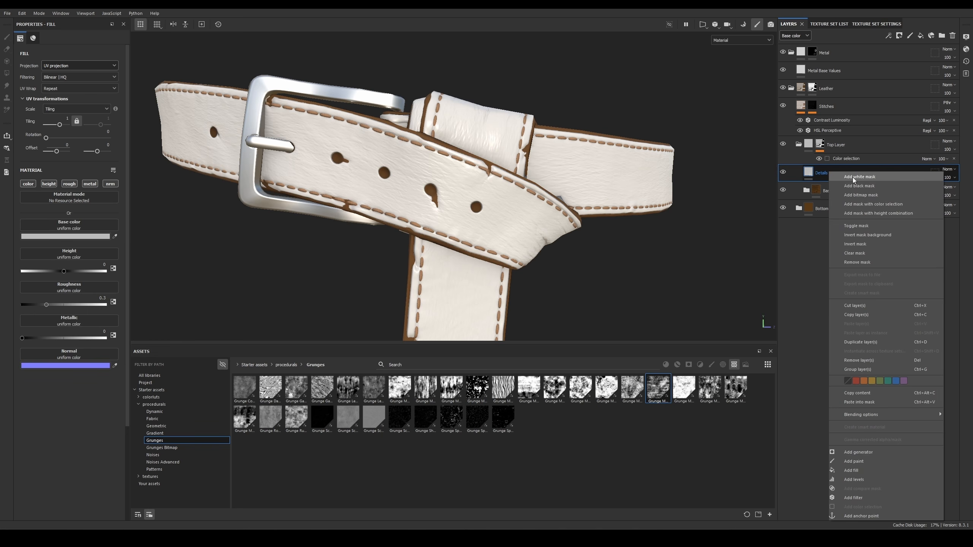
click(861, 186)
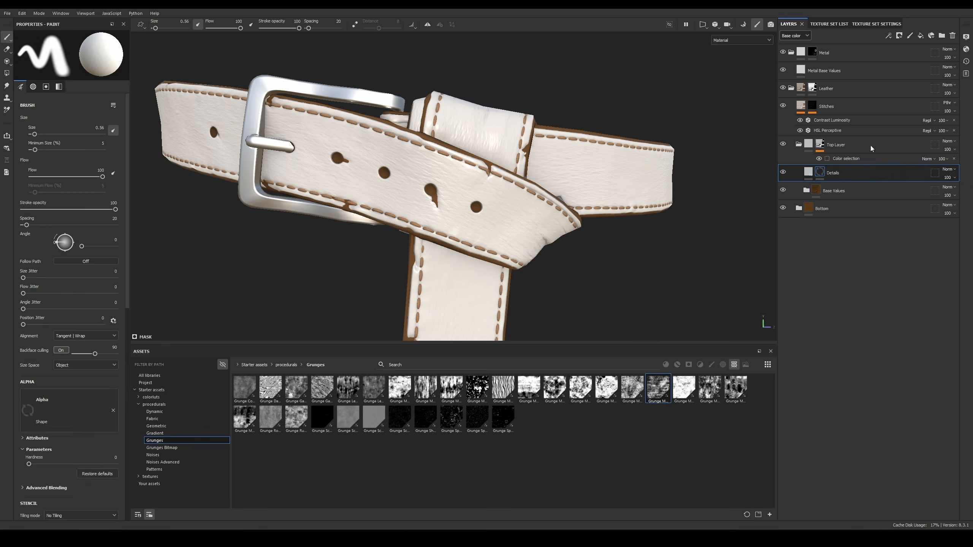
Step: Add a fill to the Details layer's mask using the Grunge Leather Damaged texture
click(890, 37)
click(908, 63)
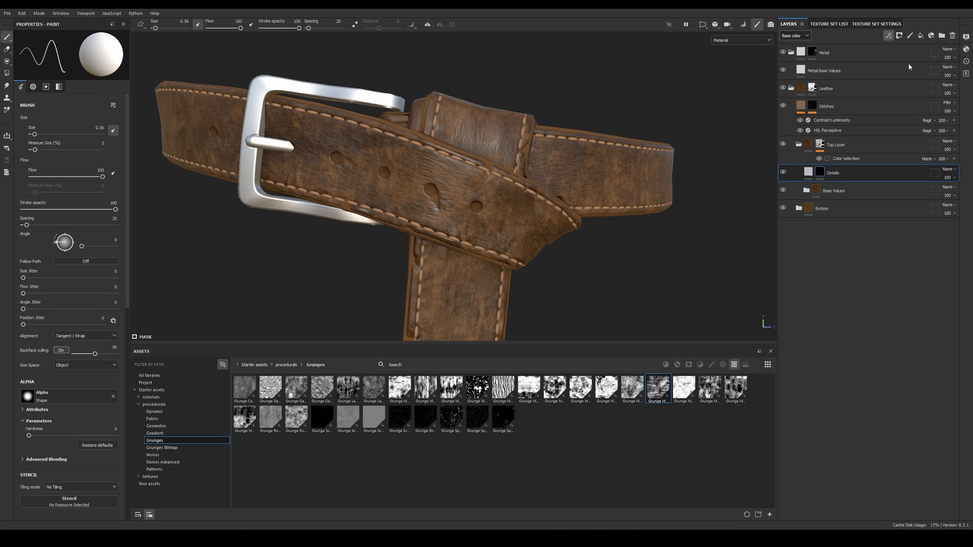
click(99, 187)
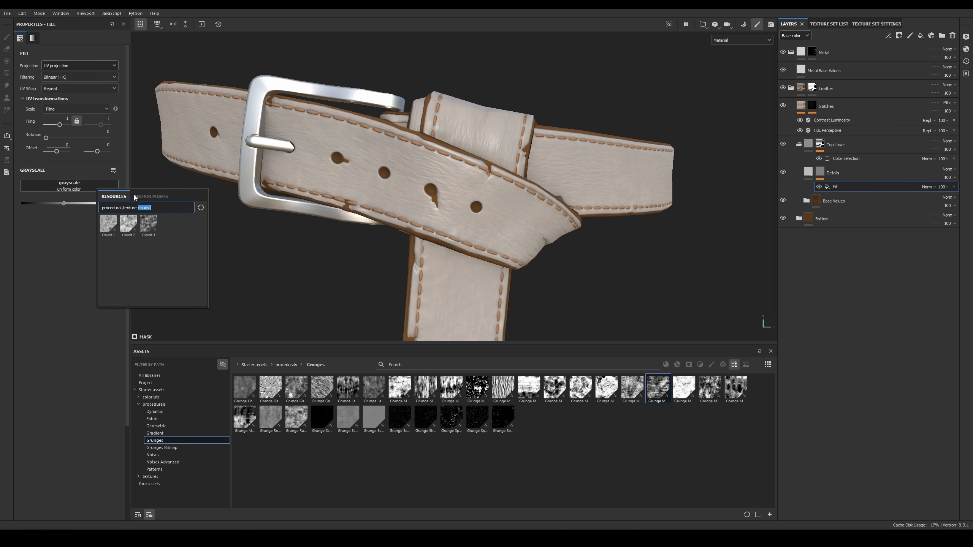
text(leather)
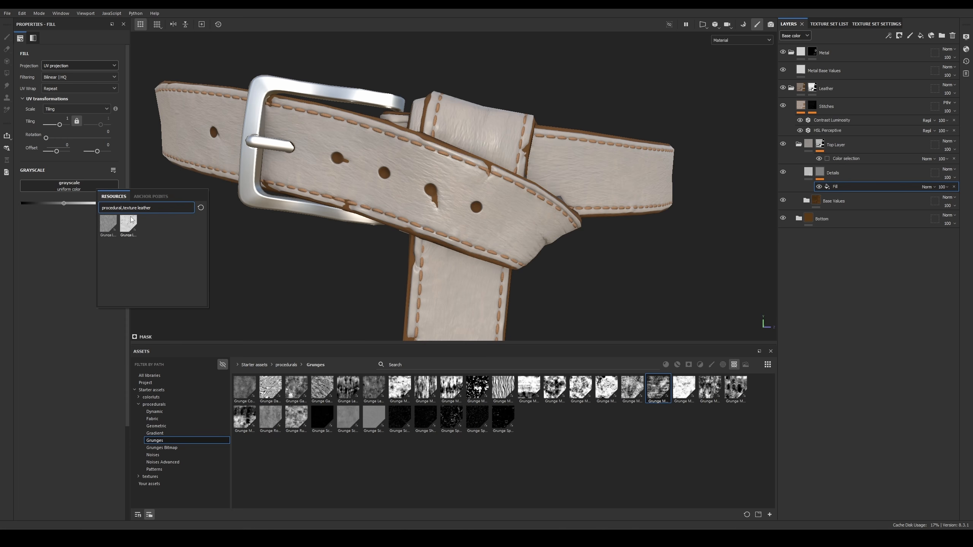
mouse_move(108, 229)
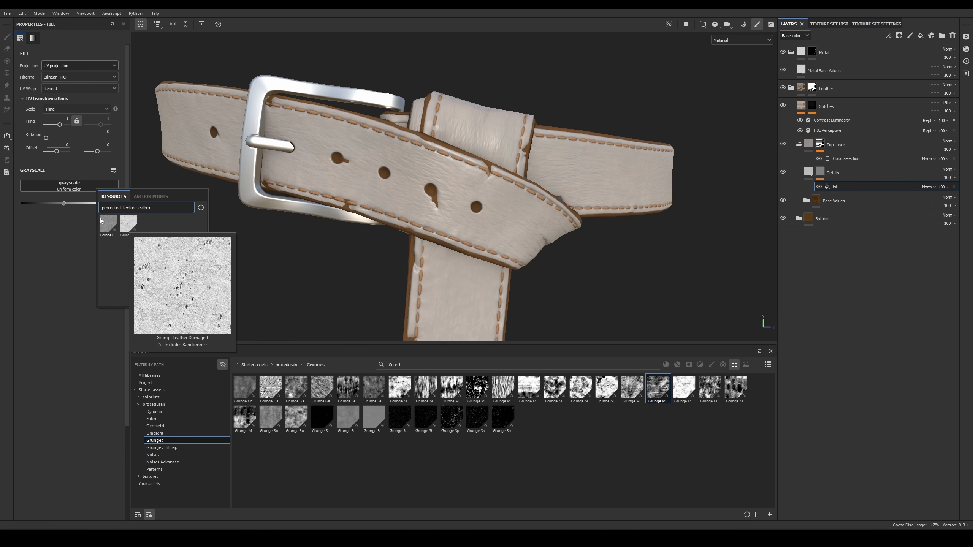
click(128, 220)
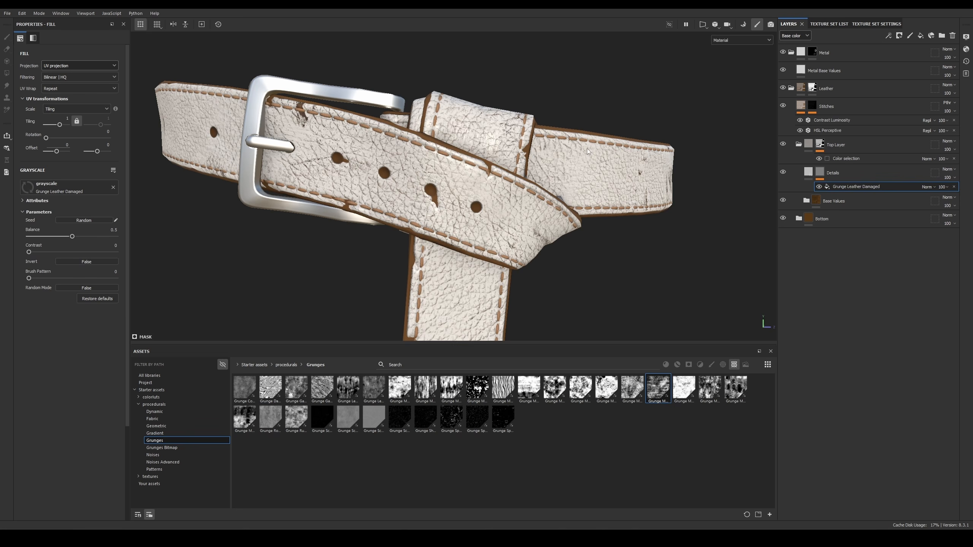
Step: Display only the Details layer's mask on the belt and set its Grunge Leather Damaged fill to tri-planar projection
alt+click(820, 173)
alt+drag(264, 165, 325, 159)
alt+middle_drag(326, 159, 408, 180)
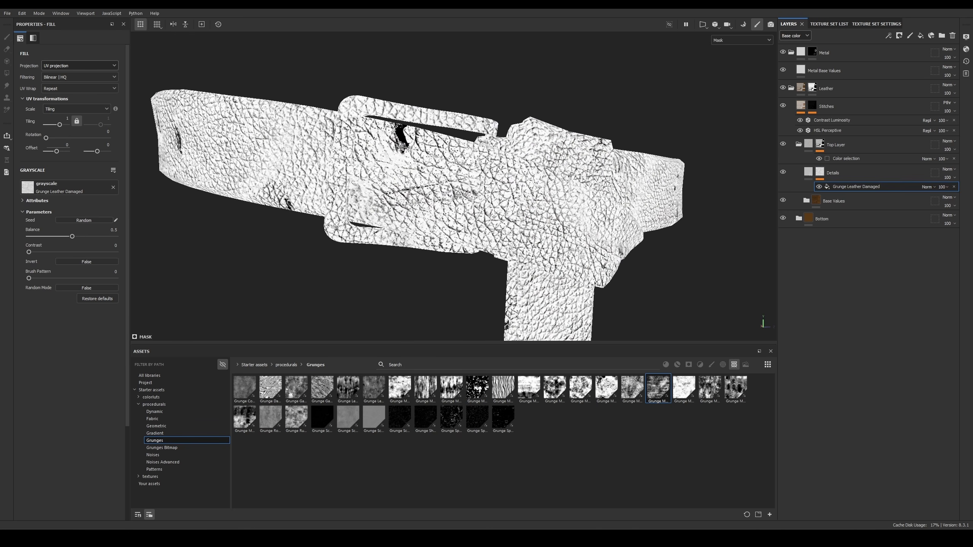
alt+drag(407, 180, 440, 179)
alt+middle_drag(440, 179, 477, 191)
alt+drag(476, 191, 582, 189)
alt+middle_drag(583, 189, 547, 184)
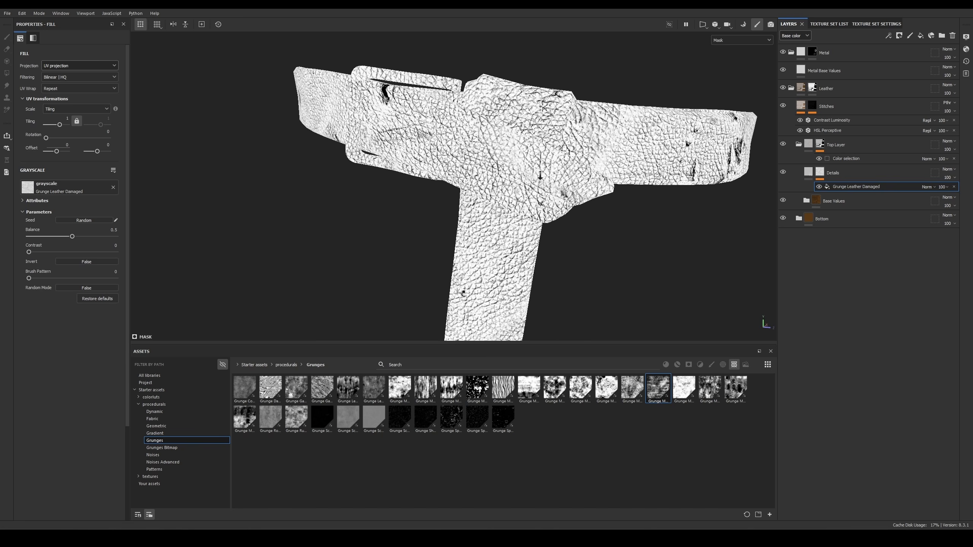
alt+right_drag(548, 184, 554, 183)
click(42, 64)
click(72, 88)
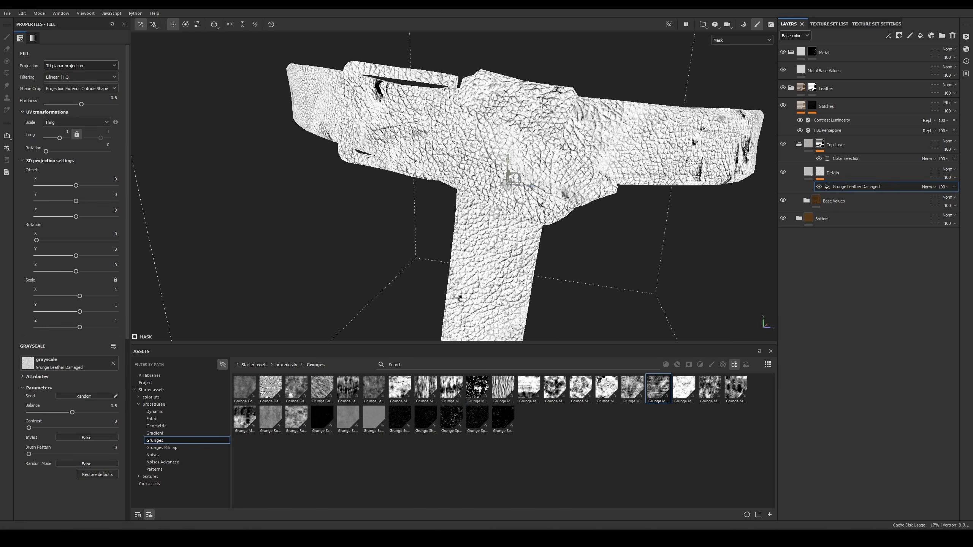
Step: Switch the Grunge Leather Damaged fill in the Details layer's mask from tri-planar to UV projection
alt+drag(550, 159, 554, 138)
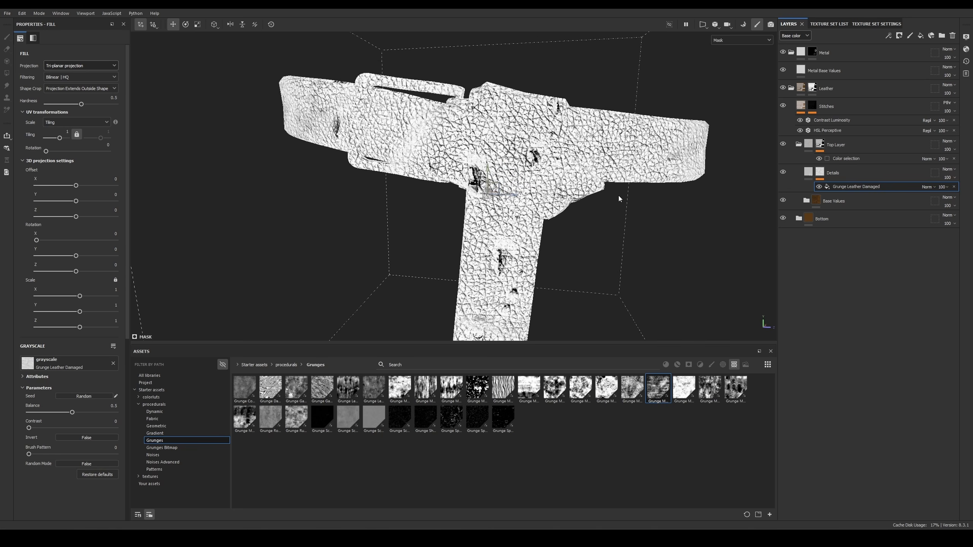
middle_drag(546, 157, 509, 125)
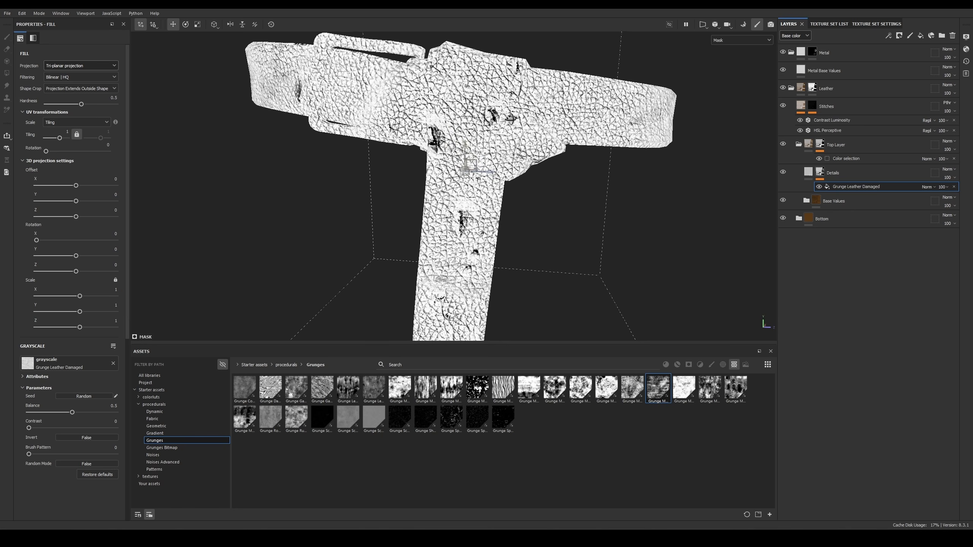
click(79, 67)
click(70, 83)
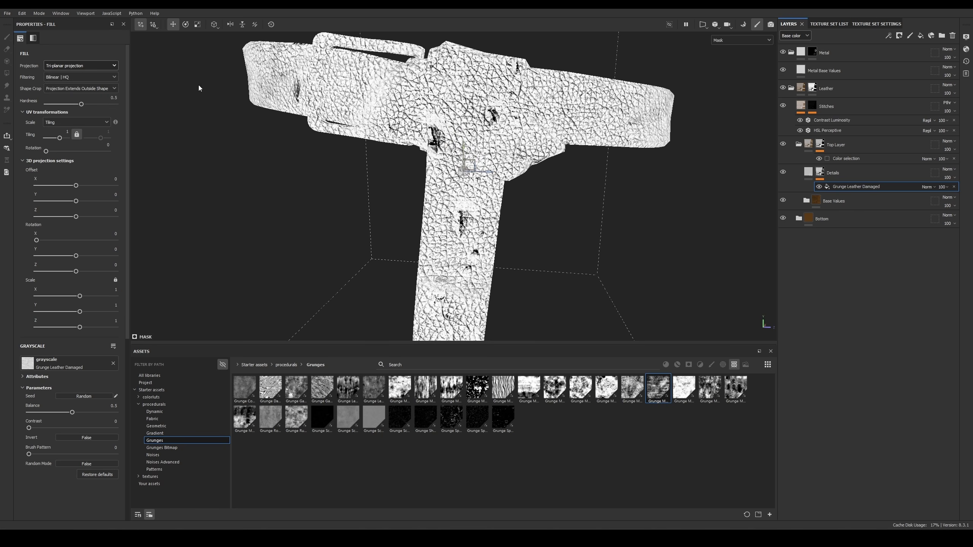
click(820, 173)
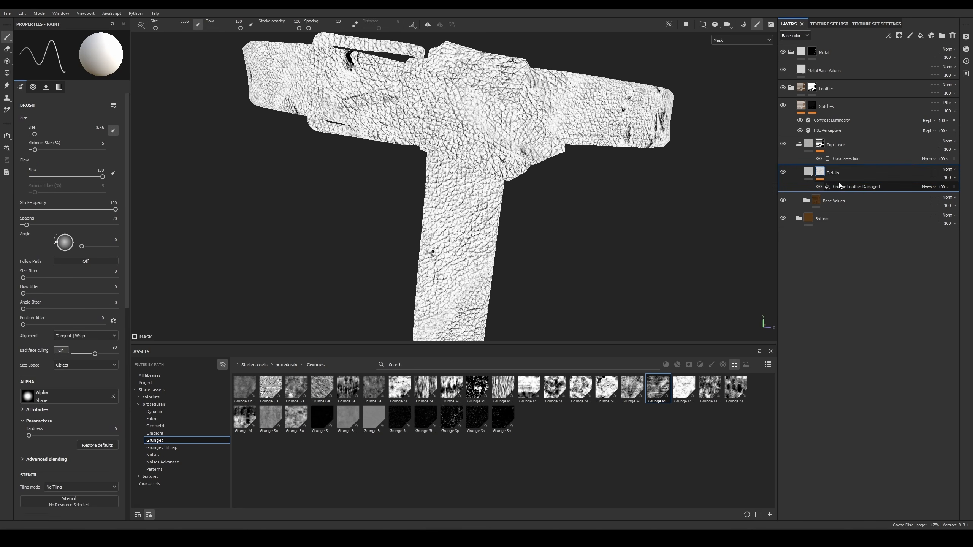
click(858, 187)
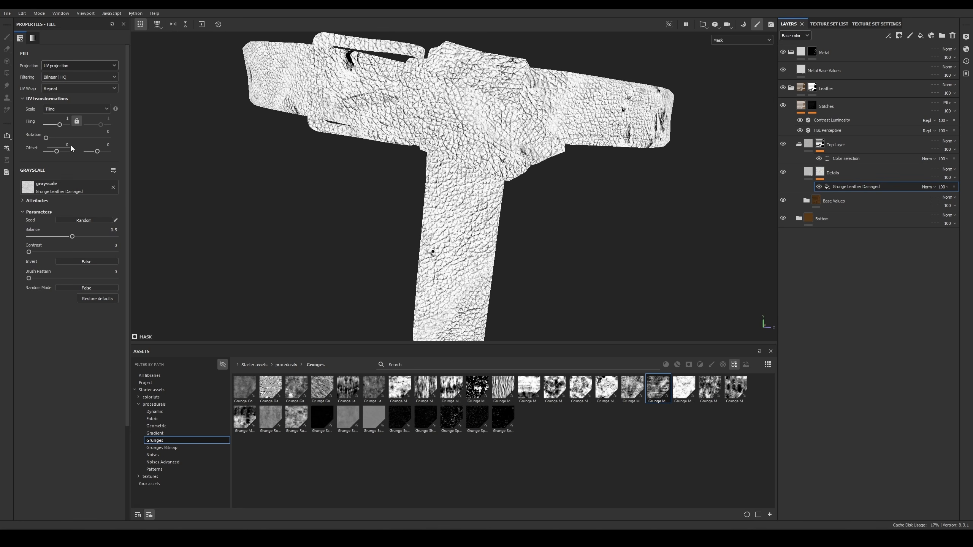
Step: Set the grunge fill's tiling to about 8.25 and display the full material on the belt instead of the mask
drag(60, 125, 63, 125)
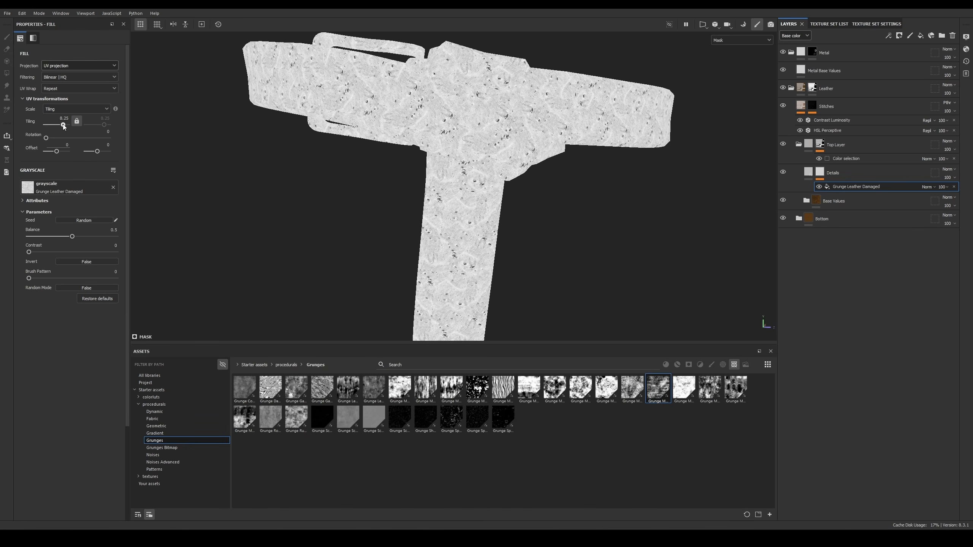
key(m)
scroll(467, 117, up, 10)
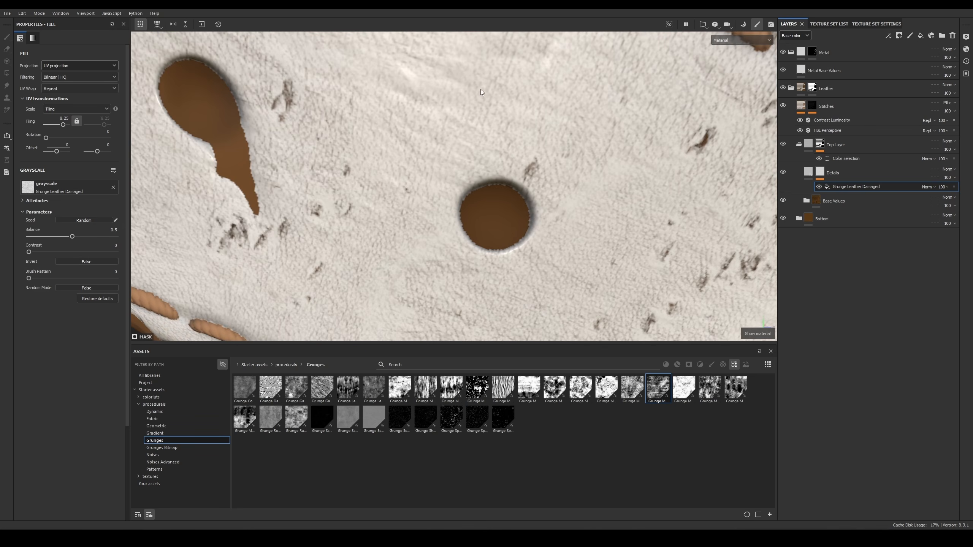
scroll(437, 123, down, 3)
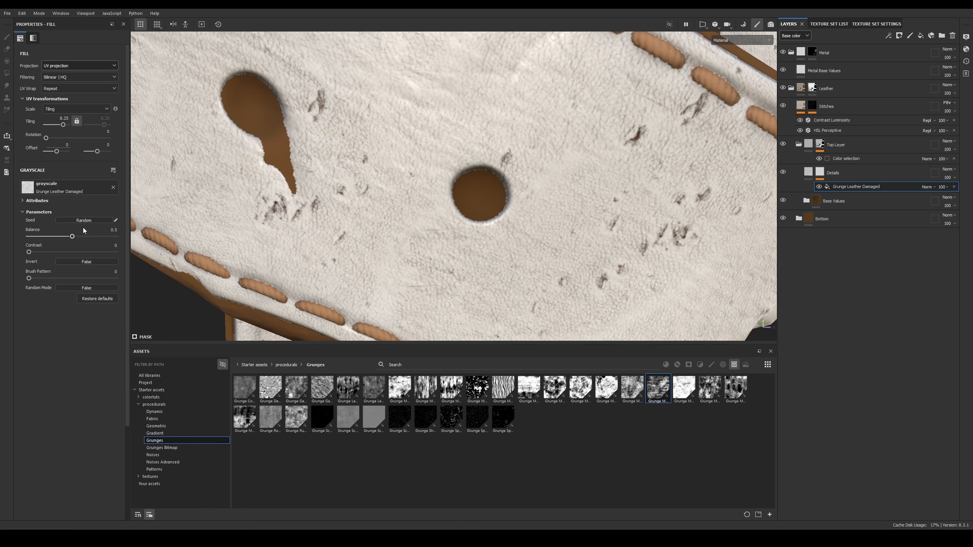
Step: Try a tiling of about 0.94 on the Grunge Leather Damaged fill and check it across the belt
drag(59, 127, 59, 126)
scroll(537, 215, down, 12)
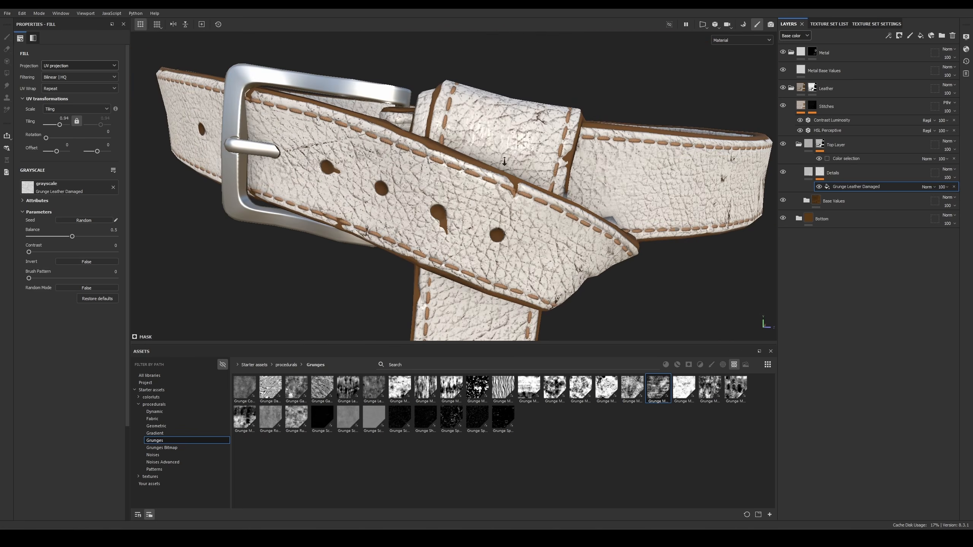
alt+middle_drag(564, 216, 547, 177)
click(830, 24)
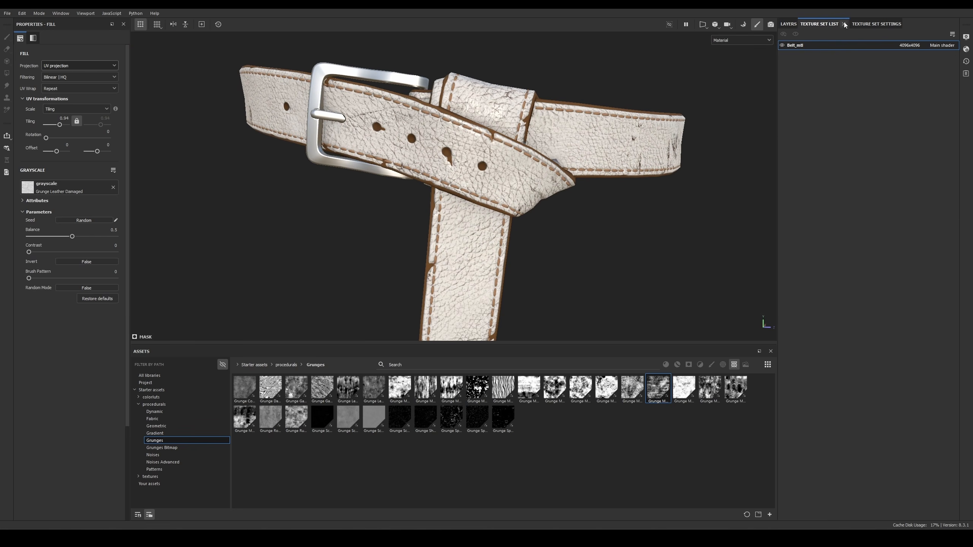
click(877, 24)
click(789, 24)
Step: Try a tiling of 2 on the Grunge Leather Damaged fill and inspect the leather around the belt holes
alt+right_drag(540, 215, 800, 202)
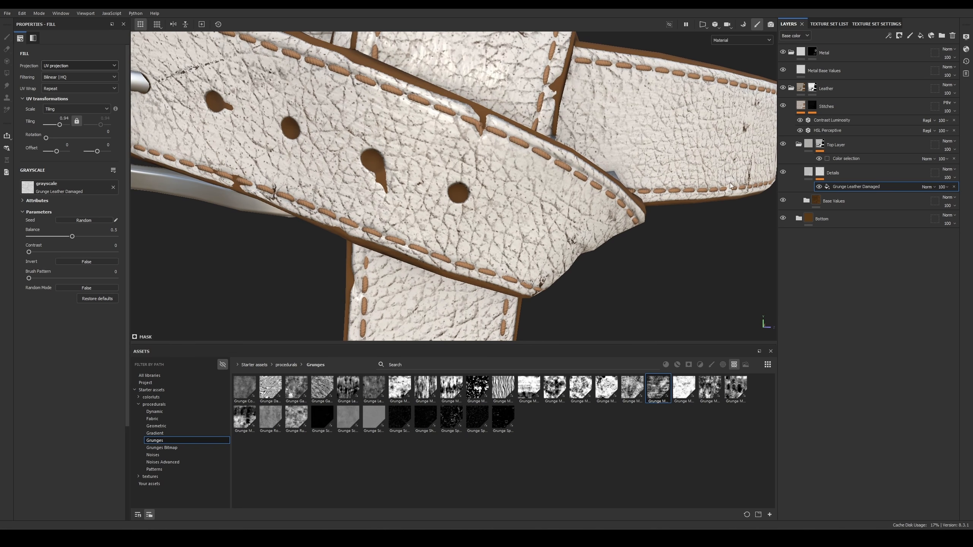
click(60, 118)
text(2)
key(Return)
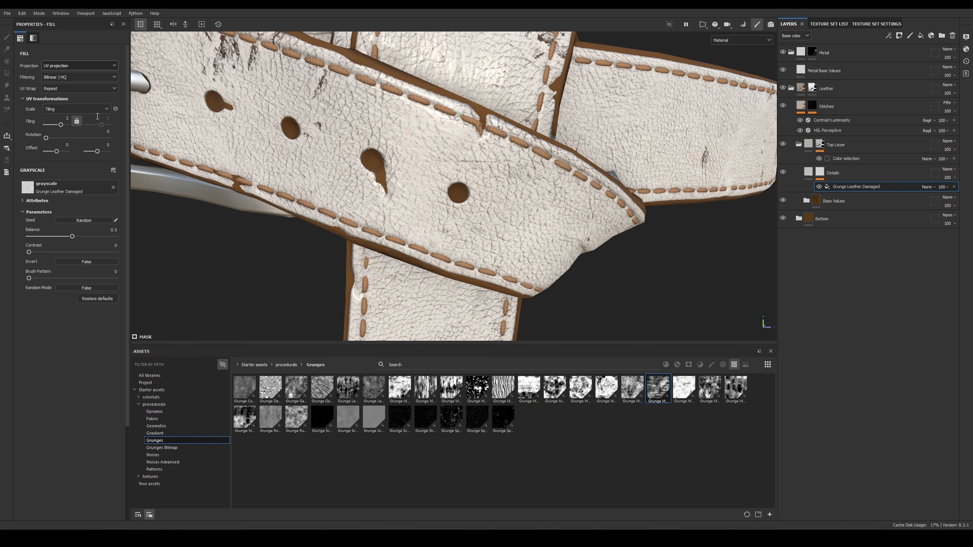
scroll(323, 57, down, 5)
scroll(194, 165, up, 3)
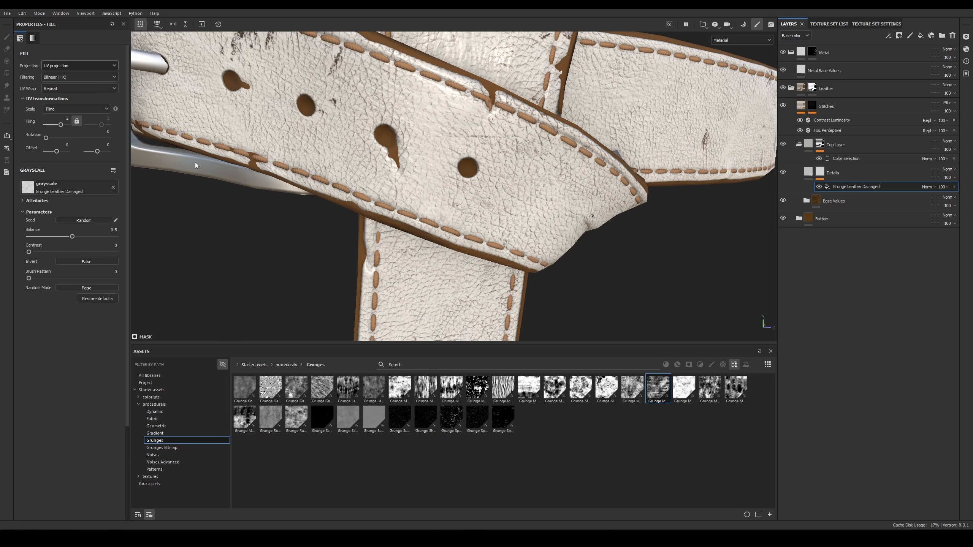
Step: Set the Grunge Leather Damaged fill's tiling to 2.8 and check the damage pattern over the whole belt
double_click(67, 119)
text(2.8)
key(Return)
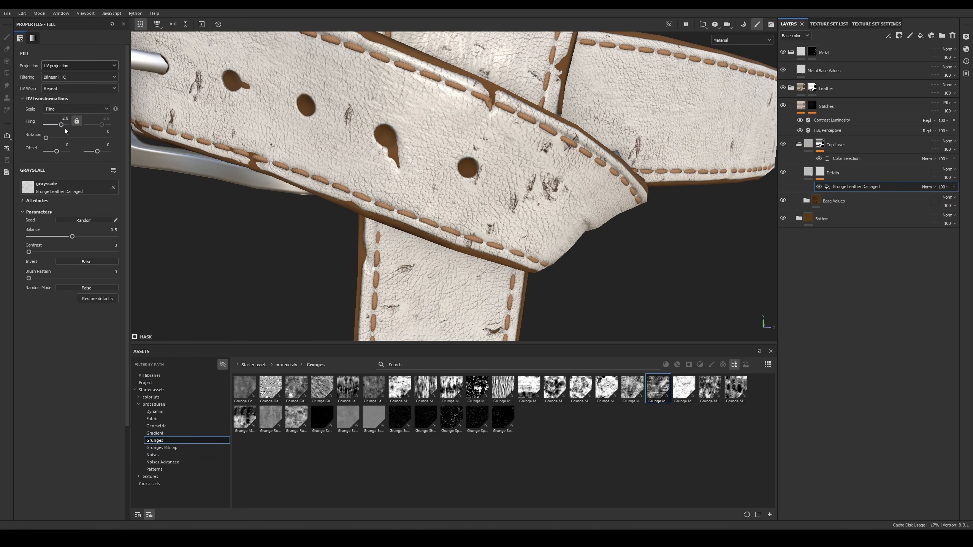
alt+right_drag(436, 95, 456, 143)
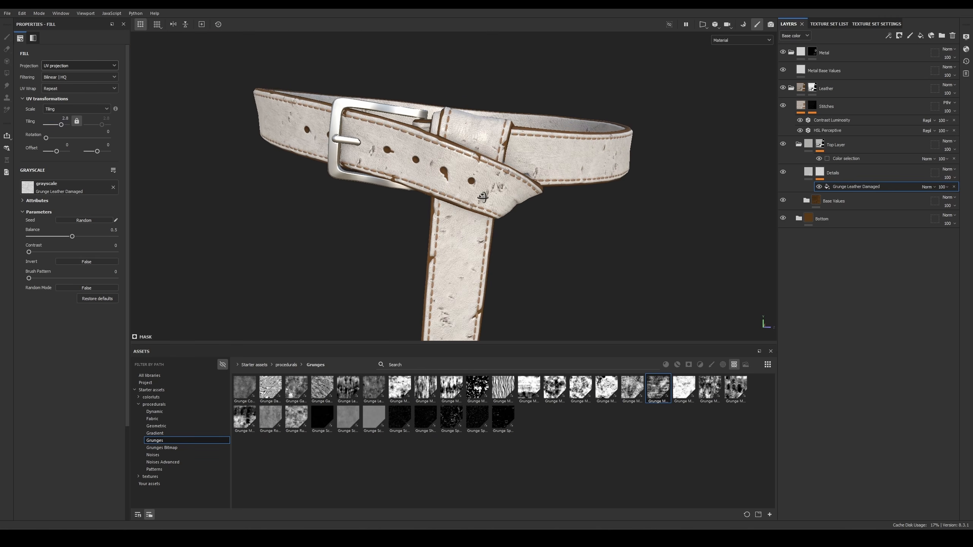
alt+drag(455, 142, 495, 111)
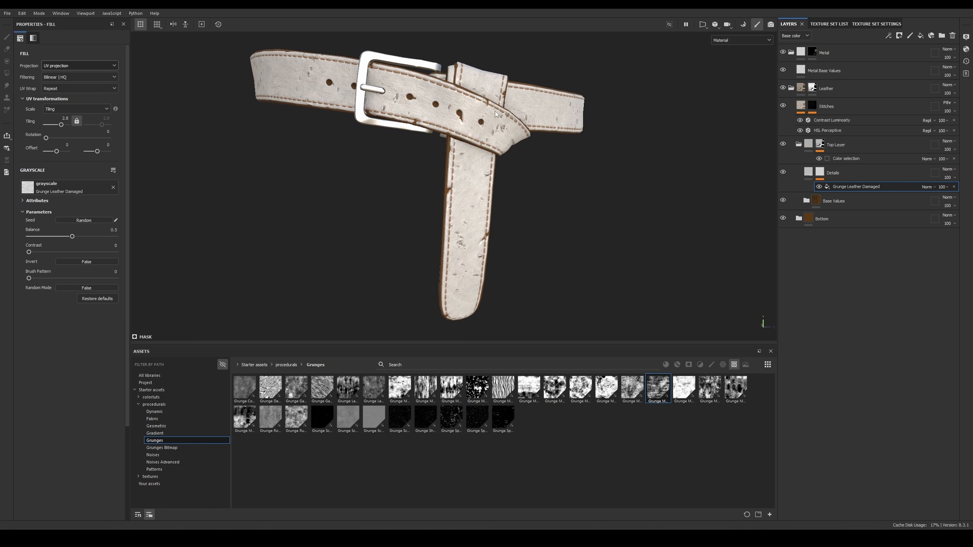
alt+right_drag(495, 111, 457, 113)
mouse_move(532, 160)
alt+right_down()
mouse_move(697, 170)
mouse_move(530, 168)
alt+right_up()
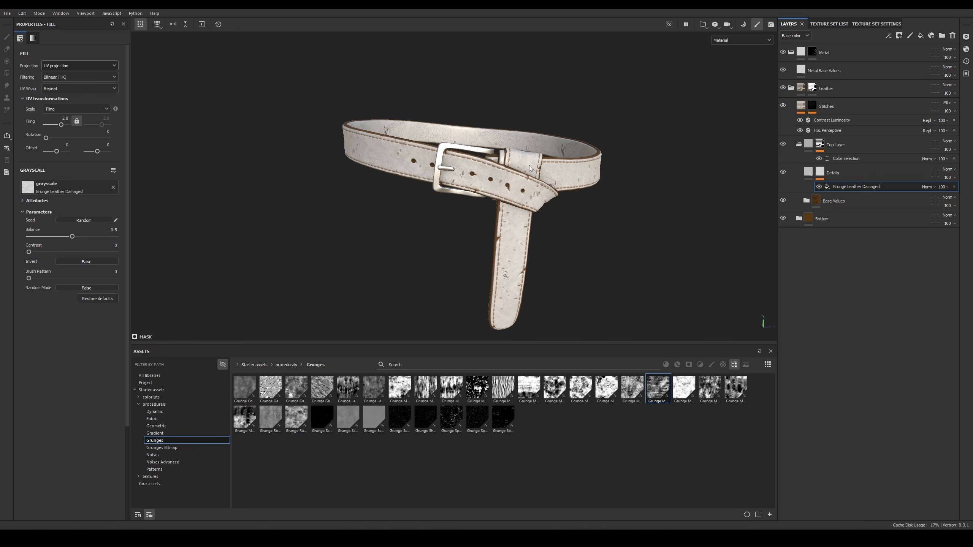
Step: Set the tiling of the Grunge Leather Damaged fill on the Details mask to 1.8
alt+middle_drag(530, 168, 510, 117)
alt+right_drag(511, 117, 548, 195)
mouse_move(525, 145)
alt+mouse_down()
mouse_move(522, 159)
mouse_move(515, 150)
alt+mouse_up()
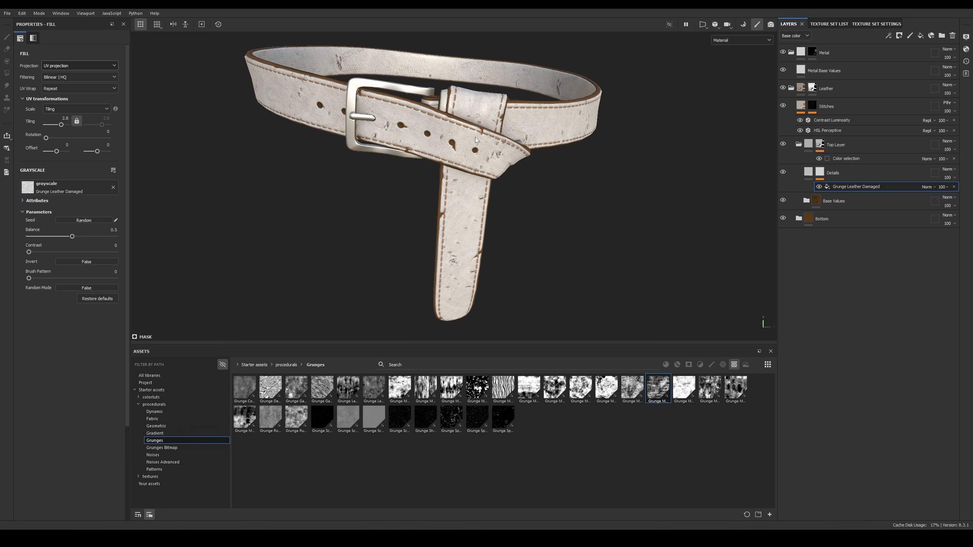
alt+drag(475, 137, 466, 140)
alt+right_drag(508, 163, 491, 103)
alt+middle_drag(494, 132, 499, 161)
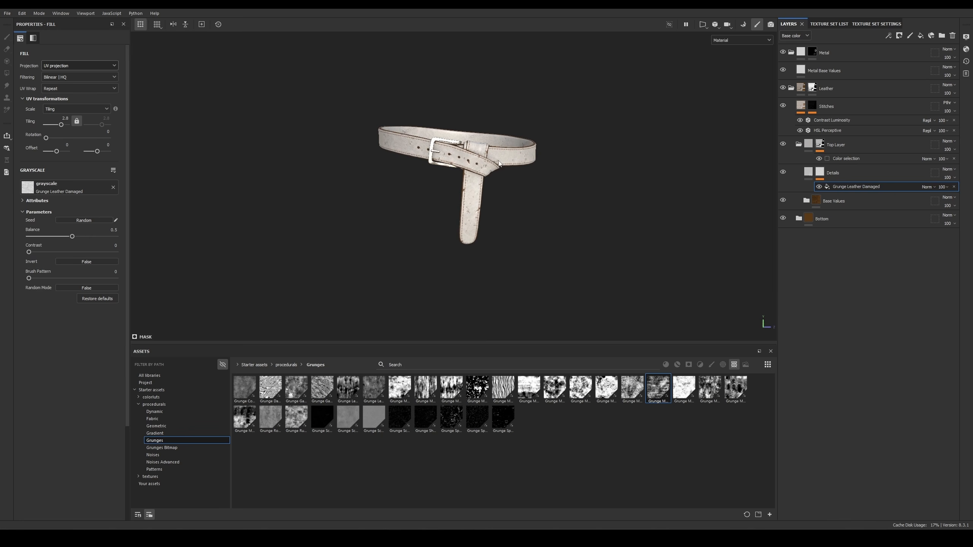
alt+right_drag(499, 163, 423, 228)
double_click(65, 117)
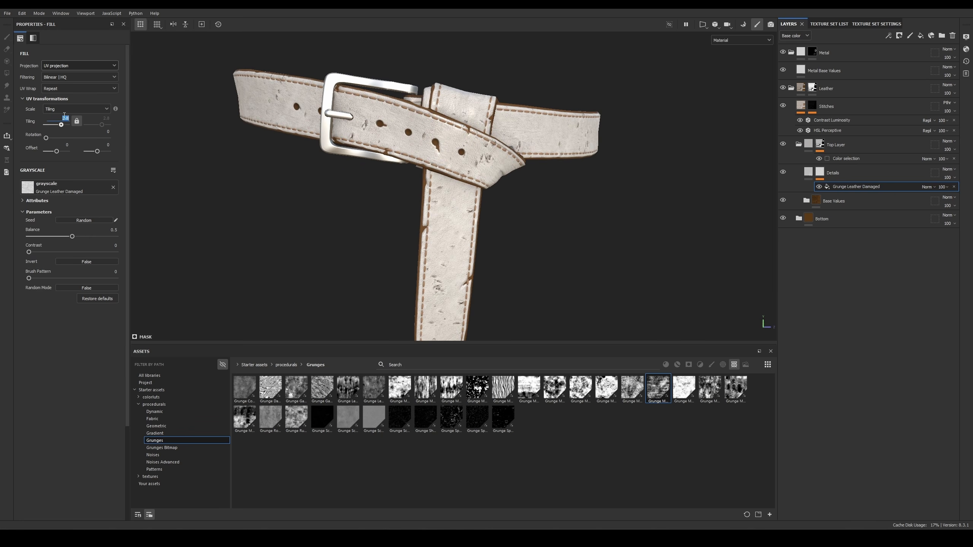
key(Return)
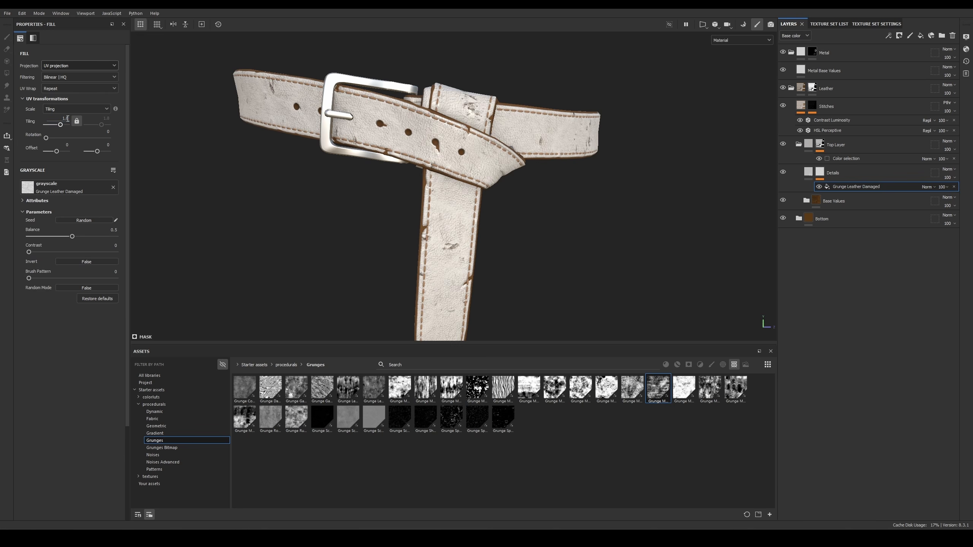
Step: Examine the grunge pattern on the belt up close in the Details layer's mask view
alt+right_drag(502, 106, 492, 153)
alt+drag(493, 149, 488, 159)
alt+right_drag(488, 159, 647, 218)
click(821, 172)
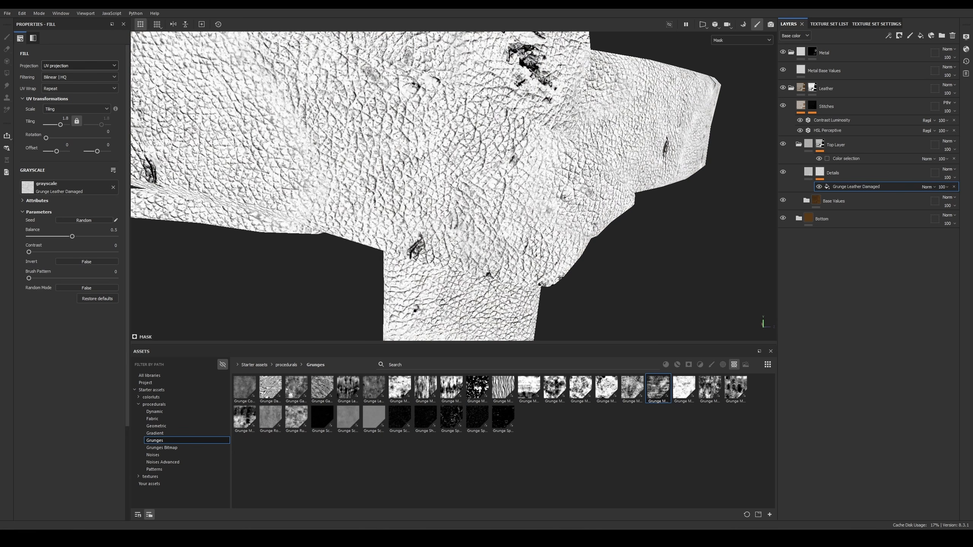
alt+right_drag(449, 156, 474, 163)
alt+drag(474, 163, 476, 169)
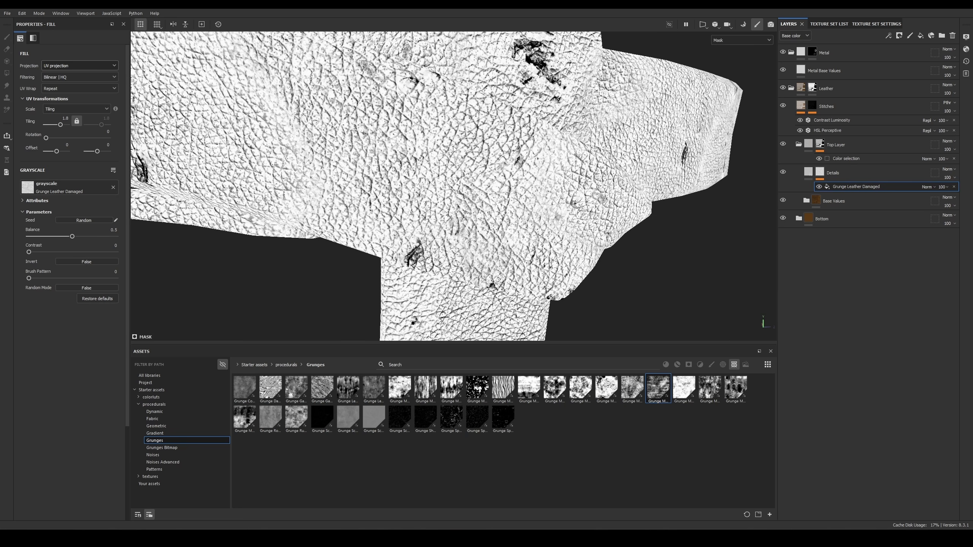
alt+middle_drag(473, 165, 447, 180)
key(m)
alt+right_drag(453, 194, 496, 169)
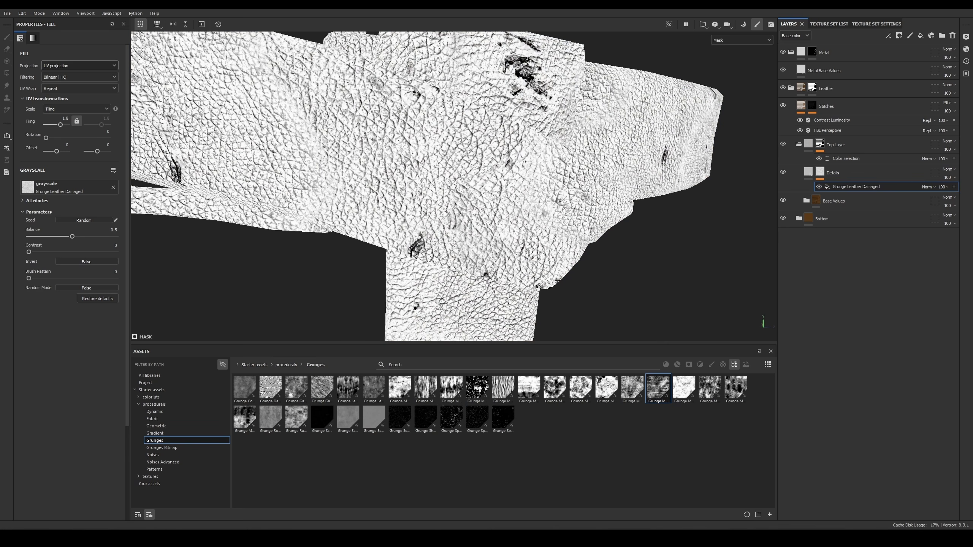
Step: Add an inverted Levels effect to the Details mask and check the cracks on the belt material
click(820, 173)
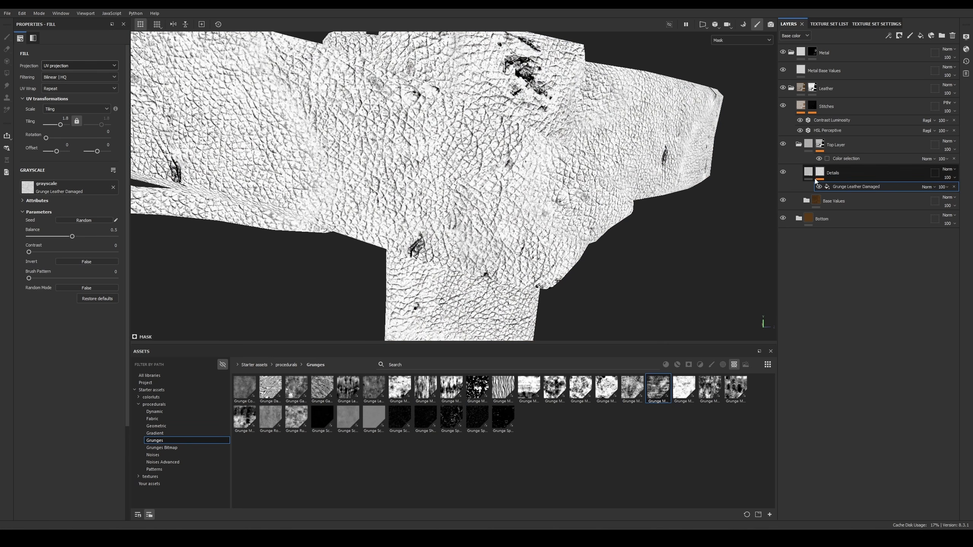
click(889, 39)
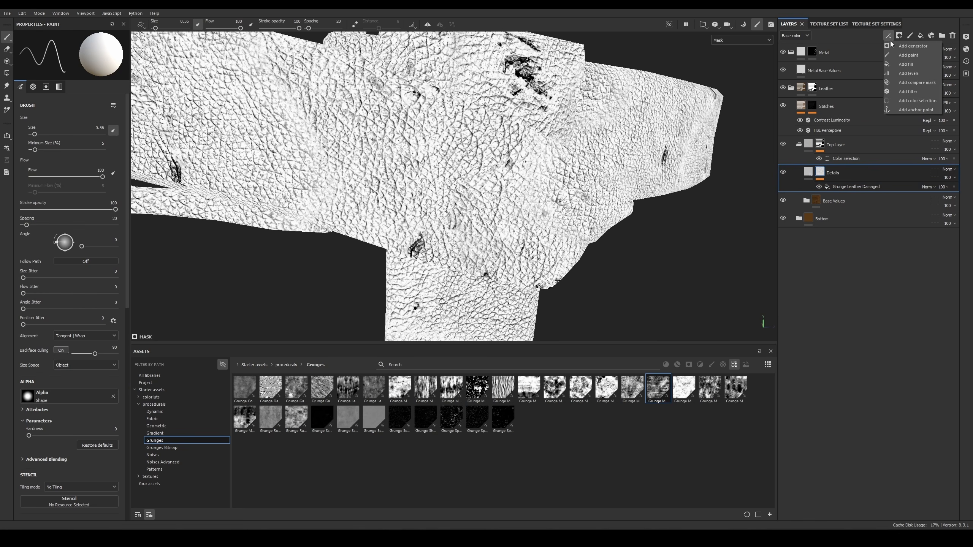
click(911, 73)
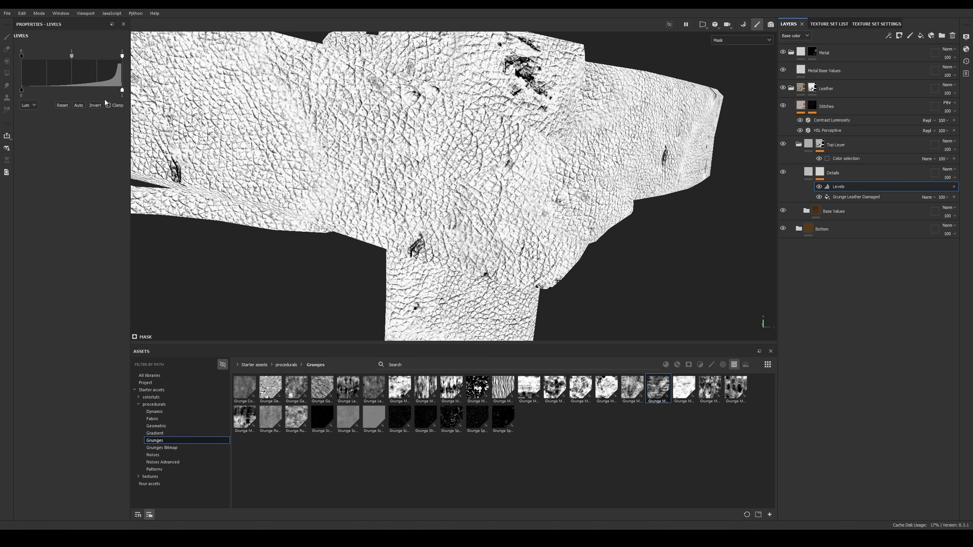
alt+drag(455, 196, 416, 201)
alt+right_drag(416, 201, 513, 155)
key(m)
alt+drag(512, 156, 514, 134)
alt+right_drag(514, 134, 528, 171)
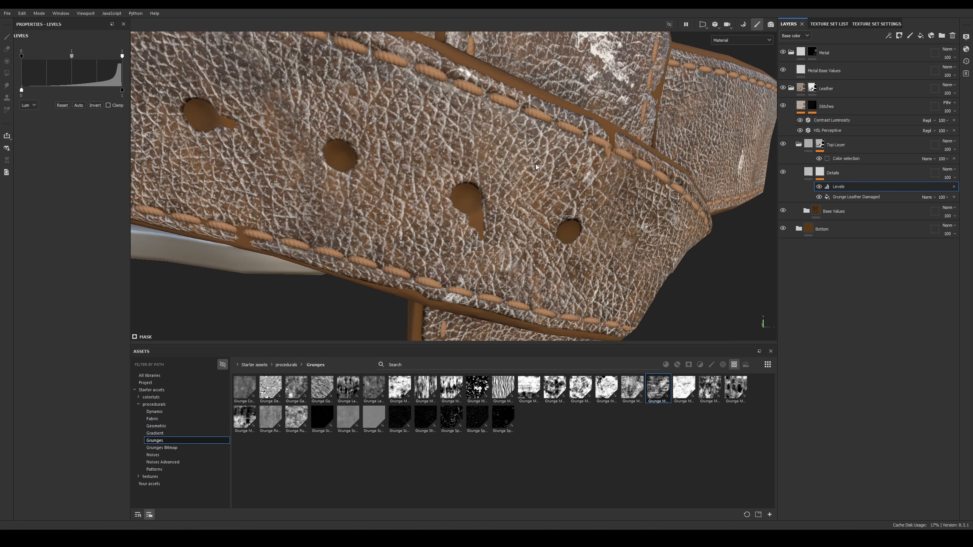
alt+drag(528, 171, 542, 169)
Step: Restrict the Details fill to the height channel and set its height to about -0.06
click(808, 172)
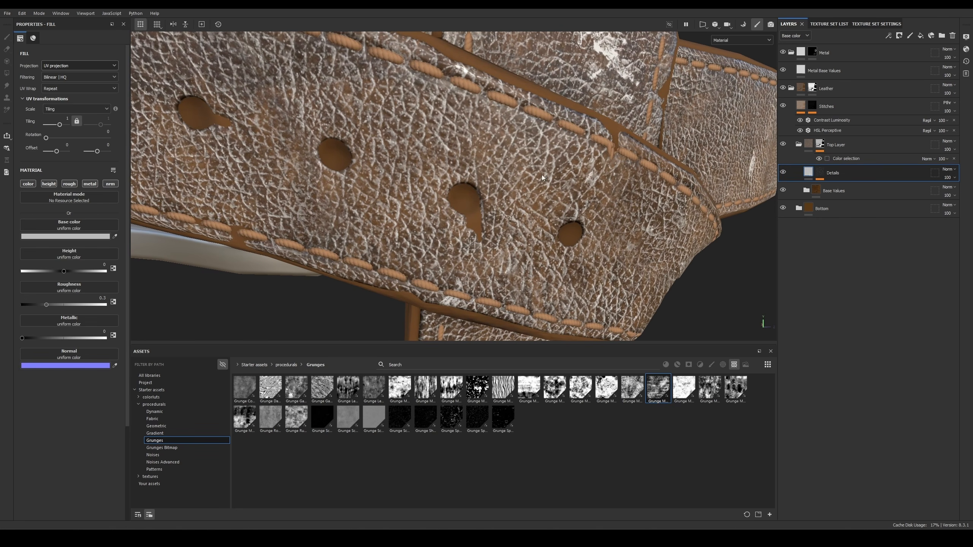
click(49, 184)
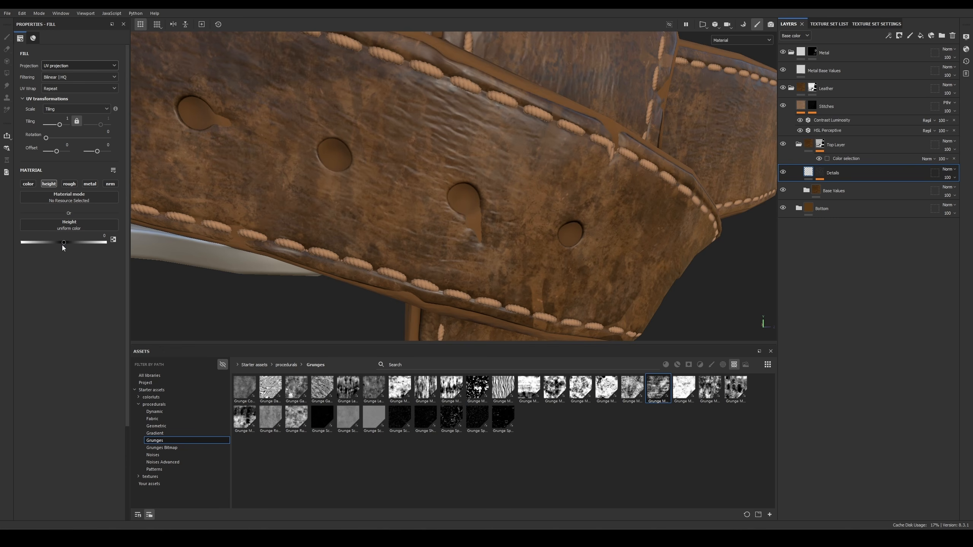
drag(64, 243, 63, 243)
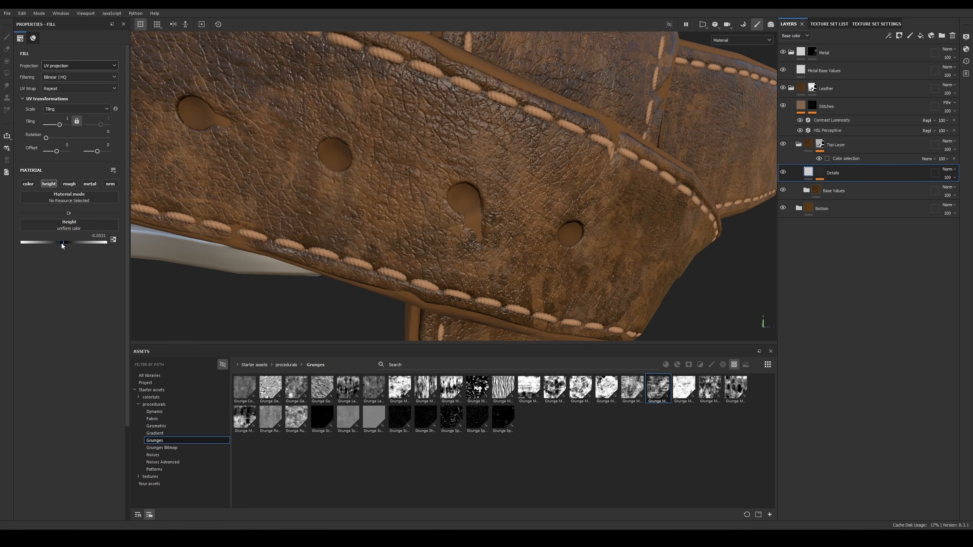
scroll(385, 151, up, 6)
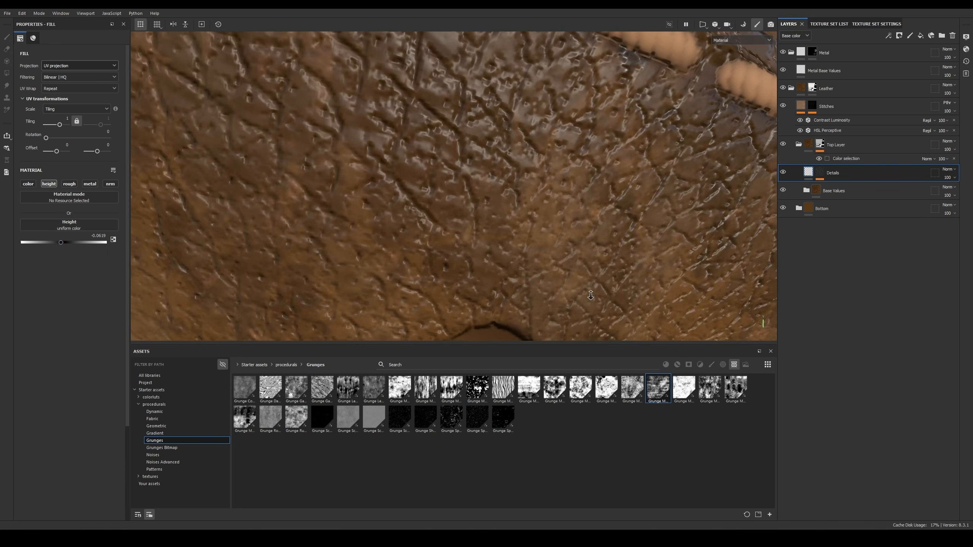
scroll(360, 89, up, 2)
Step: Add a Blur filter above the Levels effect on the Details mask
click(821, 172)
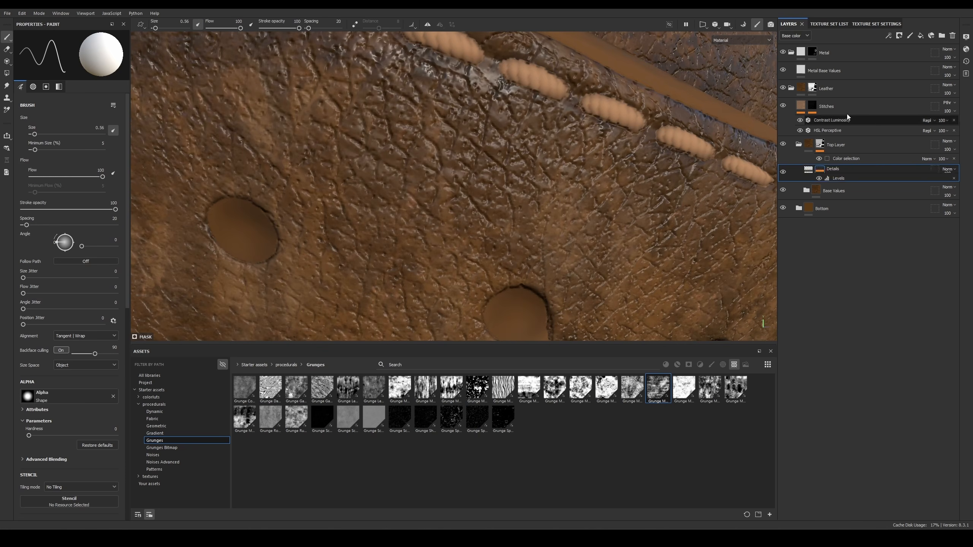
click(889, 35)
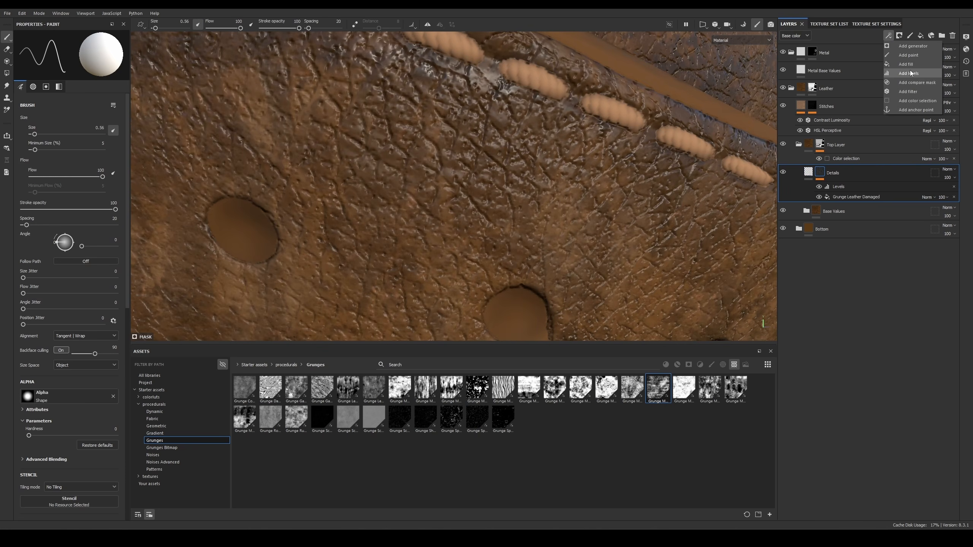
click(914, 91)
click(71, 58)
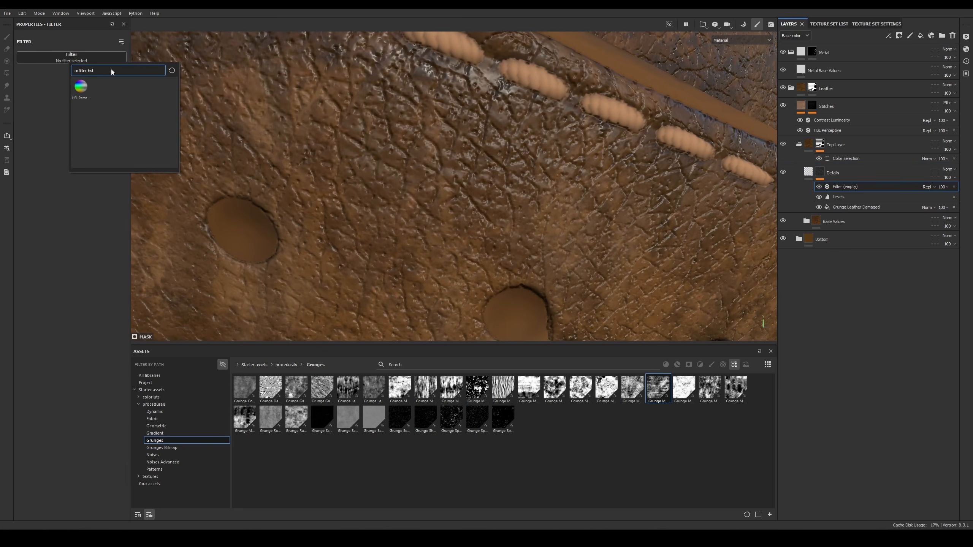
text(blur)
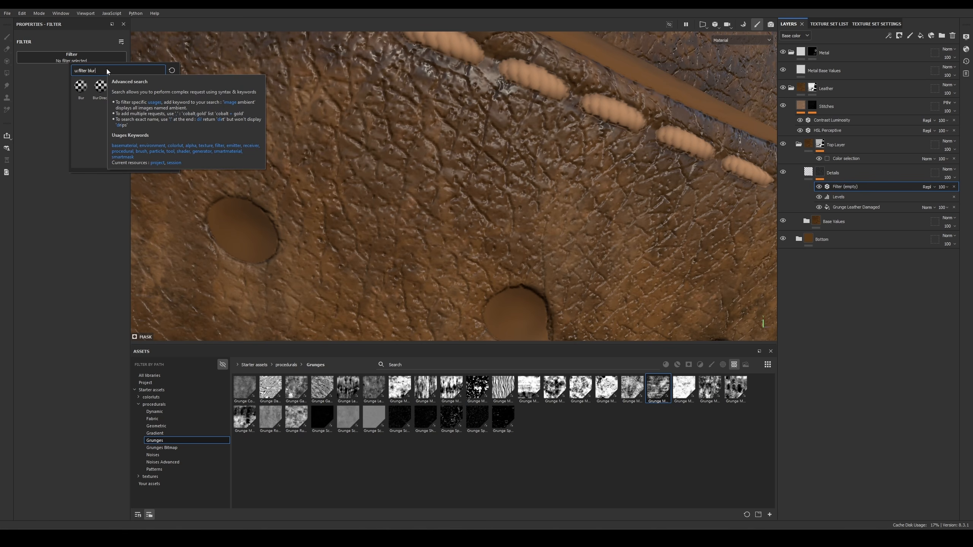
click(81, 87)
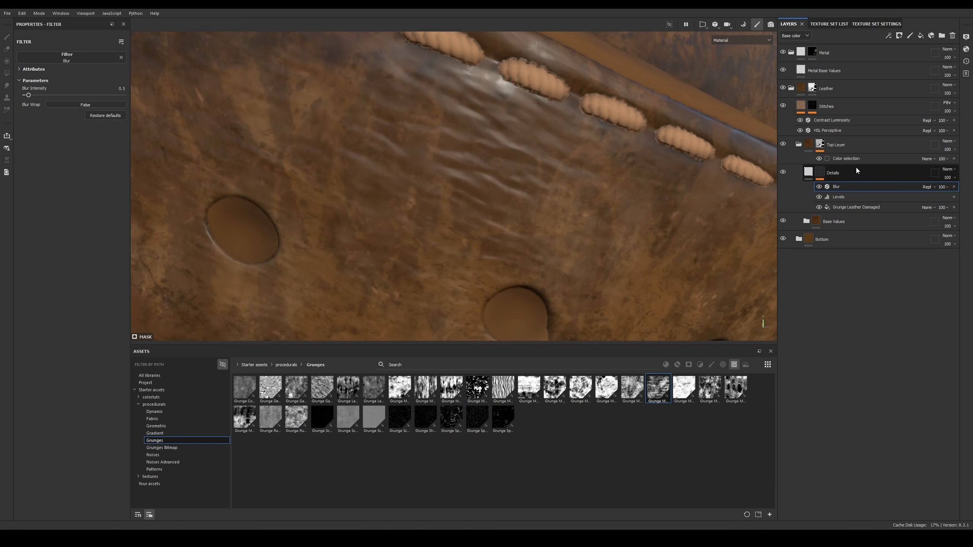
Step: Show the Details mask and try a blur intensity of 0.1
alt+click(821, 171)
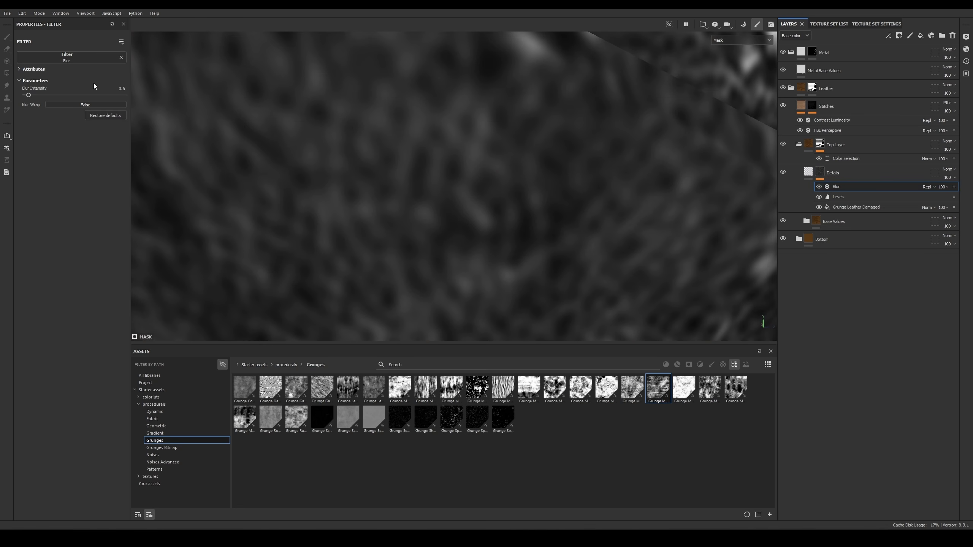
click(117, 88)
text(.1)
key(Return)
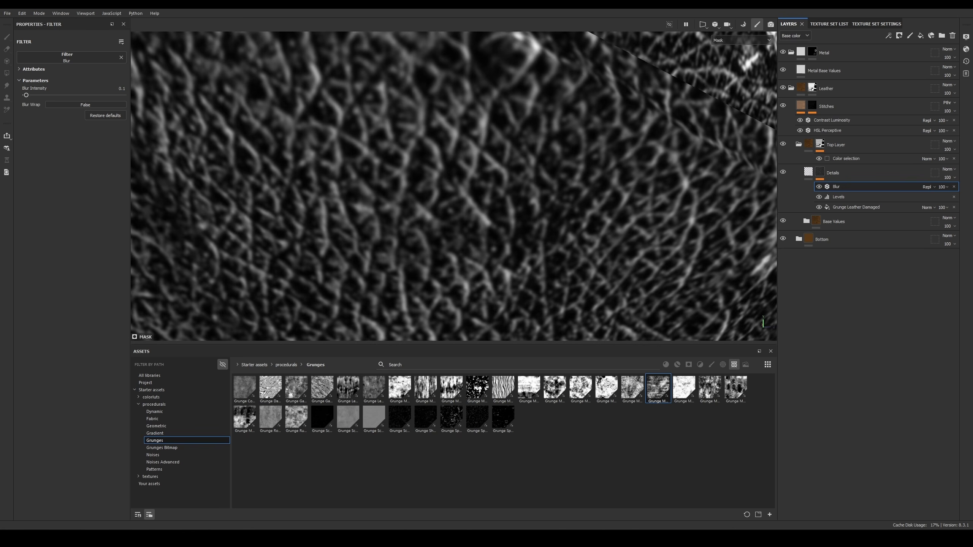
Step: Compare the mask with and without the blur and try an intensity of 0.07
click(820, 186)
click(819, 186)
text(7)
key(Return)
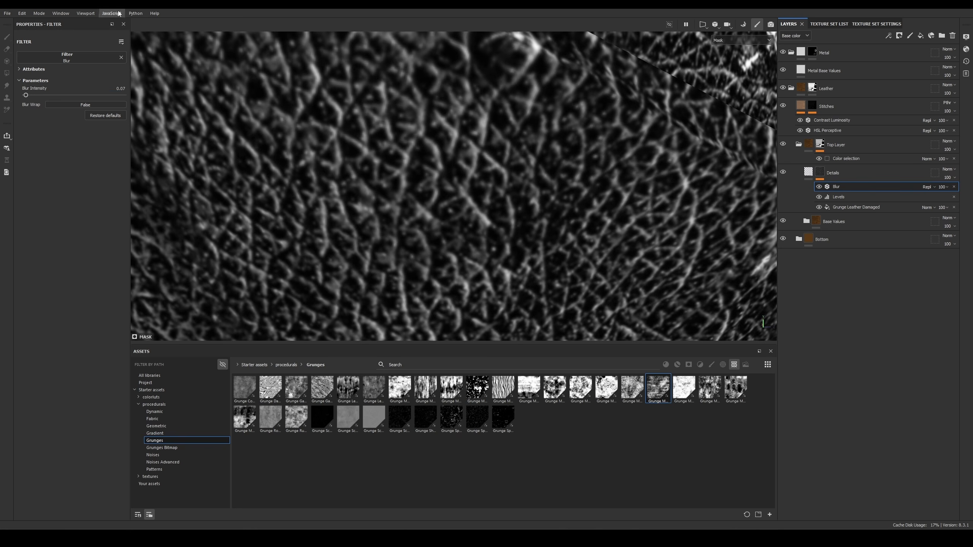
Step: Try a lower blur intensity of 0.05 on the Details mask
click(122, 90)
click(123, 88)
key(Return)
double_click(118, 88)
text(5)
key(Return)
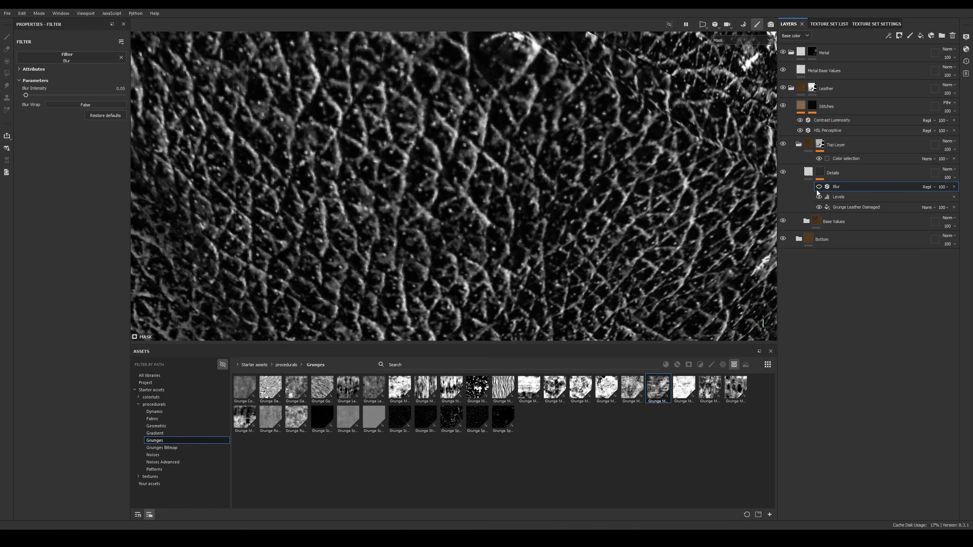
Step: Try a blur intensity of 0.06 and check its effect on the belt in the material view
click(127, 88)
text(6)
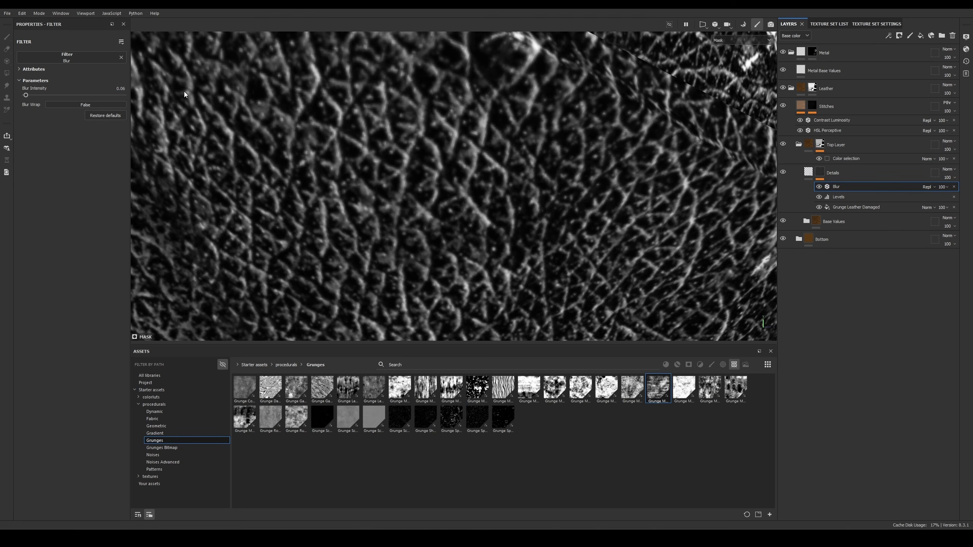
key(Return)
key(m)
alt+right_drag(473, 76, 543, 167)
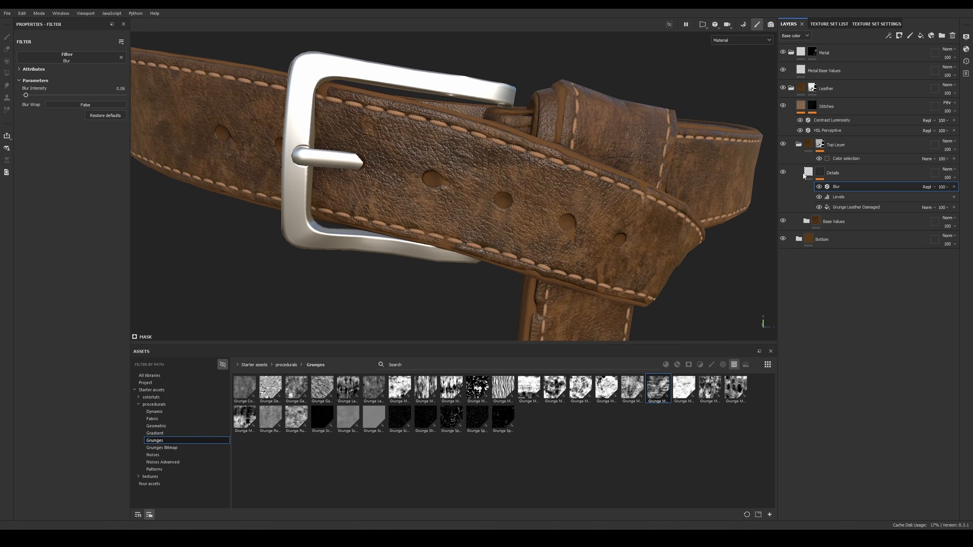
click(818, 187)
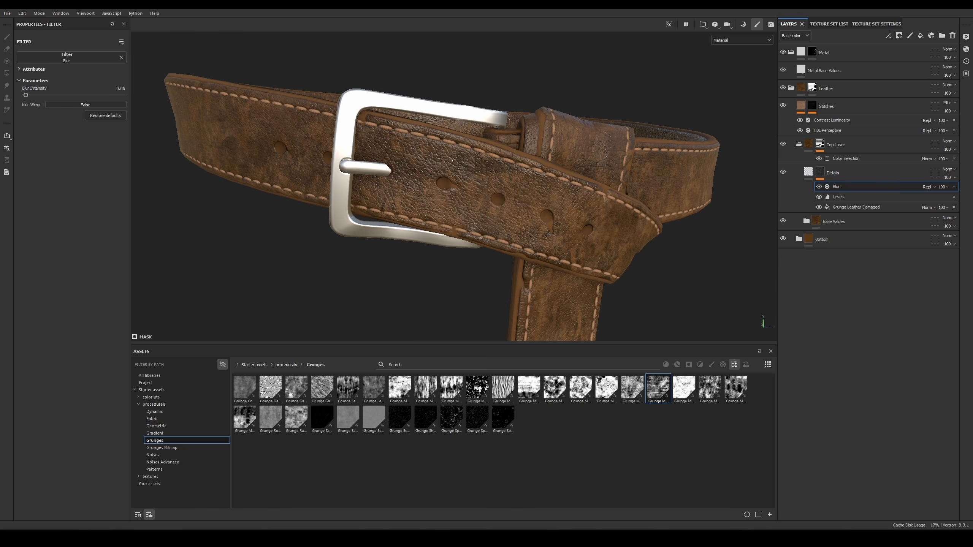
scroll(592, 191, up, 2)
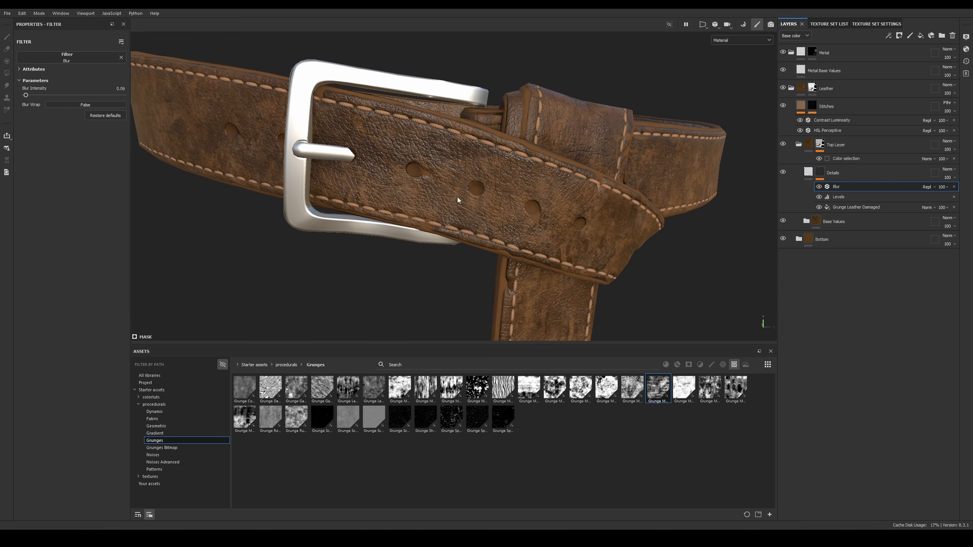
Step: Set the Details mask's blur intensity to 0.09 and check the leather around the buckle
click(126, 88)
text(0.09)
key(Return)
scroll(484, 158, down, 4)
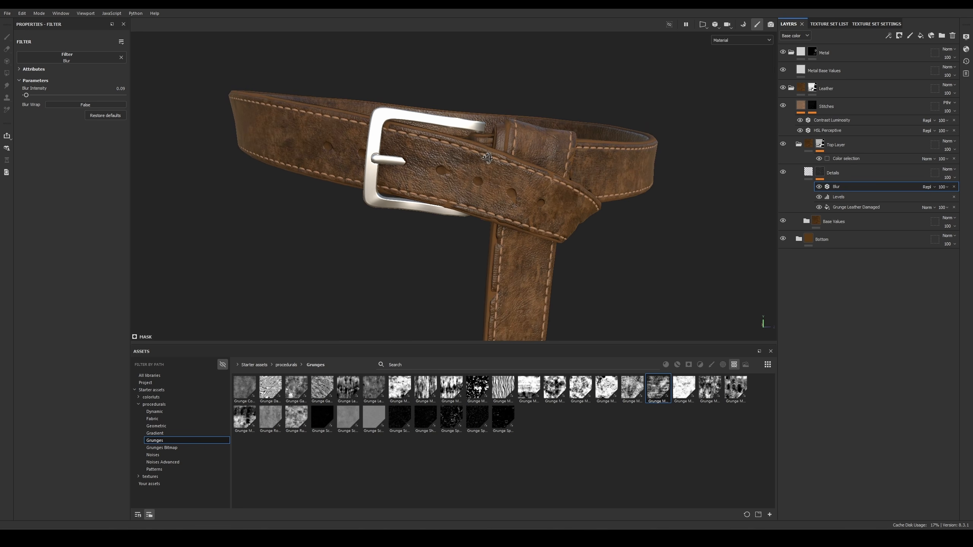
alt+drag(456, 149, 487, 174)
alt+right_drag(487, 173, 538, 211)
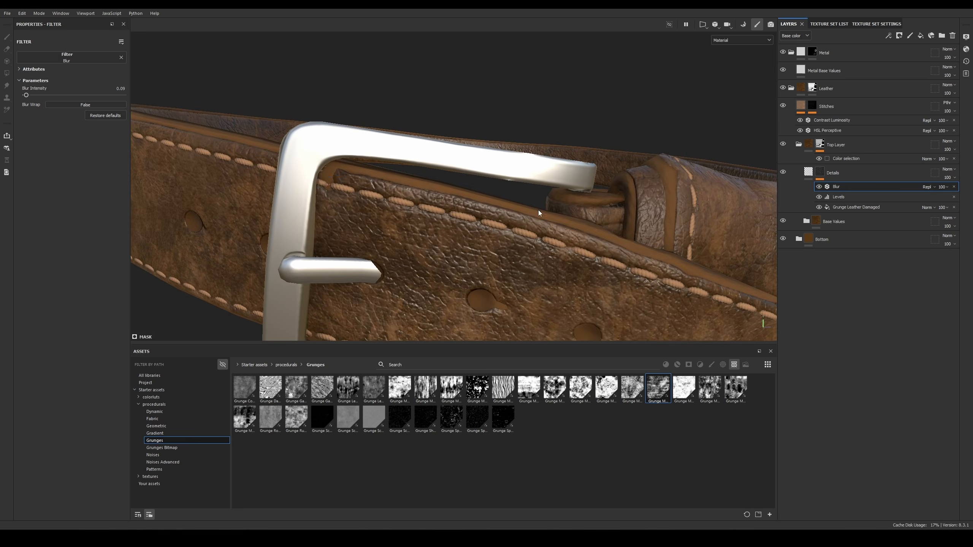
alt+middle_drag(538, 210, 419, 67)
Step: Select the Grunge Leather Damaged fill and search all asset libraries for "leather"
click(851, 207)
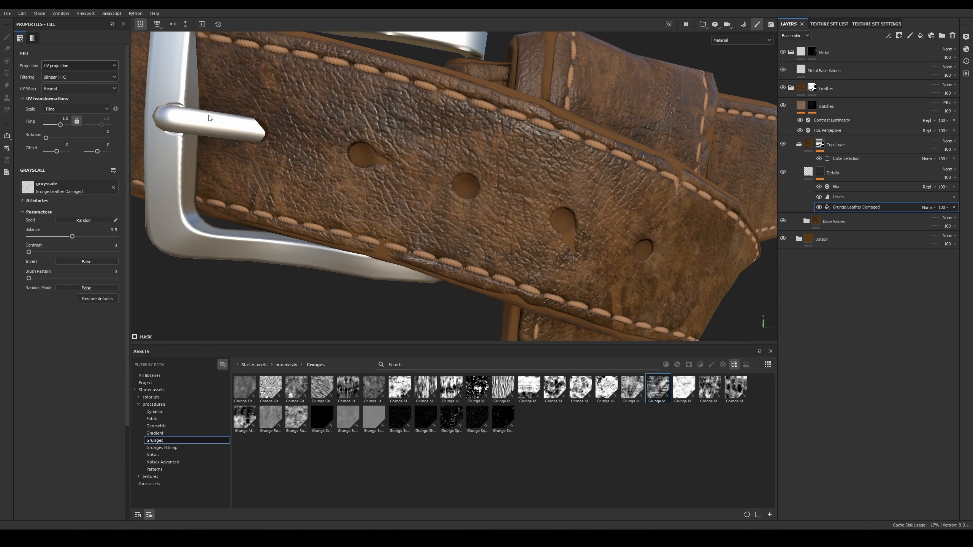
click(411, 366)
text(c)
text(eather)
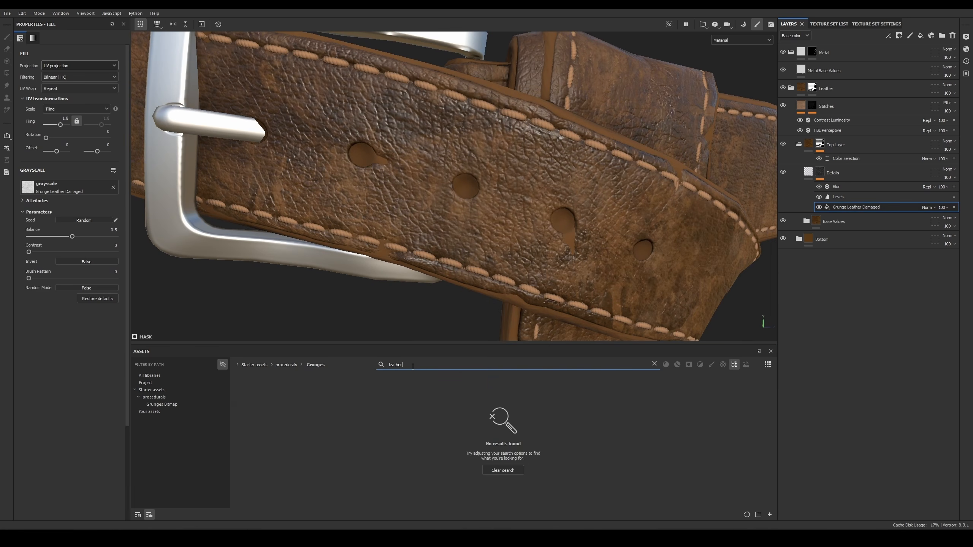
click(735, 366)
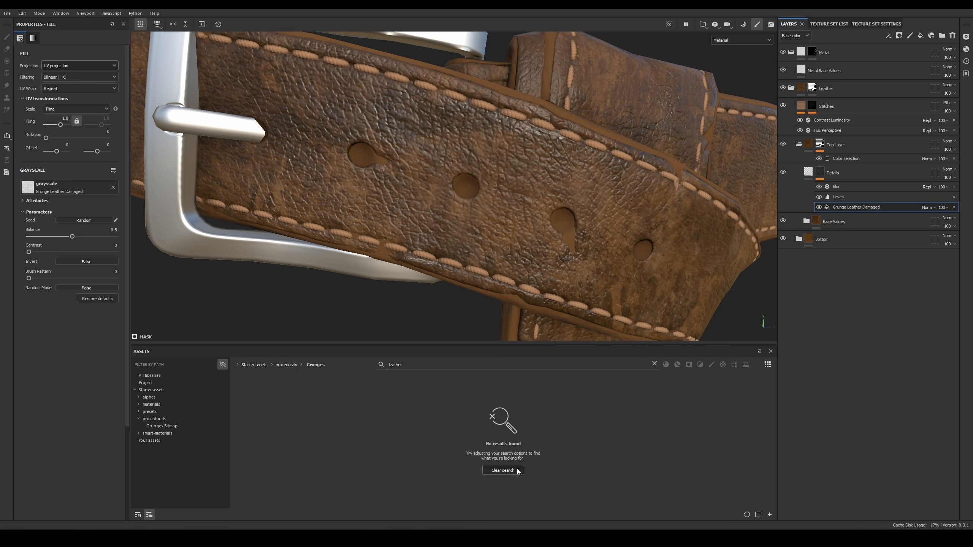
click(502, 470)
text(le)
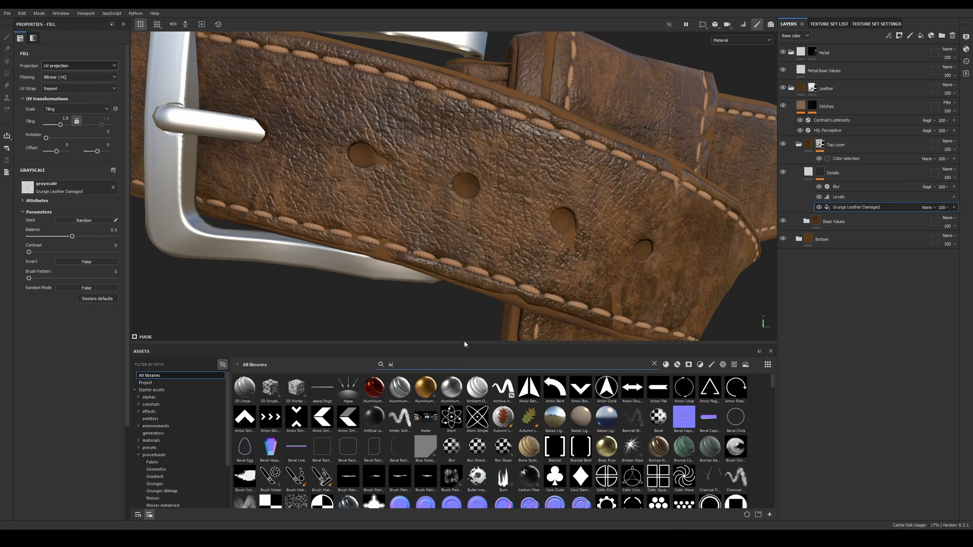
text(ather)
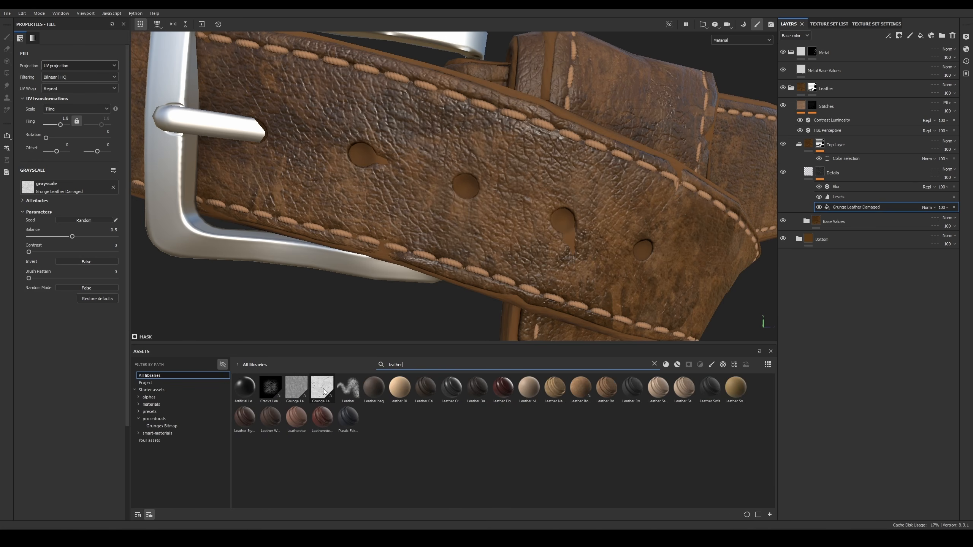
Step: Try replacing the Details mask's Grunge Leather Damaged texture with Grunge Leather, check it in the material view, and undo the swap
alt+click(820, 173)
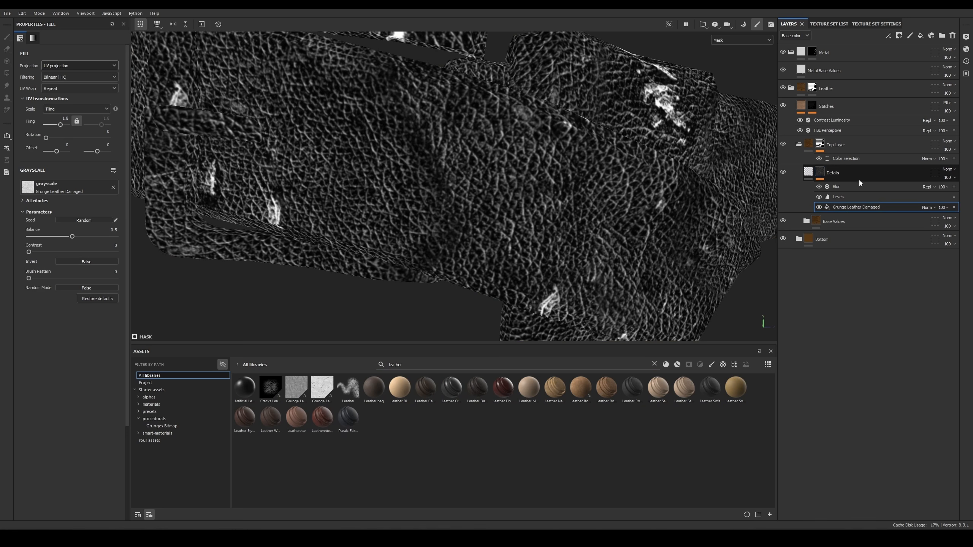
drag(286, 394, 83, 190)
key(m)
alt+drag(432, 137, 472, 184)
alt+right_drag(472, 183, 307, 32)
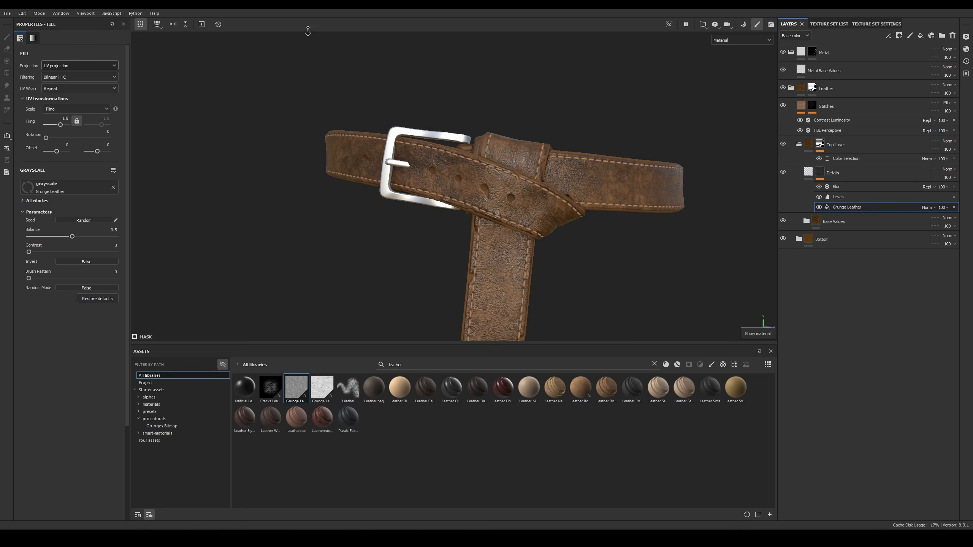
alt+drag(471, 169, 449, 169)
alt+right_drag(456, 192, 555, 283)
key(ctrl+z)
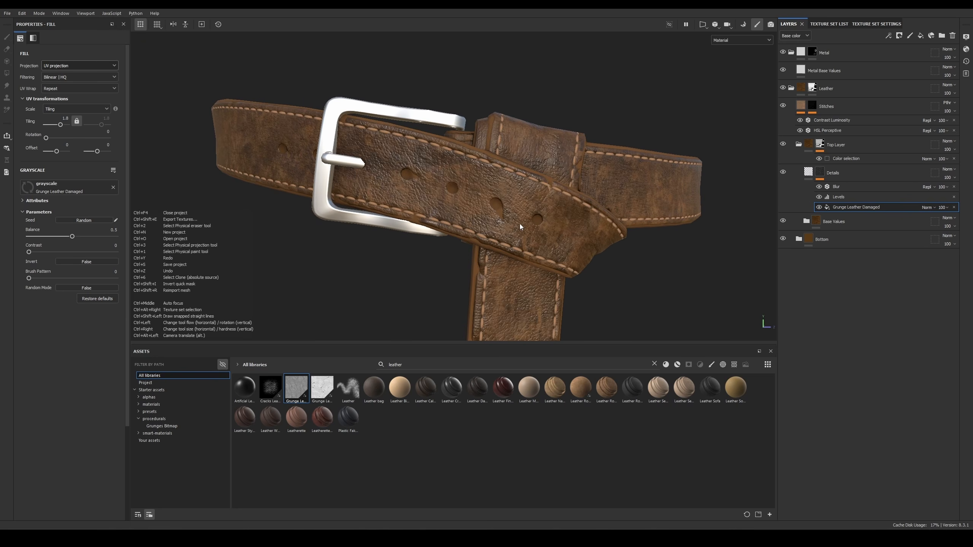
alt+drag(520, 223, 519, 203)
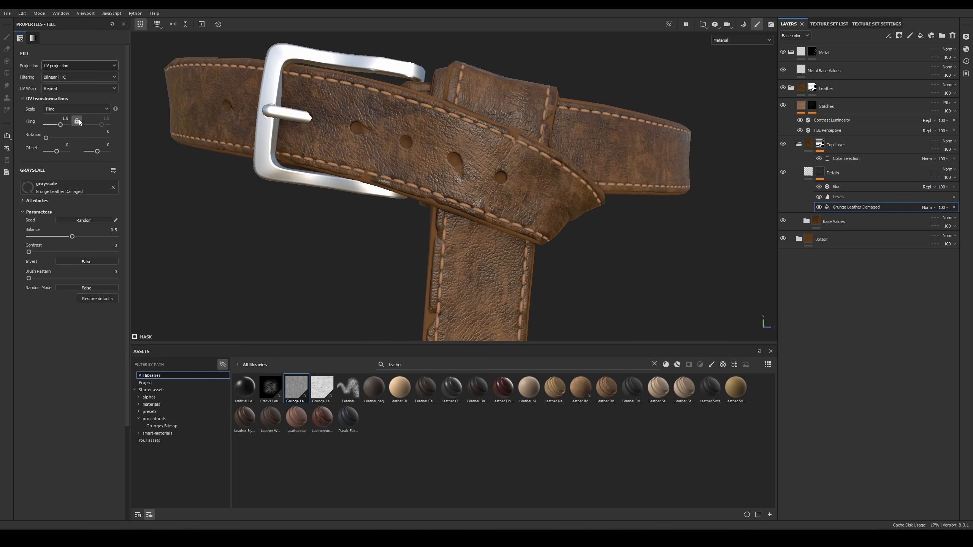
Step: Try a tiling of 1.4 for the Grunge Leather Damaged fill and check the crease scale on the belt
click(66, 119)
text(1.4)
key(Return)
alt+drag(388, 127, 426, 81)
scroll(426, 81, down, 4)
scroll(467, 162, up, 4)
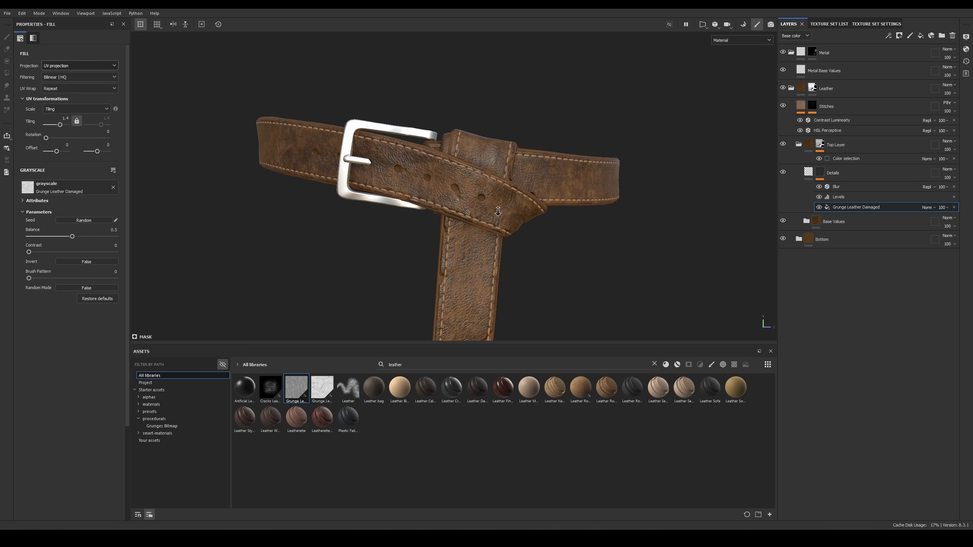
Step: Set the Grunge Leather Damaged fill's tiling to 1.1 and check the creases around the belt holes
drag(59, 125, 66, 125)
double_click(65, 117)
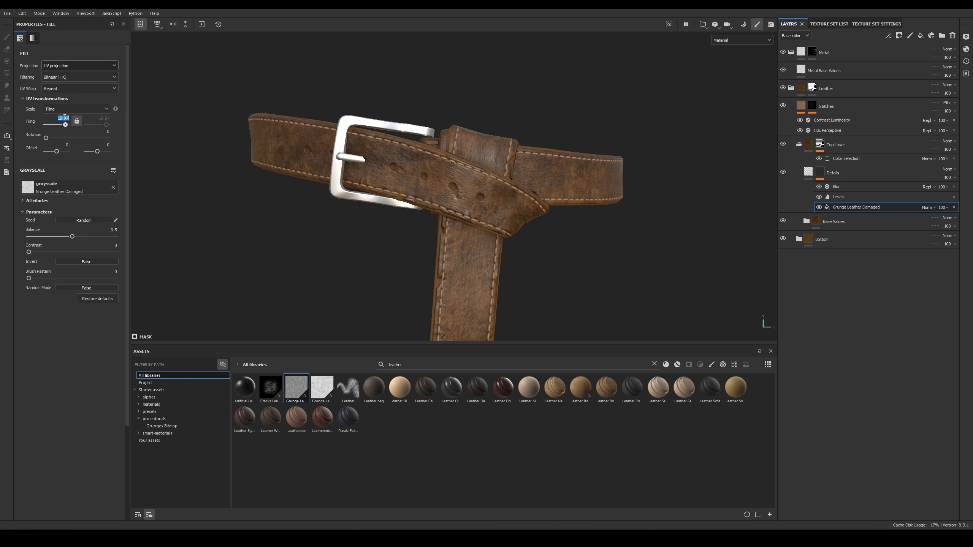
key(BackSpace)
key(Return)
alt+drag(423, 153, 560, 225)
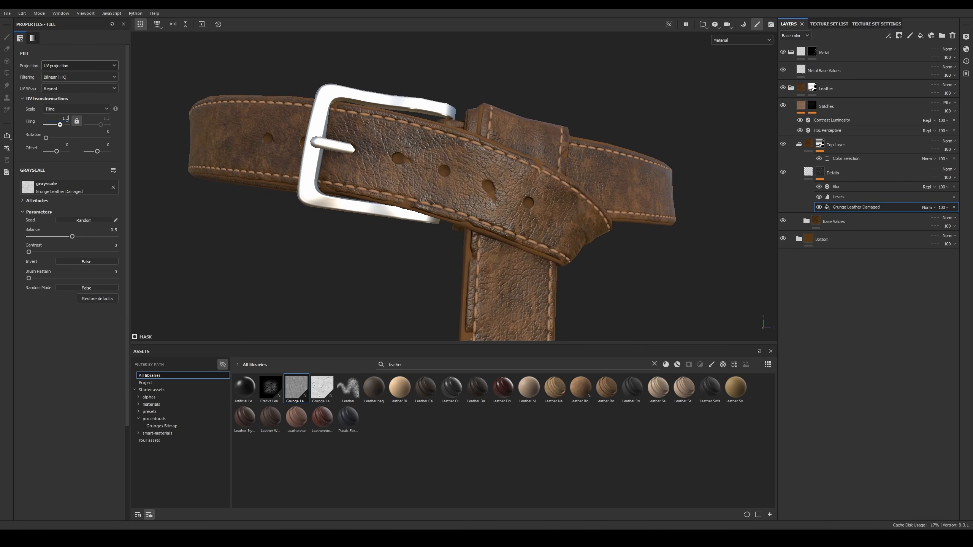
key(Return)
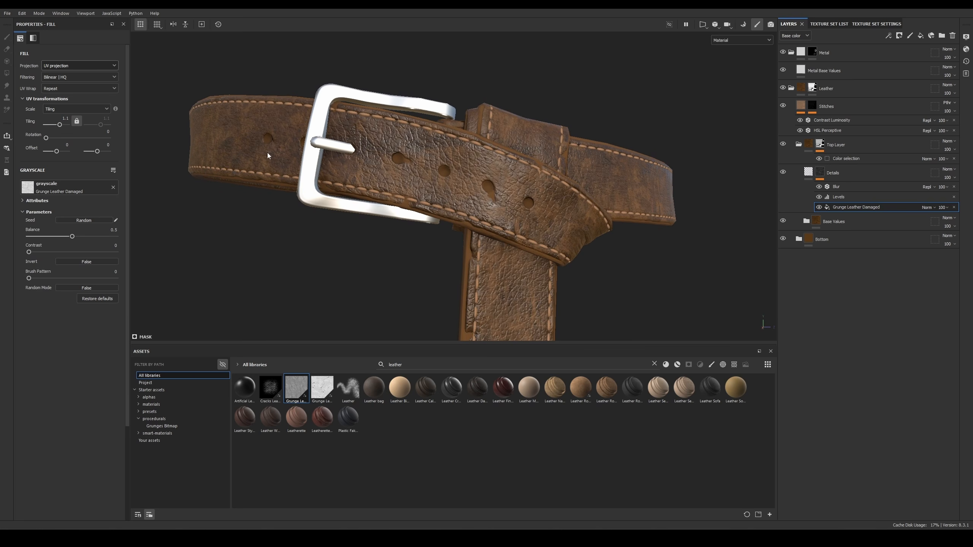
alt+drag(504, 135, 575, 145)
scroll(498, 137, down, 5)
scroll(597, 237, up, 10)
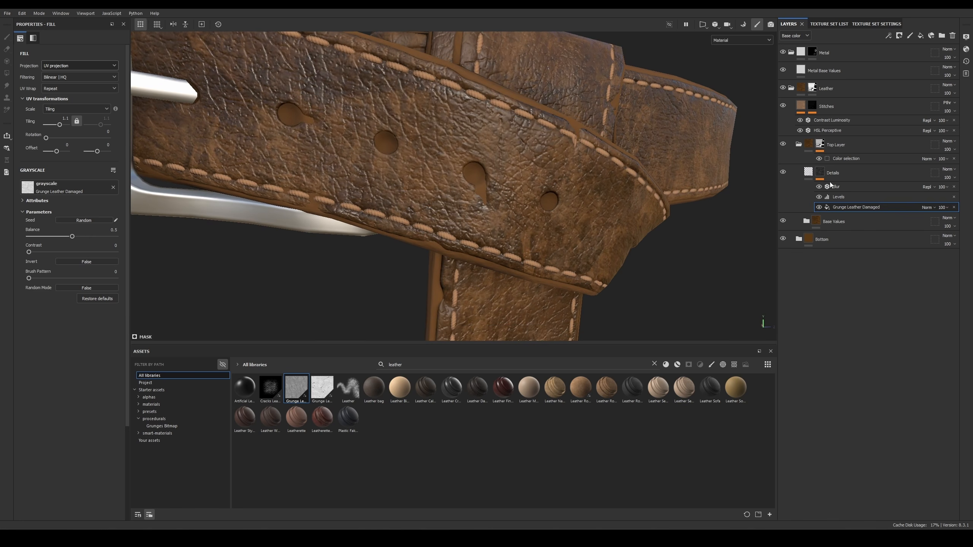
Step: Deepen the creases by setting the Details layer's height to -0.1150 and check the belt in the material view
click(810, 172)
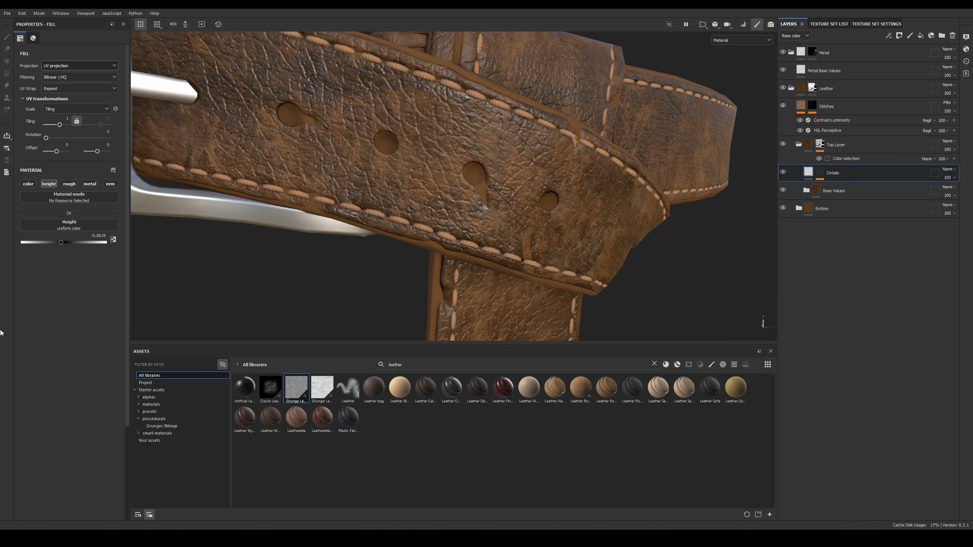
drag(61, 243, 59, 242)
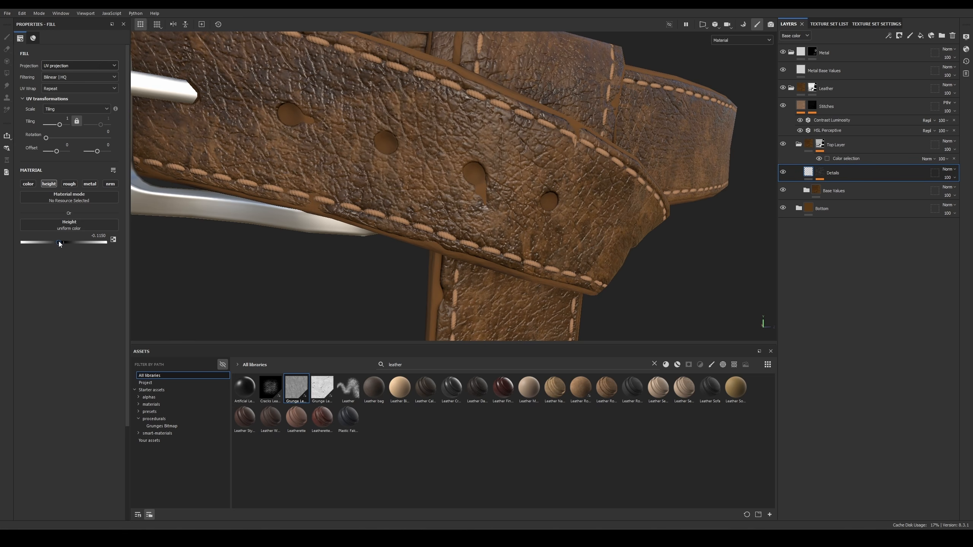
alt+right_drag(433, 82, 348, 41)
alt+right_drag(444, 86, 410, 74)
alt+drag(426, 127, 435, 81)
alt+right_drag(408, 171, 461, 226)
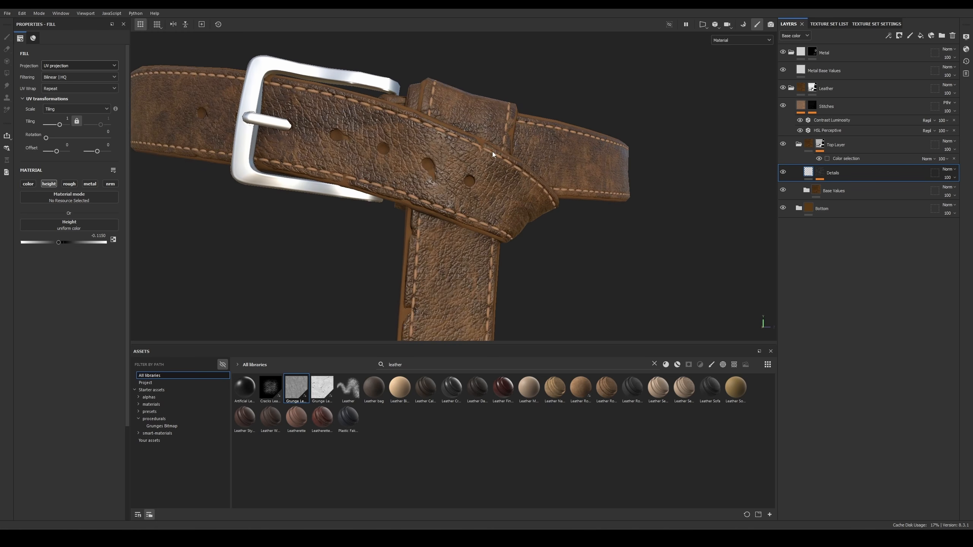
alt+right_drag(492, 151, 513, 164)
scroll(455, 146, up, 2)
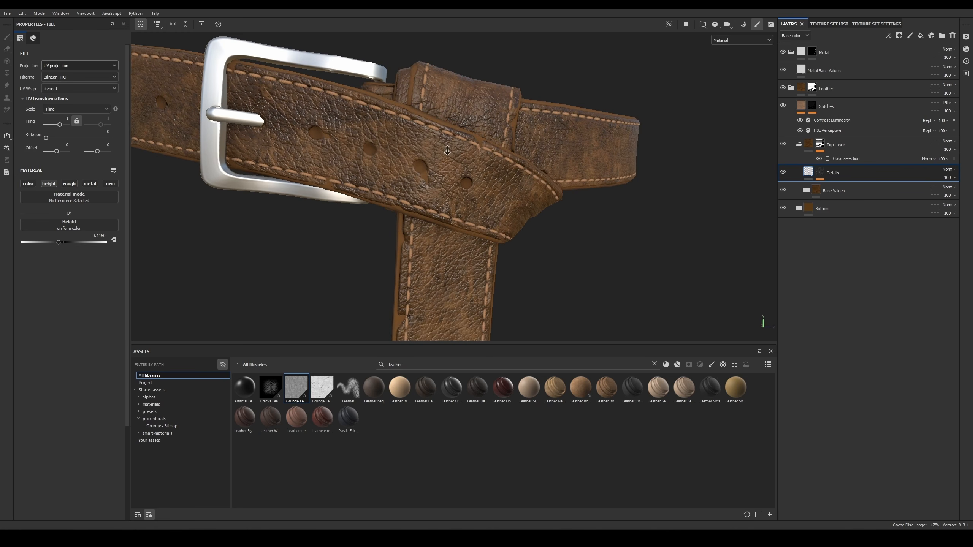
Step: Examine the belt channel by channel, including roughness and the combined normal and height, finishing on base color
key(m)
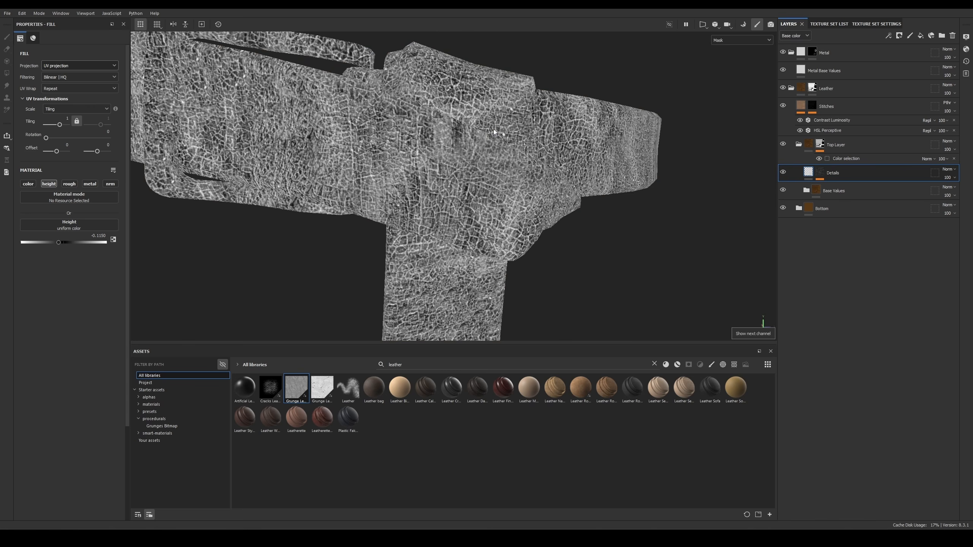
key(c)
key(c)
key(c)
key(c)
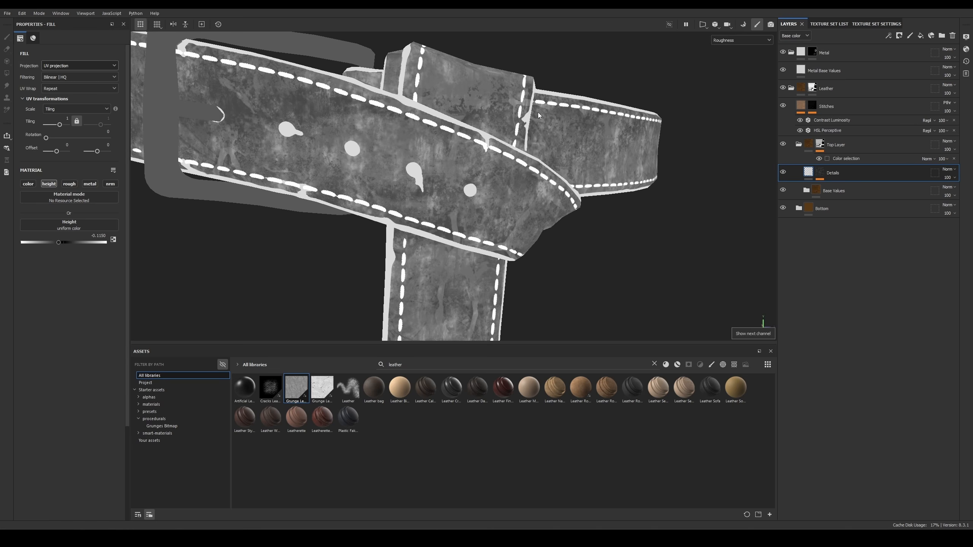
key(c)
alt+right_drag(375, 137, 747, 170)
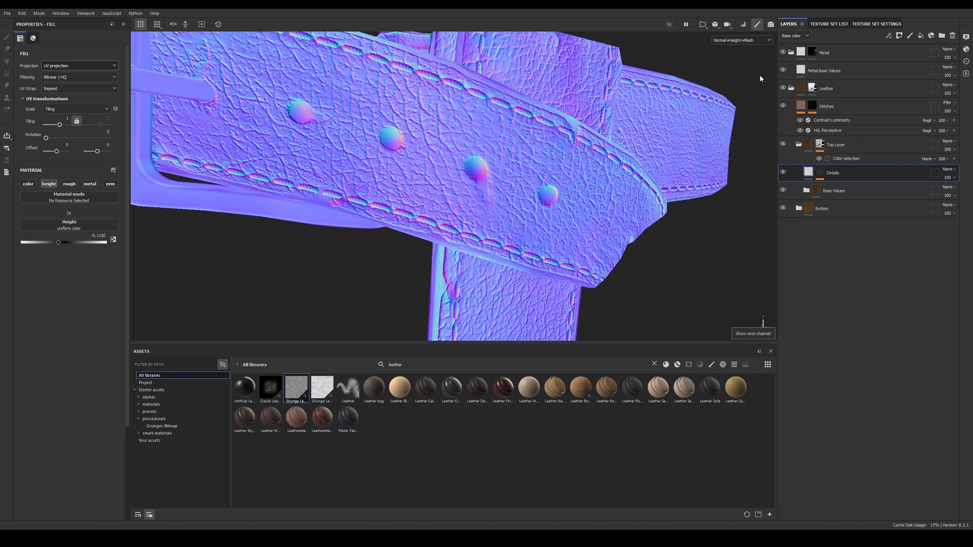
mouse_move(542, 140)
alt+mouse_down()
mouse_move(508, 133)
mouse_move(529, 138)
alt+mouse_up()
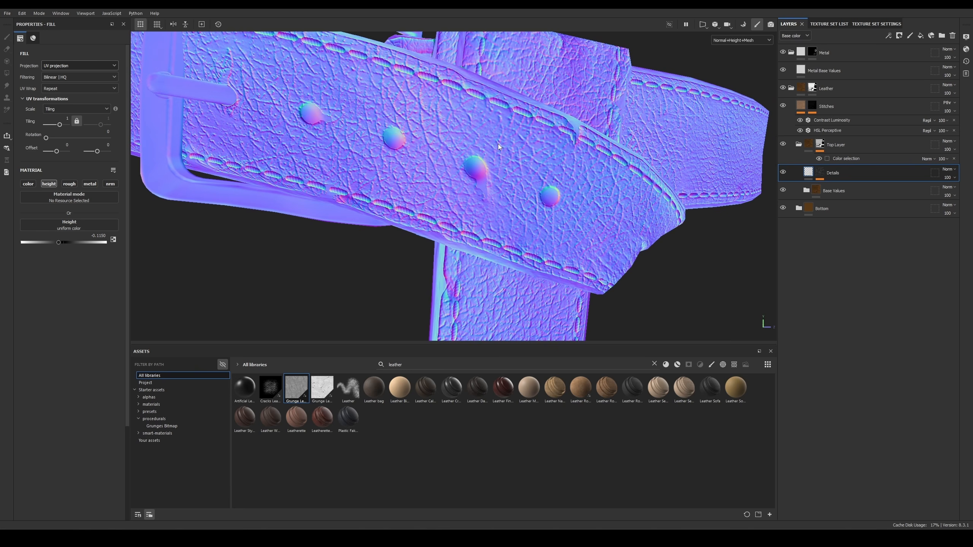
key(c)
key(c)
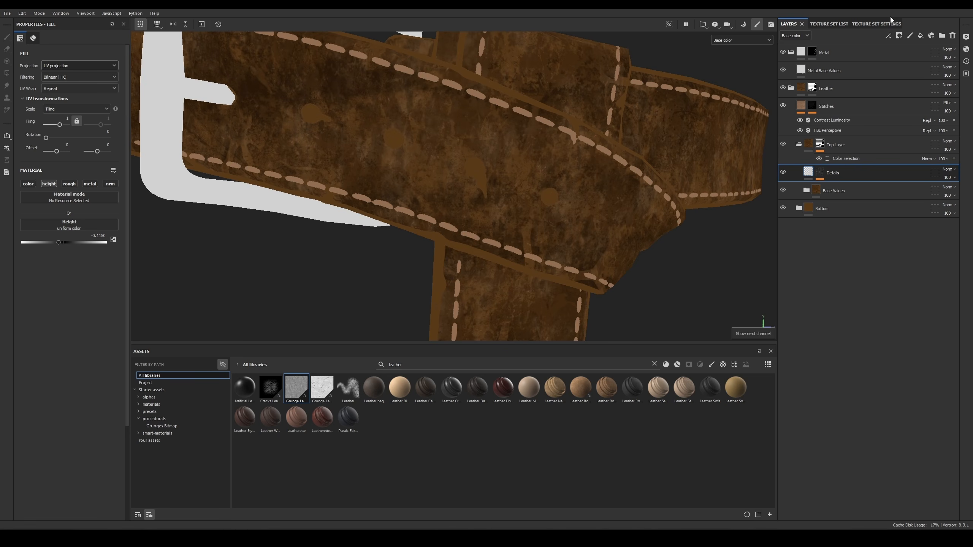
Step: Add an HSL Perceptive filter to the content of the Details layer
click(888, 36)
click(913, 64)
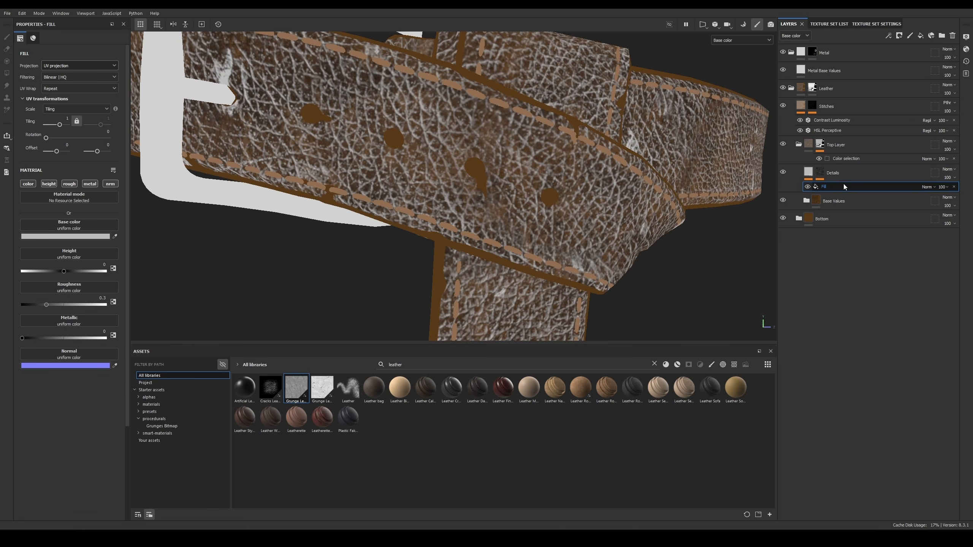
click(889, 35)
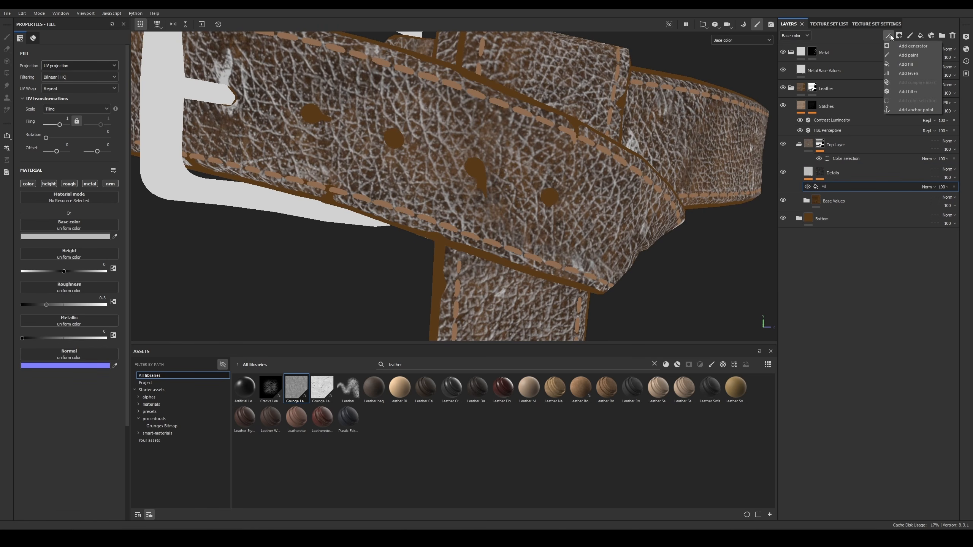
click(912, 91)
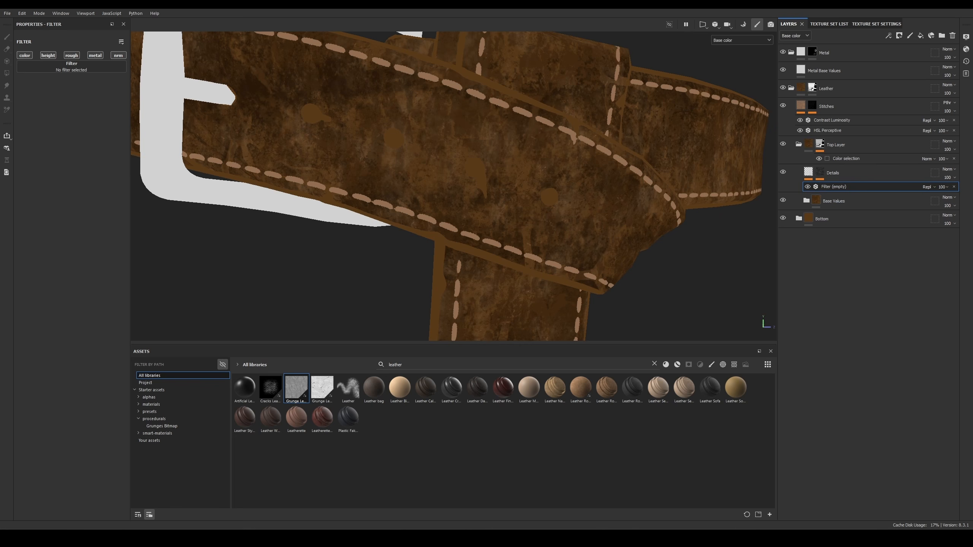
click(77, 73)
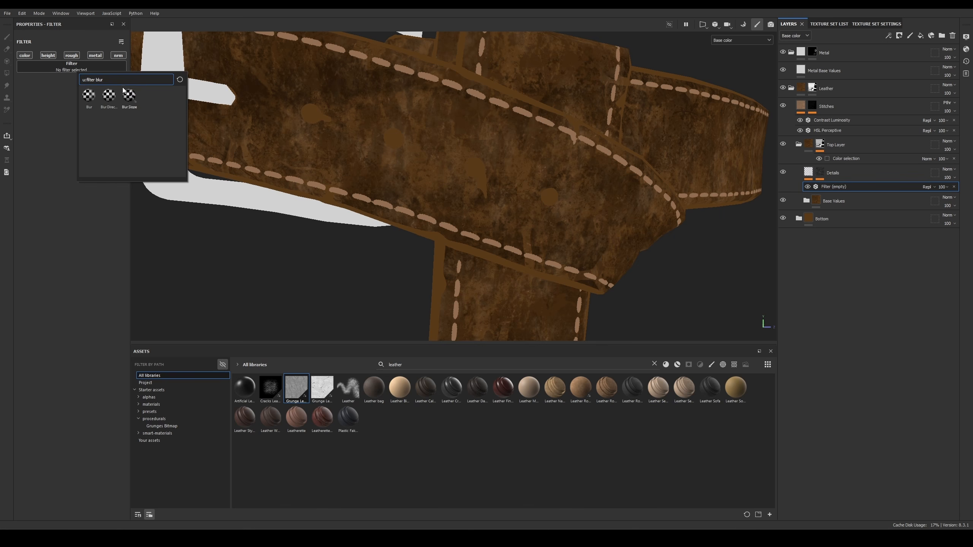
text(hsl)
click(94, 95)
scroll(460, 165, up, 2)
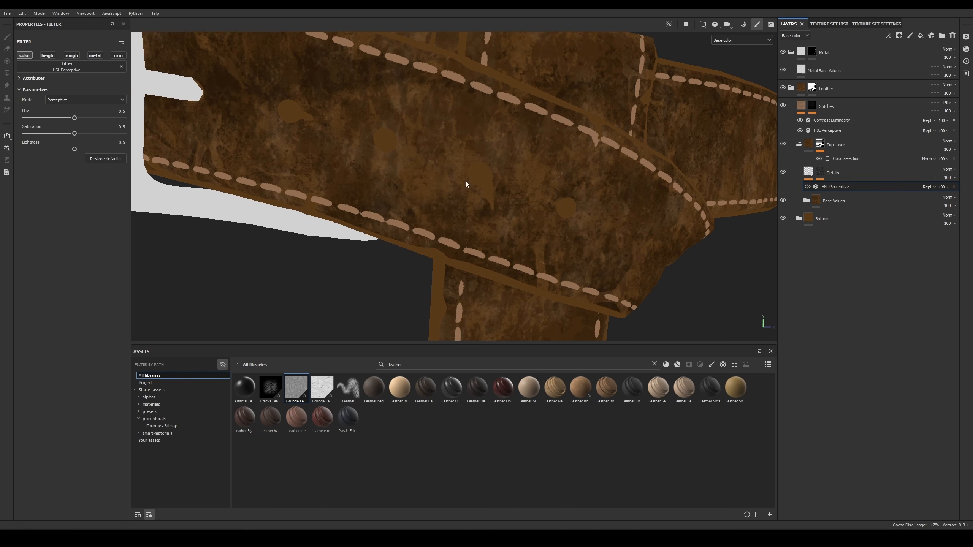
Step: Raise the HSL Perceptive lightness to 0.705 and set the Details layer's base color blend mode to Passthrough
drag(74, 149, 94, 149)
scroll(533, 171, up, 2)
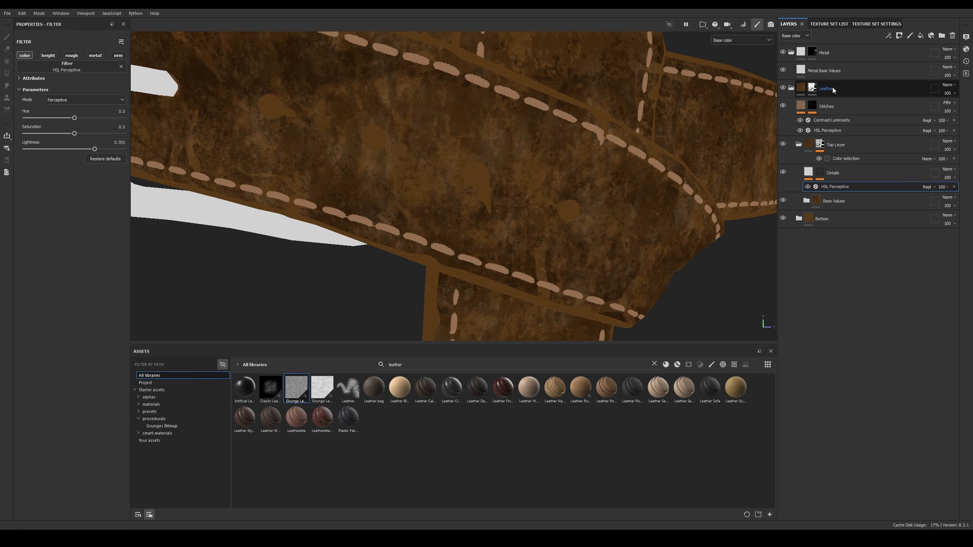
click(948, 171)
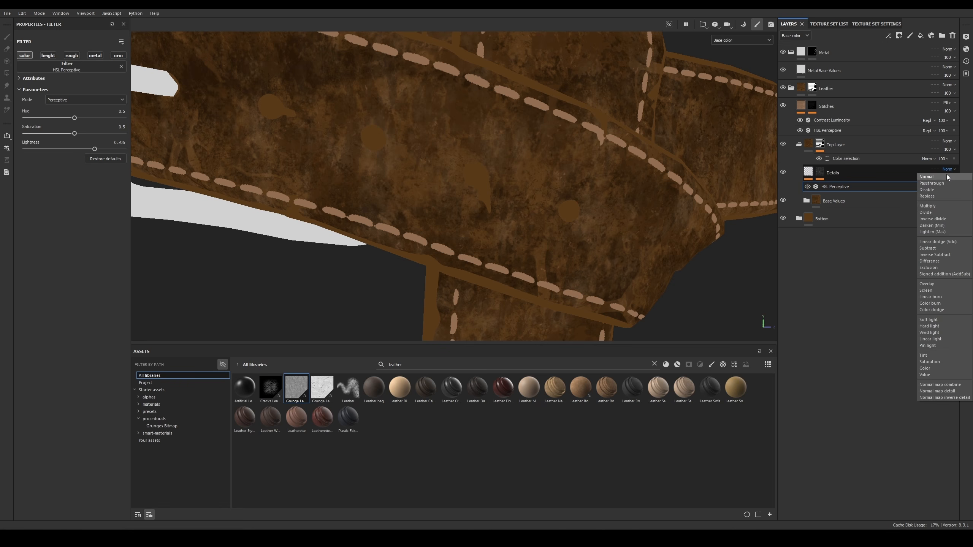
click(932, 183)
alt+drag(567, 162, 532, 172)
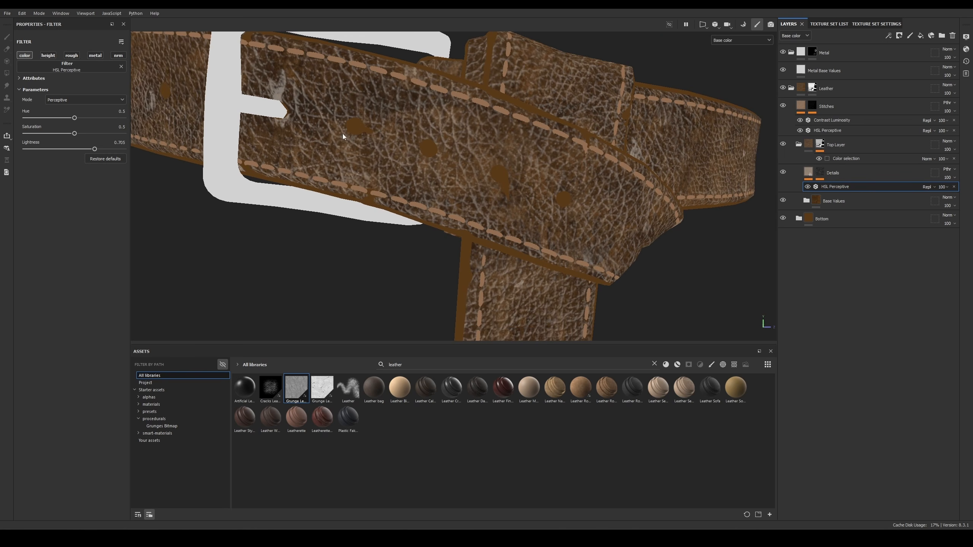
Step: Set the HSL Perceptive saturation to 0.694 and lightness to 0.628, and compare the belt with the Details layer hidden and shown
mouse_move(86, 134)
mouse_down()
mouse_move(106, 134)
mouse_move(87, 149)
mouse_move(98, 134)
mouse_up()
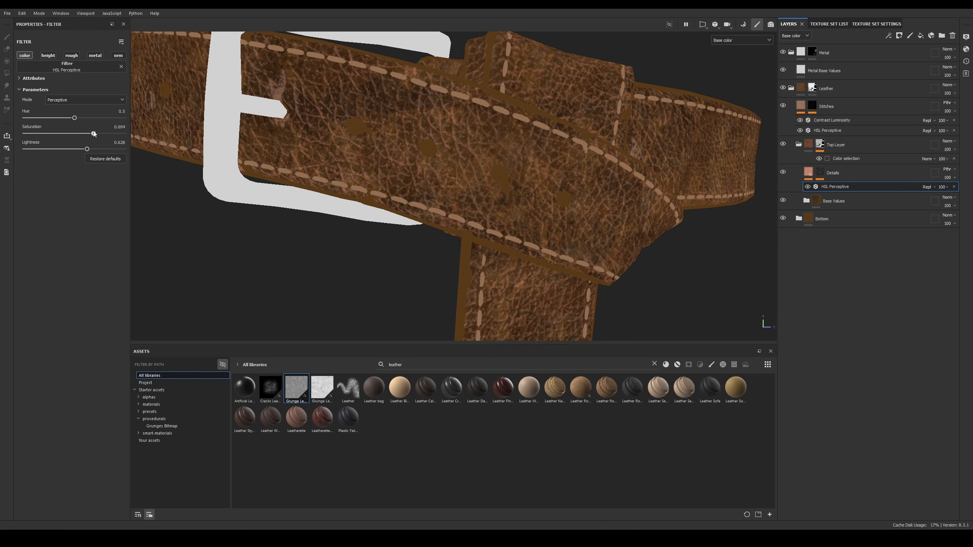
scroll(485, 116, down, 8)
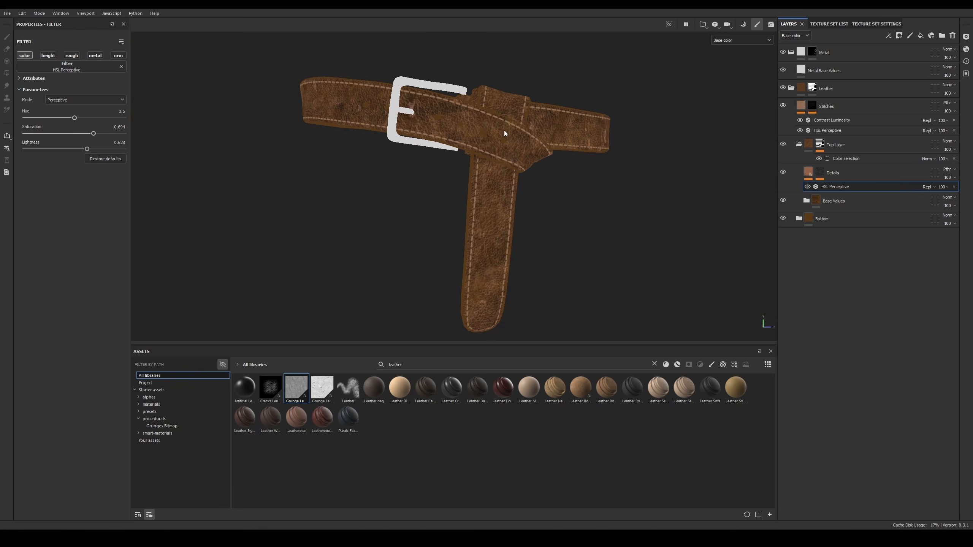
scroll(503, 135, up, 10)
click(783, 172)
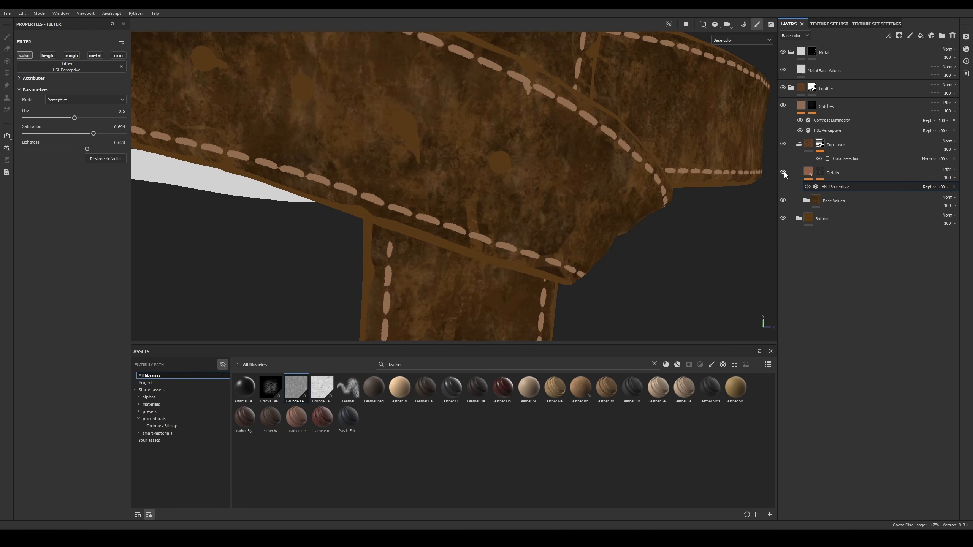
click(783, 172)
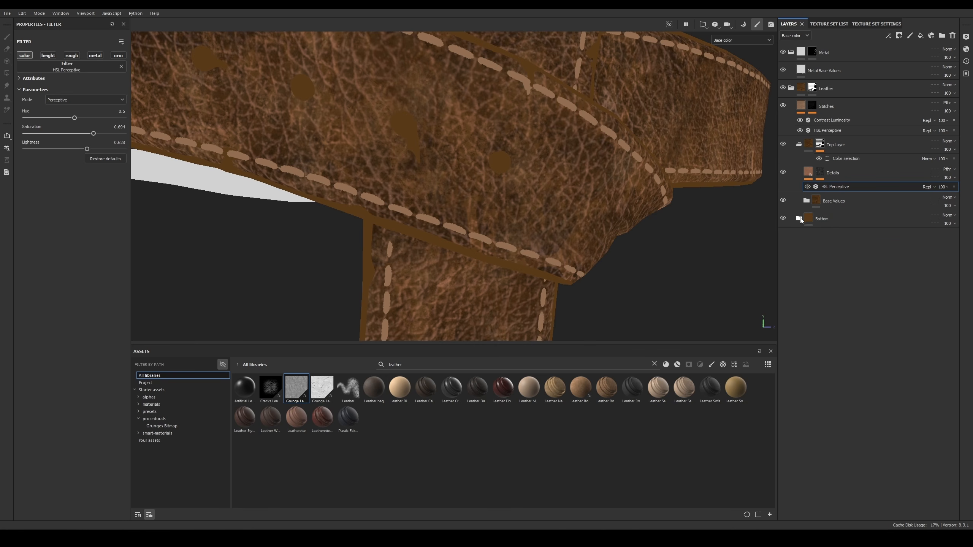
Step: Try a green base color (2C5819) on the Leather Base Values layer to test the layers above it, and undo it
click(806, 200)
click(839, 390)
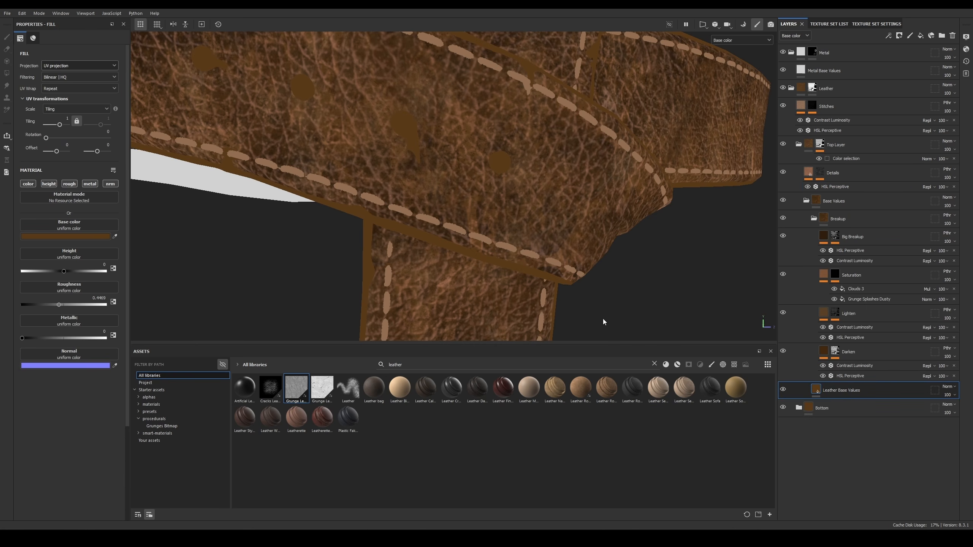
click(75, 235)
click(189, 323)
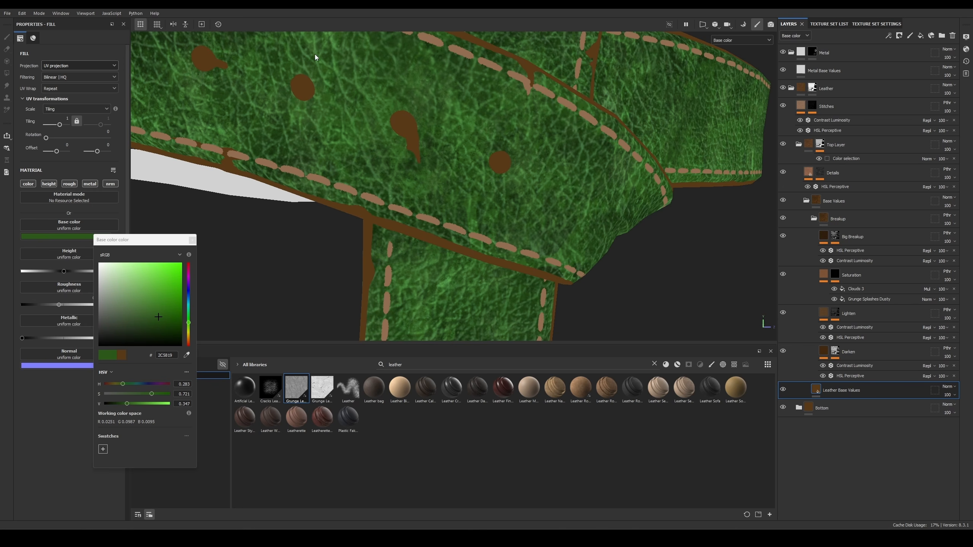
click(192, 240)
key(ctrl+z)
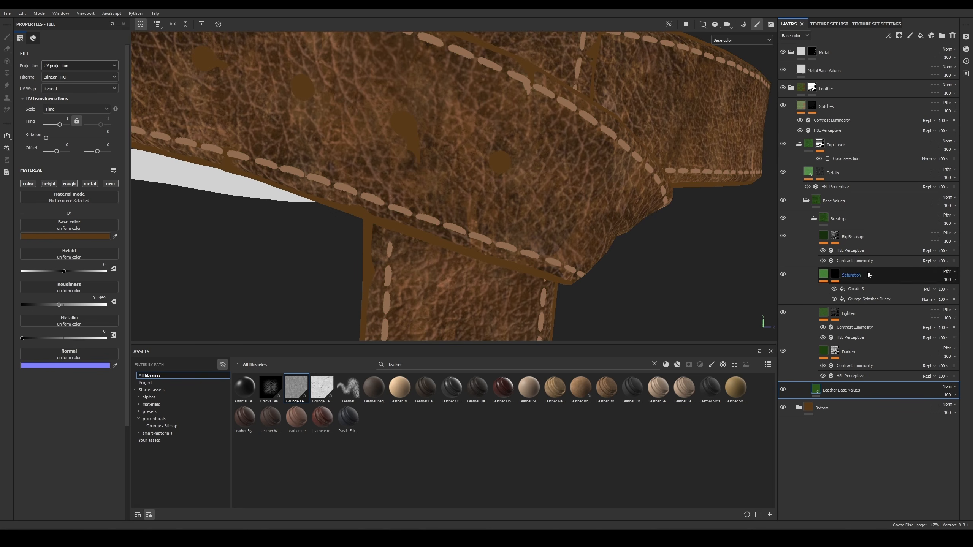
Step: Add an empty filter to the content of the Details layer
click(827, 238)
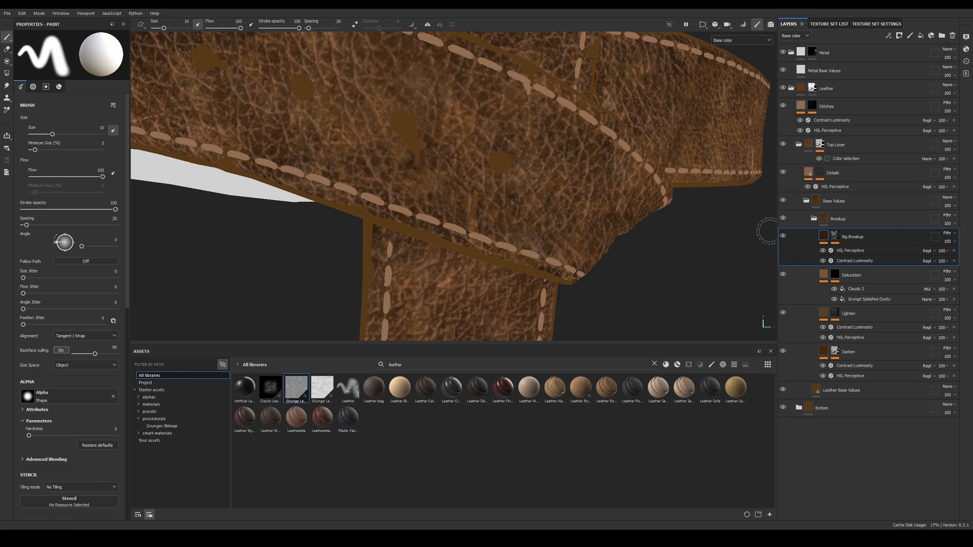
click(833, 173)
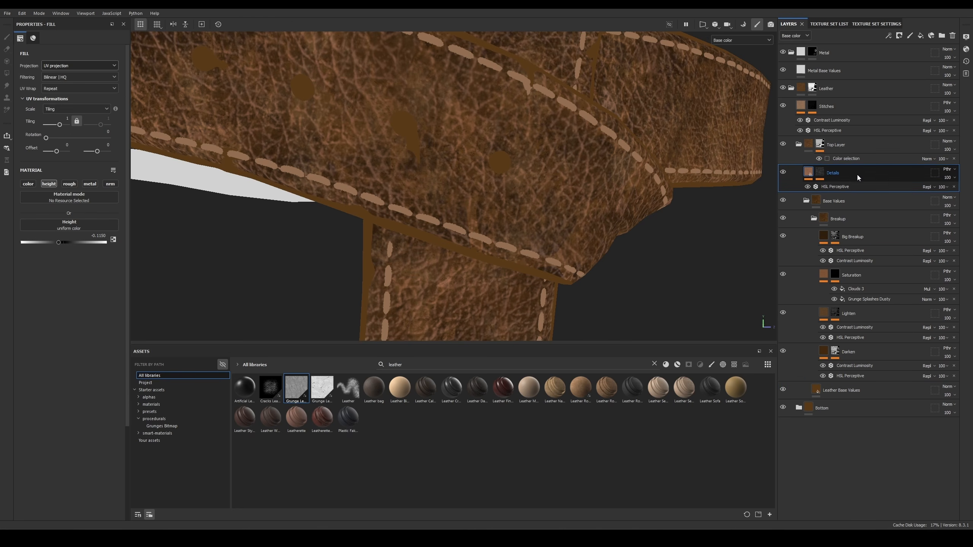
click(889, 35)
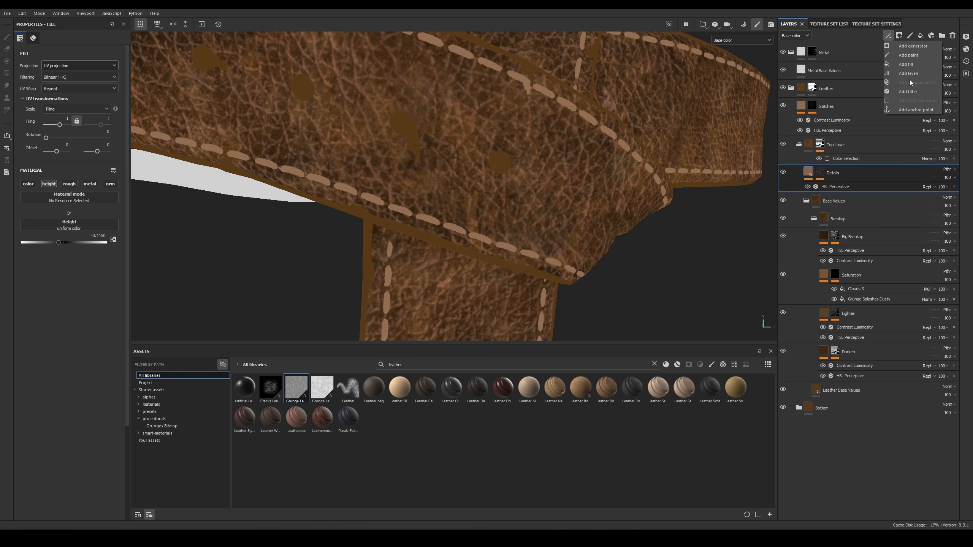
click(914, 91)
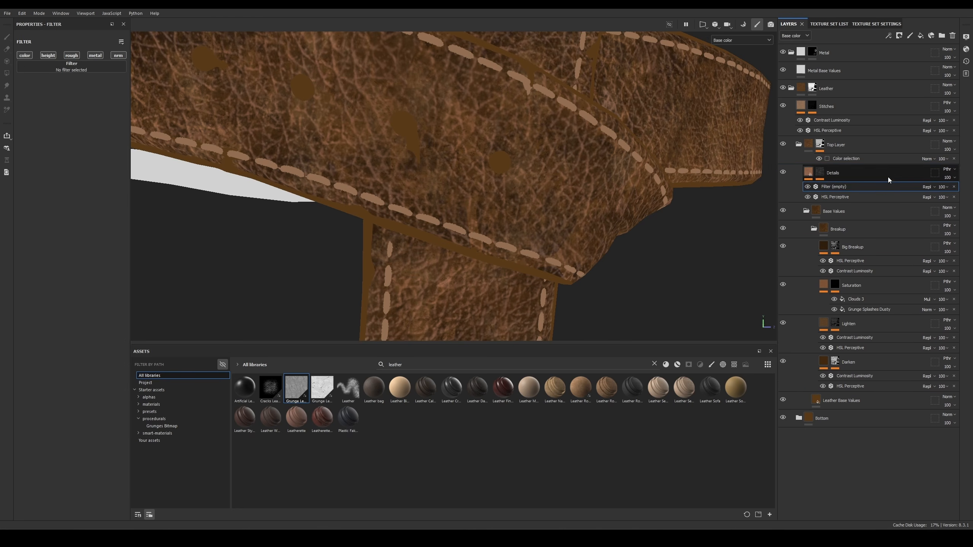
click(948, 174)
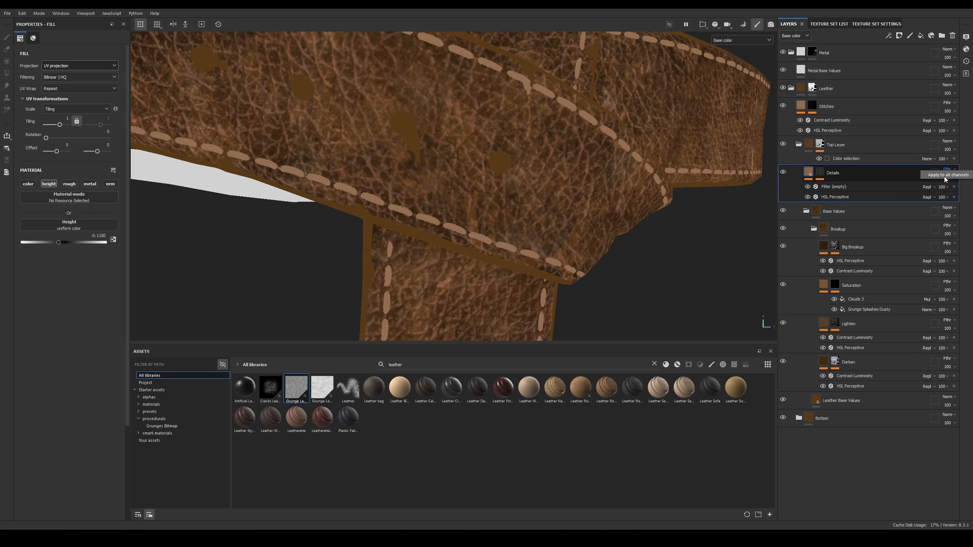
click(942, 176)
alt+middle_drag(593, 147, 609, 172)
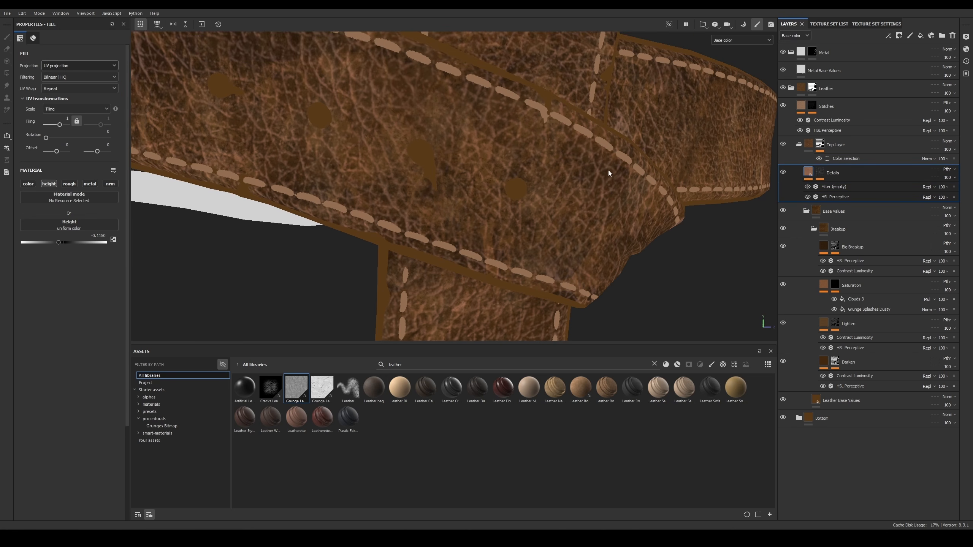
alt+right_drag(609, 172, 633, 127)
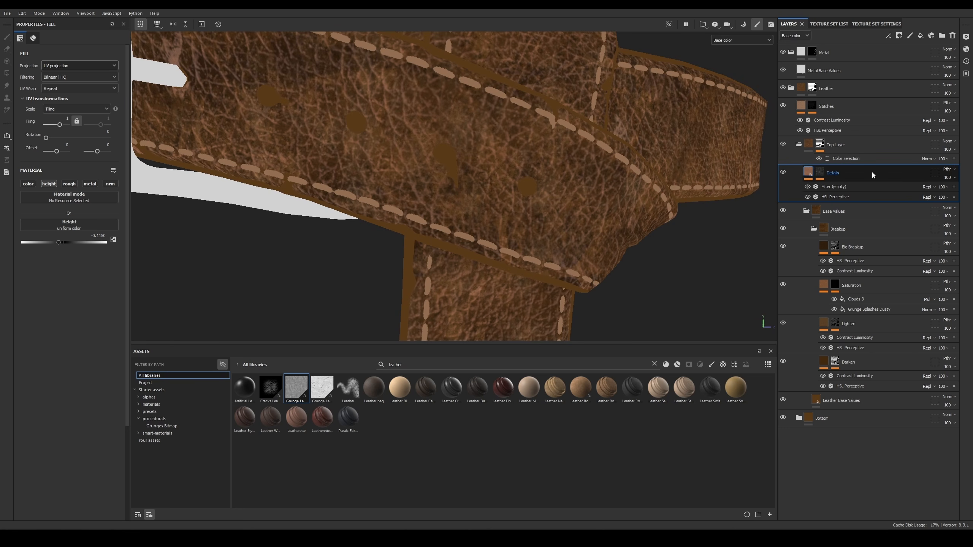
Step: Set the Details layer's roughness blend mode to Passthrough and display only the roughness channel on the belt
click(795, 36)
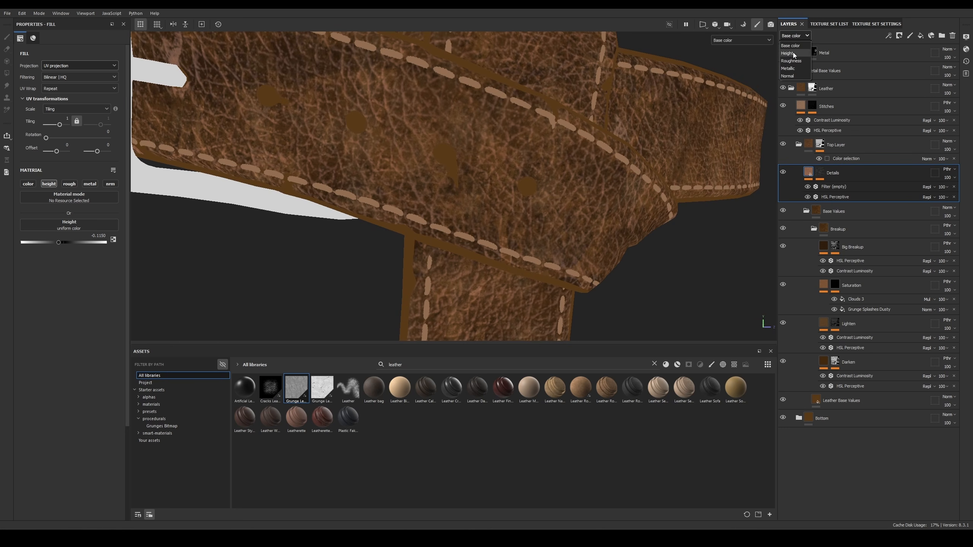
click(793, 53)
click(795, 36)
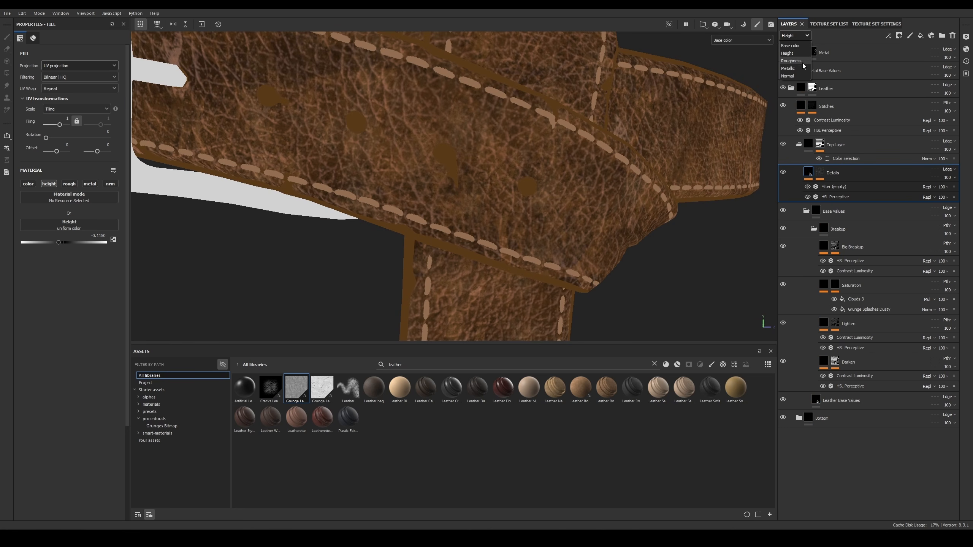
click(800, 63)
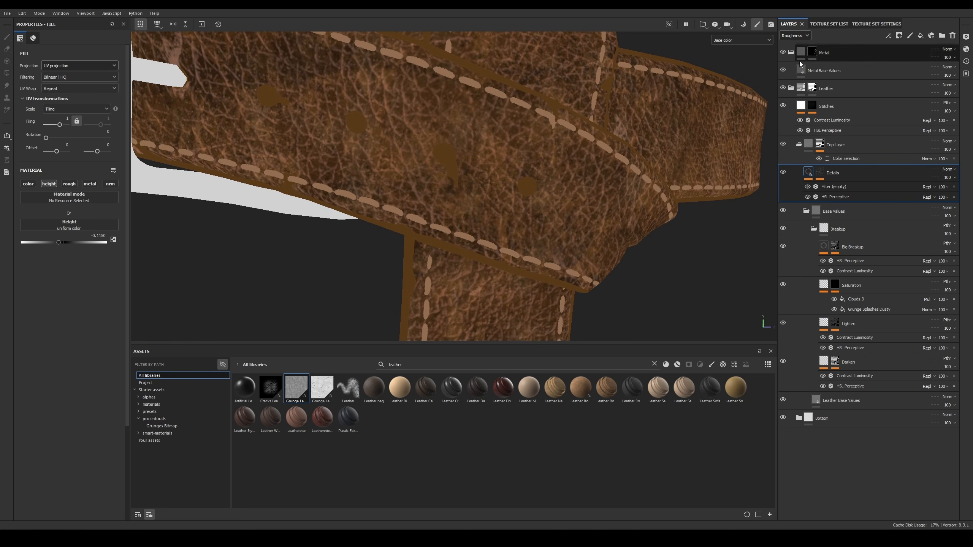
click(948, 169)
click(946, 184)
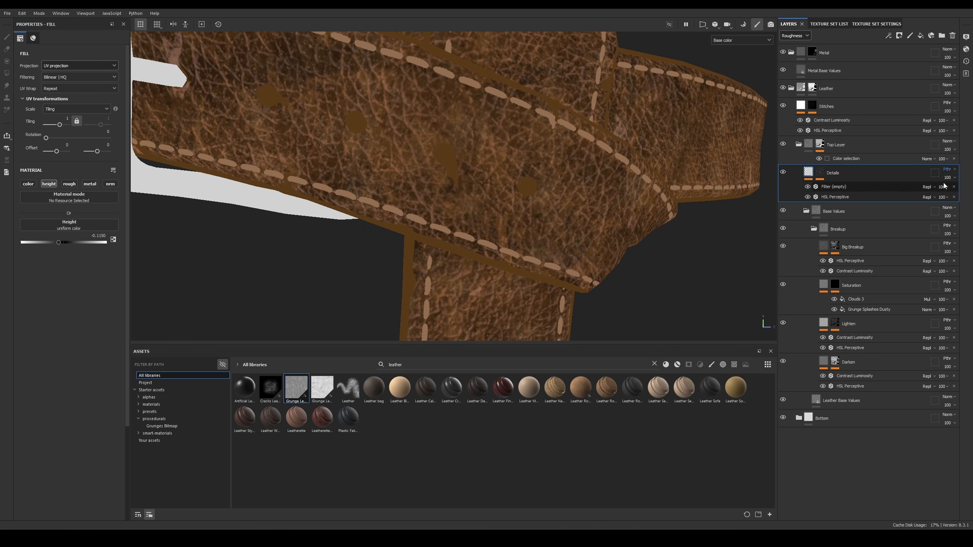
click(741, 40)
click(735, 93)
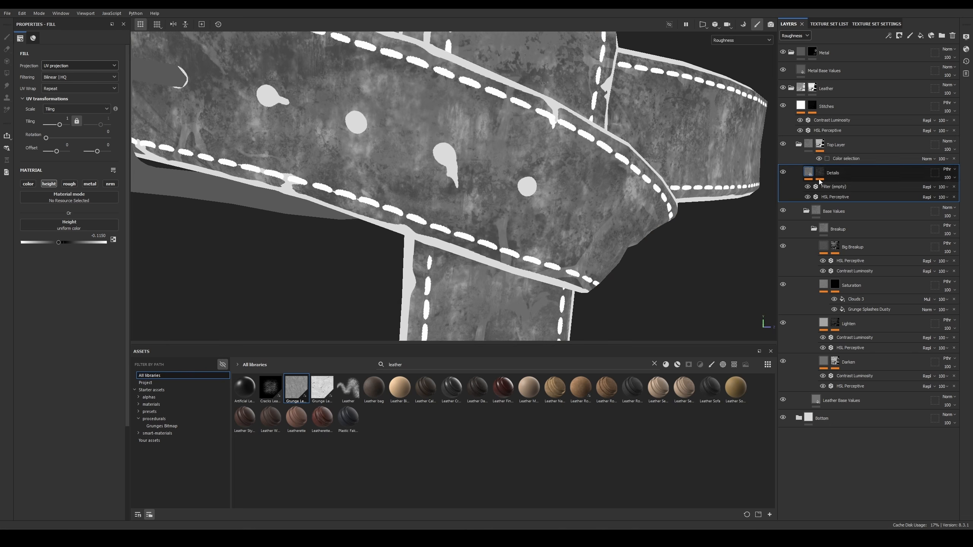
Step: Assign Contrast Luminosity to the Details layer's empty filter and set its luminosity to 1
click(857, 187)
click(86, 68)
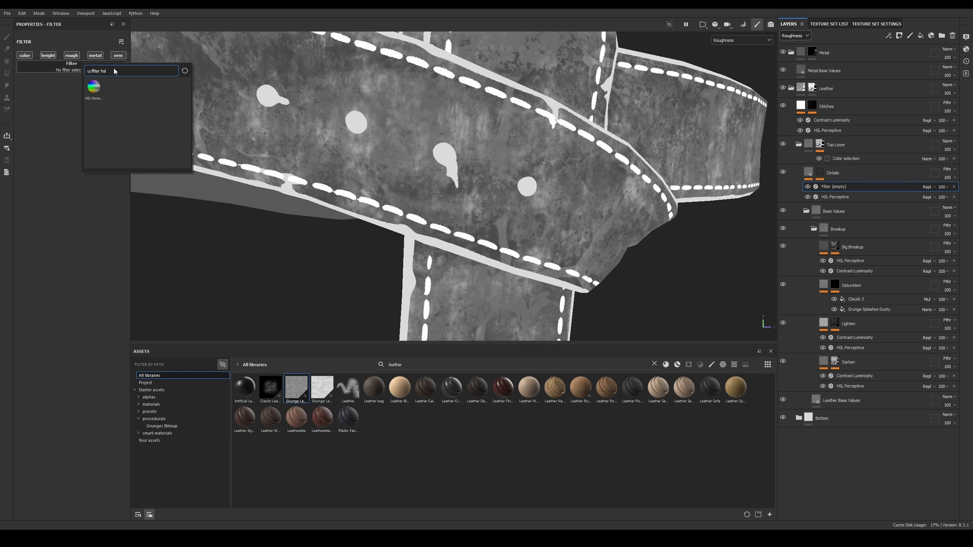
text(contr)
click(92, 87)
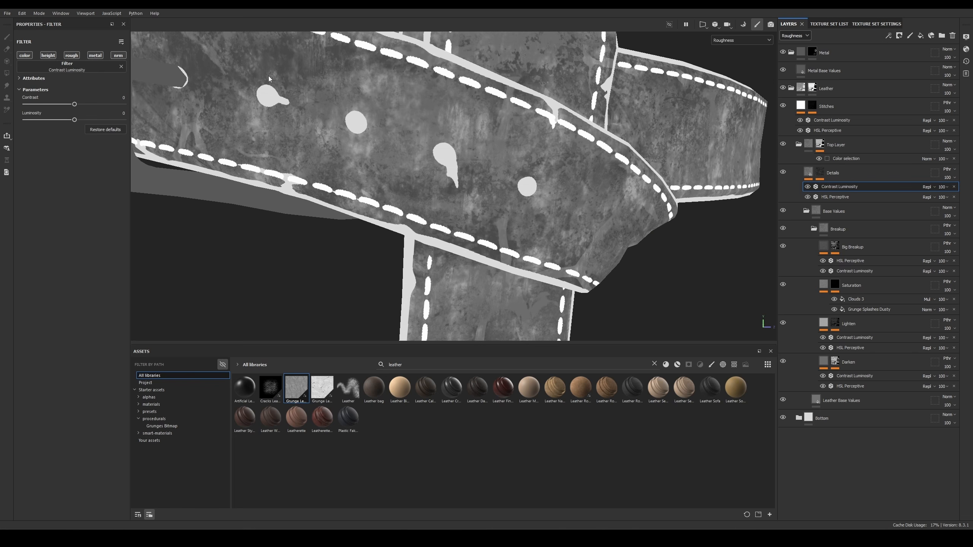
drag(117, 121, 145, 123)
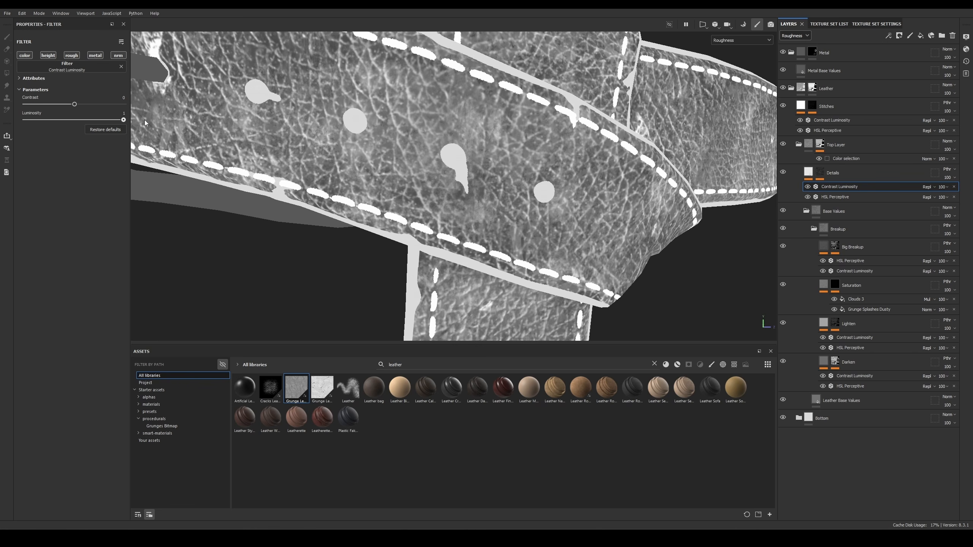
scroll(261, 108, down, 3)
scroll(466, 249, up, 5)
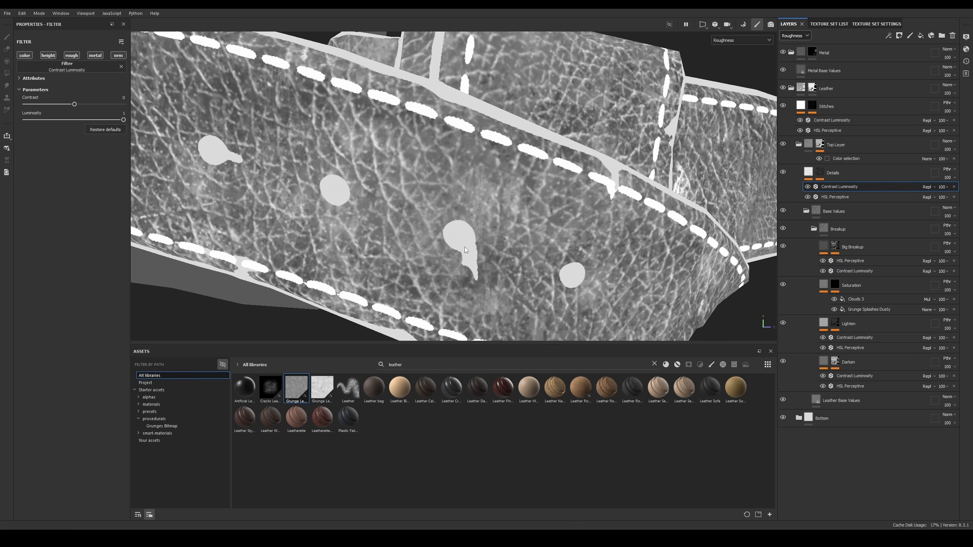
scroll(462, 152, down, 3)
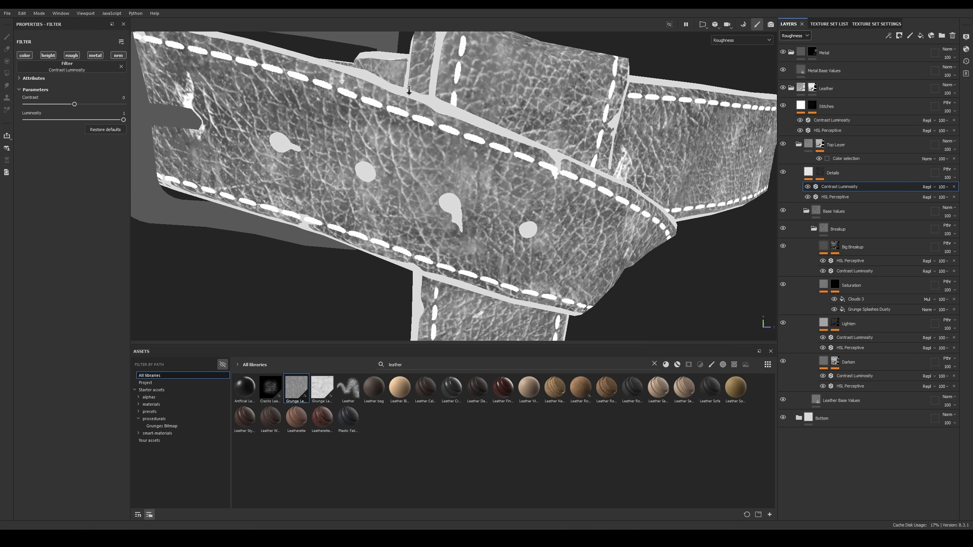
scroll(462, 152, down, 1)
Step: Display the full material and restrict the Contrast Luminosity filter on the Details layer to the roughness channel
key(m)
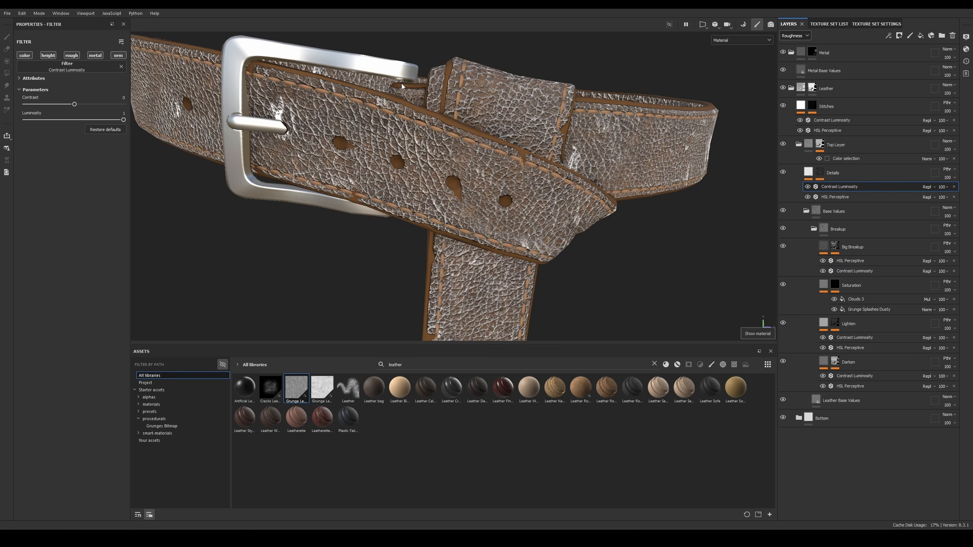
scroll(441, 155, up, 4)
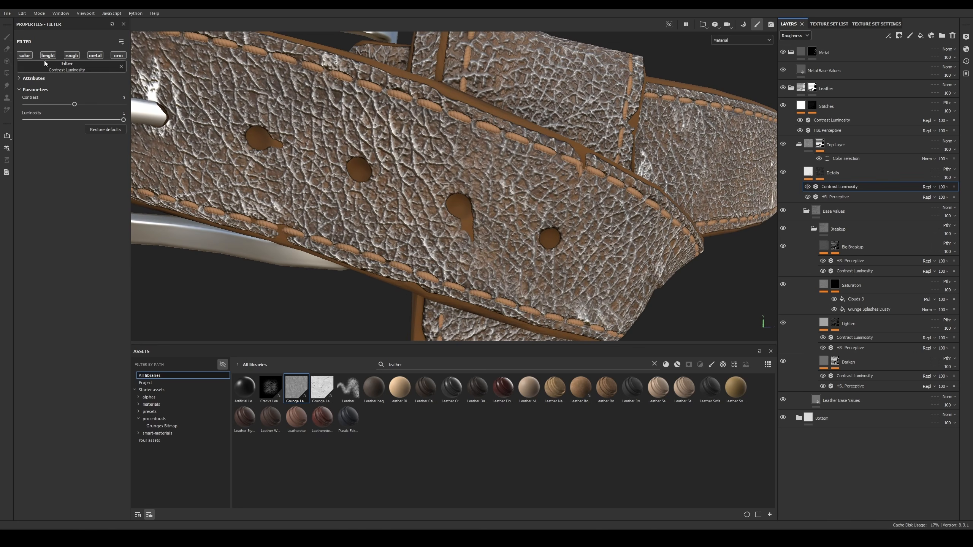
click(71, 56)
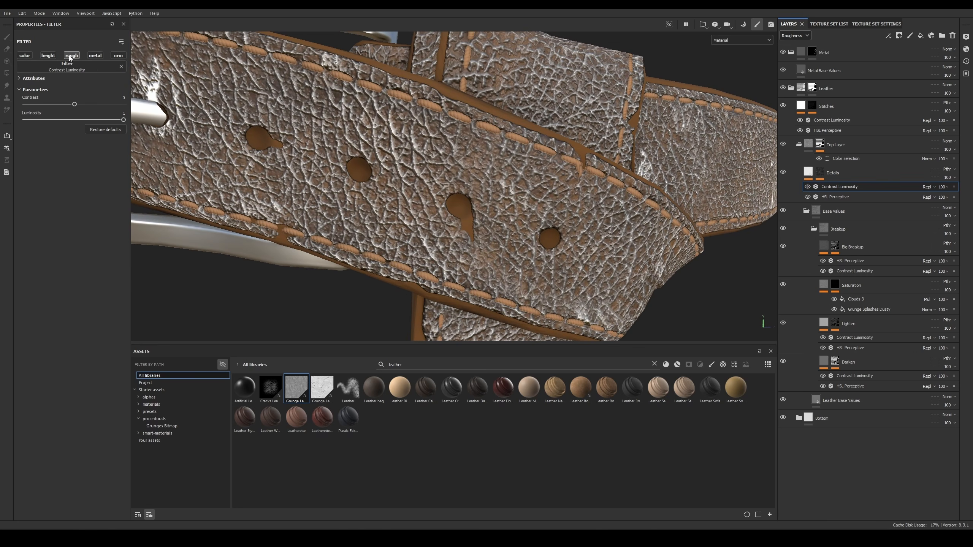
scroll(499, 104, down, 4)
alt+drag(500, 103, 522, 195)
shift+right_drag(522, 195, 519, 195)
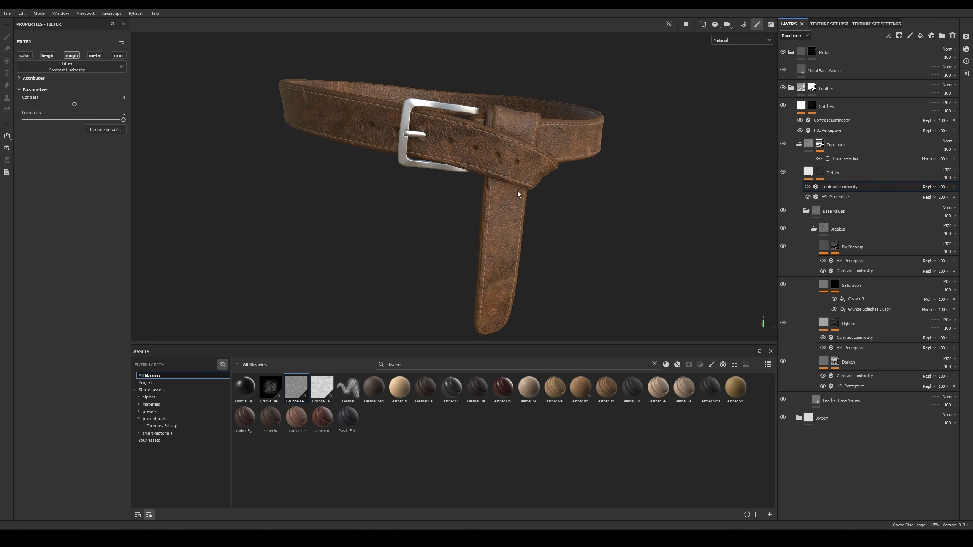
Step: Examine how the roughness of the leather creases catches light from different viewing angles and lighting directions
scroll(486, 189, up, 4)
alt+drag(487, 189, 519, 170)
shift+right_drag(519, 170, 511, 167)
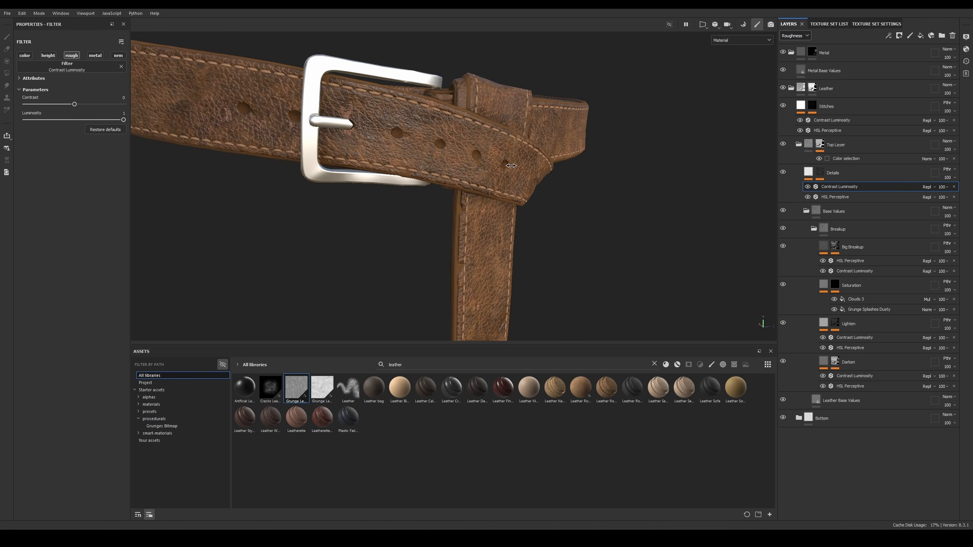
scroll(511, 166, down, 4)
alt+drag(500, 131, 482, 134)
alt+right_drag(482, 133, 708, 199)
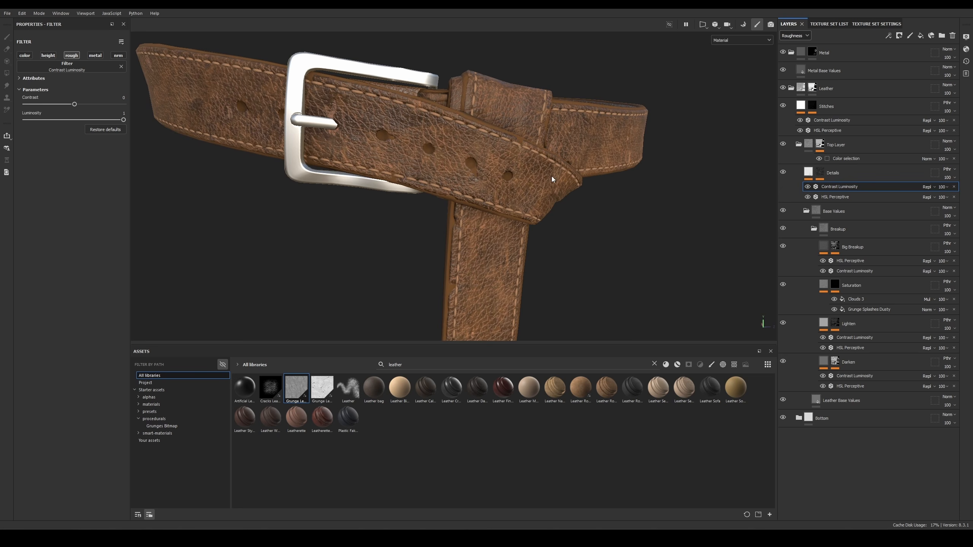
alt+drag(552, 177, 573, 183)
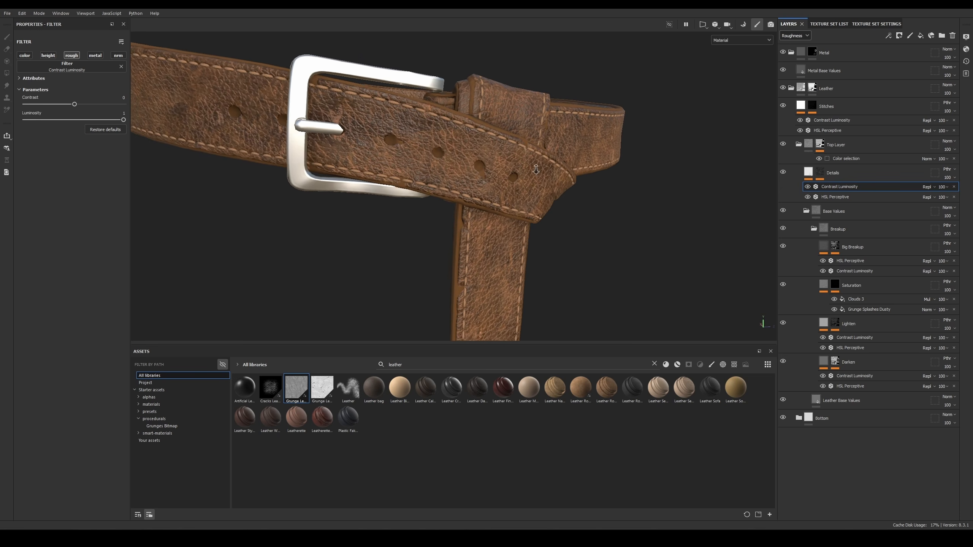
alt+right_drag(574, 183, 387, 65)
shift+right_drag(525, 150, 566, 234)
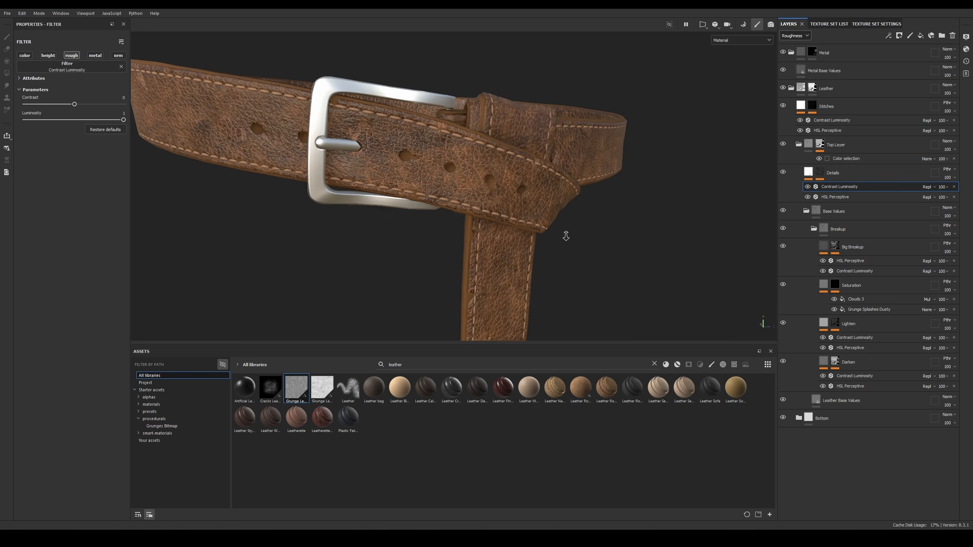
Step: Adjust the saturation and lightness of the HSL Perceptive filter on the Details layer
click(855, 174)
click(835, 196)
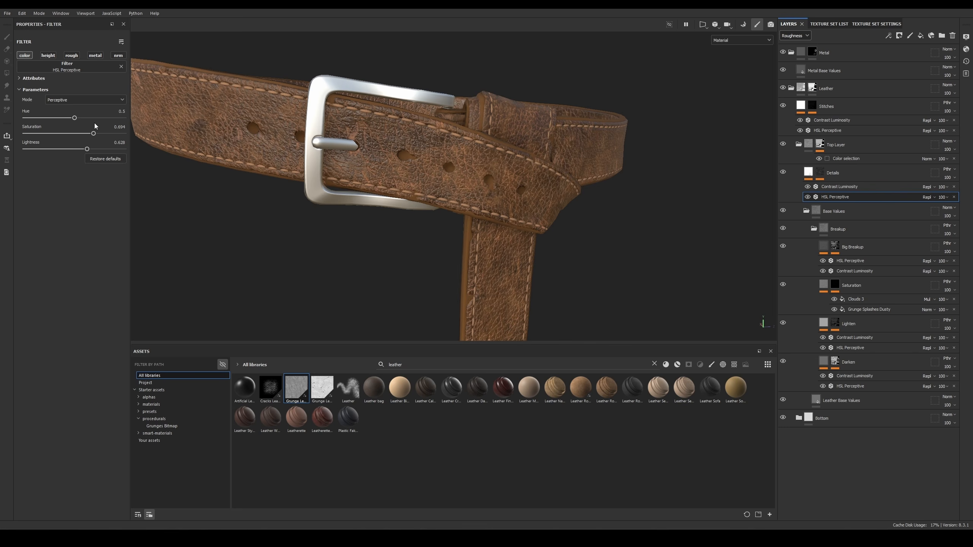
mouse_move(93, 137)
mouse_down()
mouse_move(81, 150)
mouse_move(90, 149)
mouse_up()
Step: Set the Details layer's height to -0.0788 and check the softened creases around the belt
click(788, 170)
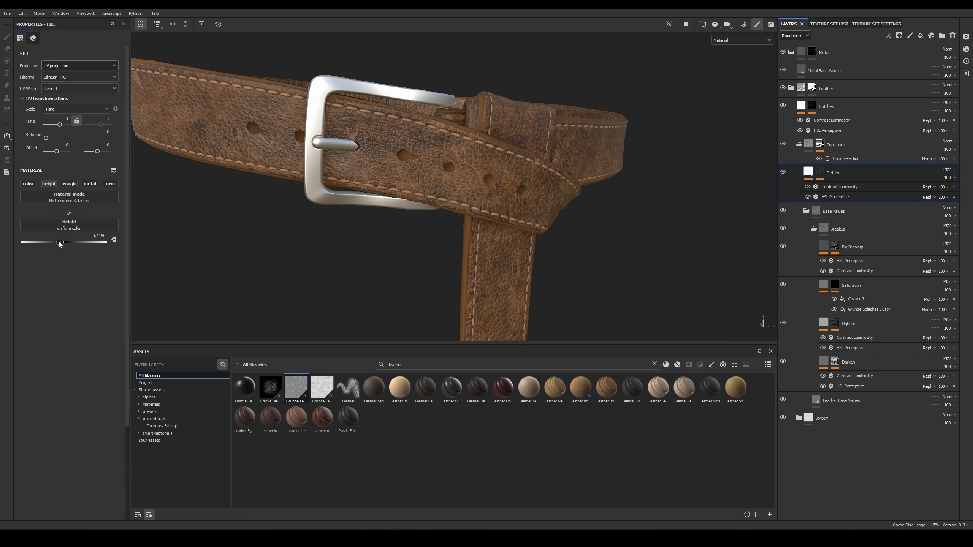
drag(59, 243, 64, 241)
alt+right_drag(384, 187, 394, 11)
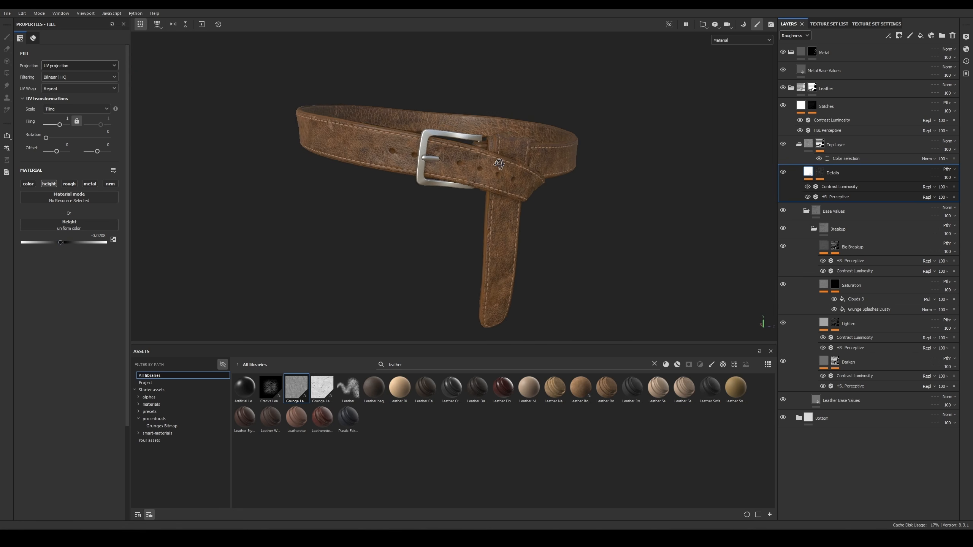
mouse_move(459, 180)
alt+mouse_down()
mouse_move(429, 148)
mouse_move(379, 135)
mouse_move(473, 192)
alt+mouse_up()
mouse_move(472, 192)
shift+right_down()
mouse_move(536, 192)
mouse_move(436, 192)
mouse_move(466, 192)
shift+right_up()
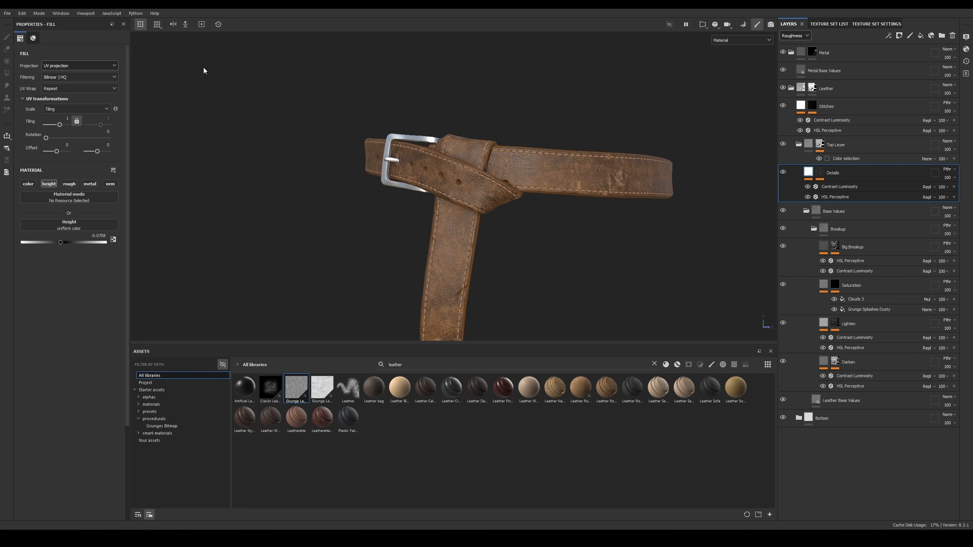
scroll(561, 283, up, 2)
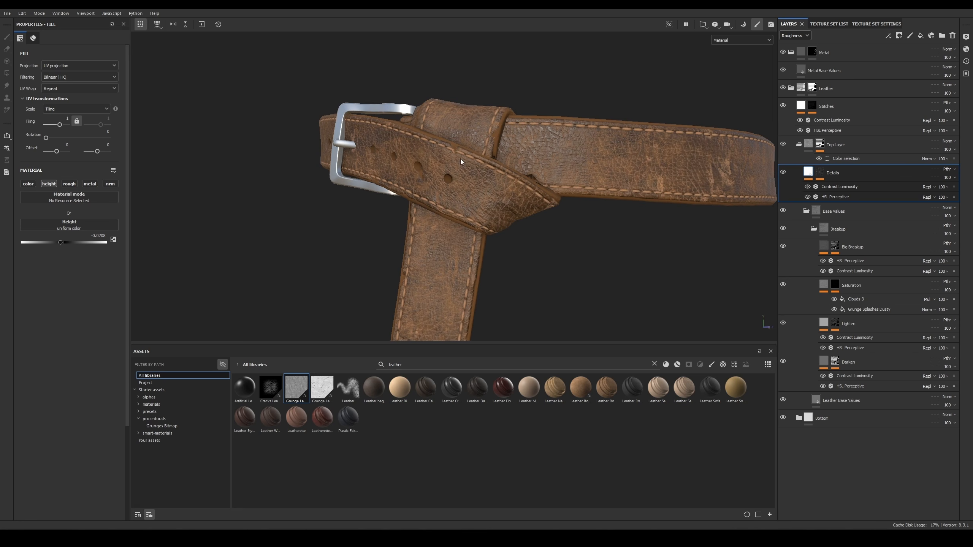
alt+drag(461, 162, 459, 149)
Step: Add a fill effect on top of the Details layer's mask stack
click(820, 171)
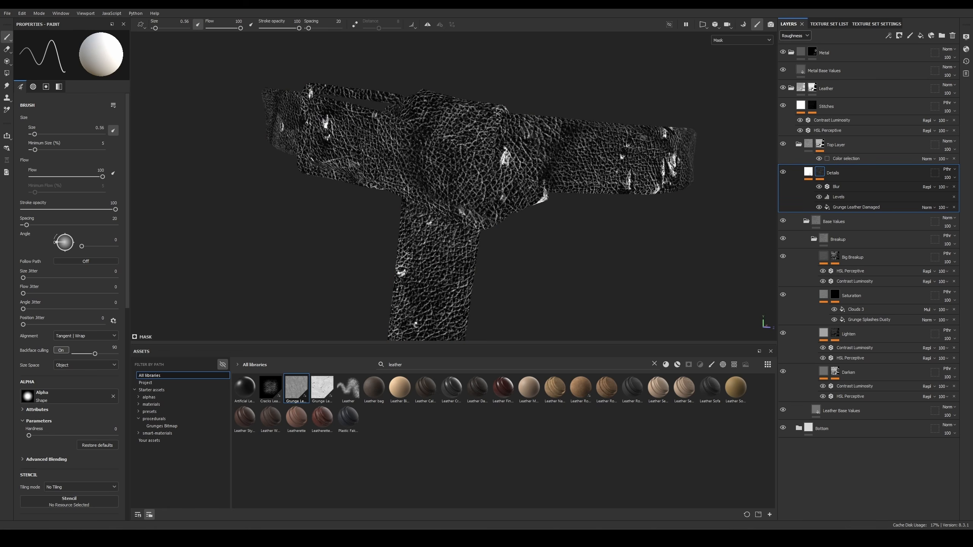
click(888, 35)
click(906, 64)
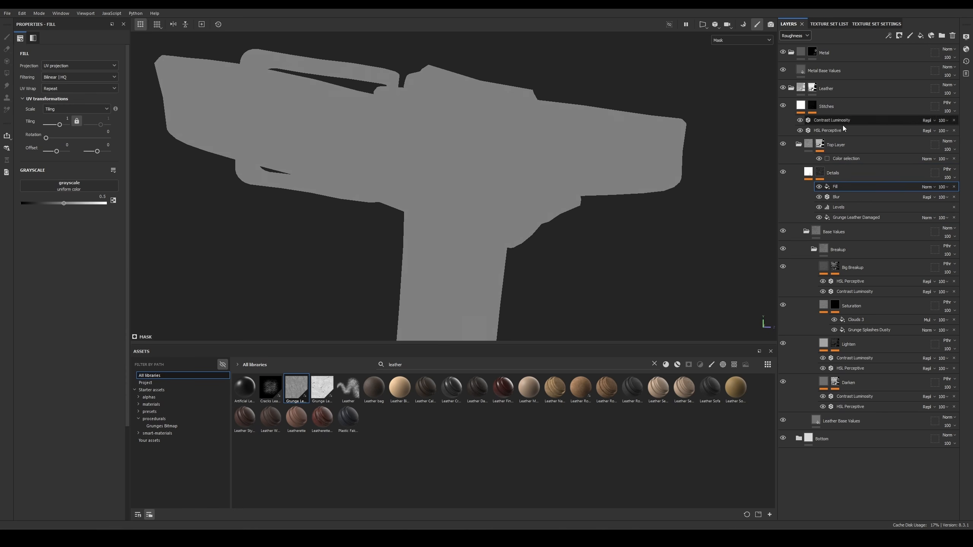
Step: Find the Clouds 2 texture in the assets and assign it to the new fill in the Details mask
click(654, 364)
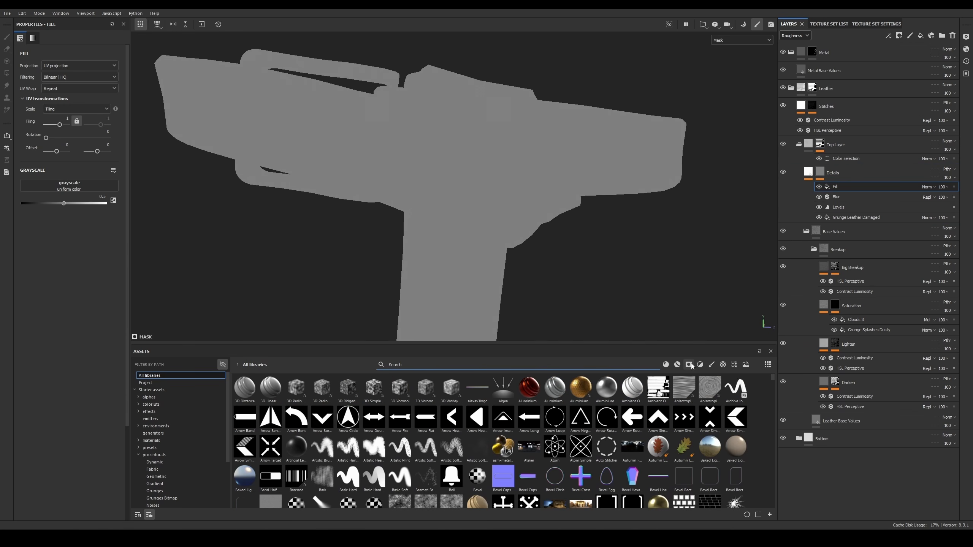
click(734, 364)
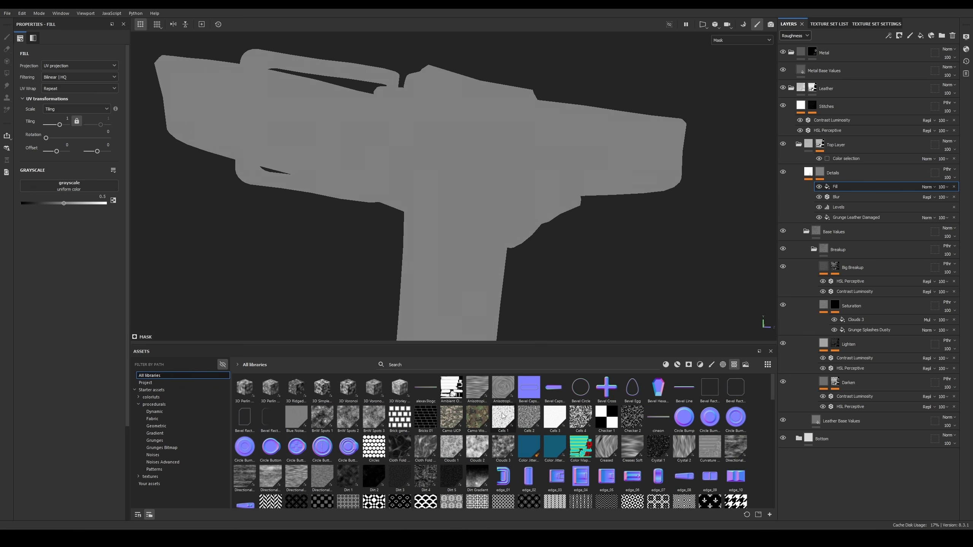
click(535, 365)
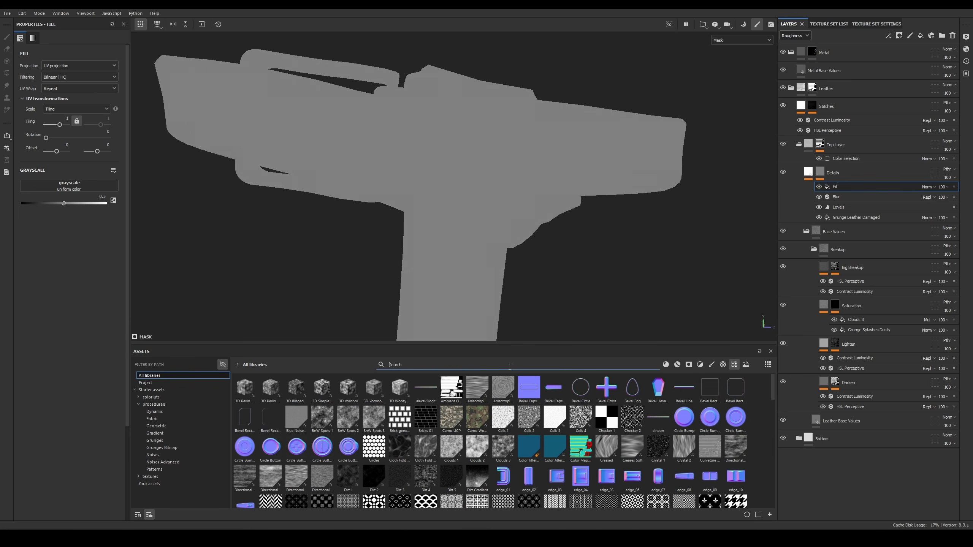
text(clouds)
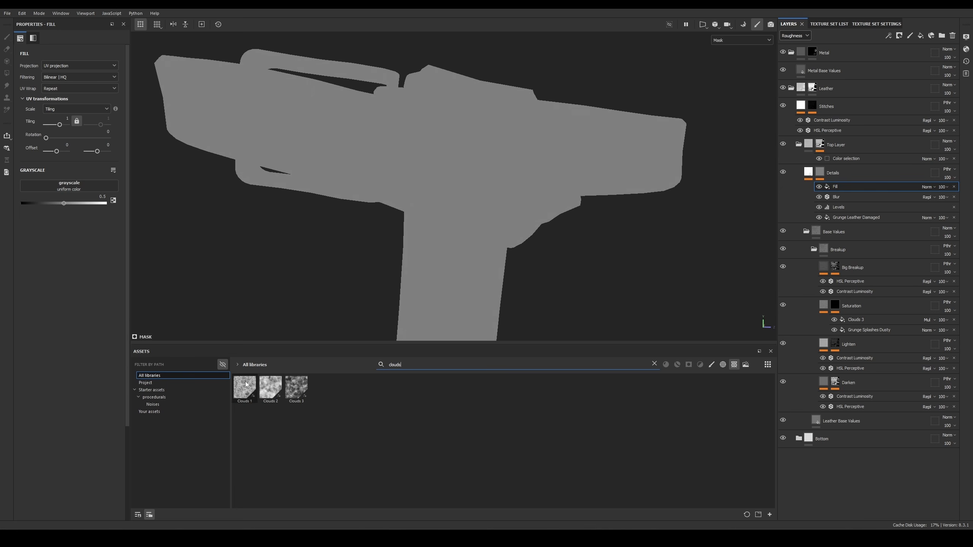
drag(271, 387, 99, 190)
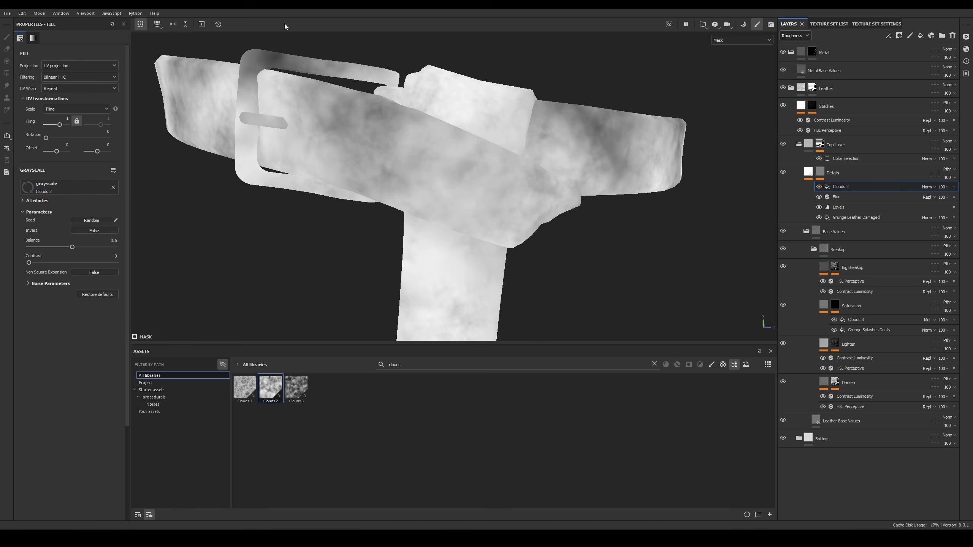
Step: Switch the Clouds 2 fill to tri-planar projection, set its tiling to 6.91 and contrast to 0.29, and lower its balance
click(81, 66)
click(69, 91)
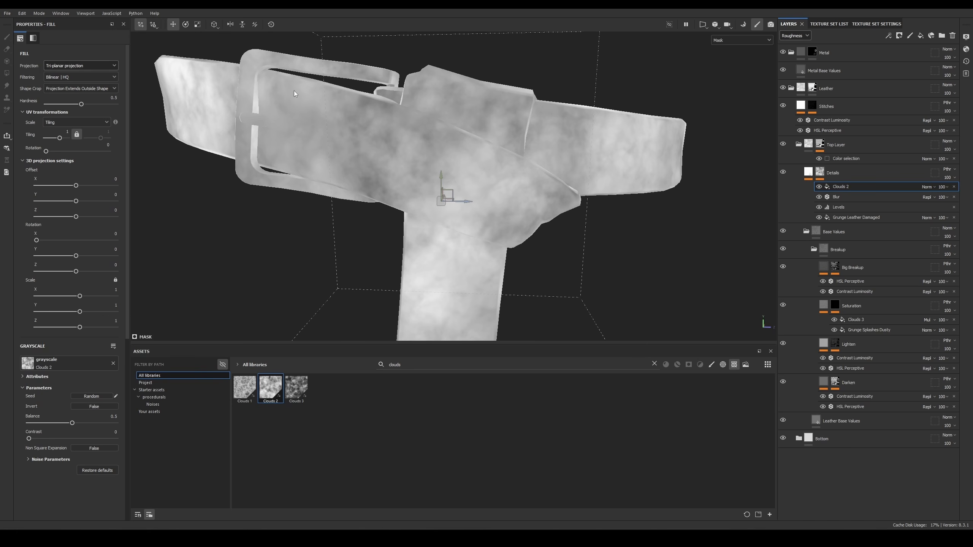
drag(59, 138, 63, 138)
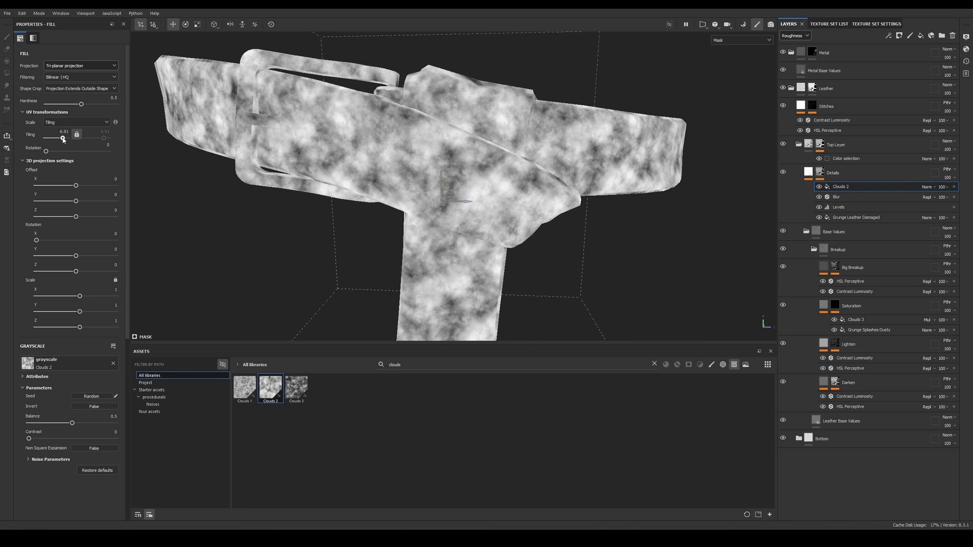
mouse_move(46, 440)
mouse_down()
mouse_move(76, 439)
mouse_move(53, 423)
mouse_move(71, 440)
mouse_move(54, 439)
mouse_up()
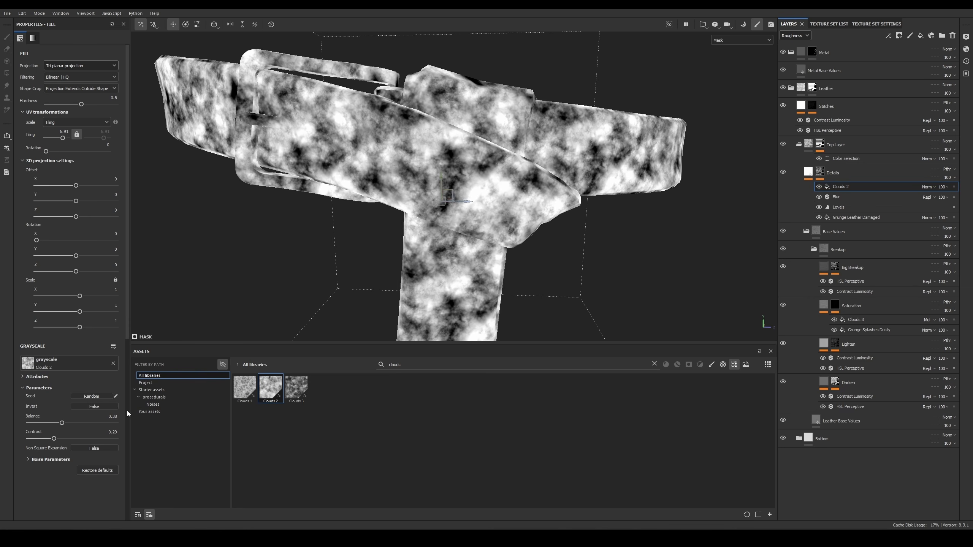
Step: Set the blend mode of the Clouds 2 fill to Multiply and inspect the broken-up crease mask
click(928, 186)
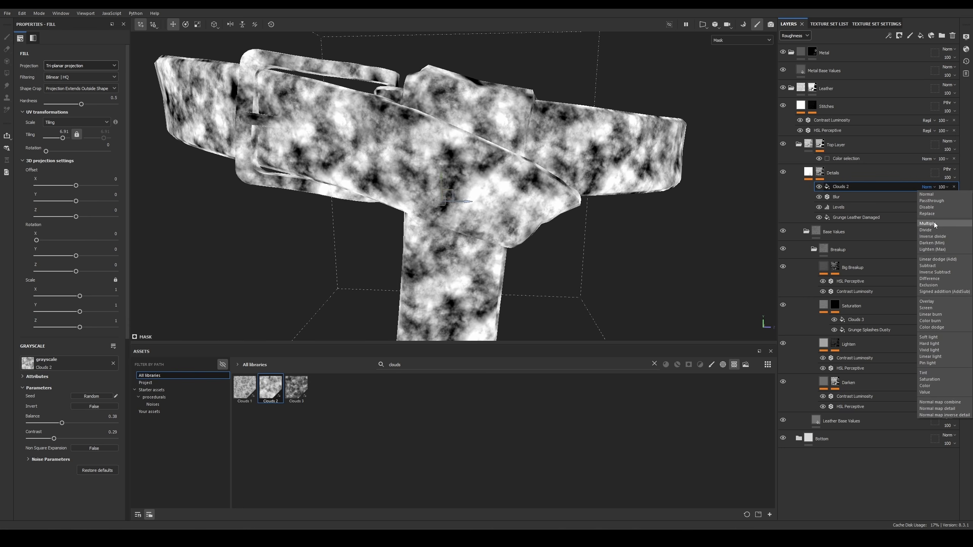
click(928, 224)
alt+drag(370, 117, 473, 124)
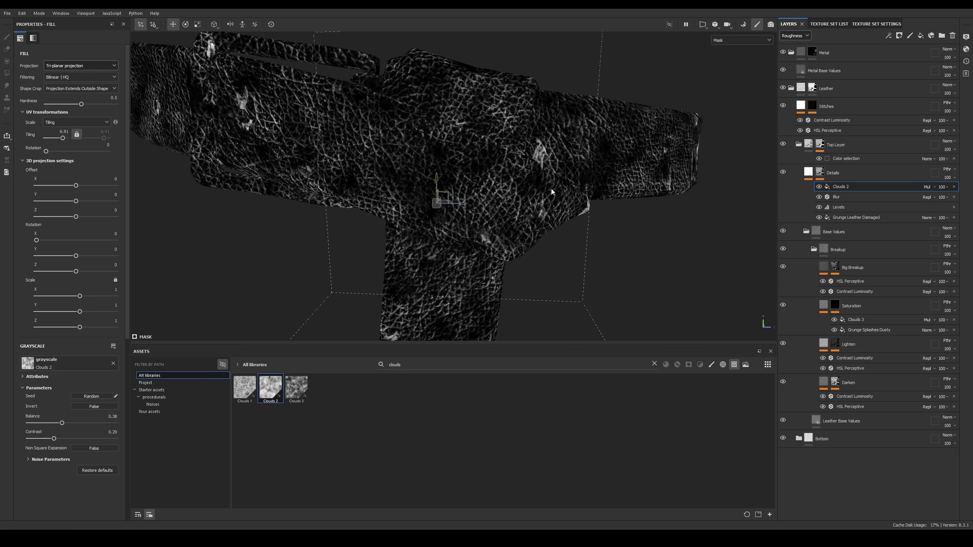
alt+right_drag(565, 180, 491, 135)
alt+drag(491, 135, 539, 168)
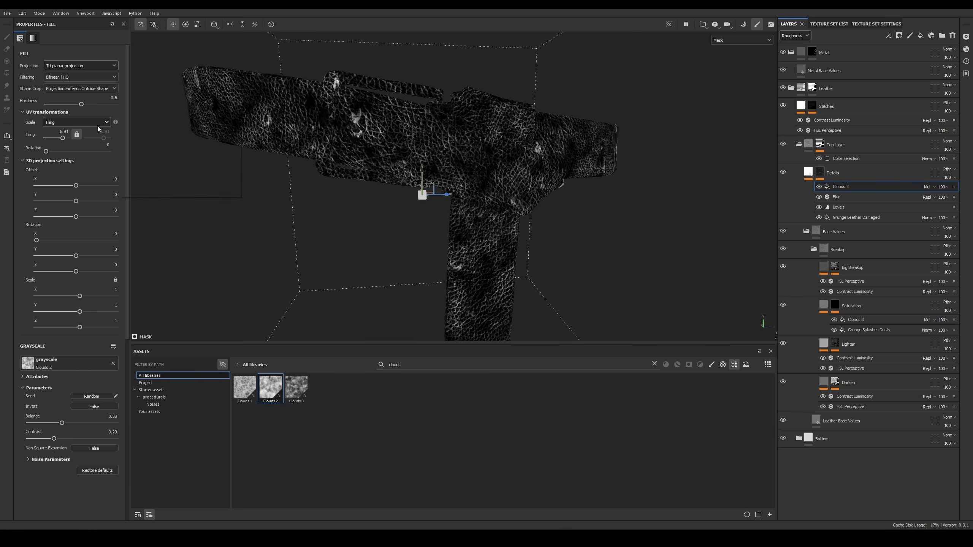
Step: Reduce the Clouds 2 tiling to 1.78 and set its balance to 0.37 and contrast to 0.13
drag(63, 139, 61, 139)
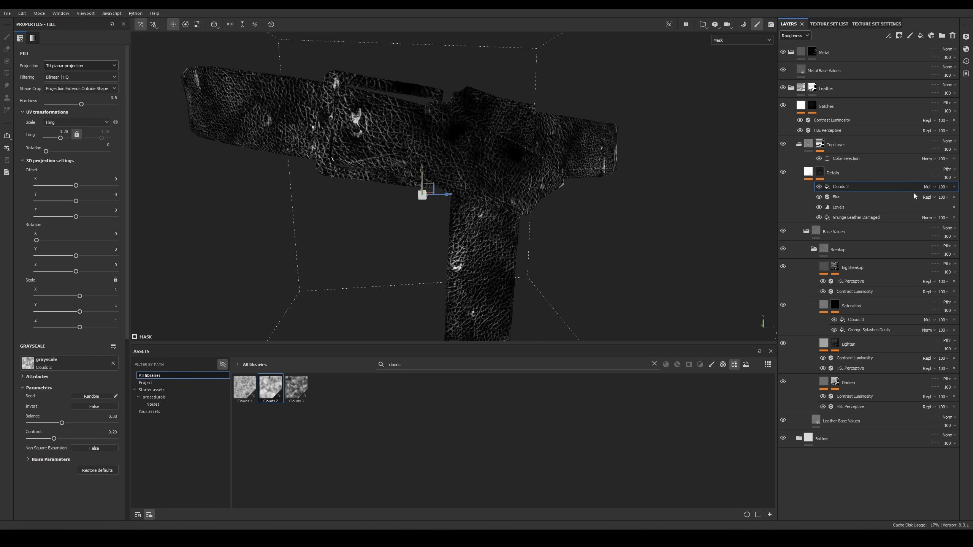
mouse_move(65, 422)
mouse_down()
mouse_move(81, 419)
mouse_move(46, 420)
mouse_move(67, 419)
mouse_move(70, 440)
mouse_move(82, 439)
mouse_move(46, 437)
mouse_up()
alt+drag(421, 219, 388, 233)
drag(50, 439, 42, 441)
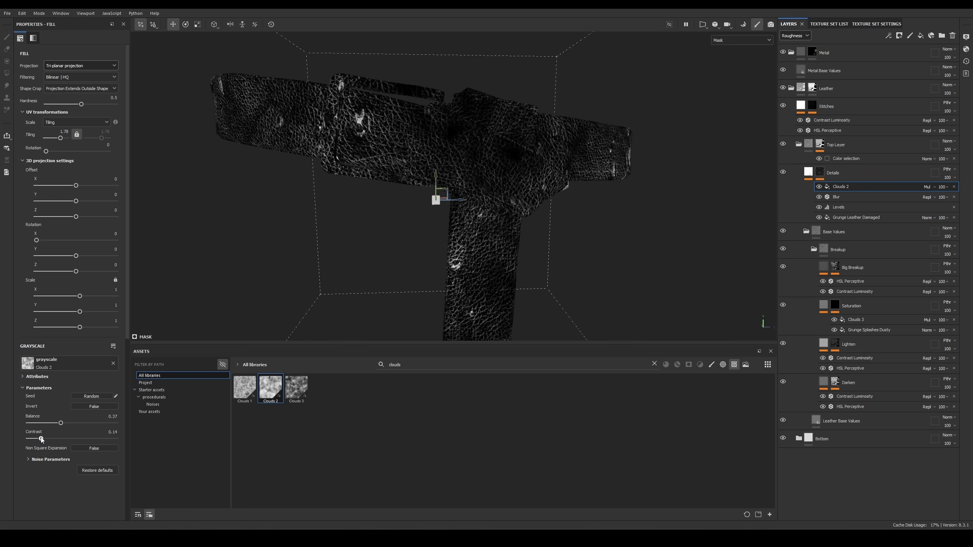
alt+drag(472, 207, 504, 191)
Step: Display the full material and compare the leather creases with the Clouds 2 fill hidden and shown
key(m)
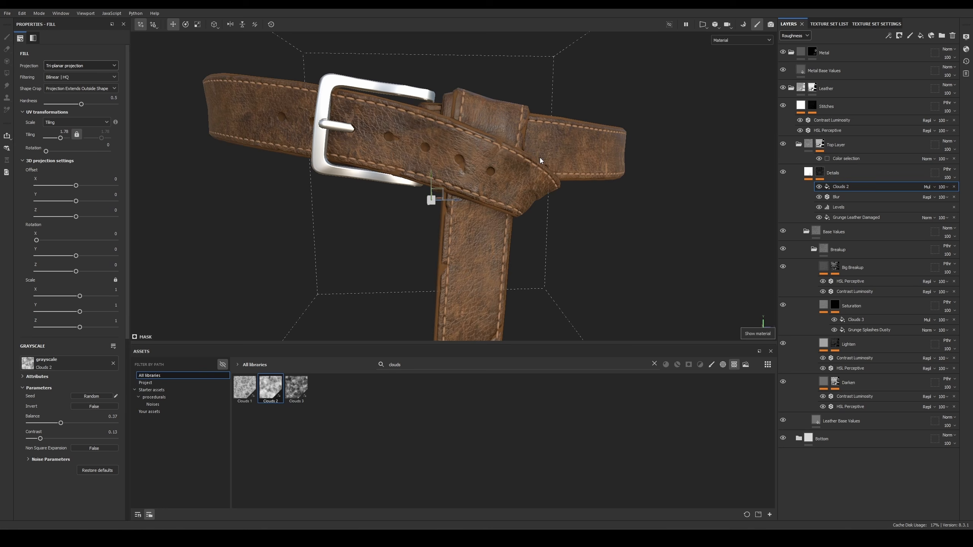
alt+drag(538, 155, 537, 159)
alt+right_drag(537, 159, 601, 174)
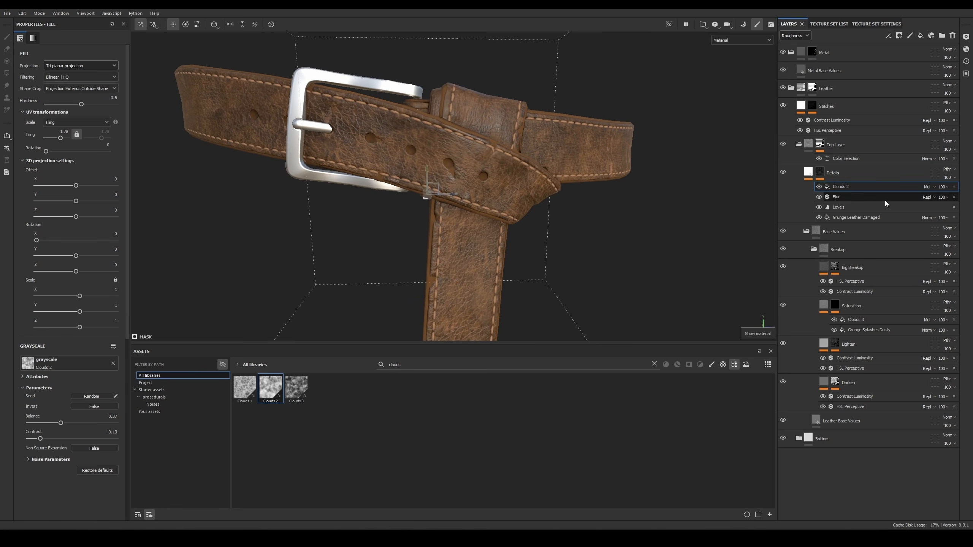
click(818, 187)
click(819, 186)
click(819, 187)
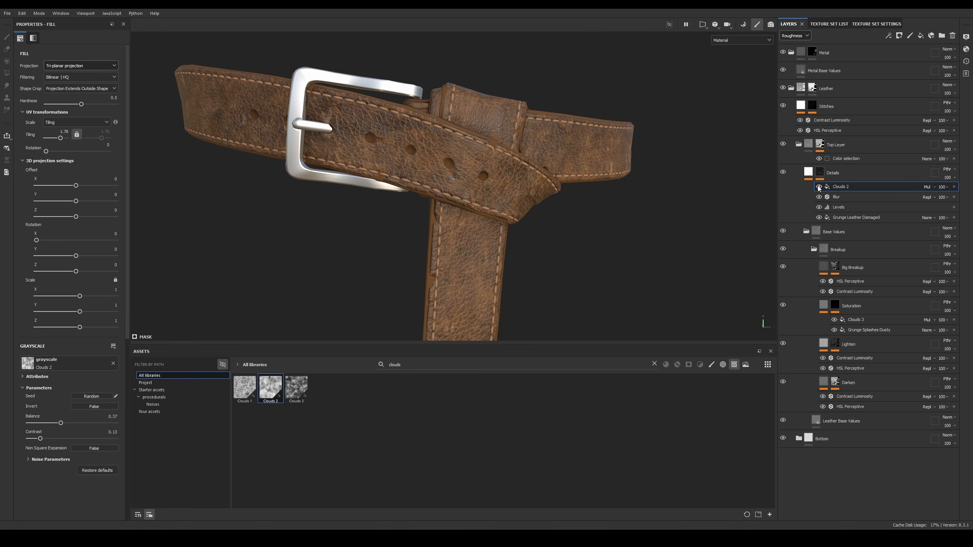
click(819, 188)
alt+right_drag(589, 186, 569, 180)
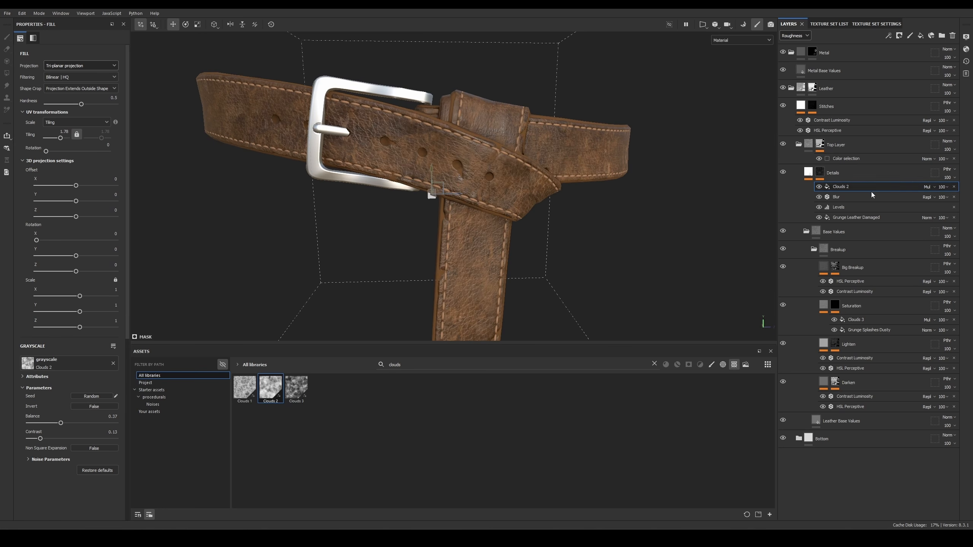
Step: Lower the opacity of the Clouds 2 fill to 80 and check the creases around the belt
click(944, 189)
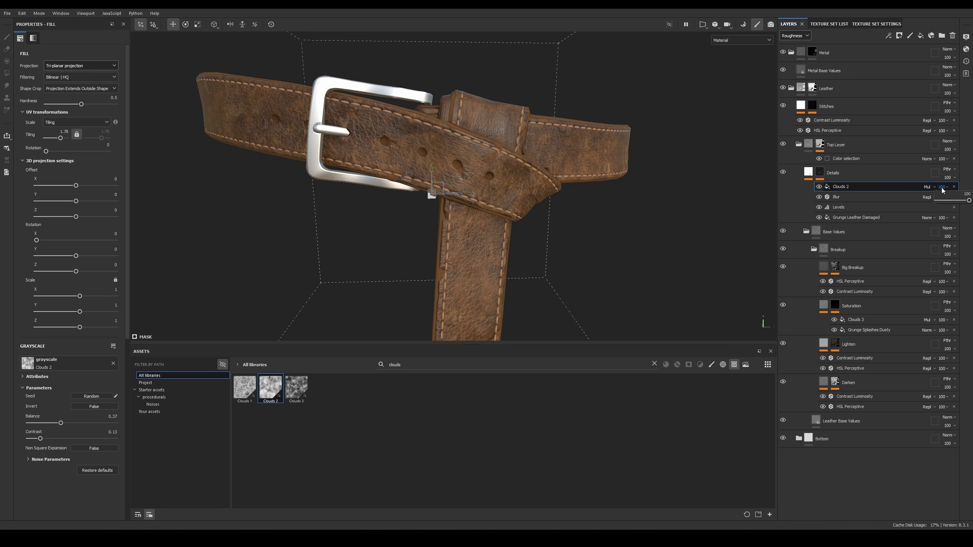
click(958, 200)
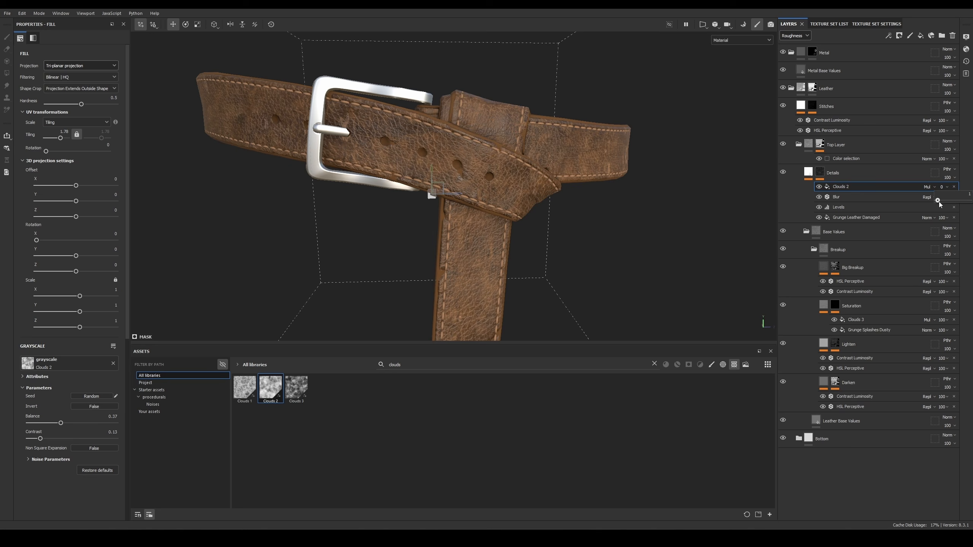
drag(939, 201, 969, 203)
alt+drag(571, 197, 548, 191)
alt+right_drag(548, 191, 402, 109)
alt+drag(402, 109, 511, 131)
alt+right_drag(512, 130, 543, 190)
alt+right_drag(609, 201, 584, 172)
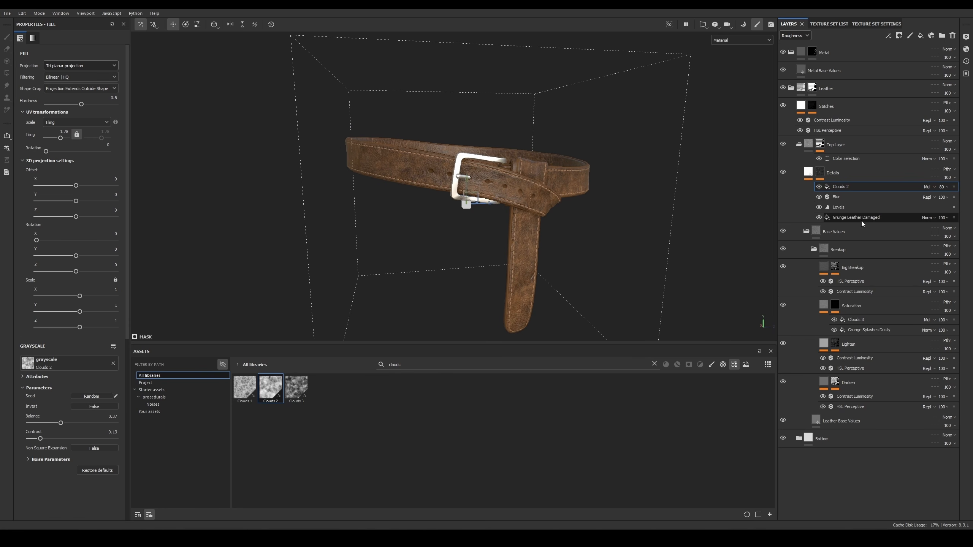
Step: Set the Details layer's HSL Perceptive filter to saturation 0.651 and lightness 0.597
click(809, 172)
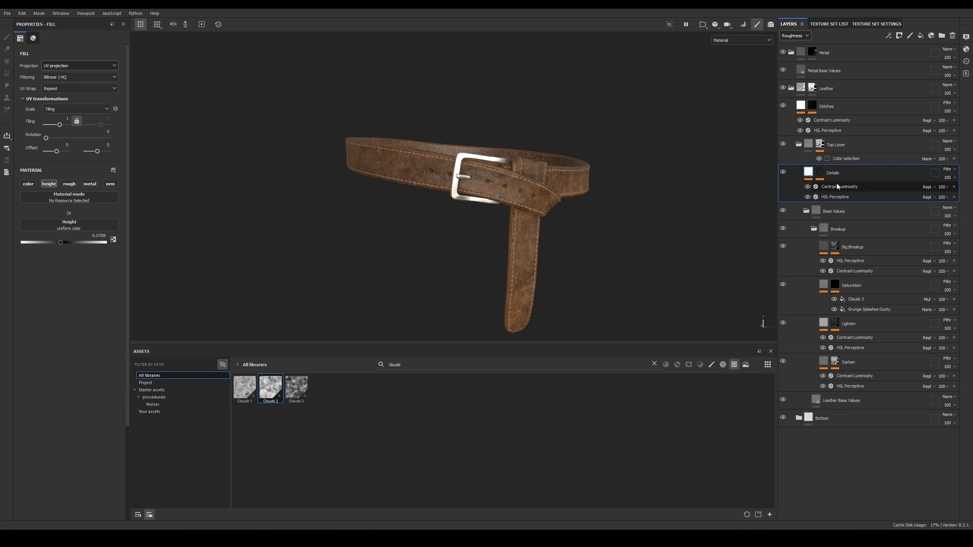
click(843, 197)
alt+right_drag(234, 181, 279, 184)
drag(94, 148, 79, 134)
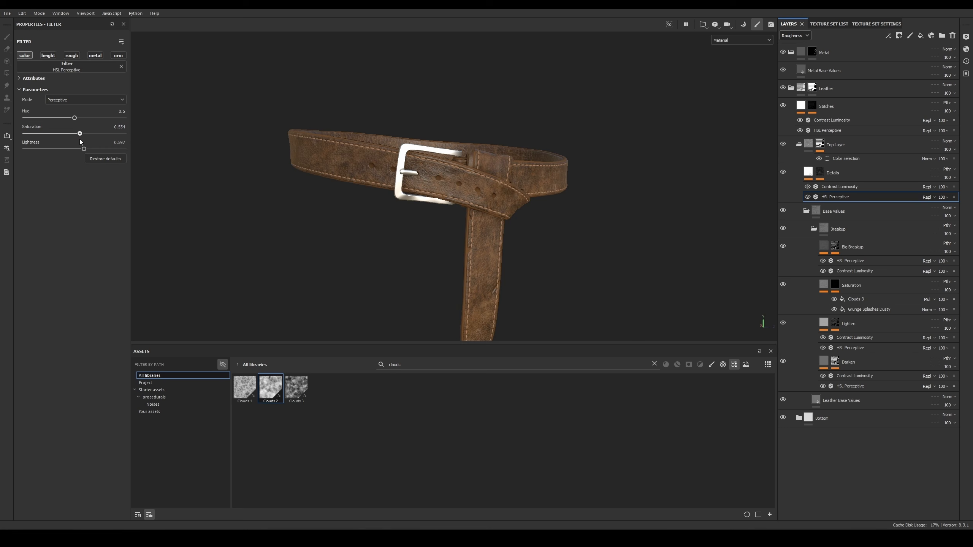
scroll(509, 205, up, 5)
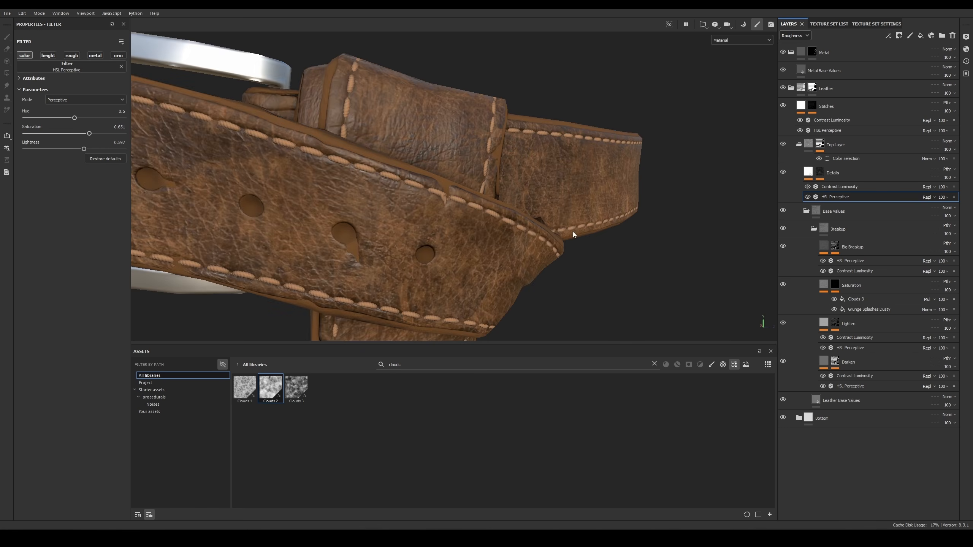
Step: Compare the belt's base color with the Details layer hidden and shown
key(c)
key(c)
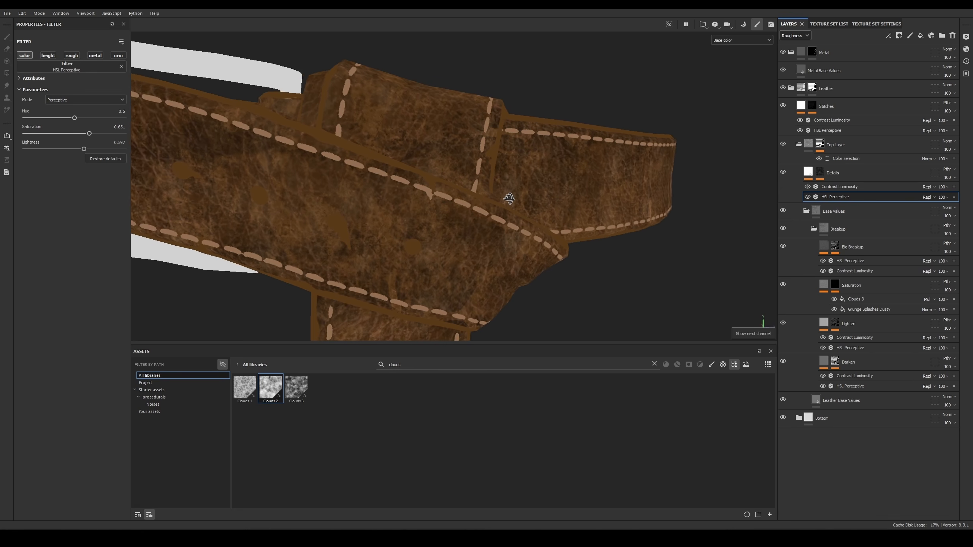
alt+drag(509, 199, 483, 198)
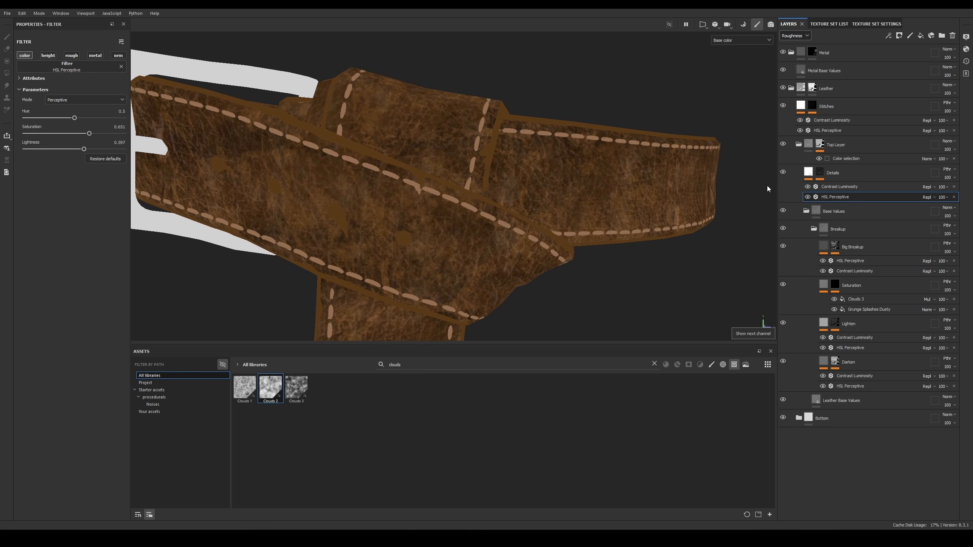
click(785, 172)
click(784, 172)
alt+right_drag(522, 281, 480, 194)
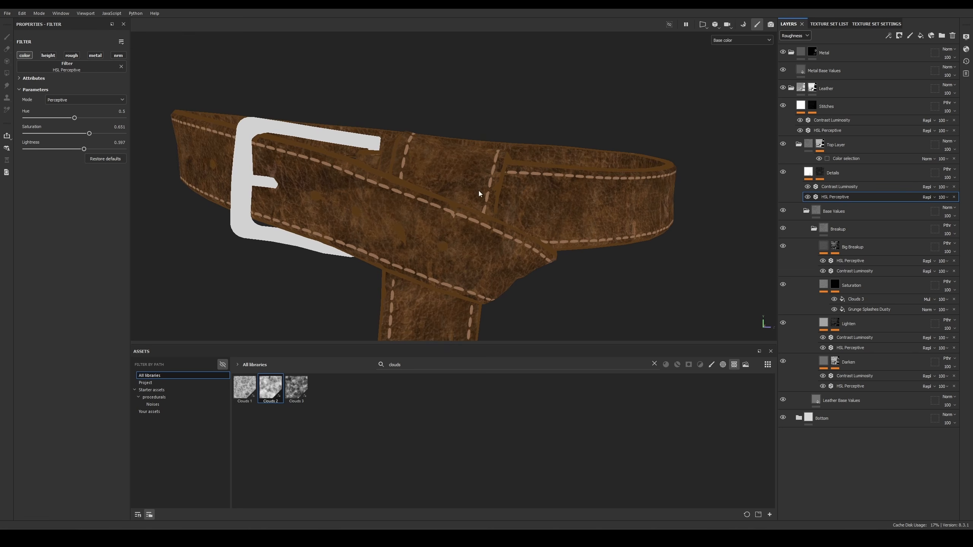
Step: Examine the crease coloring around the belt in base color and in the full material view
alt+middle_drag(501, 247, 520, 181)
alt+drag(520, 182, 547, 181)
alt+right_drag(548, 181, 683, 413)
alt+drag(609, 100, 572, 101)
alt+middle_drag(590, 107, 555, 147)
scroll(554, 147, down, 4)
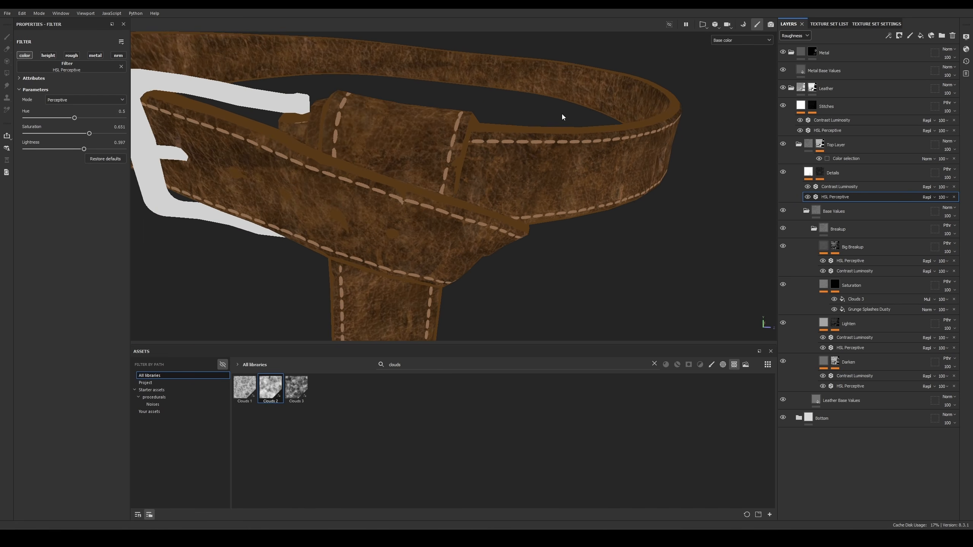
key(m)
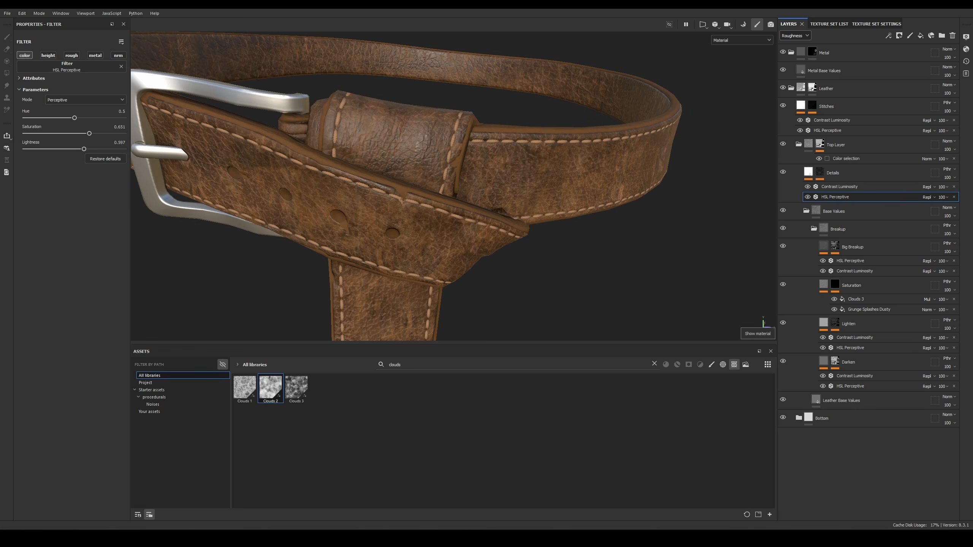
scroll(556, 154, down, 6)
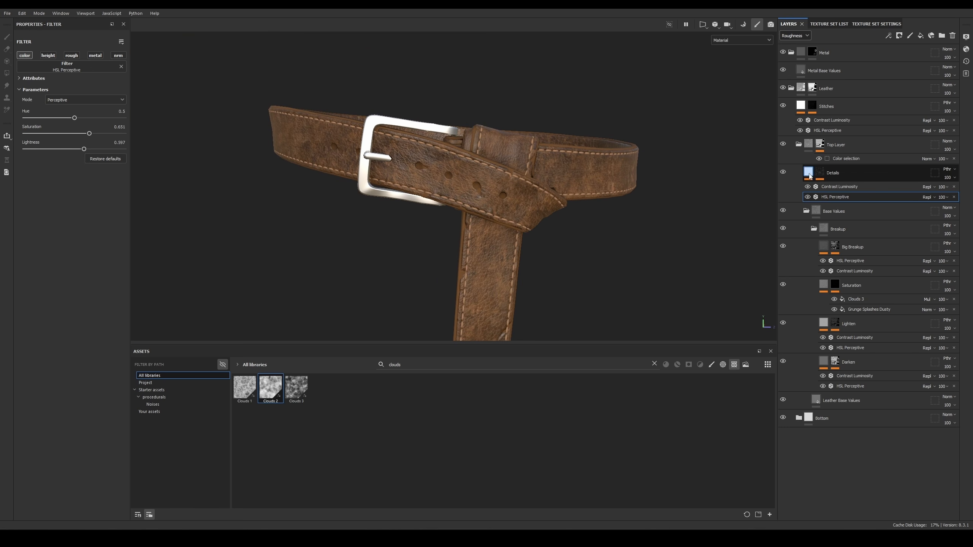
Step: Collapse the Base Values folder and select the Details layer
click(789, 173)
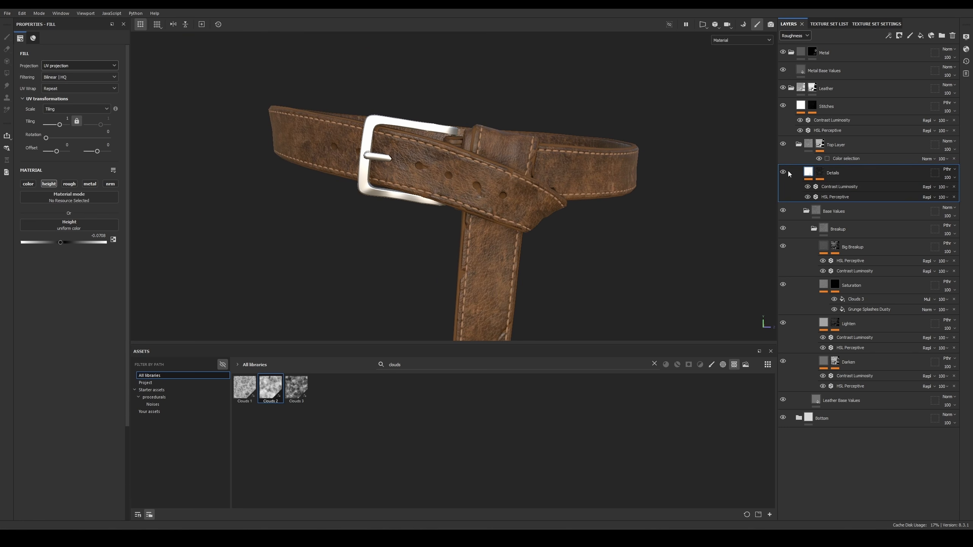
click(807, 212)
click(847, 211)
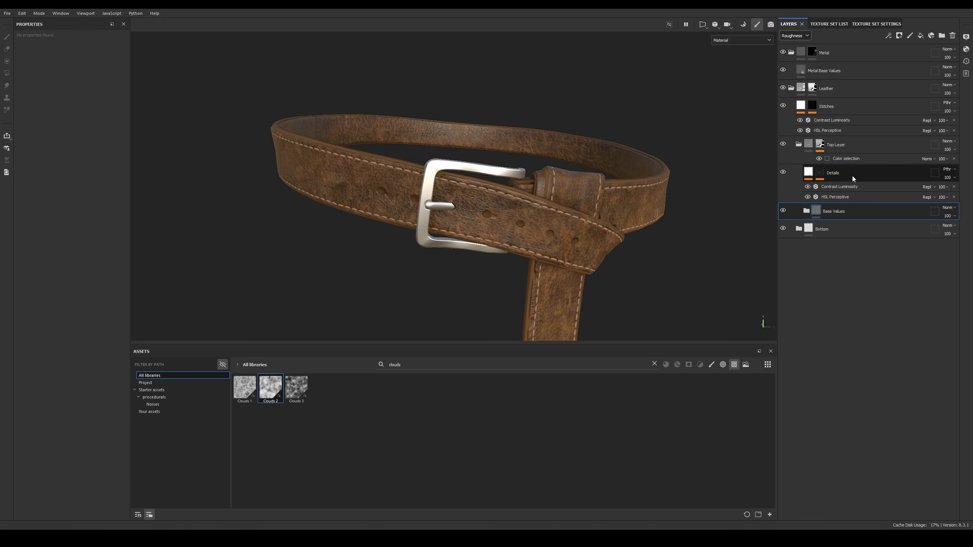
click(852, 177)
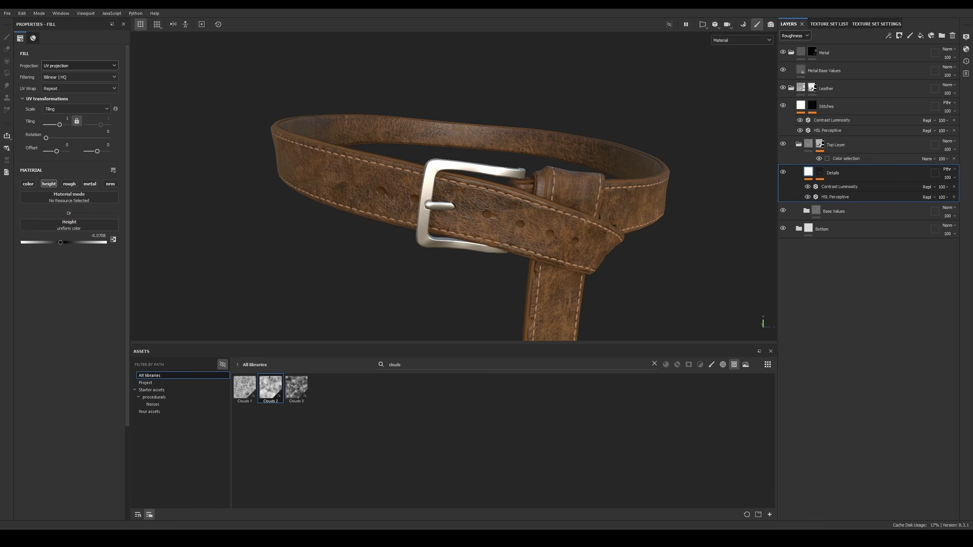
alt+drag(720, 191, 667, 180)
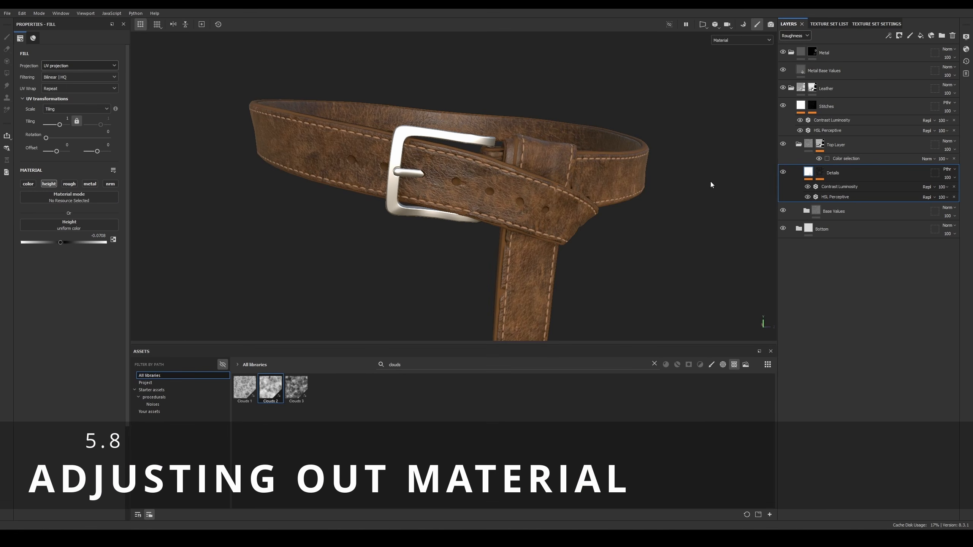
alt+middle_drag(571, 211, 555, 203)
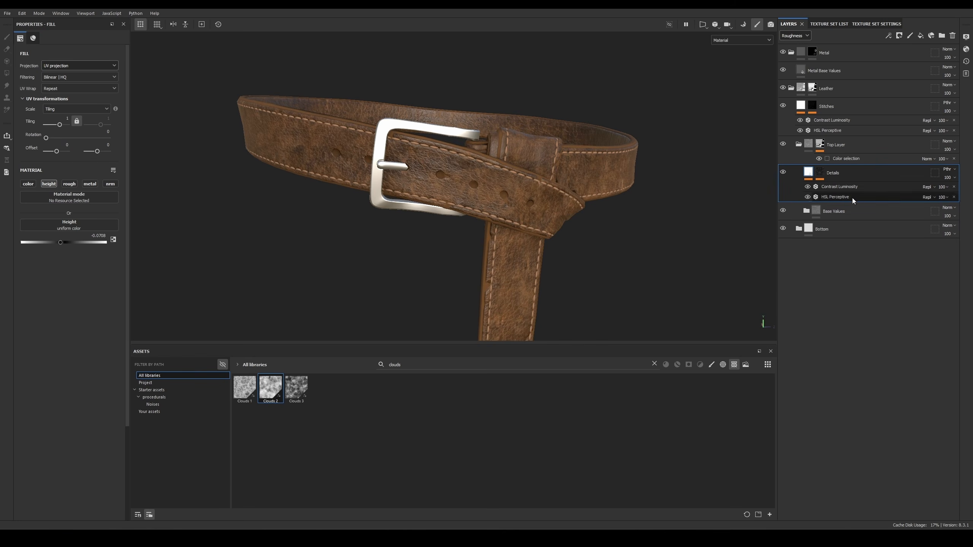
alt+drag(560, 226, 536, 225)
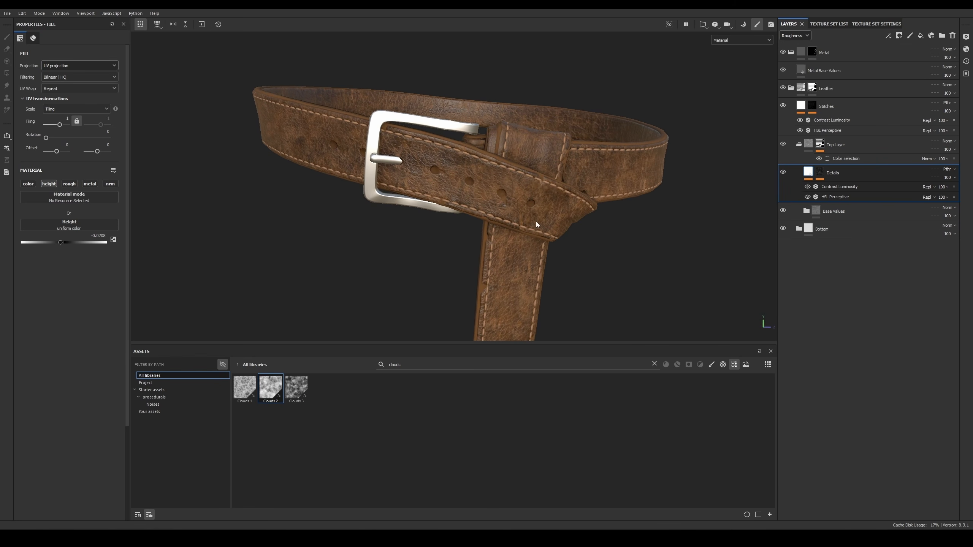
Step: Clear the asset search, then color-code the Base Values folder red and the Details layer teal
click(654, 363)
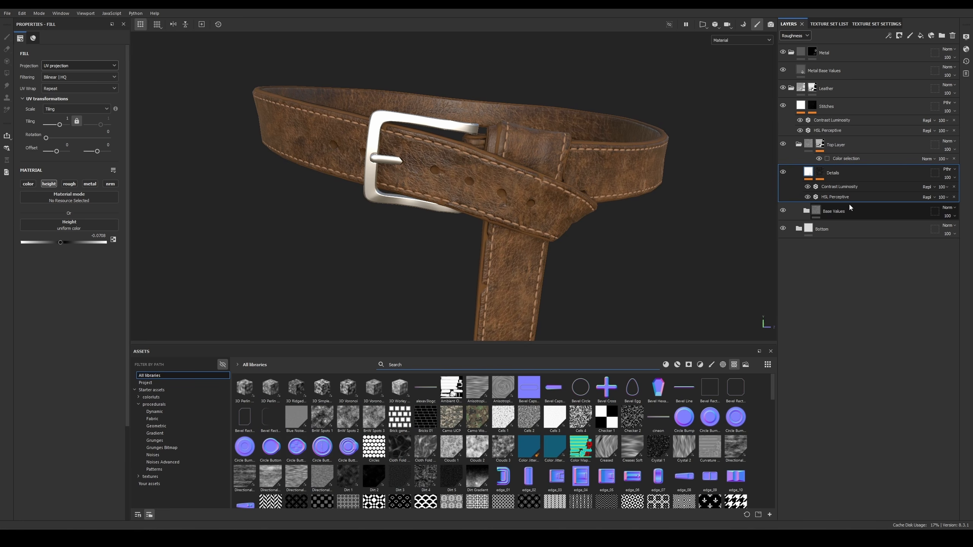
right_click(844, 213)
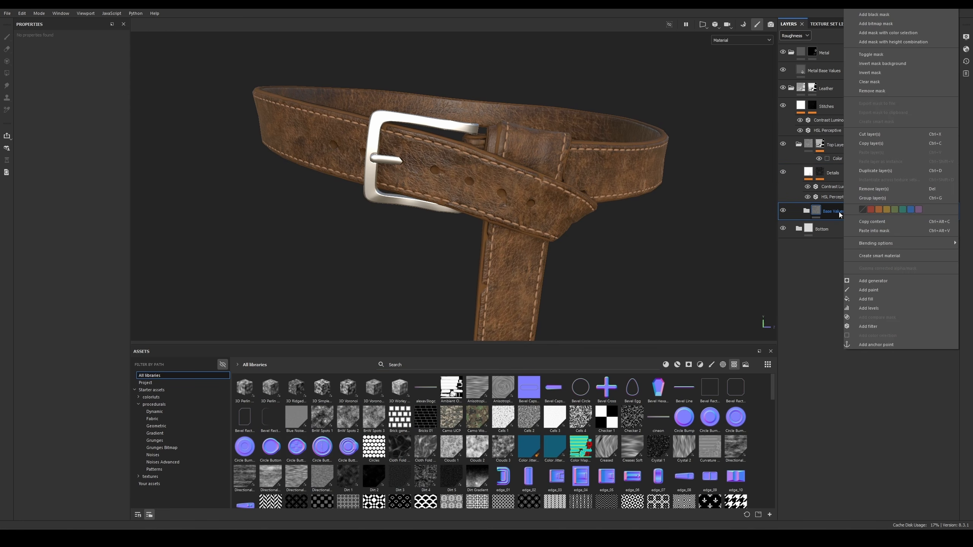
click(873, 209)
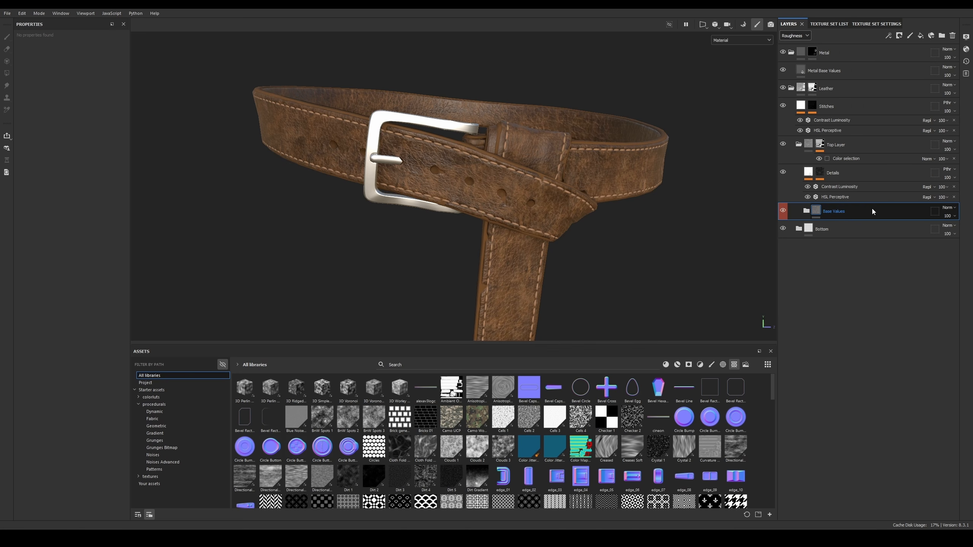
right_click(847, 172)
click(908, 381)
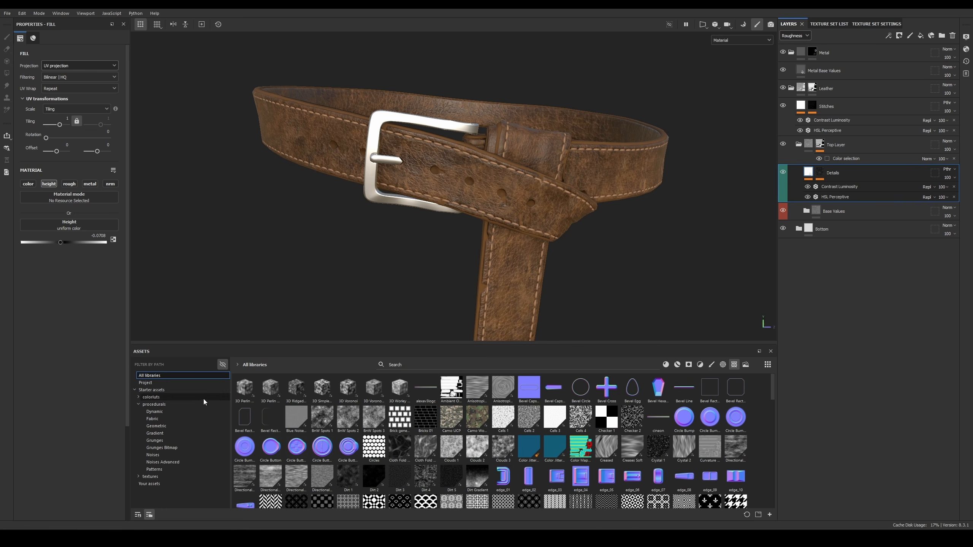
Step: Show only filters in the asset library and add a Color Correct filter layer above Details in the Top Layer folder
click(494, 365)
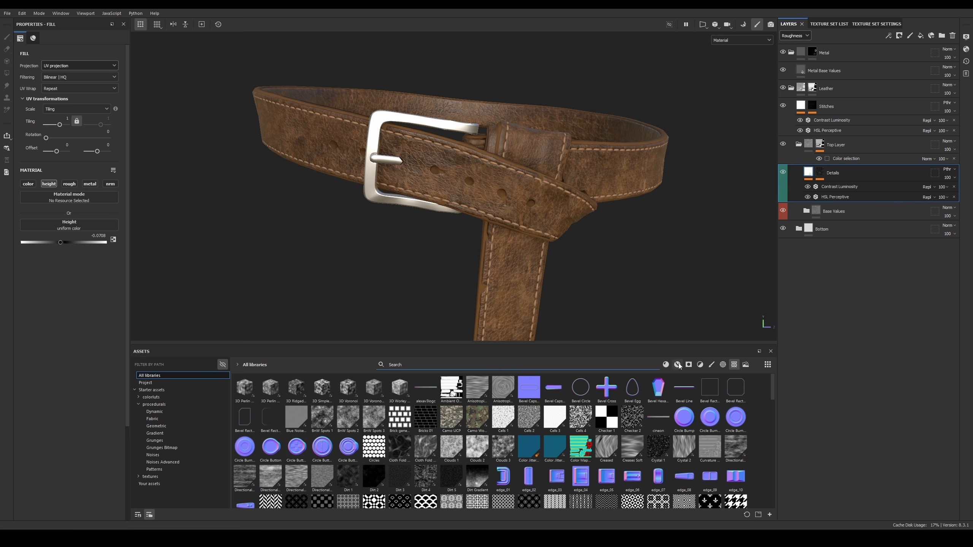
click(698, 366)
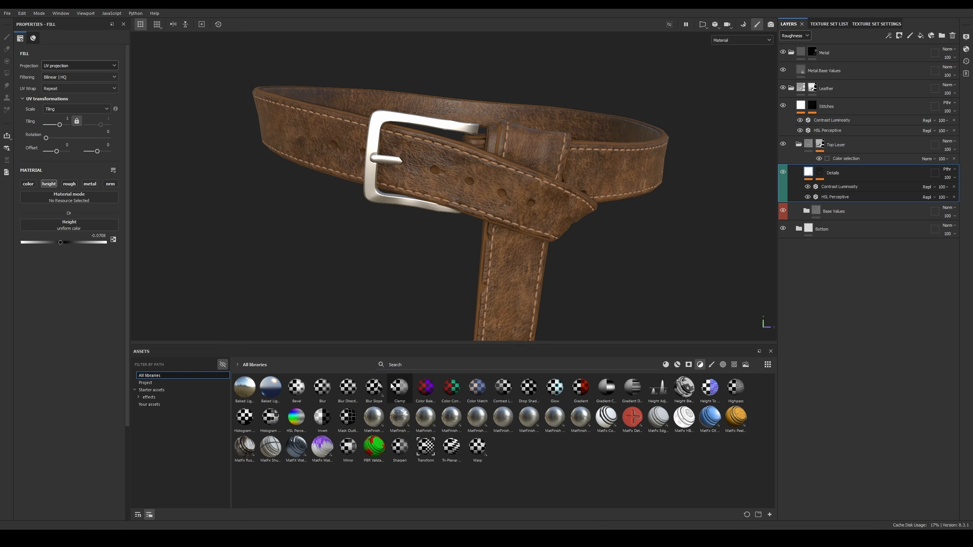
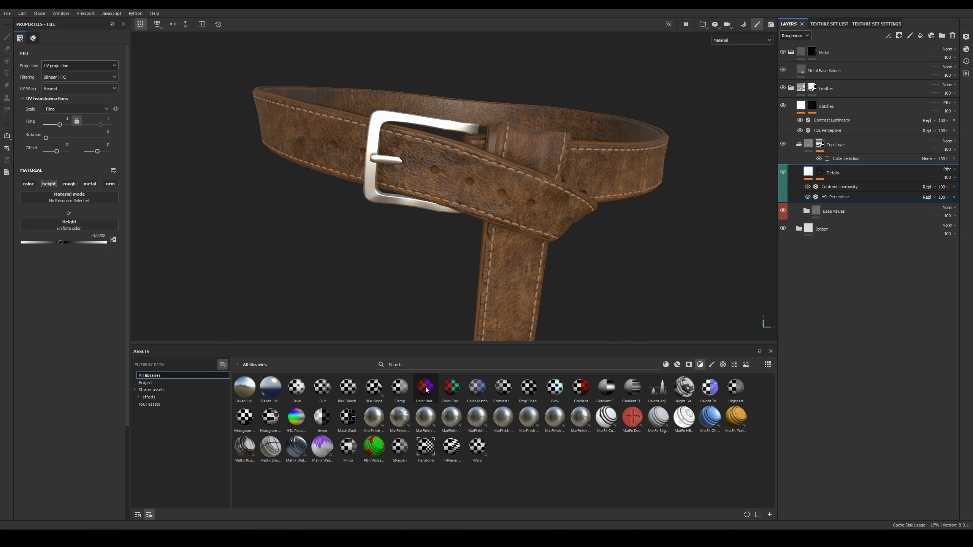
mouse_move(427, 389)
mouse_move(456, 382)
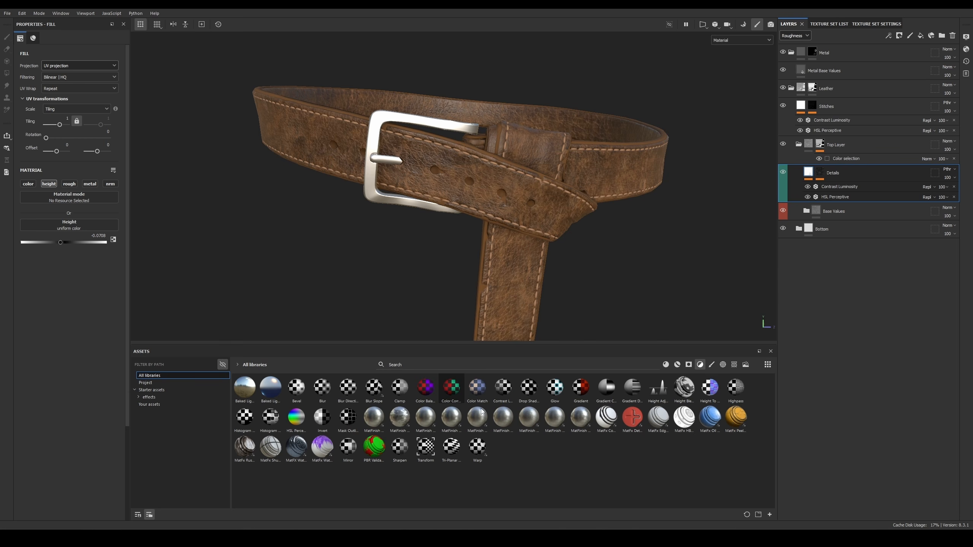
drag(456, 395, 881, 165)
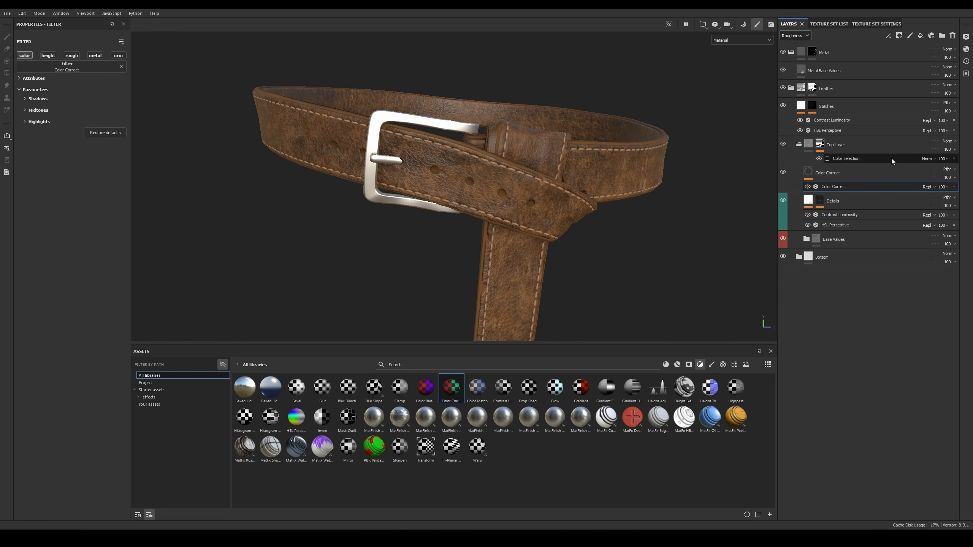
Step: Group the Color Correct layer into a new folder named Adjustments
click(849, 175)
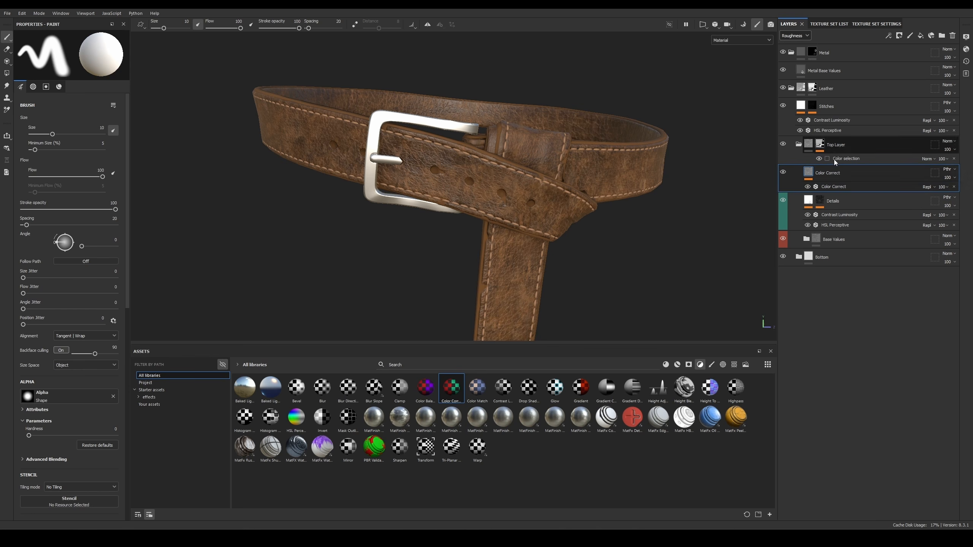
key(ctrl+g)
double_click(839, 174)
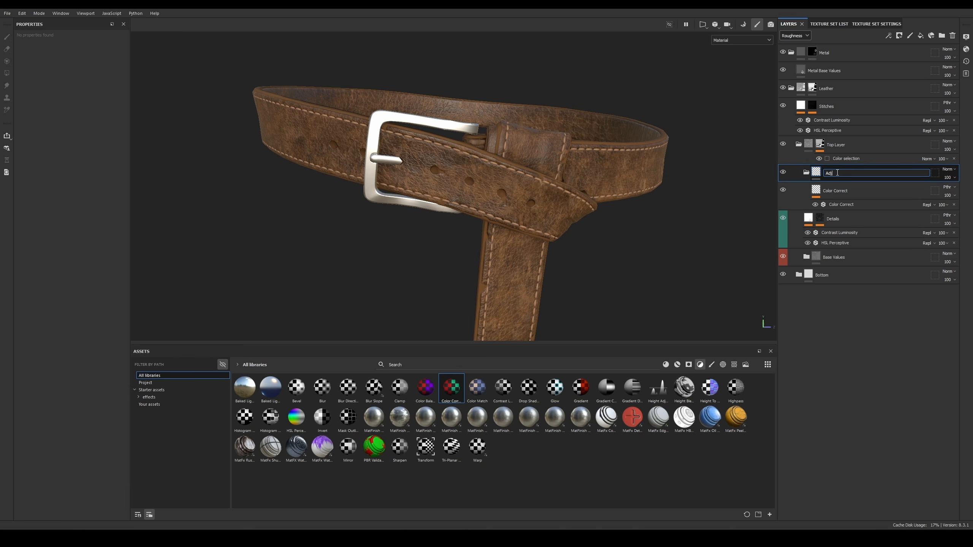
text(Adjustments)
key(Return)
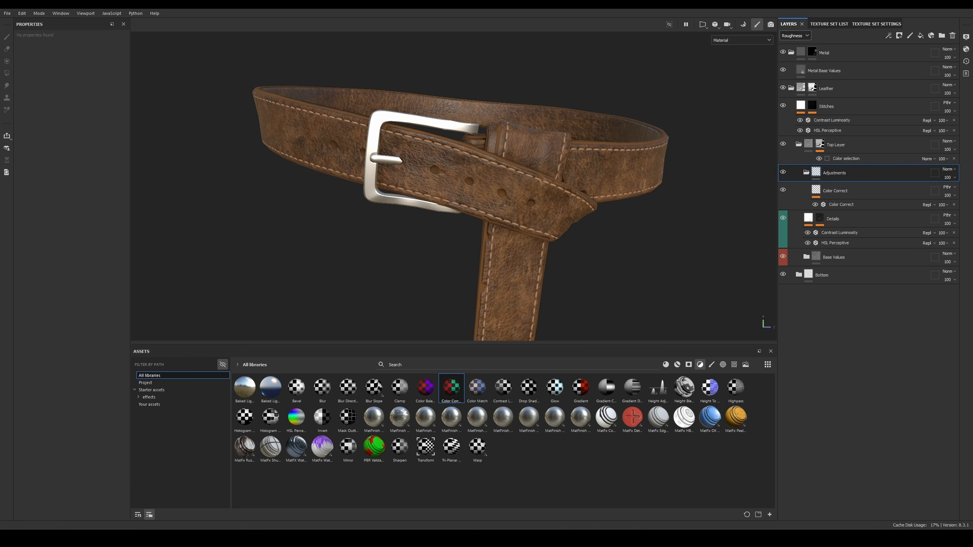
Step: Color-code the Adjustments folder blue and set its roughness blending mode to Passthrough
right_click(872, 171)
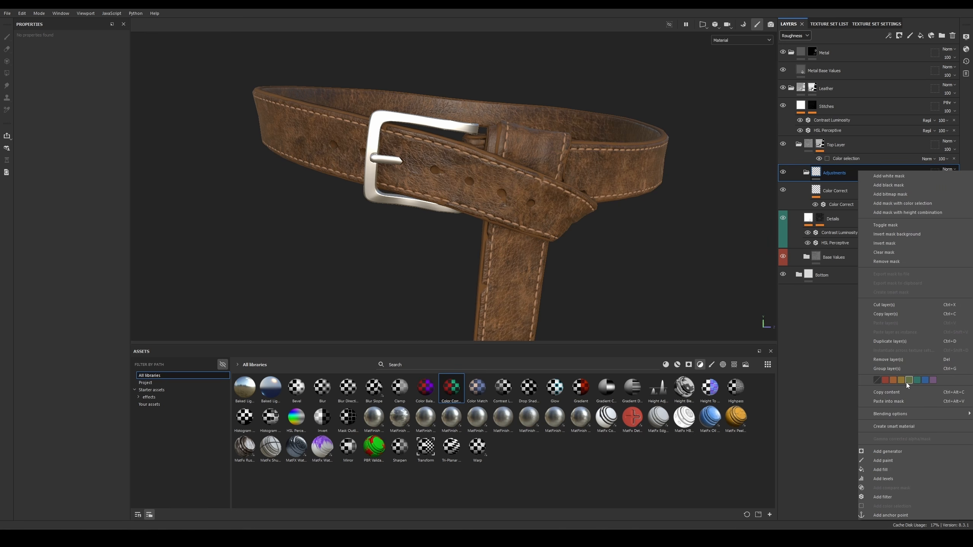
click(925, 380)
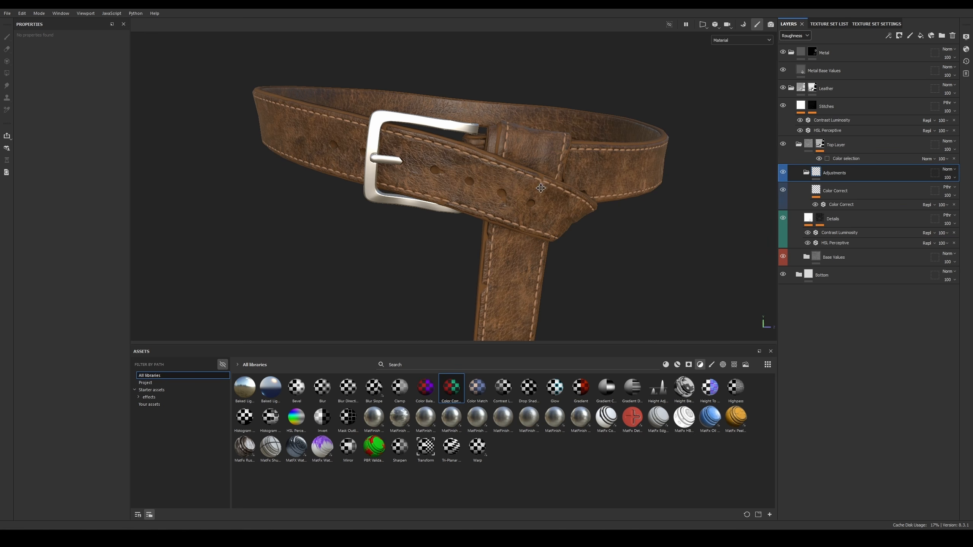
scroll(541, 188, up, 1)
click(955, 173)
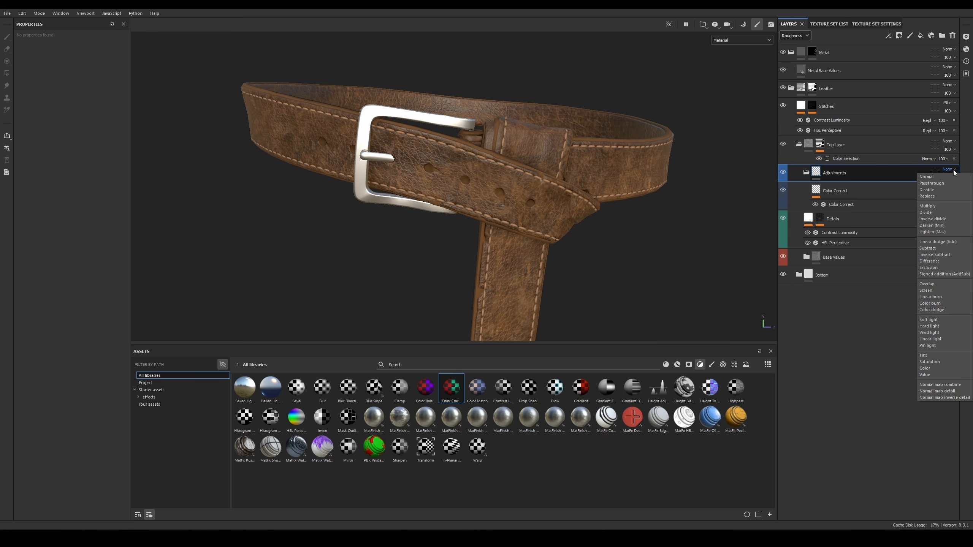
click(947, 184)
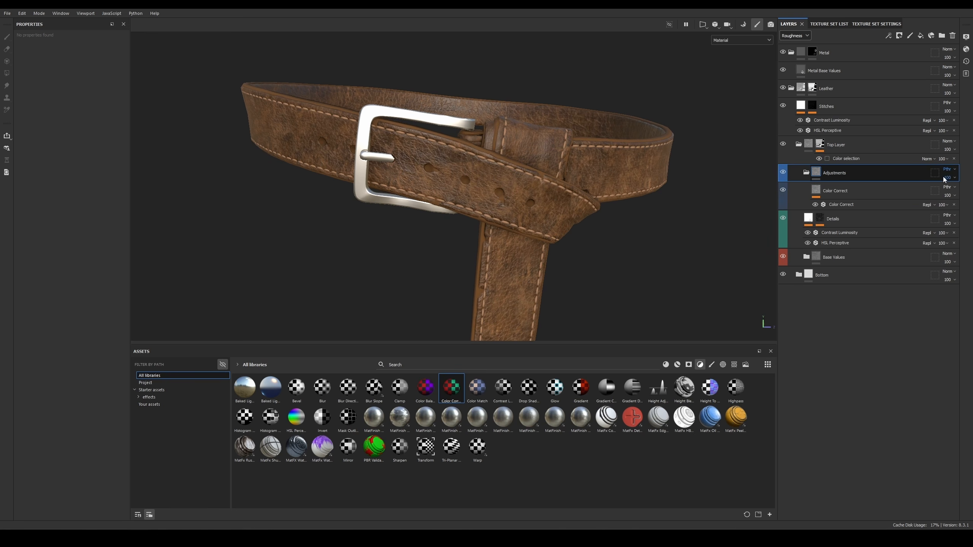
Step: In base color view, set the Color Correct filter's shadows to contrast 0.36, luminosity 0.04 and saturation 0.38
alt+middle_drag(551, 191, 567, 181)
scroll(568, 180, up, 1)
click(851, 206)
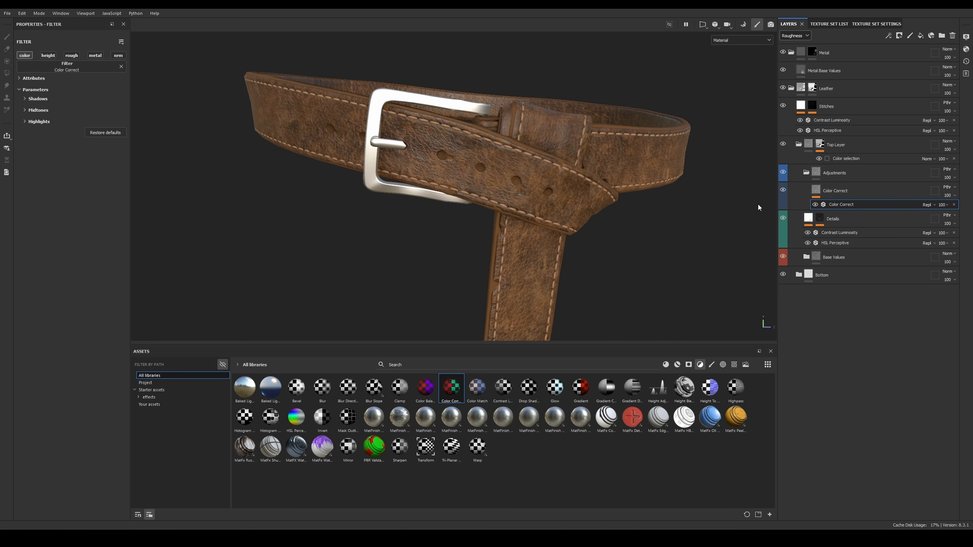
click(37, 98)
alt+drag(383, 130, 442, 155)
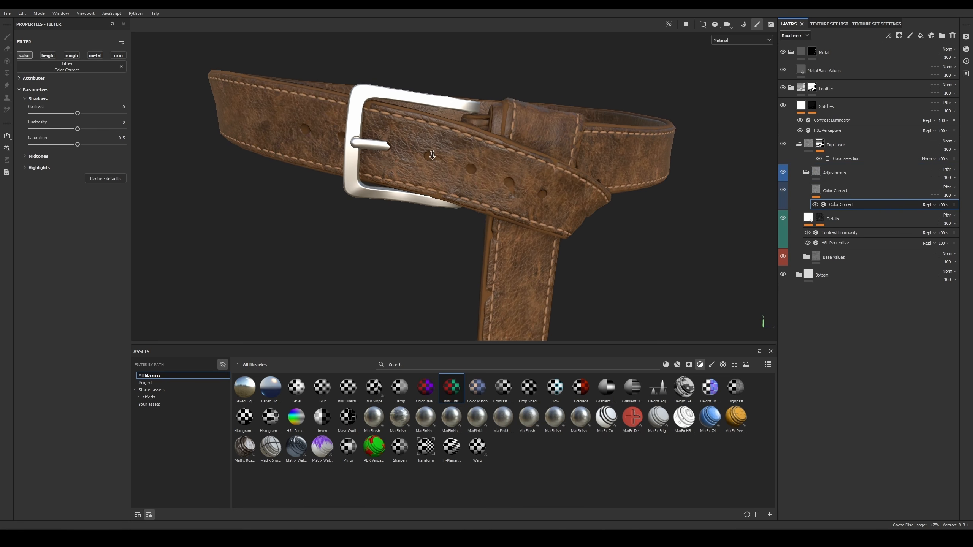
key(c)
drag(77, 114, 98, 115)
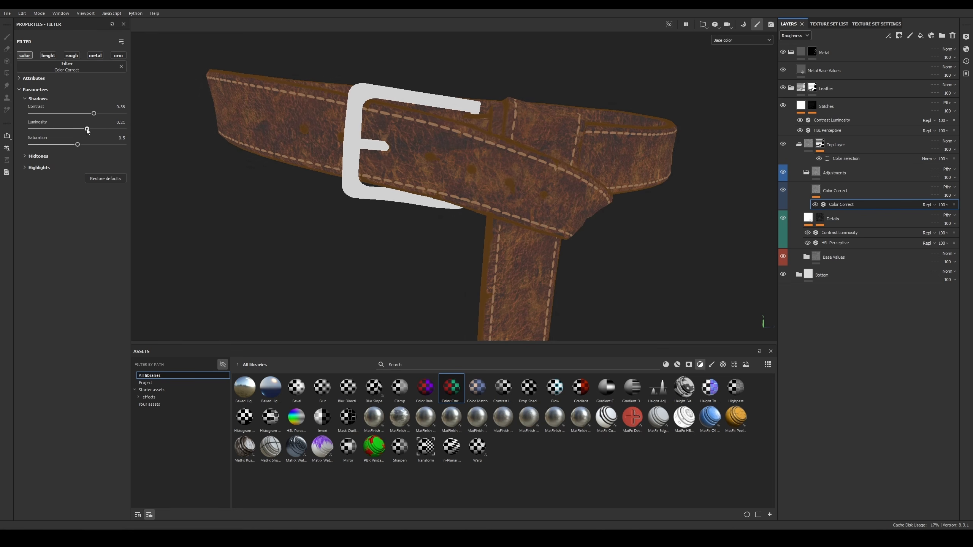
drag(86, 129, 75, 130)
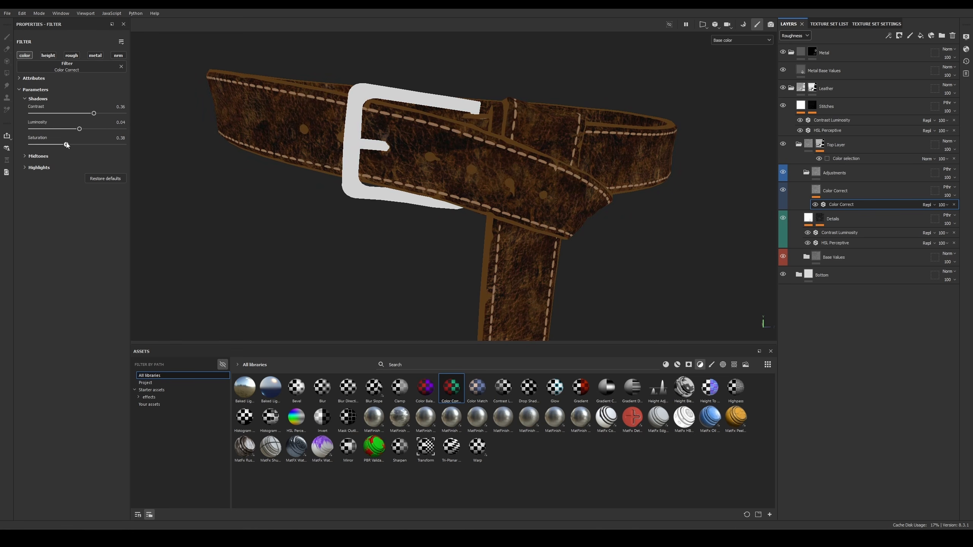
Step: Set the Color Correct midtones to contrast -0.42, luminosity 0.27, saturation 0.73, and the highlights to contrast 0.01, luminosity 0.09, saturation 0.68
click(38, 156)
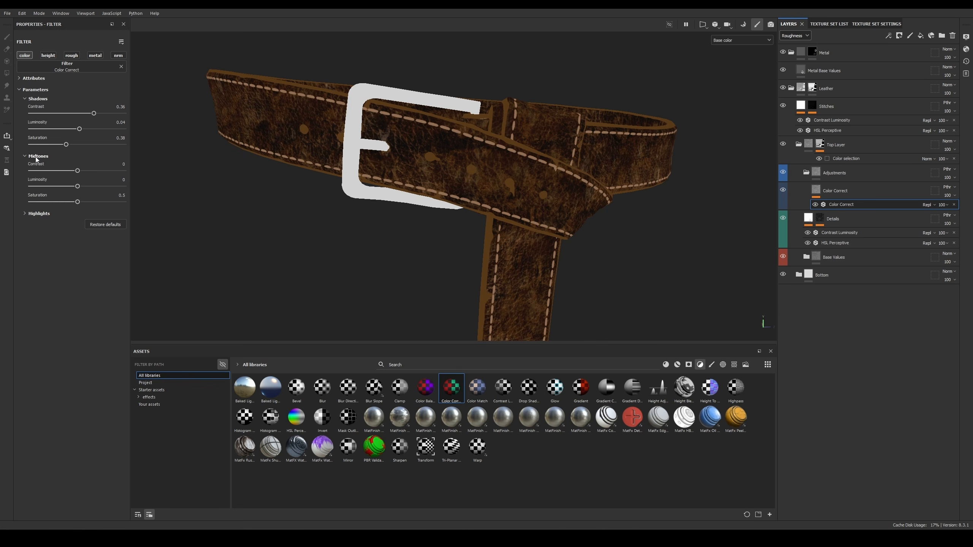
drag(78, 171, 94, 259)
click(38, 214)
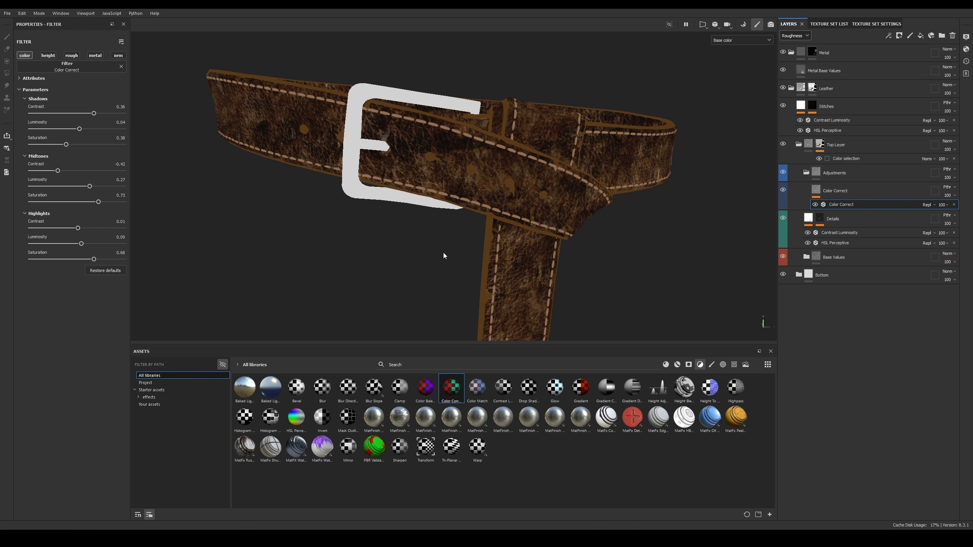
Step: Compare the belt with the Color Correct layer hidden and shown, in base color and in the full material view
click(784, 190)
click(783, 189)
key(m)
scroll(578, 161, down, 6)
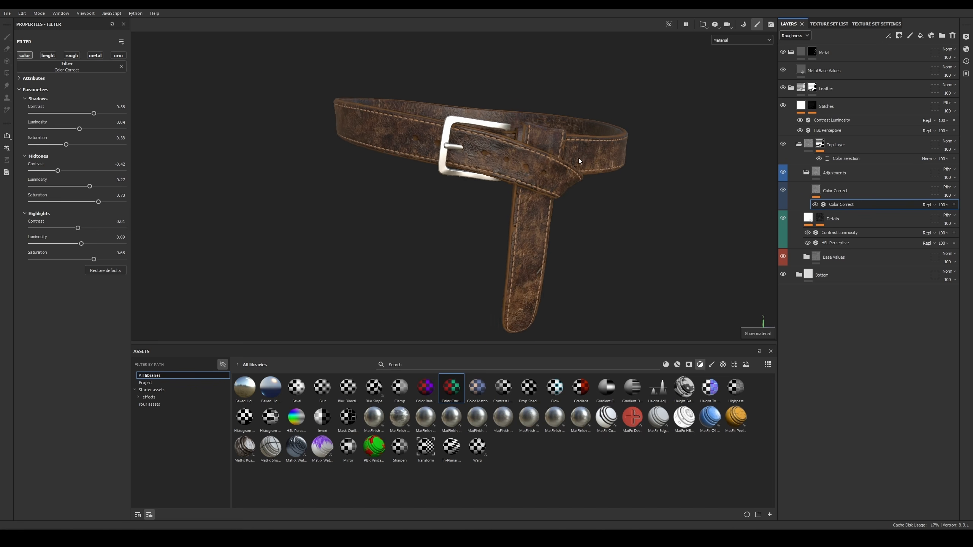
alt+drag(581, 160, 605, 166)
scroll(580, 158, up, 3)
click(784, 190)
click(783, 191)
shift+right_drag(606, 165, 616, 164)
scroll(616, 164, up, 4)
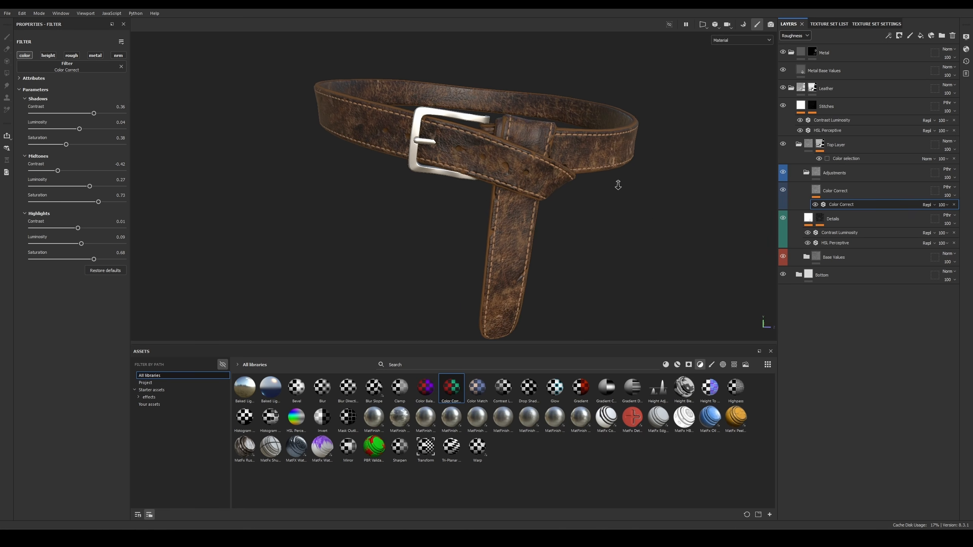
Step: Switch the layer stack to the base color channel and lower the Color Correct layer's opacity to 79
click(865, 187)
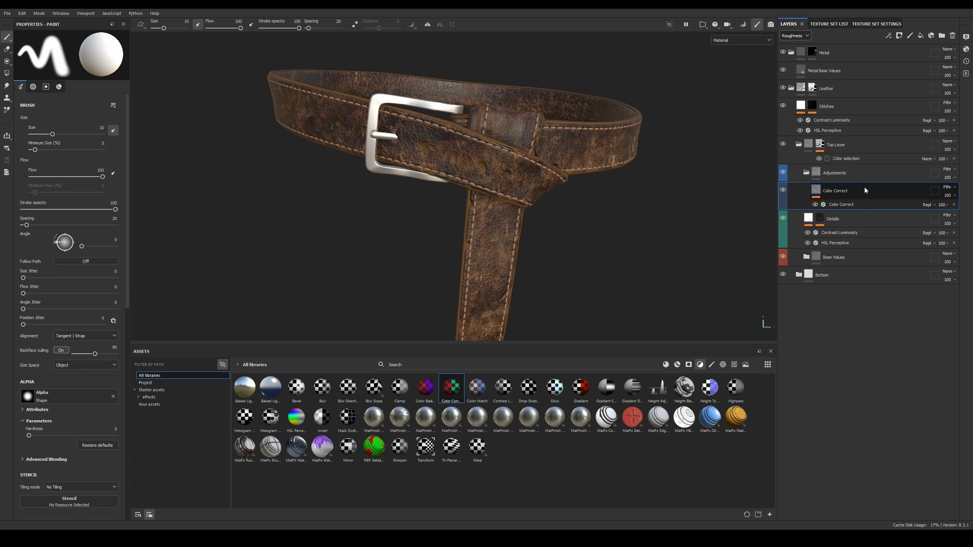
click(795, 35)
click(786, 45)
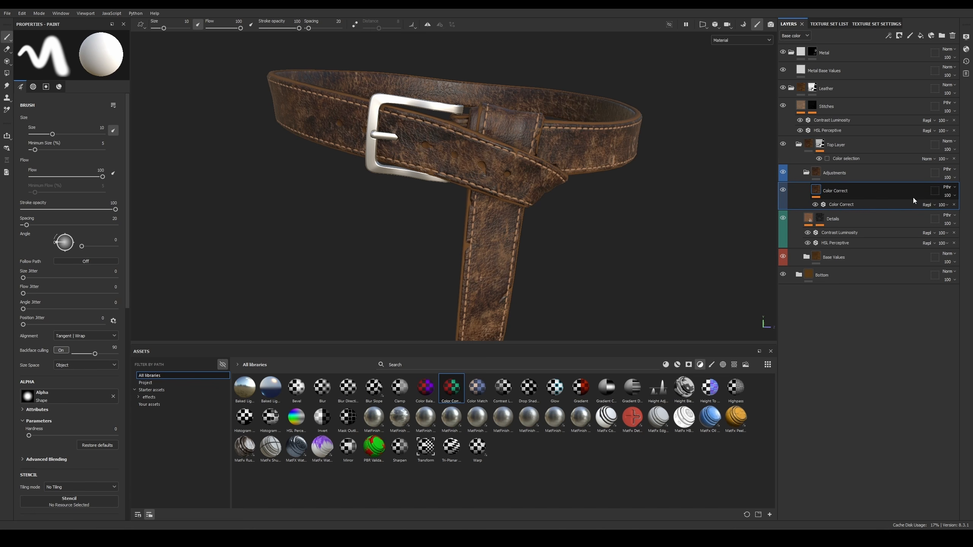
click(954, 205)
mouse_move(961, 213)
mouse_down()
mouse_move(926, 213)
mouse_move(970, 213)
mouse_move(942, 211)
mouse_move(962, 211)
mouse_up()
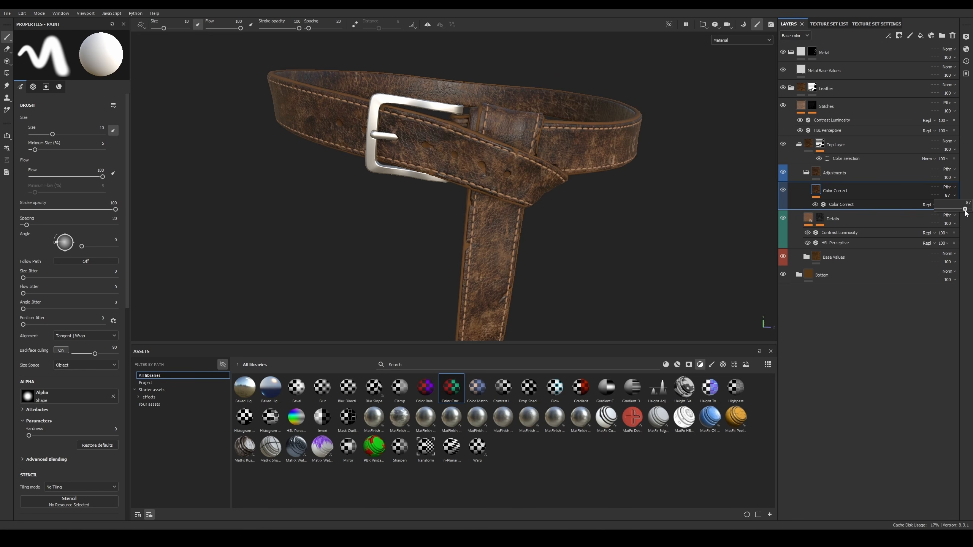
Step: Check the toned-down leather color around the belt and rename the Color Correct layer to Color
scroll(565, 153, down, 4)
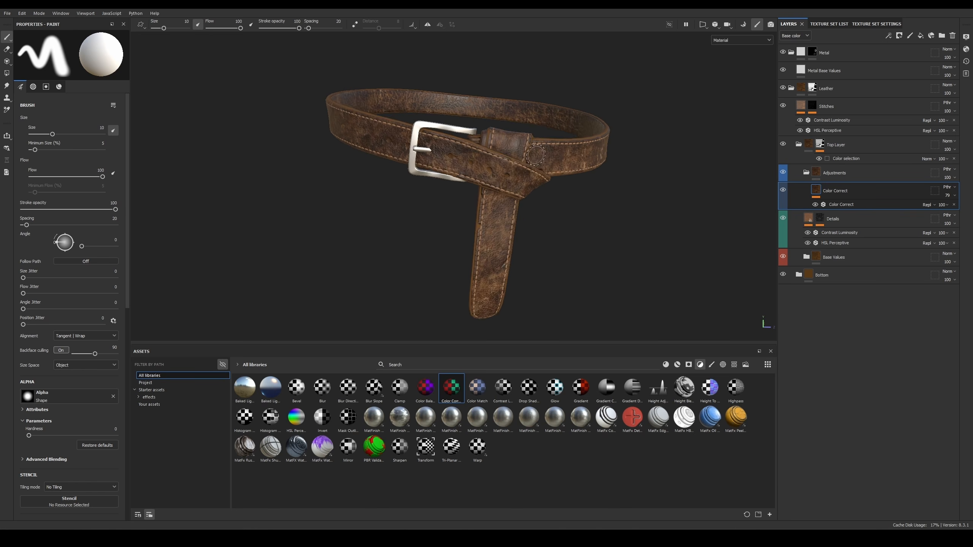
alt+drag(565, 165, 591, 146)
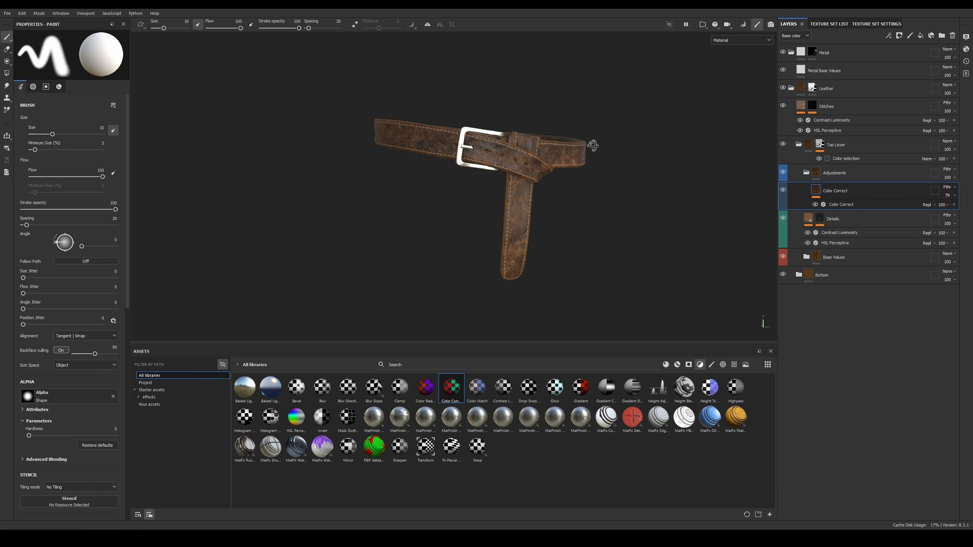
scroll(575, 151, up, 4)
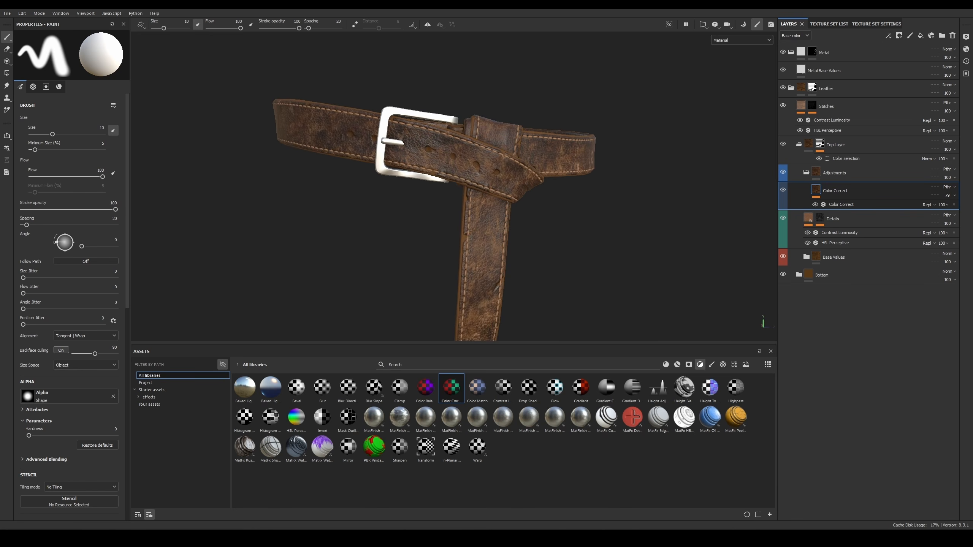
alt+drag(545, 75, 573, 157)
scroll(570, 127, up, 4)
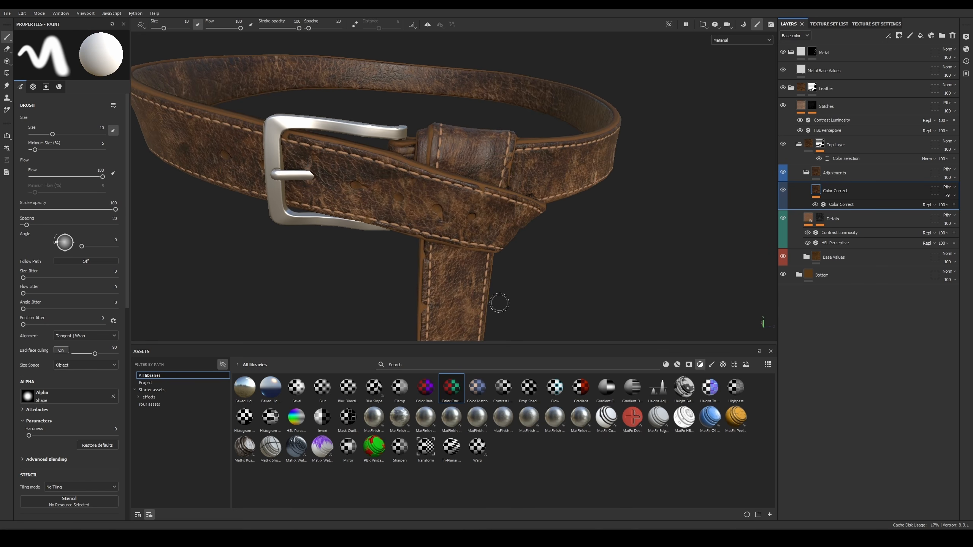
double_click(865, 190)
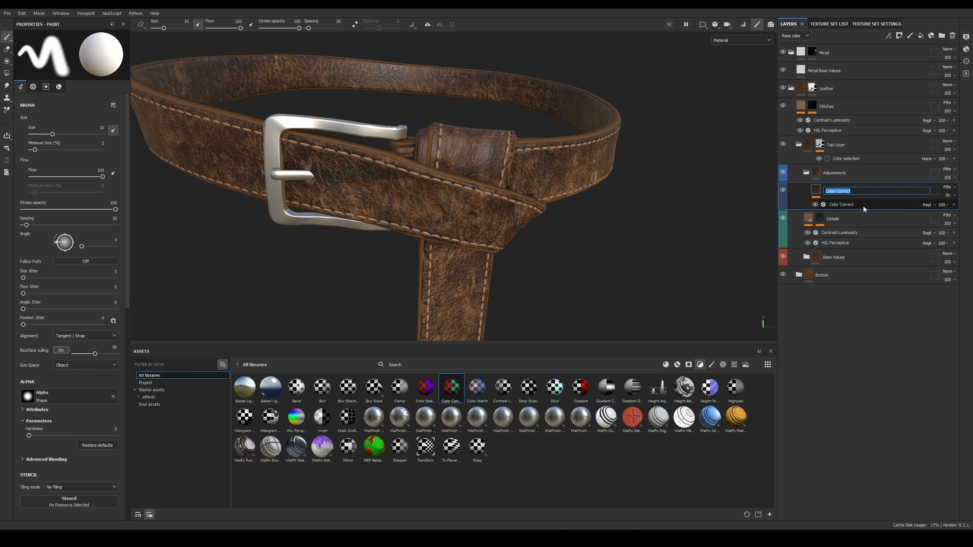
text(Color)
key(Return)
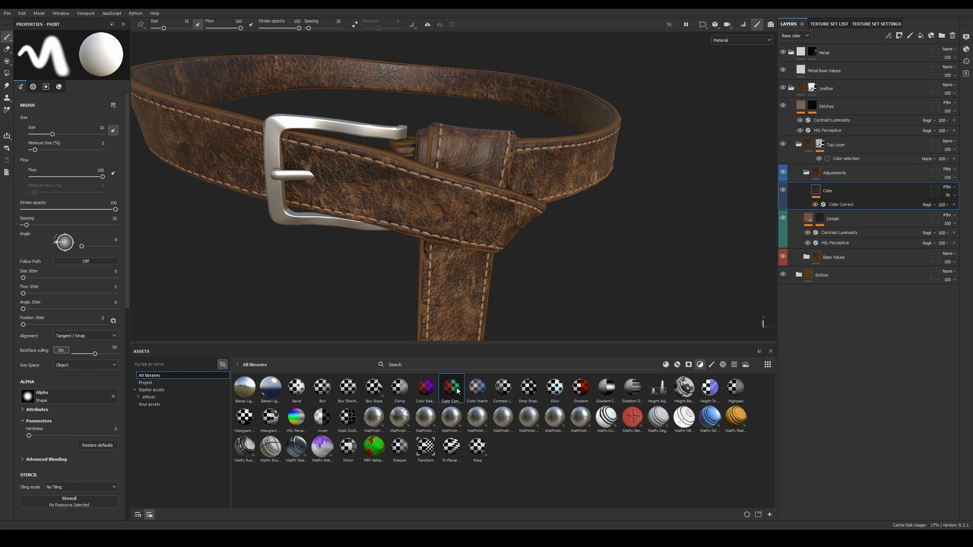
Step: Add a second Color Correct filter layer above Color in the Adjustments folder and name it Roughness
drag(458, 390, 833, 196)
double_click(839, 191)
text(Rough)
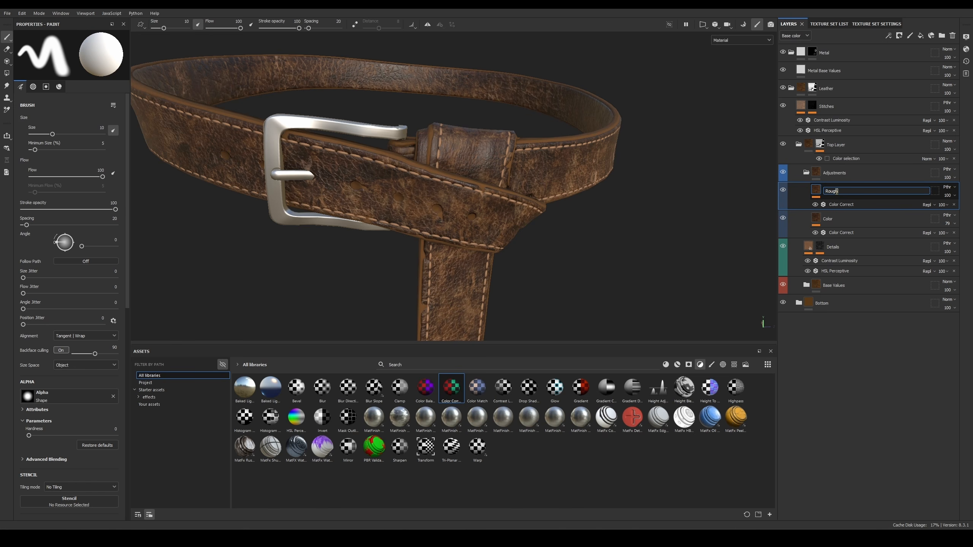
text(ness)
key(Return)
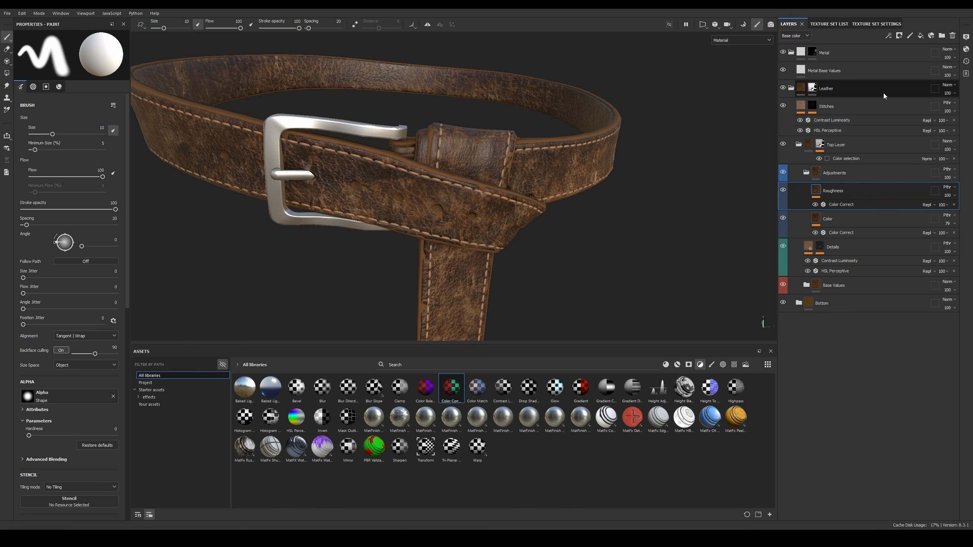
Step: Viewing the roughness channel, adjust the Roughness layer's Color Correct filter: Shadows Saturation 0.53, Midtones Luminosity -0.46 and Saturation 0.26, Highlights Contrast 0.1
key(c)
key(c)
key(c)
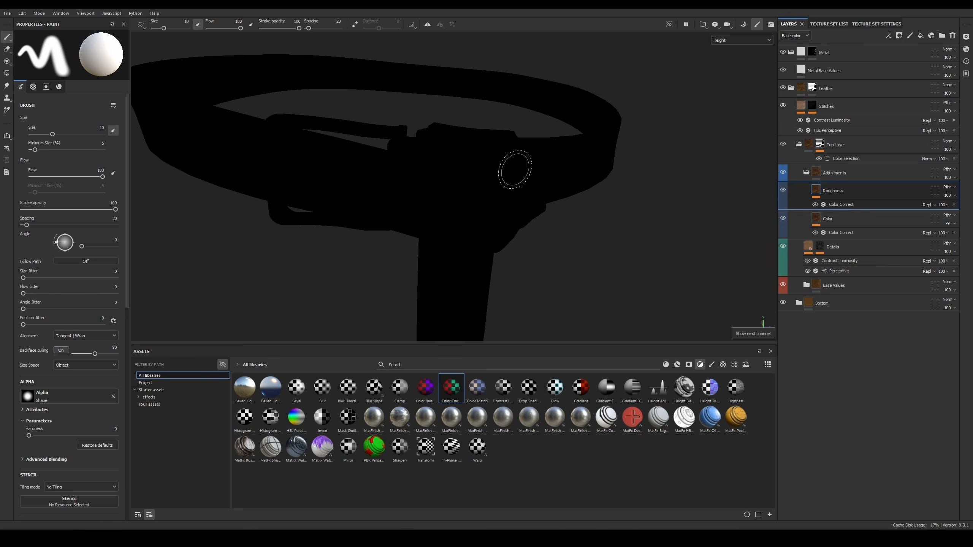
click(831, 204)
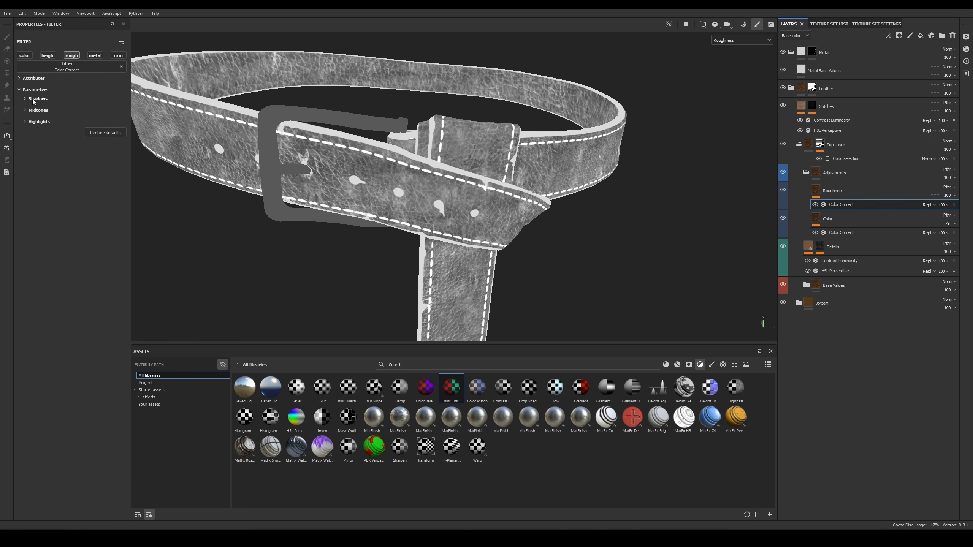
click(35, 99)
drag(78, 113, 82, 228)
click(38, 156)
click(39, 214)
drag(78, 243, 117, 260)
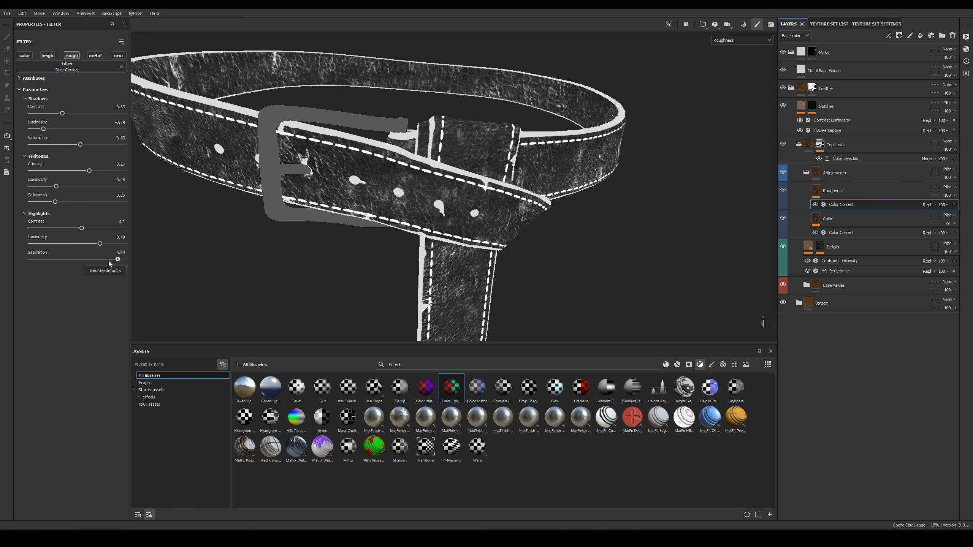
Step: Compare the Roughness layer off and on, and refine its filter to Shadows Contrast 0.57, Shadows Luminosity -0.13 and Midtones Contrast 0.03
click(783, 192)
click(783, 192)
click(783, 192)
click(782, 192)
click(783, 192)
click(783, 192)
drag(83, 172, 79, 170)
drag(43, 129, 99, 114)
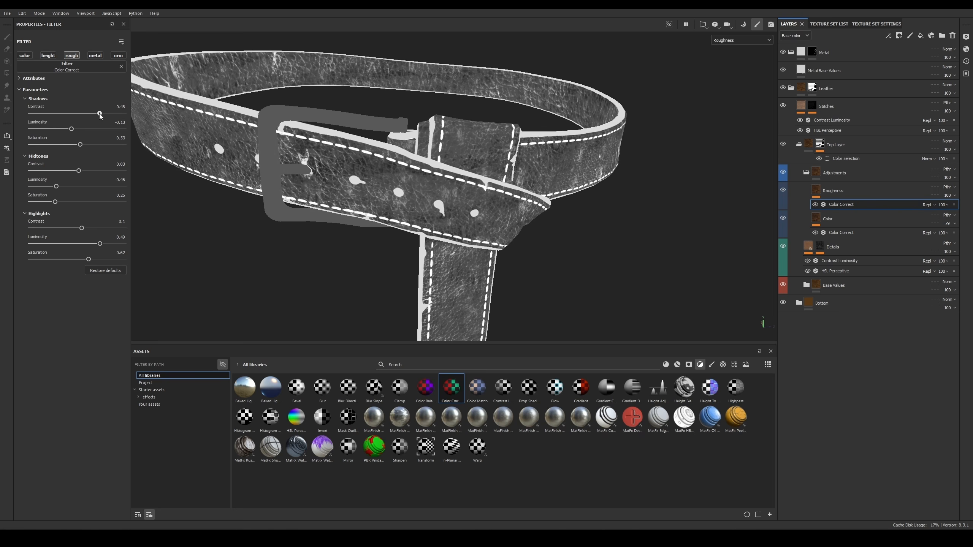
click(783, 190)
click(784, 191)
click(784, 190)
click(784, 190)
Step: Compare the belt with the Roughness layer hidden and shown in the full material view
key(m)
alt+drag(522, 190, 499, 159)
alt+right_drag(499, 159, 549, 164)
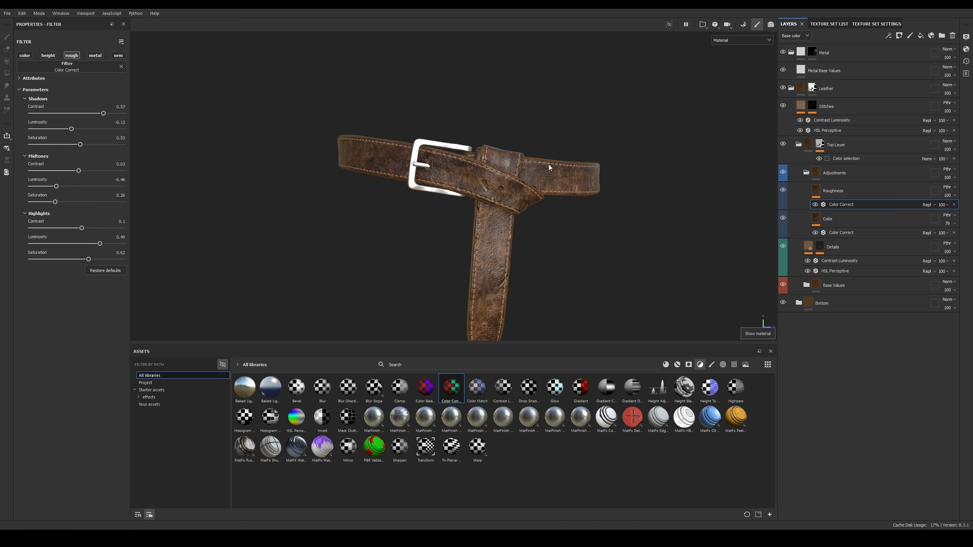
alt+middle_drag(549, 165, 544, 122)
alt+drag(544, 122, 483, 139)
alt+right_drag(483, 139, 531, 192)
click(787, 191)
click(787, 191)
click(787, 191)
click(787, 191)
click(787, 191)
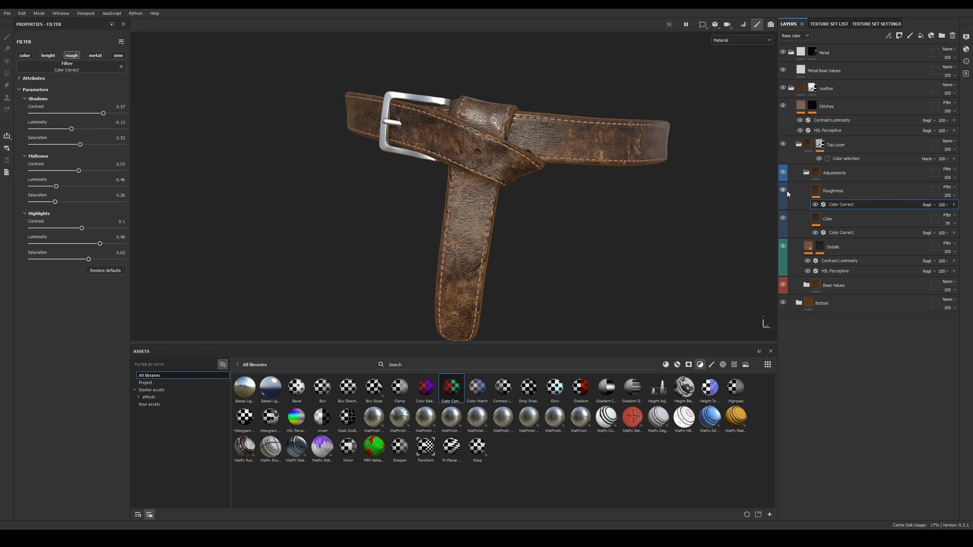
click(787, 191)
Step: Recheck the Roughness layer's effect from another angle, in both the material view and the roughness channel
alt+drag(591, 139, 559, 135)
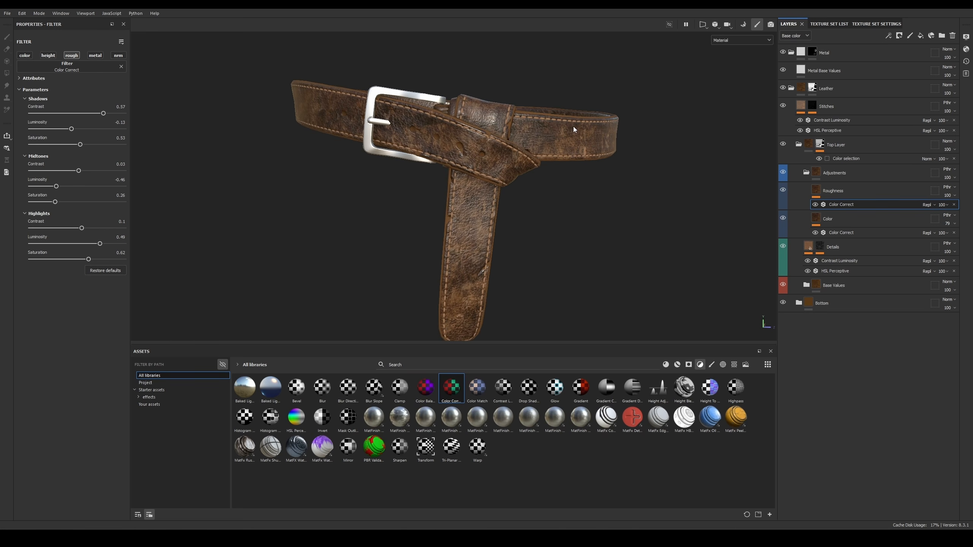
click(784, 191)
click(784, 191)
key(c)
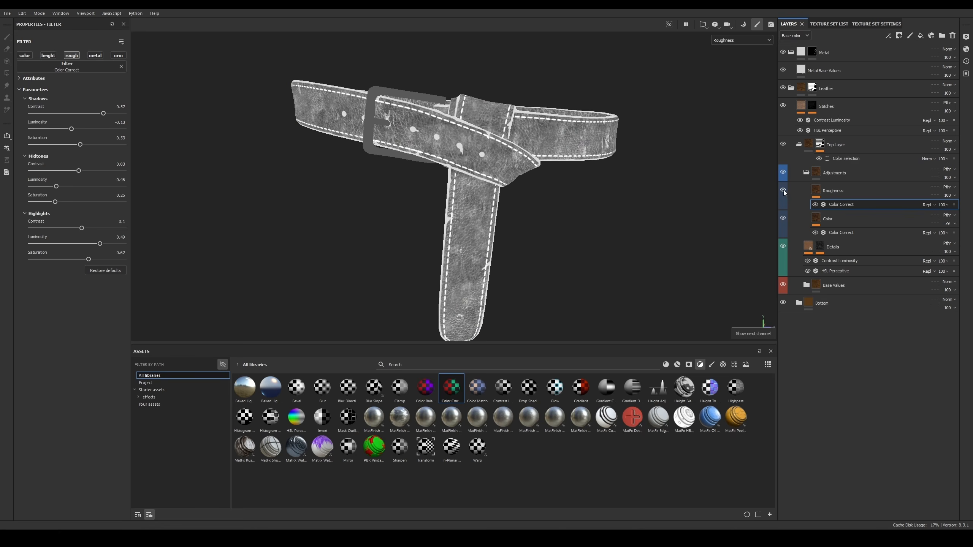
click(784, 191)
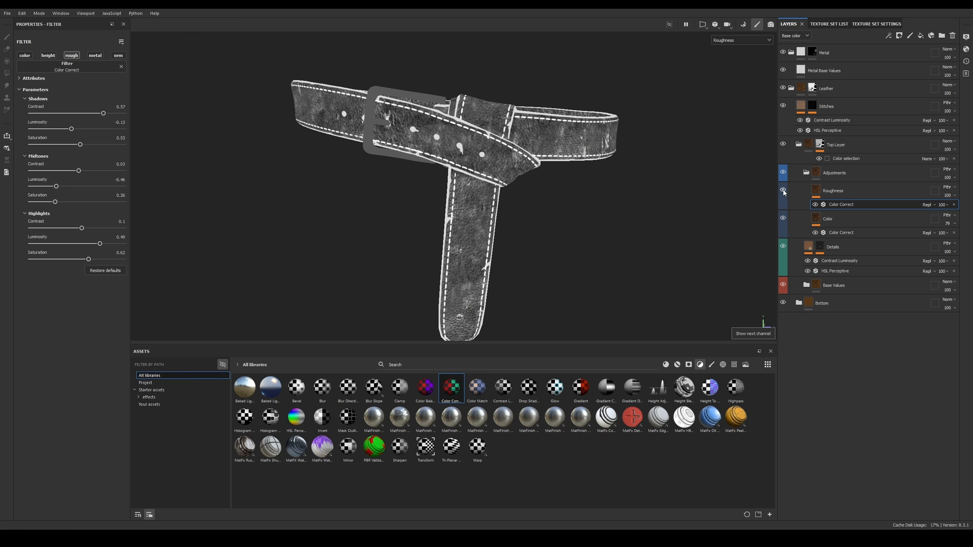
Step: Raise the roughness of the Leather Base Values fill in the Base Values folder to about 0.62 and check the belt in material view
click(891, 195)
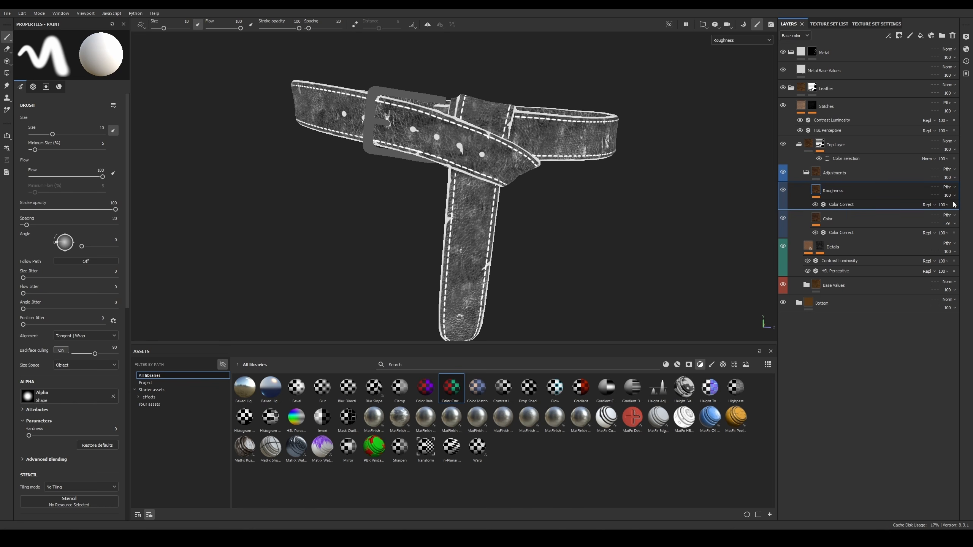
click(807, 286)
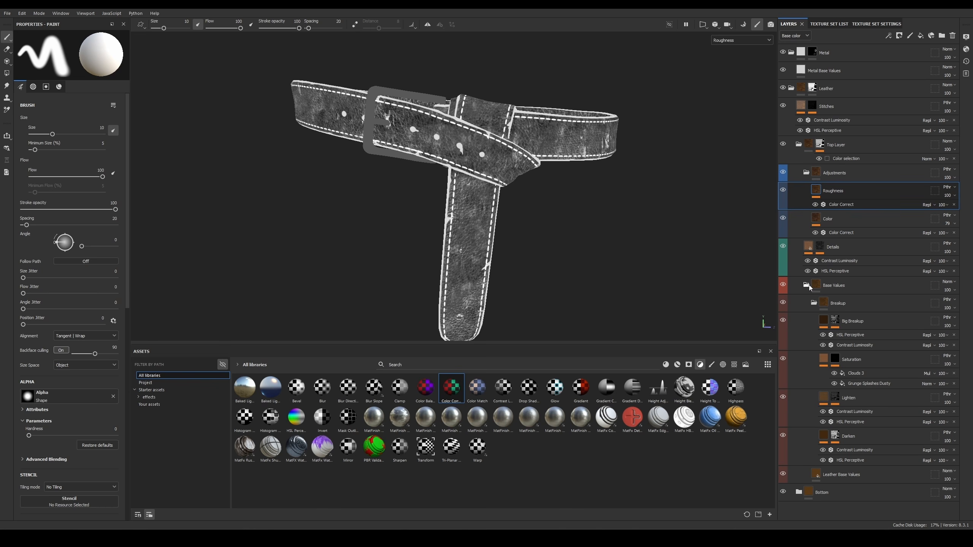
click(852, 475)
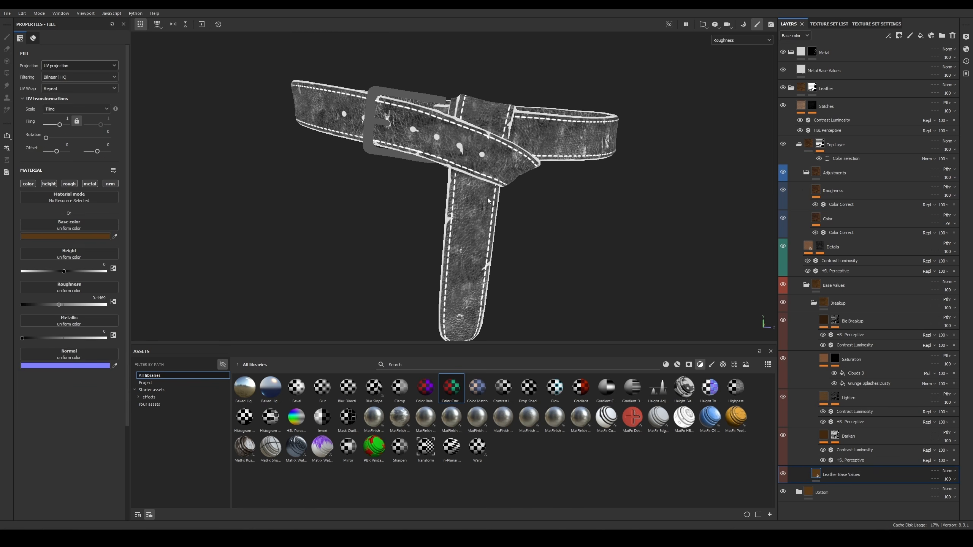
alt+drag(488, 200, 293, 266)
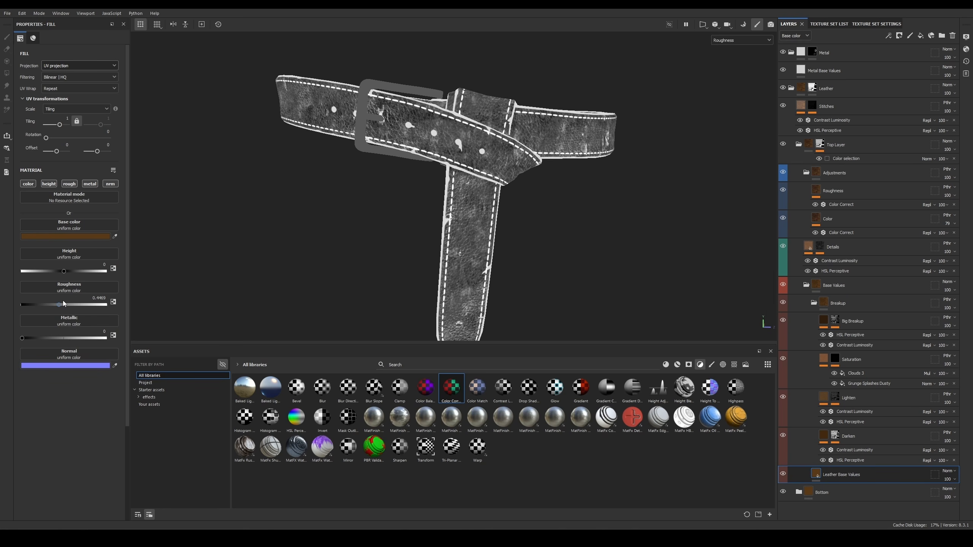
drag(69, 305, 73, 305)
key(m)
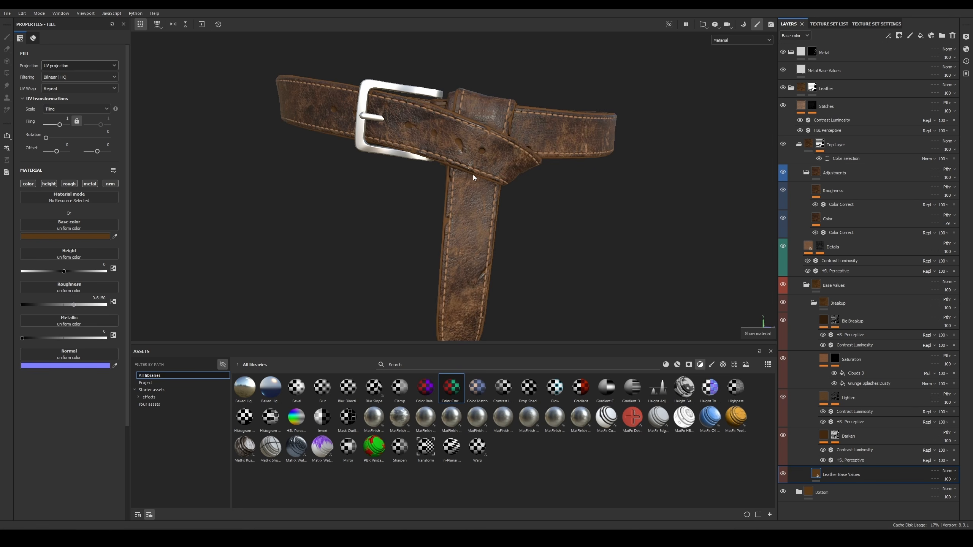
alt+drag(474, 178, 422, 165)
alt+right_drag(422, 165, 582, 142)
mouse_move(582, 142)
alt+mouse_down()
mouse_move(569, 148)
mouse_move(645, 152)
mouse_move(591, 156)
alt+mouse_up()
alt+right_drag(591, 156, 577, 236)
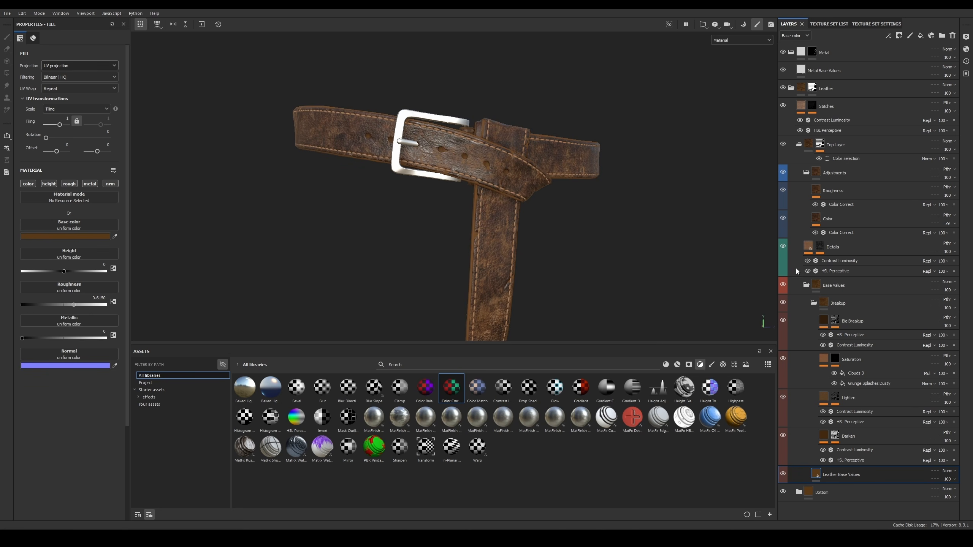
click(806, 284)
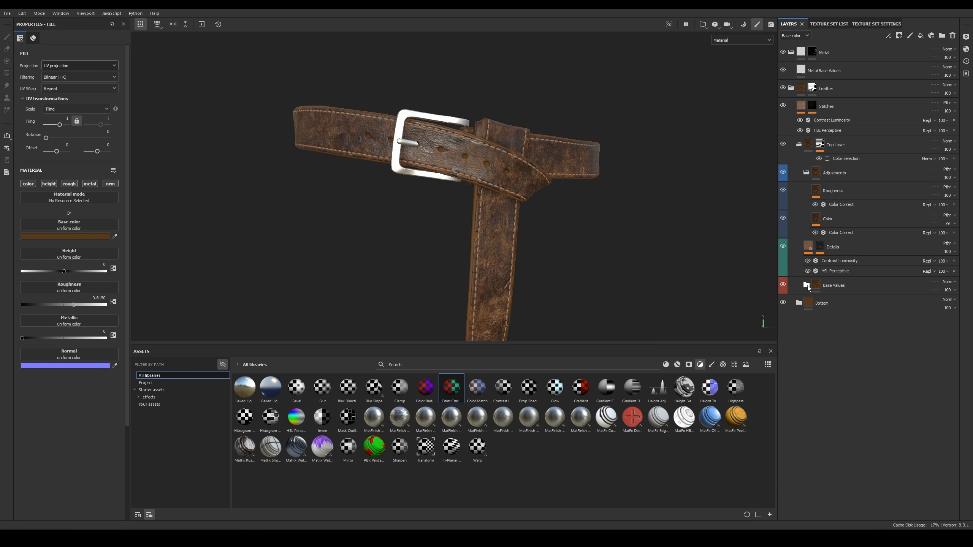
Step: Add a Color Balance filter layer between Roughness and Color in the Adjustments folder and name it Color 2
click(834, 190)
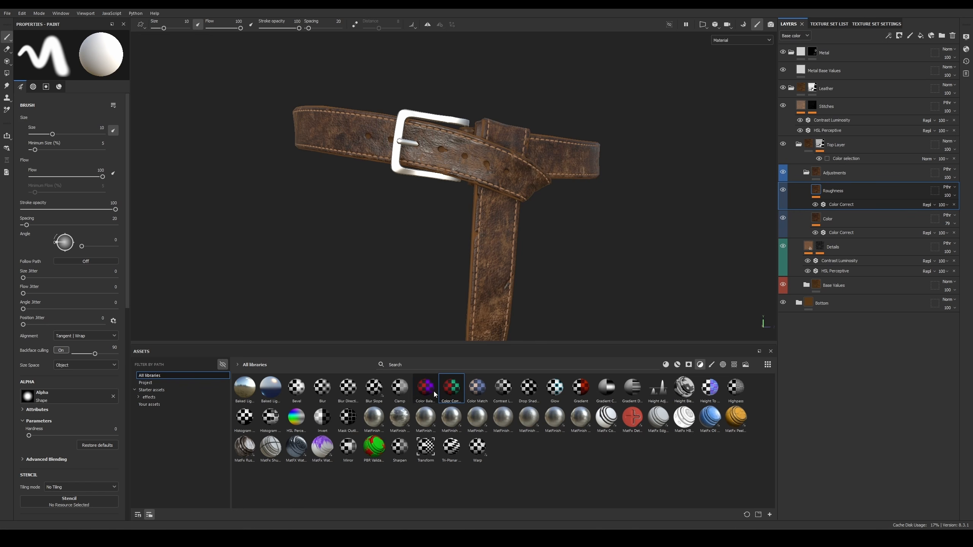
drag(426, 387, 839, 214)
double_click(845, 220)
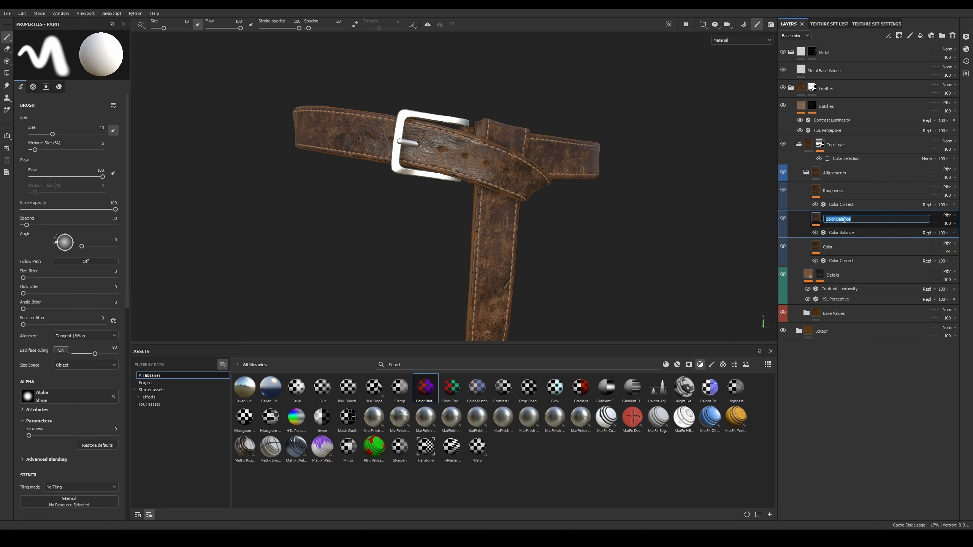
text(Color 2)
key(Return)
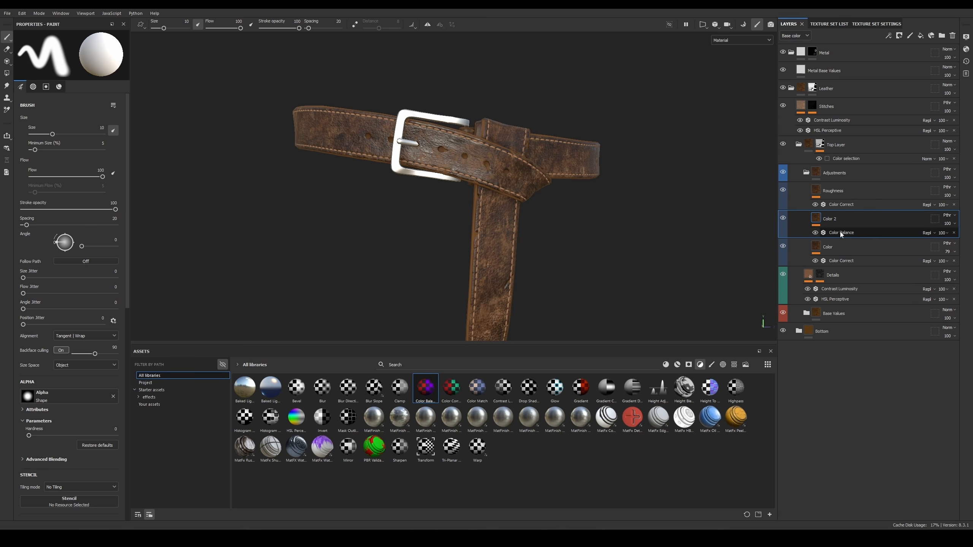
Step: Set the Color 2 filter's highlights to Cyan-Red 0.25 and Magenta-Green -0.03 while viewing the base color channel
click(840, 232)
scroll(165, 82, up, 2)
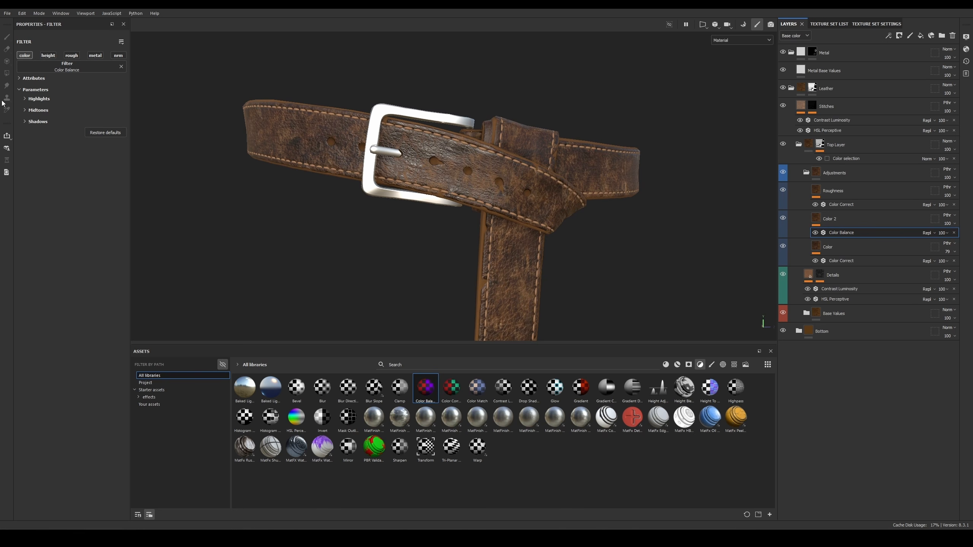
click(35, 99)
drag(84, 115, 101, 113)
key(b)
key(b)
key(b)
key(b)
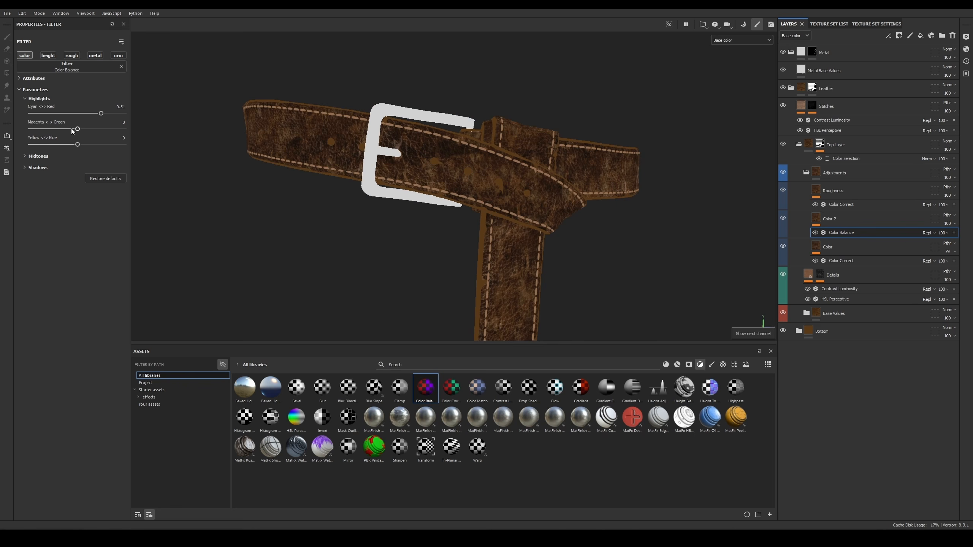
drag(72, 131, 92, 117)
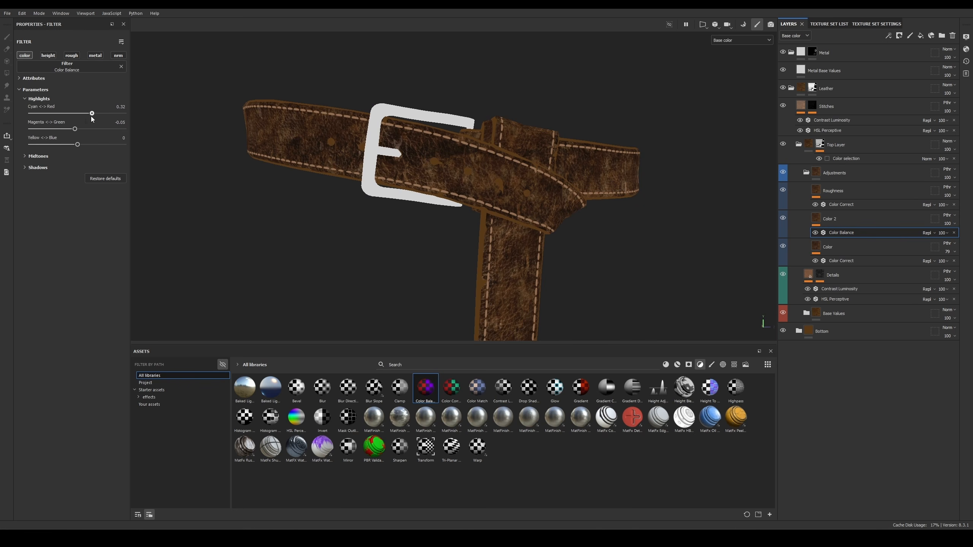
Step: Set the Color Balance midtones to Cyan-Red 0.4, Magenta-Green 0.6 and Yellow-Blue 0.9
click(38, 156)
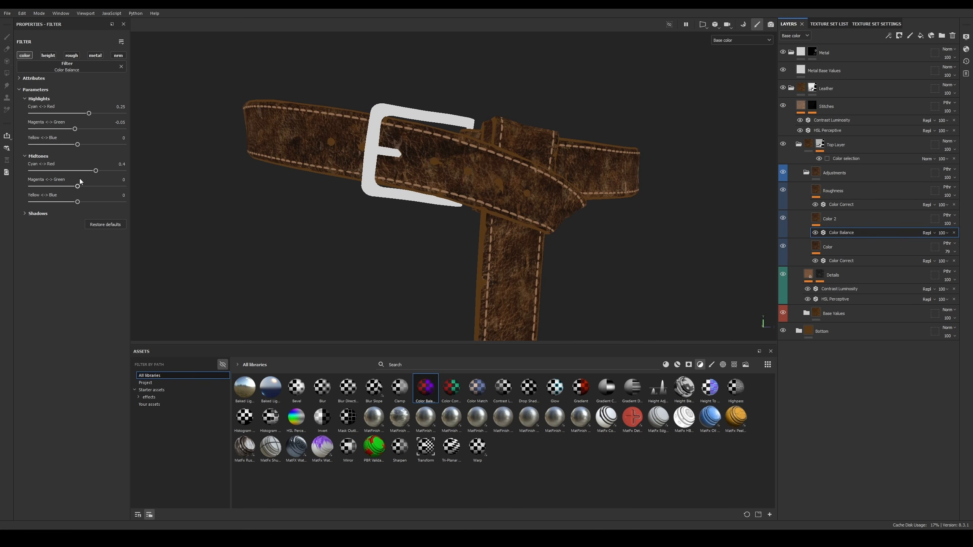
mouse_move(111, 186)
mouse_down()
mouse_move(85, 186)
mouse_move(122, 186)
mouse_move(105, 186)
mouse_up()
drag(77, 201, 118, 202)
Step: Set the Color Balance shadows to Cyan-Red 0.31, Magenta-Green about -0.45 and Yellow-Blue -0.34
click(38, 214)
drag(78, 229, 97, 228)
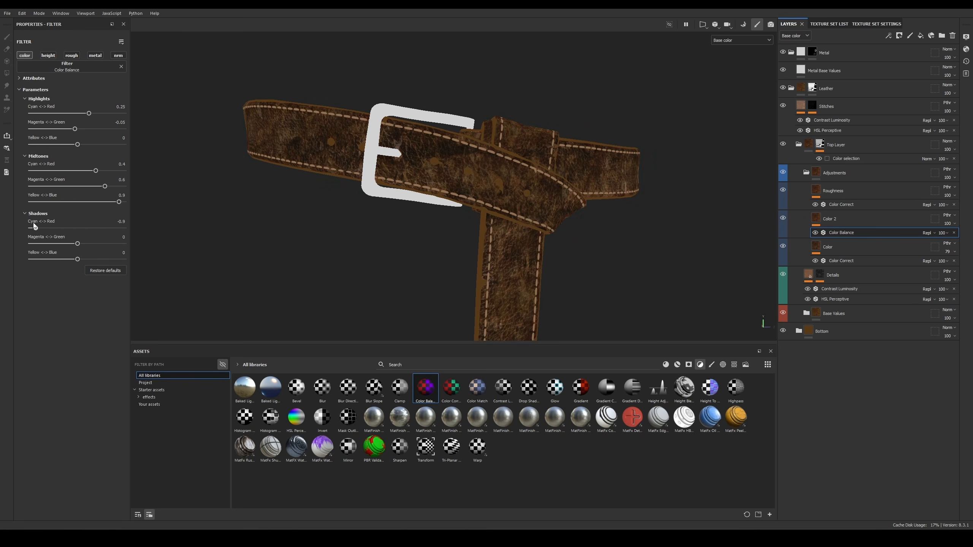
drag(57, 227, 58, 229)
drag(77, 258, 57, 260)
drag(50, 229, 69, 229)
scroll(536, 137, down, 5)
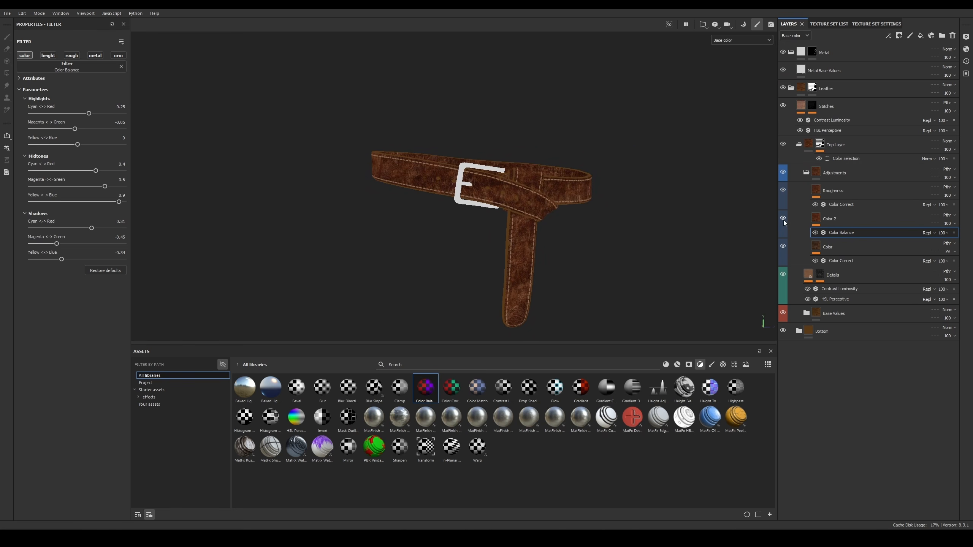
Step: In the material view, fine-tune the Color Balance shadows to Cyan-Red 0.14 and Magenta-Green -0.36 and inspect the leather
key(m)
alt+drag(625, 200, 630, 229)
scroll(544, 247, up, 3)
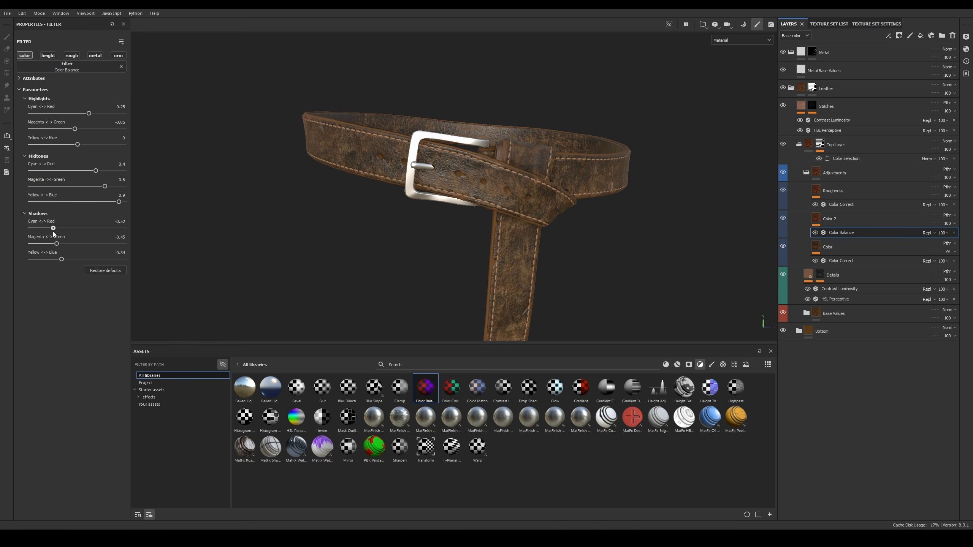
drag(51, 231, 83, 233)
alt+right_drag(634, 215, 548, 240)
alt+drag(548, 240, 514, 194)
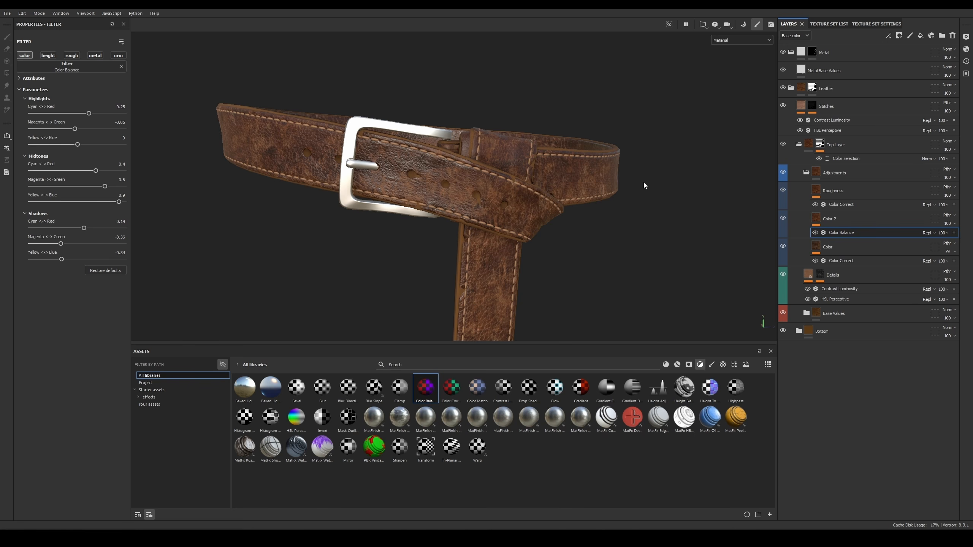
Step: Add a Levels effect to the Color 2 layer with Base color as its affected channel
click(842, 220)
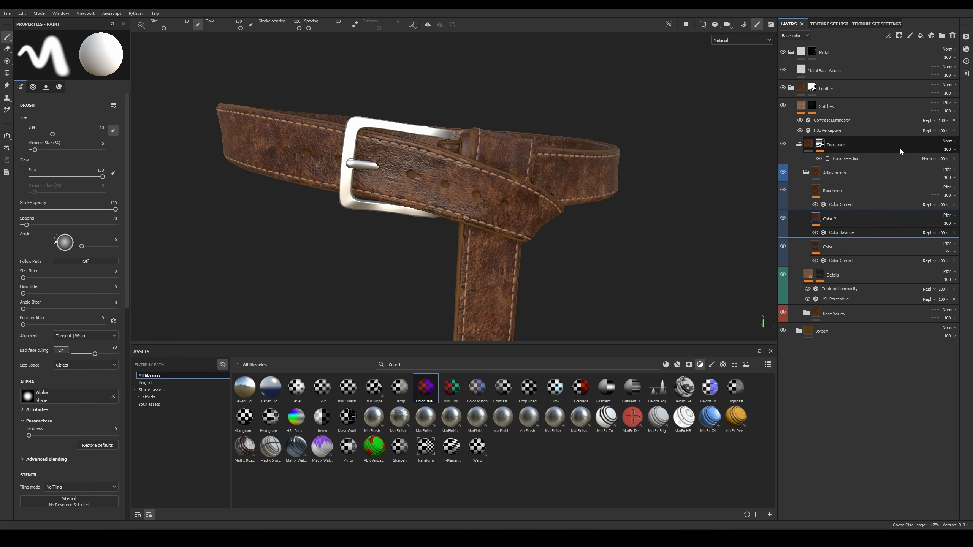
click(889, 36)
click(916, 76)
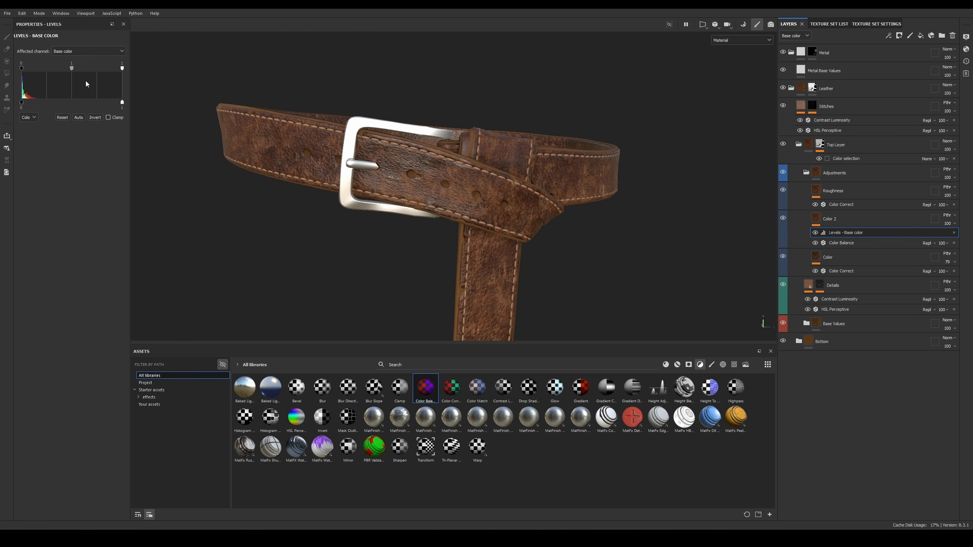
click(73, 52)
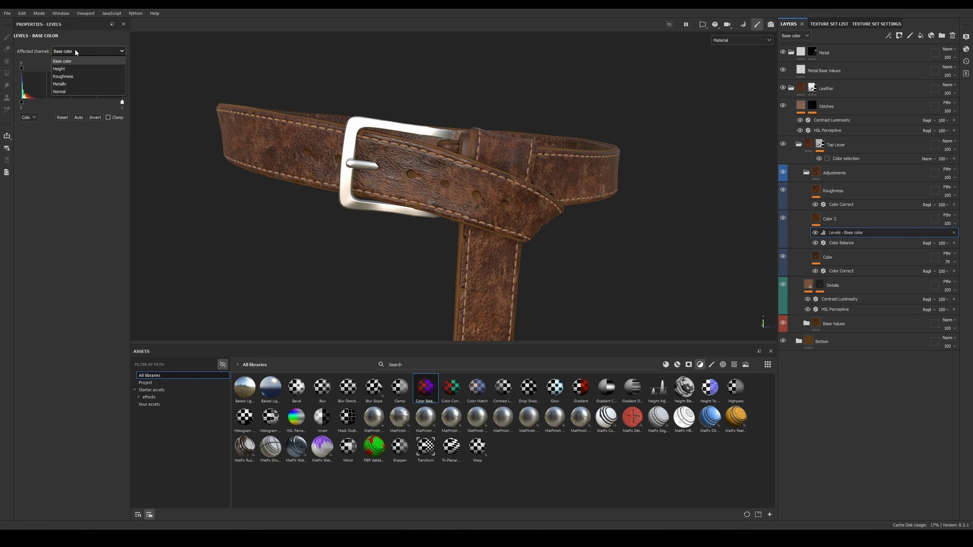
click(88, 70)
click(81, 52)
click(71, 61)
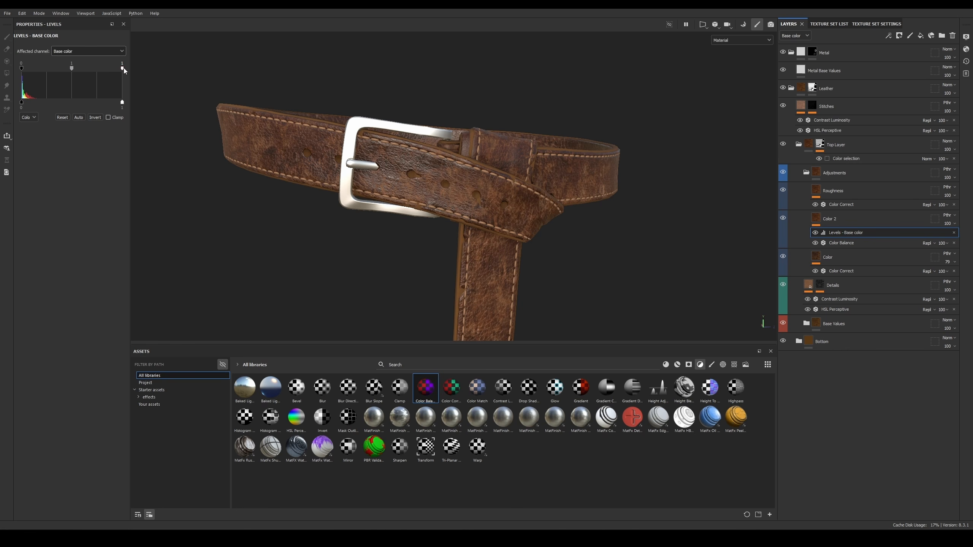
Step: Set the Levels input black point to 0.019, midpoint to 1.375 and white point to 0.4, leaving the output range at 0 to 1
drag(124, 70, 24, 74)
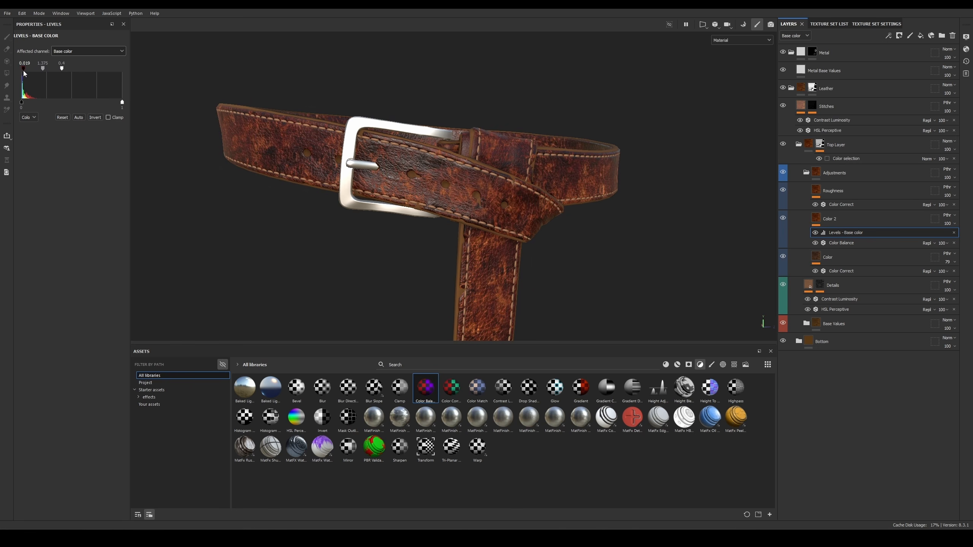
scroll(551, 179, down, 3)
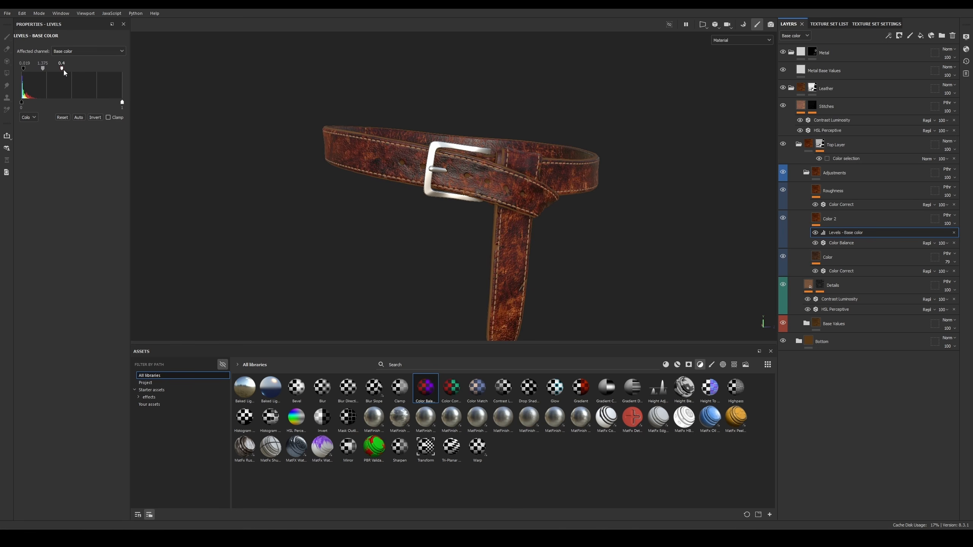
drag(82, 103, 129, 105)
mouse_move(21, 103)
mouse_down()
mouse_move(65, 105)
mouse_move(15, 107)
mouse_up()
Step: Lower the Color 2 layer's opacity to 25 in the base color channel
alt+right_drag(606, 184, 621, 192)
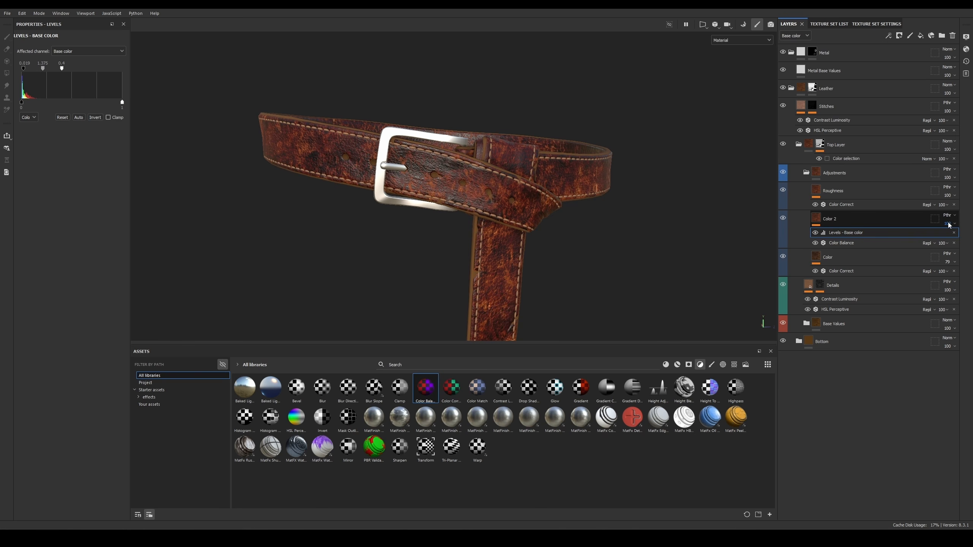
click(949, 224)
mouse_move(958, 237)
mouse_down()
mouse_move(912, 241)
mouse_move(959, 240)
mouse_move(919, 249)
mouse_move(946, 247)
mouse_up()
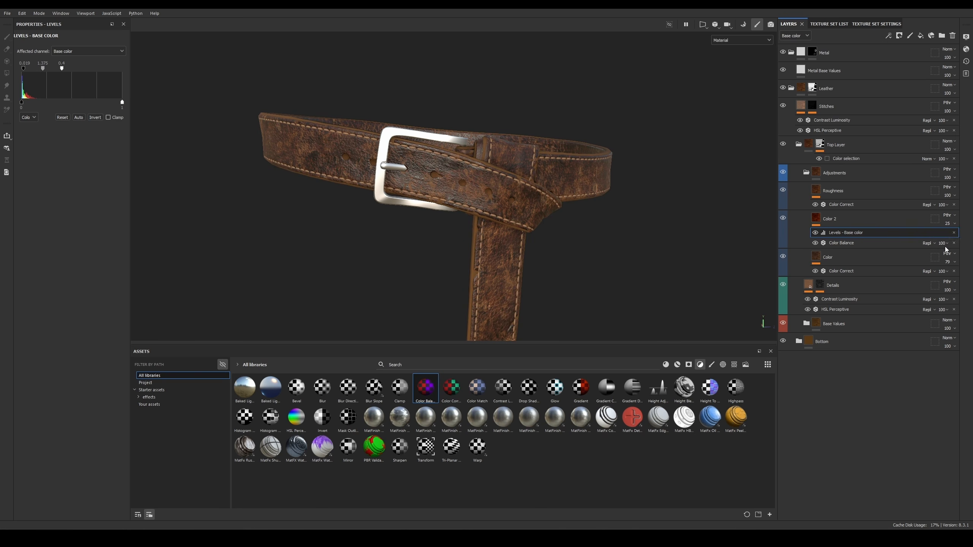
Step: Add a black mask with a fill effect to the Color 2 layer
mouse_move(556, 192)
alt+right_down()
mouse_move(391, 22)
mouse_move(543, 197)
mouse_move(575, 205)
alt+right_up()
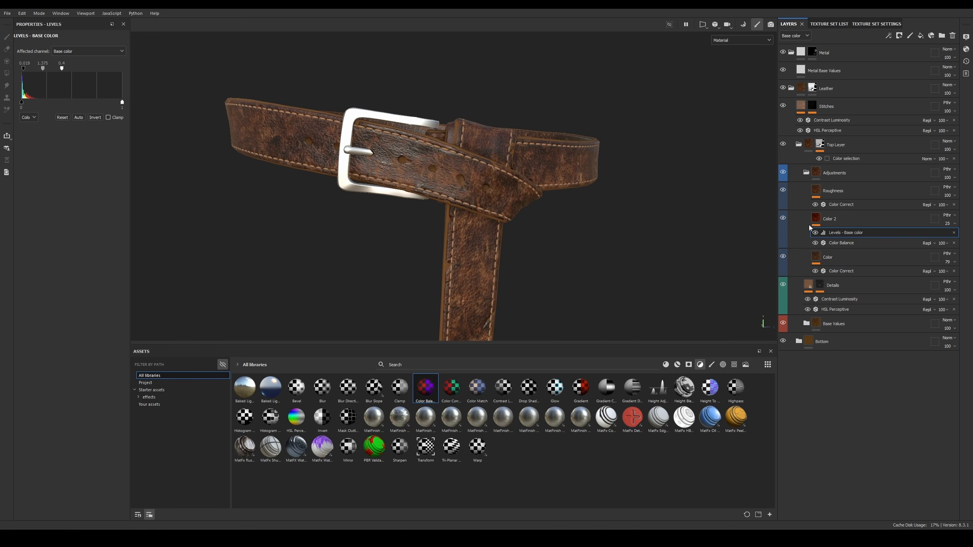
click(832, 220)
right_click(834, 220)
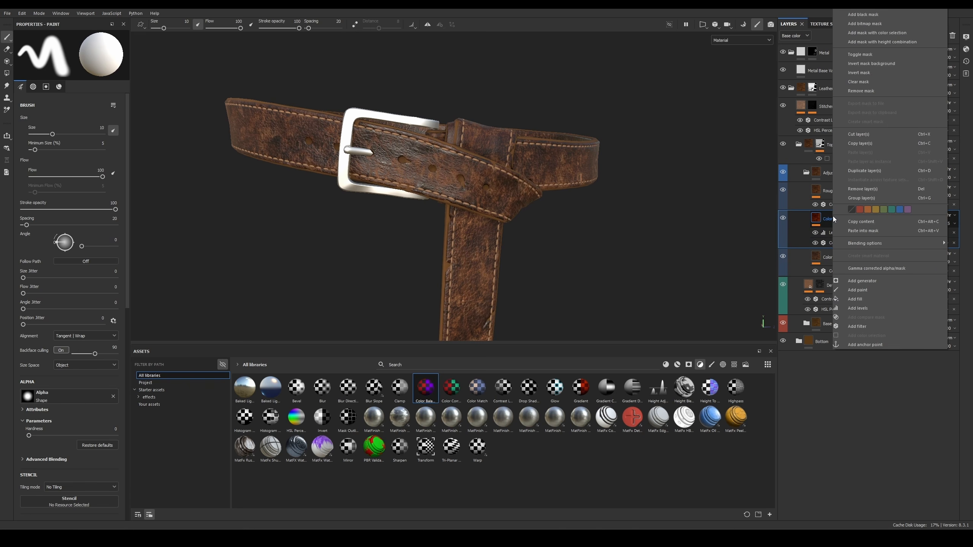
click(873, 16)
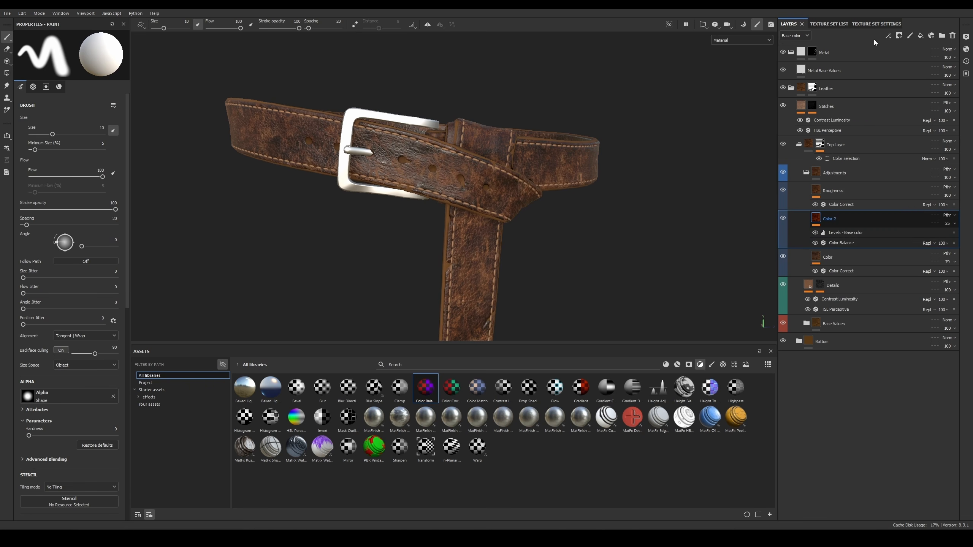
click(889, 35)
click(908, 67)
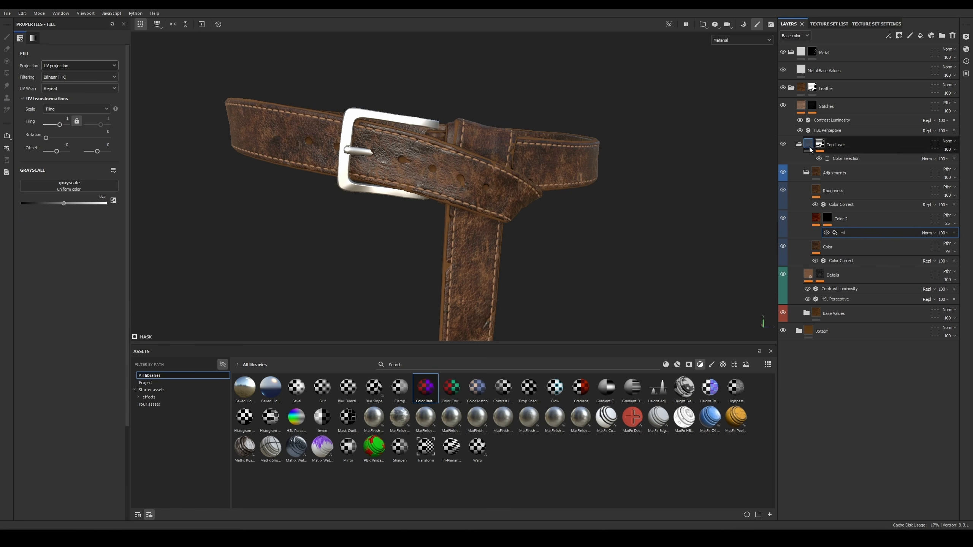
Step: Assign the Clouds 3 texture to the Color 2 mask's fill and set its projection to Tri-planar
key(m)
click(77, 186)
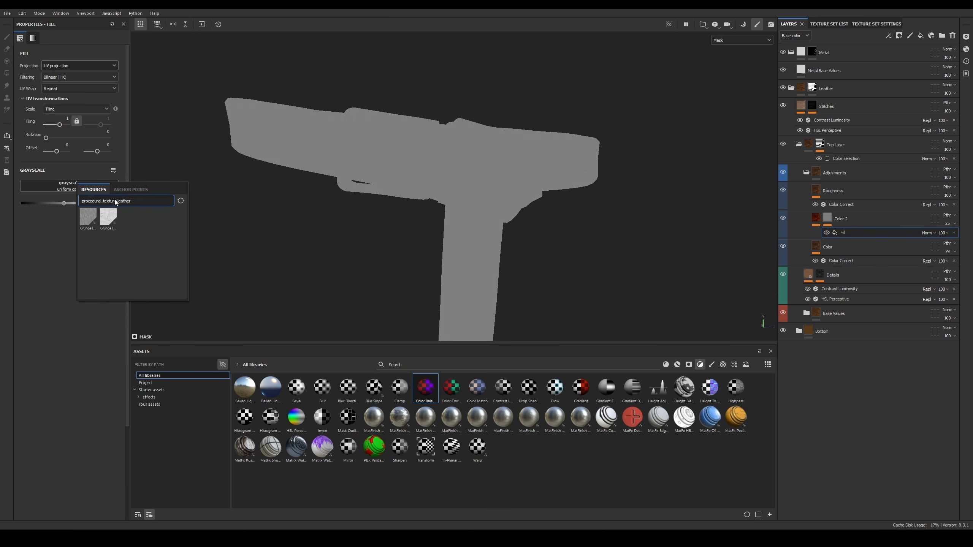
text(clou)
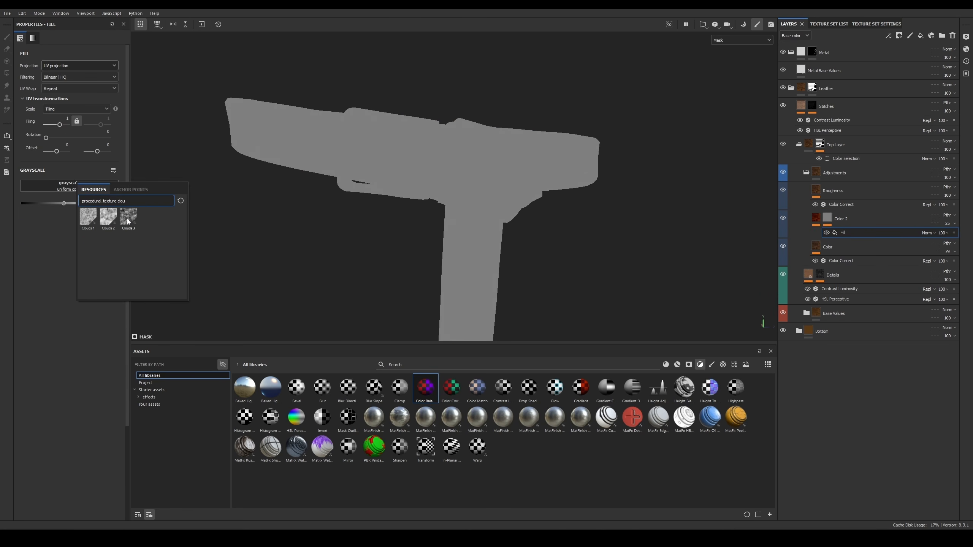
click(128, 222)
click(69, 65)
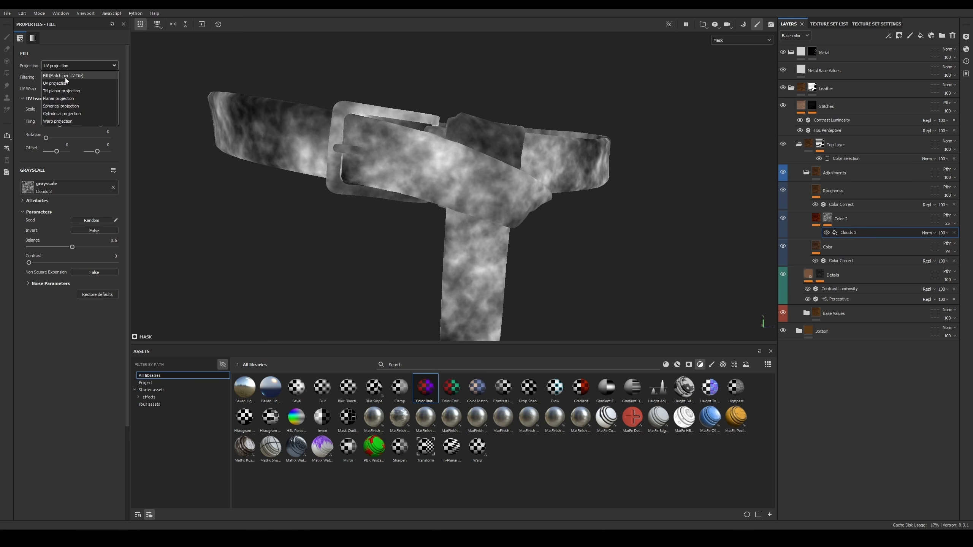
click(65, 91)
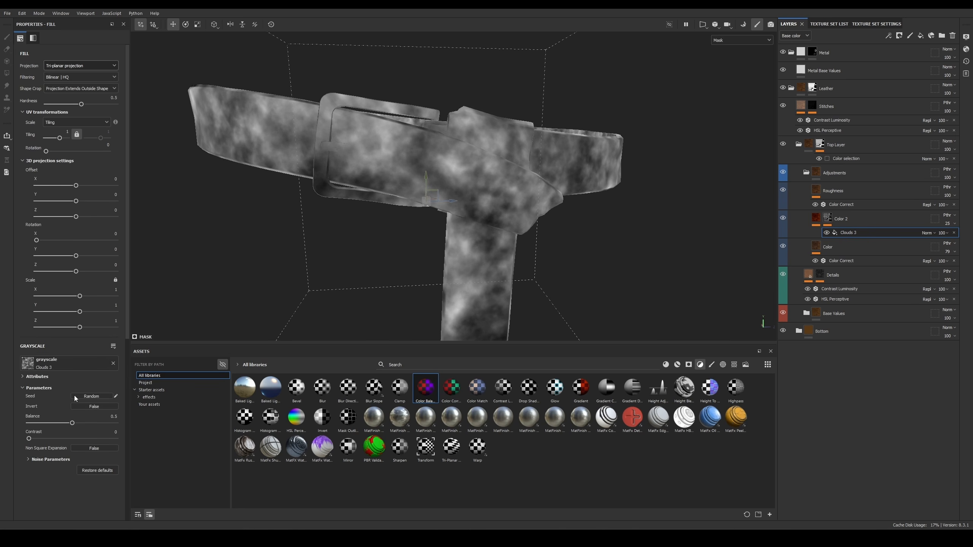
Step: Set the Clouds 3 mask fill's tiling to about 3.8, balance to 0.31 and contrast to 0.32, and check the base color
drag(29, 438, 84, 440)
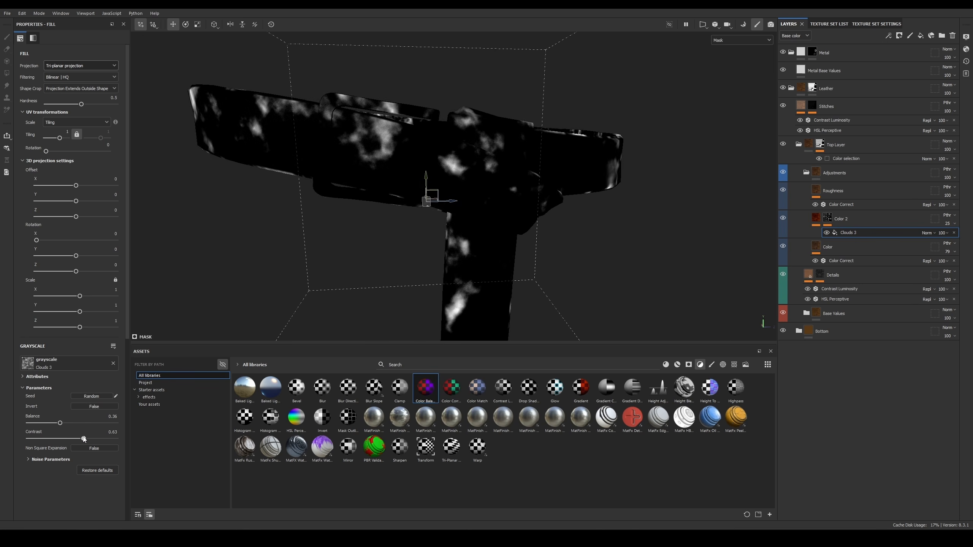
mouse_move(60, 138)
mouse_down()
mouse_move(77, 138)
mouse_move(61, 138)
mouse_up()
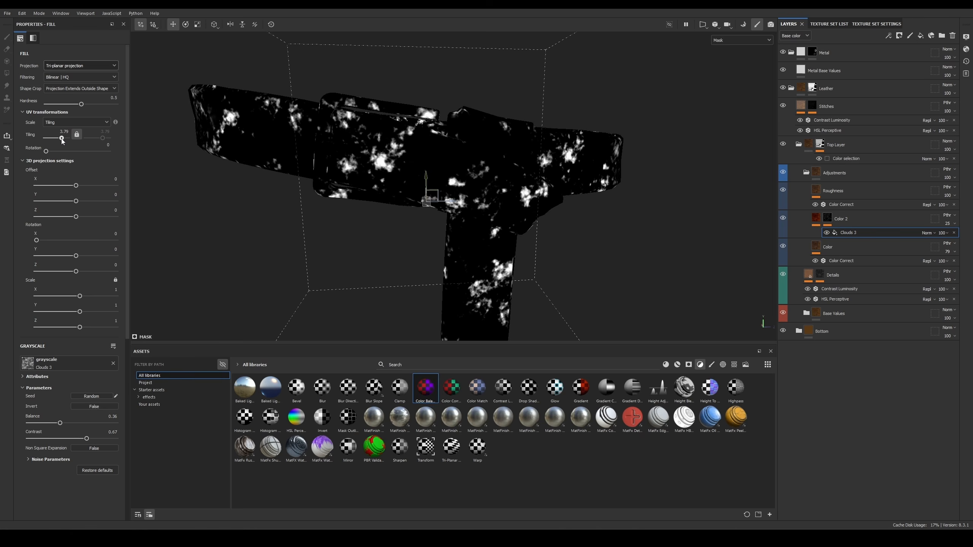
drag(75, 438, 56, 423)
key(c)
scroll(484, 210, up, 3)
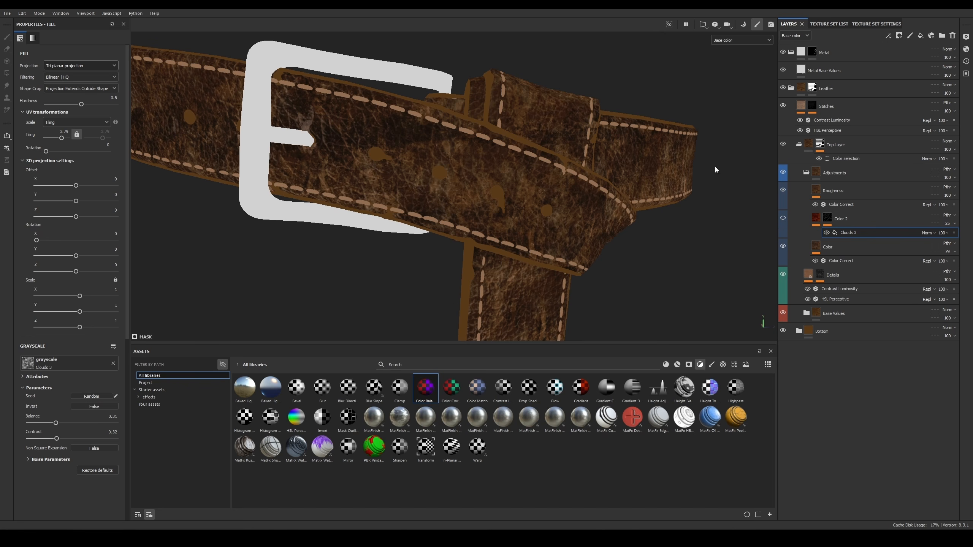
Step: Raise the Color 2 layer's opacity to 48 in the base color channel
click(791, 222)
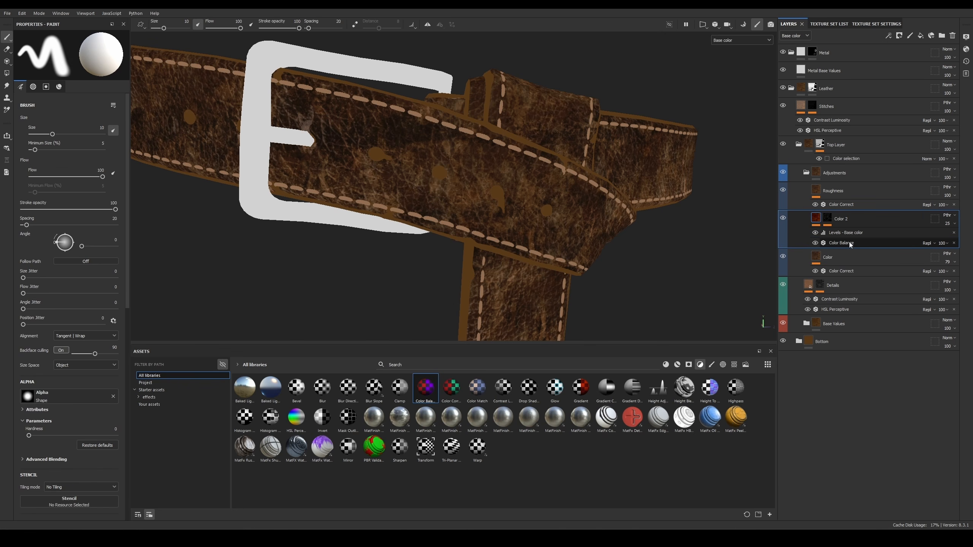
click(948, 224)
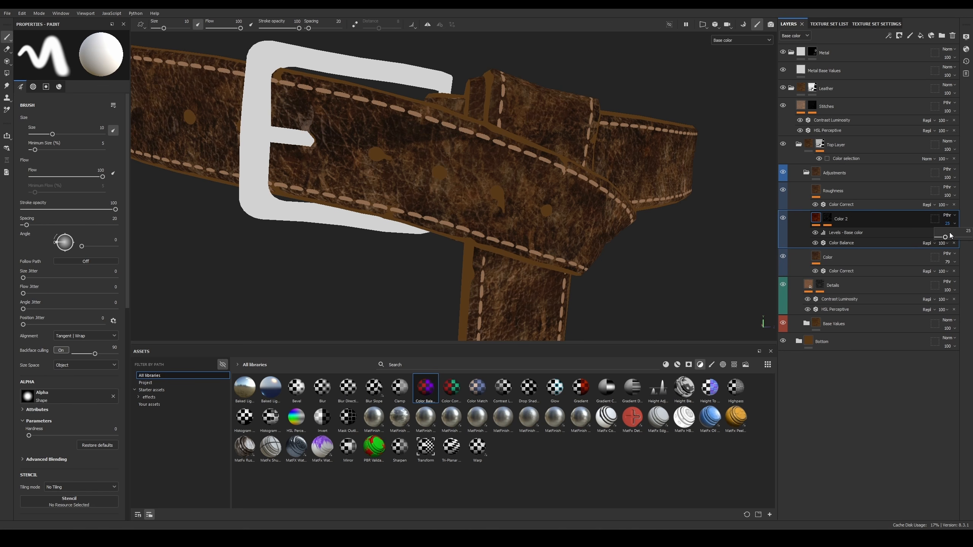
drag(952, 235, 959, 243)
key(f)
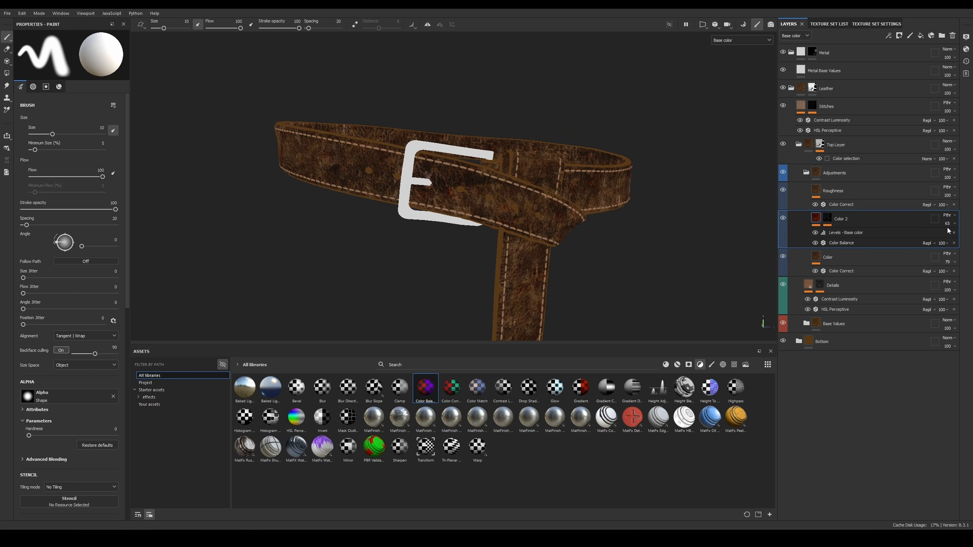
click(948, 224)
drag(957, 238, 947, 238)
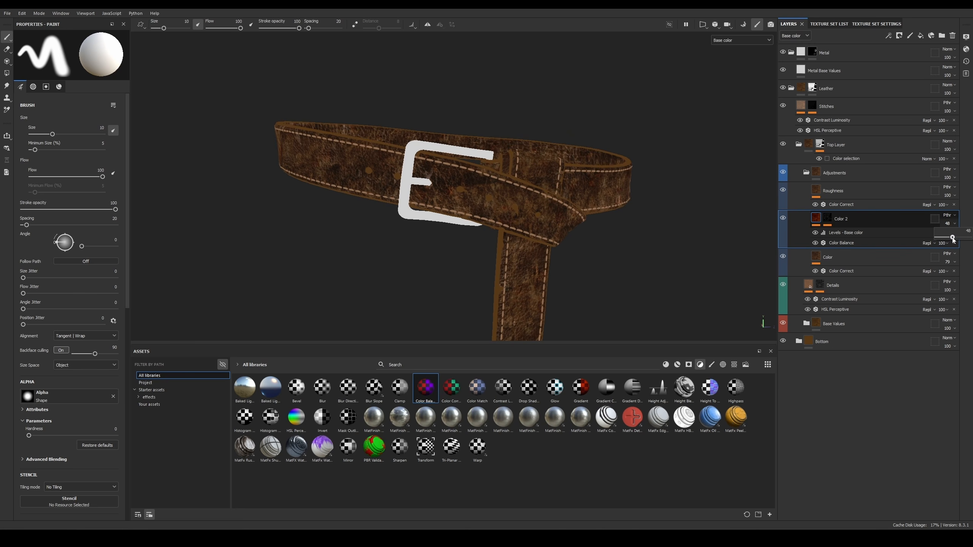
Step: In the material view, lower the Color 2 layer's base color opacity to 14 and check the whole belt
key(m)
mouse_move(589, 232)
alt+right_down()
mouse_move(548, 135)
mouse_move(592, 242)
alt+right_up()
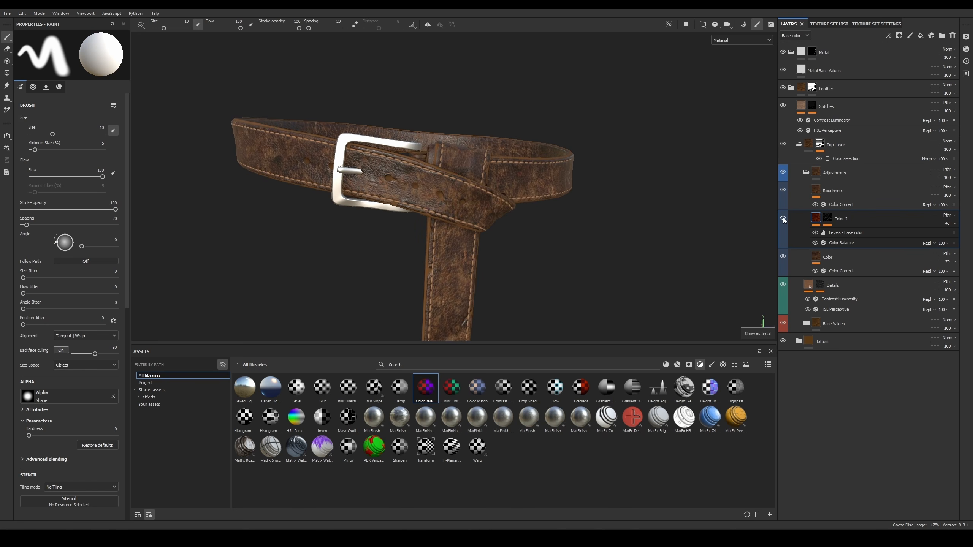
click(948, 224)
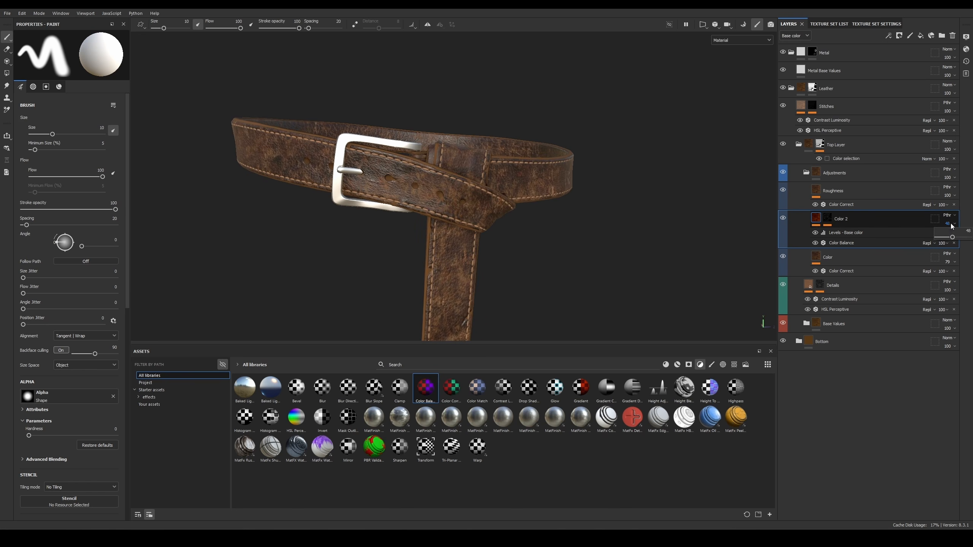
drag(952, 237, 950, 238)
alt+right_drag(617, 235, 560, 193)
mouse_move(560, 168)
alt+mouse_down()
mouse_move(556, 183)
mouse_move(570, 177)
alt+mouse_up()
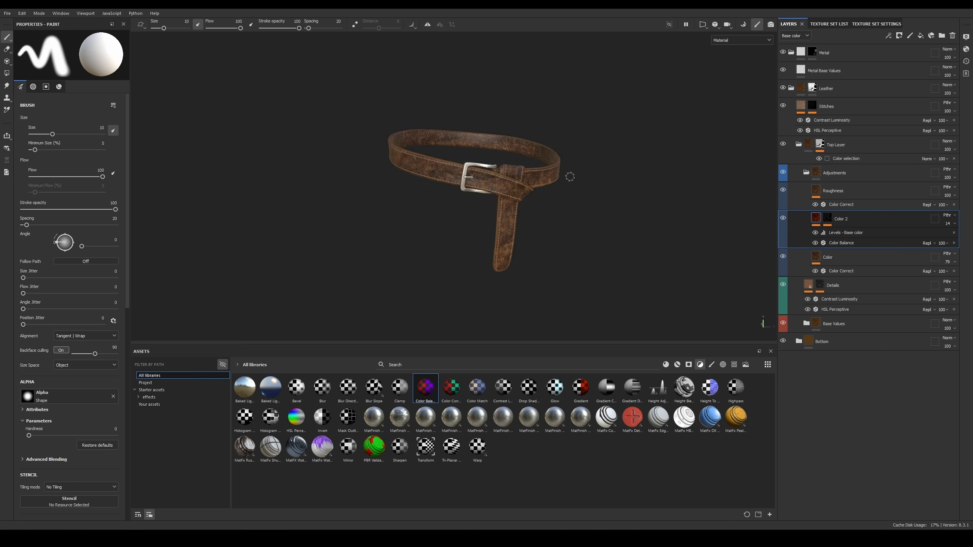
alt+right_drag(583, 178, 643, 262)
alt+drag(570, 208, 575, 196)
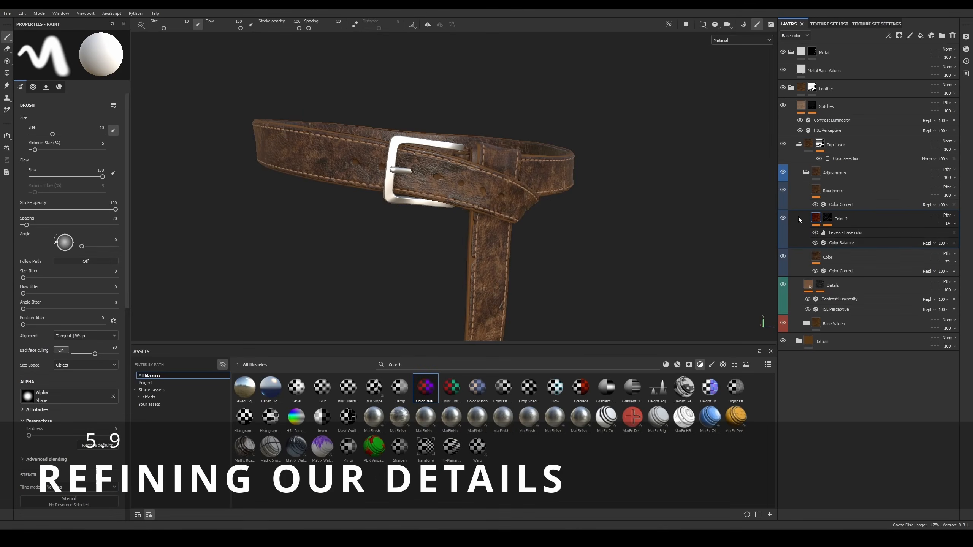
Step: Set the Details layer's UV tiling to 0.7
click(809, 284)
click(832, 309)
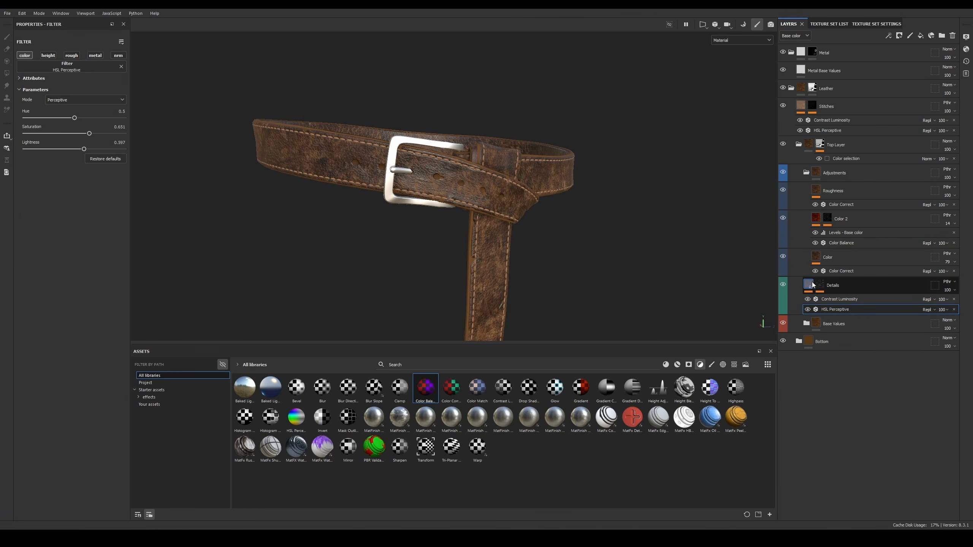
click(832, 285)
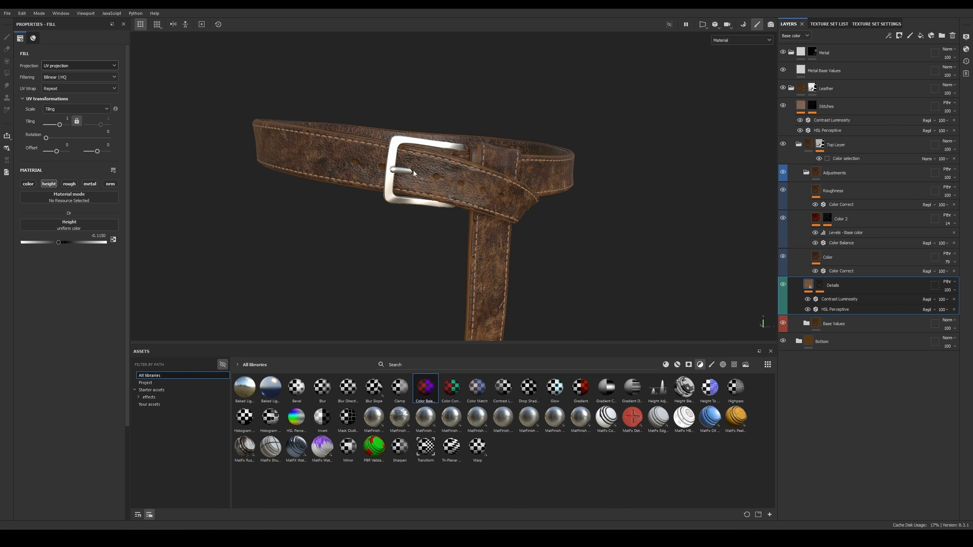
scroll(414, 170, up, 5)
scroll(485, 197, down, 2)
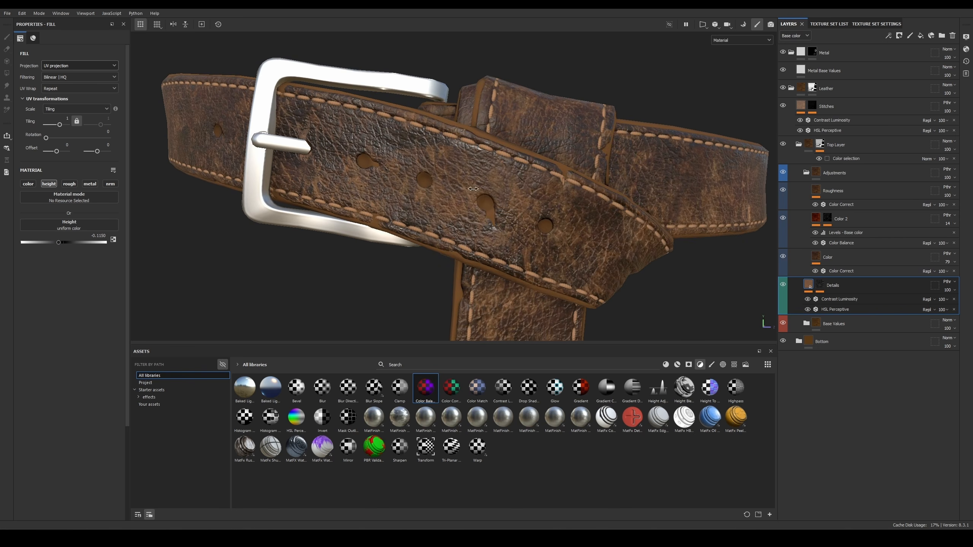
click(68, 118)
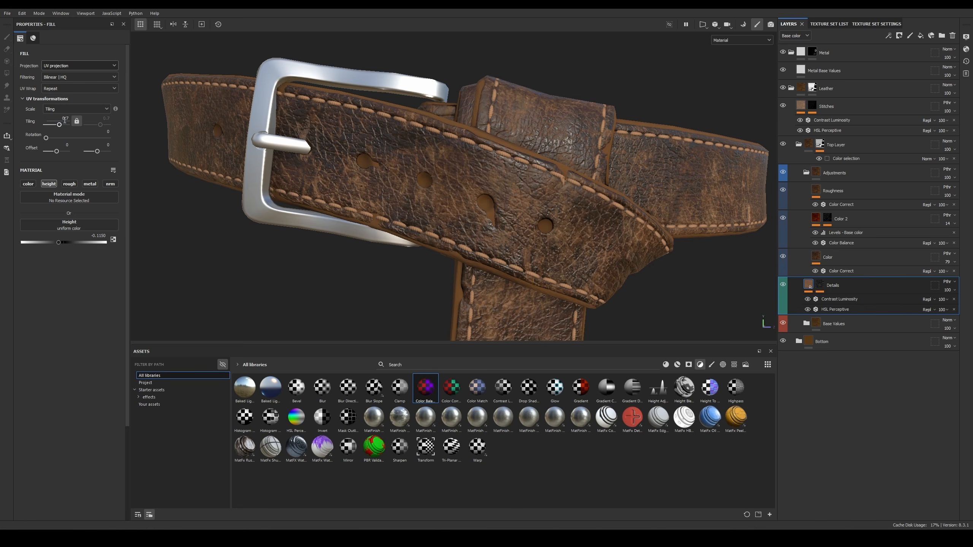
Step: Check the leather details under different angles and lighting, and save the project
alt+drag(555, 222, 571, 171)
mouse_move(571, 170)
shift+right_down()
mouse_move(557, 171)
mouse_move(588, 171)
shift+right_up()
scroll(557, 171, down, 5)
alt+drag(587, 174, 531, 211)
alt+right_drag(531, 211, 551, 214)
key(ctrl+s)
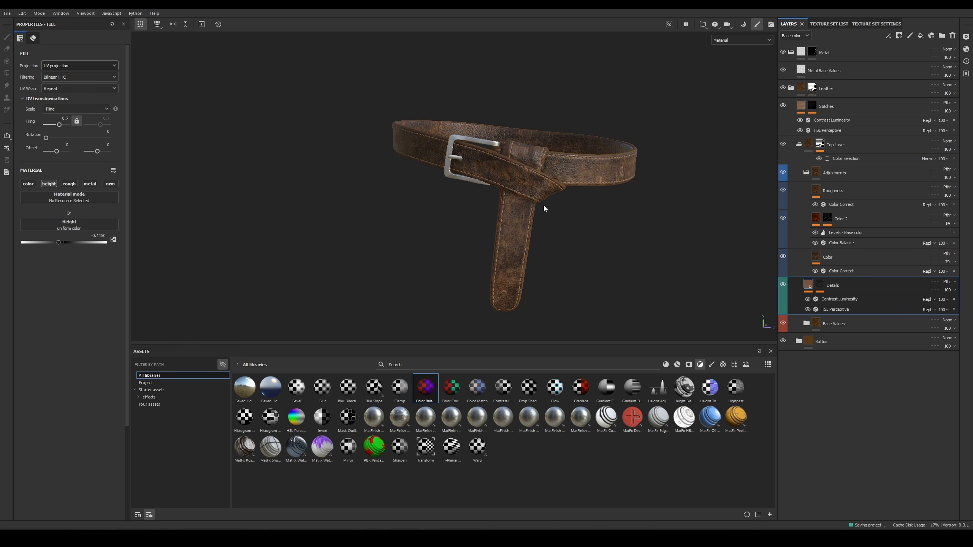
Step: Set the Details layer's height to -0.2035
alt+drag(577, 202, 545, 211)
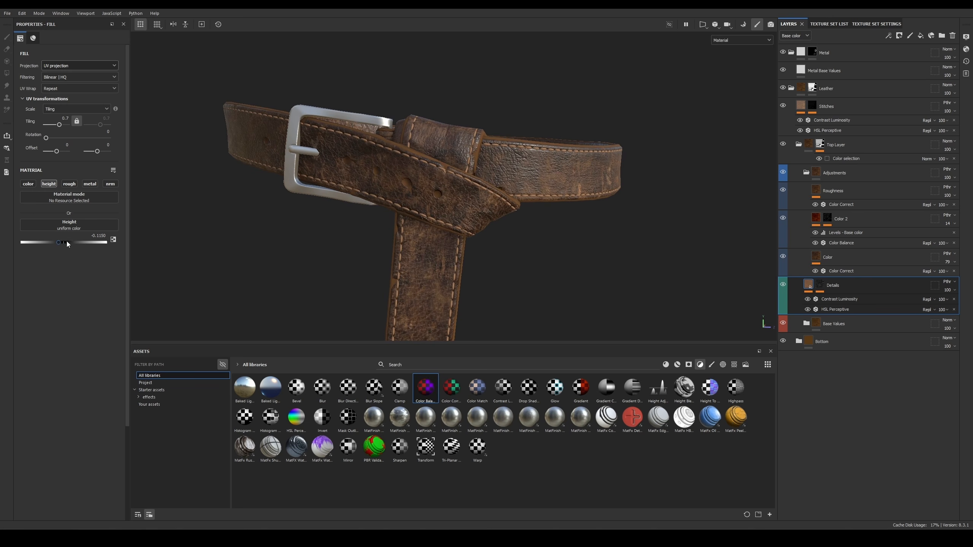
alt+drag(463, 212, 490, 177)
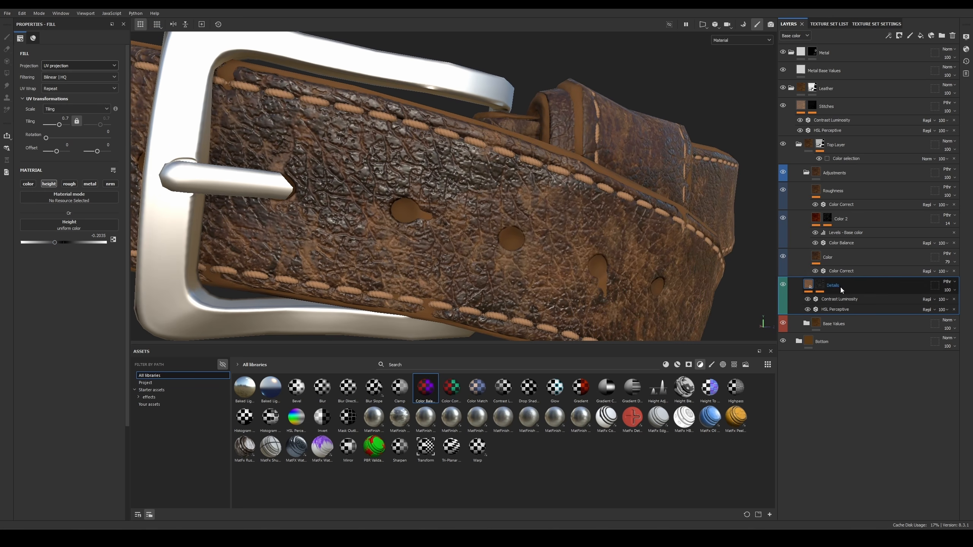
Step: Set the Blur filter's intensity to 0.15 in the Details layer's mask and inspect the leather under rotated lighting
click(820, 284)
click(846, 312)
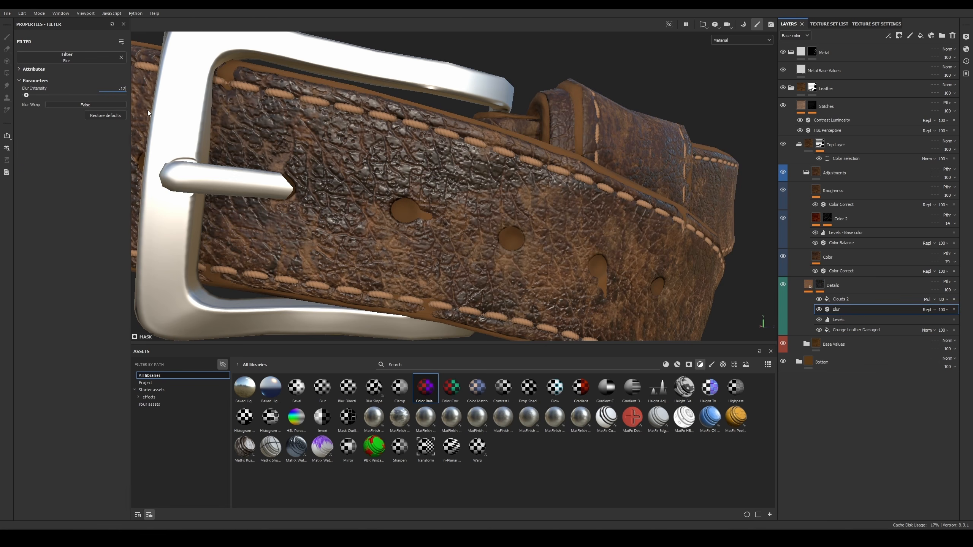
text(.12)
key(Return)
click(121, 87)
scroll(576, 208, down, 10)
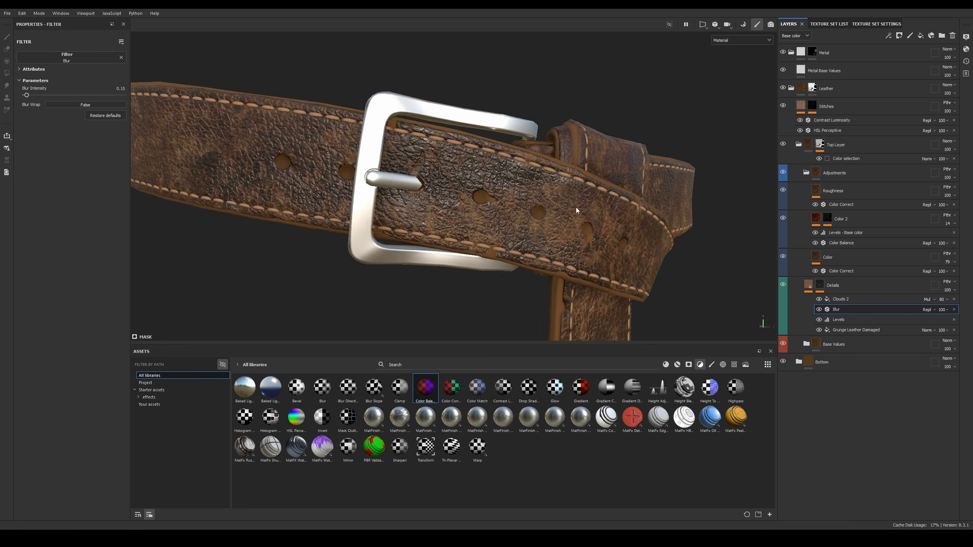
alt+middle_drag(674, 218, 591, 189)
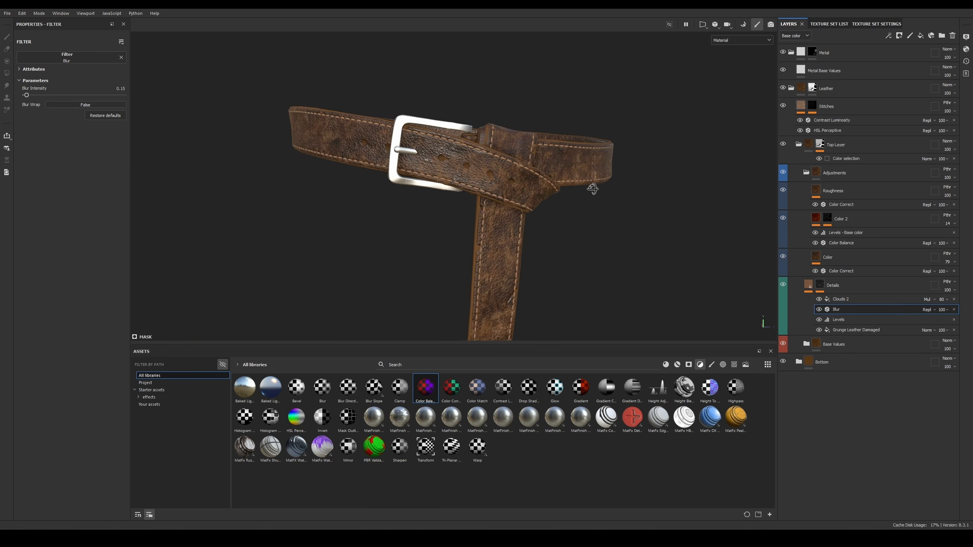
alt+drag(590, 189, 576, 187)
mouse_move(576, 187)
shift+right_down()
mouse_move(585, 189)
mouse_move(572, 200)
shift+right_up()
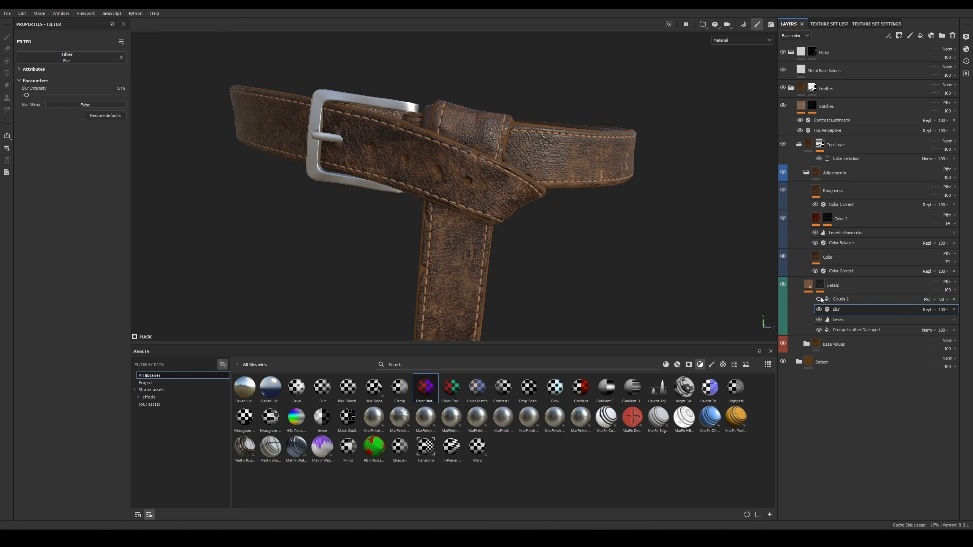
Step: Lower the balance of the Clouds 2 fill in the Details mask to 0.19 and check the belt
click(864, 302)
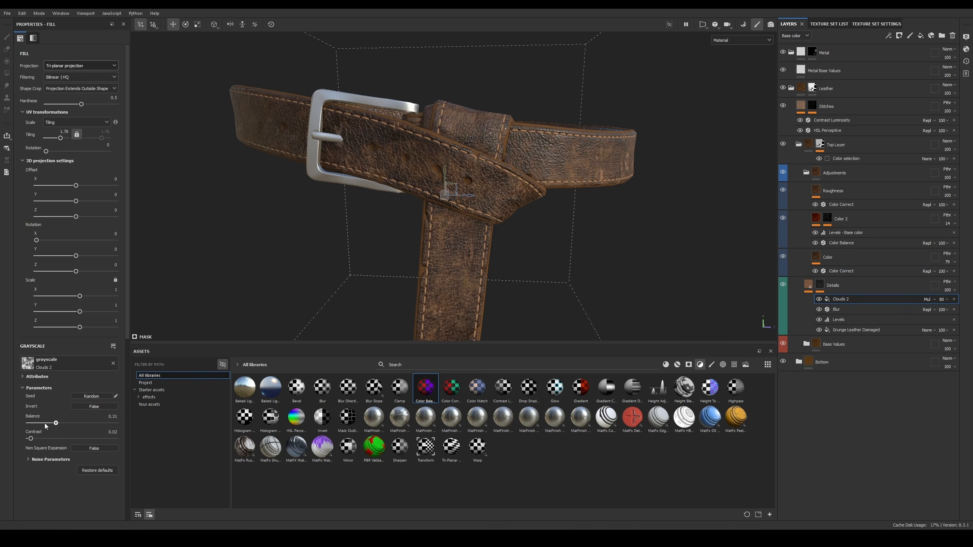
mouse_move(45, 425)
mouse_down()
mouse_move(35, 424)
mouse_move(45, 425)
mouse_up()
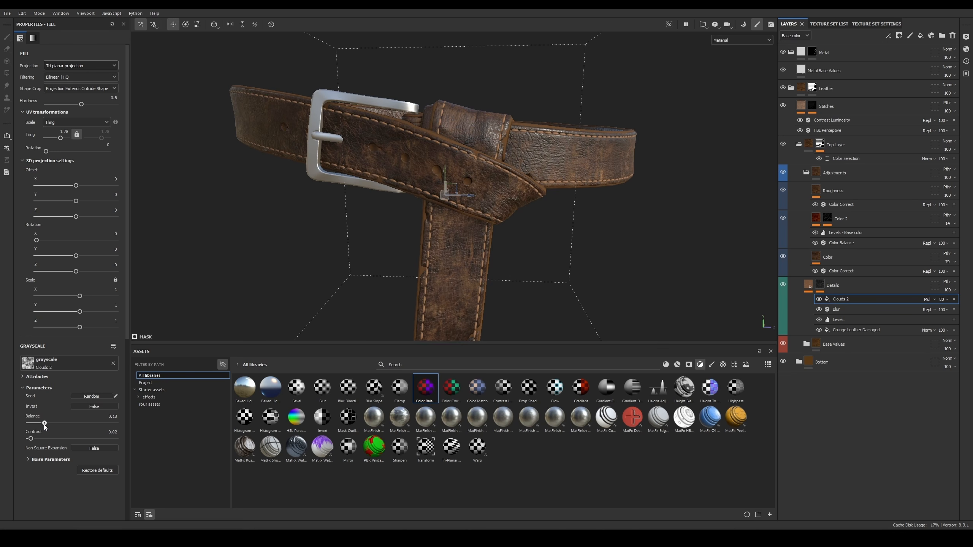
alt+drag(433, 267, 548, 215)
shift+right_drag(548, 215, 603, 210)
scroll(570, 187, down, 2)
alt+right_drag(551, 161, 648, 230)
alt+drag(644, 222, 539, 211)
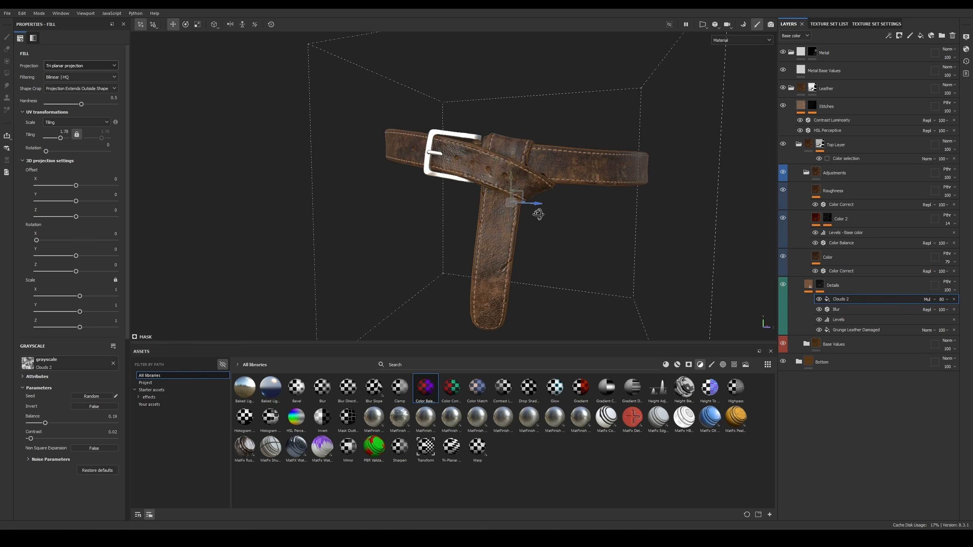
Step: Examine the belt's roughness channel up close and toggle the Details layer's visibility to compare its contribution
key(c)
key(c)
key(c)
scroll(543, 186, up, 4)
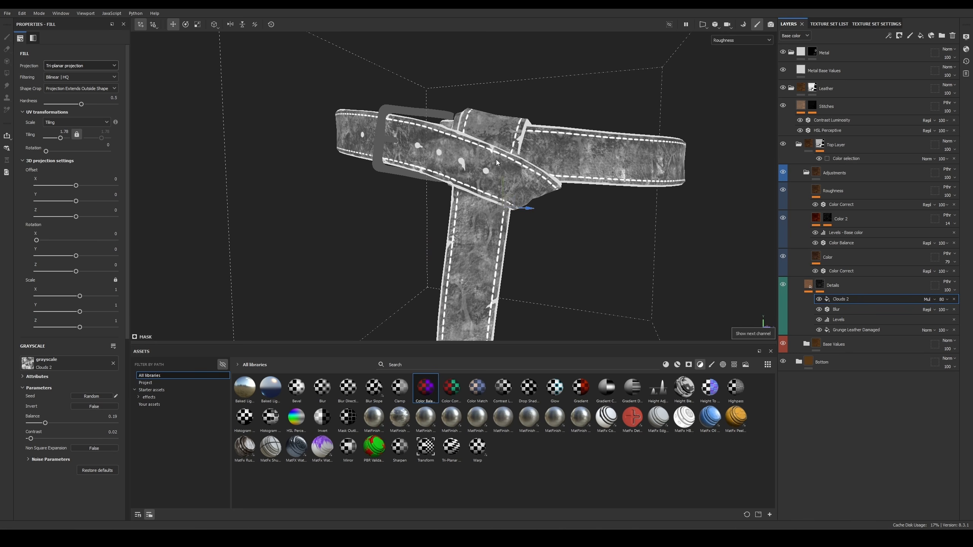
scroll(502, 173, up, 3)
mouse_move(502, 172)
alt+mouse_down()
mouse_move(463, 179)
mouse_move(509, 186)
mouse_move(522, 175)
alt+mouse_up()
click(783, 284)
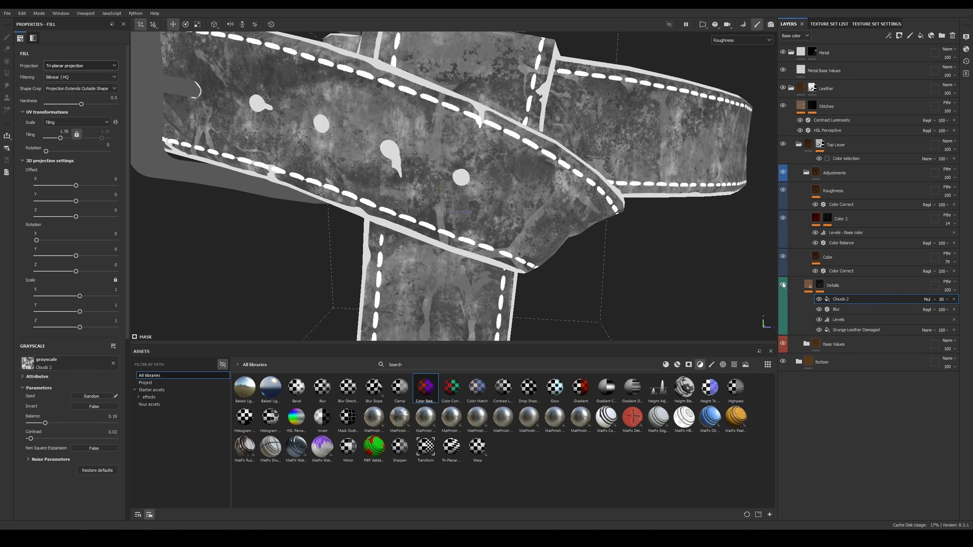
Step: Toggle the Details layer's visibility to compare its effect on the belt's roughness at different viewing distances
click(782, 284)
click(808, 285)
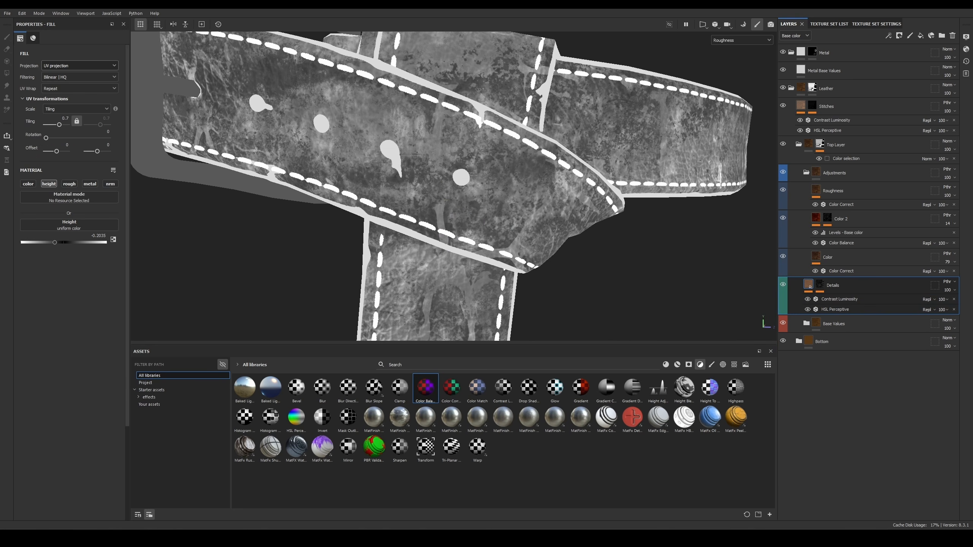
scroll(478, 176, down, 4)
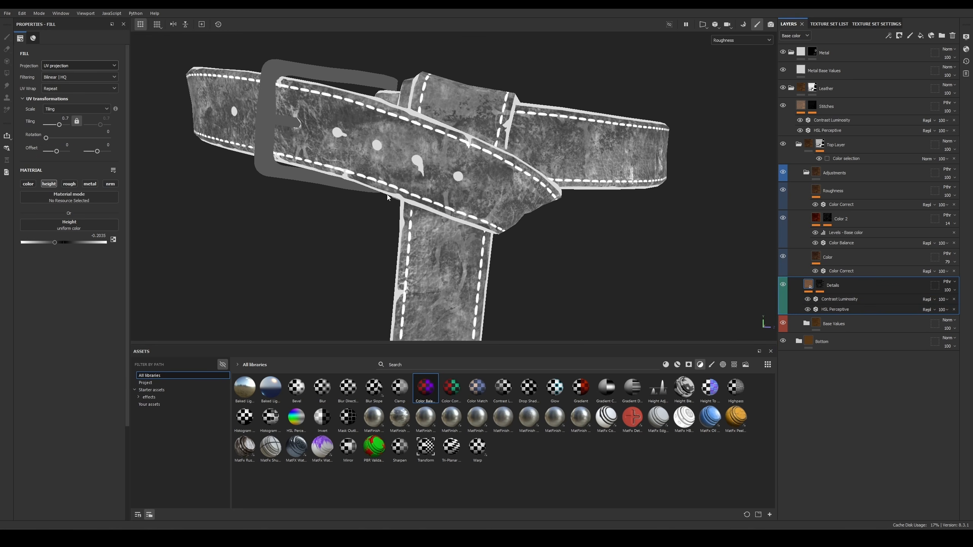
scroll(471, 182, up, 2)
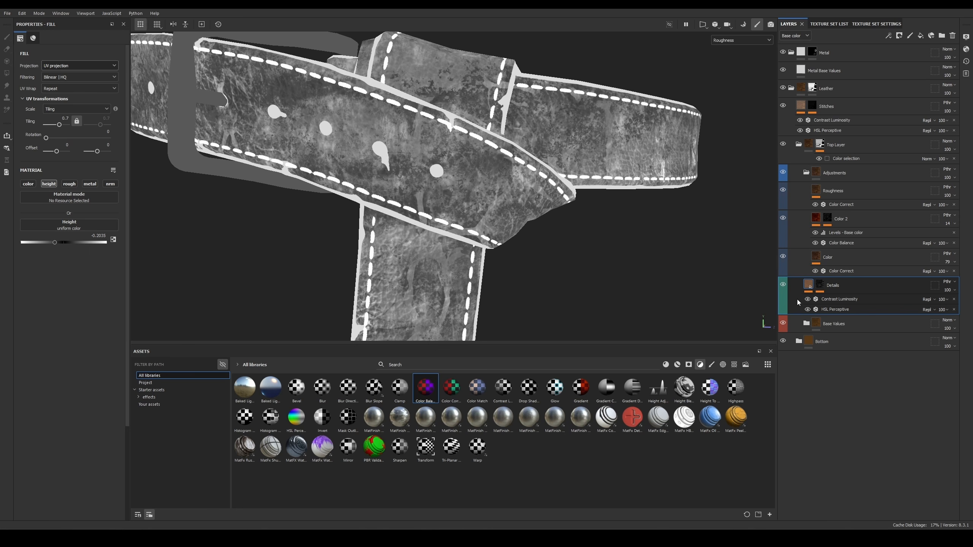
click(783, 284)
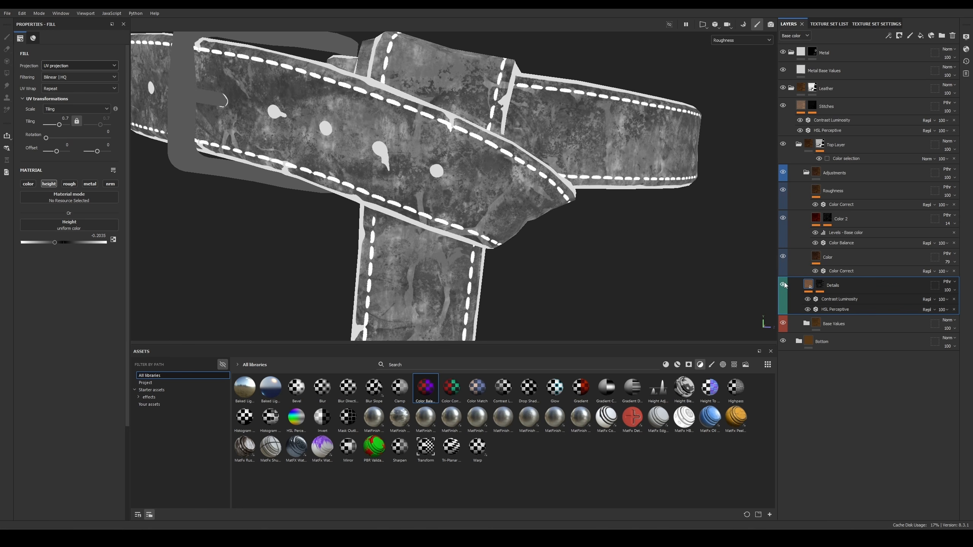
click(784, 285)
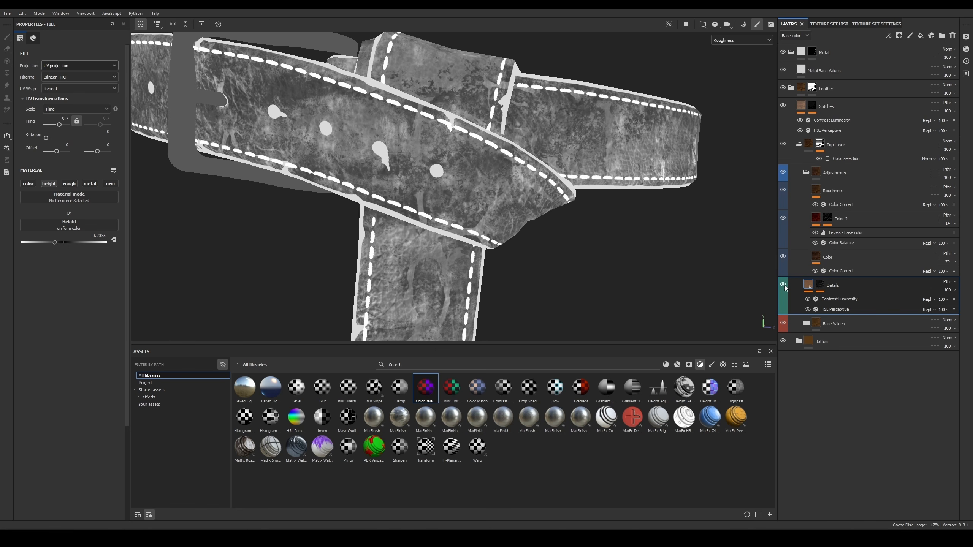
Step: Try remapping the Details layer's roughness channel with a Levels effect, and remove the effect
click(889, 35)
click(909, 73)
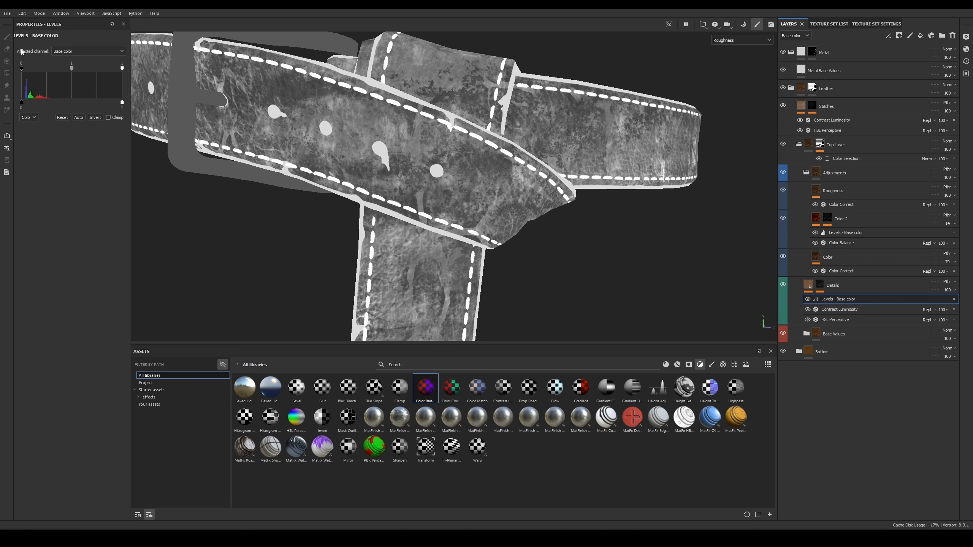
click(89, 51)
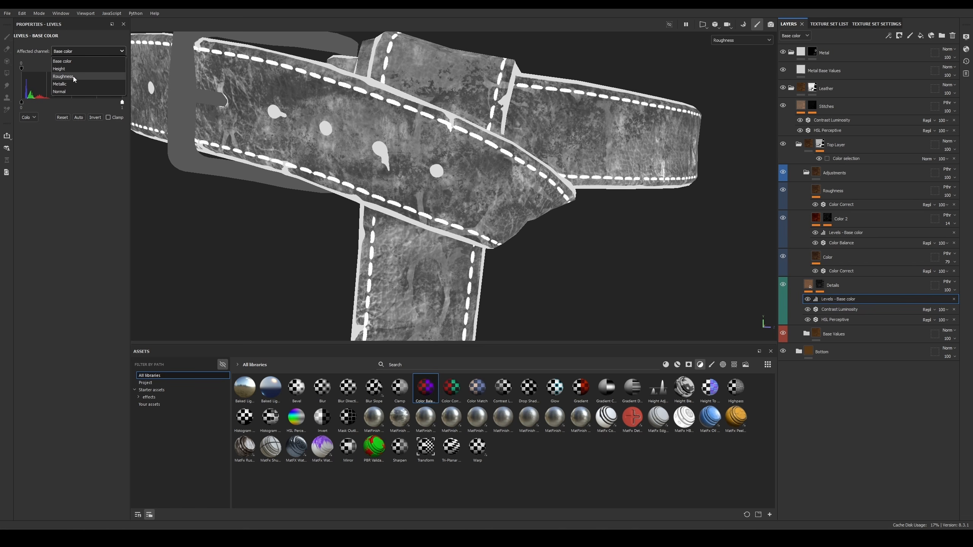
click(62, 77)
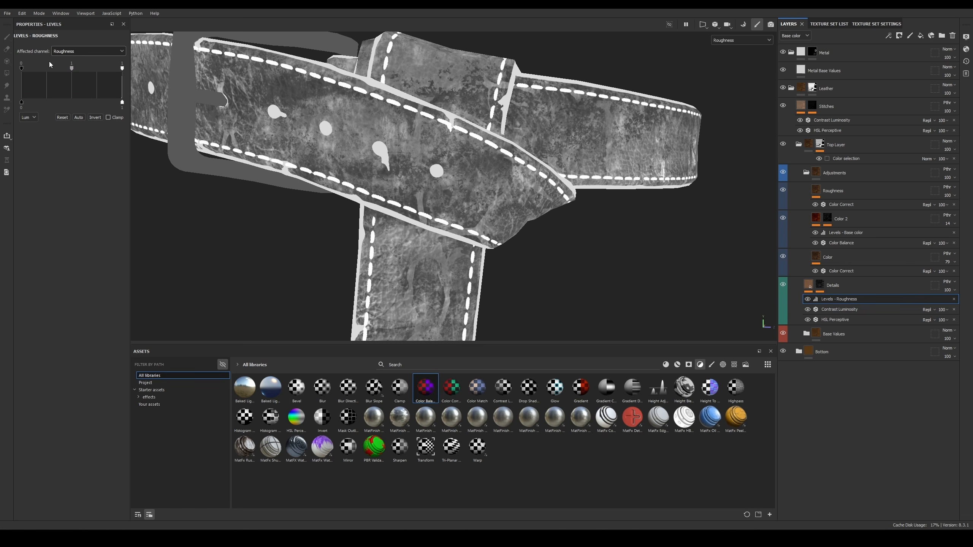
drag(21, 69, 43, 68)
drag(88, 69, 34, 68)
drag(21, 102, 35, 102)
drag(101, 68, 52, 71)
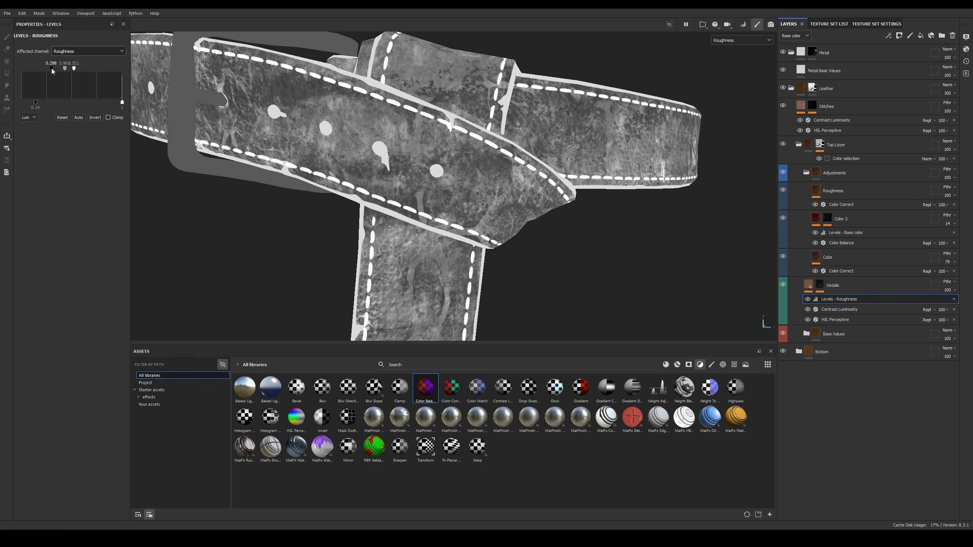
click(954, 299)
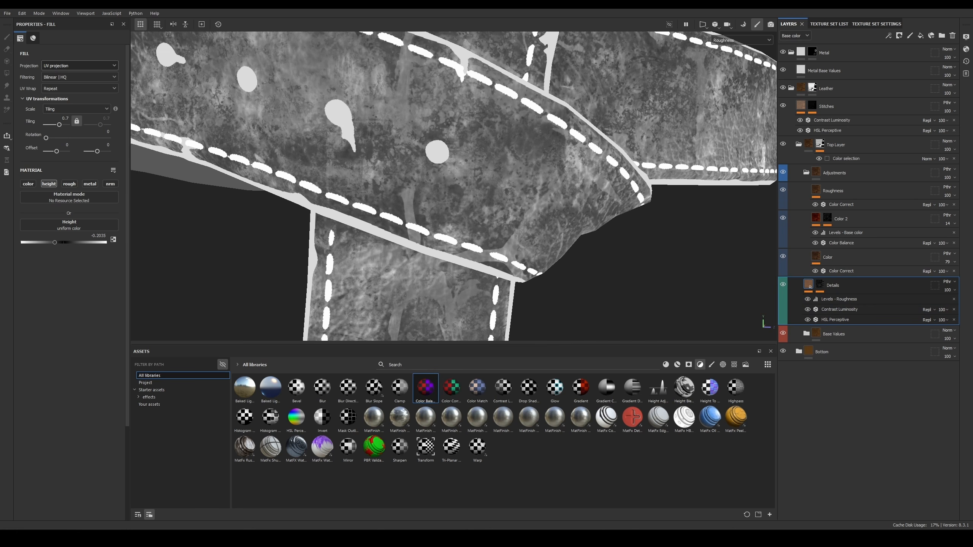
click(954, 299)
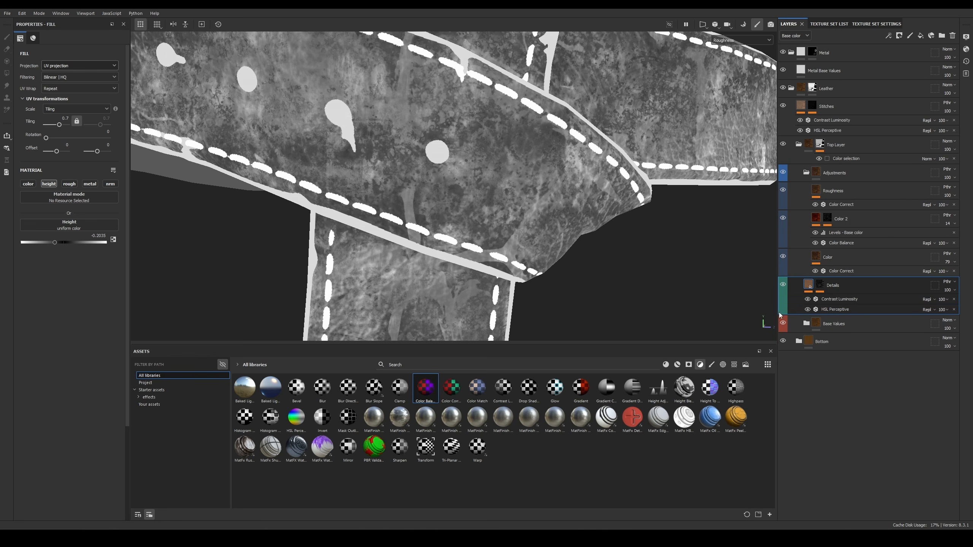
key(ctrl+d)
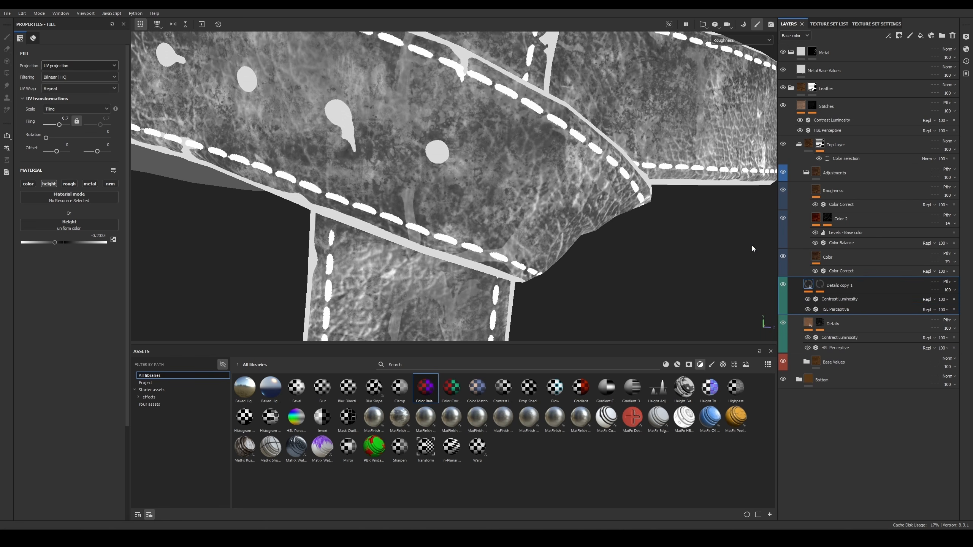
scroll(645, 244, down, 8)
scroll(644, 244, up, 5)
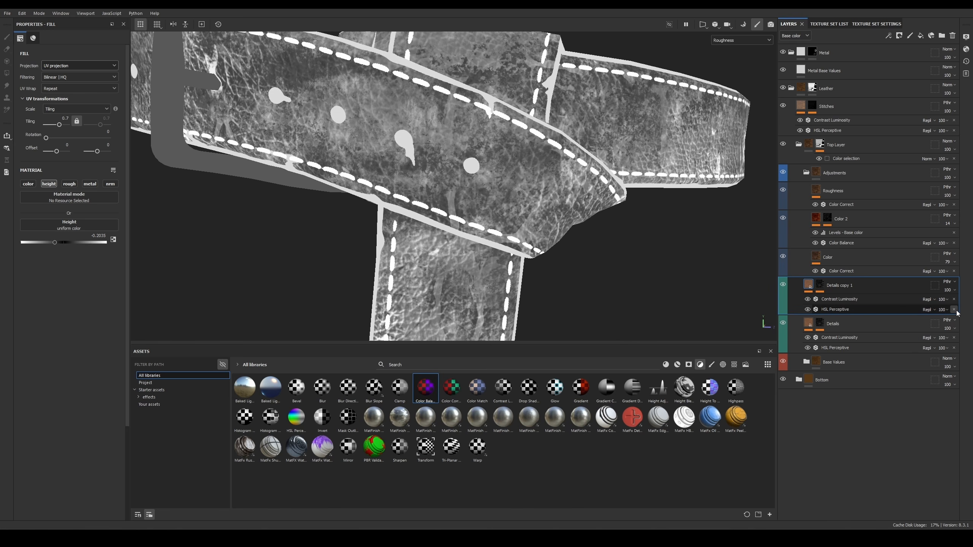
click(888, 291)
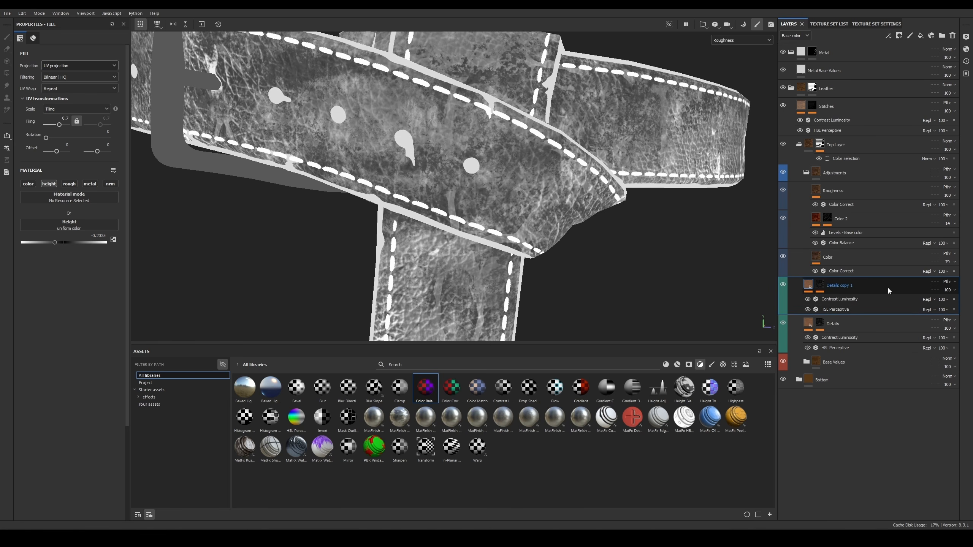
key(Delete)
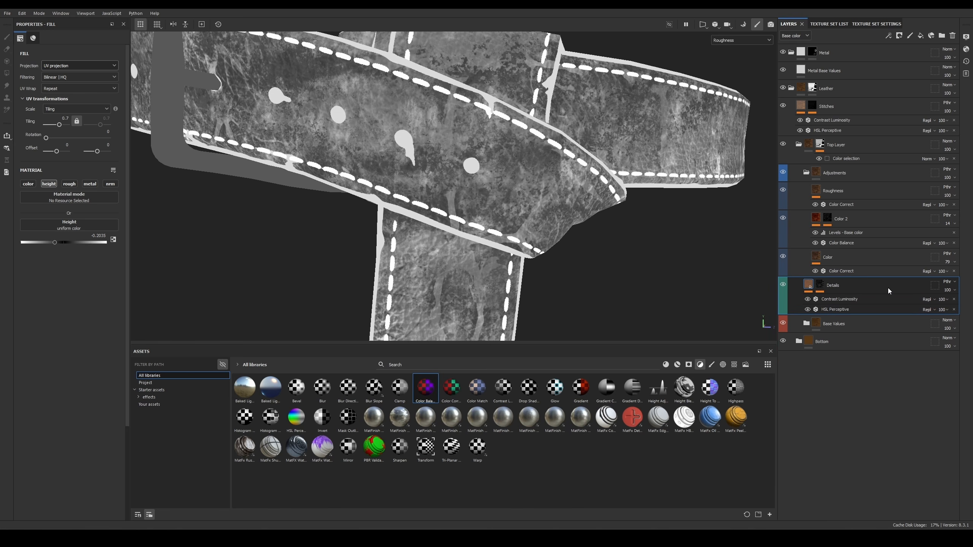
click(922, 37)
alt+right_drag(539, 189, 573, 247)
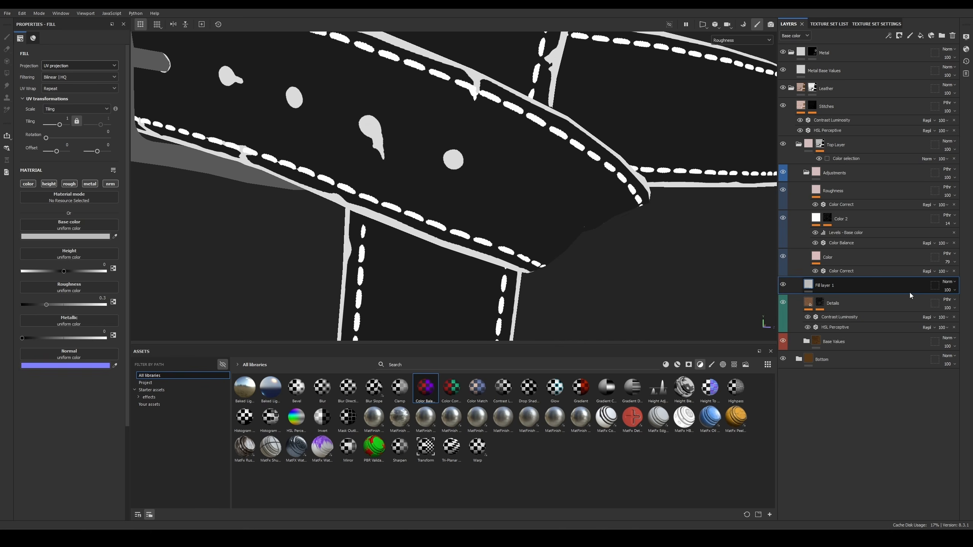
key(Delete)
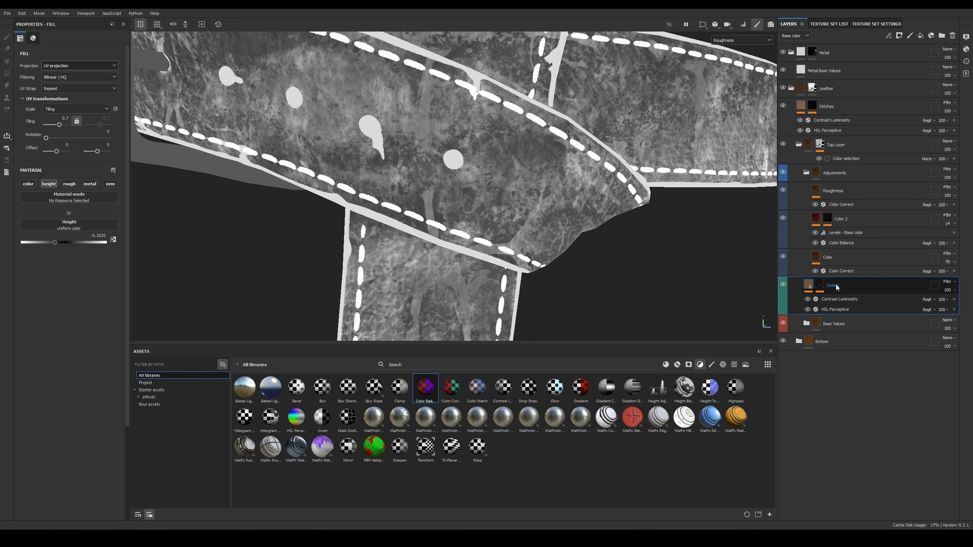
Step: Duplicate the Details layer, delete the copy's HSL Perceptive filter, and disable its height channel
key(ctrl+d)
click(837, 311)
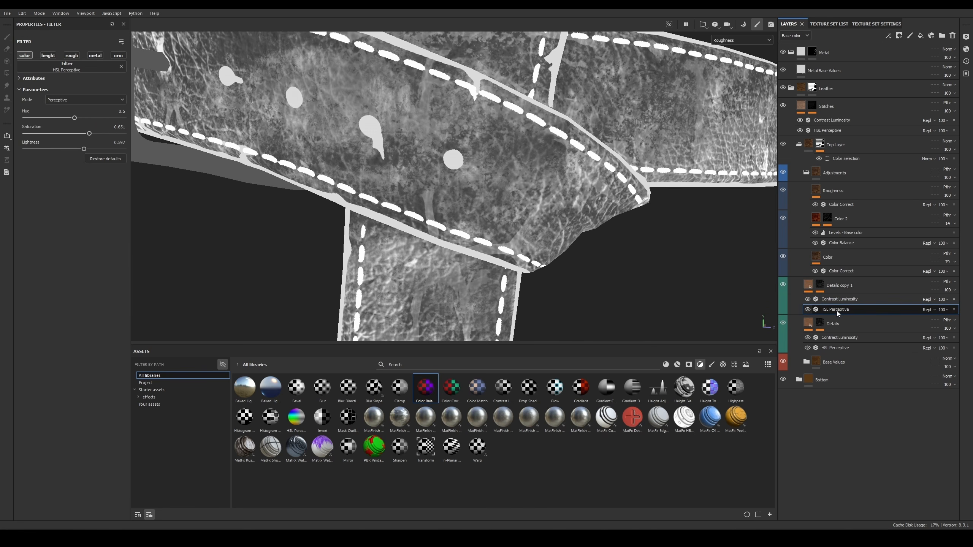
key(Delete)
click(810, 285)
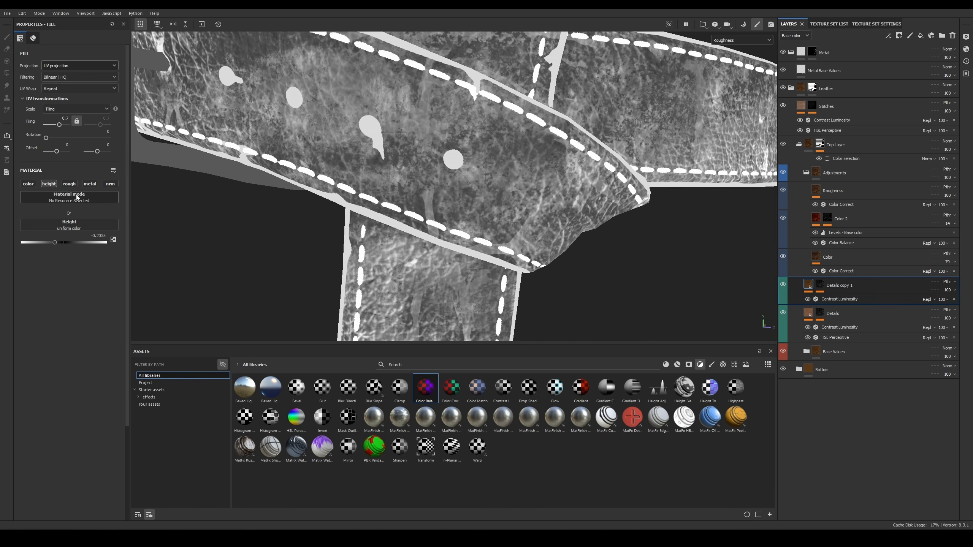
click(49, 184)
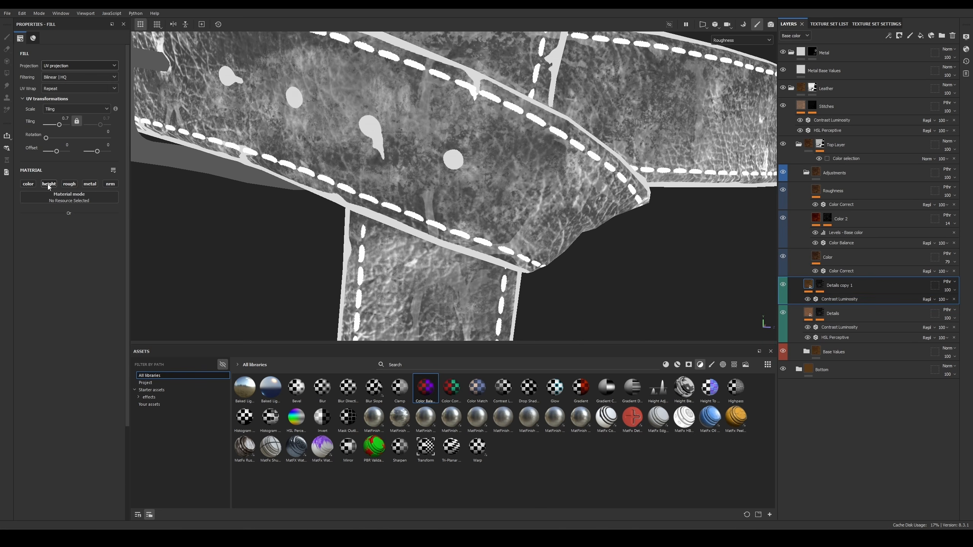
Step: Toggle the duplicated Details layer's visibility to compare its contribution to the leather's roughness
click(783, 284)
click(783, 285)
click(782, 286)
click(782, 286)
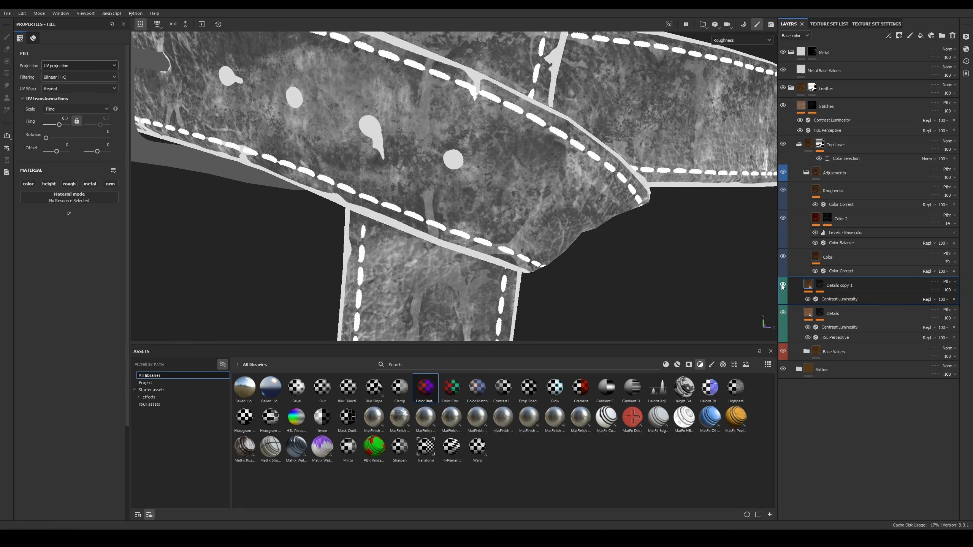
alt+drag(634, 213, 620, 218)
Step: Remove the Clouds 2, Blur, Levels and Grunge Leather Damaged effects from the duplicated Details layer's mask
click(820, 285)
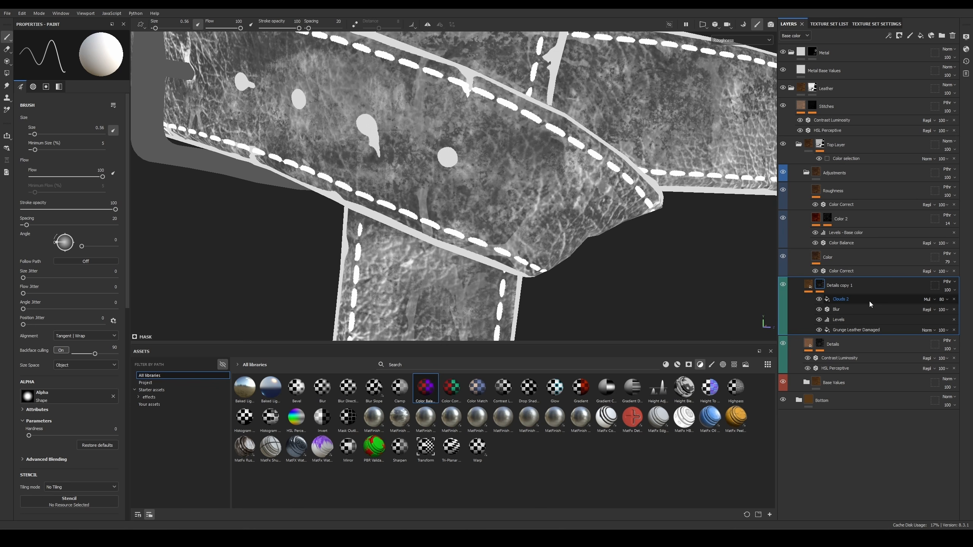
click(955, 300)
click(954, 300)
click(954, 300)
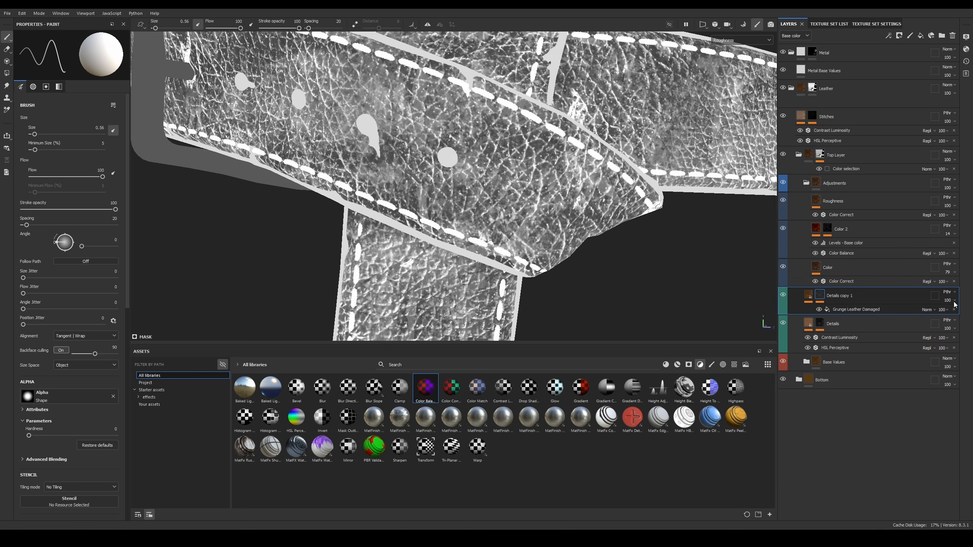
click(954, 309)
click(809, 286)
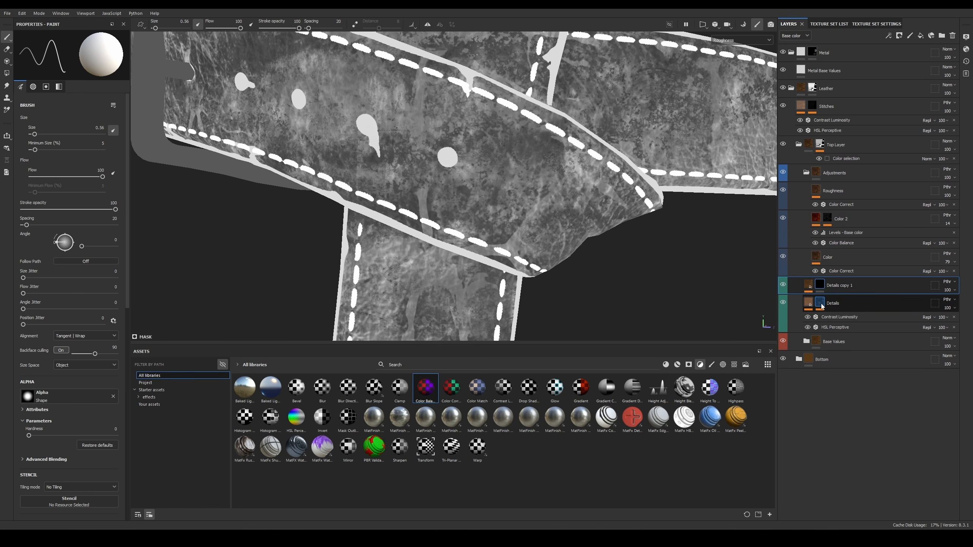
Step: Display the original Details layer's mask and add an anchor point on top of its mask effects
click(807, 305)
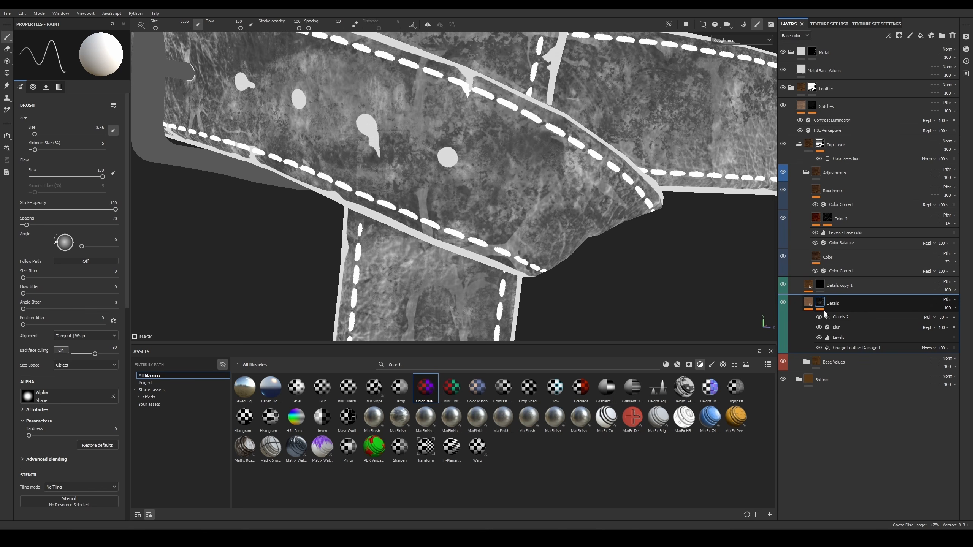
alt+click(819, 304)
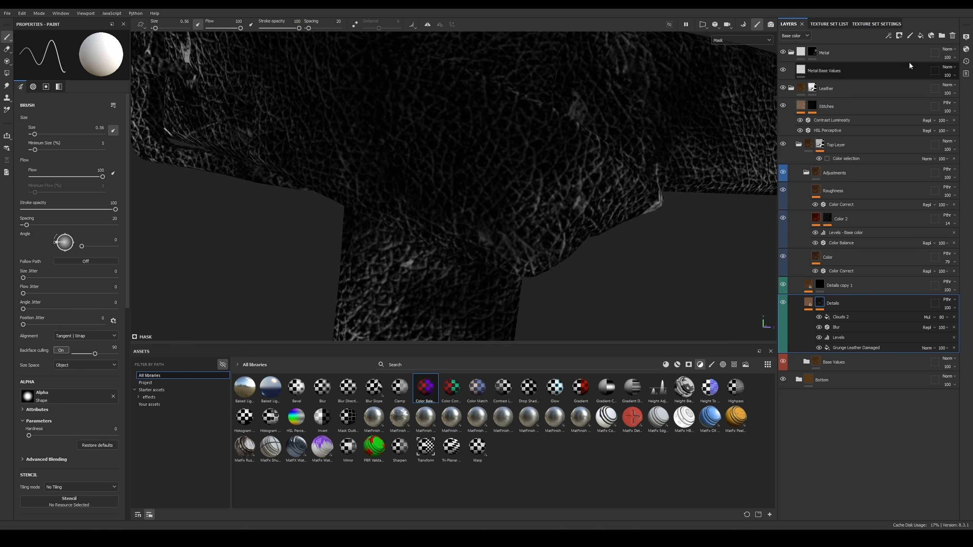
click(888, 36)
click(915, 110)
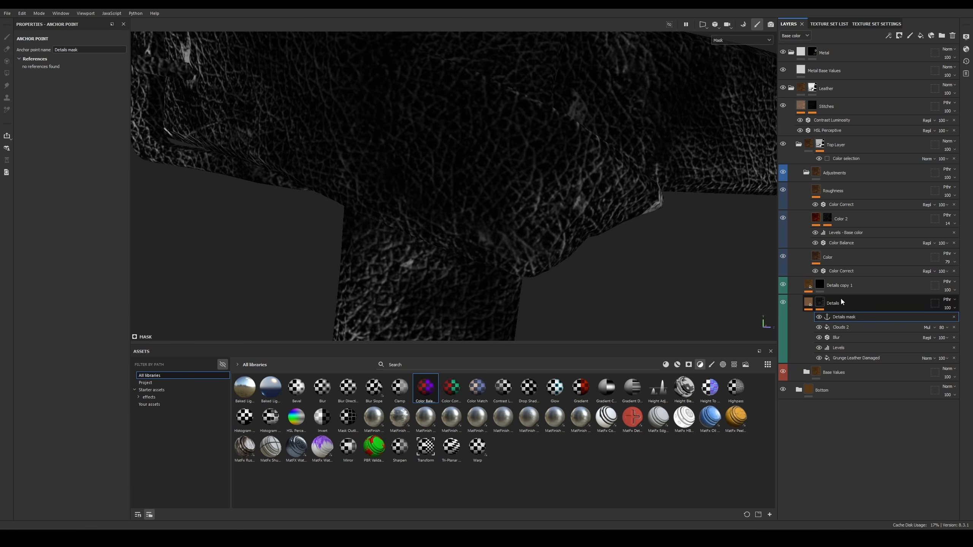
Step: Add a fill to the duplicated layer's mask, link it to the Details mask anchor point, and inspect the mask
click(842, 286)
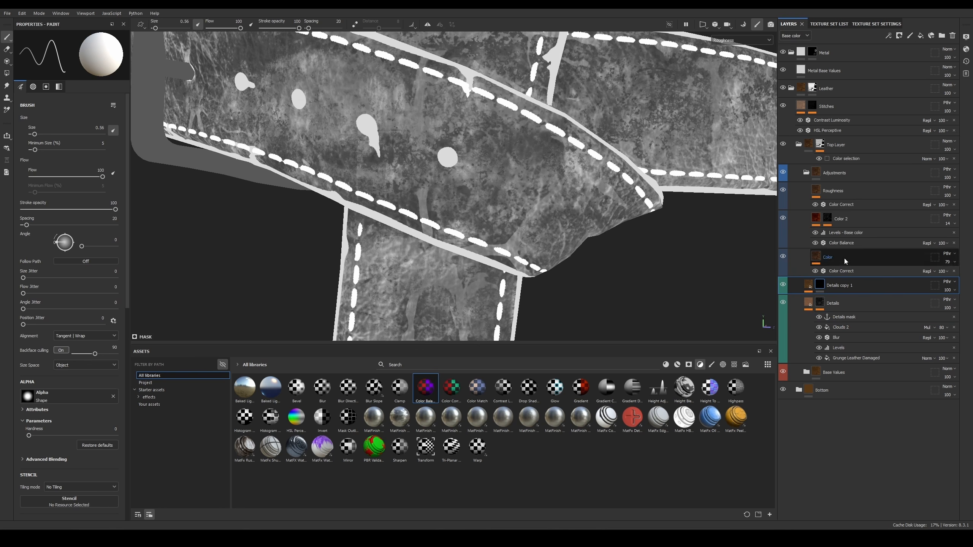
click(889, 36)
click(896, 80)
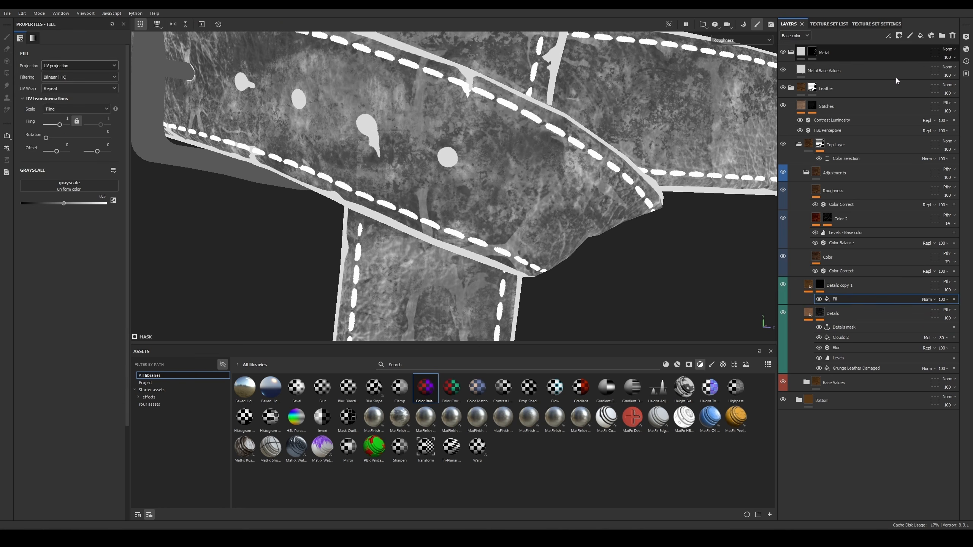
click(69, 186)
click(135, 198)
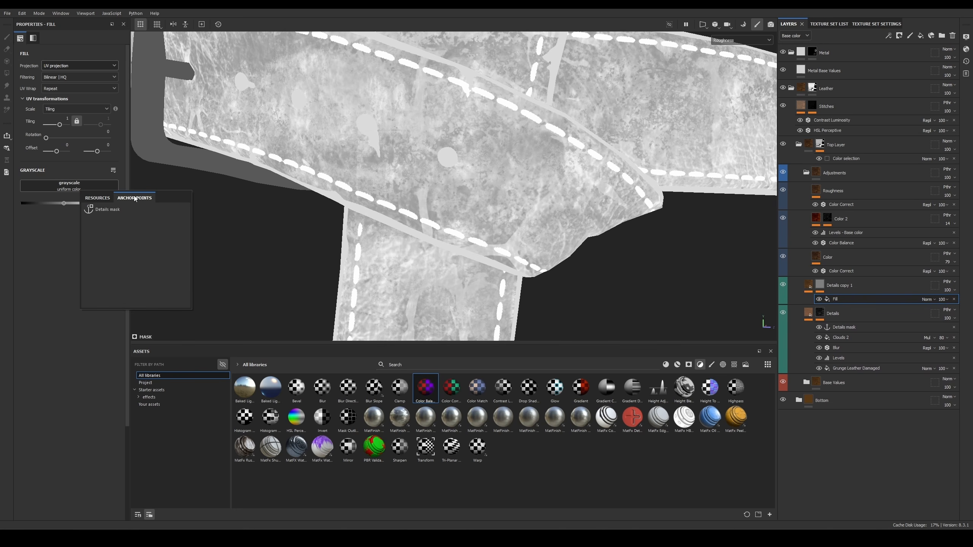
click(117, 208)
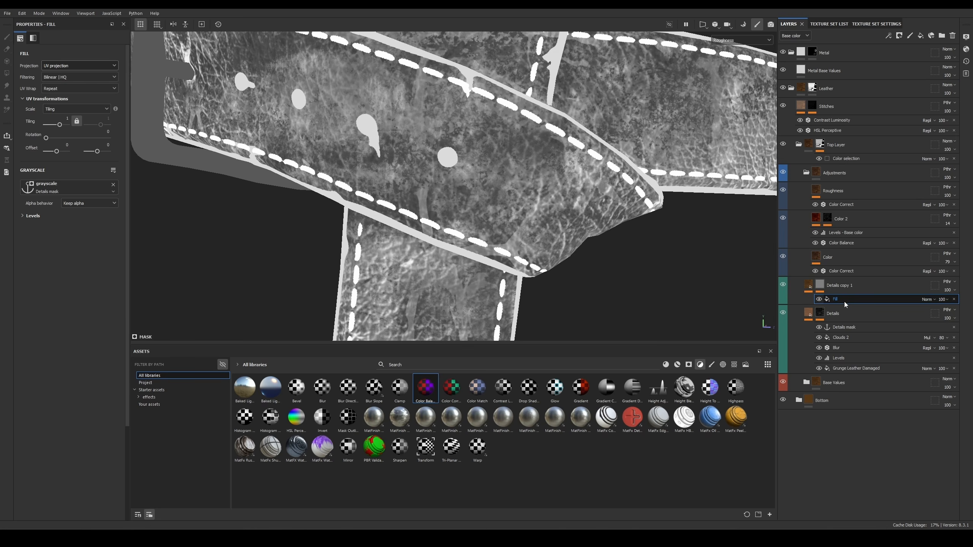
alt+click(823, 287)
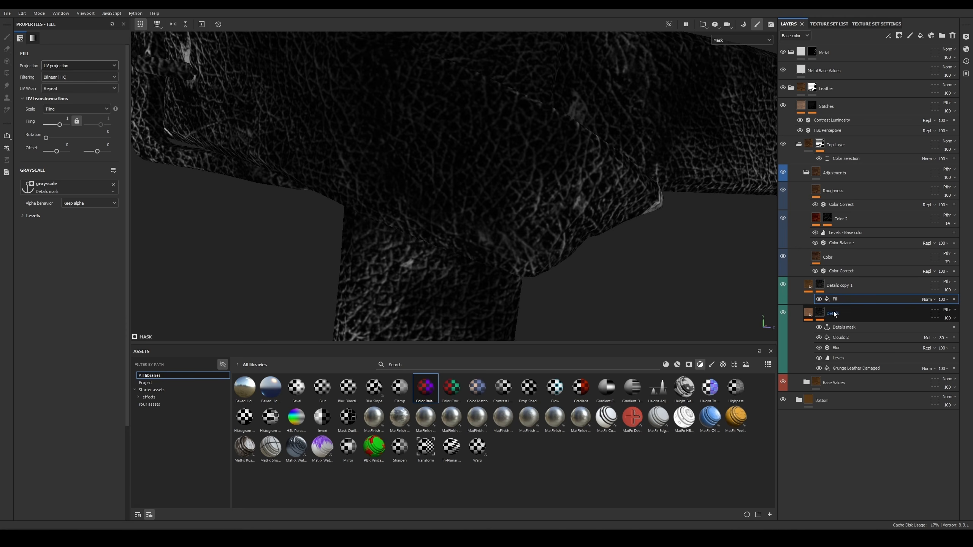
Step: Rename the duplicated Details layer to "Roughness +" and group it with the Details layer in a folder
double_click(846, 286)
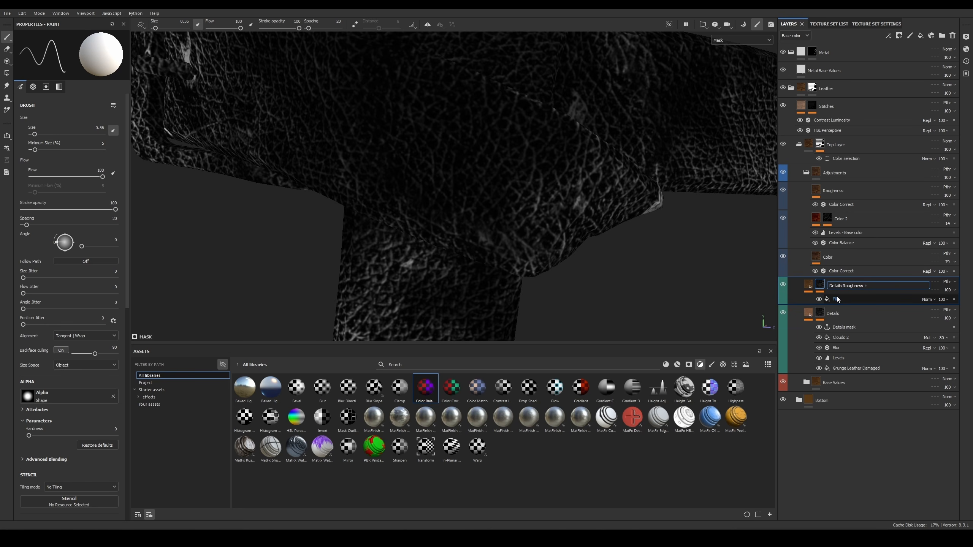
key(ctrl+BackSpace)
key(Return)
click(841, 319)
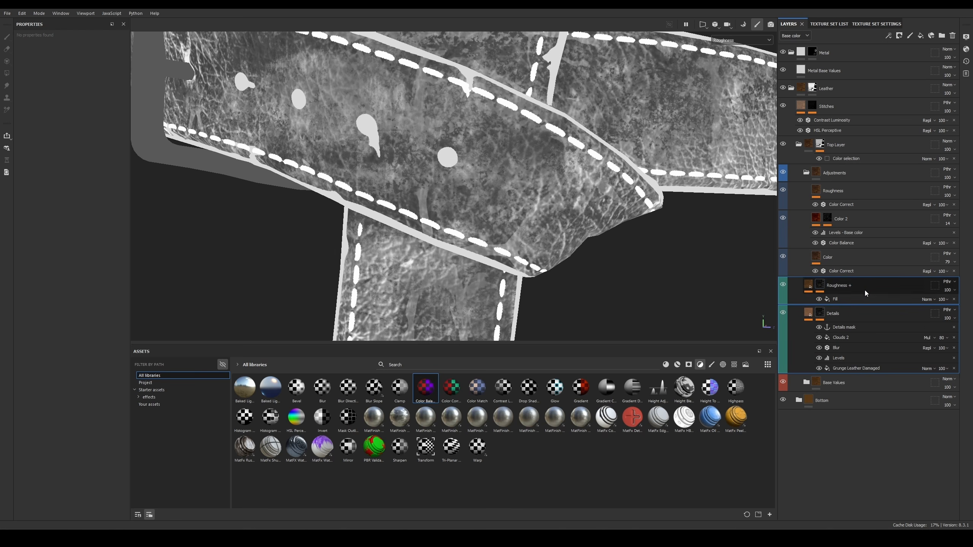
key(ctrl+g)
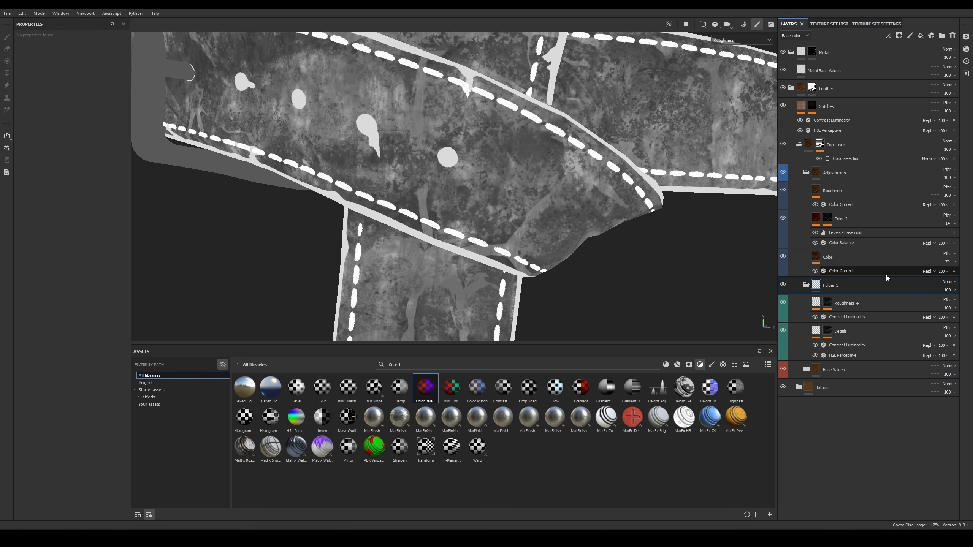
Step: Set the blend mode of Folder 1 to Passthrough in both the Base color and Roughness channels
click(954, 283)
click(947, 290)
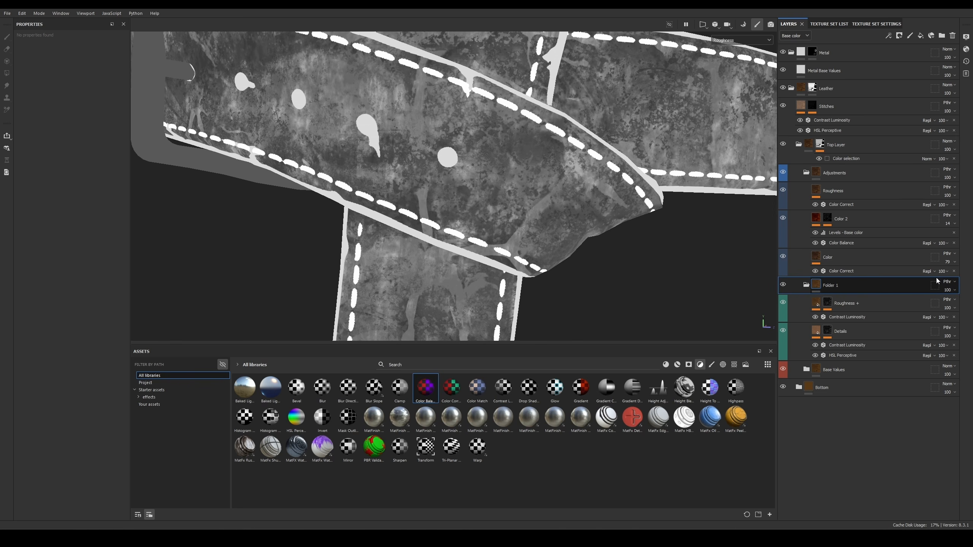
click(789, 36)
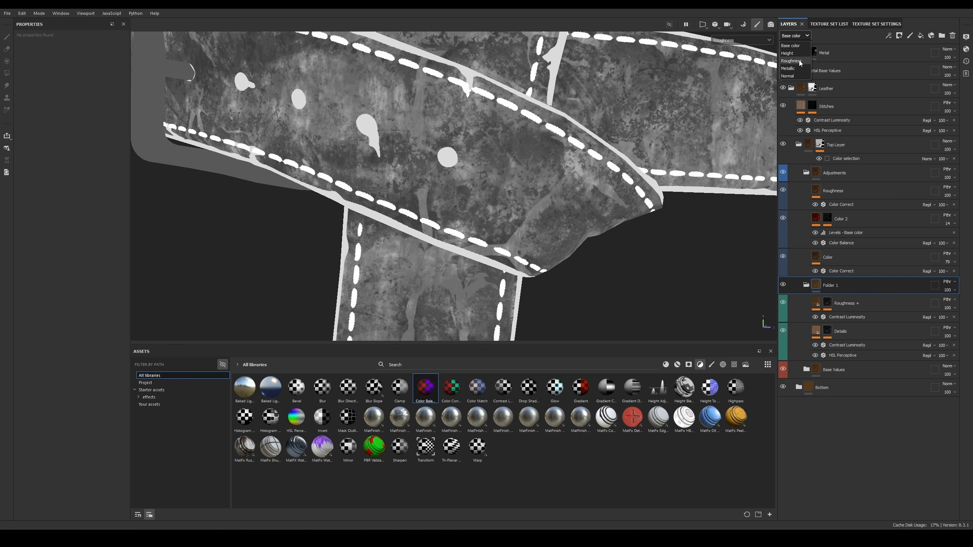
click(793, 56)
click(950, 282)
click(932, 295)
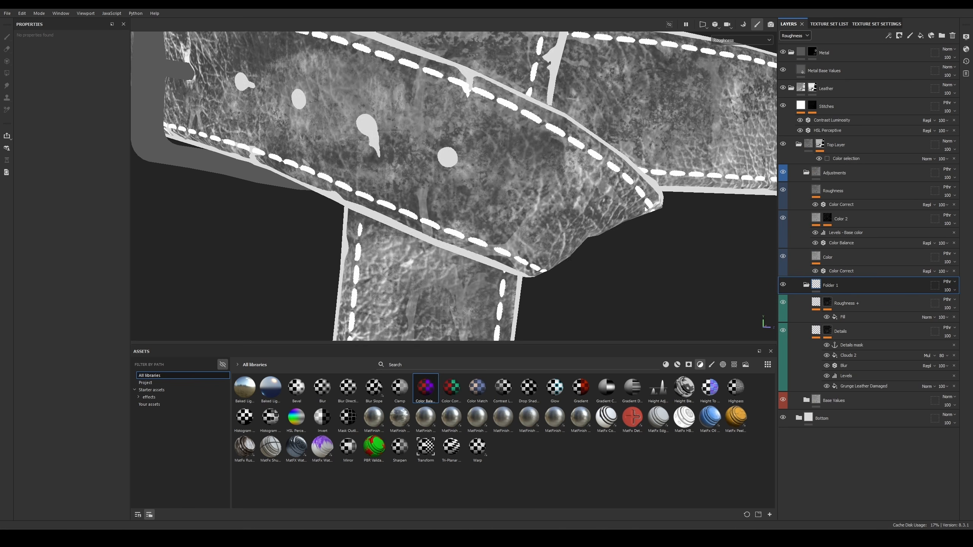
Step: Add a Levels effect to the Roughness + layer's mask and set its input black point to 0.022 and white point to 0.174
click(816, 304)
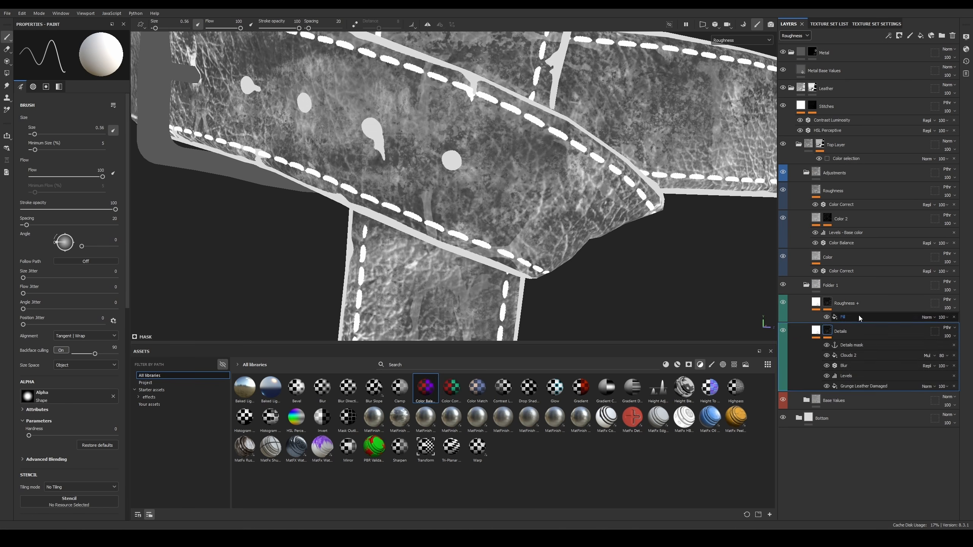
alt+click(827, 302)
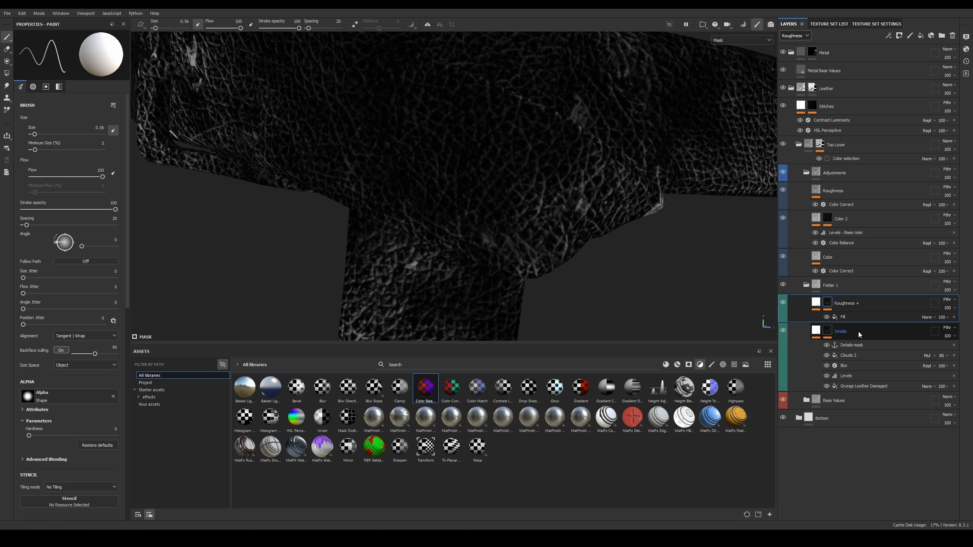
click(888, 36)
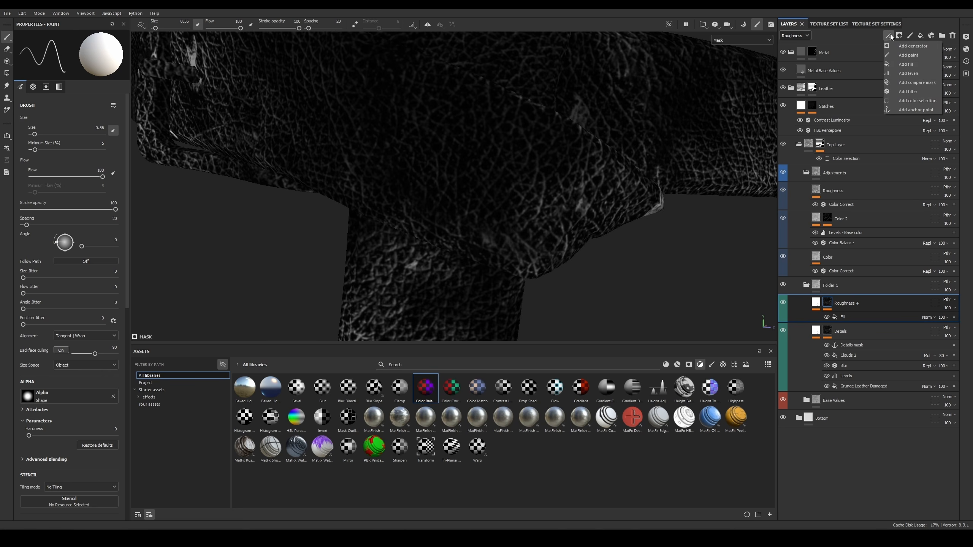
click(916, 73)
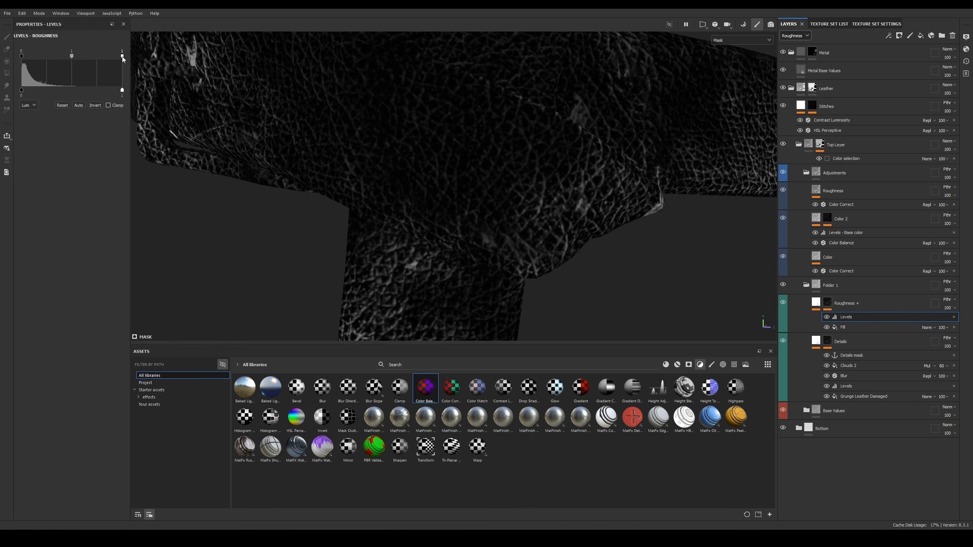
drag(123, 56, 38, 58)
key(m)
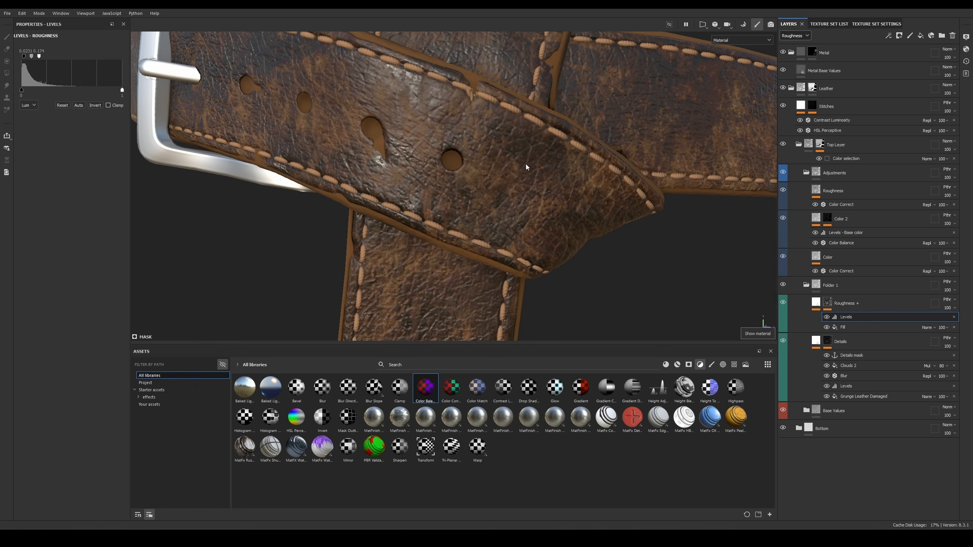
Step: Compare the roughness channel with the Roughness + layer hidden and shown, and set its mask Levels white point to 0.426
key(c)
key(m)
key(c)
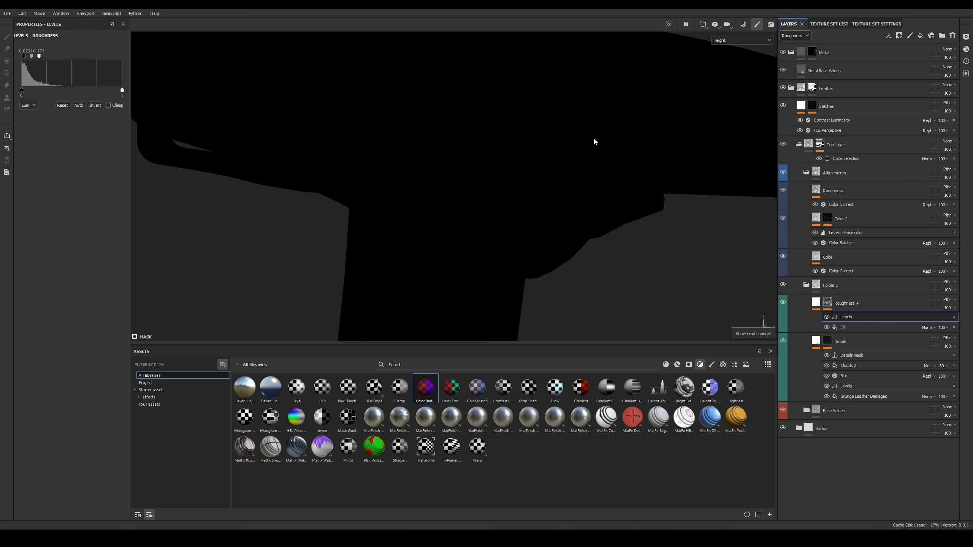
key(c)
alt+drag(595, 164, 725, 192)
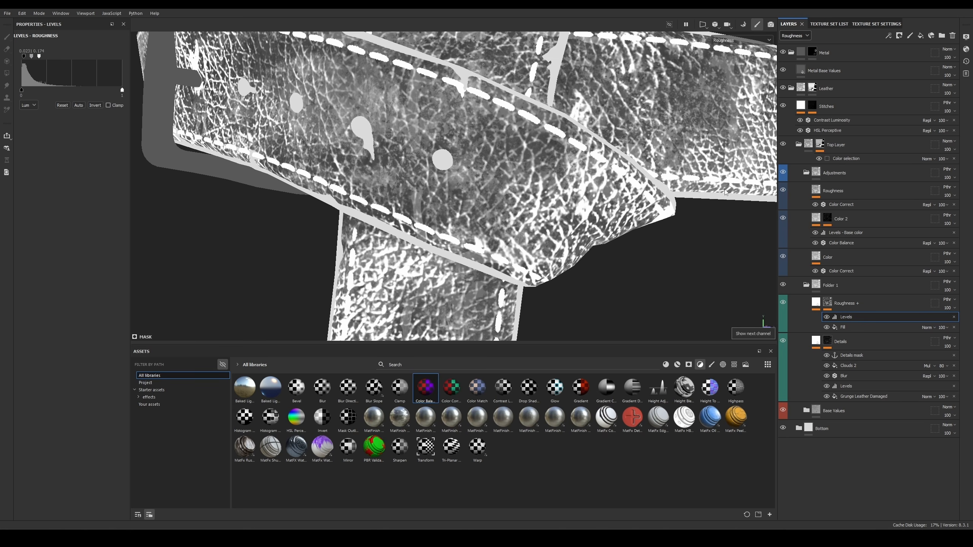
click(783, 304)
click(783, 304)
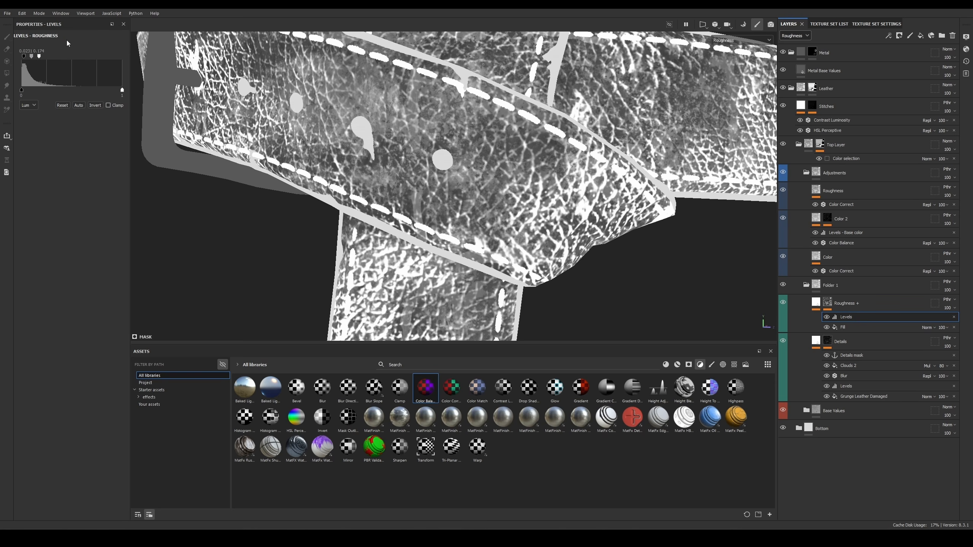
drag(40, 57, 64, 58)
Step: Examine the whole belt's roughness channel and its full material from several angles
scroll(554, 193, down, 4)
scroll(554, 193, down, 3)
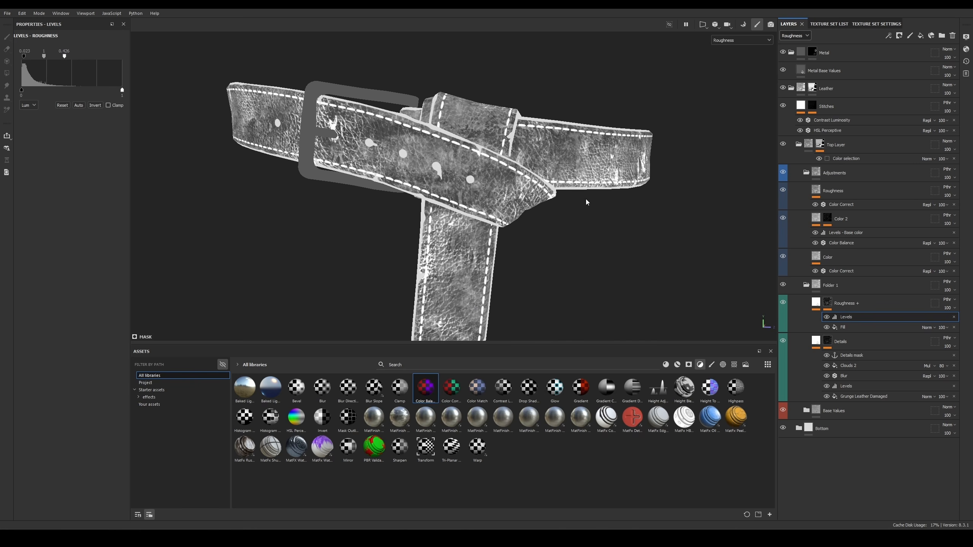
key(m)
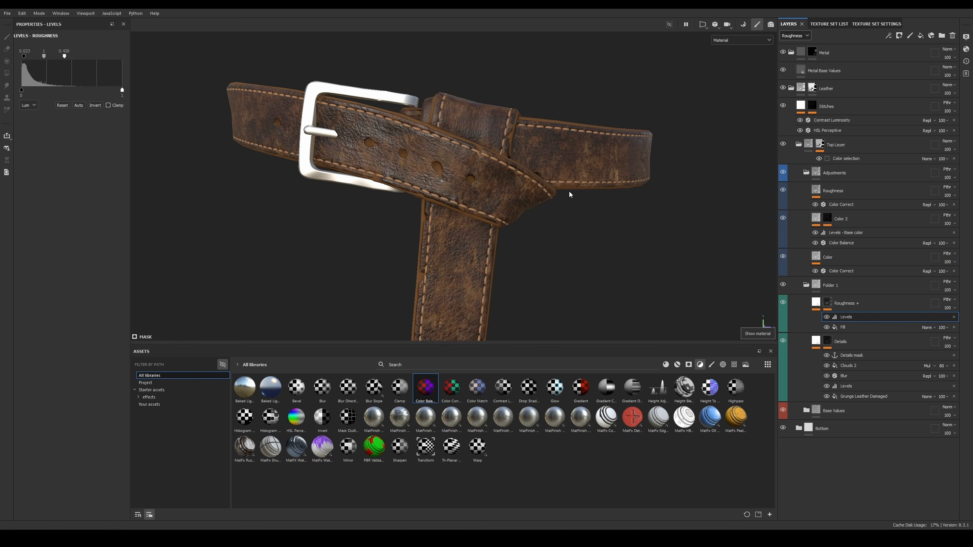
scroll(516, 186, down, 1)
mouse_move(531, 215)
shift+right_down()
mouse_move(545, 217)
mouse_move(535, 216)
shift+right_up()
alt+drag(536, 217, 594, 207)
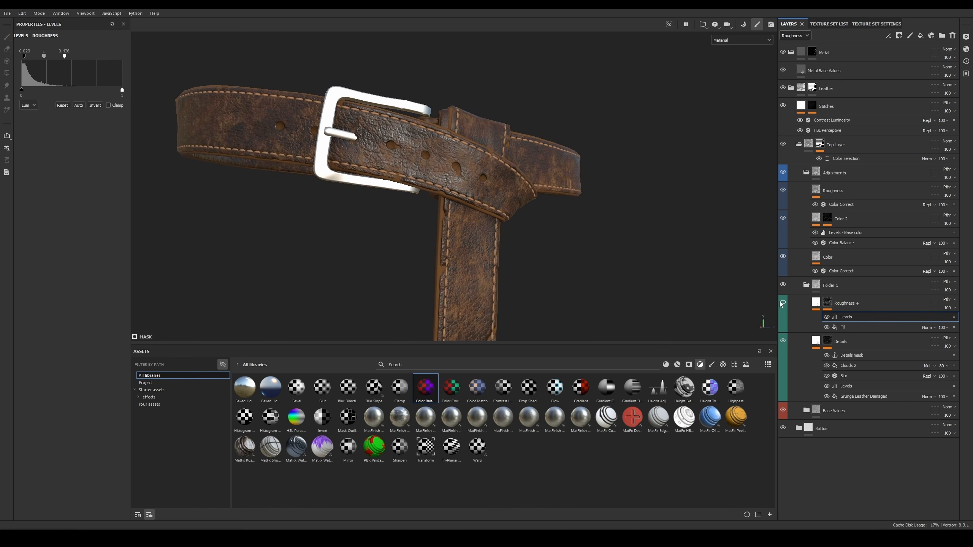
alt+drag(493, 192, 514, 233)
alt+right_drag(514, 232, 478, 152)
alt+drag(478, 153, 561, 192)
shift+right_drag(561, 191, 564, 222)
alt+drag(563, 222, 549, 175)
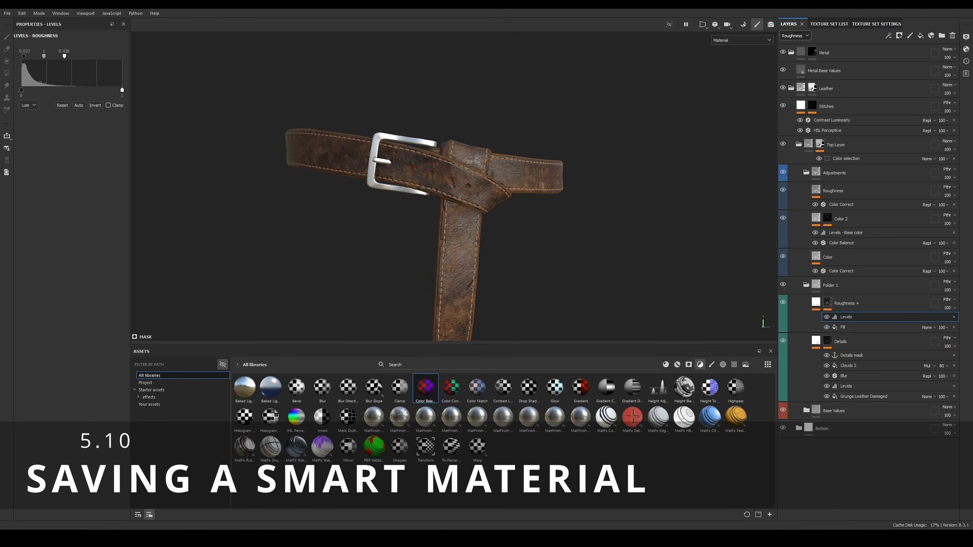
Step: Collapse Folder 1 and rename it to "Details"
click(806, 285)
click(816, 284)
mouse_move(817, 282)
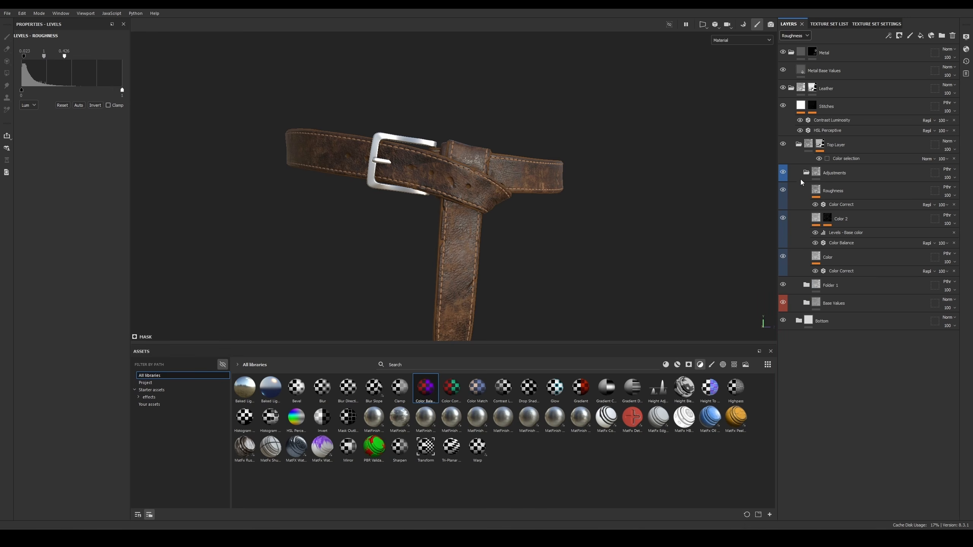
double_click(831, 289)
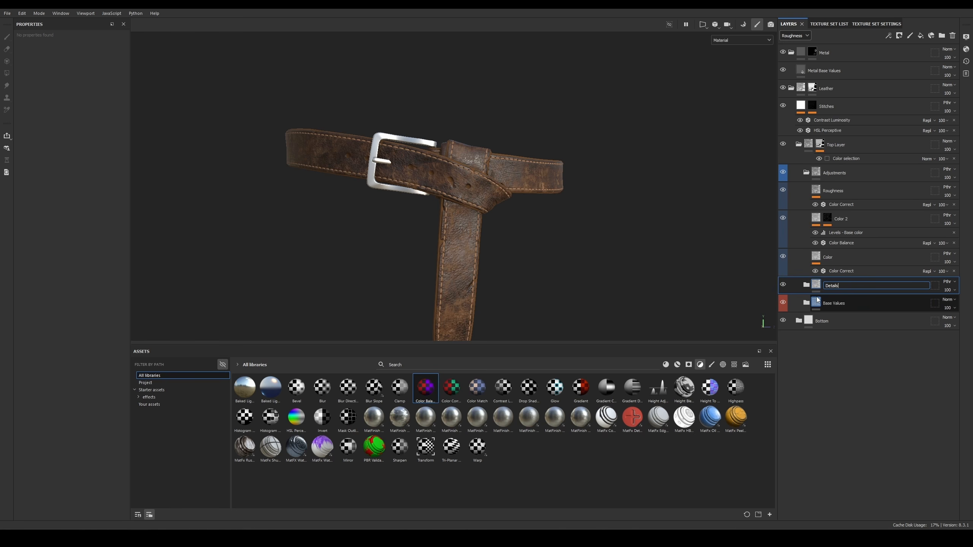
key(Return)
Step: Color-label the Details folder and the Roughness + and Details layers inside it green
right_click(827, 285)
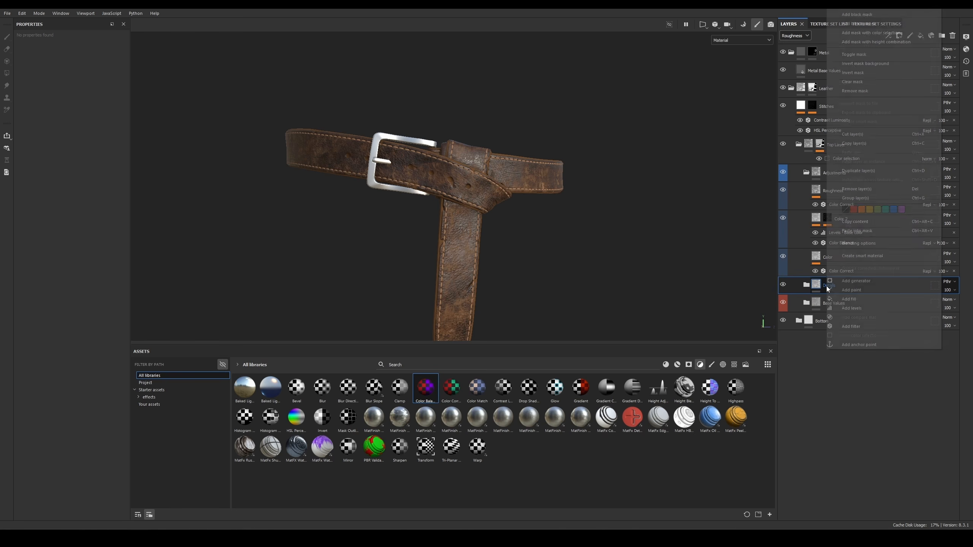
click(869, 209)
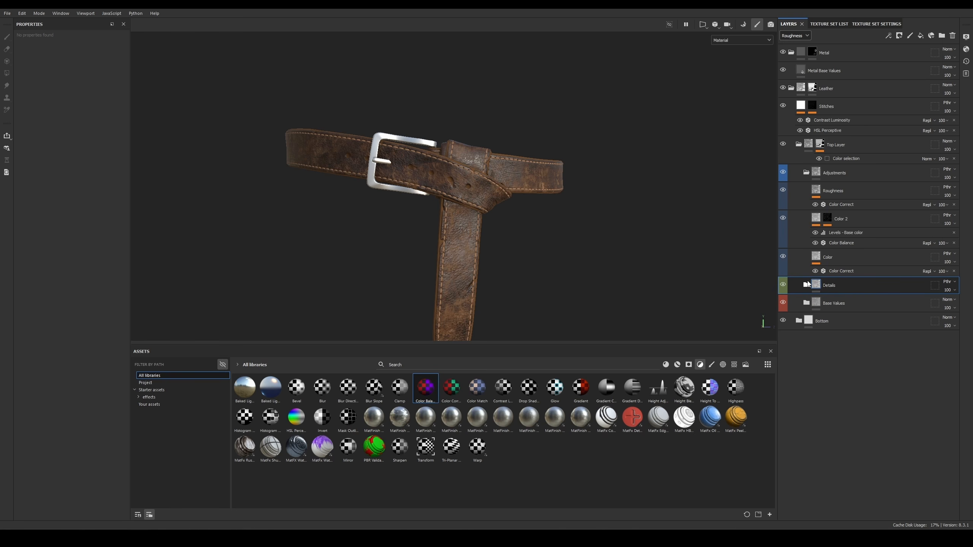
click(807, 285)
right_click(845, 300)
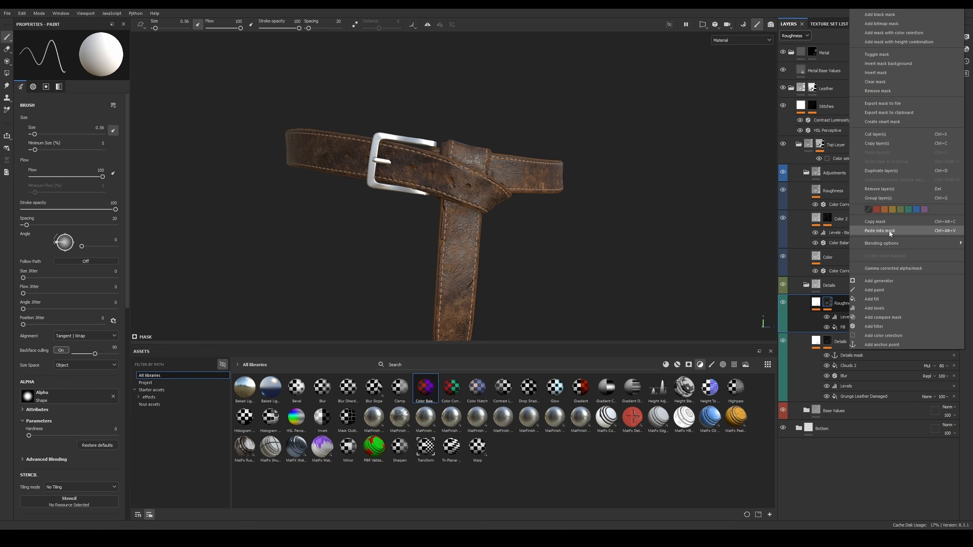
click(898, 209)
right_click(863, 339)
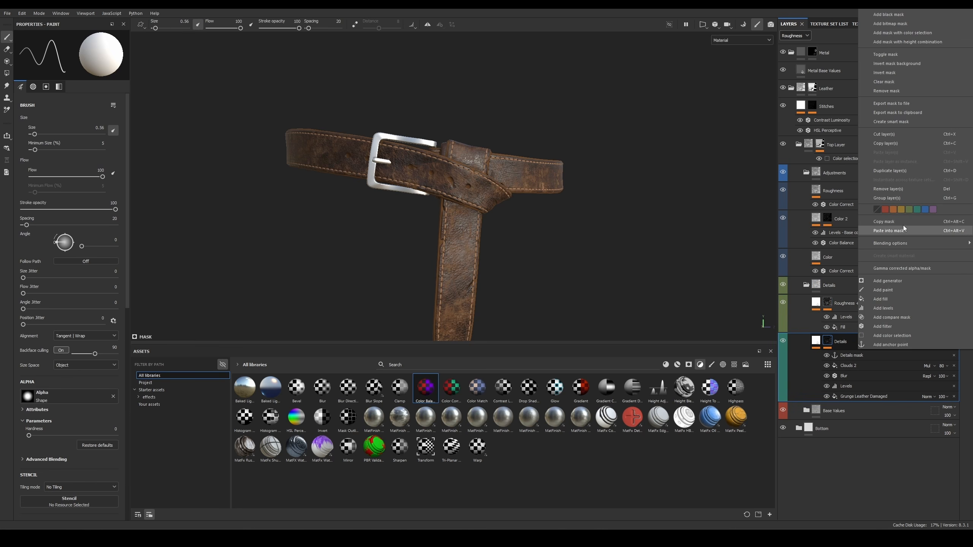
Step: Collapse the Details and Adjustments folders and filter the asset library to smart materials only
click(807, 286)
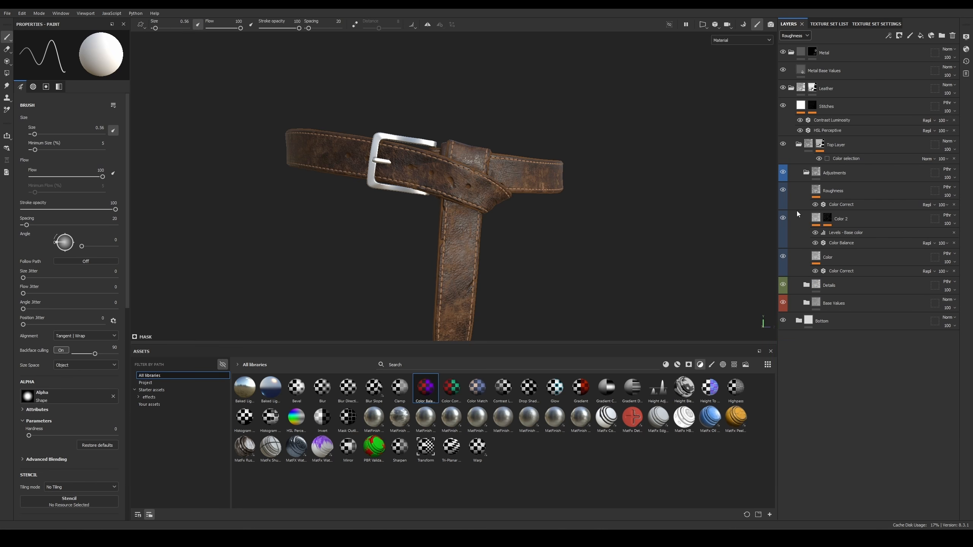
click(806, 173)
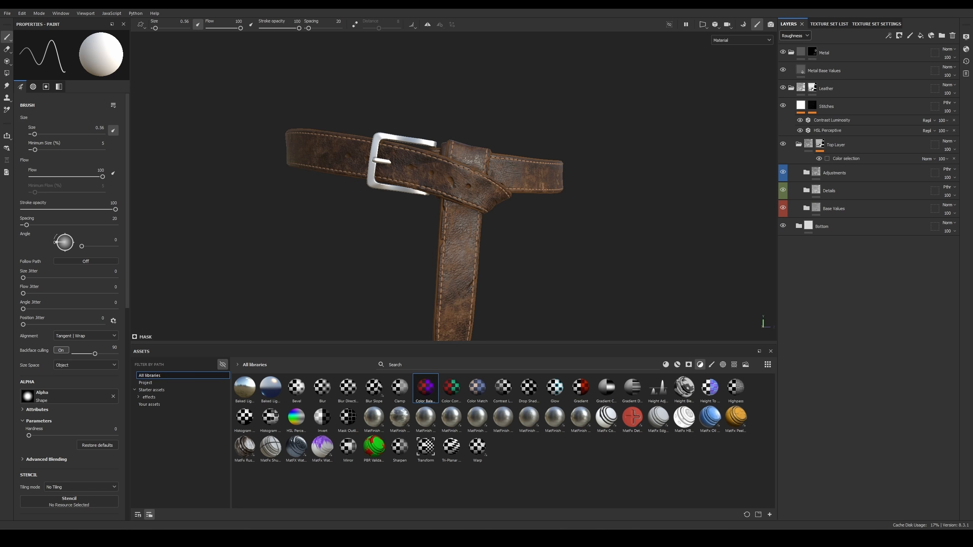
click(700, 363)
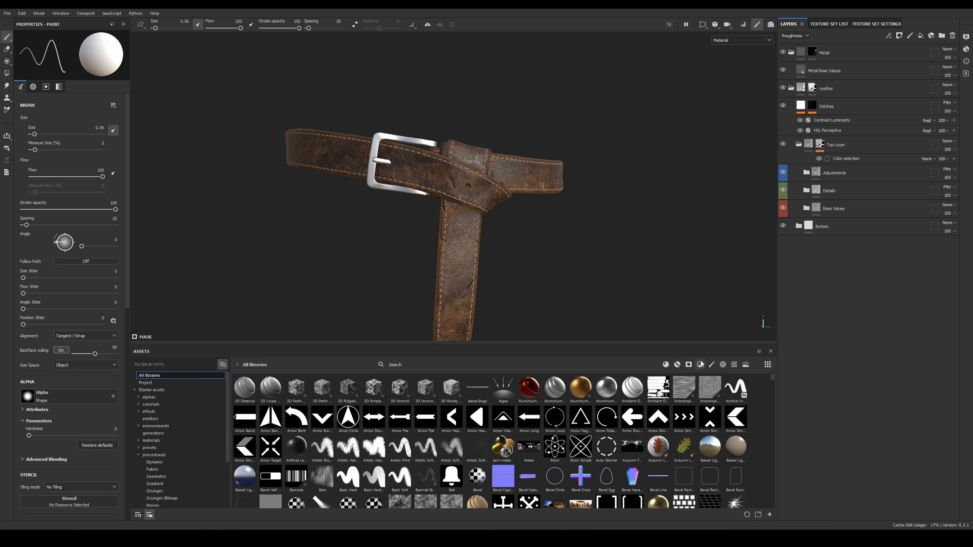
click(678, 365)
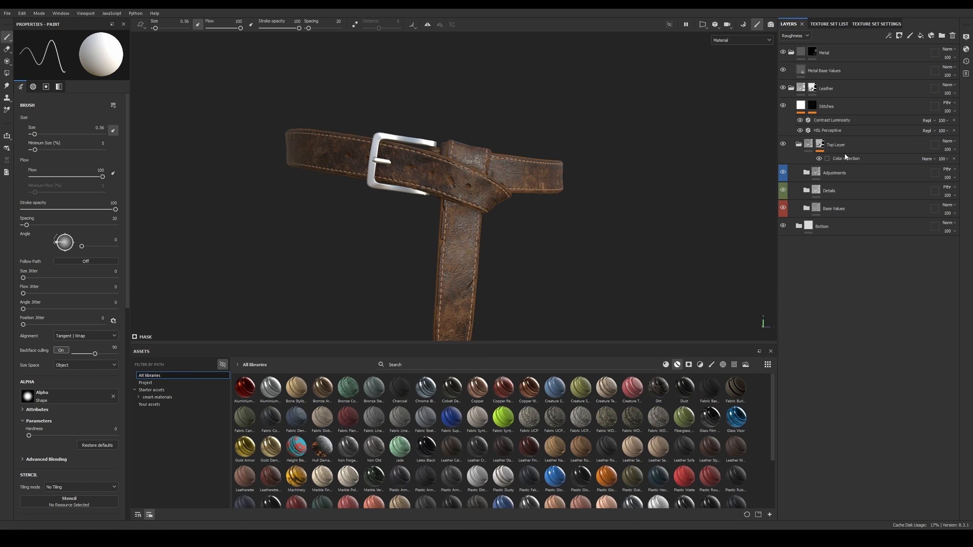
Step: Group the Adjustments, Details and Base Values folders into one folder and name it "Leather_Trigon"
click(845, 173)
shift+click(851, 207)
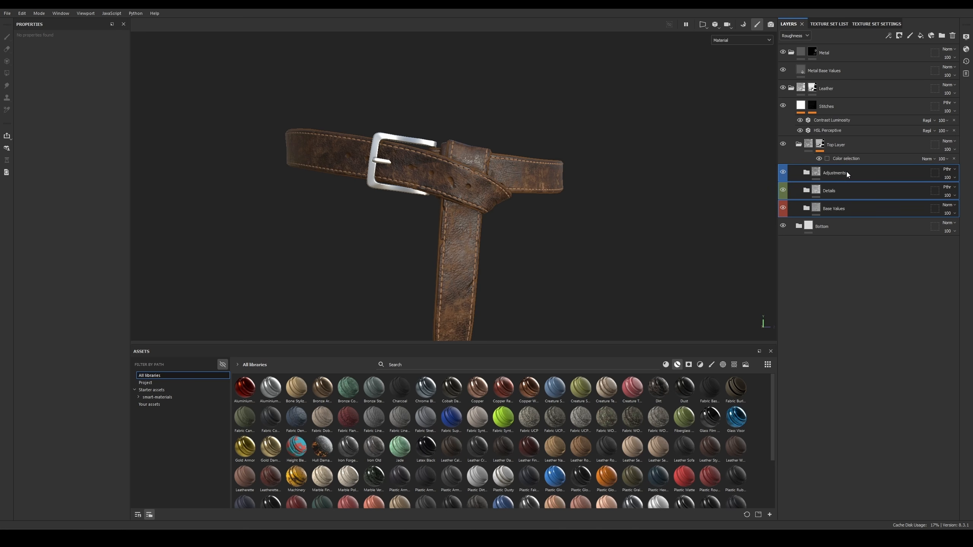
key(ctrl+g)
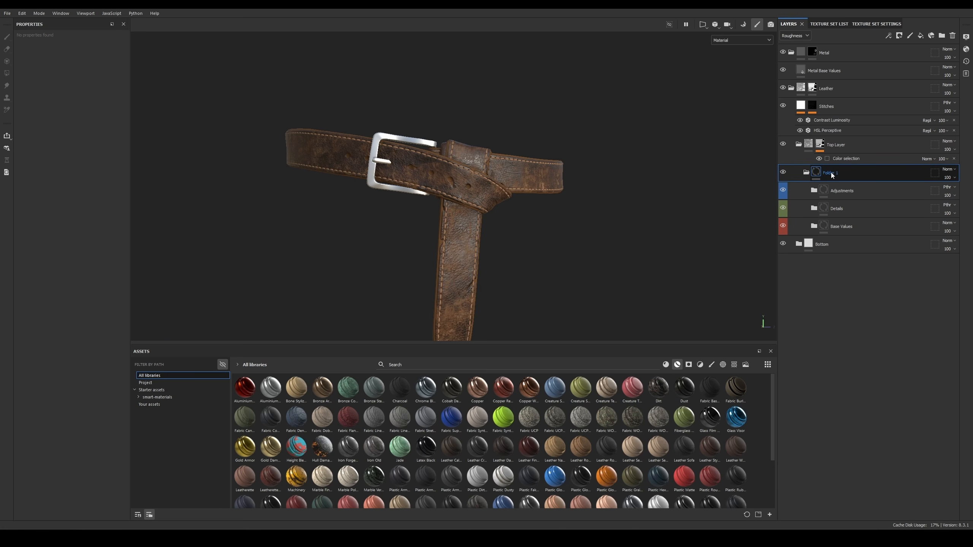
double_click(837, 174)
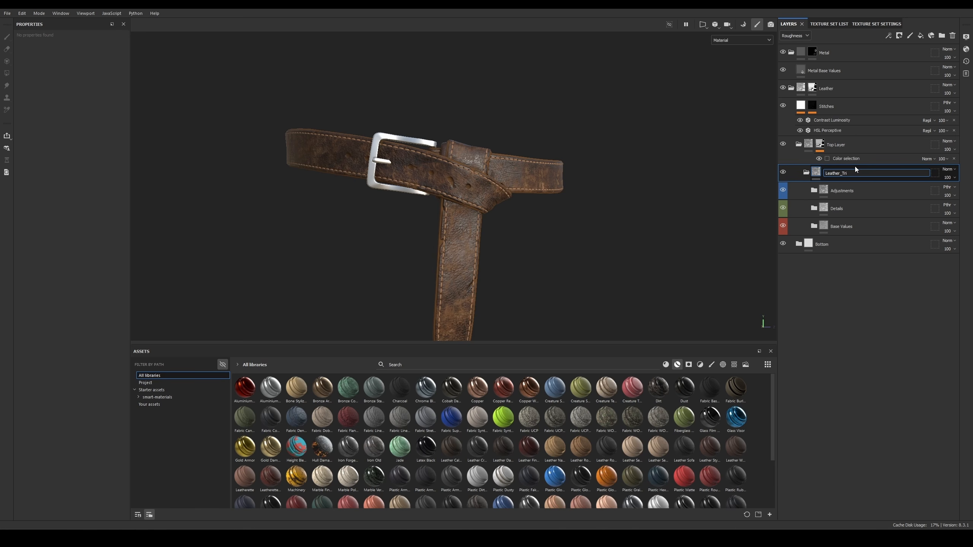
text(n)
key(Return)
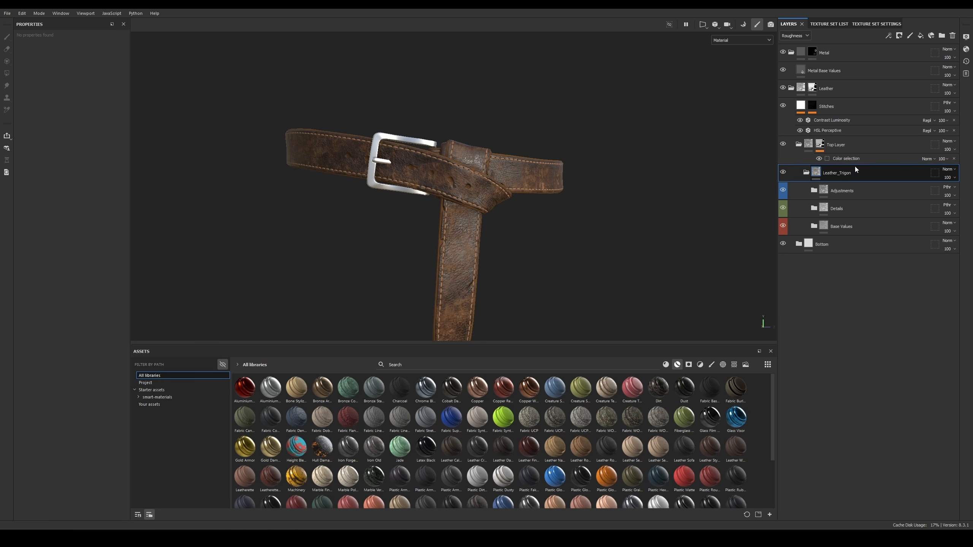
Step: Create a smart material from the Leather_Trigon folder and locate it in the asset library
alt+drag(513, 146, 519, 175)
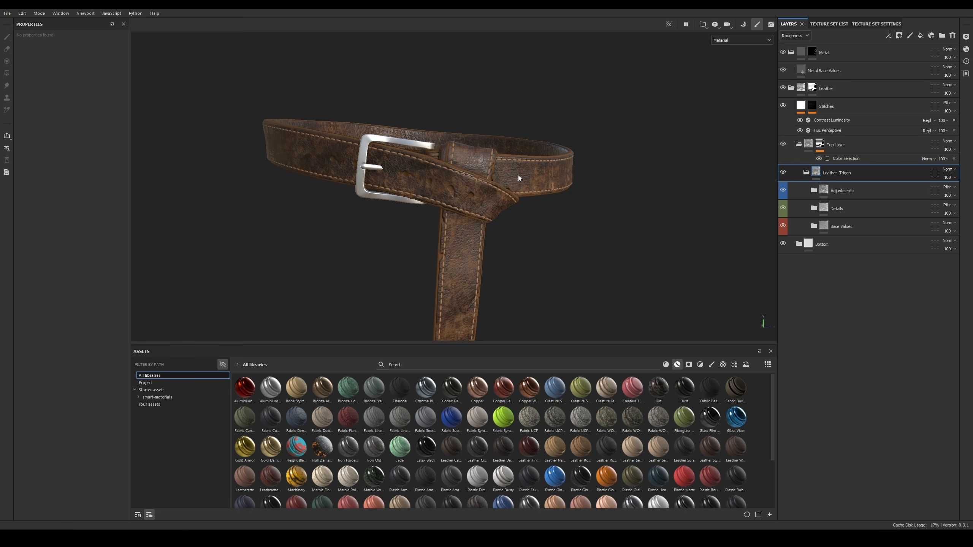
right_click(841, 173)
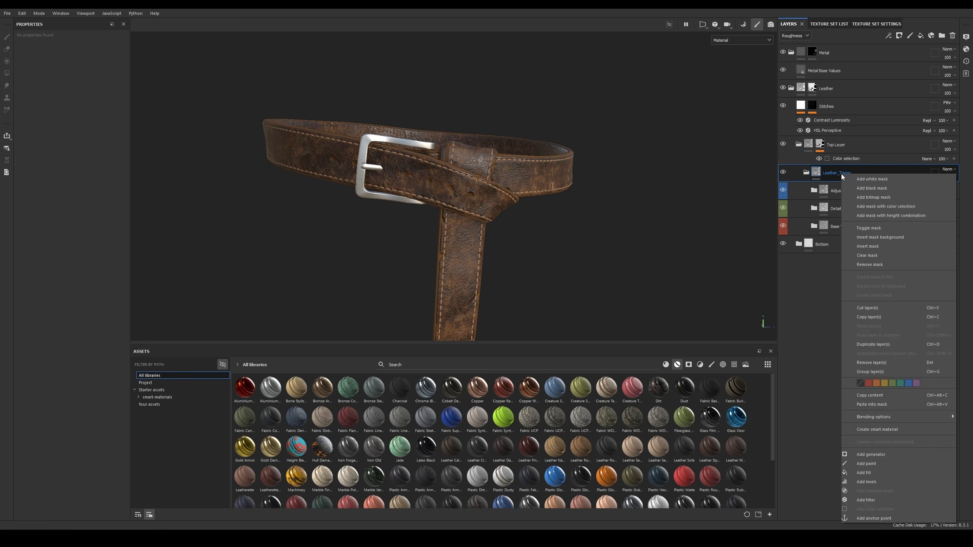
click(890, 428)
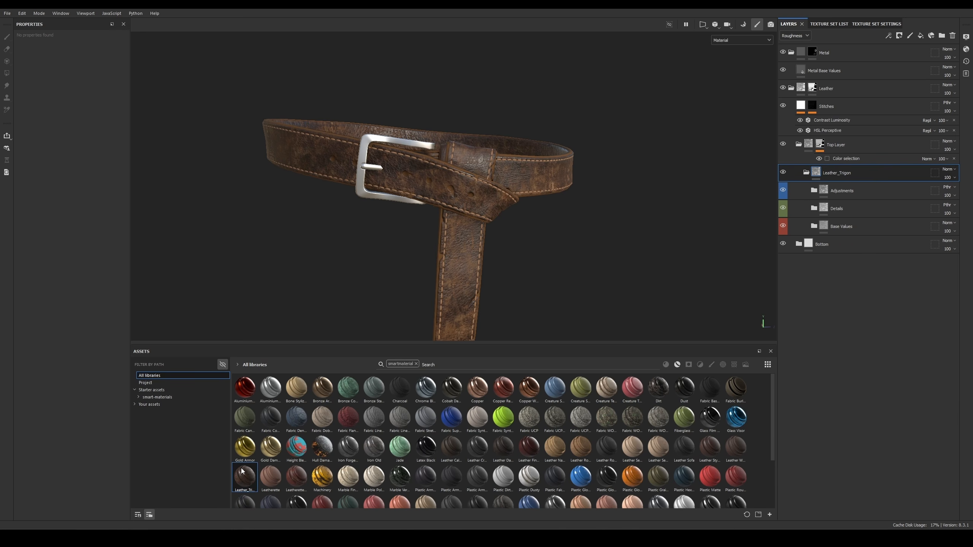
mouse_move(244, 474)
Step: Select the Top Layer folder and display its mask on the belt
alt+drag(547, 191, 576, 171)
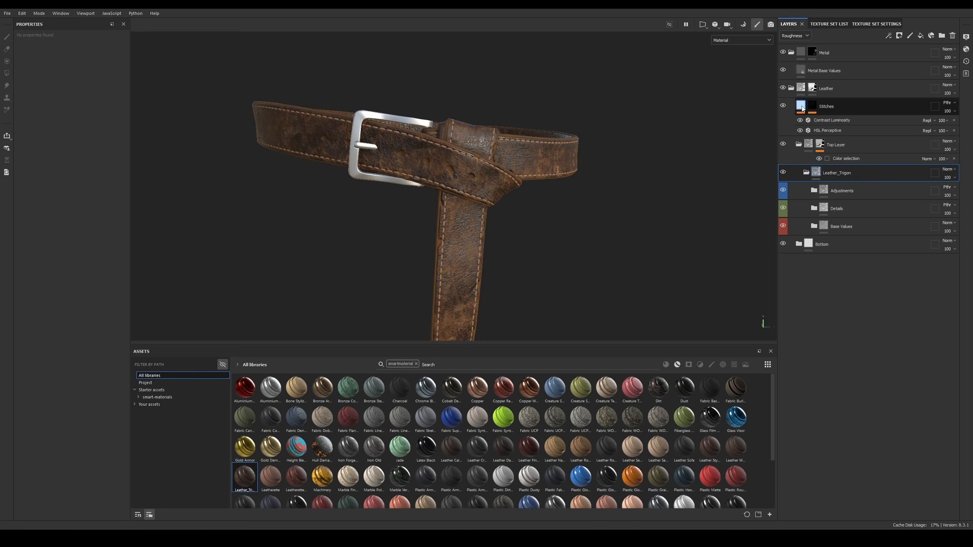
click(845, 145)
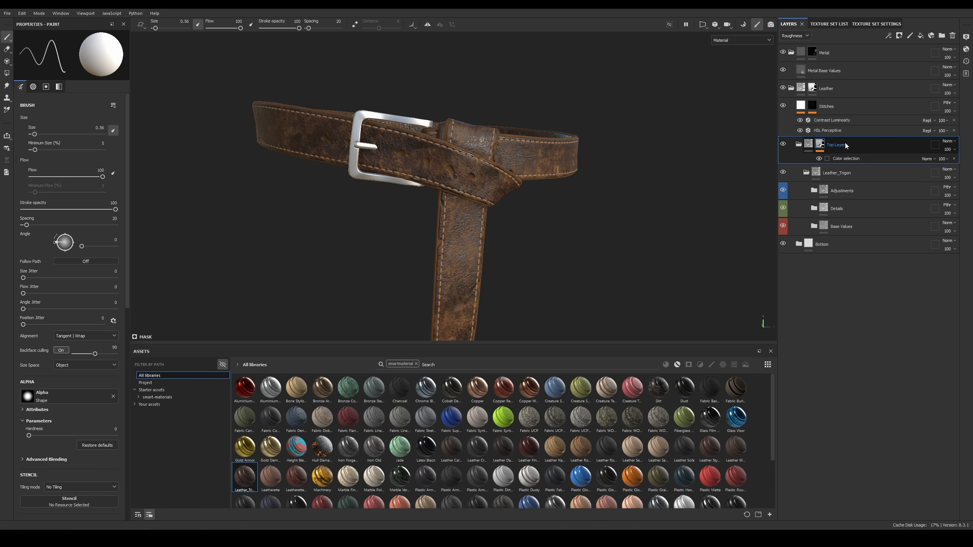
alt+click(822, 144)
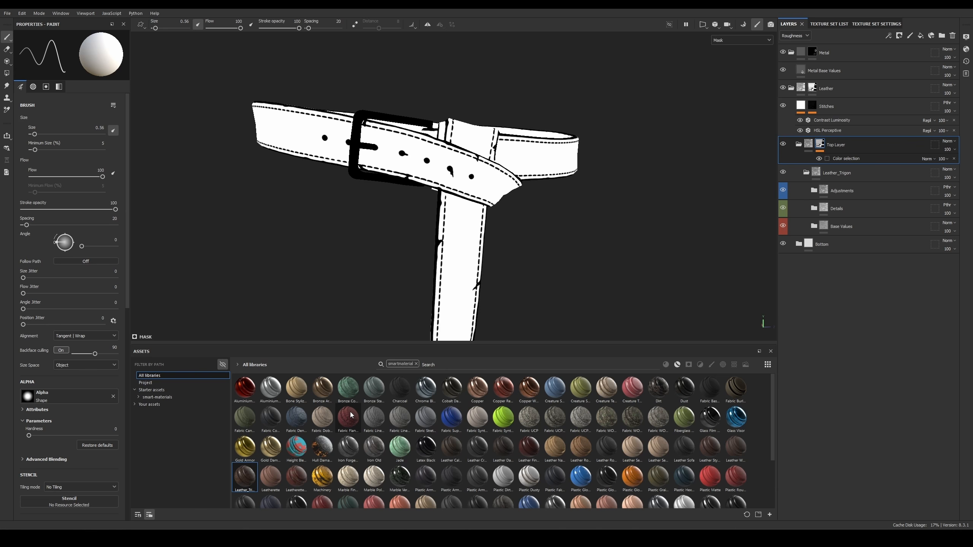
Step: Return the viewport to the material display, and collapse and select the Leather_Trigon folder
key(m)
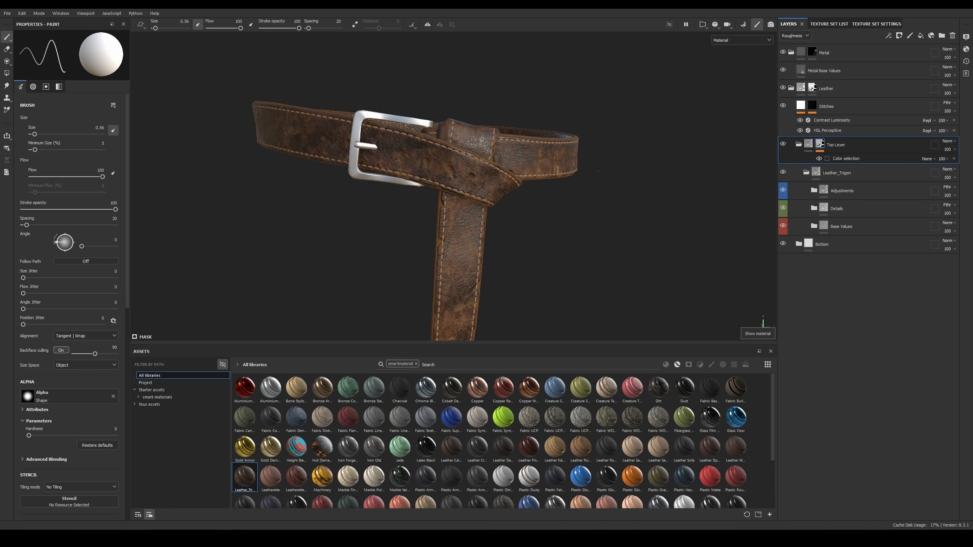
click(806, 173)
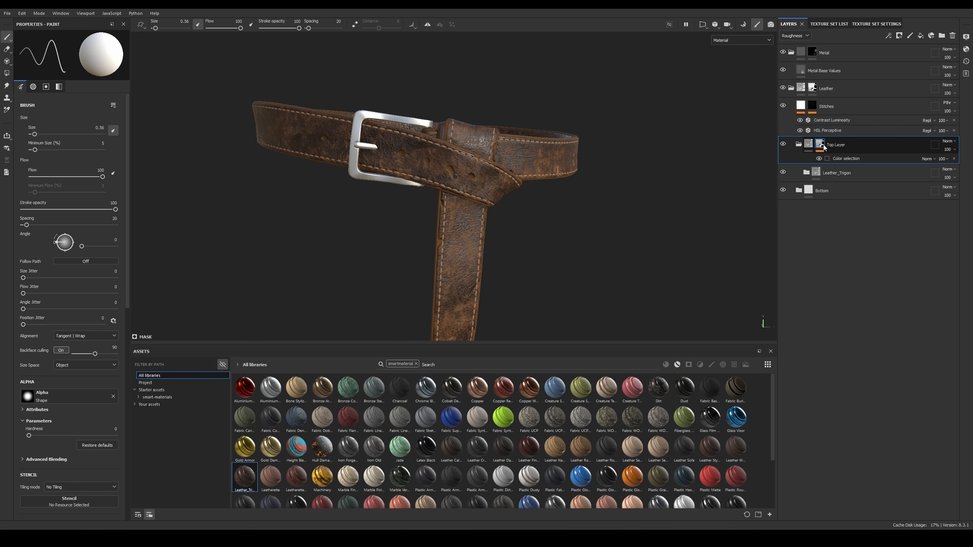
click(863, 170)
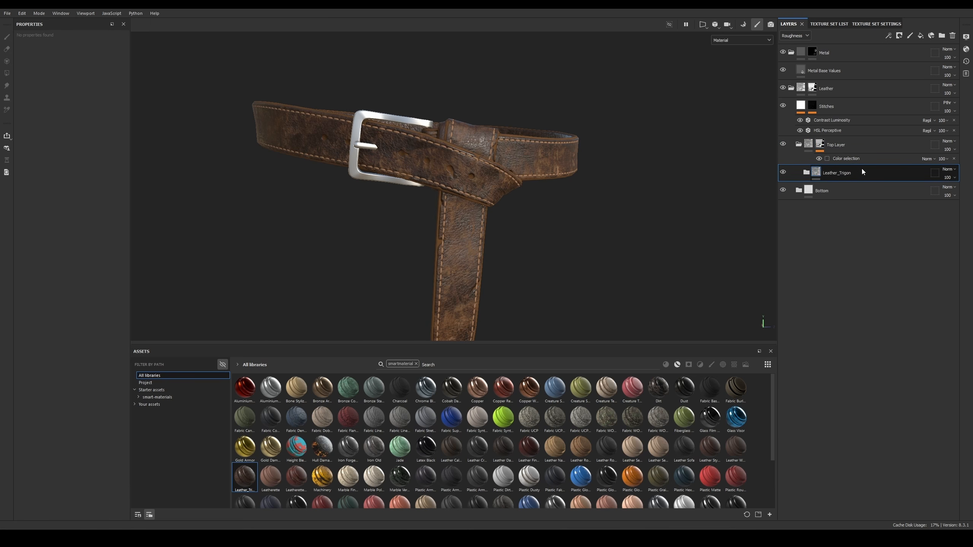
right_click(839, 172)
click(802, 218)
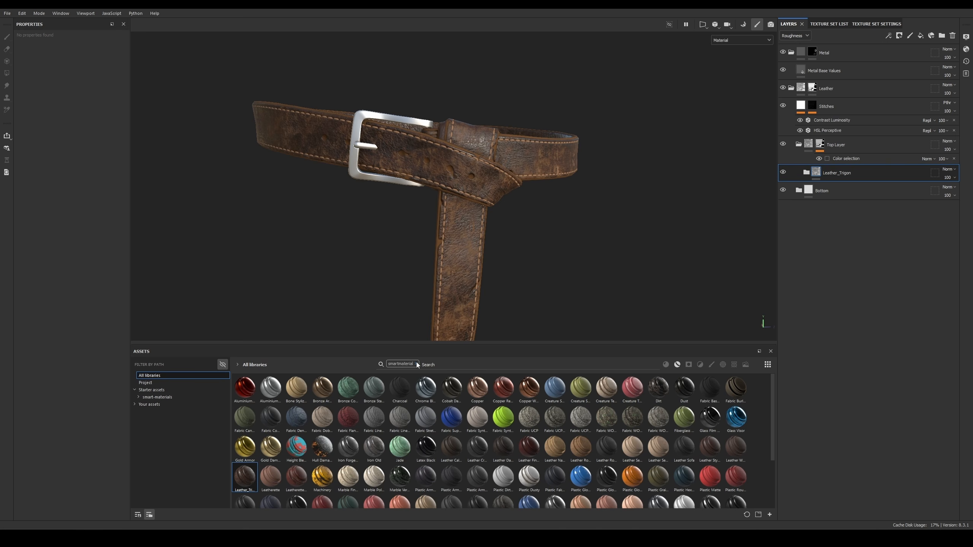
Step: Search the smart materials for "Leather" and preview several of the leather presets
click(430, 365)
text(Leather)
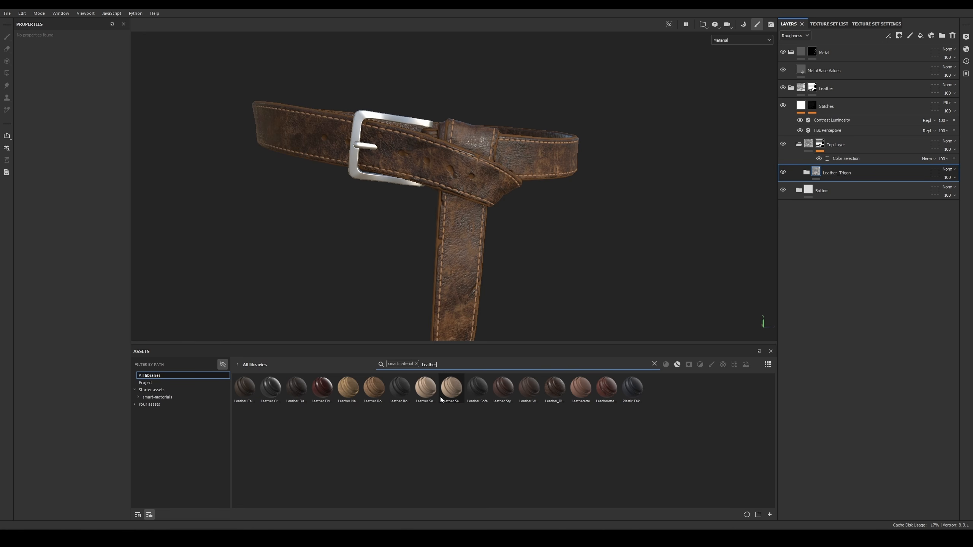
mouse_move(446, 384)
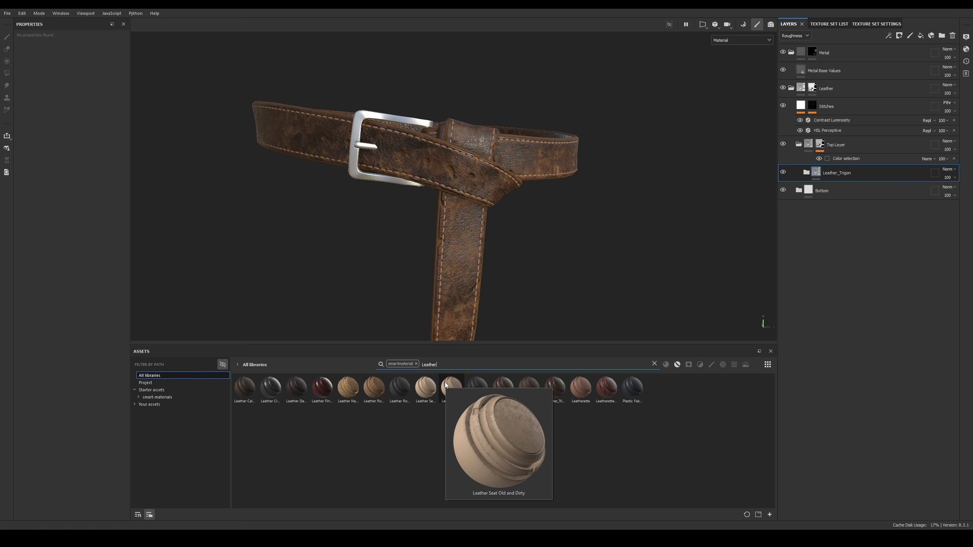
mouse_move(503, 384)
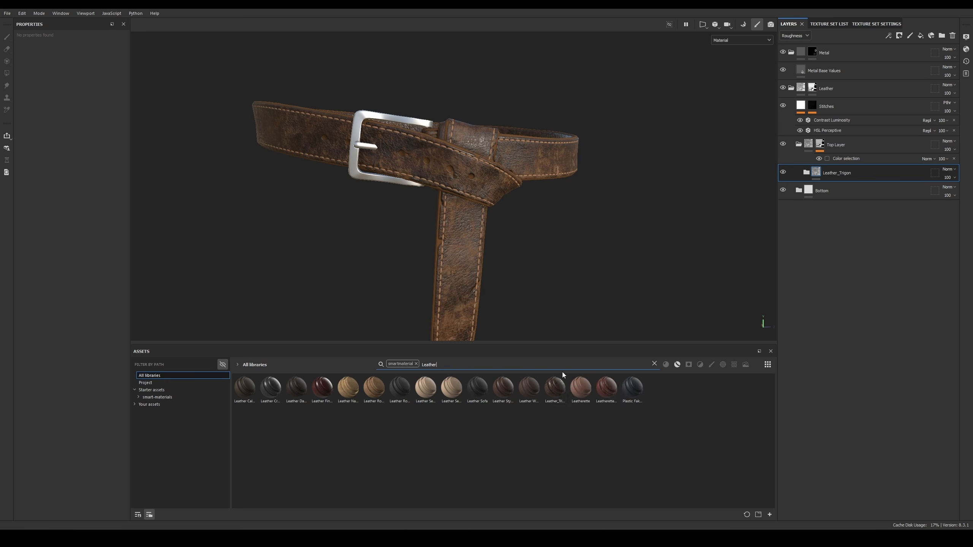
mouse_move(555, 381)
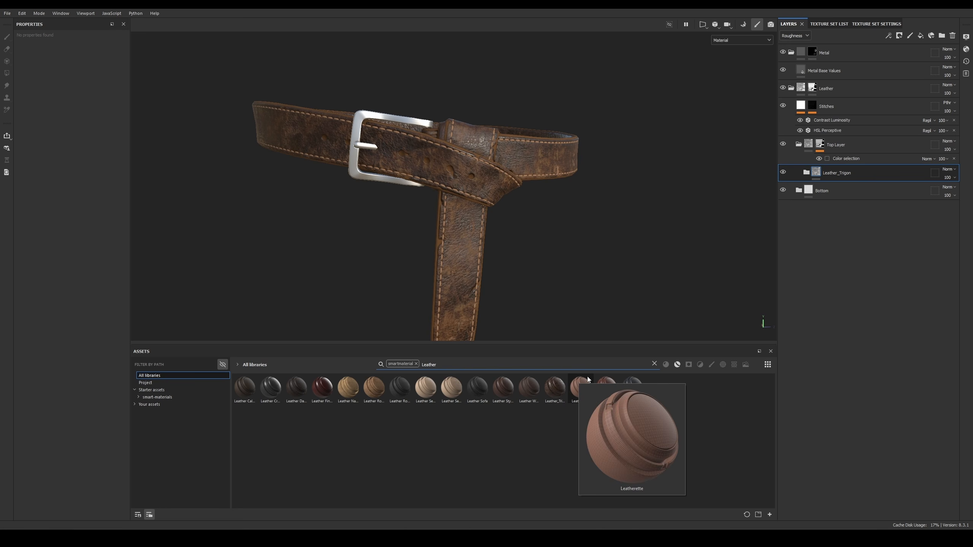
mouse_move(637, 381)
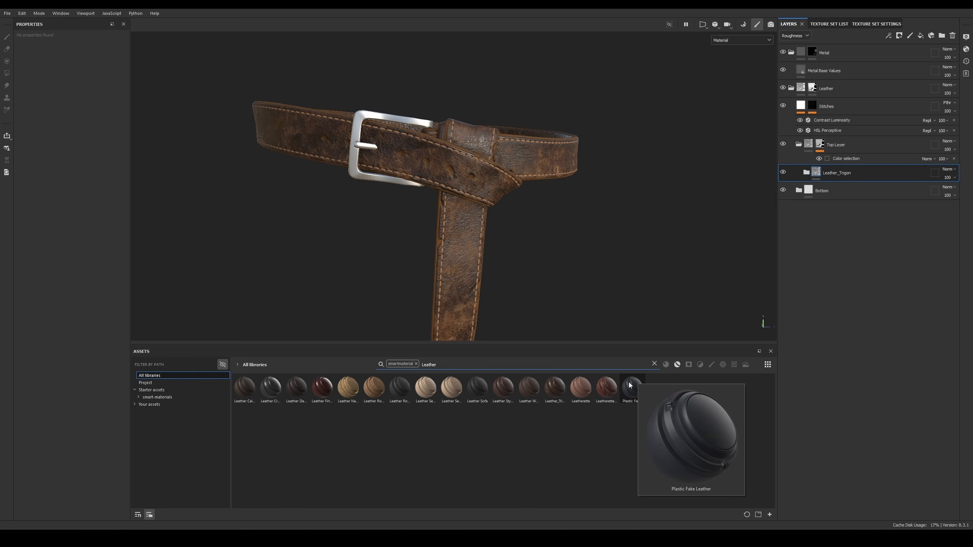
Step: Narrow the smart material search to "Leather_Tri"
double_click(500, 363)
key(BackSpace)
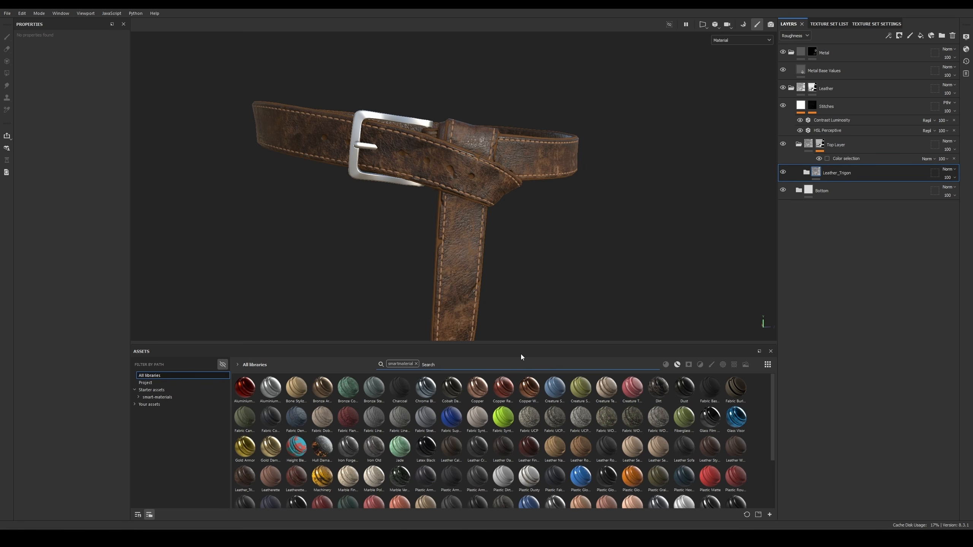
text(Leather)
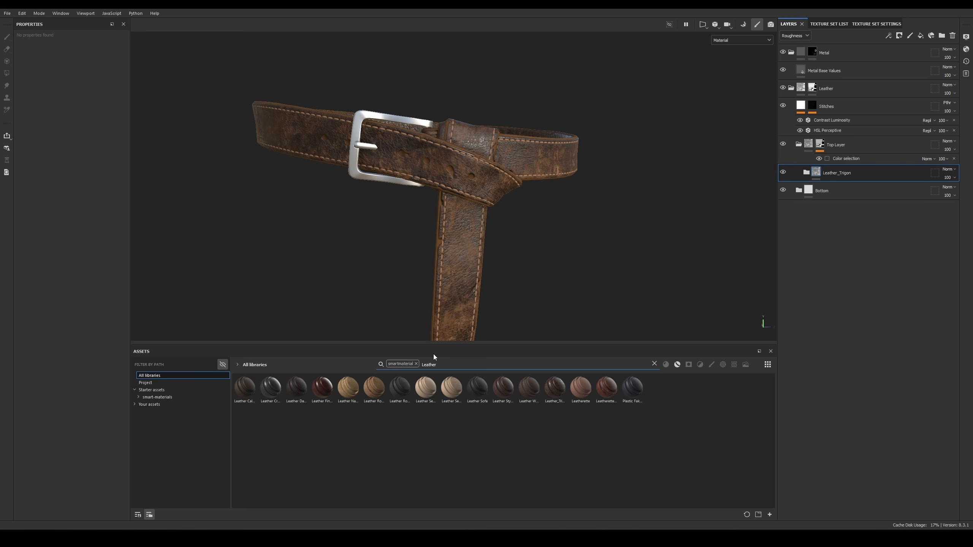
text(_Tri)
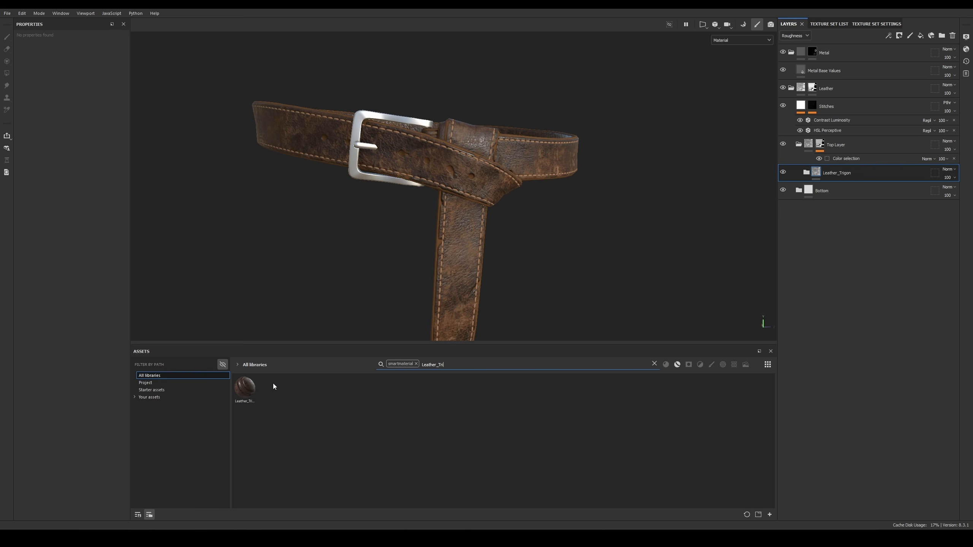
Step: Search the smart materials by "trigon" alone and by the fuller name "leather_trigo"
double_click(424, 368)
key(BackSpace)
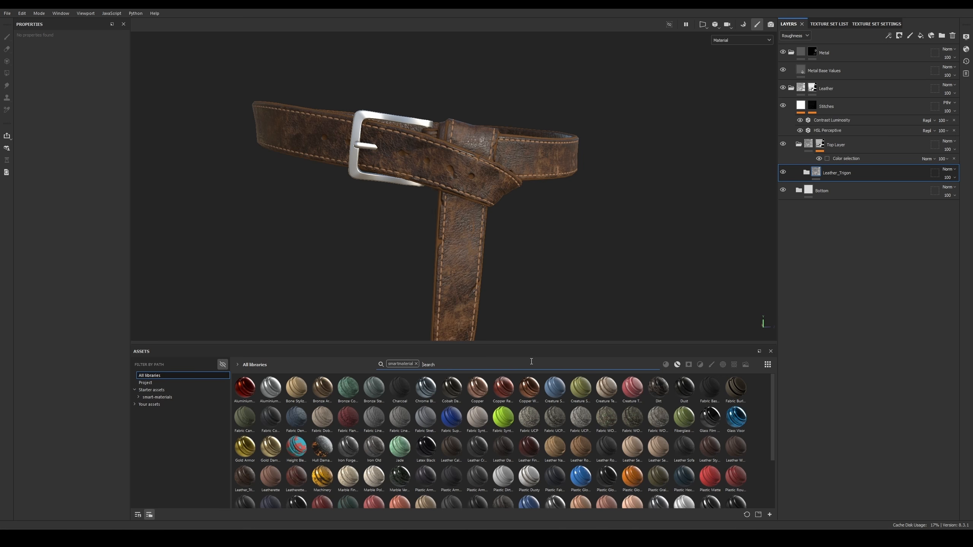
text(triog)
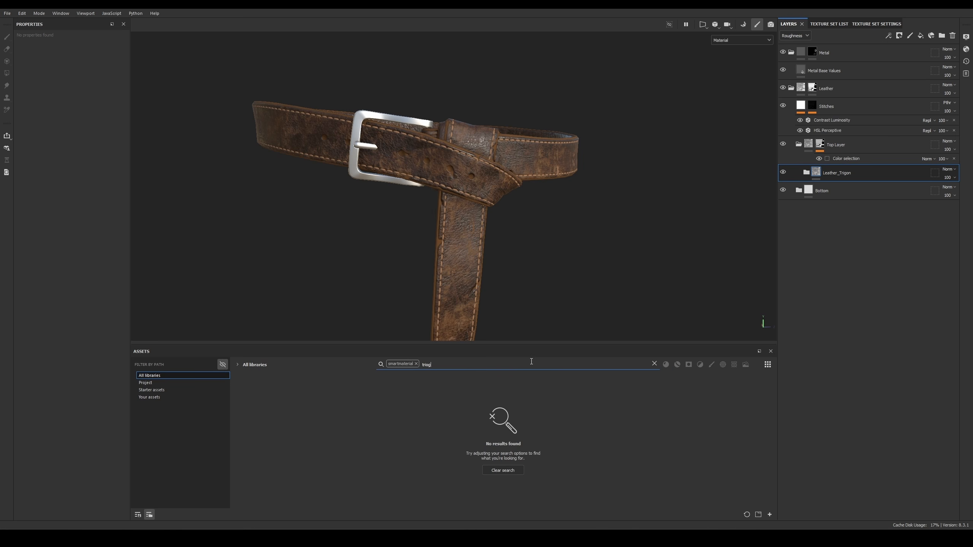
key(BackSpace)
key(BackSpace)
key(BackSpace)
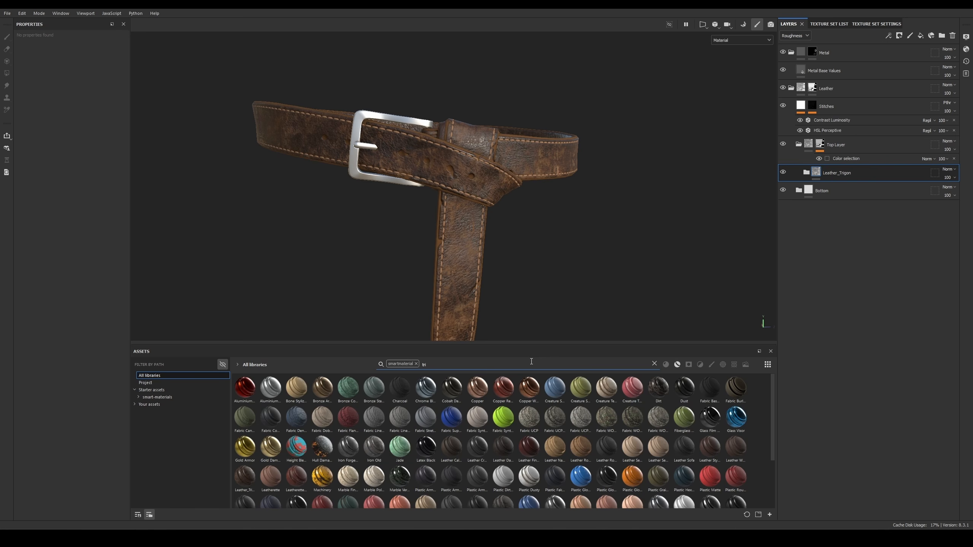
text(gon)
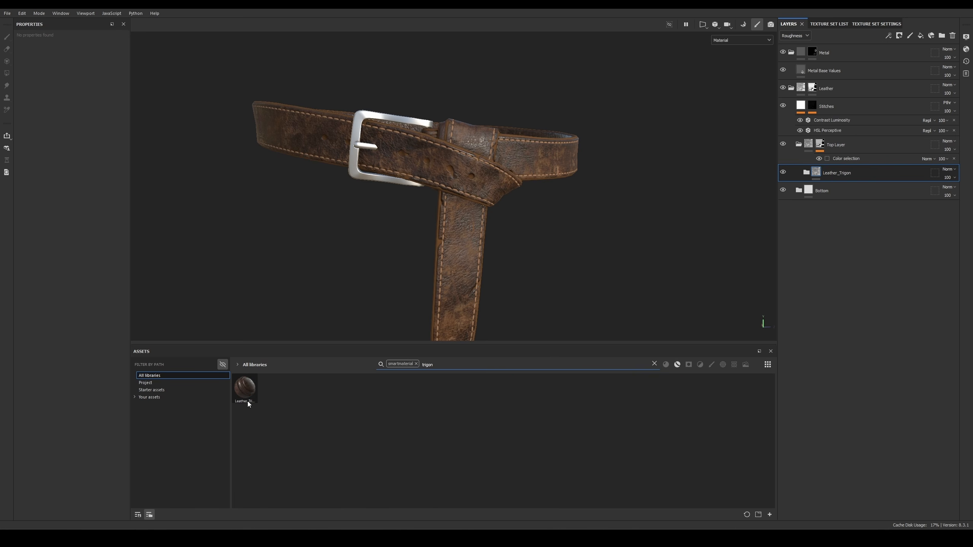
mouse_move(247, 402)
double_click(452, 361)
text(leather_trigo)
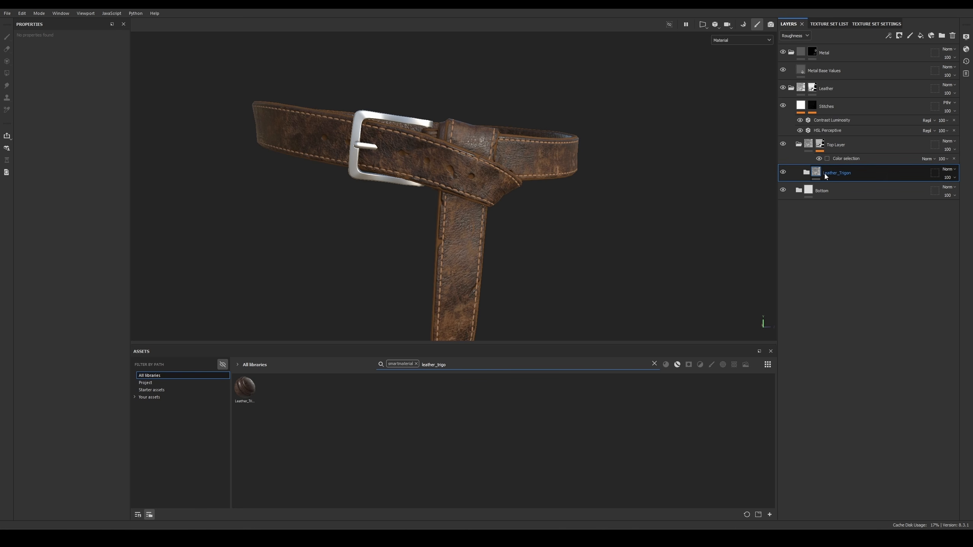
Step: Delete the Leather_Trigon folder from the Top Layer folder
alt+drag(474, 168, 454, 173)
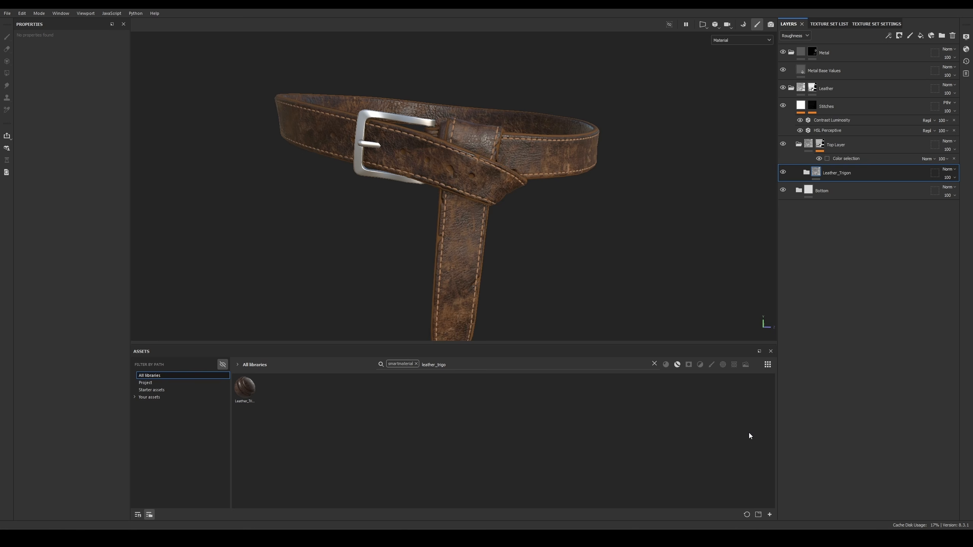
key(Delete)
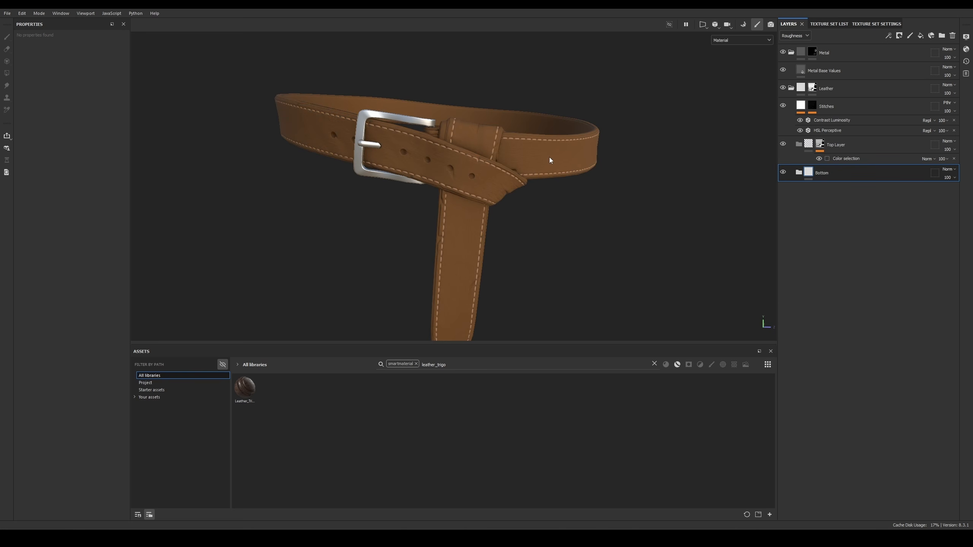
scroll(549, 157, up, 2)
Step: Duplicate the Leather Base Values layer of the Bottom folder and move the copy into the Top Layer folder
click(839, 148)
click(798, 173)
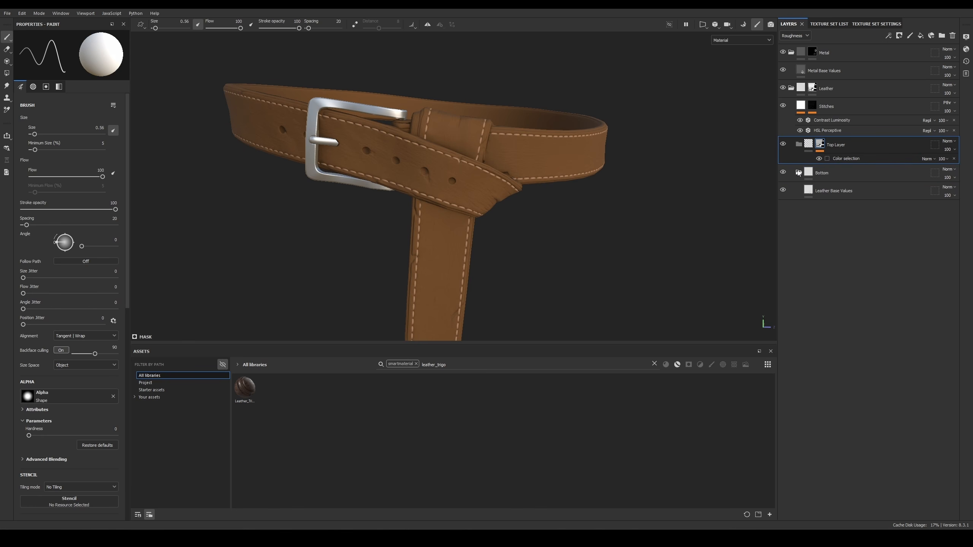
click(847, 192)
key(ctrl+d)
drag(829, 195, 862, 148)
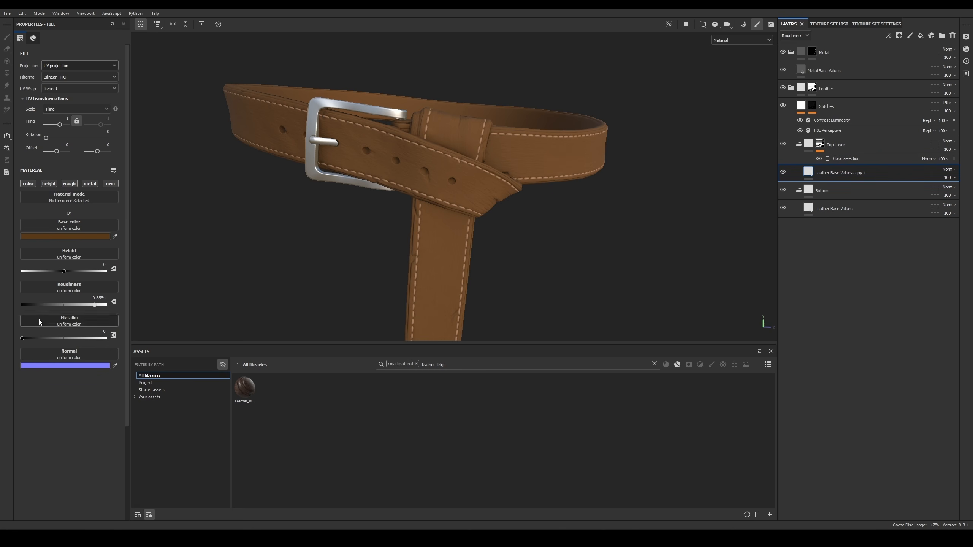
Step: Set the copied base values layer's roughness to 0.2655 and its base color to dark brown 33210E
drag(62, 270, 38, 270)
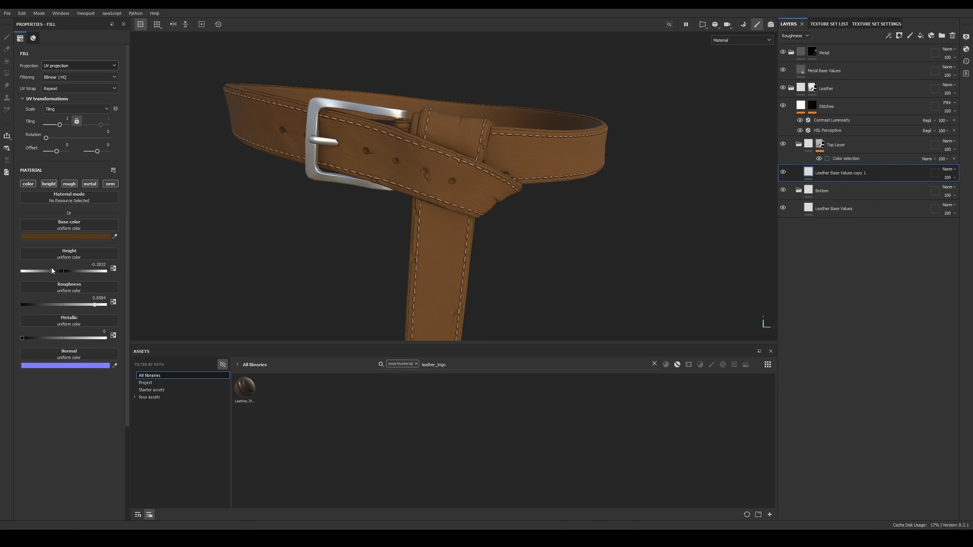
key(ctrl+z)
drag(95, 306, 44, 306)
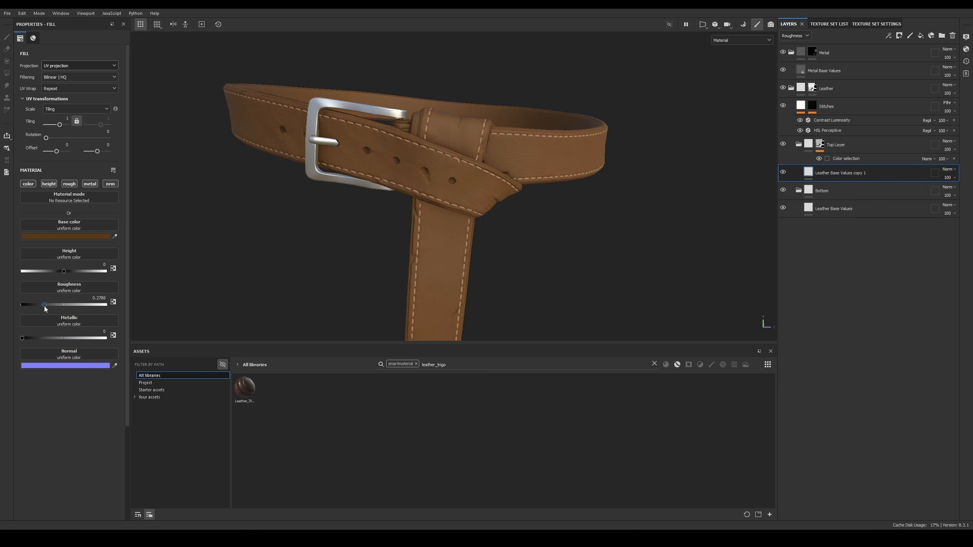
click(94, 236)
drag(161, 332, 160, 329)
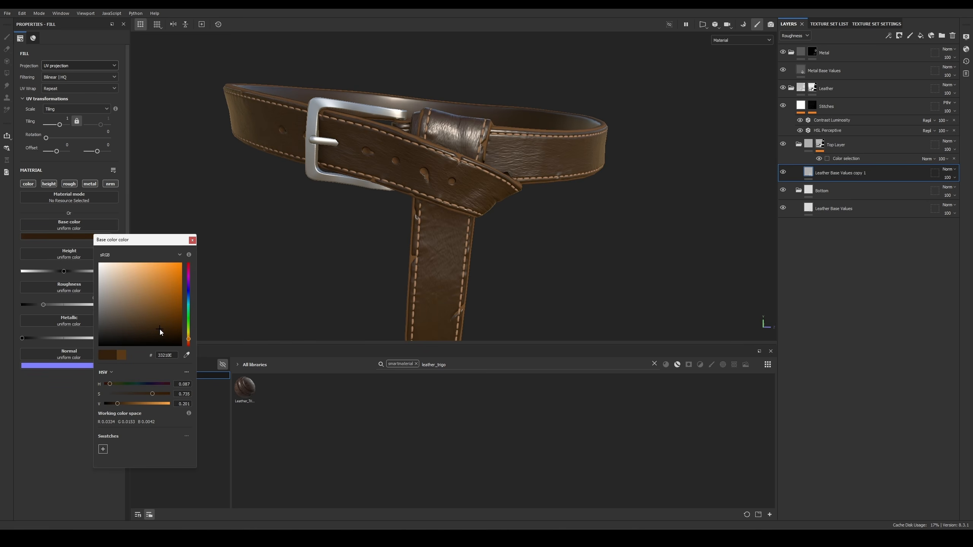
alt+drag(565, 247, 590, 239)
alt+right_drag(590, 240, 548, 111)
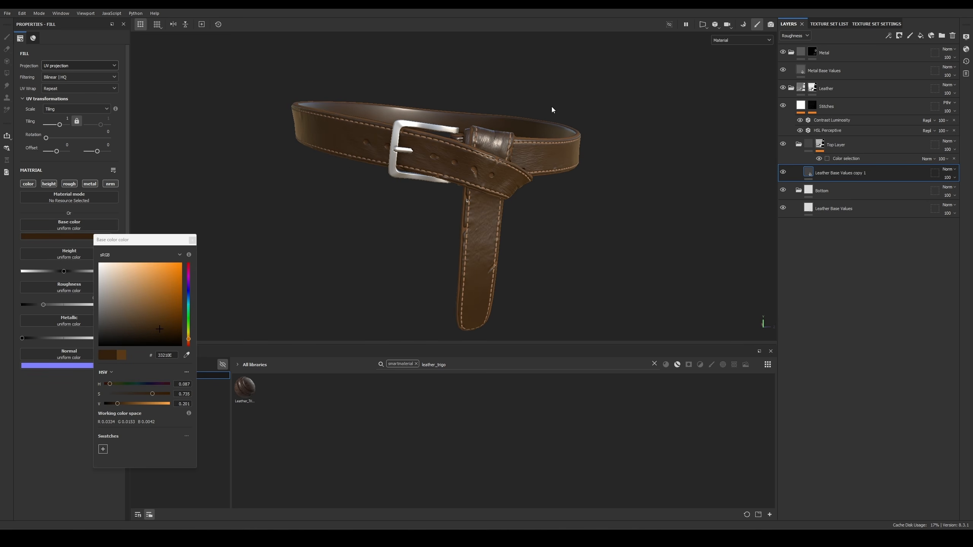
click(192, 240)
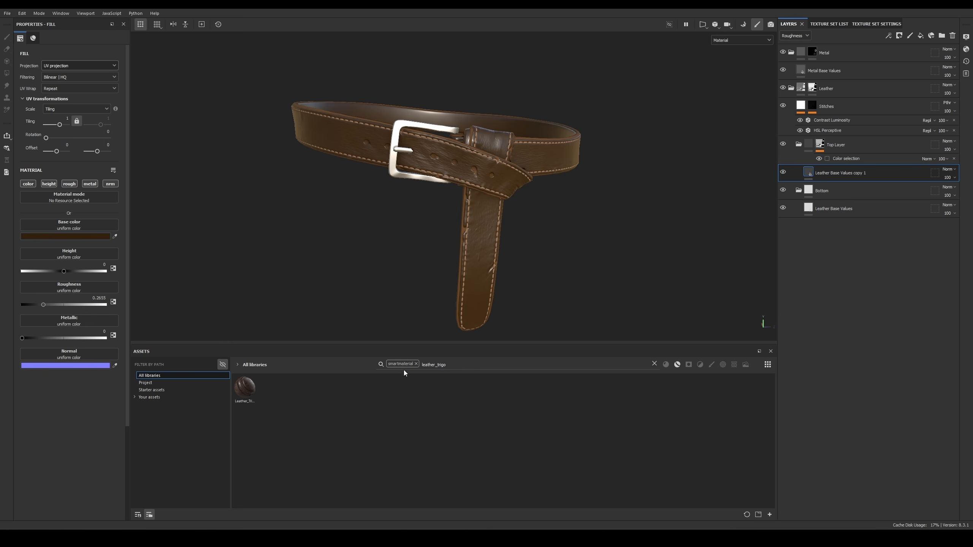
Step: Search the assets for "leather_trigon" and place that smart material inside Top Layer, above the copied base values layer
click(466, 364)
key(BackSpace)
key(BackSpace)
key(BackSpace)
key(BackSpace)
key(BackSpace)
key(BackSpace)
key(BackSpace)
key(BackSpace)
key(BackSpace)
key(BackSpace)
key(BackSpace)
key(BackSpace)
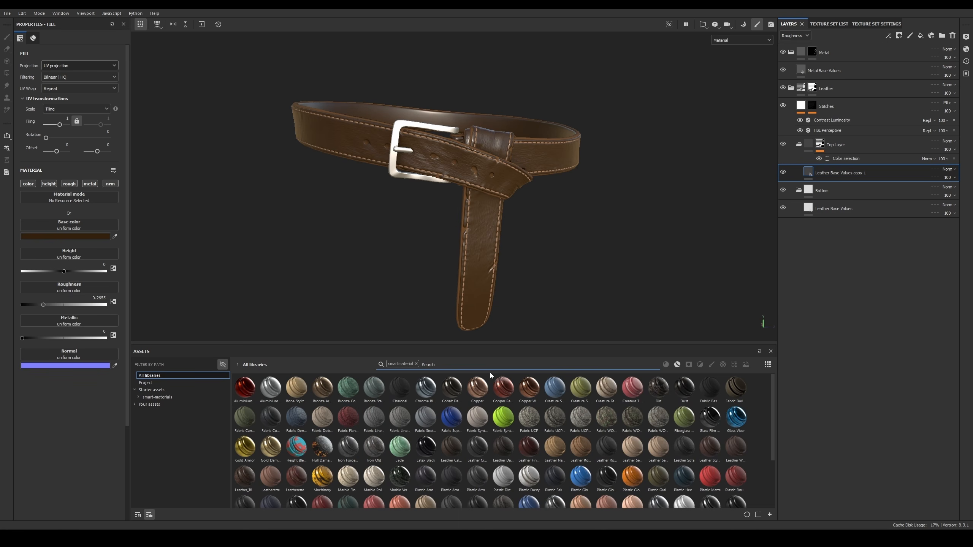
text(leather_tri)
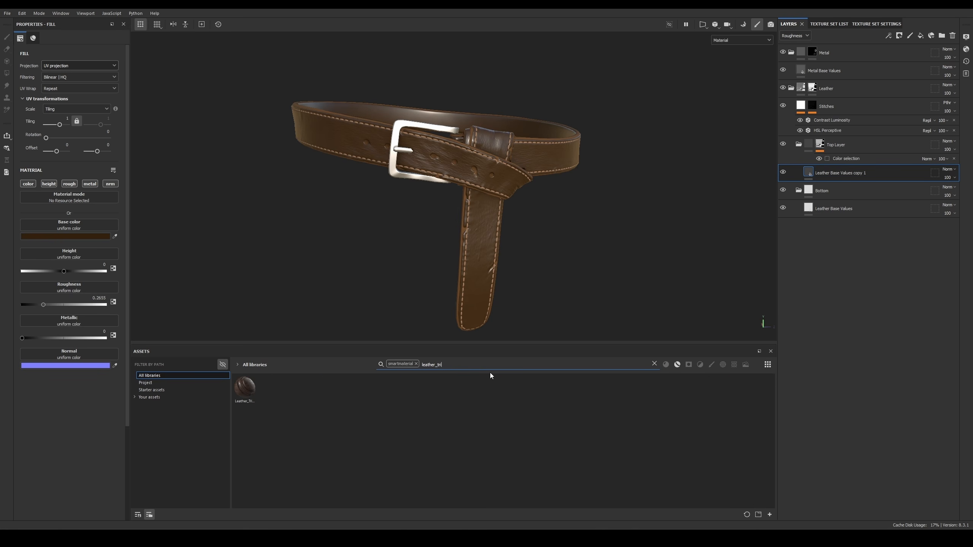
text(gon)
scroll(481, 133, up, 2)
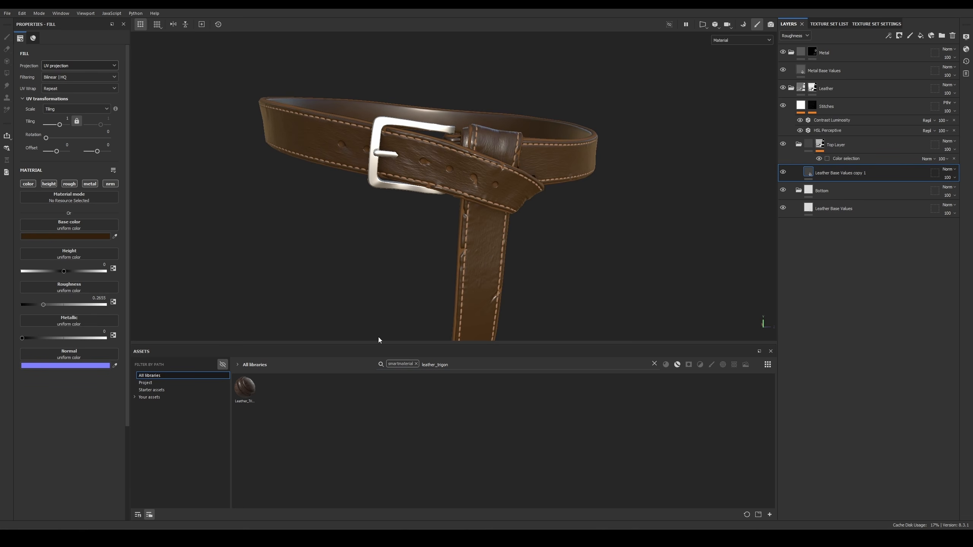
drag(246, 386, 885, 169)
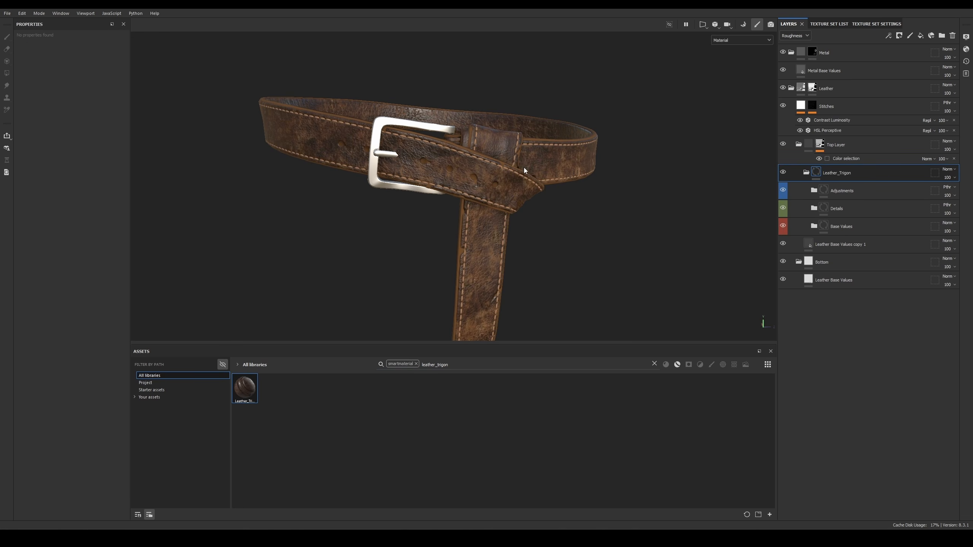
scroll(524, 168, up, 2)
Step: Delete the copied Leather Base Values layer beneath Leather_Trigon and inspect the belt
click(863, 245)
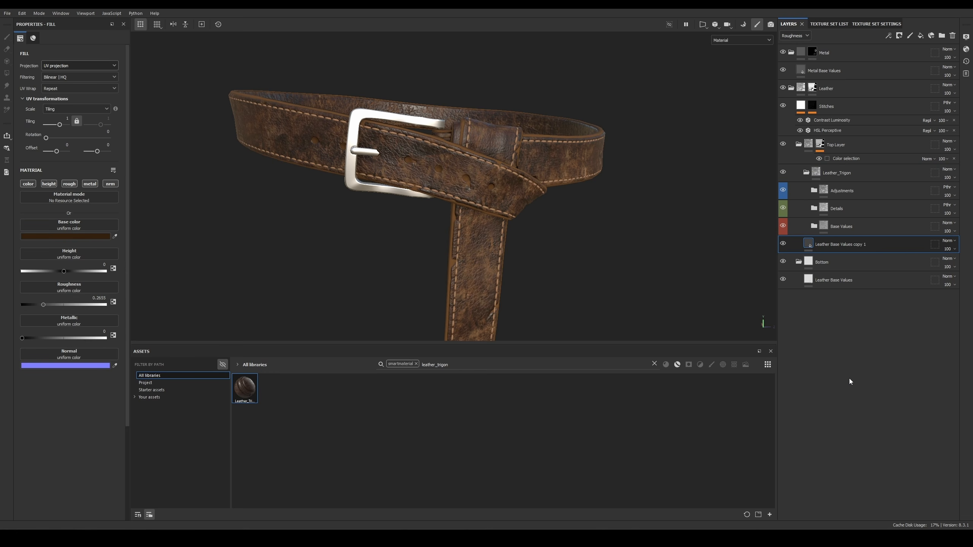
key(Delete)
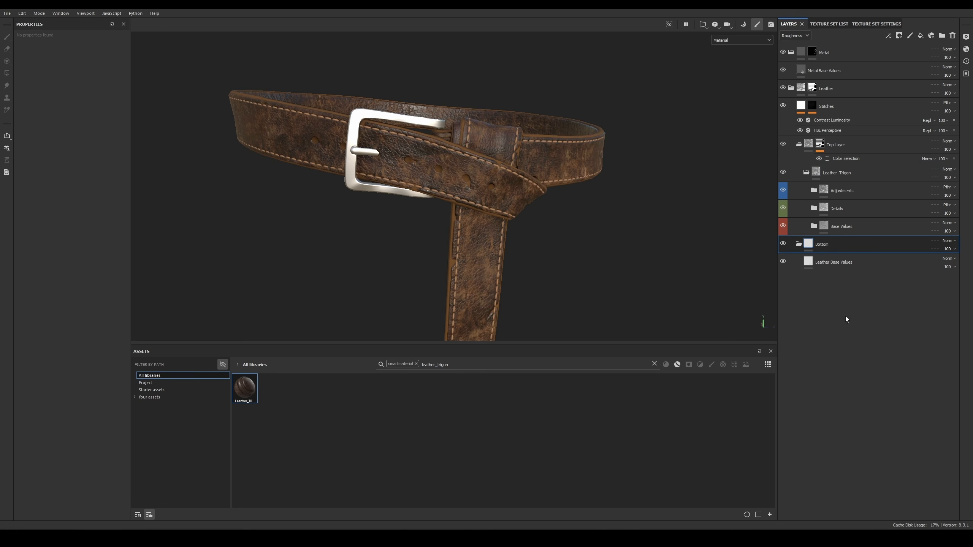
alt+drag(571, 151, 550, 153)
alt+right_drag(550, 154, 475, 73)
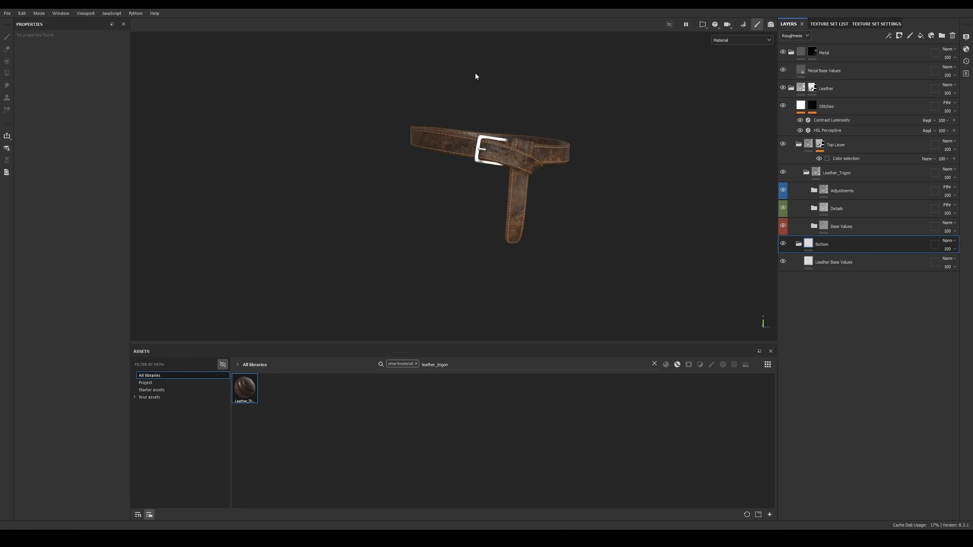
alt+right_drag(561, 93, 637, 235)
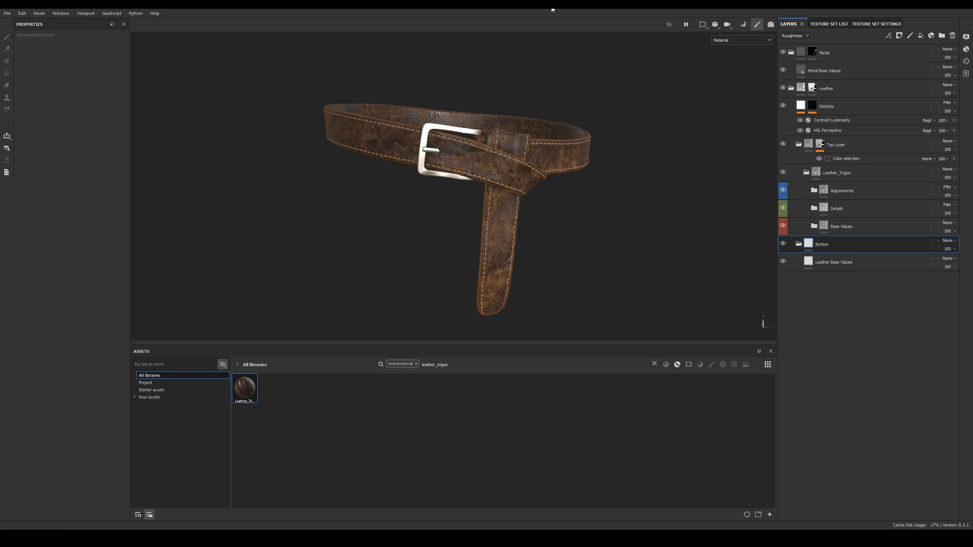
scroll(499, 126, up, 5)
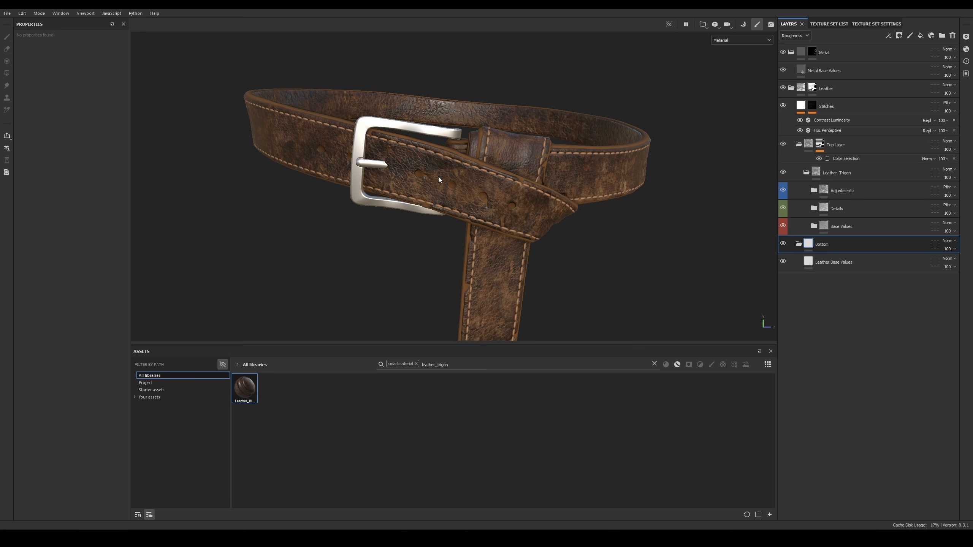
Step: Inspect the belt and review the layers in Leather_Trigon's Base Values and Adjustments folders, including the Leather Base Values fill settings
alt+drag(438, 176, 561, 165)
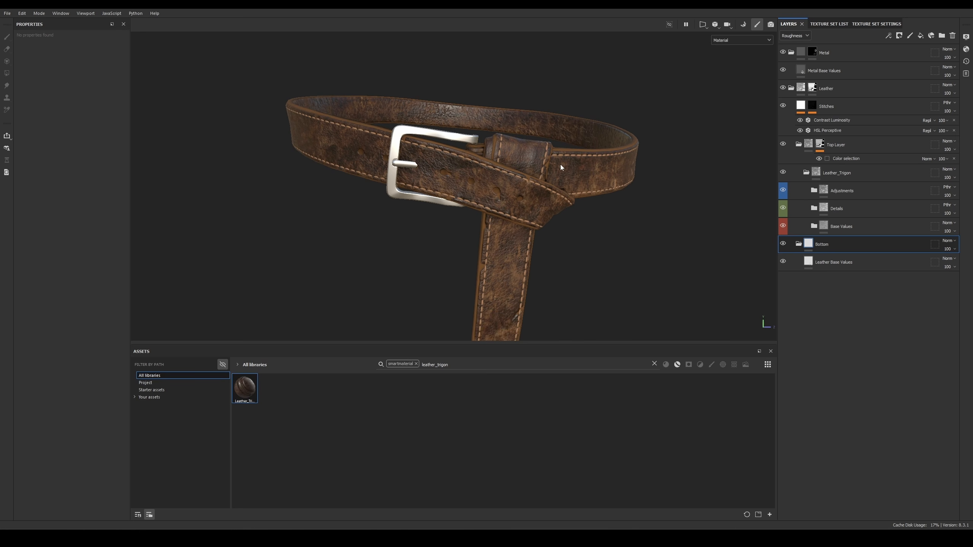
scroll(482, 184, down, 3)
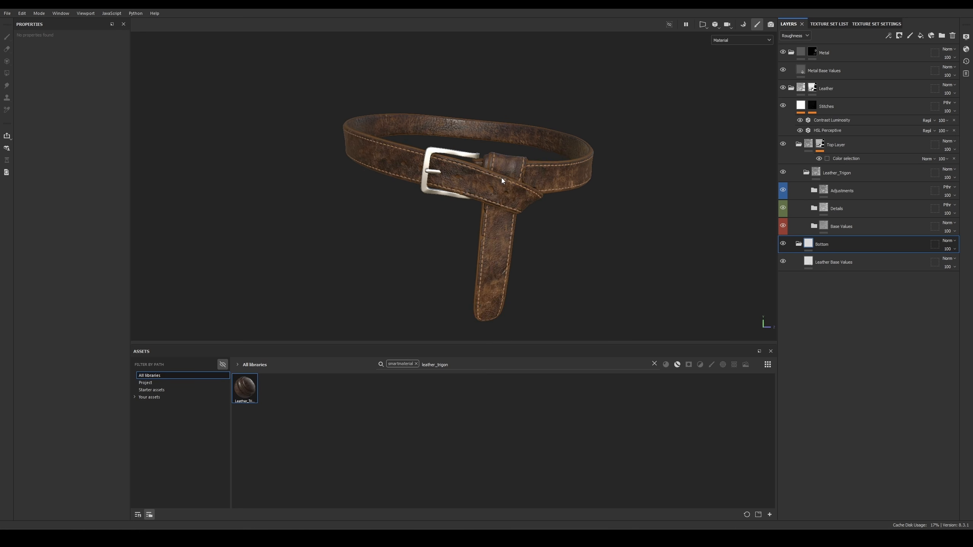
scroll(502, 178, up, 3)
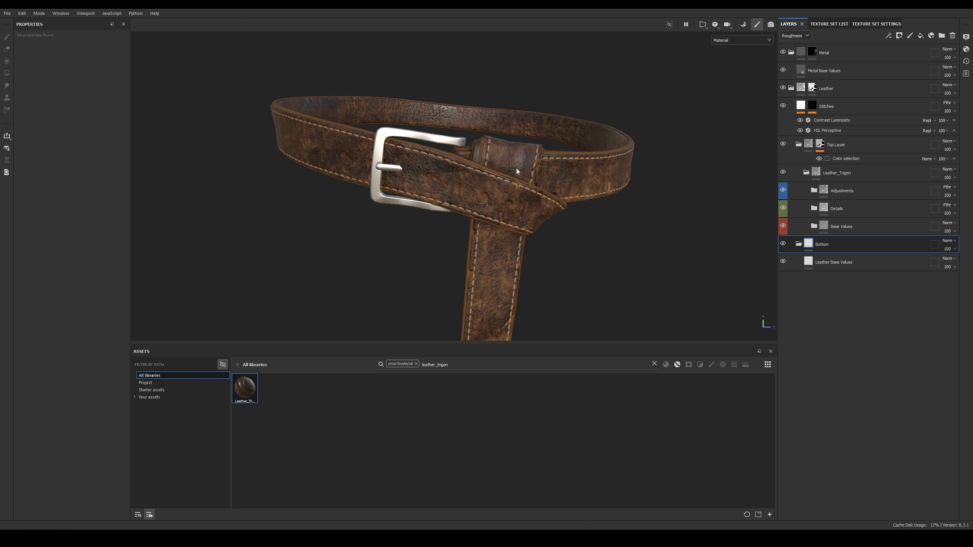
click(816, 227)
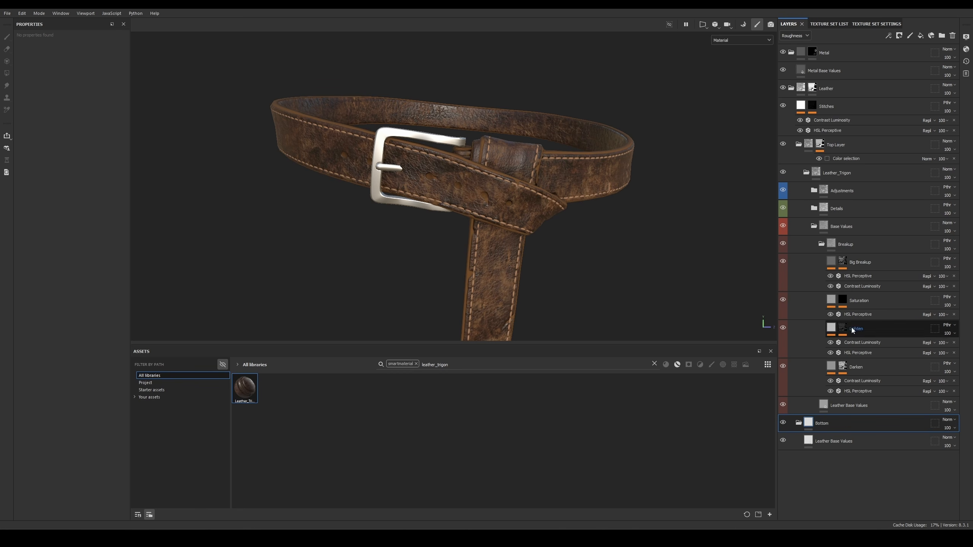
click(857, 402)
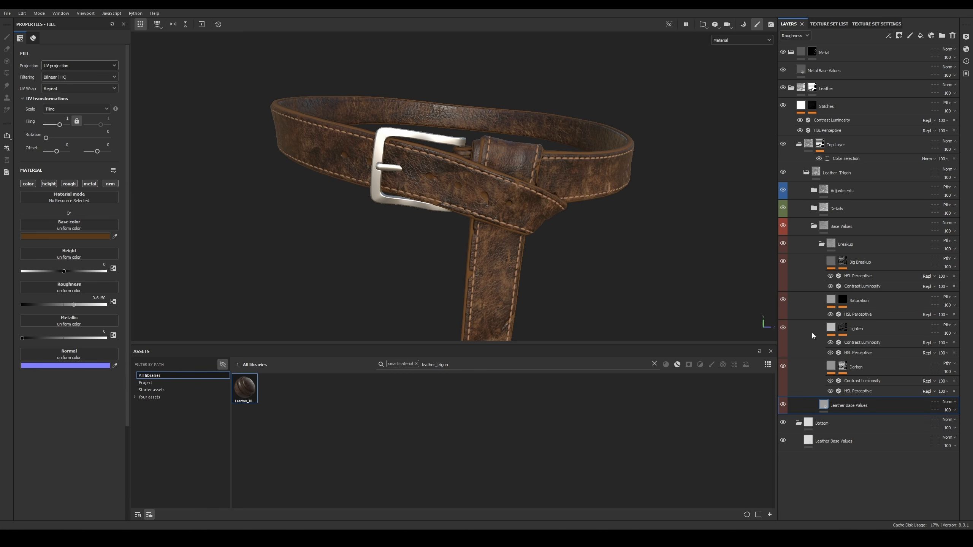
click(815, 227)
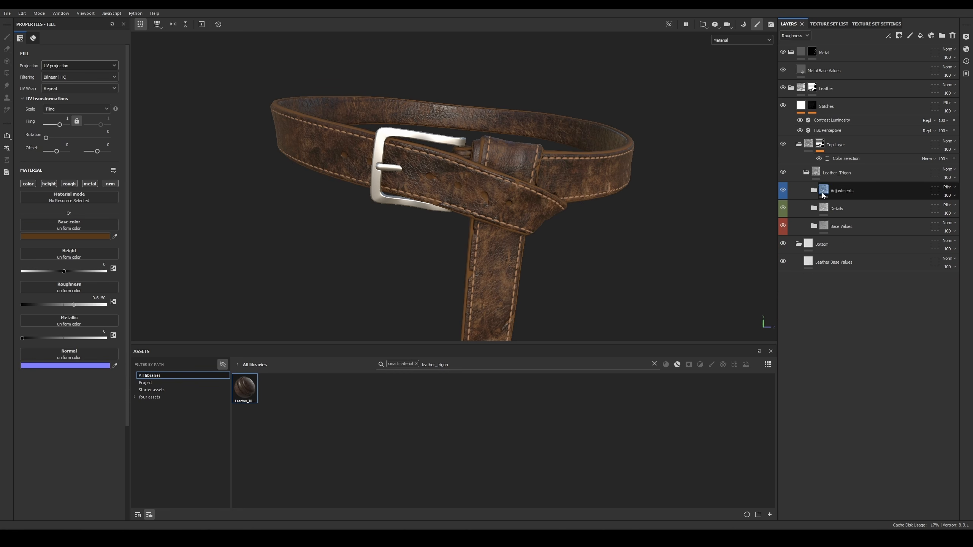
click(815, 190)
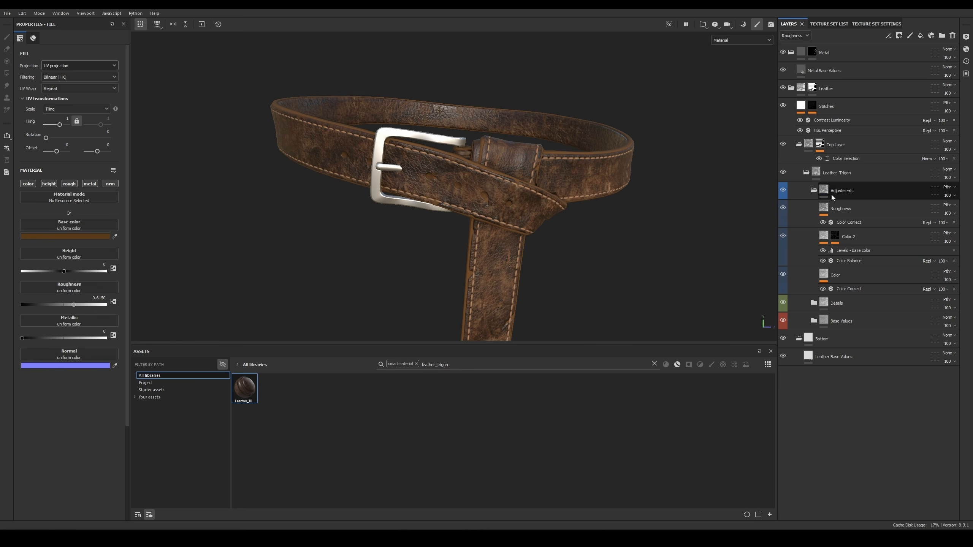
Step: Remove the smart material filter and the "leather_trigon" search text from the asset library
click(417, 364)
click(655, 364)
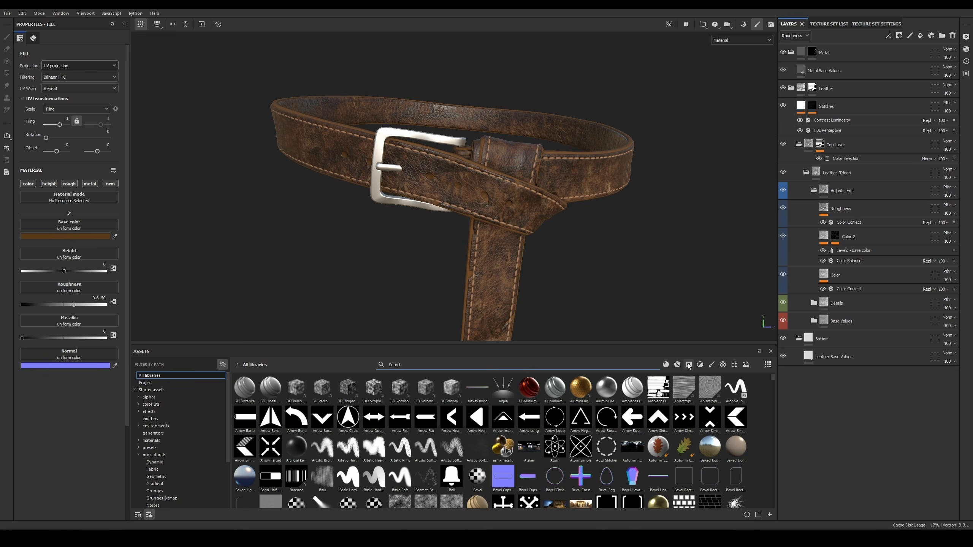
Step: Try an HSL Perceptive filter above the Roughness layer with saturation 0 and lightness 0.26, and delete it
click(700, 364)
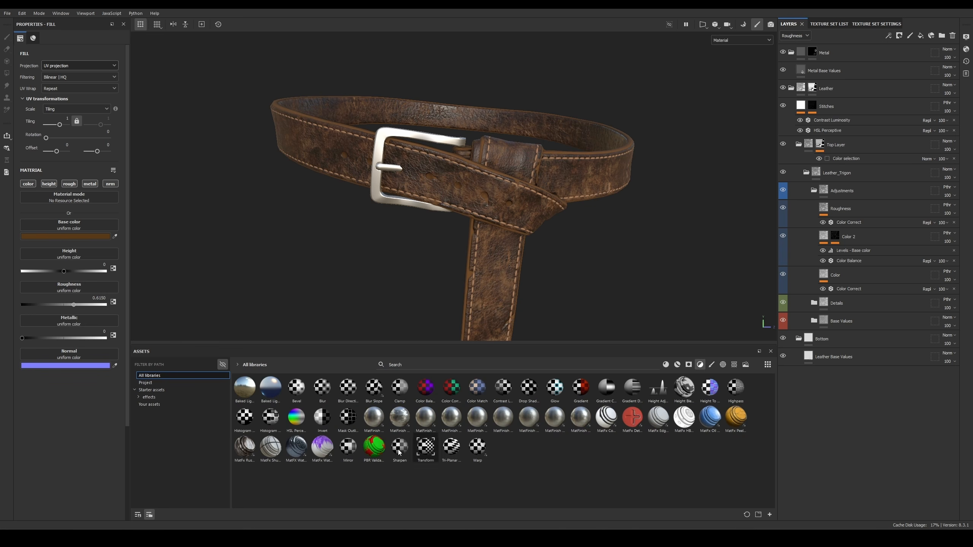
drag(296, 417, 860, 201)
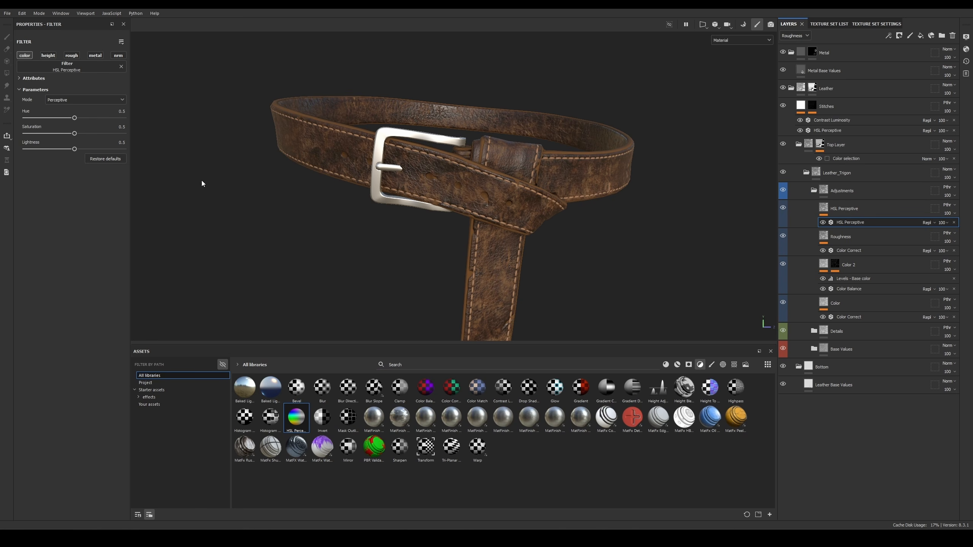
drag(74, 133, 50, 149)
alt+drag(600, 217, 631, 187)
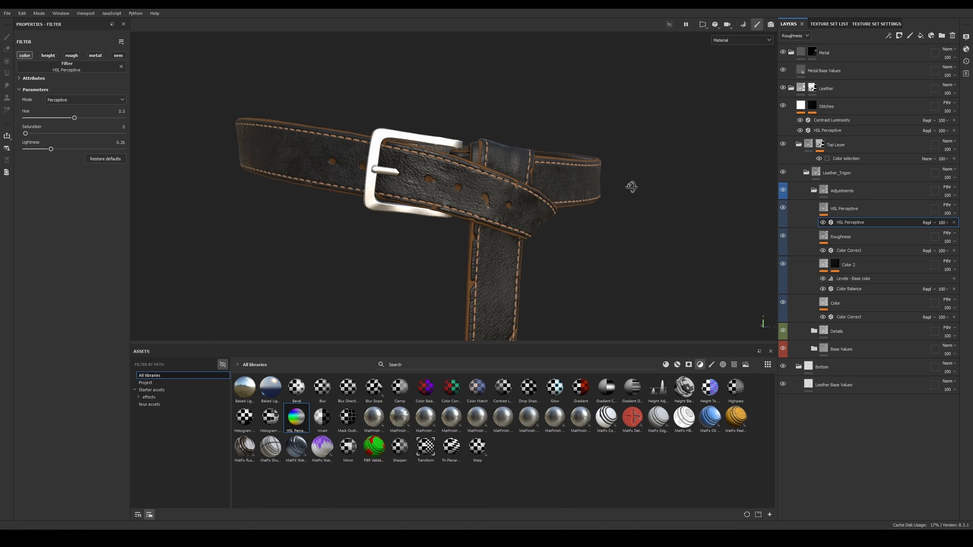
alt+right_drag(632, 187, 584, 299)
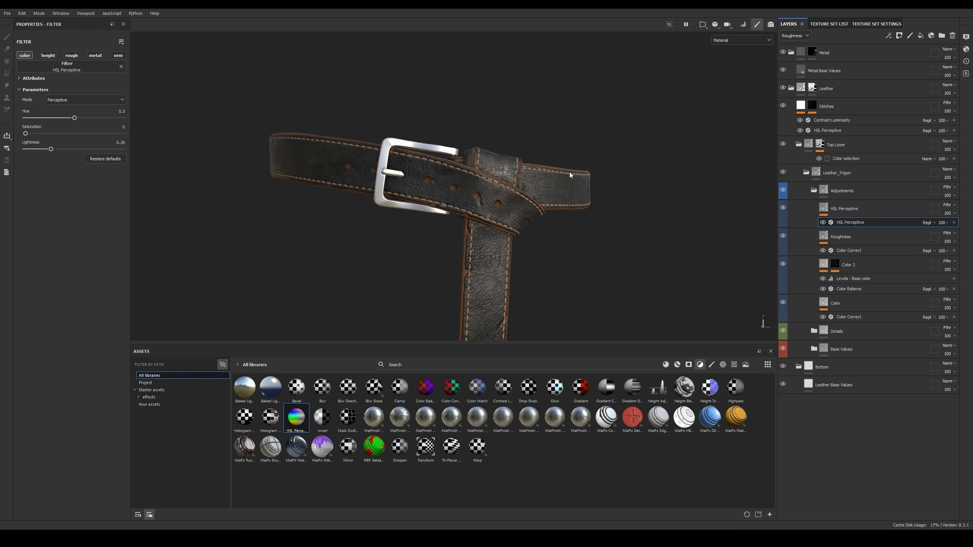
alt+drag(570, 172, 534, 193)
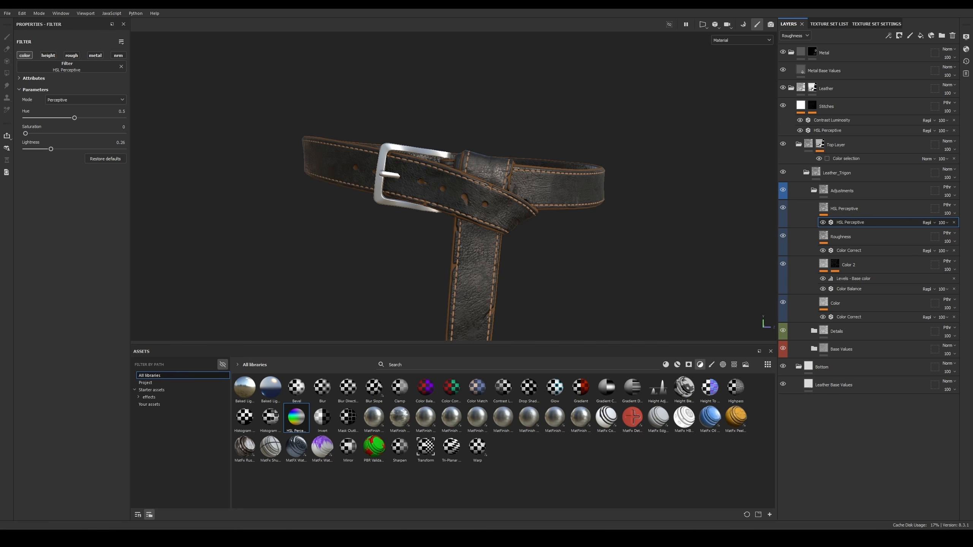
click(867, 210)
key(Delete)
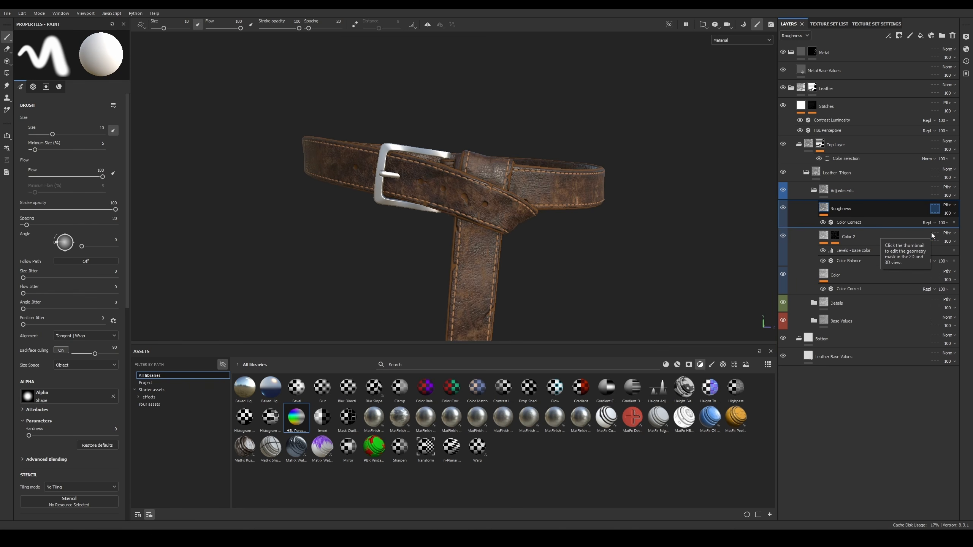
Step: Search the smart materials for "leather_tr"
alt+drag(479, 233, 545, 179)
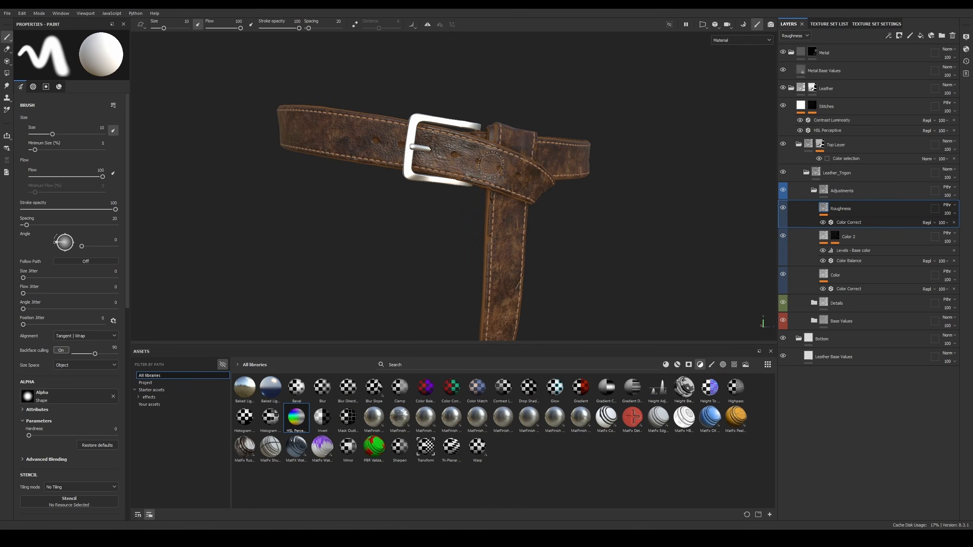
scroll(491, 165, up, 3)
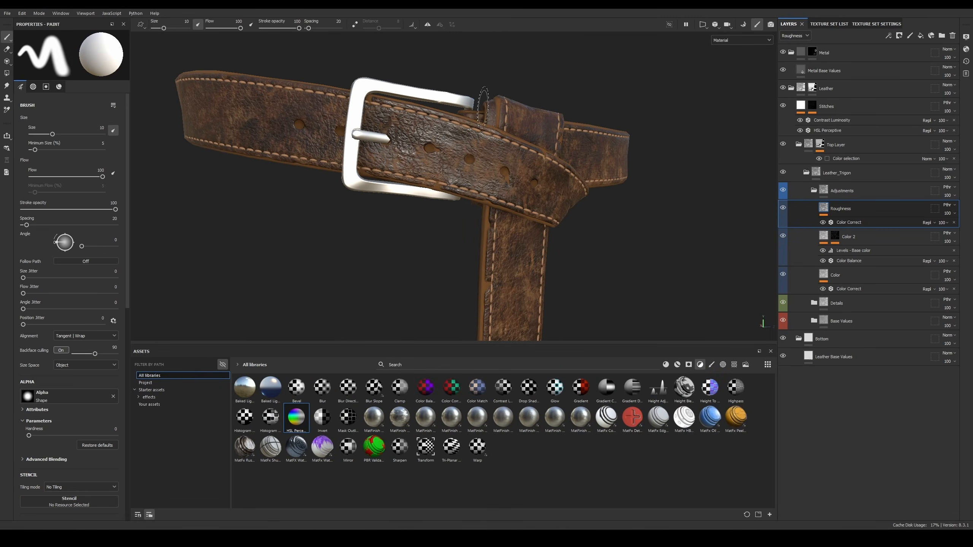
alt+drag(483, 108, 354, 335)
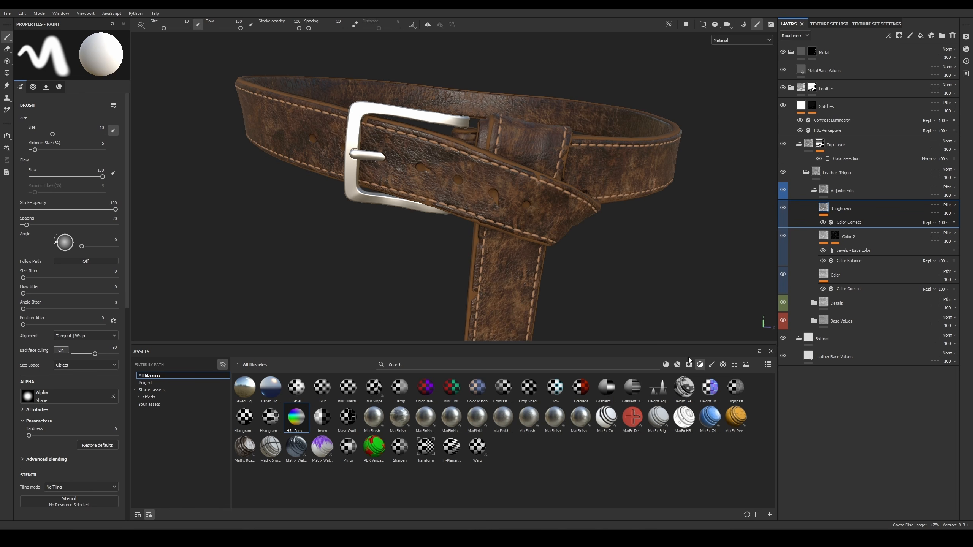
click(678, 368)
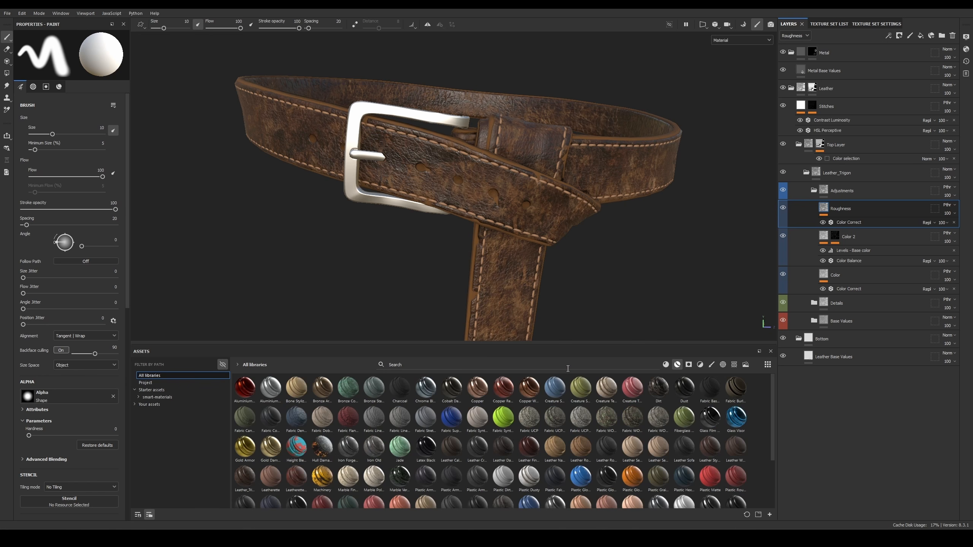
click(568, 369)
text(leathe)
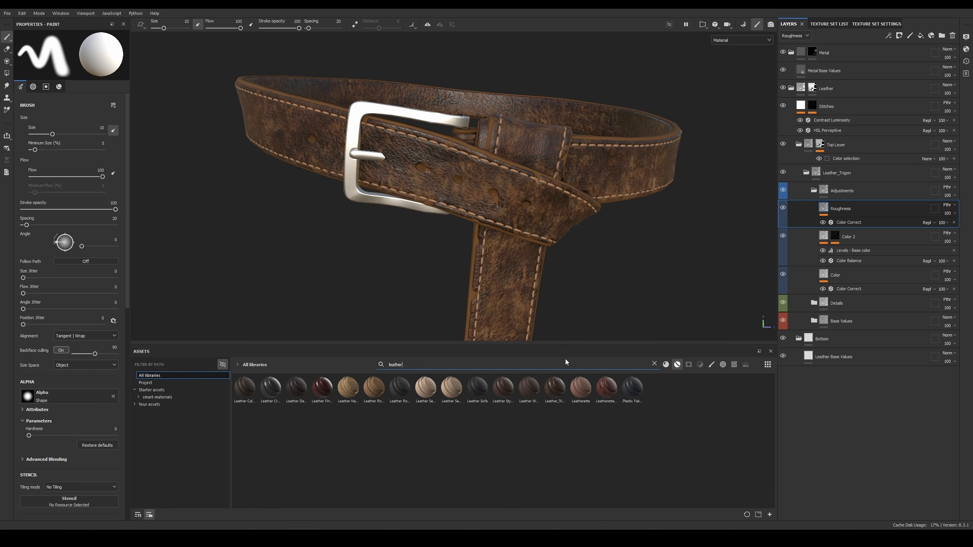
text(r_tr)
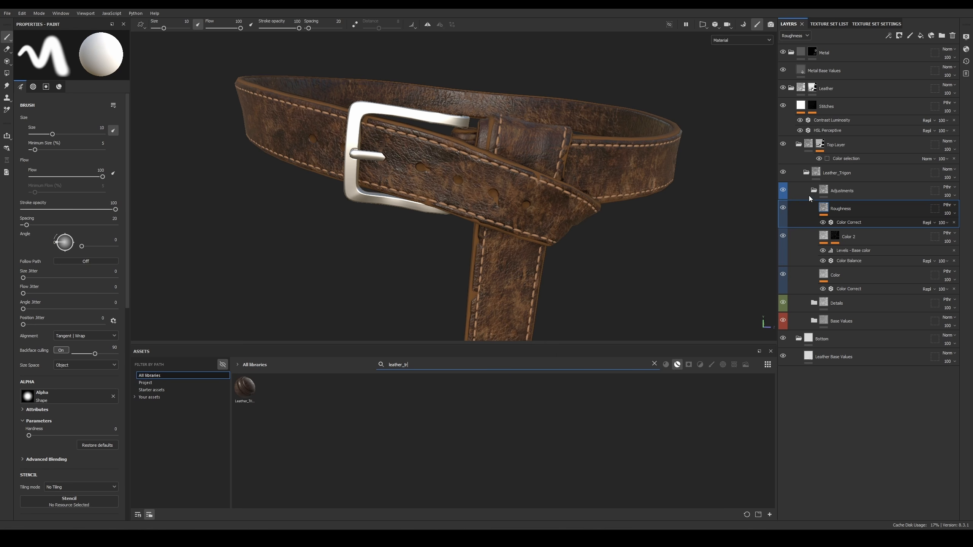
Step: Collapse the existing Leather_Trigon folder, add the Leather_Trigon smart material inside the Bottom folder, and delete the Leather Base Values layer
click(806, 173)
click(828, 209)
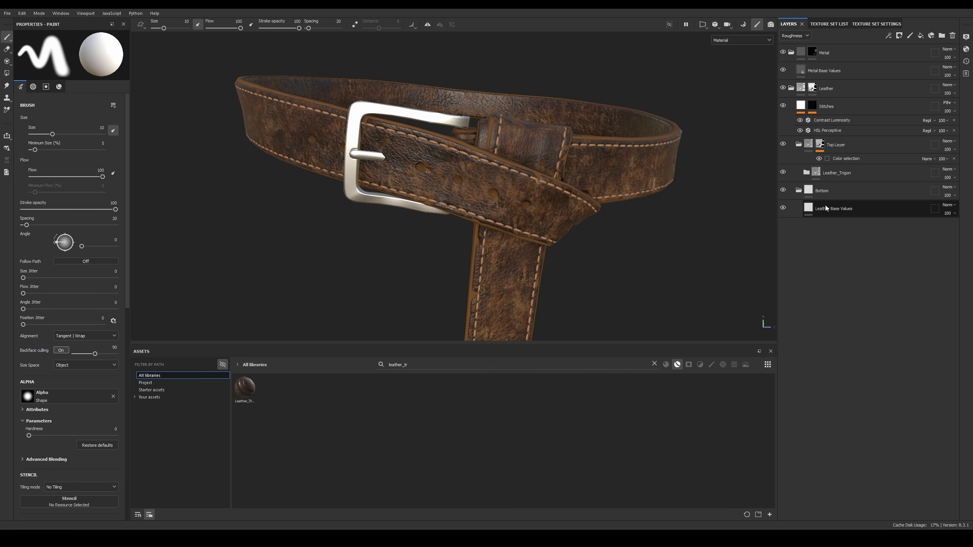
drag(245, 387, 835, 203)
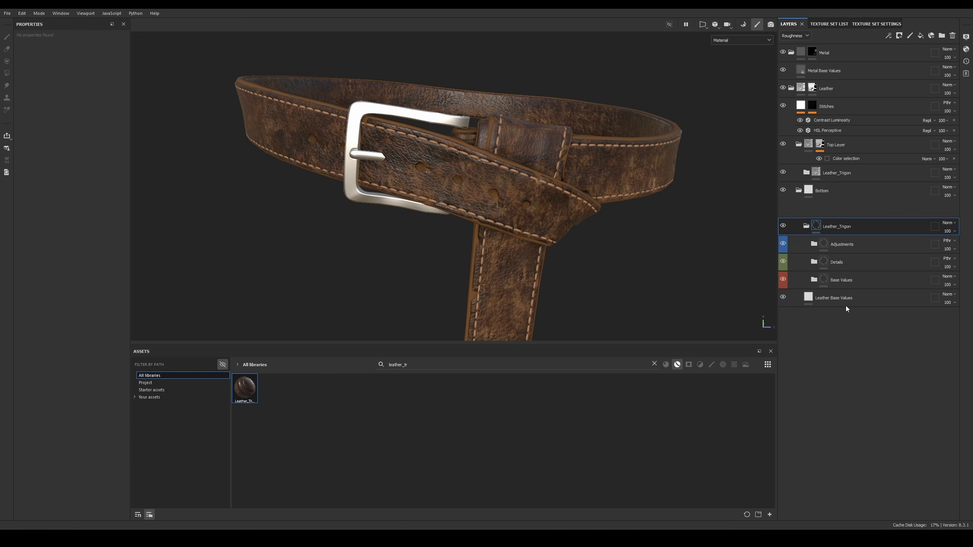
click(833, 283)
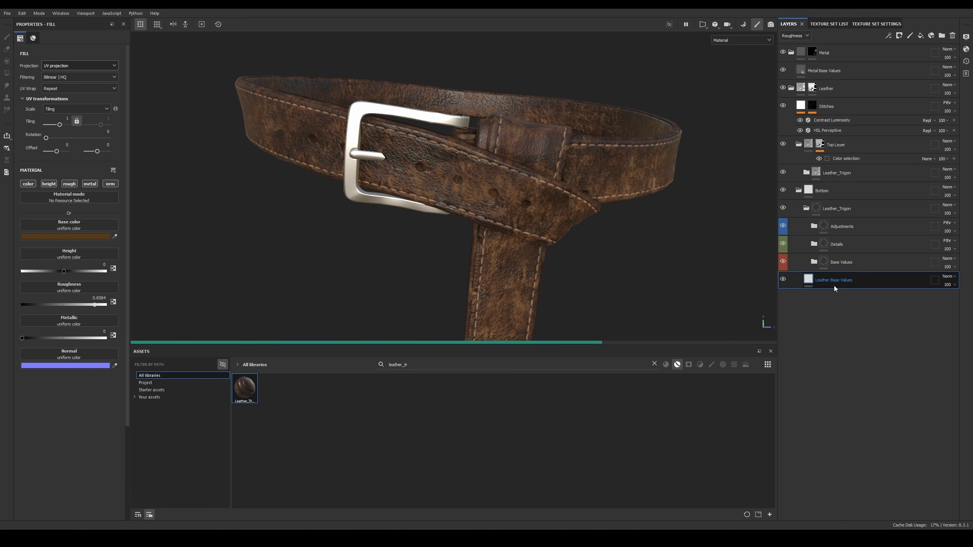
key(Delete)
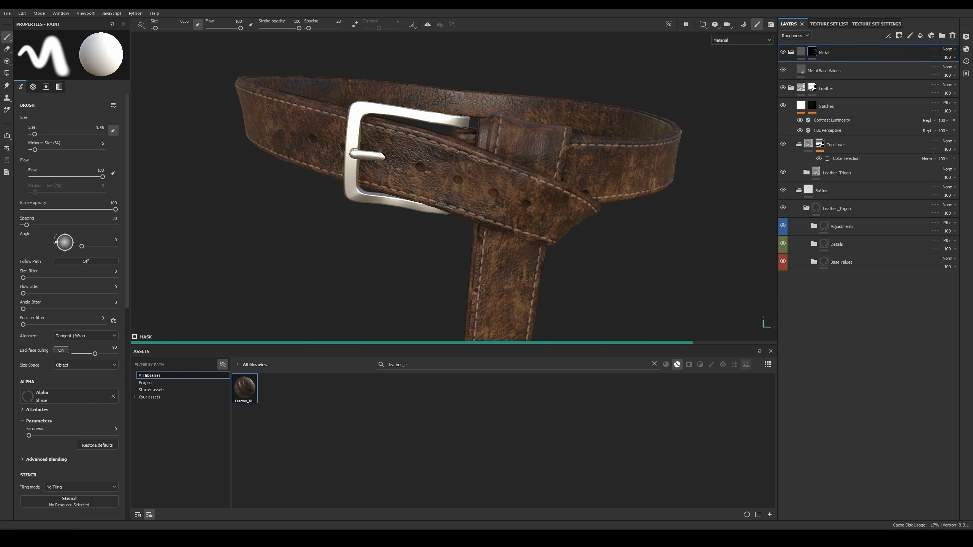
Step: Hide the Top Layer folder and inspect the bottom leather around the buckle and belt loop
scroll(623, 168, up, 1)
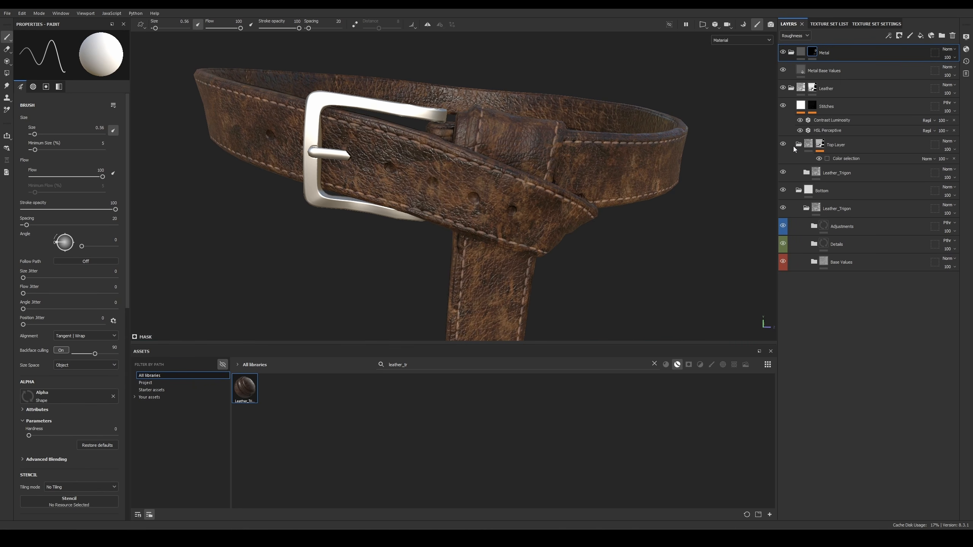
alt+right_drag(479, 153, 540, 196)
alt+middle_drag(540, 196, 569, 168)
mouse_move(569, 168)
alt+mouse_down()
mouse_move(619, 175)
mouse_move(491, 210)
mouse_move(456, 231)
alt+mouse_up()
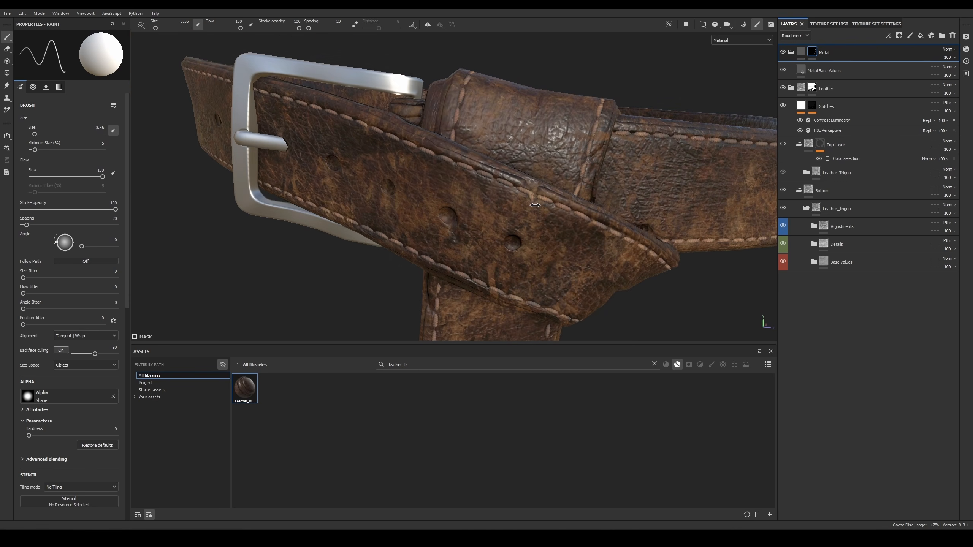
mouse_move(571, 177)
alt+mouse_down()
mouse_move(628, 158)
mouse_move(595, 175)
alt+mouse_up()
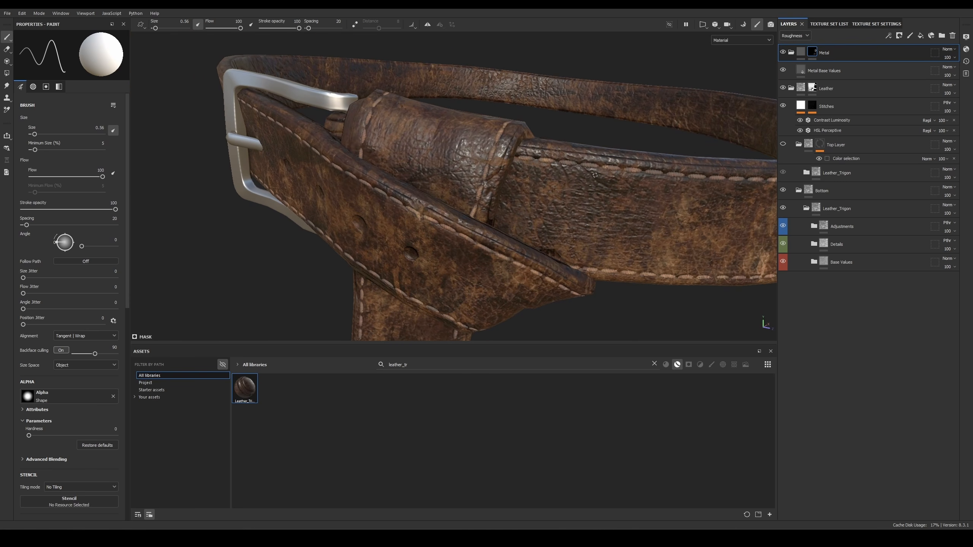
alt+drag(473, 201, 489, 193)
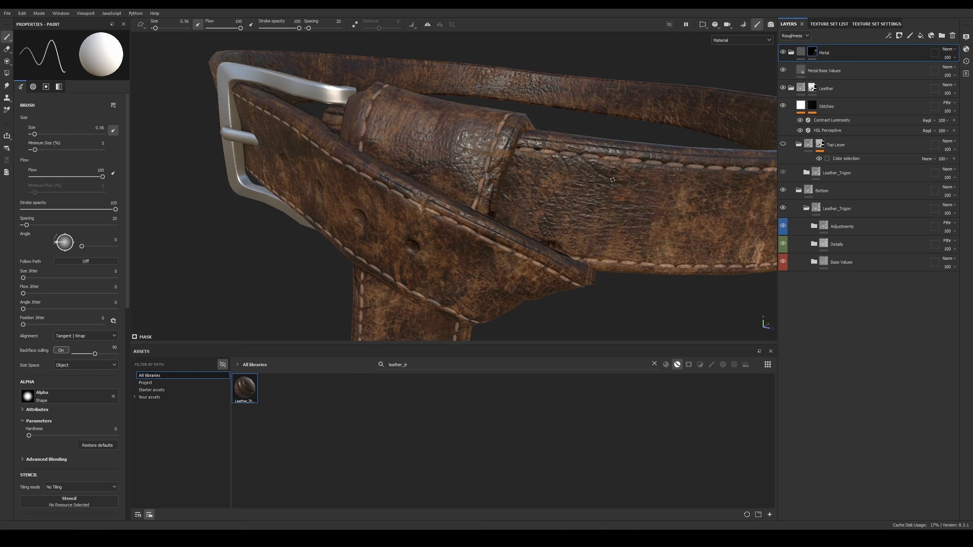
Step: Display the Details layer's mask in the bottom material and remove the Grunge Leather Damaged texture from its fill
click(814, 244)
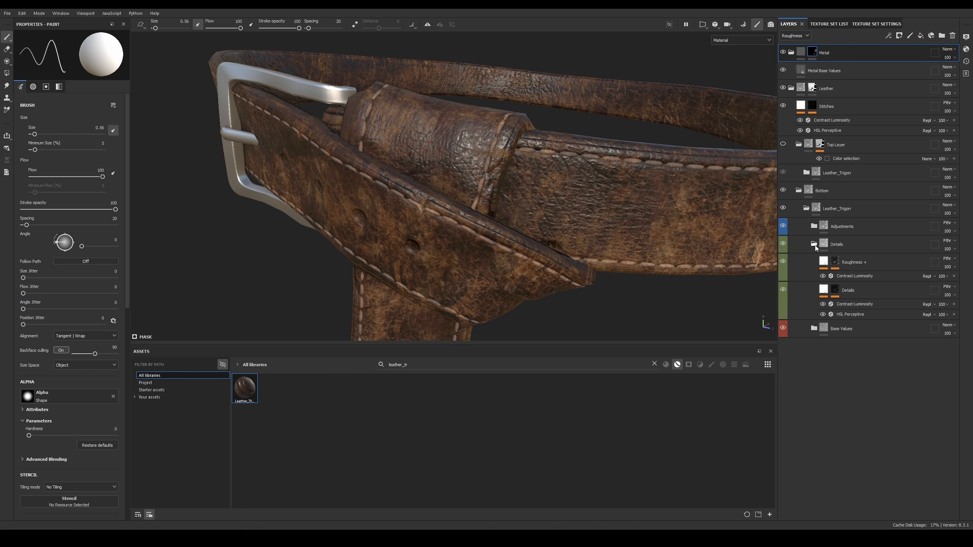
click(836, 290)
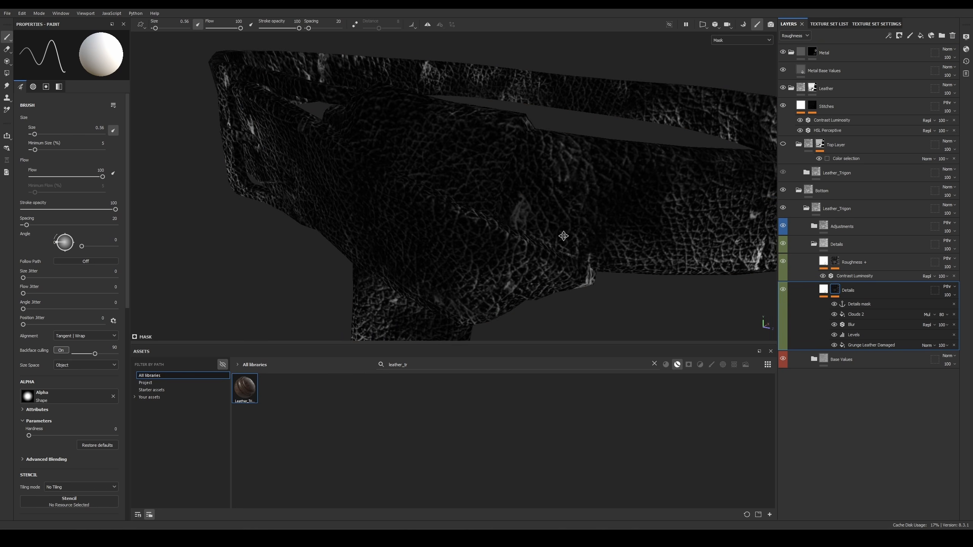
click(878, 345)
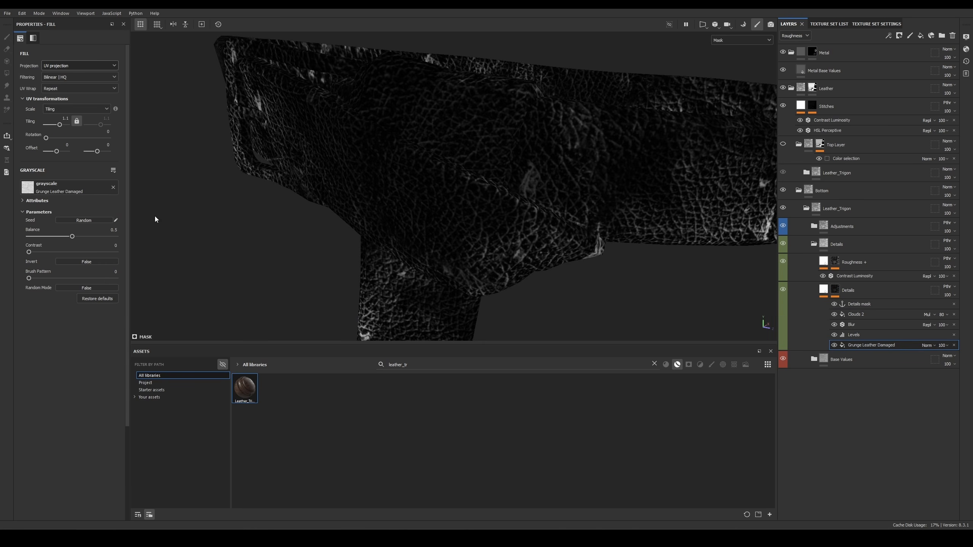
click(113, 187)
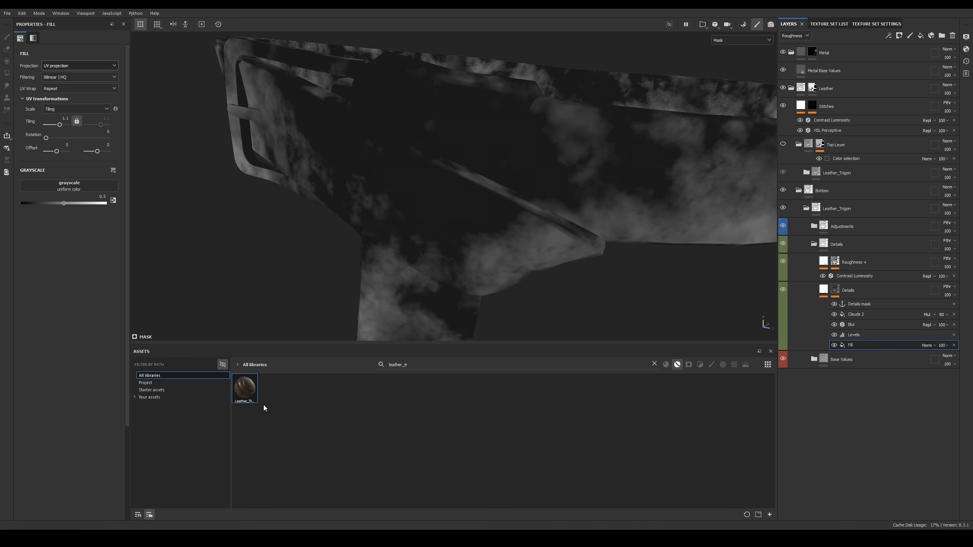
Step: Assign the Clouds 1 texture to the Details mask's fill and set its tiling to about 16
click(78, 187)
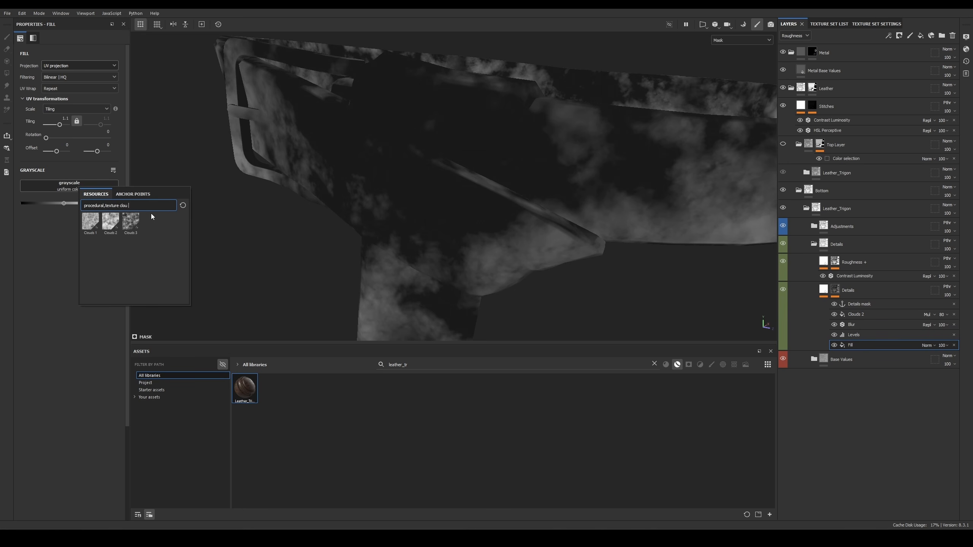
key(BackSpace)
key(BackSpace)
key(BackSpace)
key(BackSpace)
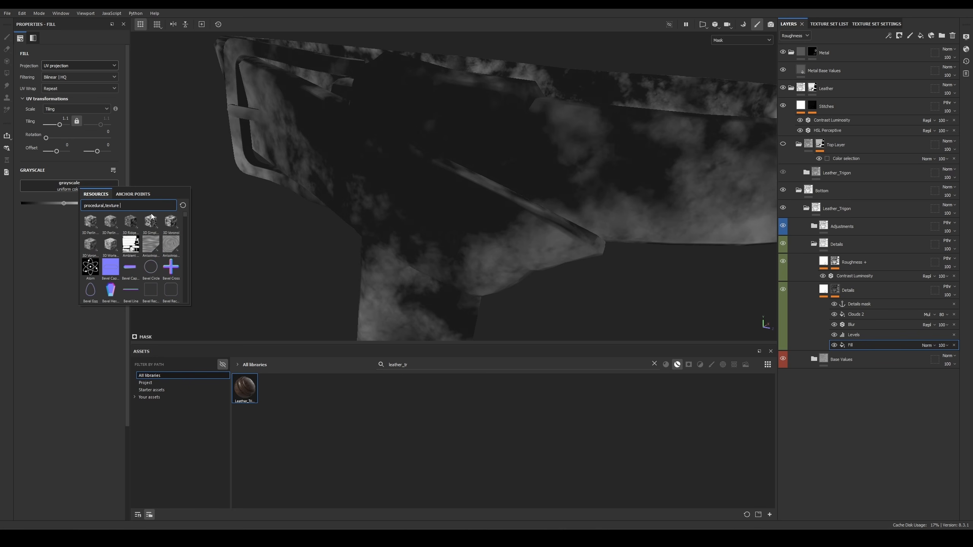
text(clouds)
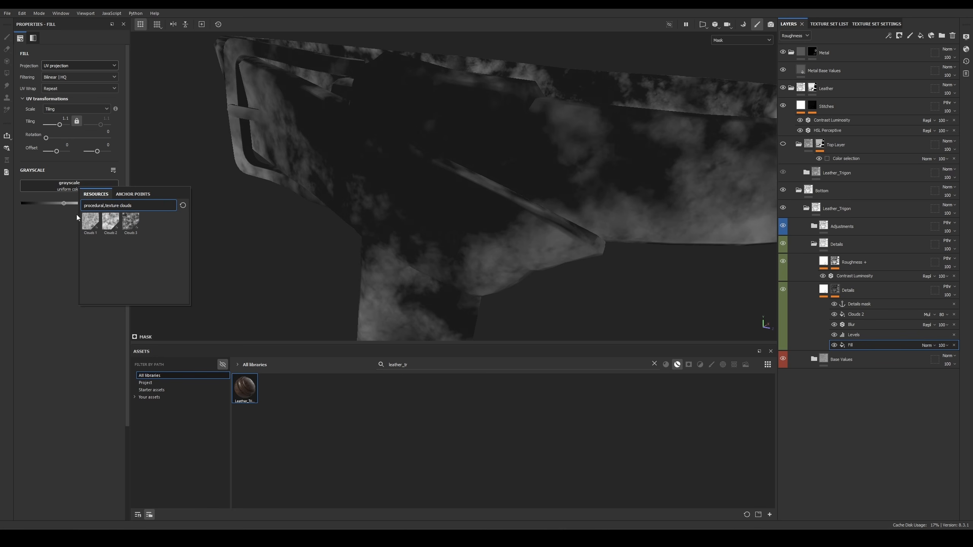
click(90, 222)
alt+drag(503, 194, 528, 249)
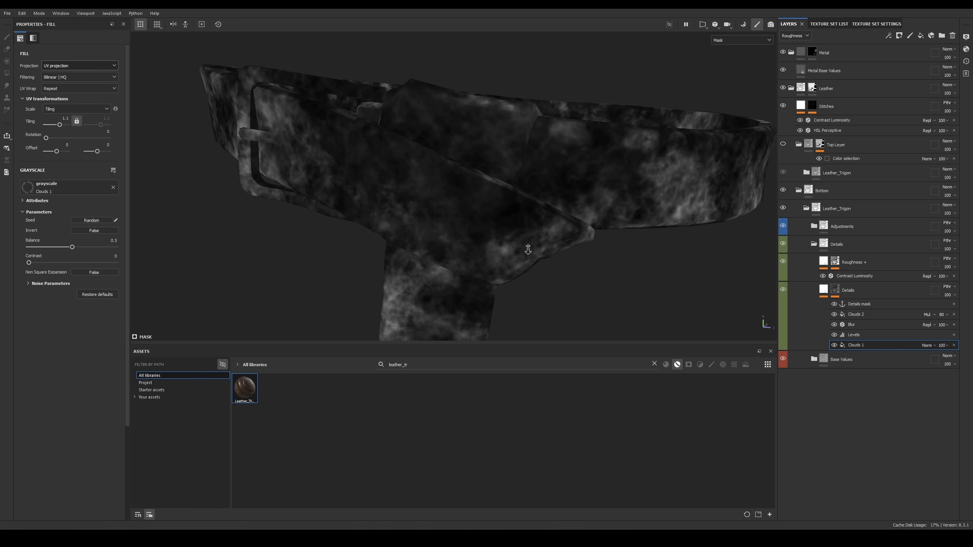
drag(63, 124, 66, 126)
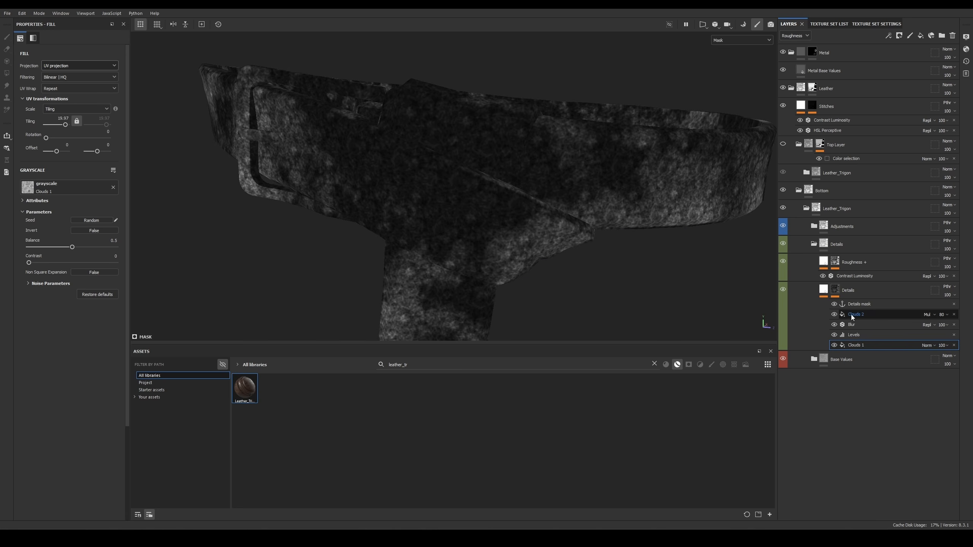
Step: Hide the Clouds 2 and Blur effects in the Details mask
click(834, 305)
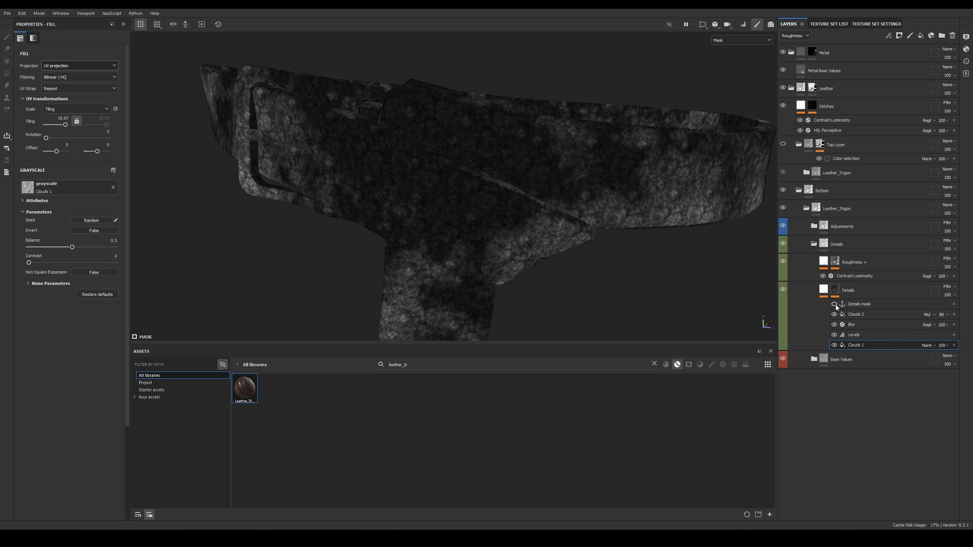
click(835, 305)
click(835, 314)
click(835, 324)
Step: Delete the Roughness + layer and the Details mask anchor point from the bottom material's Details folder
click(871, 292)
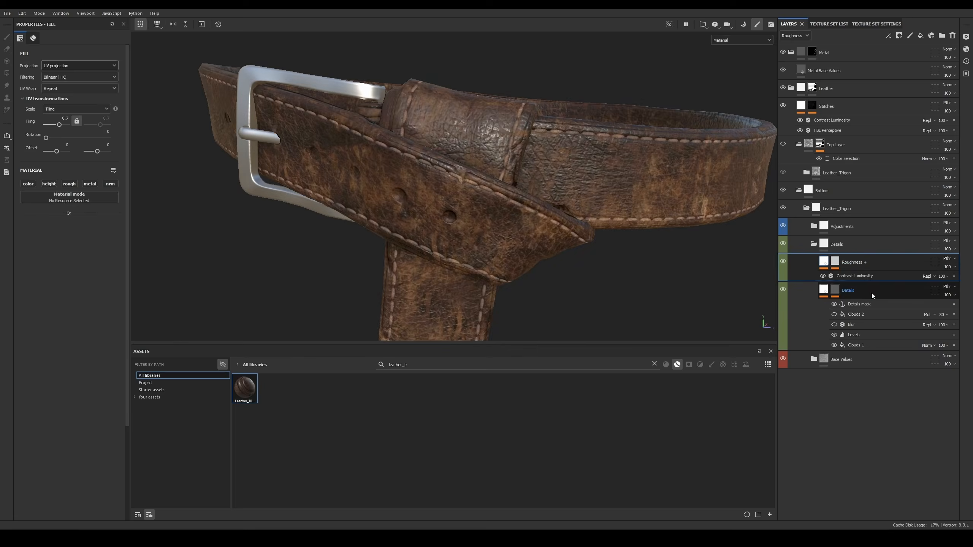
key(Delete)
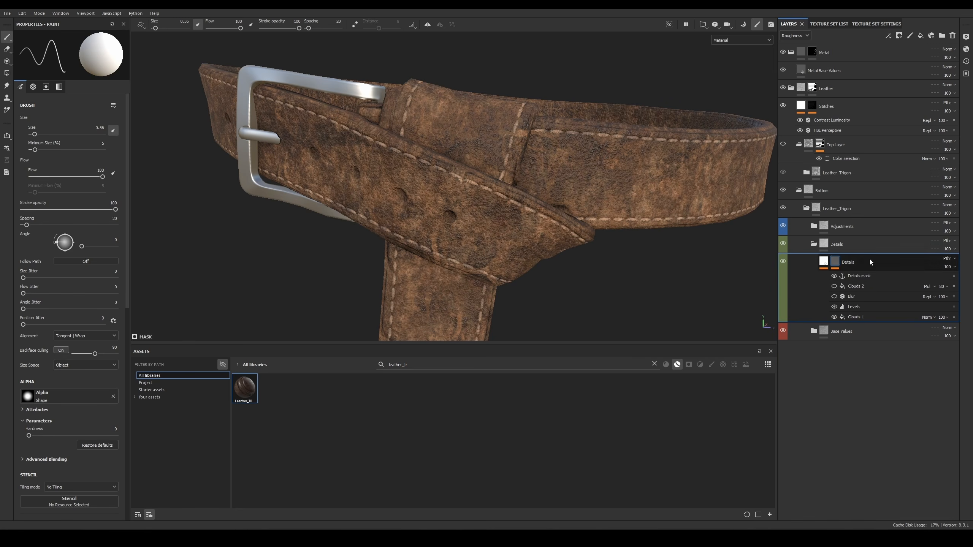
click(859, 275)
key(Delete)
Step: Delete the Clouds 2 and Blur effects from the Details layer's mask and display the mask
click(875, 275)
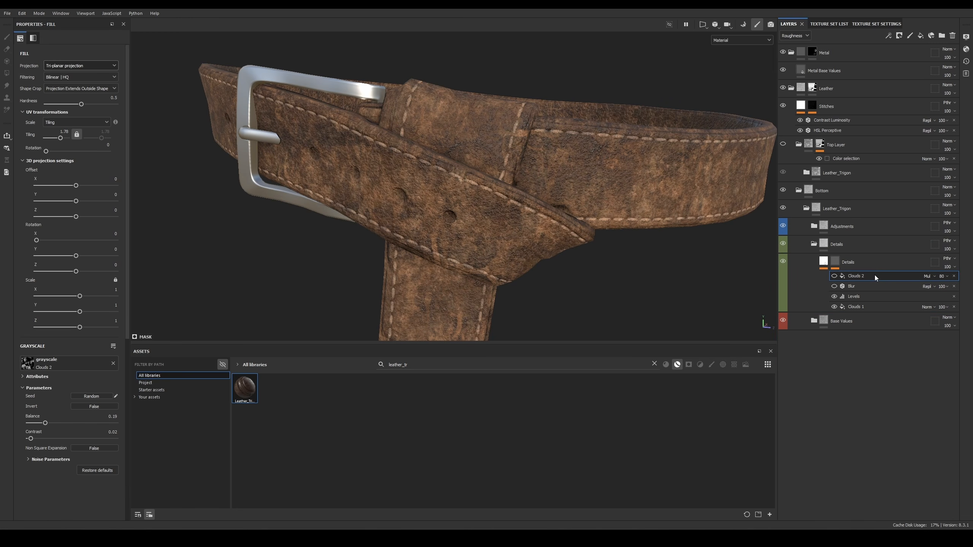
key(Delete)
key(Delete)
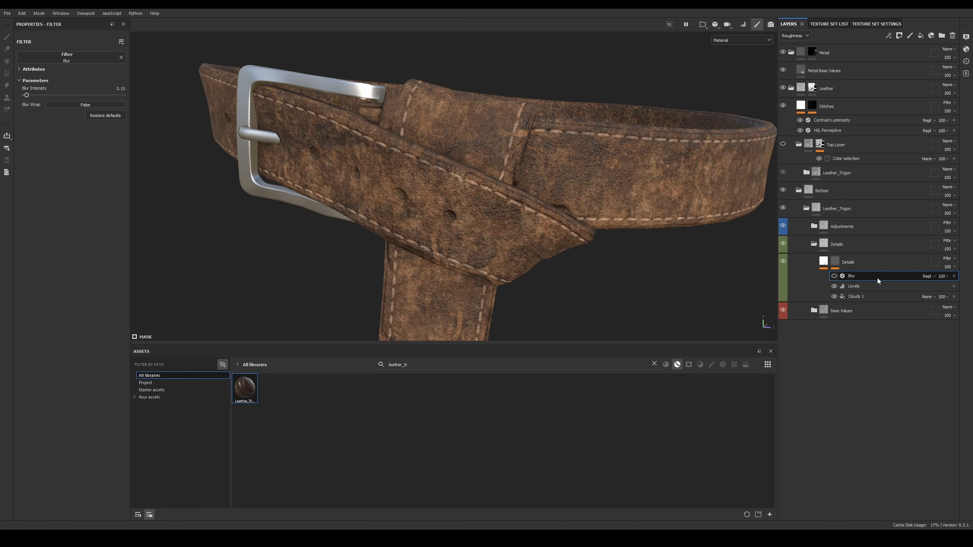
alt+click(836, 262)
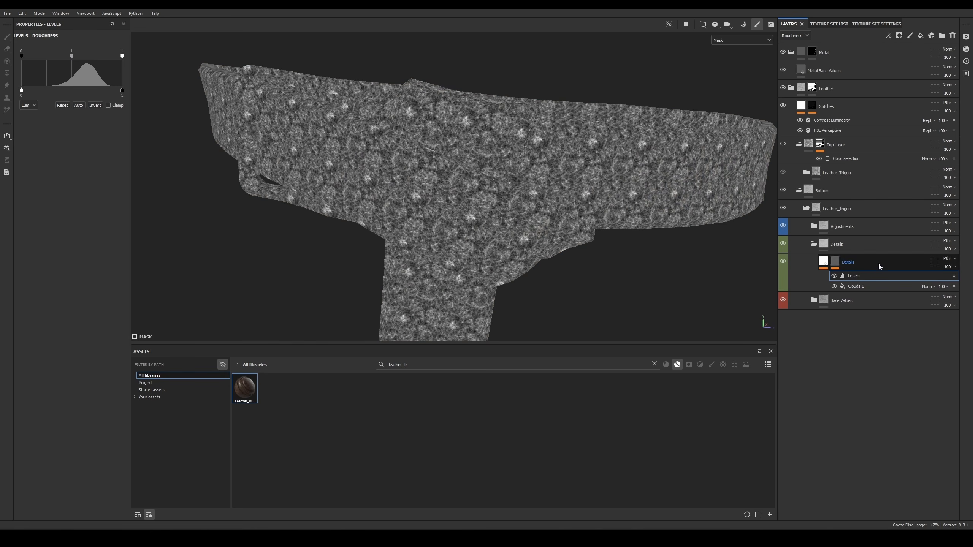
Step: Delete the Levels effect from the Details mask and set Clouds 1 to tiling 25.51, balance 0.3 and contrast 0.8
key(Delete)
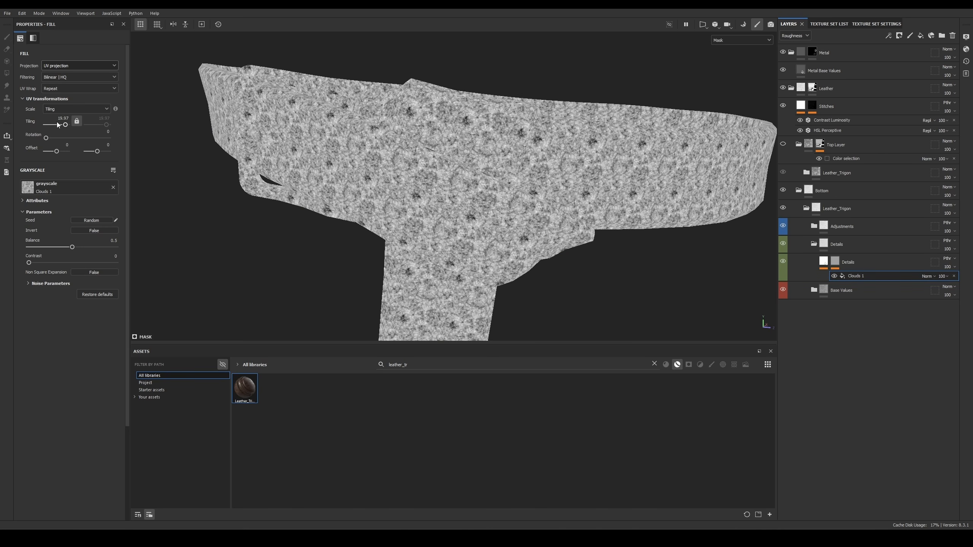
drag(64, 123, 63, 125)
drag(29, 263, 55, 247)
mouse_move(63, 125)
mouse_down()
mouse_move(46, 126)
mouse_move(66, 126)
mouse_up()
Step: Check the base color on the belt and set Clouds 1's balance to 0.33 and contrast to 0.28
alt+drag(537, 146, 479, 184)
alt+right_drag(479, 184, 586, 171)
key(c)
alt+drag(589, 171, 486, 179)
scroll(485, 180, up, 2)
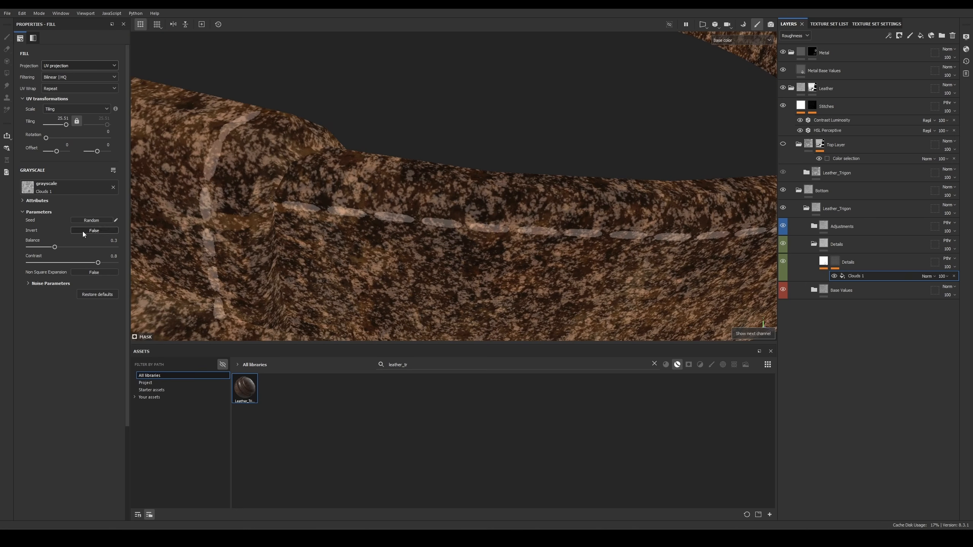
drag(88, 264, 58, 247)
alt+right_drag(504, 169, 843, 226)
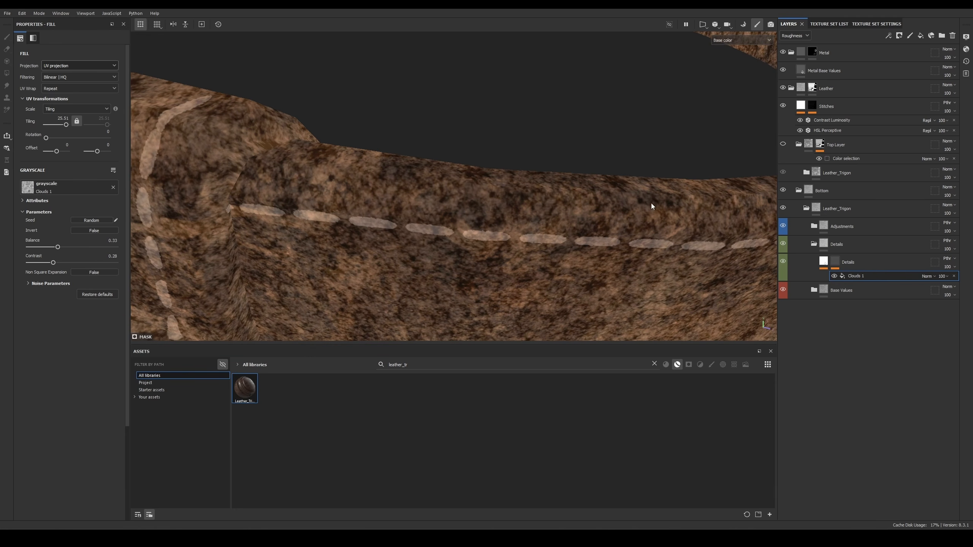
Step: Set the Details layer's height to about -0.20 and inspect the belt in the material view
key(m)
click(824, 262)
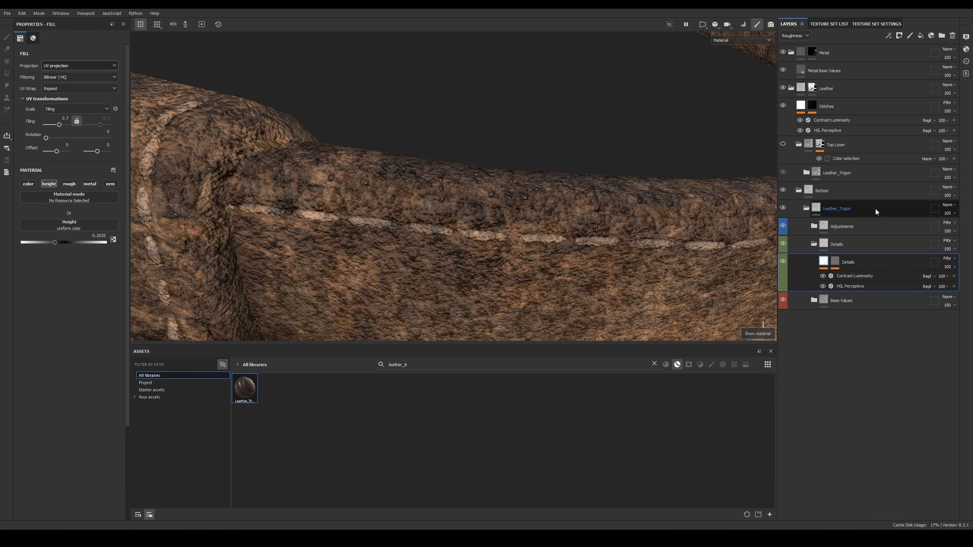
mouse_move(47, 242)
mouse_down()
mouse_move(26, 242)
mouse_move(70, 244)
mouse_move(56, 243)
mouse_up()
alt+right_drag(609, 252, 474, 121)
alt+drag(473, 121, 502, 213)
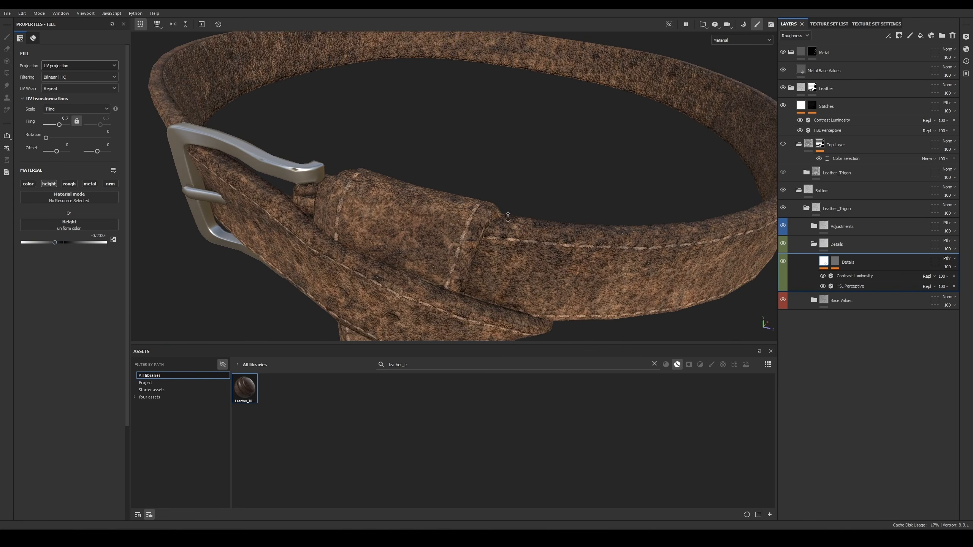
alt+right_drag(503, 213, 521, 256)
alt+middle_drag(521, 256, 489, 234)
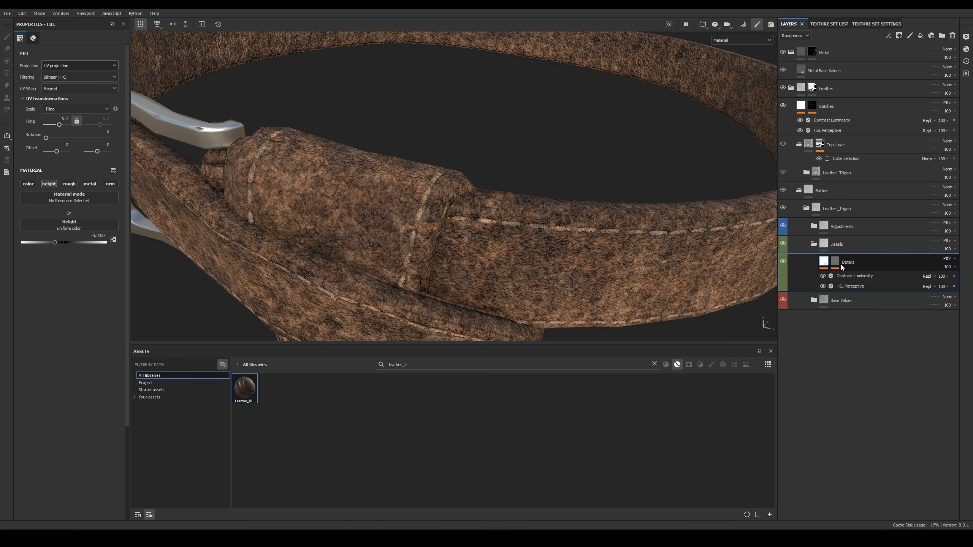
Step: Reduce the tiling of the Clouds 1 fill in the Details mask to about 8
click(836, 263)
click(857, 276)
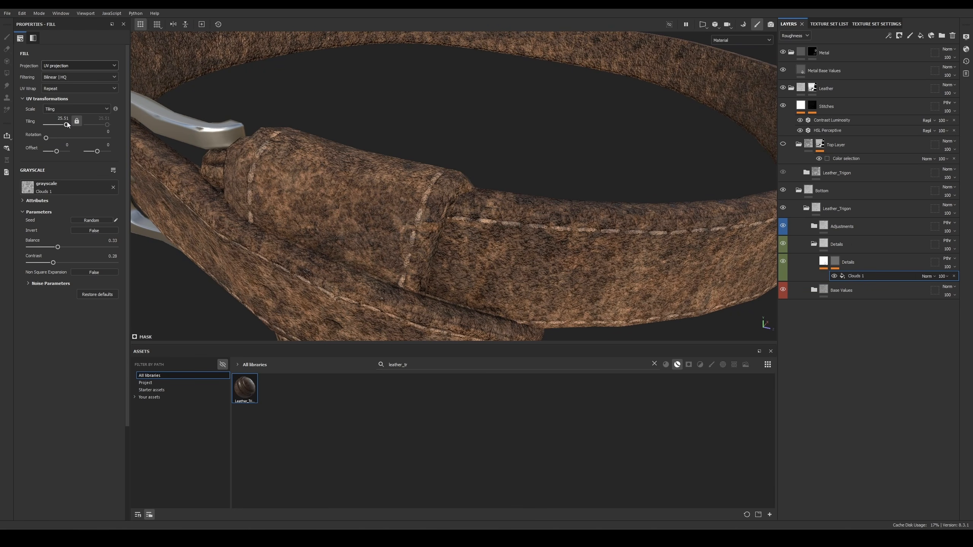
drag(67, 123, 66, 125)
mouse_move(214, 147)
alt+right_down()
mouse_move(286, 154)
mouse_move(218, 150)
alt+right_up()
drag(65, 125, 63, 124)
alt+drag(291, 157, 561, 218)
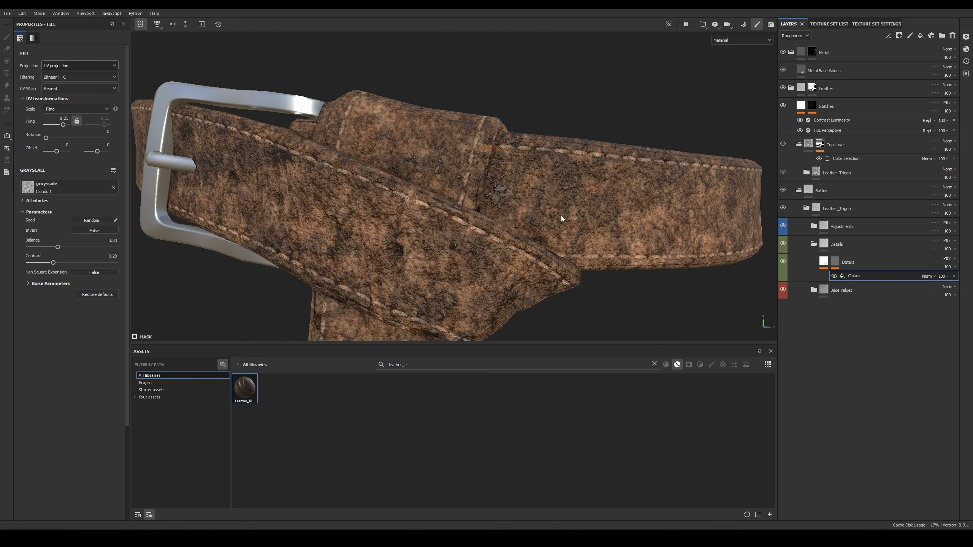
Step: Expand the bottom material's Base Values folder and raise the Leather Base Values layer's roughness to about 0.97
click(814, 290)
click(856, 468)
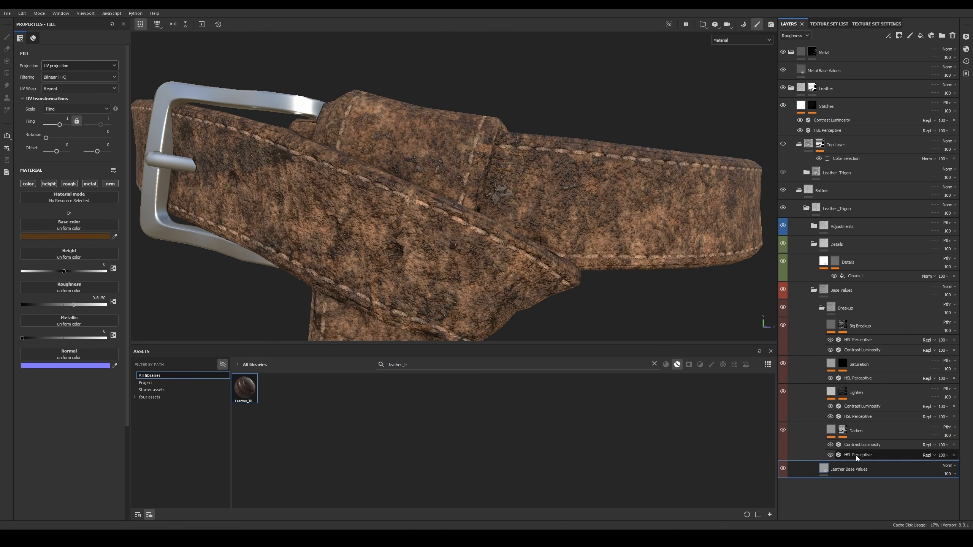
click(105, 305)
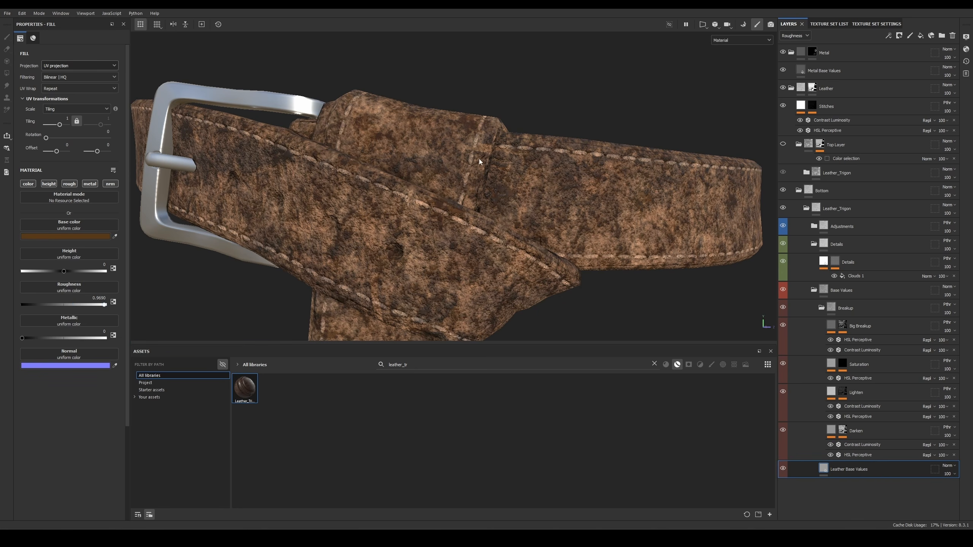
alt+drag(452, 181, 551, 191)
scroll(551, 190, up, 3)
alt+middle_drag(537, 133, 515, 233)
scroll(515, 233, up, 3)
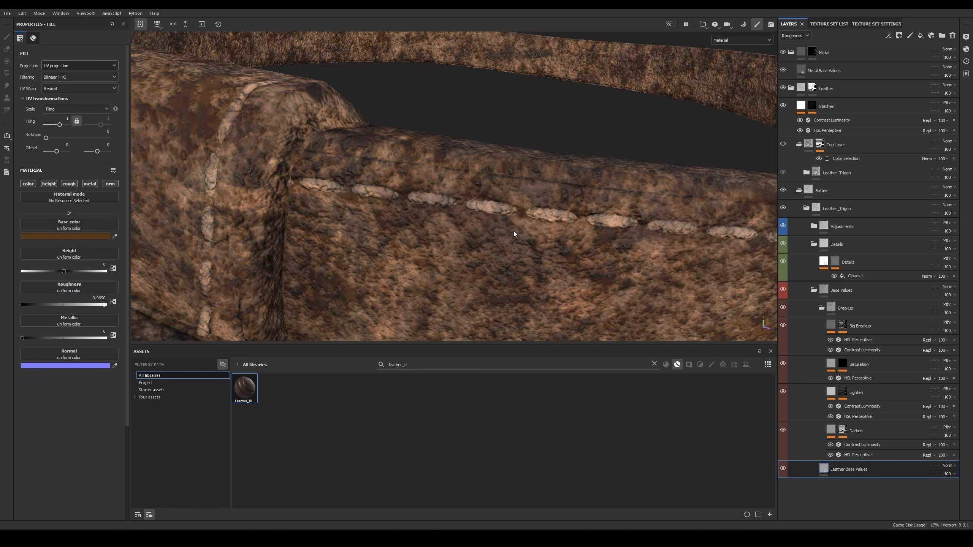
Step: Compare the belt's base color with the Darken layer hidden and shown
key(c)
scroll(521, 217, down, 4)
scroll(533, 207, down, 4)
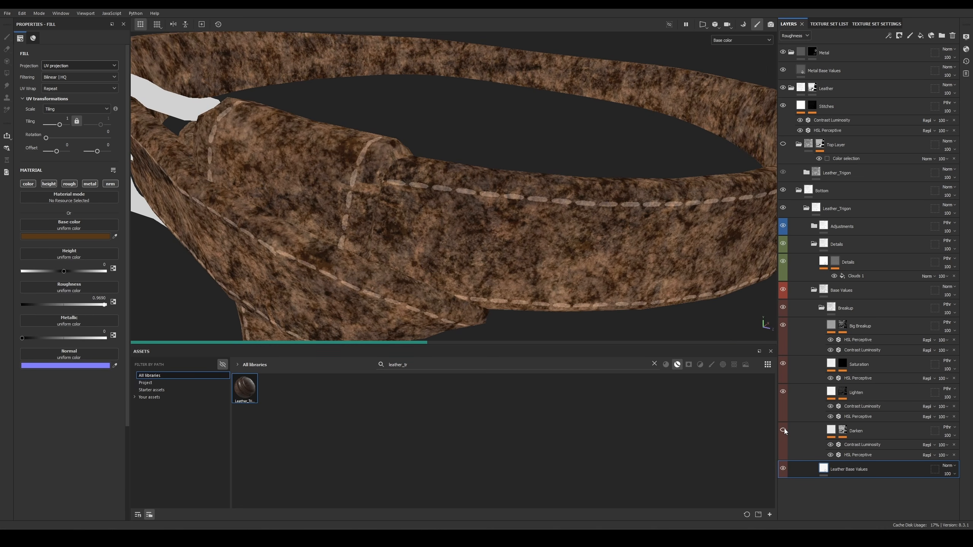
click(784, 429)
click(783, 429)
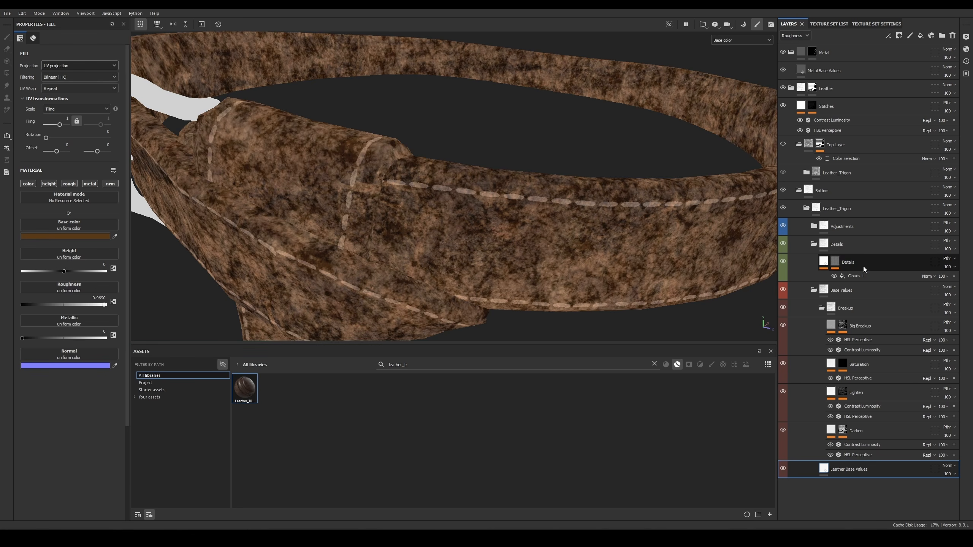
Step: Delete the Adjustments folder and the Big Breakup and Saturation layers from the bottom material
click(862, 233)
click(814, 227)
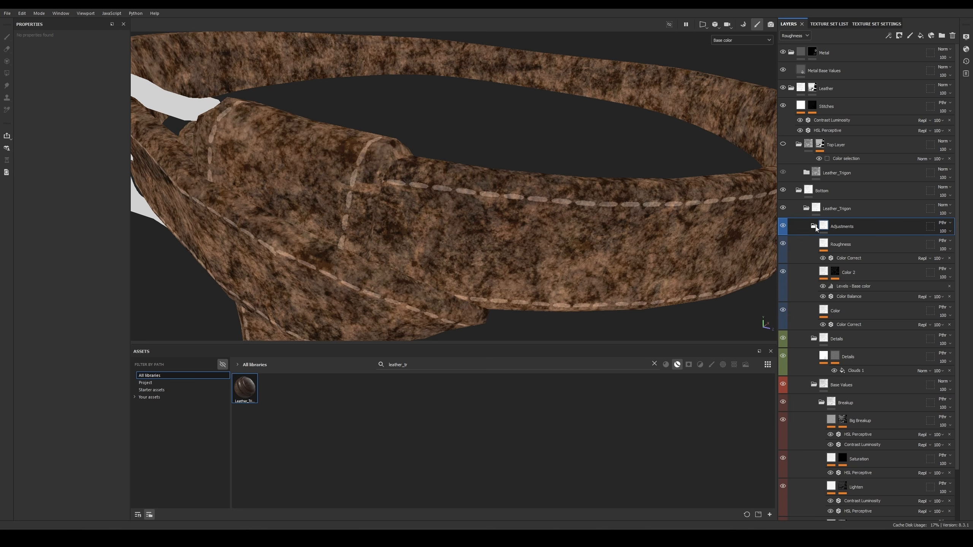
key(Delete)
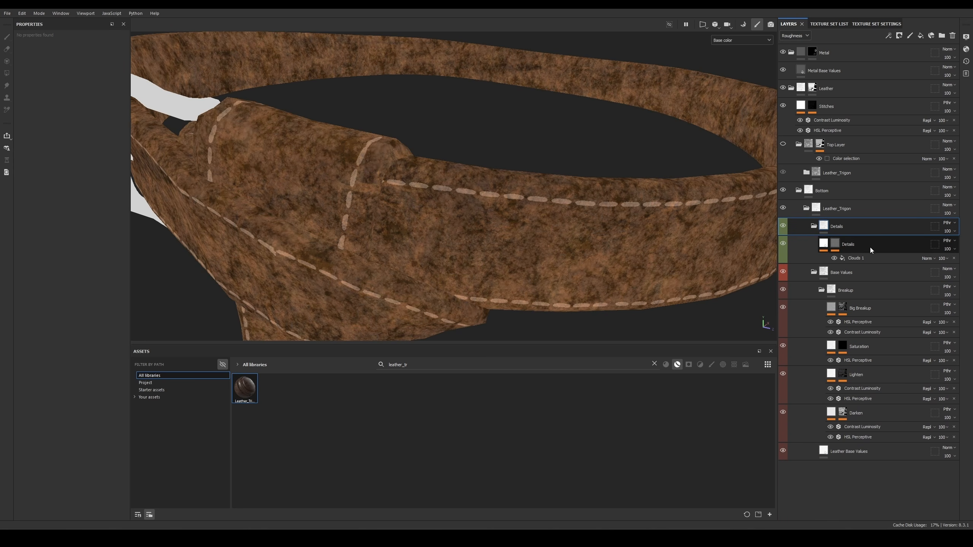
click(878, 310)
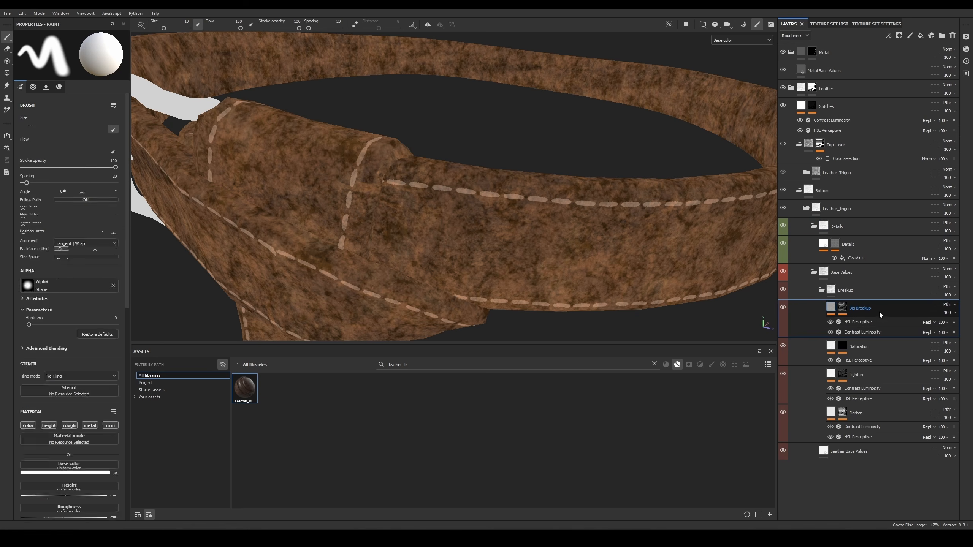
key(Delete)
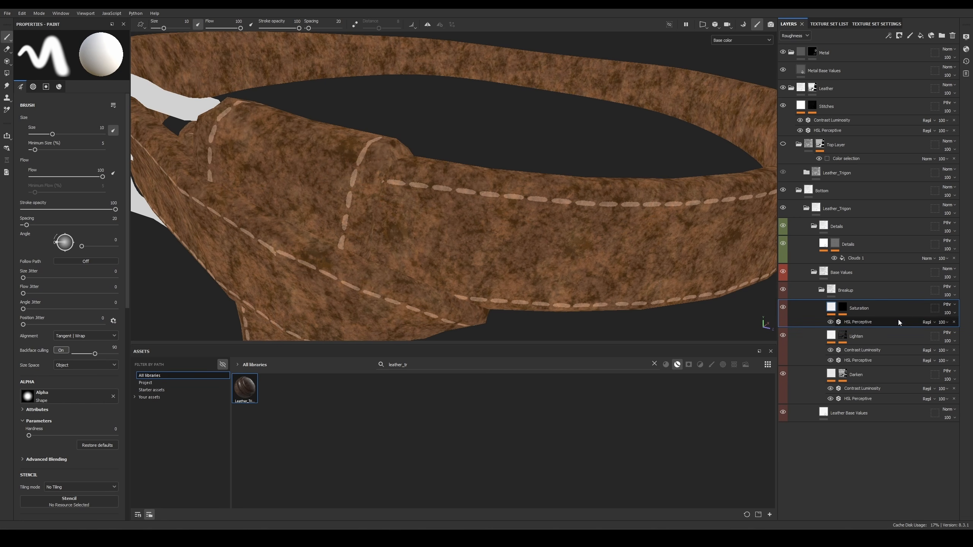
key(Delete)
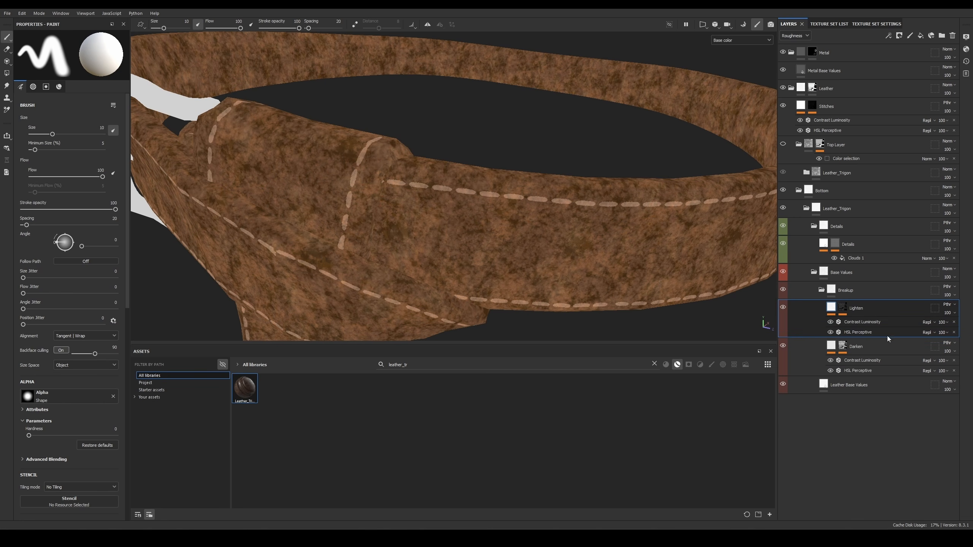
Step: In the Darken mask, set Grunge Map 007's tiling to about 1.78, and Grunge Map 013's tiling to 32 and balance to 0.38
alt+click(843, 347)
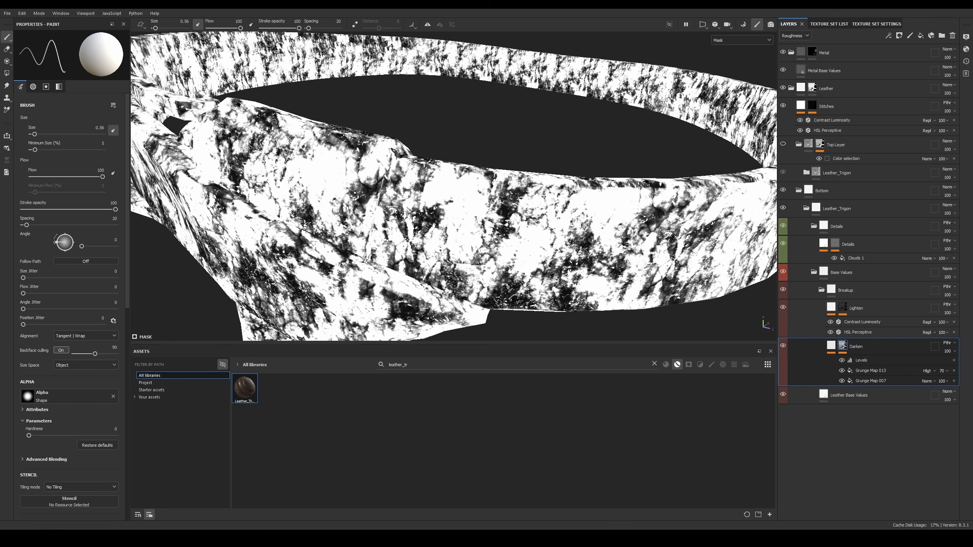
click(888, 380)
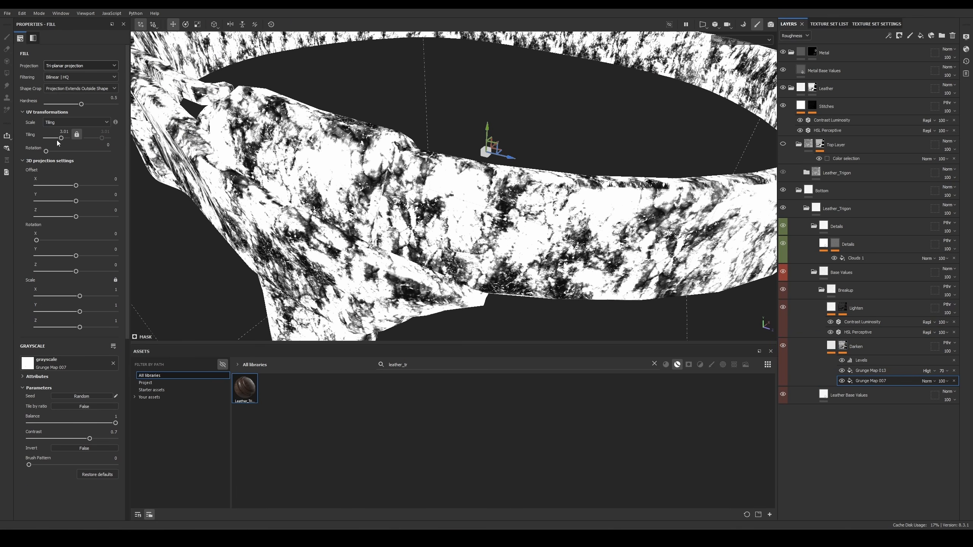
drag(61, 138, 64, 138)
click(878, 371)
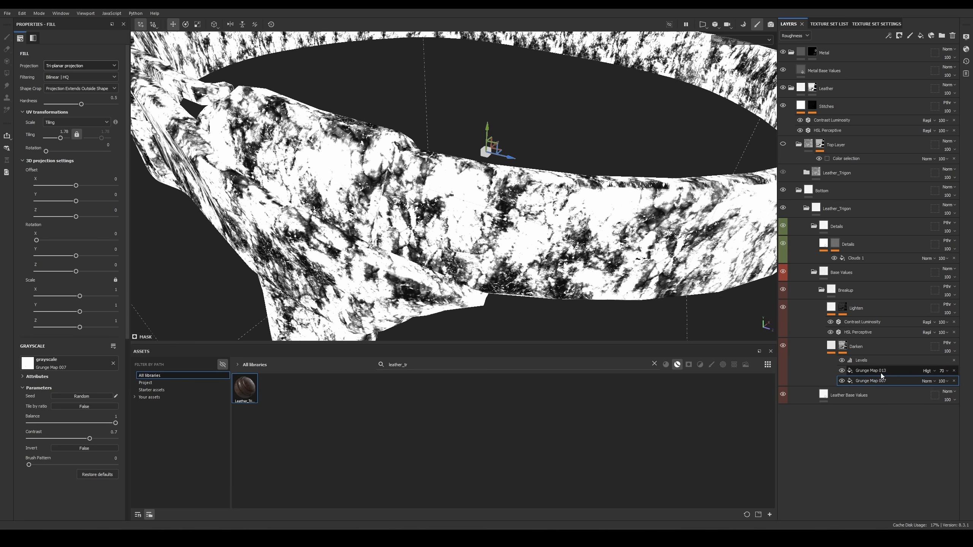
drag(63, 138, 68, 138)
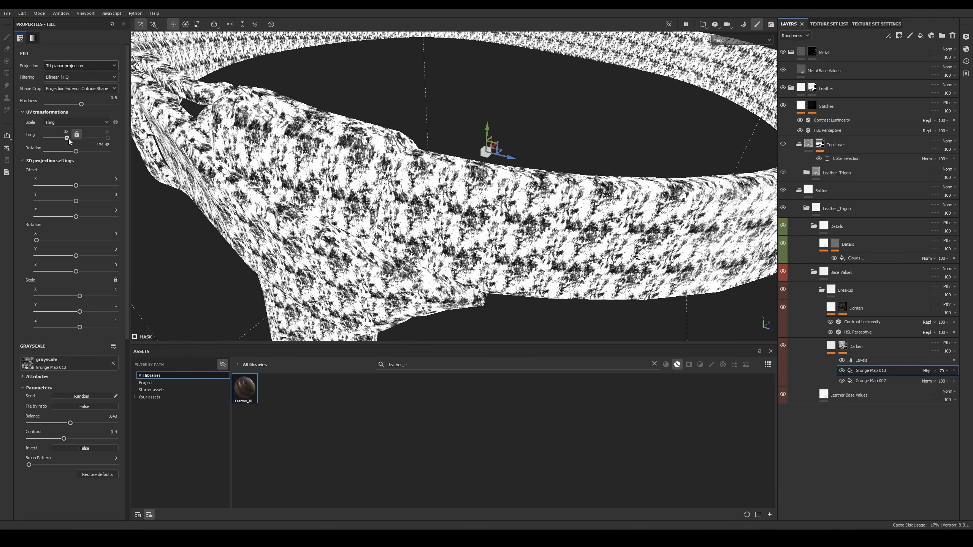
mouse_move(53, 427)
mouse_down()
mouse_move(46, 423)
mouse_move(62, 423)
mouse_up()
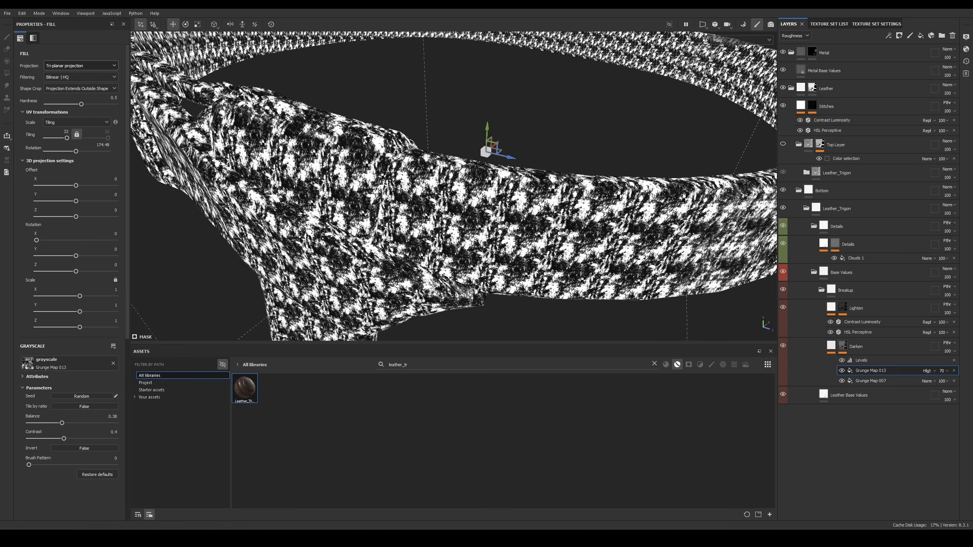
Step: In the Lighten mask, set the tiling of Clouds 3 to 25.51 and of Grunge Map 002 to 32
click(842, 308)
scroll(595, 238, up, 2)
alt+drag(595, 238, 699, 259)
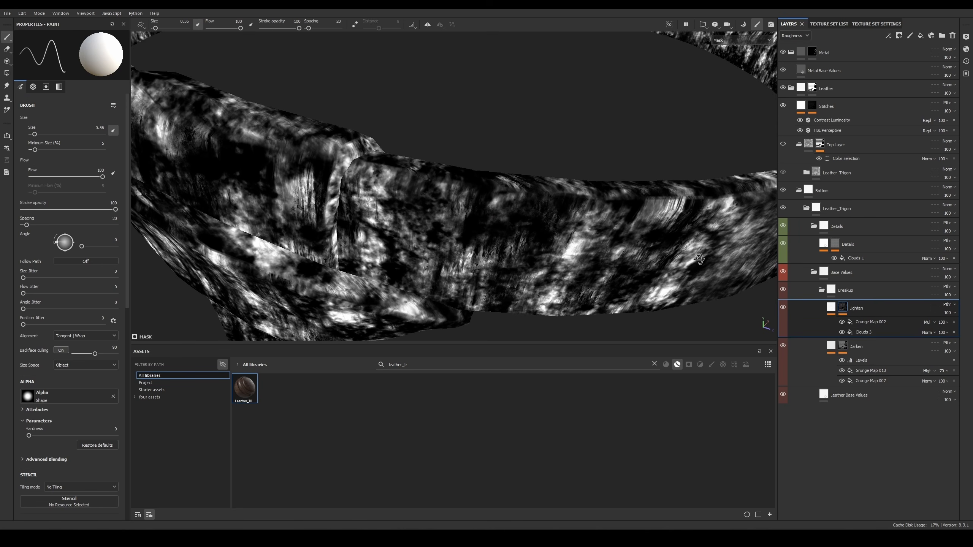
click(885, 332)
drag(56, 139, 66, 139)
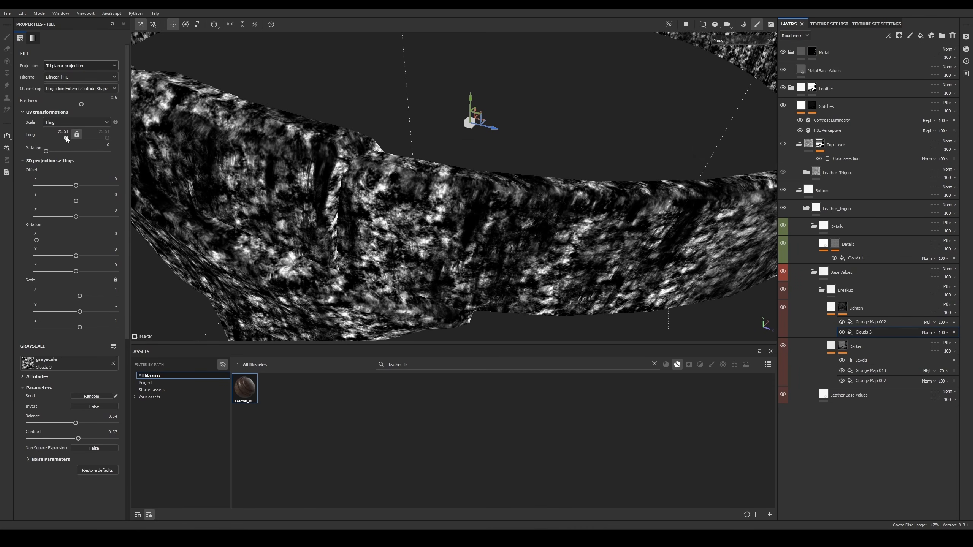
click(879, 326)
mouse_move(57, 141)
mouse_down()
mouse_move(67, 139)
mouse_move(68, 151)
mouse_up()
Step: Examine the bottom leather around the belt in the material and base color views, both up close and from farther away
alt+drag(483, 219, 549, 220)
key(m)
alt+right_drag(549, 219, 441, 155)
alt+drag(441, 155, 517, 143)
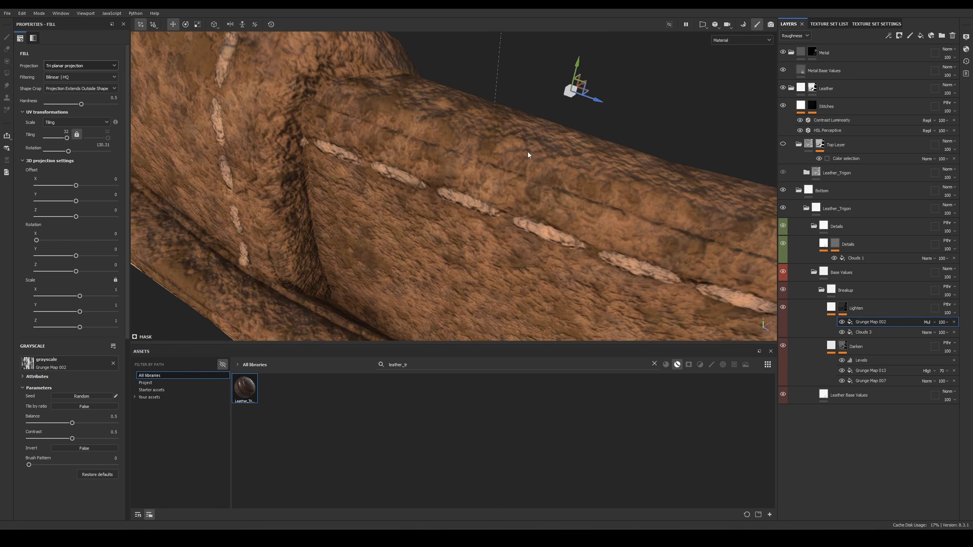
alt+right_drag(528, 152, 345, 173)
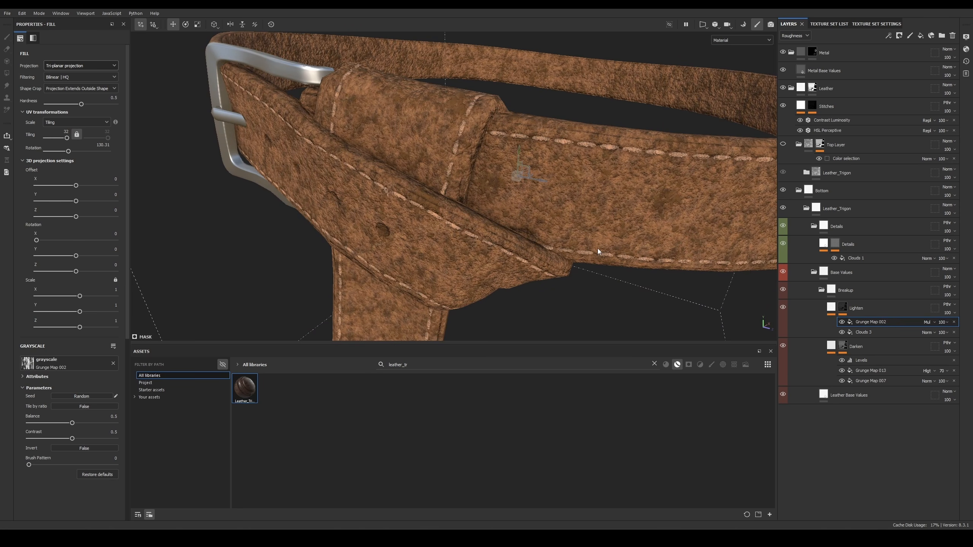
alt+right_drag(598, 236, 555, 169)
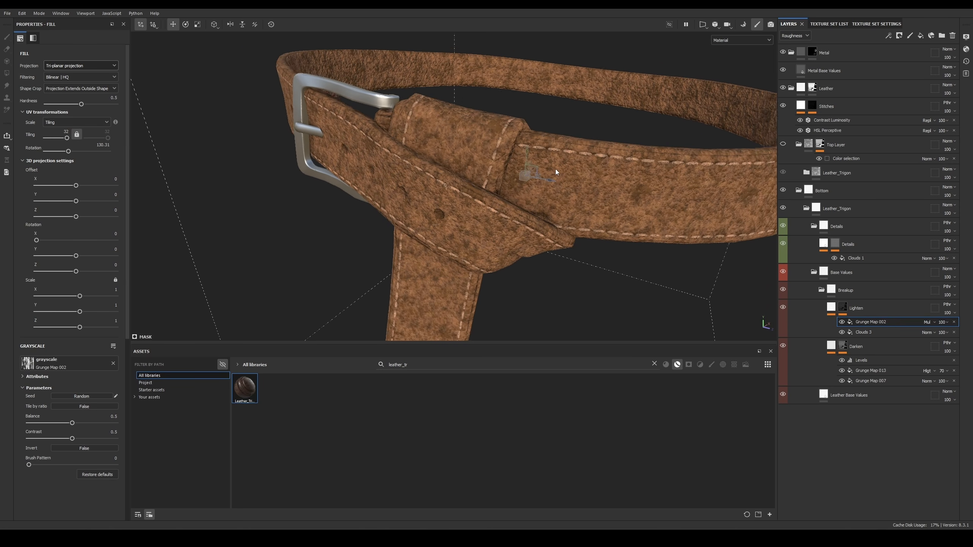
alt+drag(555, 169, 570, 181)
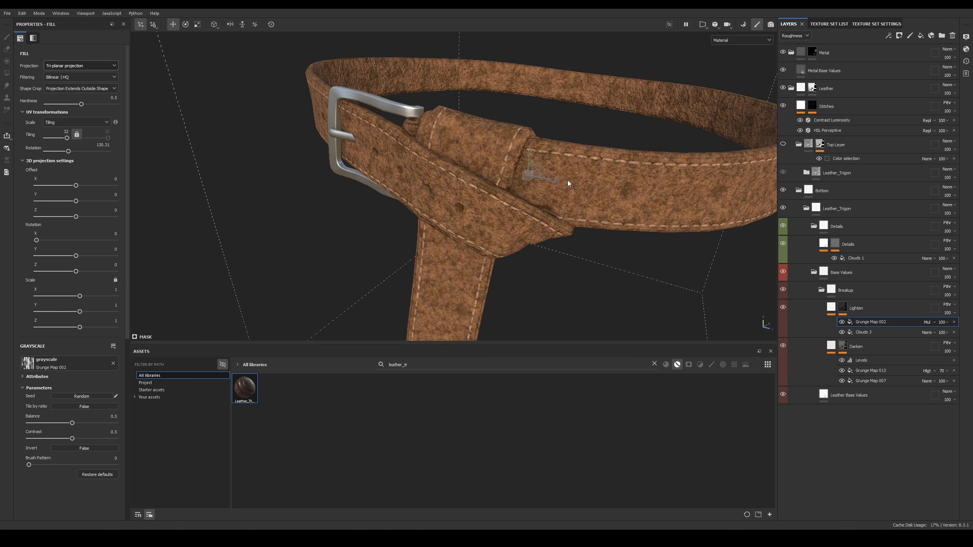
alt+right_drag(588, 180, 637, 253)
key(c)
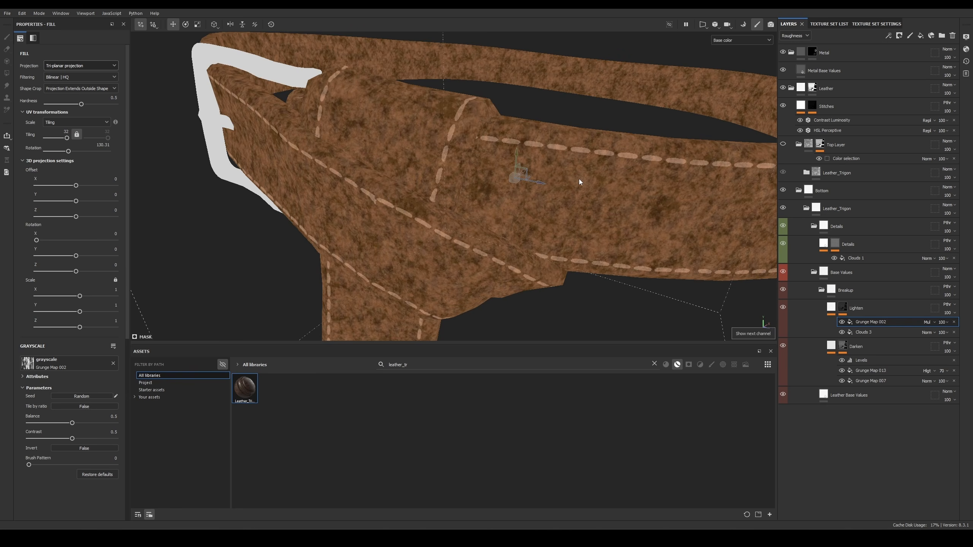
alt+drag(580, 178, 539, 169)
alt+middle_drag(539, 169, 548, 130)
key(m)
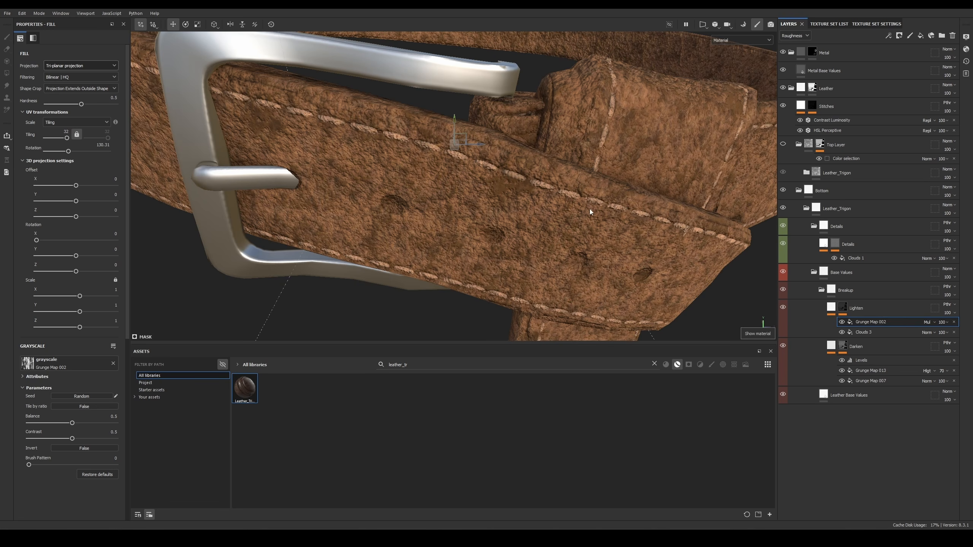
alt+right_drag(591, 213, 608, 189)
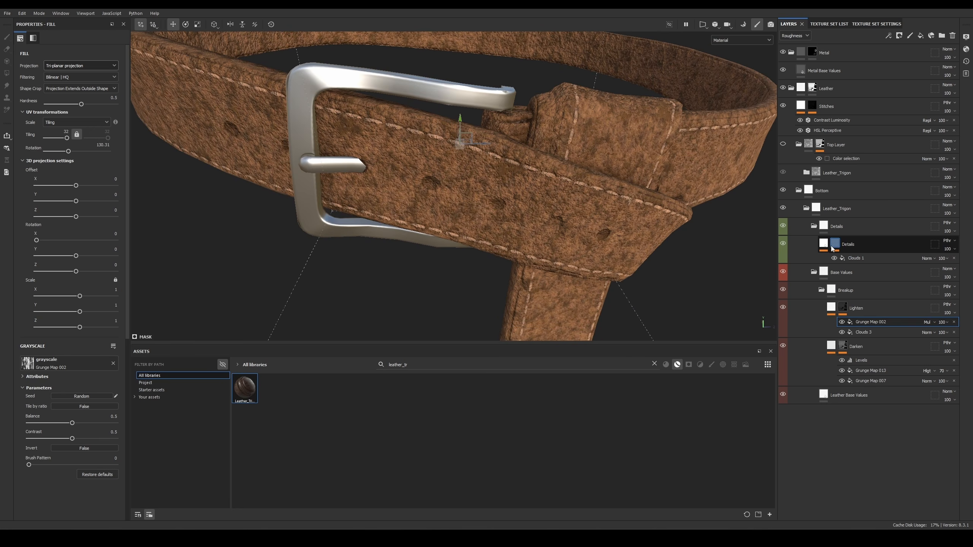
Step: Rename the Leather_Trigon folder inside the Bottom group to Leather_Base
click(840, 211)
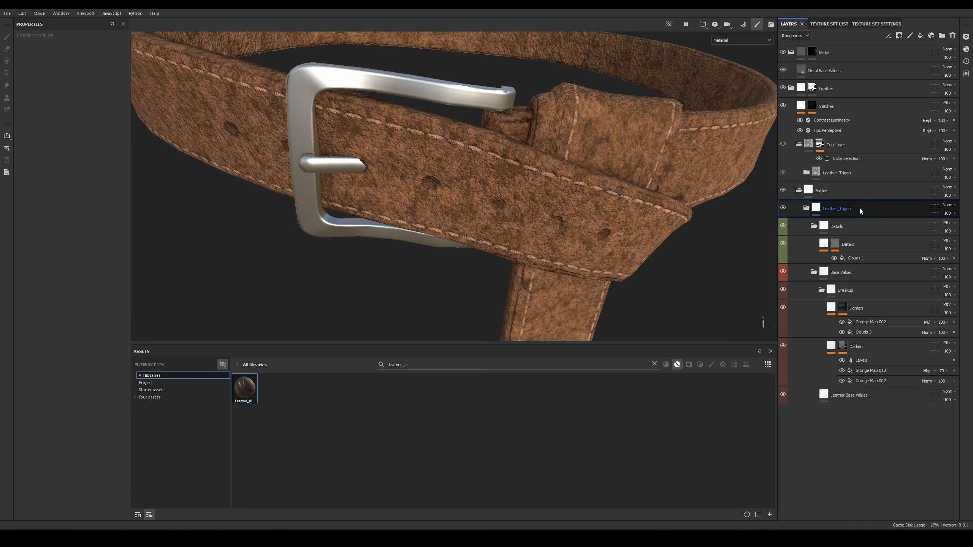
double_click(857, 209)
click(839, 210)
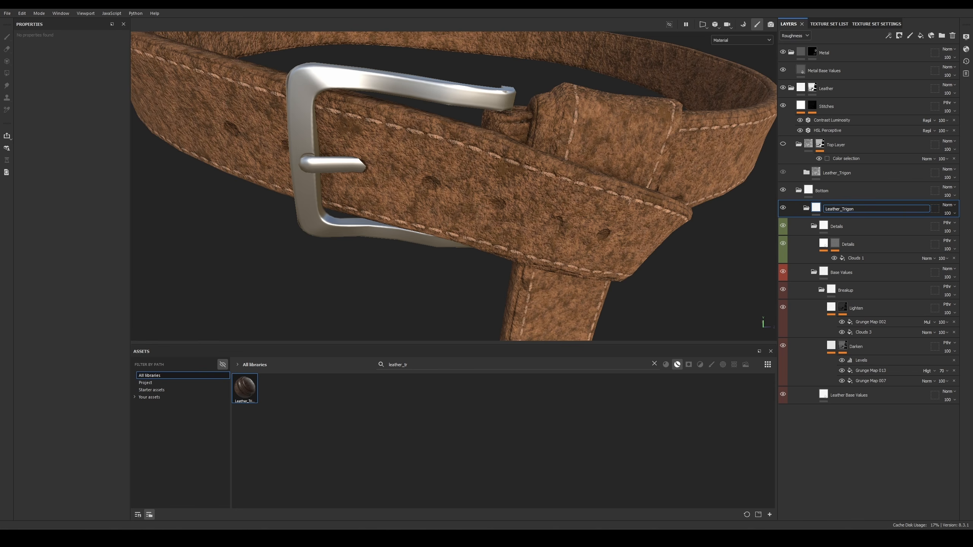
text(_Base)
key(Return)
Step: Collapse the Details folder and save the Leather_Base_Trigon folder as a smart material
click(814, 226)
right_click(849, 211)
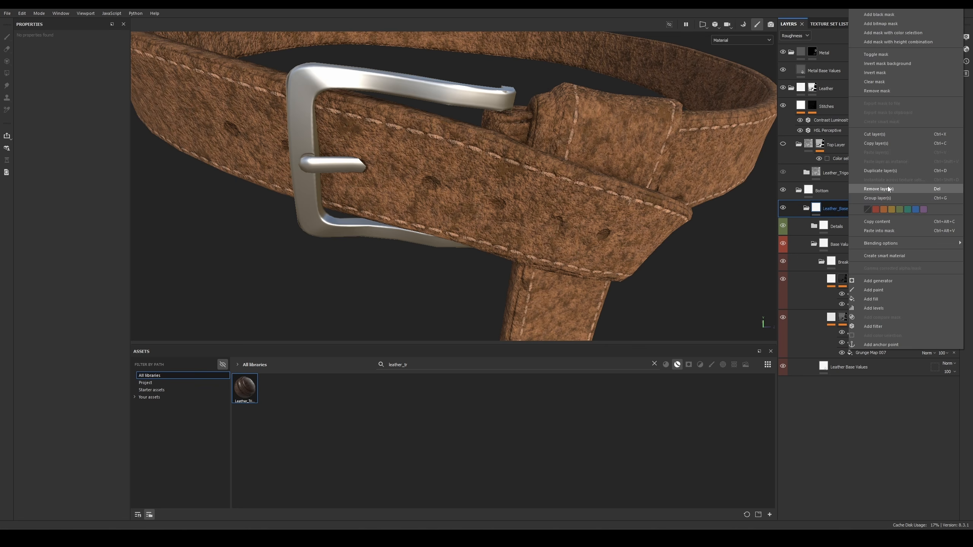
click(896, 255)
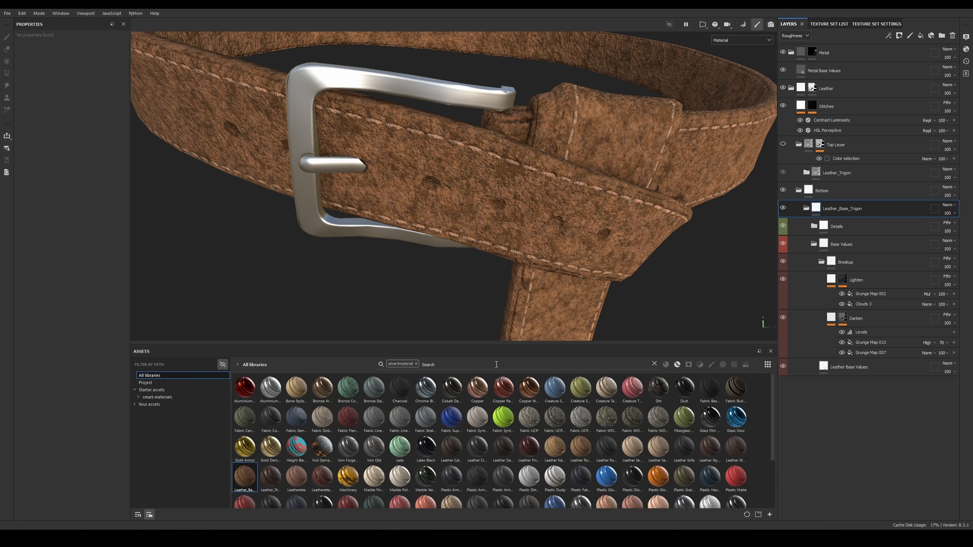
Step: Clear the existing asset filter, show only smart materials, and search them for Leather_Tri
click(416, 364)
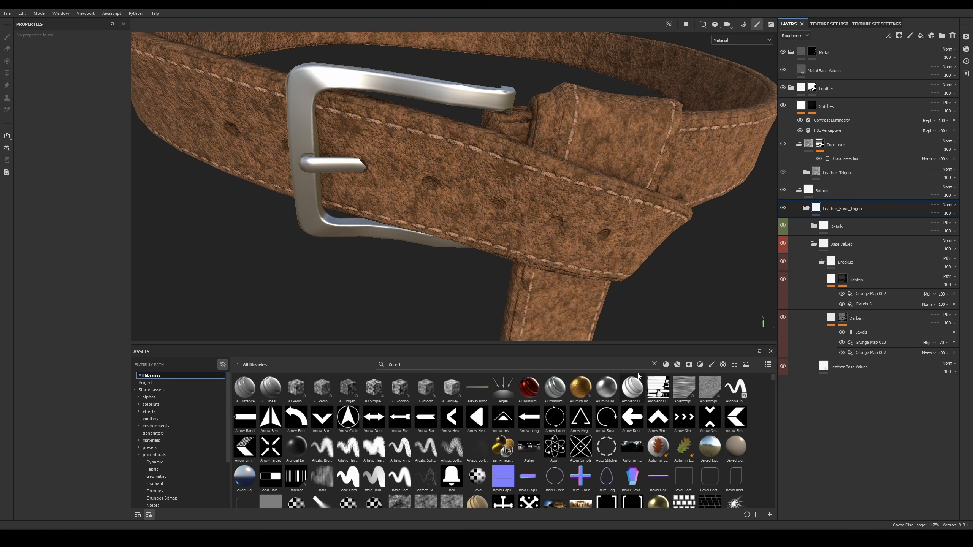
click(677, 365)
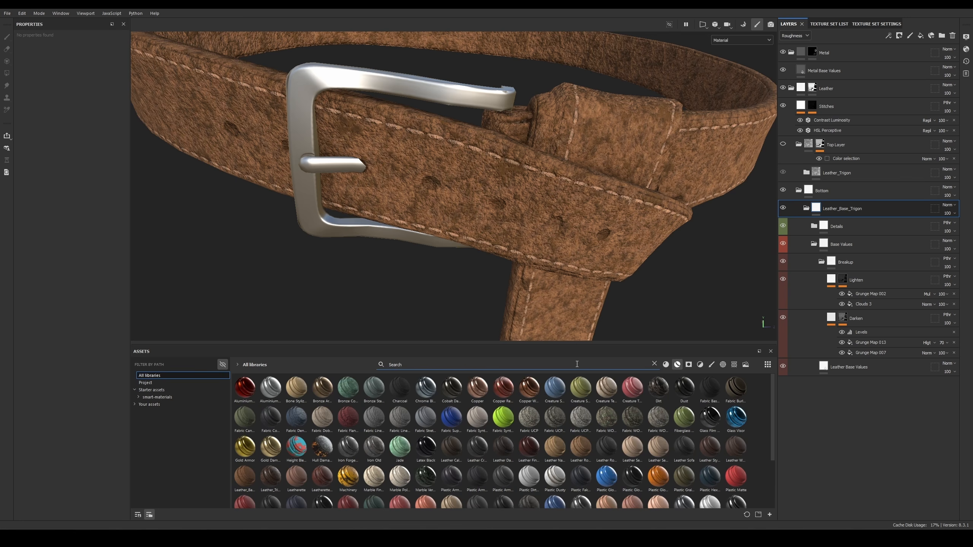
text(Leather_t)
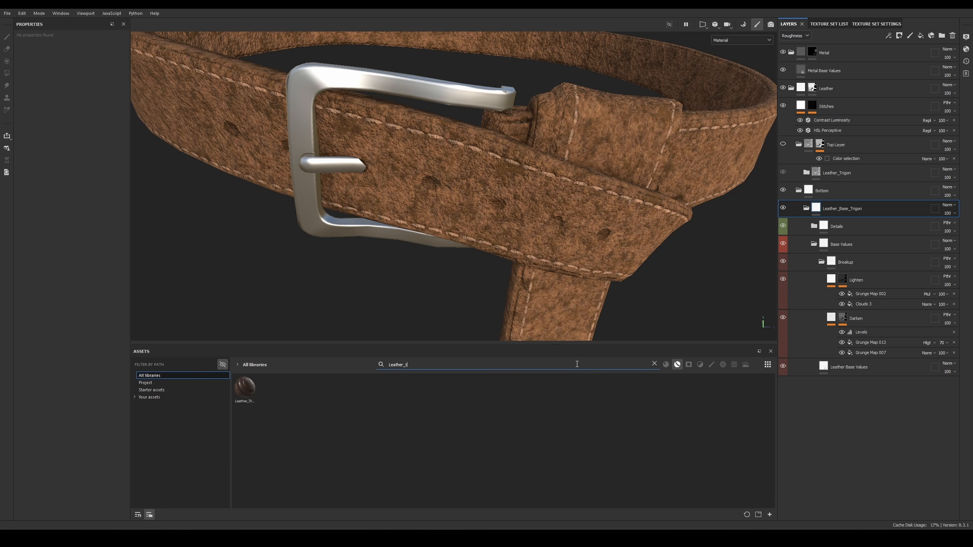
key(BackSpace)
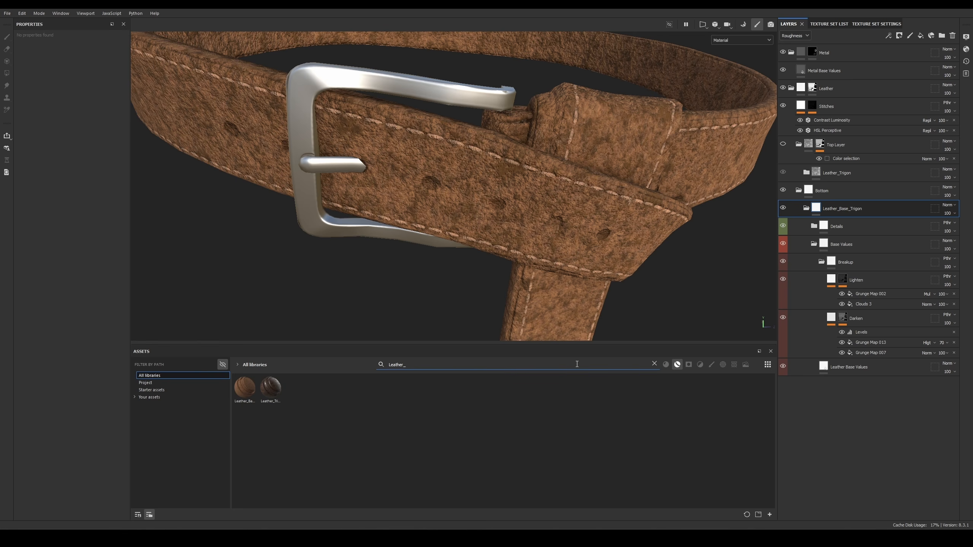
text(T)
key(BackSpace)
text(B)
key(BackSpace)
key(BackSpace)
key(BackSpace)
text(Tri)
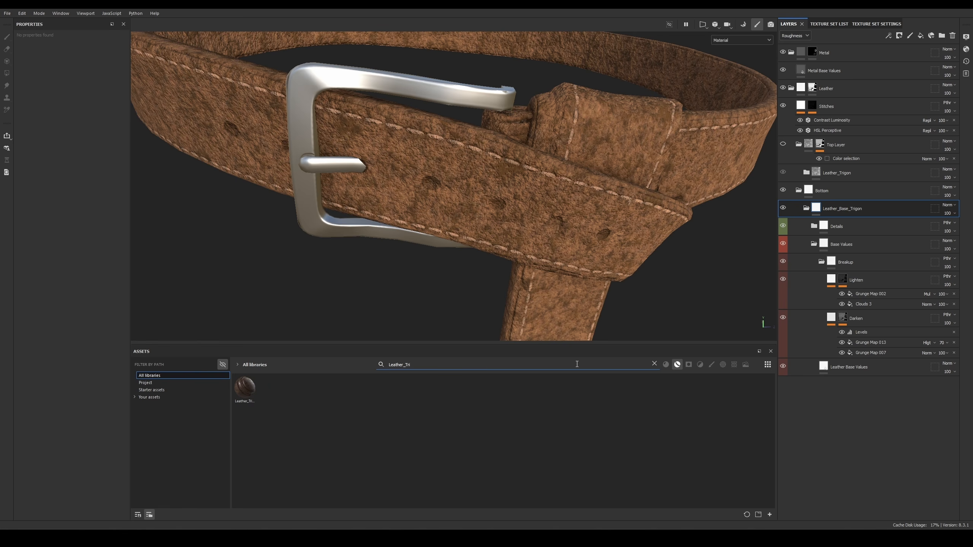
Step: Replace the smart material search with _trigon and preview the matching leather materials
key(BackSpace)
key(BackSpace)
key(BackSpace)
key(BackSpace)
key(BackSpace)
key(BackSpace)
key(BackSpace)
key(BackSpace)
key(BackSpace)
key(BackSpace)
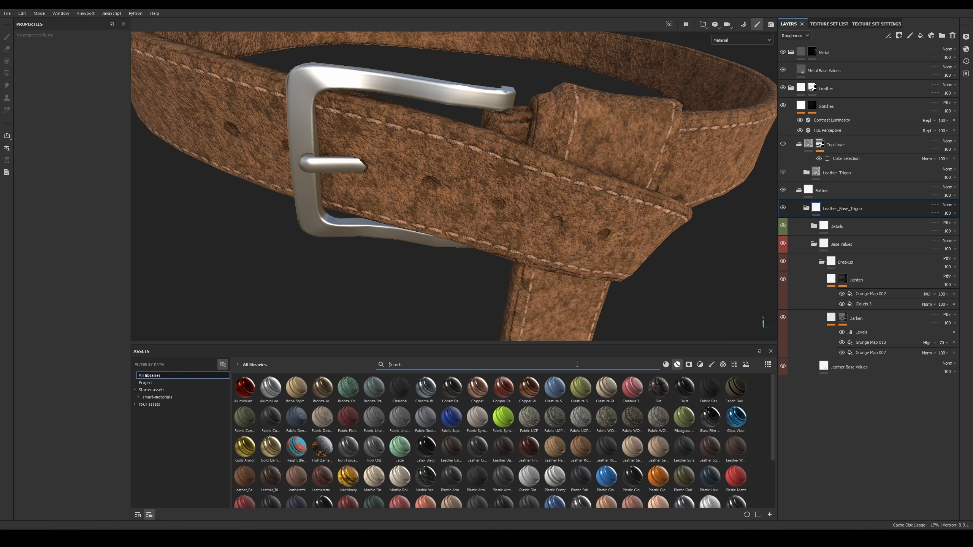
text(_trigon)
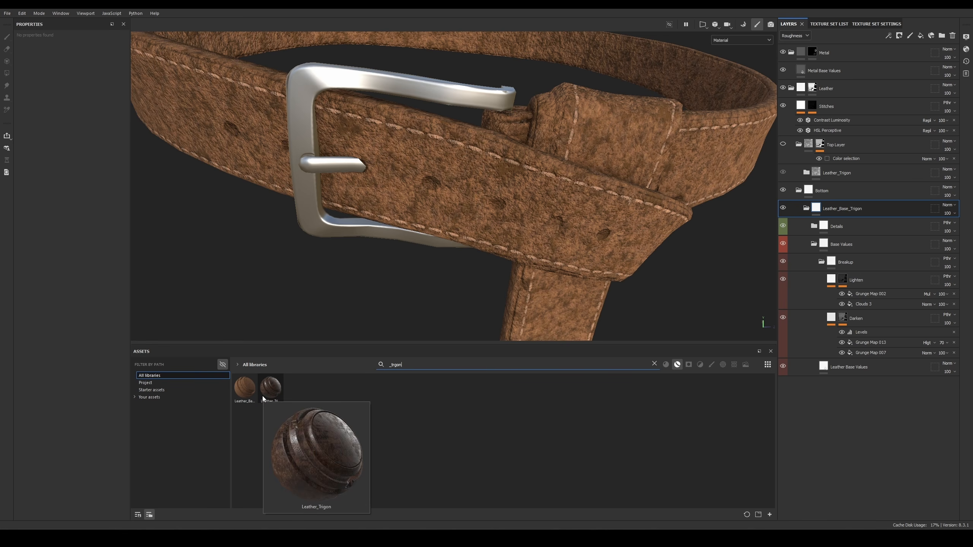
mouse_move(247, 393)
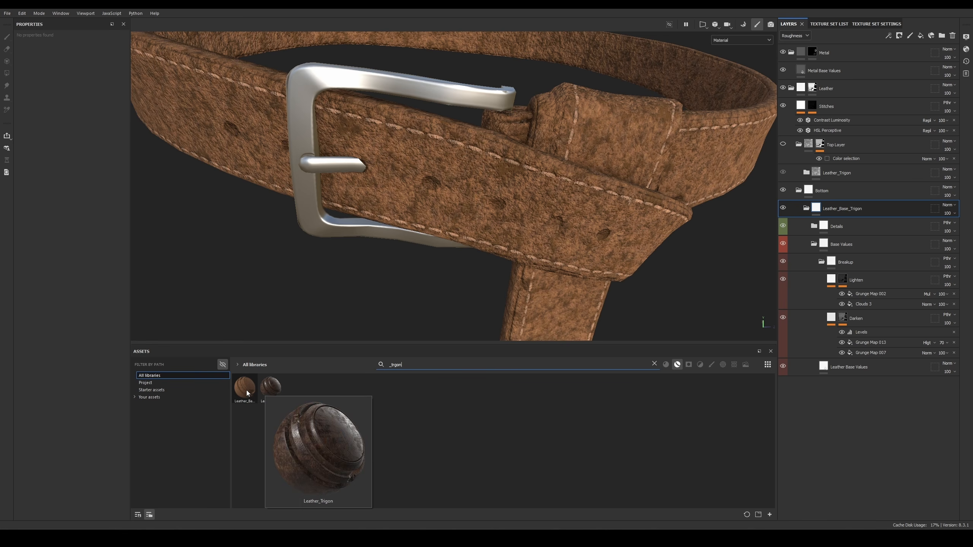
Step: Make the Top Layer folder visible and compare the belt's leather up close with that folder hidden and shown
alt+drag(651, 223, 567, 196)
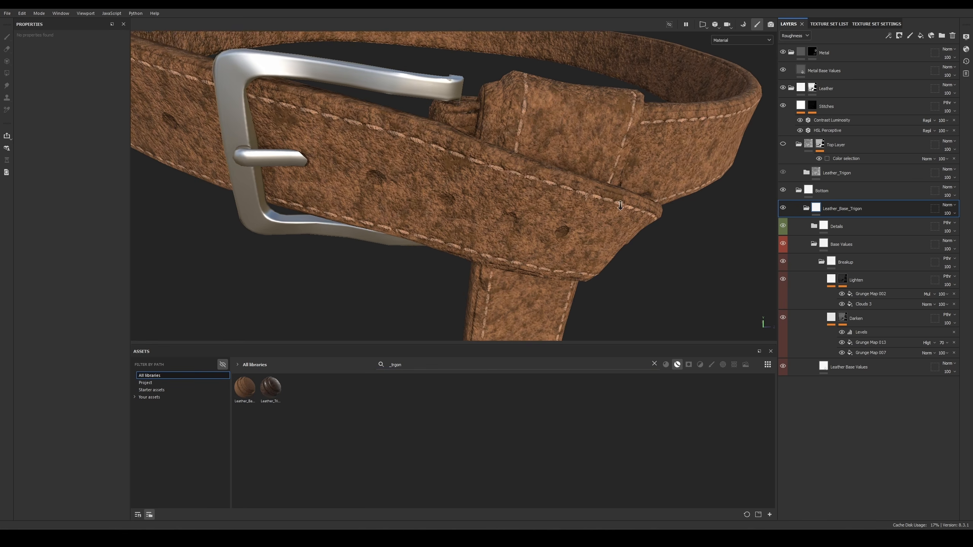
alt+drag(689, 220, 572, 156)
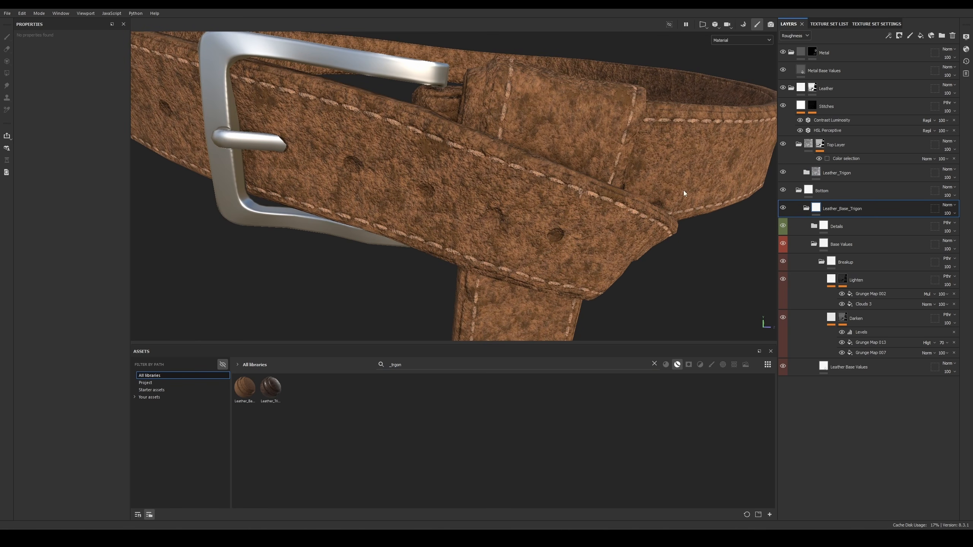
alt+drag(494, 192, 509, 180)
alt+right_drag(508, 180, 544, 186)
alt+drag(544, 186, 586, 187)
alt+right_drag(587, 187, 621, 191)
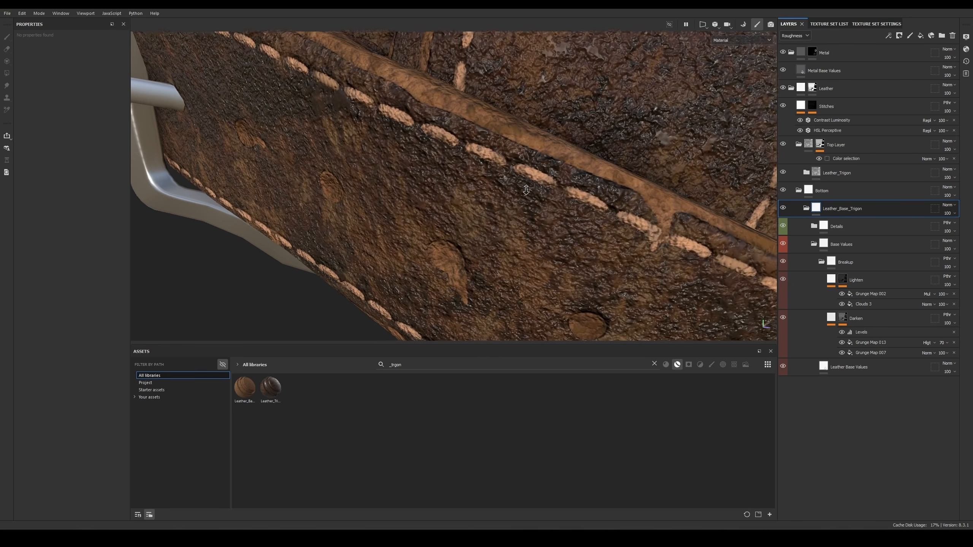
click(782, 145)
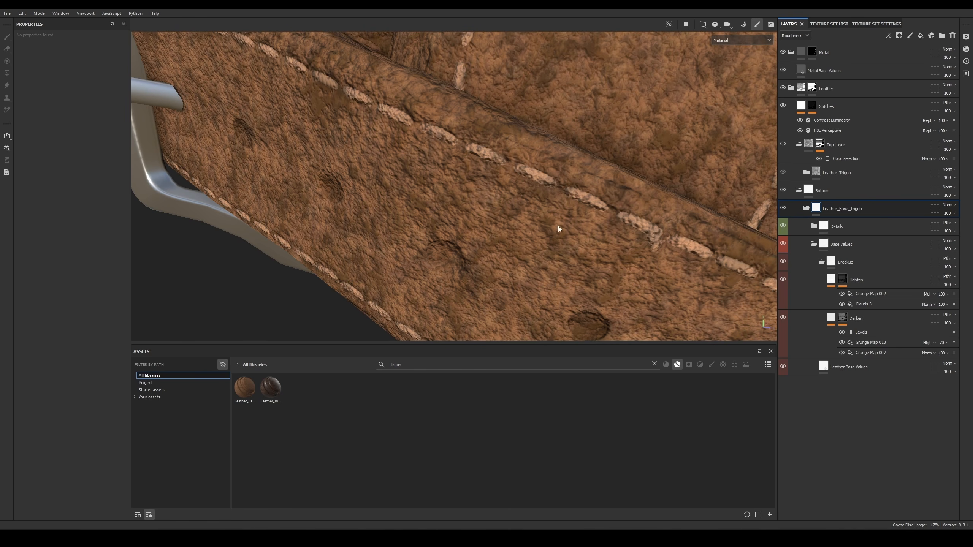
click(783, 145)
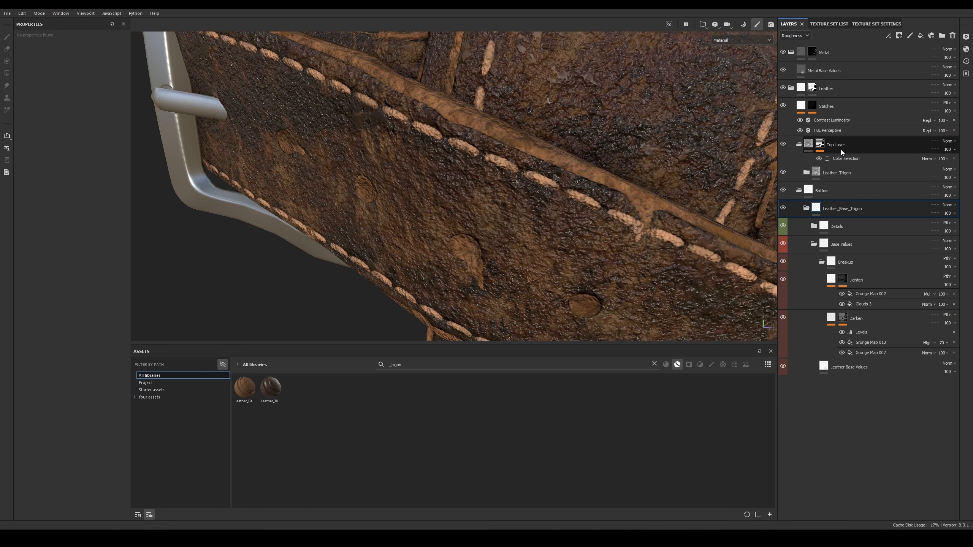
Step: Set the Top Layer folder's blending mode to Replace in the Height channel
click(862, 142)
click(800, 36)
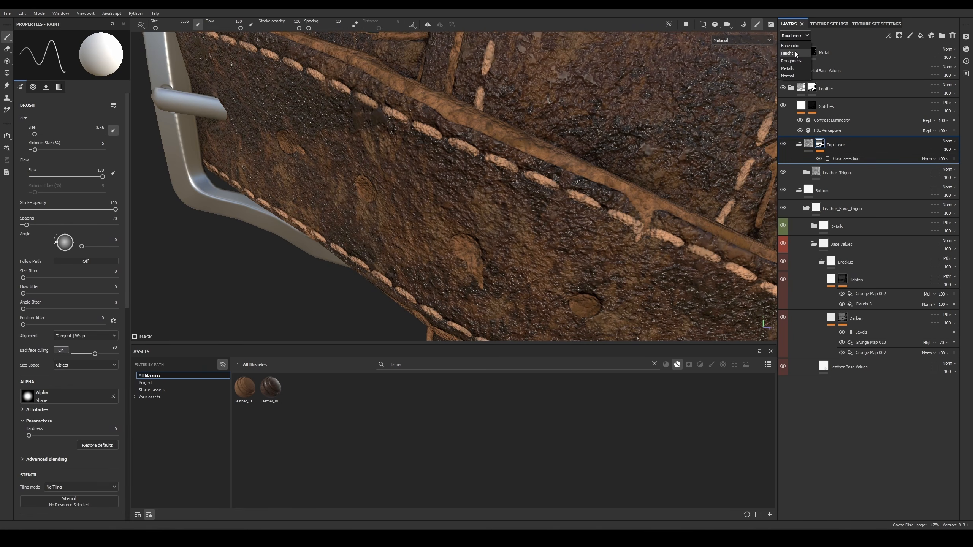
click(788, 53)
click(948, 141)
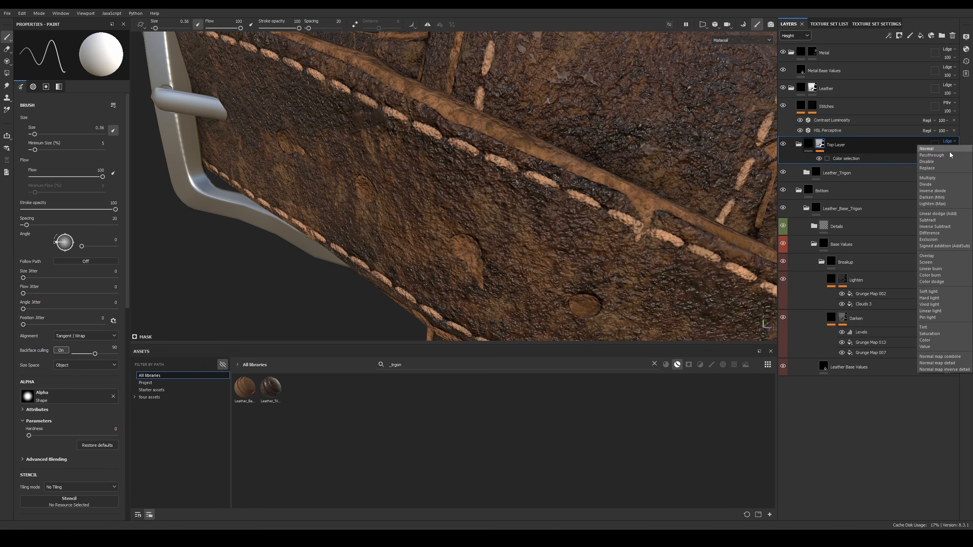
click(928, 168)
Step: Examine the layered leather around the buckle, strap end and rear of the belt from several angles and distances
mouse_move(588, 218)
alt+mouse_down()
mouse_move(582, 209)
mouse_move(605, 192)
alt+mouse_up()
scroll(582, 210, down, 5)
shift+right_drag(605, 192, 568, 185)
alt+right_drag(568, 185, 530, 236)
alt+drag(531, 236, 485, 214)
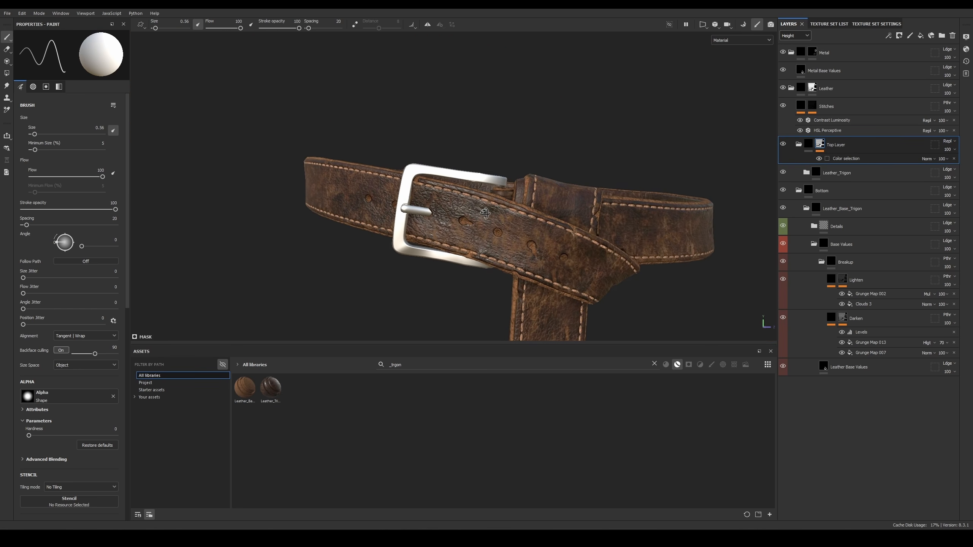
alt+right_drag(485, 213, 478, 111)
alt+middle_drag(478, 111, 422, 36)
alt+right_drag(421, 36, 456, 95)
alt+drag(494, 165, 546, 185)
shift+right_drag(546, 185, 484, 232)
alt+middle_drag(484, 232, 494, 160)
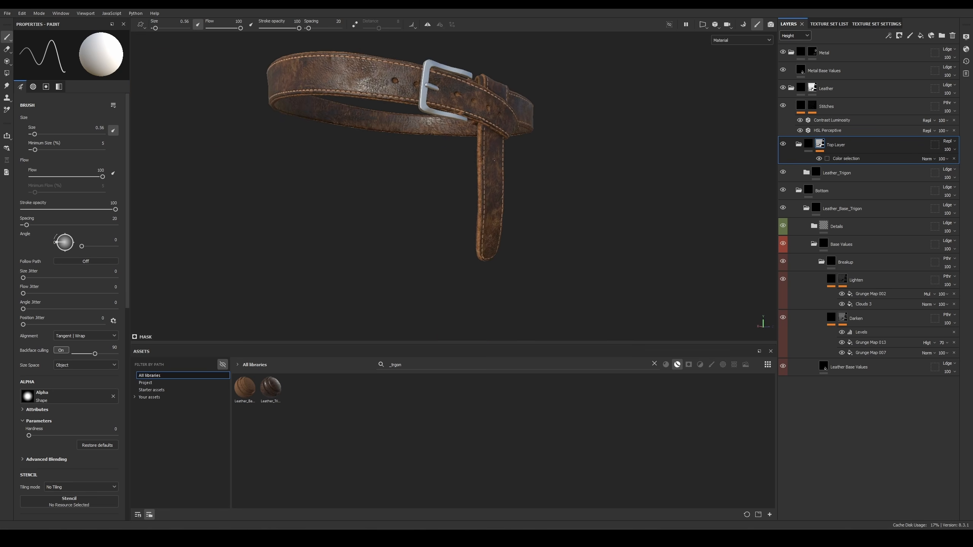
alt+right_drag(494, 161, 515, 149)
alt+drag(516, 149, 281, 163)
mouse_move(282, 163)
shift+right_down()
mouse_move(273, 164)
mouse_move(283, 166)
shift+right_up()
alt+right_drag(446, 207, 520, 187)
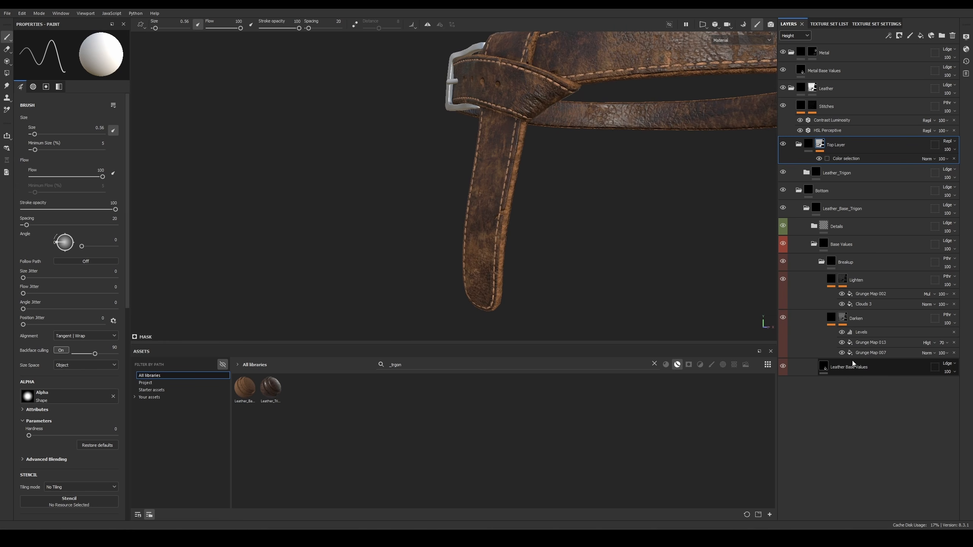
Step: Add an HSL Perceptive filter layer above Lighten in the Breakup folder, with saturation 0.663 and lightness 0.124
click(842, 268)
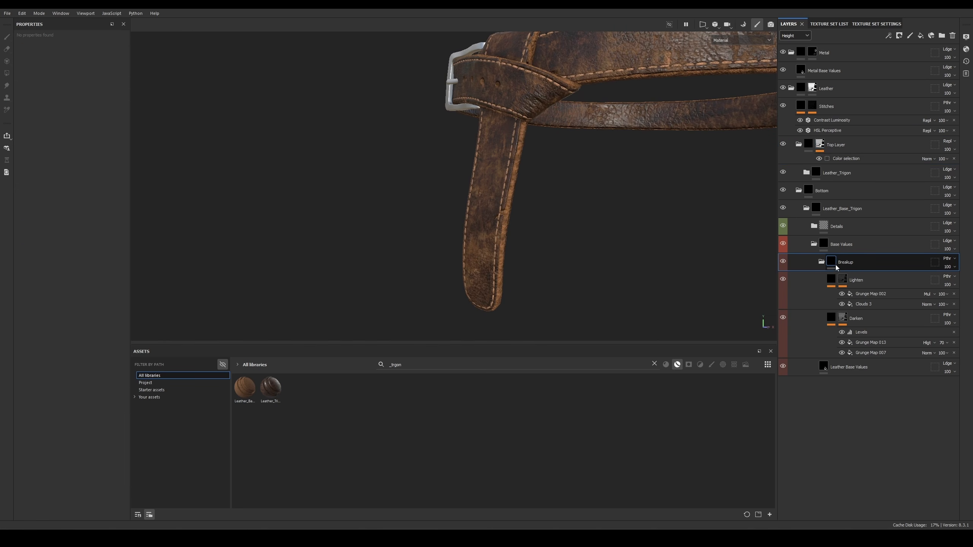
click(854, 278)
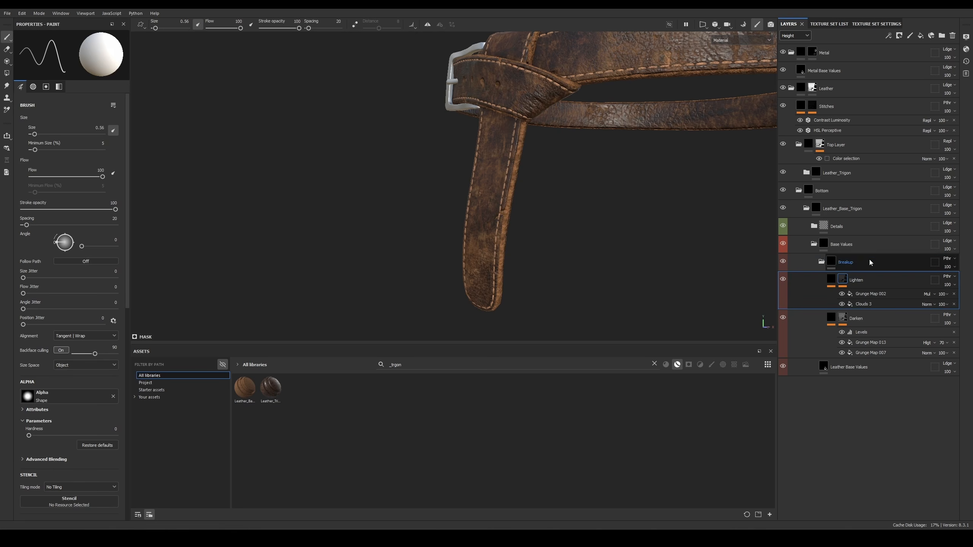
click(653, 364)
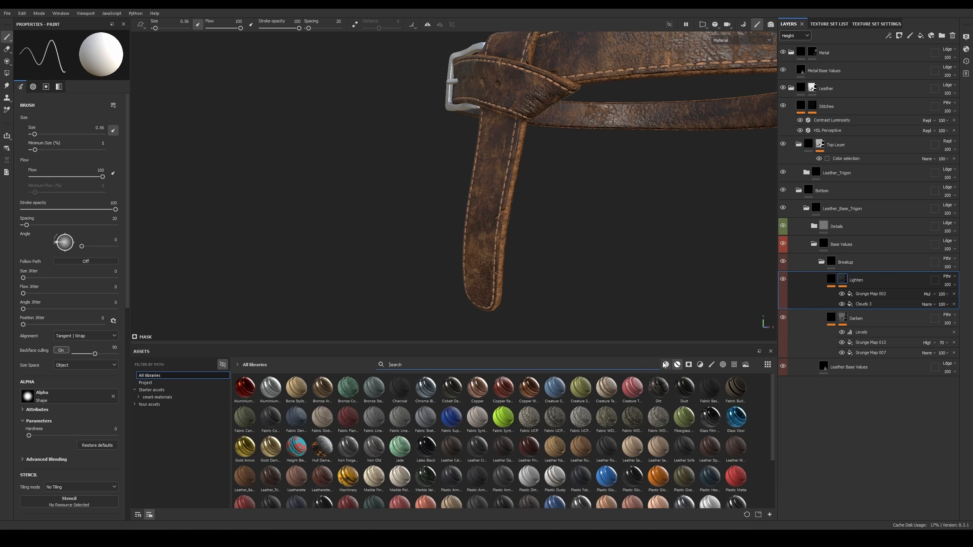
click(700, 364)
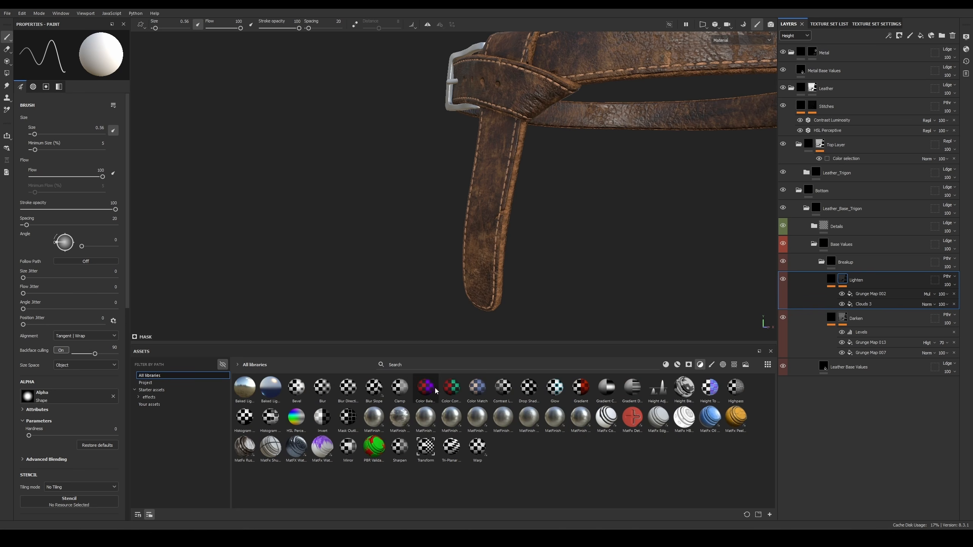
drag(296, 417, 869, 274)
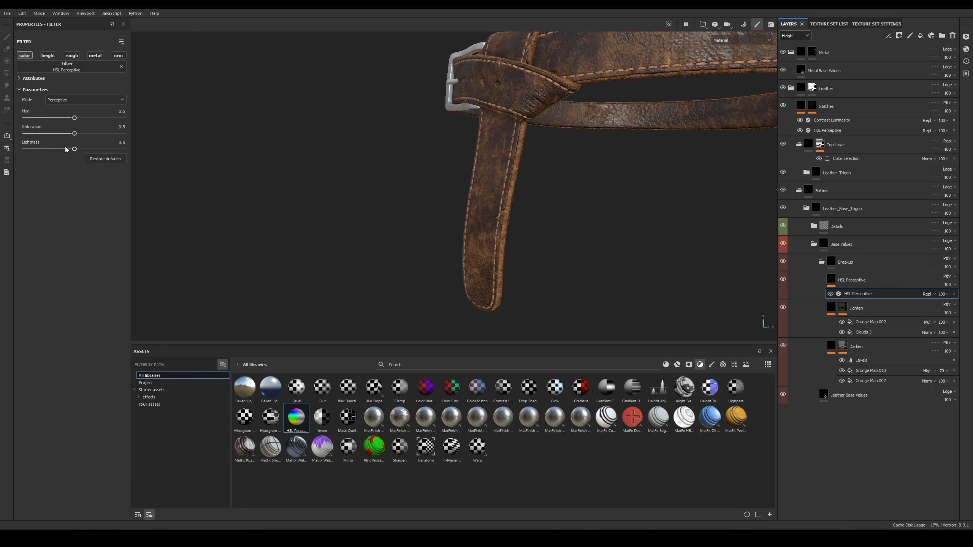
drag(63, 151, 95, 134)
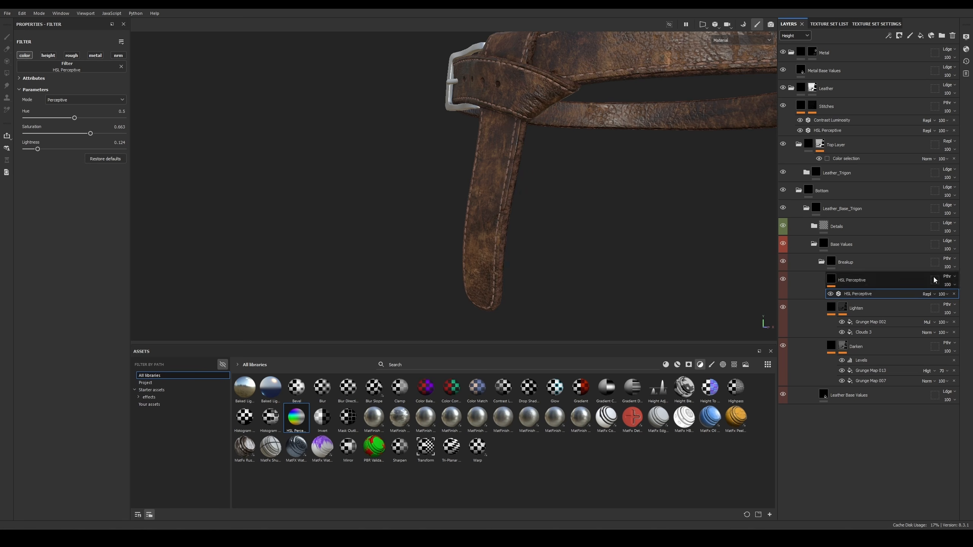
Step: Add a black mask to the HSL Perceptive layer and fill it with the Clouds 3 texture
right_click(851, 282)
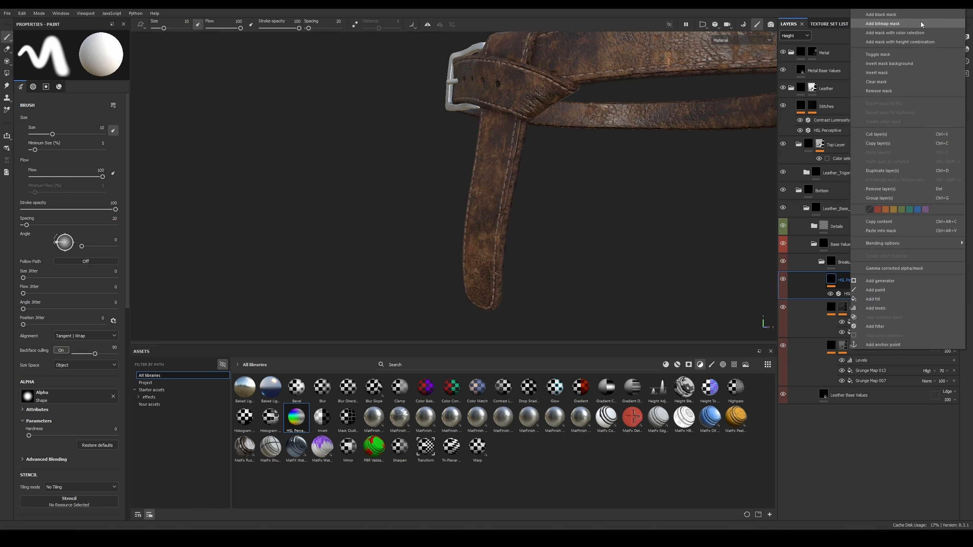
click(900, 15)
alt+drag(510, 194, 549, 194)
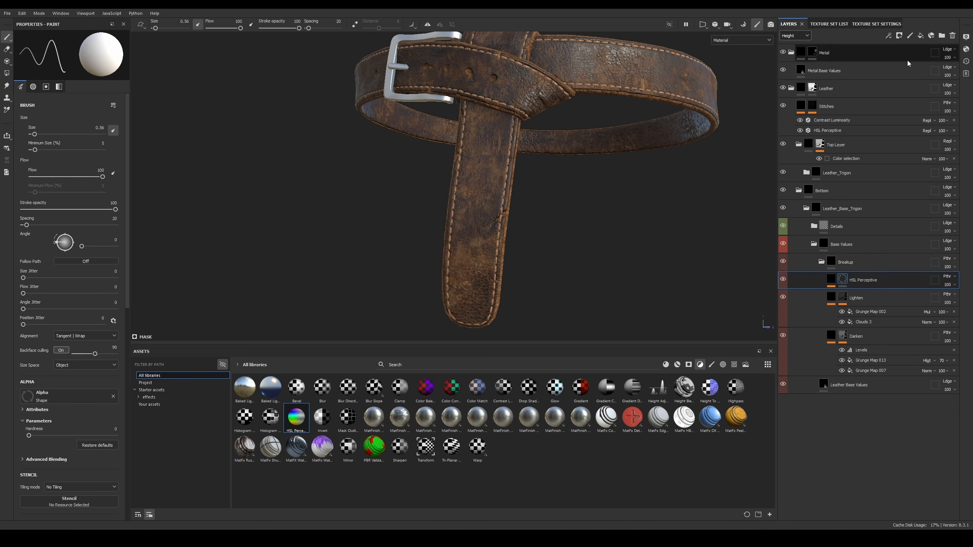
click(888, 36)
click(904, 65)
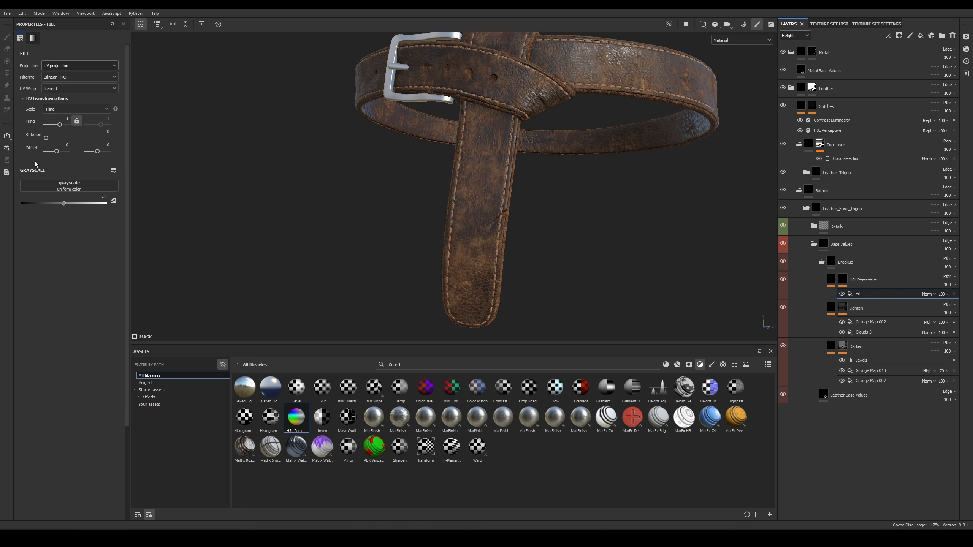
click(69, 186)
click(133, 217)
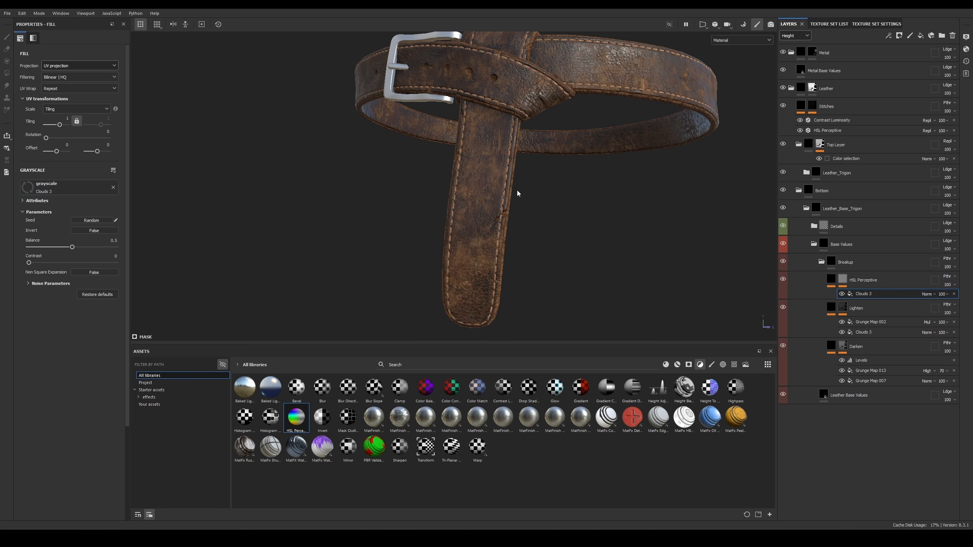
Step: Set the mask's Clouds 3 tiling to about 3.8, balance to 0.61 and contrast to 0.93, then check the base color
scroll(571, 195, up, 3)
alt+click(844, 281)
click(844, 281)
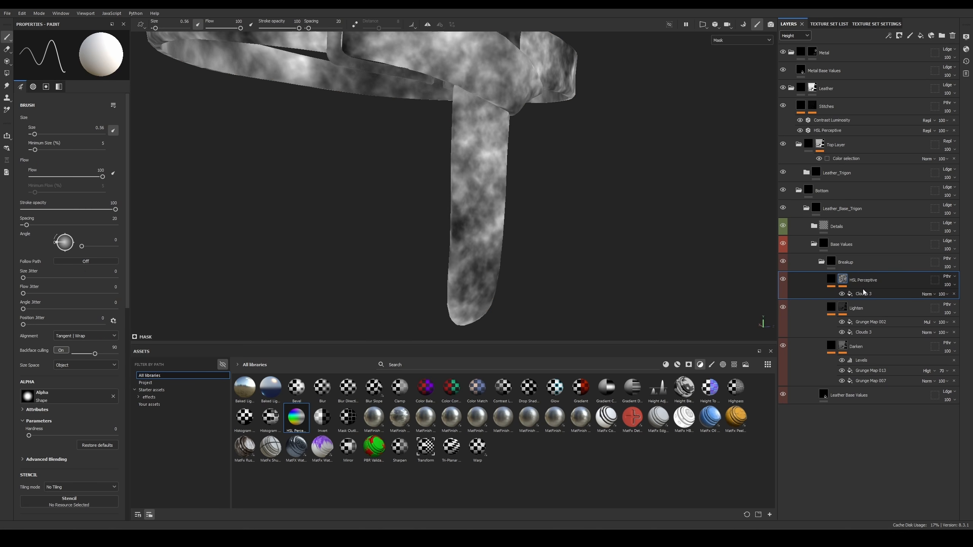
click(867, 294)
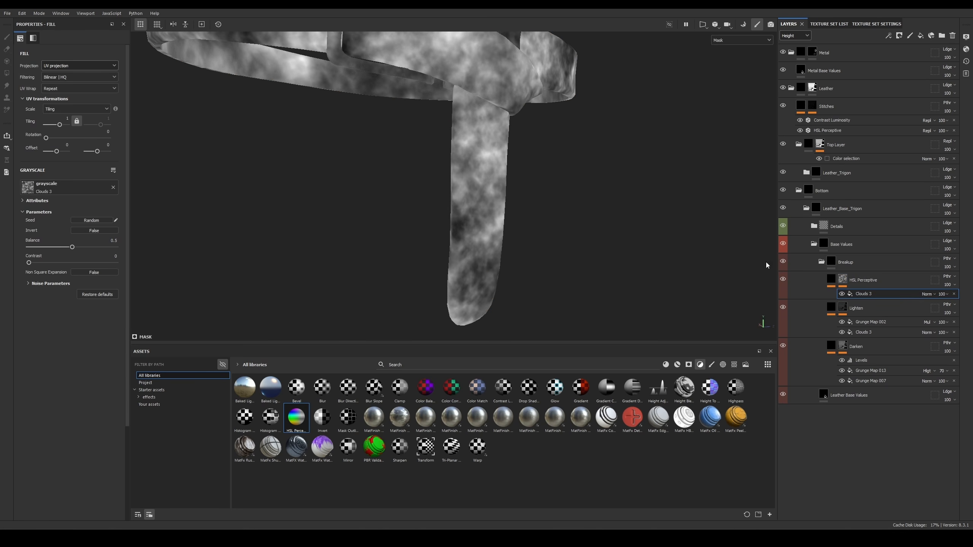
drag(28, 263, 81, 246)
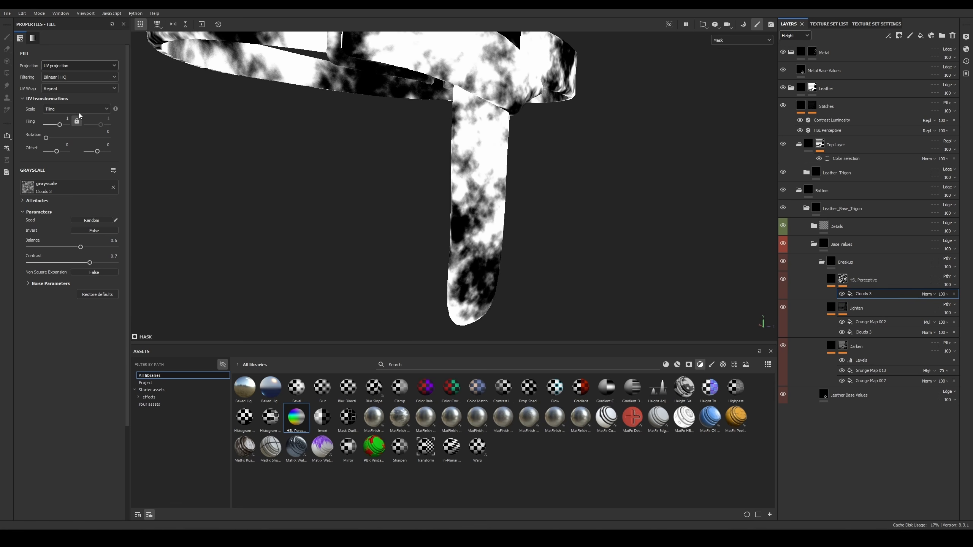
drag(61, 126, 62, 127)
mouse_move(90, 263)
mouse_down()
mouse_move(110, 263)
mouse_move(74, 248)
mouse_move(82, 247)
mouse_up()
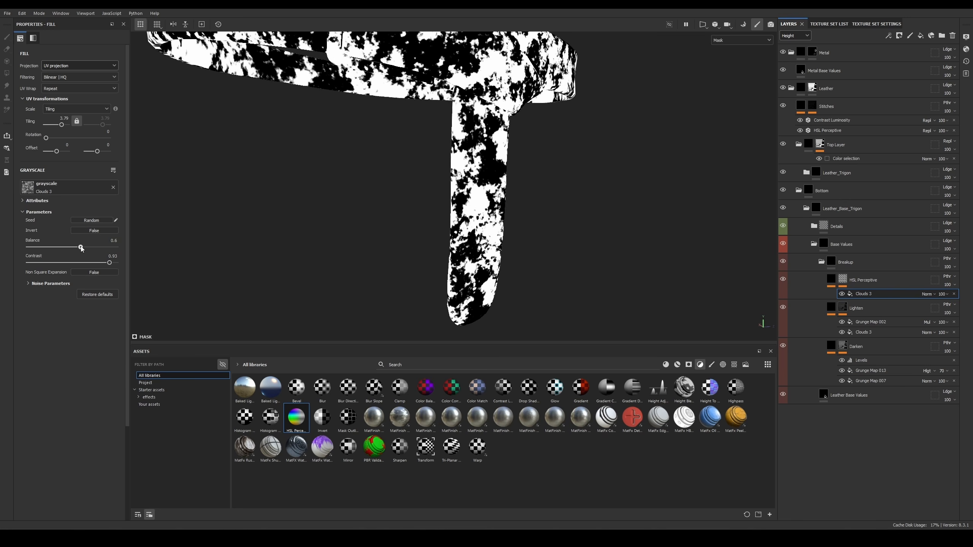
key(c)
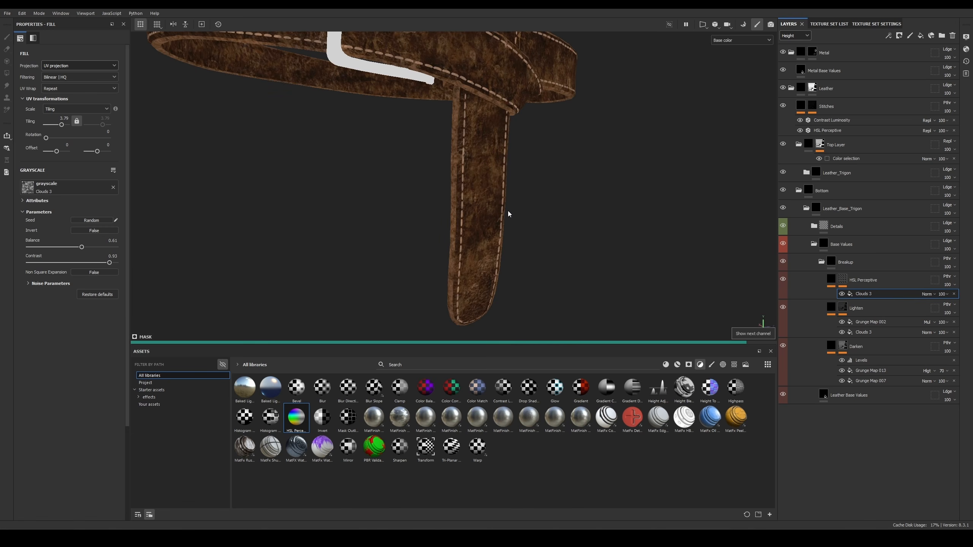
Step: Set the HSL Perceptive mask's Clouds 3 balance to 0.54 and contrast to 0.71
alt+drag(508, 213, 484, 169)
alt+middle_drag(459, 76, 482, 177)
alt+right_drag(482, 177, 456, 183)
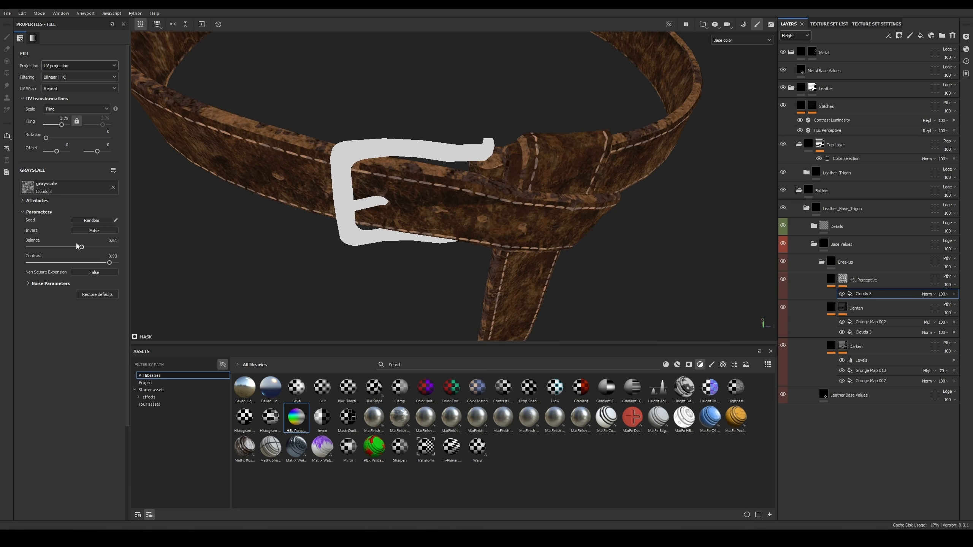
drag(75, 249, 75, 250)
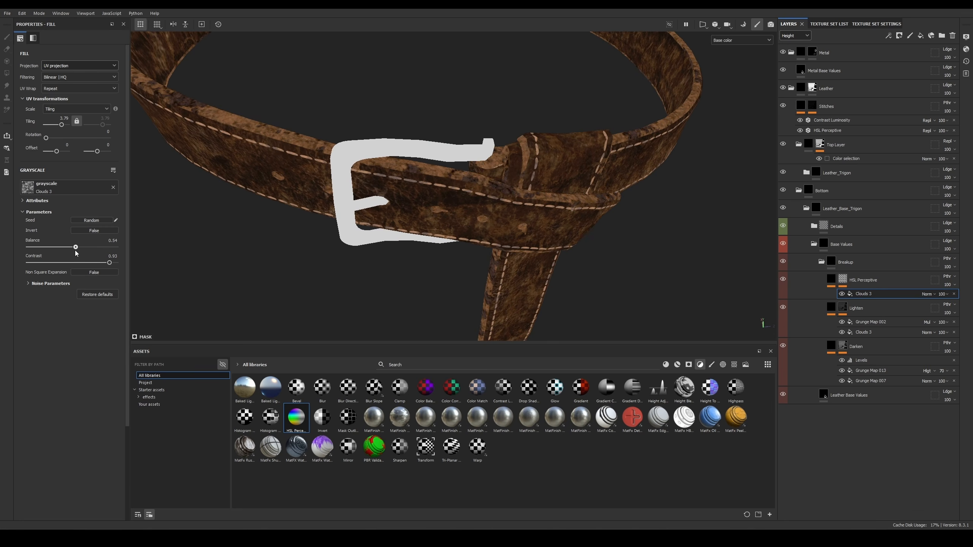
alt+right_drag(509, 191, 525, 129)
alt+drag(525, 129, 533, 132)
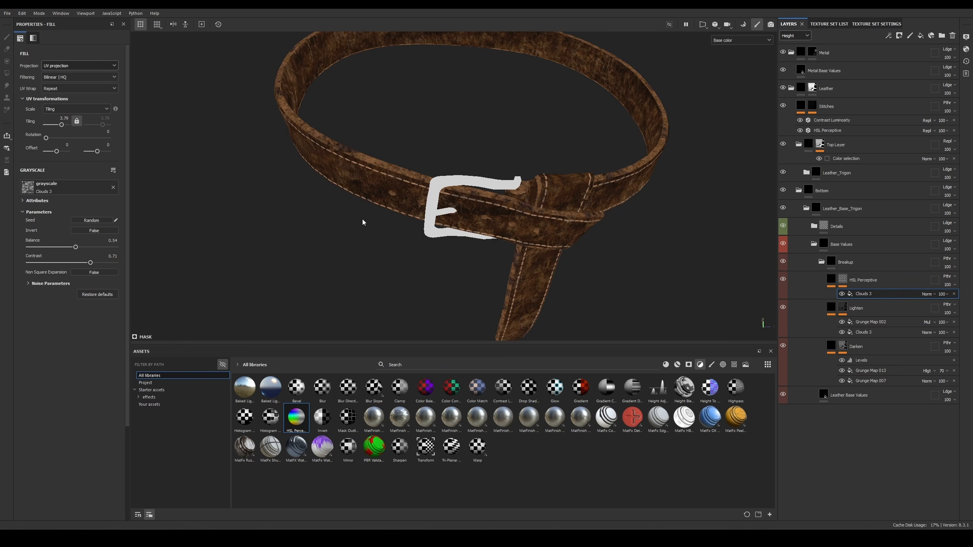
Step: Set the Clouds 3 mask texture's tiling to 2 and its rotation to about 106
alt+drag(384, 276, 402, 253)
alt+middle_drag(552, 265, 558, 135)
alt+drag(558, 134, 582, 113)
alt+right_drag(582, 113, 575, 138)
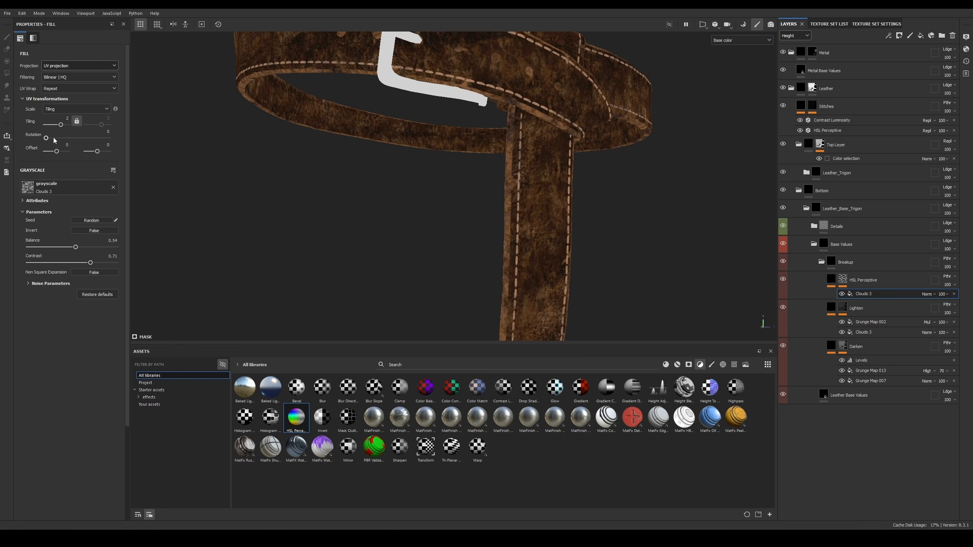
drag(55, 139, 64, 138)
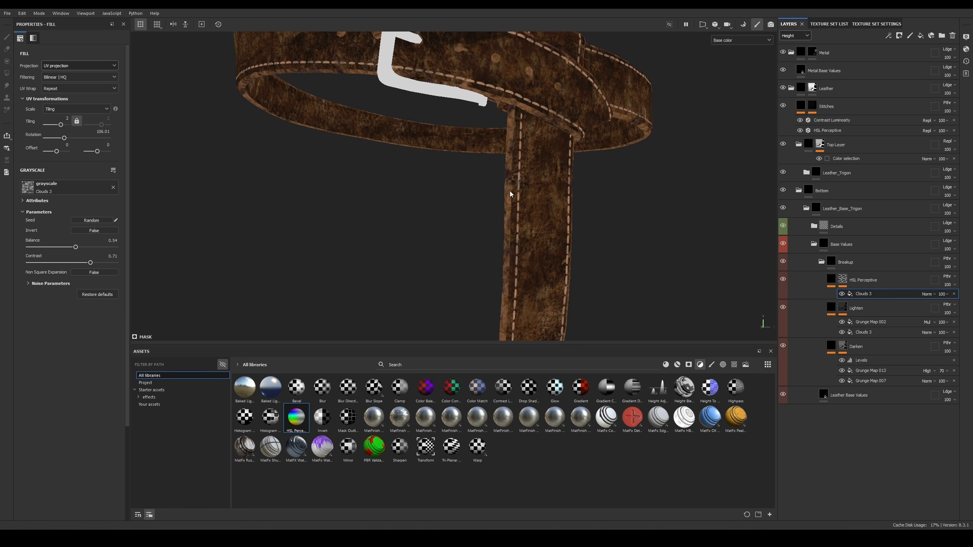
Step: Display the full material and set the HSL Perceptive filter's saturation to 0.57 and lightness to 0.244
key(f)
alt+drag(525, 202, 393, 202)
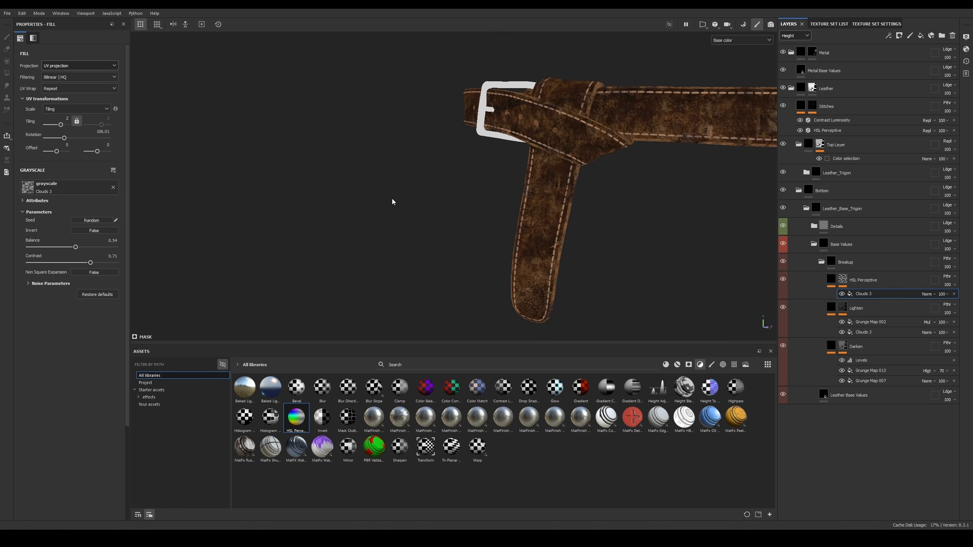
alt+middle_drag(579, 202, 544, 202)
alt+right_drag(544, 202, 545, 221)
key(m)
alt+drag(575, 200, 590, 202)
shift+right_drag(590, 201, 593, 202)
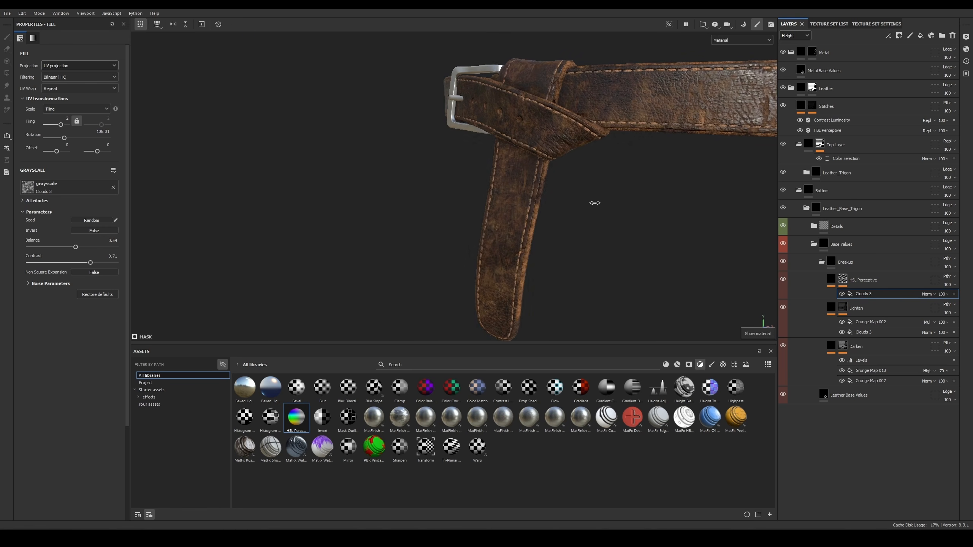
click(832, 282)
click(866, 294)
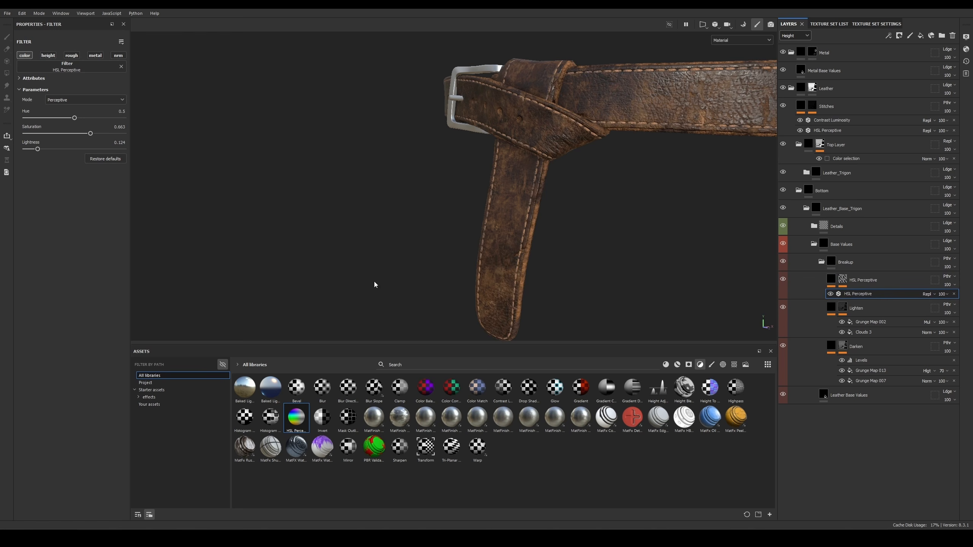
click(51, 149)
scroll(487, 233, down, 3)
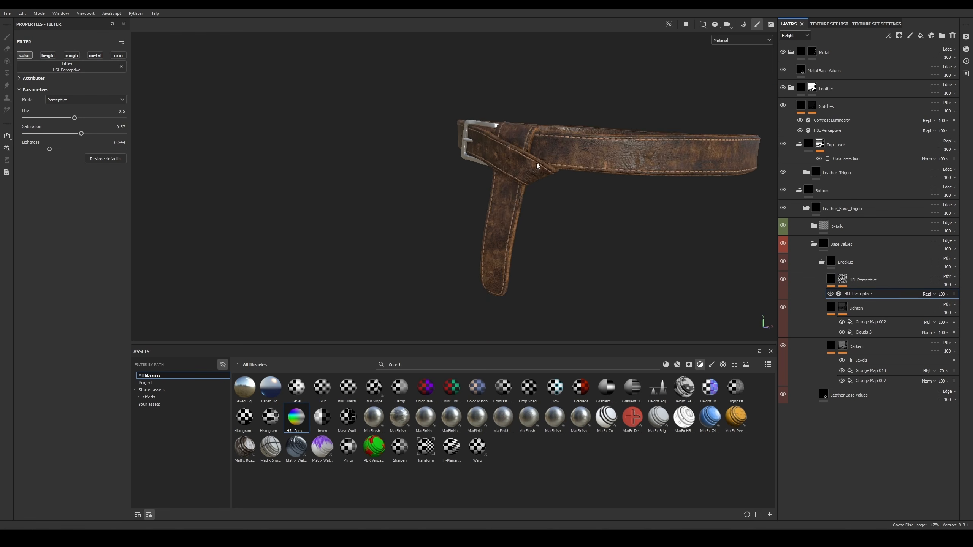
Step: Examine the whole belt from several angles in the material and individual channel views
alt+drag(494, 234, 698, 168)
shift+right_drag(698, 168, 683, 174)
alt+drag(682, 175, 660, 191)
scroll(646, 174, down, 1)
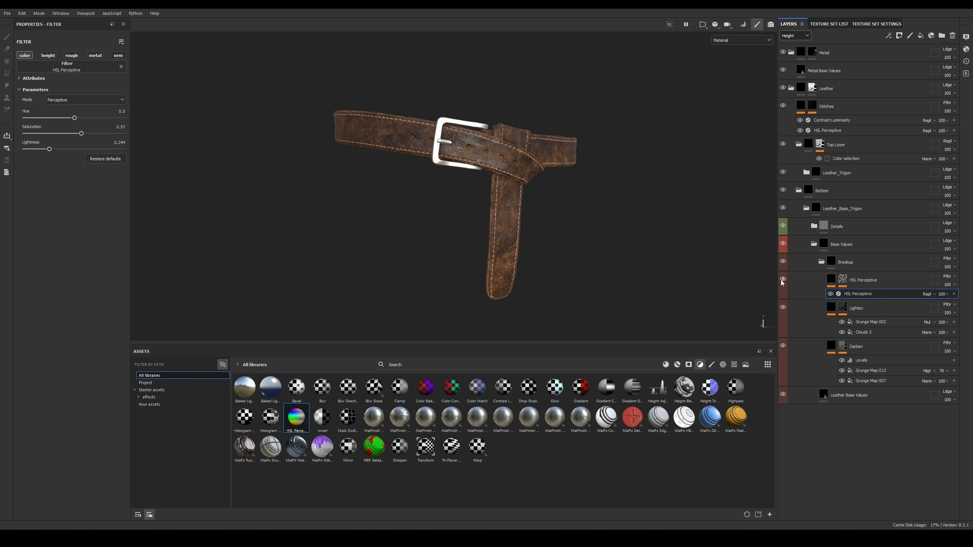
mouse_move(524, 161)
alt+mouse_down()
mouse_move(583, 146)
mouse_move(593, 221)
mouse_move(544, 191)
alt+mouse_up()
key(c)
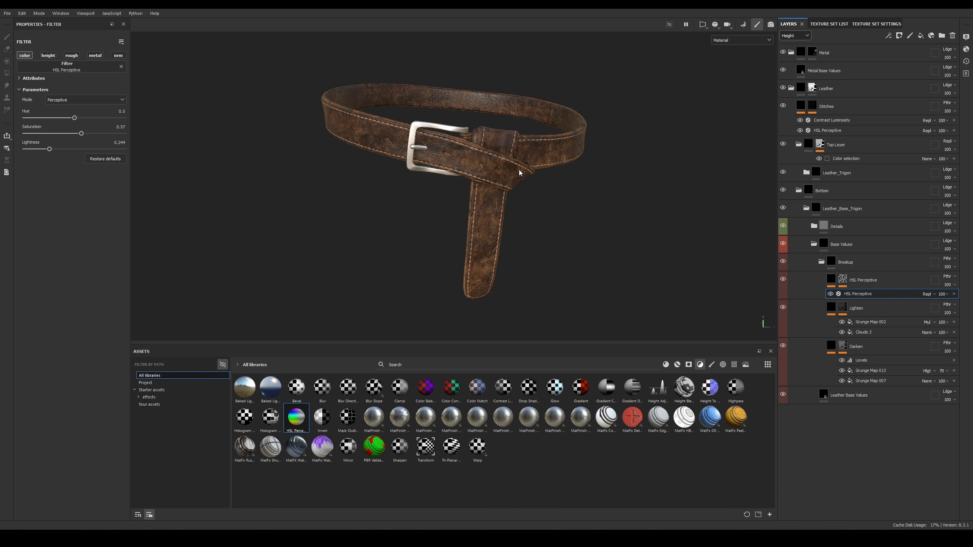
key(c)
key(c)
scroll(506, 151, up, 3)
alt+drag(506, 152, 507, 135)
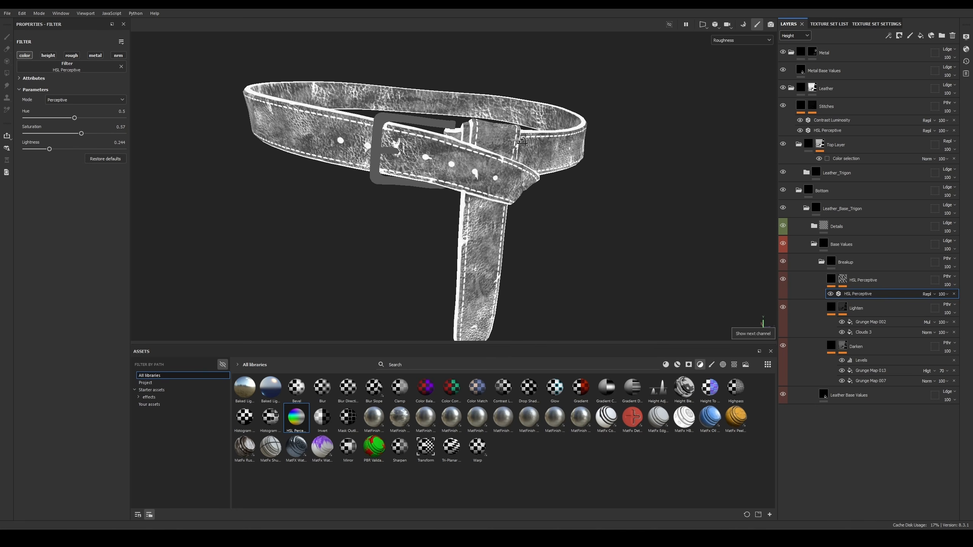
key(m)
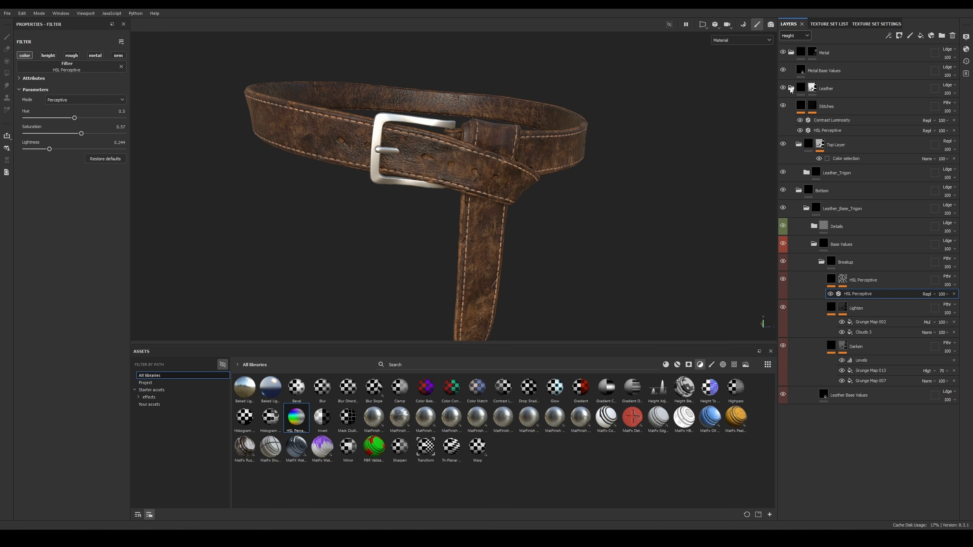
Step: Collapse the Leather folder and search the smart materials for _trigon
click(791, 89)
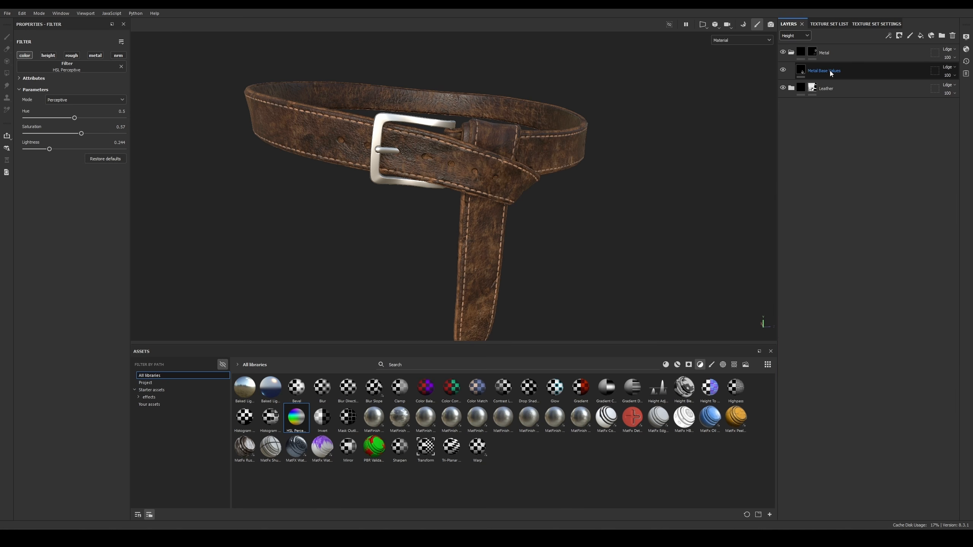
click(389, 371)
text(_trigon)
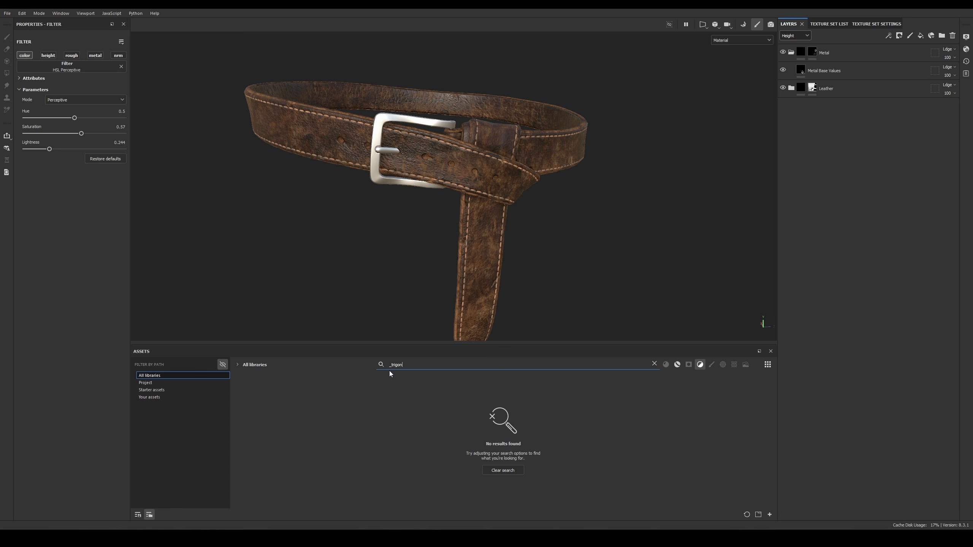
click(700, 364)
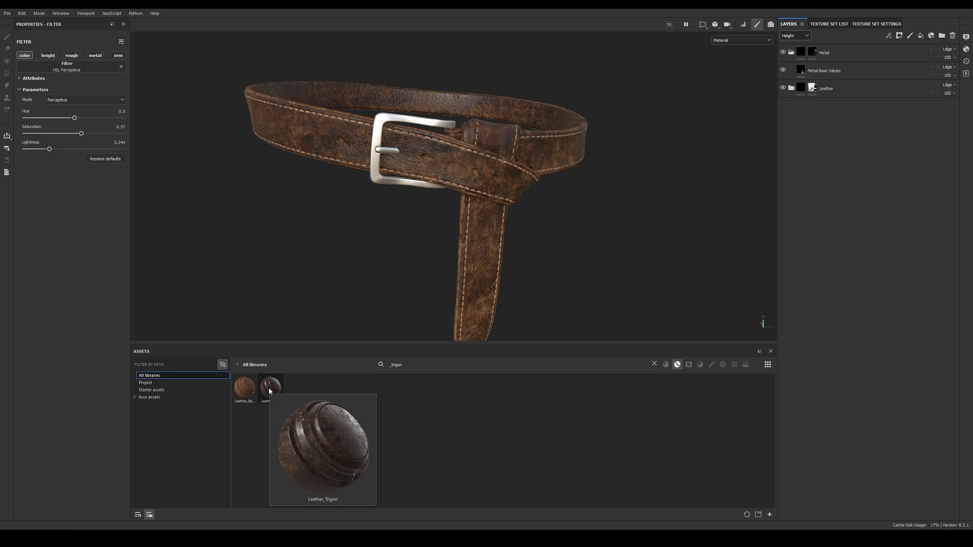
scroll(576, 121, up, 2)
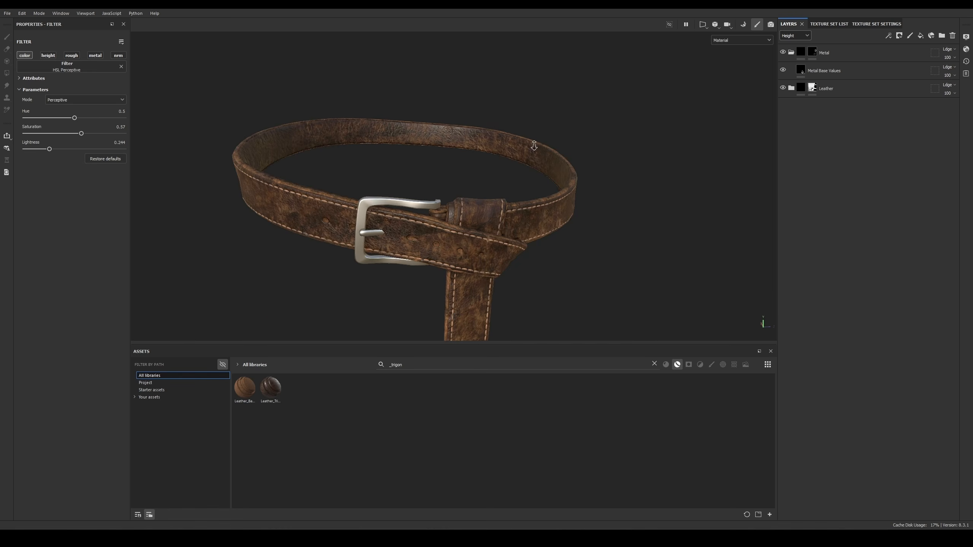
Step: Add the Leather_Base_Trigon smart material to the Metal folder and delete the Metal Base Values layer
drag(245, 387, 851, 61)
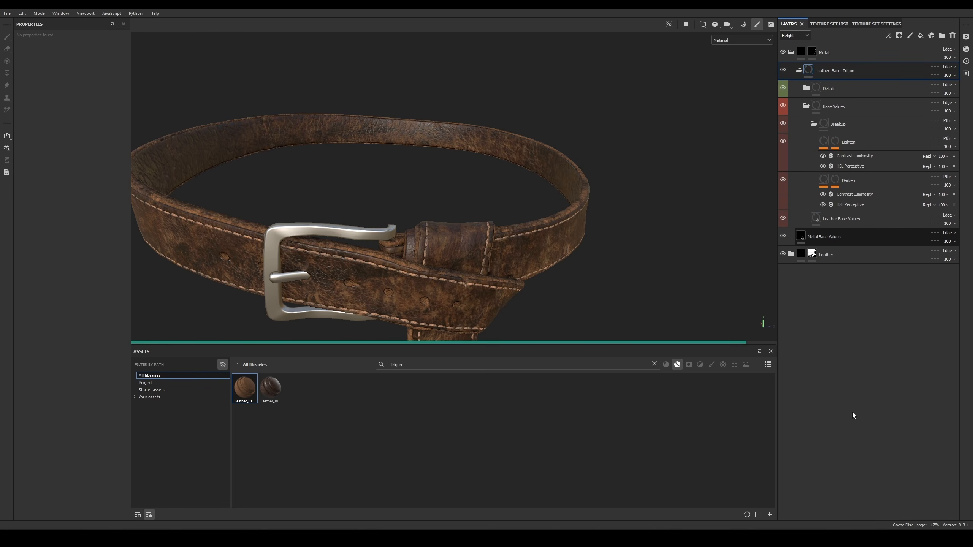
click(886, 248)
alt+drag(373, 263, 422, 265)
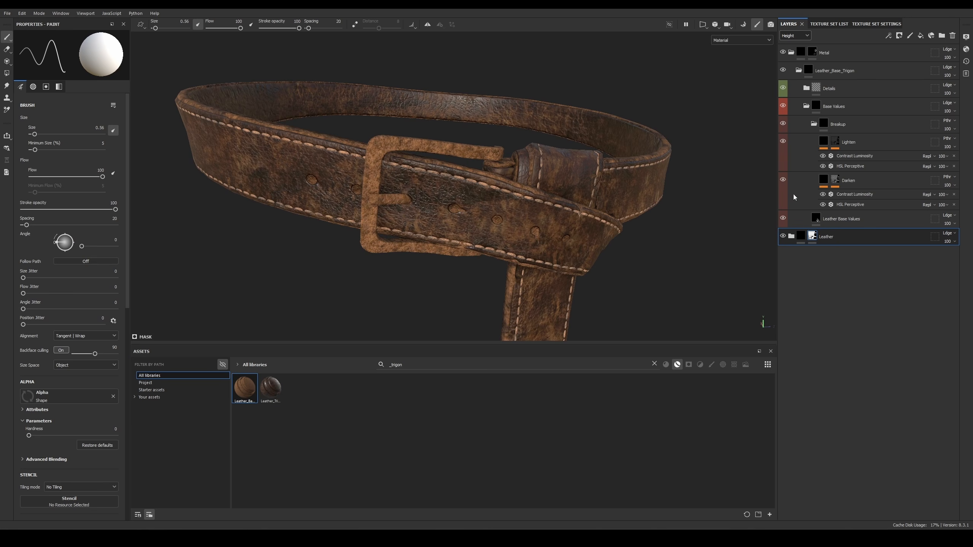
Step: Give the buckle's Leather Base Values layer a light gray base color (B4B4B4), metallic 1 and roughness 0.254
click(841, 218)
click(64, 236)
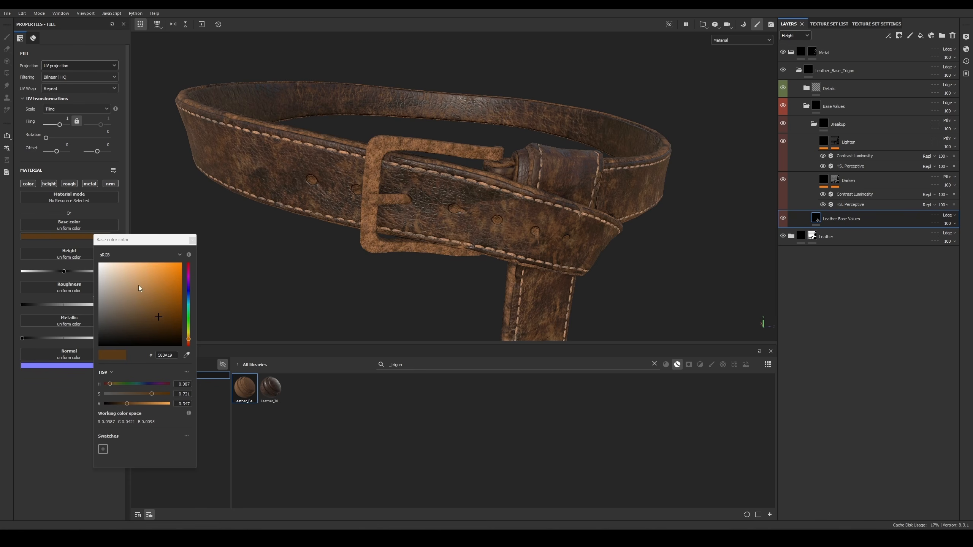
drag(140, 283, 94, 290)
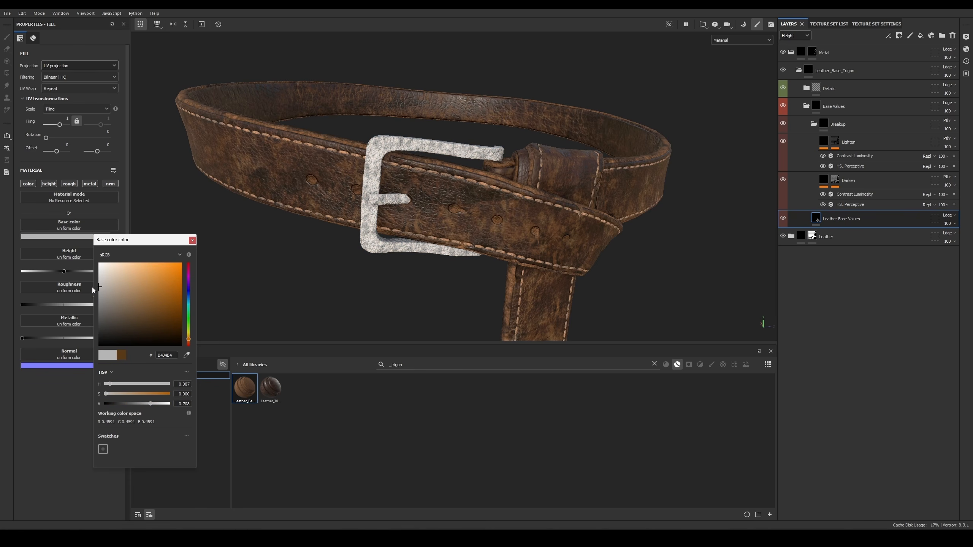
click(192, 239)
drag(101, 338, 107, 338)
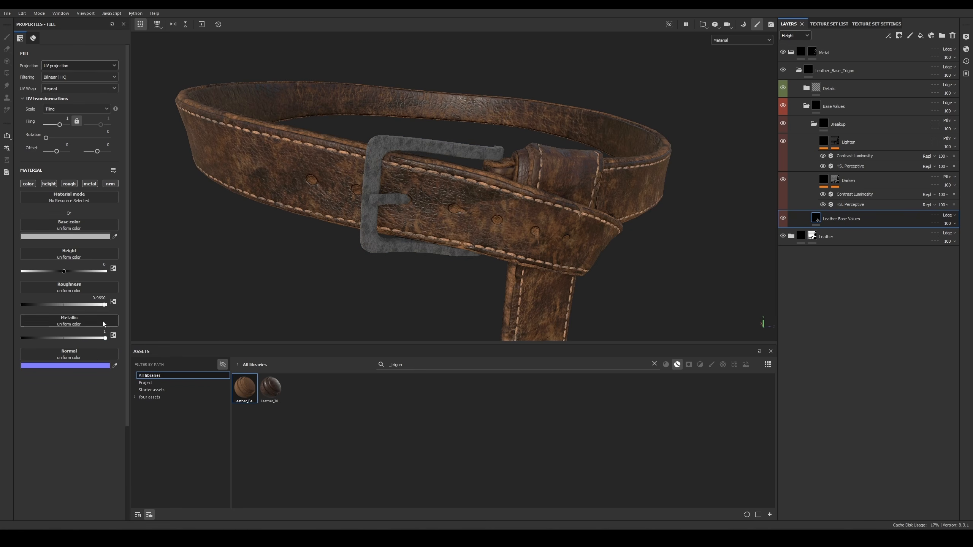
drag(79, 305, 54, 307)
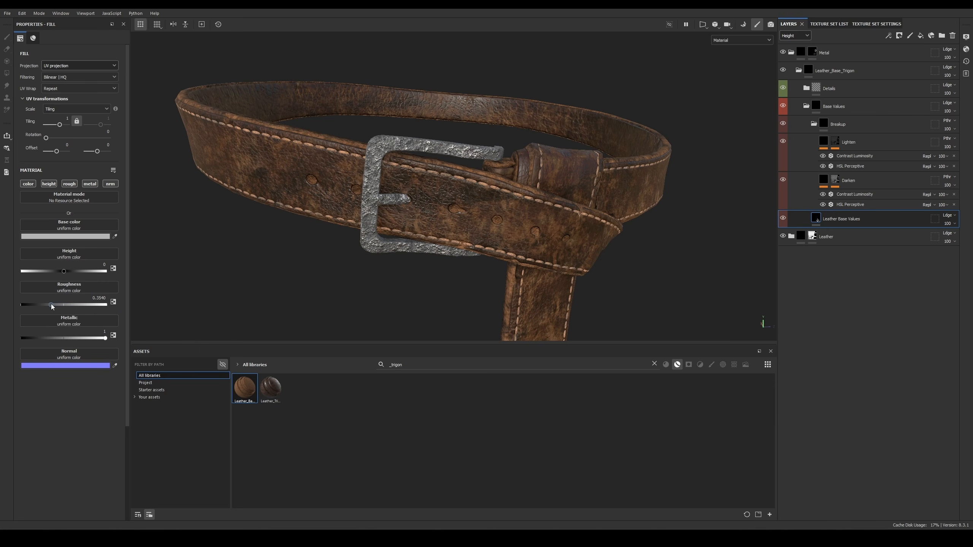
Step: Hide the Details folder and Lighten layer in the Metal folder's Leather_Base_Trigon, comparing the buckle with Breakup off and on
alt+drag(433, 264, 412, 224)
alt+right_drag(412, 224, 441, 245)
alt+middle_drag(440, 245, 534, 212)
alt+drag(532, 147, 503, 109)
alt+right_drag(537, 126, 592, 159)
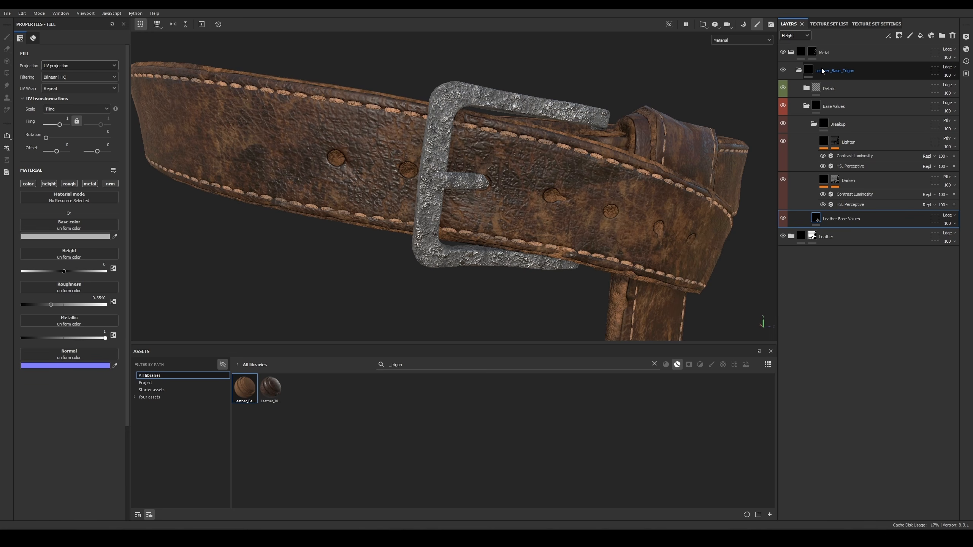
click(783, 88)
click(784, 123)
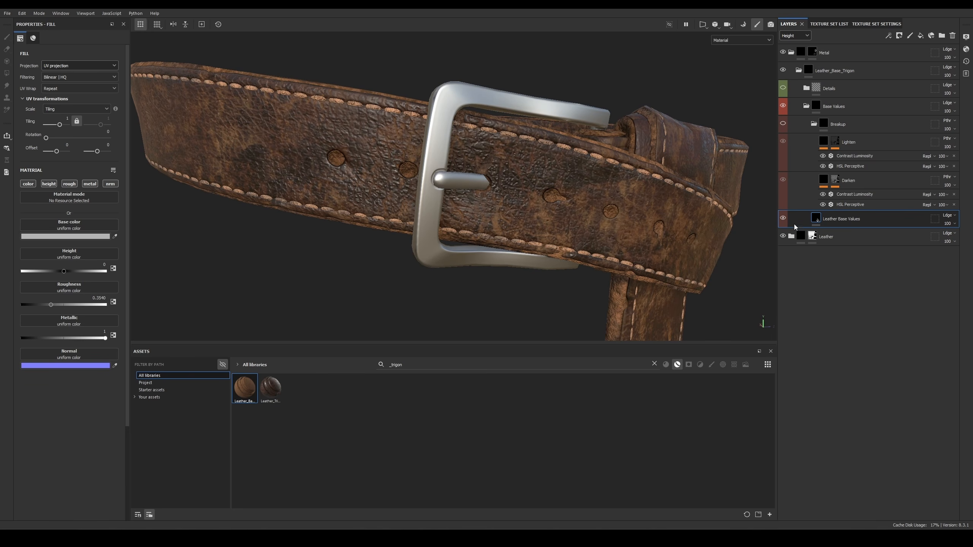
mouse_move(557, 172)
alt+mouse_down()
mouse_move(519, 174)
mouse_move(545, 172)
alt+mouse_up()
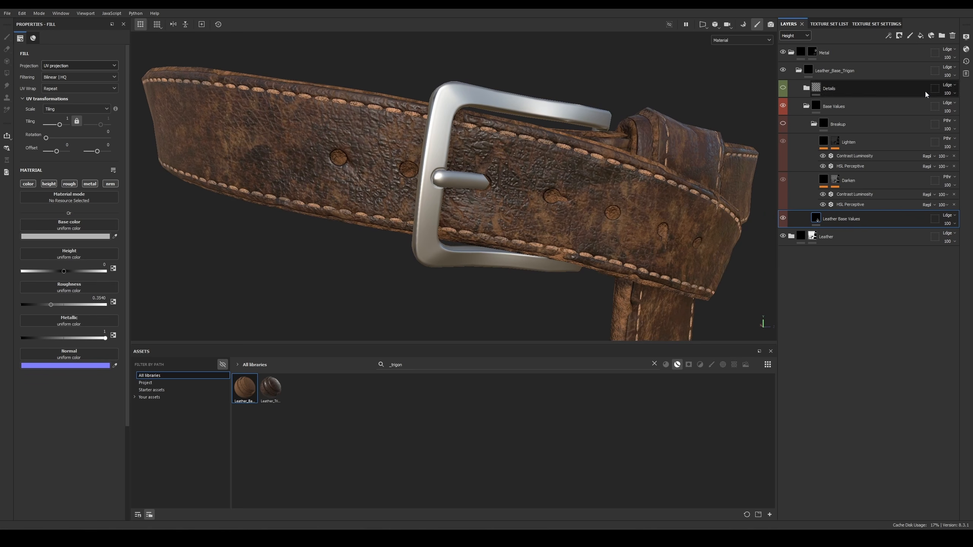
click(783, 124)
mouse_move(536, 193)
alt+mouse_down()
mouse_move(514, 190)
mouse_move(523, 190)
alt+mouse_up()
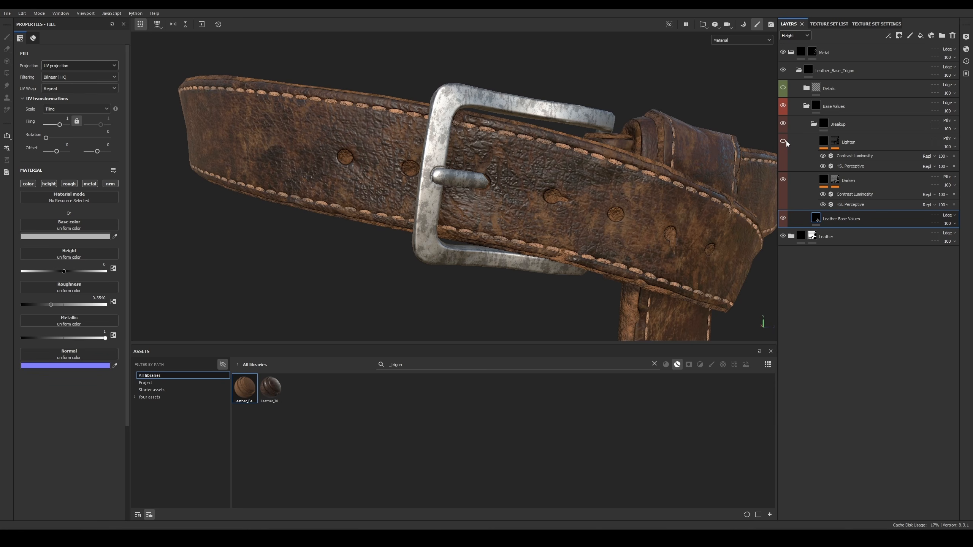
Step: Isolate Grunge Map 007 in the buckle's Darken mask and set its tiling to -6.91, balance to 0.51 and contrast to 0.89
click(836, 180)
click(882, 203)
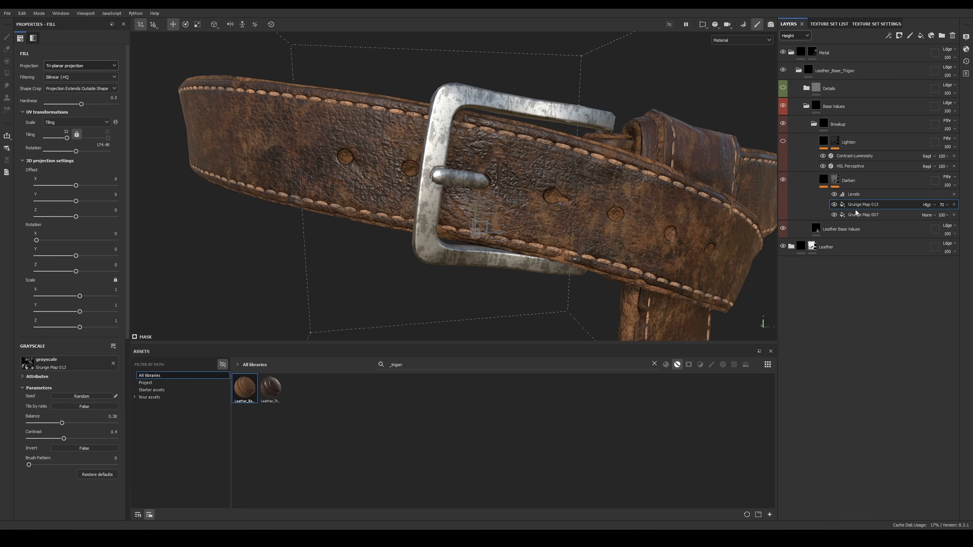
alt+click(835, 179)
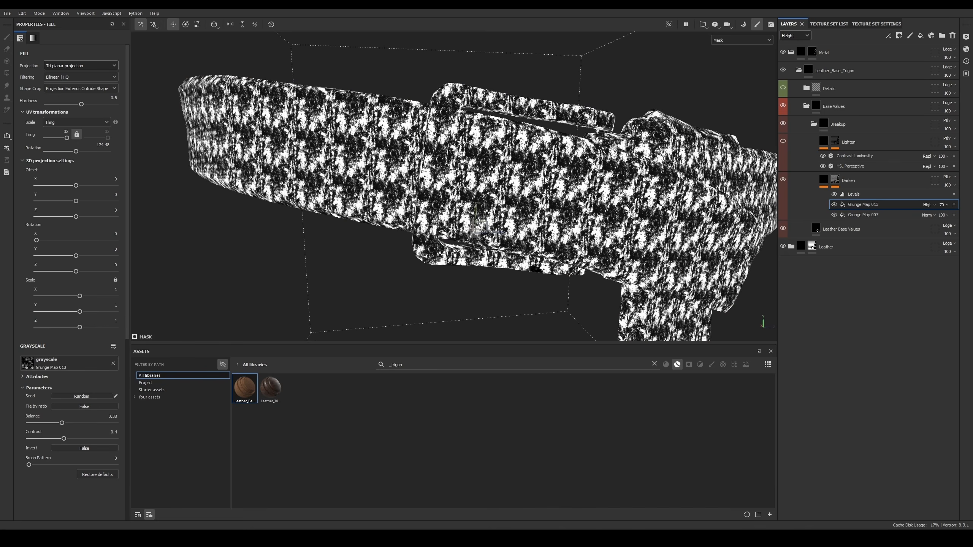
click(834, 204)
click(871, 215)
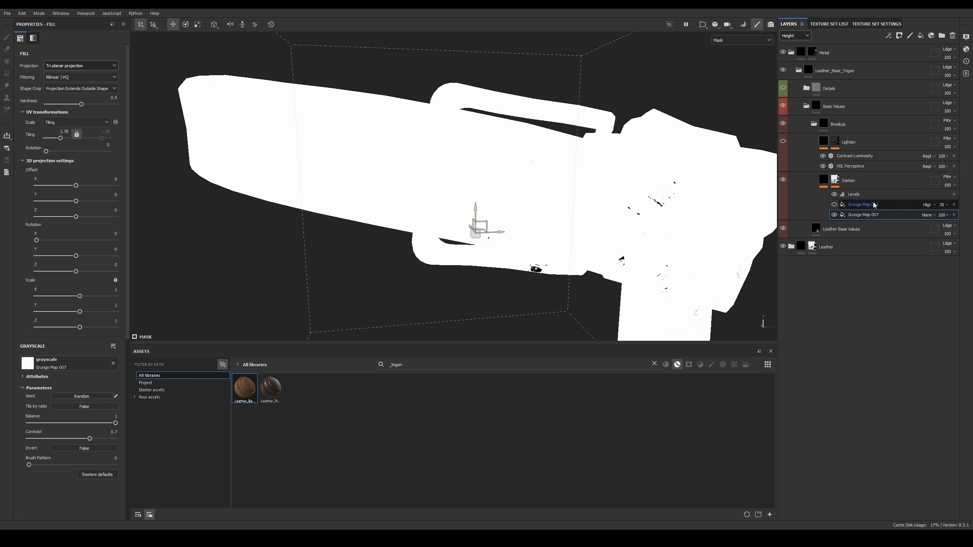
drag(60, 138, 50, 138)
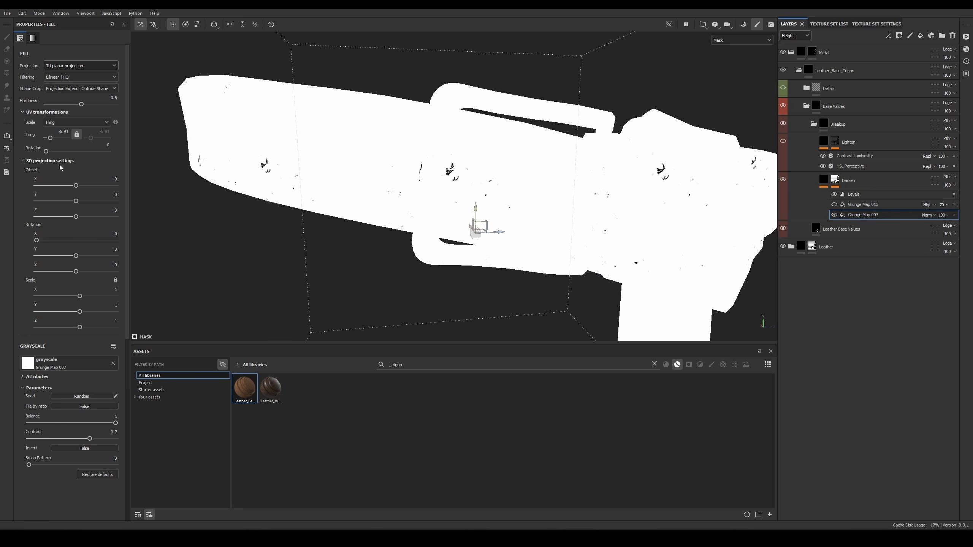
drag(86, 424, 106, 440)
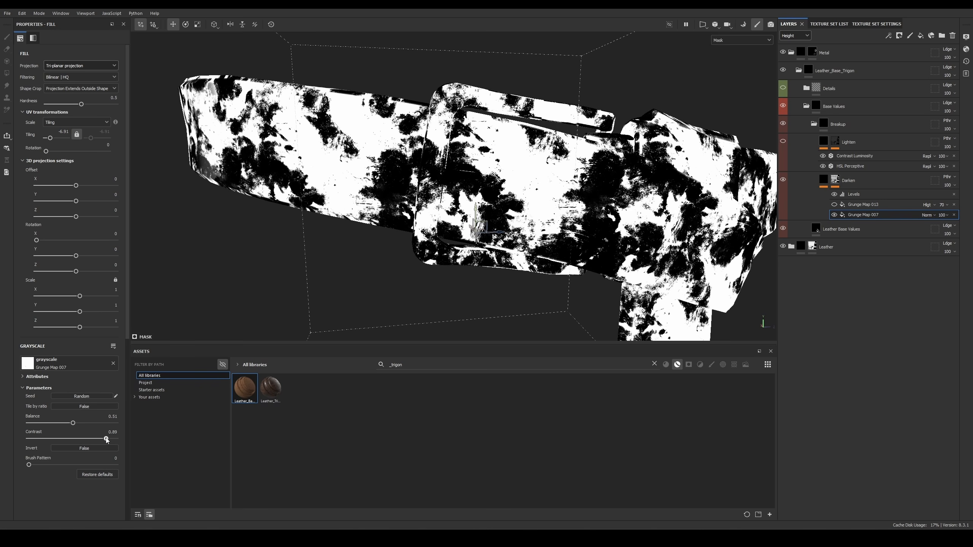
Step: Show Grunge Map 013 again in the Darken mask and set its balance to 0.61
click(835, 205)
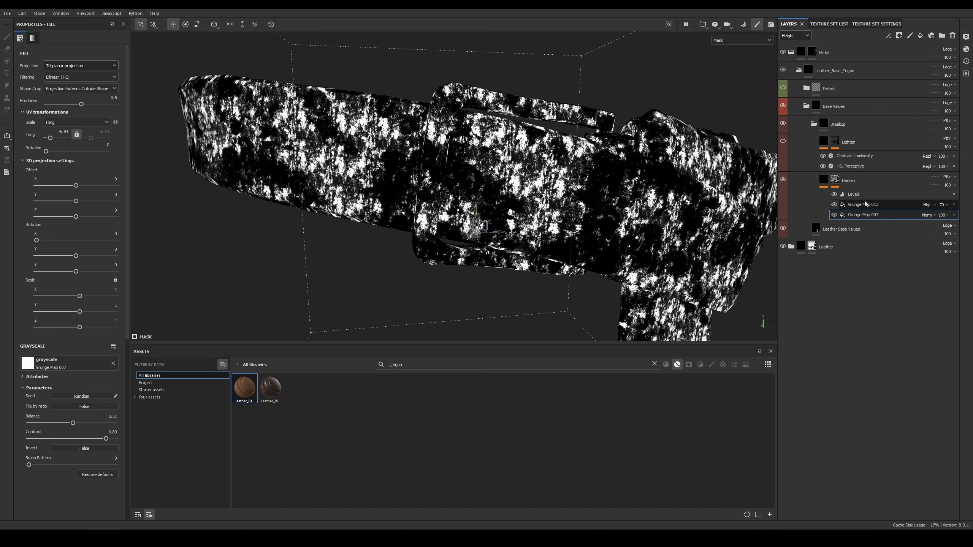
click(867, 203)
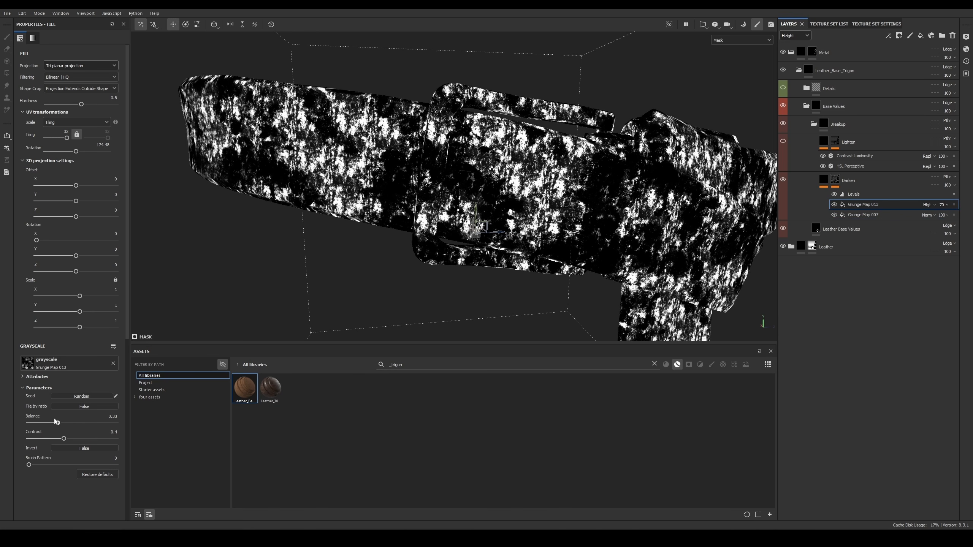
drag(56, 421, 83, 427)
alt+drag(487, 180, 527, 193)
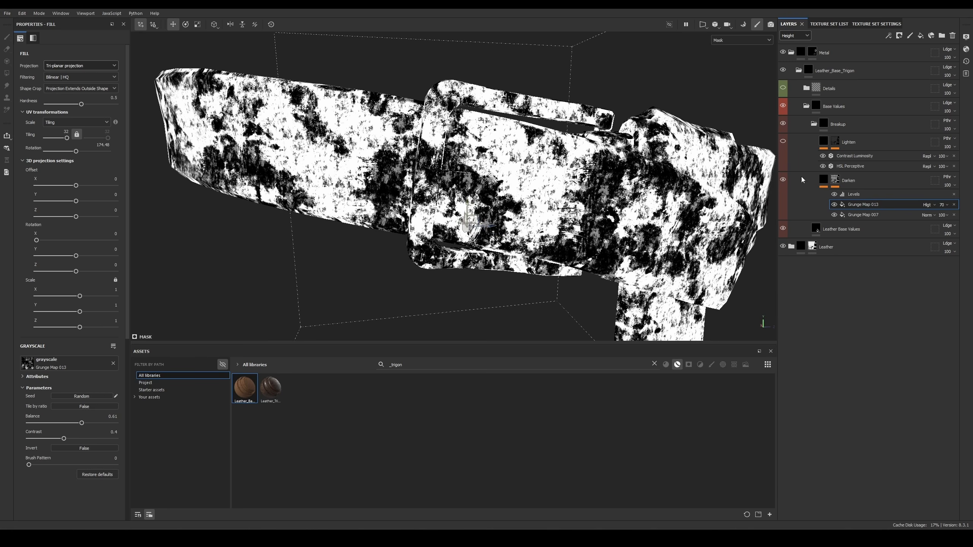
Step: Set the lightness of the buckle Darken layer's HSL Perceptive filter to 0.442 while viewing the base color channel
key(c)
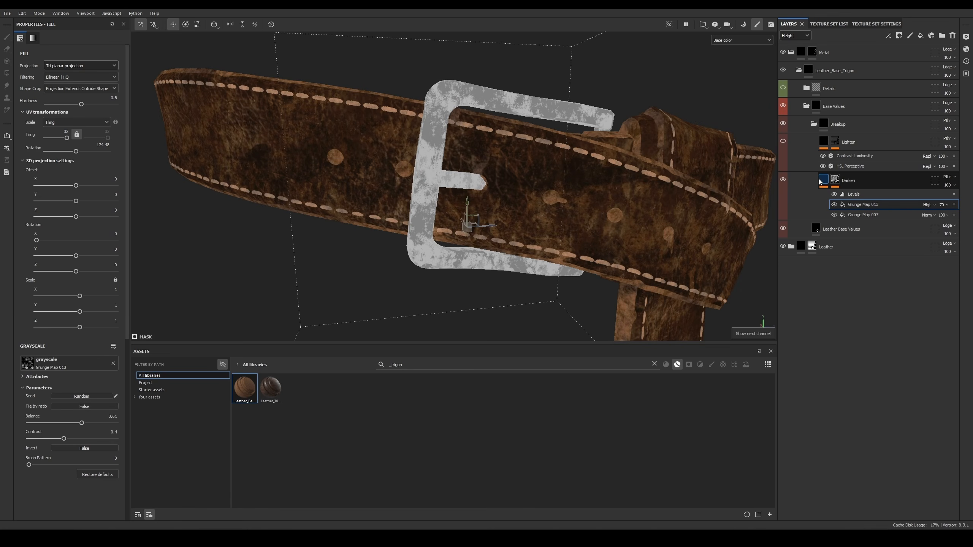
click(823, 181)
click(845, 206)
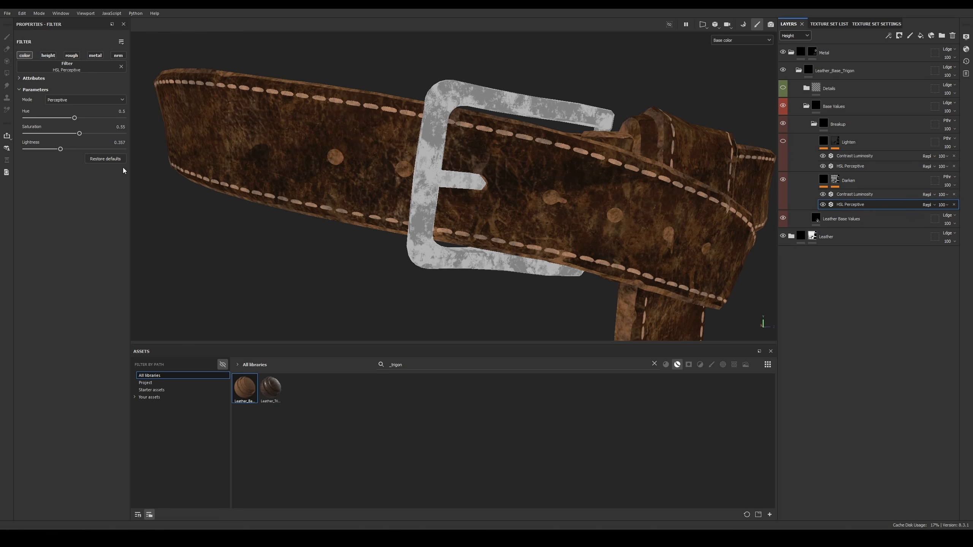
mouse_move(61, 148)
mouse_down()
mouse_move(79, 149)
mouse_move(69, 149)
mouse_up()
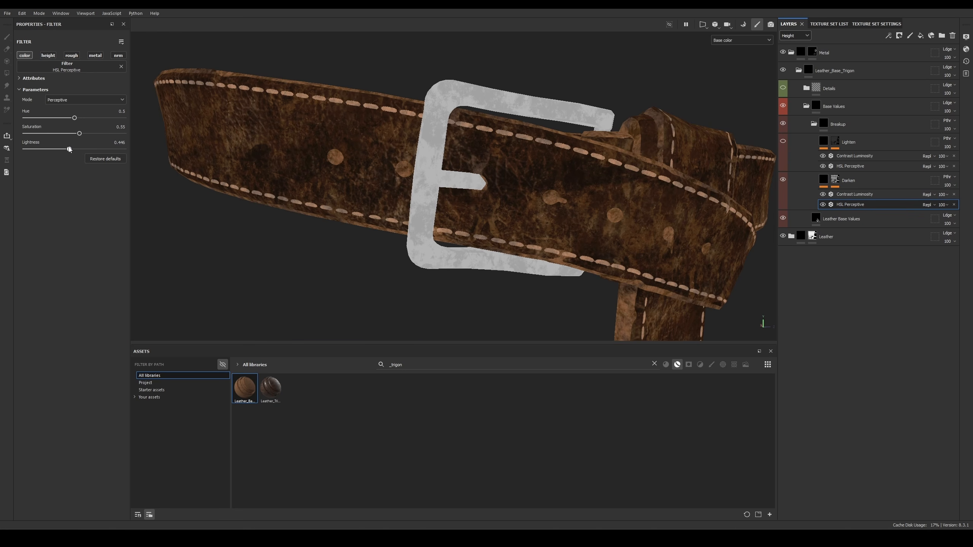
Step: In the roughness view, set the luminosity of Darken's Contrast Luminosity filter to about -0.41 and show the Lighten layer again
key(c)
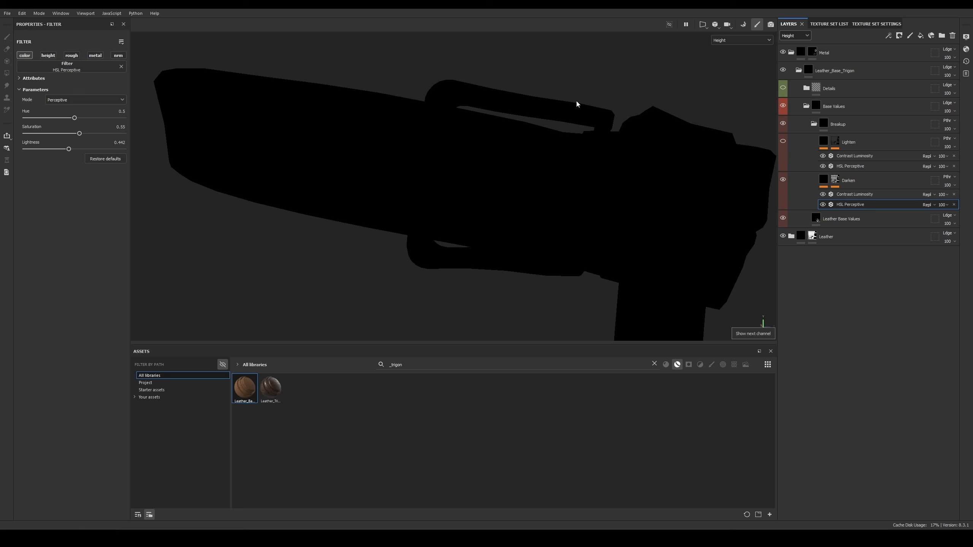
key(c)
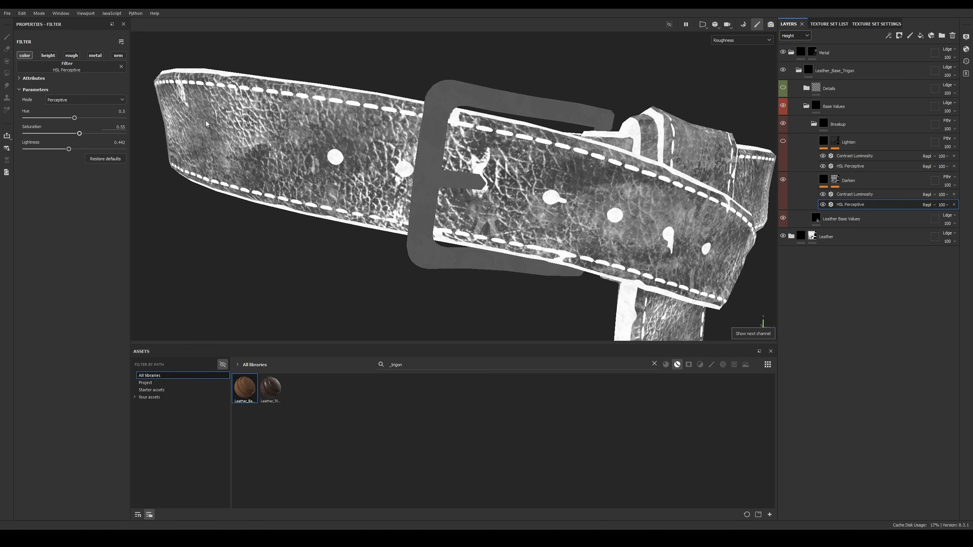
key(Up)
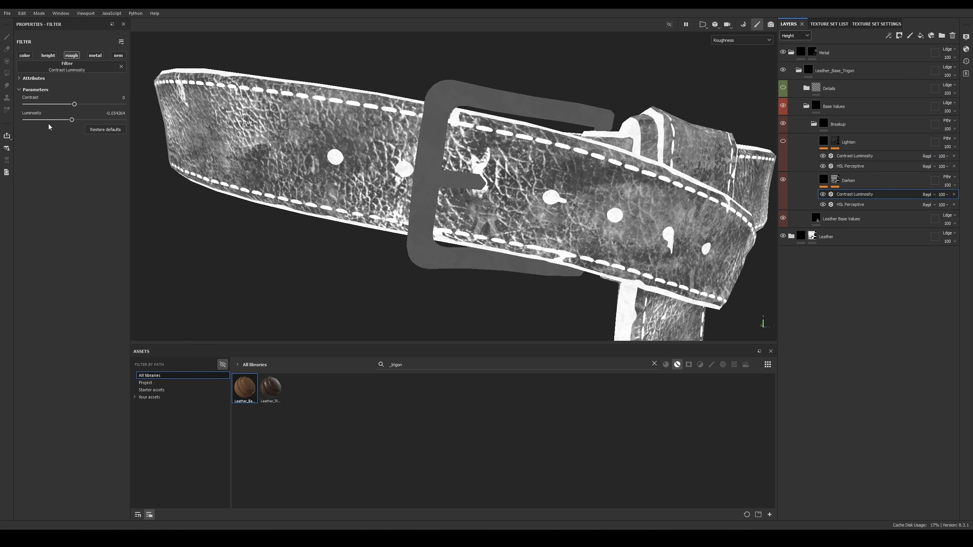
drag(72, 120, 54, 120)
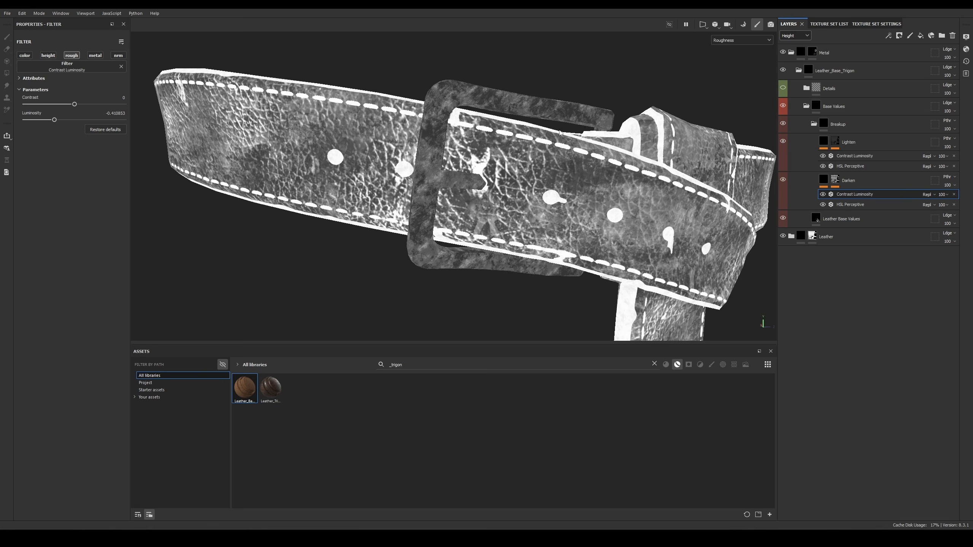
alt+drag(562, 134, 523, 128)
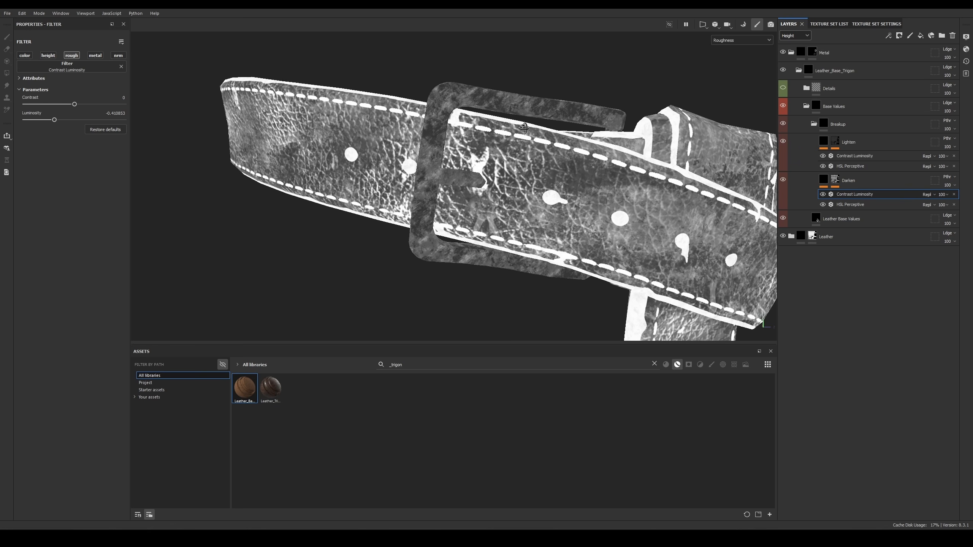
Step: In the Lighten mask, set the rotation of Clouds 3 to 86.12 and of Grunge Map 002 to 174.48
click(854, 156)
click(835, 142)
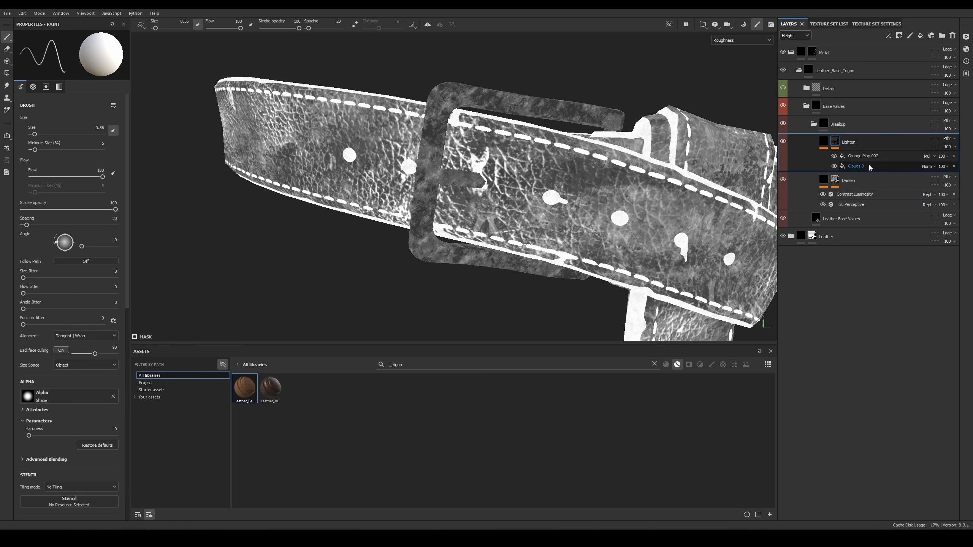
click(869, 166)
drag(52, 151, 61, 151)
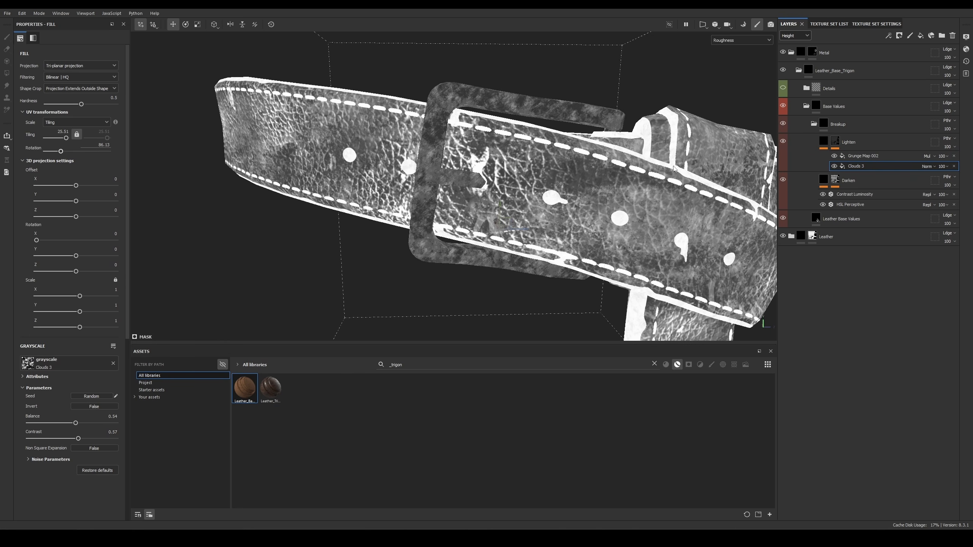
click(865, 155)
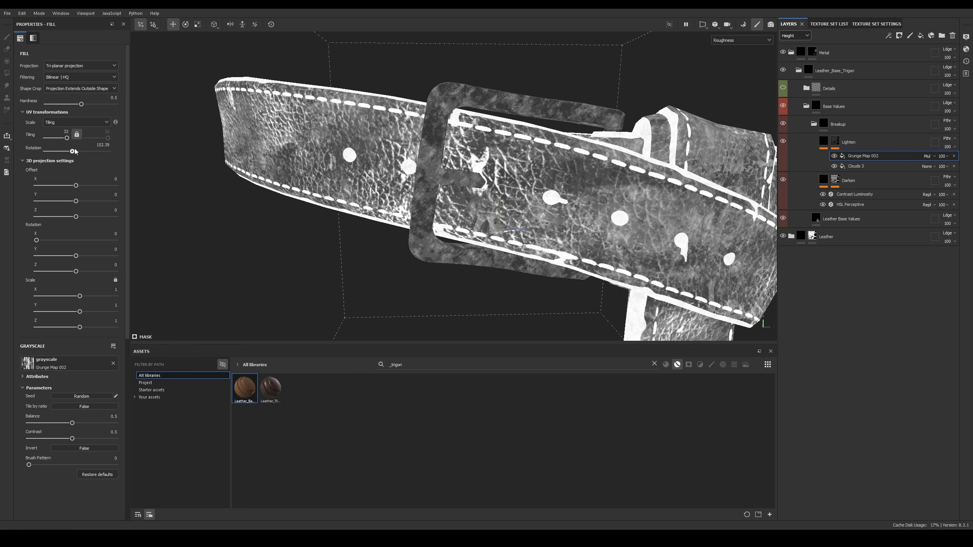
drag(76, 152, 77, 152)
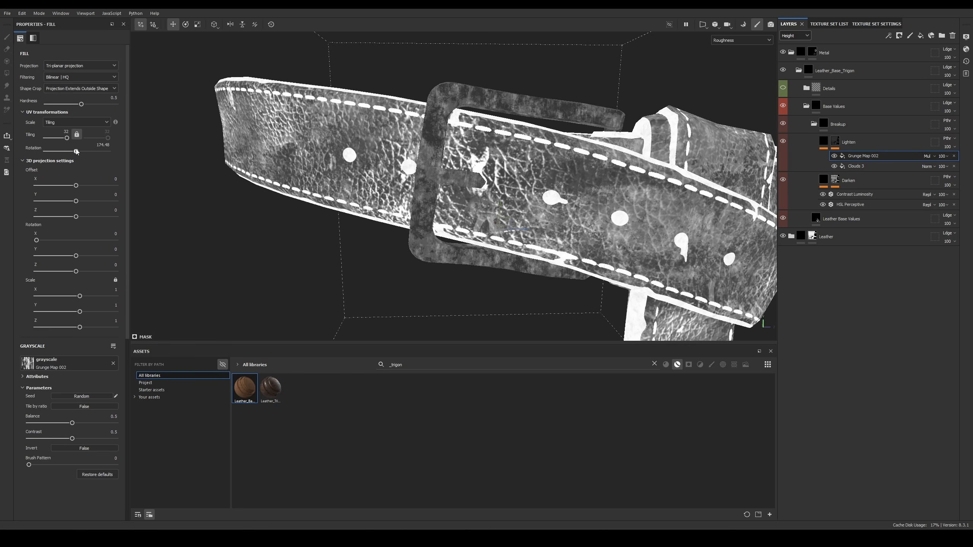
mouse_move(504, 157)
alt+right_down()
mouse_move(465, 159)
mouse_move(500, 158)
alt+right_up()
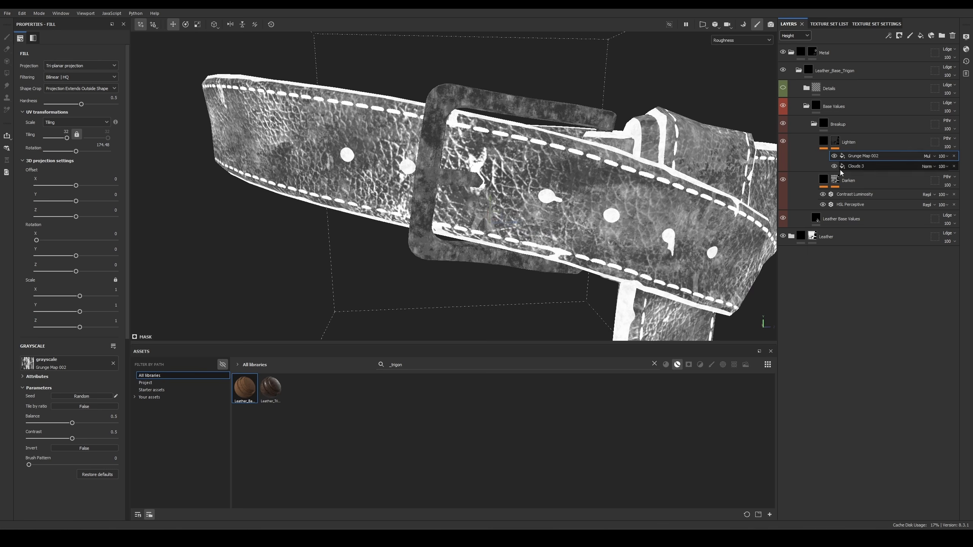
Step: Set the roughness luminosity of Lighten's Contrast Luminosity filter to about 0.667 and check the buckle in the material view
click(836, 145)
click(827, 139)
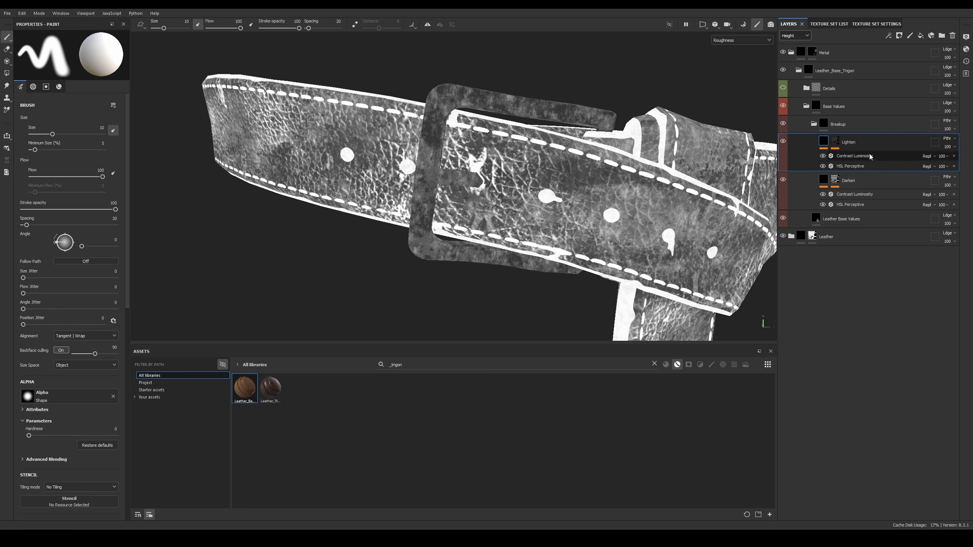
click(869, 154)
drag(109, 120, 109, 120)
key(m)
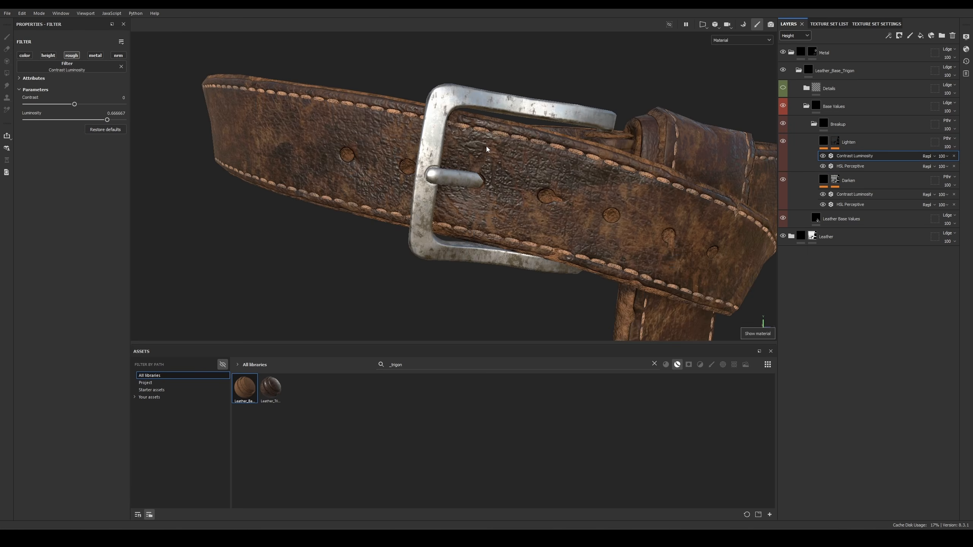
alt+drag(479, 136, 543, 141)
scroll(543, 141, down, 5)
scroll(412, 89, up, 3)
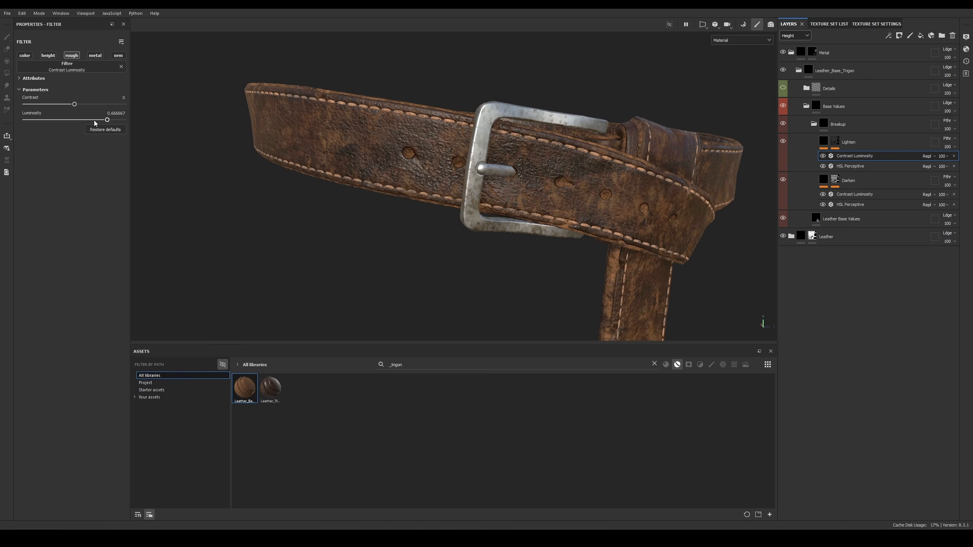
Step: Reduce the luminosity of Lighten's Contrast Luminosity filter to about 0.465 and inspect the buckle's reflections from several angles
mouse_move(94, 121)
mouse_down()
mouse_move(64, 120)
mouse_move(105, 124)
mouse_up()
alt+drag(470, 165, 402, 155)
scroll(459, 157, down, 6)
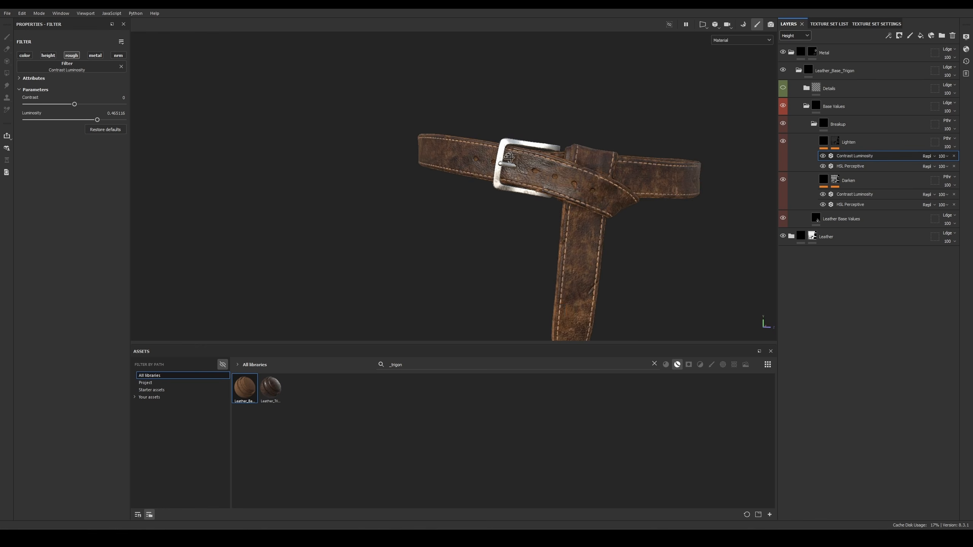
alt+drag(502, 155, 597, 174)
scroll(634, 278, up, 3)
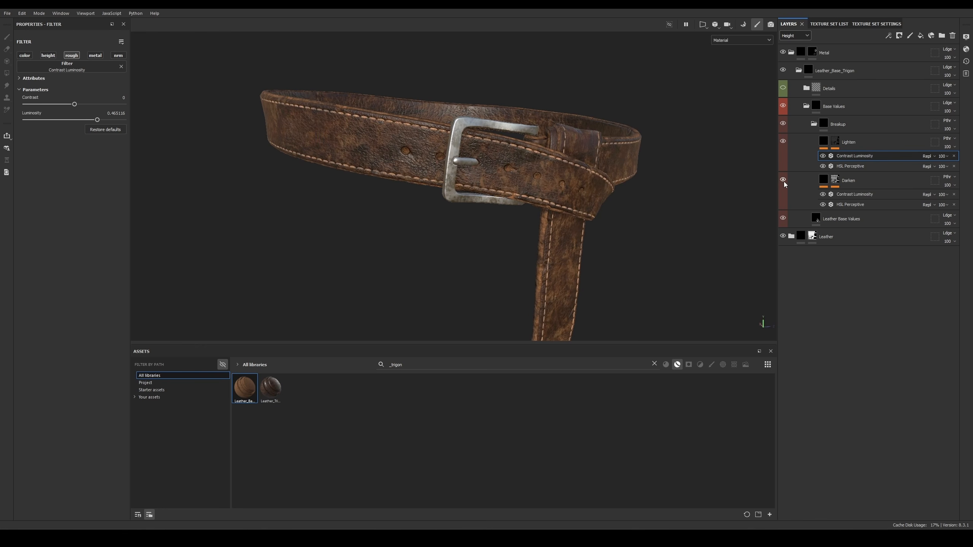
Step: Compare the buckle with Darken off and on, and set its Contrast Luminosity filter's luminosity to about -0.083
click(784, 180)
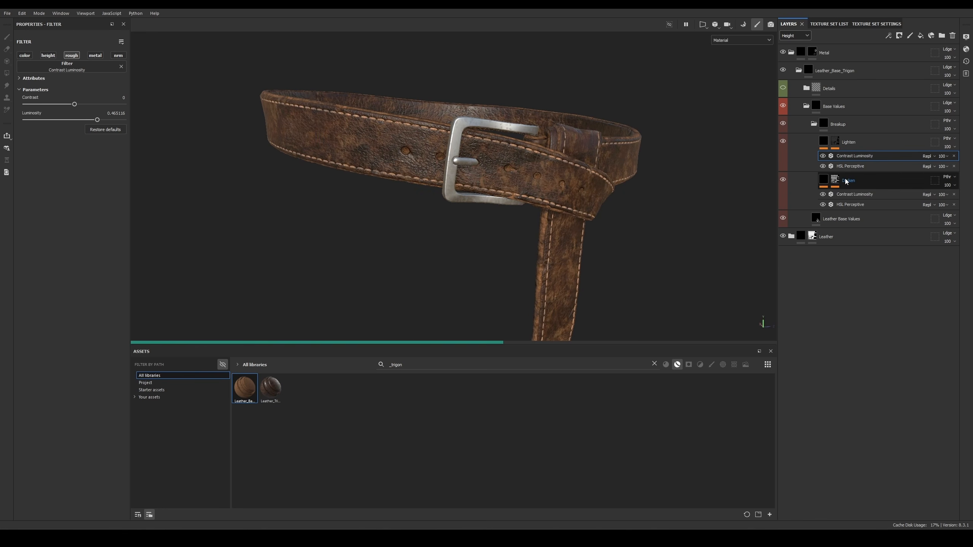
click(855, 195)
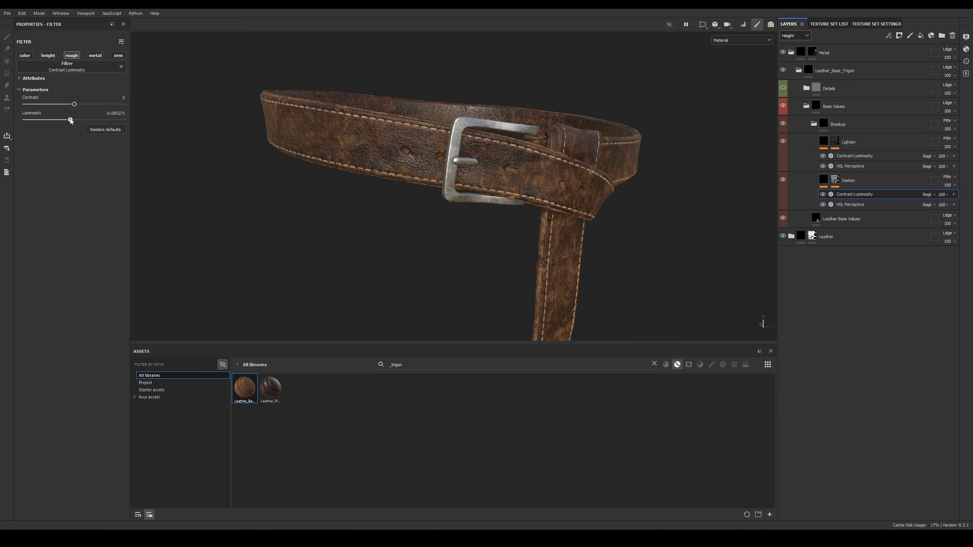
alt+drag(523, 142, 451, 96)
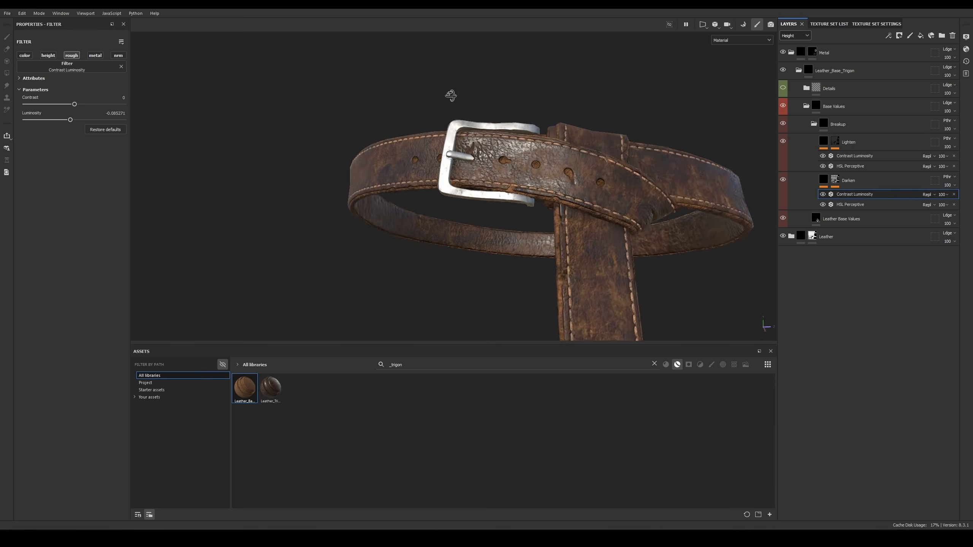
alt+right_drag(451, 96, 368, 15)
alt+drag(505, 100, 642, 116)
shift+right_drag(642, 116, 631, 117)
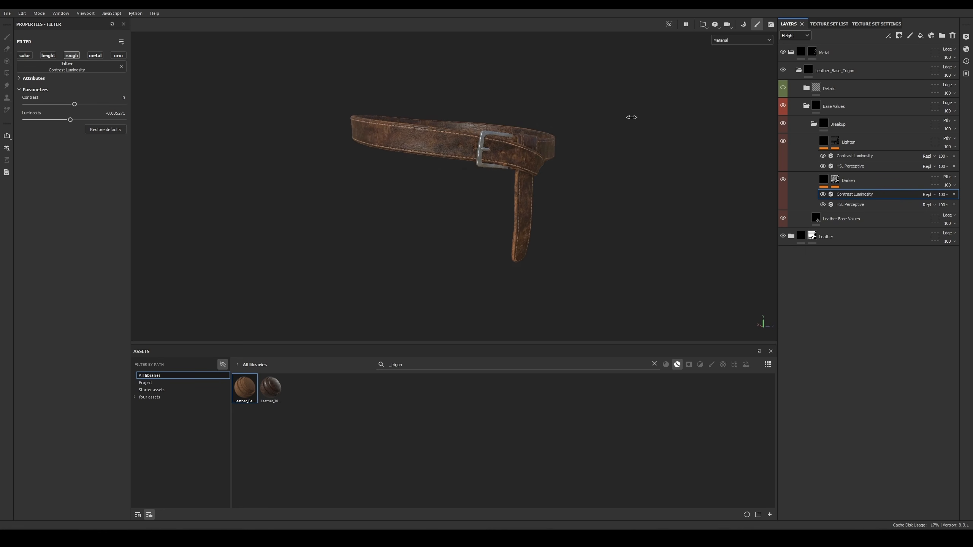
alt+right_drag(538, 132, 506, 232)
alt+drag(506, 232, 440, 193)
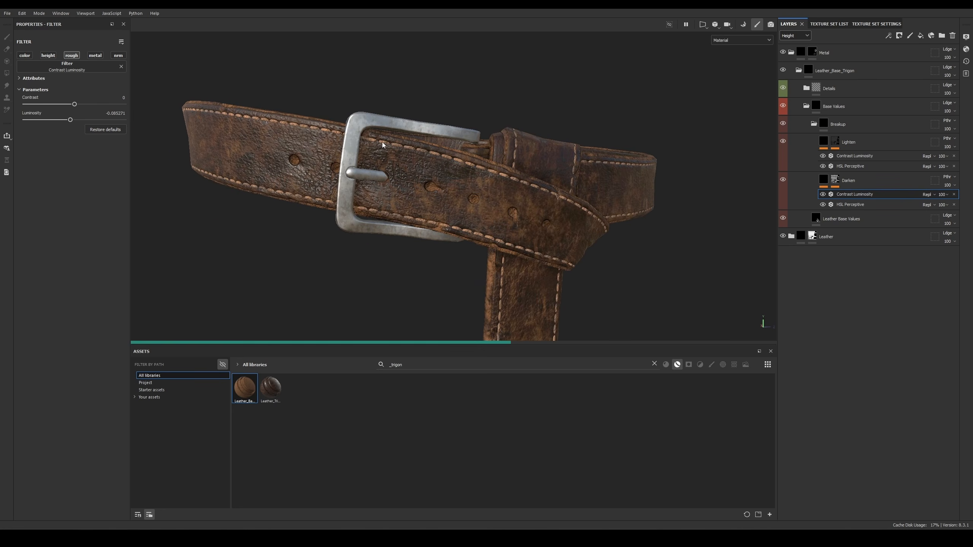
Step: Show and expand the buckle's Details folder and open the Clouds 1 fill in the Details layer's mask
mouse_move(375, 137)
alt+middle_down()
mouse_move(384, 146)
mouse_move(565, 154)
mouse_move(383, 138)
alt+middle_up()
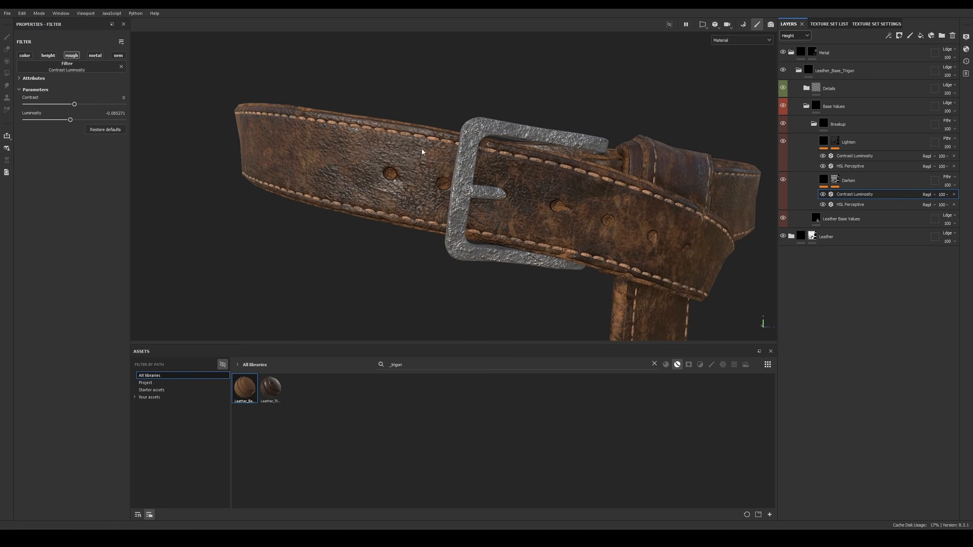
click(807, 87)
click(827, 106)
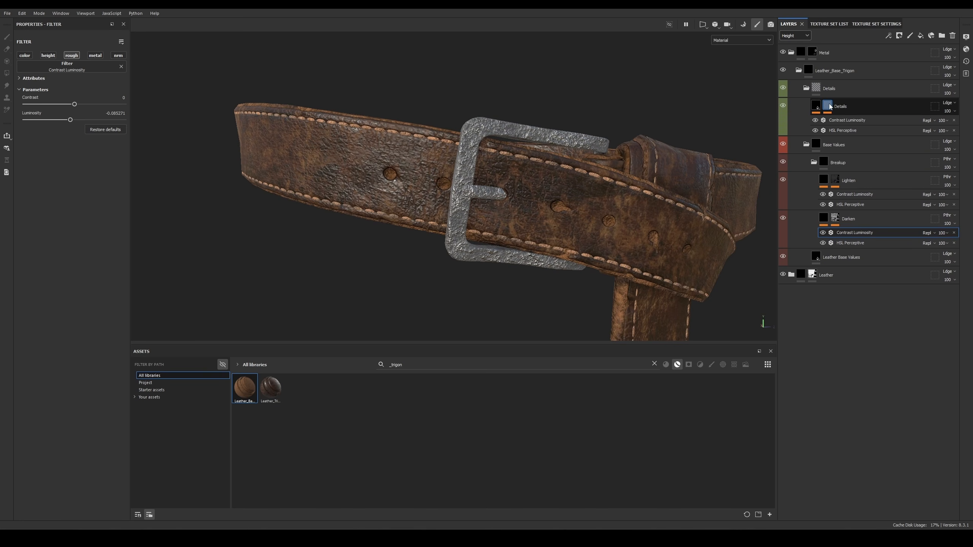
click(848, 120)
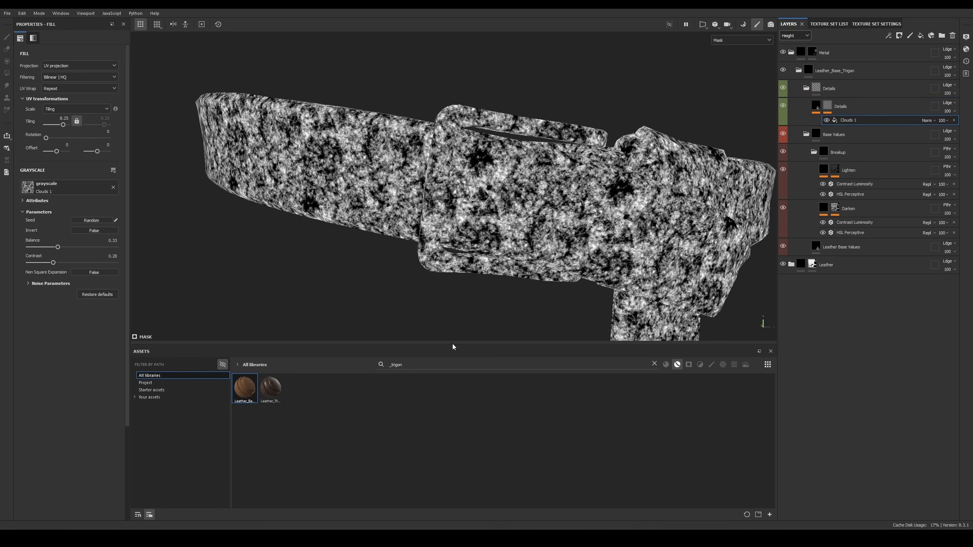
Step: Search all assets for grunge, replace Clouds 1 with Grunge Damas in the Details mask, and check it in the material view
click(654, 362)
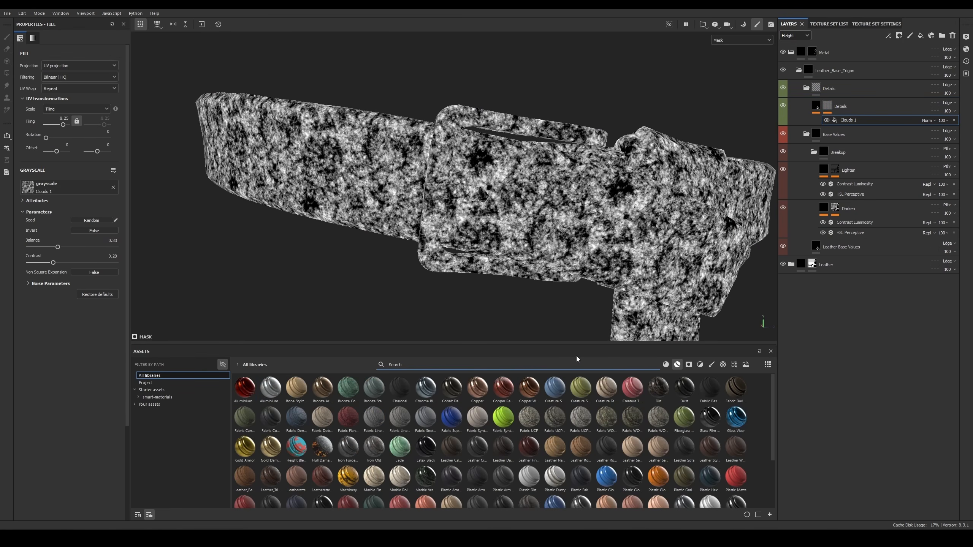
text(grunge)
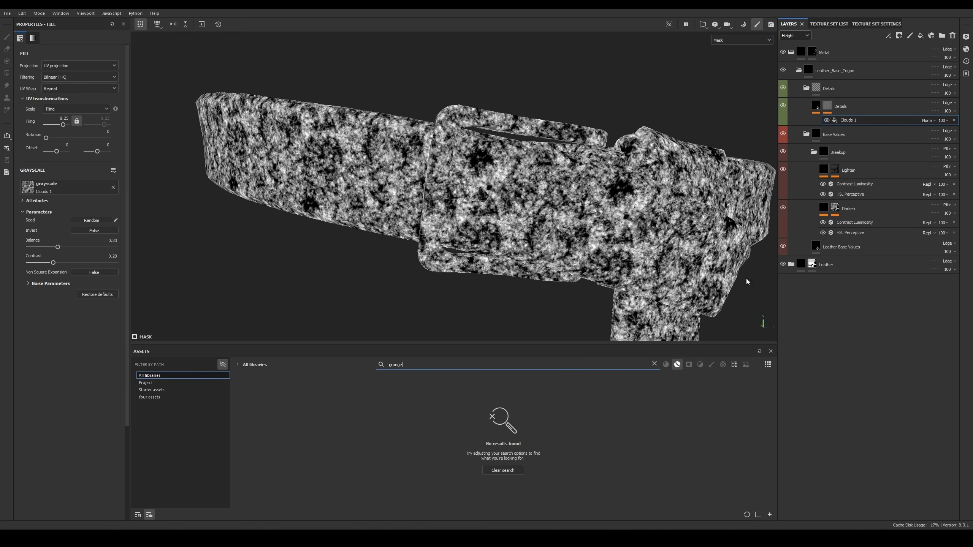
click(677, 365)
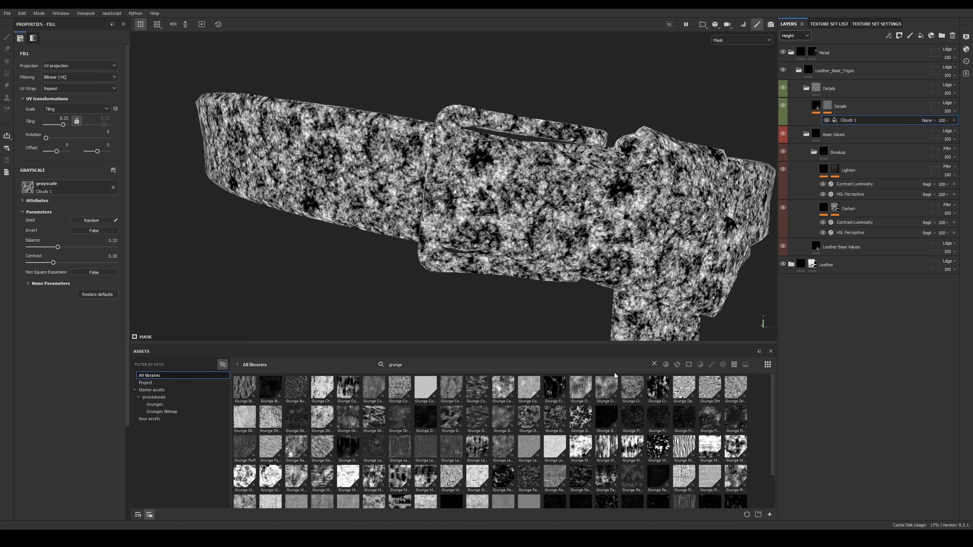
mouse_move(686, 393)
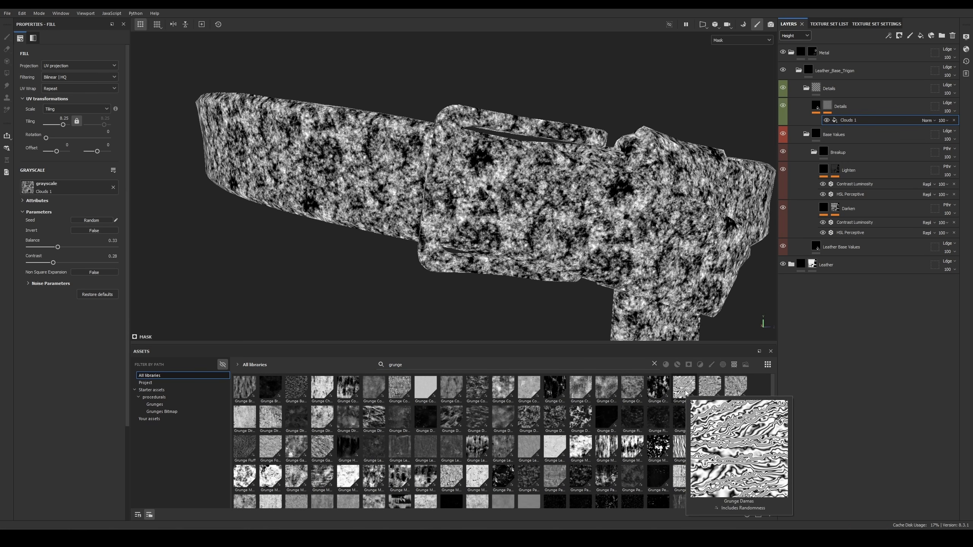
drag(686, 394, 83, 190)
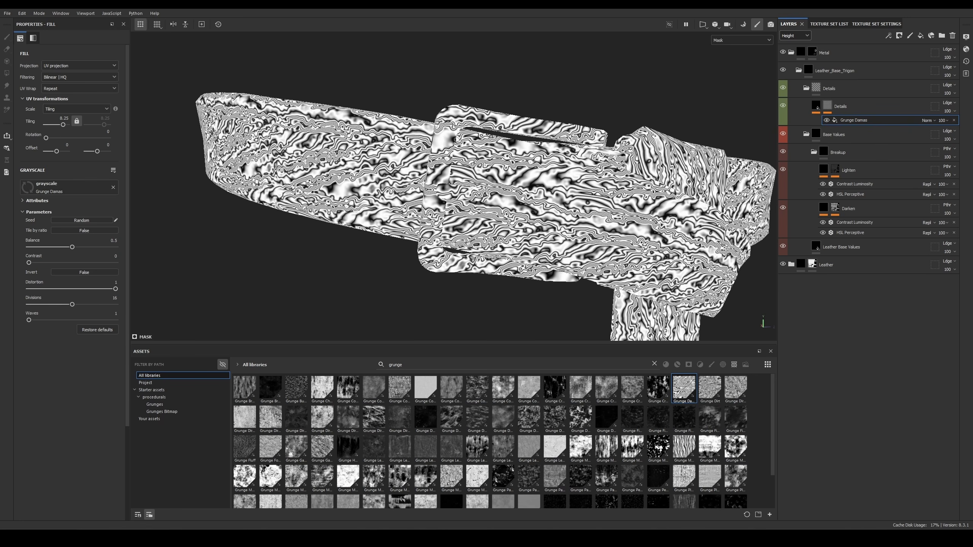
key(m)
alt+drag(509, 136, 512, 129)
alt+right_drag(513, 129, 458, 115)
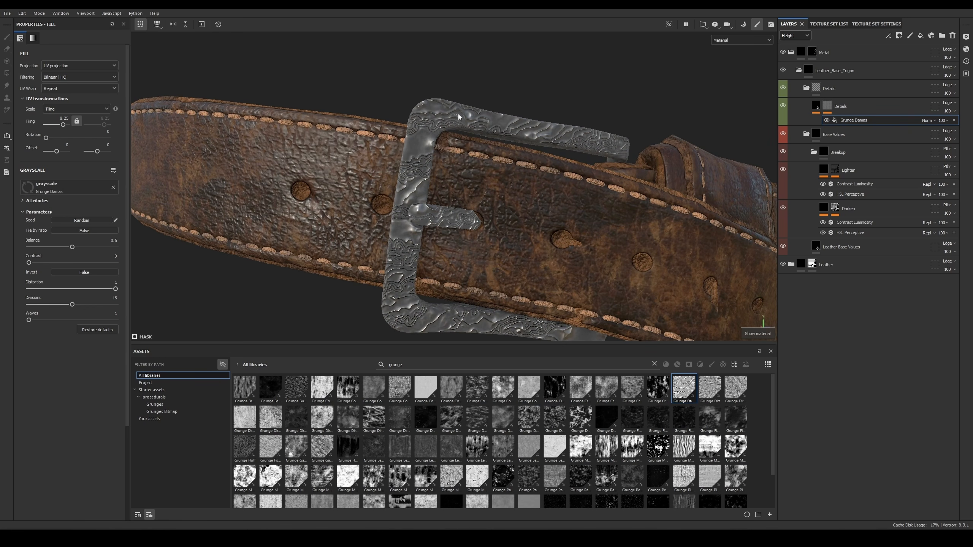
Step: Set the height of the Details fill layer to 0 and inspect the whole belt from farther away
click(816, 106)
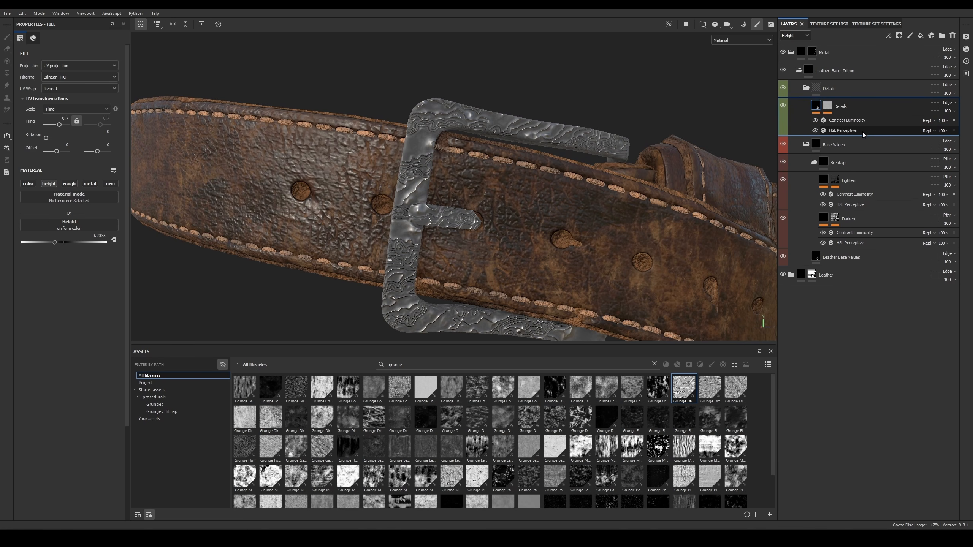
click(861, 131)
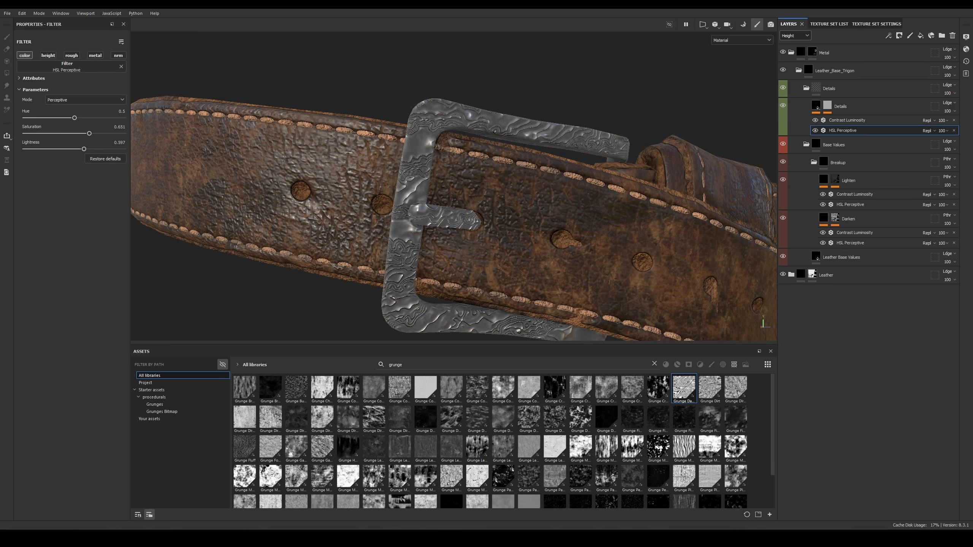
click(862, 108)
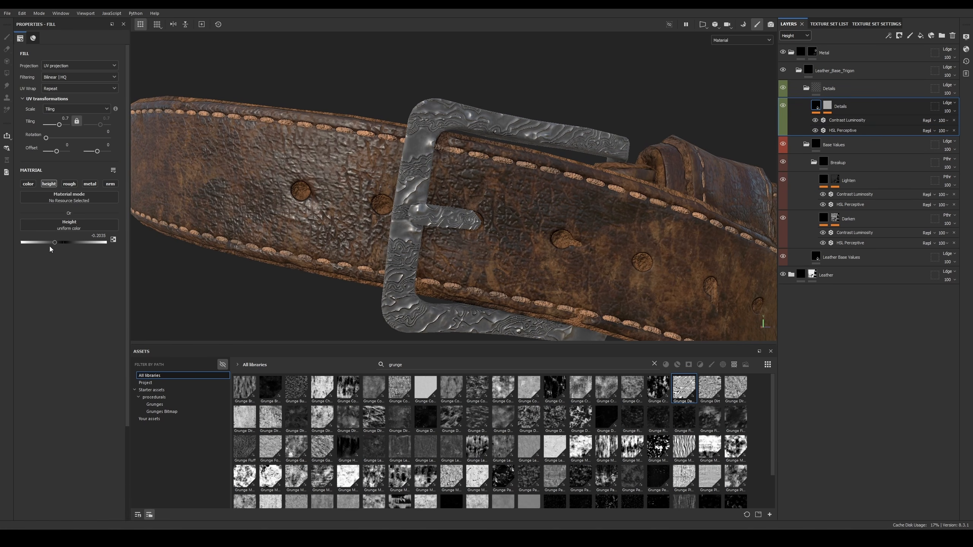
drag(57, 245, 64, 247)
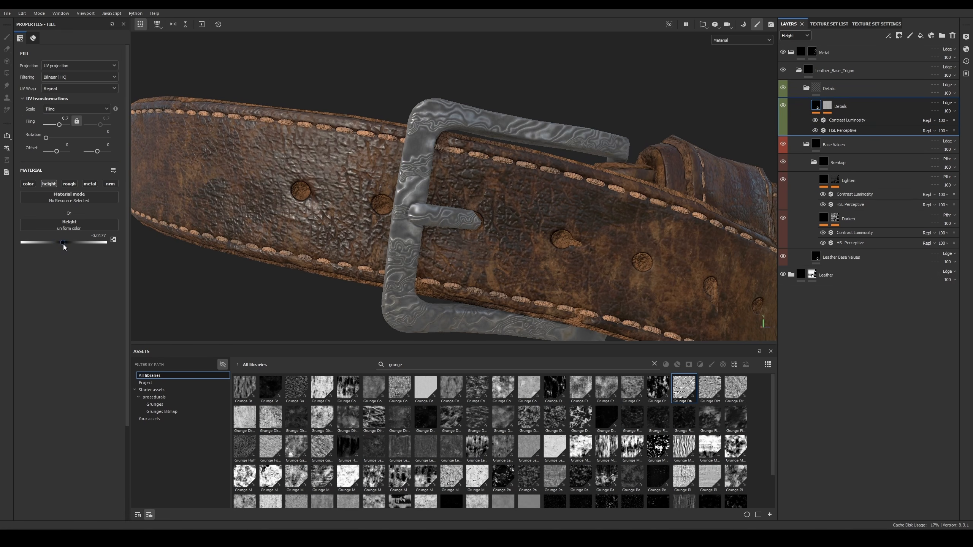
scroll(493, 106, down, 6)
alt+drag(493, 107, 509, 142)
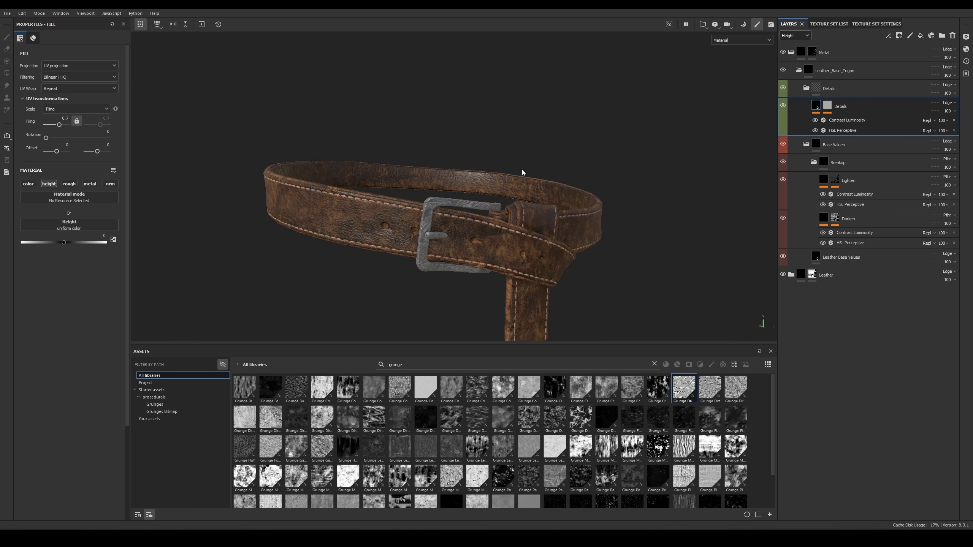
shift+right_drag(521, 171, 535, 173)
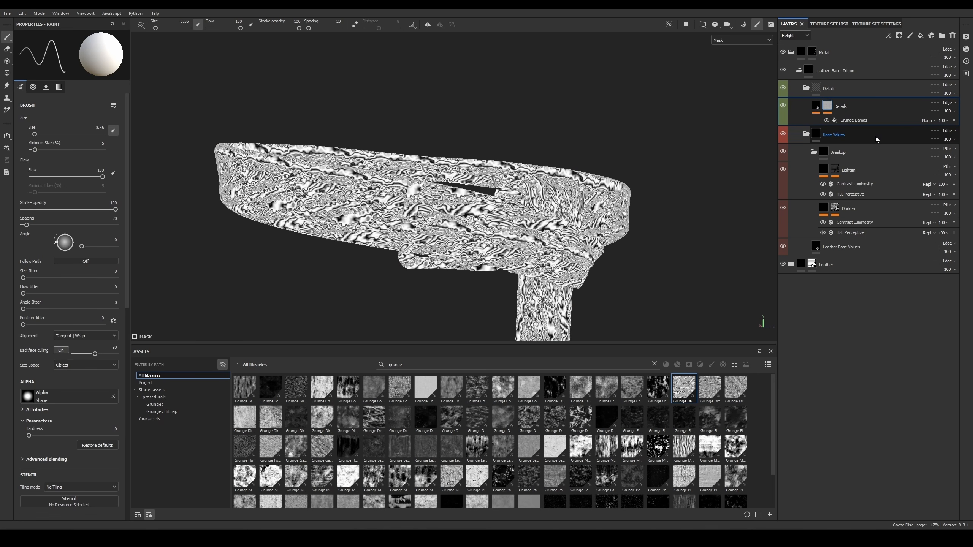
Step: Search the texture assets for metal, replace Grunge Damas with Grunge Galvanic Large in the Details mask, and check the buckle in the material view
click(863, 121)
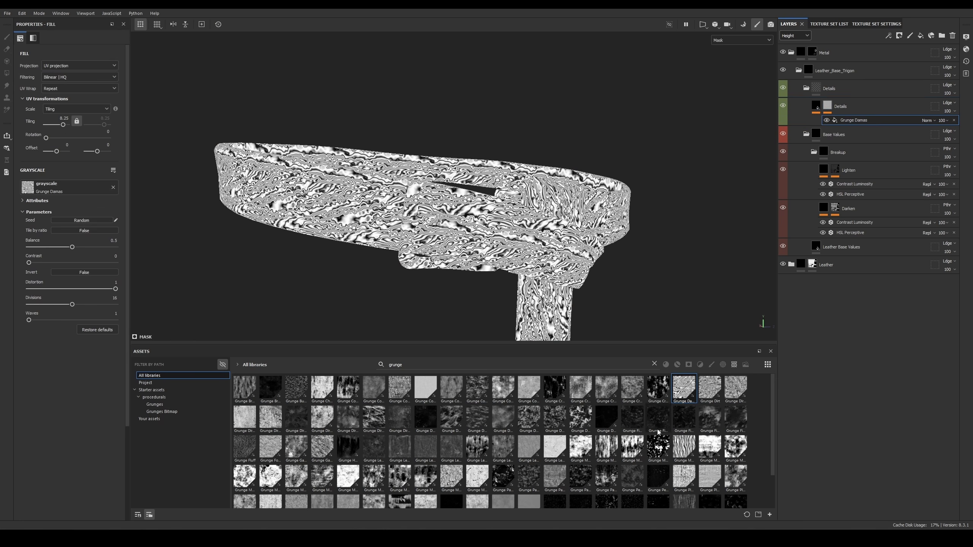
click(553, 367)
text(metal)
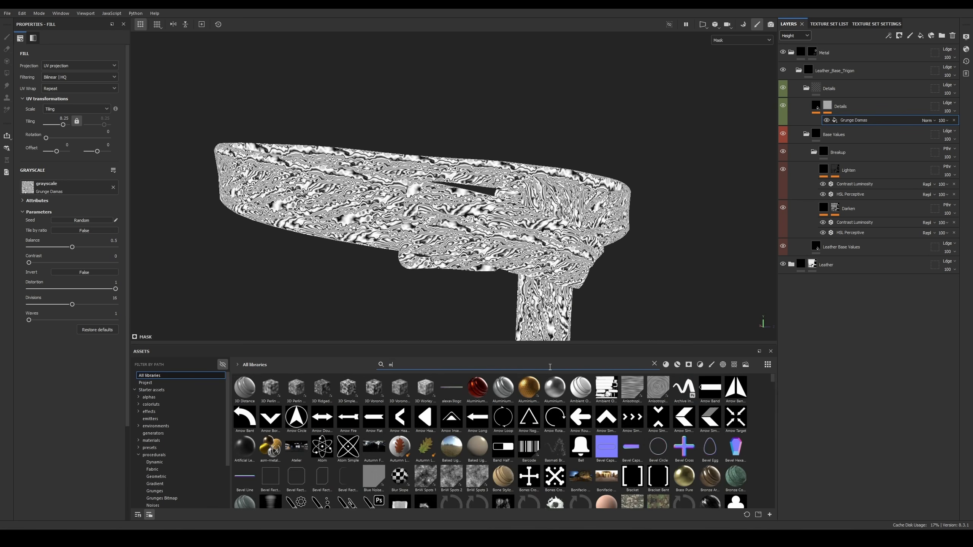
click(734, 365)
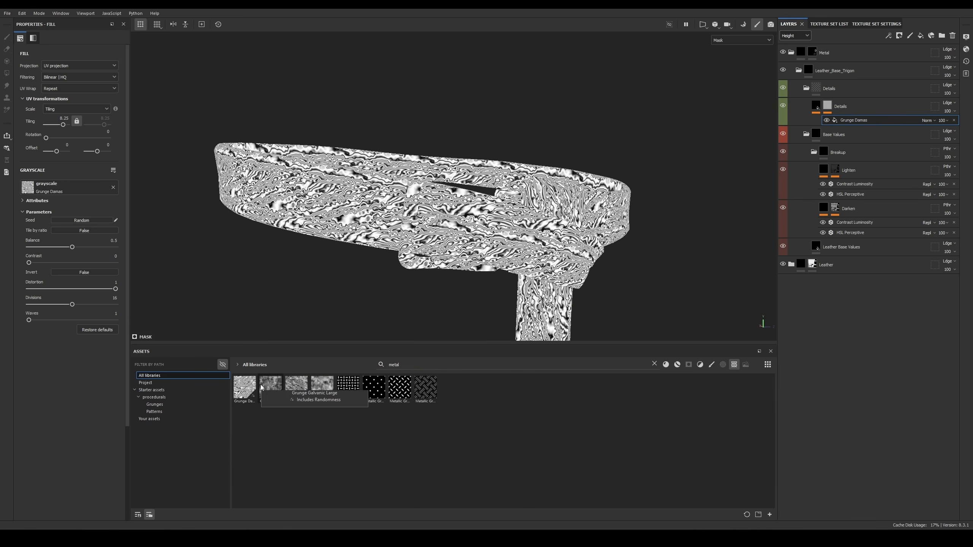
mouse_move(288, 383)
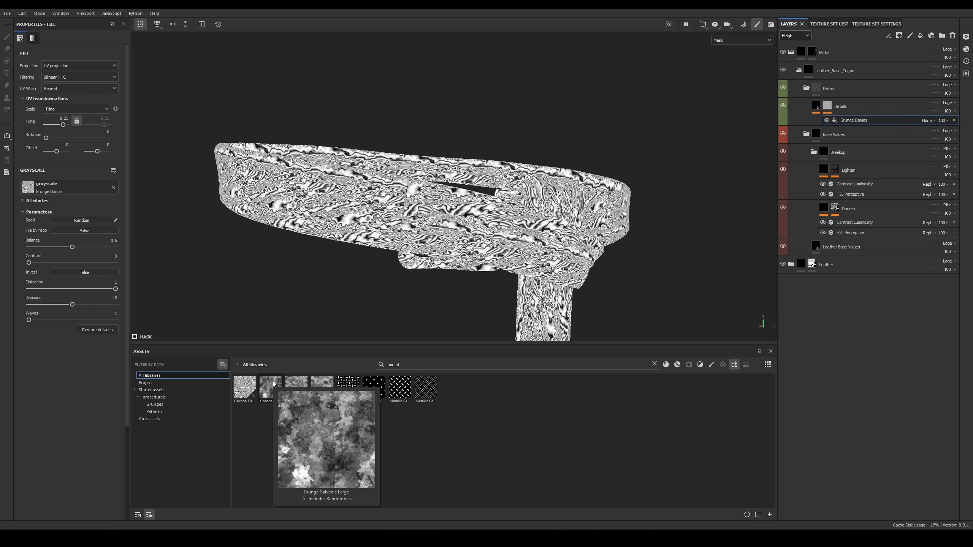
drag(271, 388, 81, 190)
scroll(475, 208, up, 3)
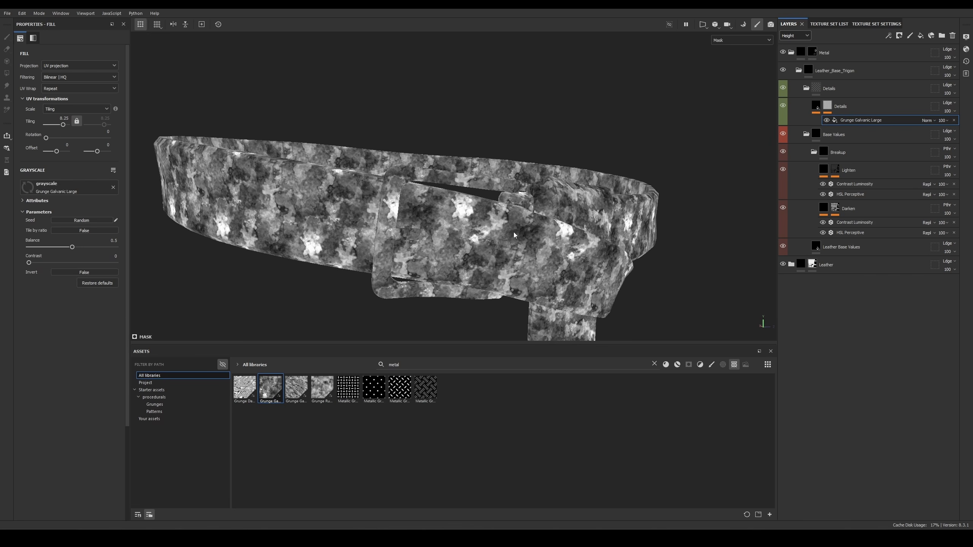
key(m)
alt+drag(471, 202, 472, 188)
scroll(472, 189, up, 2)
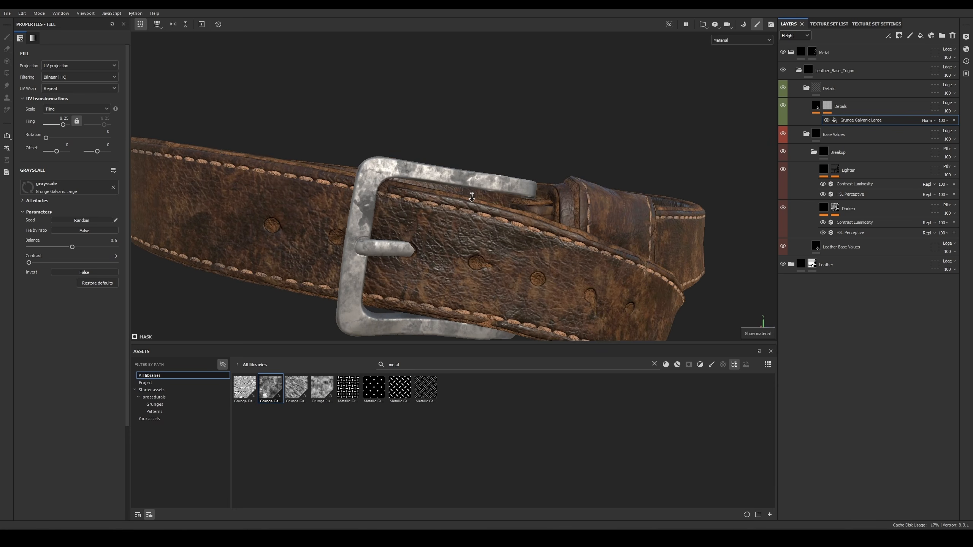
Step: Set the height of the Details fill layer to about -0.062 and inspect the buckle's surface from several angles
click(817, 105)
click(854, 130)
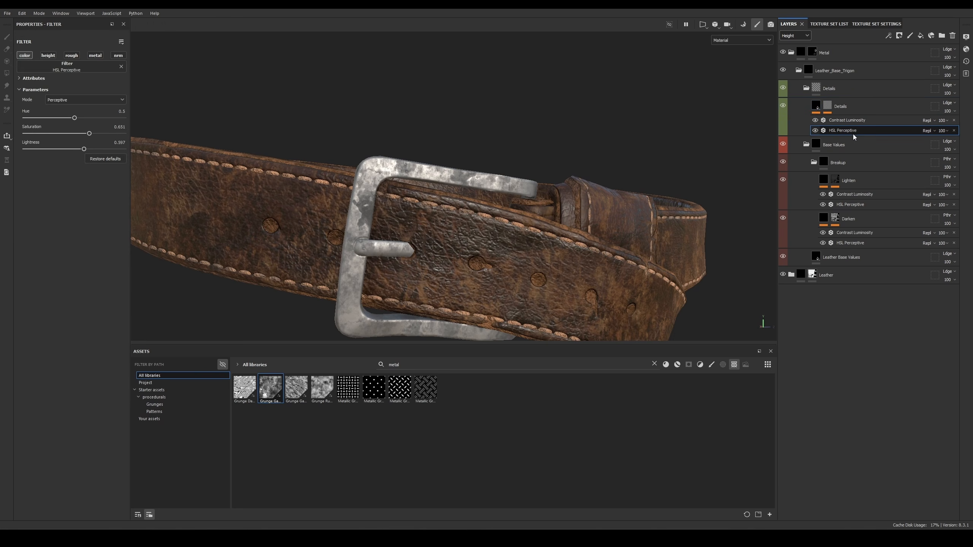
click(798, 108)
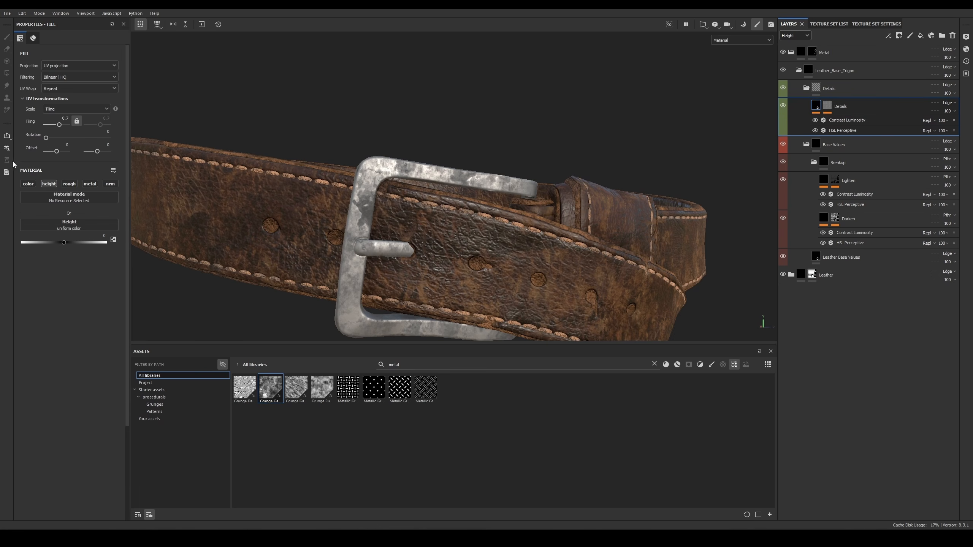
drag(63, 242, 61, 245)
alt+right_drag(546, 212, 487, 125)
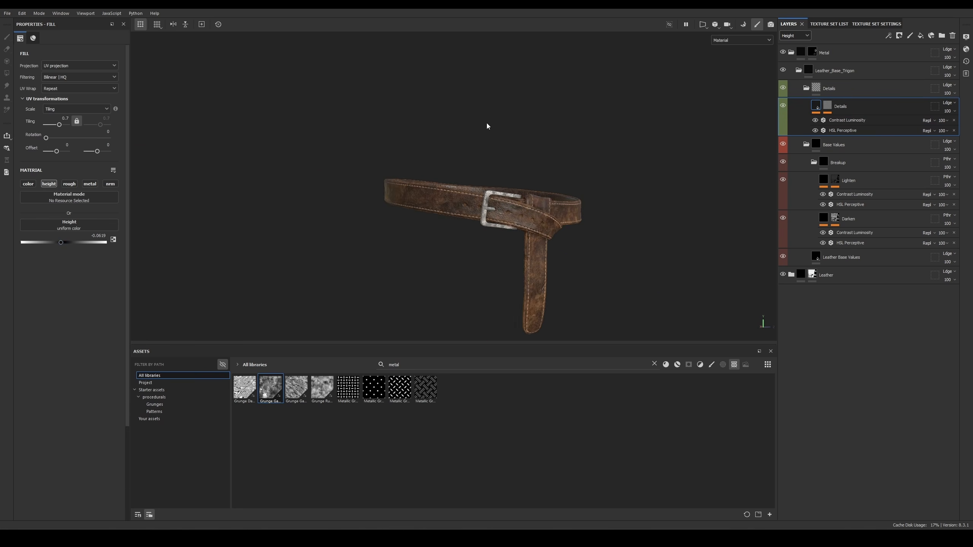
alt+drag(488, 126, 506, 148)
alt+middle_drag(506, 147, 487, 69)
alt+right_drag(463, 36, 478, 41)
alt+drag(478, 65, 484, 57)
alt+middle_drag(484, 59, 487, 81)
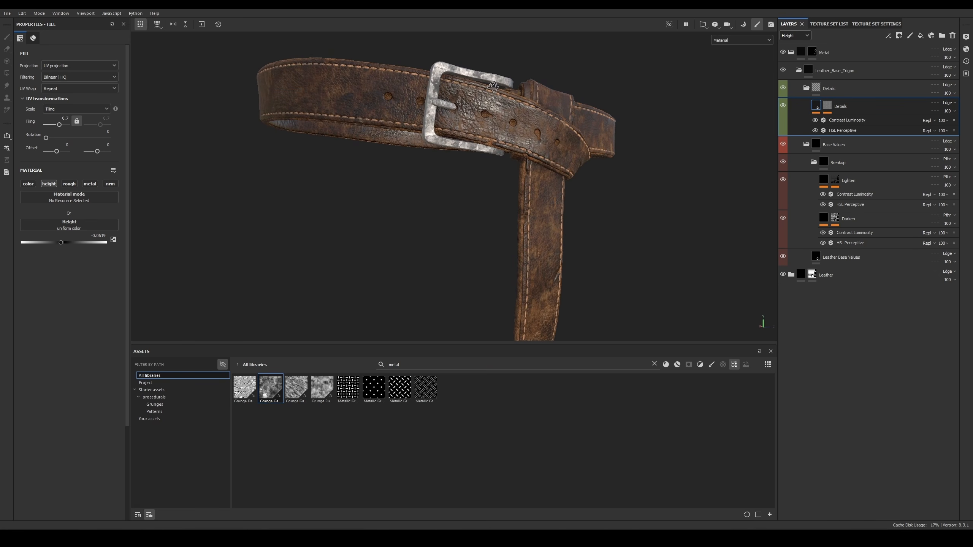
Step: Set the luminosity of the Details layer's Contrast Luminosity filter to about 0.806 and inspect the buckle up close
click(868, 132)
alt+drag(410, 82, 419, 101)
alt+middle_drag(418, 101, 396, 139)
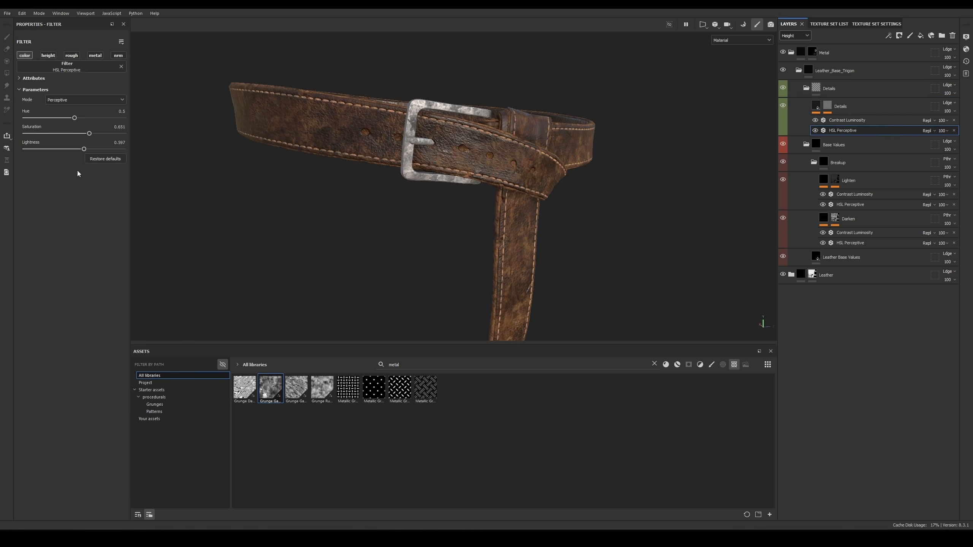
drag(100, 151, 101, 122)
click(854, 121)
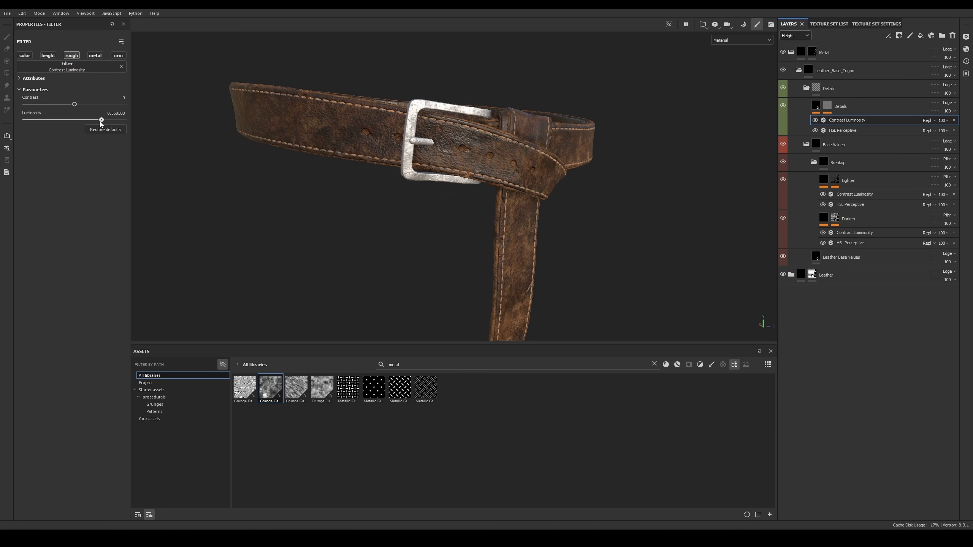
key(f)
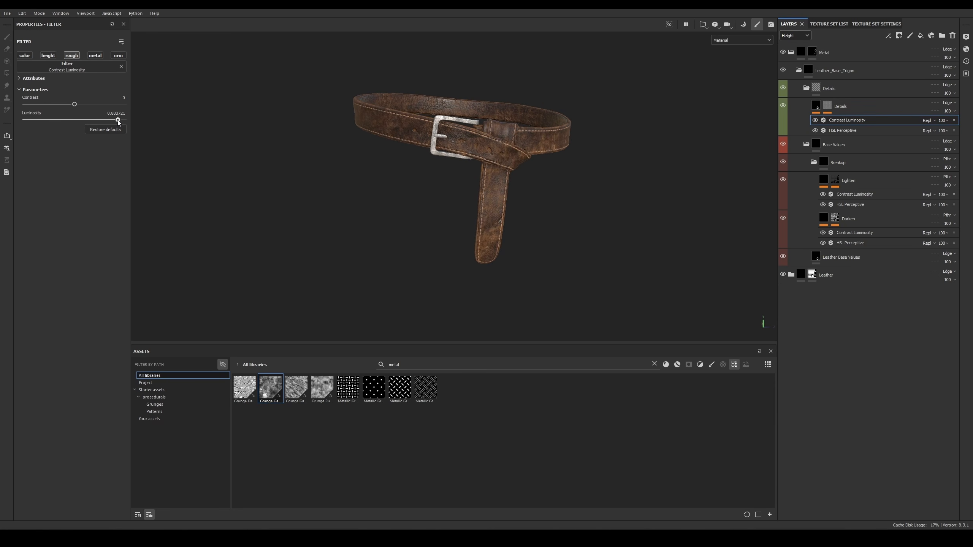
alt+drag(437, 201, 454, 190)
scroll(444, 196, up, 6)
drag(117, 120, 114, 121)
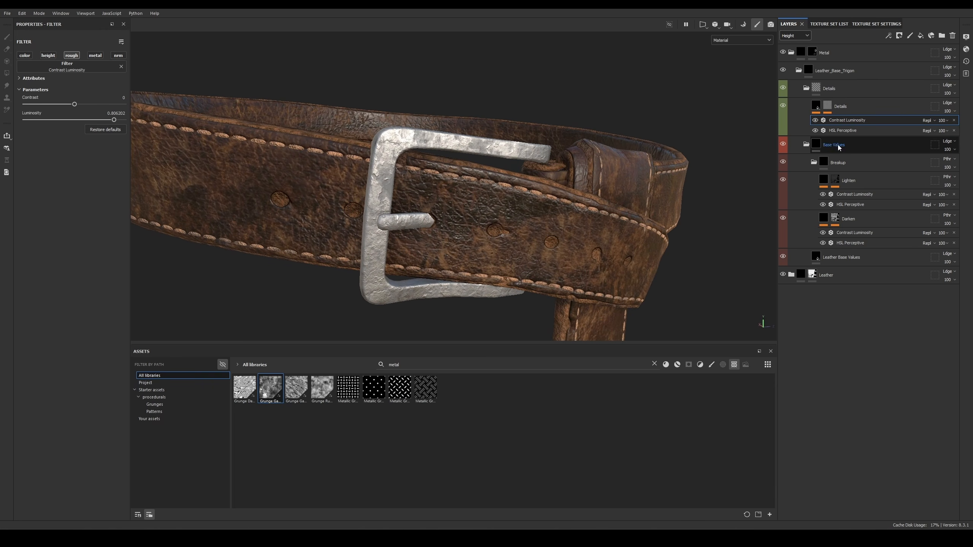
alt+drag(714, 139, 713, 131)
mouse_move(814, 107)
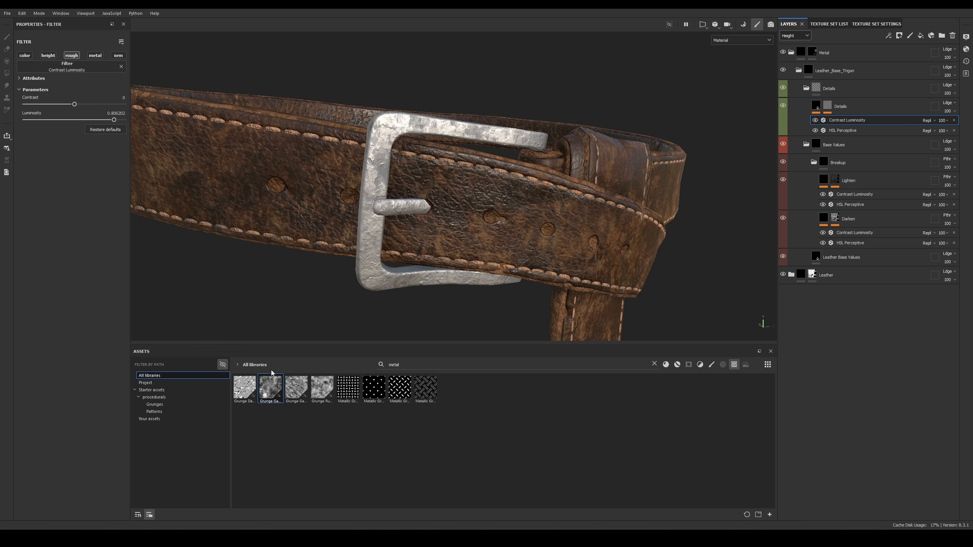
Step: Add a MatFinish Galvanized filter layer above the Details folder and check it in the Normal+Height+Mesh and material views
click(733, 365)
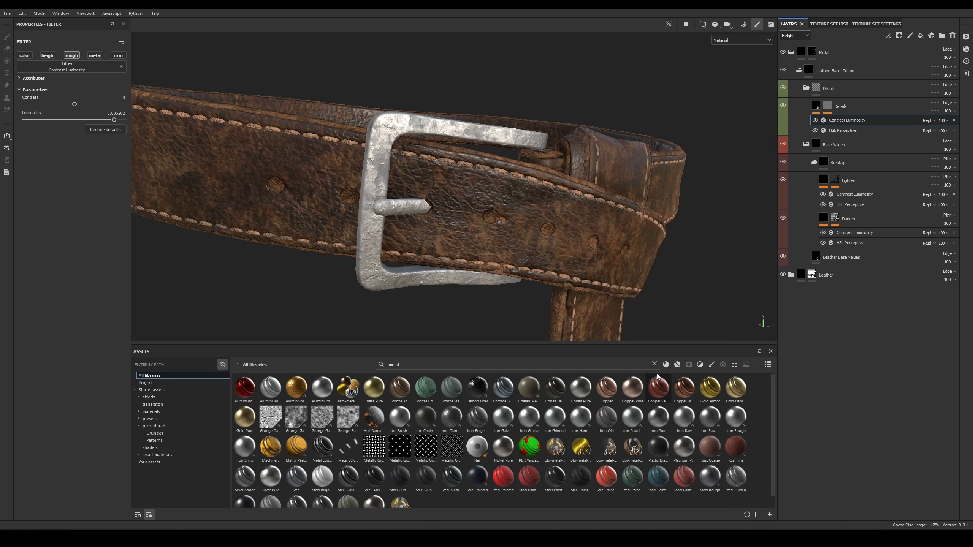
click(654, 364)
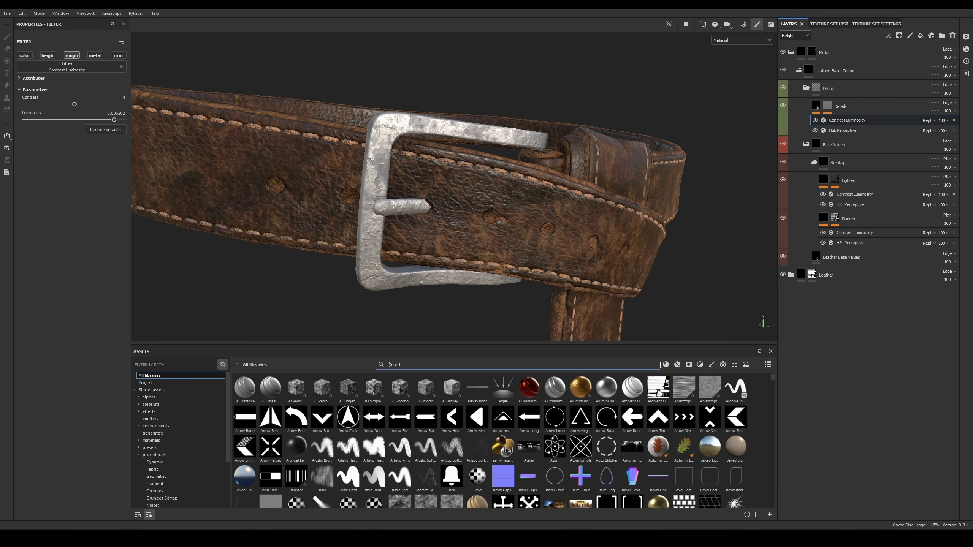
click(687, 365)
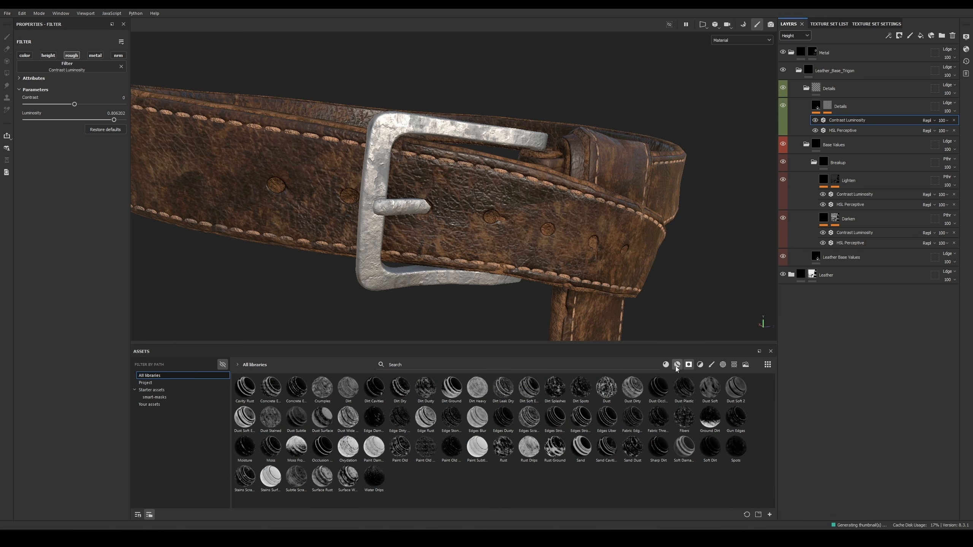
click(677, 365)
click(700, 365)
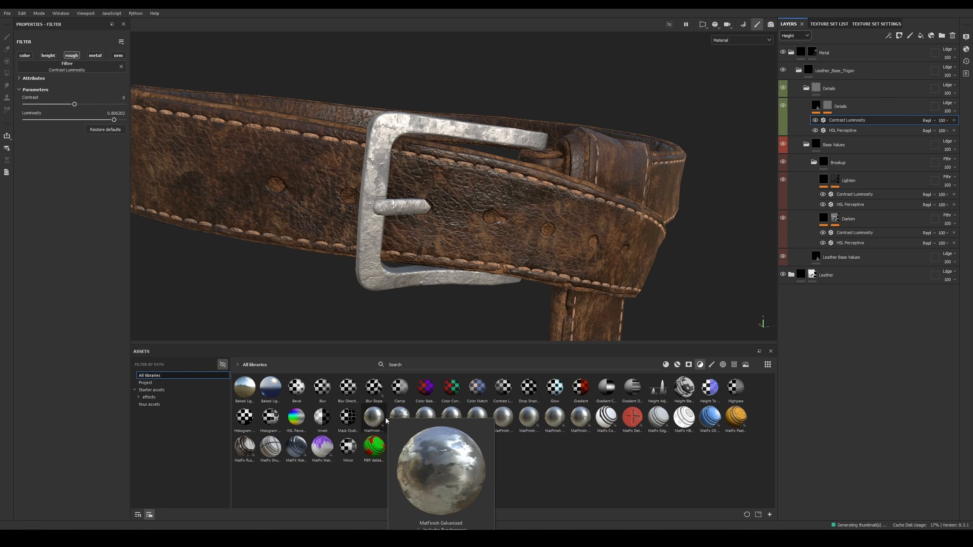
drag(399, 416, 851, 82)
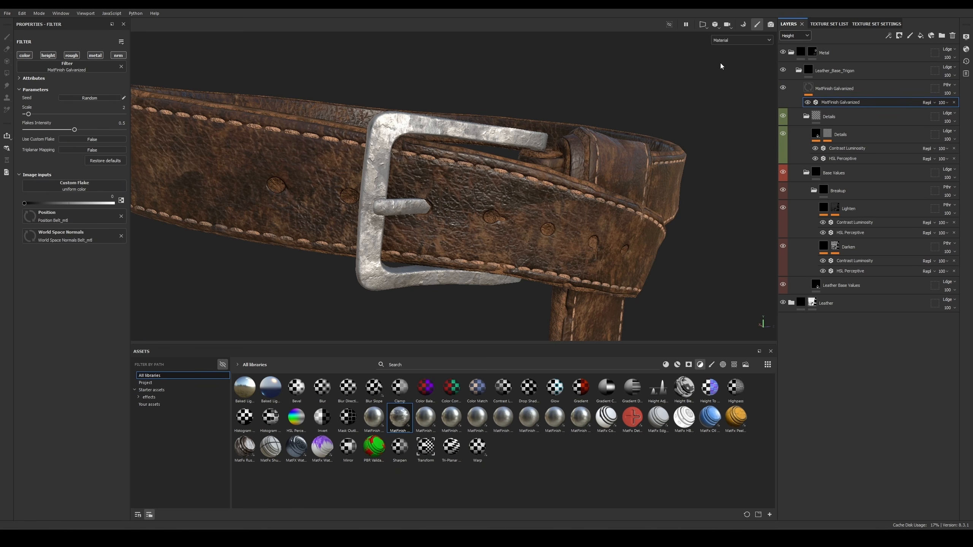
click(741, 112)
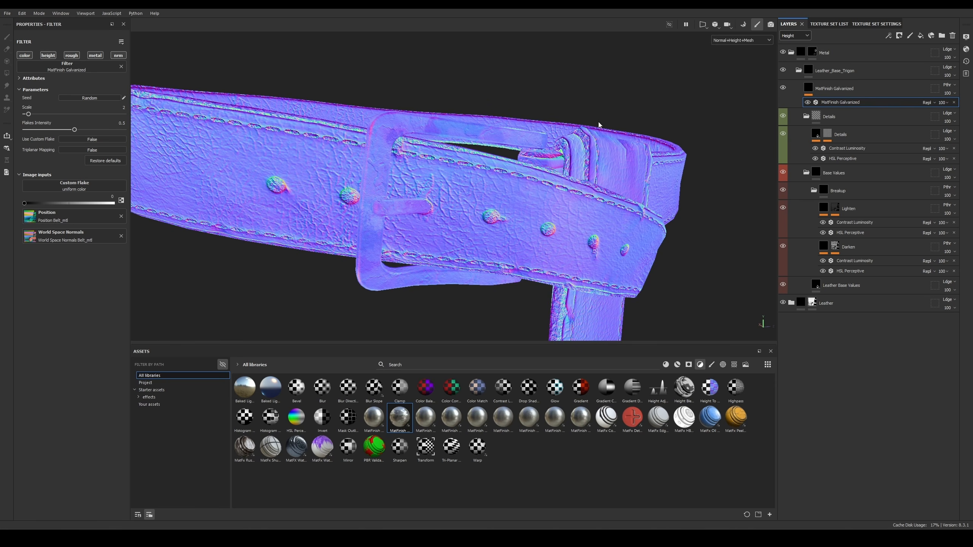
key(m)
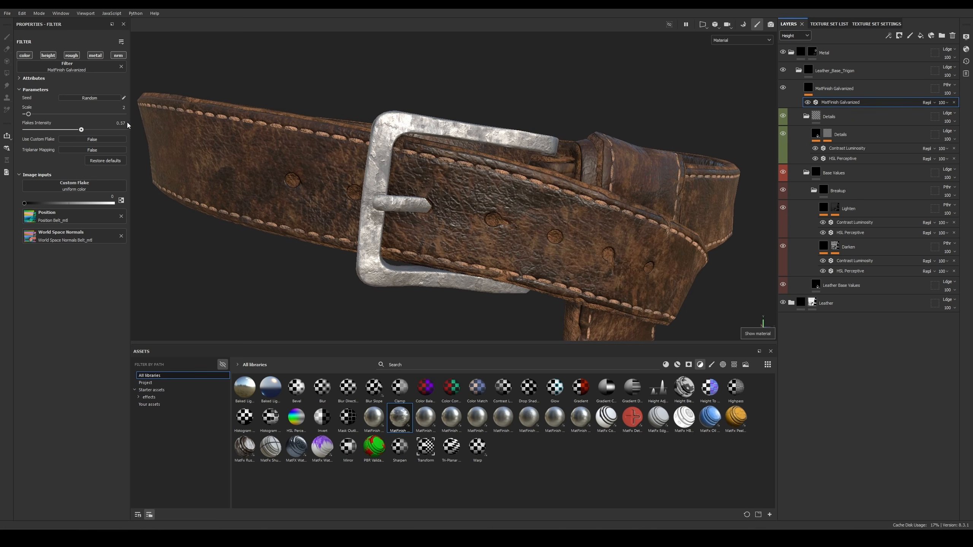
Step: Set the MatFinish Galvanized filter's scale to 4 and its flakes intensity to 0.68
drag(128, 125, 135, 126)
mouse_move(26, 130)
mouse_down()
mouse_move(92, 129)
mouse_move(53, 114)
mouse_move(75, 115)
mouse_move(35, 114)
mouse_up()
alt+drag(422, 177, 453, 183)
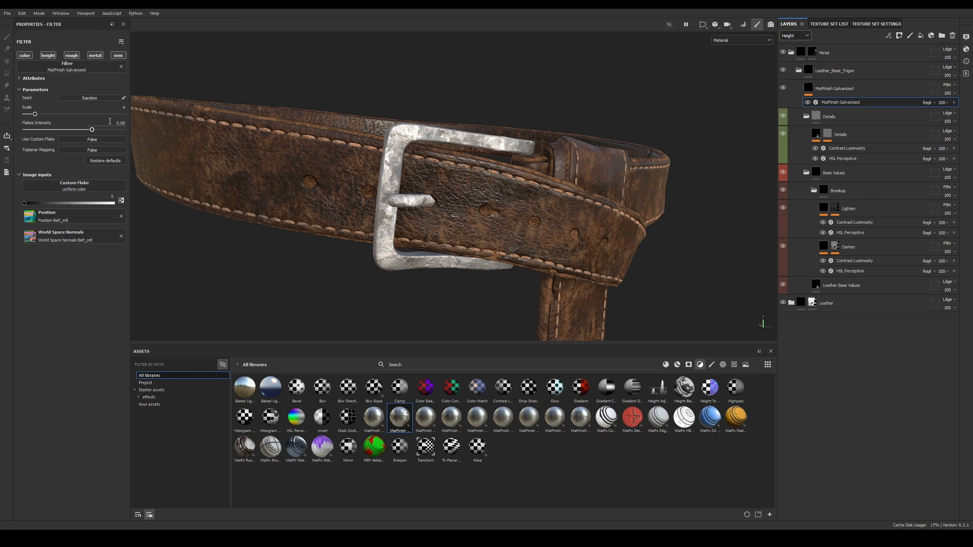
Step: Reduce the MatFinish Galvanized filter's flakes intensity to 0.58 and inspect the whole belt under different lighting
drag(141, 132, 86, 134)
alt+right_drag(368, 126, 326, 9)
alt+drag(500, 168, 513, 153)
mouse_move(515, 154)
shift+right_down()
mouse_move(525, 161)
mouse_move(499, 163)
shift+right_up()
scroll(499, 167, up, 2)
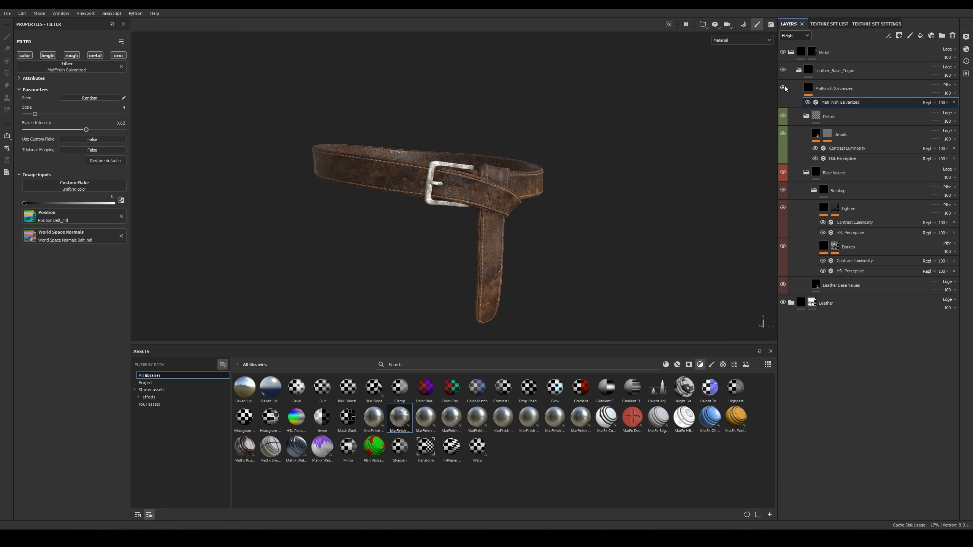
scroll(481, 151, up, 1)
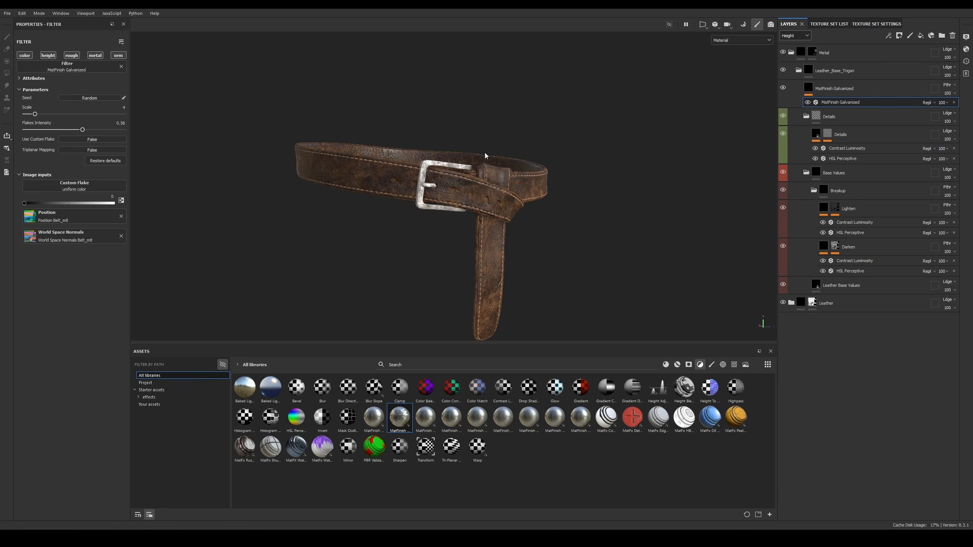
alt+drag(485, 156, 490, 154)
shift+right_drag(491, 154, 503, 155)
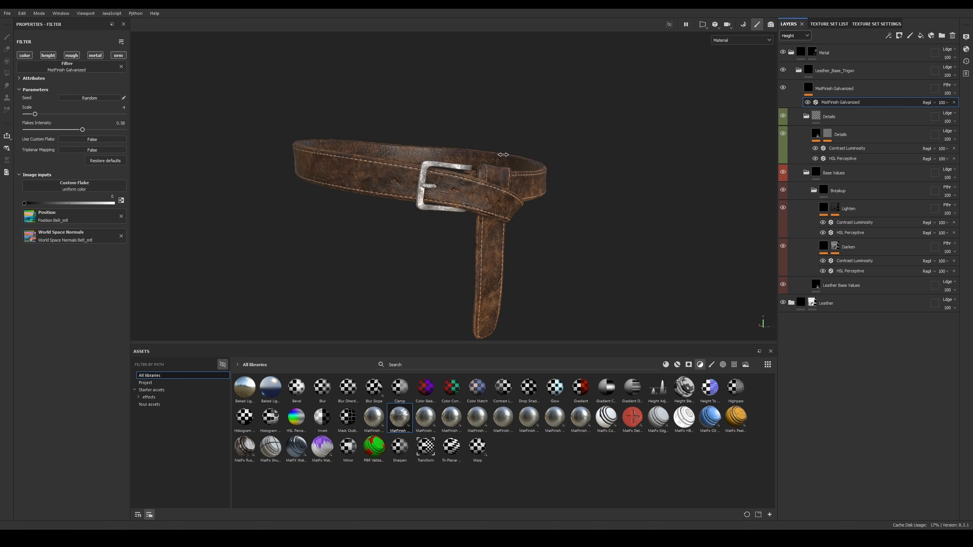
Step: Lower the MatFinish Galvanized flakes intensity further with the Details folder hidden, show the folder again, select it, and inspect the buckle
click(783, 118)
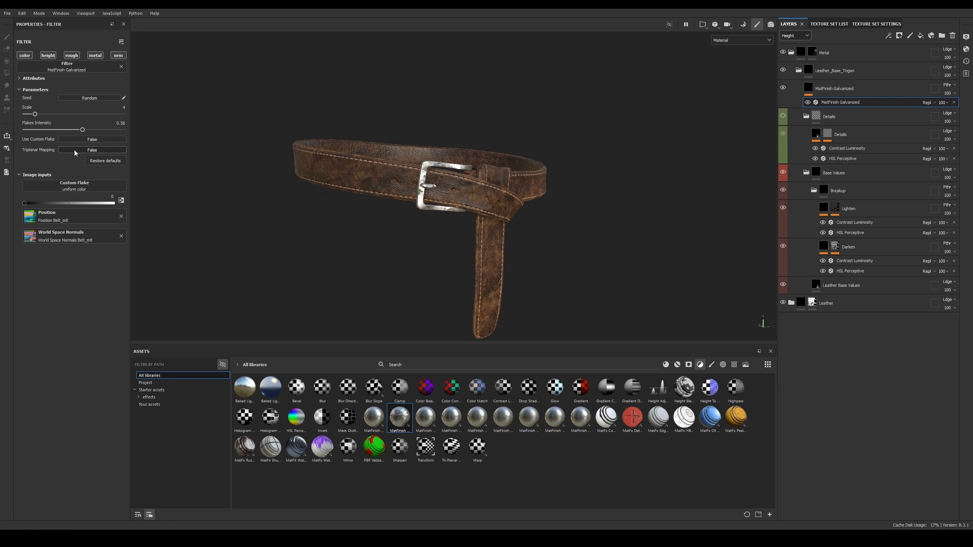
drag(83, 130, 57, 130)
click(783, 116)
click(830, 117)
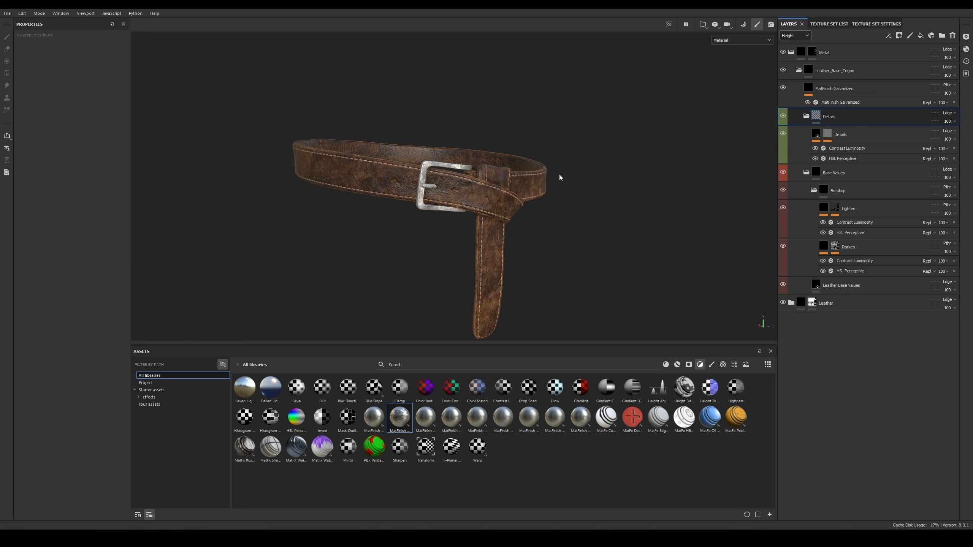
scroll(480, 215, up, 3)
alt+drag(480, 215, 481, 232)
scroll(482, 232, up, 2)
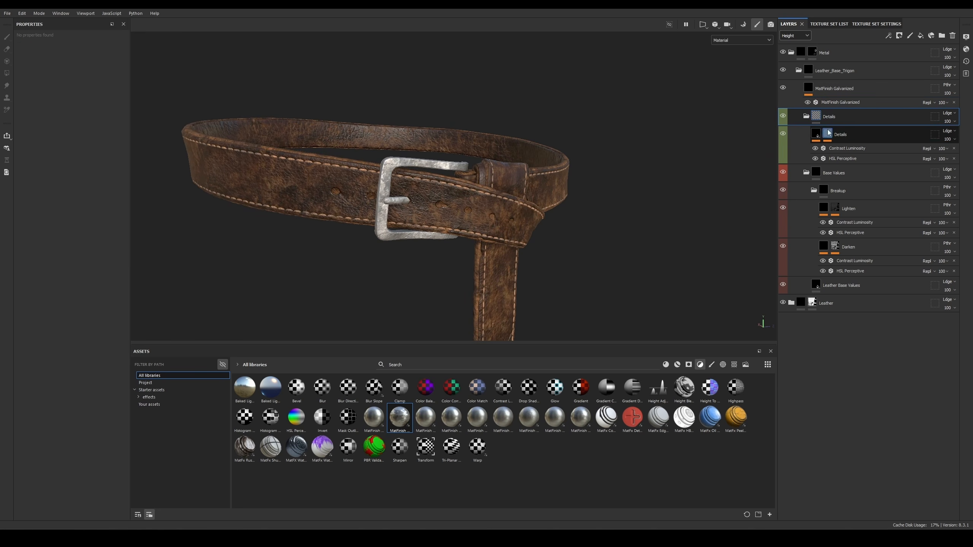
Step: Add a black mask to the Details folder and give the mask a fill with grayscale 0.6549
right_click(835, 118)
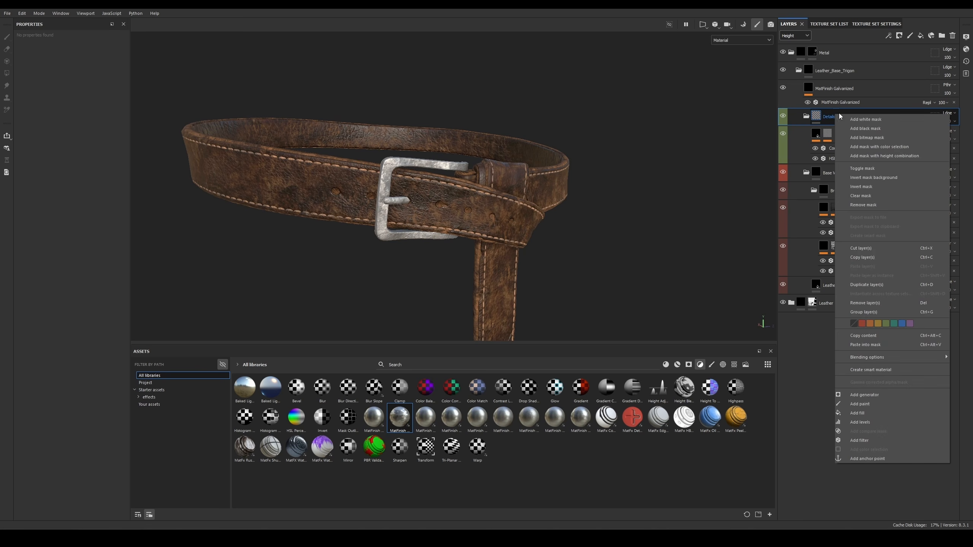
click(868, 128)
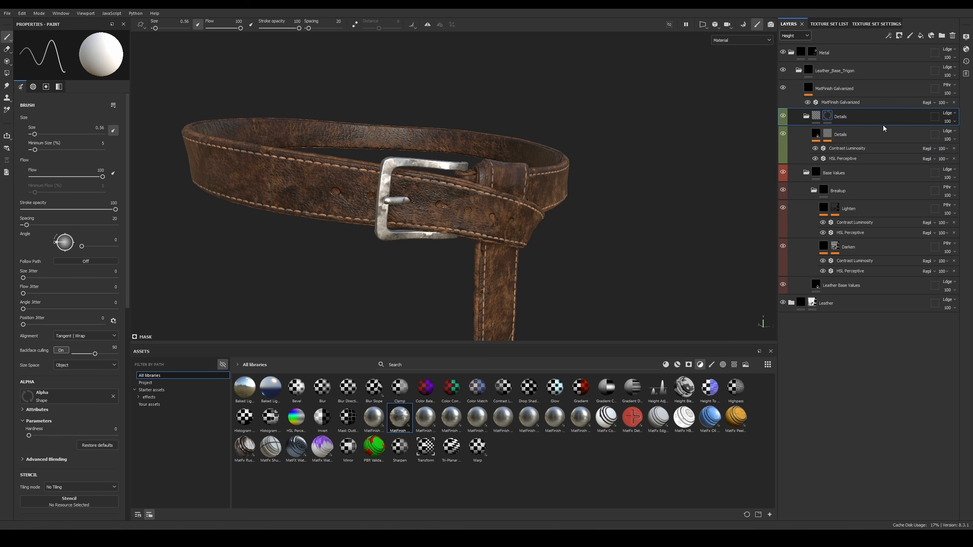
click(890, 35)
click(910, 64)
mouse_move(72, 205)
mouse_down()
mouse_move(150, 196)
mouse_move(21, 209)
mouse_move(134, 198)
mouse_move(82, 202)
mouse_up()
Step: Inspect the belt and buckle up close and as a whole, and check the Leather Base Values layer's material settings
alt+right_drag(420, 207, 431, 39)
alt+right_drag(456, 170, 485, 262)
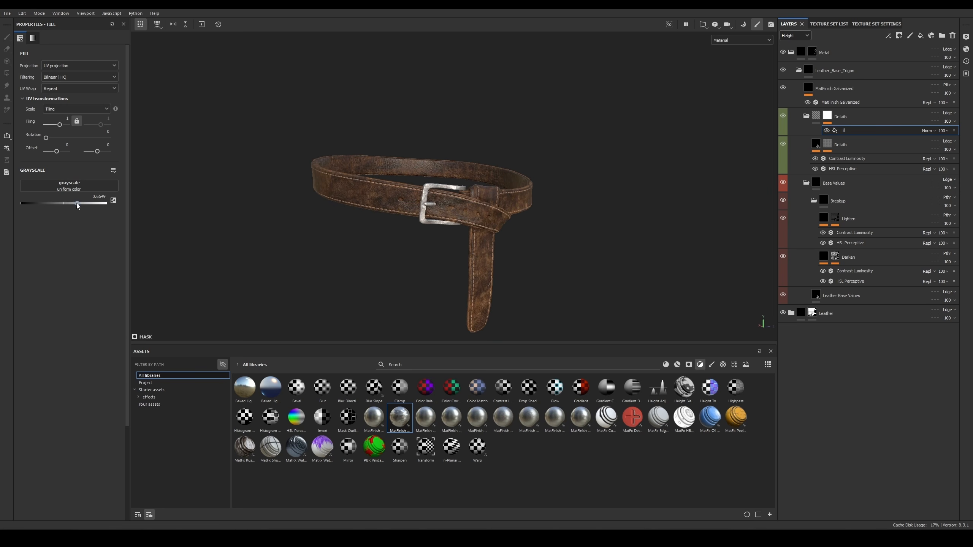
alt+right_drag(467, 198, 471, 245)
mouse_move(467, 223)
alt+mouse_down()
mouse_move(444, 196)
mouse_move(423, 191)
mouse_move(464, 218)
alt+mouse_up()
alt+right_drag(464, 219, 477, 276)
alt+drag(408, 238, 453, 214)
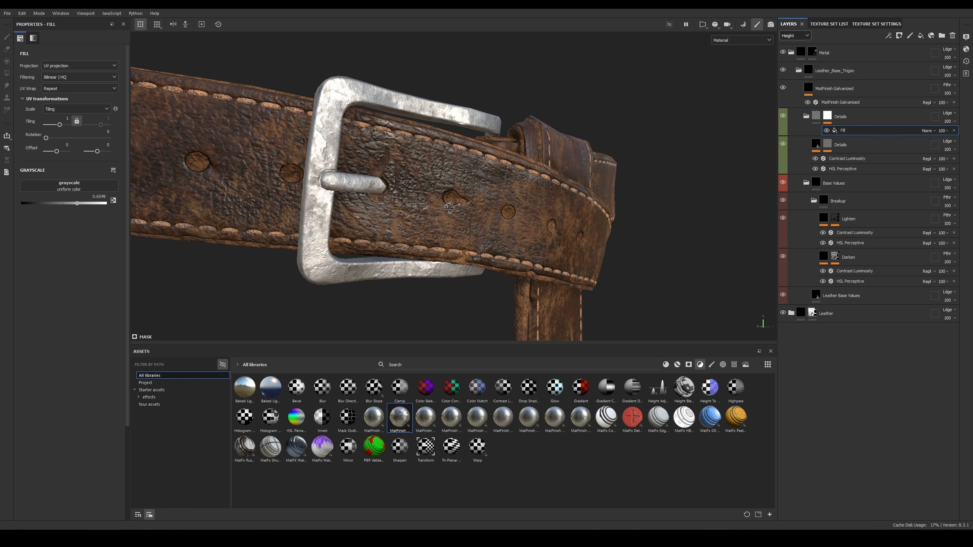
click(845, 294)
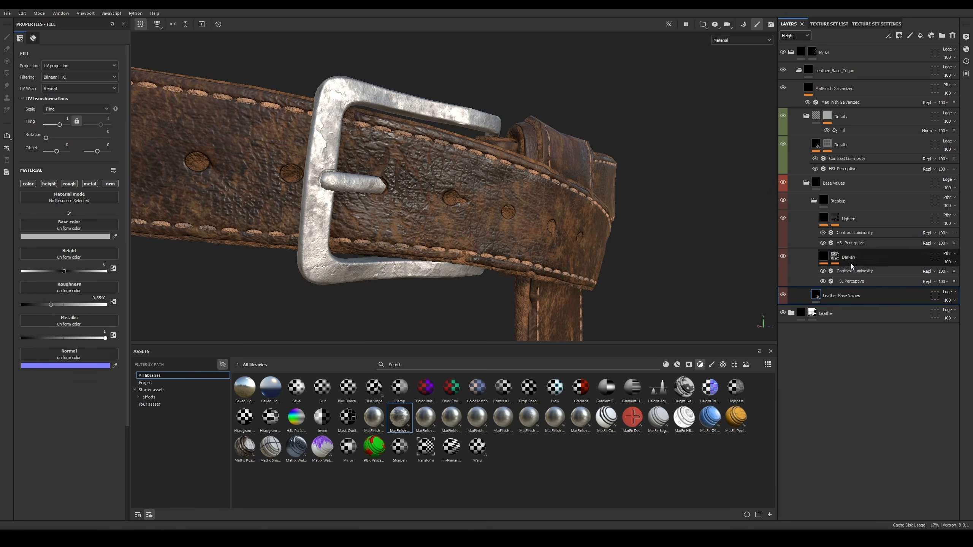
alt+drag(482, 174, 609, 148)
alt+middle_drag(610, 147, 629, 168)
mouse_move(629, 169)
alt+right_down()
mouse_move(612, 117)
mouse_move(619, 170)
alt+right_up()
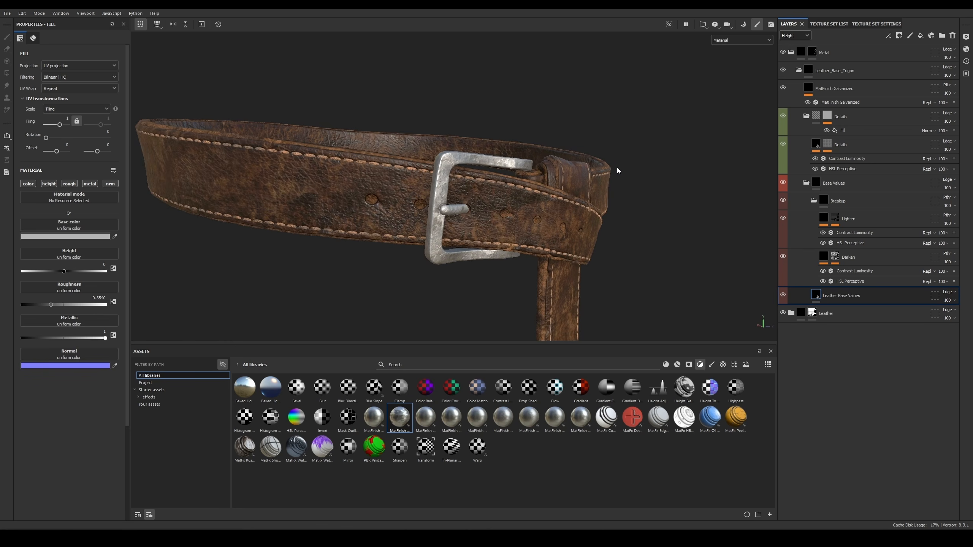
alt+drag(620, 169, 573, 181)
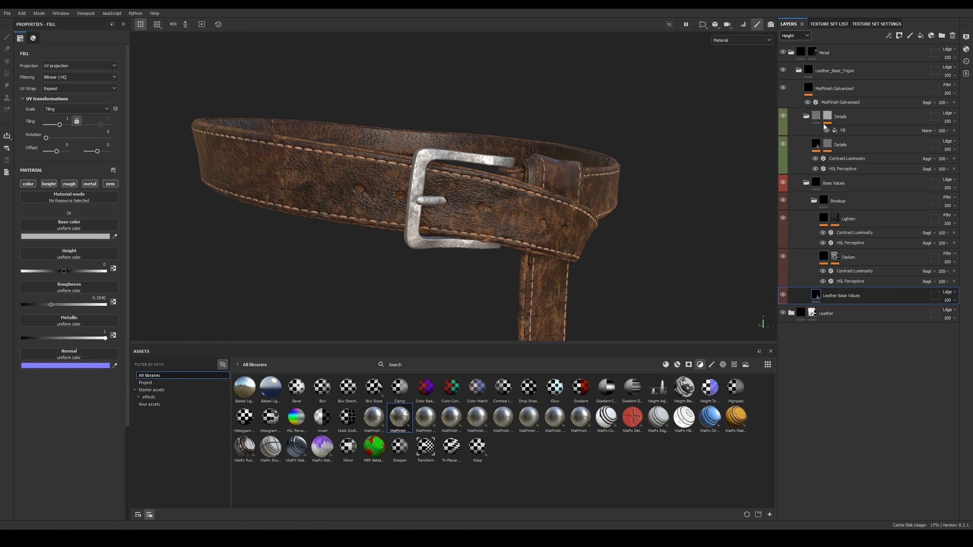
Step: Add a Color Correct filter layer above the Details folder and place it in a new folder named Adjustments
click(866, 112)
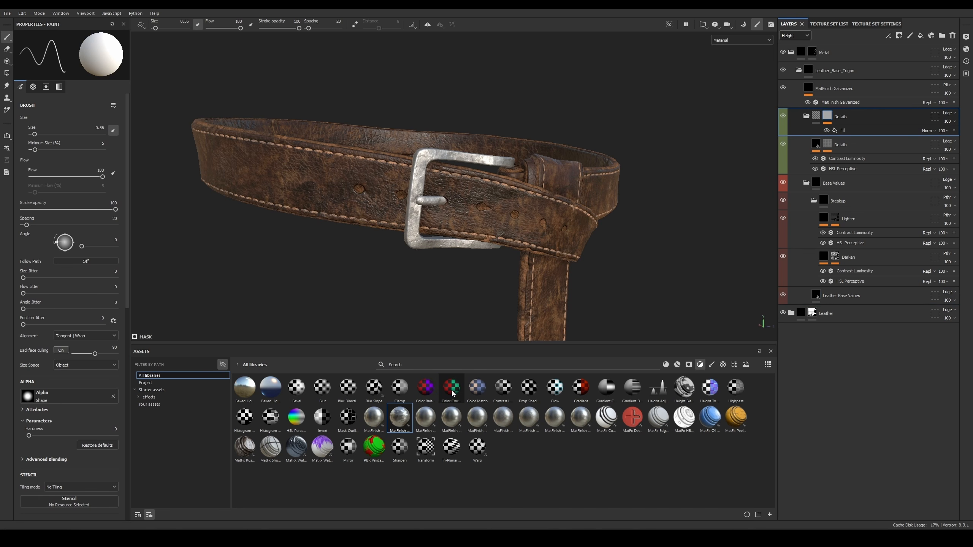
drag(455, 394, 852, 109)
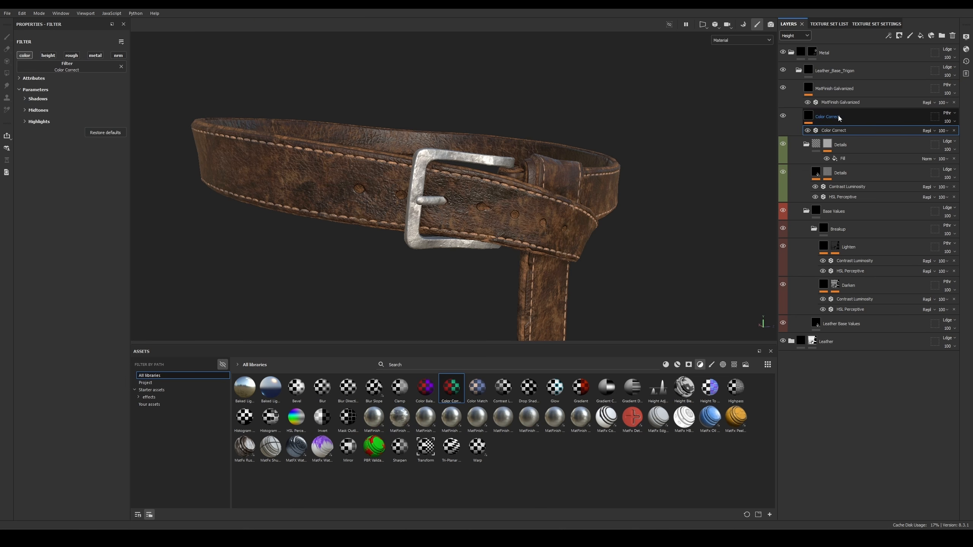
click(827, 122)
double_click(827, 122)
text(A)
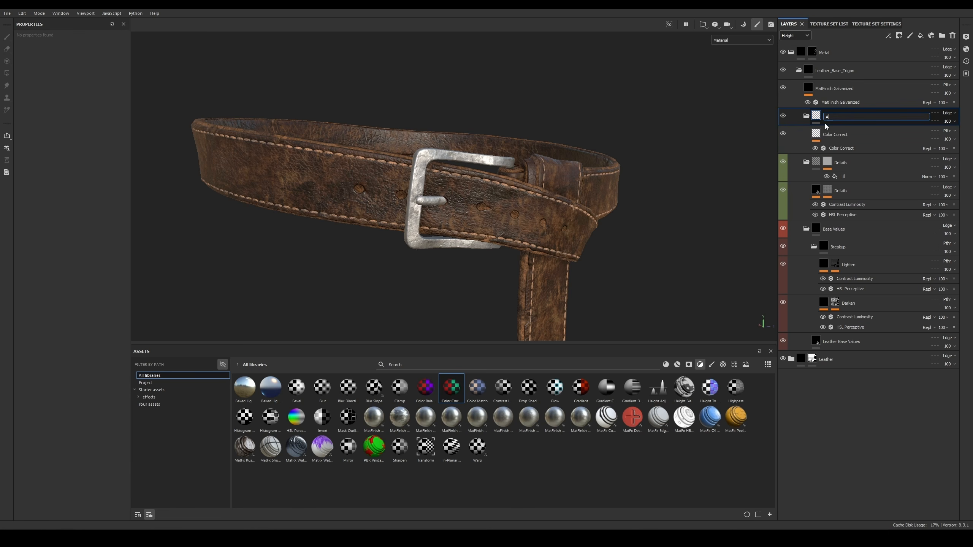
text(djustments)
key(Return)
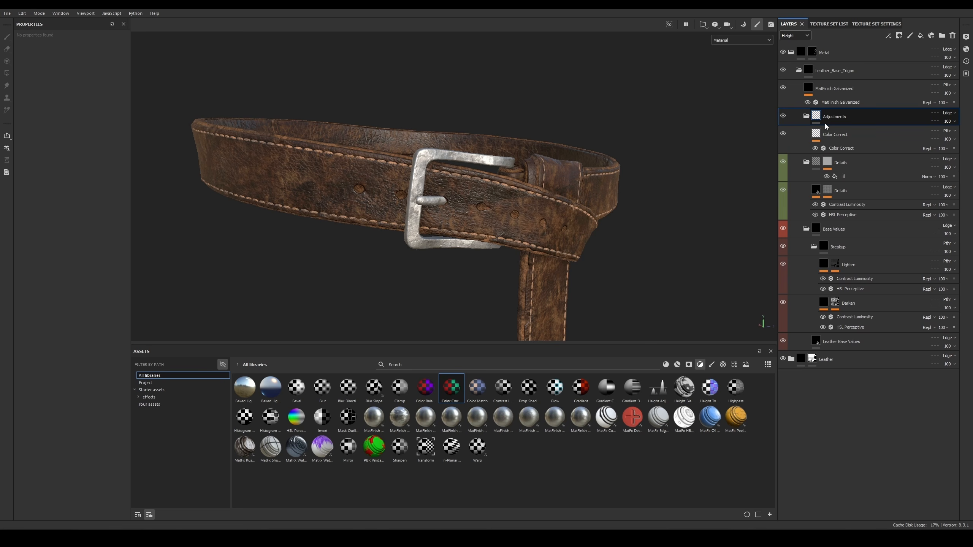
Step: Set the Adjustments folder's blending mode to Passthrough and apply it to all channels
right_click(853, 116)
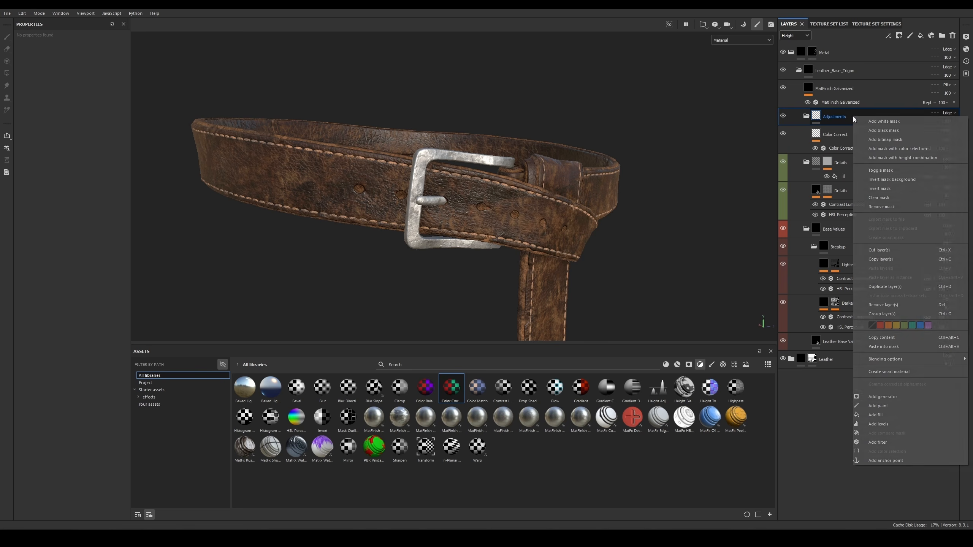
click(950, 113)
click(952, 128)
right_click(948, 111)
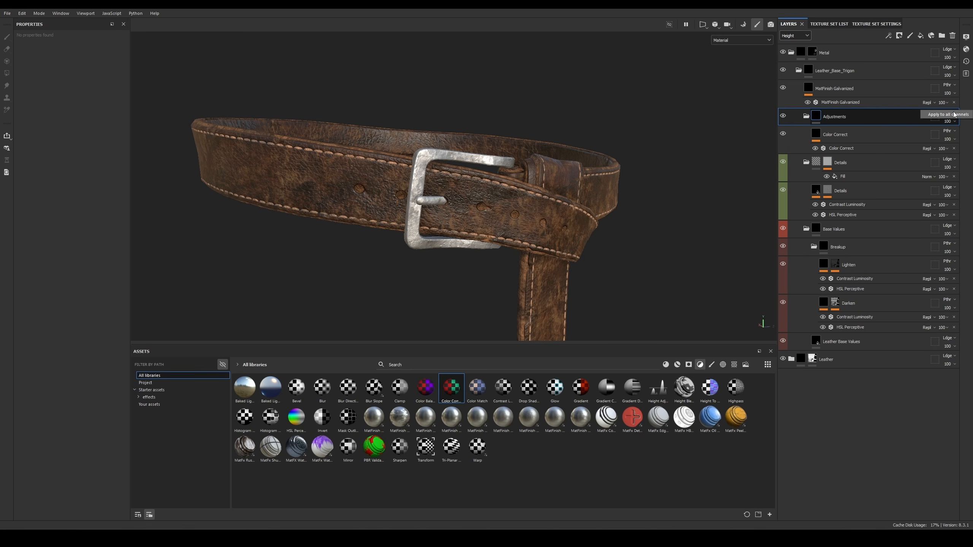
click(949, 113)
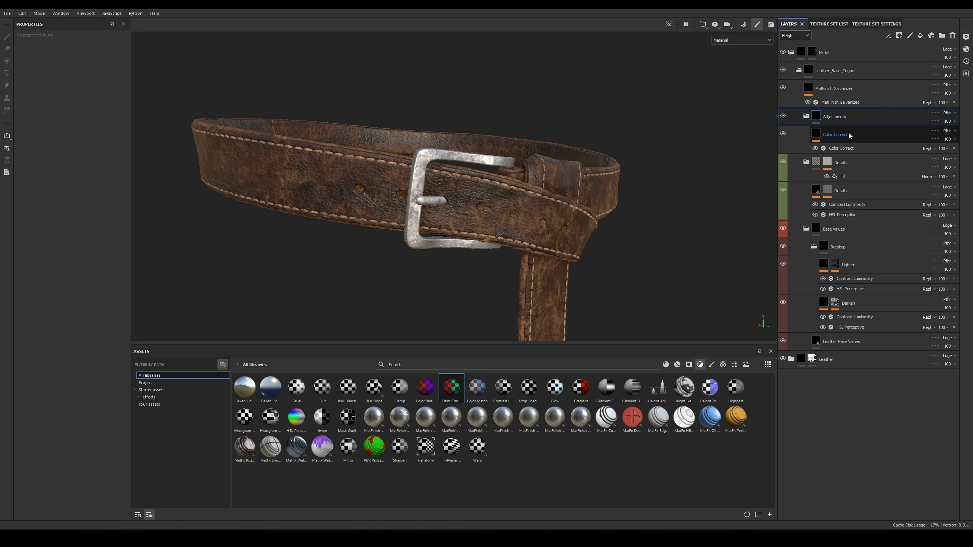
Step: Rename the Color Correct layer in the Adjustments folder as Roughness
double_click(843, 134)
text(Rough)
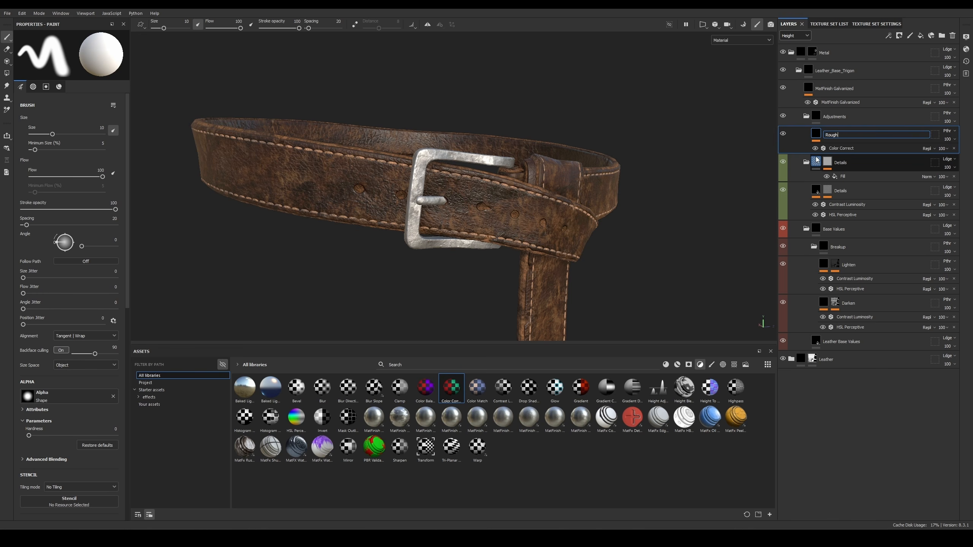
text(ness)
key(Return)
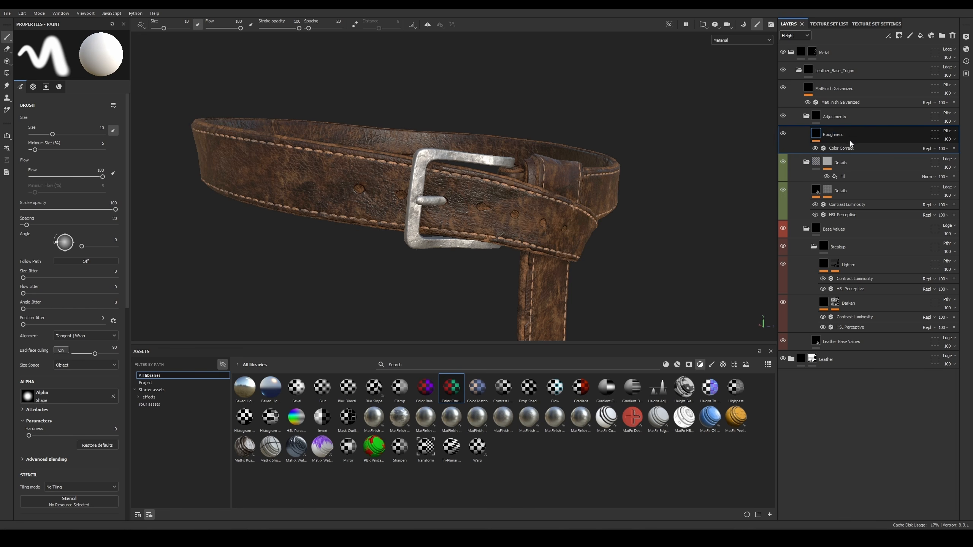
Step: Limit the Roughness layer's Color Correct filter to the rough channel and lower its midtones luminosity while checking the belt
click(841, 148)
click(66, 55)
click(38, 110)
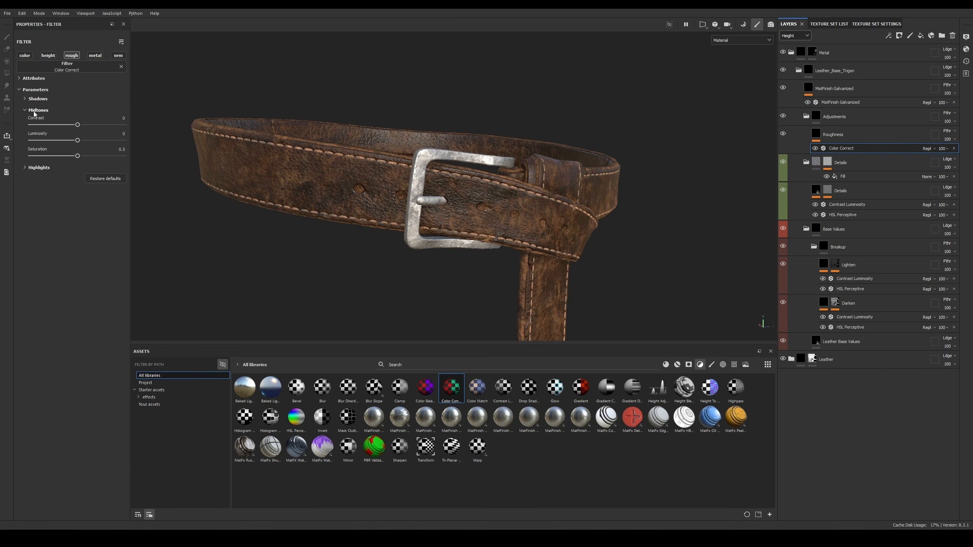
click(66, 141)
mouse_move(64, 141)
mouse_down()
mouse_move(46, 141)
mouse_move(90, 142)
mouse_move(60, 141)
mouse_up()
alt+right_drag(482, 218, 482, 142)
alt+drag(483, 141, 526, 197)
alt+middle_drag(525, 198, 502, 190)
Step: Lower the Color Correct midtones luminosity to -0.44, inspect the whole belt, and raise the luminosity slightly
mouse_move(60, 141)
mouse_down()
mouse_move(41, 141)
mouse_move(100, 141)
mouse_move(57, 142)
mouse_up()
alt+right_drag(449, 217, 467, 156)
alt+drag(468, 156, 487, 180)
alt+middle_drag(487, 180, 479, 174)
alt+right_drag(478, 172, 473, 193)
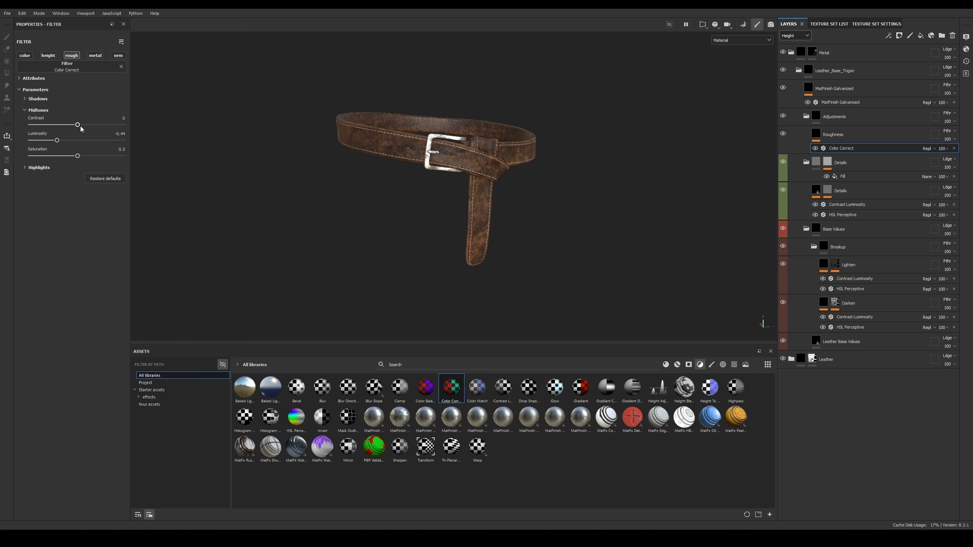
drag(57, 139, 59, 139)
Step: Rename the Leather_Base_Trigon folder as Metal_Worn_Trigon
click(836, 70)
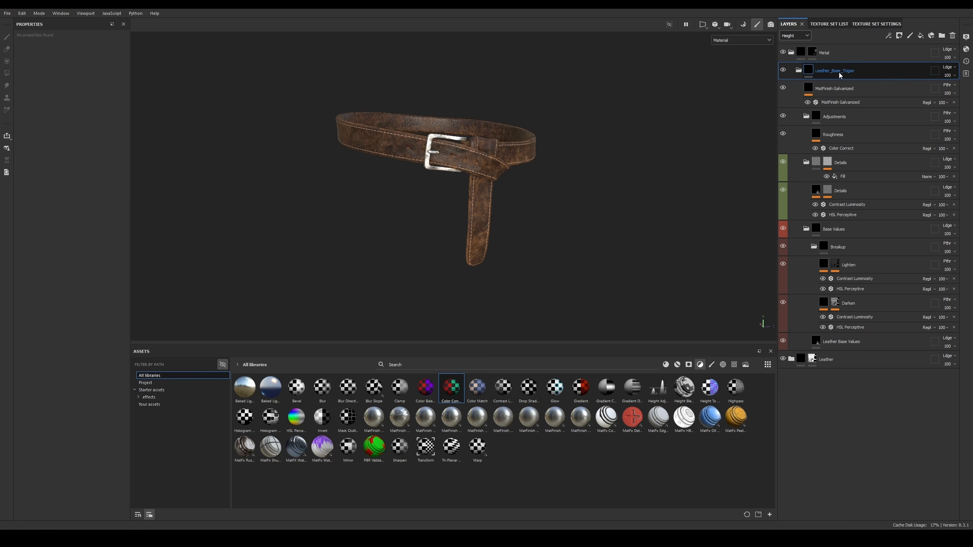
double_click(835, 71)
drag(844, 71, 813, 71)
text(Worn)
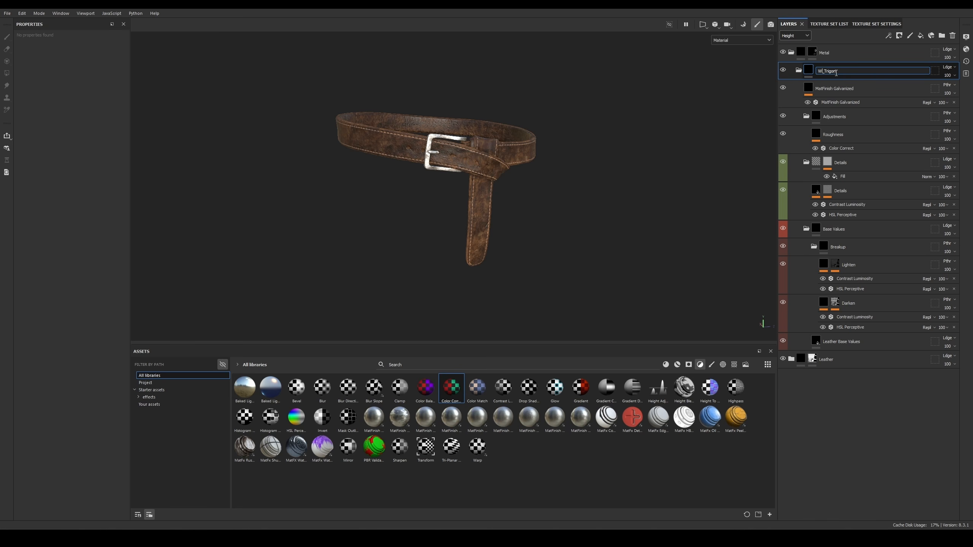
key(BackSpace)
key(BackSpace)
key(BackSpace)
key(BackSpace)
text(Metal)
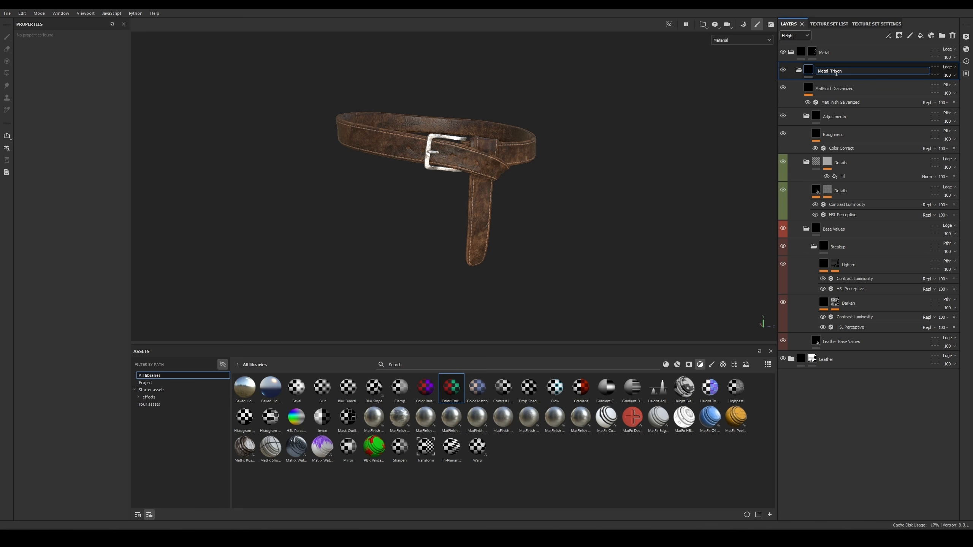
key(ctrl+BackSpace)
text(Trigon)
text(_)
text(Leather)
key(BackSpace)
key(BackSpace)
key(BackSpace)
key(BackSpace)
key(BackSpace)
key(BackSpace)
key(BackSpace)
key(BackSpace)
key(BackSpace)
key(BackSpace)
key(BackSpace)
key(BackSpace)
key(BackSpace)
key(BackSpace)
key(Delete)
text(Metal_Worn_)
key(Return)
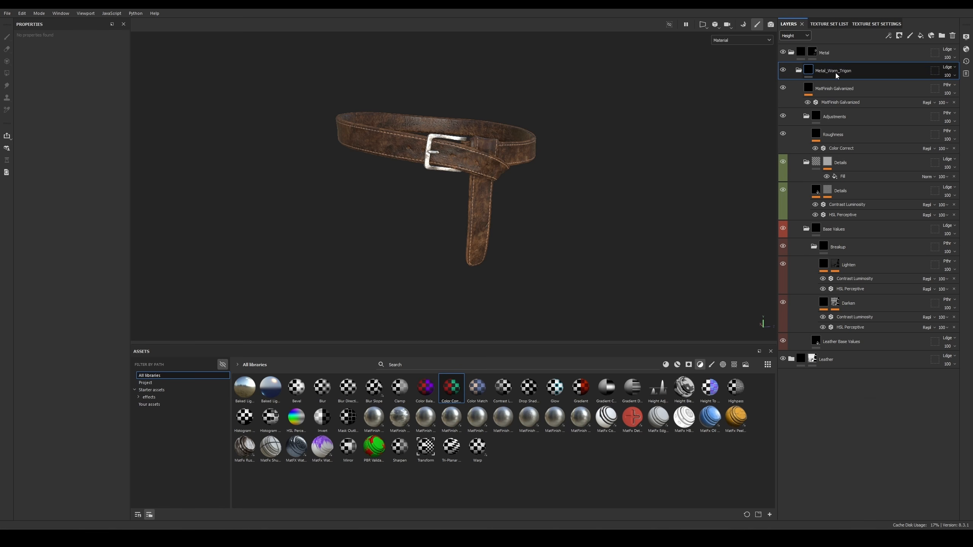
Step: Create a smart material from the Metal_Worn_Trigon folder and preview it among the assets
right_click(835, 73)
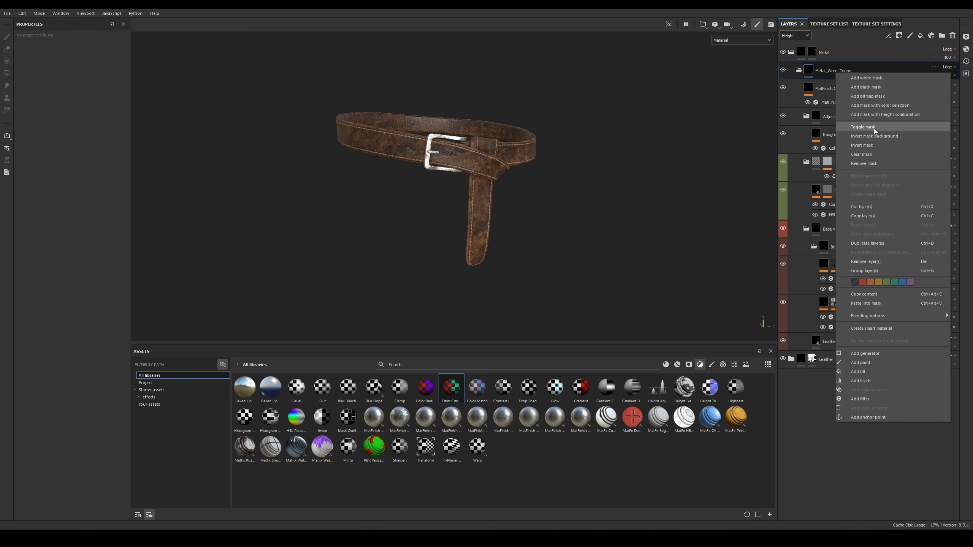
click(896, 328)
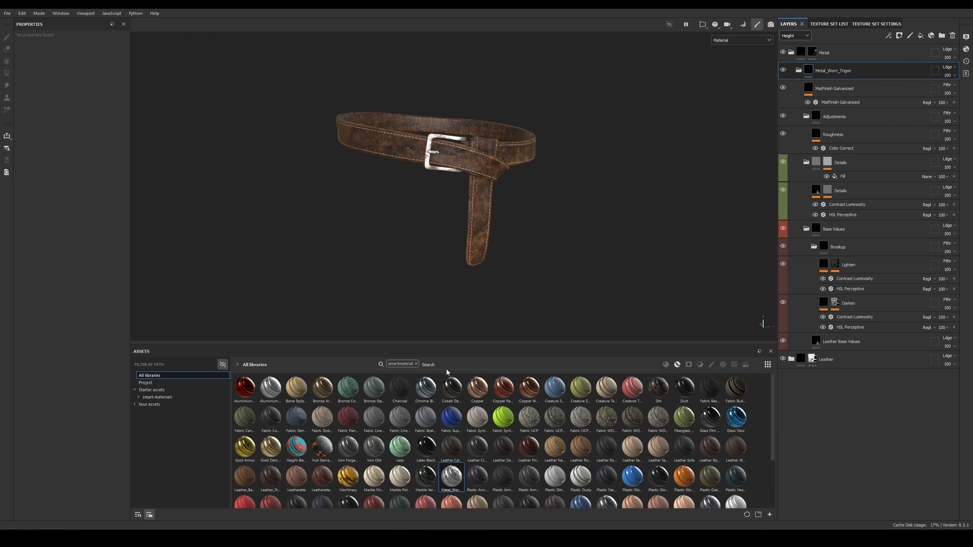
mouse_move(464, 485)
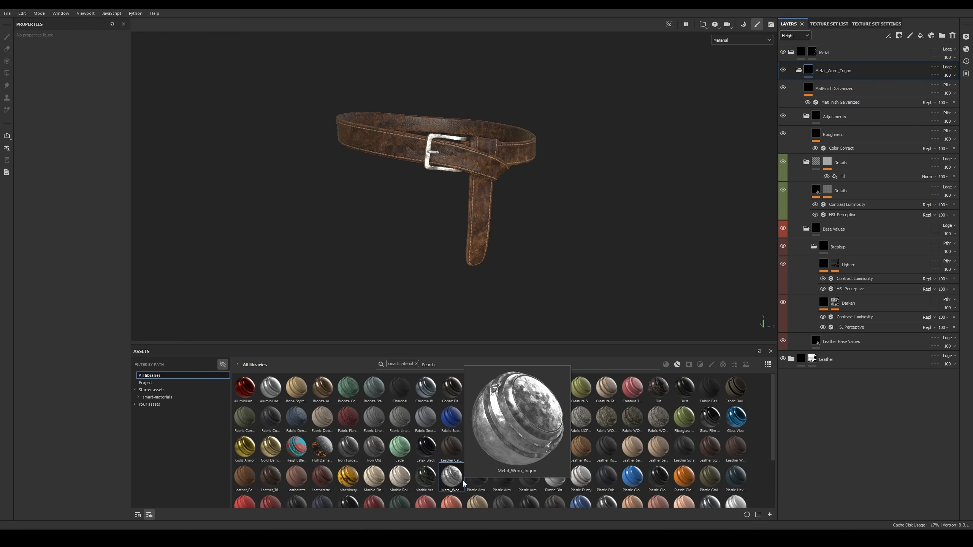
Step: Clear the smart material filter, search all libraries for trigon, preview Leather_Base_Trigon, and look over the textured belt
click(416, 364)
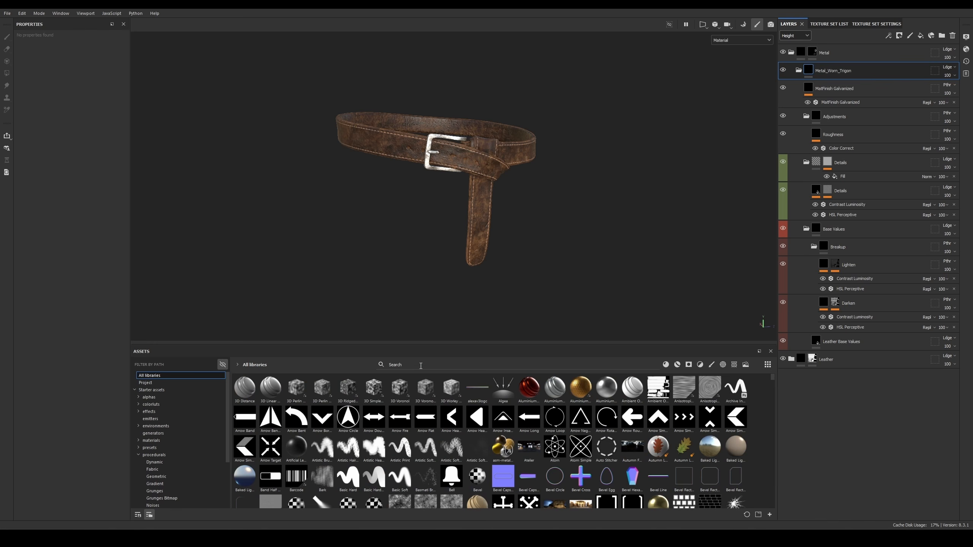
click(422, 366)
text(trigon)
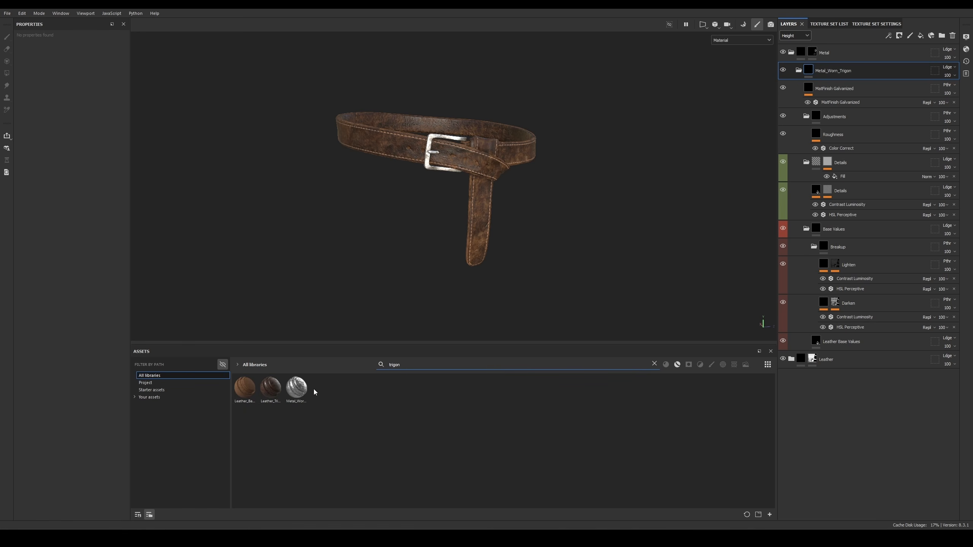
mouse_move(242, 393)
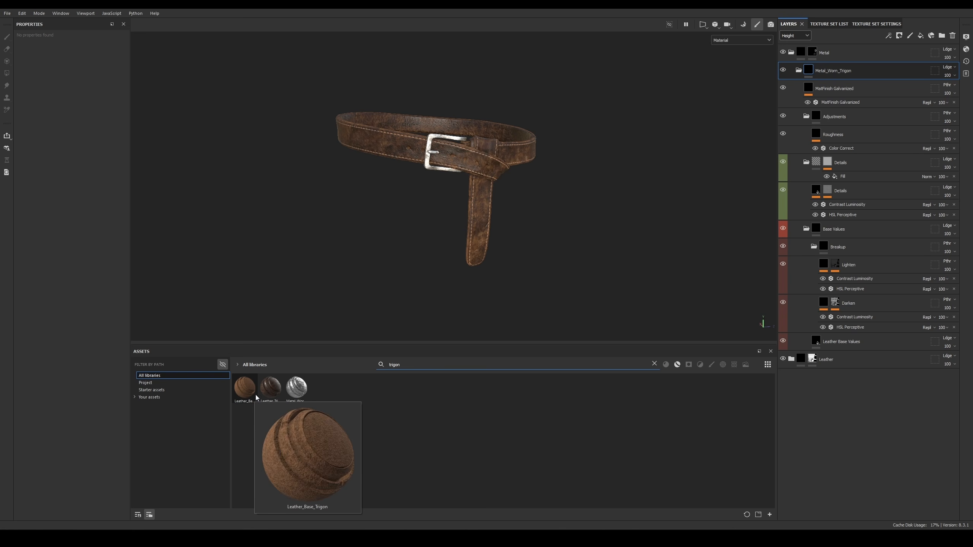
alt+drag(540, 128, 525, 142)
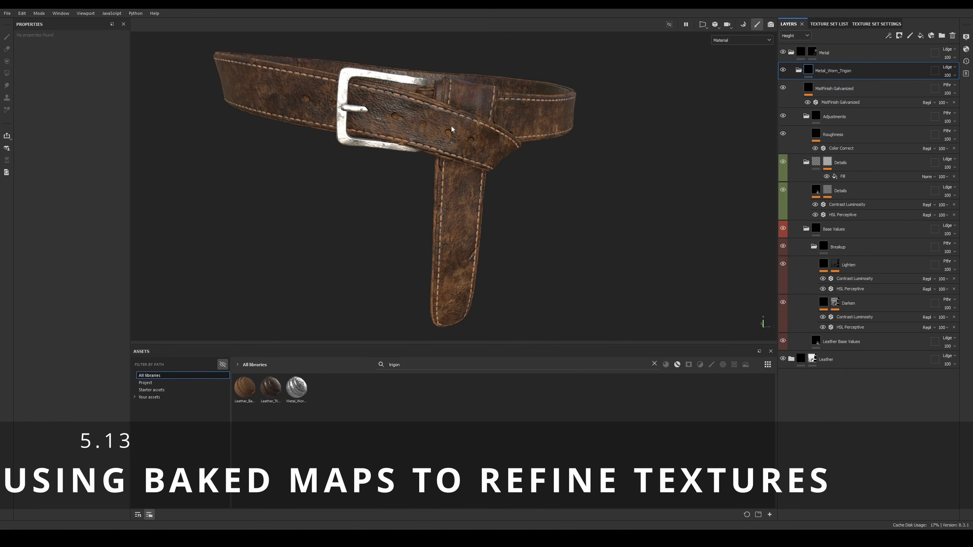
scroll(453, 126, down, 1)
alt+middle_drag(455, 127, 518, 134)
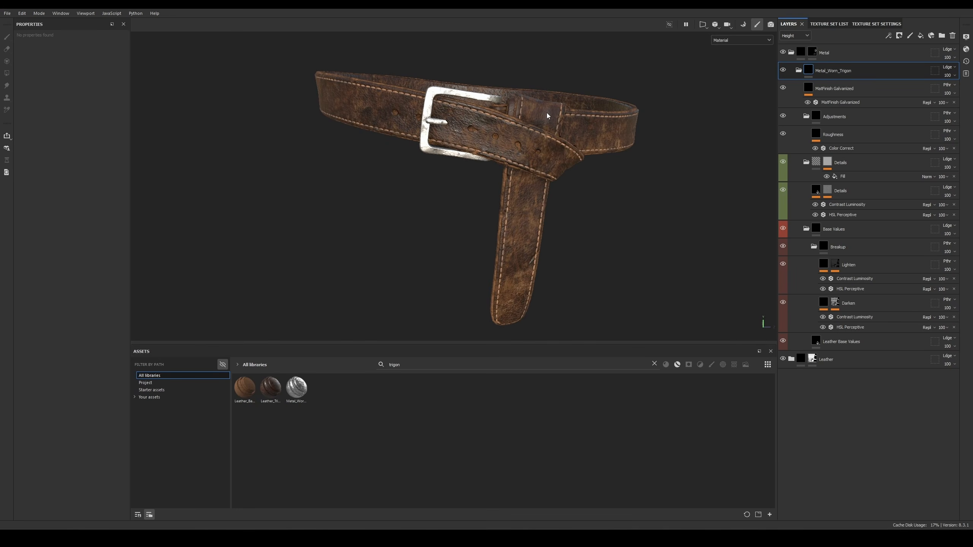
Step: Group the Metal and Leather folders into a new folder named Materials
click(791, 53)
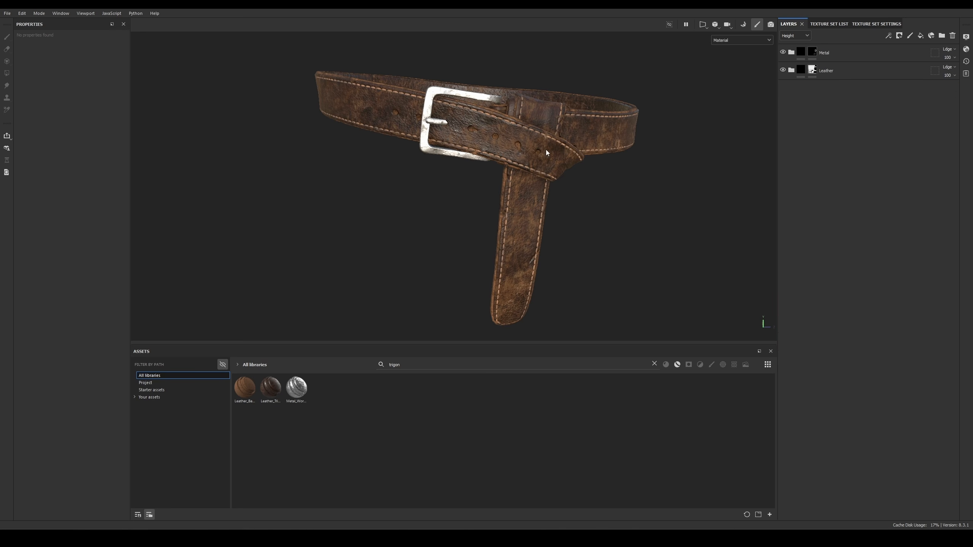
click(844, 53)
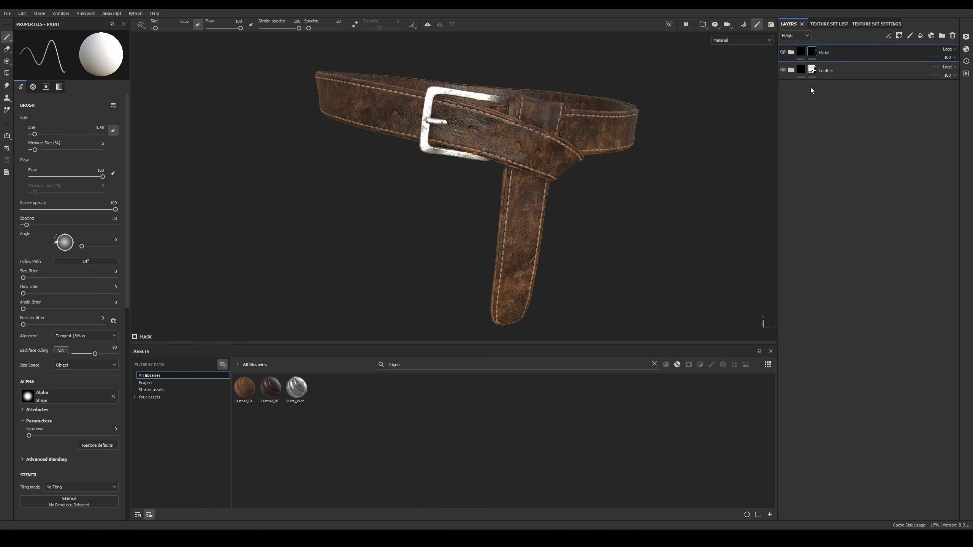
ctrl+click(840, 72)
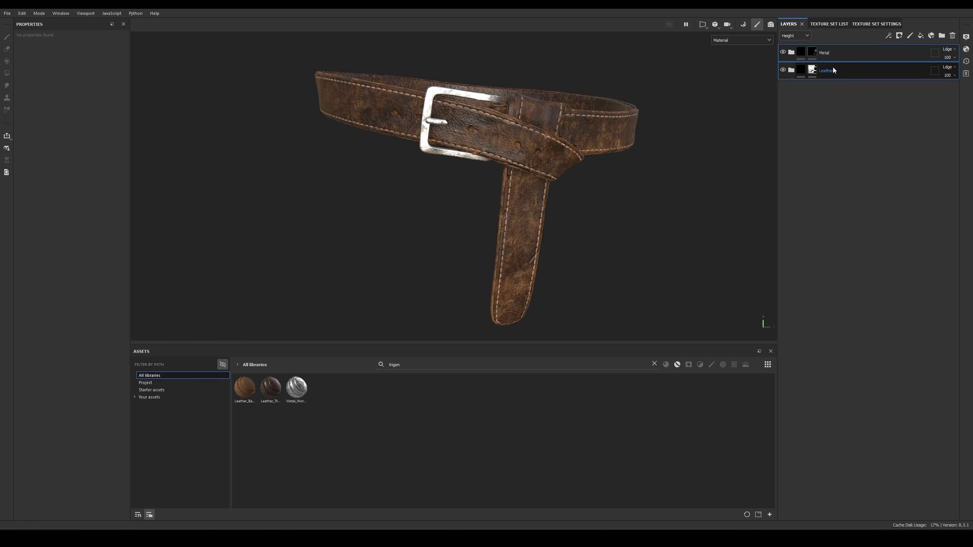
key(ctrl+g)
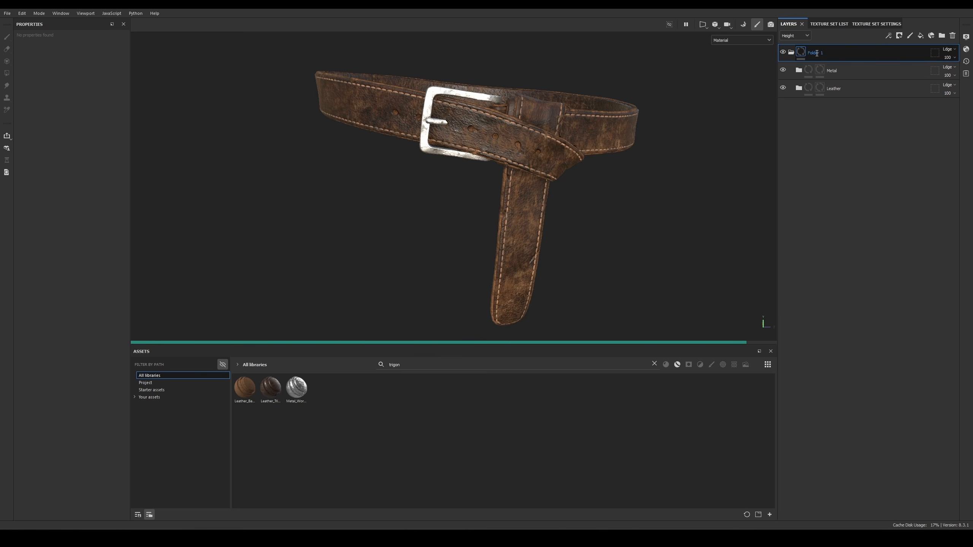
double_click(816, 52)
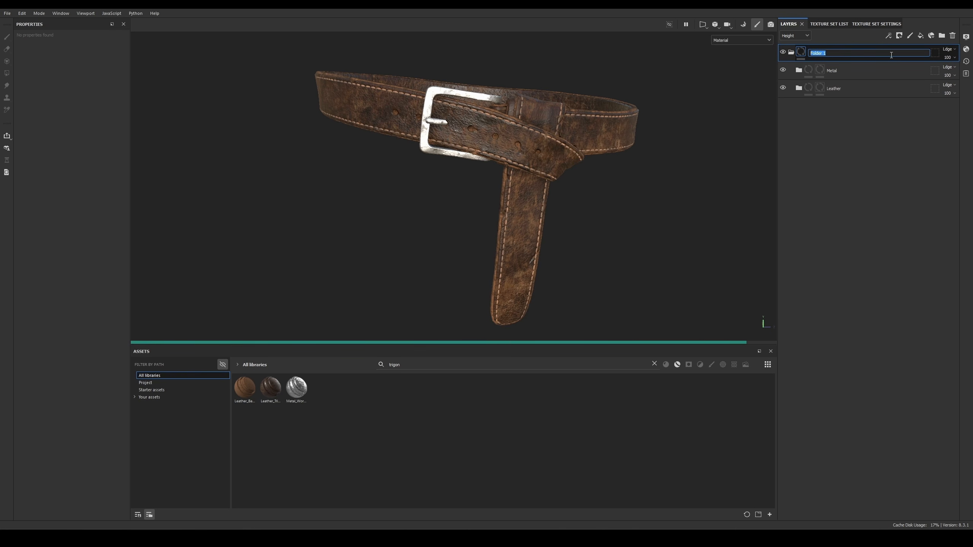
text(Materials)
key(Return)
alt+drag(627, 183, 629, 175)
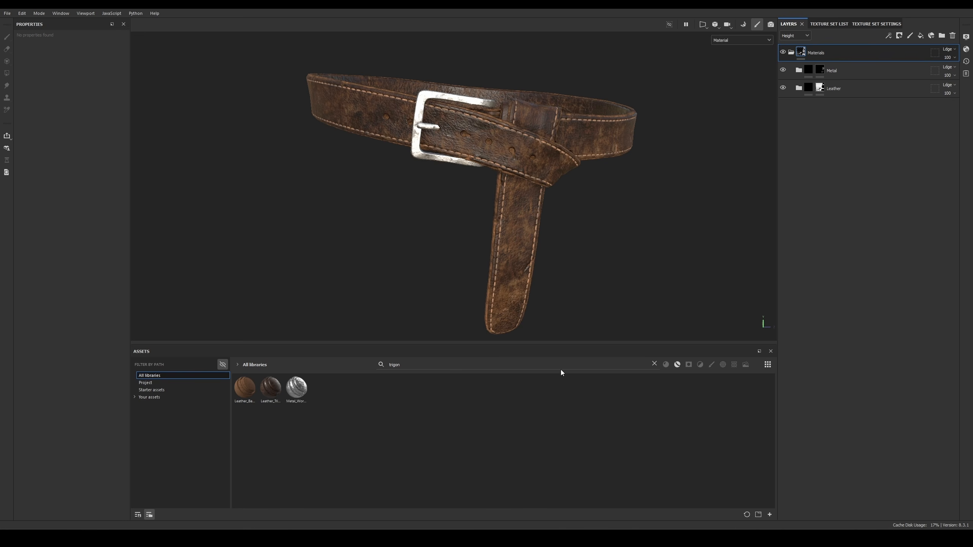
Step: Clear the asset search, show only filters, and add an HSL Perceptive filter layer above the Materials folder
click(654, 364)
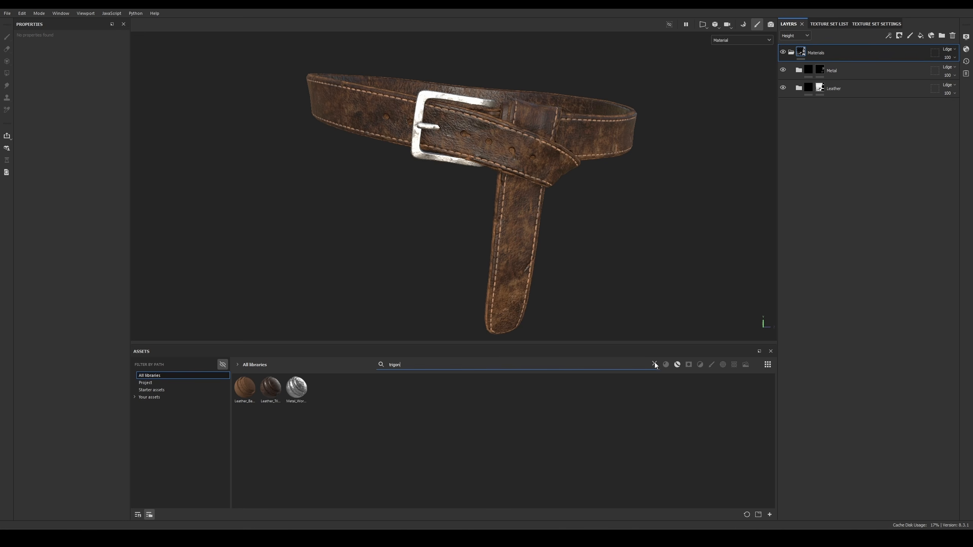
click(700, 364)
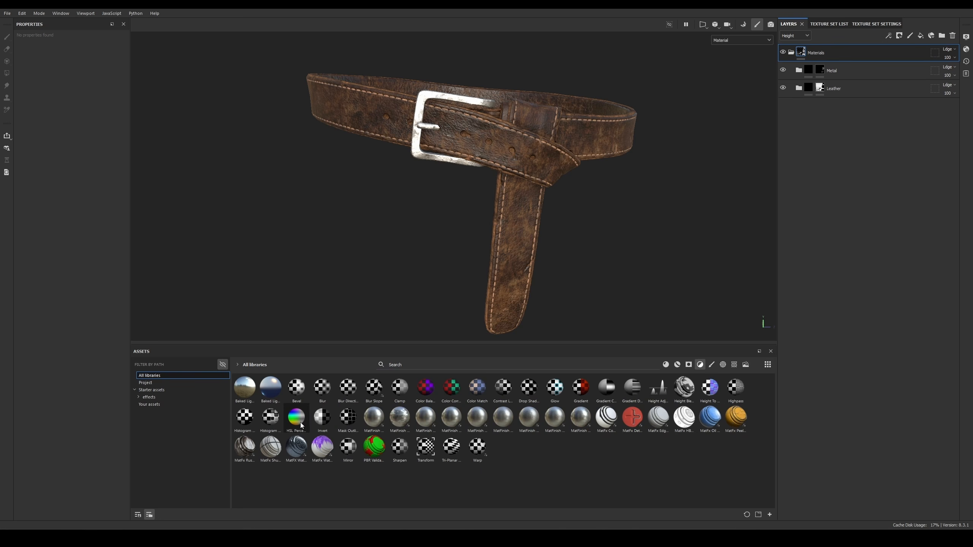
mouse_move(296, 417)
mouse_down()
mouse_move(873, 41)
mouse_move(840, 53)
mouse_up()
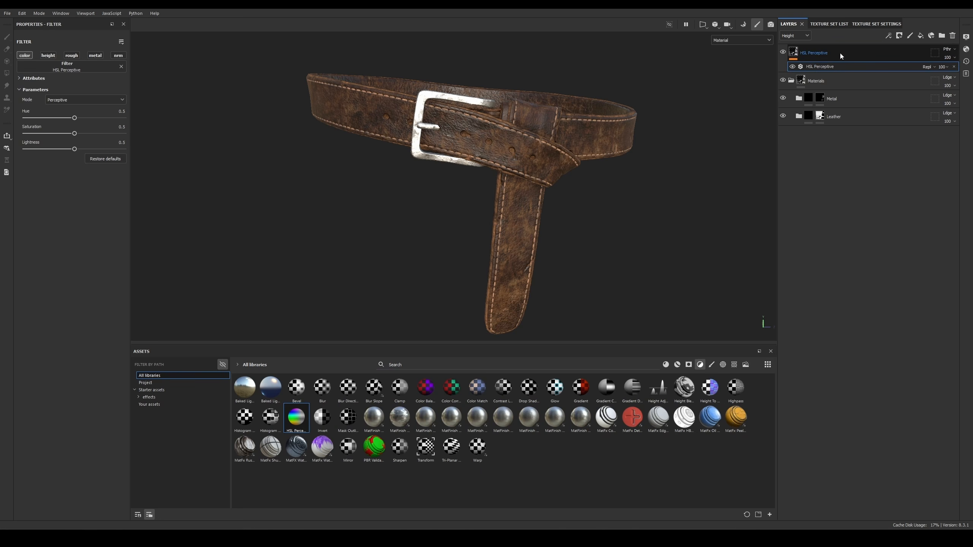
Step: Group the HSL Perceptive layer into a new folder named Effects
key(ctrl+g)
double_click(822, 50)
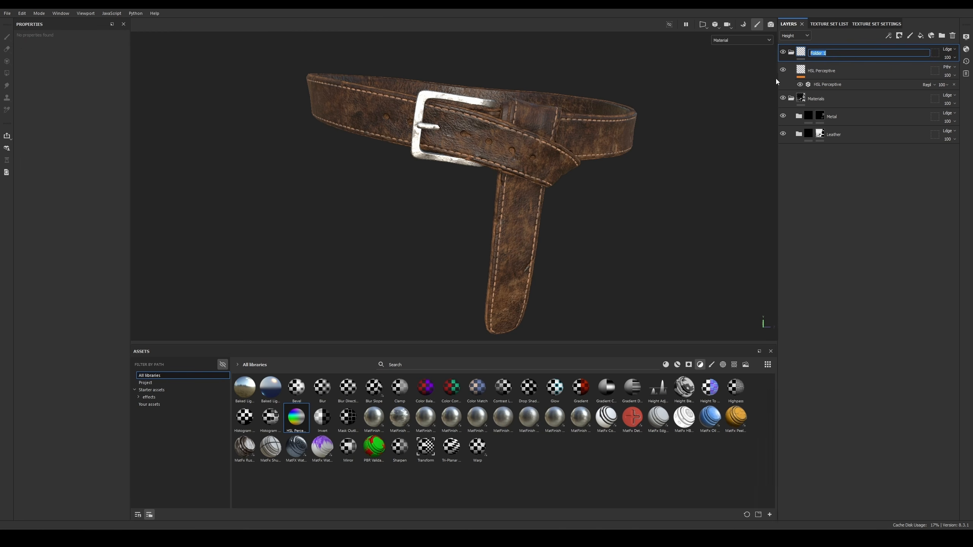
text(Bake)
key(BackSpace)
key(BackSpace)
key(BackSpace)
key(BackSpace)
text(Effects)
key(Return)
Step: Rename the HSL Perceptive layer as Ao and set its filter's lightness to 0.236
double_click(831, 71)
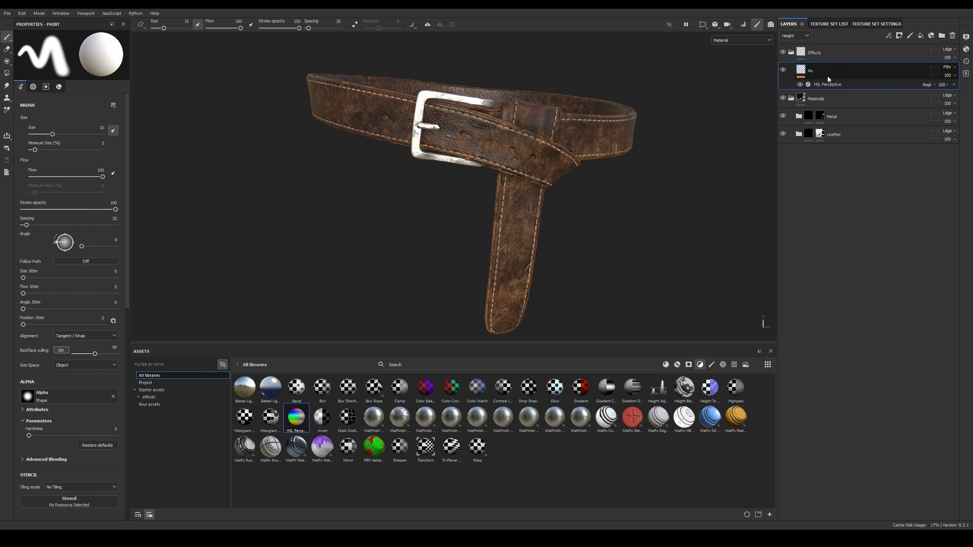
key(Return)
click(829, 85)
alt+drag(613, 153, 583, 149)
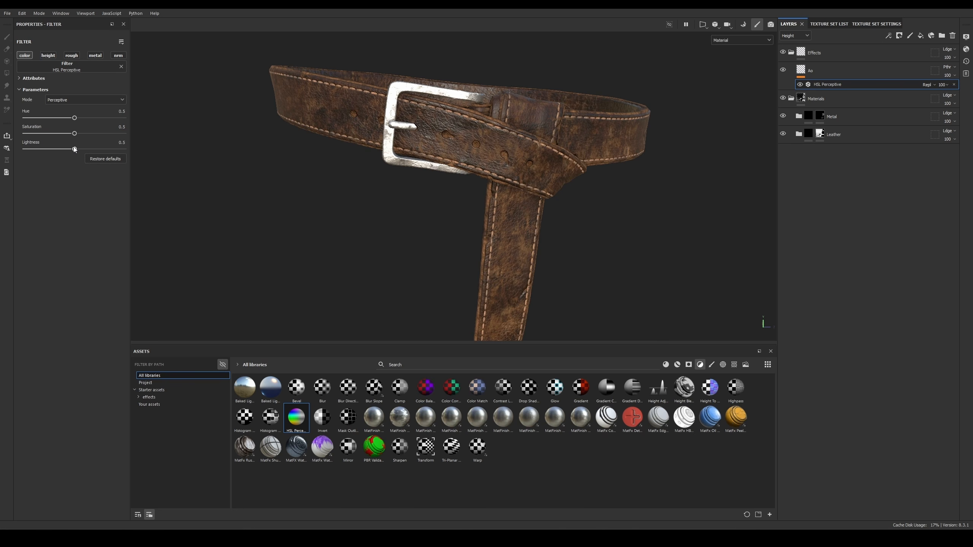
drag(46, 150, 48, 149)
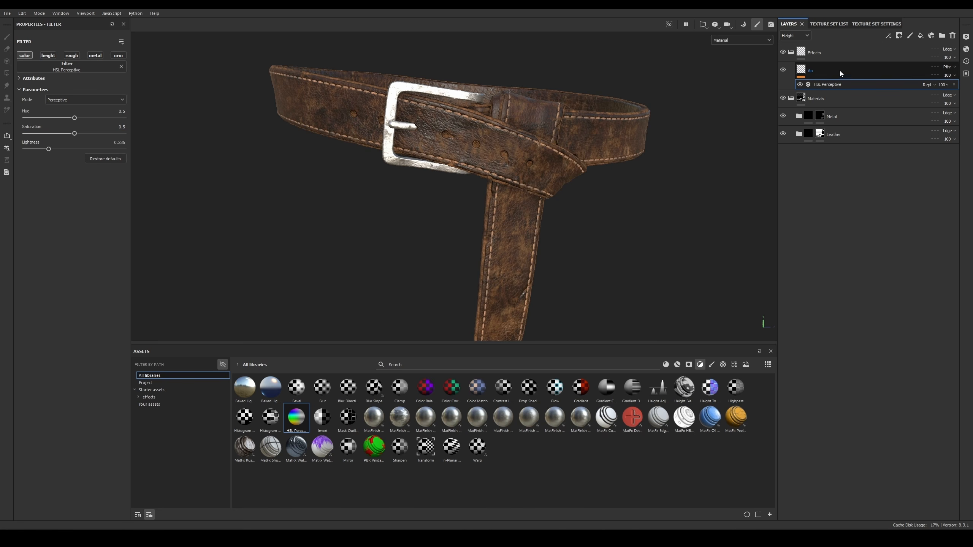
Step: Set the Effects folder's blending to Passthrough and apply it to all channels
click(951, 55)
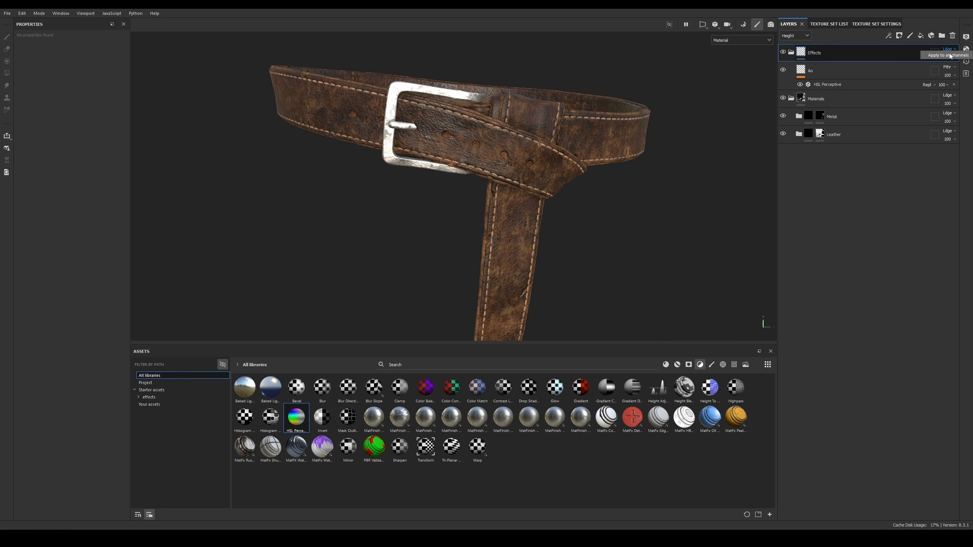
click(949, 49)
click(951, 55)
alt+drag(709, 154, 599, 149)
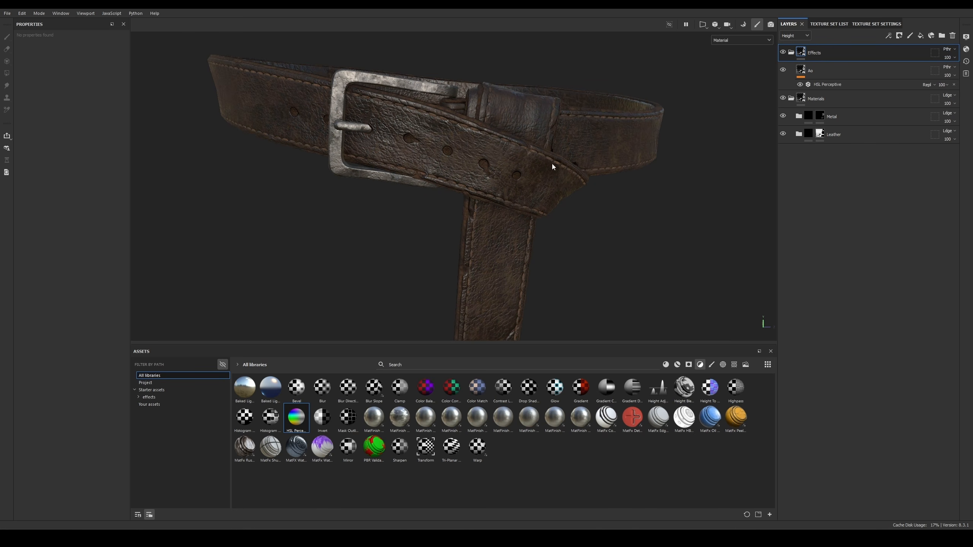
Step: Add a black mask to the Ao layer and put a fill effect in it
click(811, 71)
right_click(816, 72)
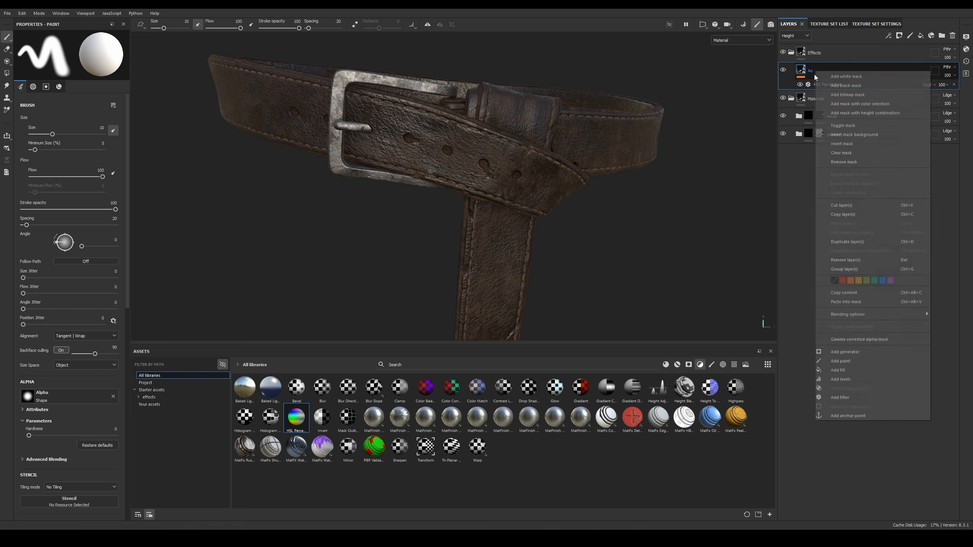
click(855, 85)
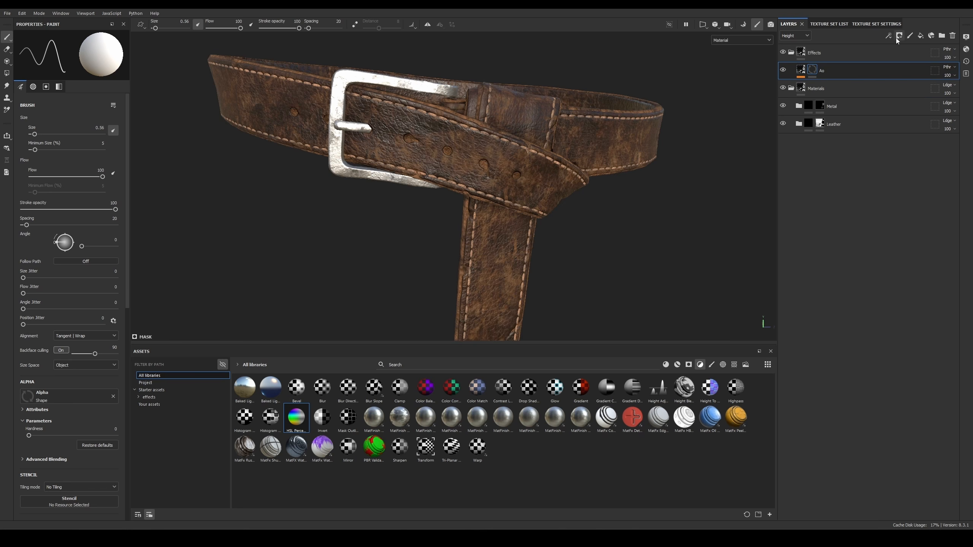
click(899, 35)
click(903, 65)
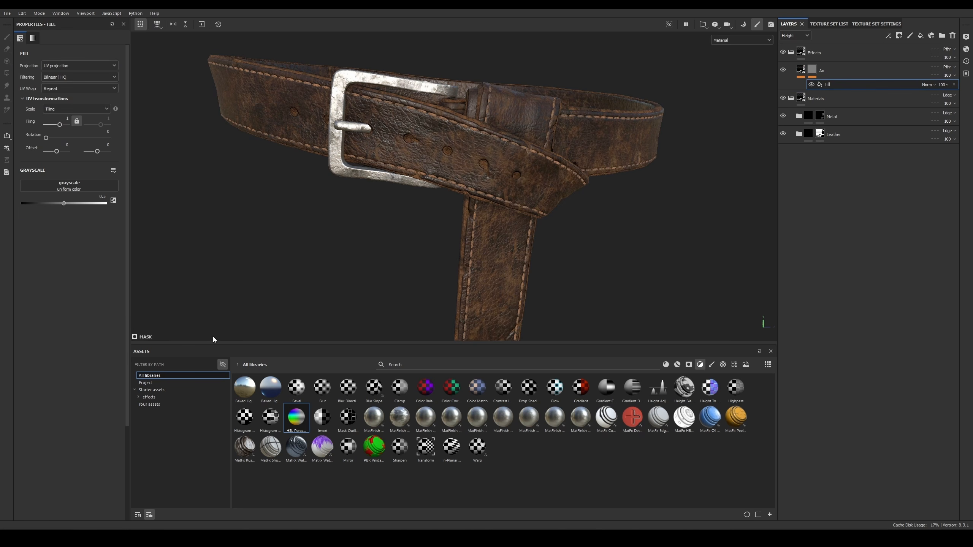
Step: Use the project's baked Ambient Occlusion map as the grayscale of the Ao mask fill and display the mask
click(700, 365)
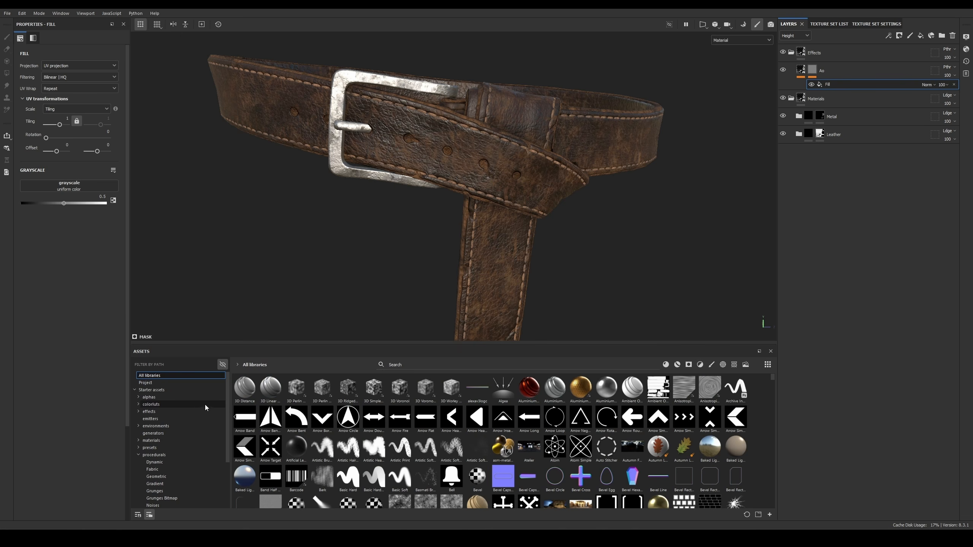
click(146, 383)
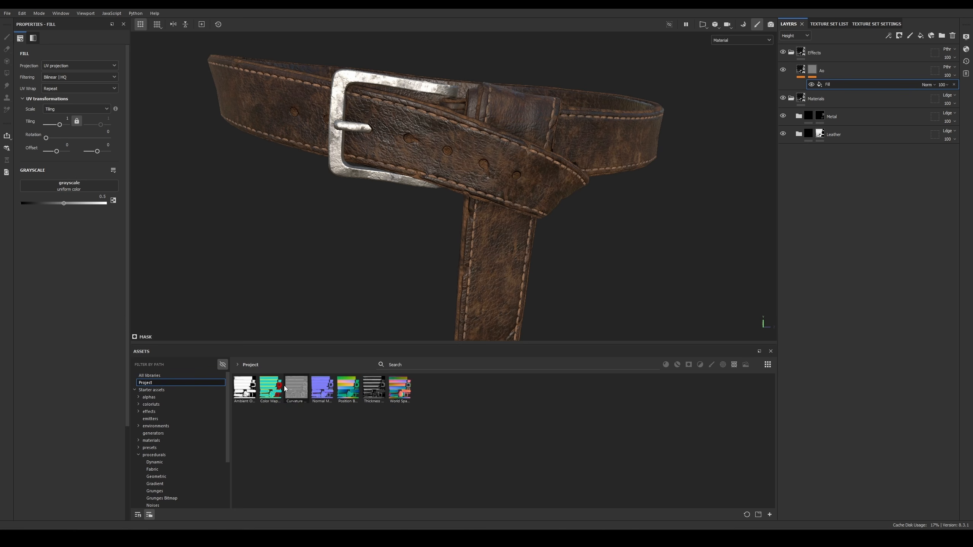
mouse_move(241, 385)
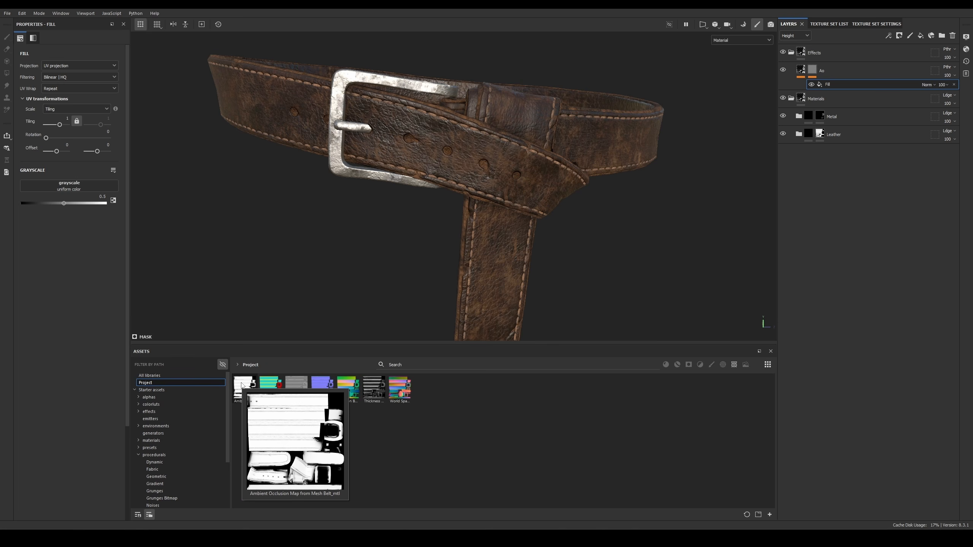
drag(242, 385, 91, 187)
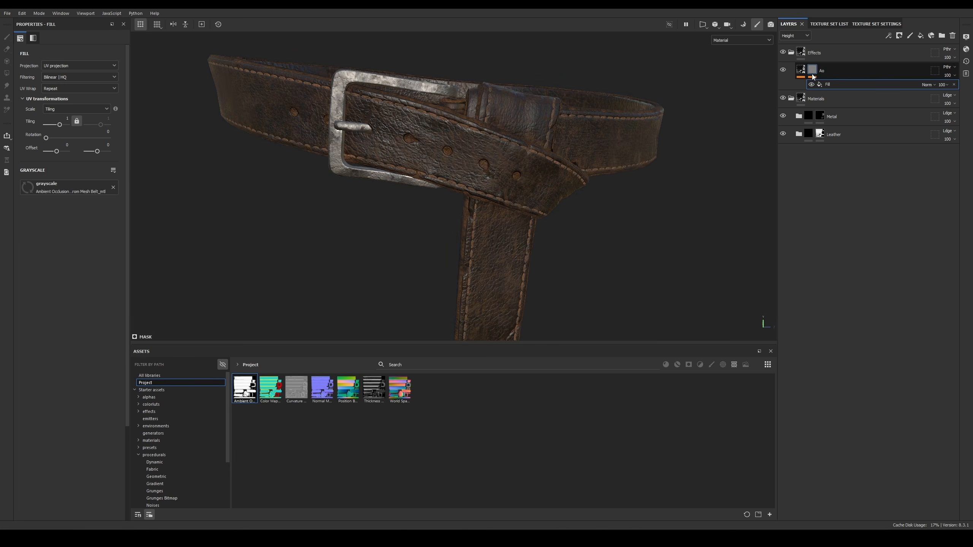
key(m)
scroll(544, 172, up, 2)
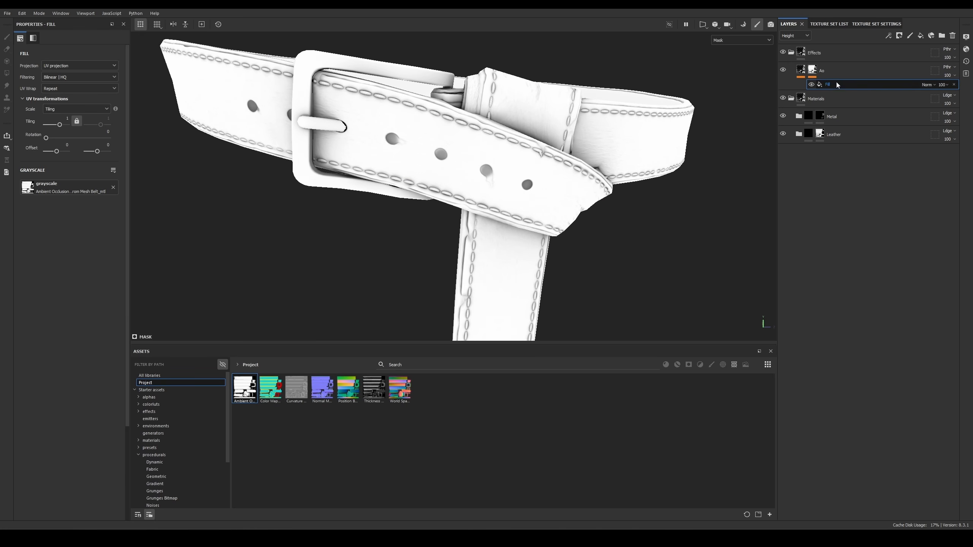
Step: Add a Levels effect above the fill in the Ao mask and invert it
click(888, 36)
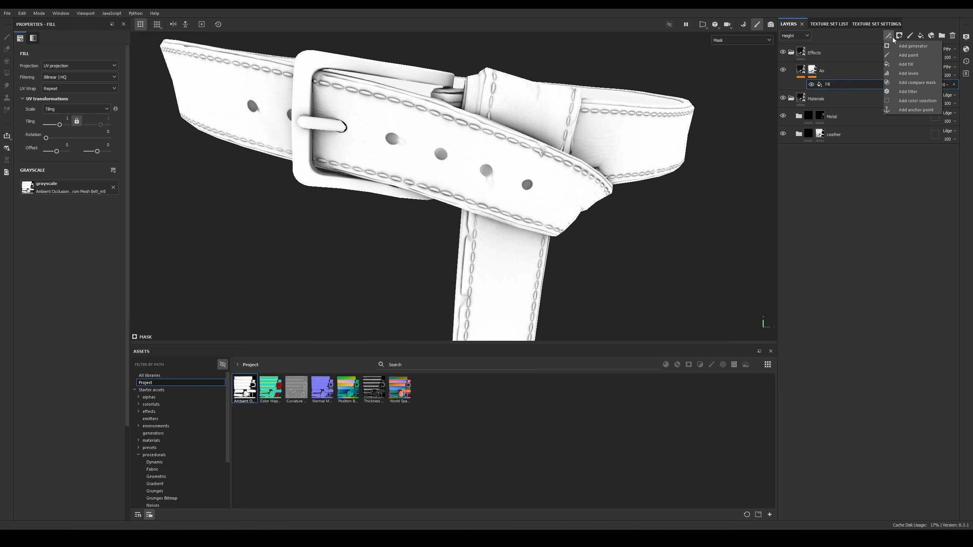
click(912, 74)
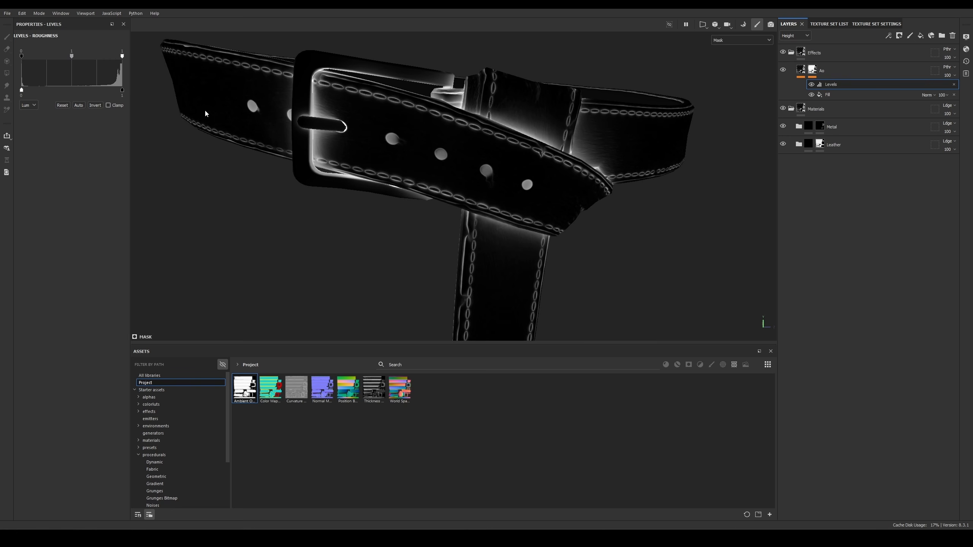
scroll(502, 215, up, 3)
Step: Examine the darkened crevices around the buckle, stitching and loop, comparing the Ao mask with the material up close and from afar
key(m)
alt+drag(494, 159, 516, 158)
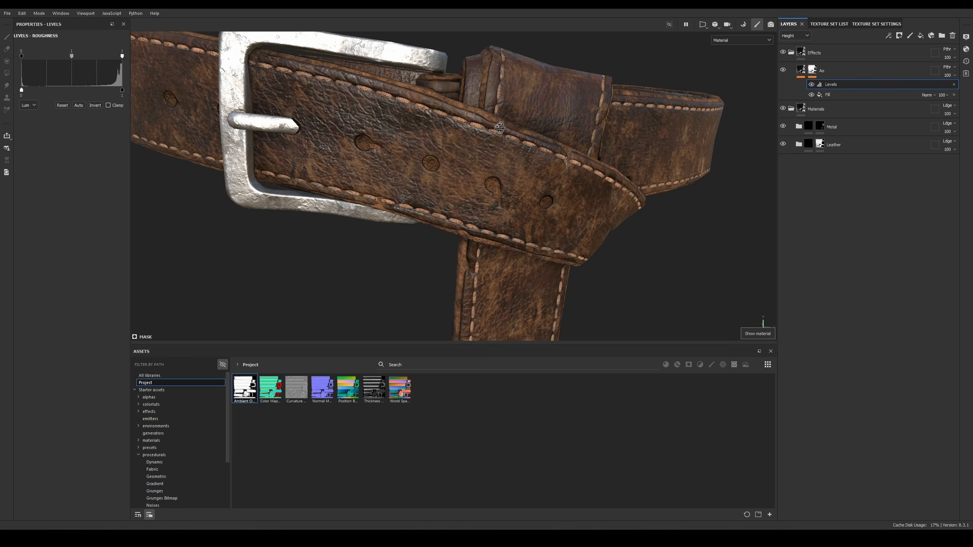
alt+right_drag(515, 158, 761, 72)
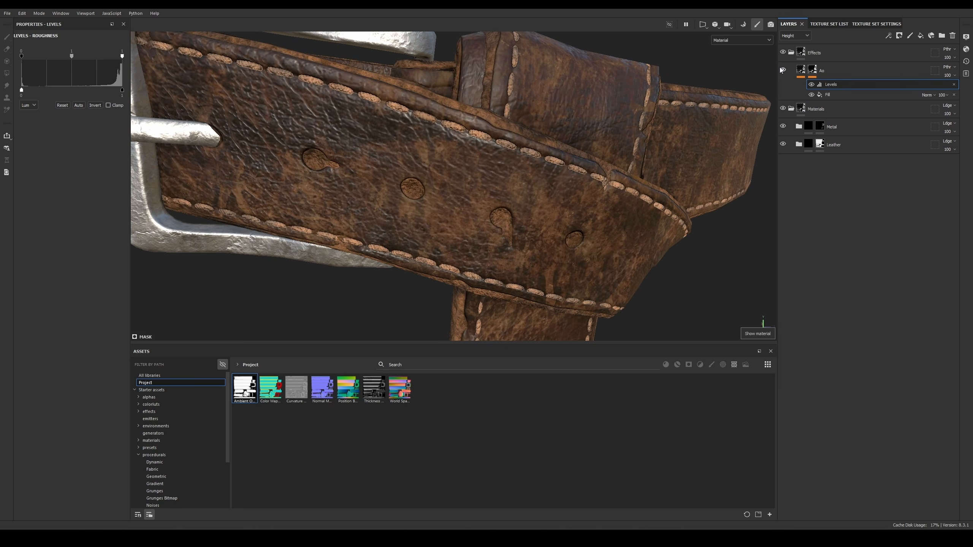
alt+click(813, 70)
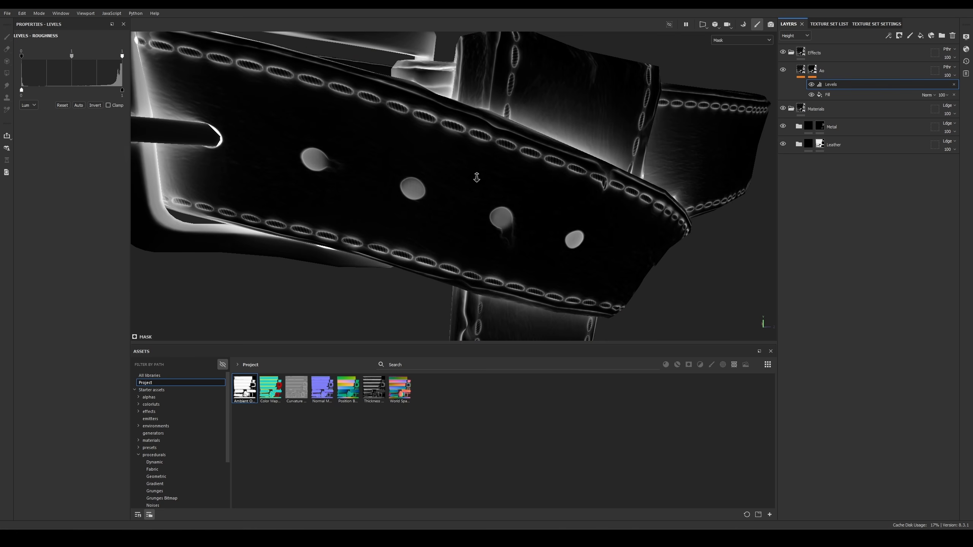
alt+right_drag(476, 176, 425, 150)
alt+middle_drag(426, 150, 459, 169)
key(m)
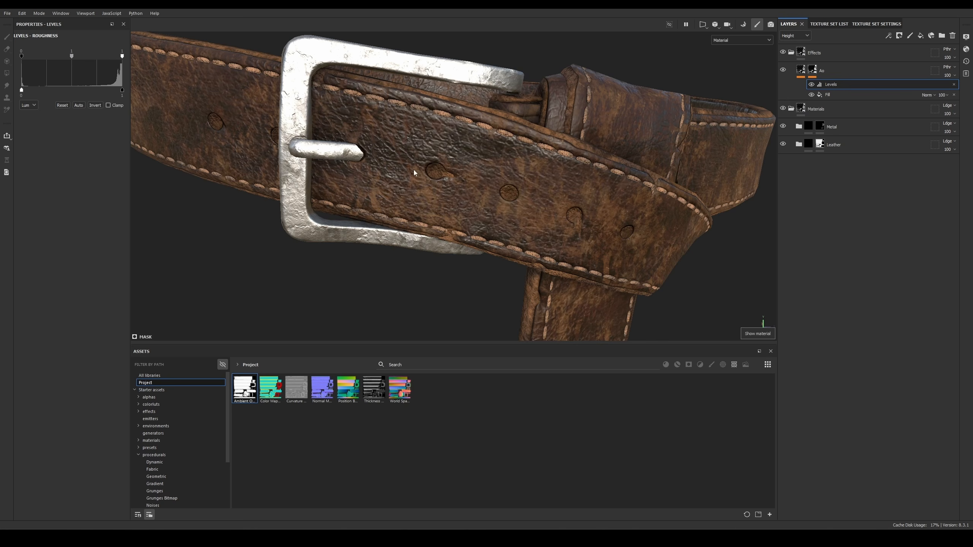
key(f)
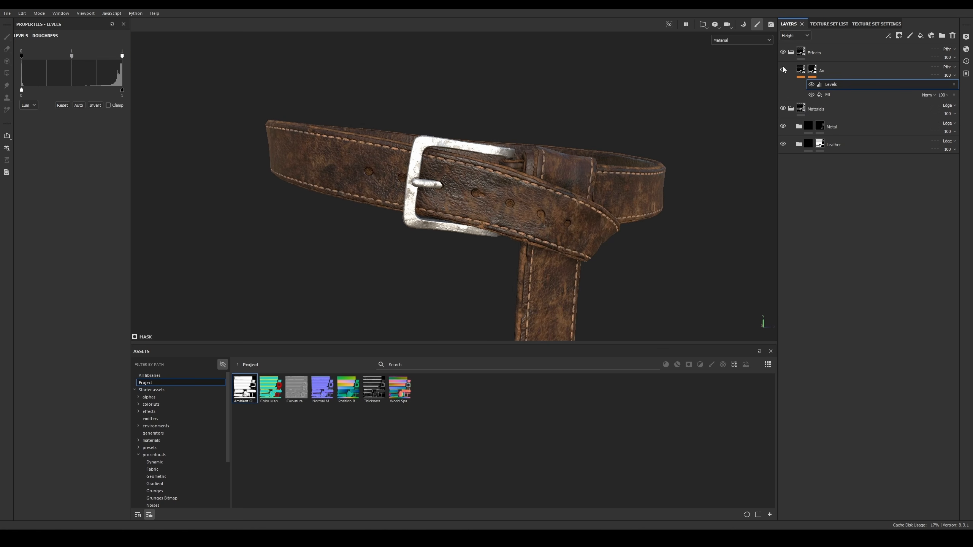
alt+right_drag(603, 185, 503, 47)
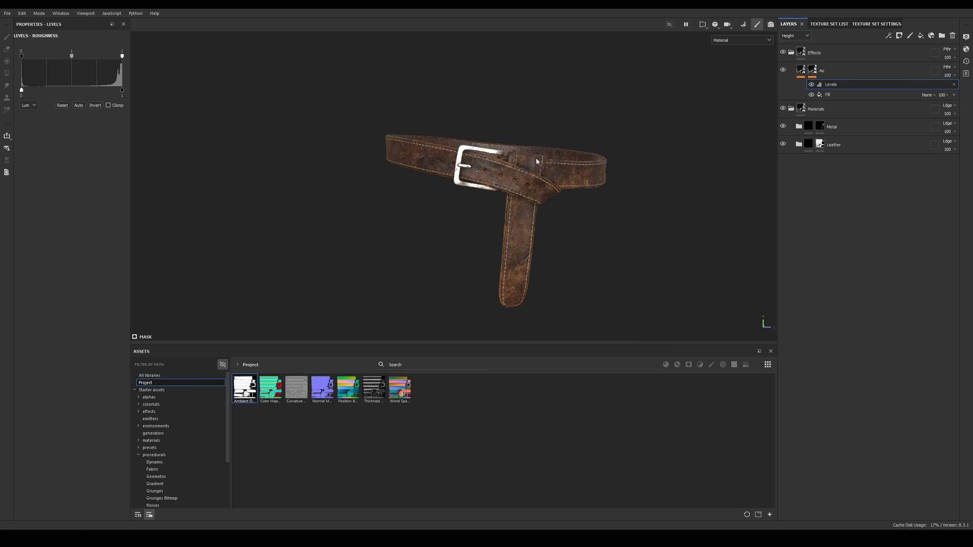
alt+right_drag(537, 158, 566, 225)
alt+middle_drag(562, 192, 562, 171)
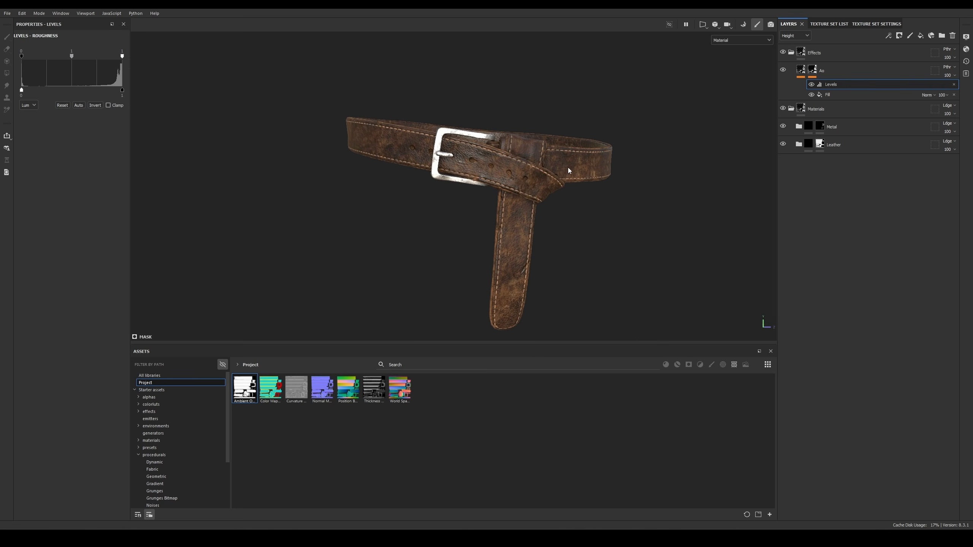
alt+right_drag(567, 171, 587, 197)
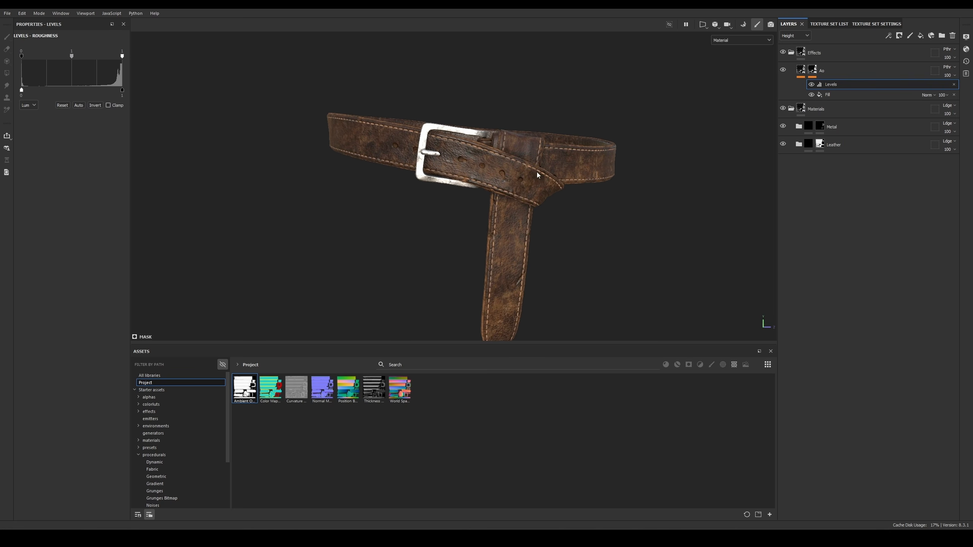
Step: Mark the loop area and the strap below it with red rectangles on a screen capture and discard the capture
key(Print)
mouse_move(671, 82)
mouse_down()
mouse_move(541, 235)
mouse_move(384, 335)
mouse_up()
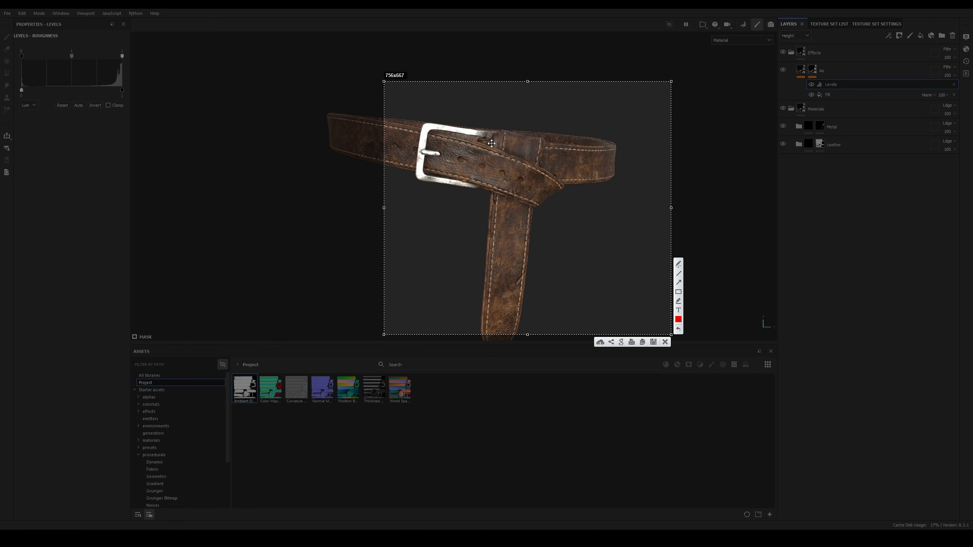
drag(553, 178, 475, 137)
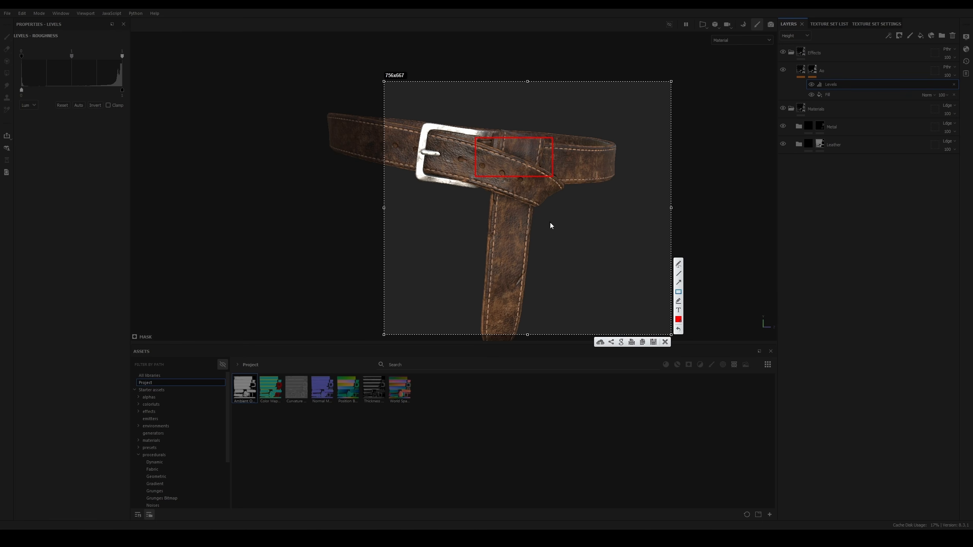
drag(551, 222, 478, 180)
click(666, 343)
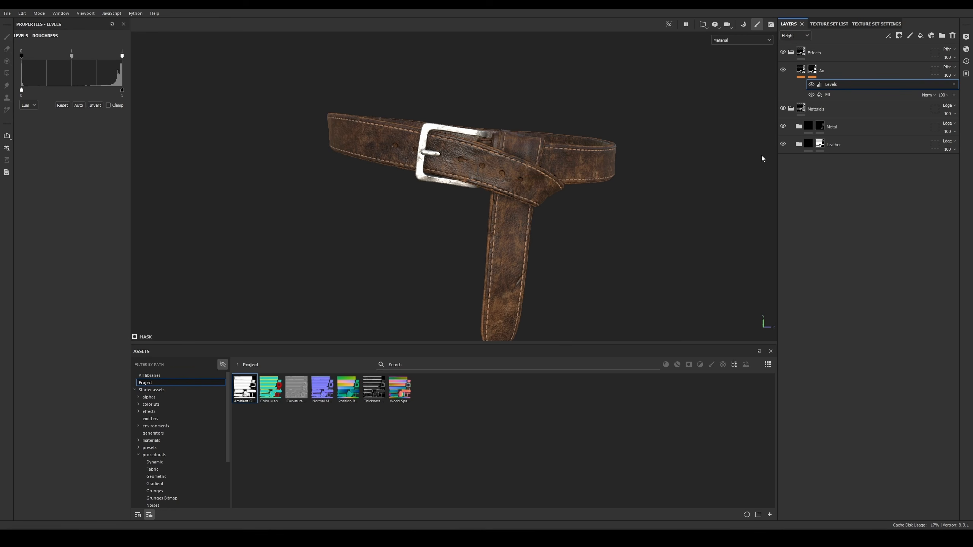
Step: Compare the belt with the Ao layer hidden and shown
click(783, 71)
click(783, 71)
click(784, 71)
click(784, 71)
alt+drag(550, 164, 574, 165)
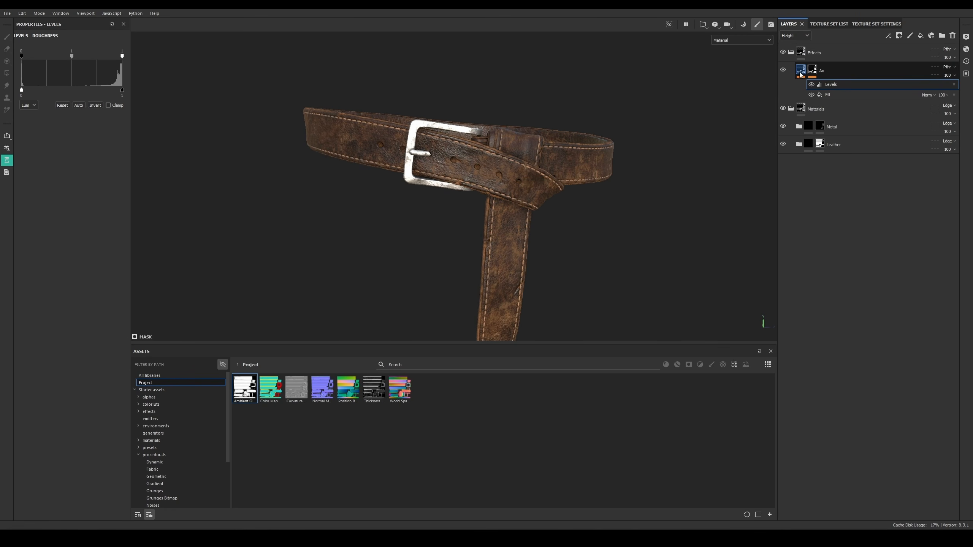
Step: In the Ao layer's HSL Perceptive filter, set the saturation to 0.756 and the lightness to 0.151
click(800, 73)
click(823, 88)
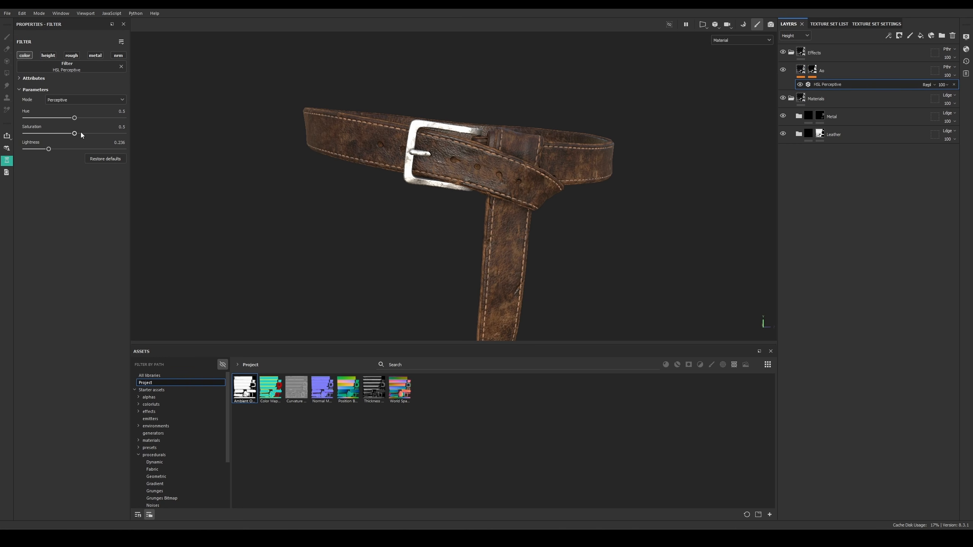
drag(80, 132, 97, 134)
drag(40, 150, 45, 150)
Step: Examine the Ao darkening in the base color and full material views, comparing the belt with the Ao layer hidden and shown
key(c)
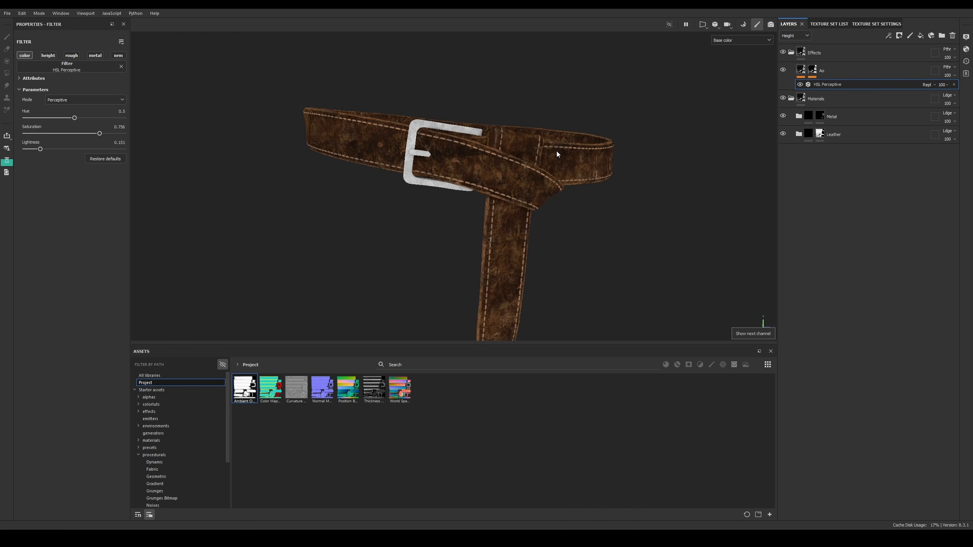
scroll(557, 151, up, 3)
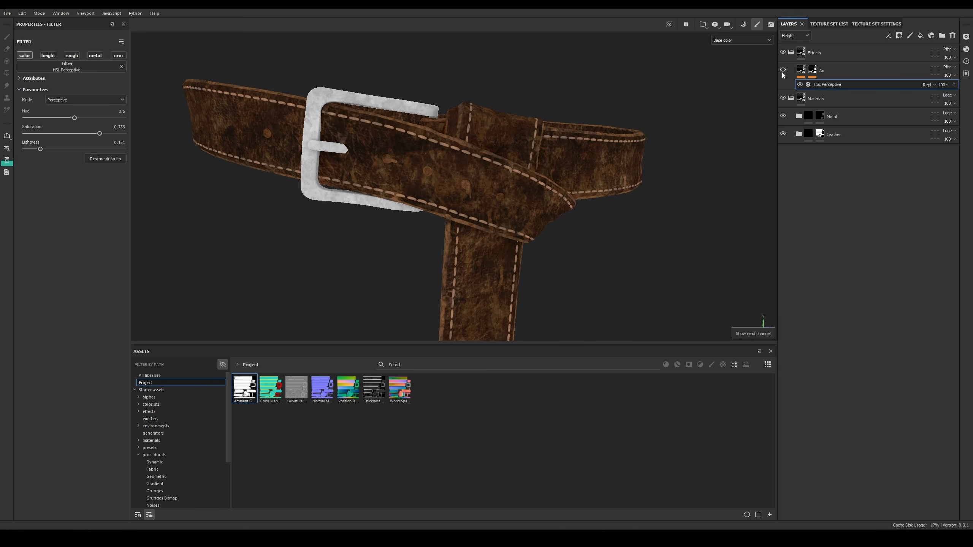
scroll(578, 193, down, 2)
scroll(578, 193, down, 2)
key(m)
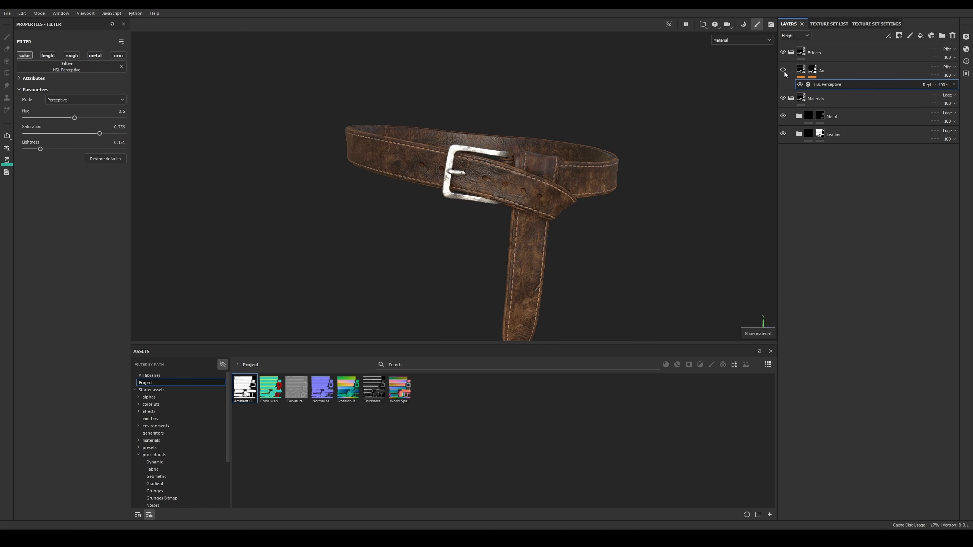
click(784, 72)
click(785, 72)
click(785, 71)
alt+drag(586, 177, 567, 173)
scroll(566, 173, up, 2)
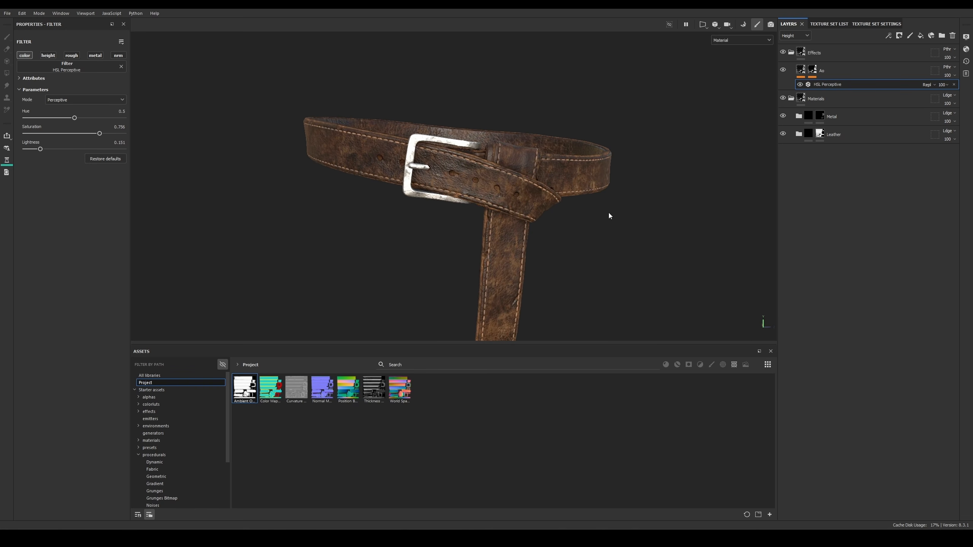
Step: Save the project and add a fill layer named Curve above the Ao layer in the Effects folder
click(830, 71)
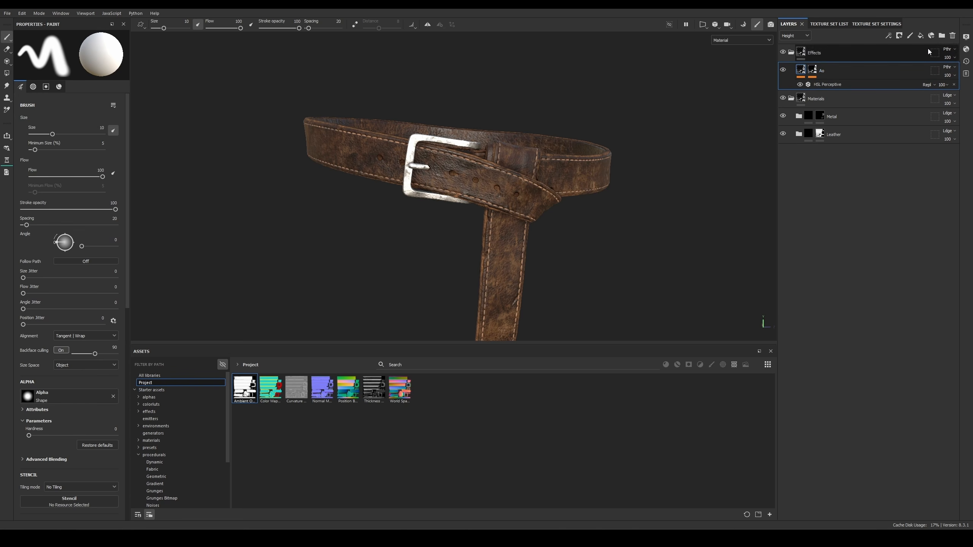
key(ctrl+s)
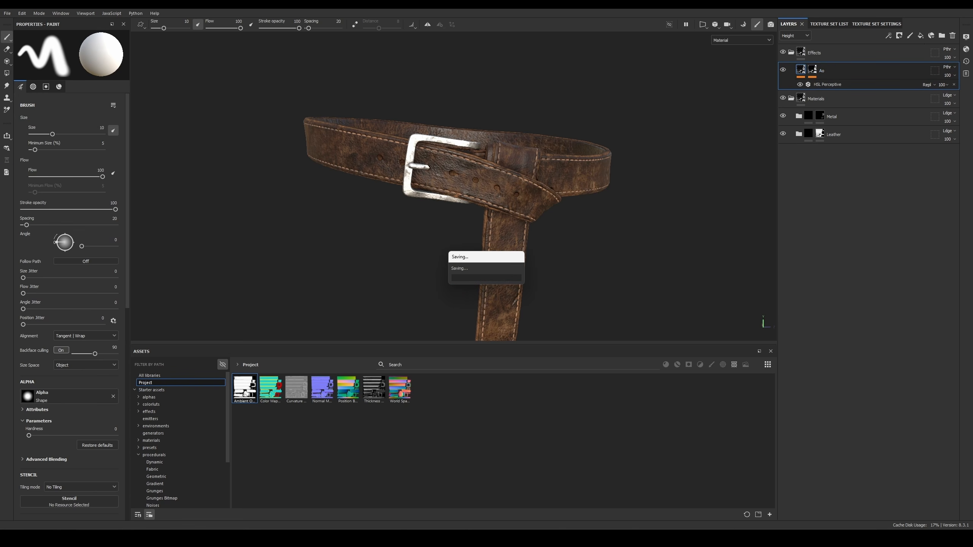
click(920, 37)
double_click(819, 71)
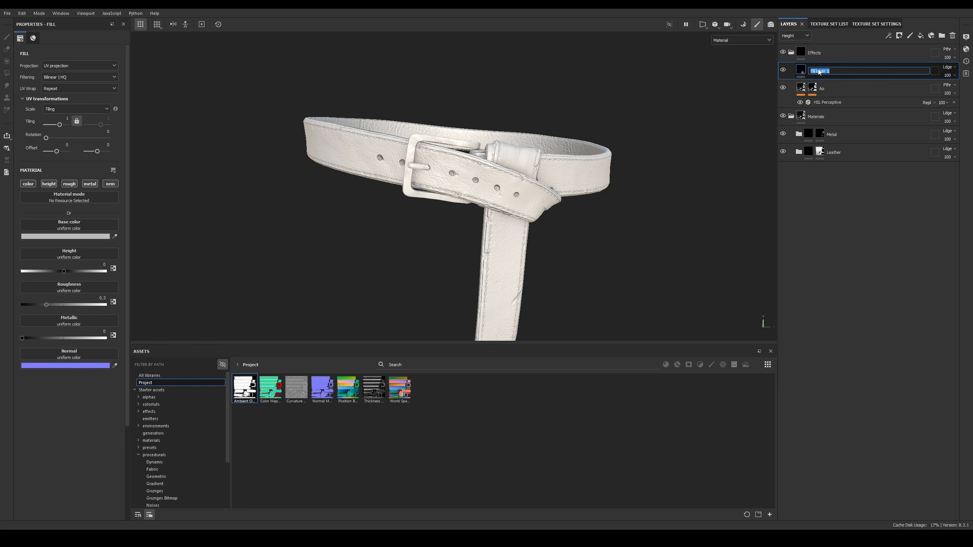
key(Return)
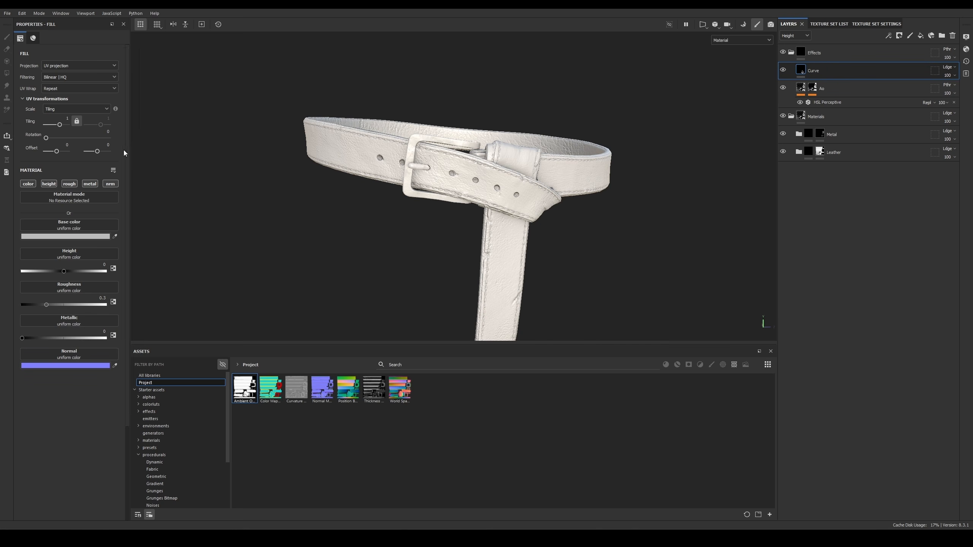
Step: Limit the Curve layer's active channels to color and roughness
alt+click(29, 186)
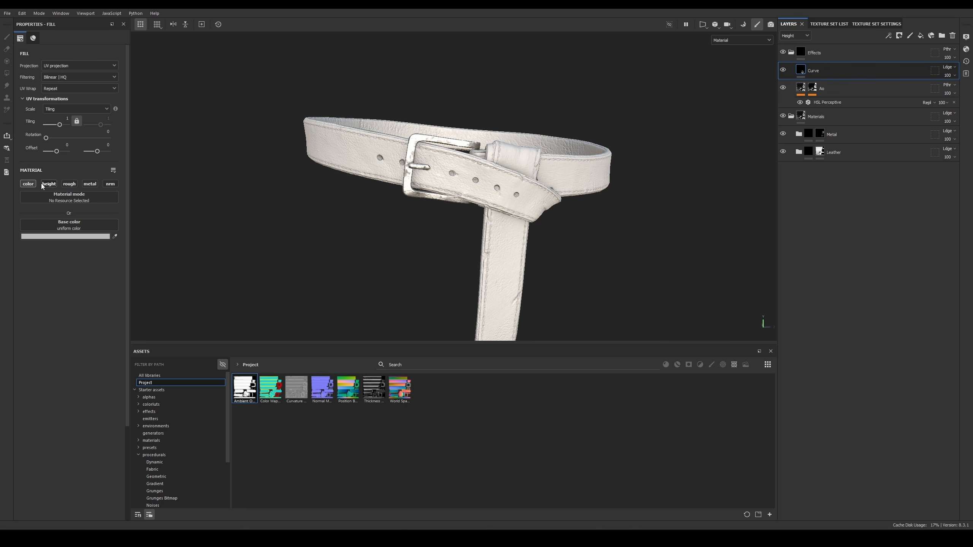
alt+click(71, 185)
alt+drag(546, 182, 552, 168)
alt+right_drag(552, 168, 559, 265)
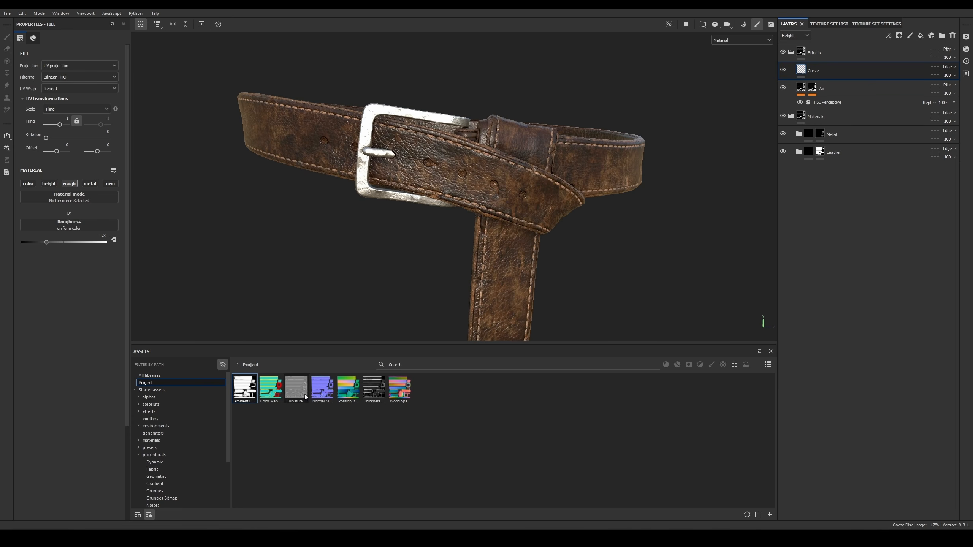
drag(299, 398, 81, 197)
click(26, 185)
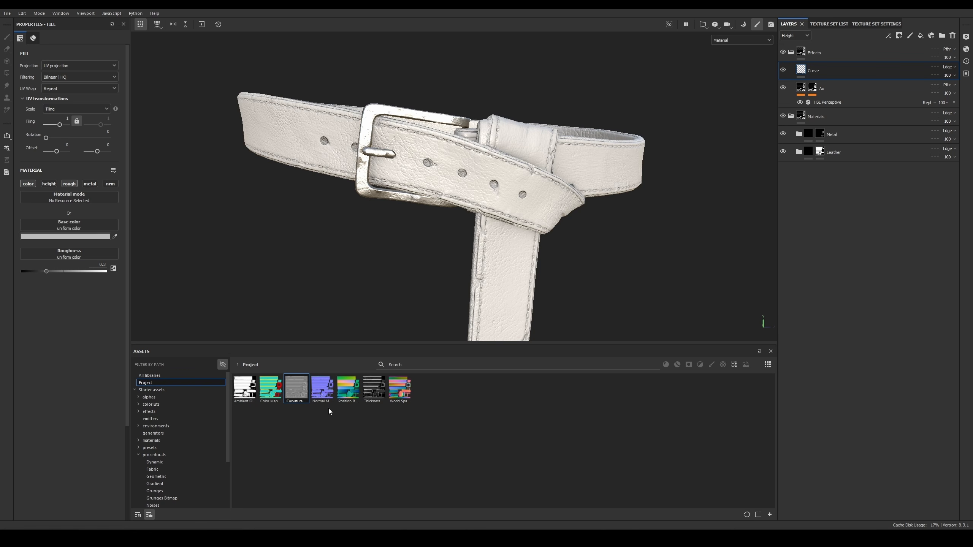
Step: Use the project's baked Curvature map for both the base color and the roughness of the Curve layer
mouse_move(296, 390)
mouse_down()
mouse_move(210, 290)
mouse_move(72, 228)
mouse_up()
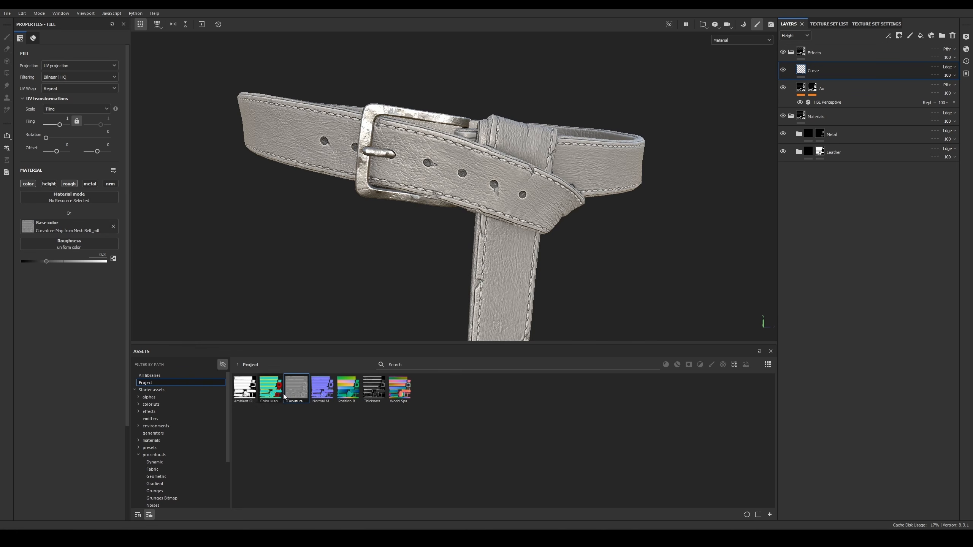
drag(284, 397, 90, 245)
scroll(493, 187, up, 2)
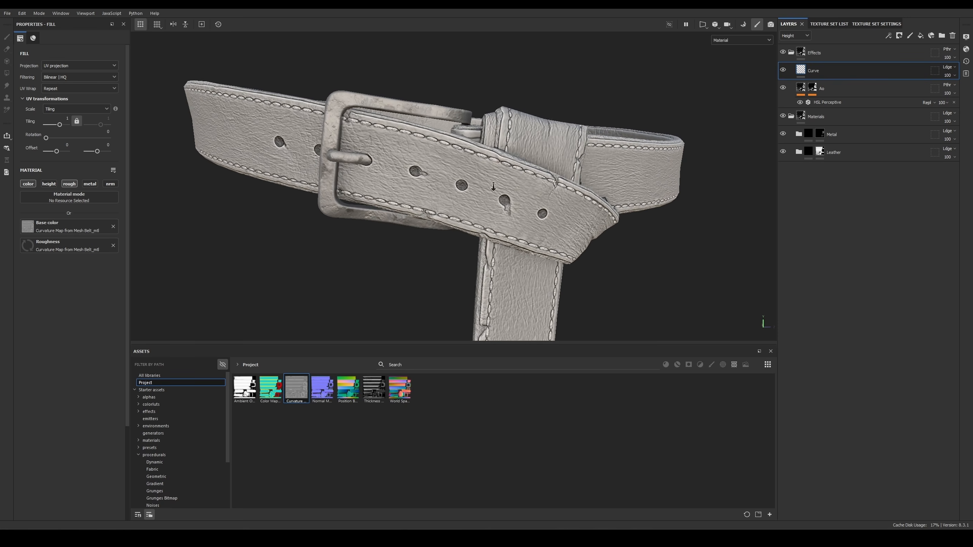
scroll(493, 186, up, 2)
Step: Show the Base color channel in the layer stack and set the Curve layer's blending mode to Overlay
click(799, 35)
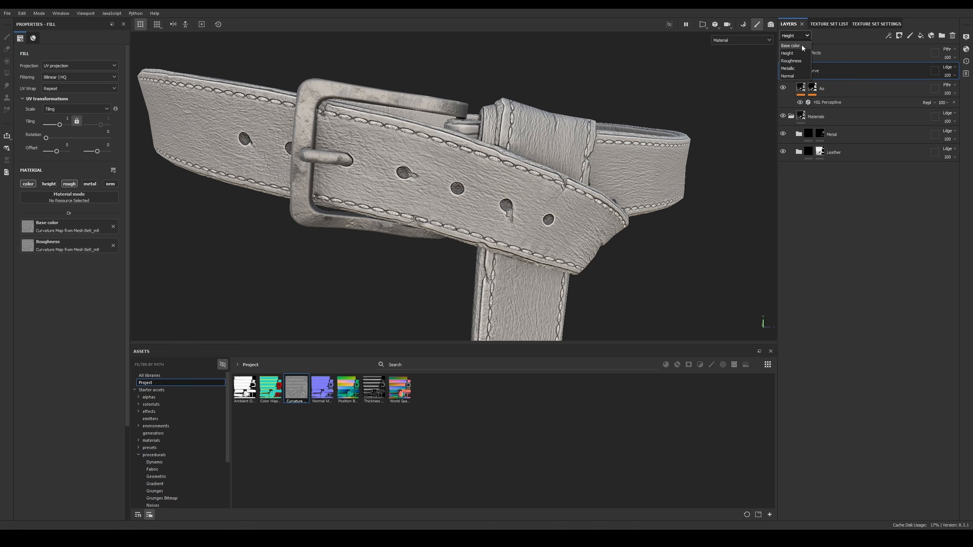
click(801, 46)
click(951, 67)
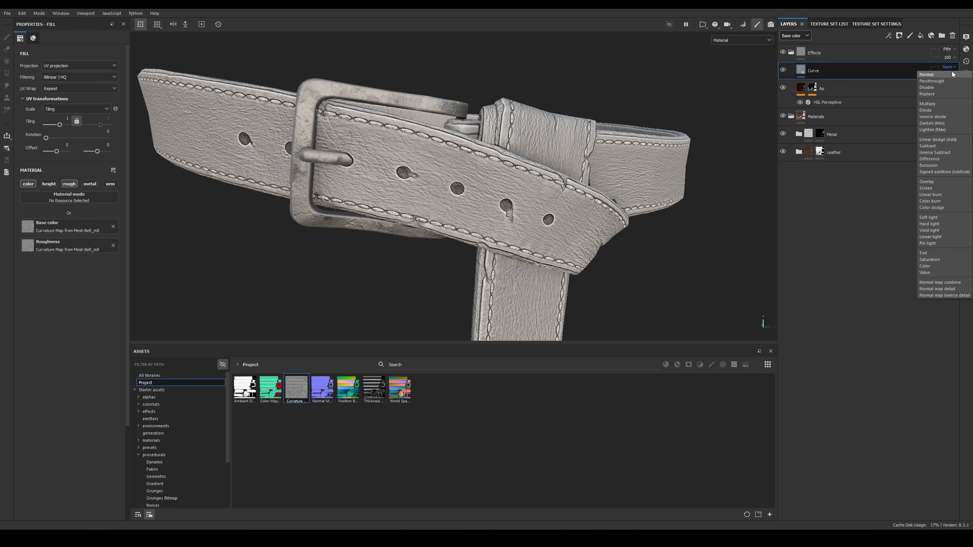
click(932, 181)
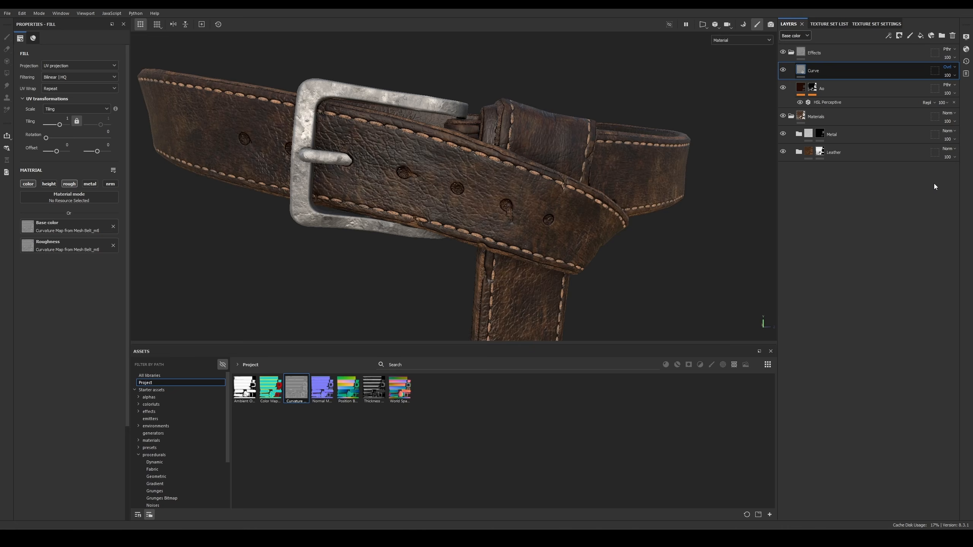
Step: Inspect the base color around the stitching and holes up close, comparing it with the Curve layer hidden and shown
key(c)
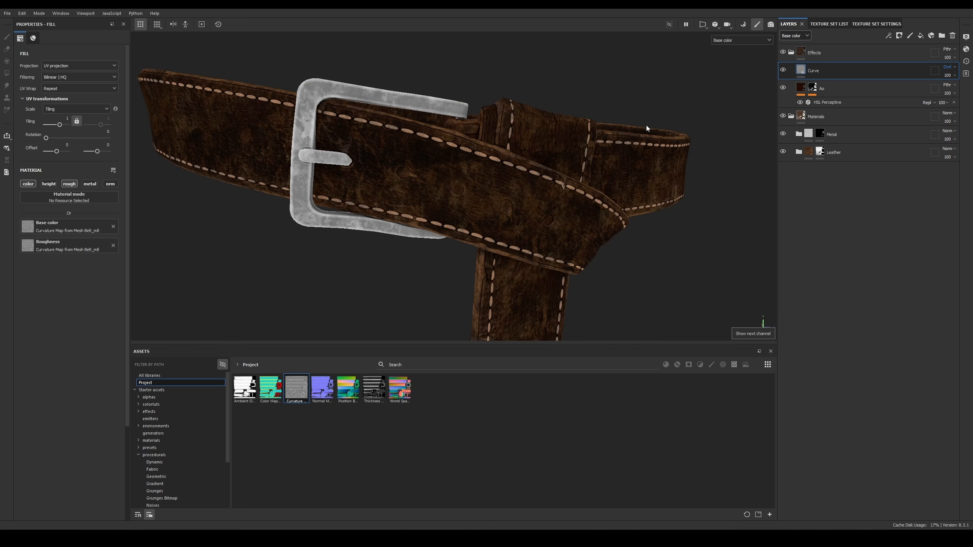
scroll(460, 215, up, 10)
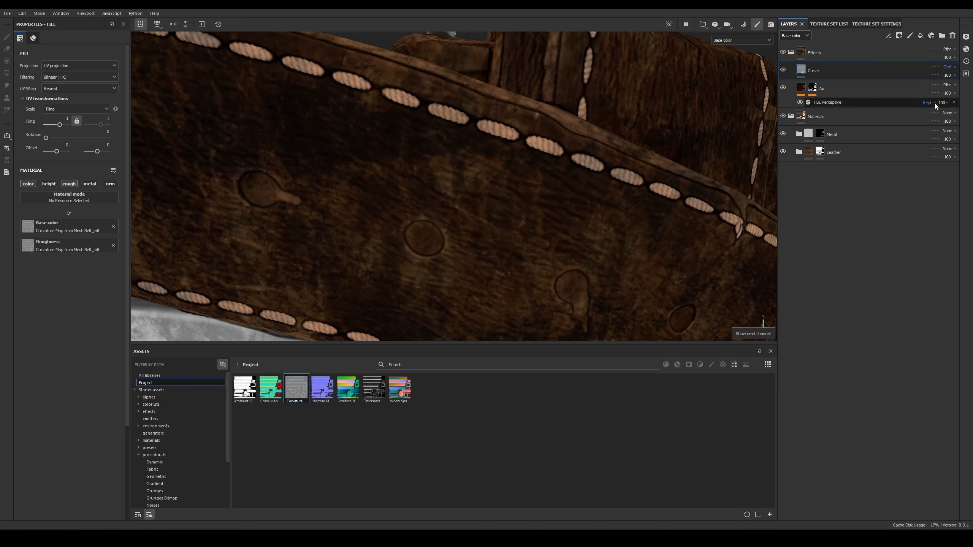
click(783, 71)
click(782, 71)
click(782, 70)
click(783, 70)
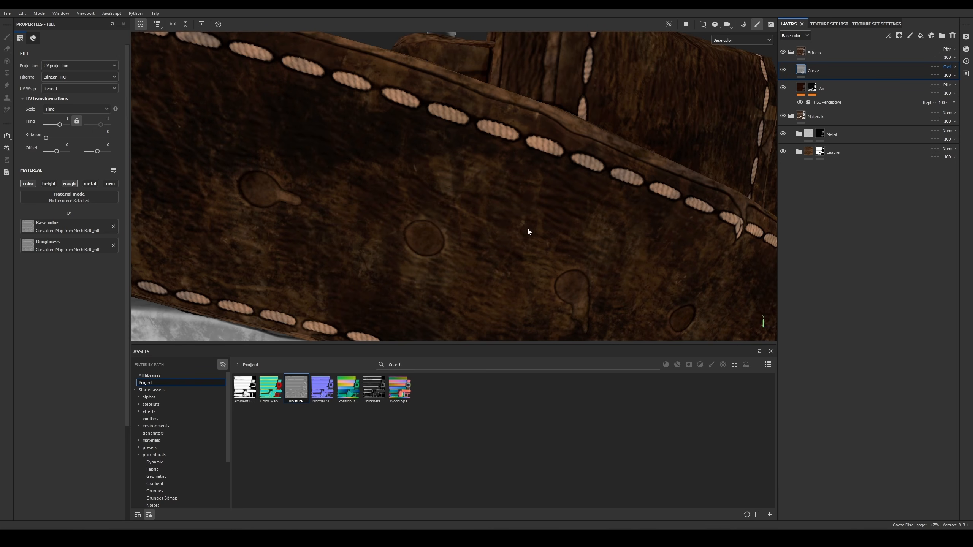
Step: Set the Curve layer's base color opacity to 27
click(948, 76)
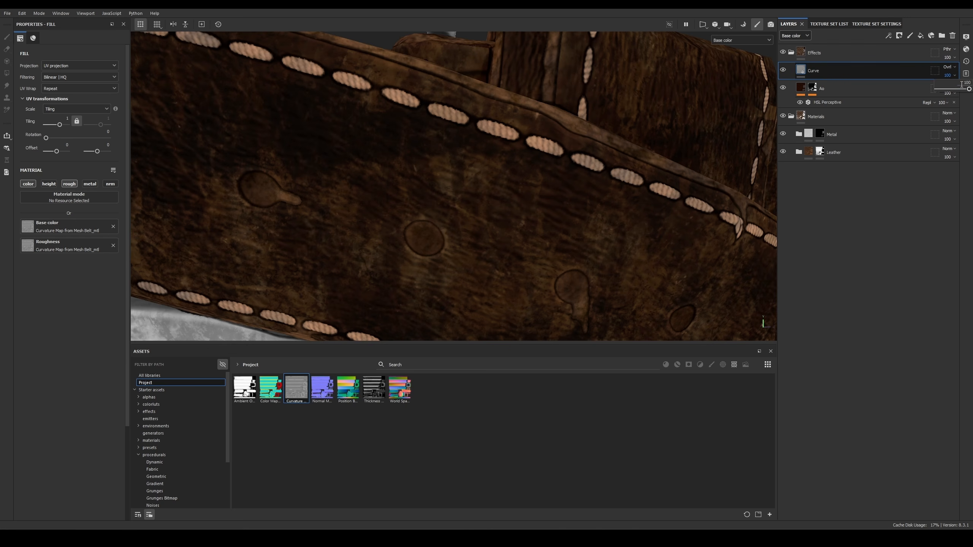
double_click(963, 84)
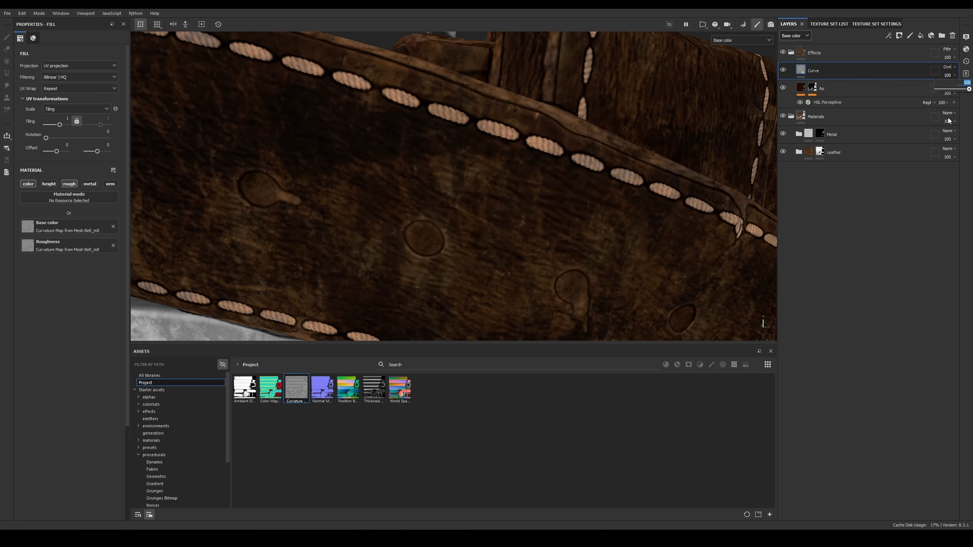
key(Return)
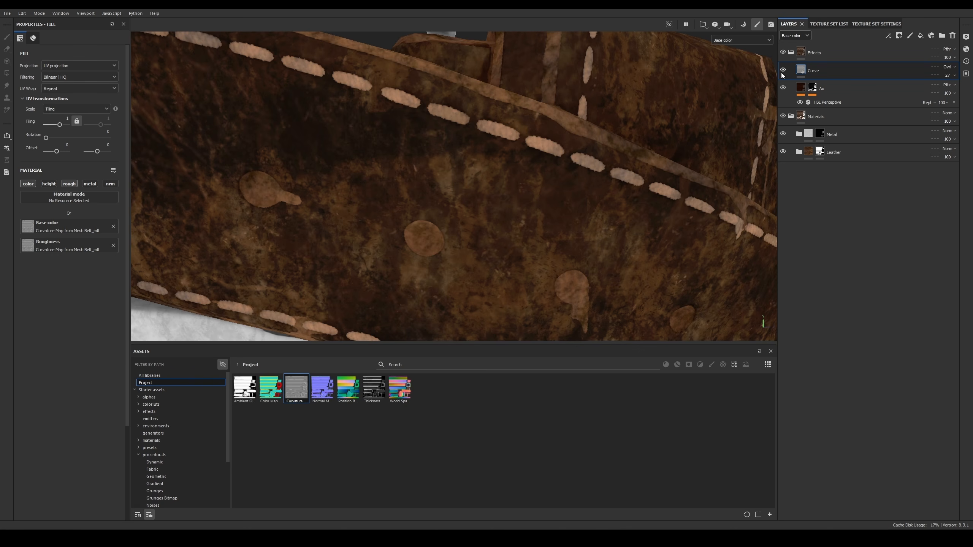
Step: Check the softened curvature effect on the buckle and leather base color, hiding and showing the Curve layer
scroll(521, 96, up, 3)
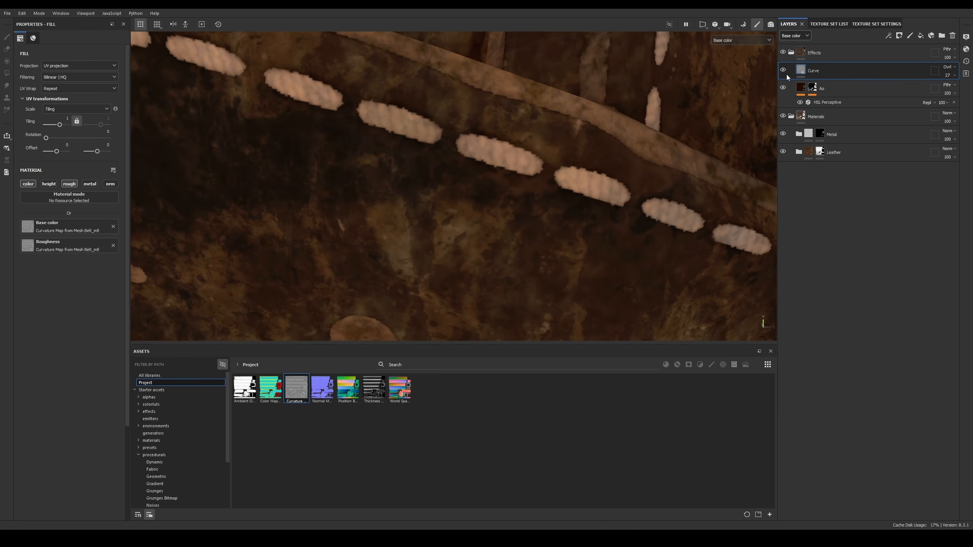
scroll(500, 94, down, 3)
scroll(394, 110, down, 5)
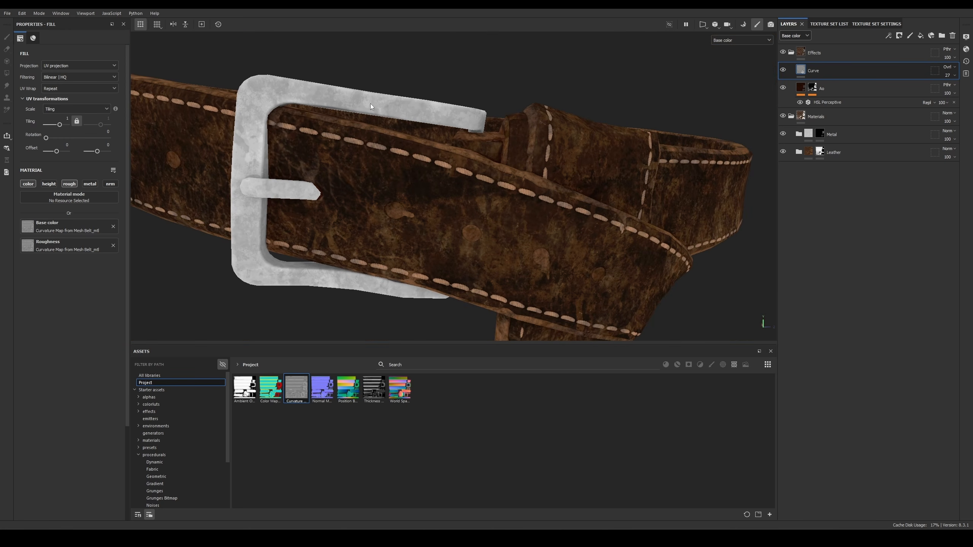
click(783, 73)
click(782, 73)
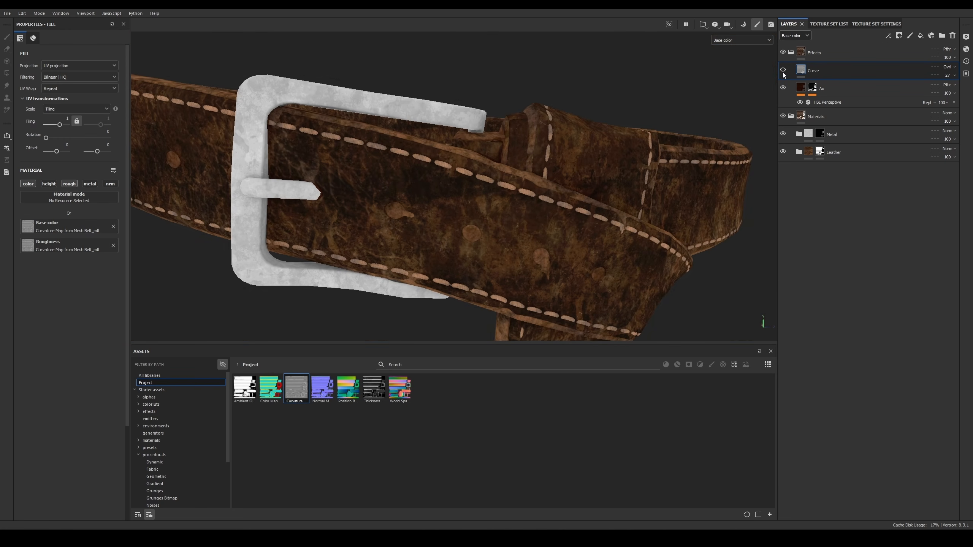
click(783, 73)
scroll(568, 146, down, 4)
scroll(537, 148, up, 4)
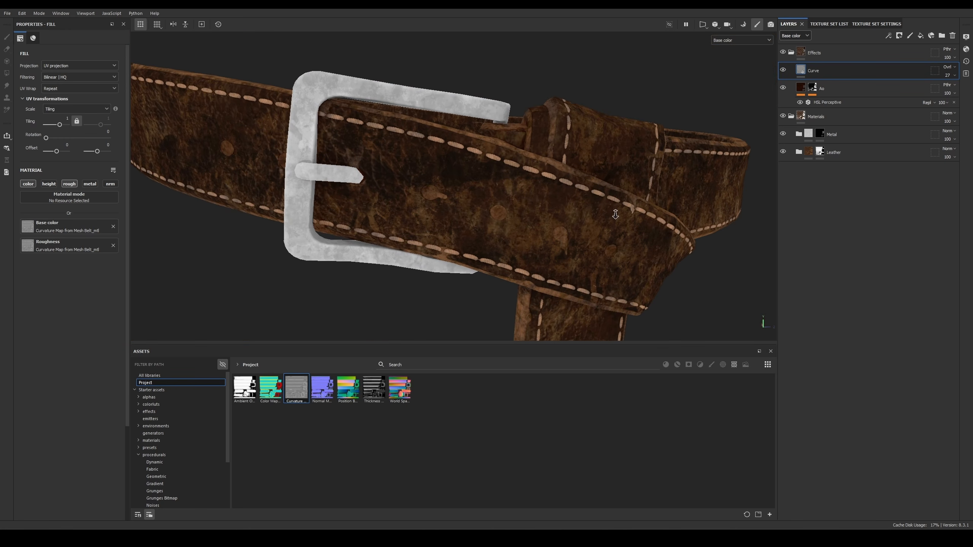
Step: View the belt's roughness channel, set the Curve layer's roughness opacity to 29 and return to the material view
key(c)
key(c)
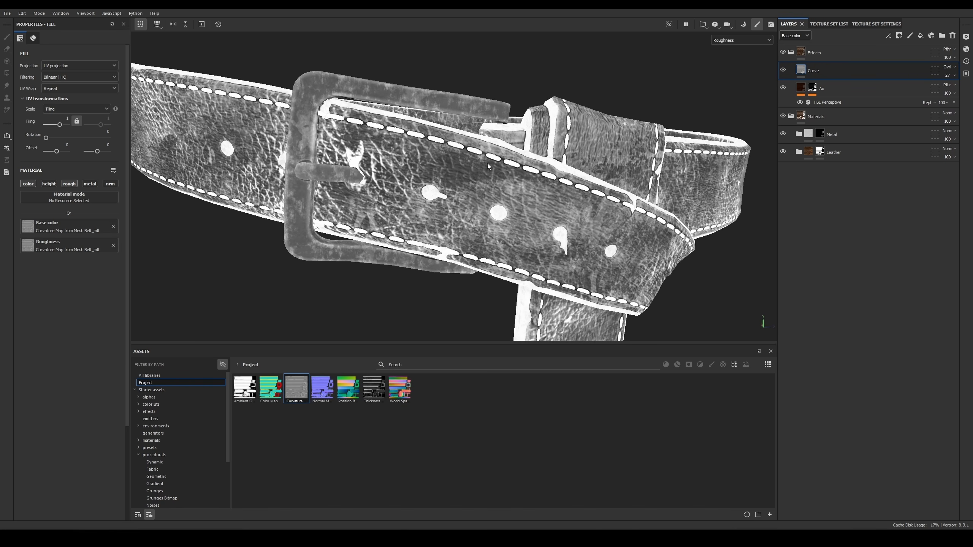
scroll(488, 166, up, 3)
click(795, 36)
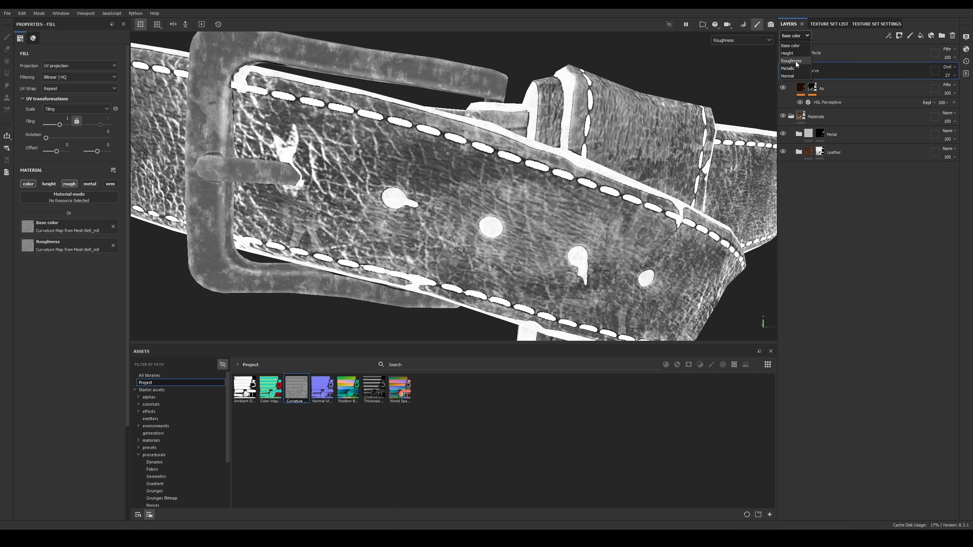
click(792, 60)
click(948, 76)
mouse_move(945, 90)
mouse_down()
mouse_move(936, 102)
mouse_move(943, 108)
mouse_up()
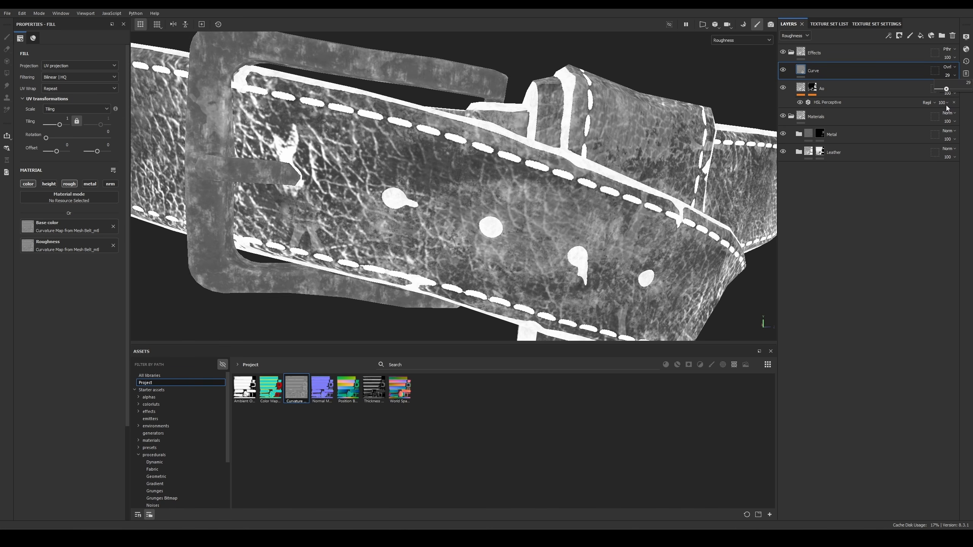
alt+right_drag(671, 142, 536, 128)
key(m)
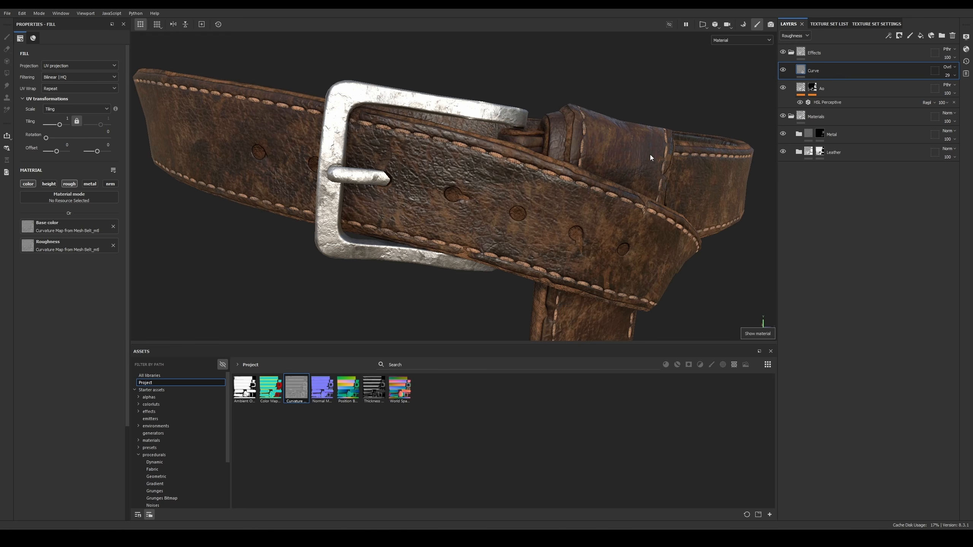
Step: Compare the leather and buckle up close in the material view with the Curve layer hidden and shown
click(783, 72)
click(783, 72)
click(782, 72)
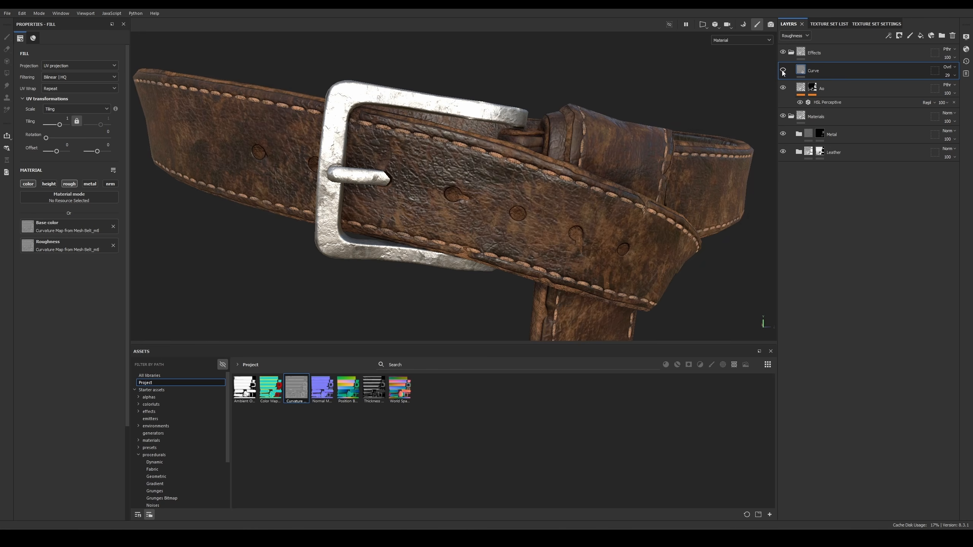
click(783, 71)
Step: View the whole belt and compare its overall look with the Effects folder hidden and shown
alt+right_drag(745, 144, 584, 148)
alt+middle_drag(584, 148, 555, 148)
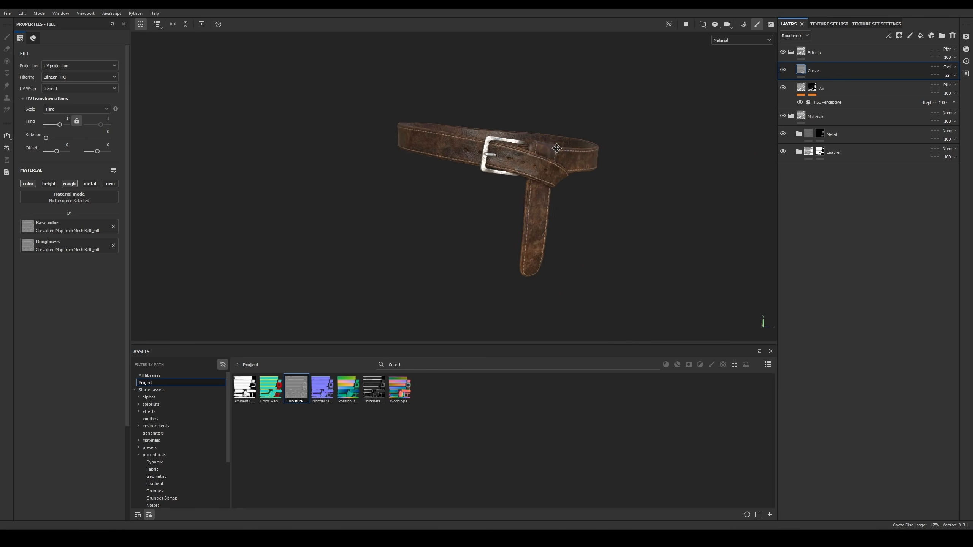
alt+drag(556, 148, 569, 193)
click(784, 52)
click(784, 52)
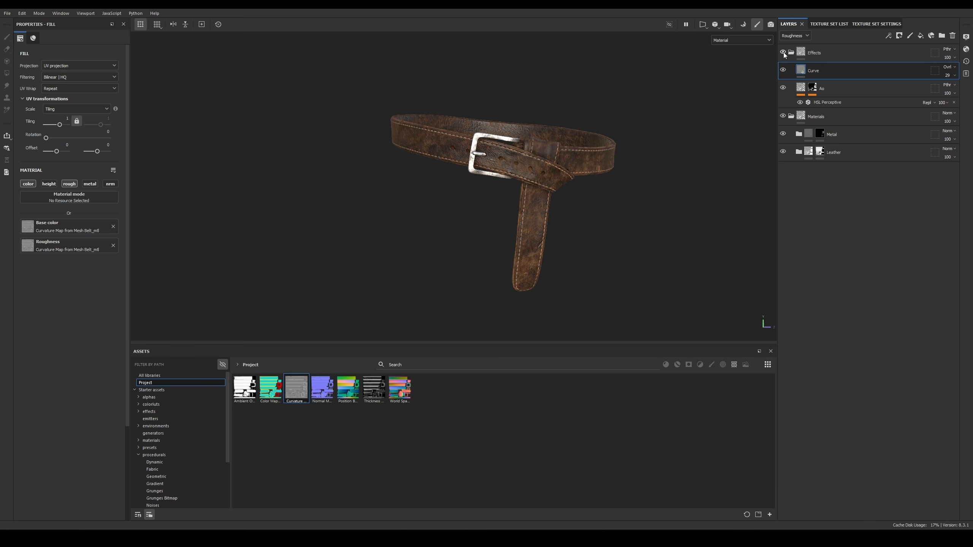
click(784, 52)
click(784, 52)
click(784, 52)
click(784, 51)
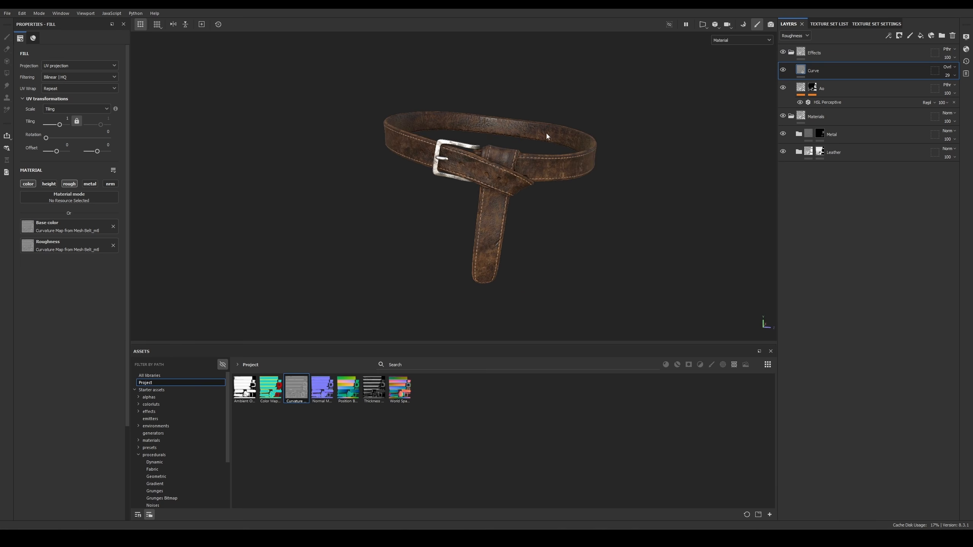
click(782, 54)
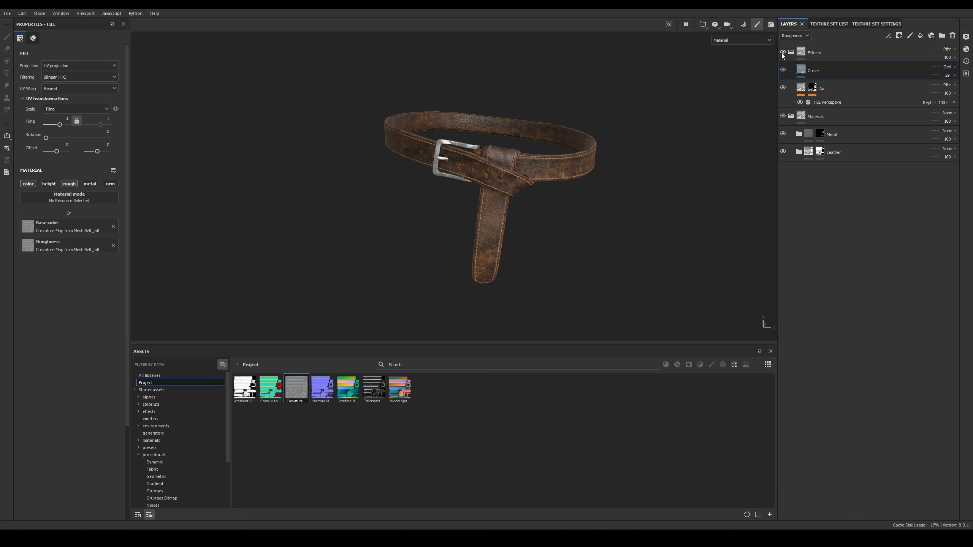
click(782, 53)
click(782, 53)
Step: Find the Sharpen filter, add it above the Curve layer in the Effects folder, and set its Sharpen Intensity to 0.25
alt+right_drag(501, 147, 747, 418)
mouse_move(537, 199)
alt+mouse_down()
mouse_move(517, 203)
mouse_move(529, 196)
alt+mouse_up()
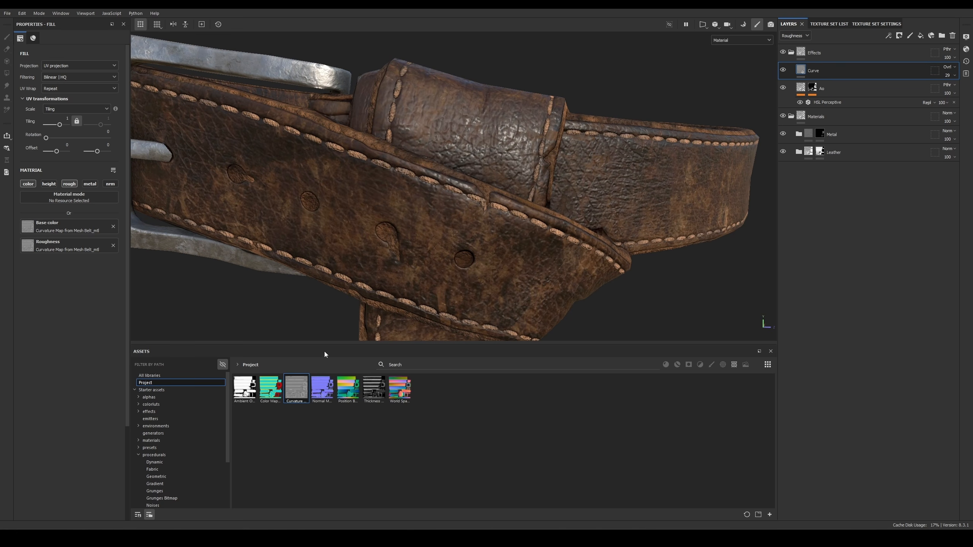
click(173, 375)
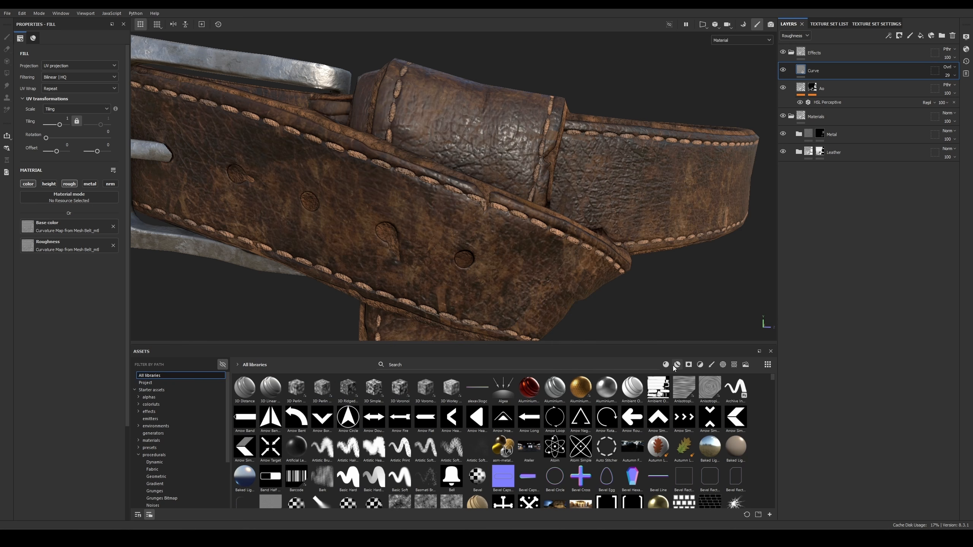
click(701, 365)
click(435, 367)
text(s)
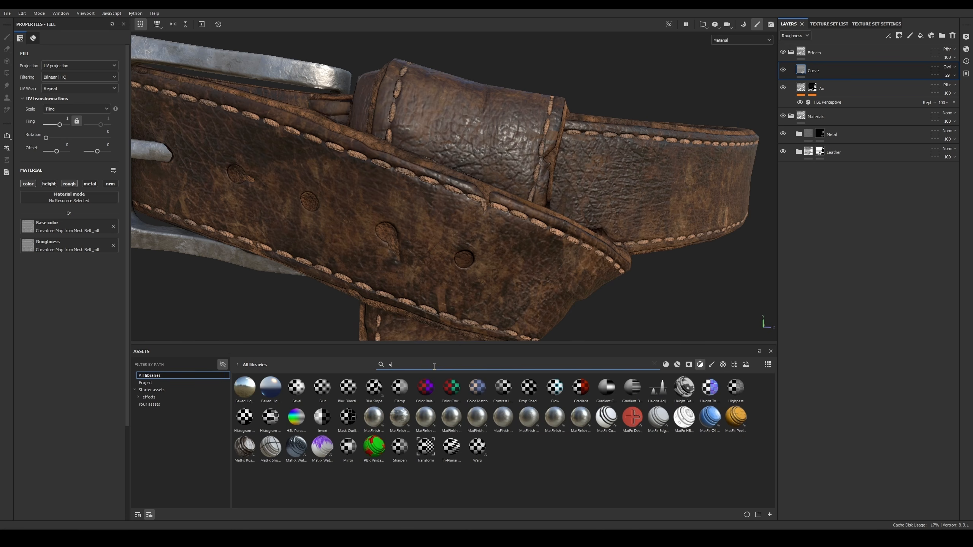
text(harpen)
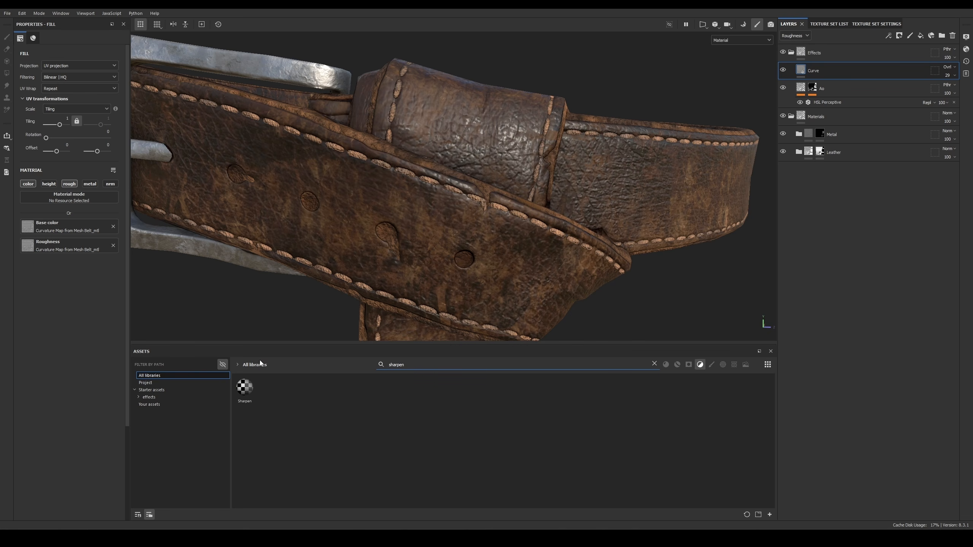
drag(244, 388, 825, 66)
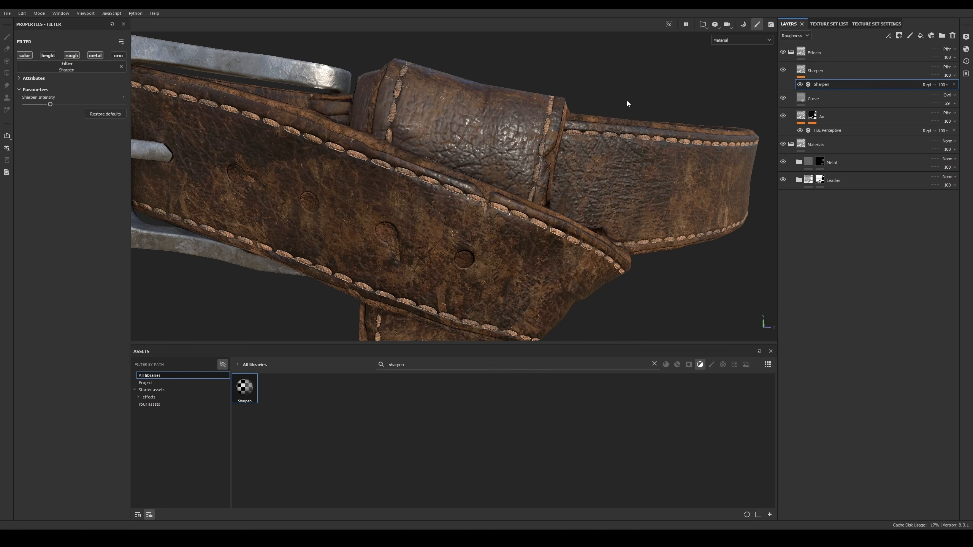
scroll(630, 100, up, 6)
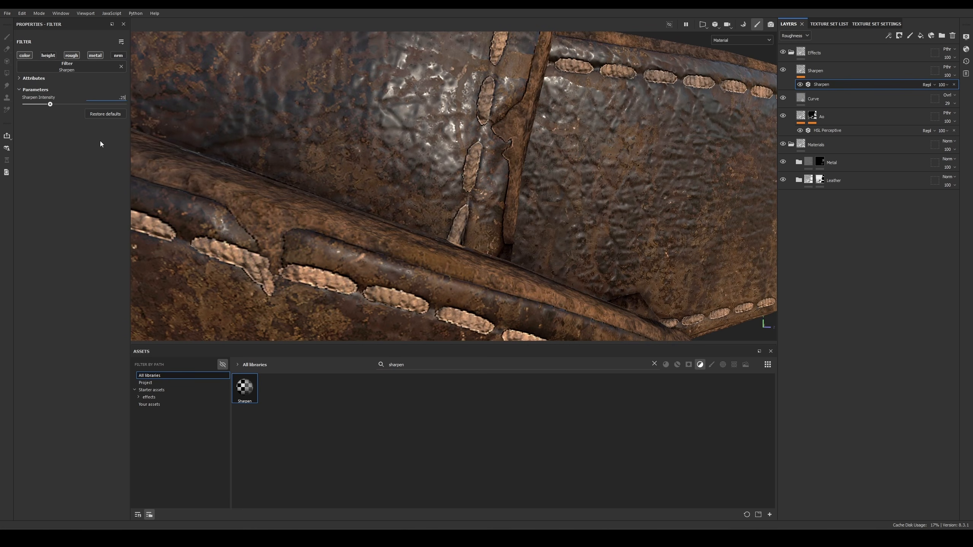
key(Return)
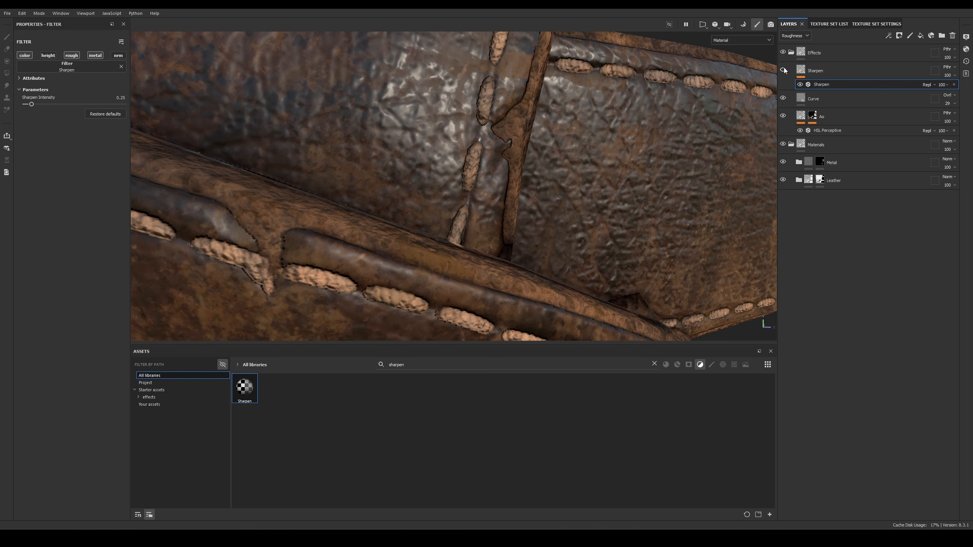
Step: Inspect the base color channel around the holes up close with the Sharpen layer hidden and shown
key(c)
key(c)
key(c)
key(c)
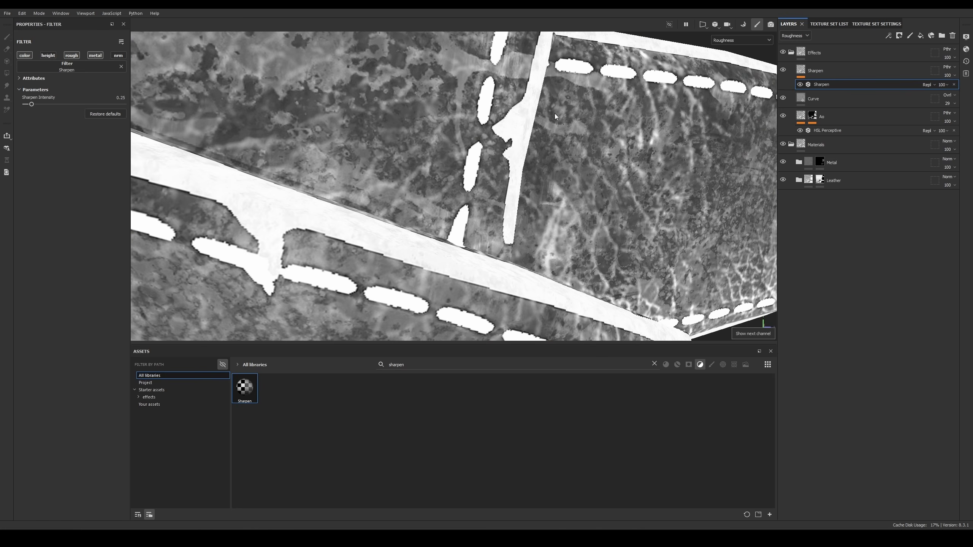
alt+drag(346, 245, 515, 113)
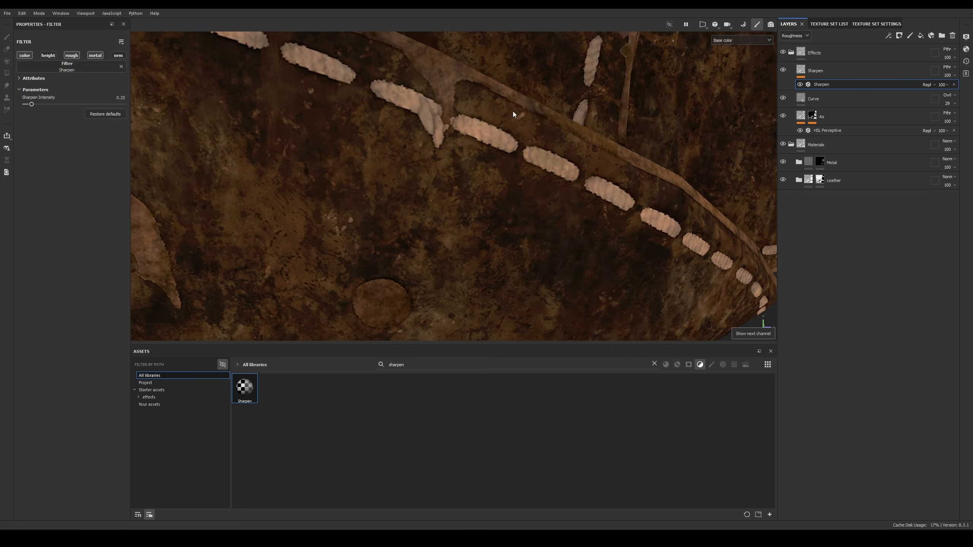
alt+drag(392, 130, 510, 88)
alt+right_drag(450, 68, 528, 218)
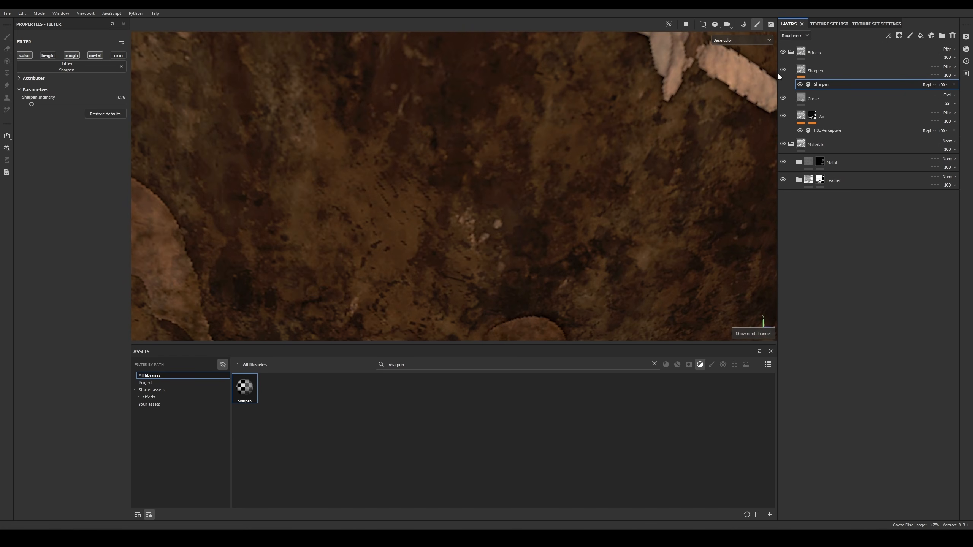
click(783, 71)
click(783, 71)
Step: Compare the roughness channel with the Sharpen layer hidden and shown, and turn off the filter's metallic channel
key(c)
click(783, 70)
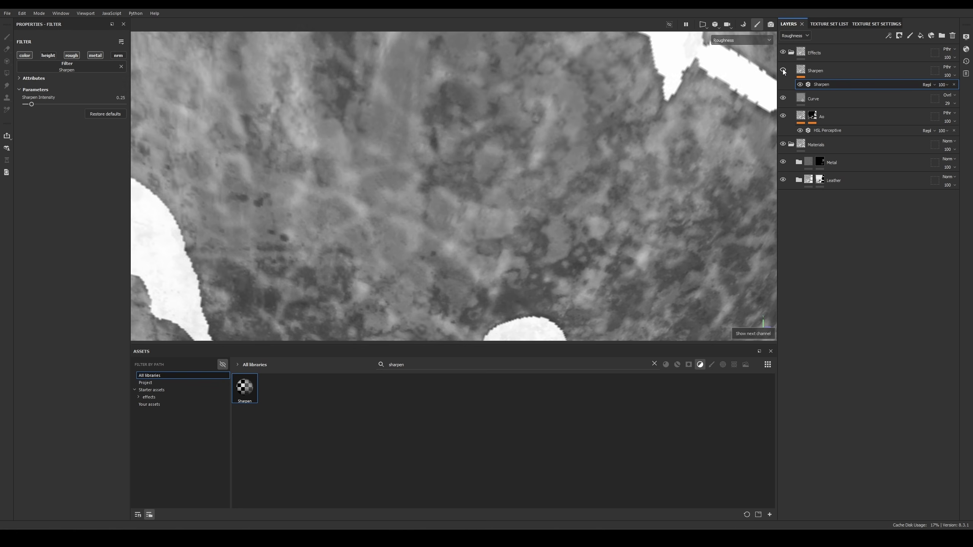
click(782, 71)
click(783, 70)
click(783, 70)
click(783, 70)
click(782, 71)
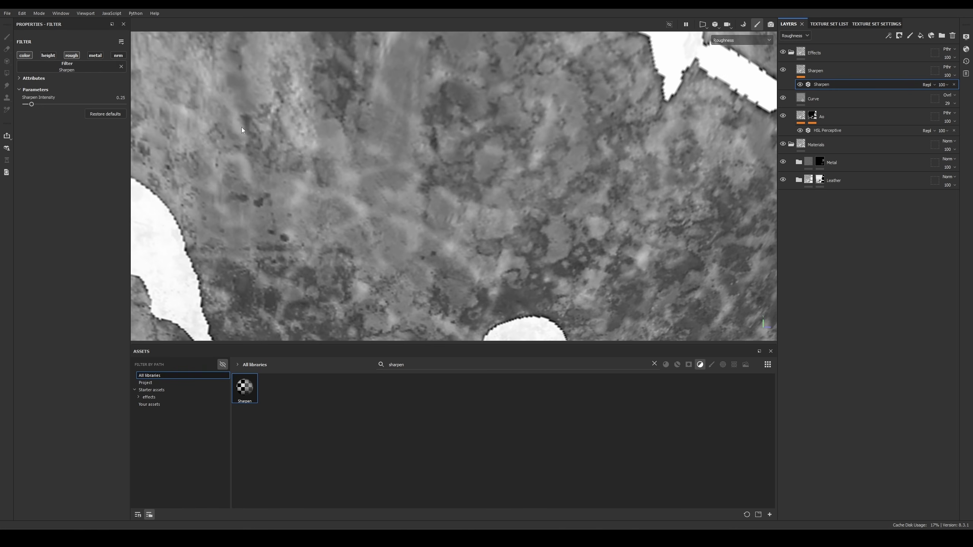
alt+right_drag(429, 237, 335, 130)
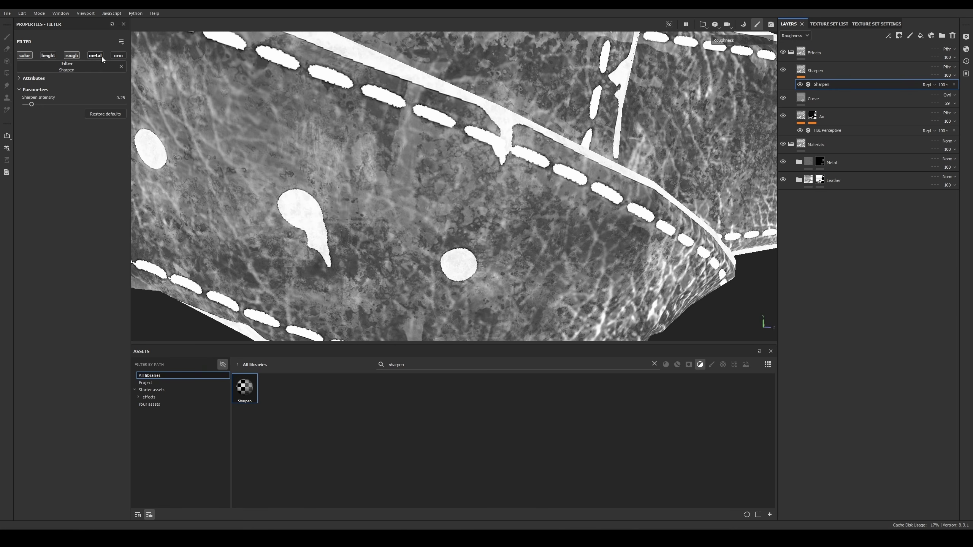
alt+right_drag(590, 234, 452, 176)
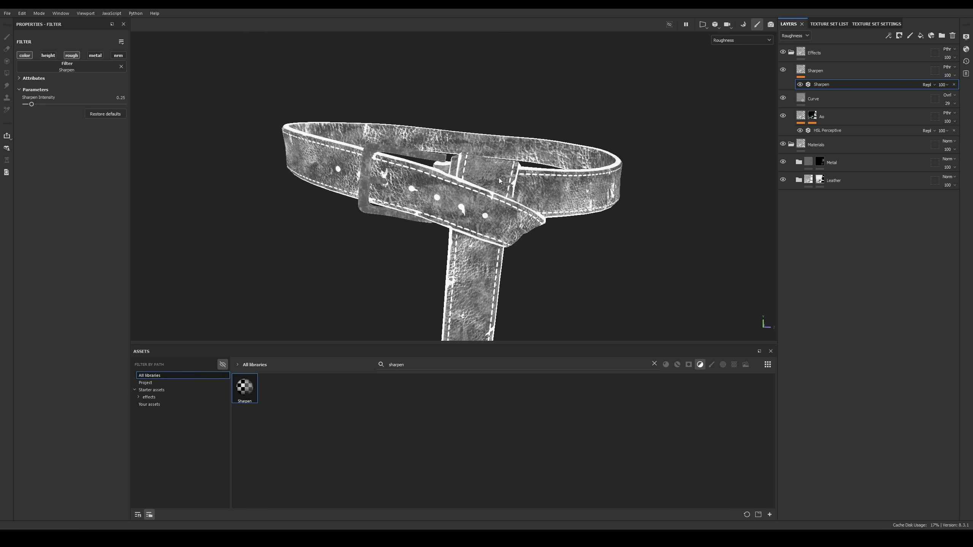
Step: Return to the material view and compare the whole belt with the Effects folder, including Sharpen, hidden and shown
key(m)
alt+drag(528, 207, 528, 126)
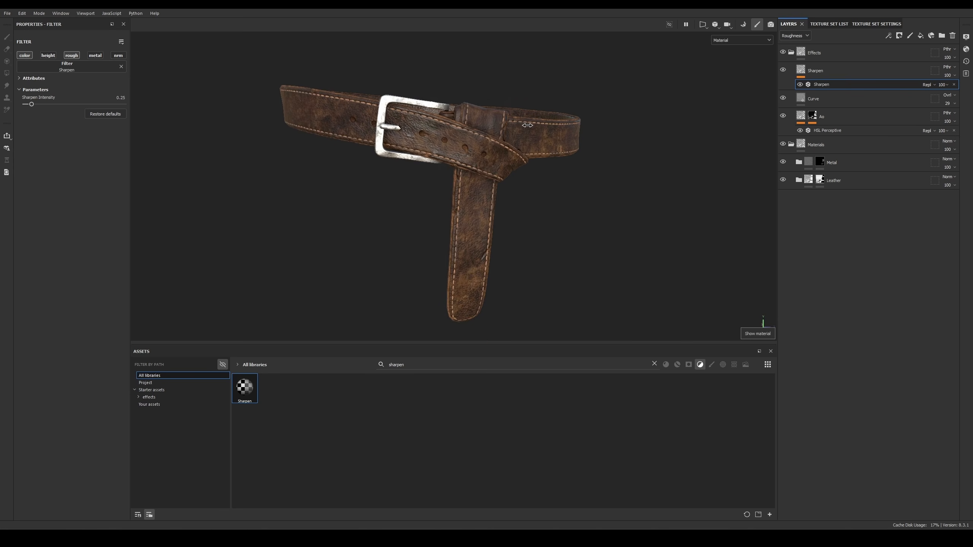
click(782, 53)
click(782, 53)
click(782, 53)
click(782, 54)
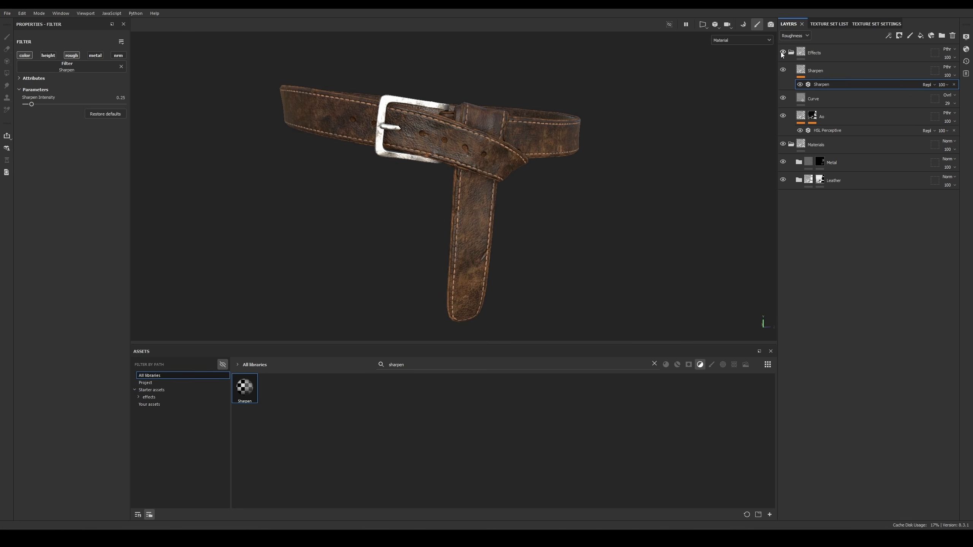
click(782, 53)
click(782, 53)
alt+drag(527, 116, 550, 134)
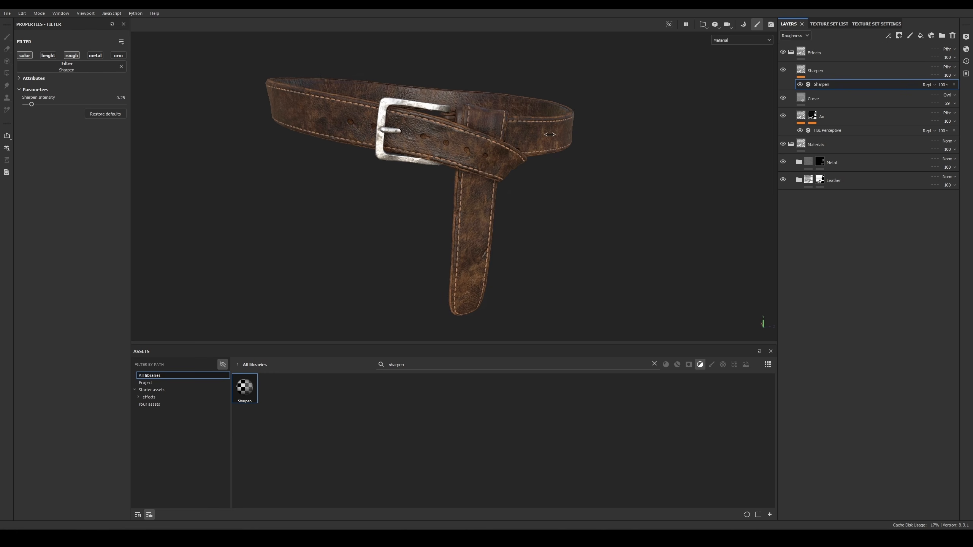
click(783, 53)
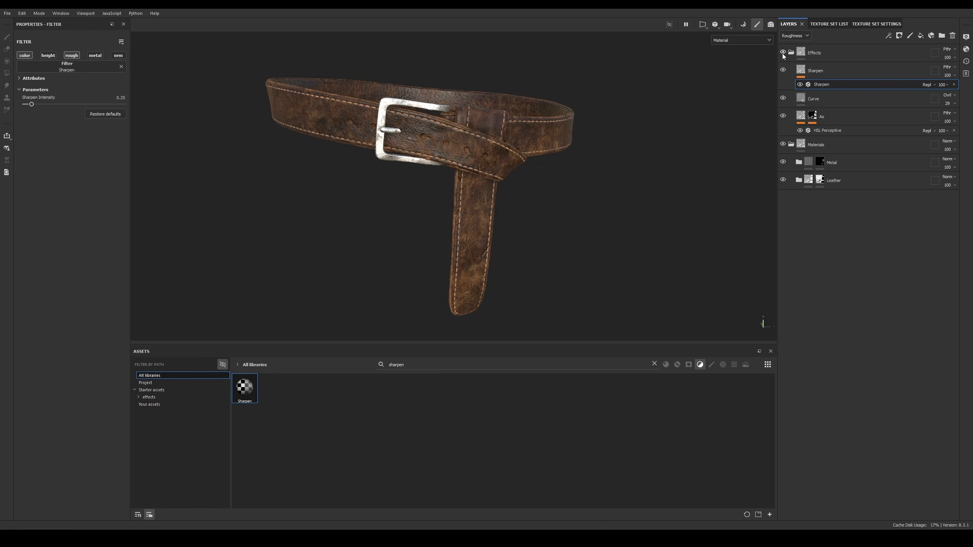
click(782, 54)
click(783, 53)
click(783, 53)
click(783, 53)
click(782, 53)
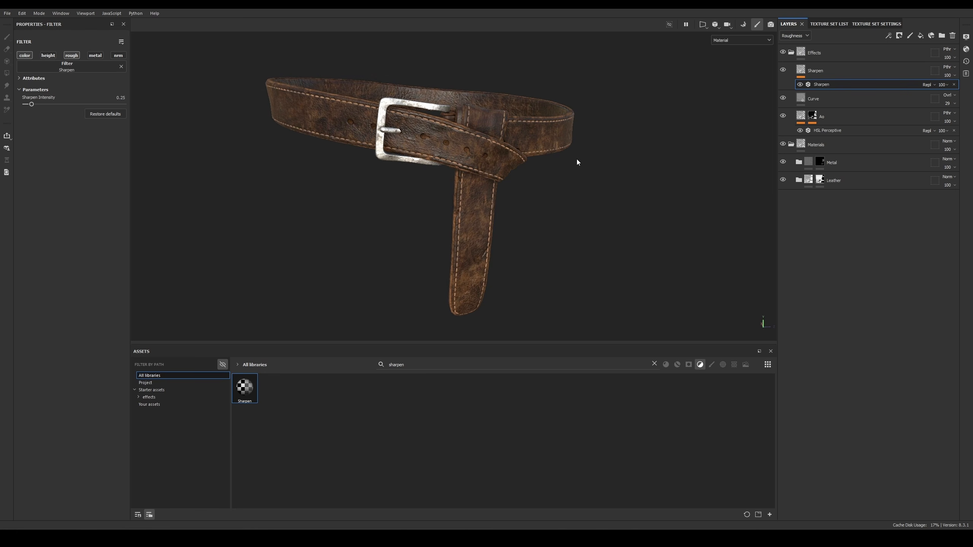
alt+drag(578, 162, 583, 165)
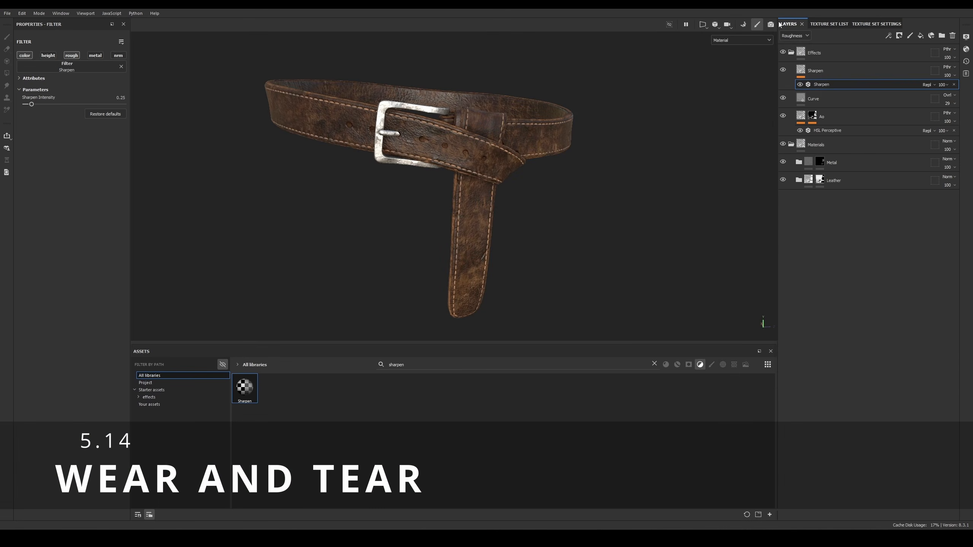
Step: Collapse the Effects and Materials folders and clear the asset search
click(791, 52)
click(790, 71)
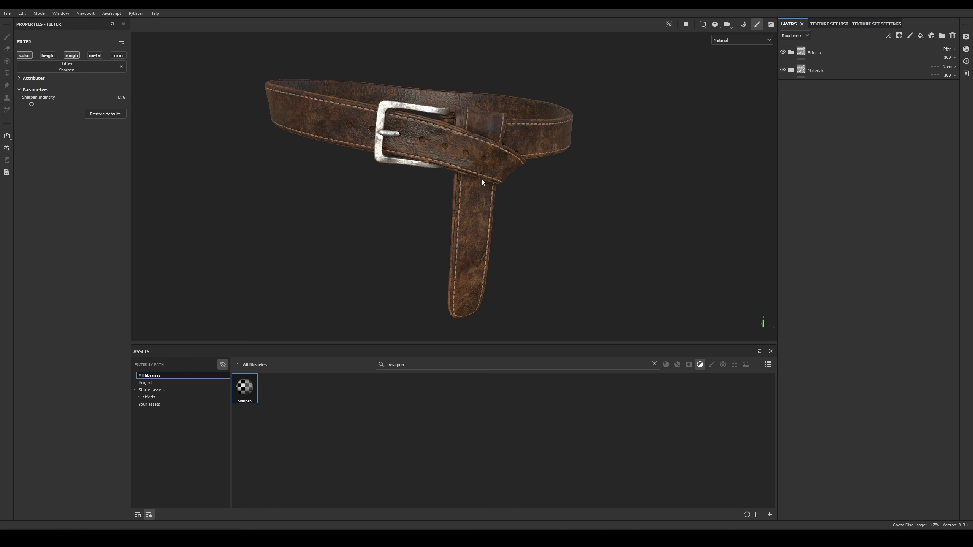
click(455, 363)
key(BackSpace)
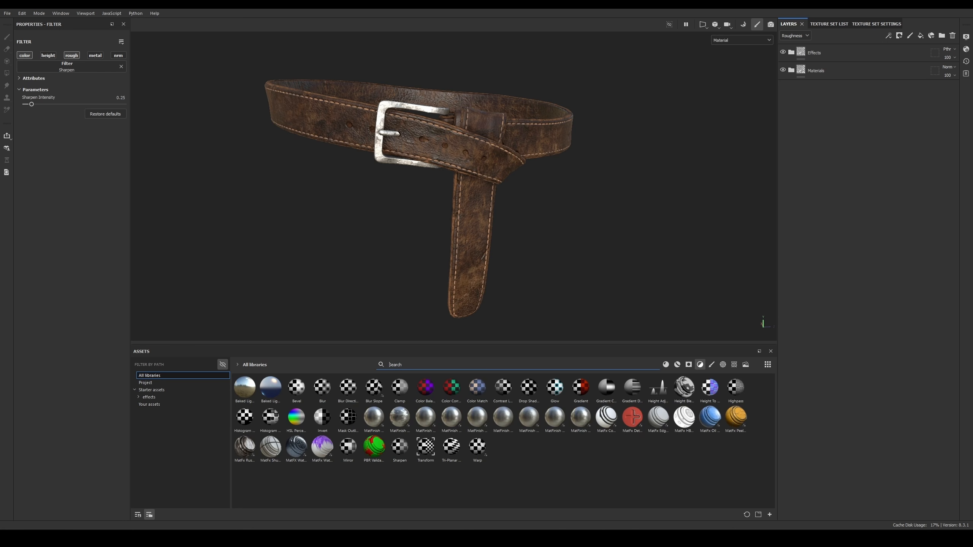
Step: Add a fill layer between the Effects and Materials folders and give it a red base color
click(921, 36)
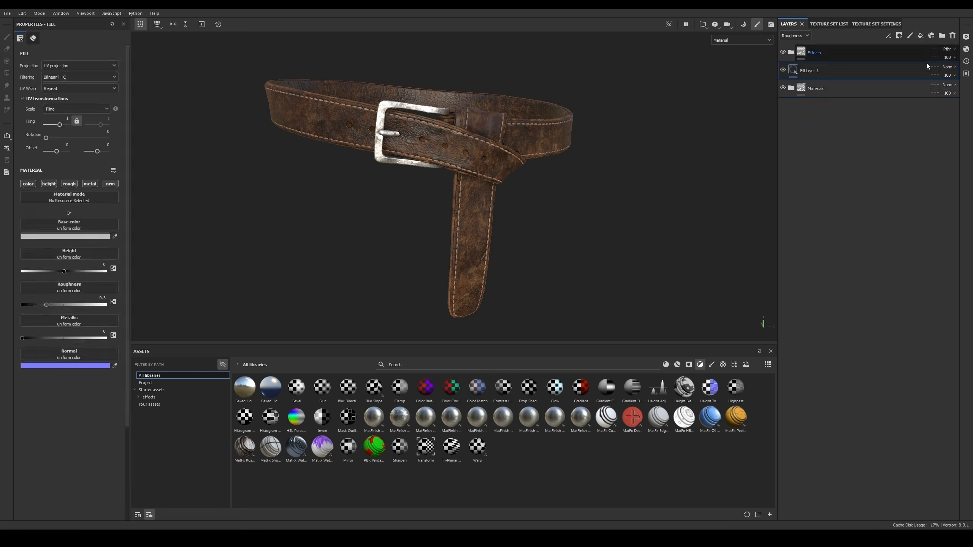
alt+right_drag(522, 112, 546, 178)
alt+middle_drag(523, 175, 544, 170)
alt+right_drag(544, 169, 475, 89)
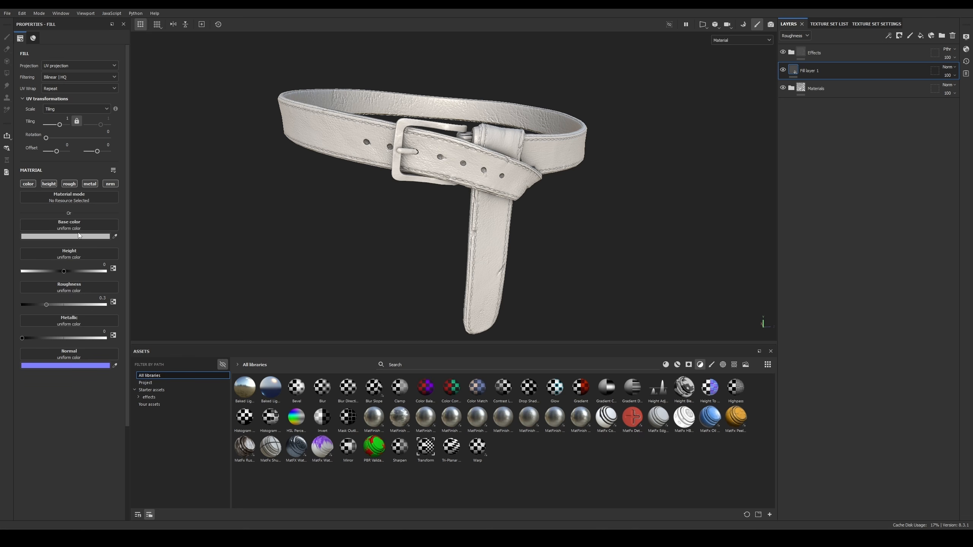
click(96, 237)
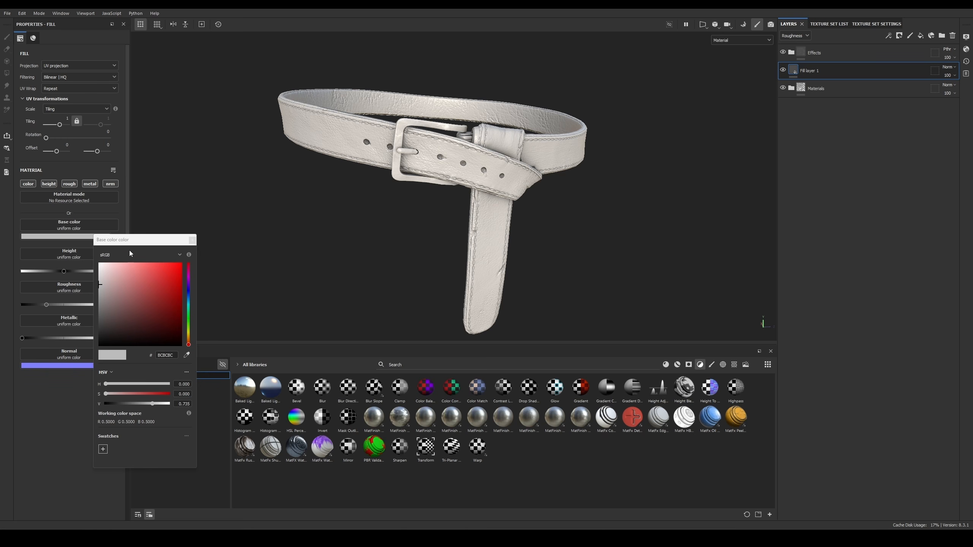
drag(162, 295, 169, 307)
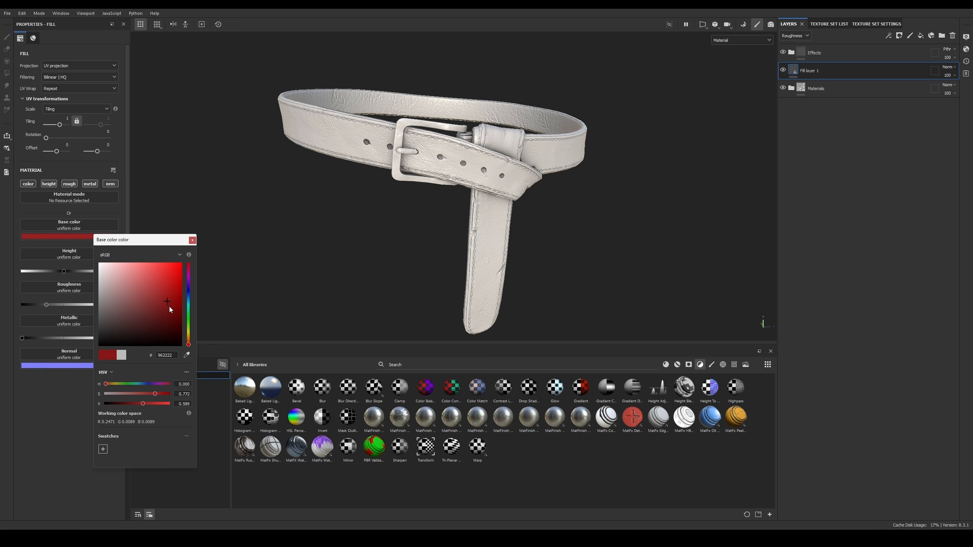
click(192, 240)
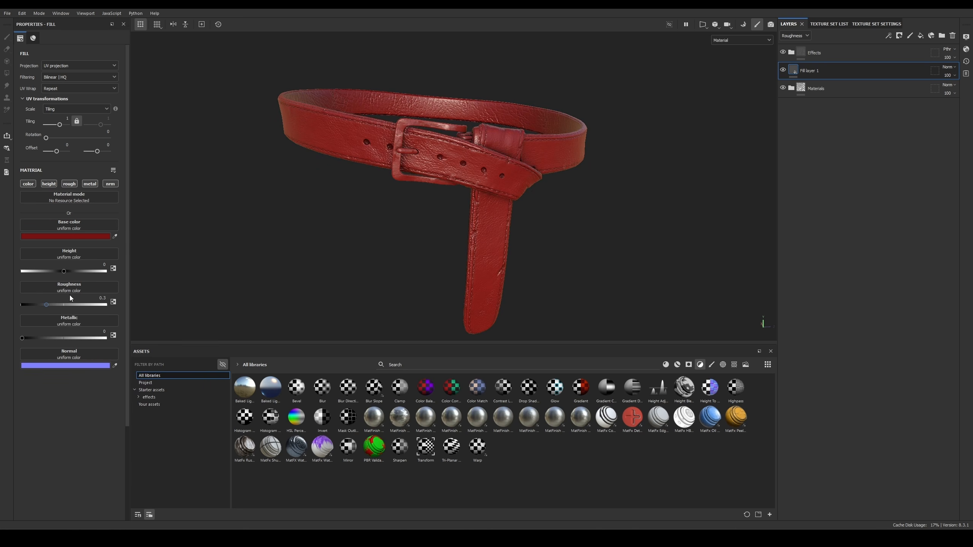
Step: Raise the new fill layer's roughness to about 0.85 and darken its base color to deep red 340404
drag(62, 304, 79, 305)
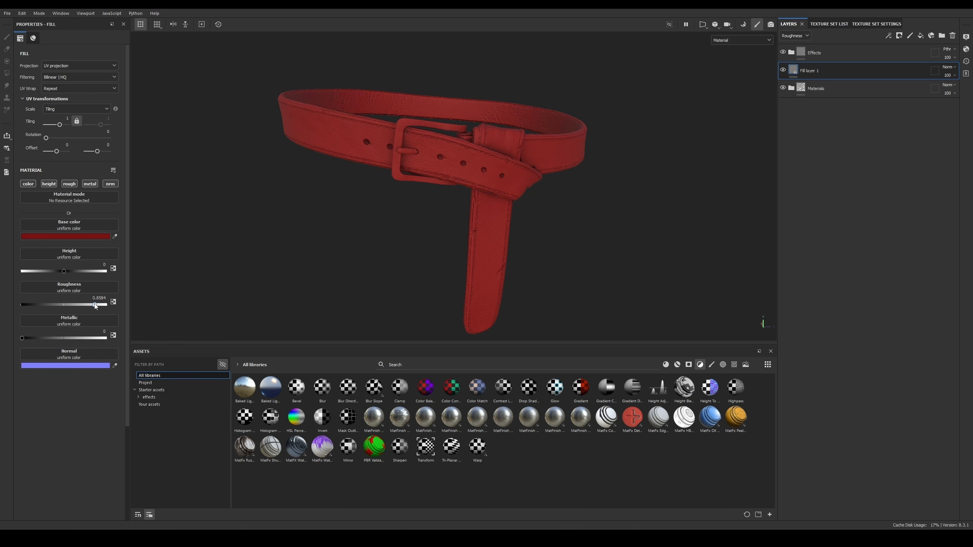
click(92, 236)
drag(169, 319, 175, 326)
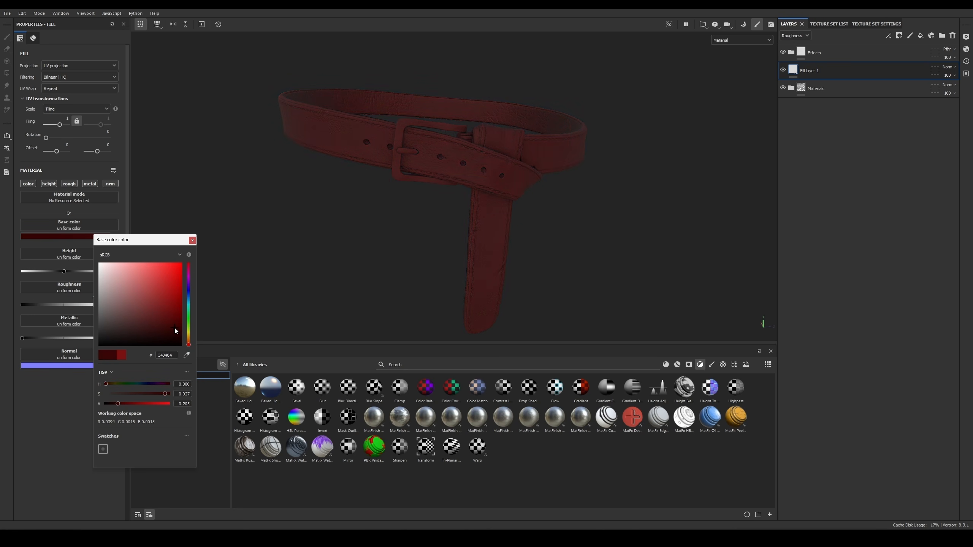
click(192, 240)
scroll(350, 166, up, 1)
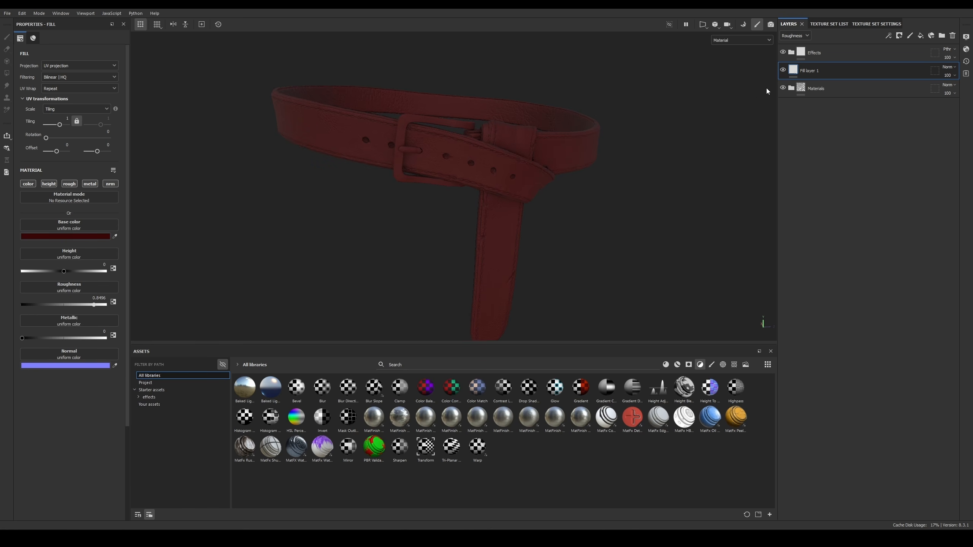
Step: Group the red fill layer into a new folder named Enviromental Wear
key(ctrl+g)
double_click(817, 73)
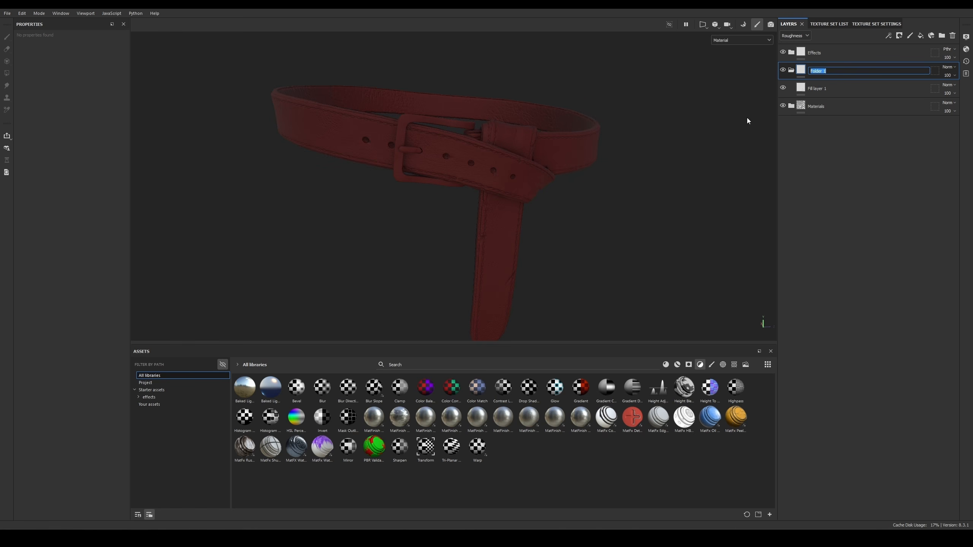
text(Enviromental Wea)
key(Return)
Step: Nest the fill layer in a subfolder named Blood and switch the layer stack to the Base color channel
click(839, 90)
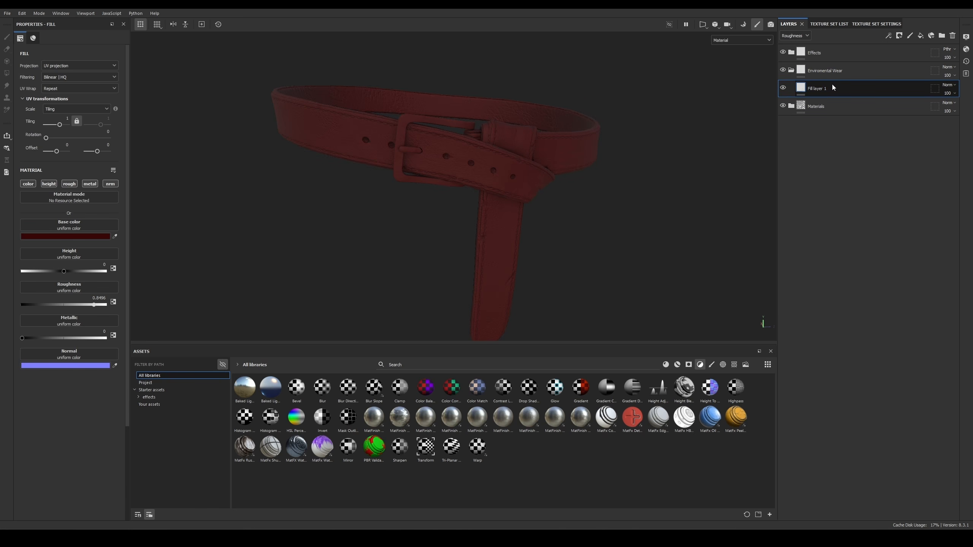
key(ctrl+g)
click(792, 36)
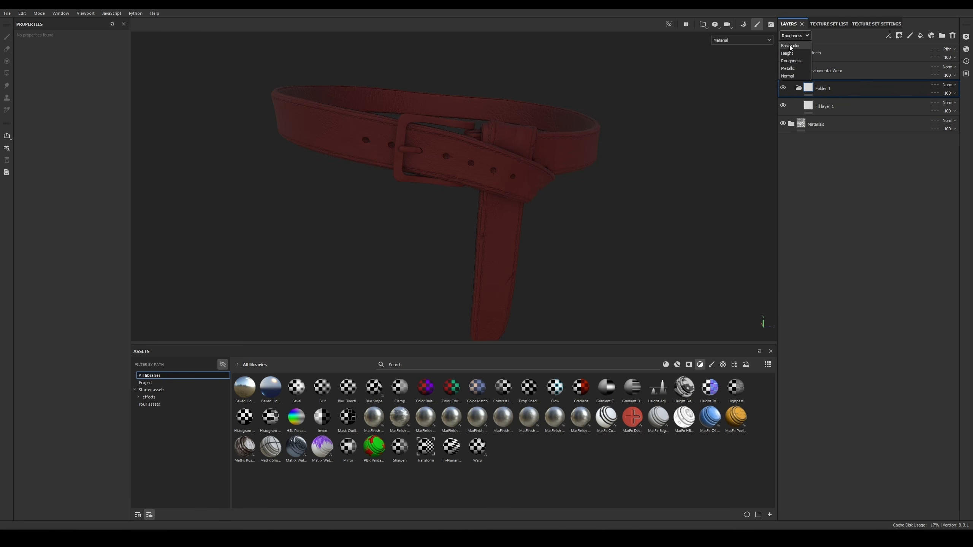
click(790, 46)
double_click(831, 87)
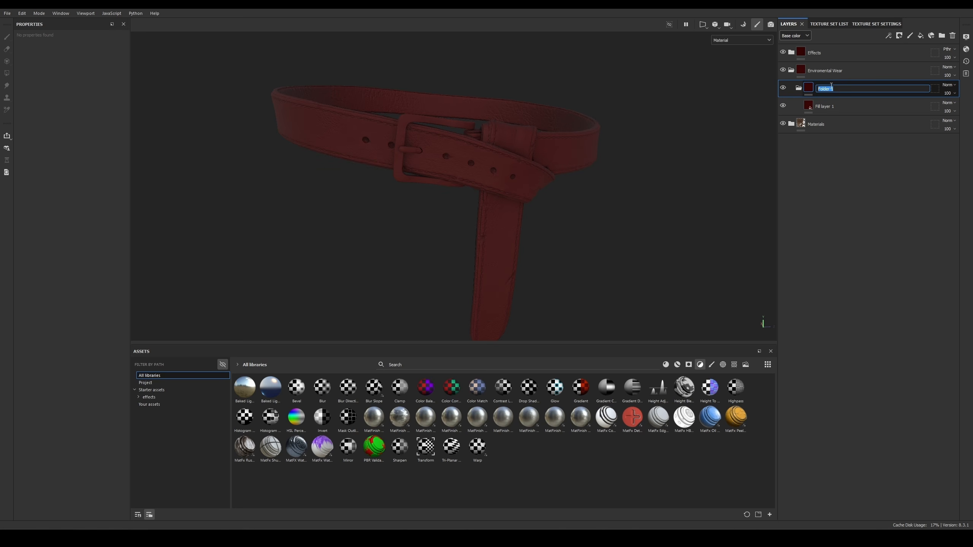
text(Blood)
key(Return)
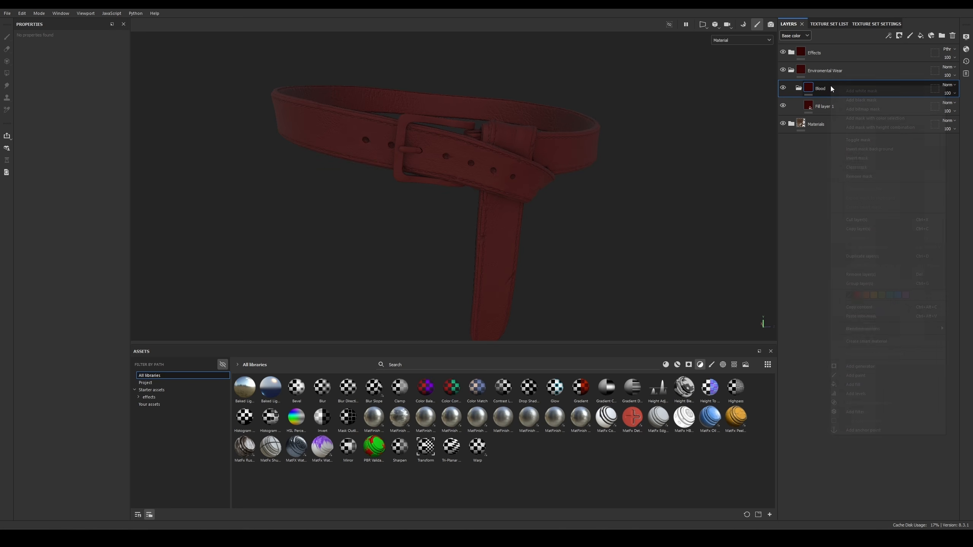
Step: Add a black mask to the Blood folder and put a fill effect on that mask
right_click(831, 85)
key(Escape)
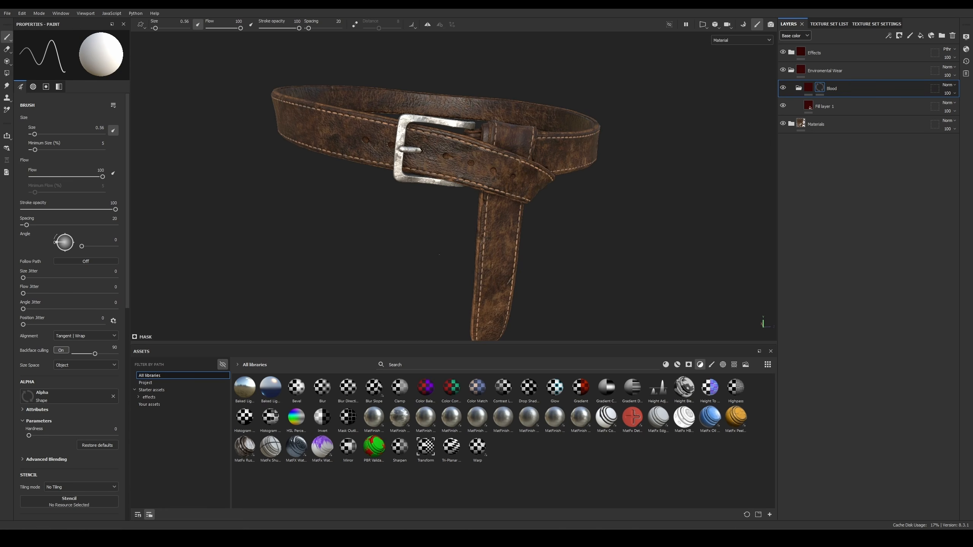
scroll(494, 186, up, 3)
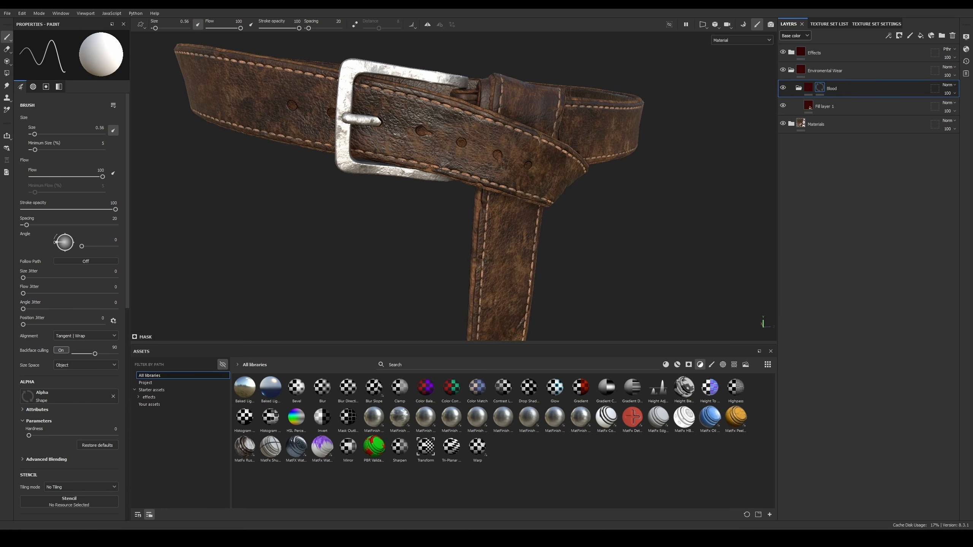
click(701, 364)
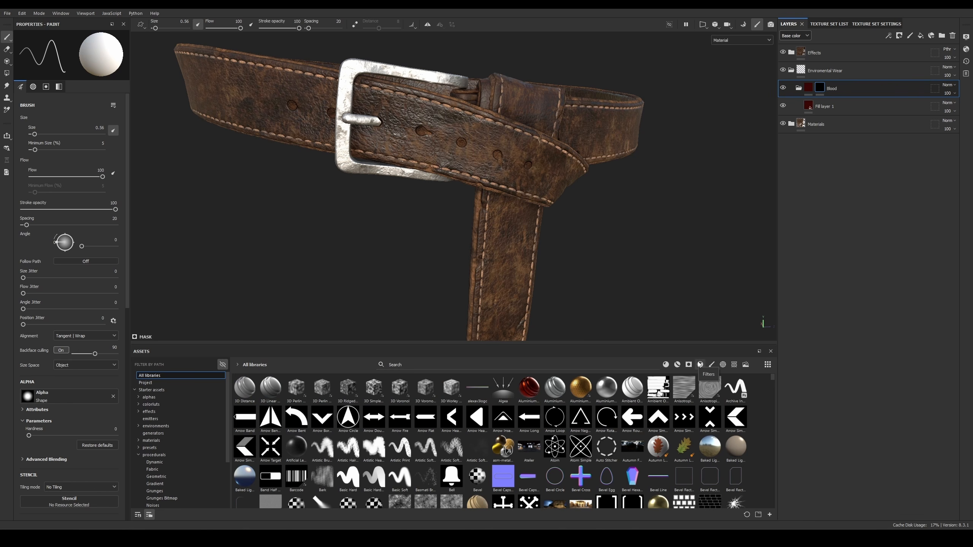
click(888, 35)
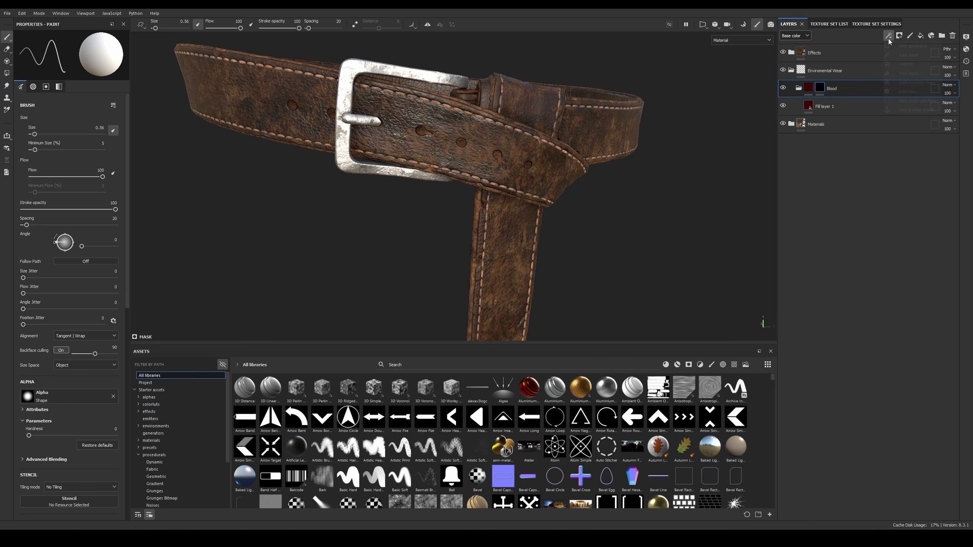
click(905, 64)
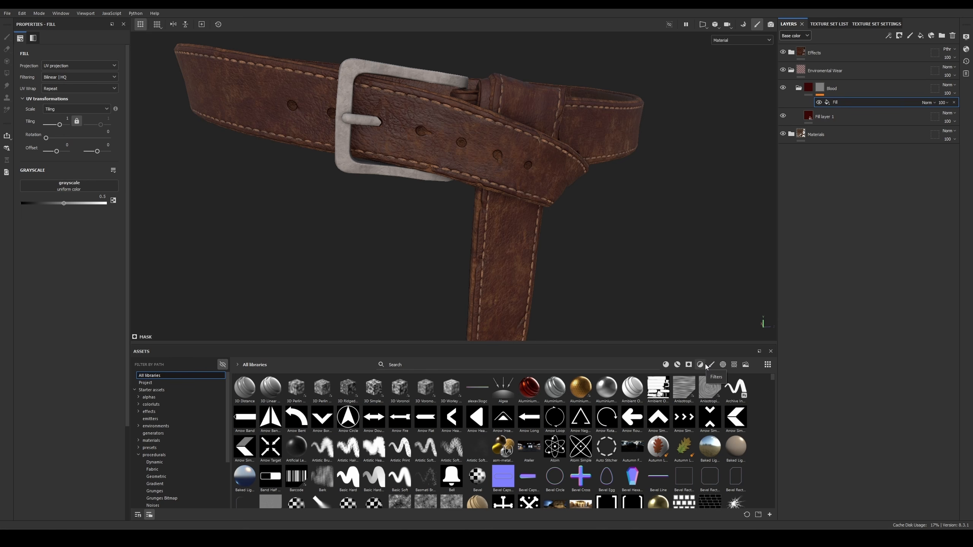
Step: Find Moisture Noise among the procedural noise textures and assign it as the mask fill's grayscale
click(734, 365)
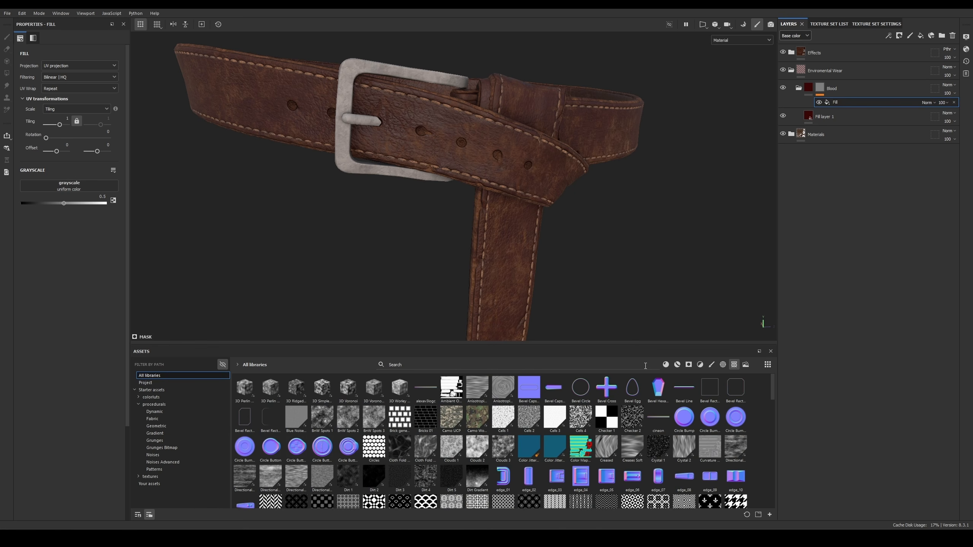
click(587, 362)
click(152, 454)
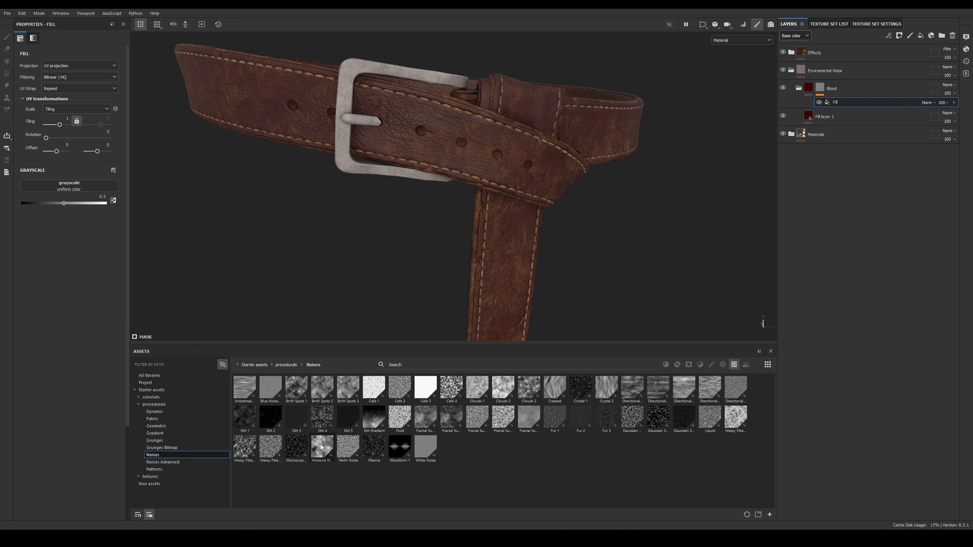
drag(325, 451, 82, 187)
Step: Display the Blood mask on the belt, set its Moisture Noise fill to tri-planar projection and increase the tiling
alt+click(820, 88)
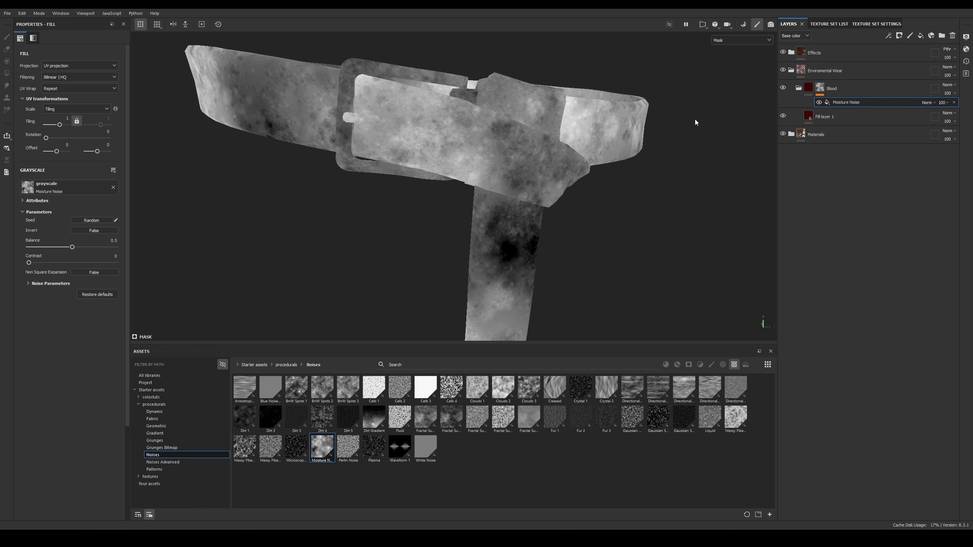
click(59, 66)
click(69, 89)
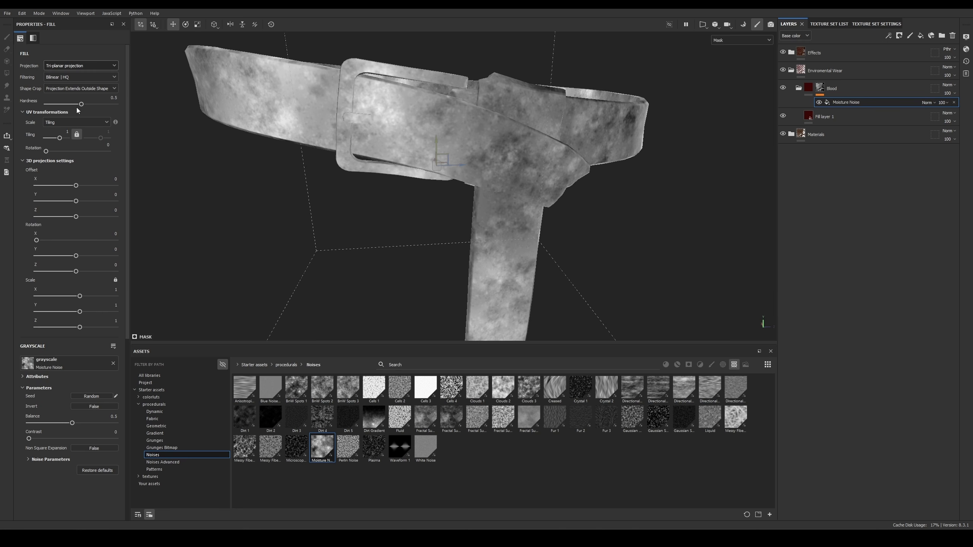
drag(63, 140, 64, 140)
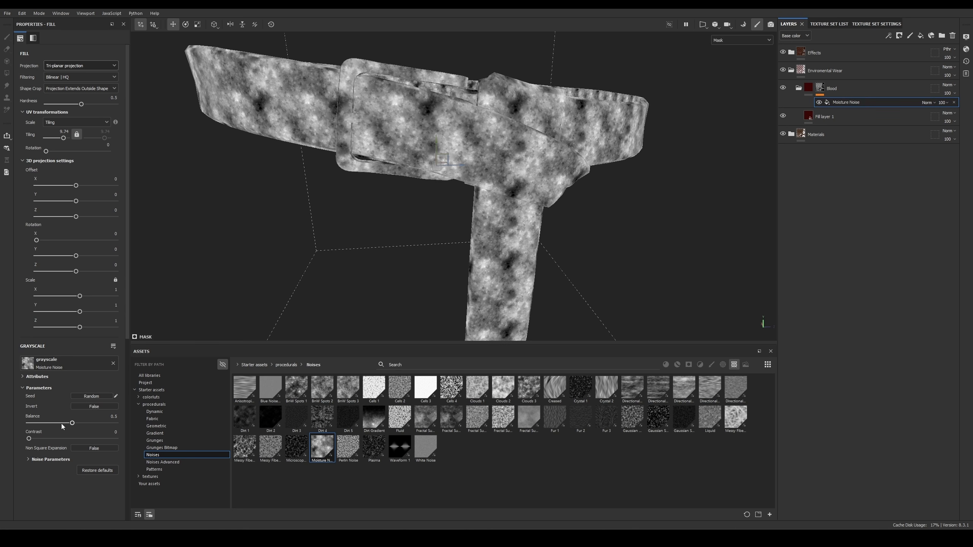
Step: Set the Moisture Noise fill's contrast to 0.49 and balance to 0.4 in the Blood folder's mask
drag(28, 438, 54, 438)
click(42, 161)
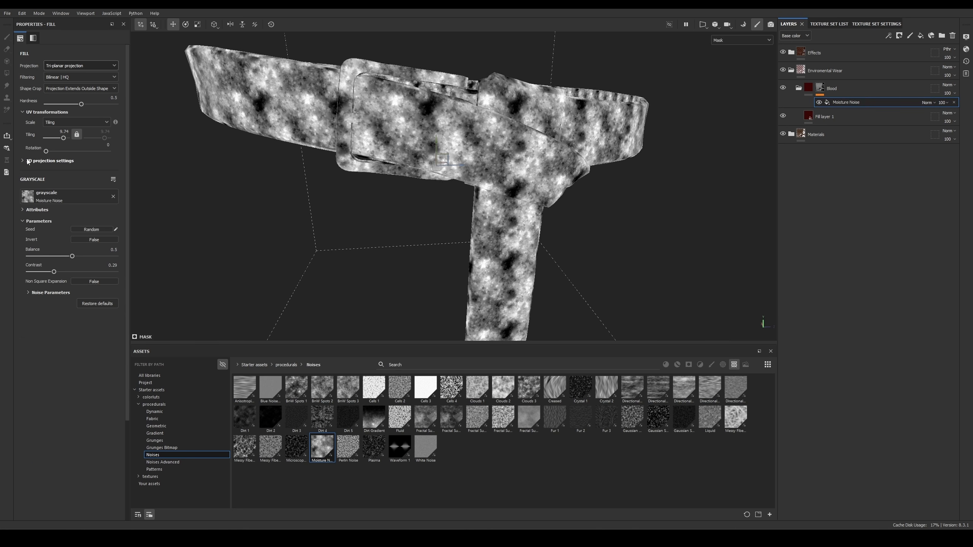
drag(63, 272, 64, 257)
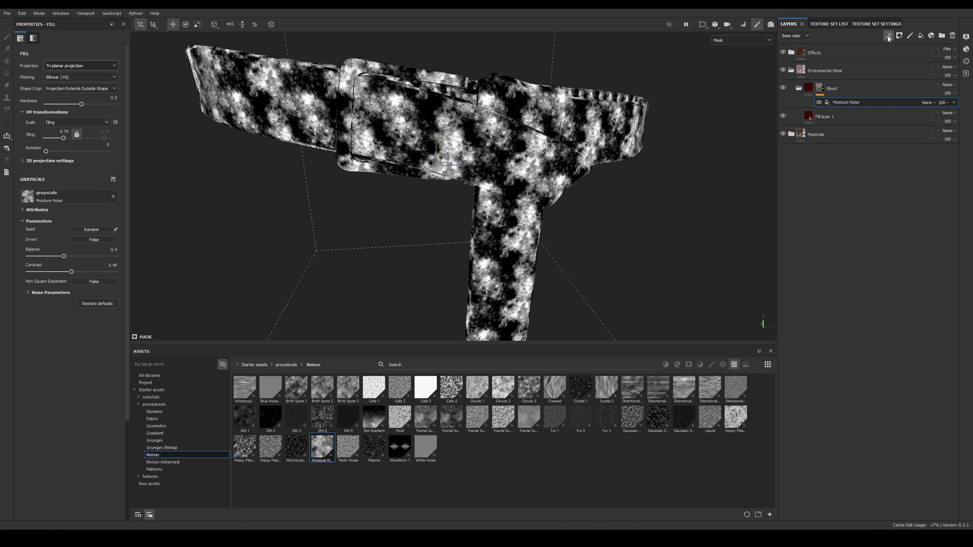
Step: Add a second fill to the Blood mask using Moisture Noise with tri-planar projection
click(920, 35)
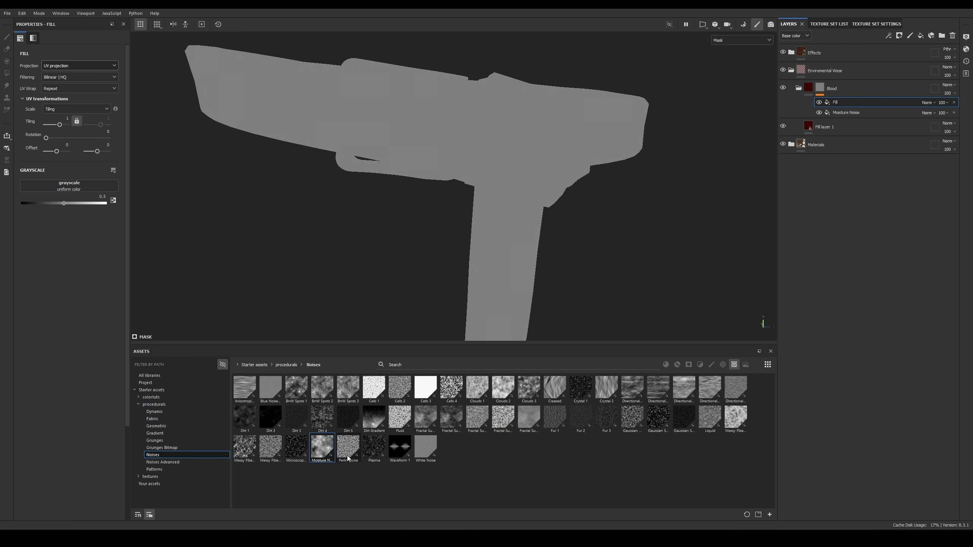
drag(322, 446, 70, 187)
click(71, 66)
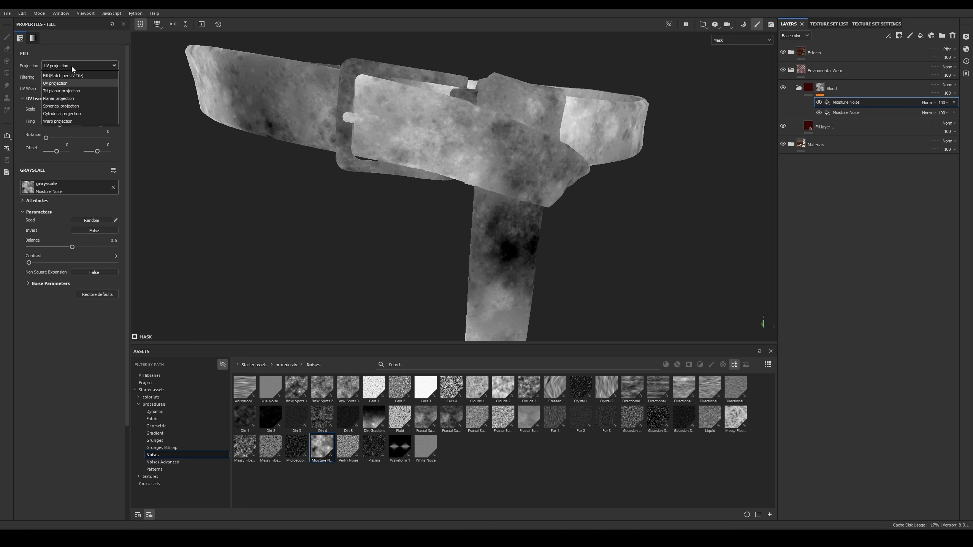
click(70, 91)
Step: Blend the upper Moisture Noise fill with Multiply and set its contrast to 0.89, tiling to 5.73 and rotation to 108.22
click(933, 100)
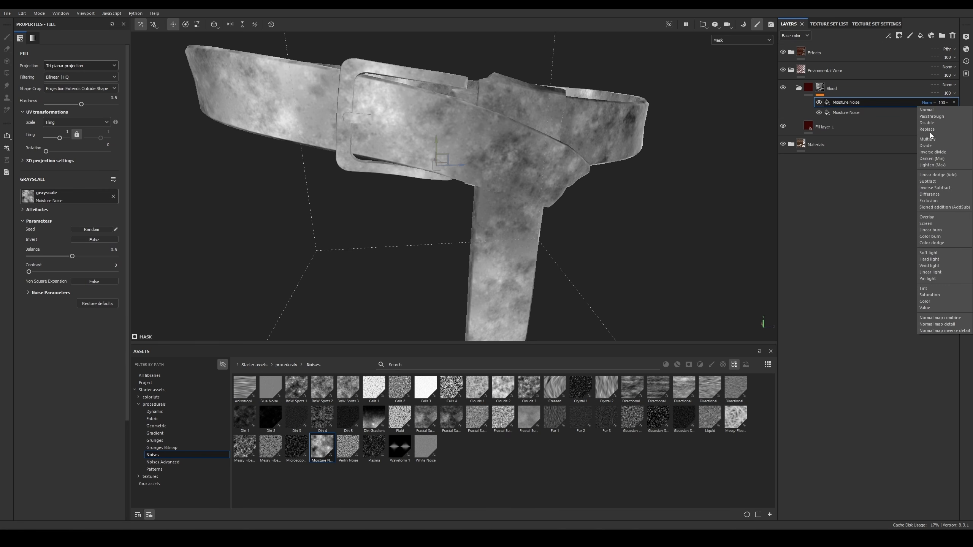
click(931, 137)
drag(29, 272, 106, 265)
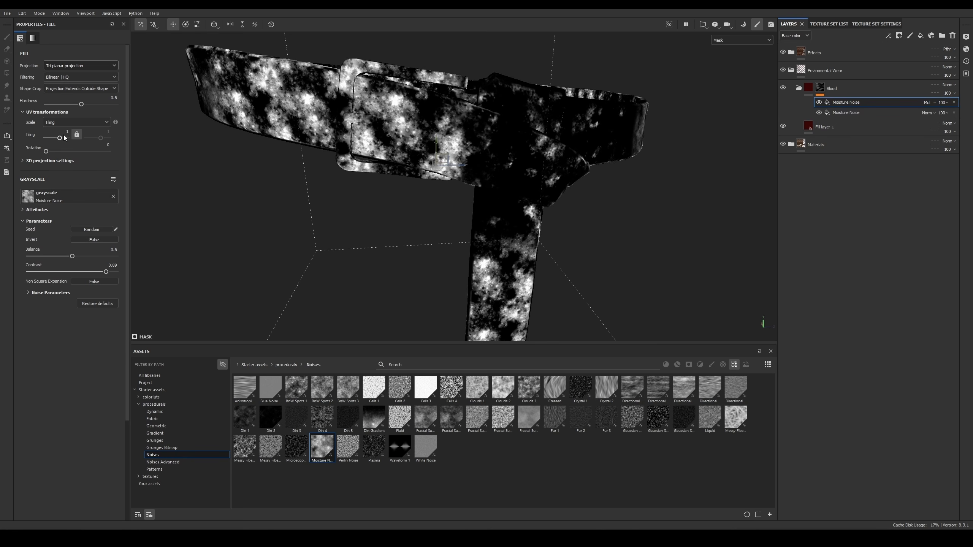
drag(64, 136, 64, 152)
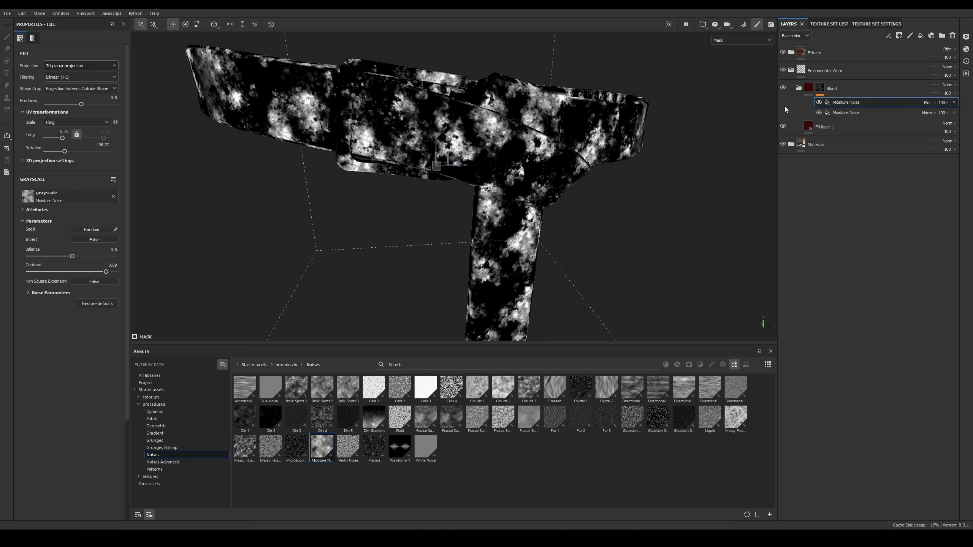
Step: Add a third fill to the Blood mask with Multiply blending, using BnW Spots 3 with tri-planar projection
click(888, 35)
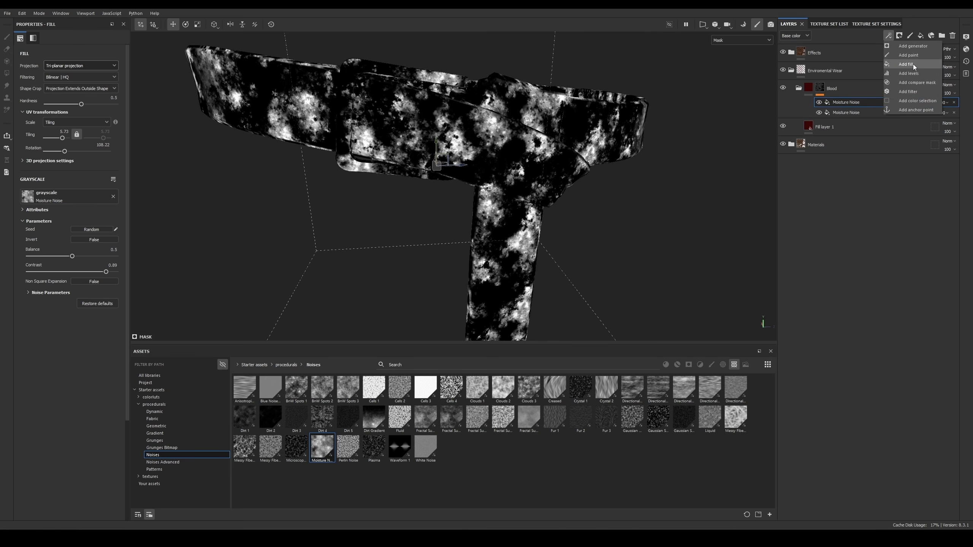
click(912, 63)
click(929, 102)
click(927, 138)
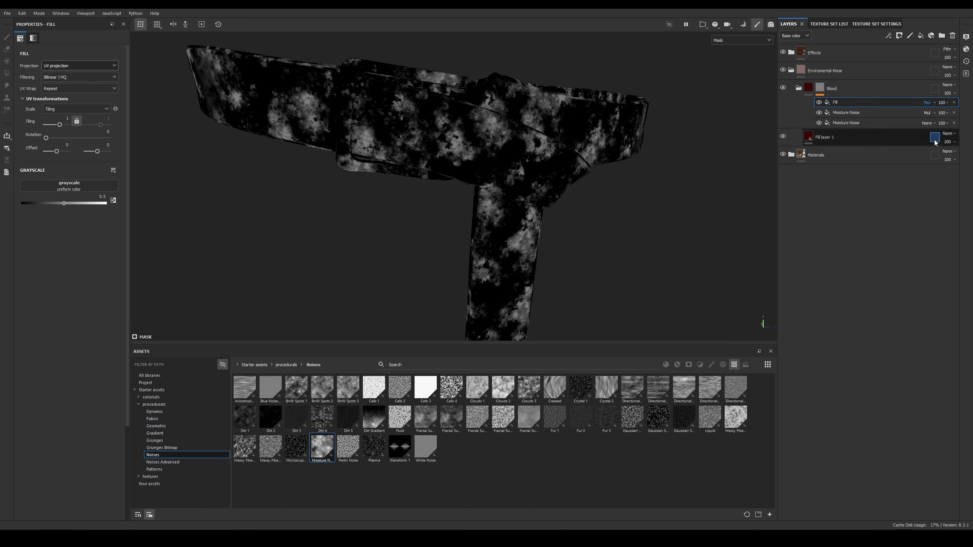
drag(349, 389, 73, 184)
click(78, 66)
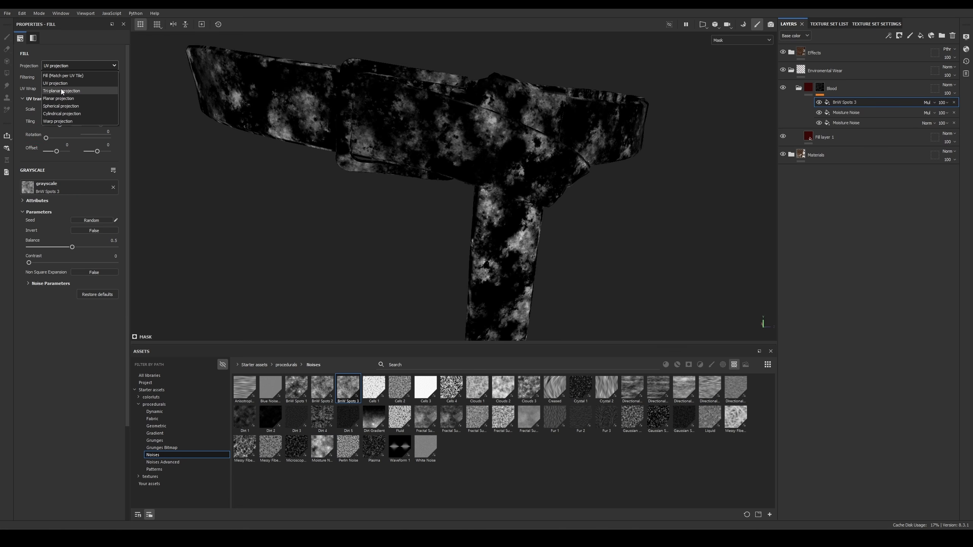
click(61, 89)
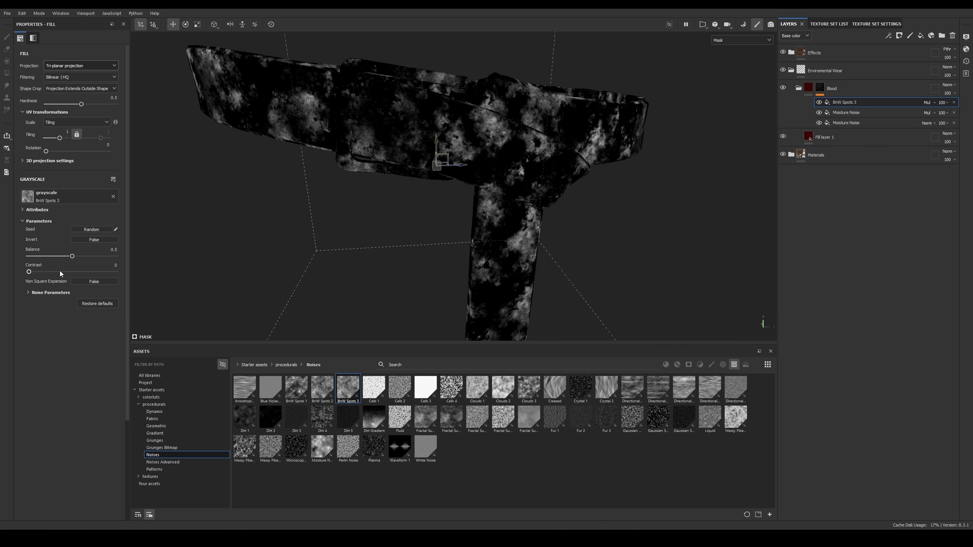
Step: Set the BnW Spots 3 fill's balance to 0.32 and contrast to 0.64, checking the blood on the belt in material view
mouse_move(59, 270)
mouse_down()
mouse_move(80, 268)
mouse_move(38, 257)
mouse_move(56, 260)
mouse_up()
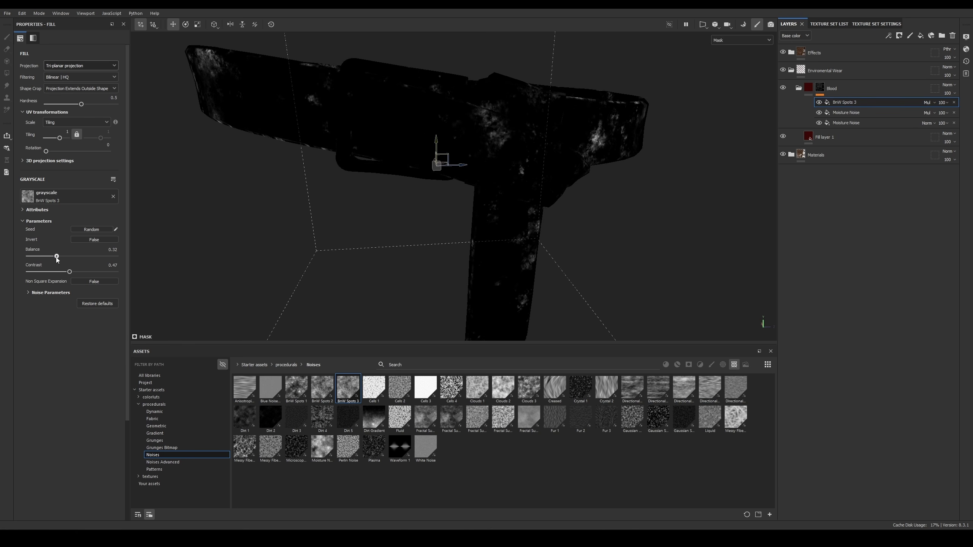
key(m)
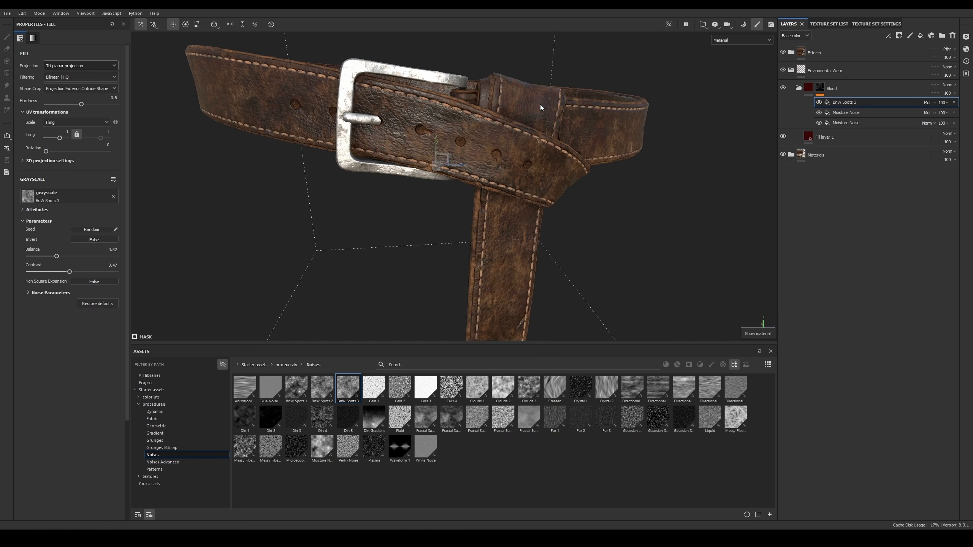
alt+drag(540, 105, 522, 118)
scroll(522, 118, up, 1)
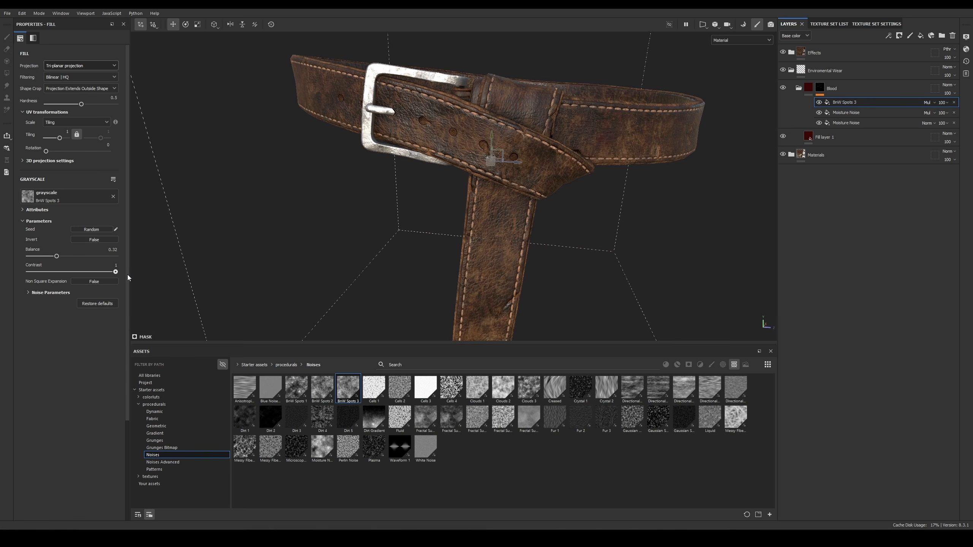
alt+drag(586, 109, 636, 165)
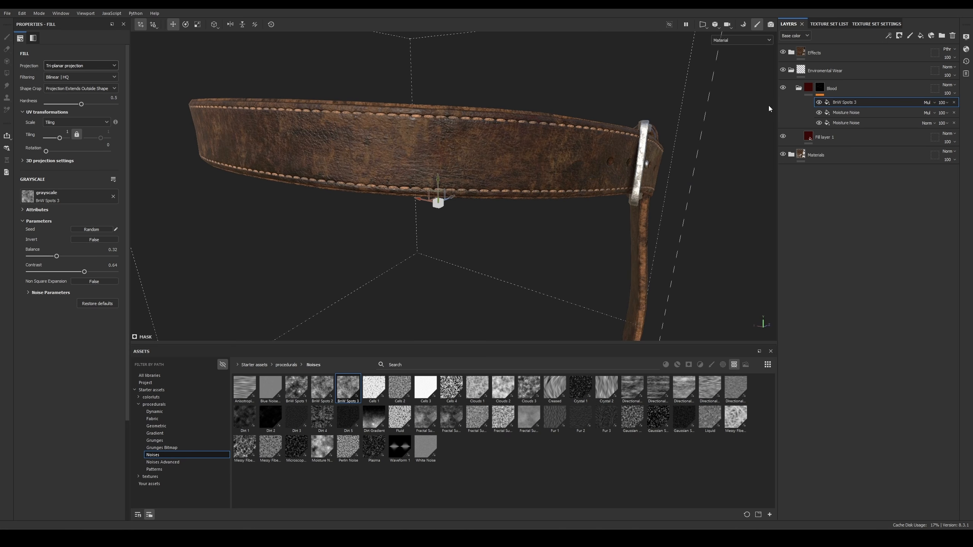
Step: Compare the belt with the Blood folder hidden and shown, examining it from several sides
click(783, 88)
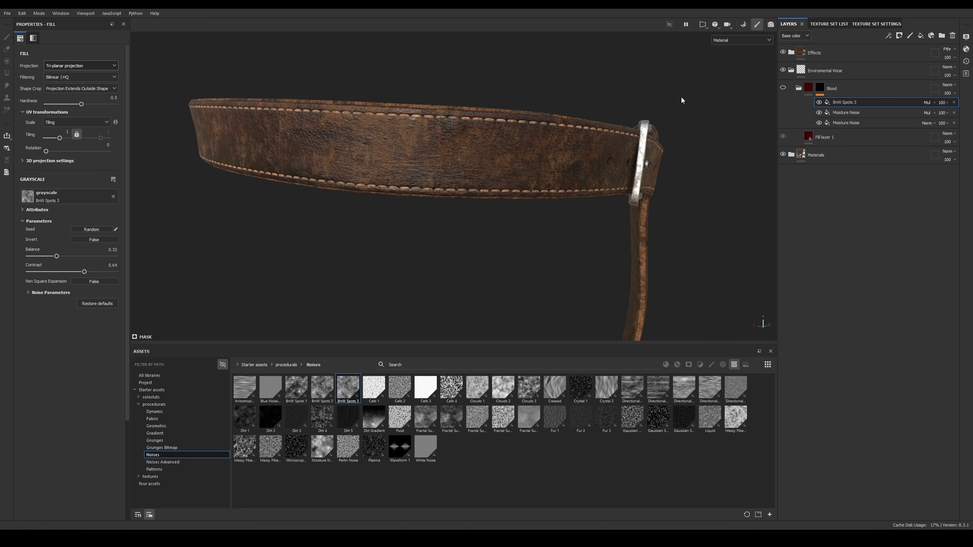
click(783, 88)
alt+drag(433, 192, 423, 178)
alt+drag(388, 138, 671, 153)
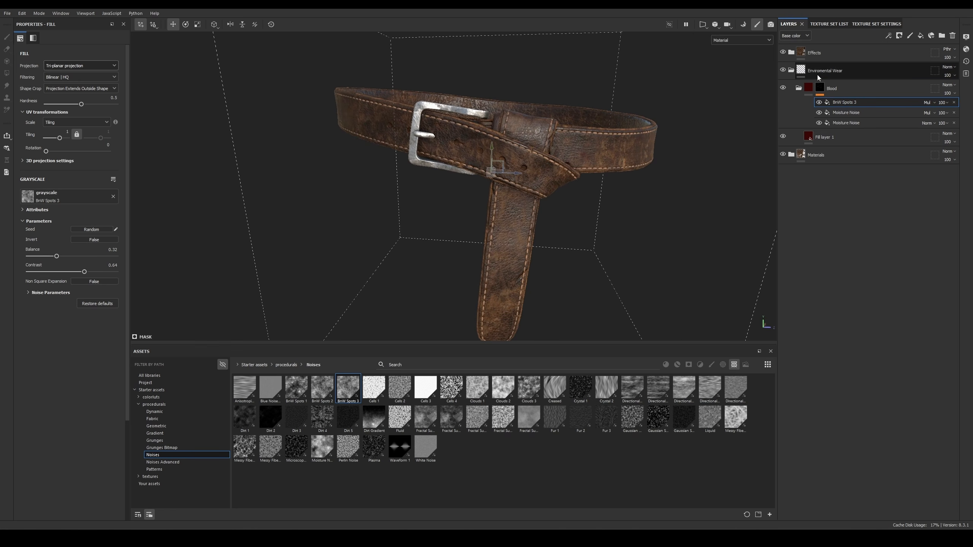
Step: Group the Blood folder and its fill layer into a new parent folder named Blood
click(842, 89)
click(837, 123)
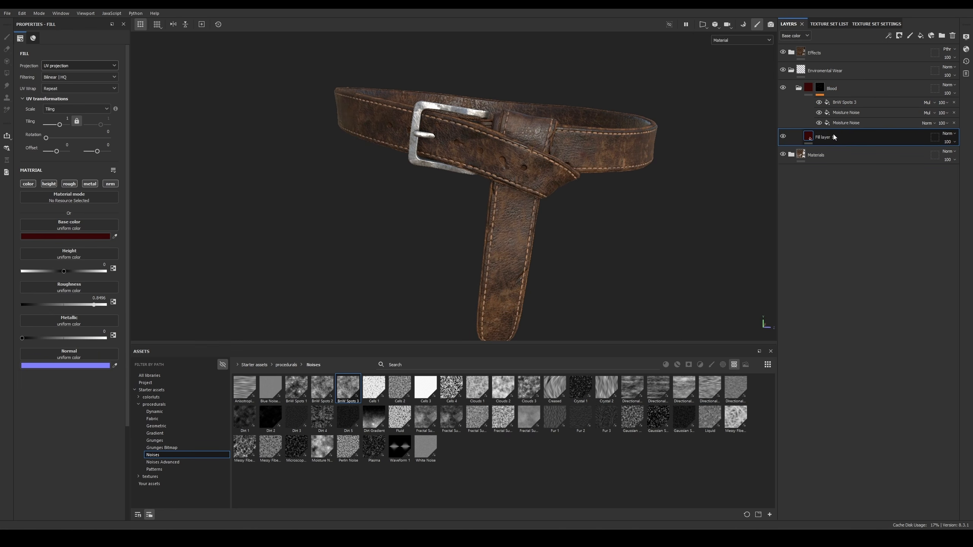
click(857, 89)
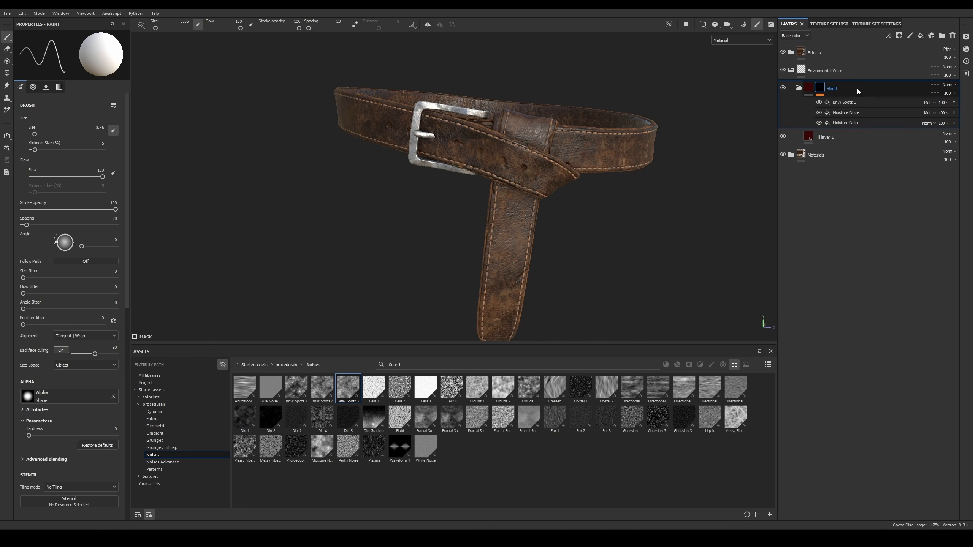
ctrl+click(831, 137)
key(ctrl+g)
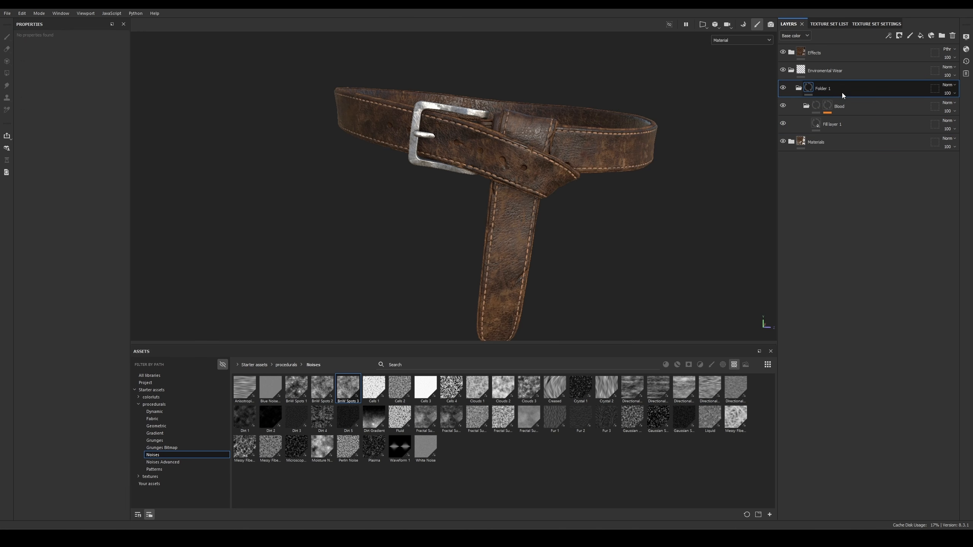
double_click(831, 87)
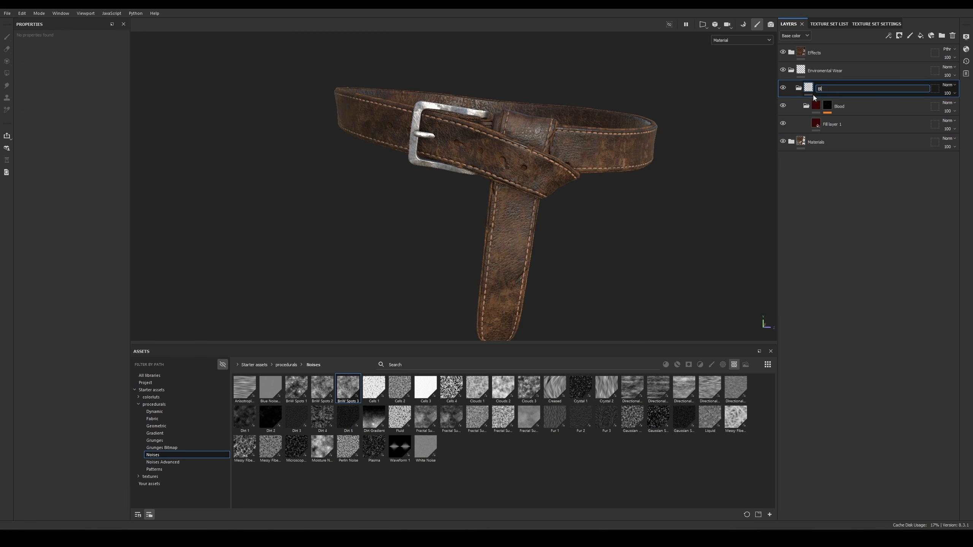
text(Blood)
key(Return)
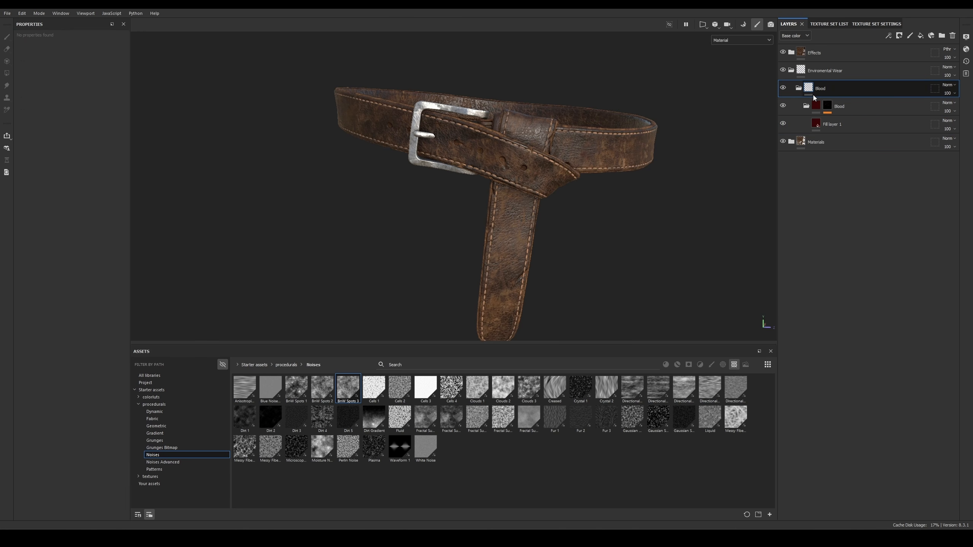
Step: Rename the inner, masked Blood folder as Blood General
double_click(843, 106)
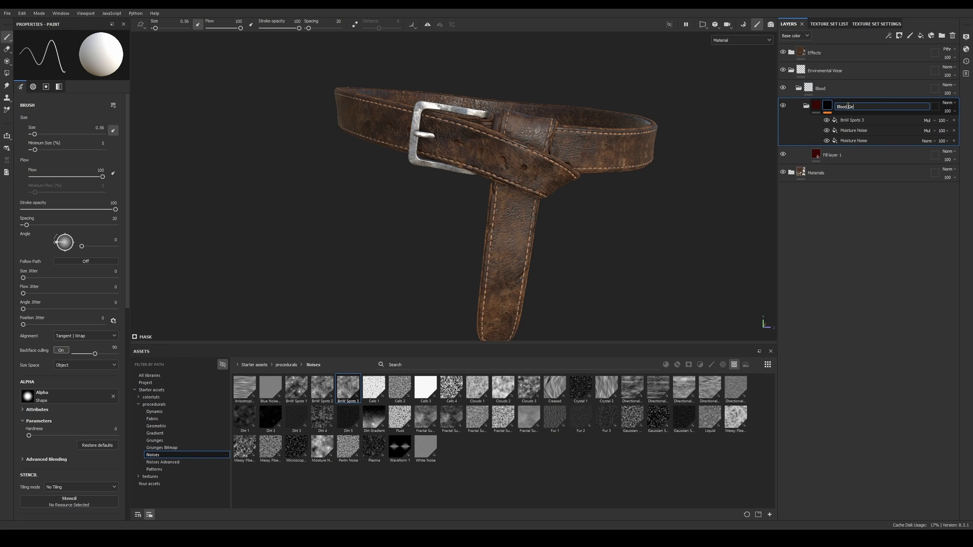
text(General)
key(Return)
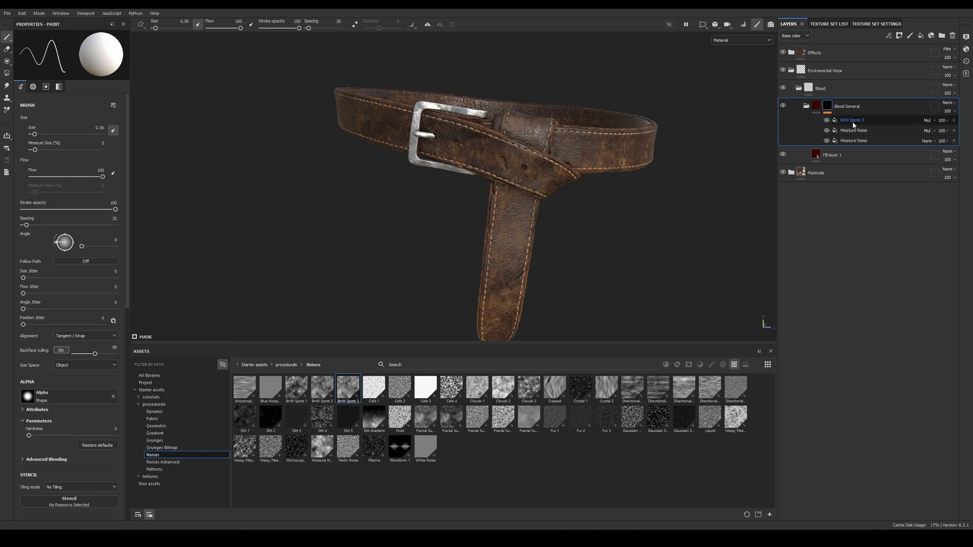
Step: Display the Blood General mask and lower the bottommost Moisture Noise fill's contrast to about 0.4
click(828, 106)
alt+click(828, 104)
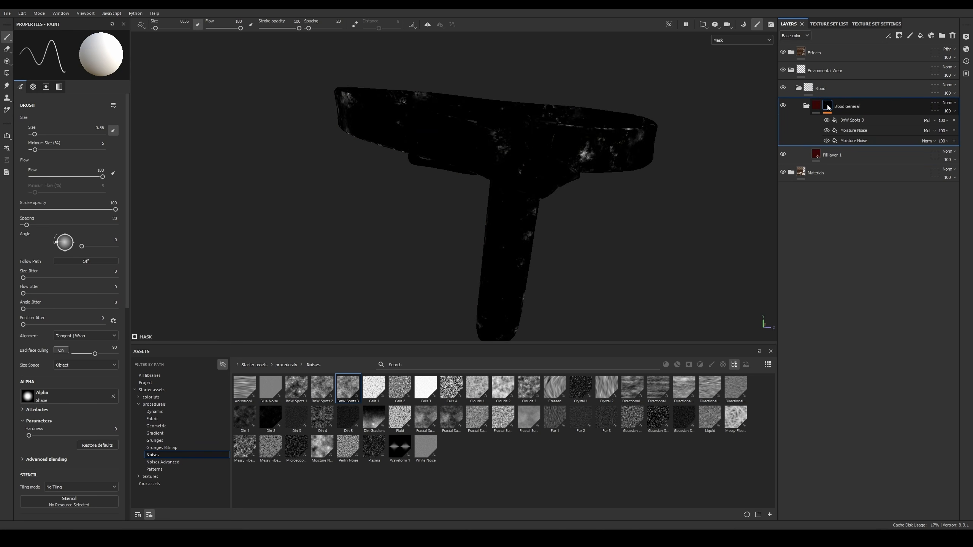
scroll(623, 141, up, 2)
click(866, 140)
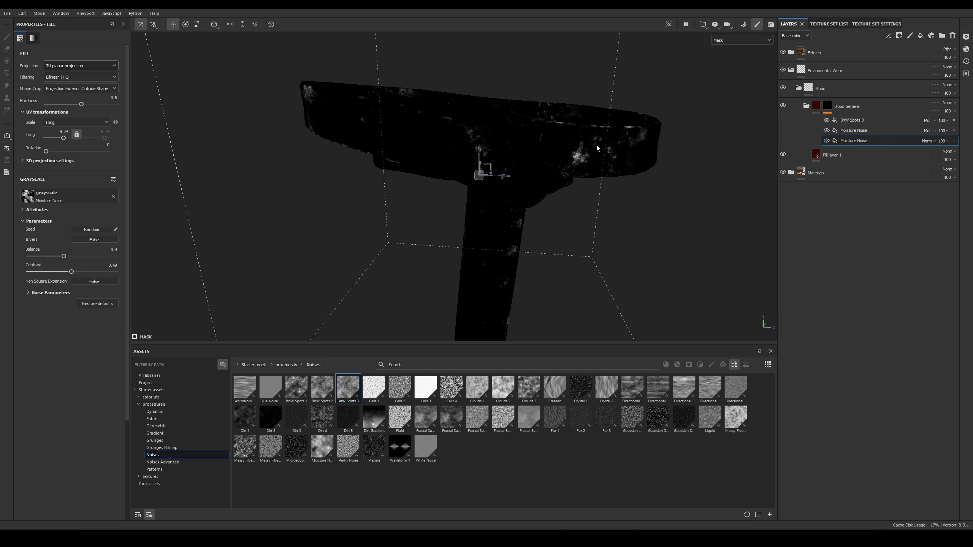
click(828, 131)
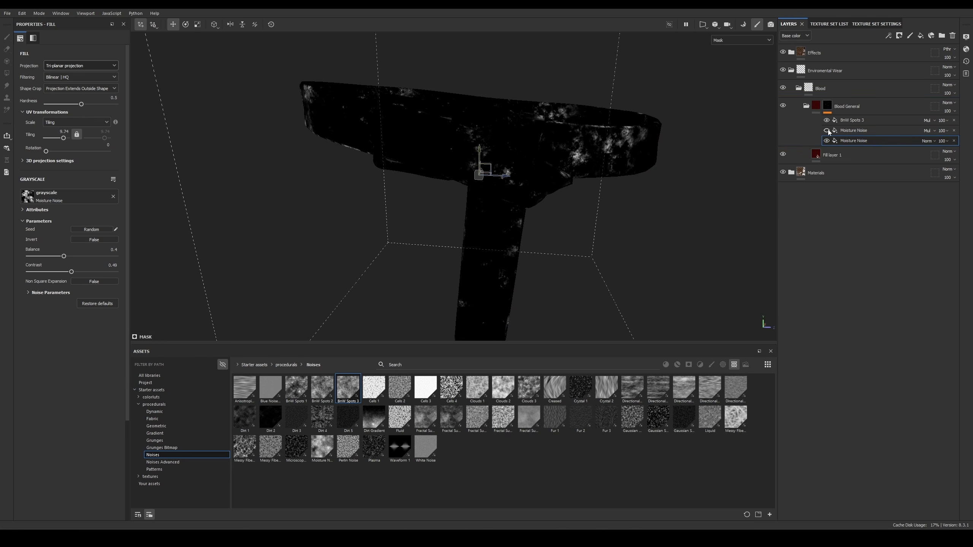
click(828, 131)
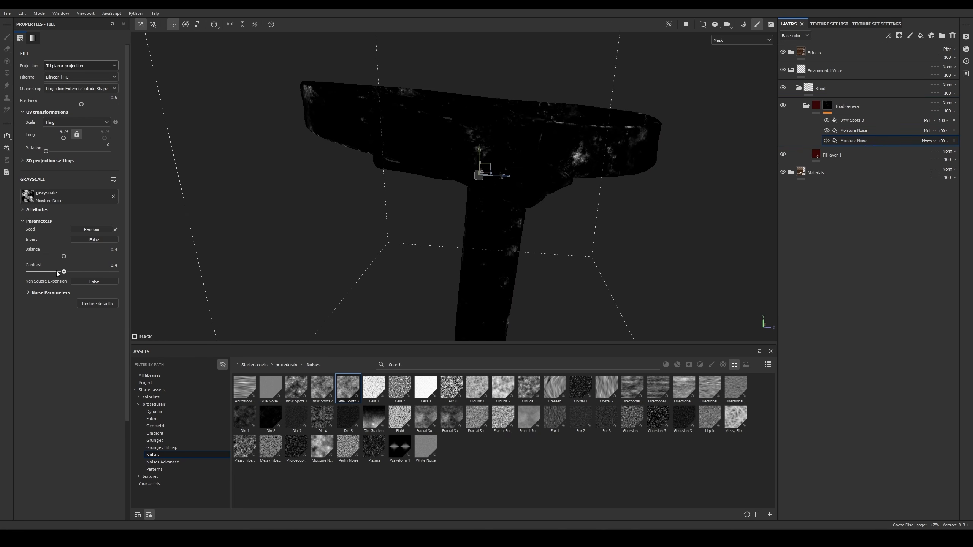
Step: Set the contrast of the Multiply Moisture Noise fill to 0.51 and of BnW Spots 3 to 0.11, checking the result in material view
click(881, 130)
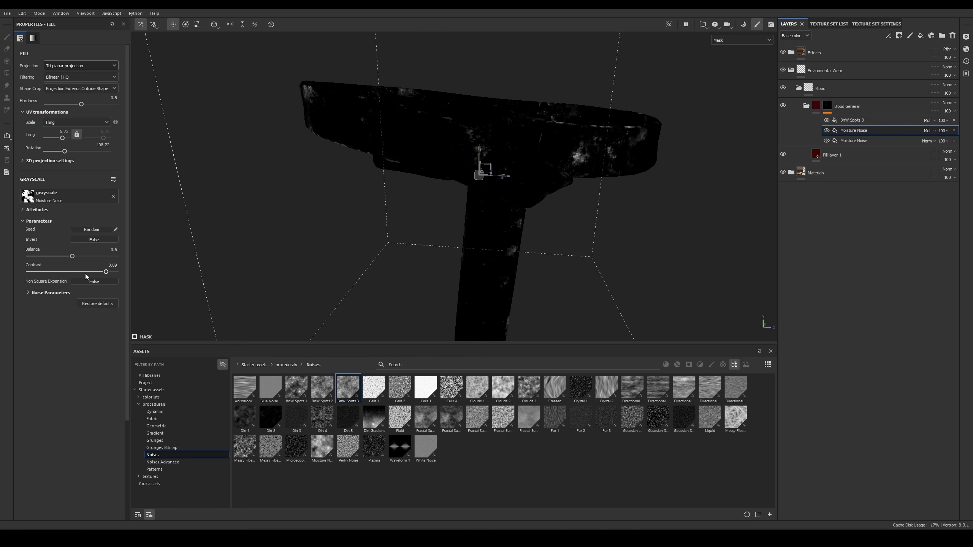
drag(88, 272, 73, 272)
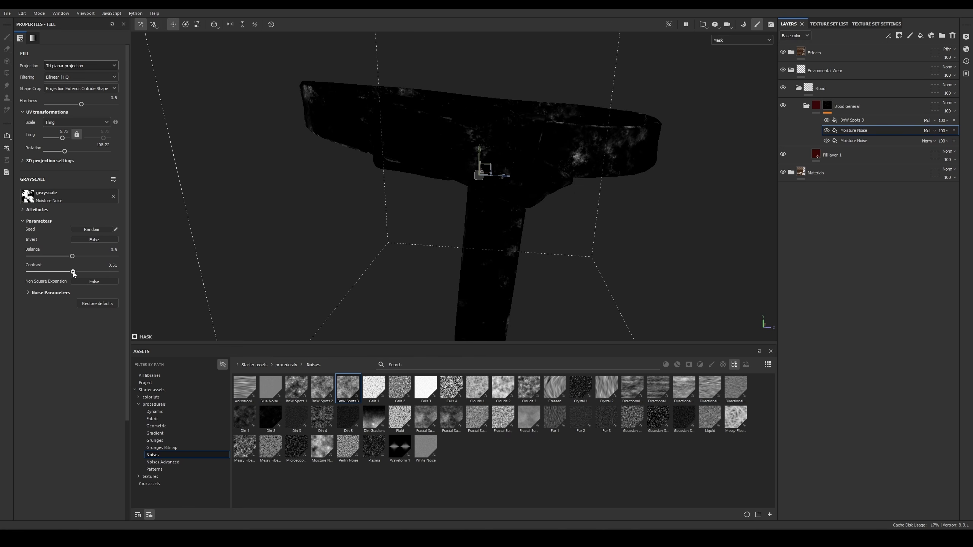
click(856, 122)
drag(72, 271, 43, 271)
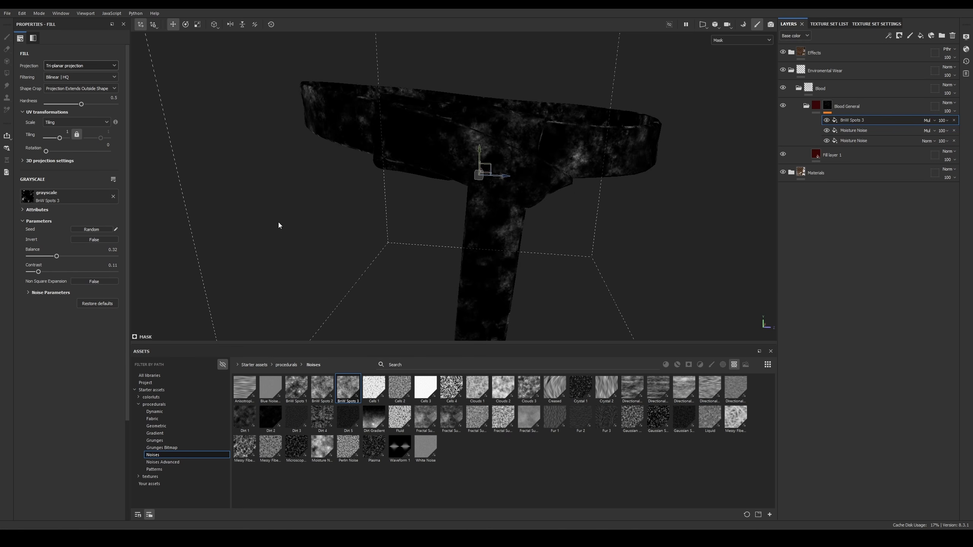
key(m)
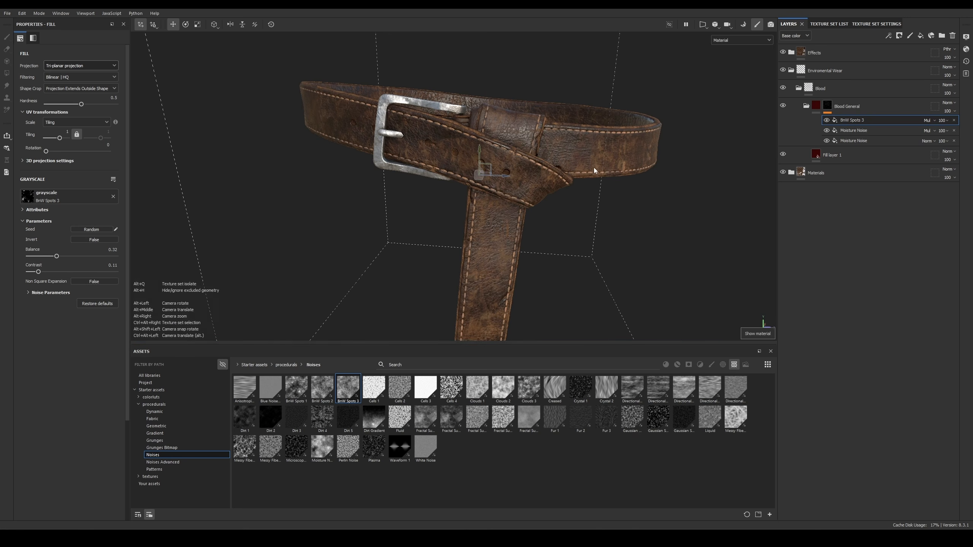
alt+drag(593, 167, 612, 168)
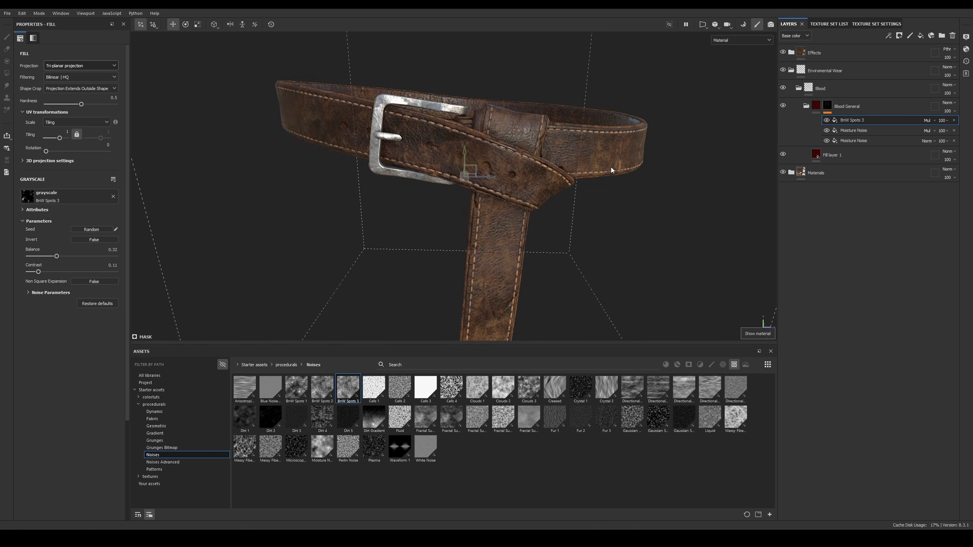
Step: Duplicate the Blood General folder and rename the copy Blood Slatters
click(847, 107)
key(ctrl+d)
double_click(852, 109)
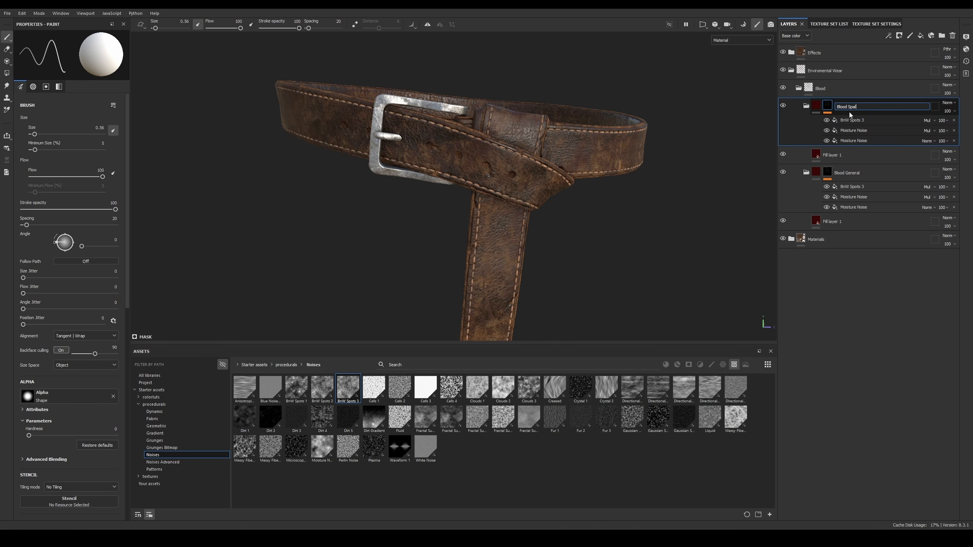
text(Blood Slatters)
key(Return)
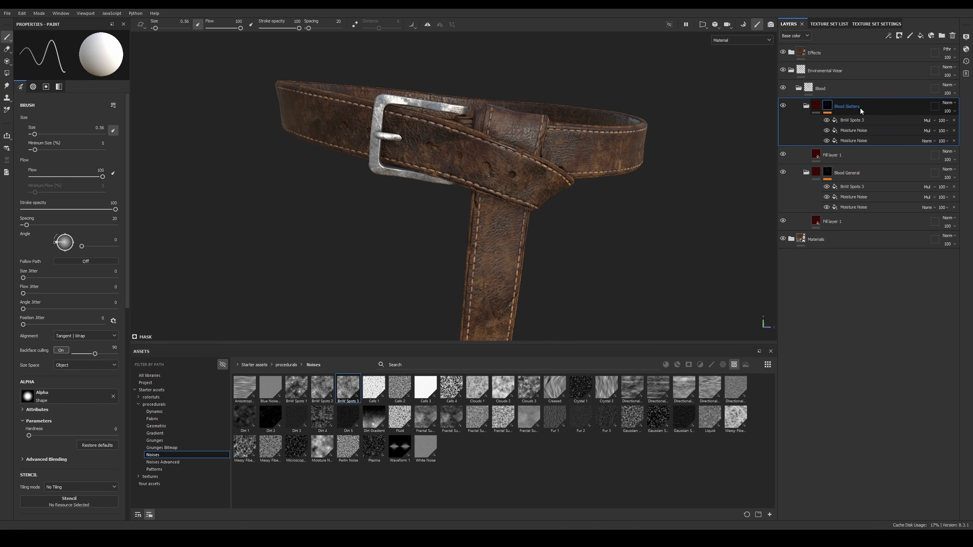
Step: Correct the name of the duplicated blood folder to Blood Splatters
double_click(861, 108)
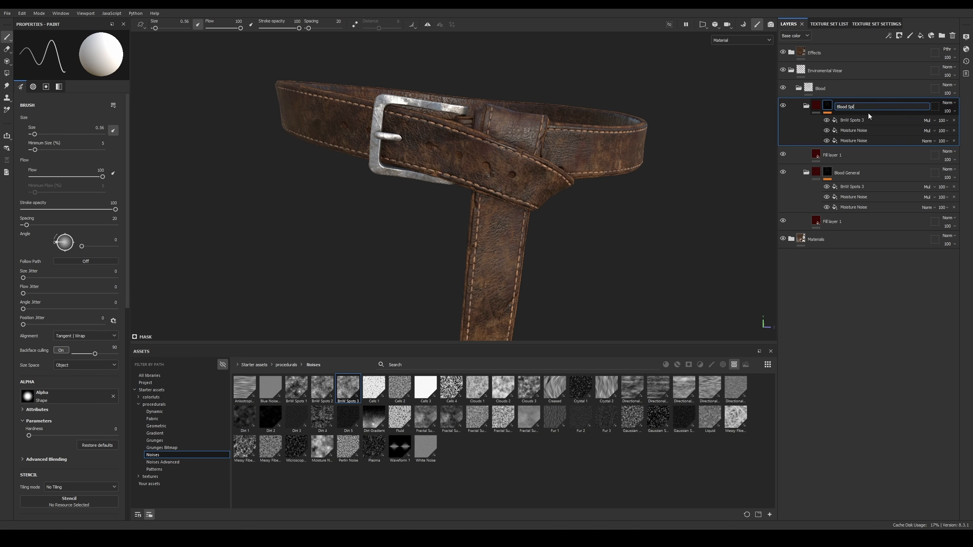
text(ers)
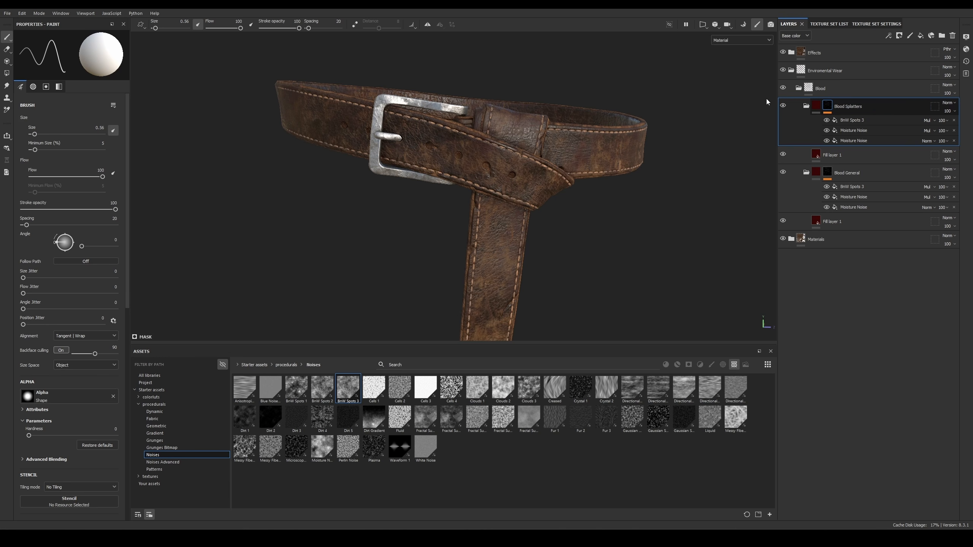
key(Return)
Step: Display the Blood Splatters mask and remove its BnW Spots 3 and both Moisture Noise fills
alt+click(829, 106)
scroll(548, 130, up, 2)
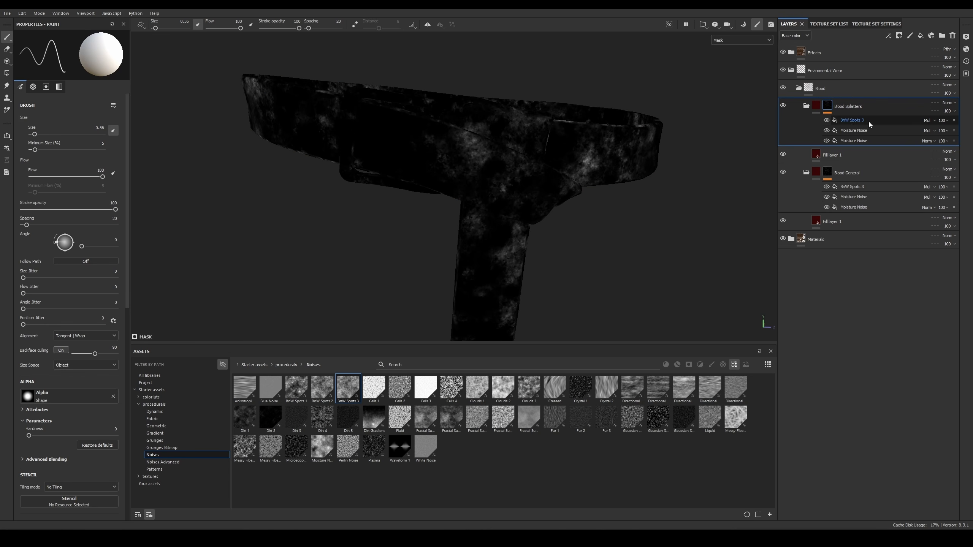
click(954, 120)
click(954, 121)
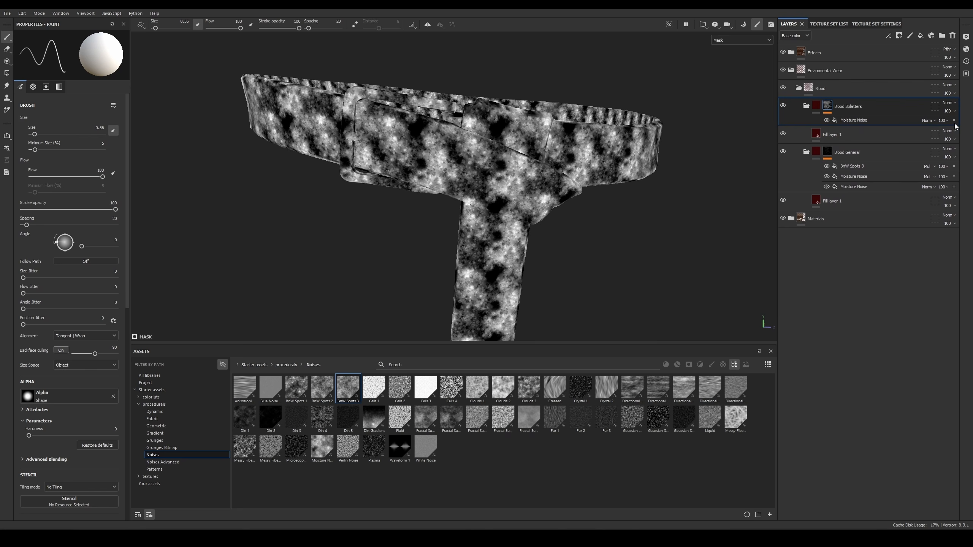
click(954, 120)
Step: Add a fill using the Dirt 2 noise to the Blood Splatters mask and check it on the belt in material view
click(888, 36)
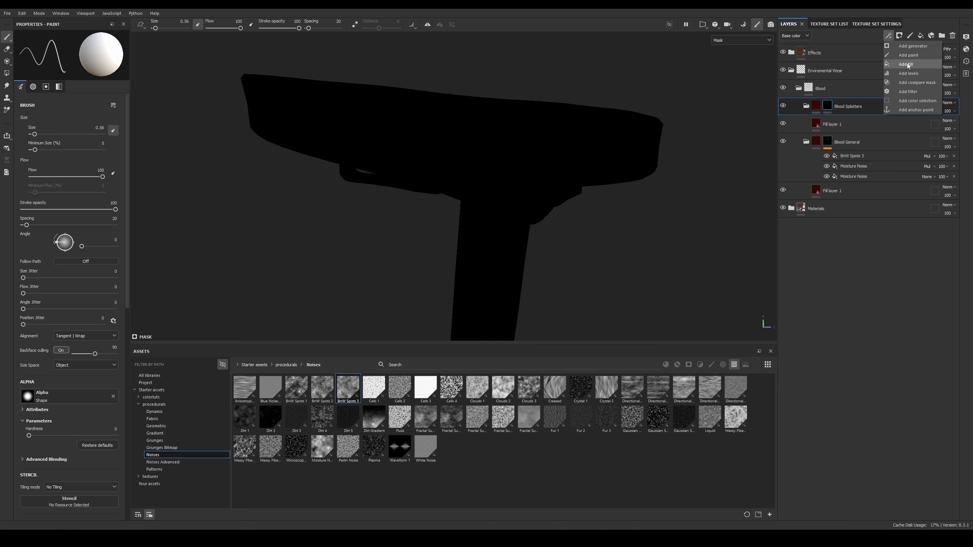
click(907, 62)
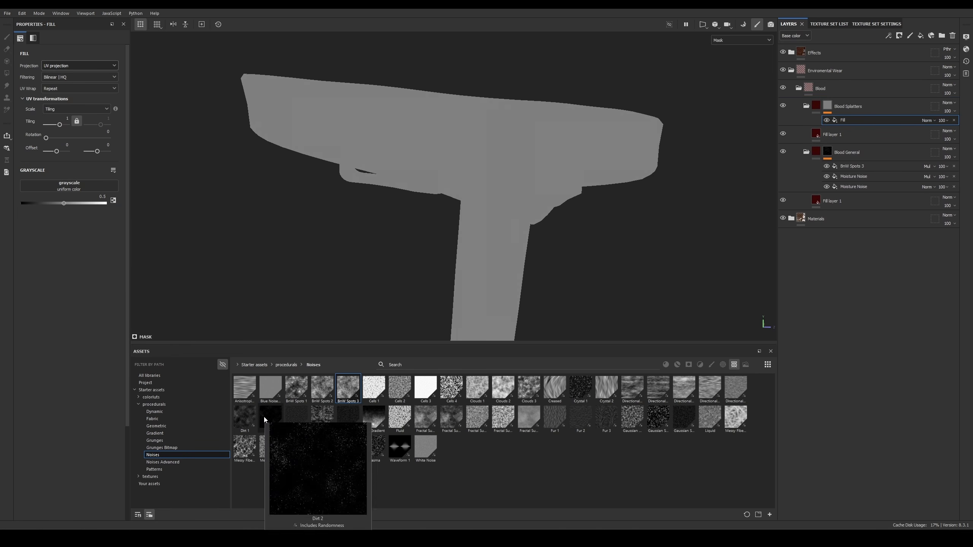
drag(264, 420, 92, 192)
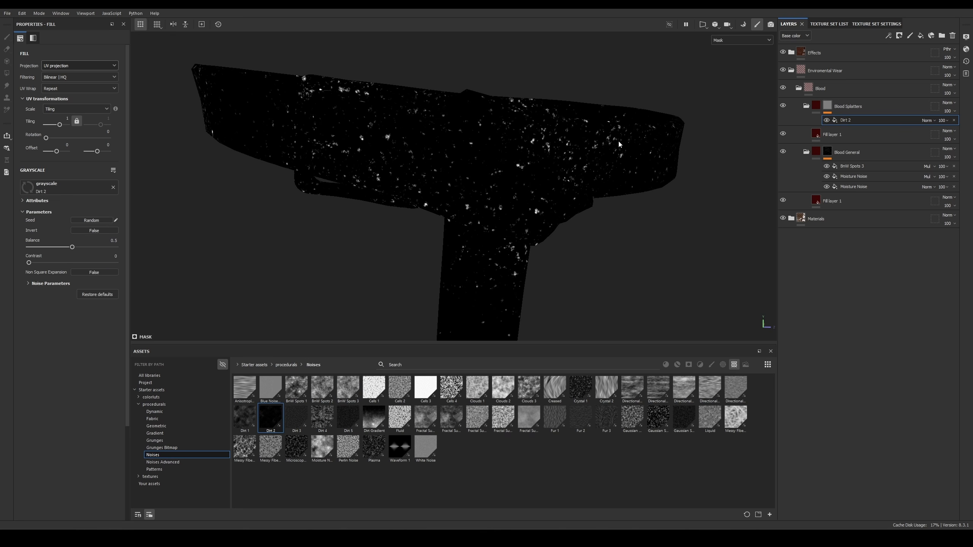
key(m)
alt+drag(607, 169, 613, 168)
alt+right_drag(613, 168, 636, 161)
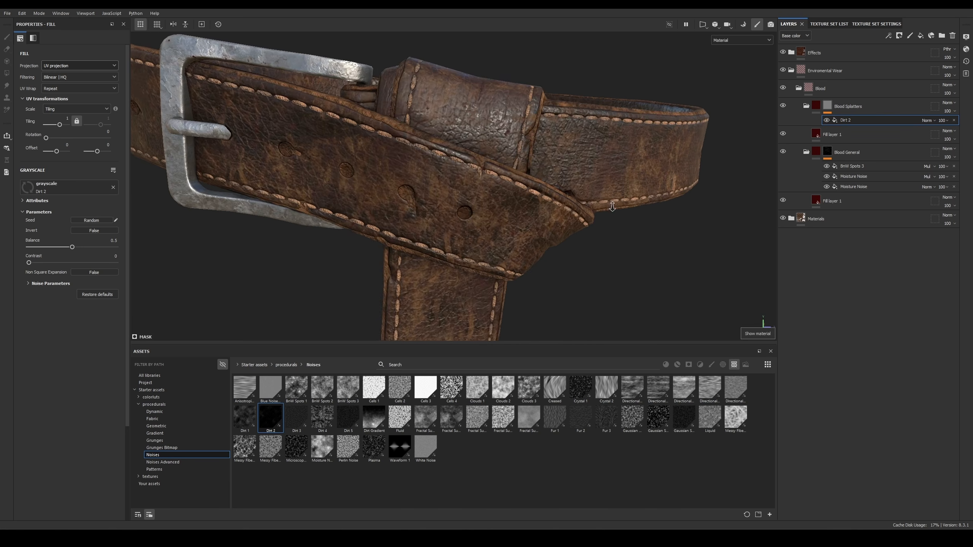
alt+drag(628, 161, 579, 134)
Step: Give the Blood Splatters fill layer a slightly lighter dark red base color and set its roughness to about 0.55
click(832, 134)
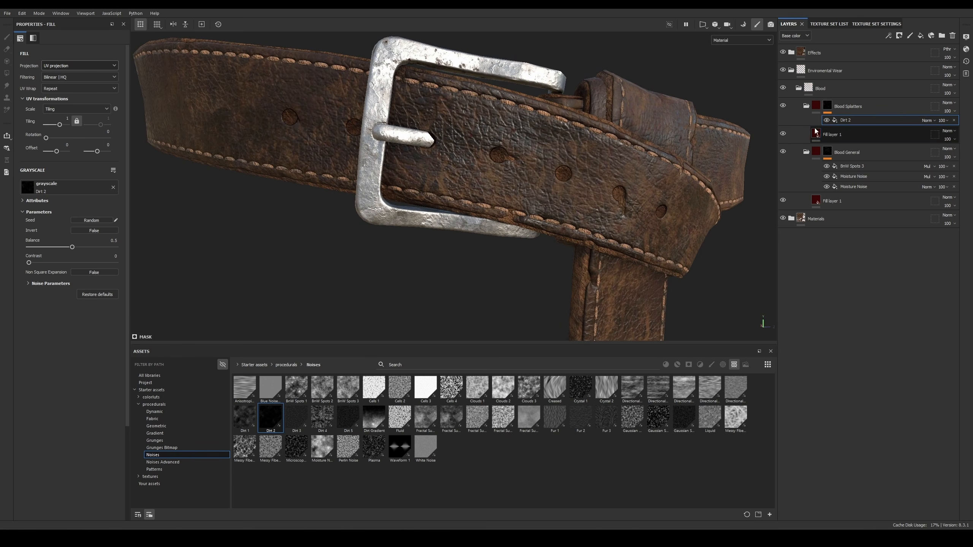
click(76, 236)
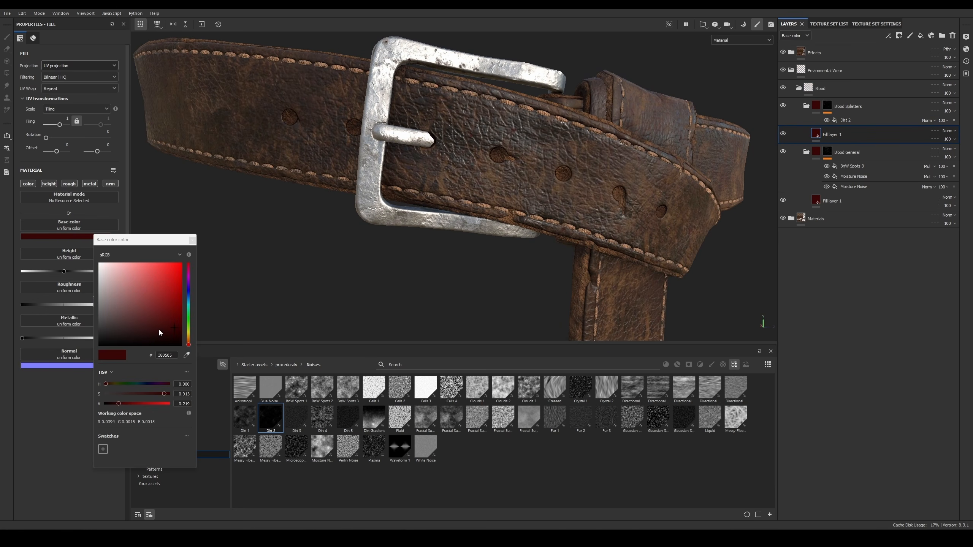
mouse_move(158, 327)
mouse_down()
mouse_move(146, 315)
mouse_move(158, 325)
mouse_up()
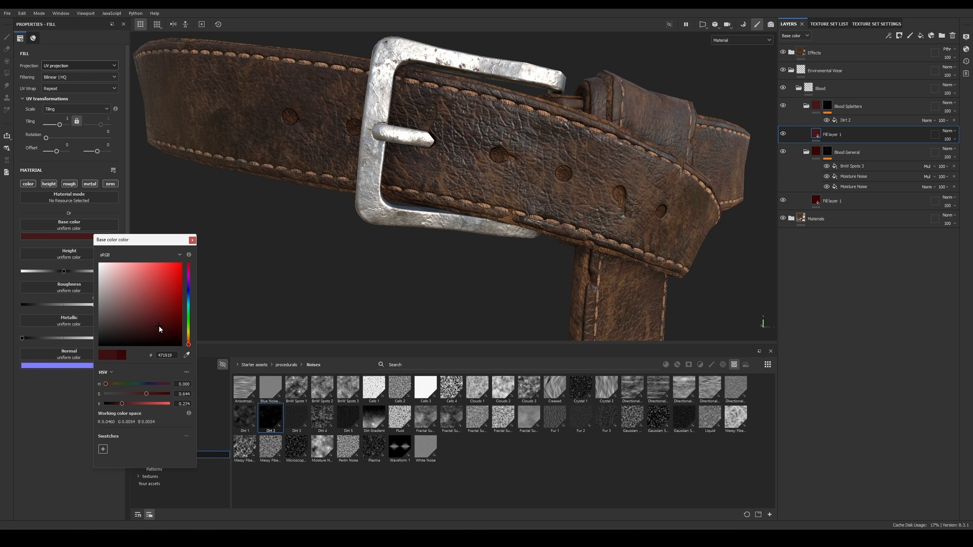
click(193, 240)
drag(82, 305, 41, 305)
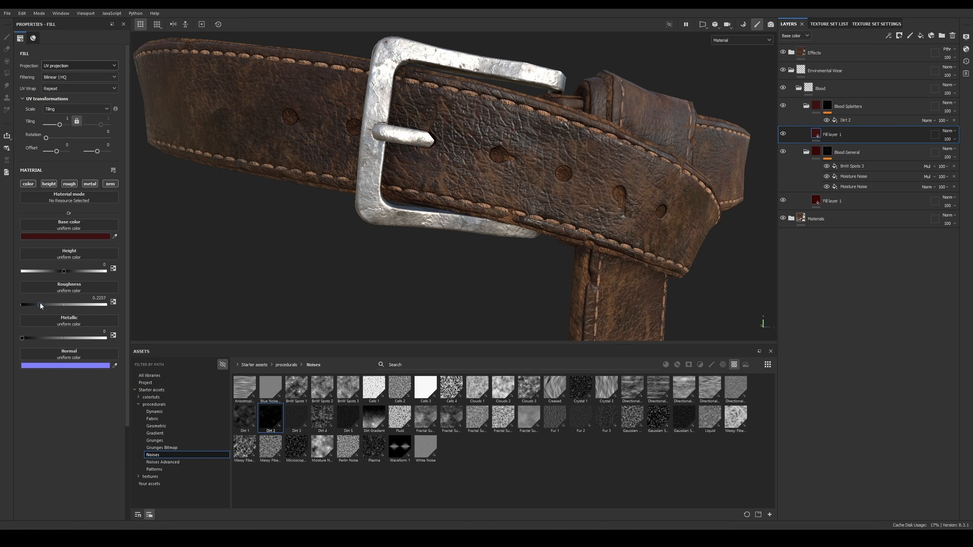
Step: Compare the belt with the blood folders shown and hidden, using base color and material views from several angles and distances
alt+right_drag(571, 237, 580, 142)
alt+drag(581, 142, 559, 152)
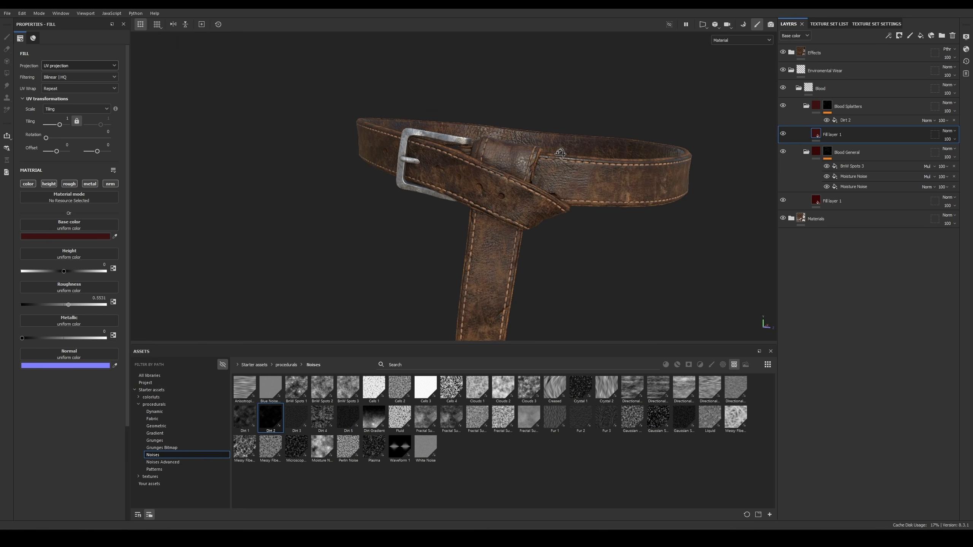
click(784, 105)
key(c)
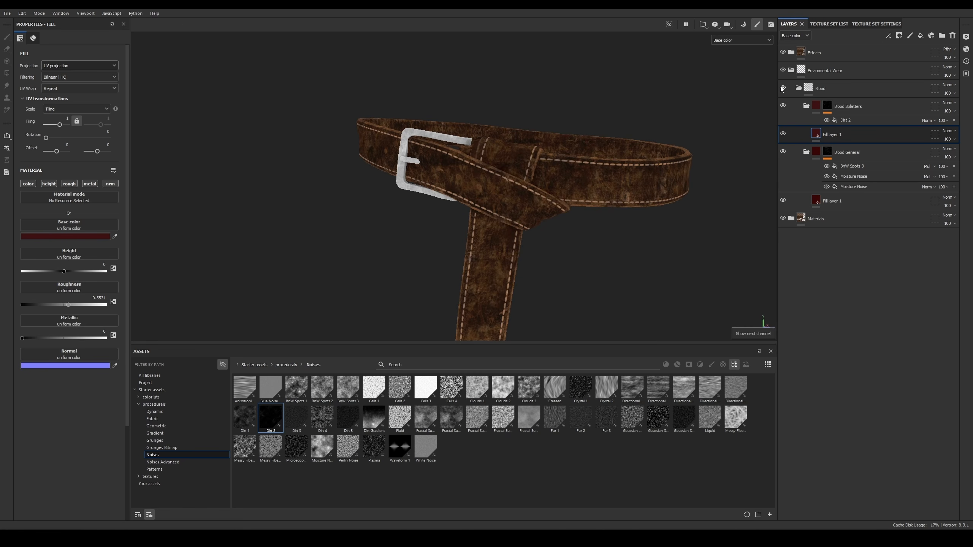
key(m)
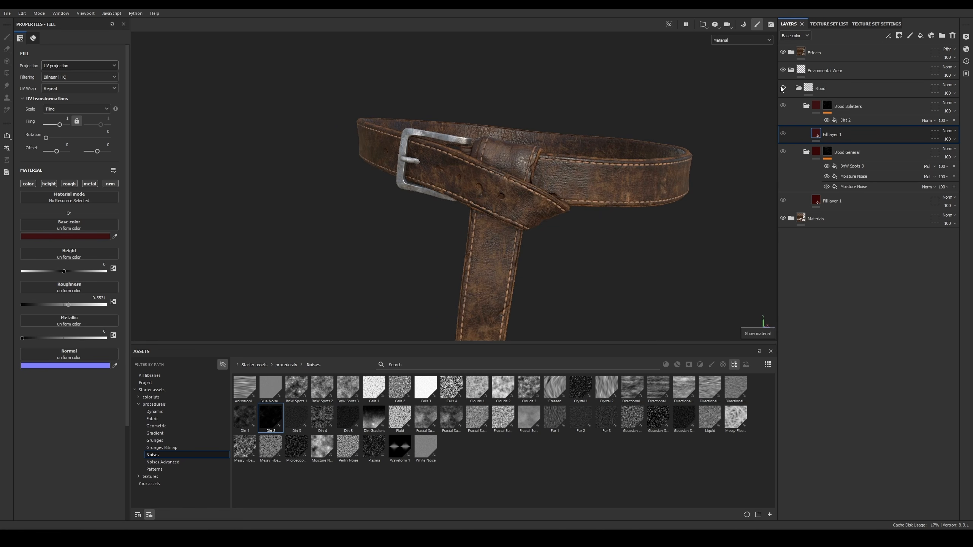
alt+drag(680, 115, 608, 136)
alt+middle_drag(608, 136, 559, 99)
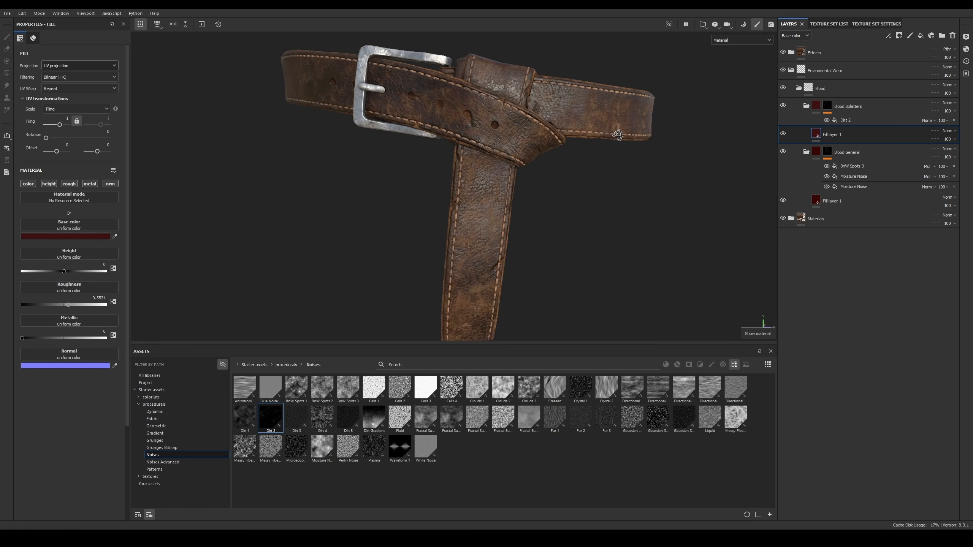
alt+drag(680, 137, 639, 136)
alt+right_drag(613, 136, 602, 136)
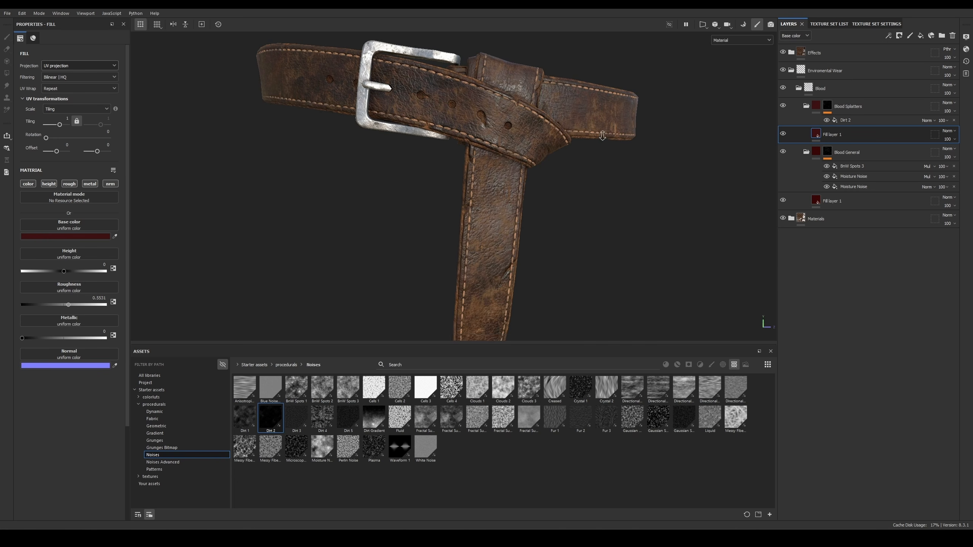
scroll(603, 136, down, 4)
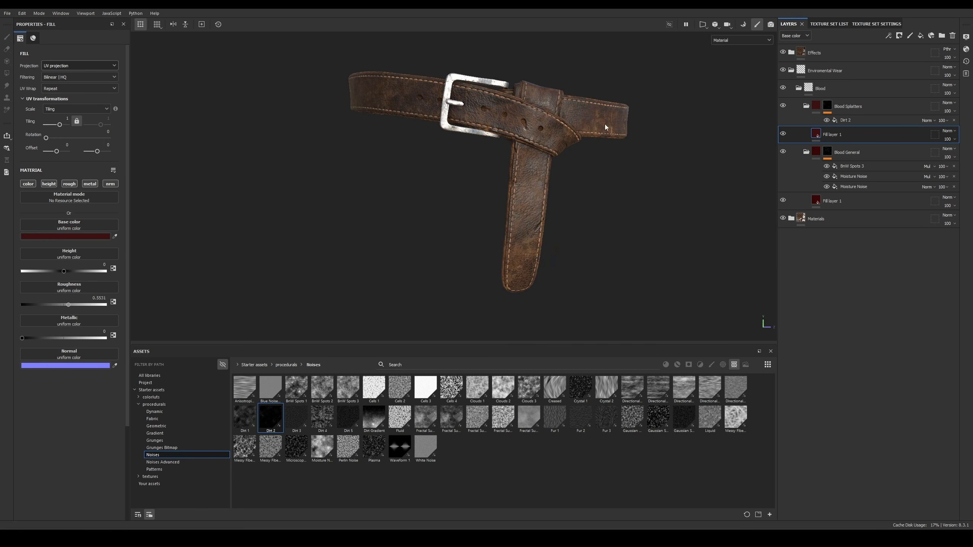
scroll(597, 133, up, 4)
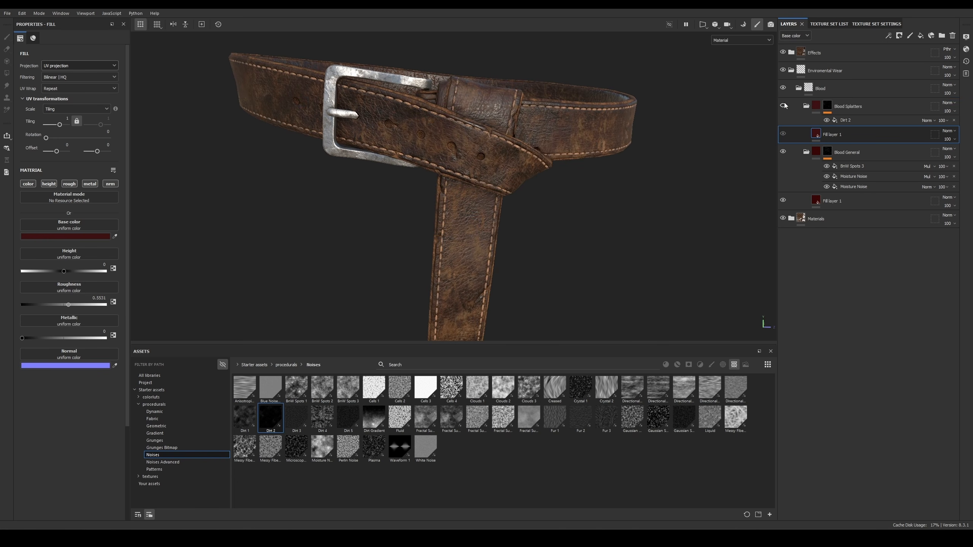
click(783, 133)
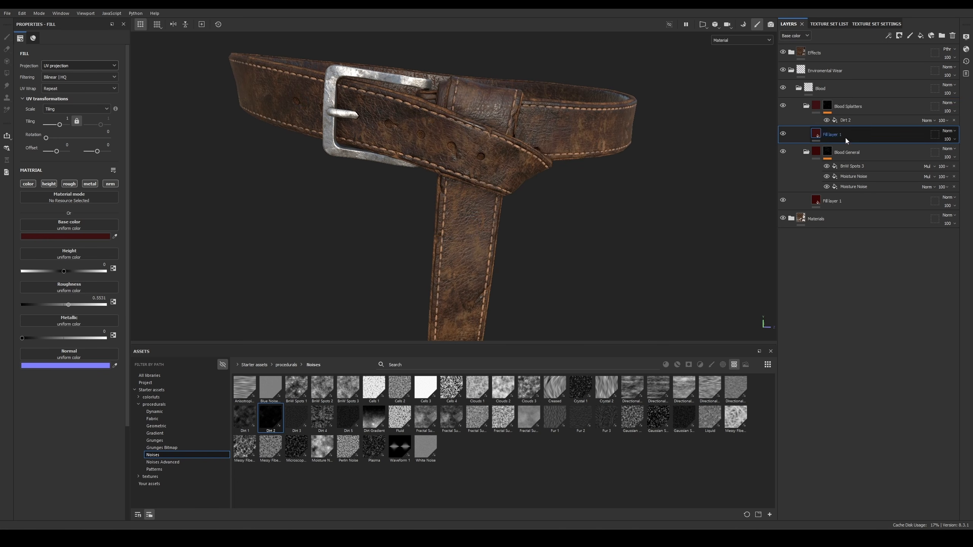
Step: Add a Levels effect to the Blood General mask and lower its input white point to about 0.39, checking in material view
click(828, 153)
click(889, 35)
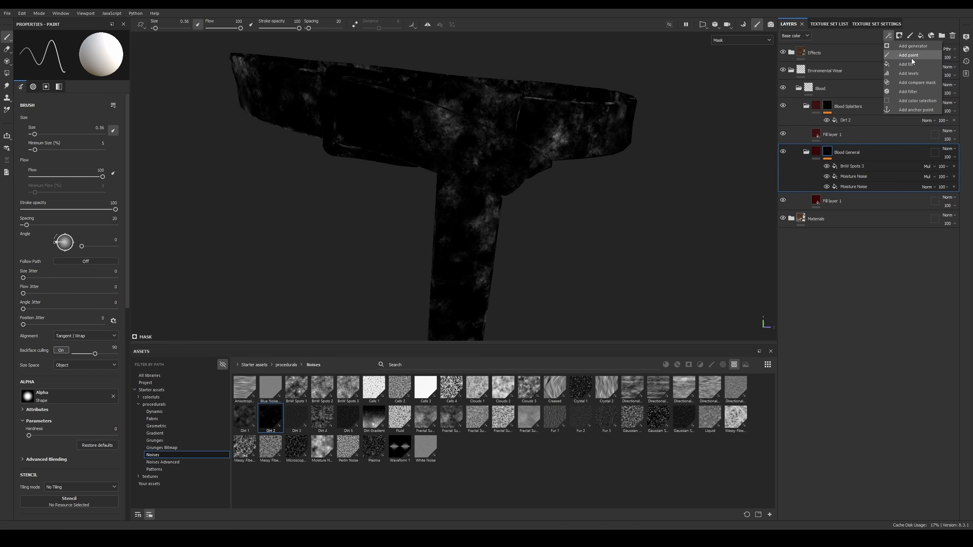
click(920, 71)
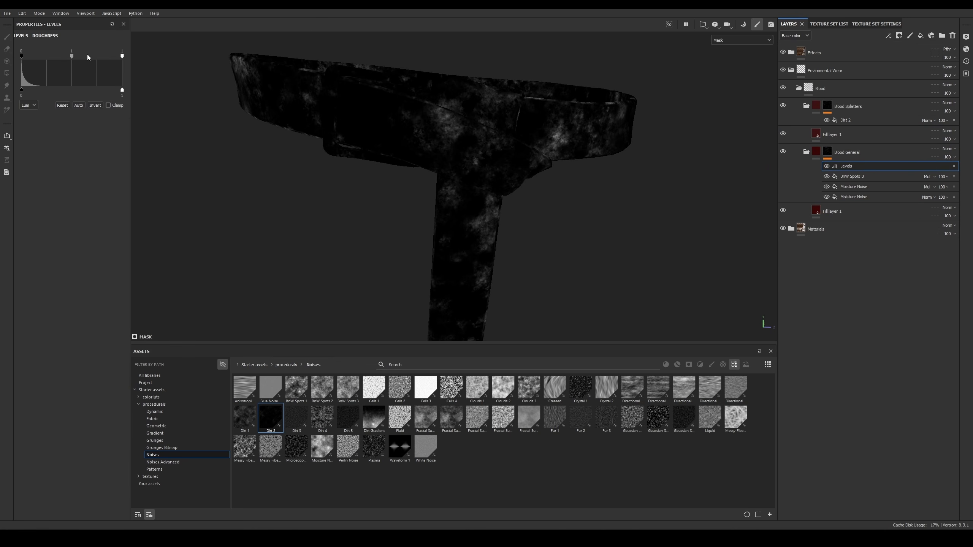
mouse_move(72, 57)
mouse_down()
mouse_move(112, 57)
mouse_move(80, 56)
mouse_up()
key(m)
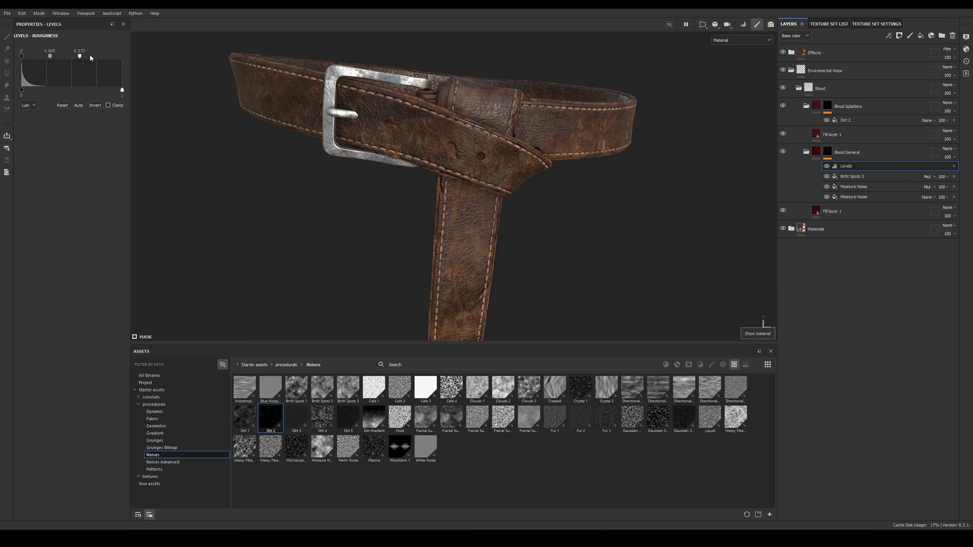
alt+right_drag(522, 32, 314, 83)
drag(80, 56, 61, 61)
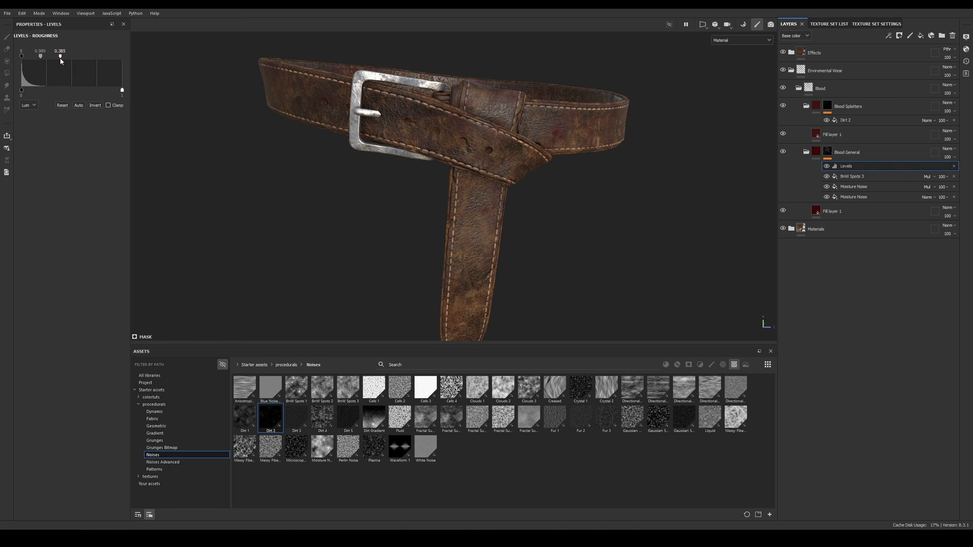
Step: Set the Blood Splatters Dirt 2 fill's balance to 0.57 and contrast to 0.32
click(836, 109)
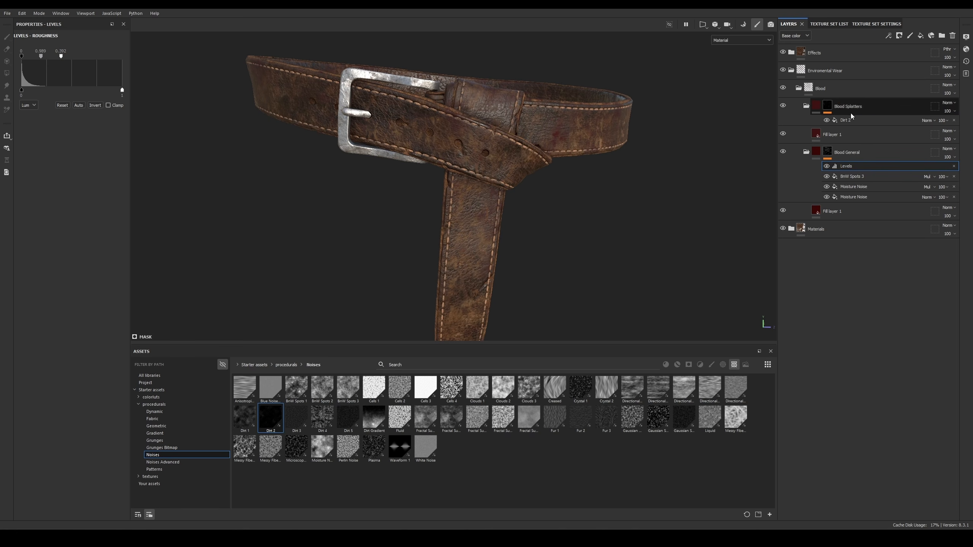
click(889, 36)
click(834, 119)
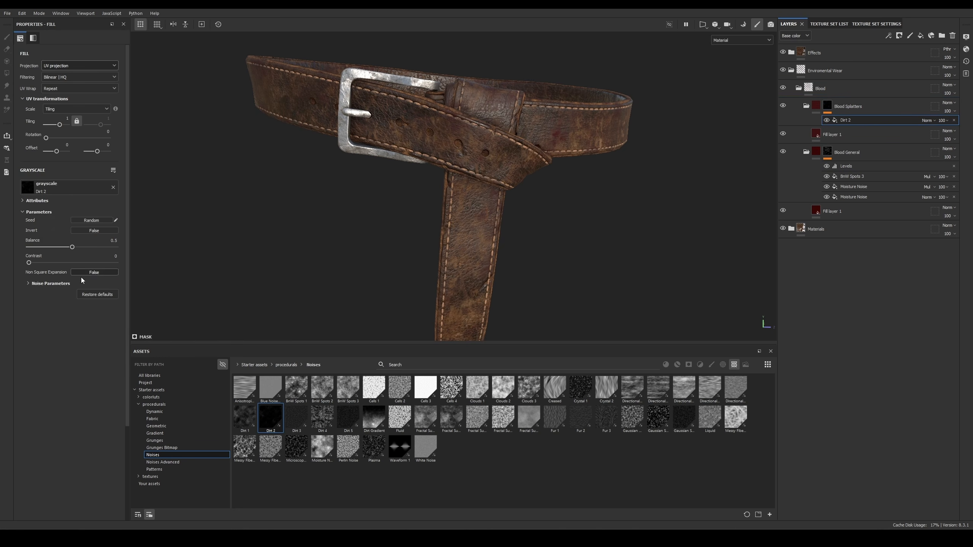
mouse_move(69, 263)
mouse_down()
mouse_move(86, 263)
mouse_move(70, 263)
mouse_move(70, 247)
mouse_up()
Step: Examine the blood stains up close on the leather around the belt's overlap and loop
alt+right_drag(626, 199, 543, 141)
alt+drag(543, 141, 556, 130)
shift+right_drag(555, 130, 585, 151)
alt+drag(585, 151, 562, 143)
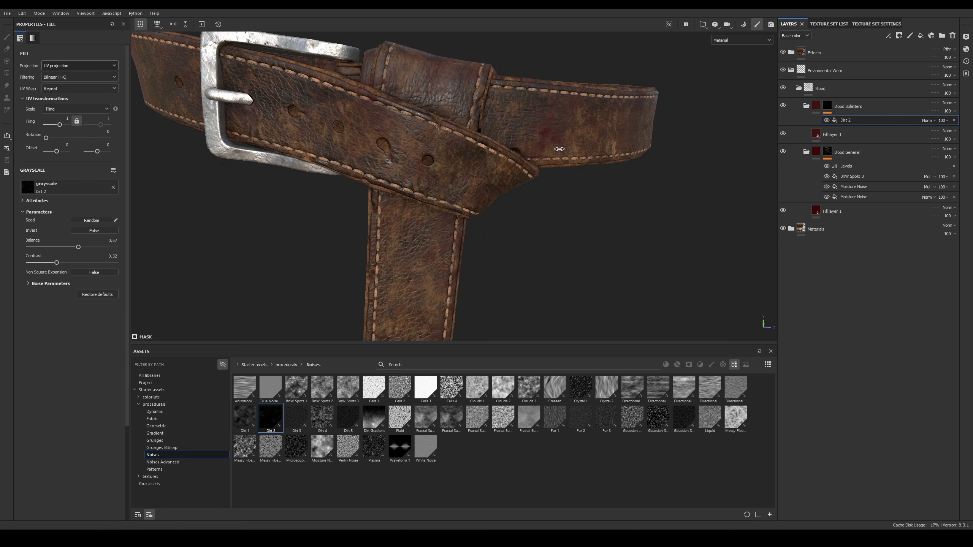
shift+right_drag(563, 144, 592, 134)
alt+middle_drag(592, 134, 503, 128)
alt+drag(534, 131, 517, 128)
shift+right_drag(517, 129, 522, 129)
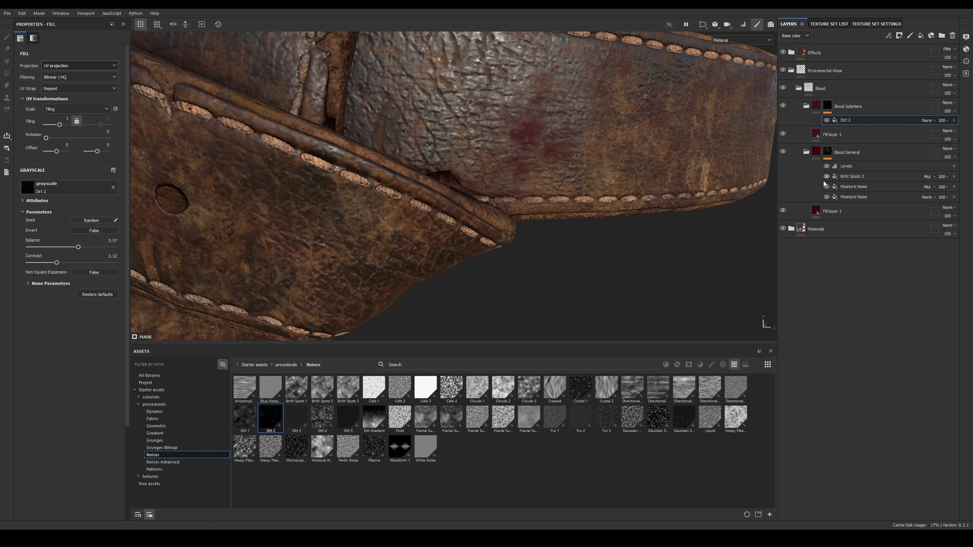
Step: Add a paint effect above the Levels in the Blood General mask and enlarge the brush to 4.23
click(827, 151)
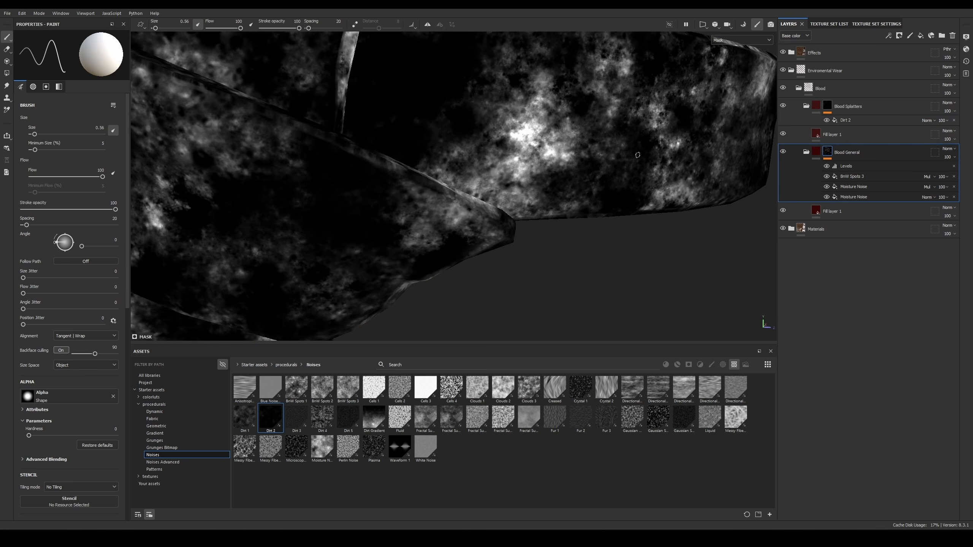
click(887, 37)
click(920, 52)
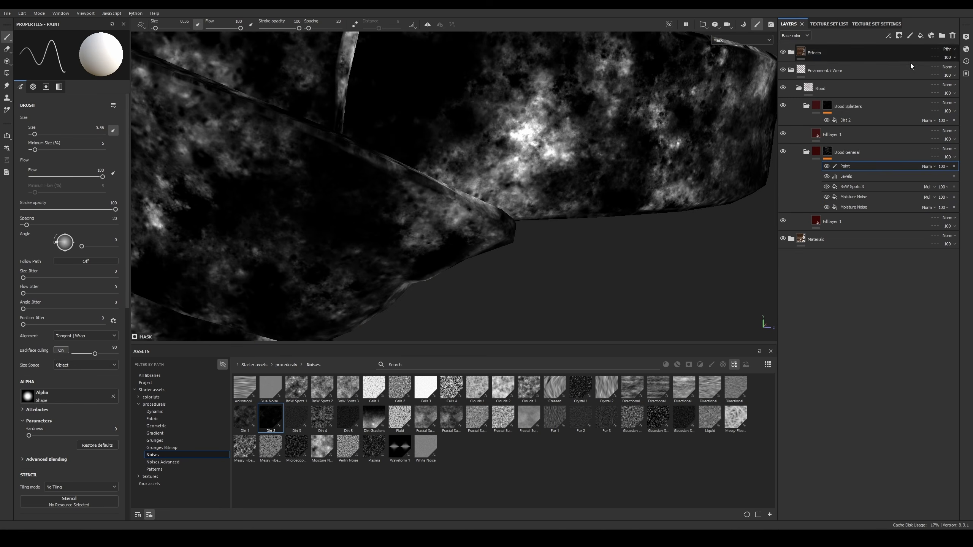
ctrl+right_drag(547, 140, 582, 141)
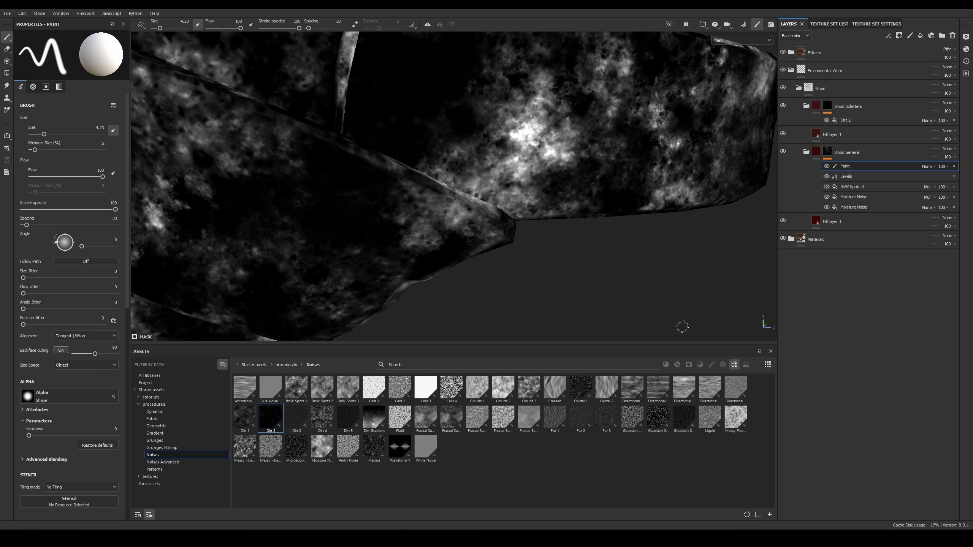
Step: Search all brush presets for "dirt", choose the Dirt 1 brush and return to material view
click(732, 366)
click(713, 365)
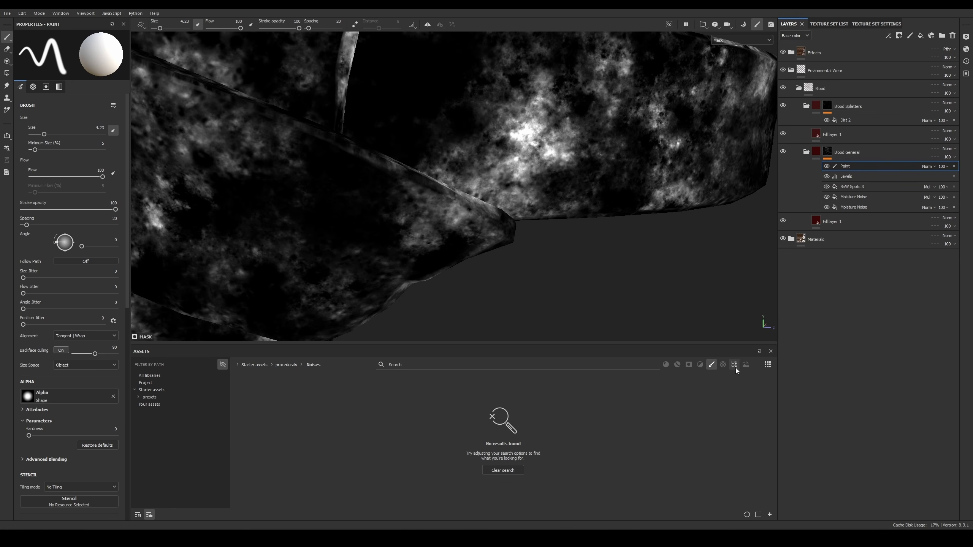
click(500, 471)
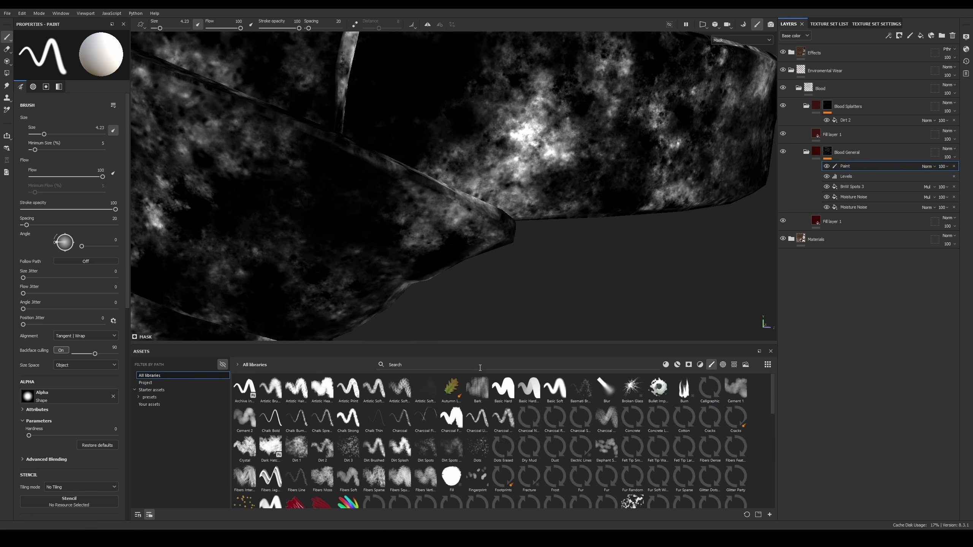
text(dirt)
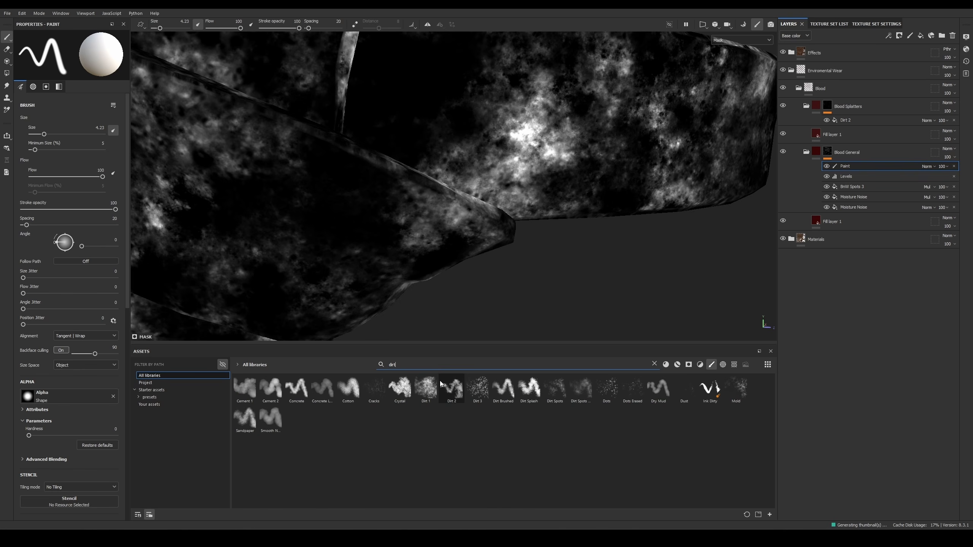
click(422, 380)
key(m)
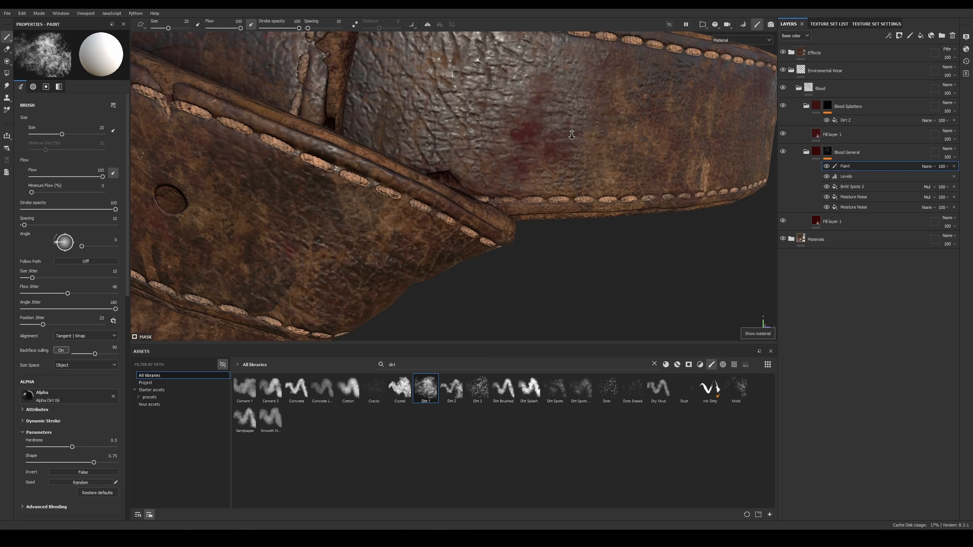
Step: Set the mask brush's grayscale value to 0.1372 and reduce its size to 5.82
alt+drag(544, 118, 542, 119)
ctrl+right_drag(541, 119, 528, 120)
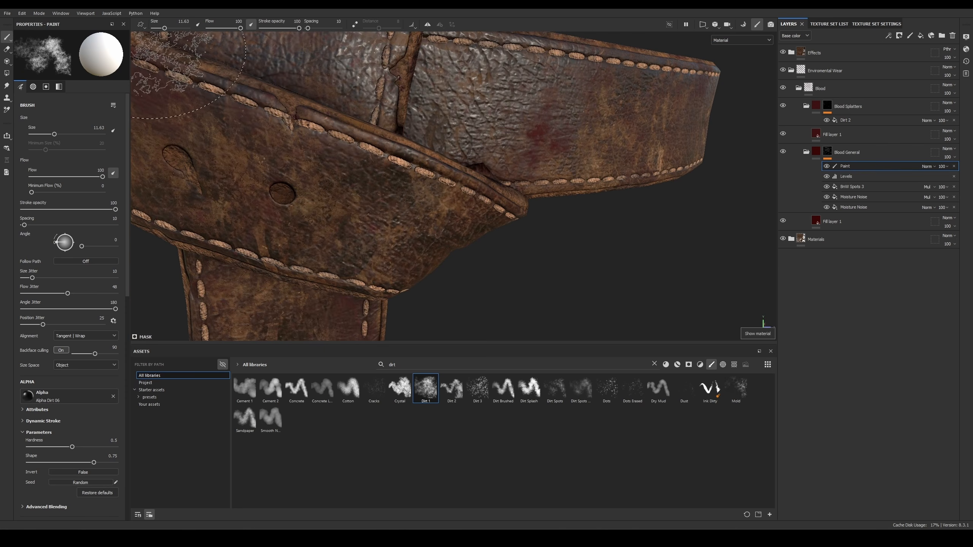
key(x)
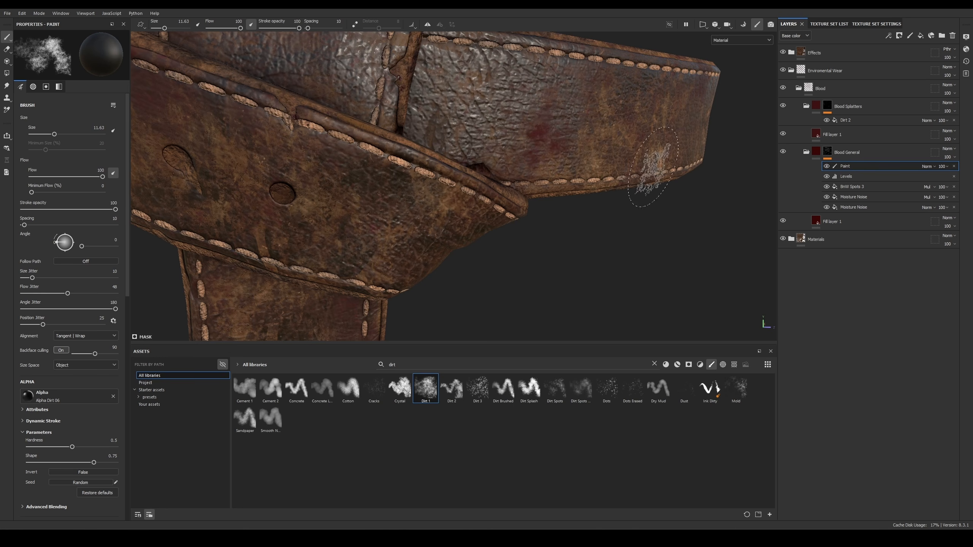
scroll(85, 384, down, 3)
click(60, 489)
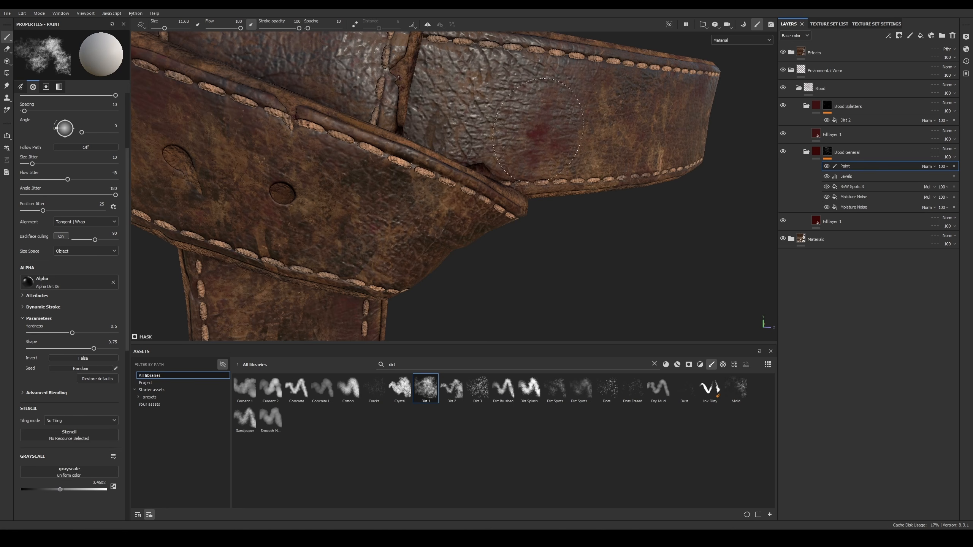
key(x)
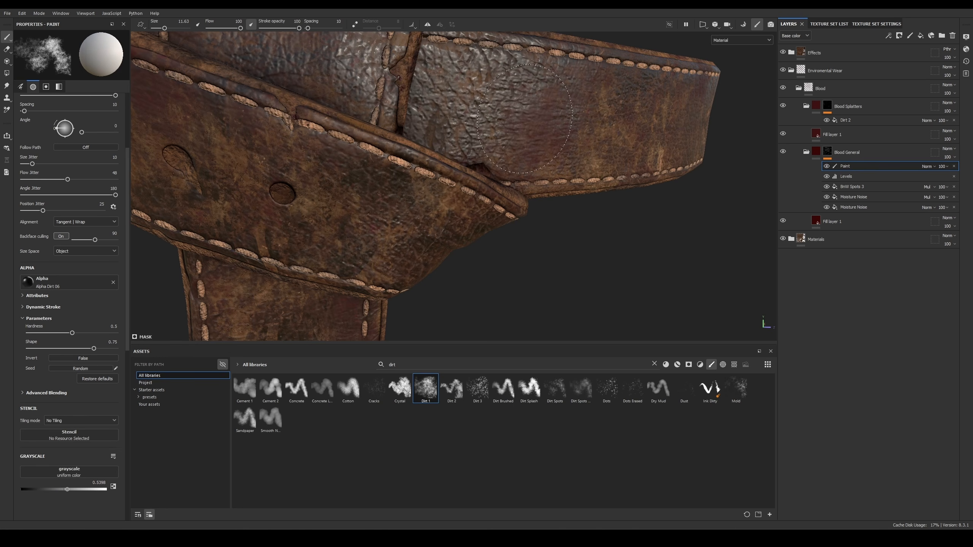
drag(66, 489, 33, 490)
ctrl+right_drag(517, 135, 494, 136)
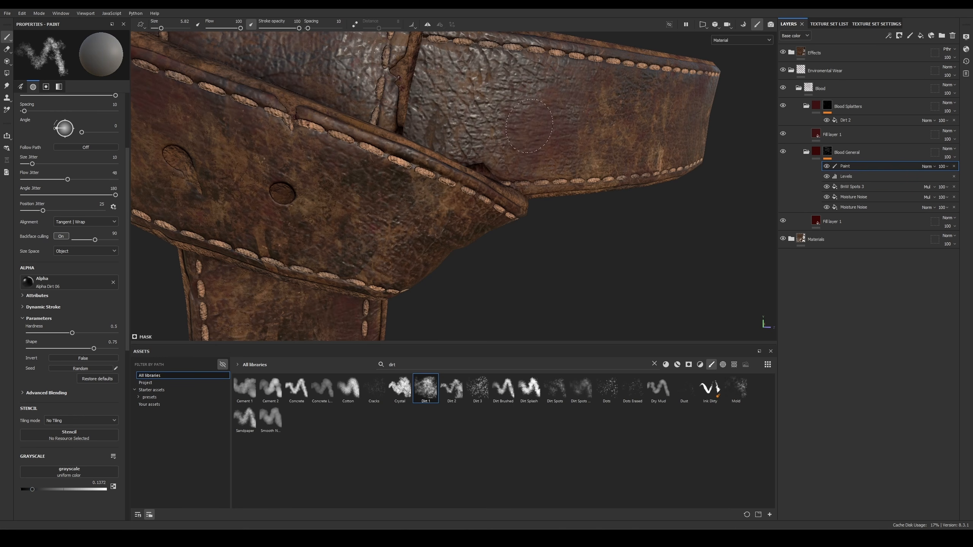
Step: In base color view, add an HSL Perceptive filter layer above Blood Splatters with saturation about 0.73 and lightness about 0.43
key(f)
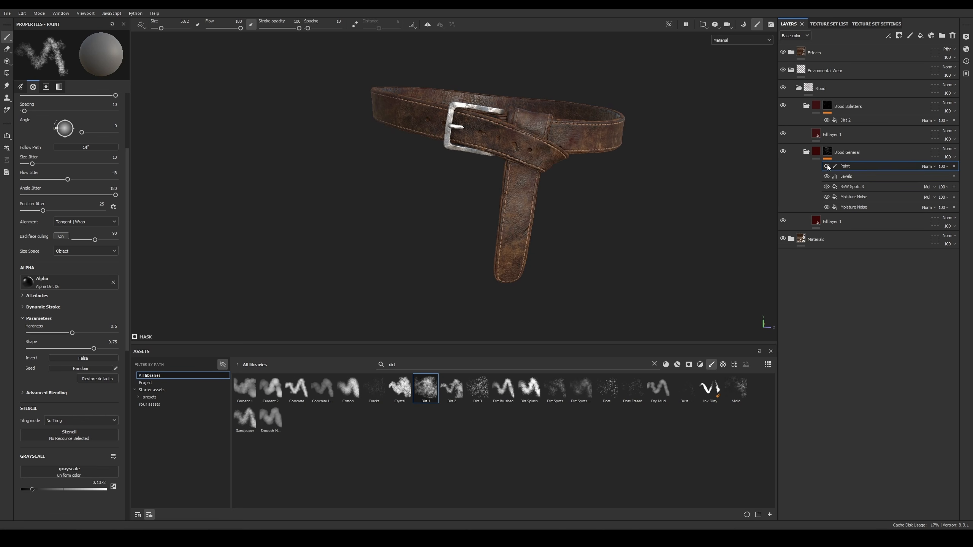
mouse_move(621, 159)
alt+mouse_down()
mouse_move(637, 154)
mouse_move(619, 141)
mouse_move(625, 135)
alt+mouse_up()
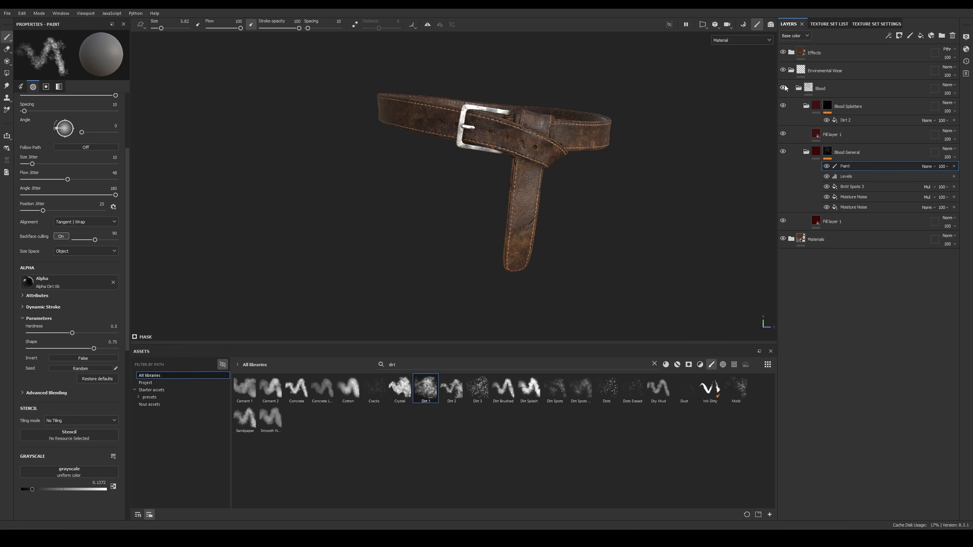
scroll(549, 211, up, 5)
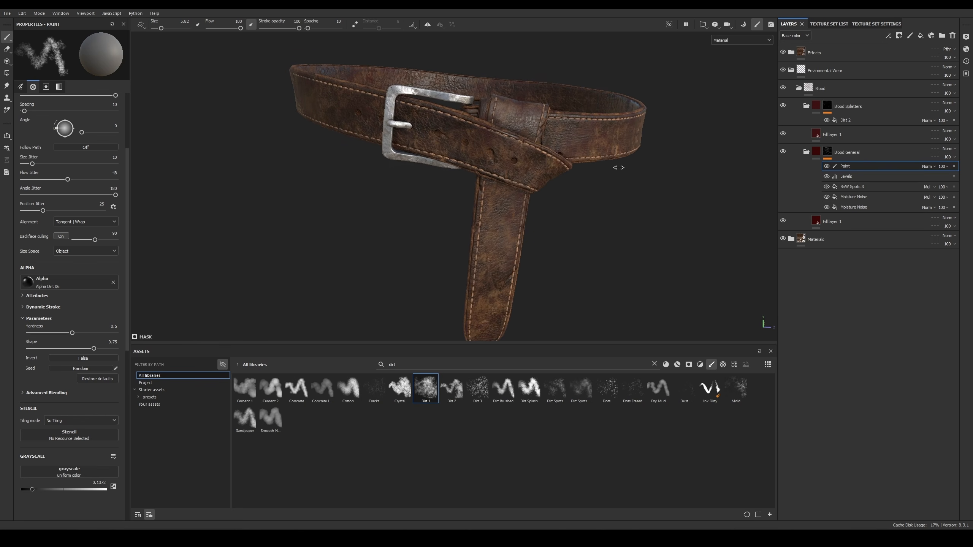
key(c)
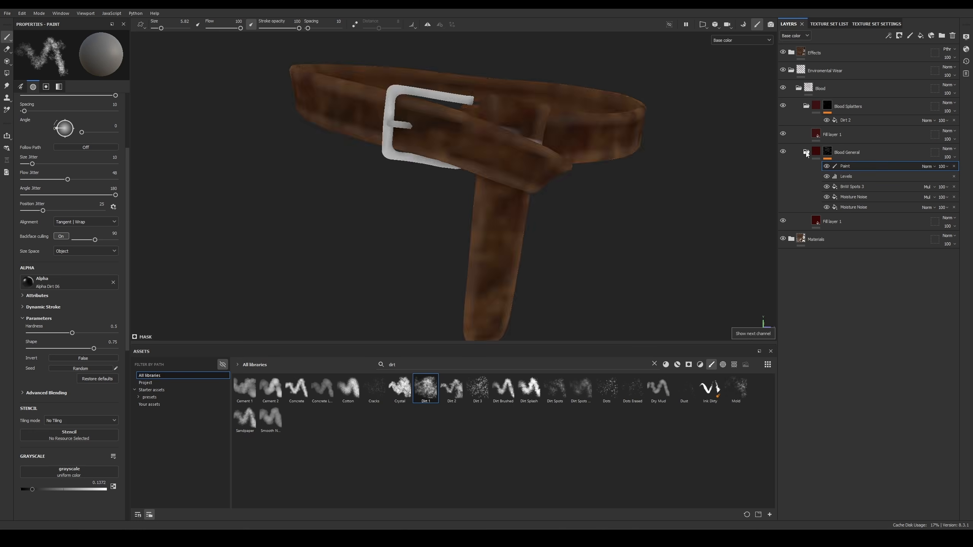
click(858, 104)
click(654, 363)
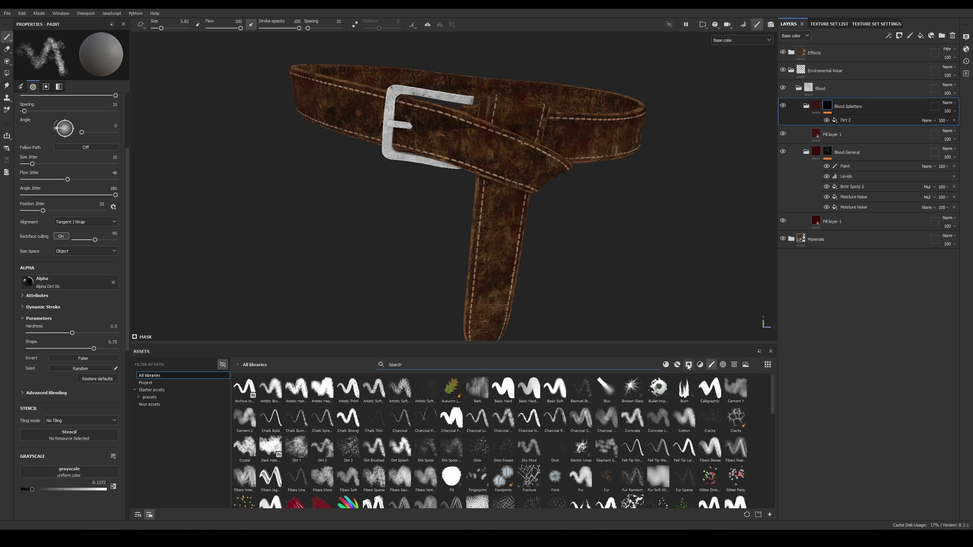
click(700, 365)
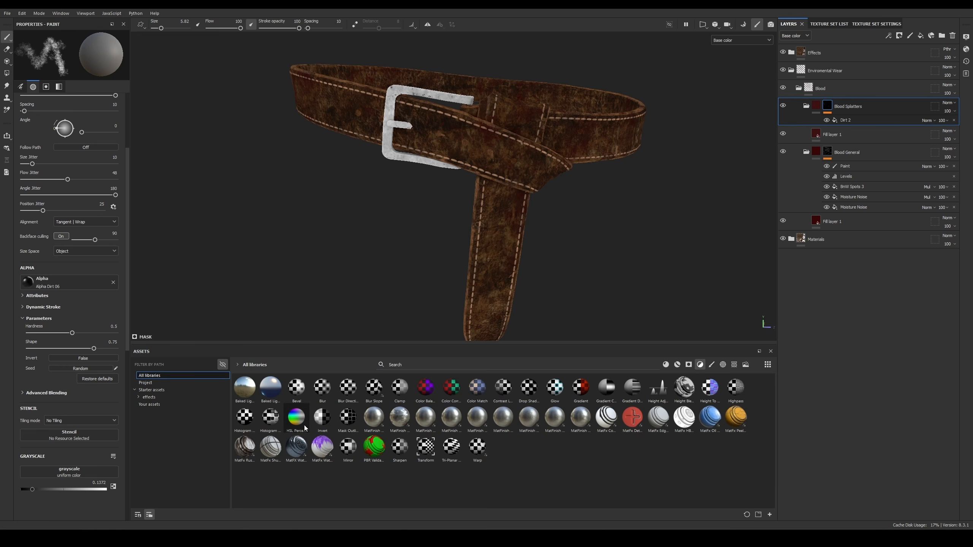
drag(305, 428, 867, 107)
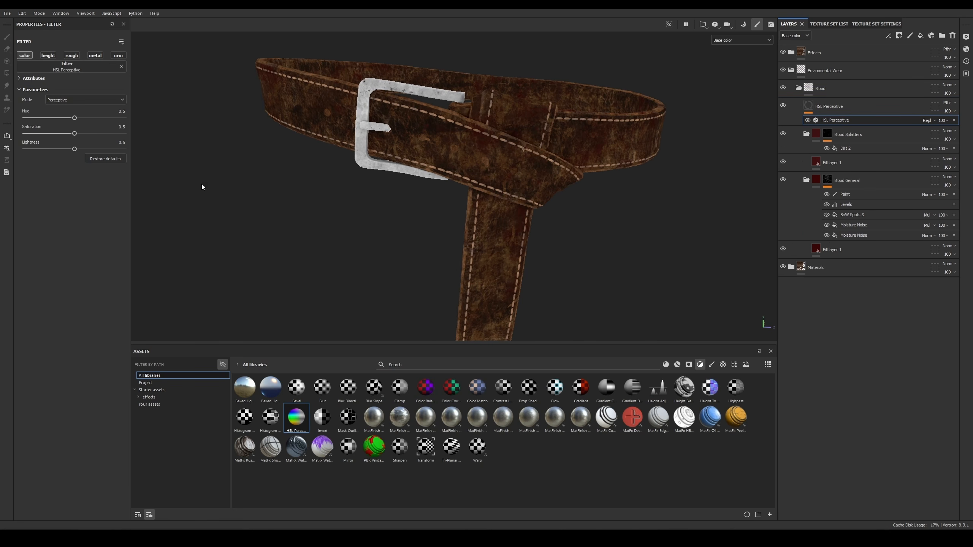
mouse_move(84, 149)
mouse_down()
mouse_move(94, 149)
mouse_move(83, 149)
mouse_up()
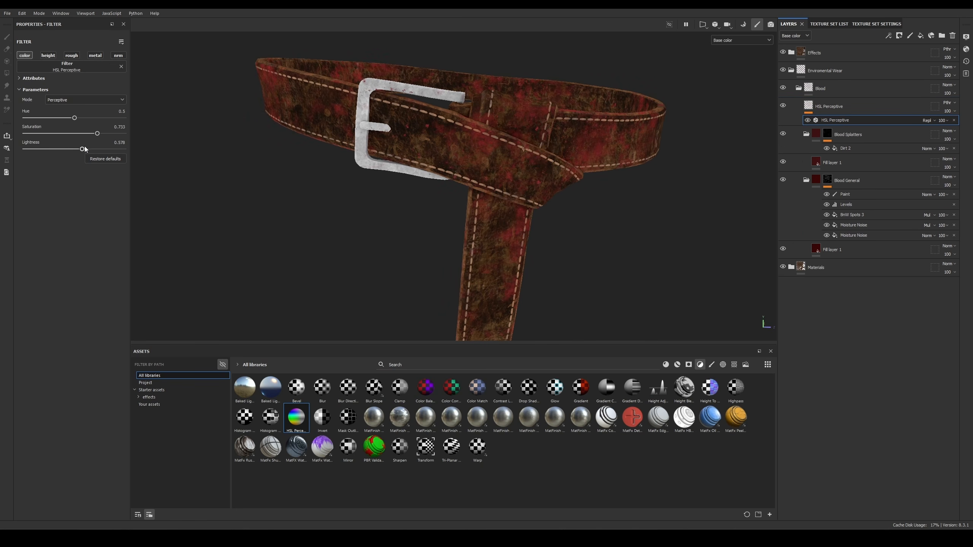
drag(70, 150, 66, 150)
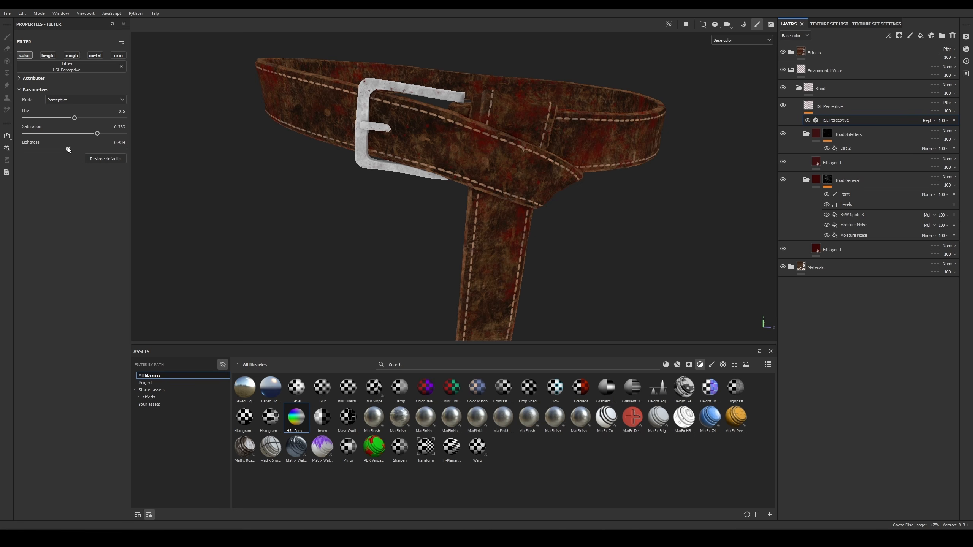
Step: Give the HSL Perceptive layer a black mask and add a Clouds 3 fill to that mask
right_click(848, 108)
click(867, 115)
click(889, 36)
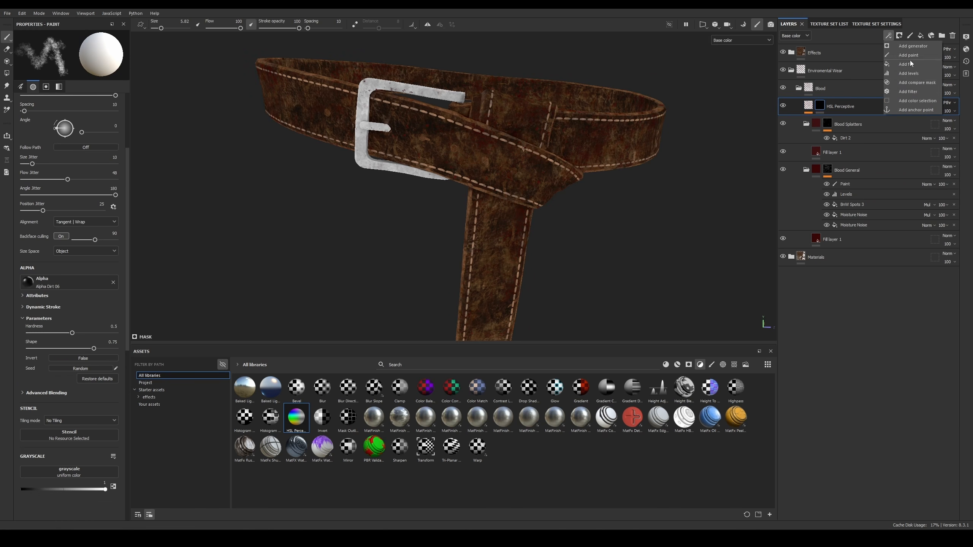
click(908, 62)
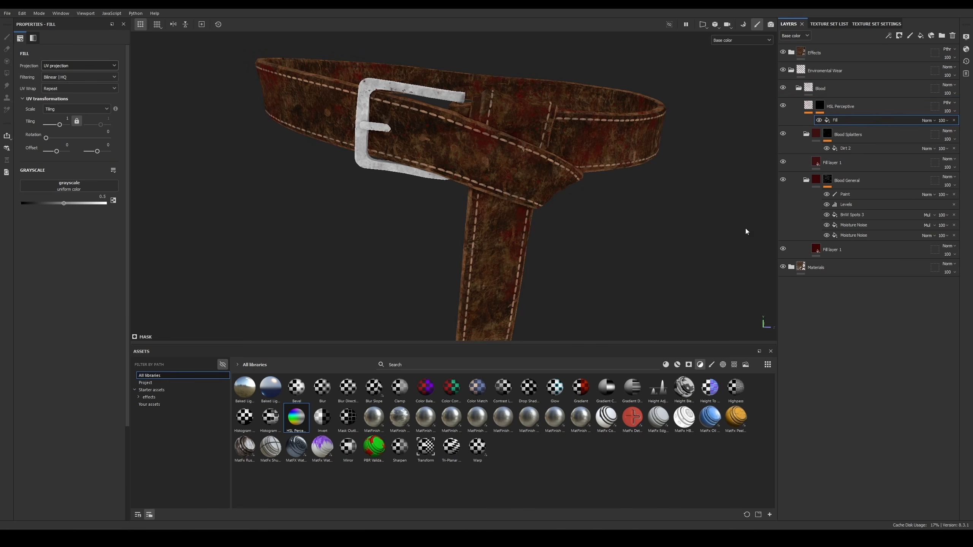
click(89, 187)
click(194, 205)
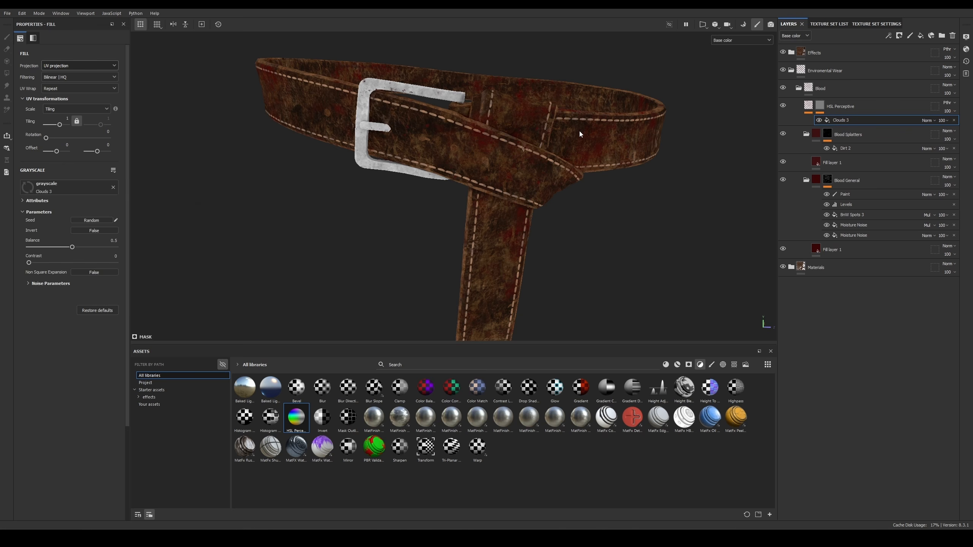
Step: Set the Clouds 3 mask fill to tri-planar projection with tiling 11.41, balance 0.28 and contrast 0.21
alt+right_drag(580, 133, 668, 307)
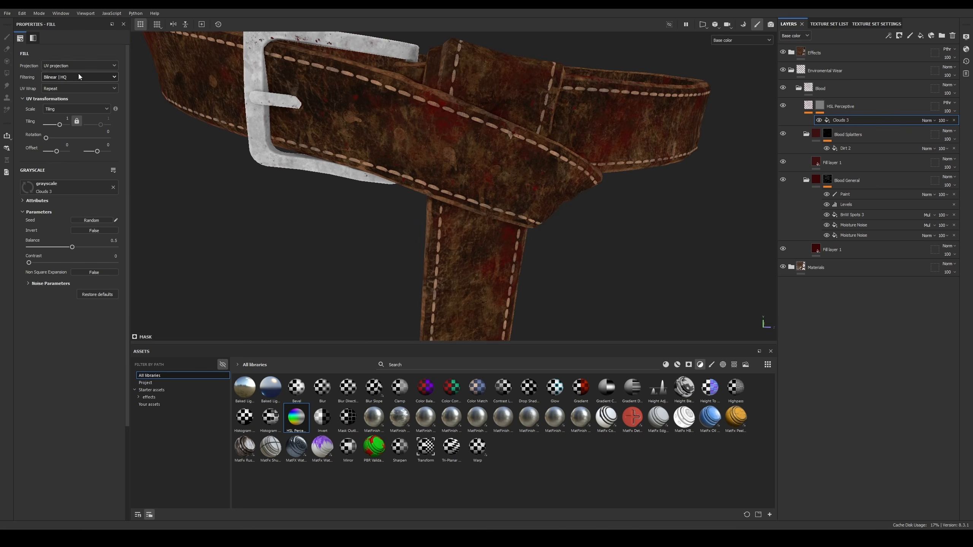
click(76, 67)
click(67, 92)
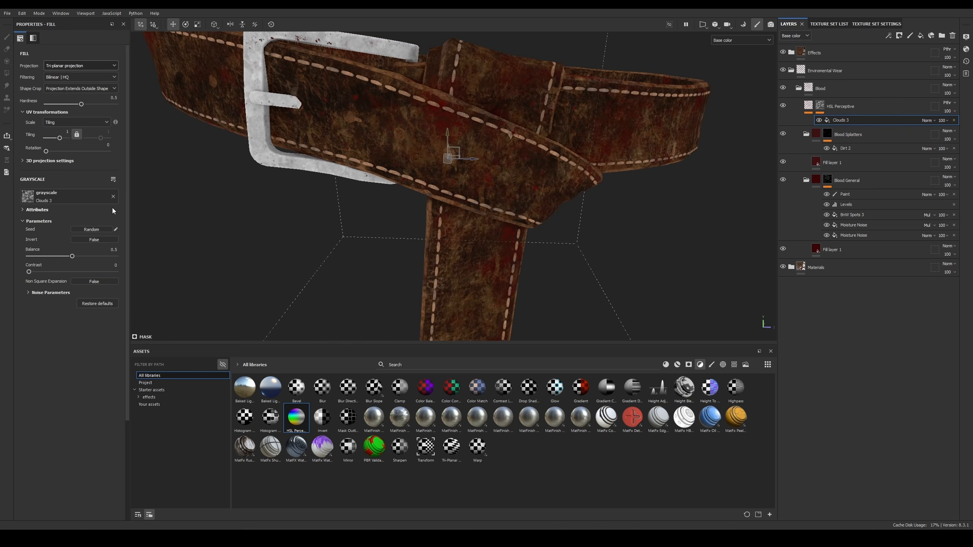
drag(62, 272, 90, 272)
drag(59, 138, 63, 138)
mouse_move(72, 256)
mouse_down()
mouse_move(82, 256)
mouse_move(66, 253)
mouse_move(47, 272)
mouse_move(53, 257)
mouse_up()
Step: Compare the leather with the filter layer hidden and shown, and set the HSL Perceptive saturation to 0.57 and lightness to 0.562
alt+right_drag(483, 57, 653, 267)
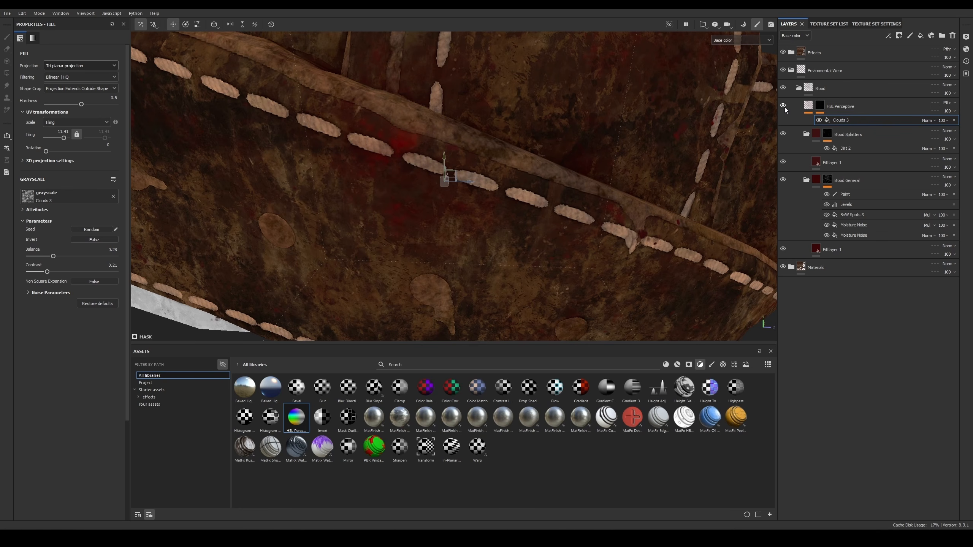
click(787, 133)
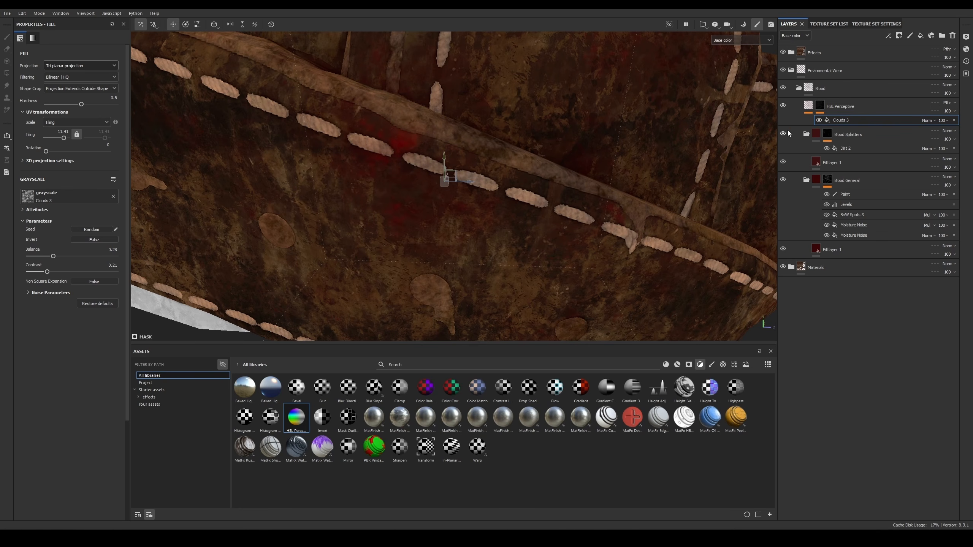
click(786, 103)
click(784, 106)
click(809, 105)
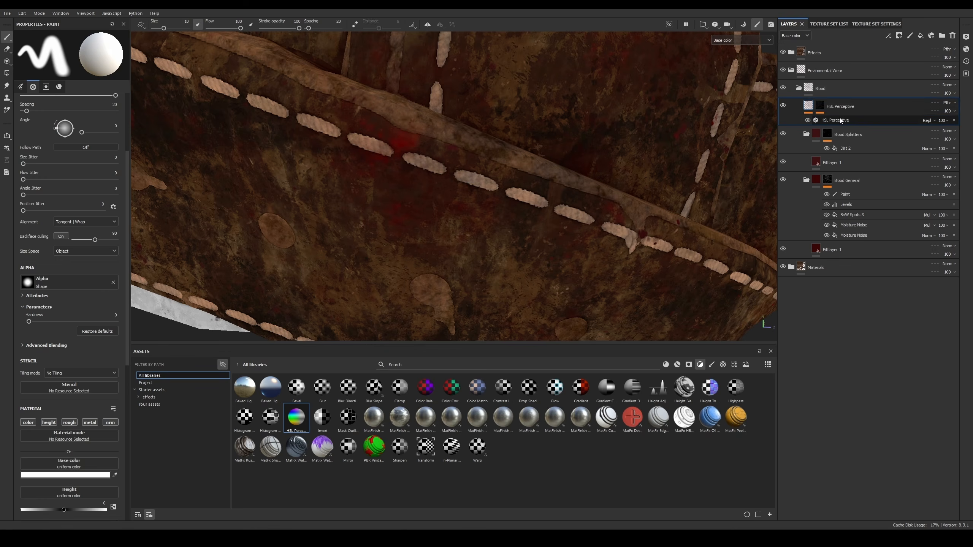
mouse_move(89, 133)
mouse_down()
mouse_move(87, 149)
mouse_move(82, 134)
mouse_move(73, 149)
mouse_move(81, 150)
mouse_up()
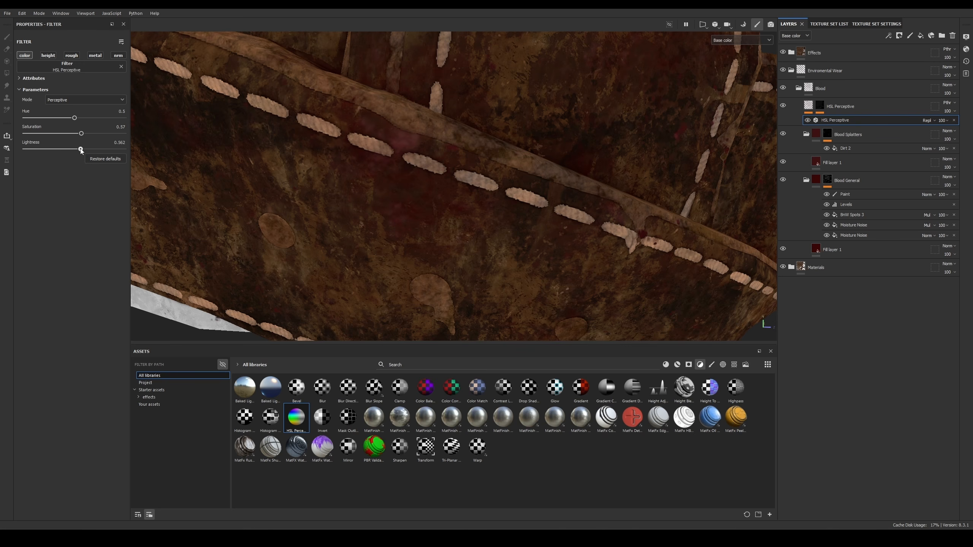
Step: Rename the HSL Perceptive layer as Variation 01
click(854, 111)
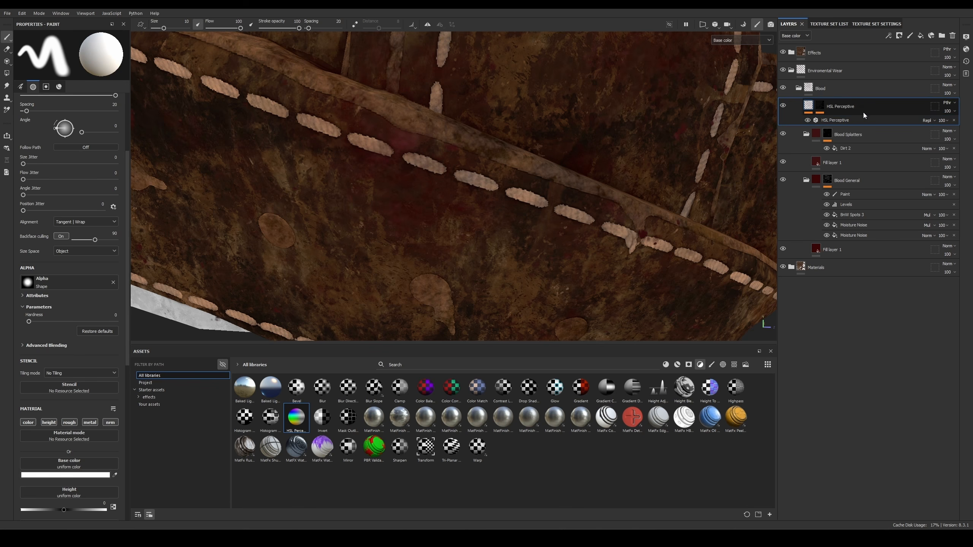
double_click(844, 106)
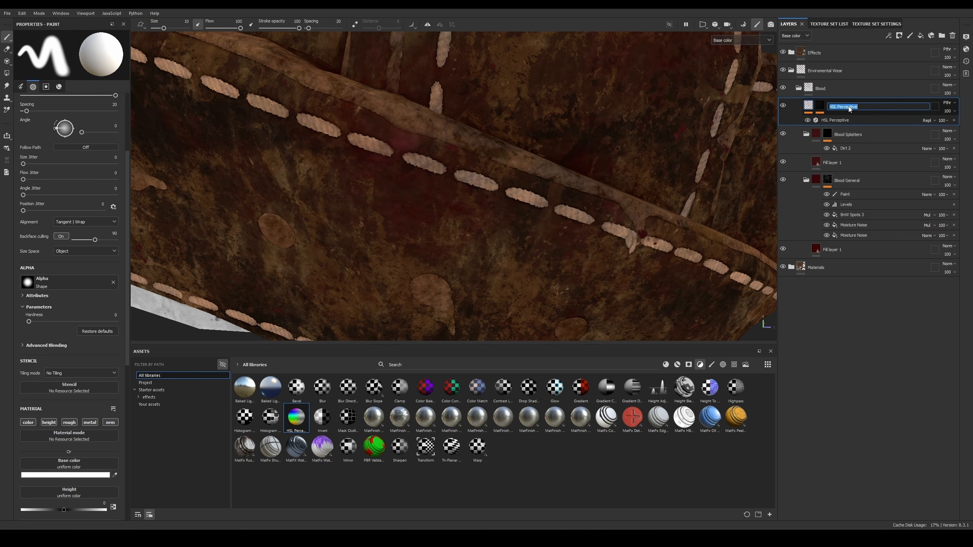
text(Variatio)
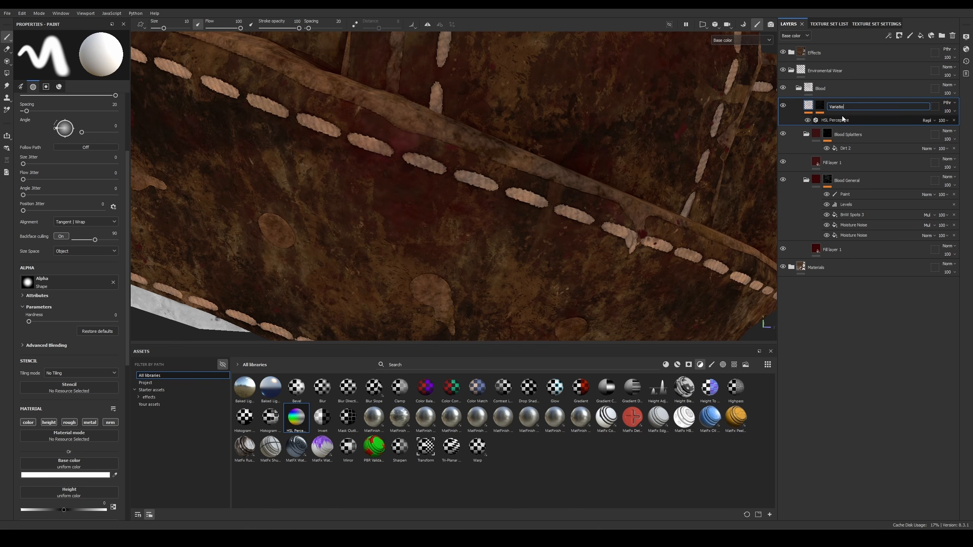
text(n 01)
key(Return)
Step: Duplicate the Variation 01 layer, rename the copy as Variation 02 and save the project
key(ctrl+d)
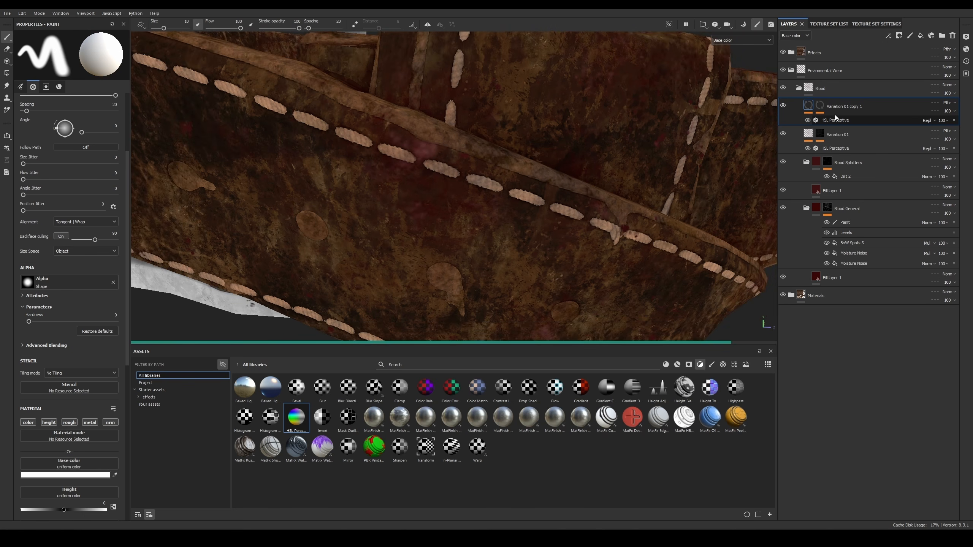
double_click(844, 106)
text(Variation 02)
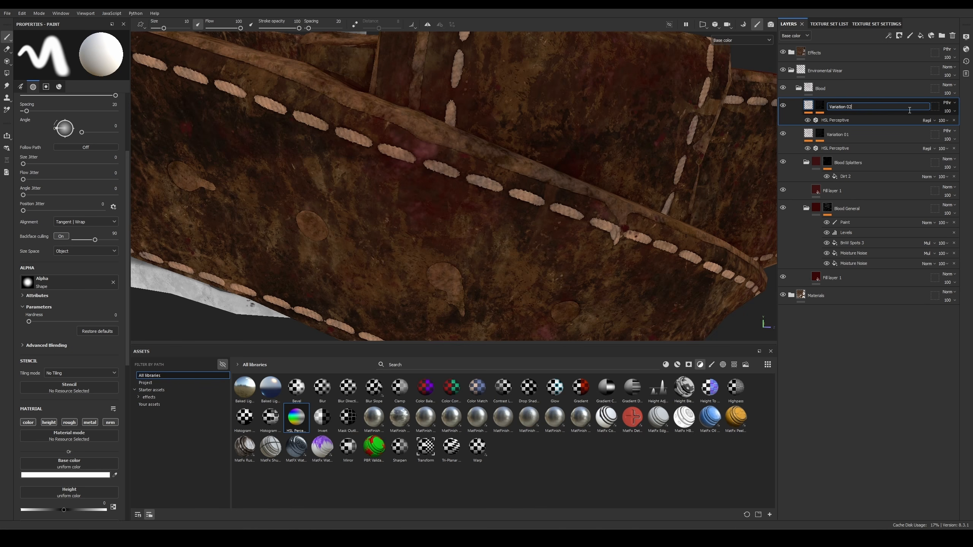
key(Return)
key(ctrl+s)
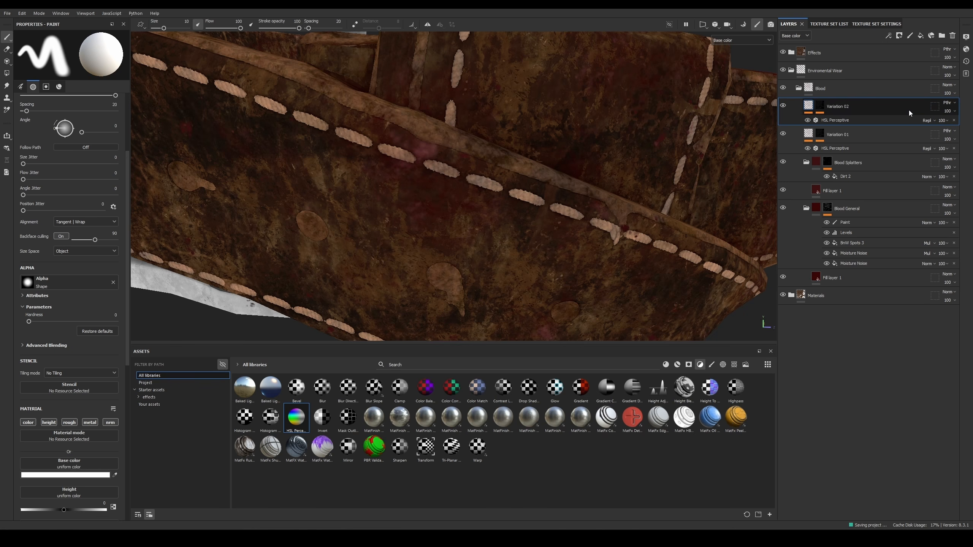
Step: Rotate the Clouds 3 fill in Variation 02's mask so its pattern differs from Variation 01
click(834, 120)
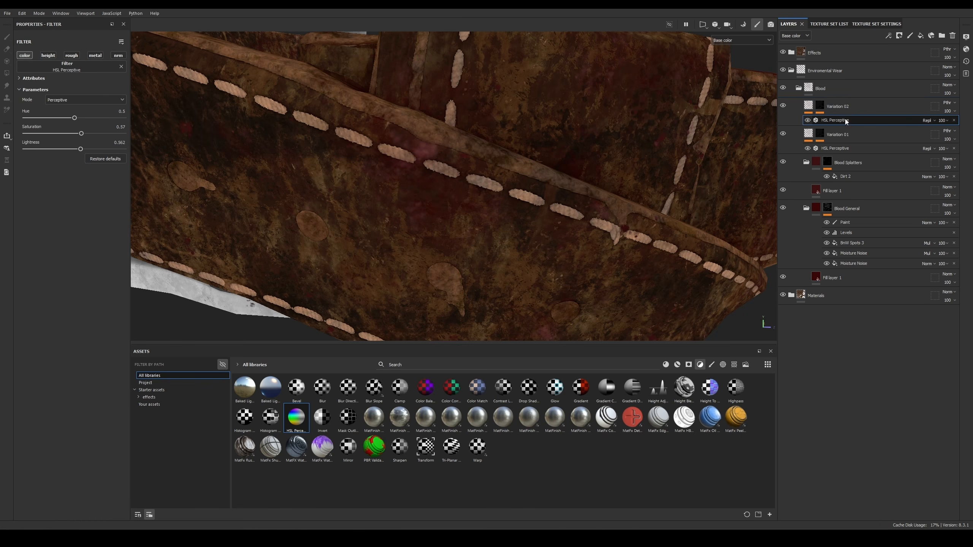
click(819, 110)
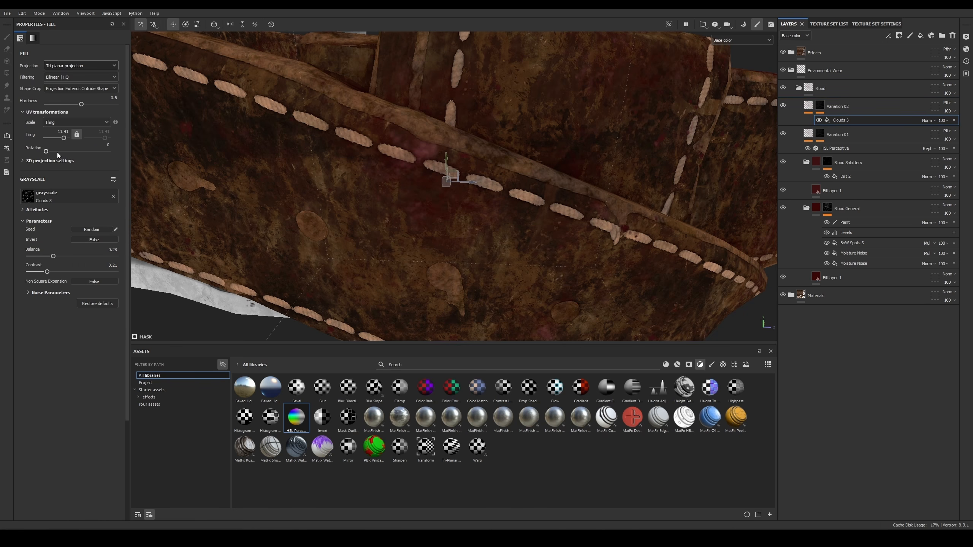
drag(46, 151, 76, 151)
Step: Set Variation 02's HSL Perceptive filter to saturation 0.787 and lightness about 0.28
click(809, 106)
click(854, 120)
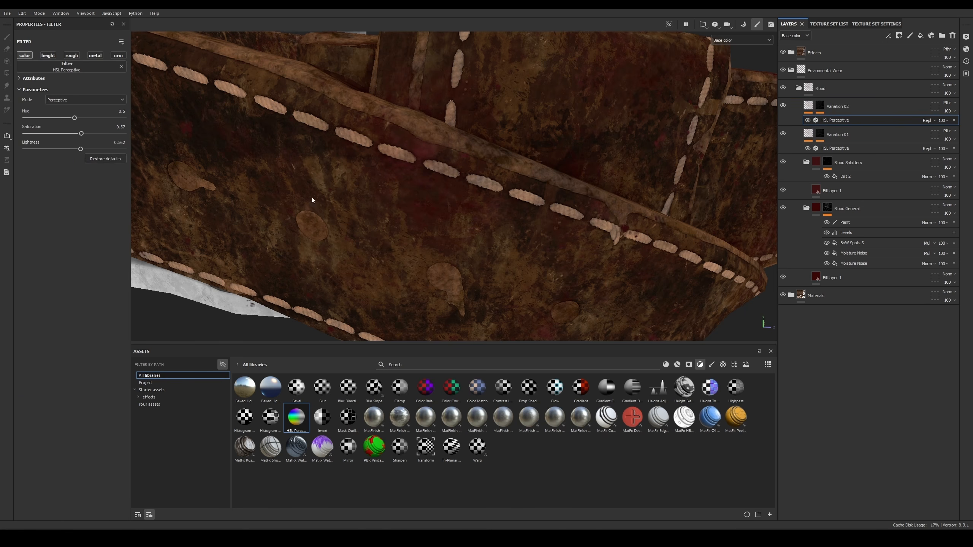
drag(74, 150, 54, 150)
click(103, 134)
scroll(453, 166, down, 8)
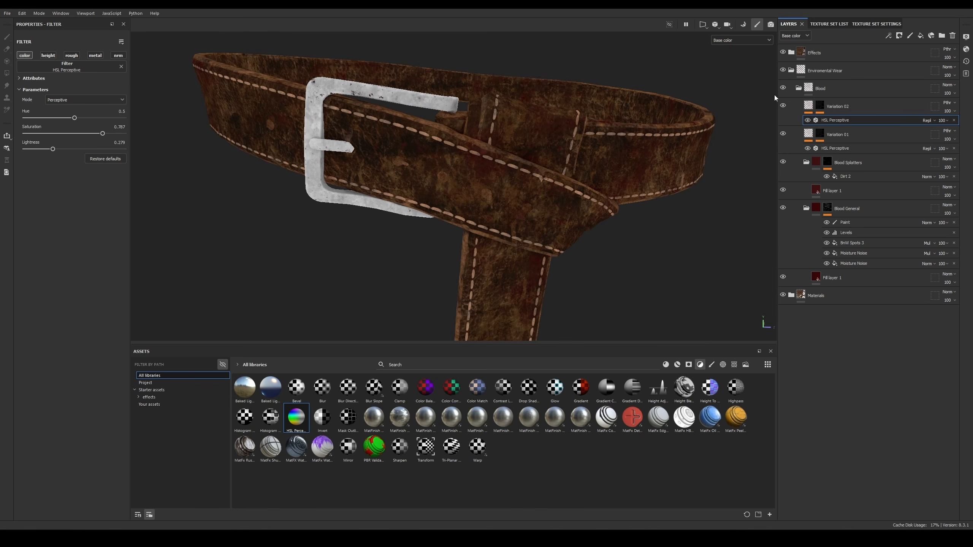
Step: Group the Variation 02 and Variation 01 layers into a new folder
click(843, 109)
ctrl+click(848, 135)
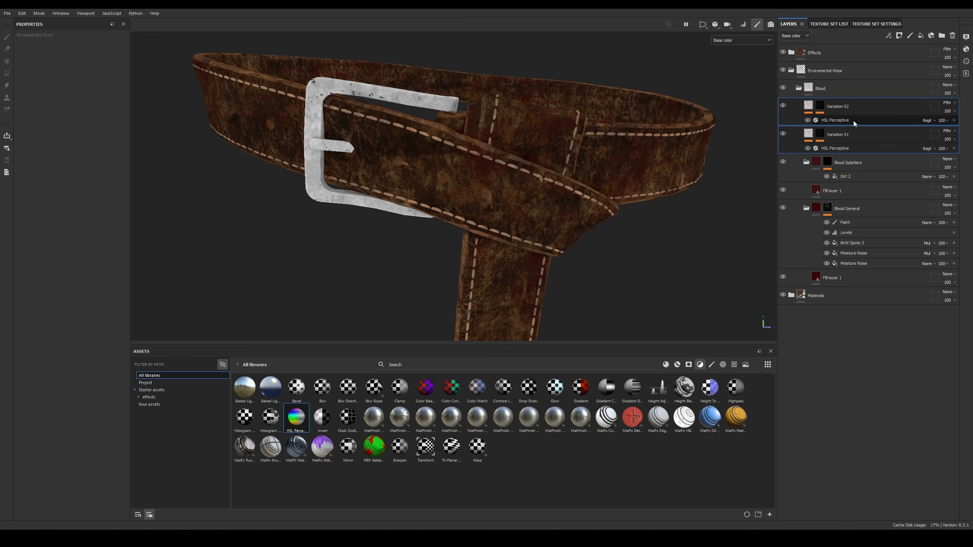
key(ctrl+g)
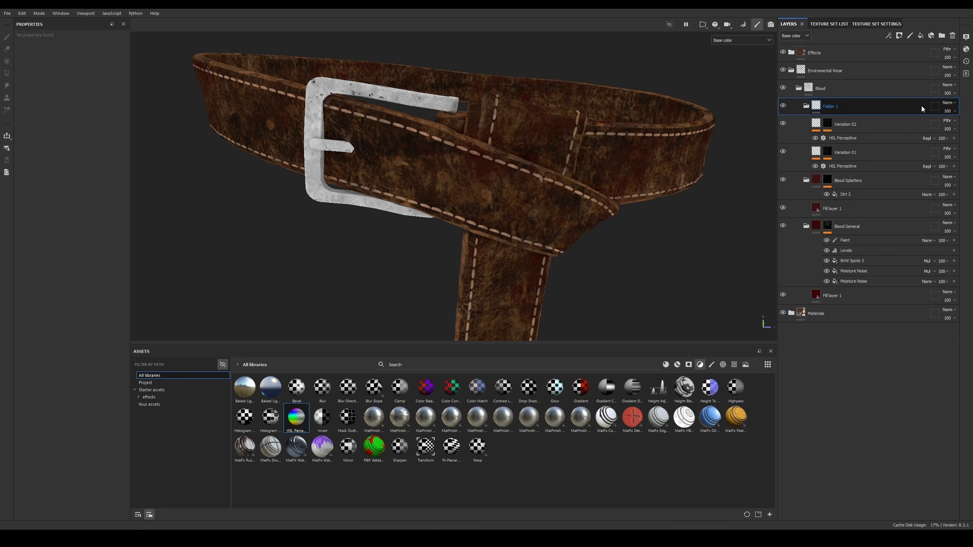
Step: Set the new variation folder's blending mode to Passthrough, rename it Variation, and compare the belt with it hidden and shown
click(948, 103)
click(941, 116)
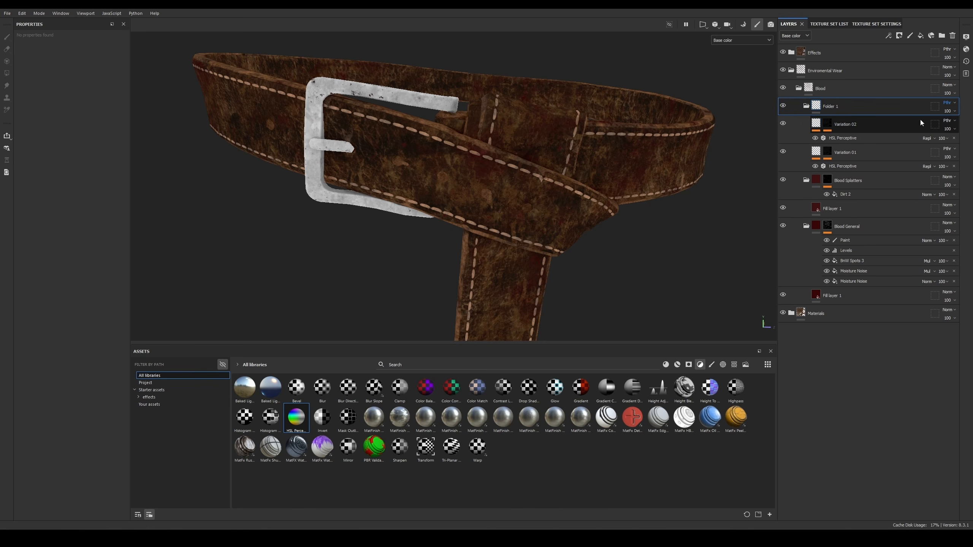
double_click(834, 106)
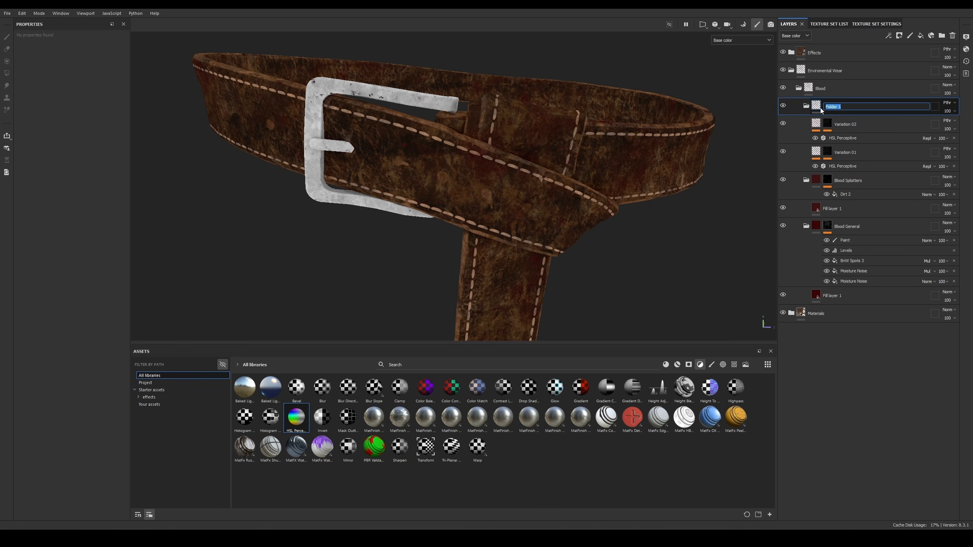
text(Variation)
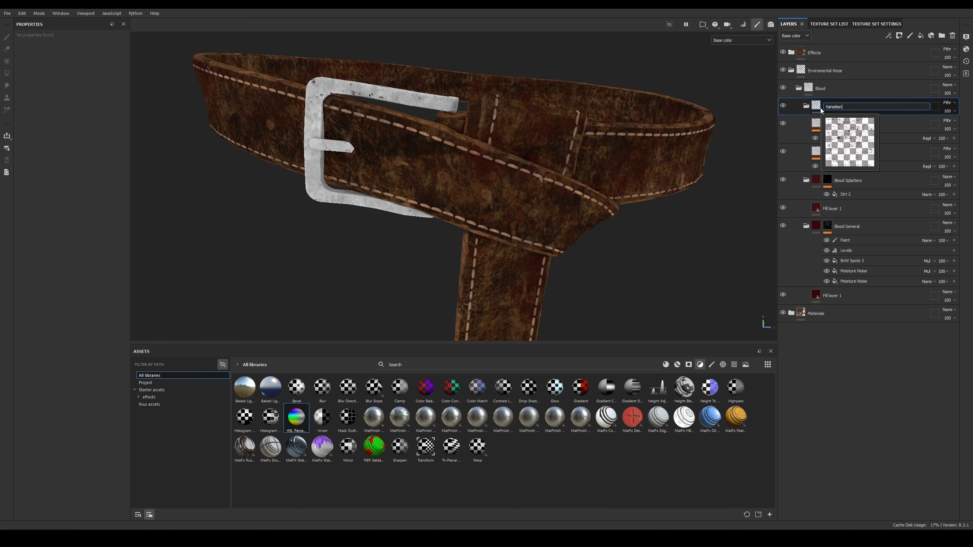
key(Return)
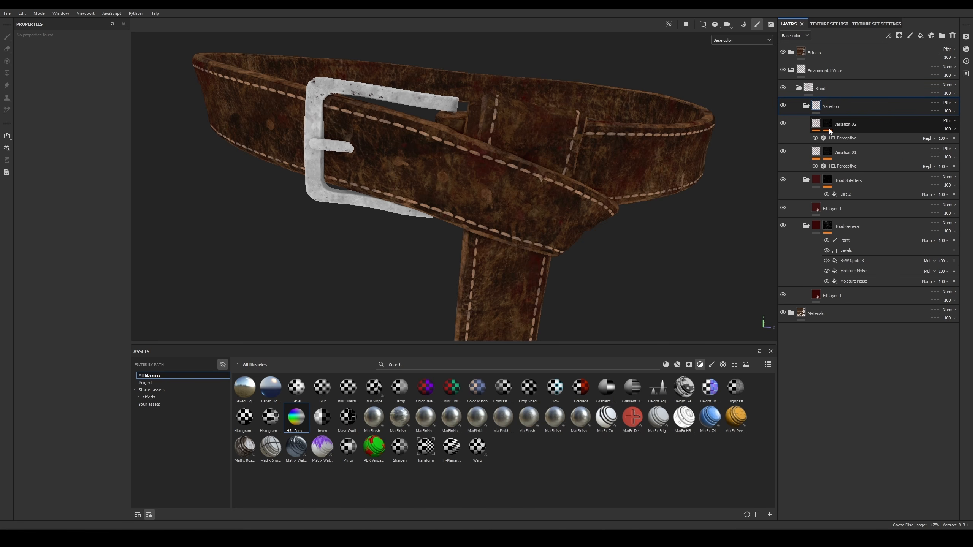
click(783, 106)
click(783, 106)
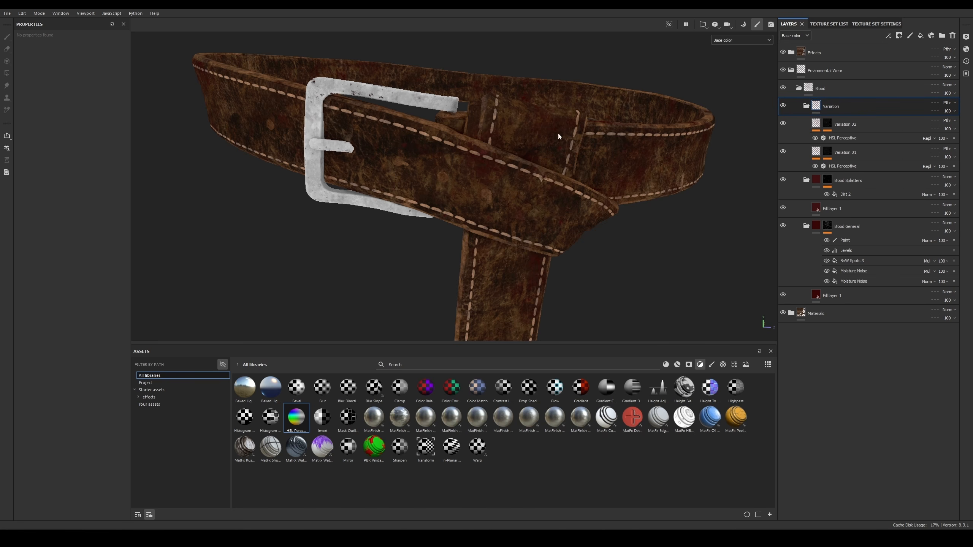
Step: Add a Contrast Luminosity filter to the Variation 02 layer while viewing the belt's roughness channel up close
scroll(485, 161, up, 5)
key(c)
key(c)
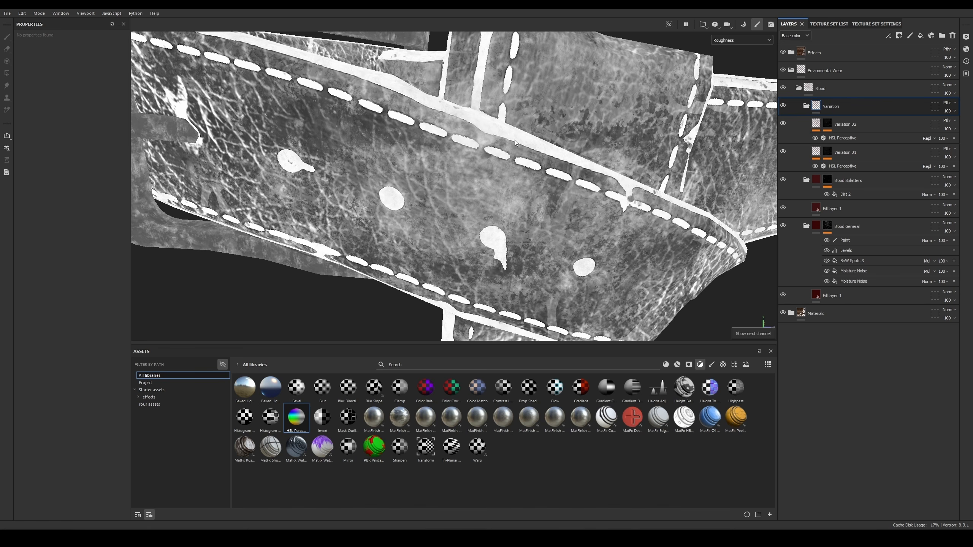
click(850, 129)
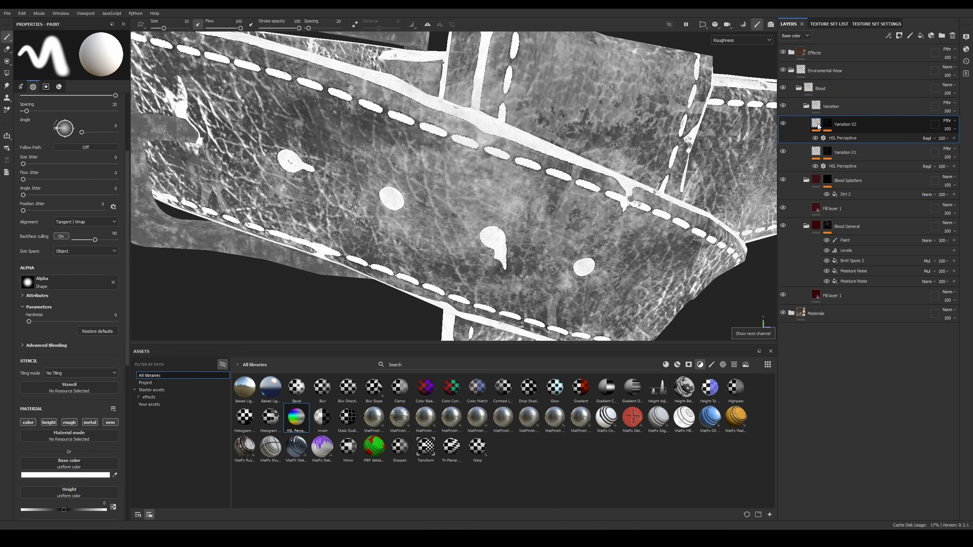
click(889, 36)
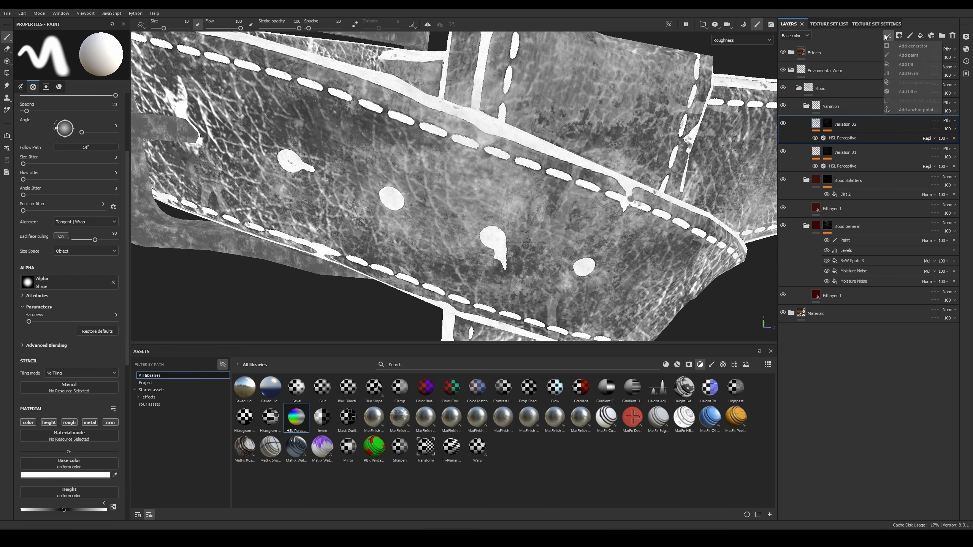
click(909, 91)
click(69, 75)
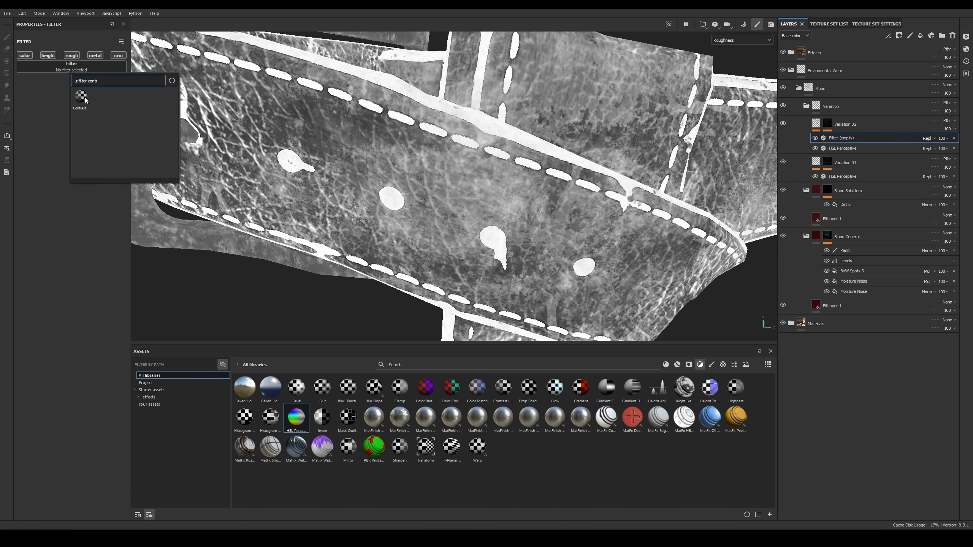
click(82, 97)
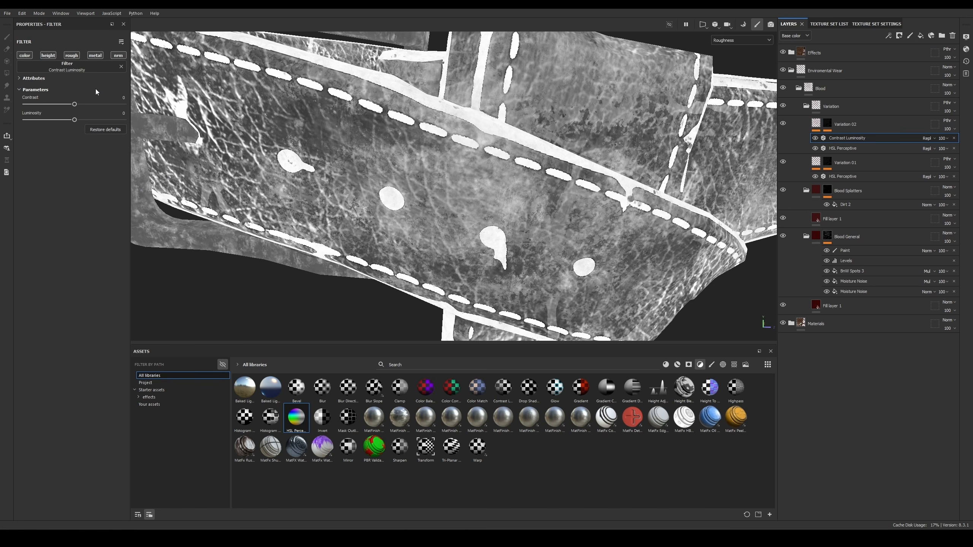
Step: Limit the Contrast Luminosity filter to the roughness channel and set its luminosity to about -0.66
alt+click(71, 56)
mouse_move(76, 121)
mouse_down()
mouse_move(98, 120)
mouse_move(54, 121)
mouse_move(91, 121)
mouse_up()
click(948, 127)
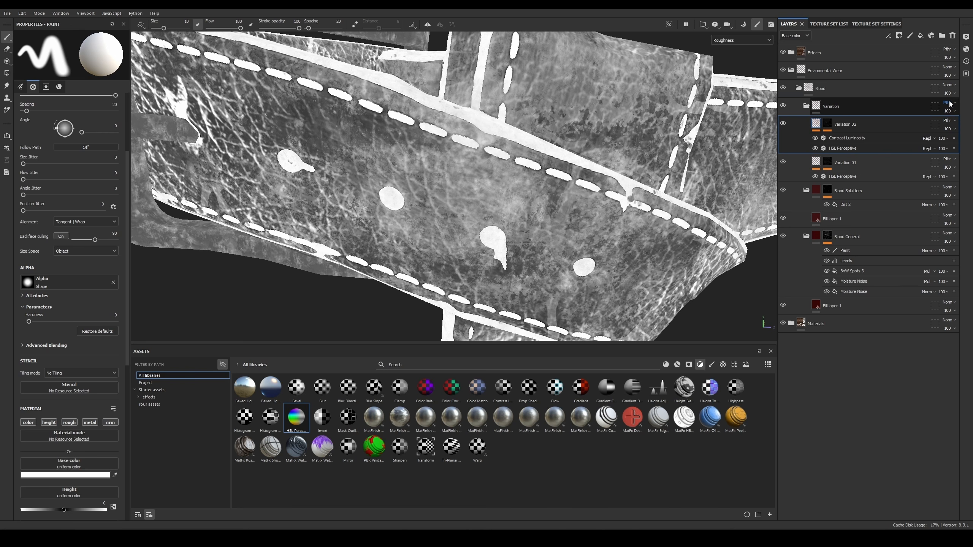
click(949, 108)
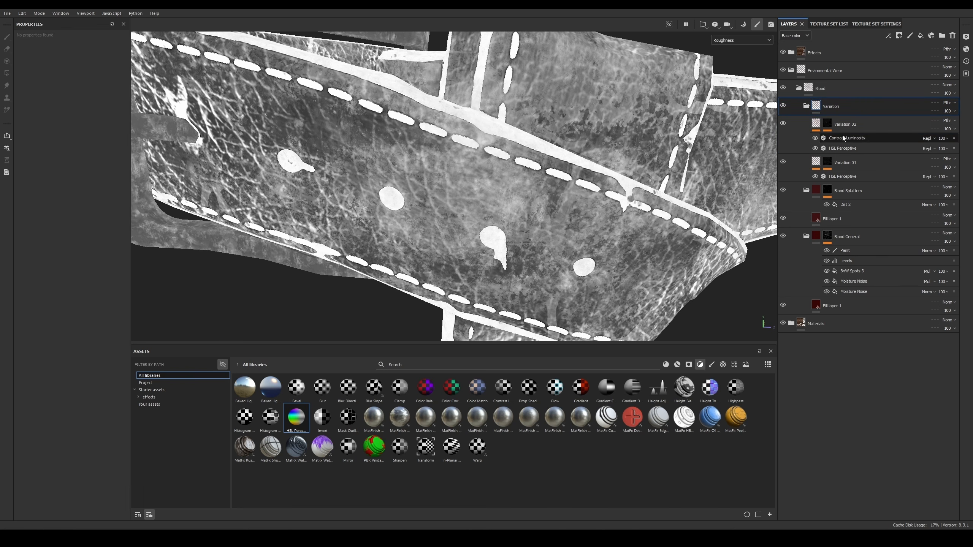
click(858, 138)
drag(91, 121, 42, 139)
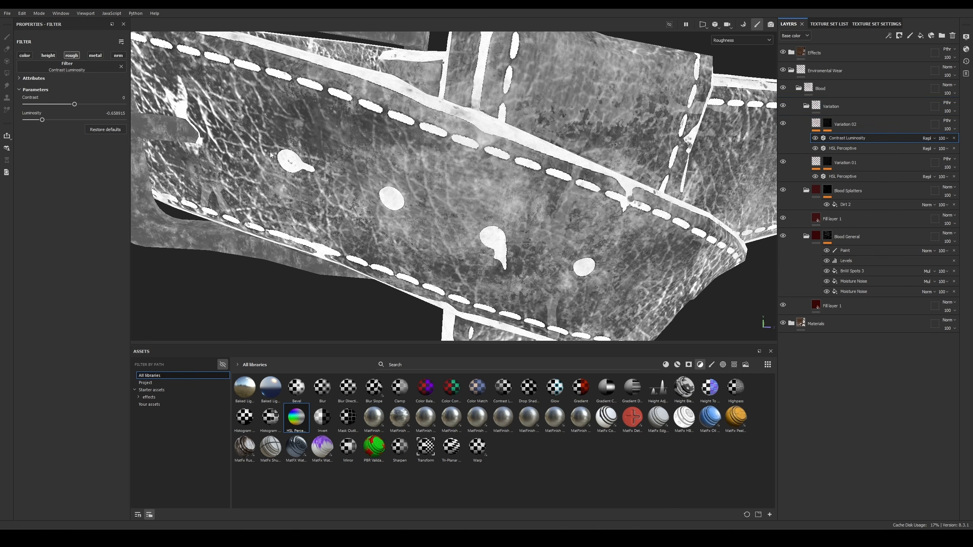
Step: Return to the full material view and compare the belt with the Variation folder hidden and shown
key(m)
scroll(545, 153, down, 5)
alt+drag(545, 153, 773, 119)
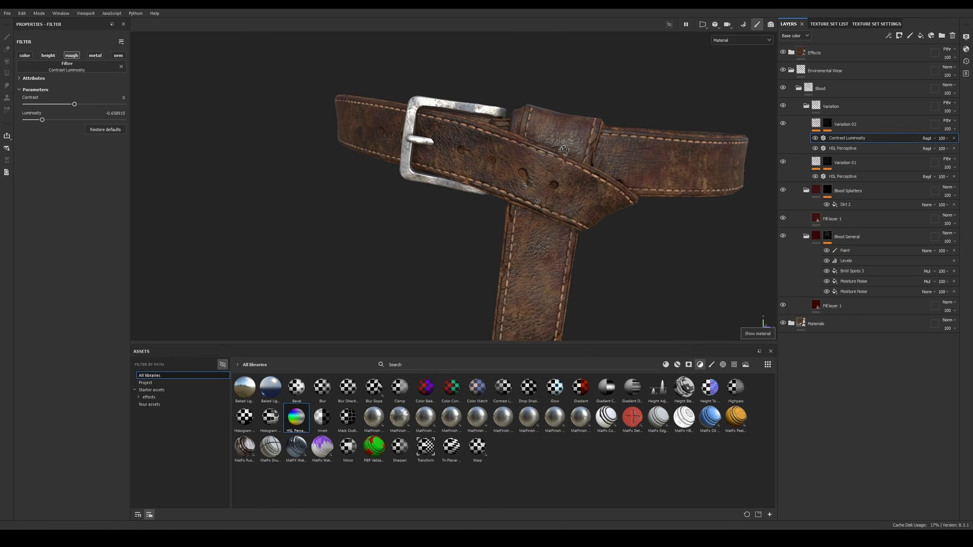
click(783, 105)
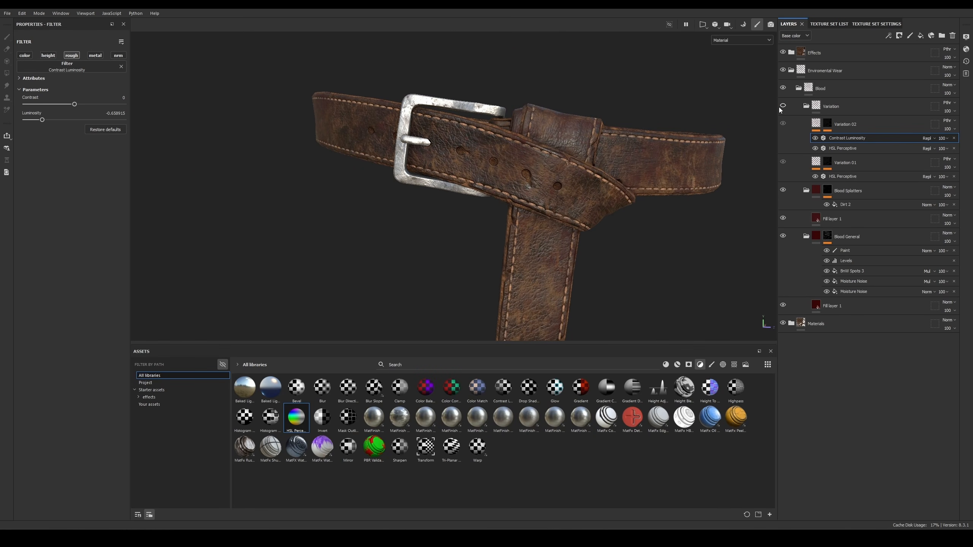
key(f)
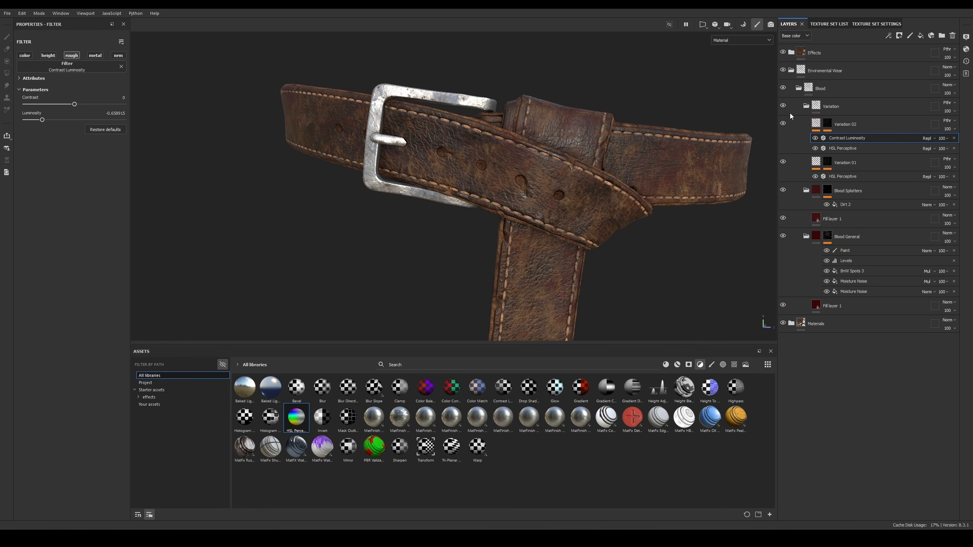
Step: Raise the saturation of Variation 02's HSL Perceptive filter to about 0.9 and compare the belt without the Blood folder
click(845, 163)
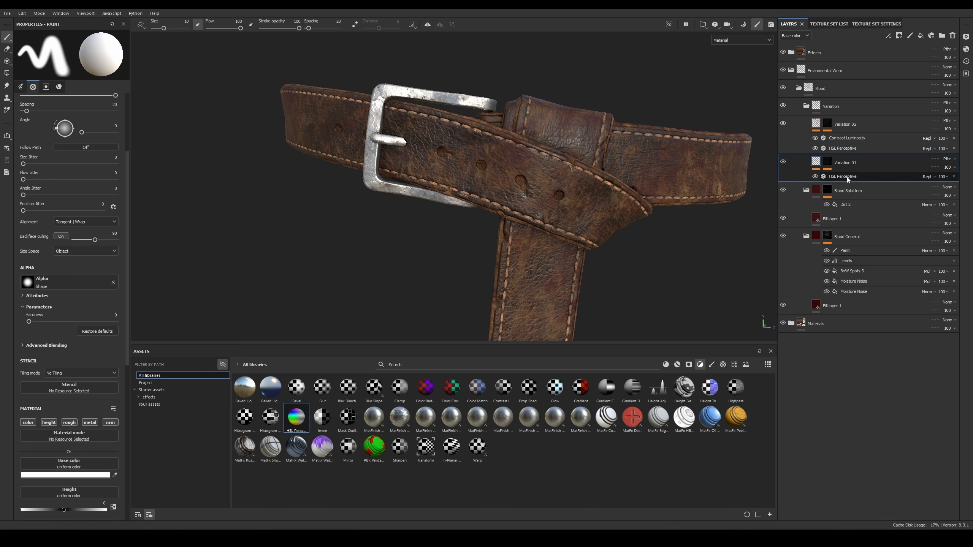
click(841, 148)
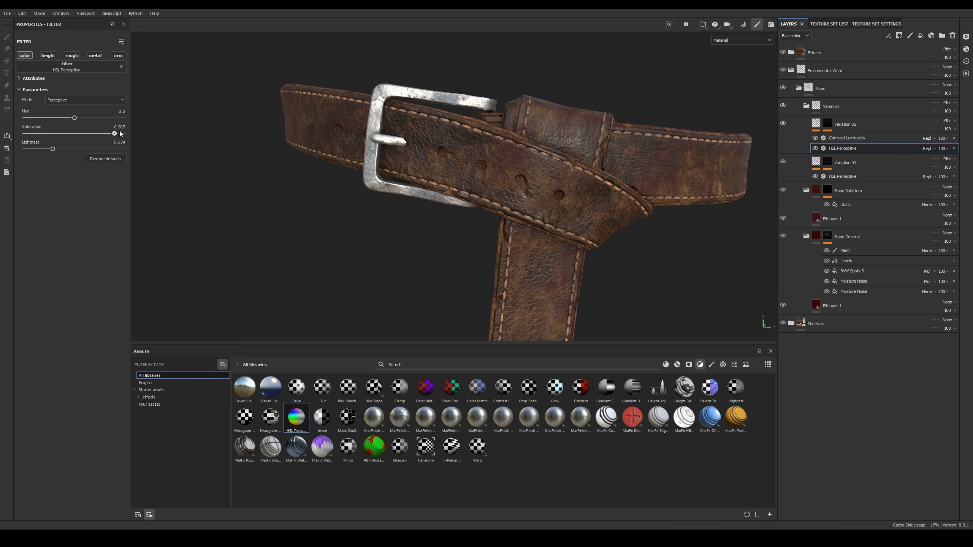
drag(120, 133, 118, 143)
alt+right_drag(609, 243, 586, 115)
alt+drag(609, 126, 641, 145)
alt+right_drag(641, 146, 690, 165)
click(783, 89)
click(782, 89)
Step: Rename the Blood folder as Blood_Trigon
click(836, 85)
right_click(831, 87)
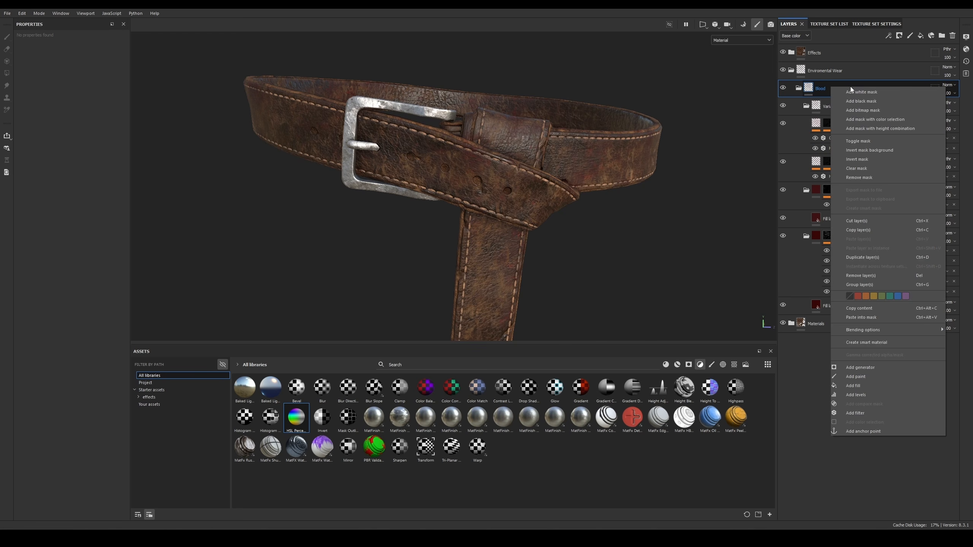
click(830, 89)
double_click(830, 89)
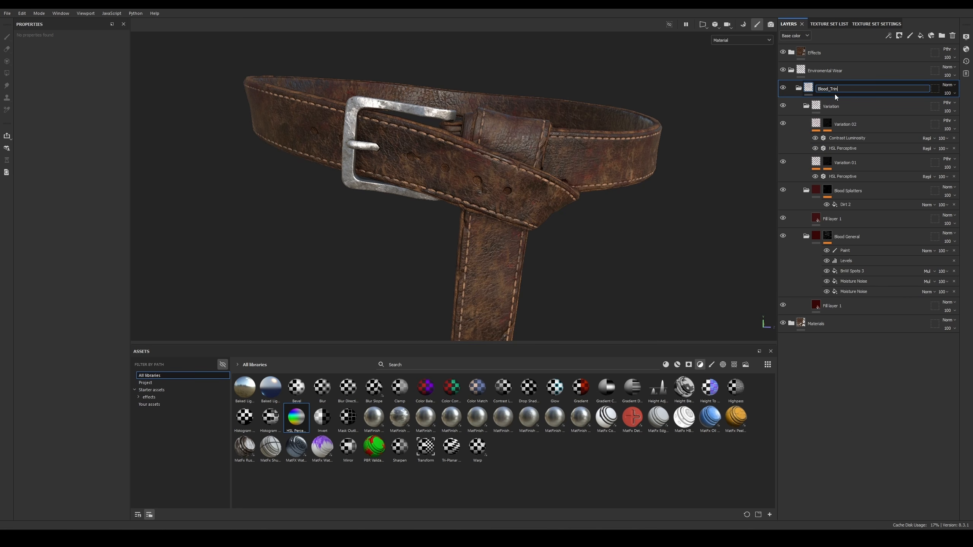
text(_Trigon)
key(Return)
Step: Create a smart material from the Blood_Trigon folder and preview it in the asset library
right_click(840, 93)
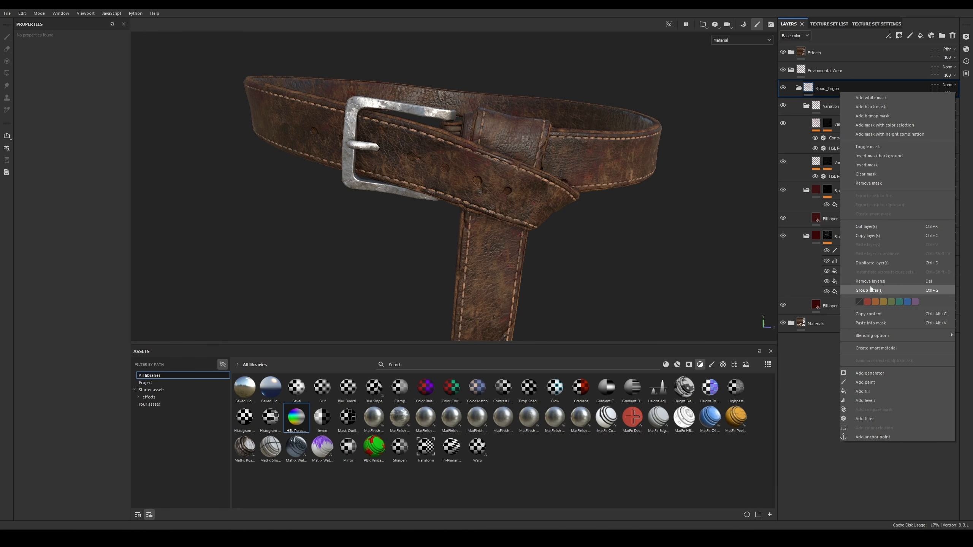
click(881, 348)
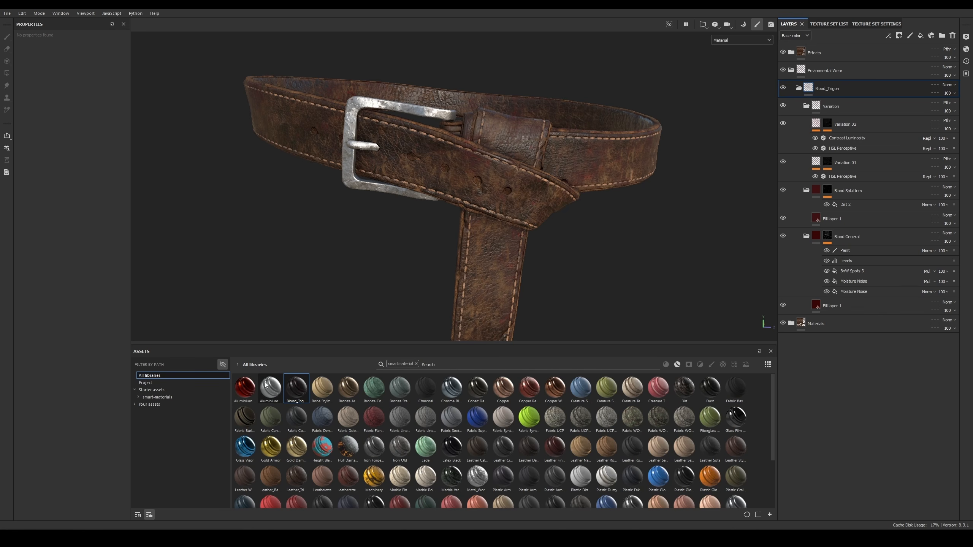
mouse_move(292, 393)
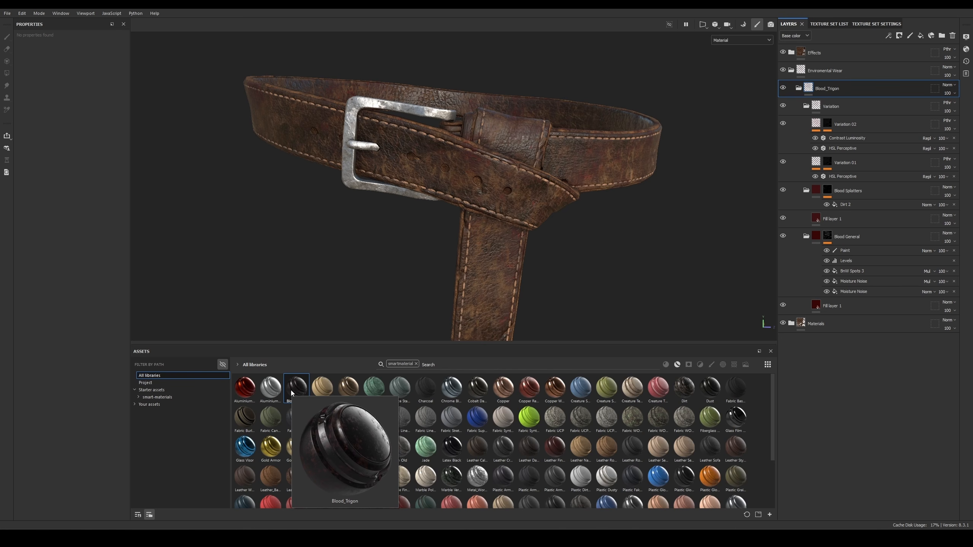
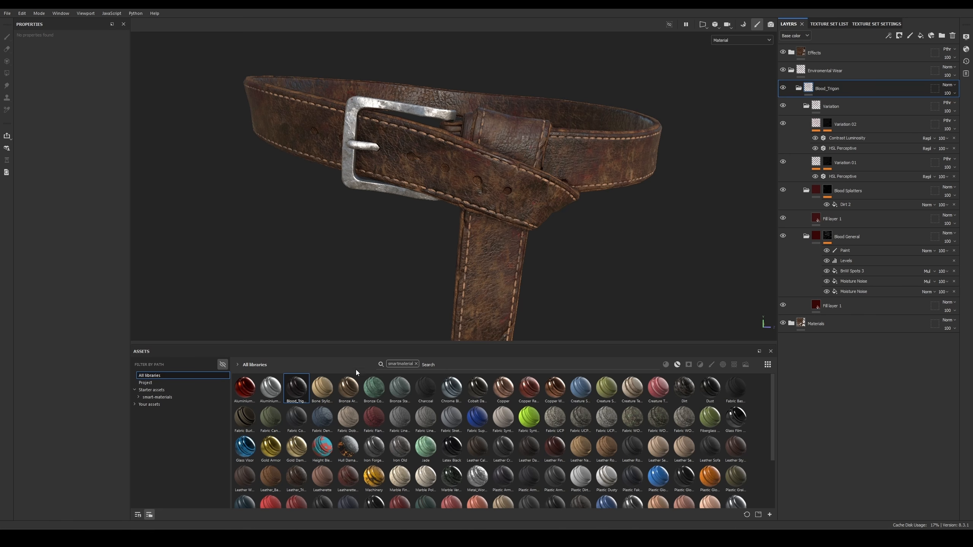
Step: Search the smart materials in the asset library for "trigon" and preview the Blood_Trigon material
click(416, 364)
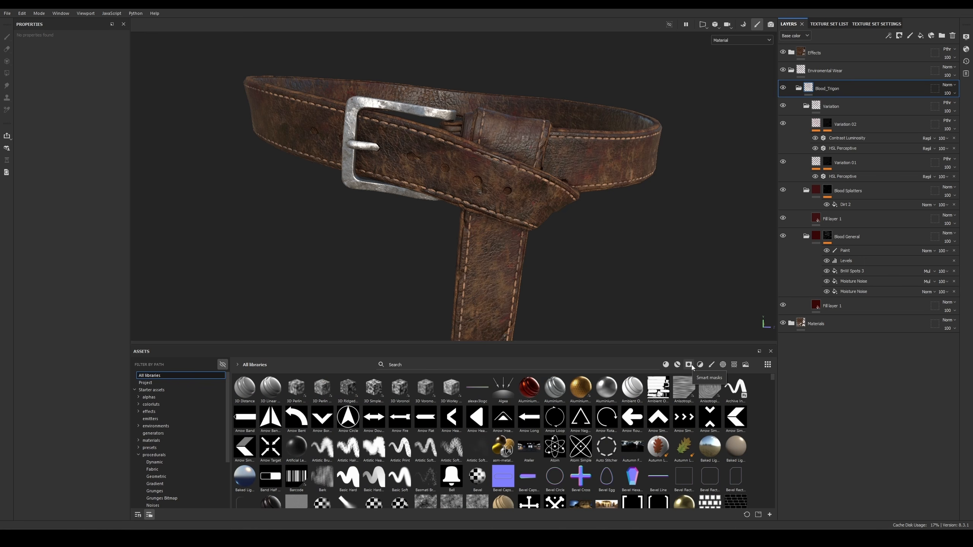
click(678, 364)
click(546, 365)
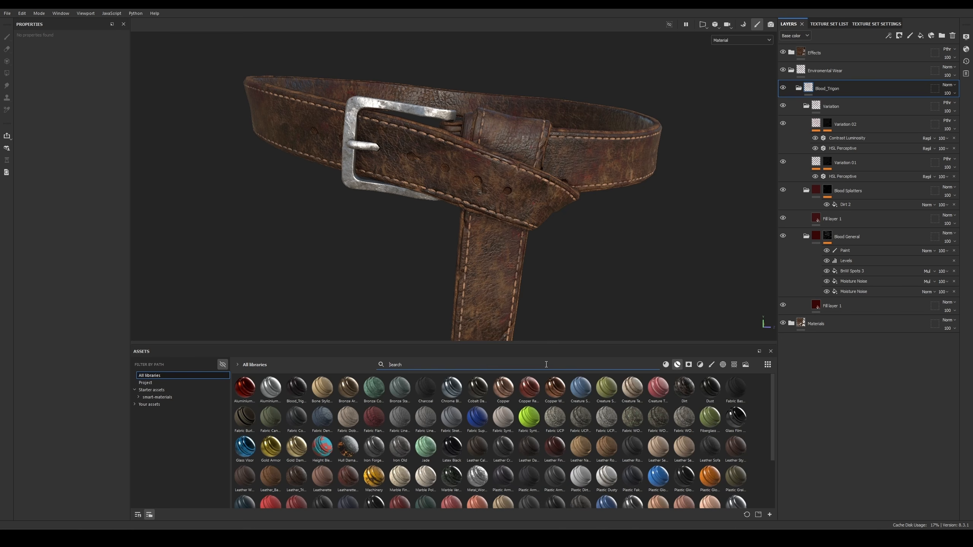
text(trigon)
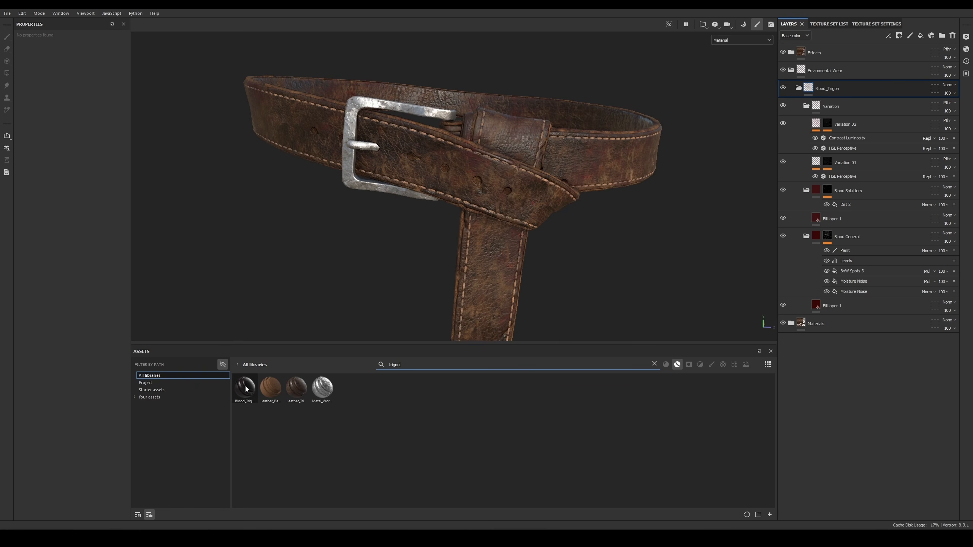
mouse_move(245, 389)
Step: Examine the whole belt from a distance and compare it with the Blood_Trigon folder hidden and shown
scroll(428, 48, down, 5)
alt+drag(428, 48, 590, 146)
alt+right_drag(590, 145, 505, 192)
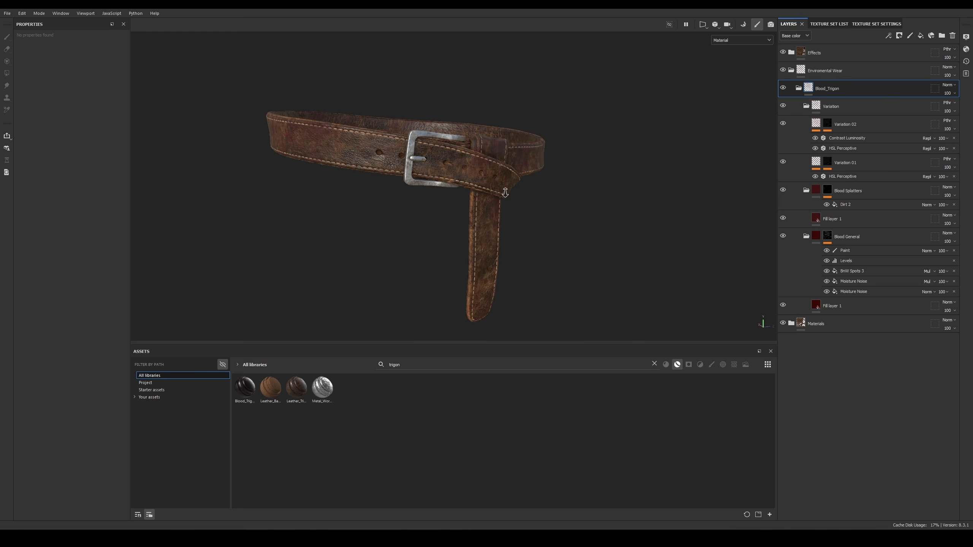
alt+drag(505, 170, 495, 174)
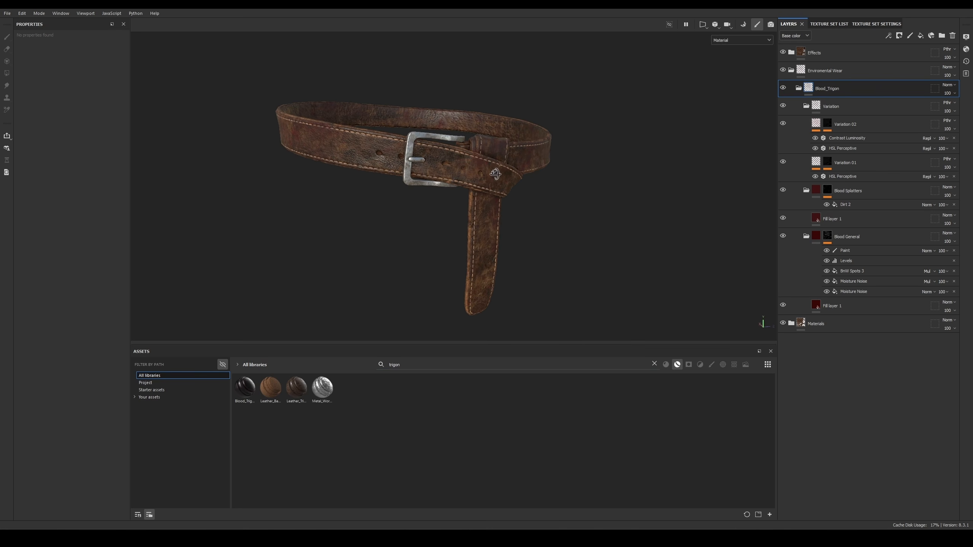
alt+right_drag(490, 167, 489, 188)
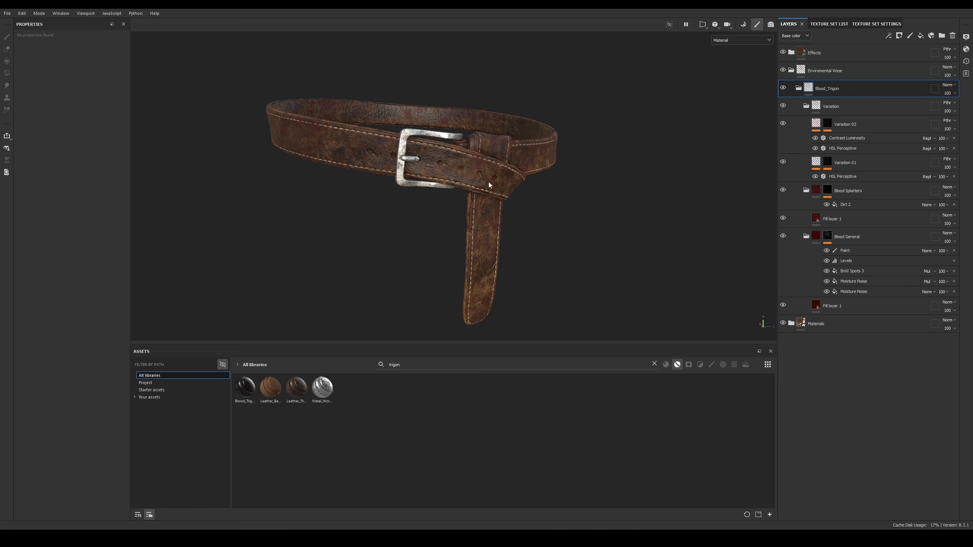
click(783, 88)
click(783, 88)
Step: Collapse the Blood_Trigon folder and add a fill layer named Dust above it
click(798, 88)
click(921, 37)
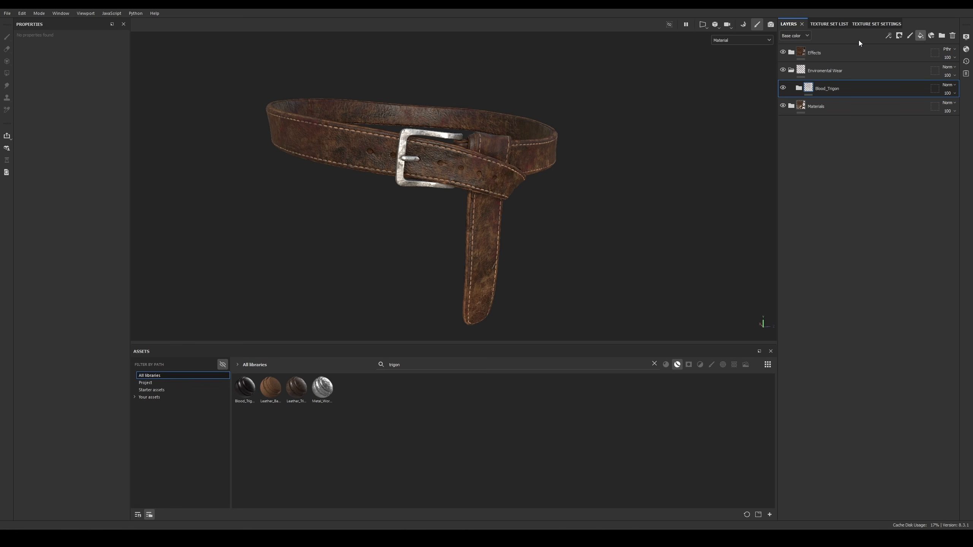
double_click(820, 88)
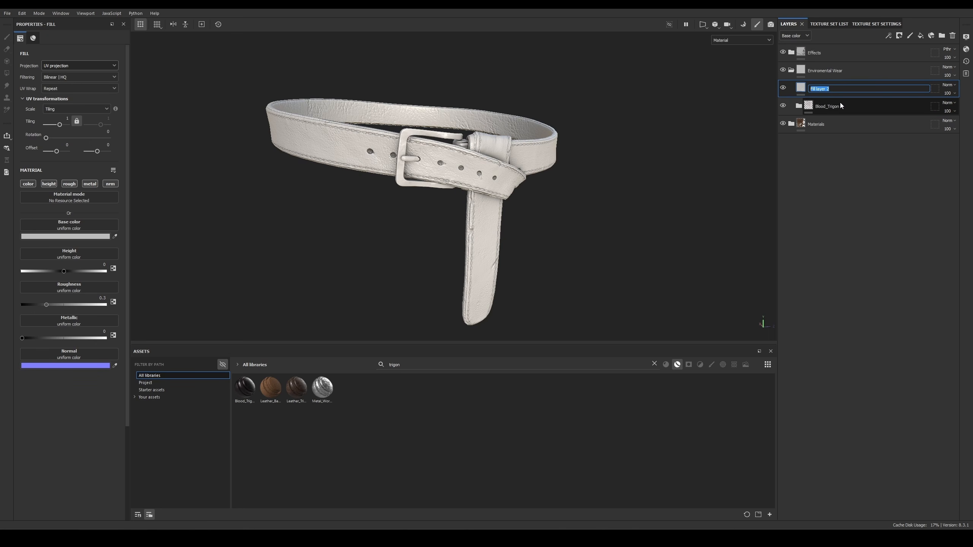
text(Dust)
key(Return)
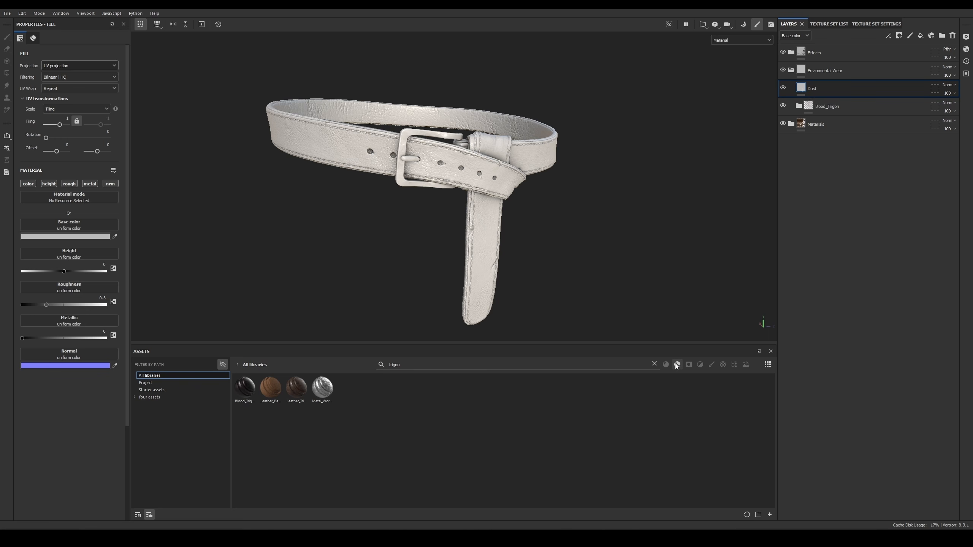
Step: Clear the previous asset search and search the smart masks for "dust"
click(654, 363)
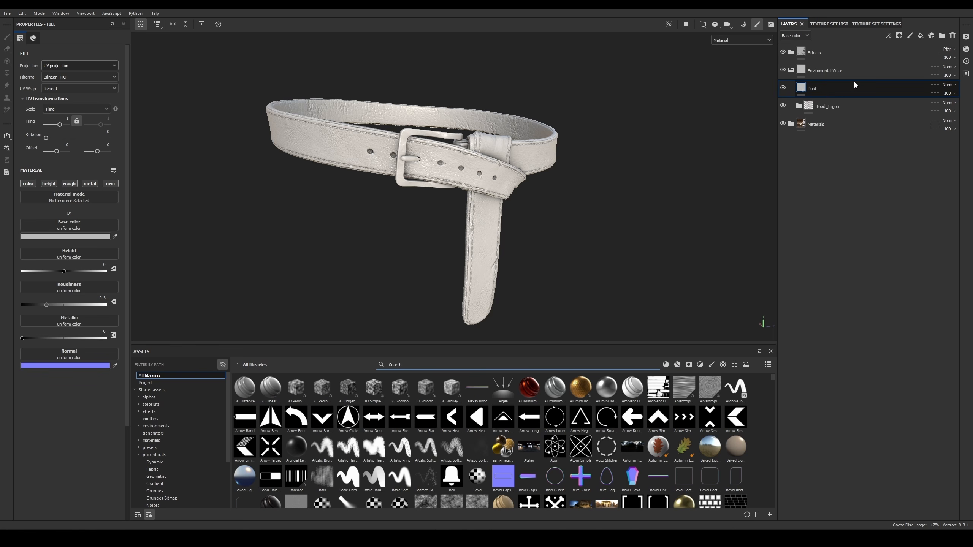
right_click(833, 92)
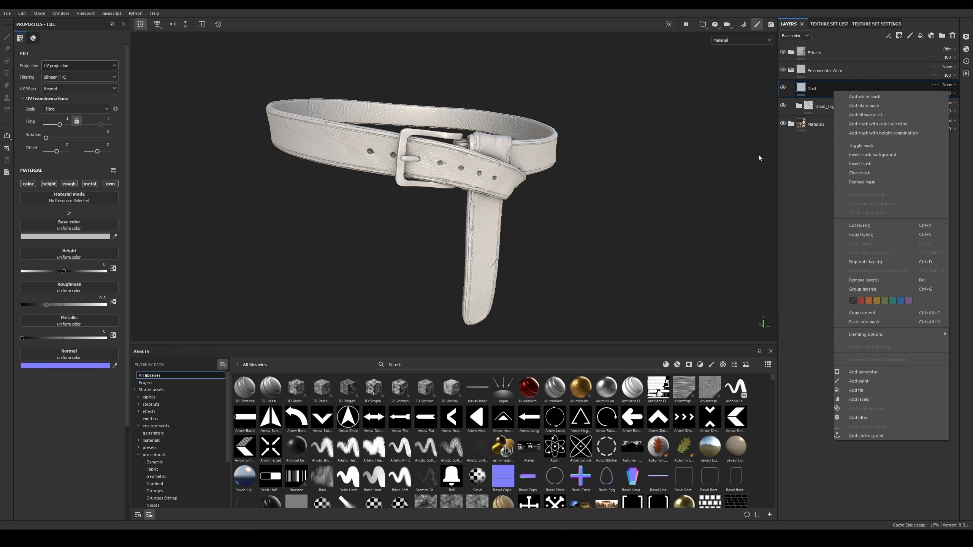
click(699, 367)
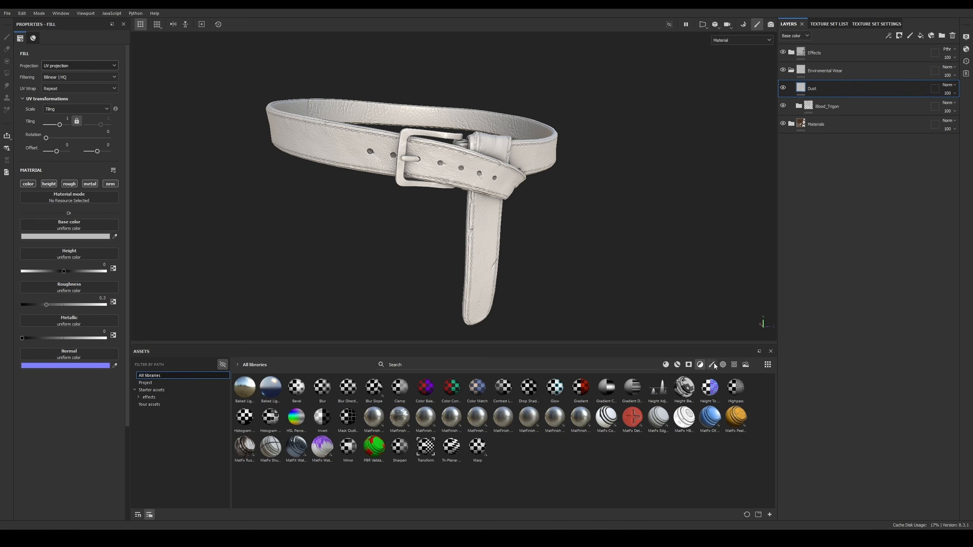
click(688, 364)
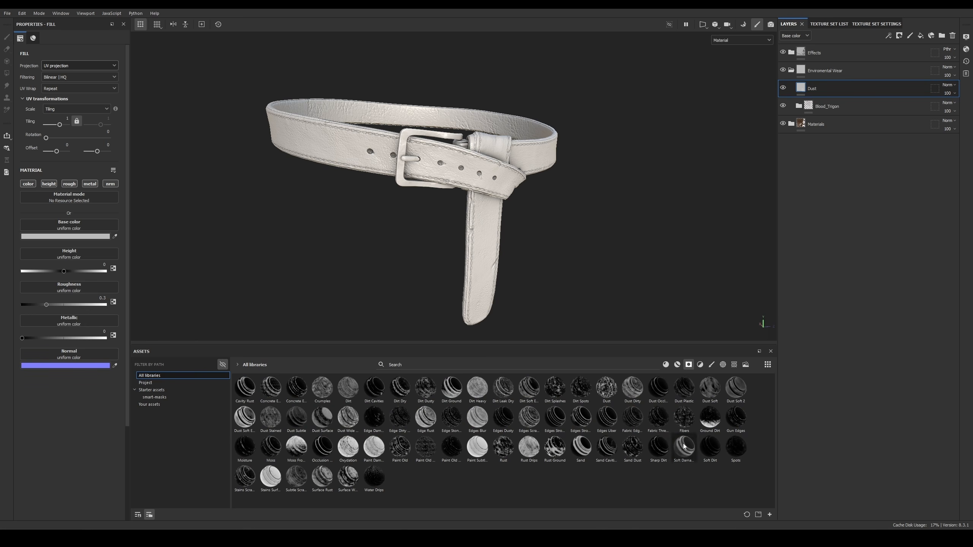
click(407, 363)
text(du)
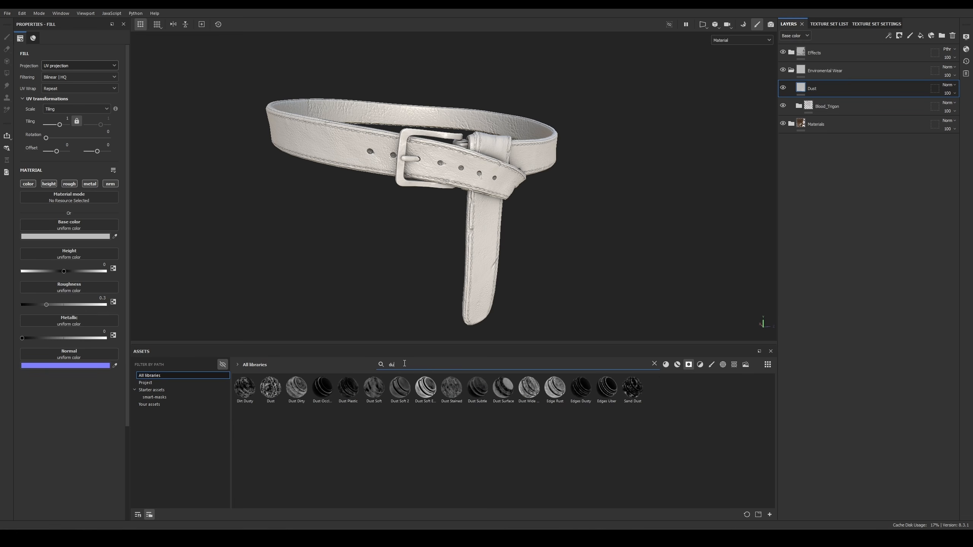
text(st)
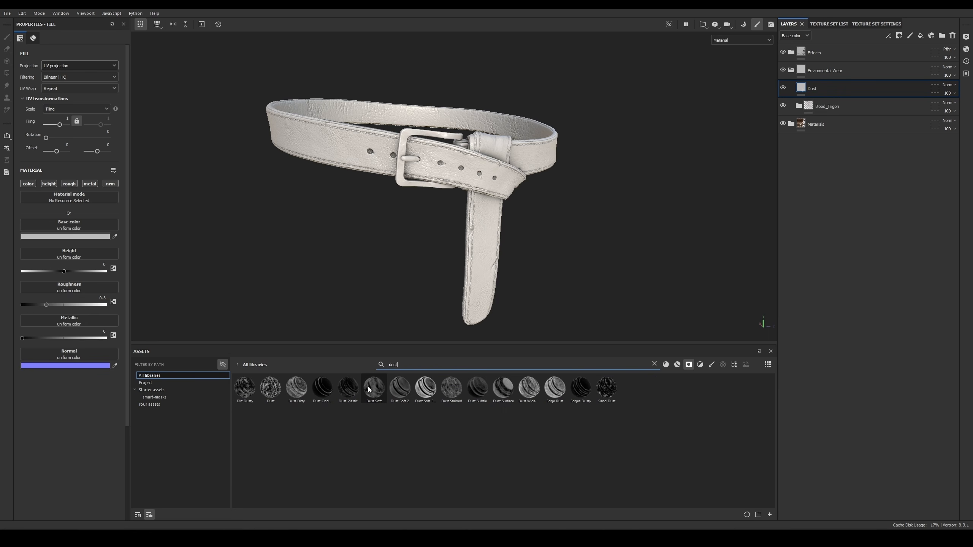
Step: Try the Dust Subtle smart mask on the Dust layer and remove its Mask Editor generator
mouse_move(444, 396)
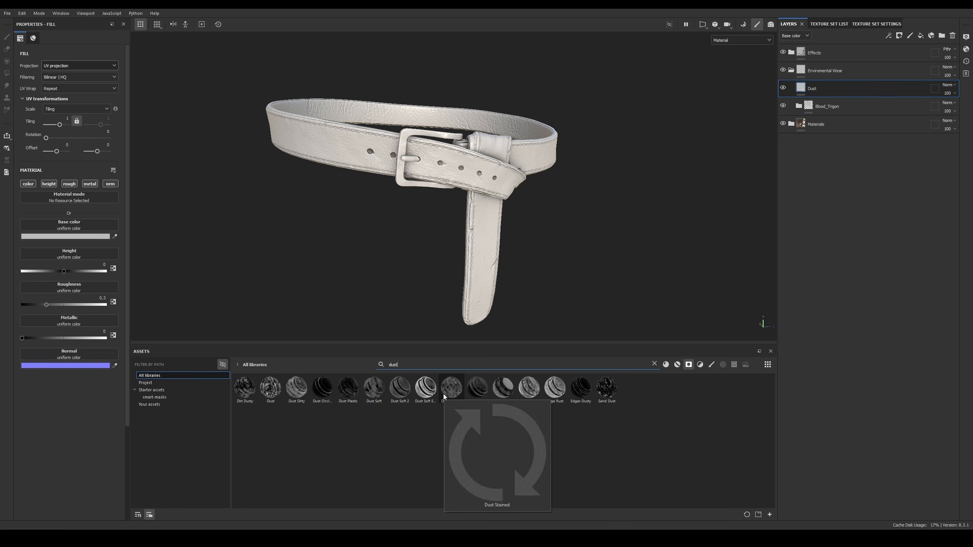
mouse_move(482, 398)
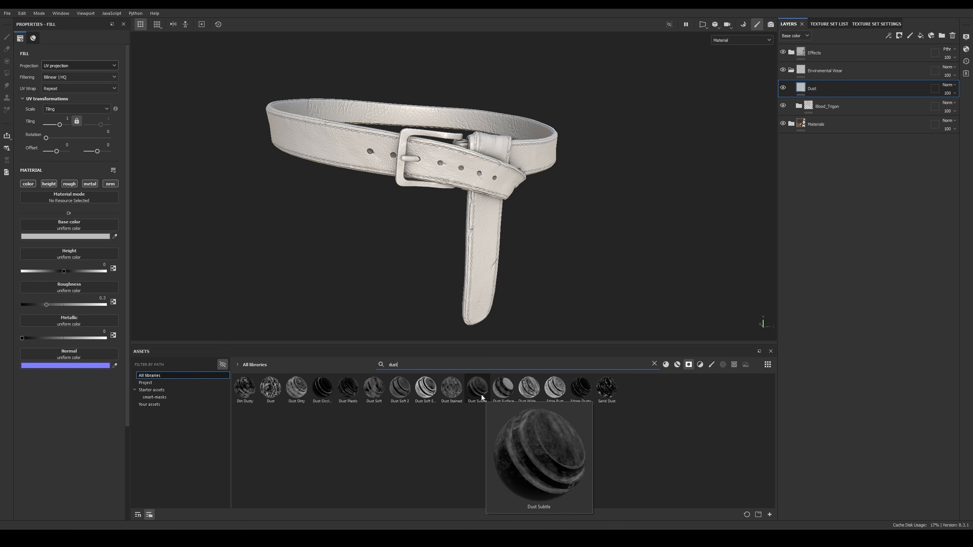
mouse_move(482, 399)
mouse_down()
mouse_move(825, 148)
mouse_move(832, 95)
mouse_move(820, 90)
mouse_up()
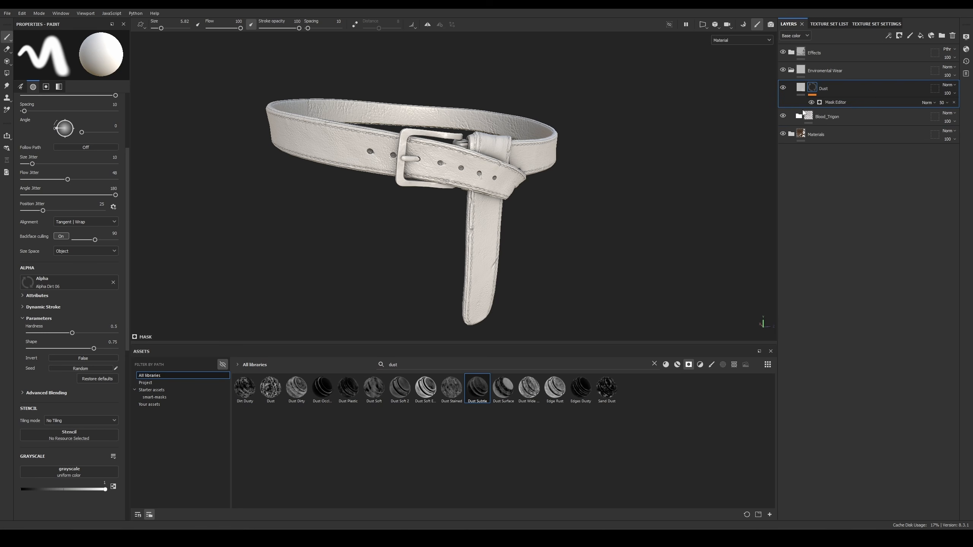
scroll(441, 161, up, 3)
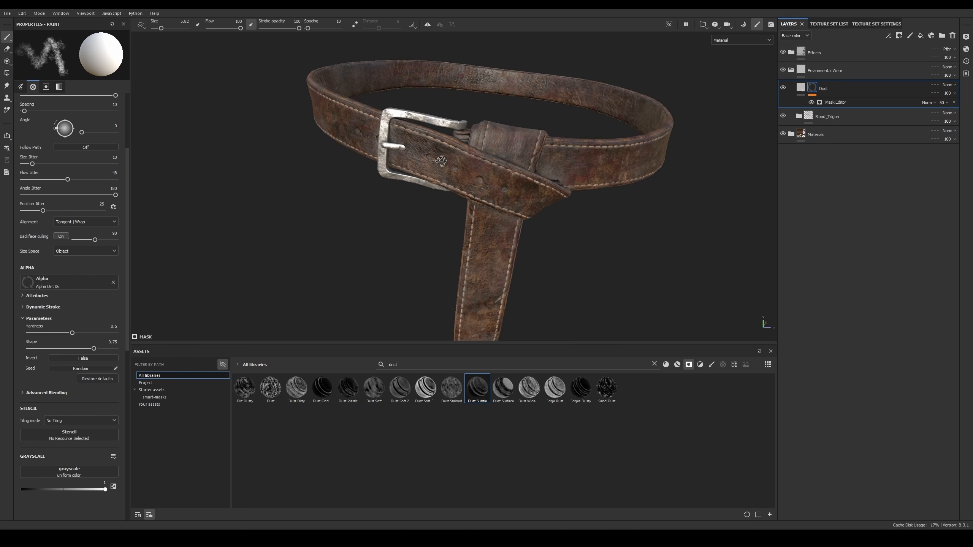
alt+drag(441, 161, 459, 156)
alt+drag(433, 195, 459, 176)
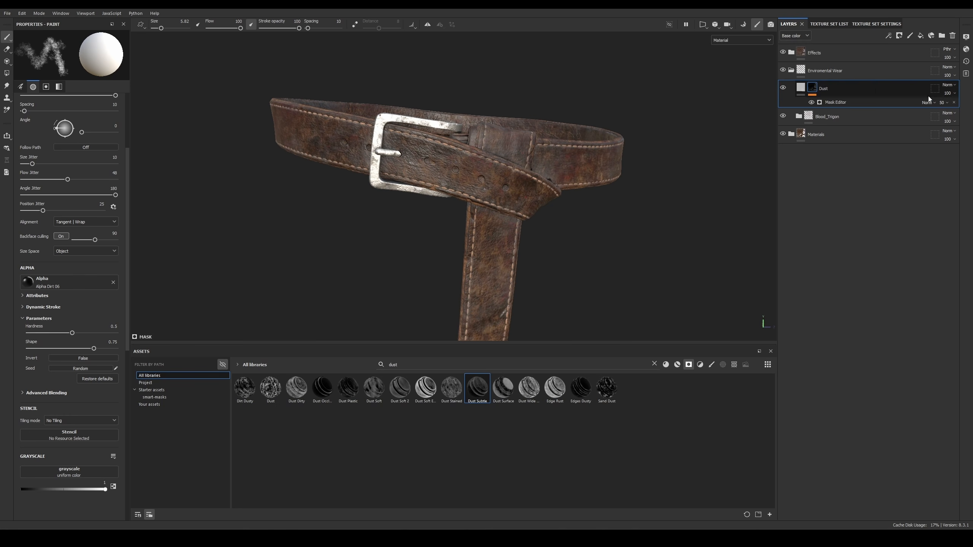
click(954, 102)
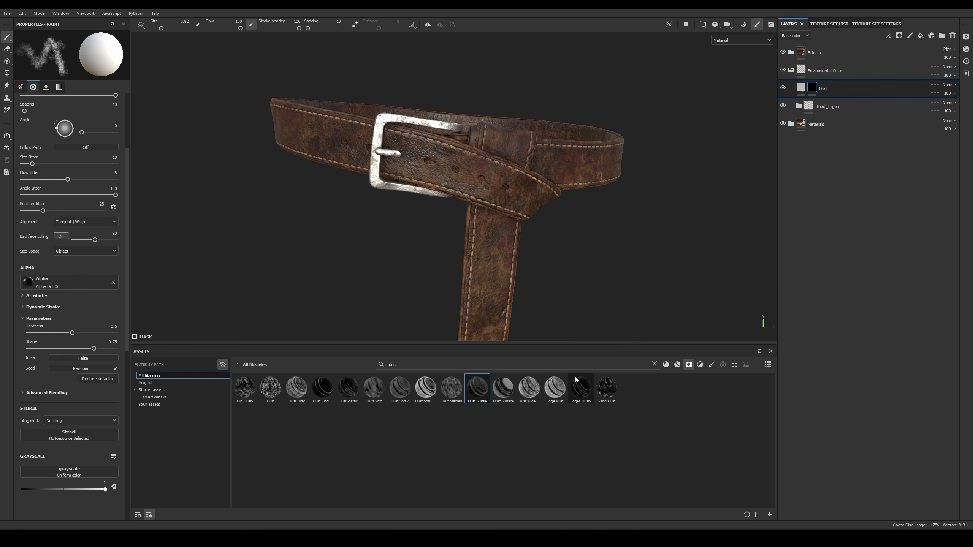
Step: Apply the Sand Dust smart mask to the Dust layer and check it on the belt
drag(607, 388, 859, 89)
alt+drag(551, 170, 520, 172)
alt+right_drag(520, 171, 596, 157)
Step: Set the Dust layer's base color to a dark desaturated blue with HSV 0.571, 0.379, 0.274
click(800, 88)
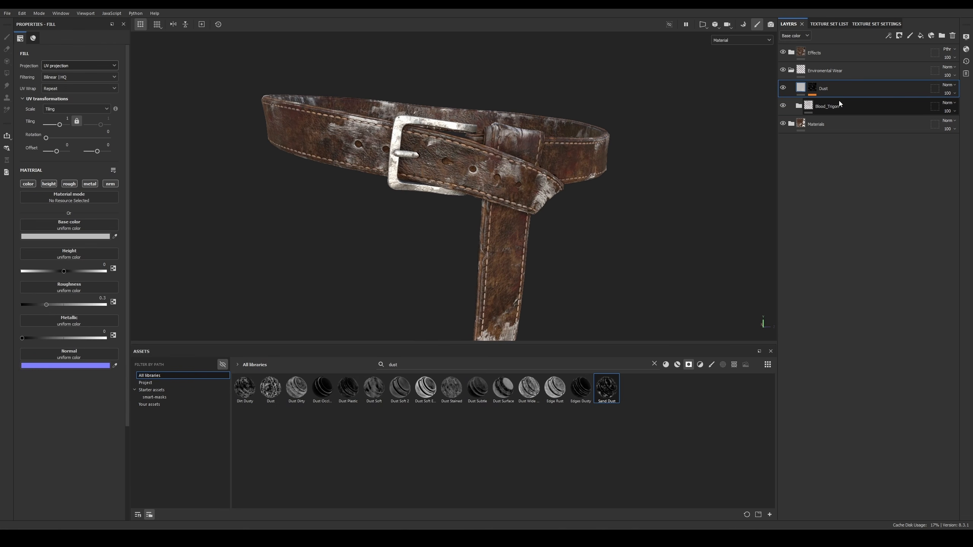
click(83, 236)
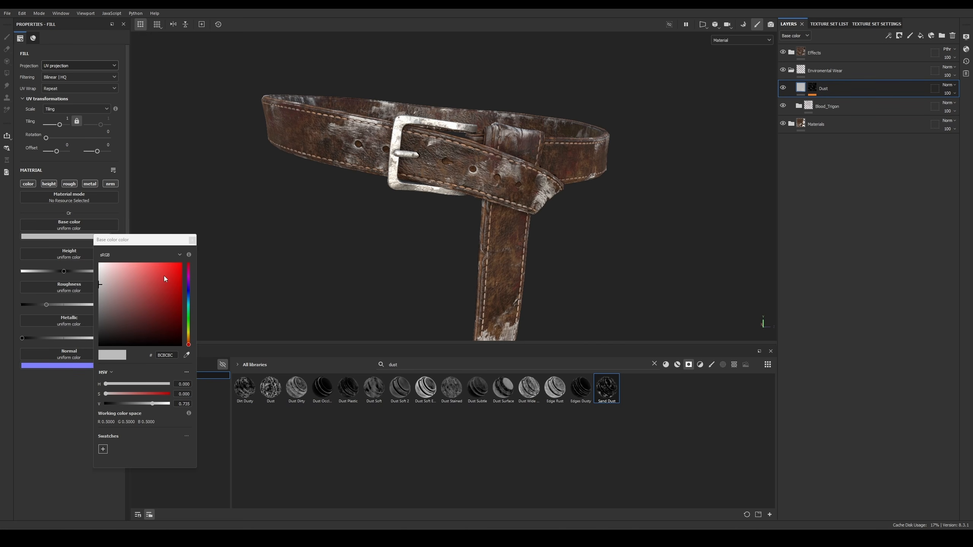
click(188, 308)
click(140, 316)
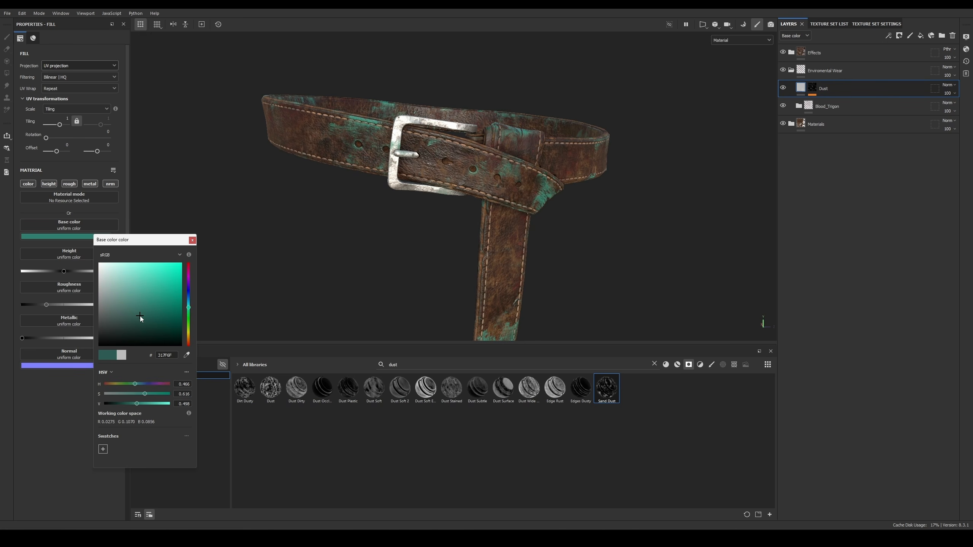
click(187, 298)
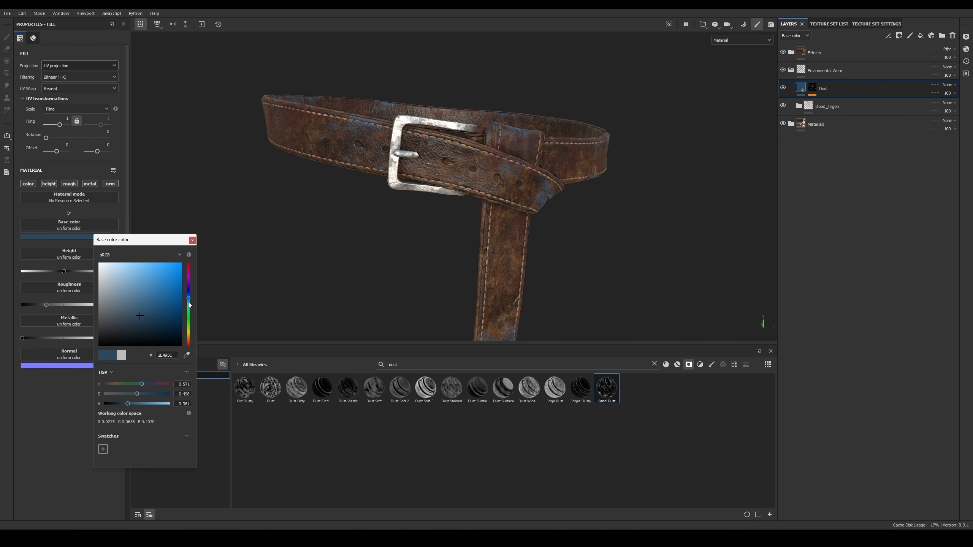
click(130, 323)
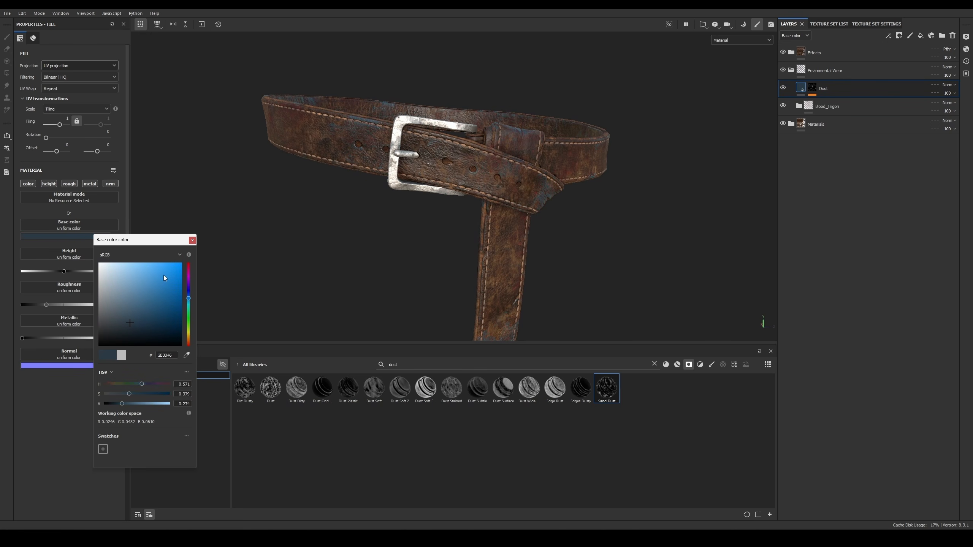
click(193, 240)
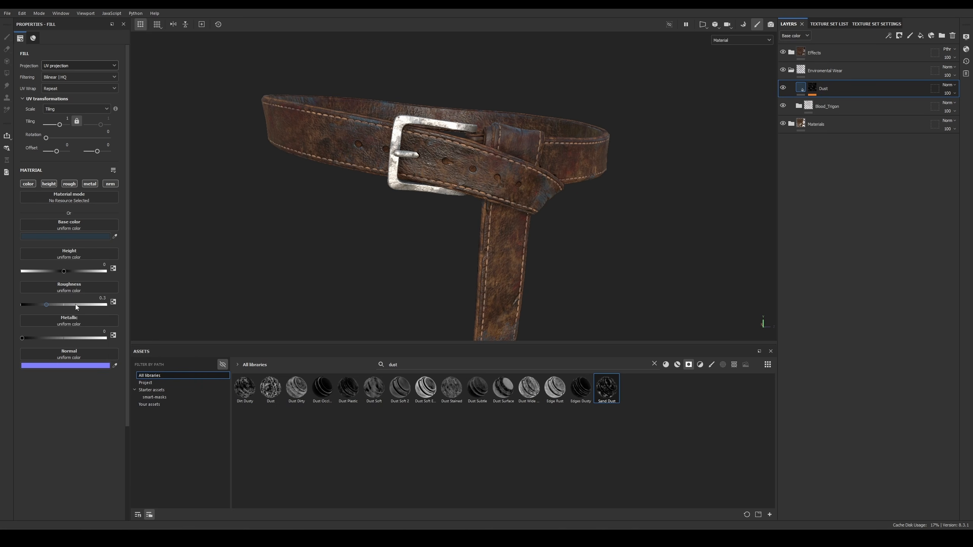
Step: Raise the Dust layer's roughness to 1 and check the result on the belt
drag(75, 304, 113, 306)
scroll(522, 142, down, 2)
scroll(523, 145, up, 3)
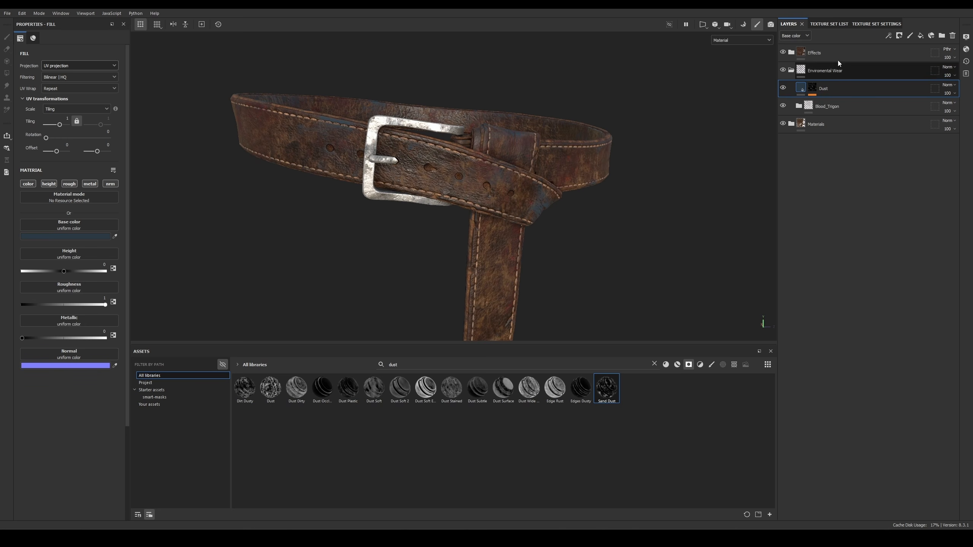
Step: Set the Global Balance of the Dust mask's Mask Editor generator to 0.52
click(812, 88)
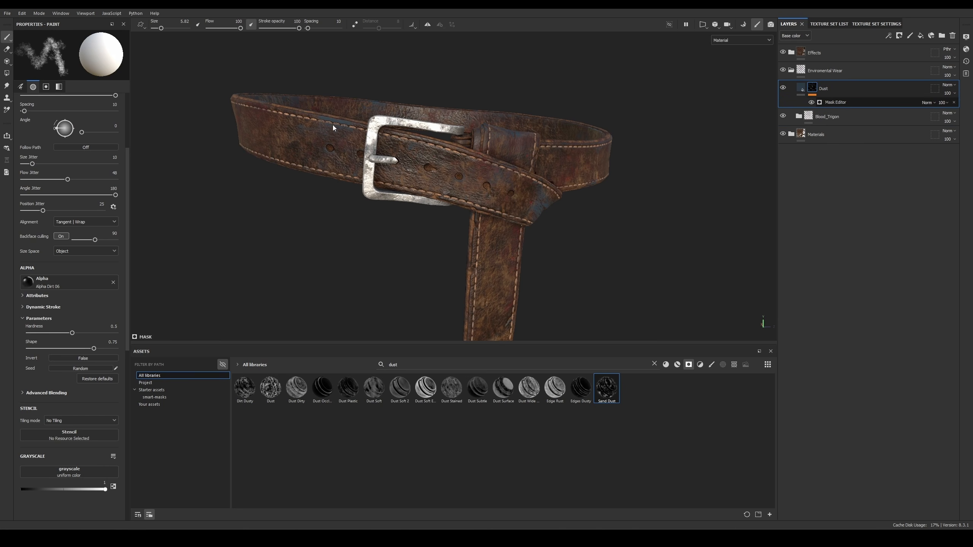
click(854, 103)
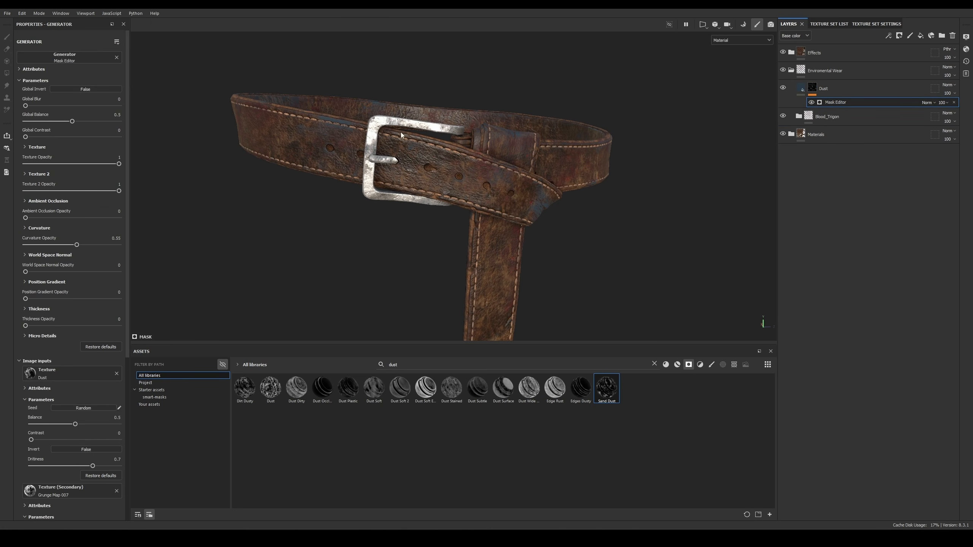
drag(44, 123, 75, 122)
scroll(337, 138, down, 5)
scroll(457, 155, up, 5)
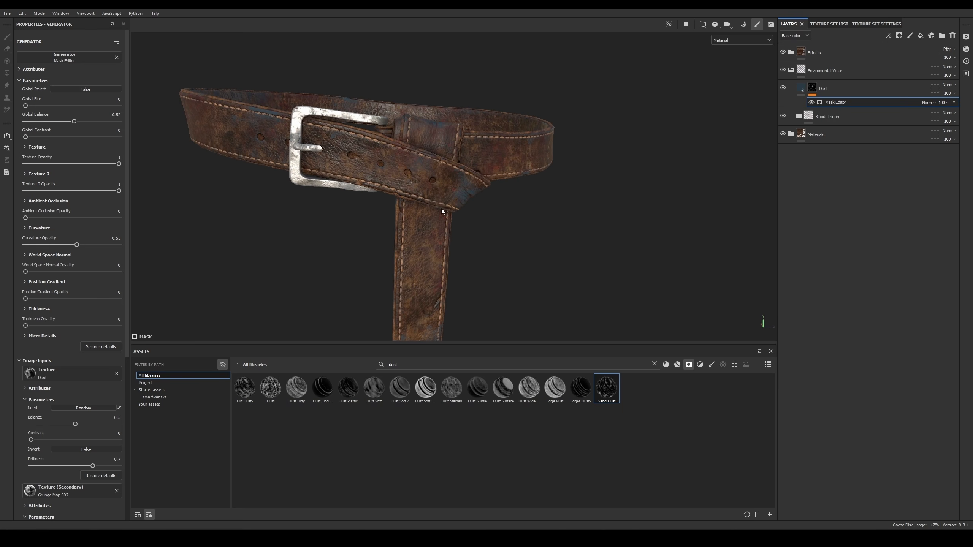
Step: Add a fill effect above the Mask Editor in the Dust mask and set its blending mode to Multiply
click(888, 36)
click(915, 66)
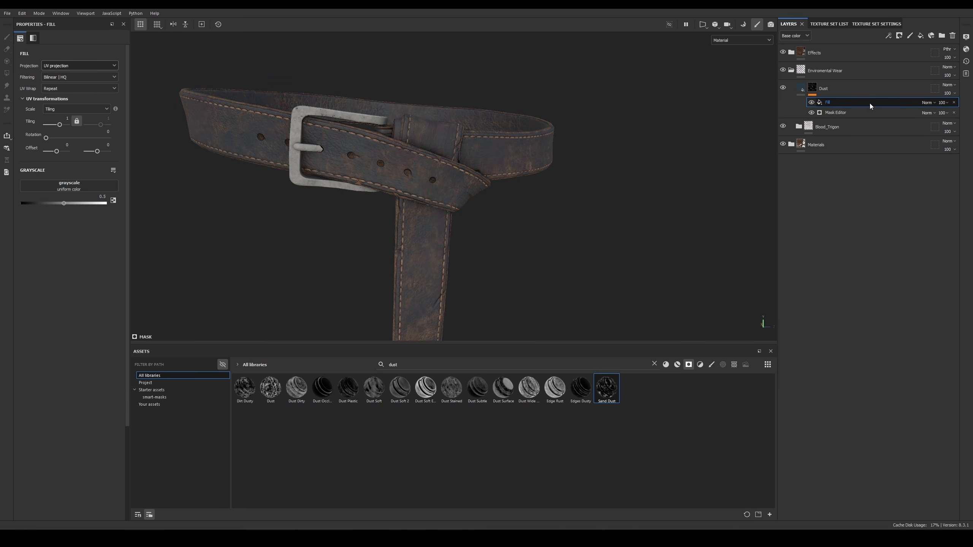
click(926, 102)
click(934, 140)
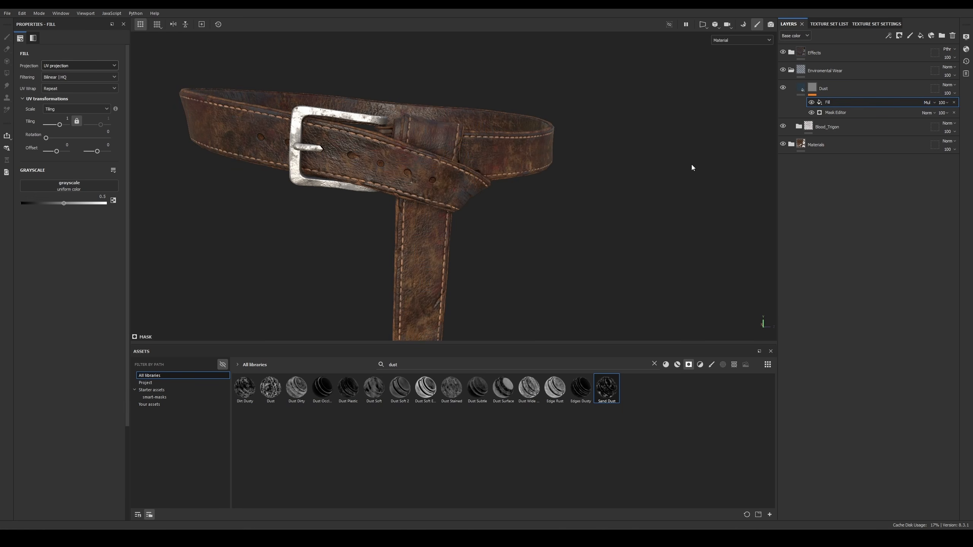
Step: Lower the mask fill's grayscale value to about 0.2, checking the mask alone and the full material on the belt
mouse_move(63, 203)
mouse_down()
mouse_move(1, 211)
mouse_move(46, 203)
mouse_up()
click(812, 92)
alt+click(812, 92)
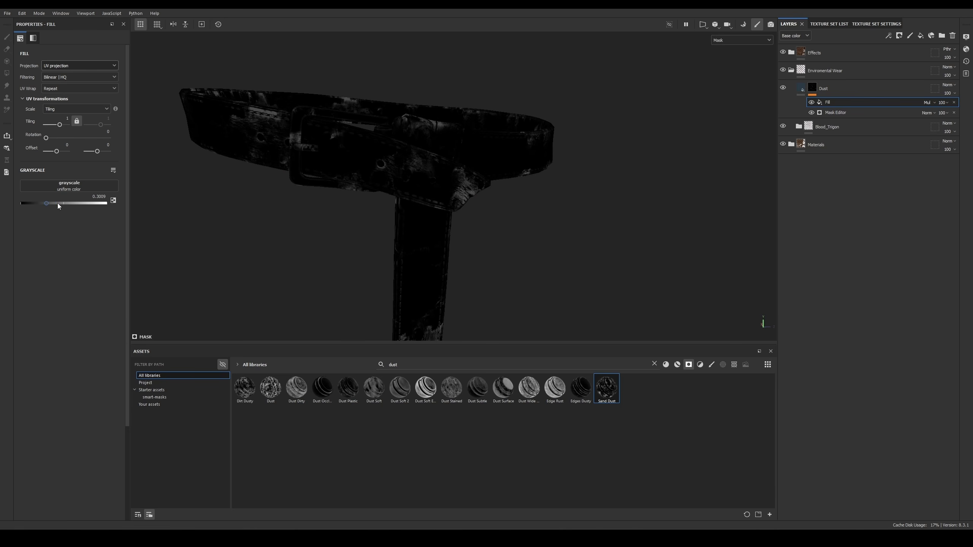
mouse_move(40, 204)
mouse_down()
mouse_move(19, 203)
mouse_move(77, 198)
mouse_move(11, 210)
mouse_move(37, 210)
mouse_up()
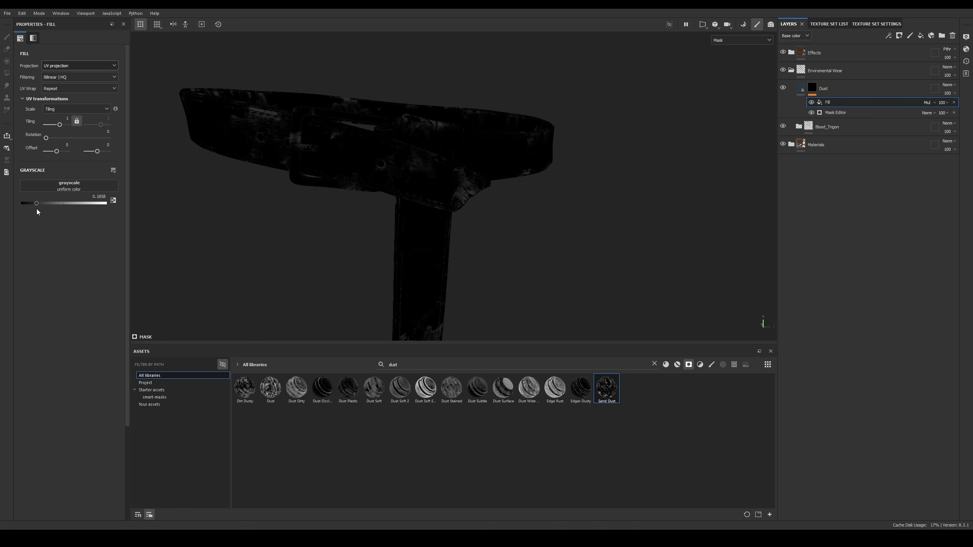
key(m)
click(38, 202)
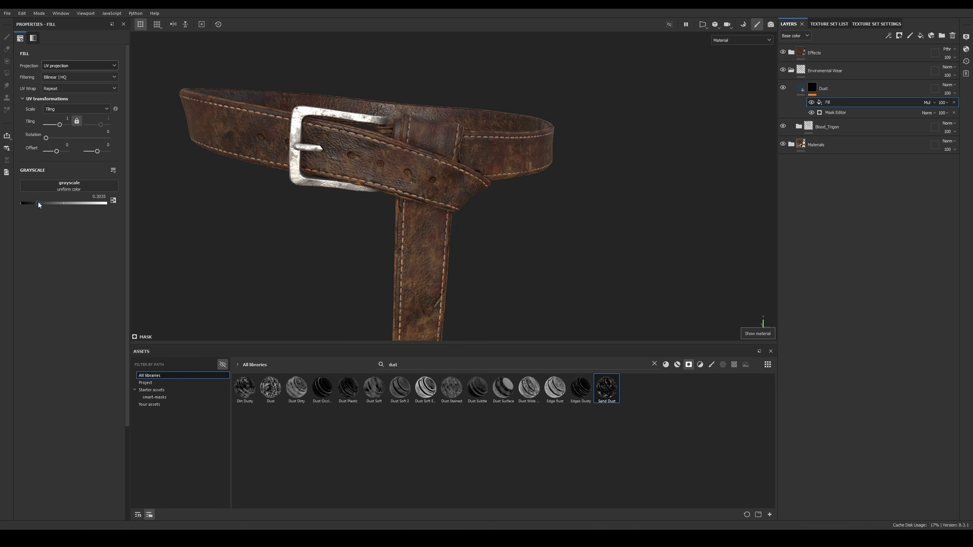
alt+drag(406, 183, 439, 179)
alt+right_drag(439, 178, 457, 151)
scroll(456, 151, up, 6)
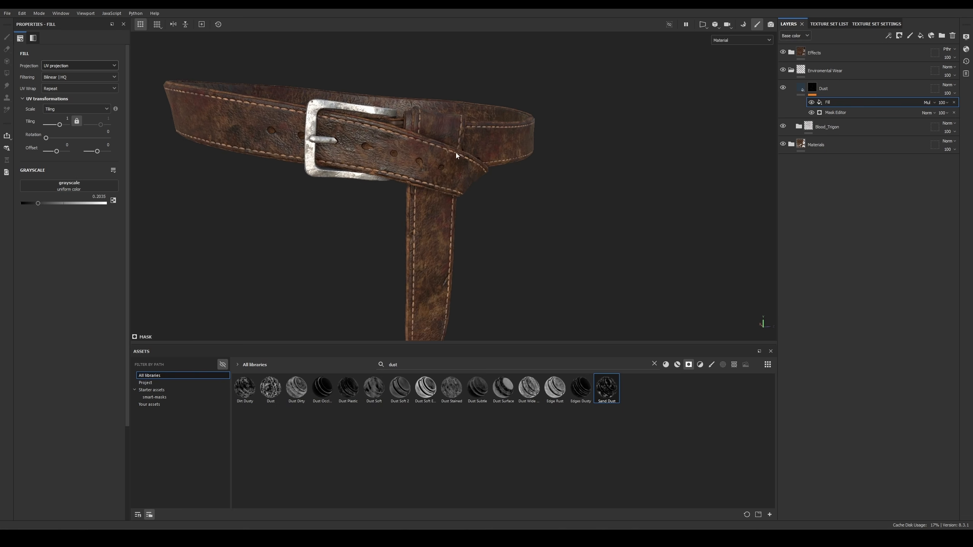
Step: Duplicate the Dust layer with its mask effects and rename the copy Dust
click(861, 88)
key(ctrl+d)
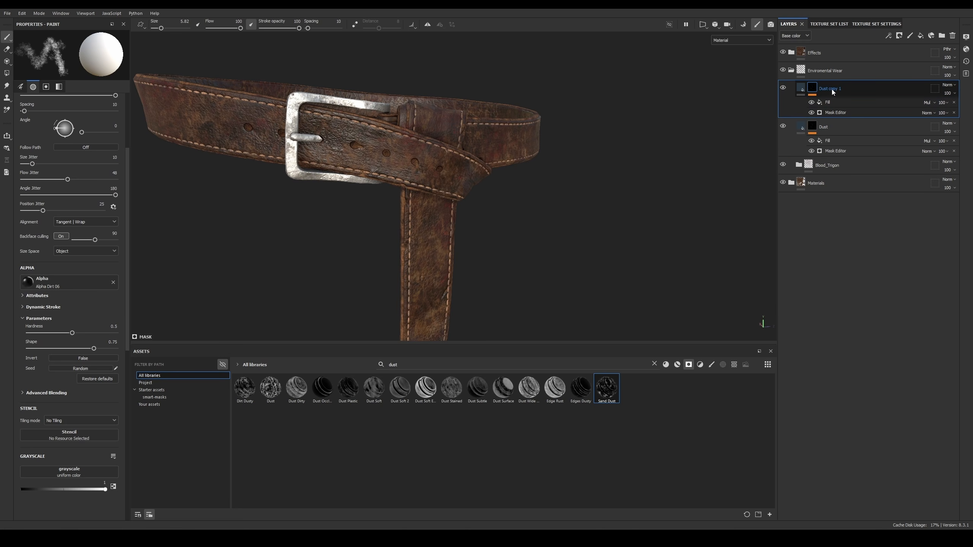
double_click(859, 88)
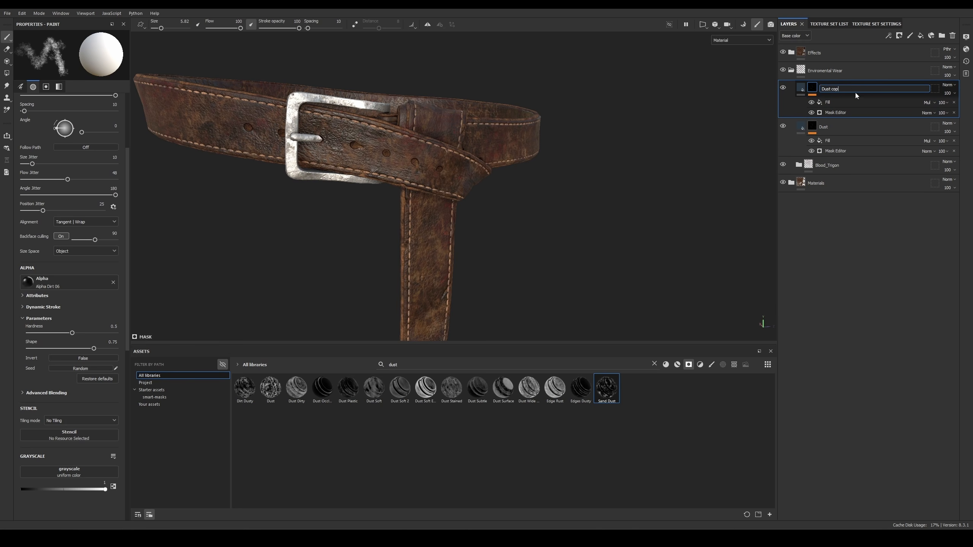
key(BackSpace)
key(BackSpace)
key(BackSpace)
key(BackSpace)
key(Return)
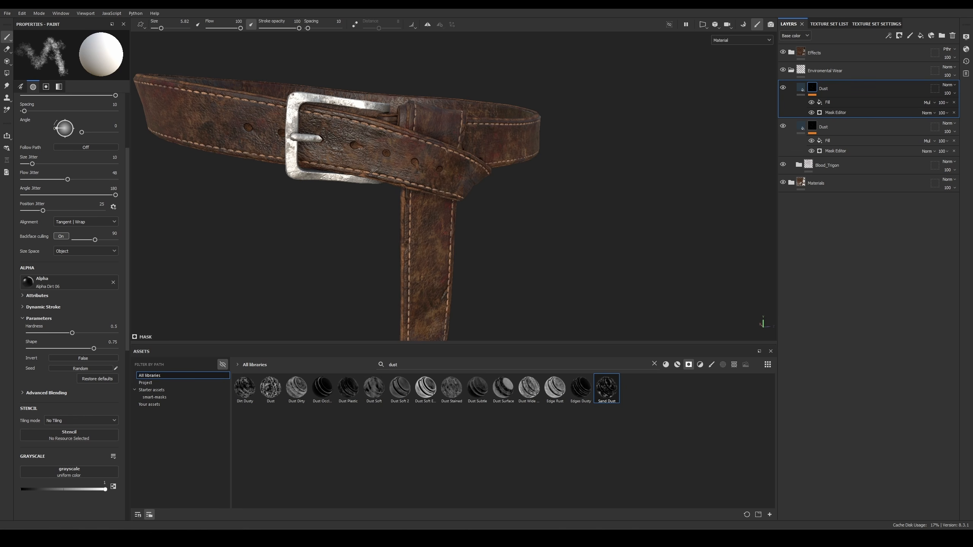
Step: Replace the upper Dust layer's Fill and Mask Editor mask effects with the "Dust Soft E..." smart mask
click(954, 103)
click(955, 103)
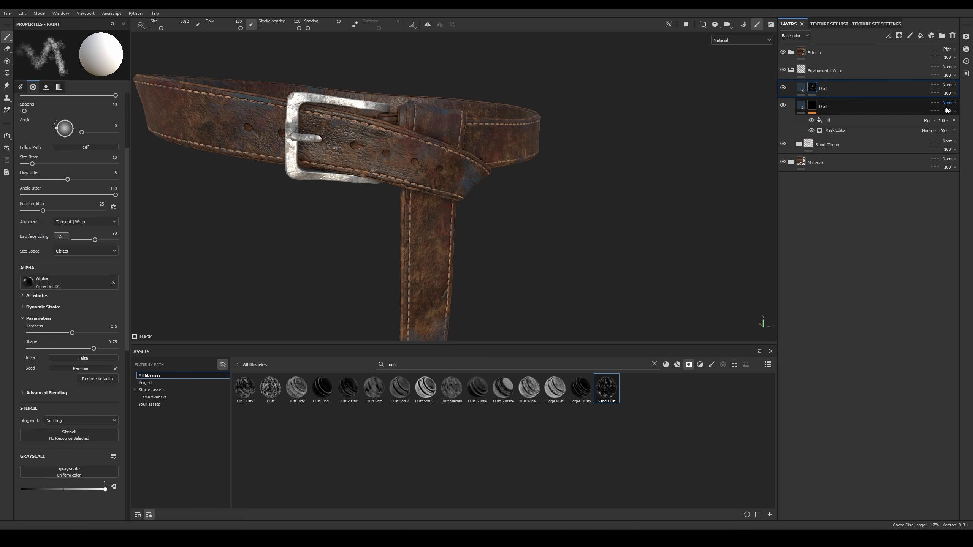
drag(426, 388, 830, 90)
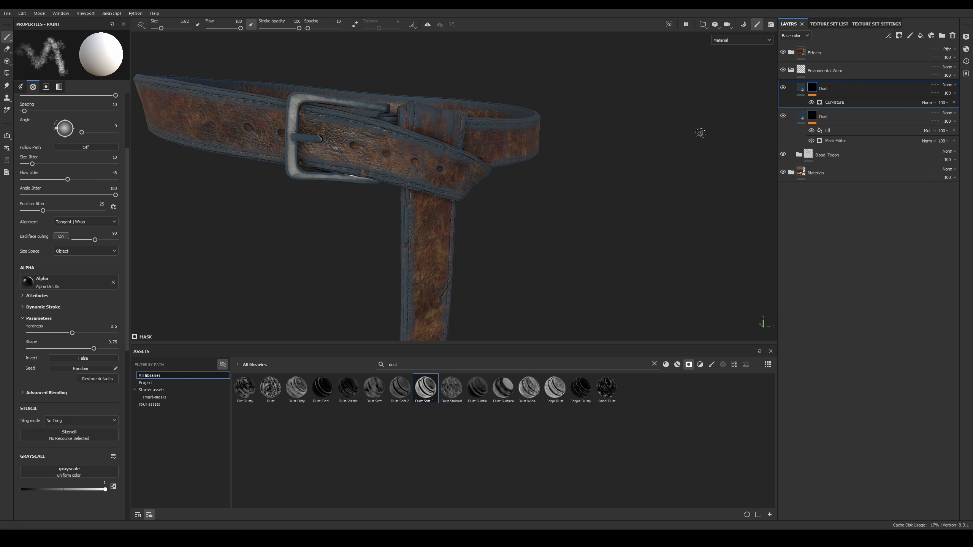
Step: Lower the upper Dust mask's Curvature generator to texture balance 0.08 and global balance about 0.28, checking the mask alone
click(853, 101)
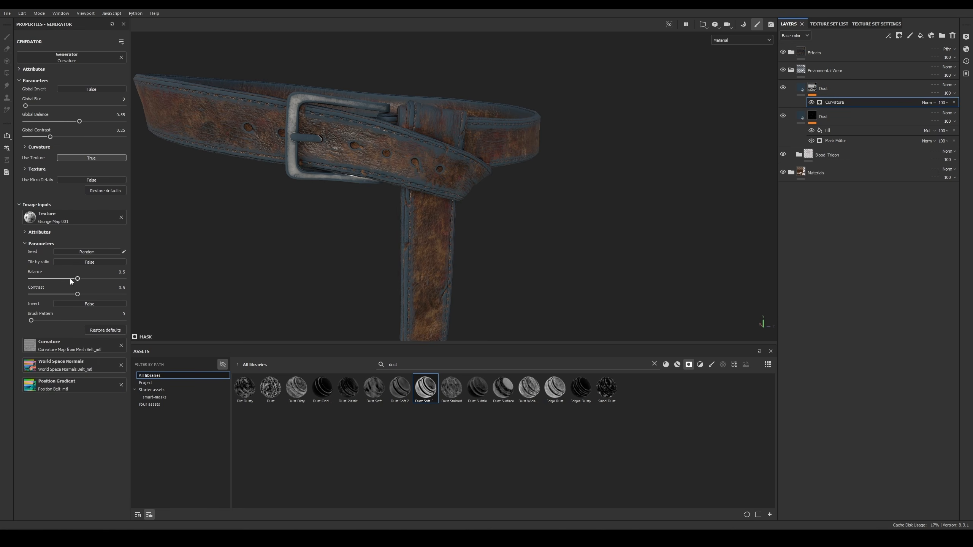
drag(77, 278, 77, 279)
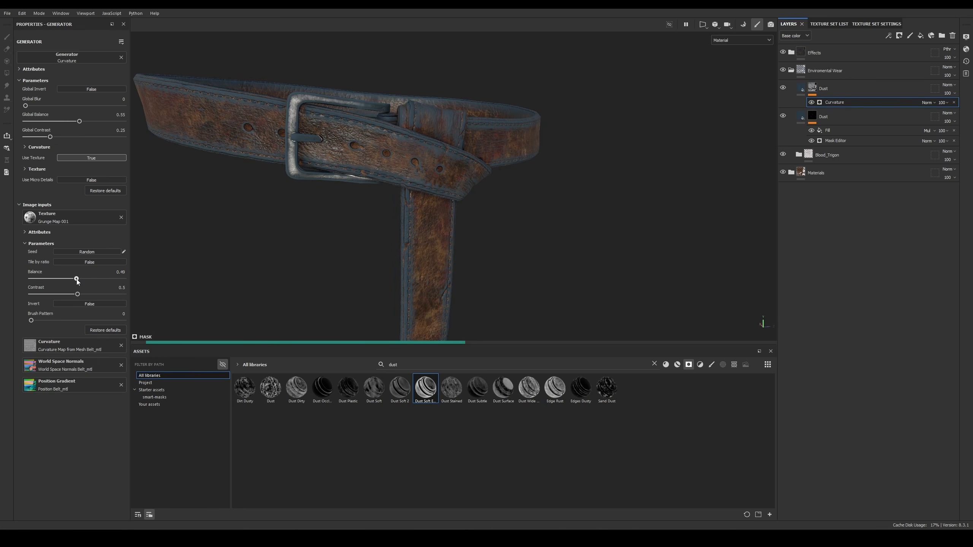
click(39, 279)
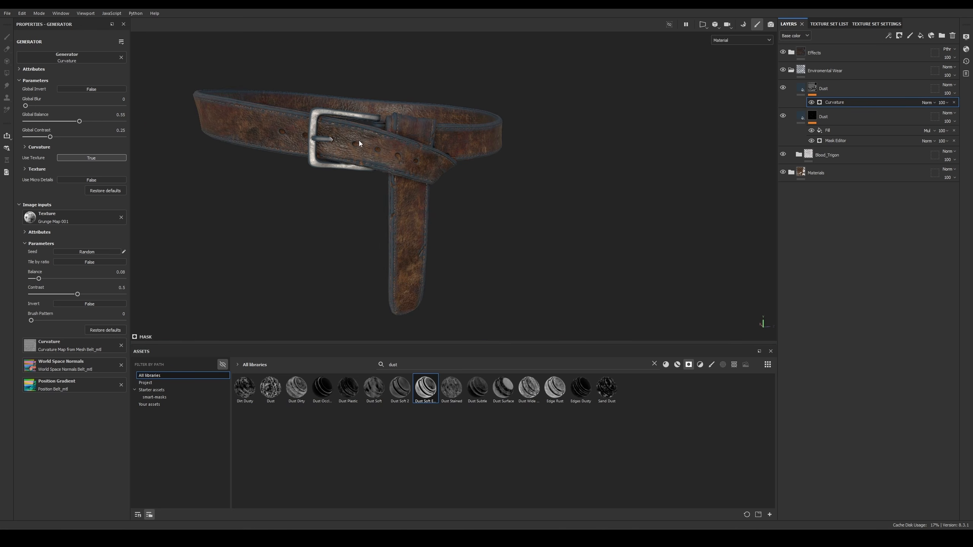
alt+drag(358, 142, 337, 162)
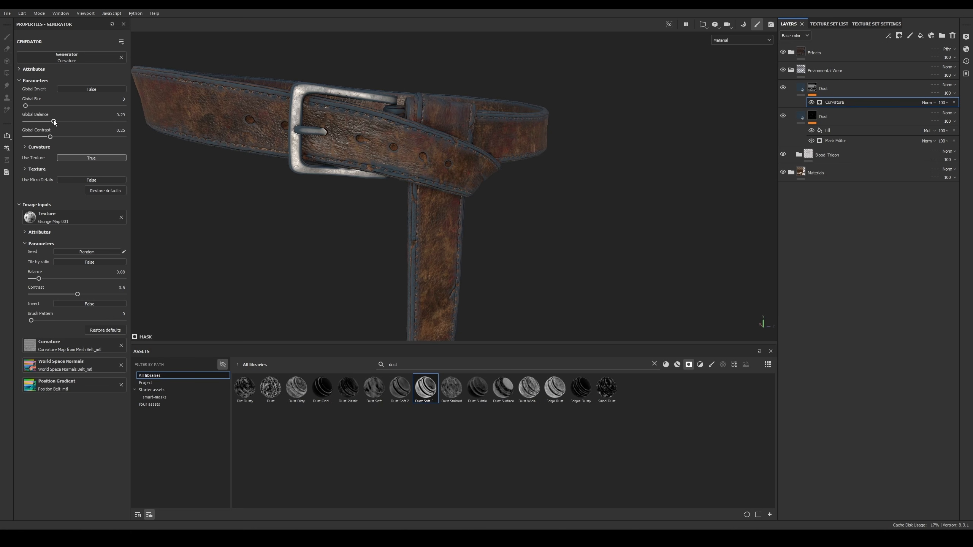
alt+drag(328, 130, 355, 144)
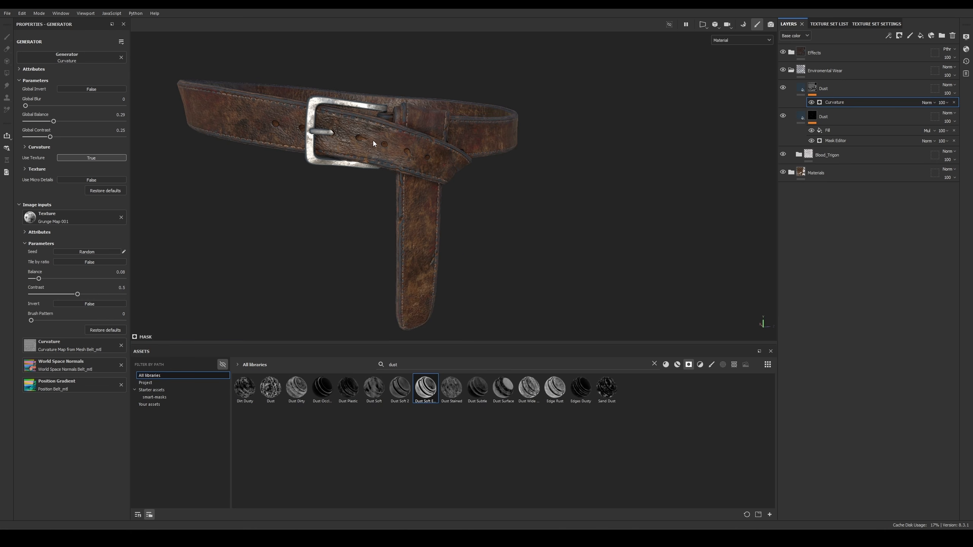
scroll(374, 143, up, 3)
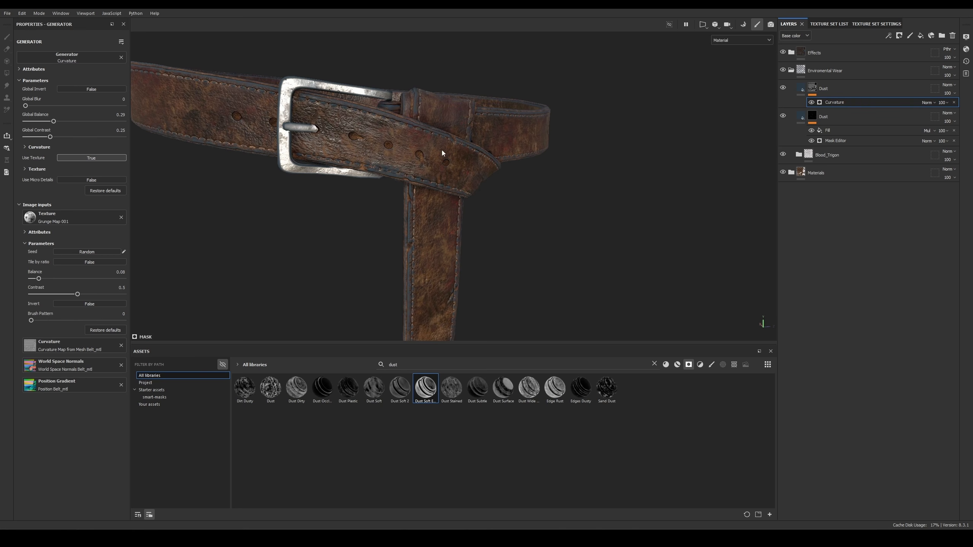
alt+click(810, 87)
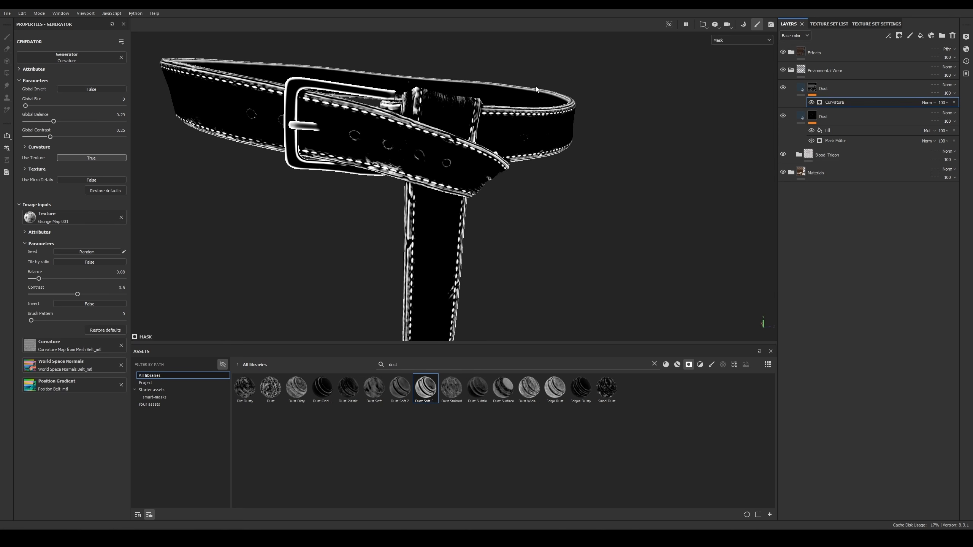
Step: Add a Clouds 3 fill effect above the Curvature generator in the upper Dust mask and set its blending mode to Multiply
click(827, 87)
click(887, 35)
click(913, 63)
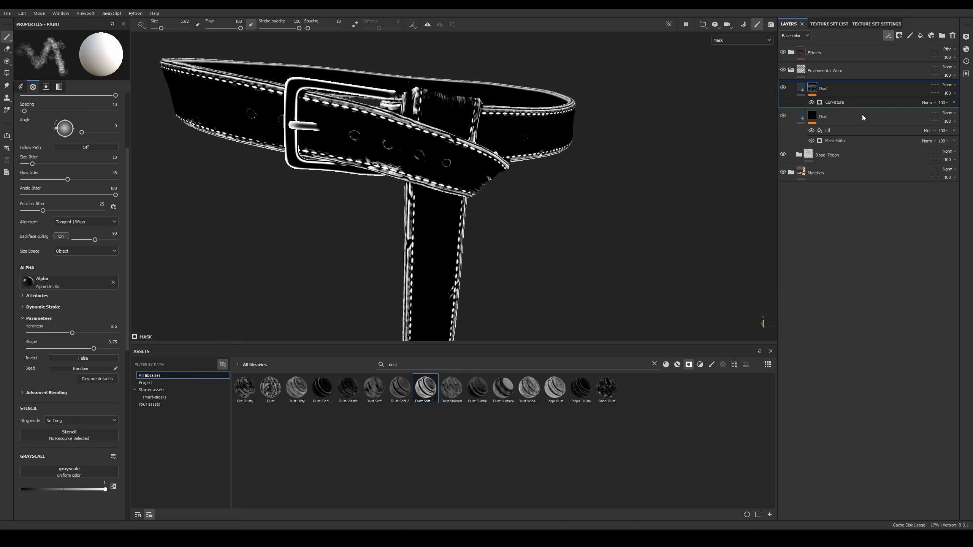
click(654, 364)
click(66, 184)
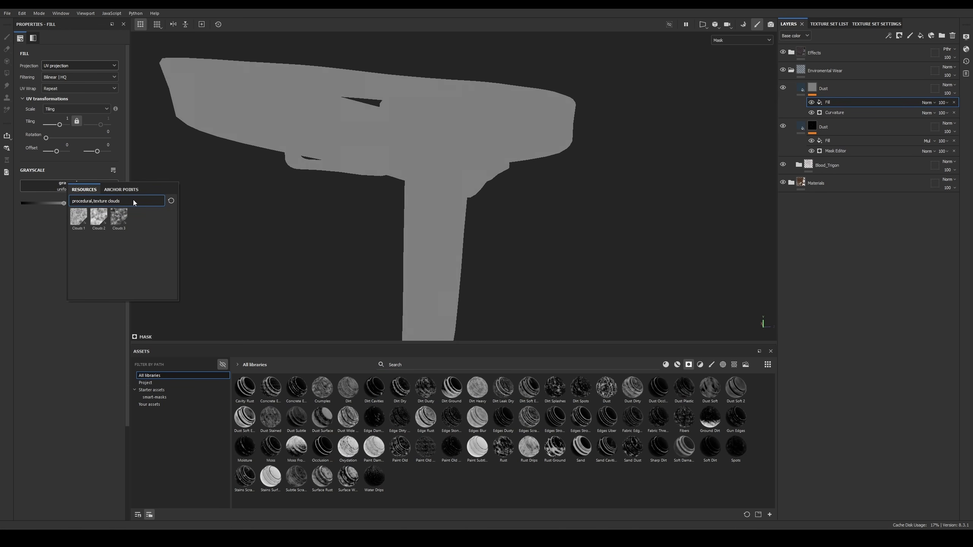
click(119, 217)
click(929, 102)
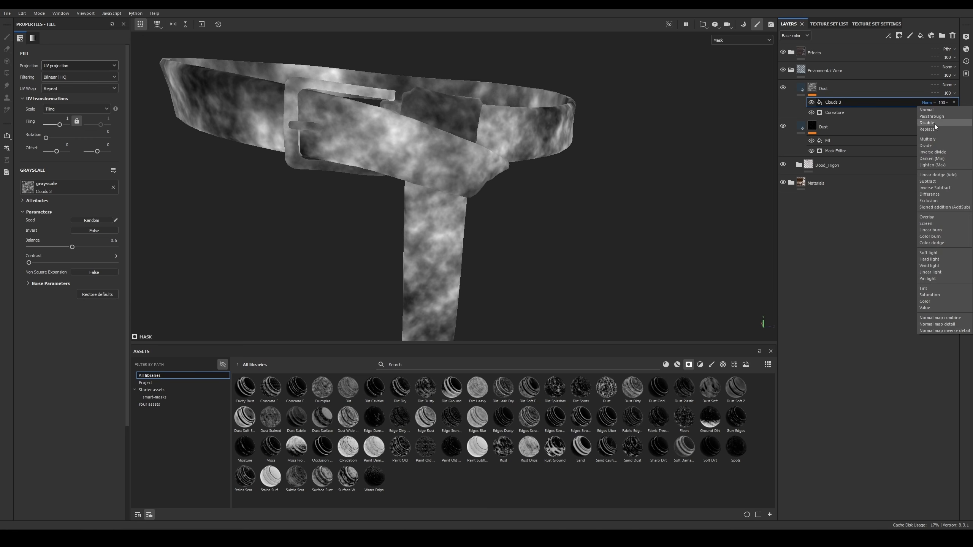
click(927, 139)
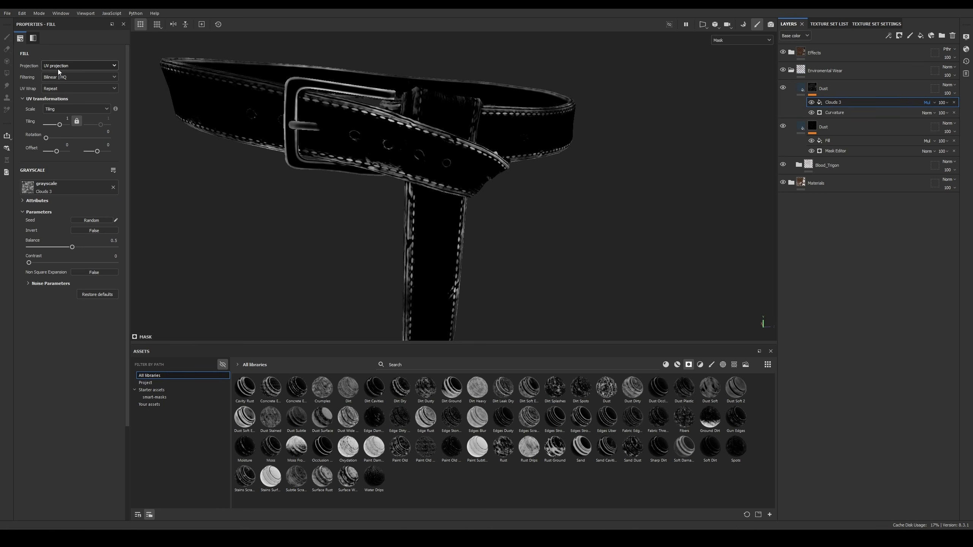
Step: Switch the Clouds 3 mask fill to tri-planar projection and raise its tiling to about 9.74
click(58, 66)
click(66, 90)
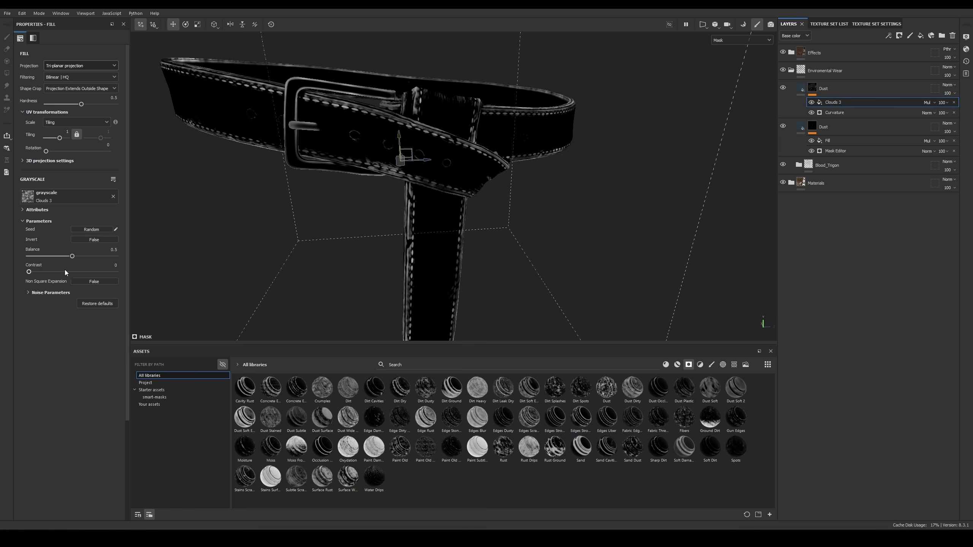
mouse_move(58, 270)
mouse_down()
mouse_move(90, 272)
mouse_move(100, 256)
mouse_move(39, 256)
mouse_move(59, 257)
mouse_up()
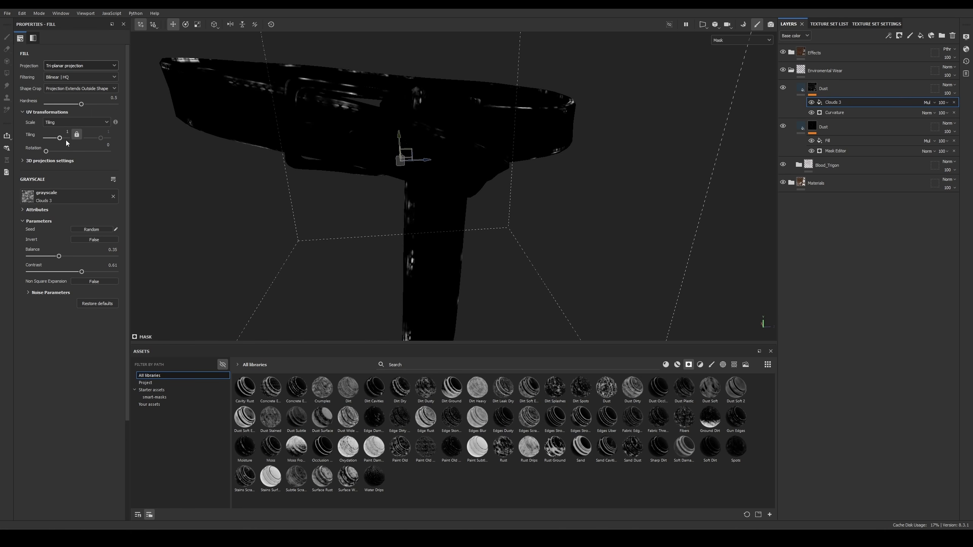
drag(61, 138, 63, 138)
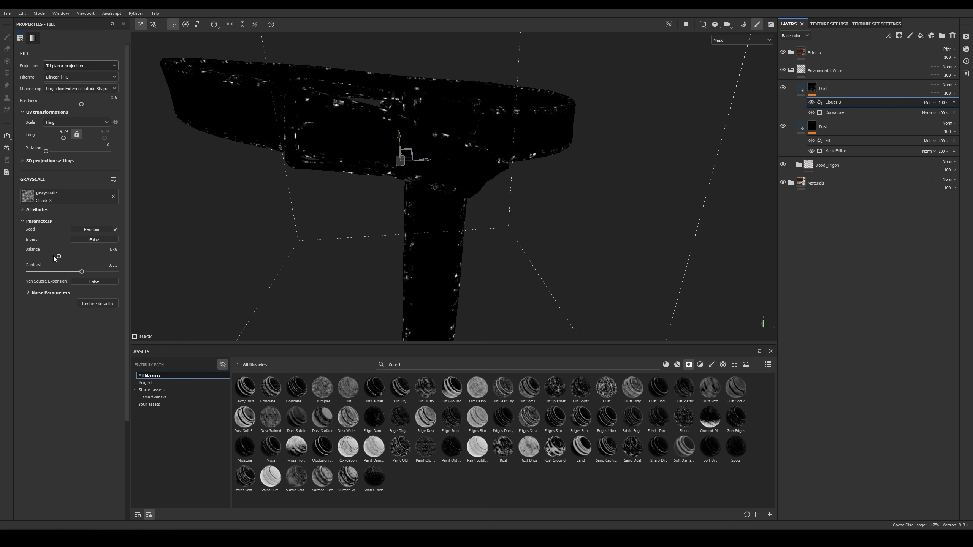
Step: Set the Clouds 3 fill's balance to about 0.47 and contrast to about 0.32, checking the full material on the belt
drag(58, 257, 86, 256)
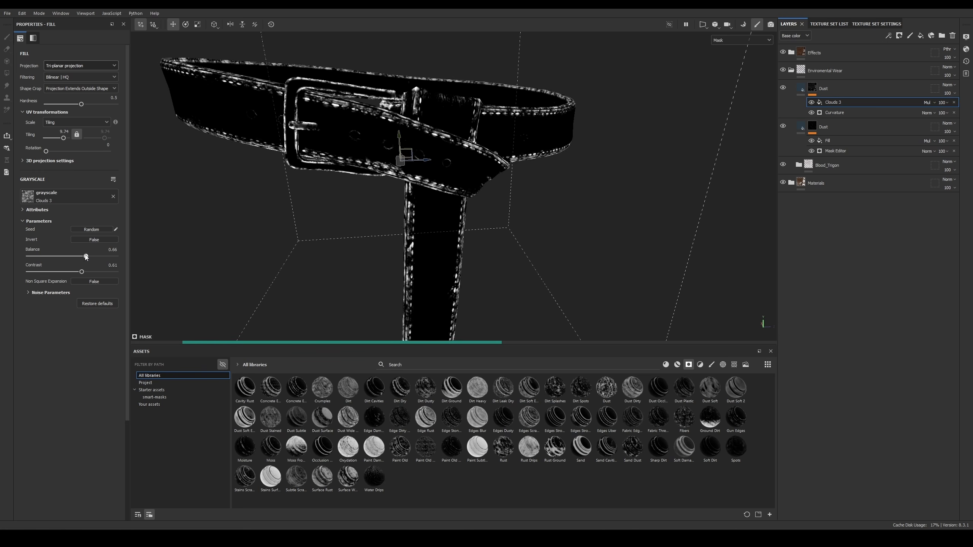
click(60, 256)
click(69, 256)
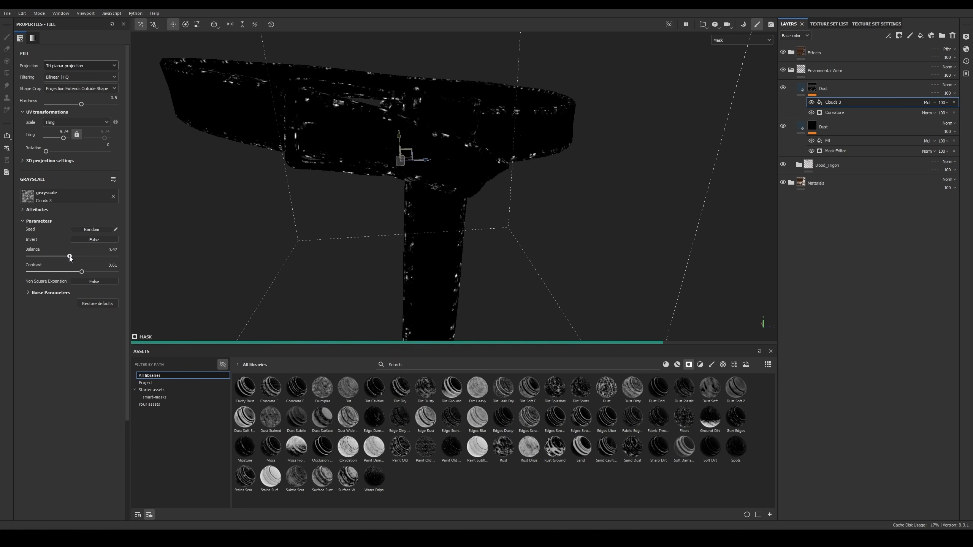
click(40, 272)
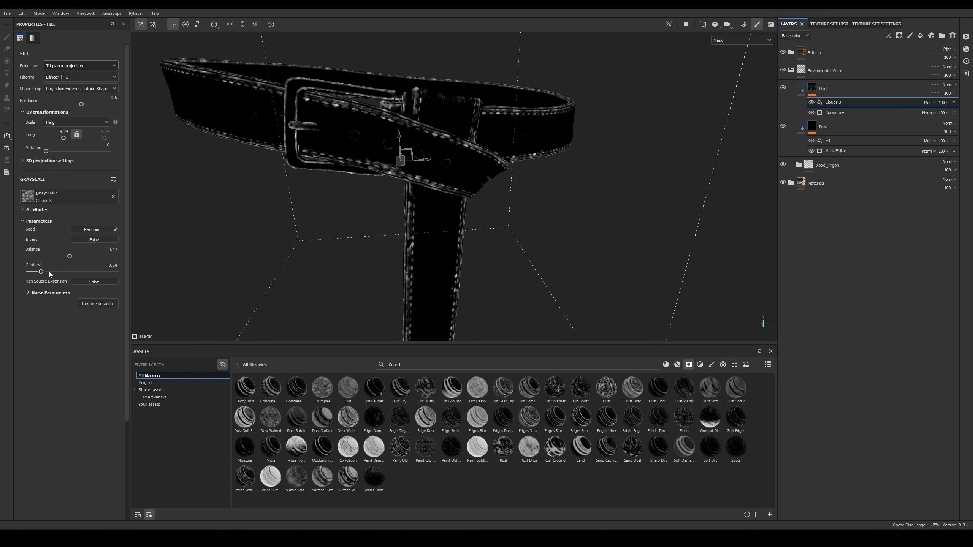
key(m)
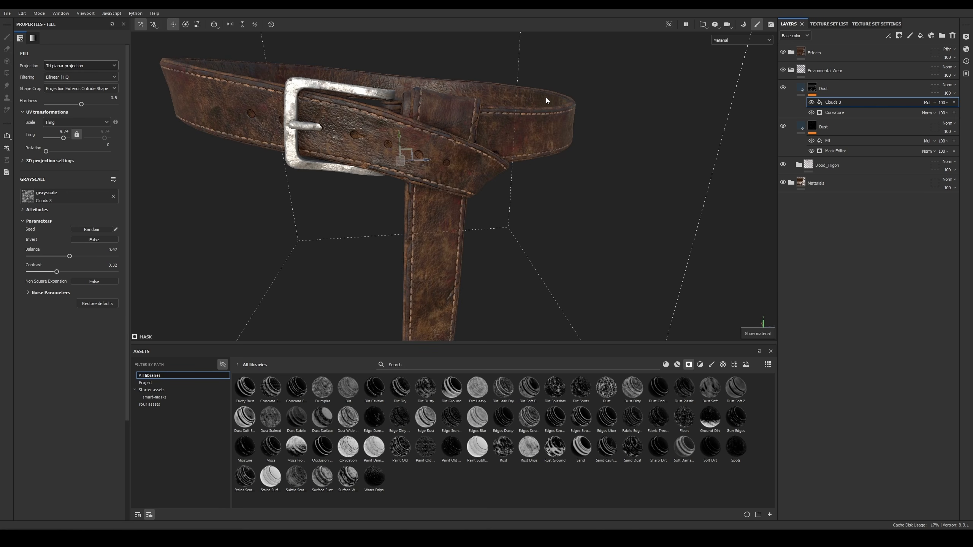
alt+right_drag(539, 113, 495, 131)
alt+drag(495, 131, 506, 133)
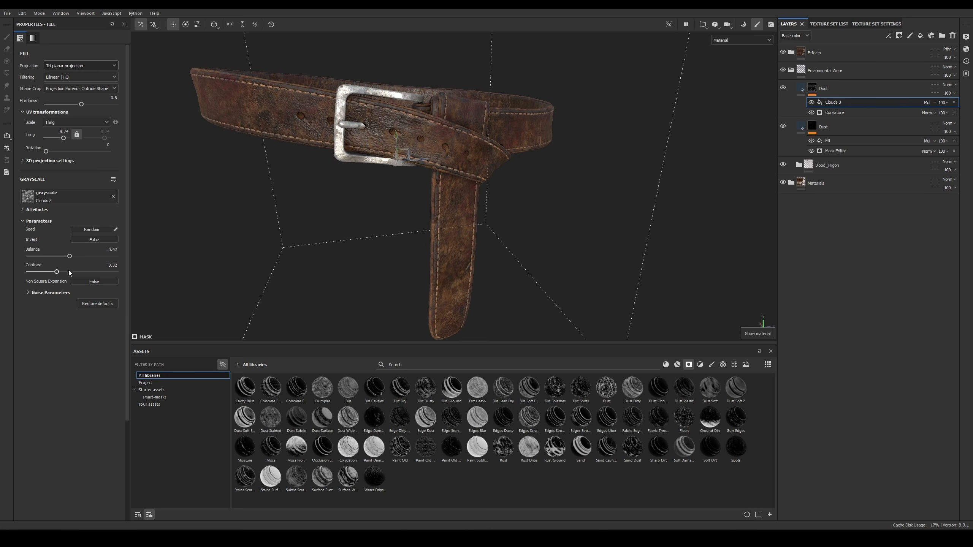
Step: Change the upper Dust layer's base color to the neutral grey 5C5F62
click(823, 88)
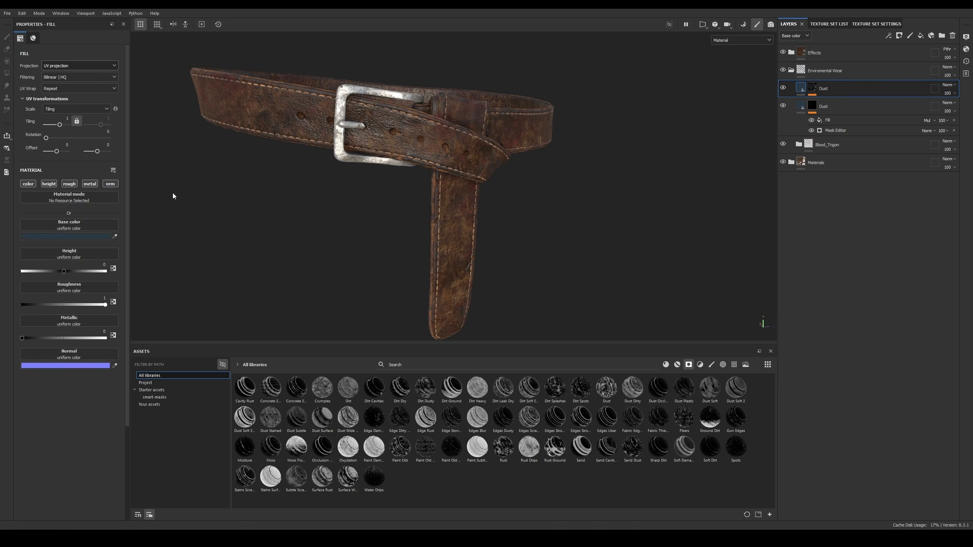
click(71, 236)
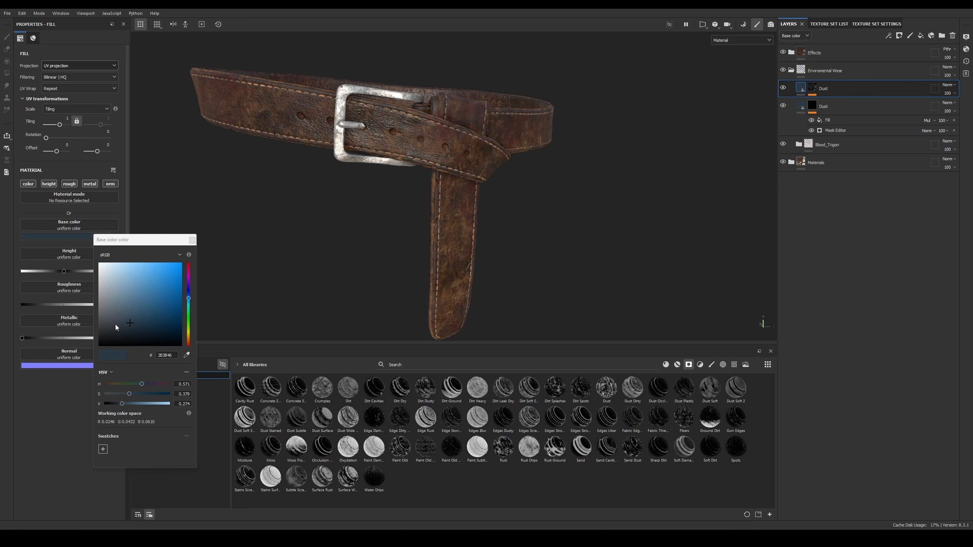
click(110, 315)
click(102, 301)
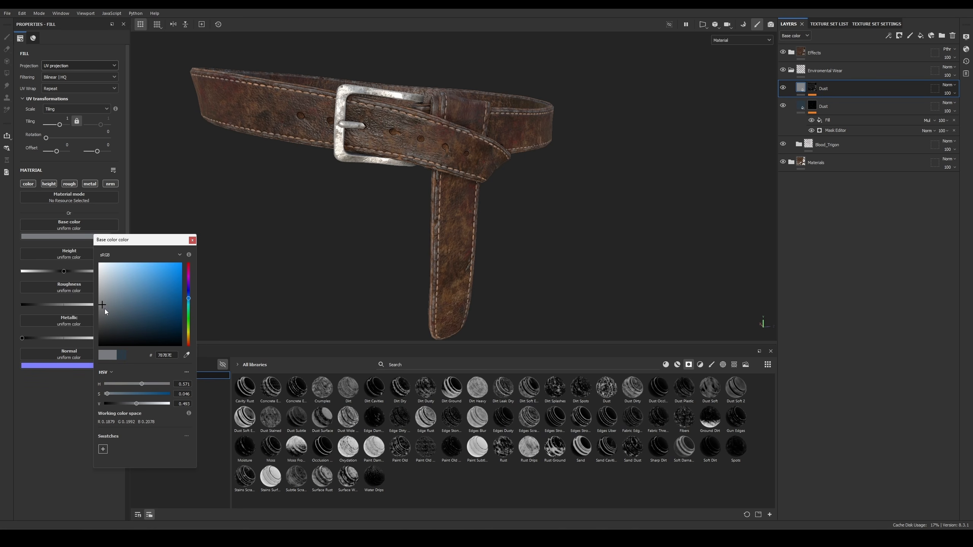
click(105, 310)
click(103, 314)
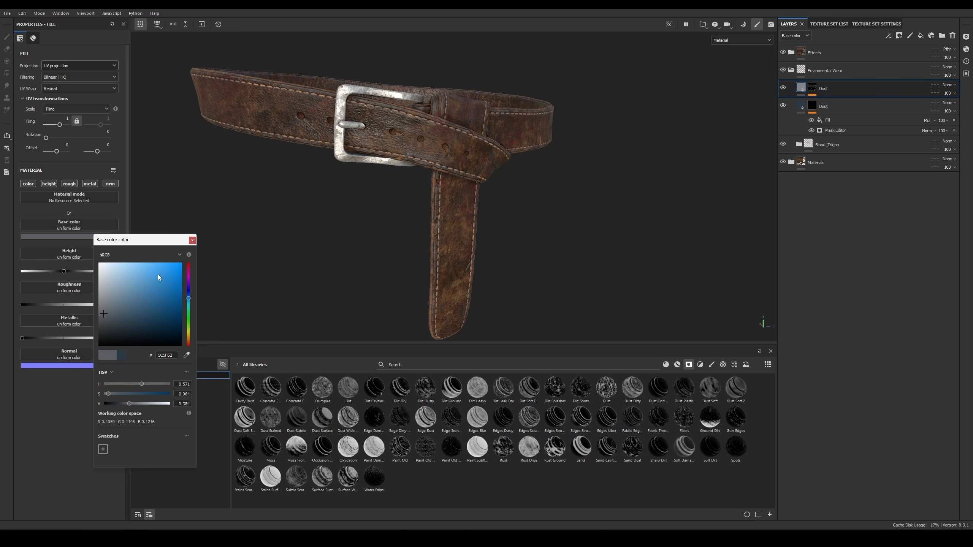
click(192, 241)
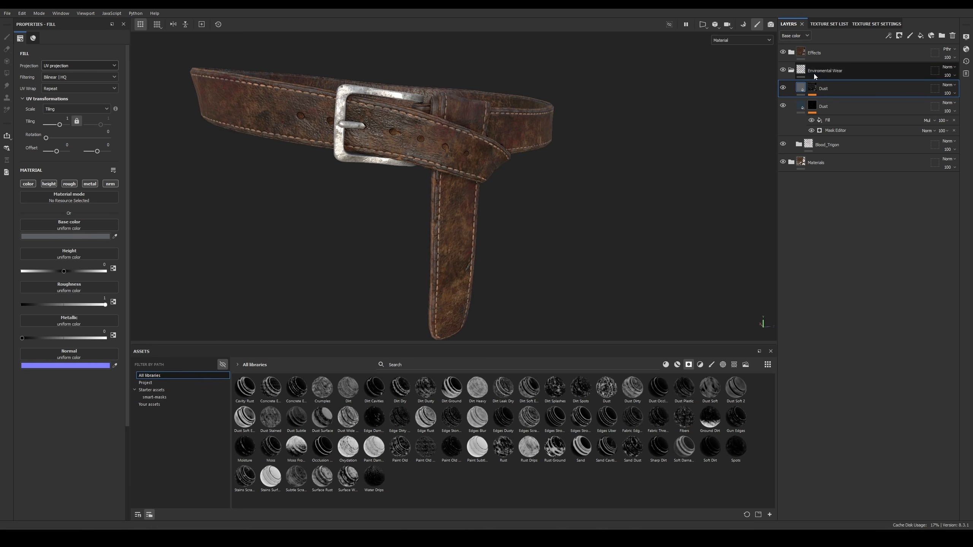
Step: Group the two Dust layers into a folder named Dust
ctrl+click(835, 106)
key(ctrl+g)
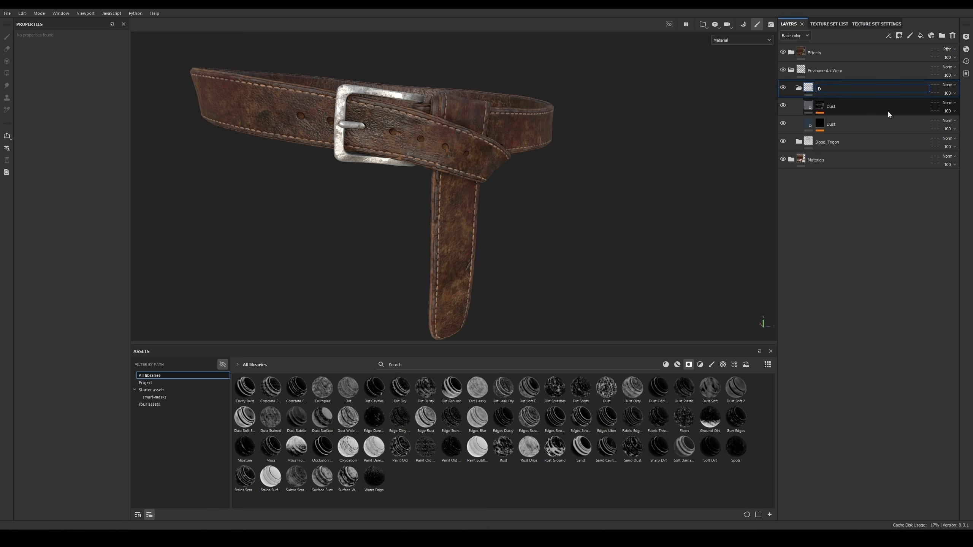
text(Dust)
key(Return)
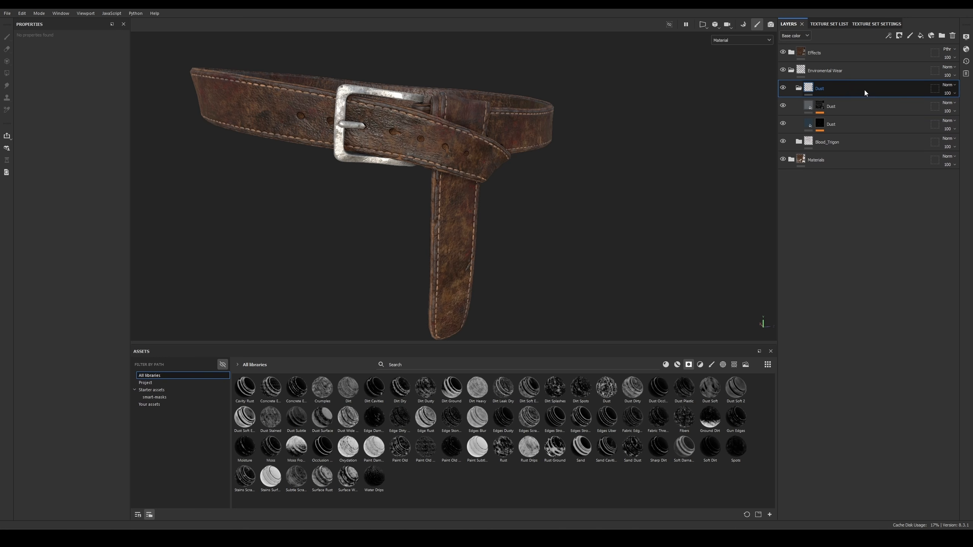
Step: Add a mask with a fill effect to the Dust folder and set the fill's grayscale value to about 0.76
right_click(880, 90)
click(893, 102)
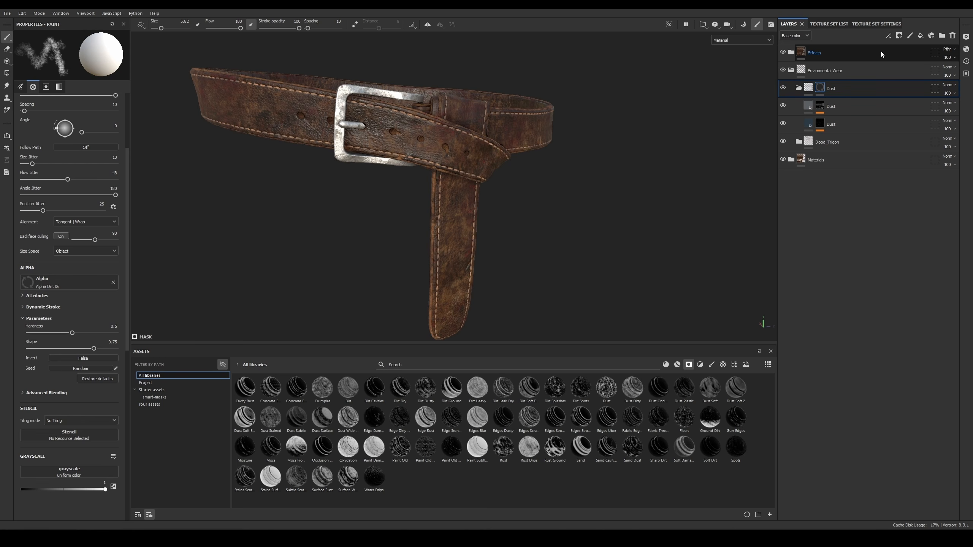
click(889, 36)
click(906, 65)
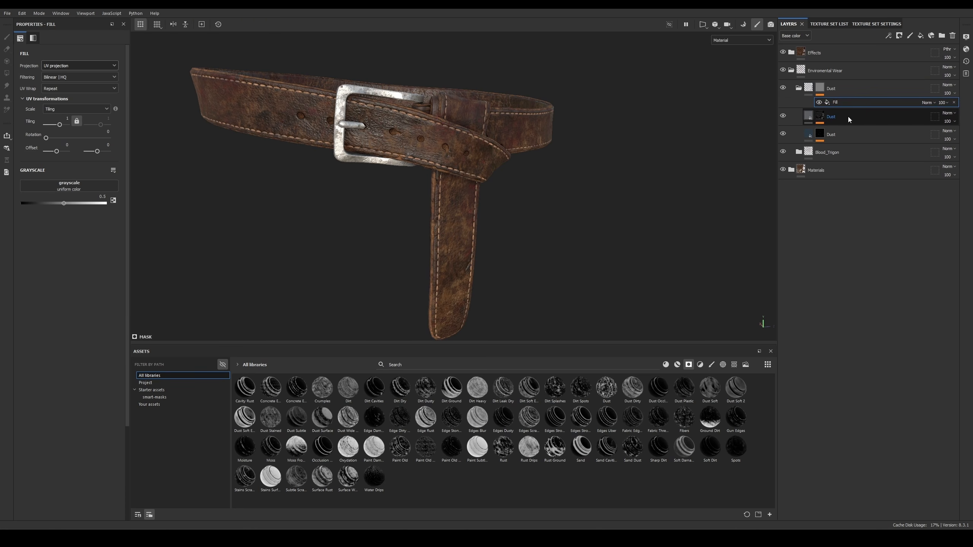
drag(86, 204, 140, 208)
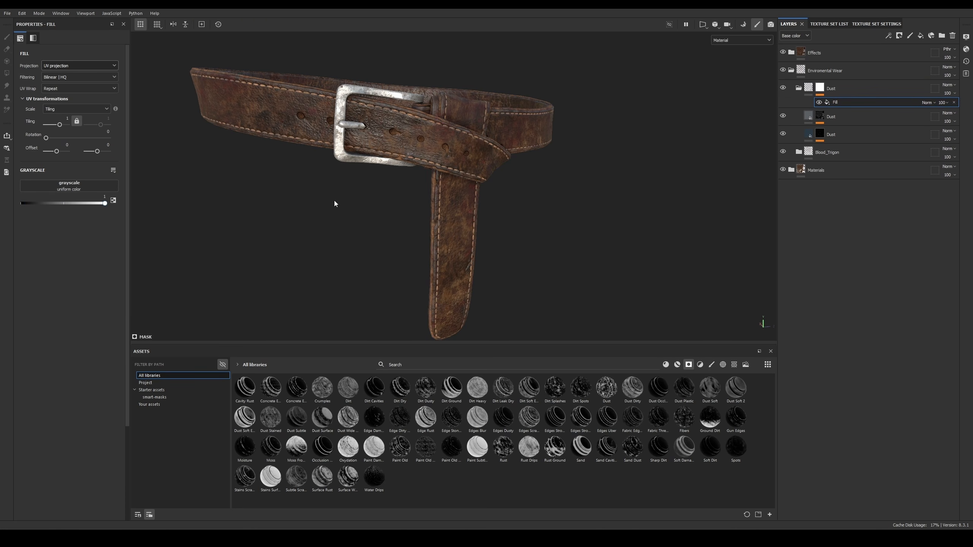
drag(79, 195, 88, 196)
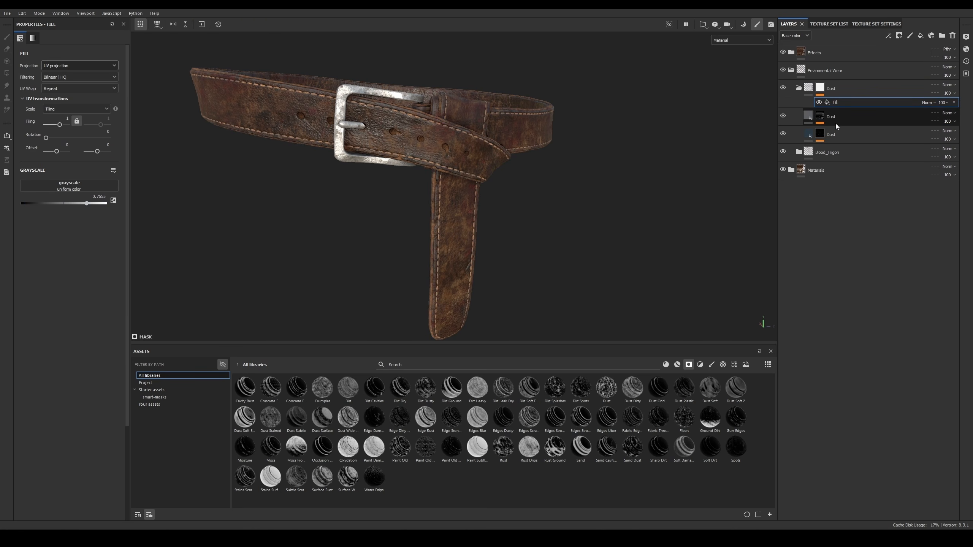
Step: Collapse the Dust folder and add a black mask with a fill effect to the Blood_Trigon folder
click(798, 88)
click(837, 115)
right_click(836, 118)
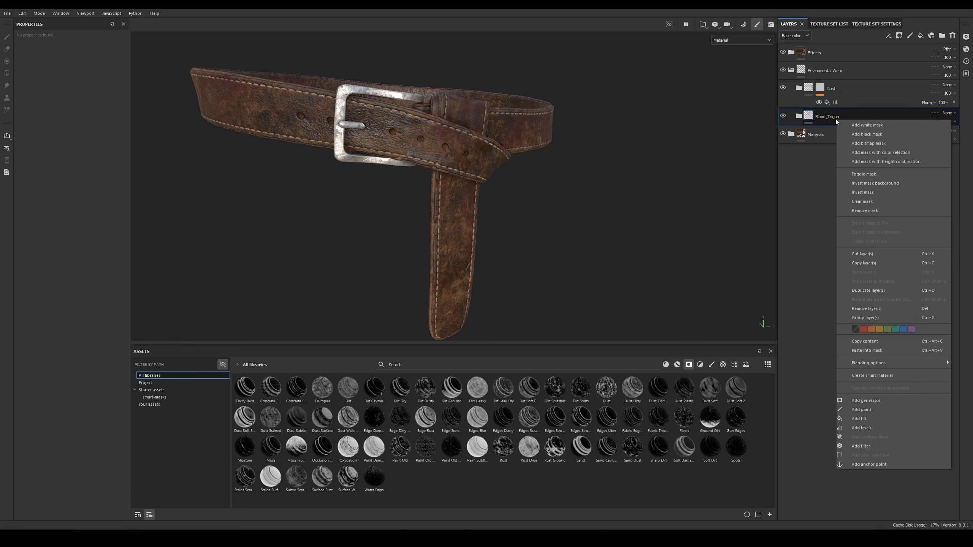
click(878, 134)
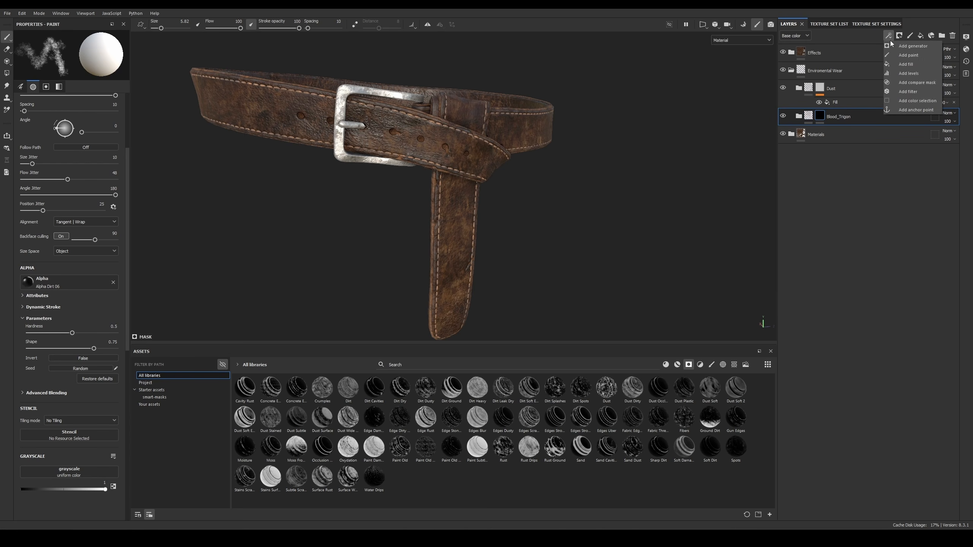
click(909, 63)
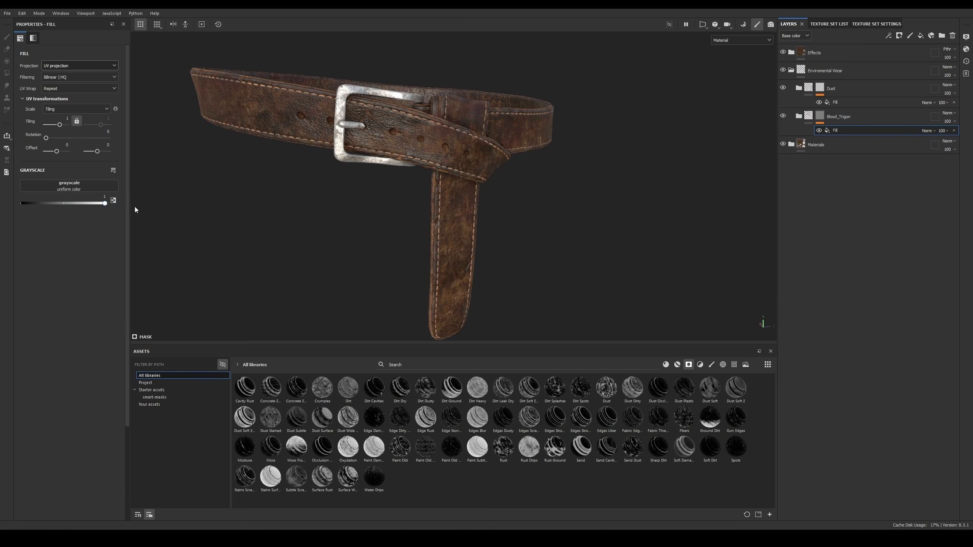
Step: Set the Blood_Trigon mask fill's grayscale value to about 0.81 and check the result over the whole belt
drag(73, 203, 1, 209)
alt+drag(433, 148, 452, 177)
alt+right_drag(452, 177, 492, 124)
mouse_move(492, 125)
alt+mouse_down()
mouse_move(502, 100)
mouse_move(501, 108)
alt+mouse_up()
shift+right_drag(542, 119, 529, 147)
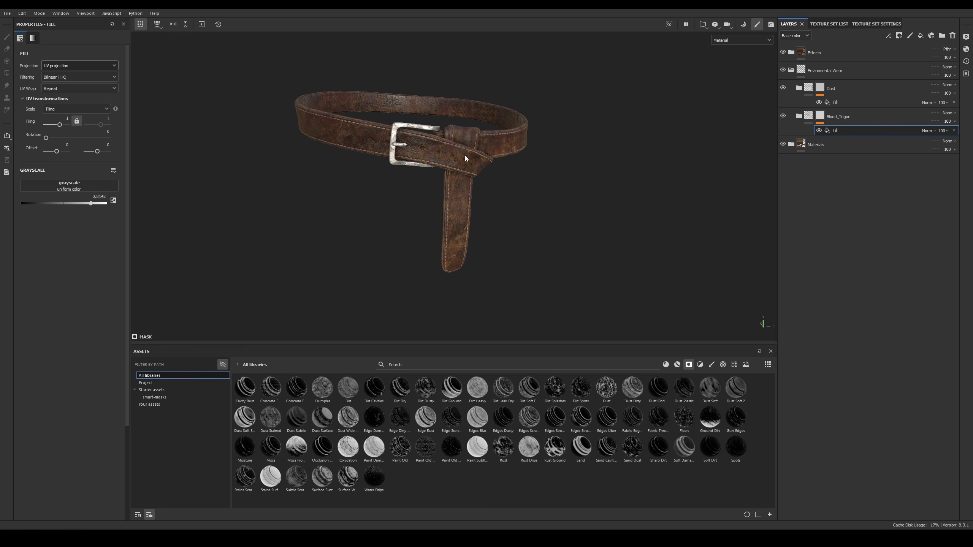
alt+middle_drag(474, 145, 491, 144)
alt+right_drag(491, 143, 525, 144)
alt+drag(526, 144, 518, 147)
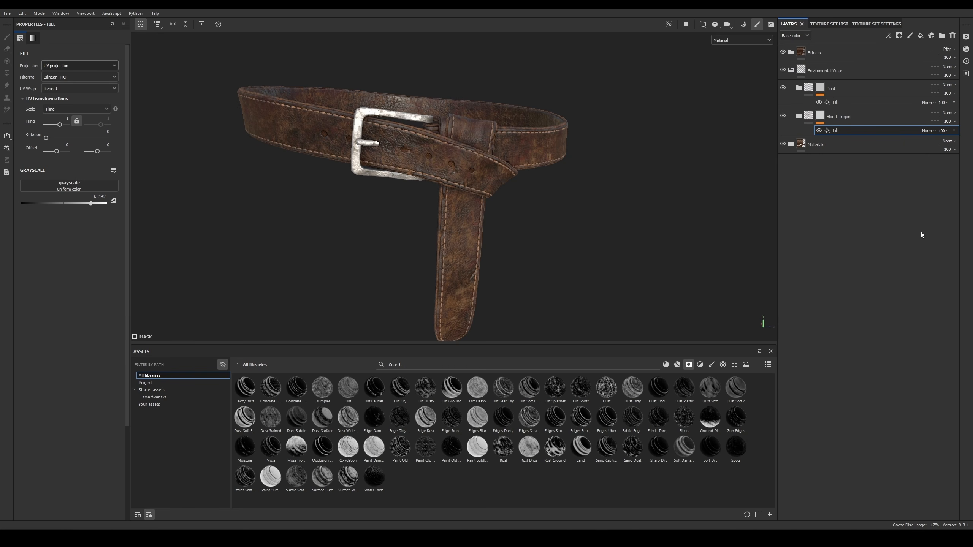
Step: Expand the Materials folder and its Leather subfolder to reach the leather layers
alt+right_drag(592, 149, 490, 150)
alt+middle_drag(491, 149, 498, 144)
alt+drag(500, 147, 452, 142)
alt+right_drag(452, 142, 425, 157)
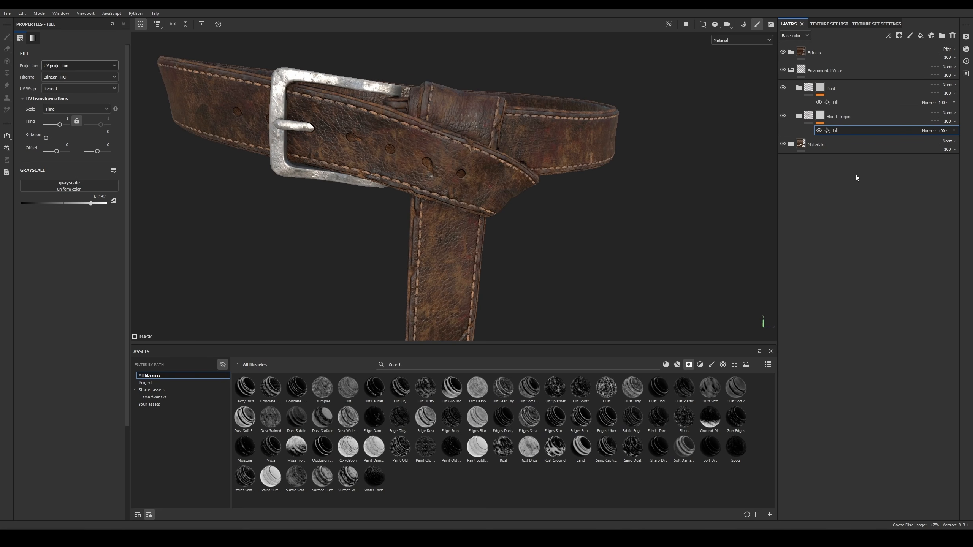
click(791, 145)
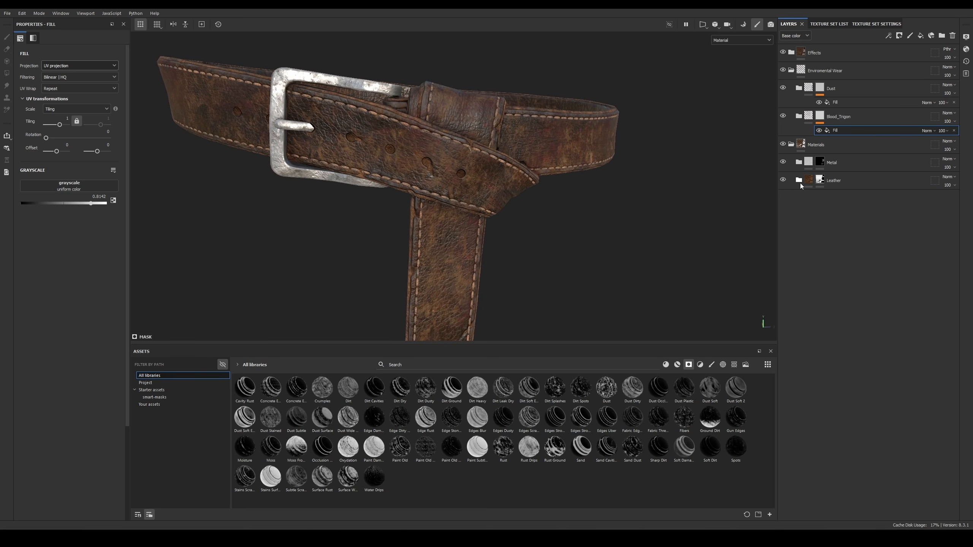
click(800, 182)
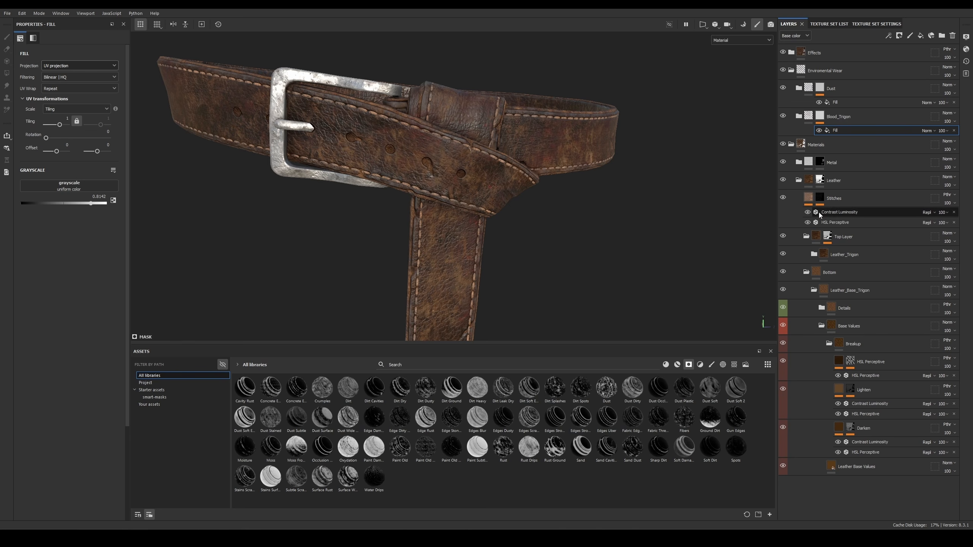
Step: Collapse the Bottom folder and inspect the Top Layer folder's mask on the belt
click(815, 238)
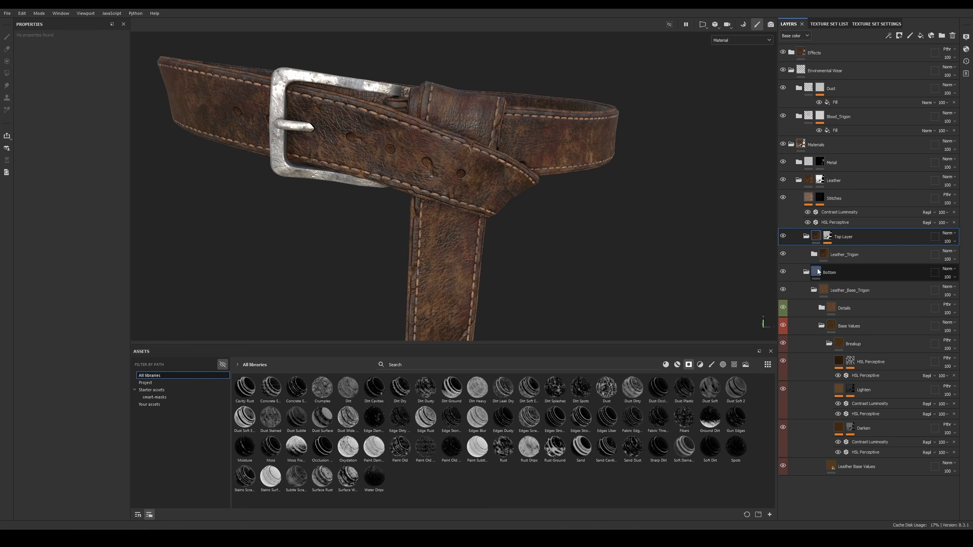
click(806, 272)
click(822, 240)
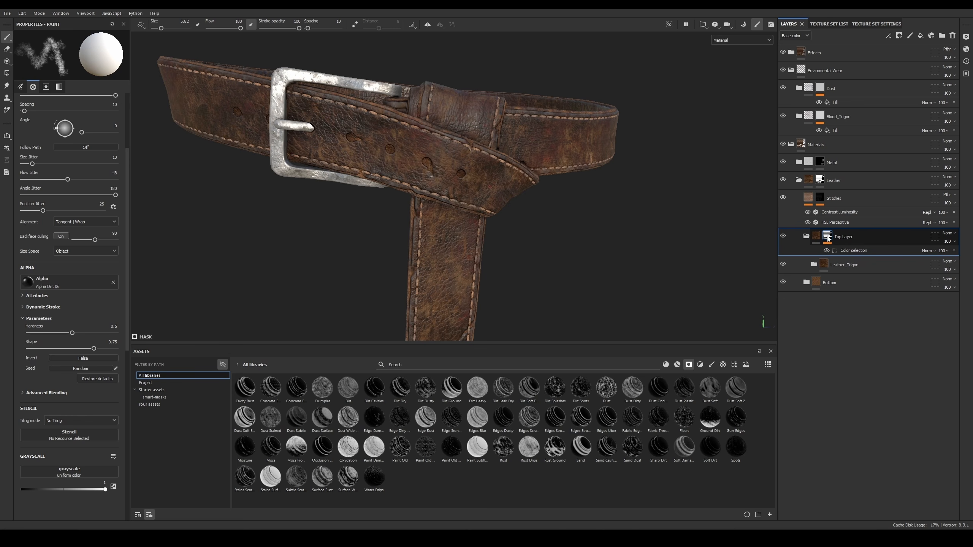
alt+click(828, 237)
alt+right_drag(466, 130, 475, 184)
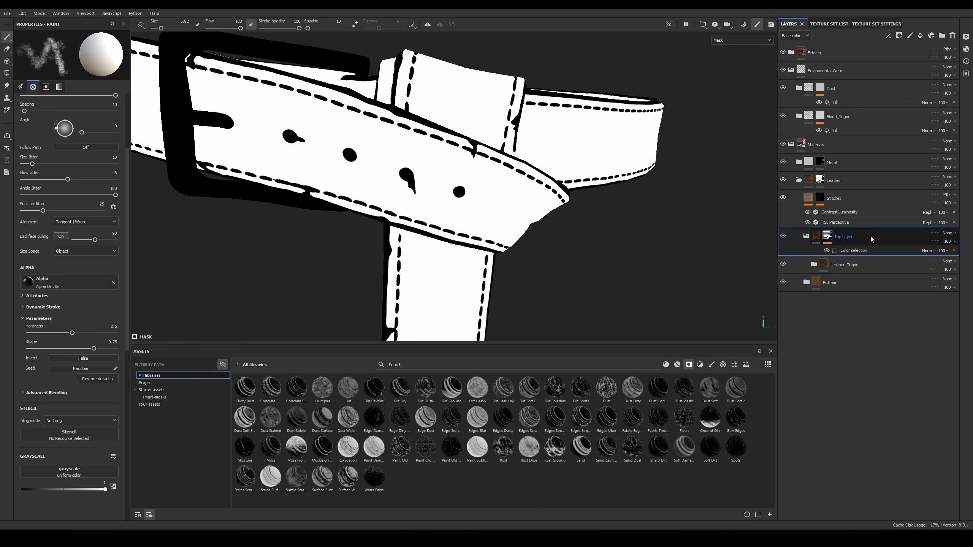
Step: Group the Top Layer folder into a new parent folder and name it Top Layer as well
key(ctrl+g)
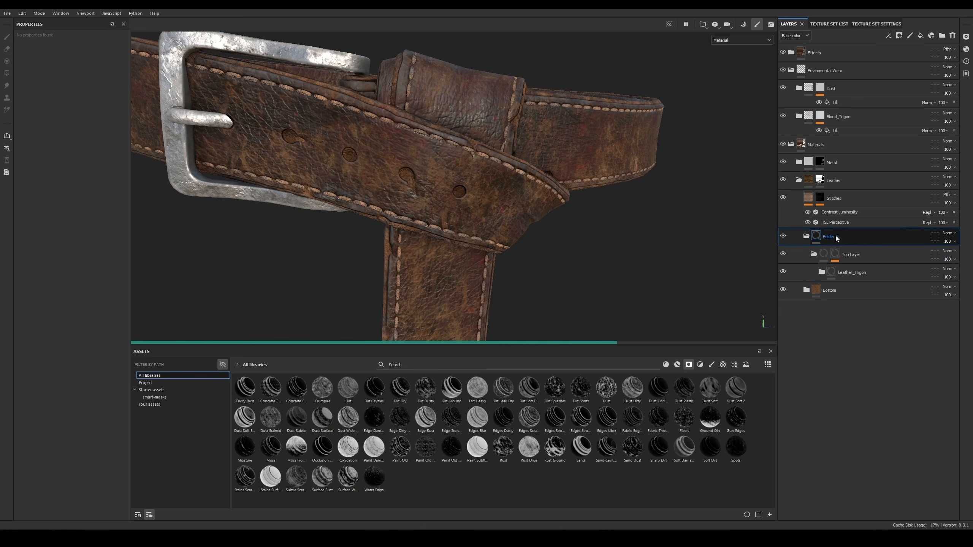
double_click(845, 238)
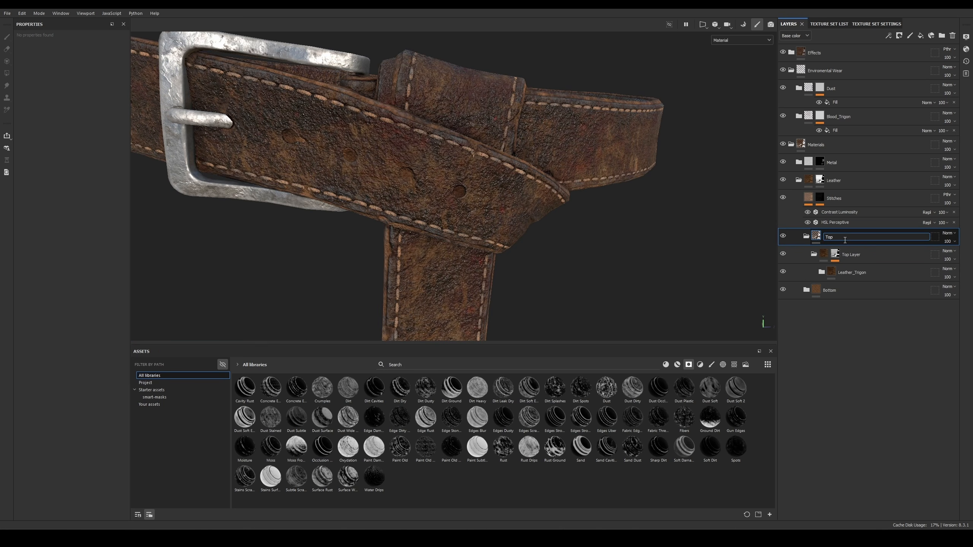
text(Top Layer)
key(Return)
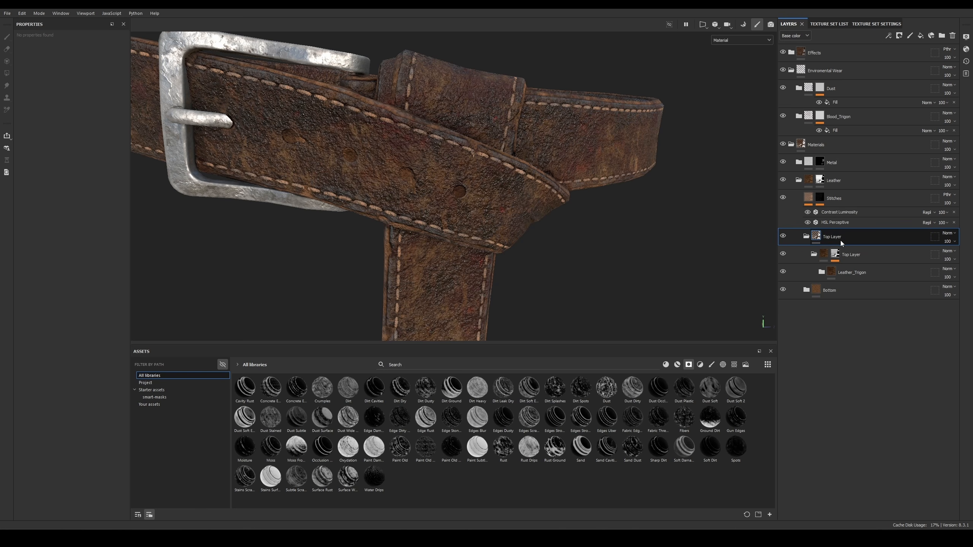
Step: Copy the inner Top Layer folder's color selection mask onto the new outer Top Layer folder
click(835, 253)
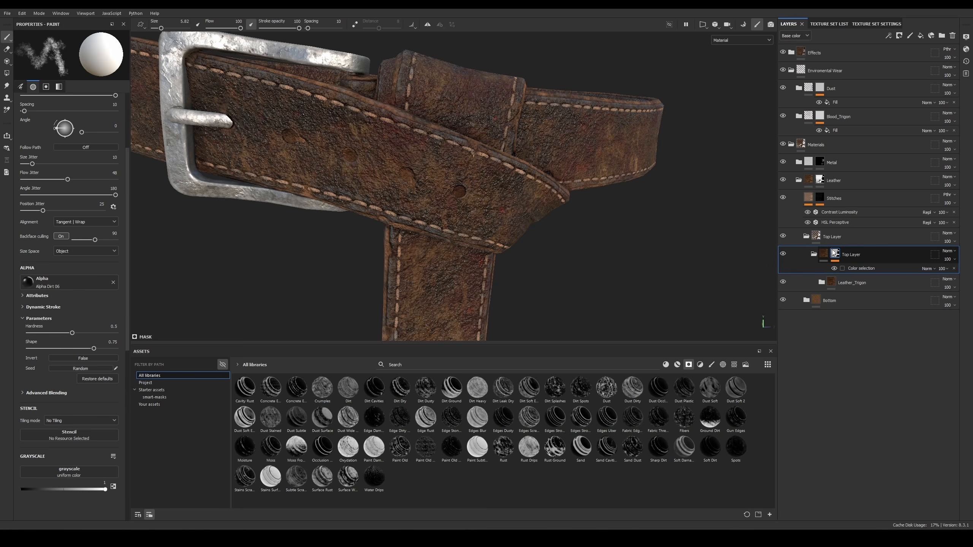
click(833, 241)
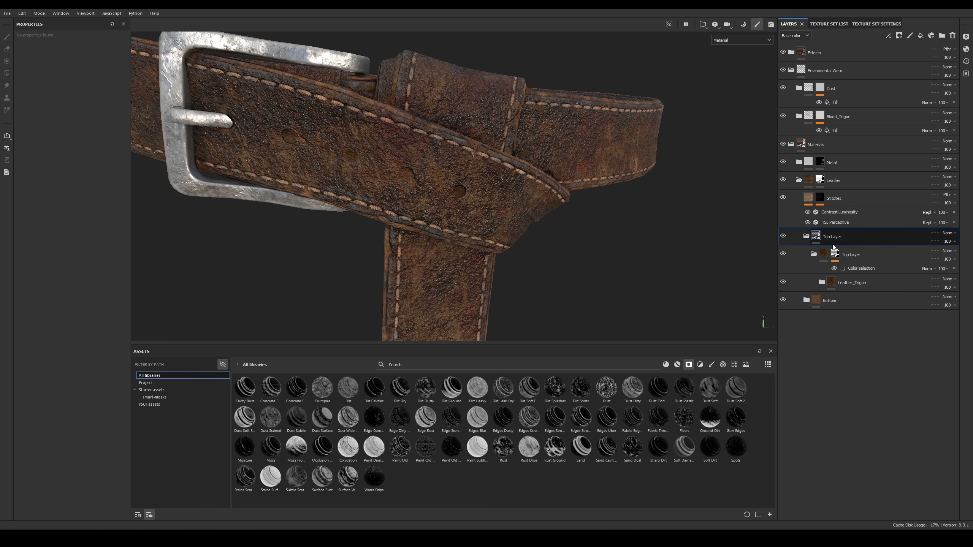
key(ctrl+shift+v)
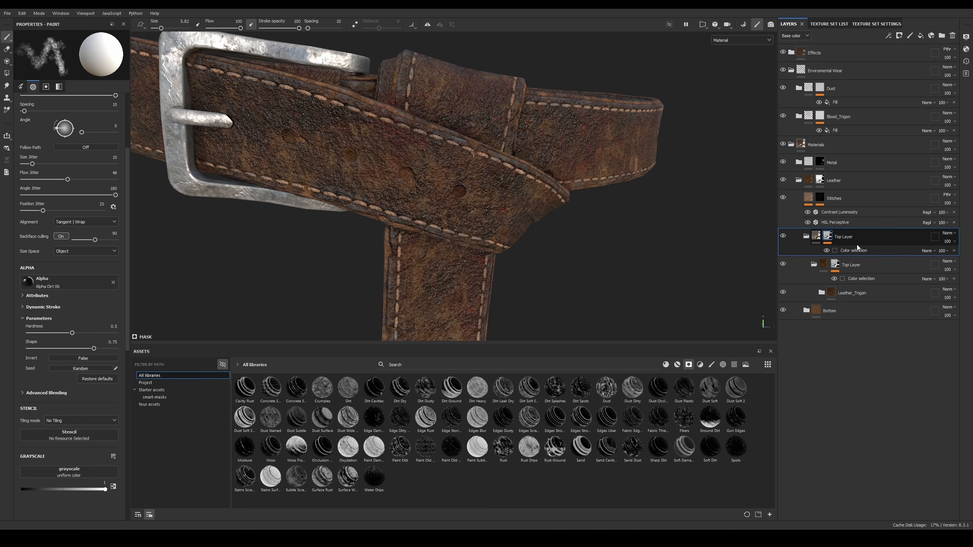
Step: Try replacing the inner Top Layer folder's mask with a black mask, and undo the change
click(838, 264)
right_click(858, 264)
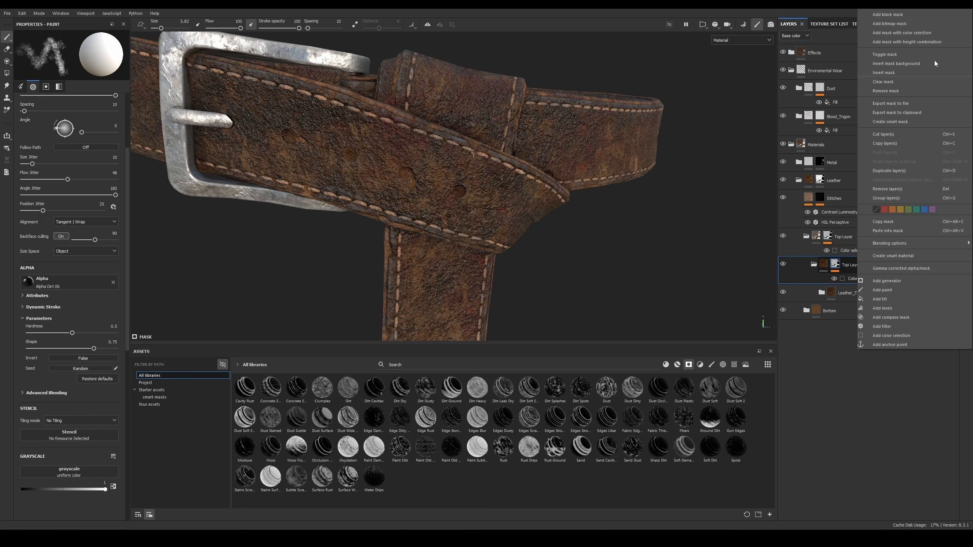
click(906, 18)
scroll(450, 174, up, 1)
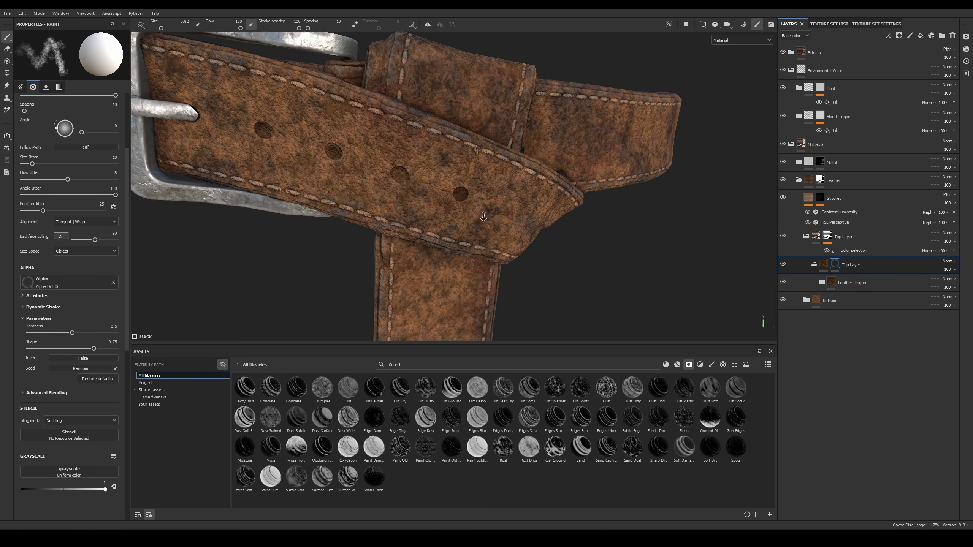
alt+drag(451, 176, 483, 193)
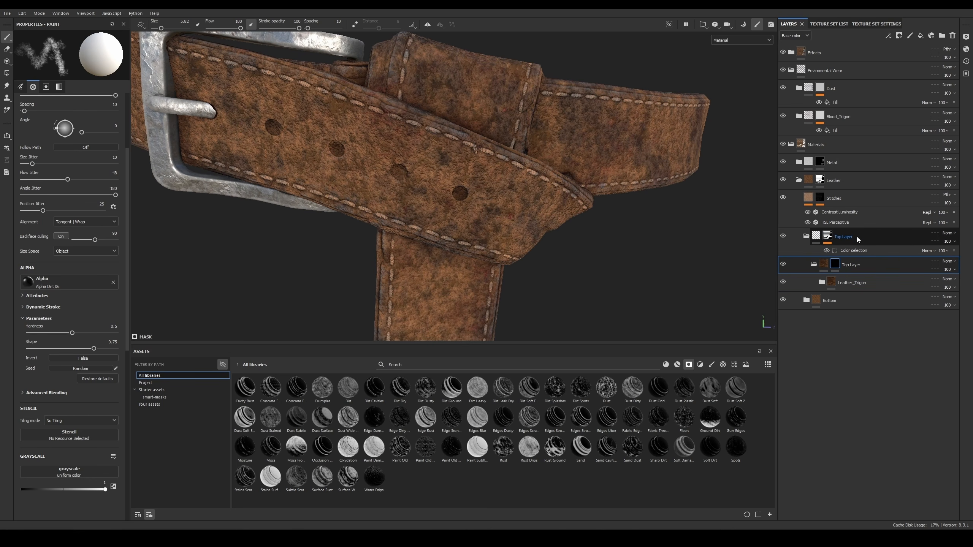
key(ctrl+z)
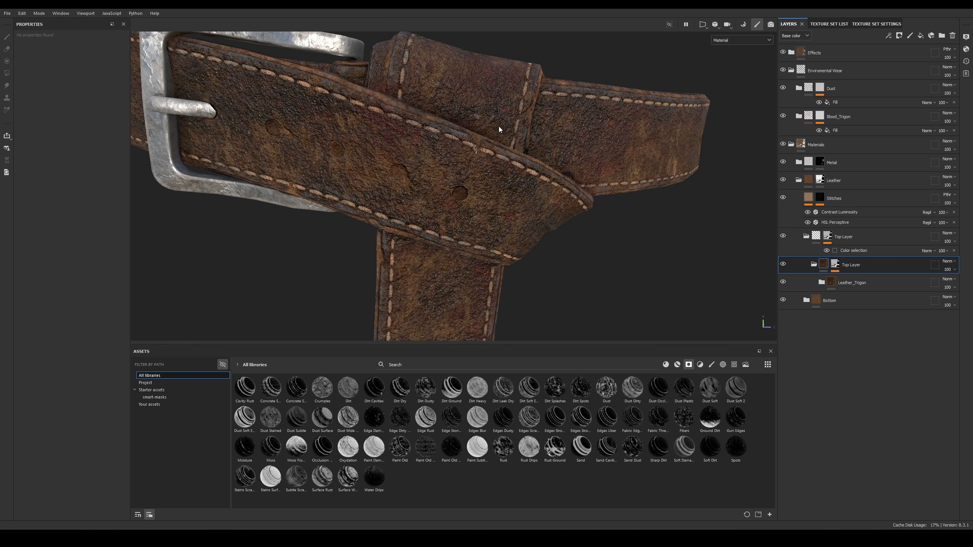
Step: Set the outer Top Layer folder's blending mode to Replace in the Height channel
alt+right_drag(502, 131, 595, 222)
click(837, 238)
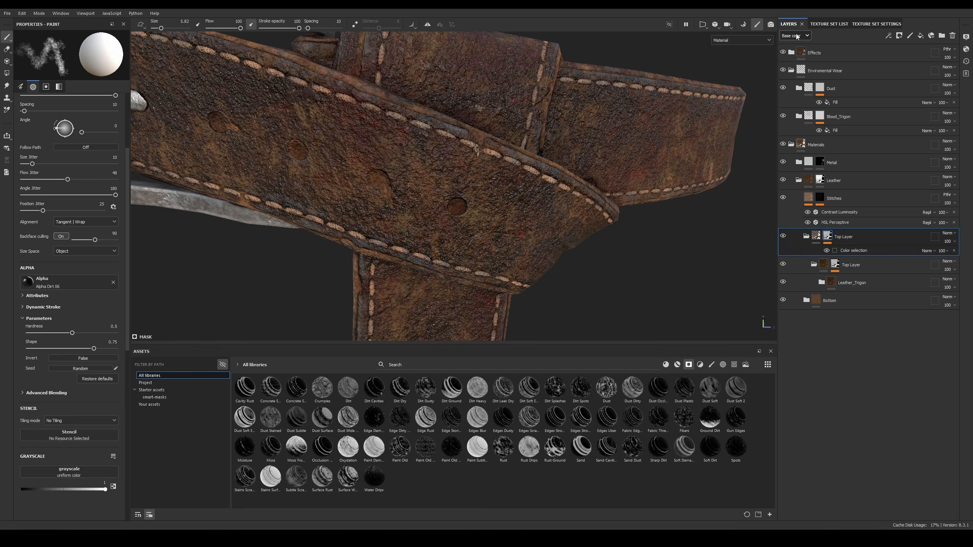
click(797, 35)
click(794, 48)
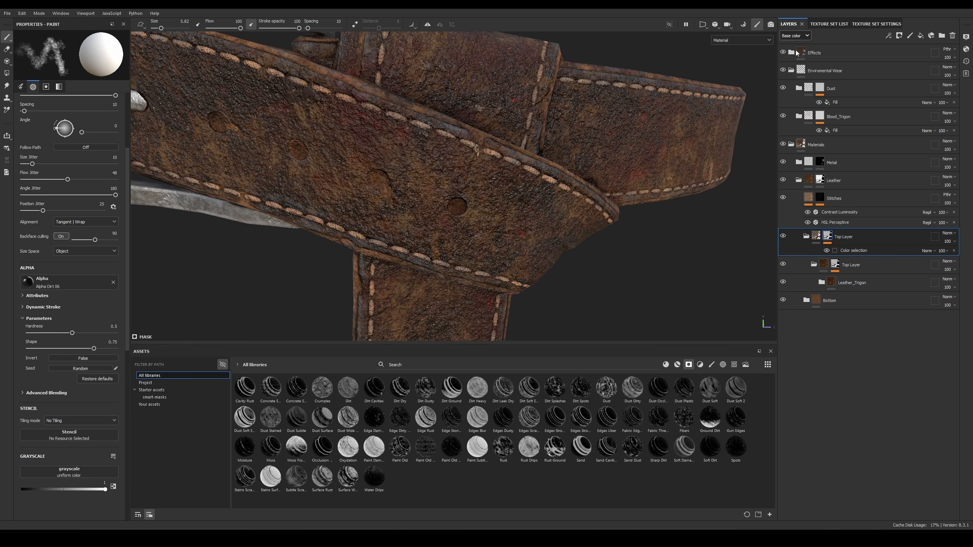
click(954, 234)
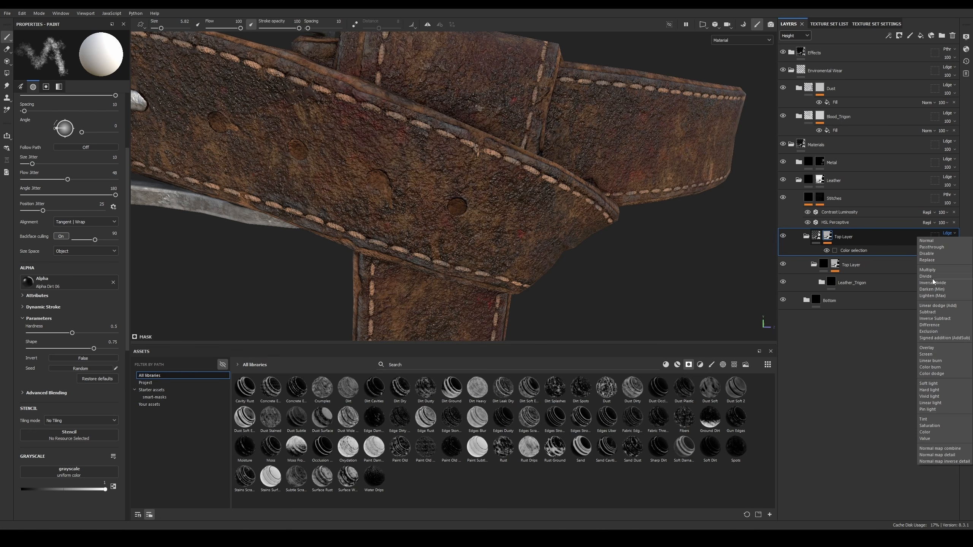
click(928, 260)
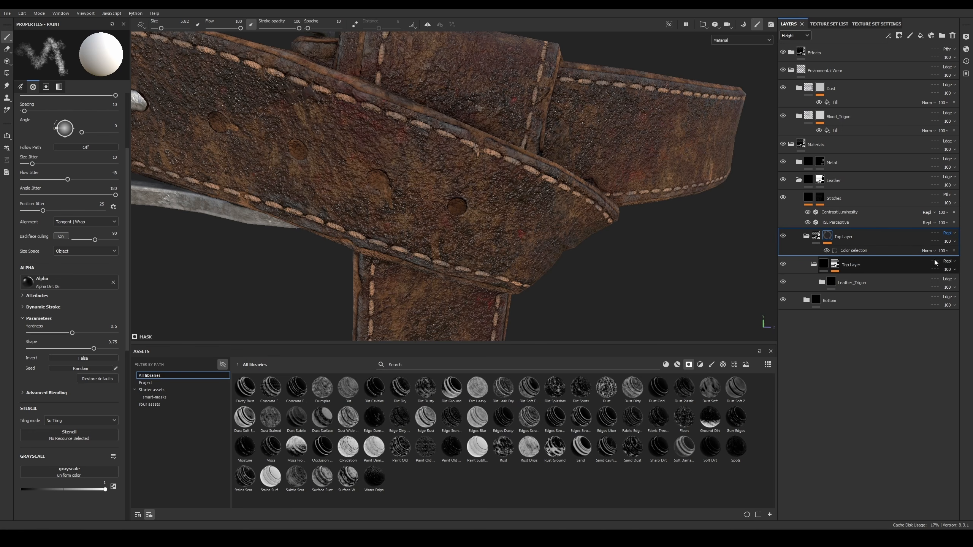
Step: Rename the inner folder as Top Layer (Wear Mask)
double_click(858, 266)
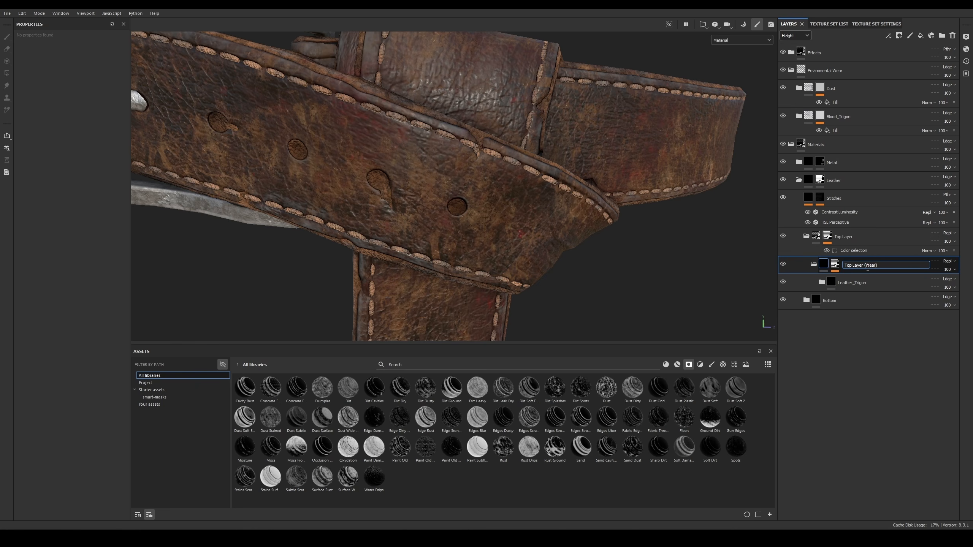
text((Wear Mask))
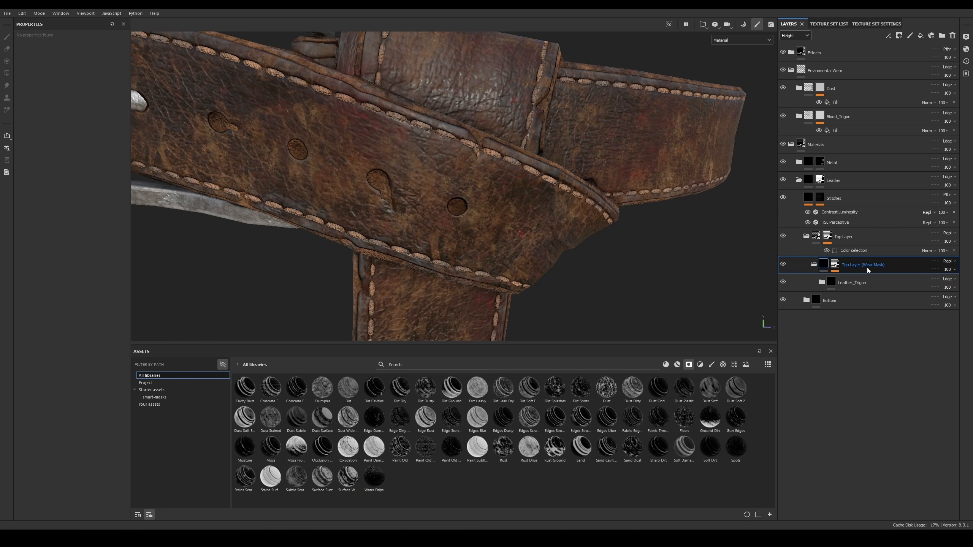
key(Return)
Step: Replace the Top Layer (Wear Mask) folder's color selection mask with a black mask
right_click(851, 268)
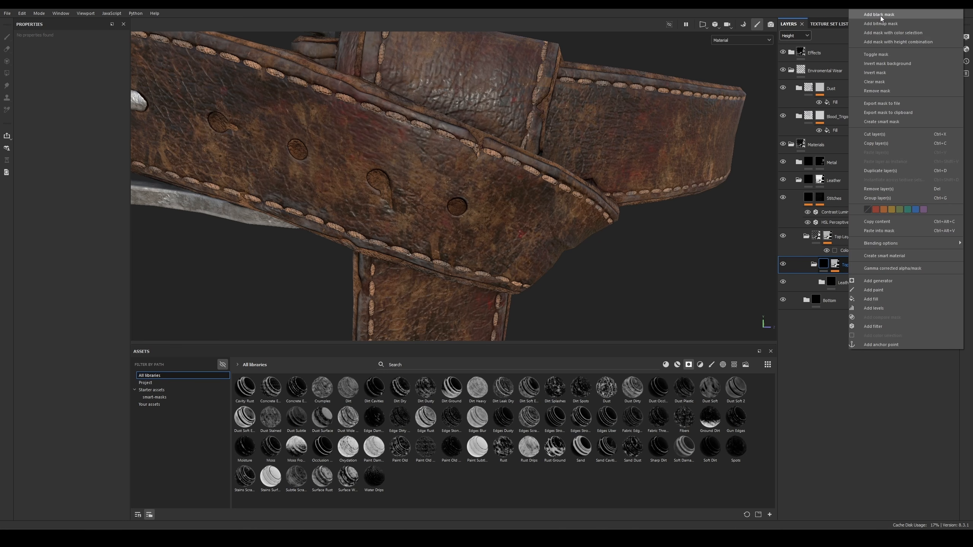
click(889, 15)
scroll(505, 144, down, 1)
scroll(504, 143, up, 2)
alt+drag(504, 144, 626, 164)
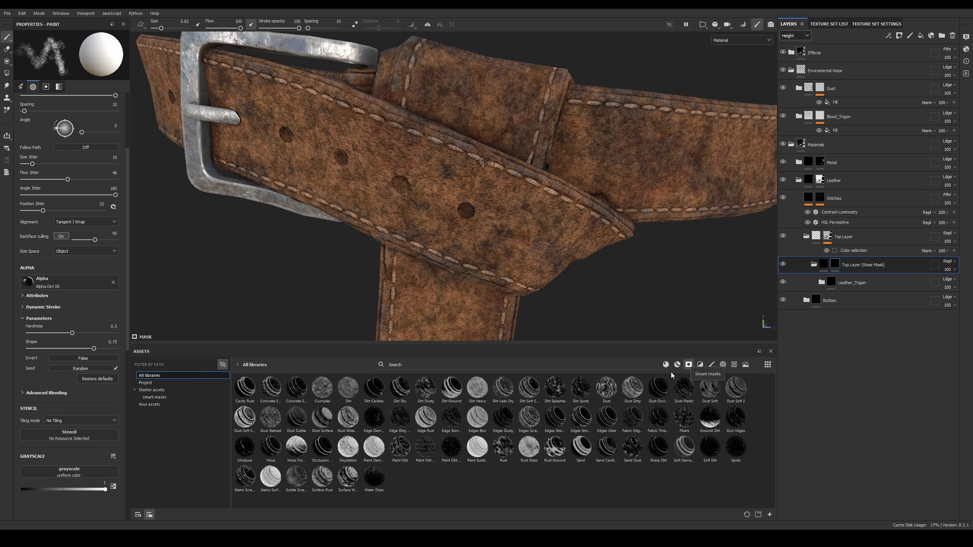
Step: Search the smart masks for fabric, apply the Fabric Edge mask to the Top Layer (Wear Mask) folder and view the mask on the belt
click(410, 366)
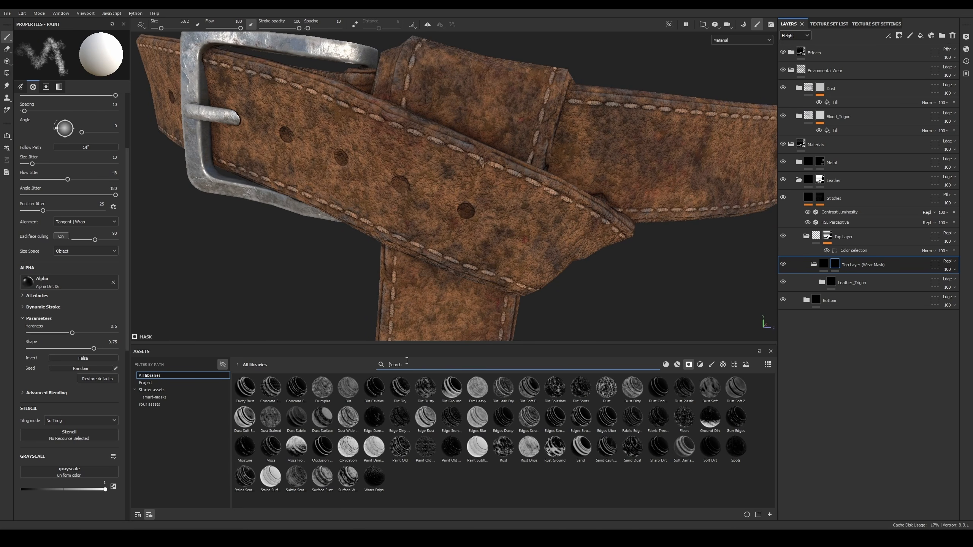
text(fabric)
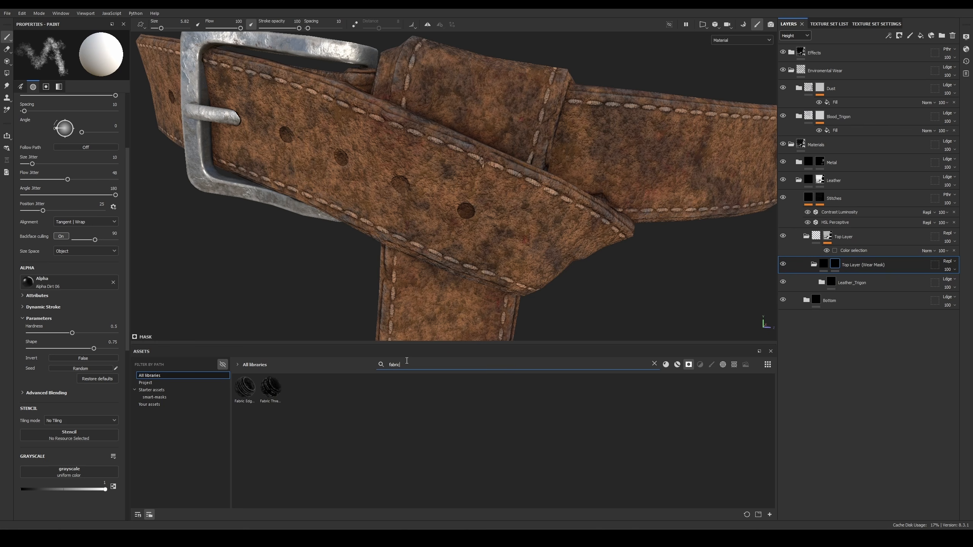
drag(245, 387, 861, 265)
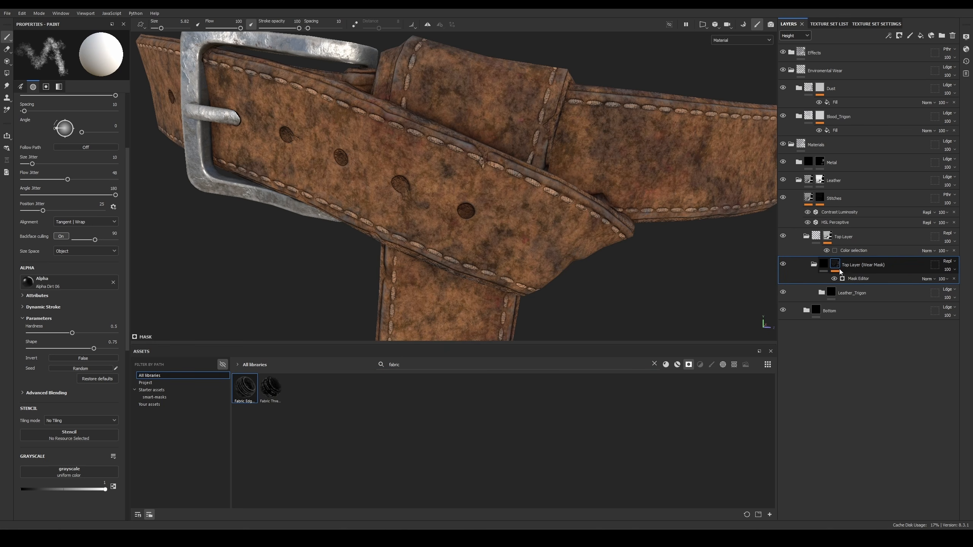
alt+click(836, 265)
scroll(494, 165, up, 3)
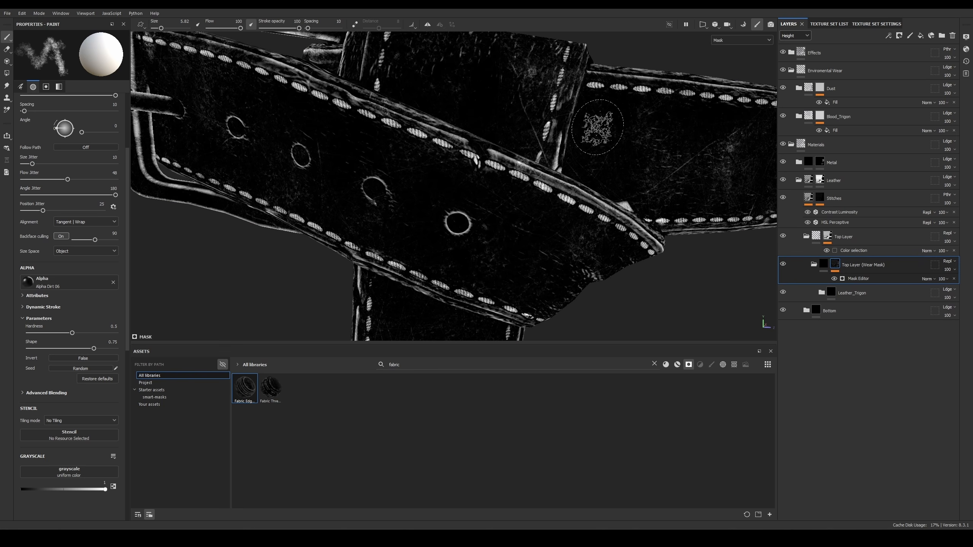
Step: Turn on Global Invert in the wear mask's Mask Editor and check the leather in the material view
click(895, 278)
click(70, 90)
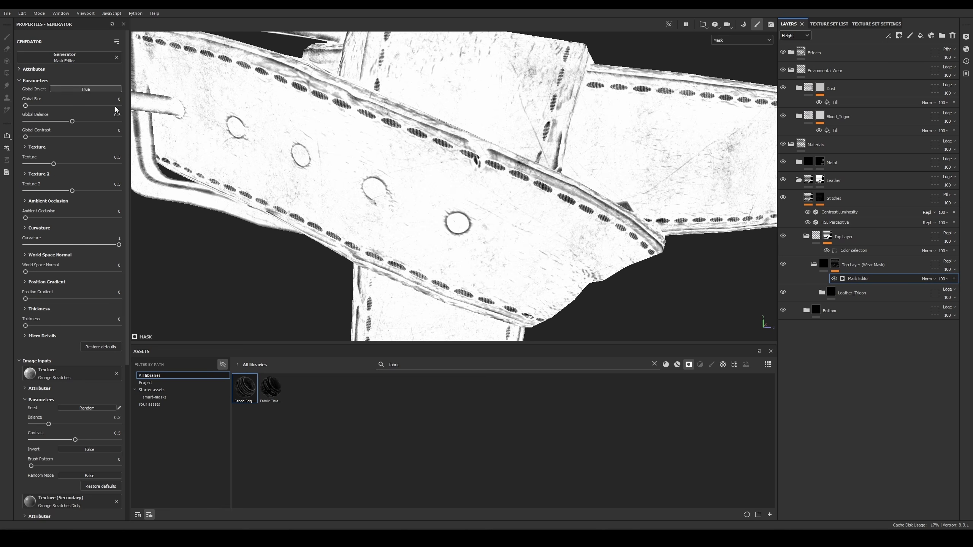
key(m)
mouse_move(554, 201)
alt+mouse_down()
mouse_move(536, 215)
mouse_move(544, 215)
alt+mouse_up()
alt+right_drag(544, 215, 504, 178)
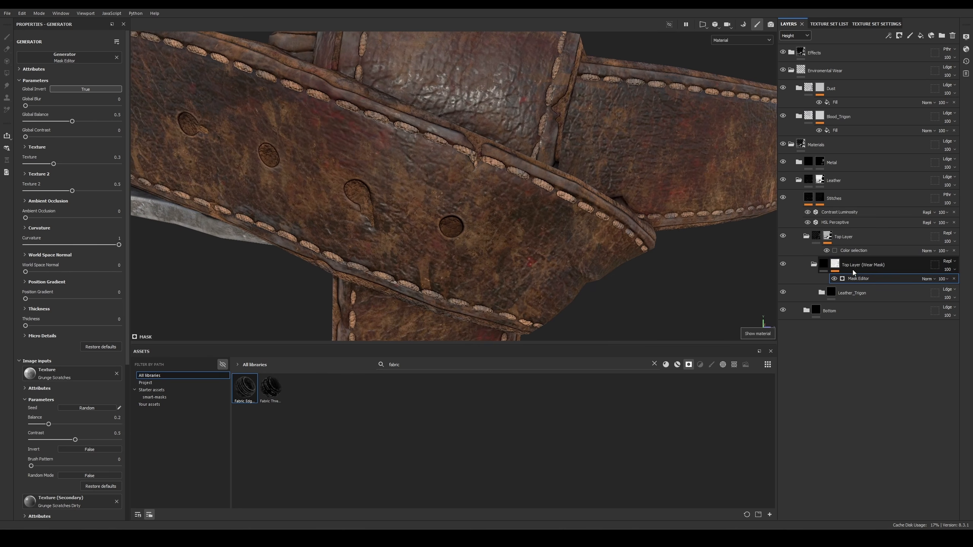
Step: Try a Global Balance of 1 on the wear mask and compare the mask with the material on the belt
key(m)
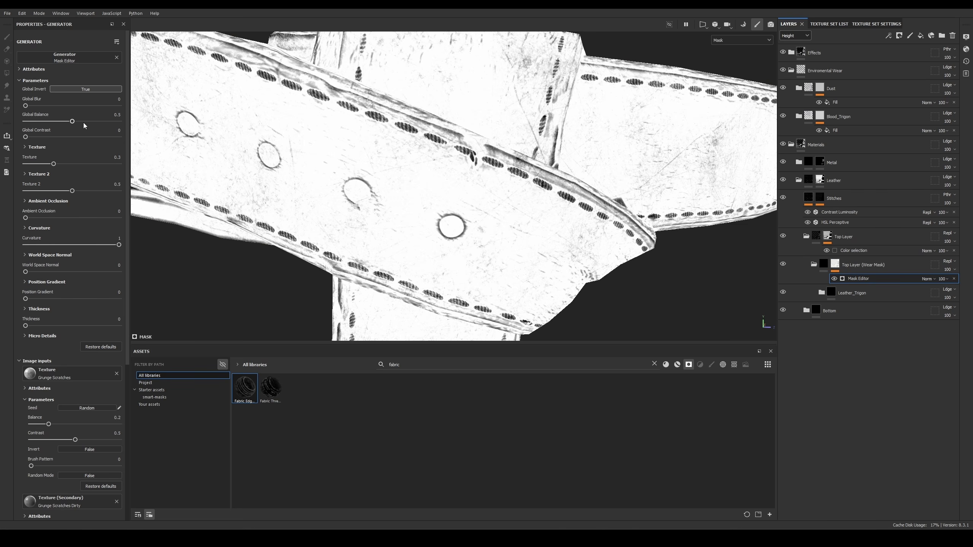
drag(83, 123, 127, 130)
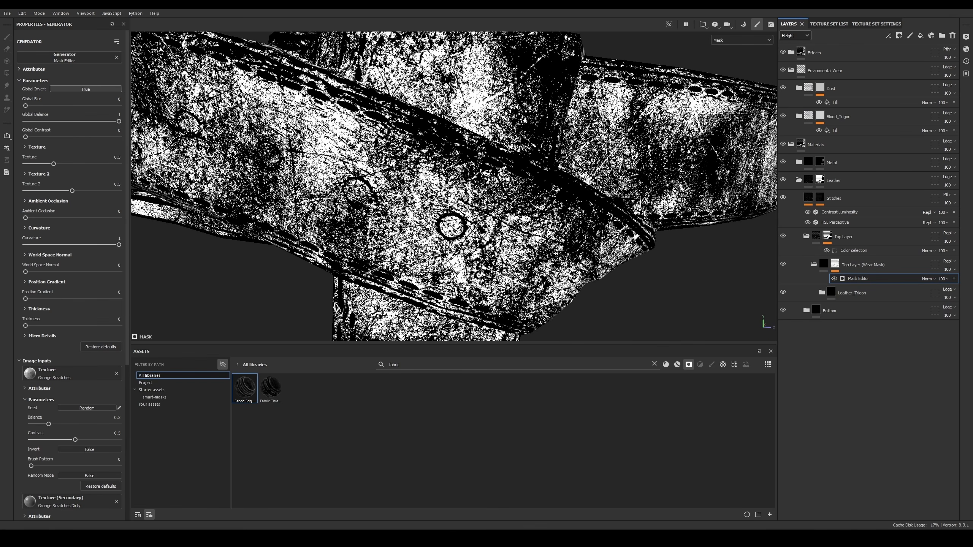
key(m)
alt+drag(464, 171, 515, 179)
scroll(515, 180, down, 3)
scroll(525, 185, up, 3)
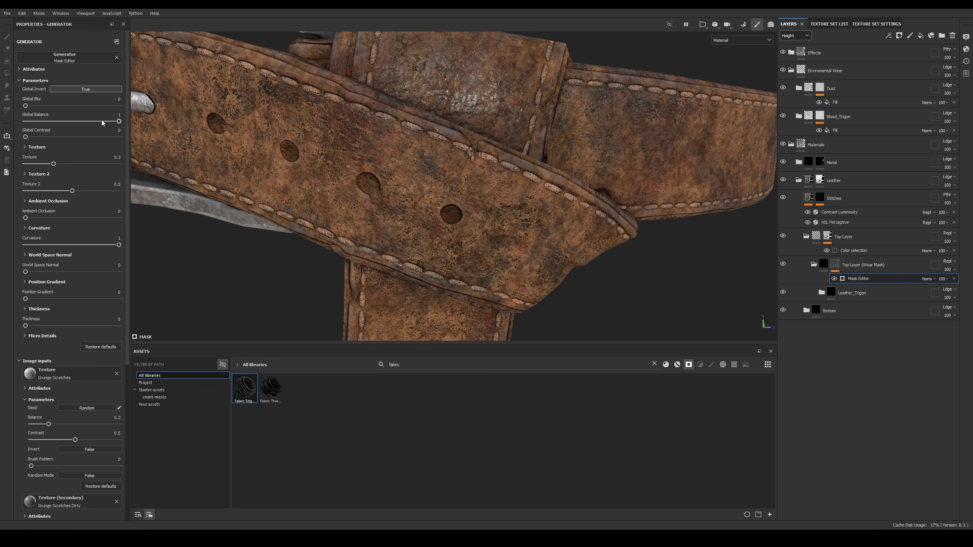
Step: Set the wear mask's Global Balance to about 0.86 and its Global Contrast to about 0.21
mouse_move(102, 121)
mouse_down()
mouse_move(92, 122)
mouse_move(102, 121)
mouse_up()
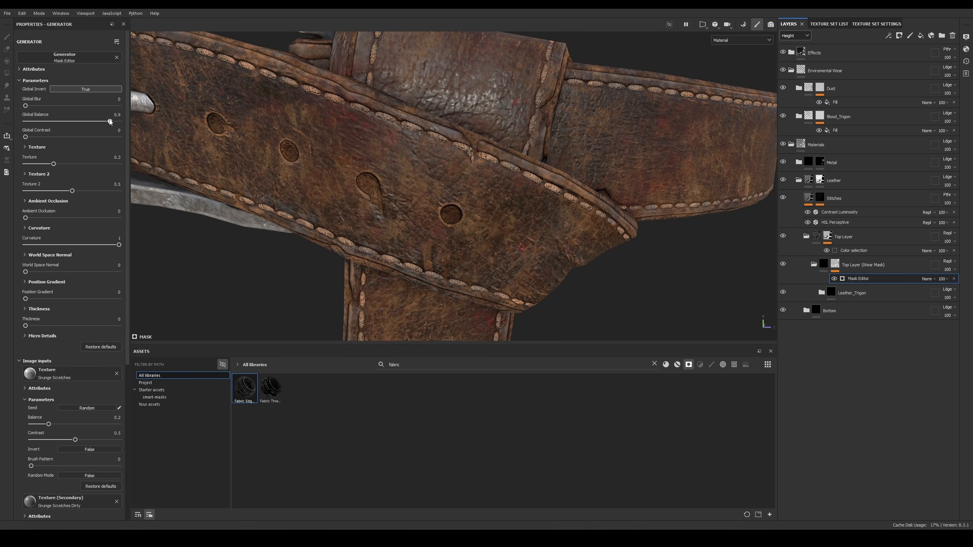
drag(110, 121, 105, 121)
drag(25, 137, 45, 137)
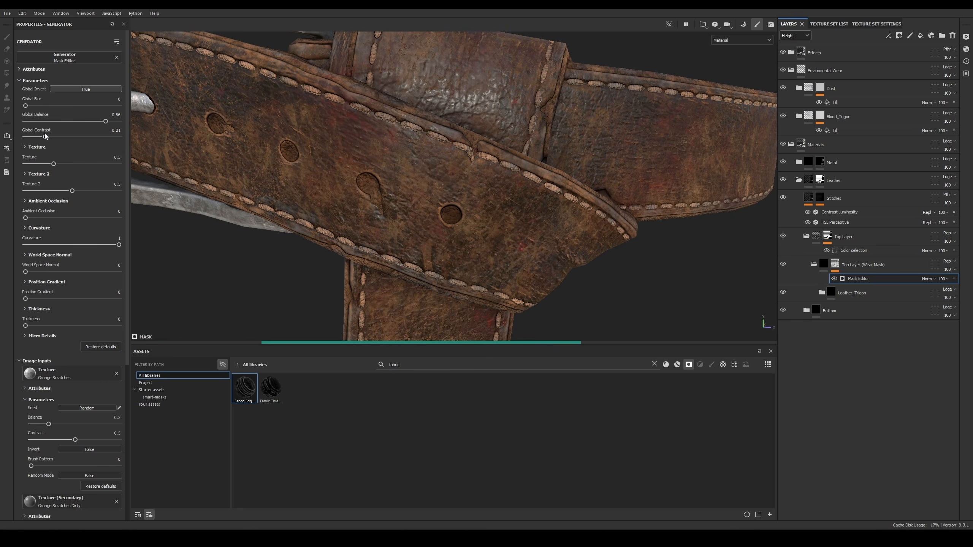
Step: Set the wear mask's Global Contrast to about 0.36 and compare the belt leather with the mask disabled and enabled
click(83, 137)
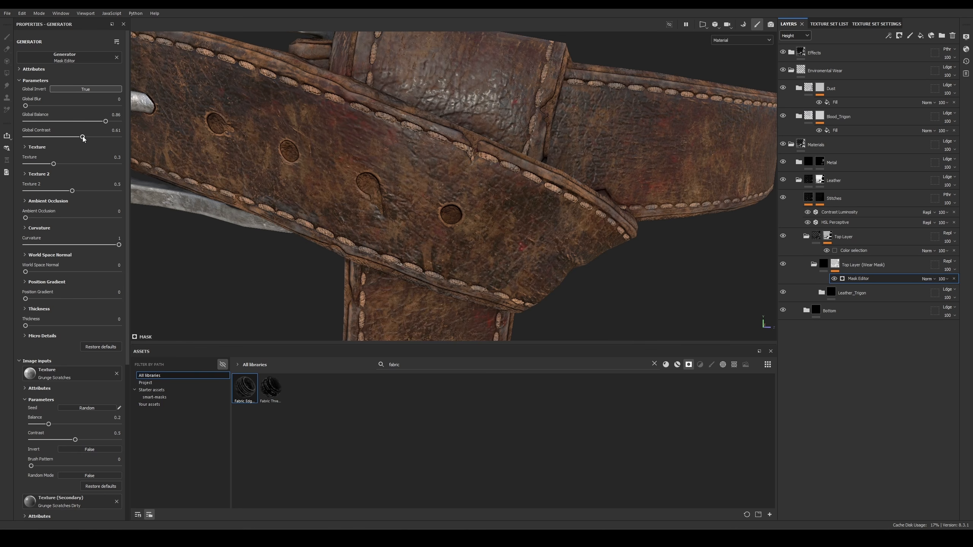
click(59, 138)
alt+drag(514, 178, 538, 180)
alt+right_drag(538, 180, 470, 263)
alt+drag(470, 263, 490, 193)
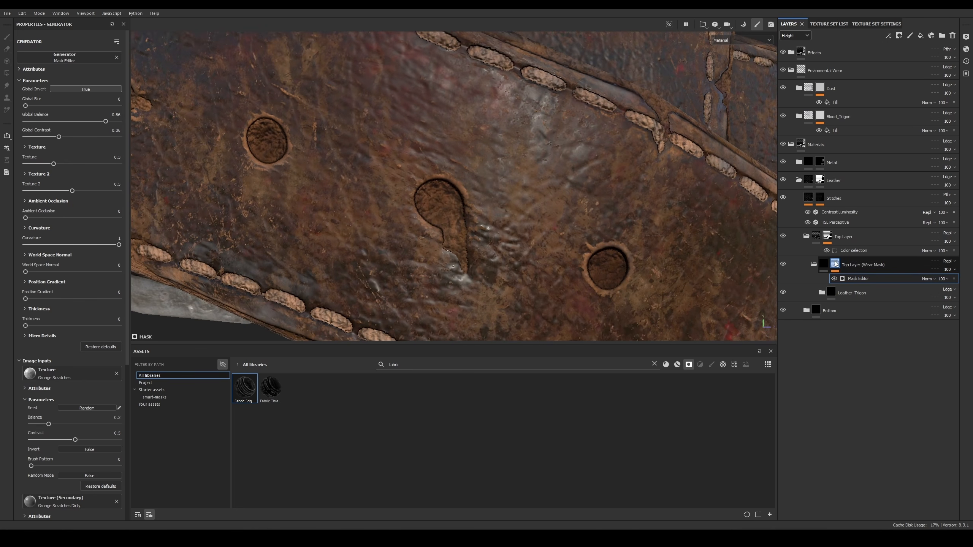
alt+right_drag(494, 226, 618, 295)
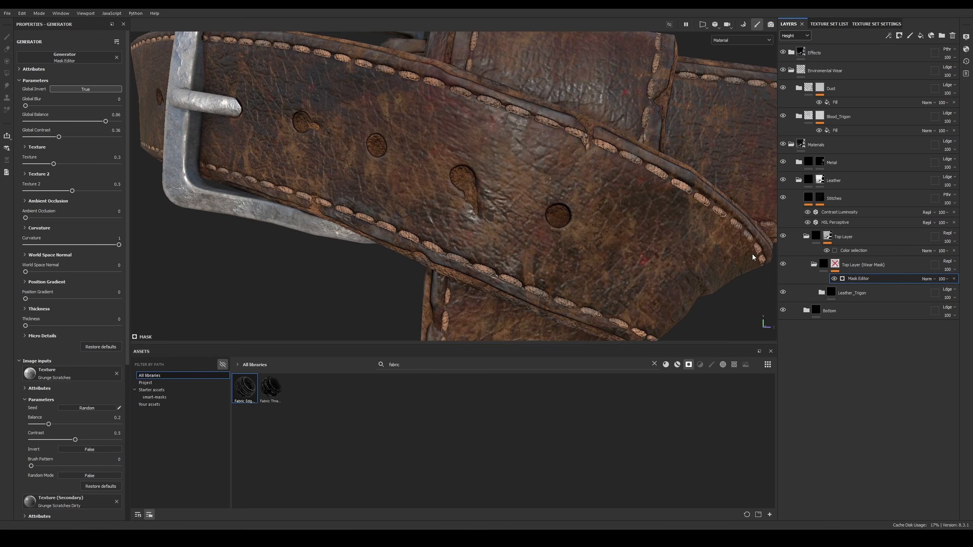
shift+click(835, 266)
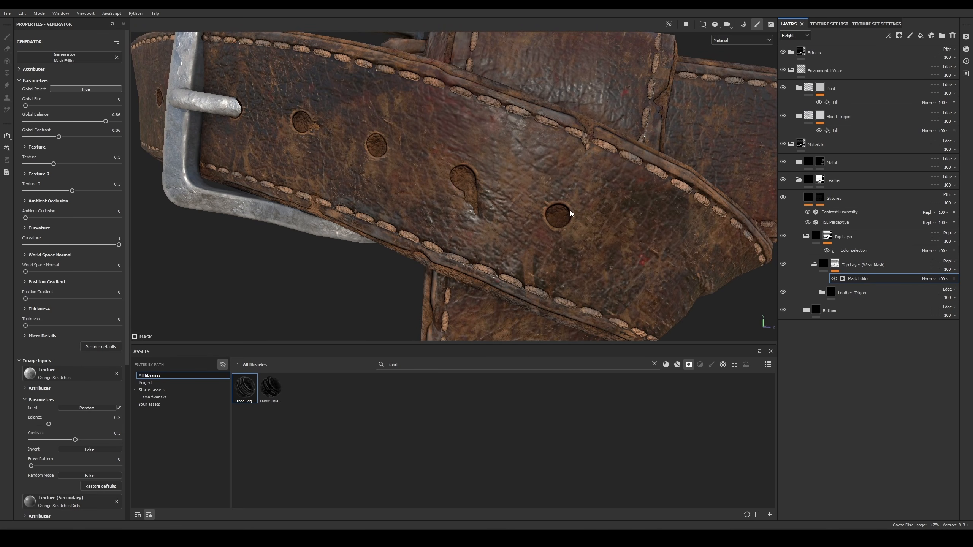
alt+drag(652, 226, 563, 220)
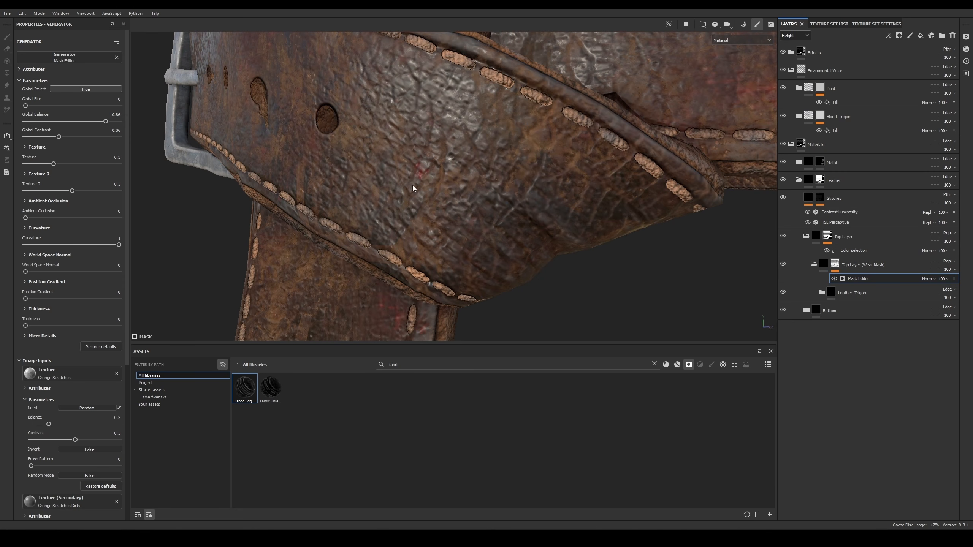
Step: Examine the worn leather around the belt tip, hanging strap and buckle, comparing it with the wear mask off and on
alt+right_drag(413, 189, 356, 126)
alt+drag(620, 168, 572, 146)
alt+right_drag(571, 146, 551, 133)
alt+middle_drag(555, 178, 528, 146)
alt+right_drag(500, 147, 510, 153)
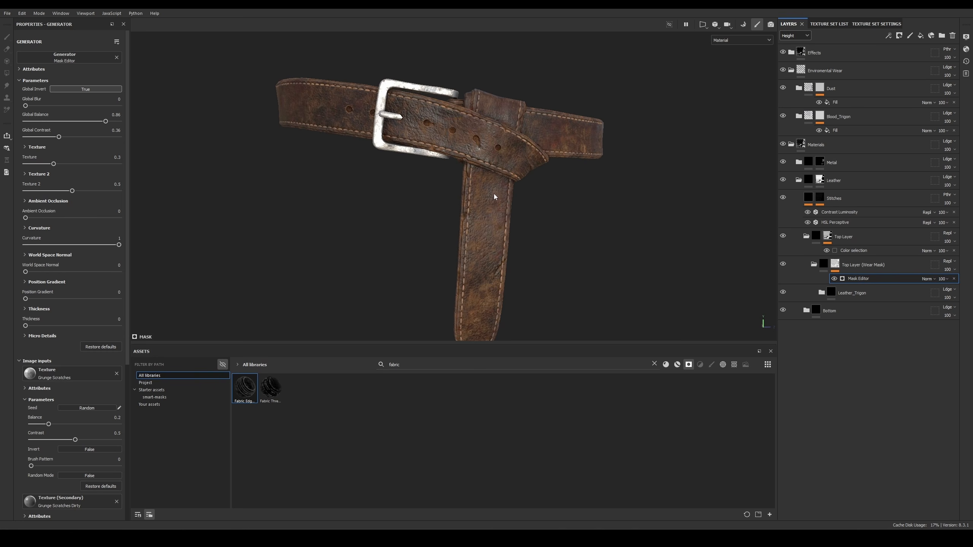
alt+middle_drag(494, 194, 492, 111)
alt+drag(498, 135, 515, 182)
shift+click(835, 264)
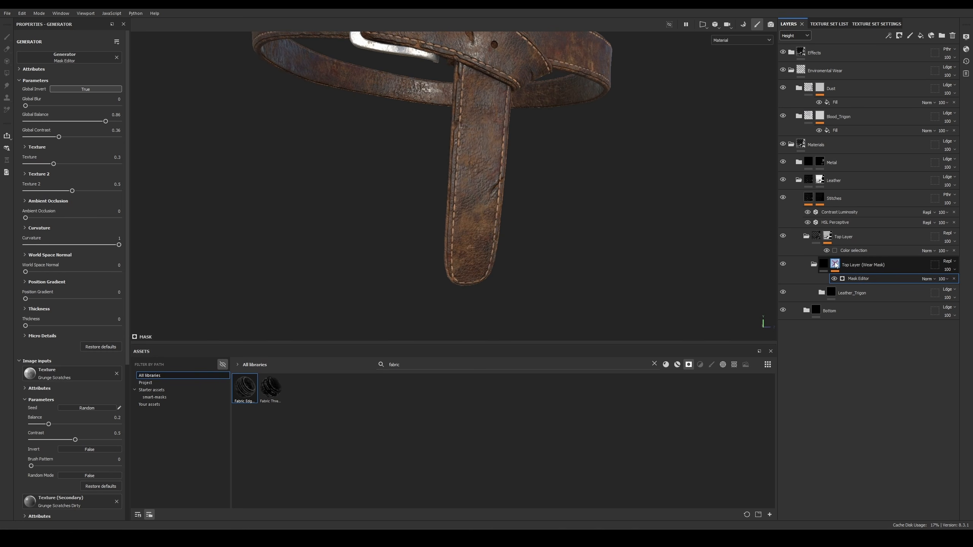
shift+click(835, 264)
alt+drag(477, 83, 441, 94)
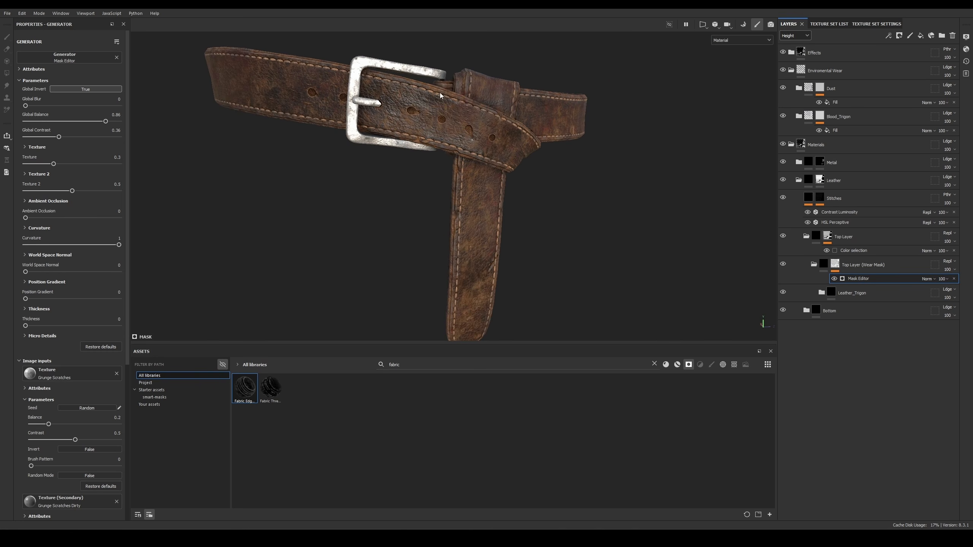
alt+middle_drag(440, 93, 445, 105)
alt+right_drag(402, 74, 493, 110)
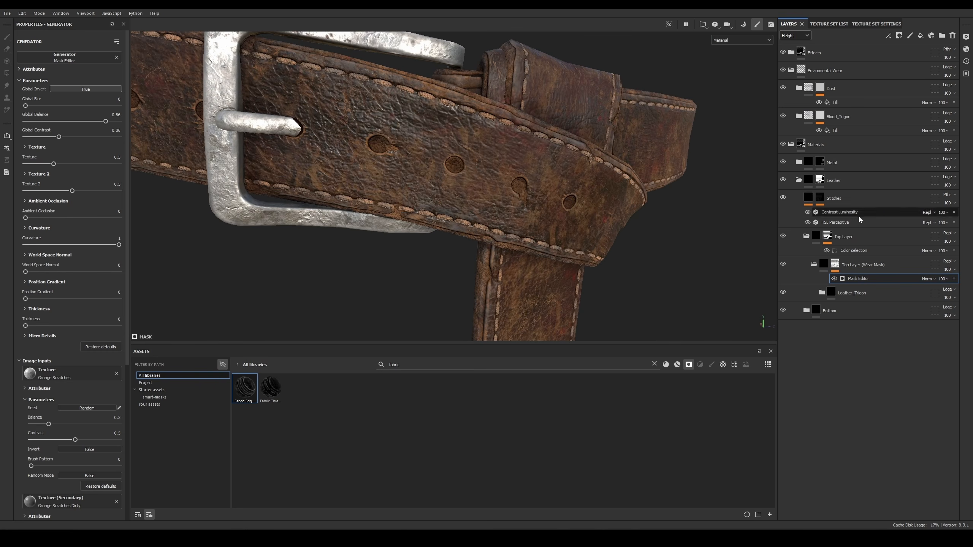
Step: Add a fill with the Grunge Scratches Rough texture to the Top Layer (Wear Mask) mask and check it in material and mask views
alt+click(835, 264)
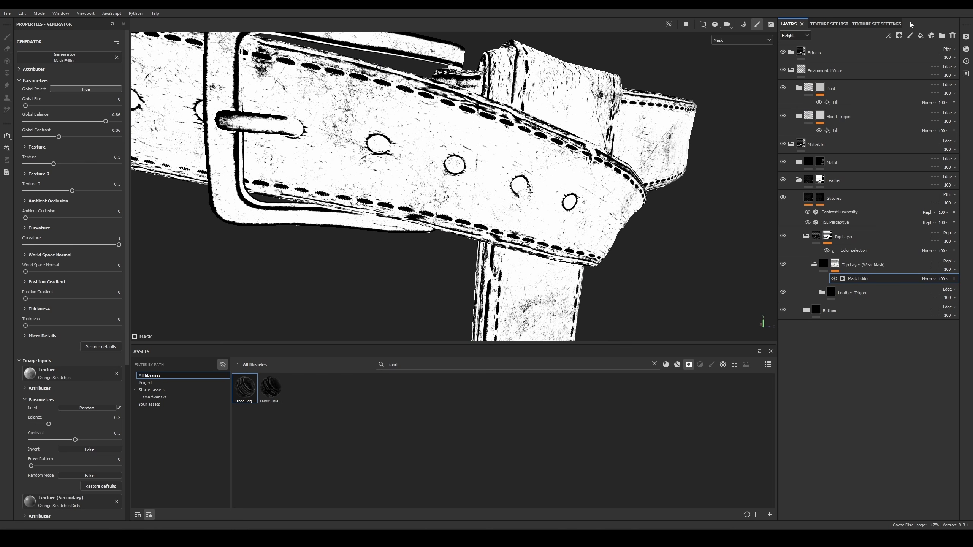
click(890, 35)
click(914, 66)
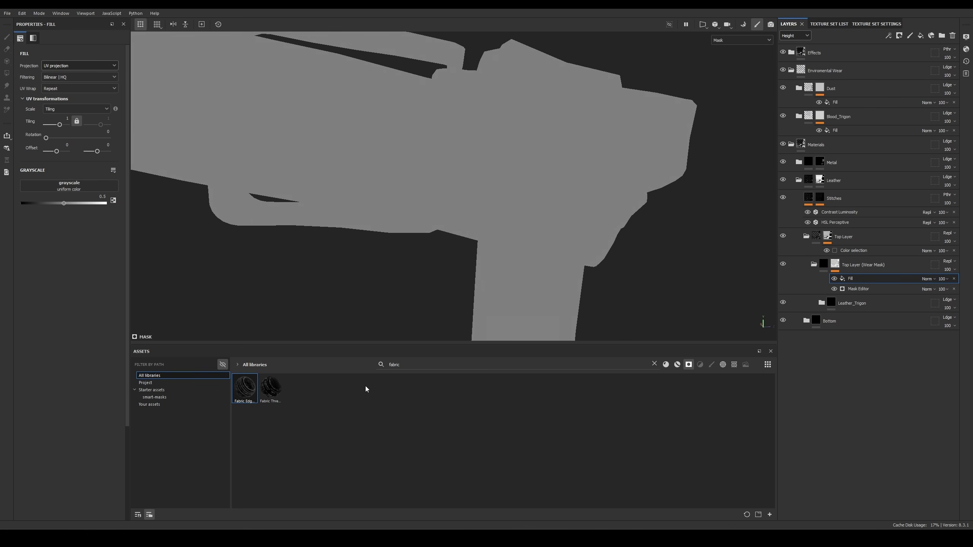
click(77, 184)
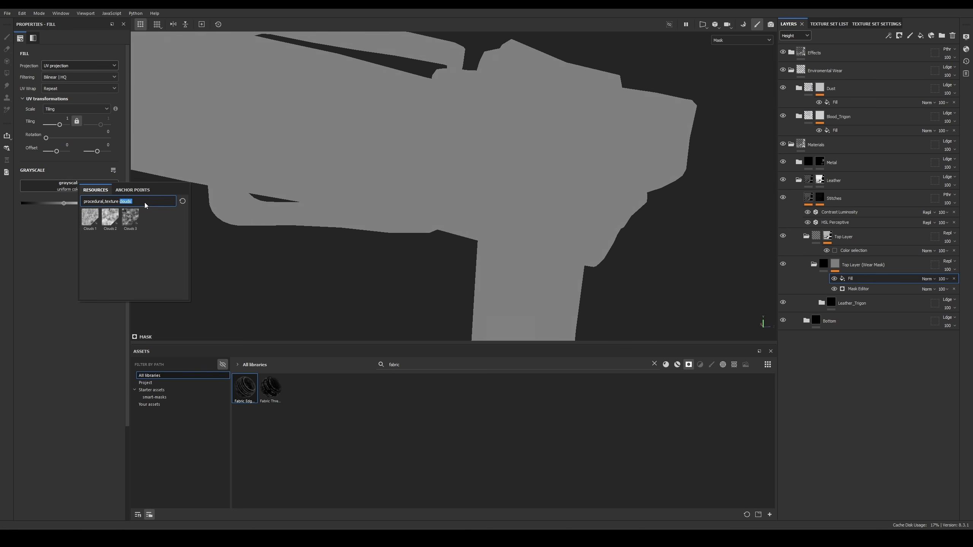
text(scratc)
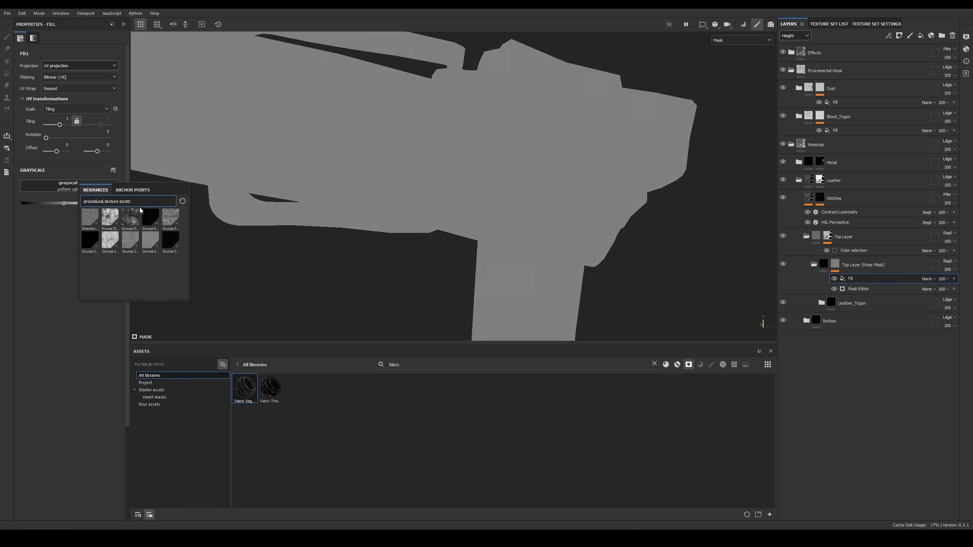
click(173, 239)
key(m)
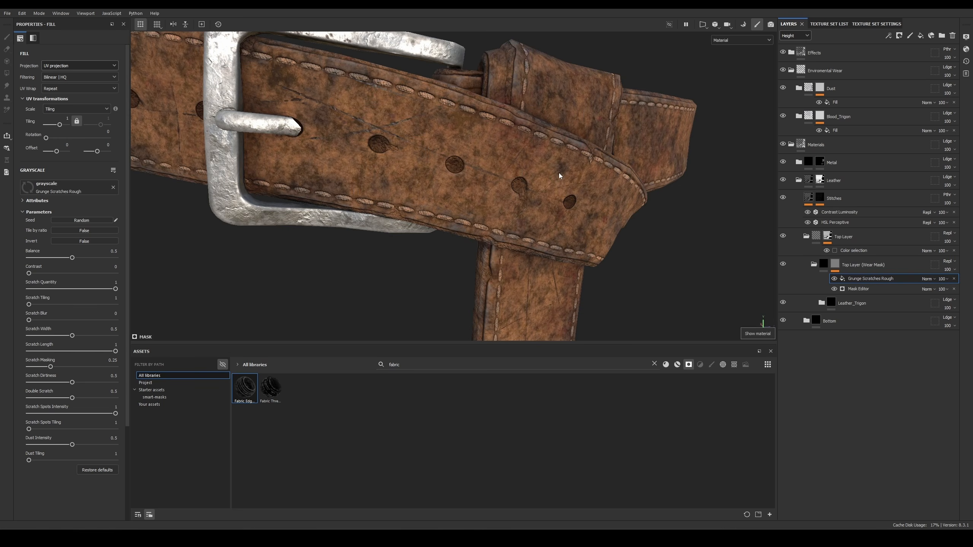
scroll(568, 184, up, 2)
key(m)
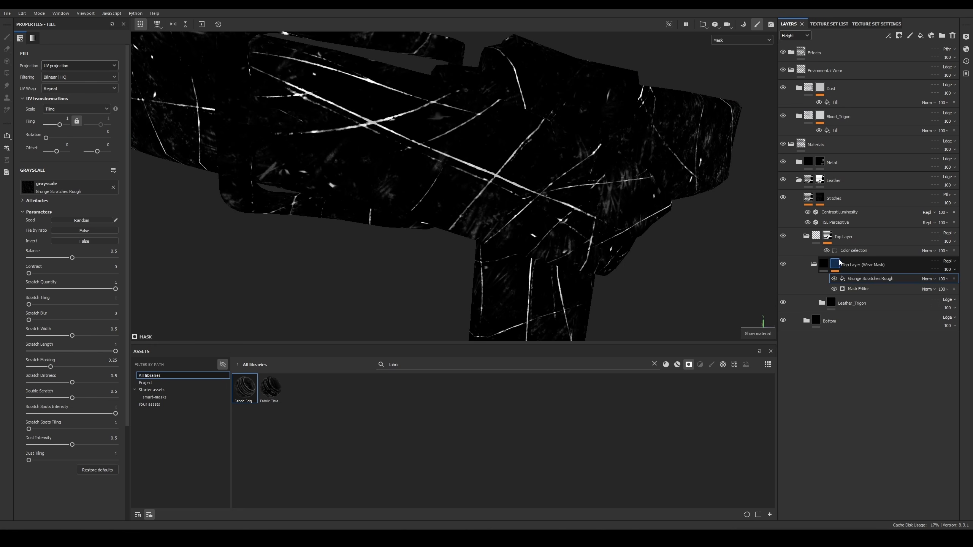
Step: Set the Grunge Scratches Rough fill's blending mode to Subtract in the wear mask
click(926, 280)
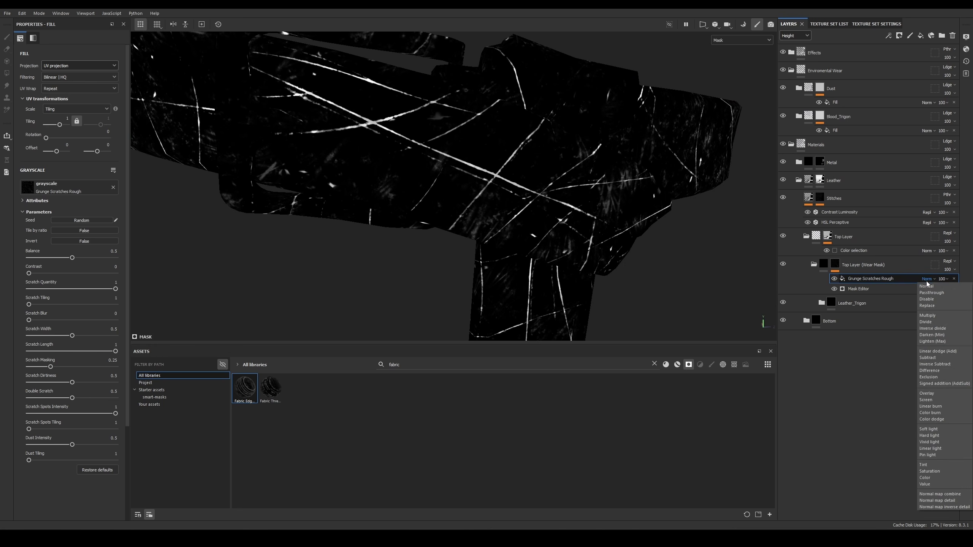
click(934, 316)
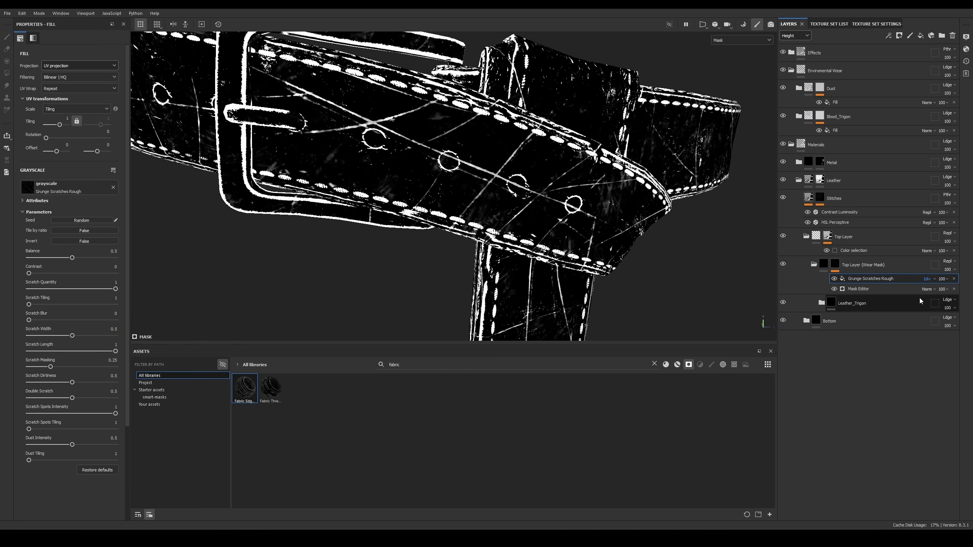
click(911, 267)
click(916, 279)
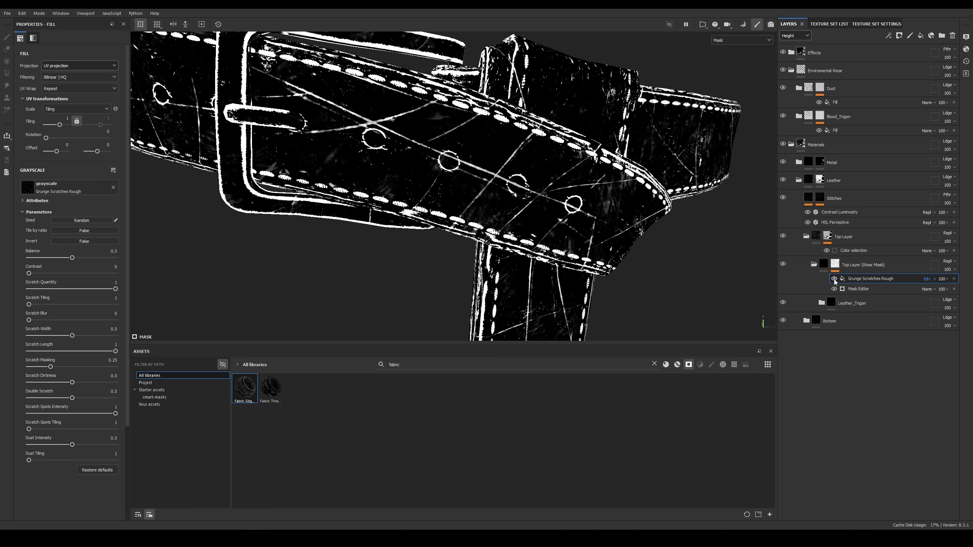
click(931, 279)
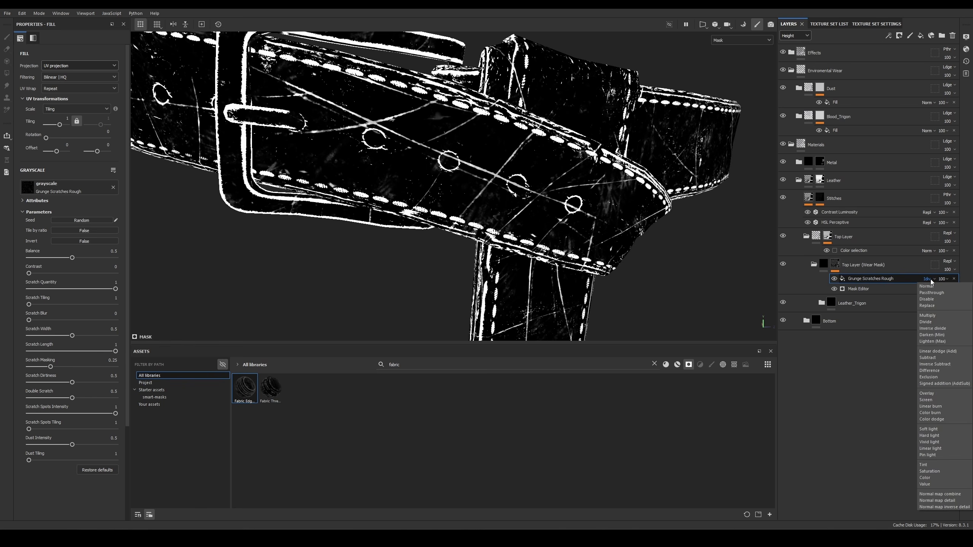
click(942, 358)
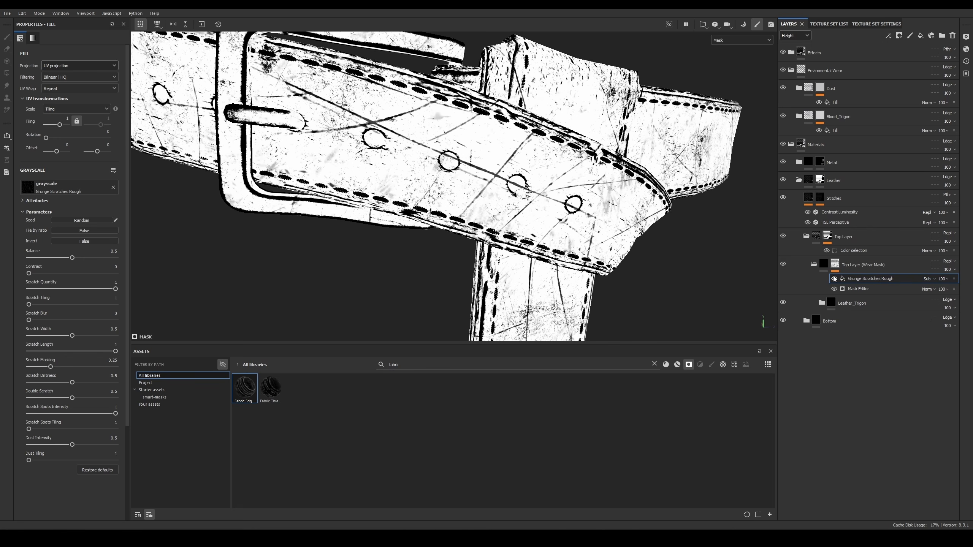
Step: Inspect the subtracted scratches on the belt in the material view from several distances and angles
alt+click(824, 261)
scroll(456, 127, down, 6)
alt+drag(441, 123, 458, 129)
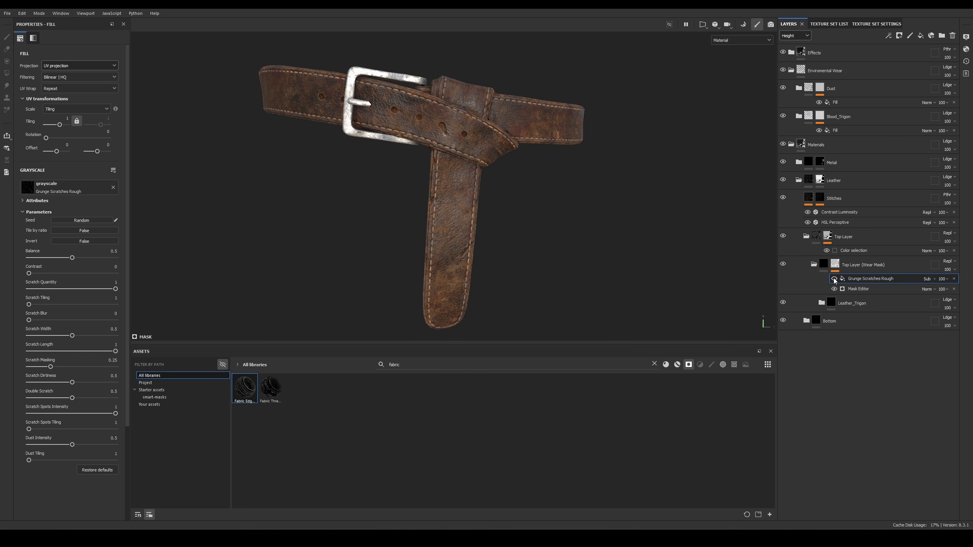
alt+drag(508, 121, 403, 88)
scroll(402, 89, up, 5)
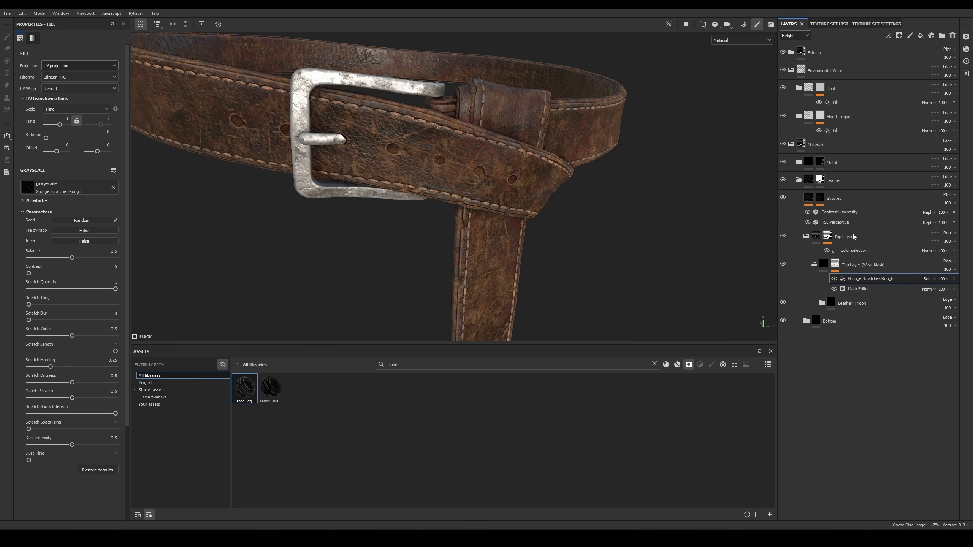
alt+drag(488, 206, 455, 224)
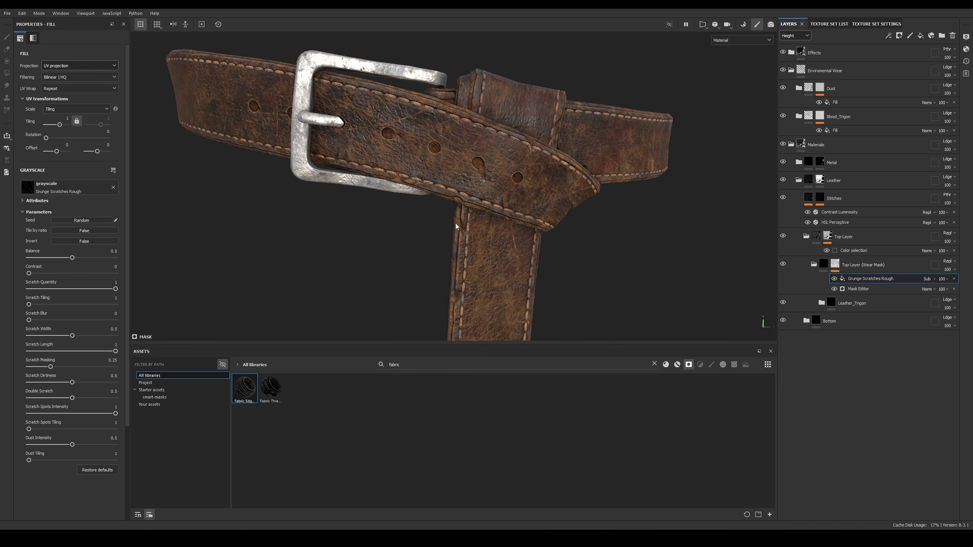
Step: Set the Grunge Scratches Rough Balance to 0.65, and try a Scratch Tiling of 3 before undoing the tiling change
drag(83, 258, 86, 258)
click(72, 304)
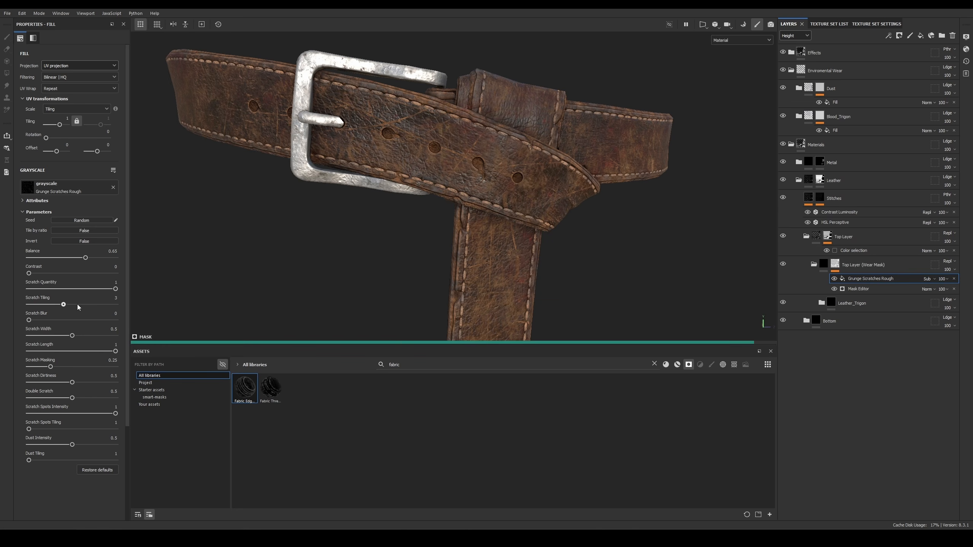
scroll(601, 170, down, 3)
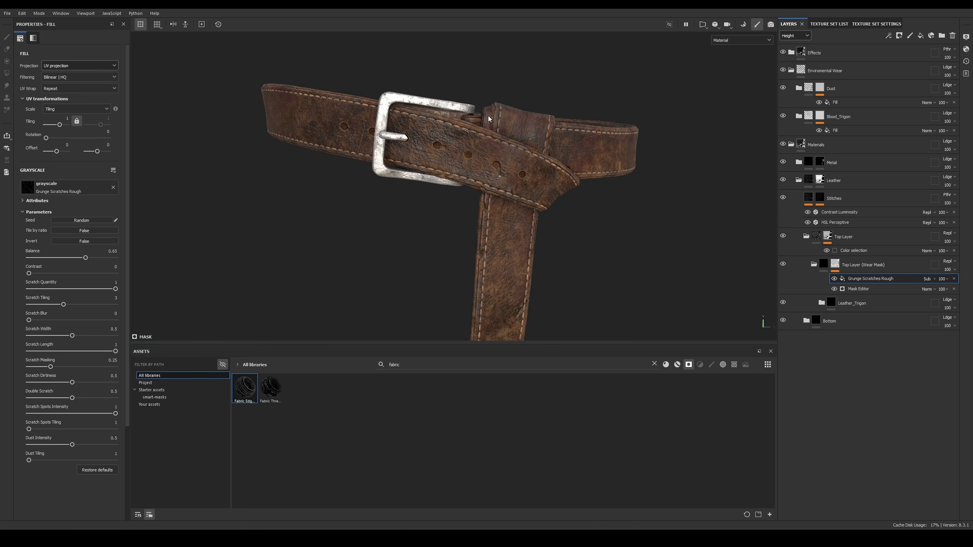
key(ctrl+z)
mouse_move(532, 214)
alt+mouse_down()
mouse_move(528, 135)
mouse_move(482, 175)
mouse_move(498, 183)
alt+mouse_up()
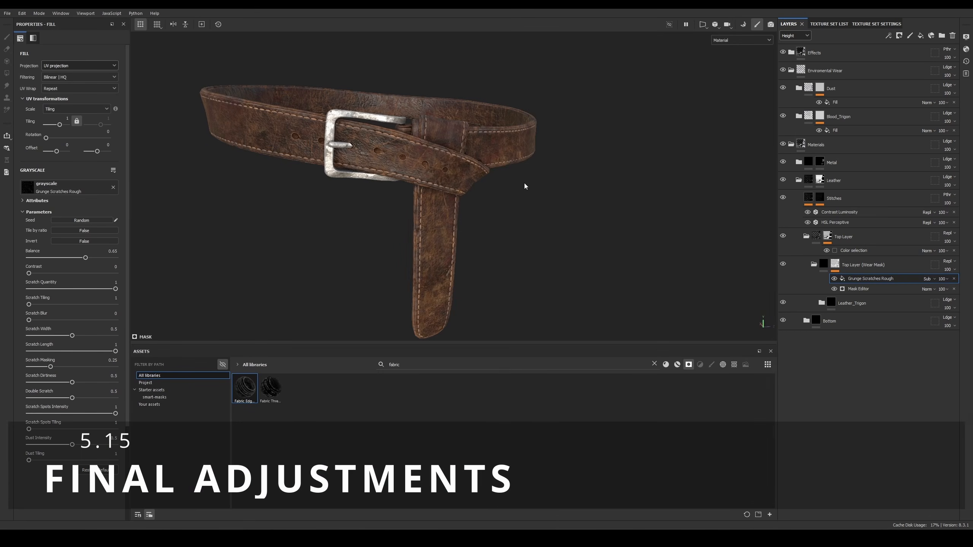
Step: Bring the whole belt into view and save the project
alt+drag(524, 183, 499, 179)
alt+right_drag(500, 178, 574, 278)
key(ctrl+s)
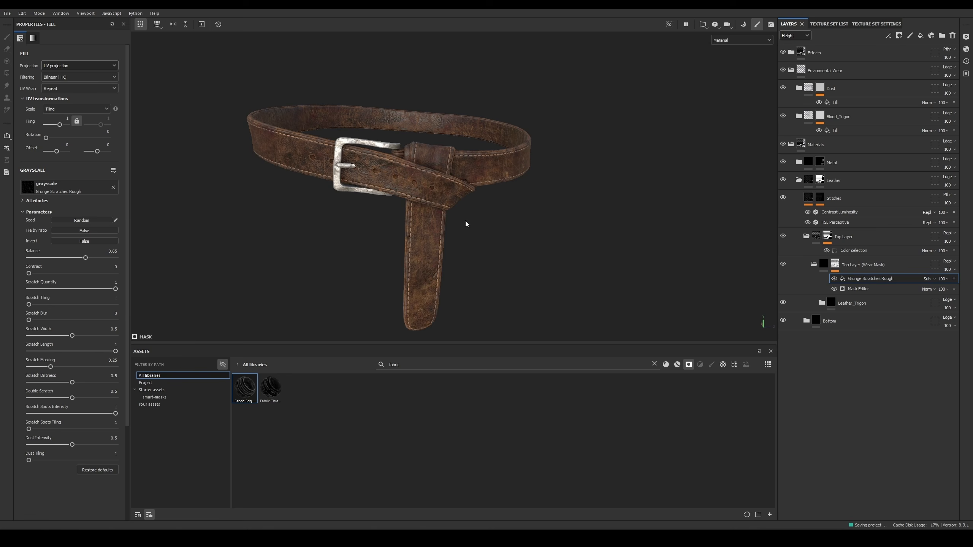
key(ctrl)
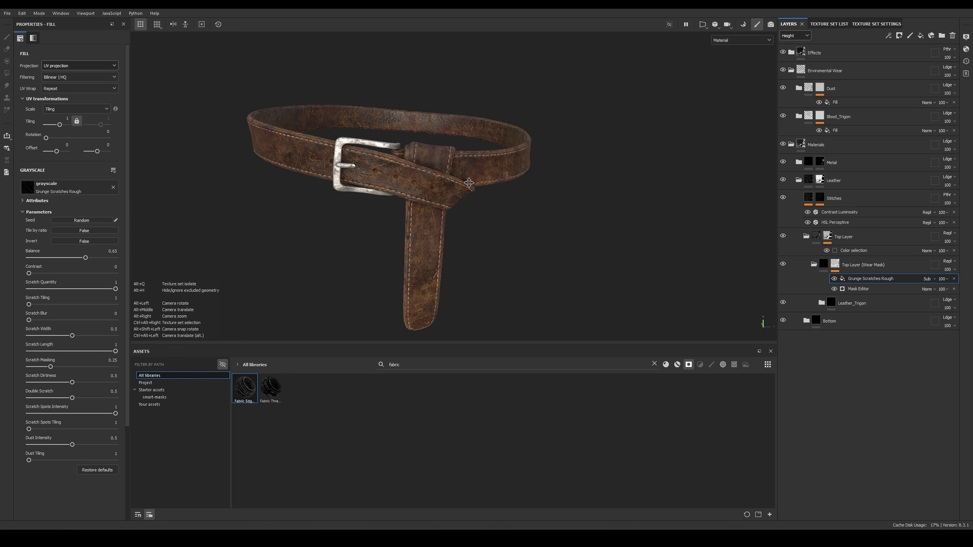
Step: Examine the whole belt from a flatter front angle and rotate the environment lighting around it
alt+drag(463, 183, 460, 139)
alt+right_drag(461, 139, 470, 68)
alt+drag(475, 145, 491, 147)
alt+right_drag(491, 147, 499, 202)
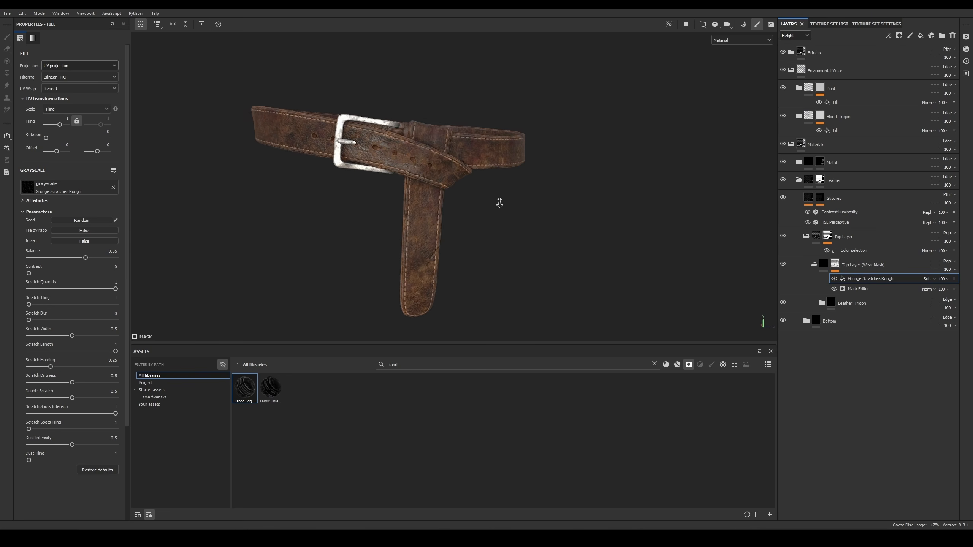
shift+right_drag(466, 171, 503, 162)
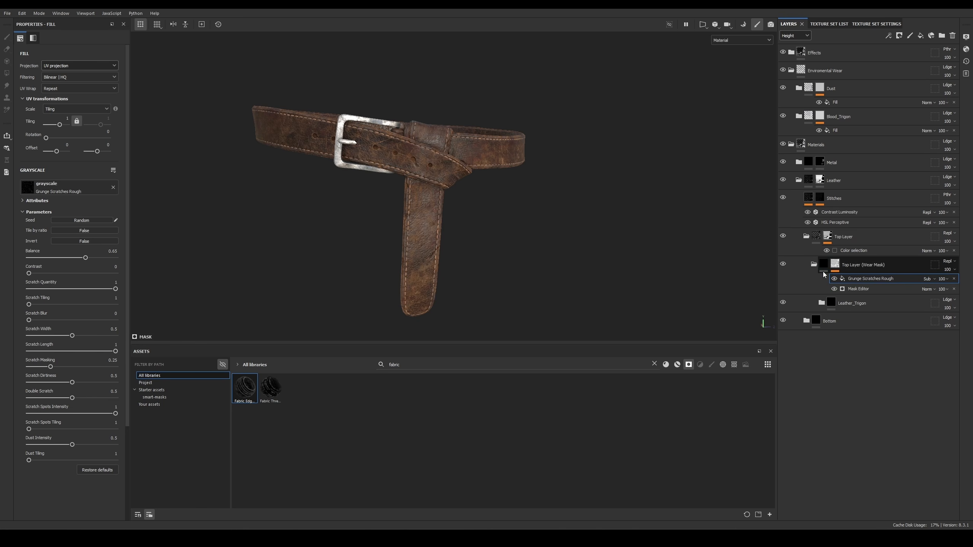
Step: Collapse the Materials and environmental wear folders in the layer stack
click(821, 303)
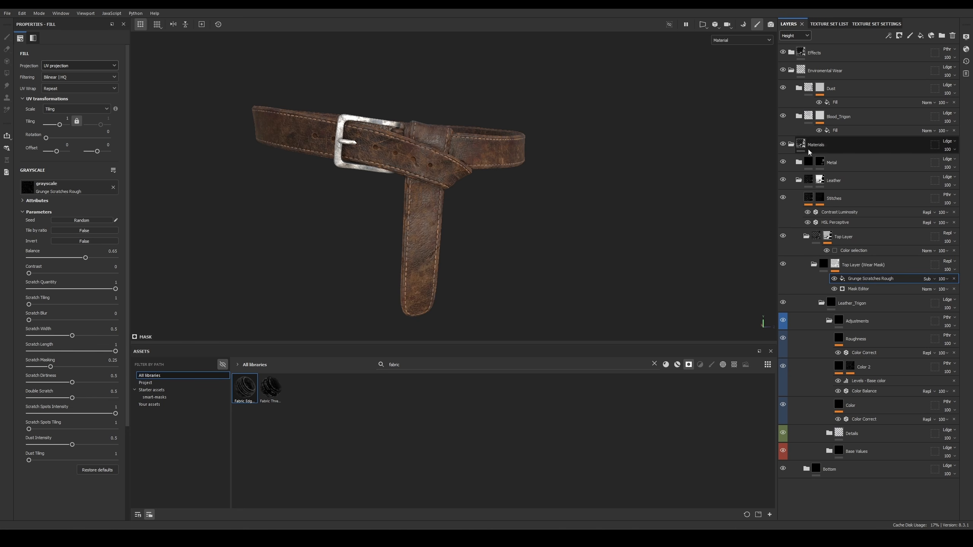
click(792, 145)
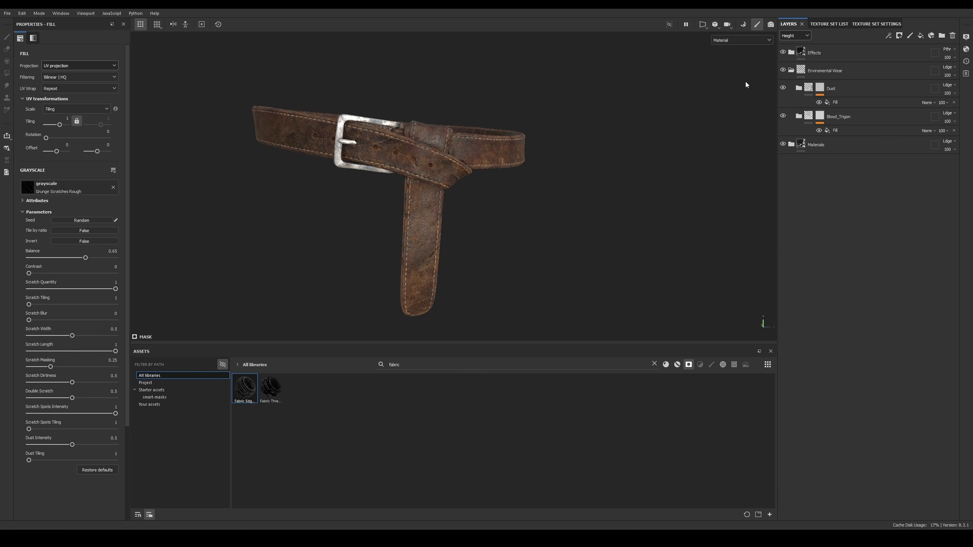
click(792, 70)
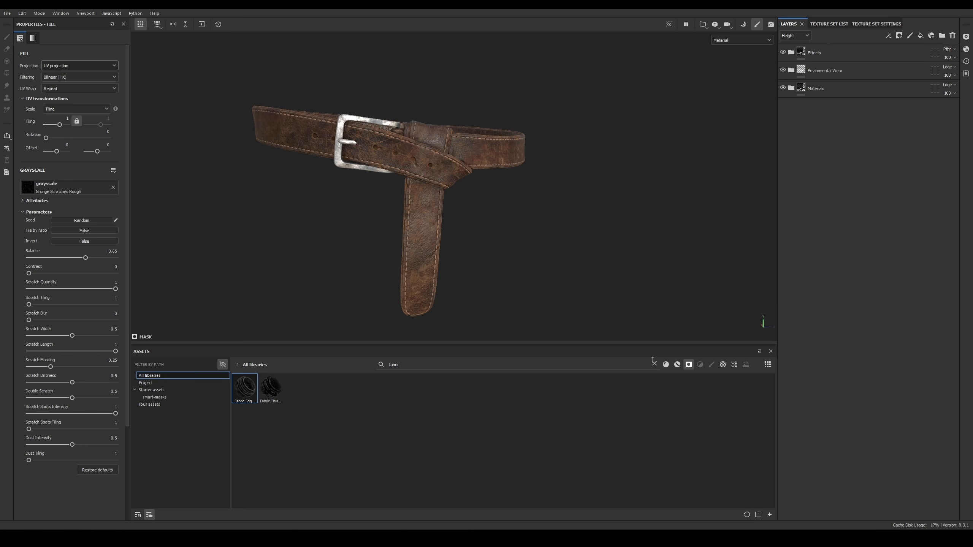
Step: Clear the fabric asset search and list the smart materials from all libraries
click(653, 363)
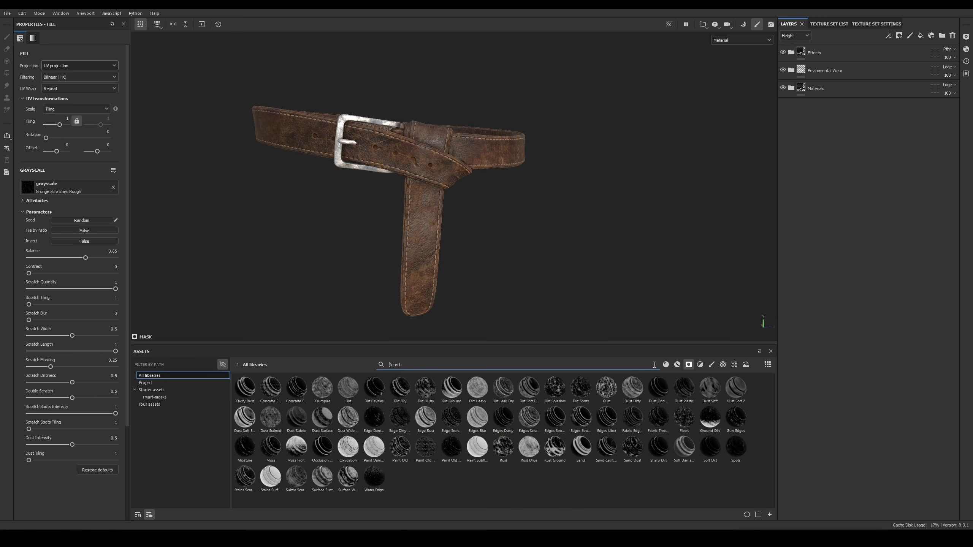
click(677, 364)
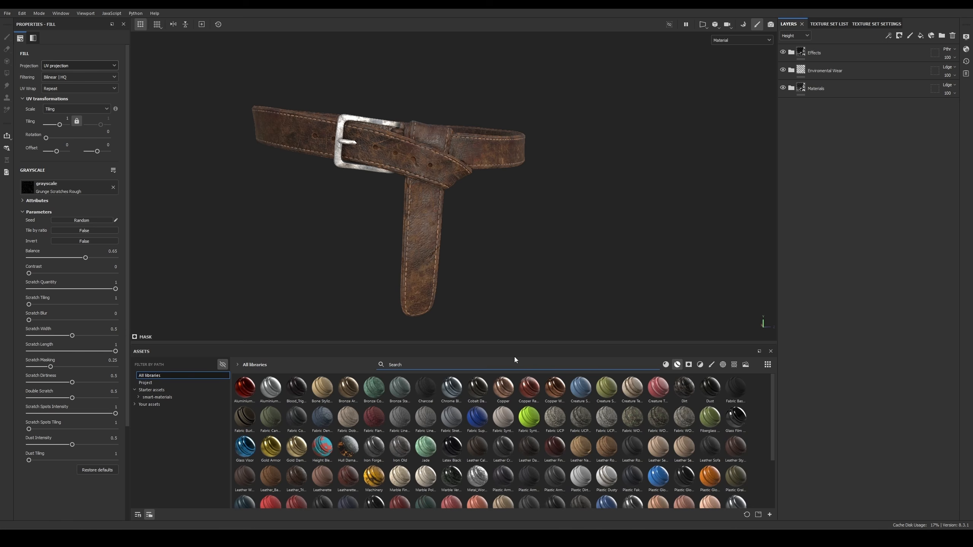
Step: Search all asset types for hsl and place the HSL Perceptive filter at the top of the layer stack
text(hsl)
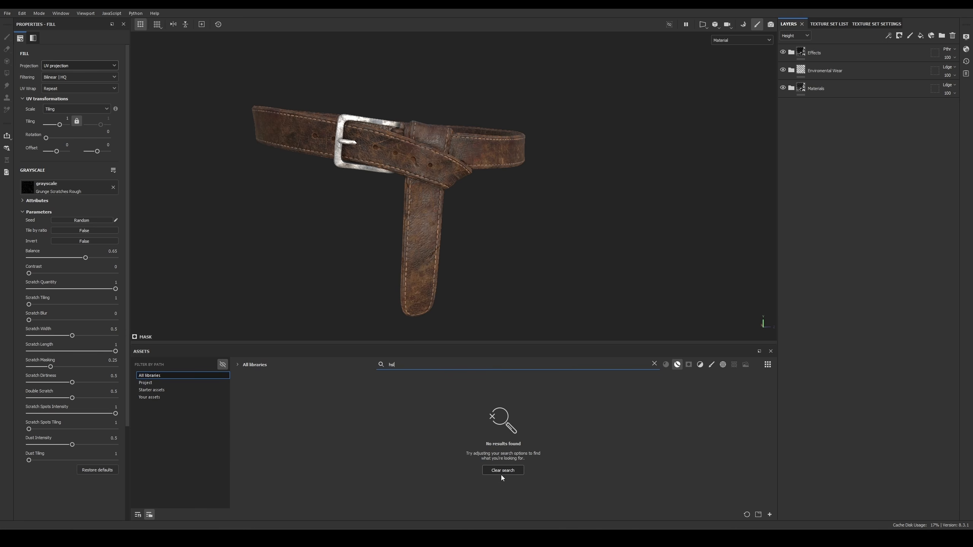
click(502, 473)
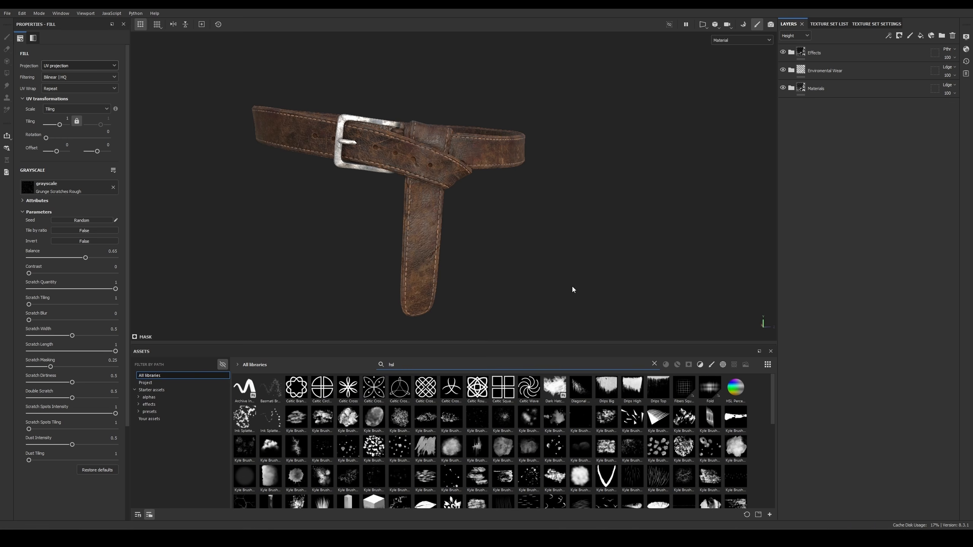
drag(747, 401, 817, 48)
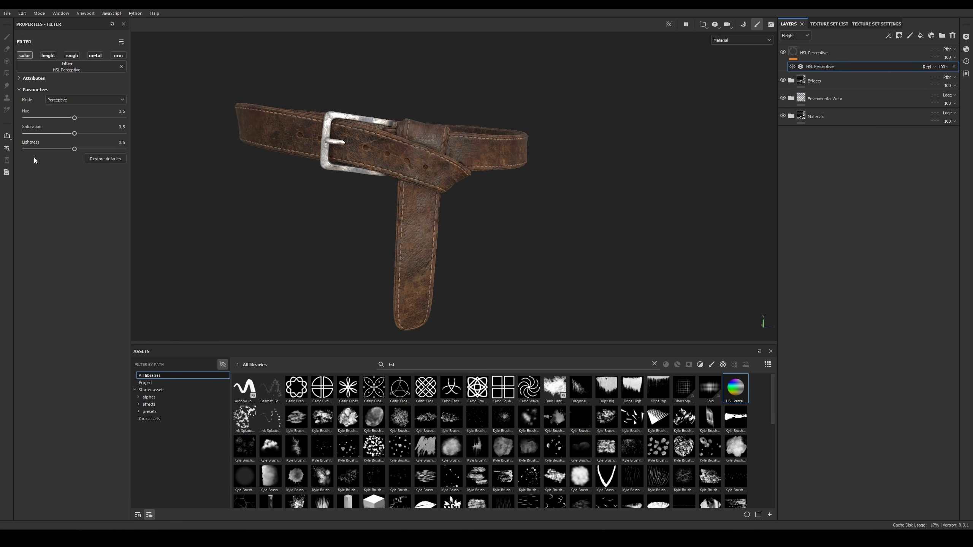
Step: Set the HSL Perceptive filter's saturation to 0.419 and lightness to 0.461 to mute the belt's colour
mouse_move(64, 135)
mouse_down()
mouse_move(93, 134)
mouse_move(72, 135)
mouse_move(81, 150)
mouse_move(68, 149)
mouse_move(67, 135)
mouse_move(50, 136)
mouse_move(74, 150)
mouse_up()
alt+drag(399, 157, 516, 173)
alt+right_drag(516, 174, 444, 81)
alt+drag(445, 81, 446, 93)
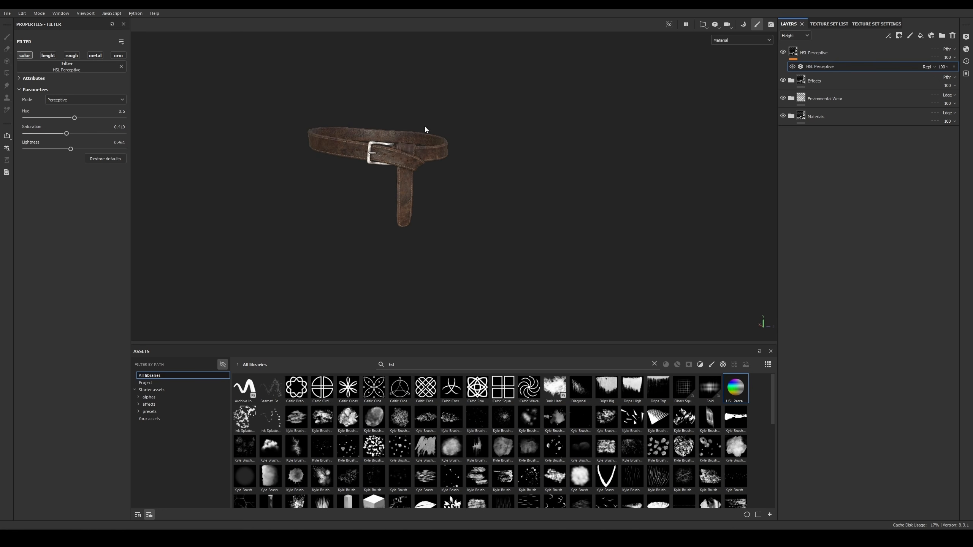
alt+right_drag(425, 128, 544, 188)
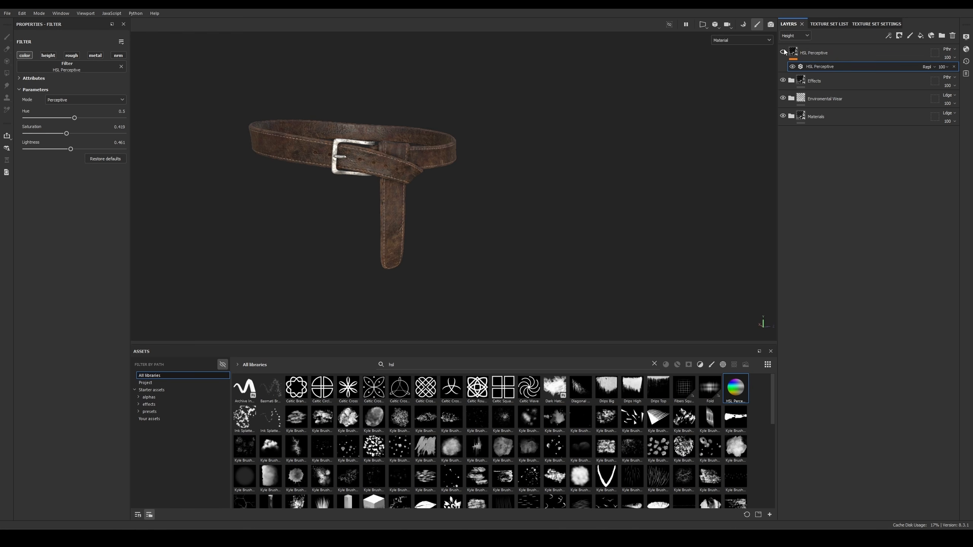
Step: Compare the belt with the HSL Perceptive layer hidden and shown from several angles
alt+drag(558, 156, 625, 102)
alt+middle_drag(625, 102, 685, 76)
alt+right_drag(628, 104, 659, 143)
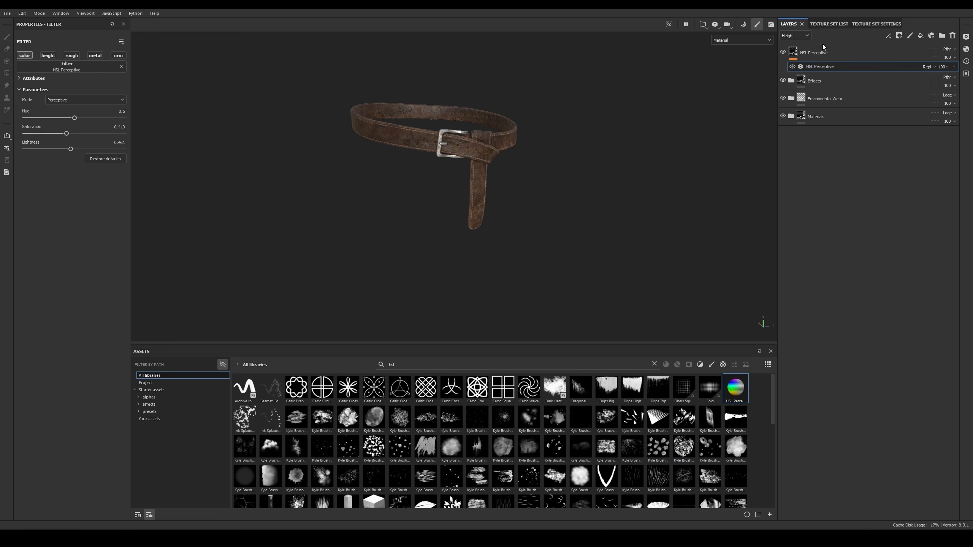
alt+drag(546, 147, 523, 149)
alt+right_drag(524, 150, 530, 156)
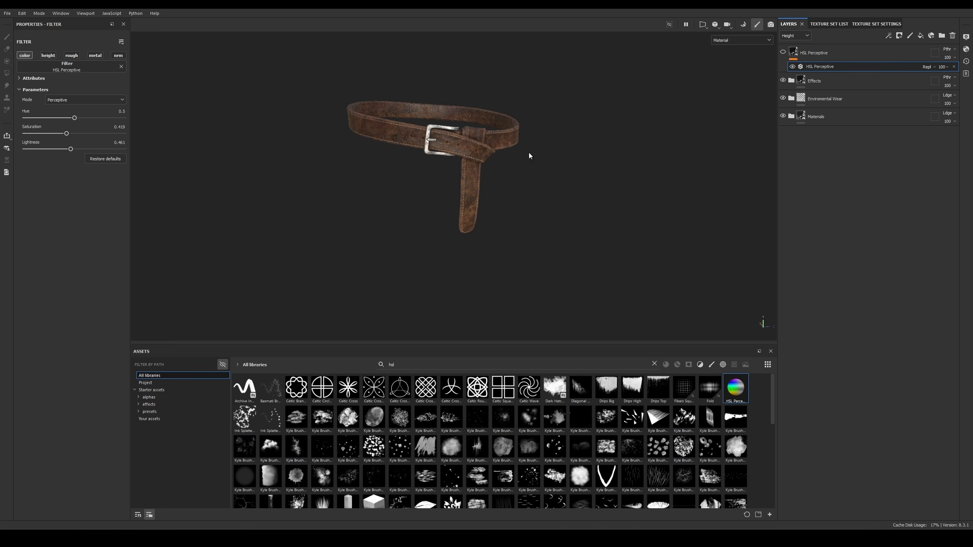
click(784, 51)
alt+right_drag(472, 111, 485, 121)
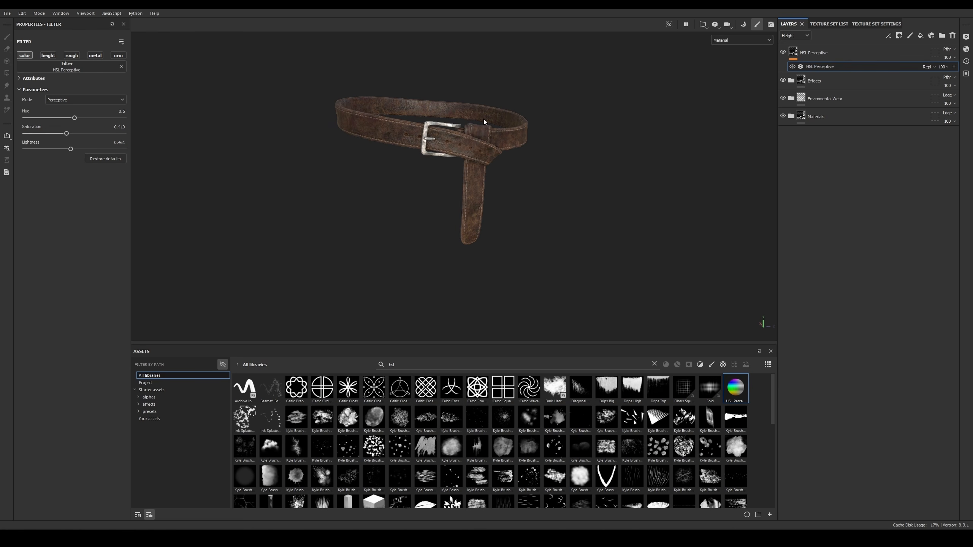
alt+drag(494, 141, 555, 138)
Step: Group the HSL Perceptive layer into a new folder named Adjustments
click(830, 58)
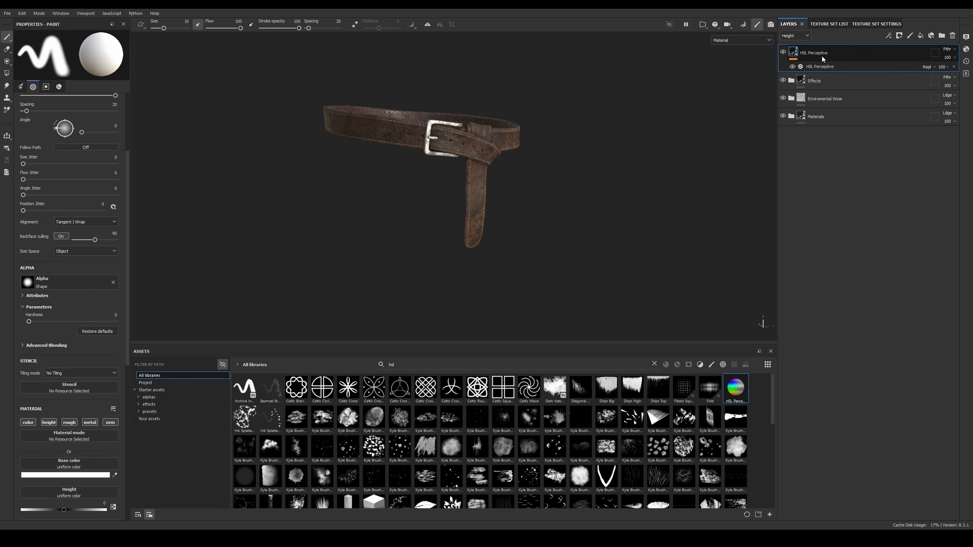
key(ctrl+g)
double_click(825, 53)
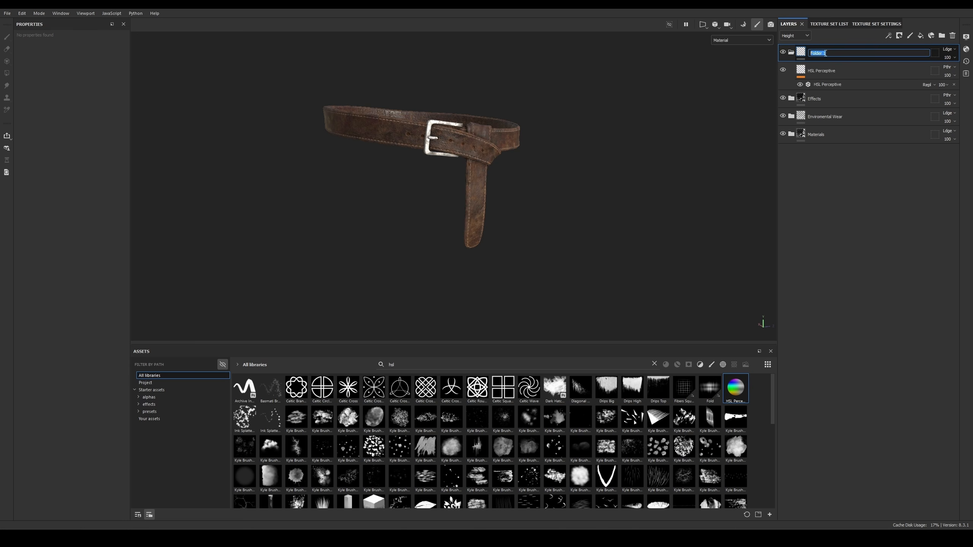
text(Adjustments)
key(Return)
alt+drag(761, 134, 688, 162)
alt+right_drag(689, 161, 709, 153)
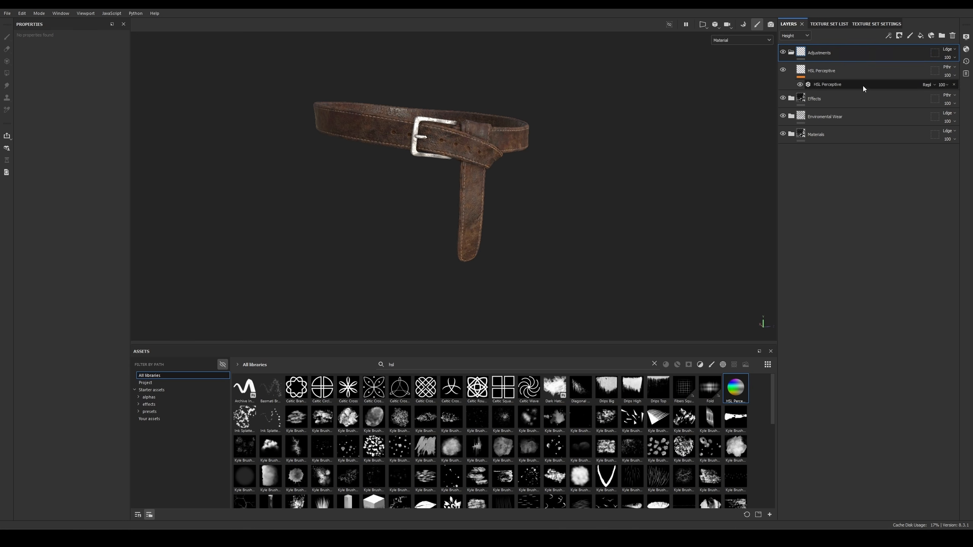
Step: Add a second HSL Perceptive filter layer inside the Adjustments folder and name the lower one Color
click(849, 71)
mouse_move(741, 398)
mouse_down()
mouse_move(858, 48)
mouse_move(853, 58)
mouse_up()
double_click(821, 98)
text(COlor)
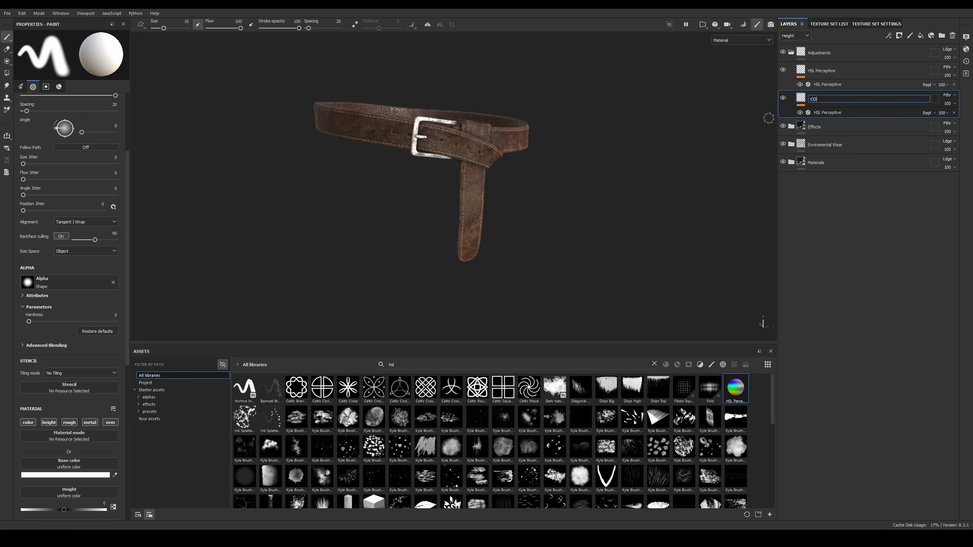
key(Return)
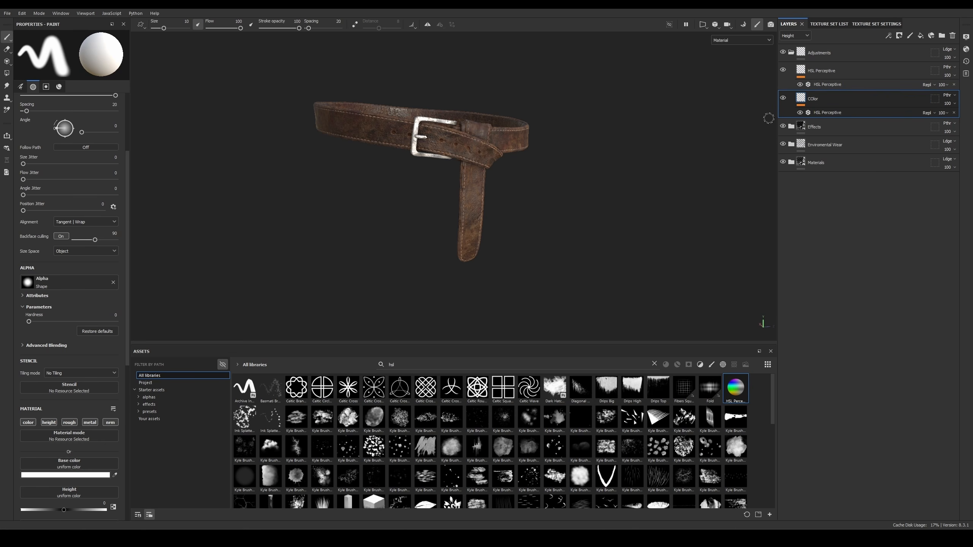
double_click(813, 101)
text(Color)
key(Return)
Step: Rename the upper HSL Perceptive layer Roughness and restrict its filter to the roughness channel
double_click(818, 71)
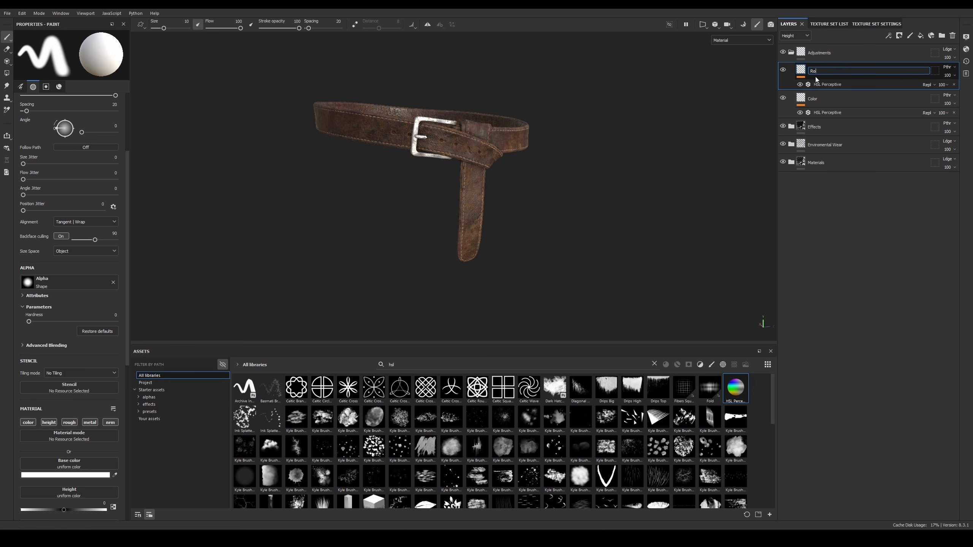
text(Roughness)
key(Return)
click(819, 86)
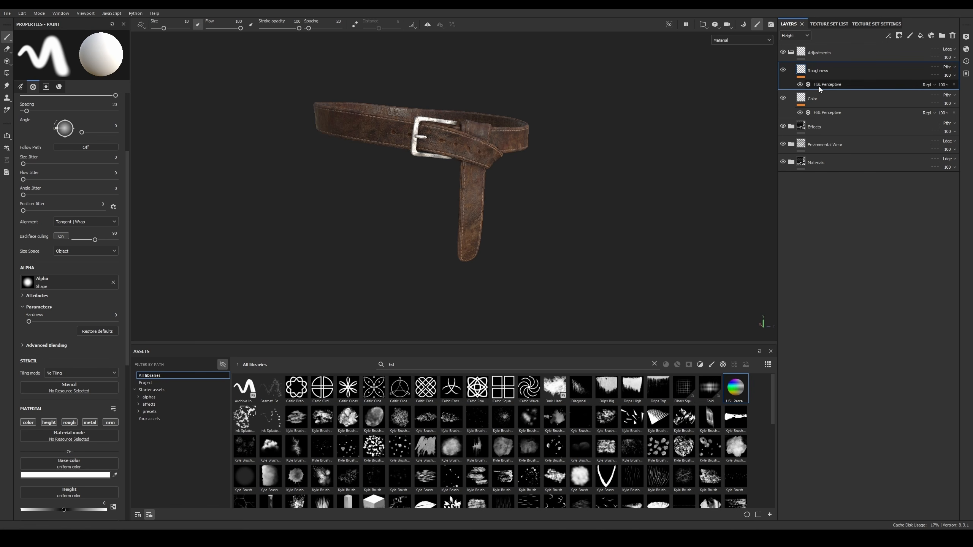
click(77, 55)
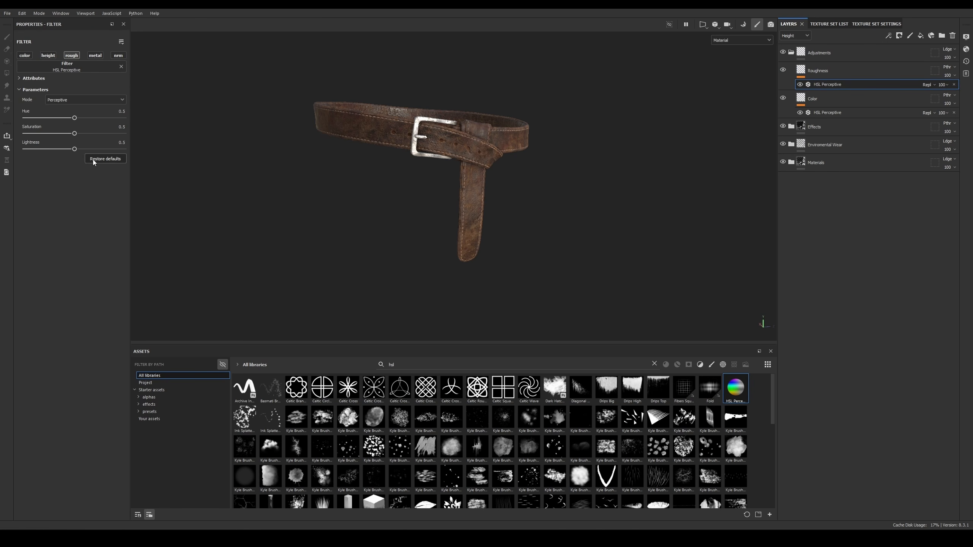
Step: Try a lightness of 0.624 on the Roughness layer's filter and check the belt in the Roughness channel view
drag(75, 149, 76, 150)
drag(91, 149, 87, 149)
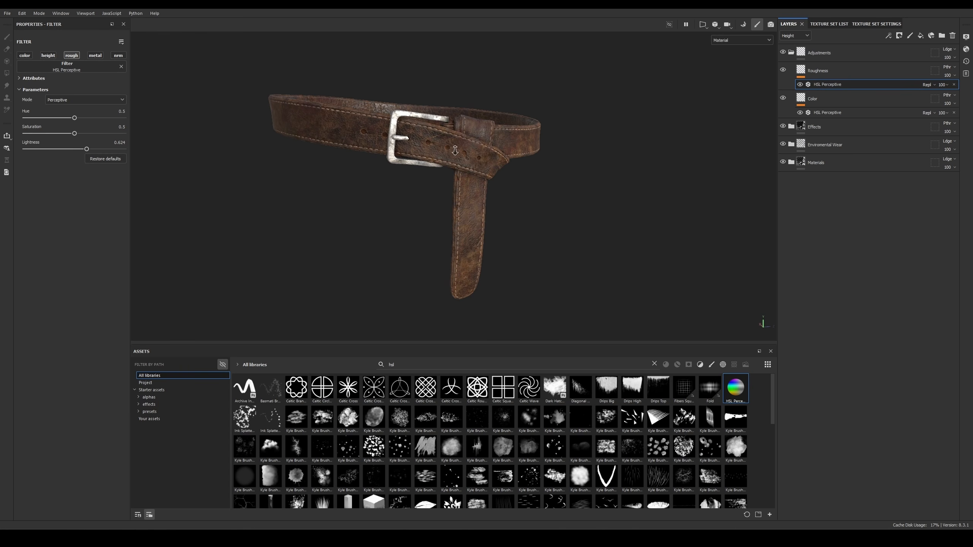
alt+right_drag(455, 150, 447, 148)
key(c)
key(c)
key(c)
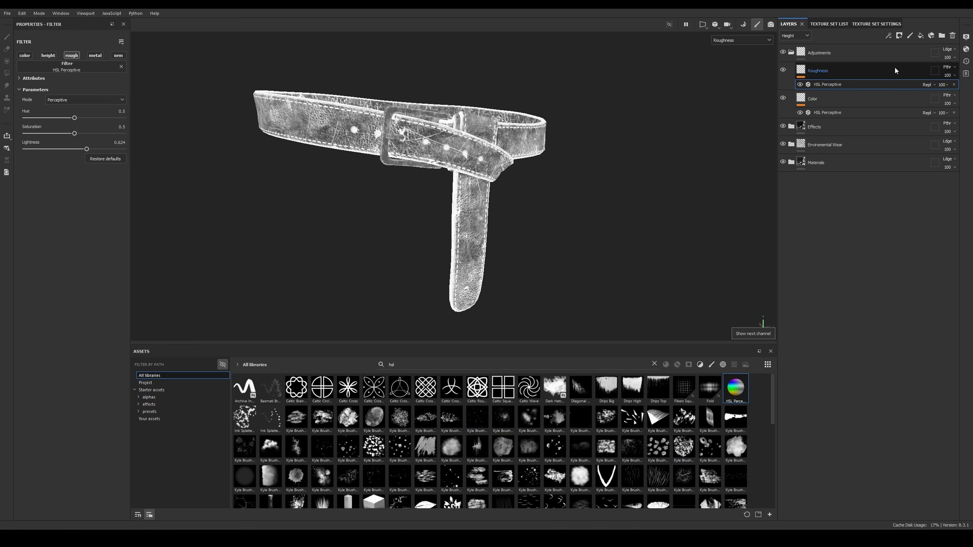
Step: Set the Adjustments folder's blending mode to Passthrough for all channels and return to the material view
click(949, 52)
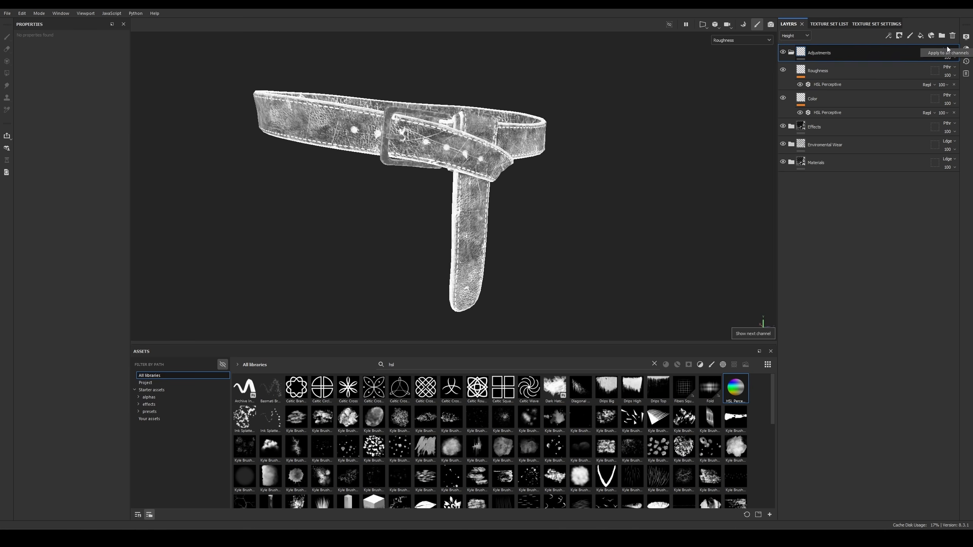
click(949, 51)
click(948, 60)
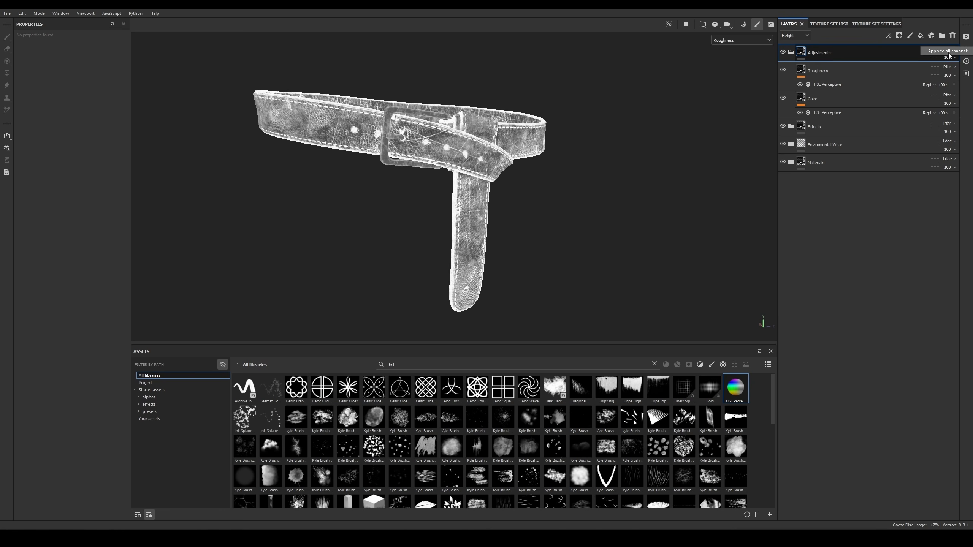
key(m)
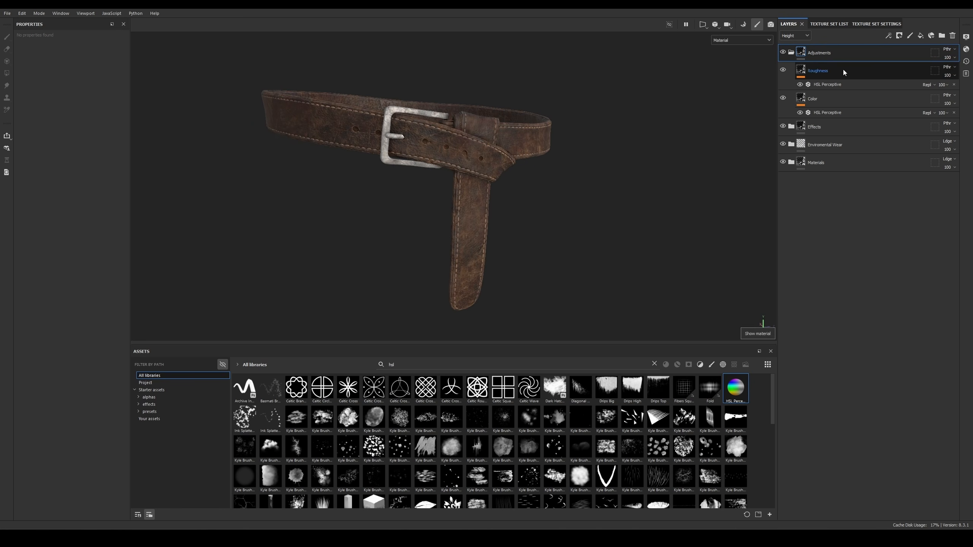
Step: Set the Roughness layer's HSL Perceptive lightness to 0.446 while checking the belt's shine
click(832, 84)
drag(75, 149, 6, 162)
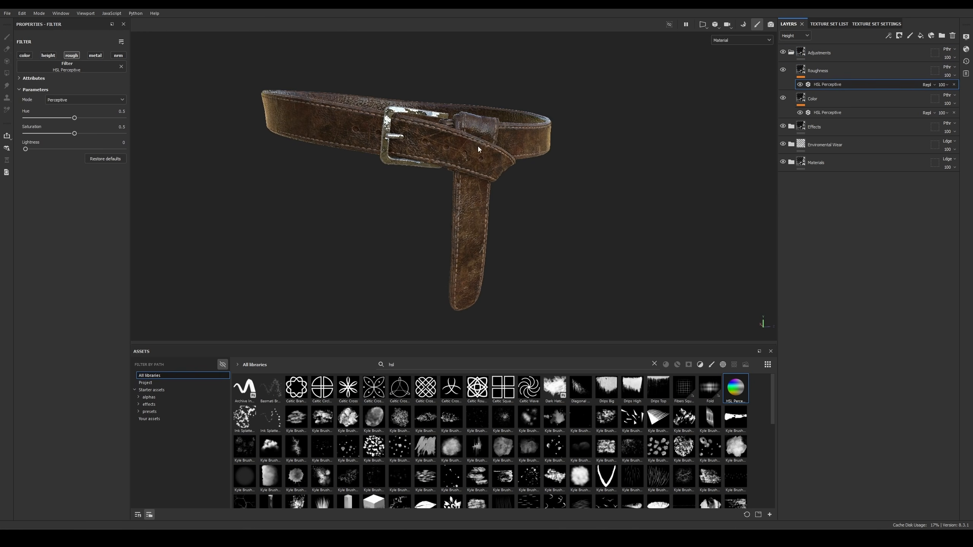
alt+drag(479, 149, 425, 158)
mouse_move(69, 150)
mouse_down()
mouse_move(95, 150)
mouse_move(66, 154)
mouse_up()
alt+drag(353, 192, 464, 179)
scroll(459, 141, down, 6)
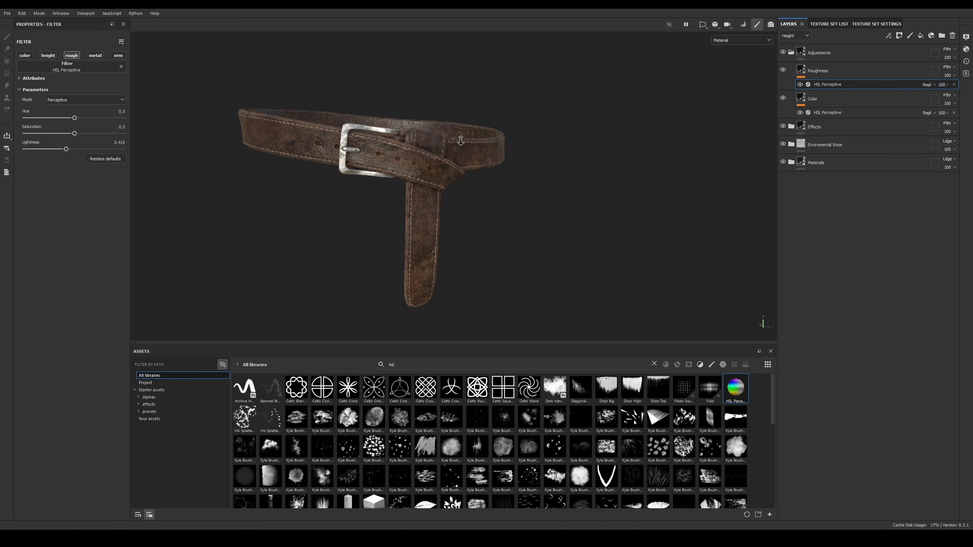
alt+drag(473, 143, 448, 151)
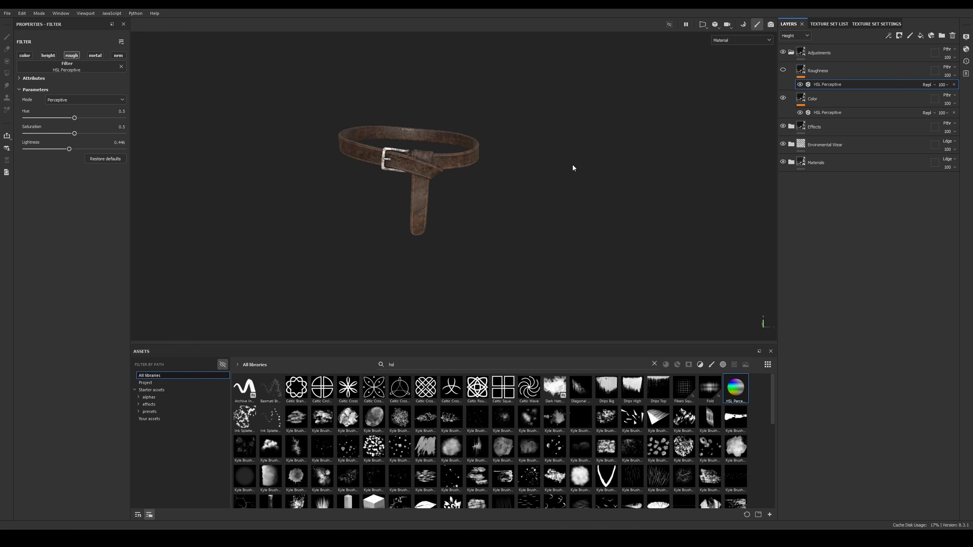
Step: Compare the belt with the Adjustments folder hidden and shown, under rotated lighting and from near and far
alt+drag(572, 166, 610, 153)
alt+drag(552, 96, 574, 101)
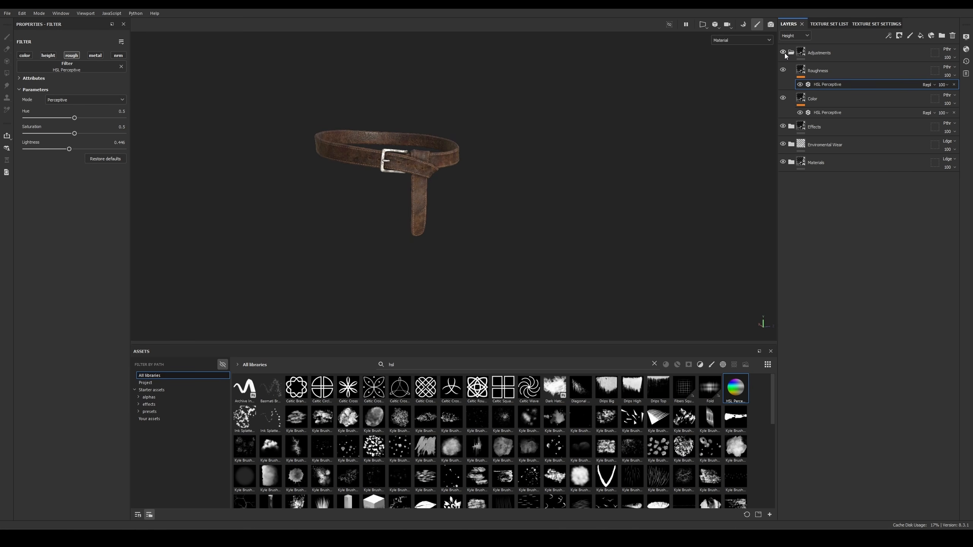
scroll(552, 141, up, 2)
mouse_move(553, 142)
shift+right_down()
mouse_move(533, 142)
mouse_move(552, 143)
shift+right_up()
alt+drag(551, 143, 579, 137)
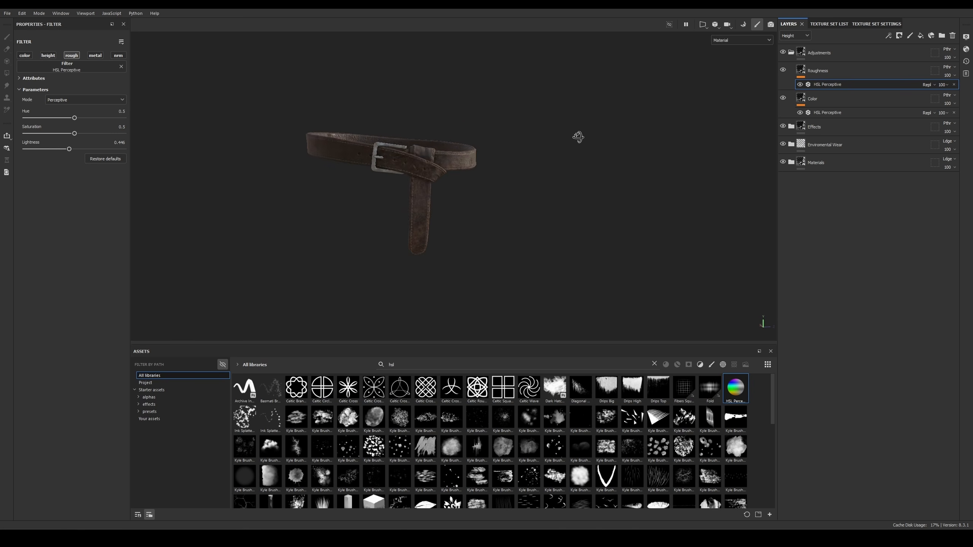
shift+right_drag(578, 137, 562, 142)
alt+drag(565, 143, 579, 171)
alt+right_drag(579, 172, 550, 122)
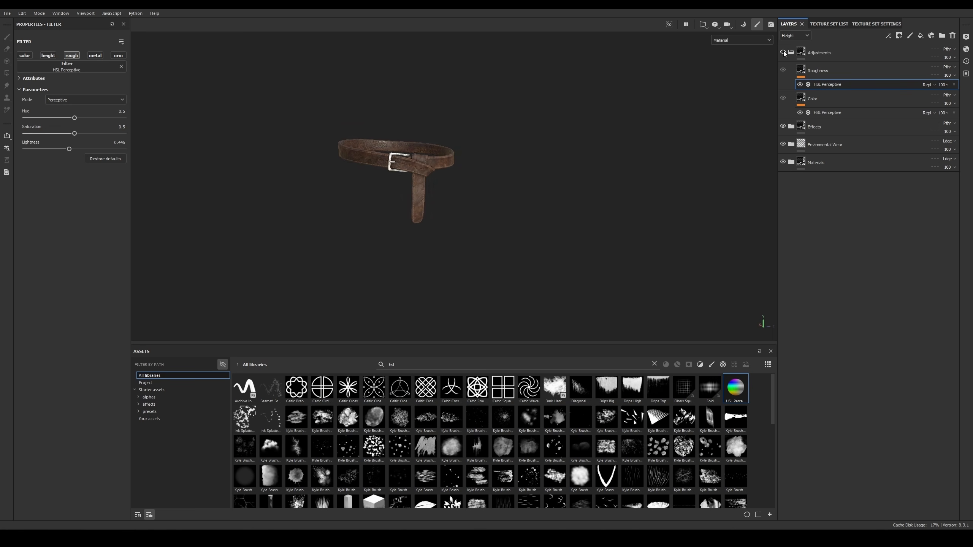
scroll(439, 179, up, 4)
alt+drag(511, 149, 521, 158)
scroll(521, 158, up, 1)
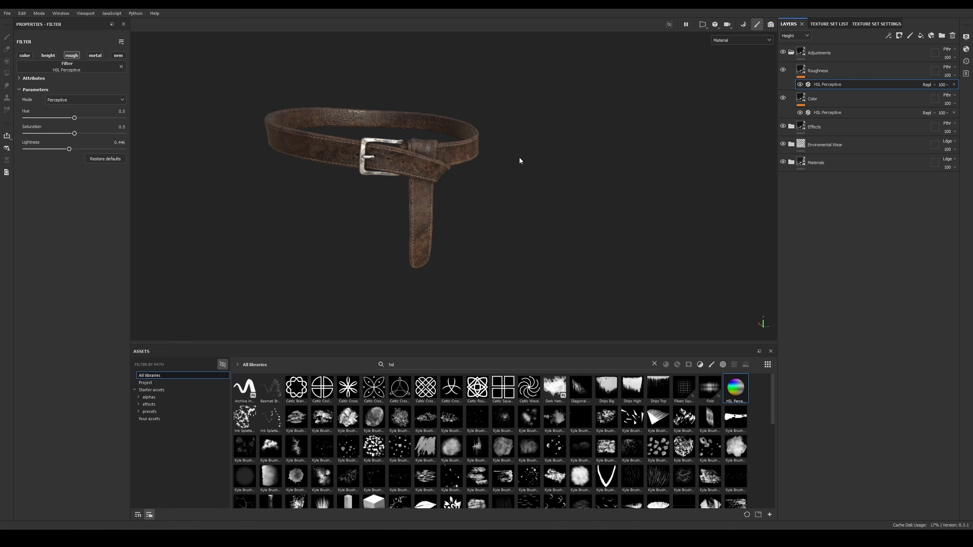
Step: Cycle the viewport through the individual channels and examine the belt's Base color up close and from a distance
key(c)
key(c)
key(c)
key(c)
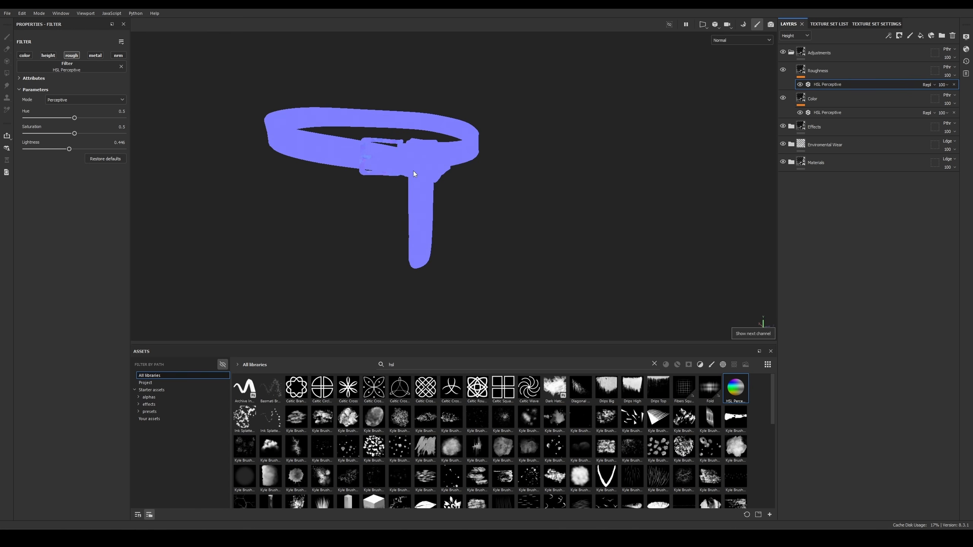
alt+middle_drag(428, 151, 439, 153)
scroll(439, 153, up, 8)
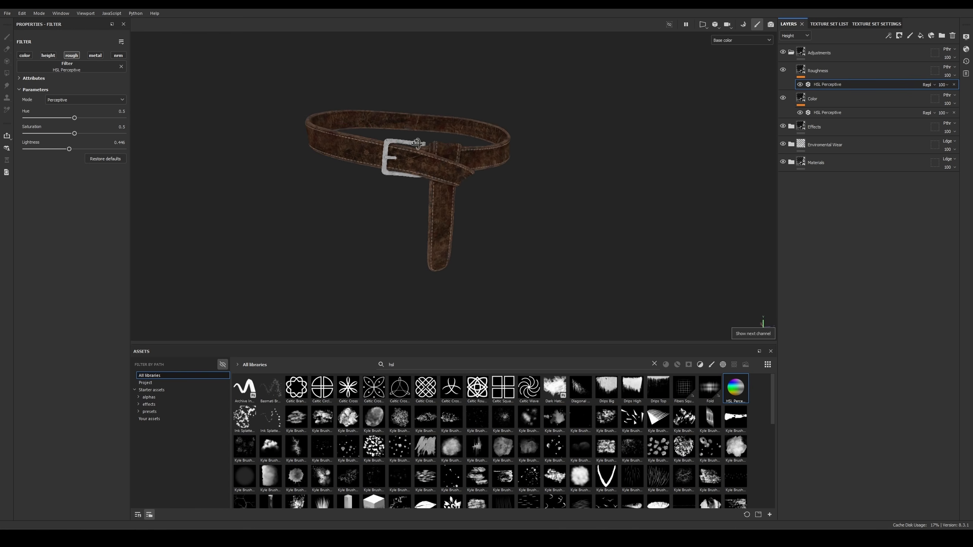
scroll(620, 210, down, 10)
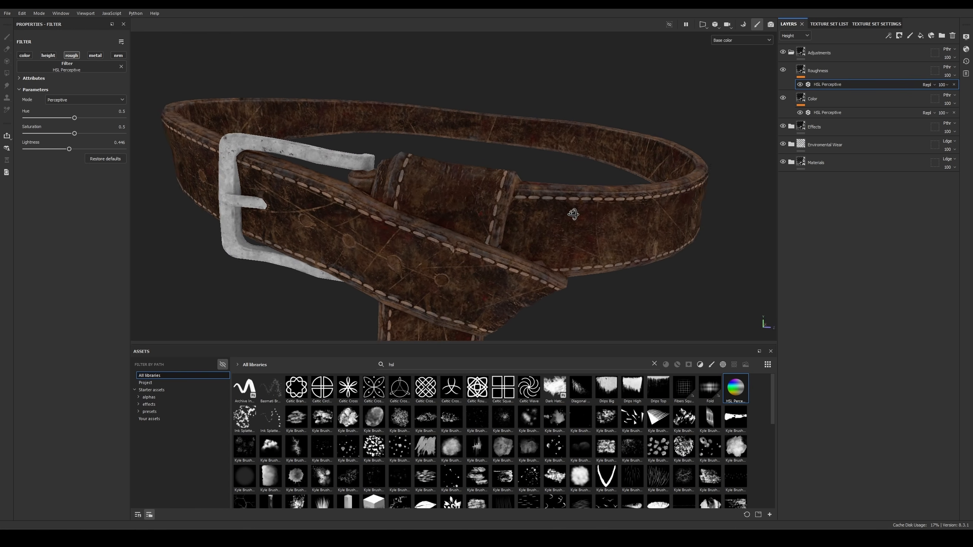
alt+drag(539, 228, 597, 226)
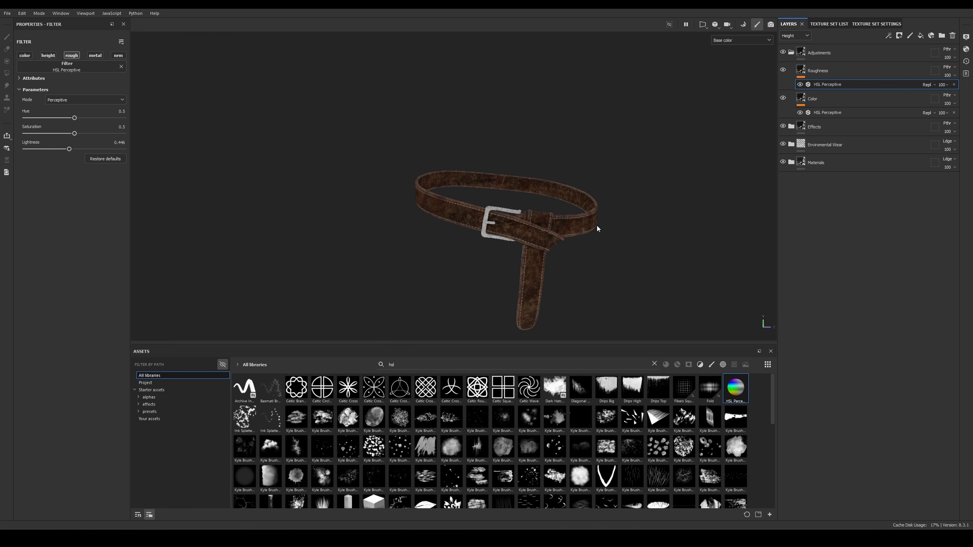
Step: Return to the material view and examine the finished belt while rotating the environment lighting
key(m)
alt+middle_drag(578, 254, 548, 234)
shift+right_drag(549, 235, 552, 233)
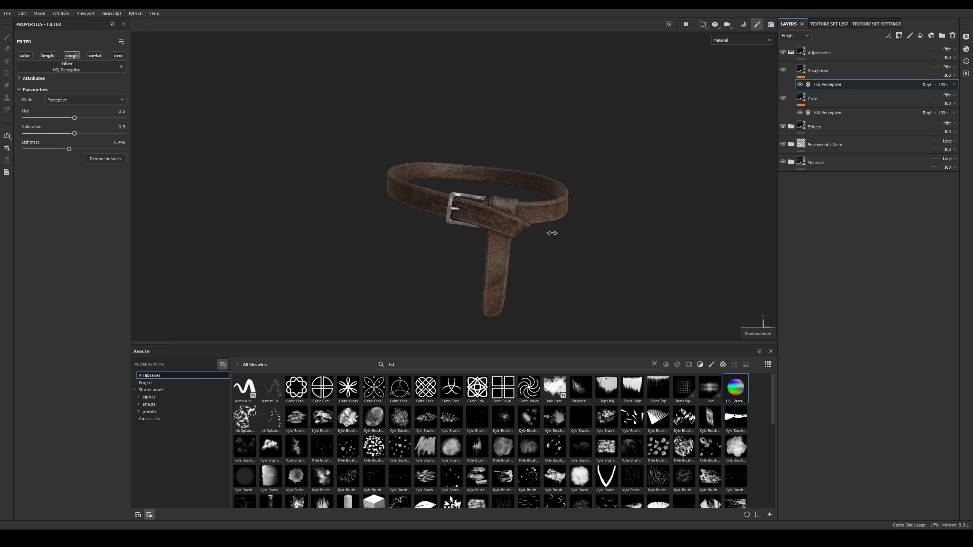
alt+drag(545, 233, 577, 229)
mouse_move(583, 229)
shift+right_down()
mouse_move(605, 230)
mouse_move(597, 229)
shift+right_up()
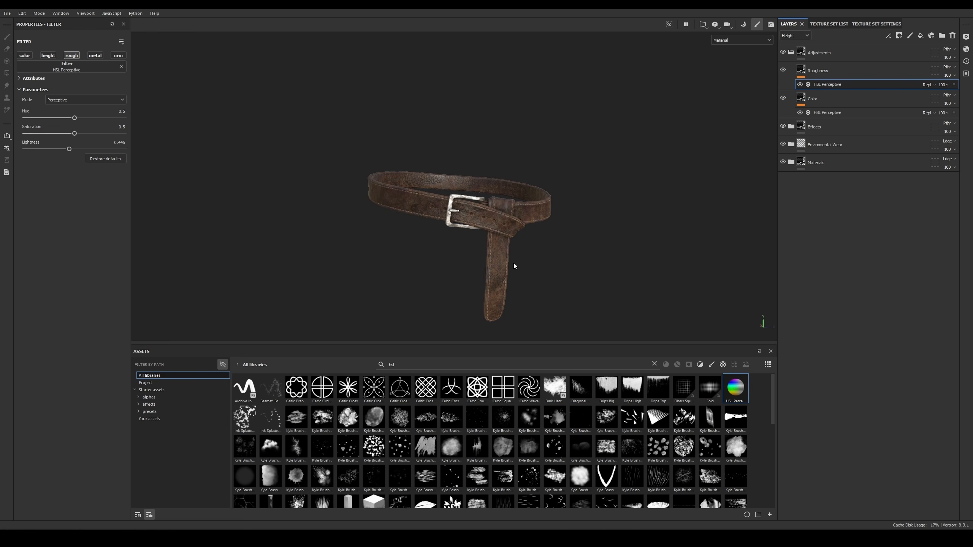
alt+middle_drag(521, 238, 513, 218)
alt+right_drag(512, 218, 519, 232)
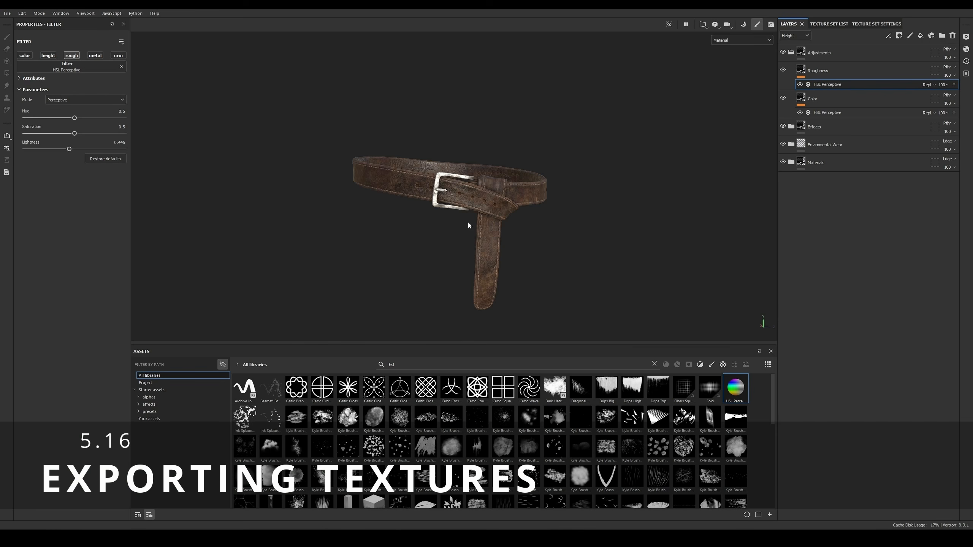
Step: Frame the whole belt in the viewport and save the project
alt+middle_drag(544, 200, 531, 196)
alt+right_drag(531, 196, 556, 209)
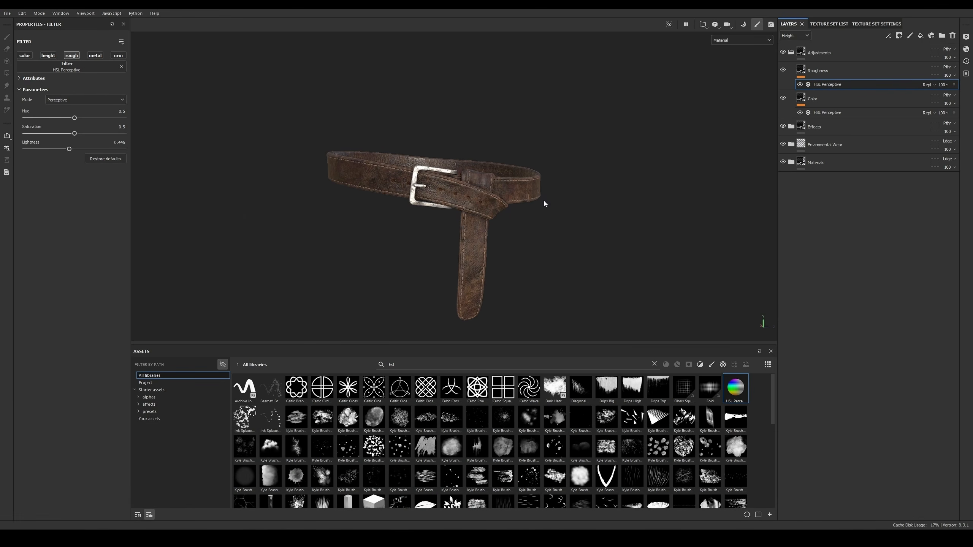
key(ctrl)
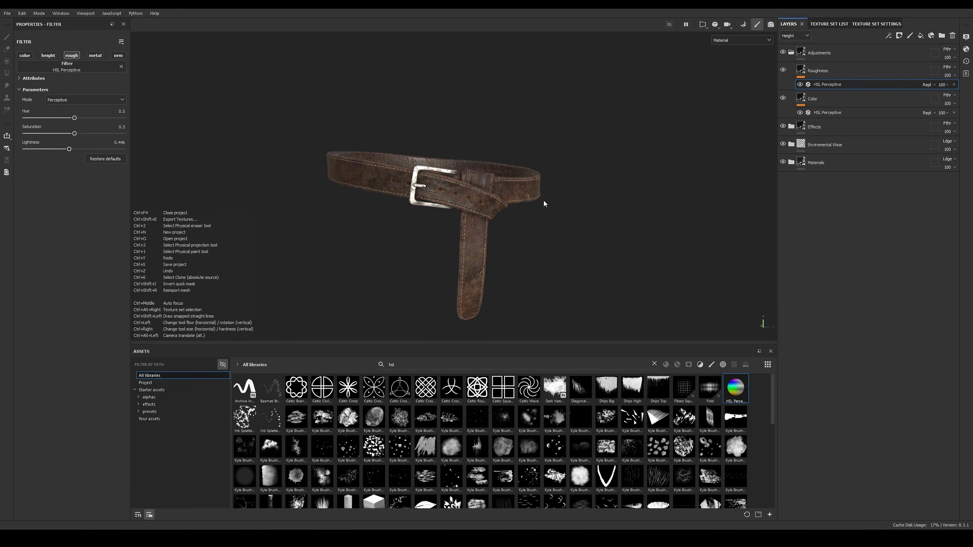
key(ctrl+s)
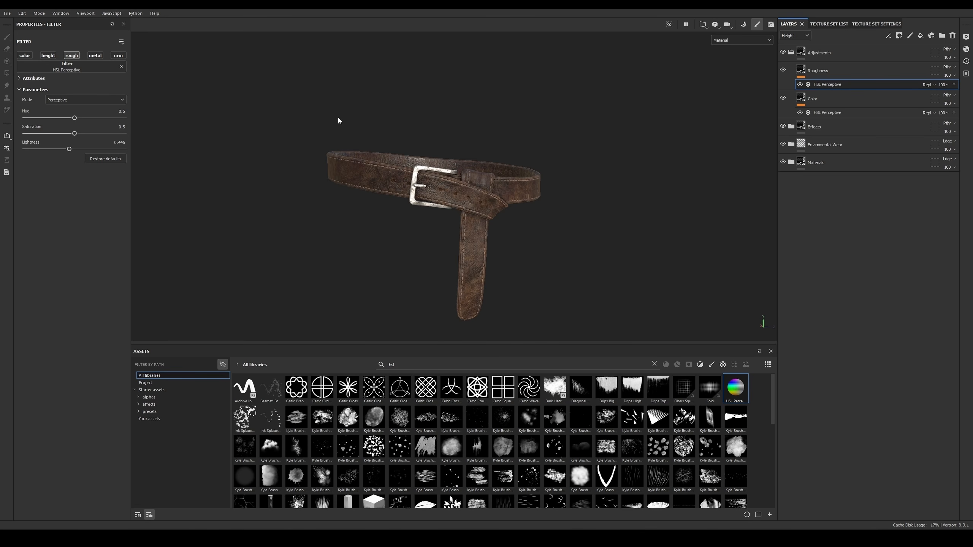
Step: Open the texture export settings and set the output template to Document channels + Normal + AO (No Alpha)
click(12, 15)
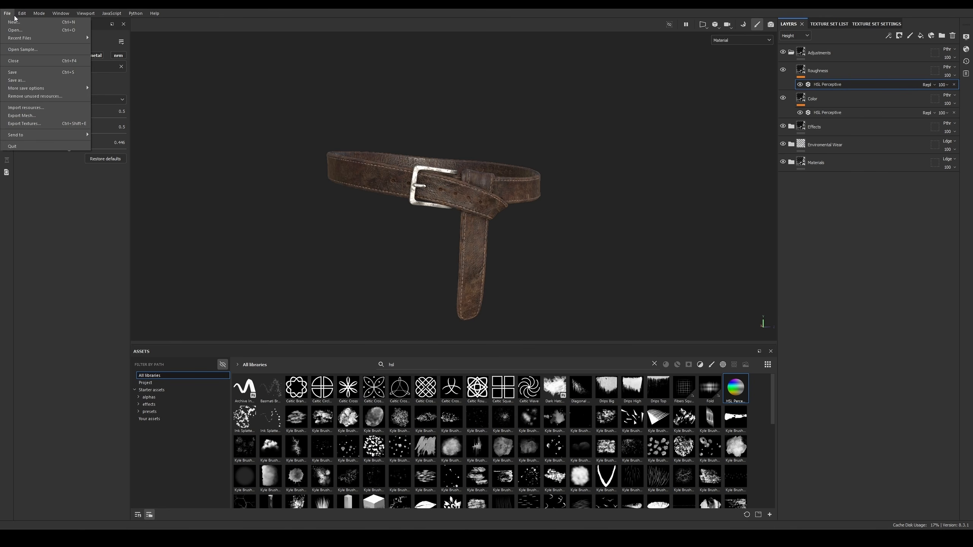
click(24, 124)
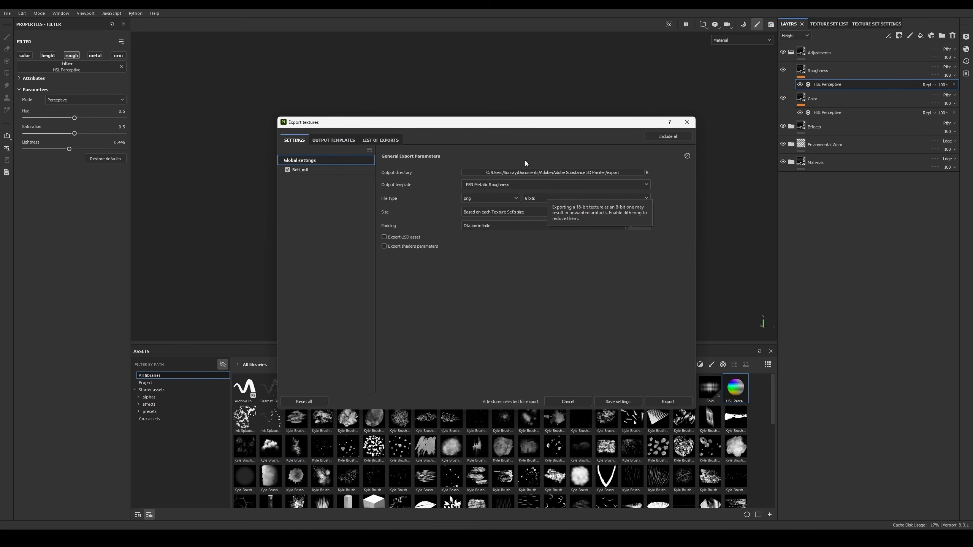
click(525, 184)
scroll(524, 196, down, 6)
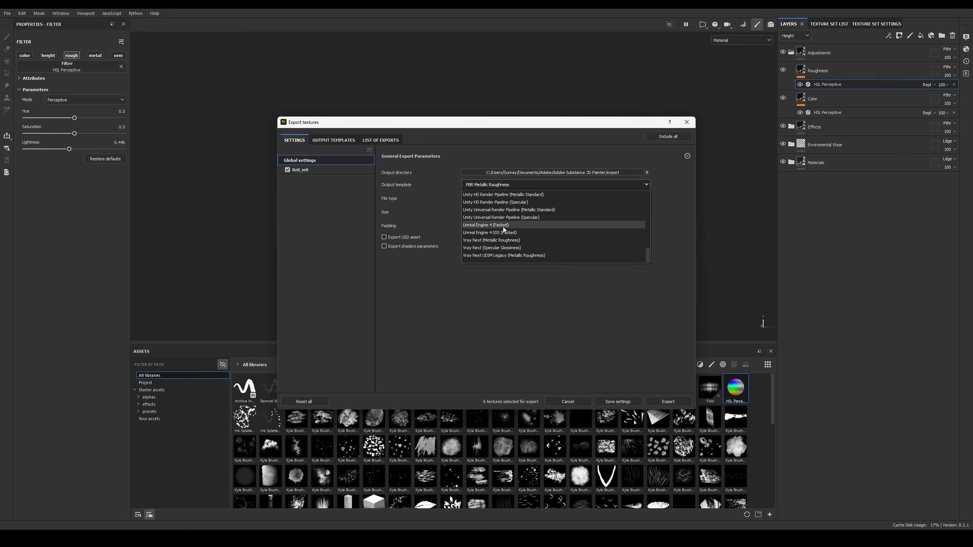
click(480, 299)
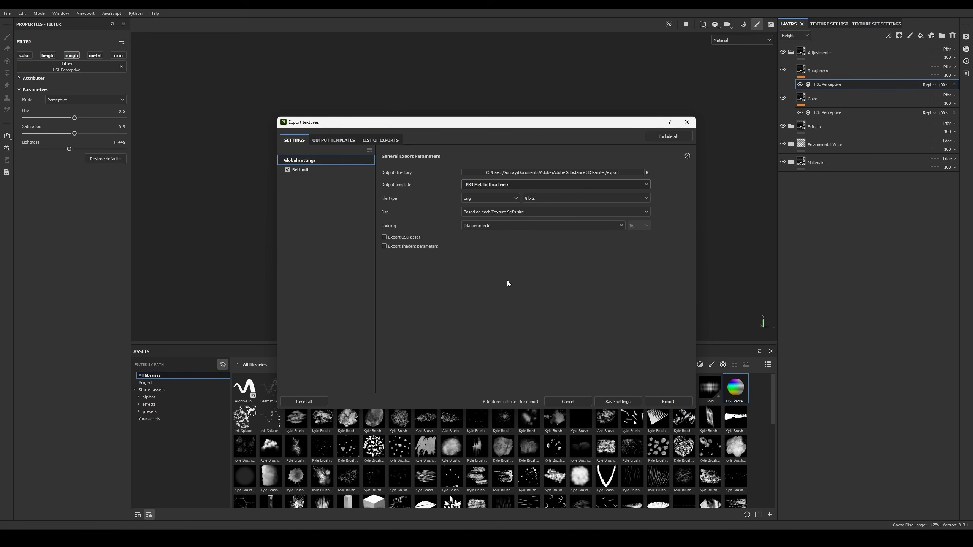
click(503, 185)
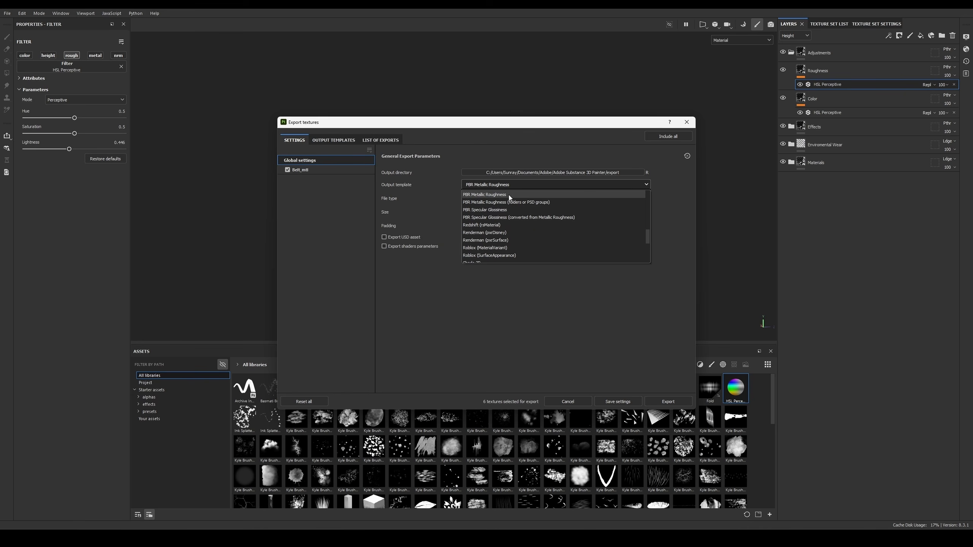
scroll(506, 195, up, 5)
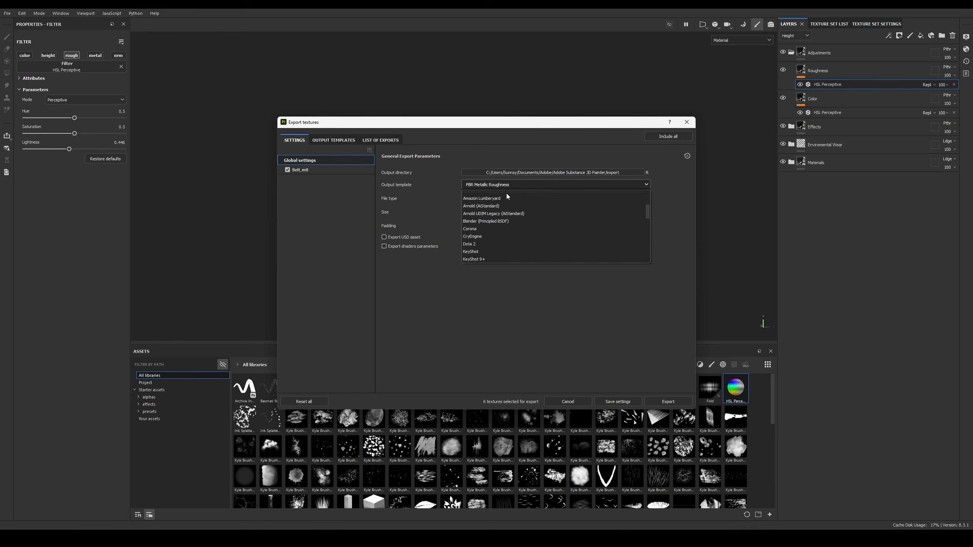
scroll(507, 193, up, 3)
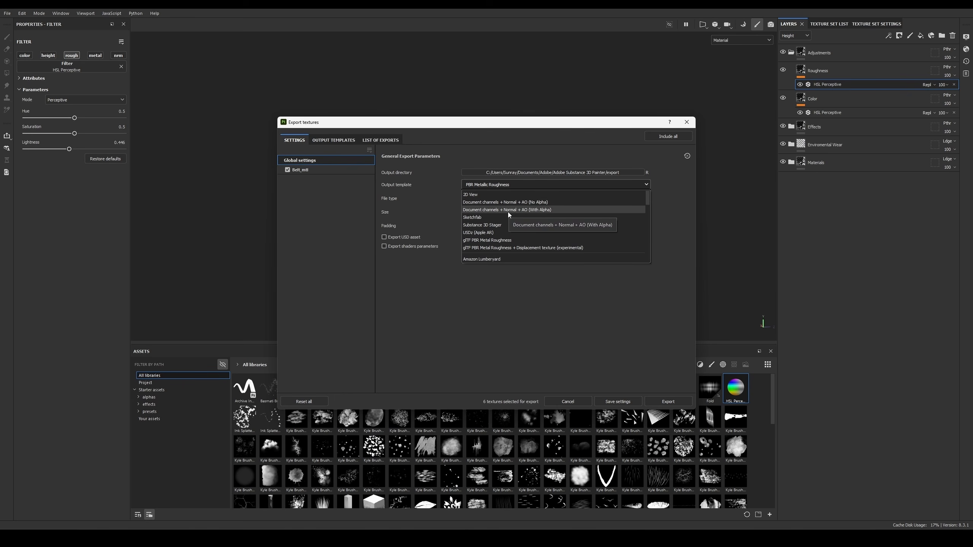
click(532, 202)
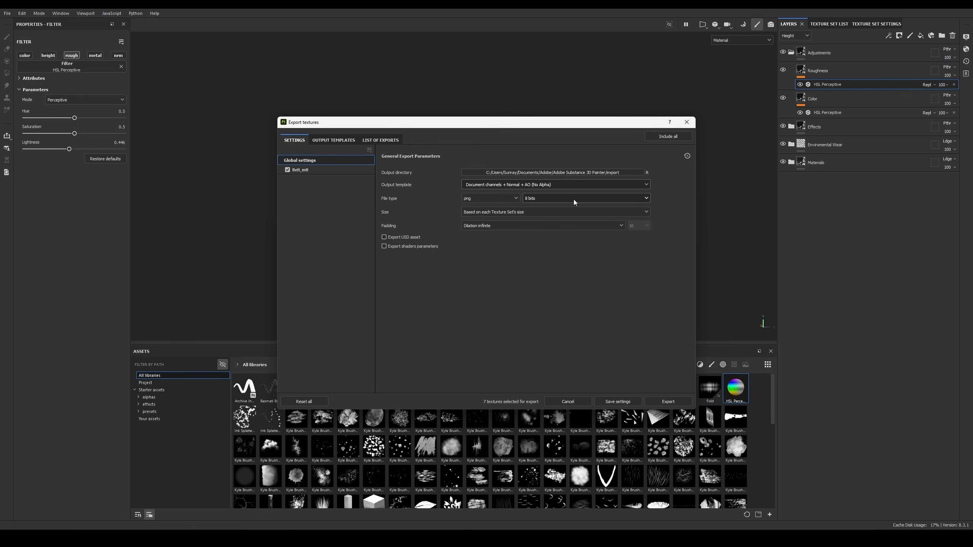
Step: Set the export to 16-bit png at size 4096, check the belt's output maps, and save the export settings
click(486, 200)
click(550, 197)
click(551, 197)
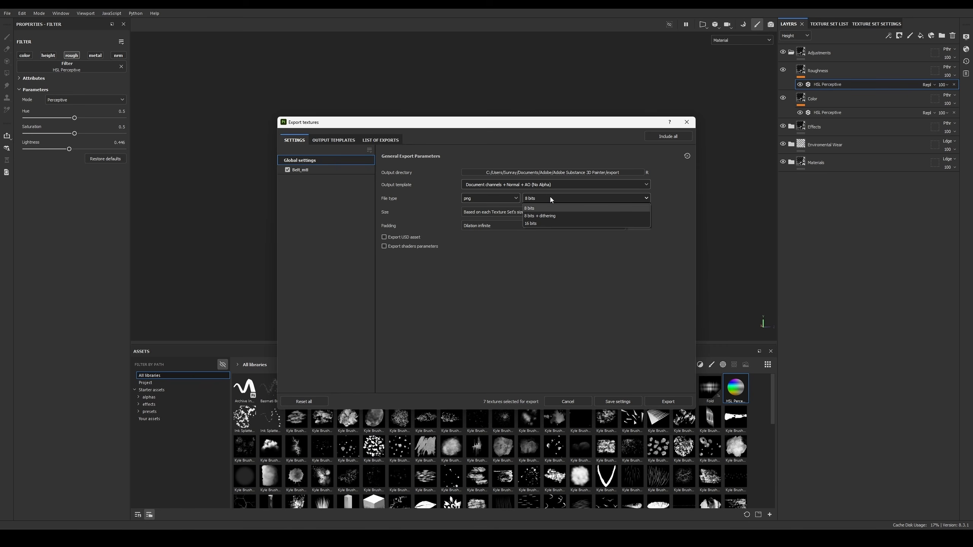
click(548, 223)
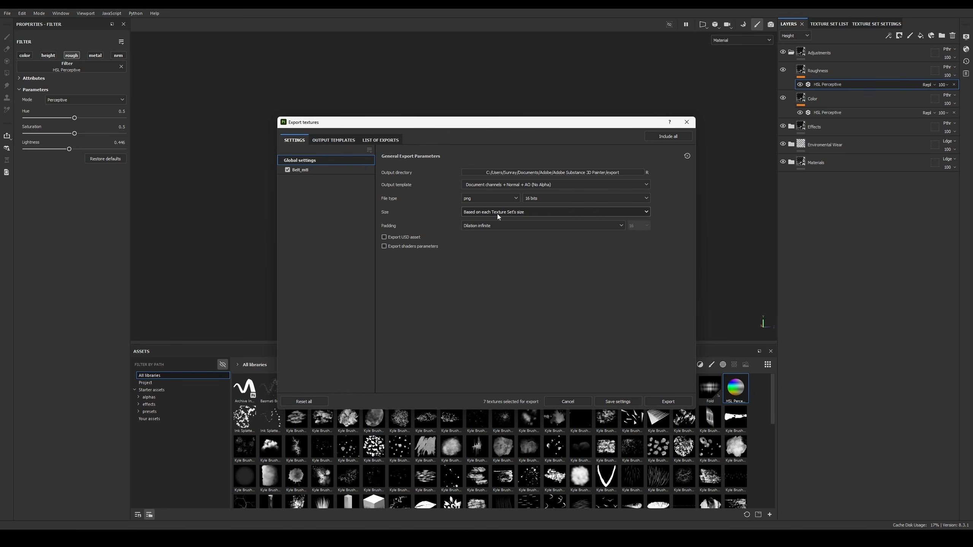
click(484, 214)
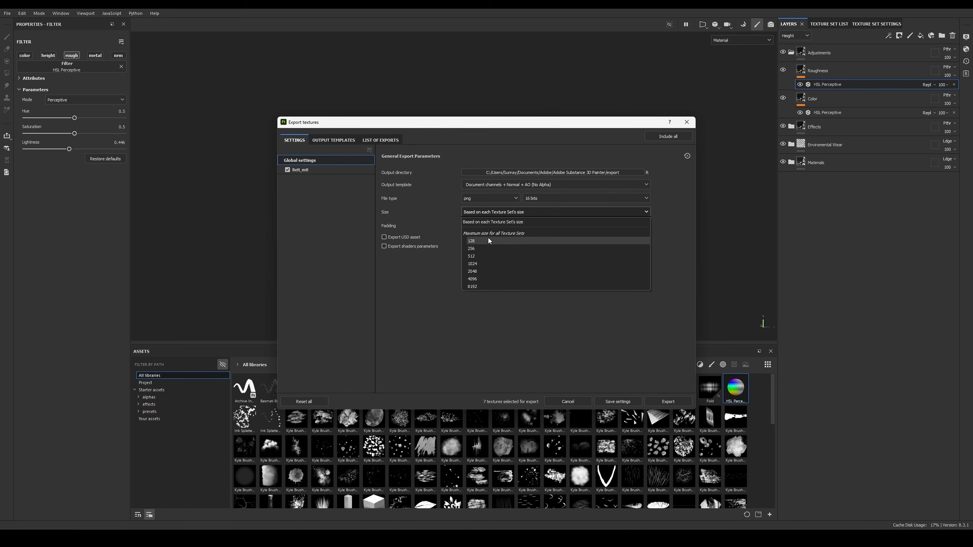
click(475, 279)
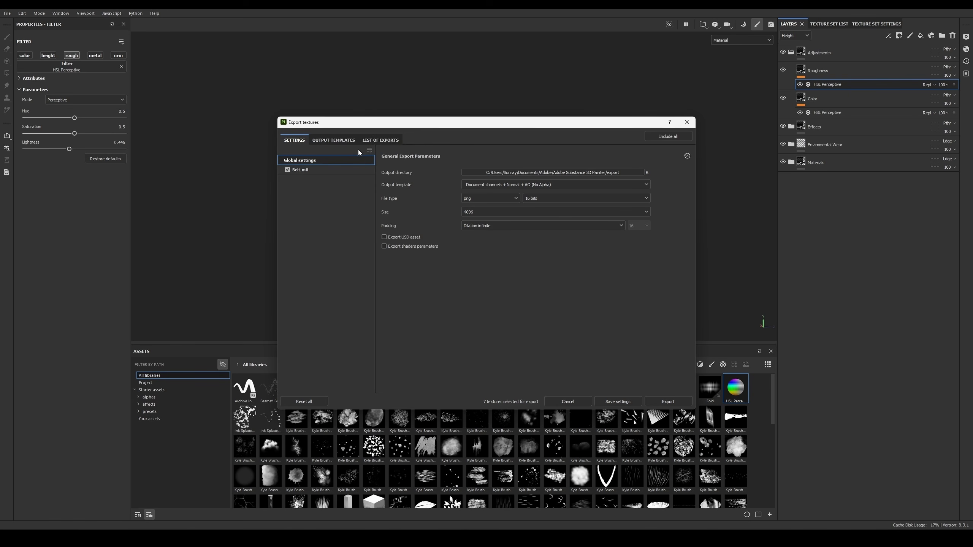
click(324, 169)
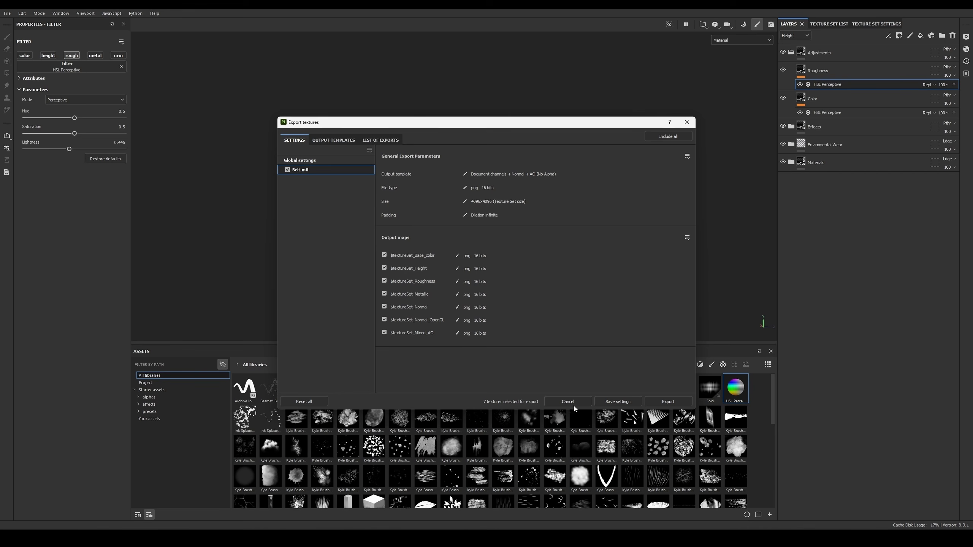
click(619, 401)
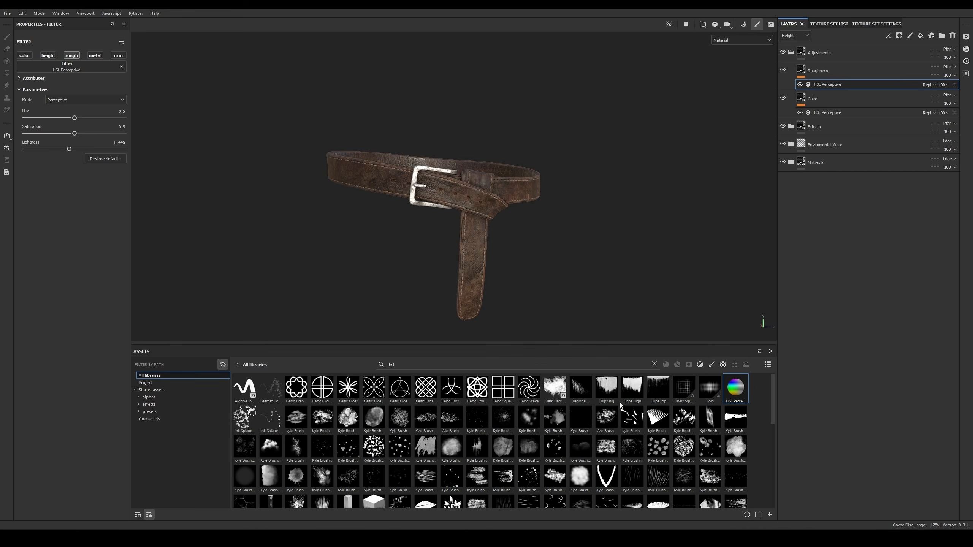
Step: Rename the belt's texture set to Leather_Belt
click(830, 24)
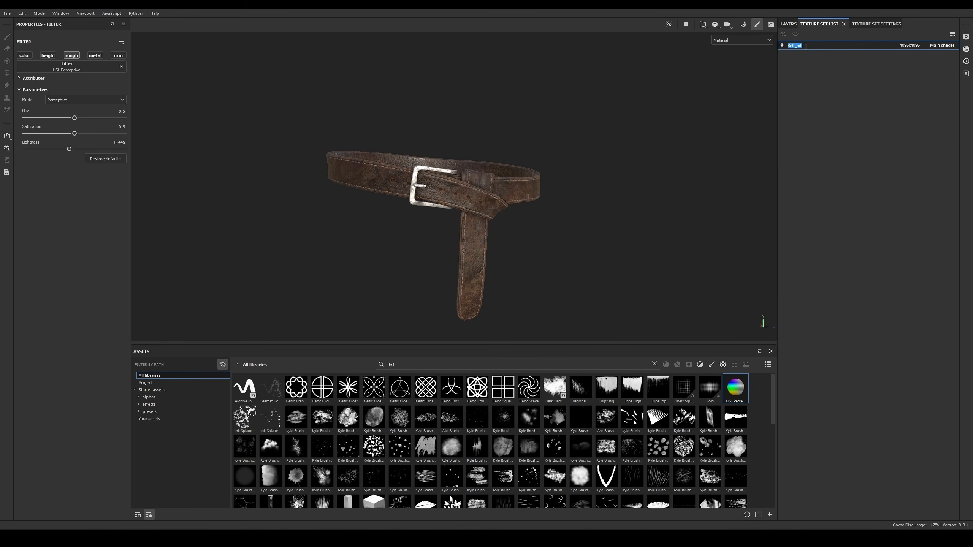
text(Bel)
text(Leath)
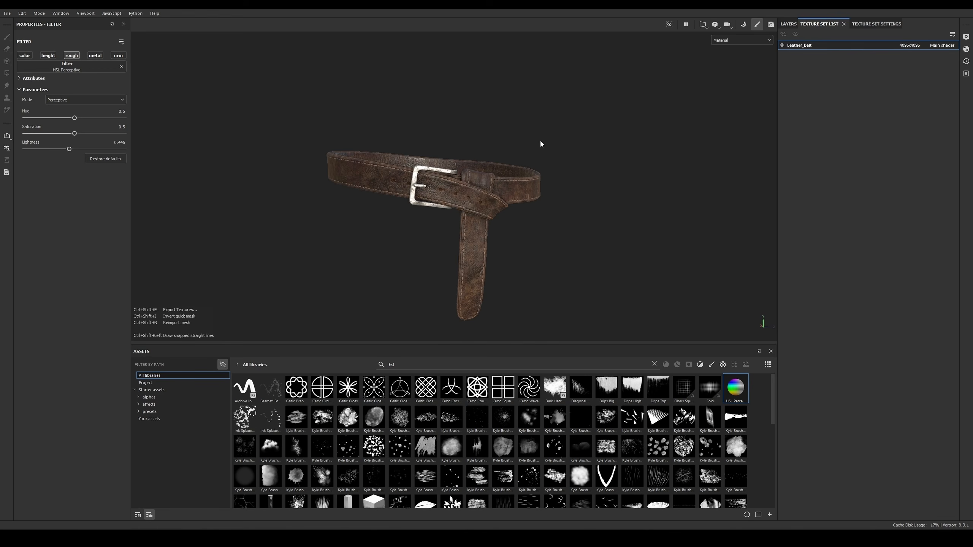
Step: Reopen the texture export settings and, while choosing the output directory, create a Textures folder inside chapter5
key(ctrl+shift+e)
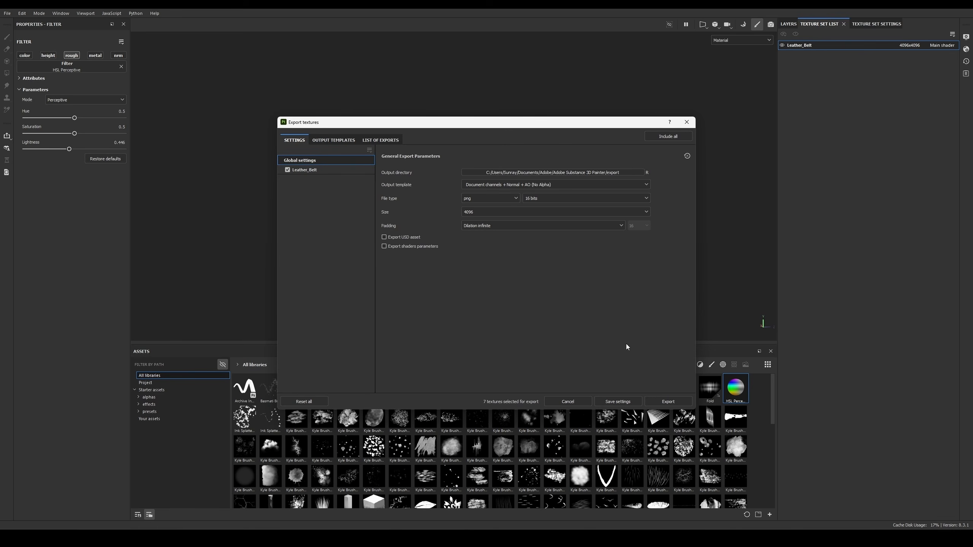
click(318, 170)
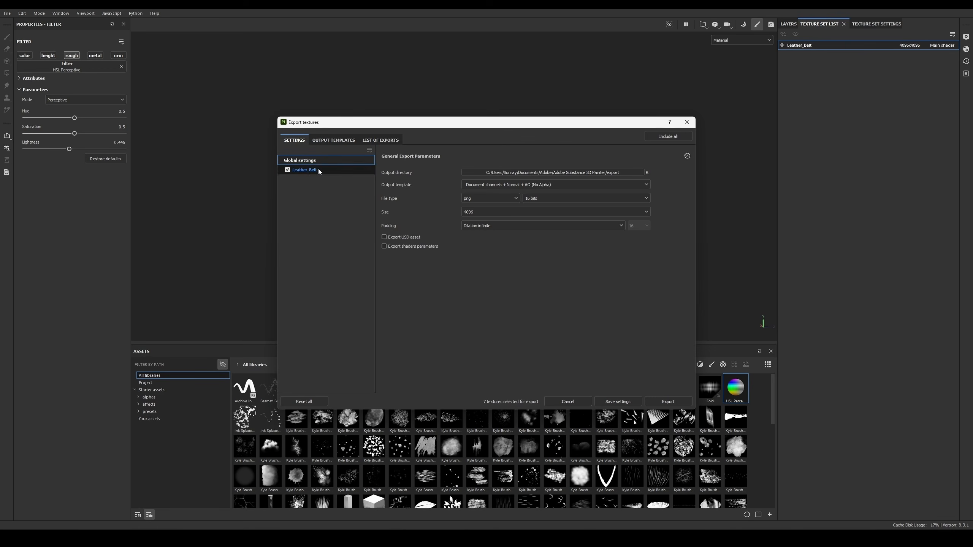
click(327, 161)
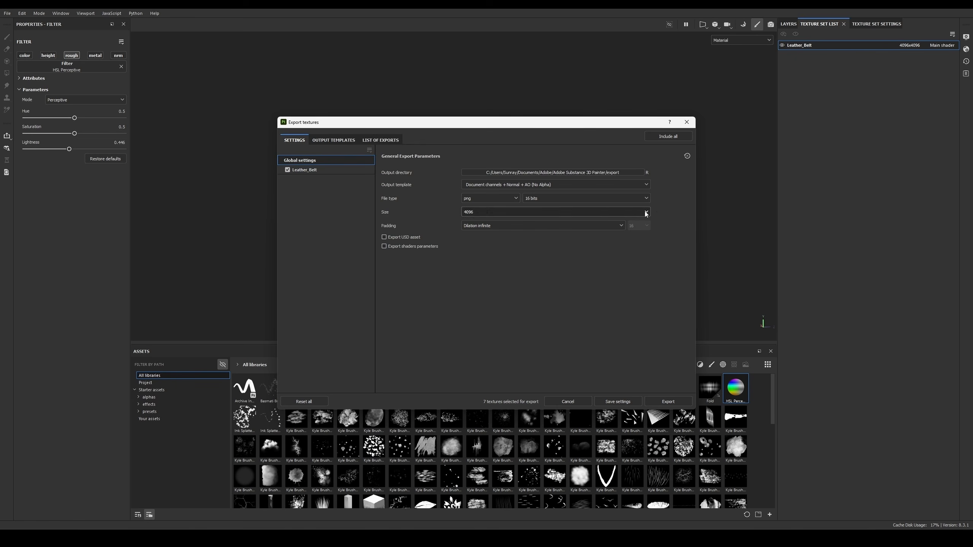
click(634, 172)
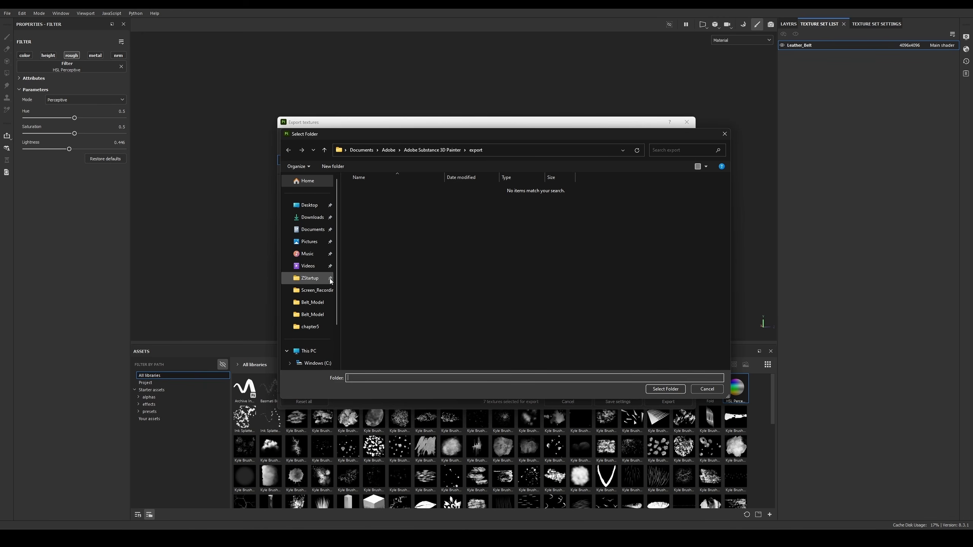
click(310, 327)
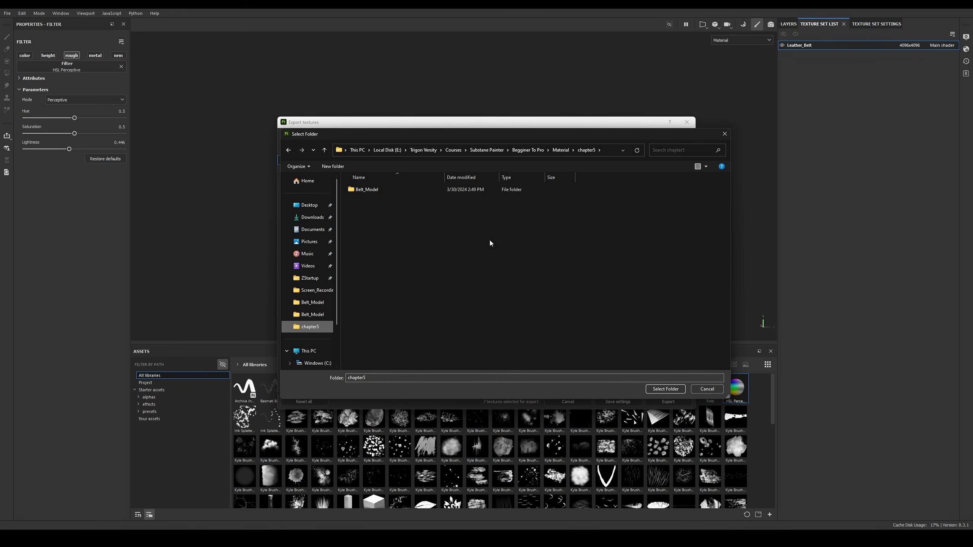
right_click(455, 256)
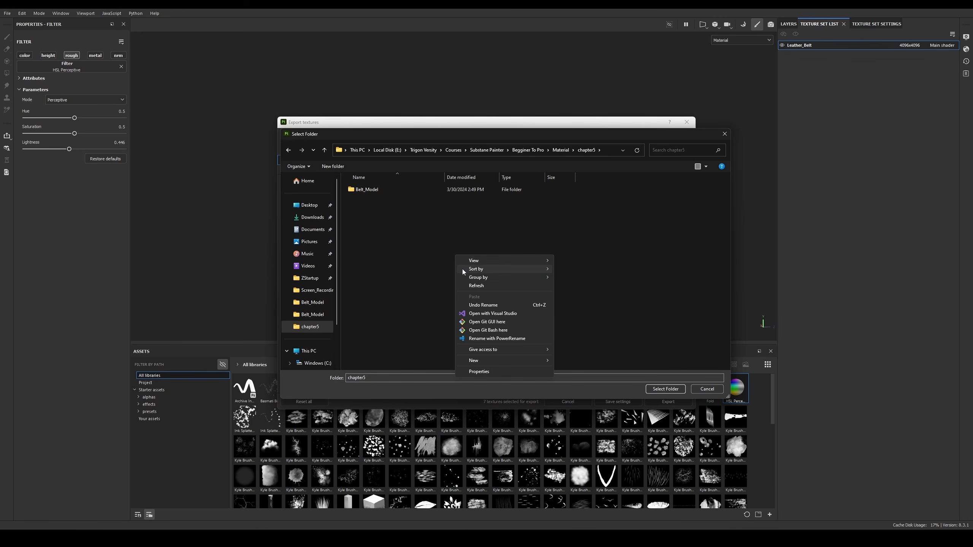
mouse_move(502, 361)
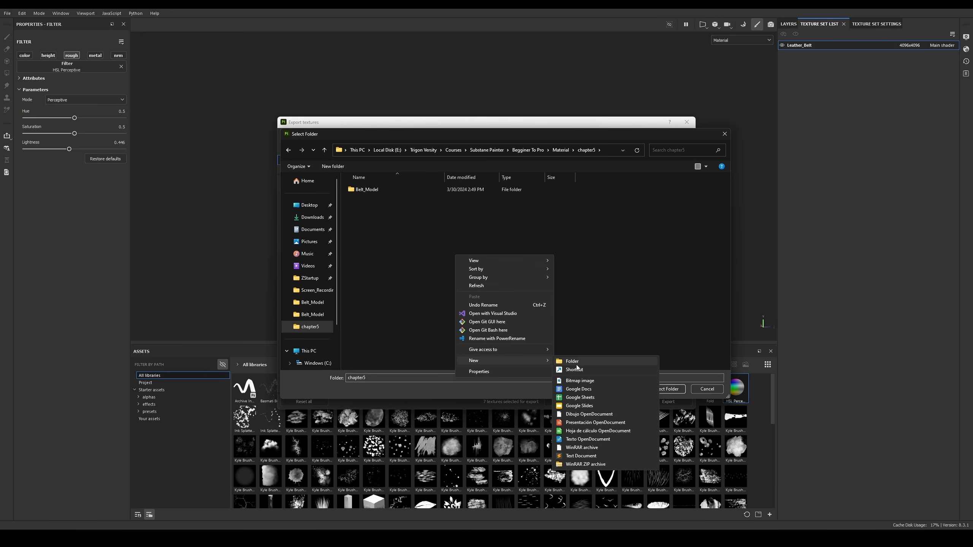
click(576, 363)
text(Textures)
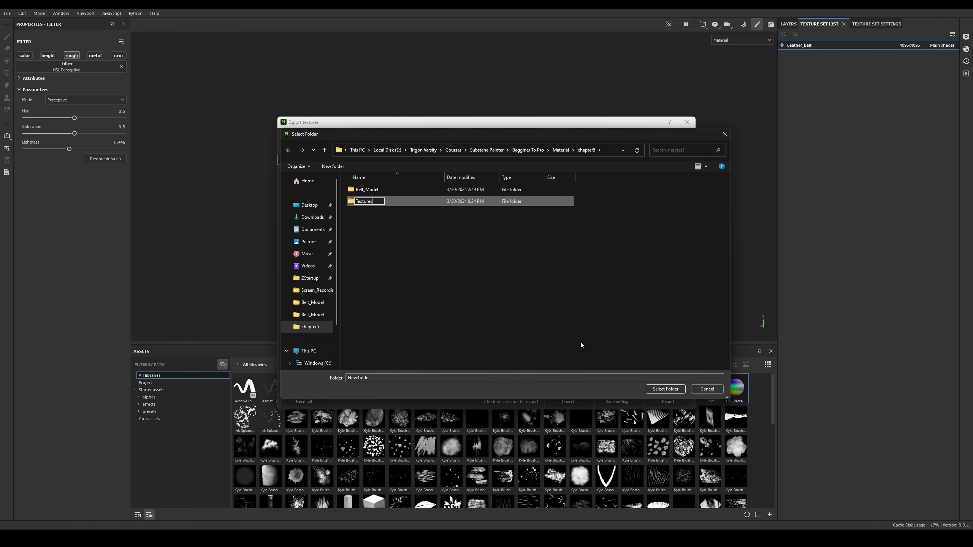
key(Return)
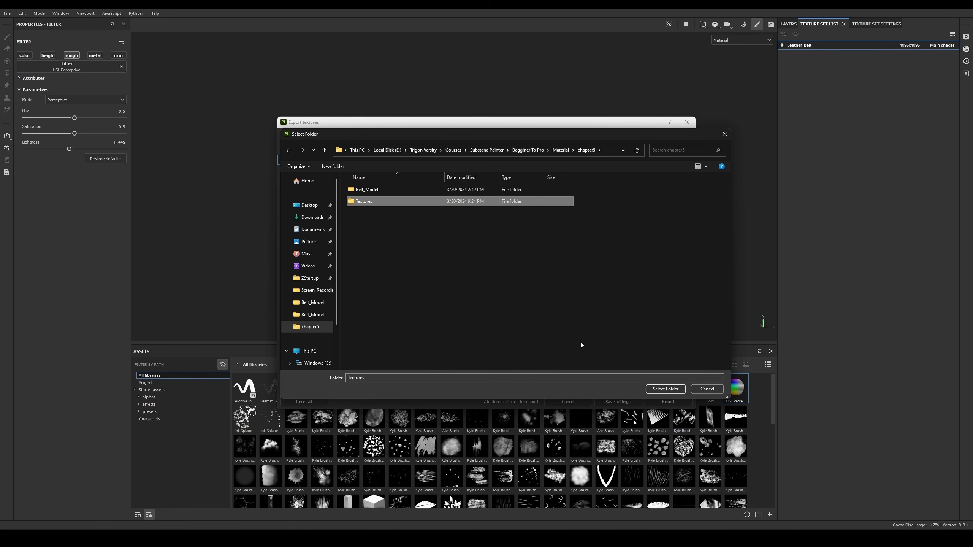
Step: Use the Textures folder as the output directory, export the Leather_Belt textures, and save the export settings
double_click(502, 204)
click(664, 390)
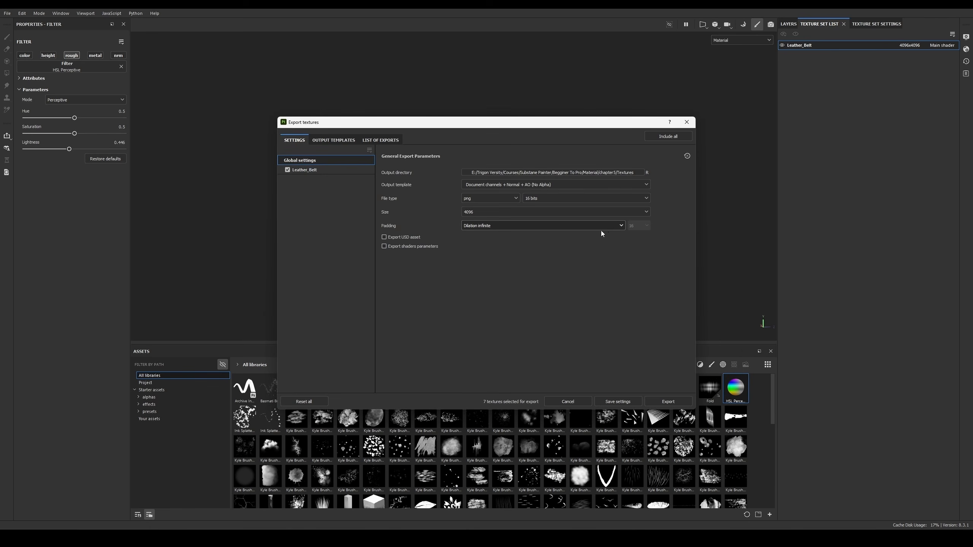
click(665, 402)
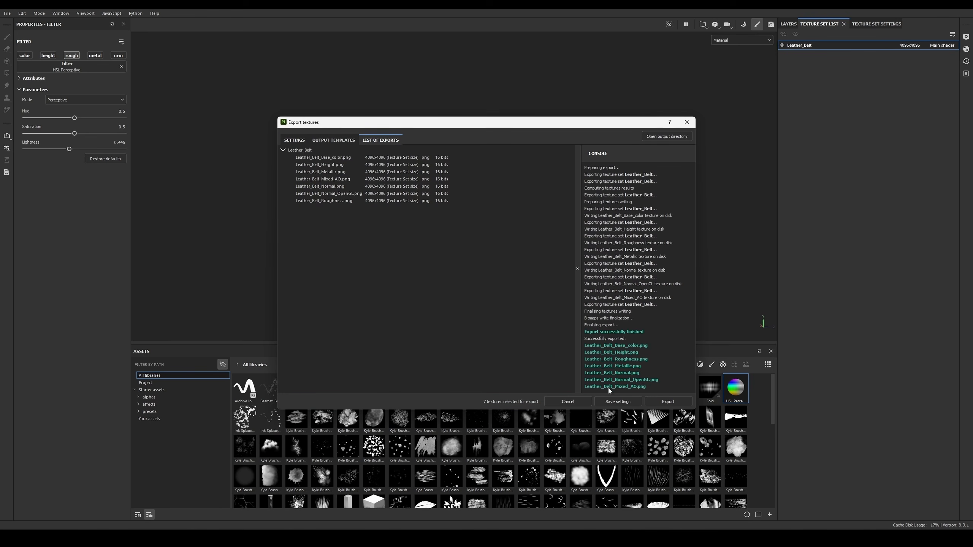
click(613, 402)
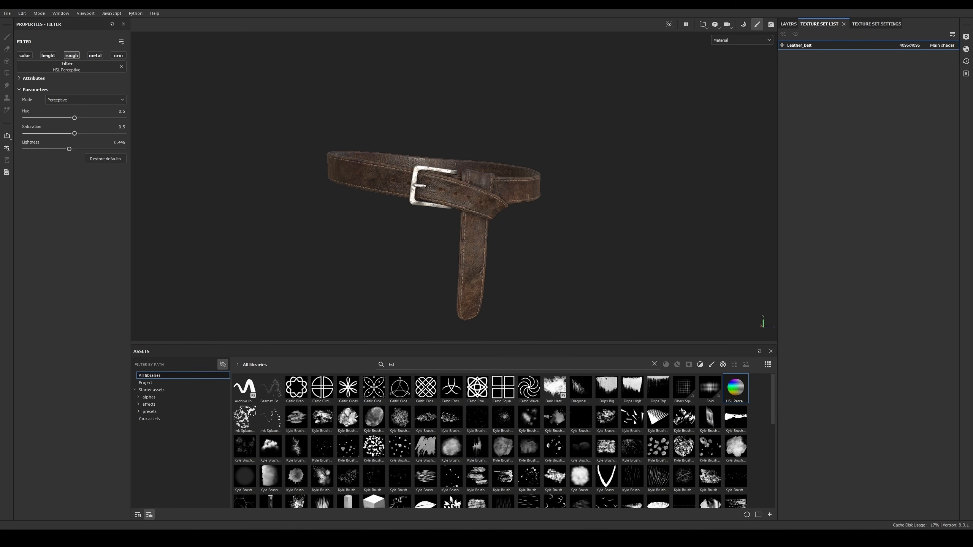
Step: Switch to File Explorer, open the Textures folder in chapter5, and inspect the exported maps, including Leather_Belt_Normal
click(487, 538)
click(371, 290)
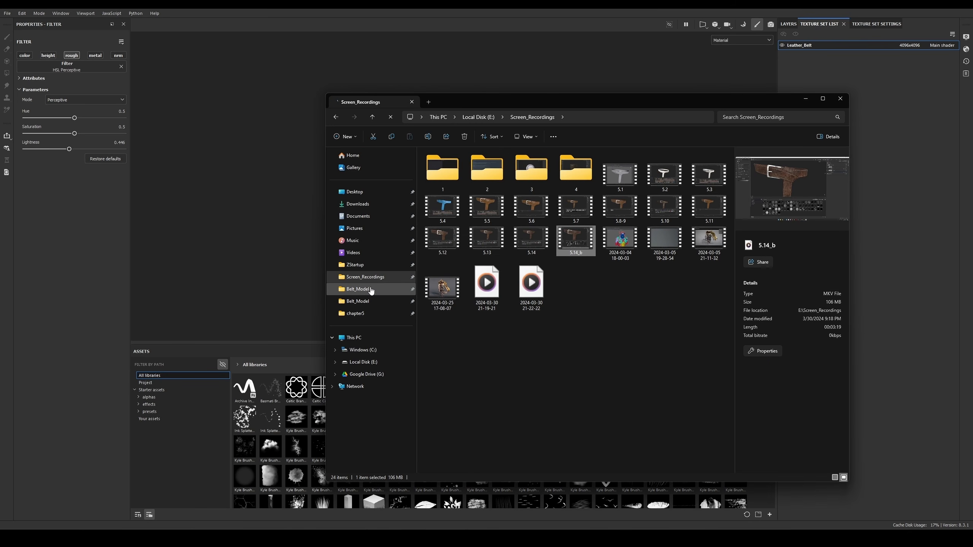
click(376, 314)
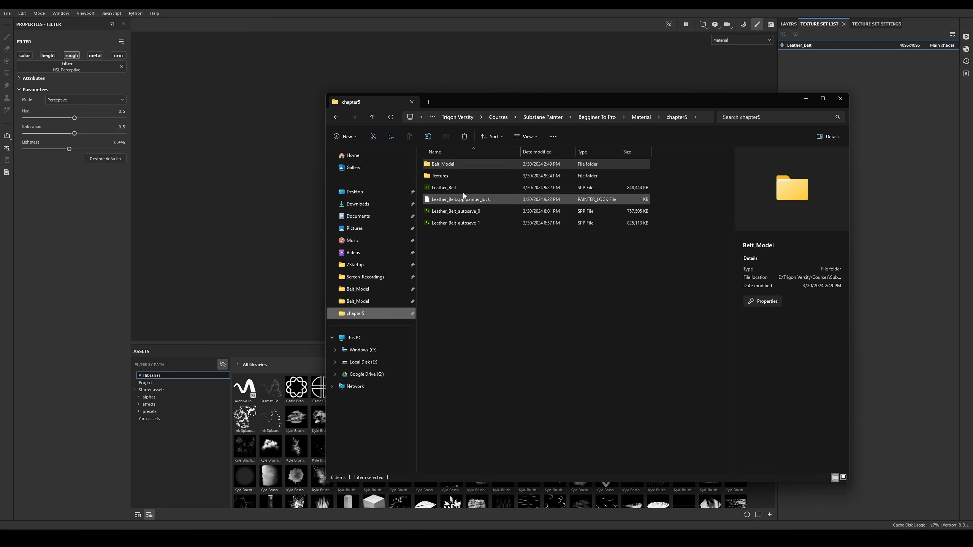
double_click(469, 179)
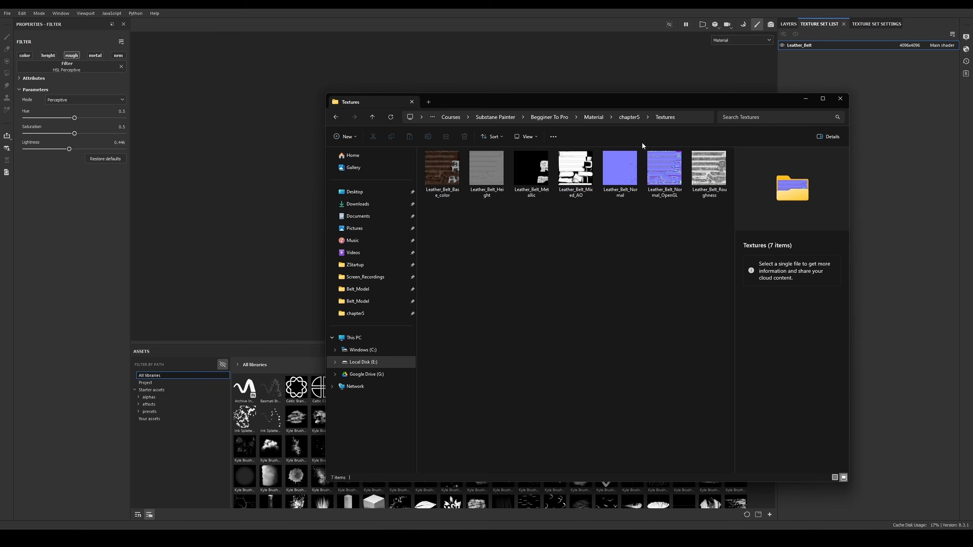
click(621, 166)
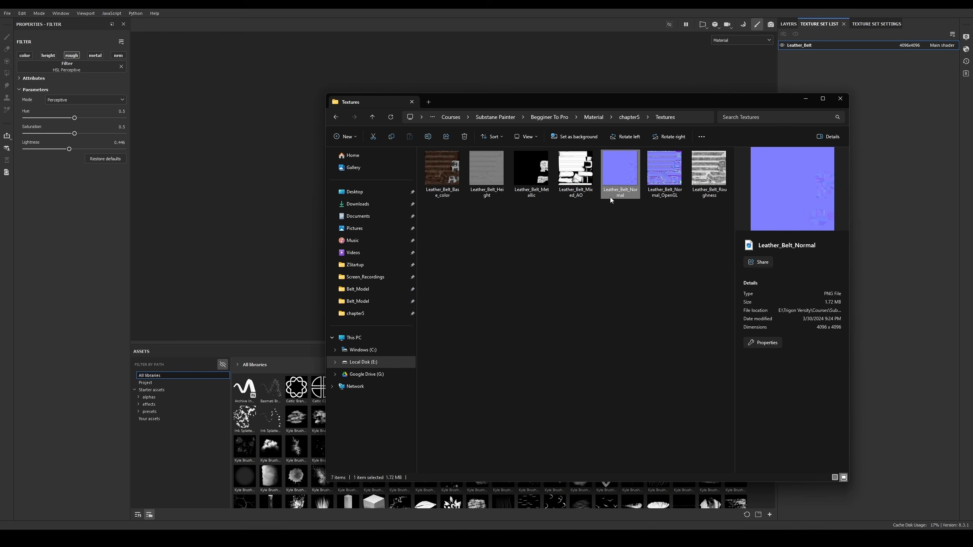
Step: Delete the Leather_Belt_Normal map from the Textures folder, keeping Leather_Belt_Normal_OpenGL and selecting it for preview
key(Delete)
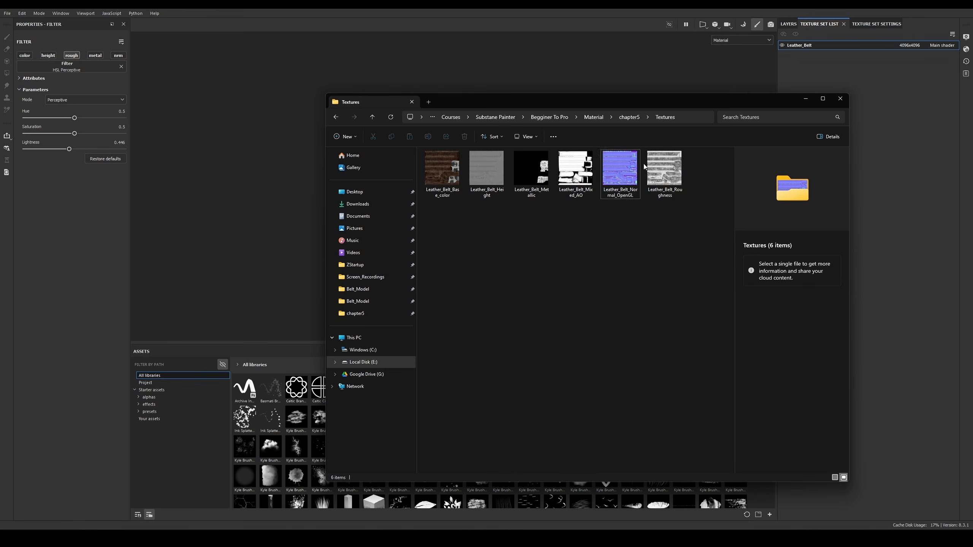
click(633, 171)
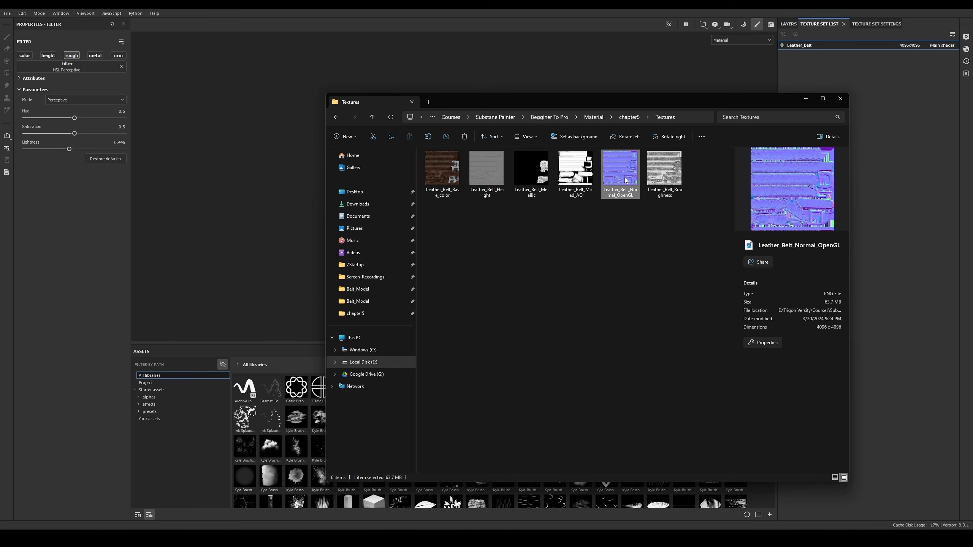
Step: View all the exported maps full size, starting with Leather_Belt_Base_color, and close the viewer and folder to return to Substance Painter
click(461, 173)
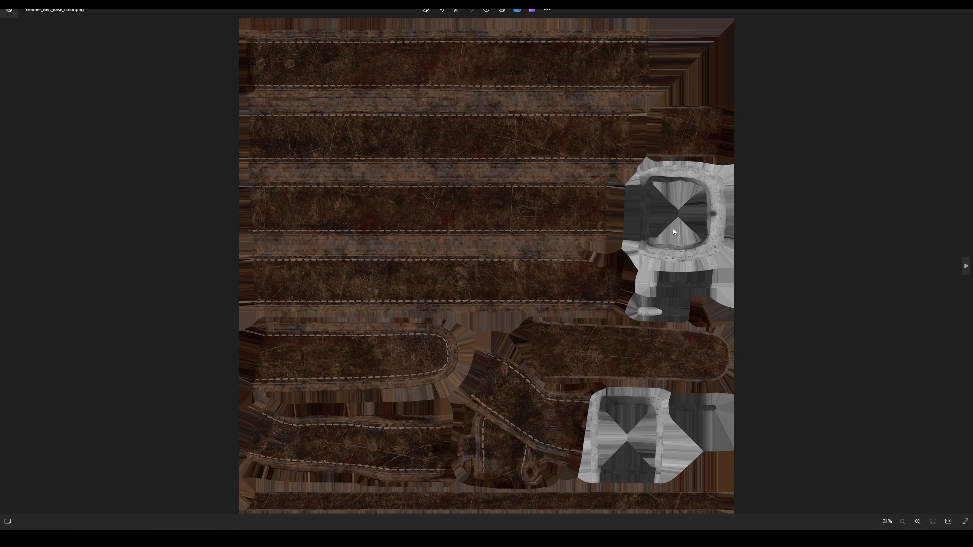
key(Right)
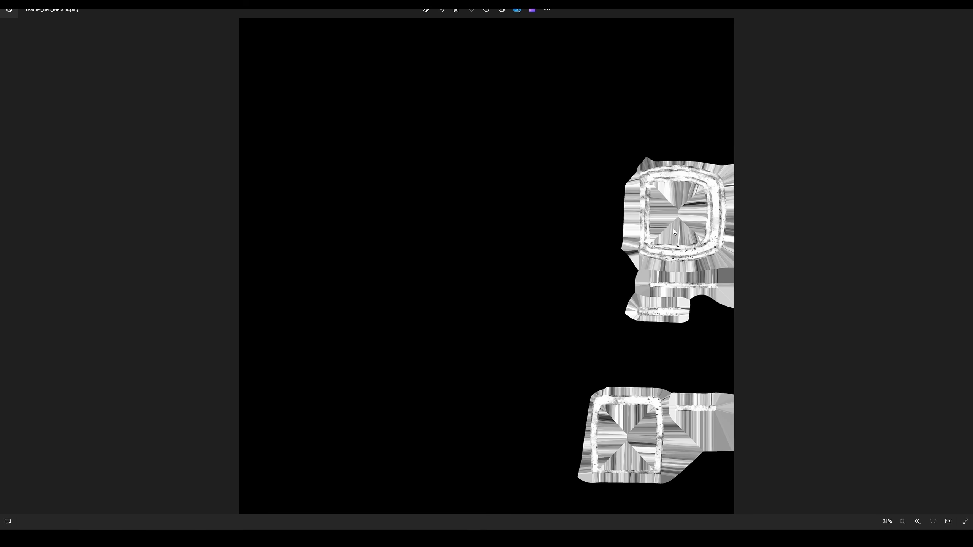
key(Right)
key(Right)
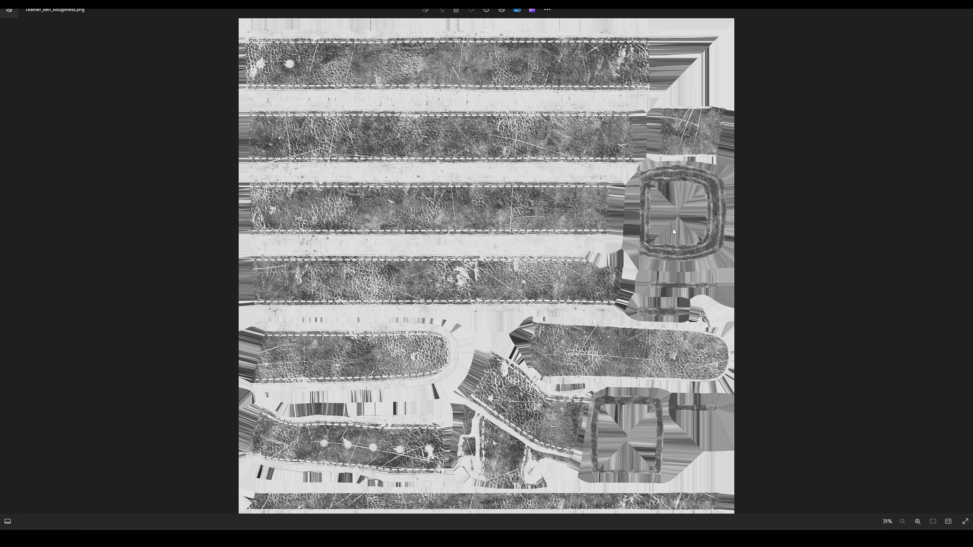
key(Right)
key(Right)
key(Right)
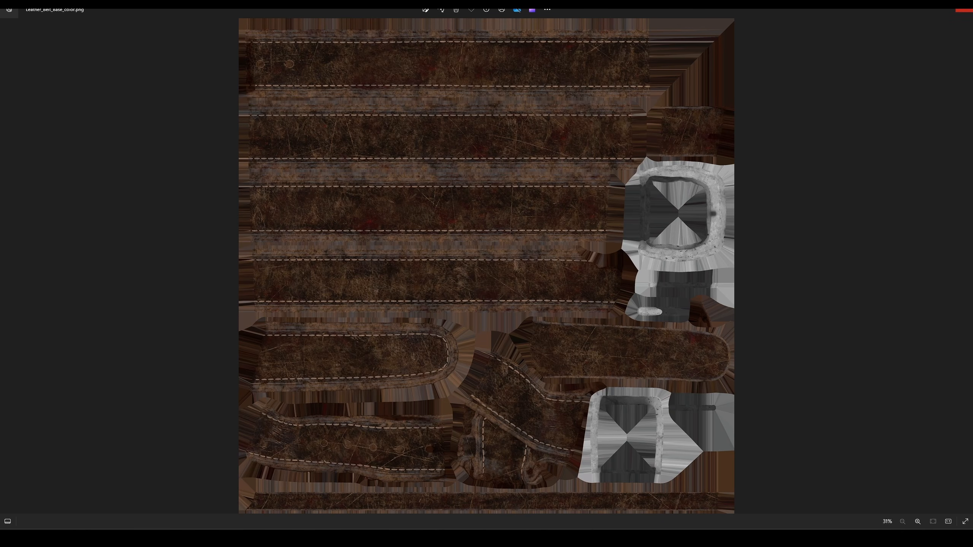
click(967, 9)
click(843, 104)
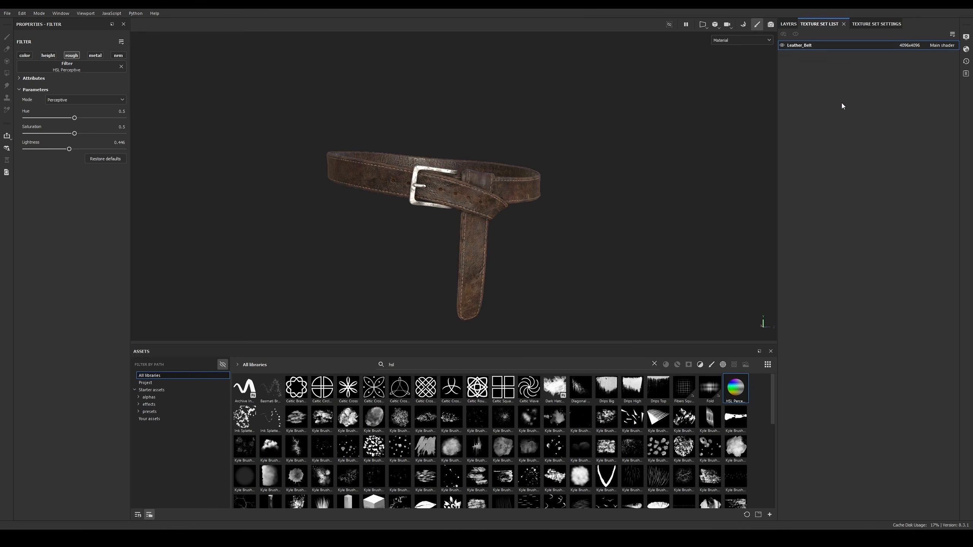